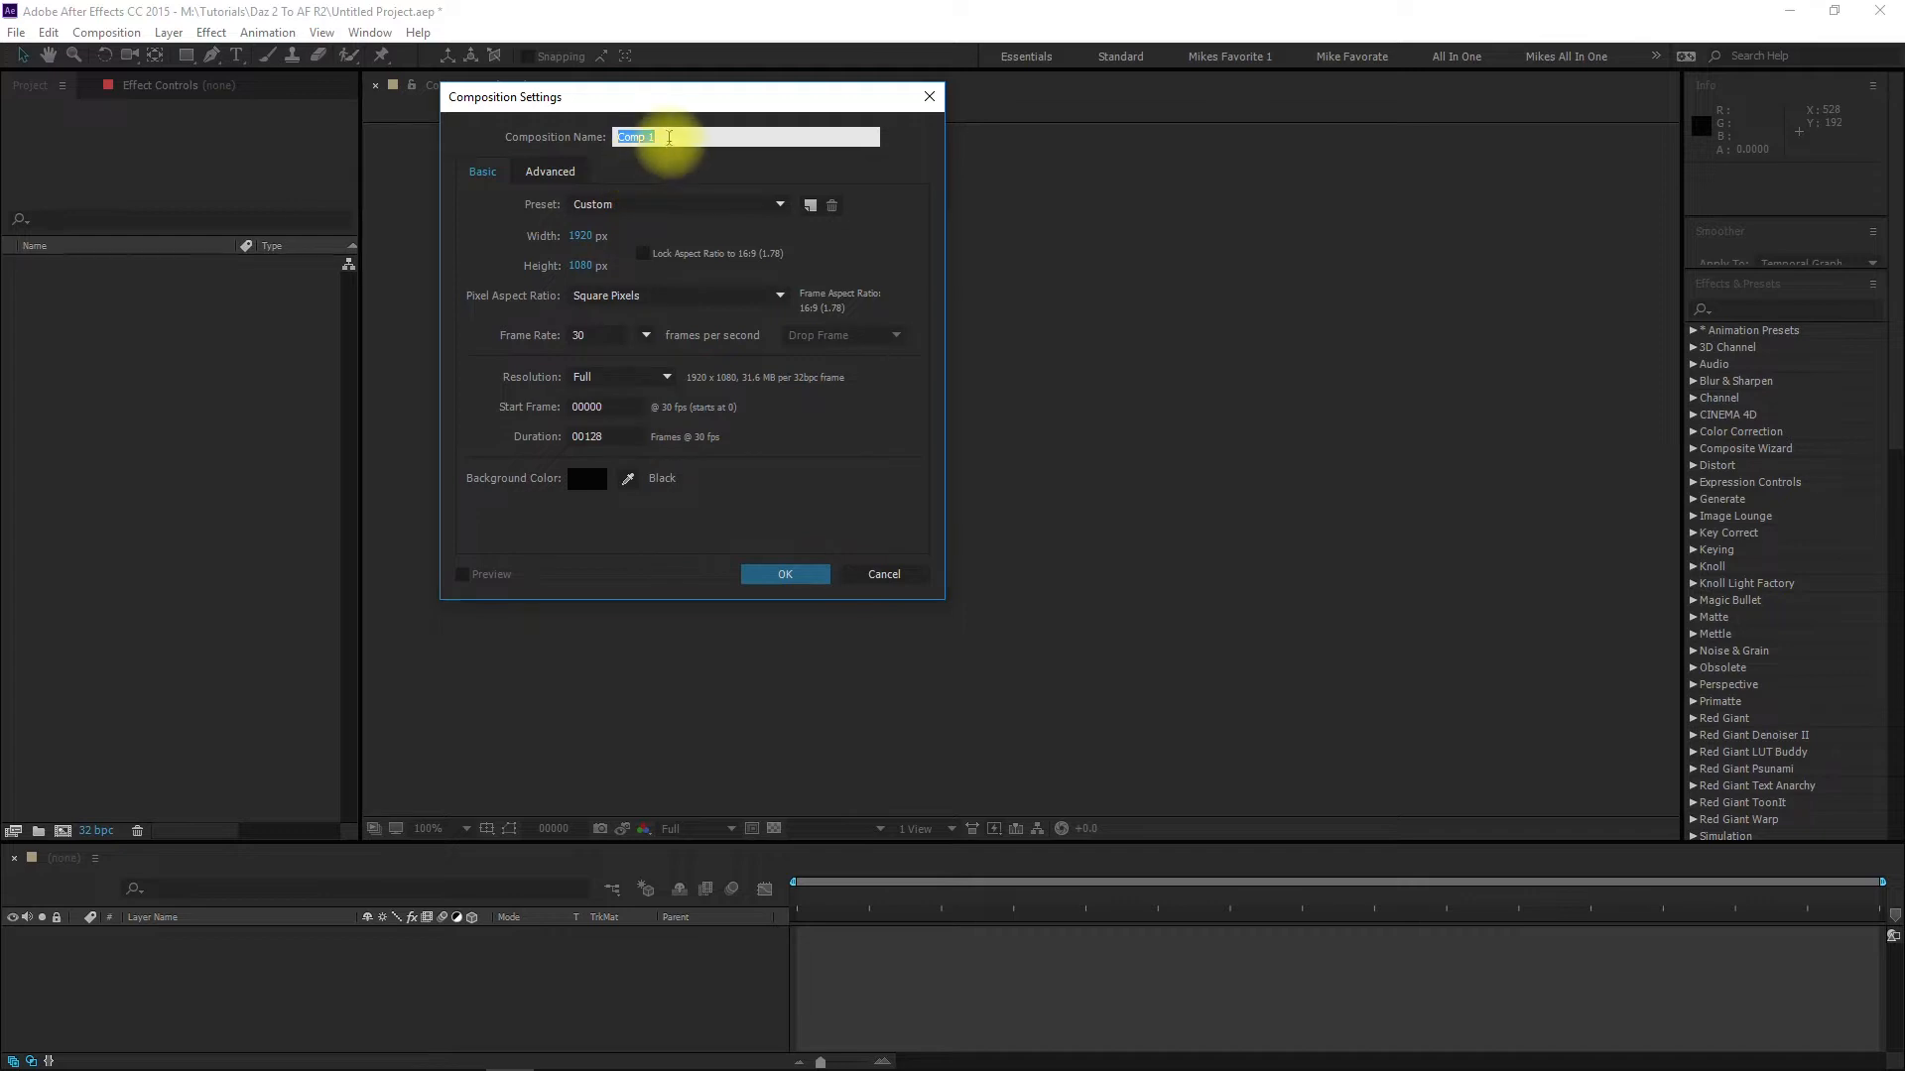
# Create a composition named "Daz 2" and add a solid layer named "Element" to it
pyautogui.write('Daz 2')
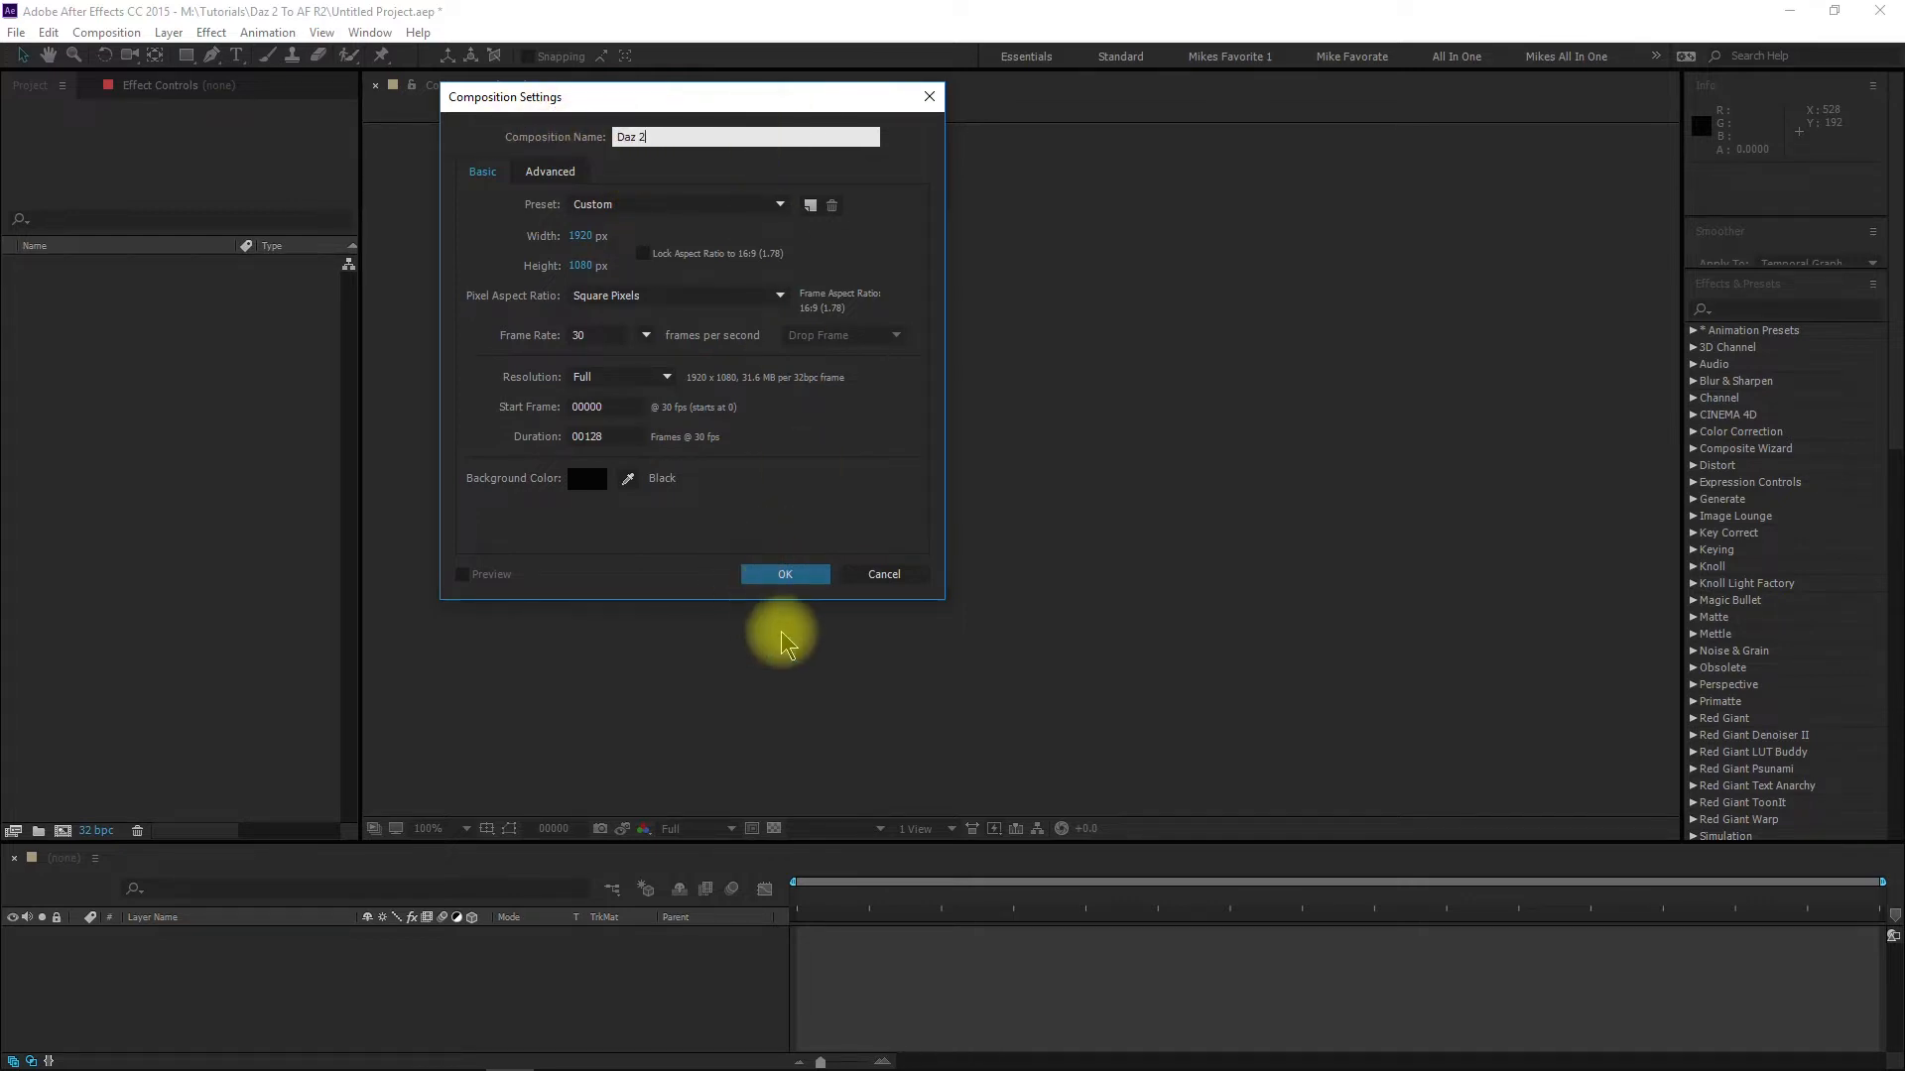
pyautogui.click(795, 574)
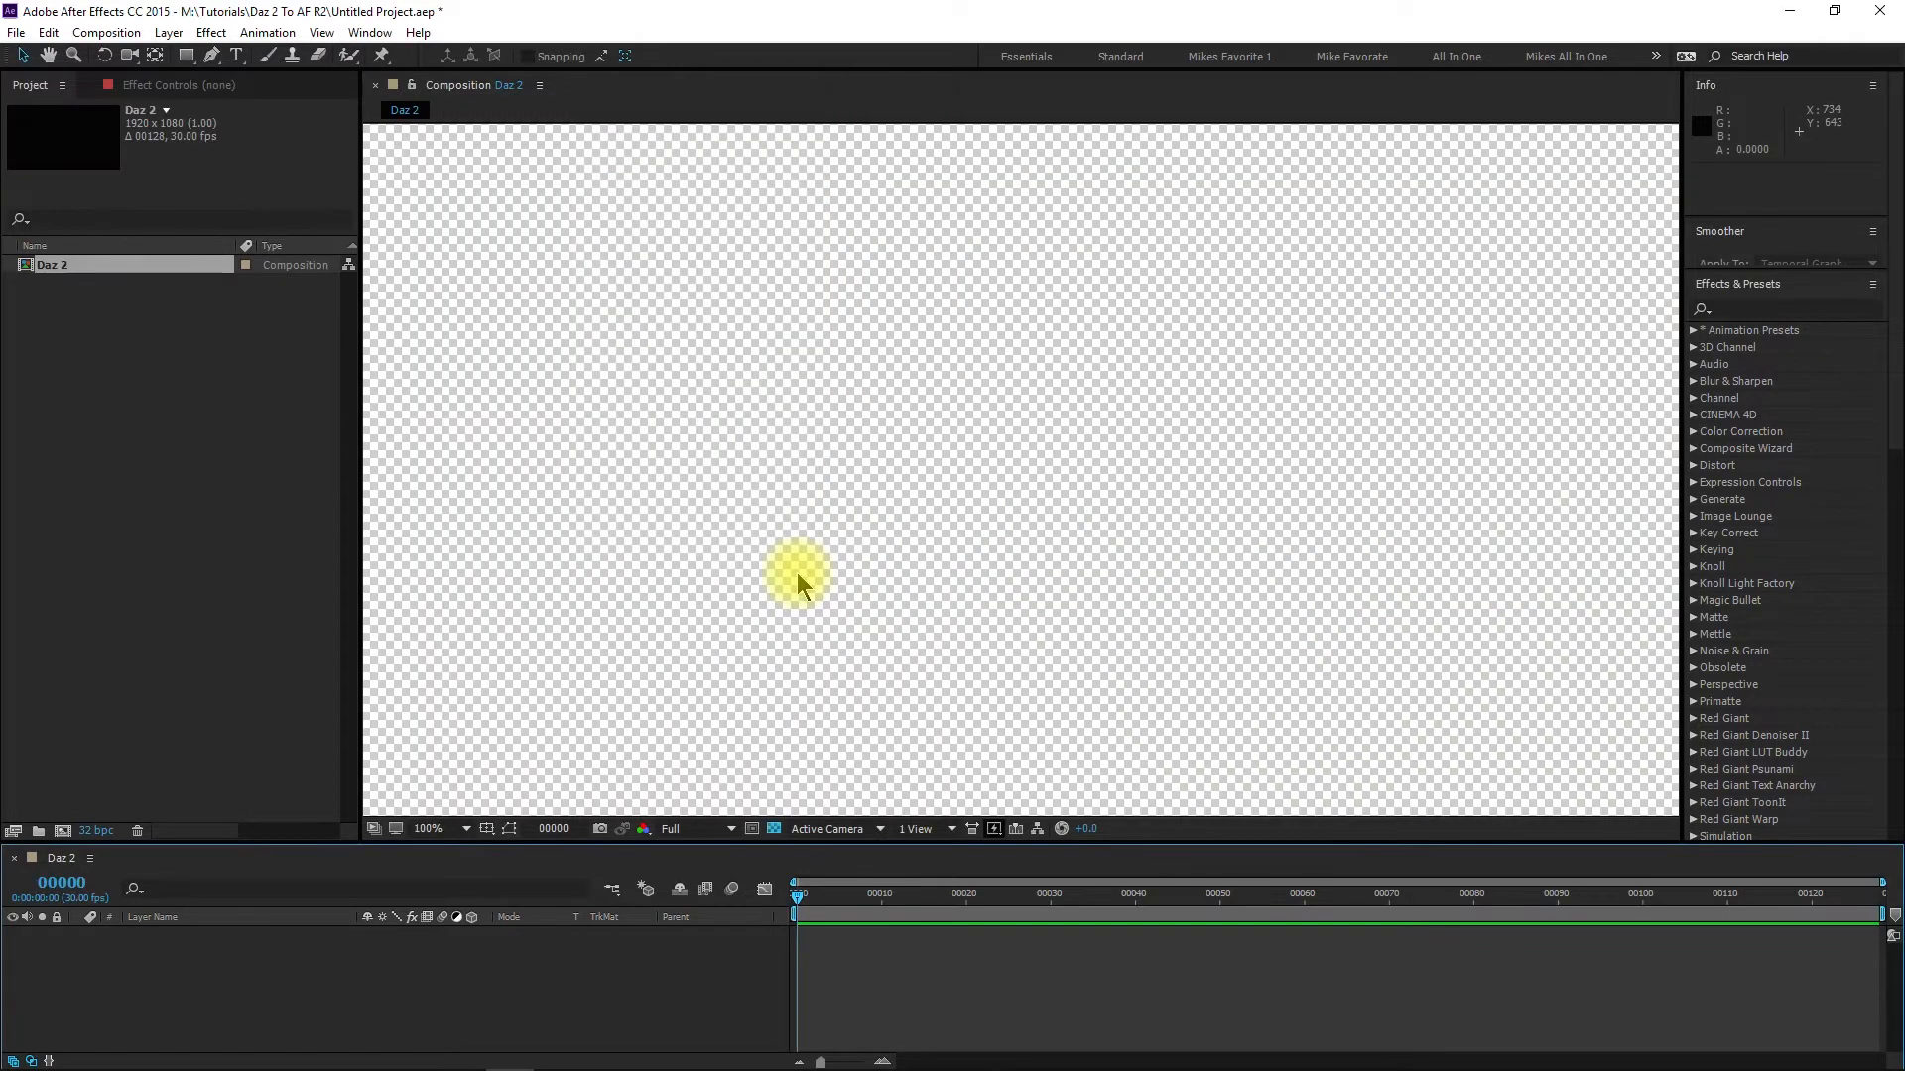
pyautogui.click(167, 32)
pyautogui.moveTo(490, 59)
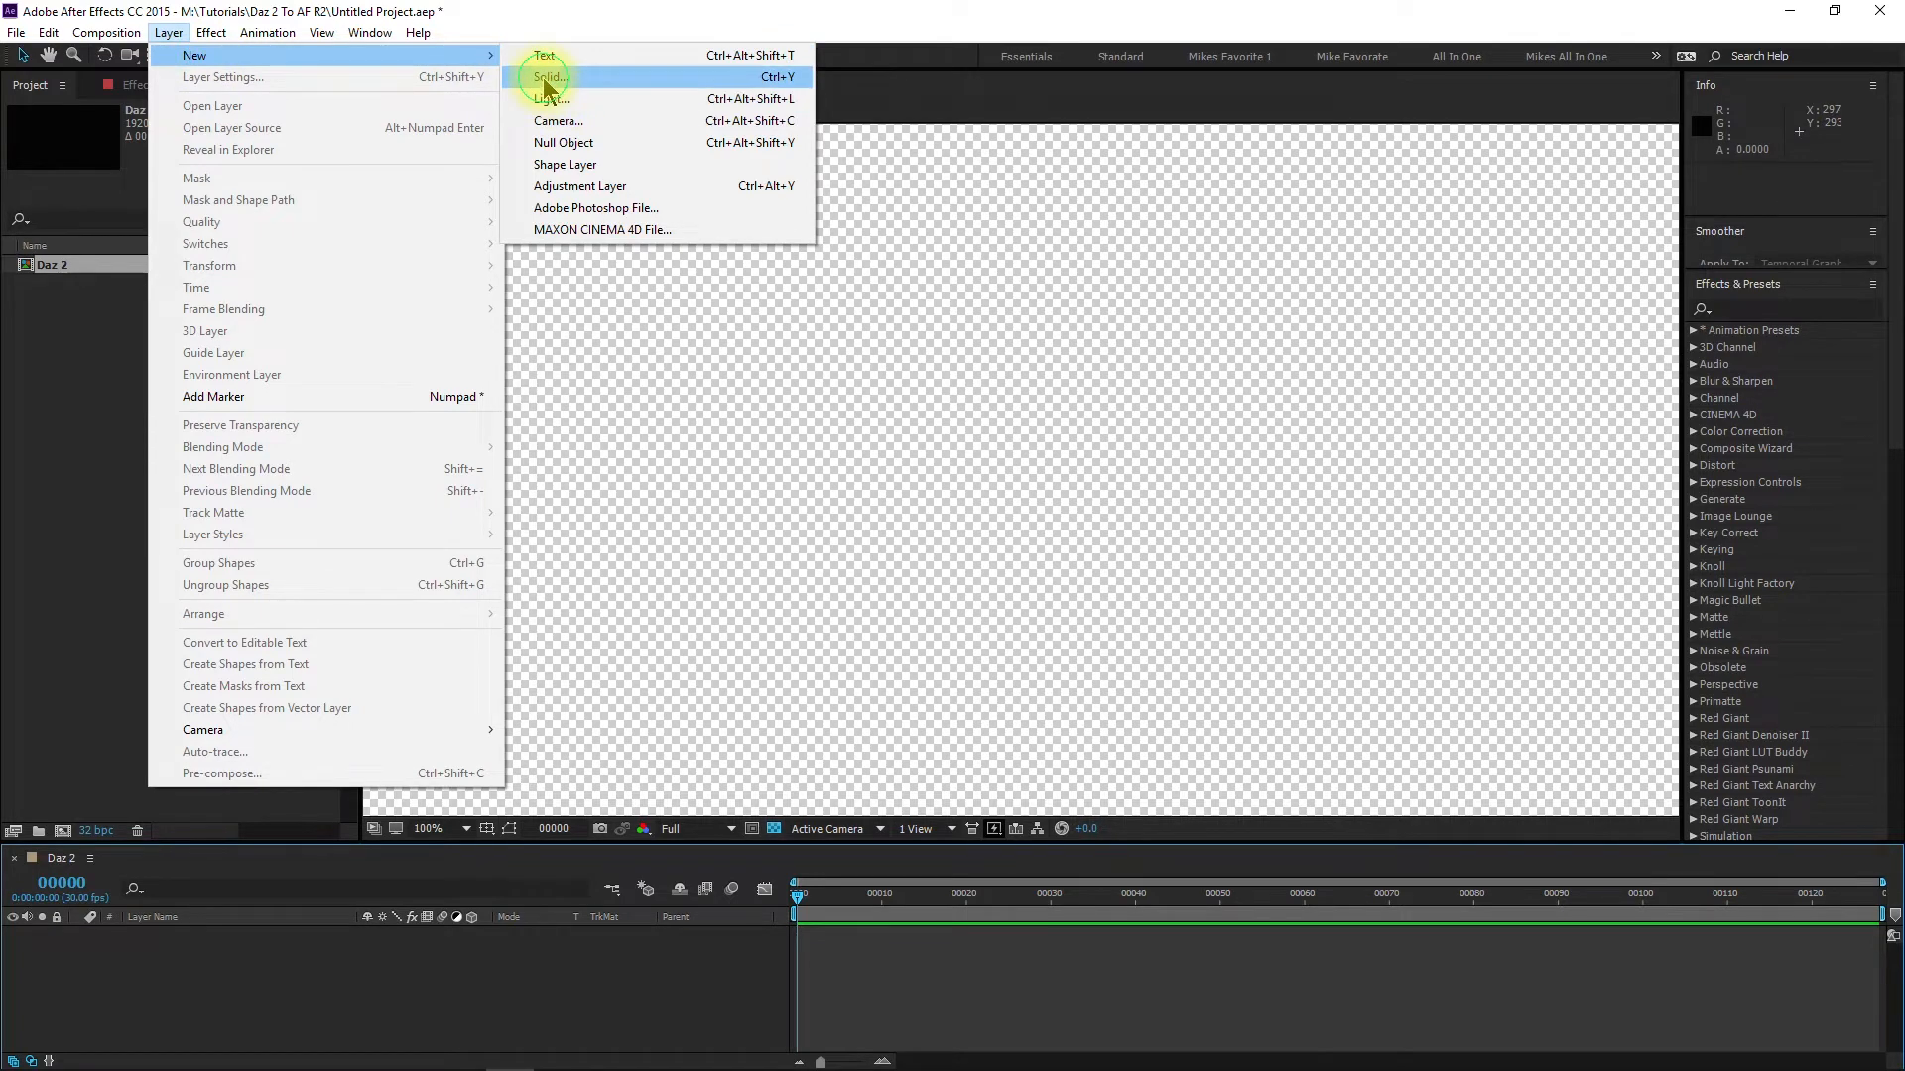
pyautogui.click(551, 78)
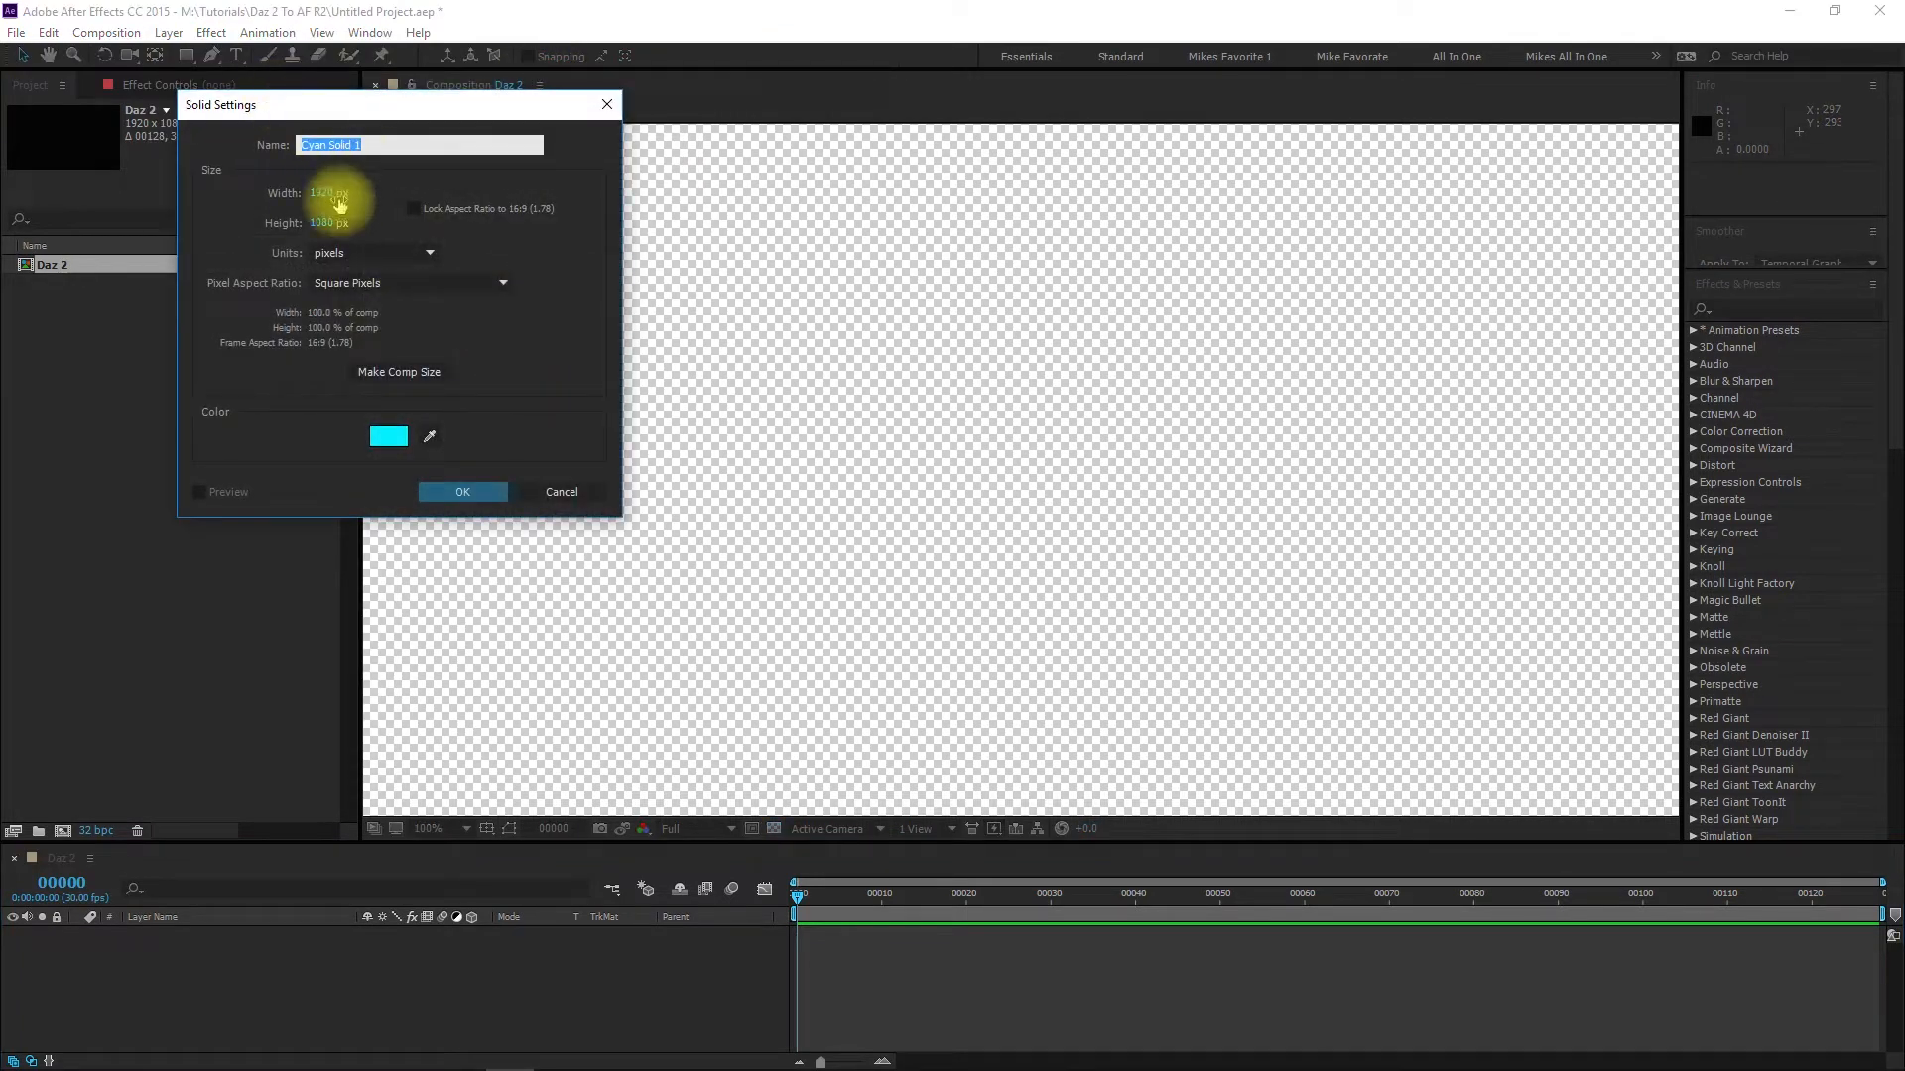
pyautogui.write('Element')
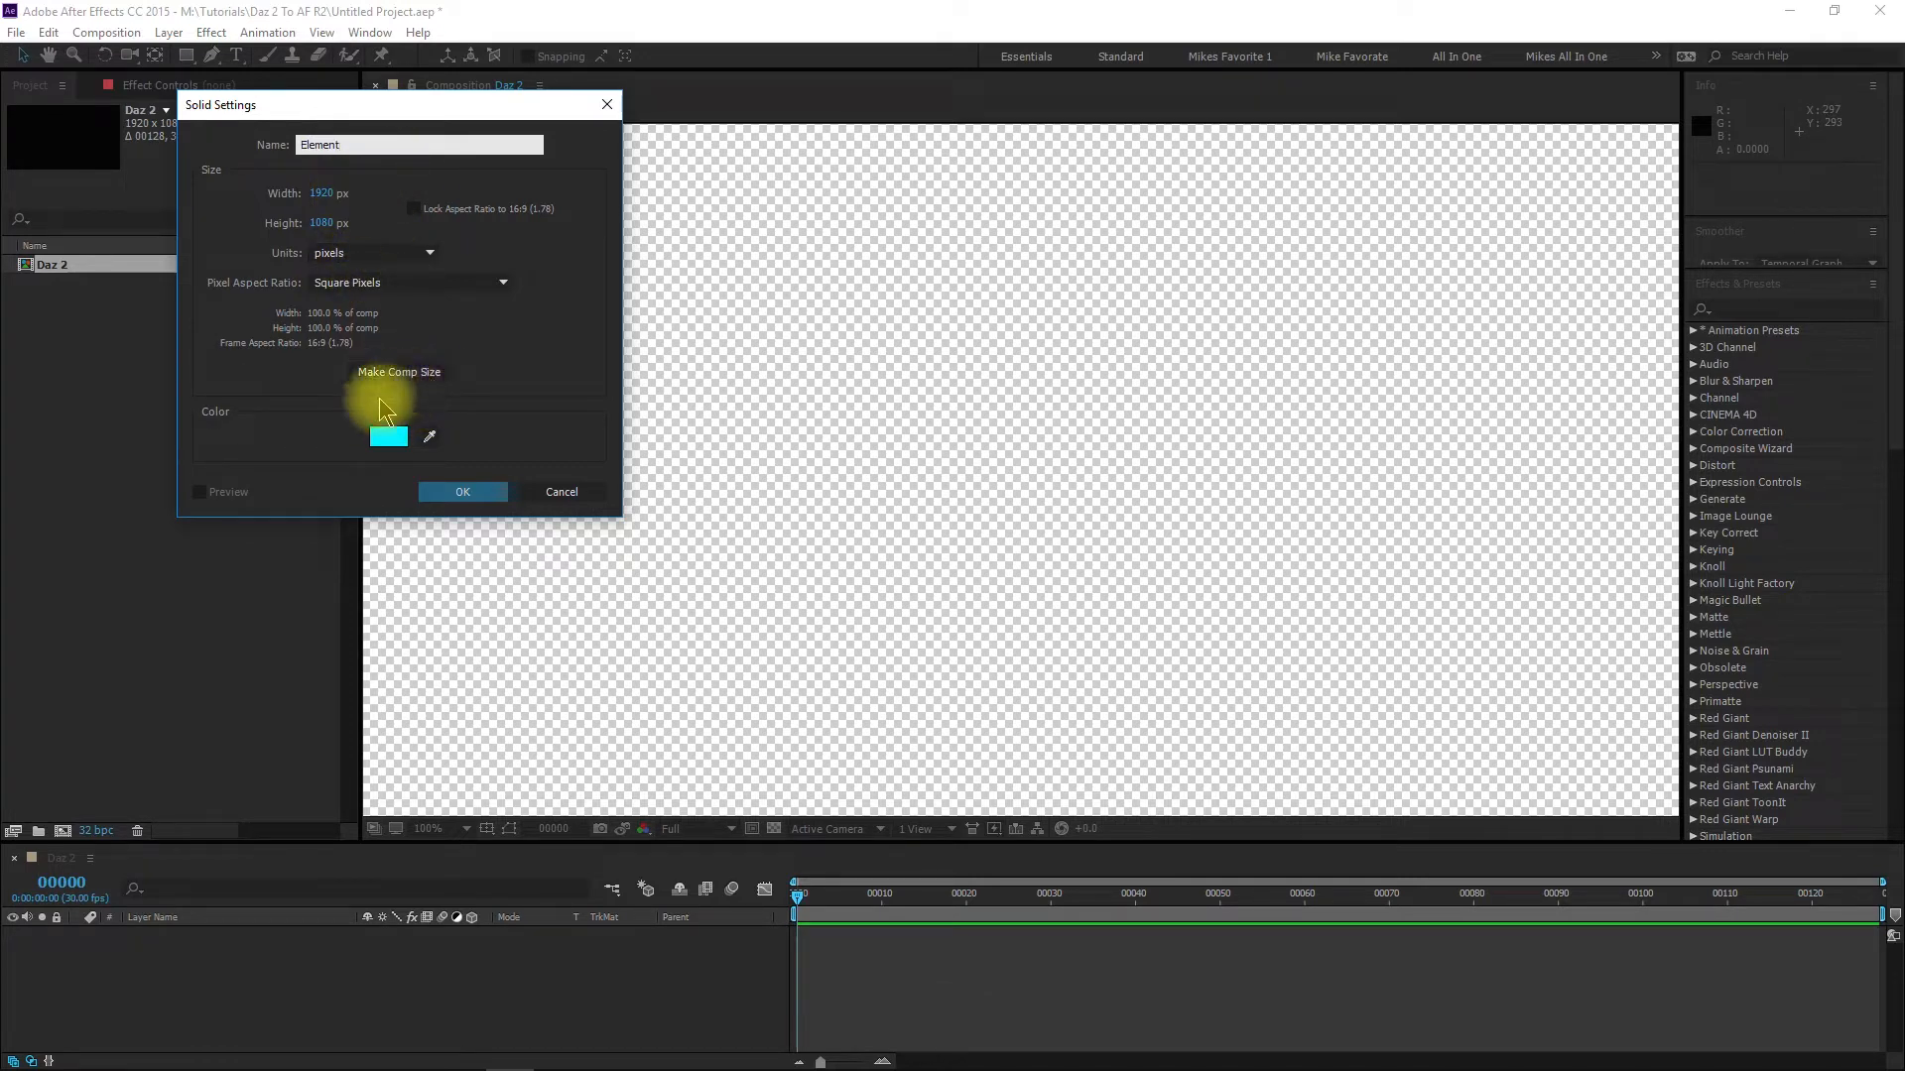
pyautogui.click(459, 491)
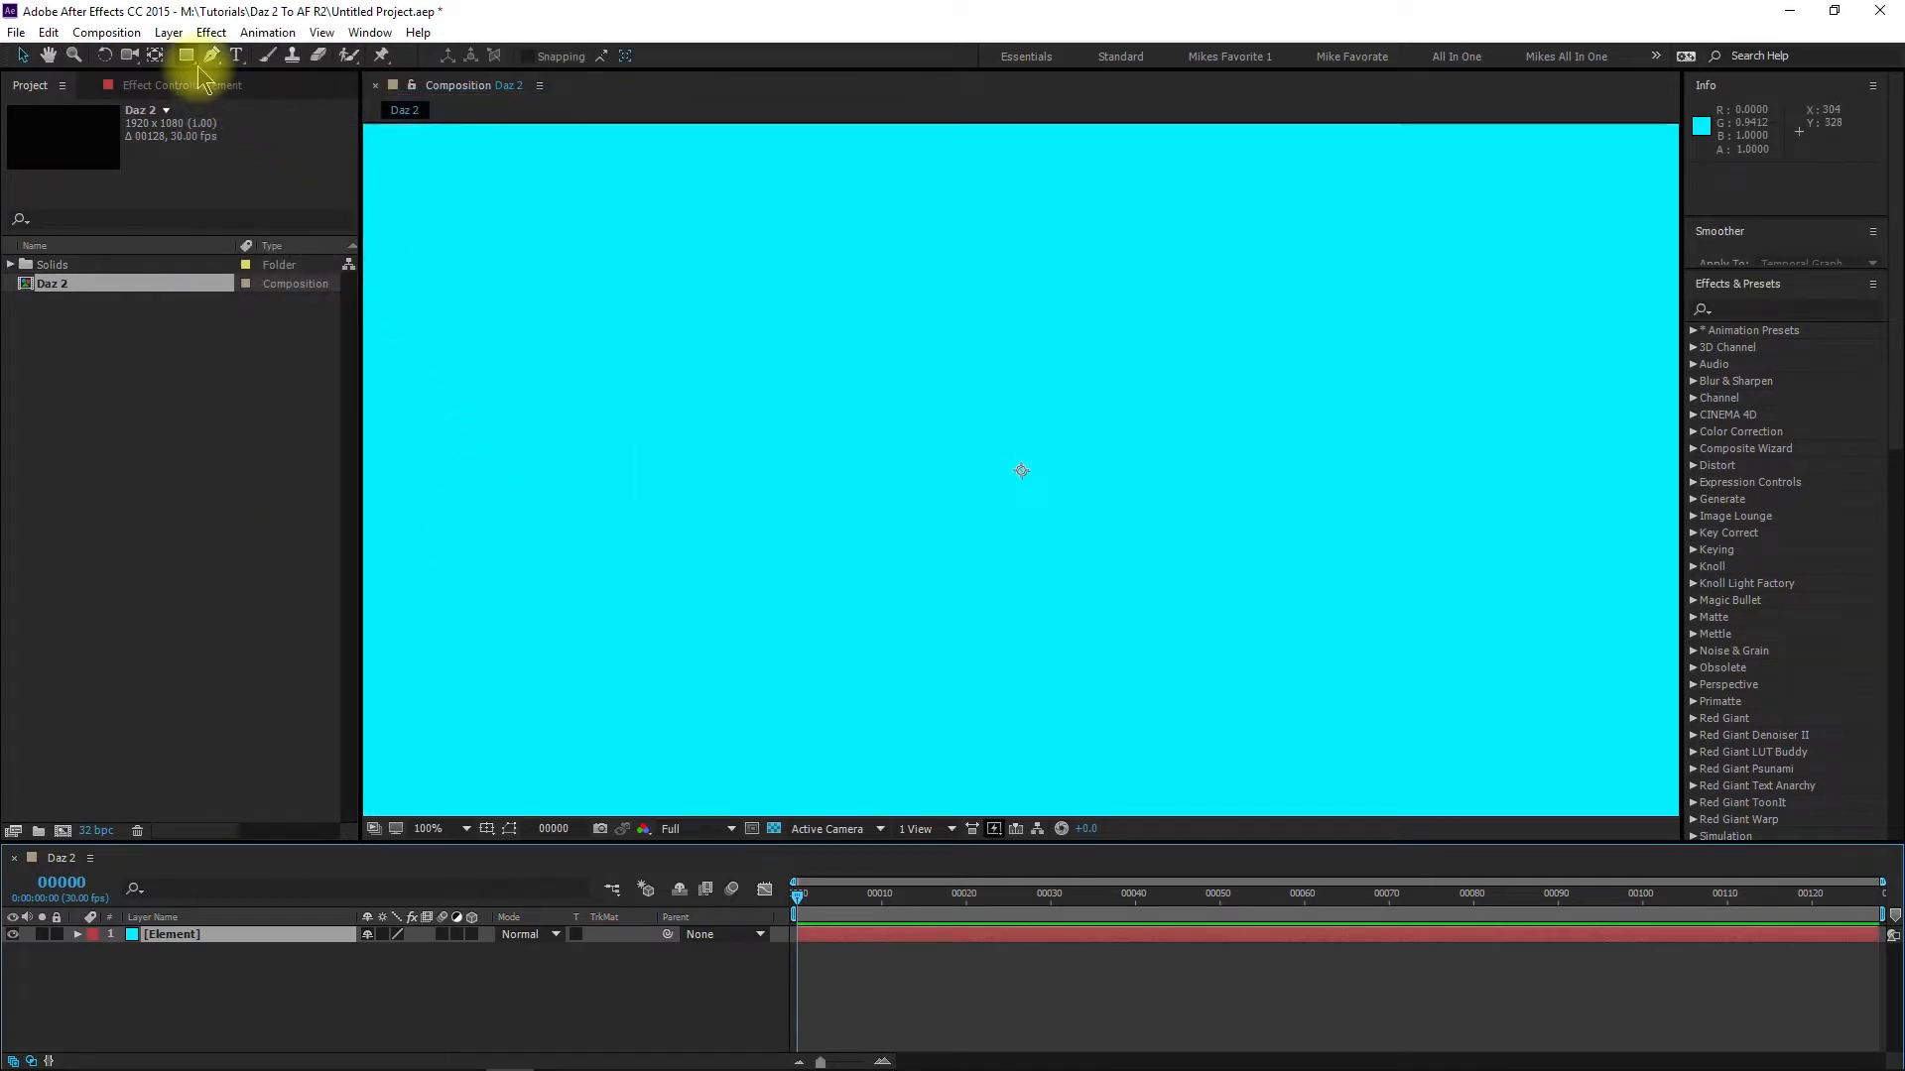
# Apply the Video Copilot Element effect to the Element solid and open its Scene Setup
pyautogui.click(211, 33)
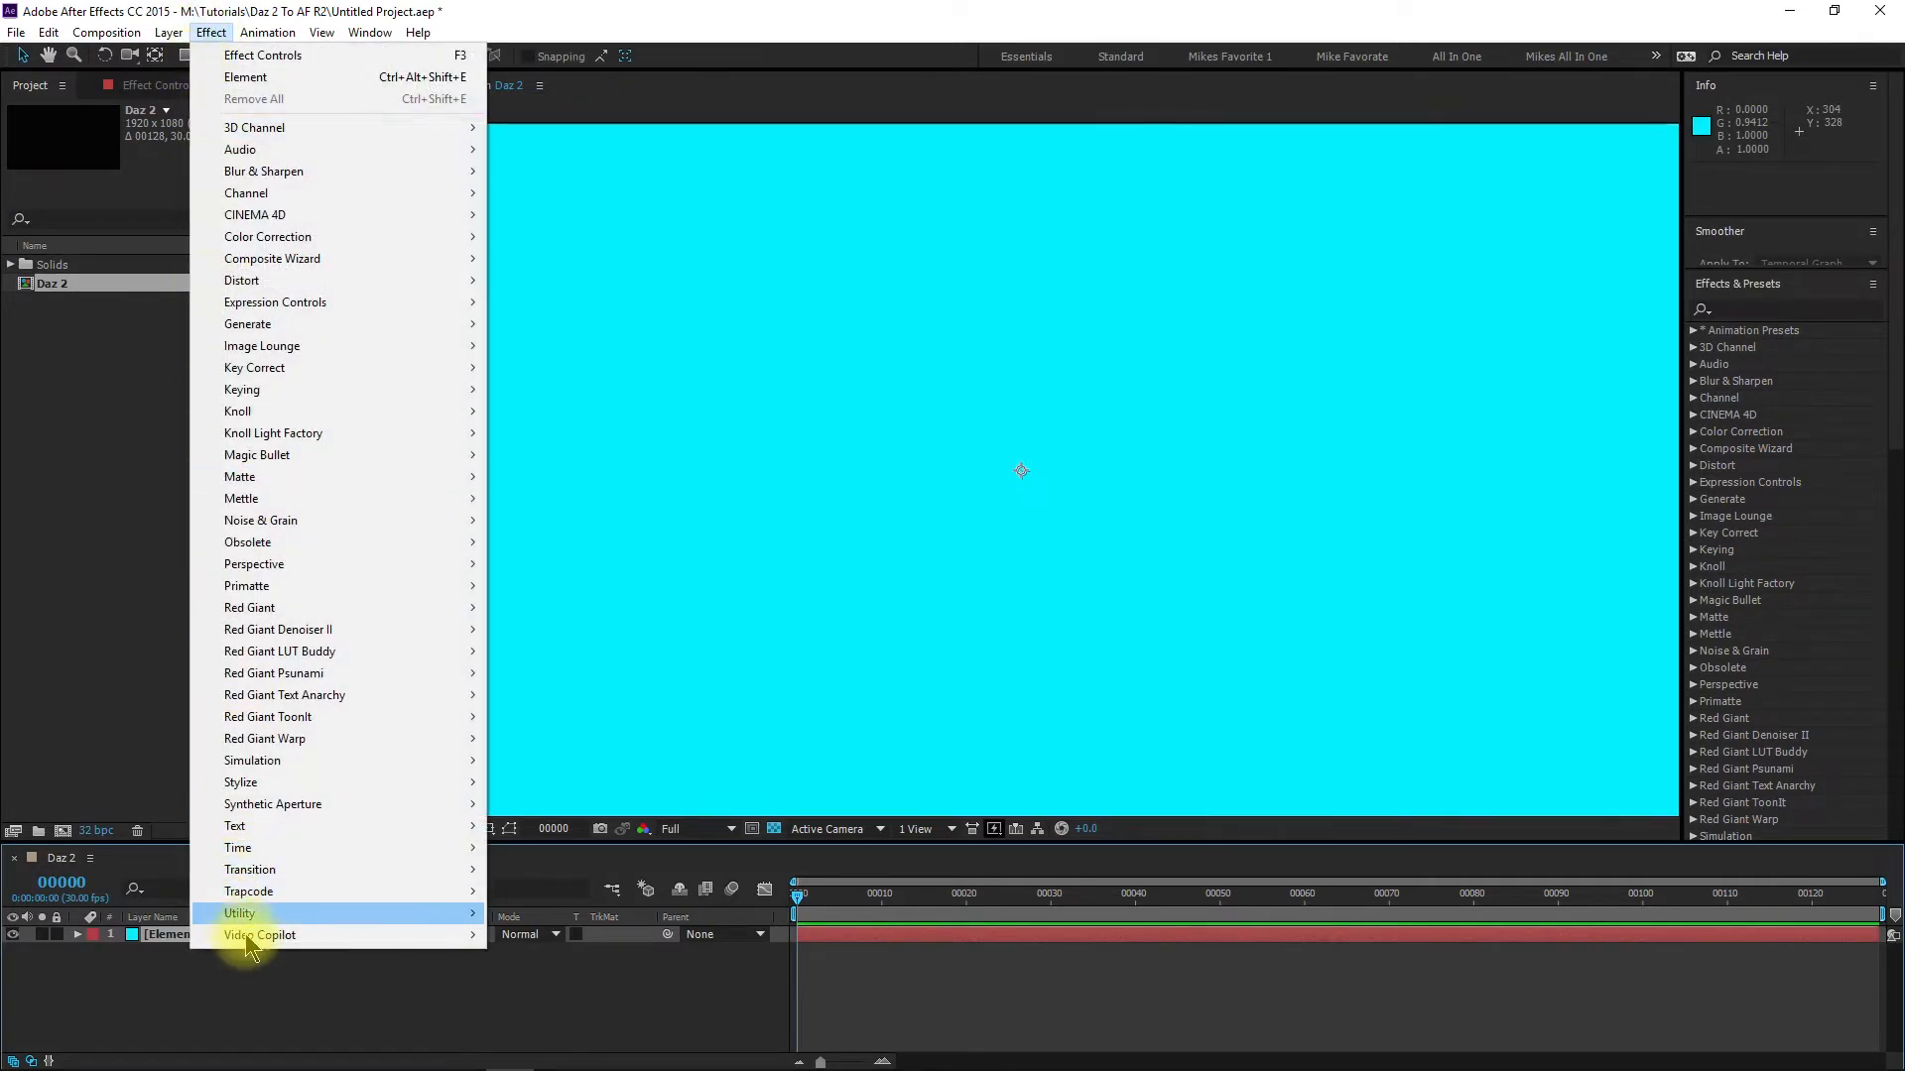
pyautogui.moveTo(281, 937)
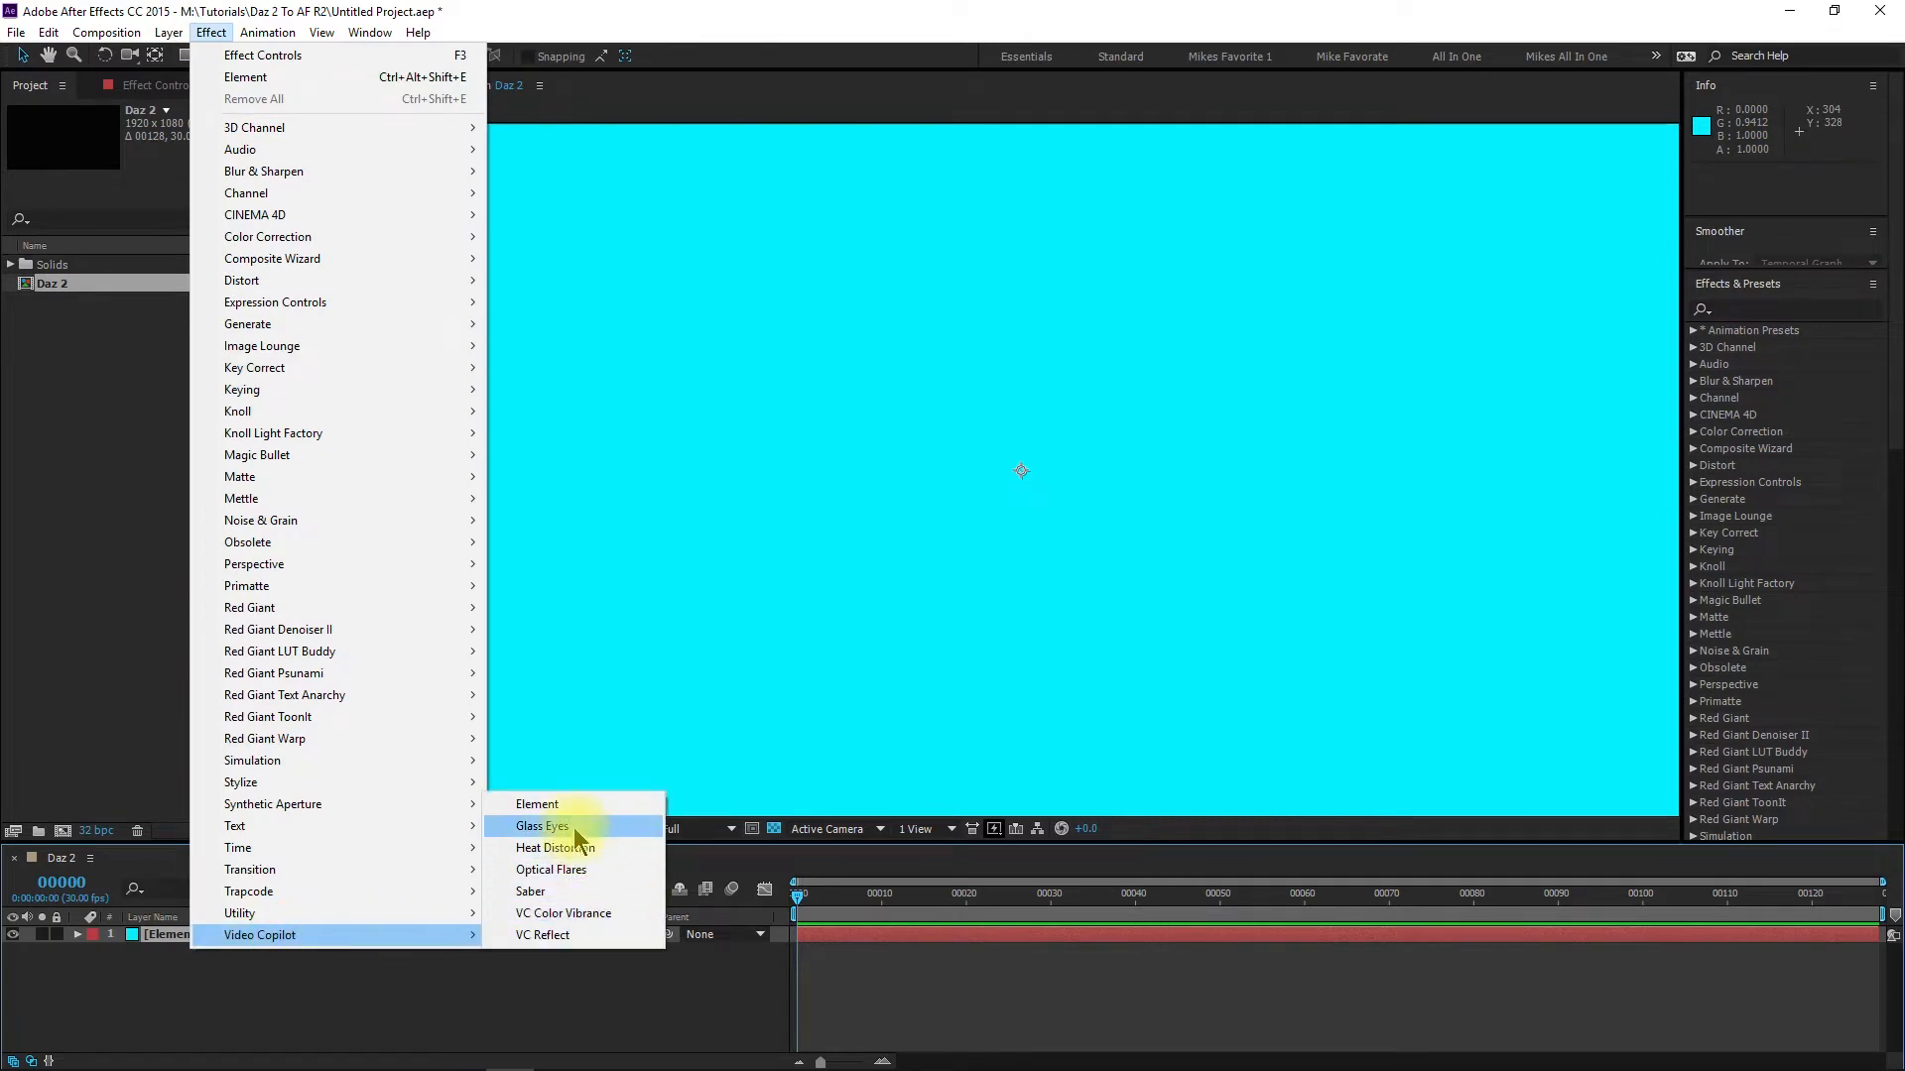
pyautogui.click(548, 805)
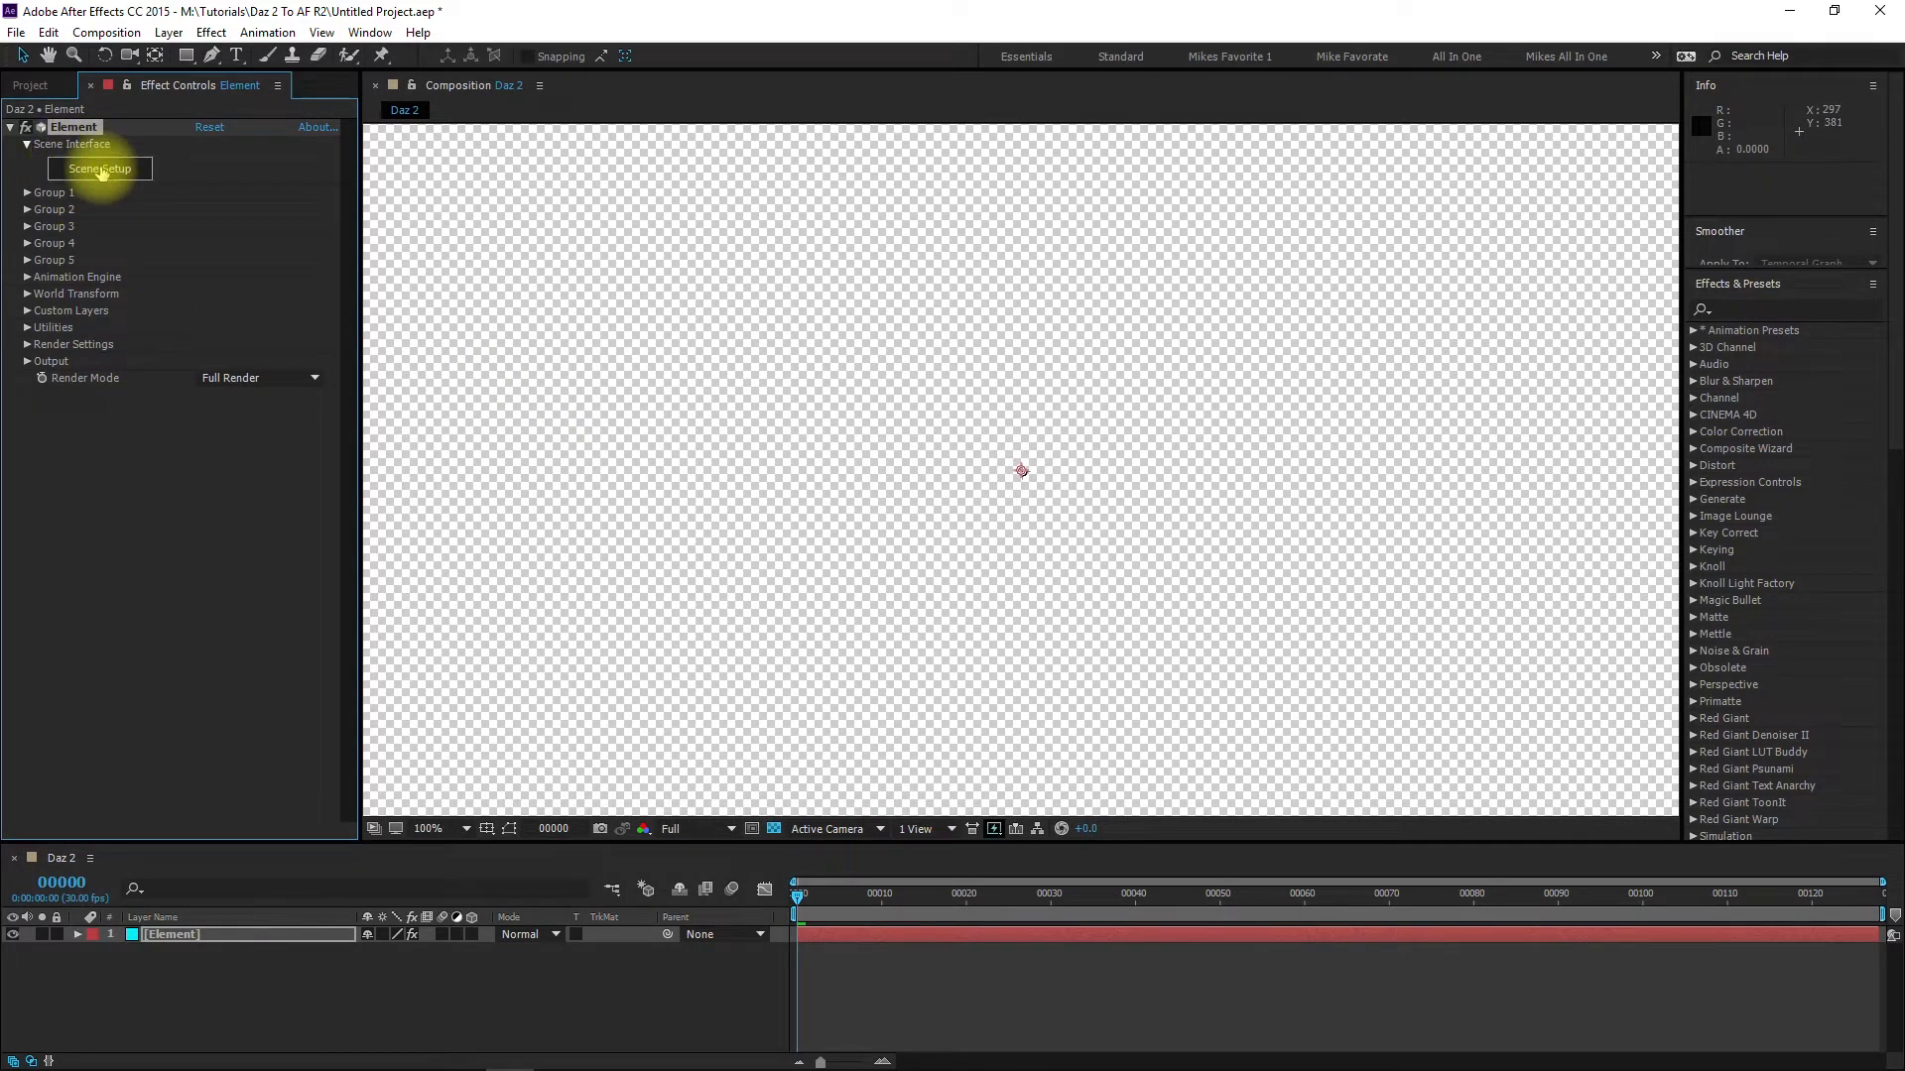
pyautogui.click(100, 169)
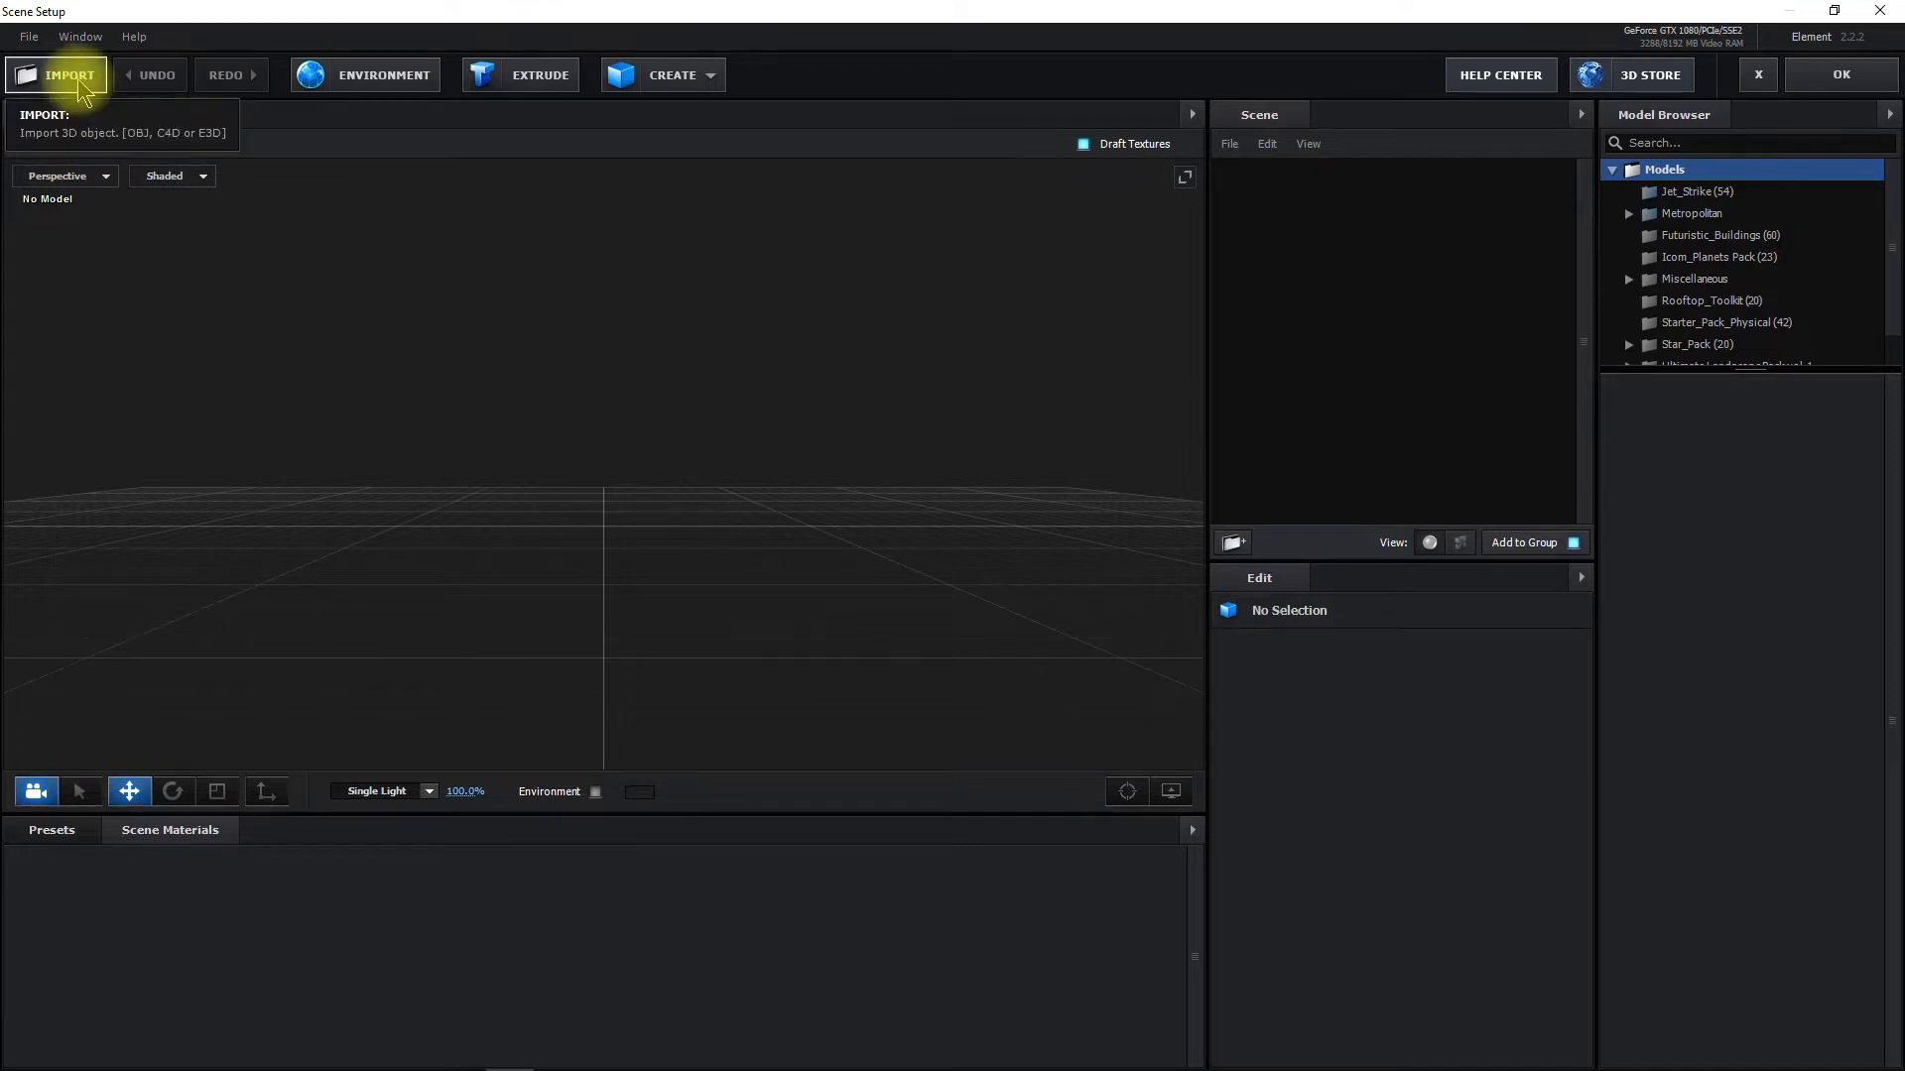
# Import the OBJ files as a 3D sequence starting from frame0, with Use Auto-Normals enabled
pyautogui.click(30, 36)
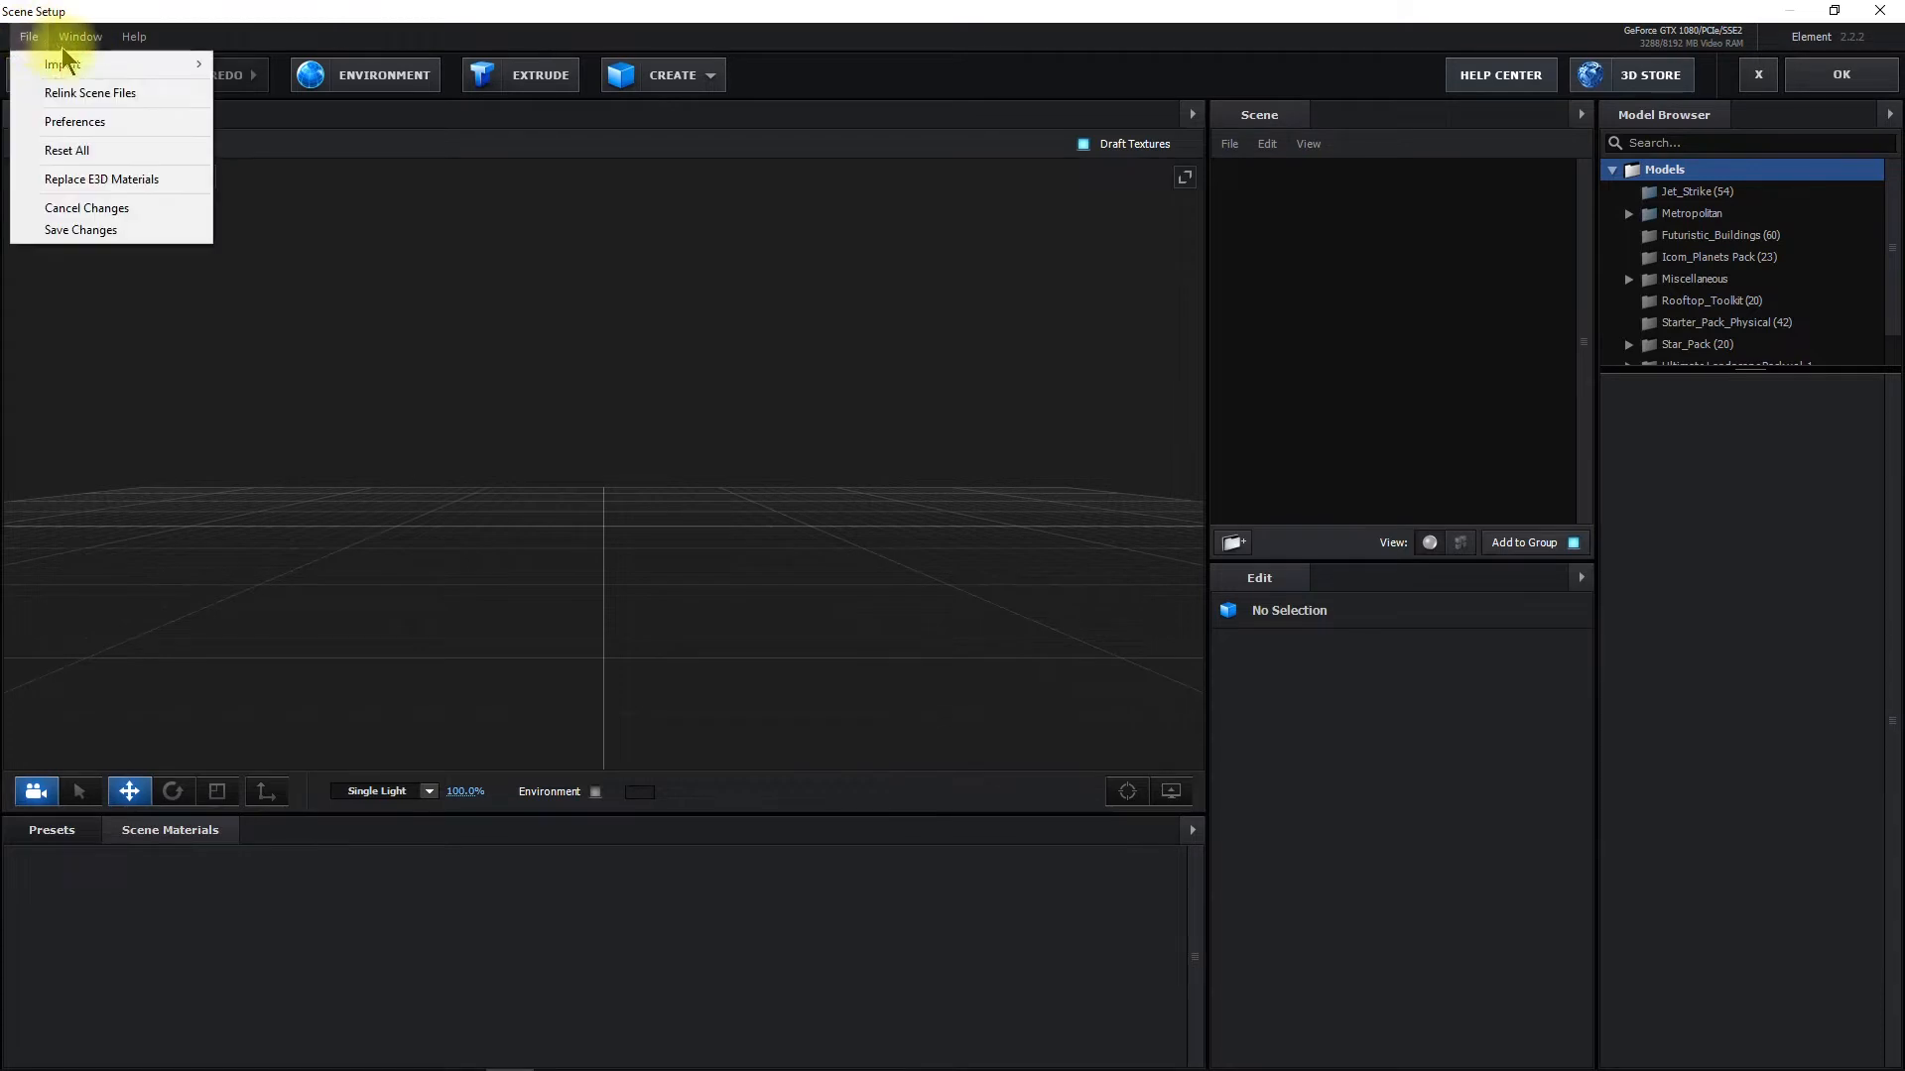
pyautogui.moveTo(77, 61)
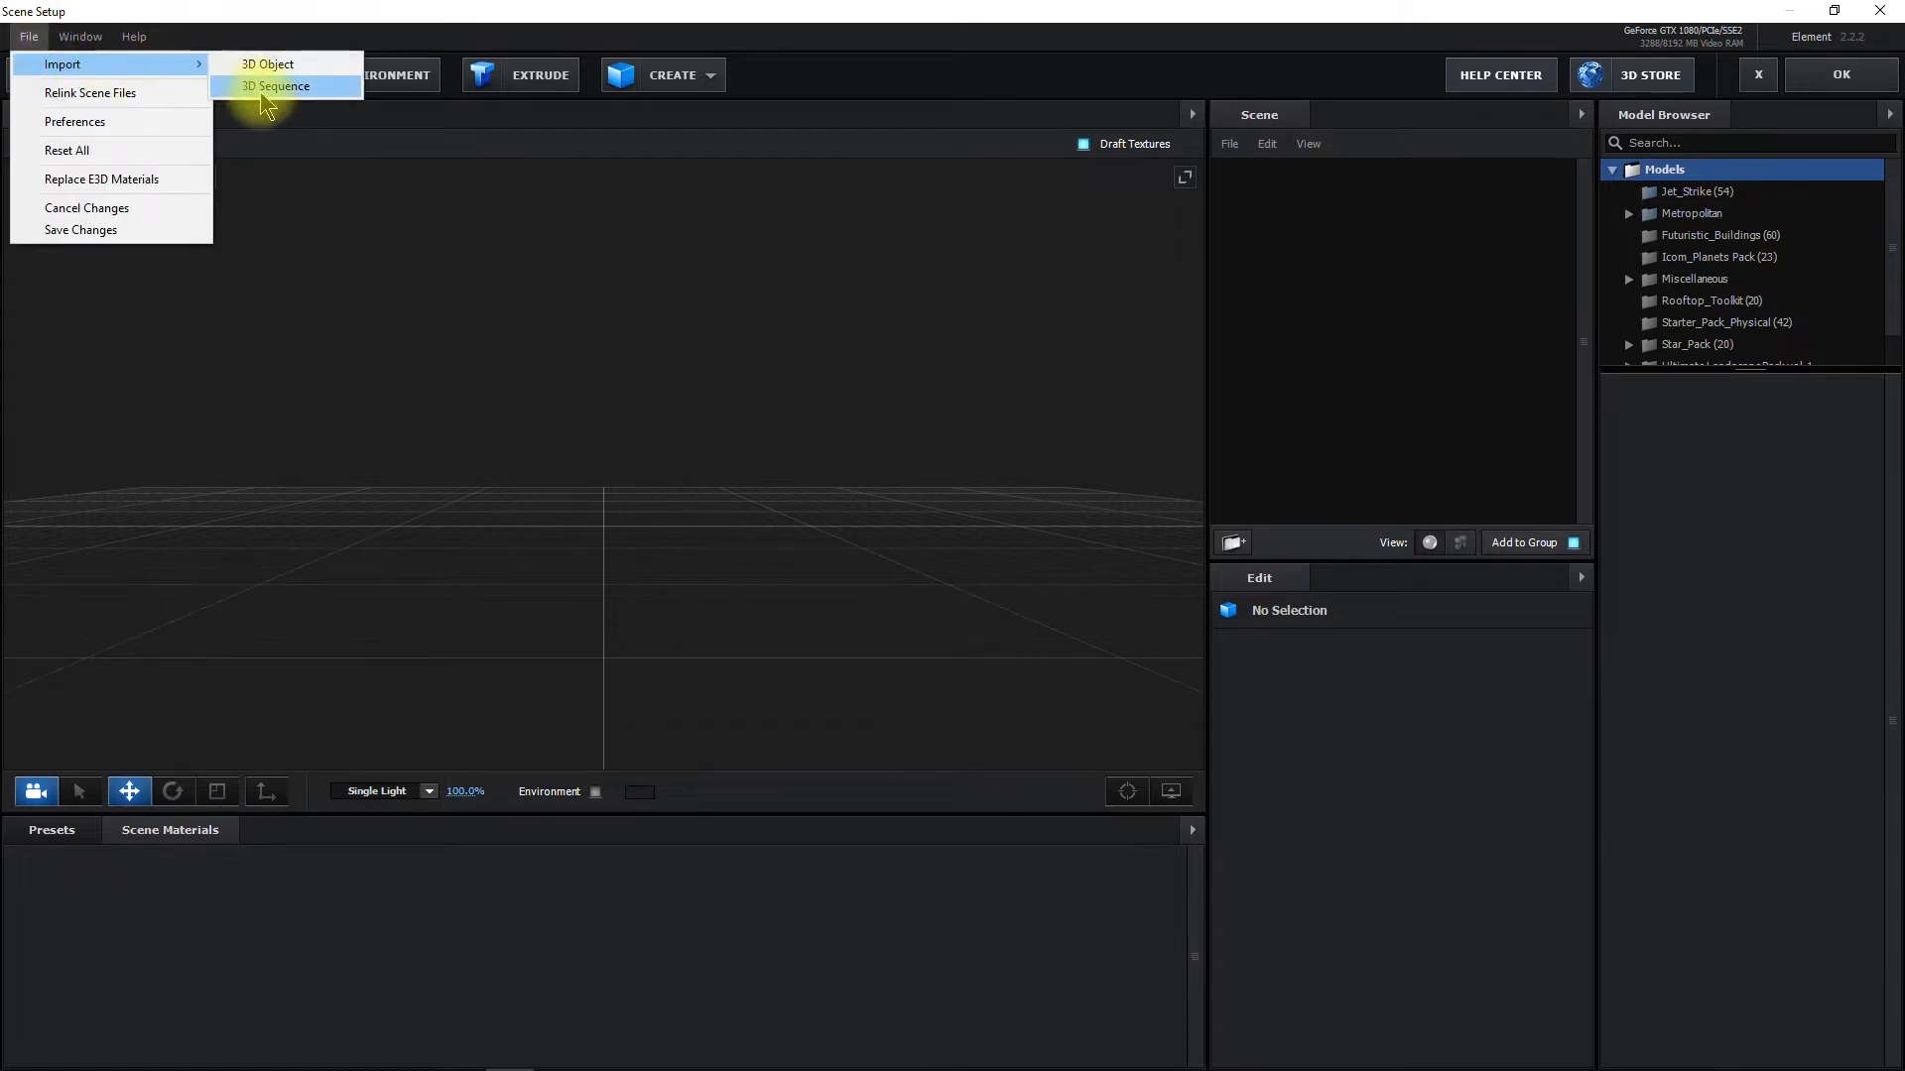
pyautogui.click(263, 90)
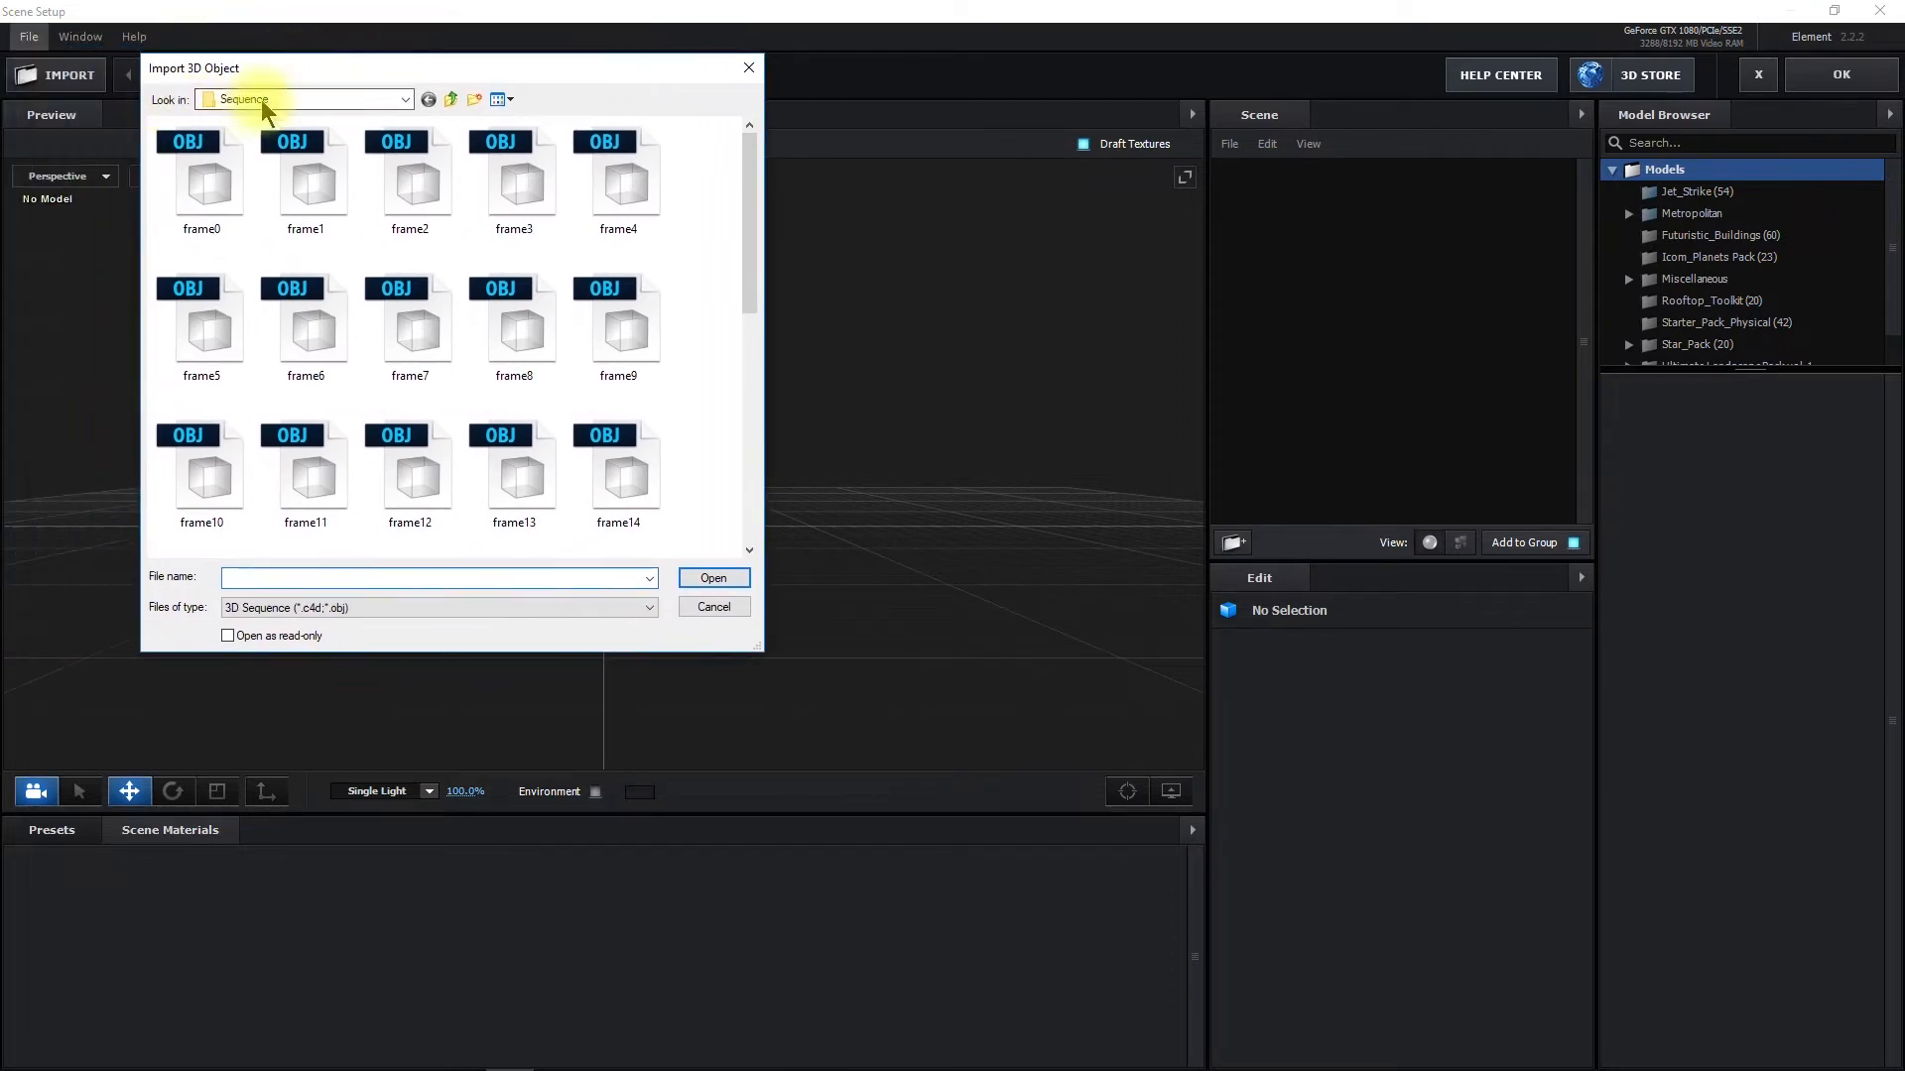
pyautogui.click(206, 194)
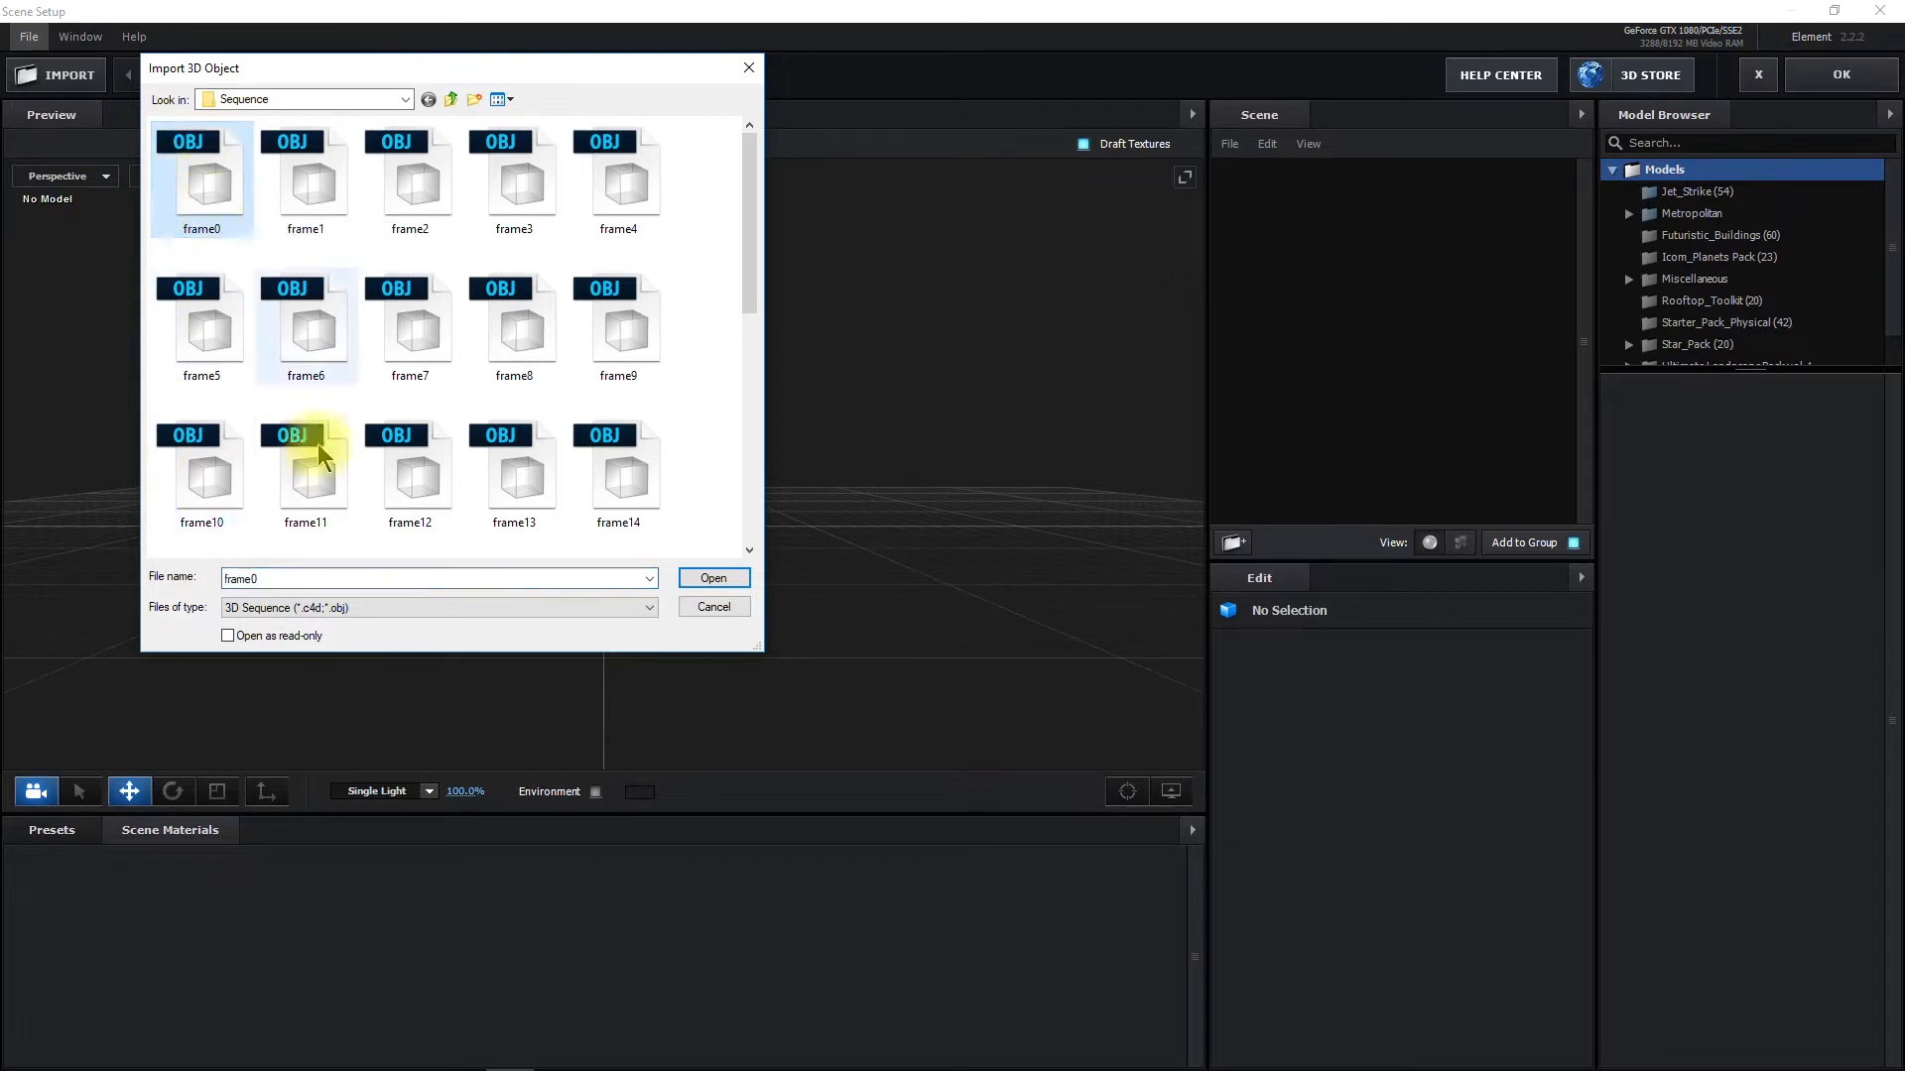
pyautogui.click(714, 579)
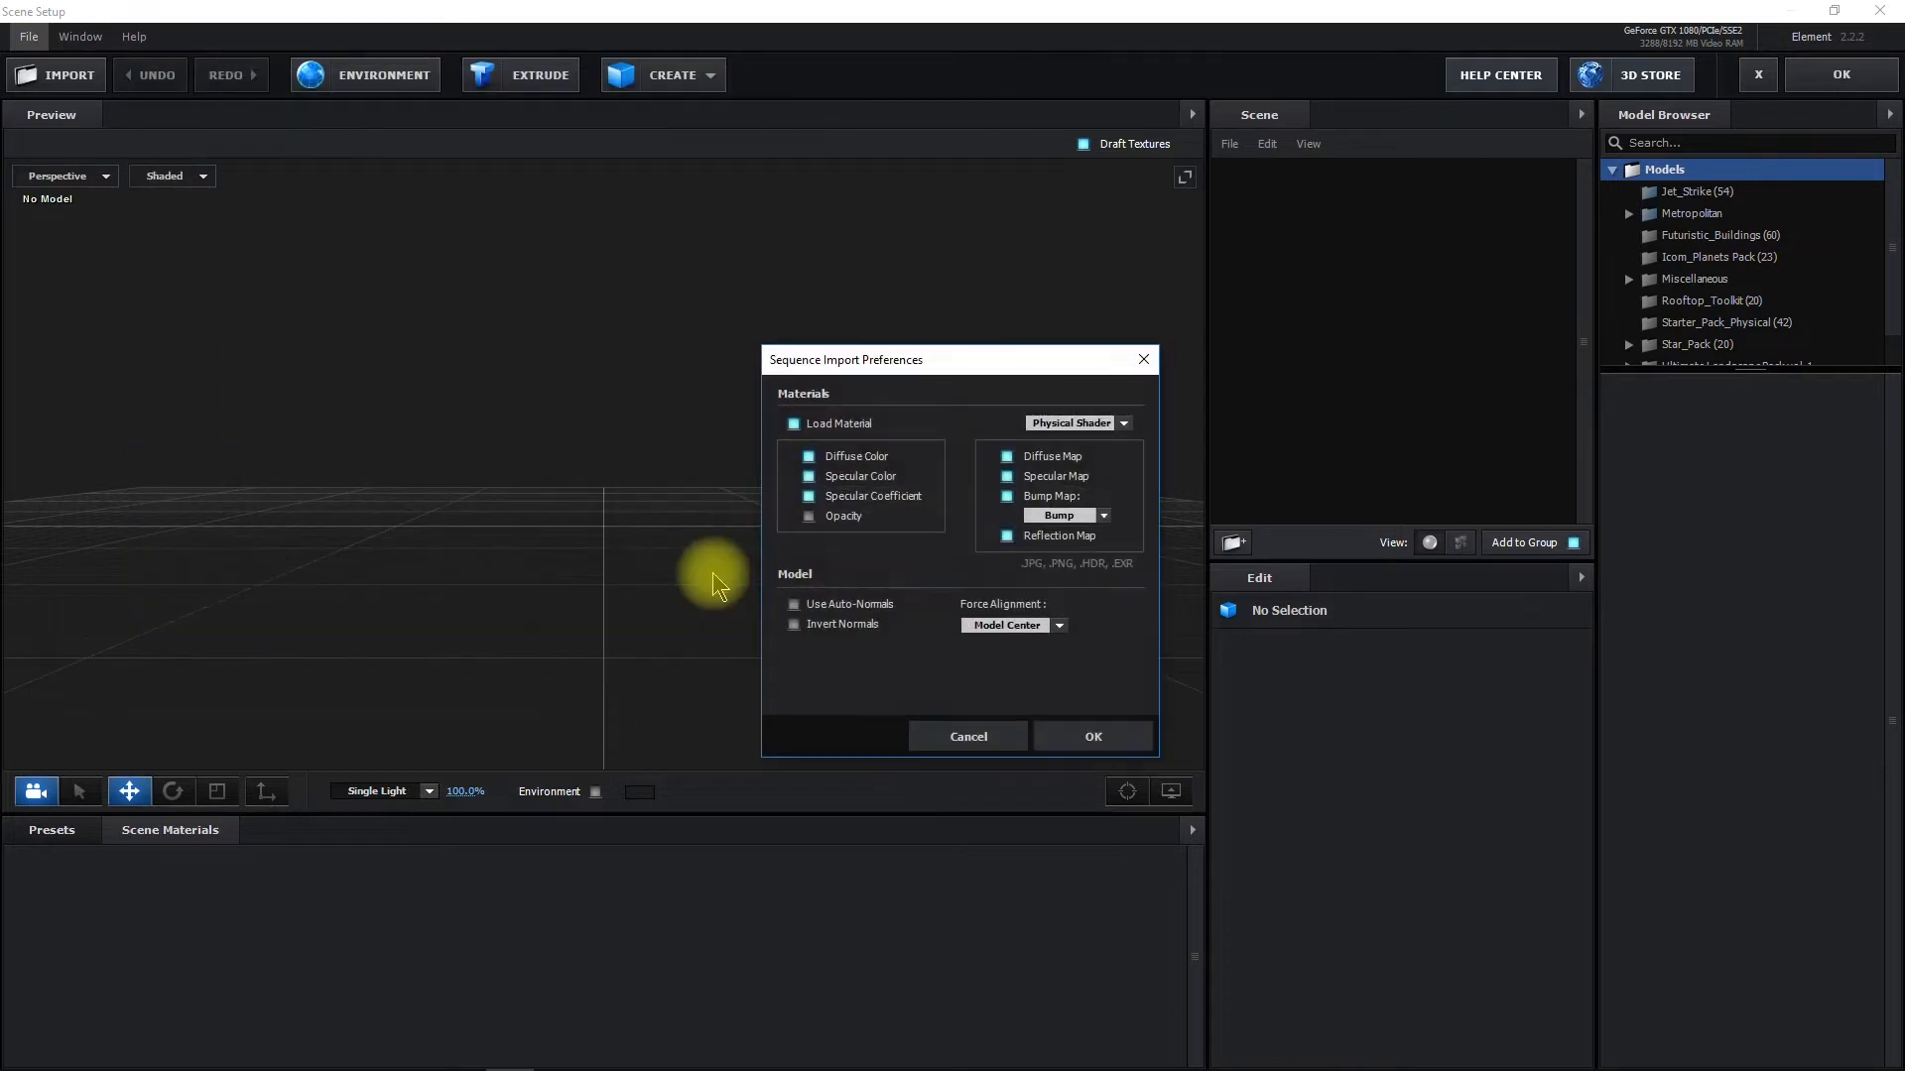
pyautogui.click(794, 605)
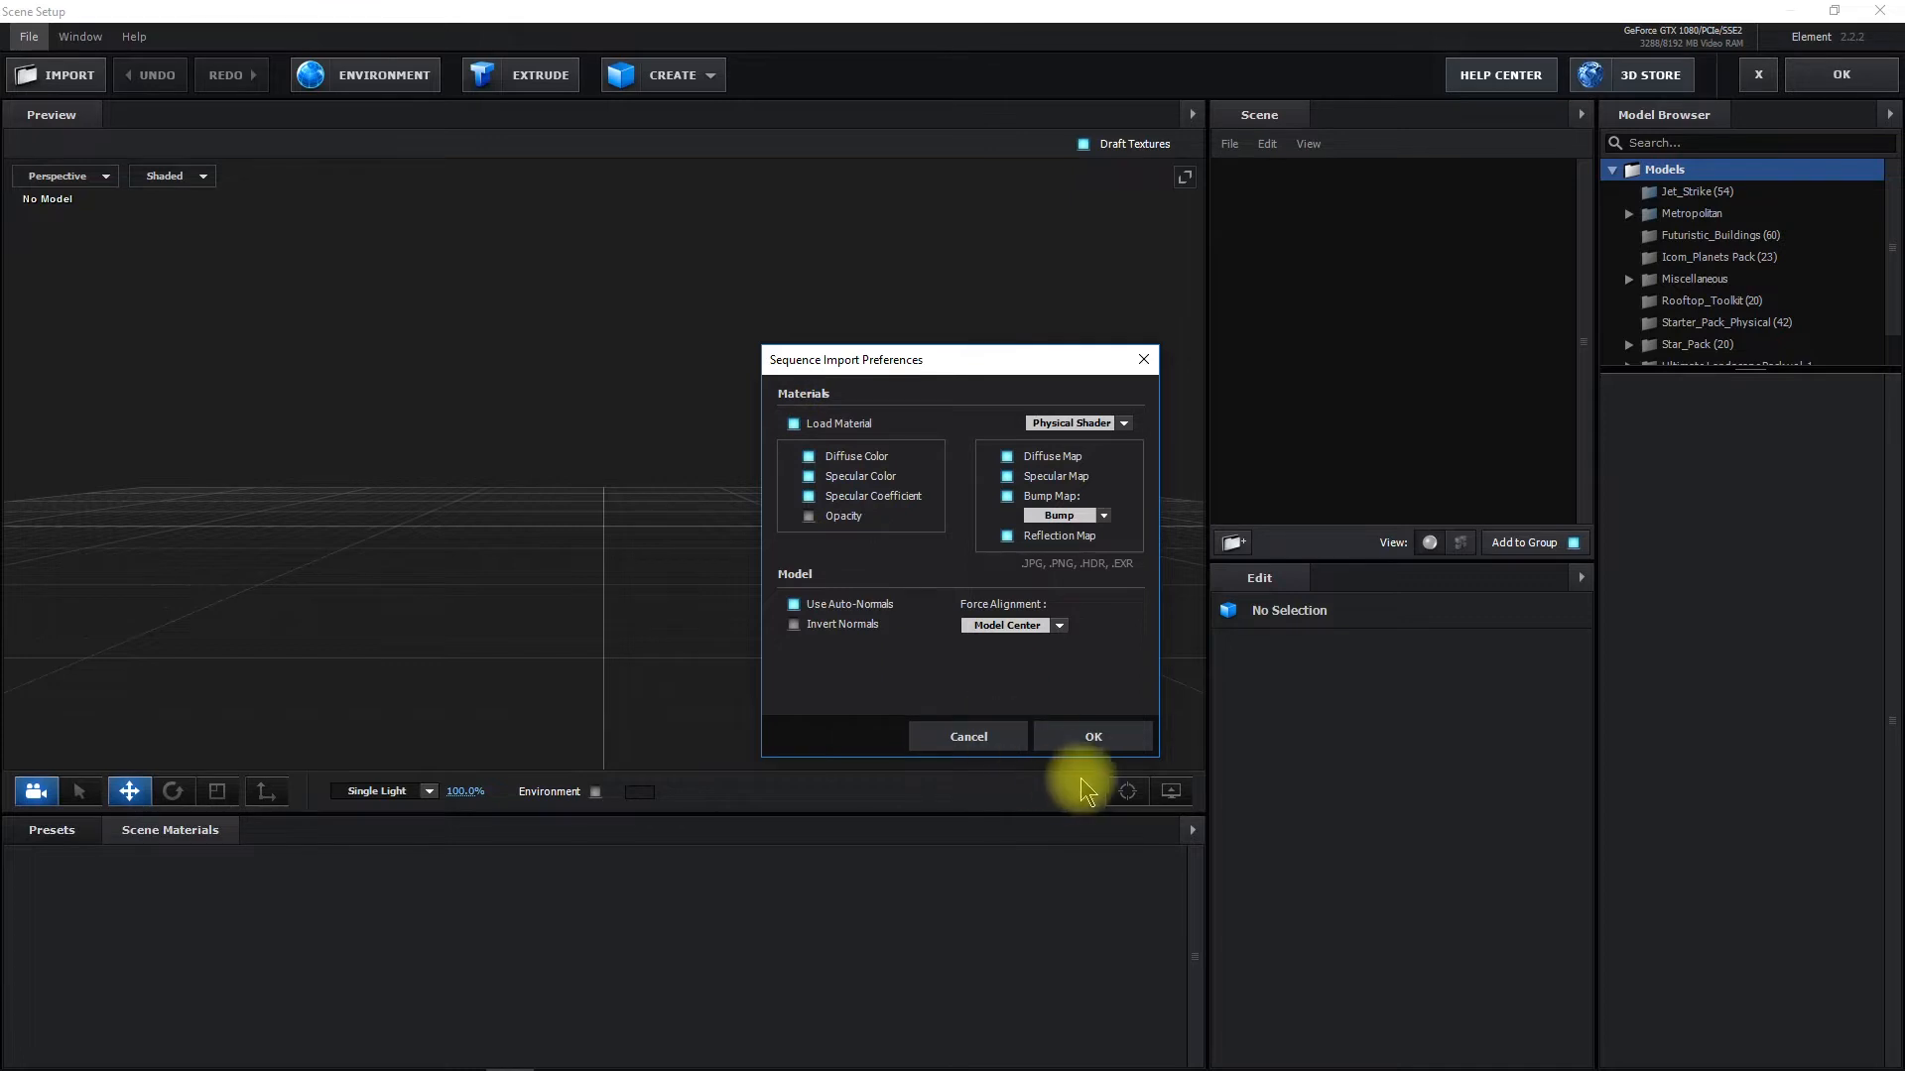
pyautogui.click(1077, 736)
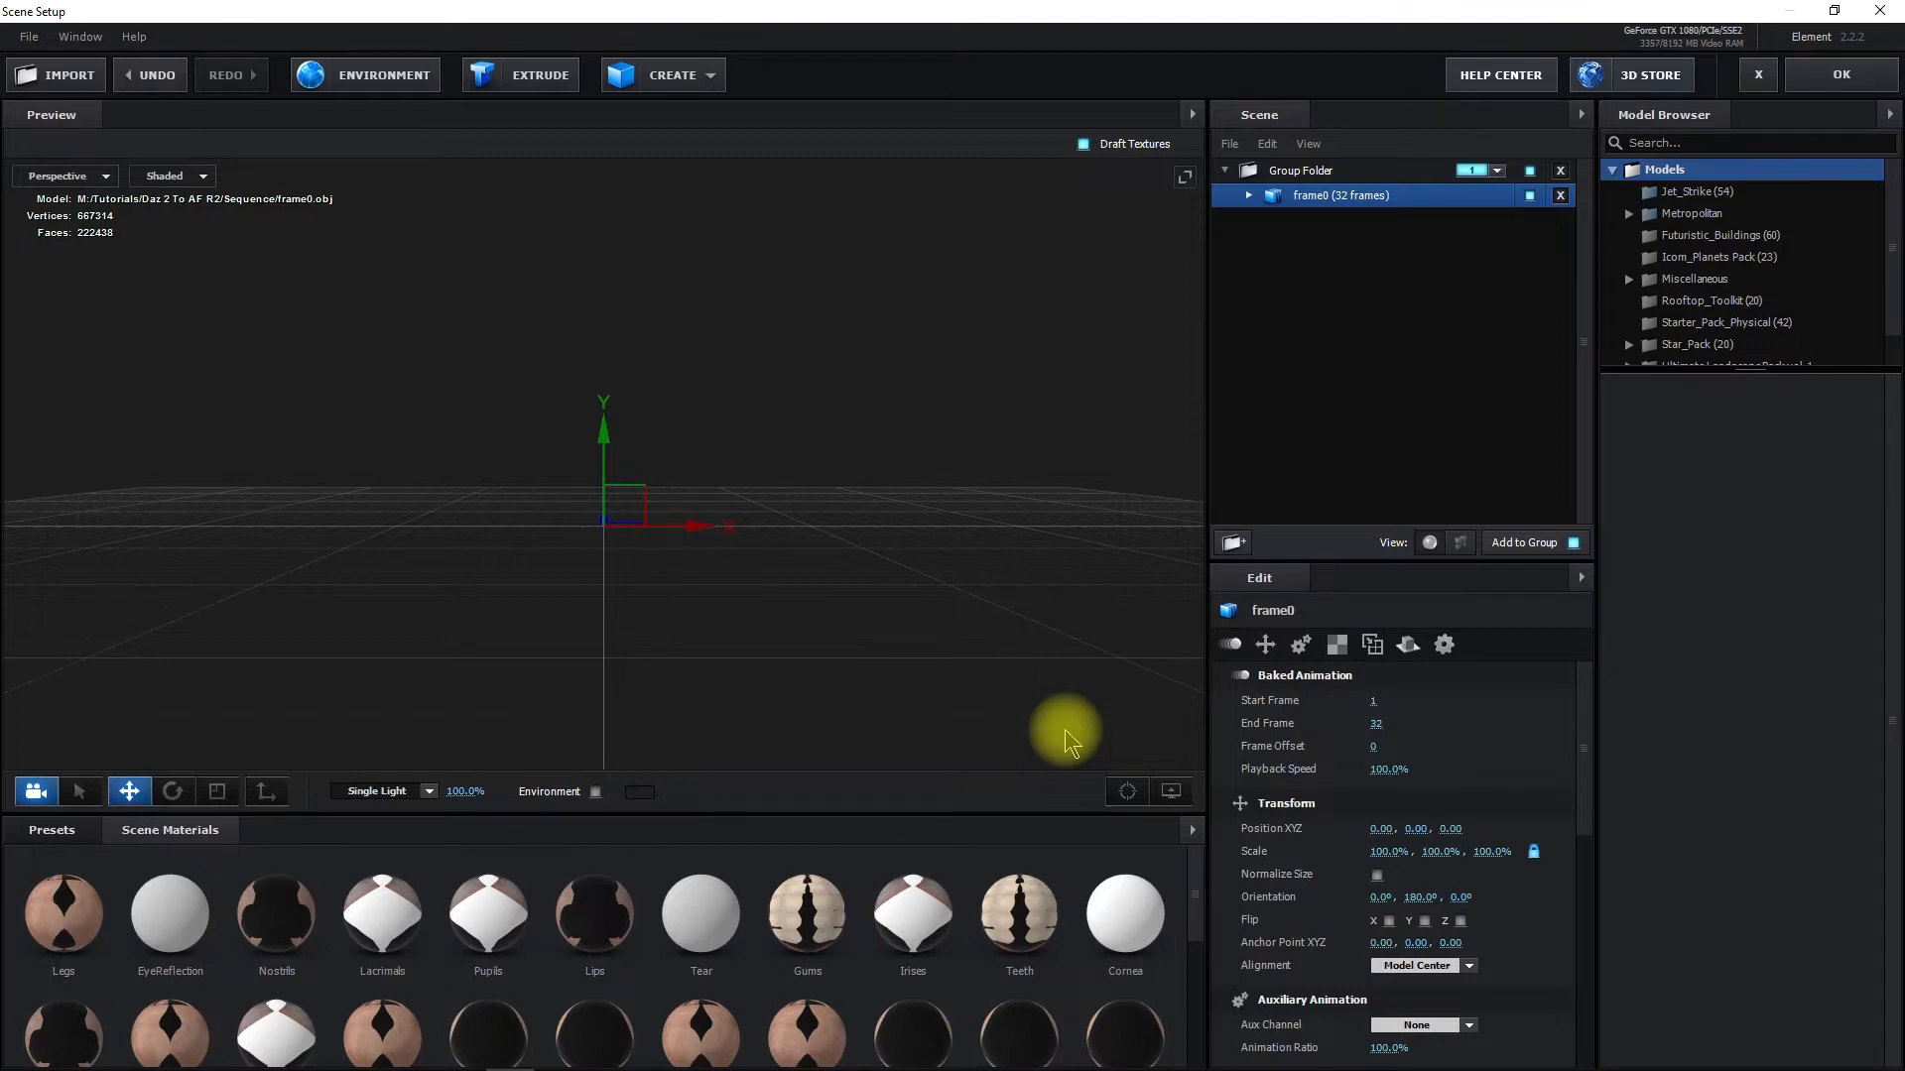
# Enable Normalize Size in the transform settings of the frame0 sequence
pyautogui.scroll(-2, 680, 923)
pyautogui.scroll(-5, 680, 933)
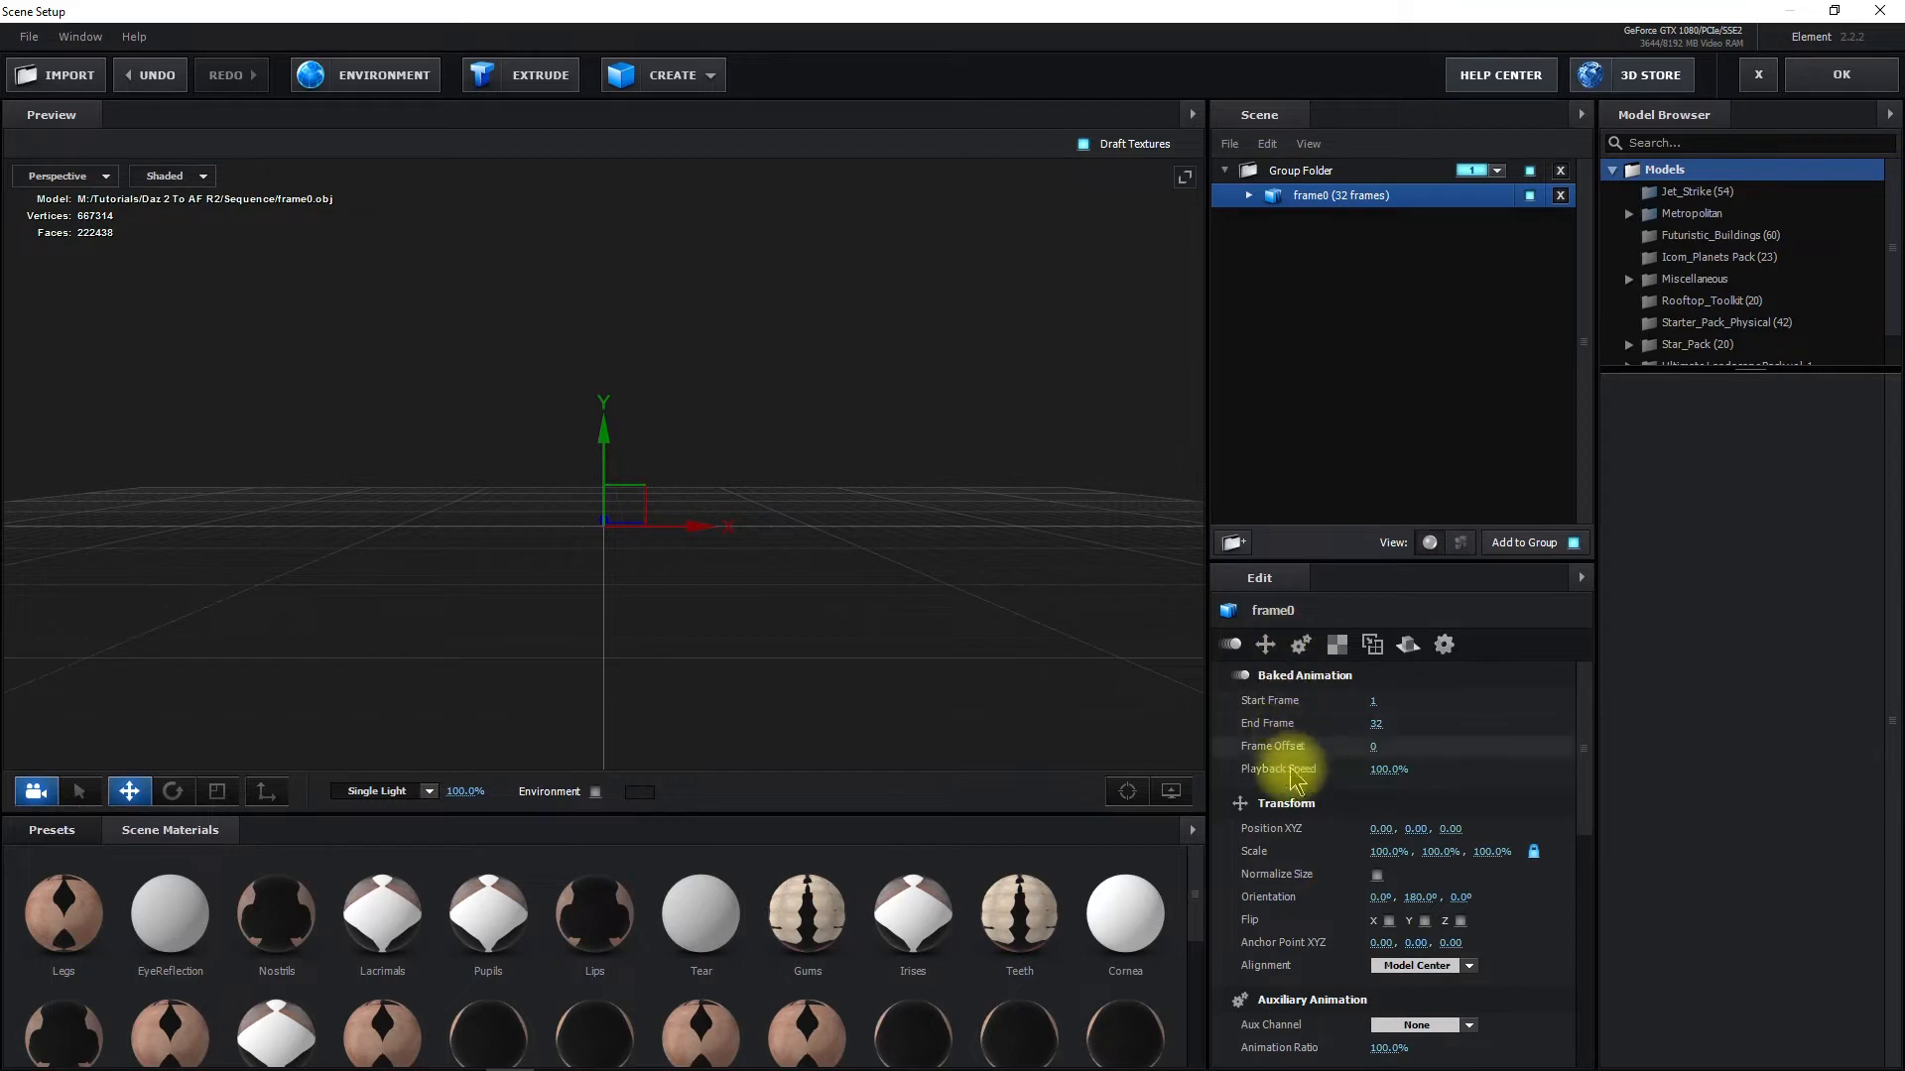
pyautogui.click(1264, 645)
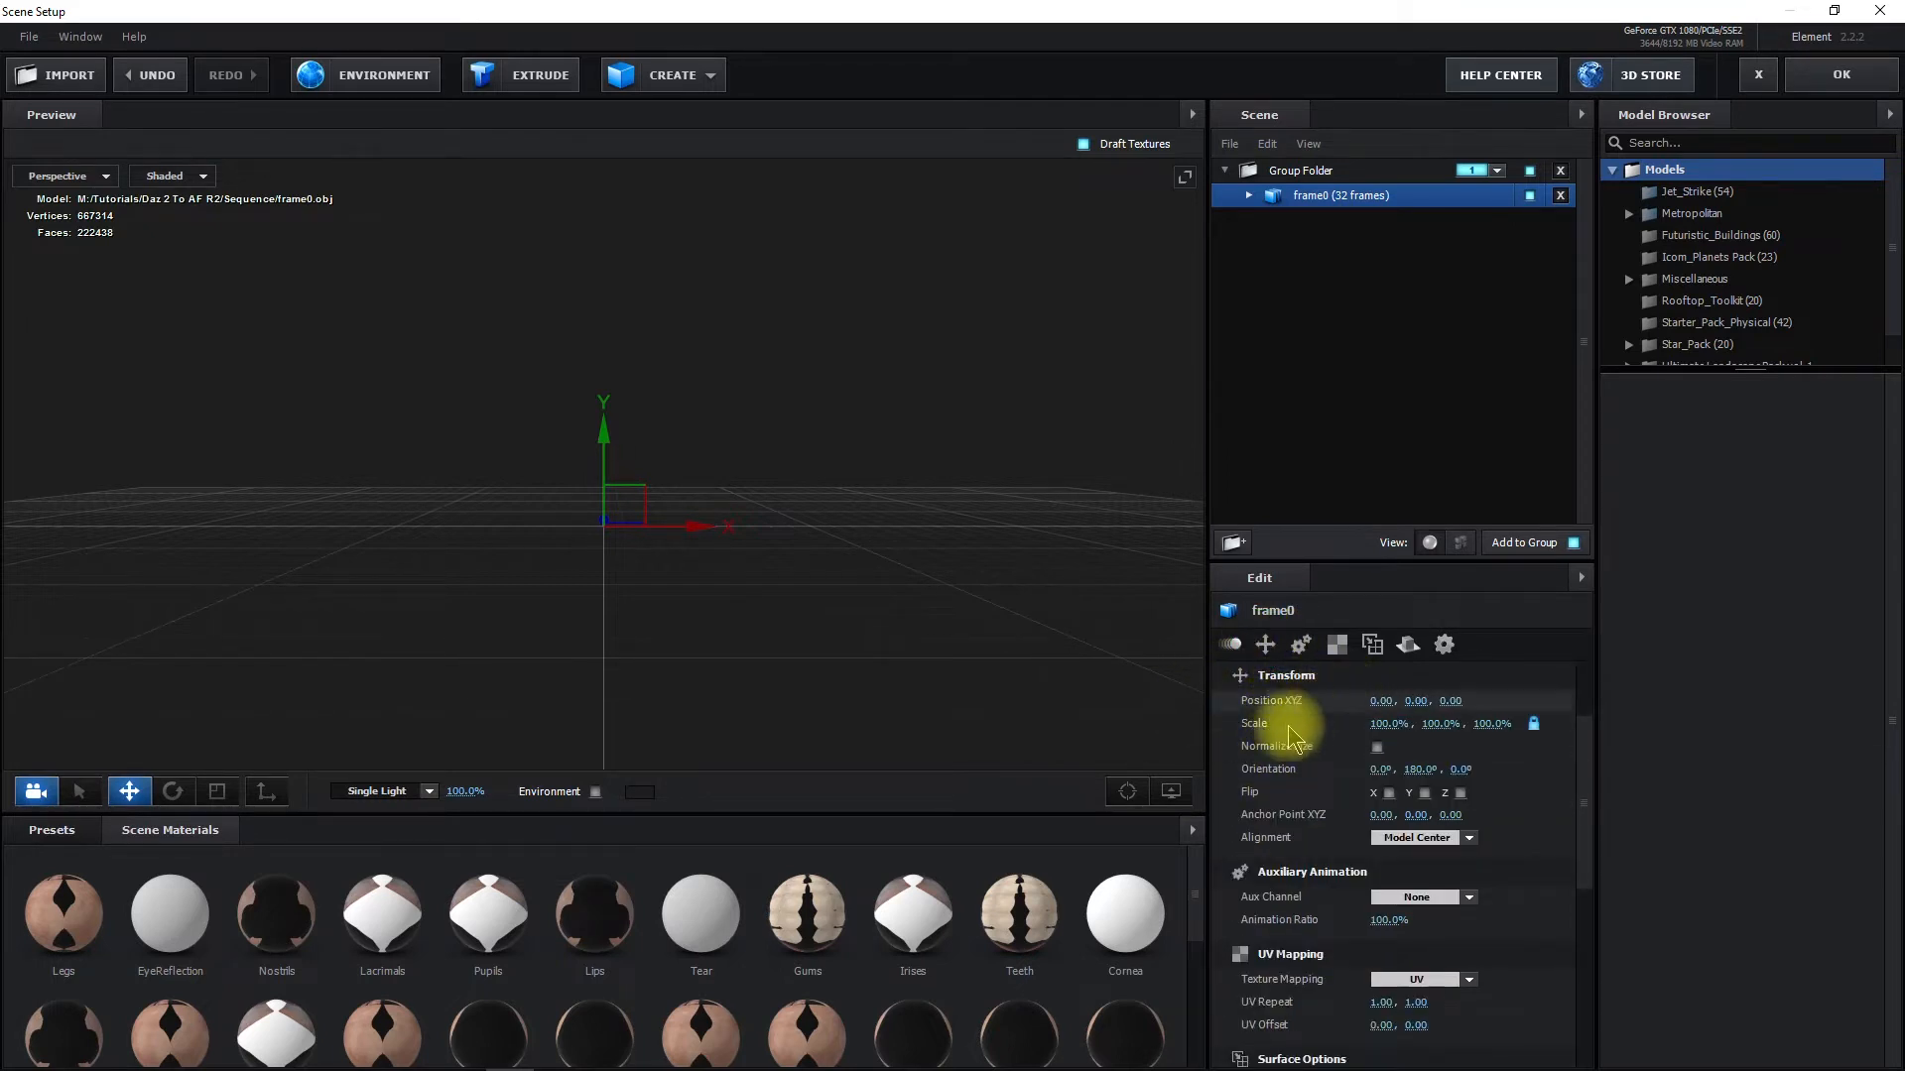
pyautogui.click(1377, 747)
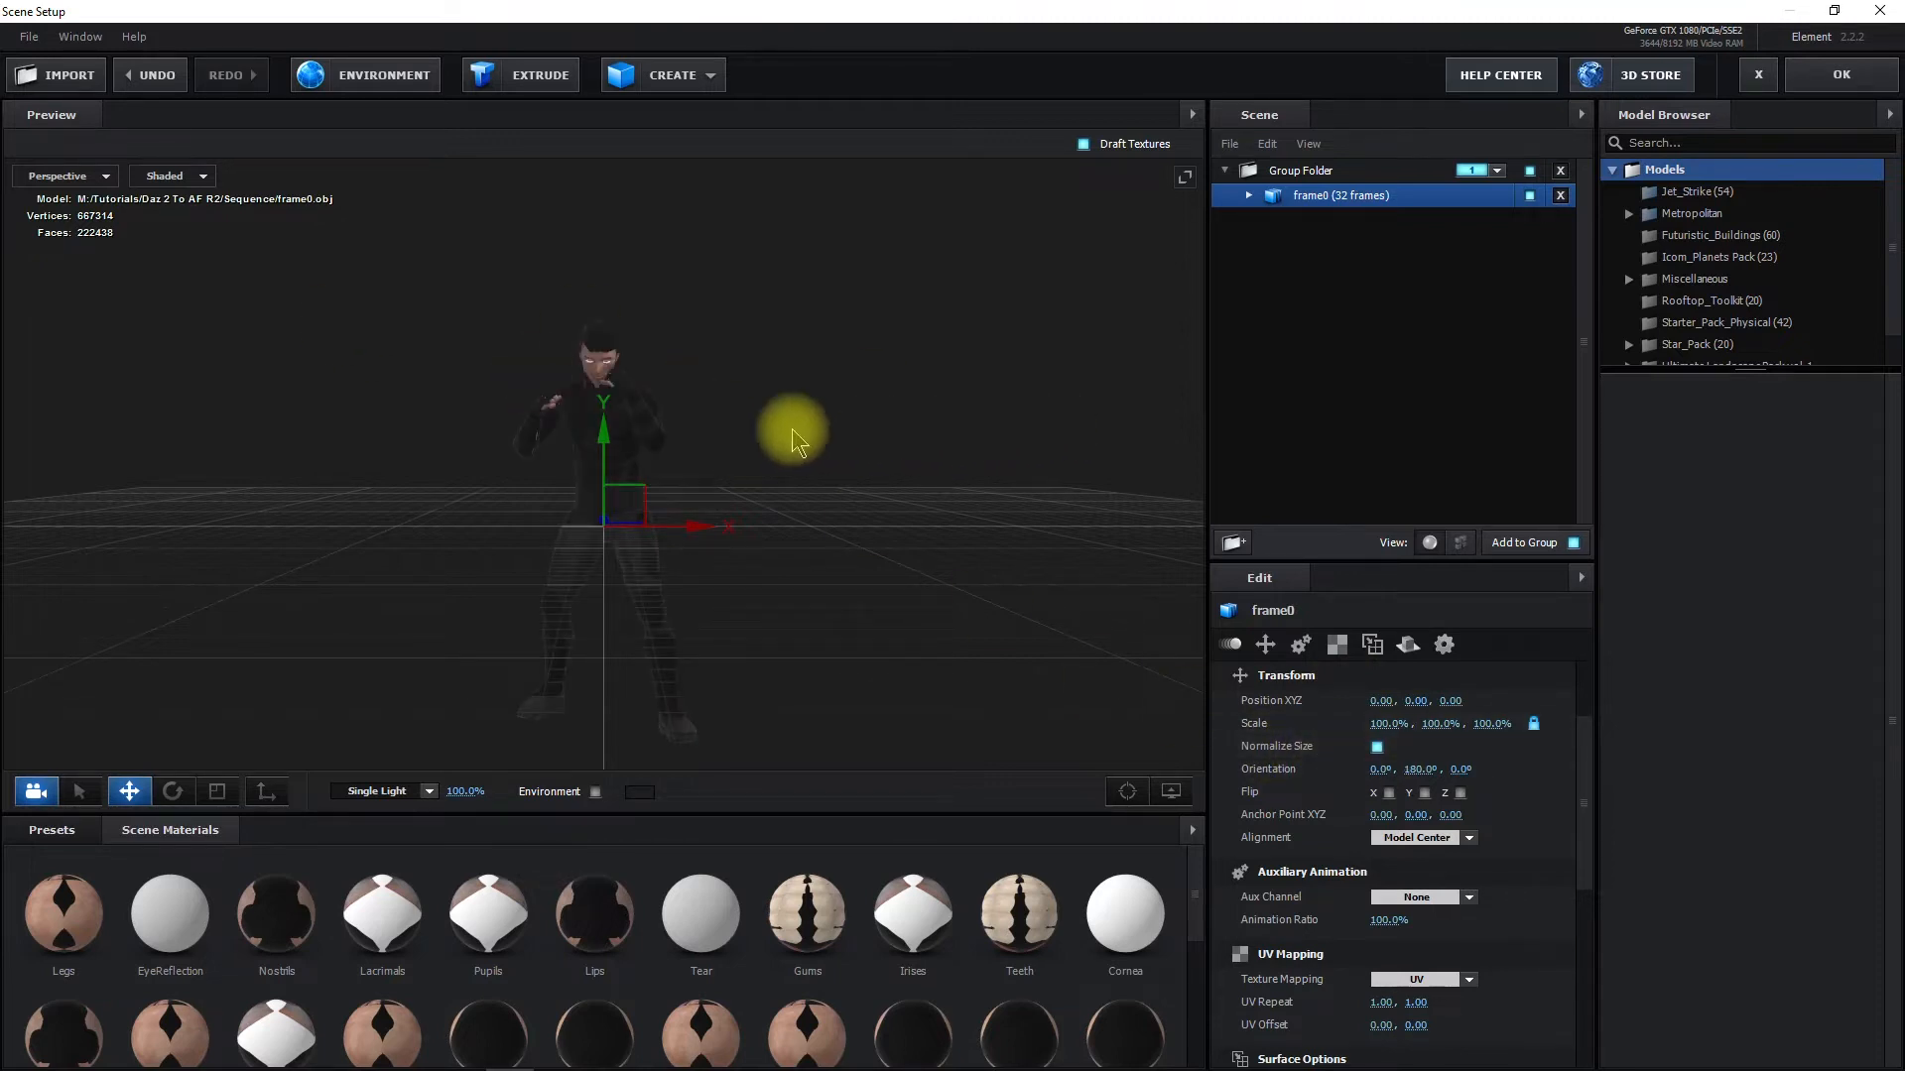
# Examine the character's face and eyes up close from the front and the side in the preview
pyautogui.scroll(3, 797, 405)
pyautogui.scroll(5, 783, 408)
pyautogui.moveTo(839, 331); pyautogui.dragTo(905, 551, button='middle')
pyautogui.scroll(6, 903, 476)
pyautogui.moveTo(881, 363); pyautogui.dragTo(877, 504, button='middle')
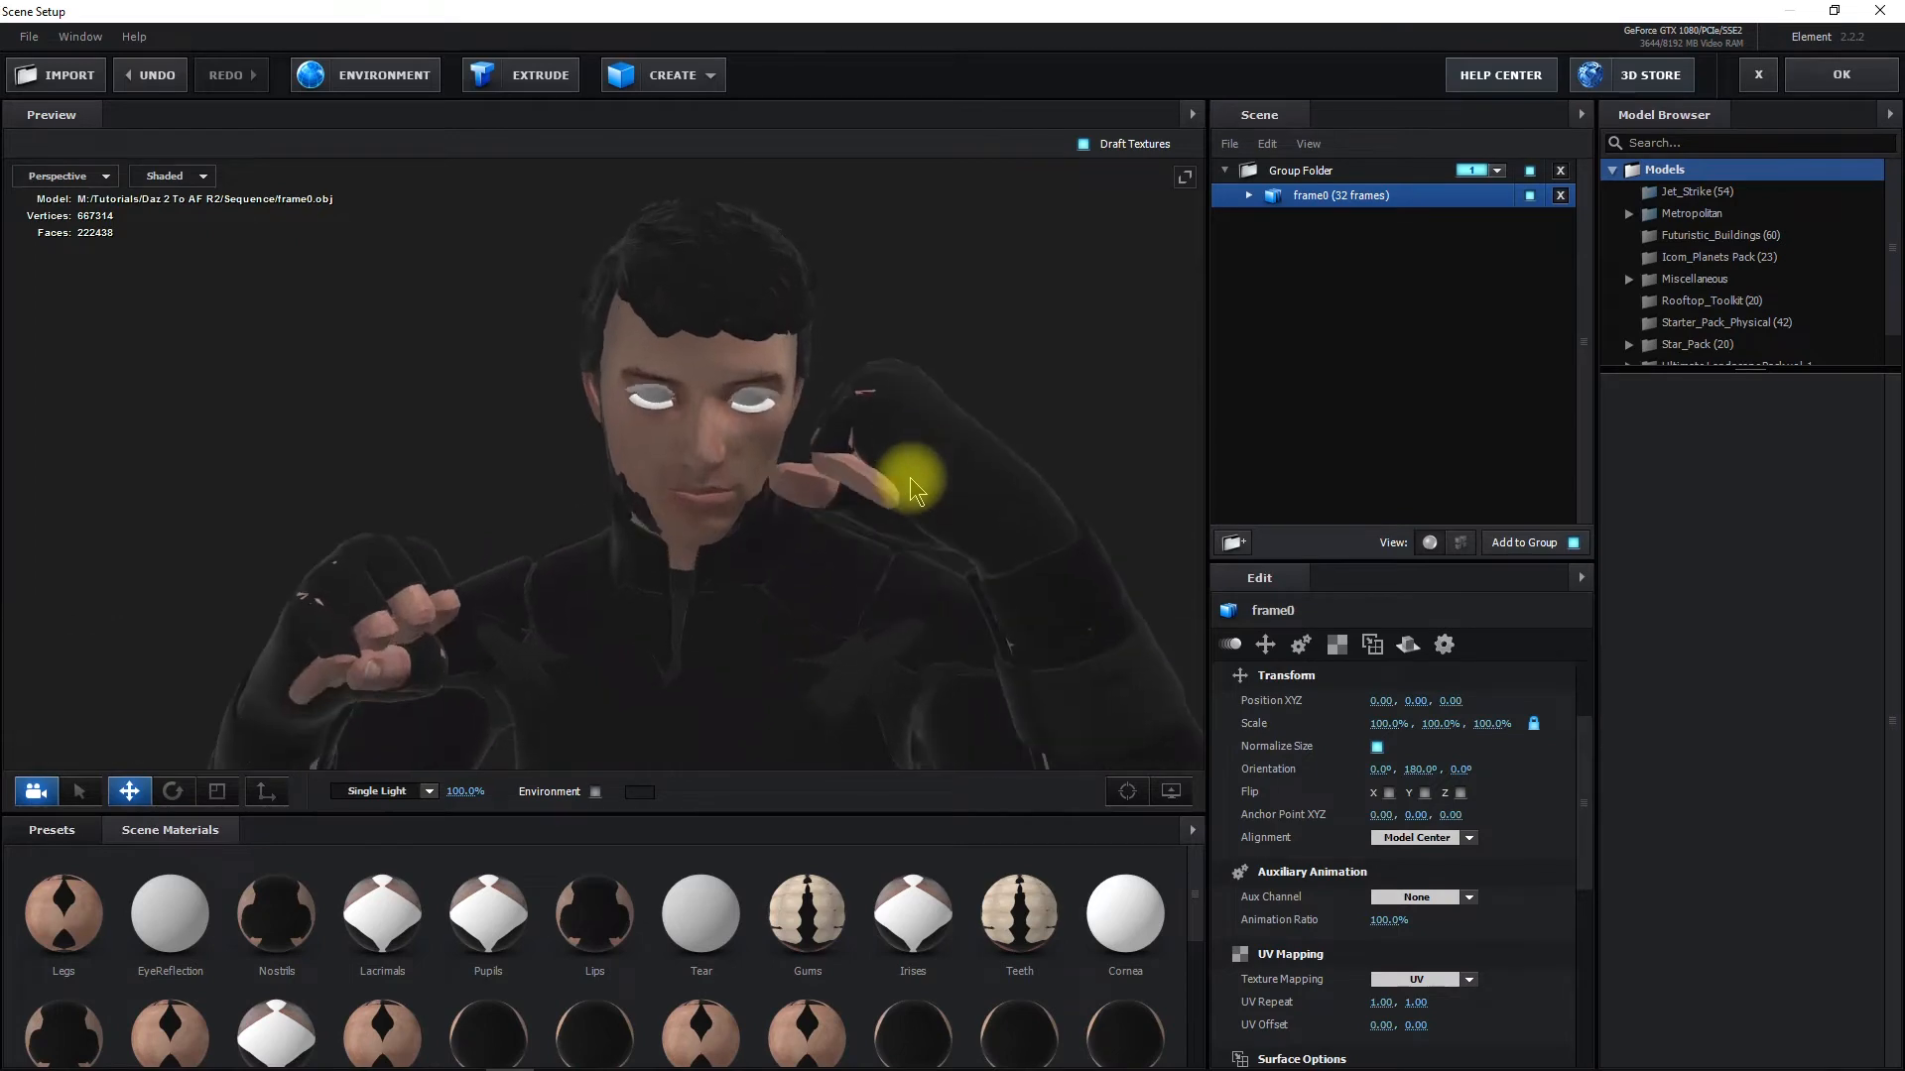
pyautogui.scroll(5, 884, 473)
pyautogui.moveTo(884, 473); pyautogui.dragTo(776, 512, button='middle')
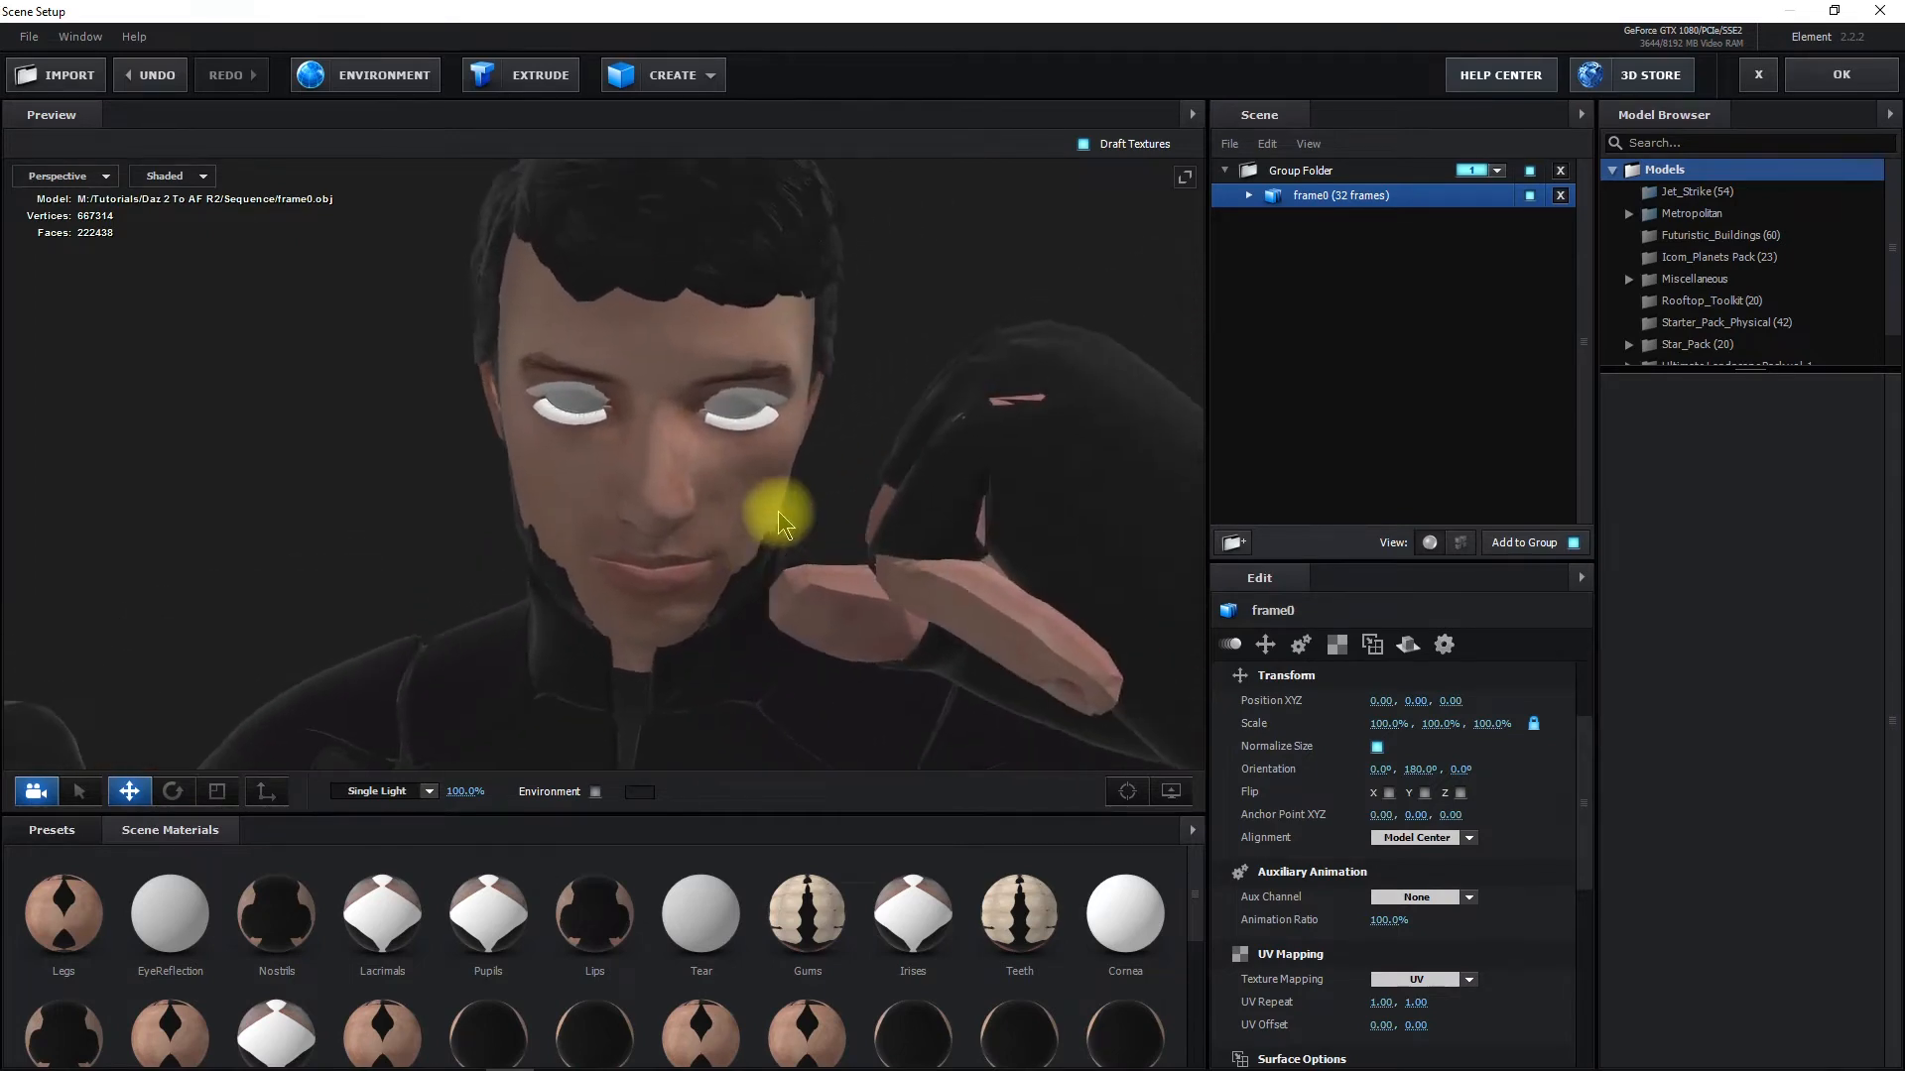
pyautogui.moveTo(681, 502); pyautogui.dragTo(762, 528)
pyautogui.scroll(6, 707, 515)
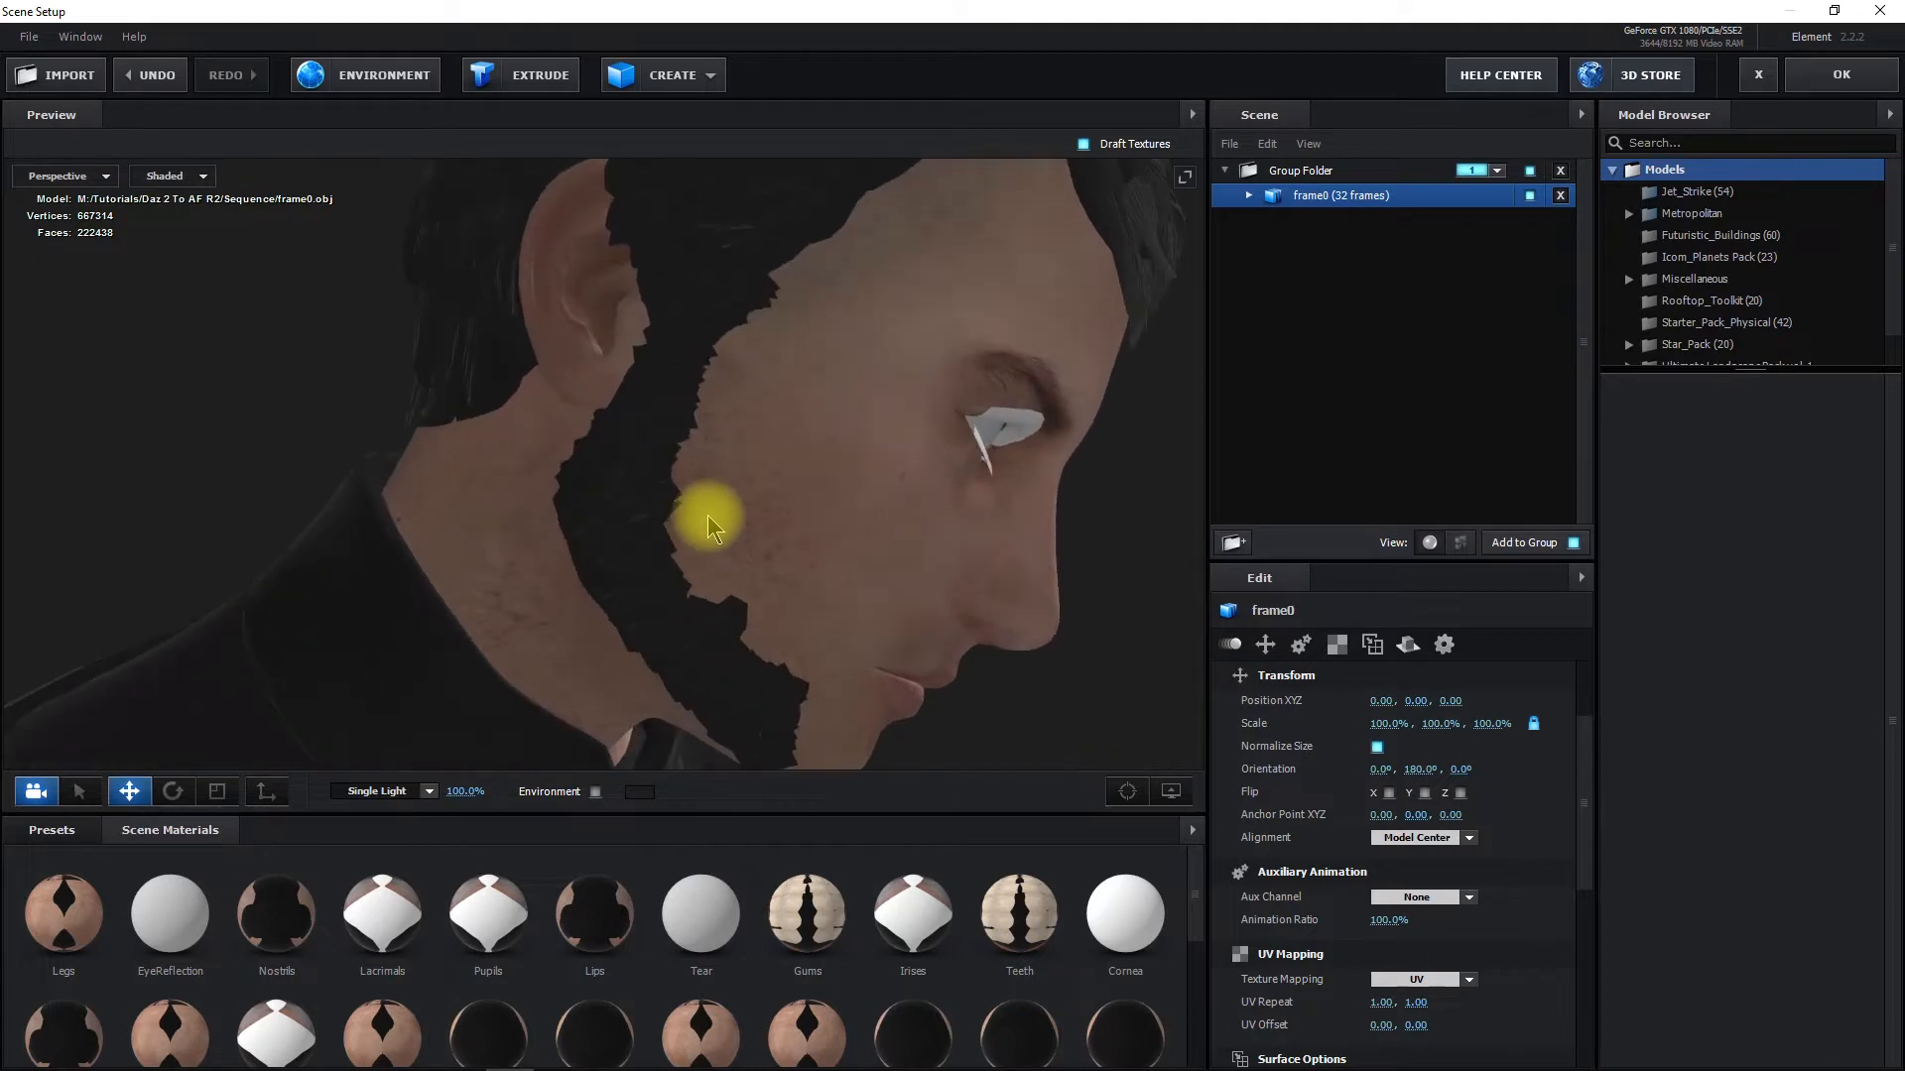
pyautogui.moveTo(741, 498); pyautogui.dragTo(564, 418)
pyautogui.scroll(4, 564, 419)
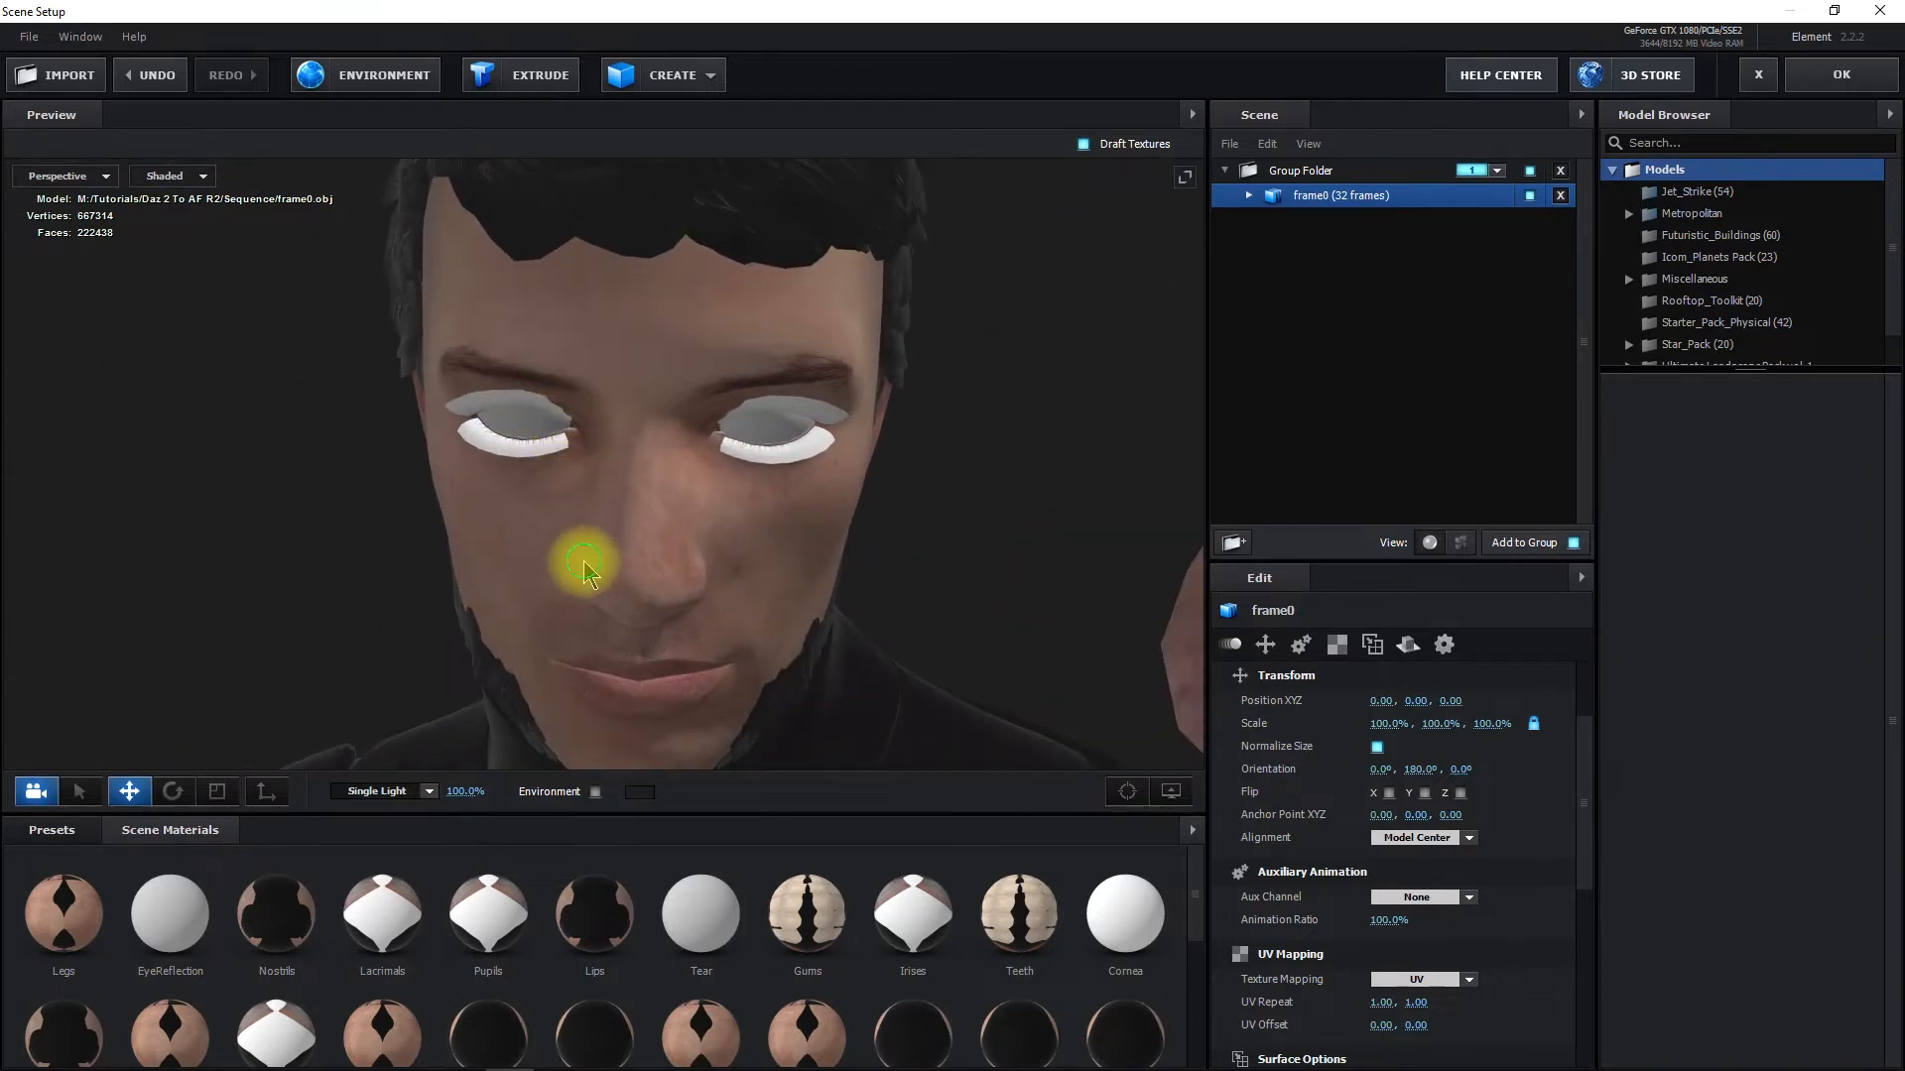
pyautogui.moveTo(586, 571); pyautogui.dragTo(585, 556)
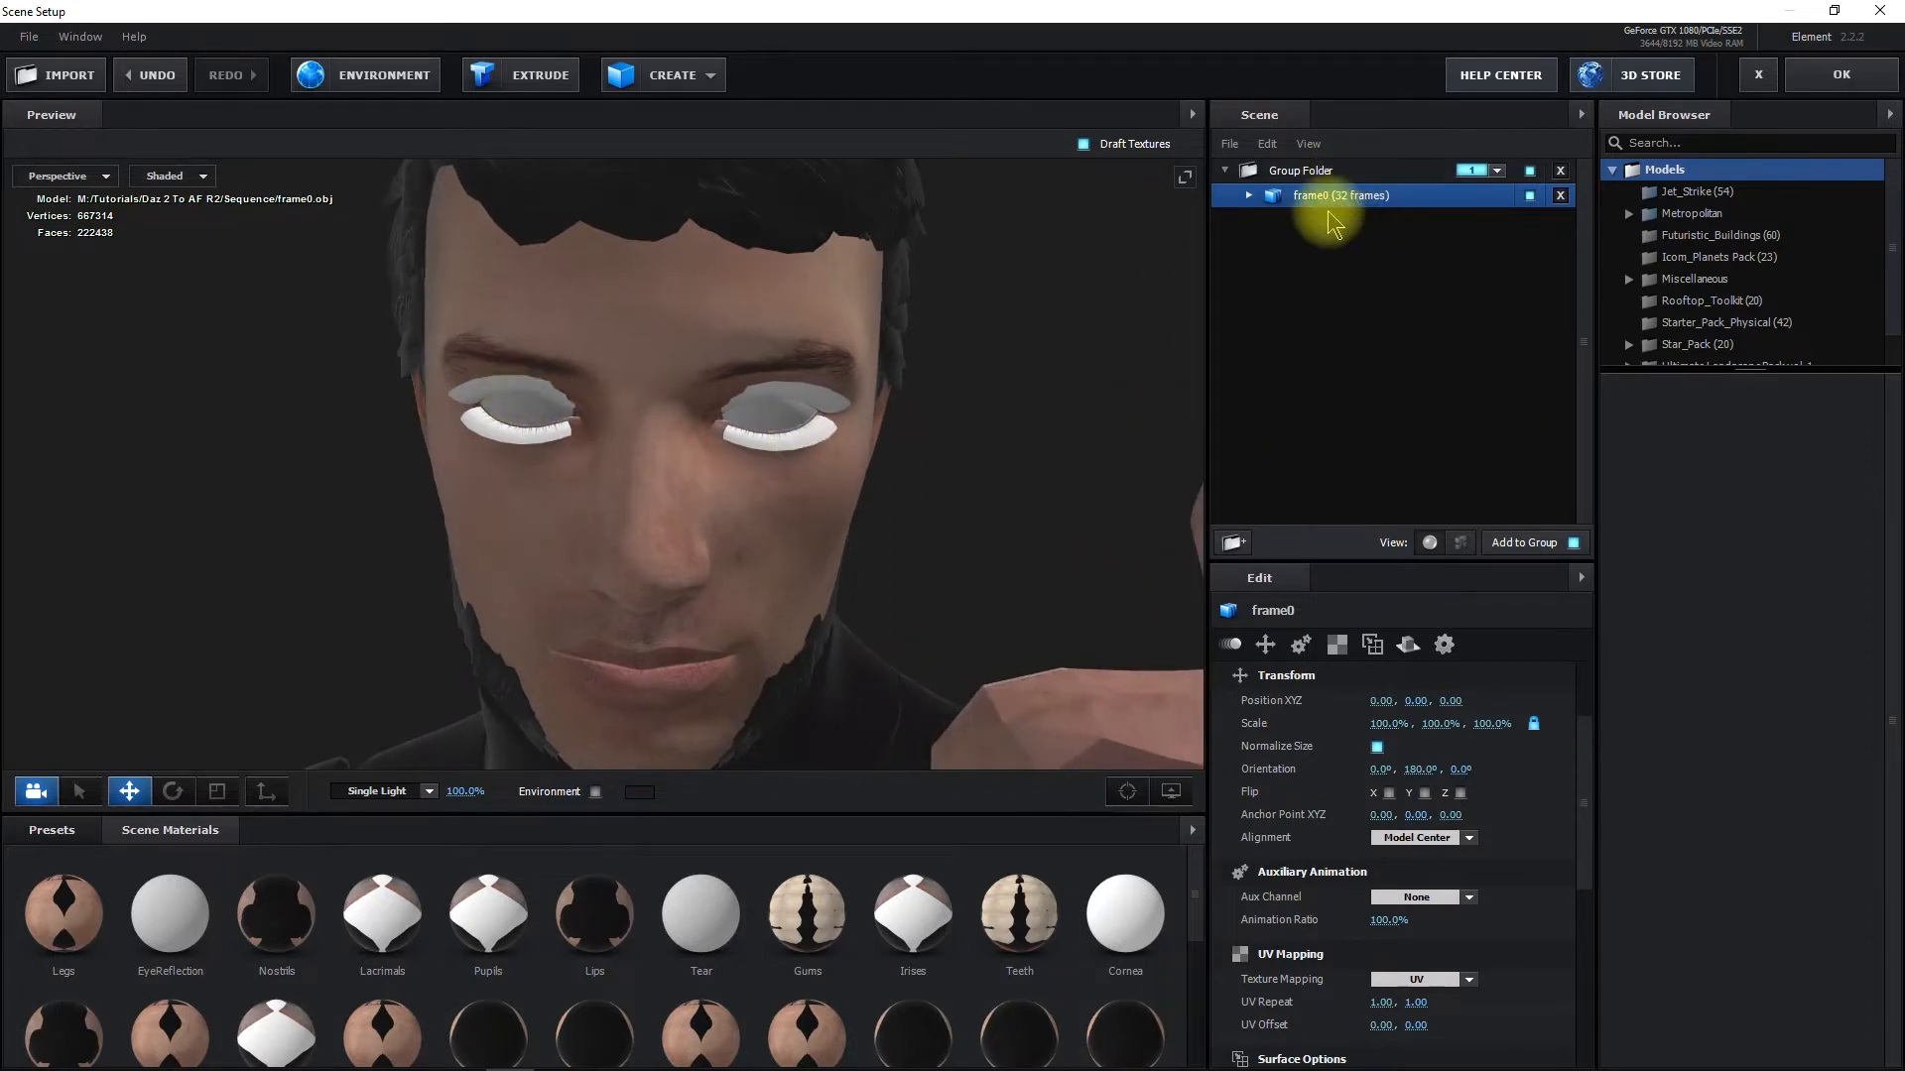
# Expand the frame0 materials and hide the Eyelashes material
pyautogui.click(1249, 196)
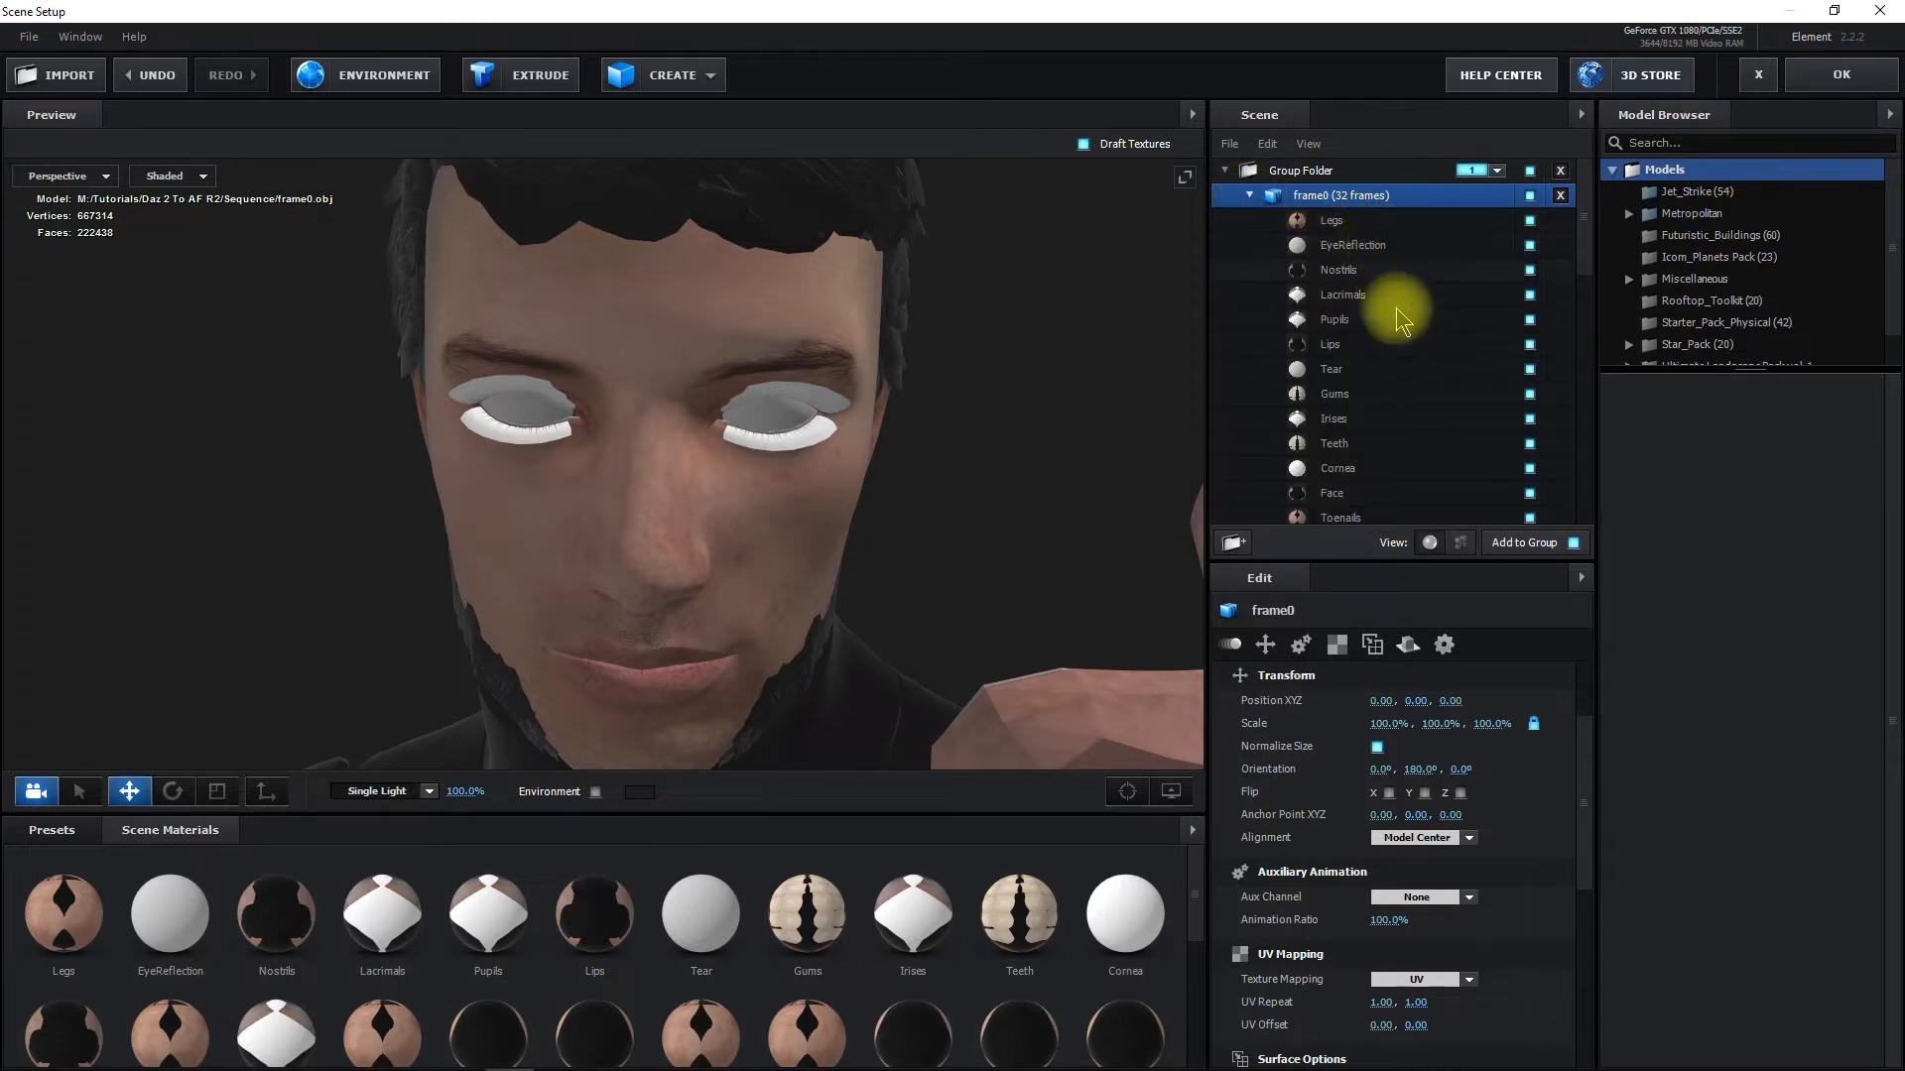
pyautogui.scroll(-3, 1409, 425)
pyautogui.scroll(-3, 1409, 425)
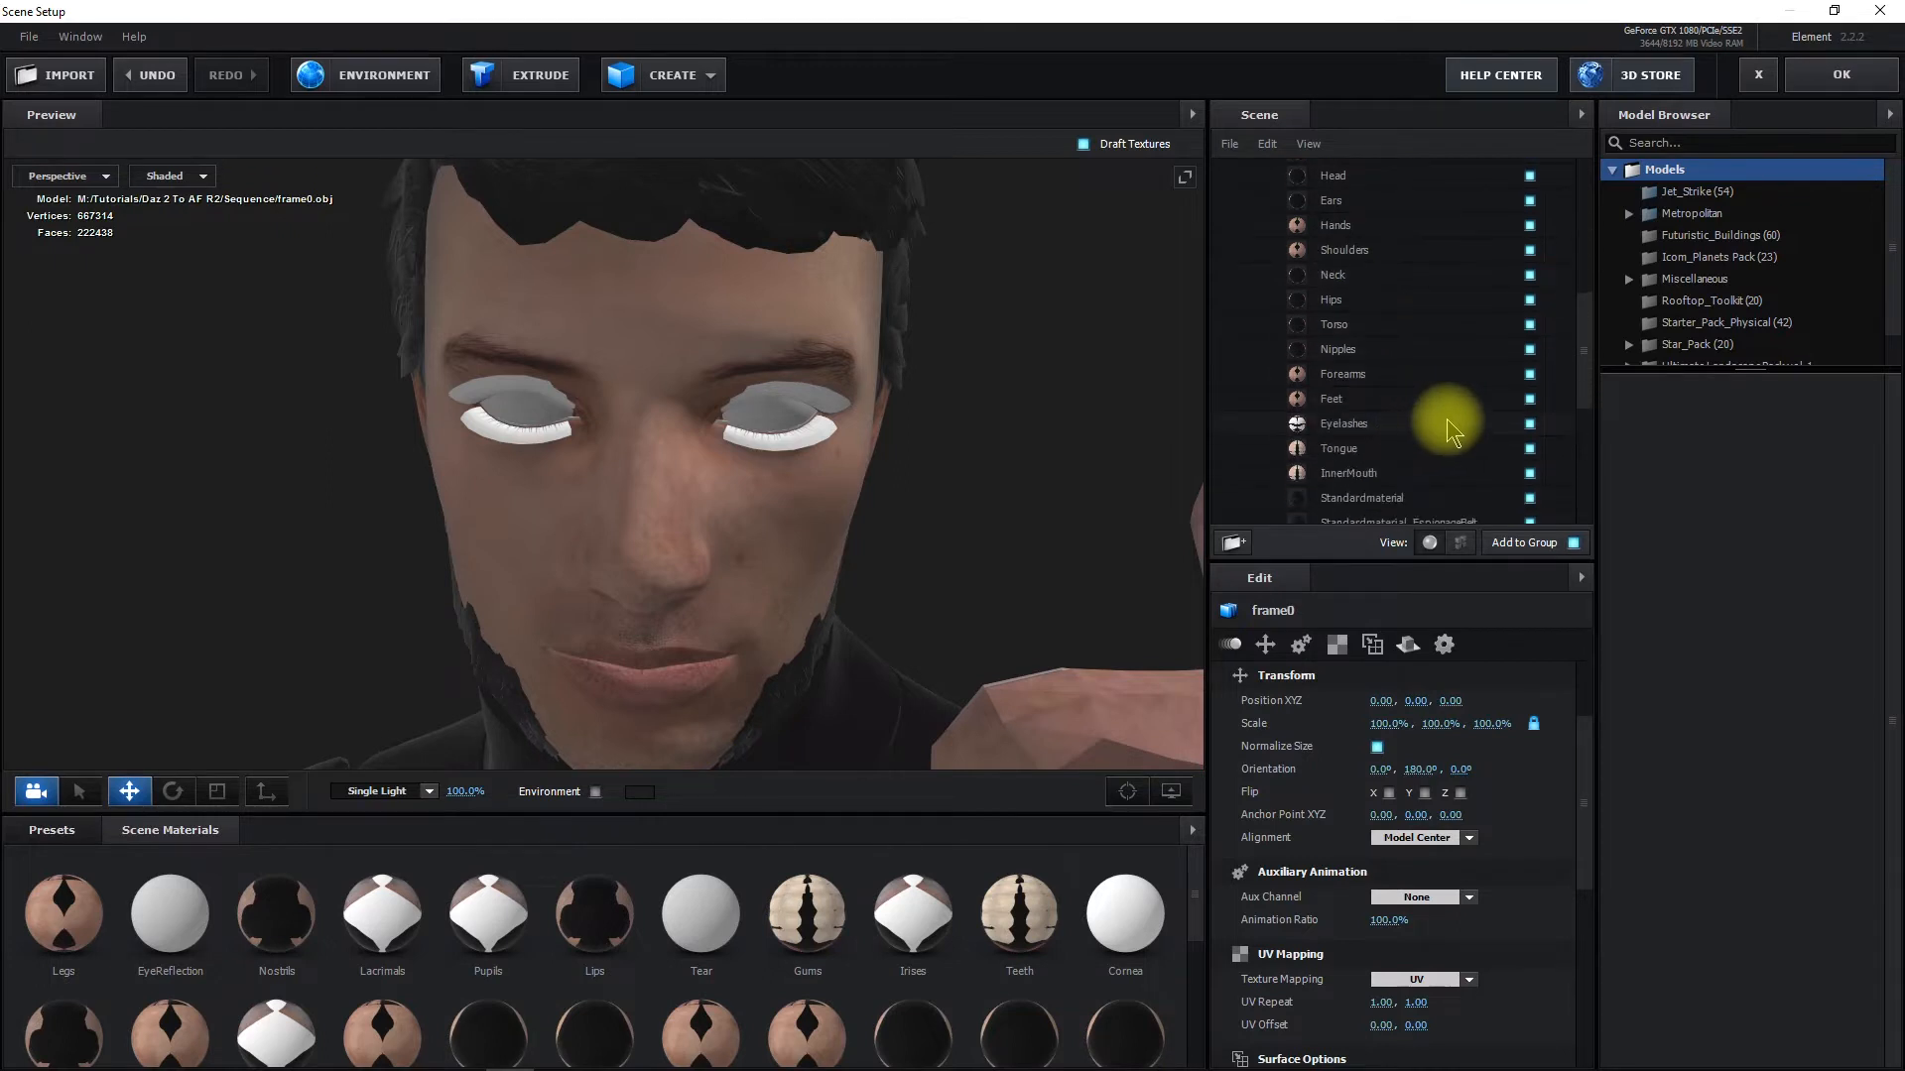
pyautogui.click(1529, 424)
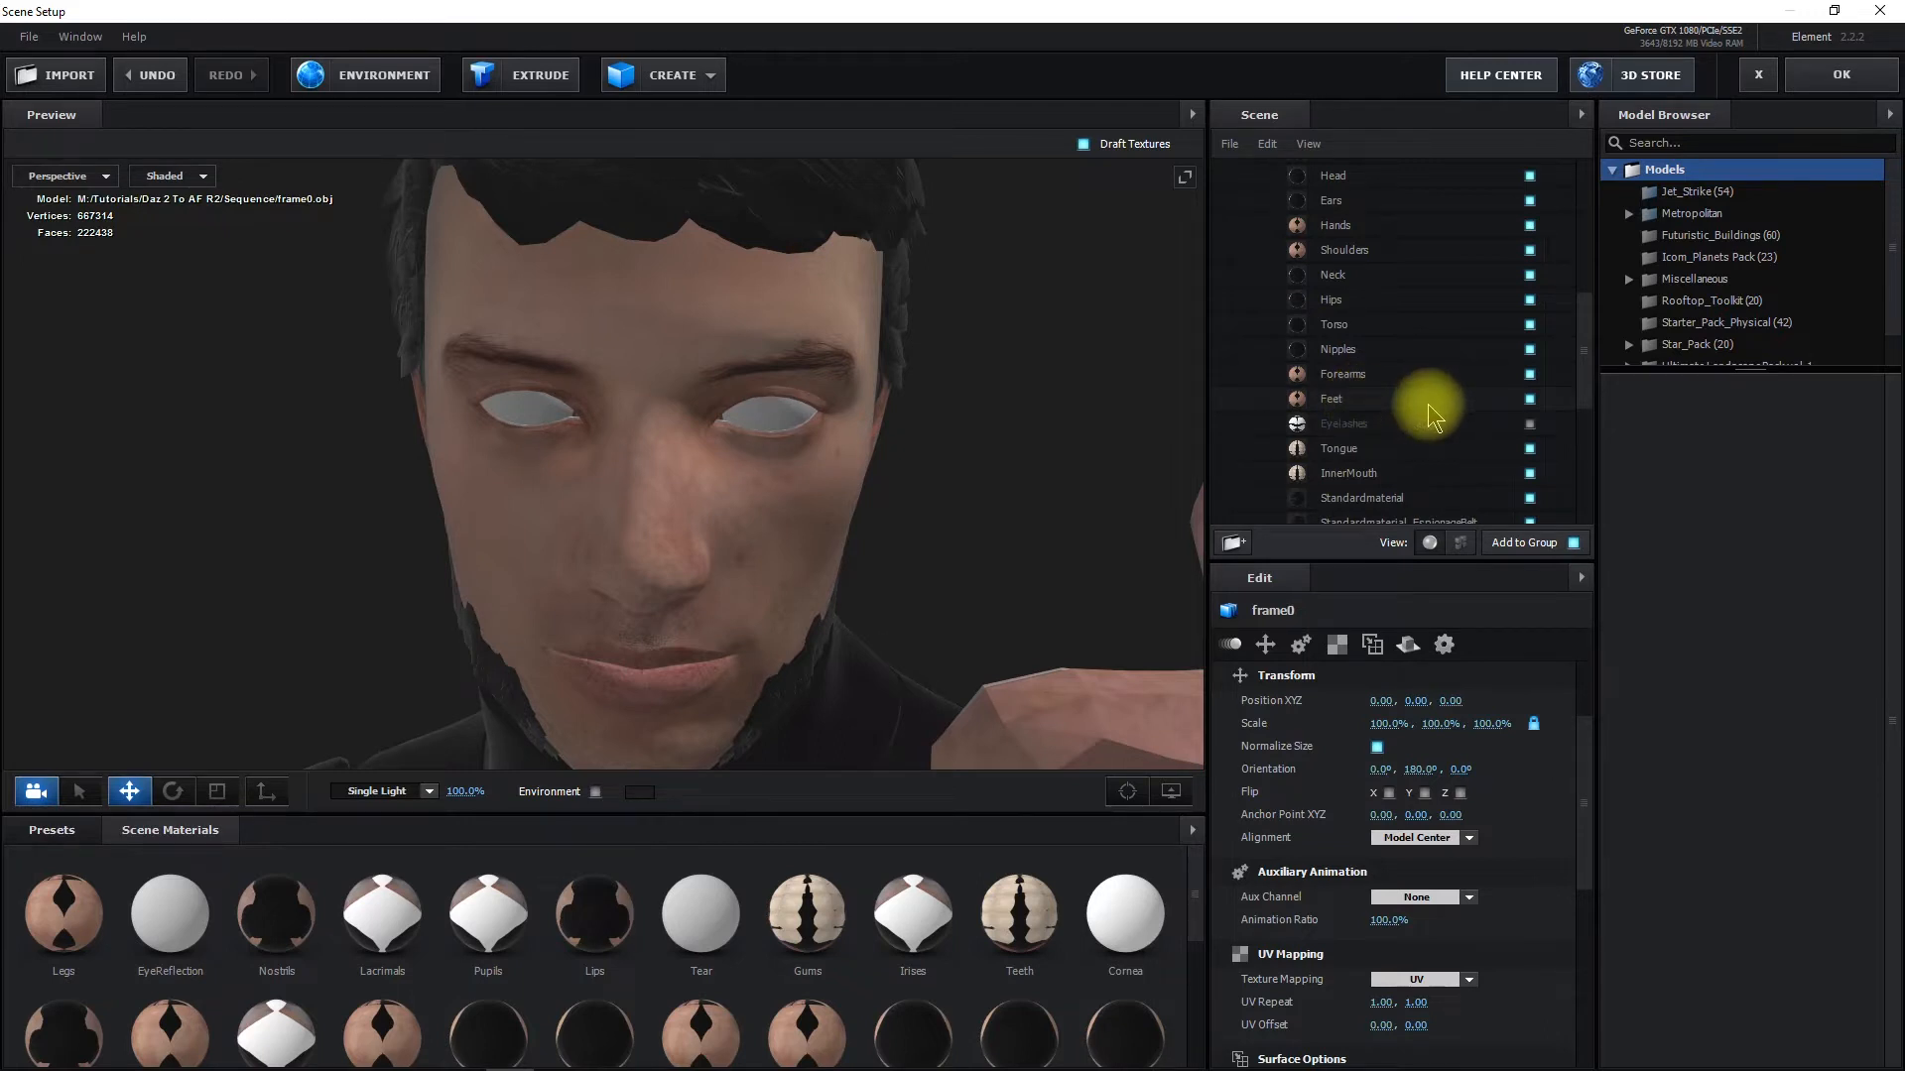
# Replace the EyeReflection material with the Glass preset from the Physical materials folder
pyautogui.scroll(1, 1405, 312)
pyautogui.scroll(5, 1405, 313)
pyautogui.scroll(5, 1402, 308)
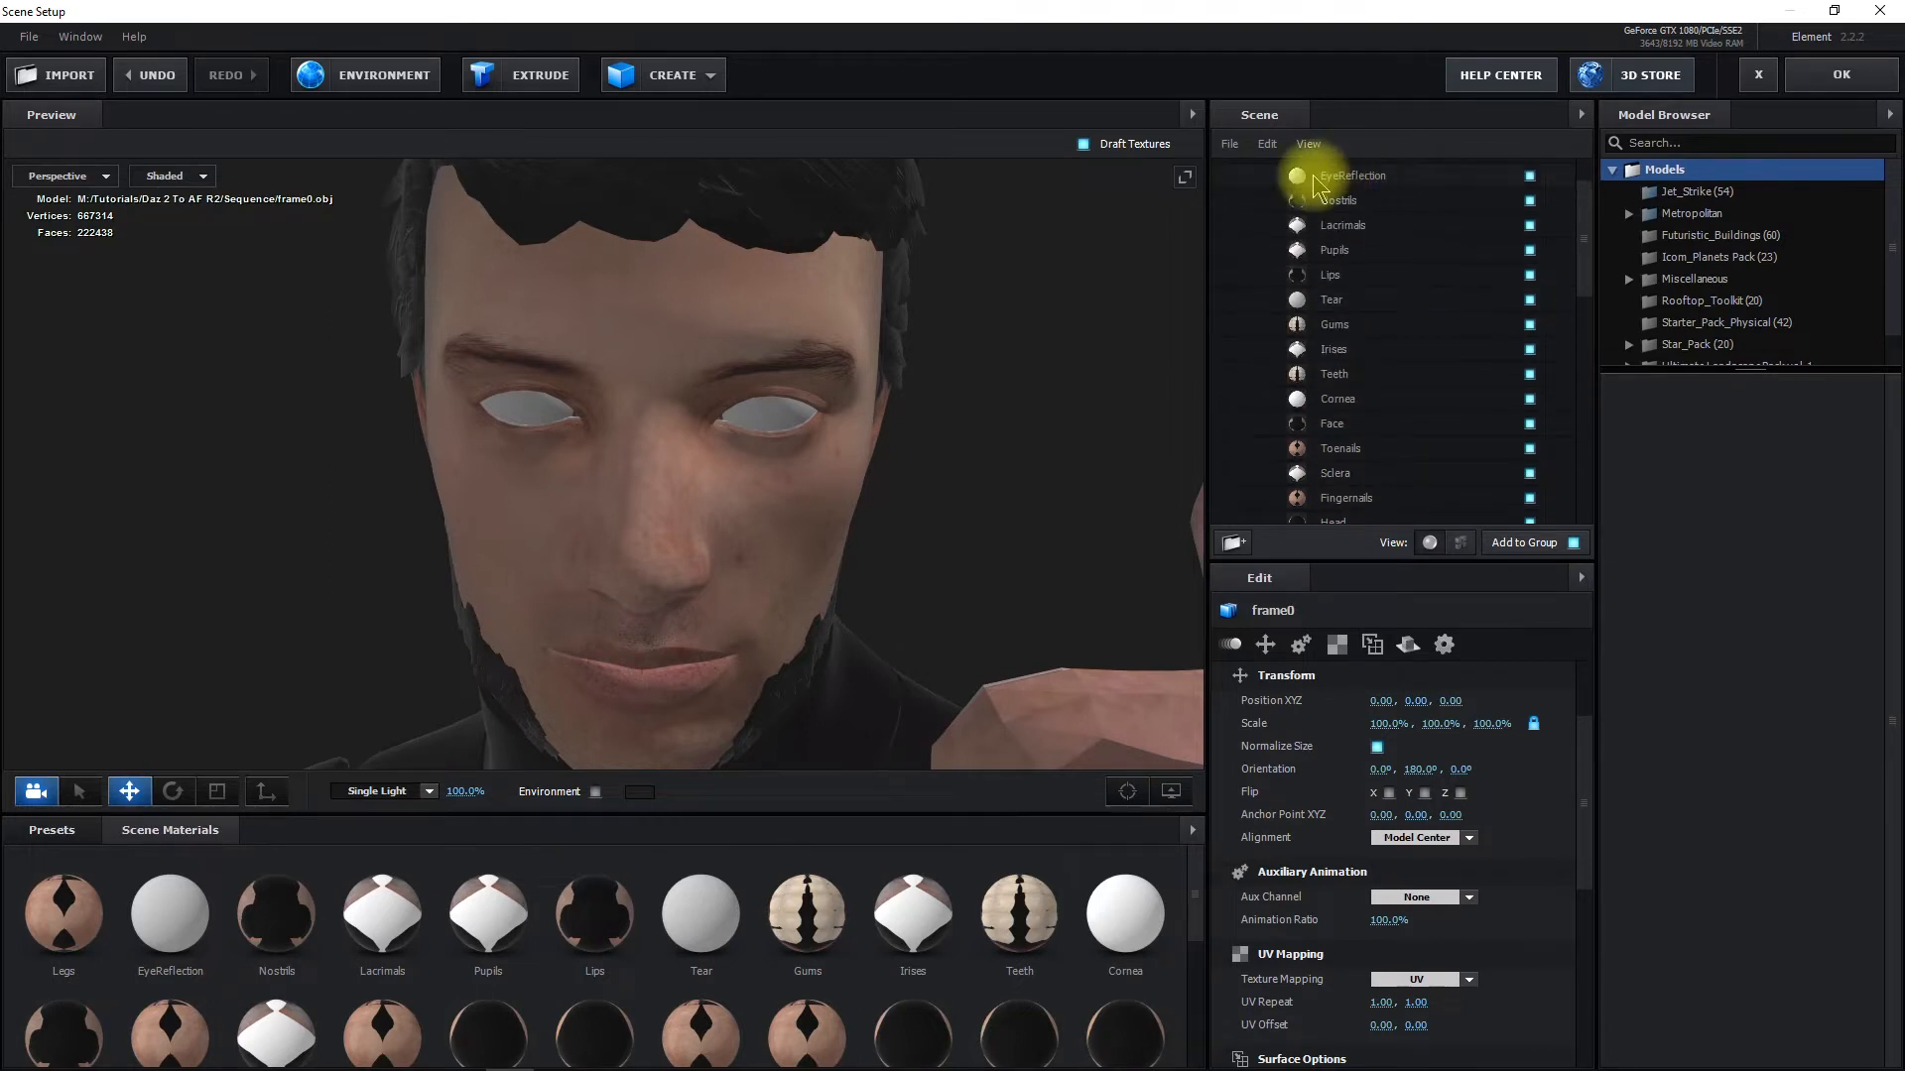
pyautogui.click(1325, 177)
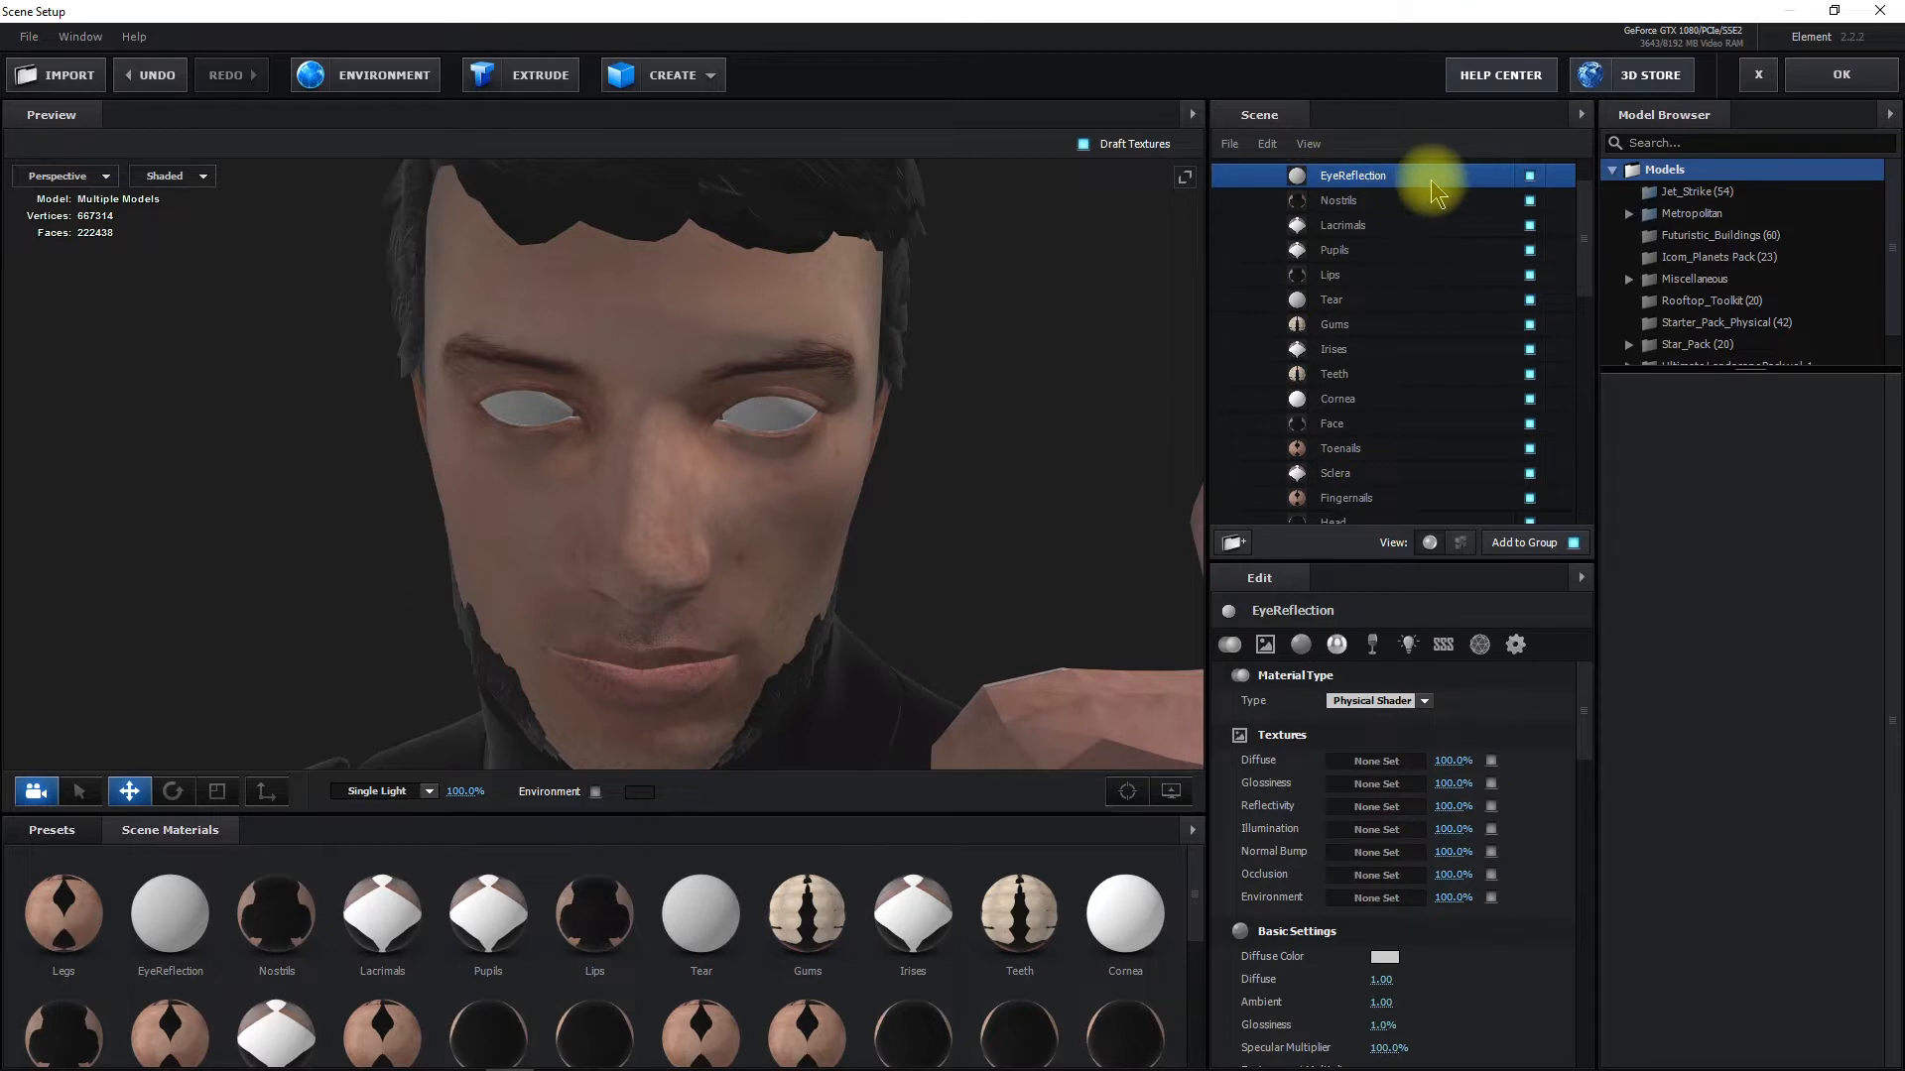
pyautogui.click(55, 831)
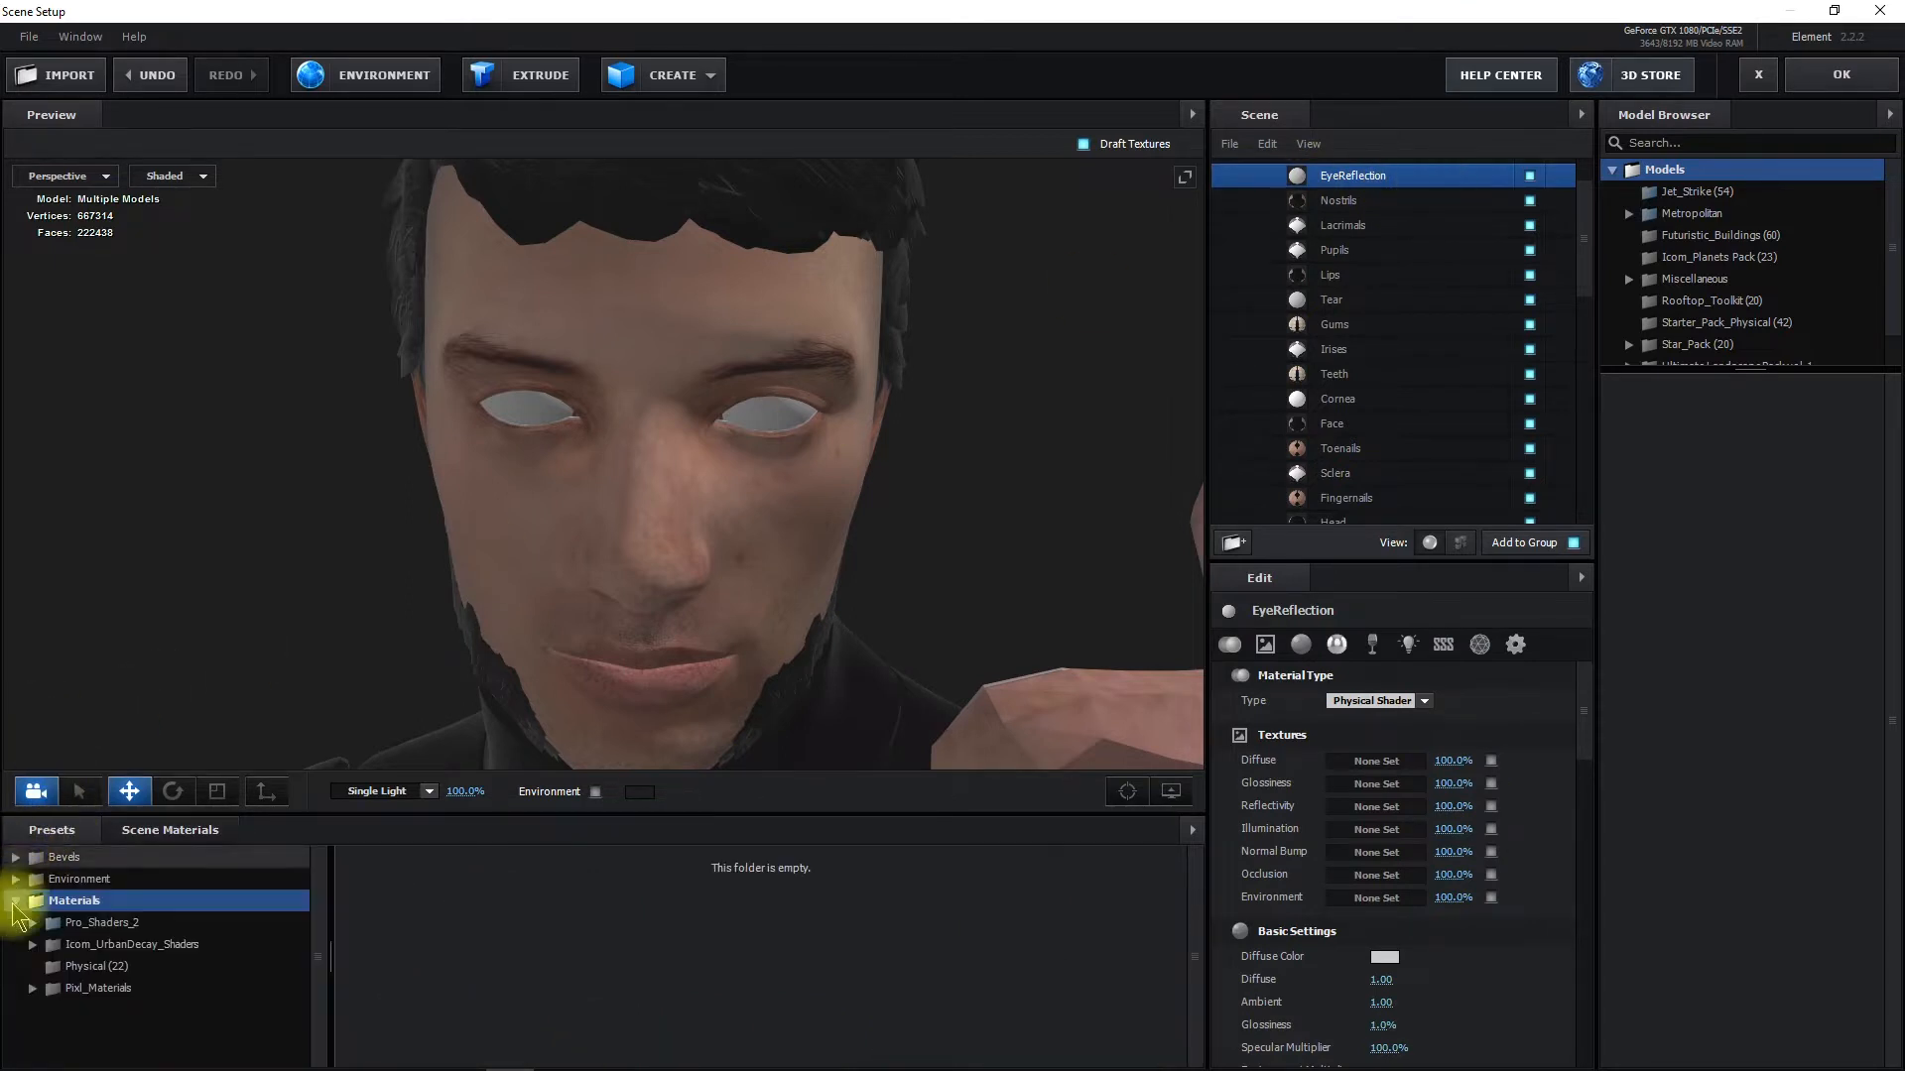
pyautogui.click(87, 967)
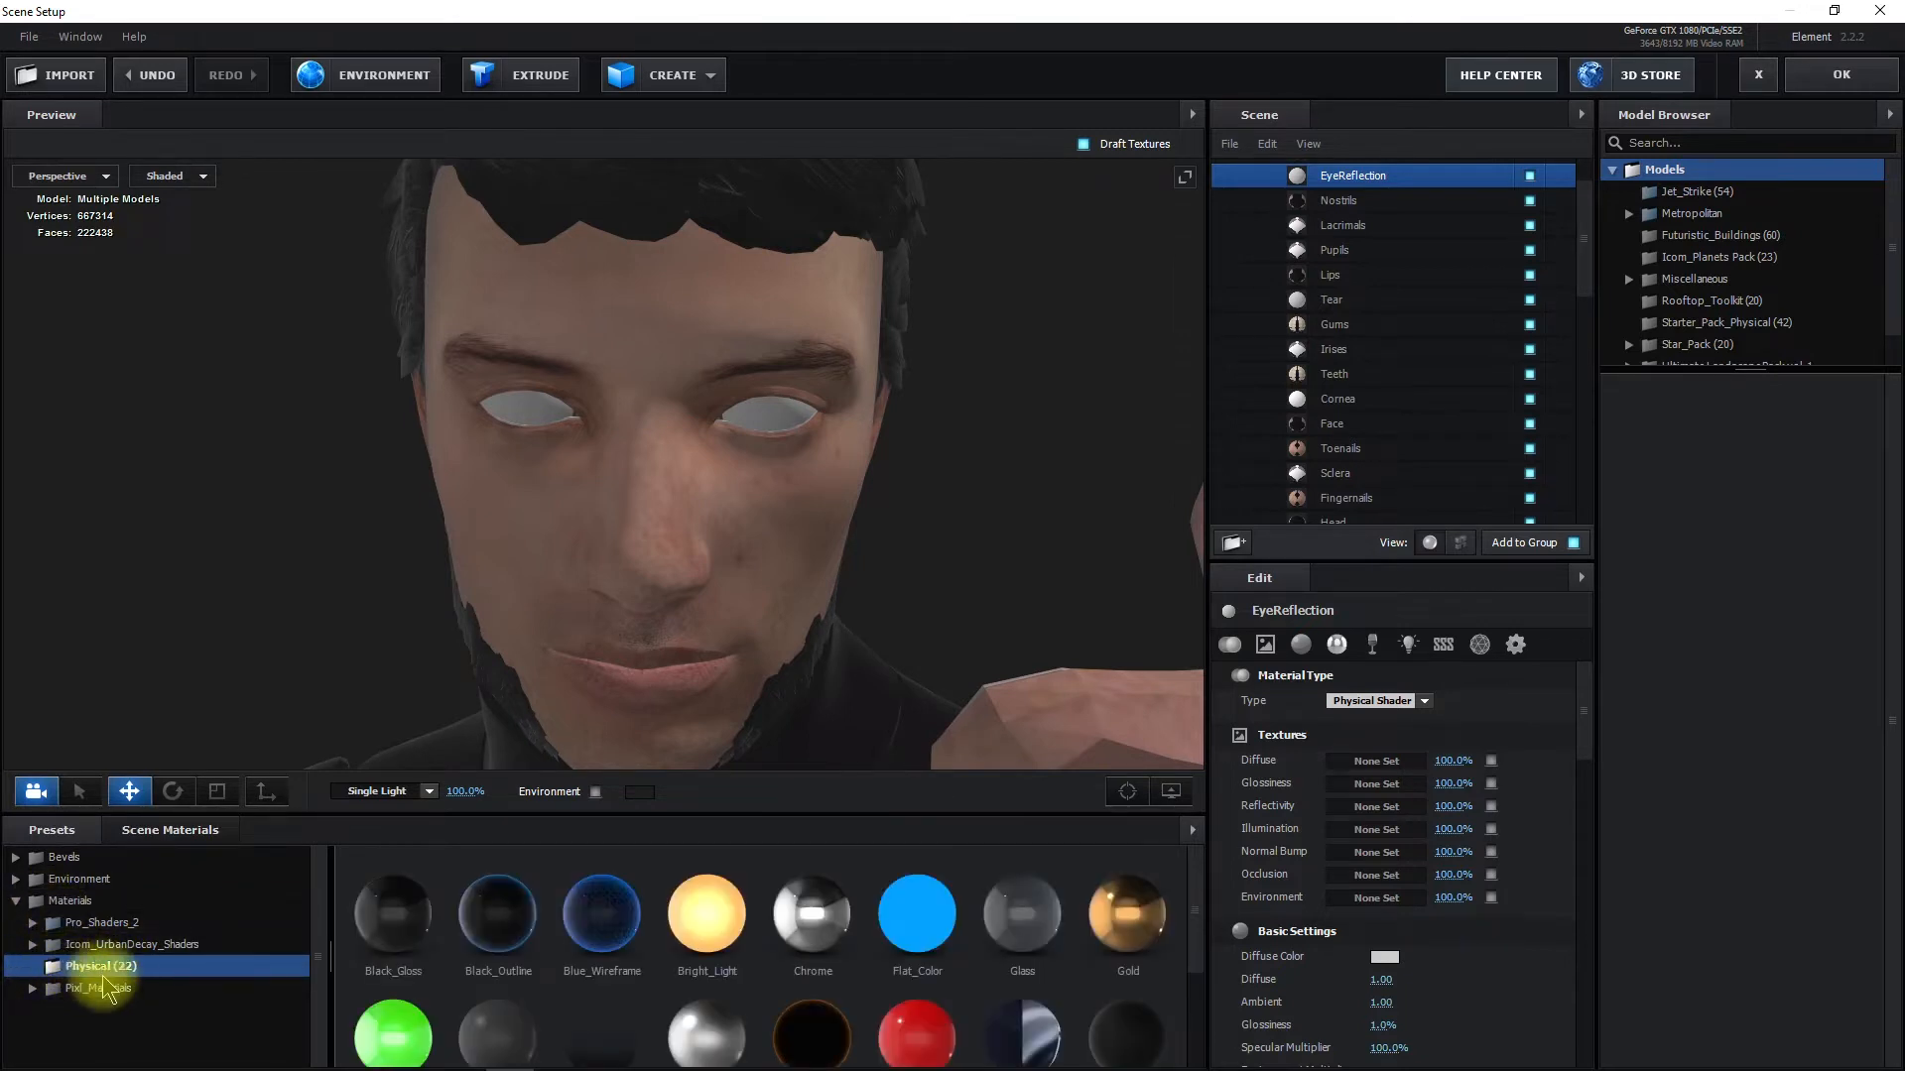
pyautogui.scroll(-2, 992, 987)
pyautogui.scroll(1, 995, 997)
pyautogui.scroll(1, 996, 990)
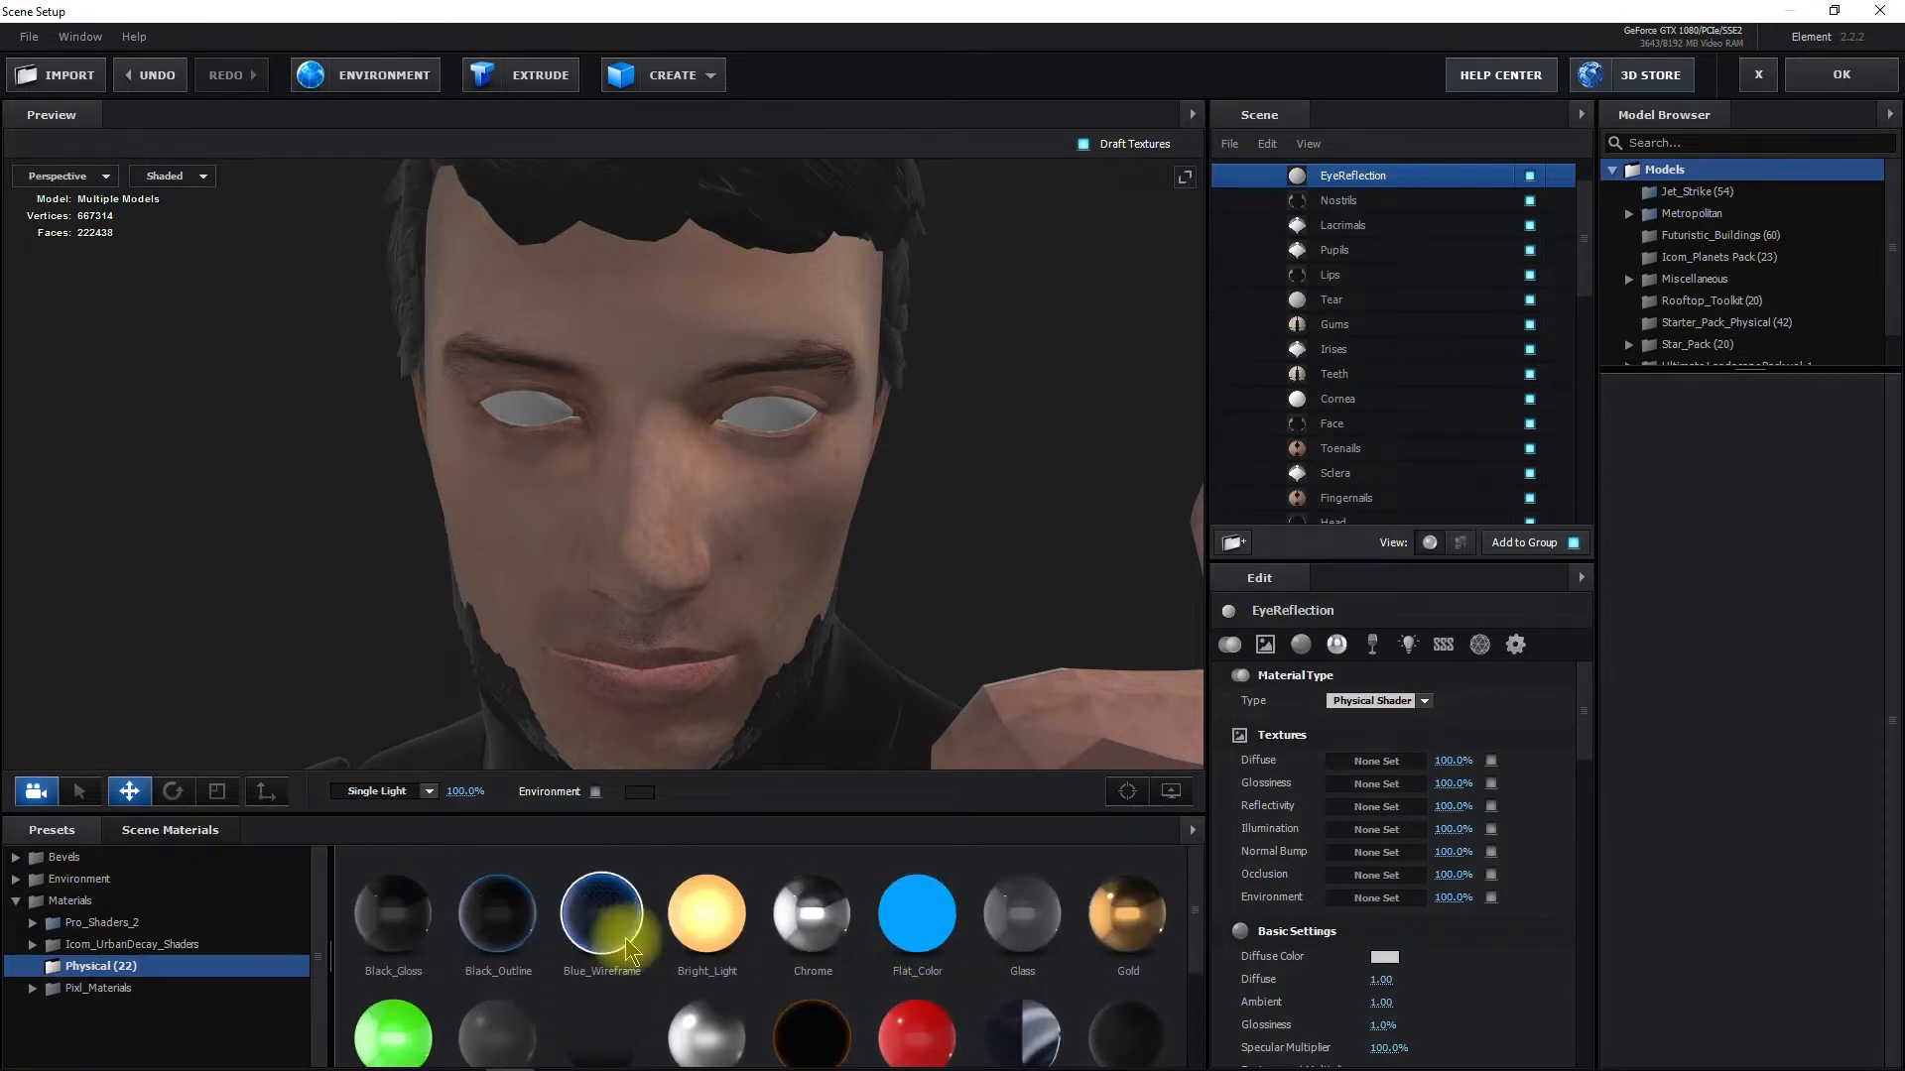
pyautogui.moveTo(1030, 918); pyautogui.dragTo(1355, 192)
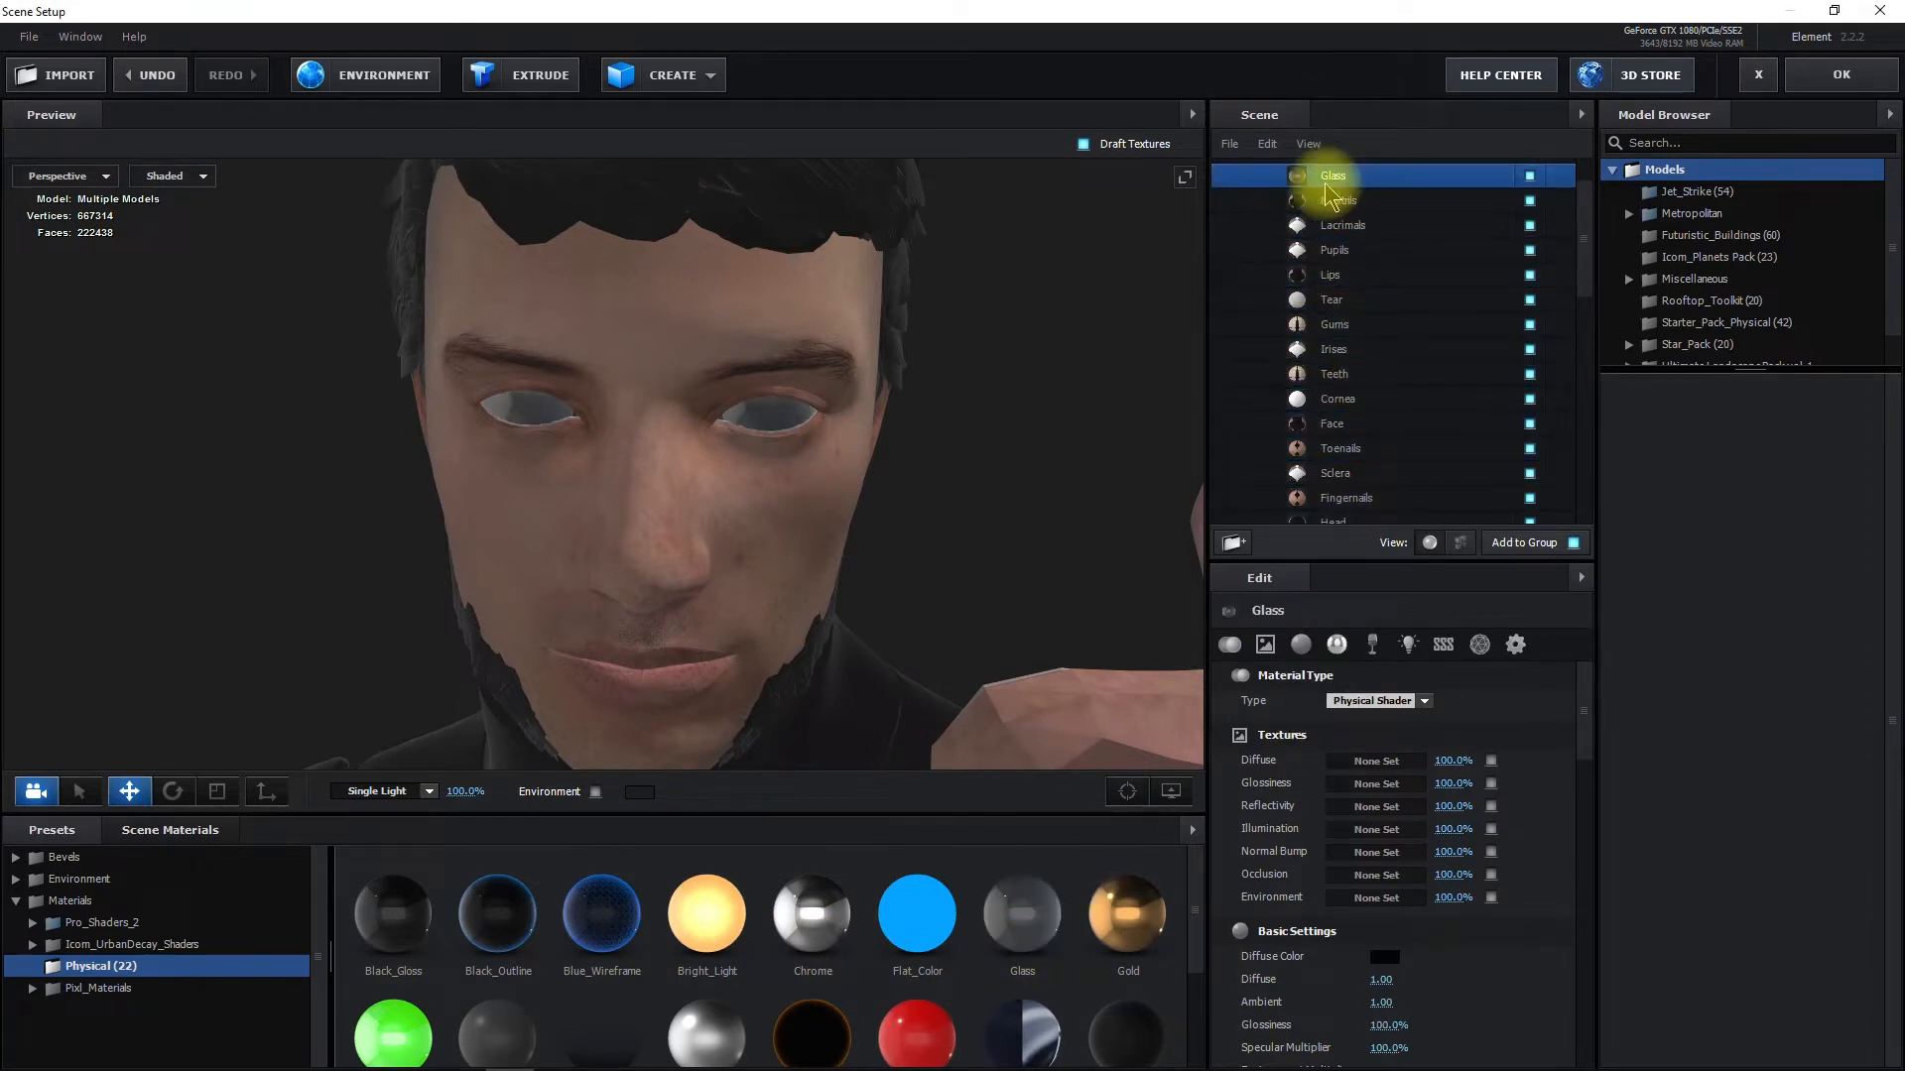
# Rename the Glass material applied to the eye reflection as Reflection and set its Force Opacity to 13%
pyautogui.doubleClick(1329, 178)
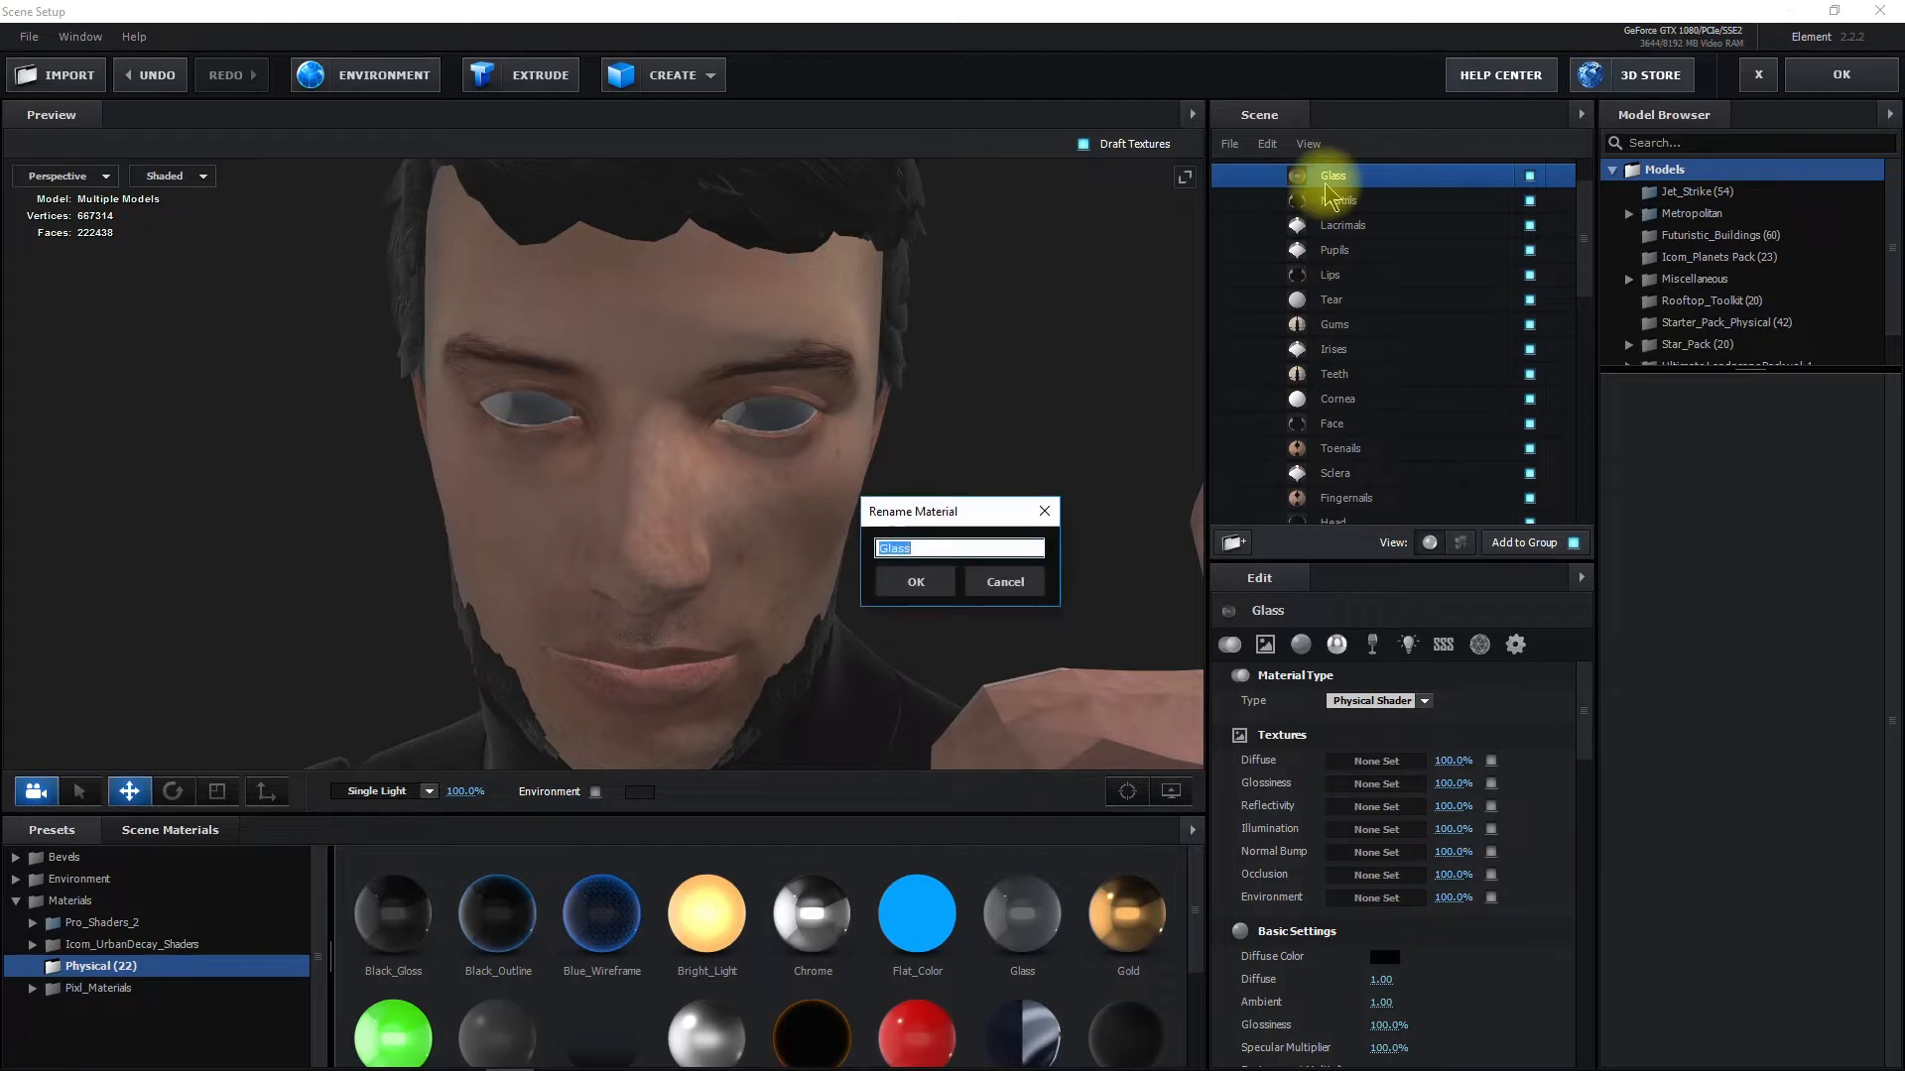
pyautogui.write('Reflection')
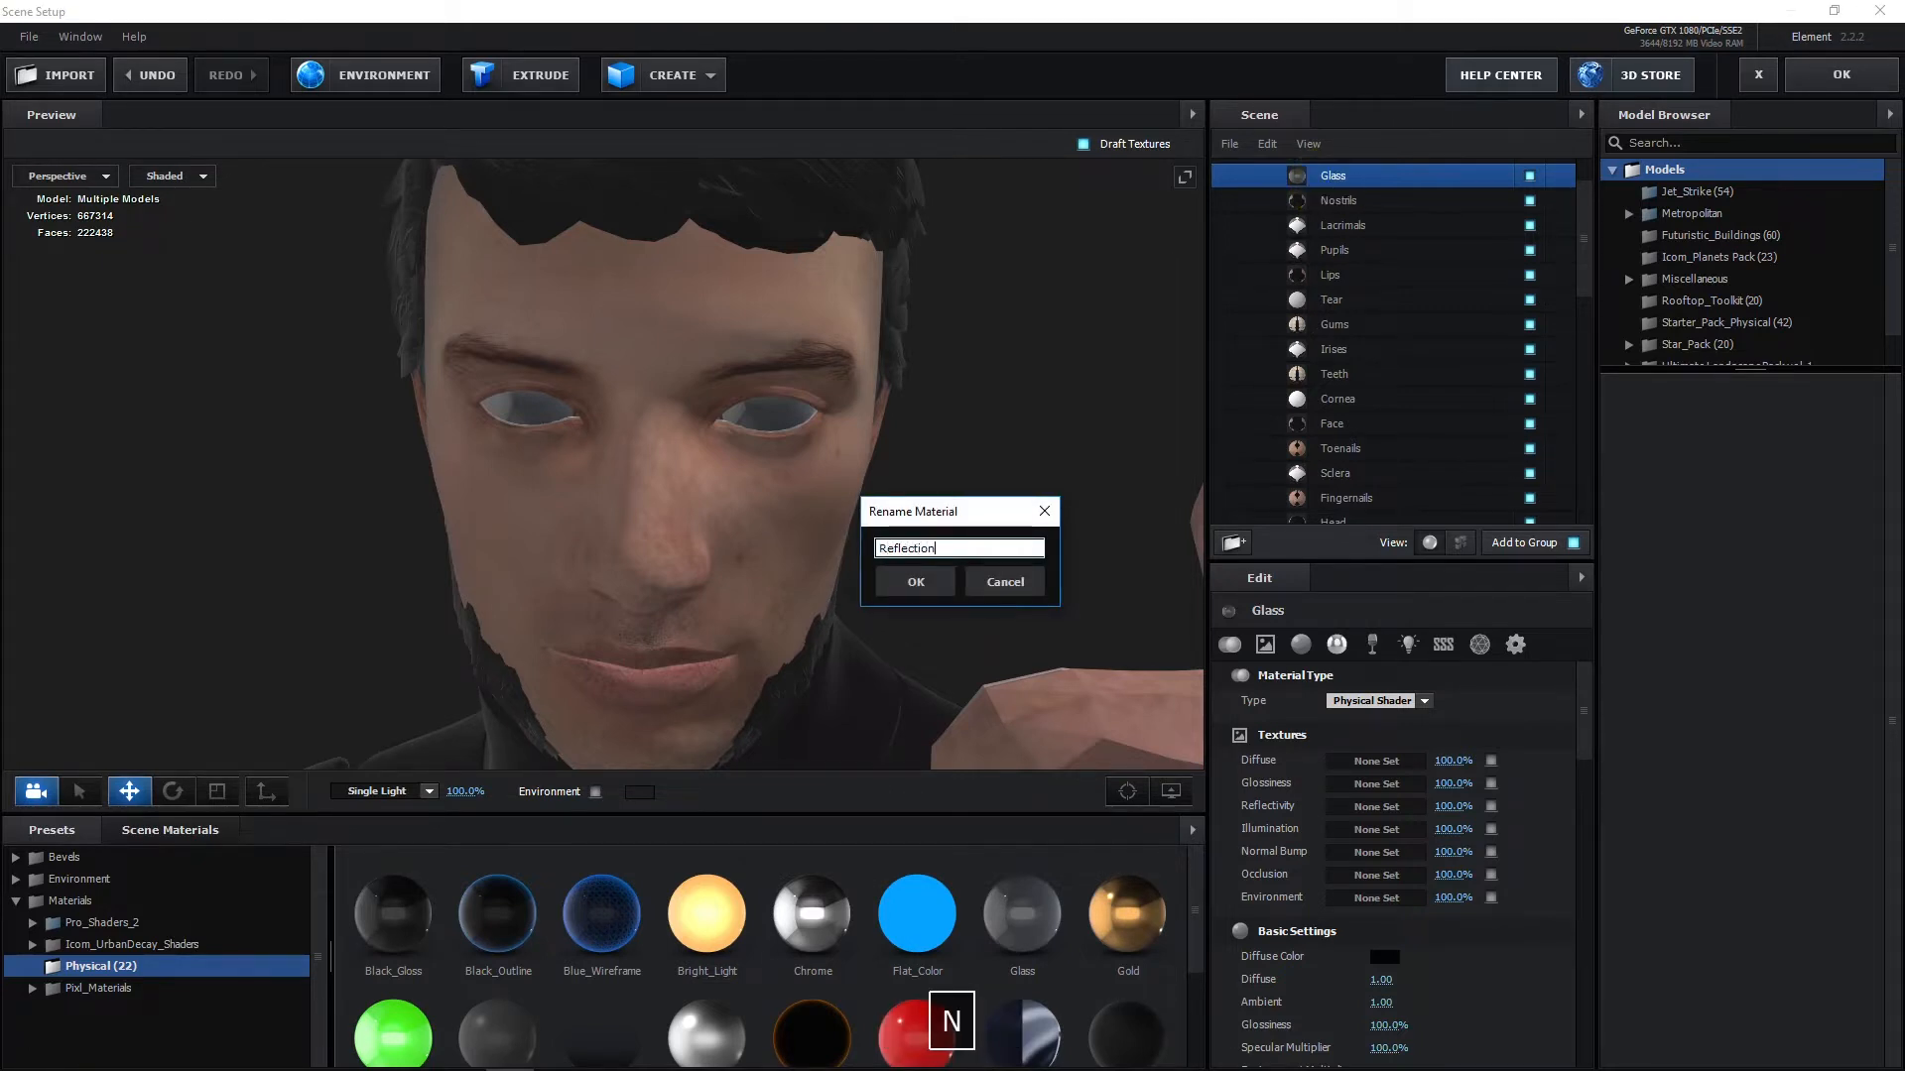
pyautogui.click(919, 582)
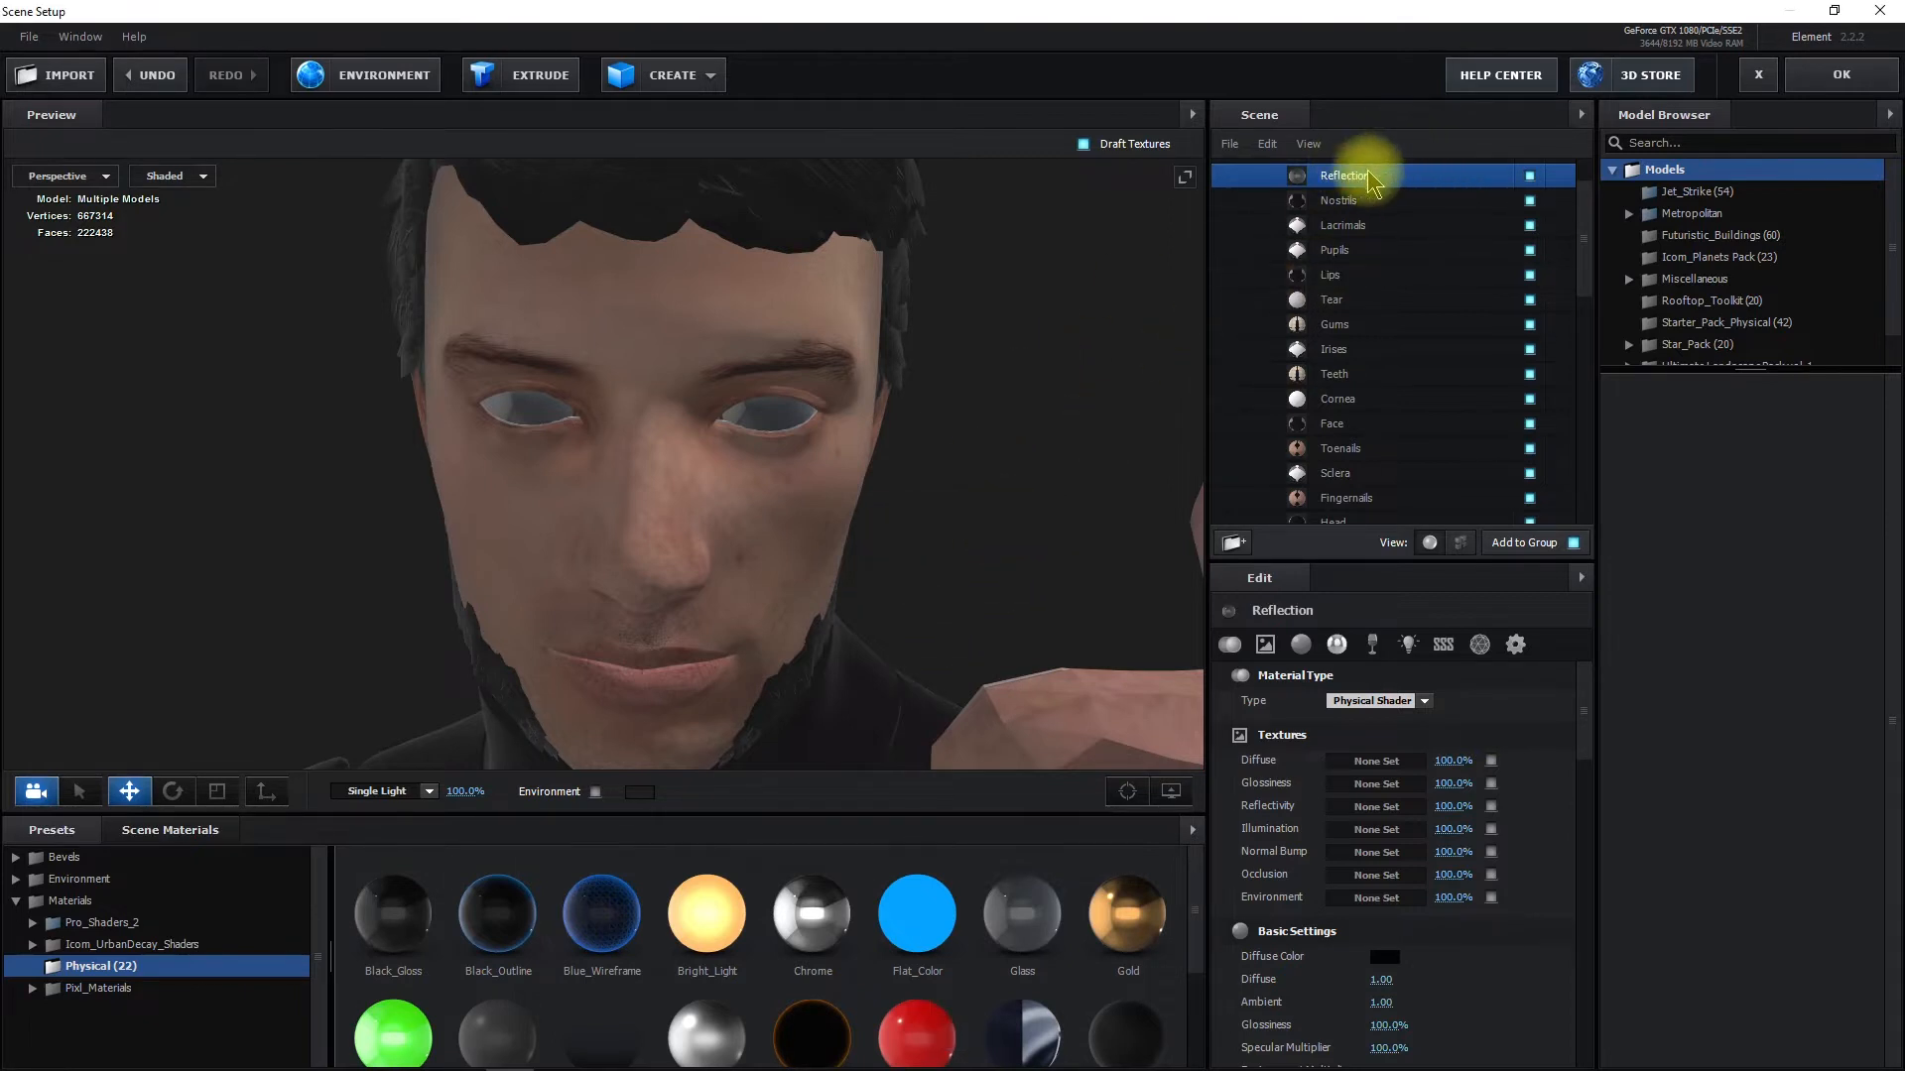
pyautogui.click(1520, 647)
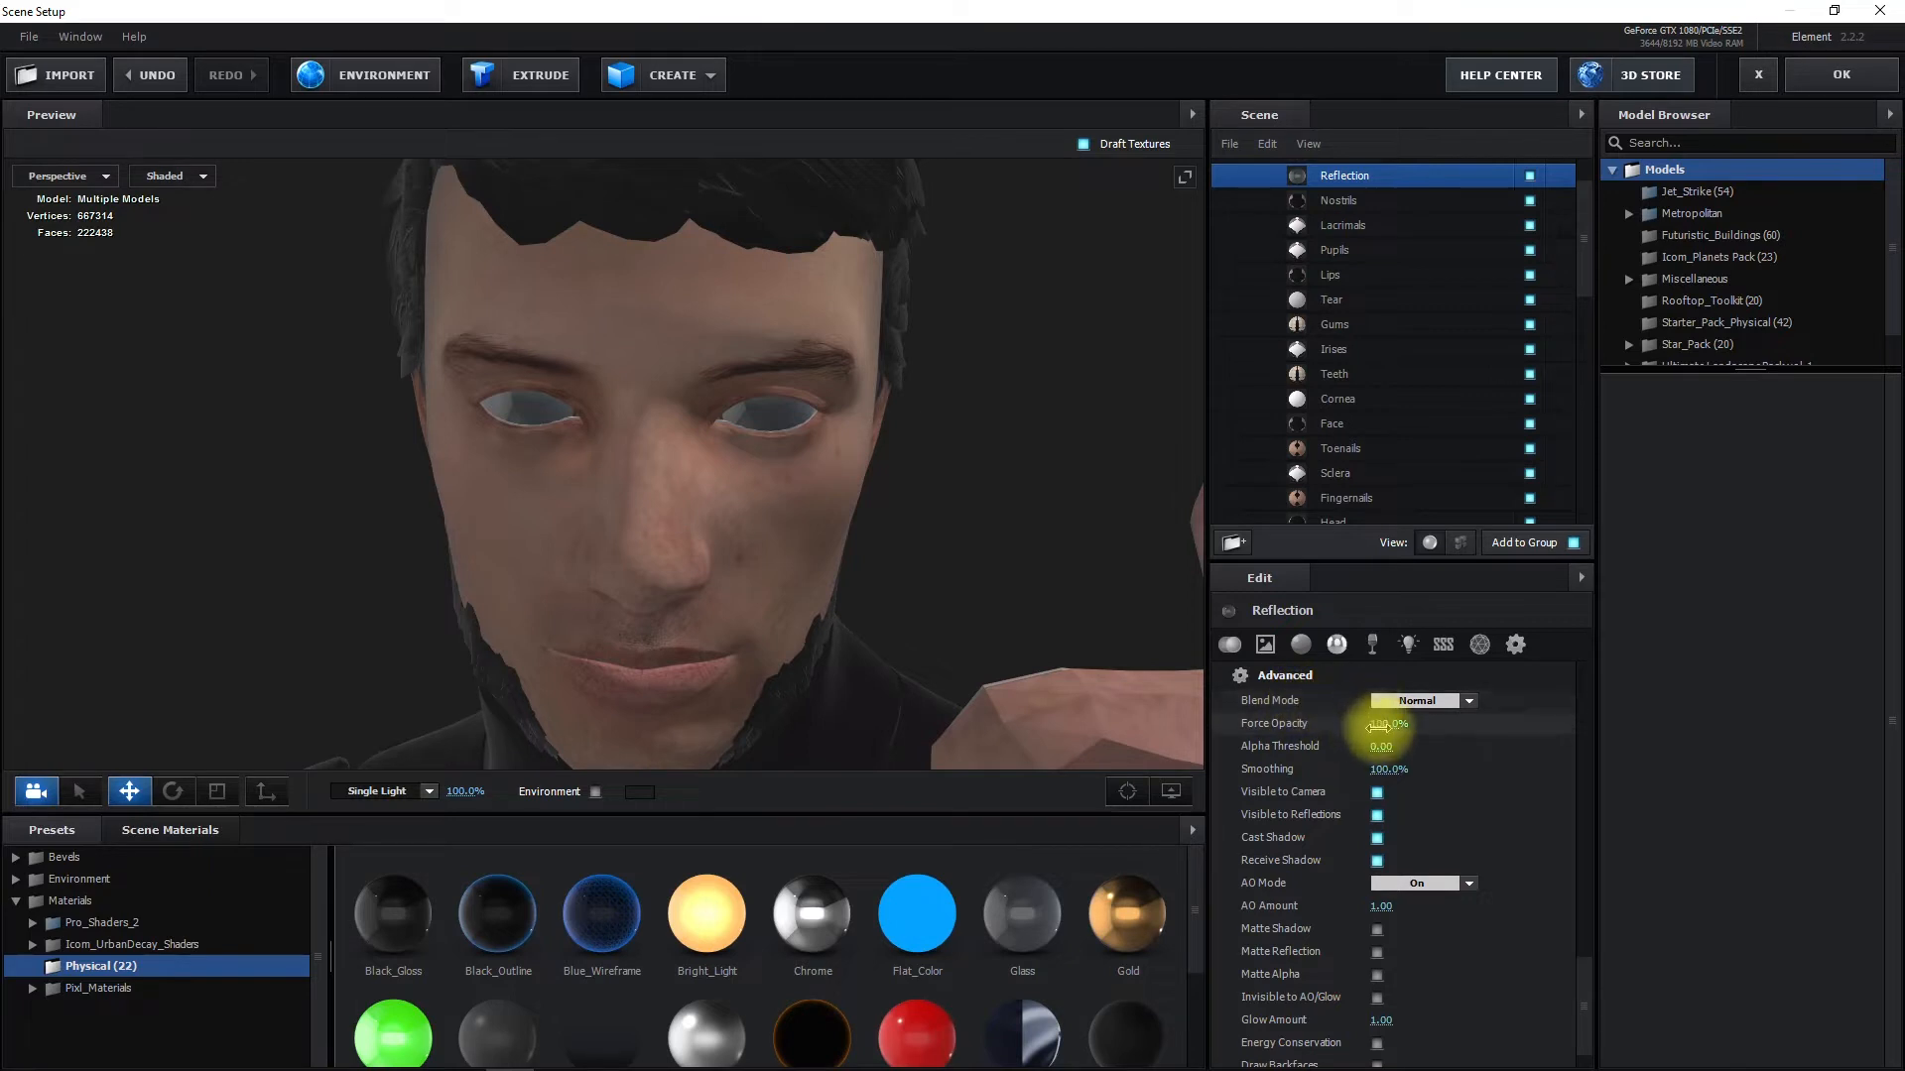
pyautogui.moveTo(1379, 723); pyautogui.dragTo(1311, 742)
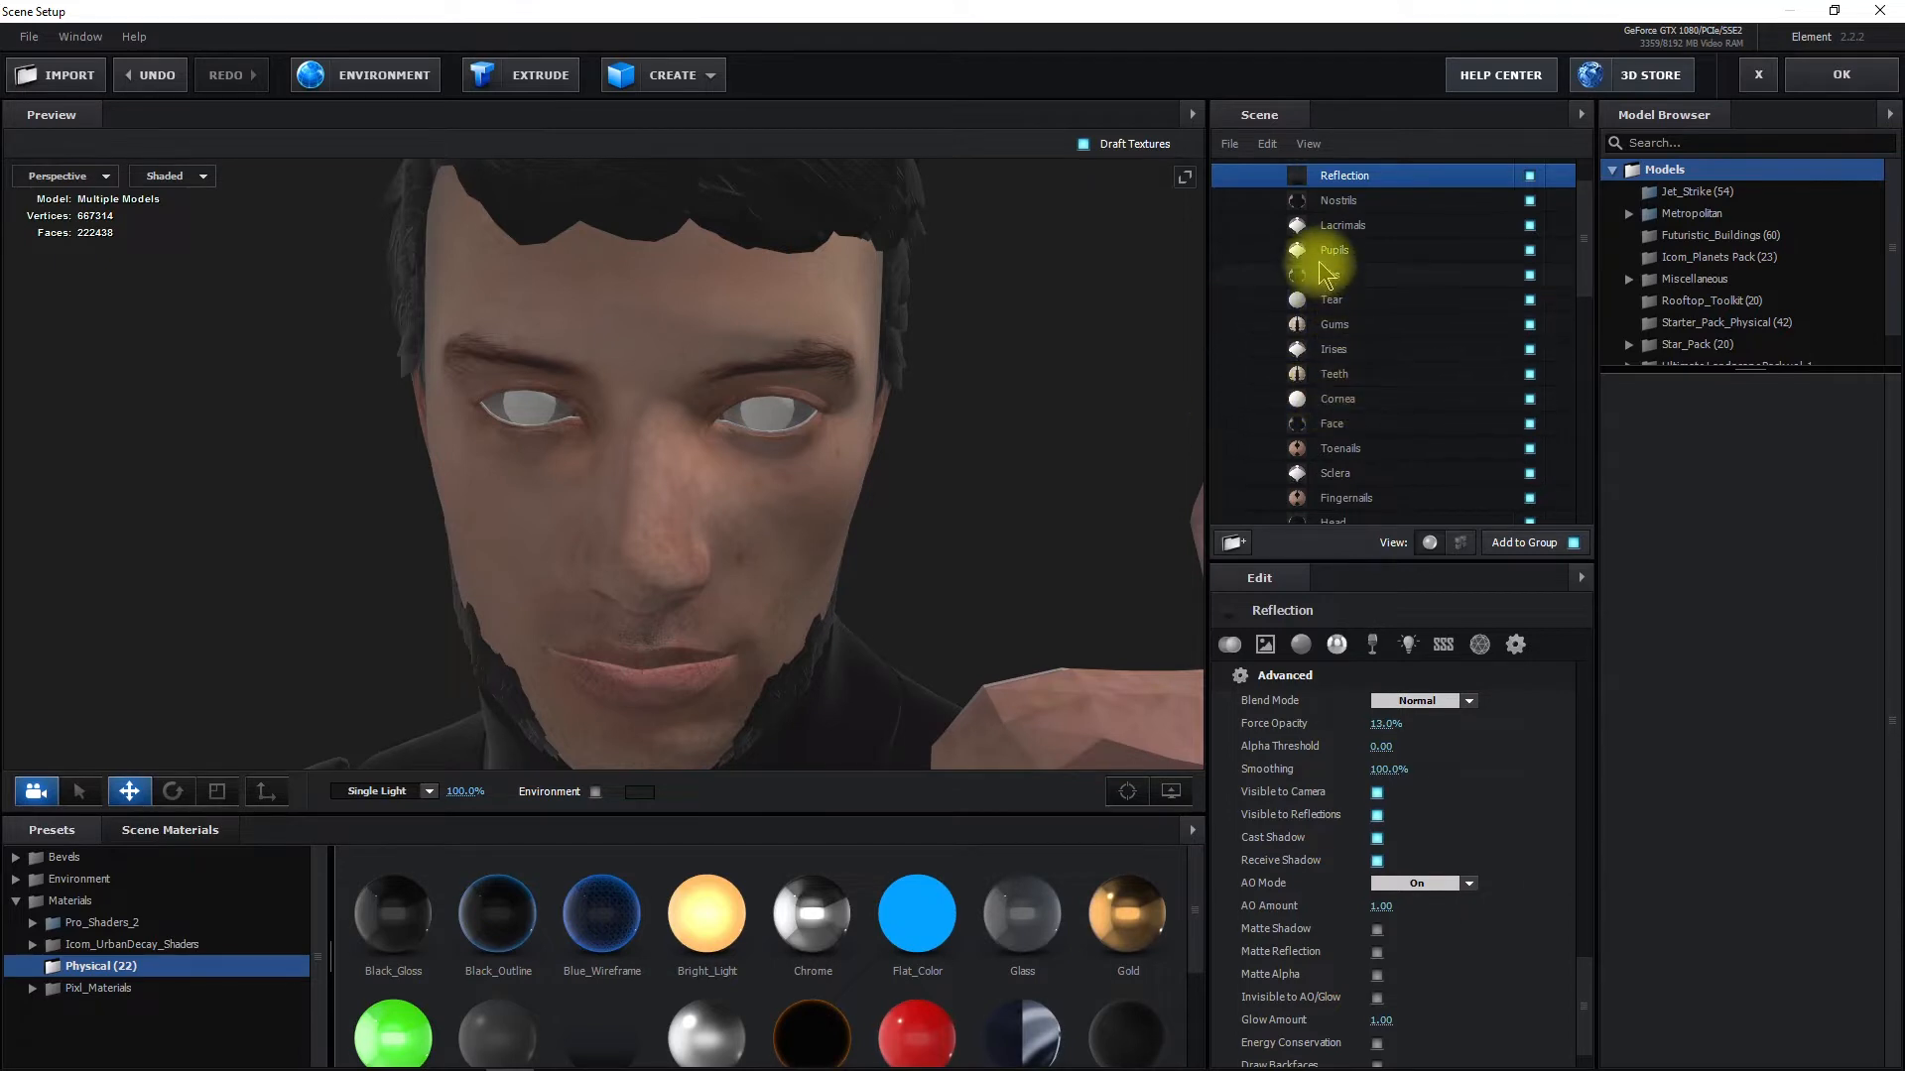
# Replace the Cornea material with the Glass preset renamed as Cornea, and set its Force Opacity to 59%
pyautogui.click(1331, 407)
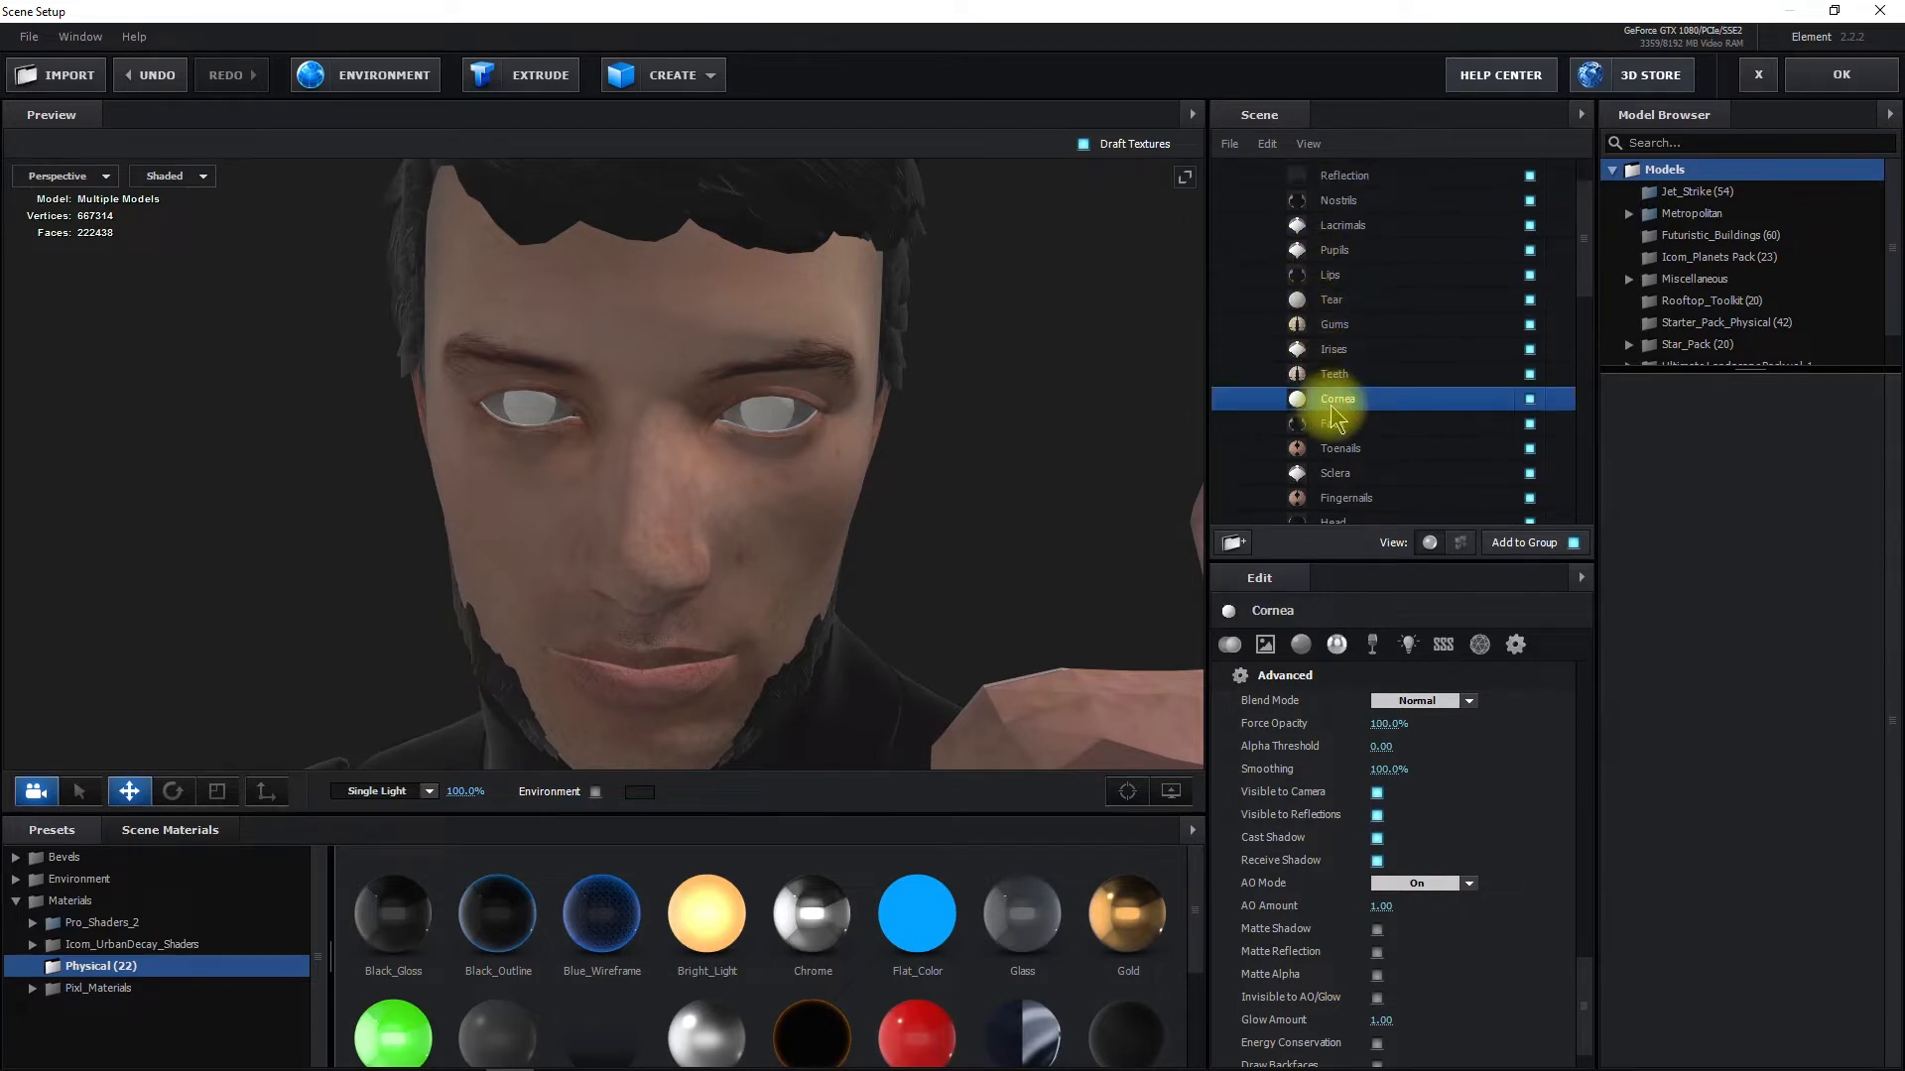
pyautogui.moveTo(1022, 951); pyautogui.dragTo(1346, 406)
pyautogui.doubleClick(1340, 403)
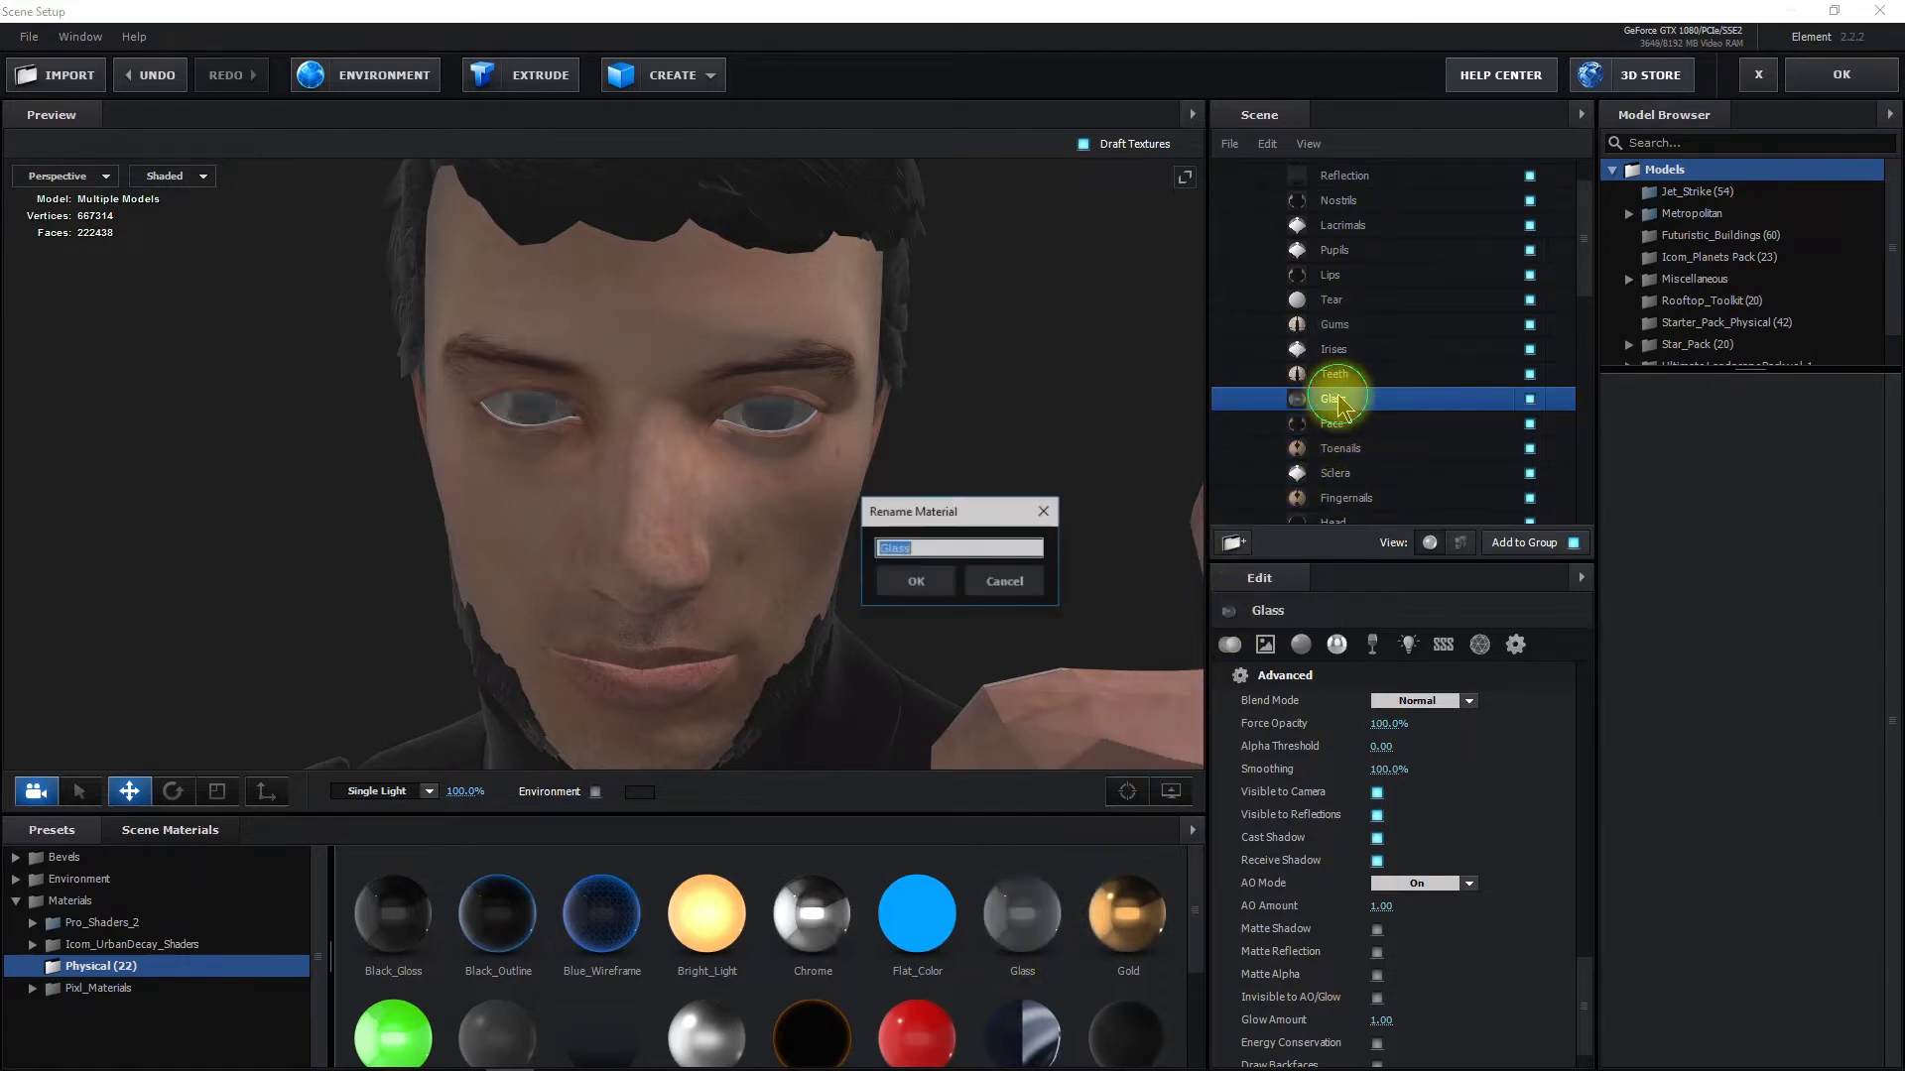
pyautogui.write('Cornea')
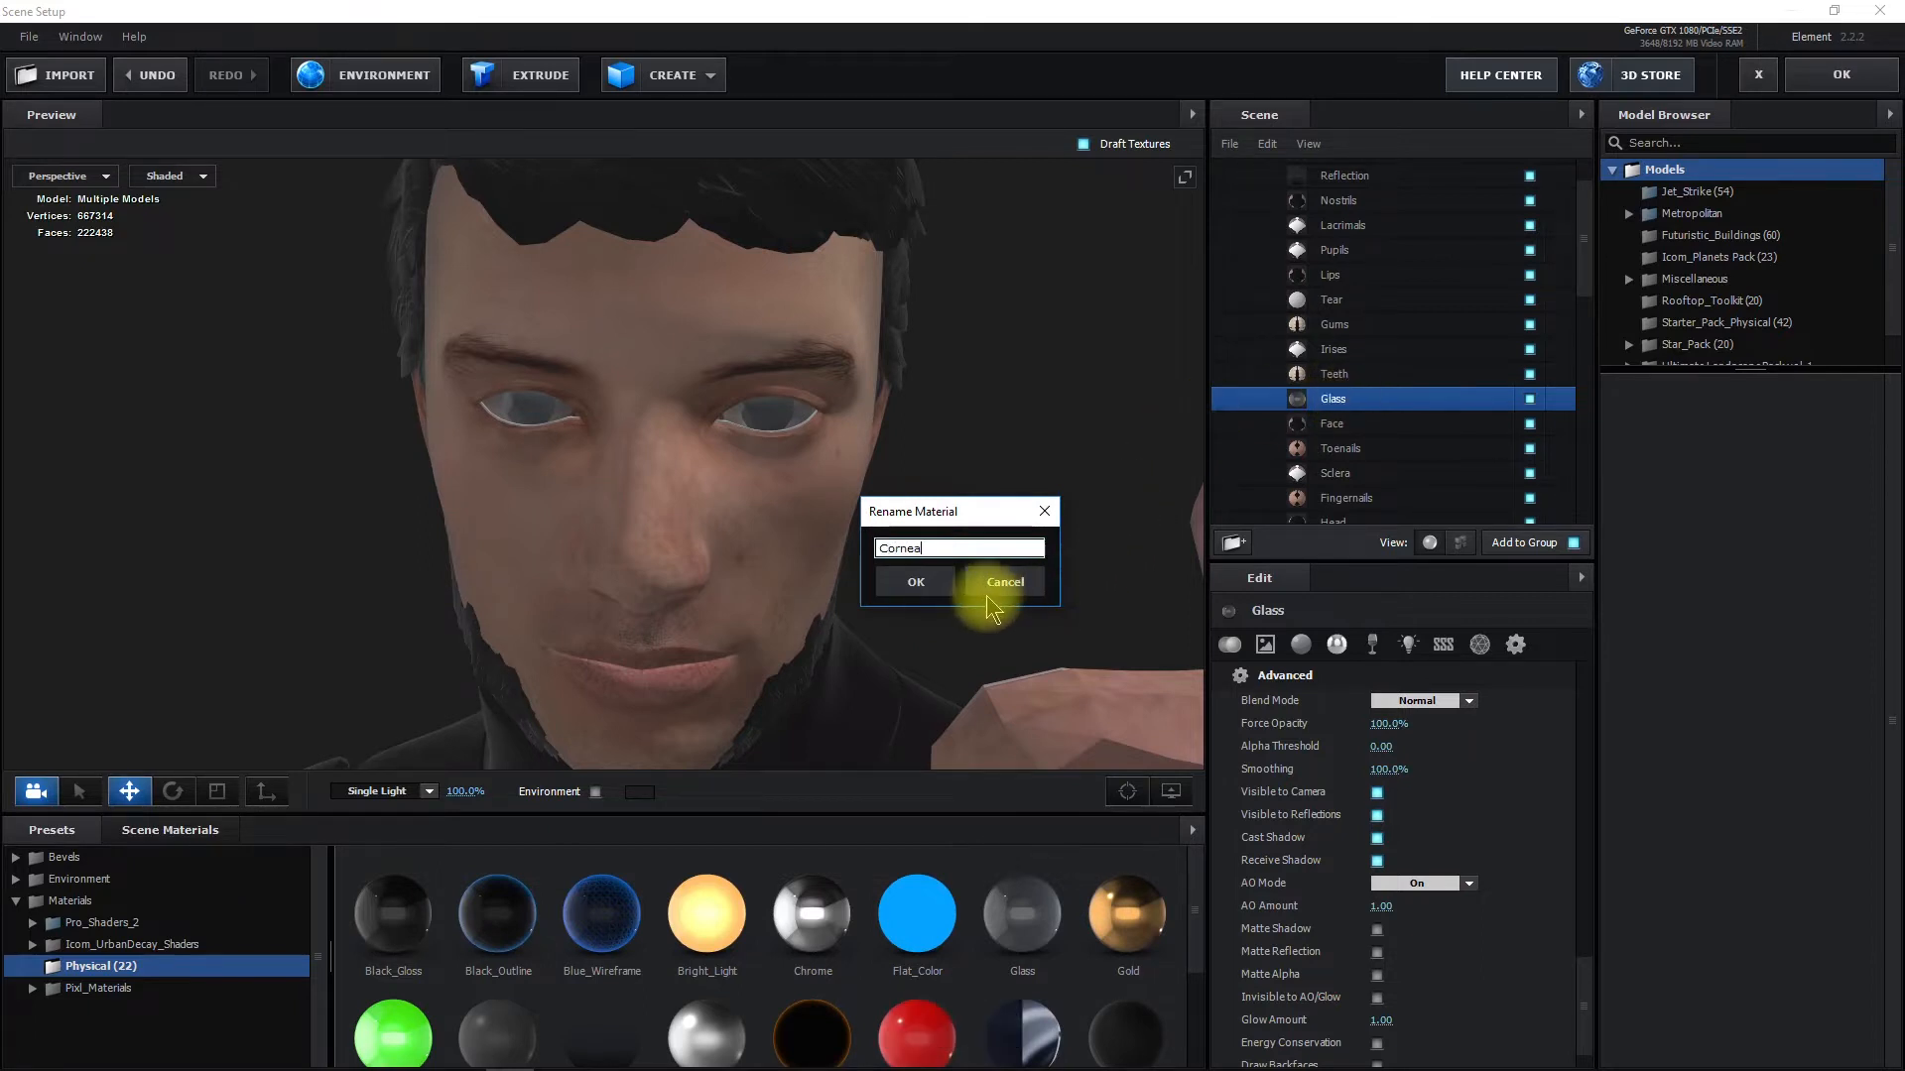
pyautogui.click(903, 591)
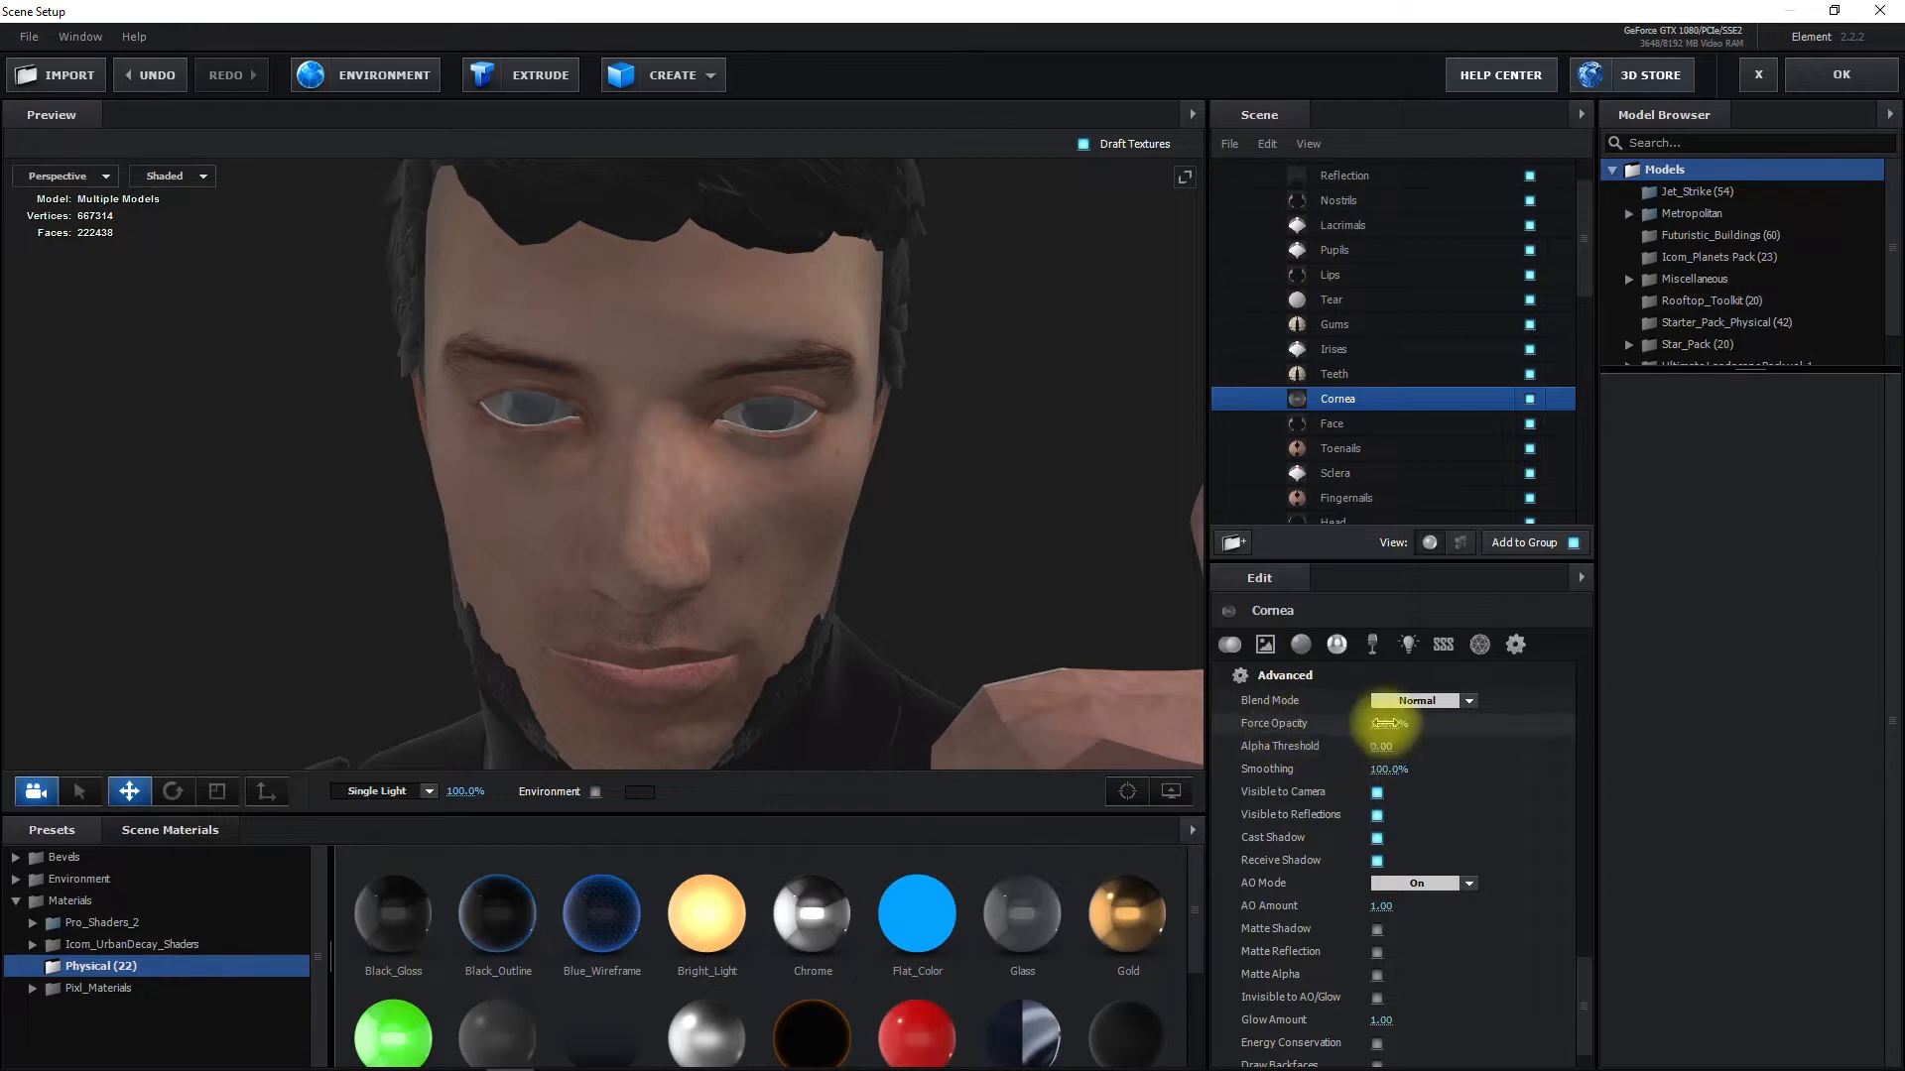
pyautogui.moveTo(1382, 723); pyautogui.dragTo(1389, 773)
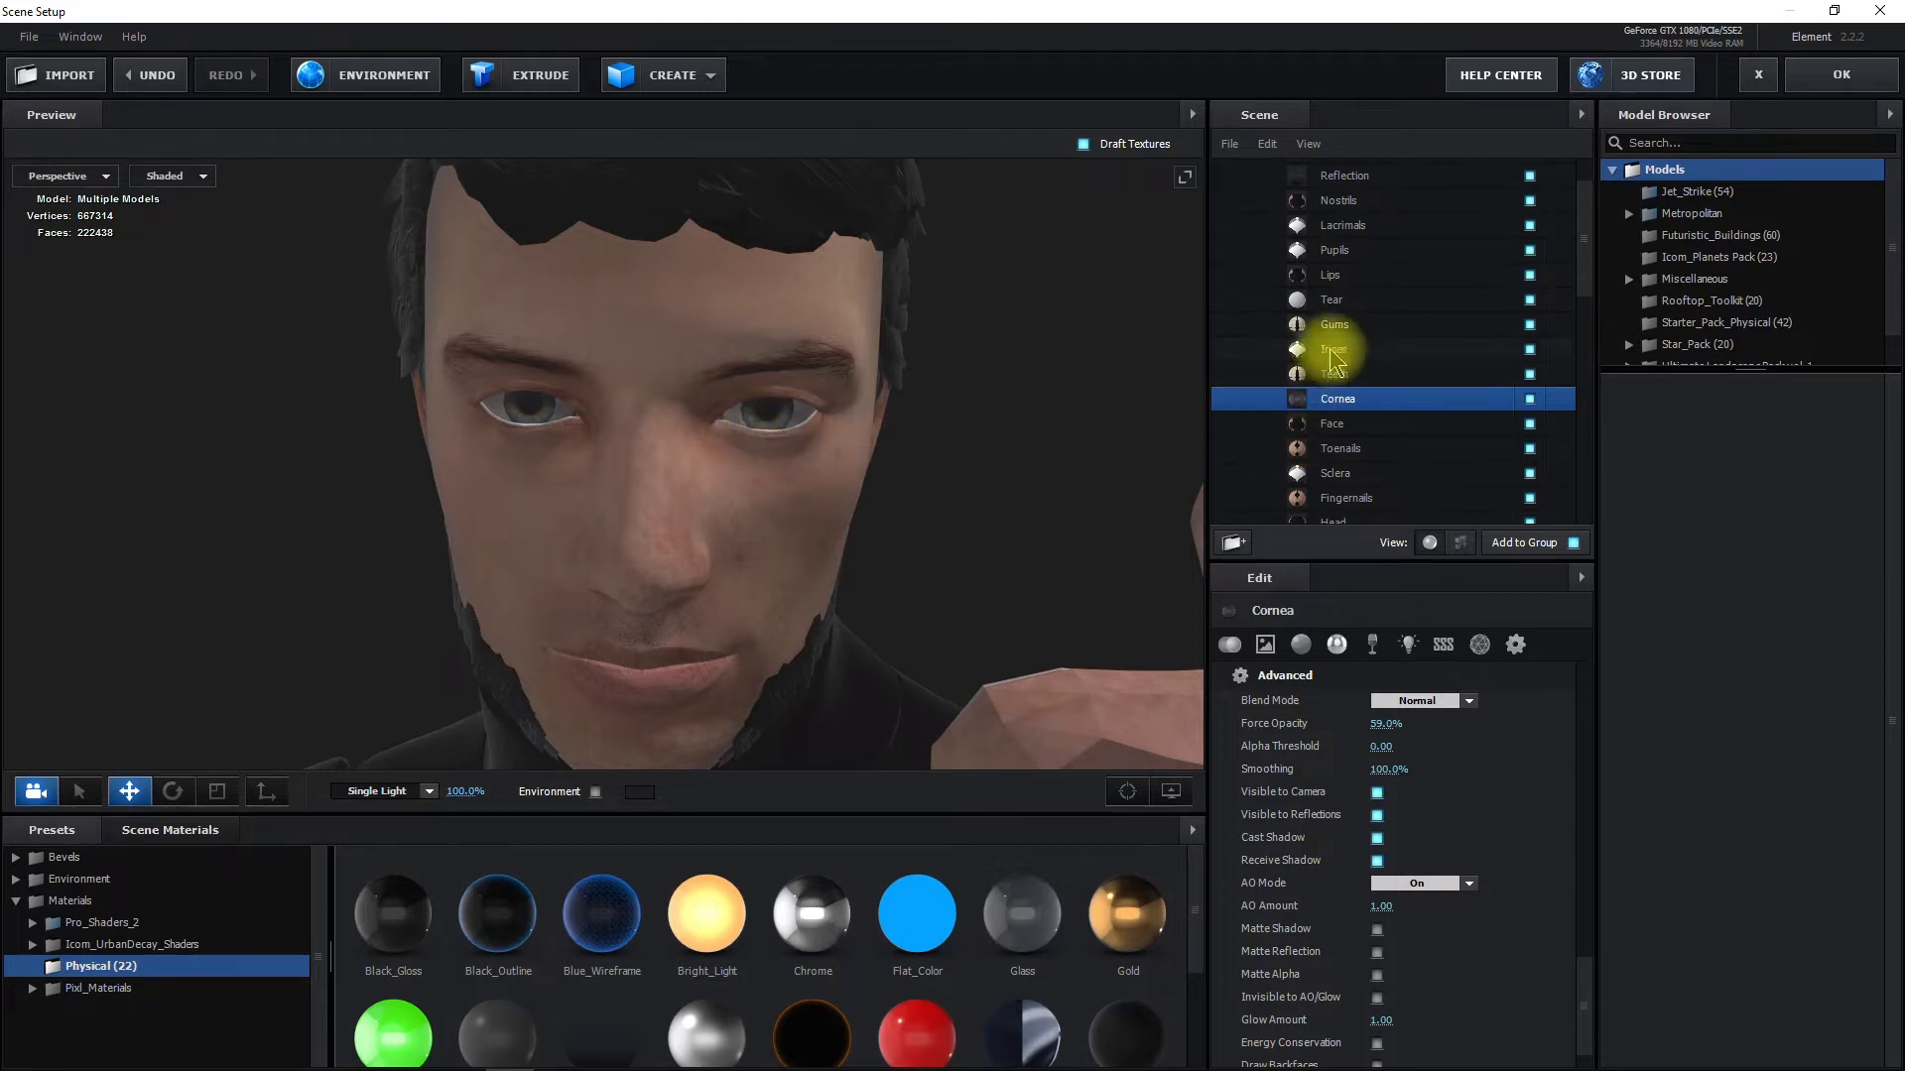
# Replace the Tear material with the Glass preset renamed as Tear, and set its Force Opacity to 60%
pyautogui.click(1330, 300)
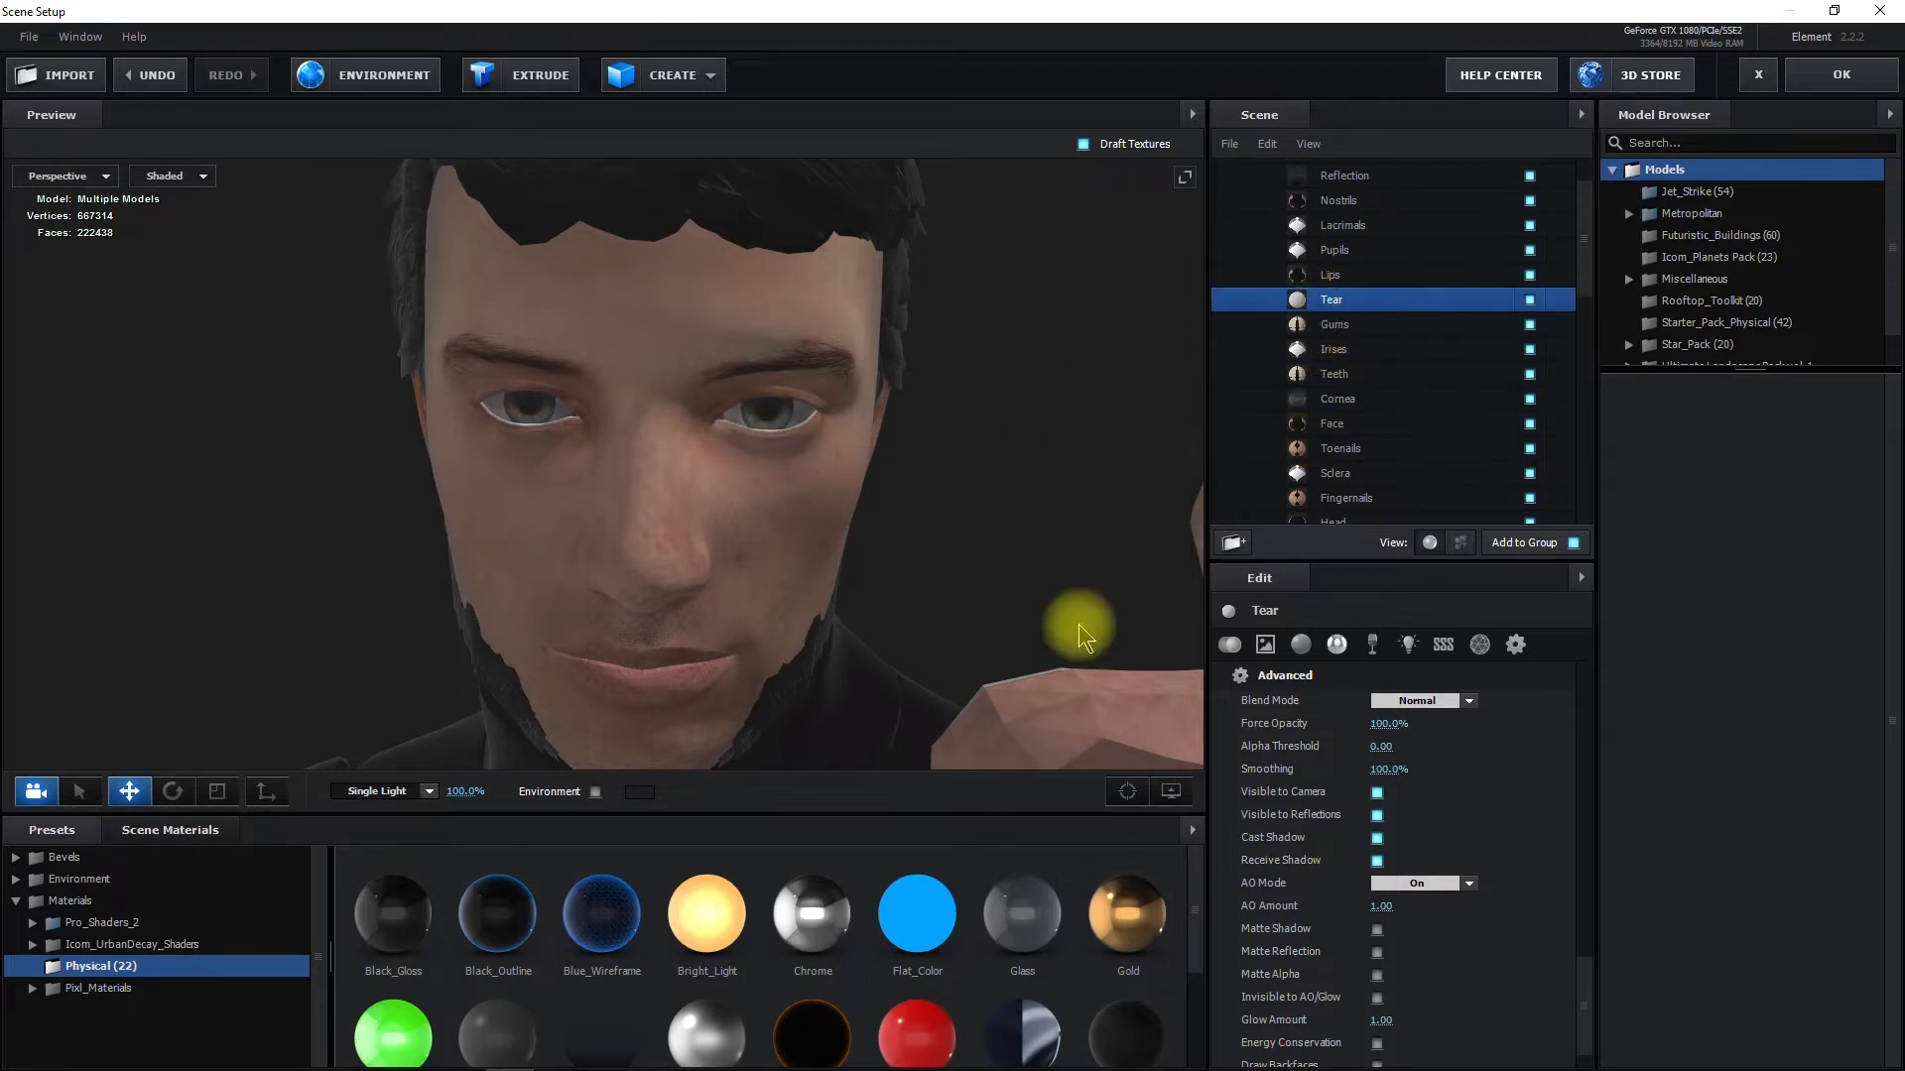
pyautogui.moveTo(1171, 842); pyautogui.dragTo(1360, 307)
pyautogui.doubleClick(1330, 301)
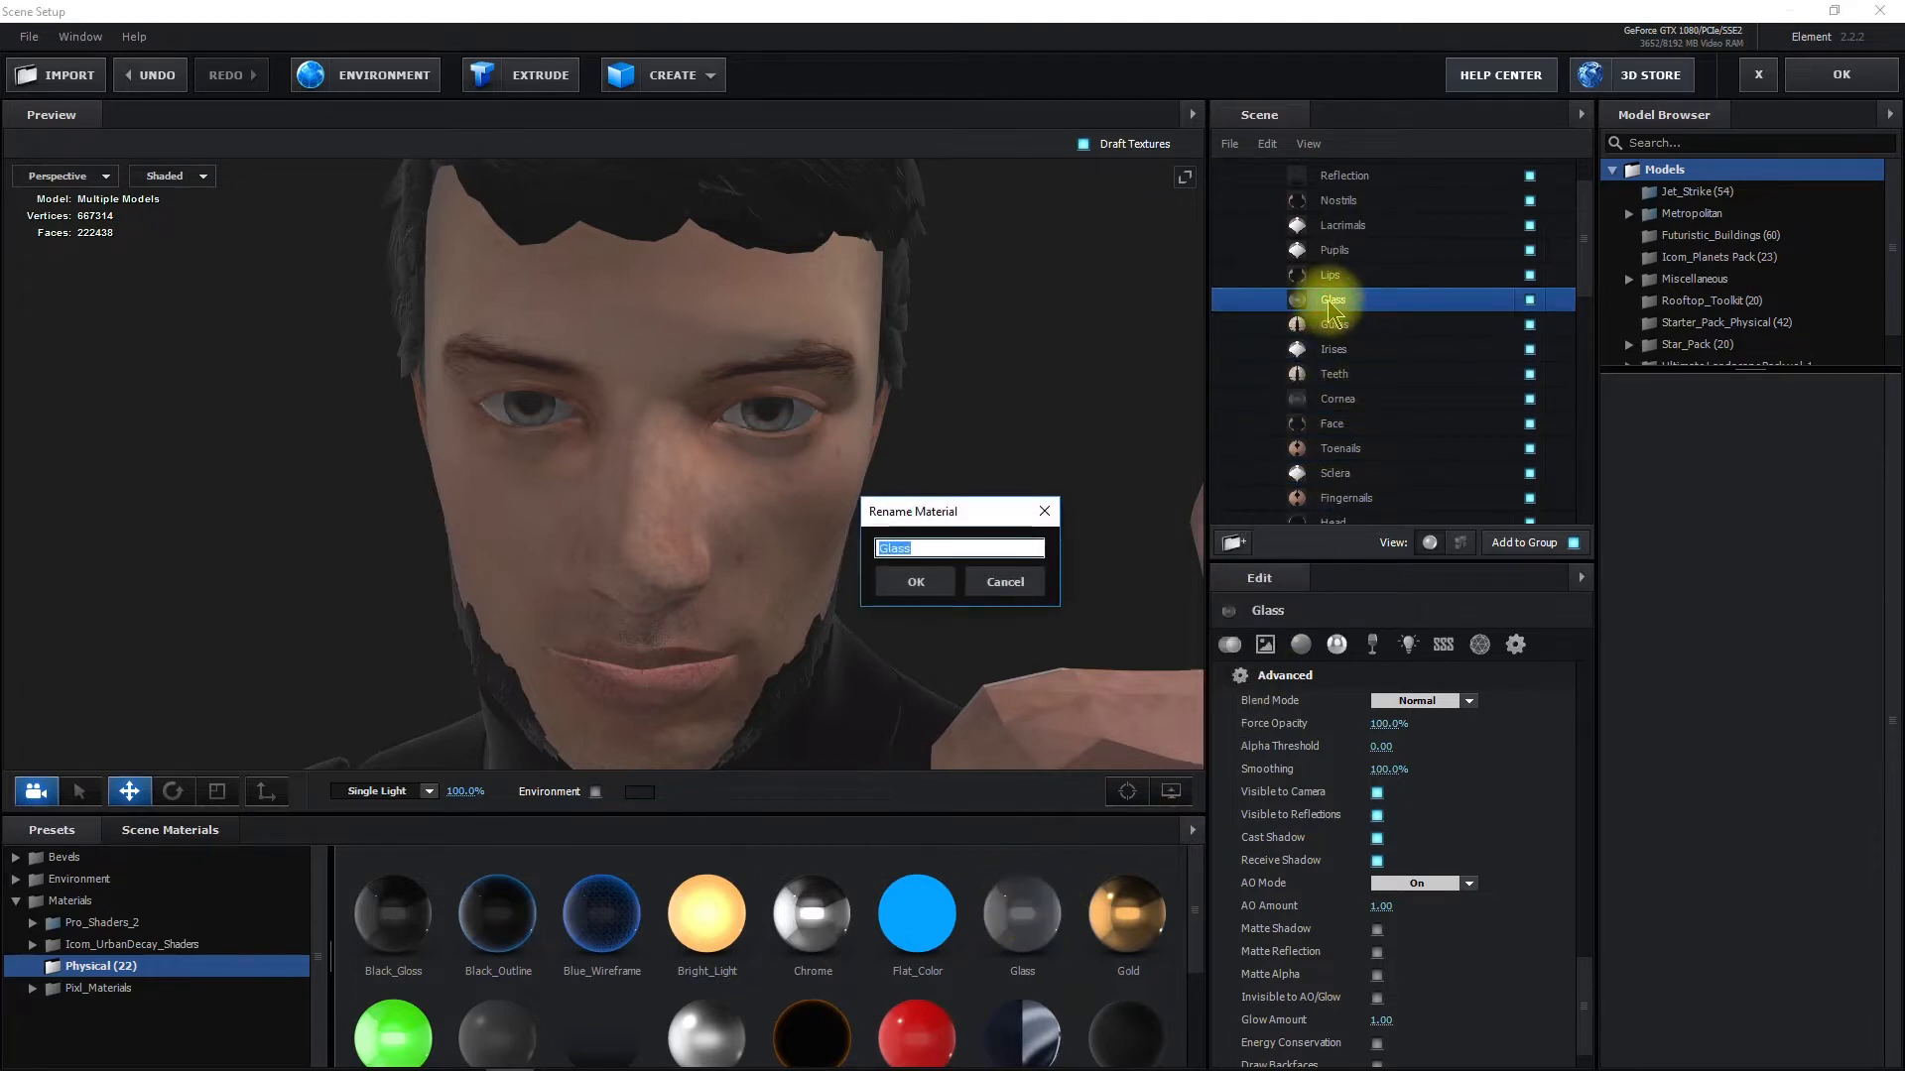
pyautogui.write('Tear')
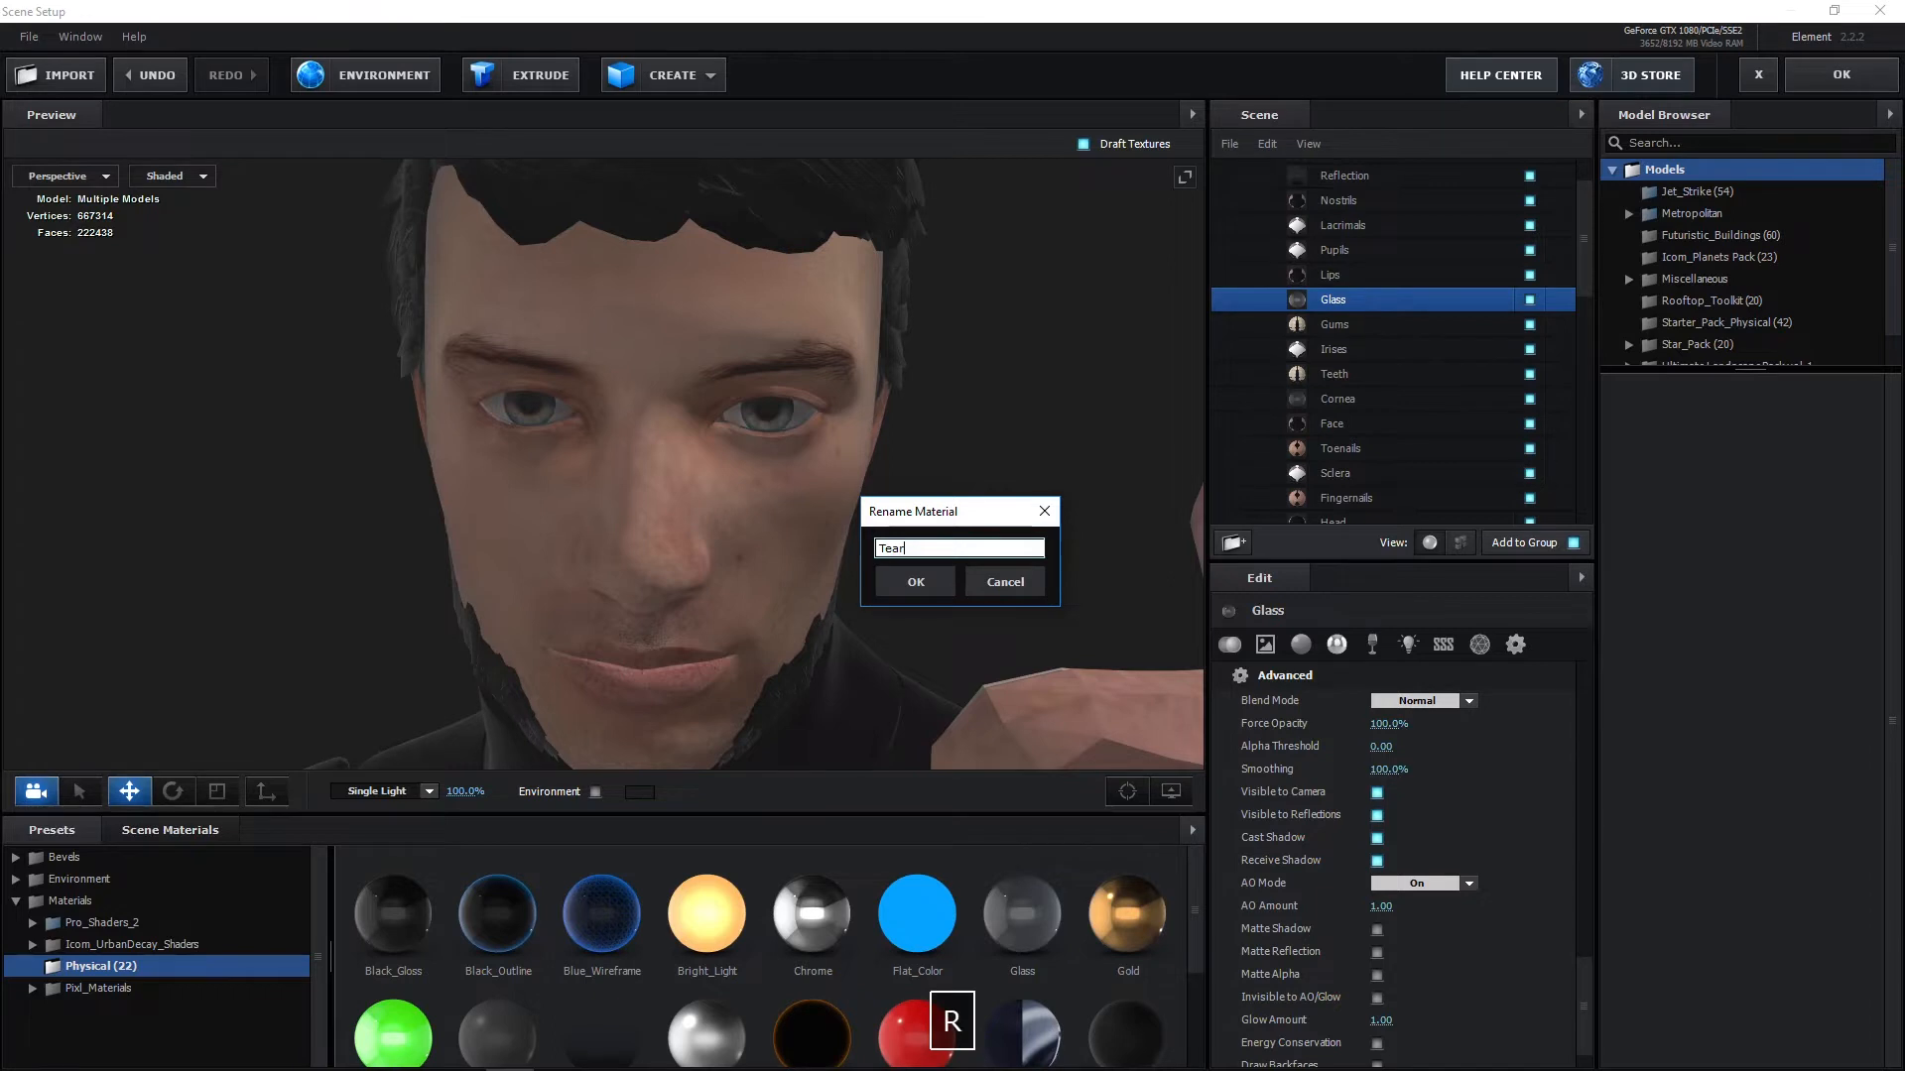
pyautogui.click(911, 575)
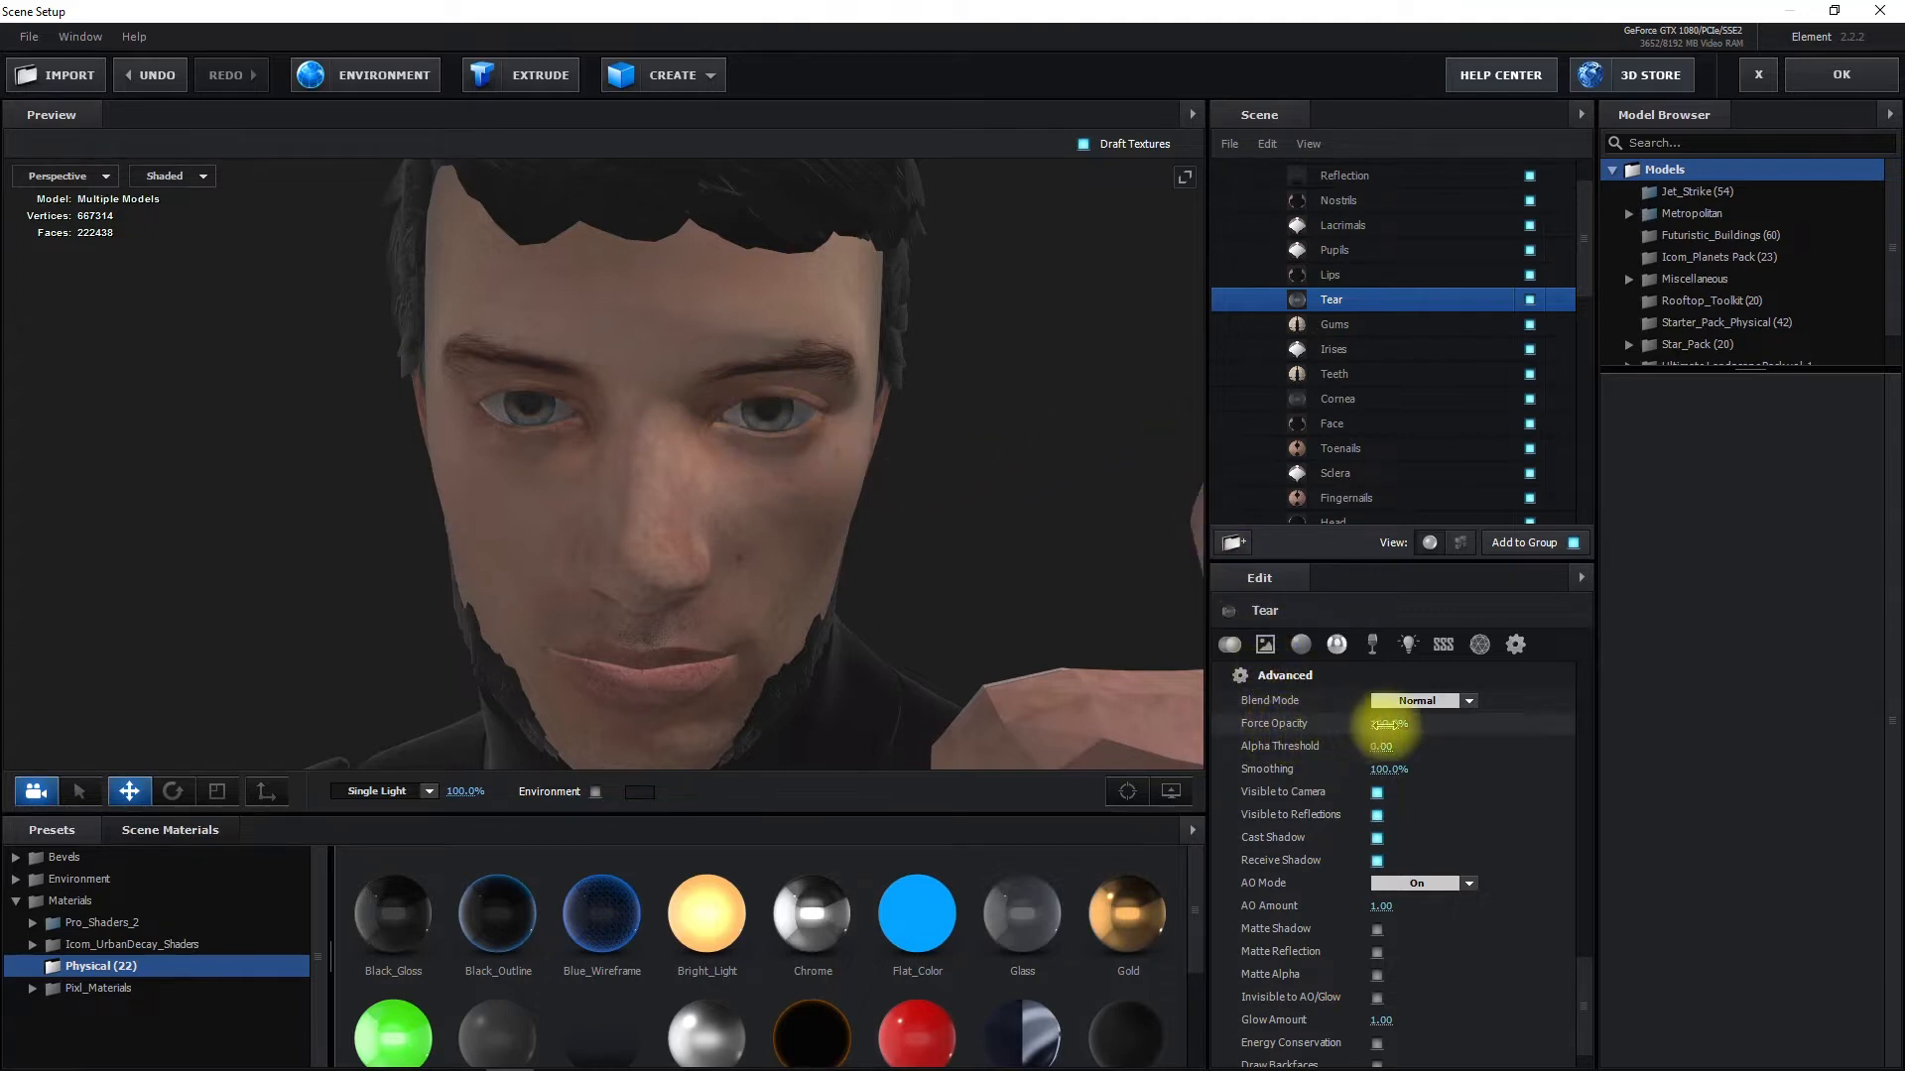
pyautogui.moveTo(1381, 721); pyautogui.dragTo(1364, 726)
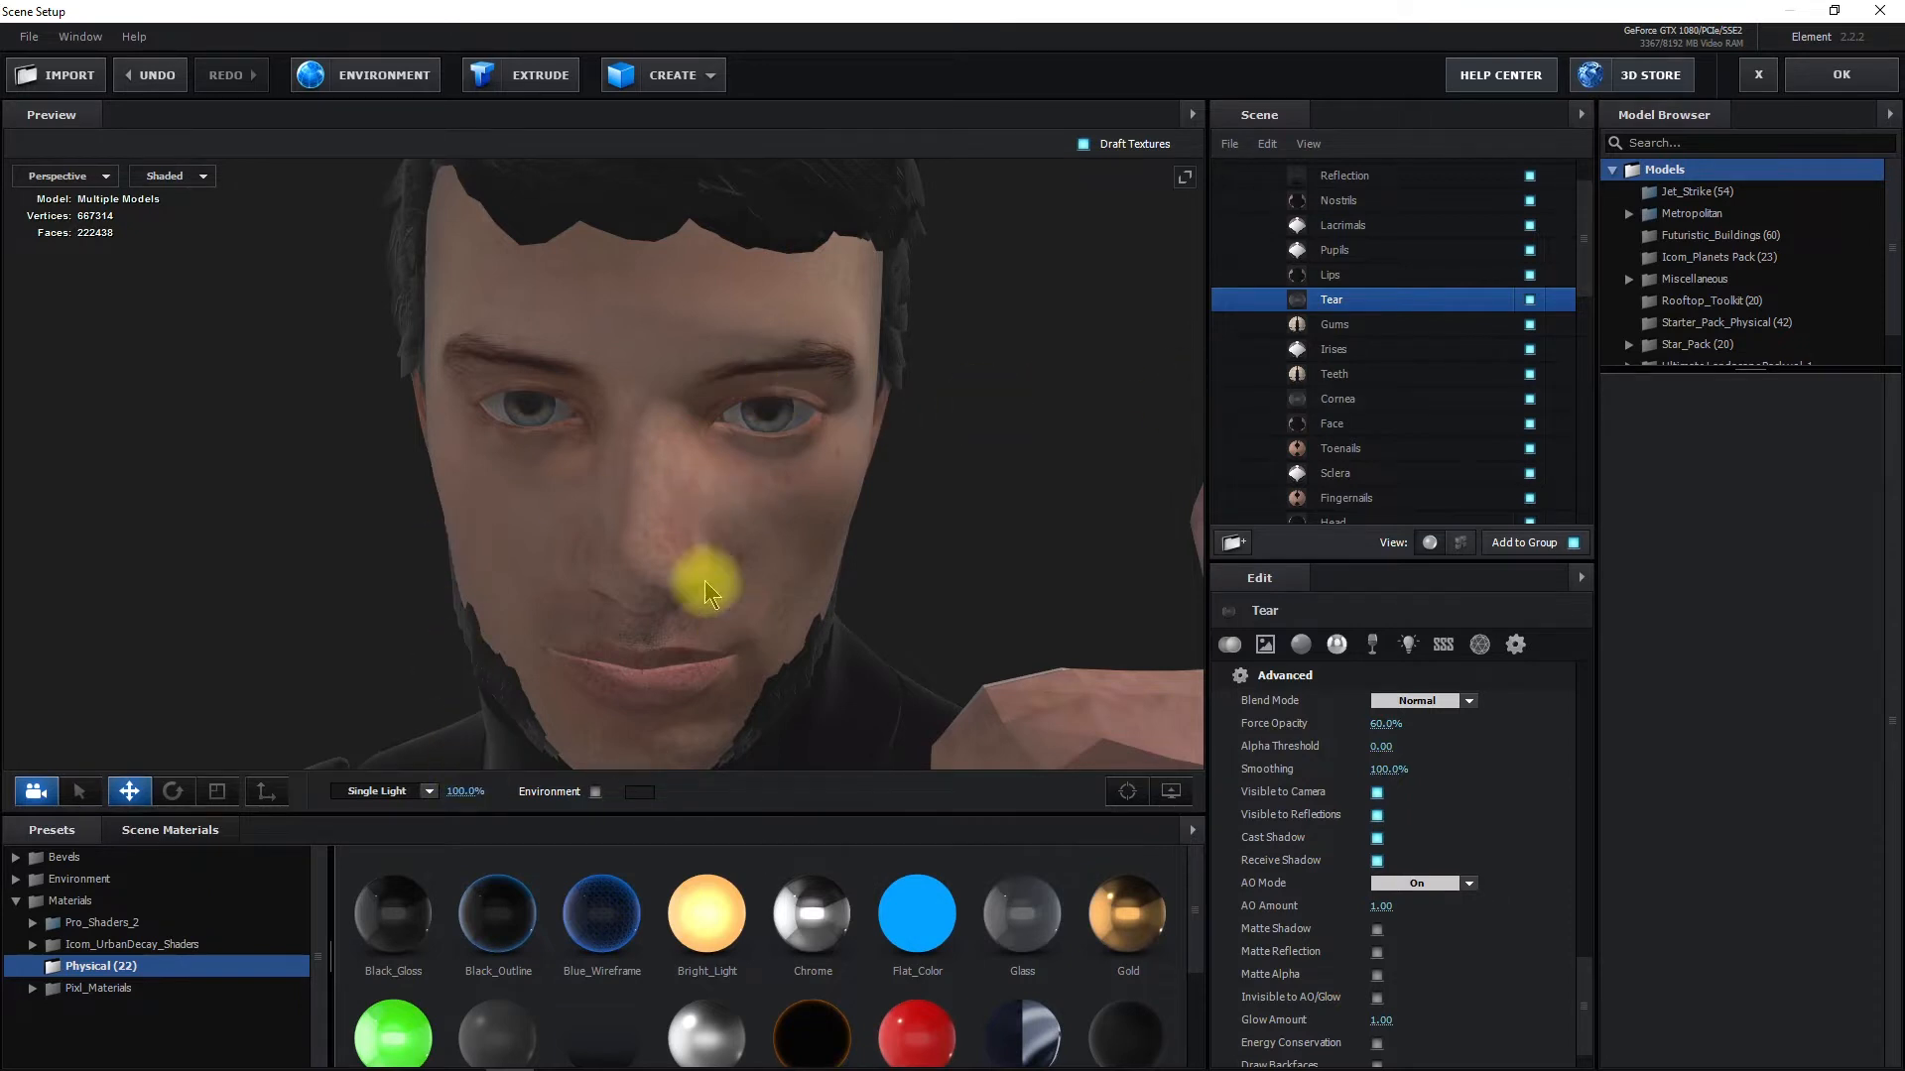
# Make the hidden Eyelashes material visible again on the character's face
pyautogui.moveTo(674, 504)
pyautogui.mouseDown()
pyautogui.moveTo(646, 502)
pyautogui.moveTo(731, 522)
pyautogui.moveTo(778, 510)
pyautogui.moveTo(778, 562)
pyautogui.moveTo(793, 556)
pyautogui.moveTo(652, 506)
pyautogui.mouseUp()
pyautogui.scroll(5, 646, 500)
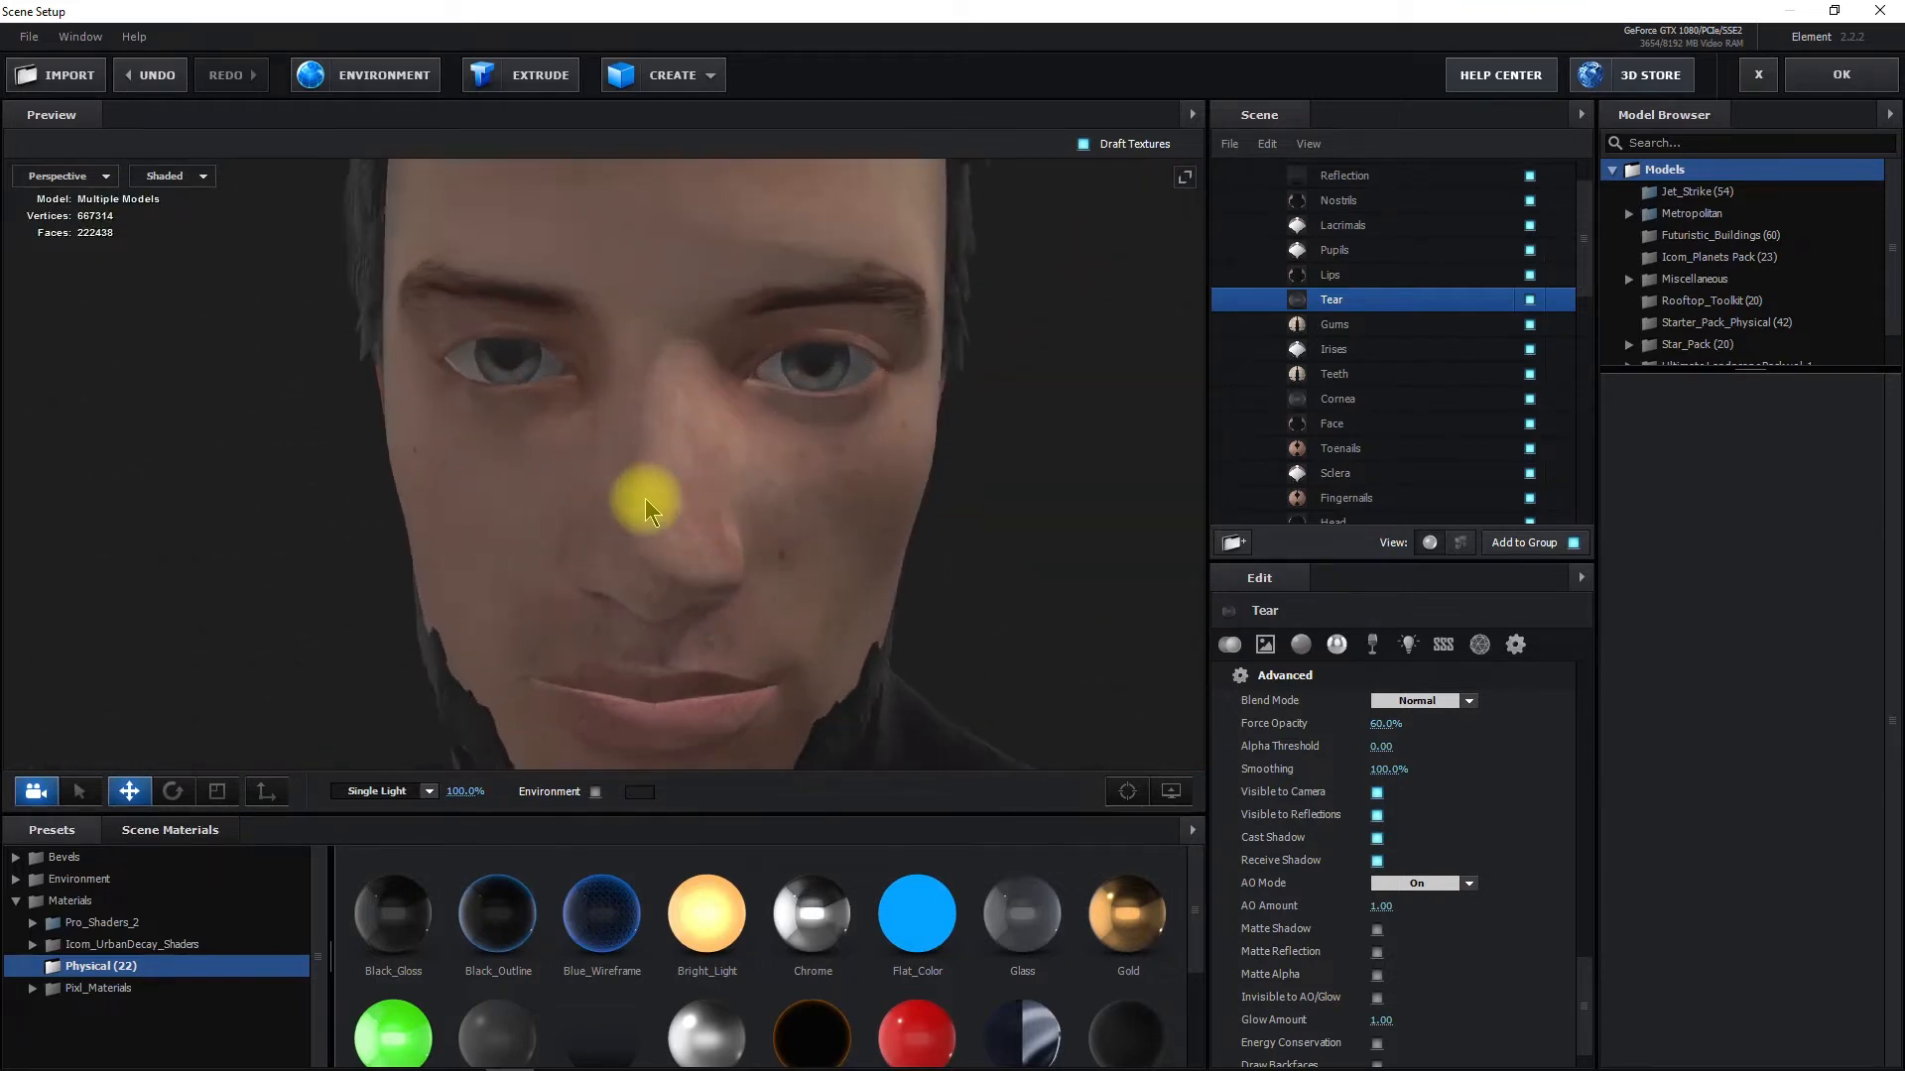
pyautogui.moveTo(646, 500); pyautogui.dragTo(663, 546, button='middle')
pyautogui.moveTo(668, 551); pyautogui.dragTo(653, 547)
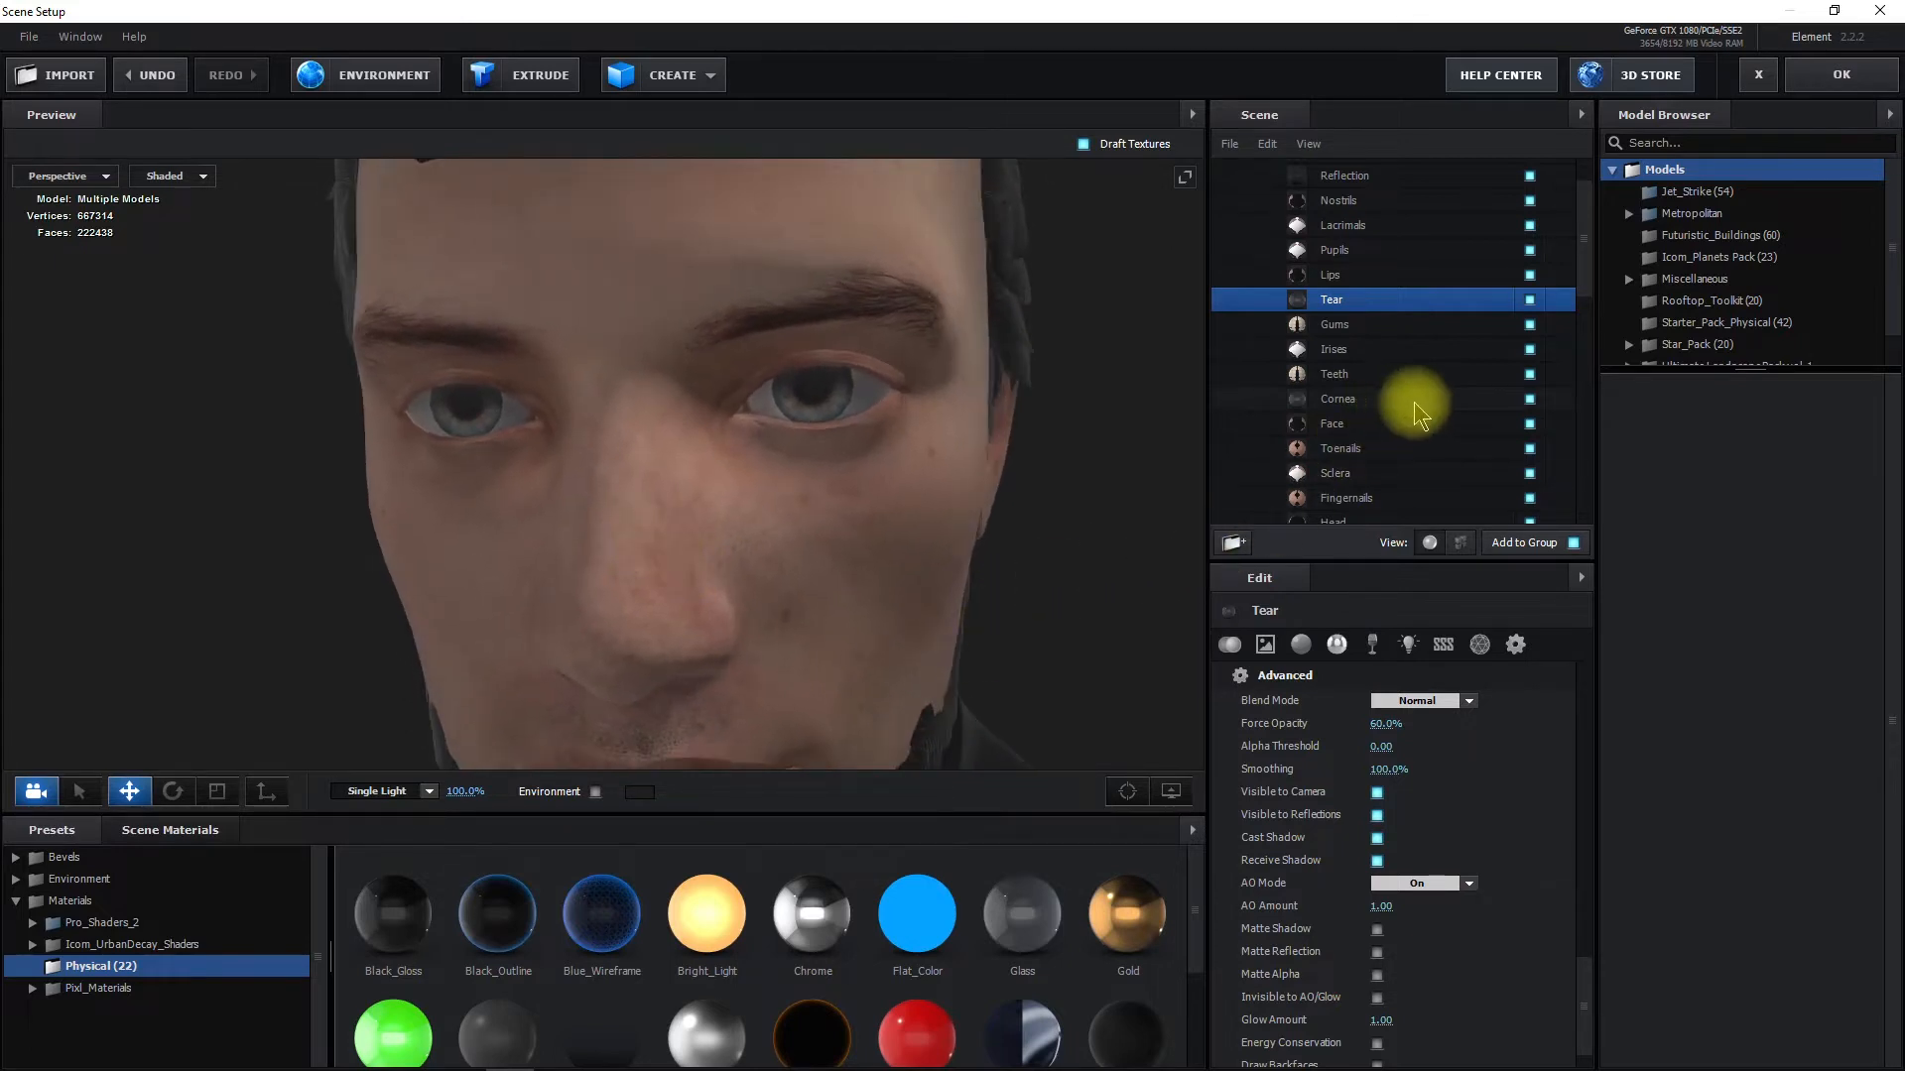
pyautogui.scroll(-5, 1399, 407)
pyautogui.scroll(-3, 1389, 412)
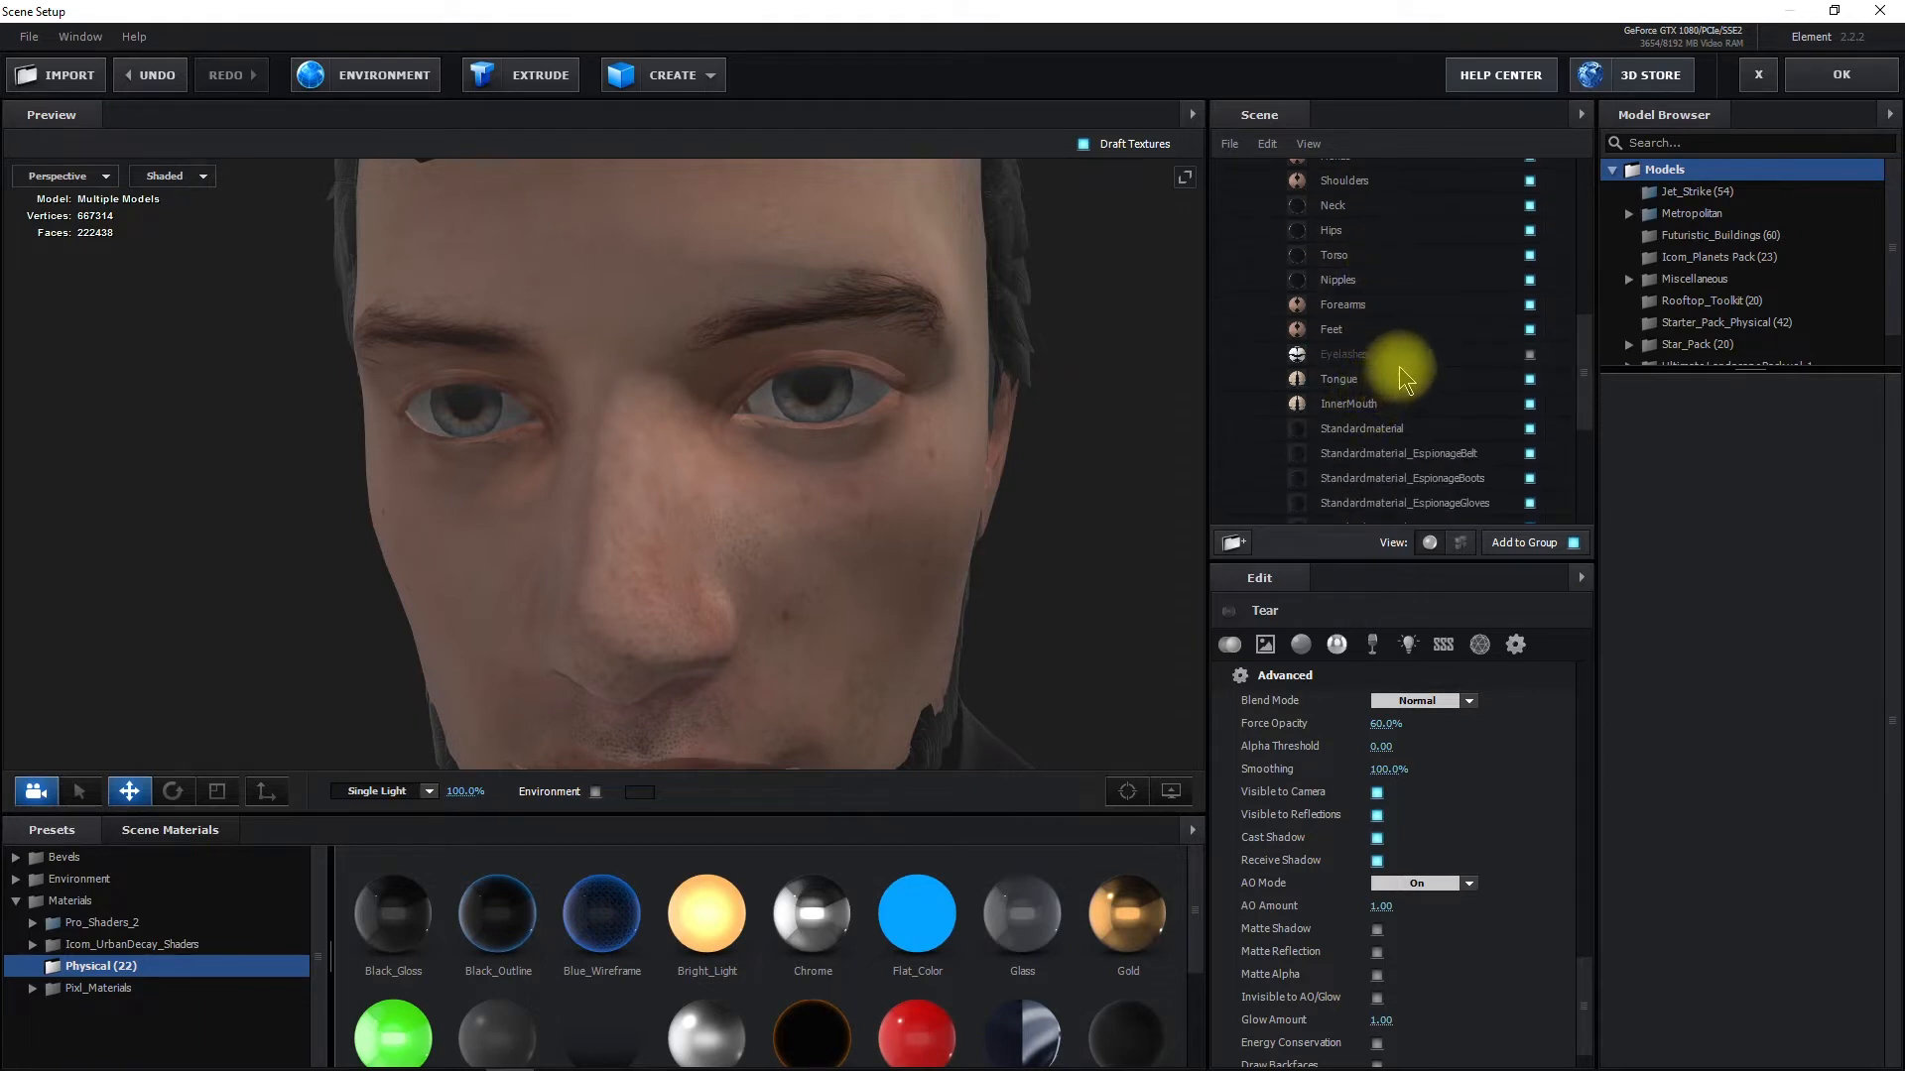
pyautogui.click(1406, 359)
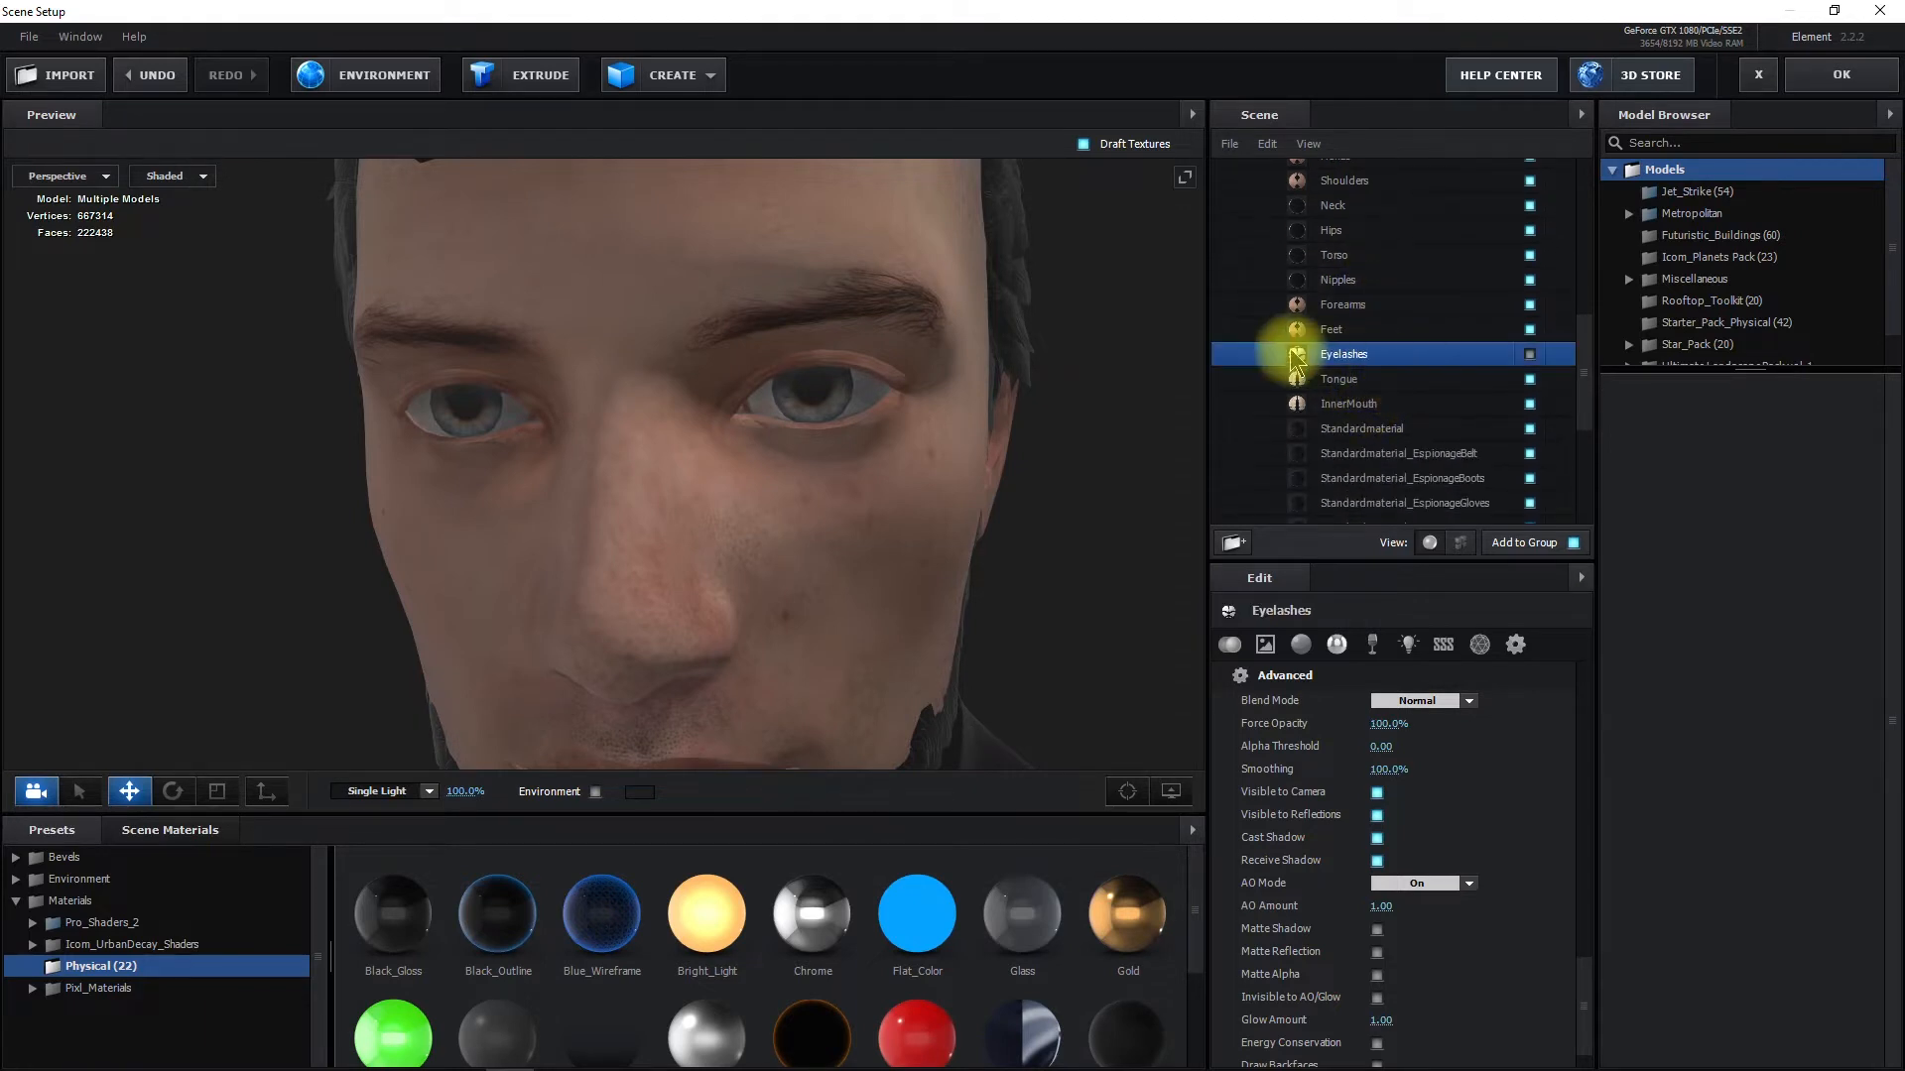
pyautogui.click(1530, 355)
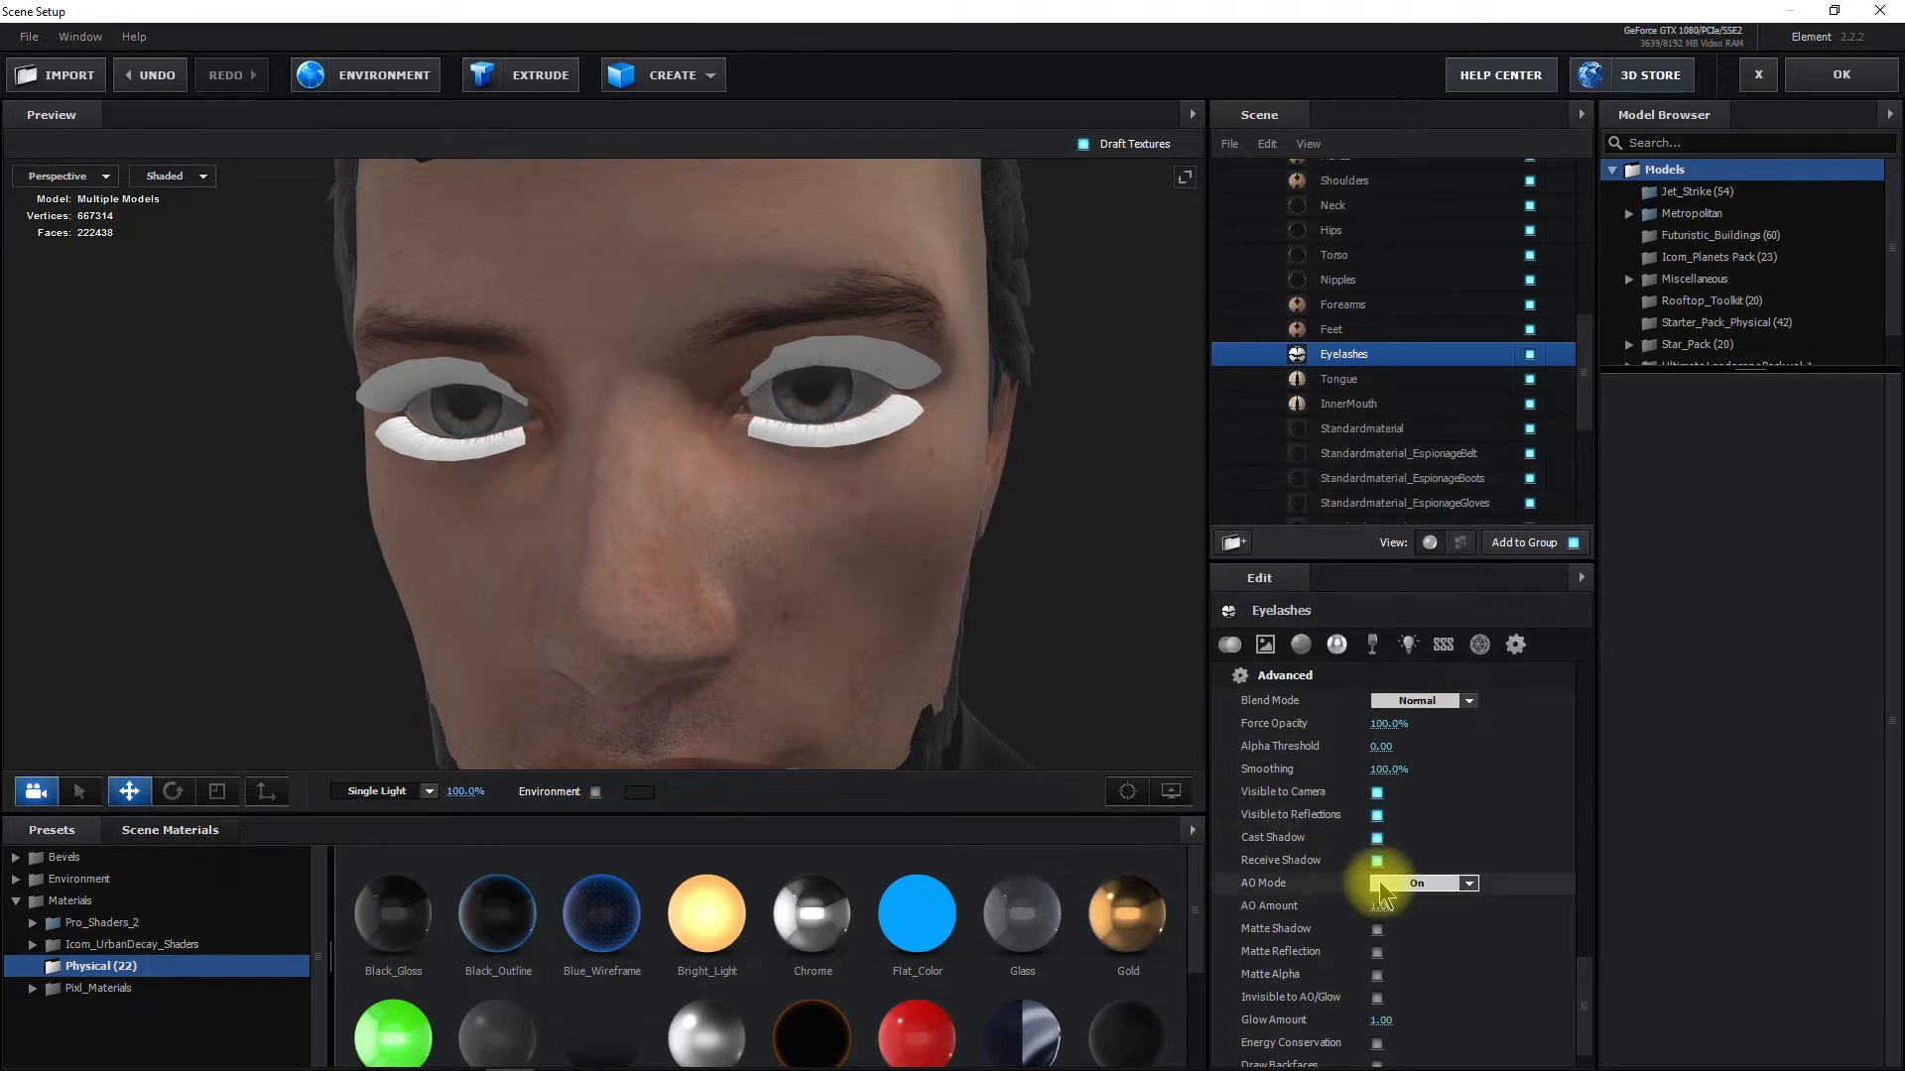
# Browse from the Eyelashes diffuse texture to its source folder and copy the M5PhillipLashes image file
pyautogui.click(1265, 646)
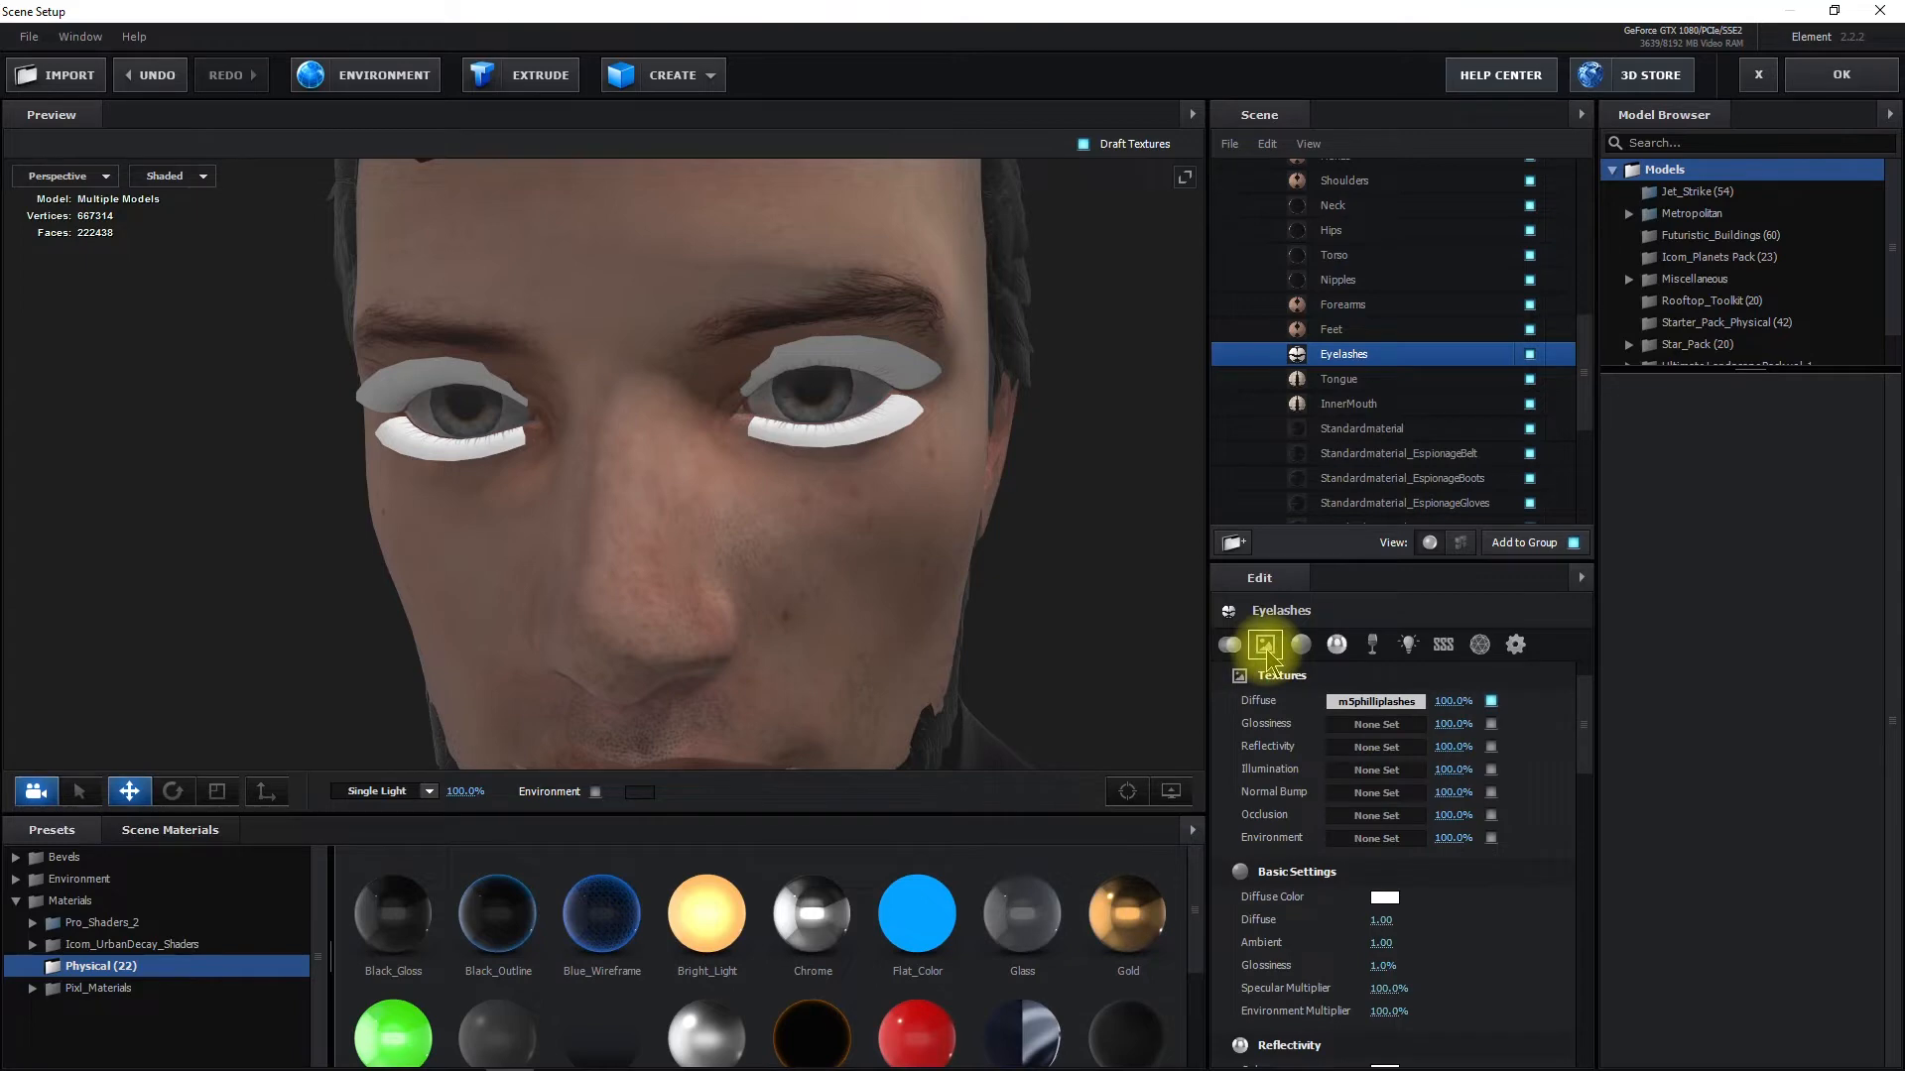
pyautogui.click(1368, 707)
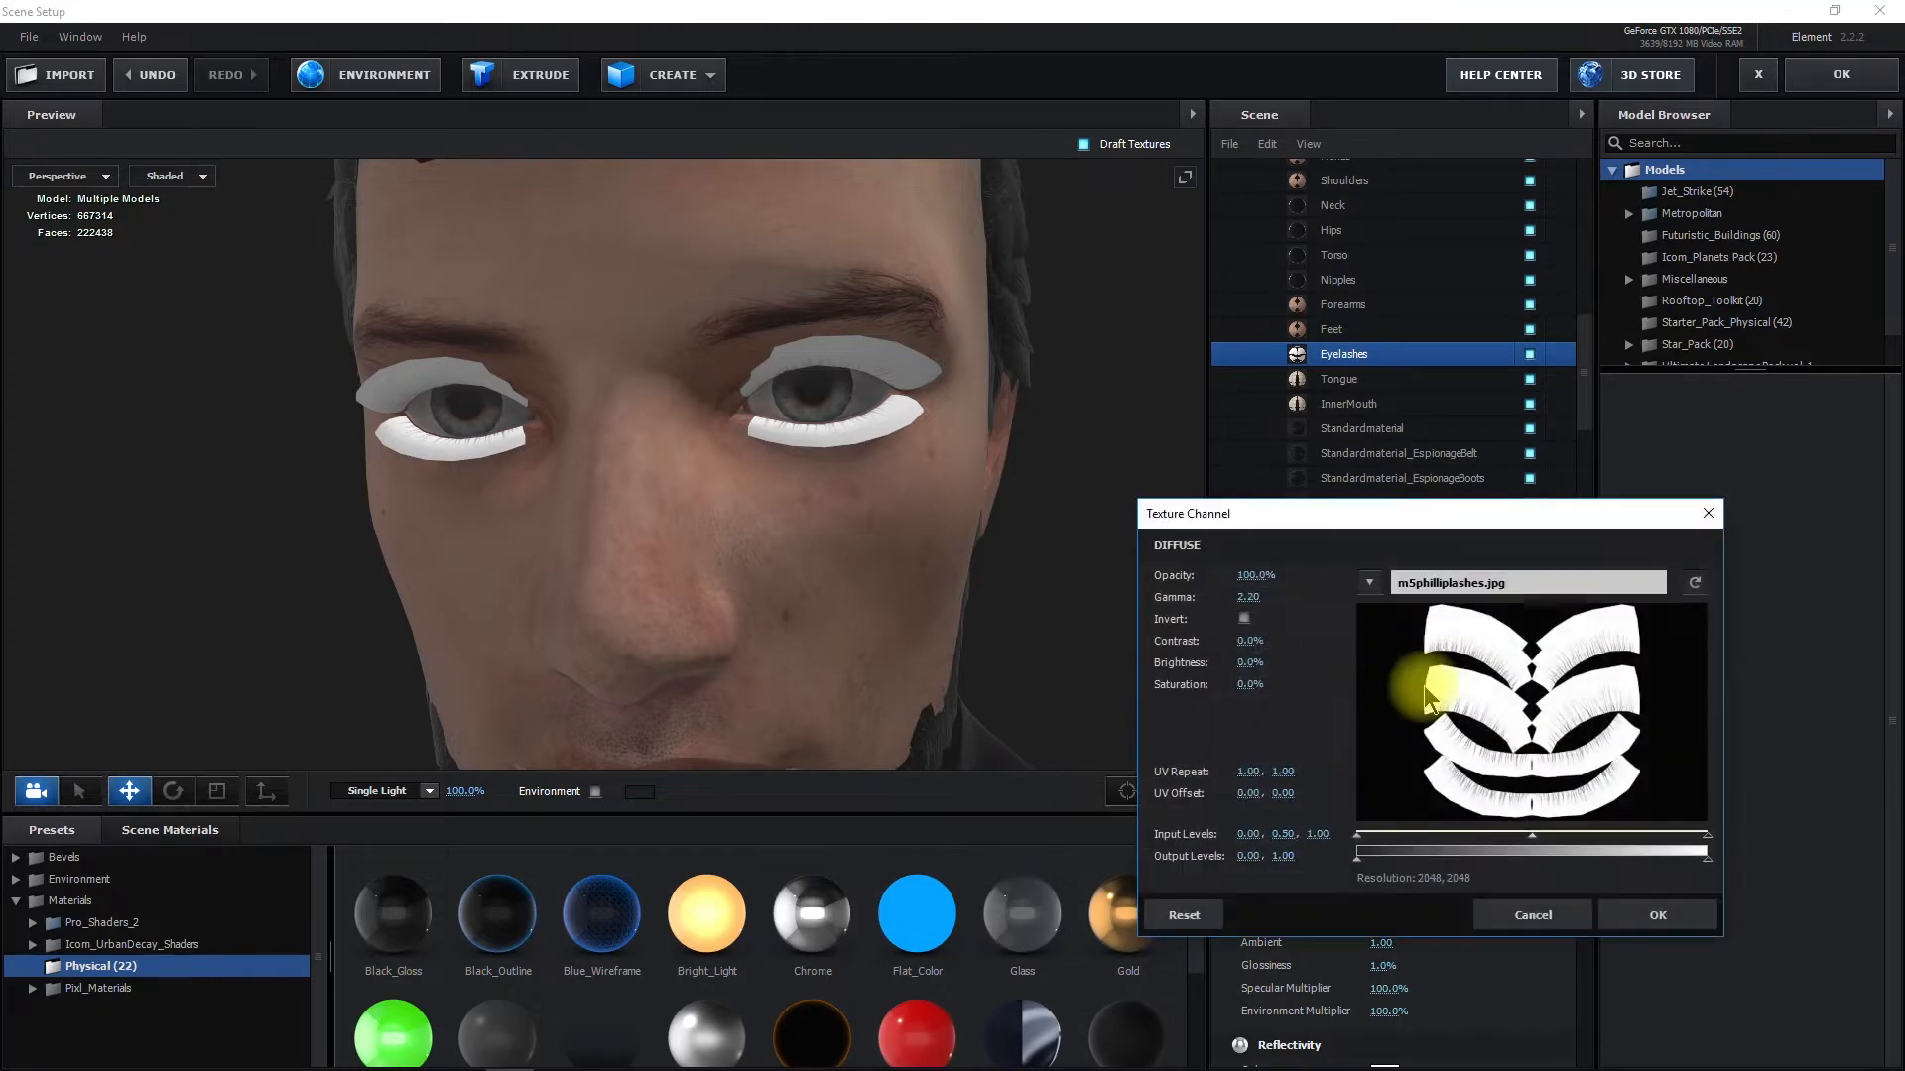
pyautogui.click(1466, 587)
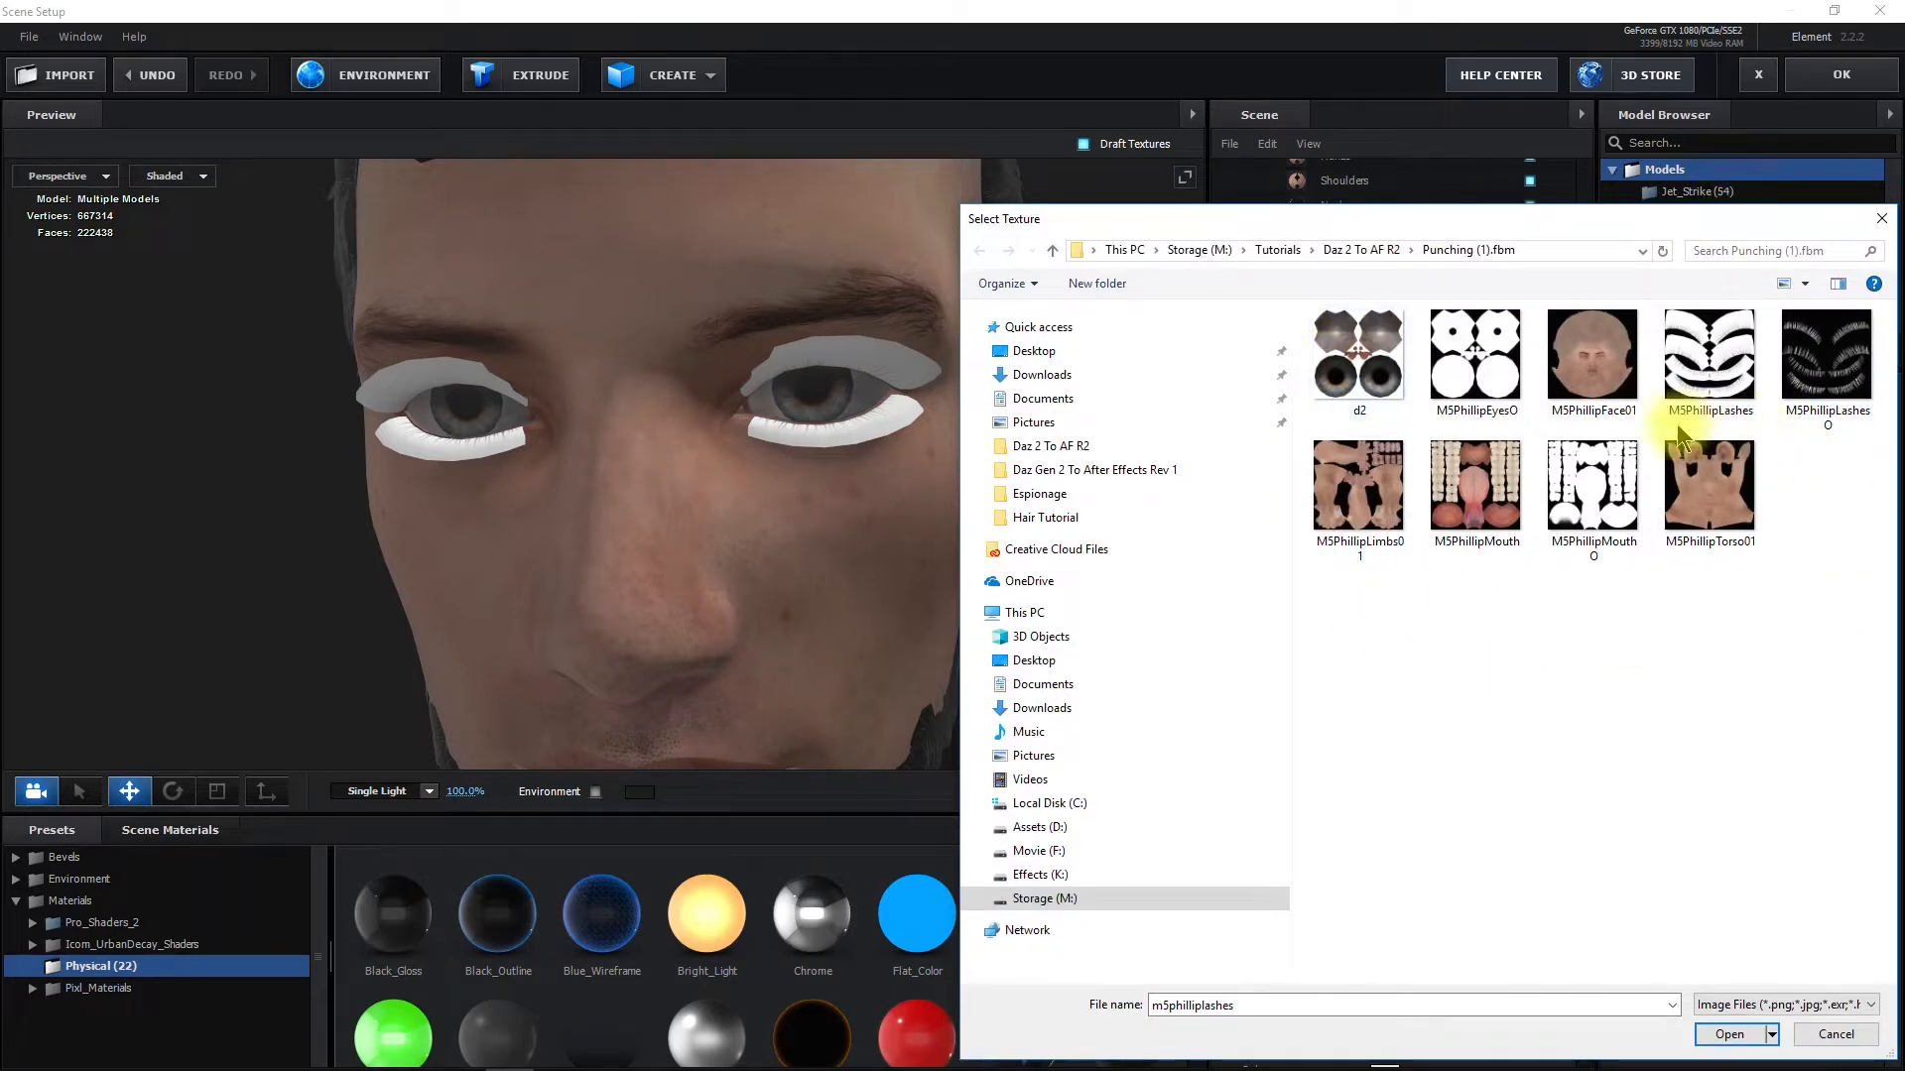
pyautogui.click(1713, 382)
pyautogui.rightClick(1716, 382)
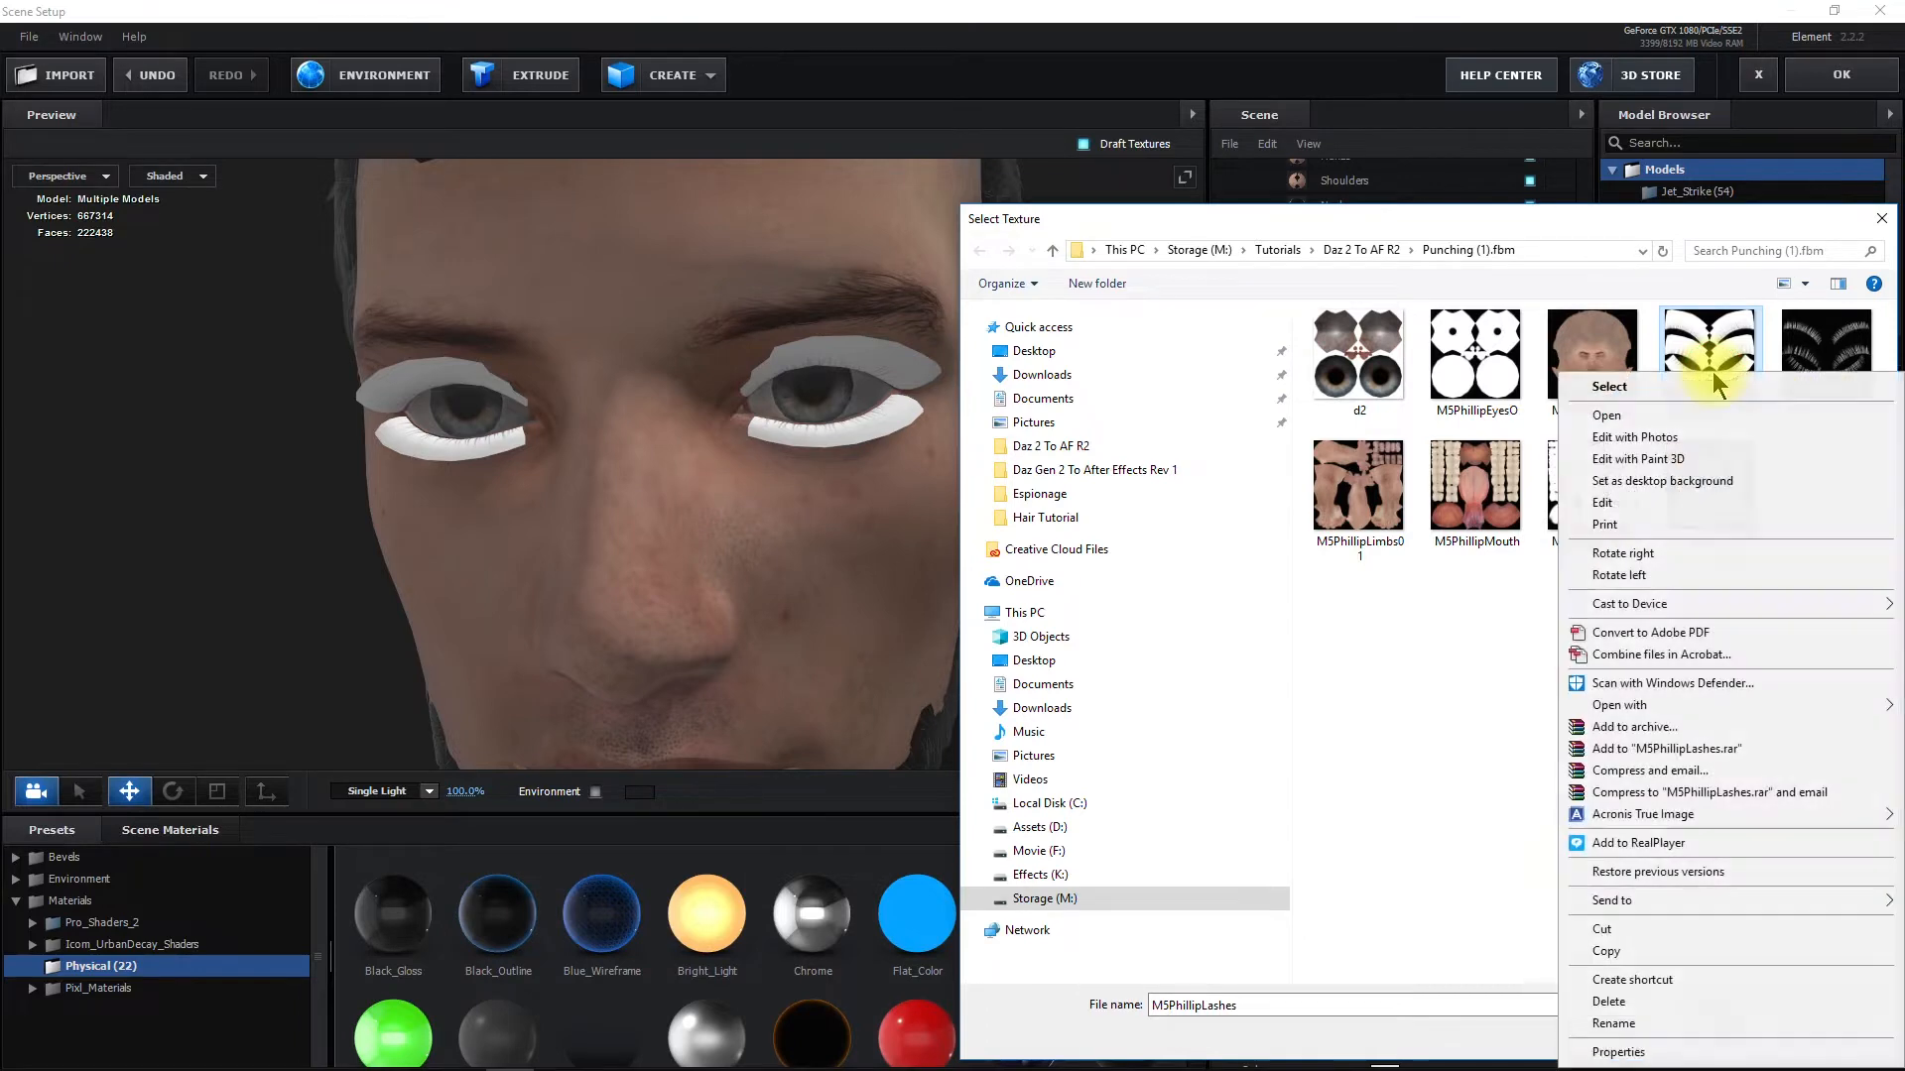
pyautogui.click(1628, 950)
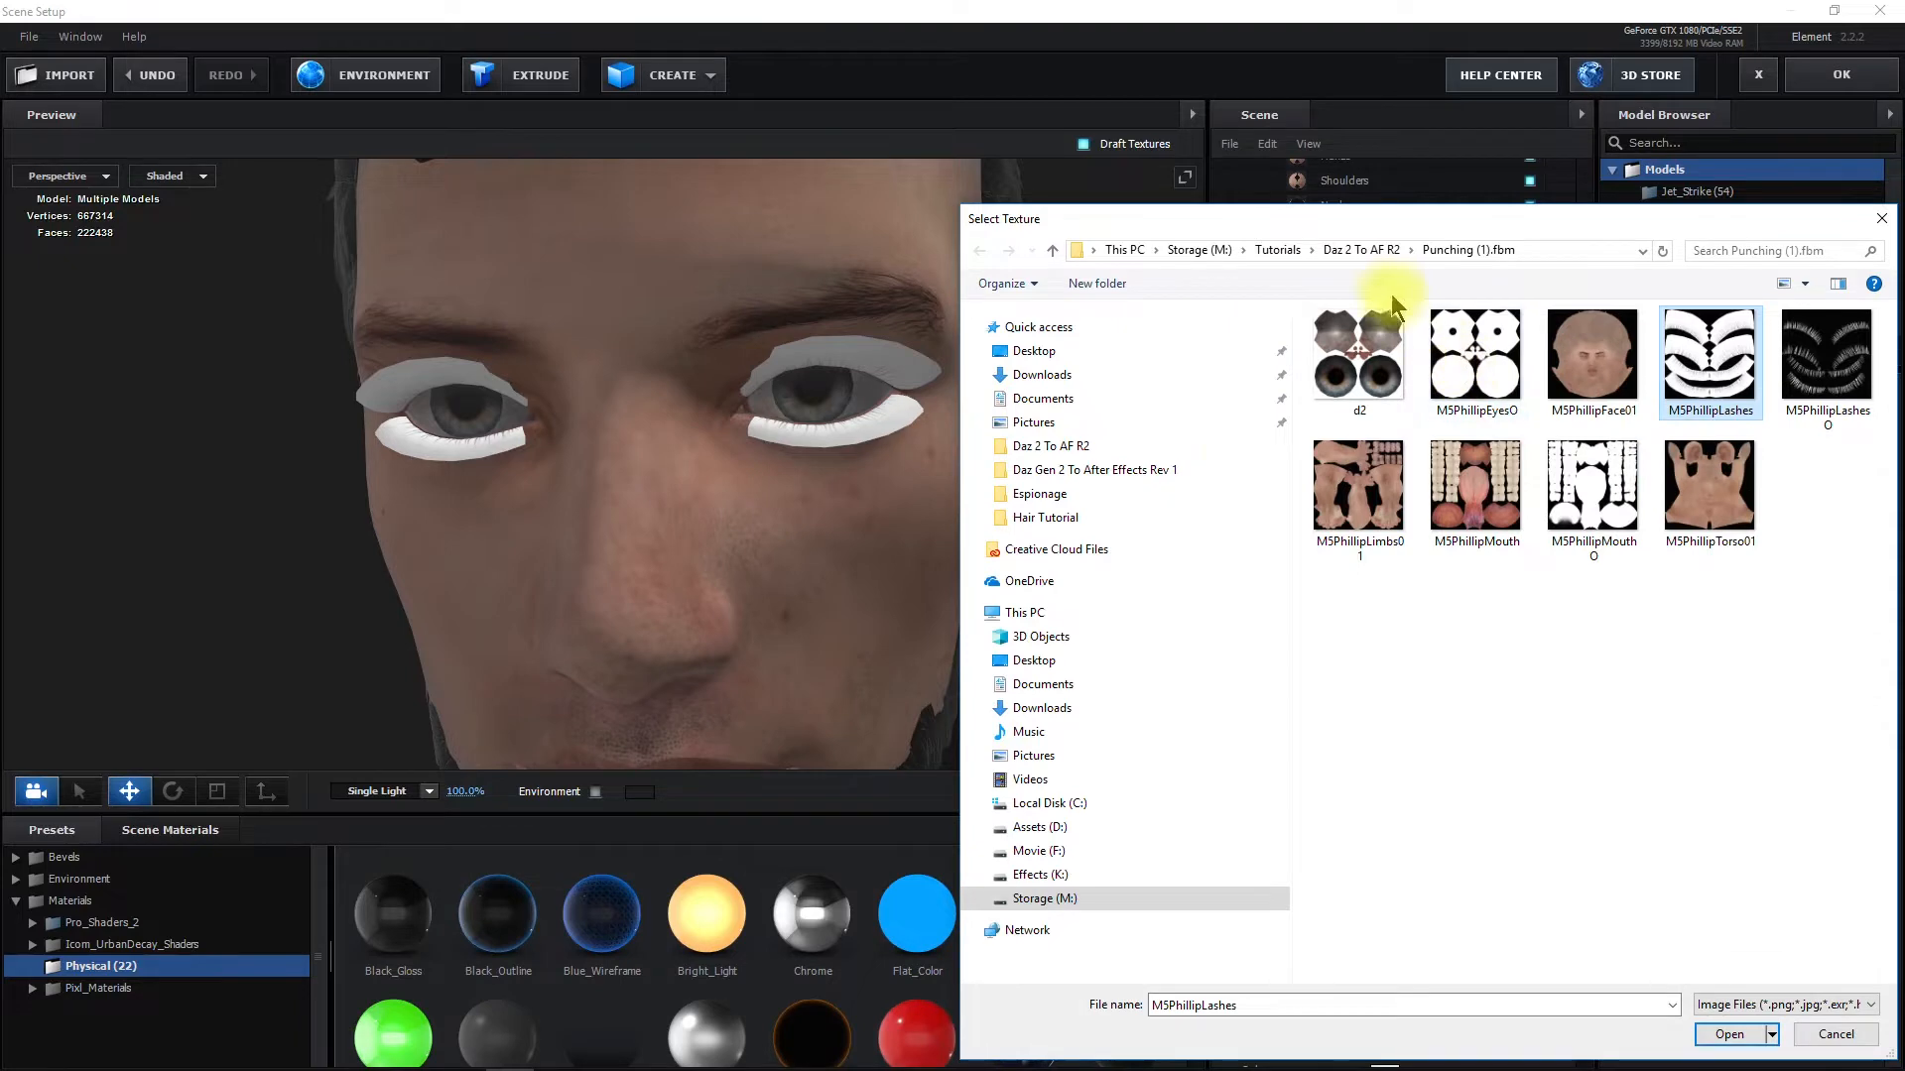
# Paste the copied lashes image into the Hair Tutorial folder under Tutorials, and leave the diffuse texture settings without applying changes
pyautogui.click(1274, 250)
pyautogui.doubleClick(1790, 341)
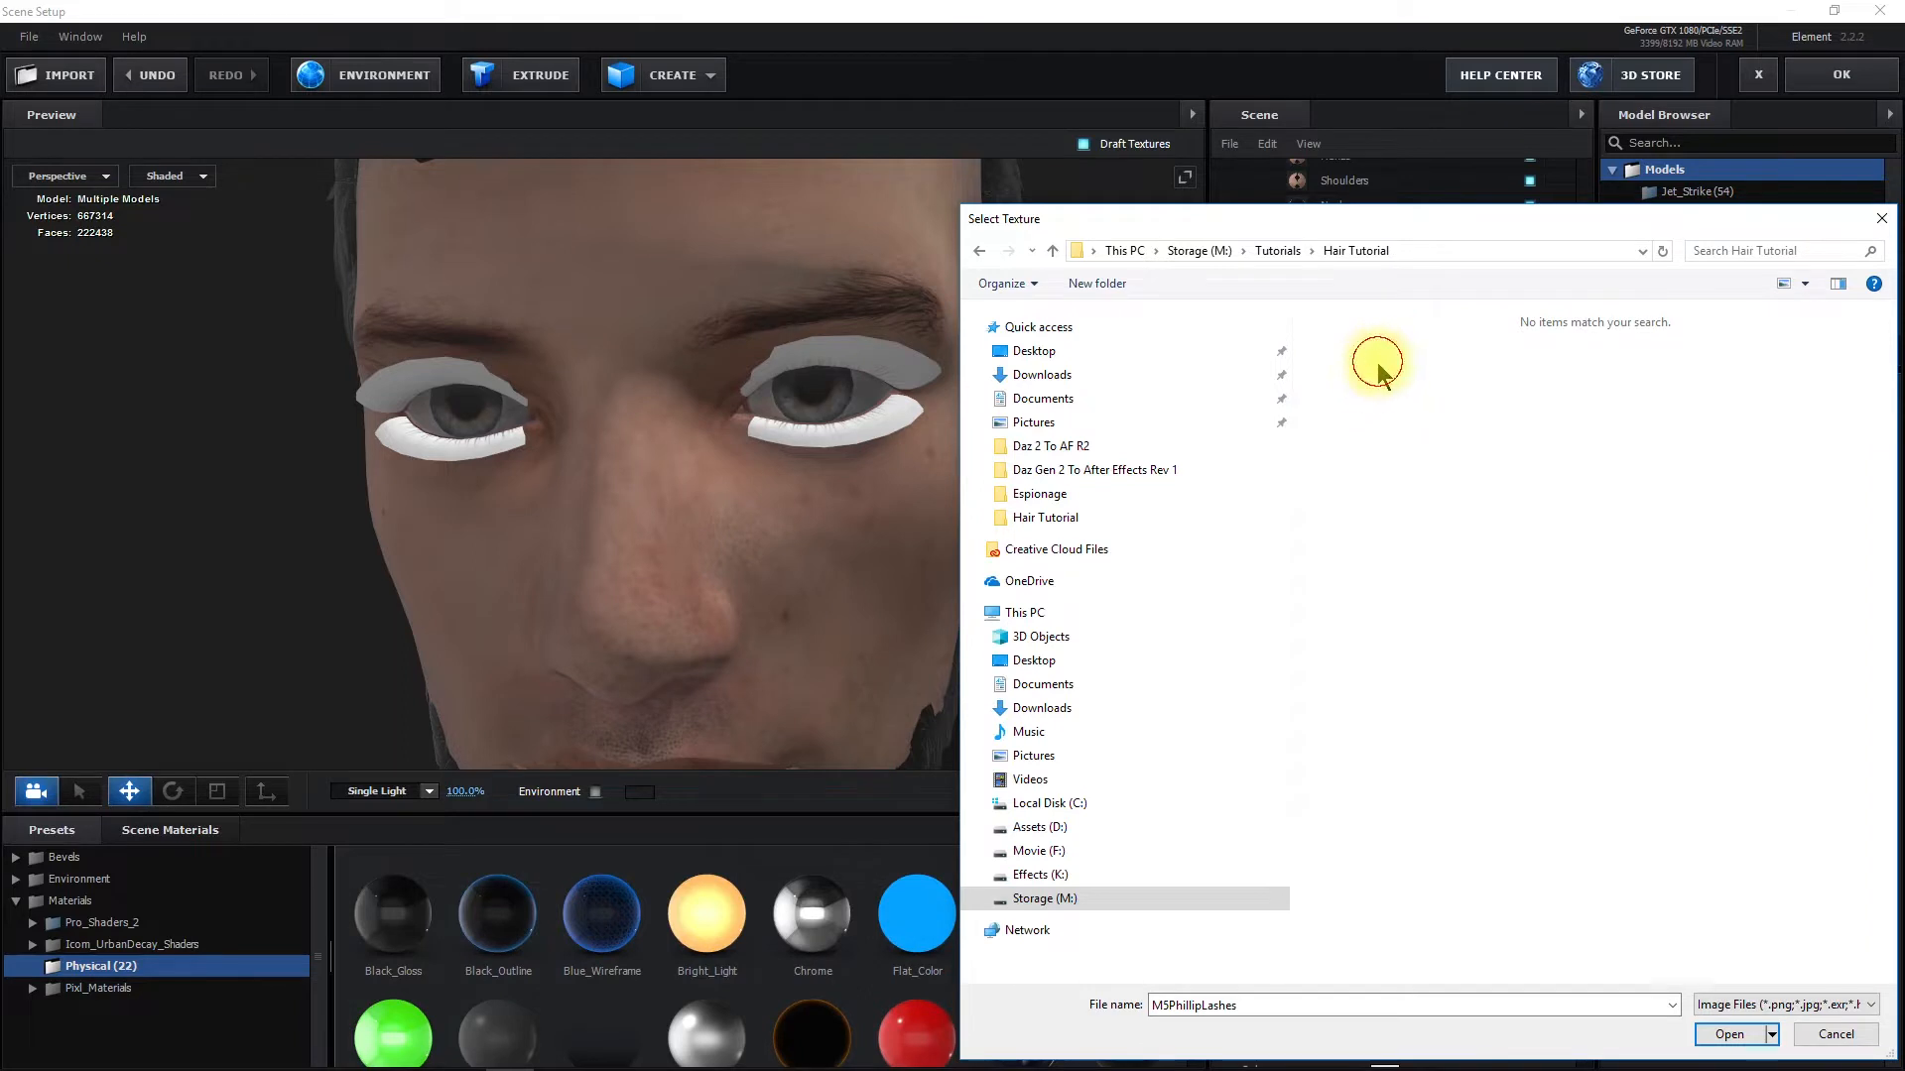
pyautogui.rightClick(1380, 363)
pyautogui.click(1437, 473)
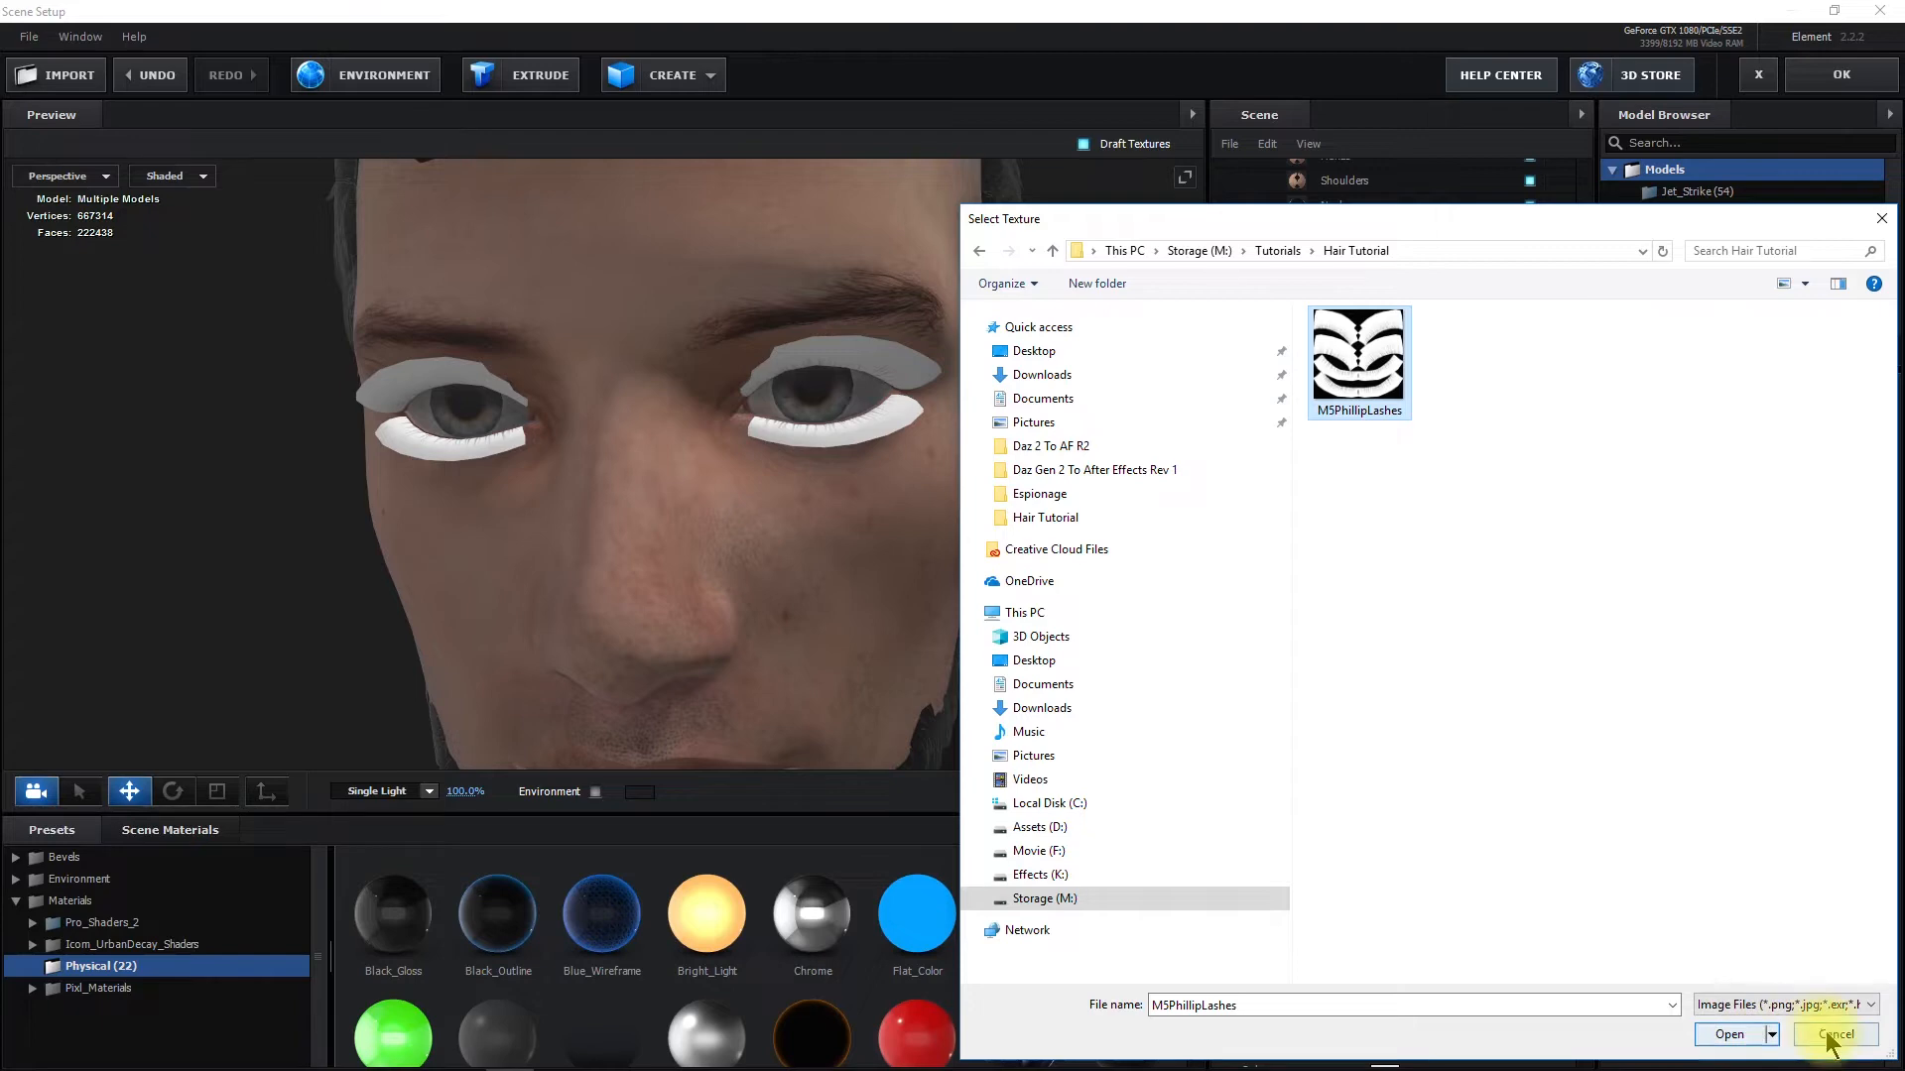
pyautogui.click(1730, 1034)
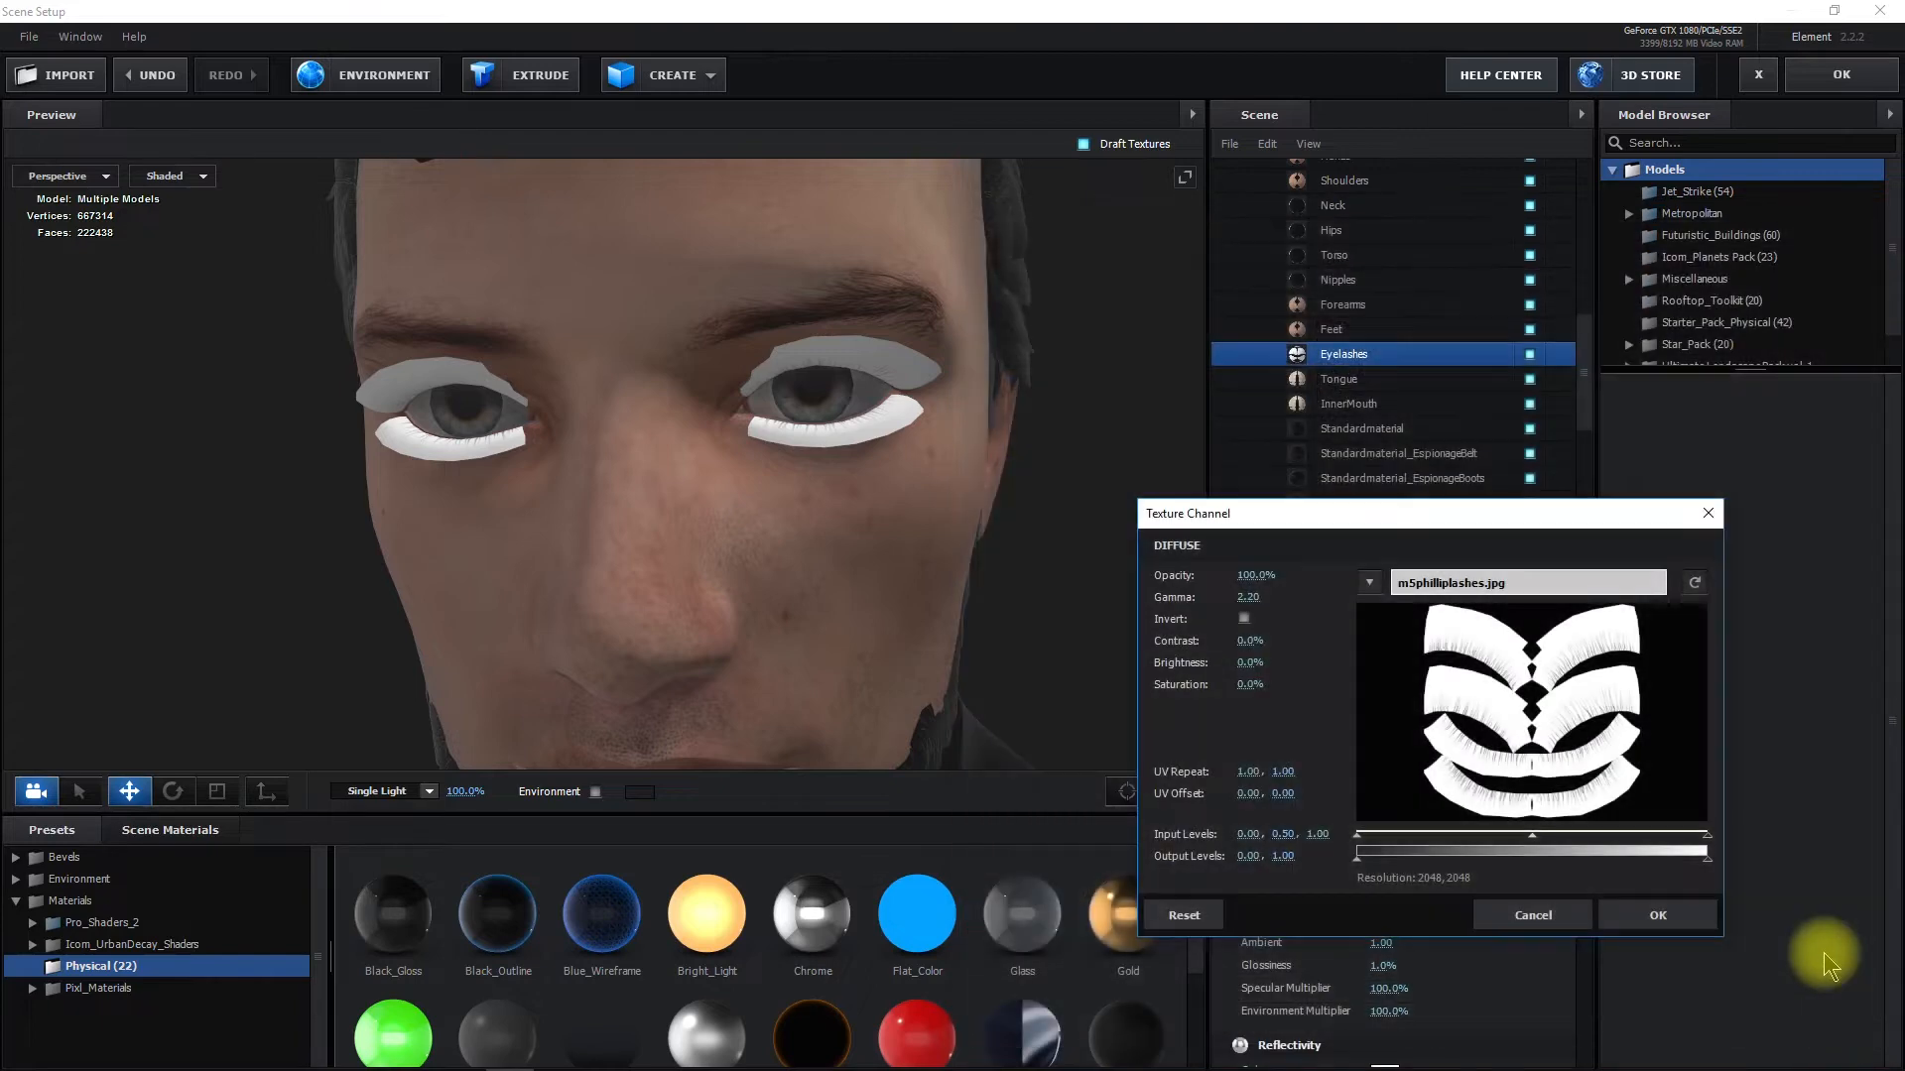
pyautogui.click(1541, 918)
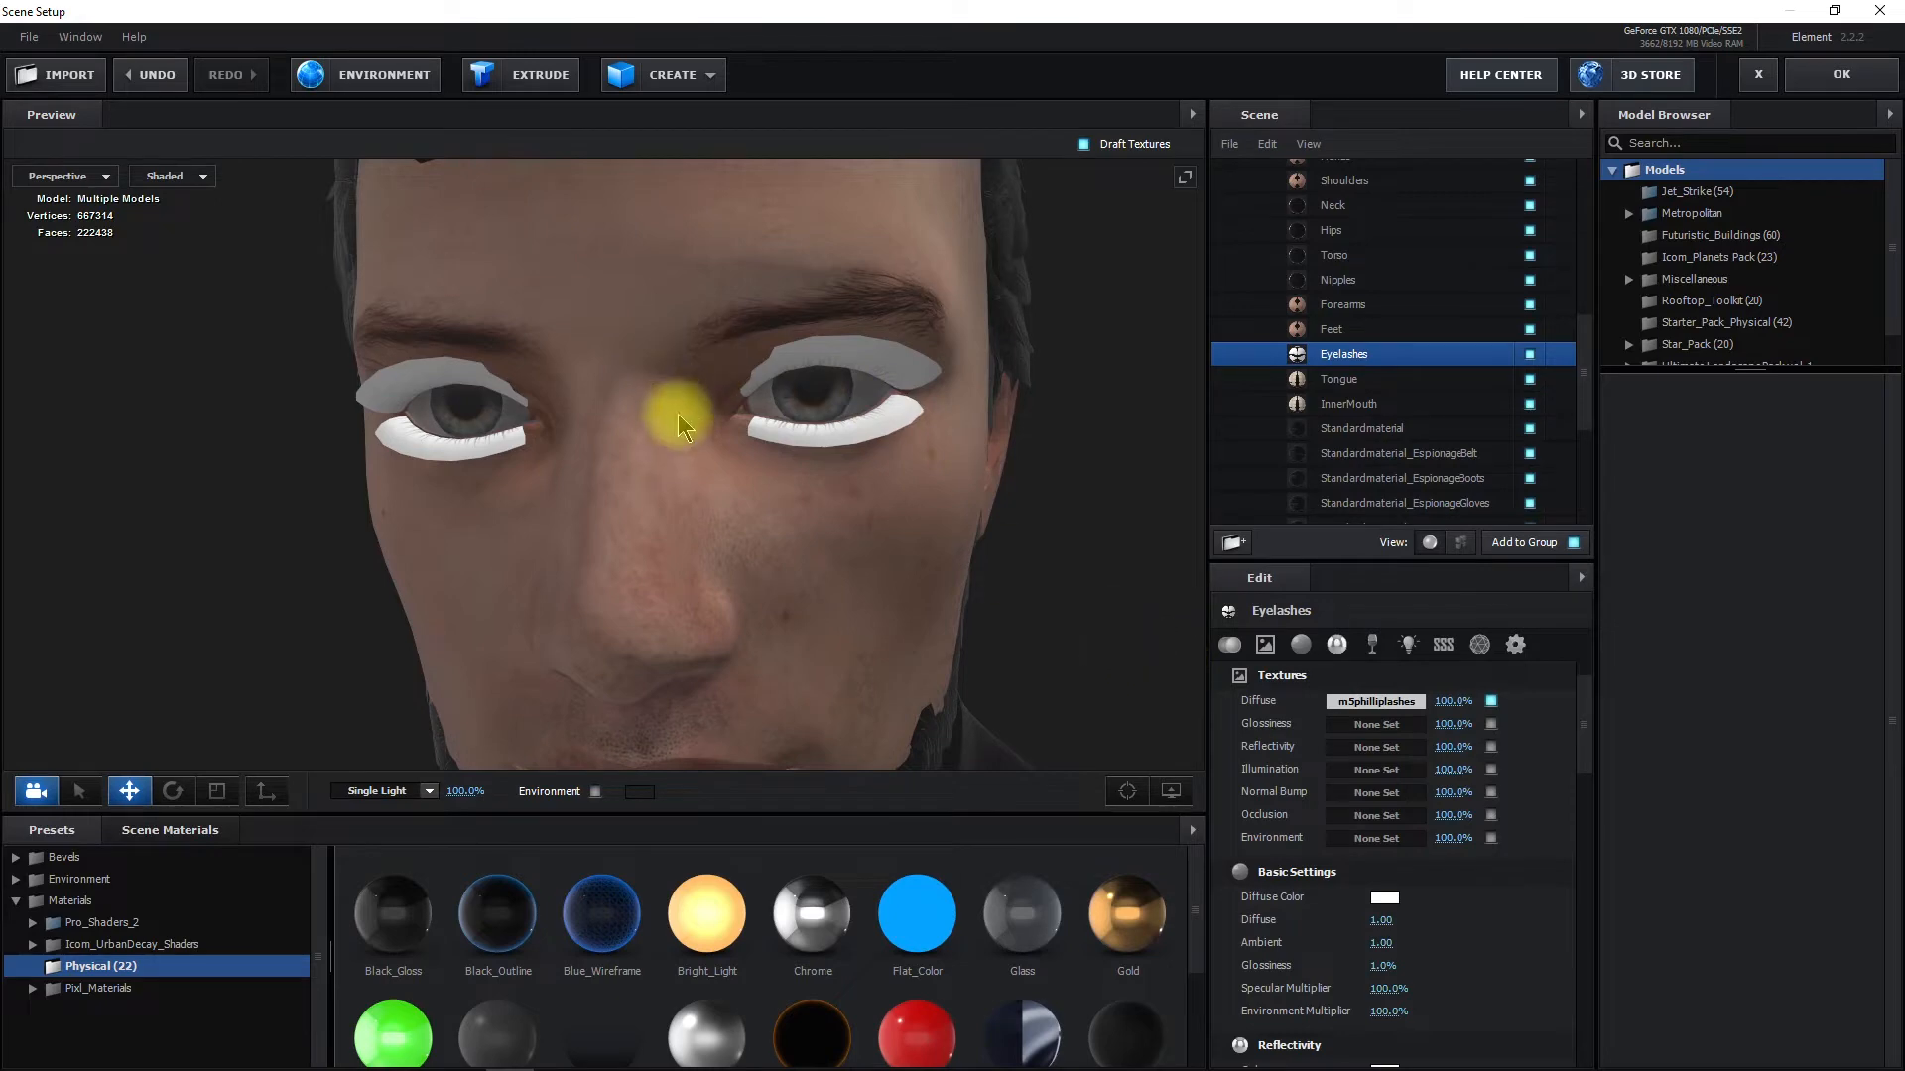
# Switch to Photoshop and create a new document 2048 by 2048 pixels with transparent background contents
pyautogui.moveTo(635, 1062)
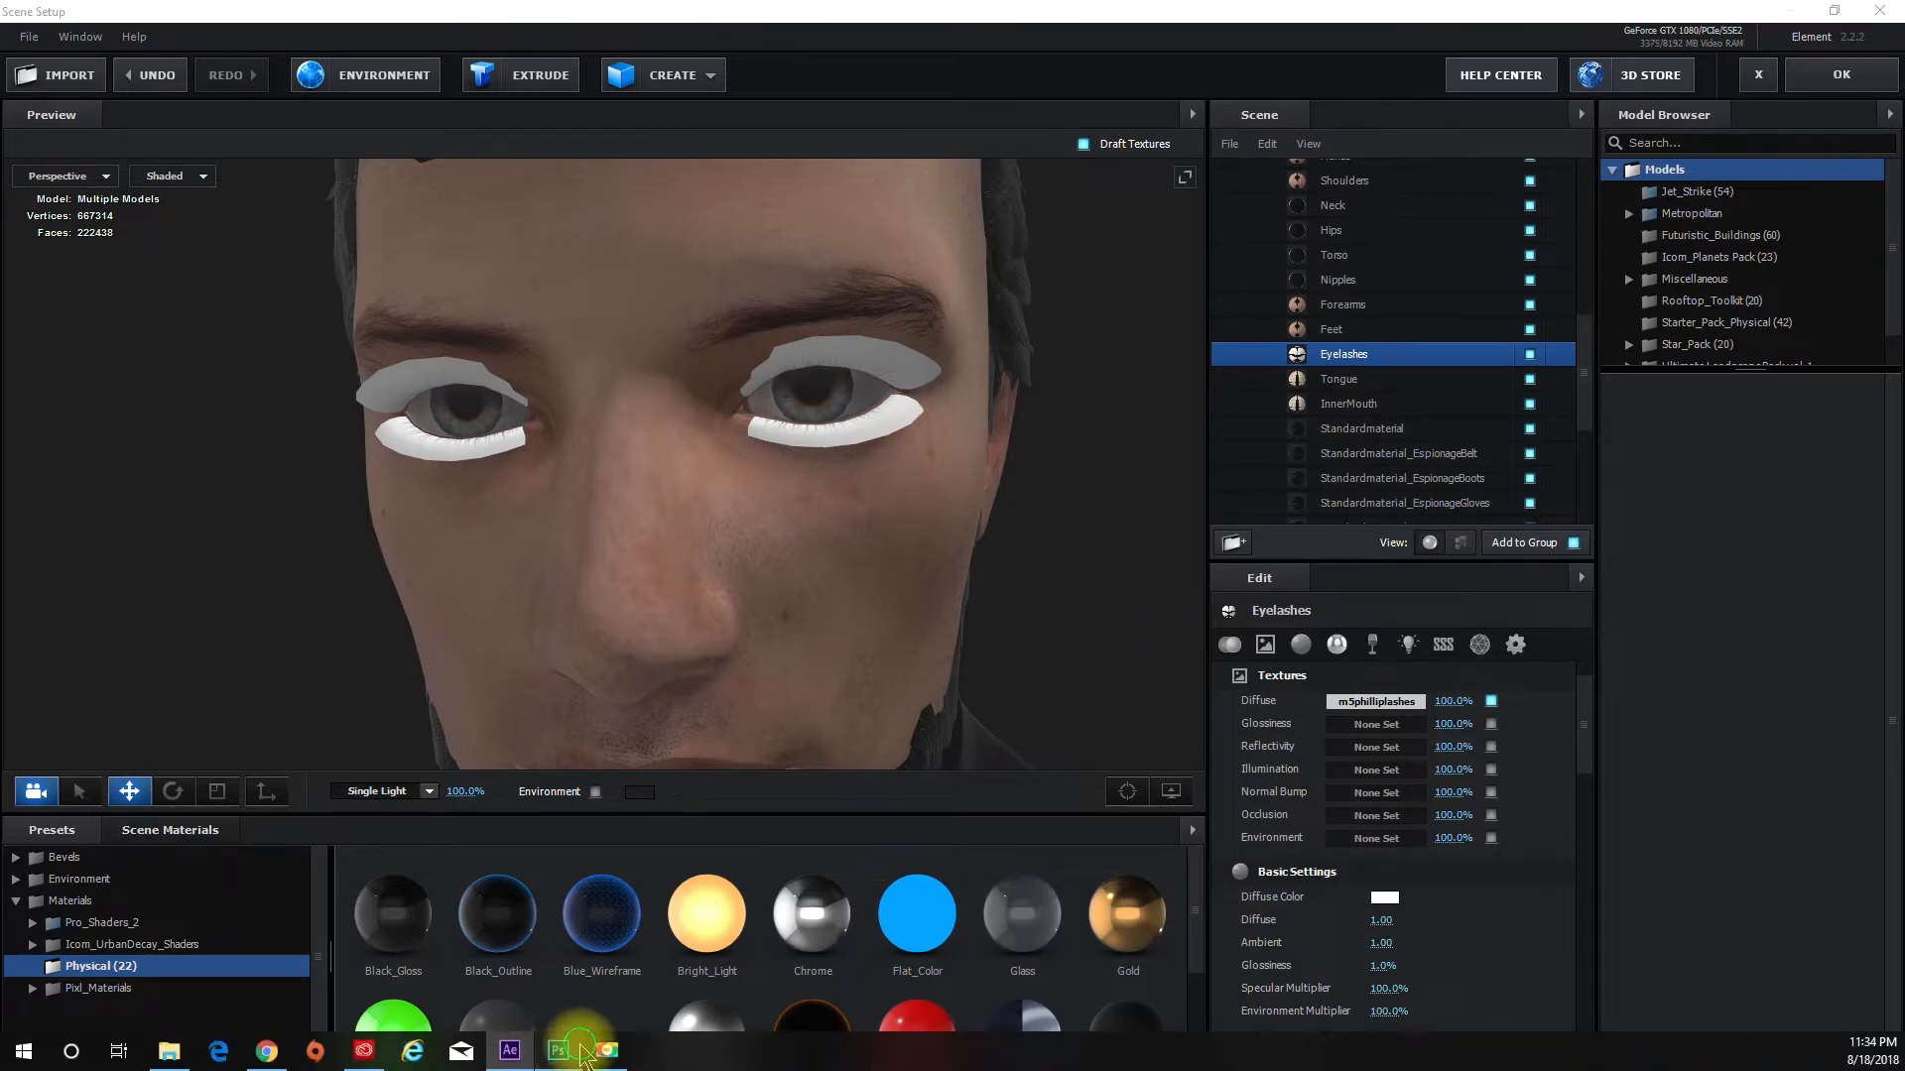
pyautogui.click(580, 1053)
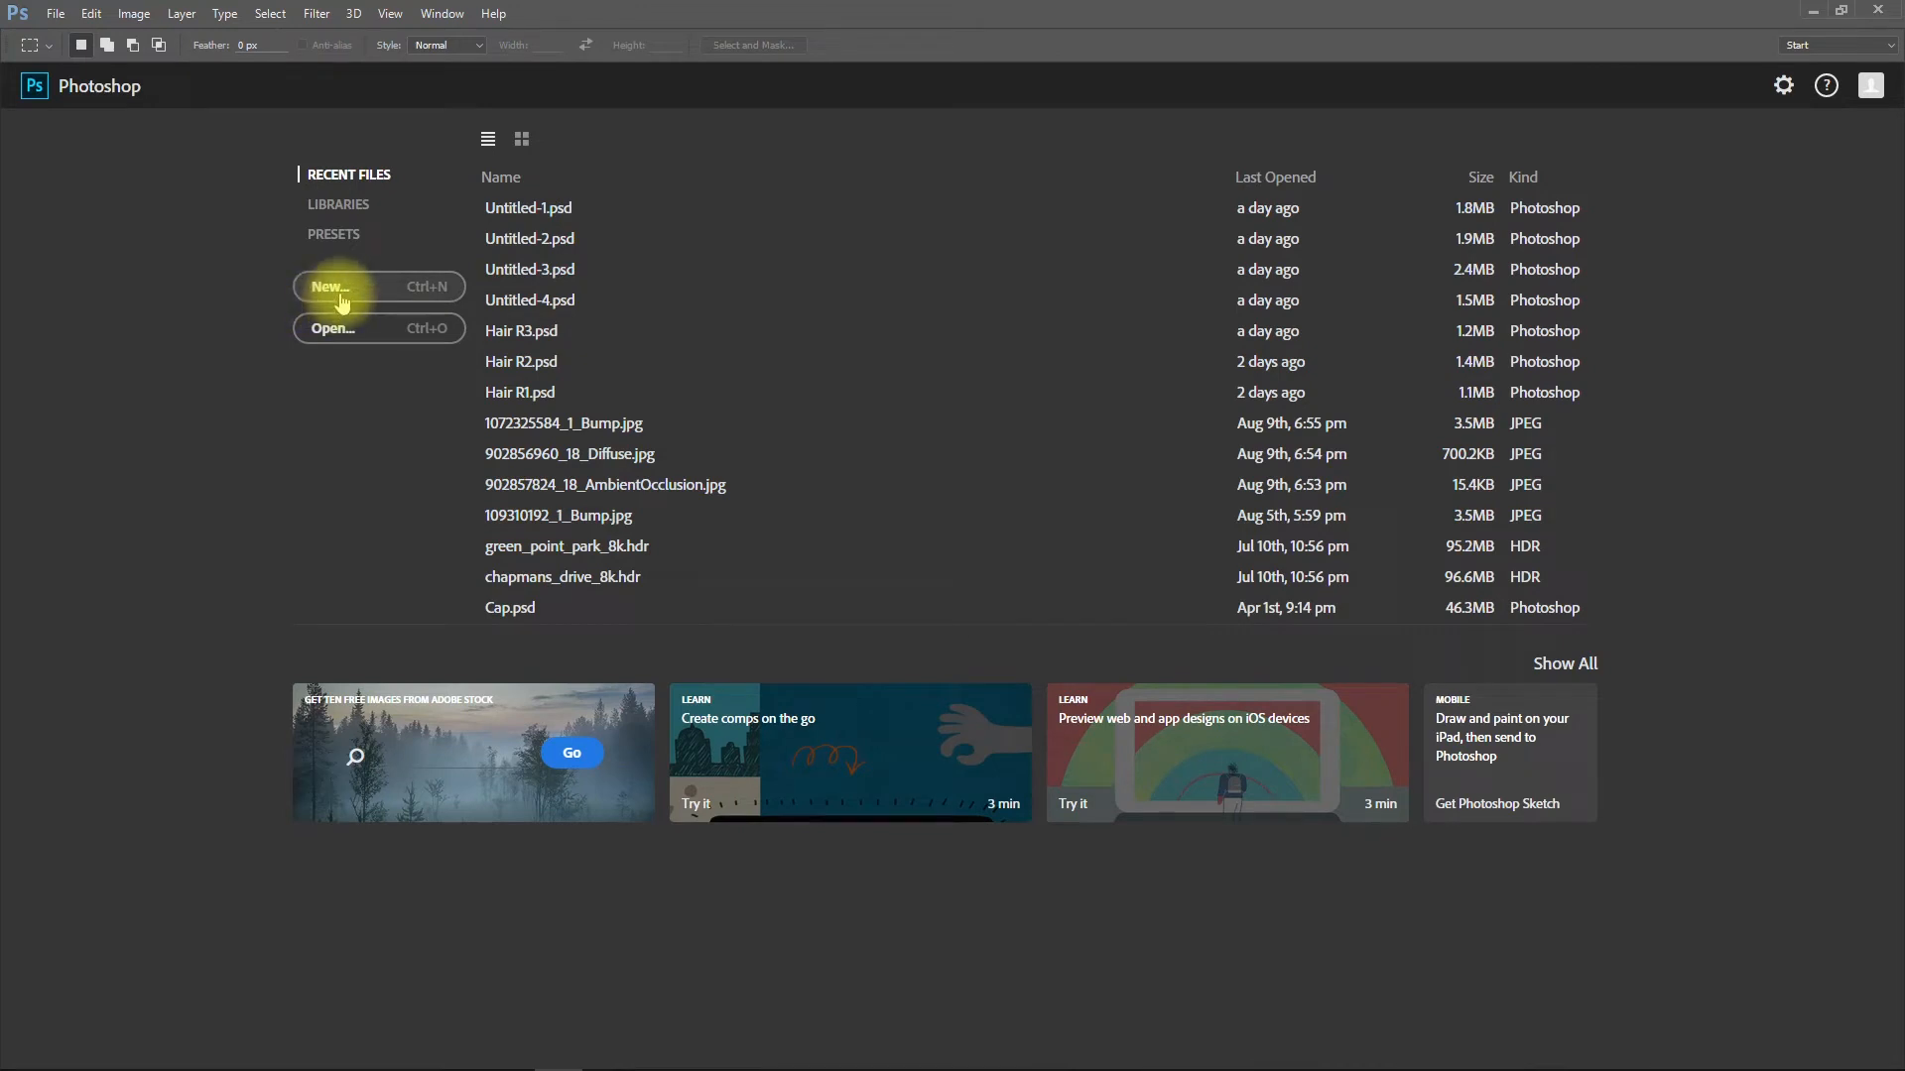
pyautogui.click(338, 293)
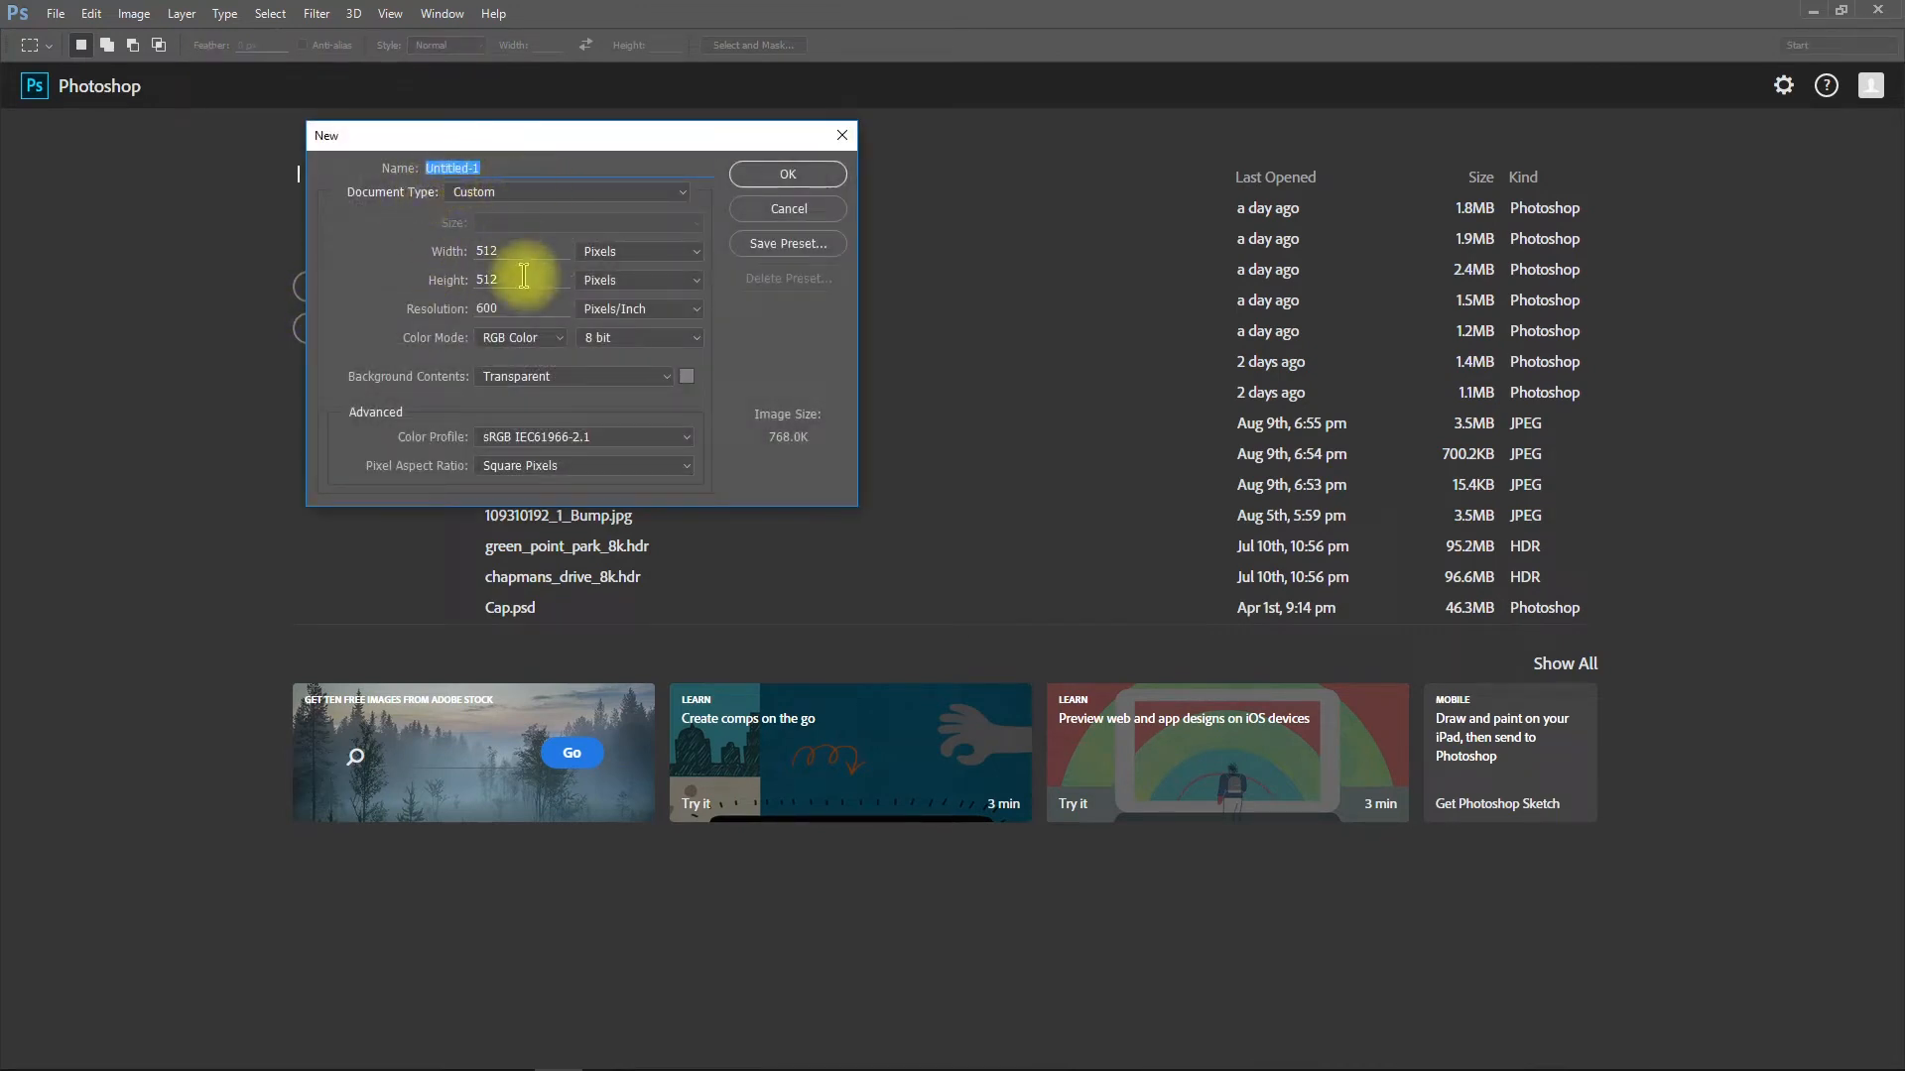
pyautogui.moveTo(507, 249); pyautogui.dragTo(431, 241)
pyautogui.write('2048')
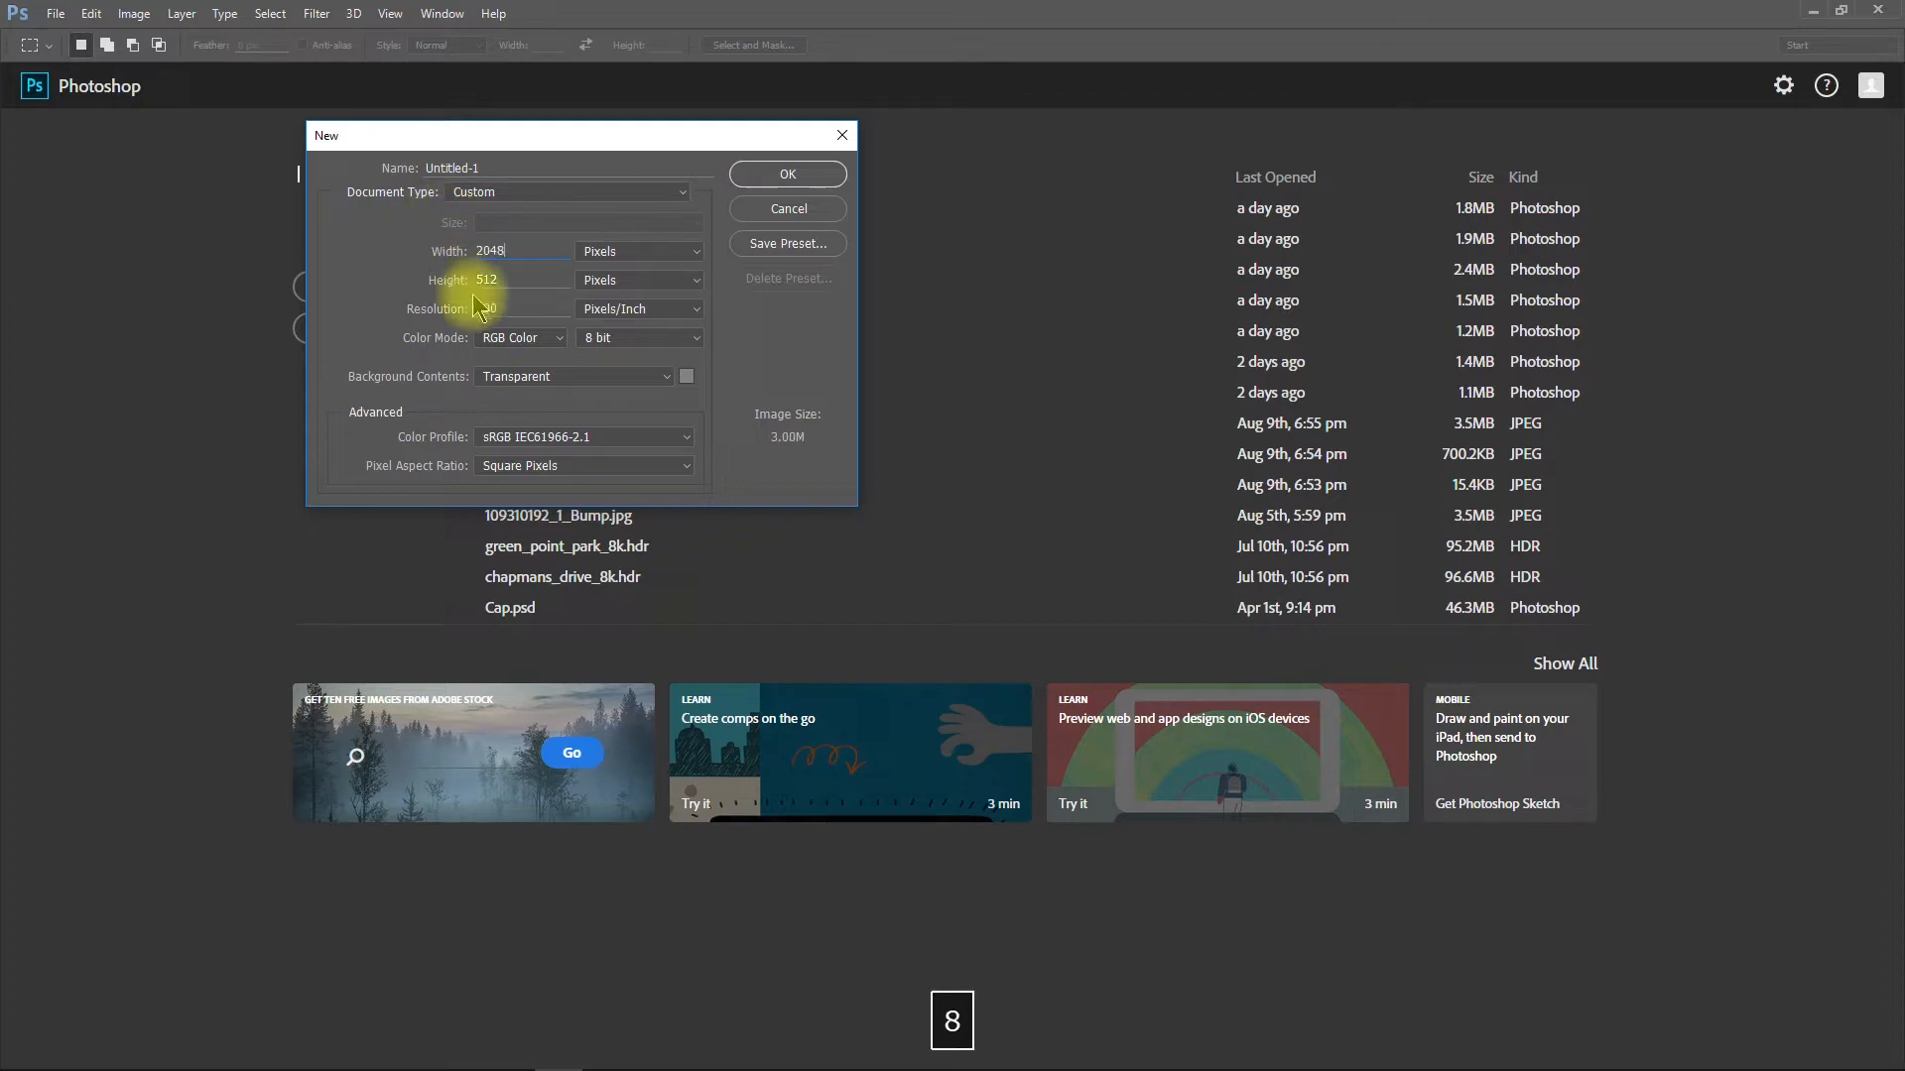
pyautogui.moveTo(521, 279); pyautogui.dragTo(413, 268)
pyautogui.write('20')
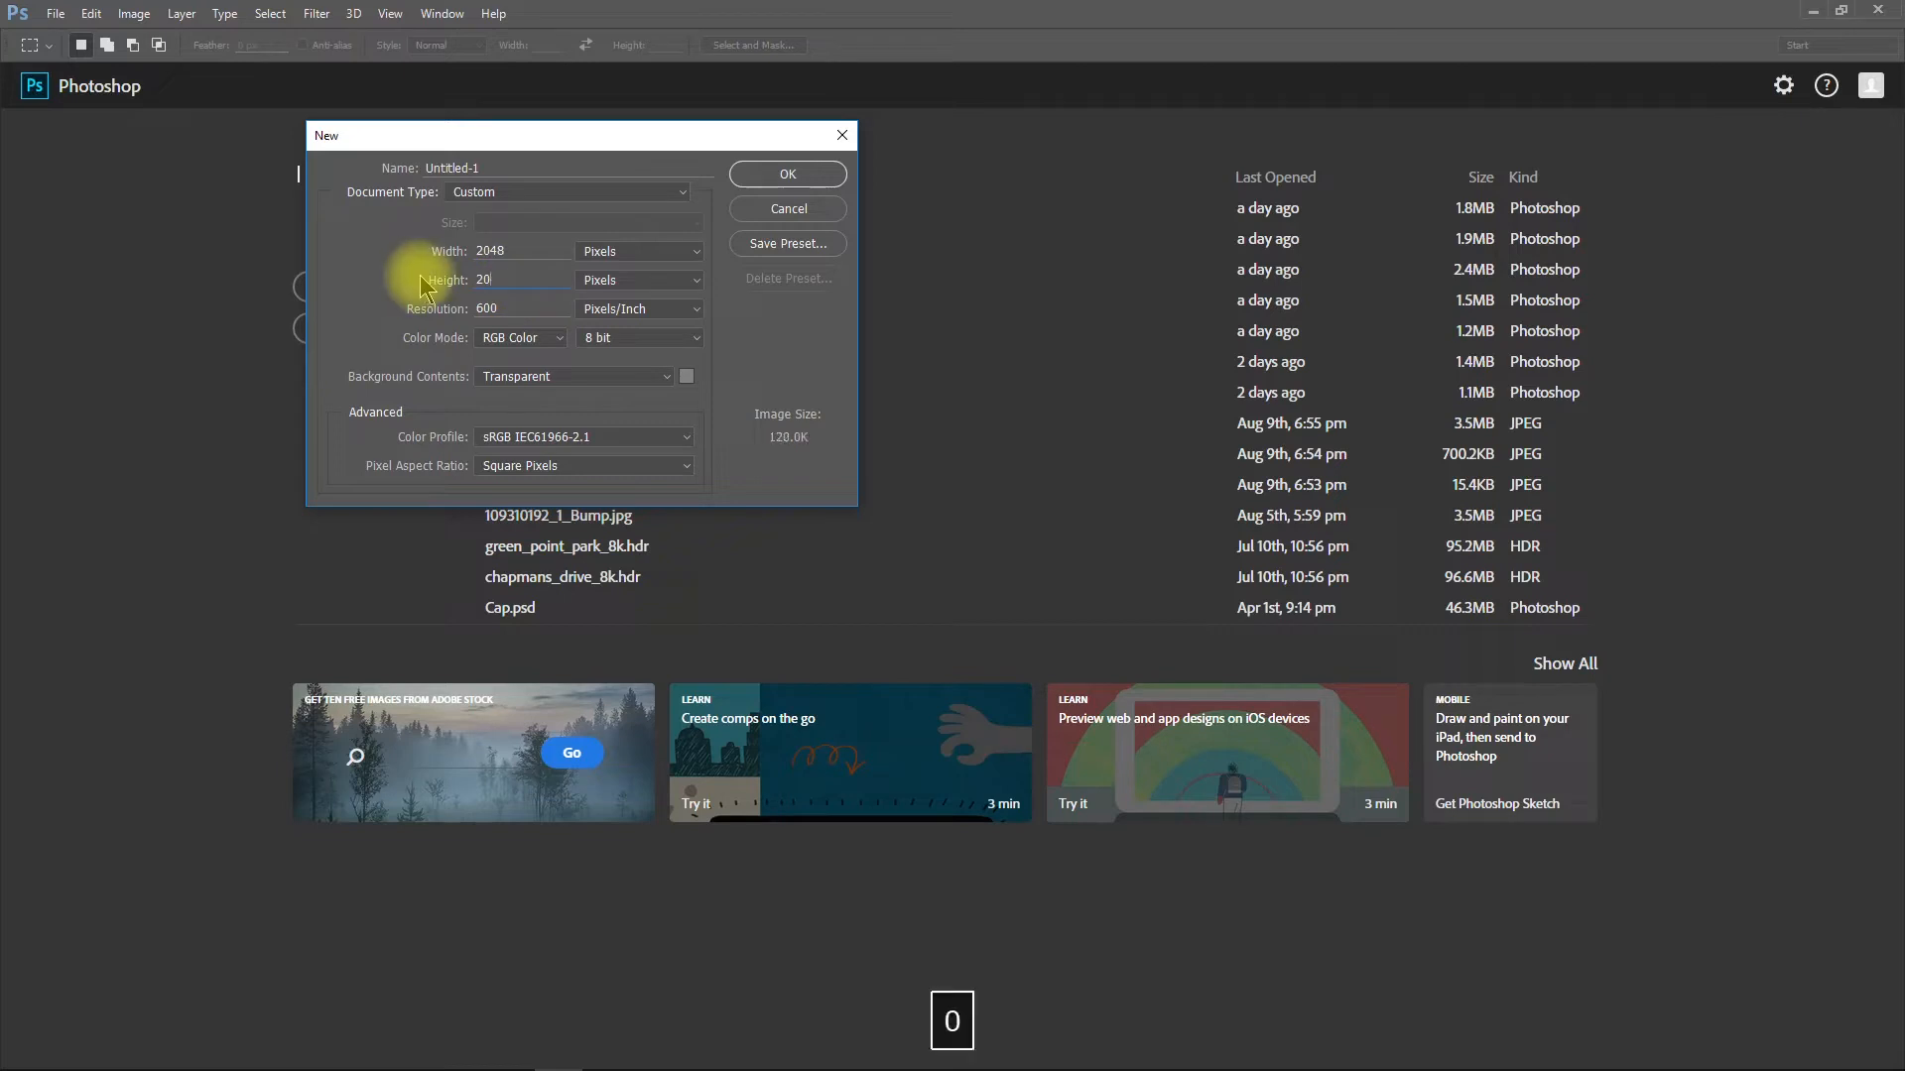
pyautogui.write('48')
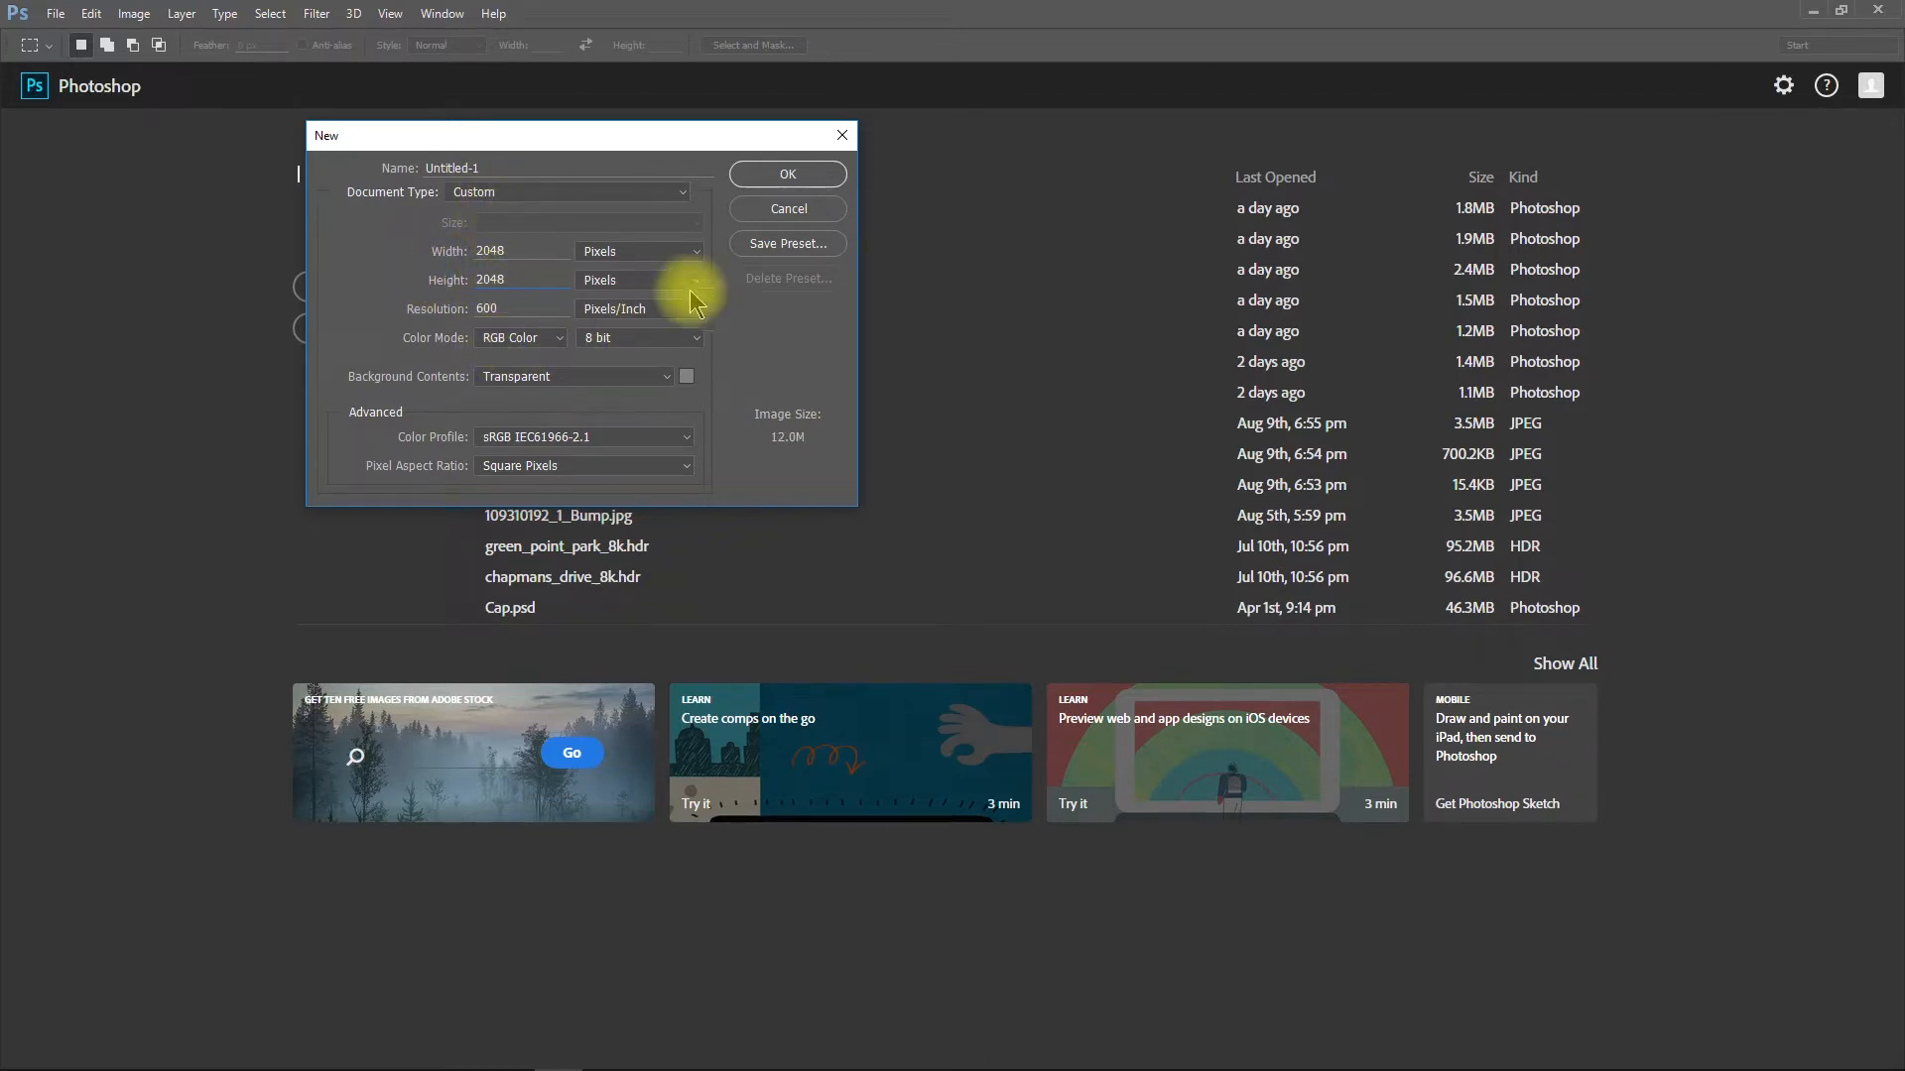
pyautogui.click(784, 176)
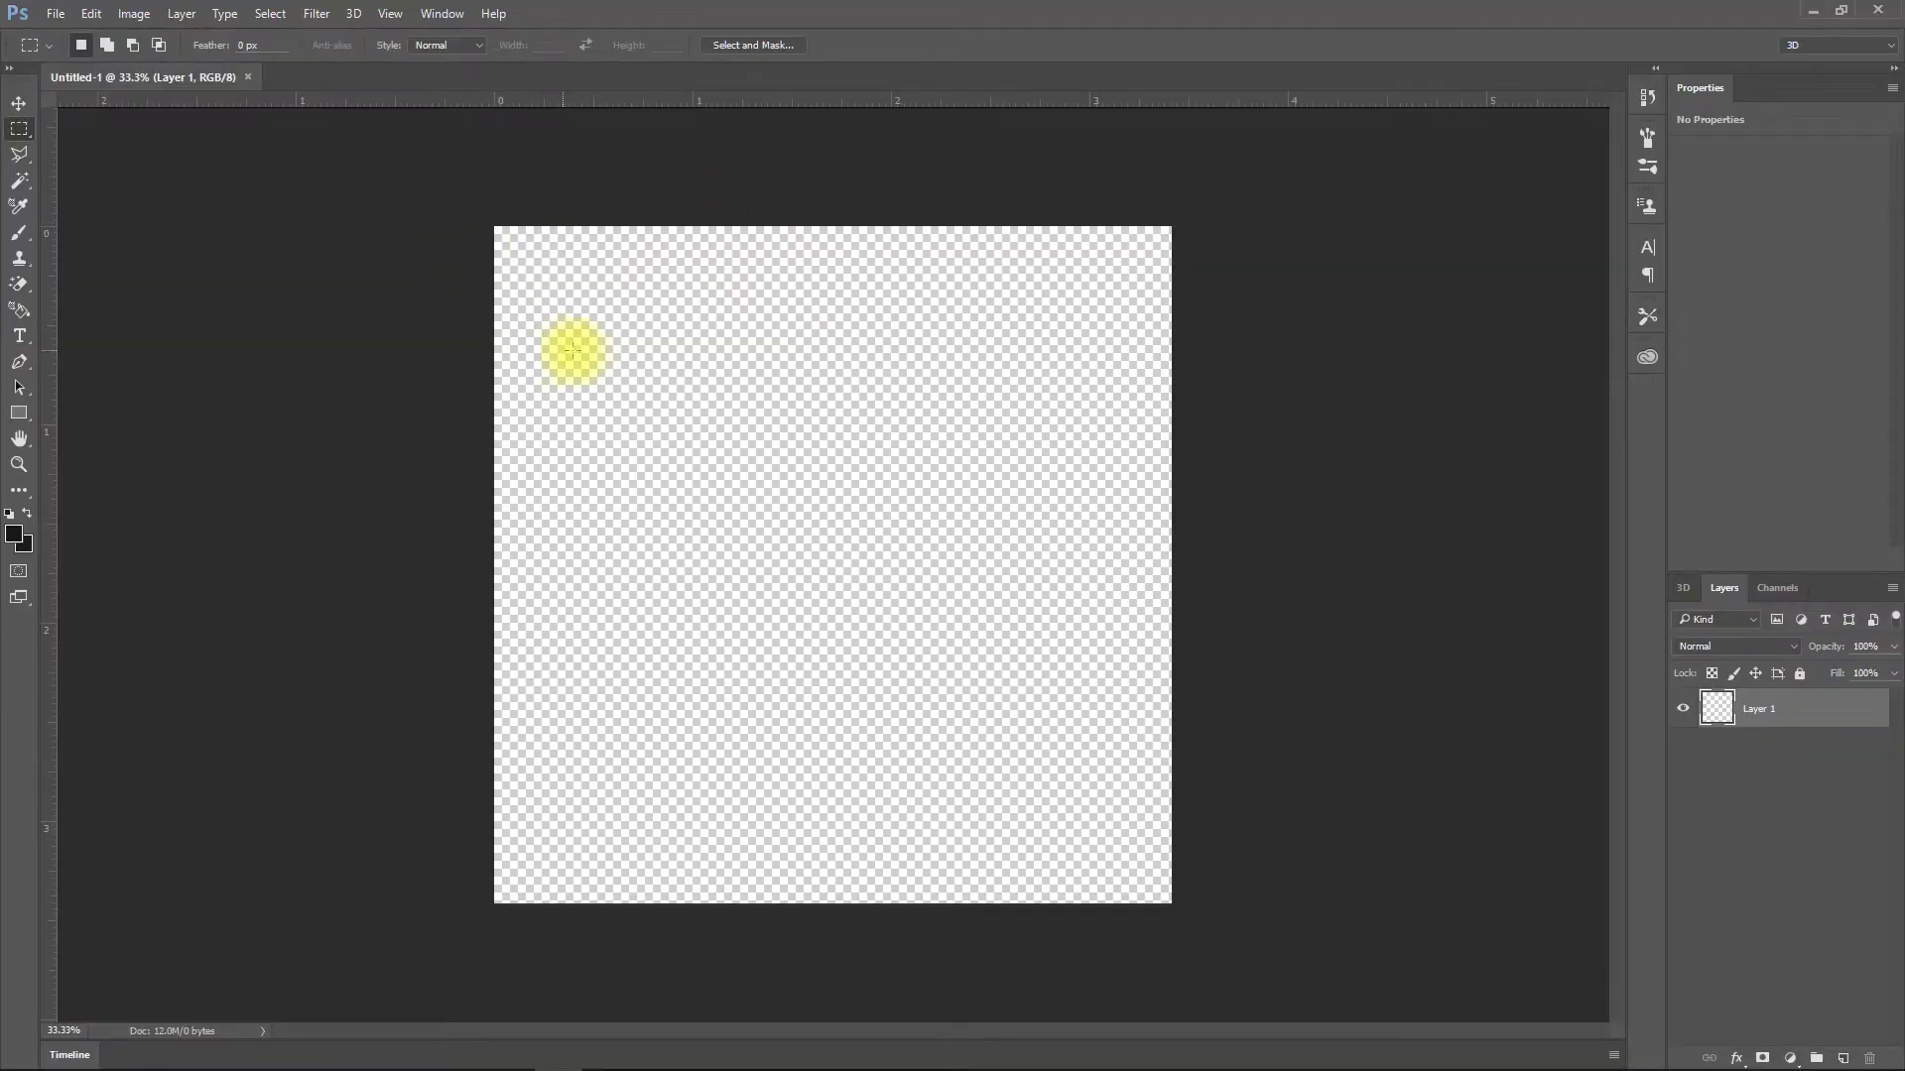
# Place the M5PhillipLashes image from the Hair Tutorial folder into the new document at its fitted size
pyautogui.moveTo(303, 1061)
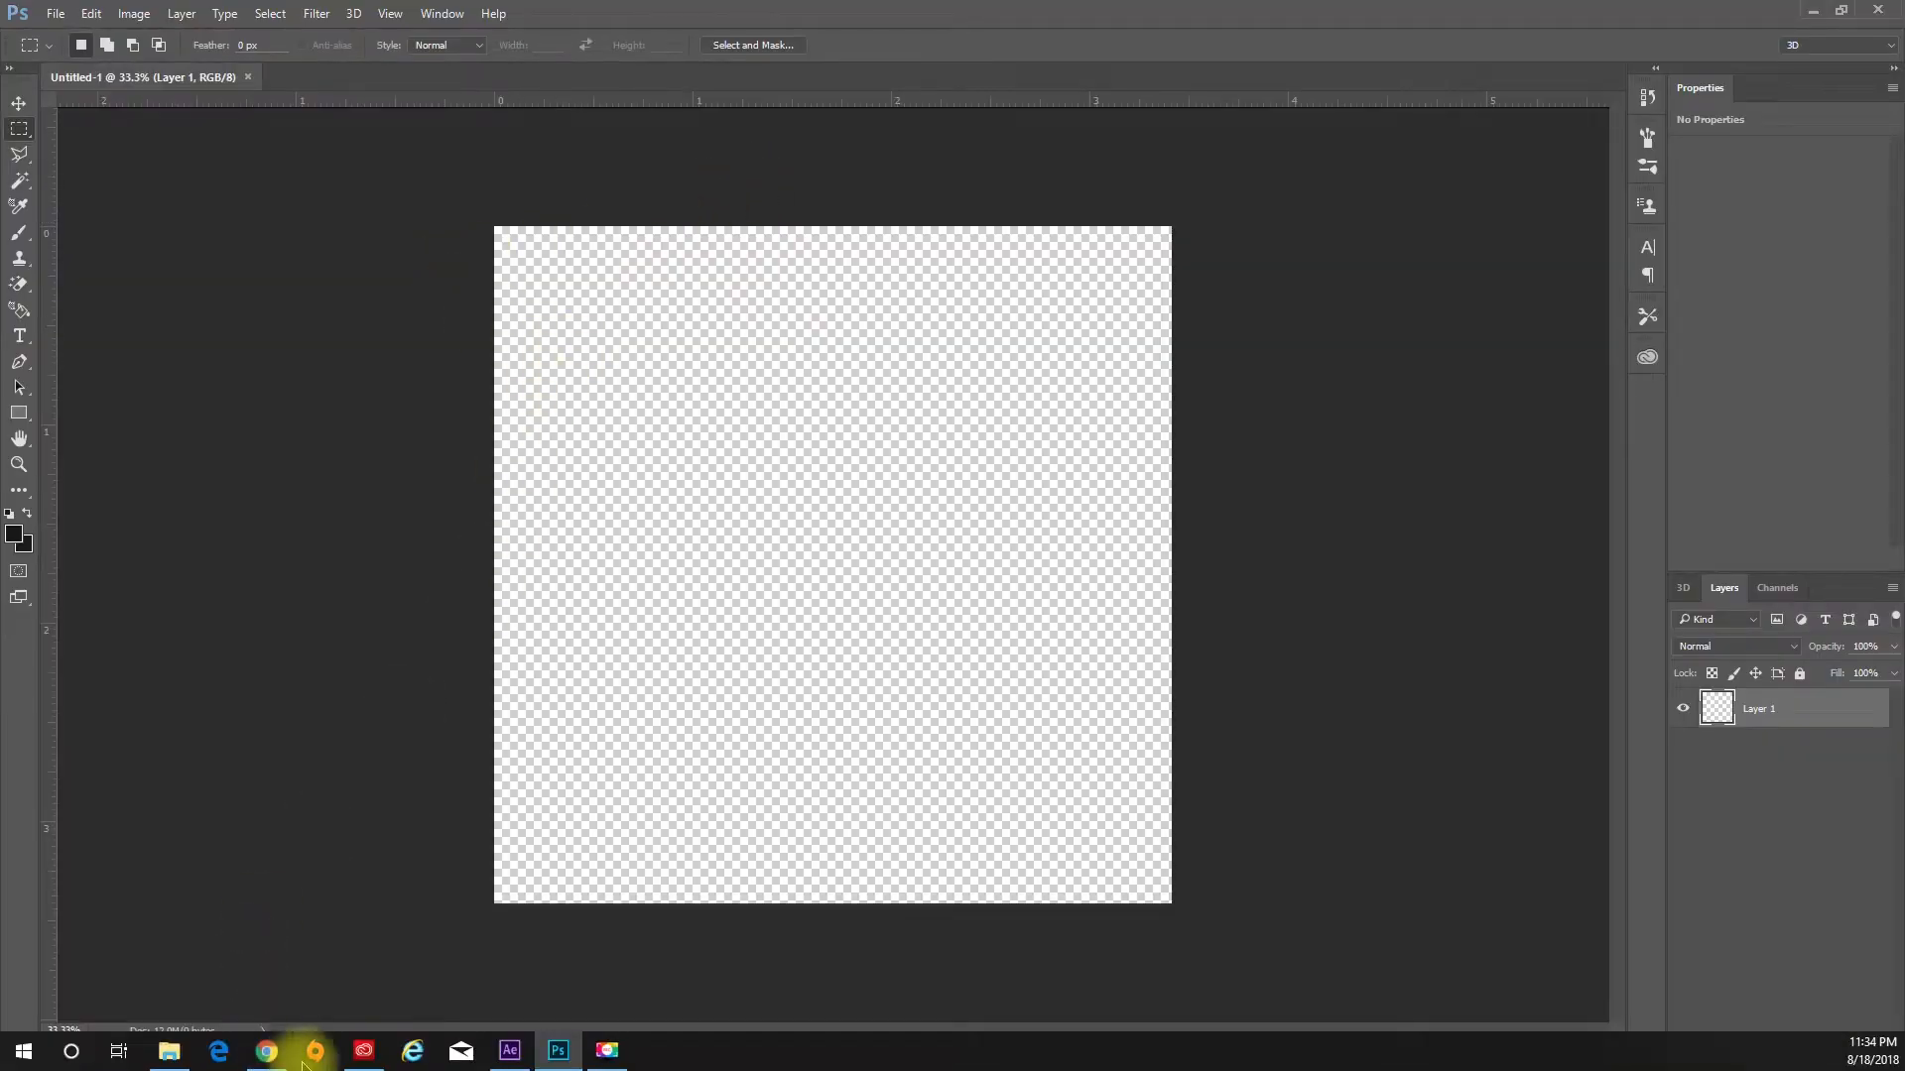
pyautogui.click(169, 1053)
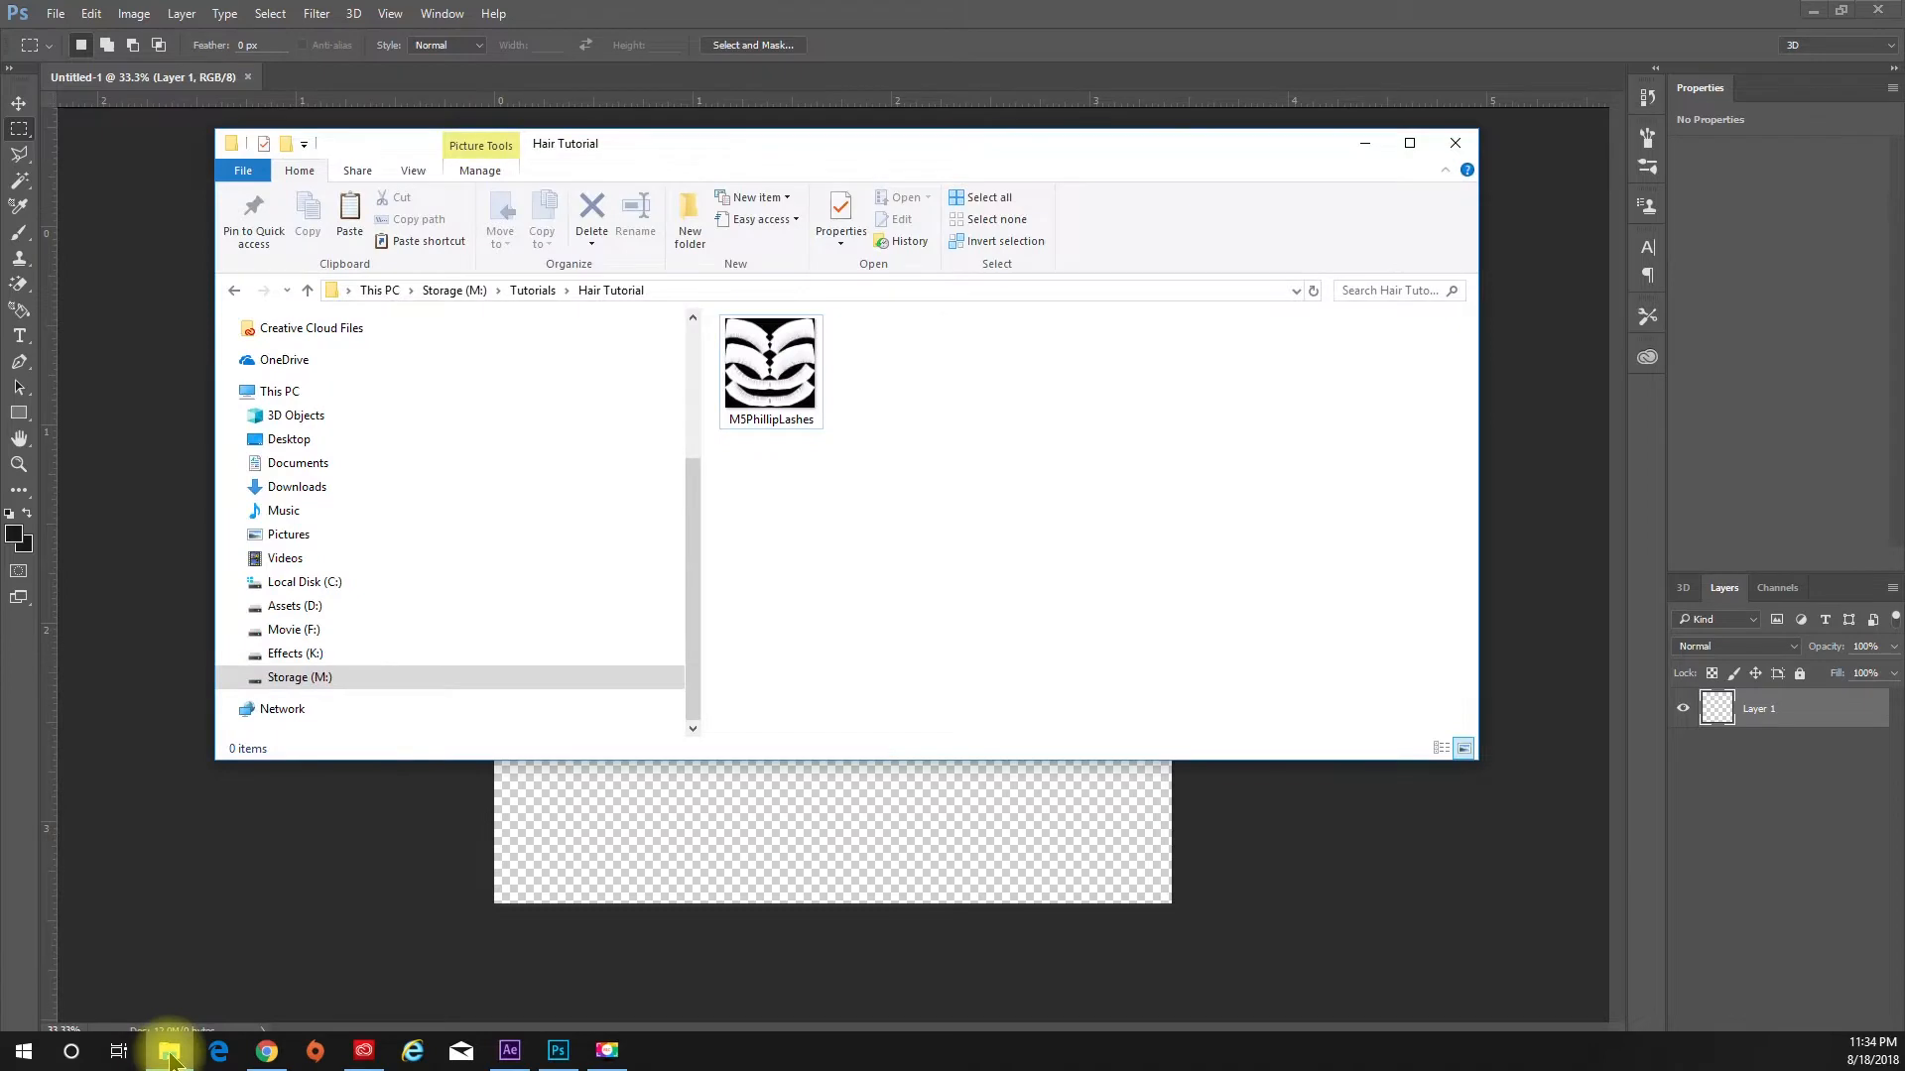
pyautogui.moveTo(869, 147); pyautogui.dragTo(1422, 20)
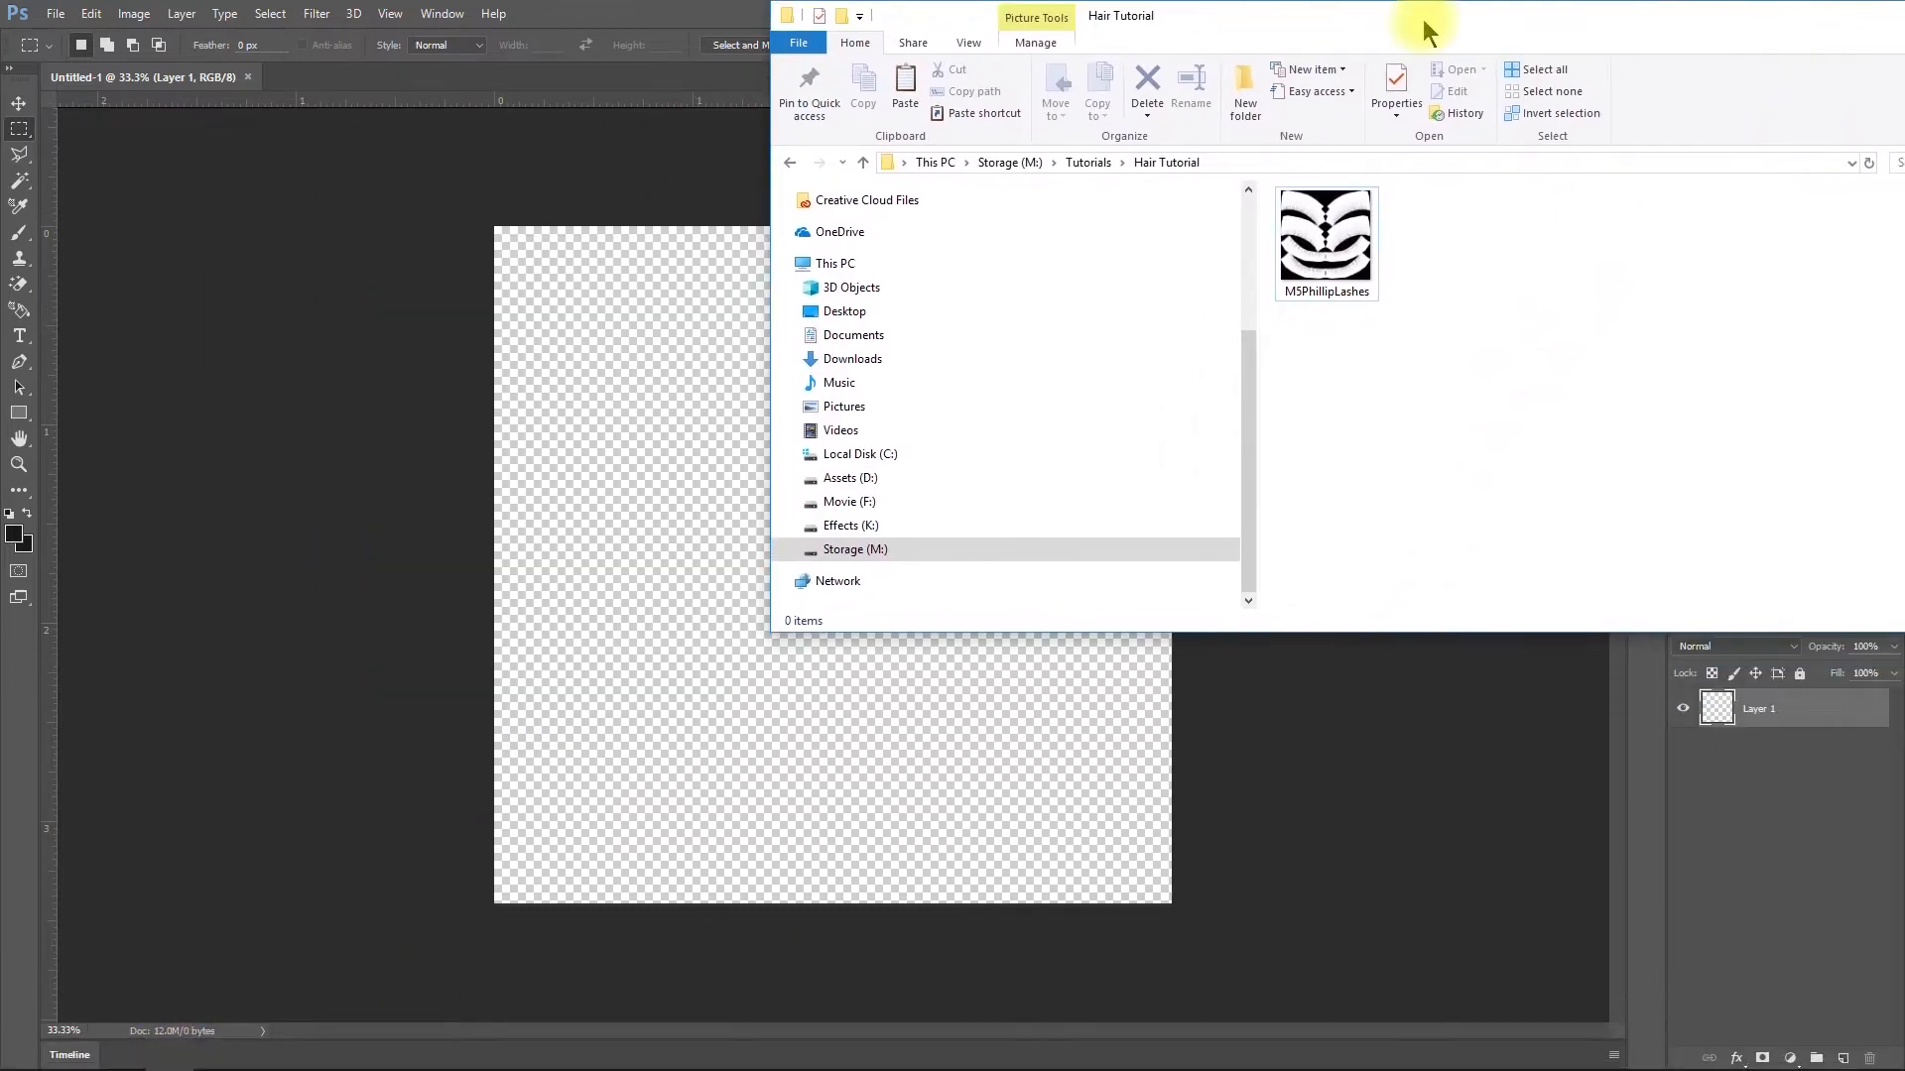
pyautogui.moveTo(1359, 253); pyautogui.dragTo(680, 564)
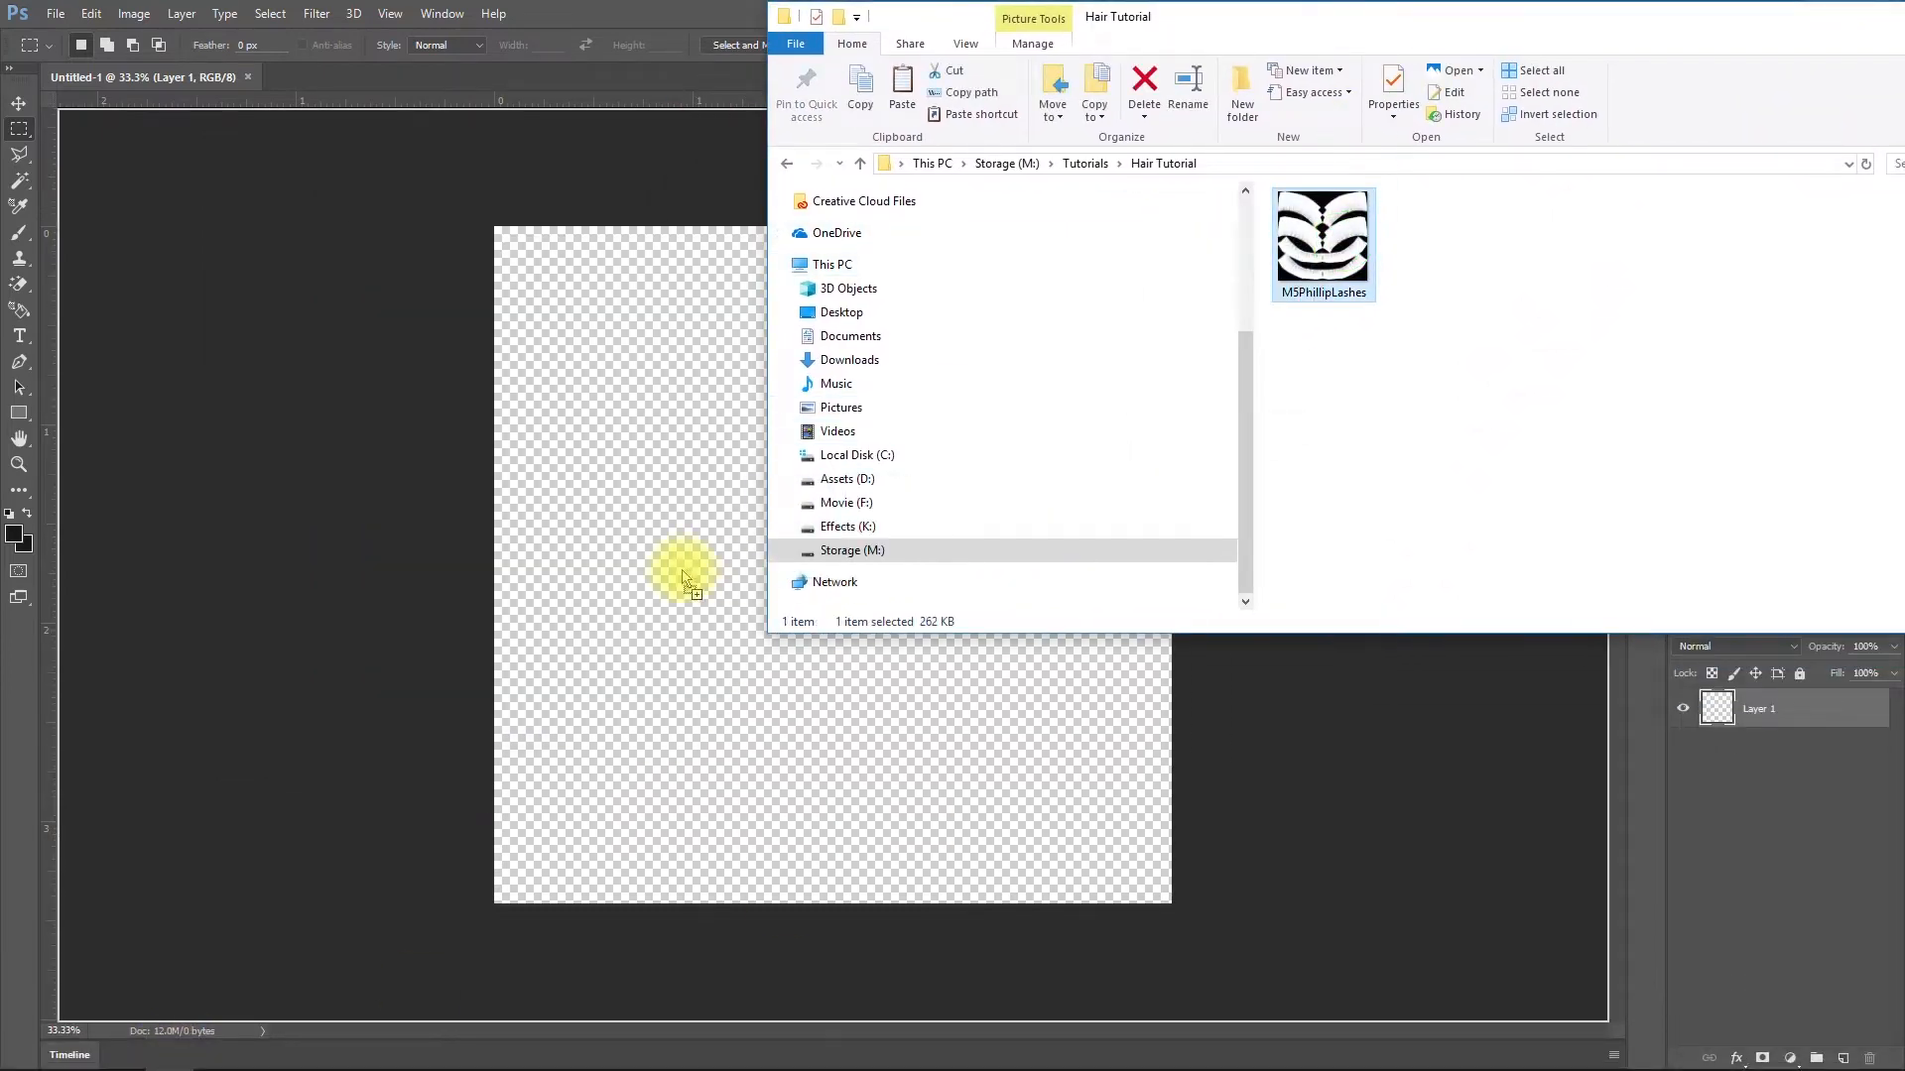
pyautogui.press('space')
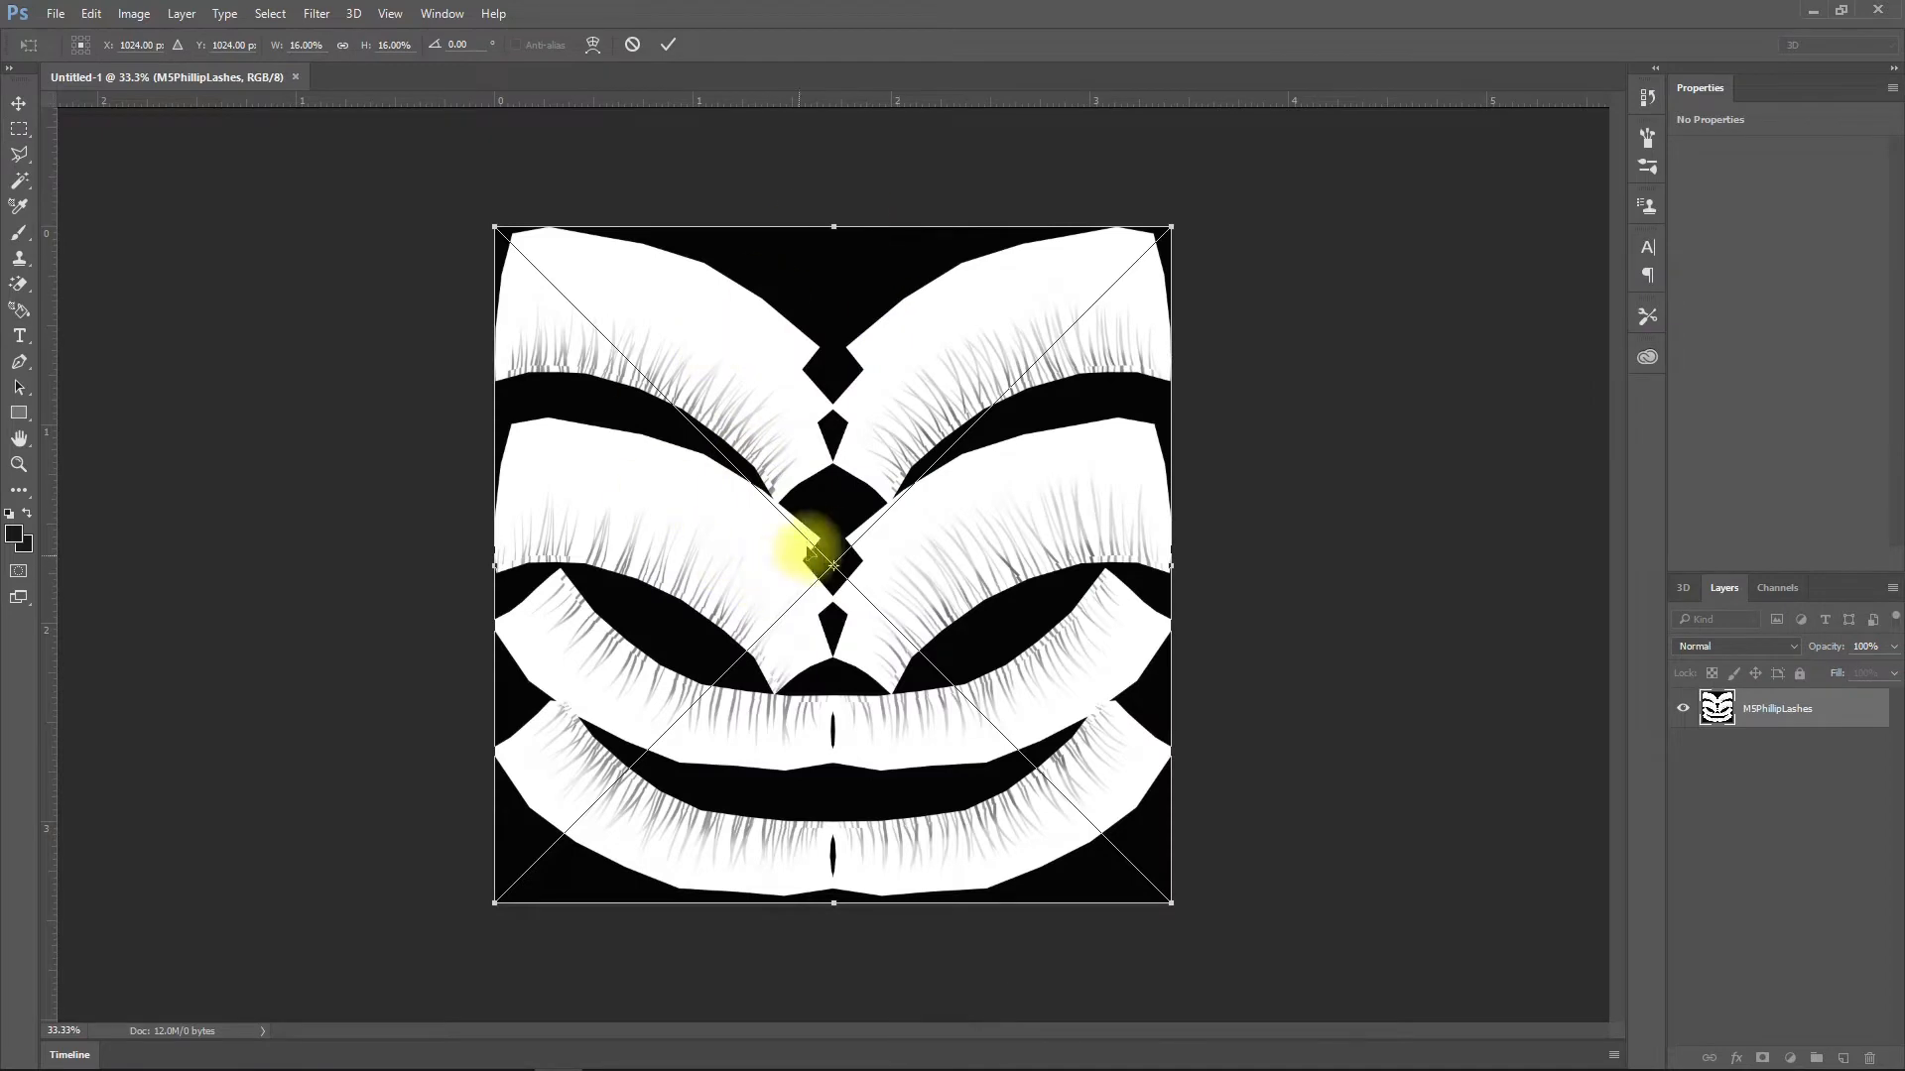
pyautogui.press('Return')
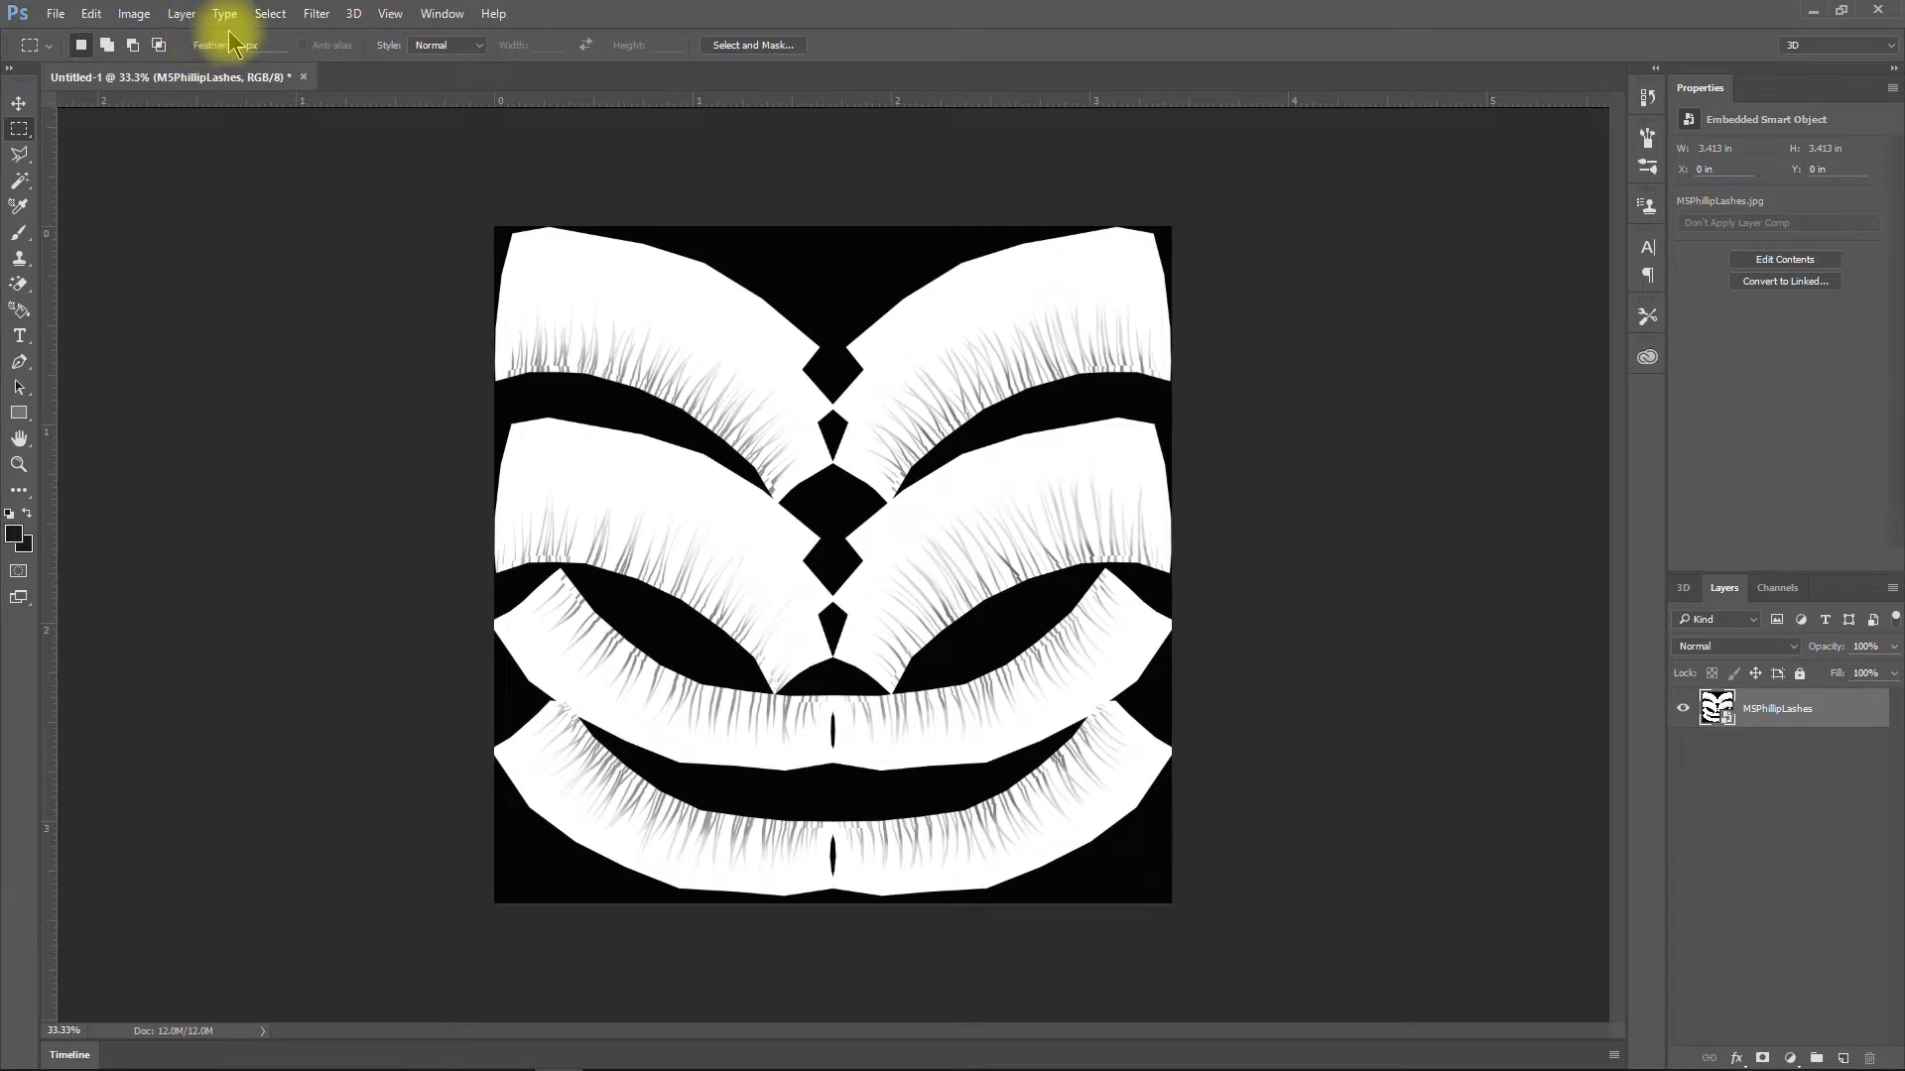
# Start a Color Range selection with Sampled Colors and sample the white area around the lashes
pyautogui.click(270, 14)
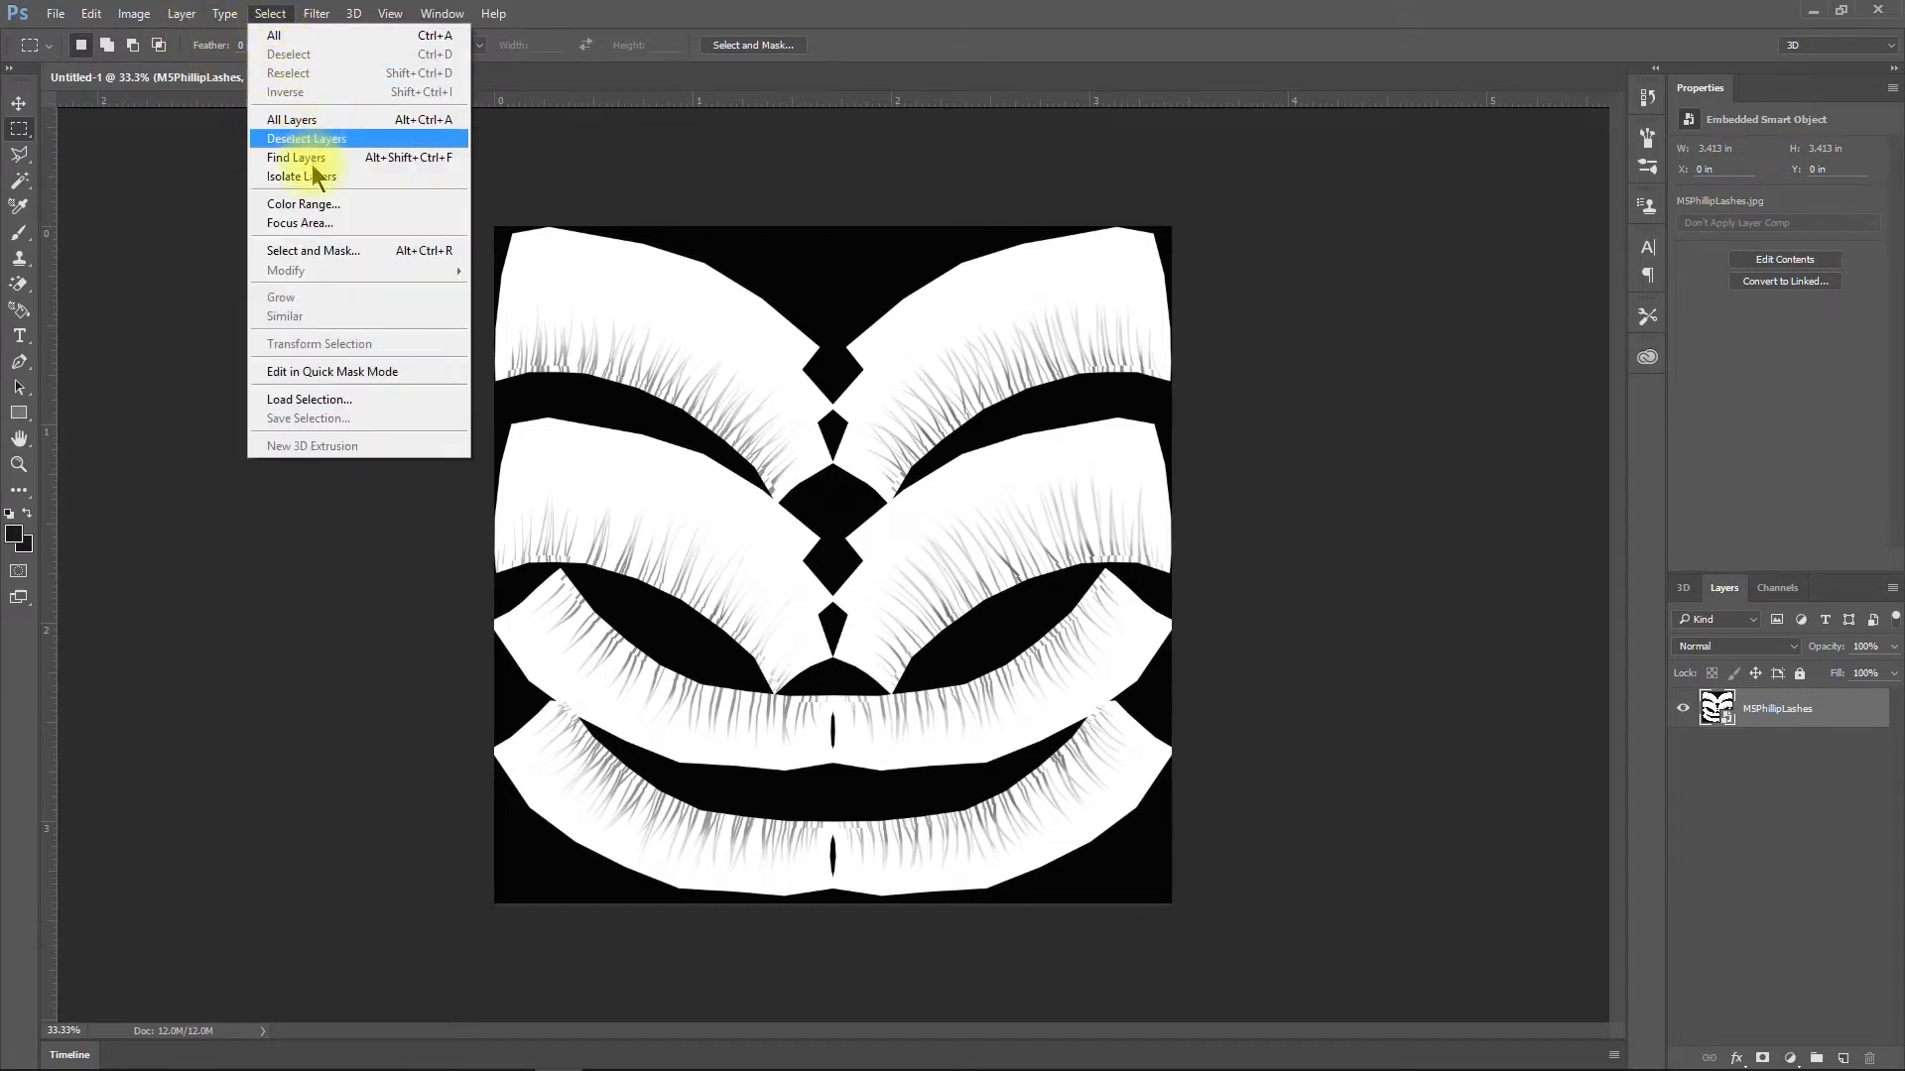
pyautogui.click(319, 210)
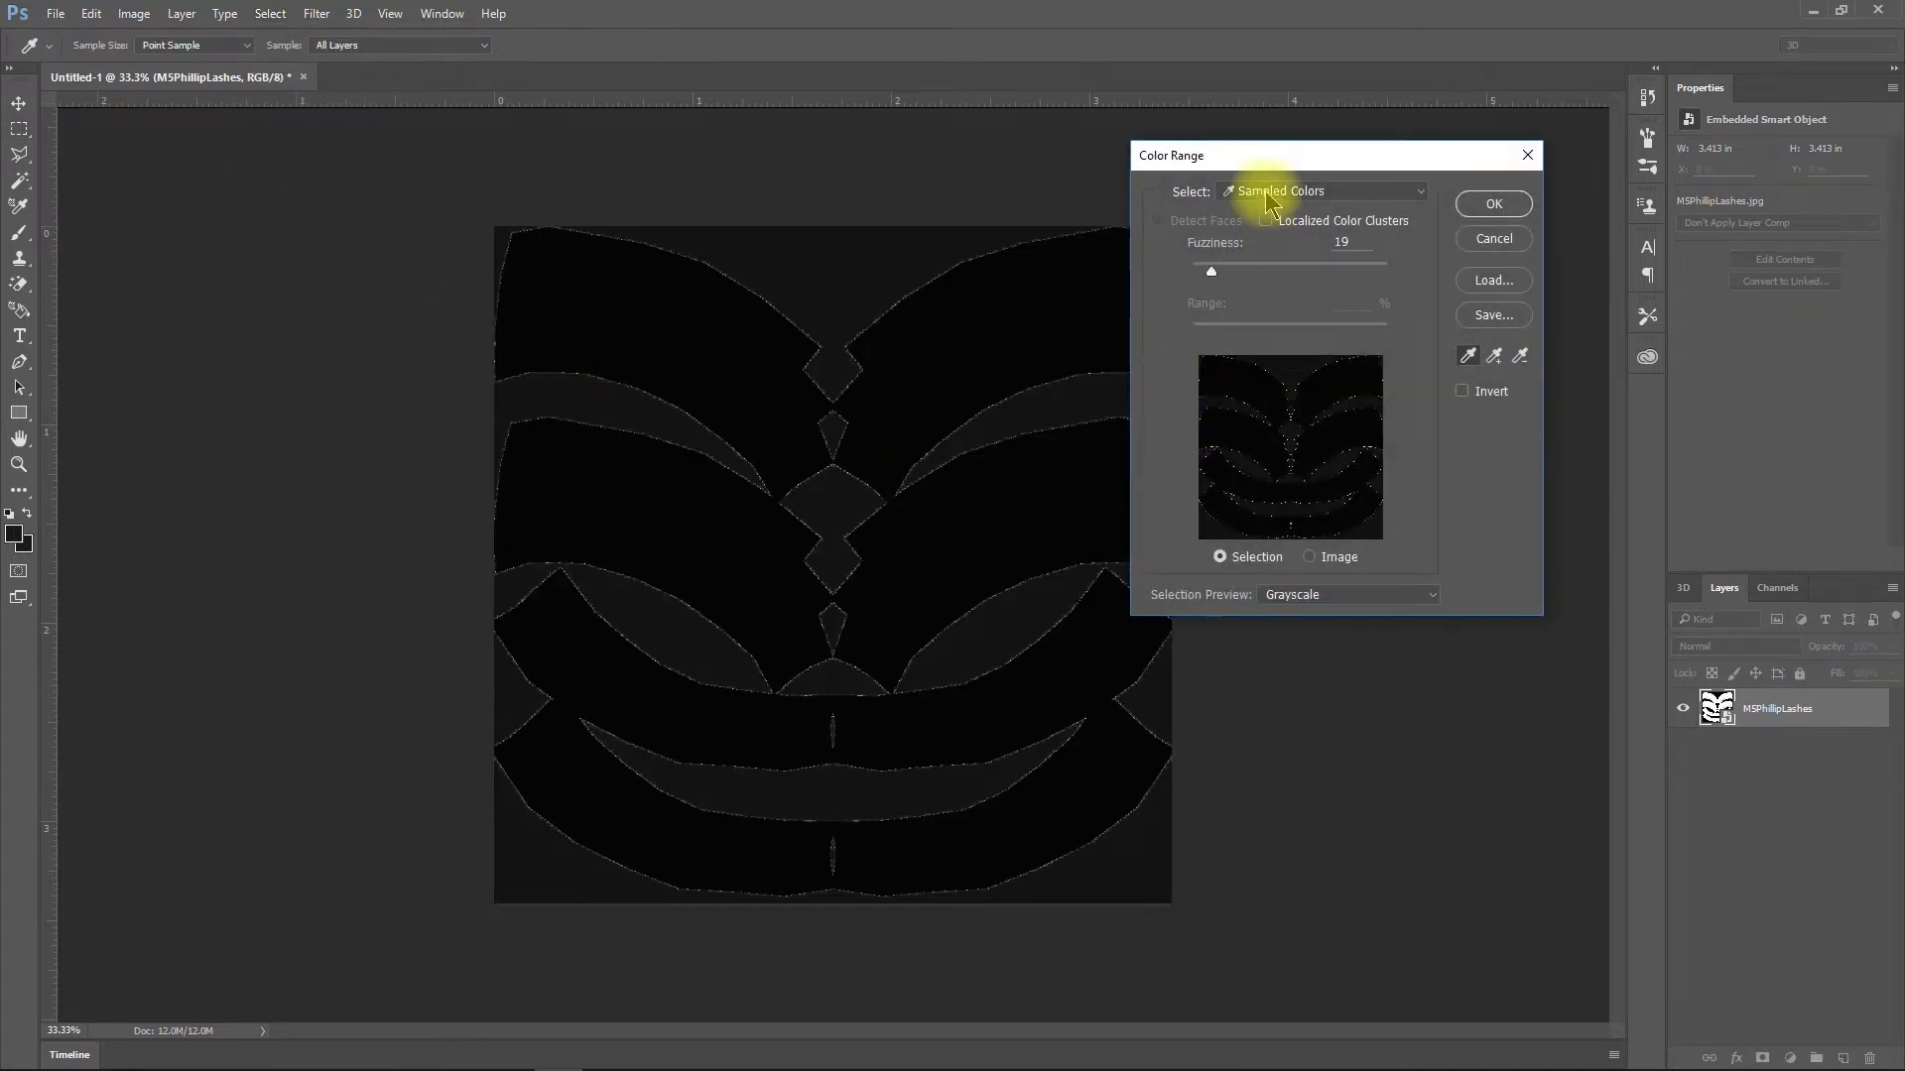
pyautogui.click(1311, 194)
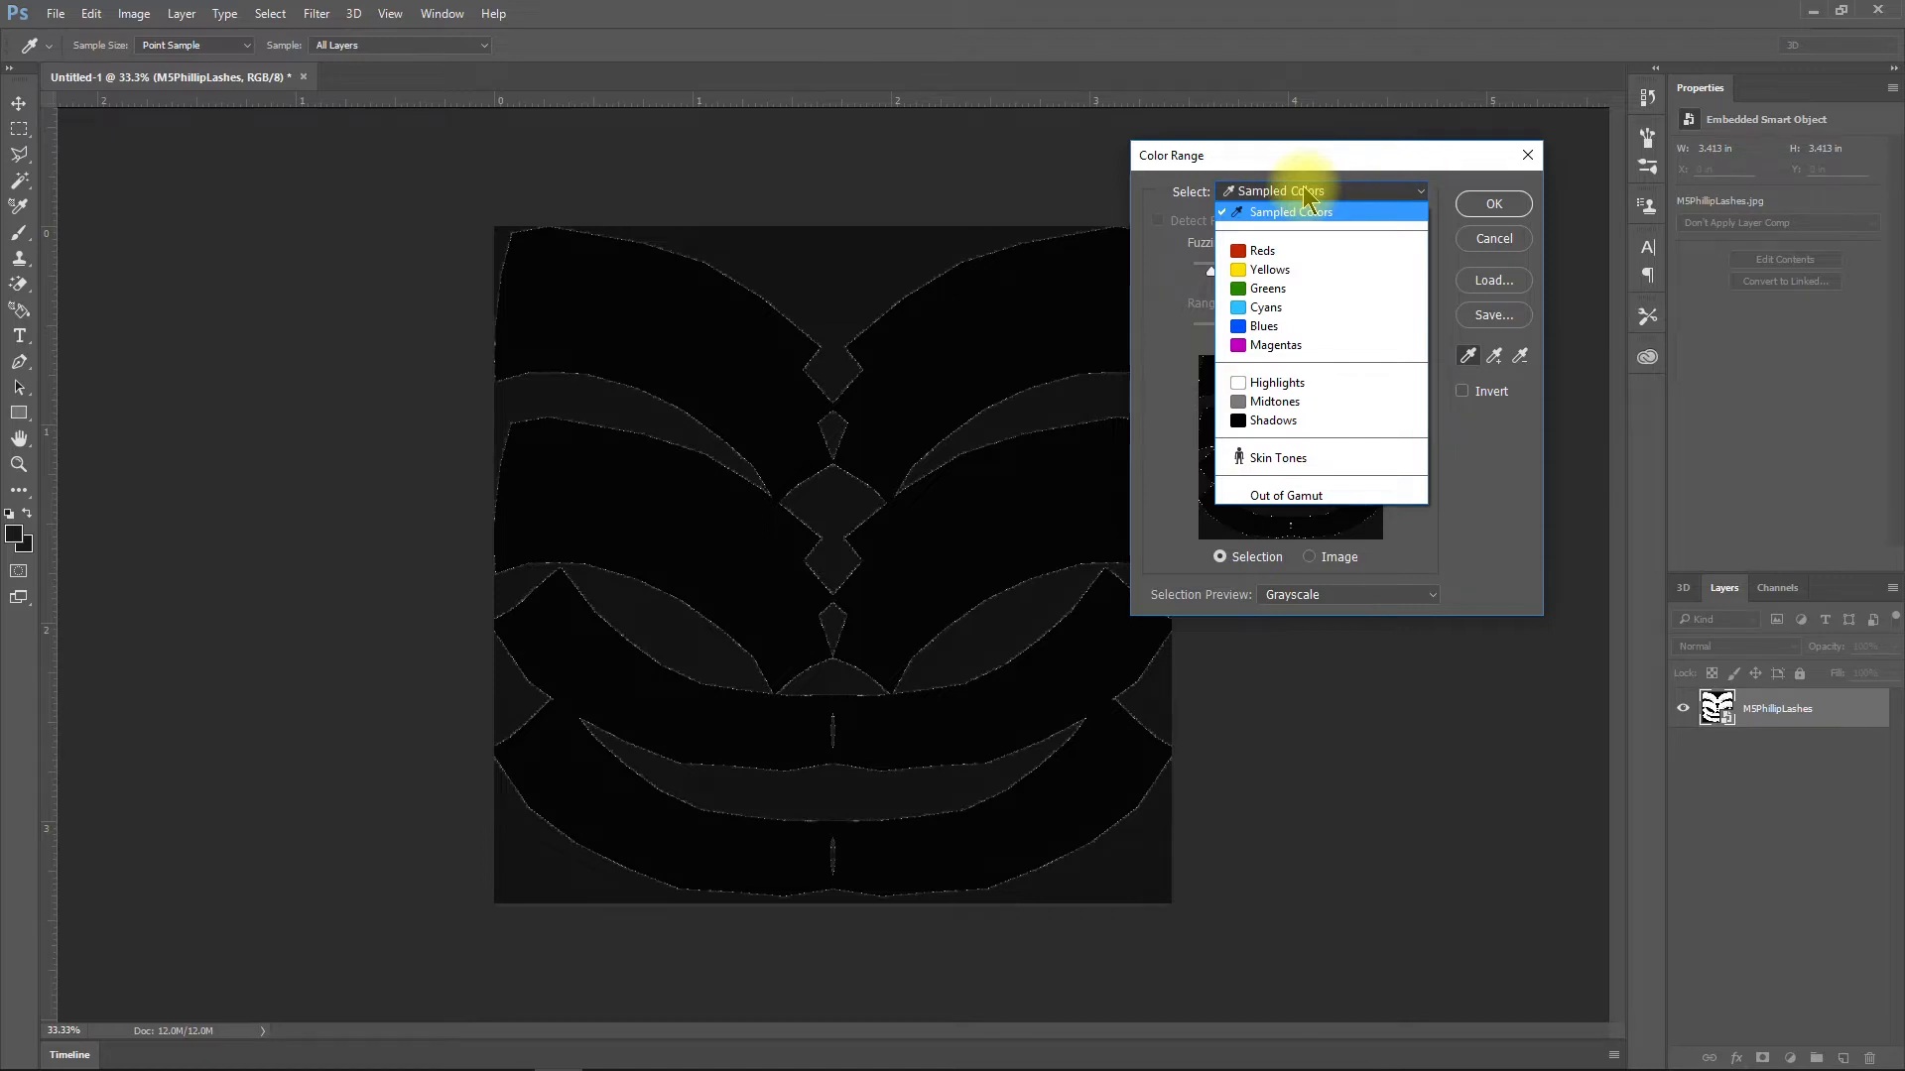
pyautogui.click(1306, 193)
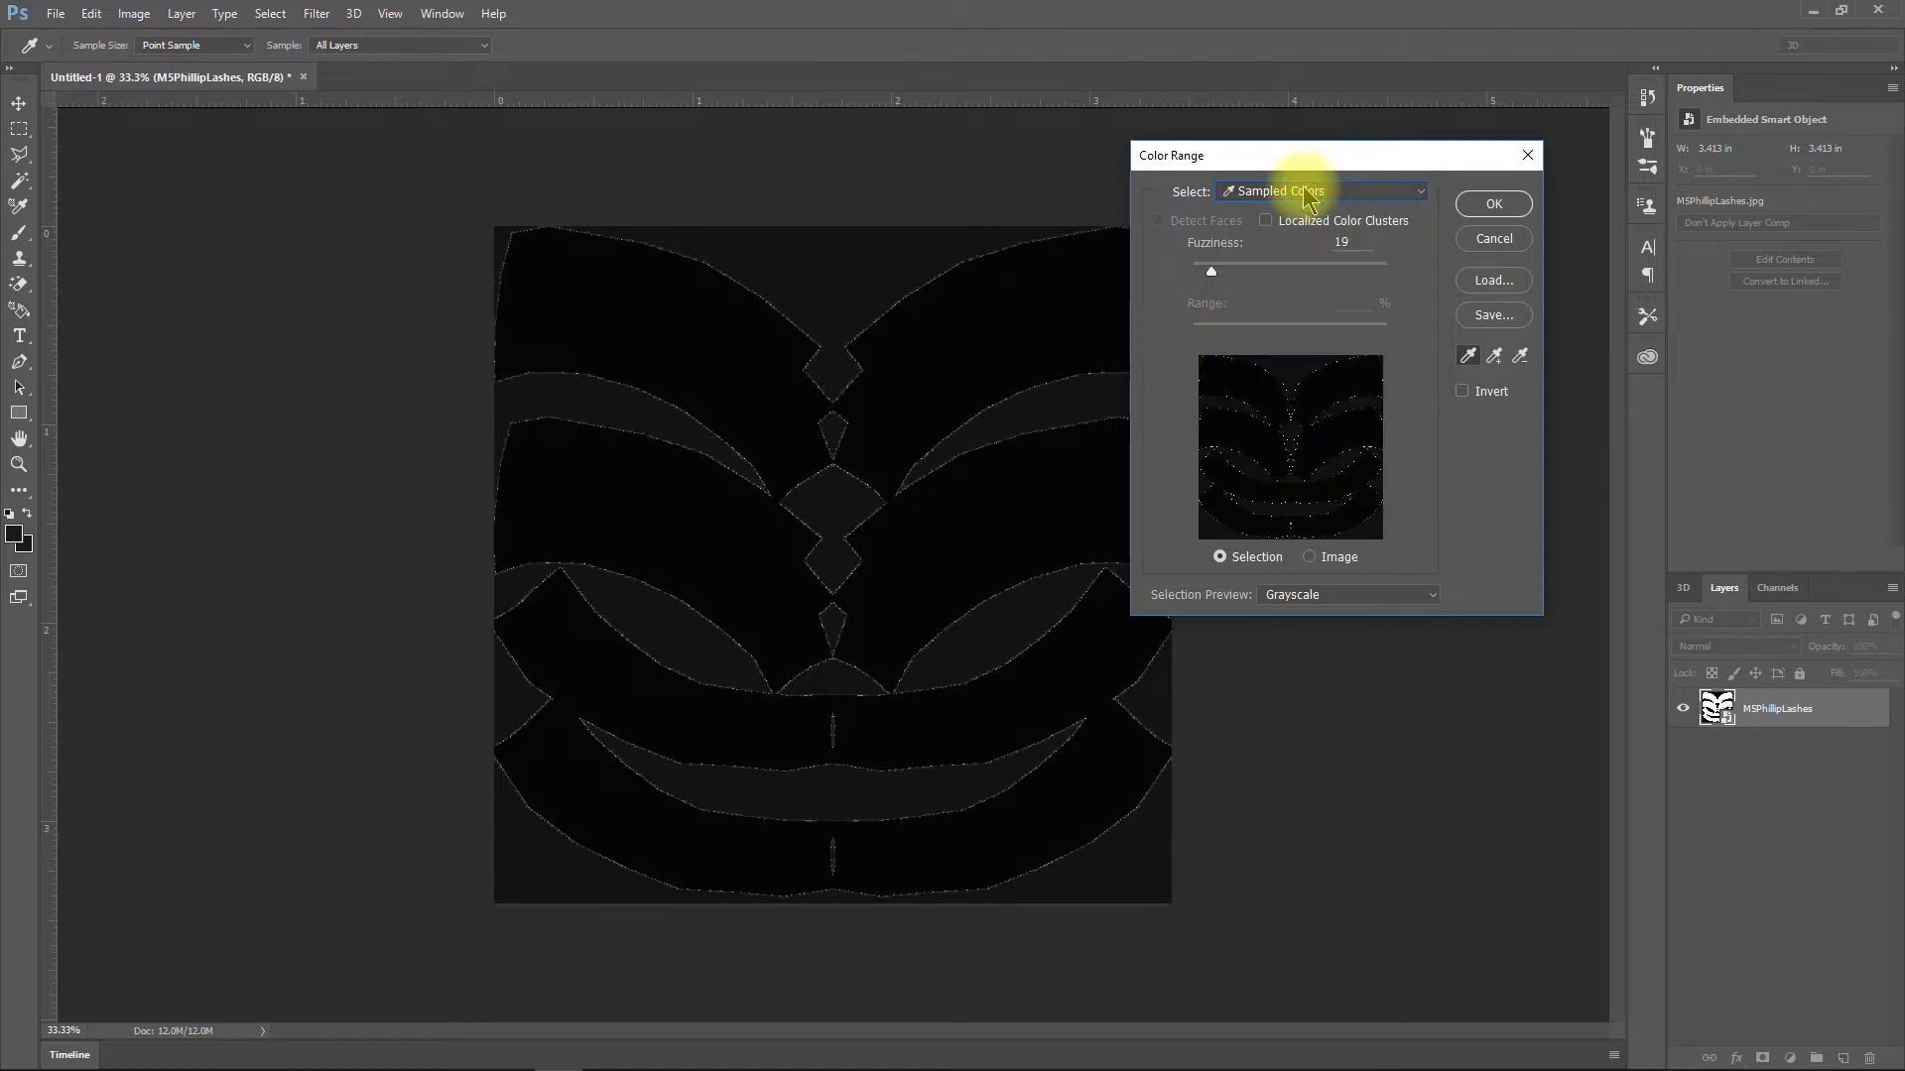
pyautogui.click(993, 283)
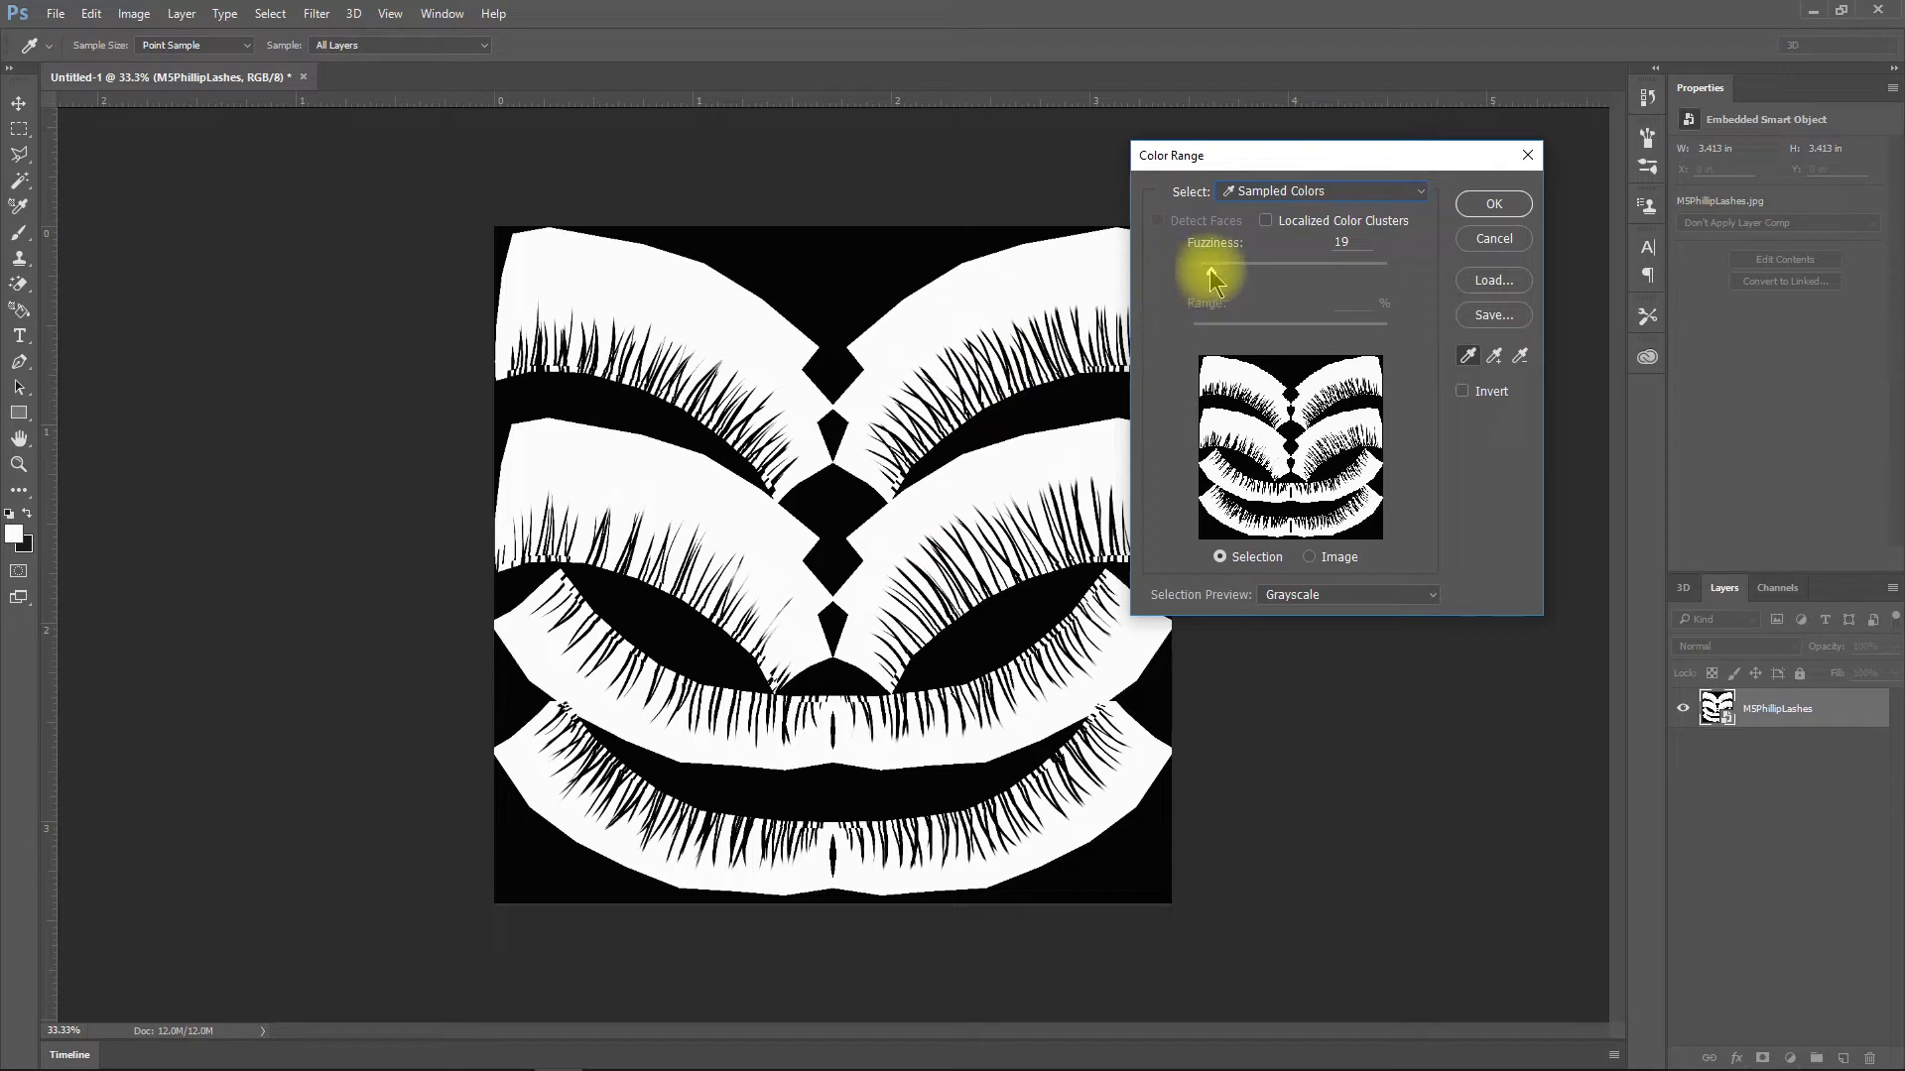
# Try Color Range fuzziness values of 0 and 12, and compare the None and Grayscale selection previews
pyautogui.moveTo(1203, 276); pyautogui.dragTo(1170, 290)
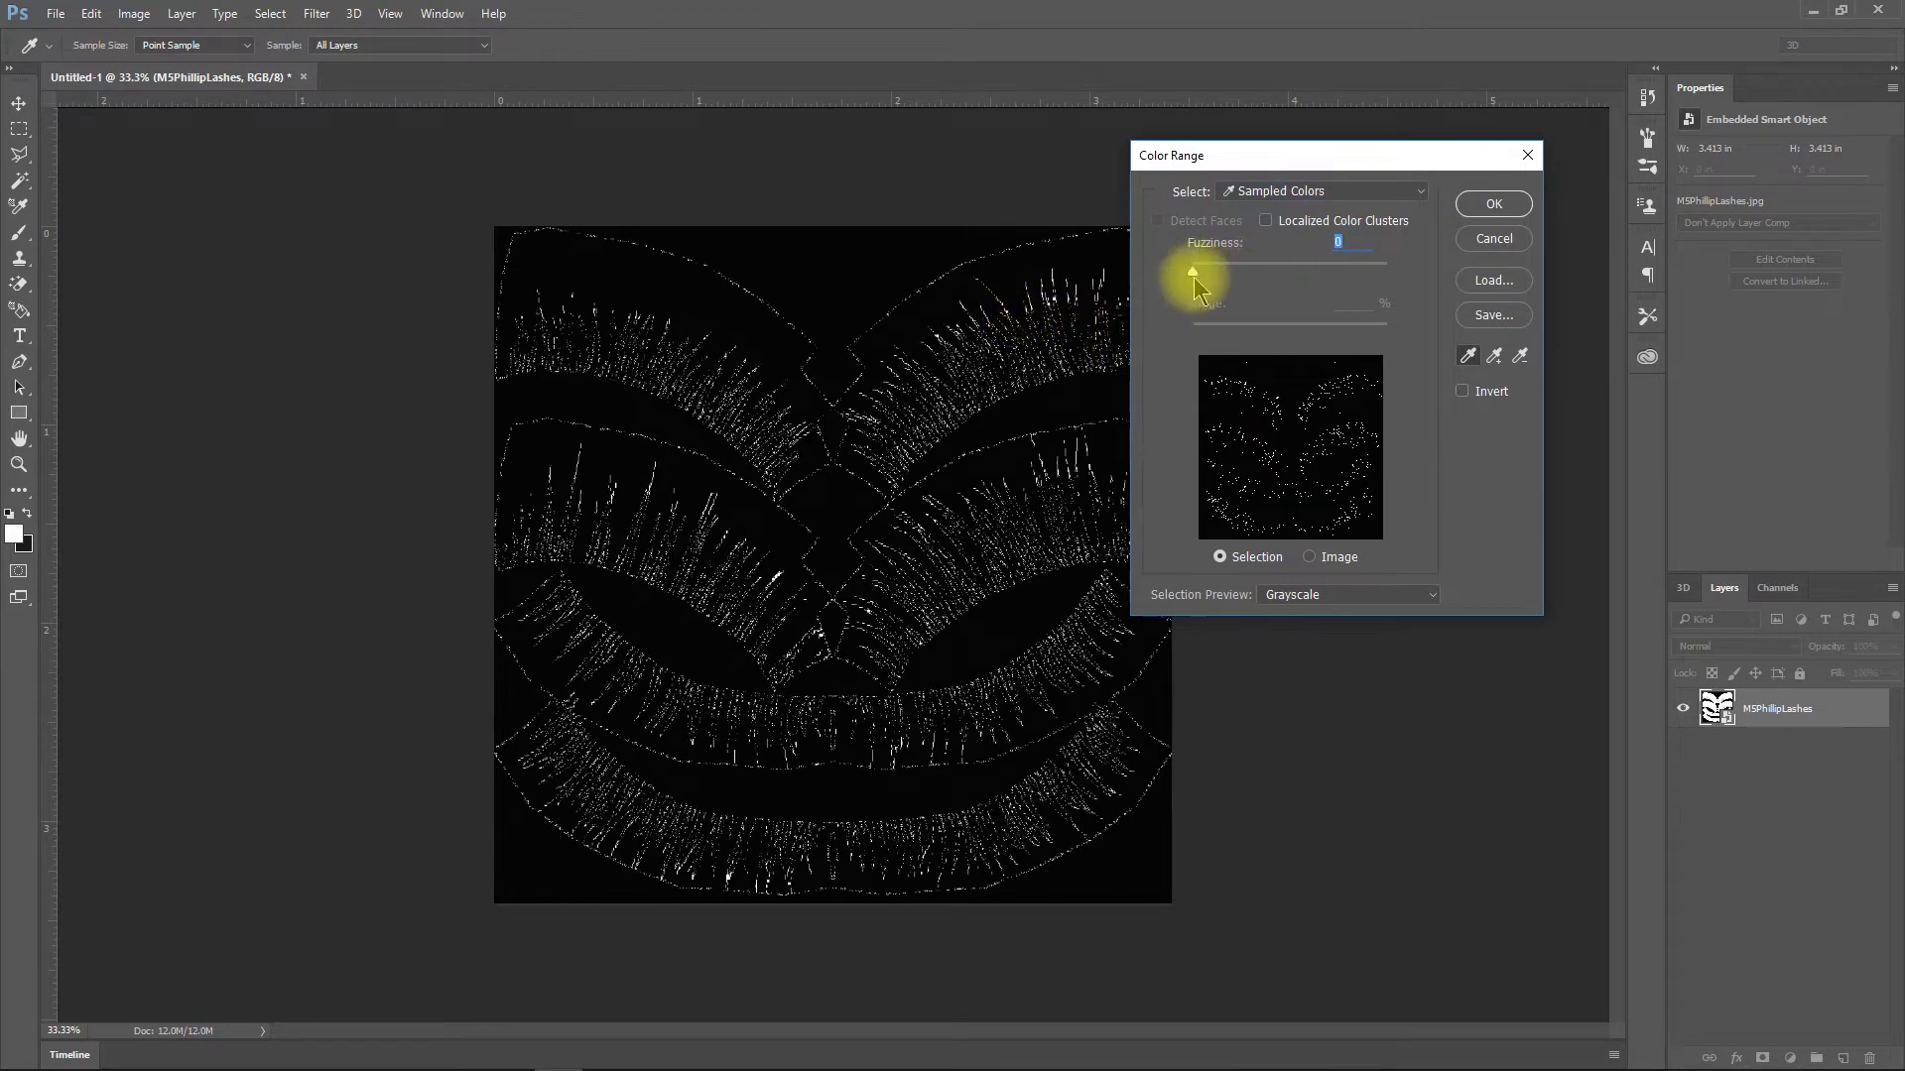
pyautogui.moveTo(1196, 281)
pyautogui.mouseDown()
pyautogui.moveTo(1288, 268)
pyautogui.moveTo(1170, 288)
pyautogui.moveTo(1208, 311)
pyautogui.mouseUp()
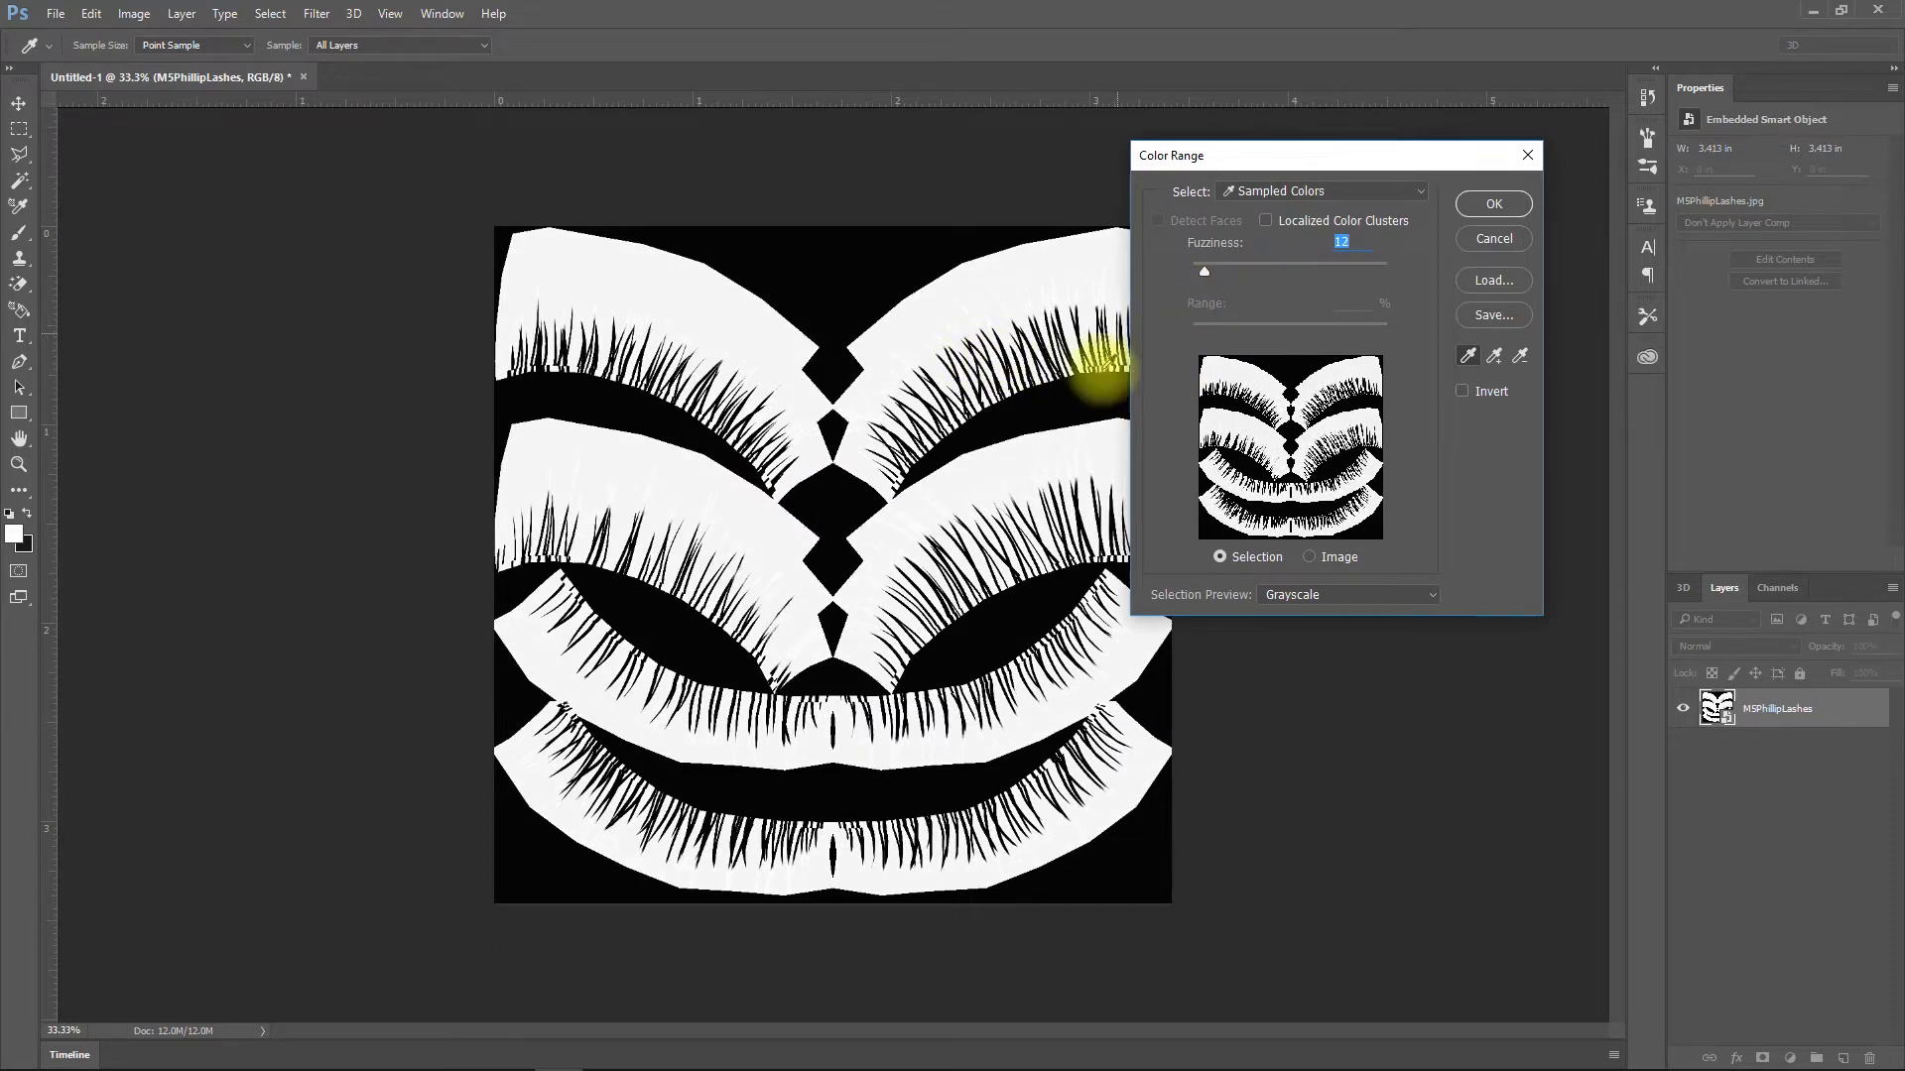
pyautogui.click(1280, 598)
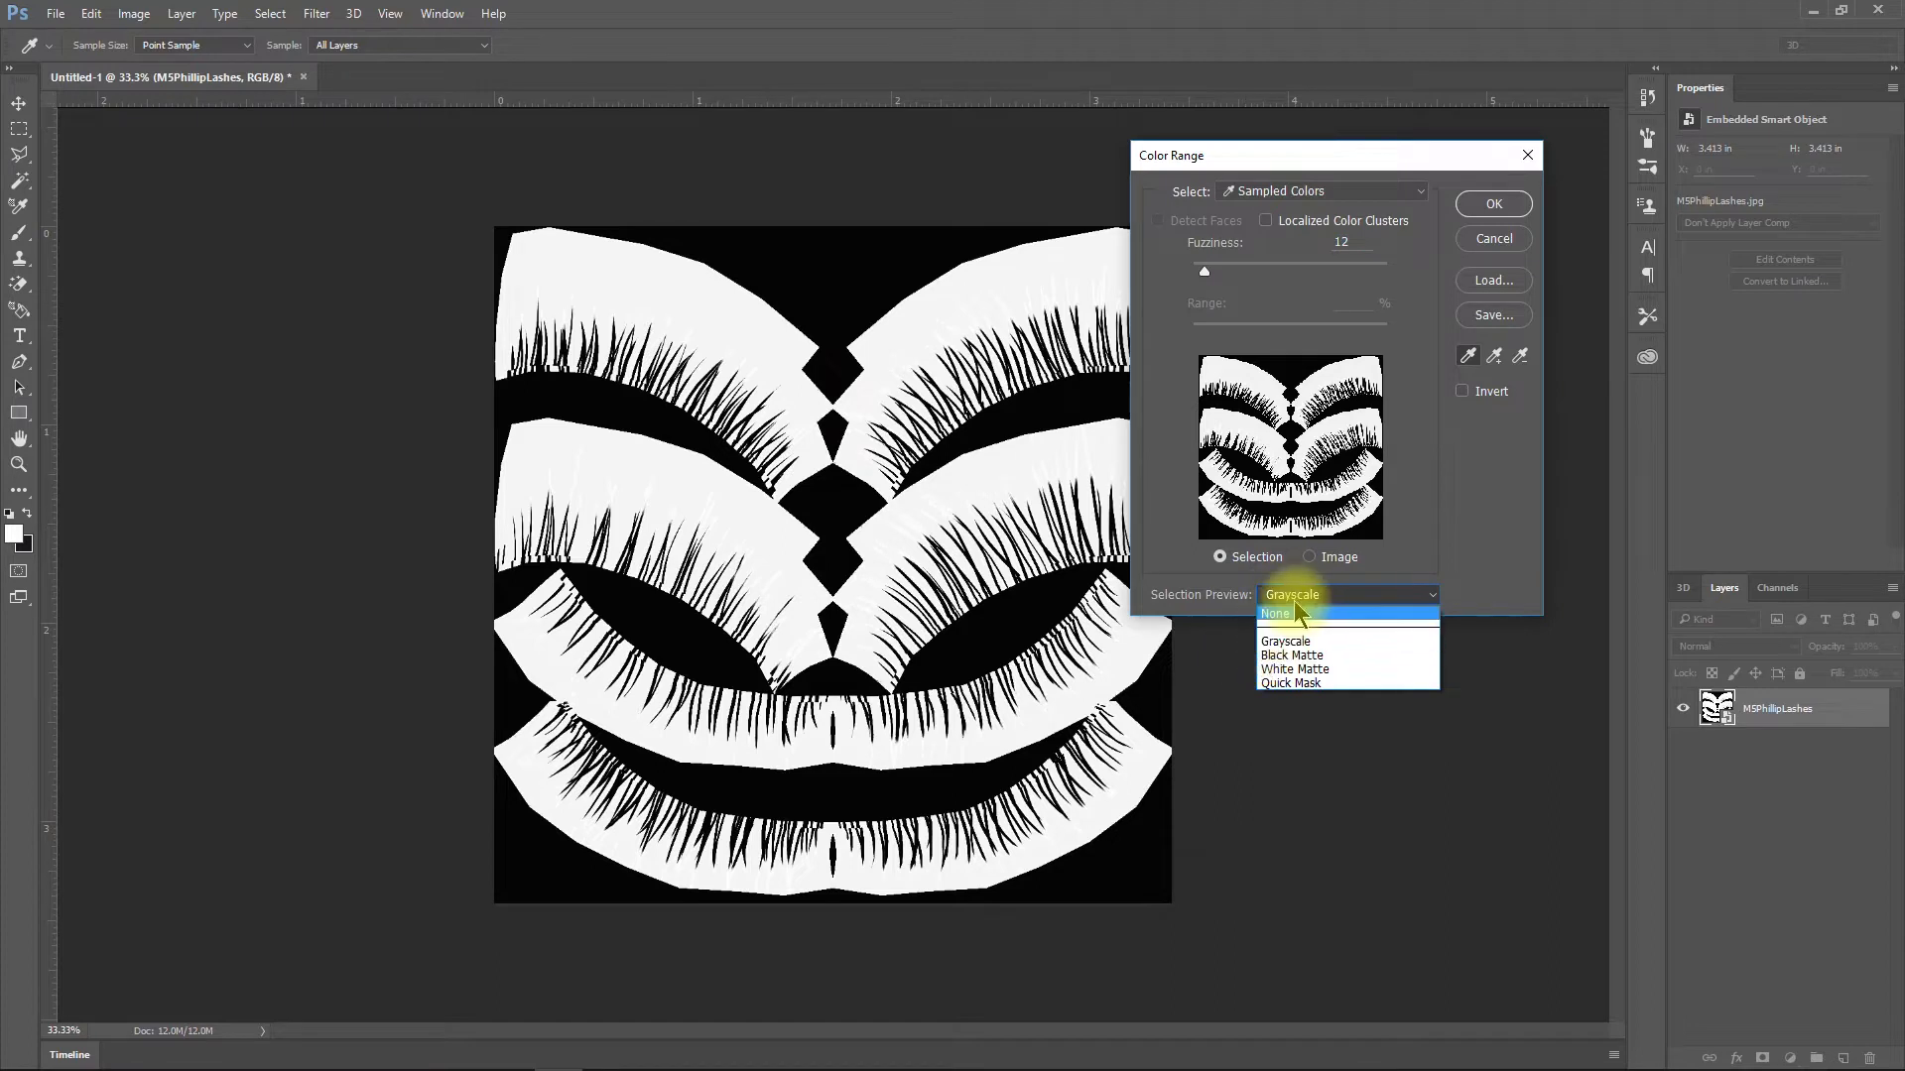
pyautogui.click(1288, 615)
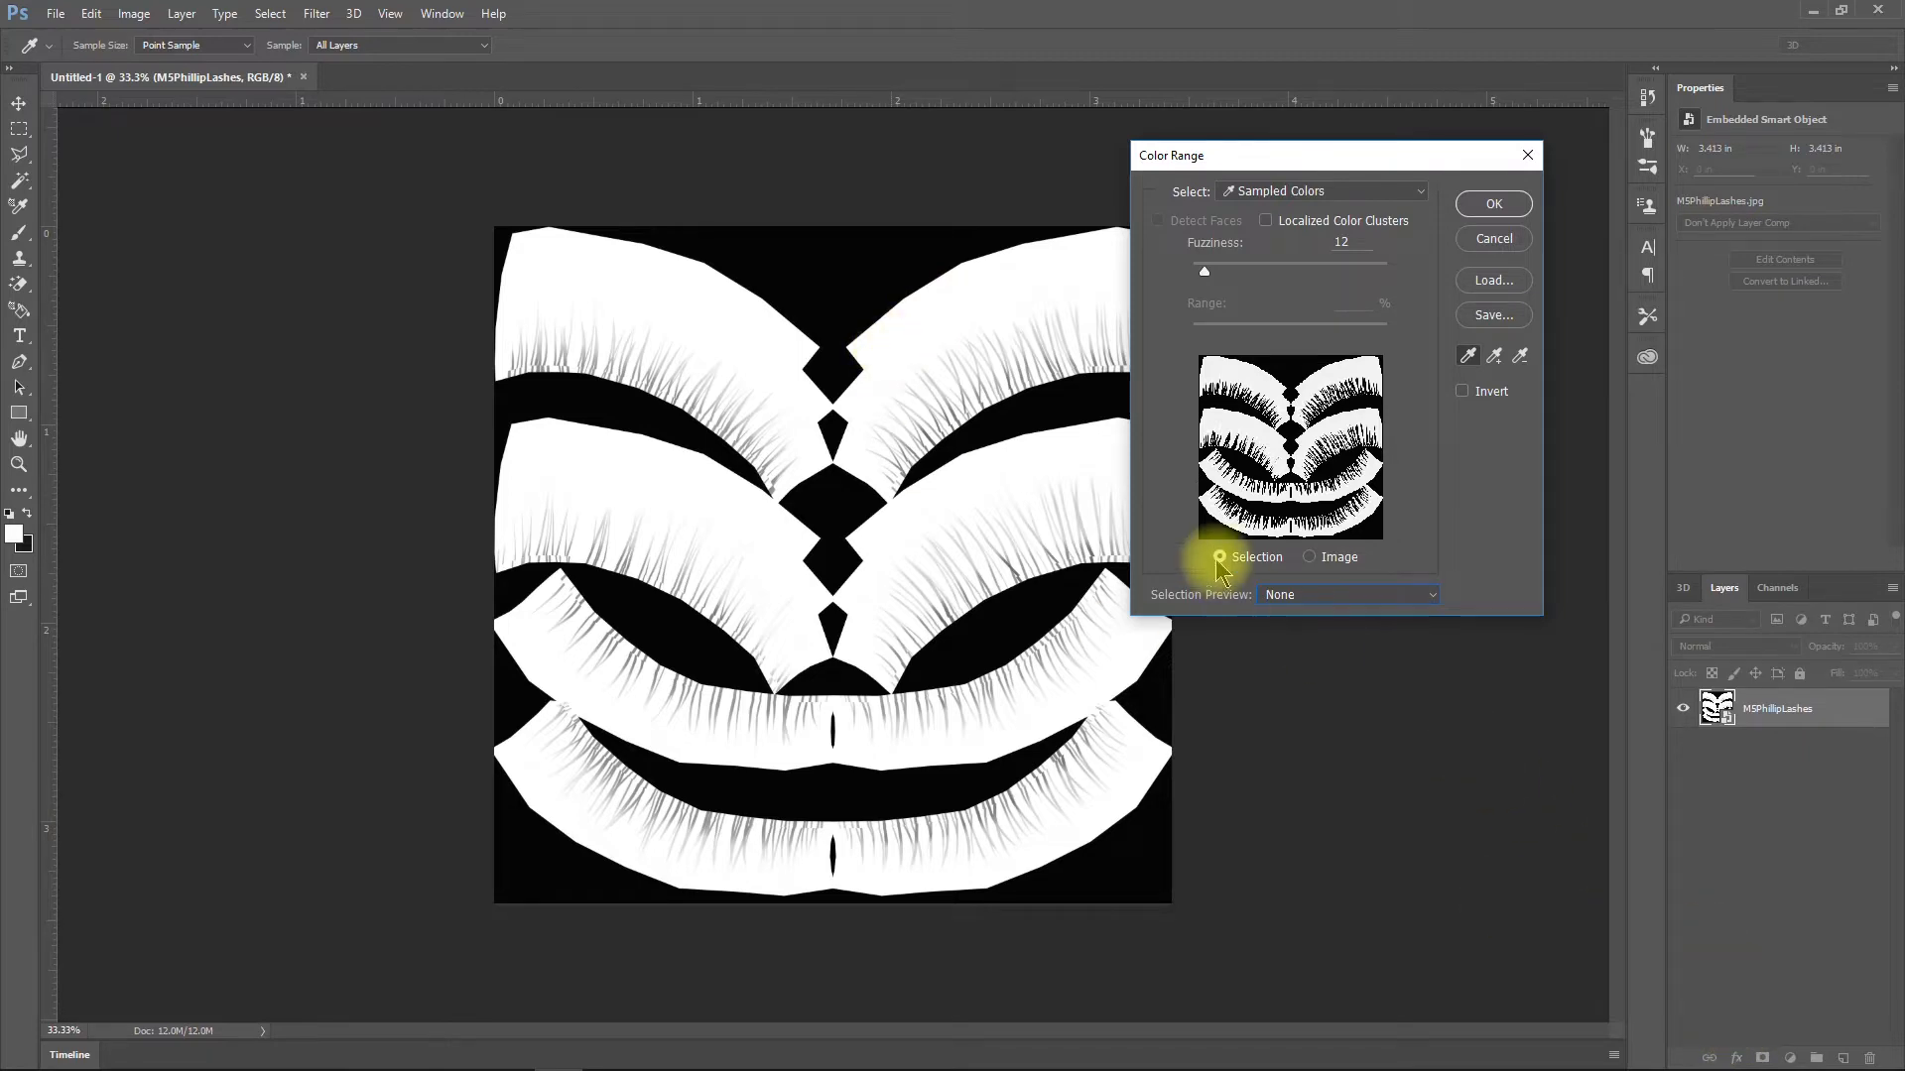
pyautogui.click(1288, 596)
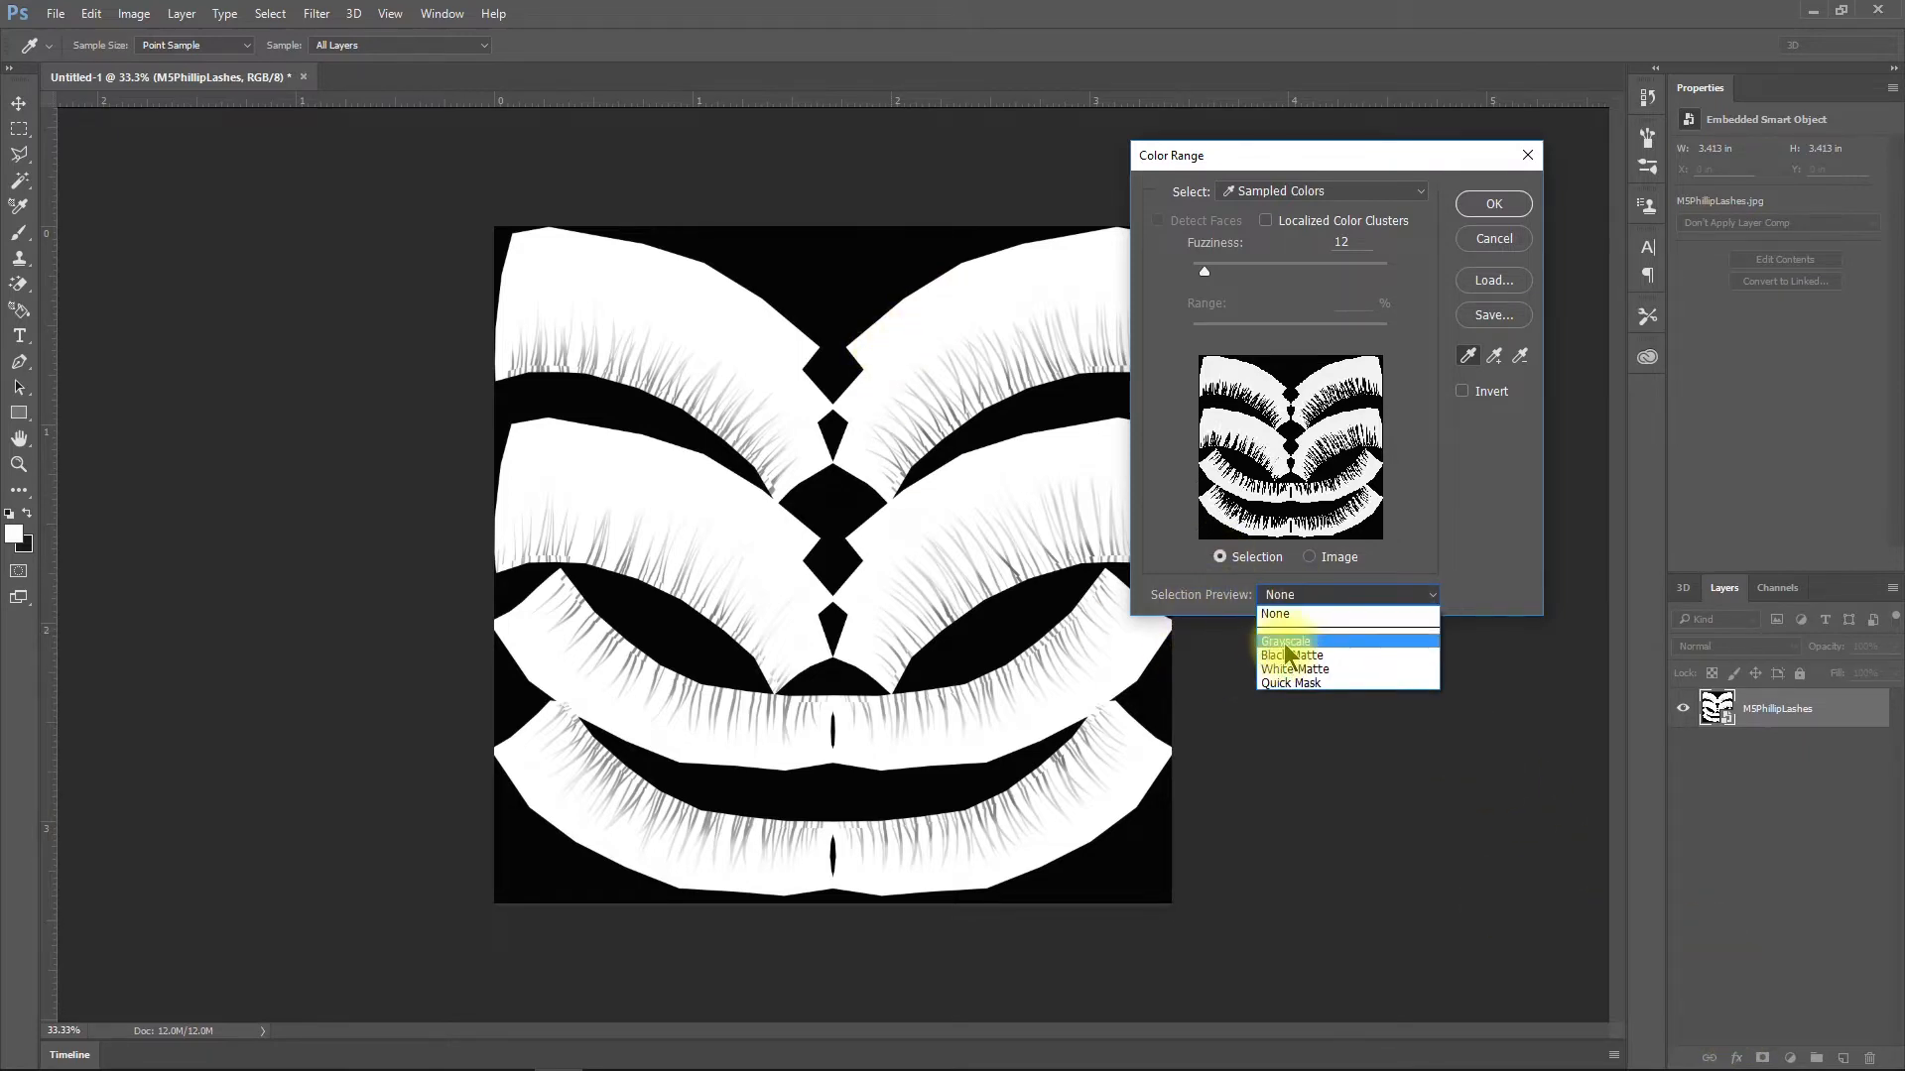
pyautogui.click(1285, 637)
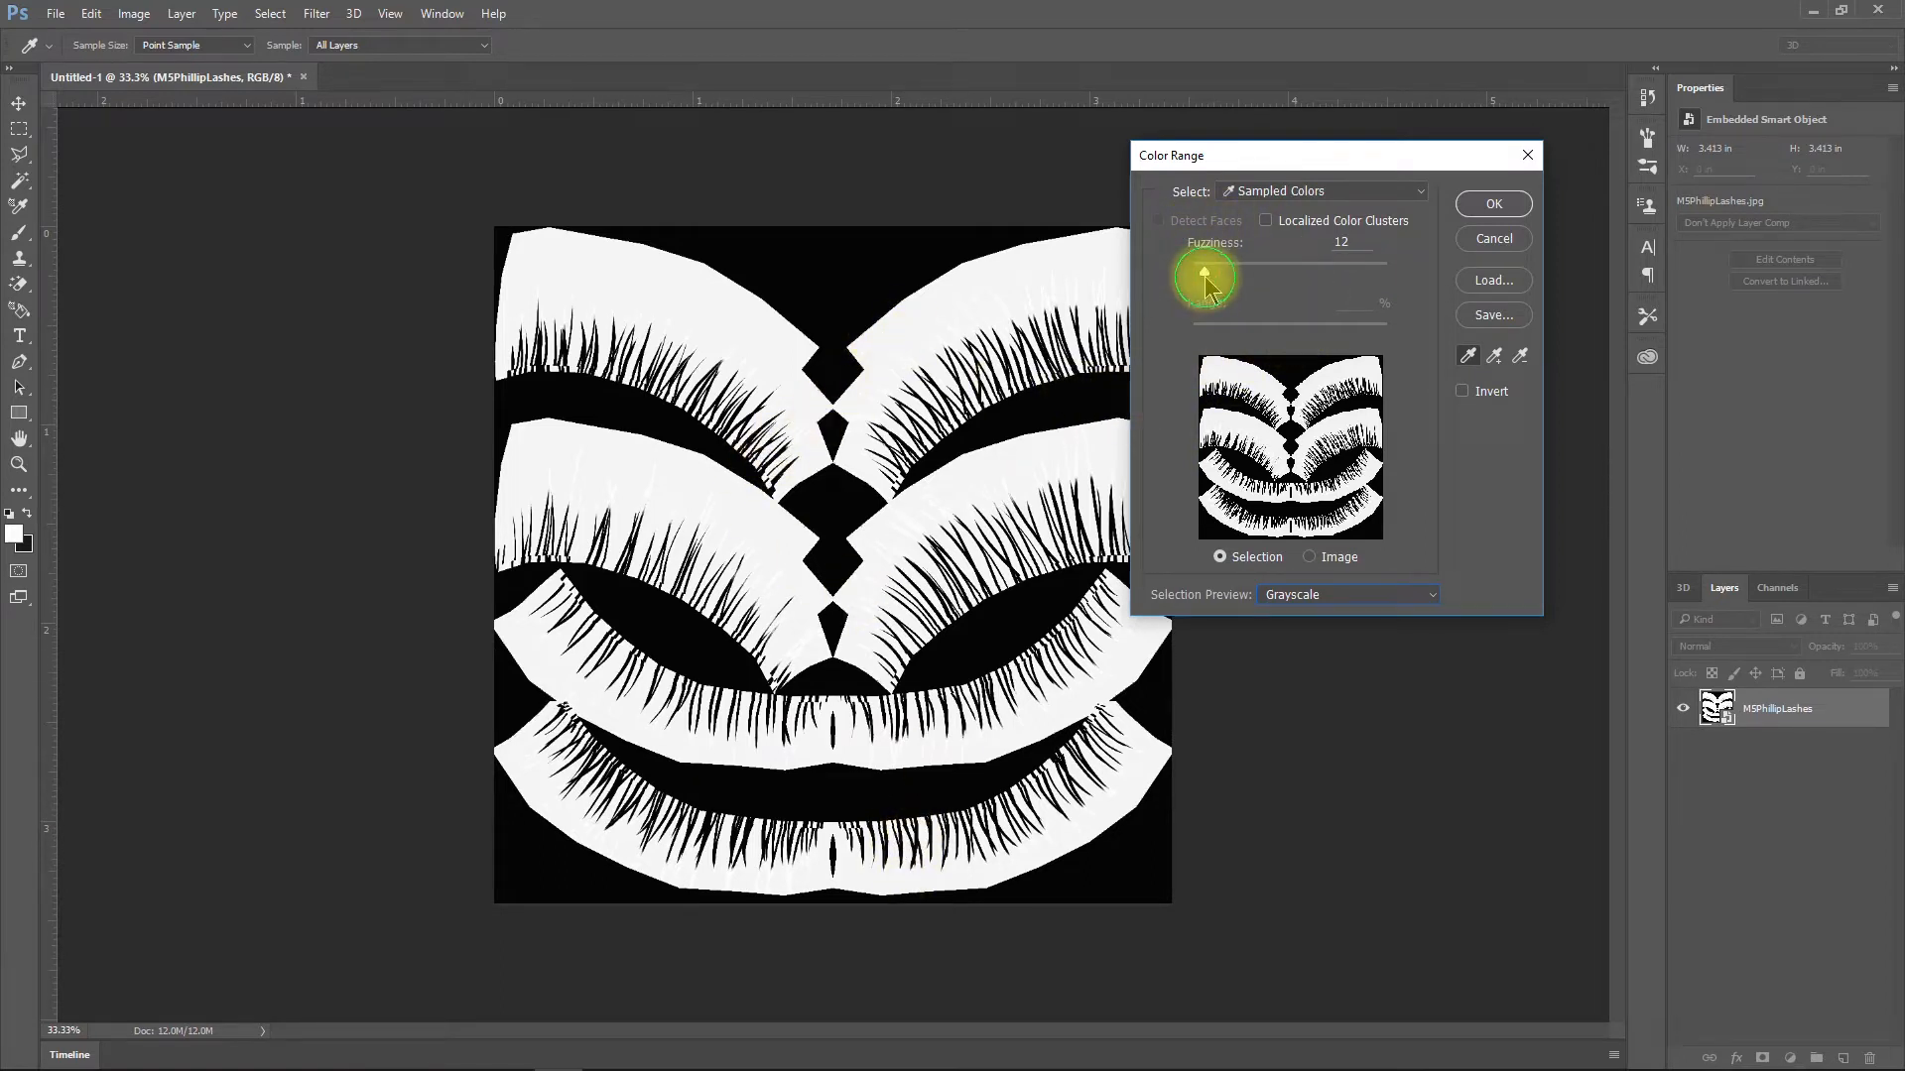
# Set the Color Range fuzziness to 18 and apply the selection
pyautogui.moveTo(1202, 280); pyautogui.dragTo(1211, 367)
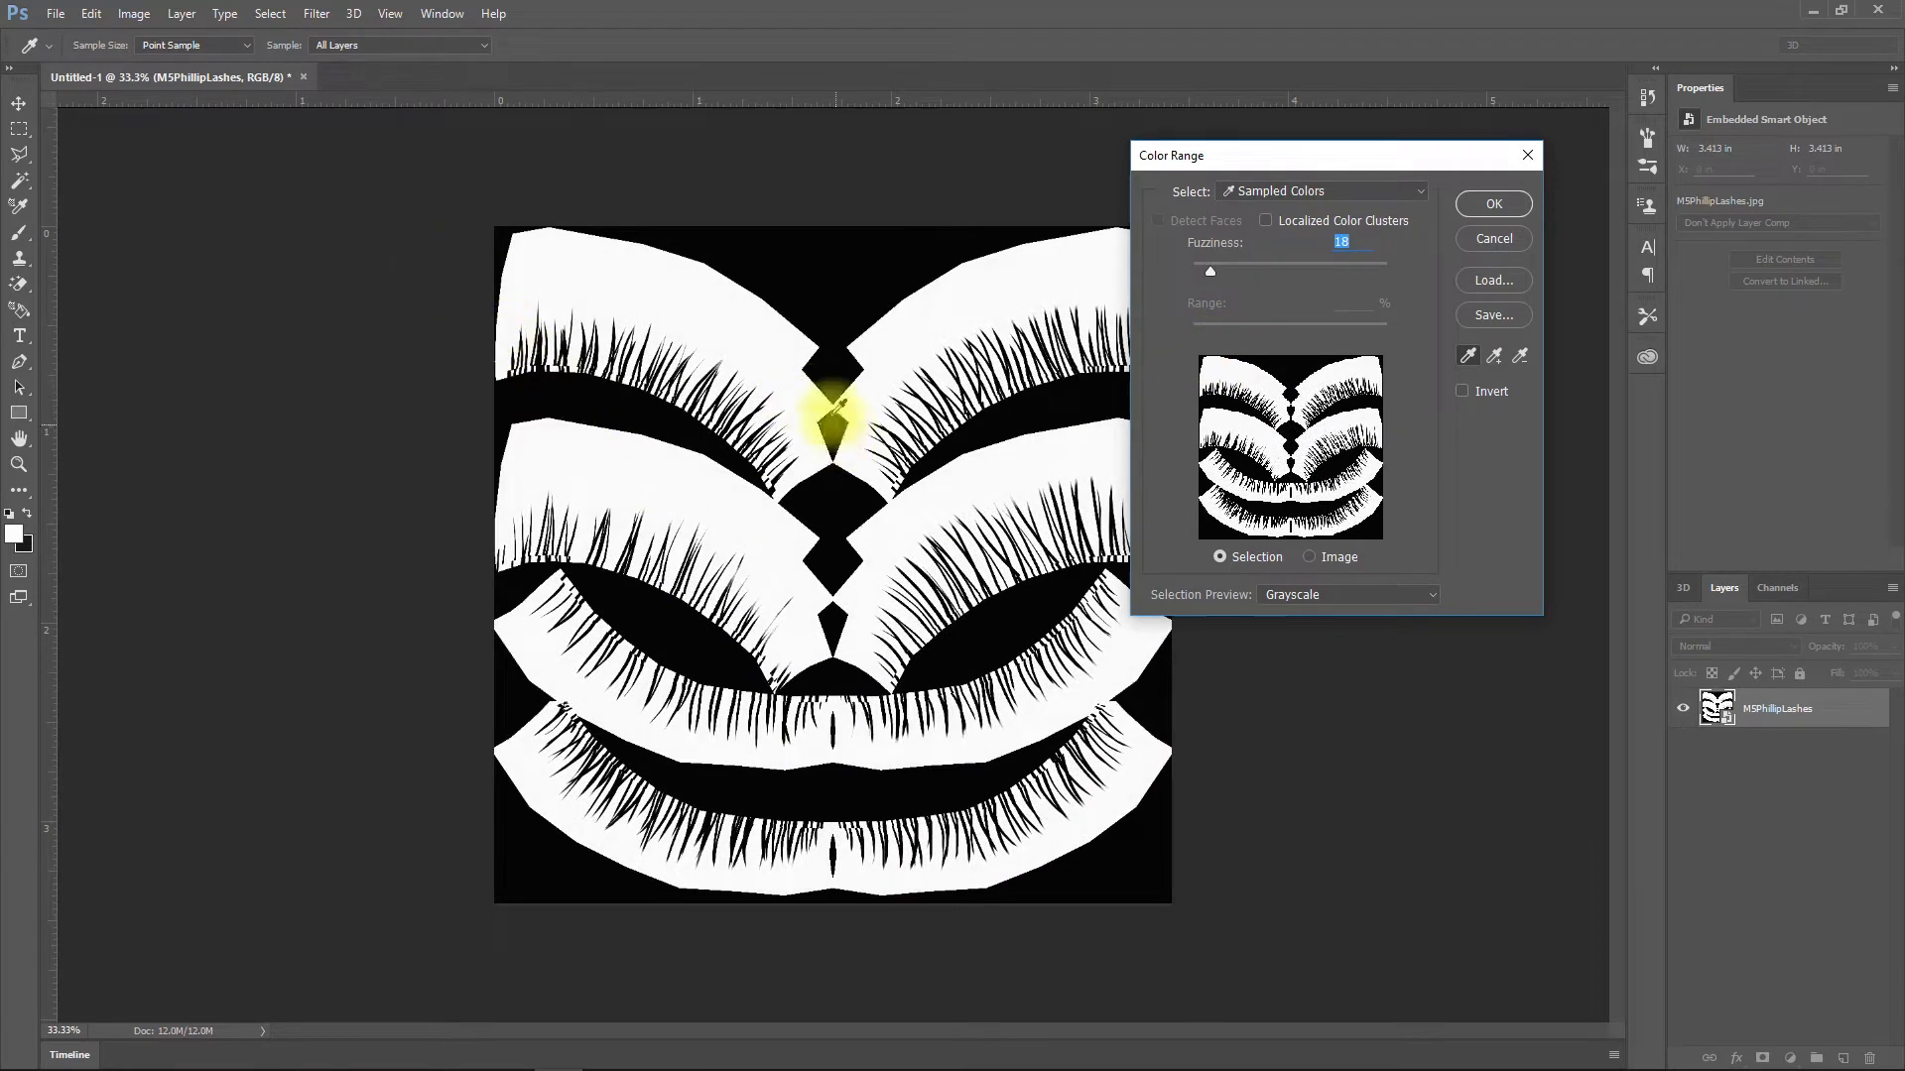
pyautogui.click(1494, 206)
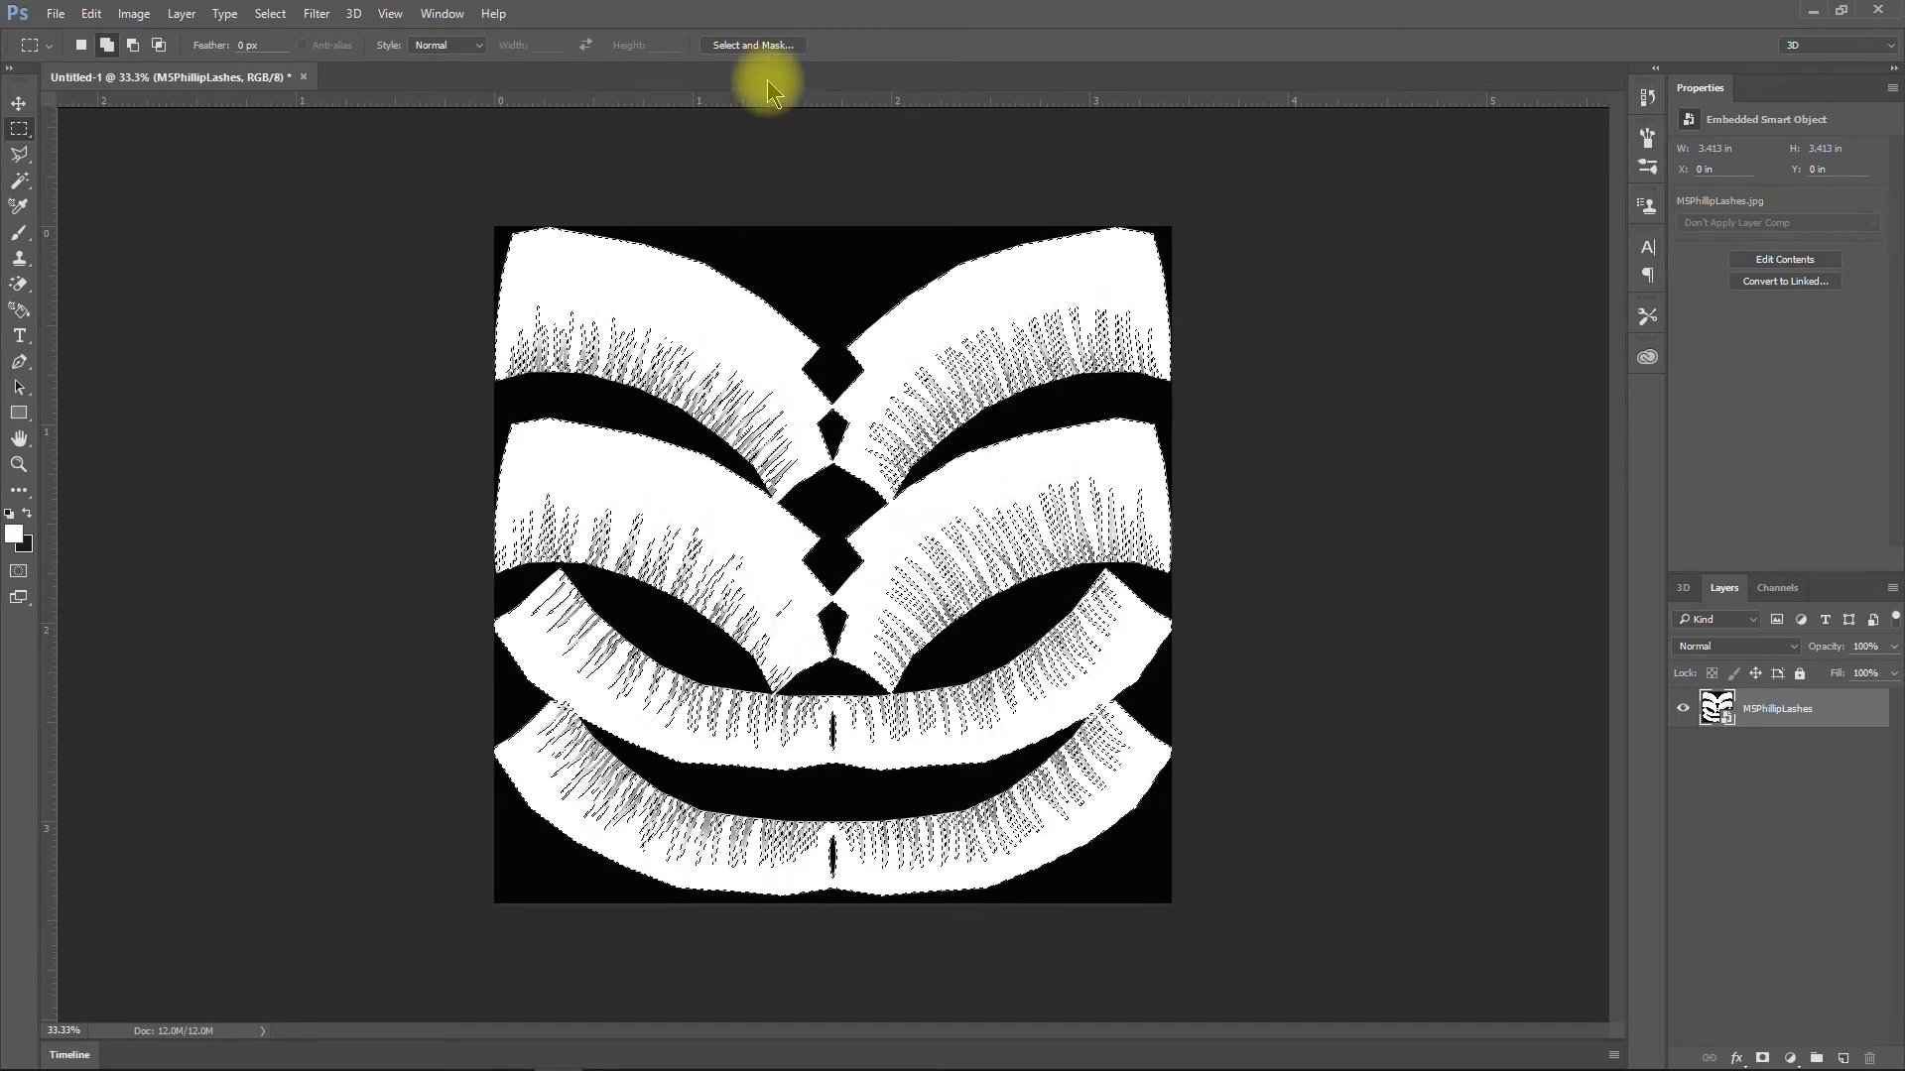
# Refine the selection with Select and Mask by inverting it and setting Shift Edge to +100%
pyautogui.keyDown('shift'); pyautogui.click(782, 47); pyautogui.keyUp('shift')
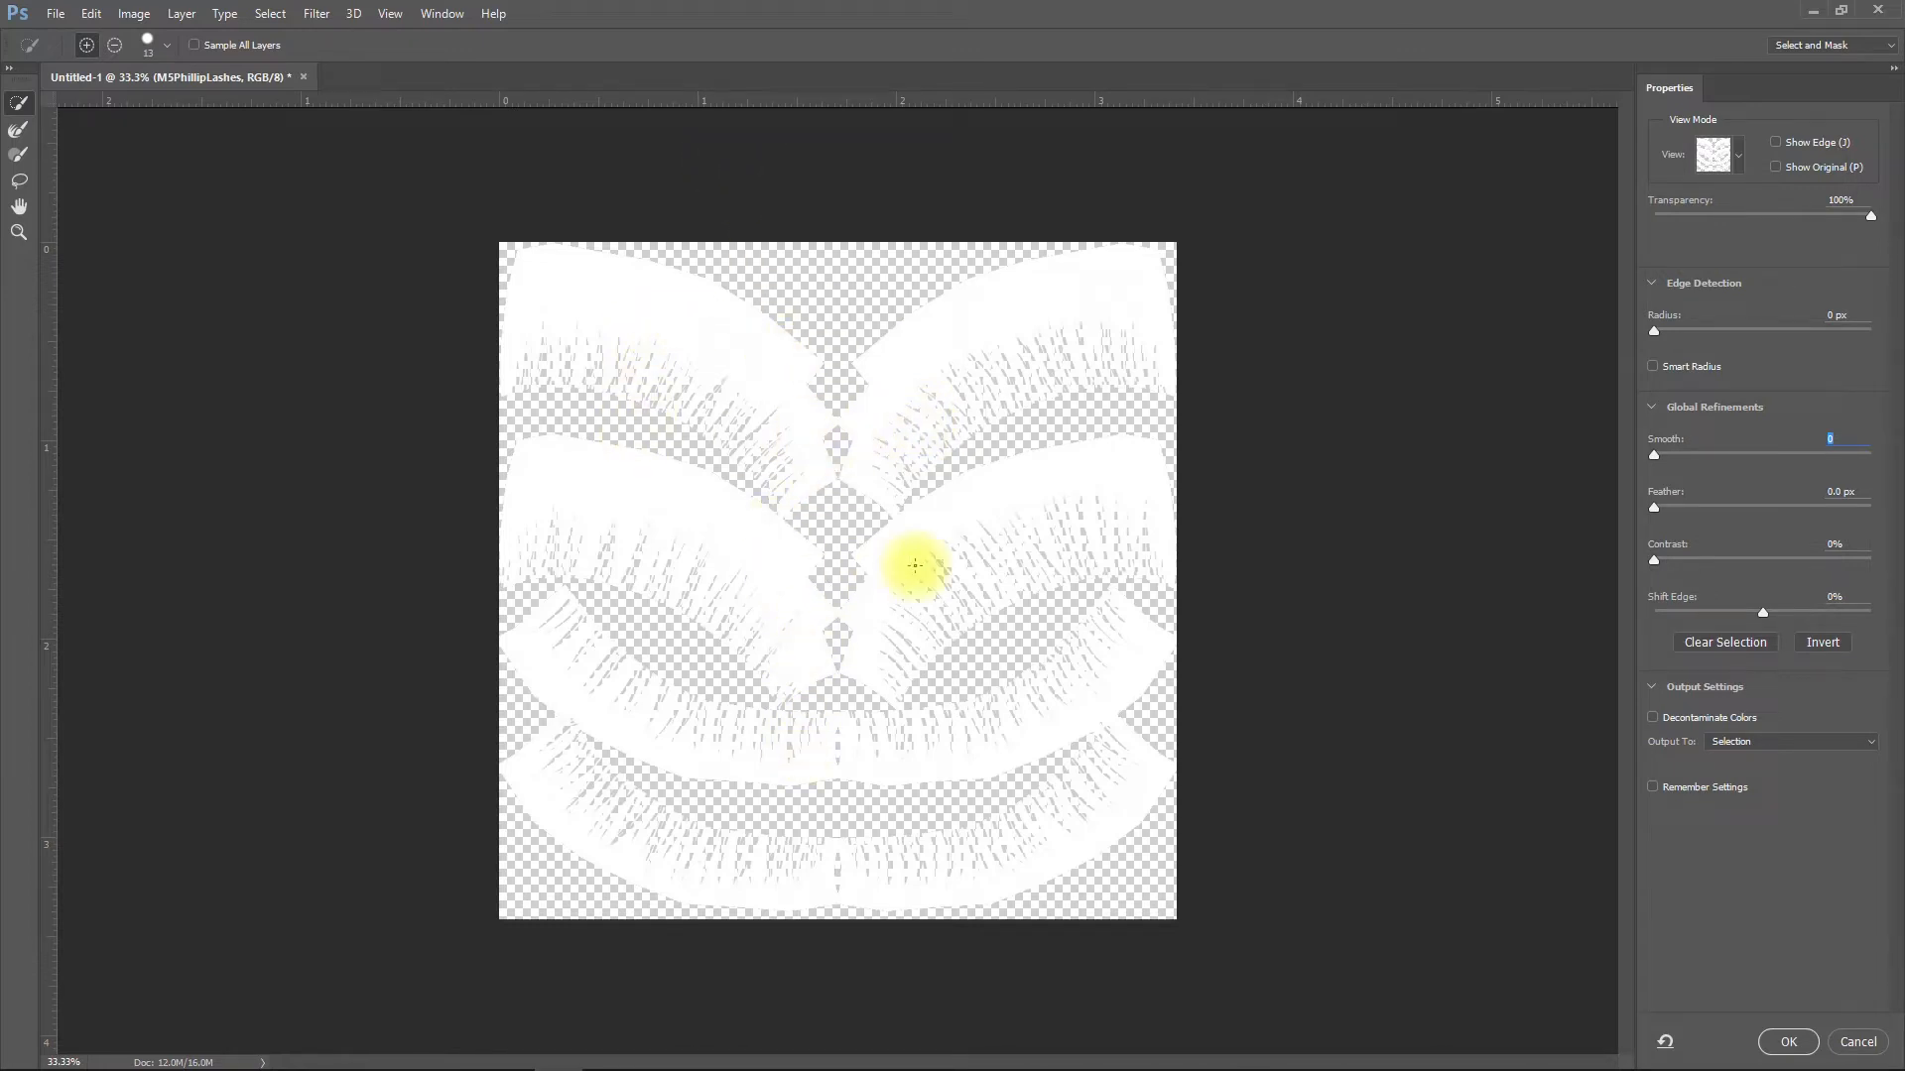
pyautogui.click(1822, 647)
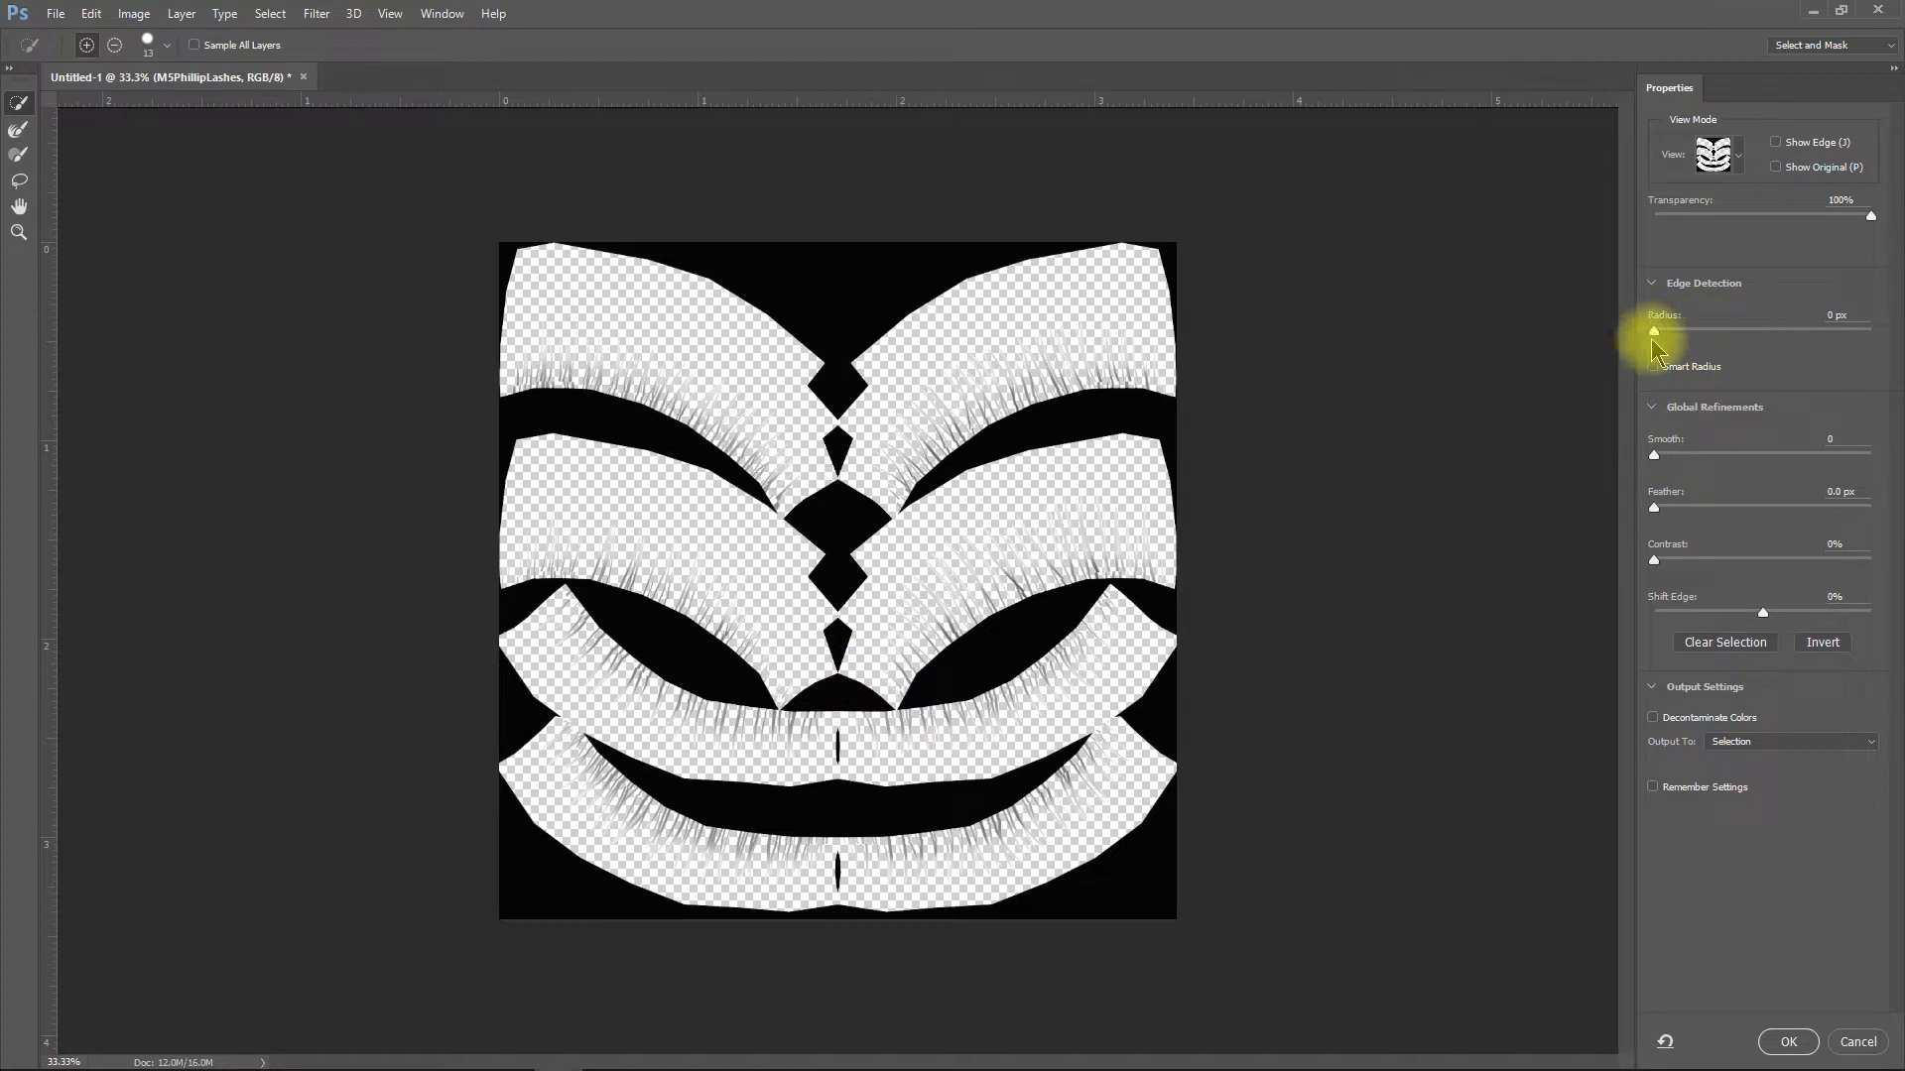
pyautogui.moveTo(1654, 339)
pyautogui.mouseDown()
pyautogui.moveTo(1841, 332)
pyautogui.moveTo(1652, 337)
pyautogui.mouseUp()
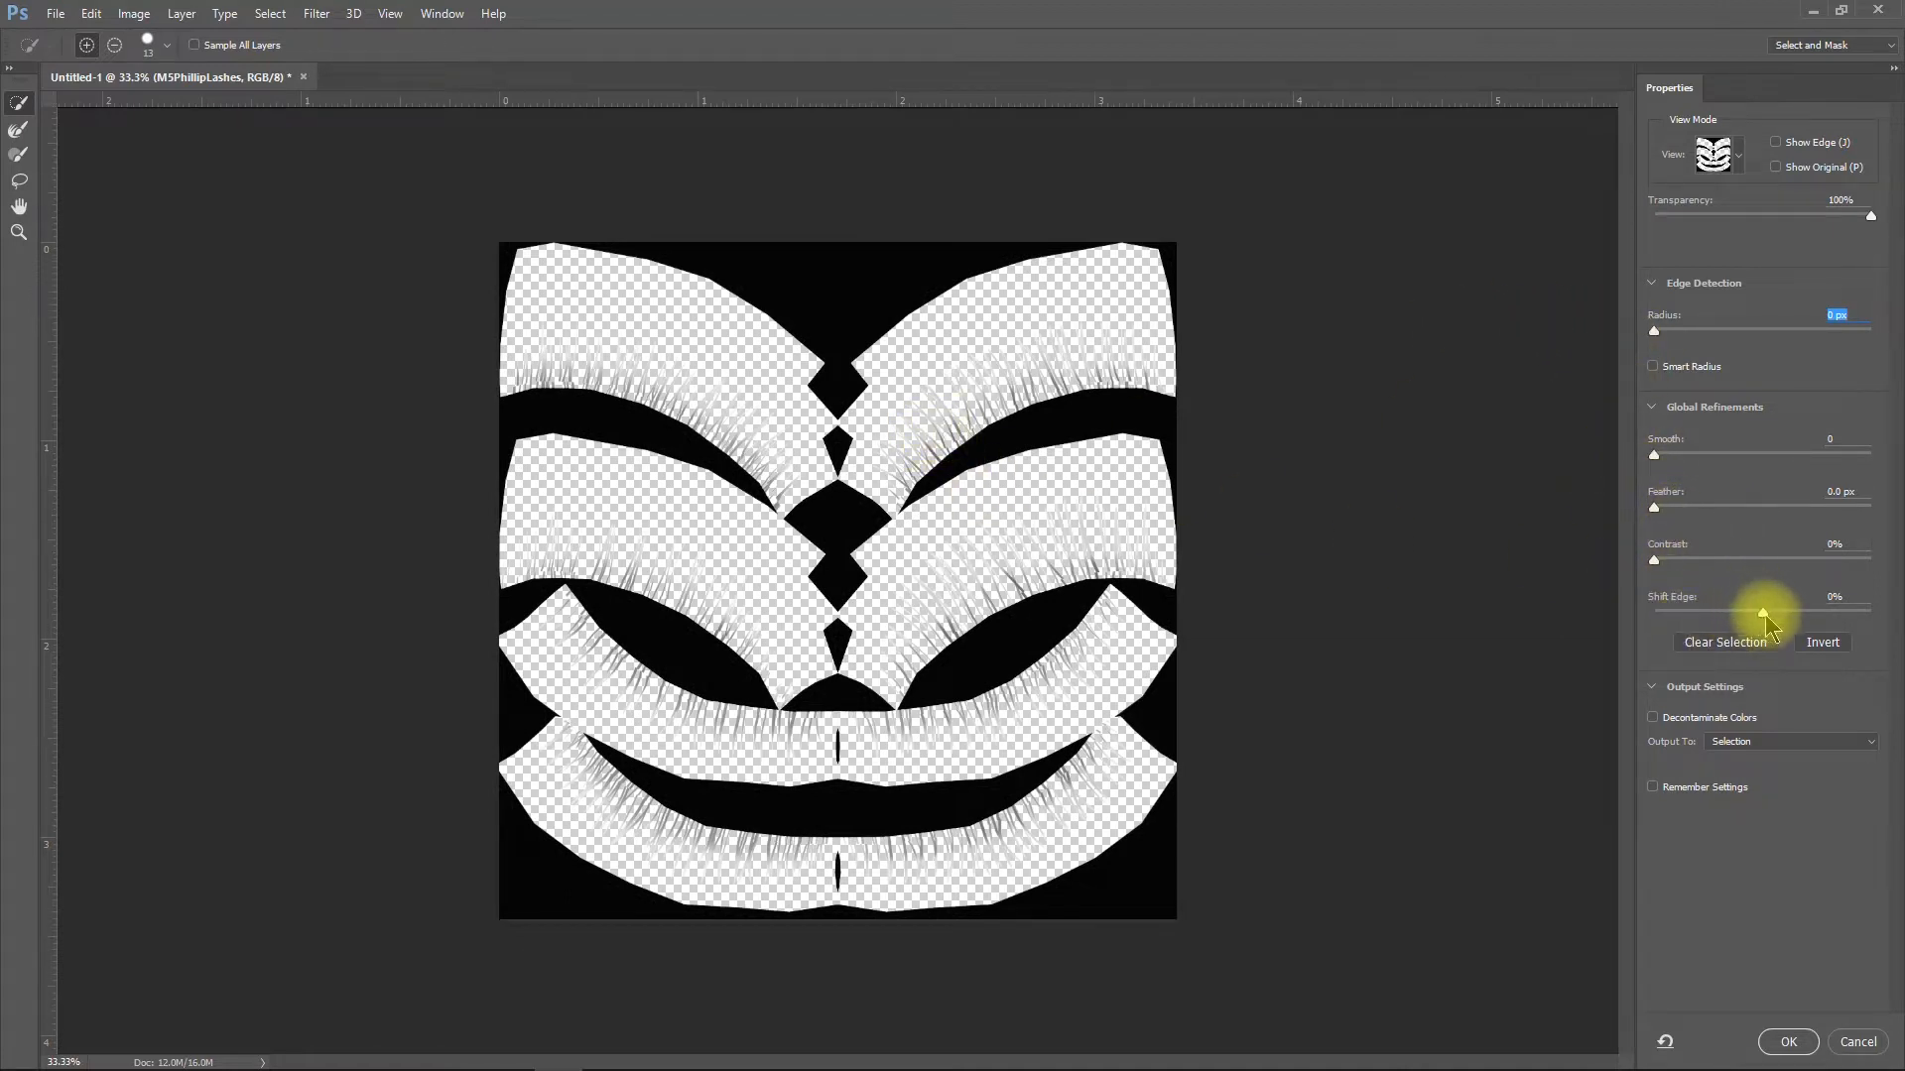
pyautogui.moveTo(1766, 613); pyautogui.dragTo(1890, 666)
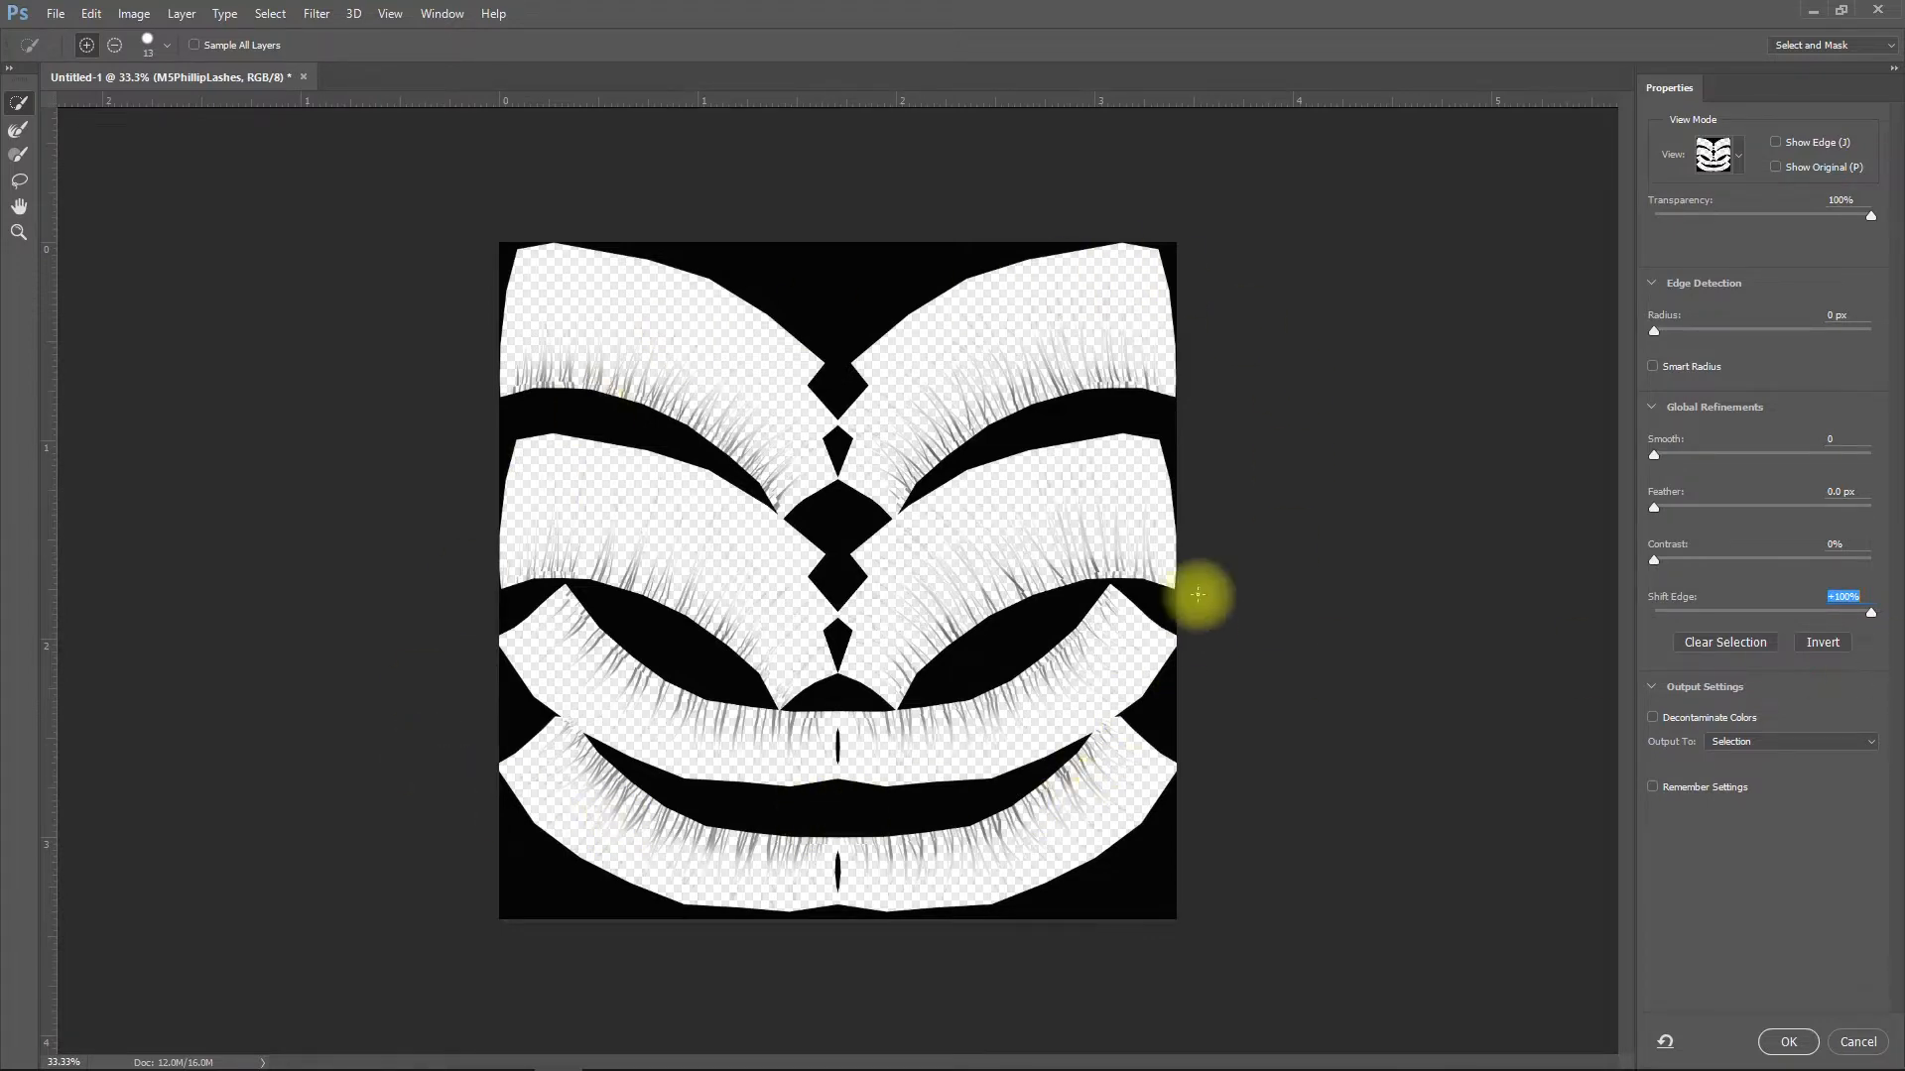
pyautogui.click(1655, 562)
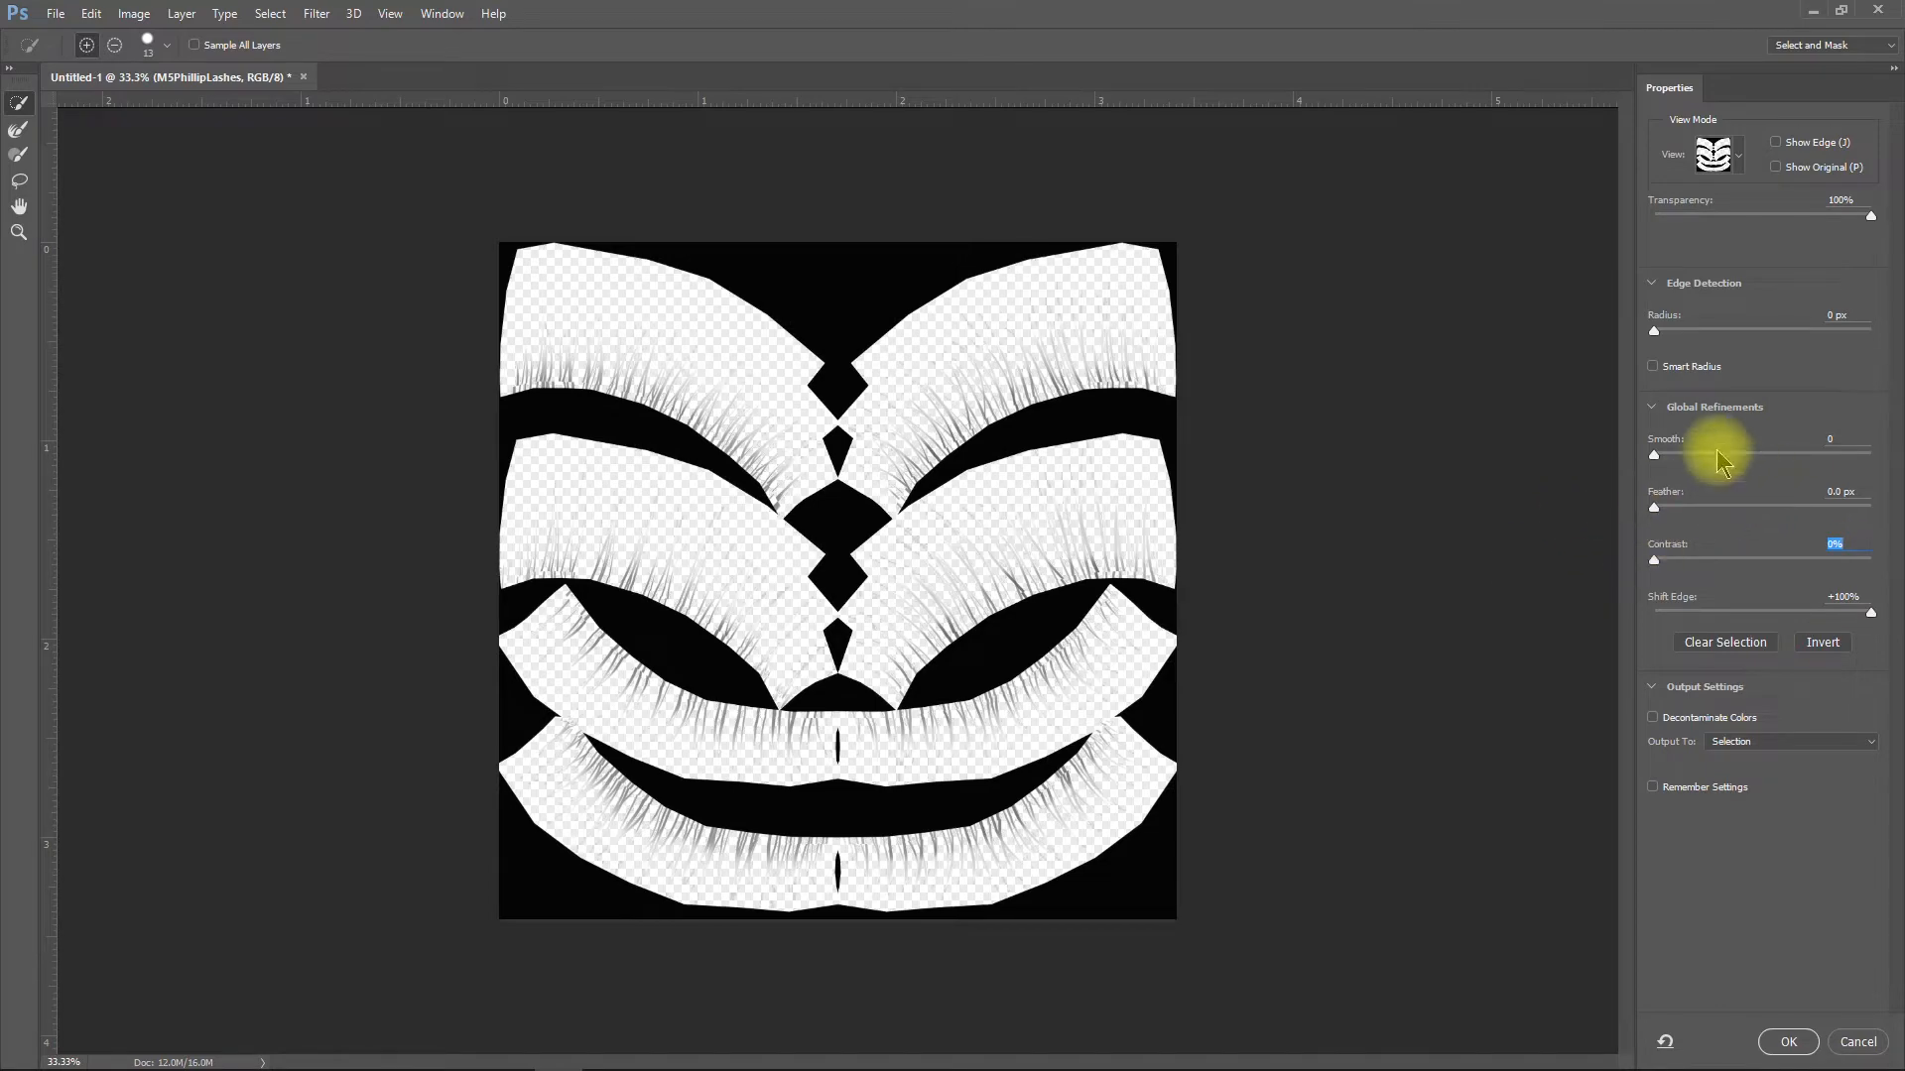
# Output the refined selection as New Layer with Layer Mask and apply the Select and Mask result
pyautogui.click(1752, 744)
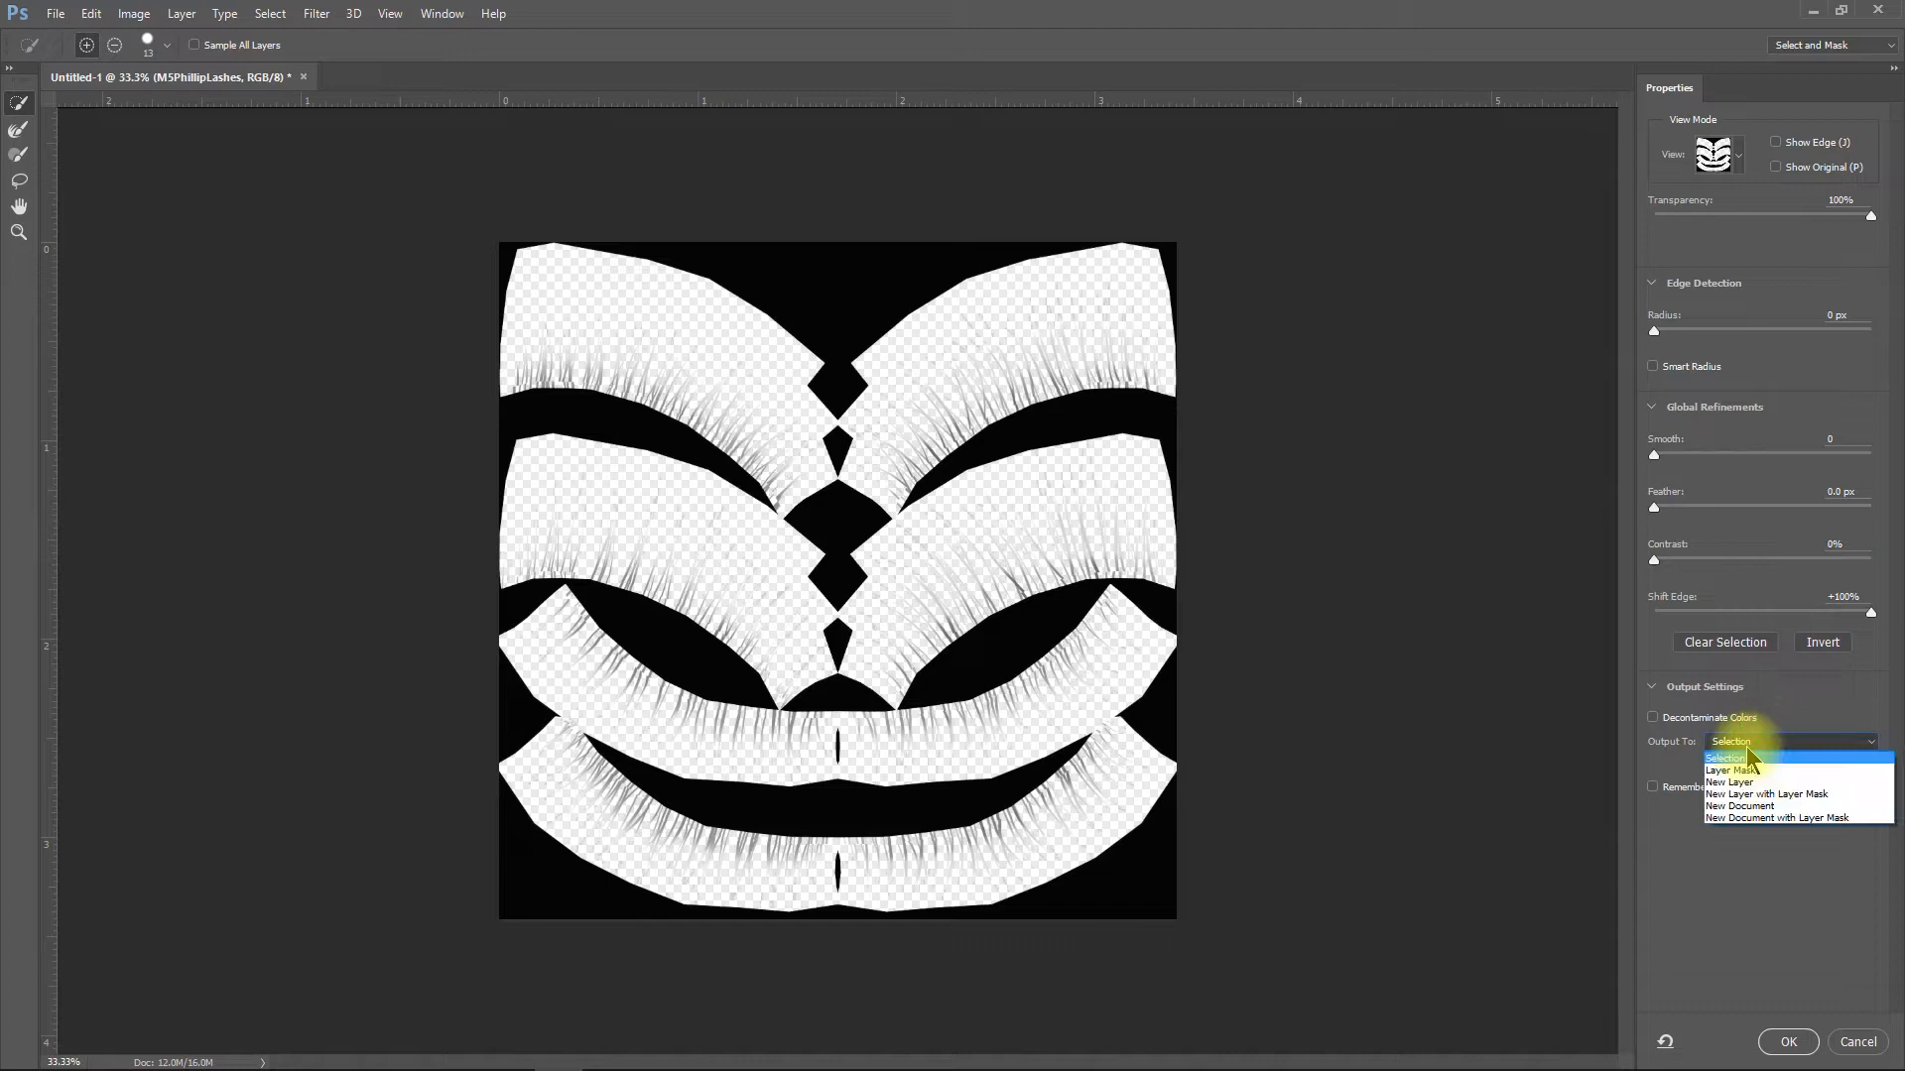
pyautogui.click(1739, 784)
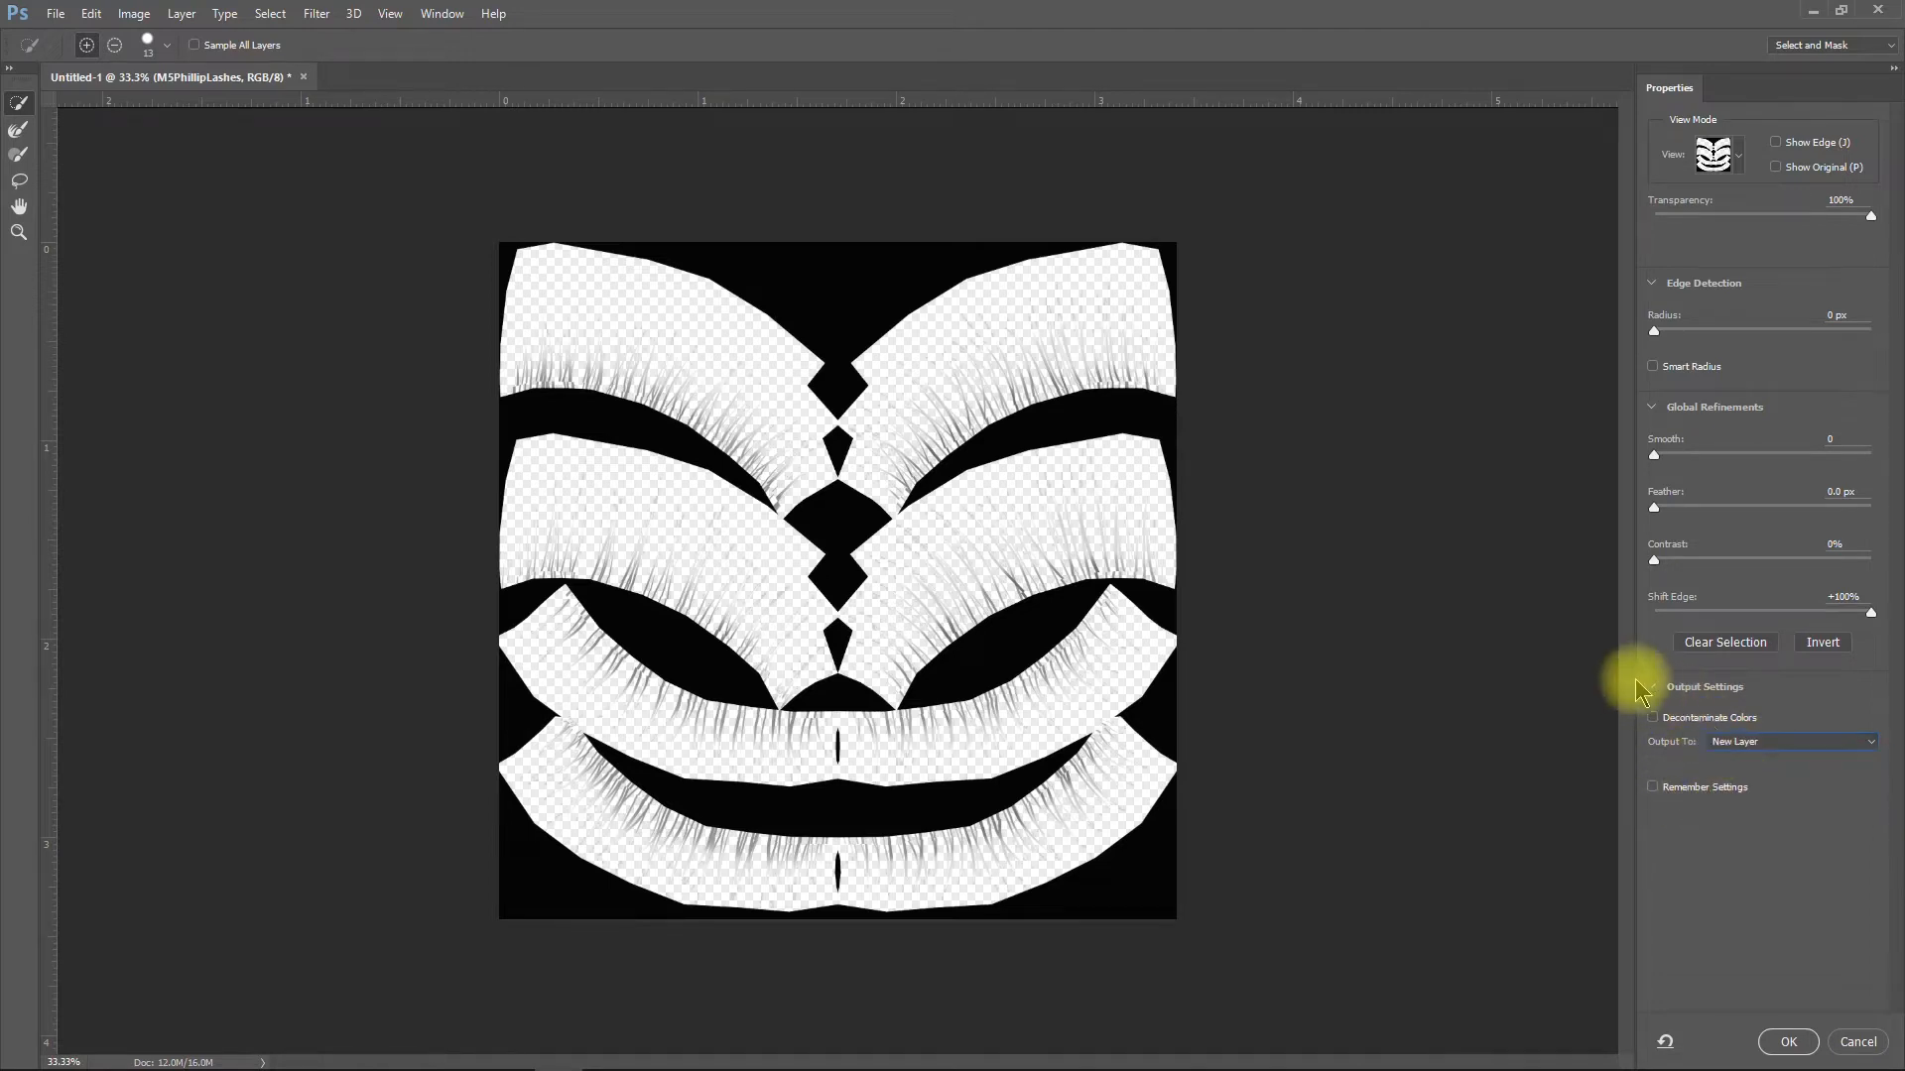
pyautogui.click(1743, 751)
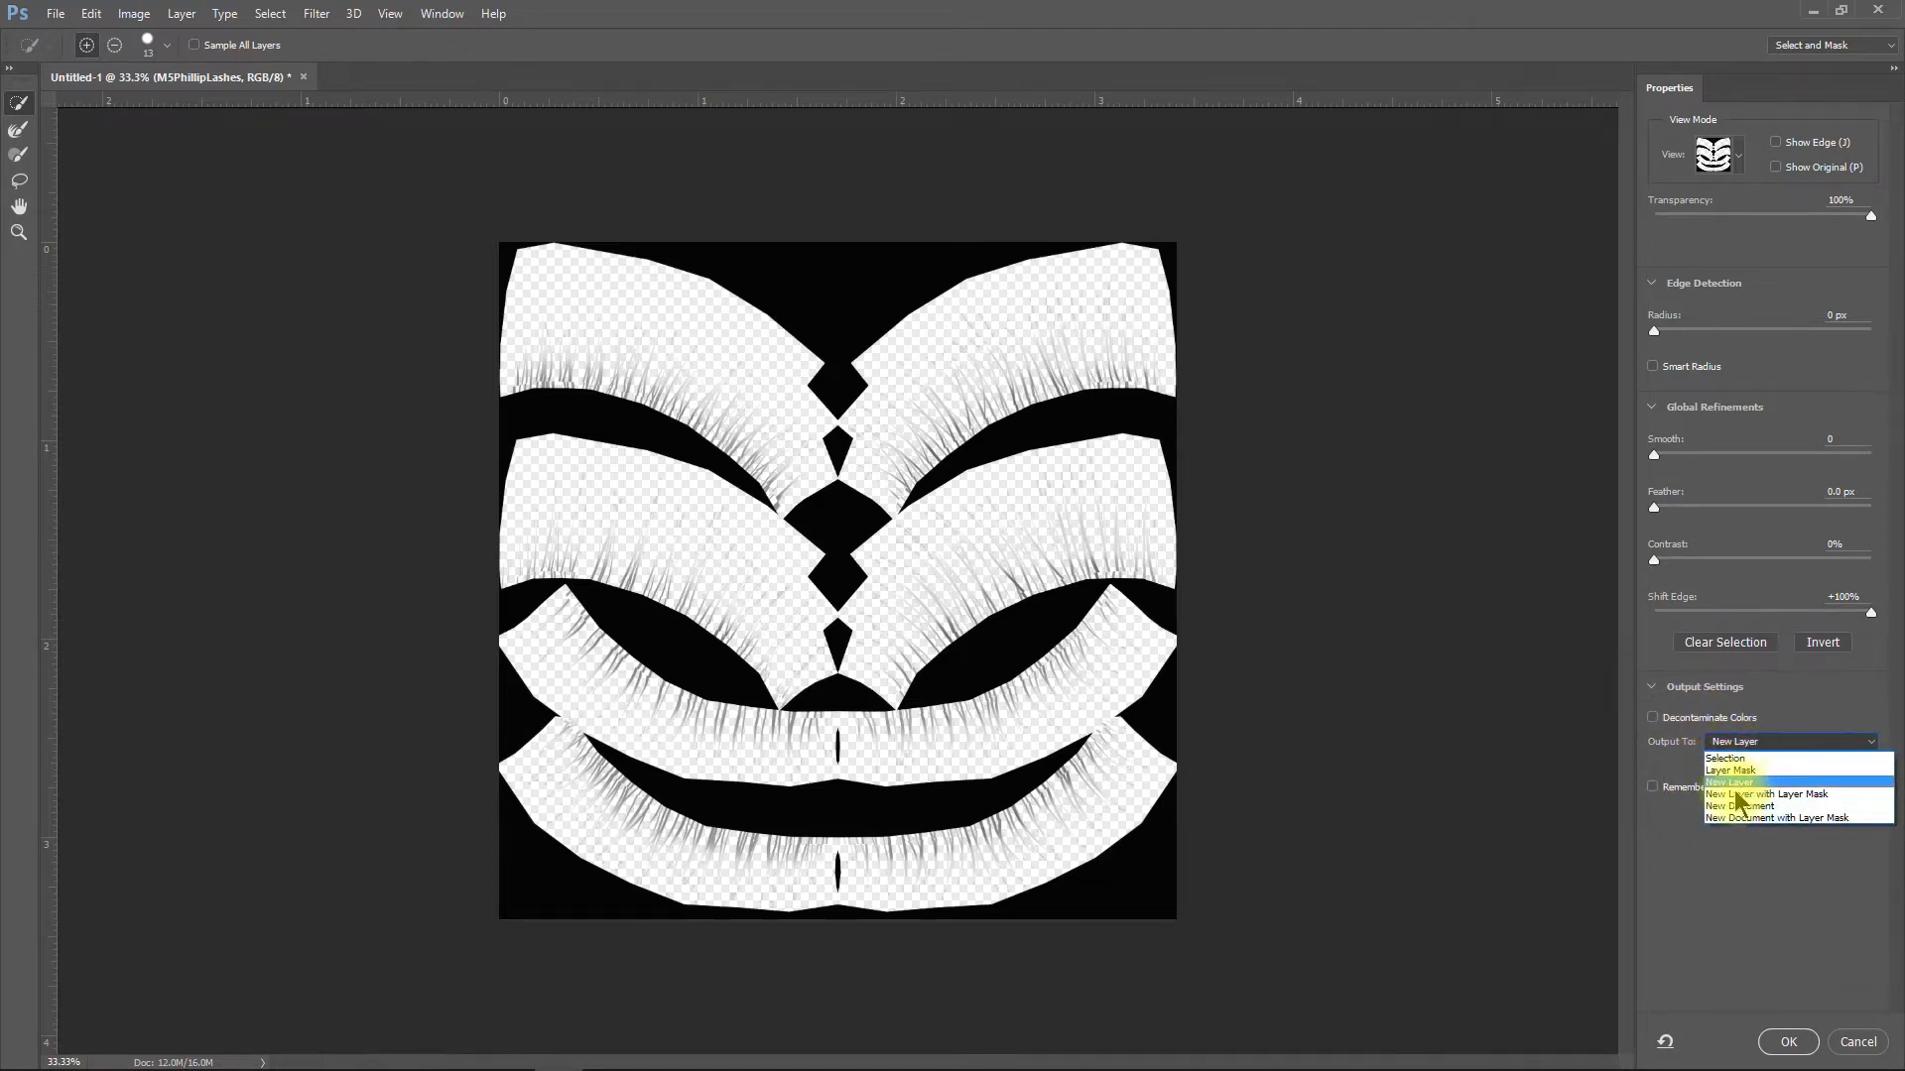
pyautogui.click(1738, 798)
pyautogui.click(1758, 742)
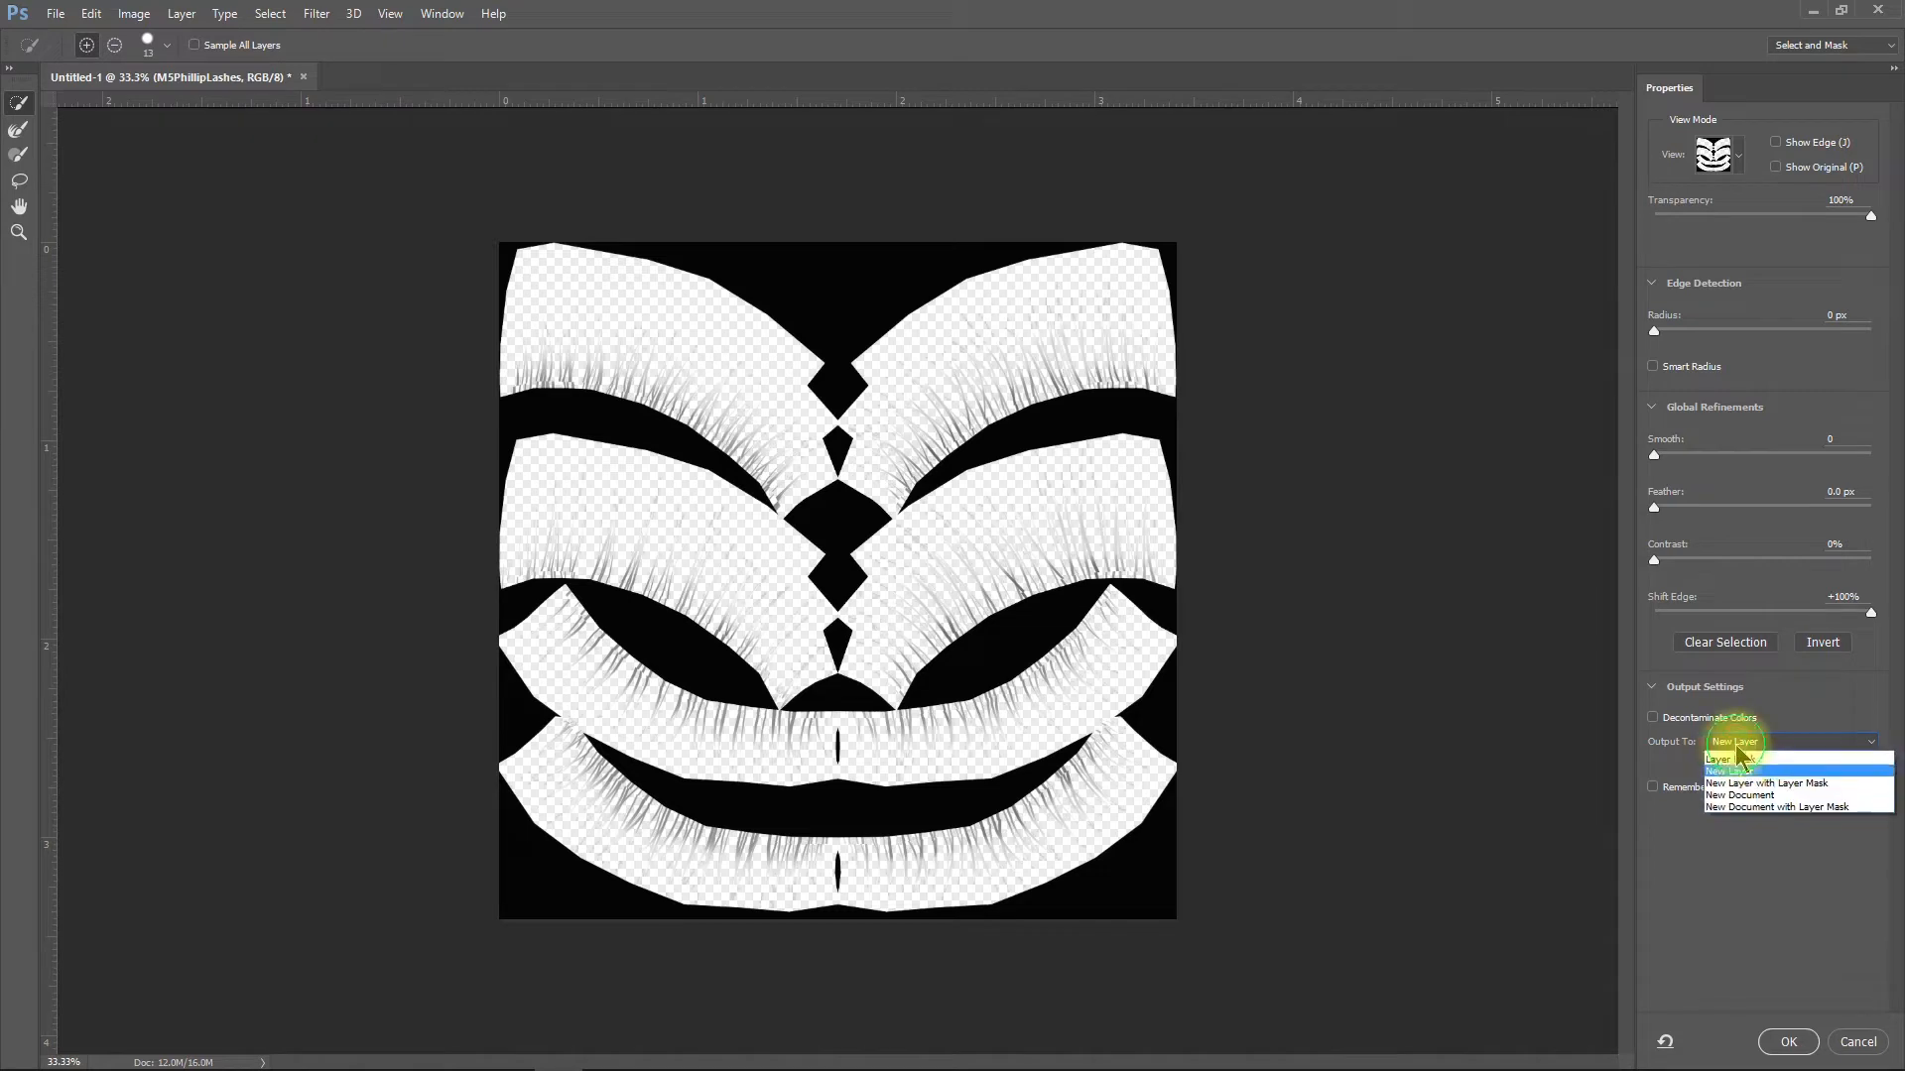
pyautogui.click(1792, 795)
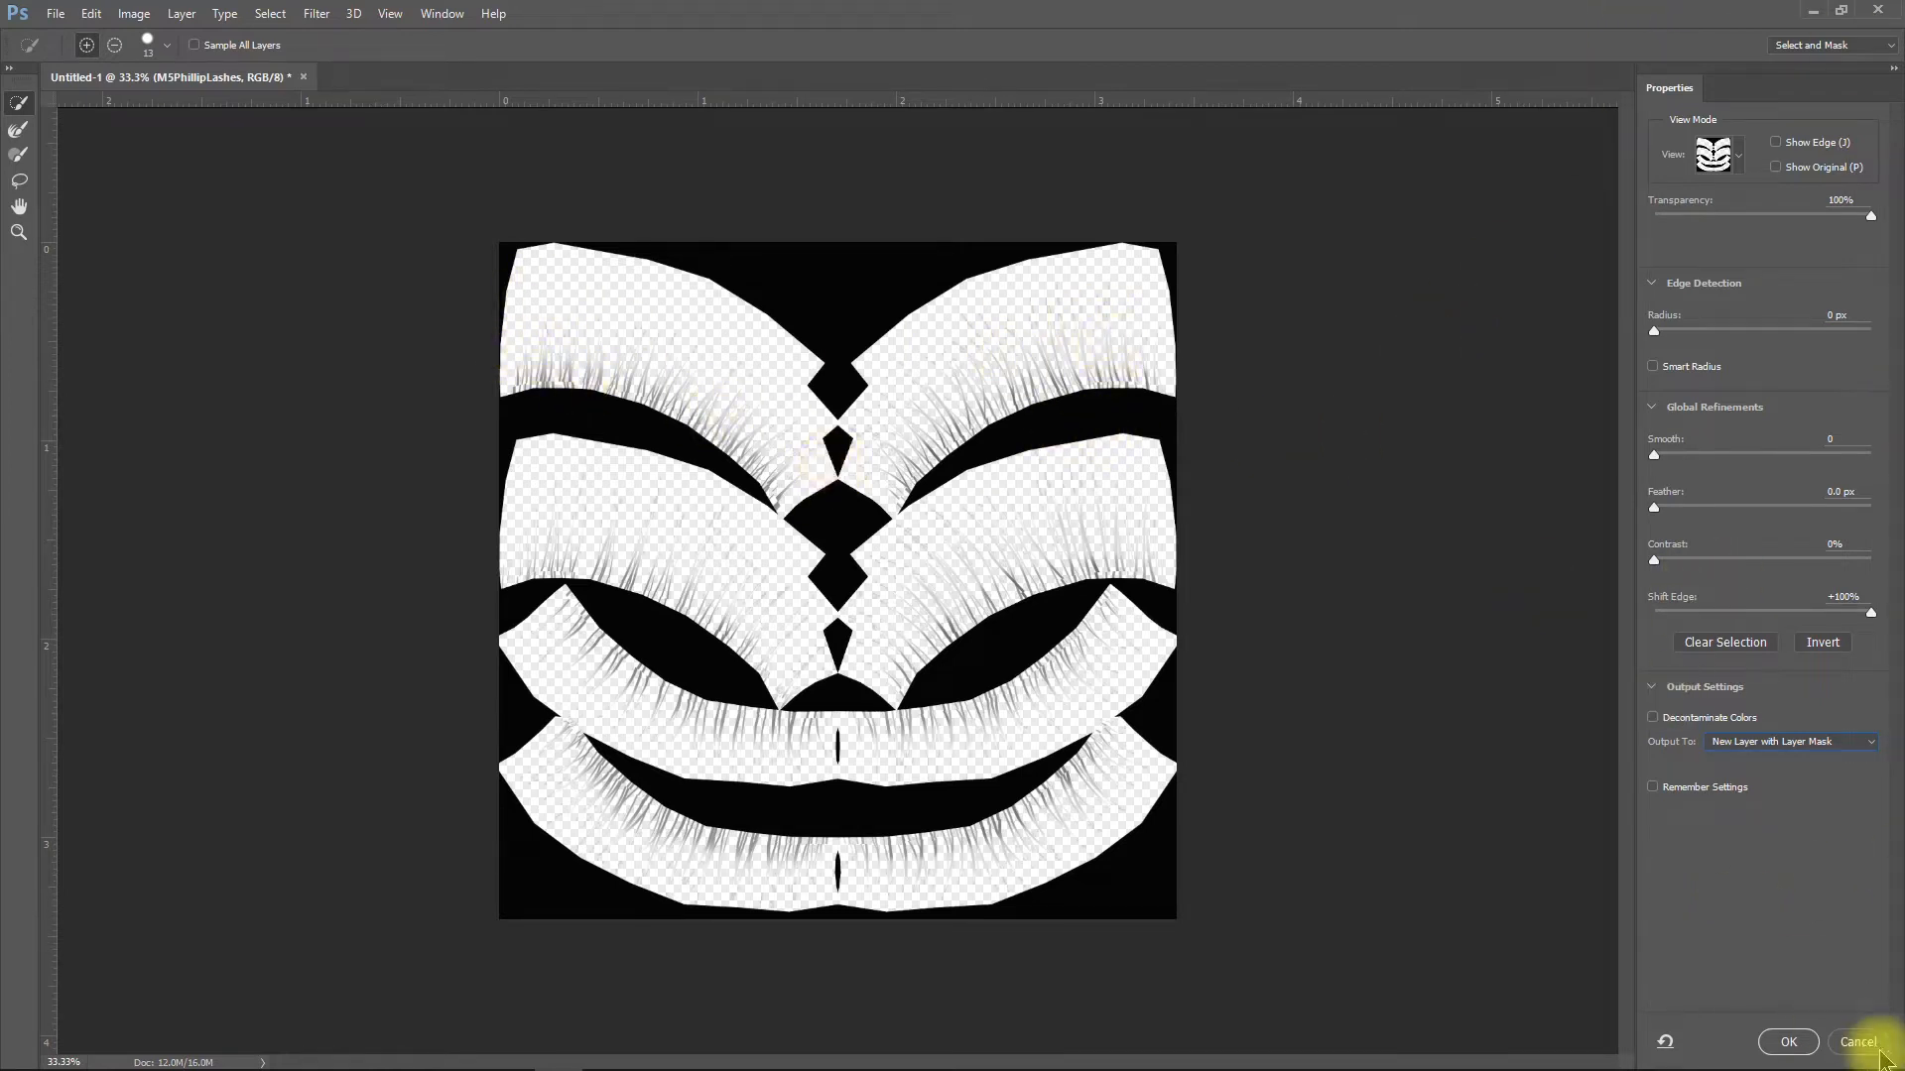
pyautogui.click(1786, 1031)
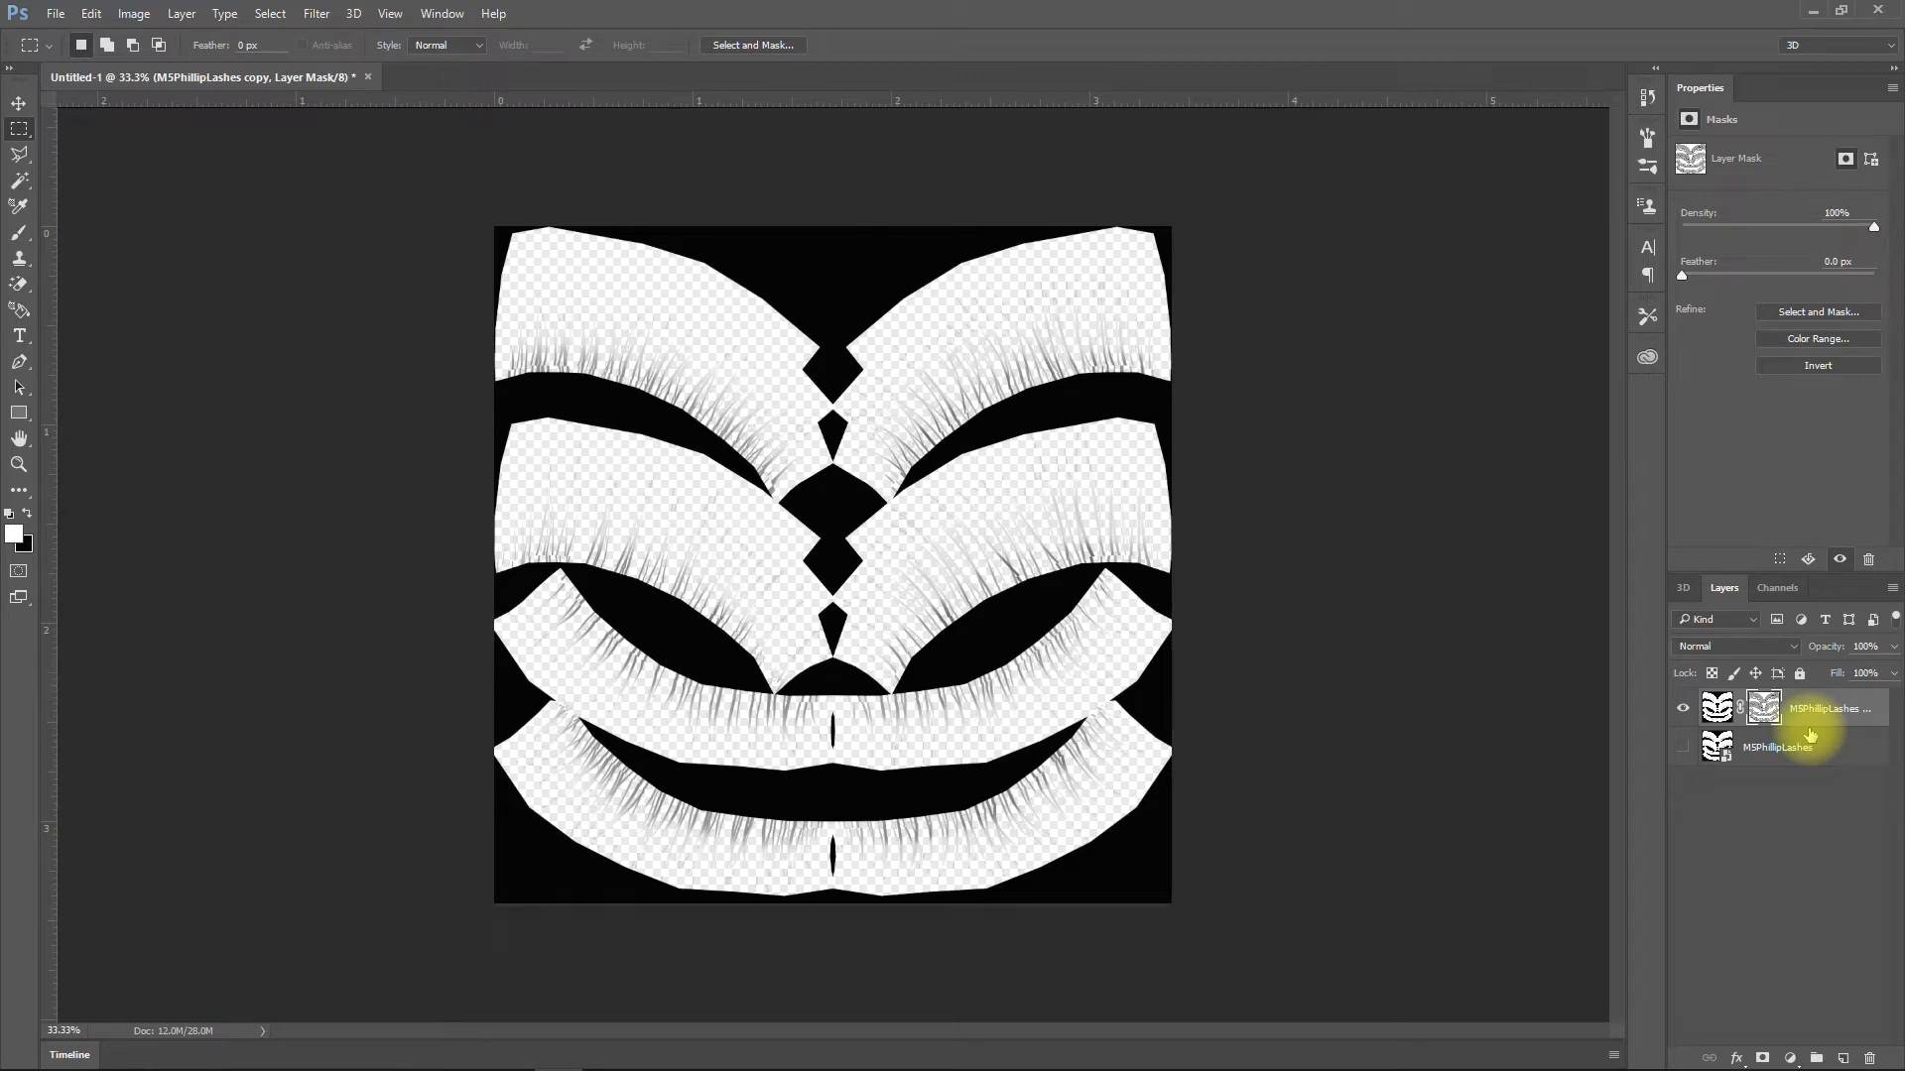
# Add a Hue/Saturation adjustment layer above the lash copy with Lightness -35 and Saturation -13
pyautogui.click(182, 14)
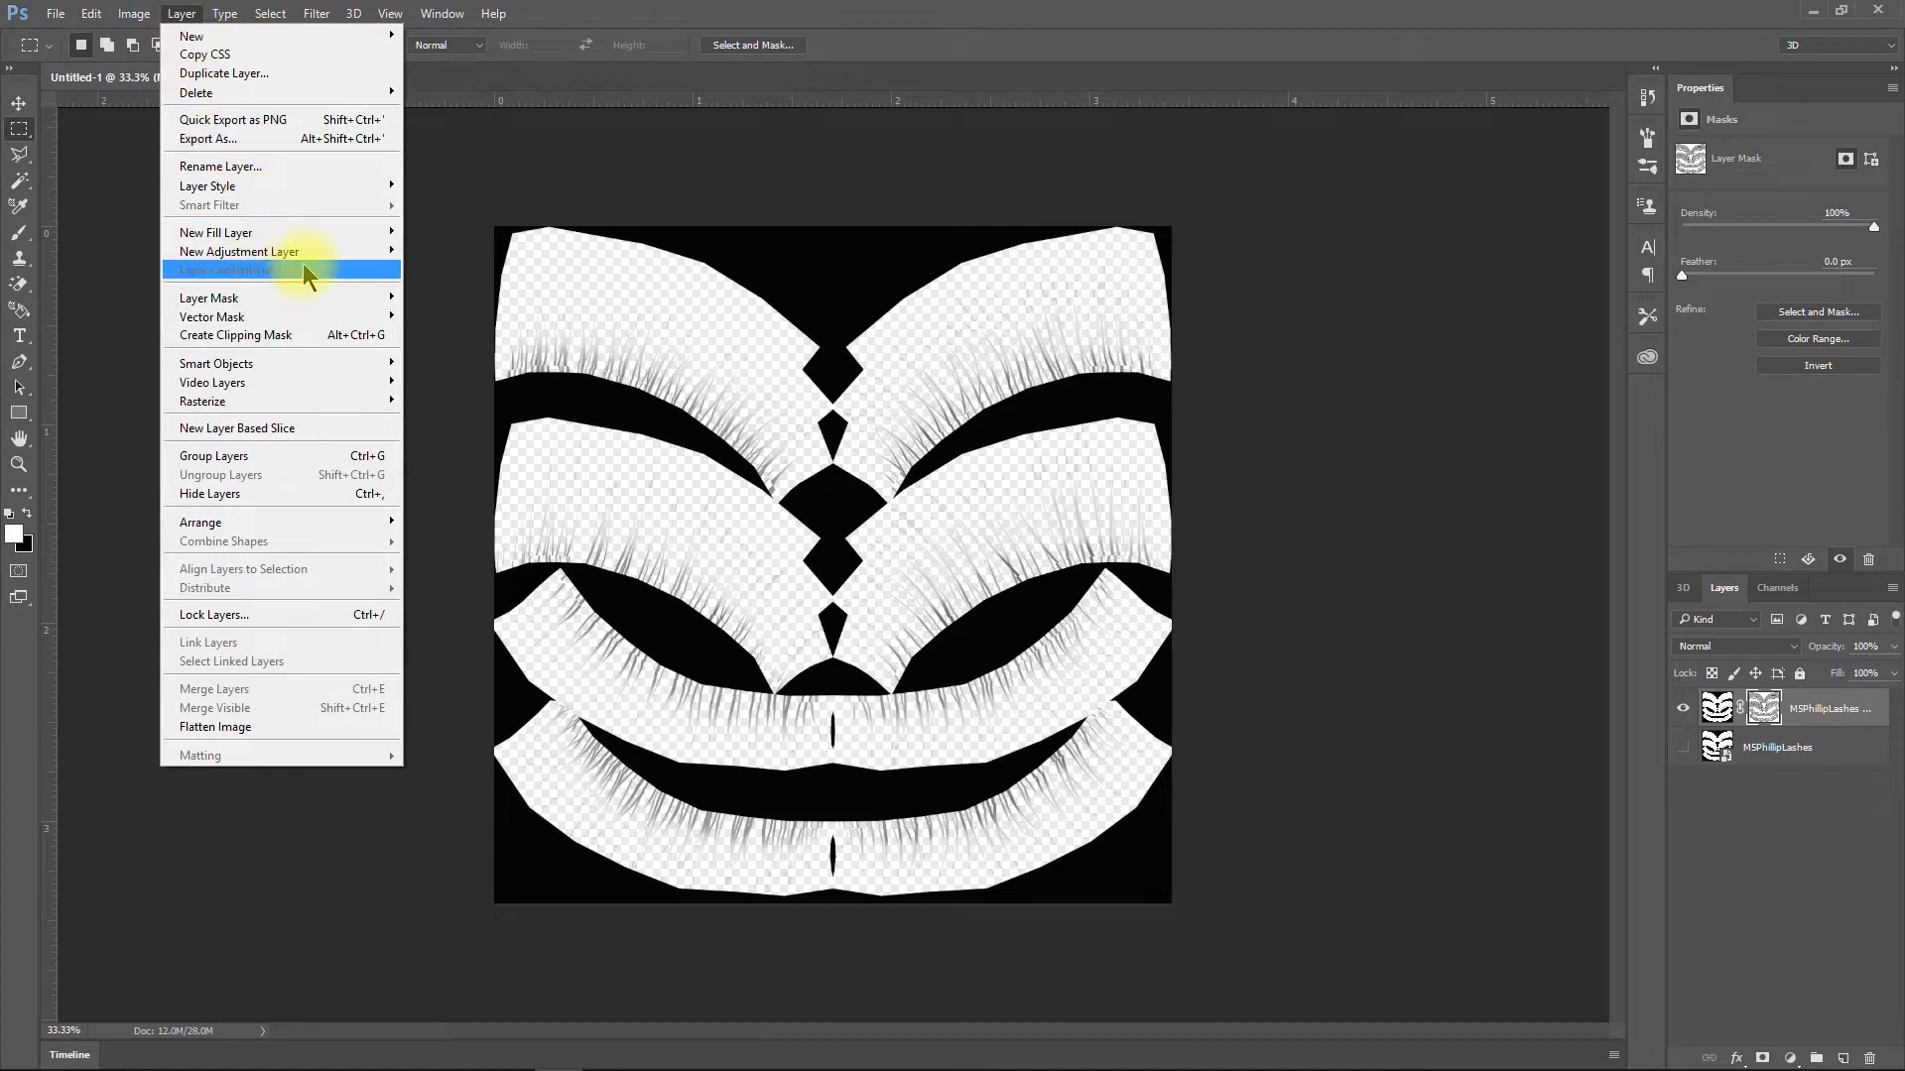
pyautogui.moveTo(326, 256)
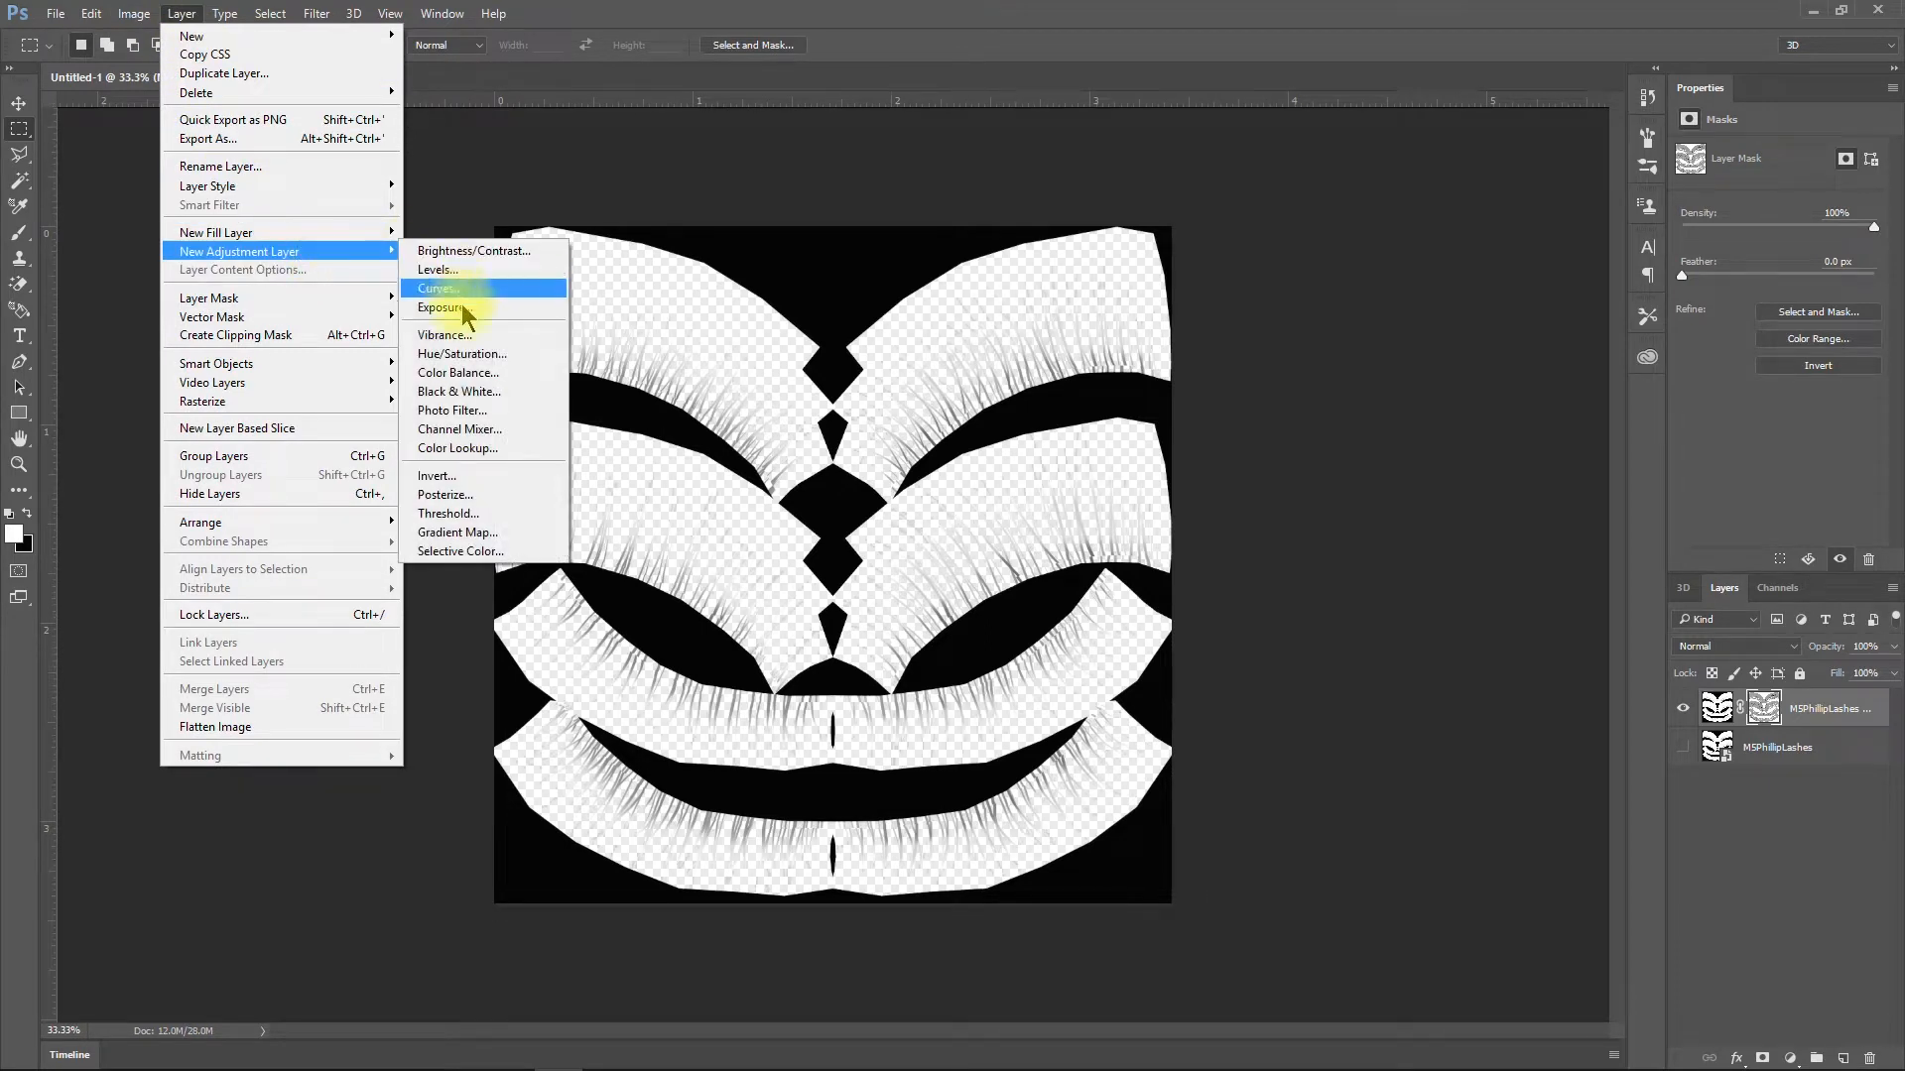
pyautogui.click(477, 357)
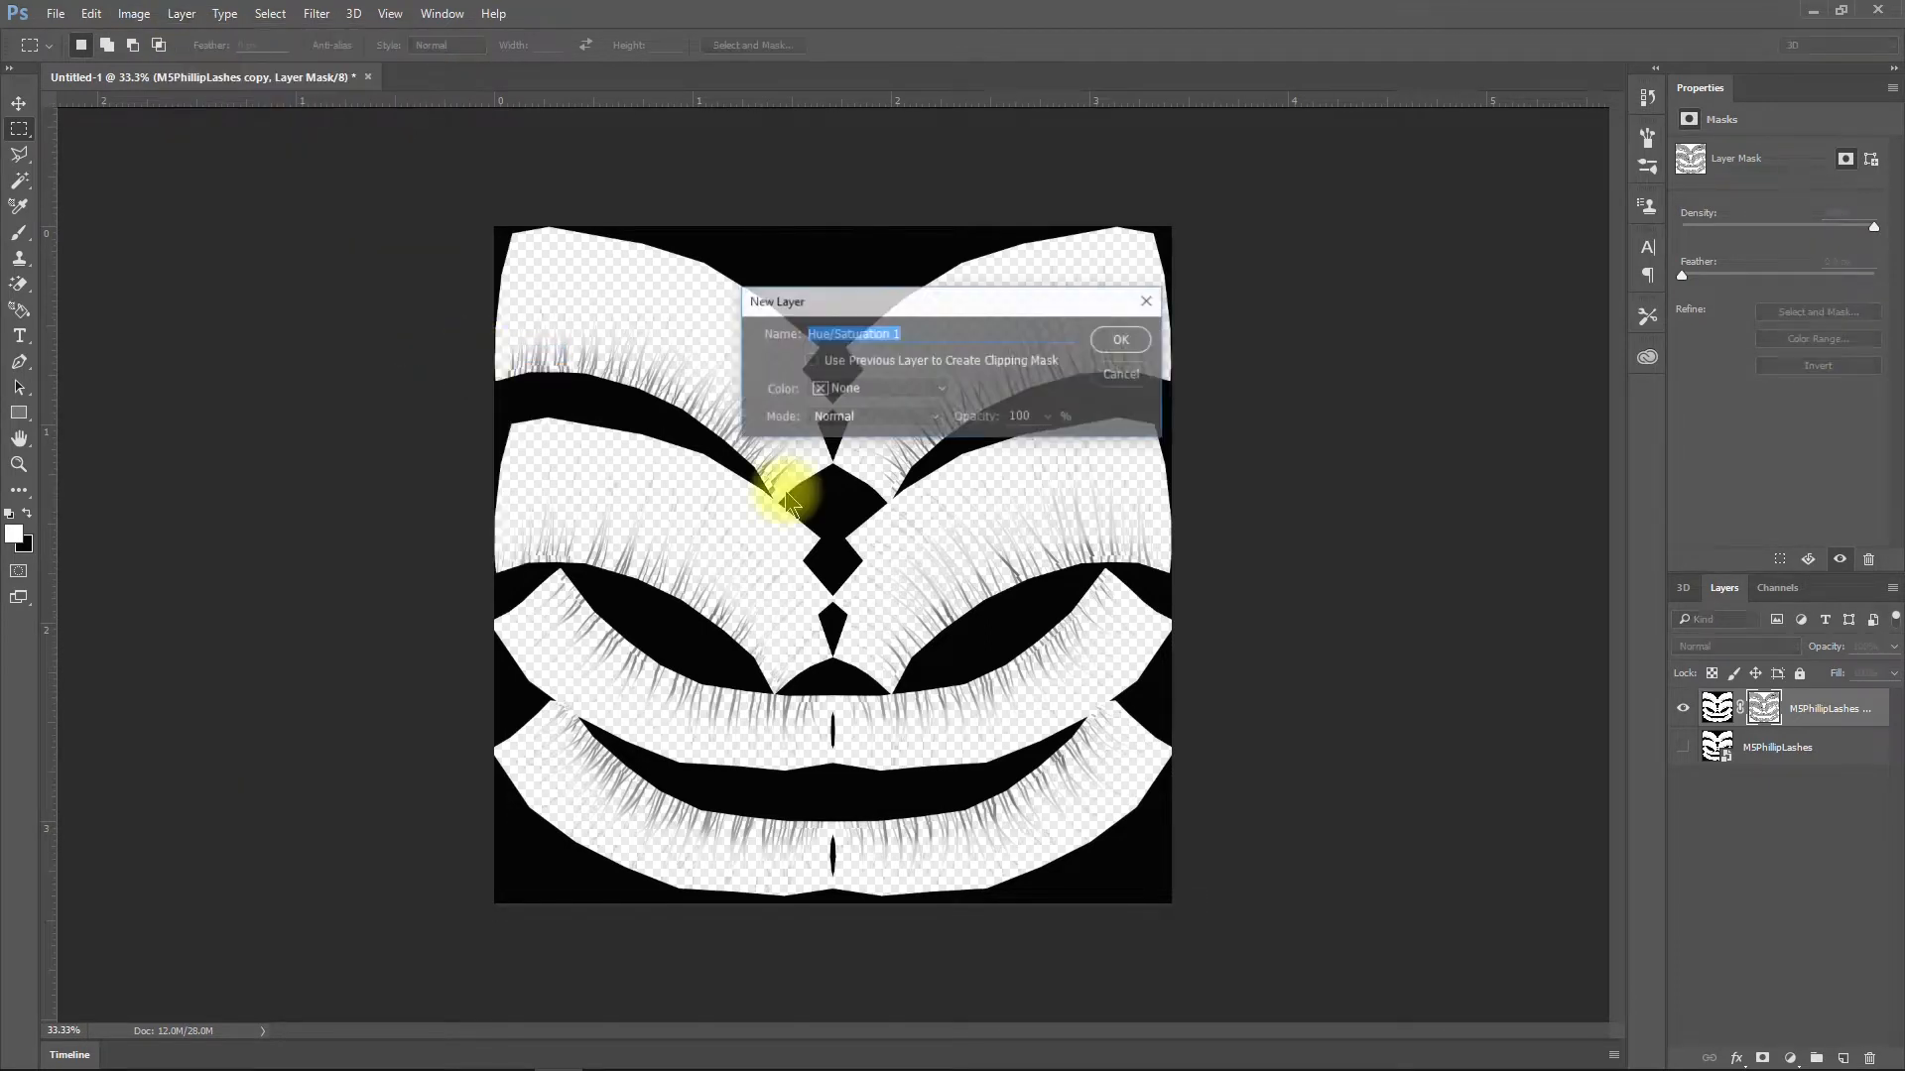
pyautogui.click(1122, 339)
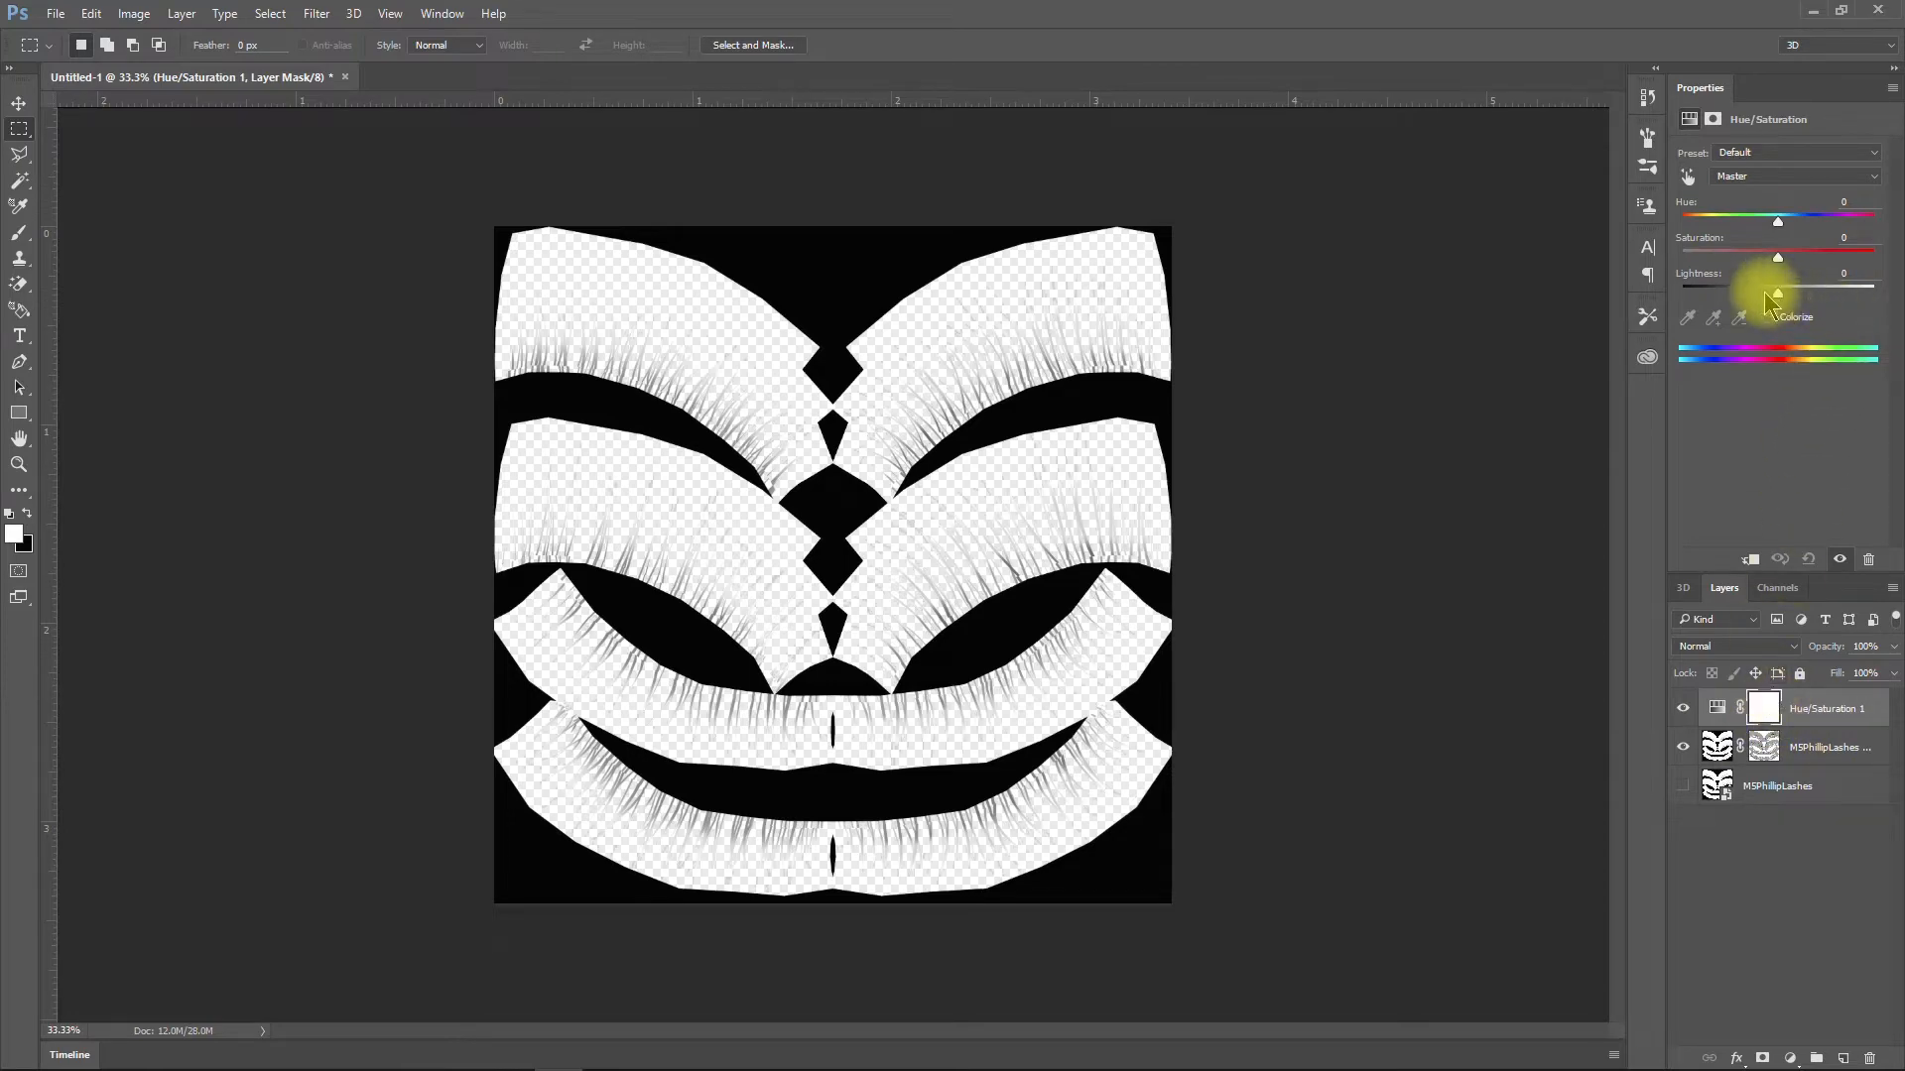
pyautogui.moveTo(1774, 297); pyautogui.dragTo(1744, 367)
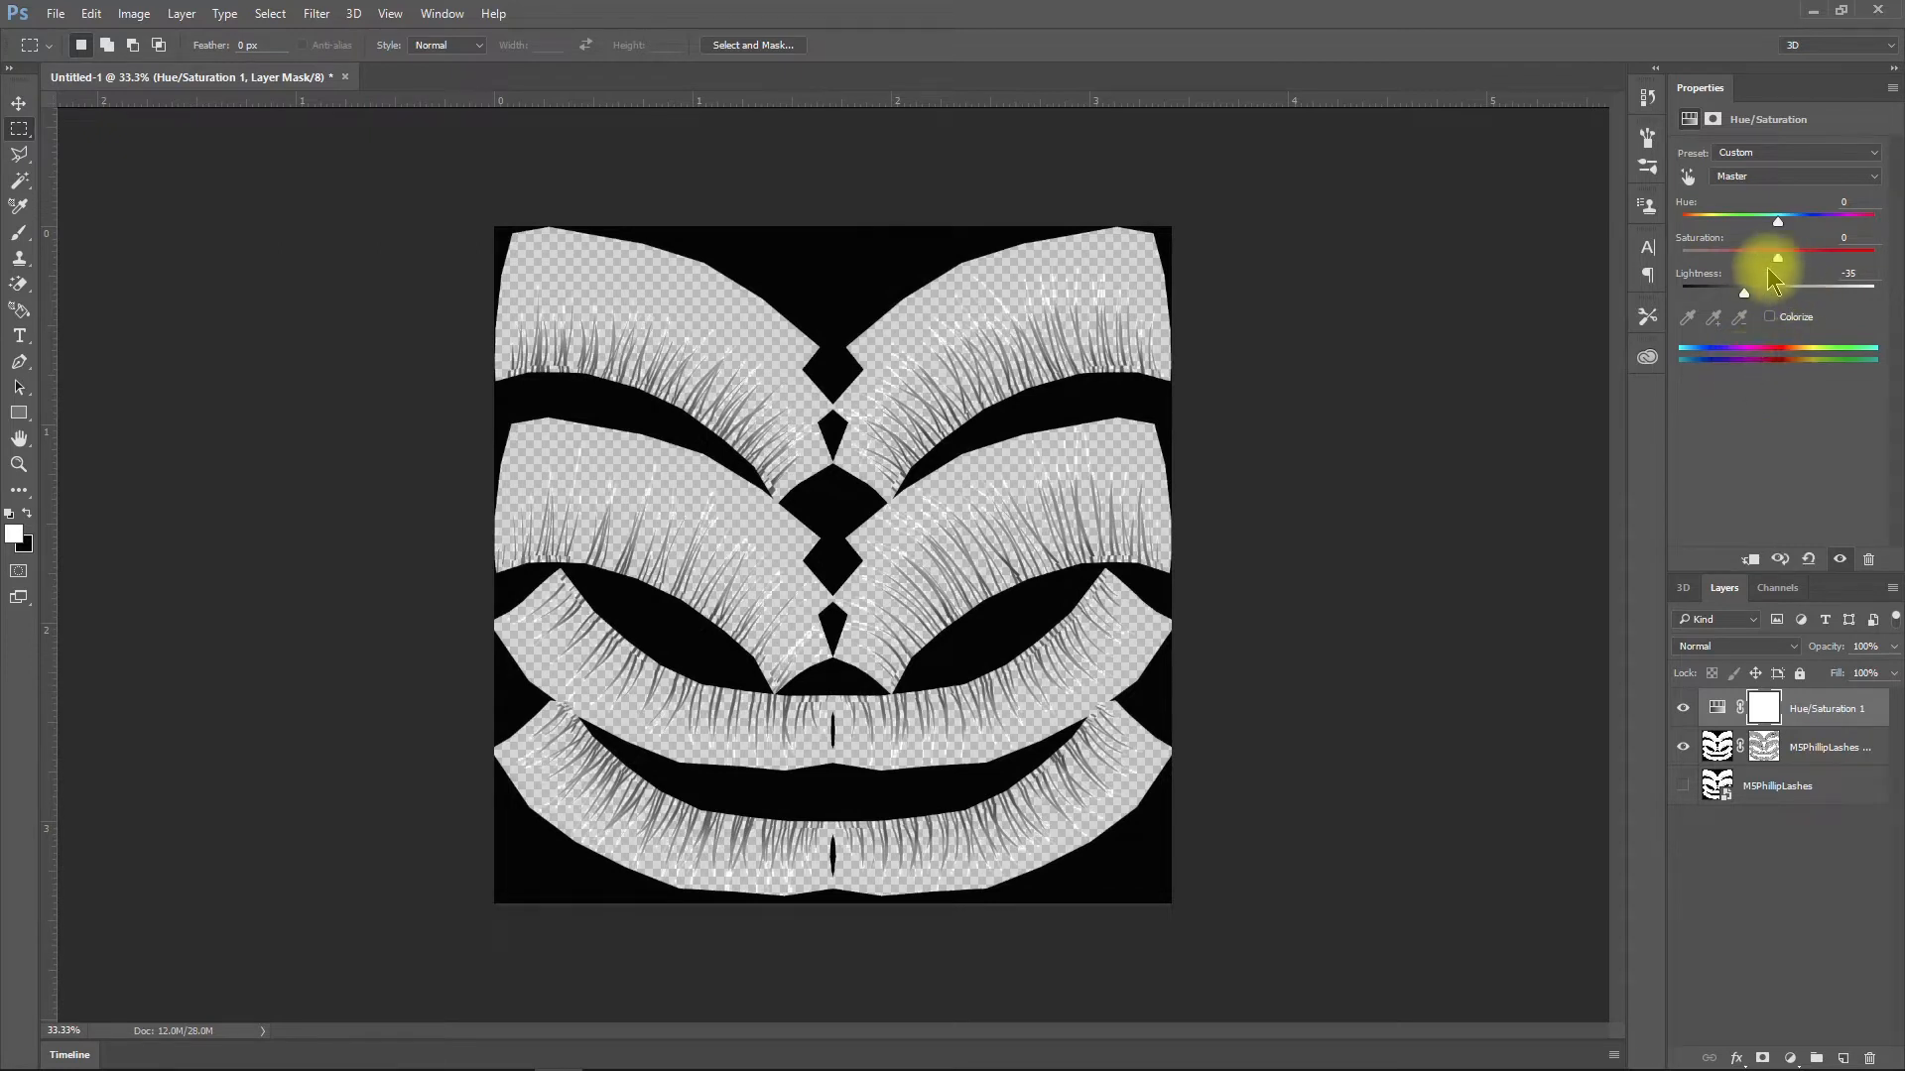
pyautogui.moveTo(1774, 260); pyautogui.dragTo(1765, 314)
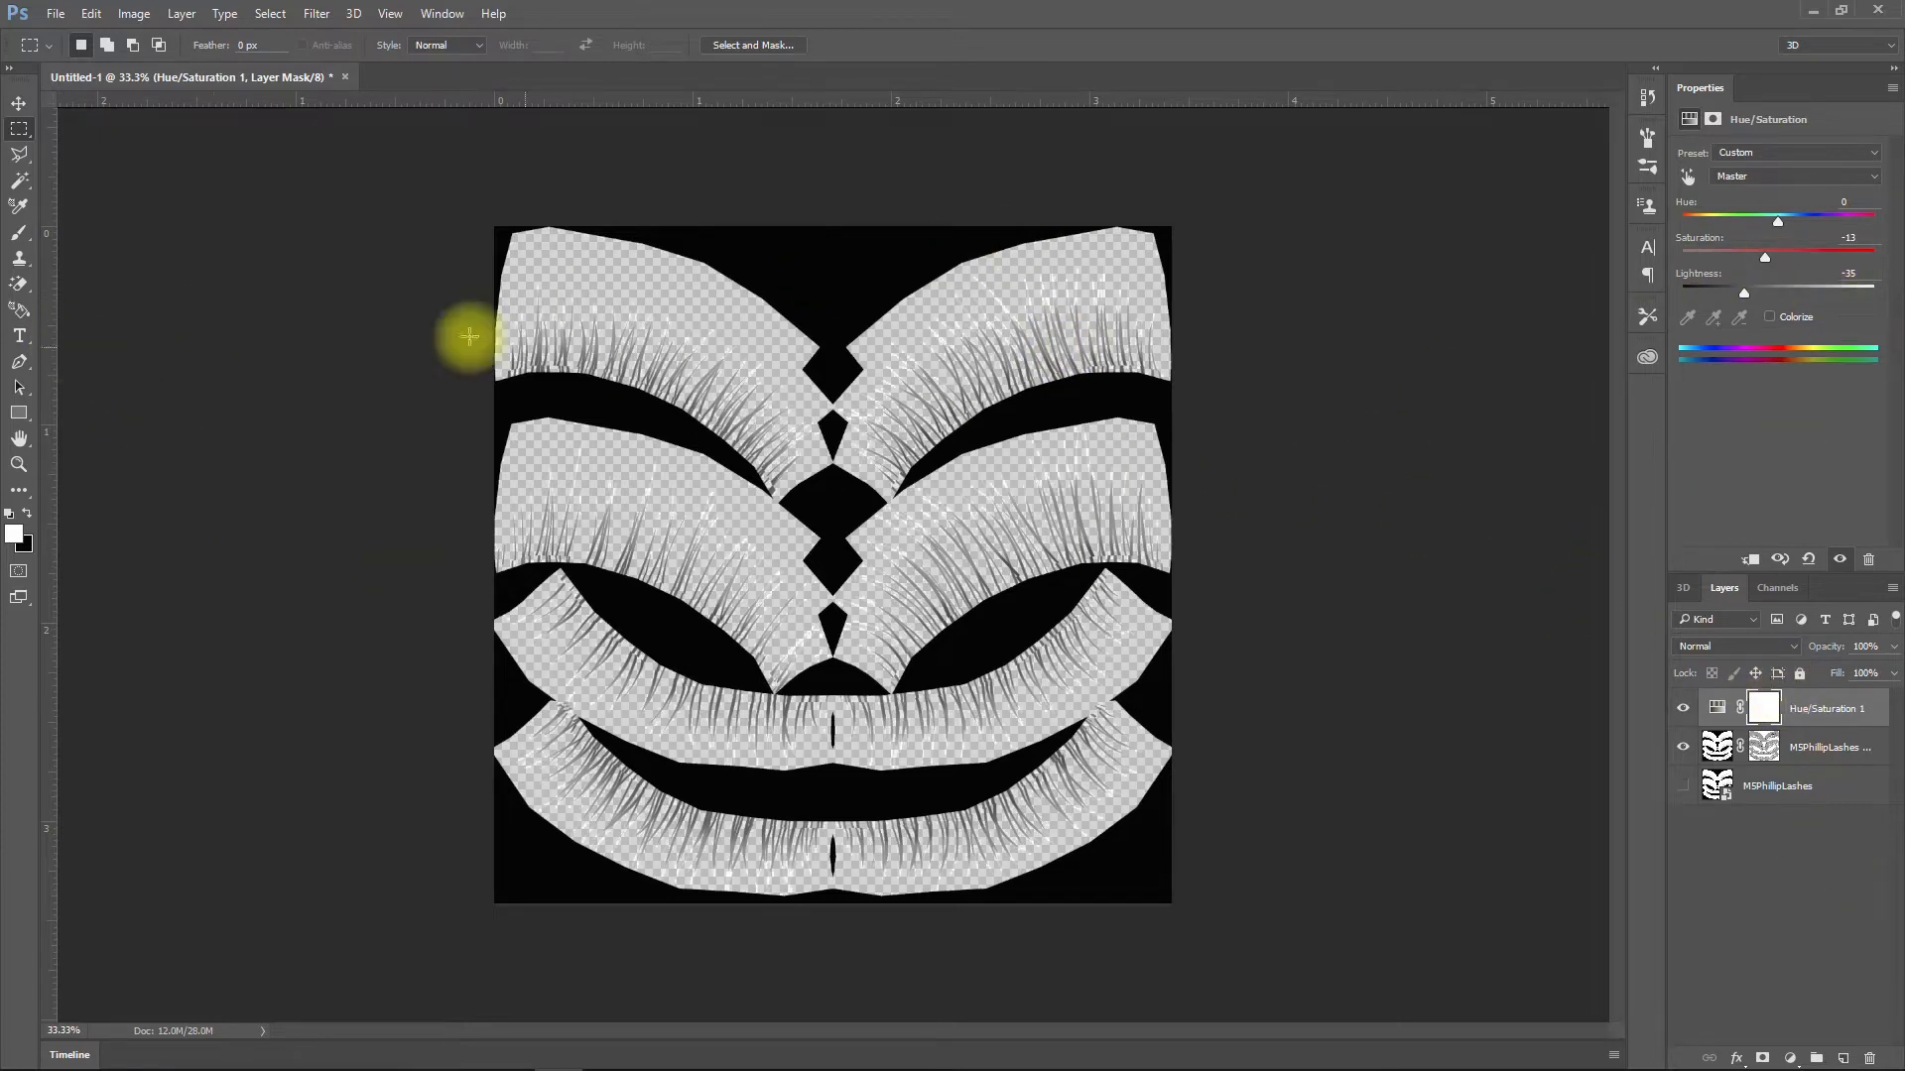
# Erase the large black background areas from the masked M5PhillipLashes copy layer's image with the Magic Eraser
pyautogui.click(25, 316)
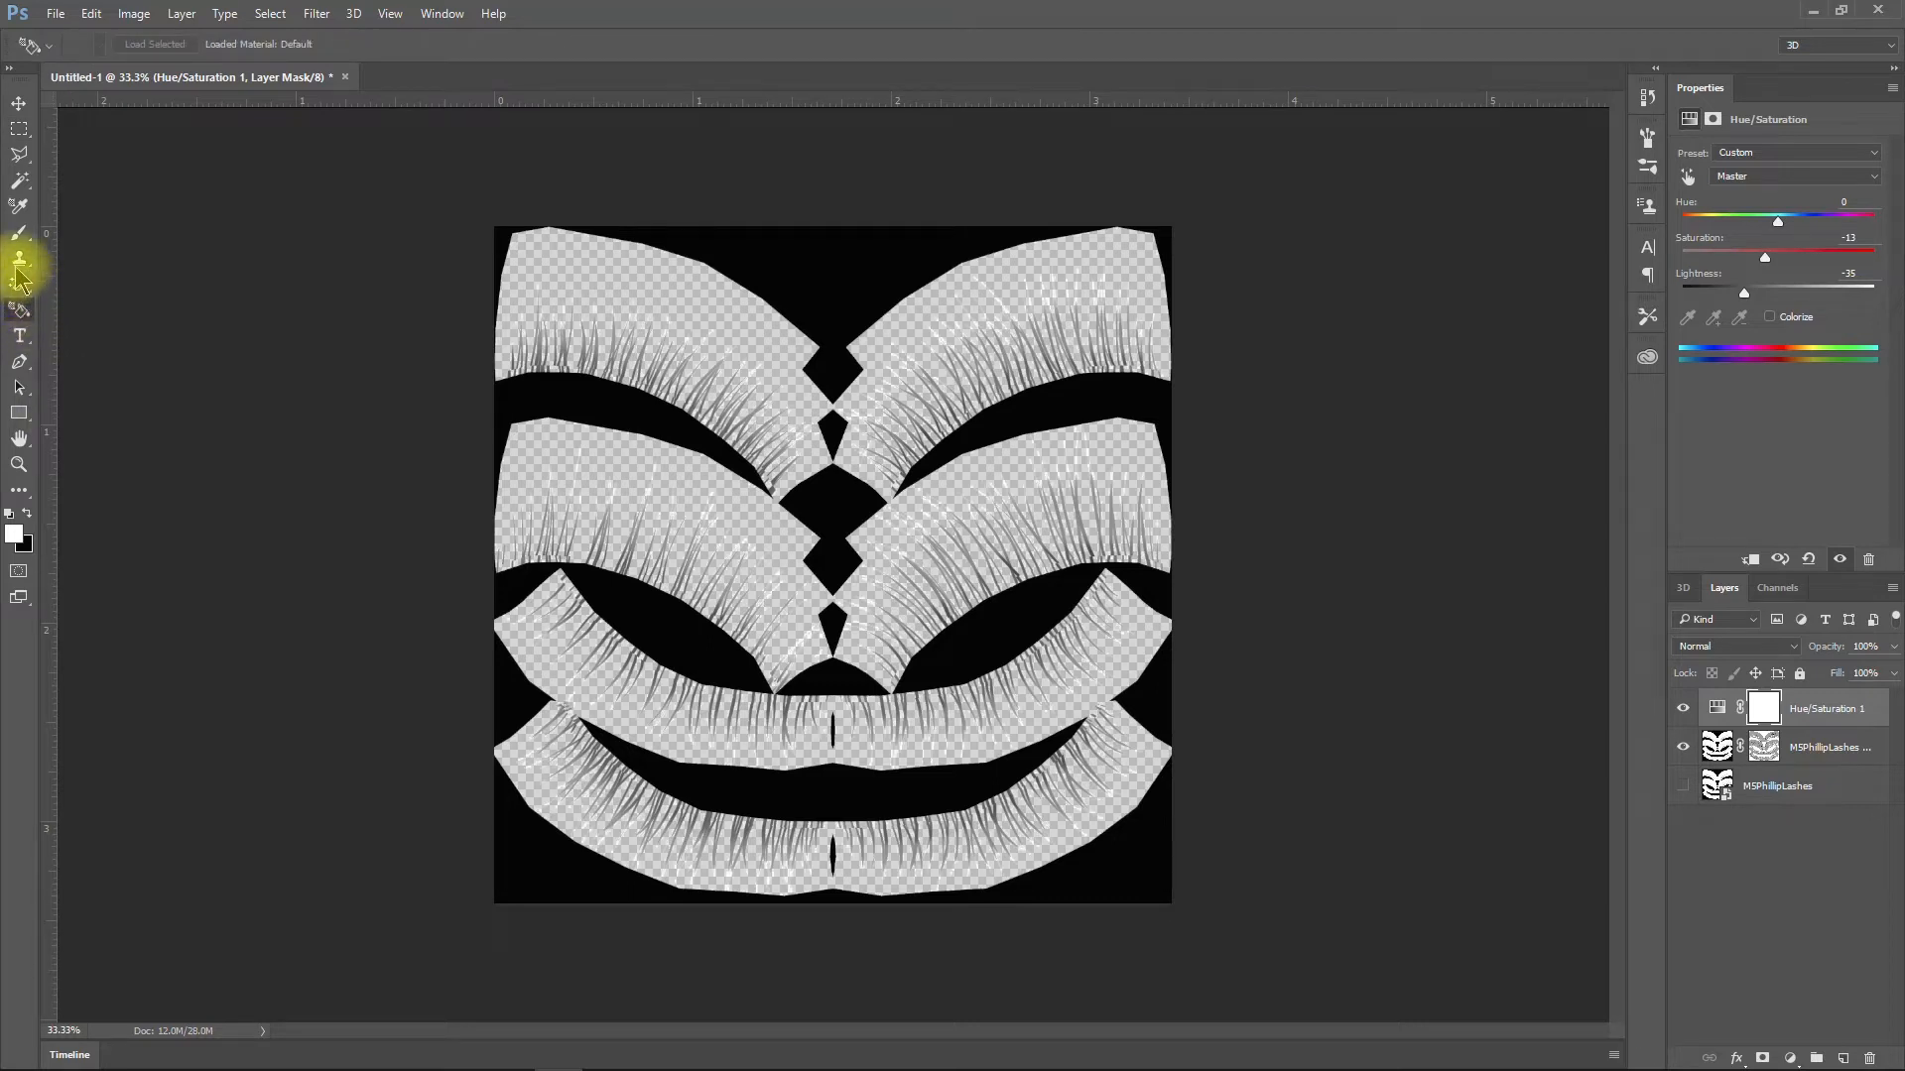
pyautogui.click(16, 285)
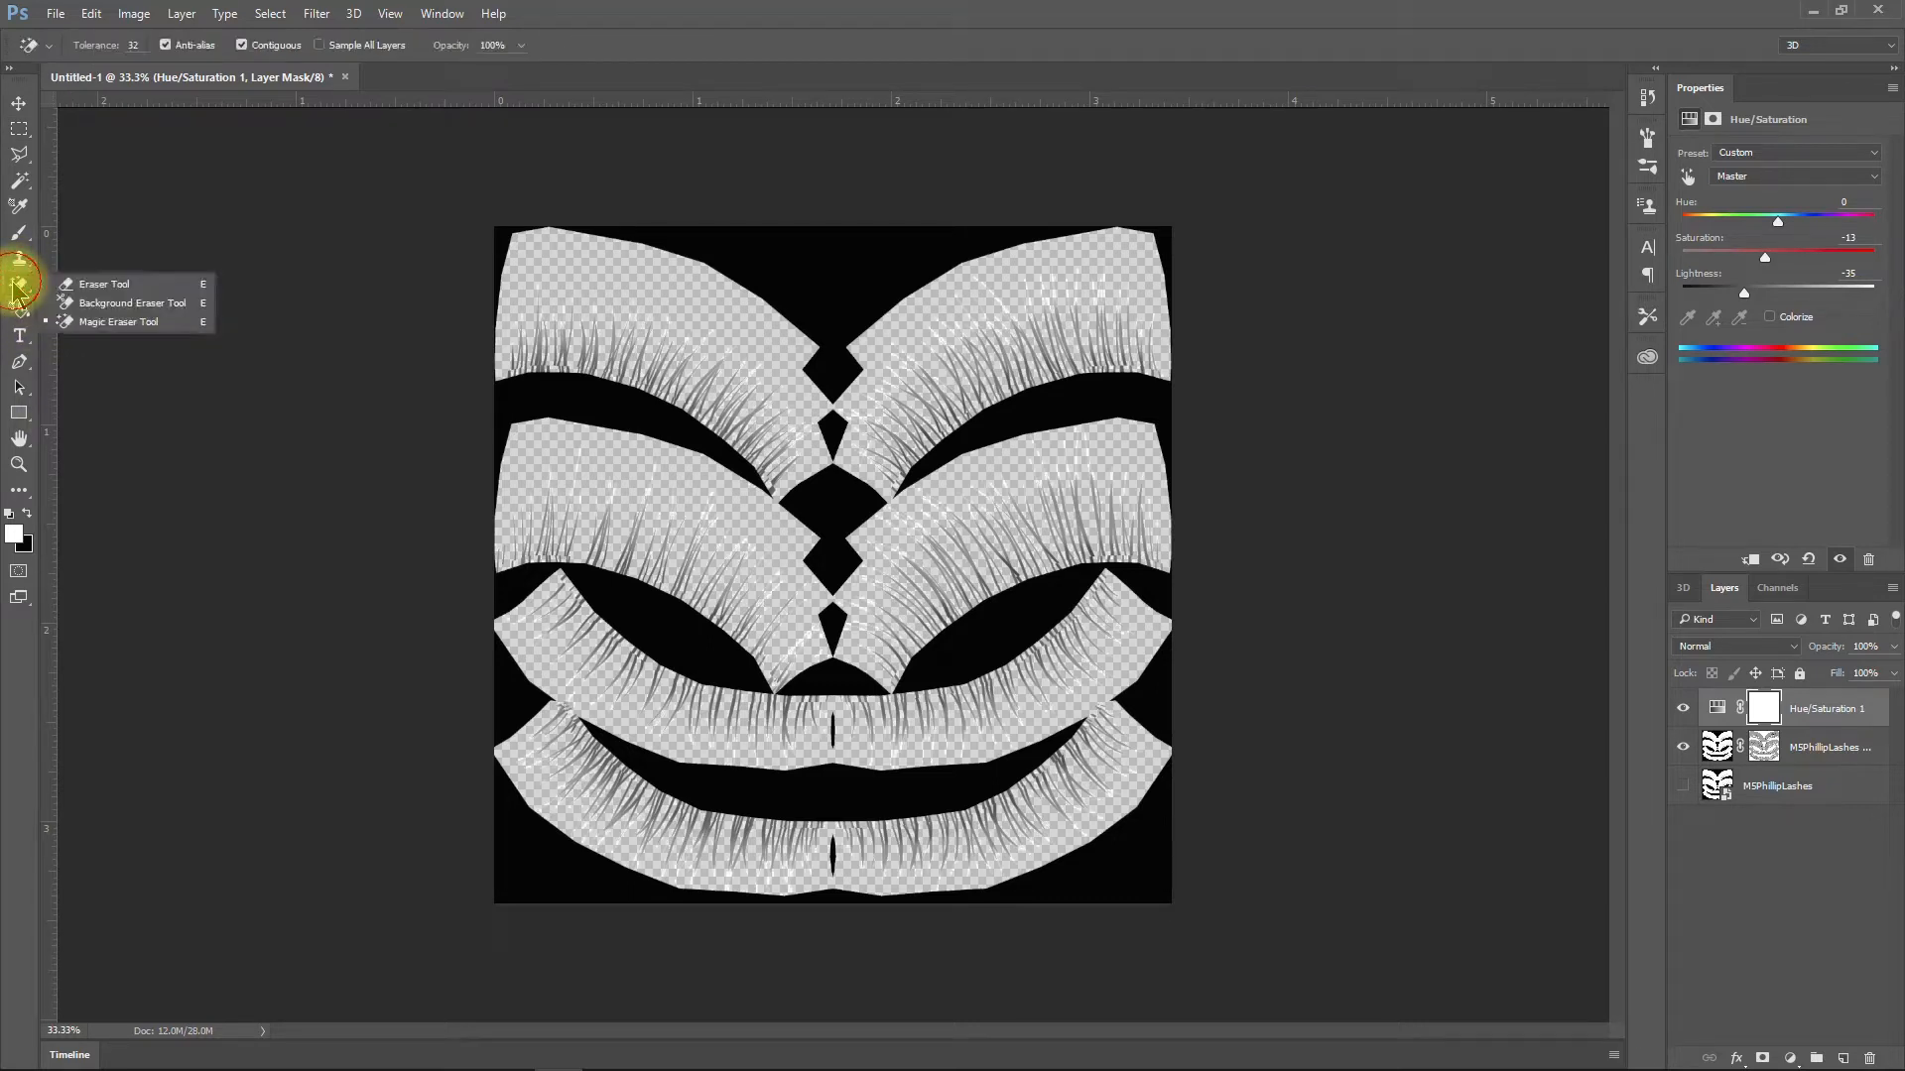
pyautogui.click(112, 327)
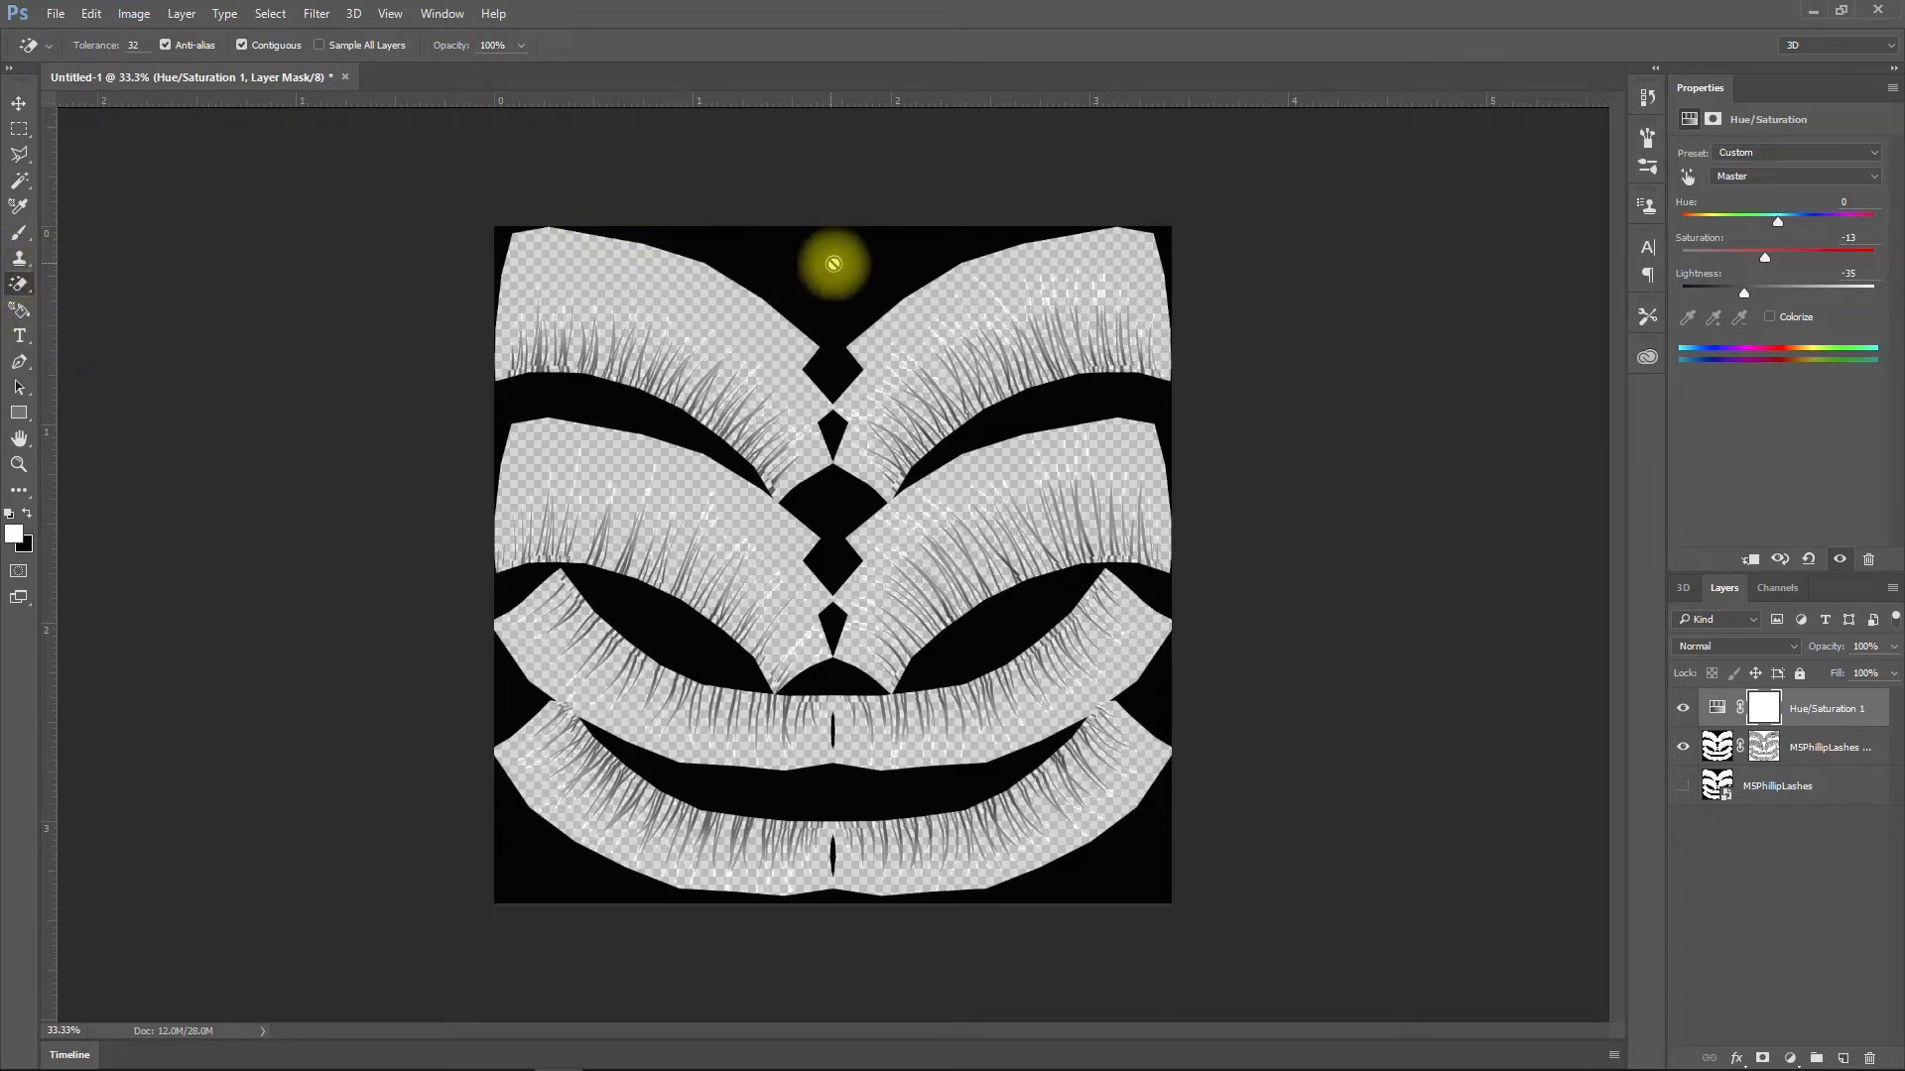
pyautogui.click(1717, 749)
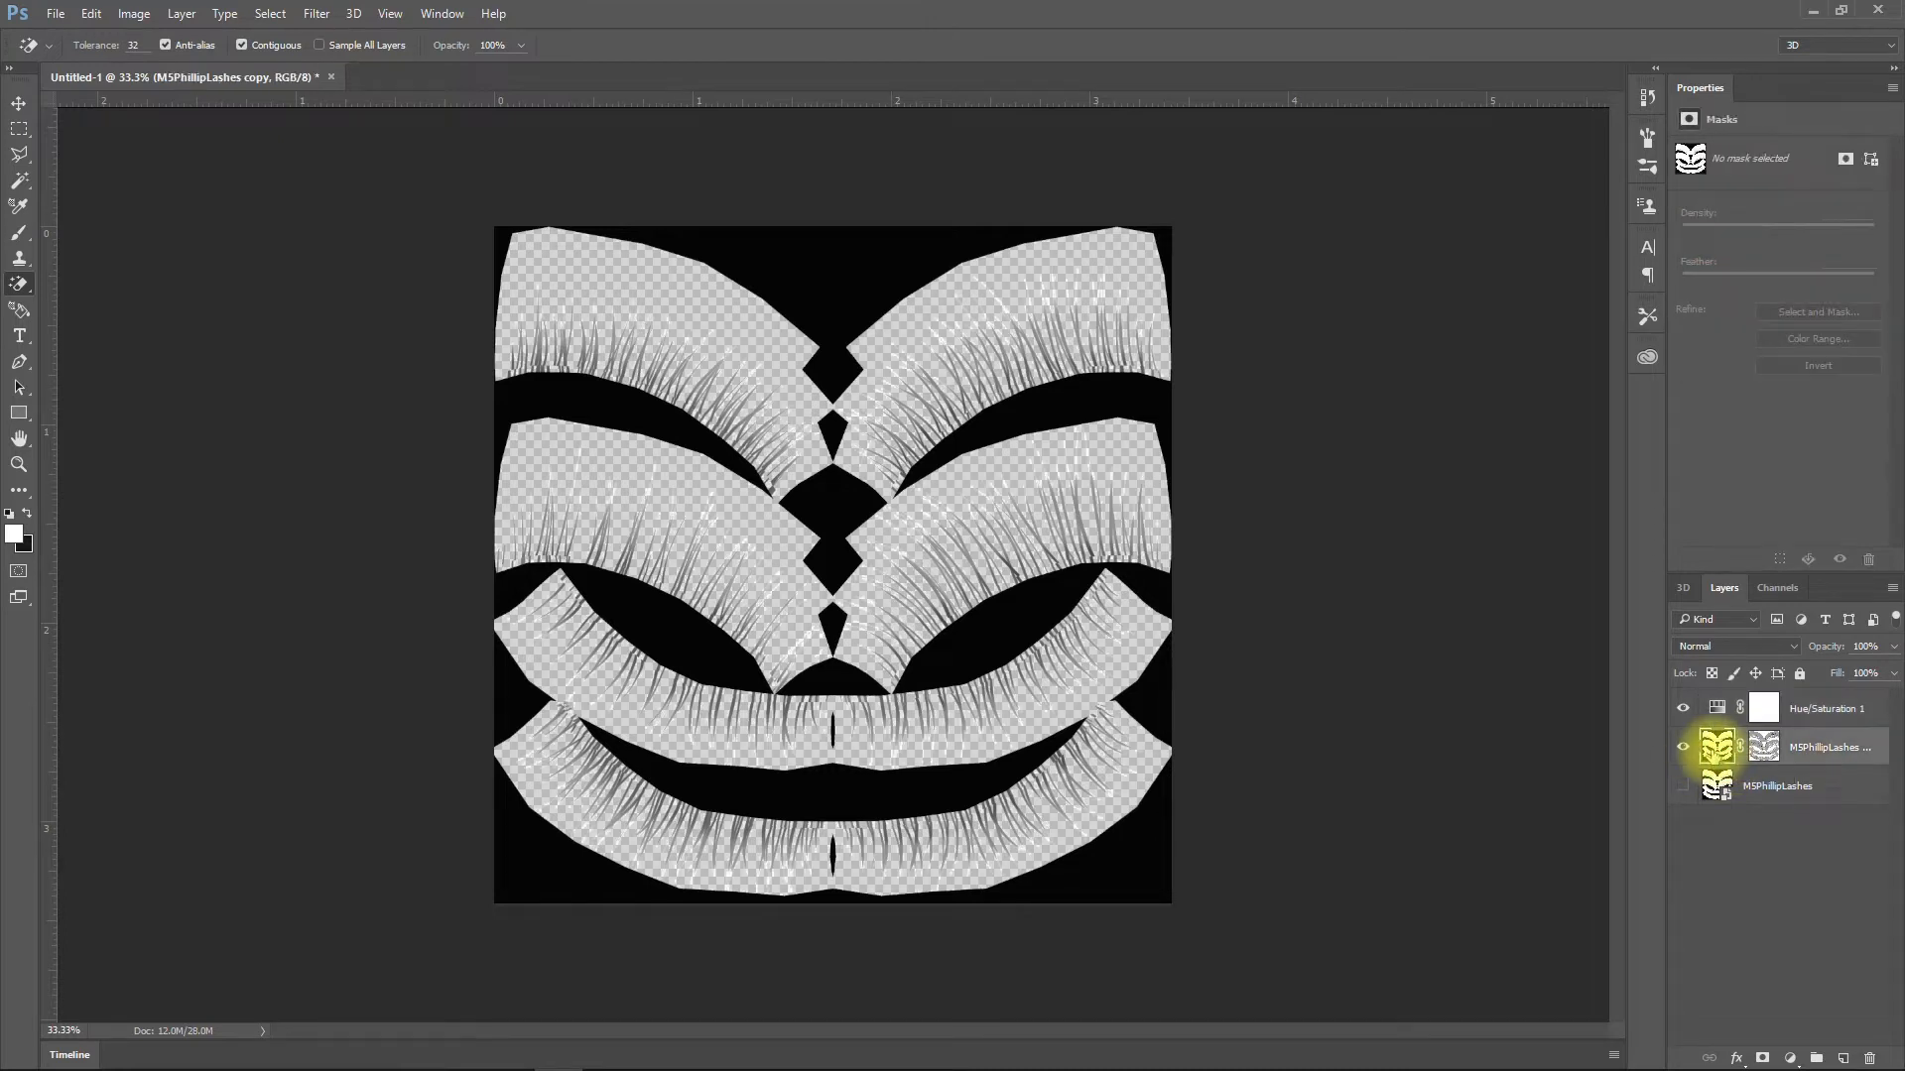
pyautogui.click(828, 289)
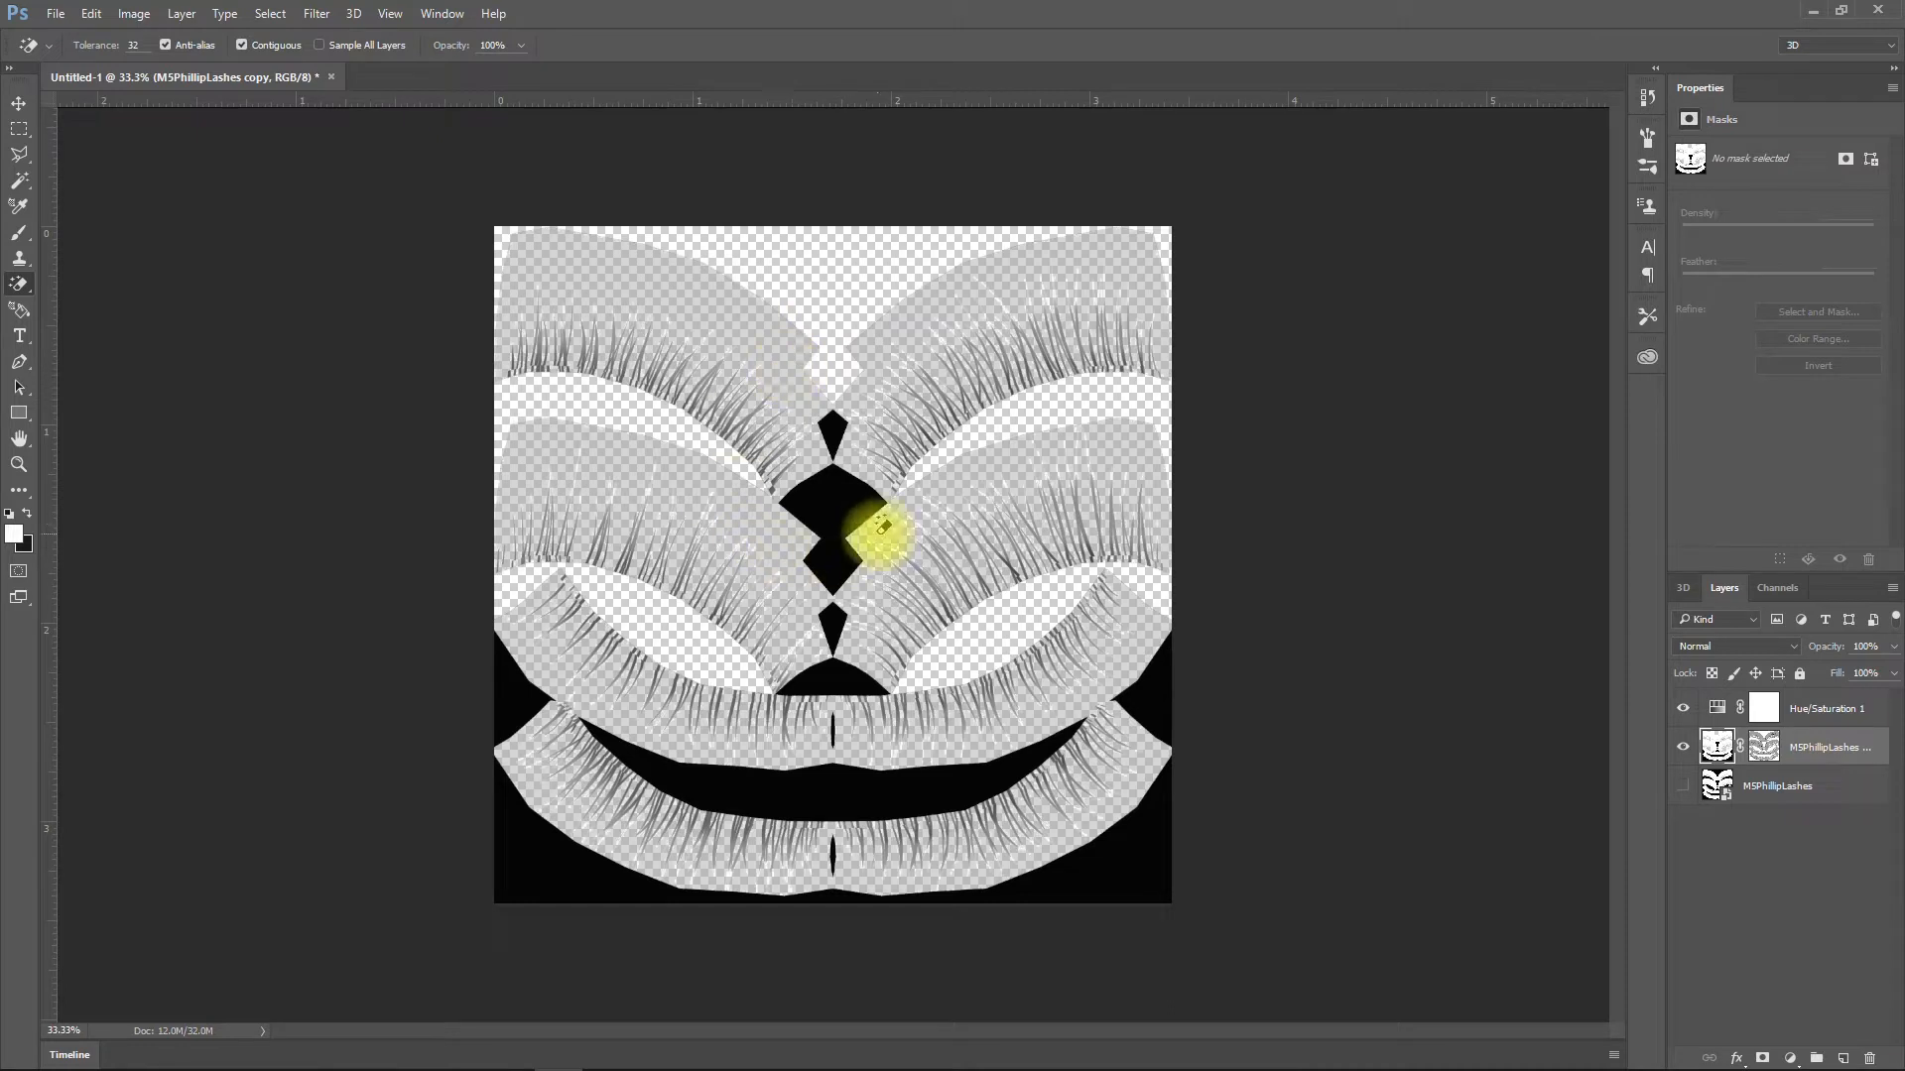
pyautogui.click(832, 517)
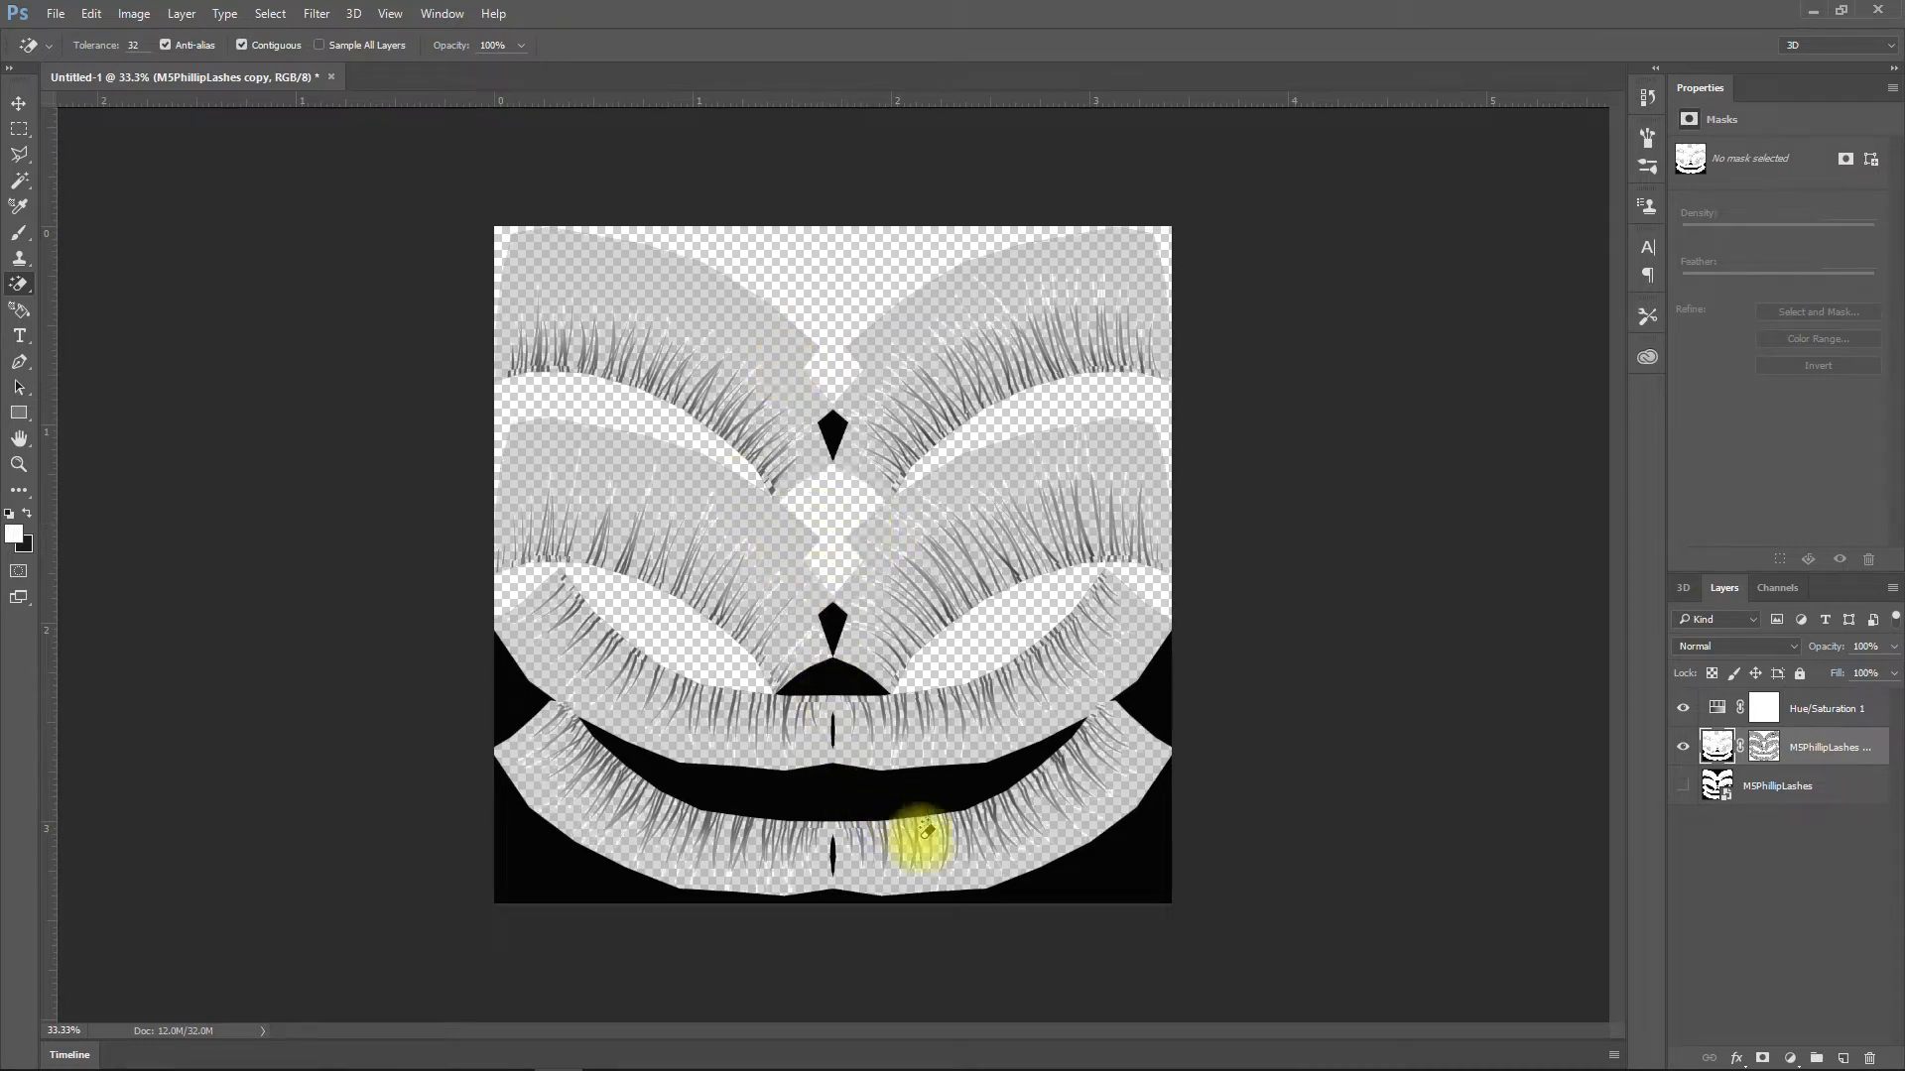
pyautogui.click(1091, 888)
pyautogui.click(893, 790)
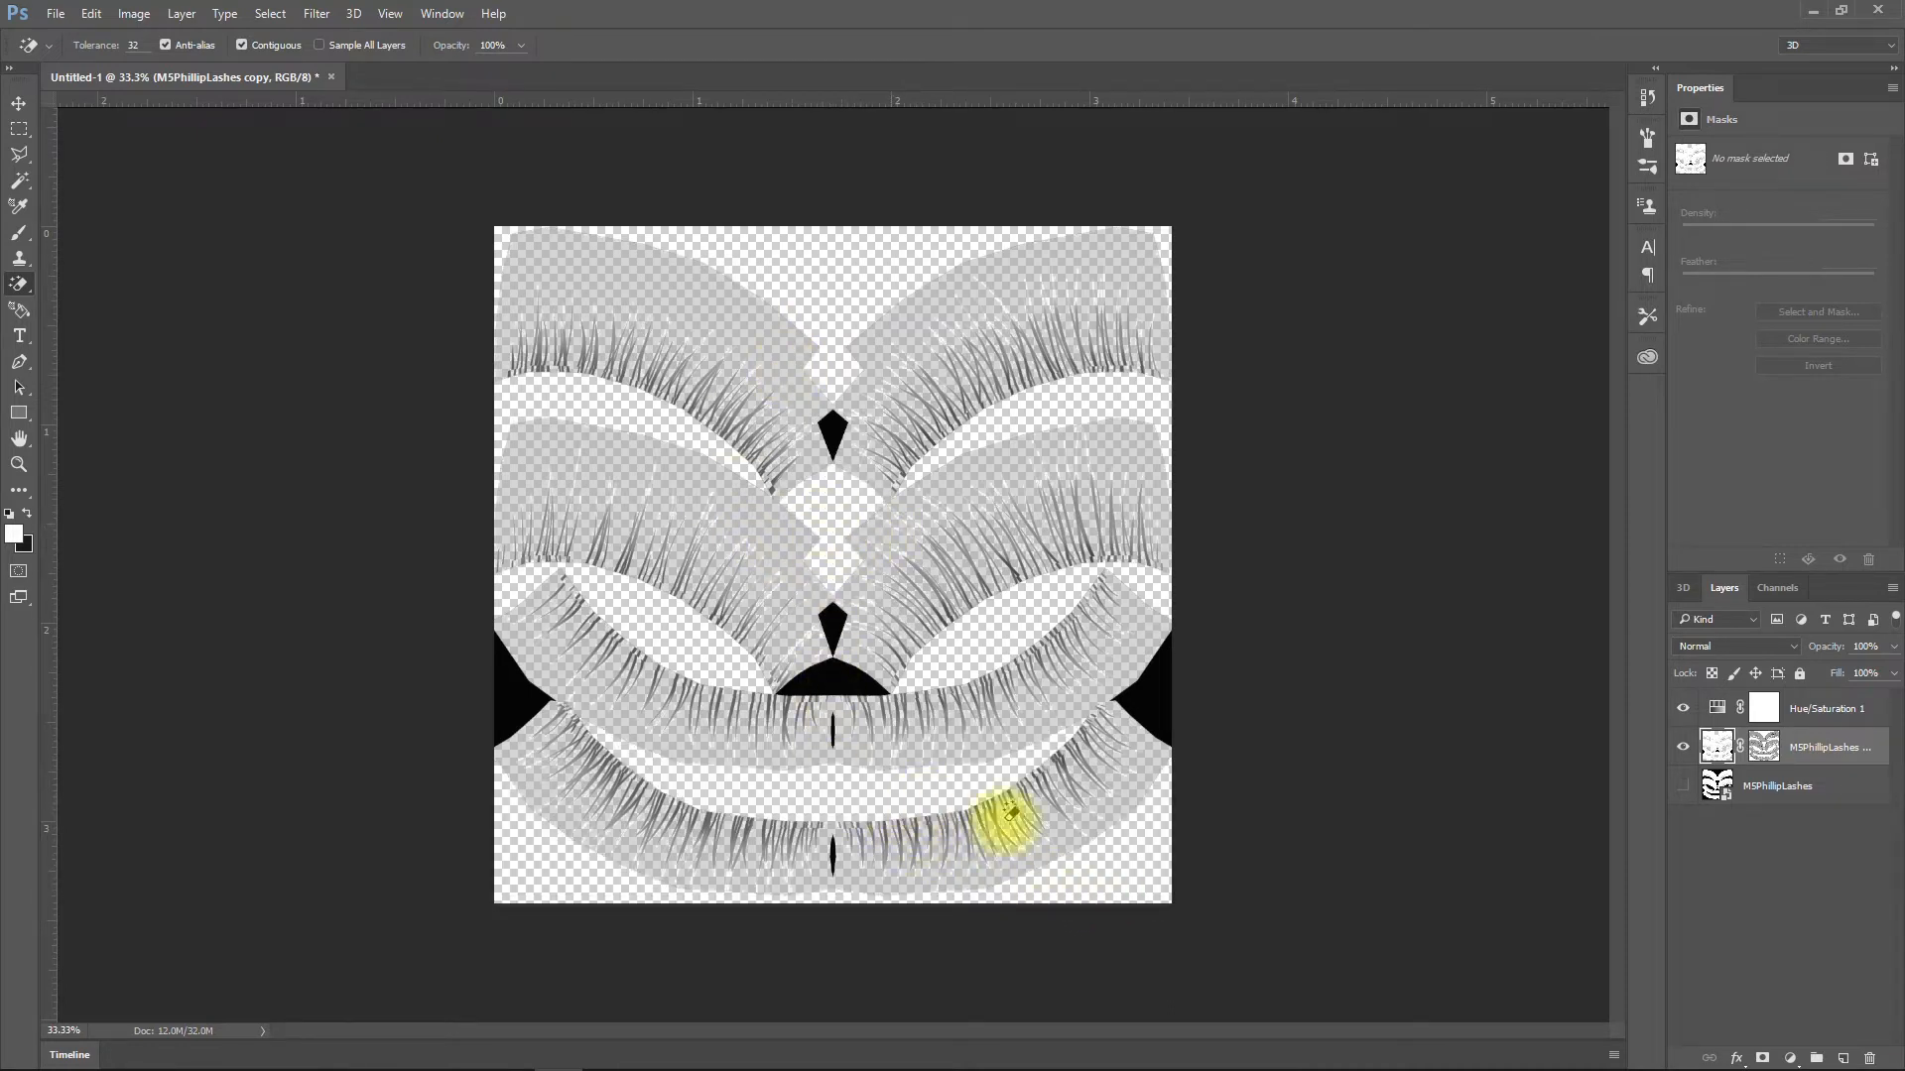
pyautogui.click(1153, 706)
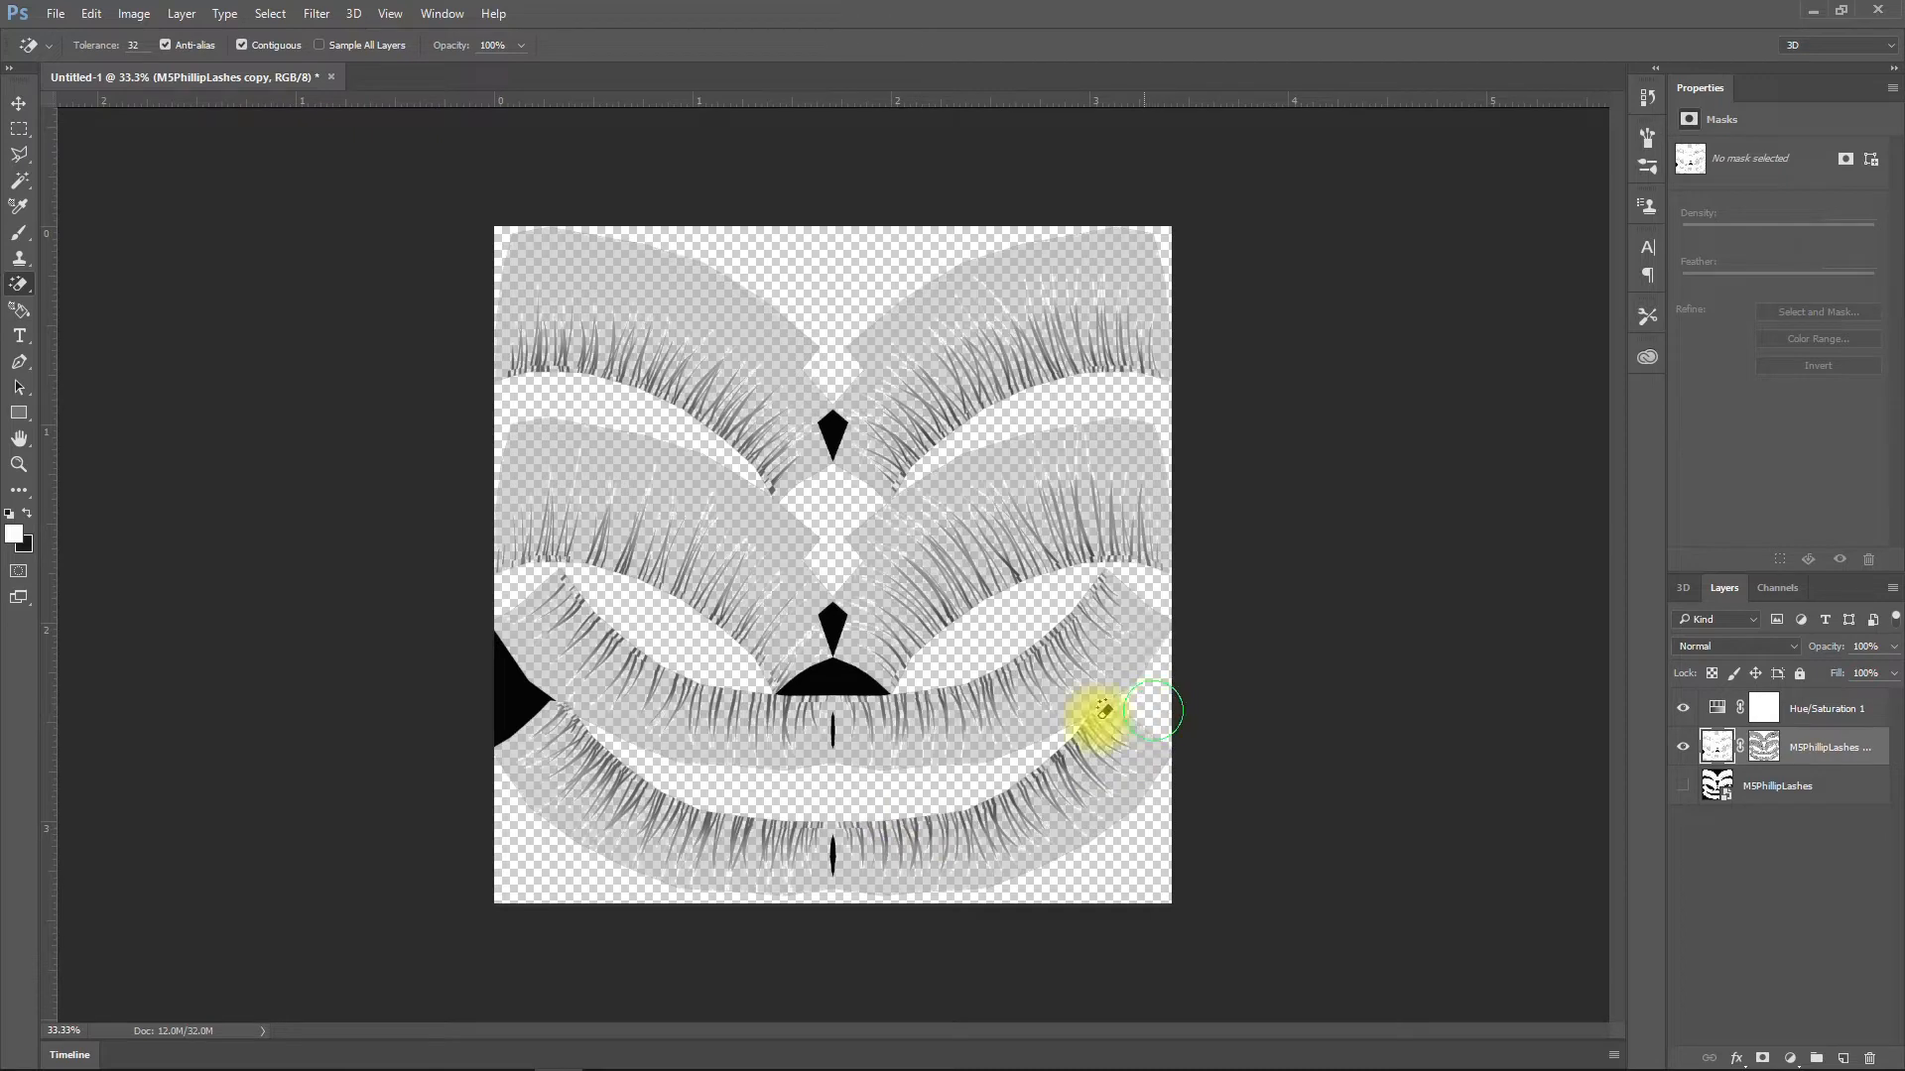
pyautogui.click(504, 710)
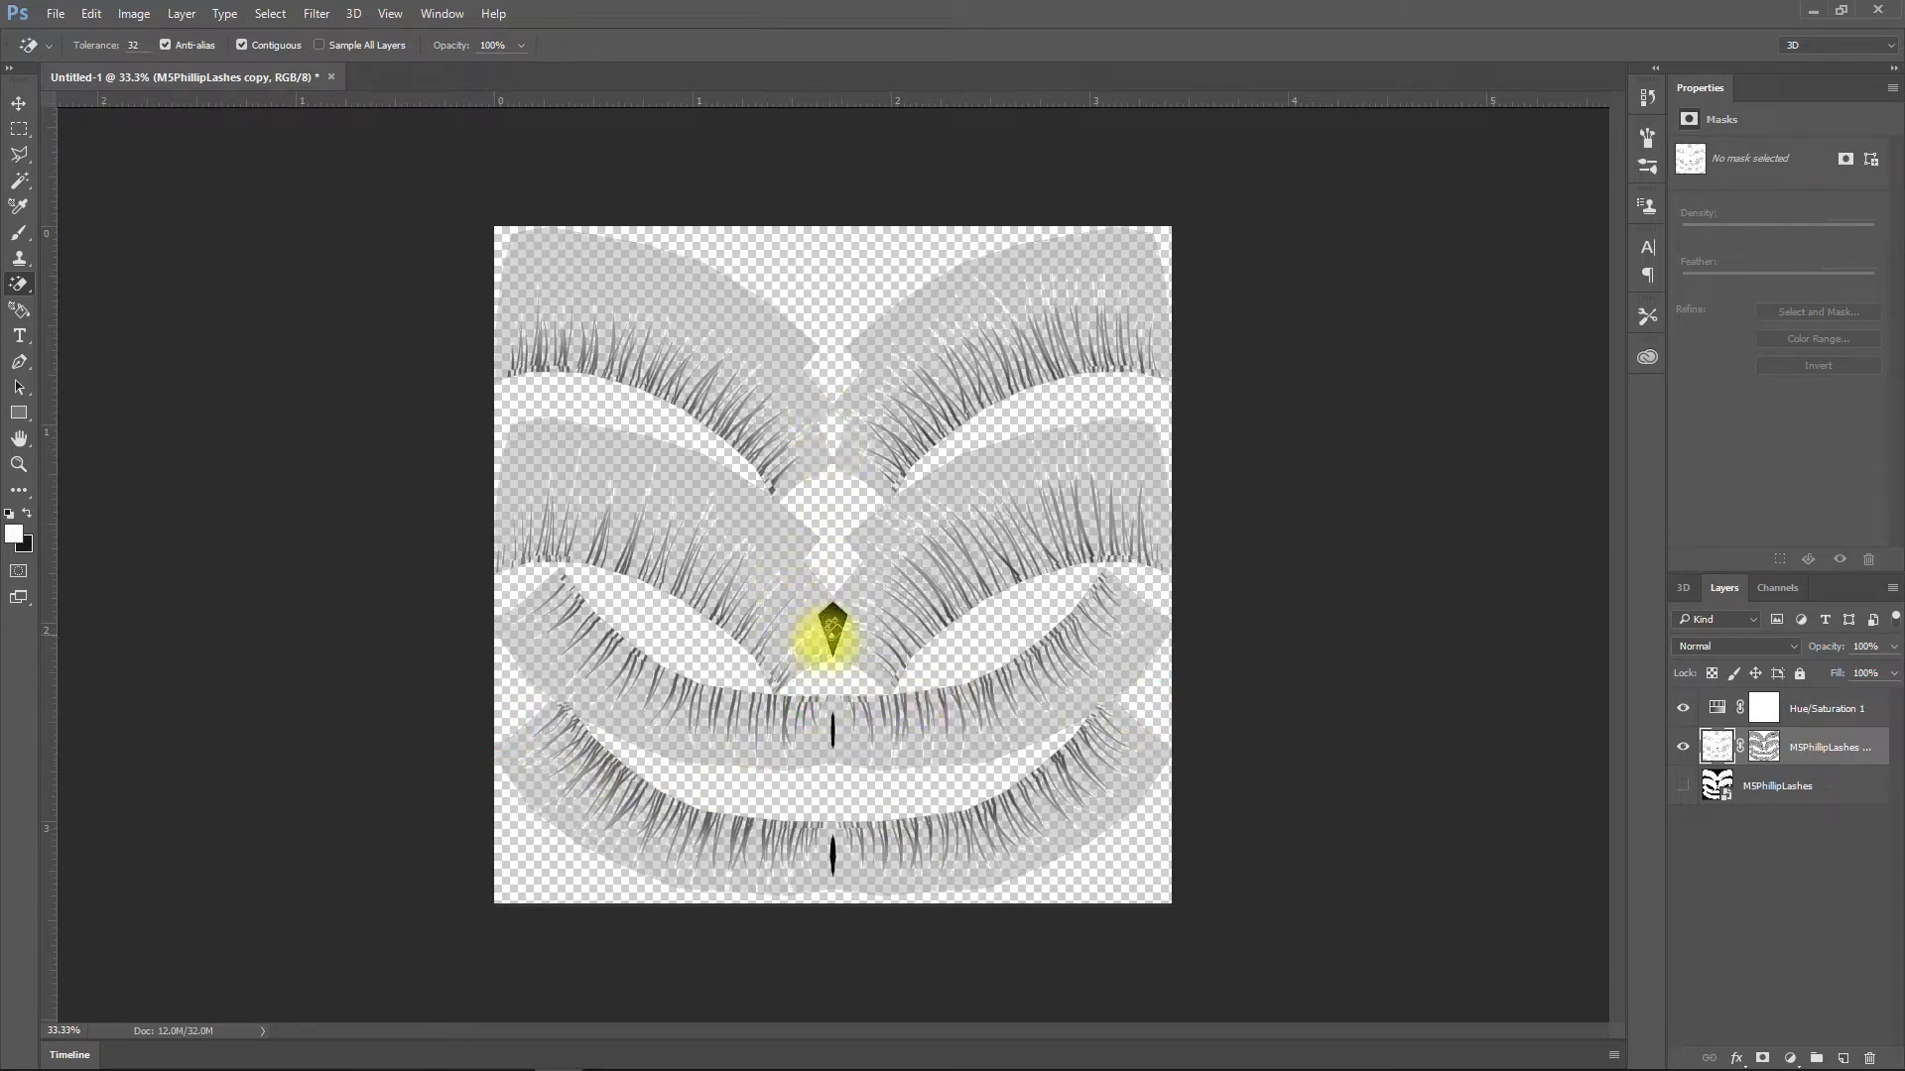
# Erase the grey areas around the lashes and the small black slivers between the lower lashes with the Magic Eraser
pyautogui.click(834, 751)
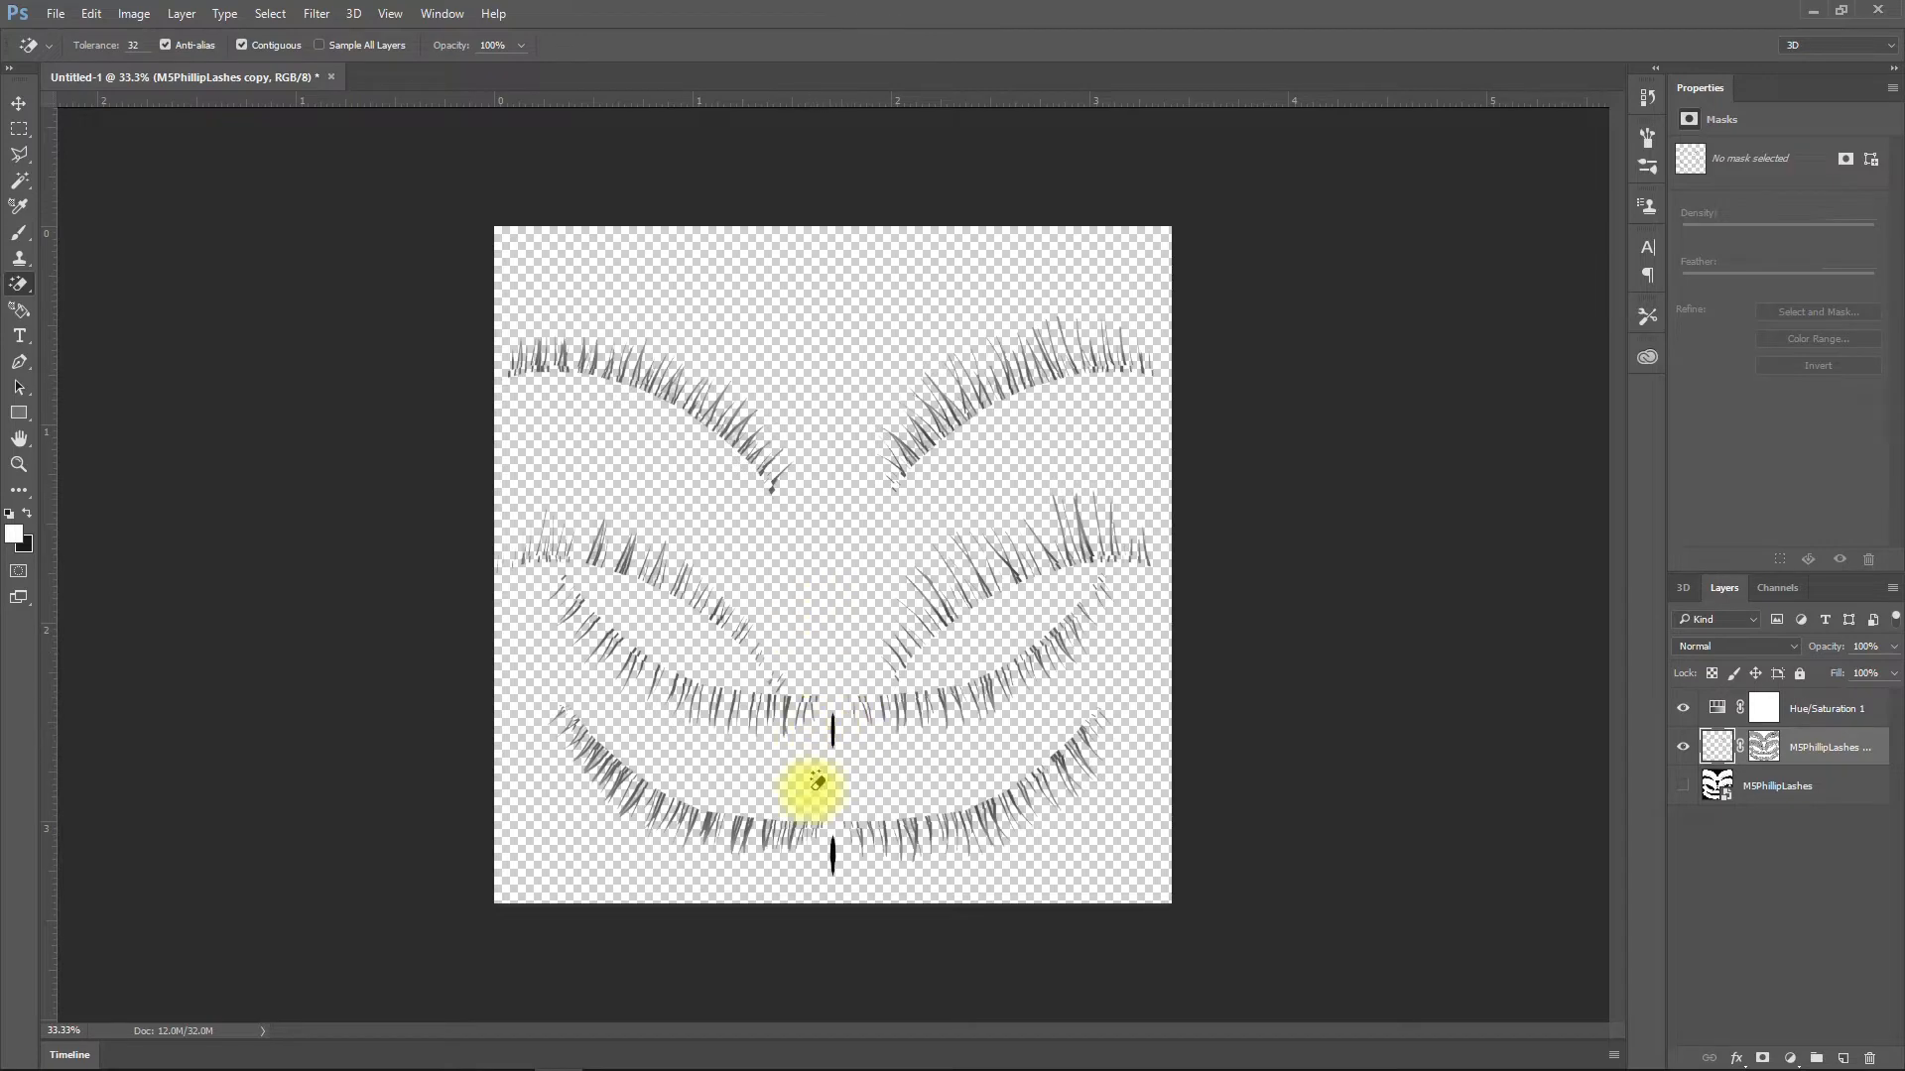
pyautogui.hotkey('ctrl', '=')
pyautogui.hotkey('ctrl', '=')
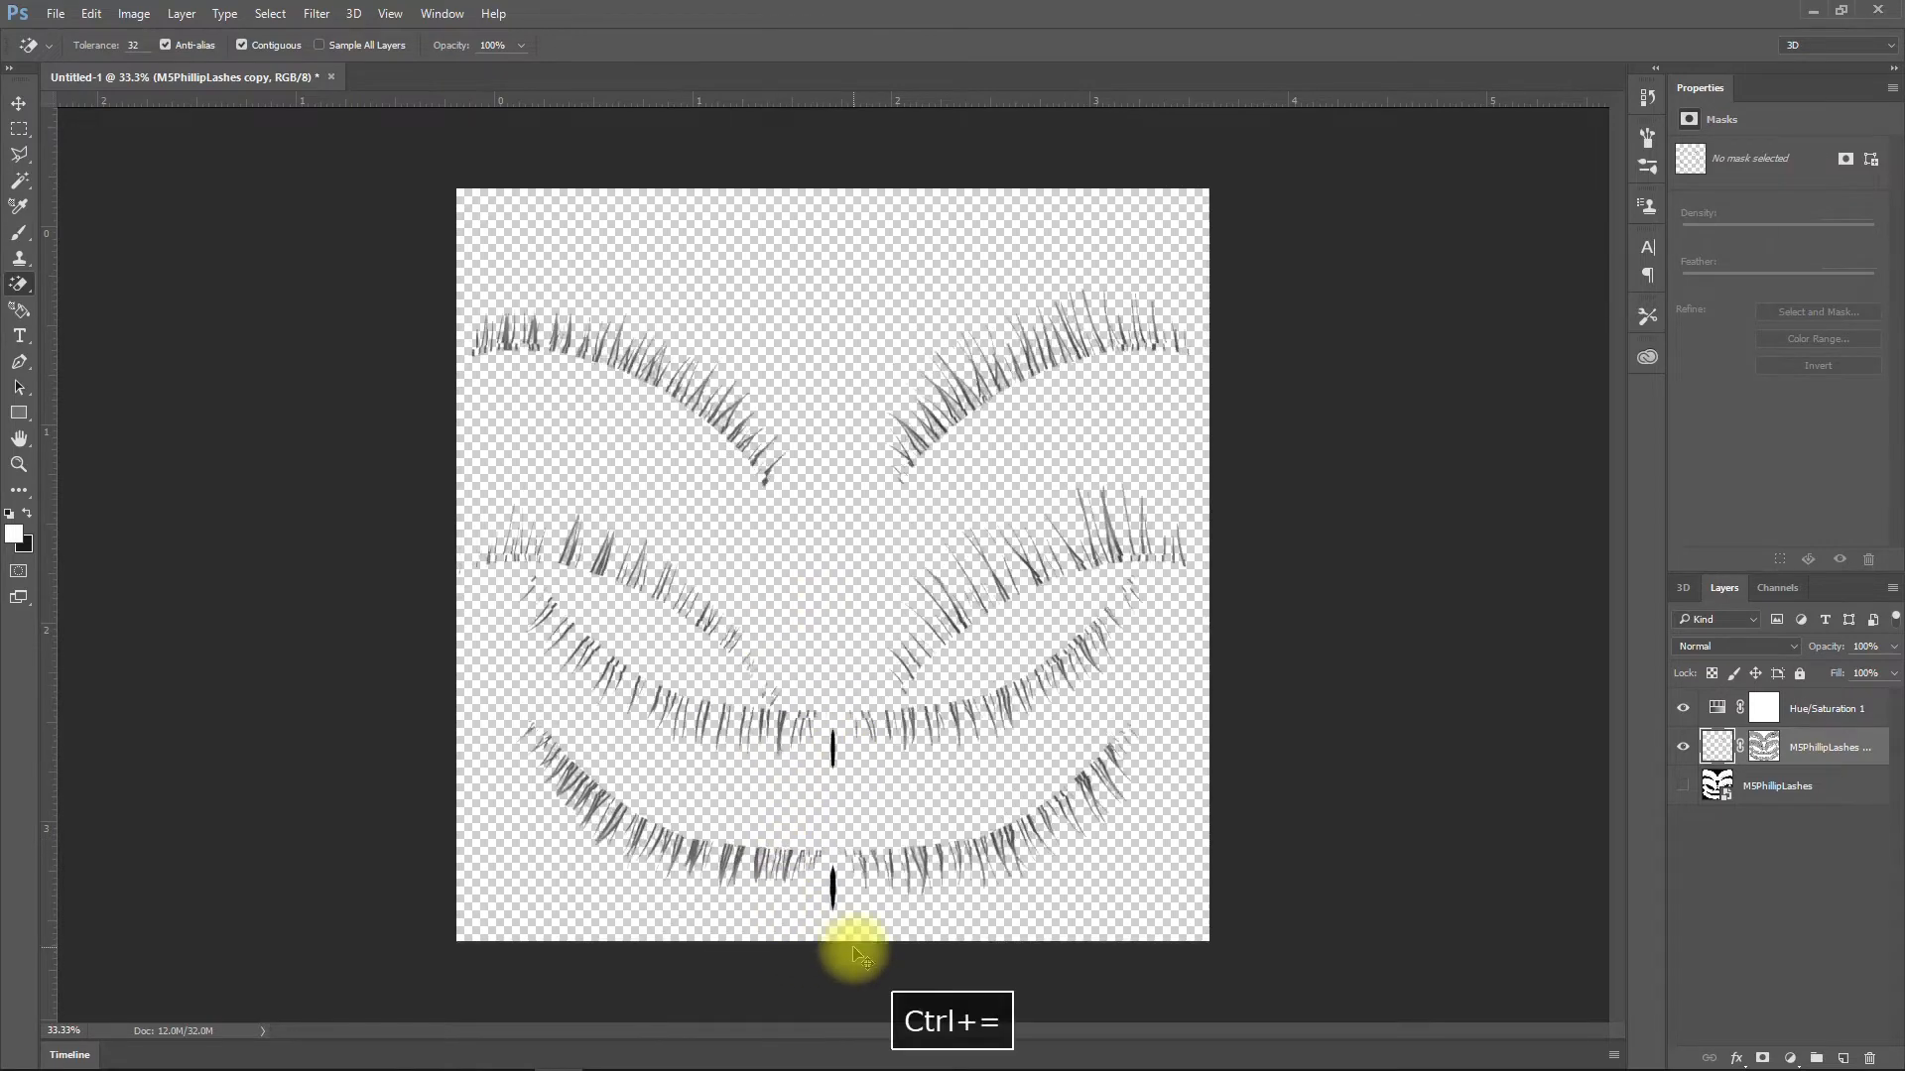
pyautogui.scroll(-5, 816, 648)
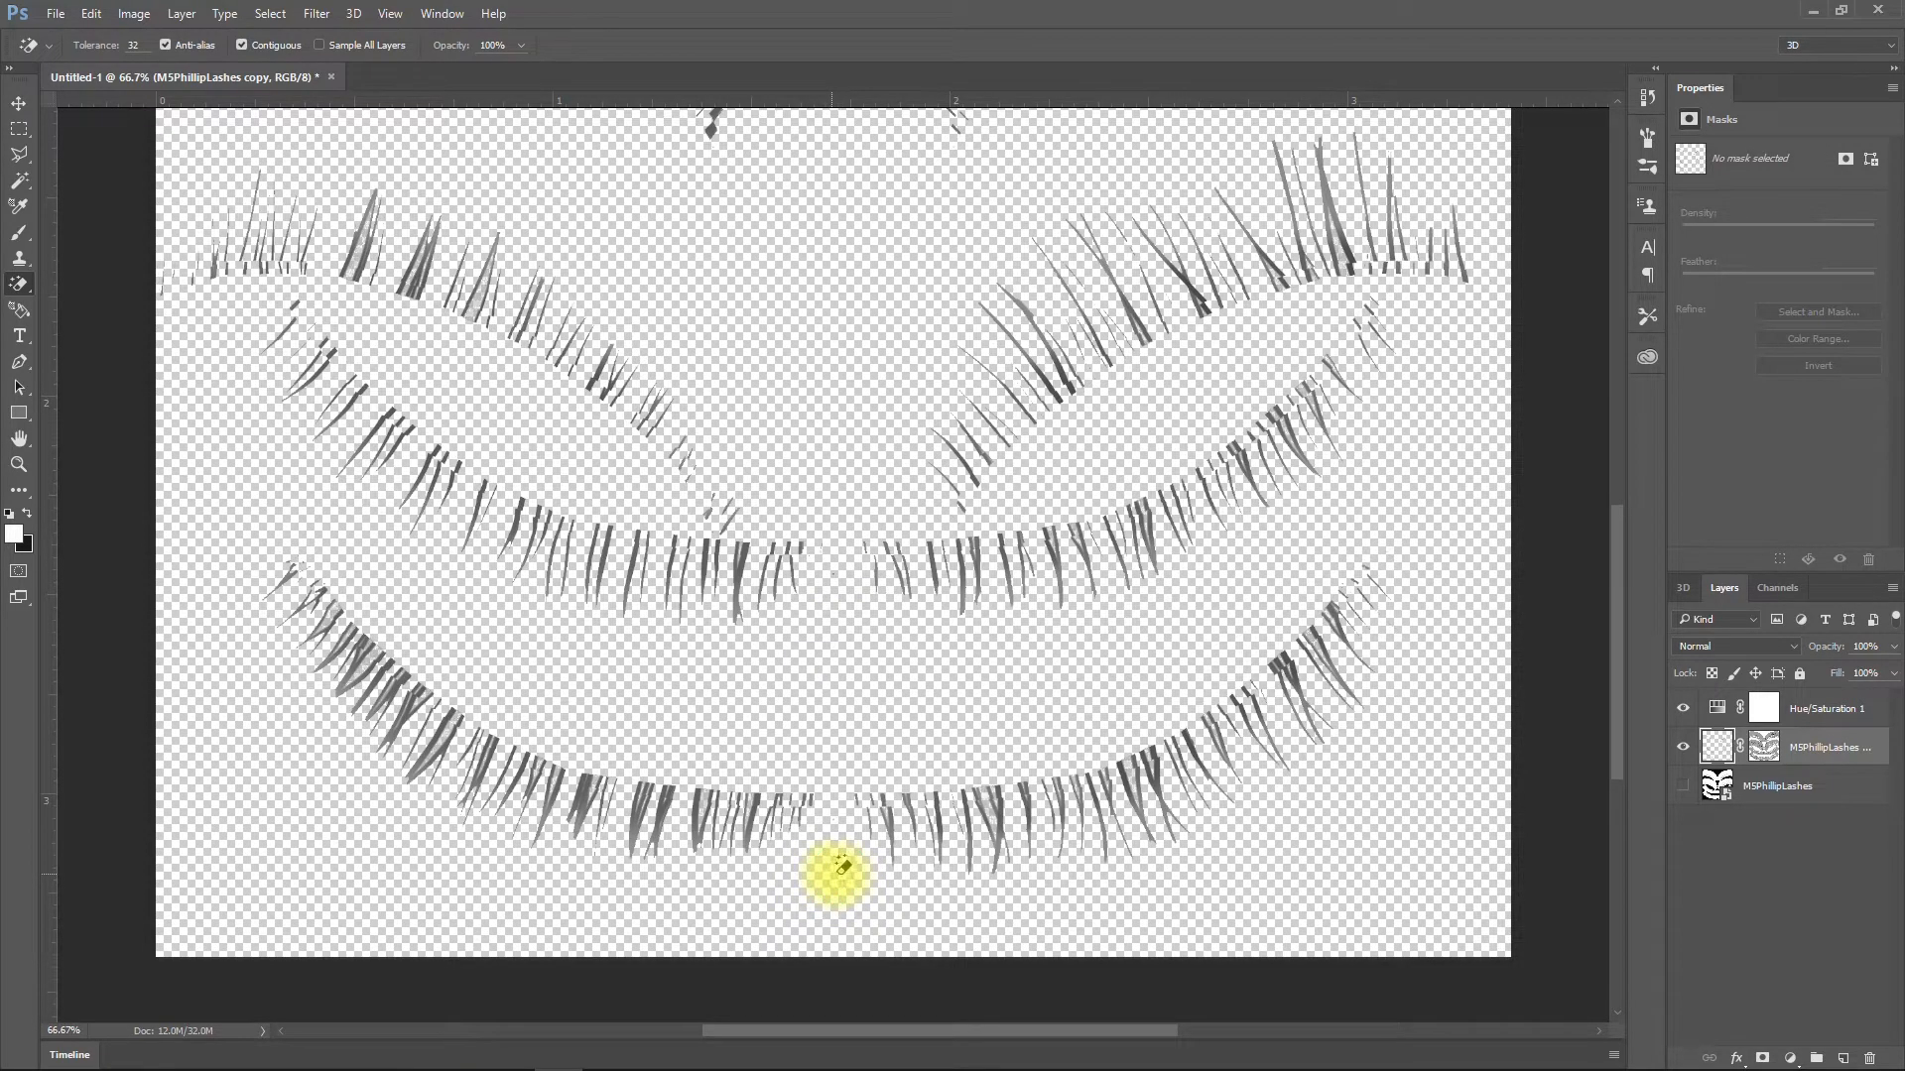
pyautogui.hotkey('ctrl', '-')
pyautogui.hotkey('ctrl', '-')
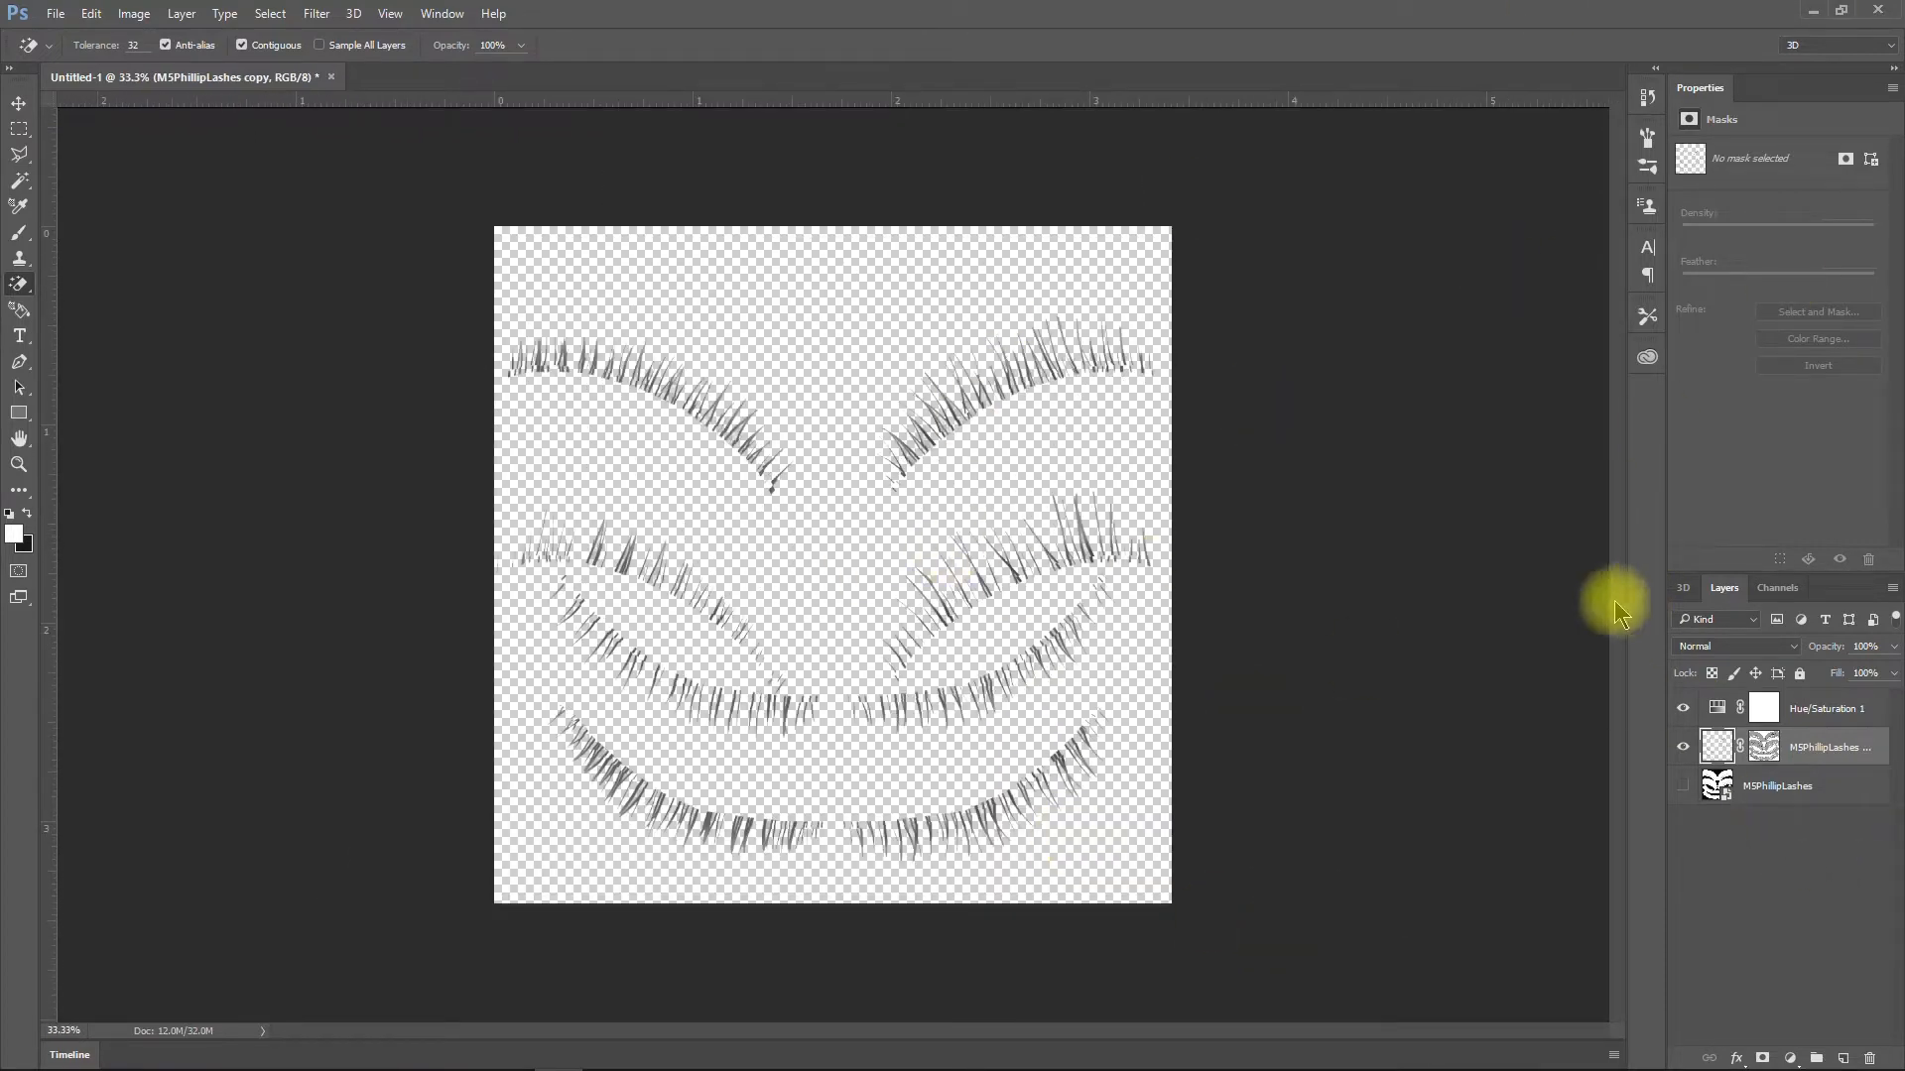
# Export the image as a PNG with transparency, named New Lashes, in the Hair Tutorial folder
pyautogui.click(57, 14)
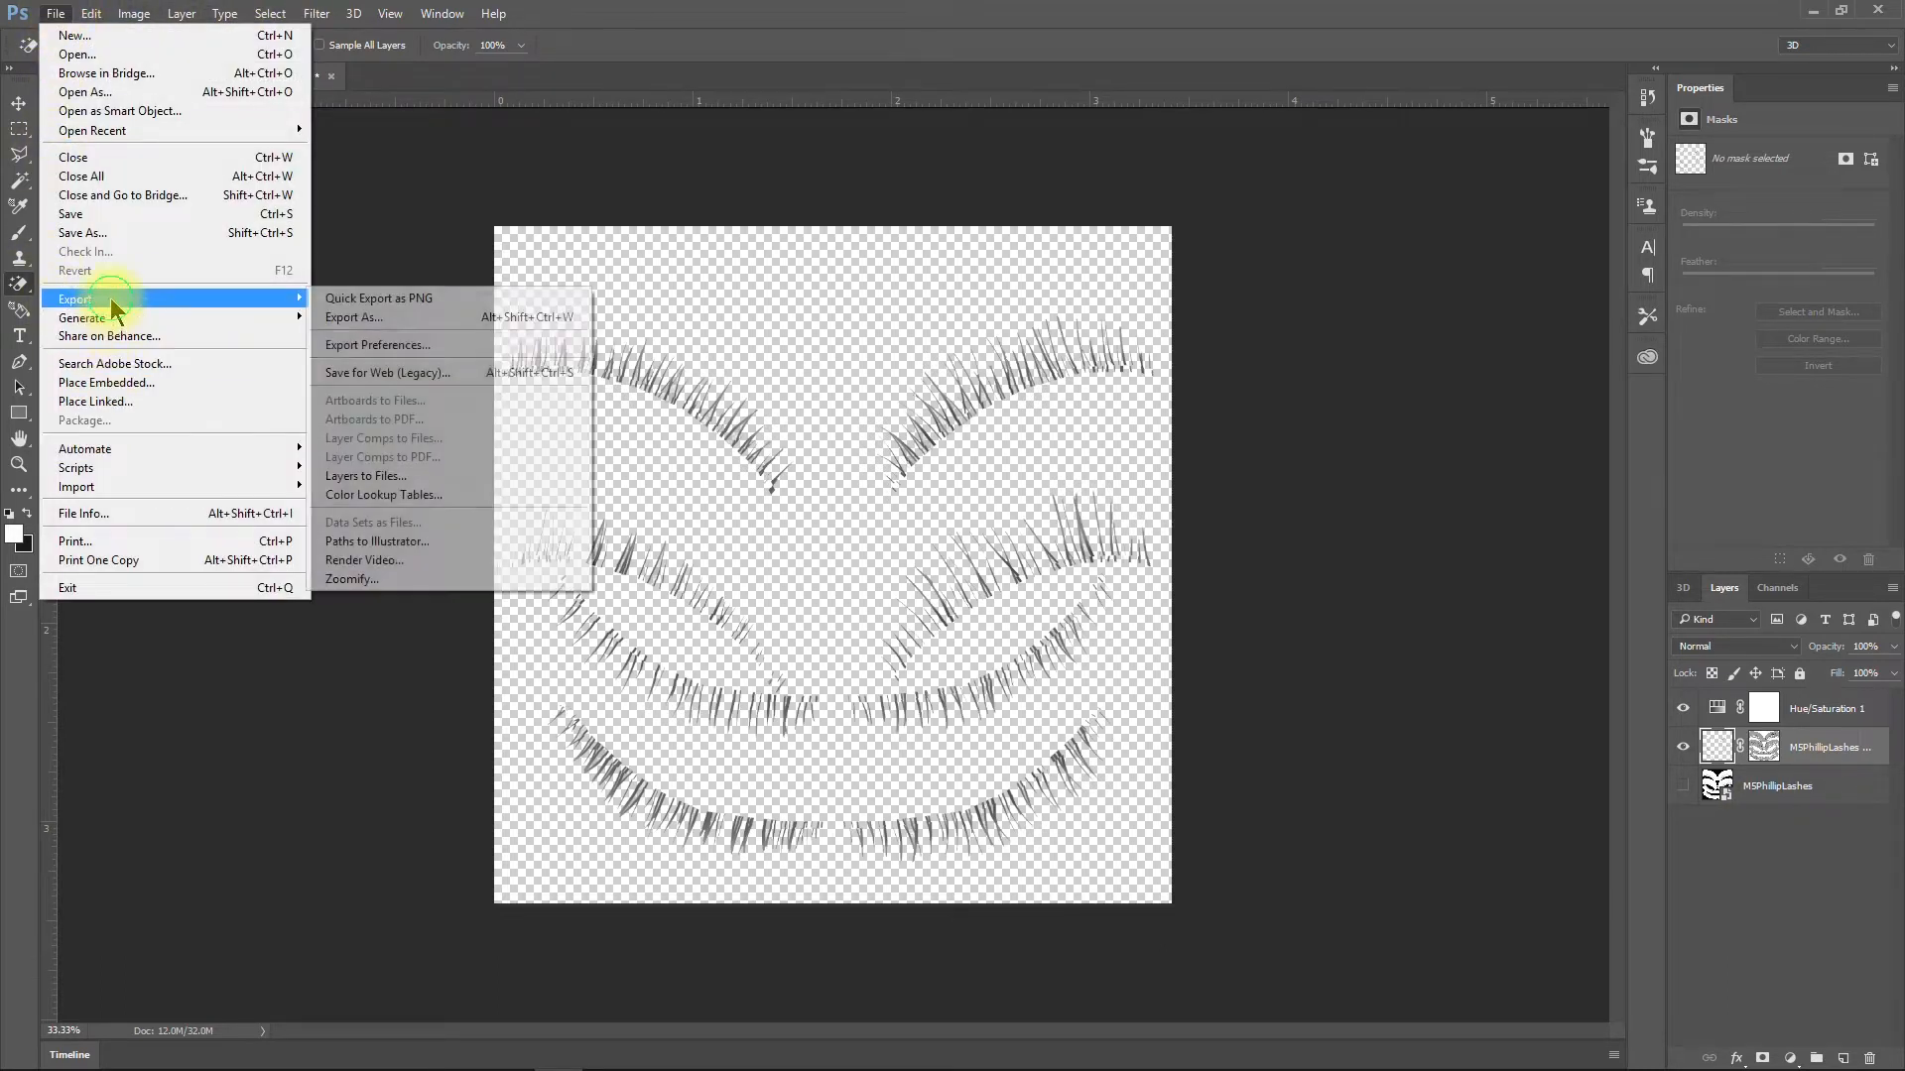
pyautogui.moveTo(297, 309)
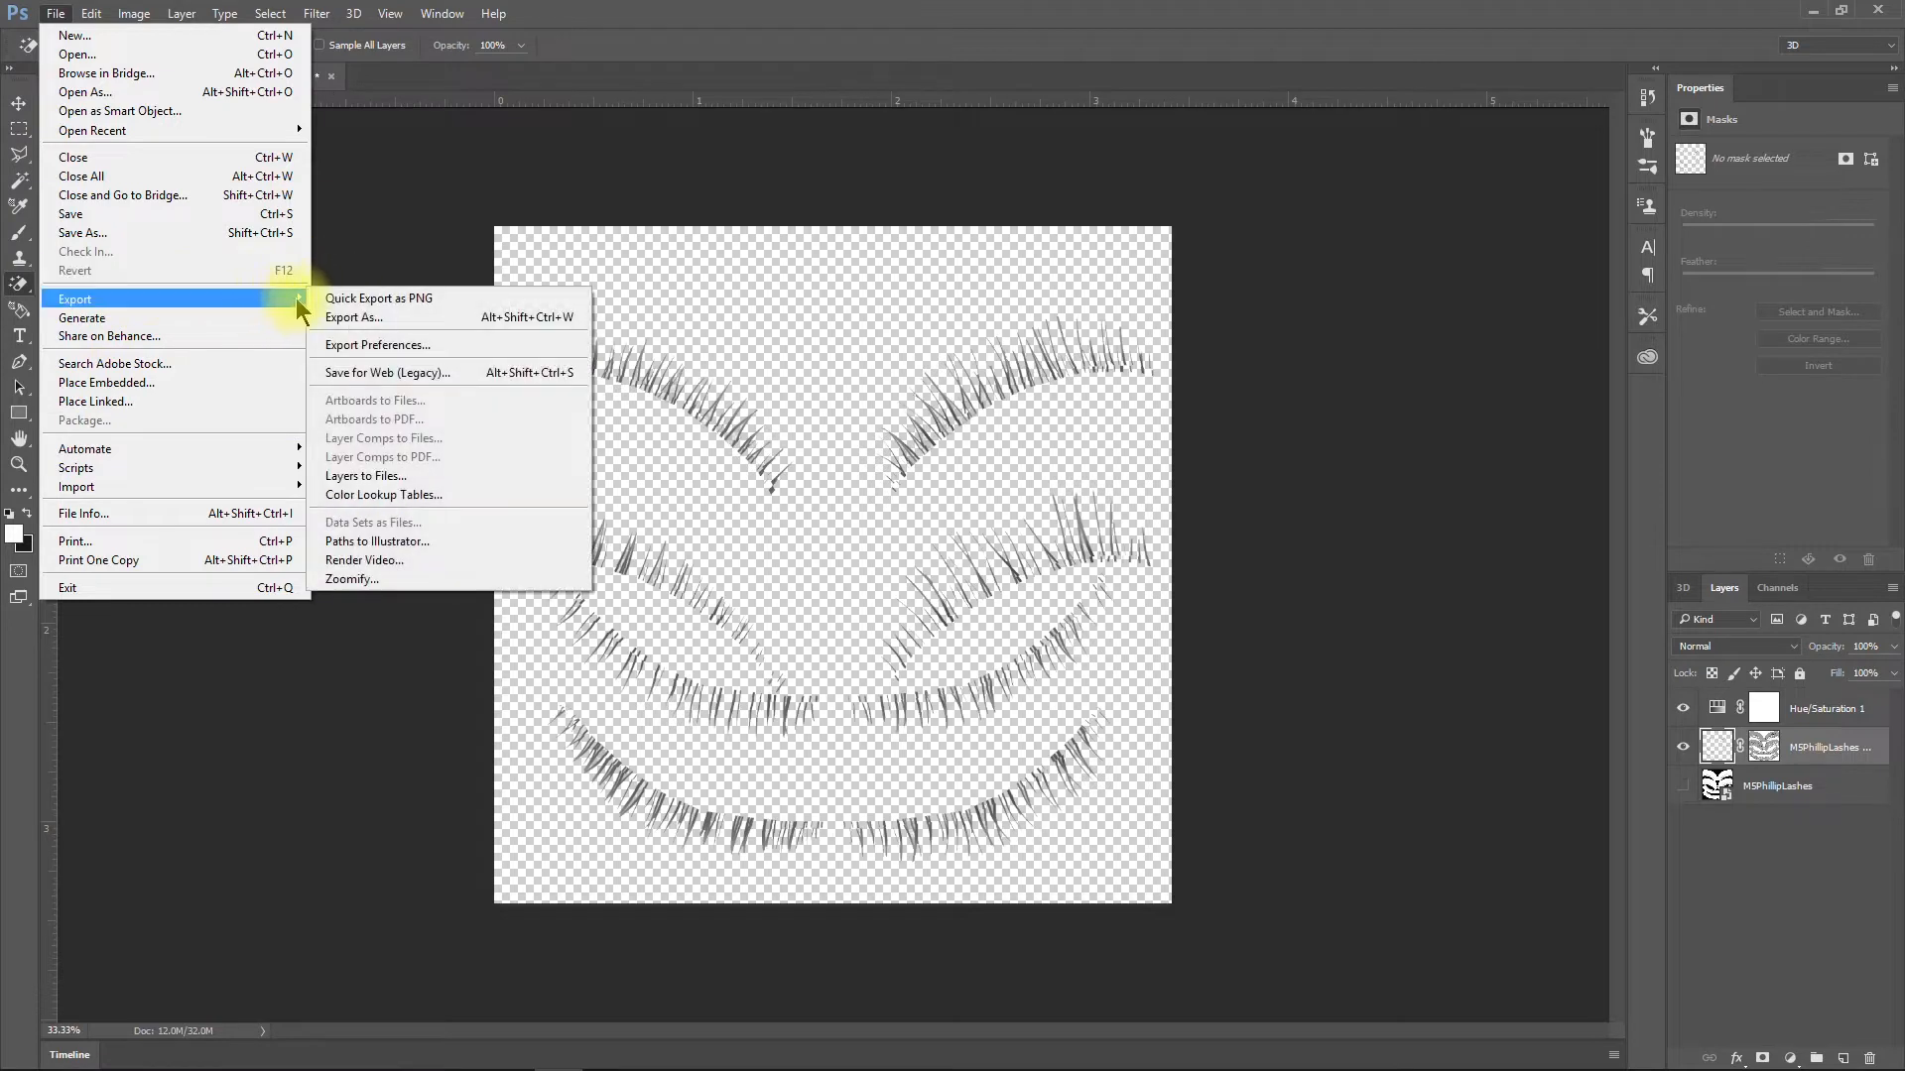
pyautogui.click(340, 320)
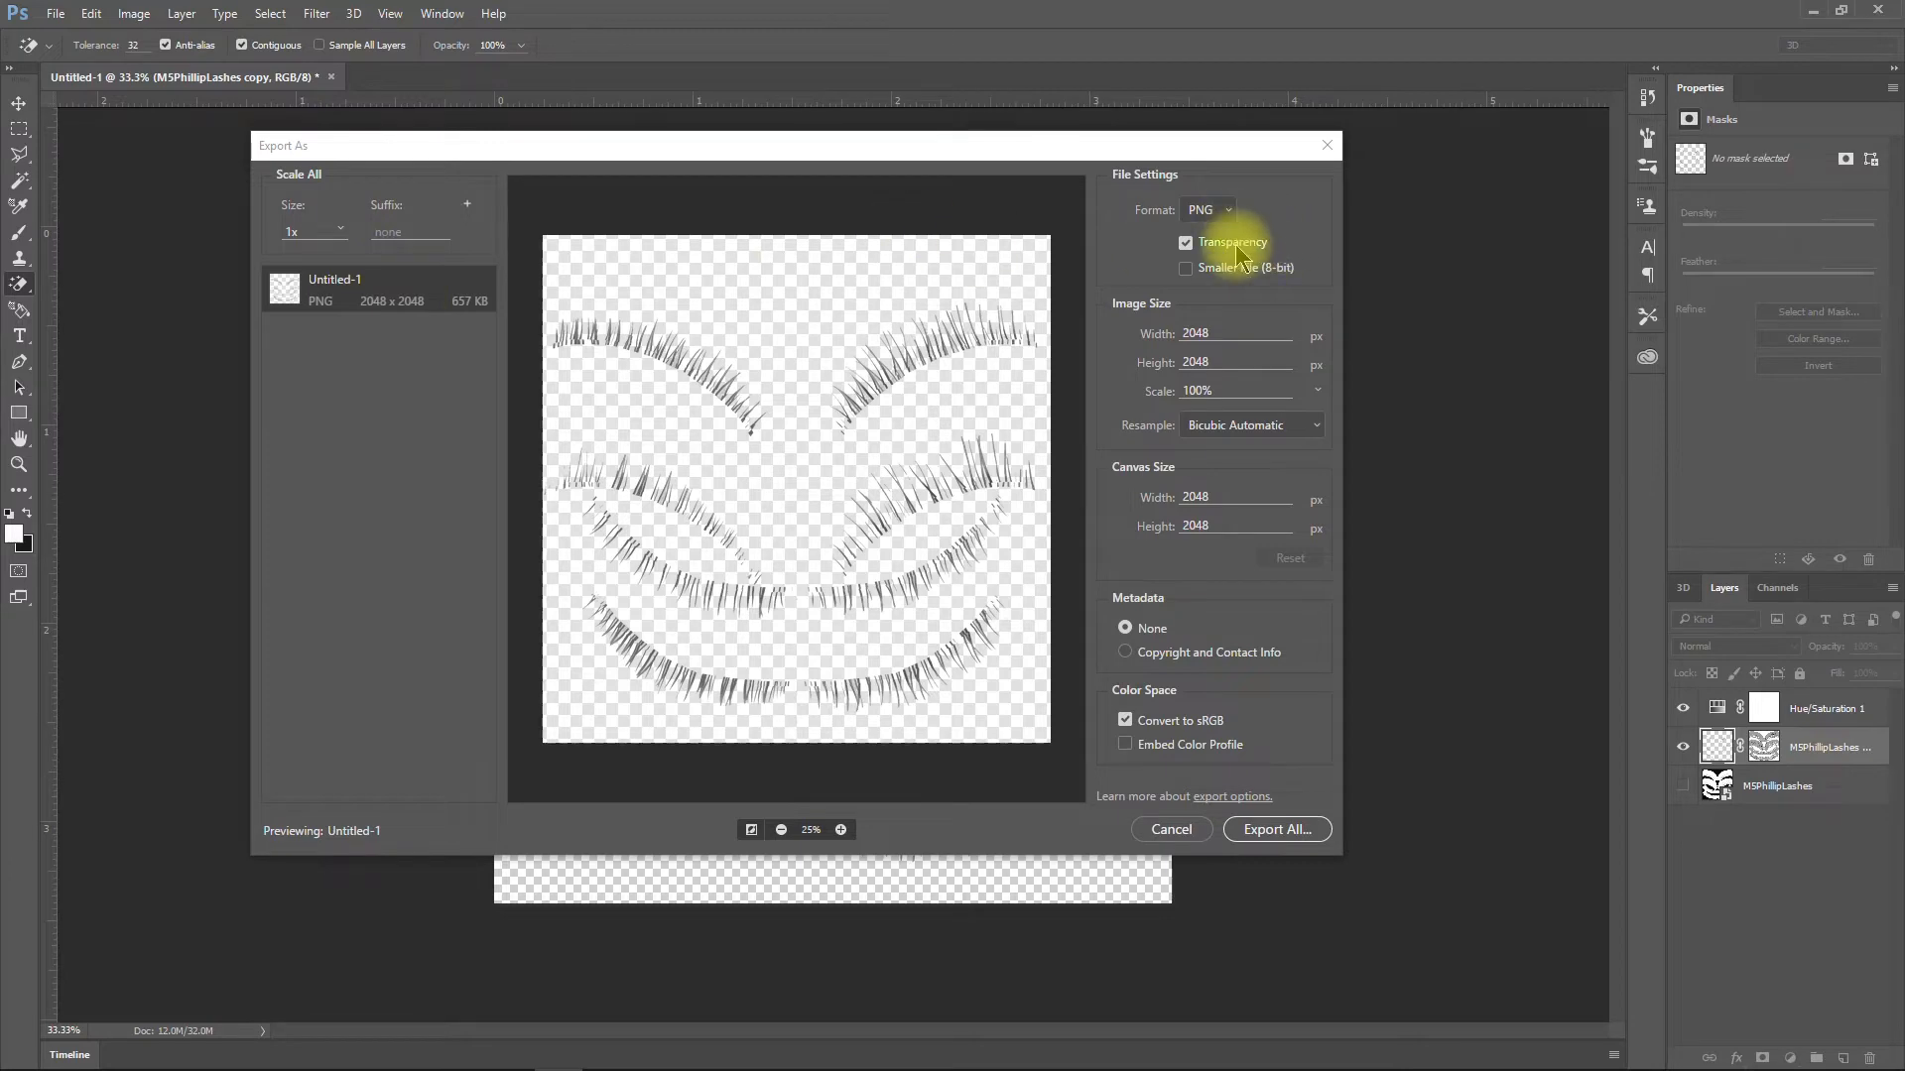
pyautogui.click(1284, 831)
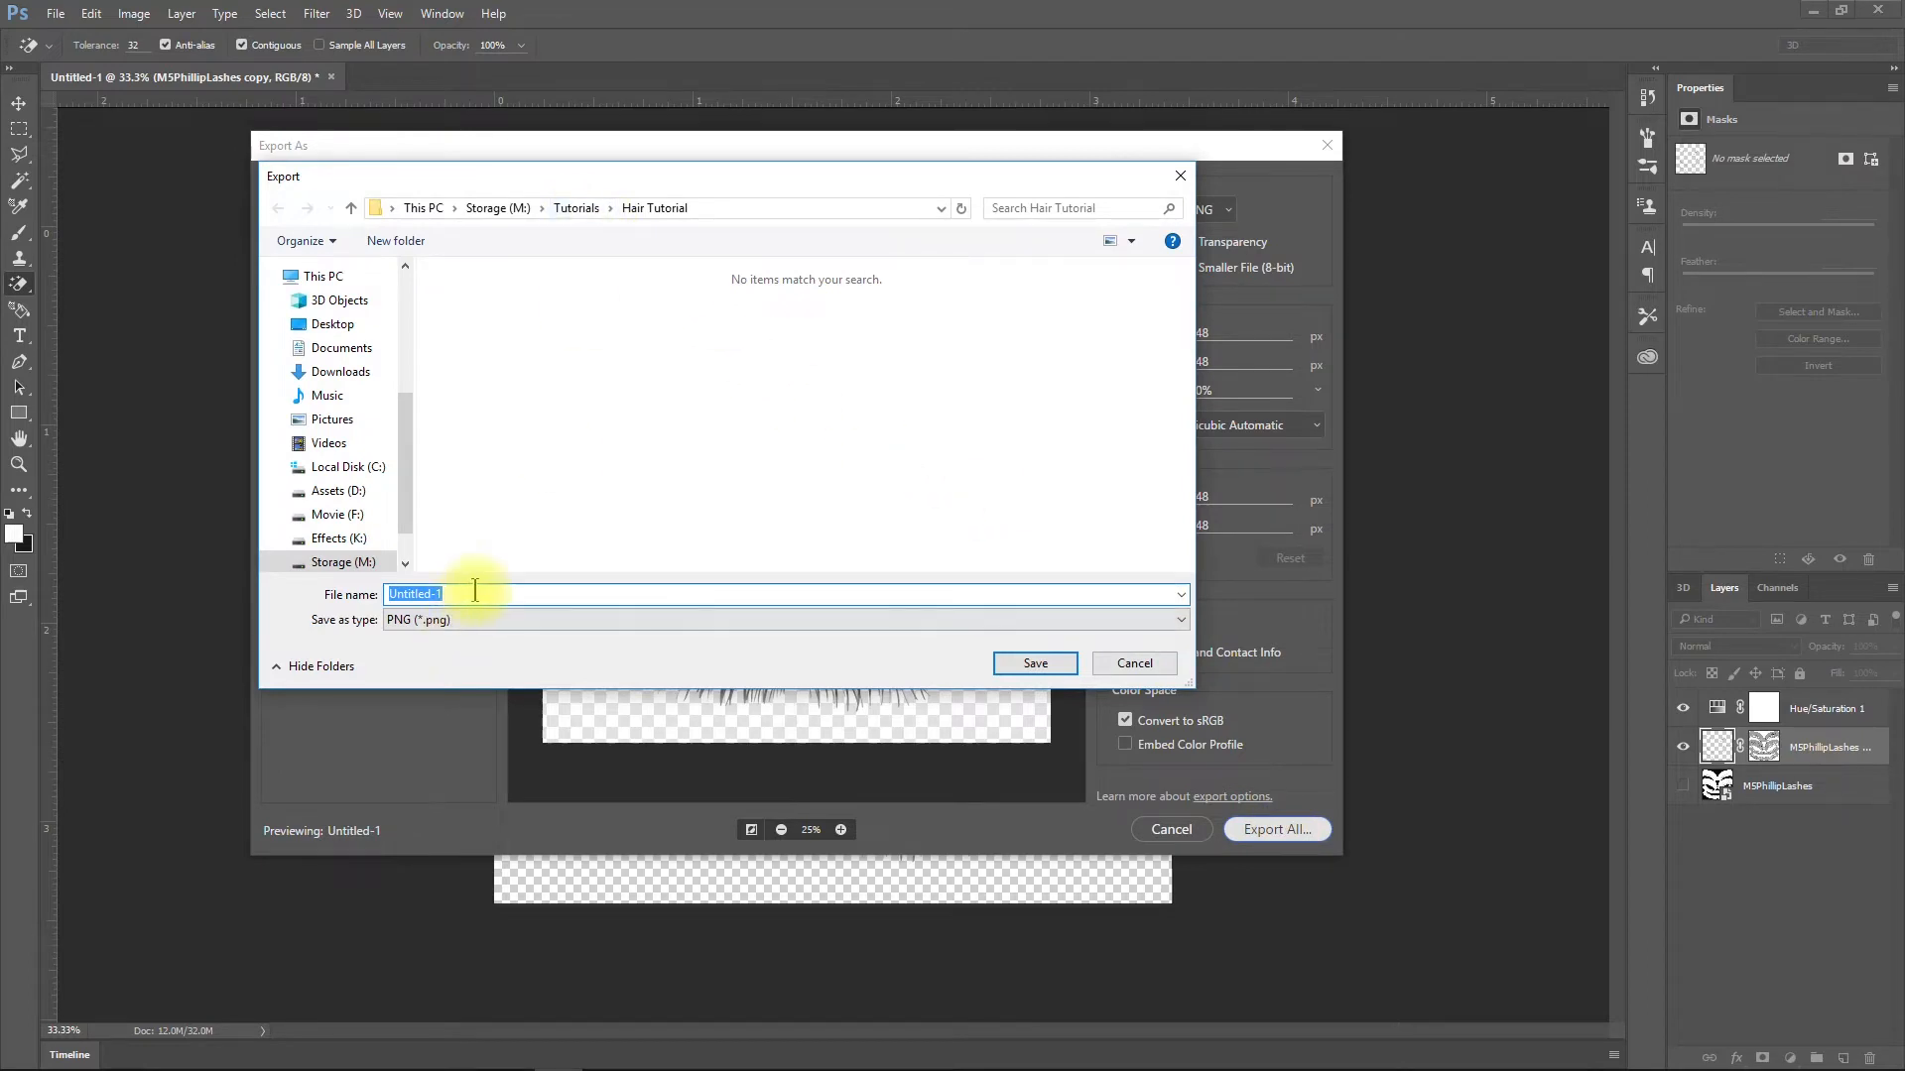
pyautogui.write('New ')
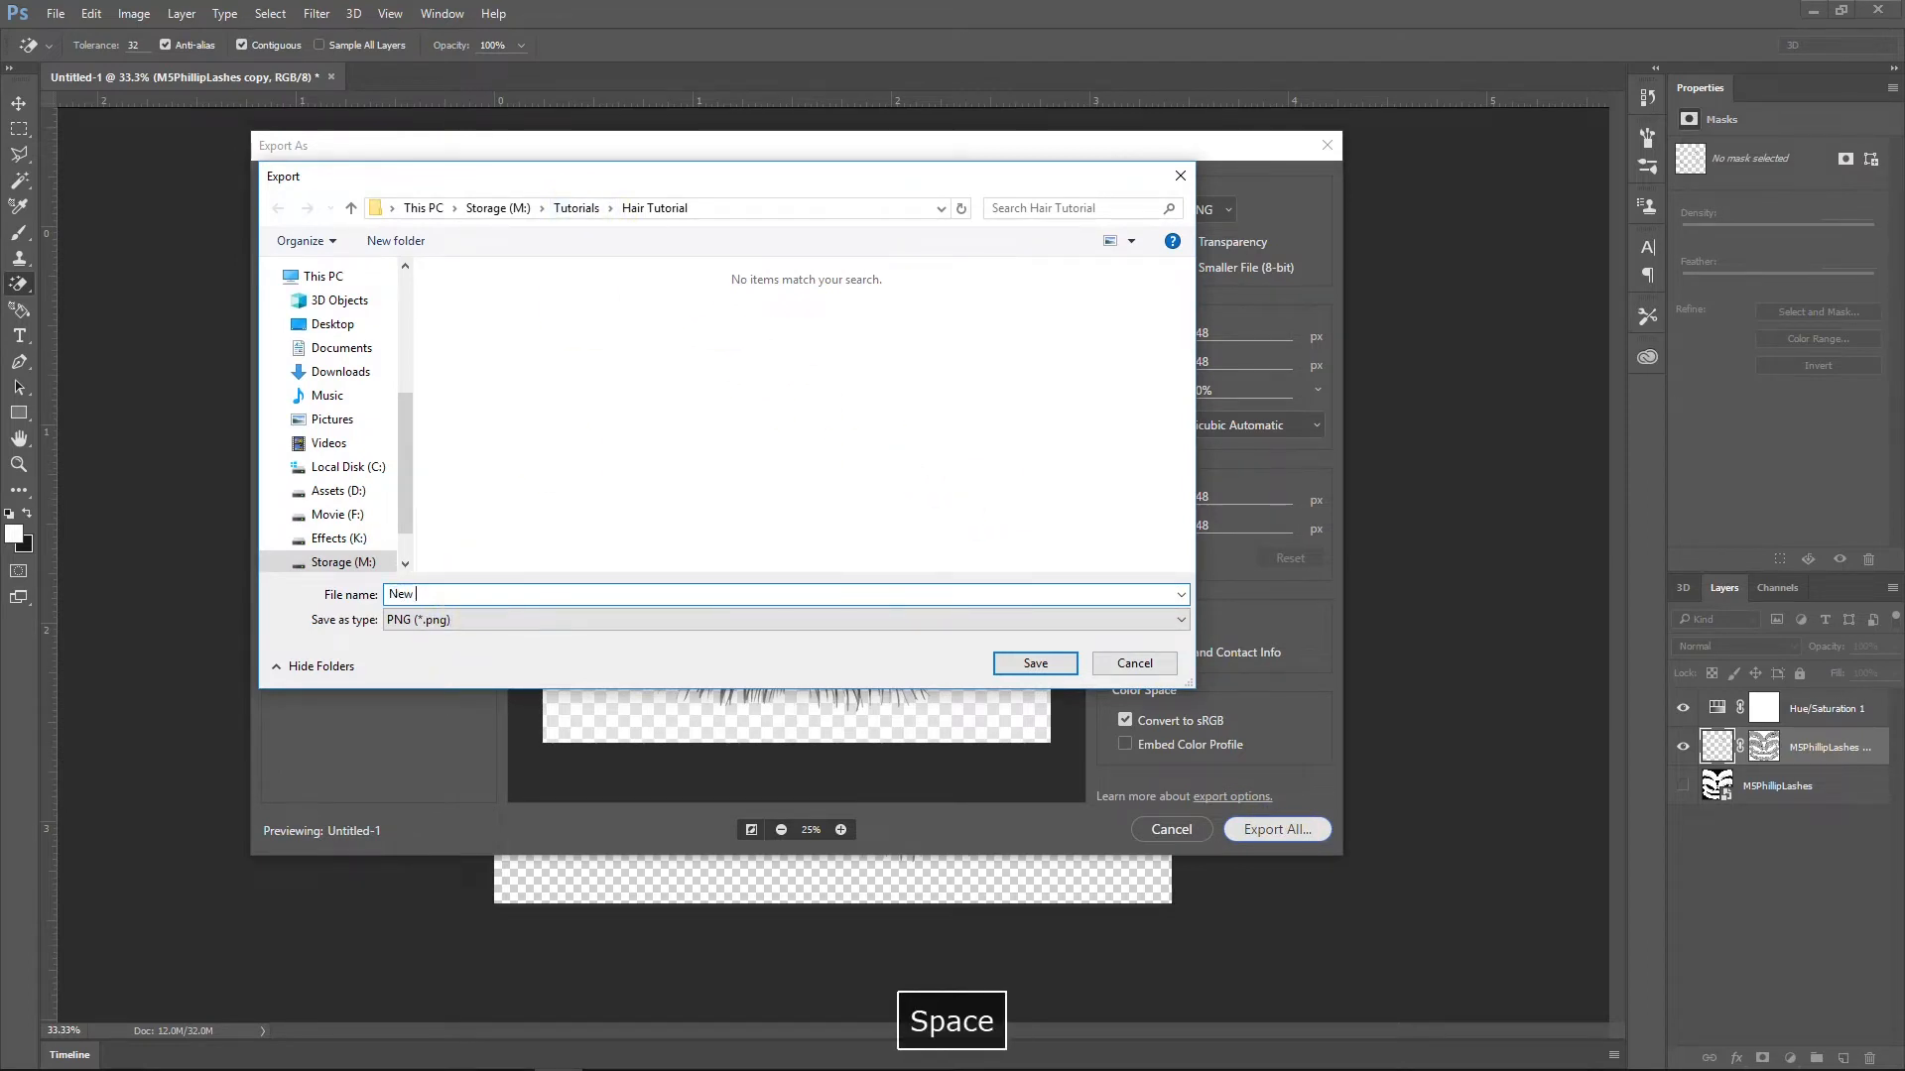
pyautogui.write('Lashes')
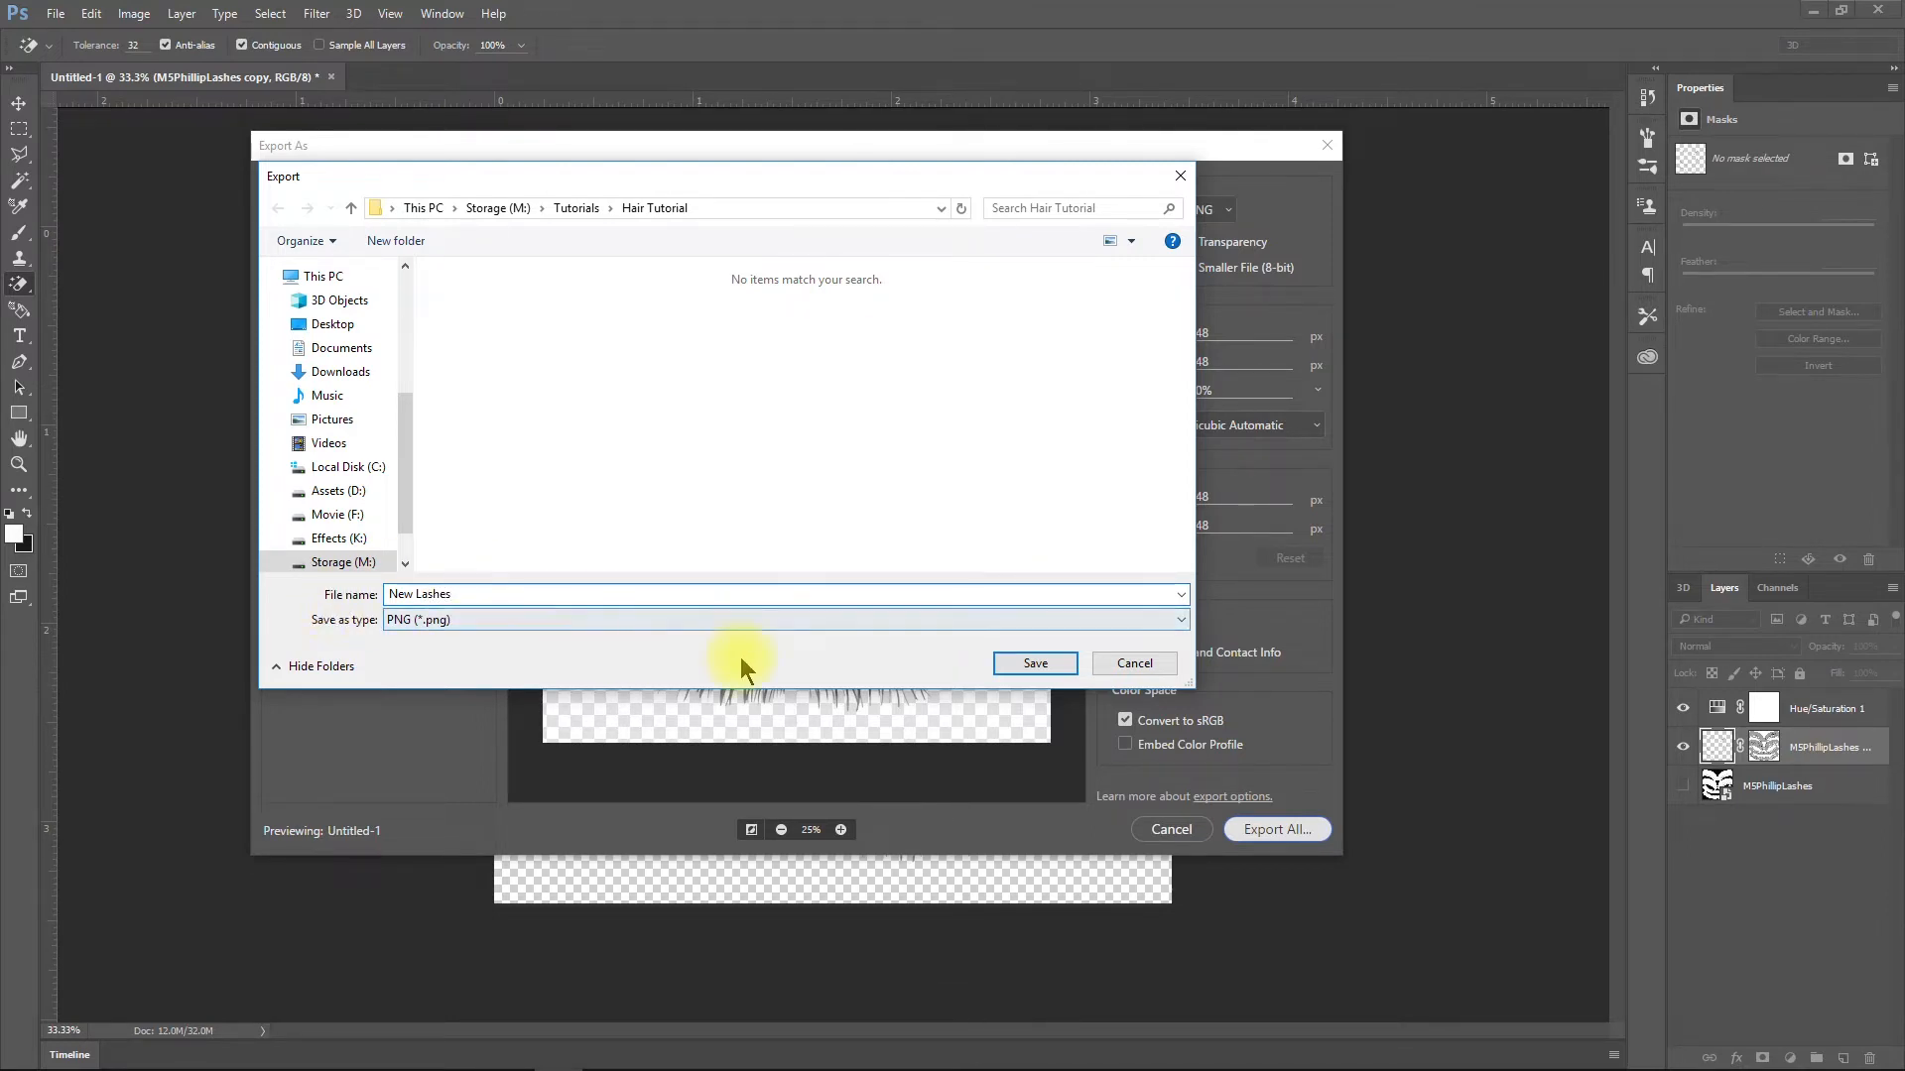
pyautogui.click(1035, 663)
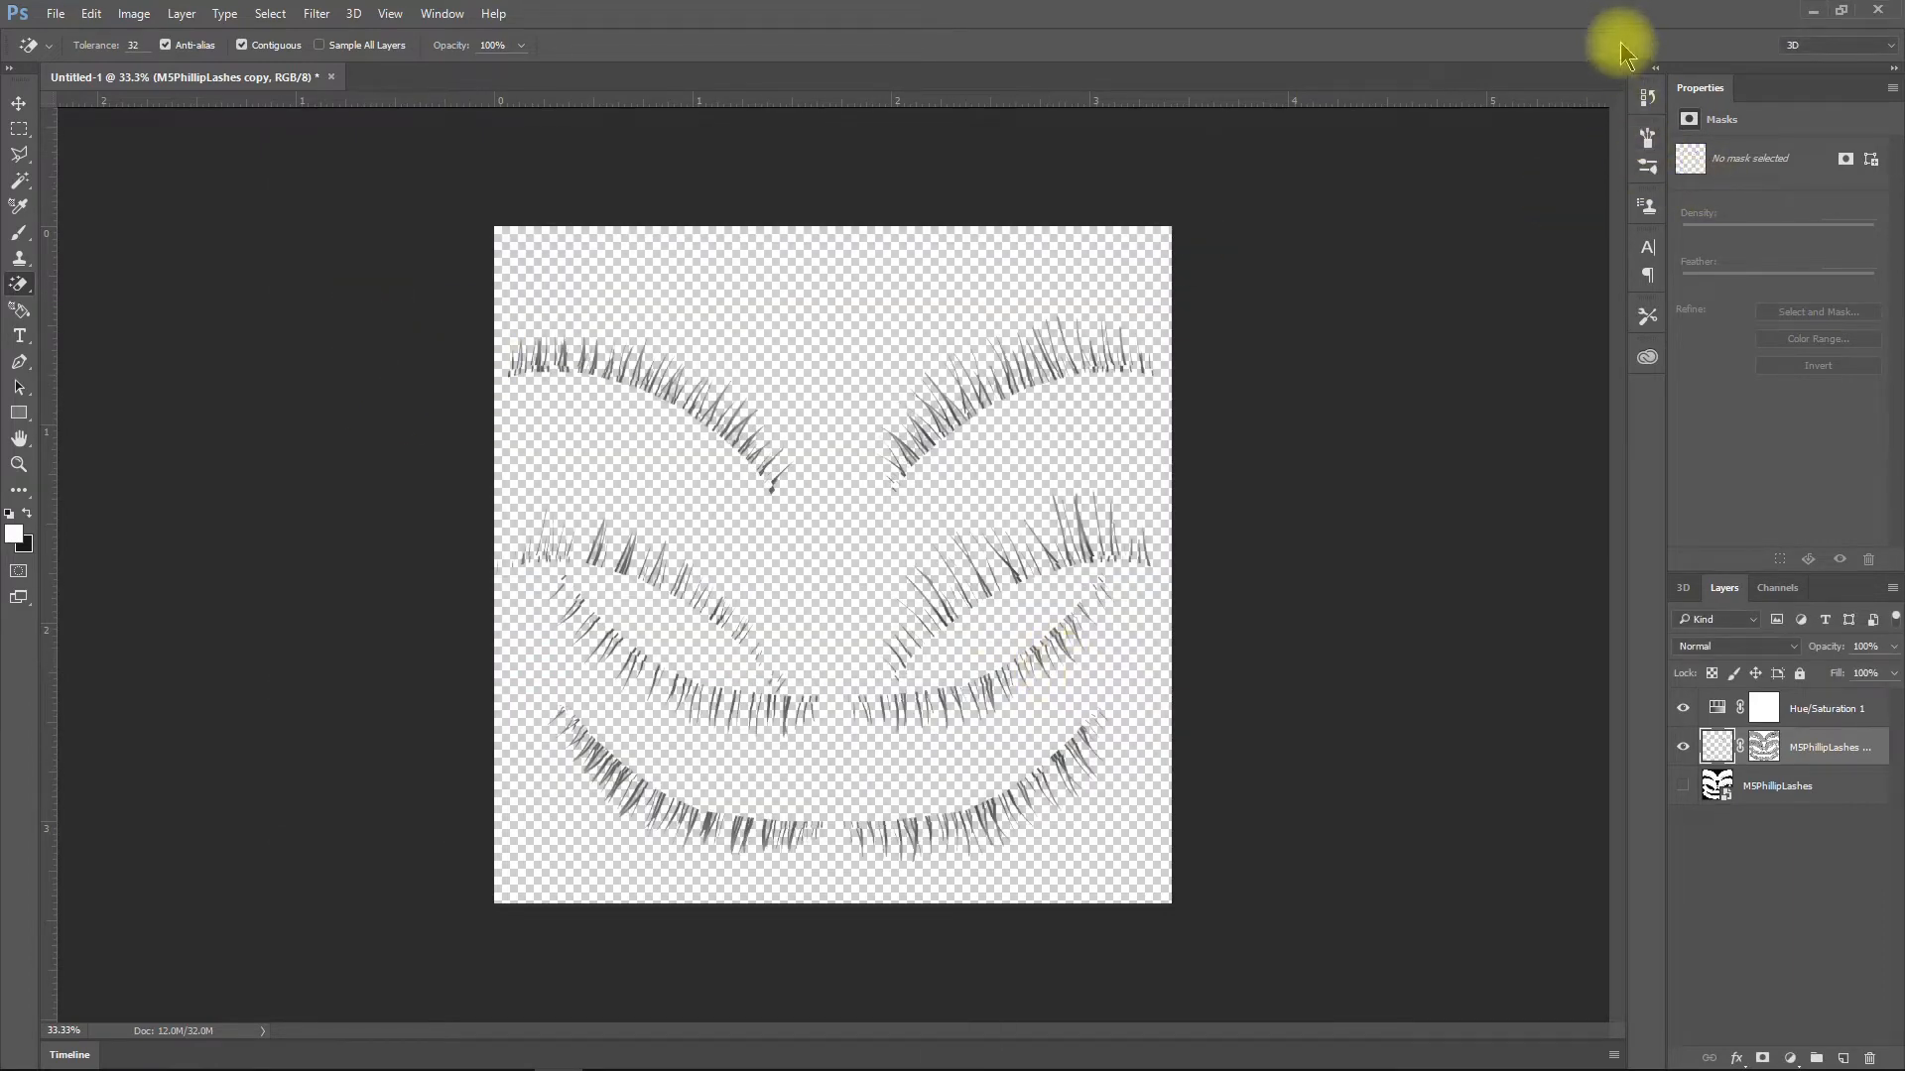
# Switch back to the Element 3D Scene Setup, minimizing Photoshop and the Hair Tutorial folder window
pyautogui.click(1817, 11)
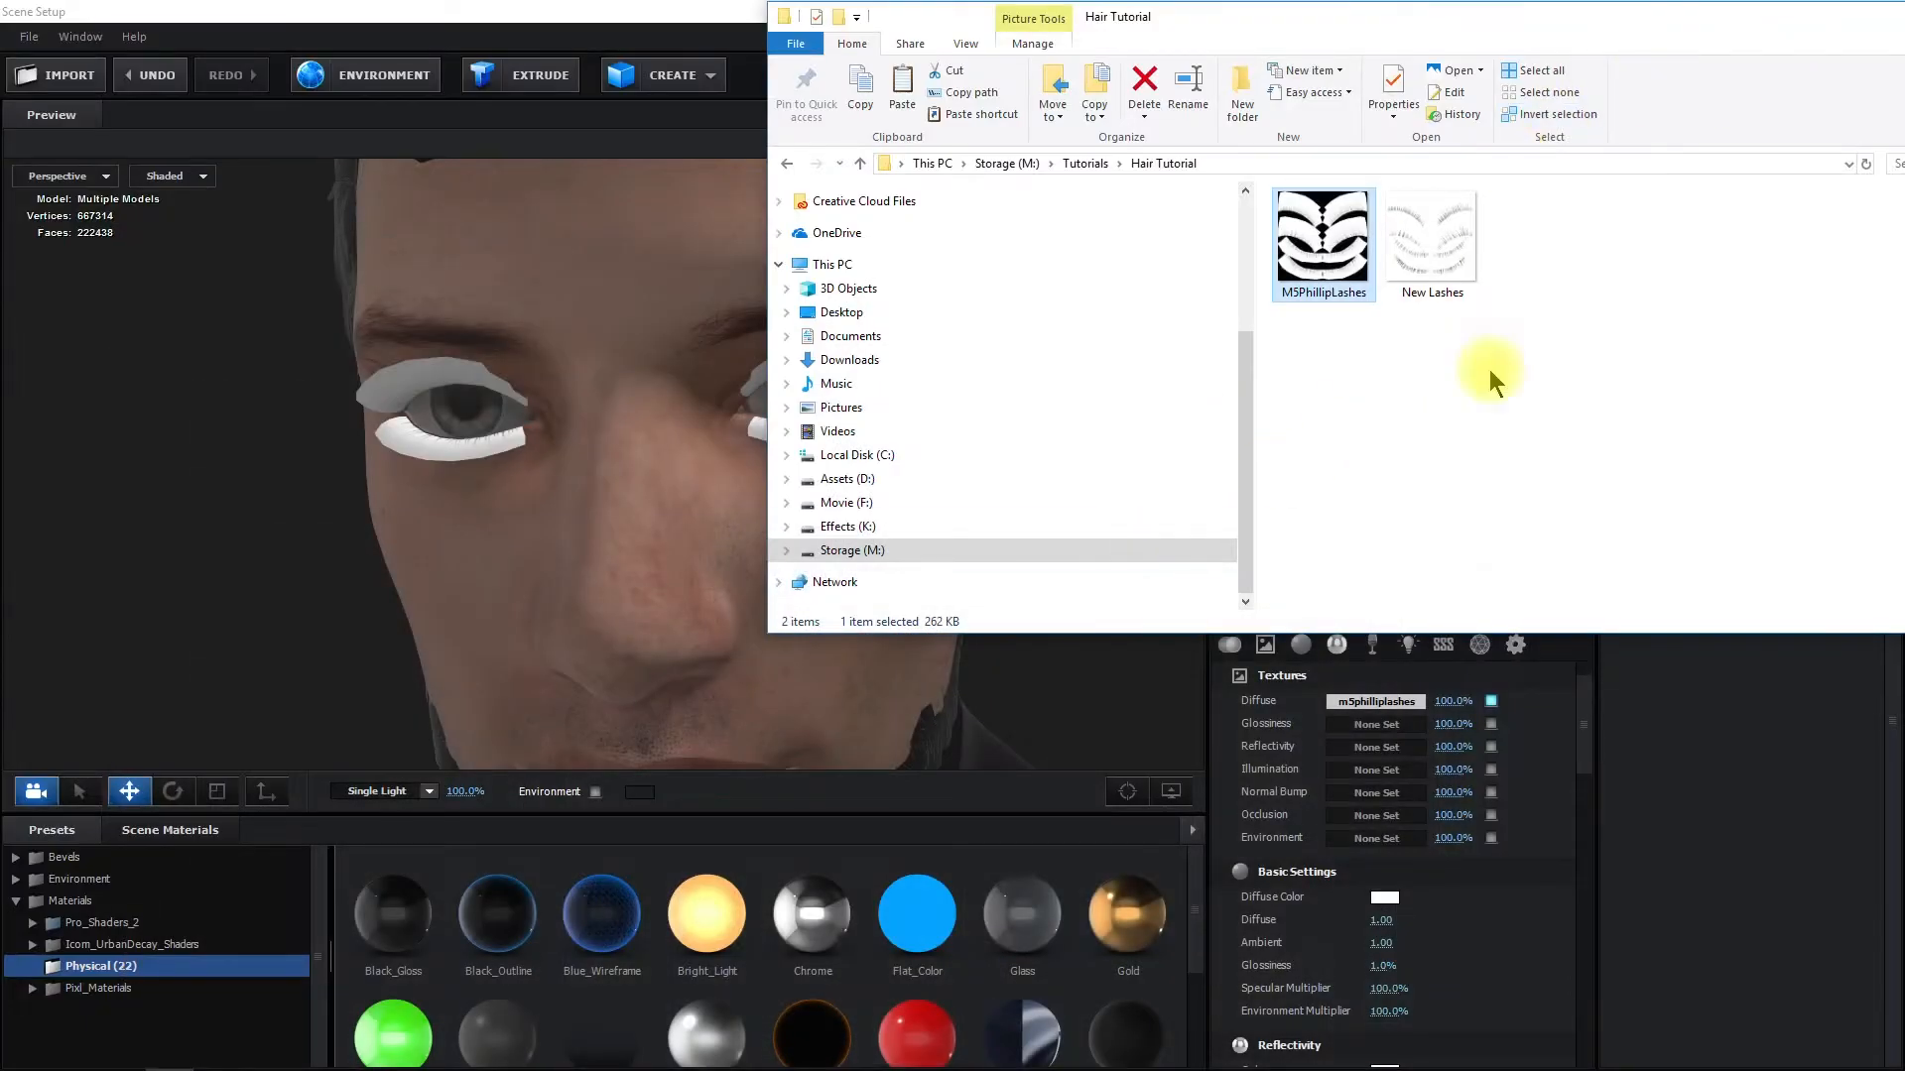
pyautogui.moveTo(1817, 16); pyautogui.dragTo(1543, 134)
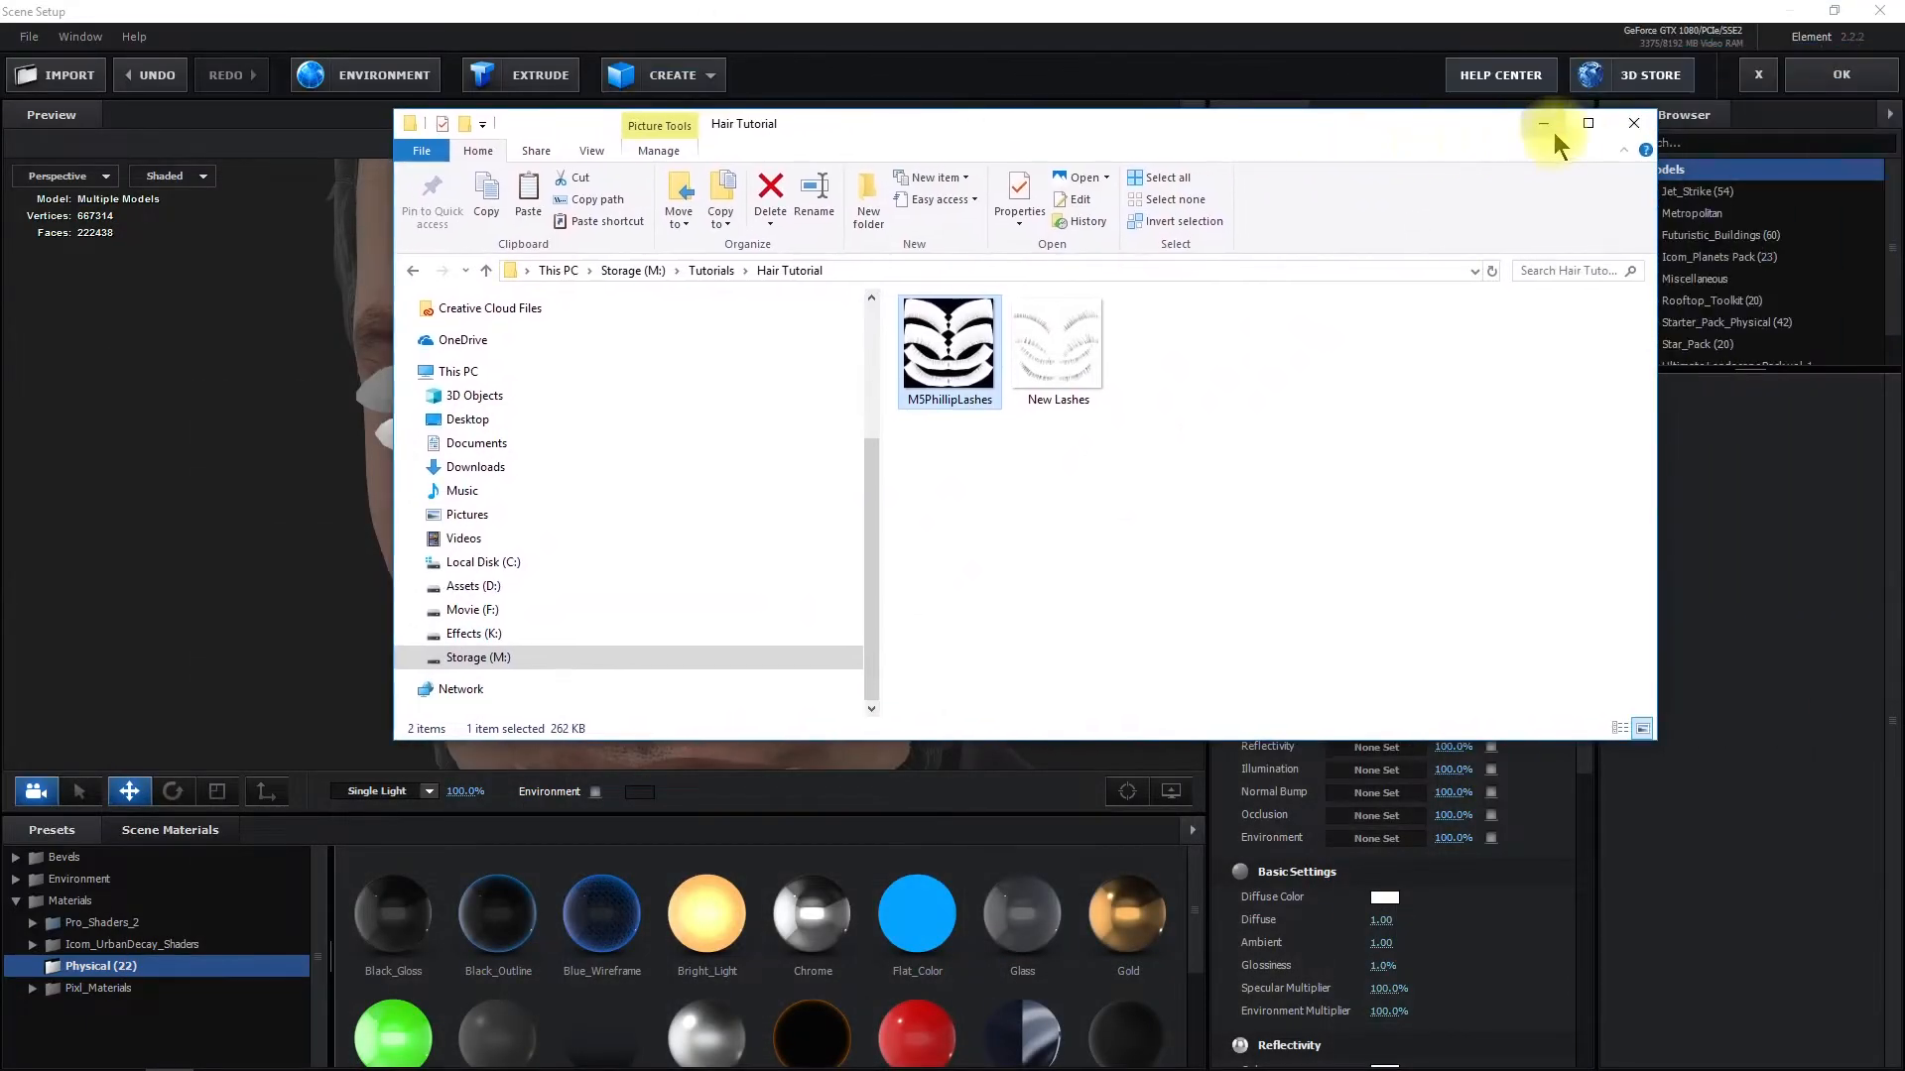
pyautogui.click(1538, 122)
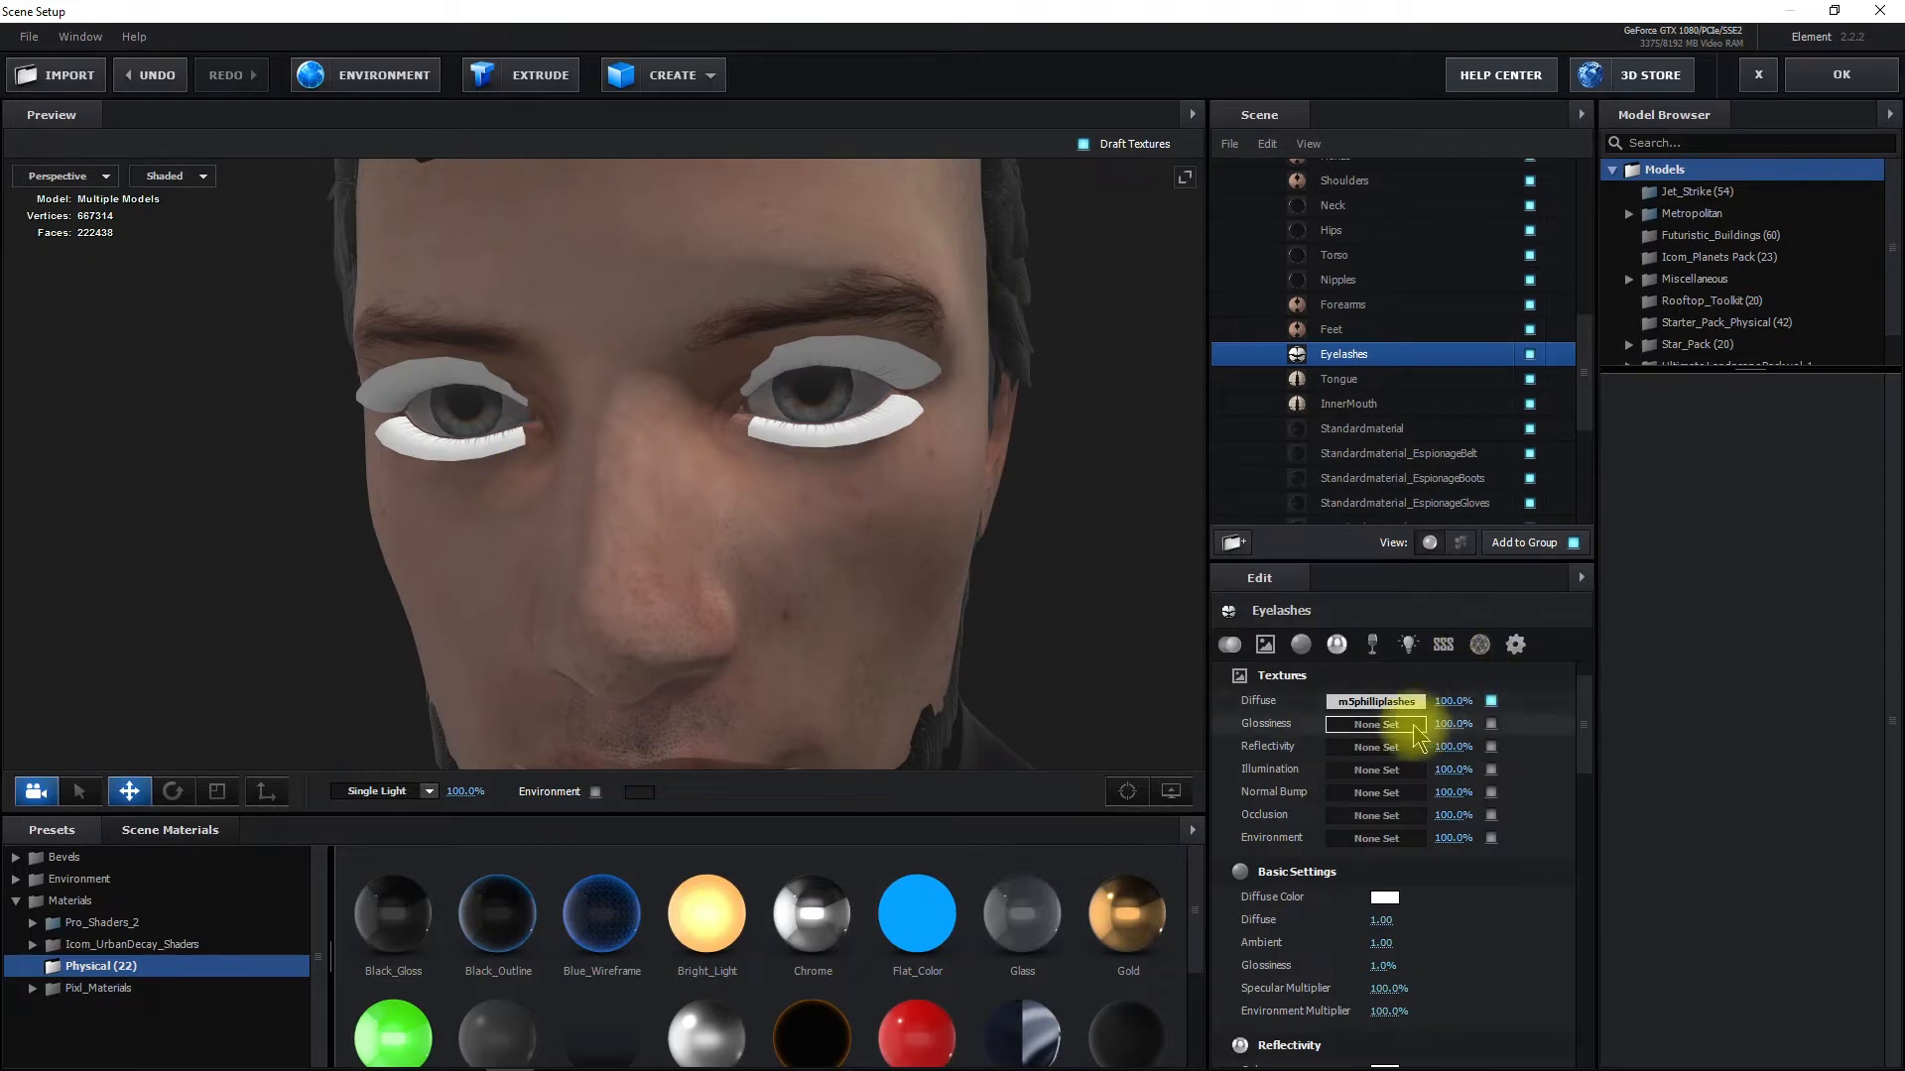
# Replace the Eyelashes material's diffuse texture with the New Lashes image from the Hair Tutorial folder
pyautogui.click(1359, 707)
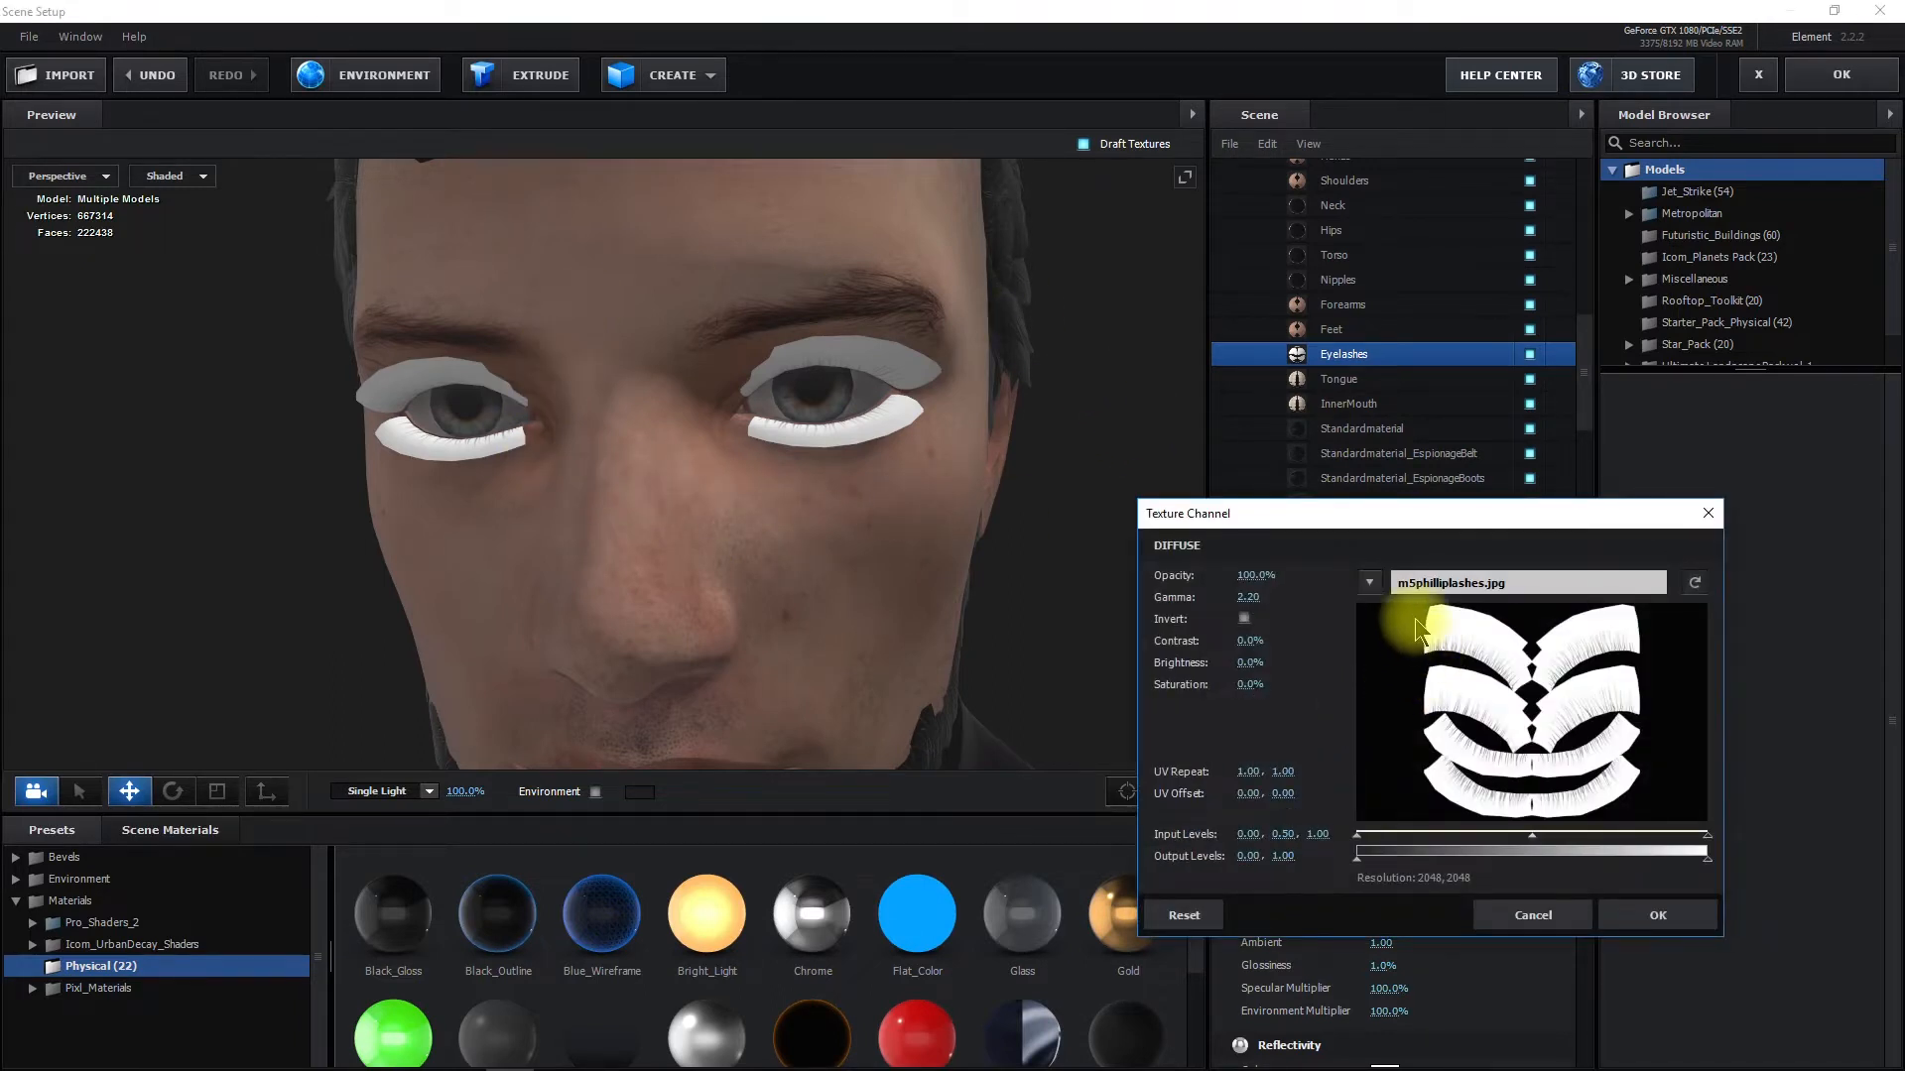
pyautogui.click(1409, 586)
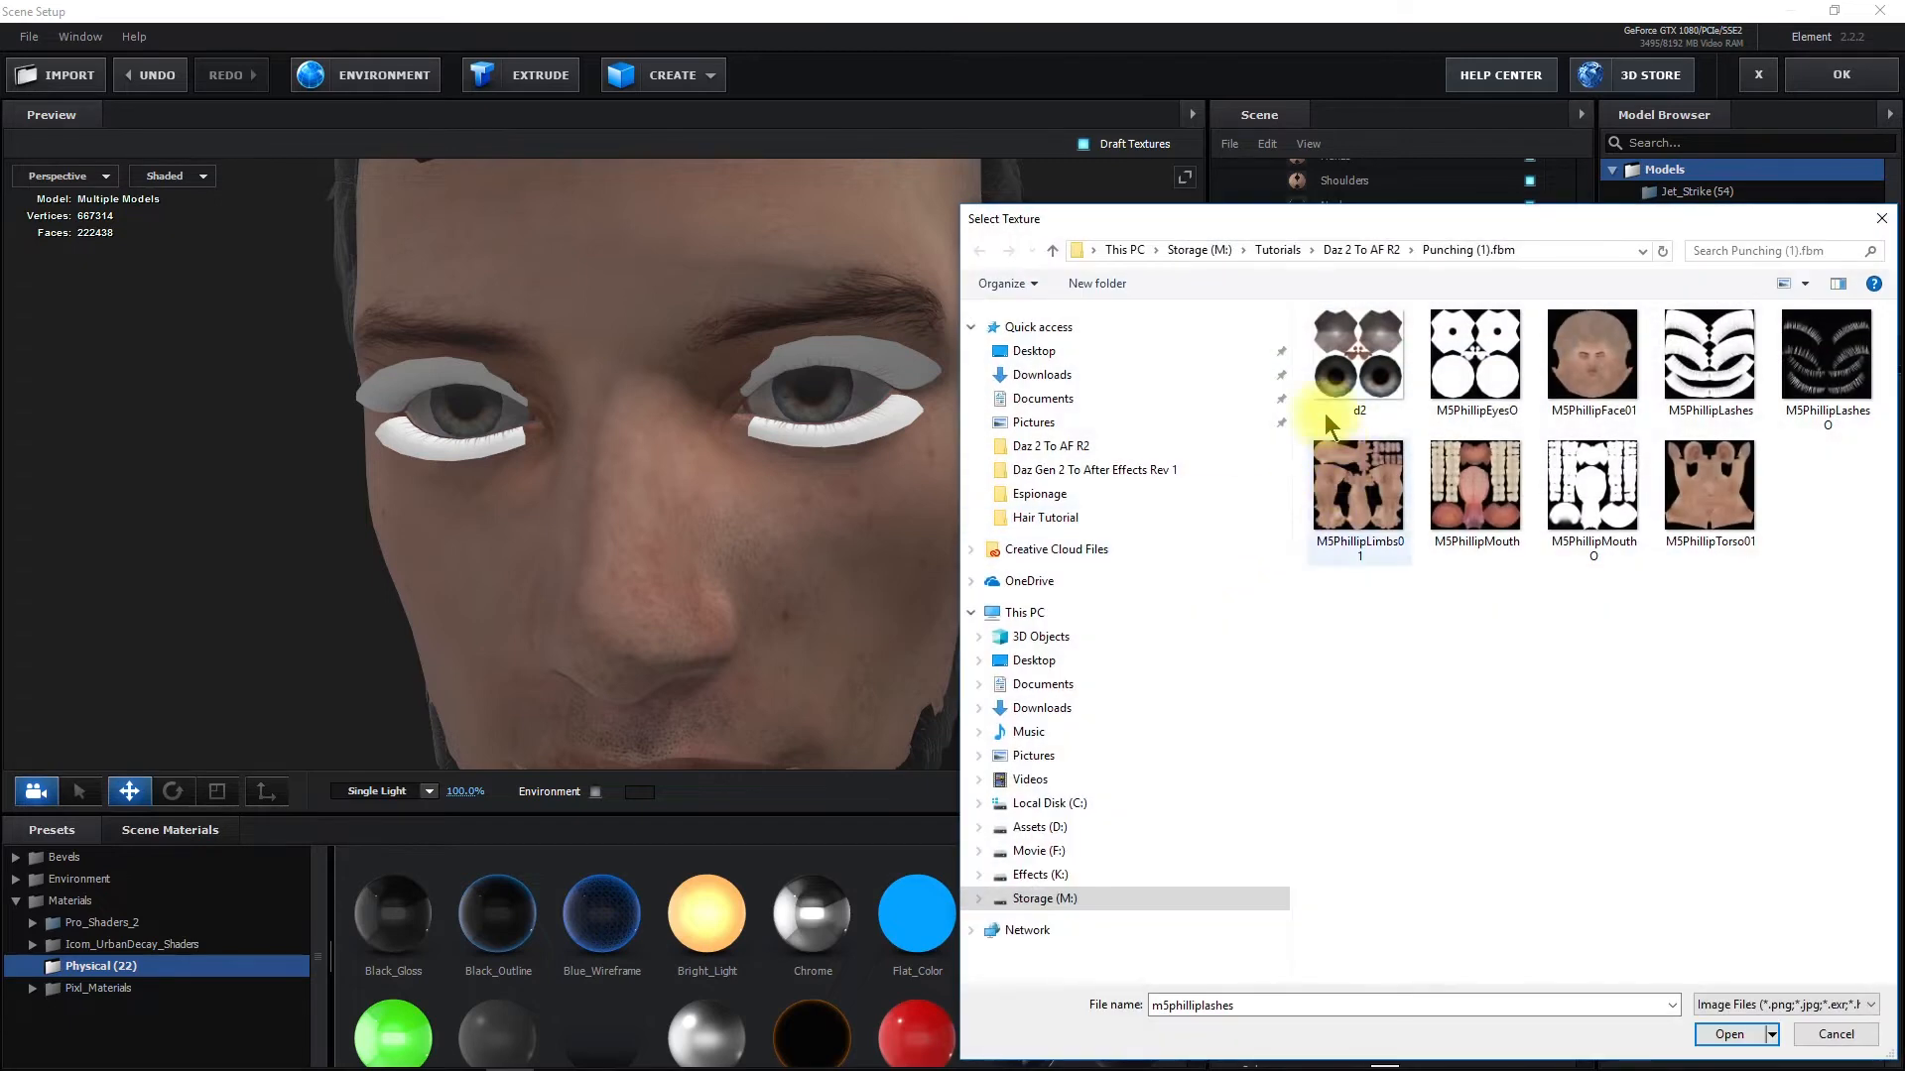
pyautogui.click(1274, 254)
pyautogui.doubleClick(1822, 382)
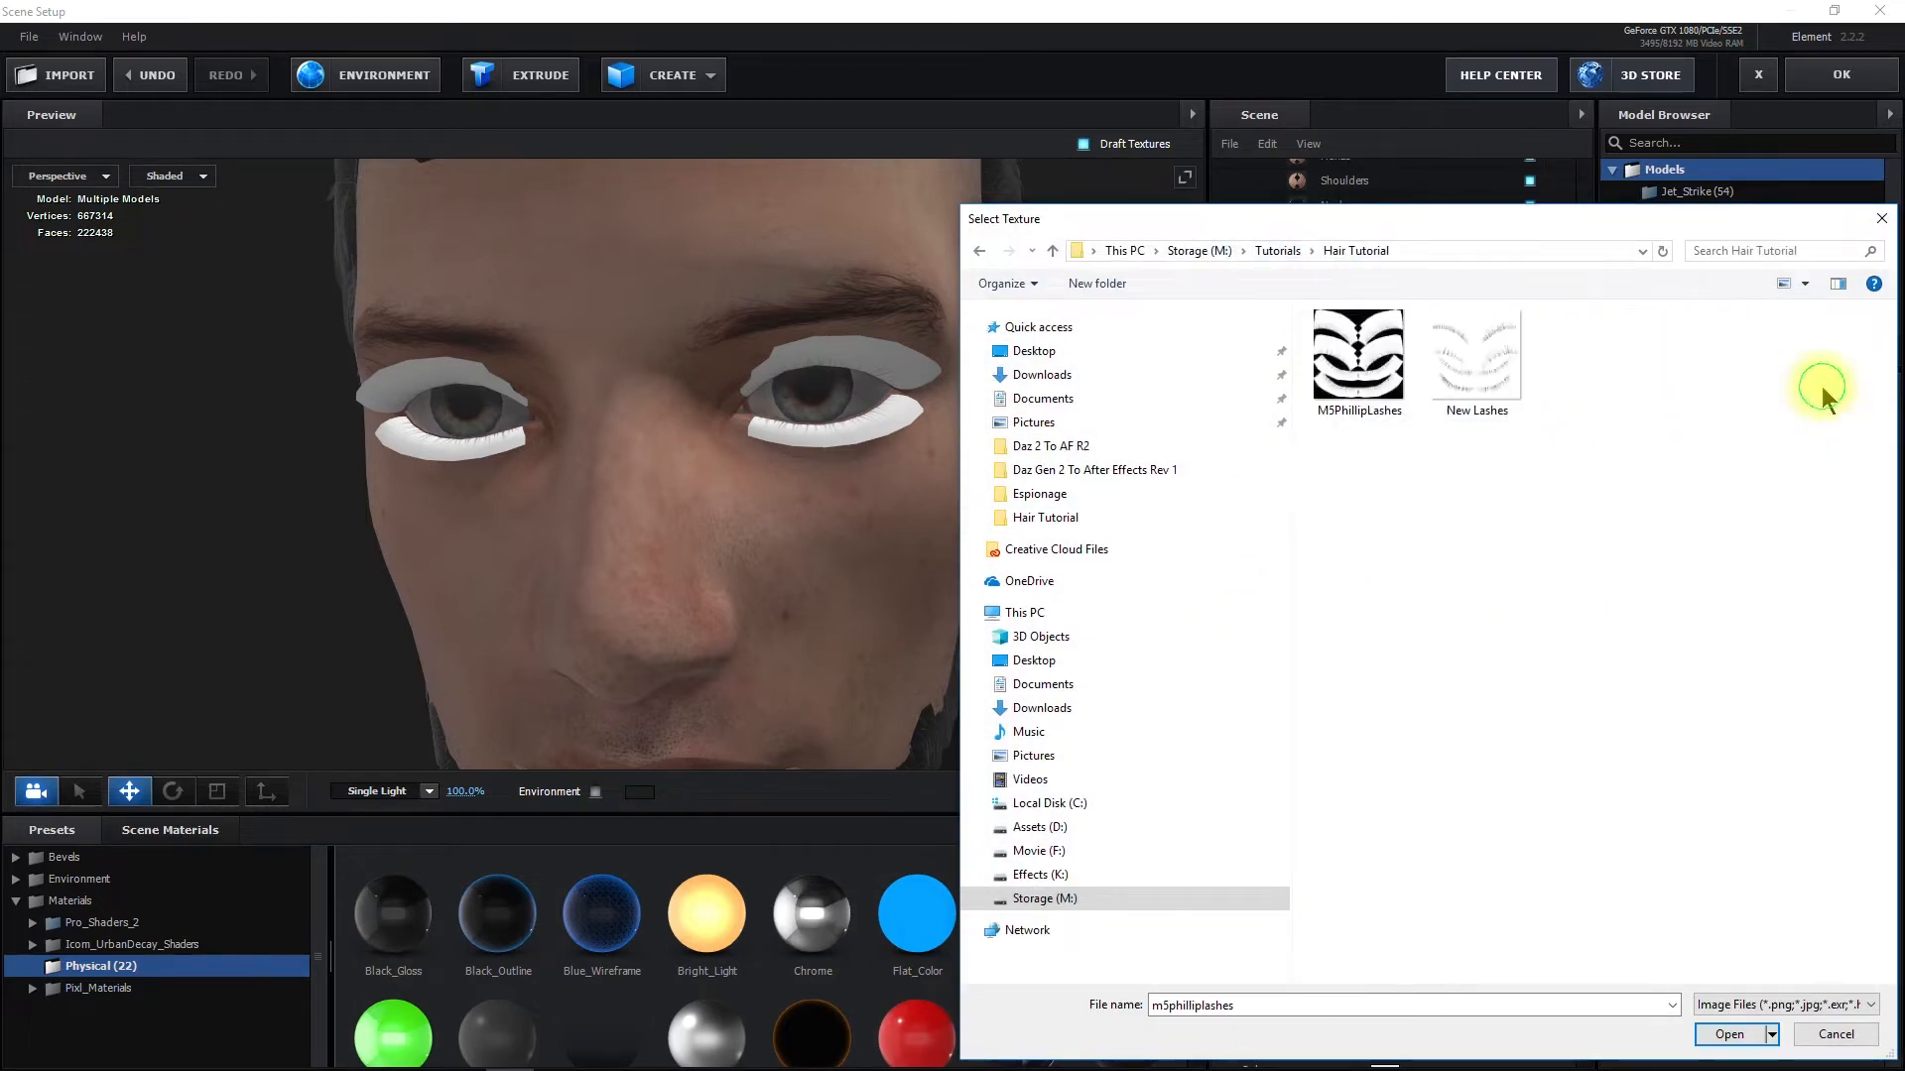
pyautogui.click(1480, 393)
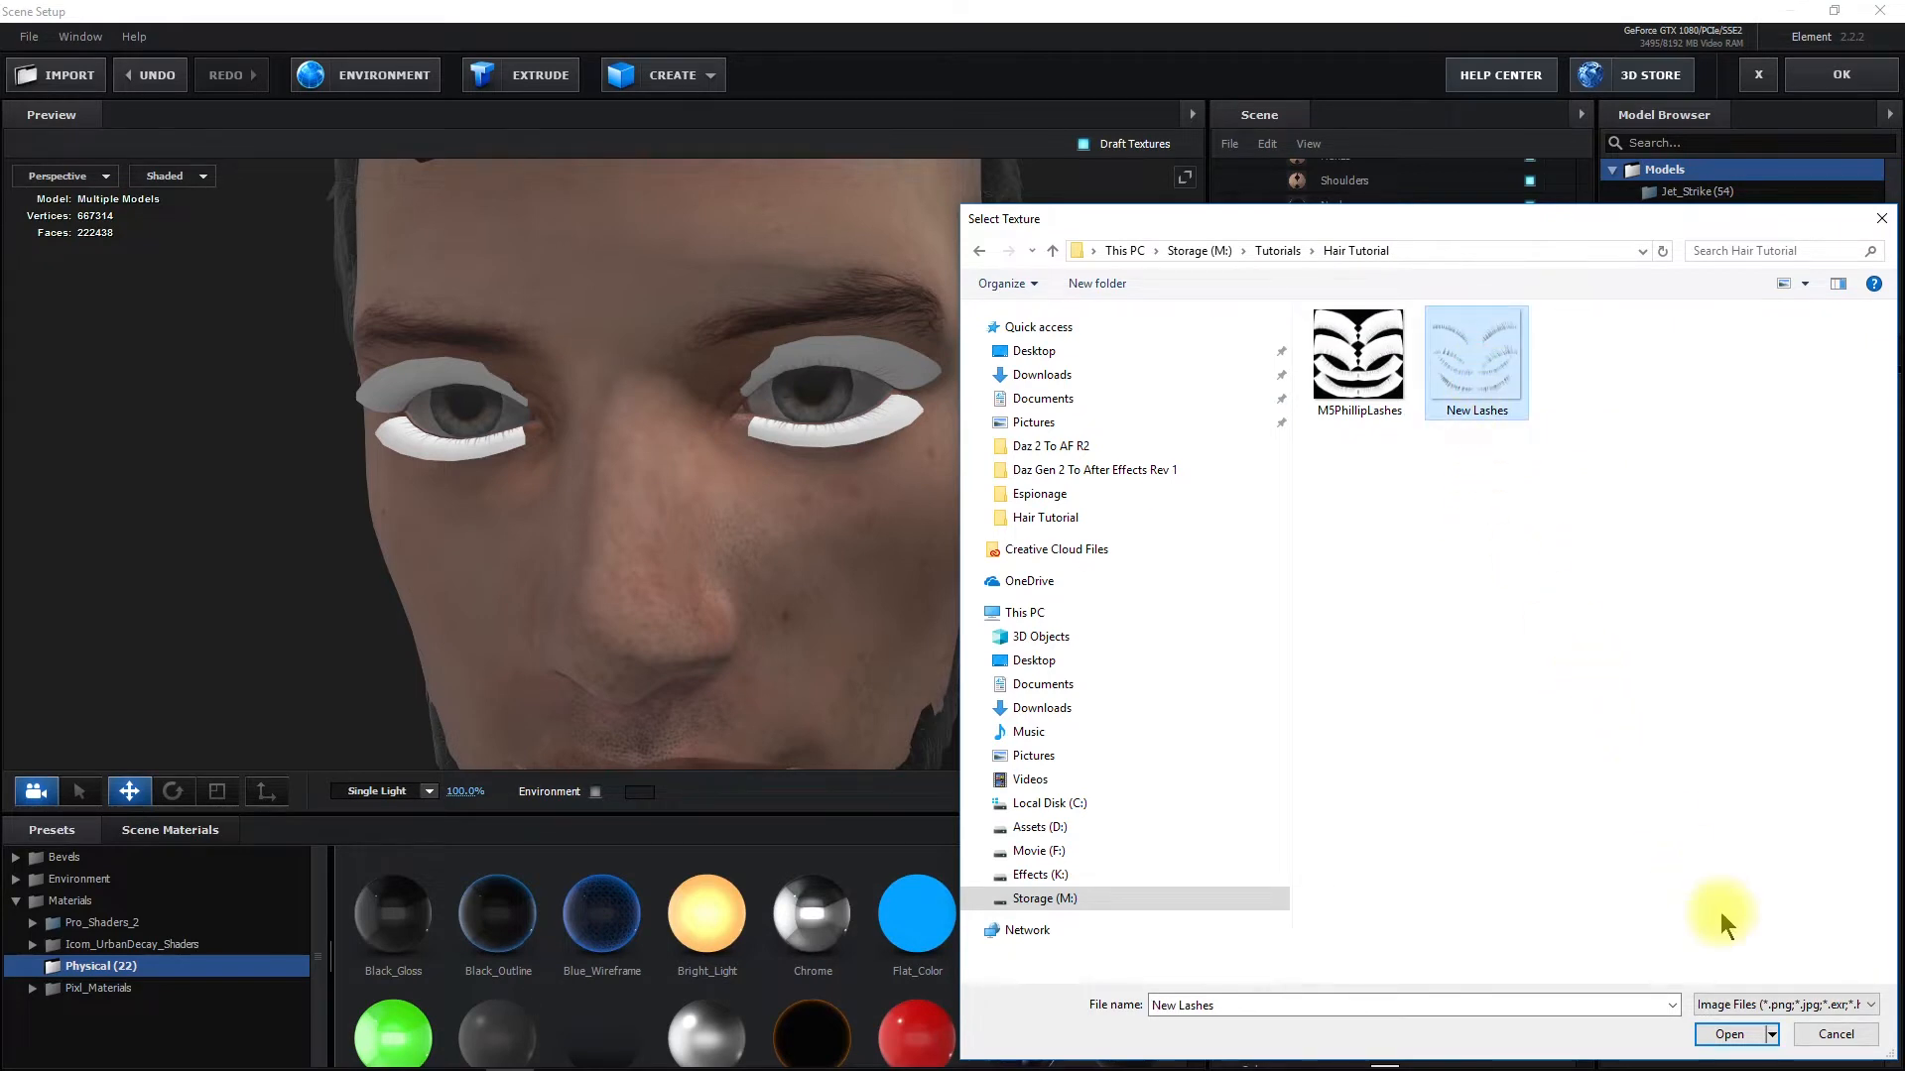
pyautogui.click(1729, 1034)
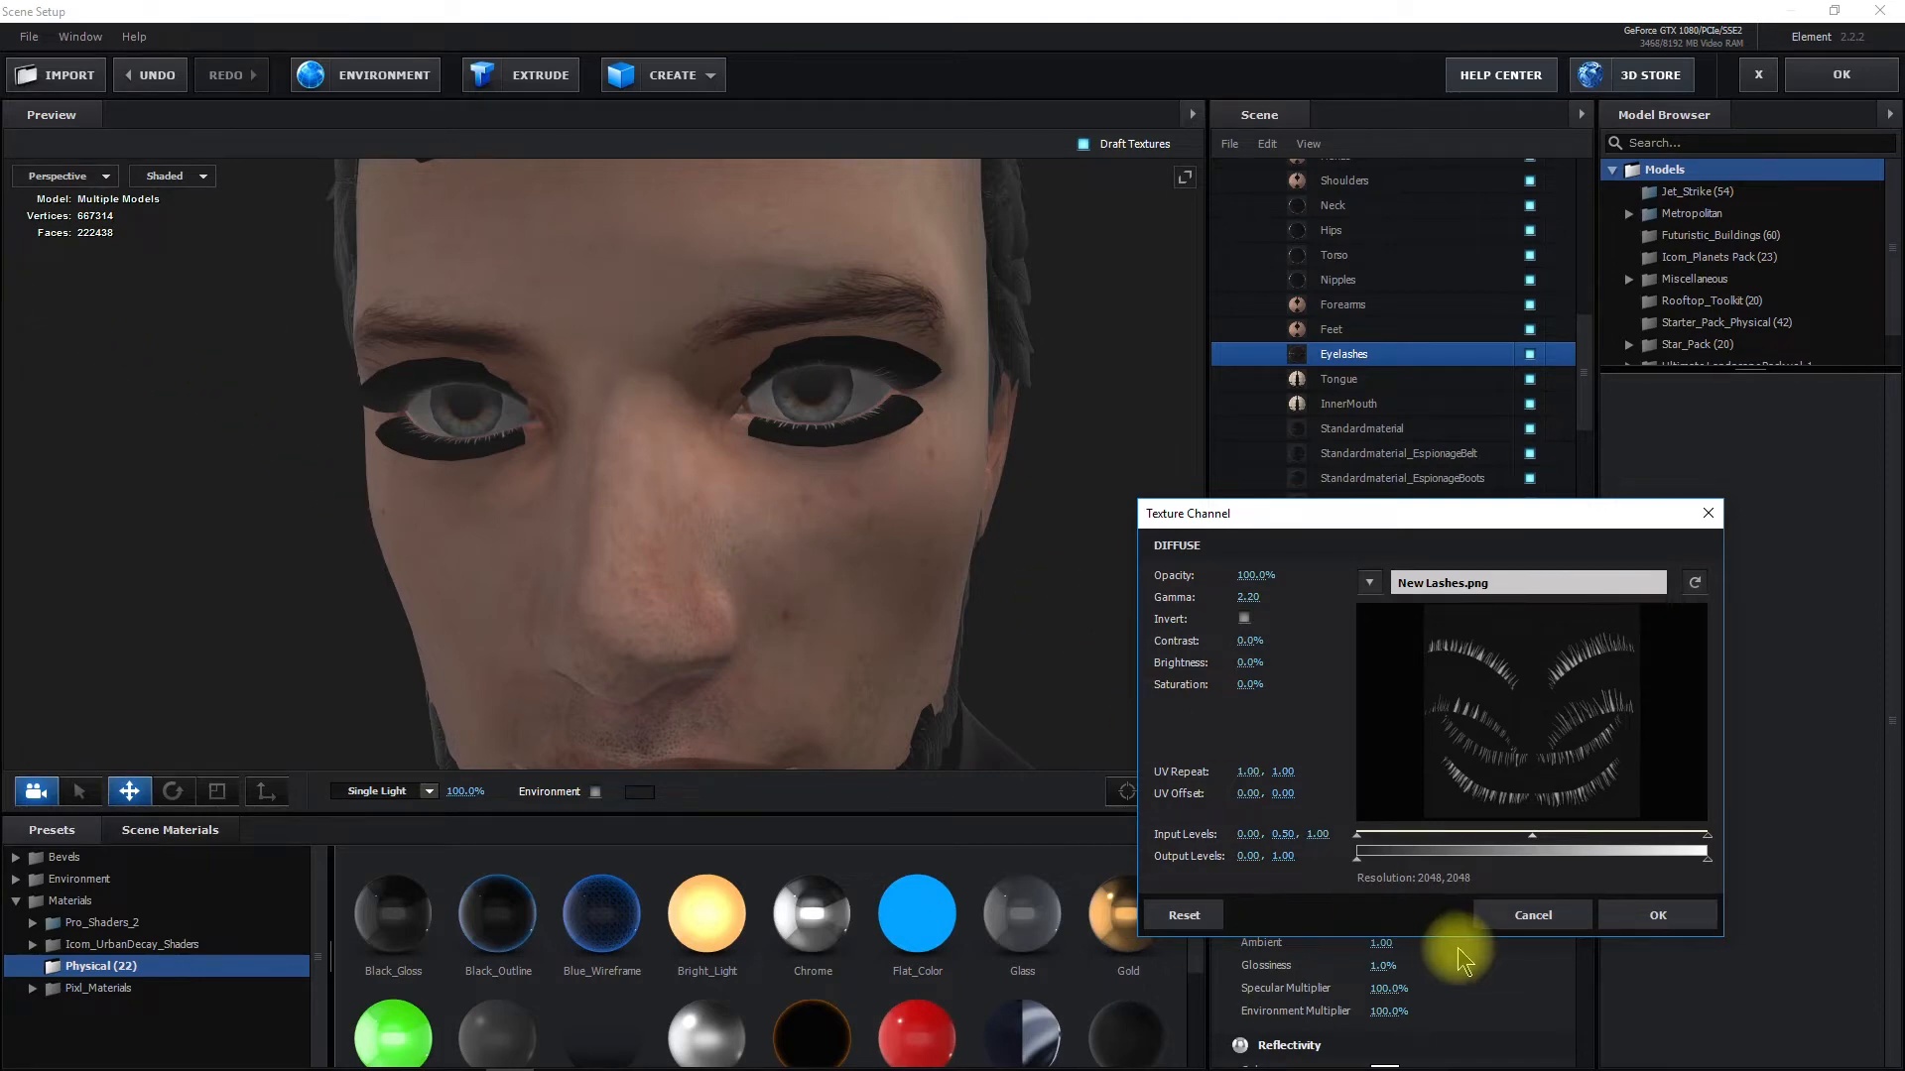
pyautogui.click(1666, 911)
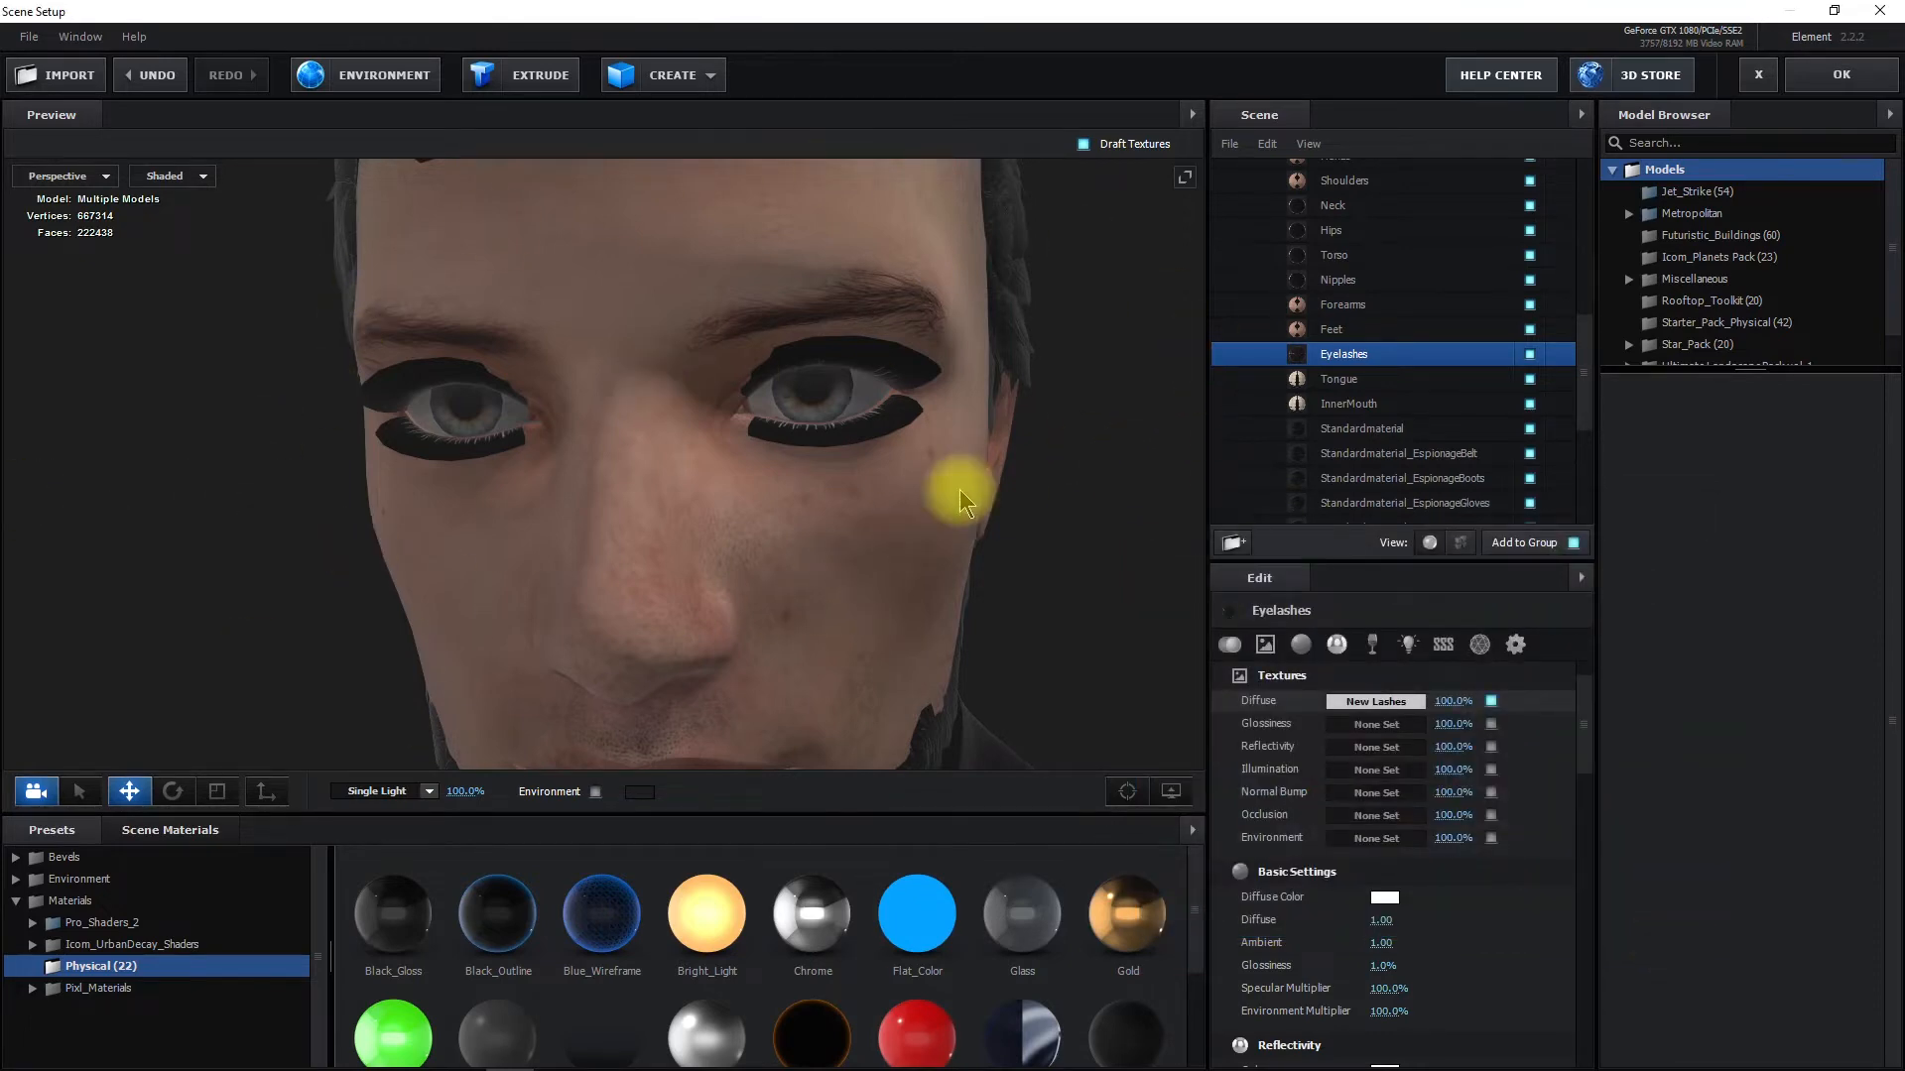
# Try inverting the New Lashes diffuse texture of the Eyelashes material
pyautogui.click(1341, 710)
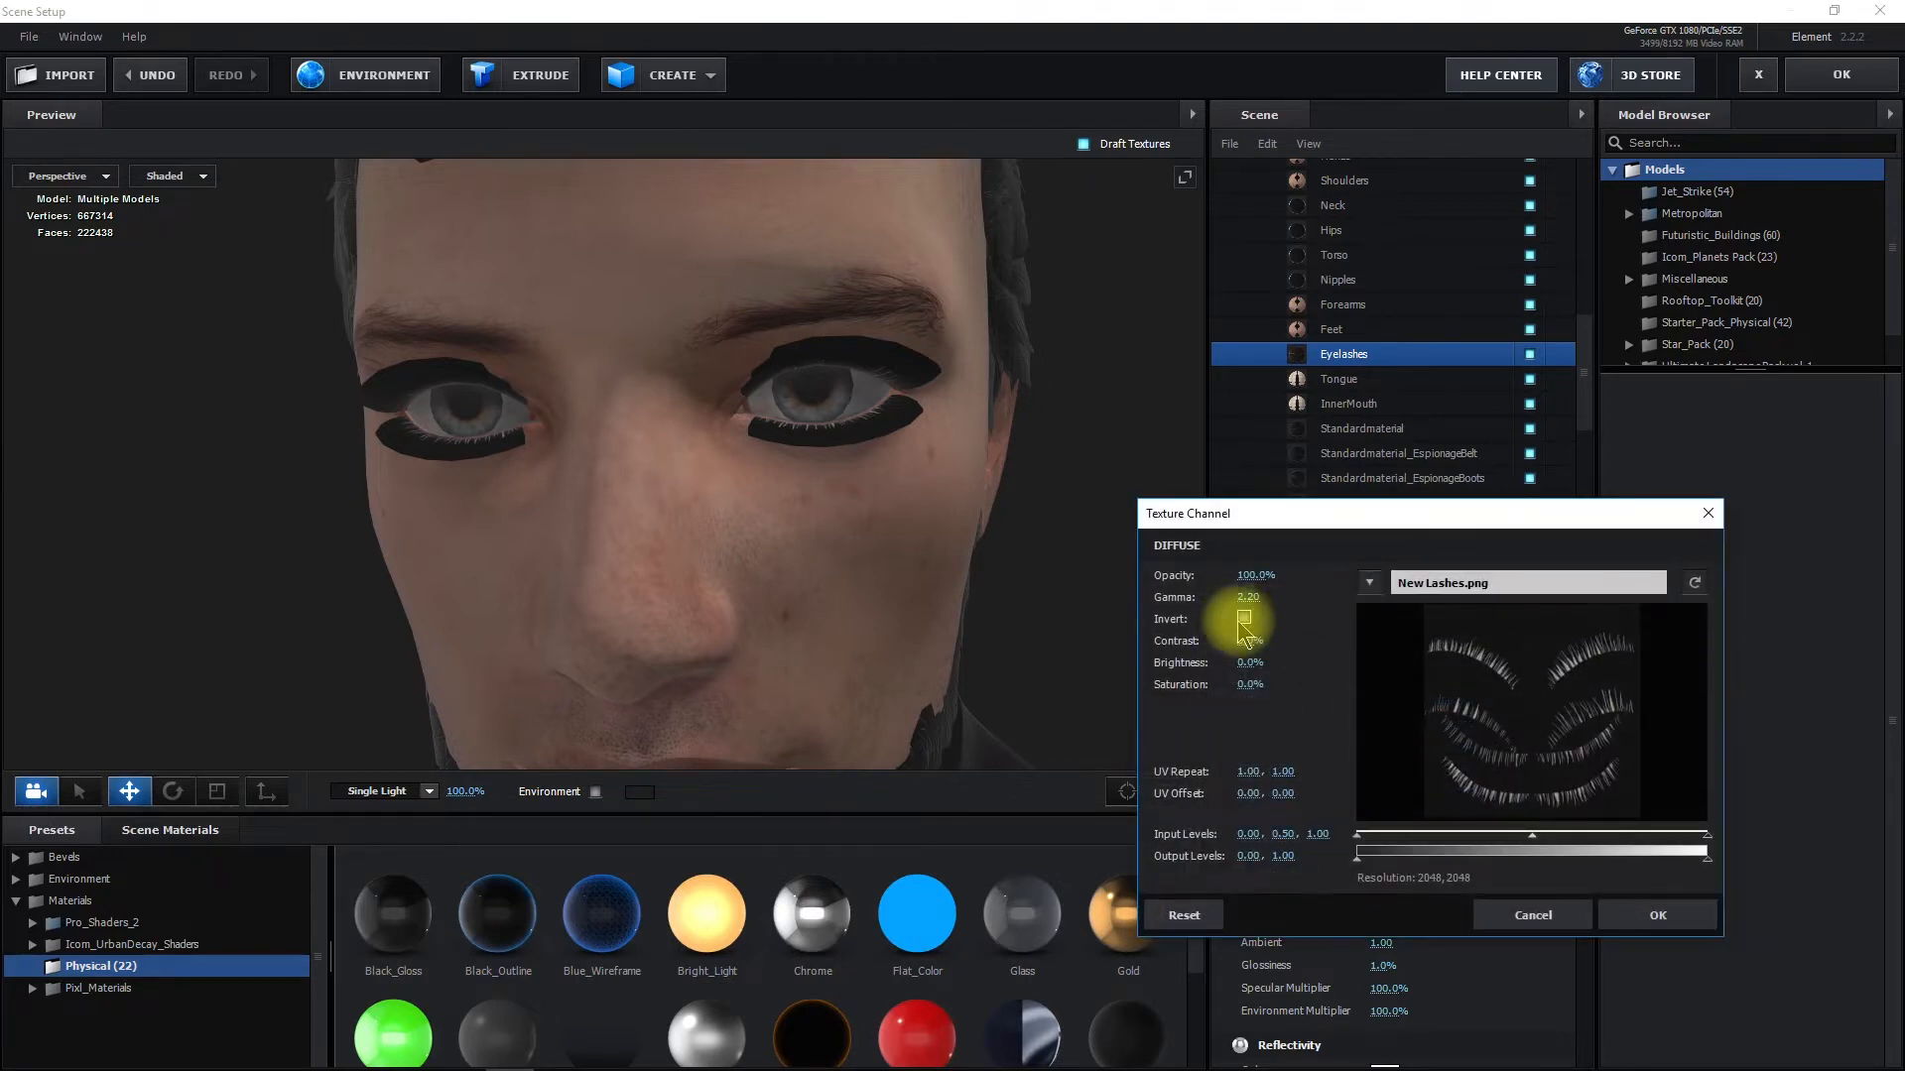
pyautogui.click(1244, 619)
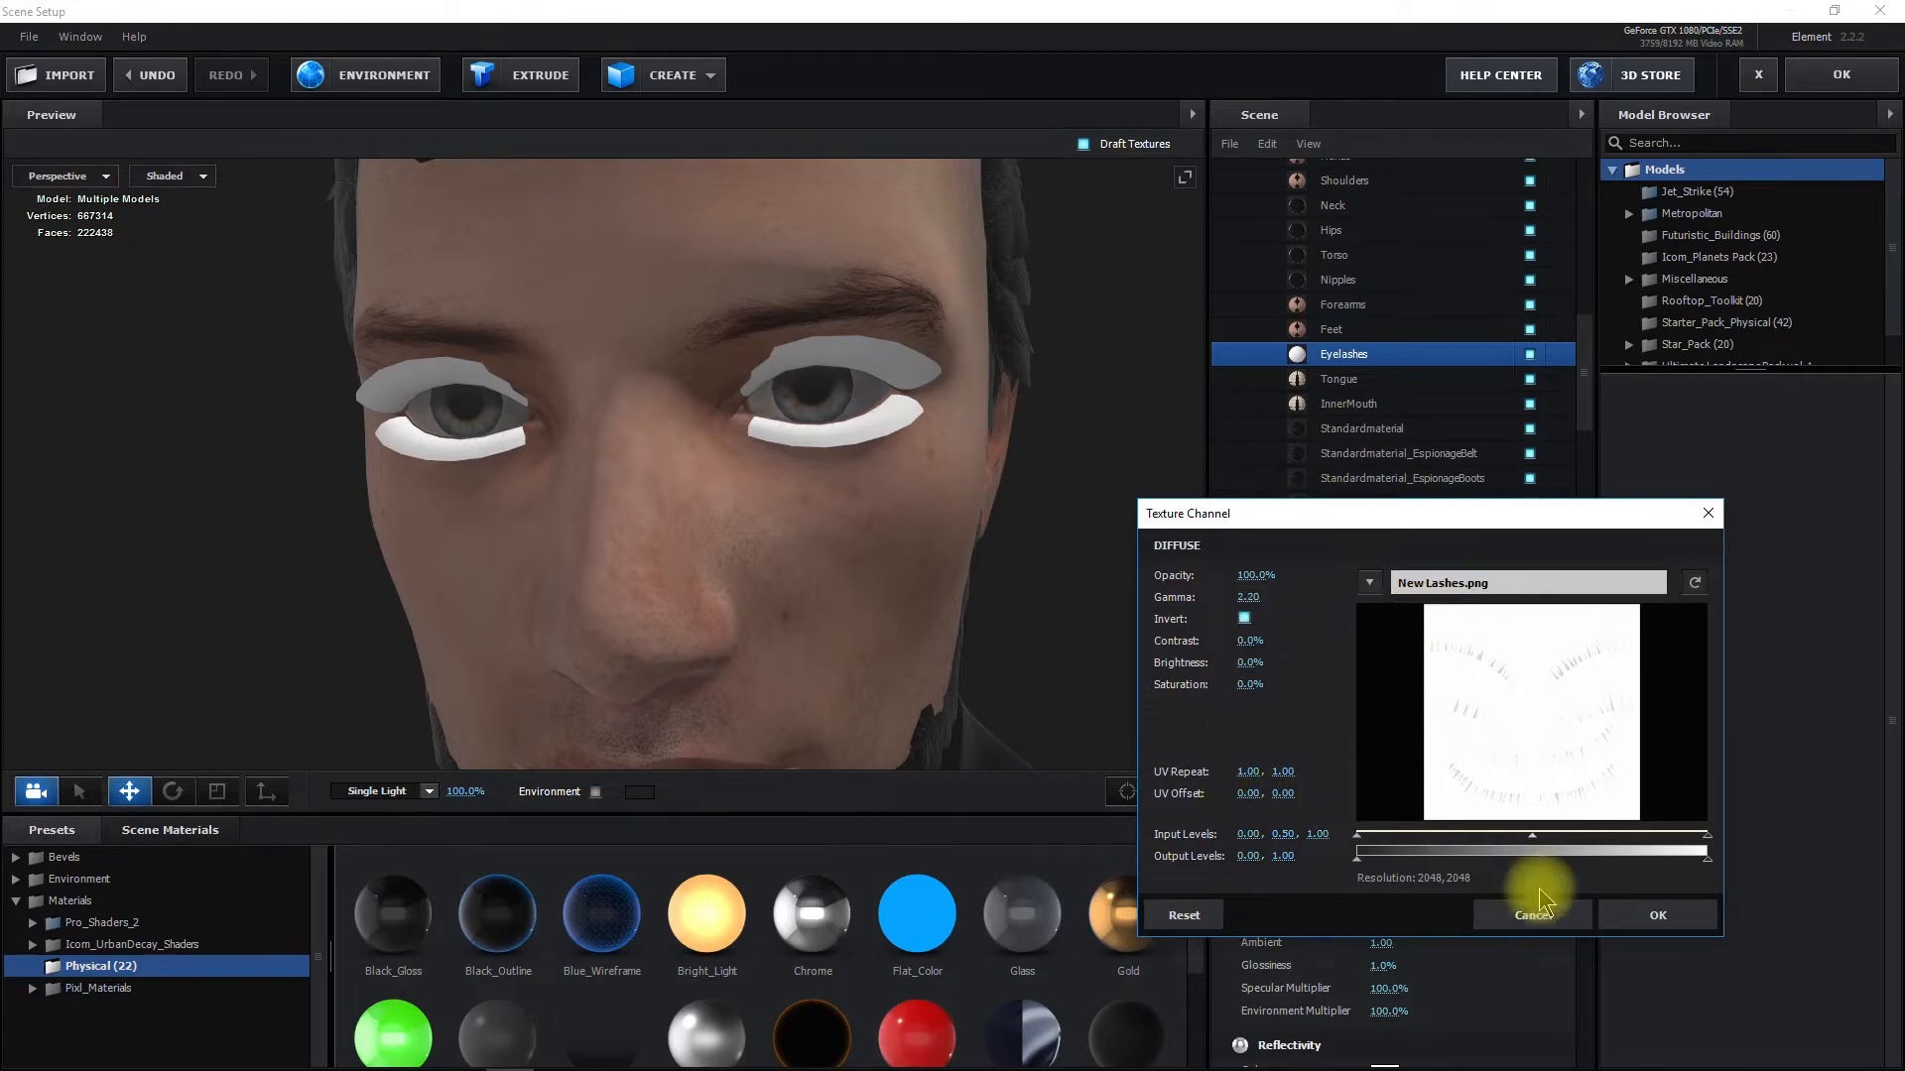
pyautogui.click(1637, 918)
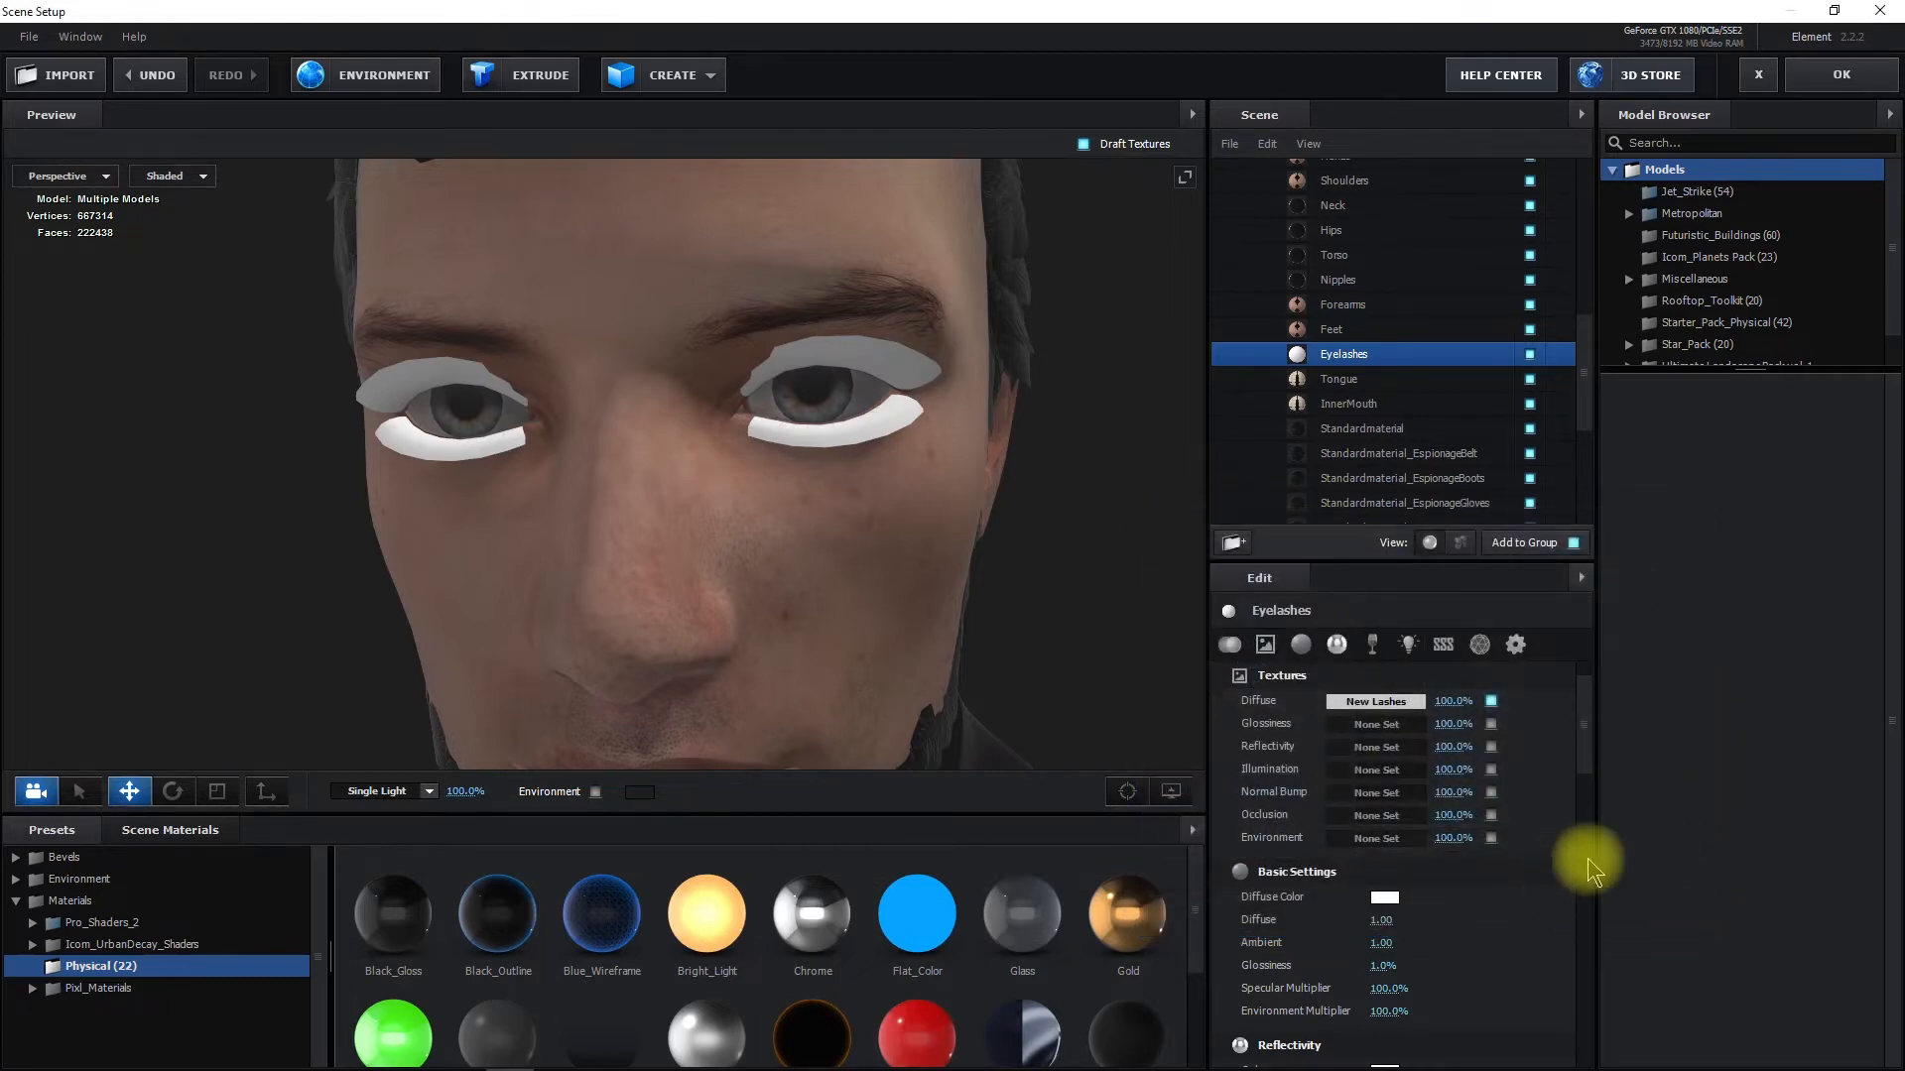
# Raise the Eyelashes material's Alpha Threshold to 0.59 so only the lash hairs show
pyautogui.click(1515, 645)
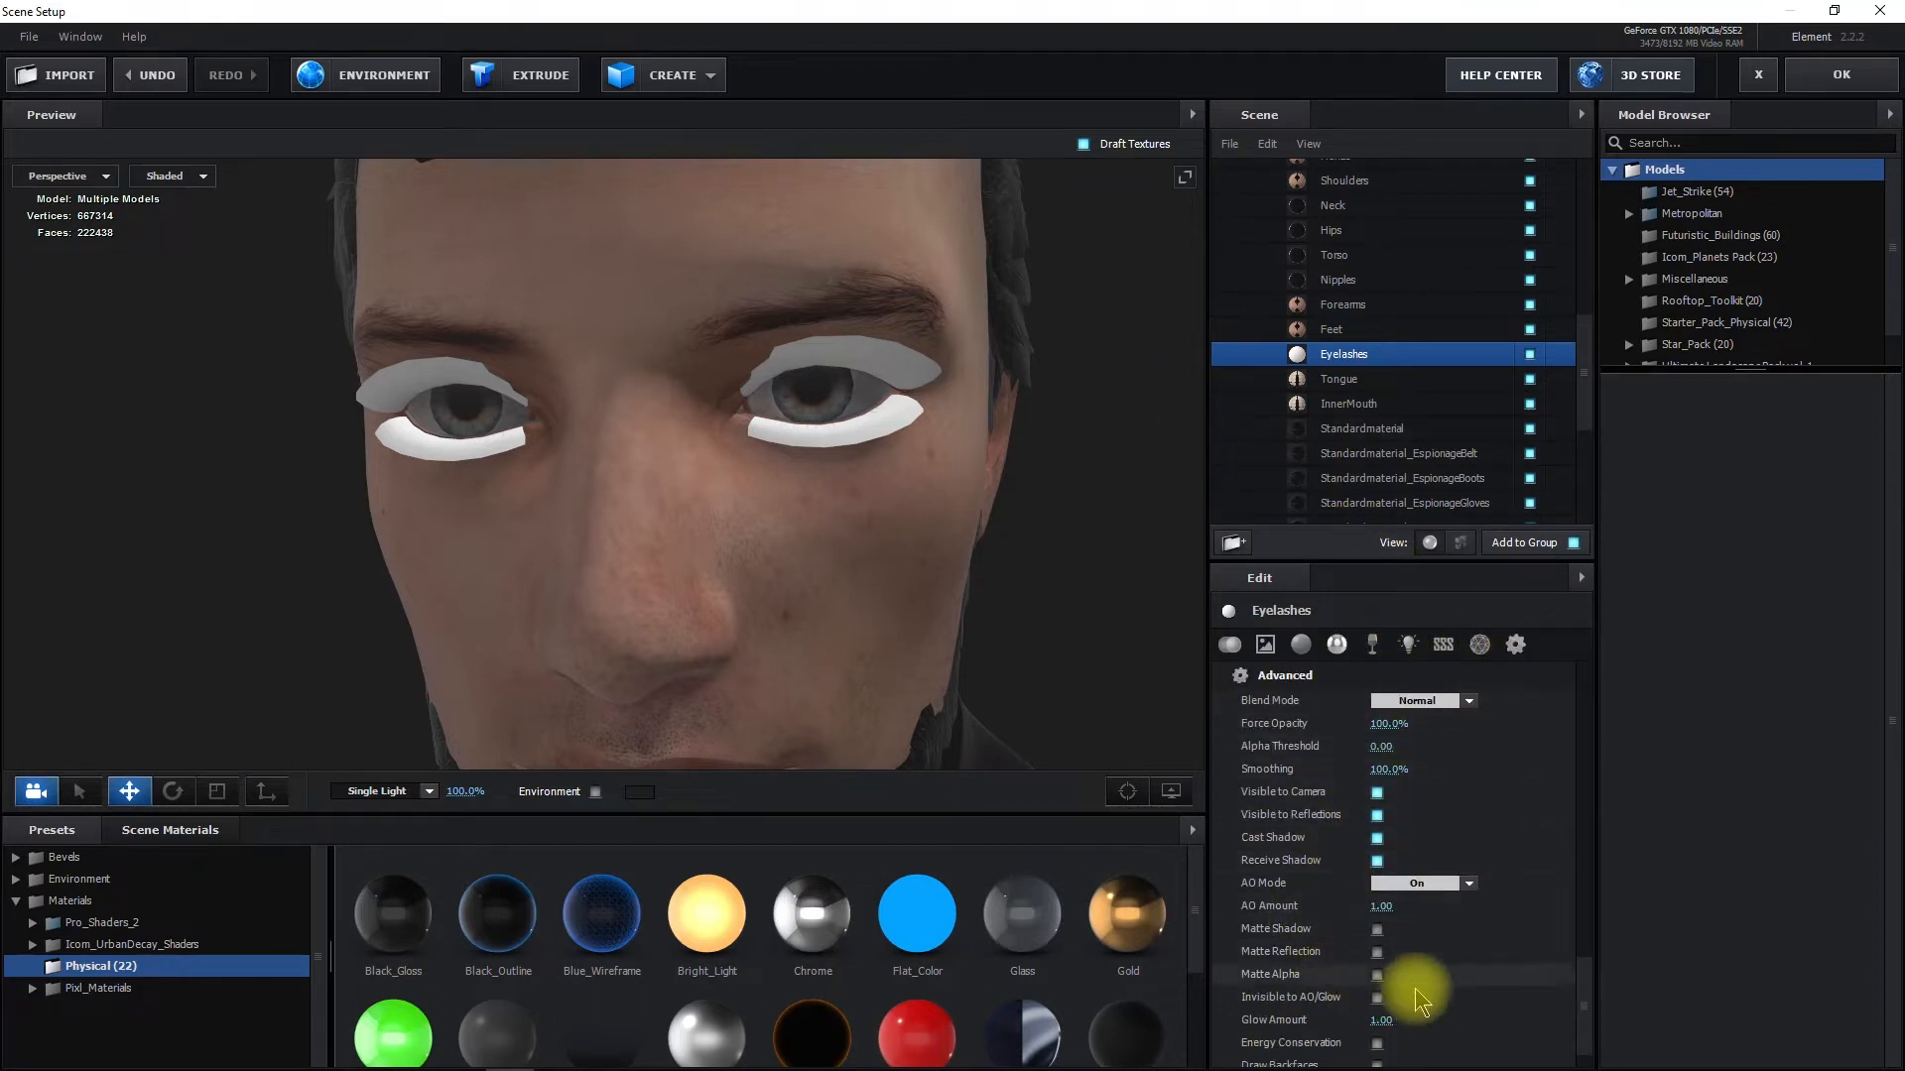
pyautogui.moveTo(1382, 746); pyautogui.dragTo(1429, 767)
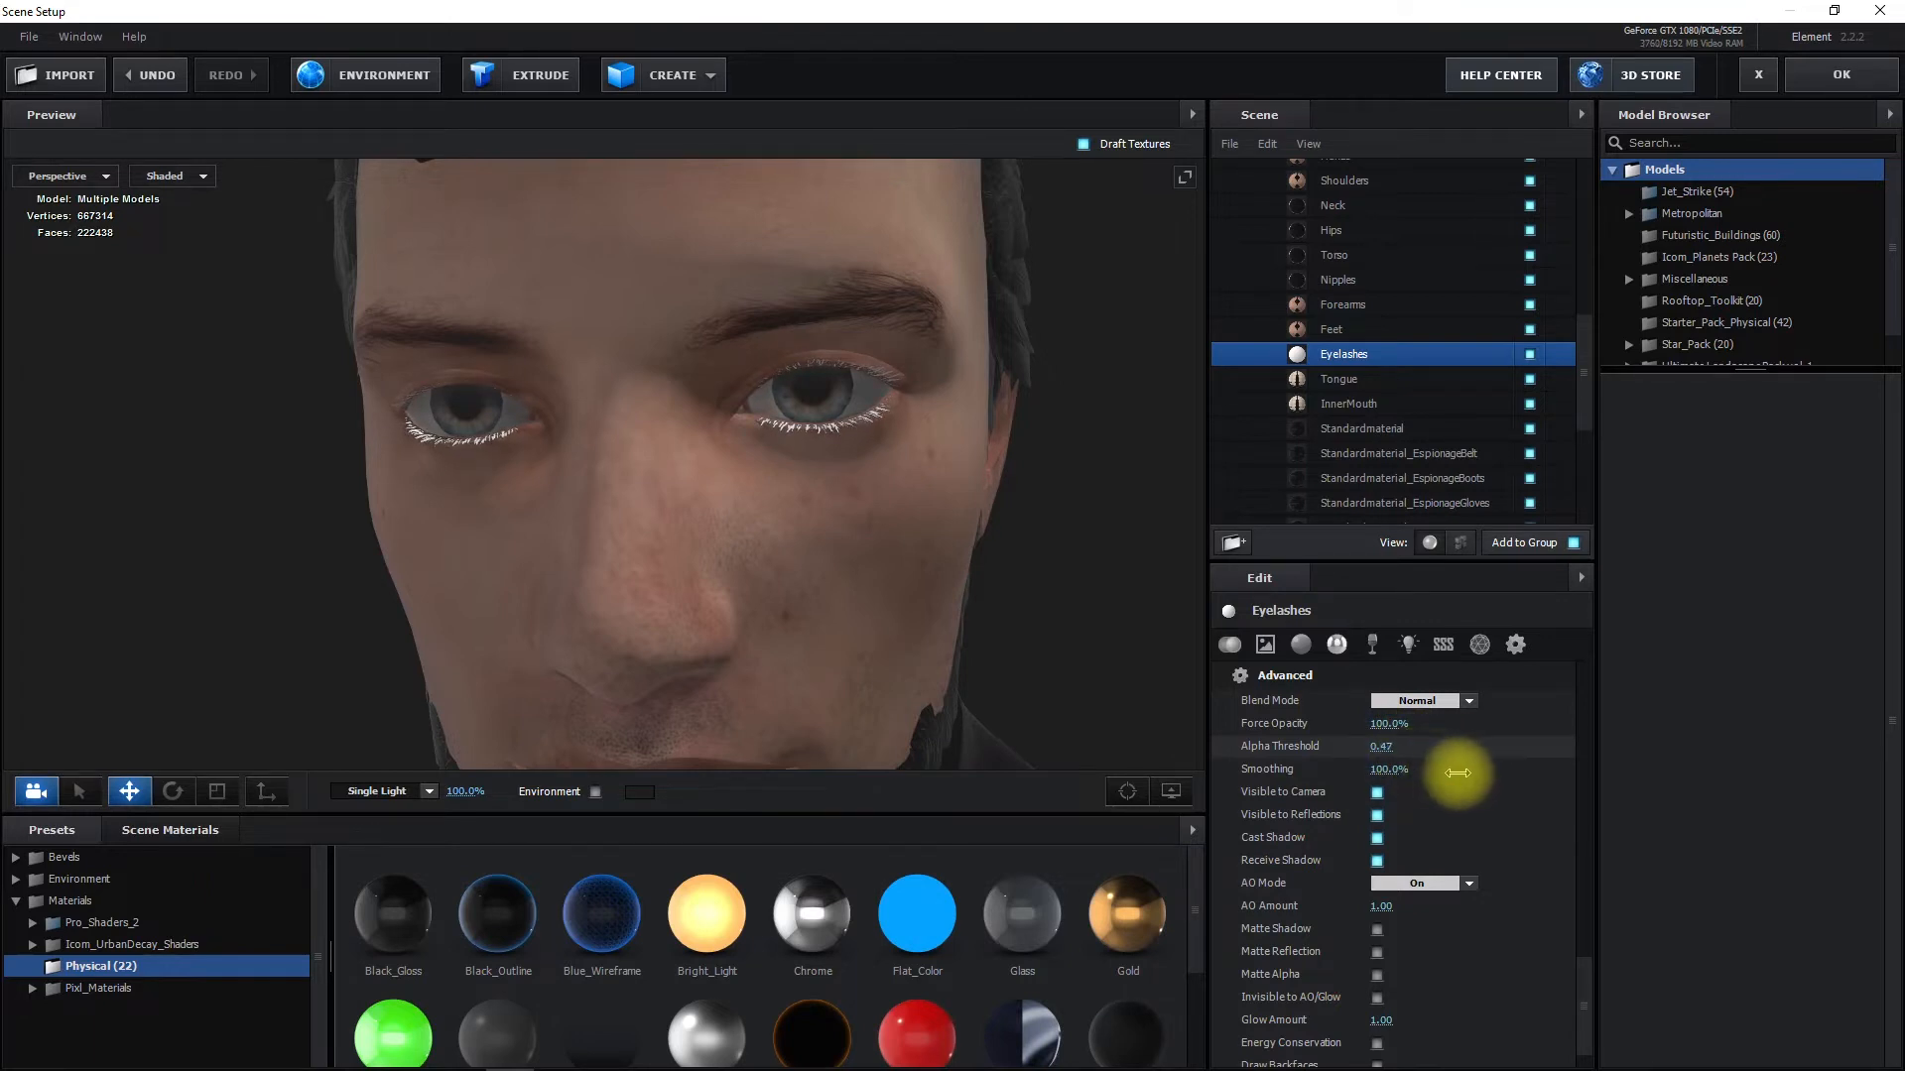
pyautogui.moveTo(1454, 773); pyautogui.dragTo(1386, 778)
pyautogui.moveTo(970, 460); pyautogui.dragTo(977, 474)
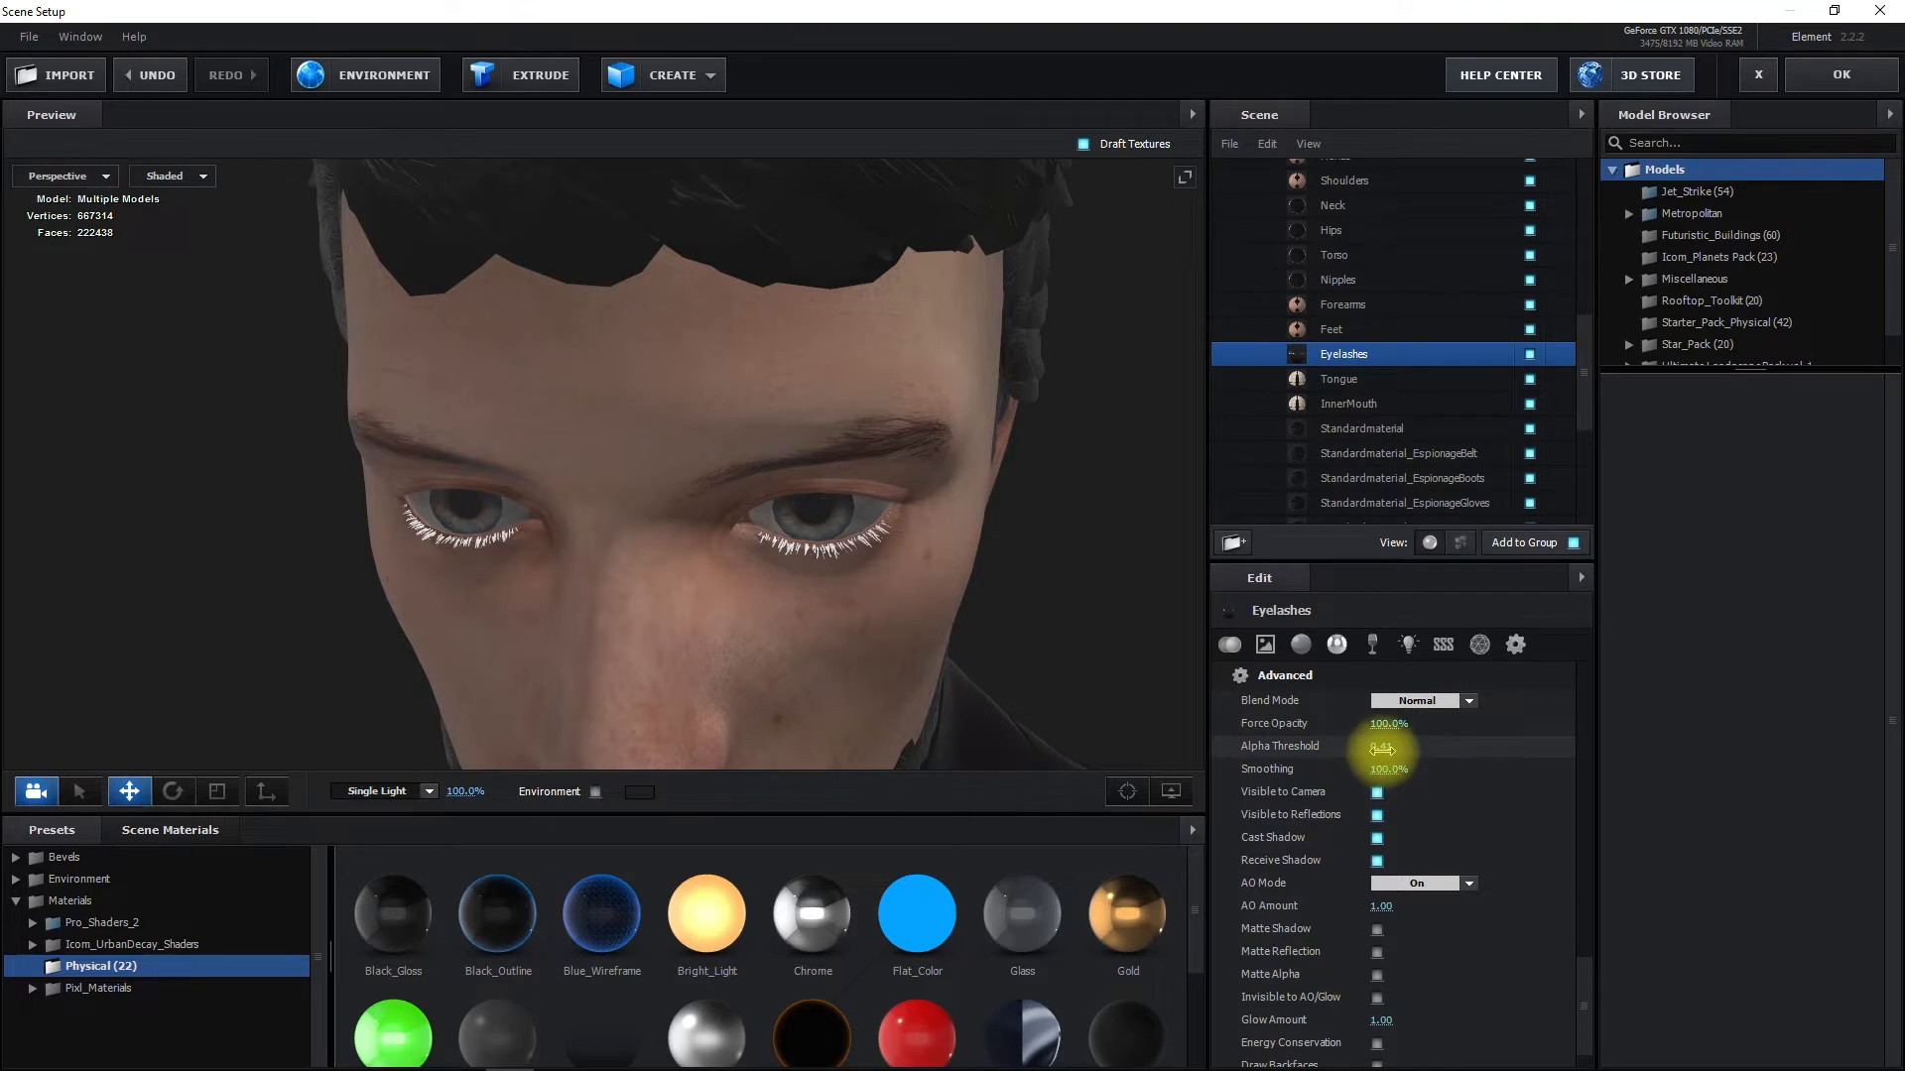
pyautogui.moveTo(1414, 753); pyautogui.dragTo(1412, 757)
pyautogui.moveTo(1058, 583); pyautogui.dragTo(828, 543)
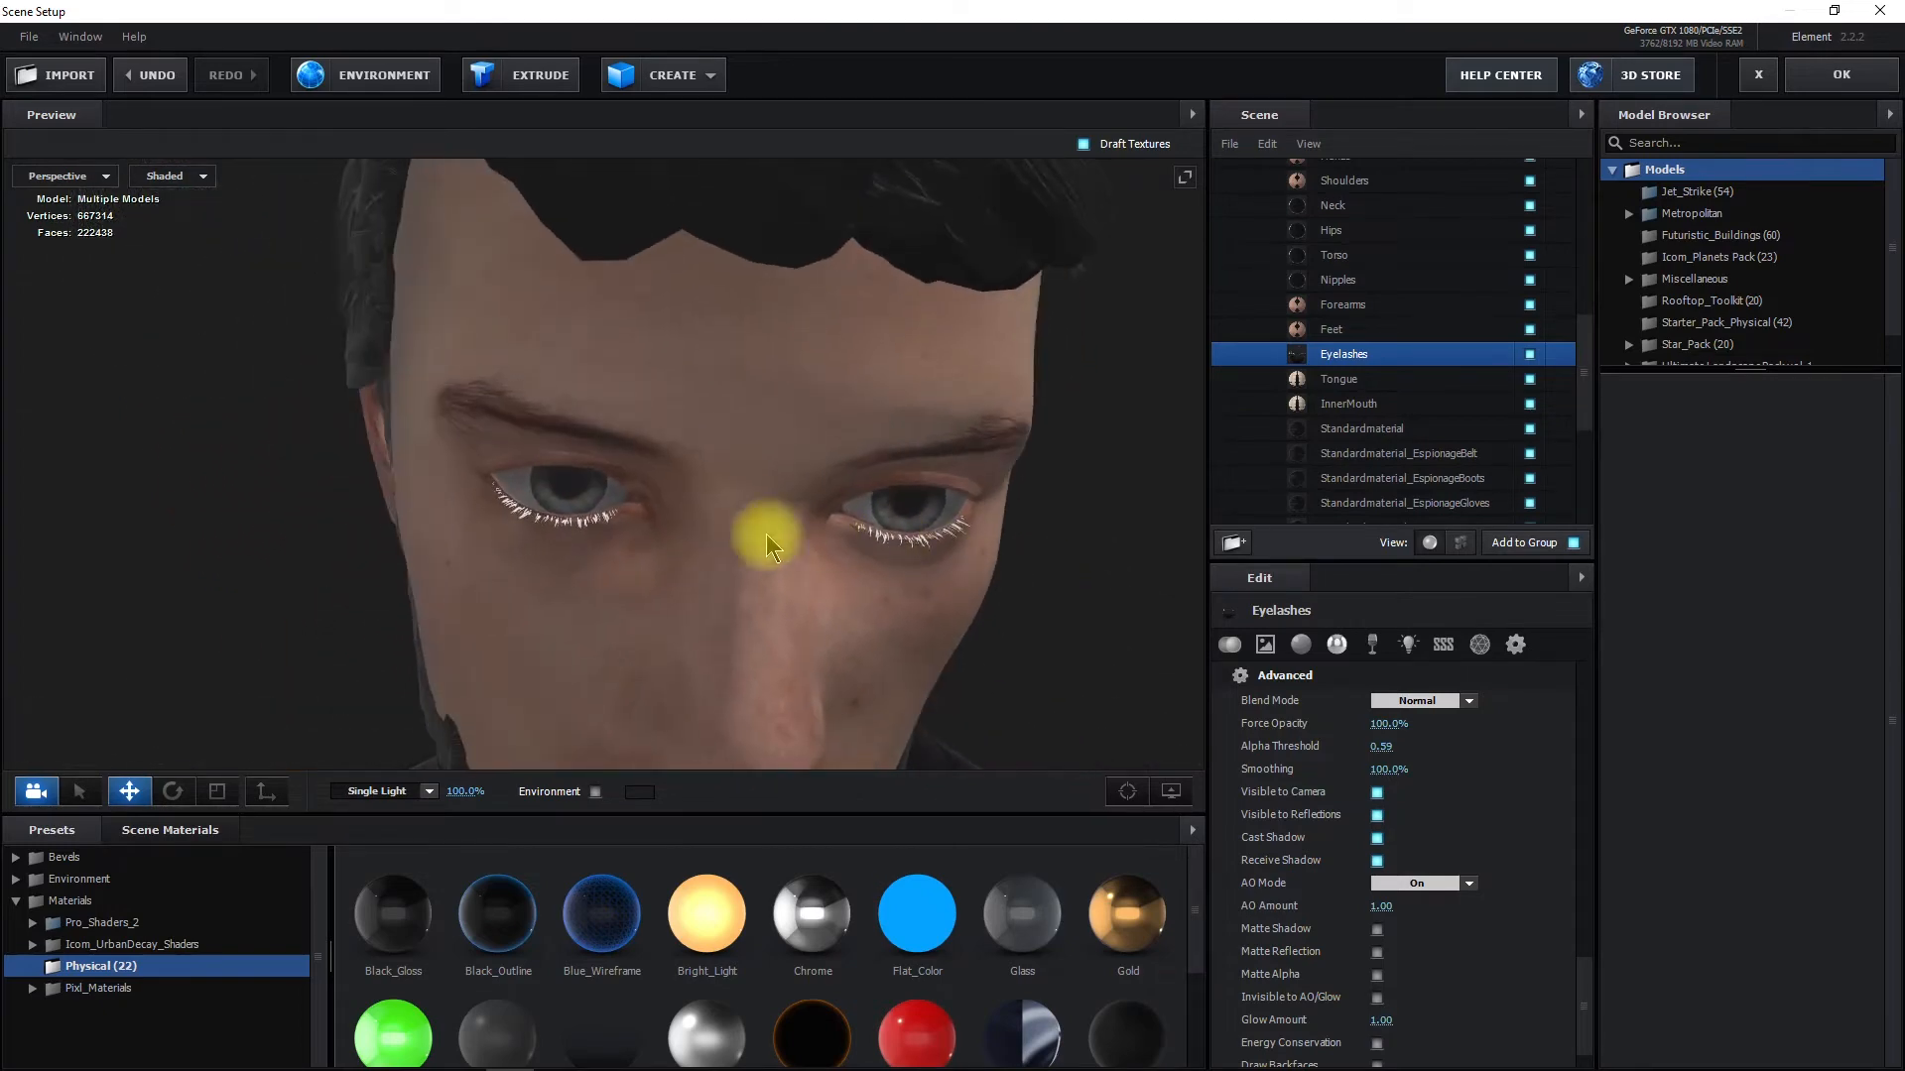
# Turn off Invert on the Eyelashes material's New Lashes diffuse texture
pyautogui.scroll(3, 1374, 789)
pyautogui.scroll(10, 1374, 793)
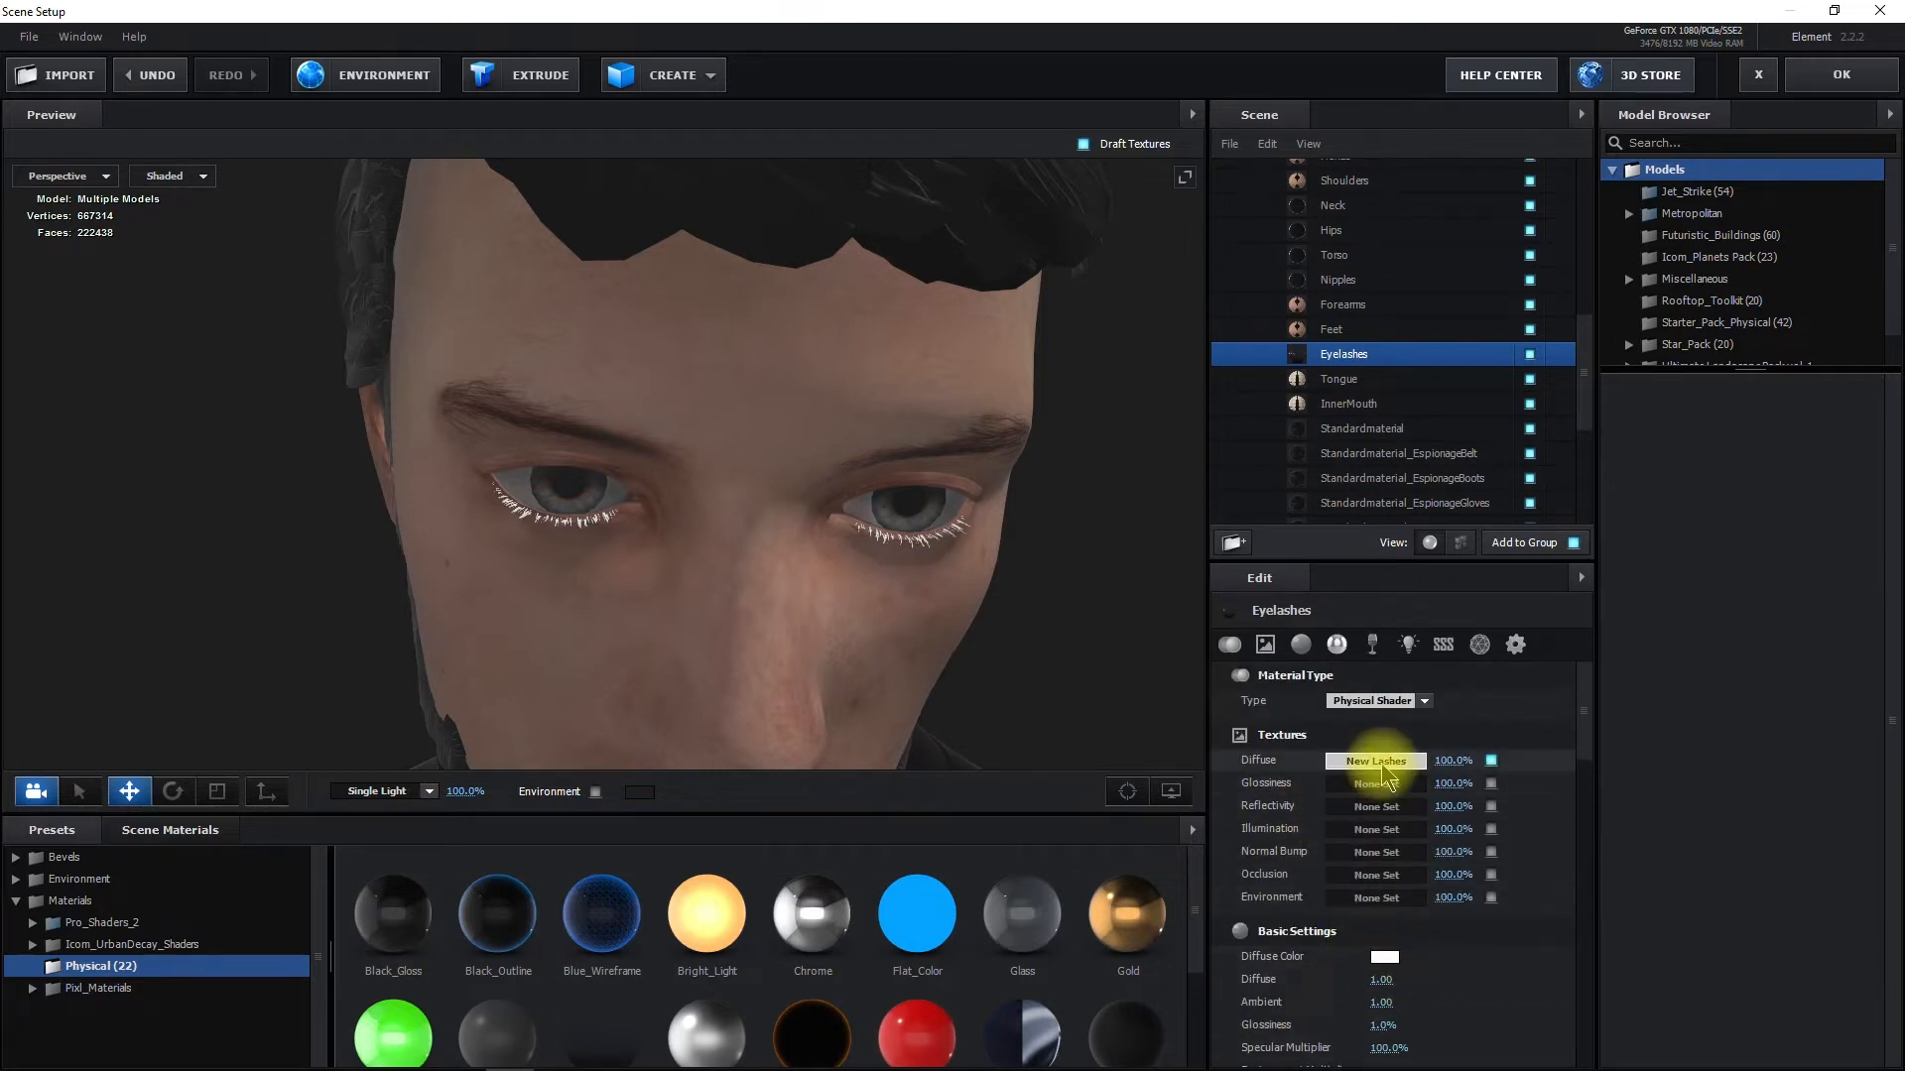
pyautogui.click(1377, 764)
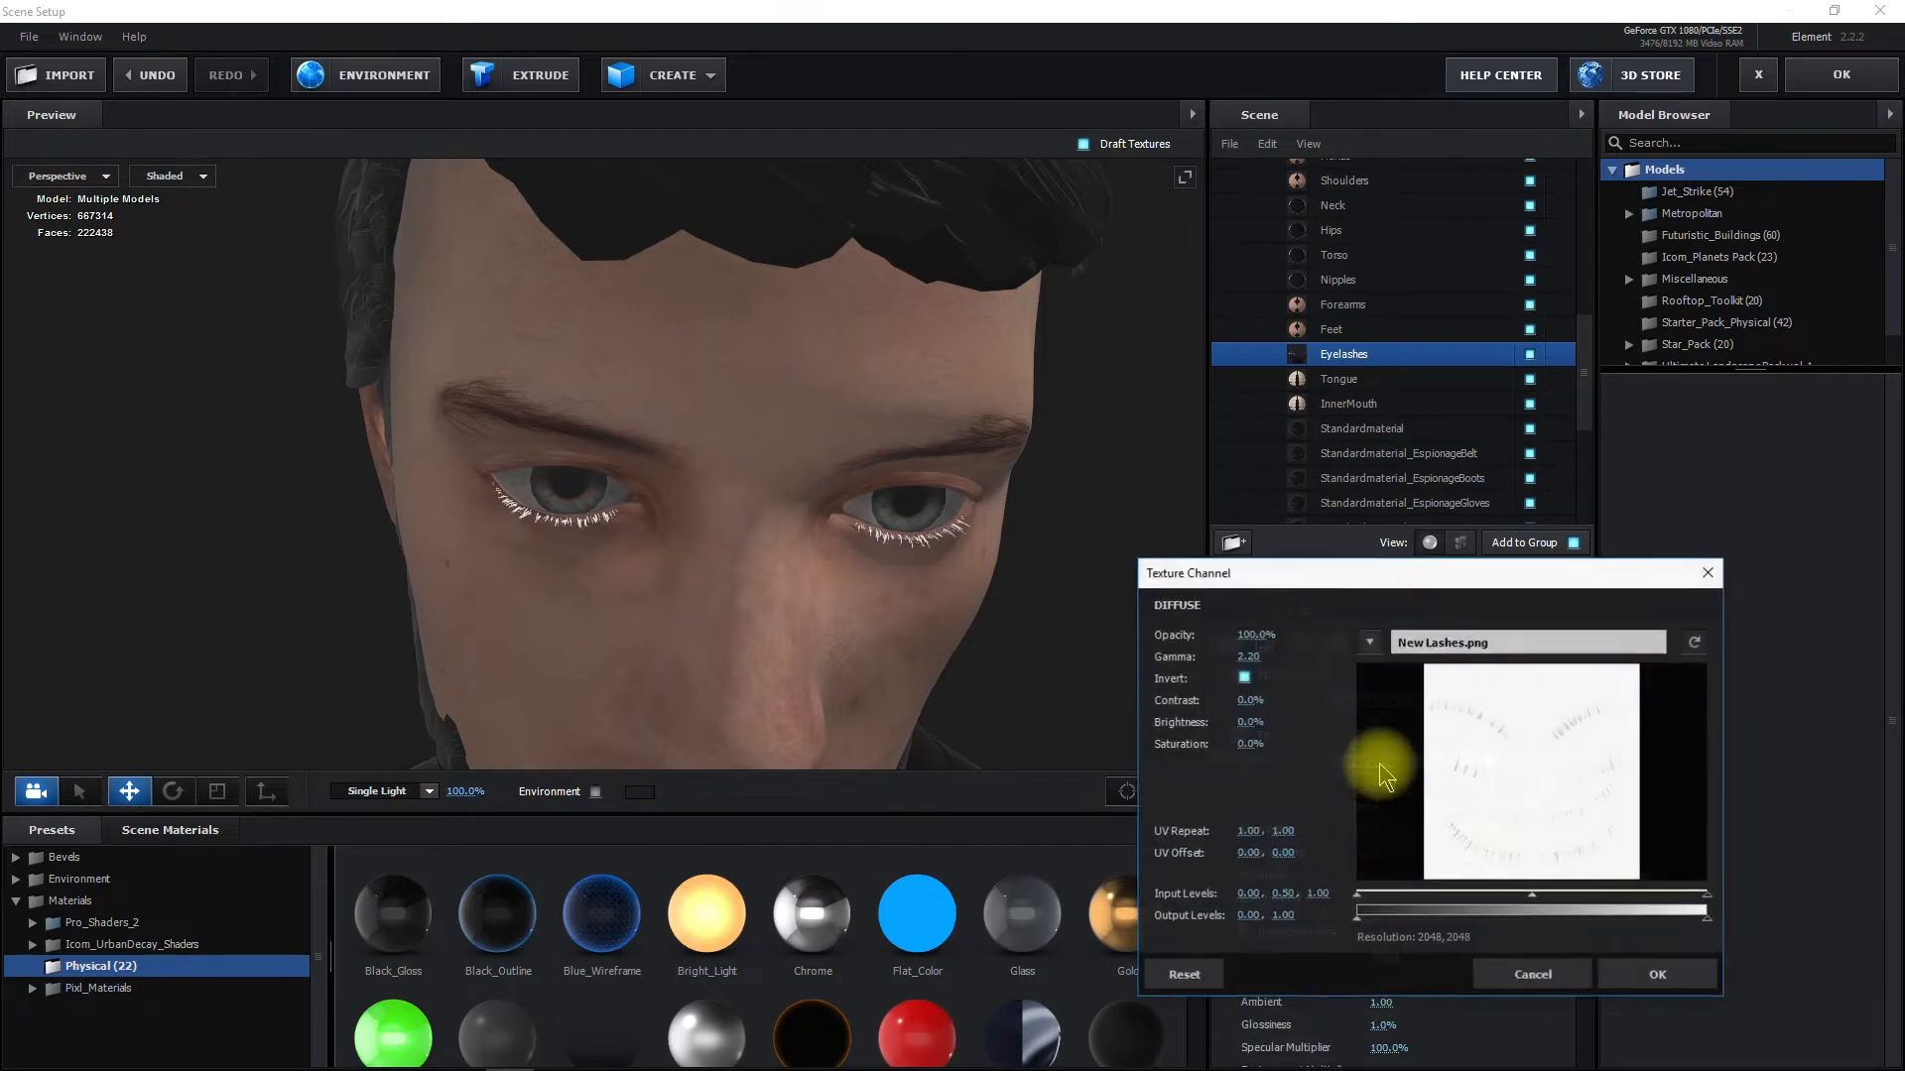
pyautogui.click(1244, 679)
pyautogui.click(1644, 977)
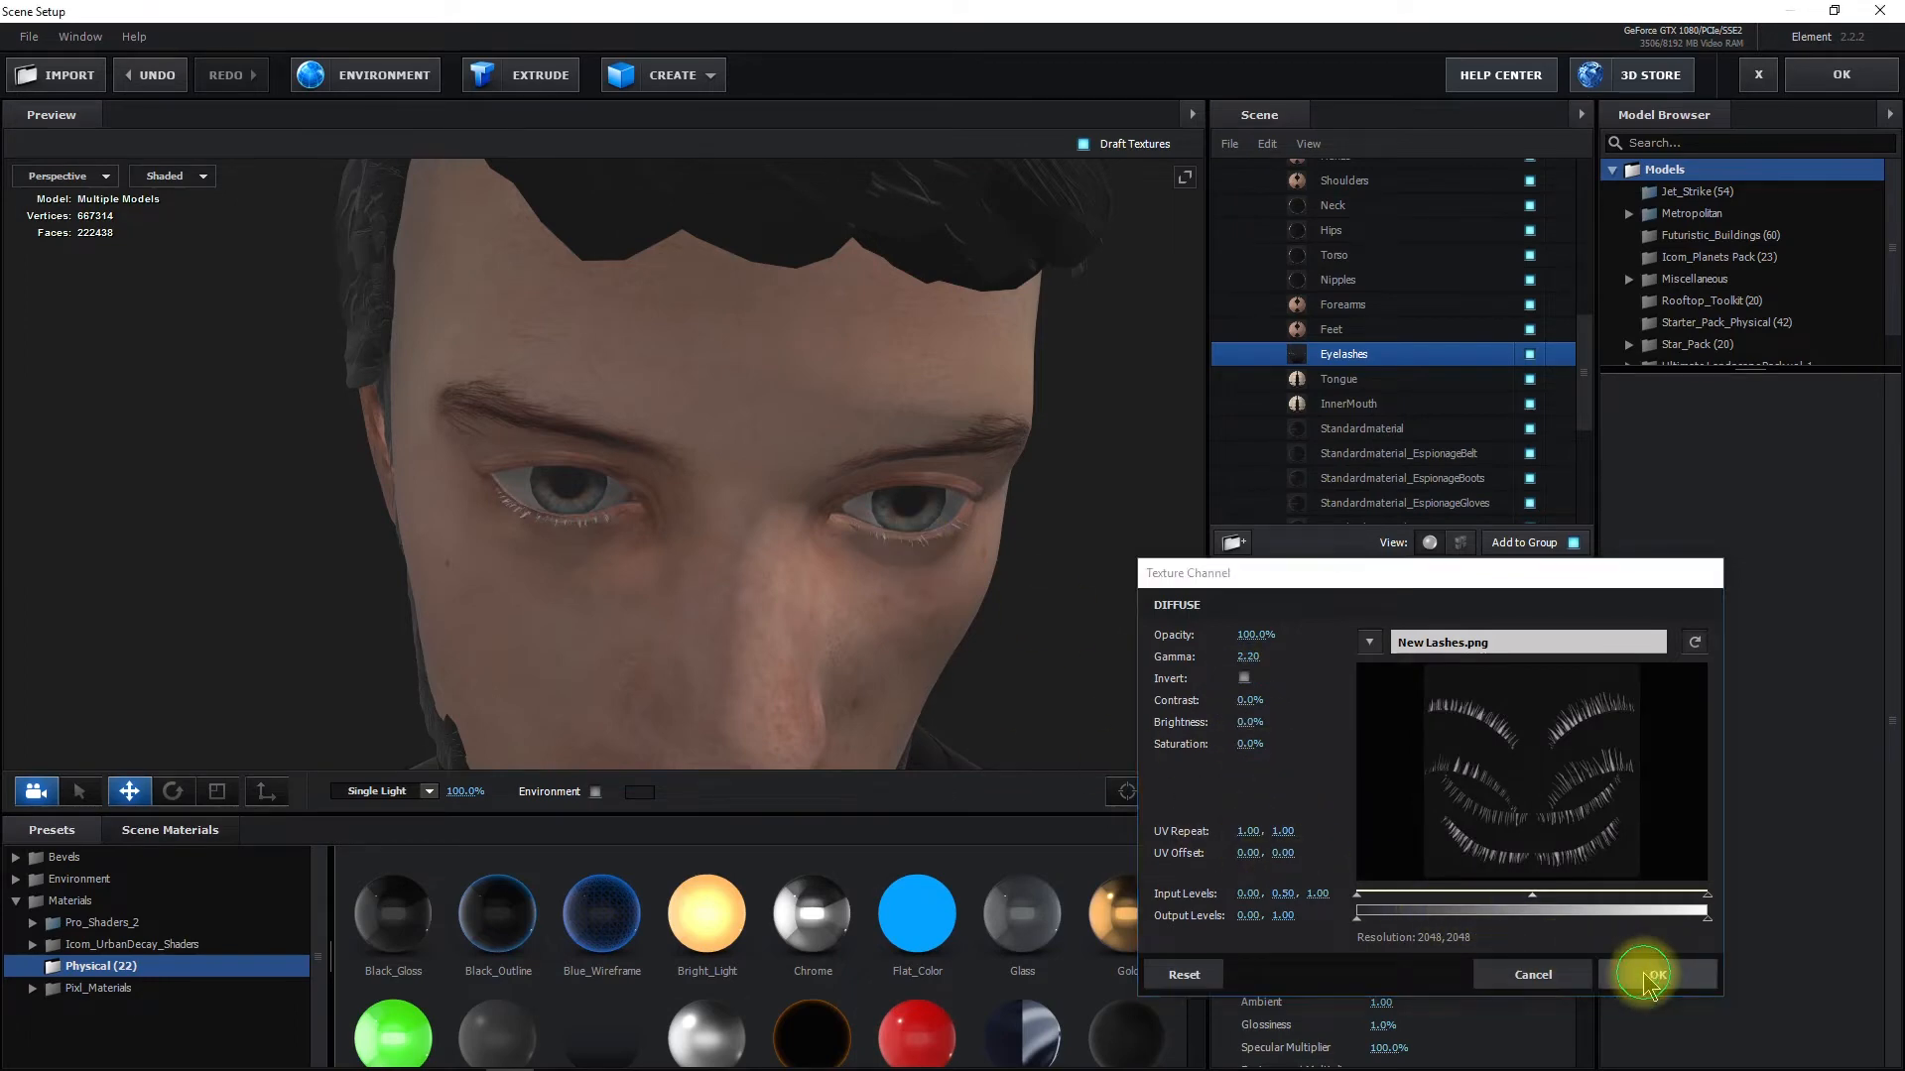
# Change the Eyelashes material's diffuse color to the muted reddish brown 835555
pyautogui.scroll(3, 681, 501)
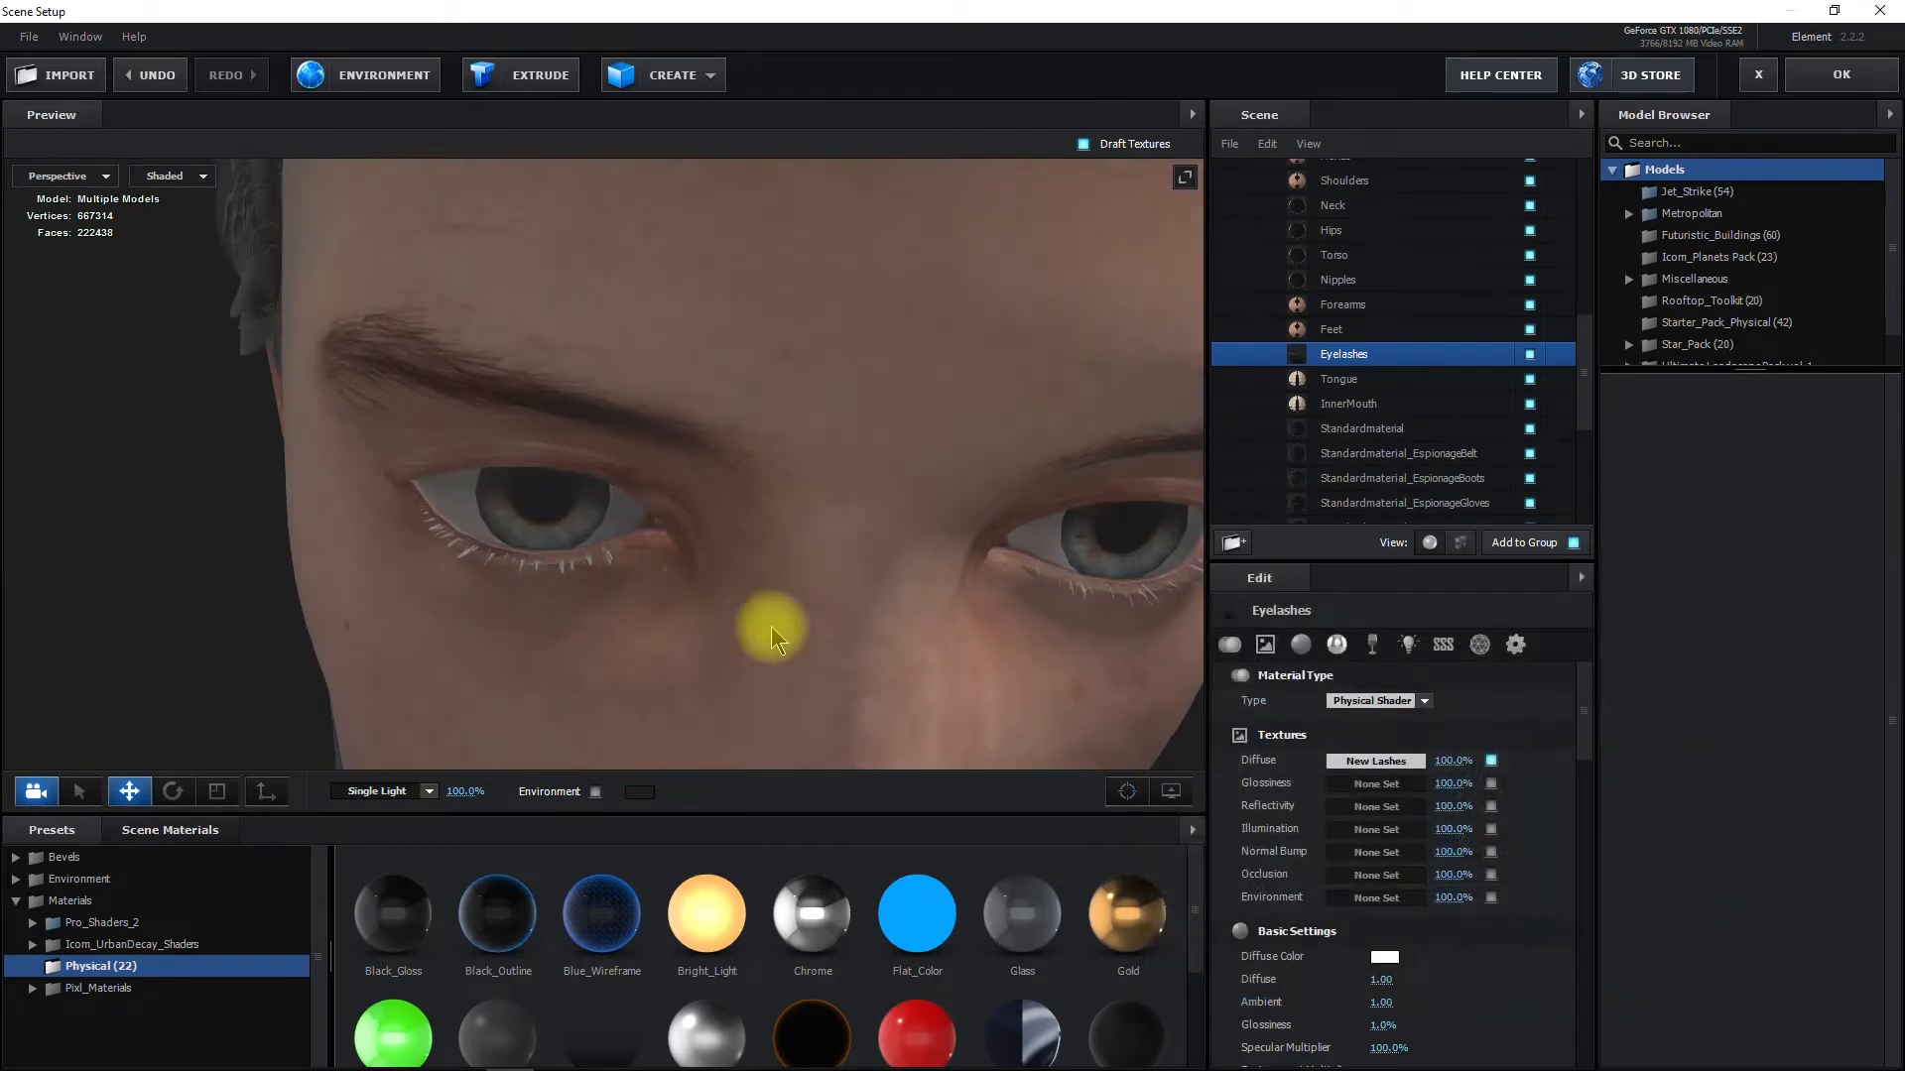
pyautogui.scroll(-3, 1379, 858)
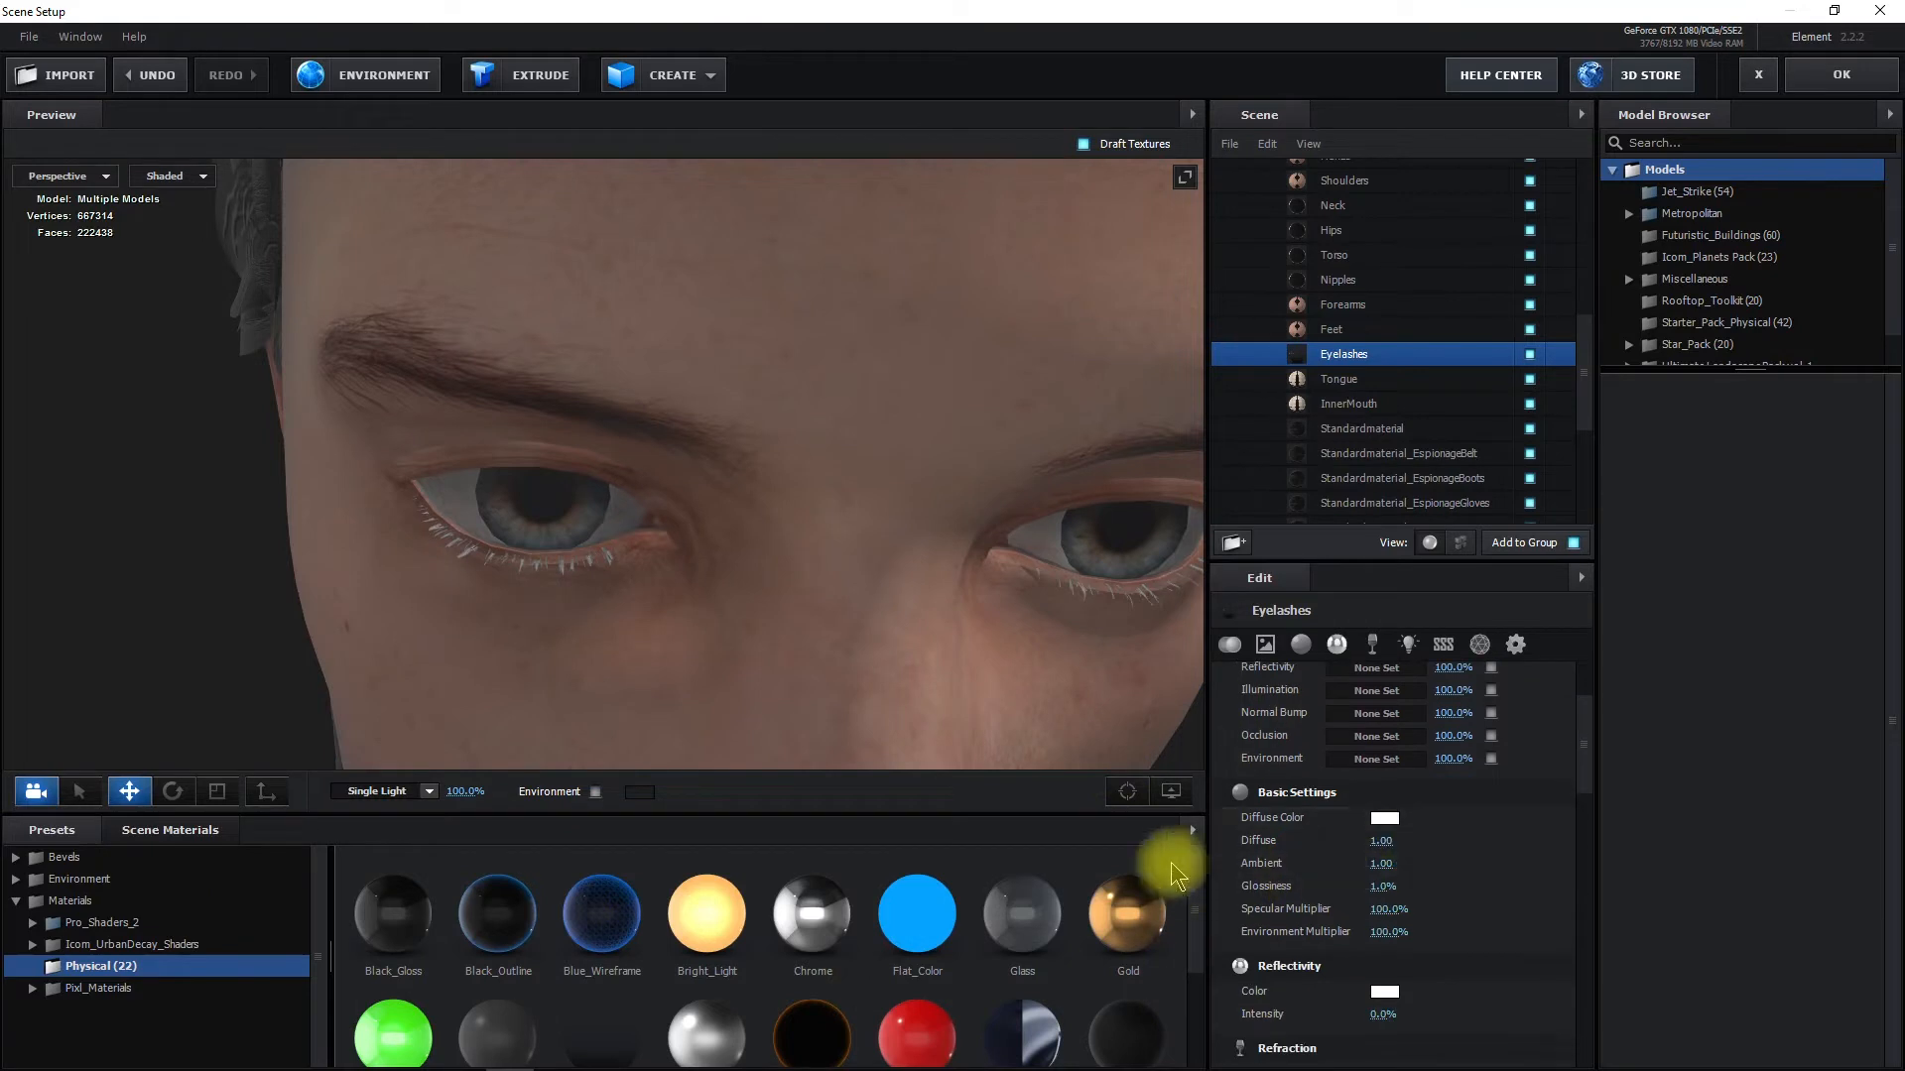
pyautogui.click(1384, 820)
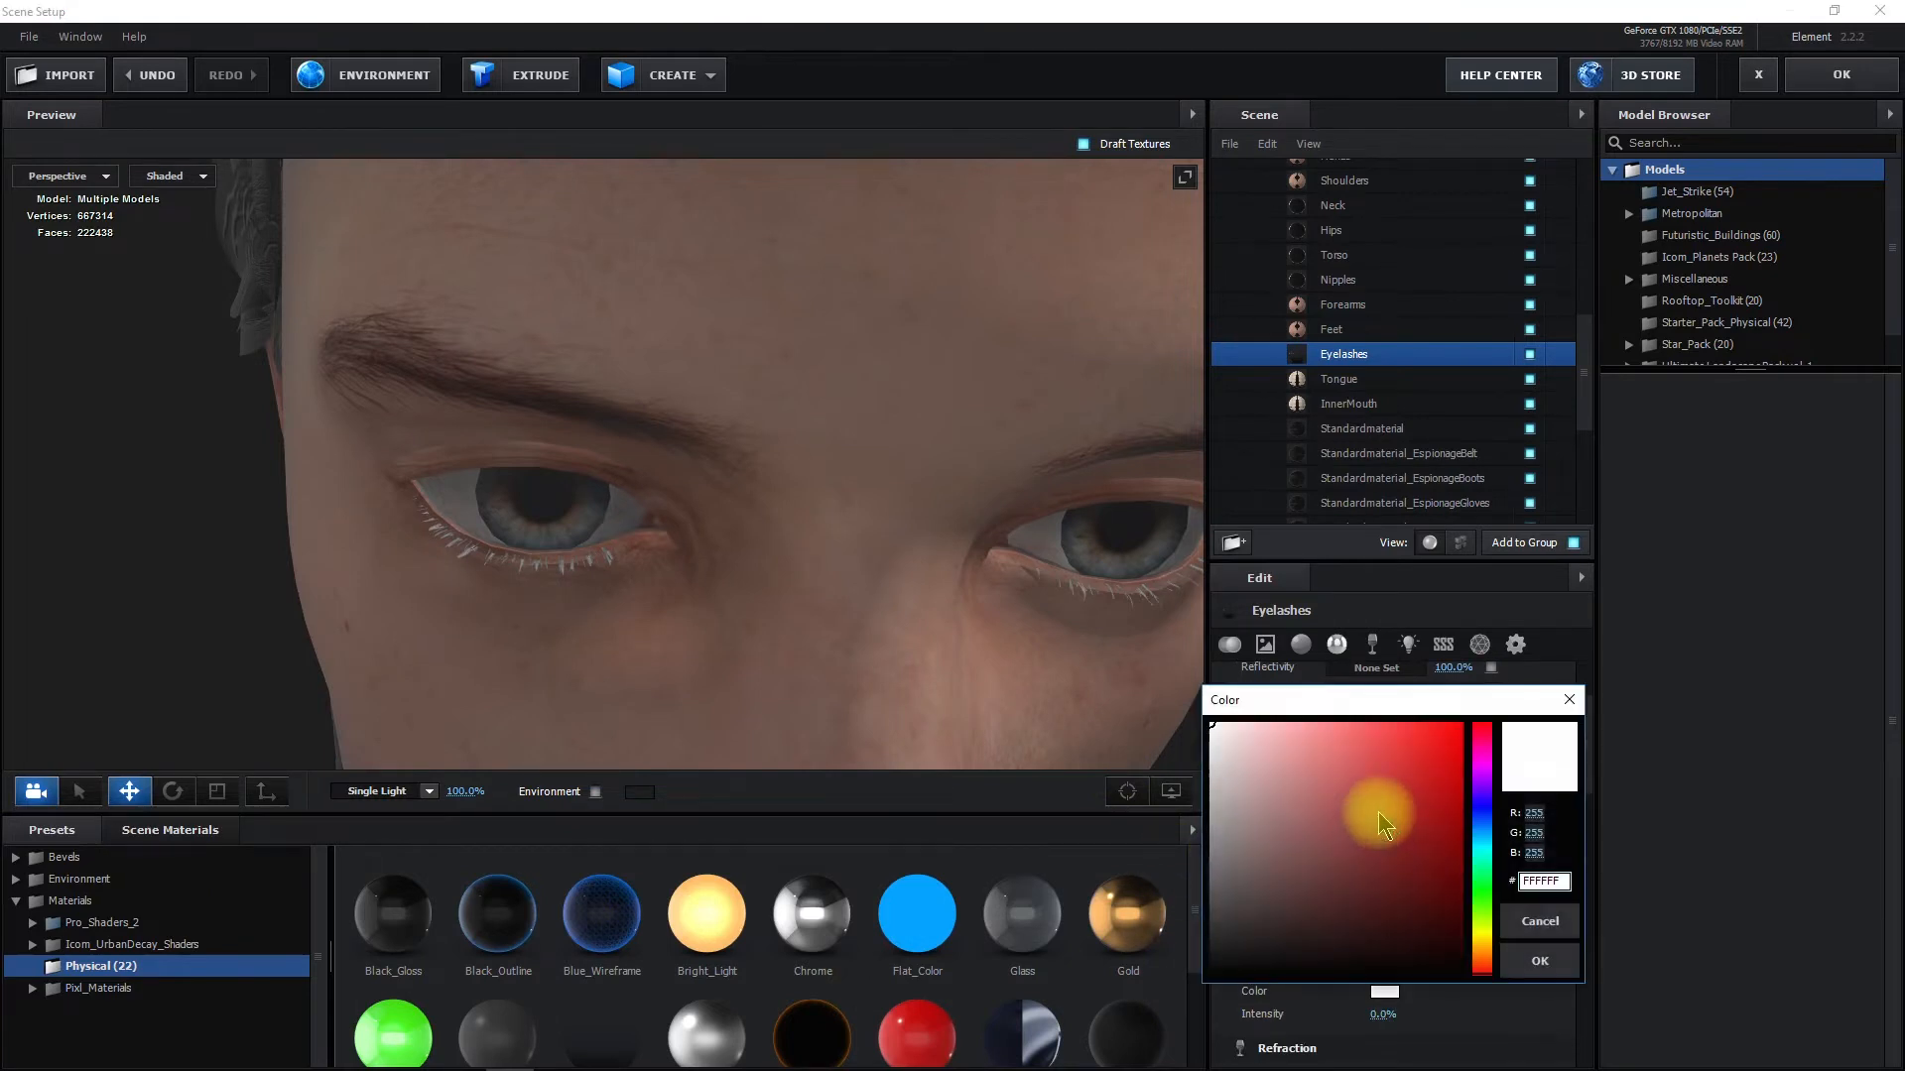
pyautogui.moveTo(1246, 774)
pyautogui.mouseDown()
pyautogui.moveTo(1230, 752)
pyautogui.moveTo(1299, 845)
pyautogui.mouseUp()
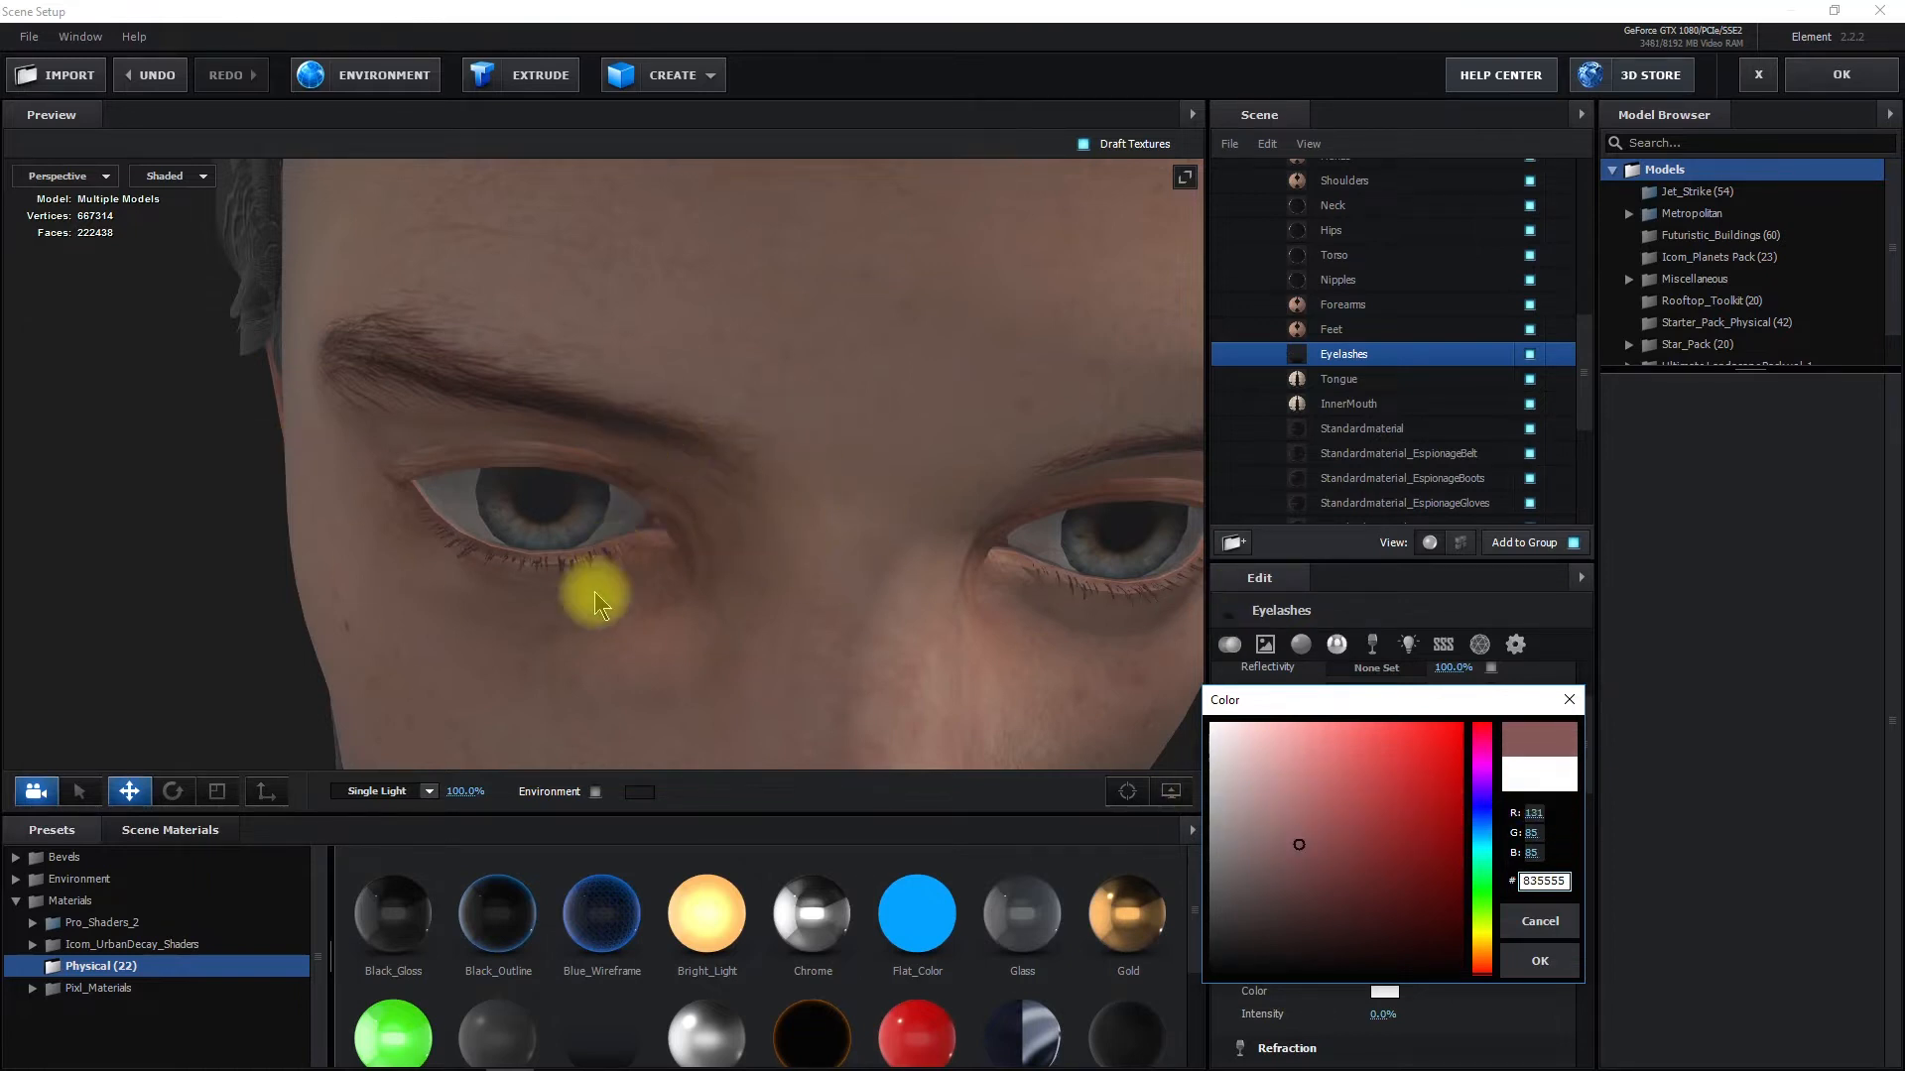
pyautogui.click(1537, 960)
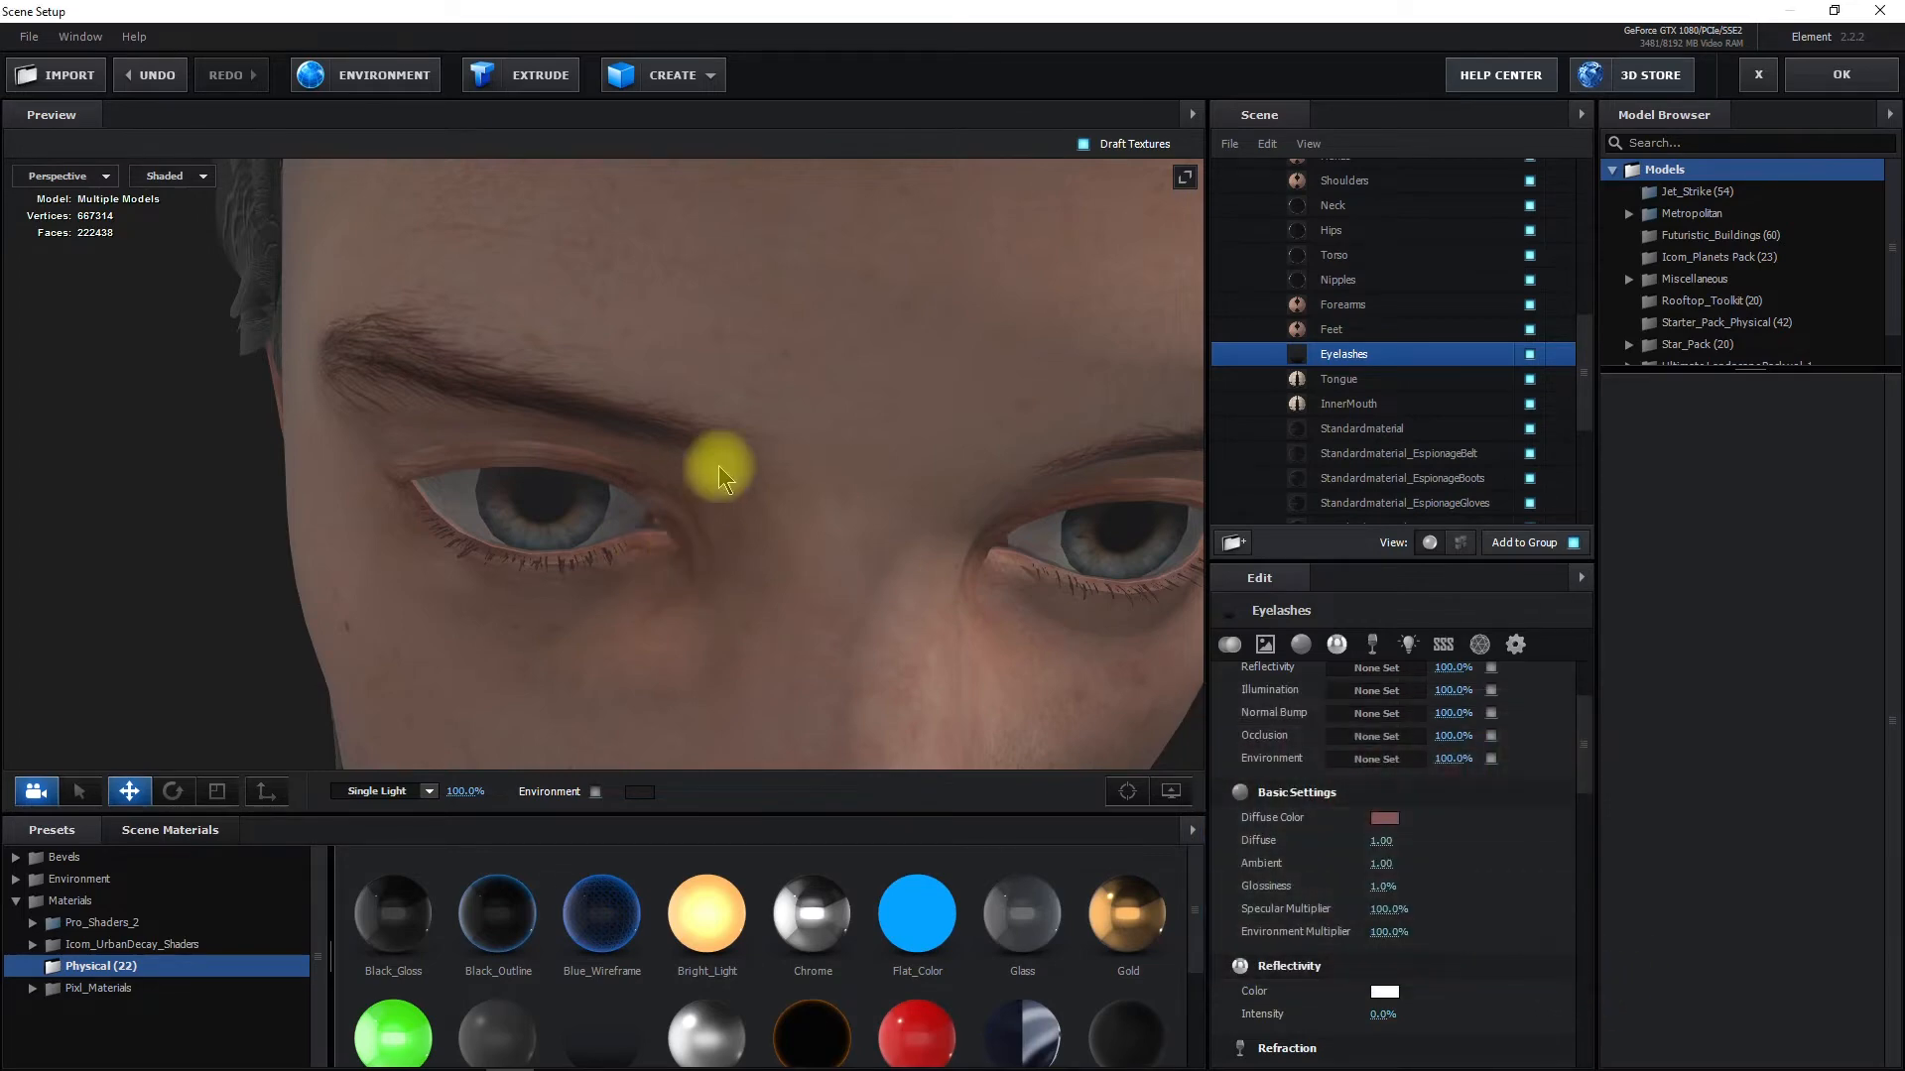
# Test the frame0 model's Normal Threshold at 0° and set it to 180° to smooth the surface
pyautogui.moveTo(876, 450); pyautogui.dragTo(700, 627)
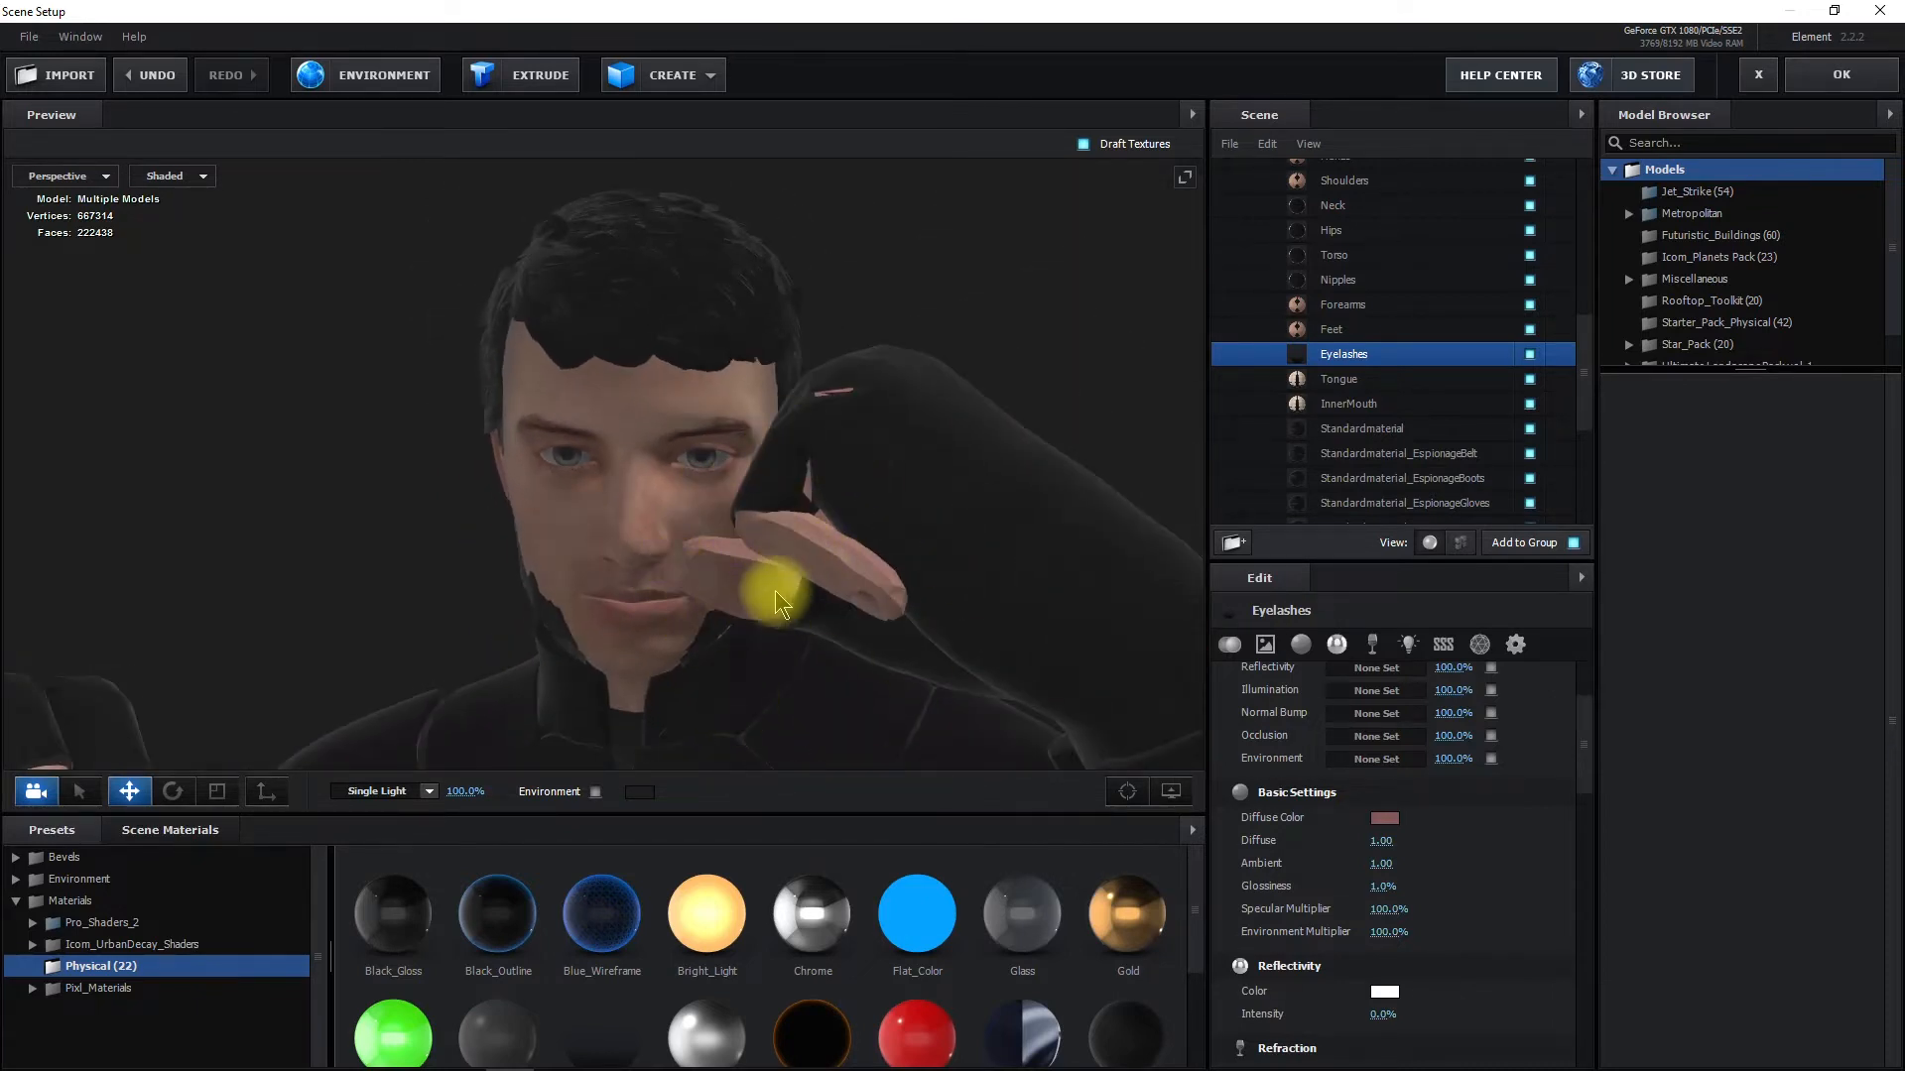
pyautogui.scroll(5, 1383, 350)
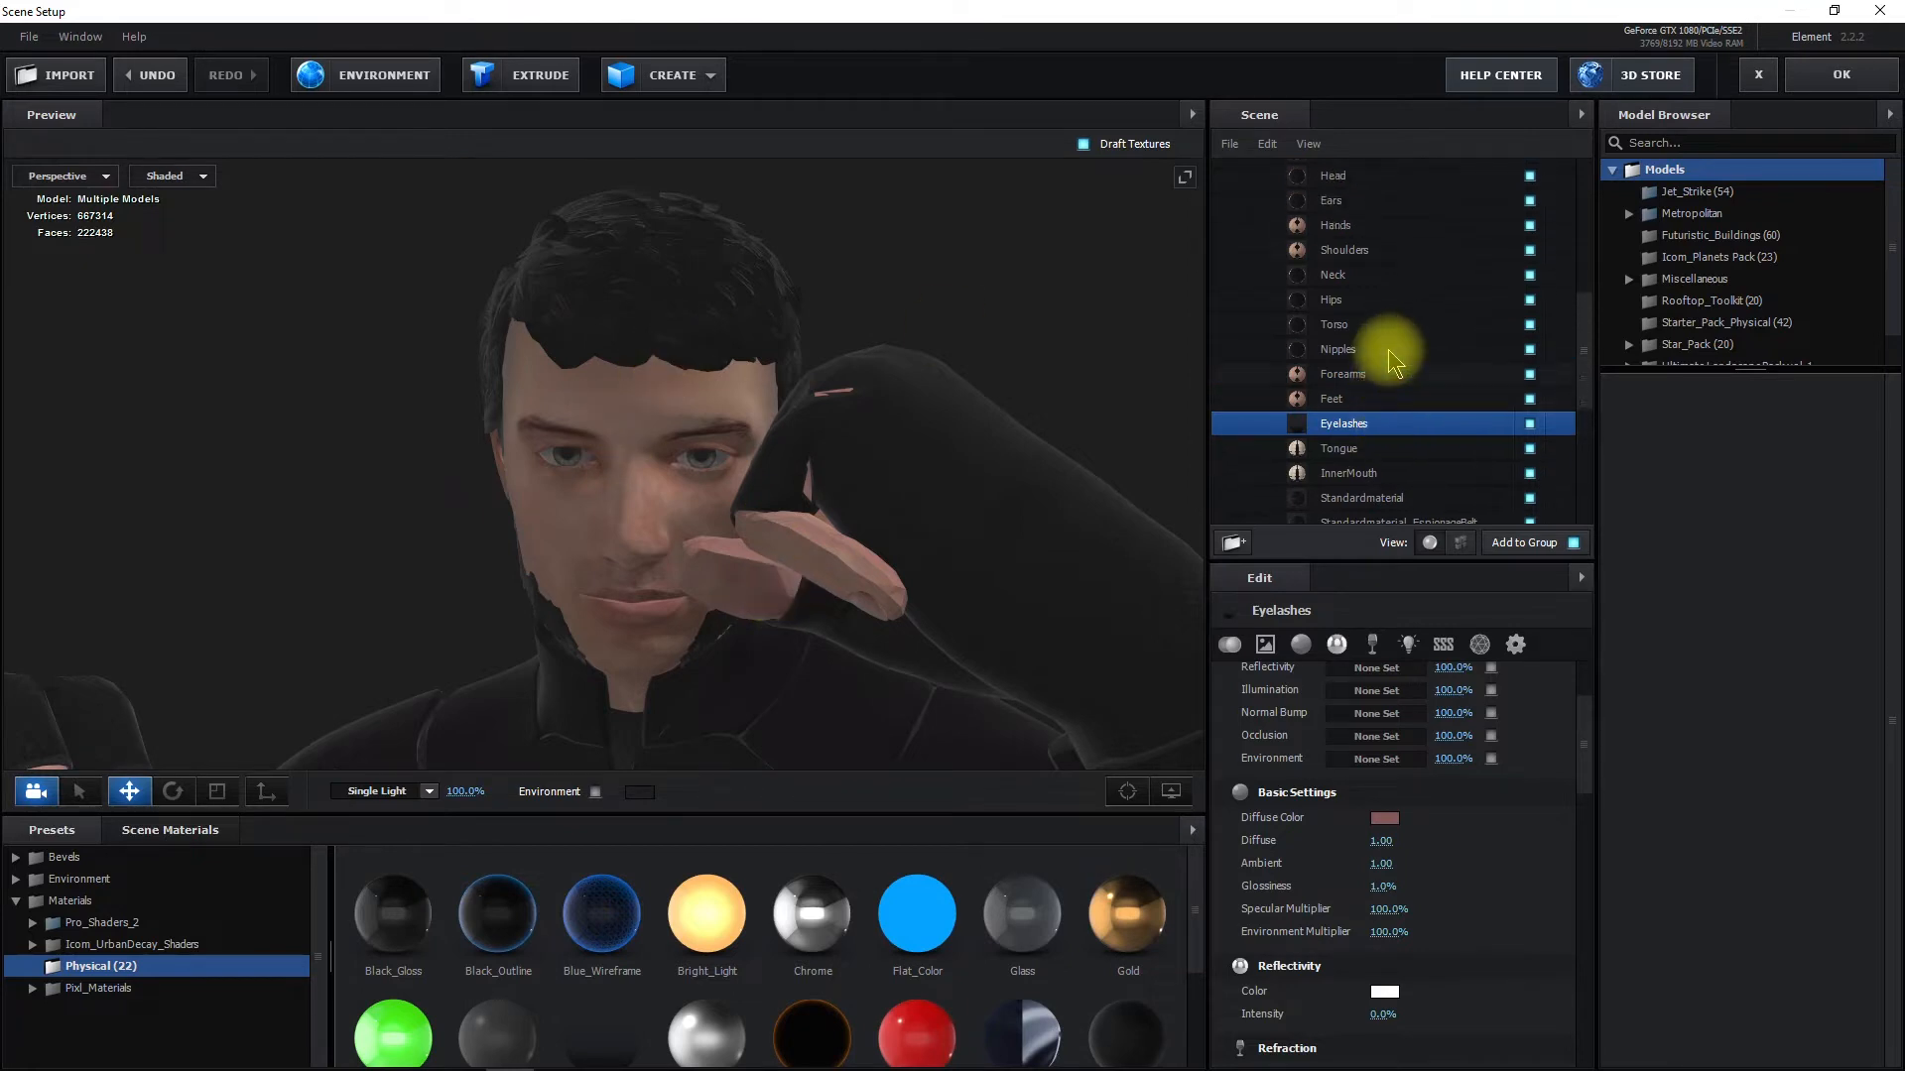
pyautogui.scroll(3, 1389, 353)
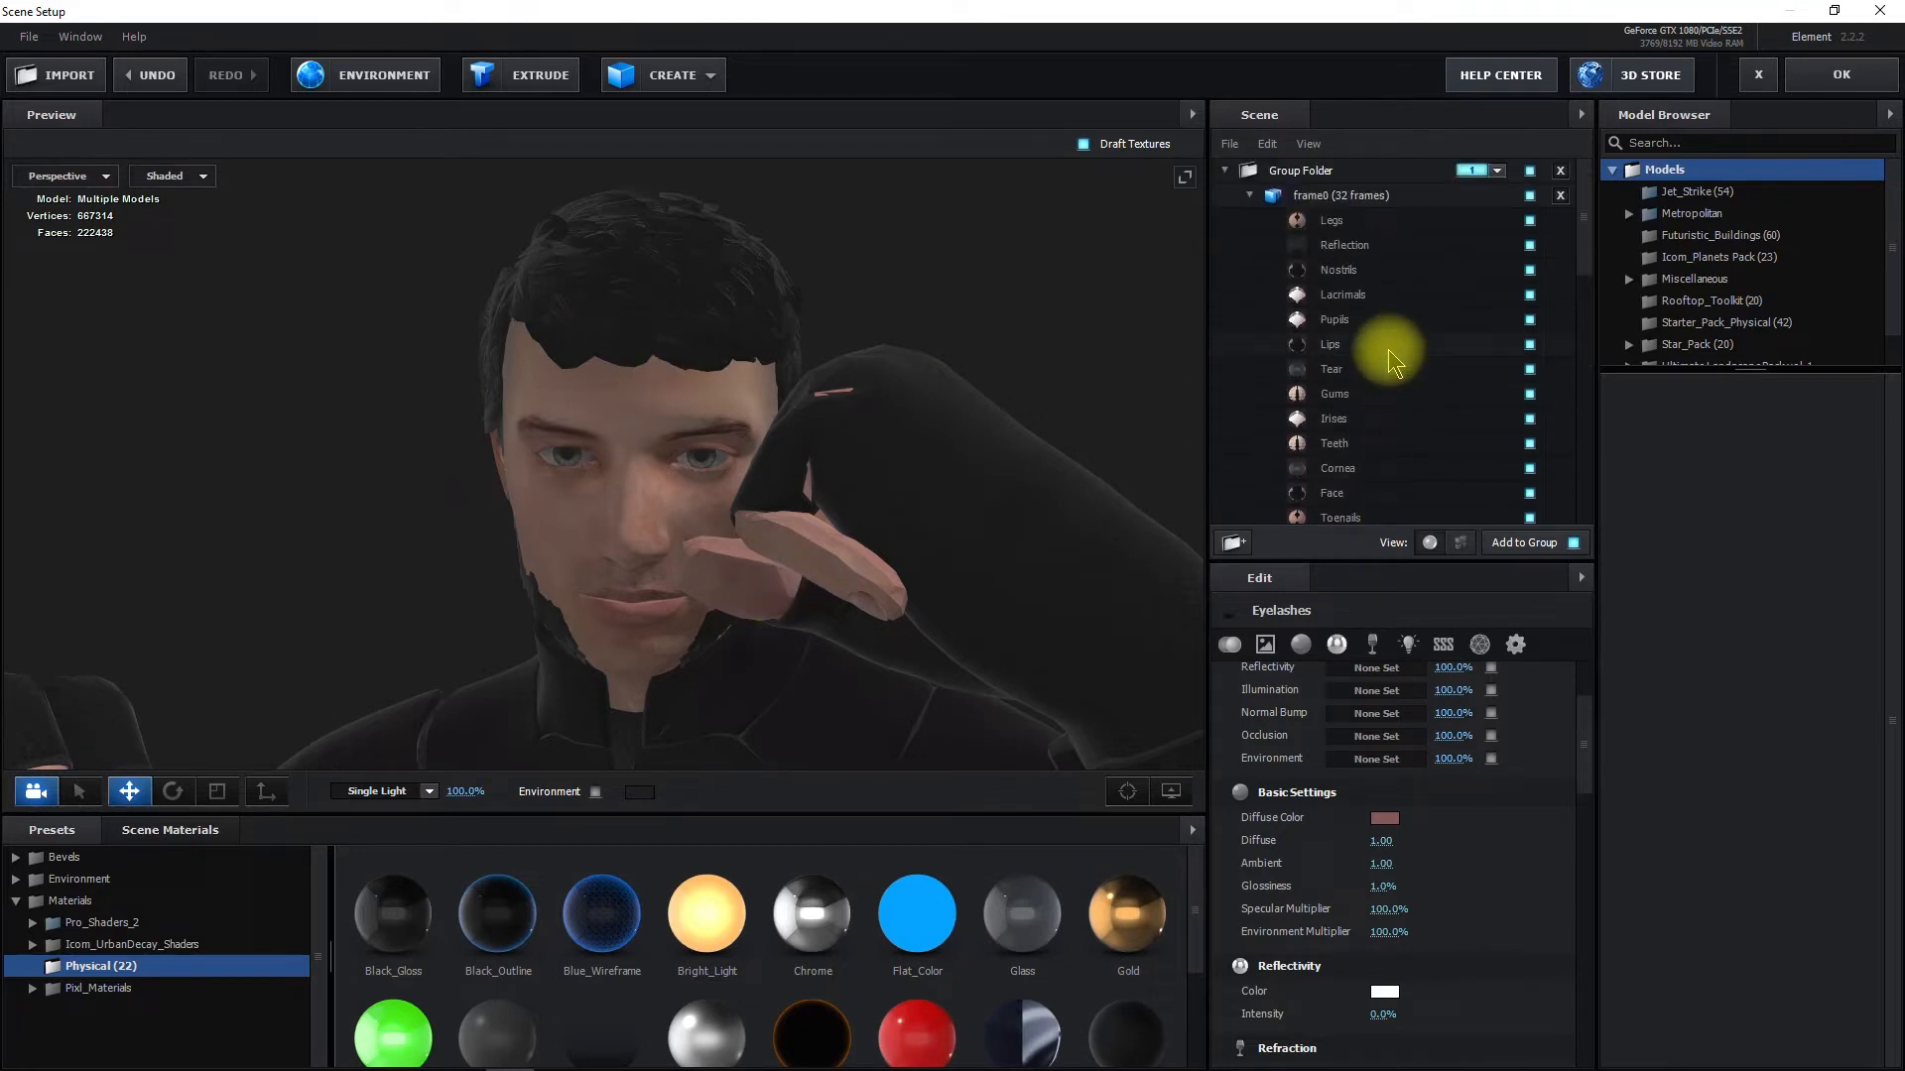
pyautogui.click(1309, 196)
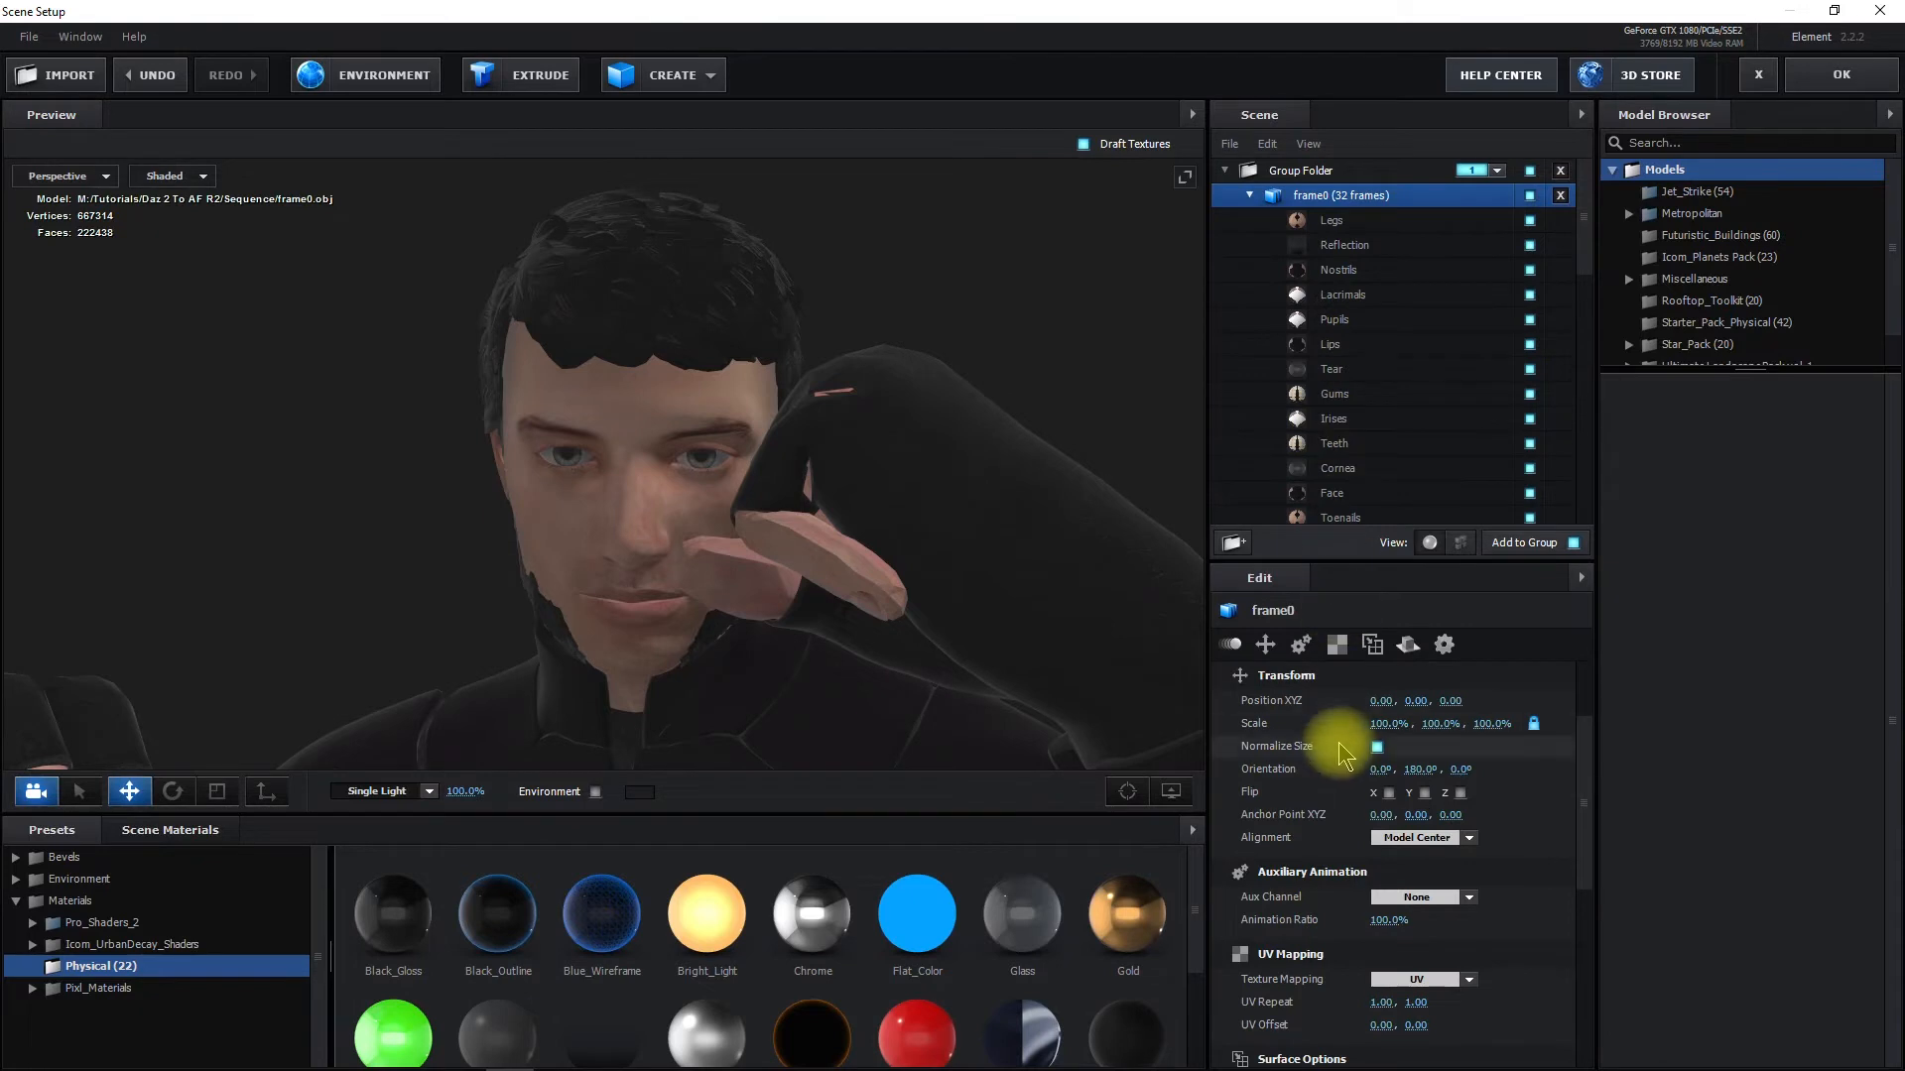
pyautogui.click(1379, 650)
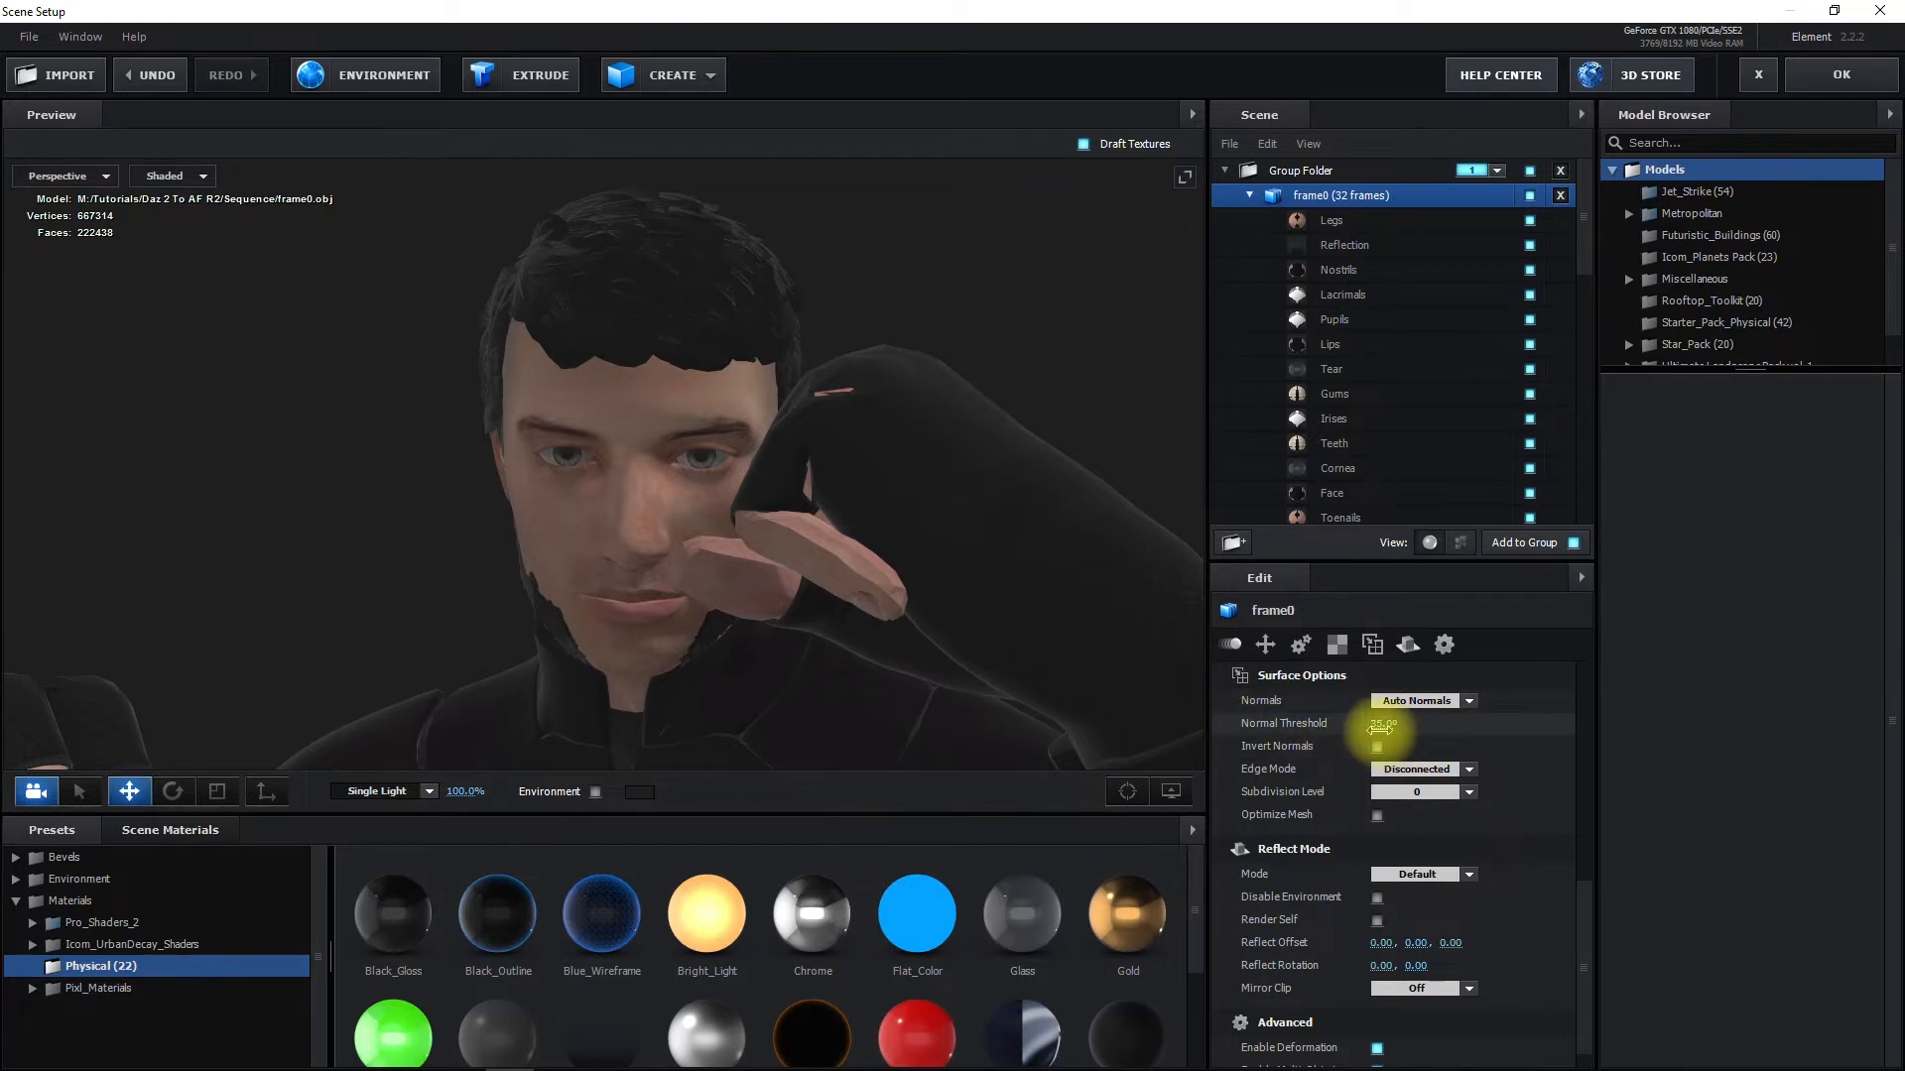
pyautogui.moveTo(1379, 729); pyautogui.dragTo(1312, 731)
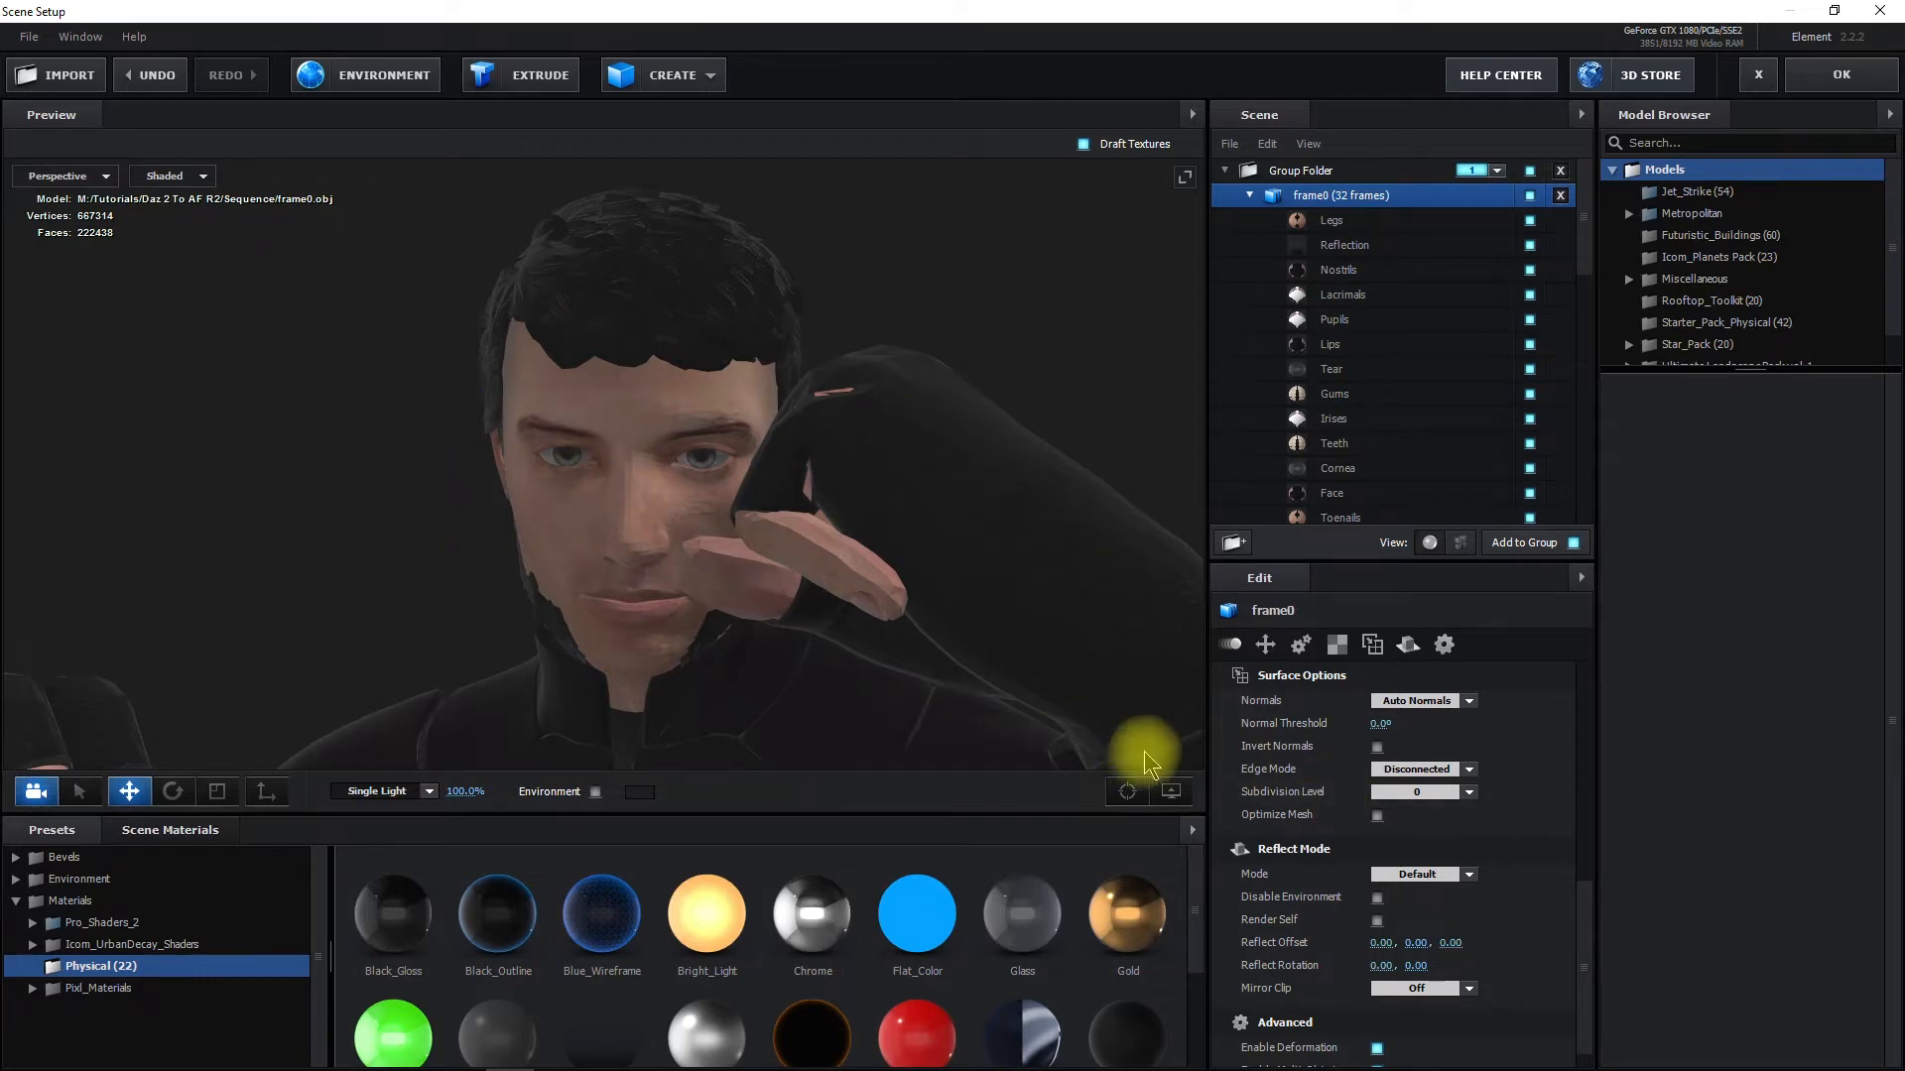
pyautogui.moveTo(1407, 721); pyautogui.dragTo(1858, 731)
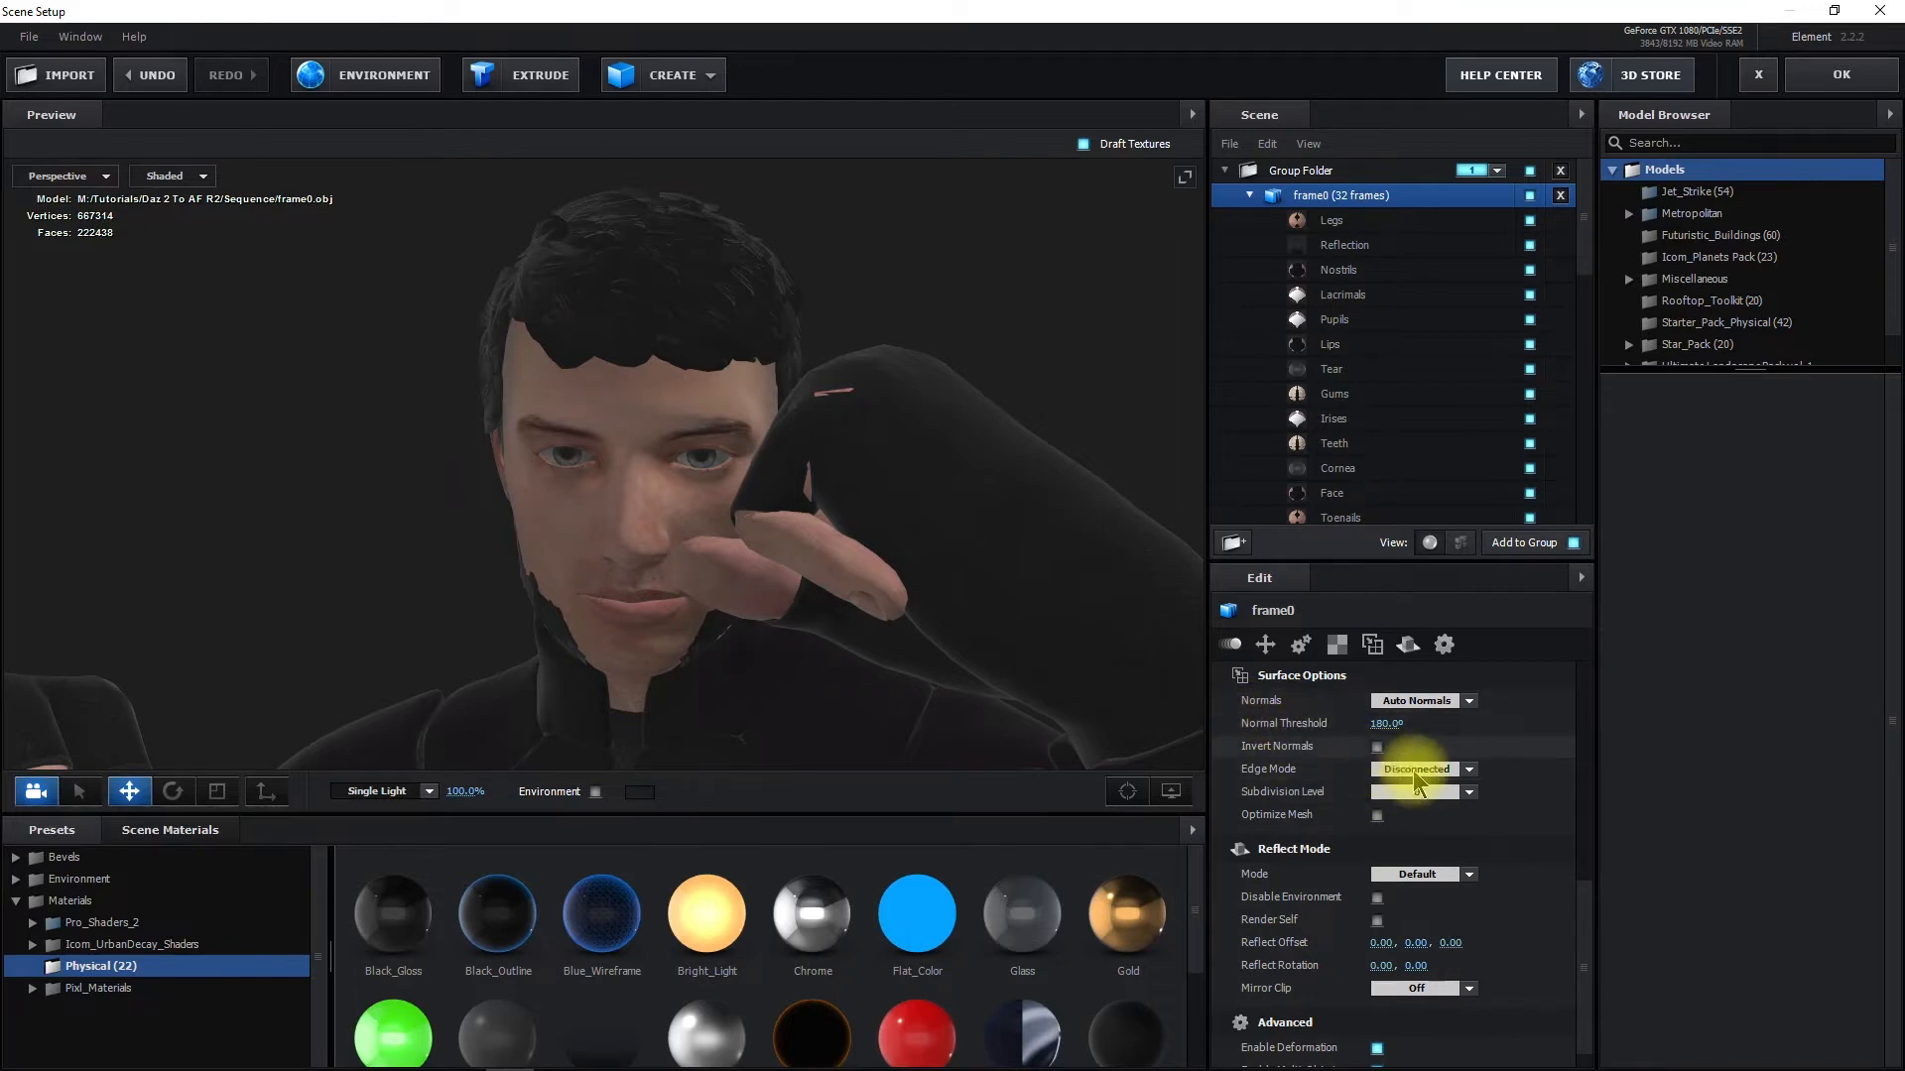
pyautogui.click(1469, 771)
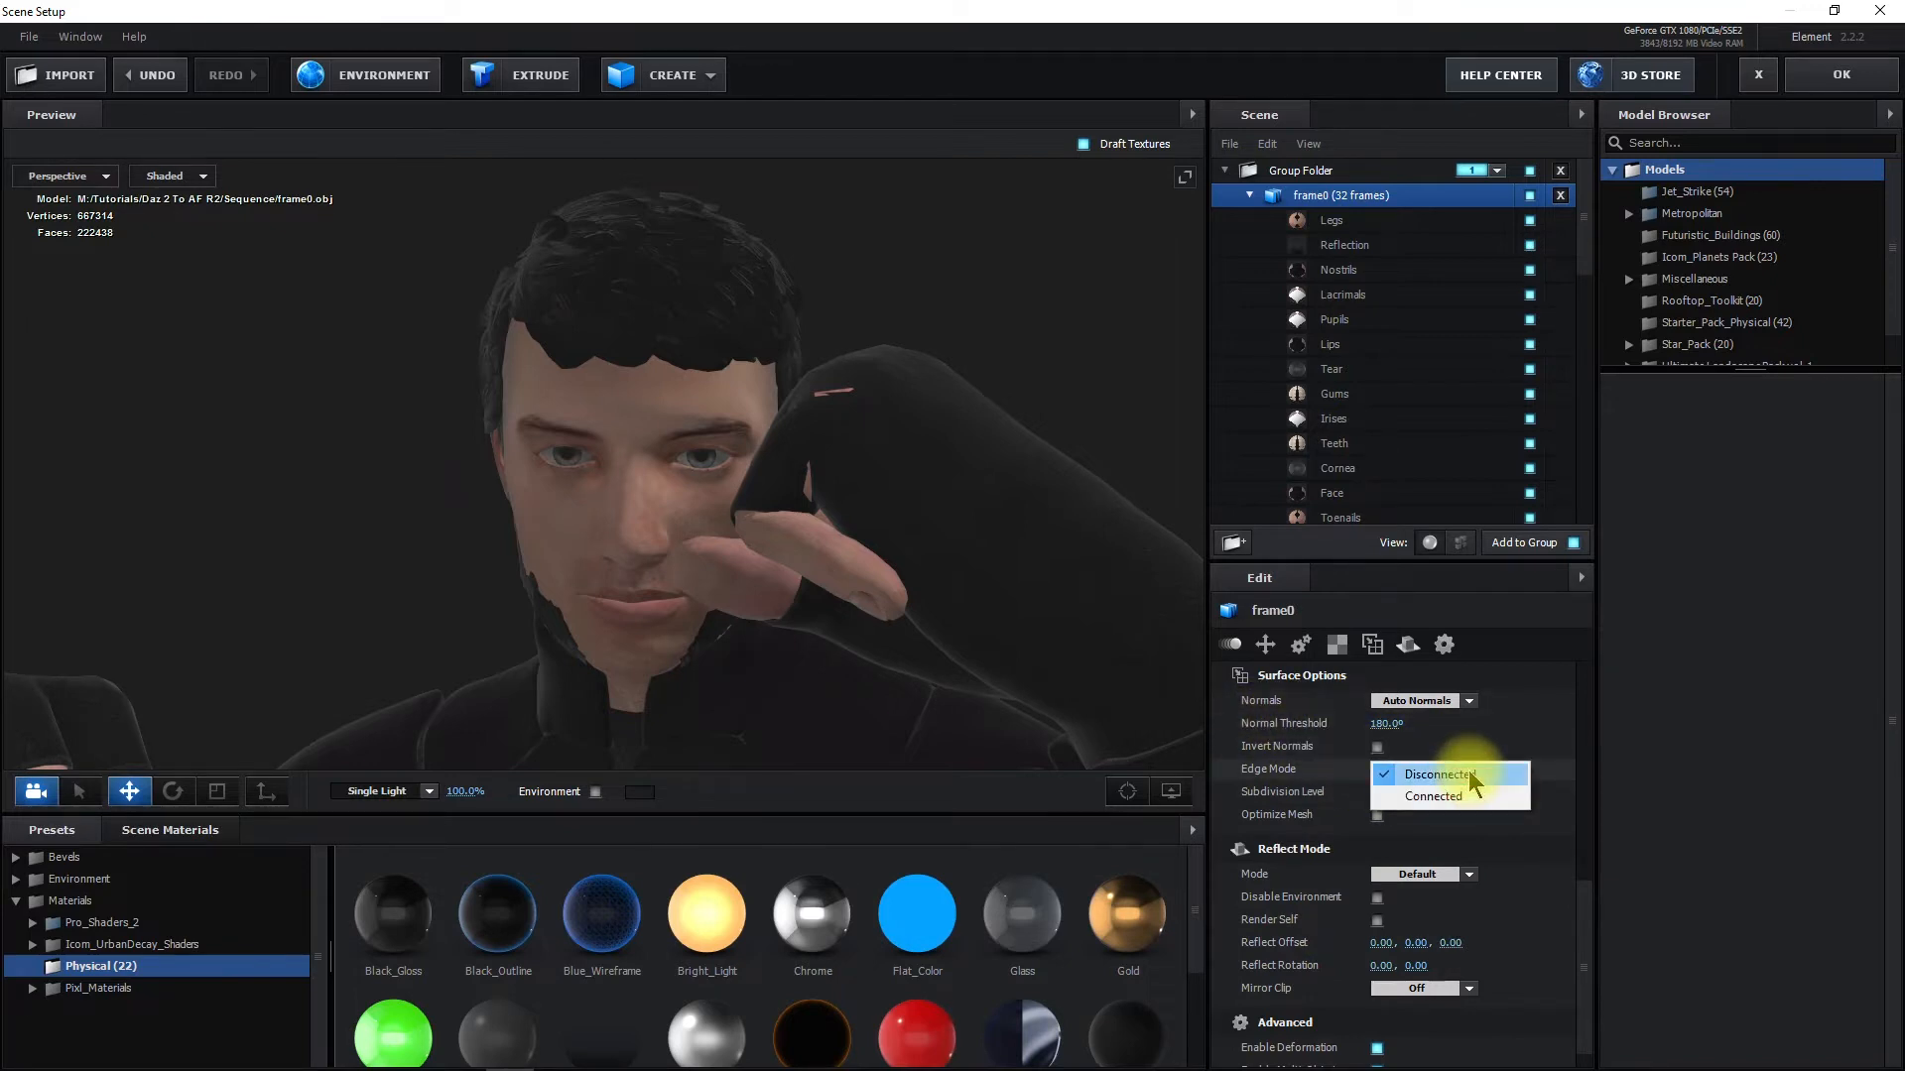
pyautogui.click(1439, 774)
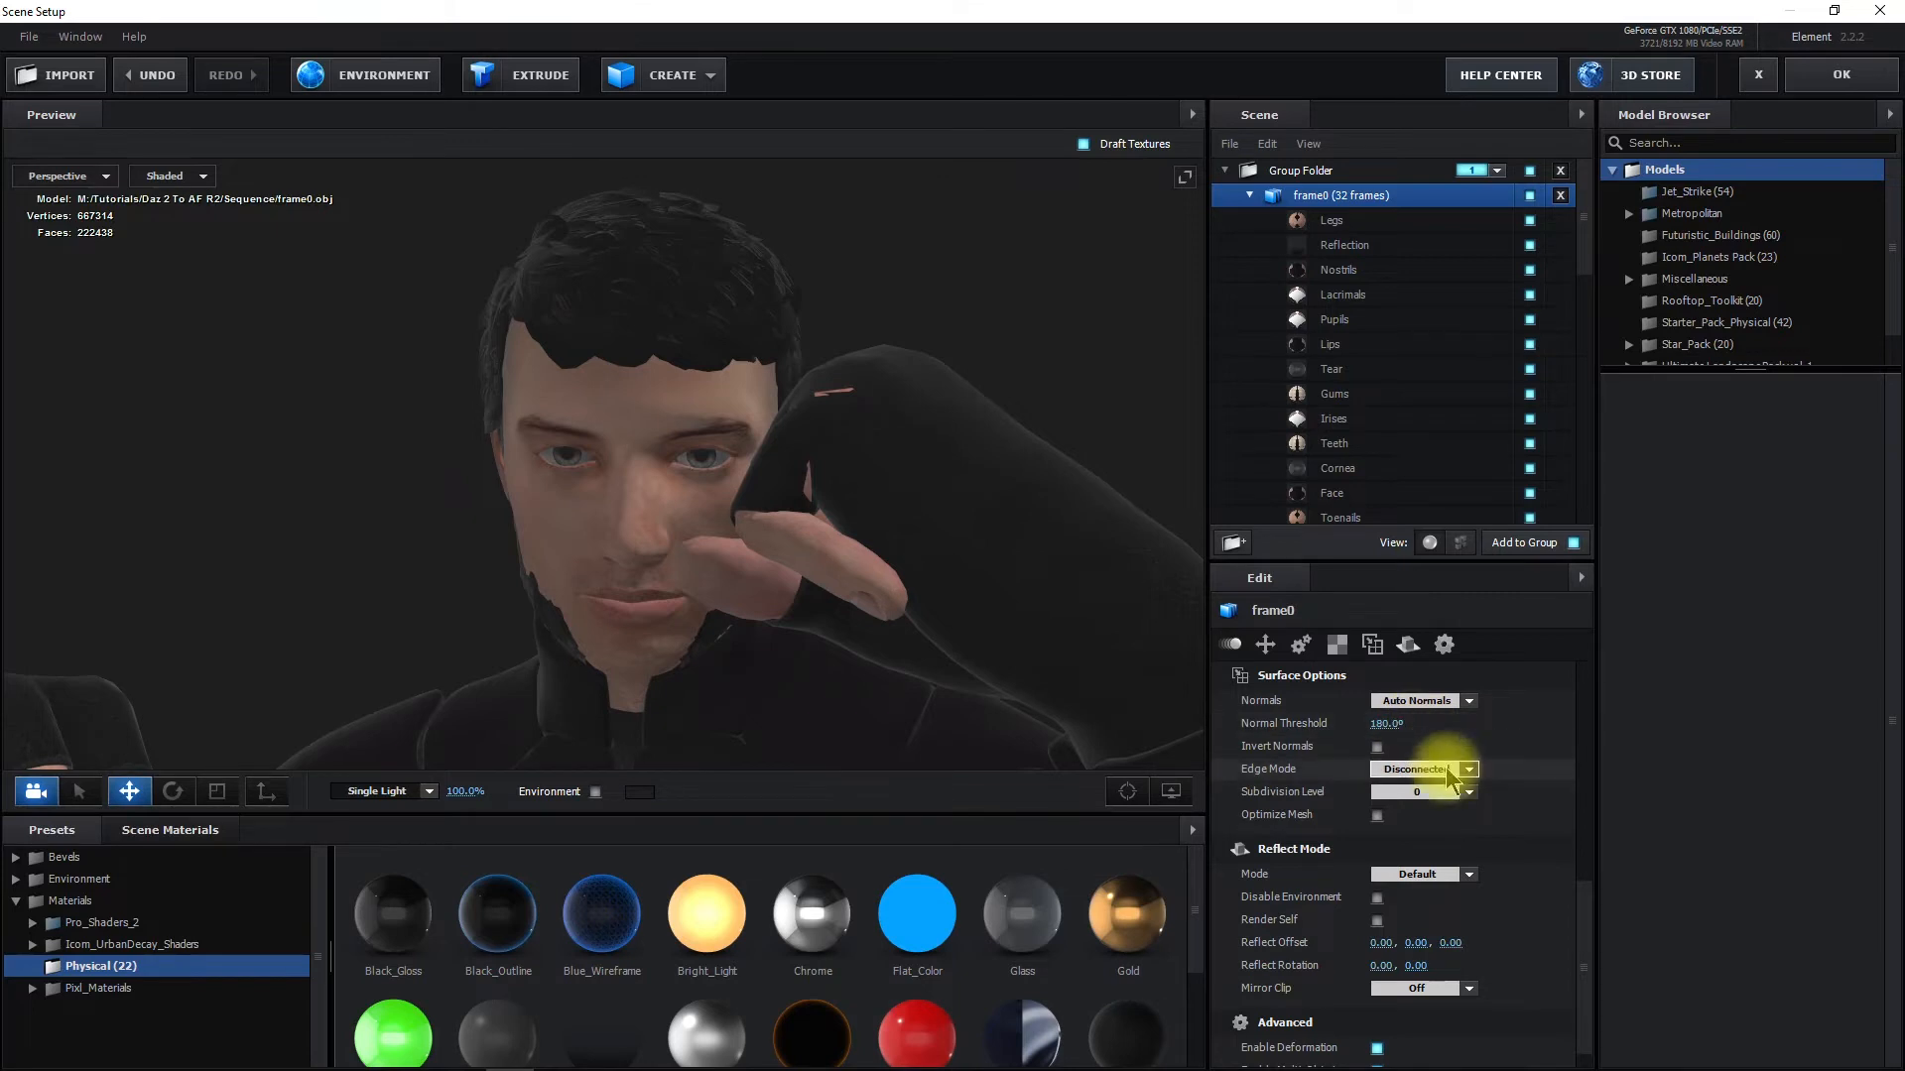
pyautogui.click(1470, 793)
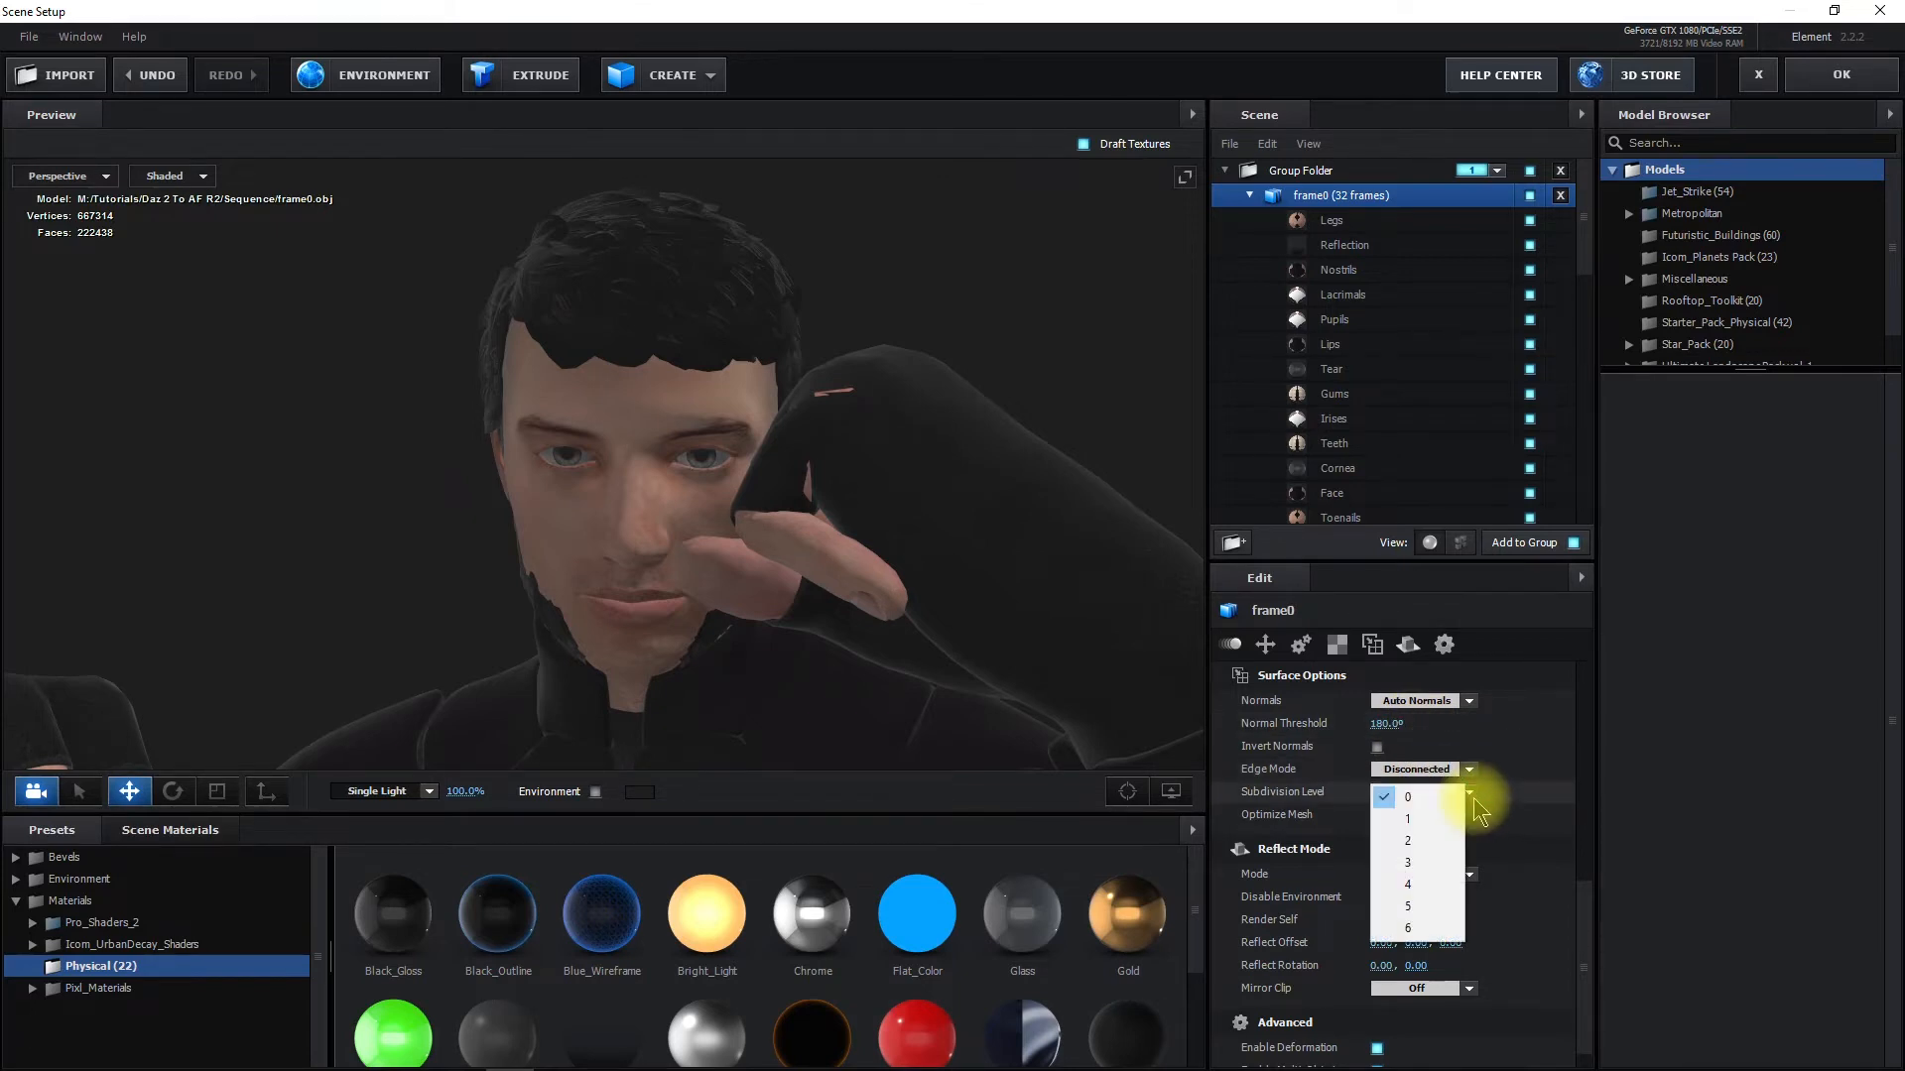
pyautogui.click(1541, 794)
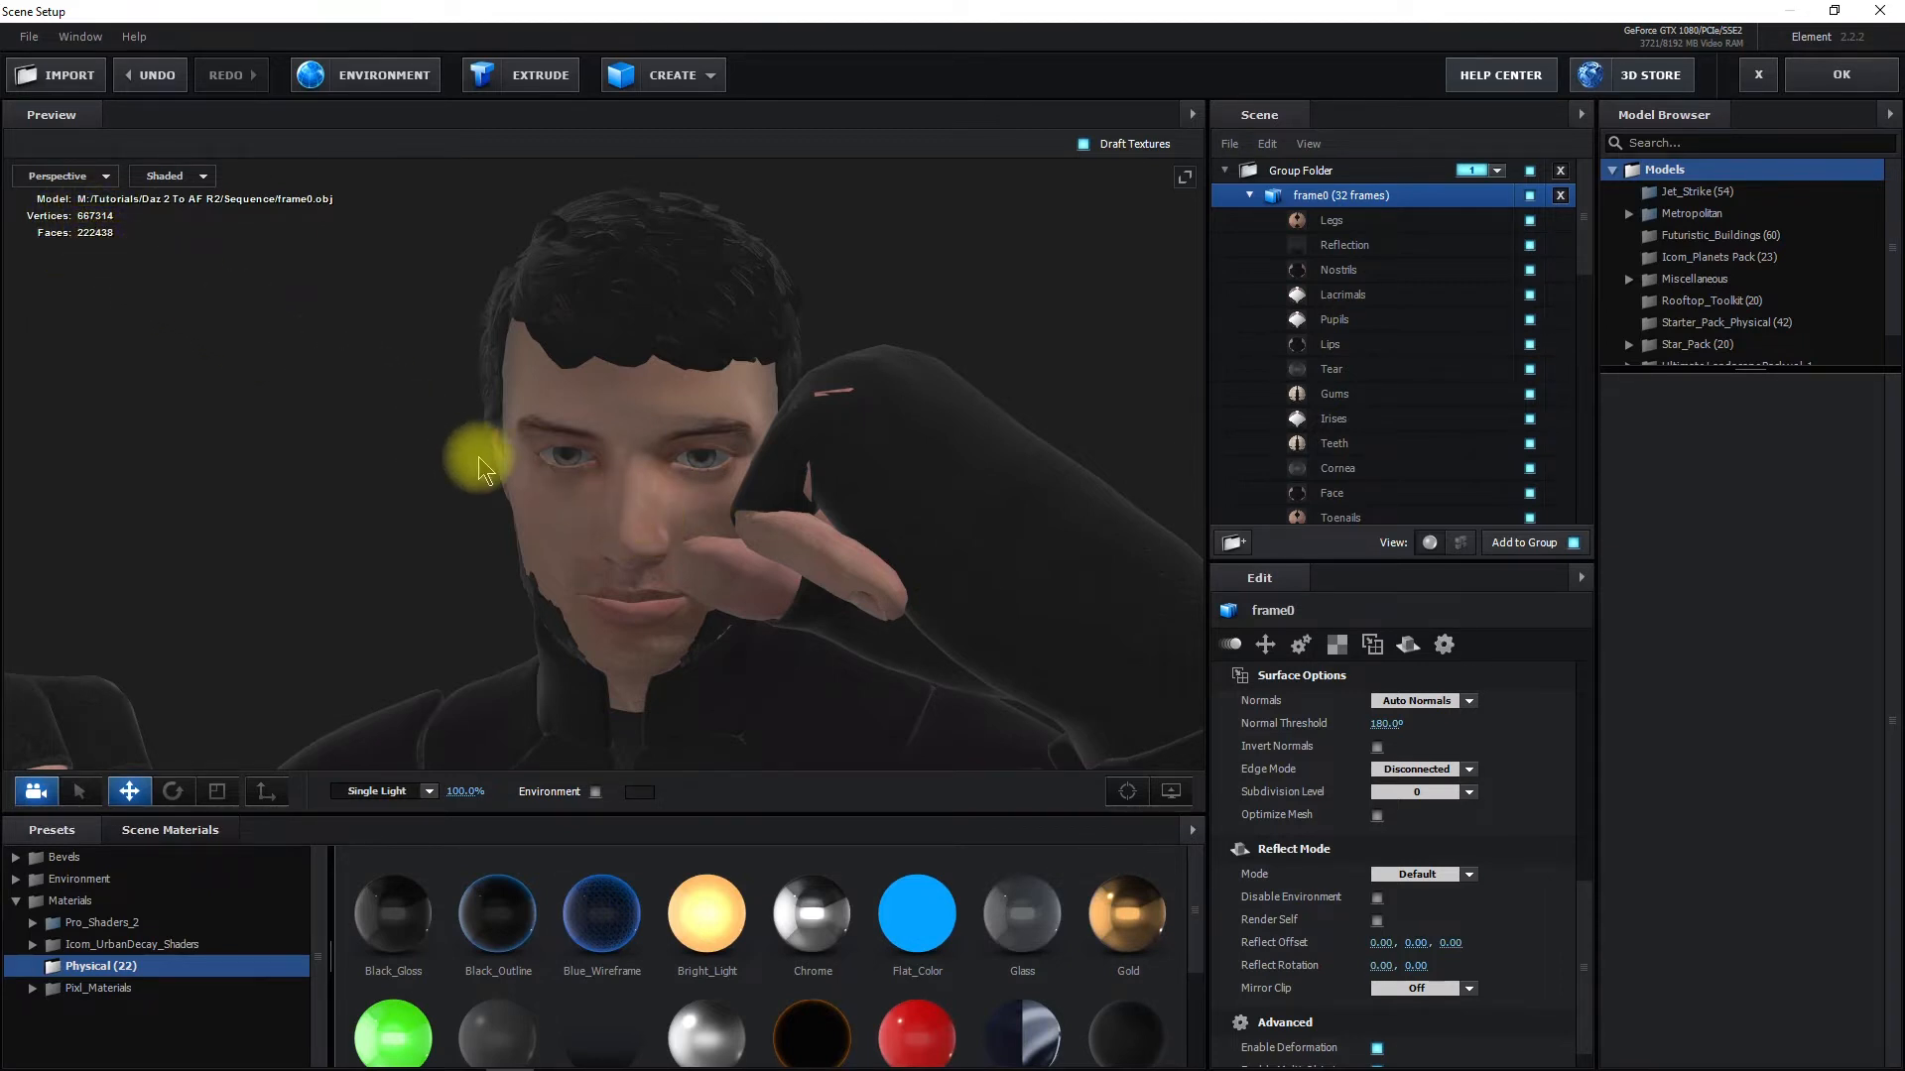
# Select the frame0 model's beard_mat1 material and toggle its visibility off and on to check which part it covers
pyautogui.moveTo(535, 501); pyautogui.dragTo(853, 399)
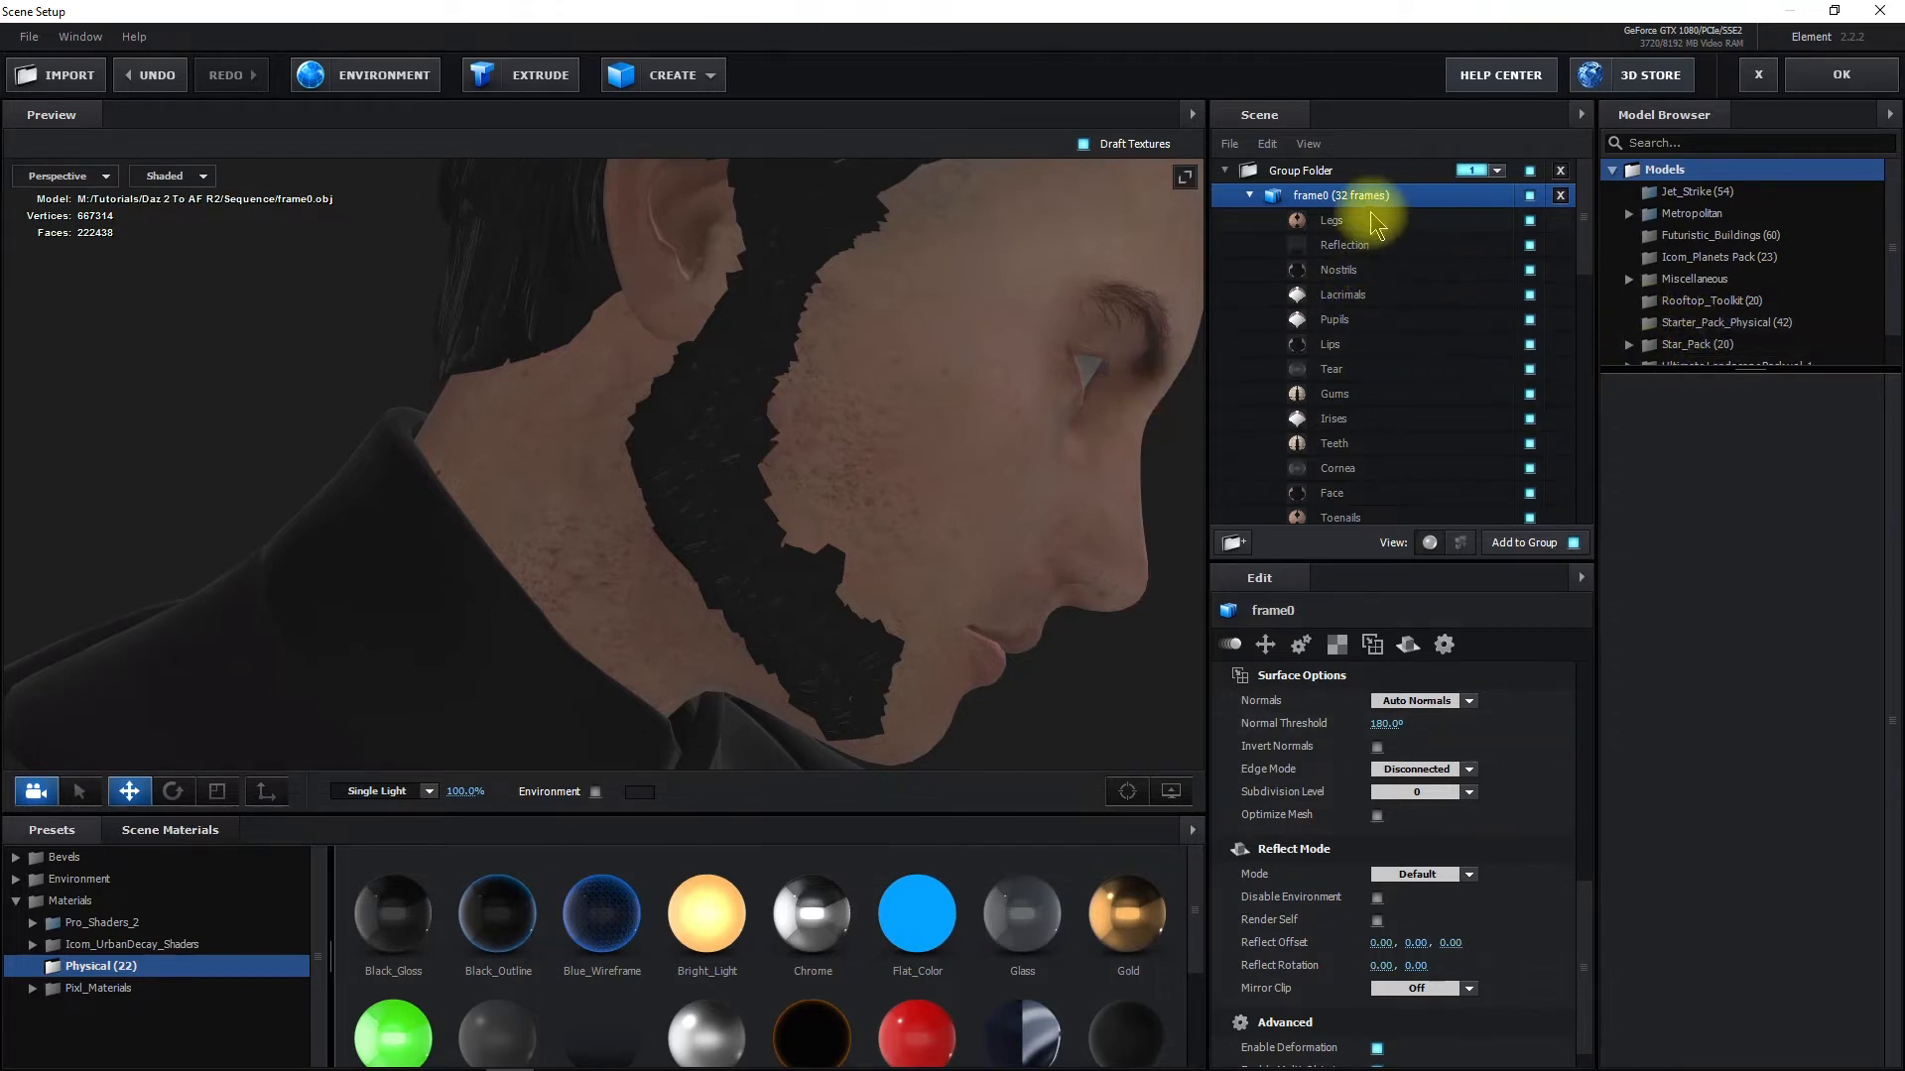
pyautogui.scroll(-10, 1379, 338)
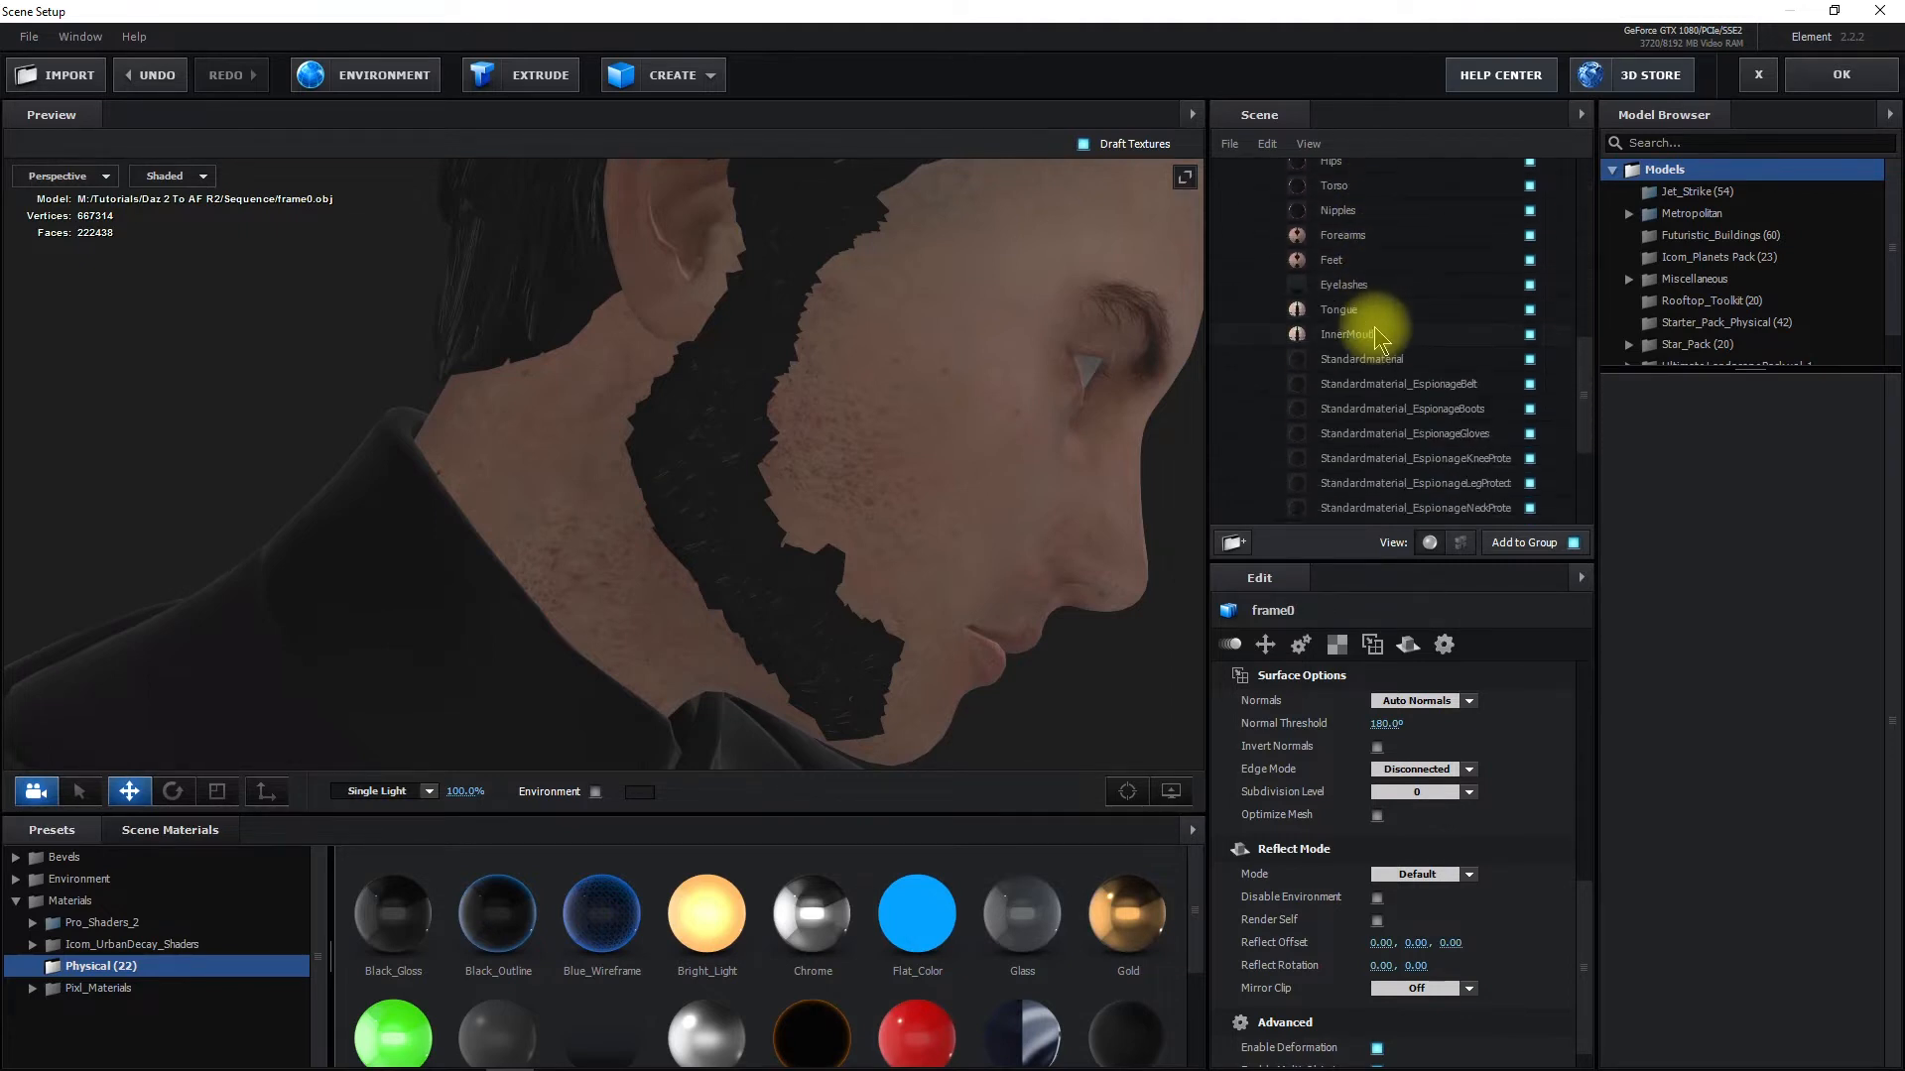
pyautogui.scroll(-4, 1377, 336)
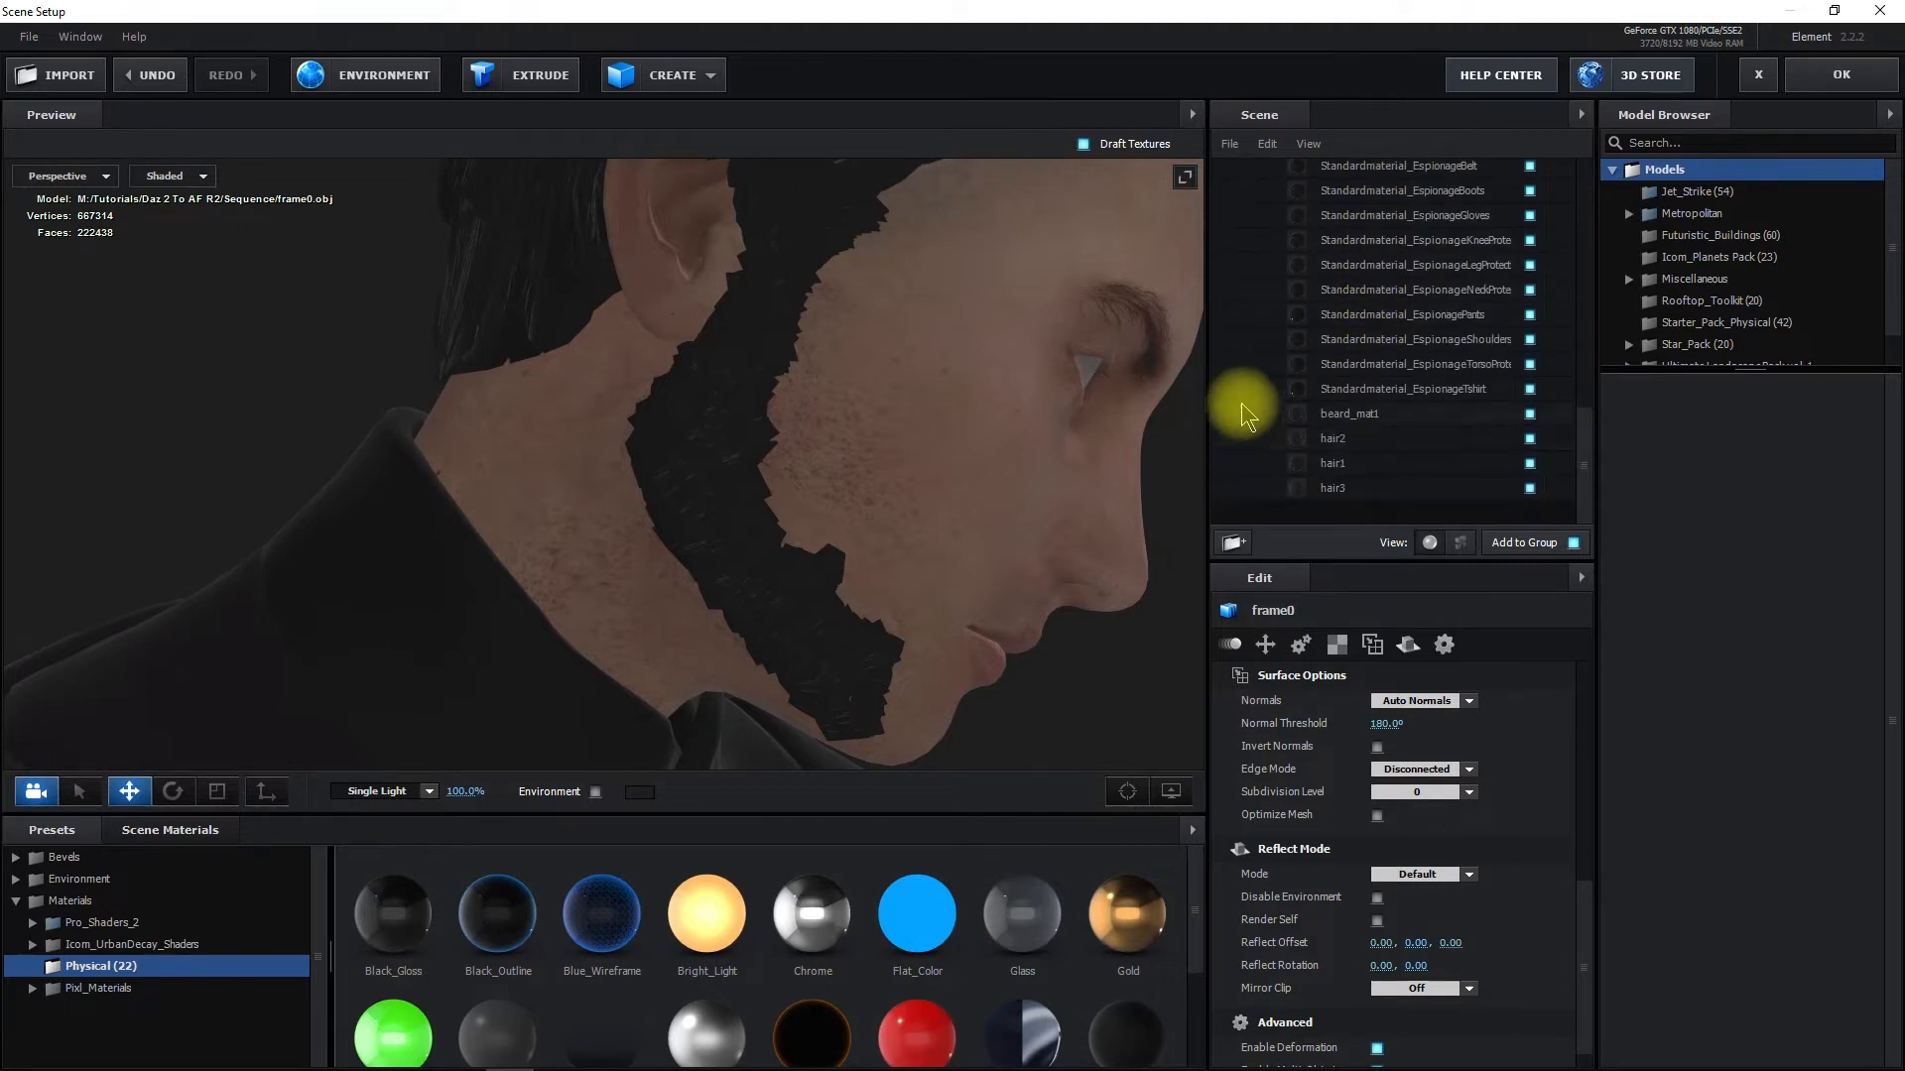
pyautogui.click(1403, 417)
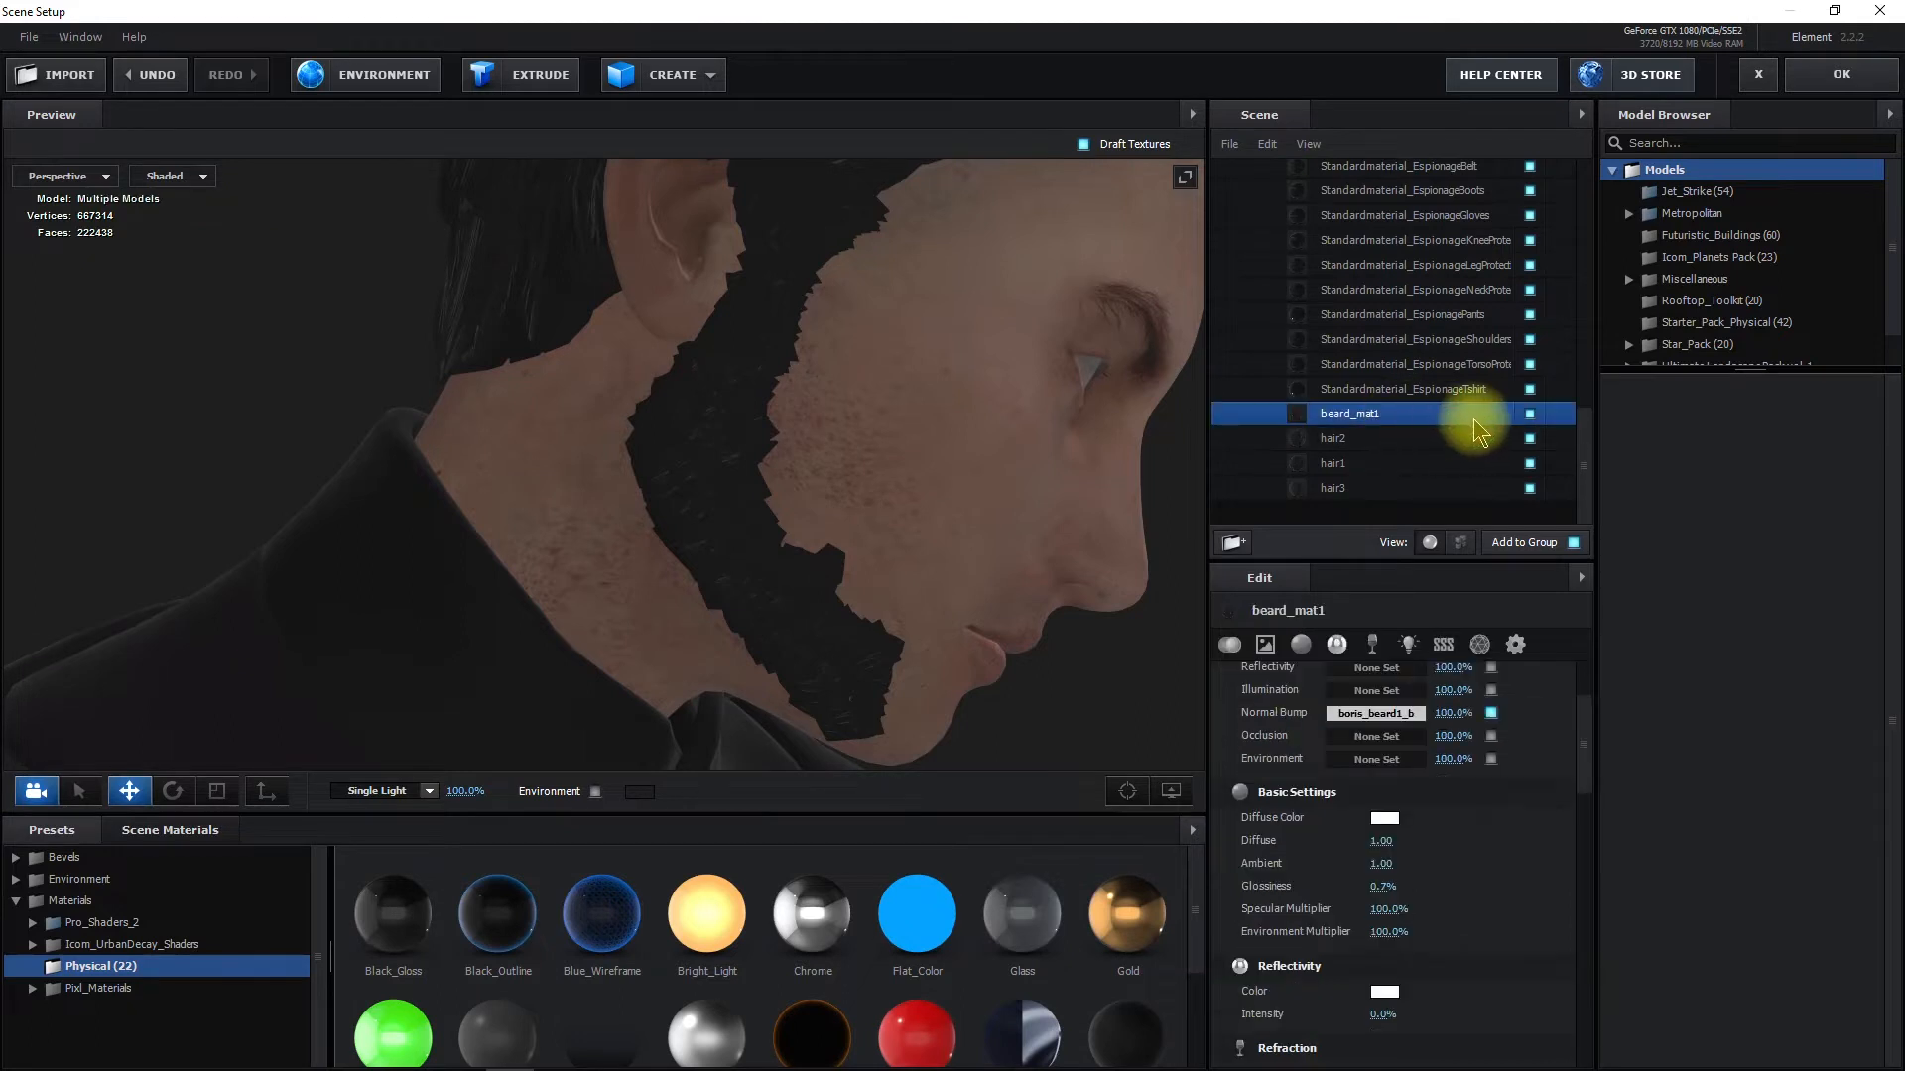
pyautogui.click(1530, 415)
pyautogui.click(1529, 415)
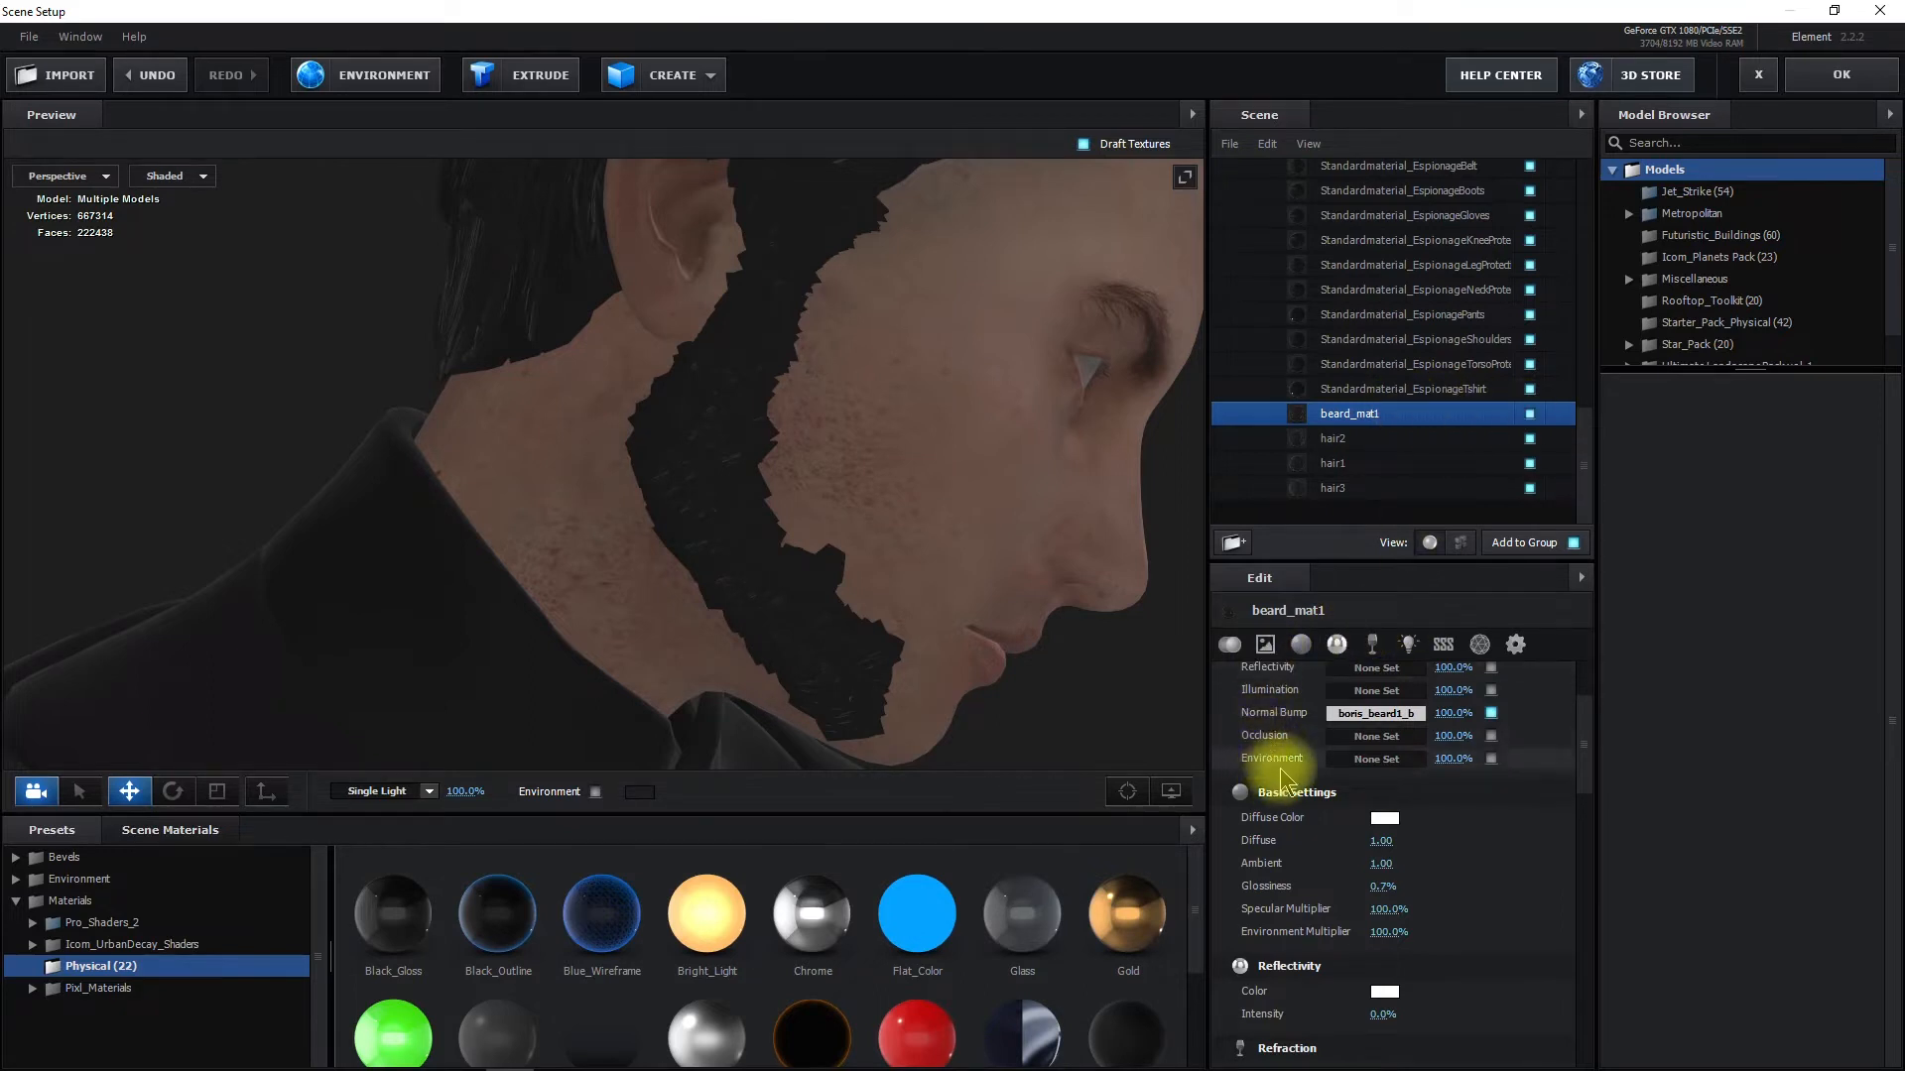
# From beard_mat1's diffuse texture, browse to the Boris_Hair source folder and copy the Boris_beard1_d image file
pyautogui.scroll(3, 1382, 740)
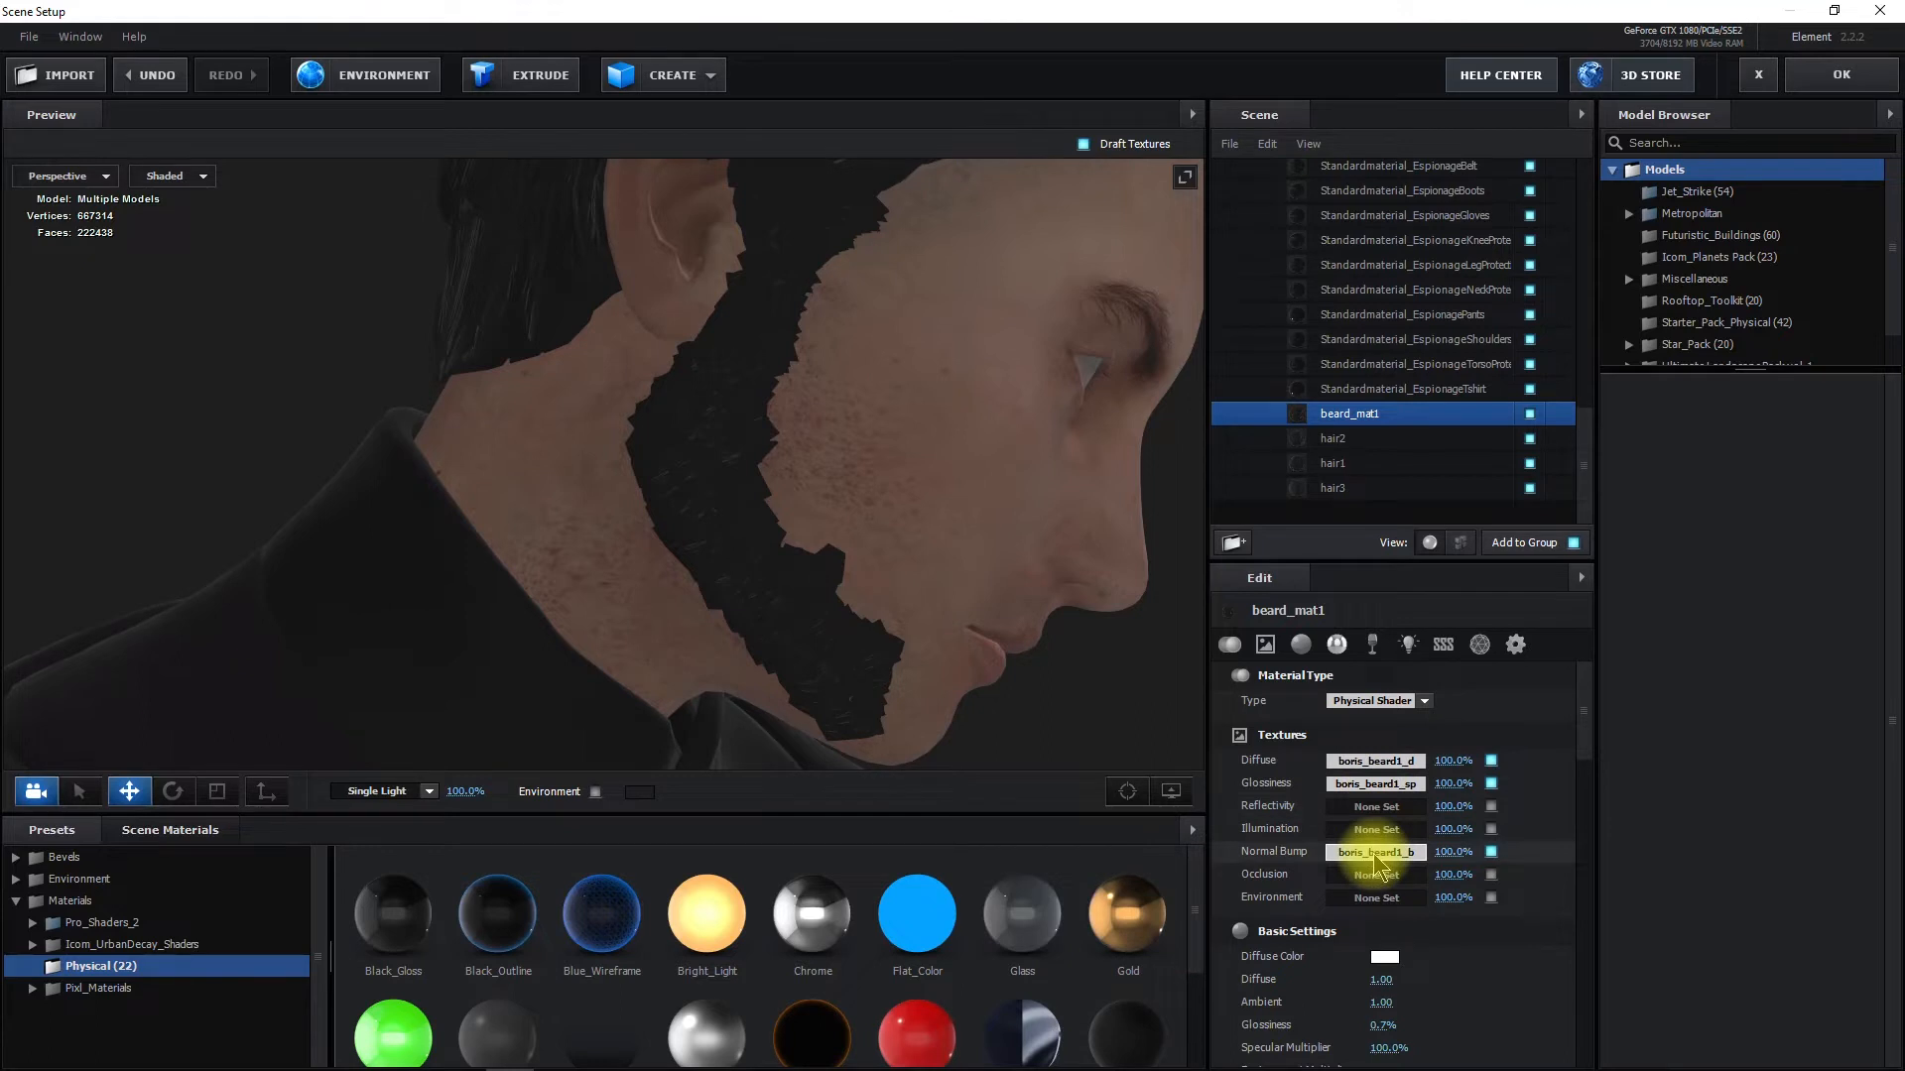
pyautogui.click(1380, 761)
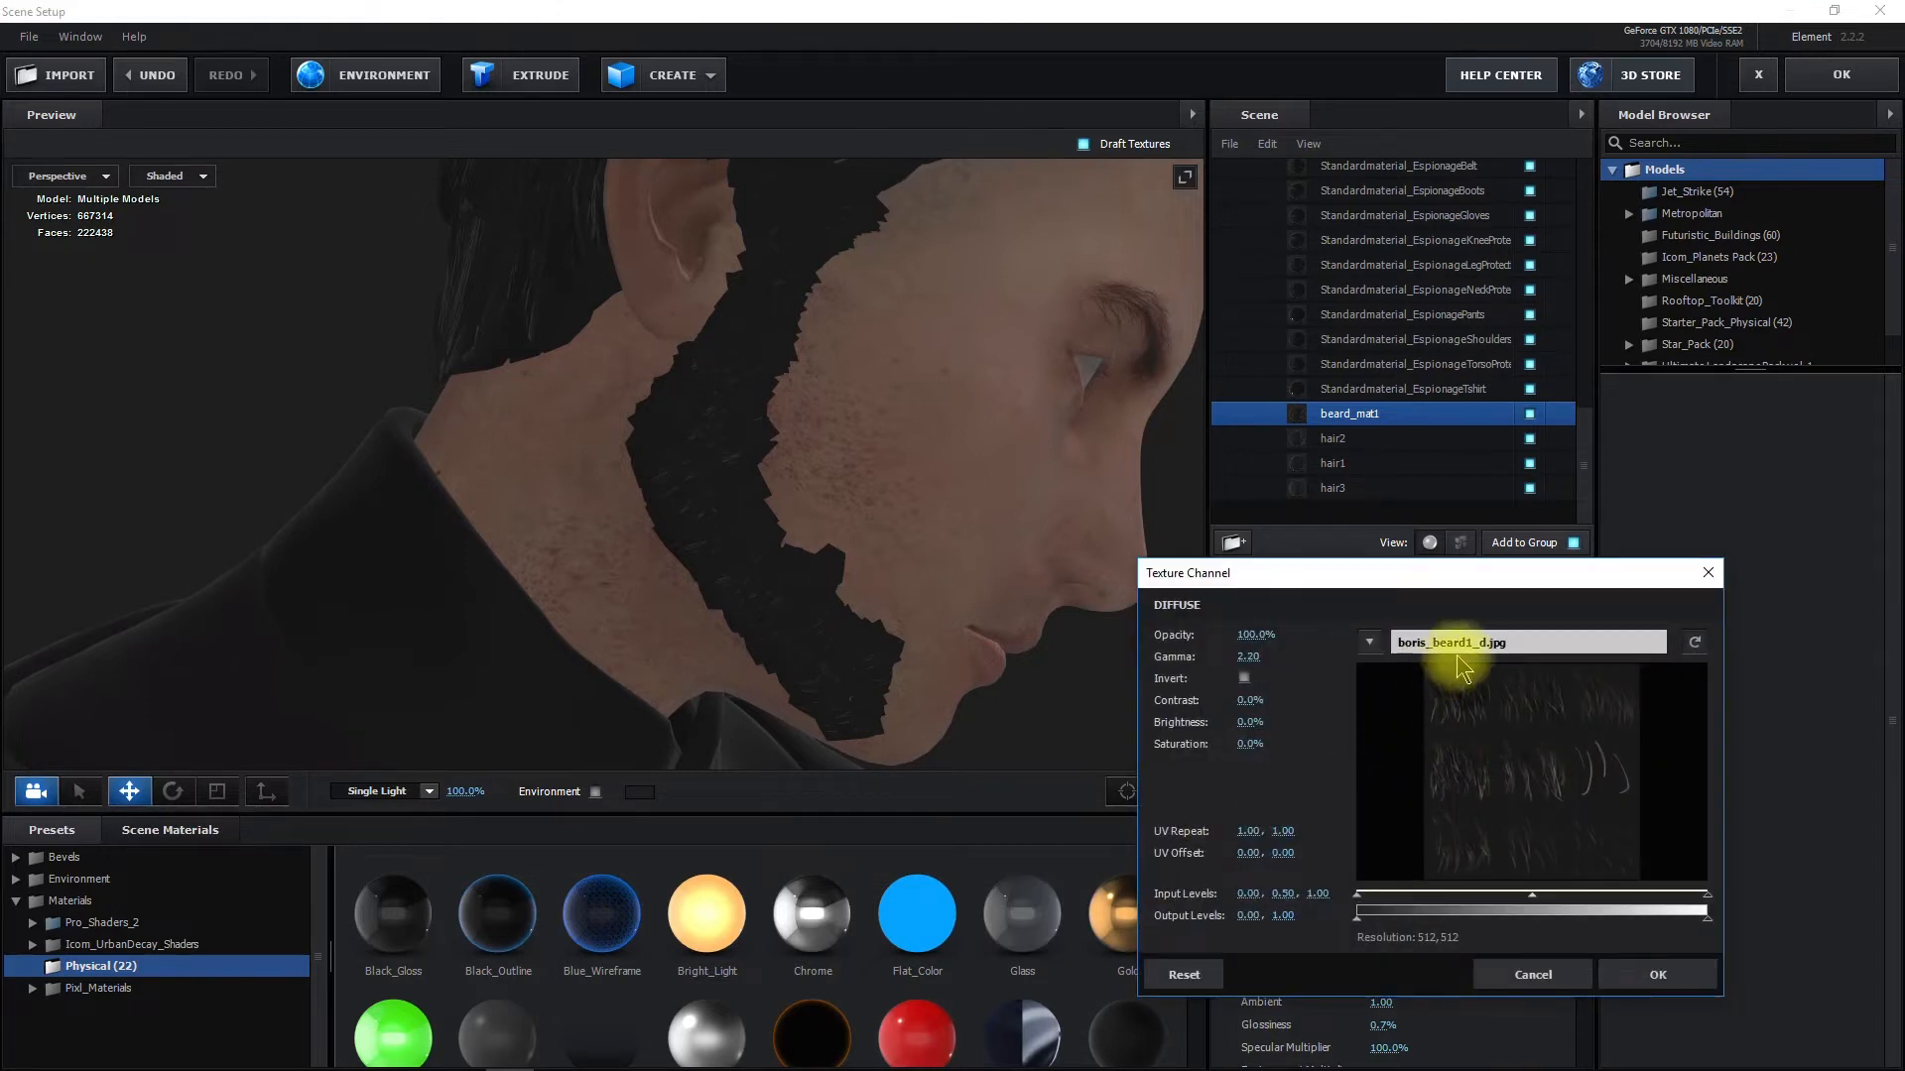
pyautogui.click(1477, 650)
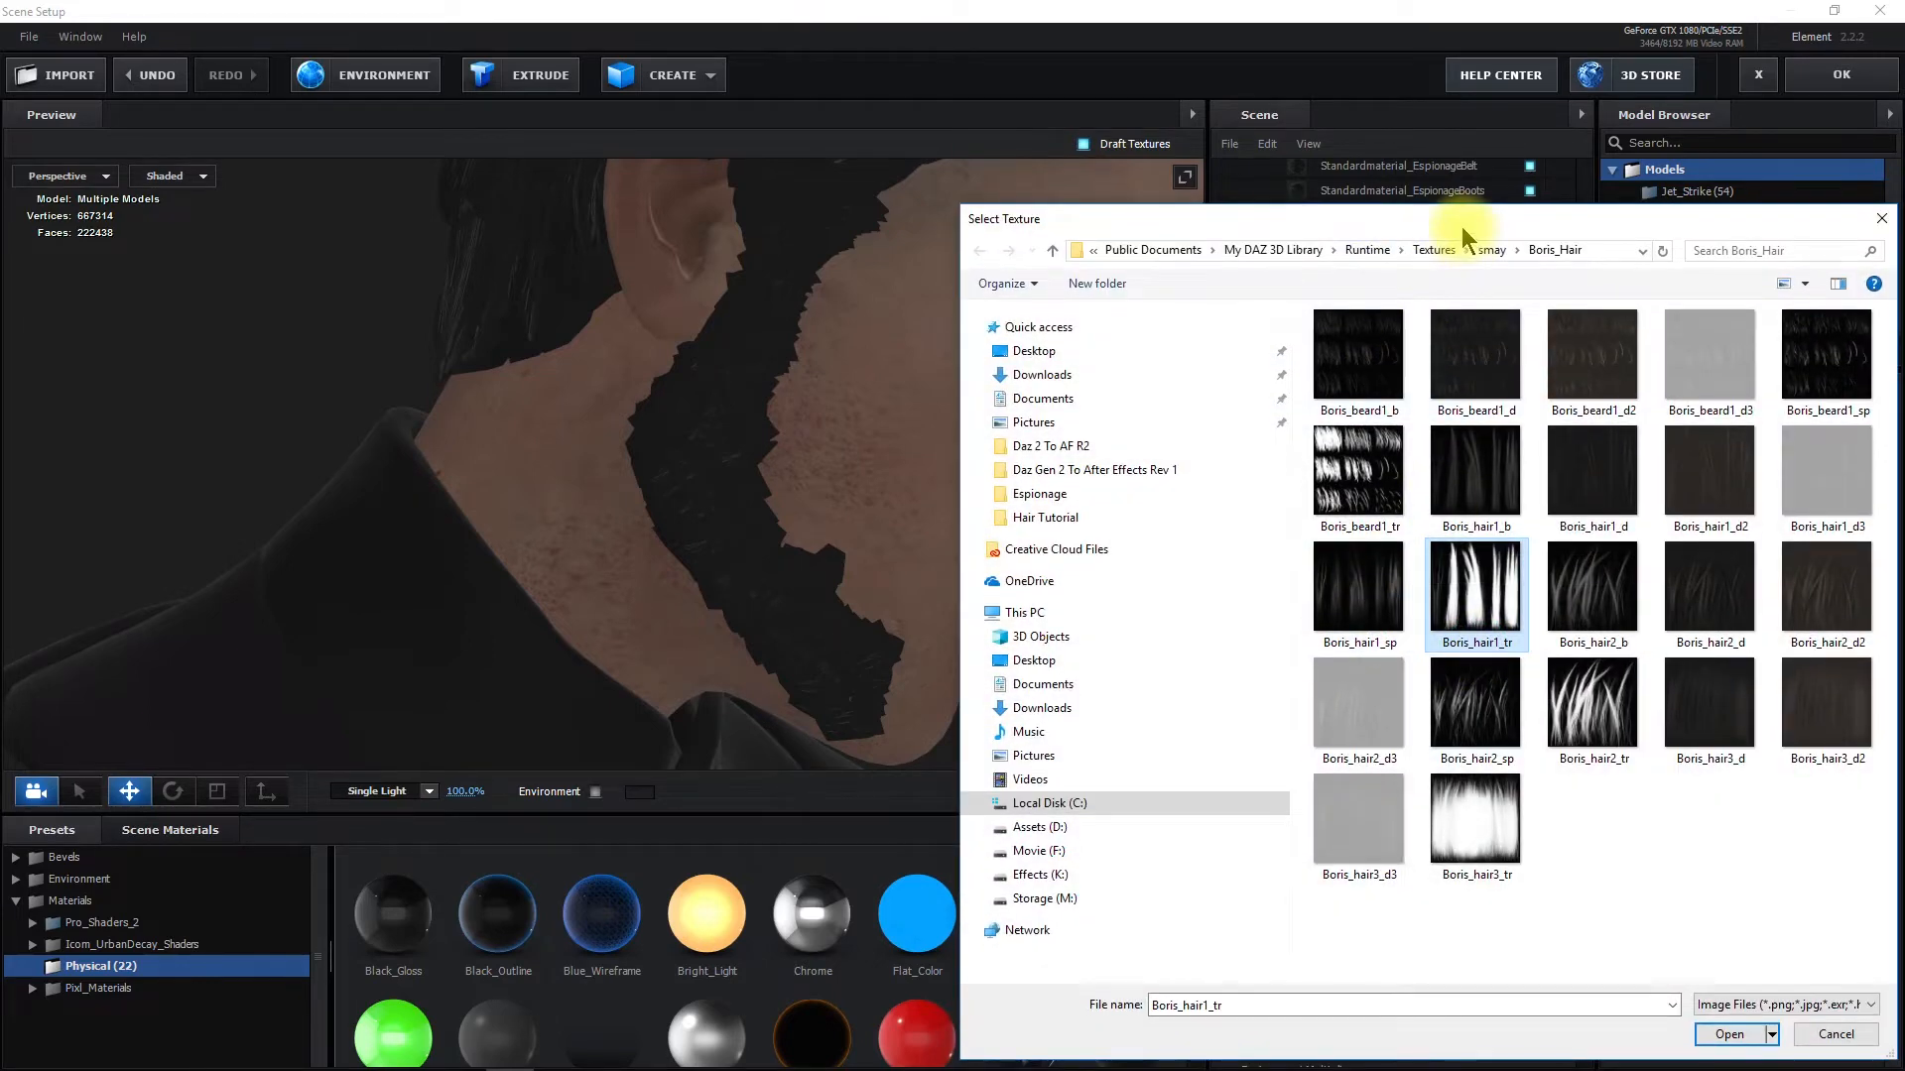
pyautogui.moveTo(1462, 227); pyautogui.dragTo(873, 214)
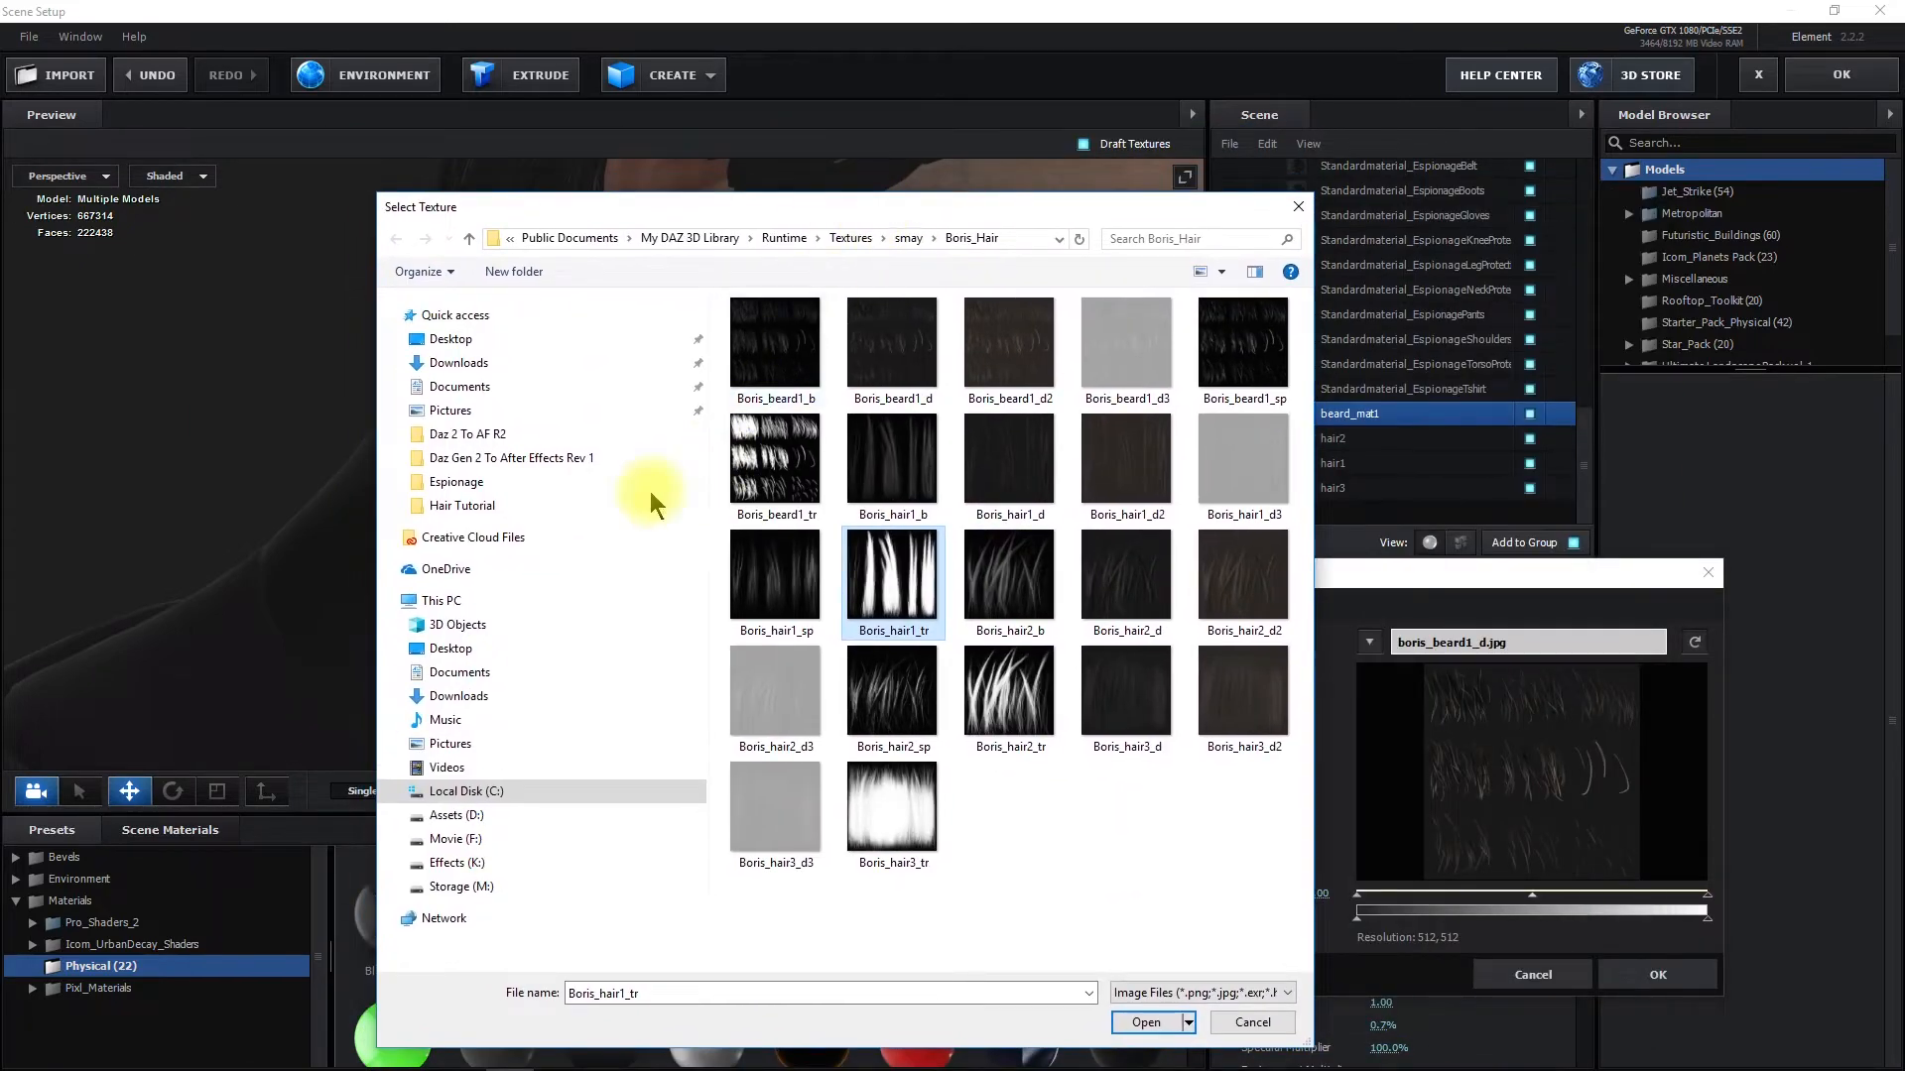
pyautogui.click(917, 347)
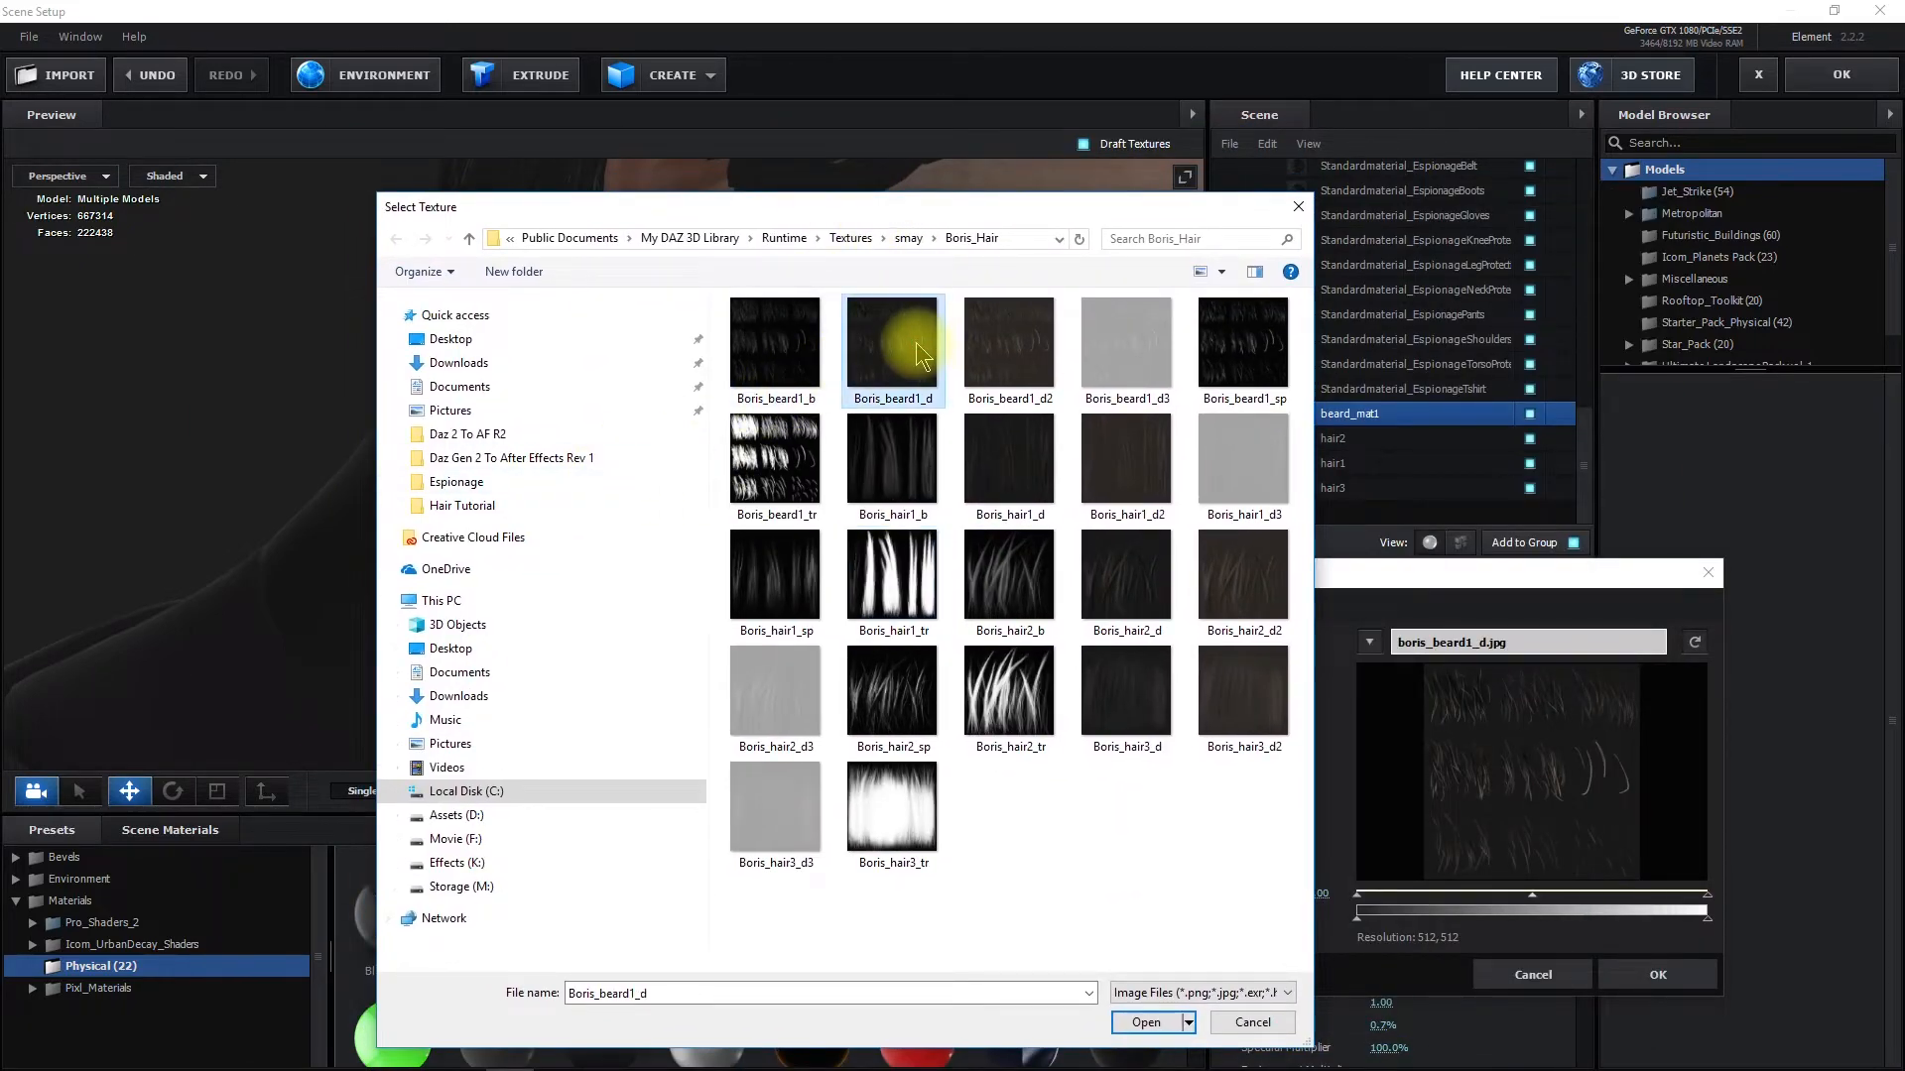
pyautogui.rightClick(917, 345)
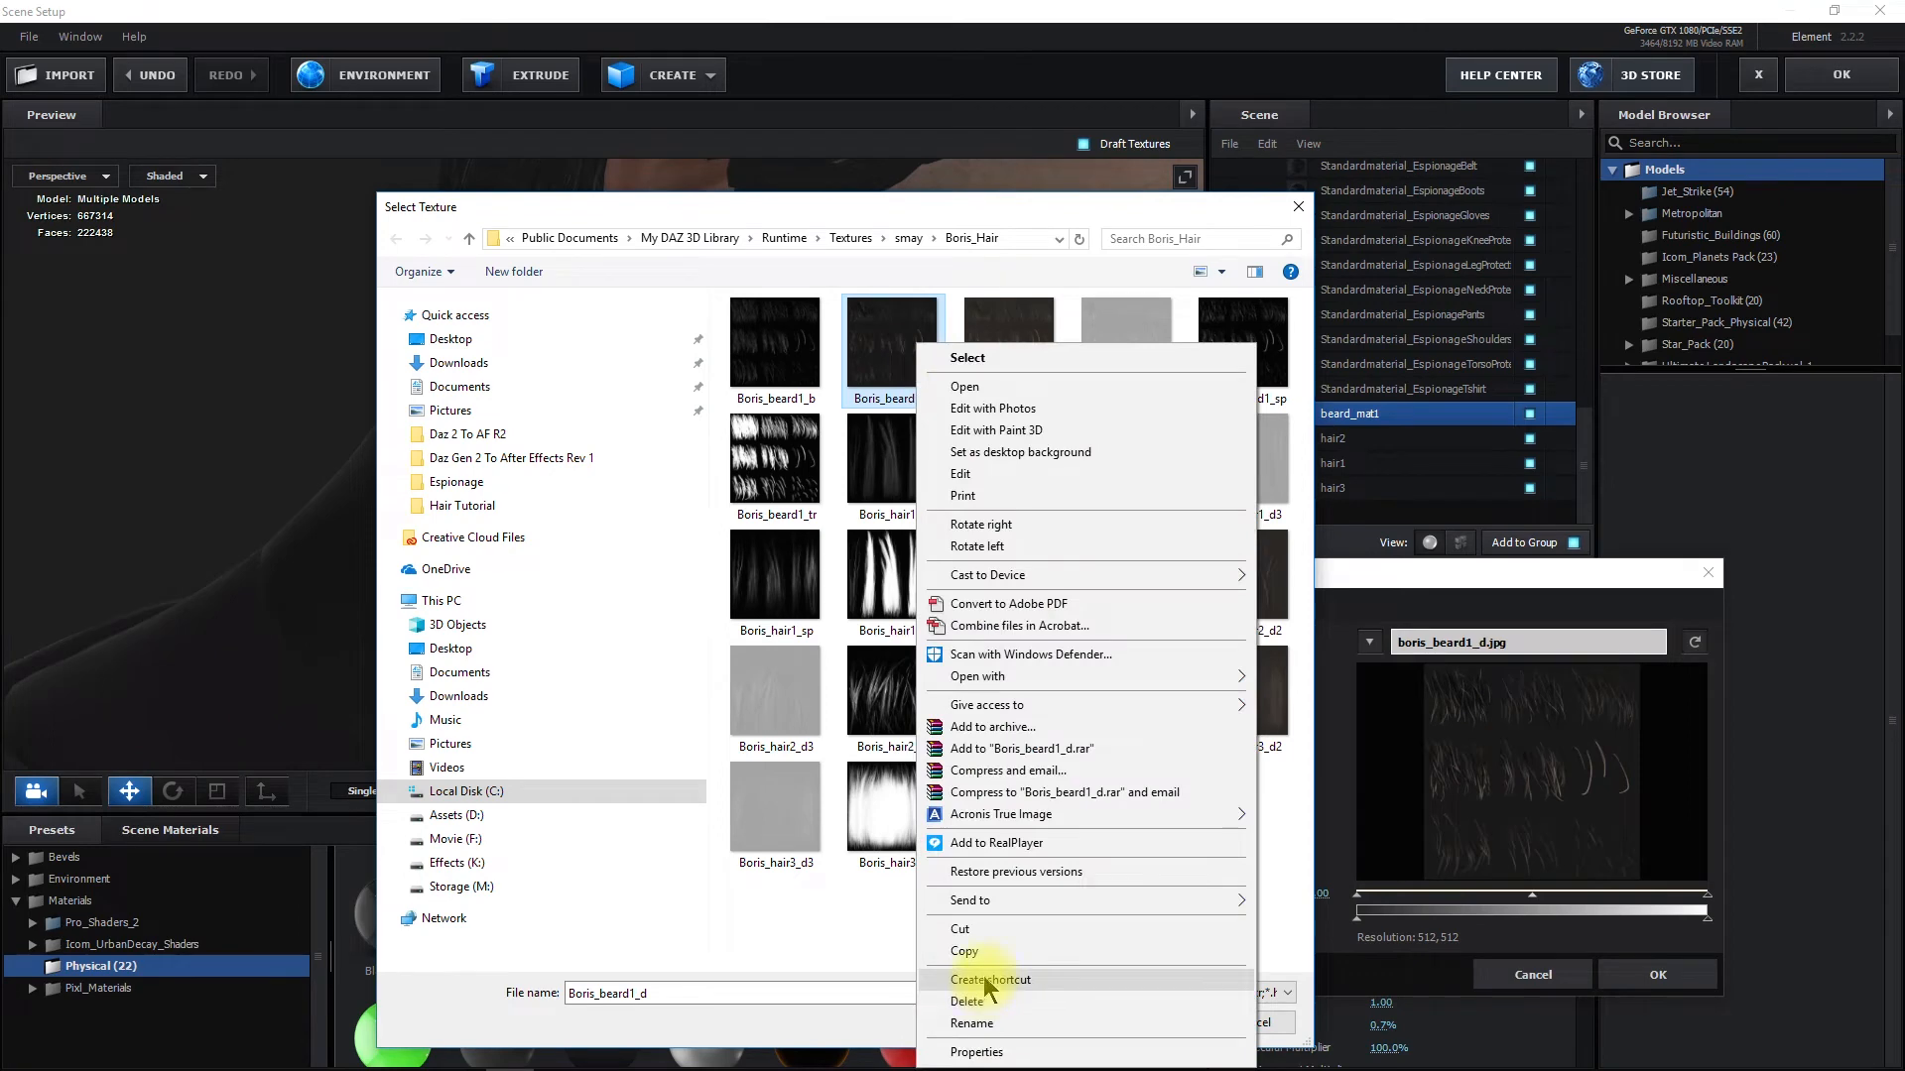
pyautogui.press('Escape')
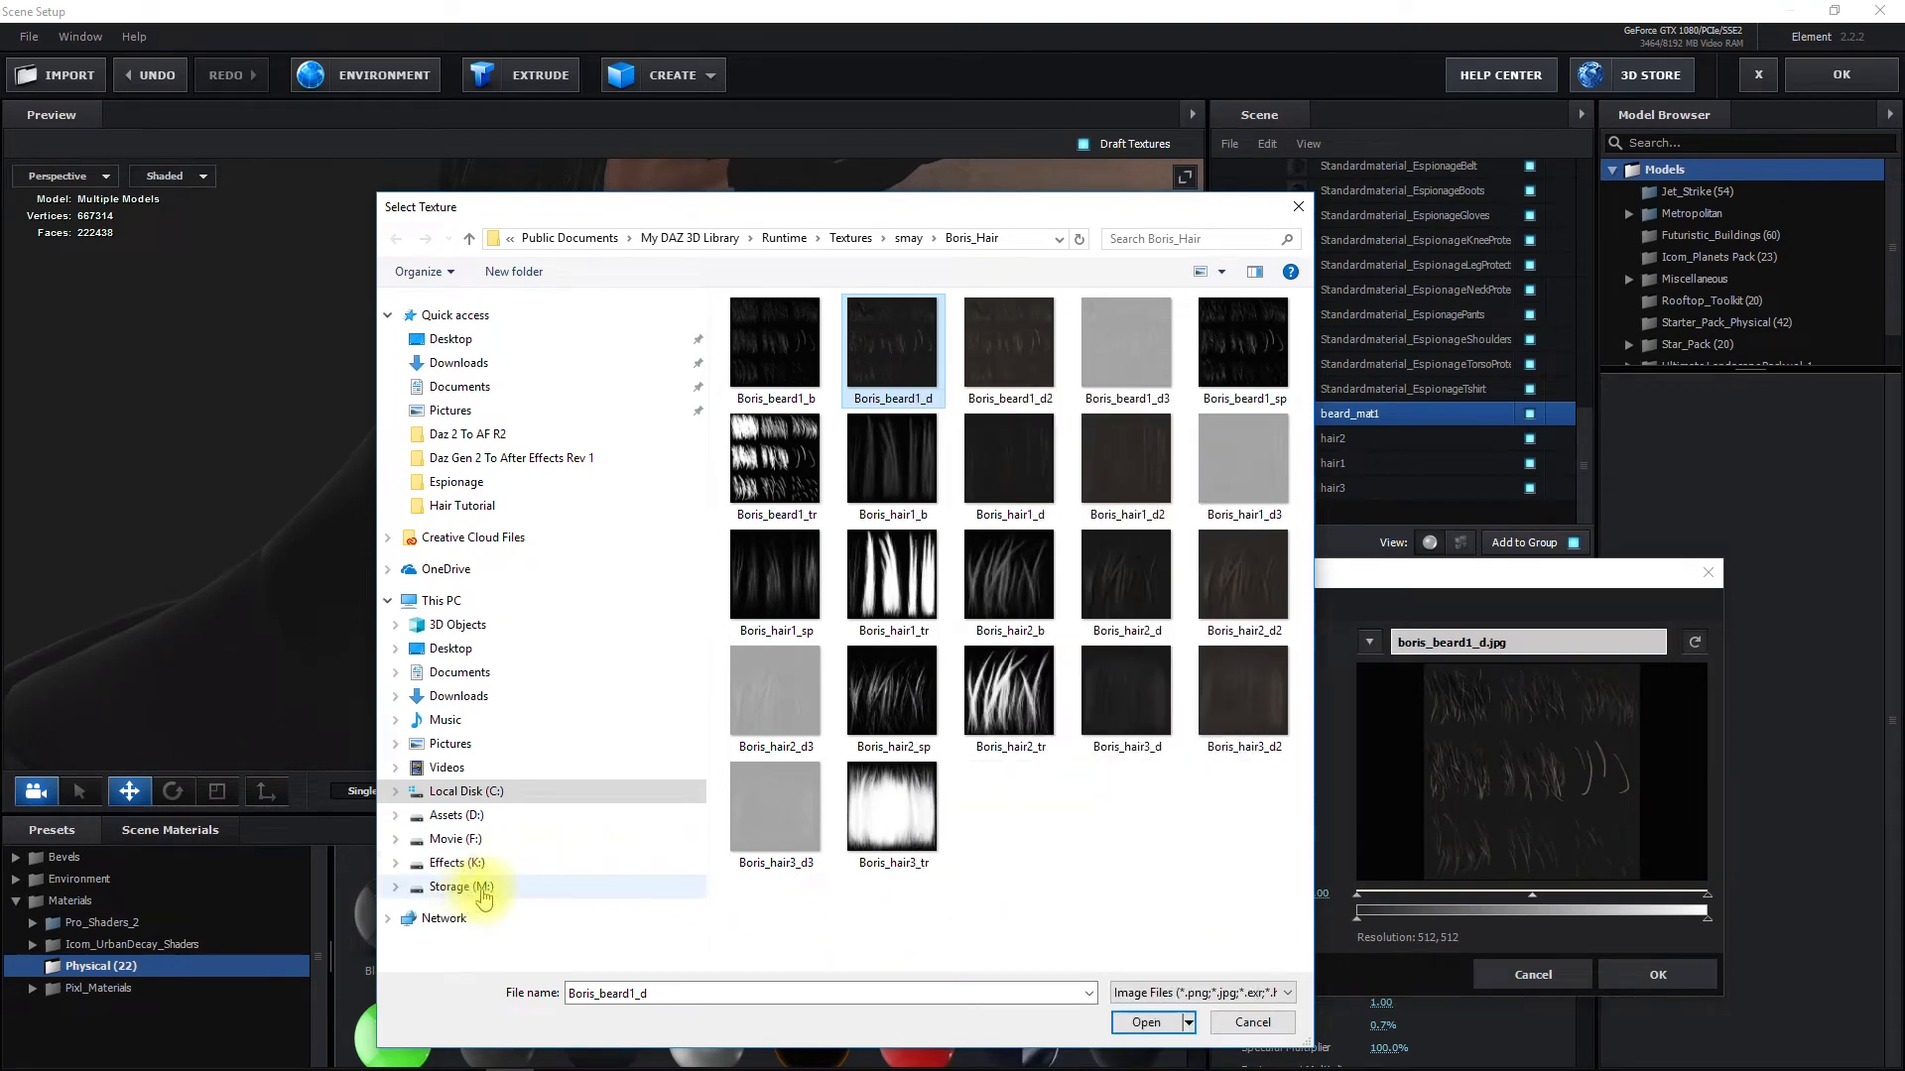
# Paste the copied beard texture into Storage (M:) > Tutorials > Hair Tutorial and leave the material's diffuse texture unchanged
pyautogui.click(462, 886)
pyautogui.scroll(-9, 794, 754)
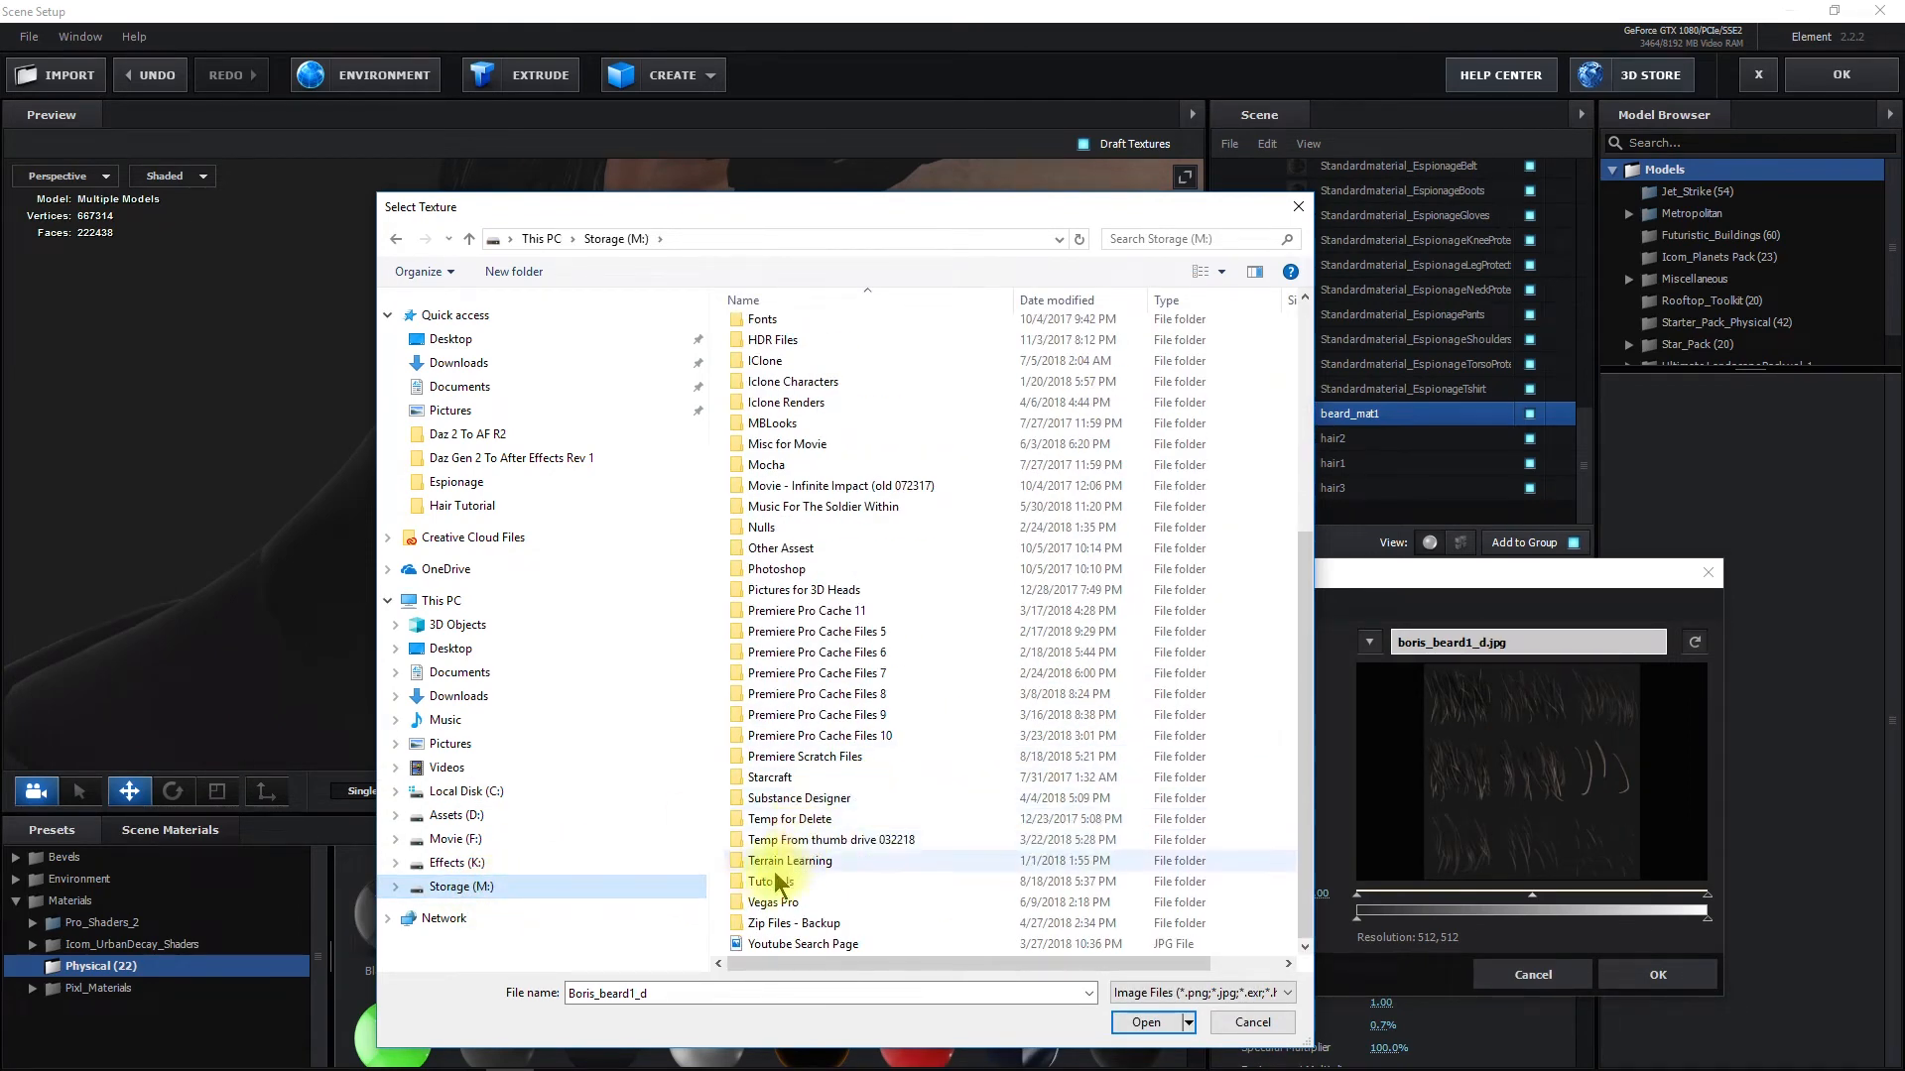
pyautogui.doubleClick(769, 881)
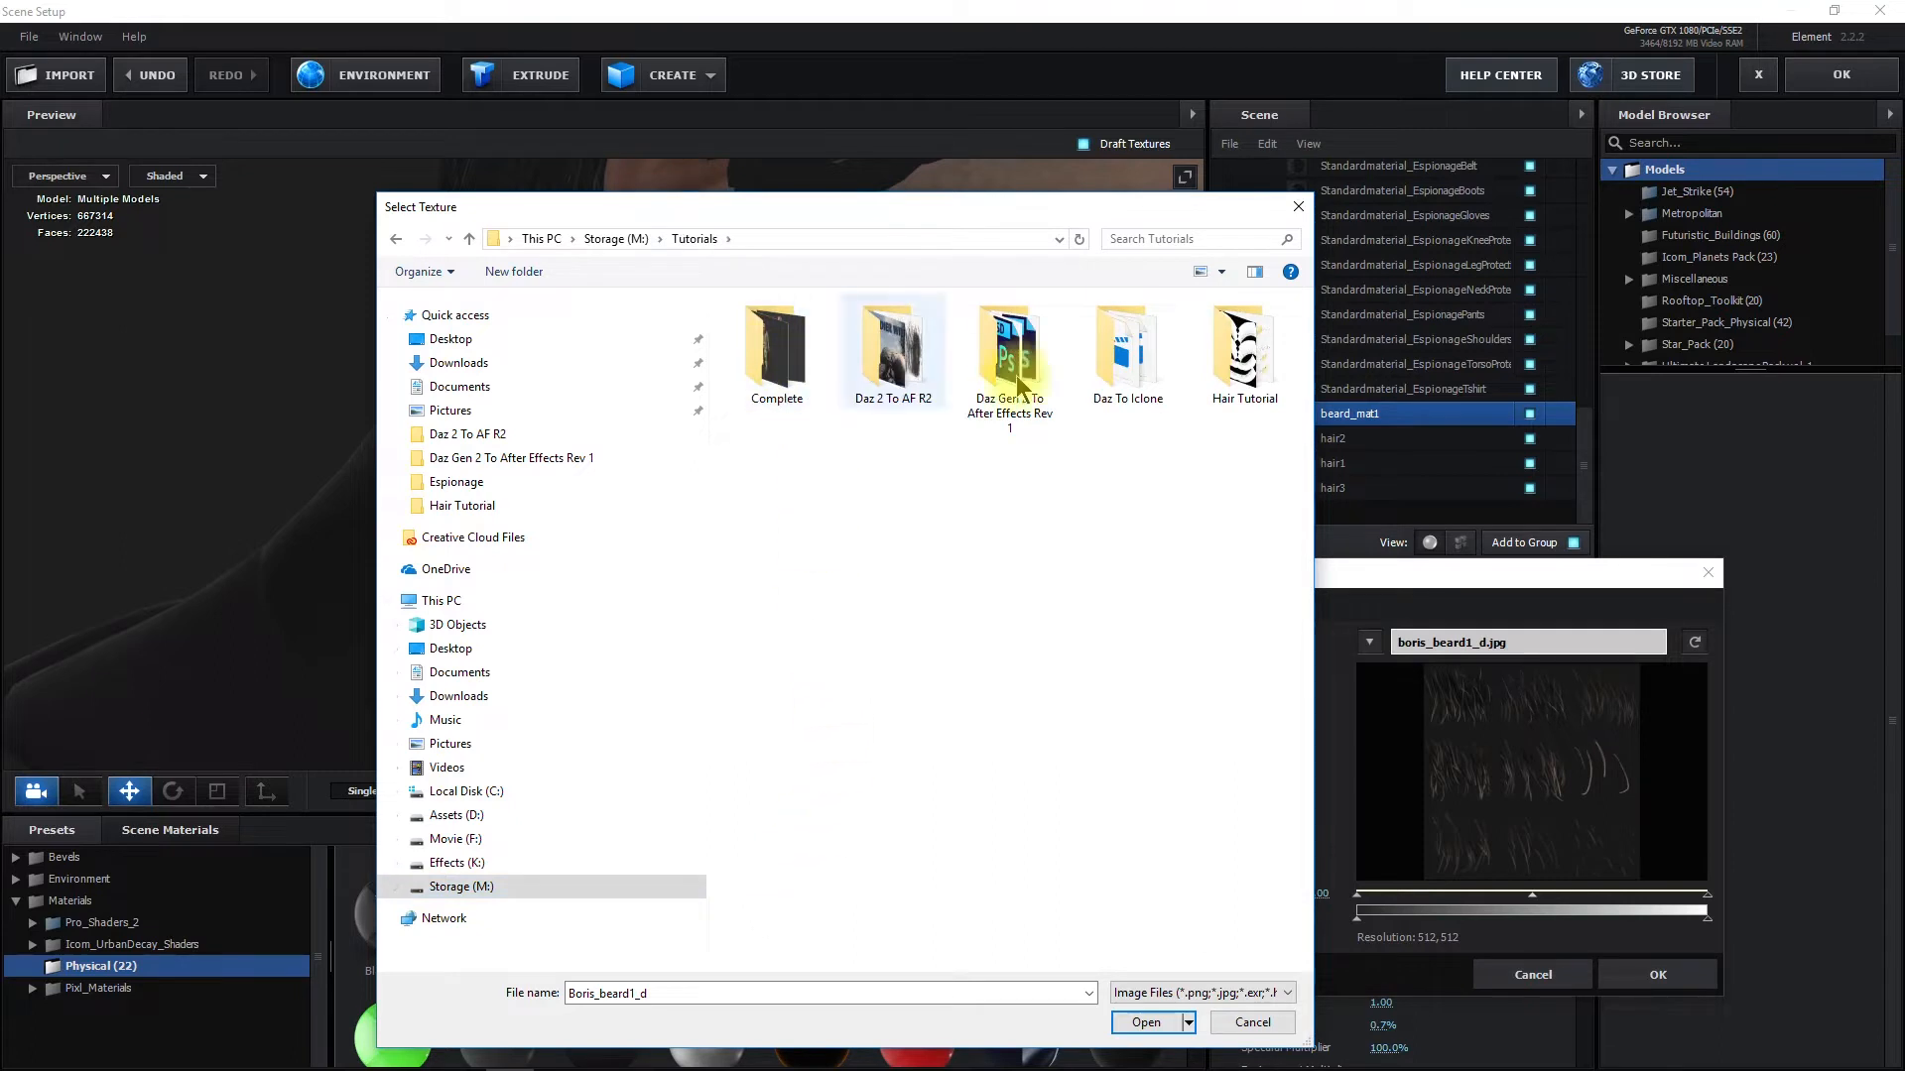
pyautogui.doubleClick(1230, 357)
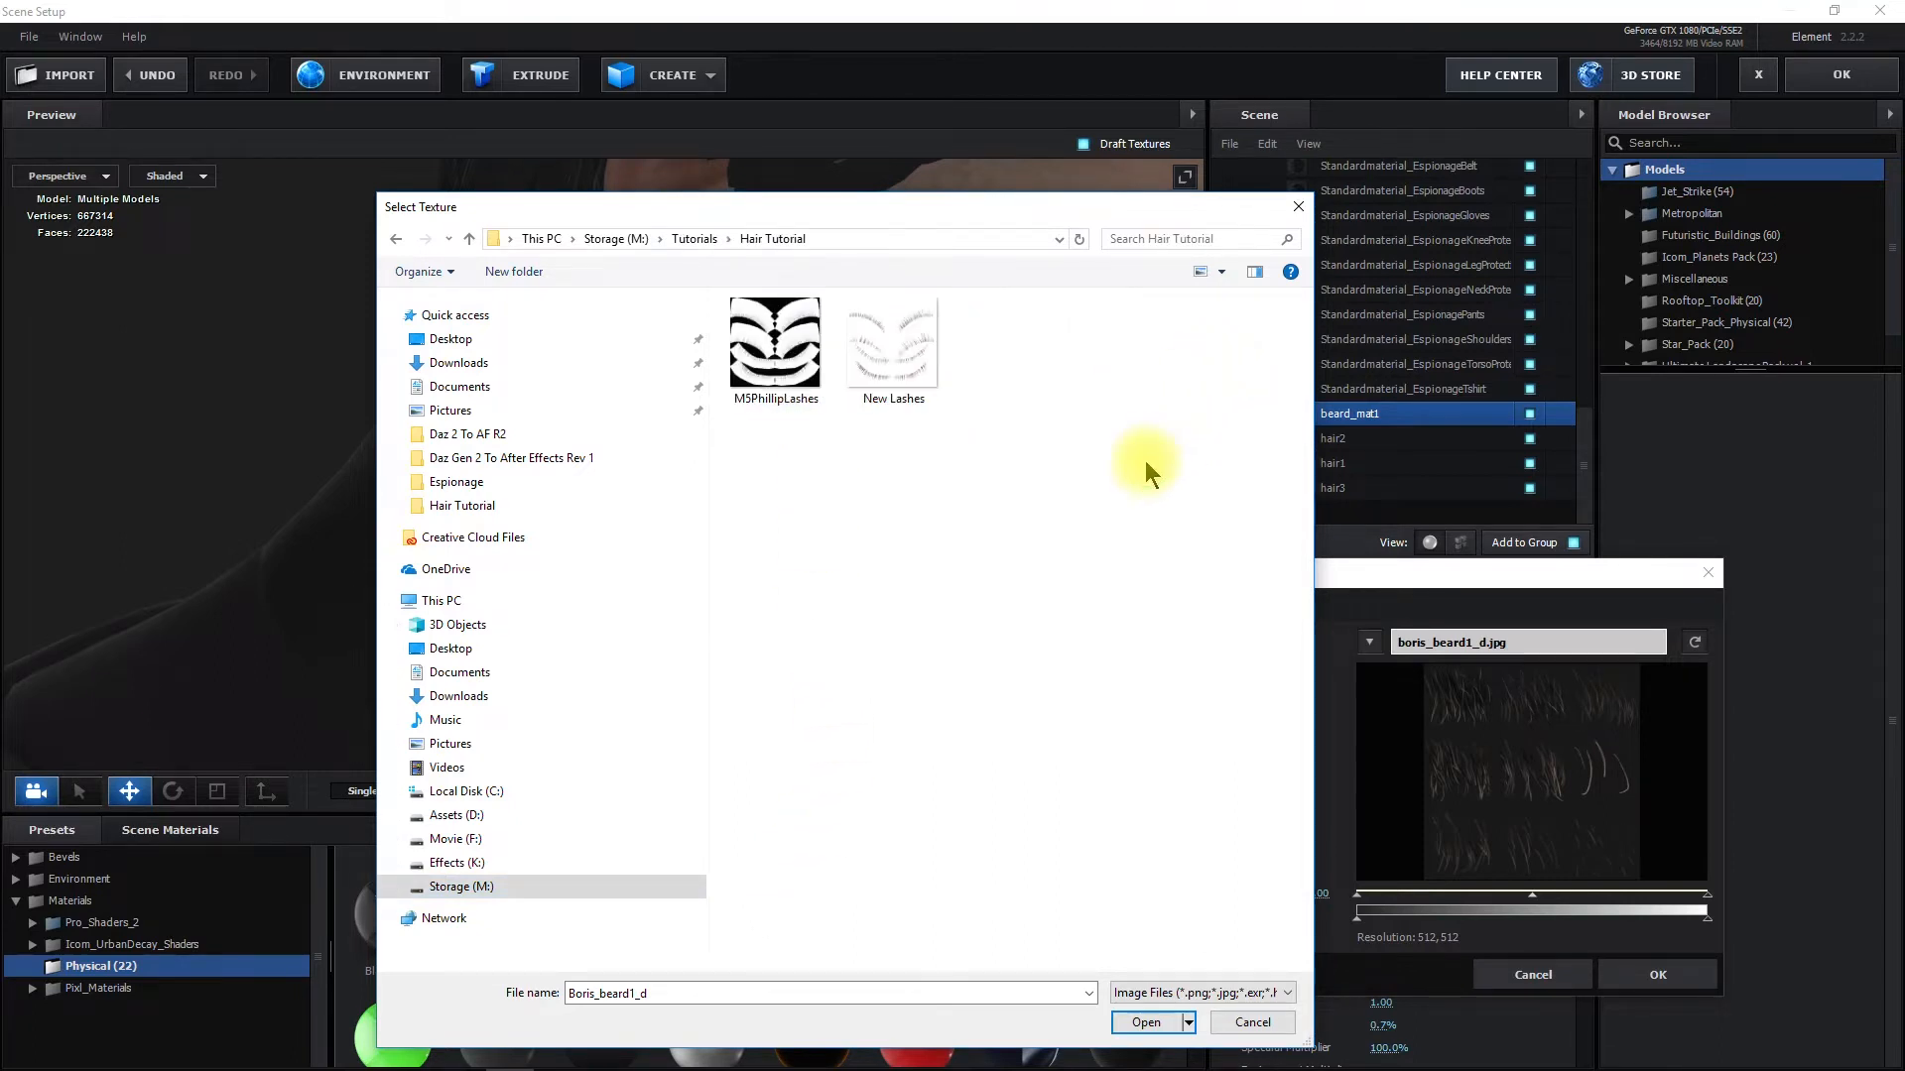
pyautogui.rightClick(806, 504)
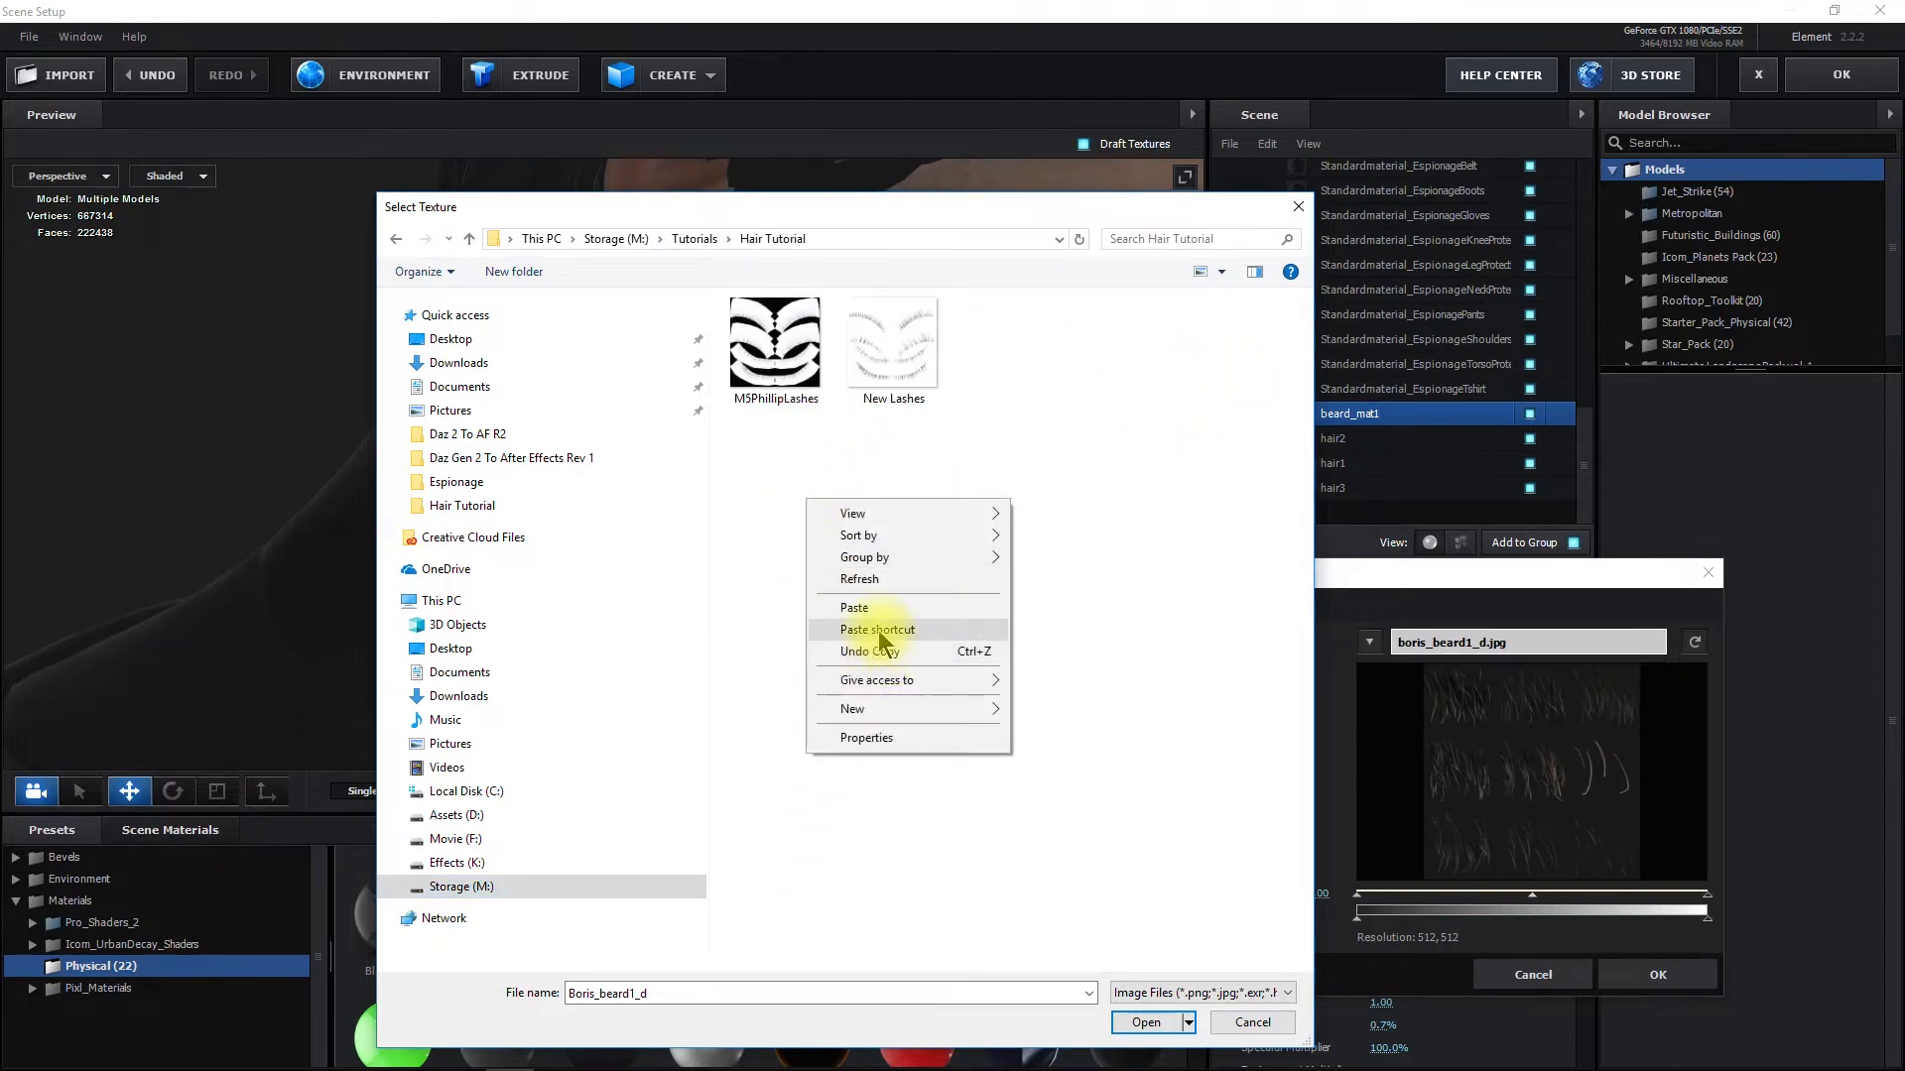
pyautogui.click(874, 609)
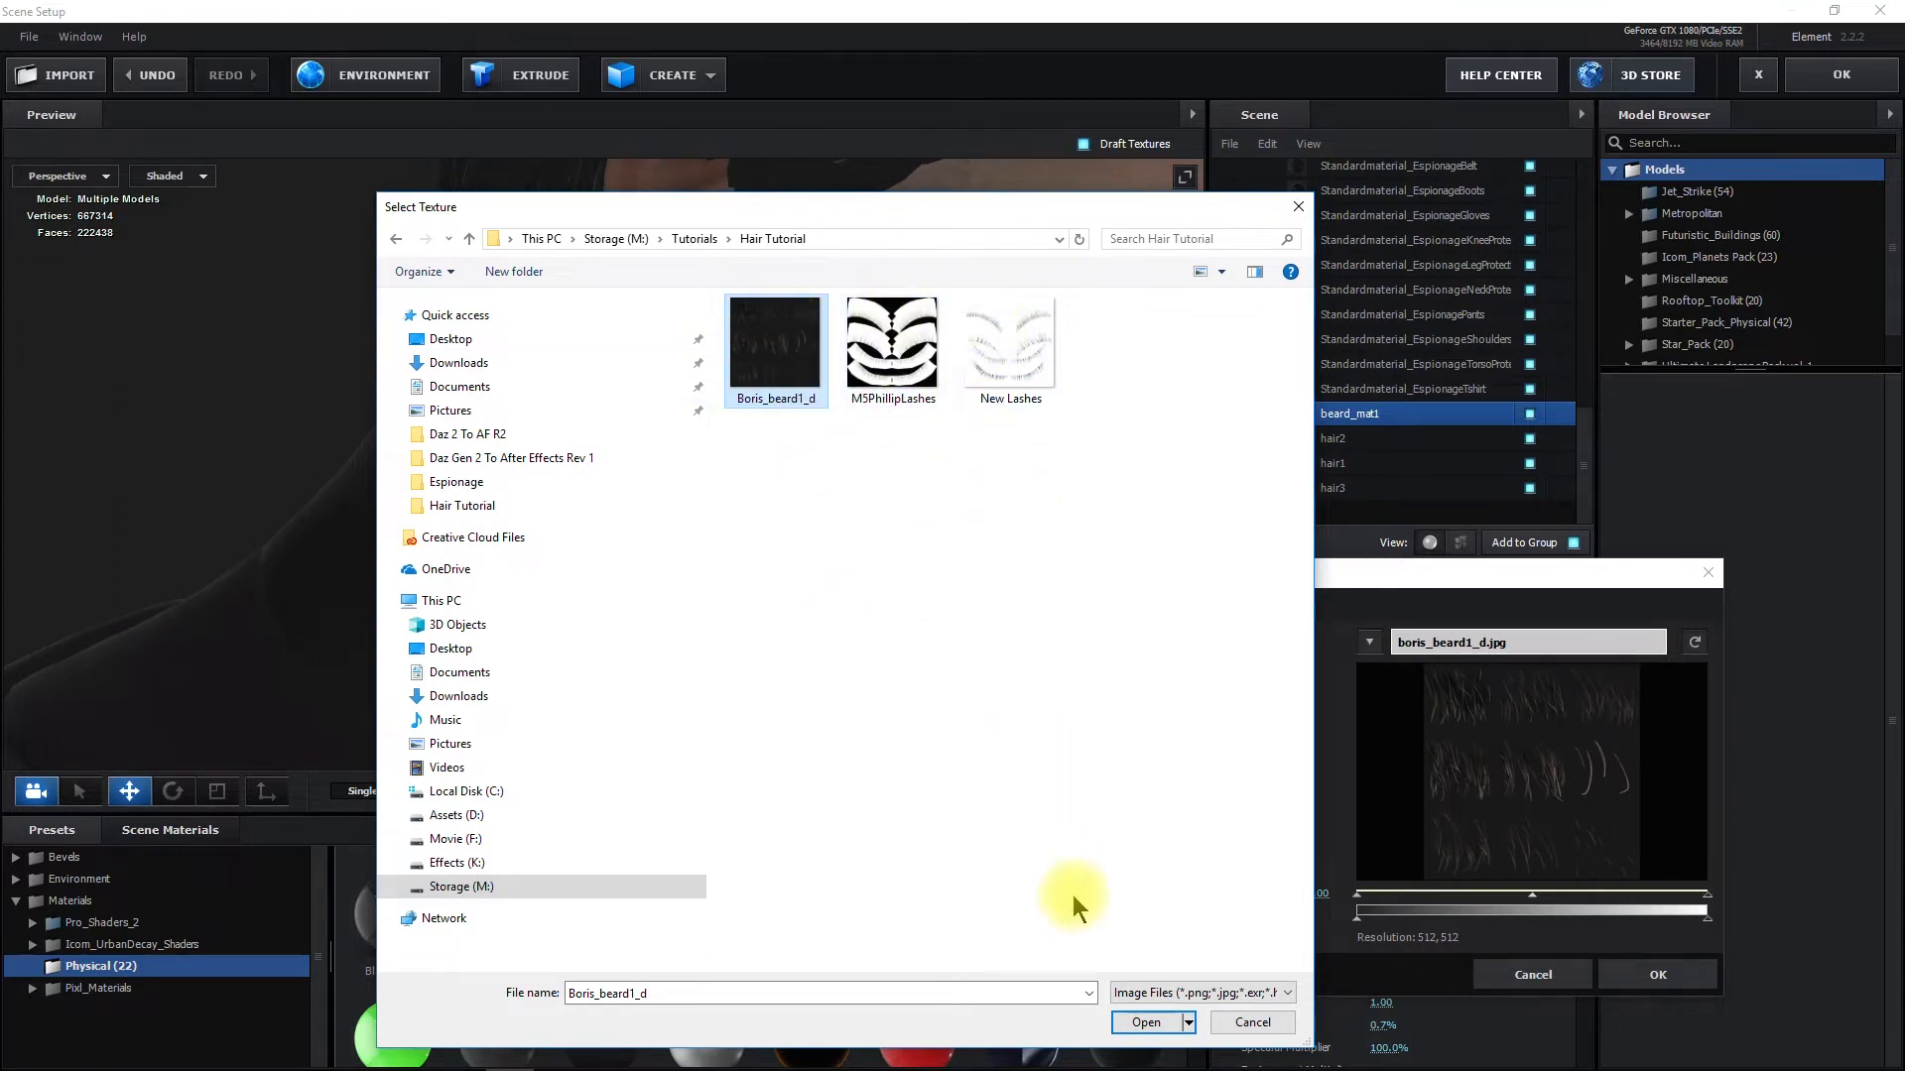
pyautogui.click(1296, 210)
pyautogui.click(1533, 974)
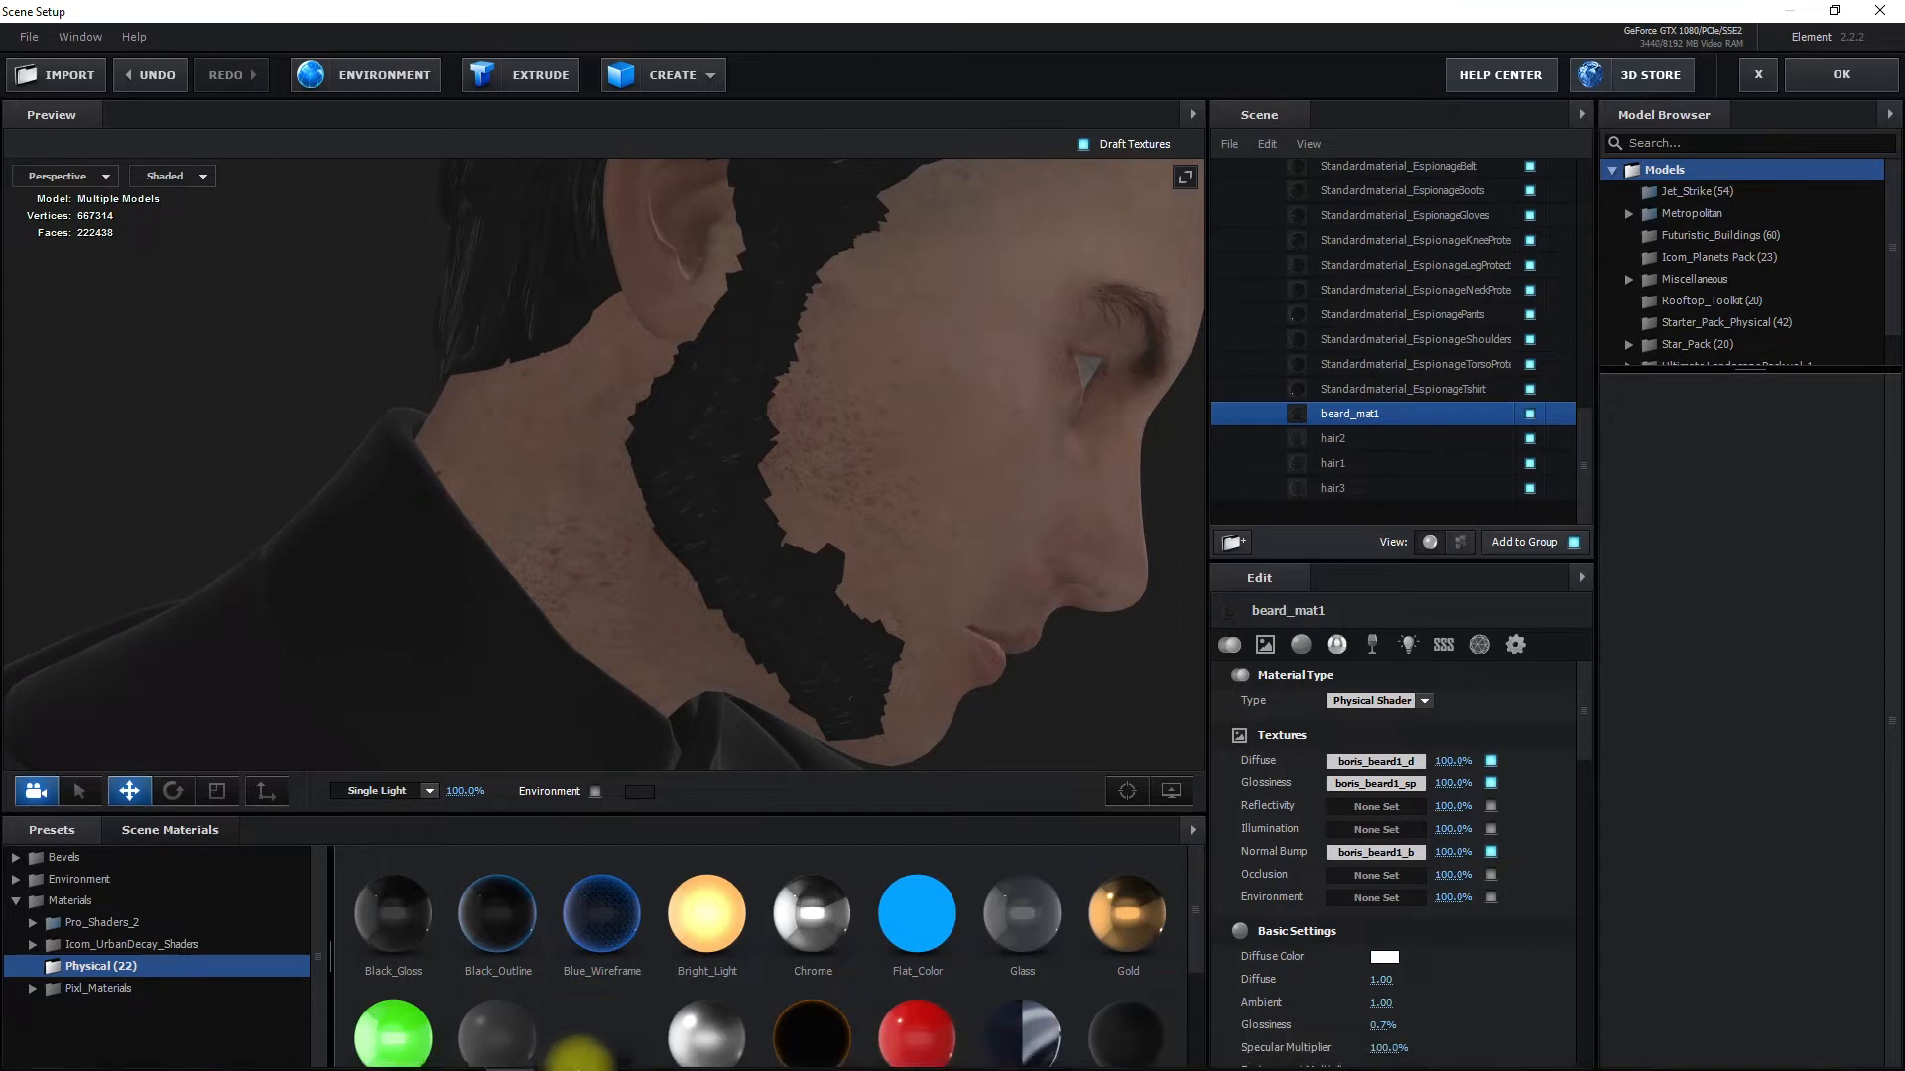
# Switch to Photoshop and create a new transparent document 512 pixels wide and 512 pixels high
pyautogui.press('space')
pyautogui.click(558, 1052)
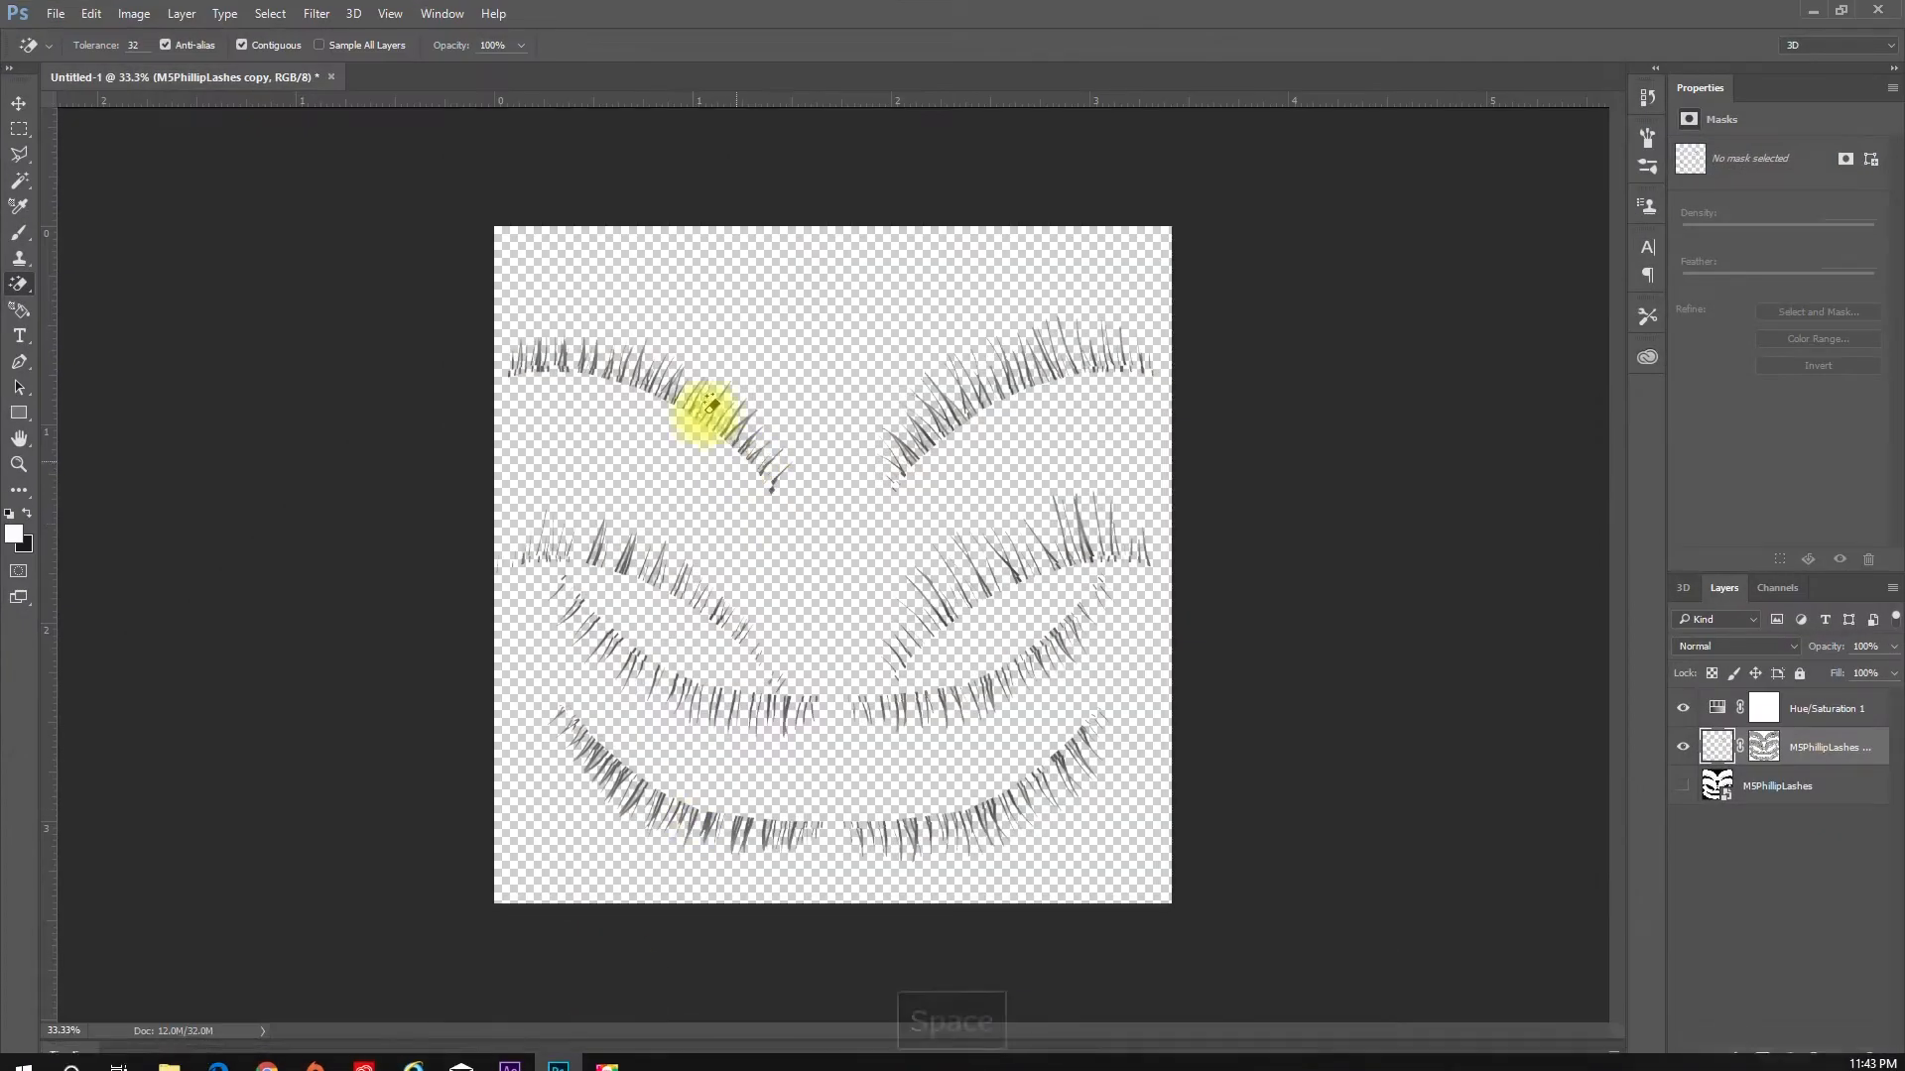
pyautogui.click(57, 14)
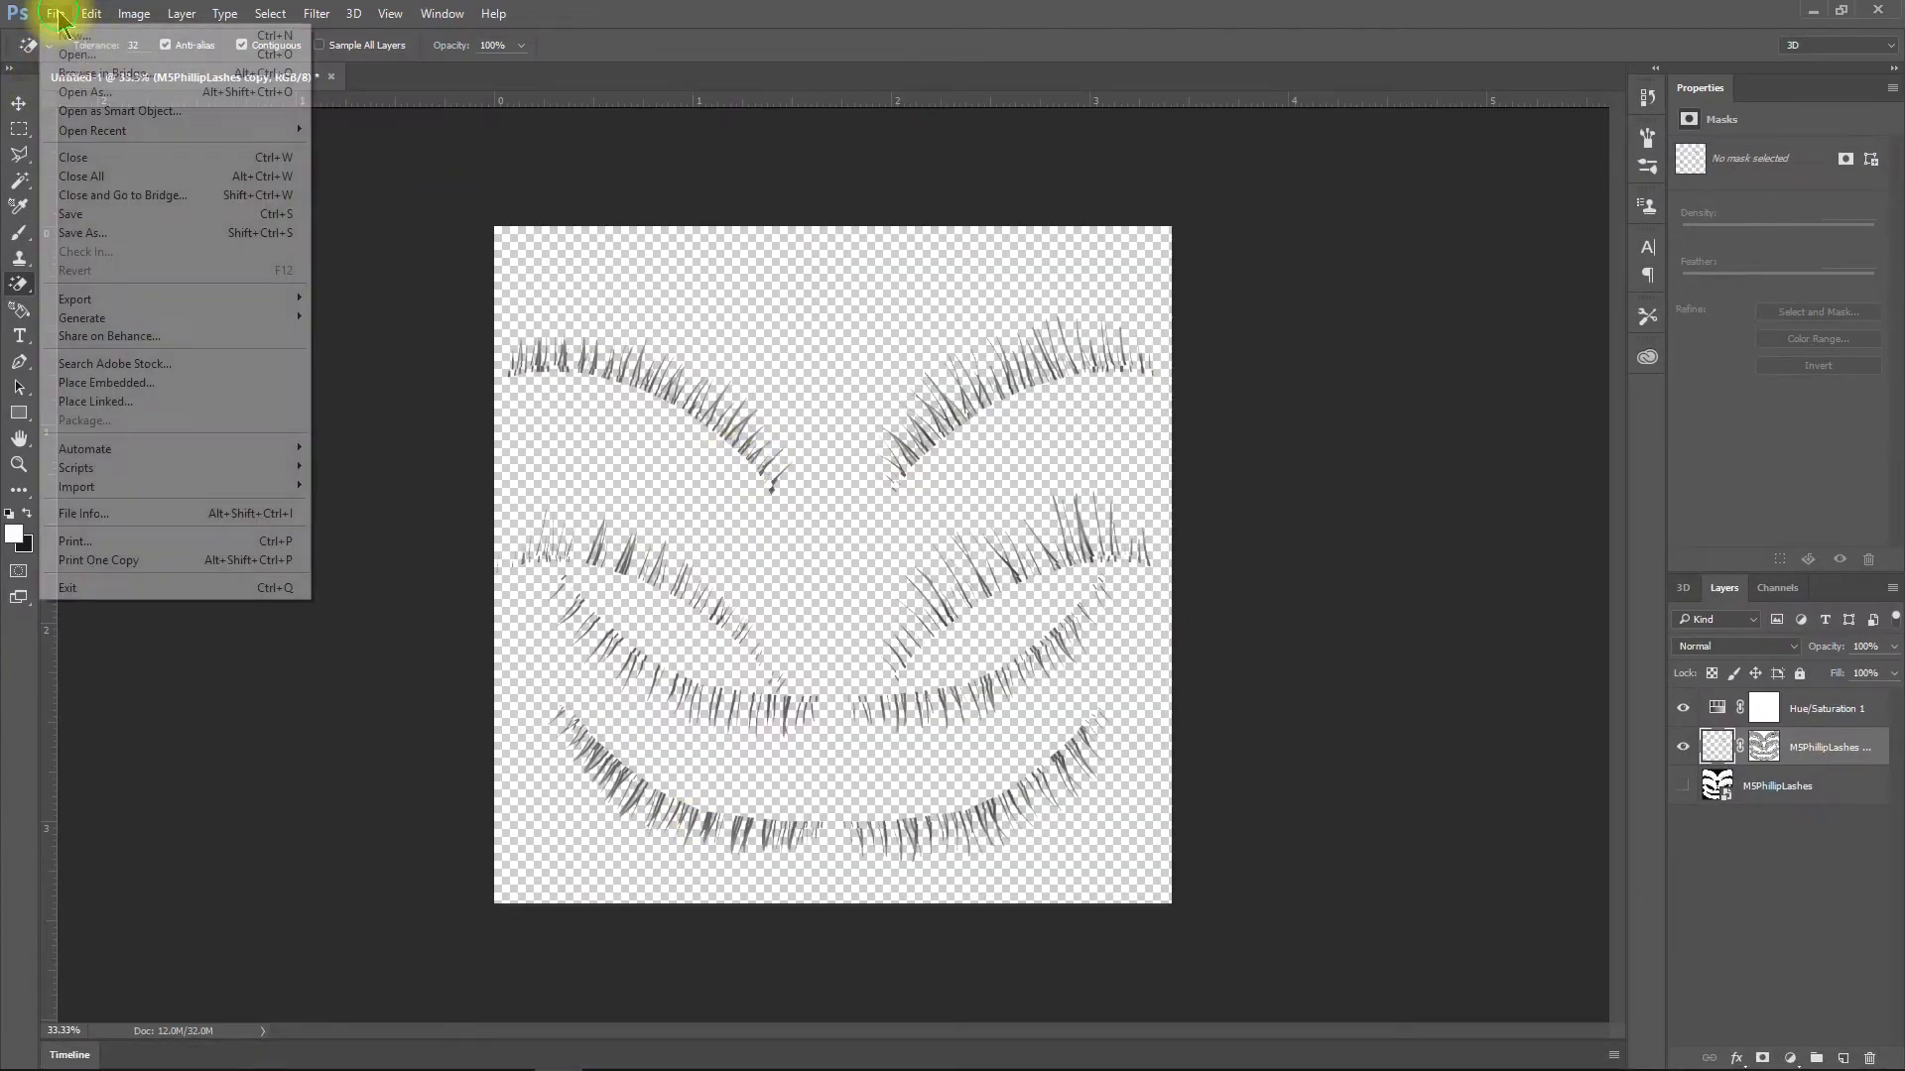
pyautogui.click(102, 39)
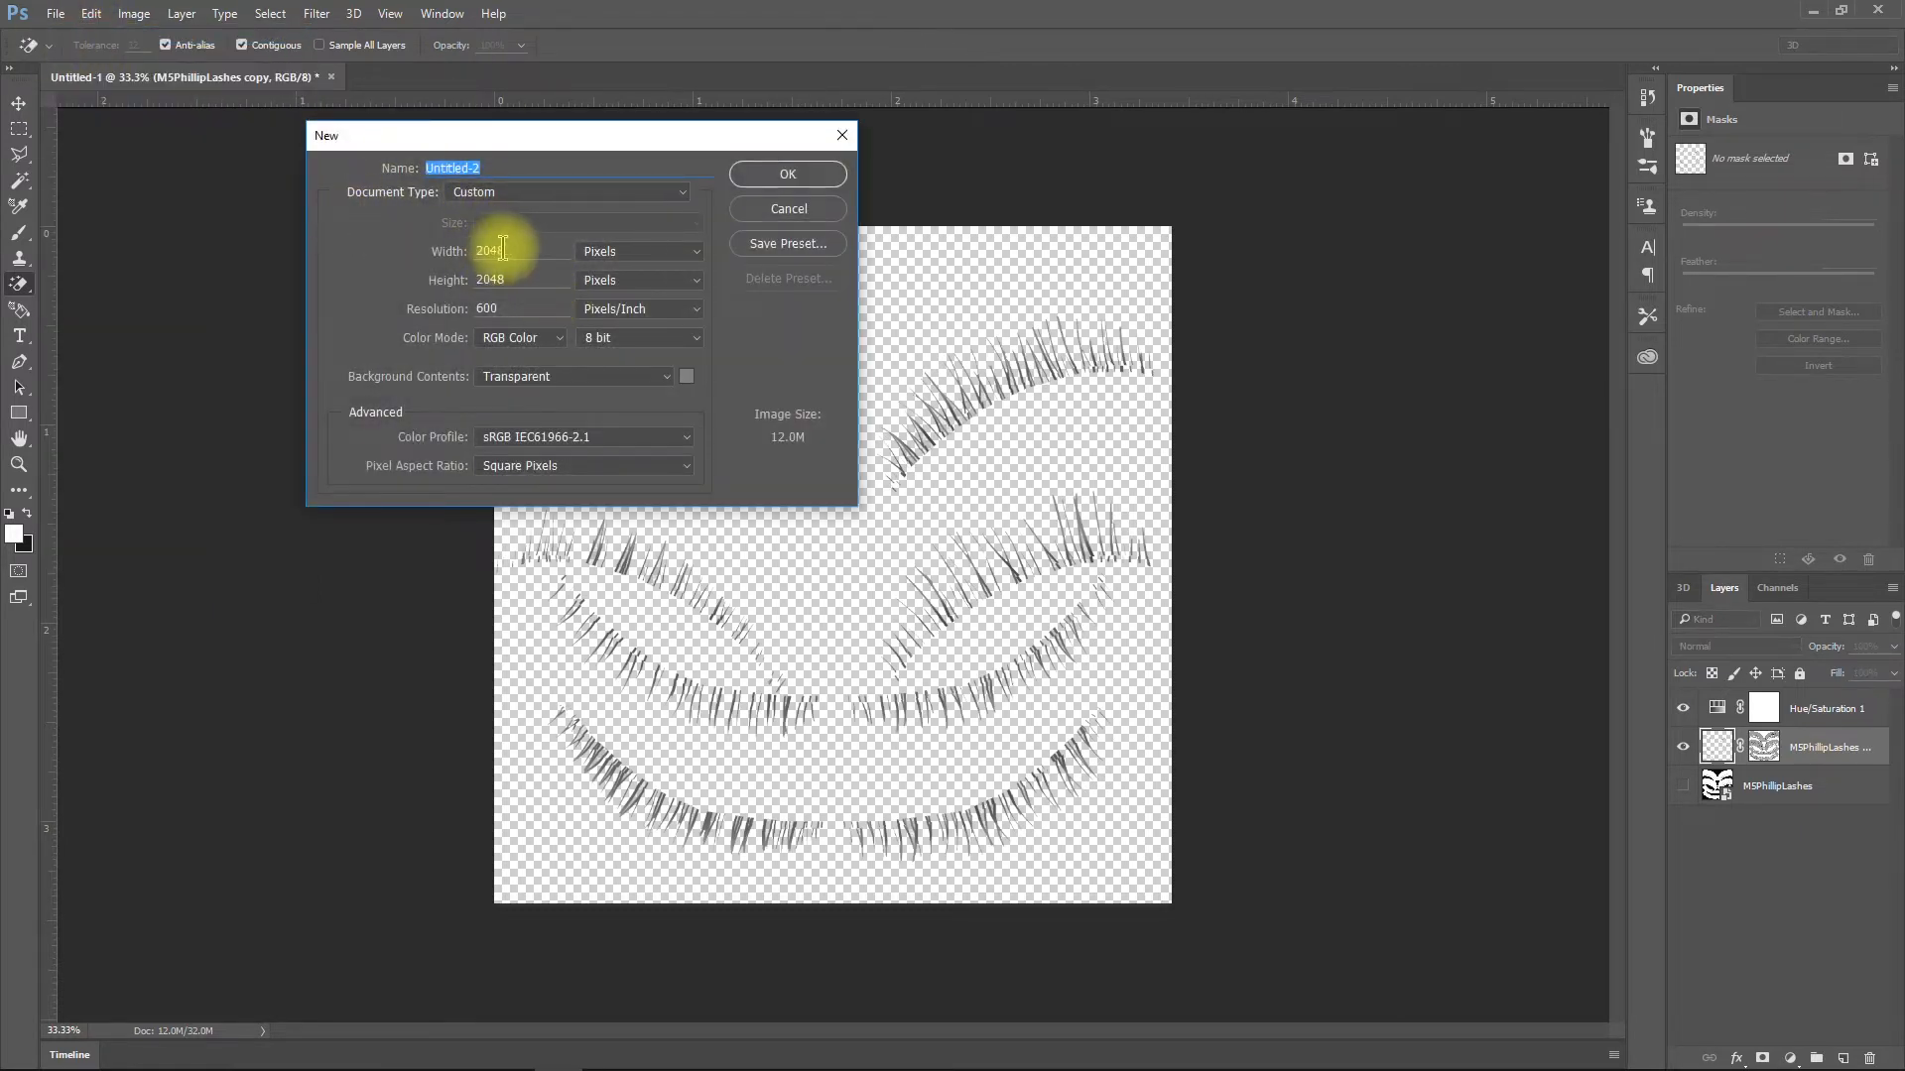
pyautogui.moveTo(505, 248); pyautogui.dragTo(413, 257)
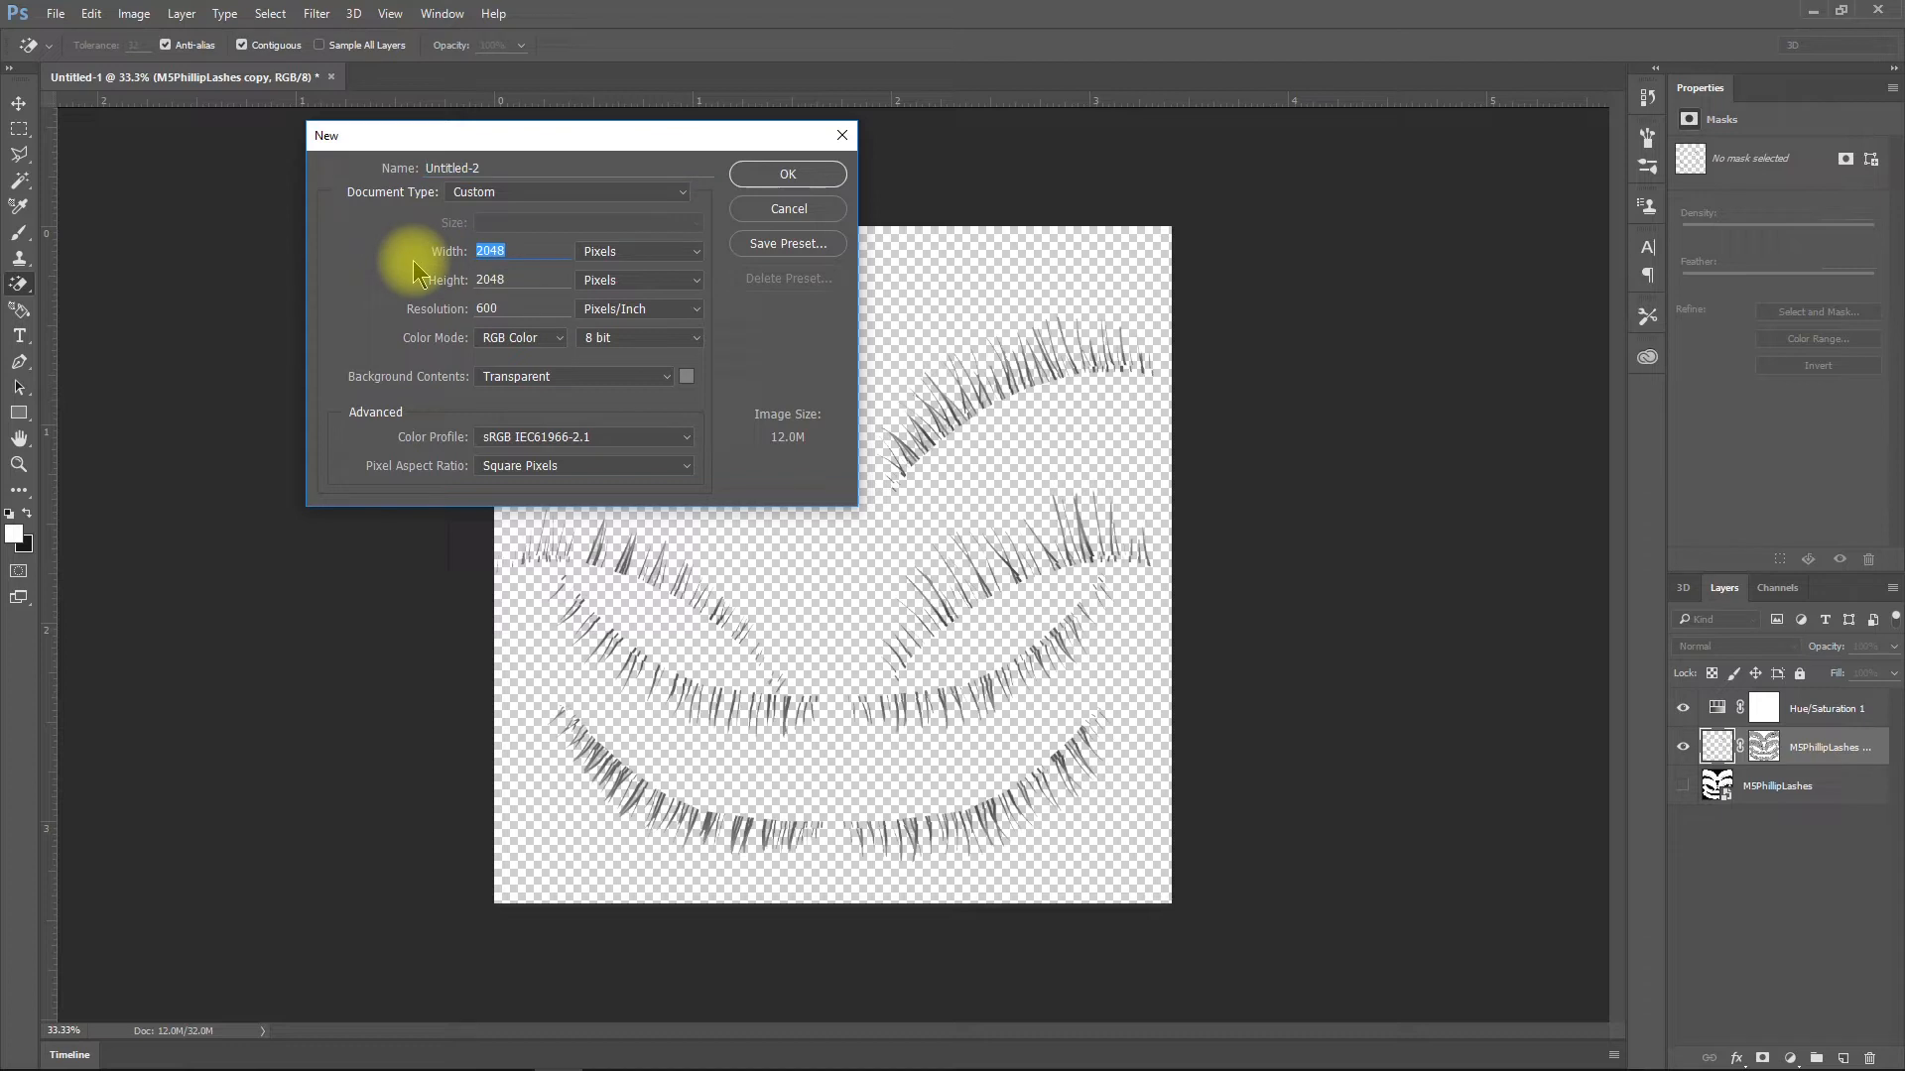
pyautogui.write('512')
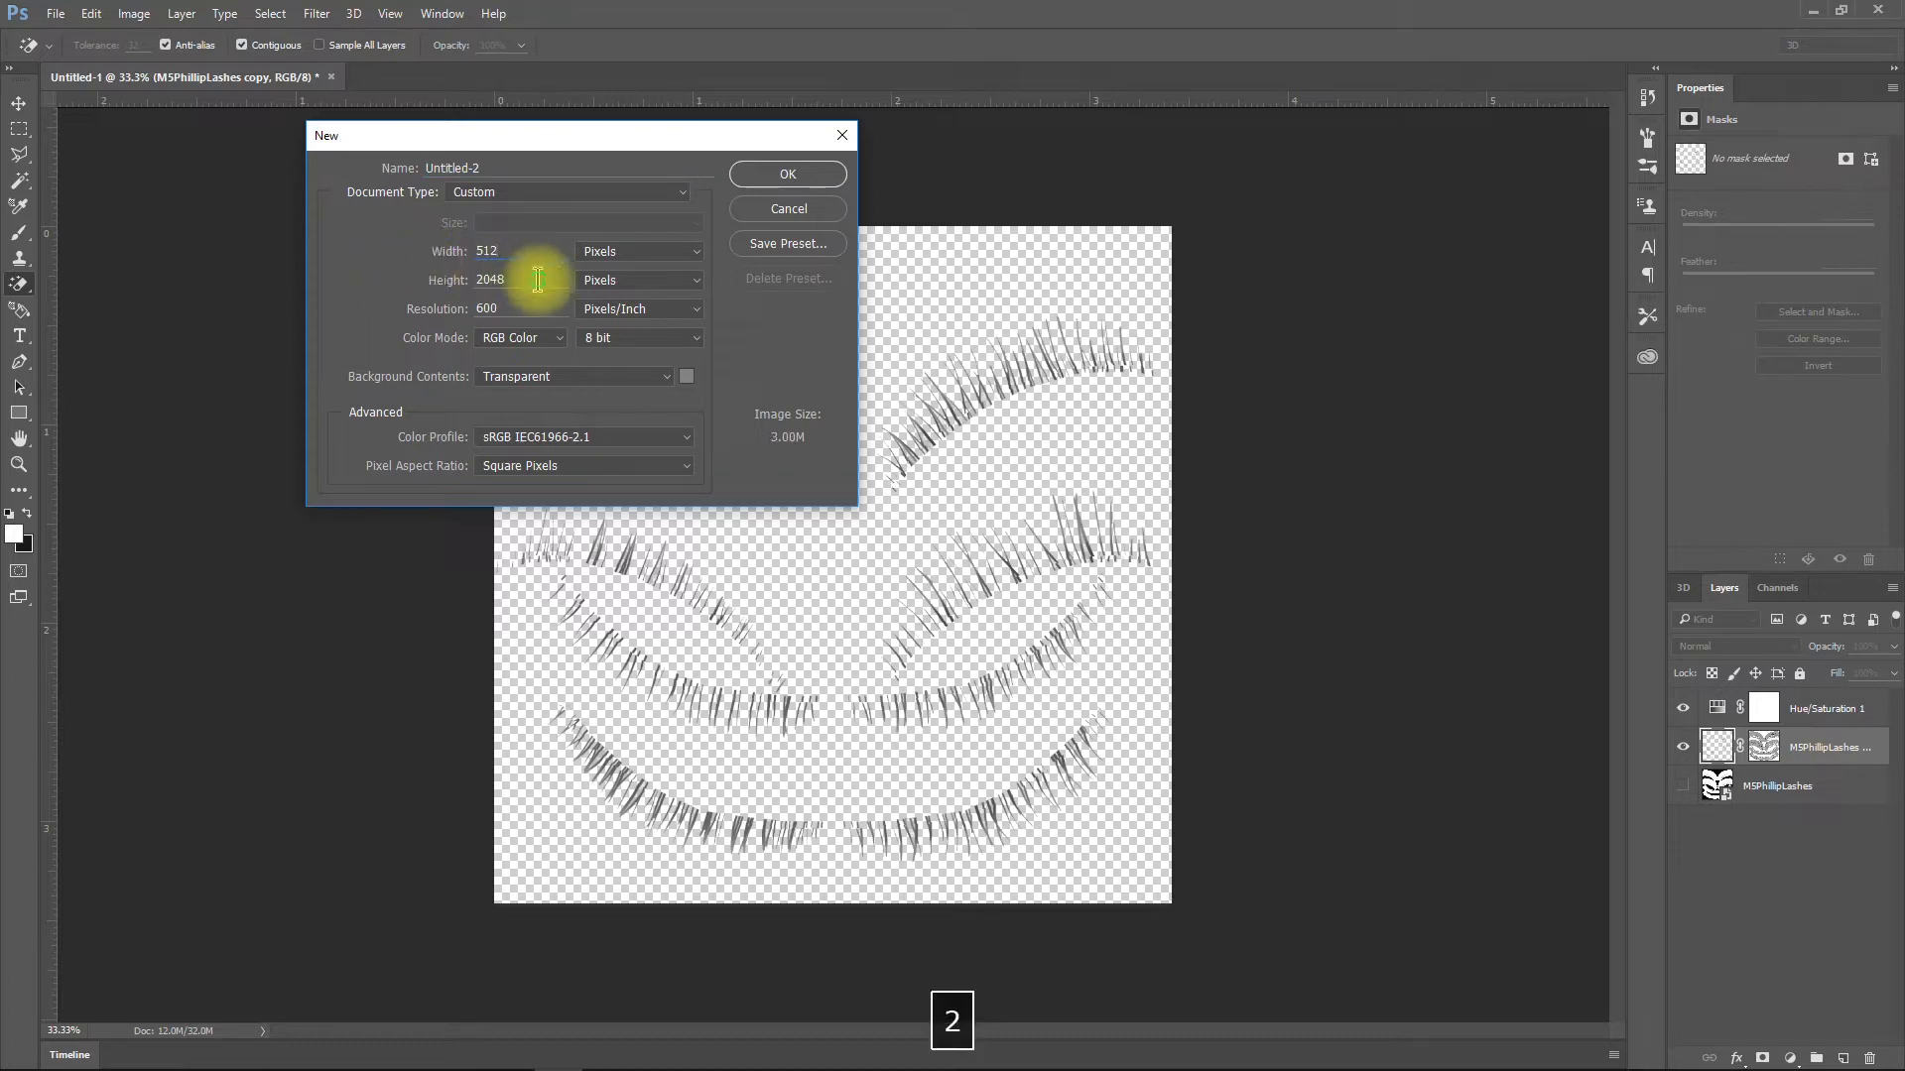
pyautogui.moveTo(537, 281); pyautogui.dragTo(411, 290)
pyautogui.write('512')
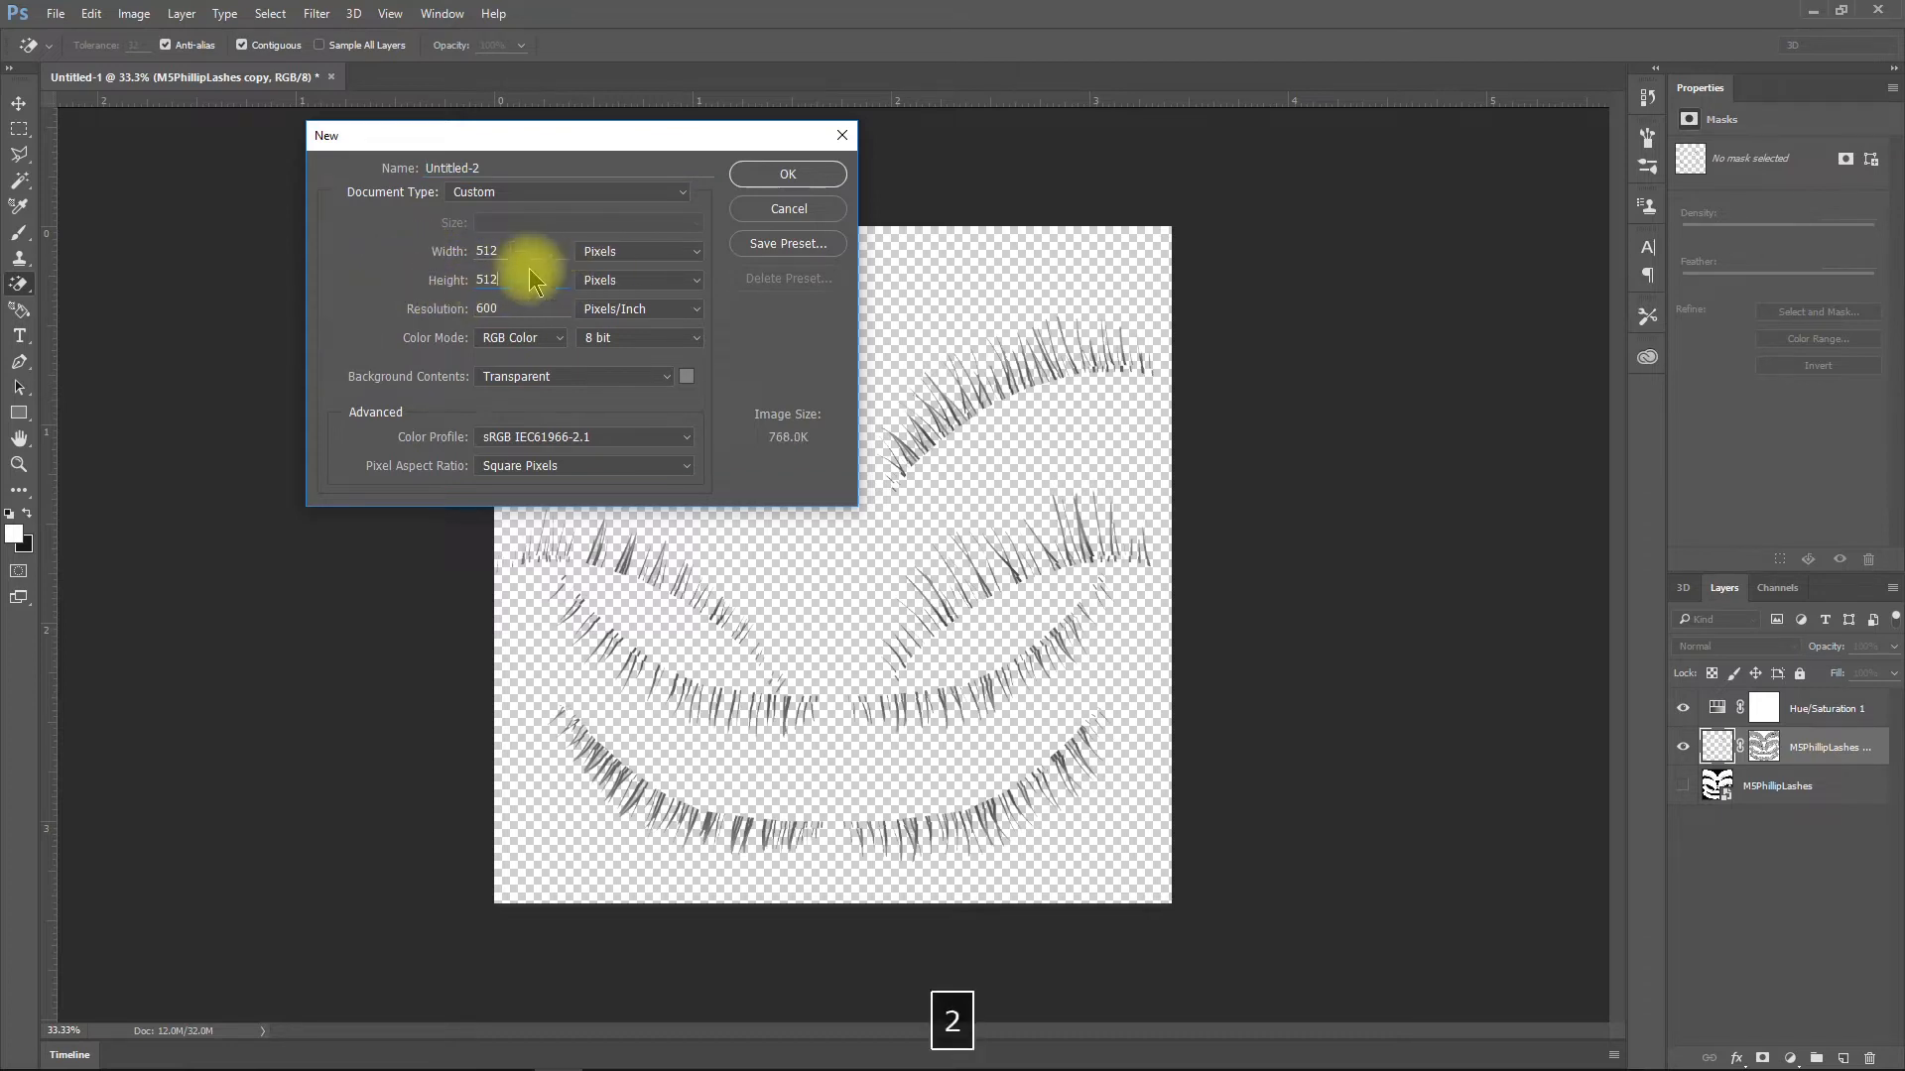
pyautogui.click(763, 175)
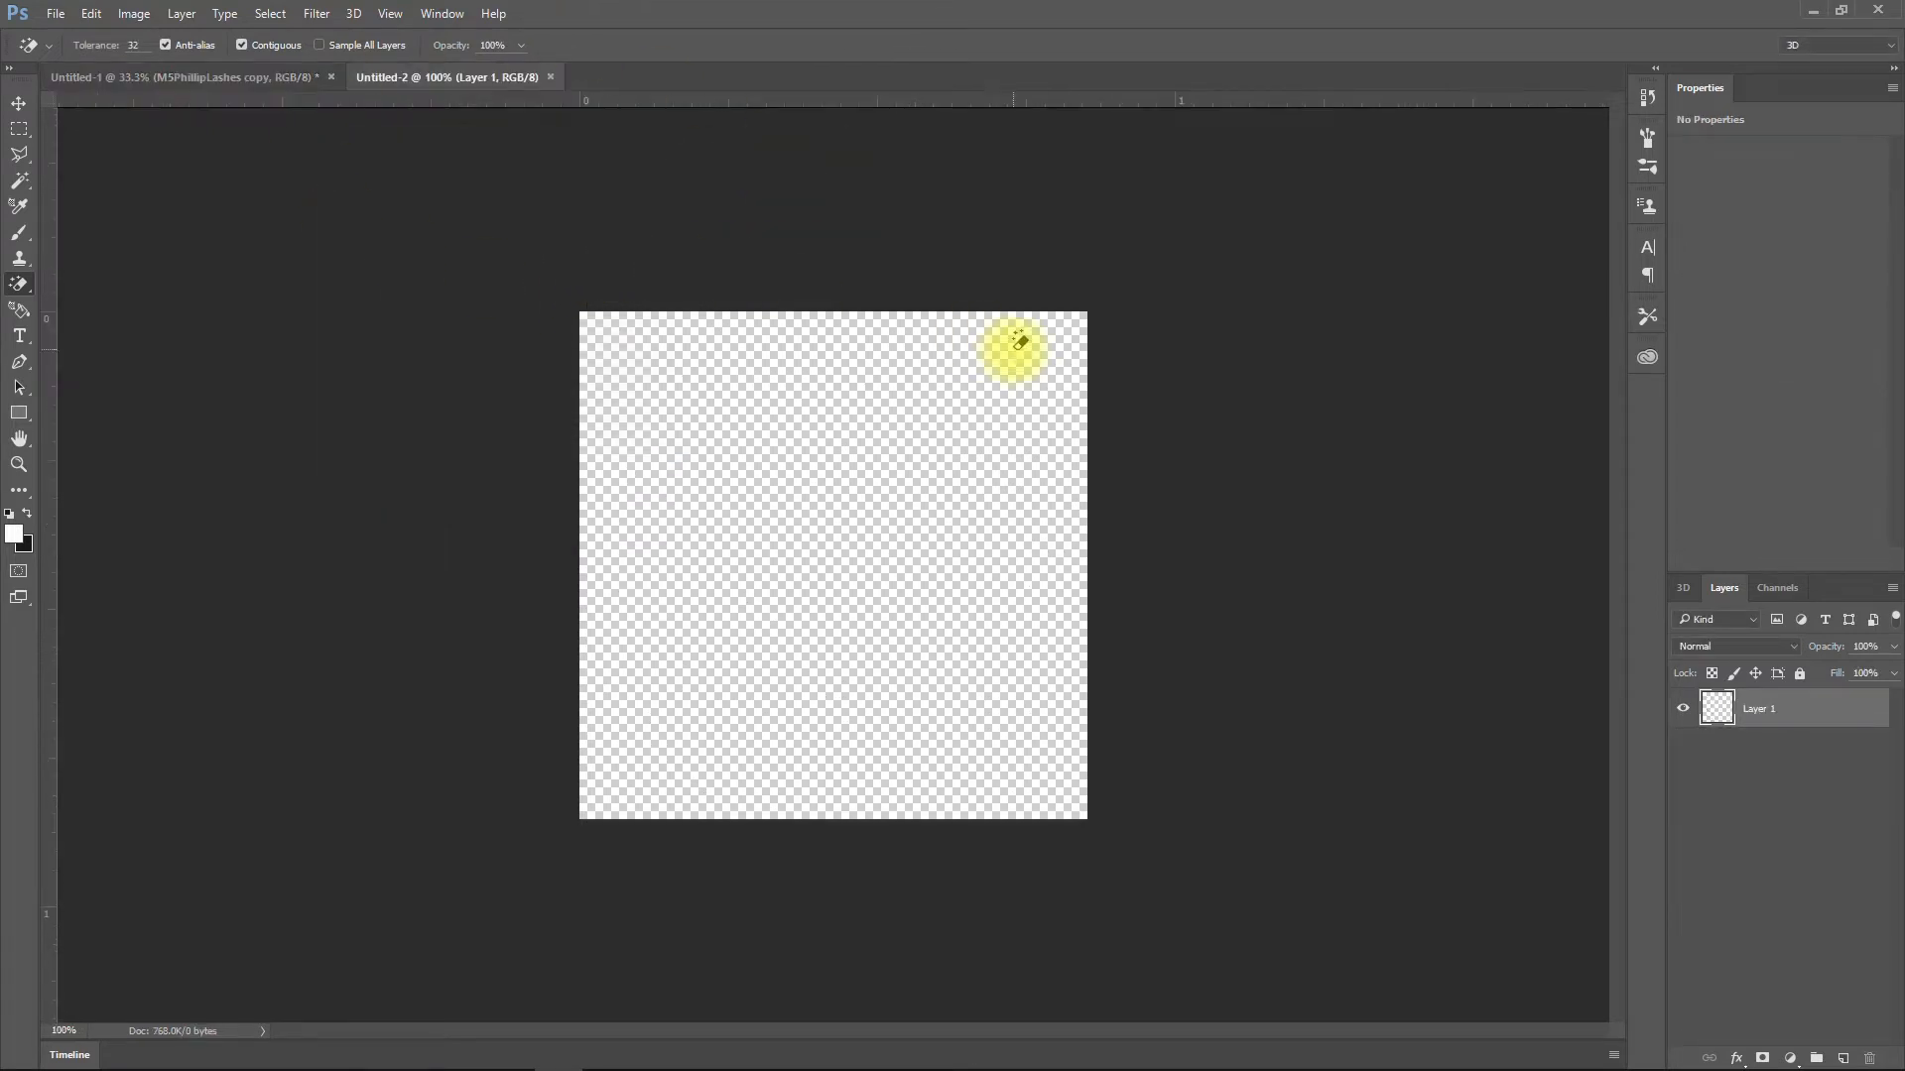
# Place Boris_beard1_d from the Hair Tutorial folder into the new document at its full-canvas size
pyautogui.moveTo(735, 1062)
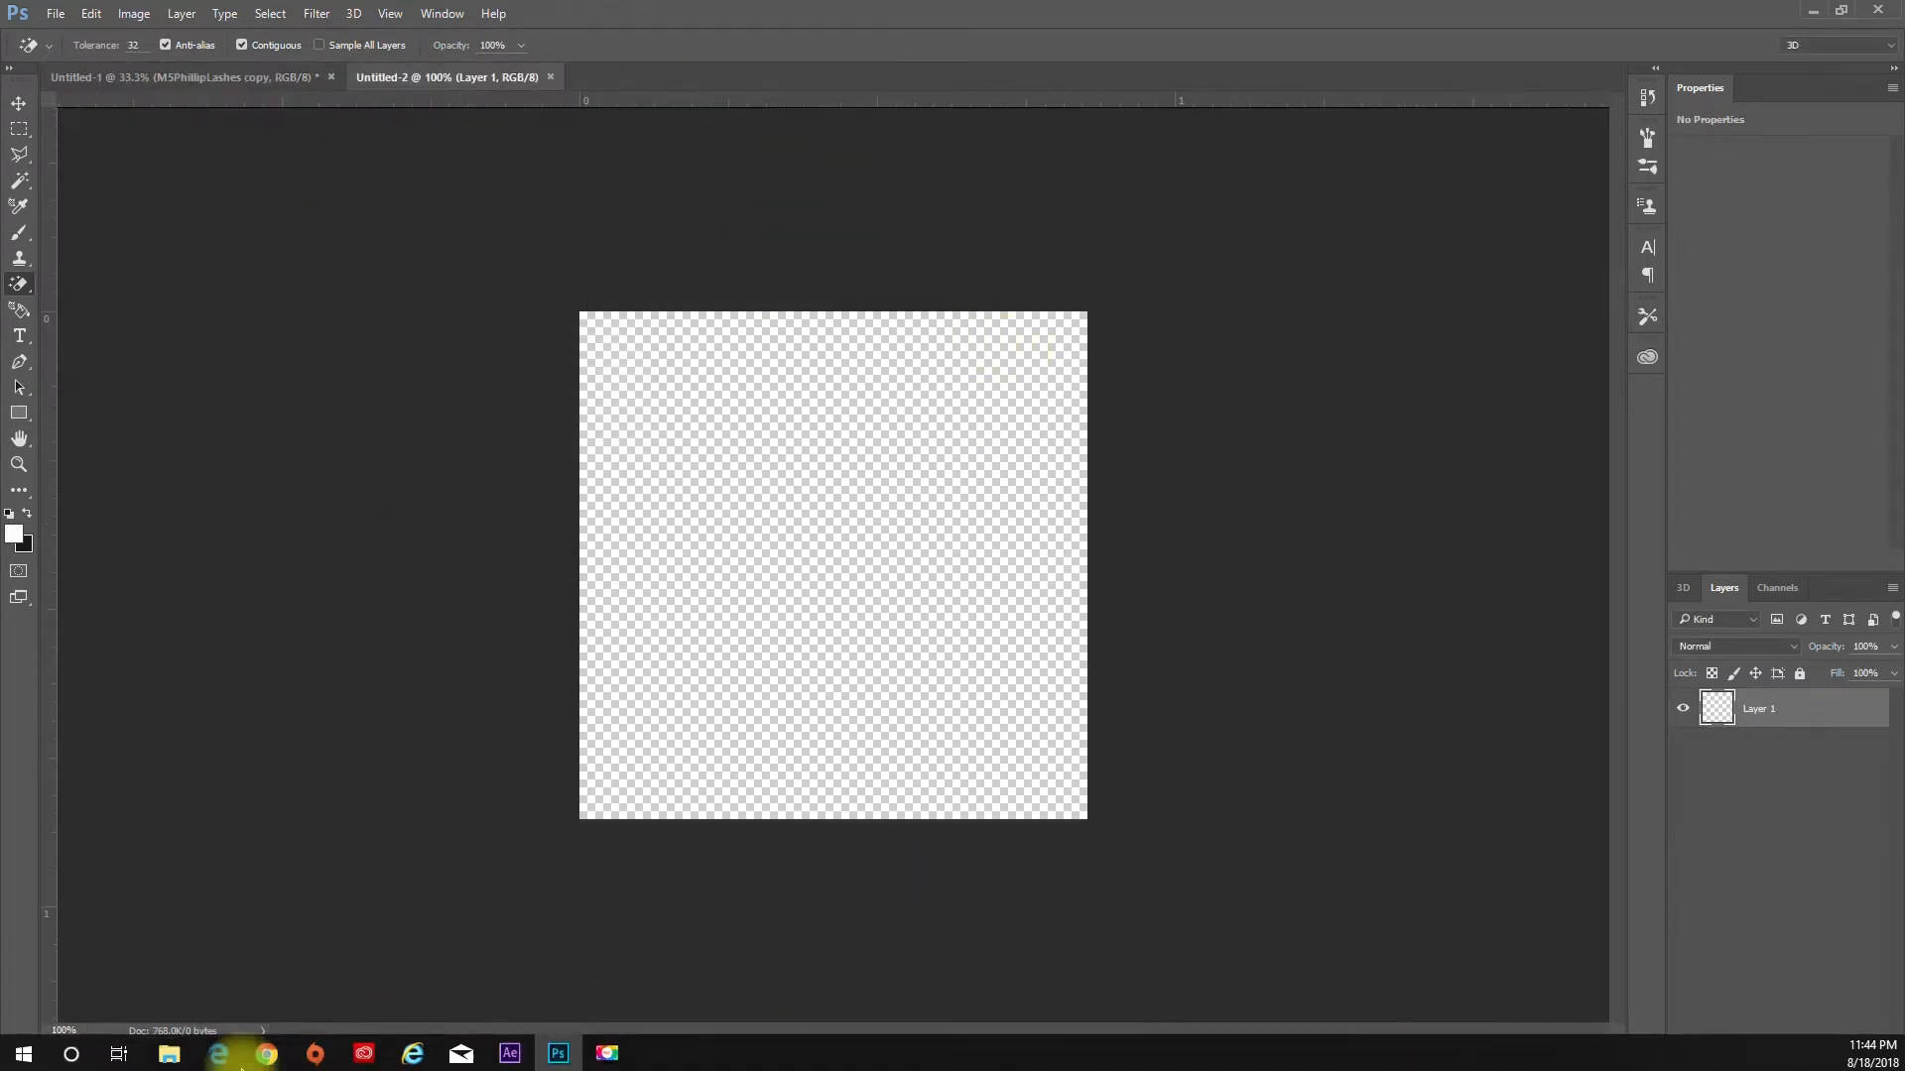
pyautogui.click(187, 1054)
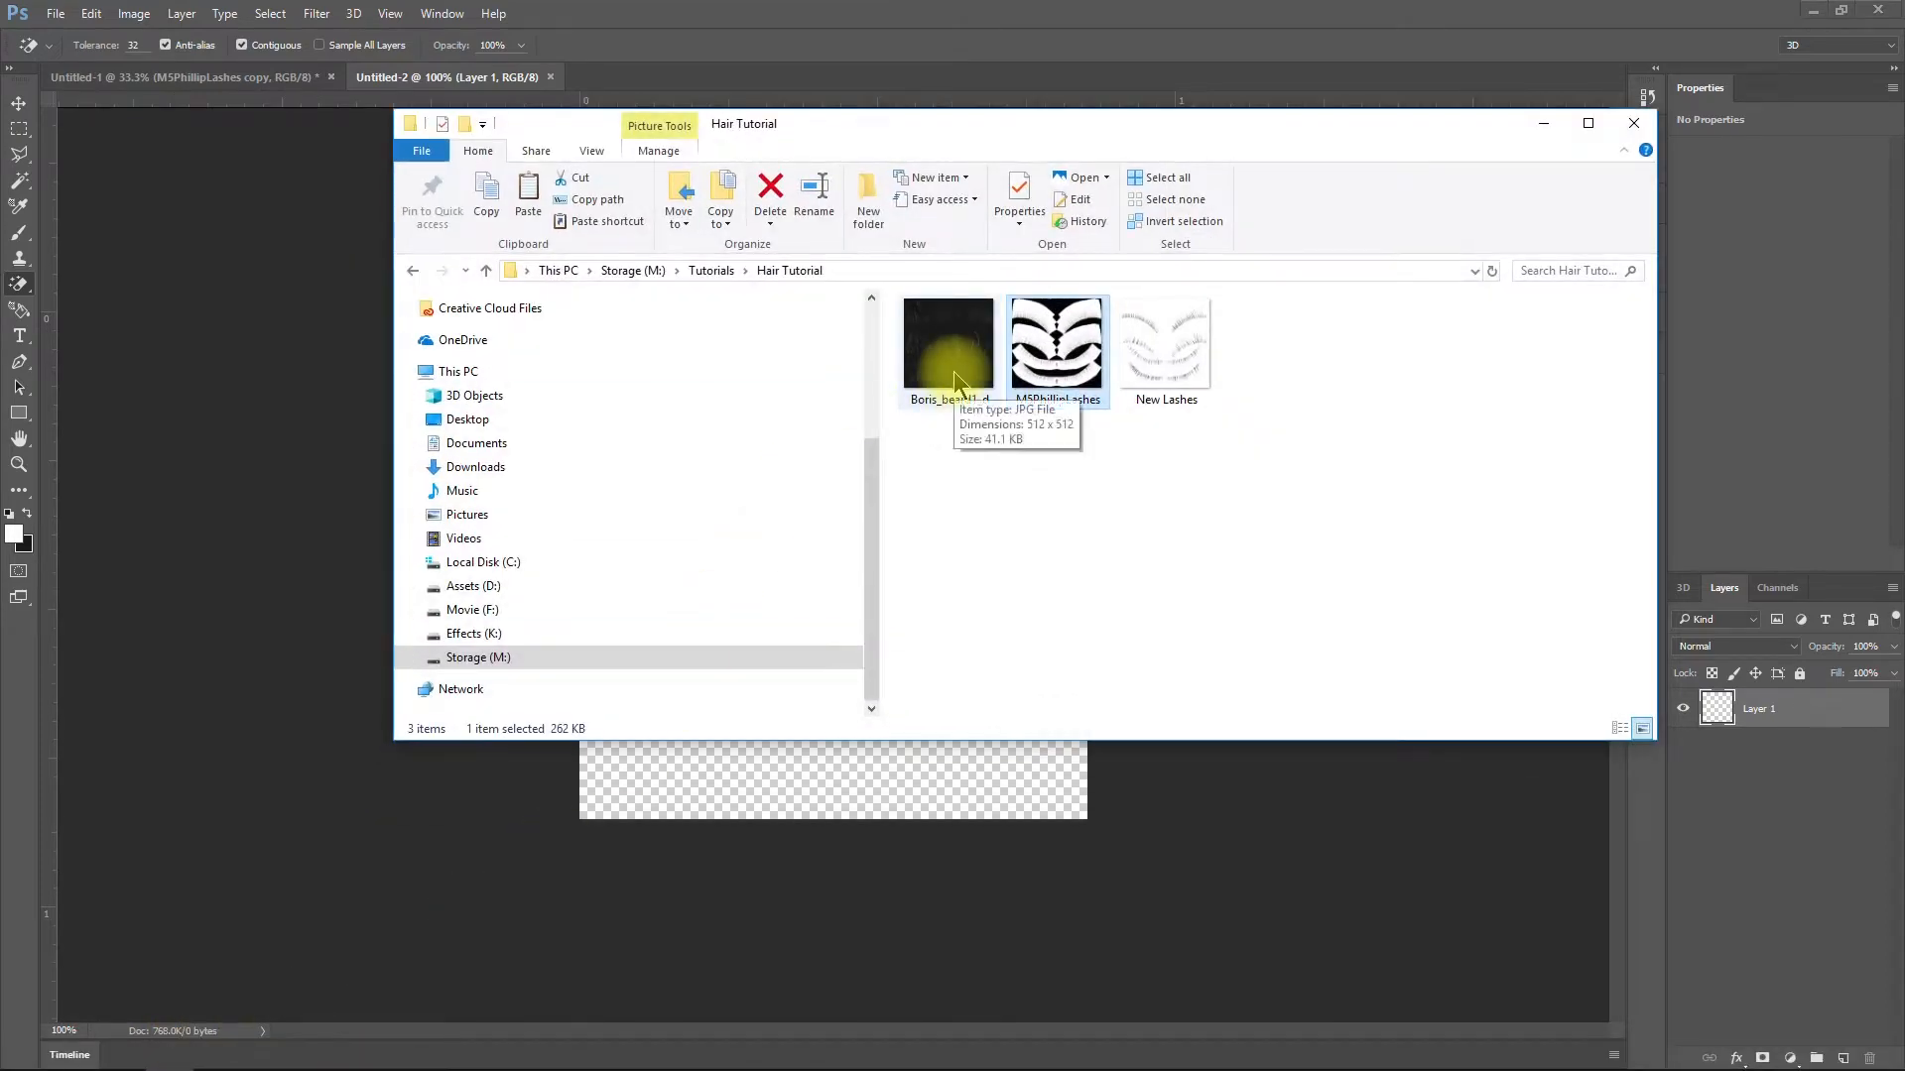
pyautogui.moveTo(948, 342); pyautogui.dragTo(834, 770)
pyautogui.press('space')
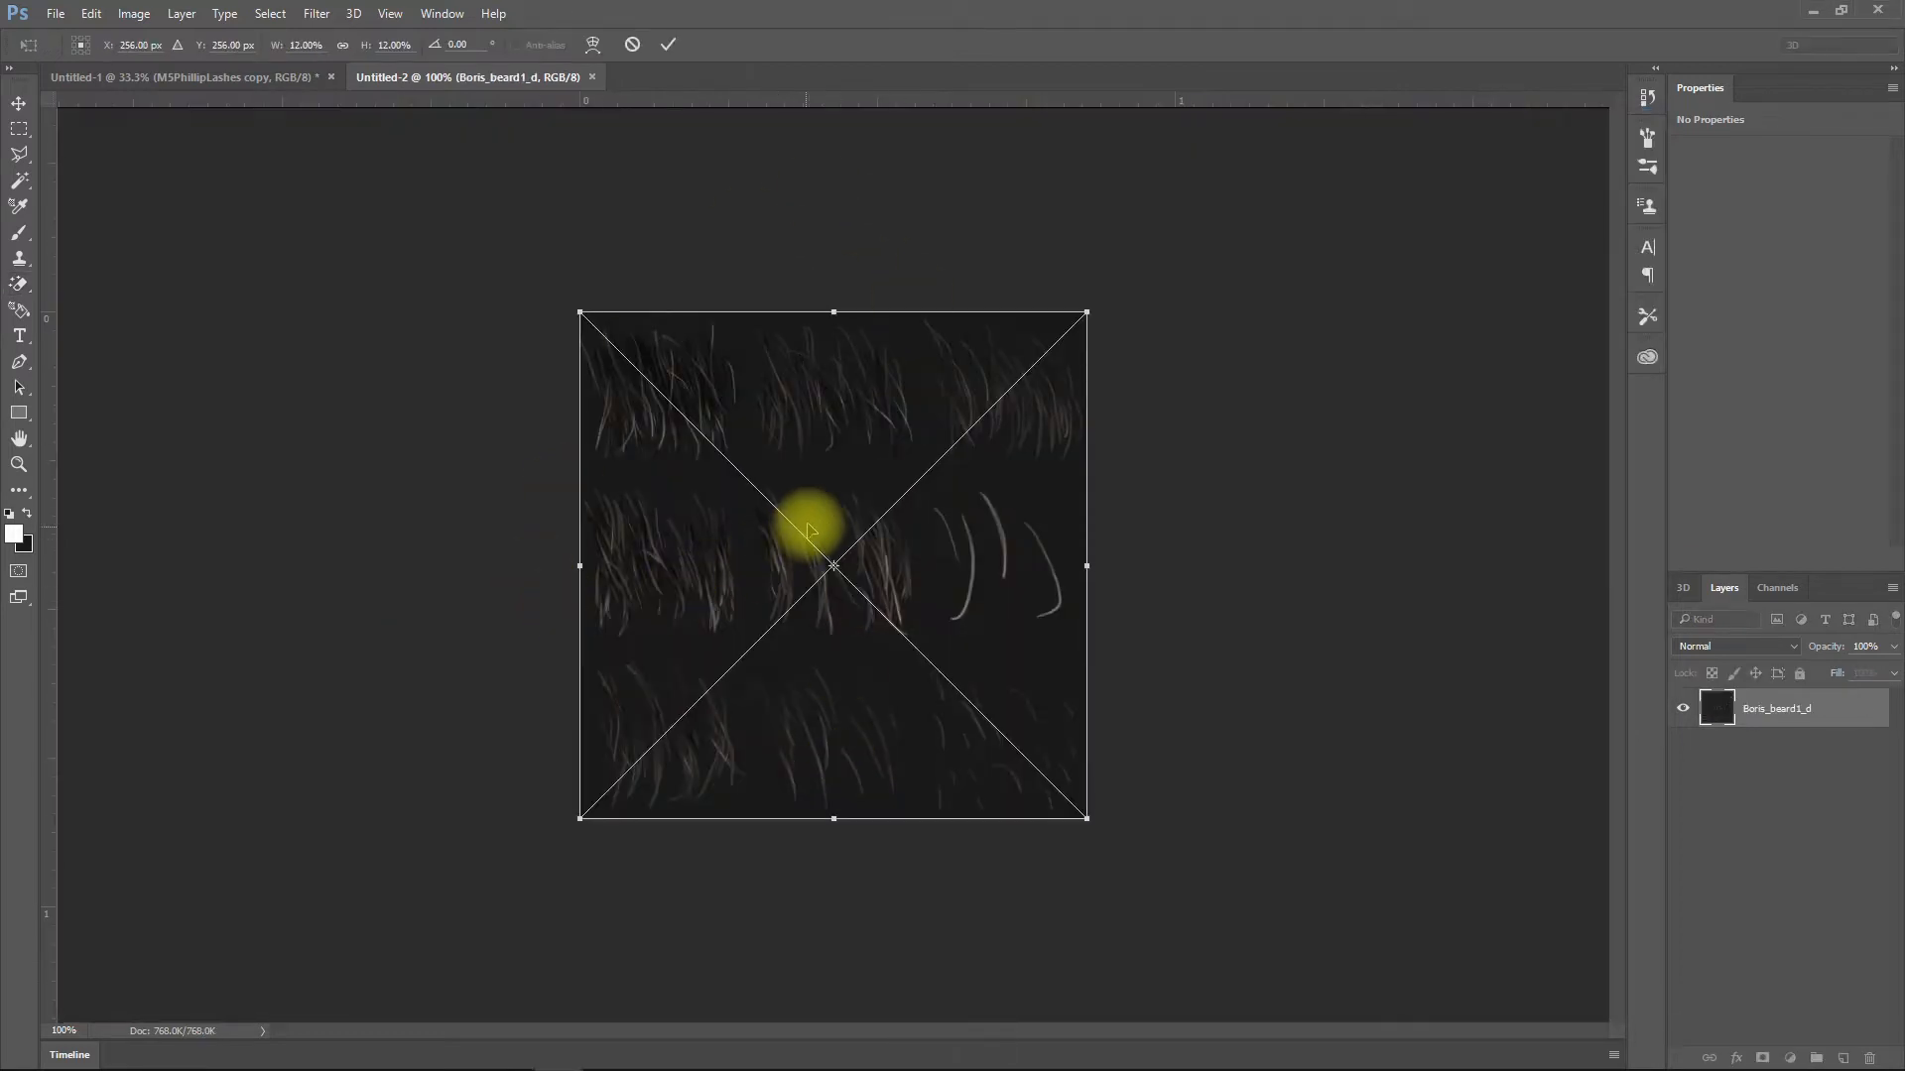
pyautogui.press('Return')
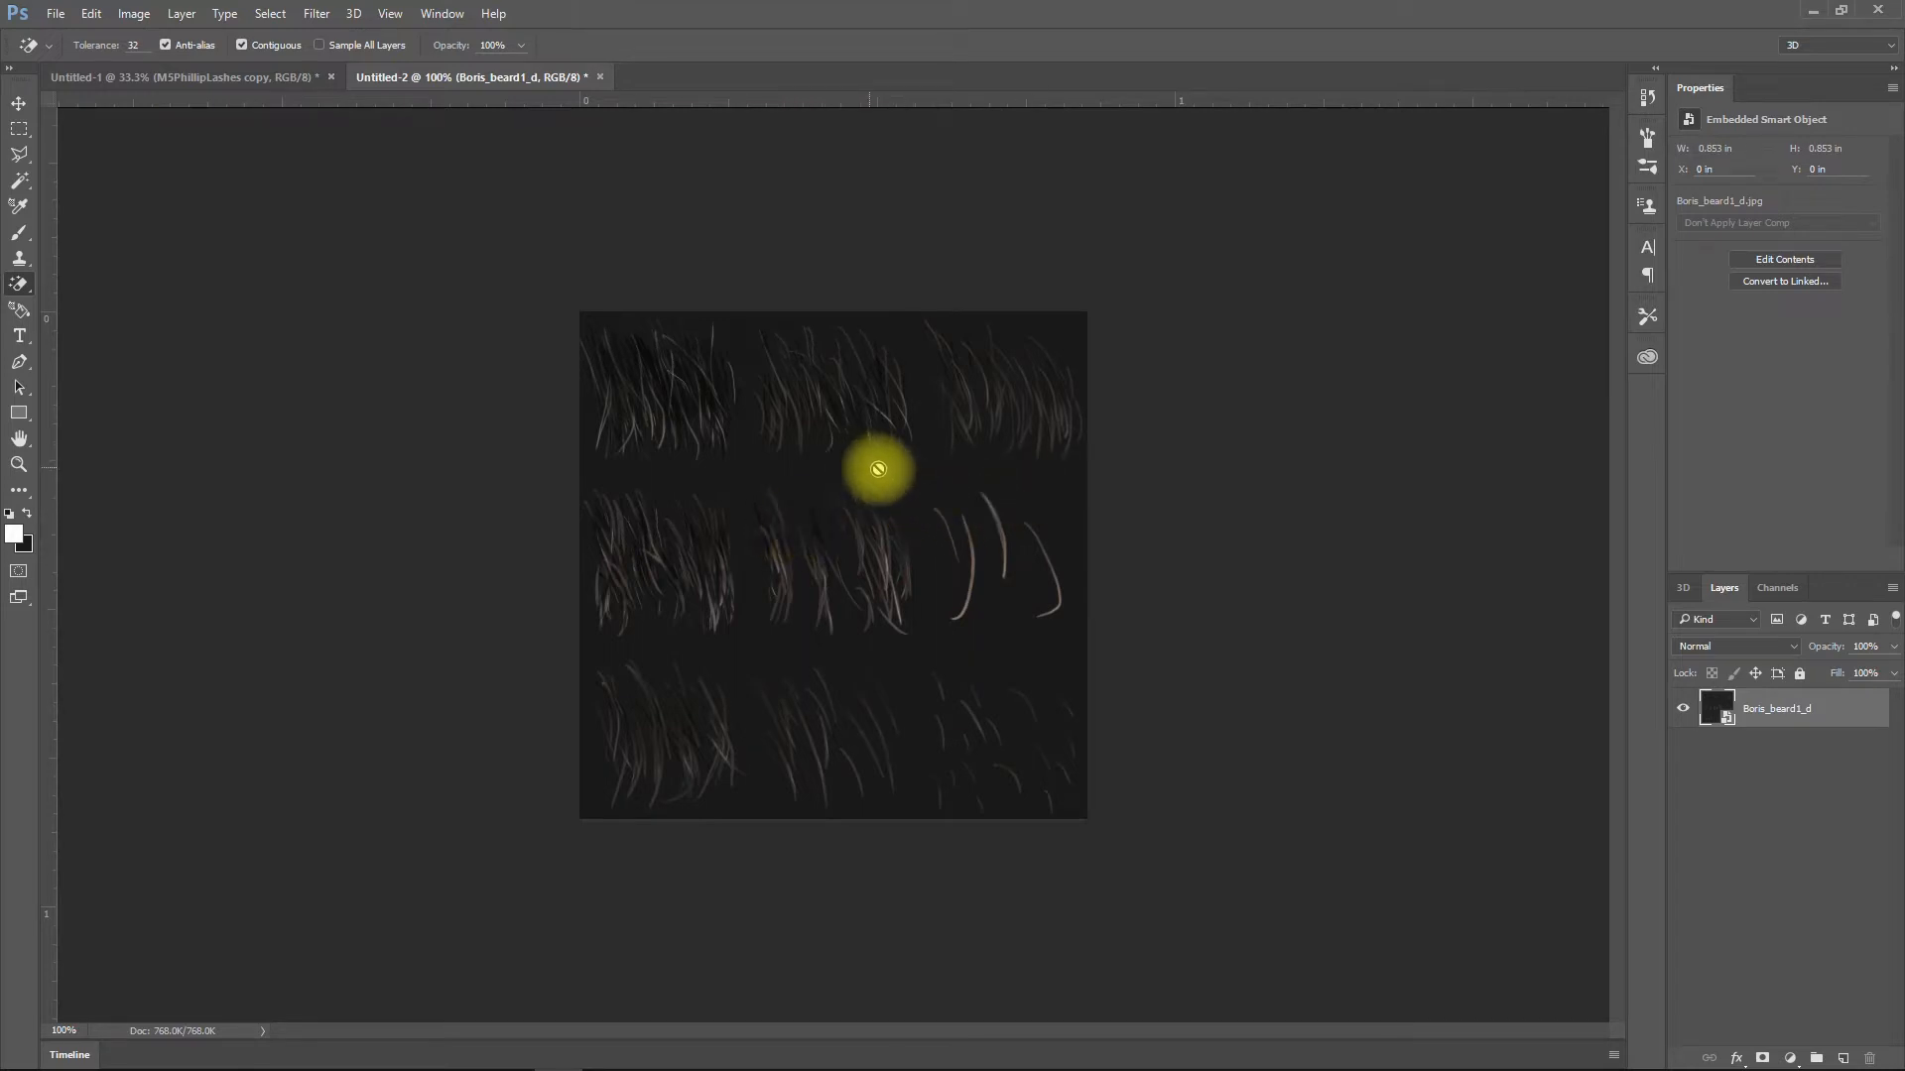
# Switch to the Rectangular Marquee tool and rasterize the Boris_beard1_d layer
pyautogui.click(18, 132)
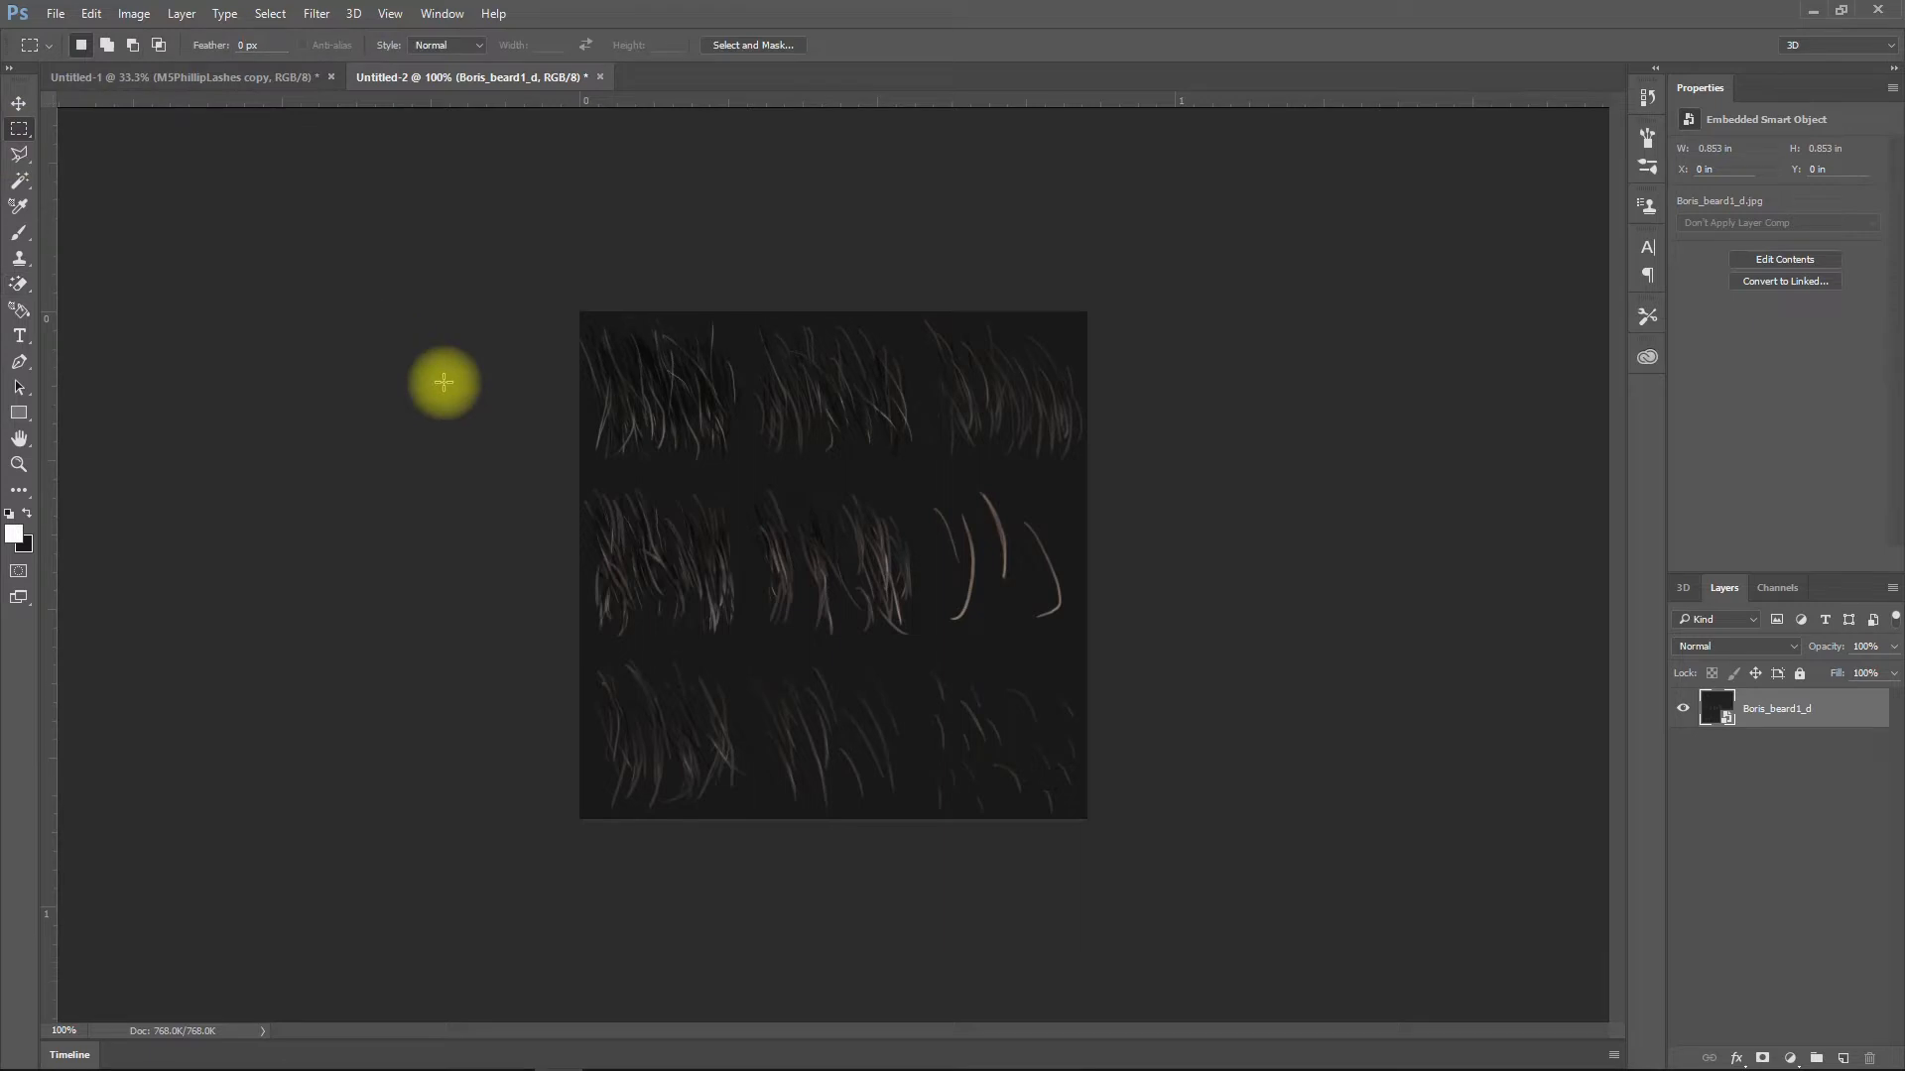
pyautogui.rightClick(1776, 715)
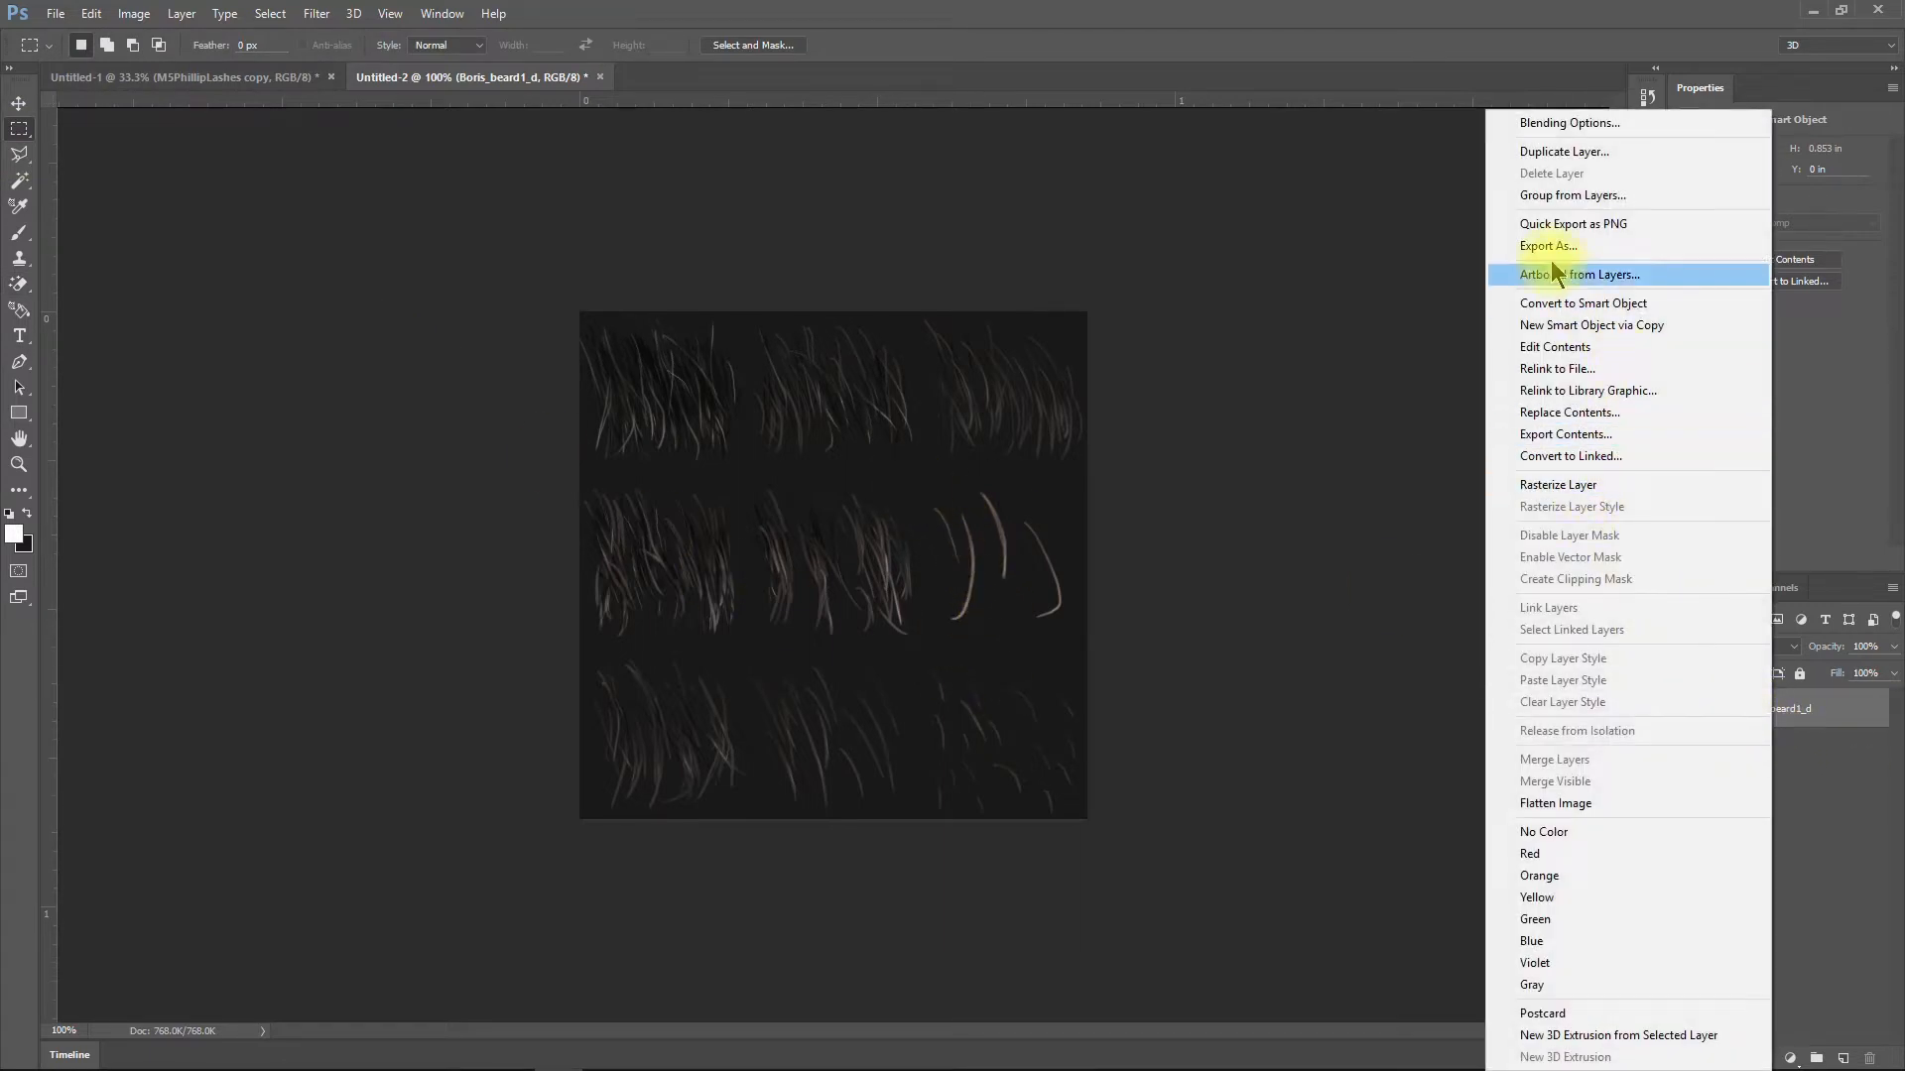
pyautogui.click(1585, 486)
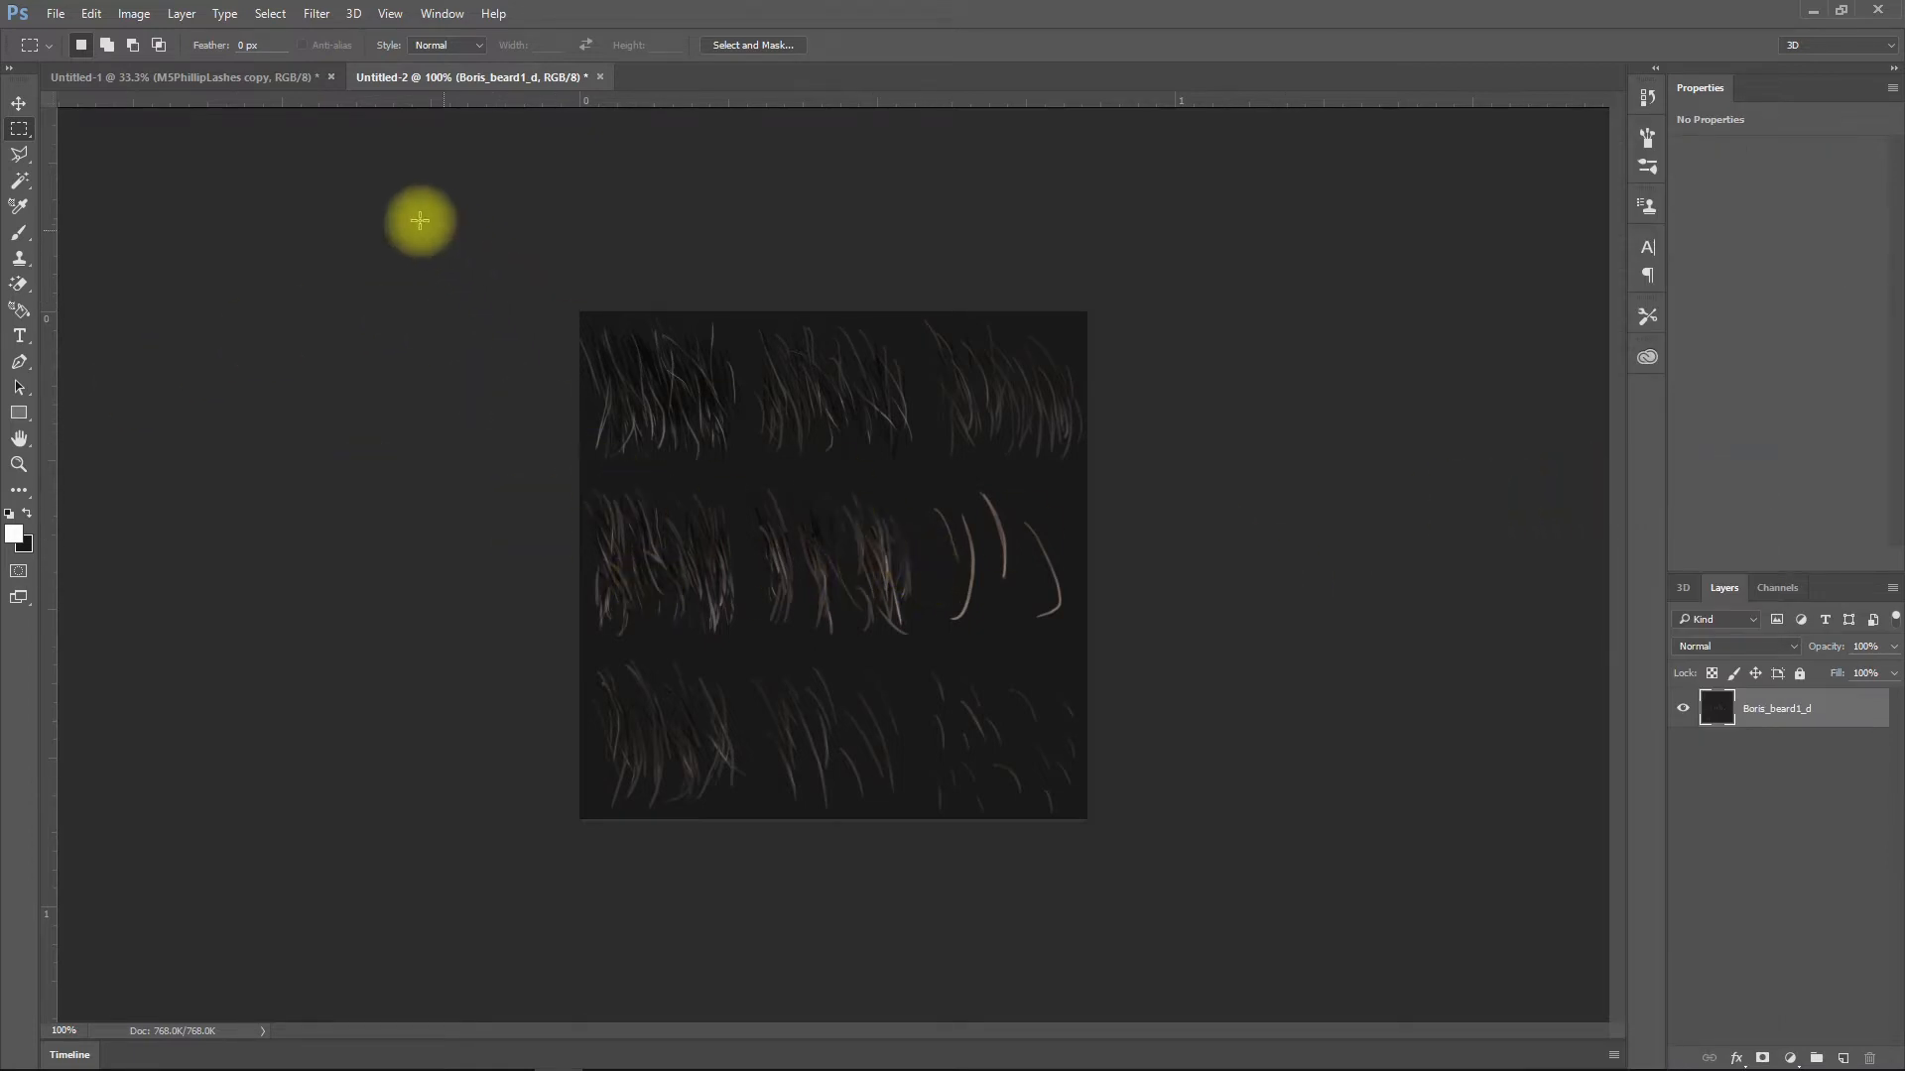
# Start a Color Range selection with Sampled Colors and sample the dark background between the beard hair clumps
pyautogui.click(271, 16)
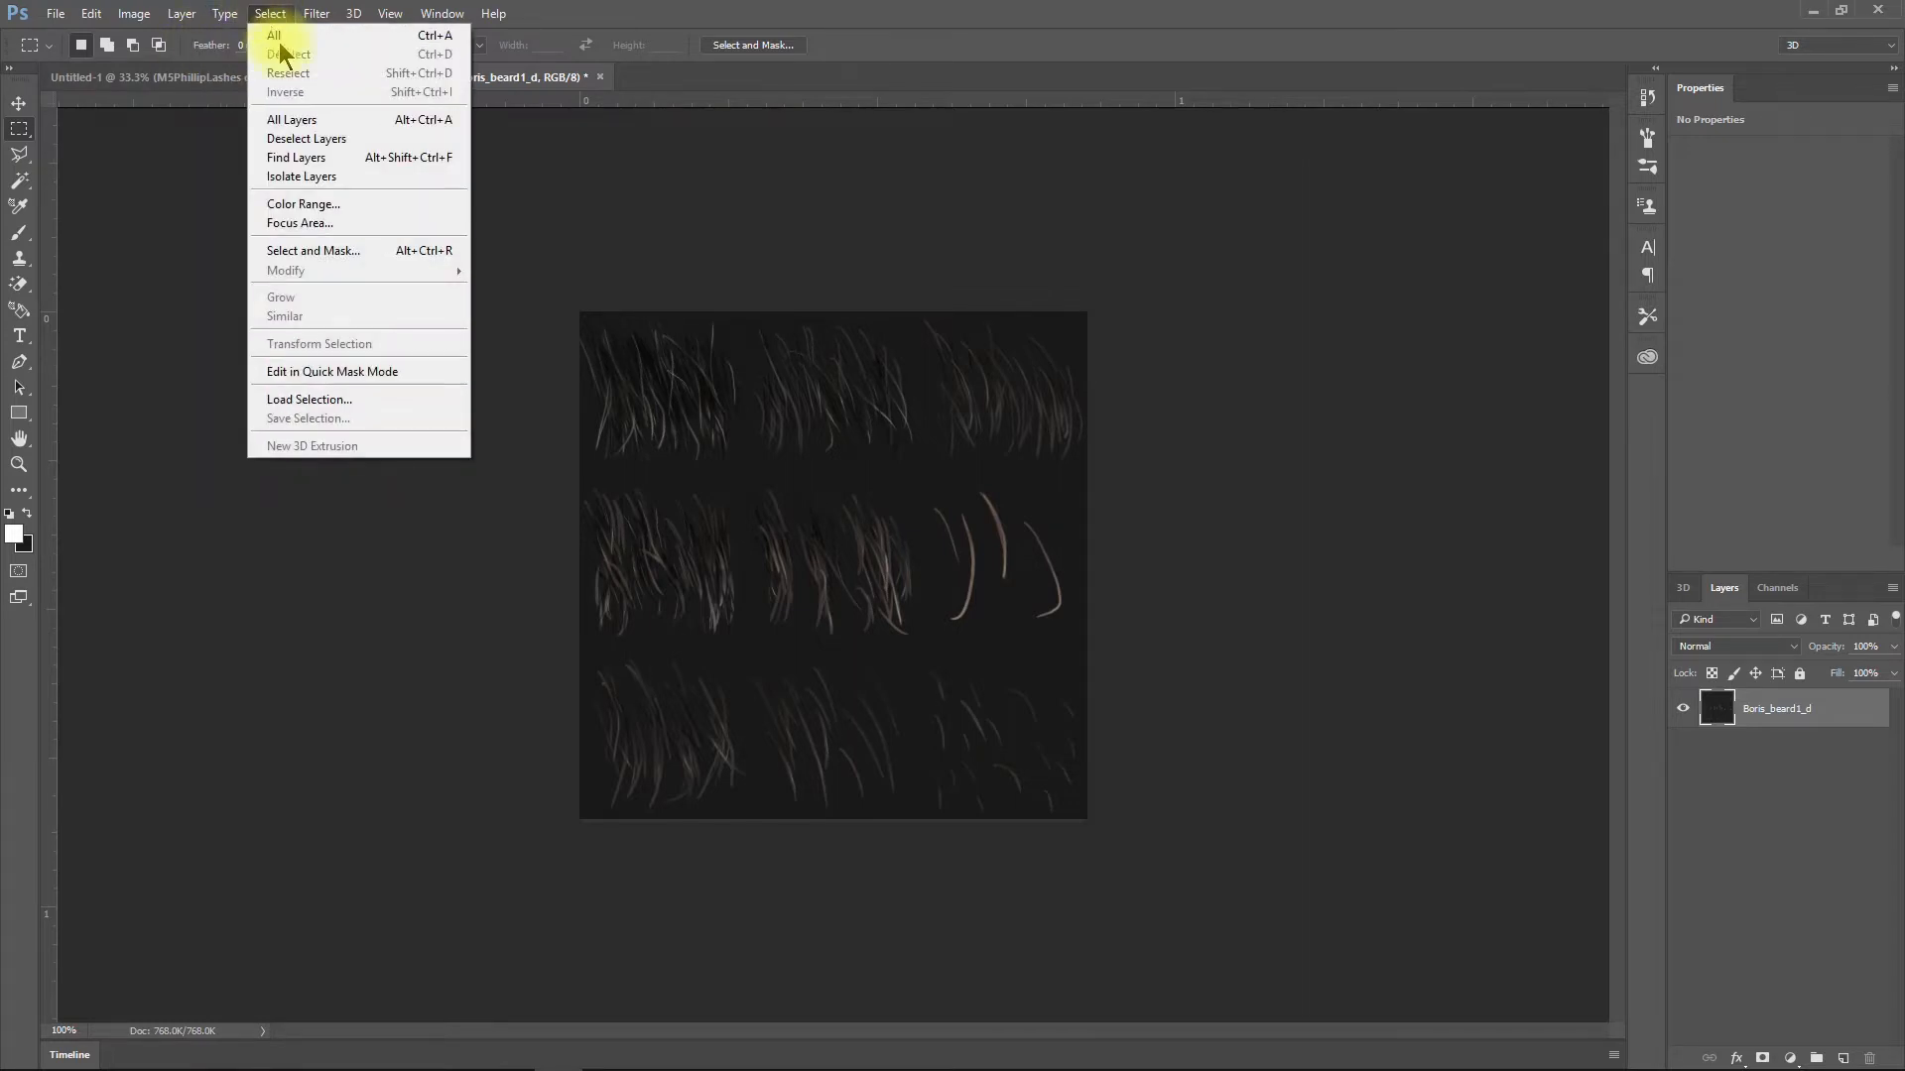
pyautogui.click(312, 204)
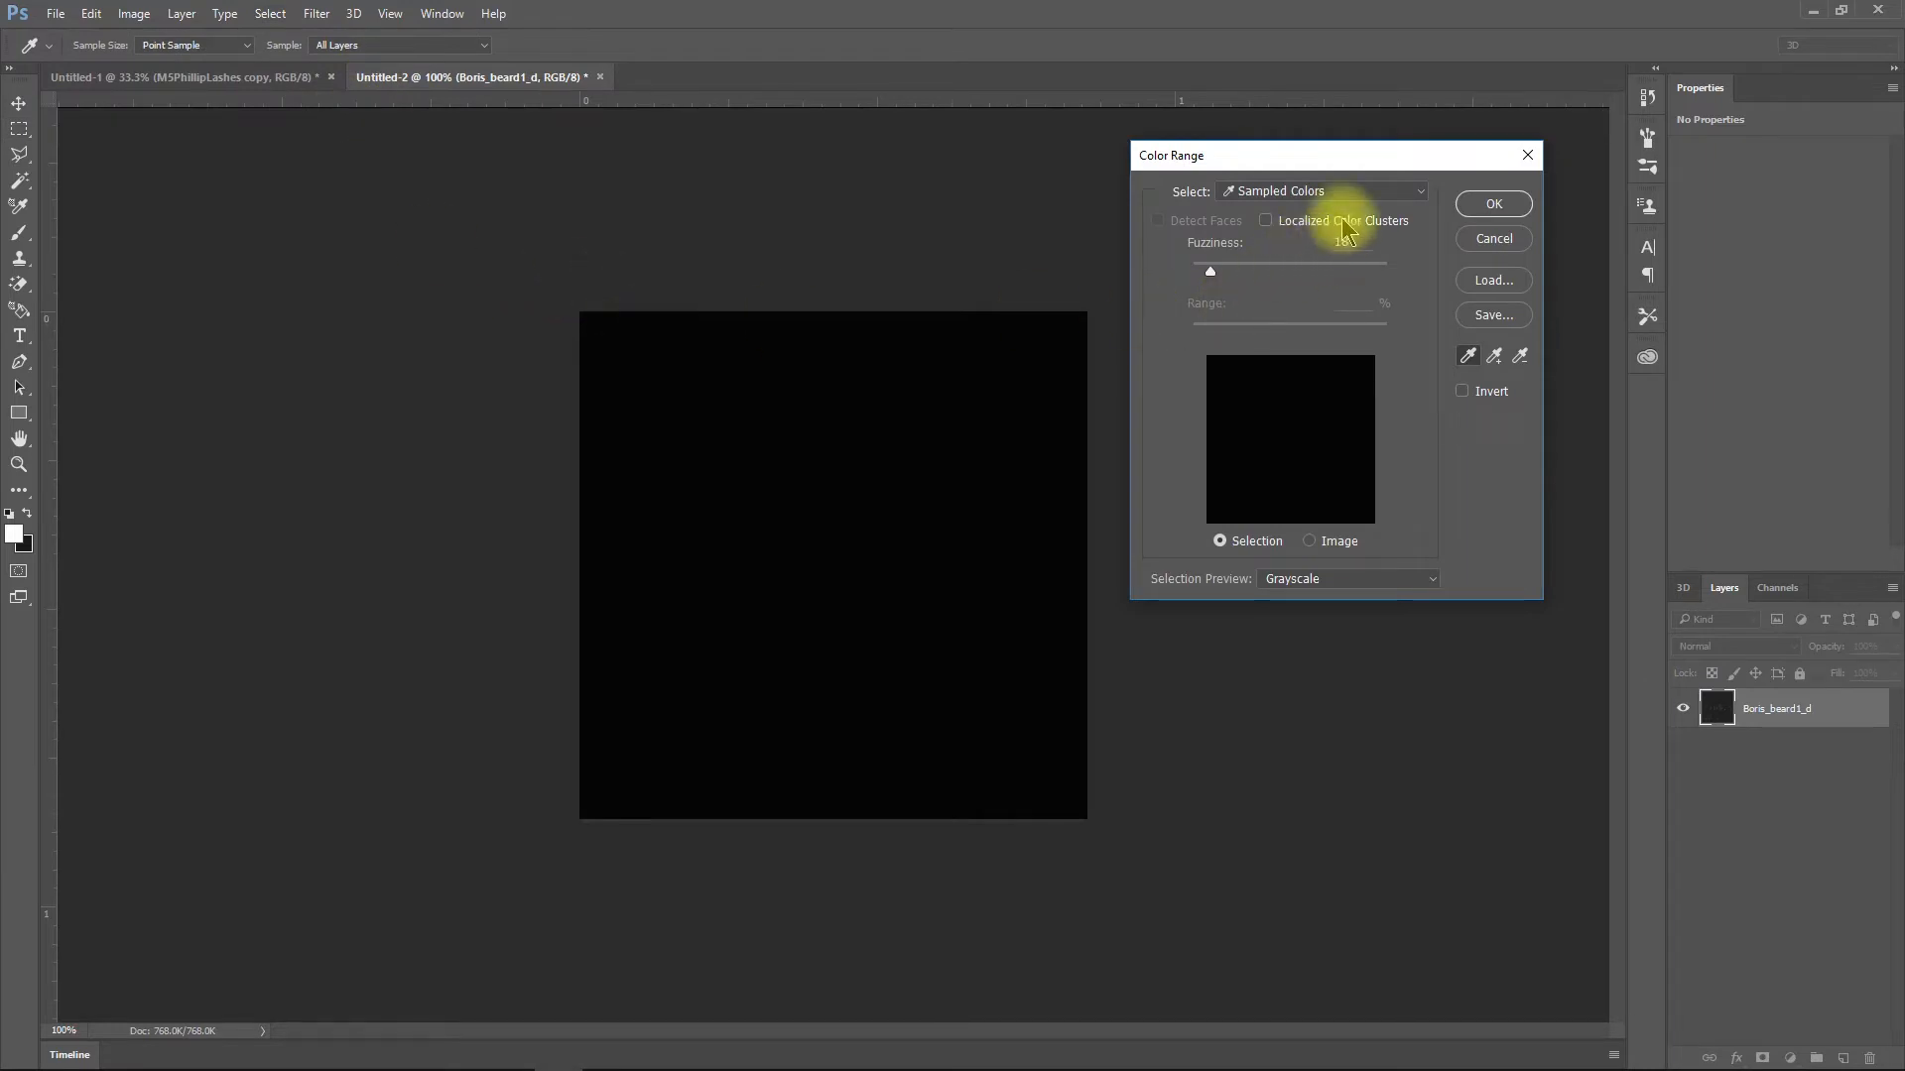
pyautogui.click(1282, 193)
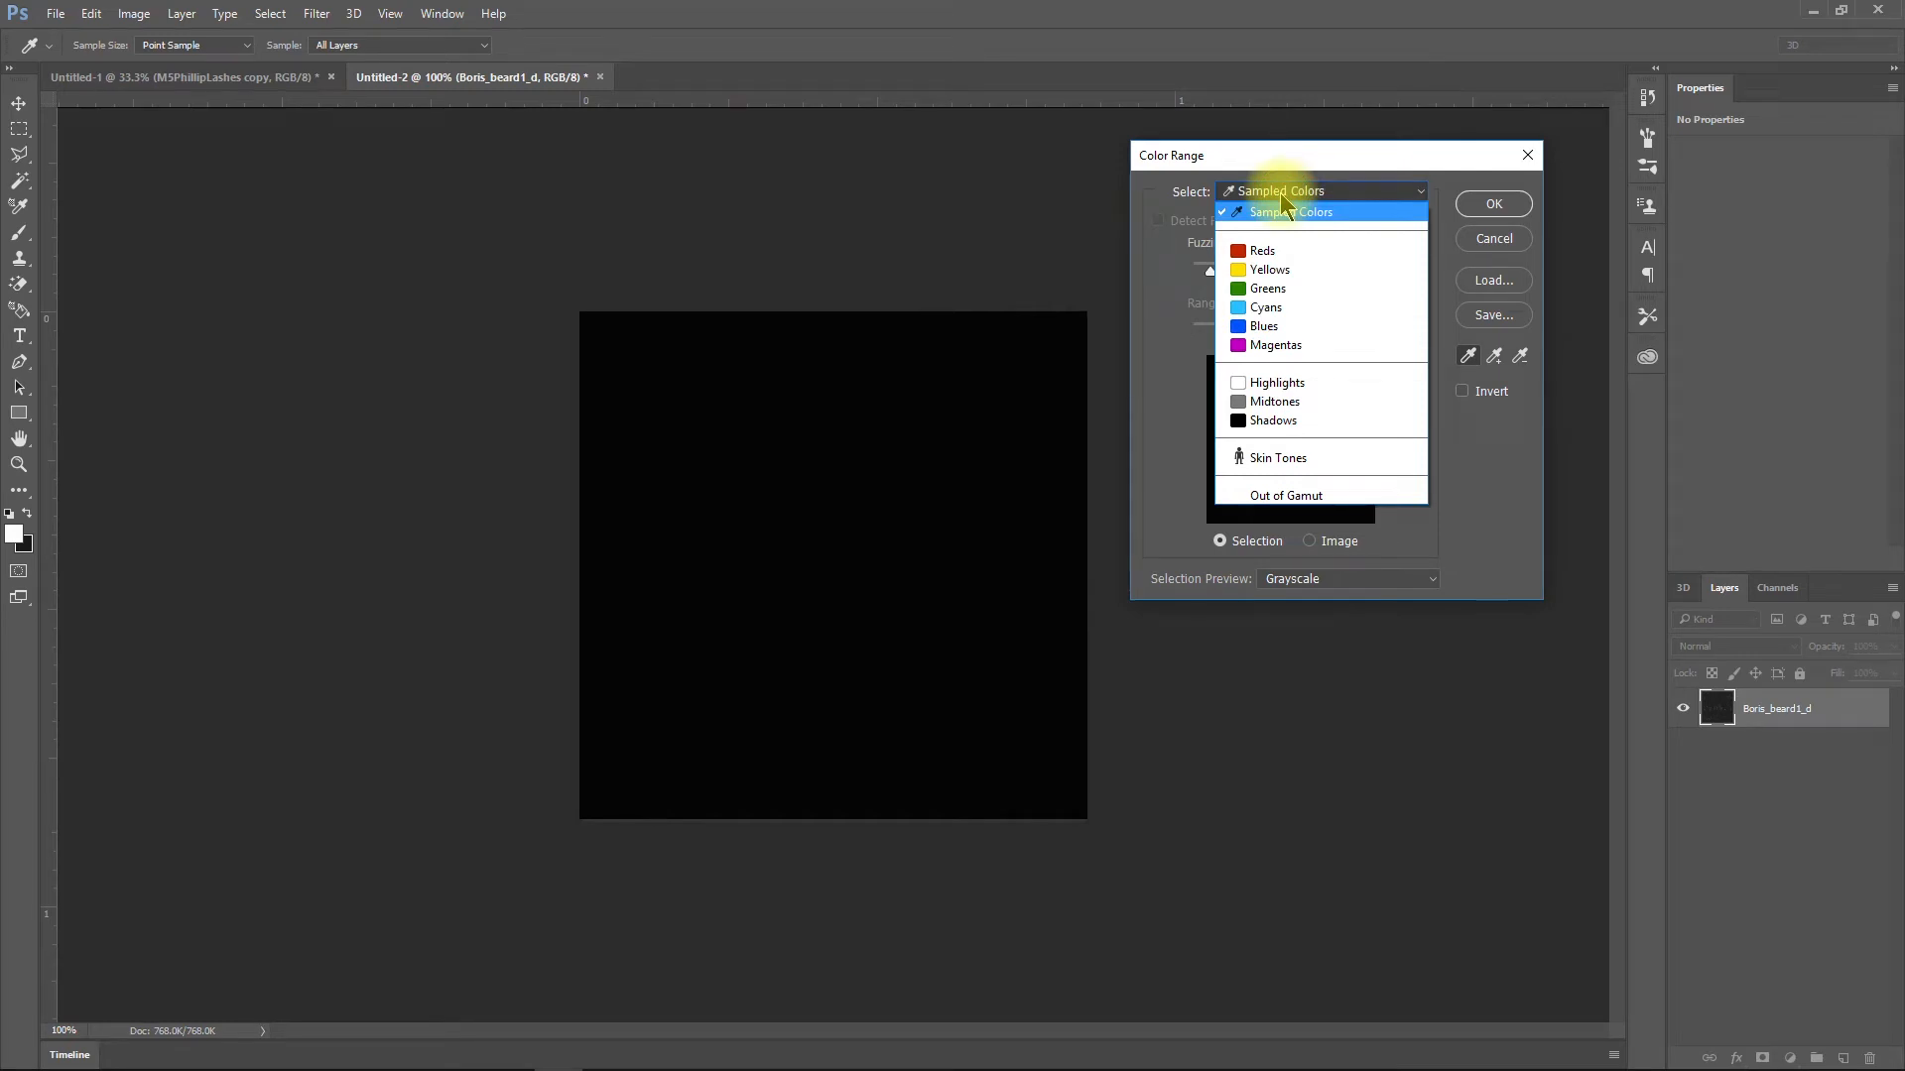
pyautogui.click(1282, 199)
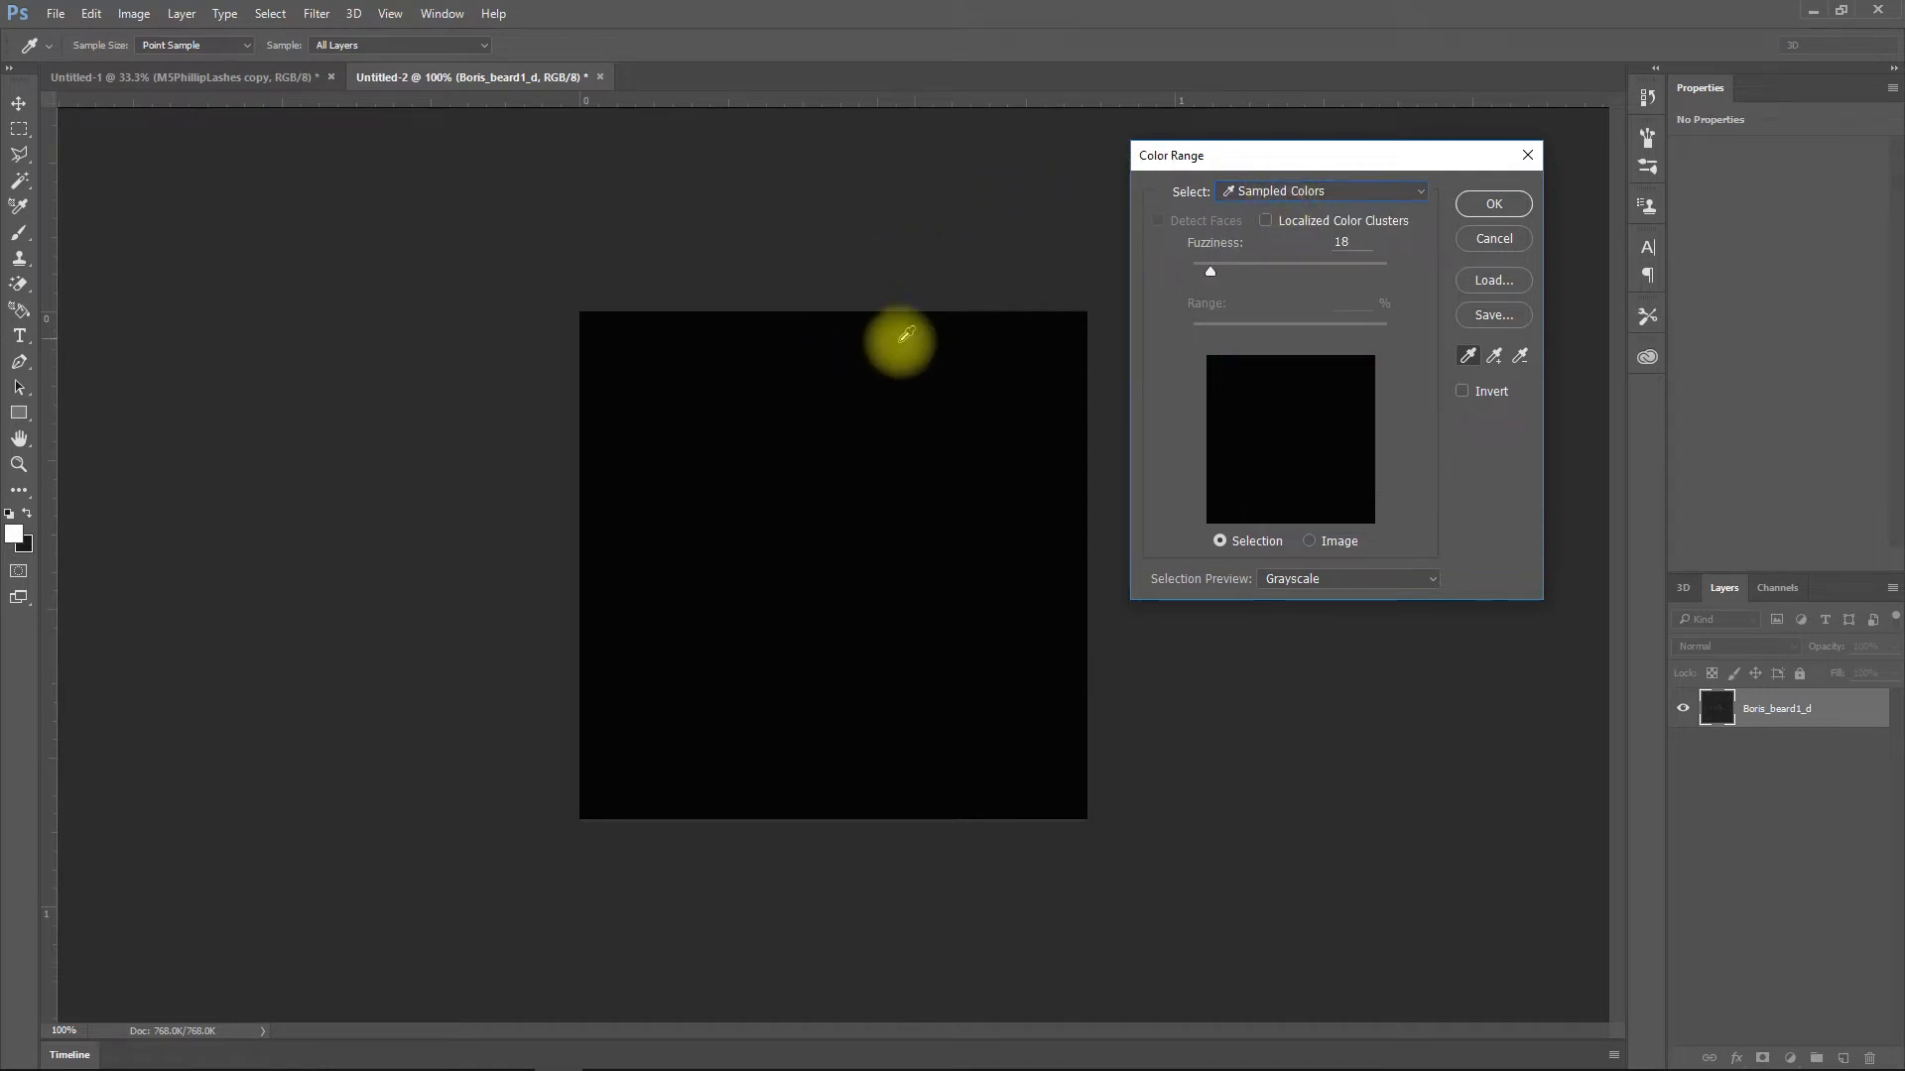
pyautogui.click(895, 447)
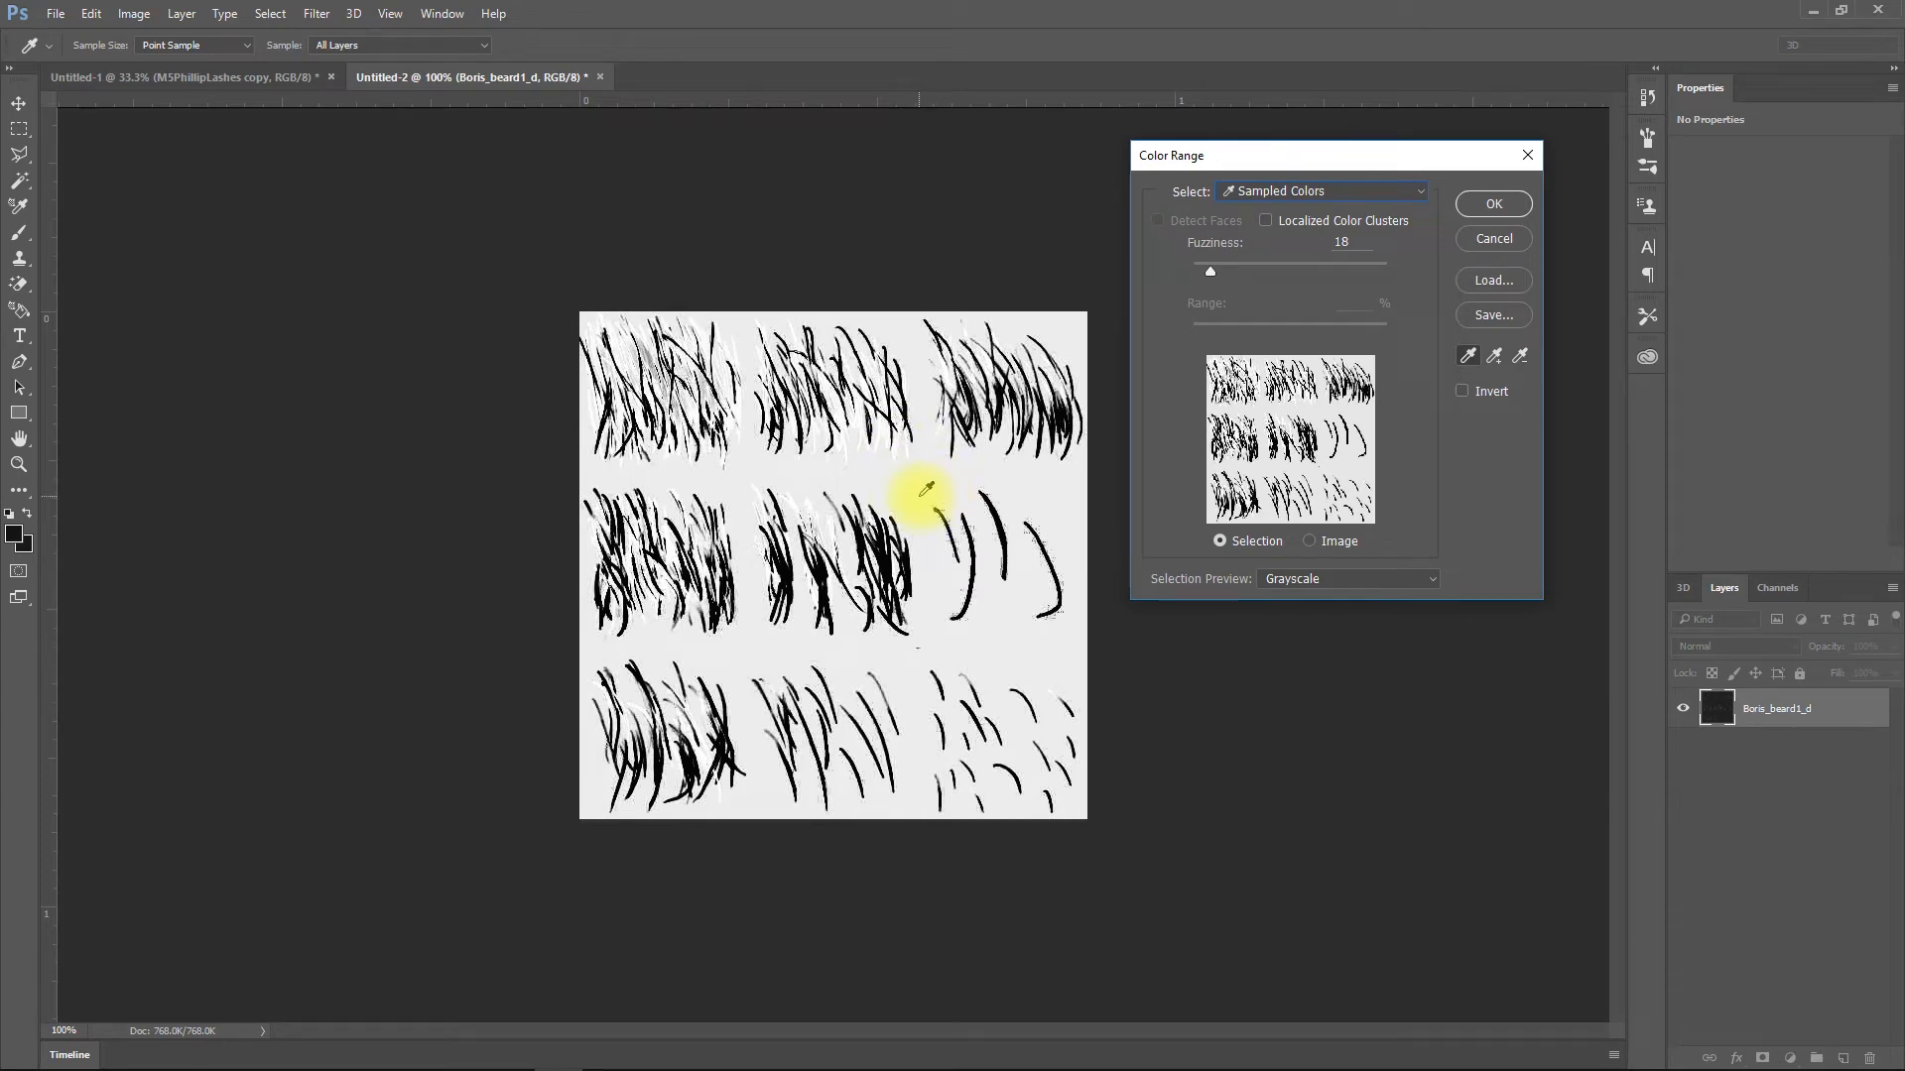
pyautogui.click(923, 492)
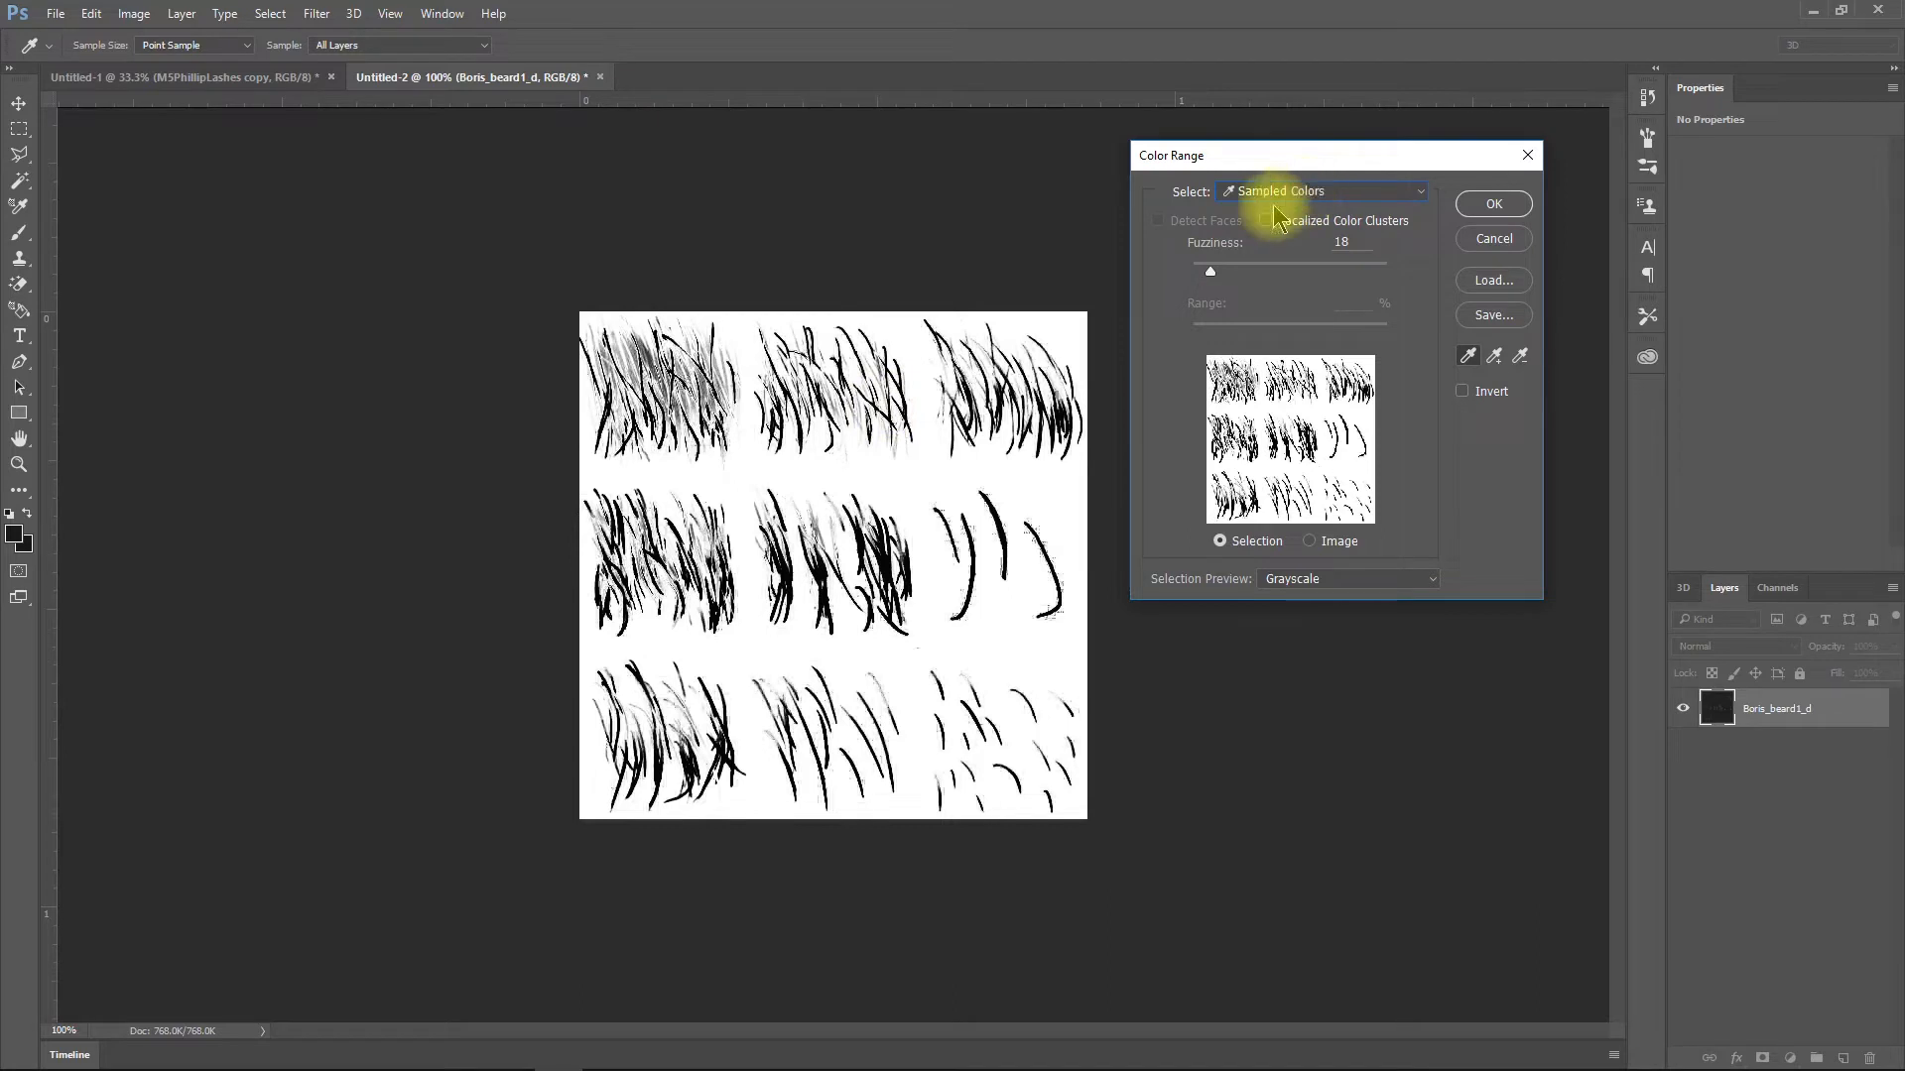
# Preview the Color Range selection as White Matte, set Fuzziness to 28 and create the selection
pyautogui.click(1307, 598)
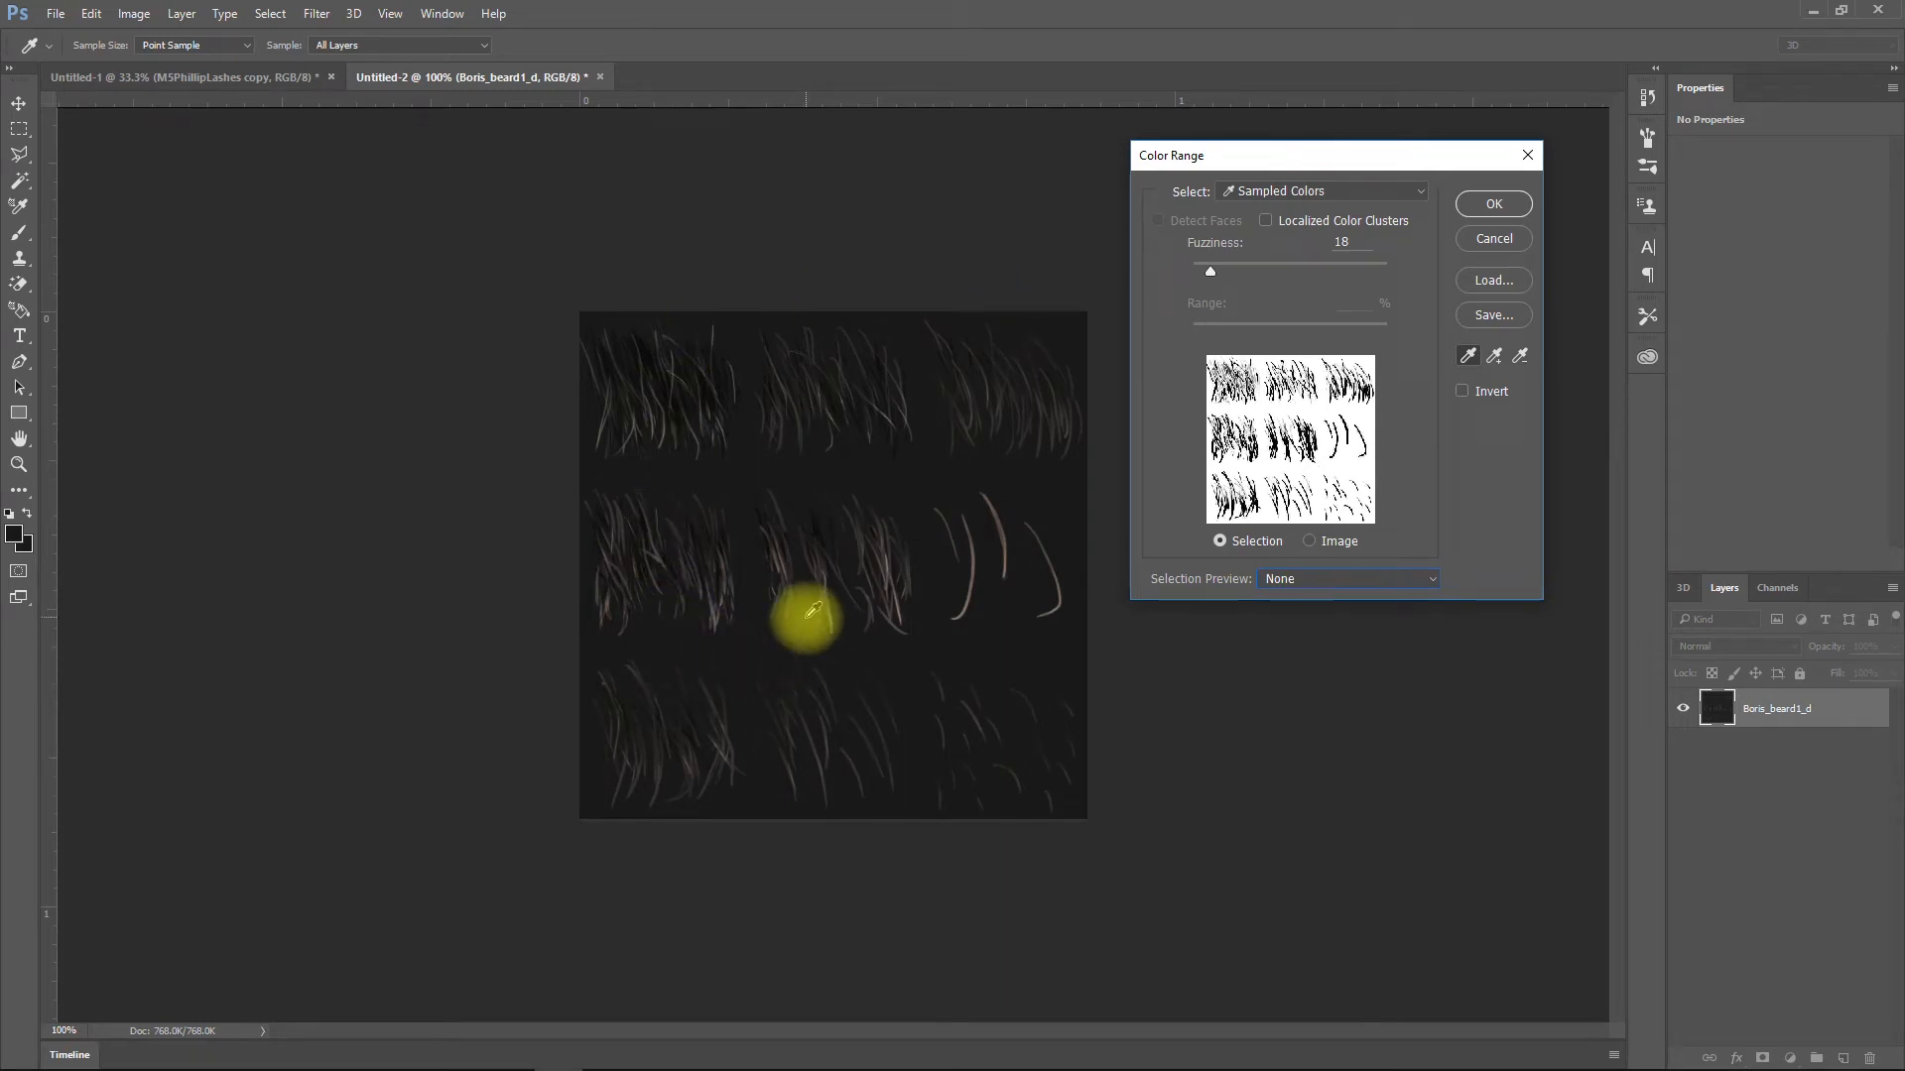
pyautogui.click(1325, 580)
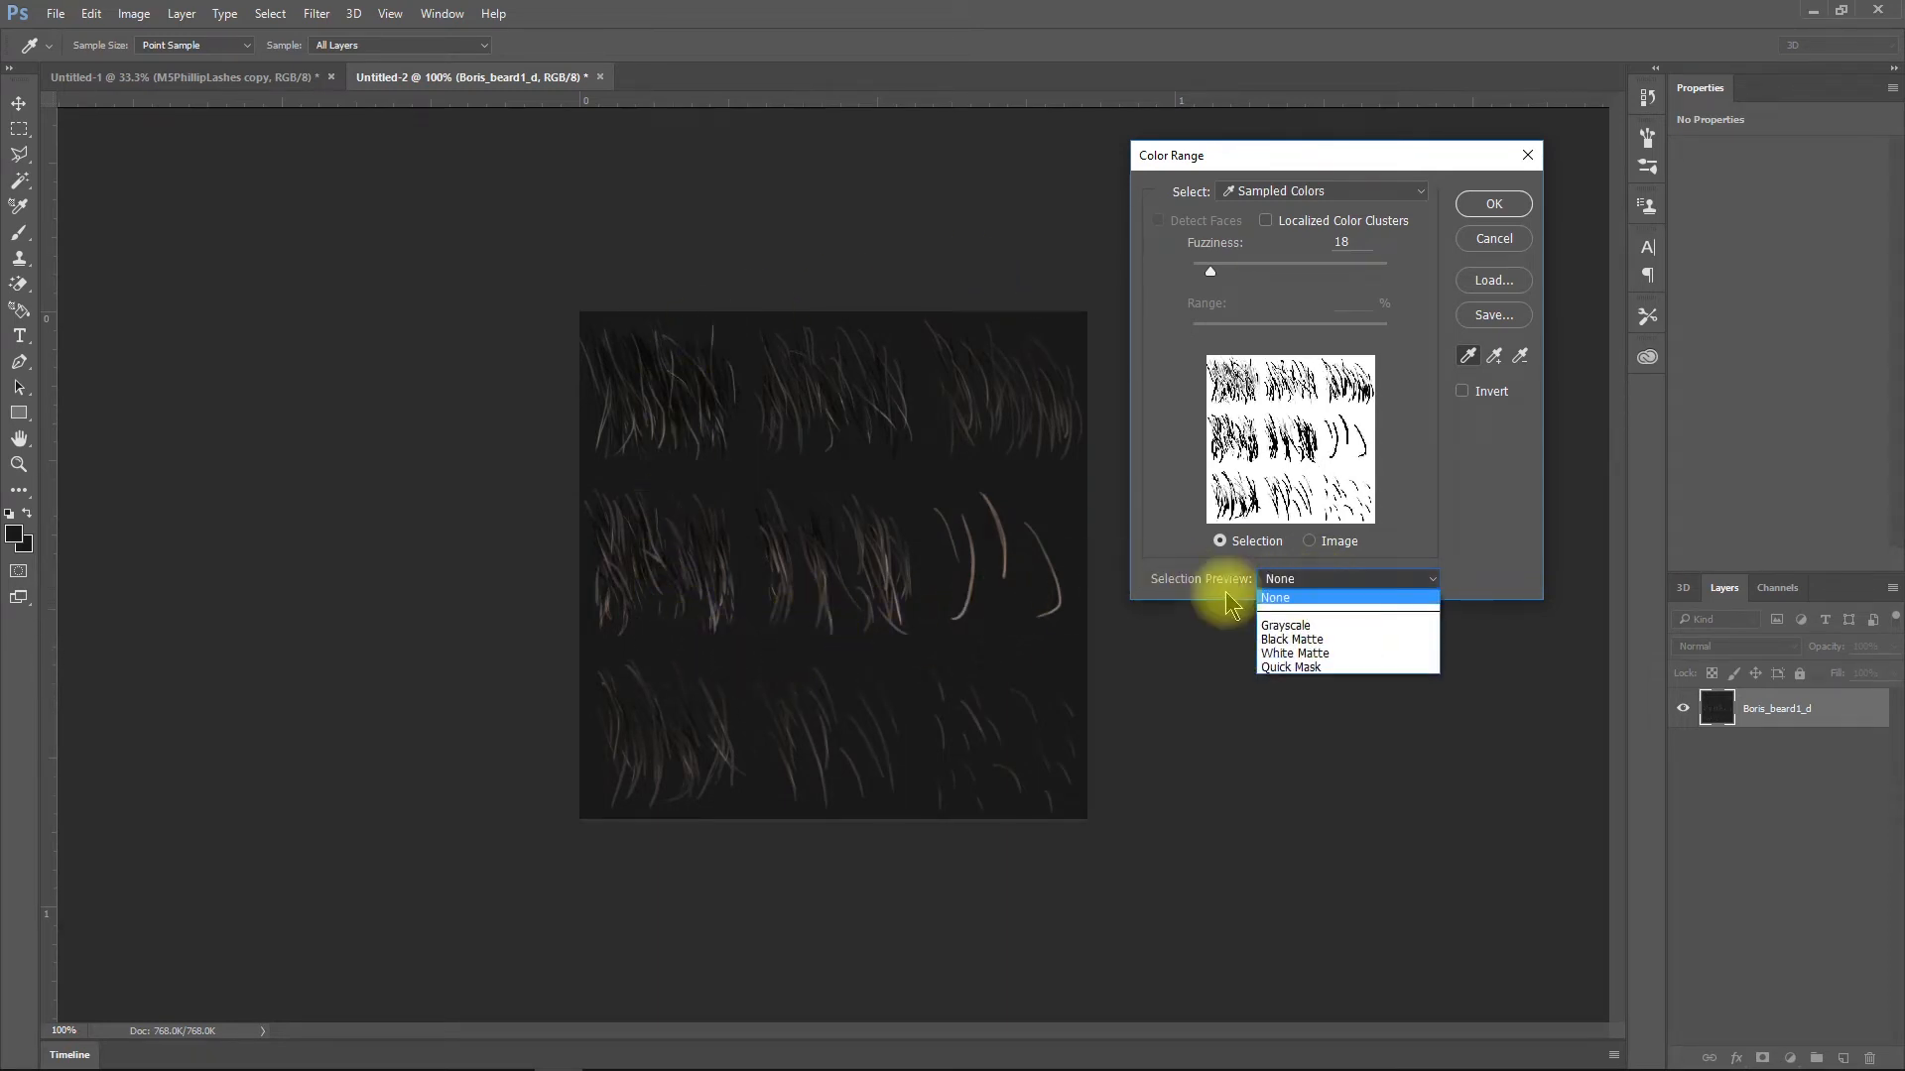
pyautogui.click(1270, 653)
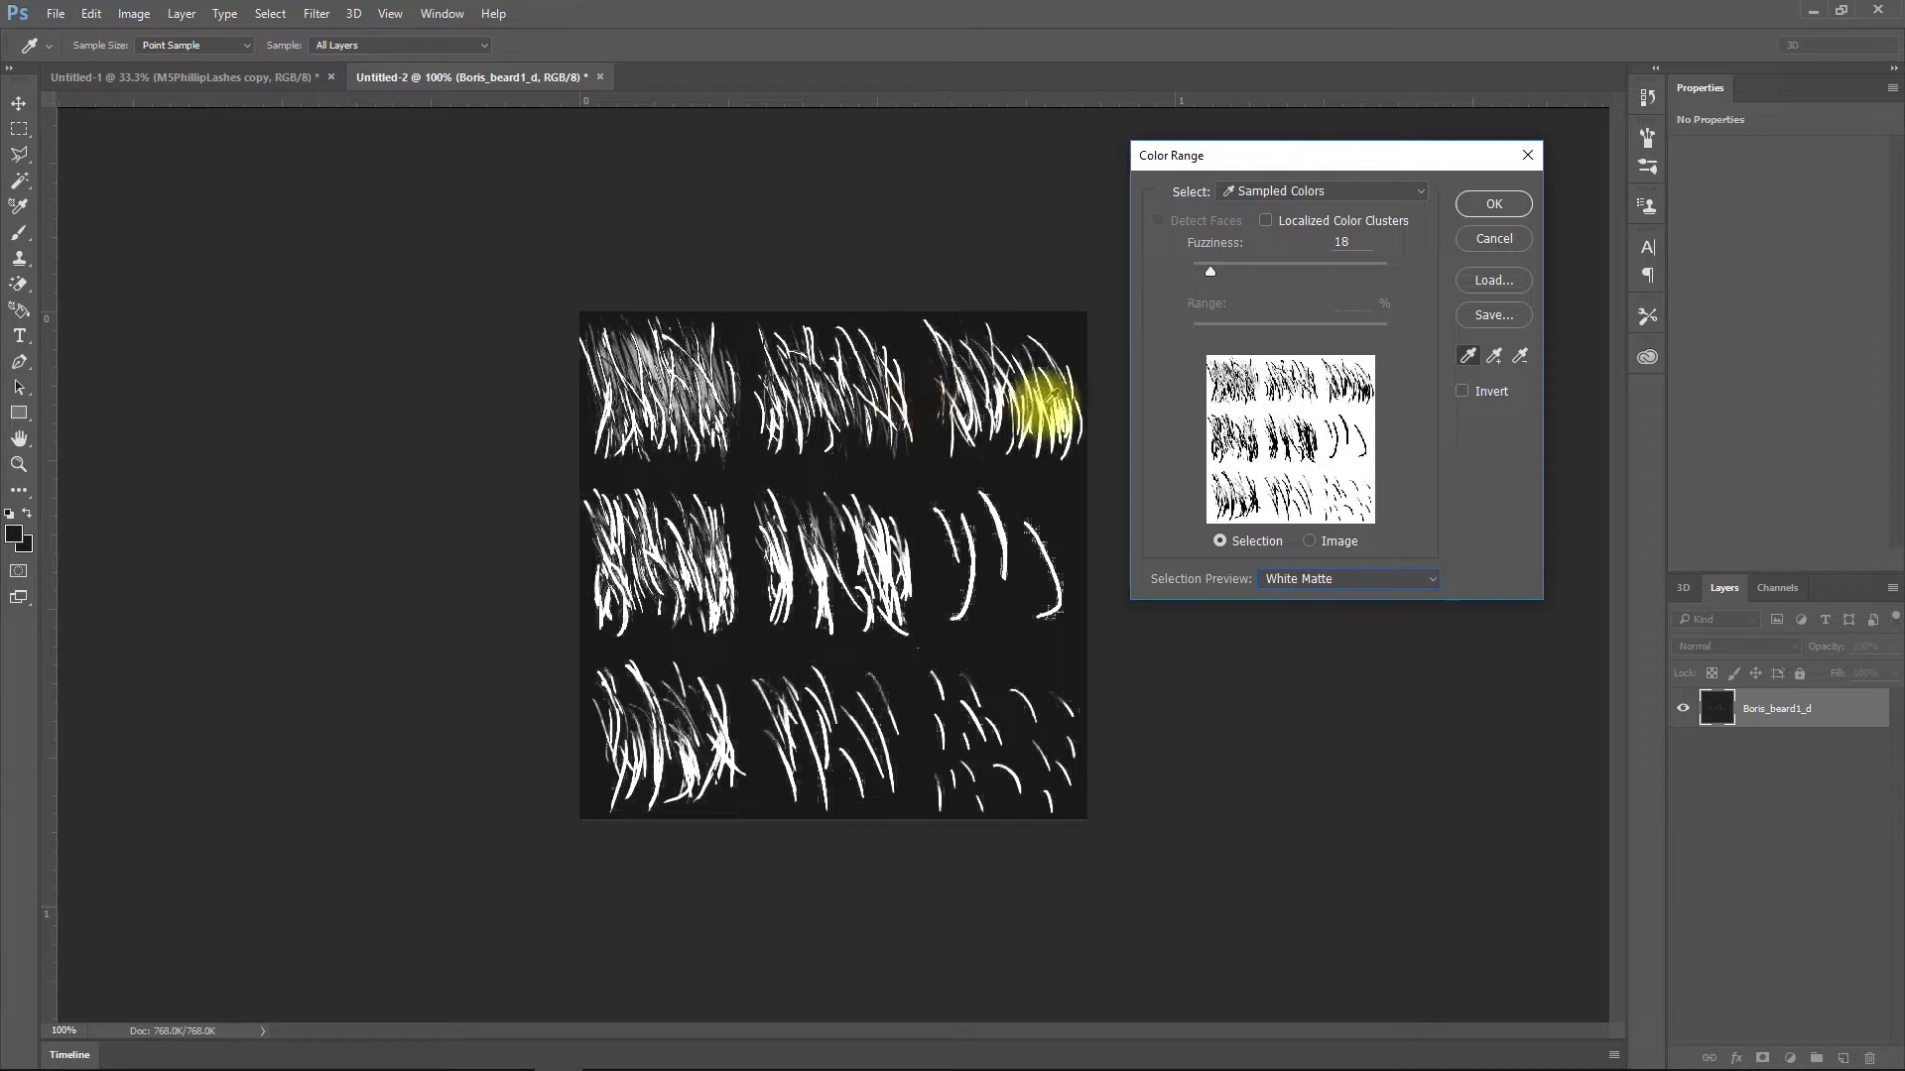
pyautogui.moveTo(1213, 278); pyautogui.dragTo(1451, 322)
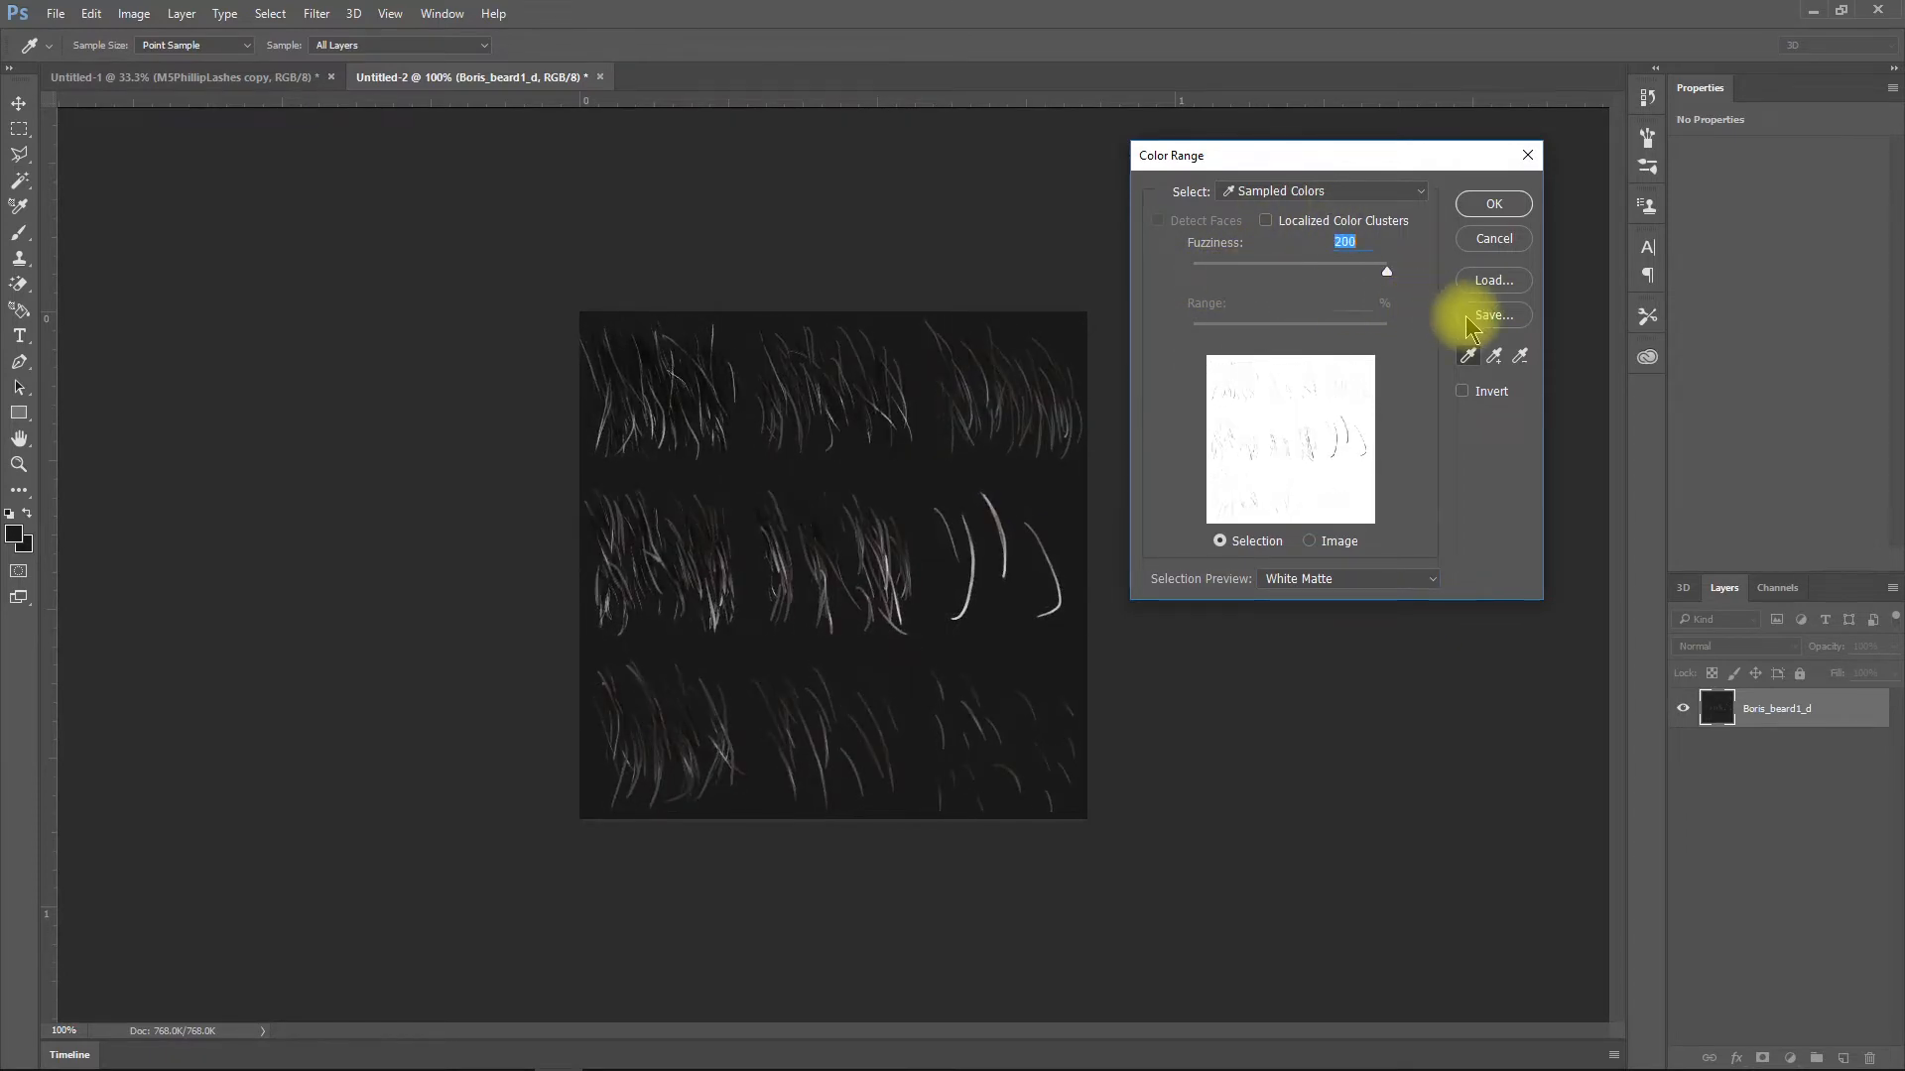
pyautogui.write('0')
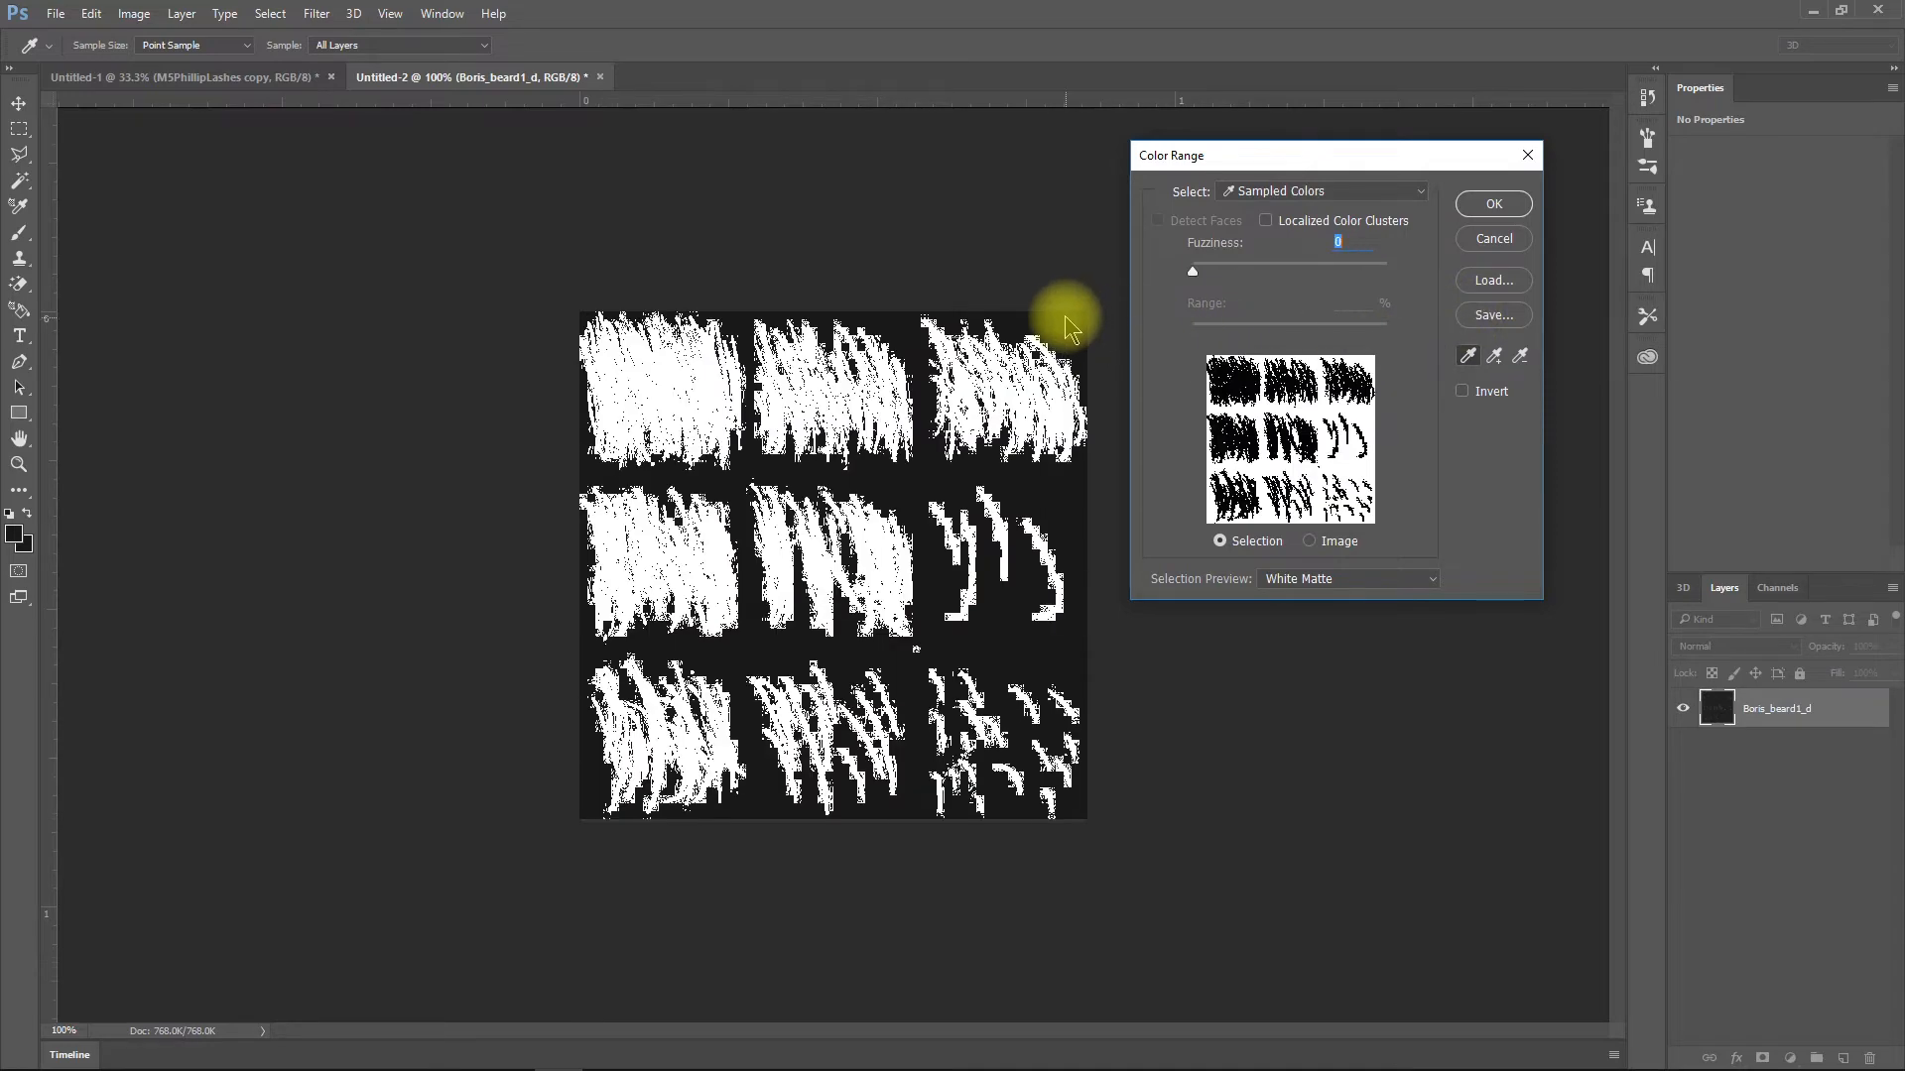
pyautogui.moveTo(1193, 282); pyautogui.dragTo(1221, 325)
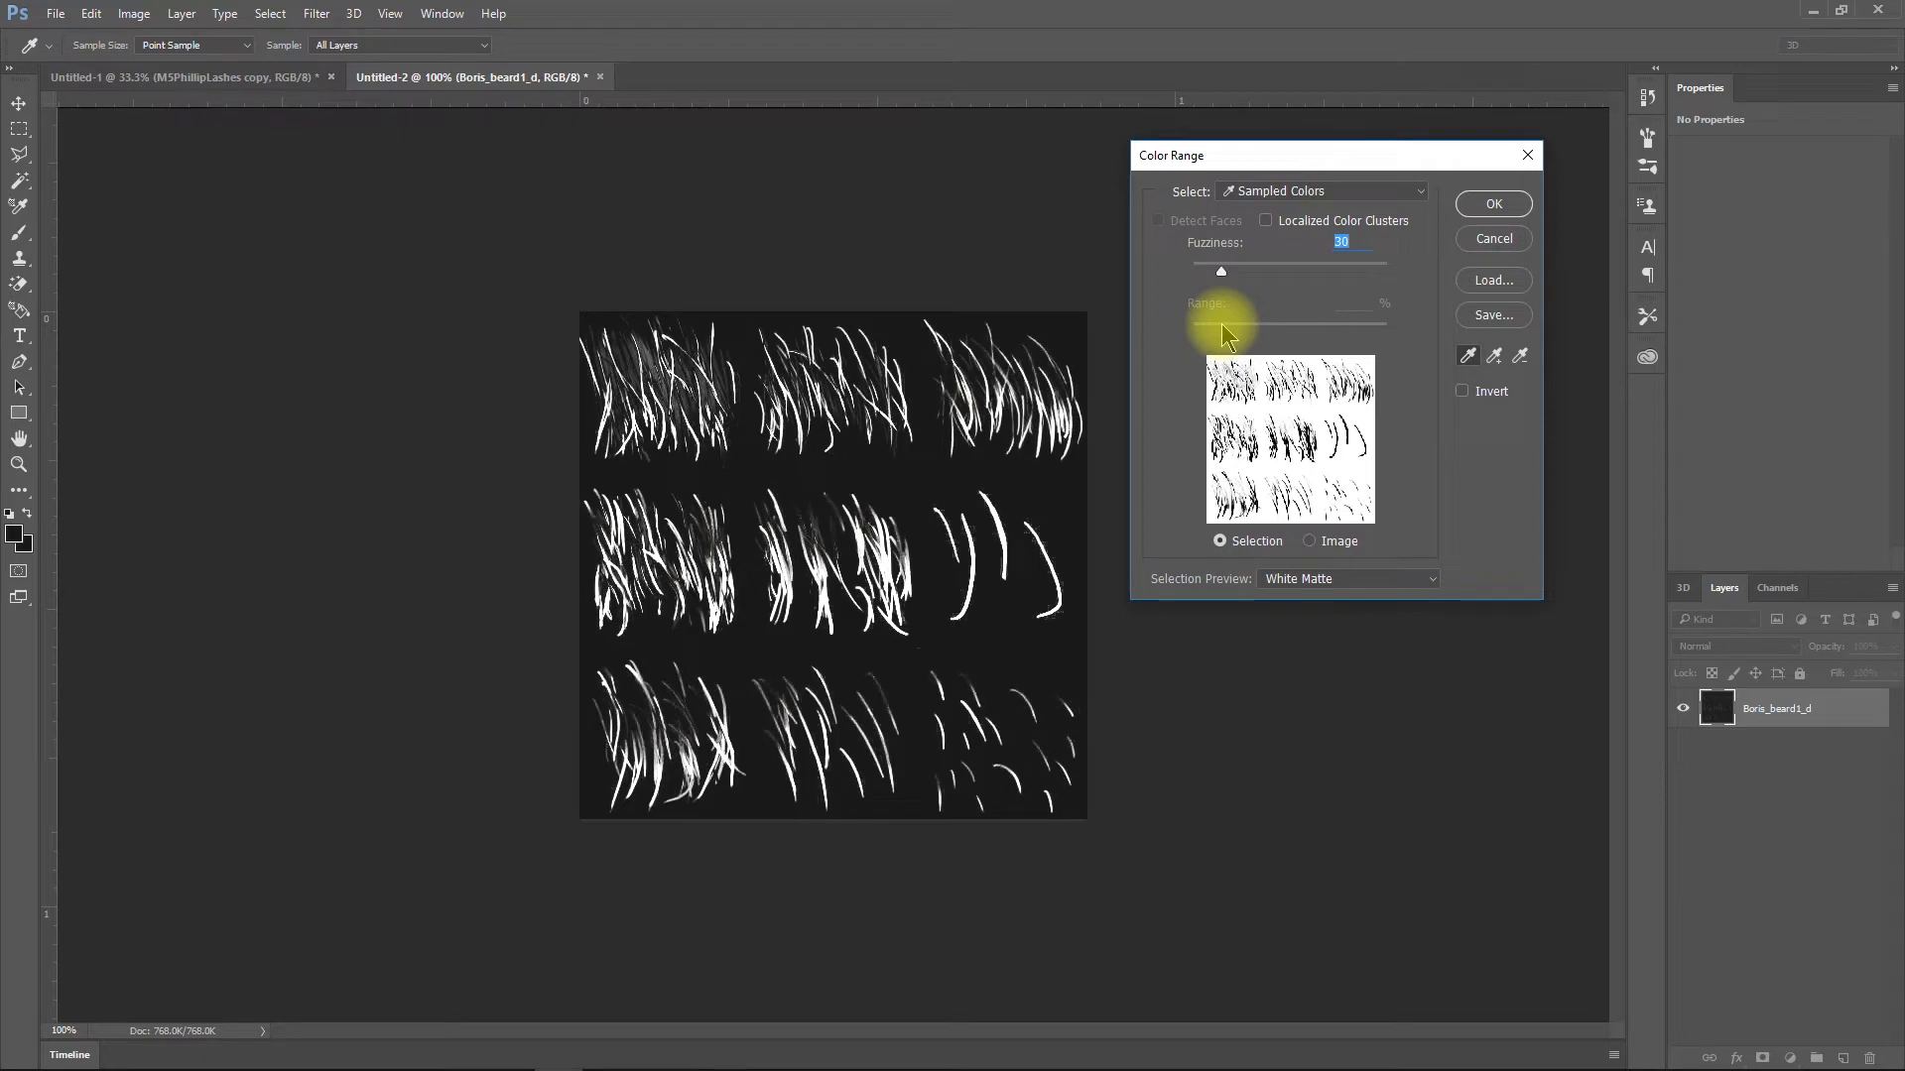
pyautogui.moveTo(1228, 338)
pyautogui.mouseDown()
pyautogui.moveTo(1204, 340)
pyautogui.moveTo(1226, 373)
pyautogui.mouseUp()
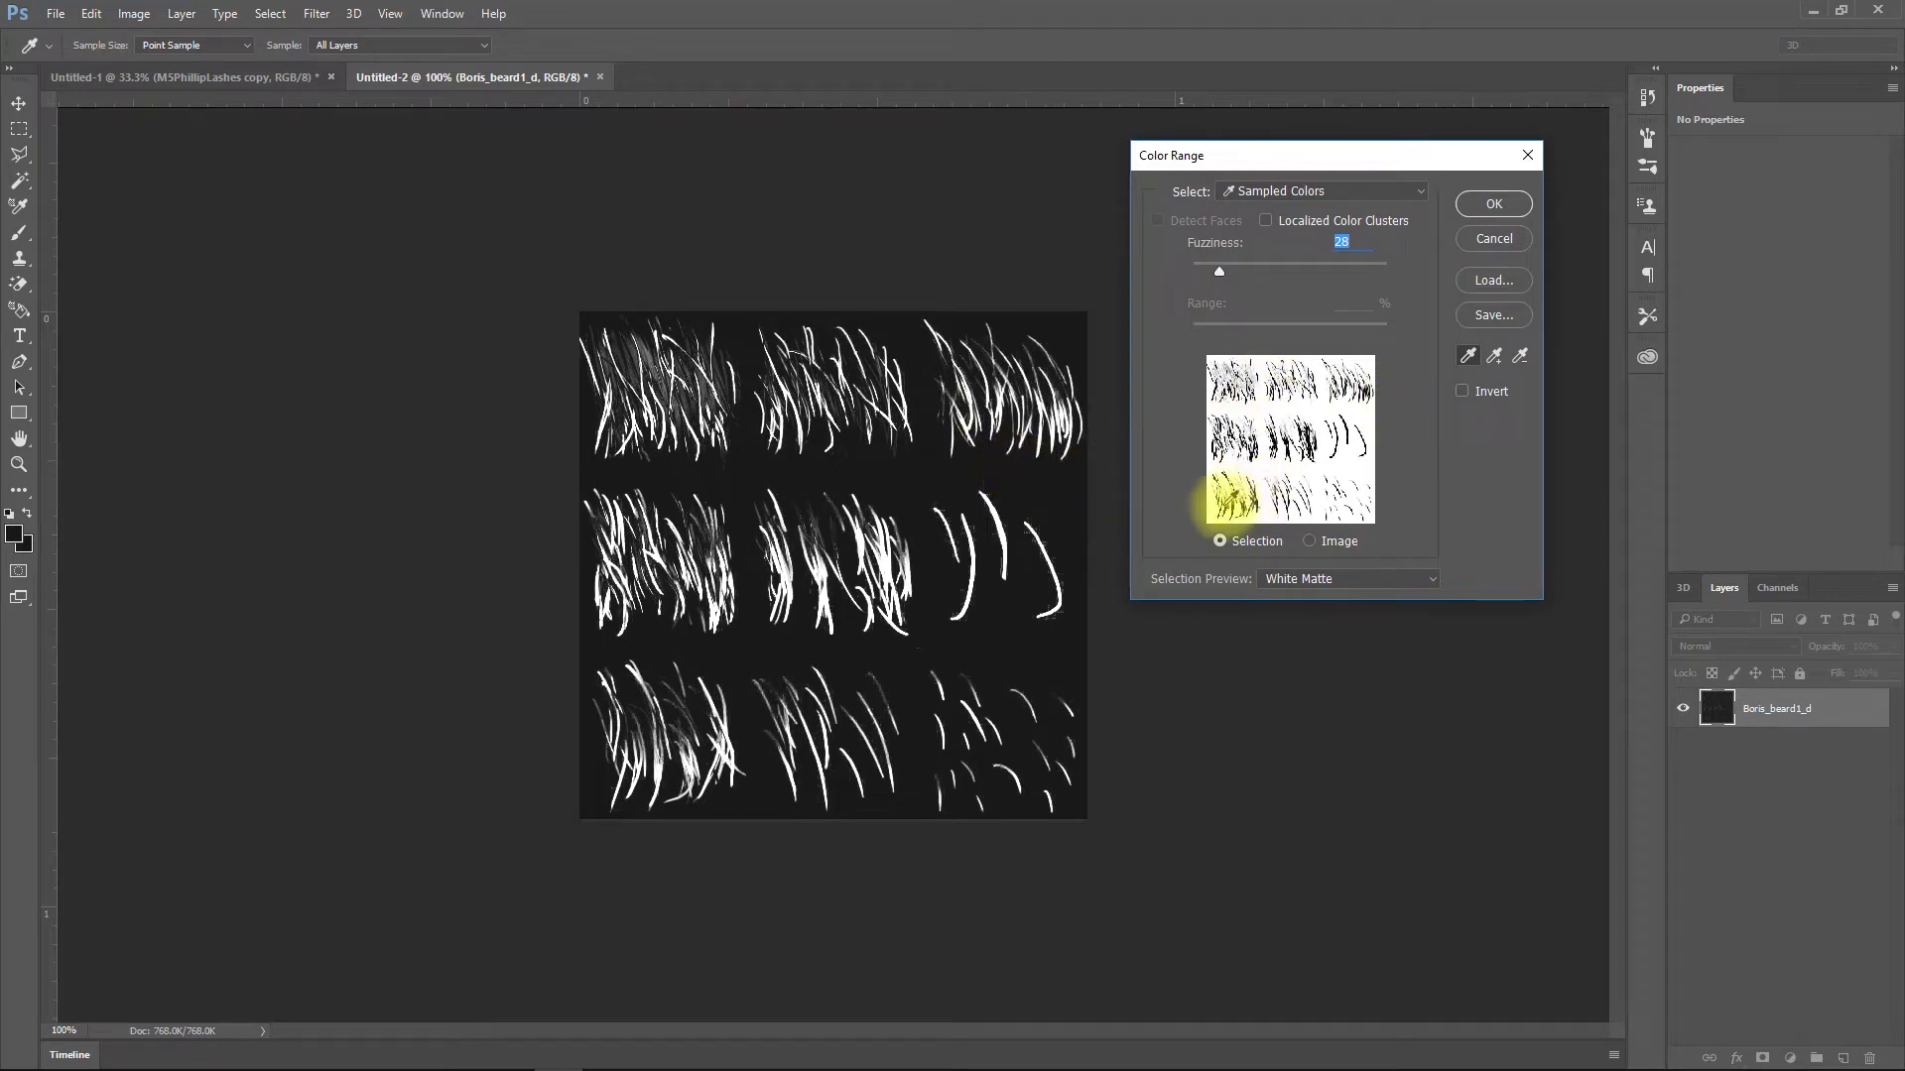
pyautogui.click(1495, 205)
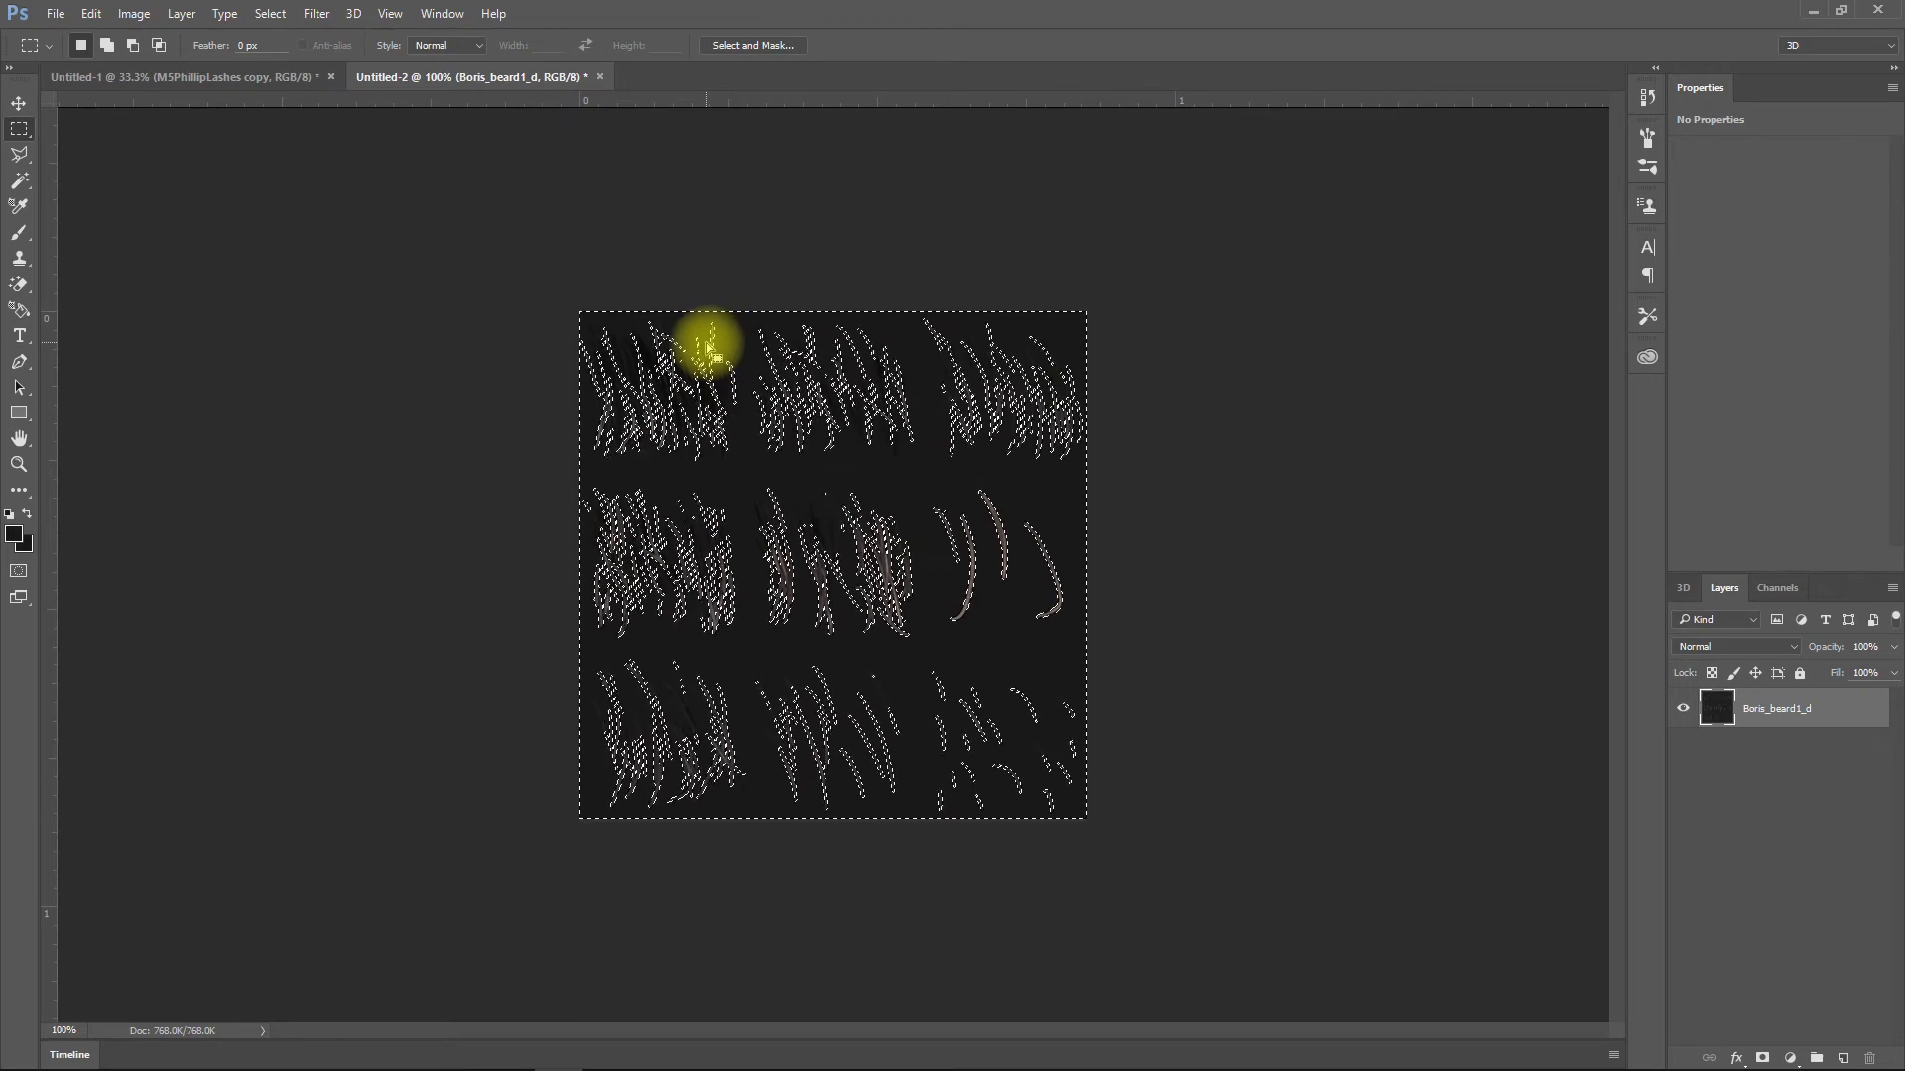
# Refine the selection in Select and Mask, inverting it to keep the hairs and setting Shift Edge to +57%
pyautogui.keyDown('shift'); pyautogui.click(731, 46); pyautogui.keyUp('shift')
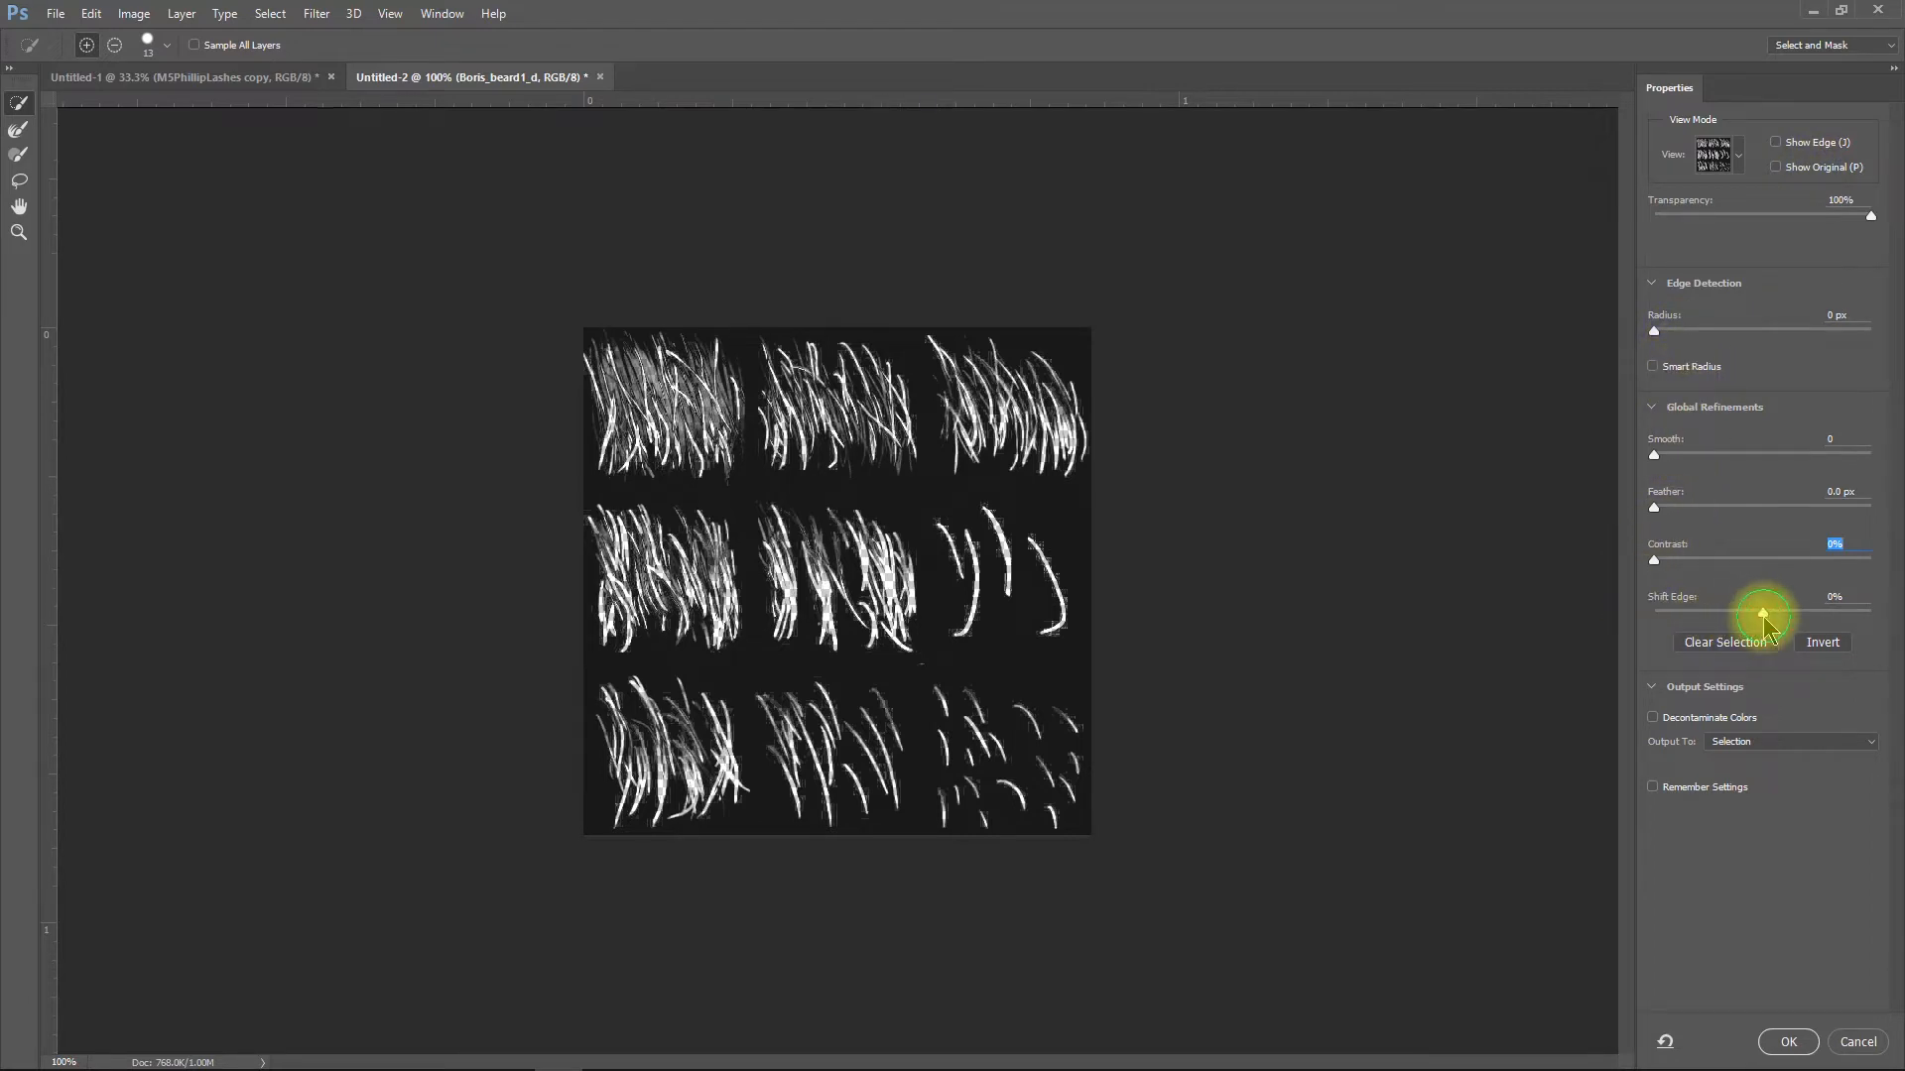
pyautogui.moveTo(1764, 615); pyautogui.dragTo(1869, 630)
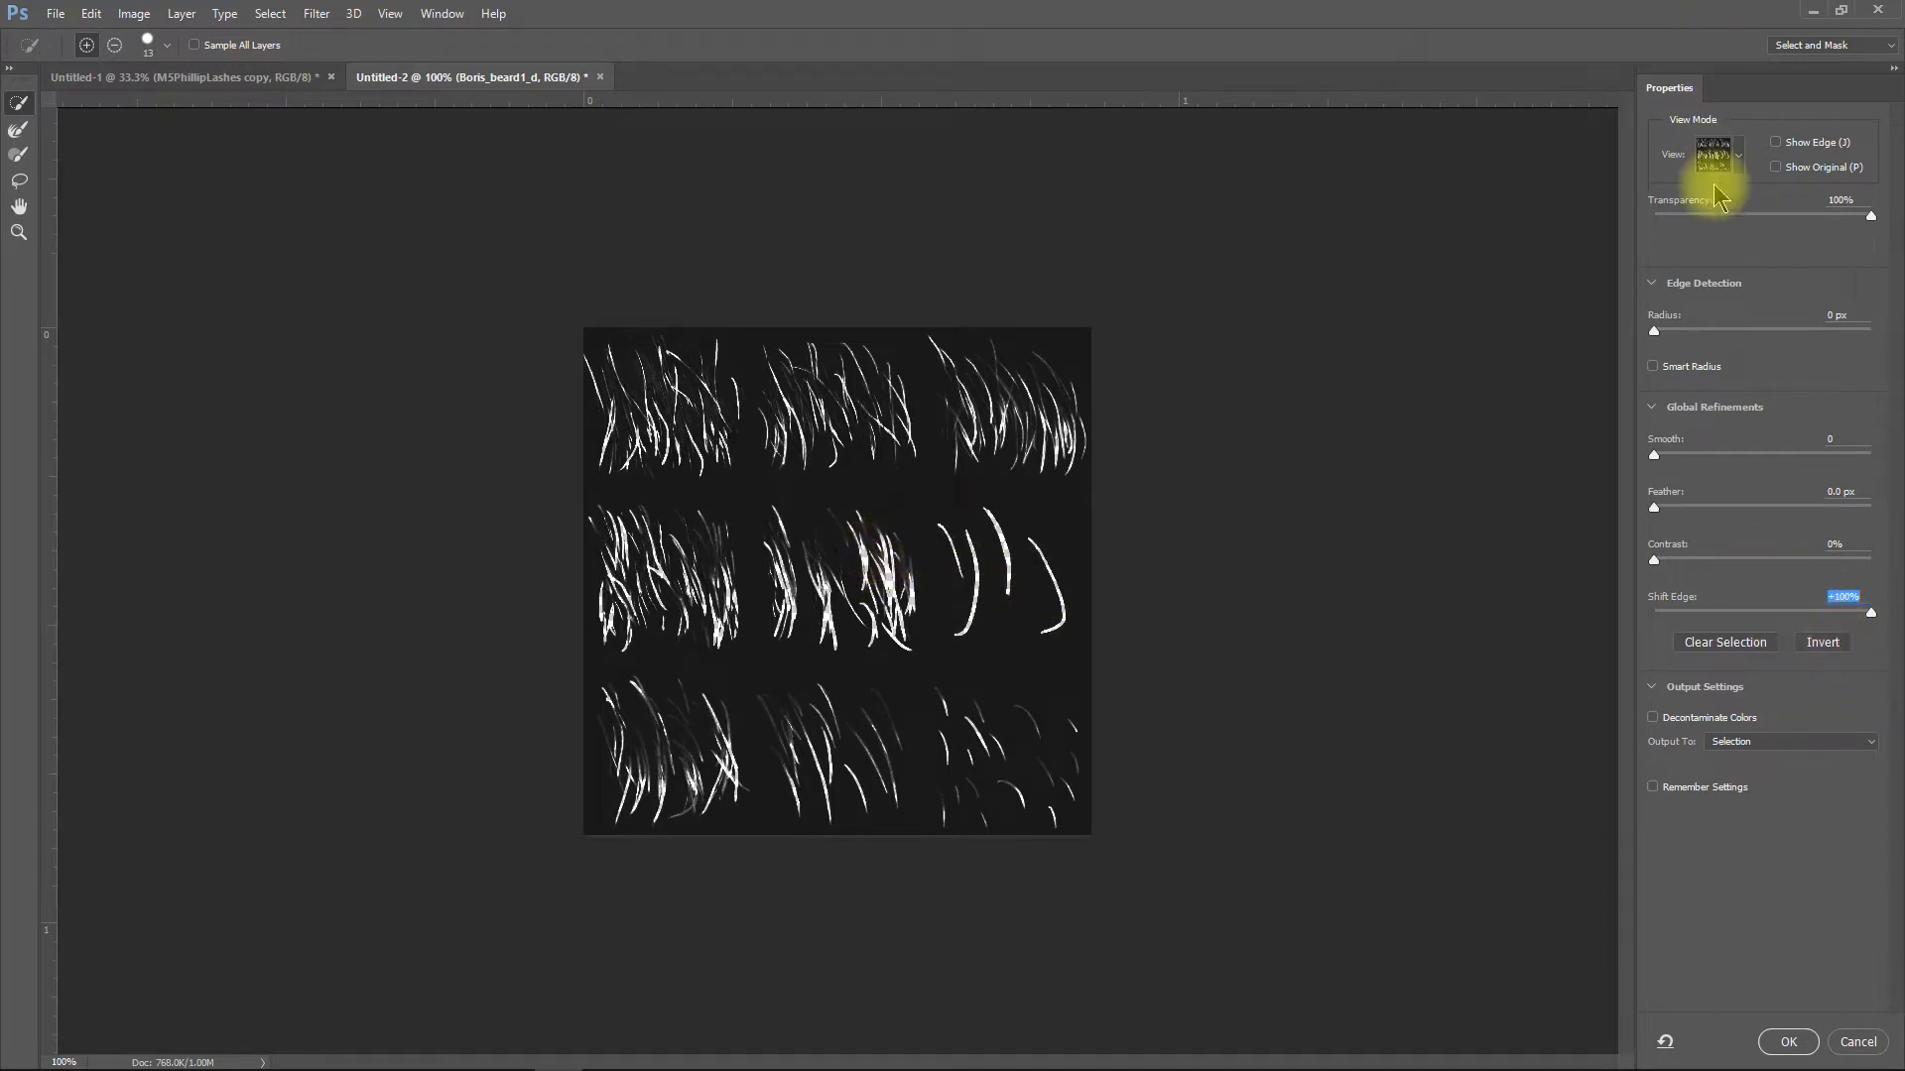
pyautogui.click(1824, 643)
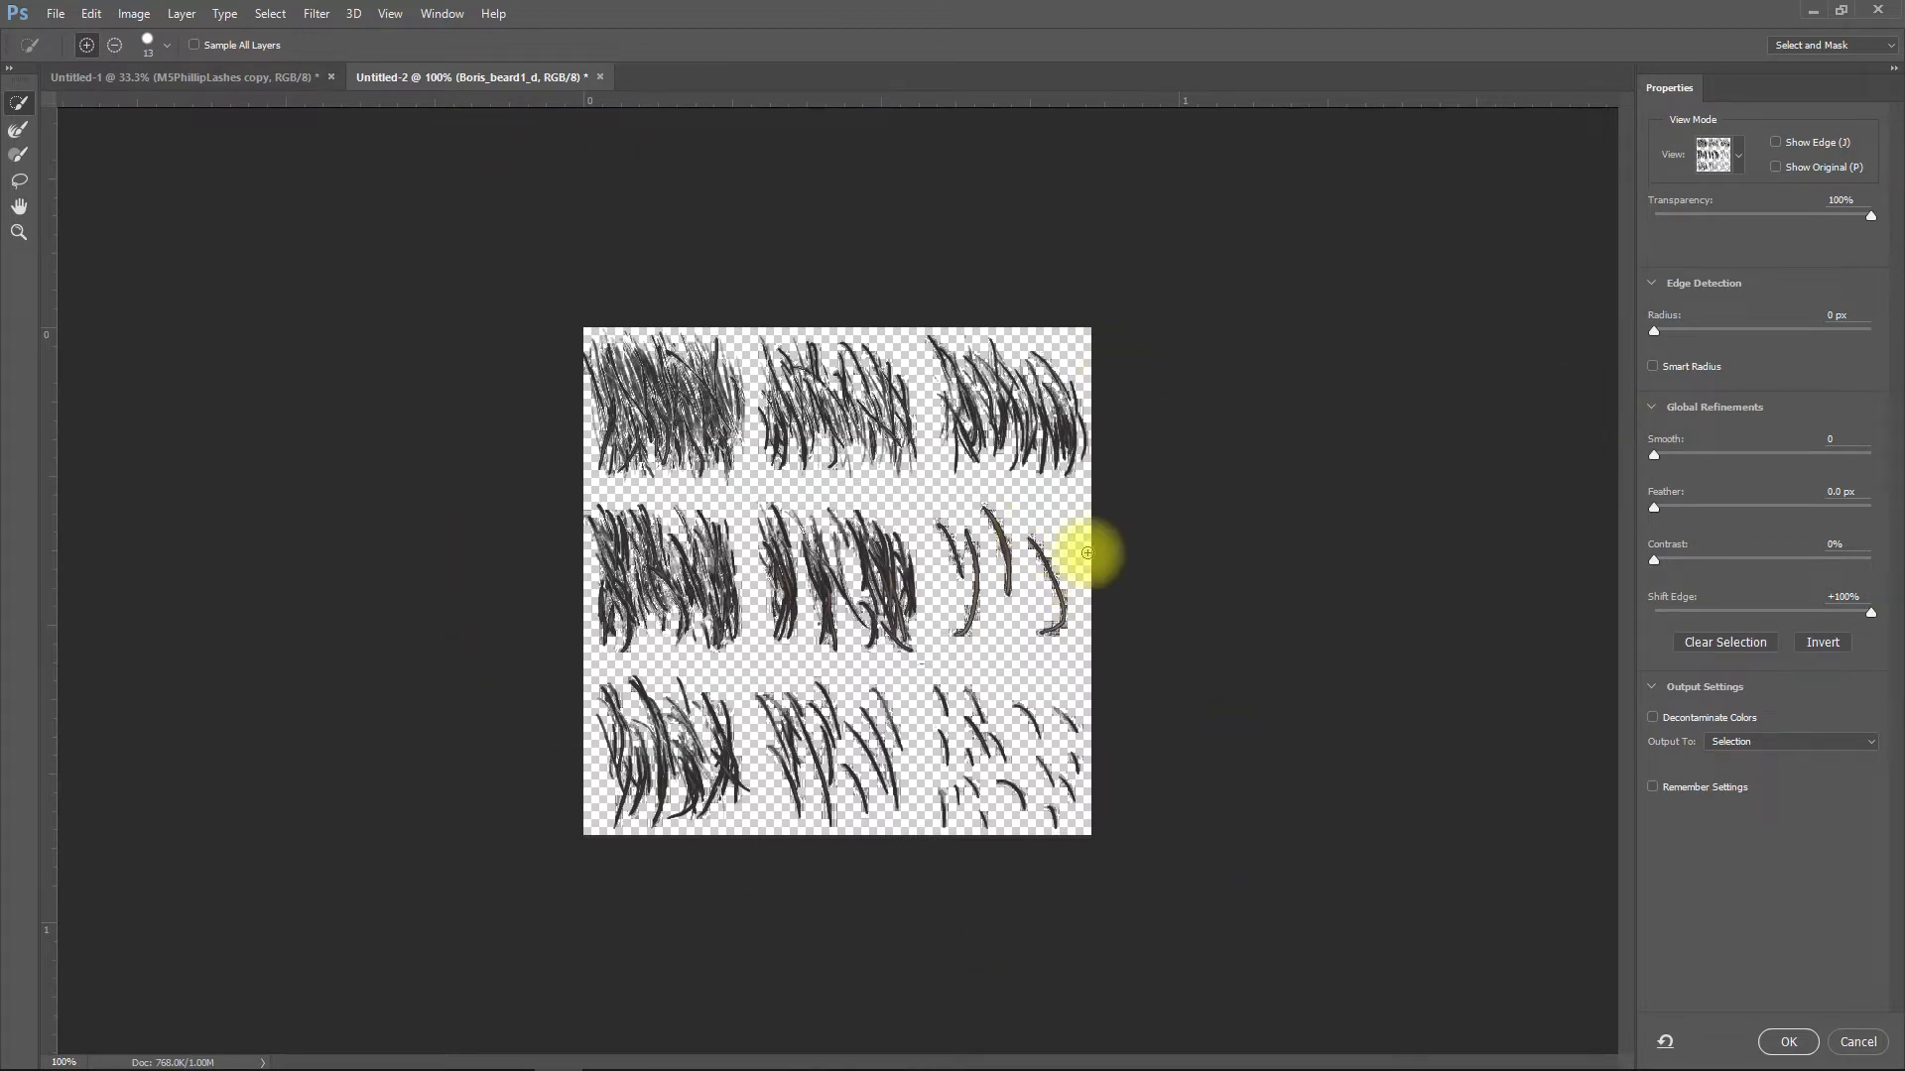
pyautogui.moveTo(1871, 613); pyautogui.dragTo(1843, 759)
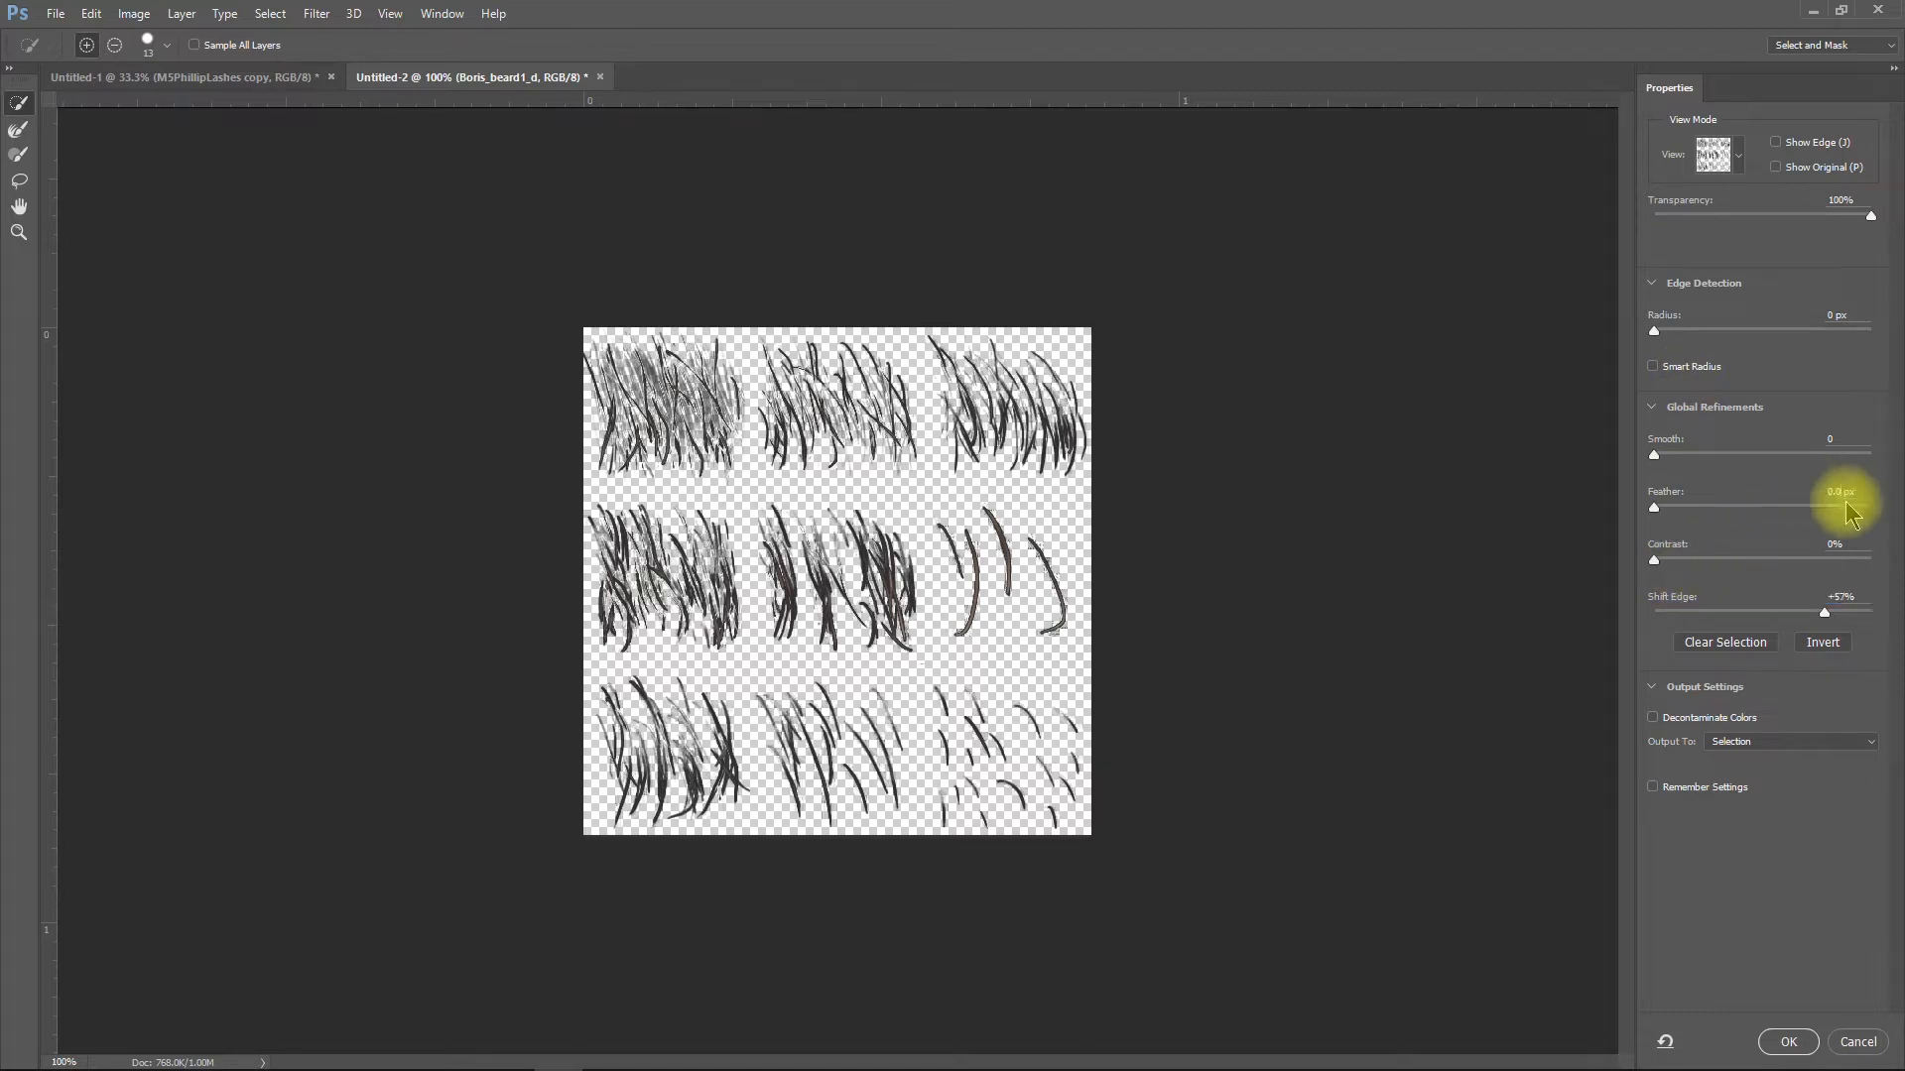
# Set Feather to 0.1 px with Smooth at 0, and output the refined selection to a New Layer with Layer Mask
pyautogui.press('BackSpace')
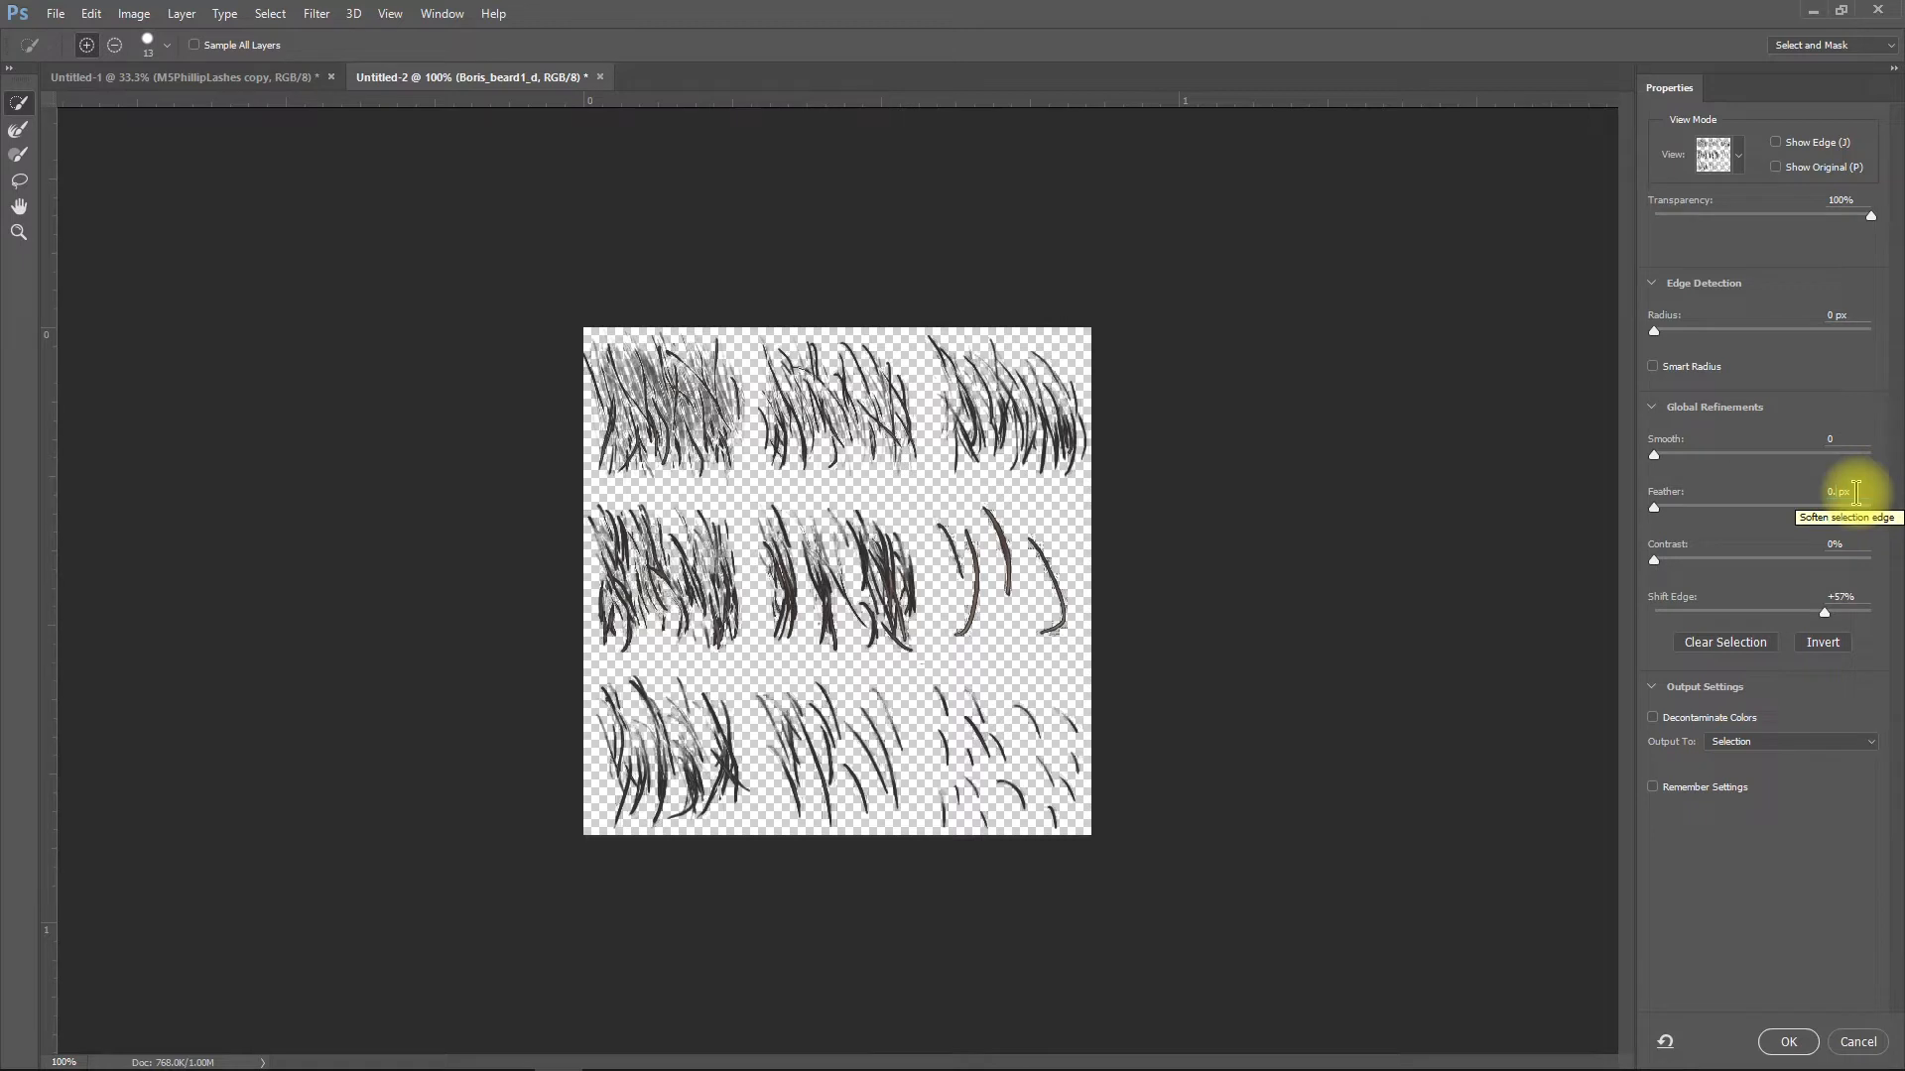
pyautogui.write('1')
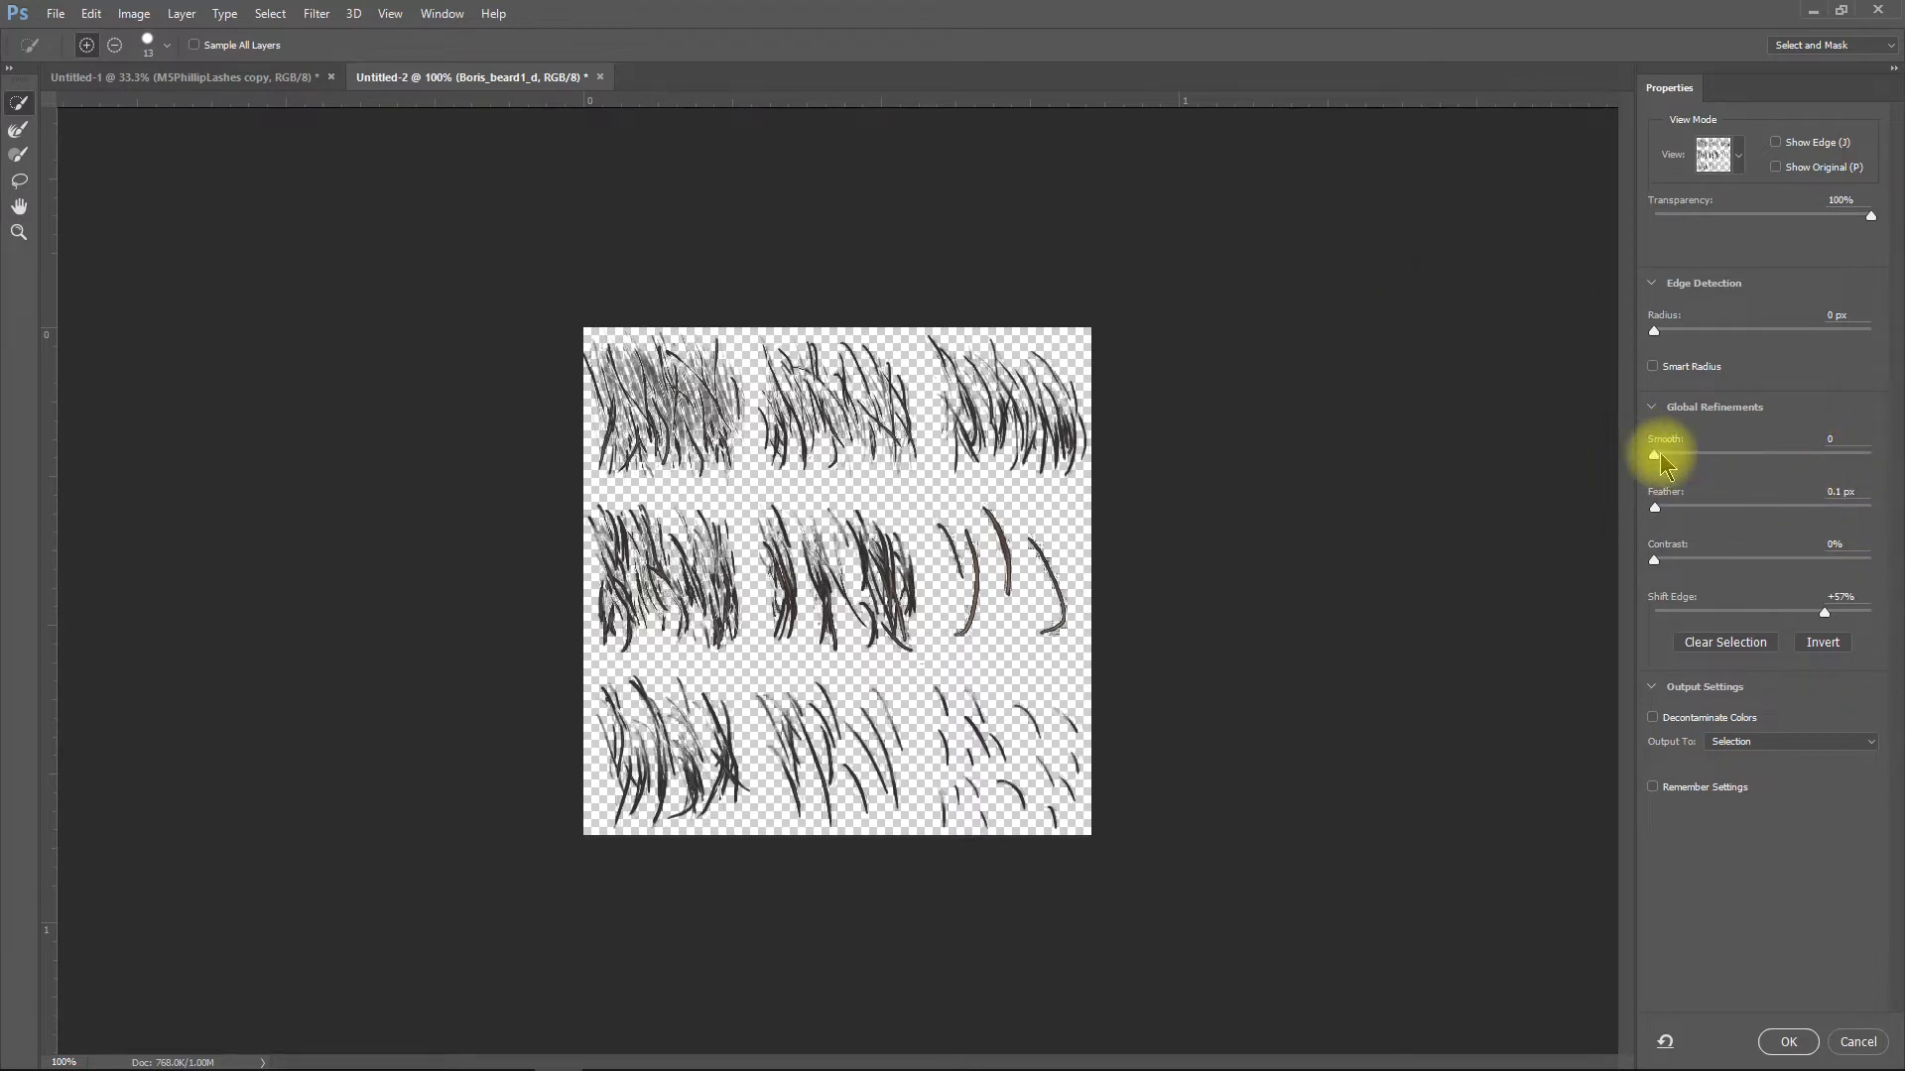
pyautogui.moveTo(1653, 456)
pyautogui.mouseDown()
pyautogui.moveTo(1836, 437)
pyautogui.moveTo(1873, 459)
pyautogui.moveTo(1650, 456)
pyautogui.mouseUp()
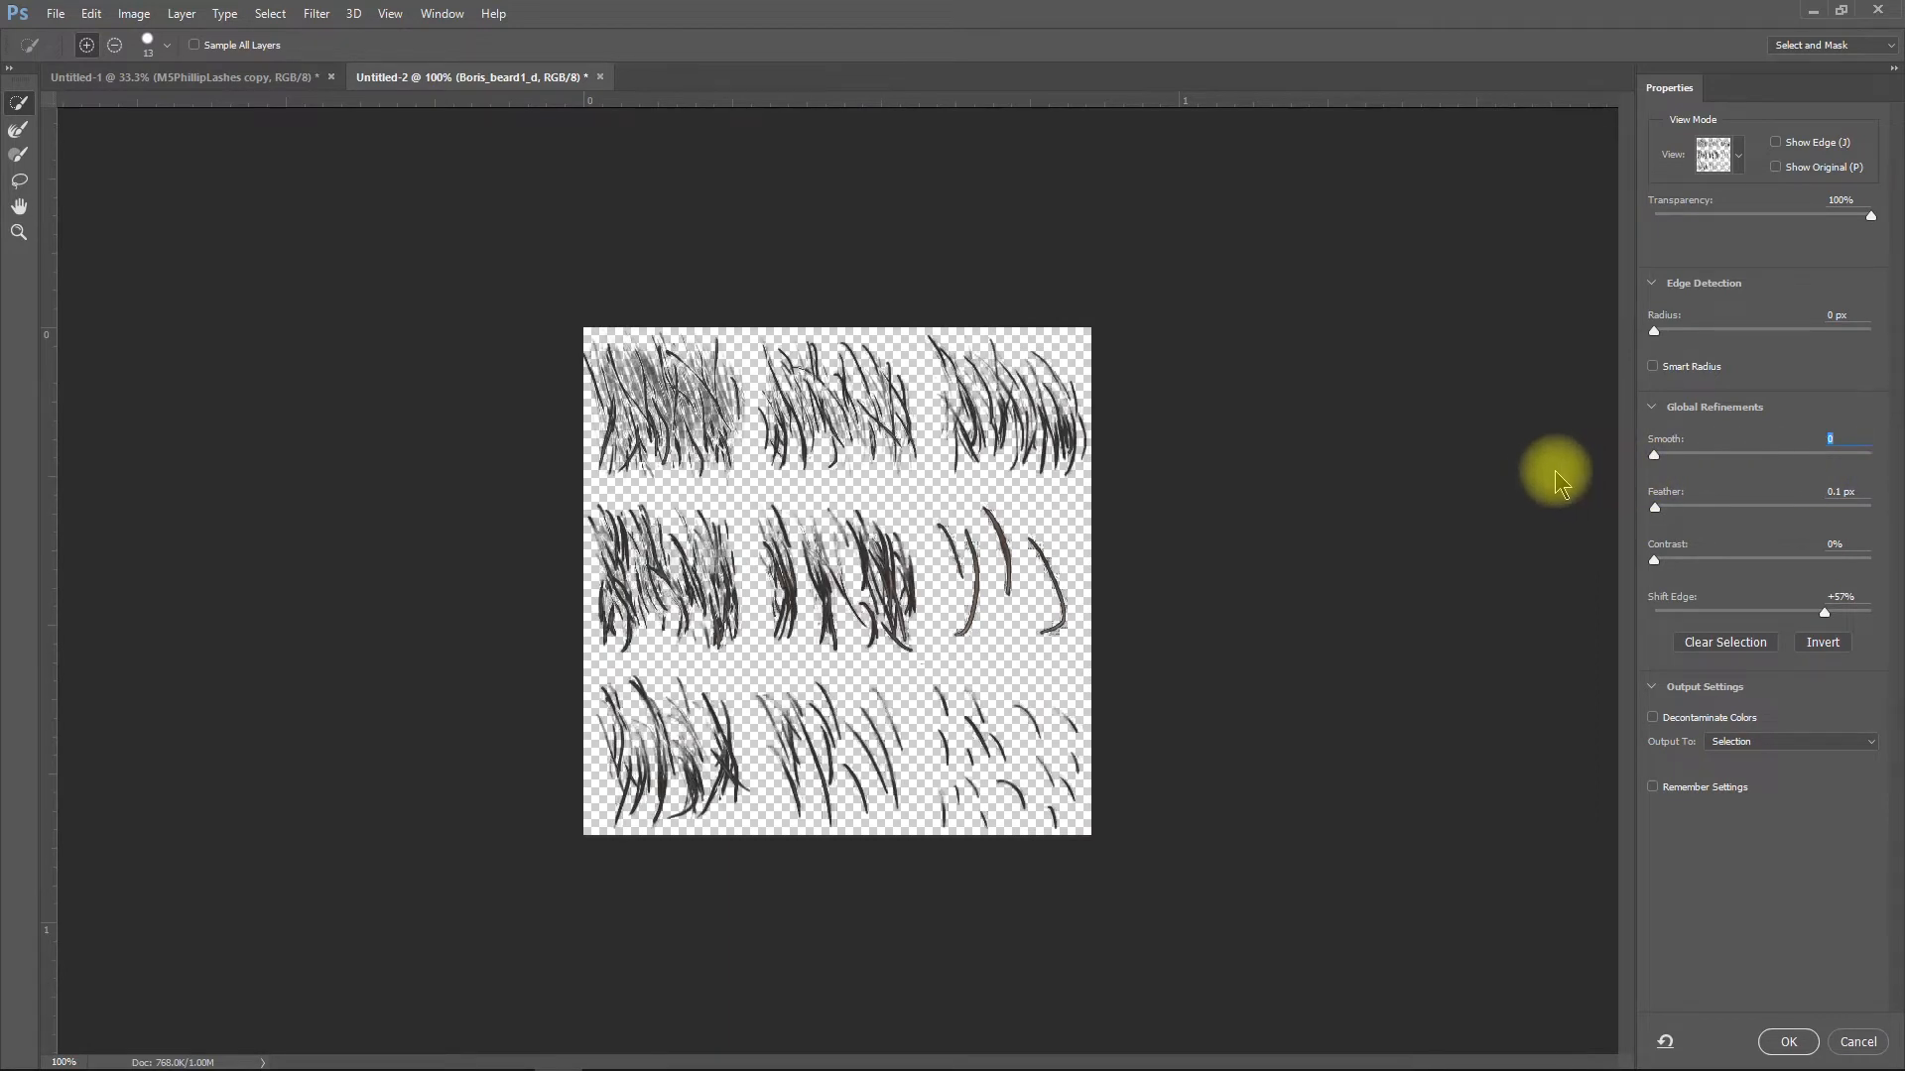
pyautogui.moveTo(1654, 459)
pyautogui.mouseDown()
pyautogui.moveTo(1666, 469)
pyautogui.moveTo(1607, 480)
pyautogui.mouseUp()
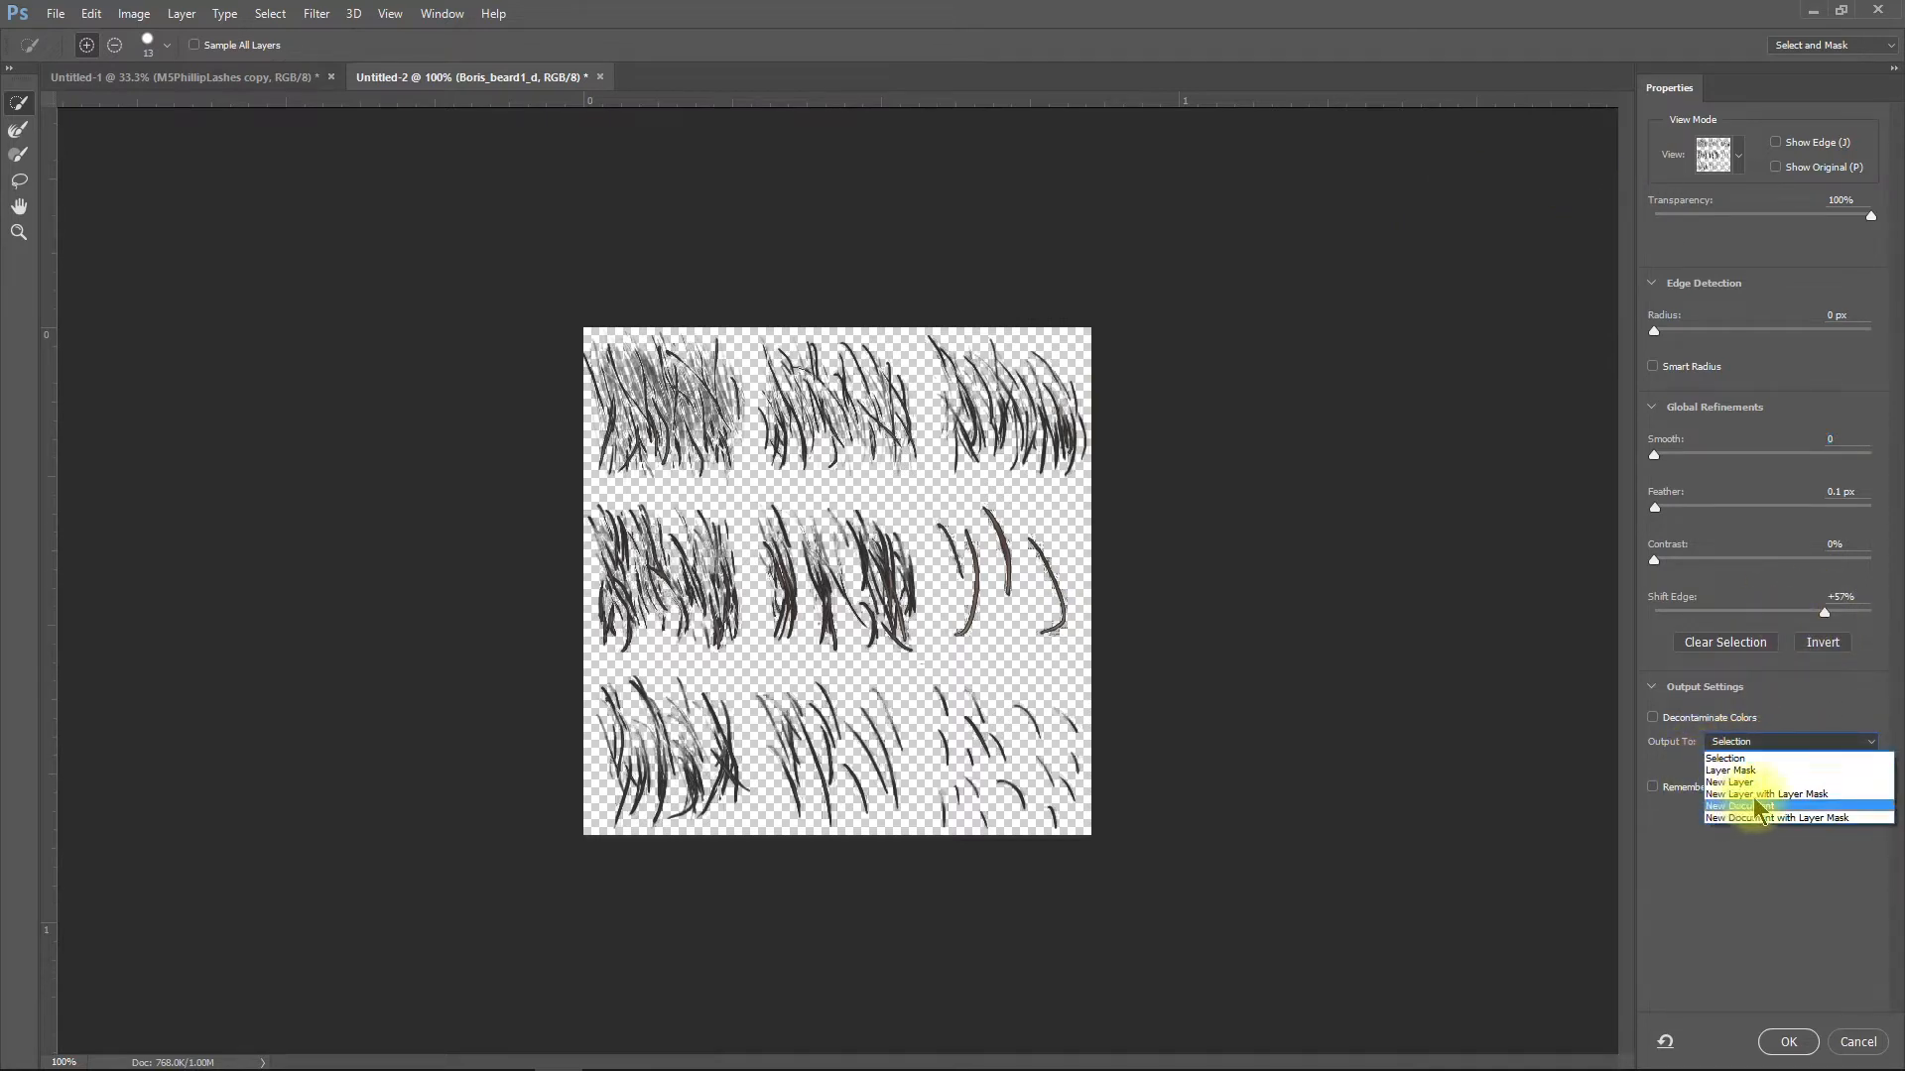
pyautogui.click(1785, 783)
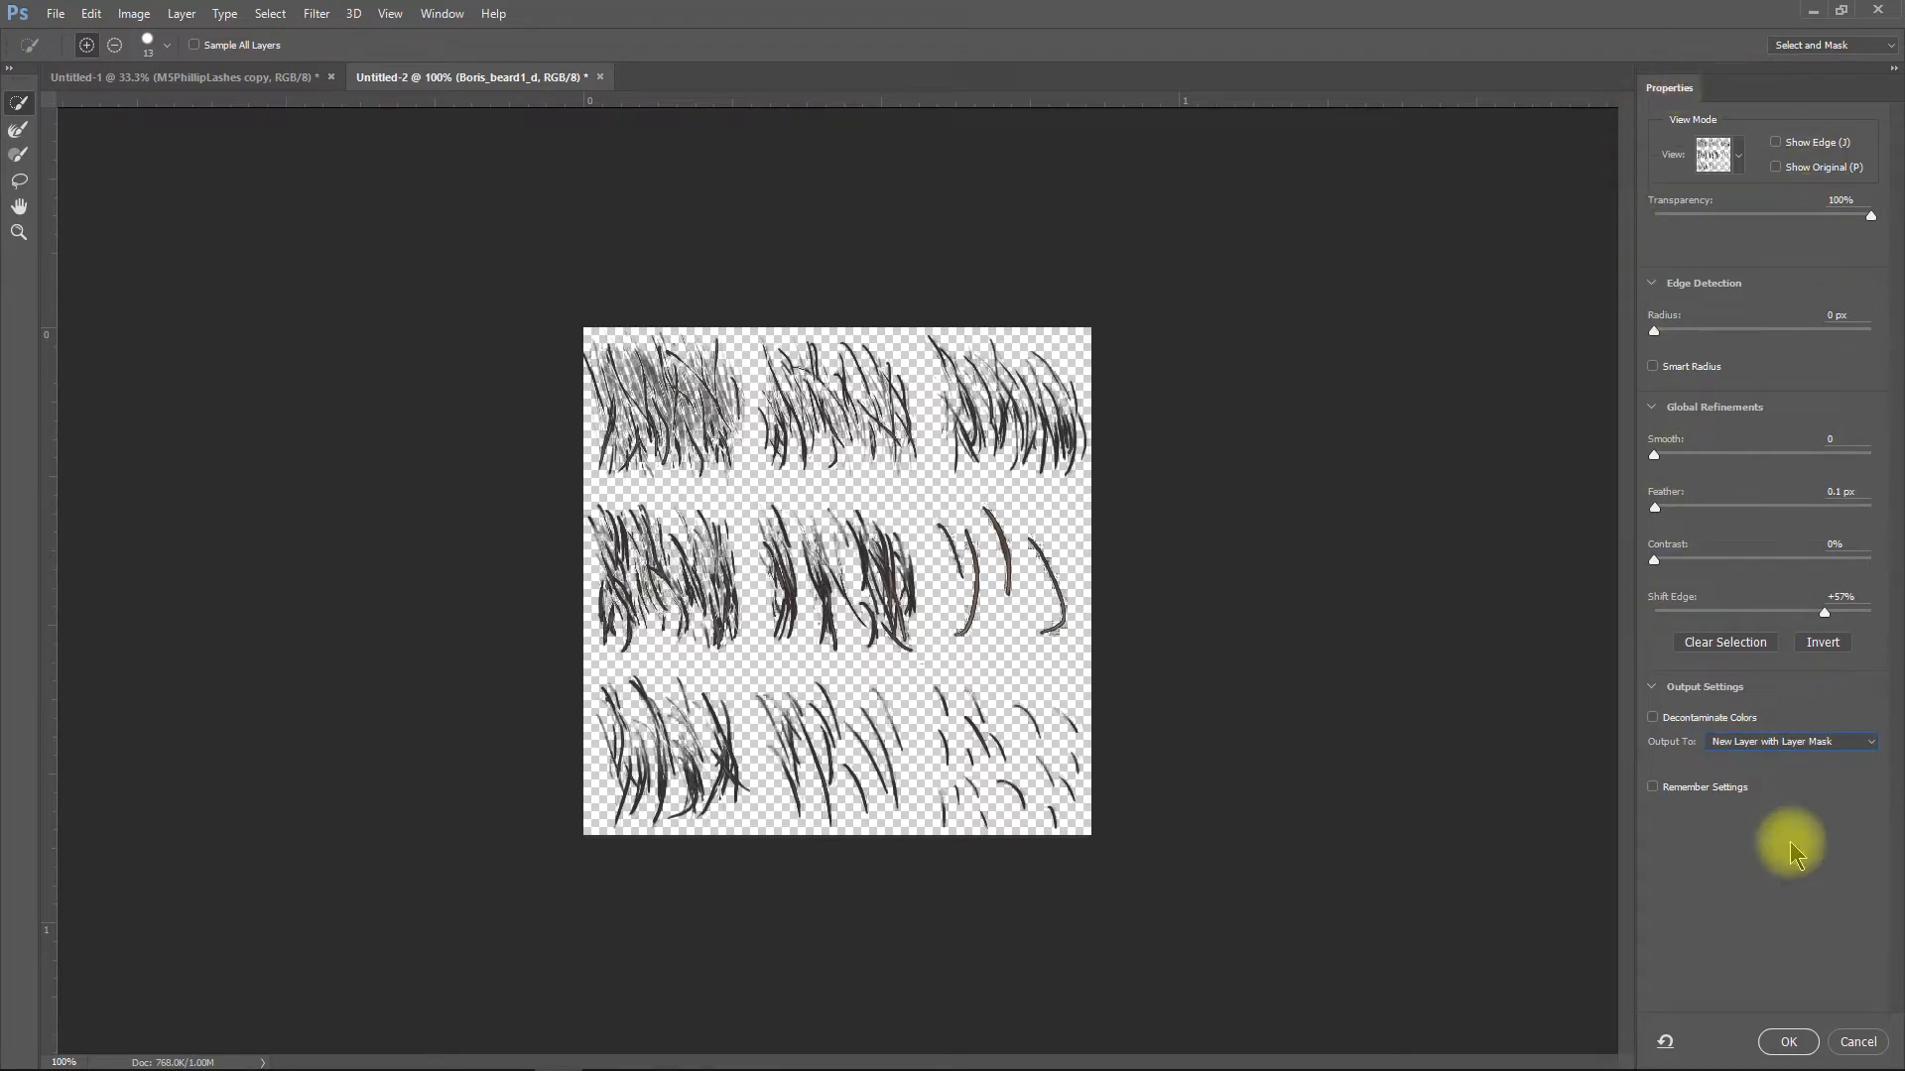
pyautogui.click(1791, 1043)
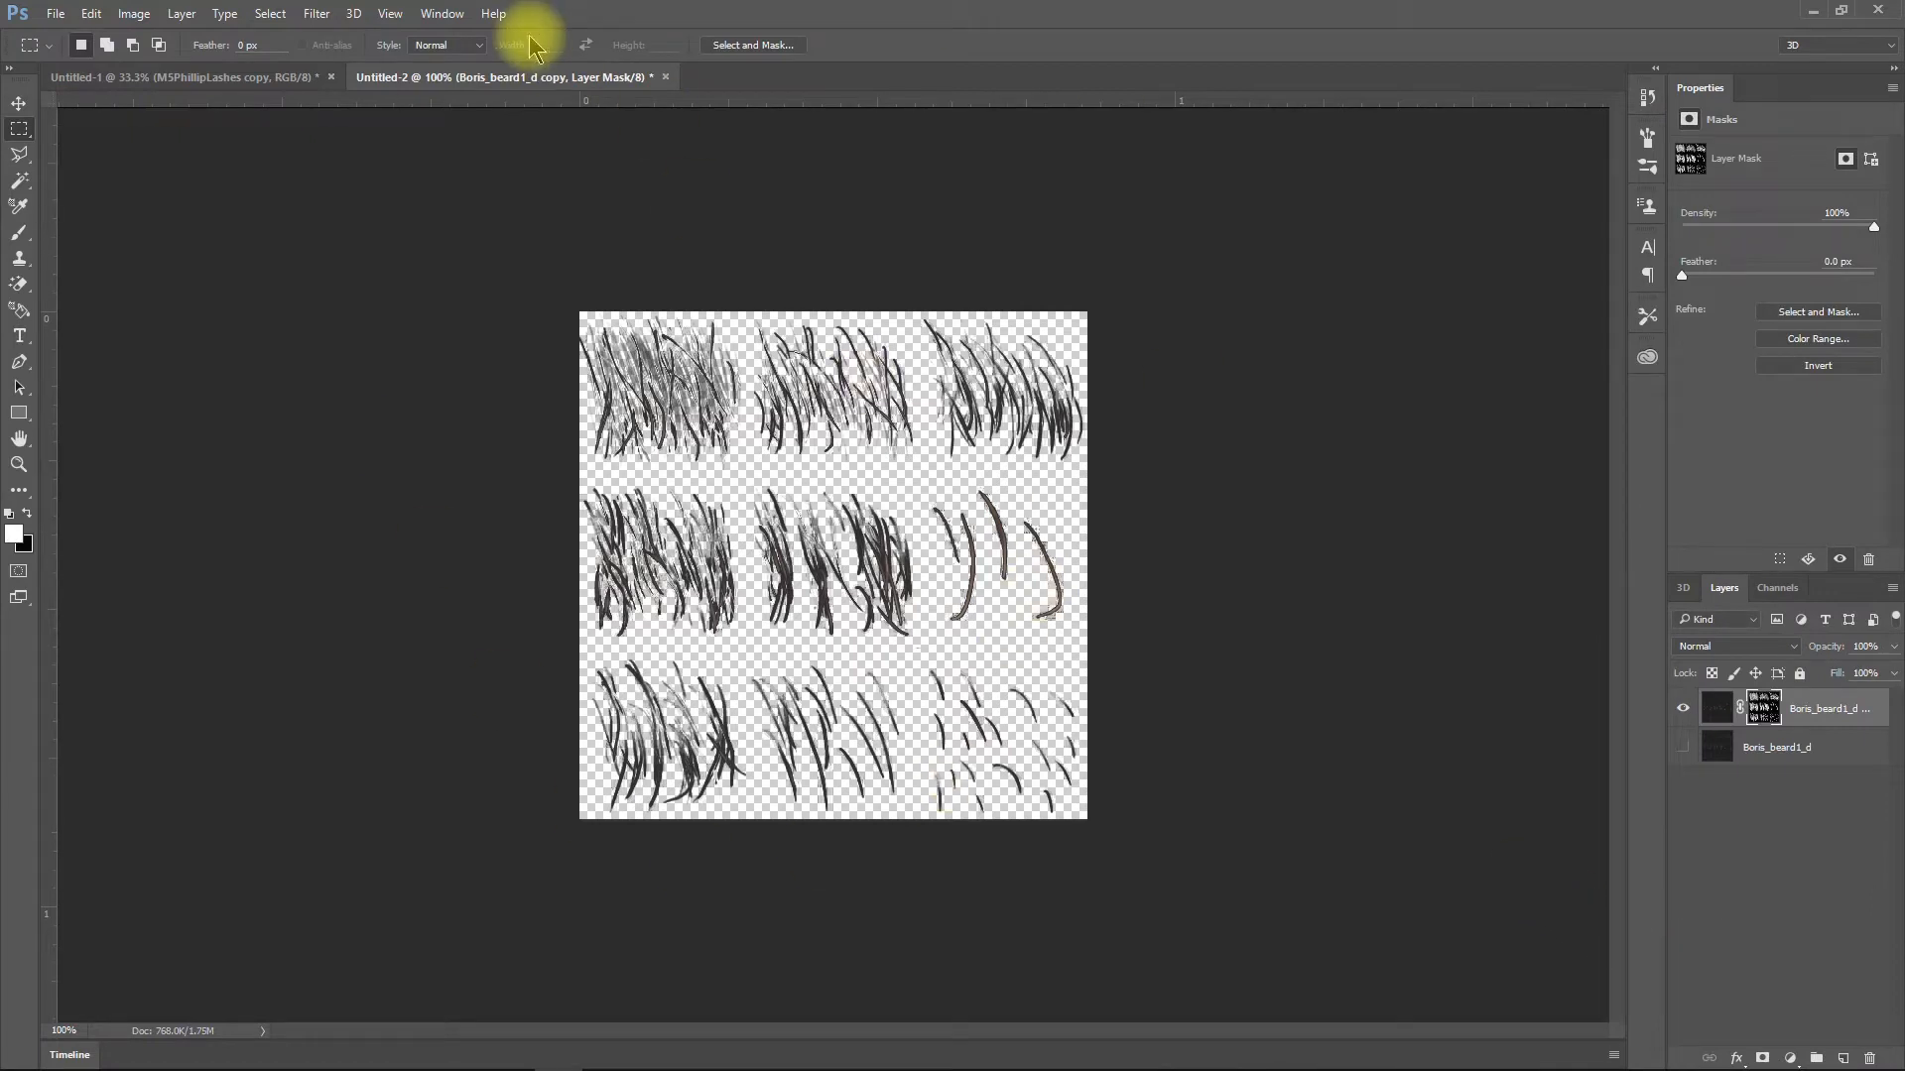
# Add a Hue/Saturation adjustment layer above the masked beard layer and set its Lightness to -16
pyautogui.click(185, 15)
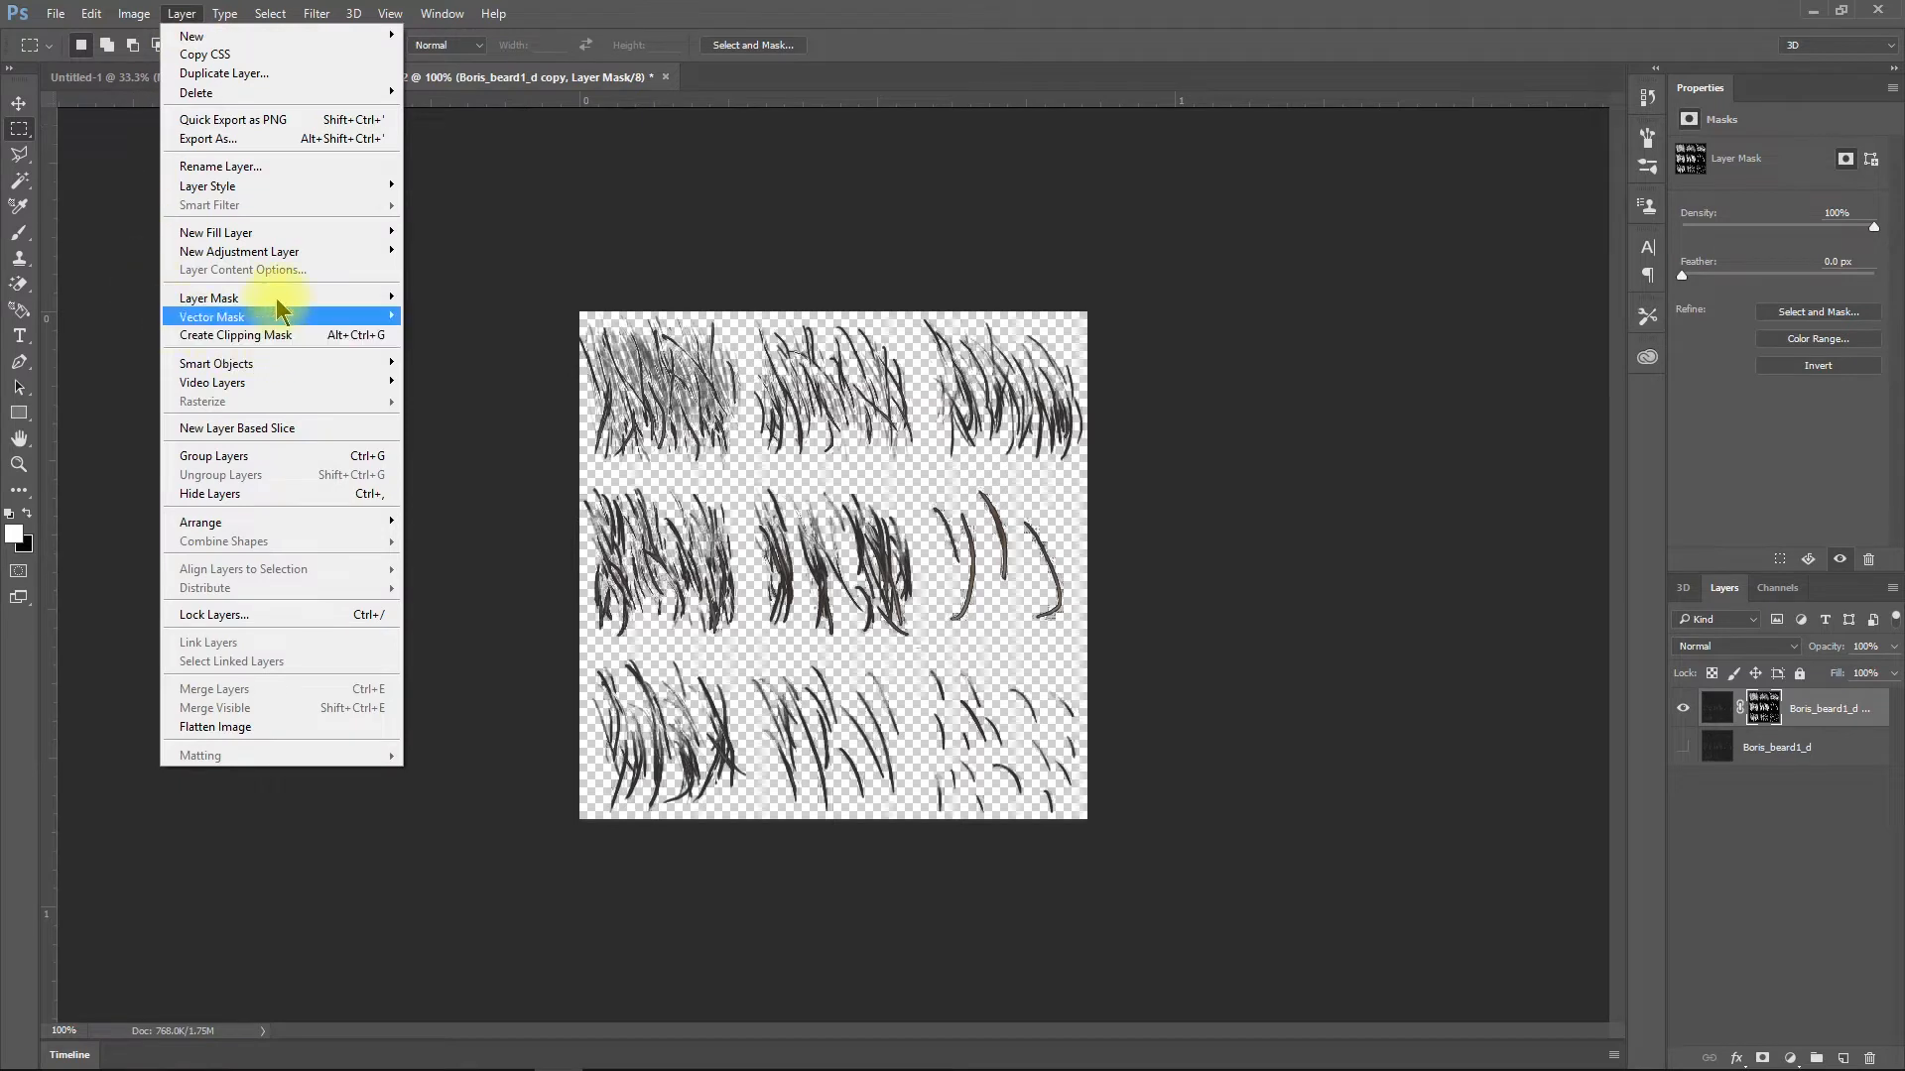
pyautogui.moveTo(397, 252)
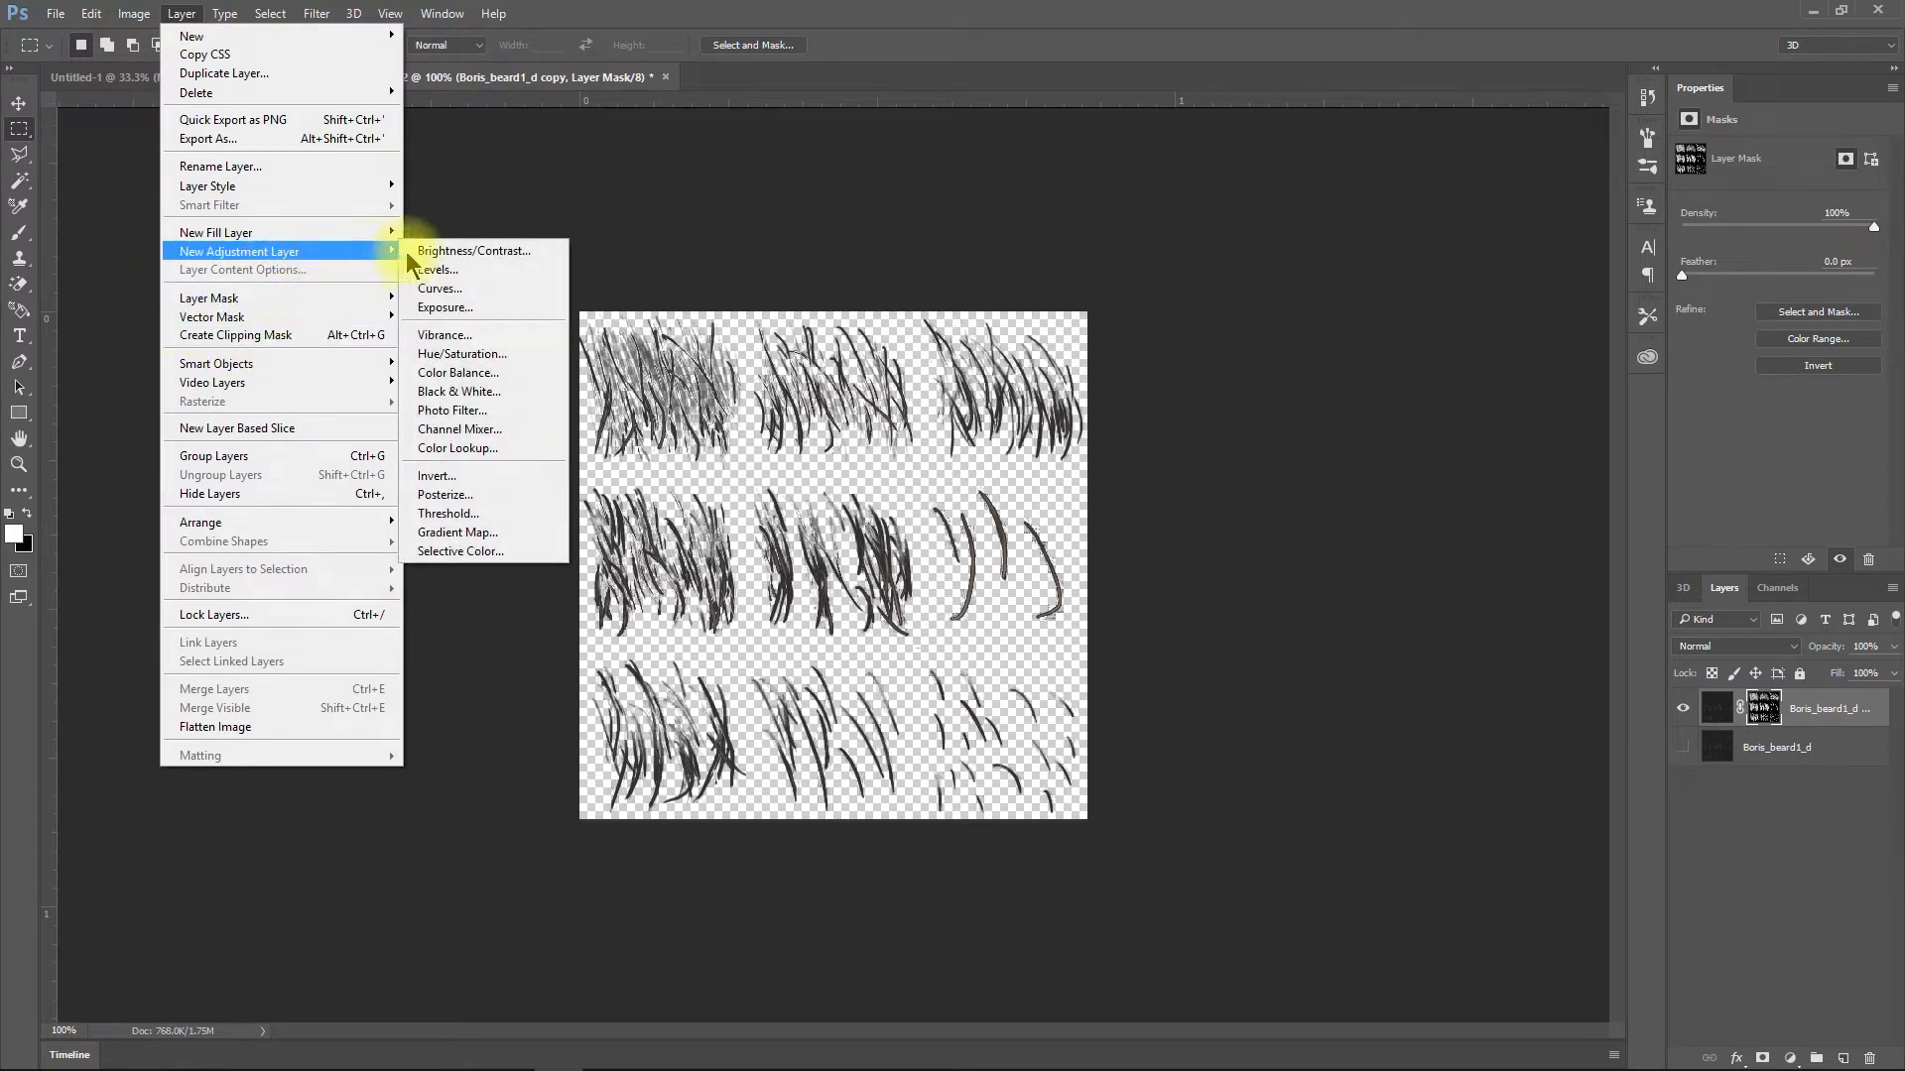
pyautogui.click(462, 357)
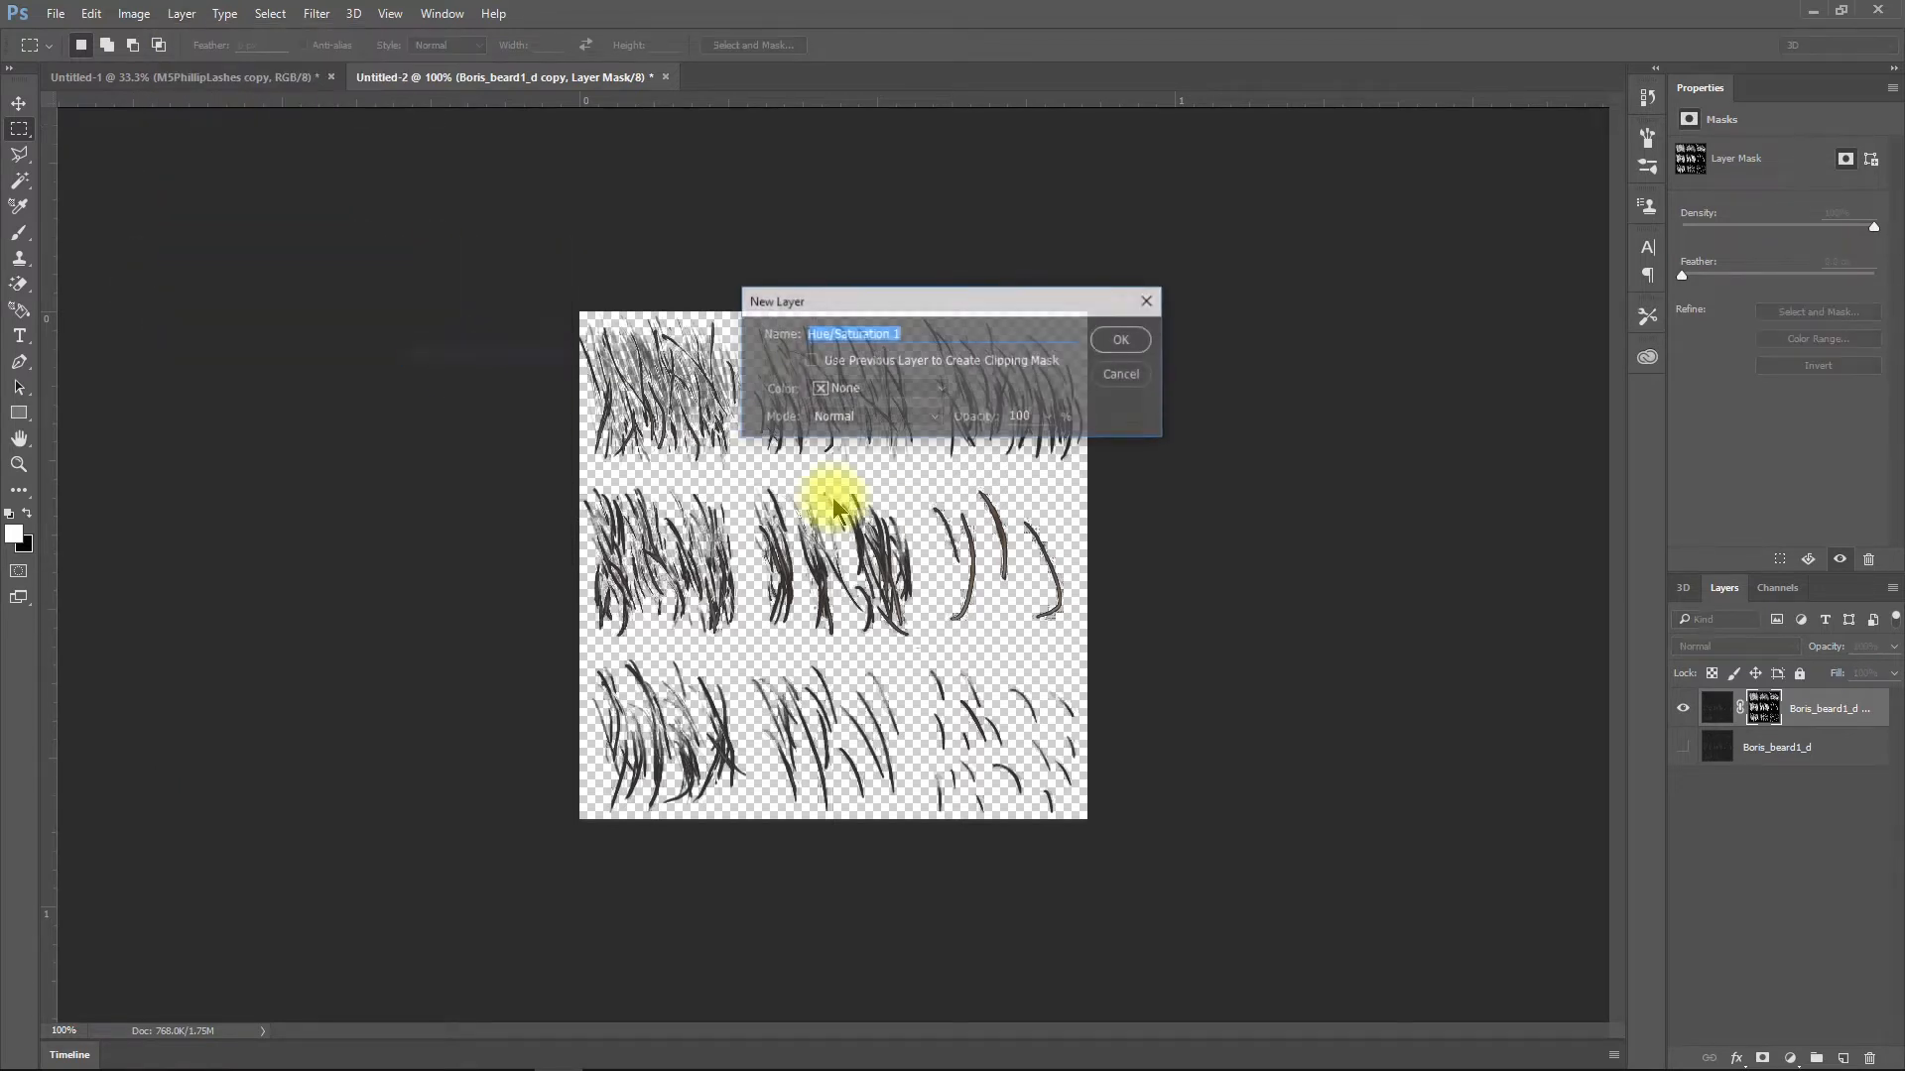
pyautogui.click(1124, 341)
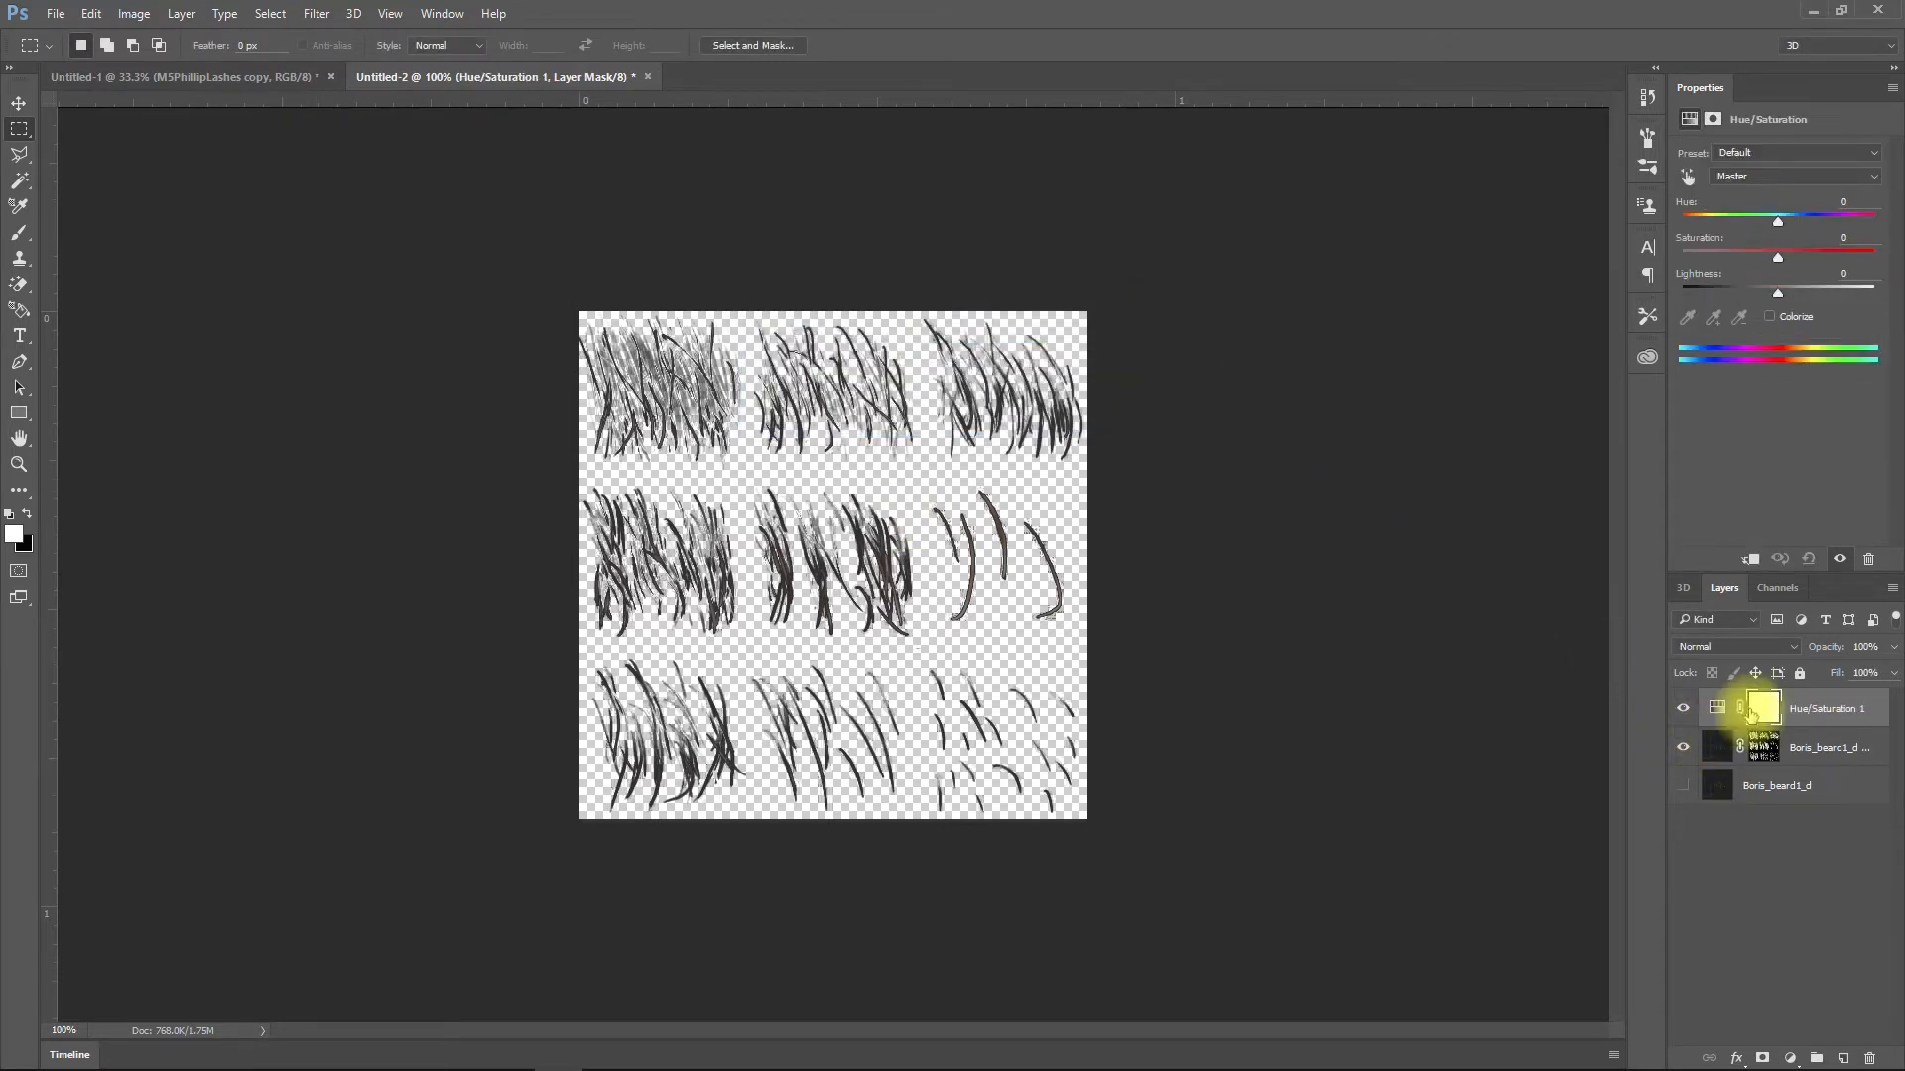
pyautogui.moveTo(1770, 294); pyautogui.dragTo(1743, 377)
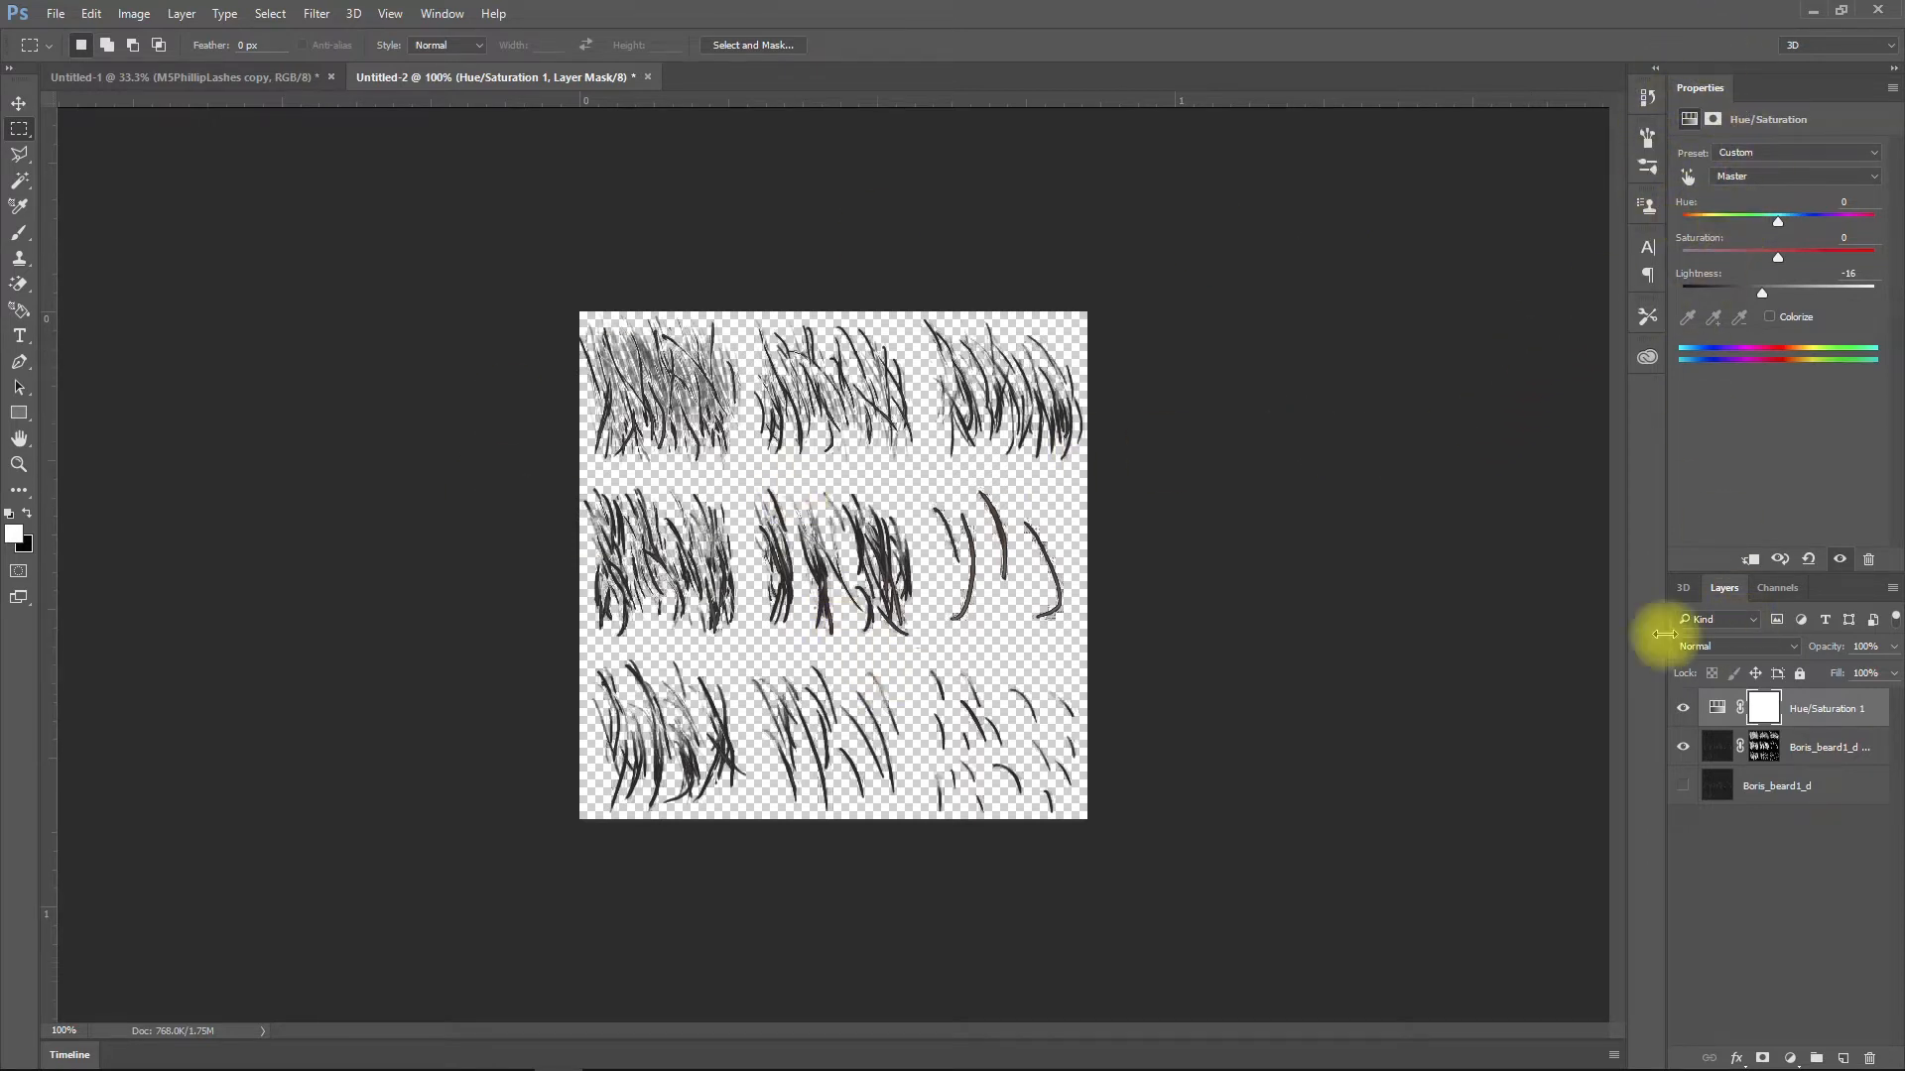
# Export the masked beard image as a PNG with transparency, named New Beard, into the Hair Tutorial folder
pyautogui.click(57, 16)
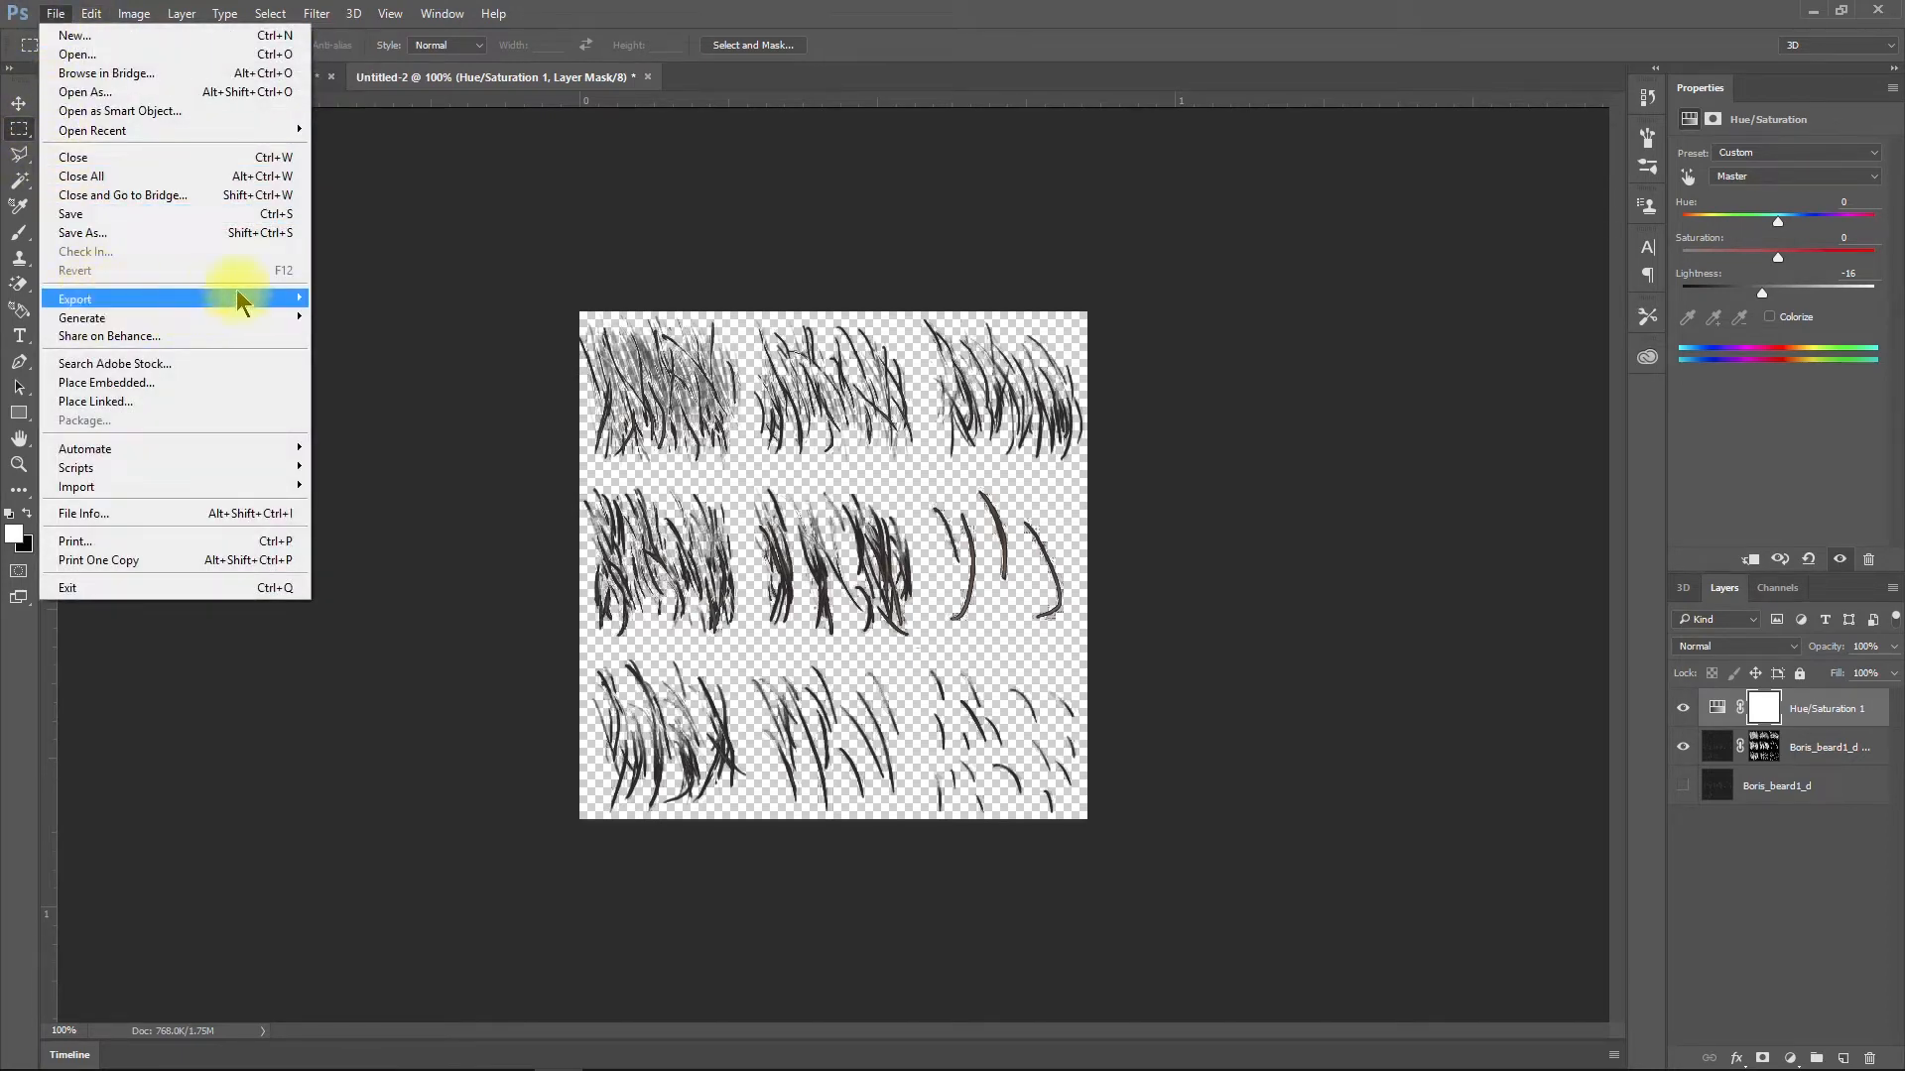
pyautogui.moveTo(288, 302)
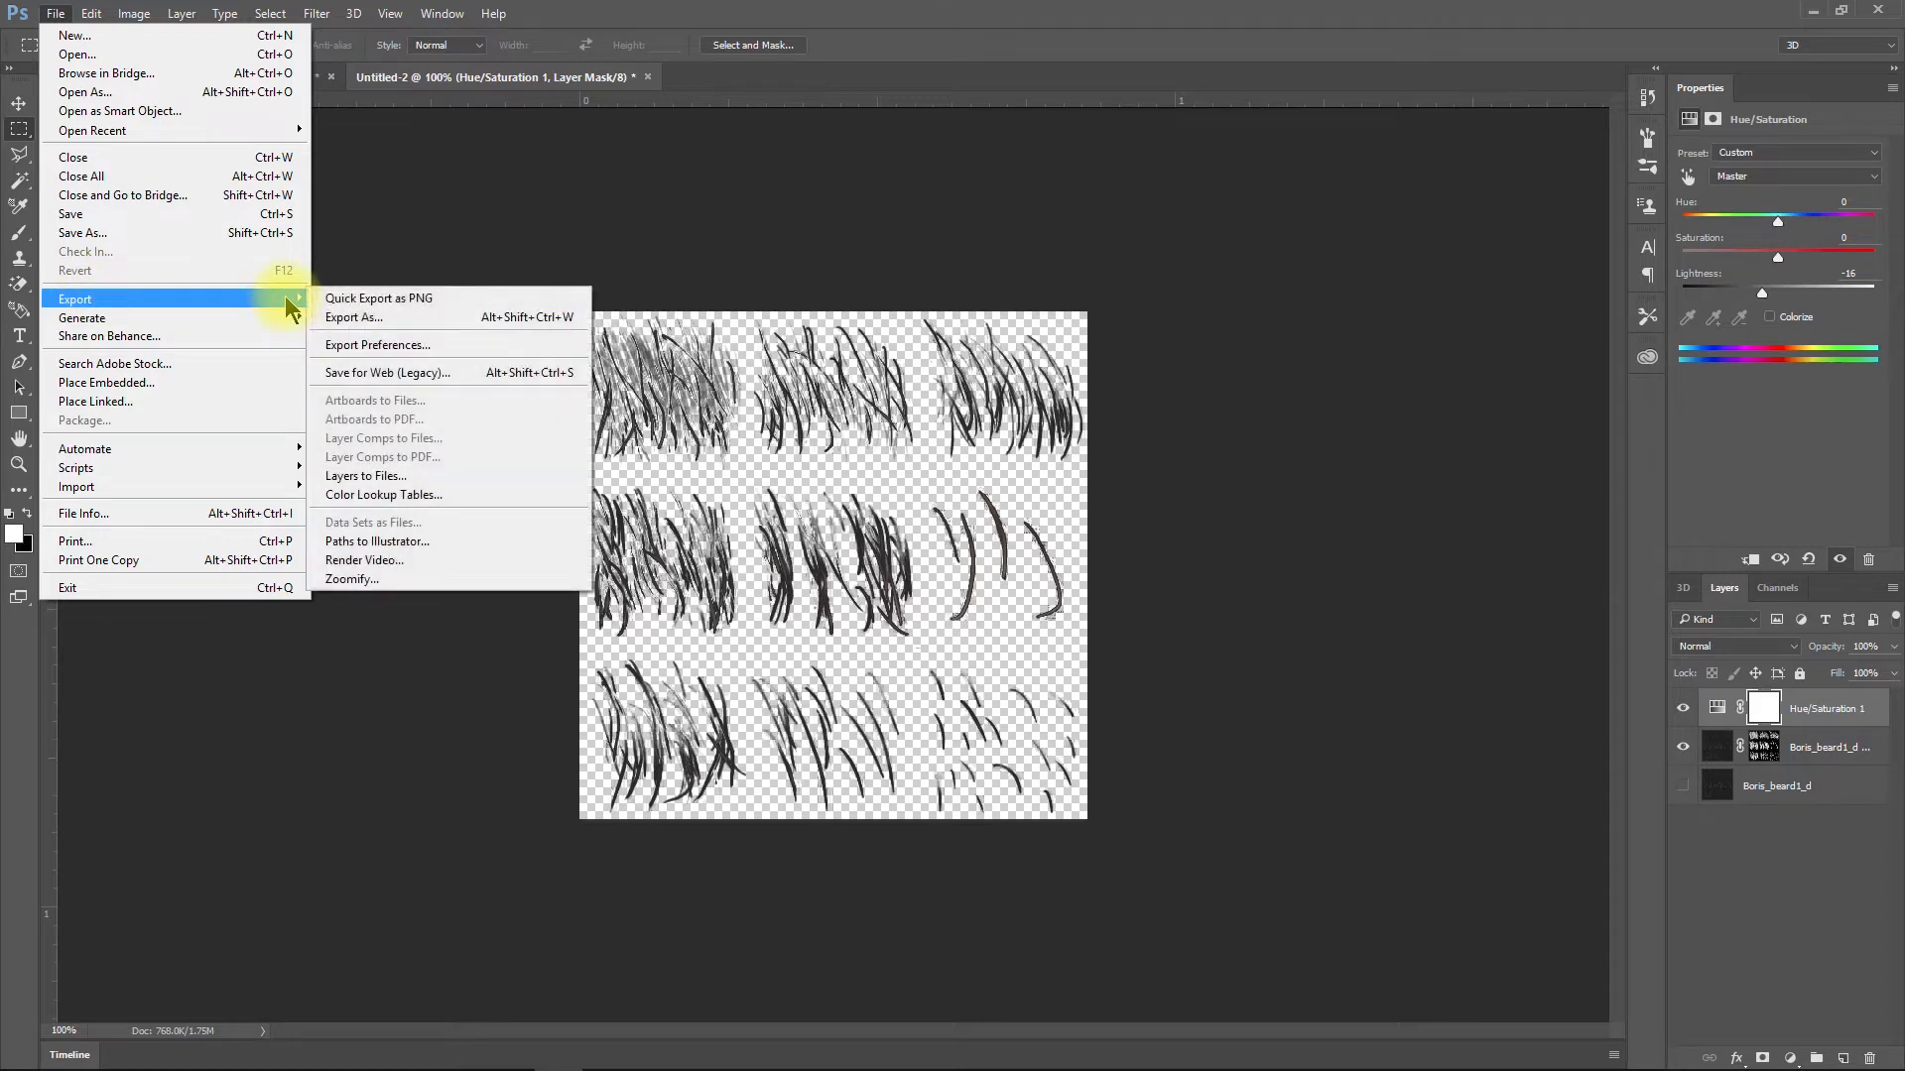
pyautogui.click(360, 328)
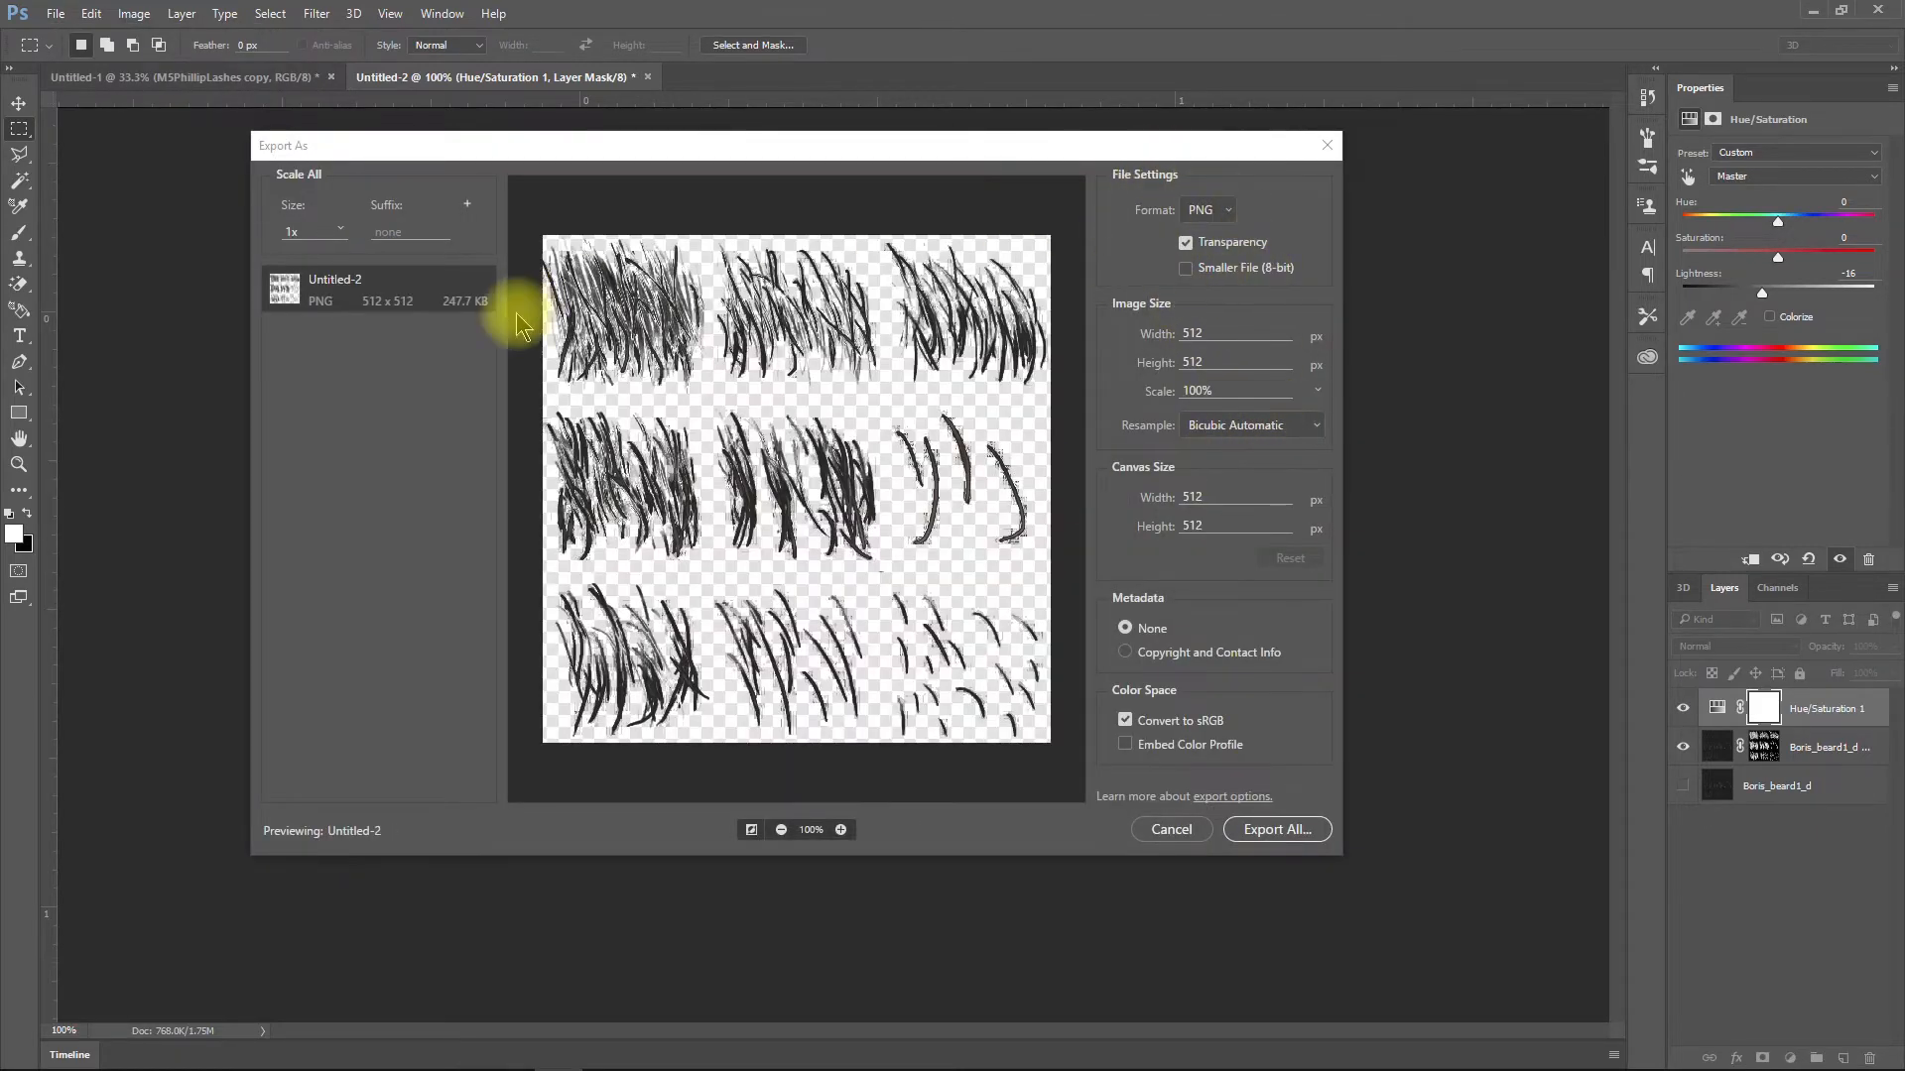
pyautogui.click(1263, 843)
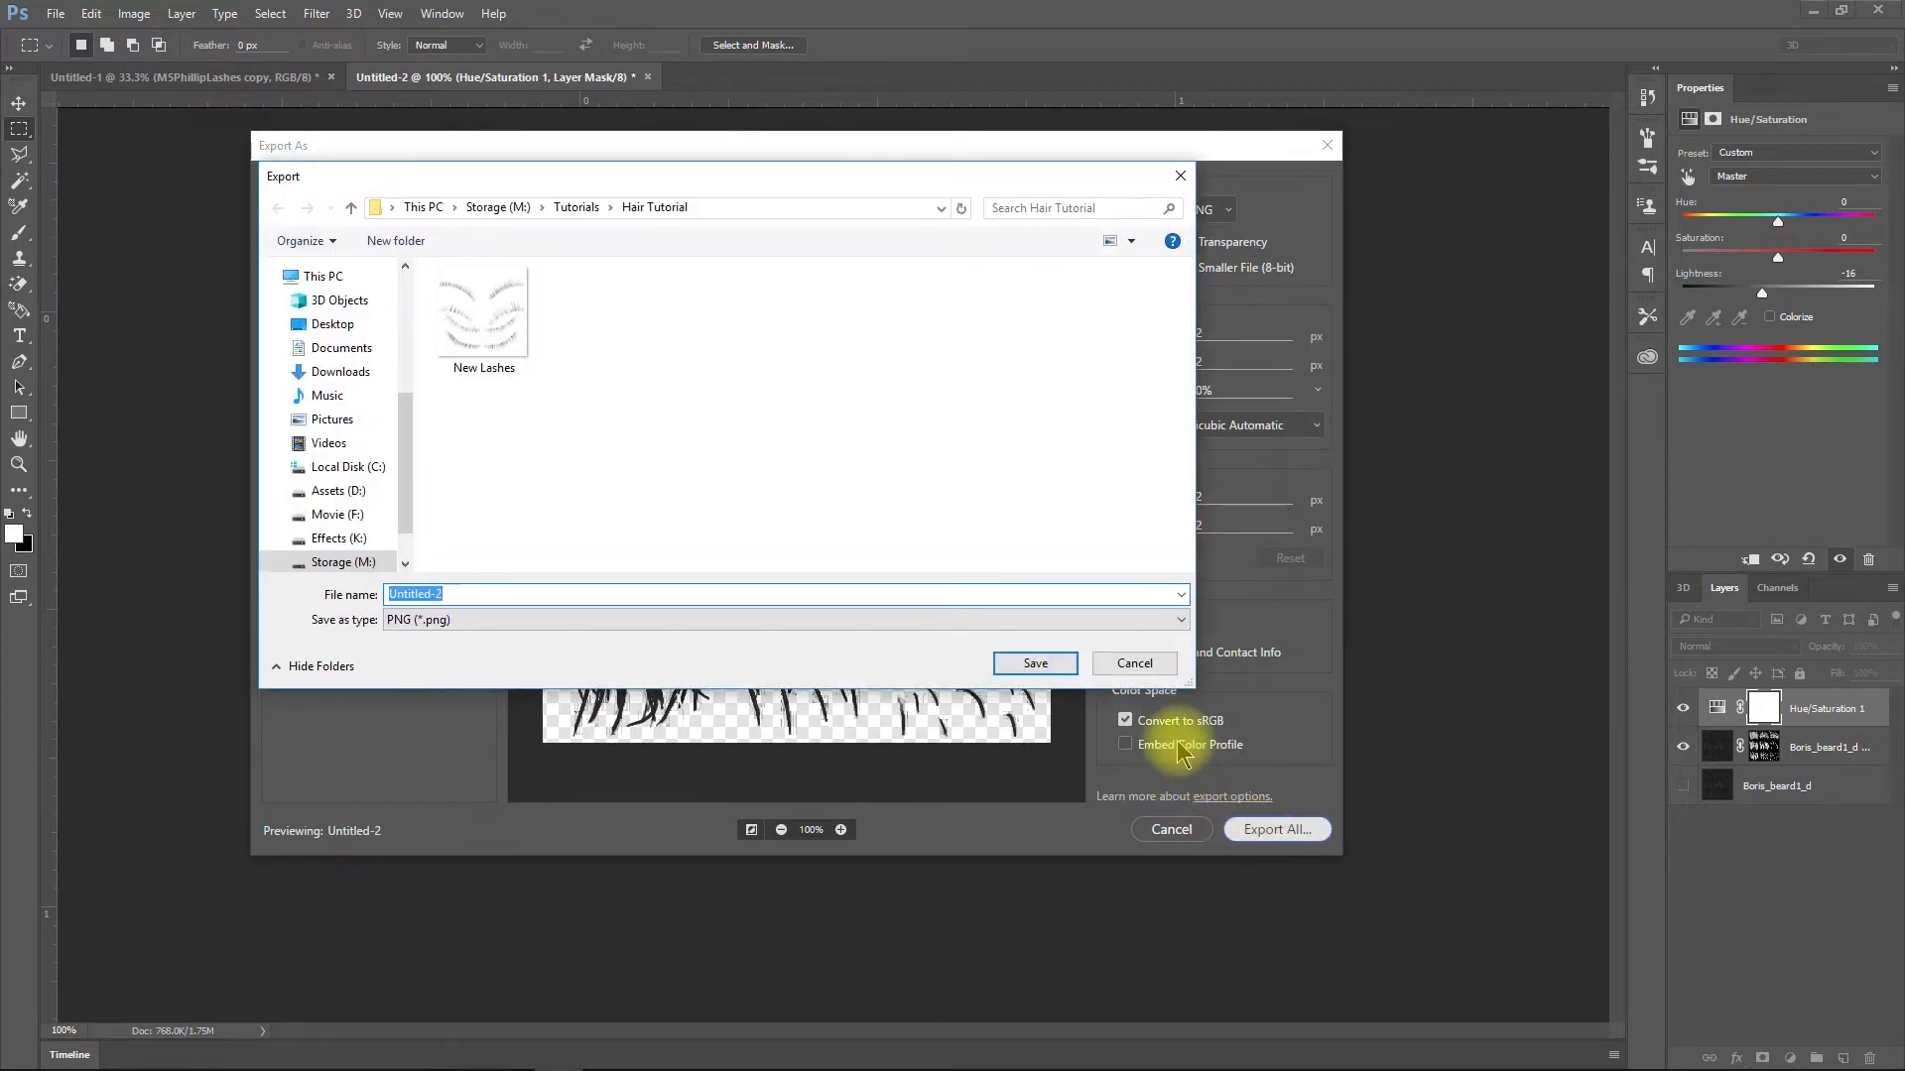
pyautogui.write('Bea')
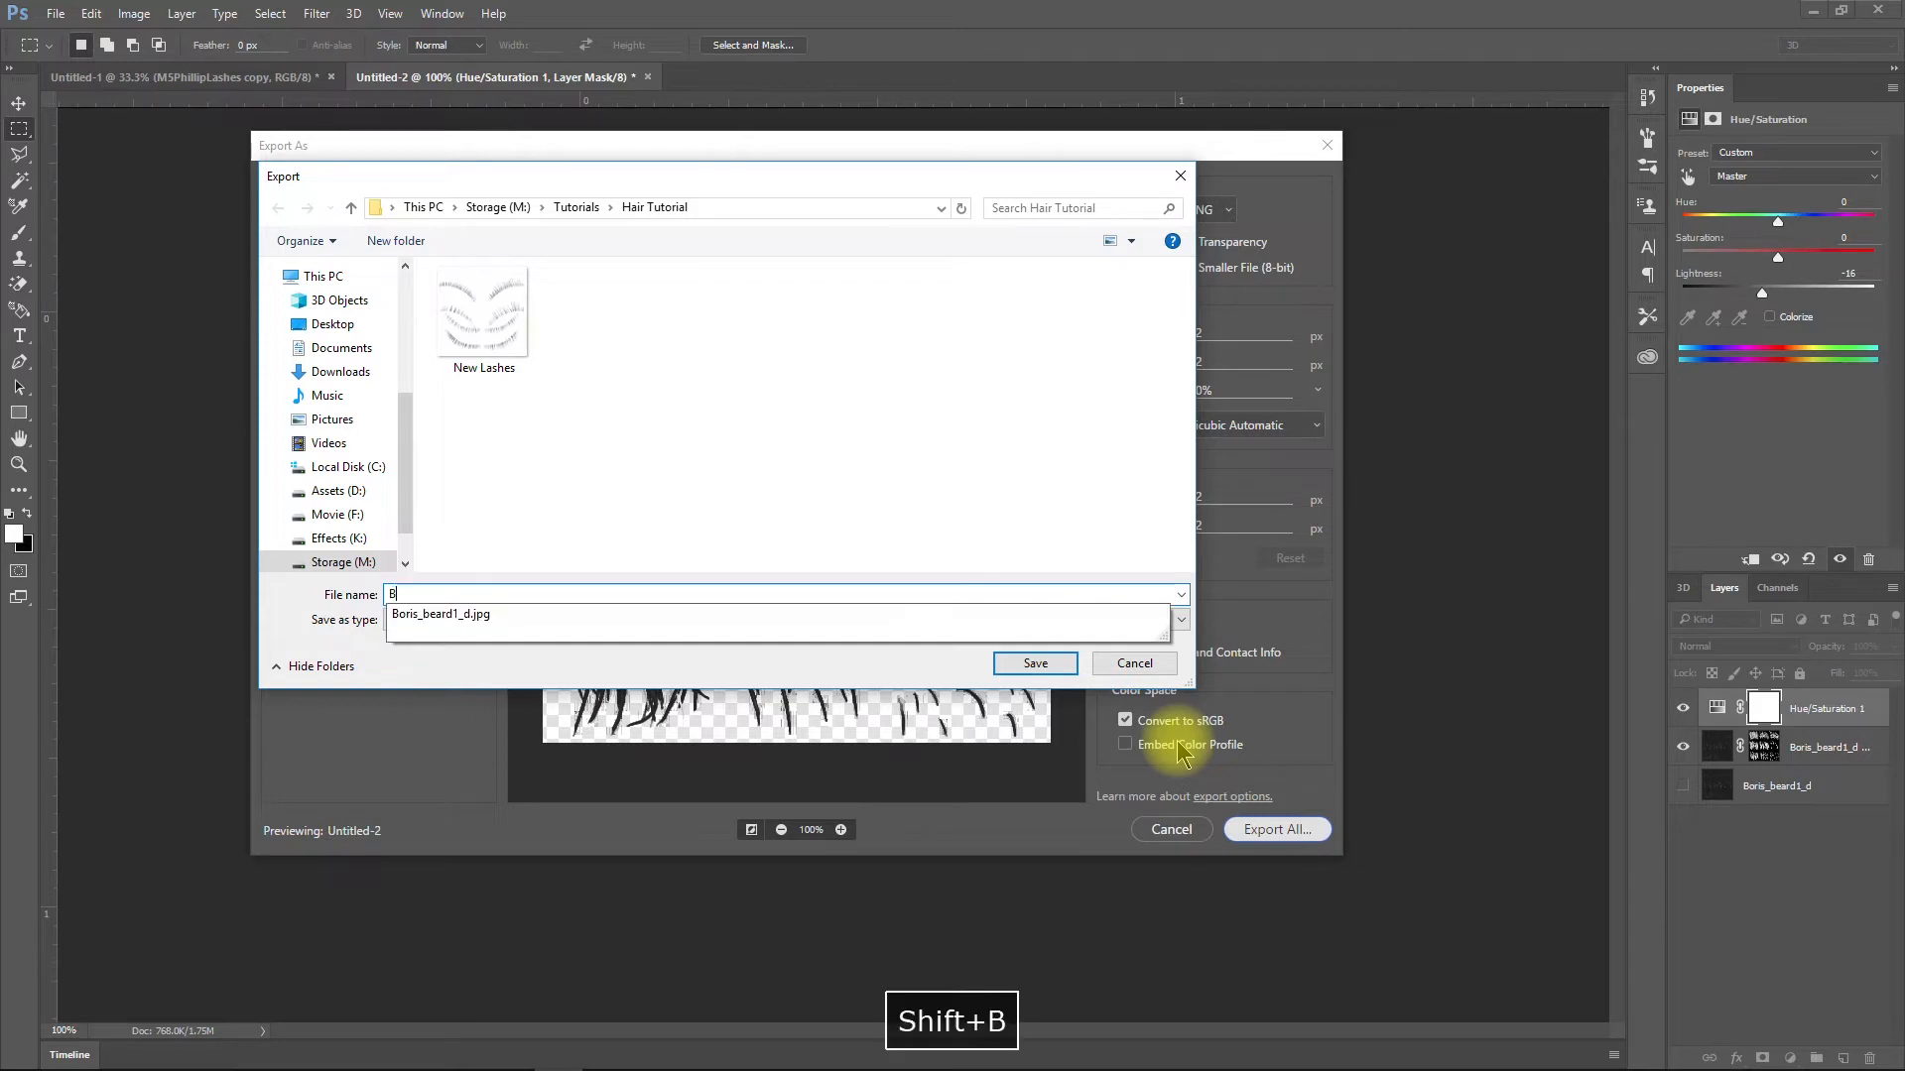
pyautogui.press('BackSpace')
pyautogui.press('BackSpace')
pyautogui.press('BackSpace')
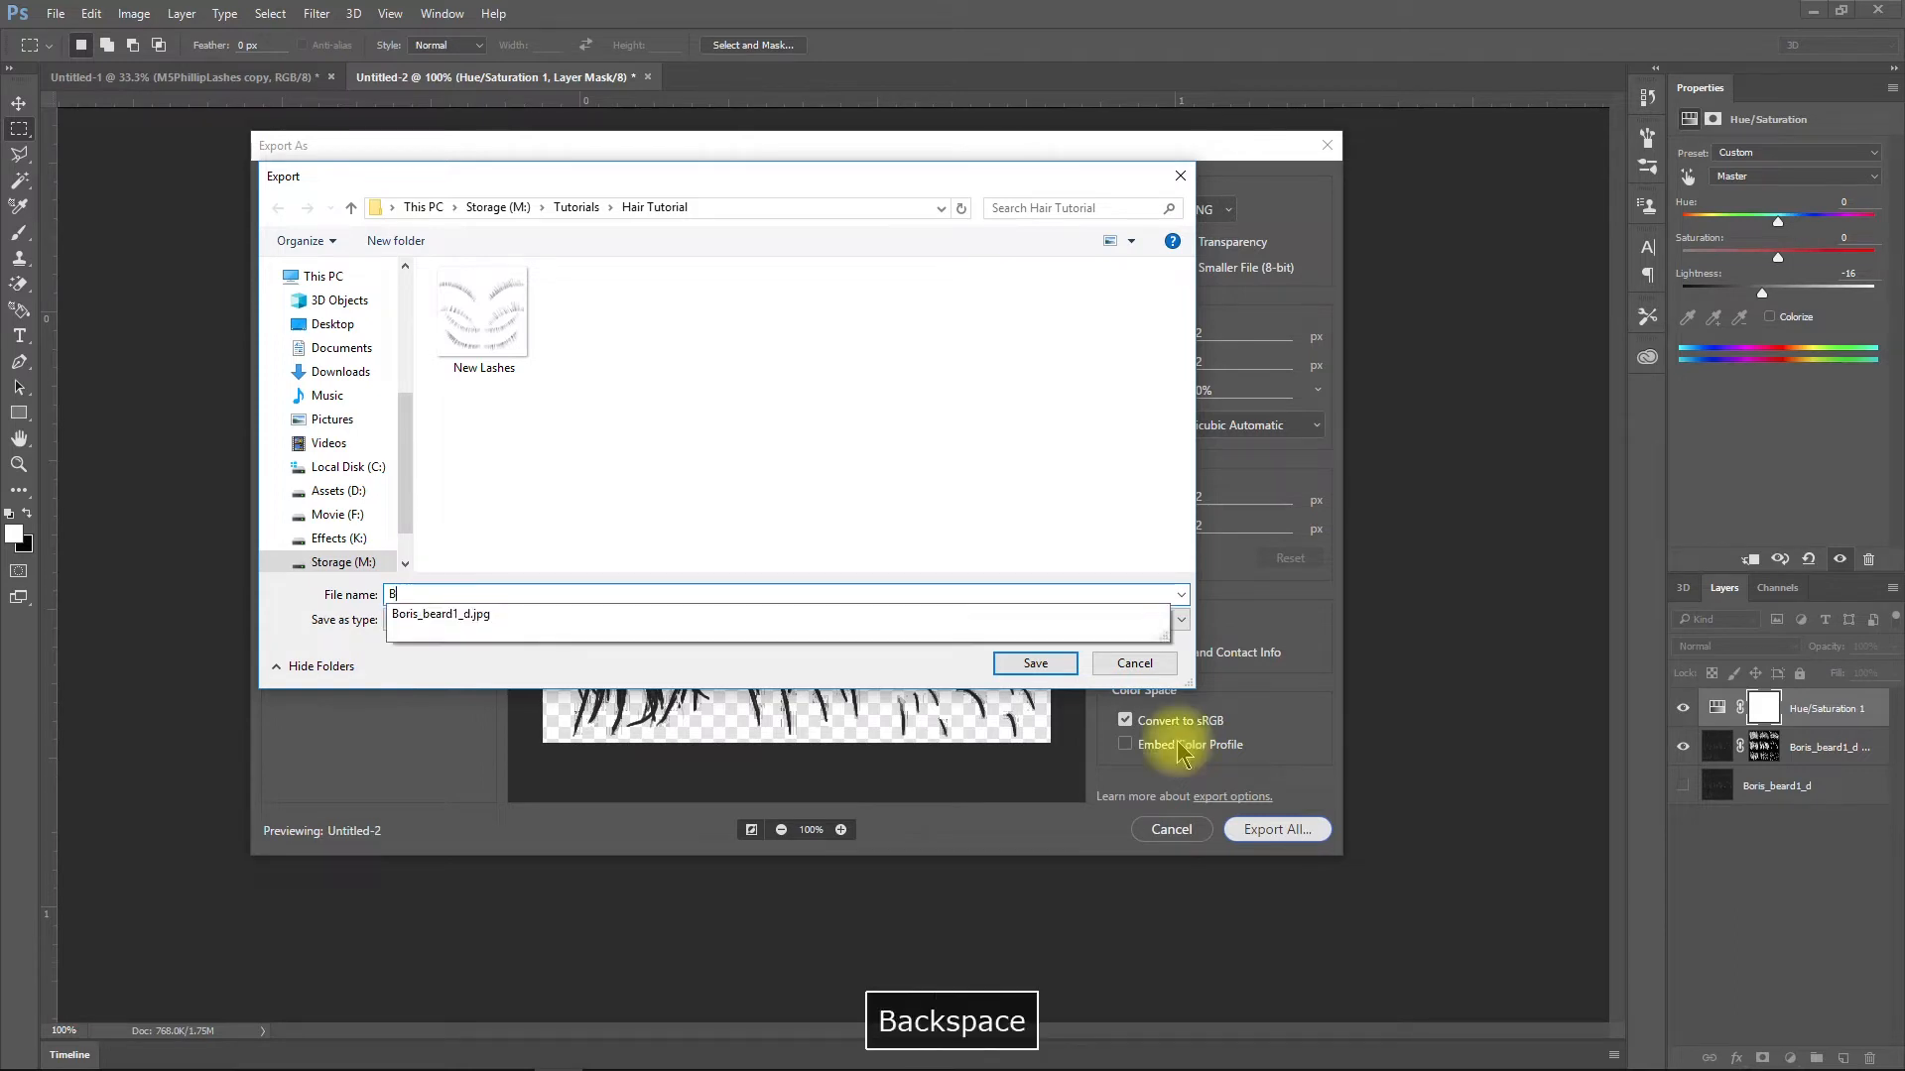
pyautogui.write('Ne')
pyautogui.write('Beard')
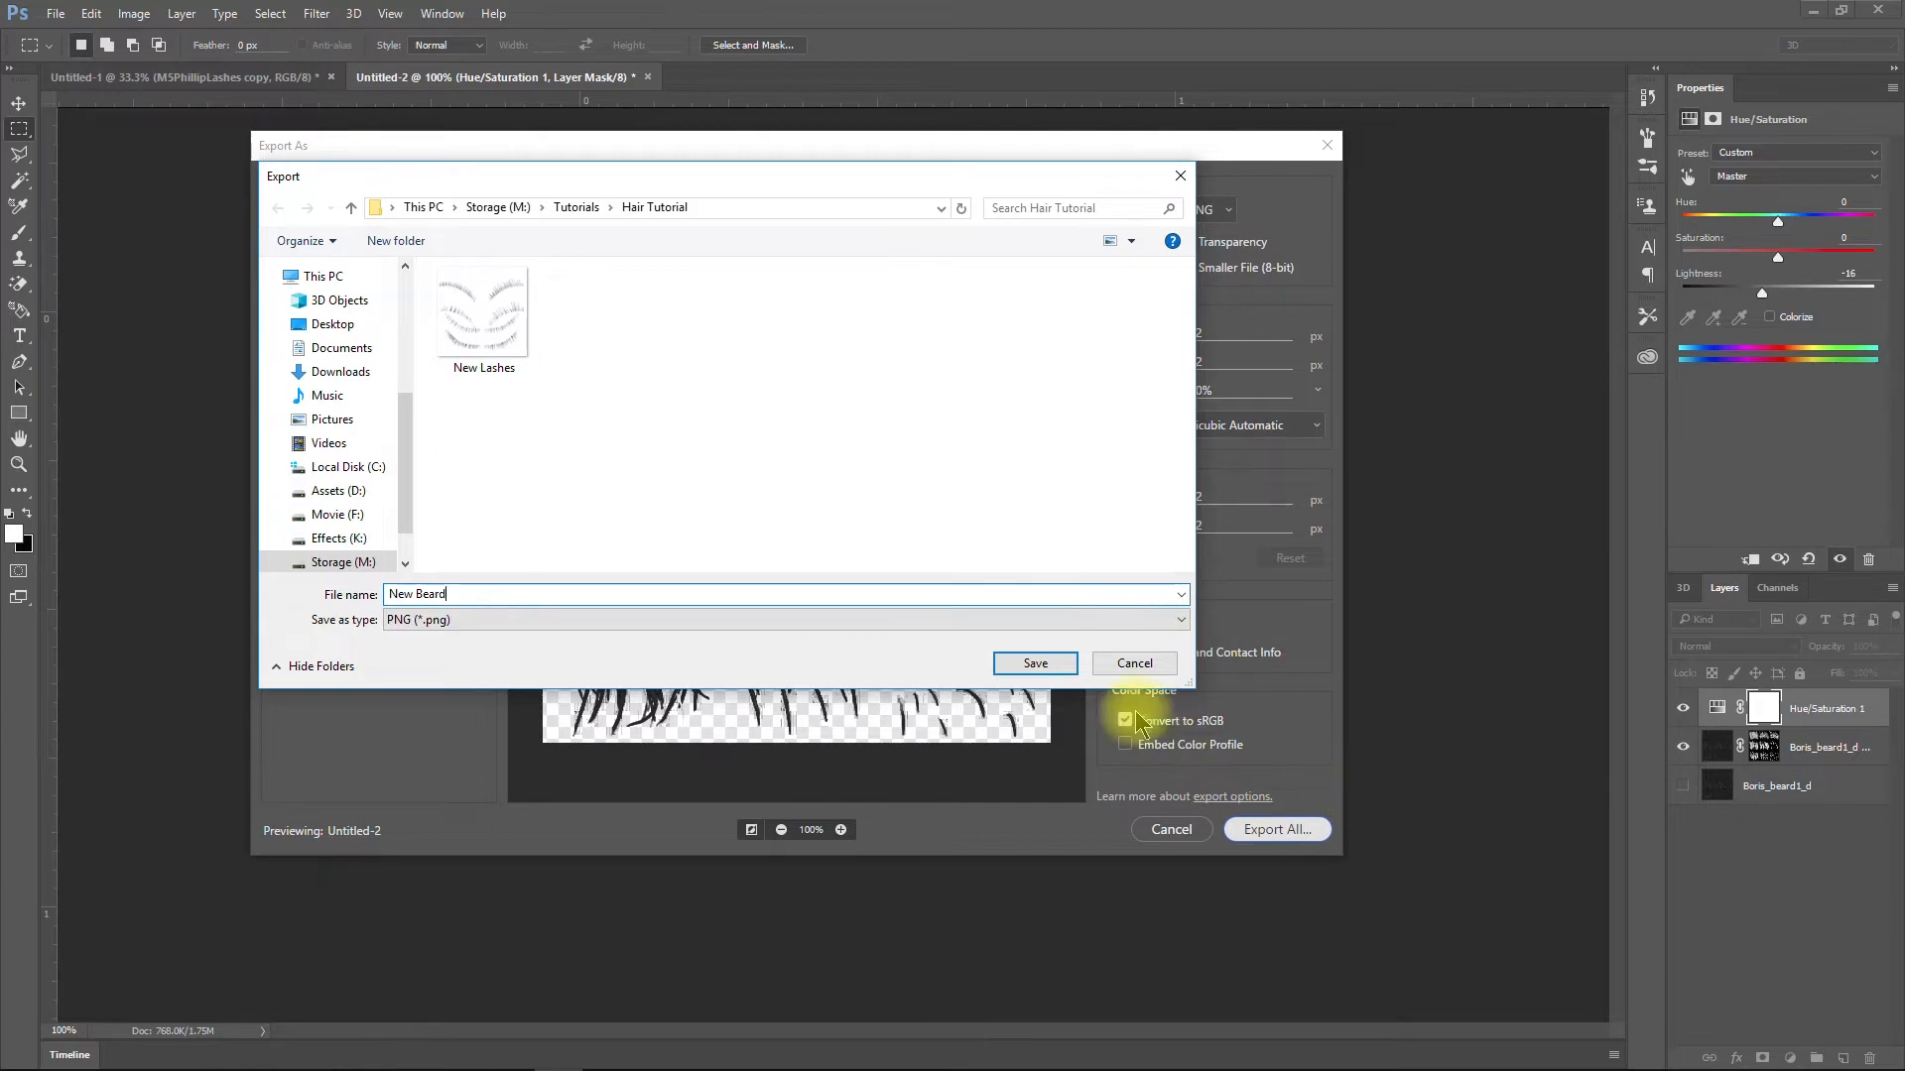
pyautogui.click(1035, 664)
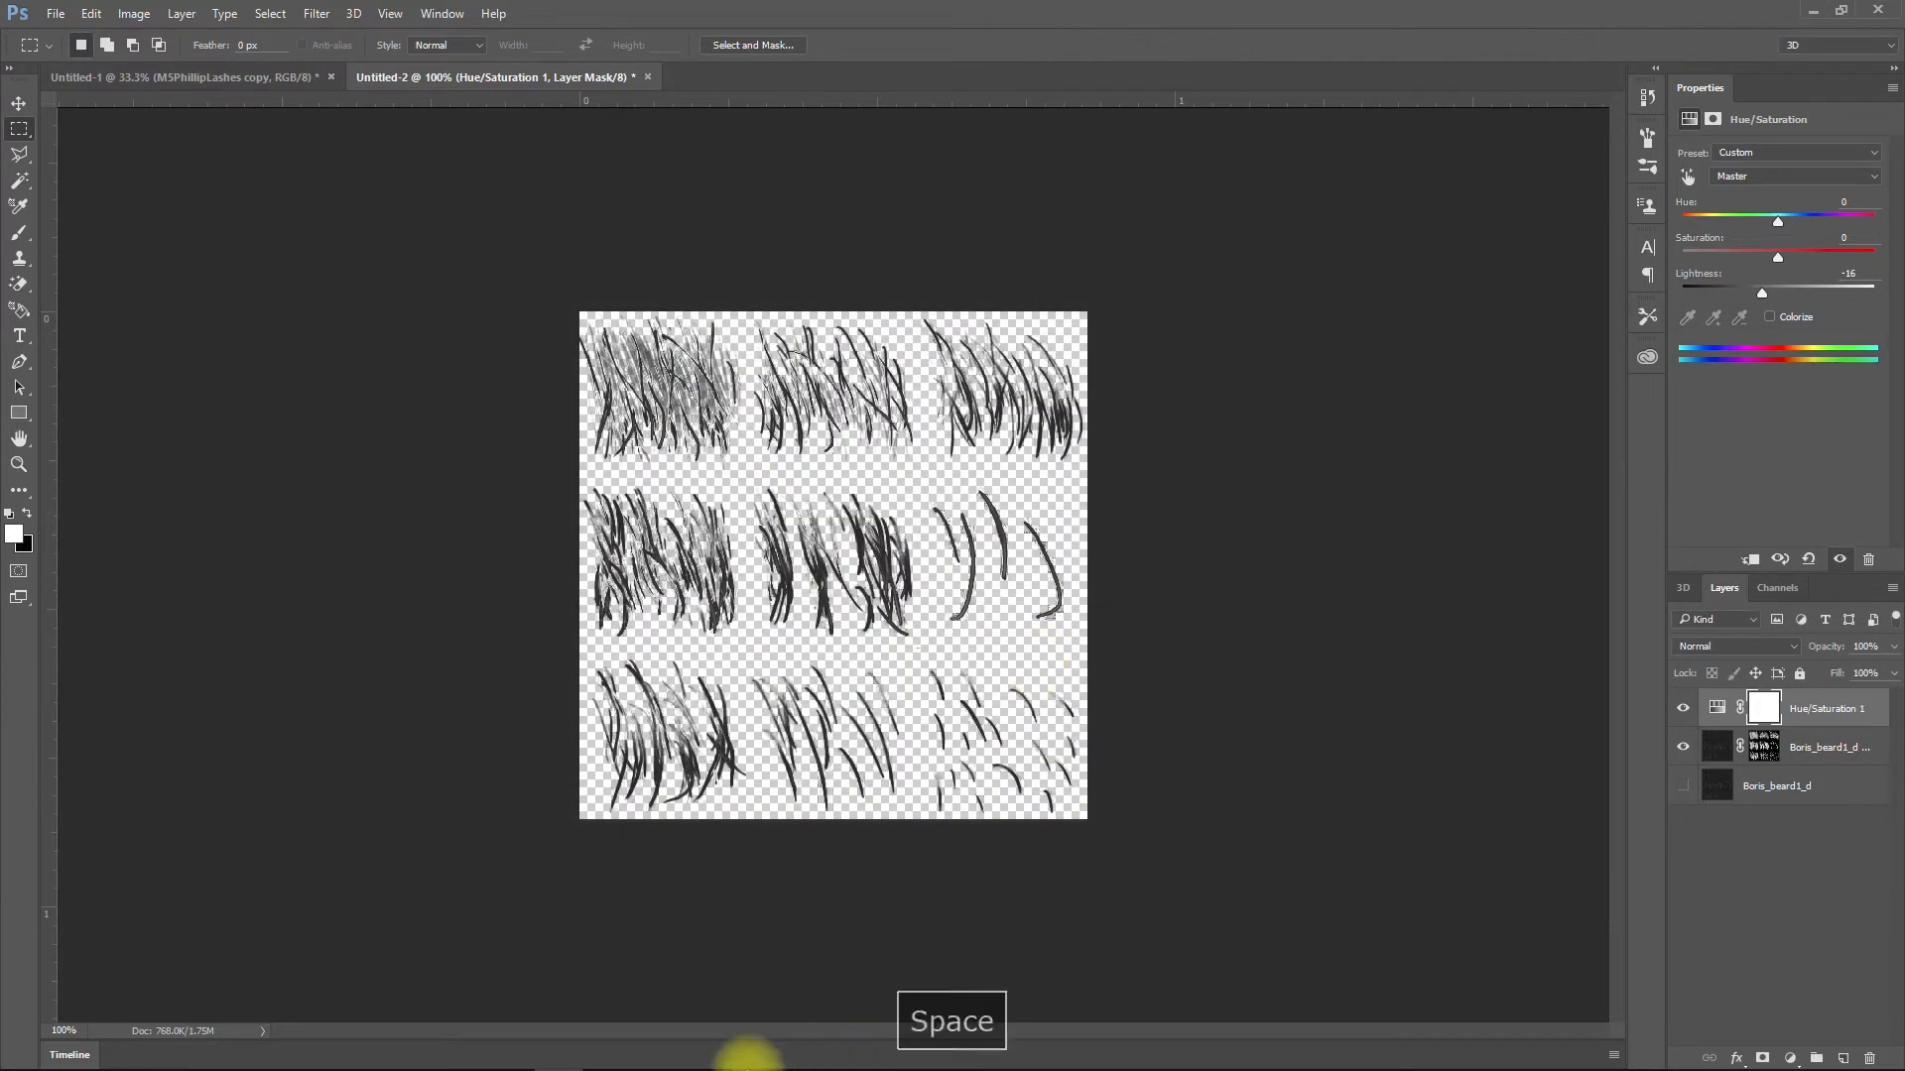
# Switch to Element 3D's Scene Setup in After Effects and replace beard_mat1's Diffuse texture with New Beard from Storage (M:) > Tutorials > Hair Tutorial
pyautogui.moveTo(661, 1055)
pyautogui.click(510, 1053)
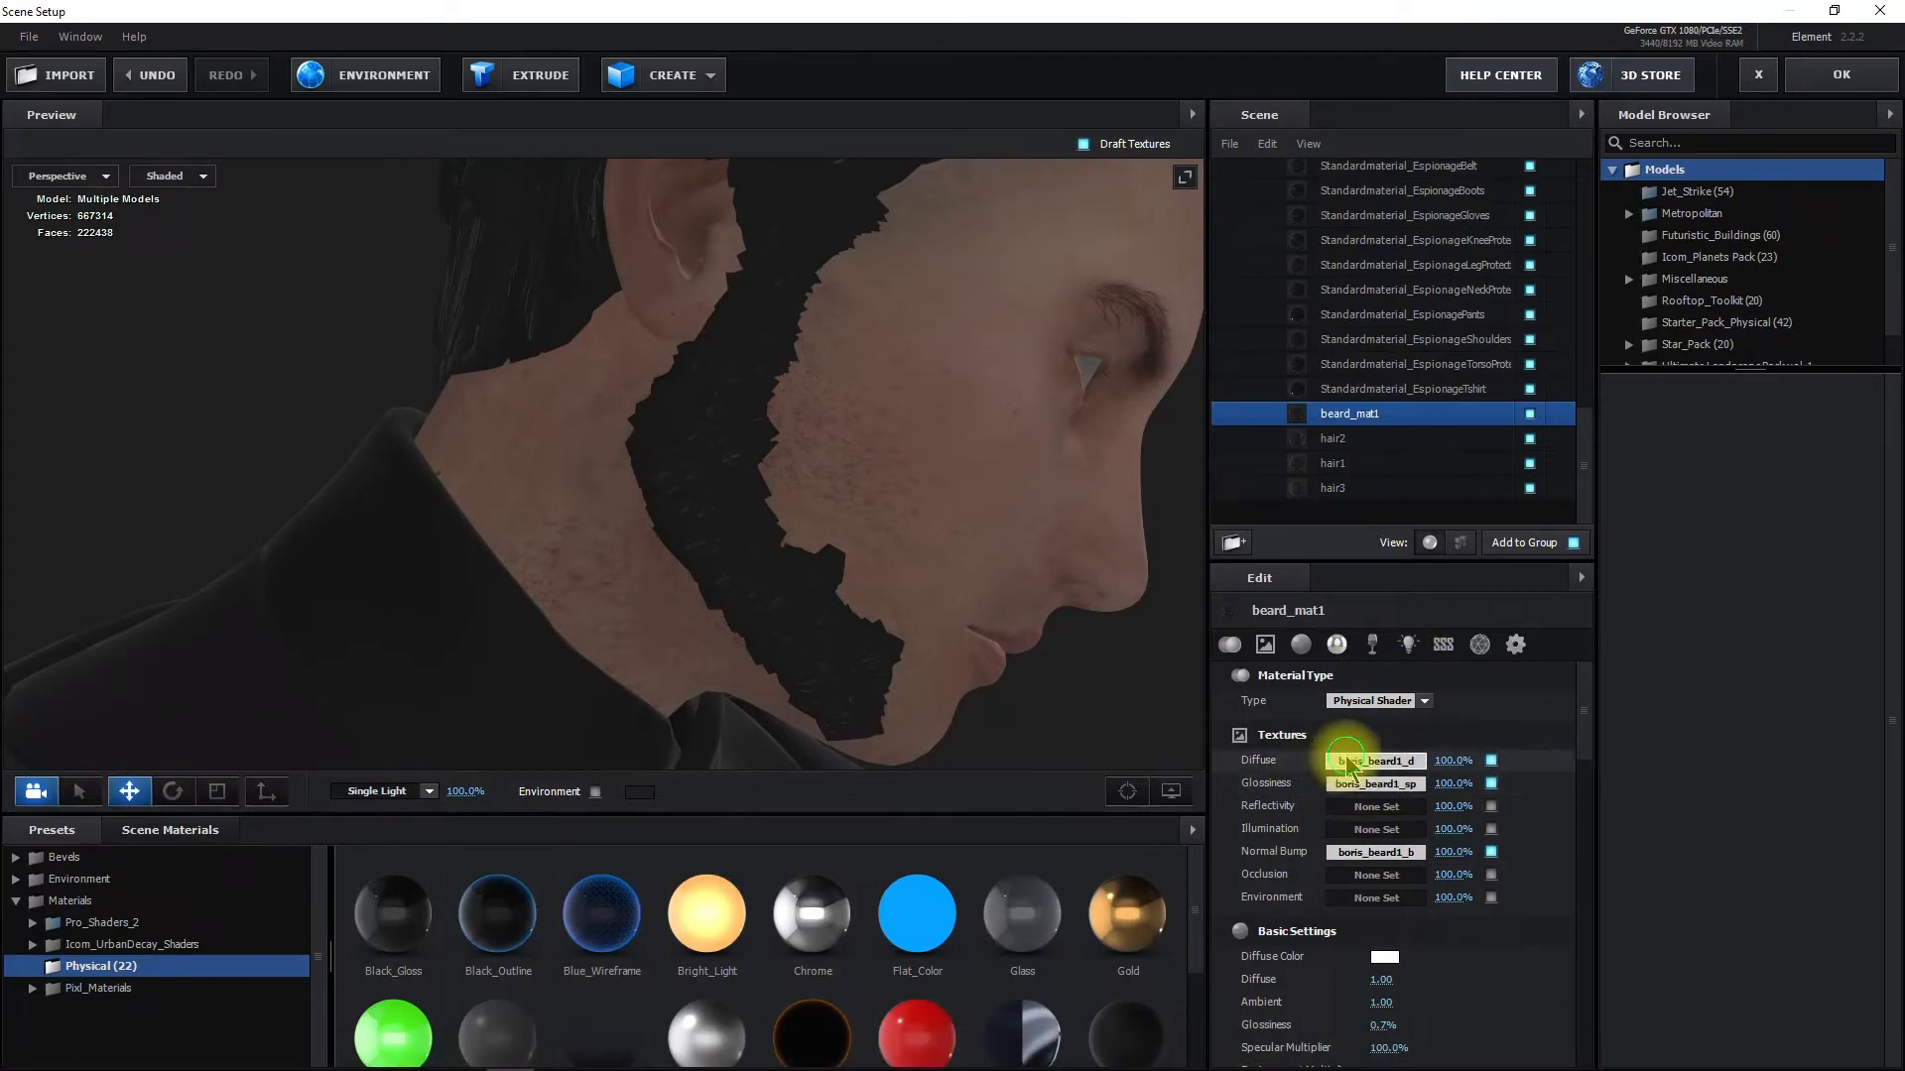
pyautogui.click(1376, 761)
pyautogui.click(1425, 645)
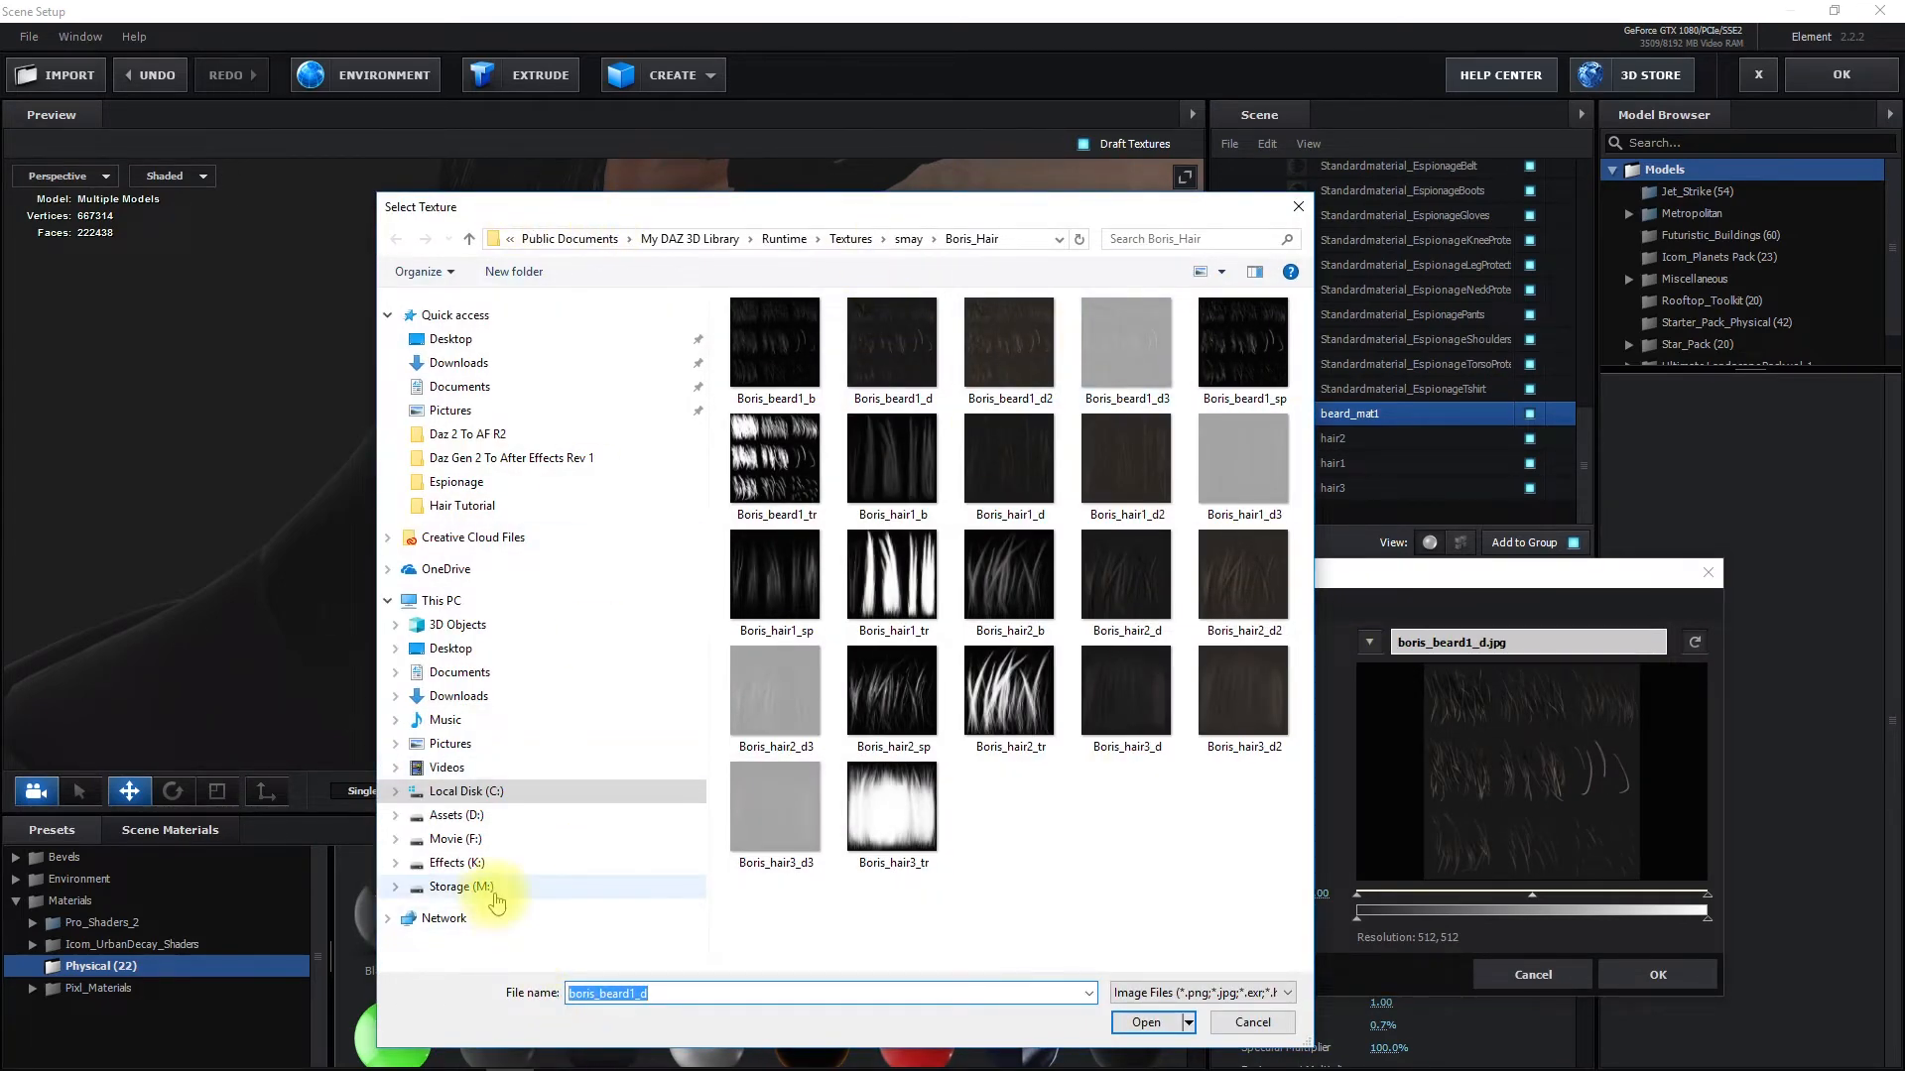
pyautogui.click(495, 893)
pyautogui.scroll(-5, 933, 655)
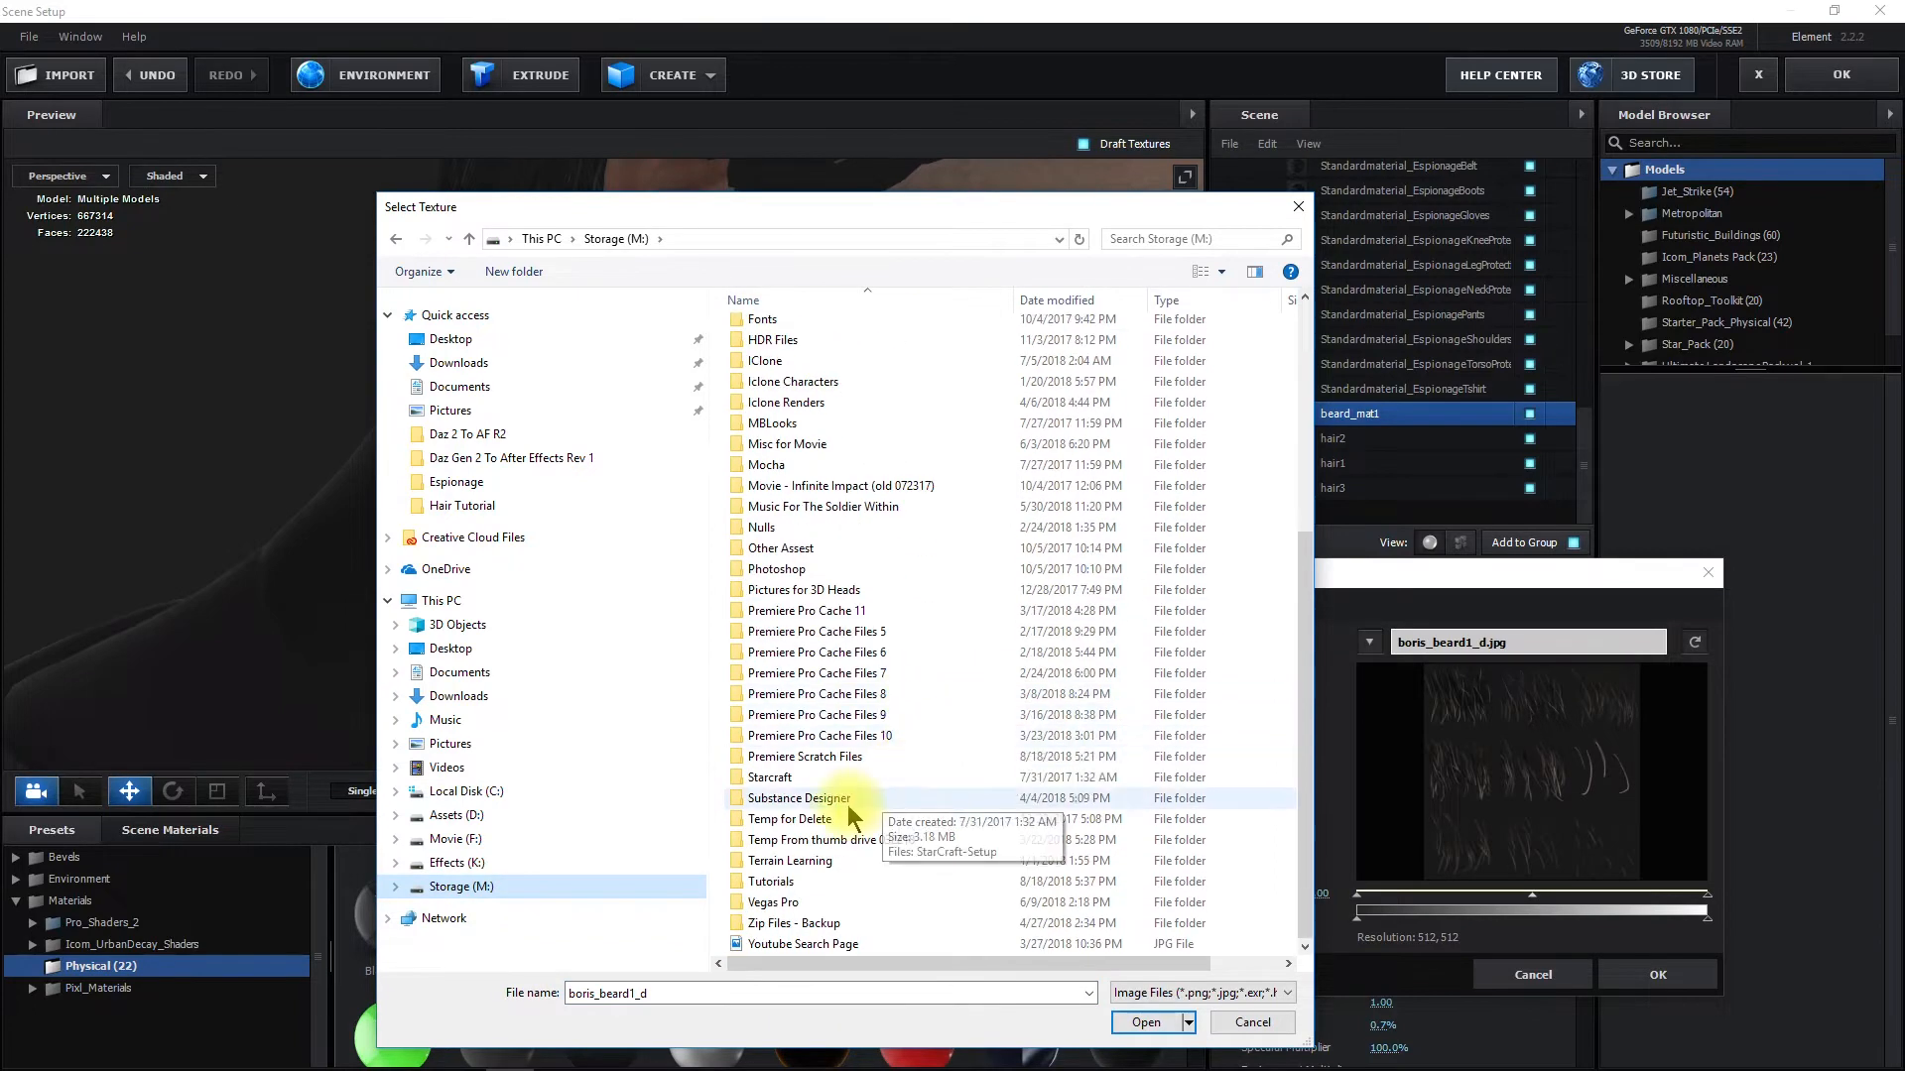
pyautogui.doubleClick(789, 882)
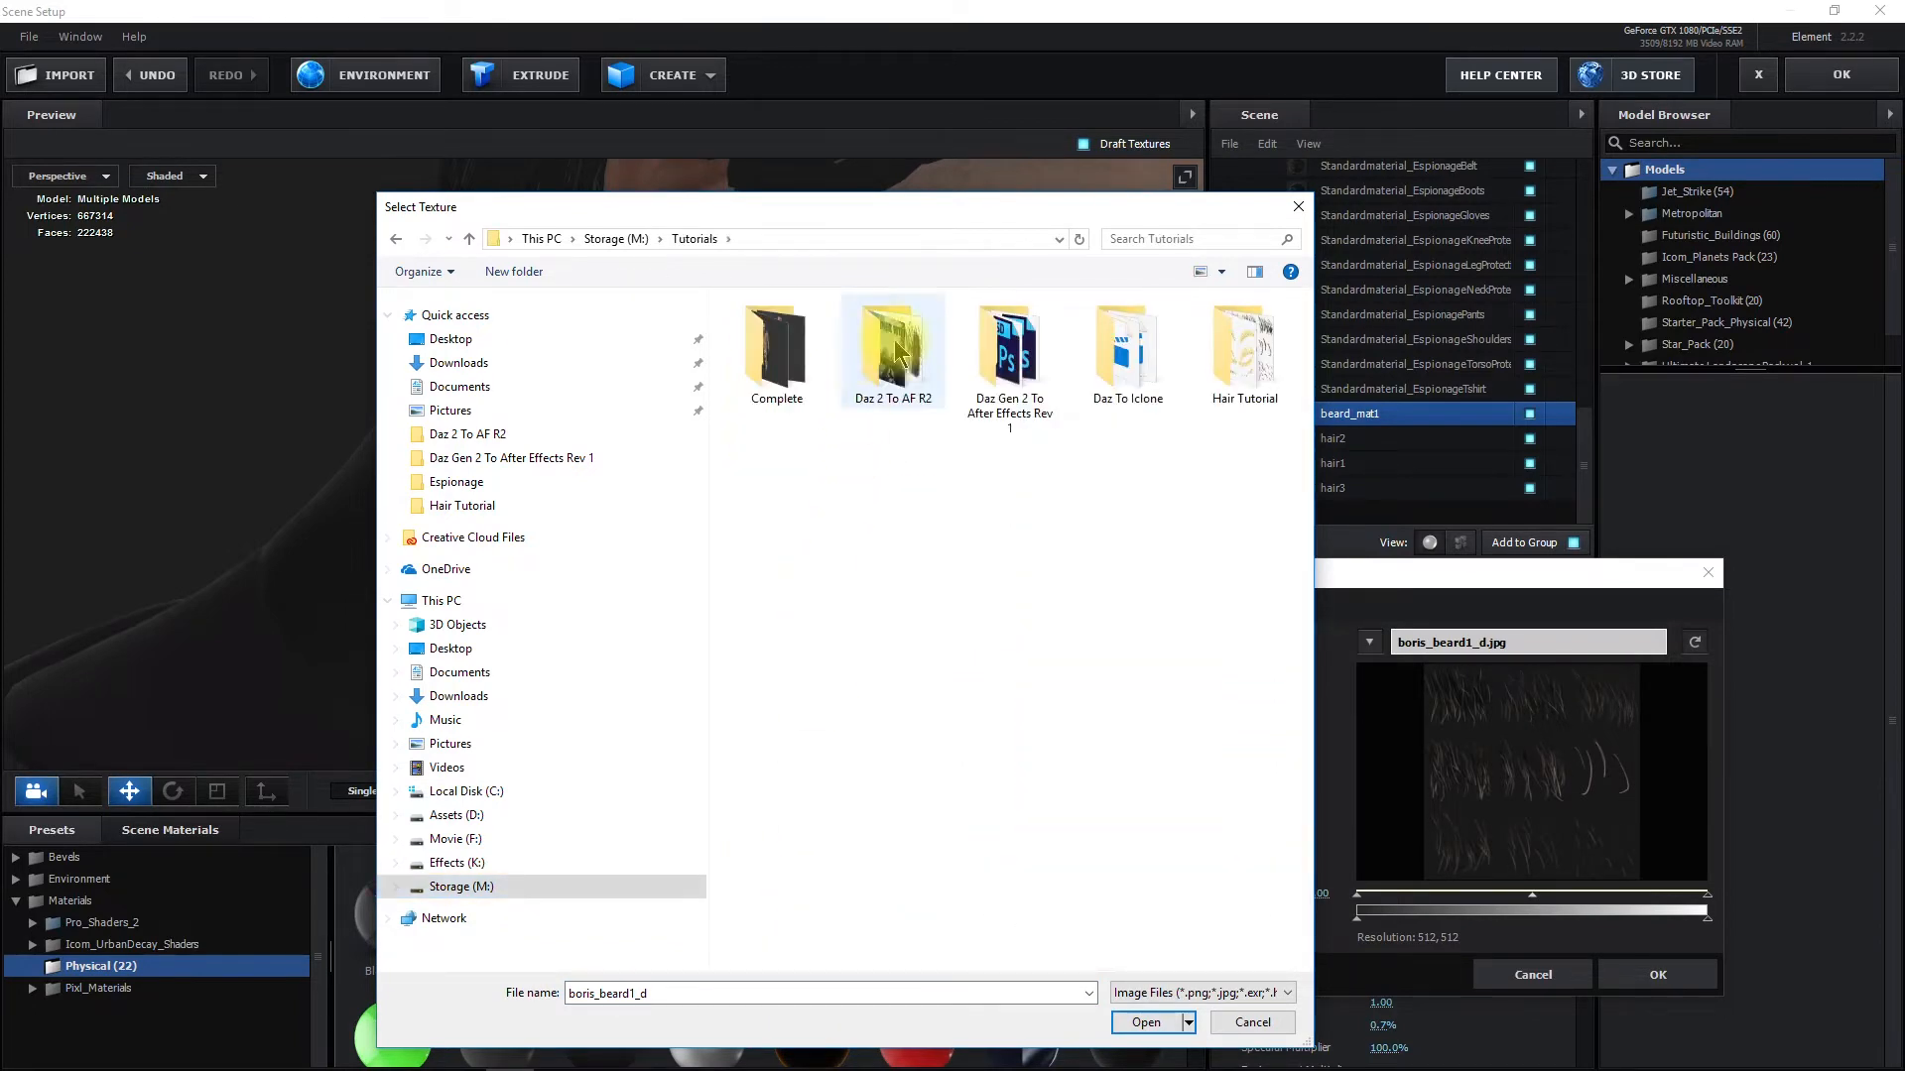
pyautogui.click(1264, 349)
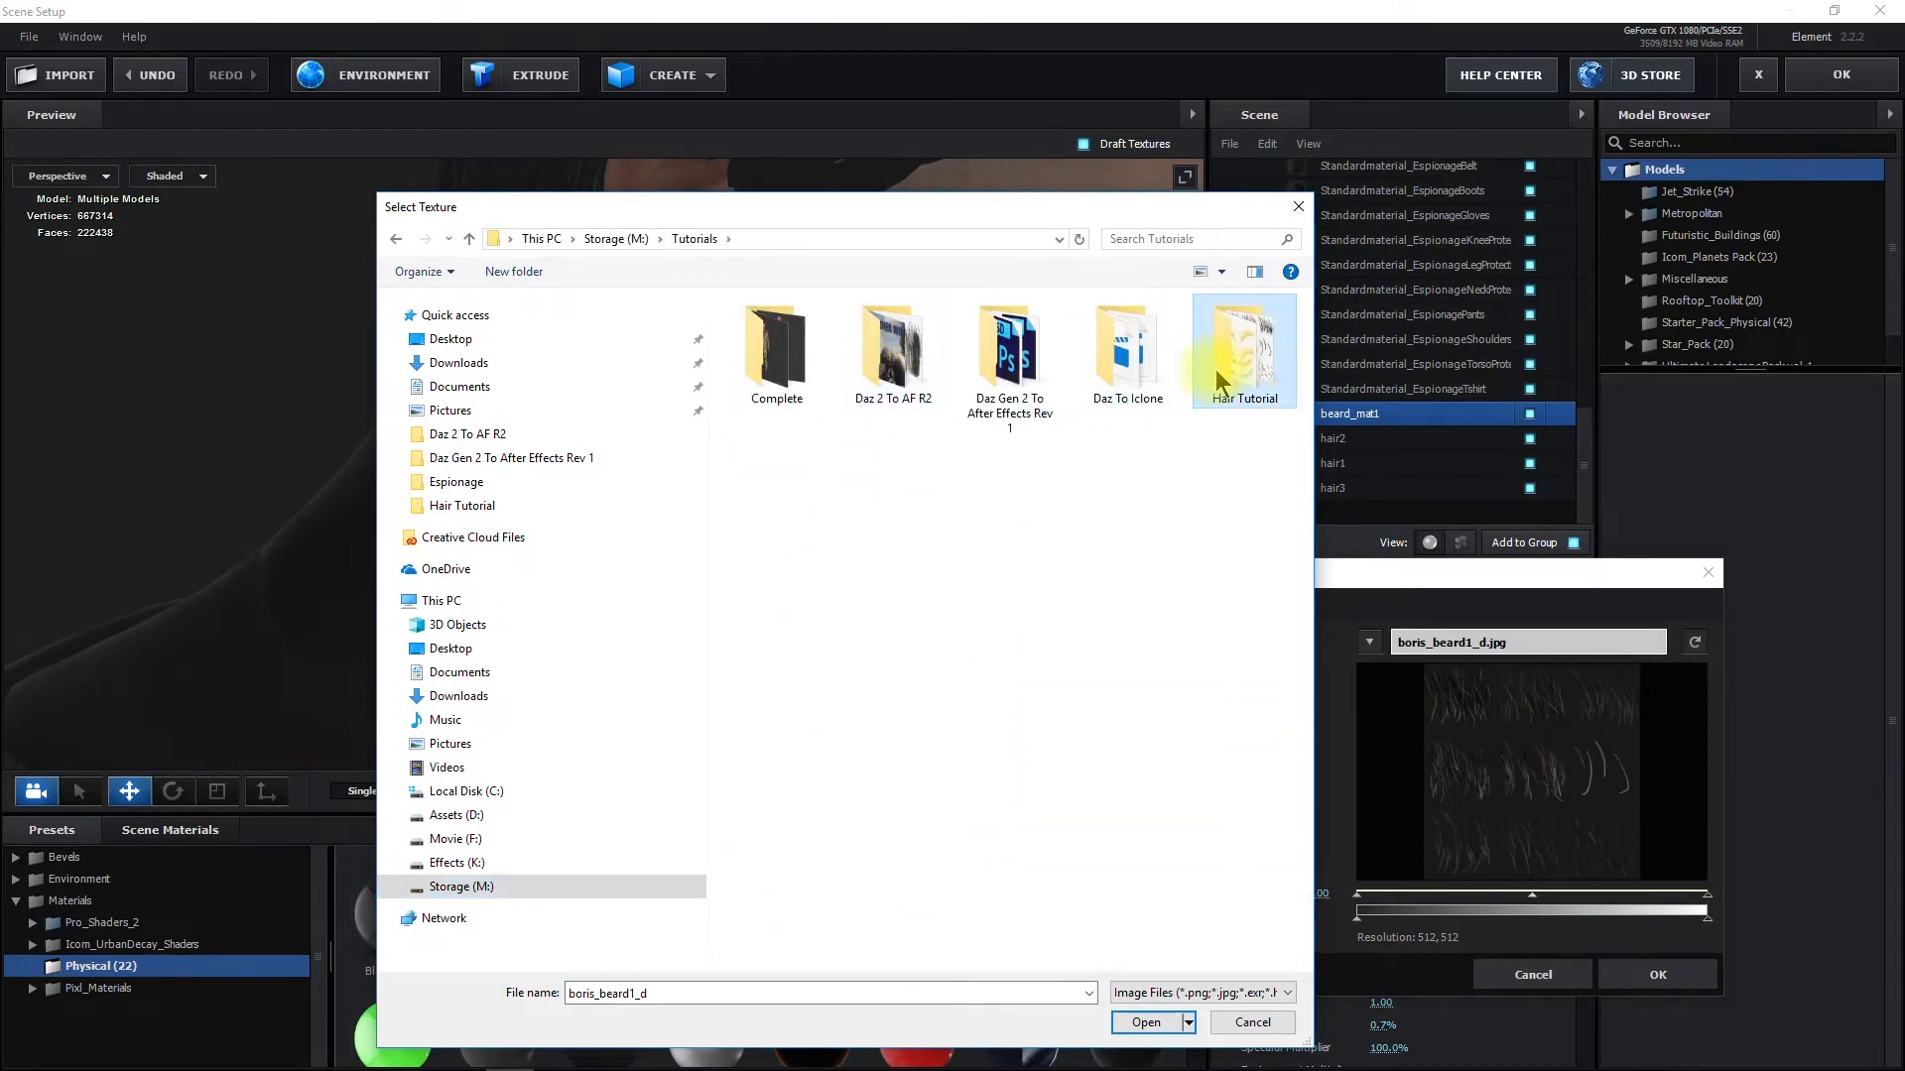
pyautogui.doubleClick(1235, 380)
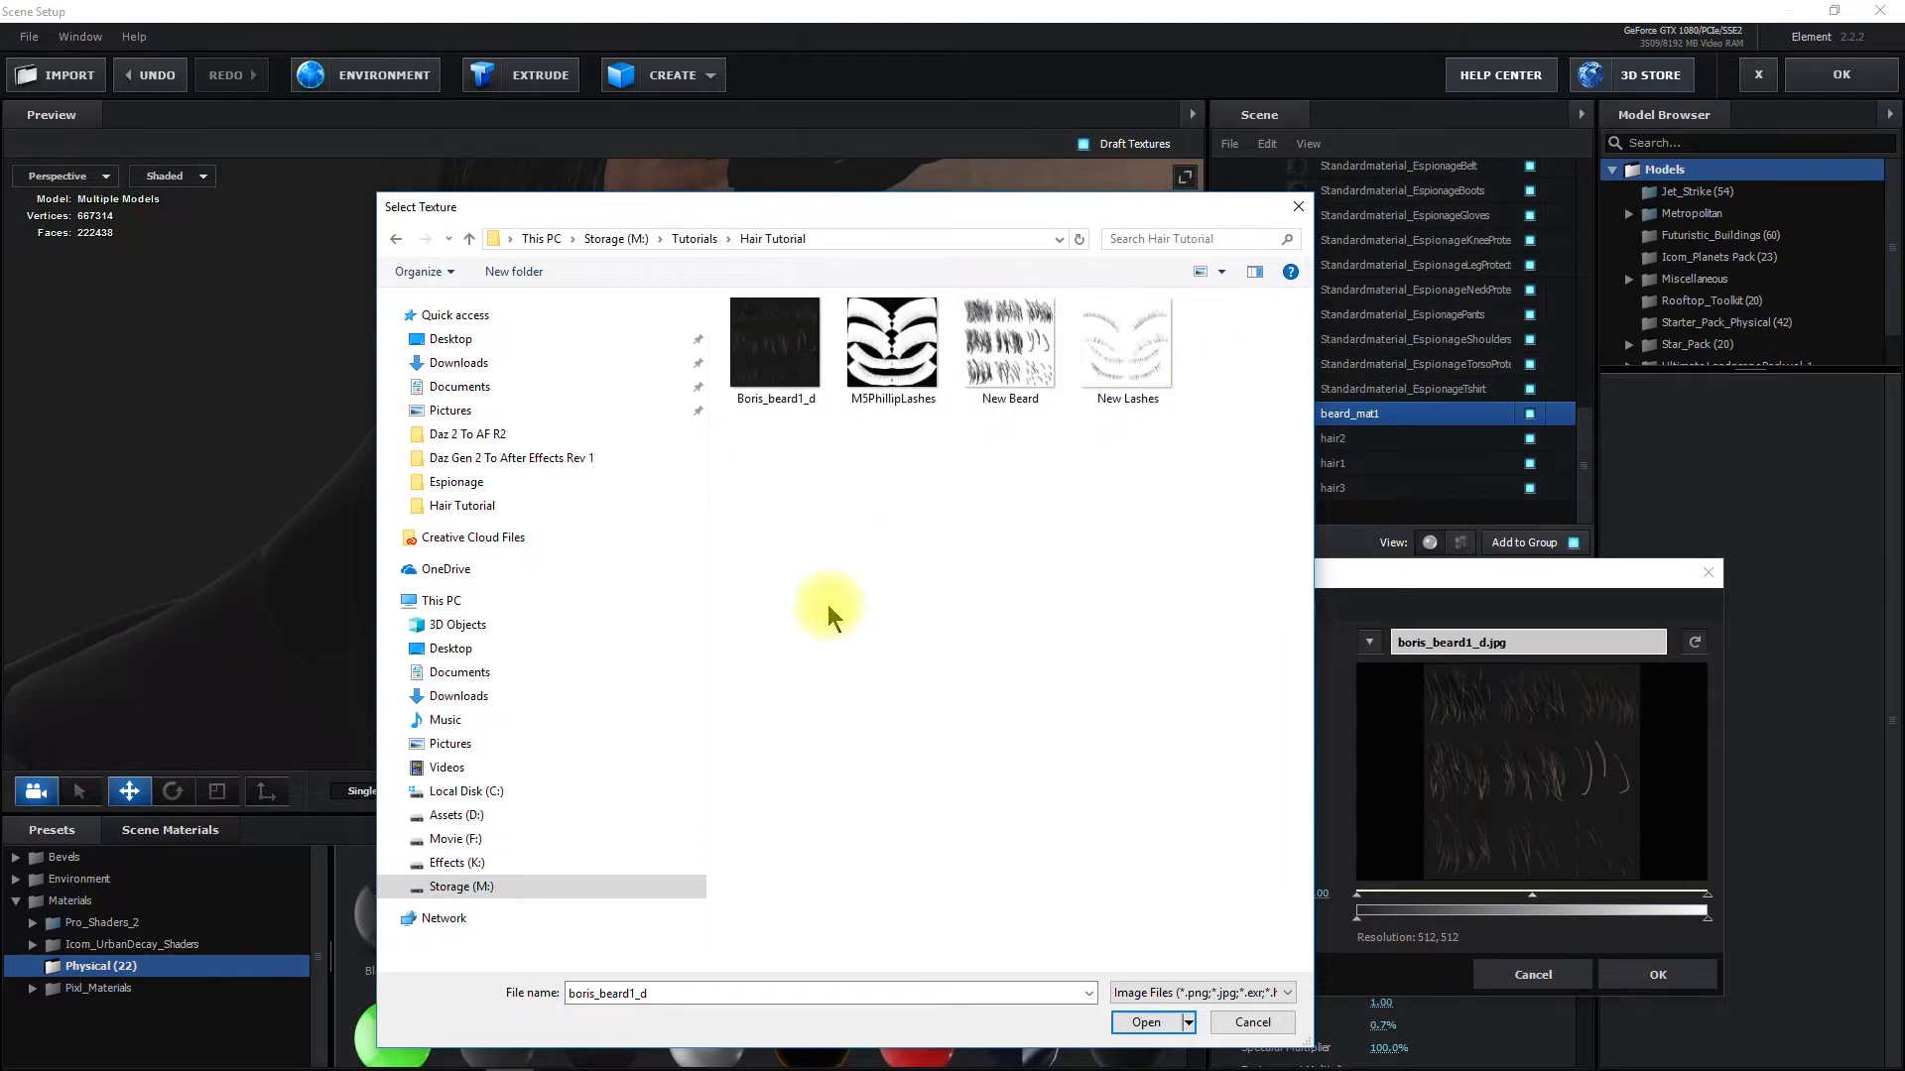
pyautogui.click(1021, 360)
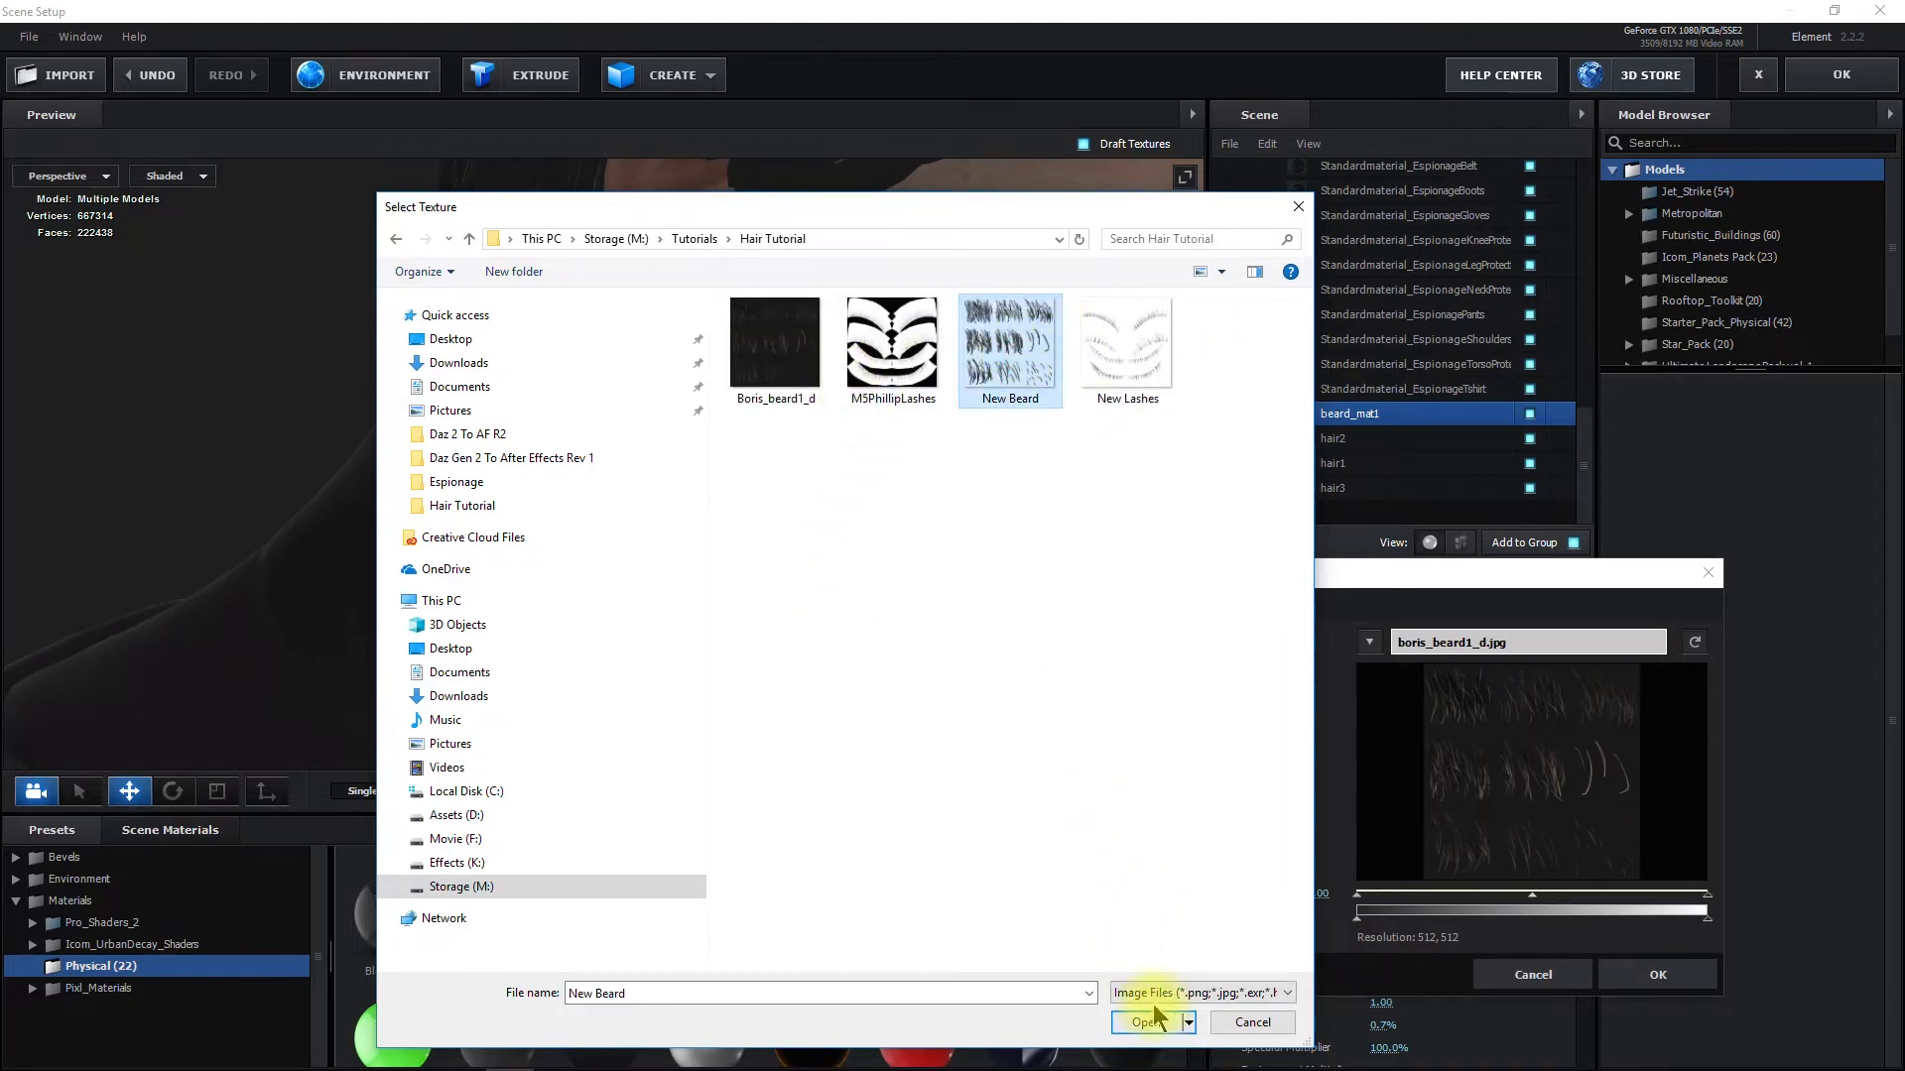
pyautogui.click(1166, 1026)
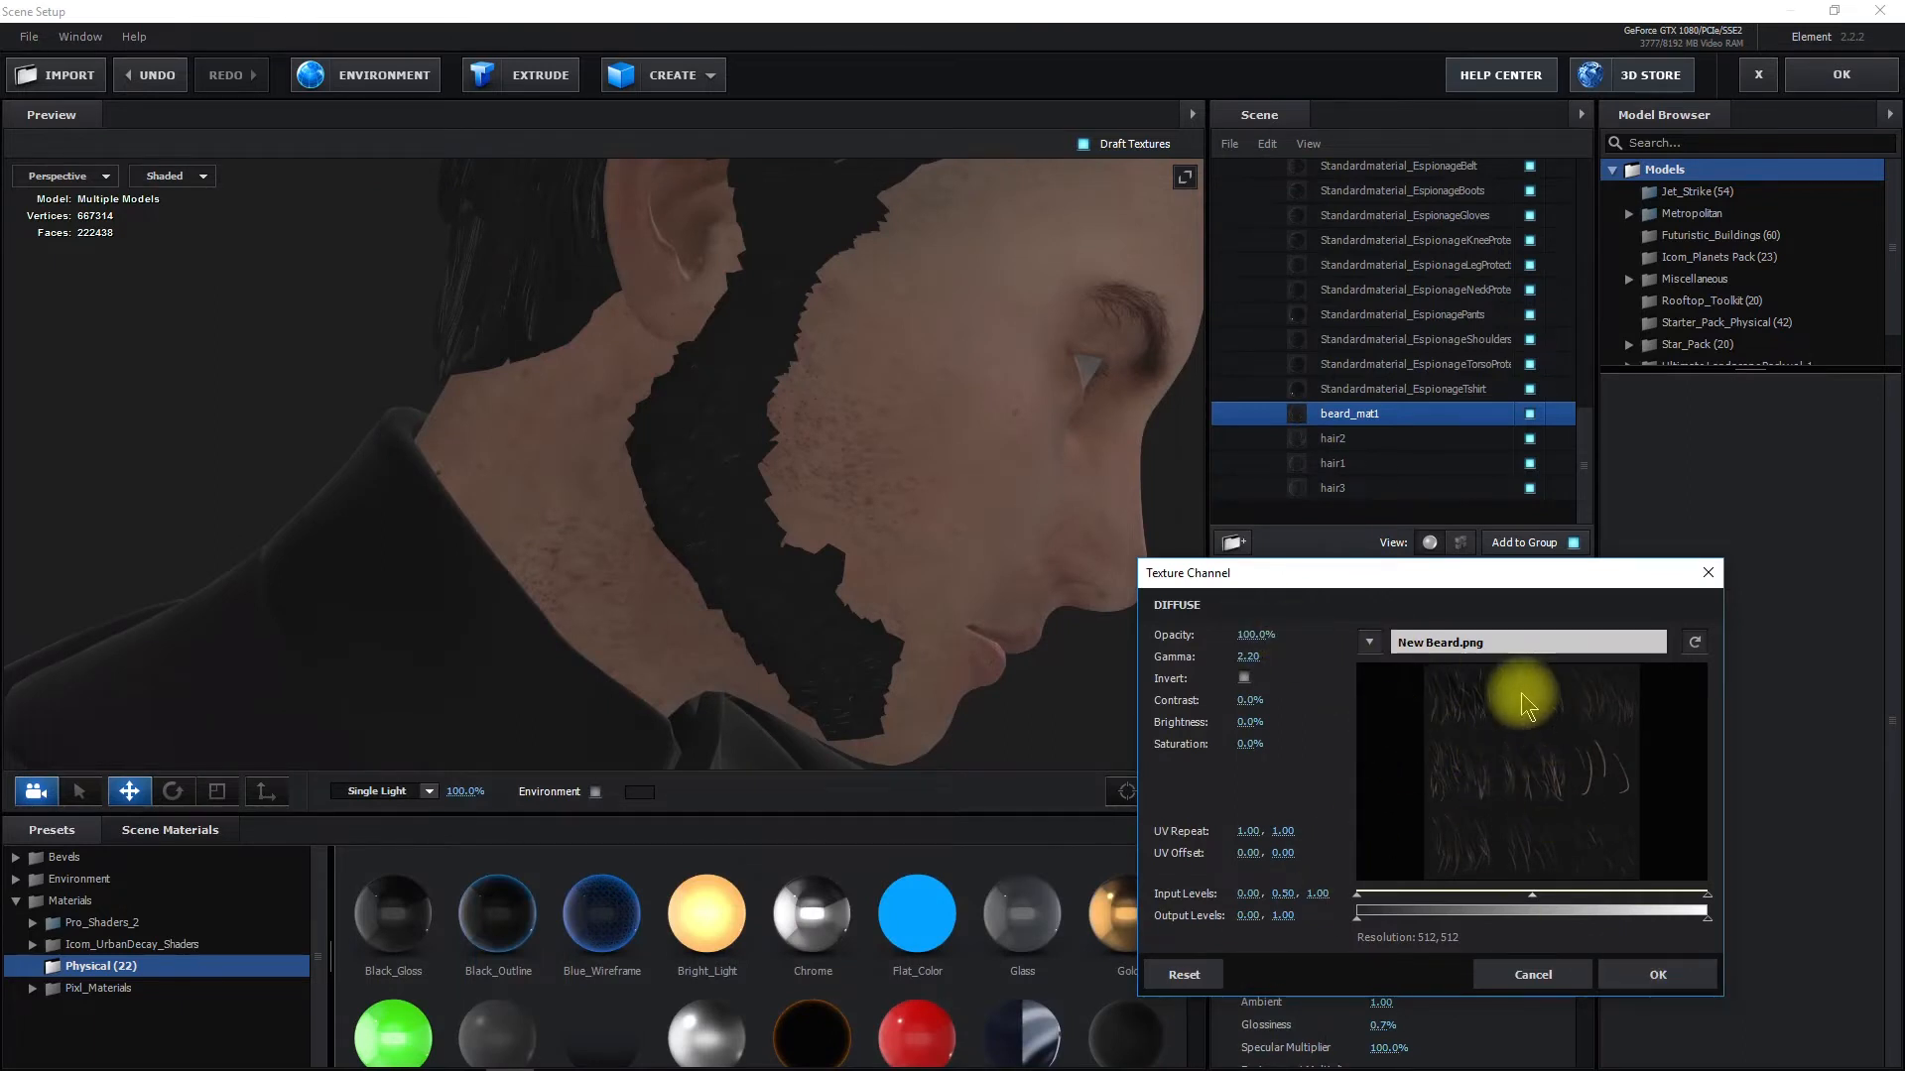
pyautogui.click(1657, 977)
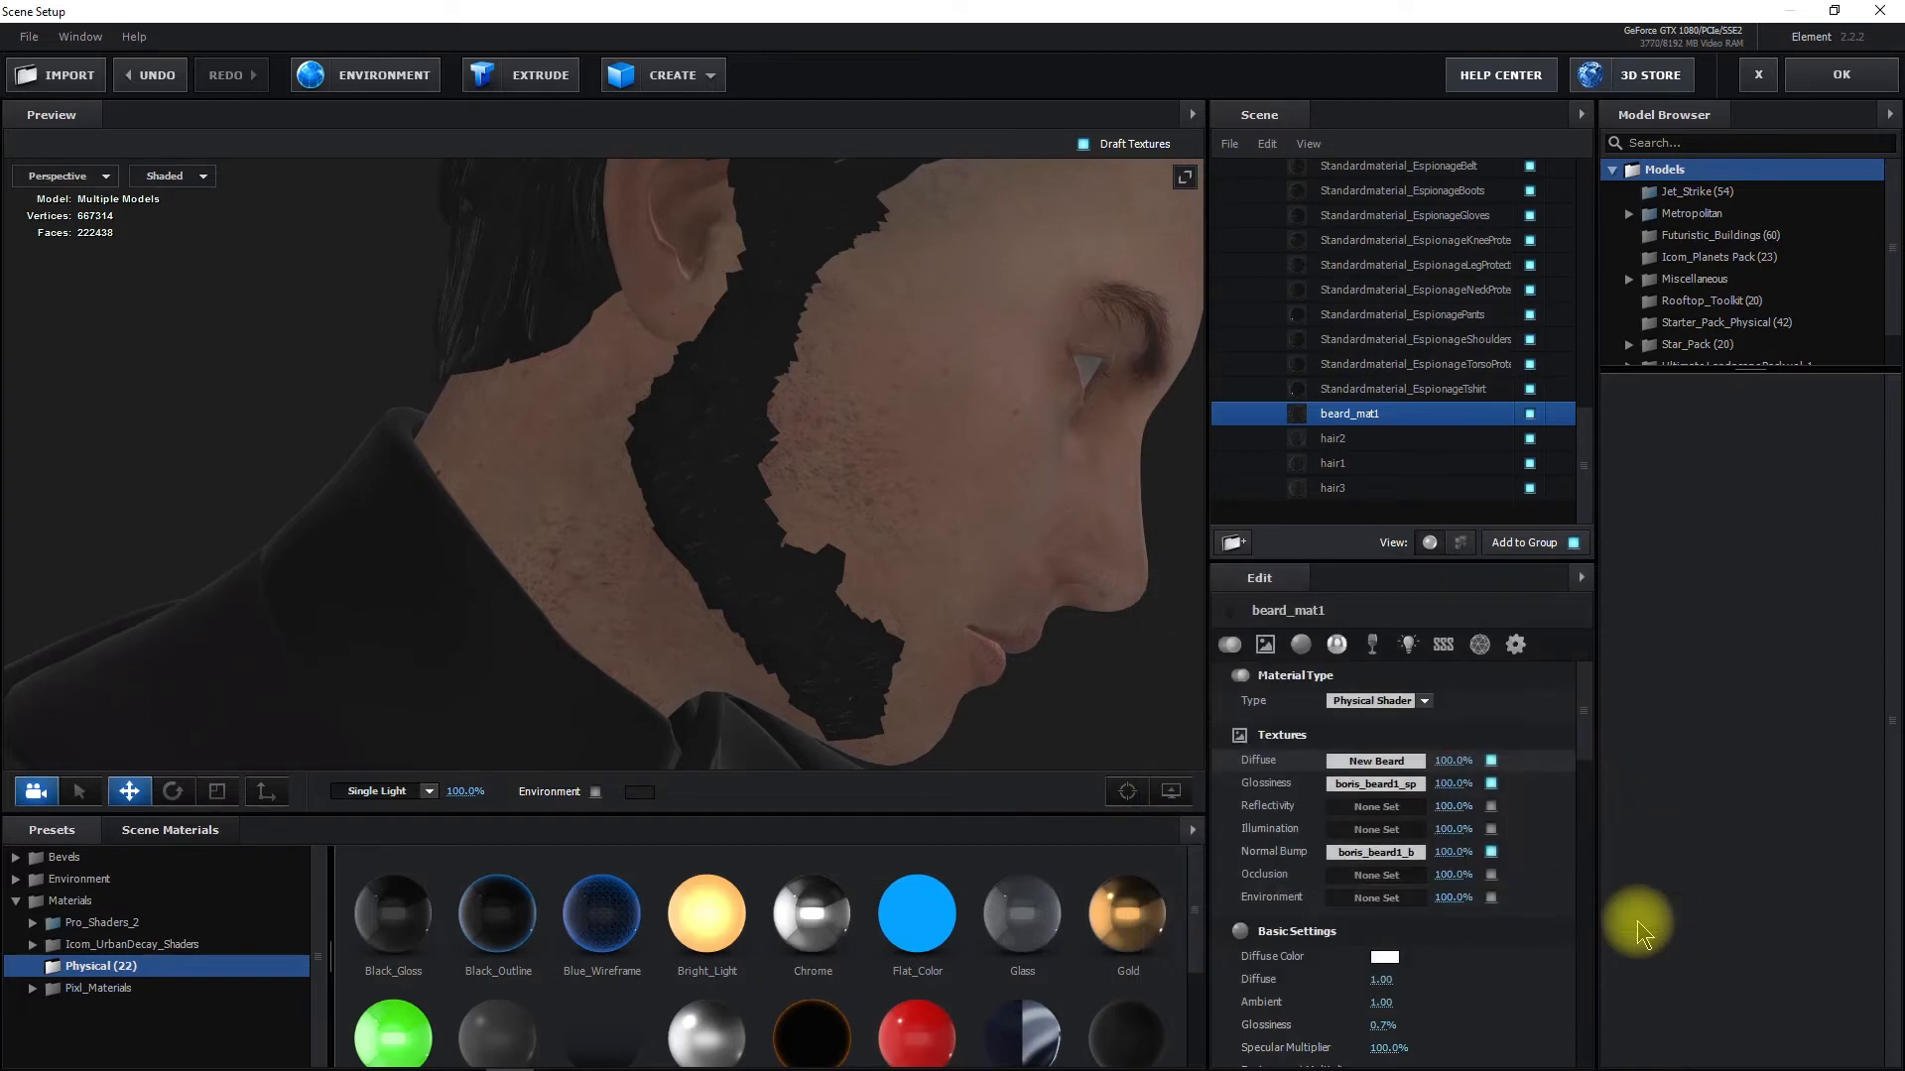
# Set the Alpha Threshold of beard_mat1 to 0.53 in its advanced settings and check the beard around the head
pyautogui.click(1517, 650)
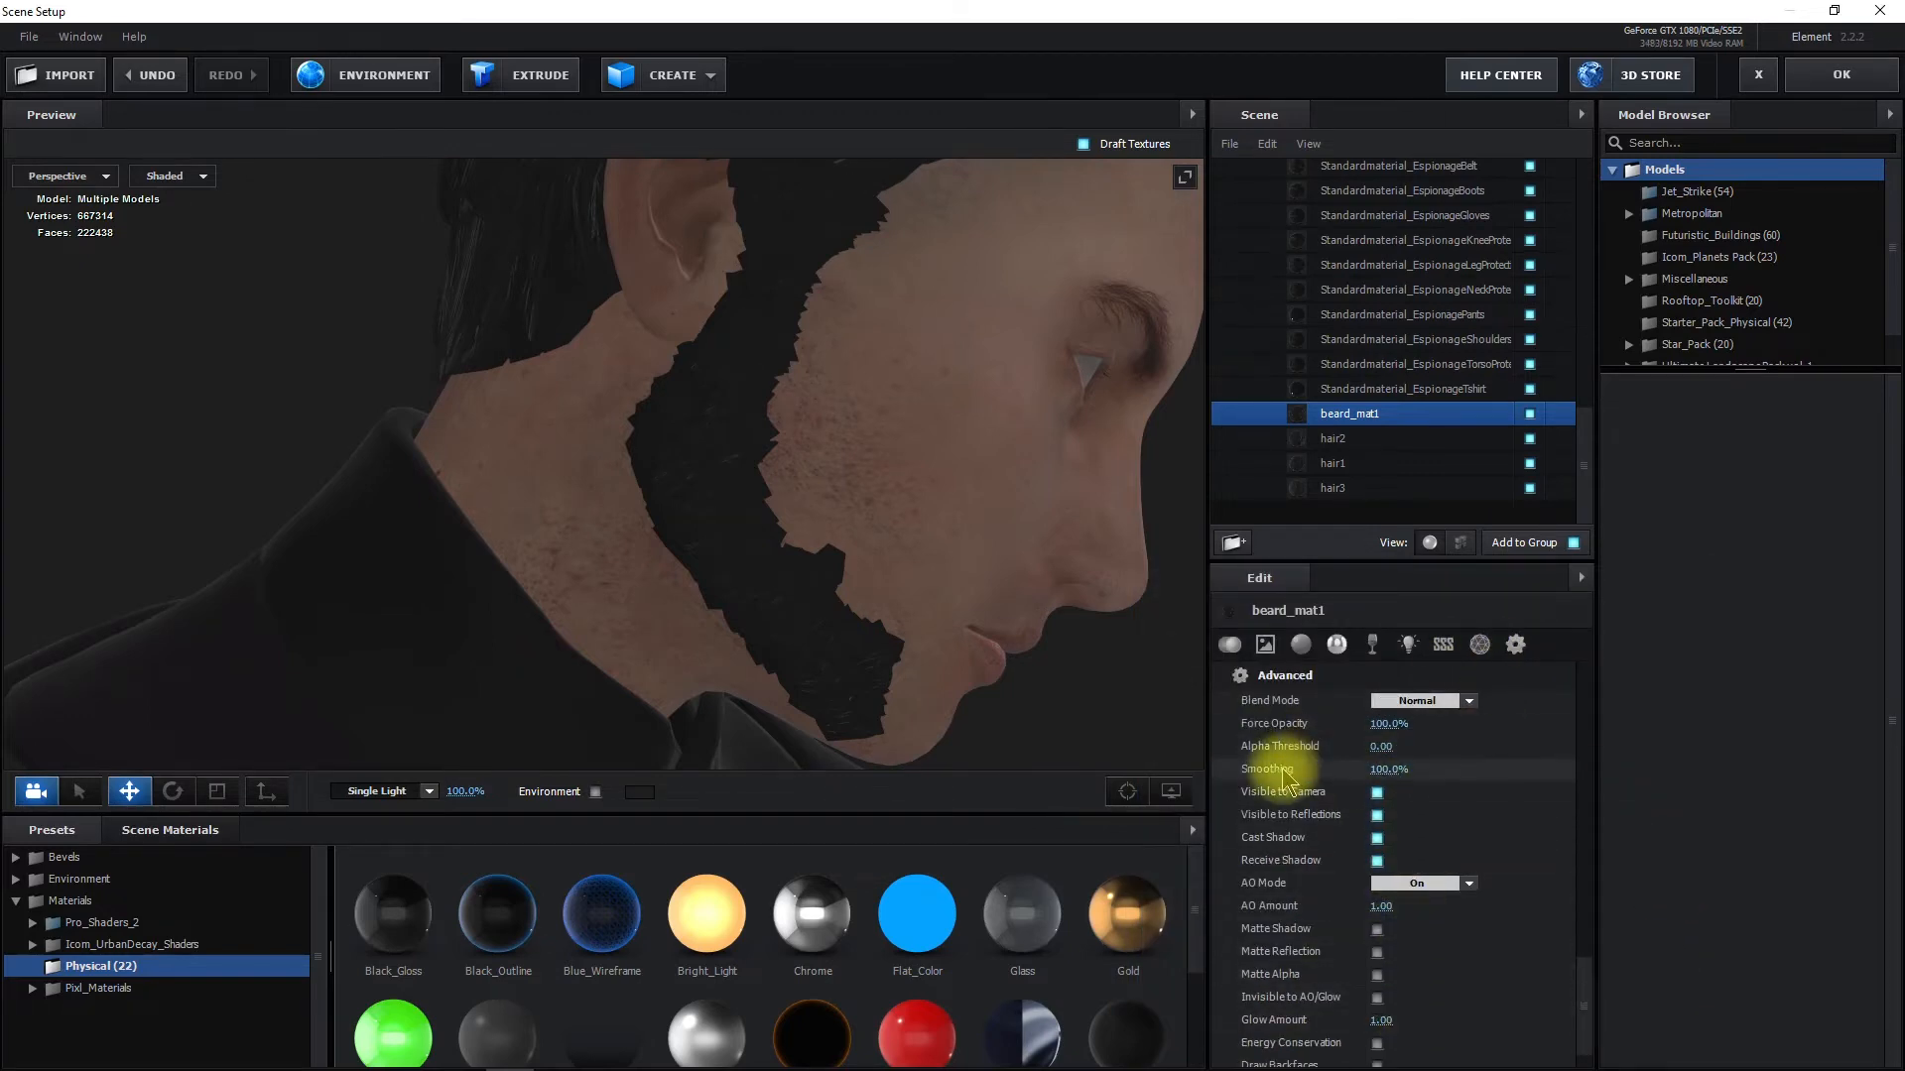
pyautogui.moveTo(1381, 750); pyautogui.dragTo(1394, 756)
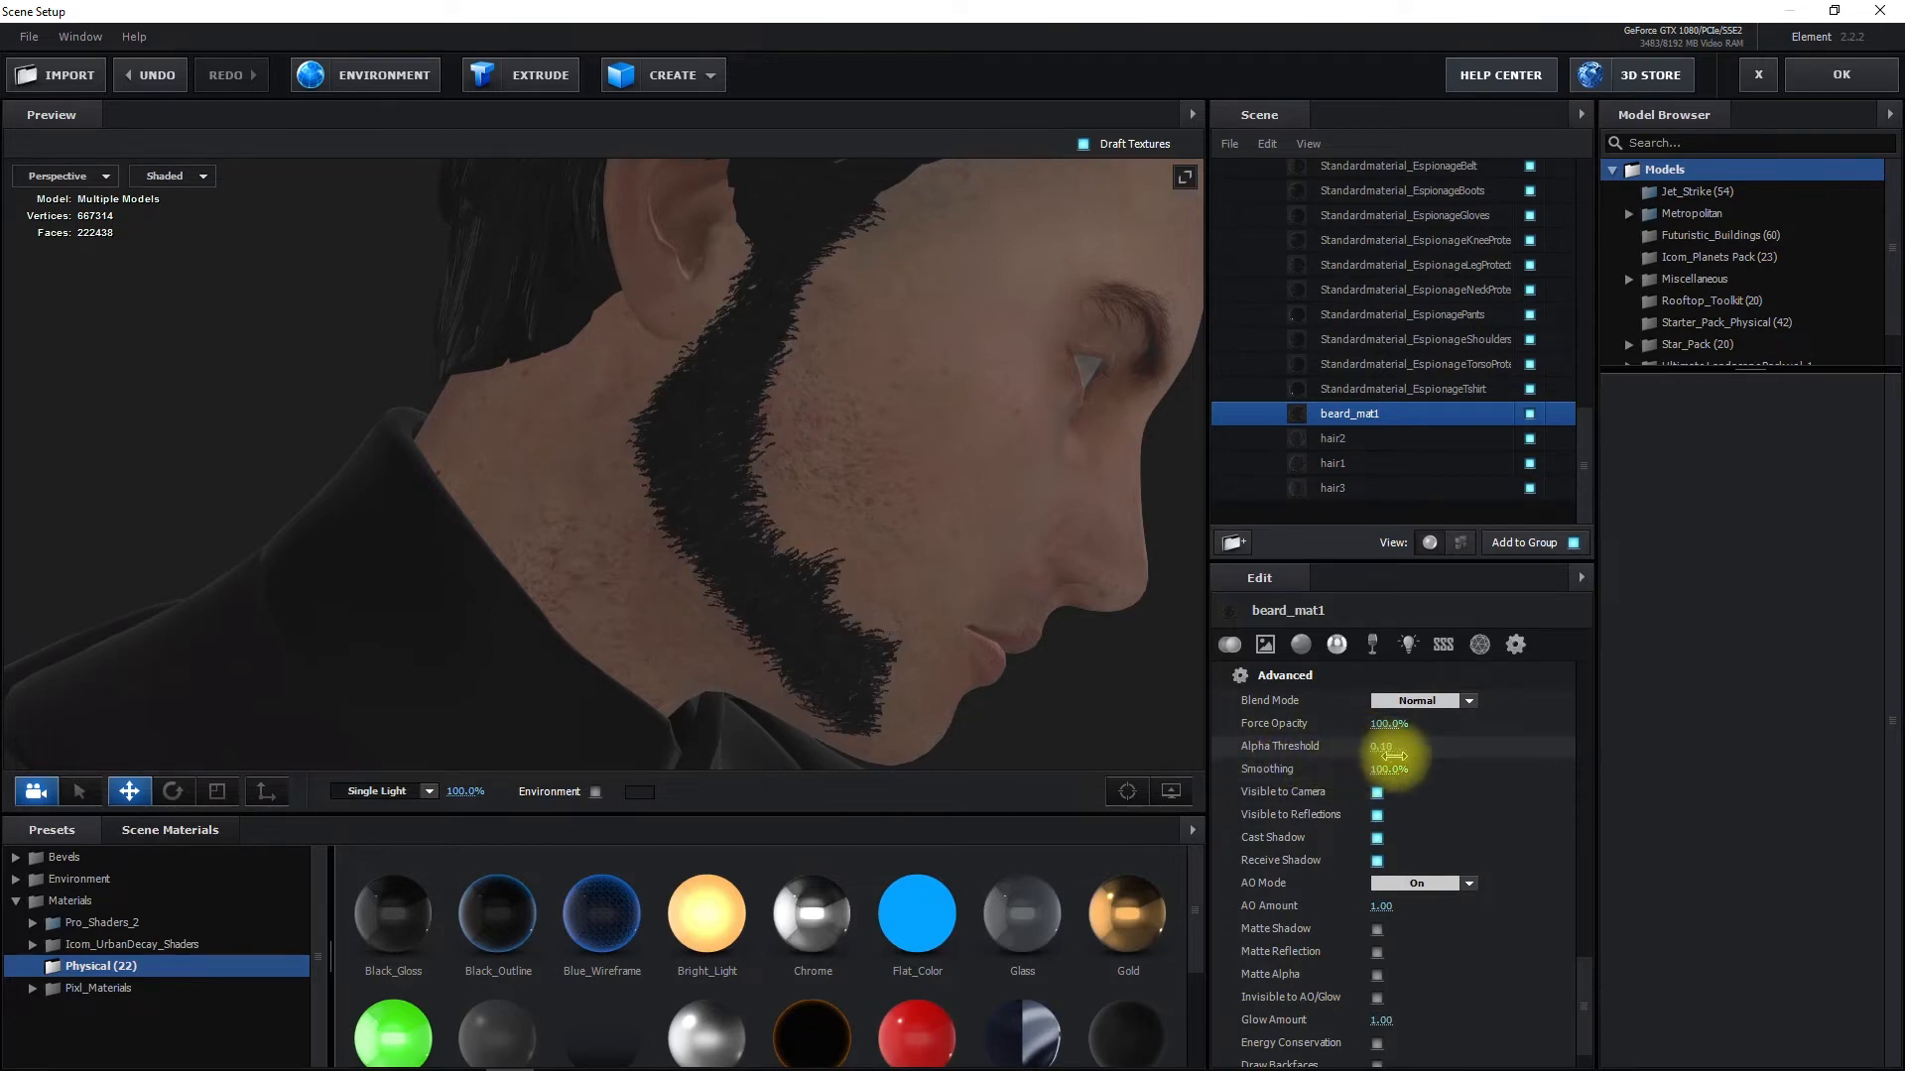
pyautogui.moveTo(1447, 769)
pyautogui.mouseDown()
pyautogui.moveTo(1514, 774)
pyautogui.moveTo(1475, 785)
pyautogui.mouseUp()
pyautogui.scroll(5, 871, 540)
pyautogui.moveTo(906, 523); pyautogui.dragTo(952, 527)
pyautogui.moveTo(845, 327); pyautogui.dragTo(778, 629)
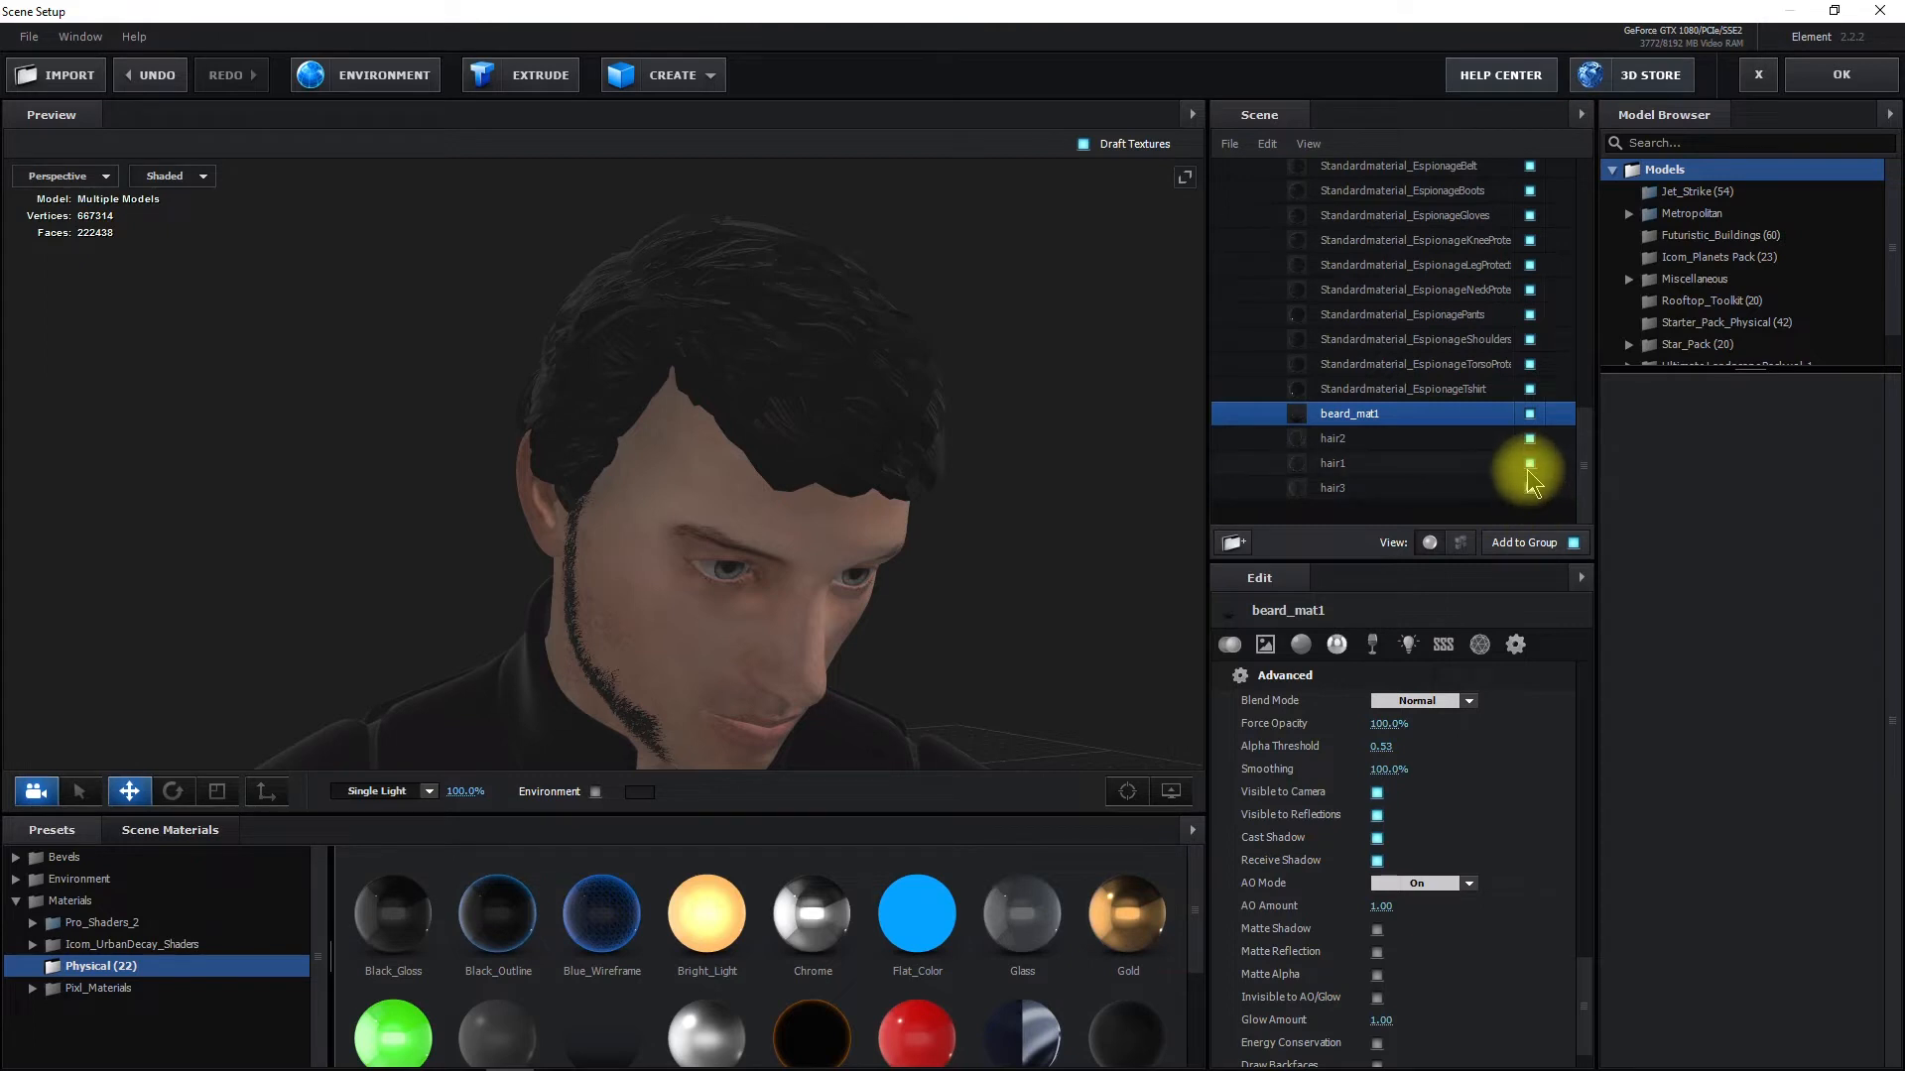
# Hide the hair1 and hair2 materials and toggle hair3 off and on to isolate its part of the hairstyle
pyautogui.click(1528, 463)
pyautogui.click(1528, 438)
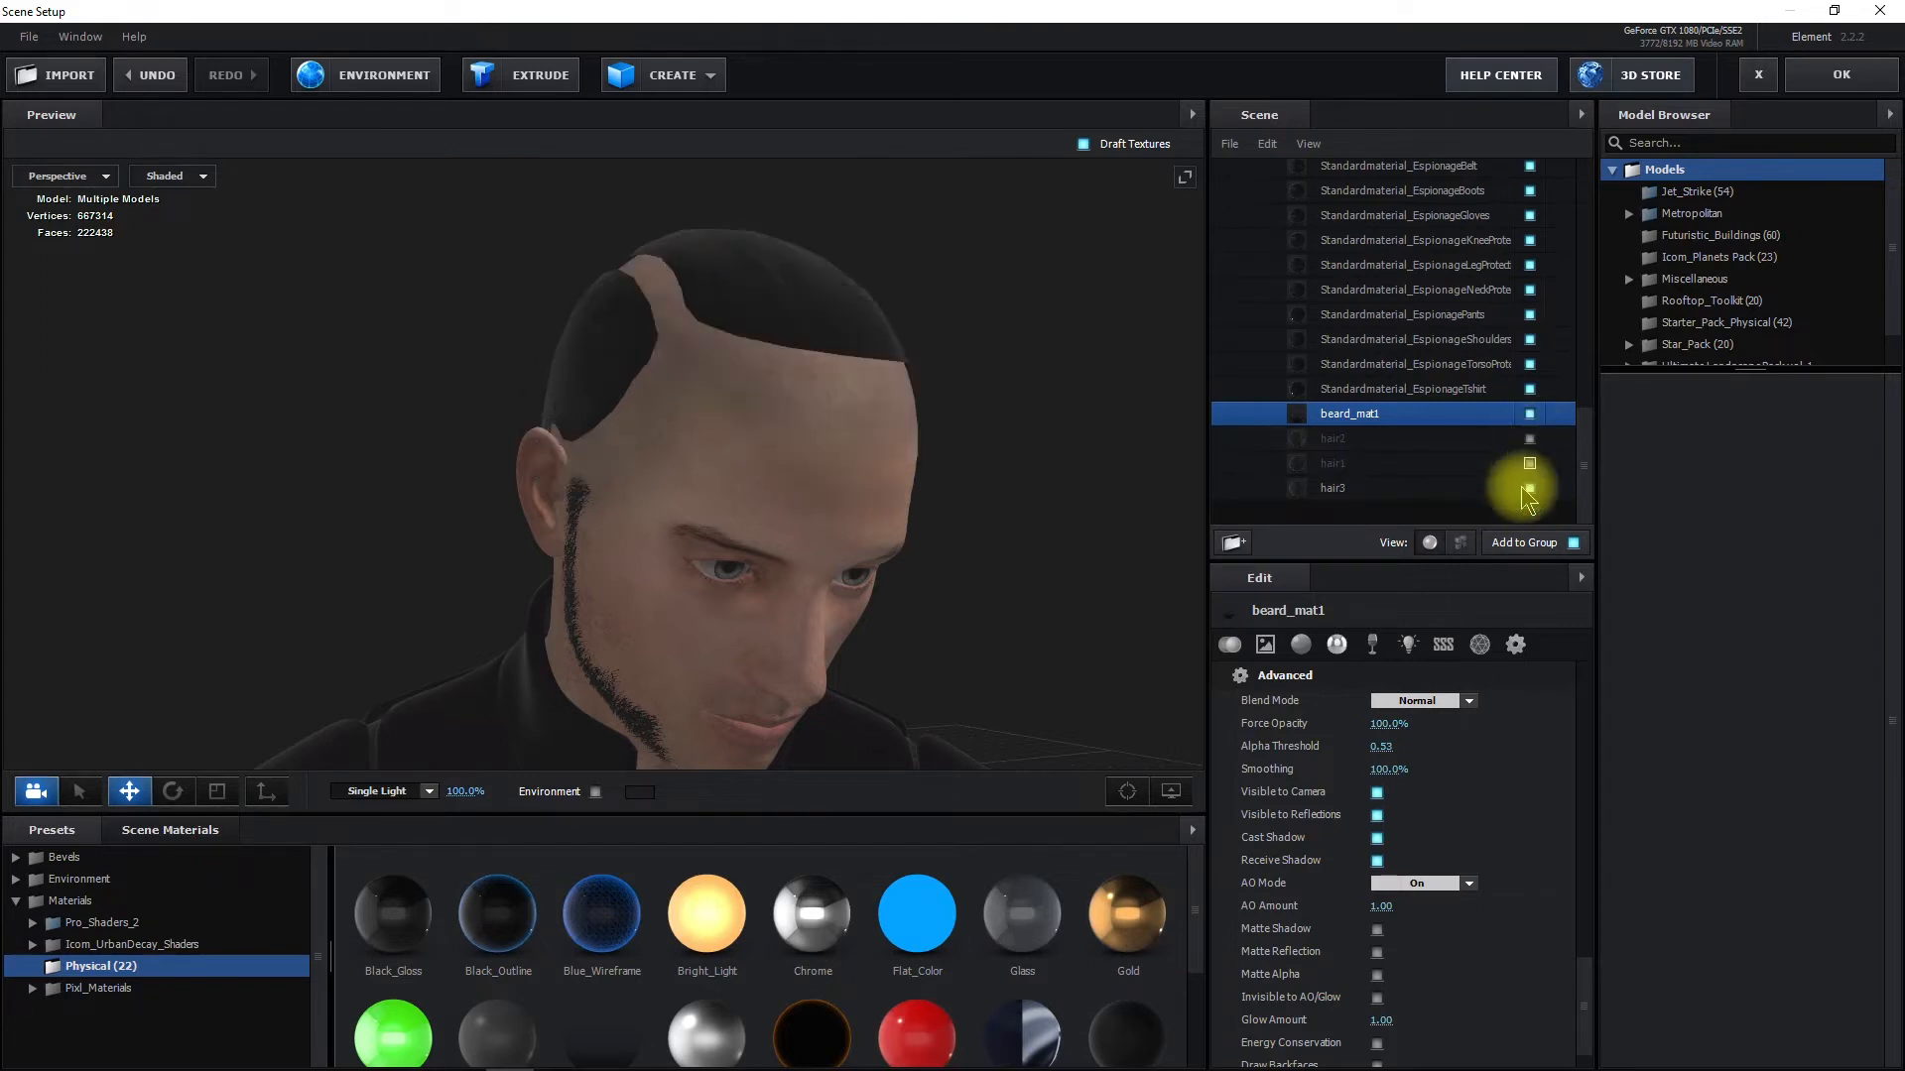
pyautogui.click(1529, 488)
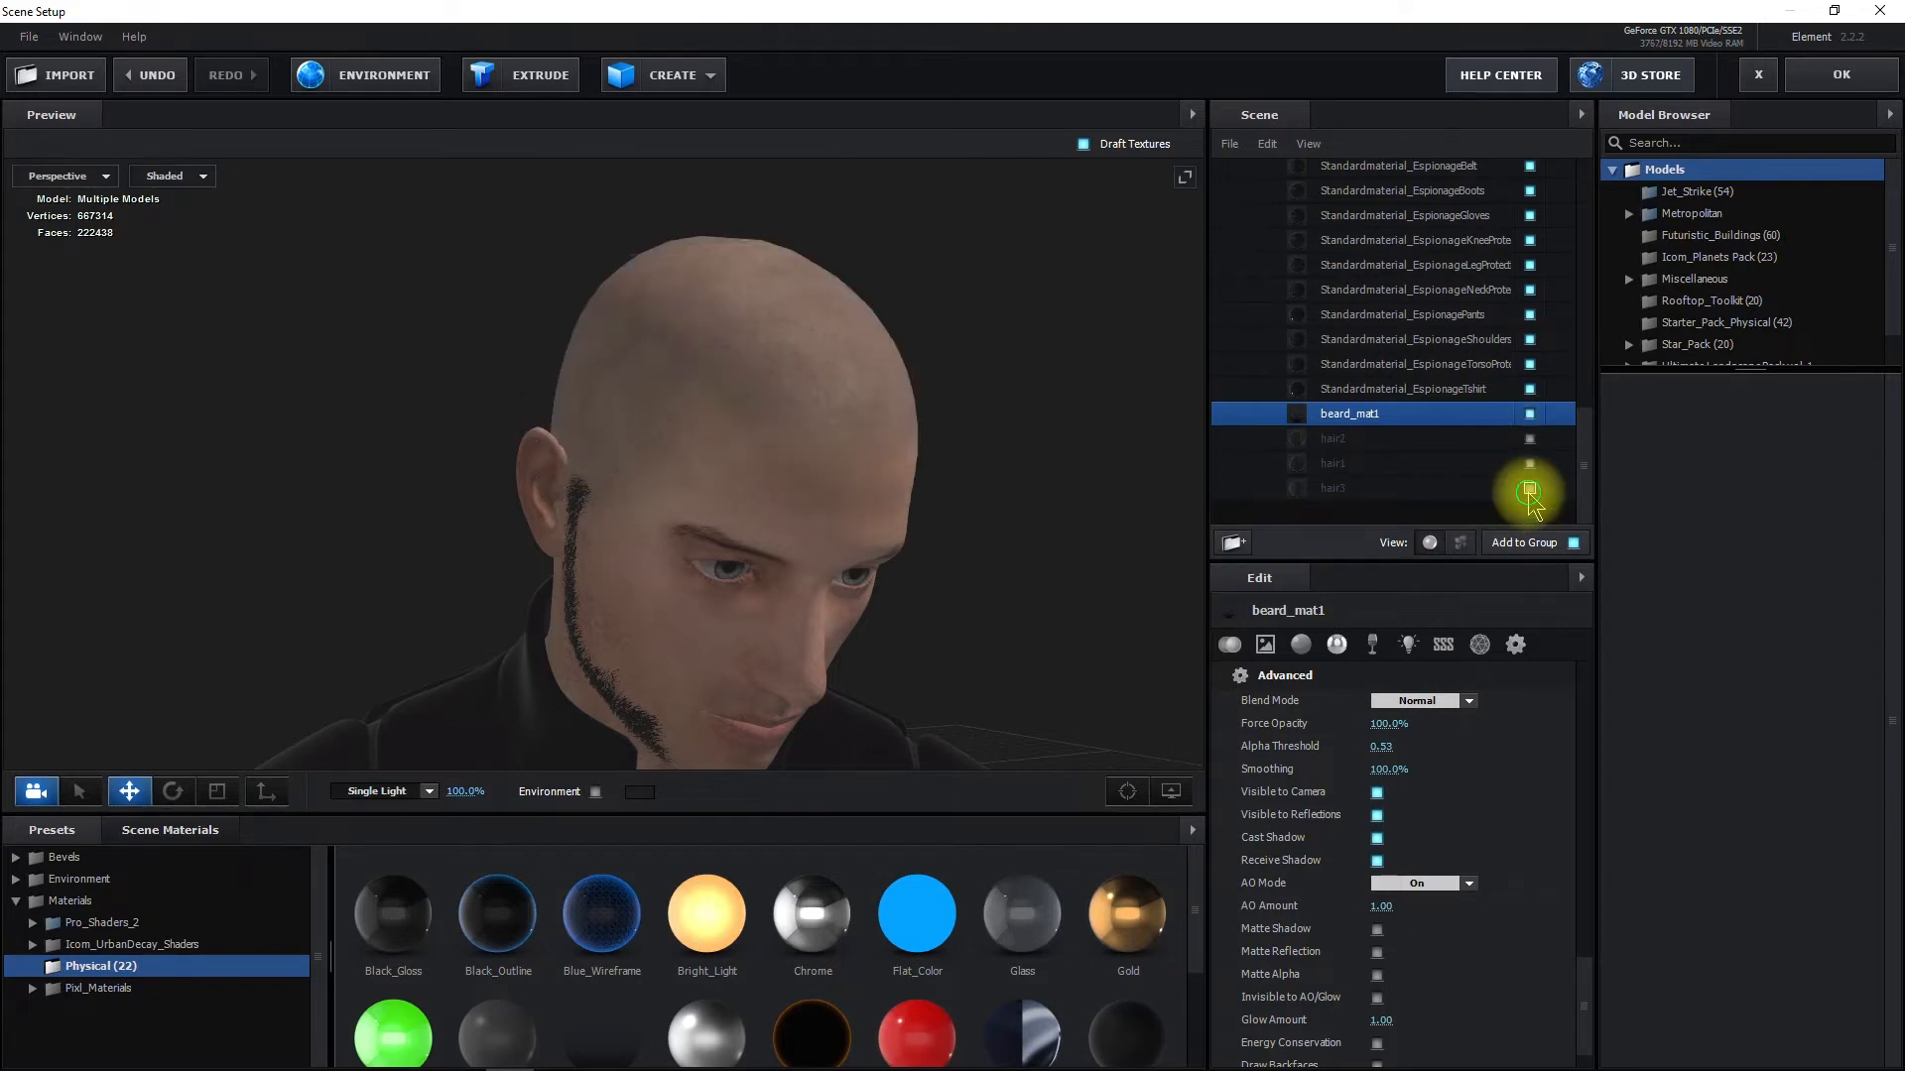
pyautogui.click(1529, 488)
pyautogui.moveTo(911, 422)
pyautogui.mouseDown()
pyautogui.moveTo(940, 479)
pyautogui.moveTo(1003, 489)
pyautogui.moveTo(1203, 447)
pyautogui.moveTo(925, 469)
pyautogui.moveTo(744, 434)
pyautogui.moveTo(897, 435)
pyautogui.mouseUp()
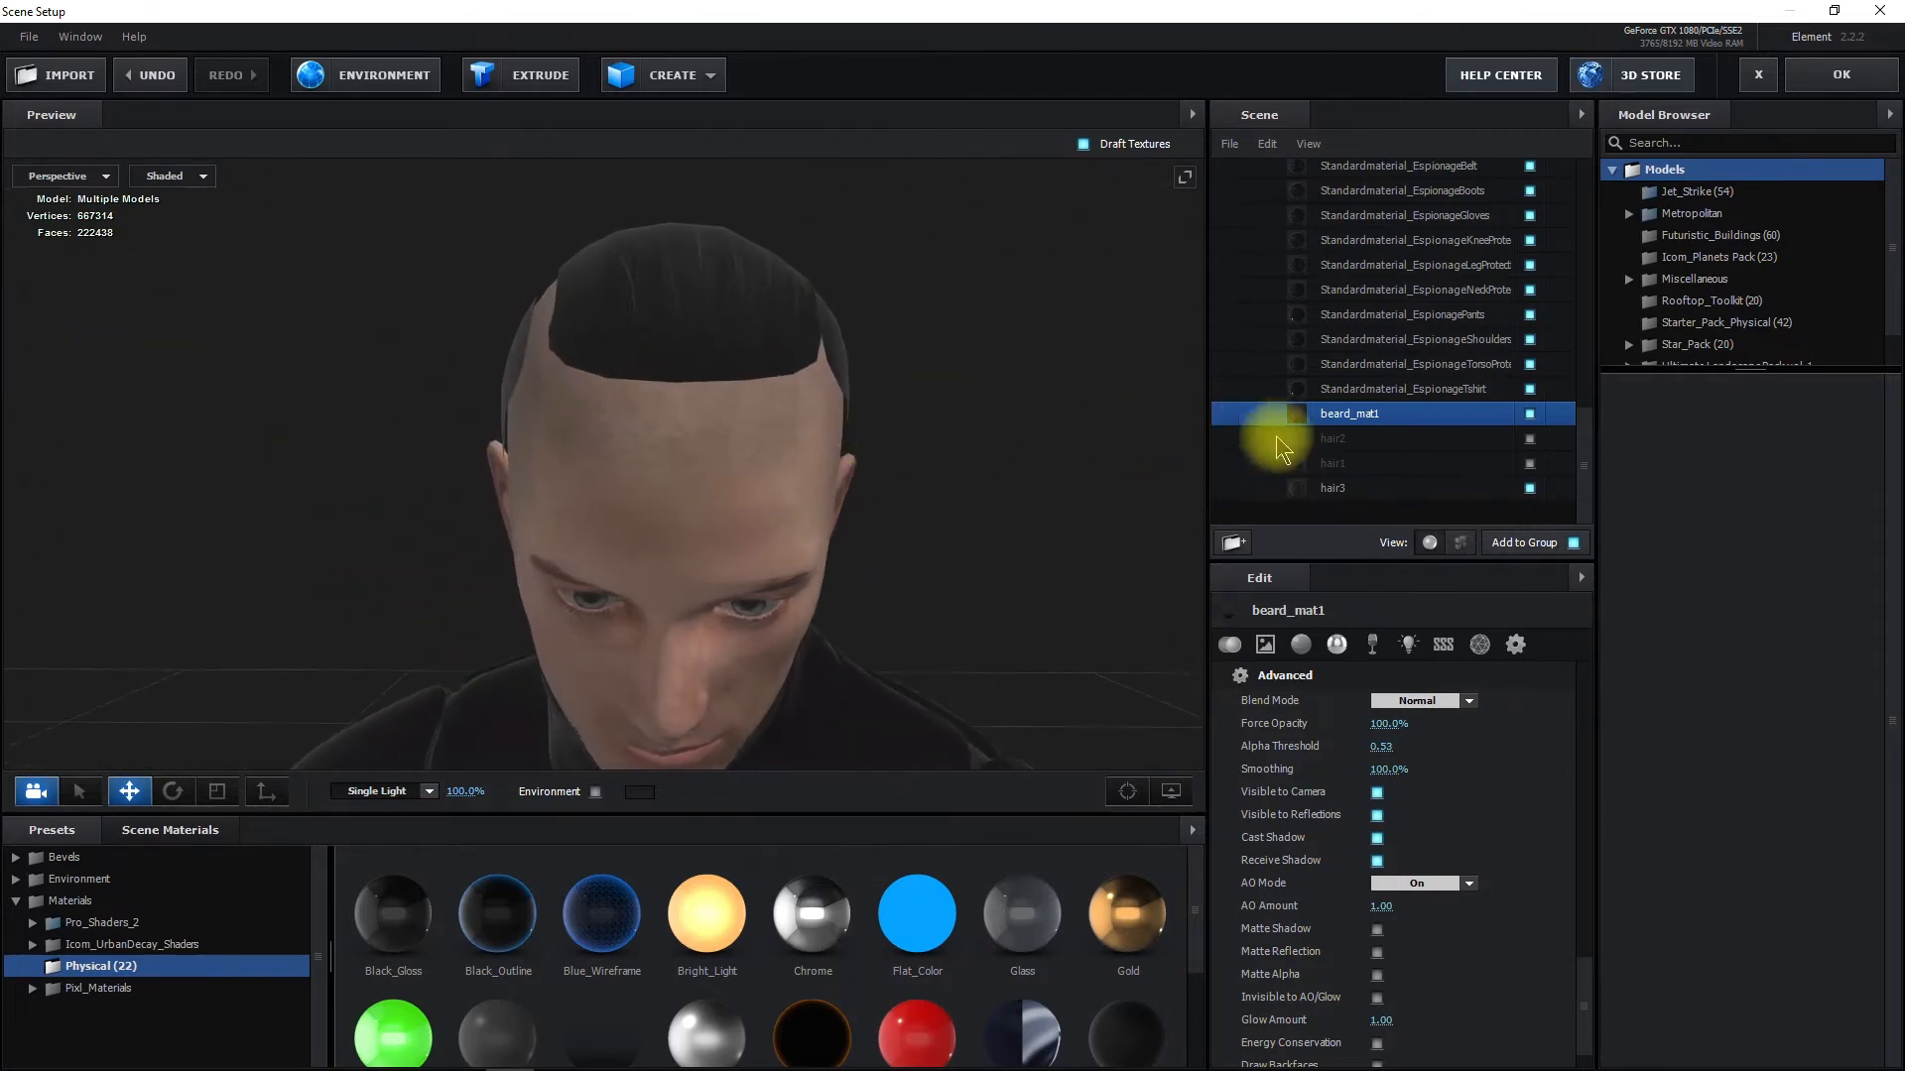
# Show the hair1 and hair2 materials one at a time to examine which part of the hairstyle each covers
pyautogui.click(1529, 488)
pyautogui.click(1529, 466)
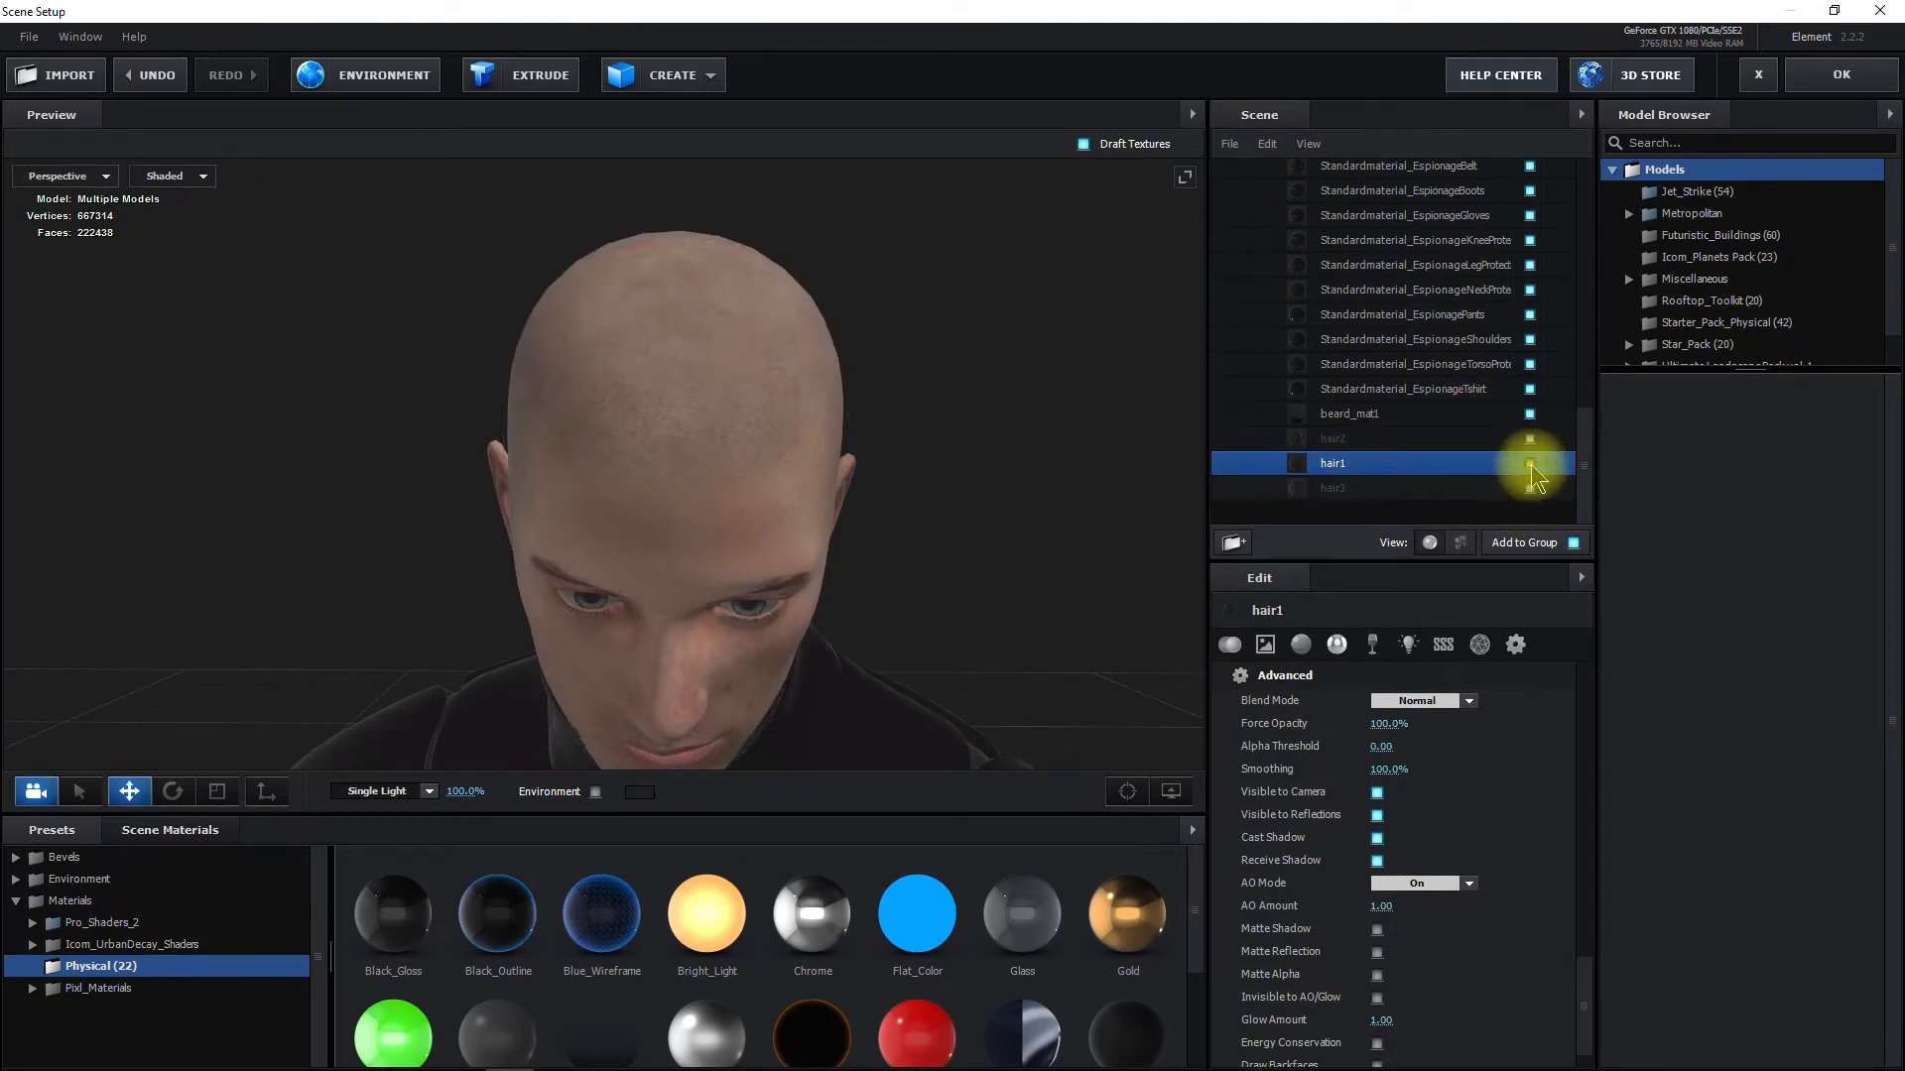
pyautogui.click(1529, 464)
pyautogui.moveTo(821, 391)
pyautogui.mouseDown()
pyautogui.moveTo(893, 443)
pyautogui.moveTo(1057, 451)
pyautogui.moveTo(731, 407)
pyautogui.moveTo(808, 374)
pyautogui.moveTo(853, 392)
pyautogui.mouseUp()
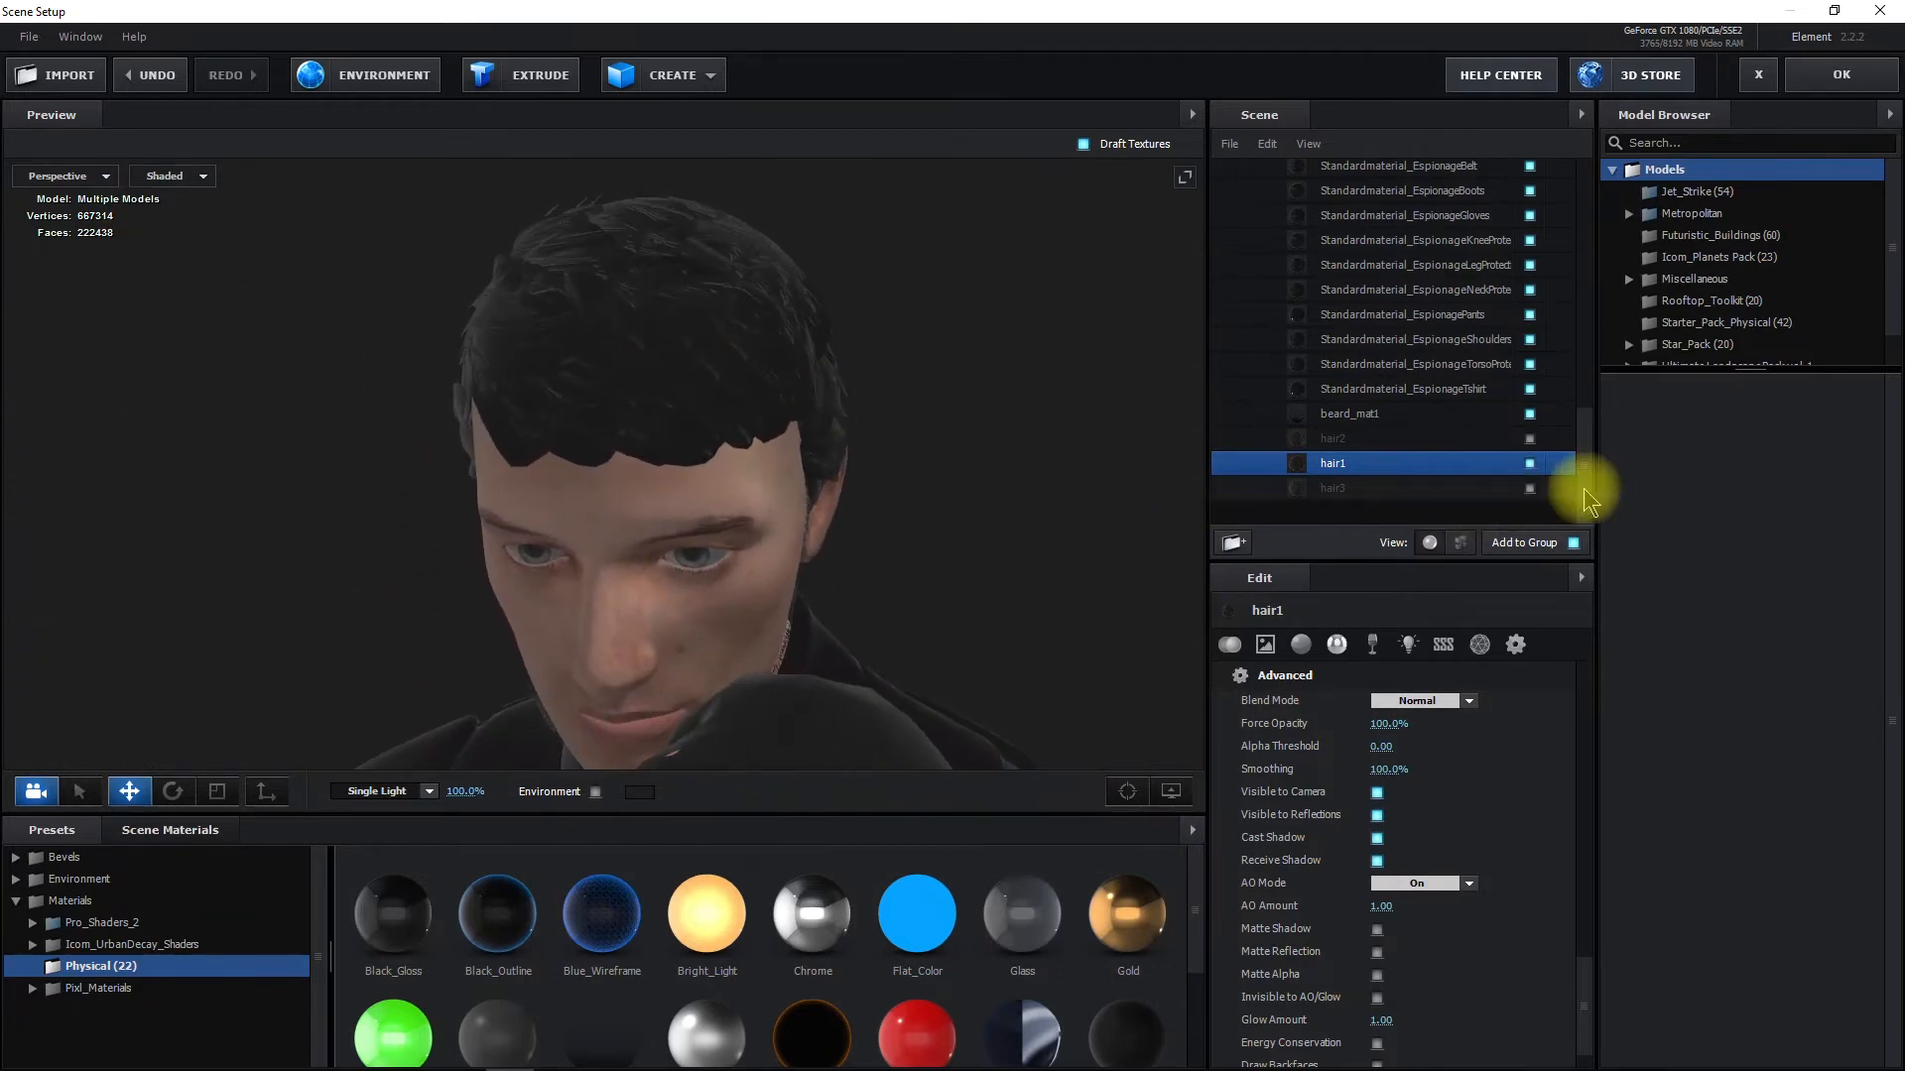
pyautogui.click(1531, 466)
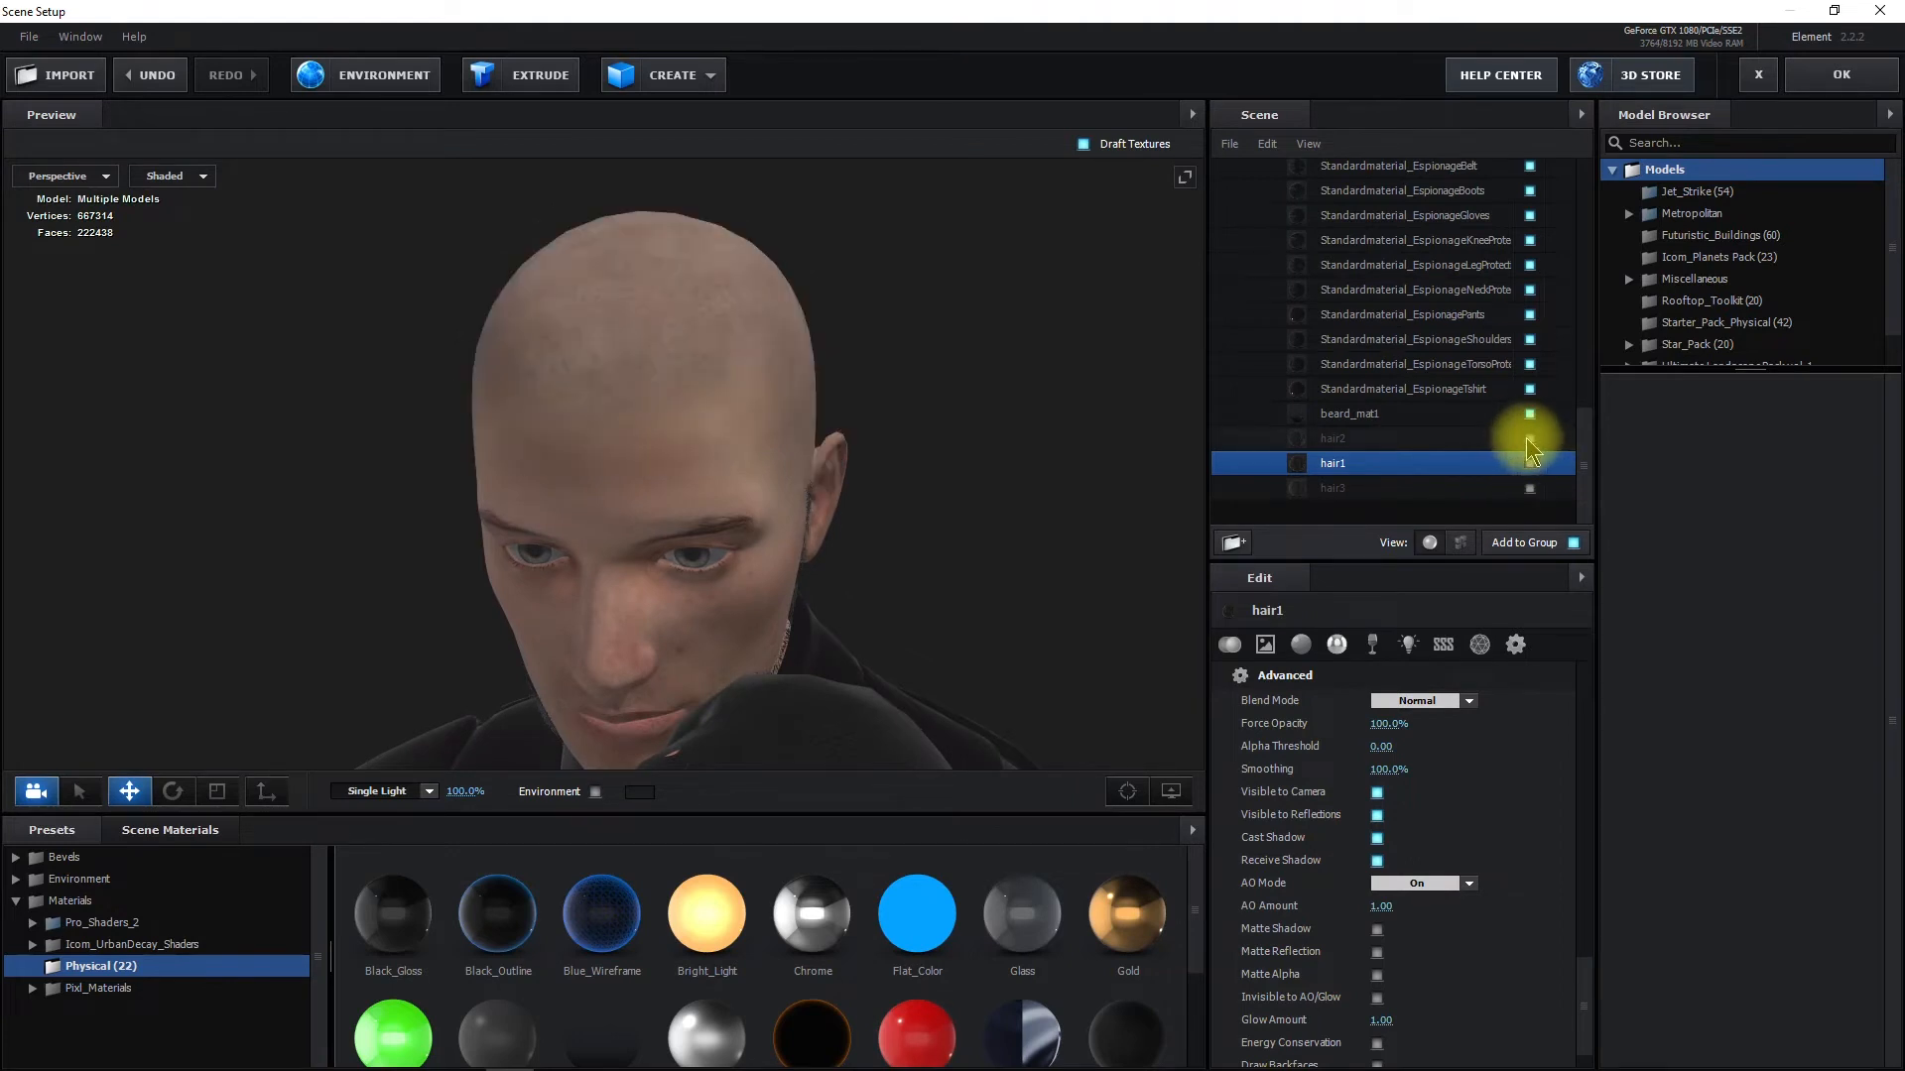
pyautogui.click(1531, 438)
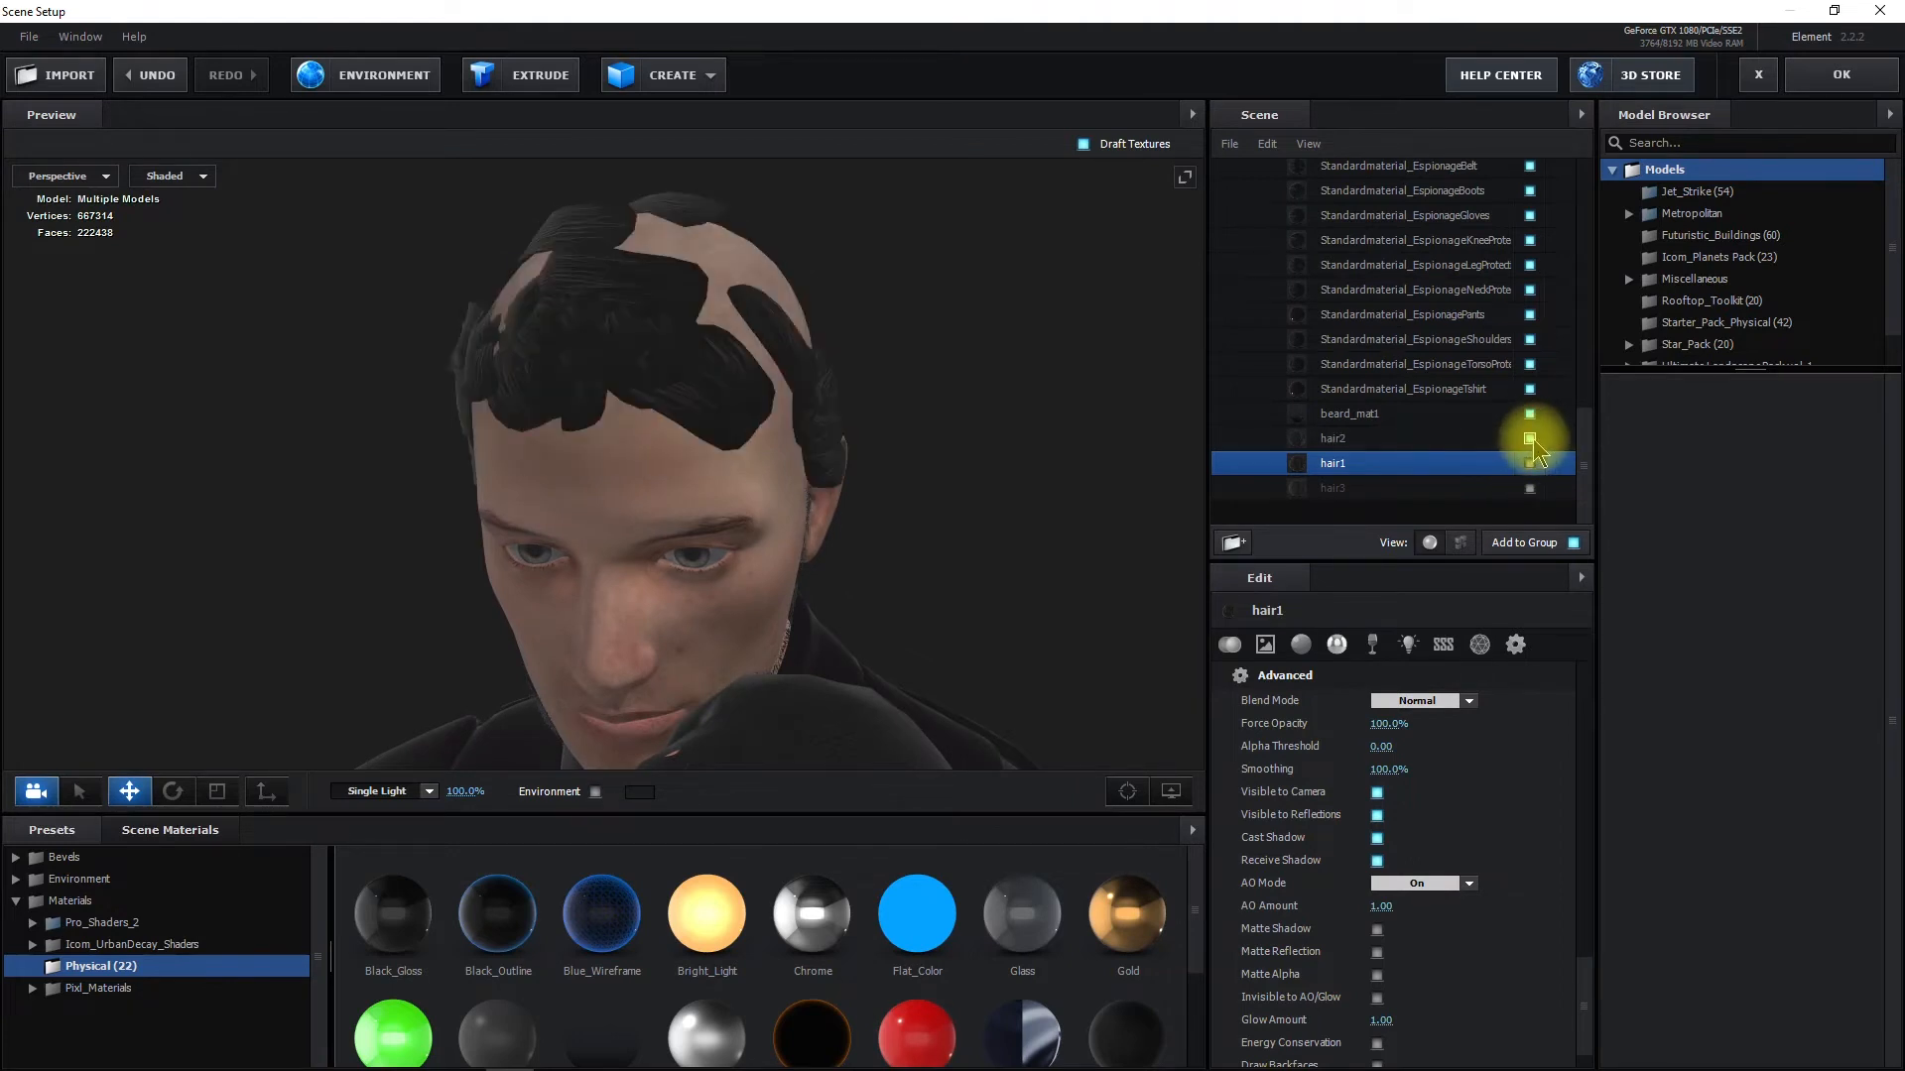
pyautogui.moveTo(986, 447); pyautogui.dragTo(961, 413)
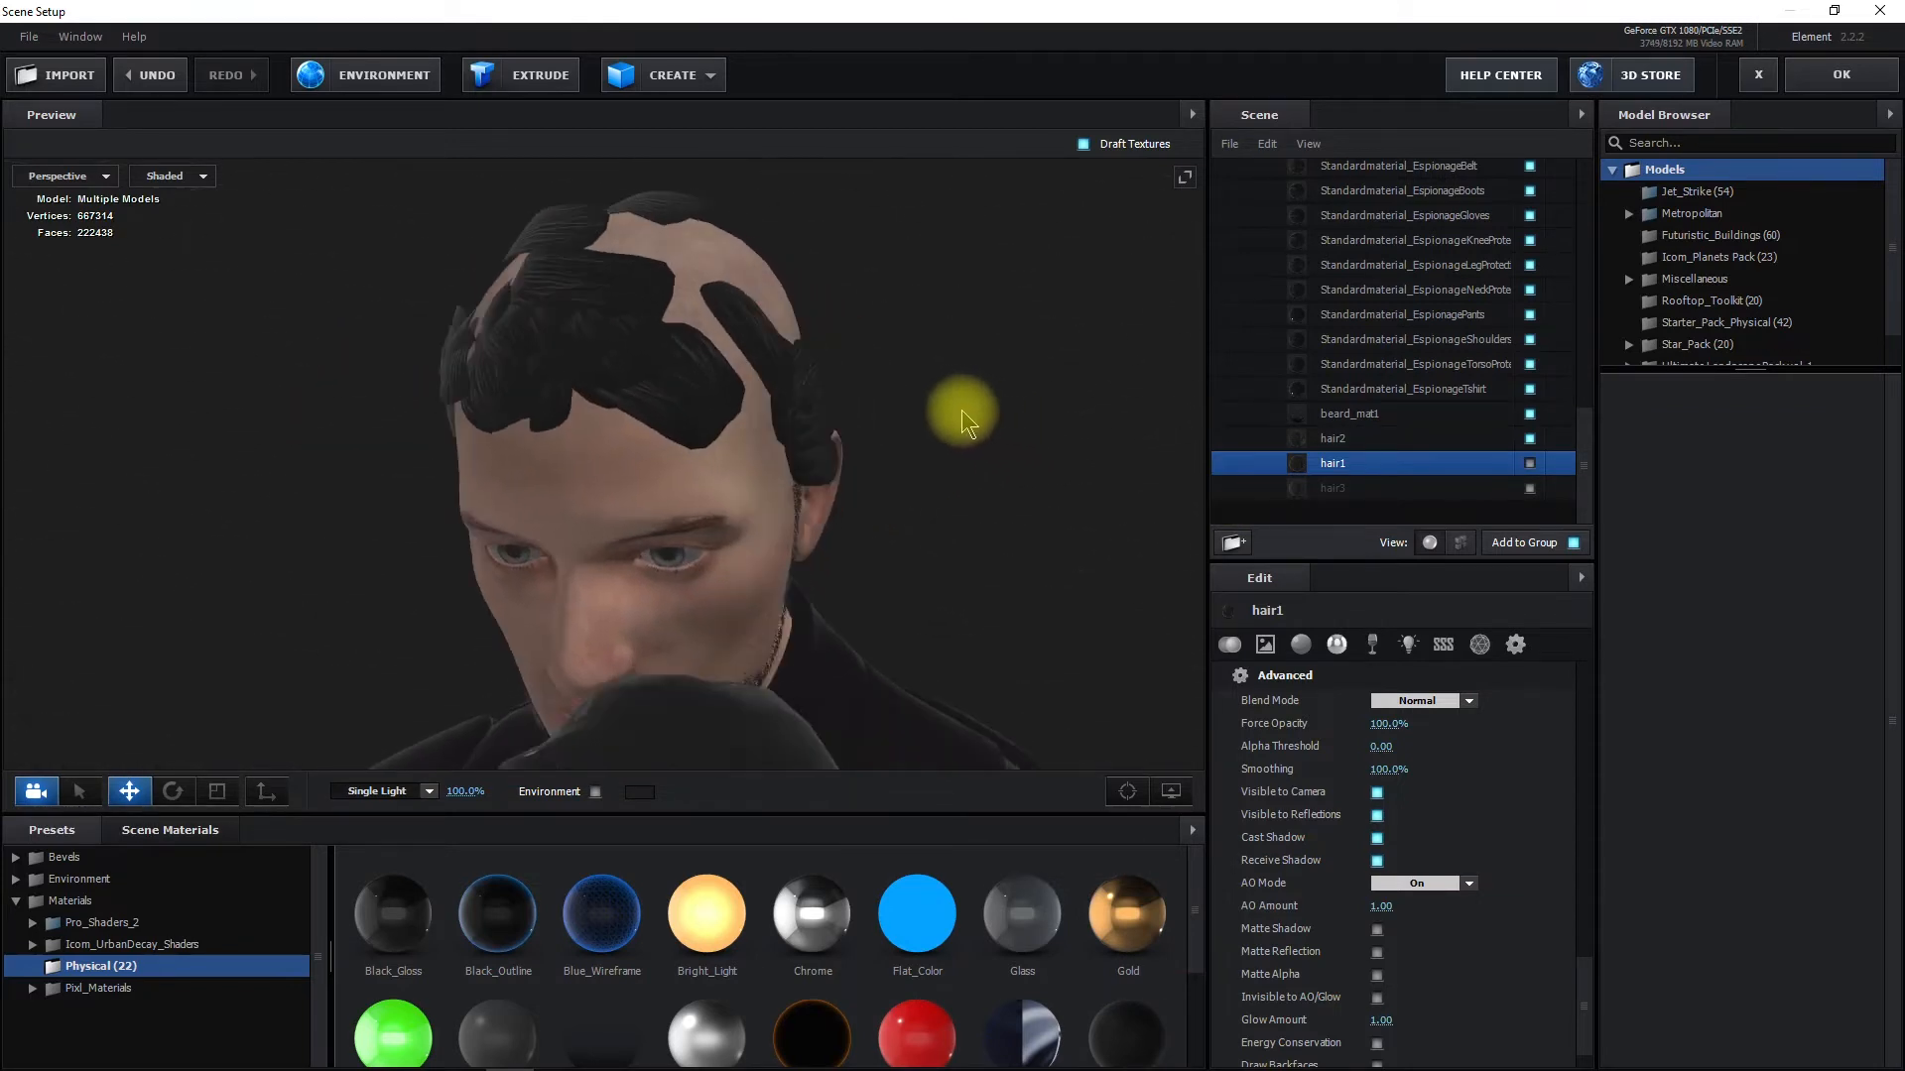
pyautogui.click(1529, 439)
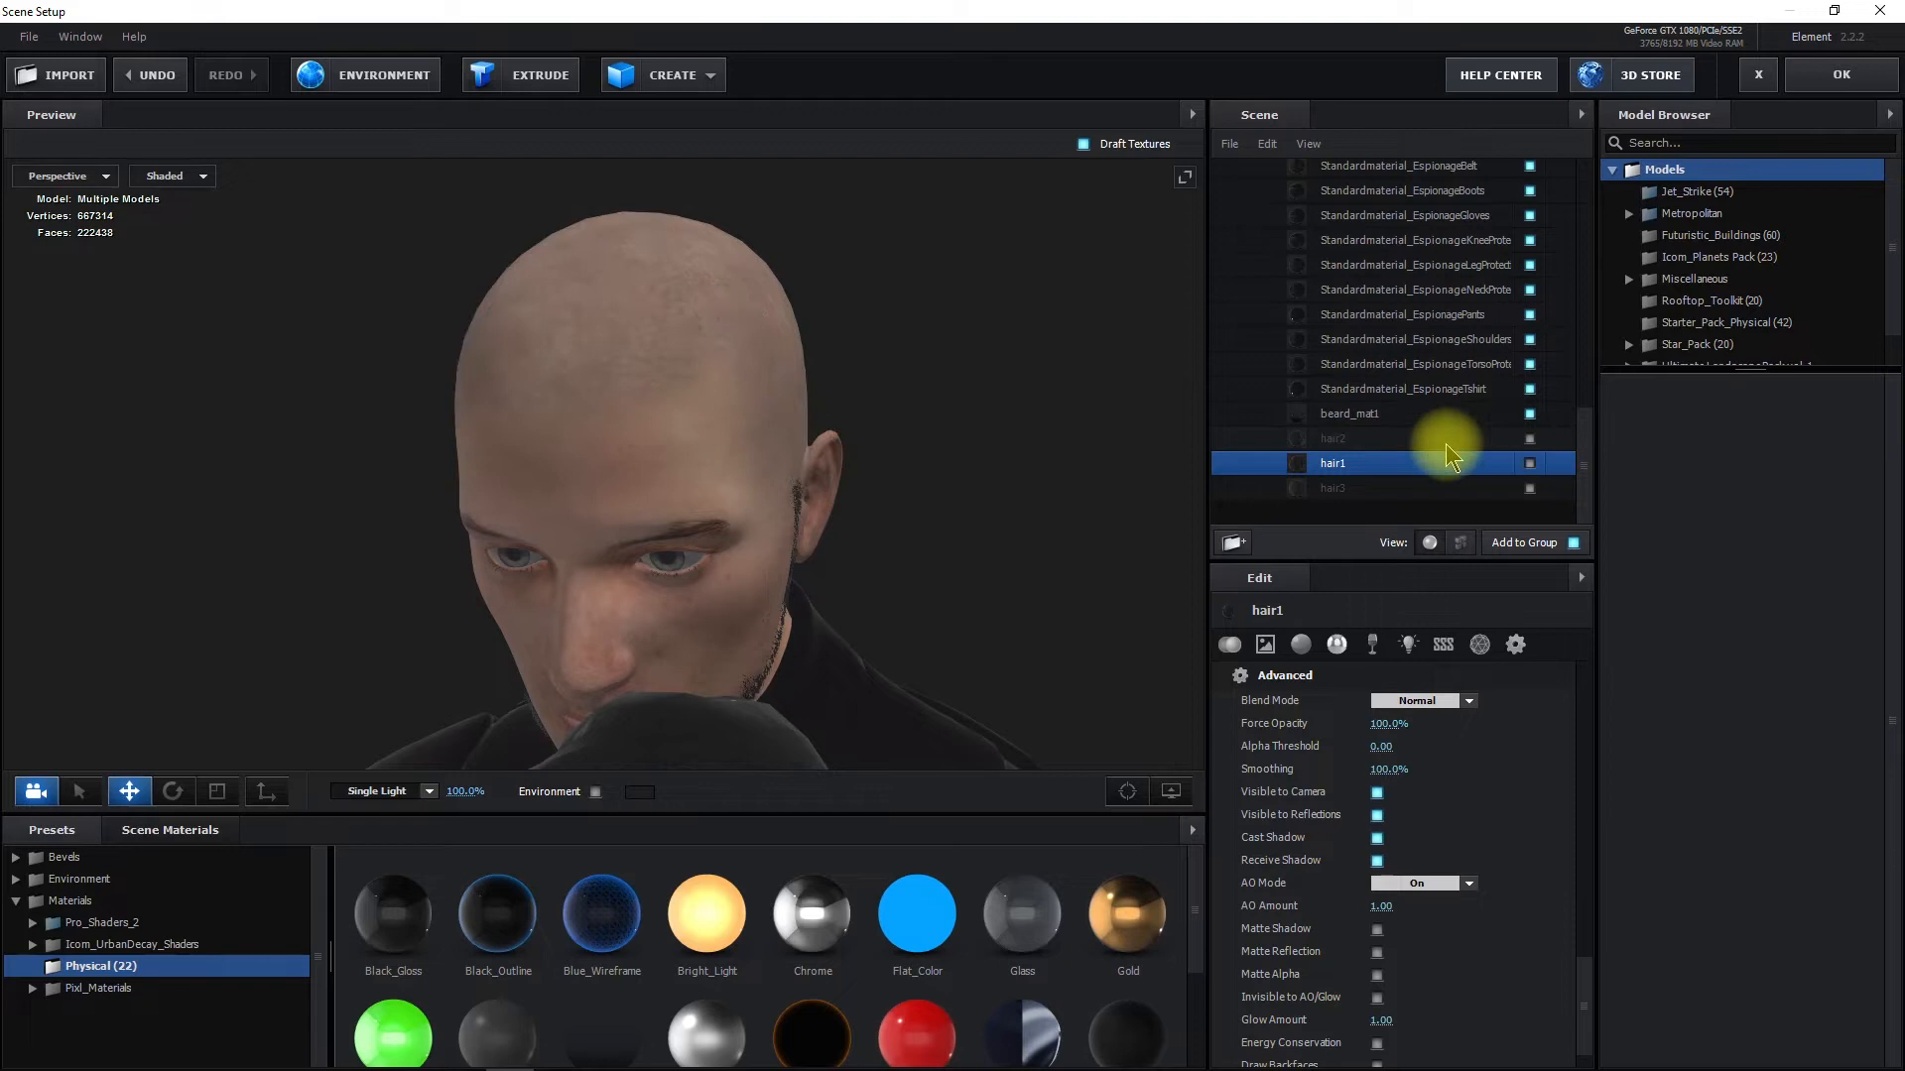
# Select the hair3 material and make it visible on its own
pyautogui.click(1375, 488)
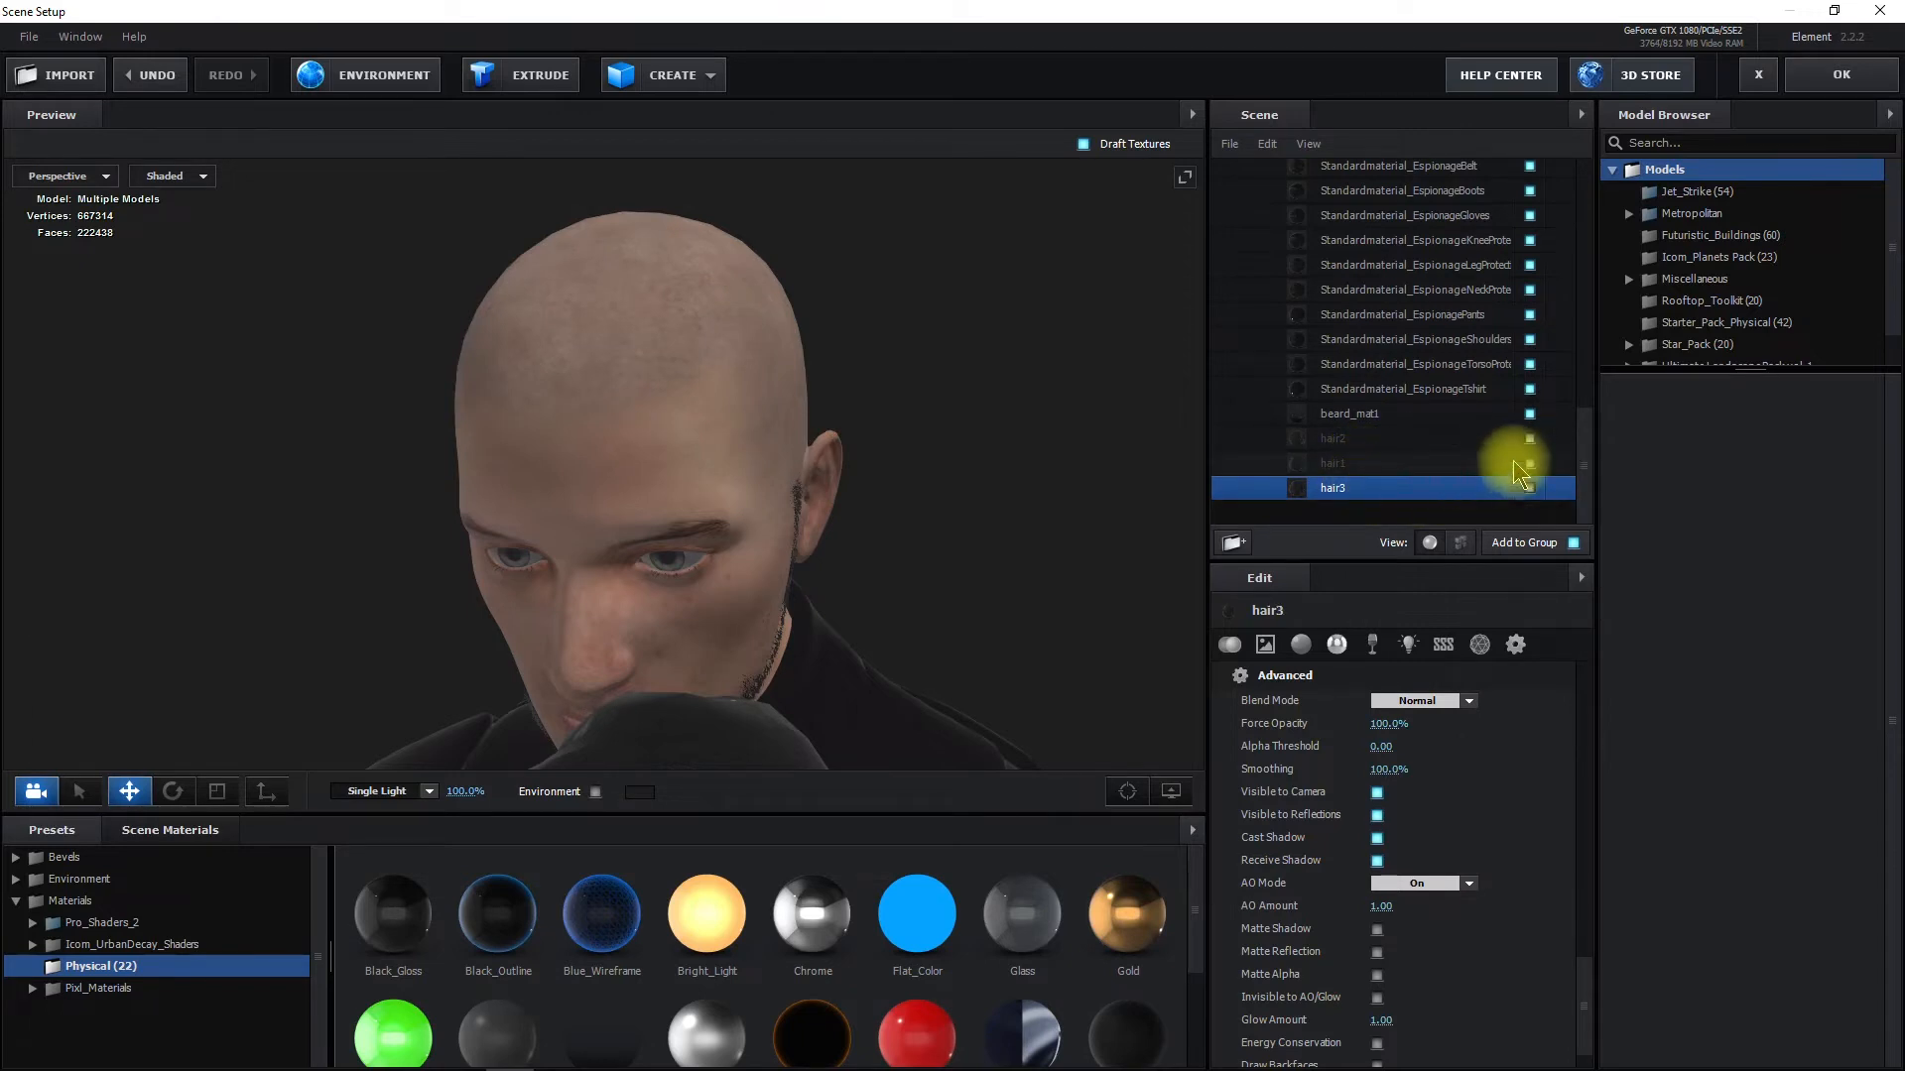
pyautogui.click(1529, 489)
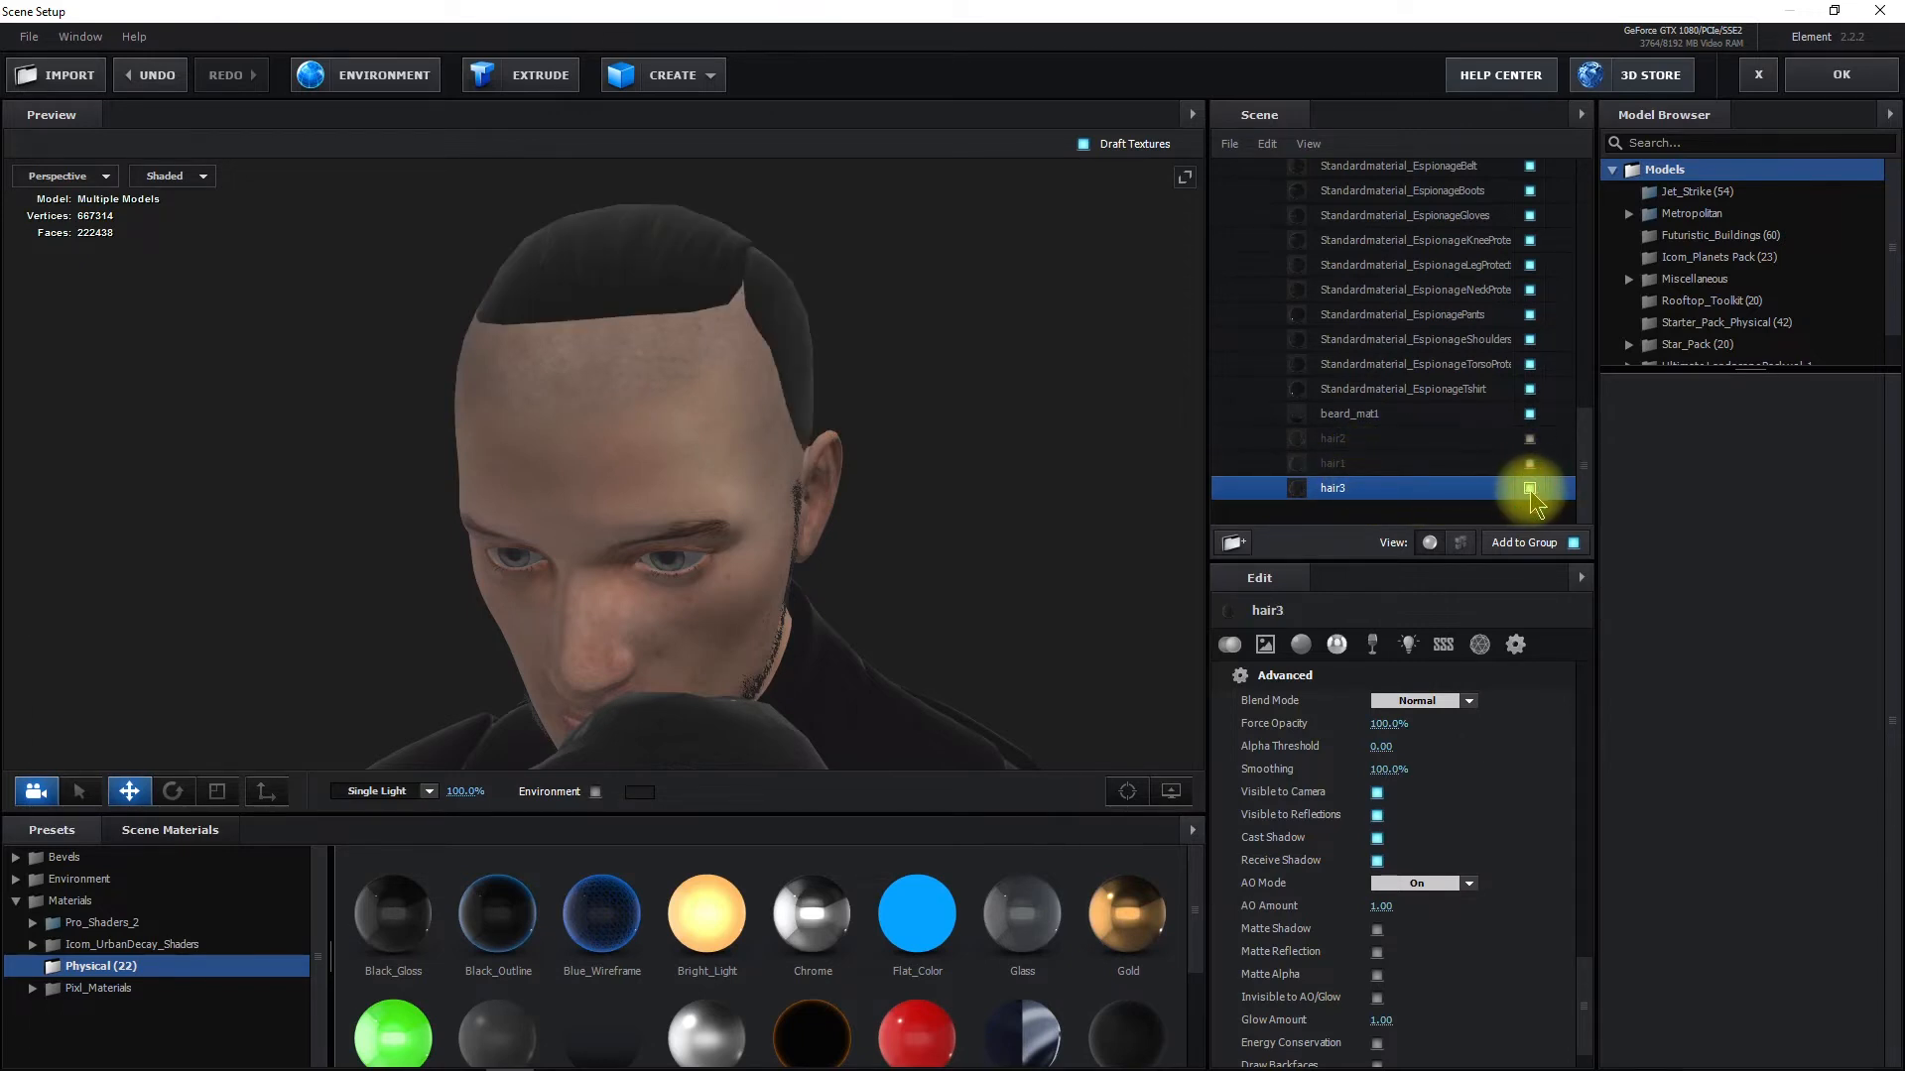
pyautogui.moveTo(829, 426)
pyautogui.mouseDown()
pyautogui.moveTo(728, 499)
pyautogui.moveTo(672, 497)
pyautogui.moveTo(834, 467)
pyautogui.moveTo(854, 408)
pyautogui.moveTo(954, 449)
pyautogui.moveTo(829, 396)
pyautogui.moveTo(863, 404)
pyautogui.moveTo(851, 451)
pyautogui.mouseUp()
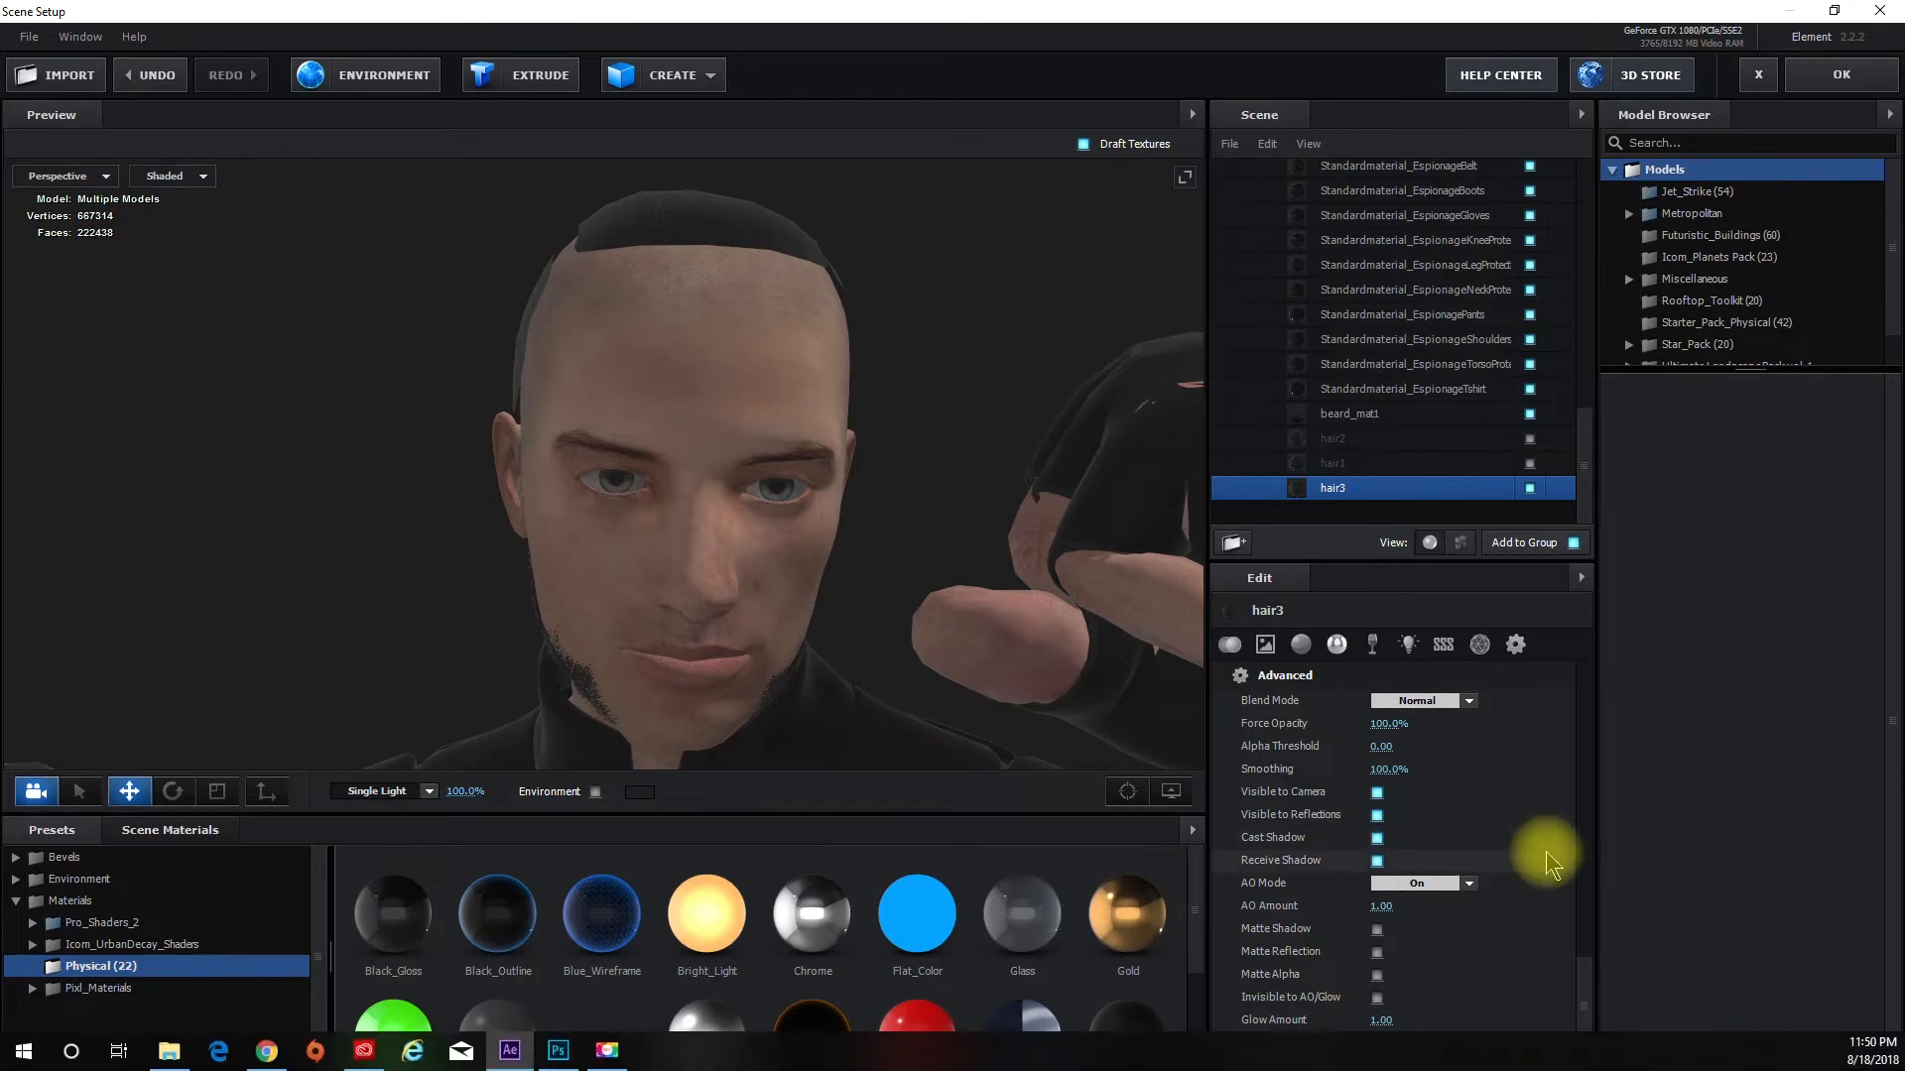
# Browse for hair3's diffuse texture and copy the Boris_hair3_d image file from the Boris_Hair folder
pyautogui.scroll(5, 1538, 849)
pyautogui.scroll(5, 1518, 838)
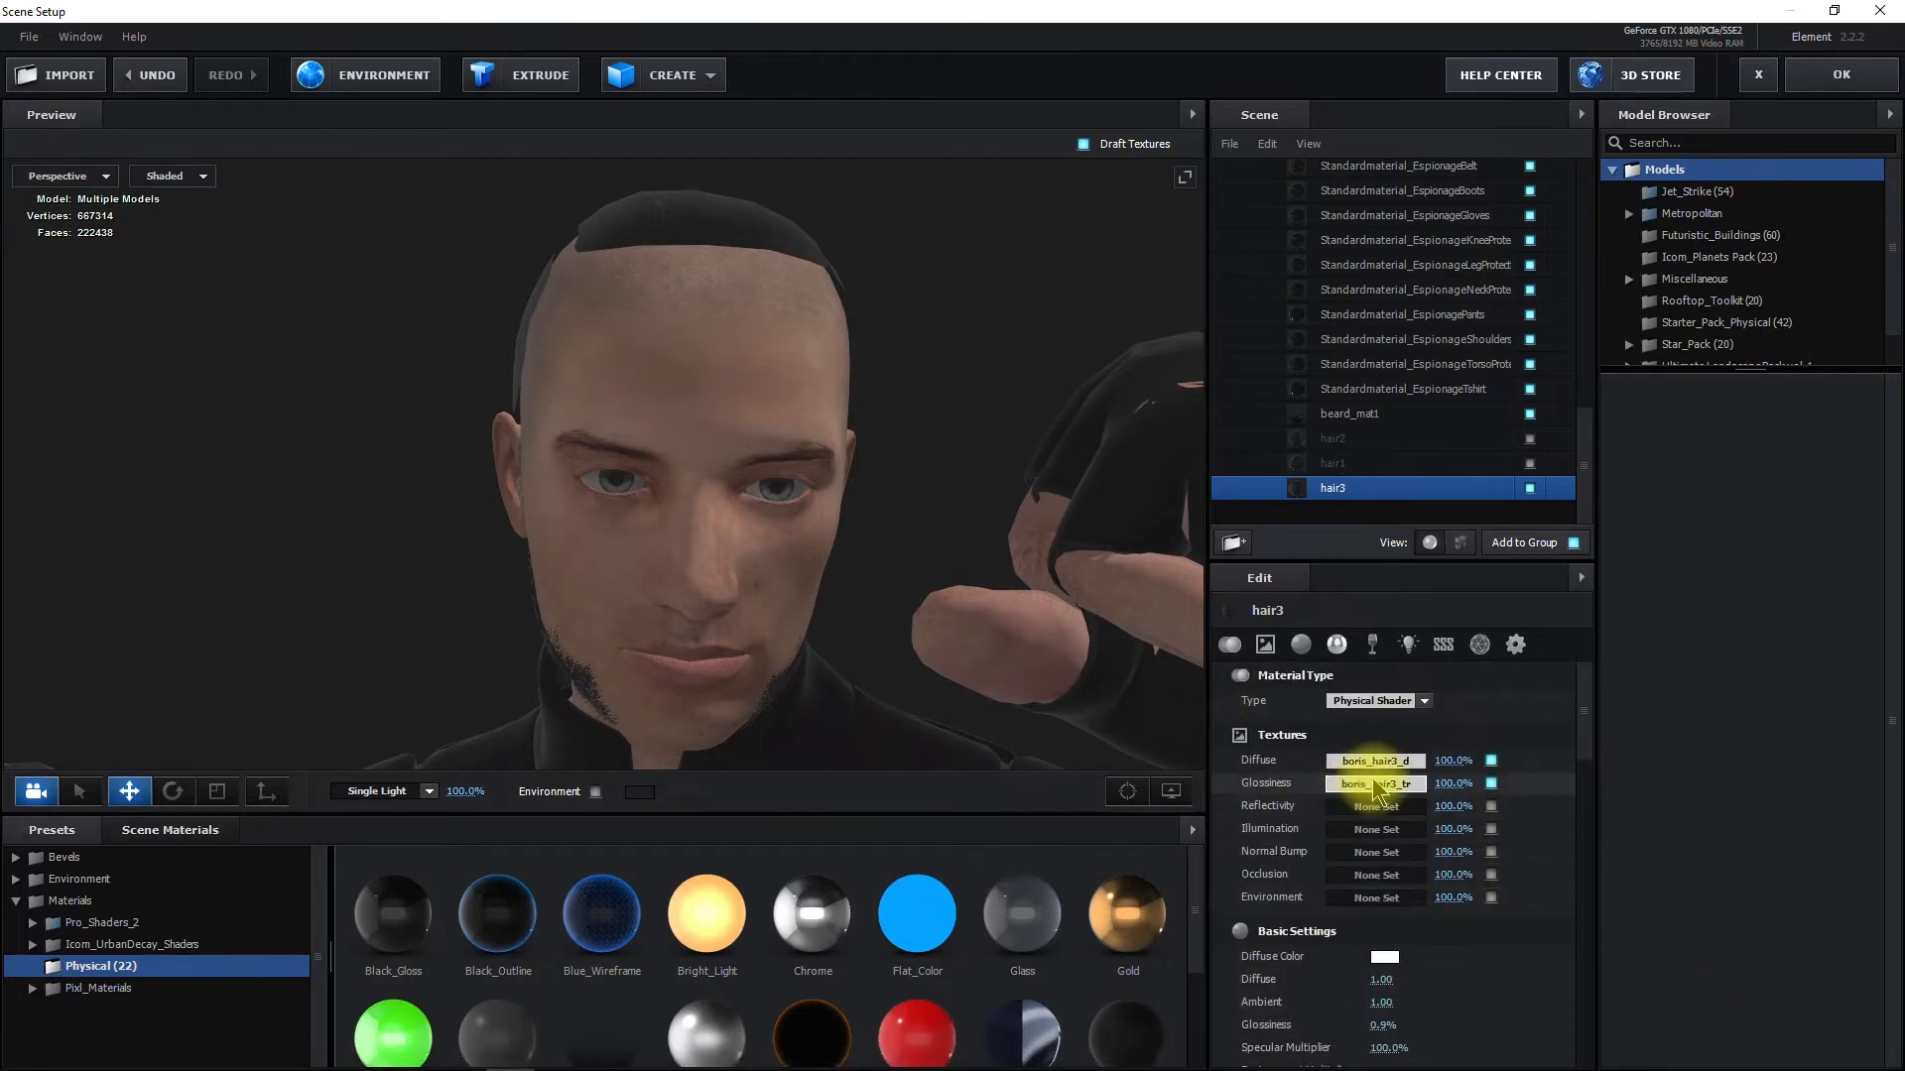
pyautogui.click(1370, 761)
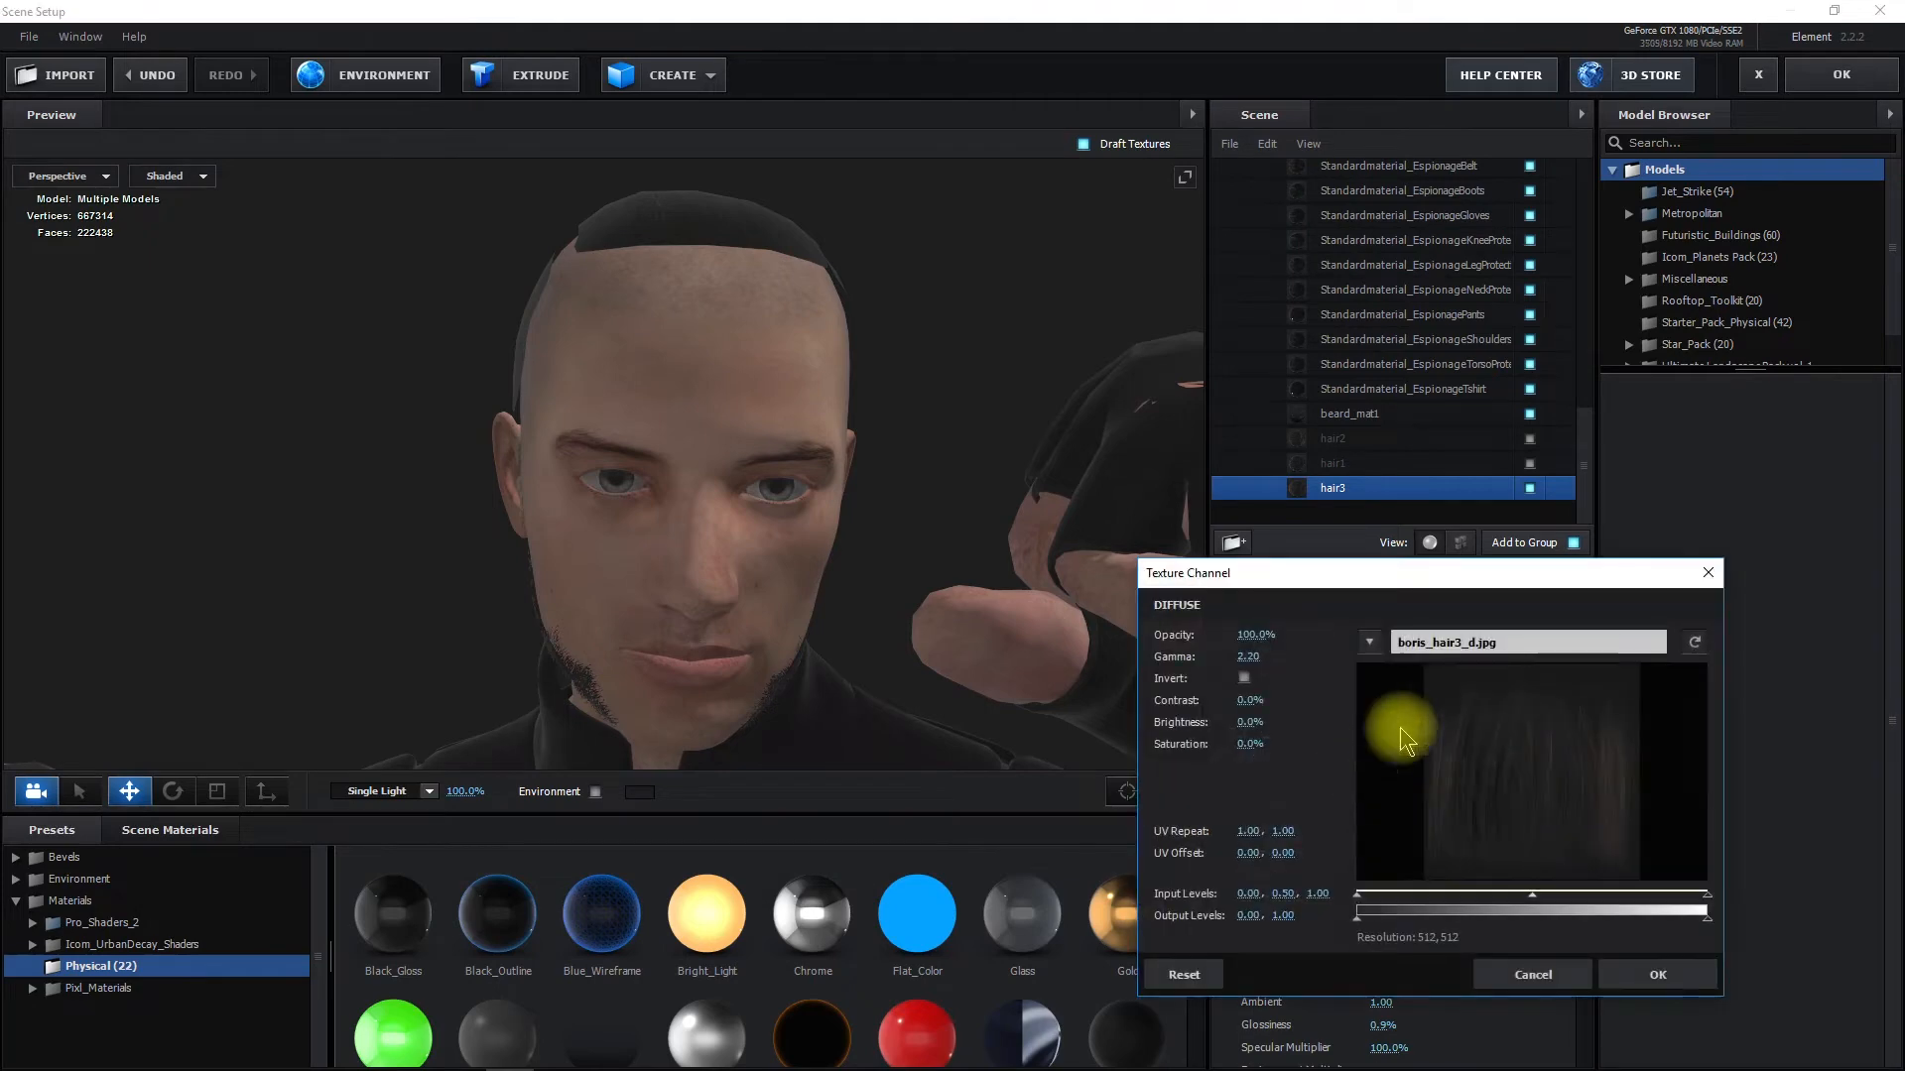
pyautogui.click(1428, 650)
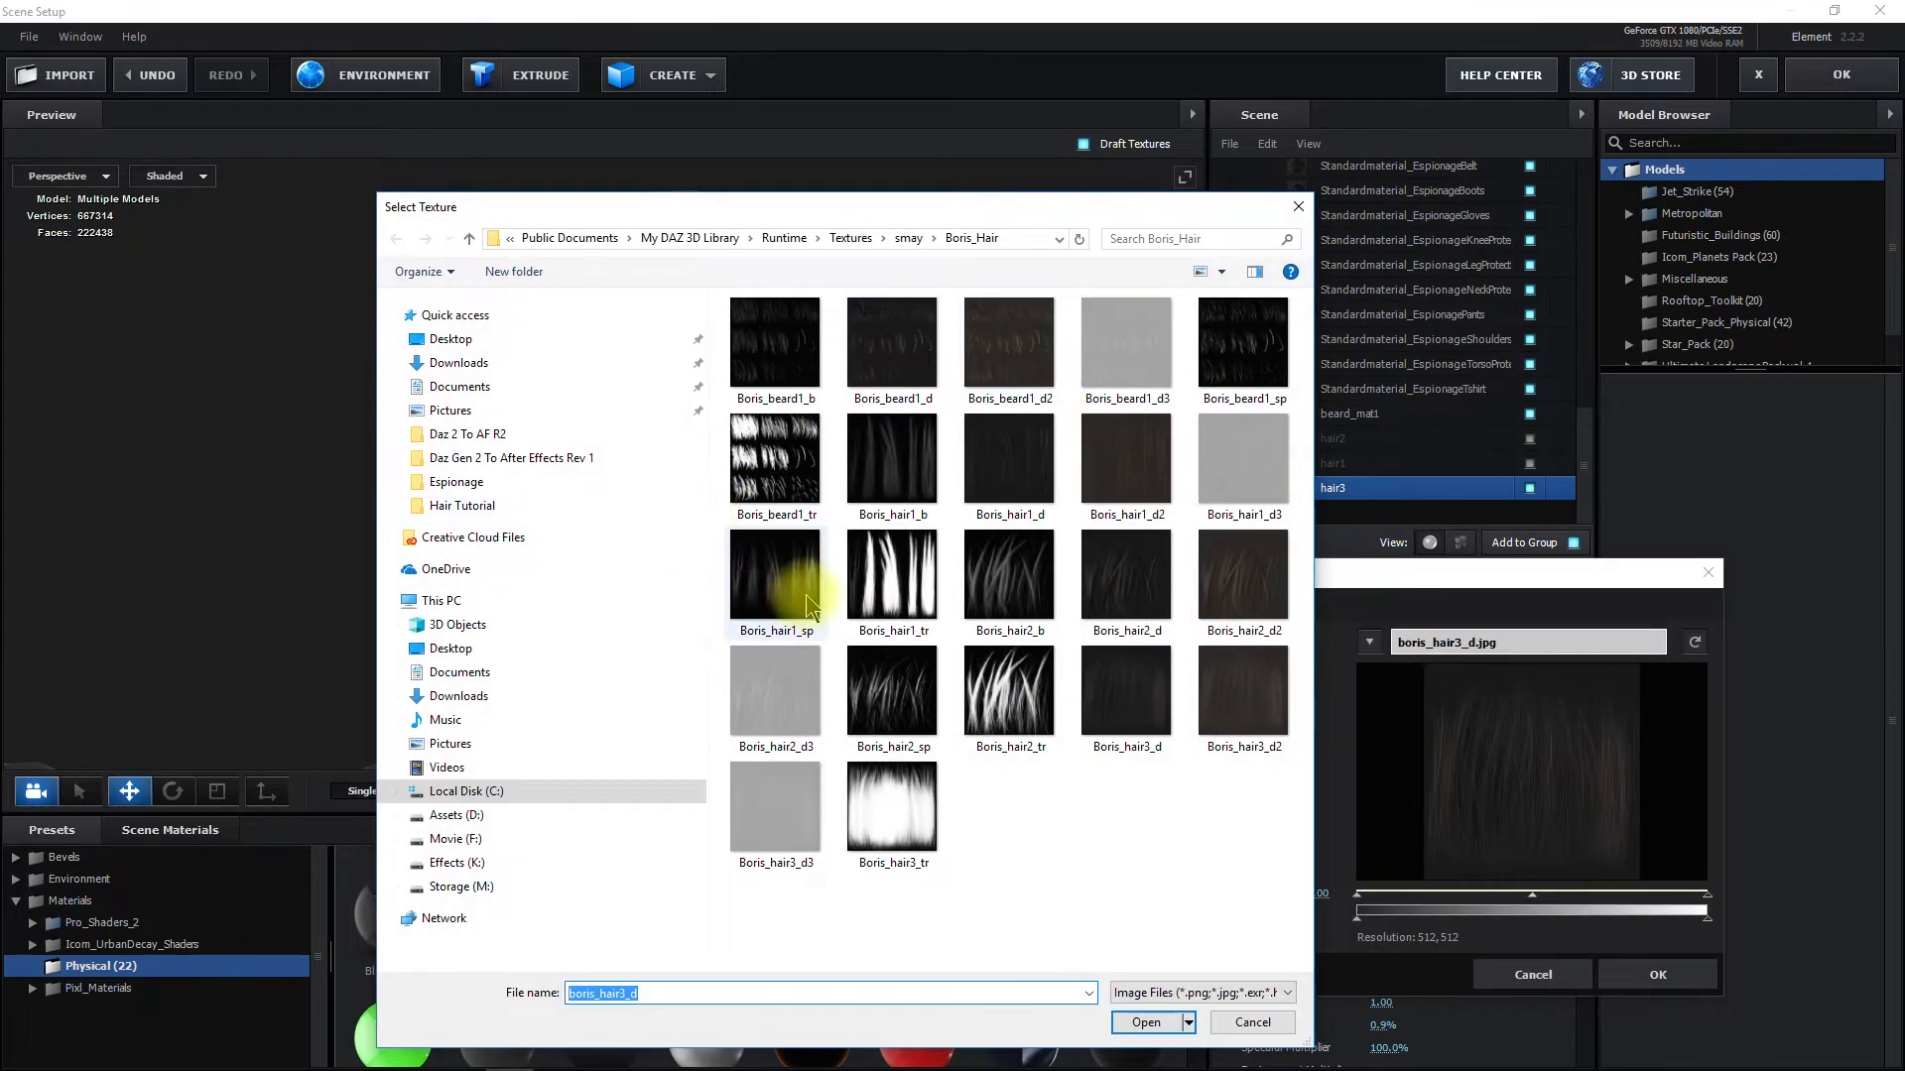
pyautogui.rightClick(1113, 685)
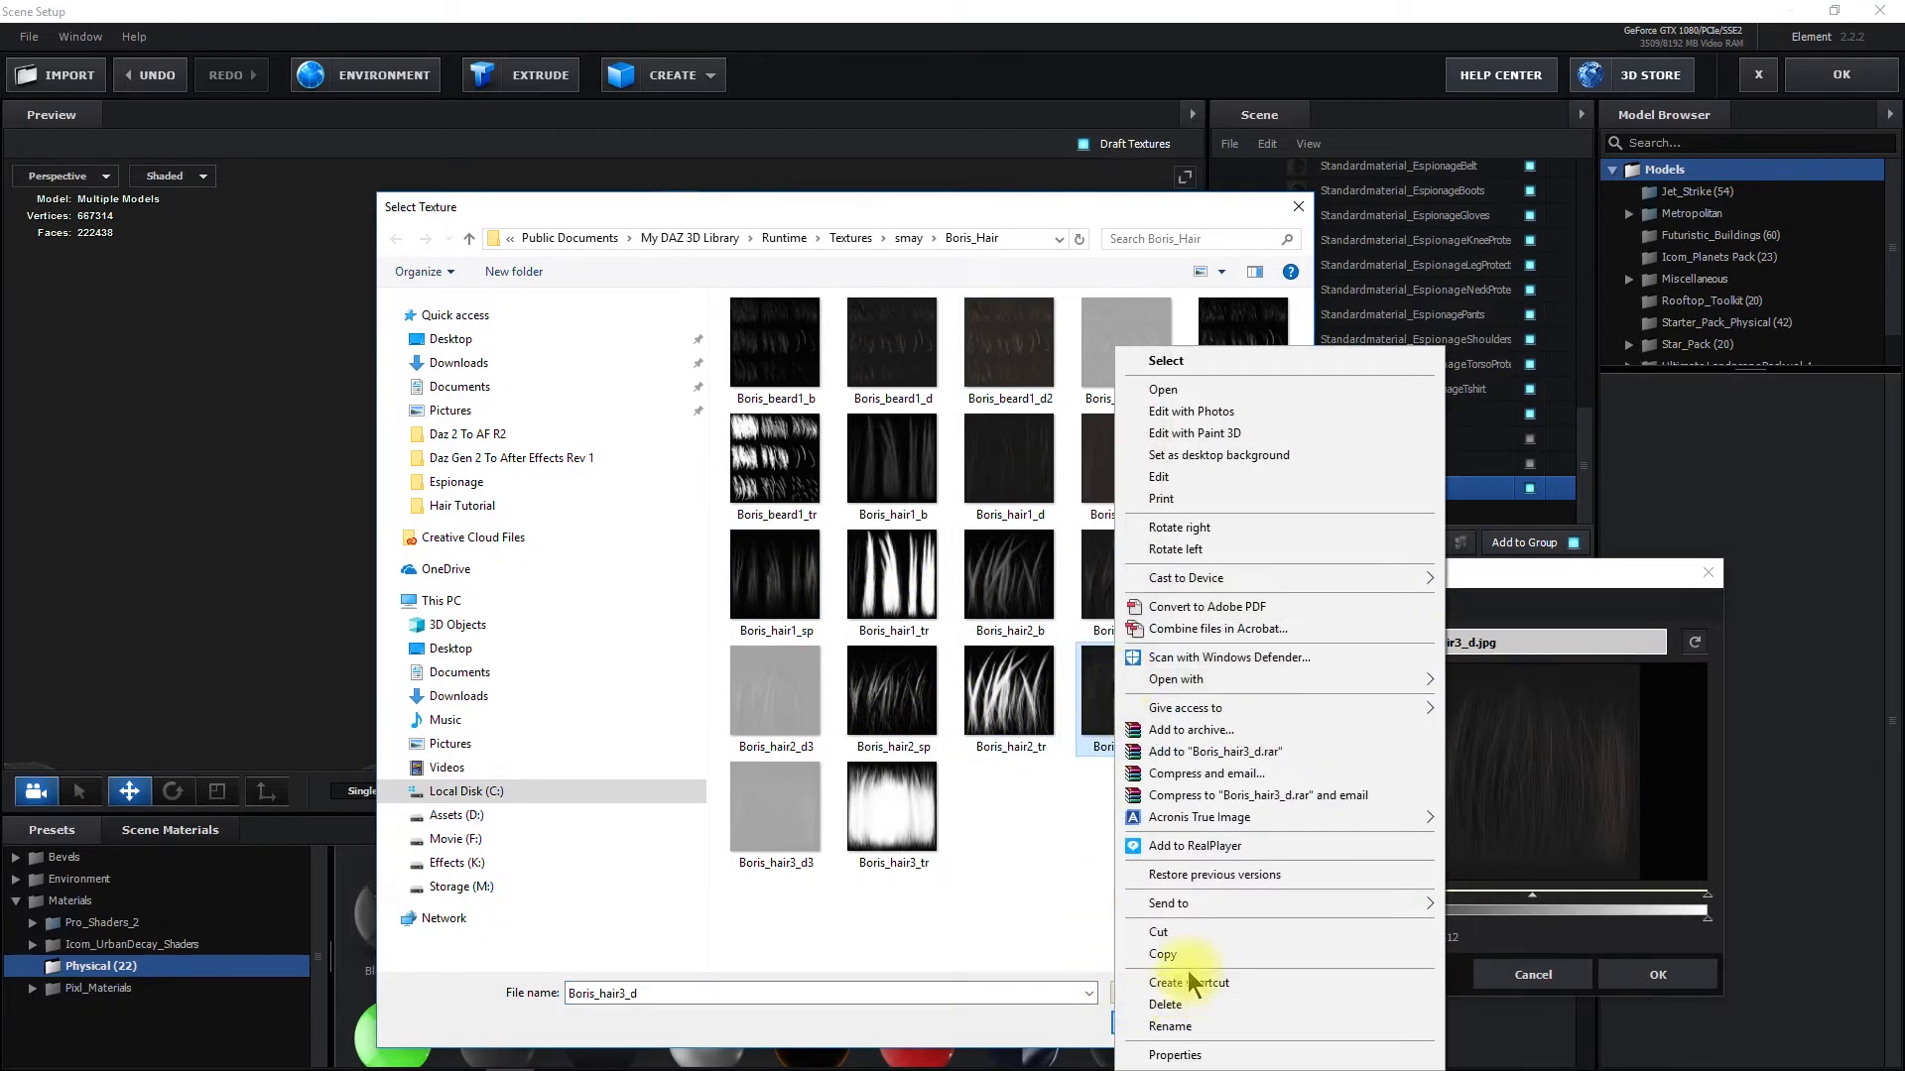
pyautogui.click(1083, 784)
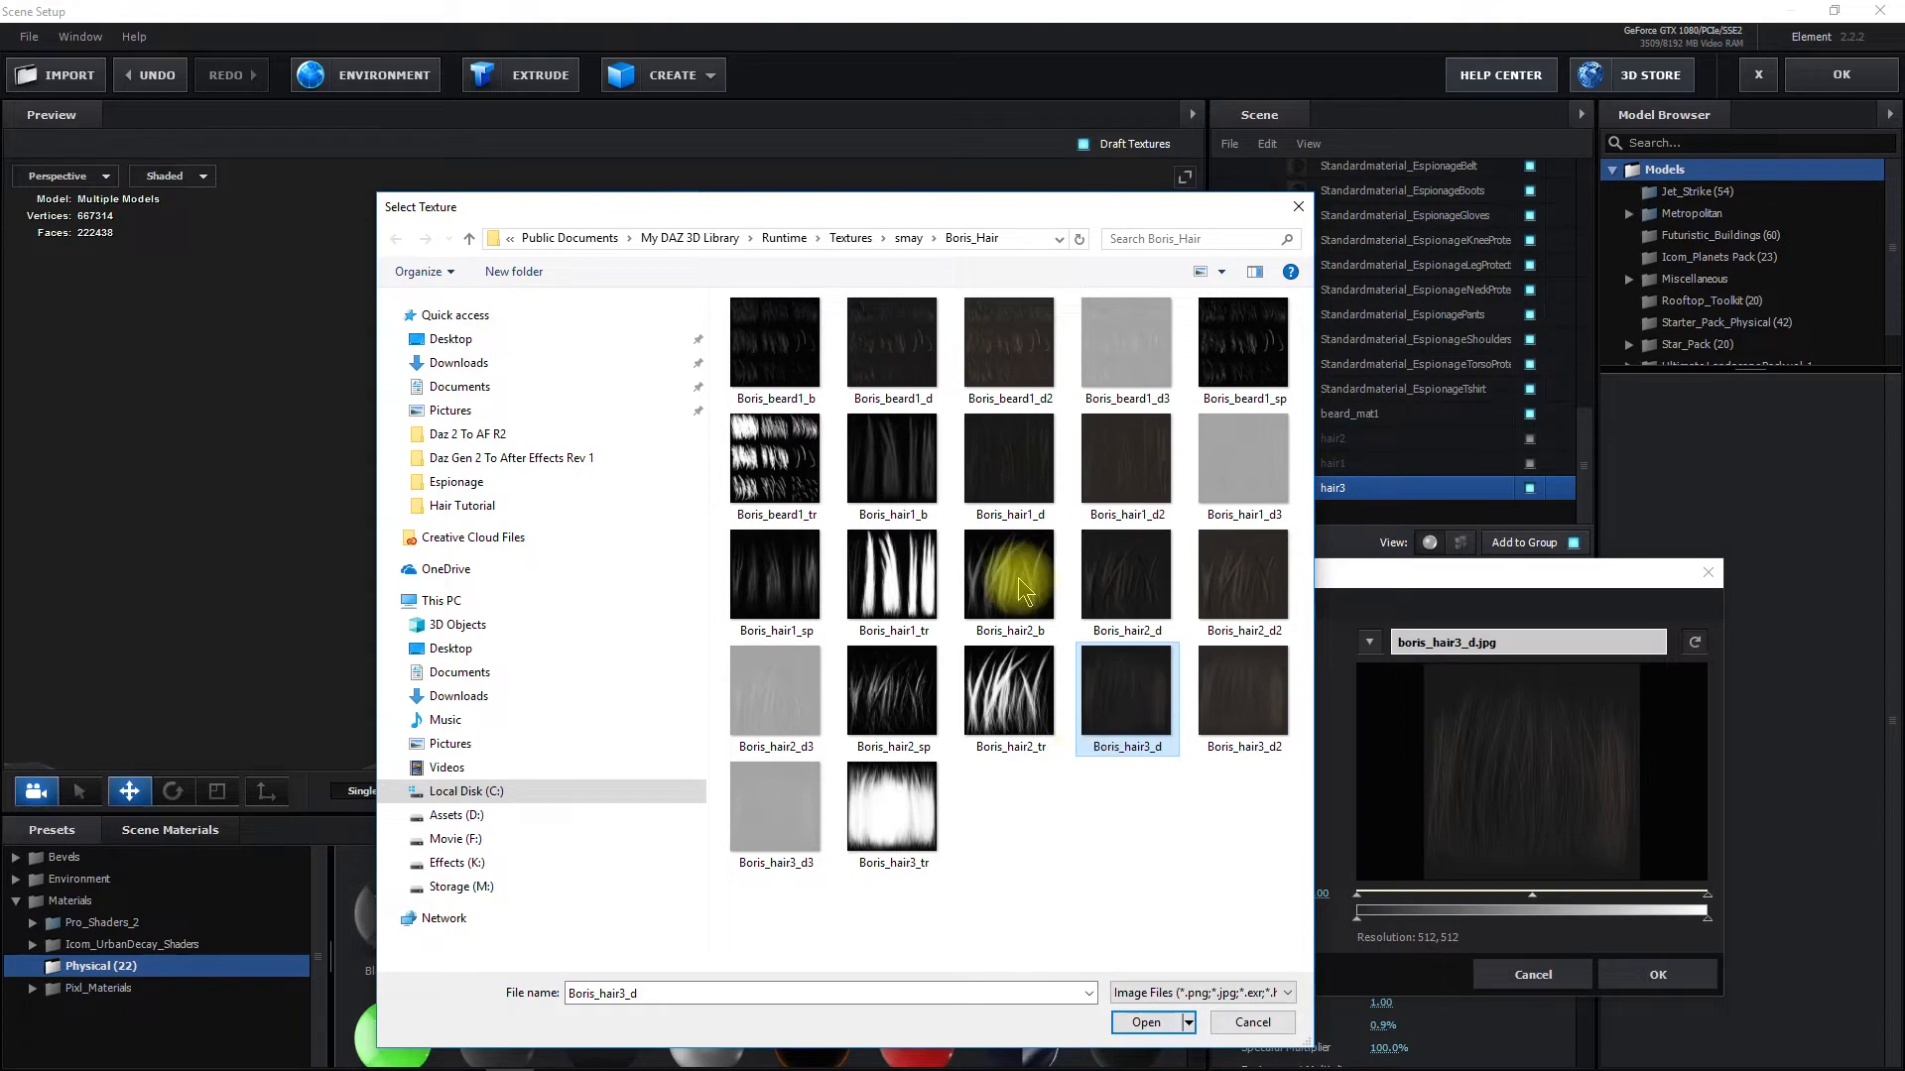
# Paste the copied Boris_hair3_d file into the Hair Tutorial folder under Tutorials on Storage (M:), leaving hair3's diffuse texture unchanged
pyautogui.click(476, 886)
pyautogui.scroll(-6, 829, 707)
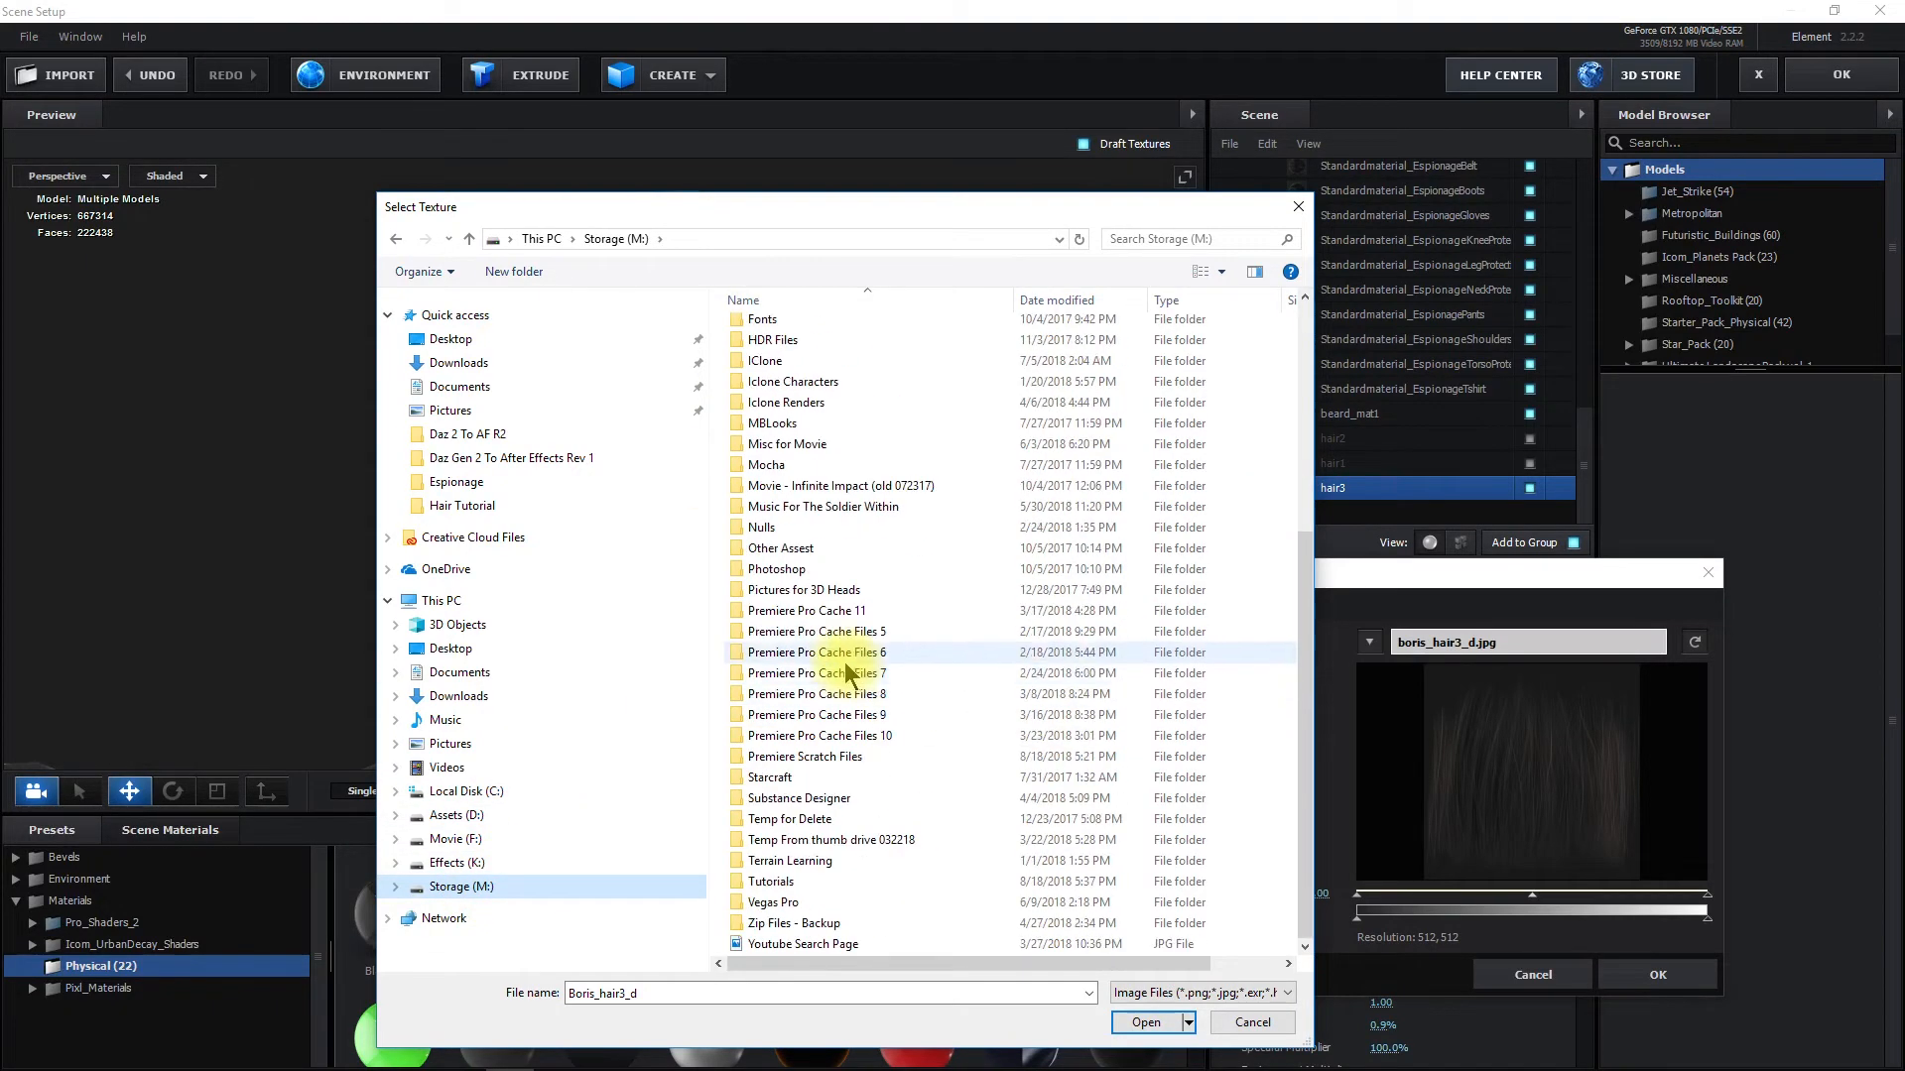
pyautogui.doubleClick(773, 882)
pyautogui.click(1244, 352)
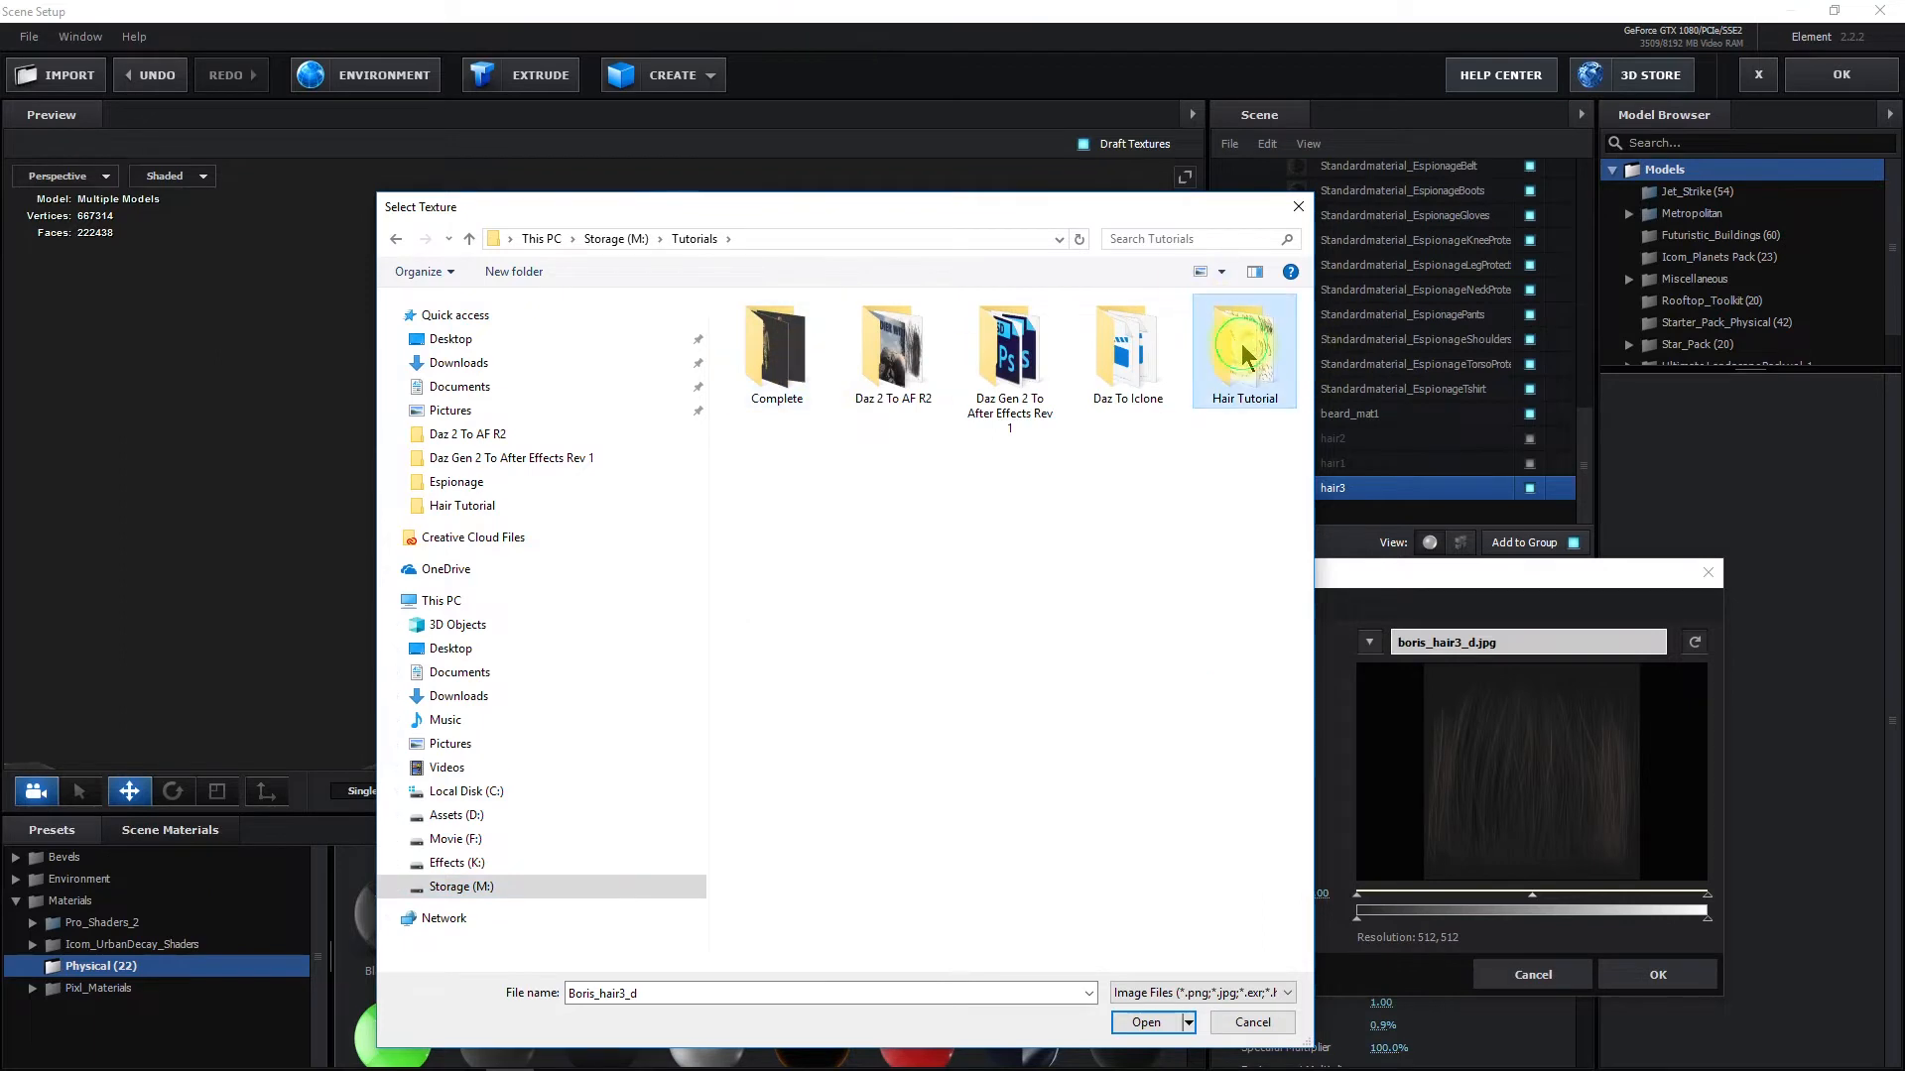
pyautogui.doubleClick(1245, 353)
pyautogui.rightClick(781, 536)
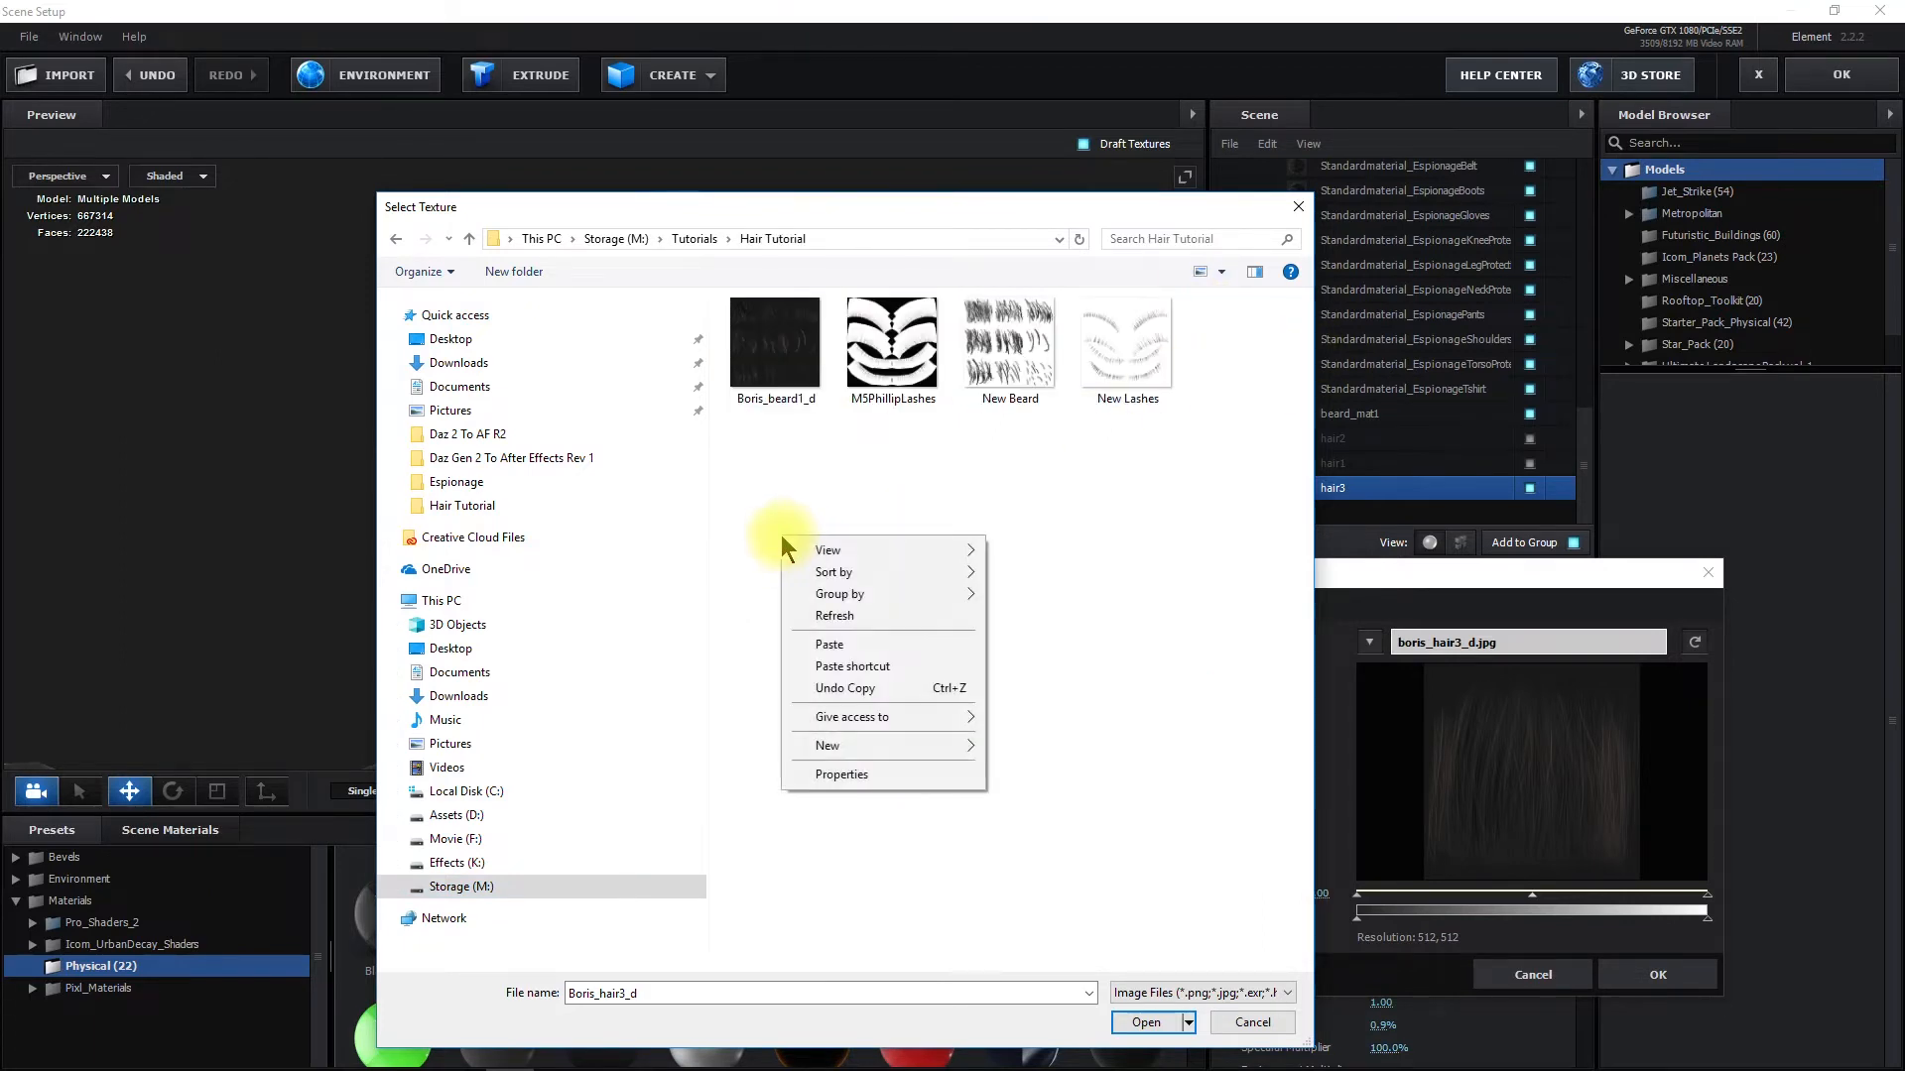
pyautogui.click(859, 645)
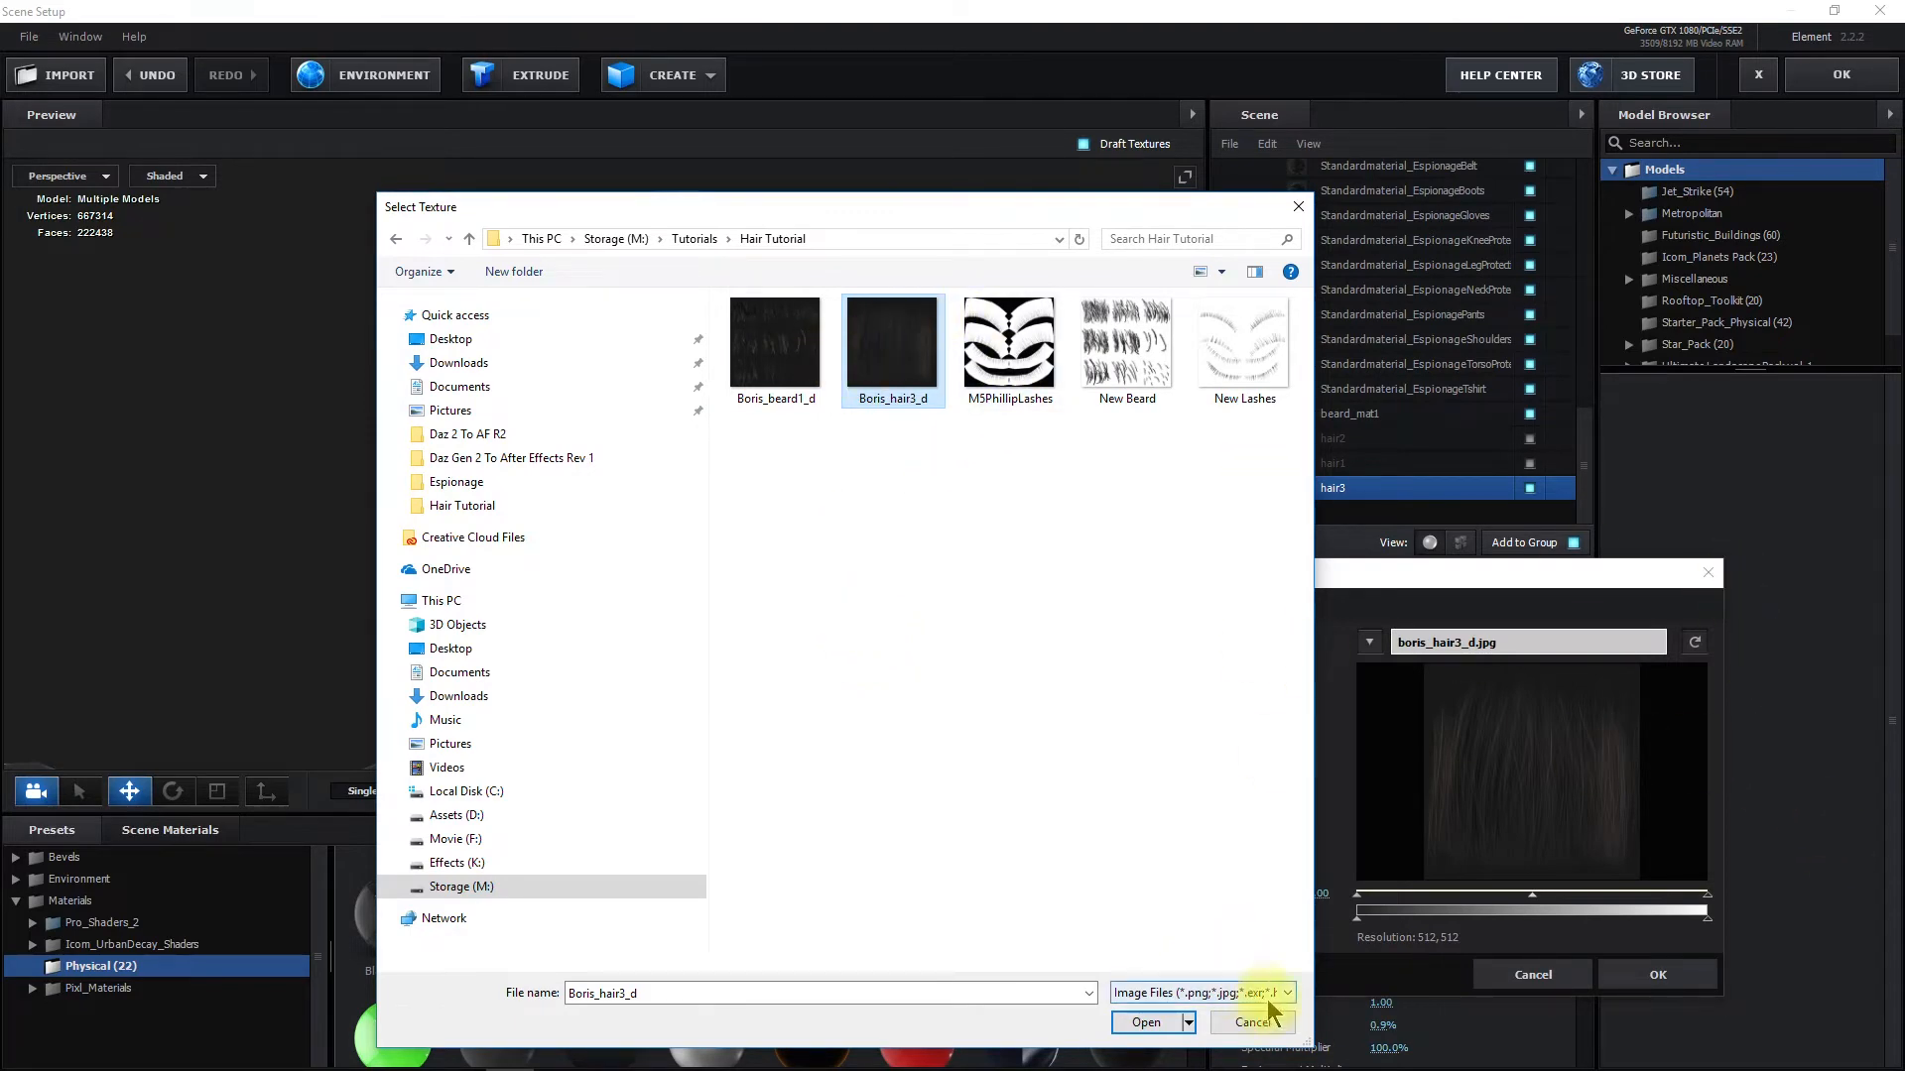
pyautogui.click(1290, 1023)
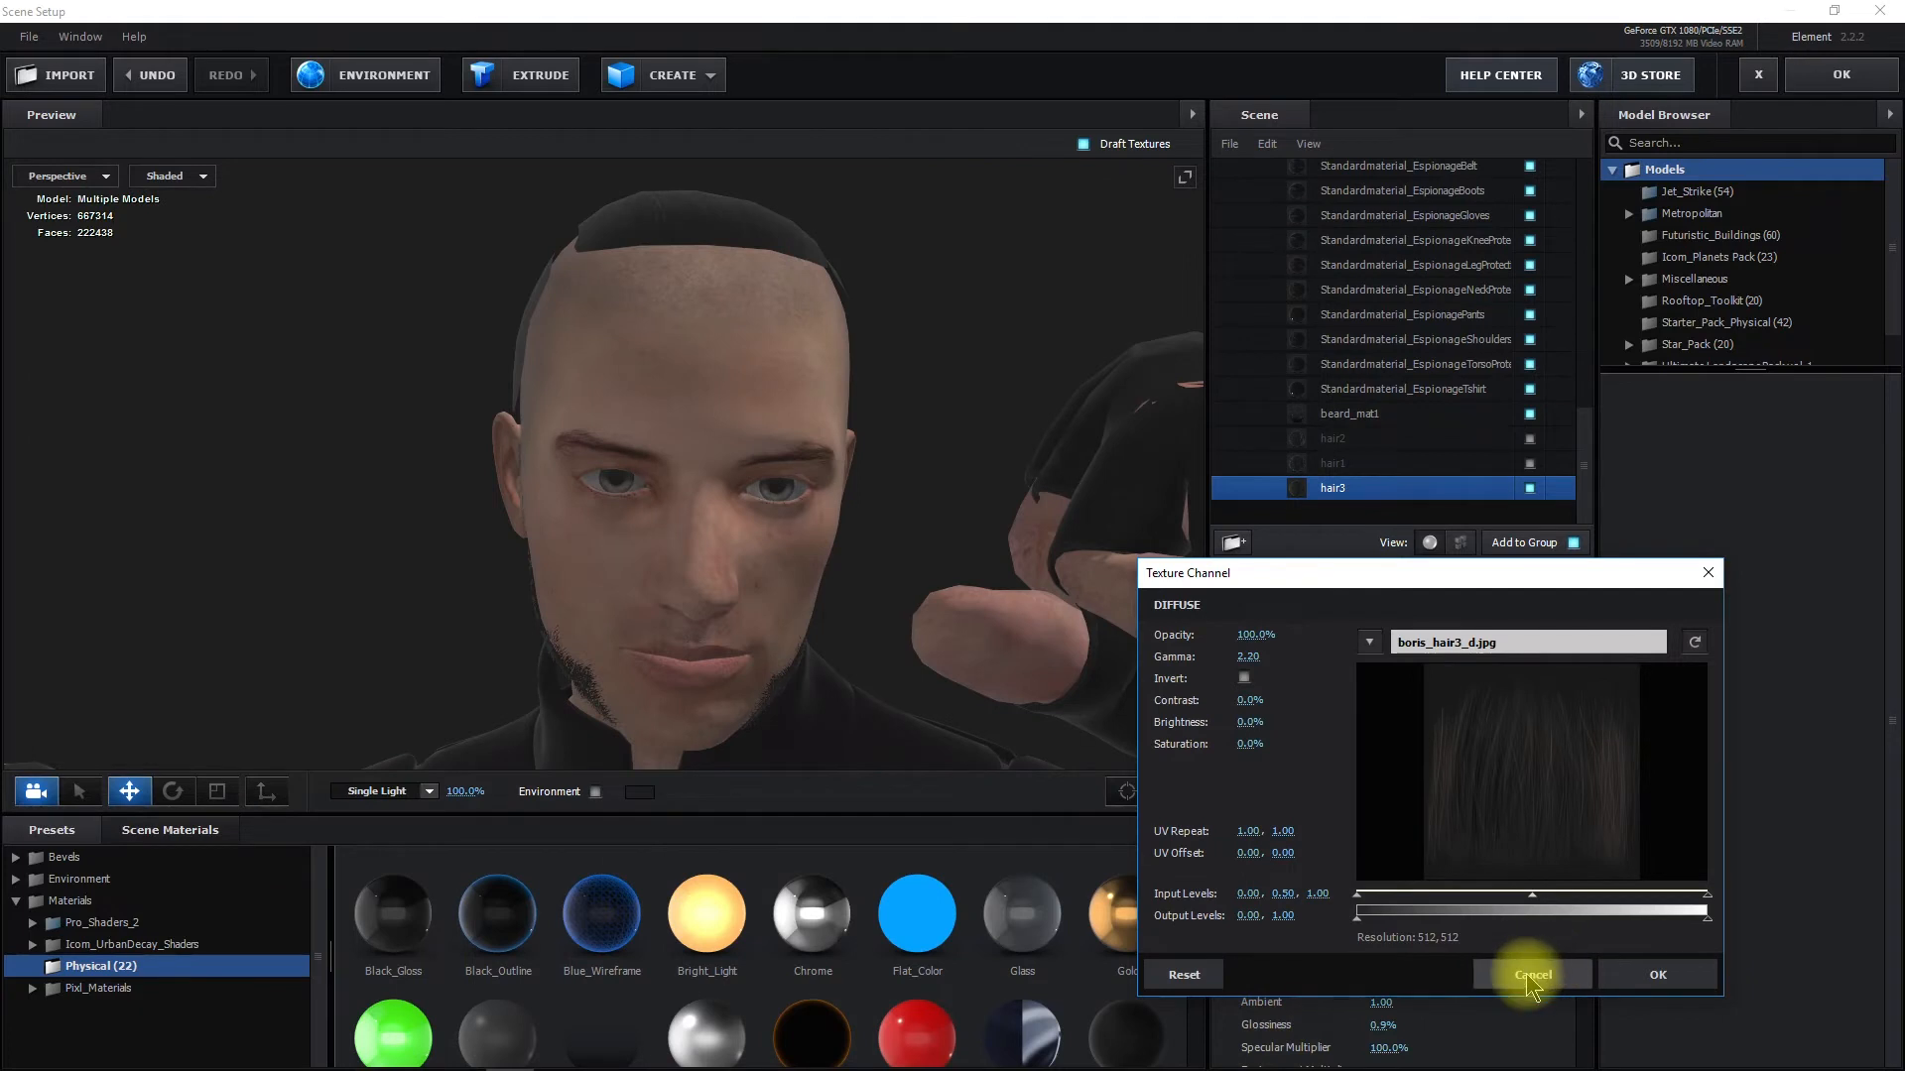
pyautogui.click(1533, 976)
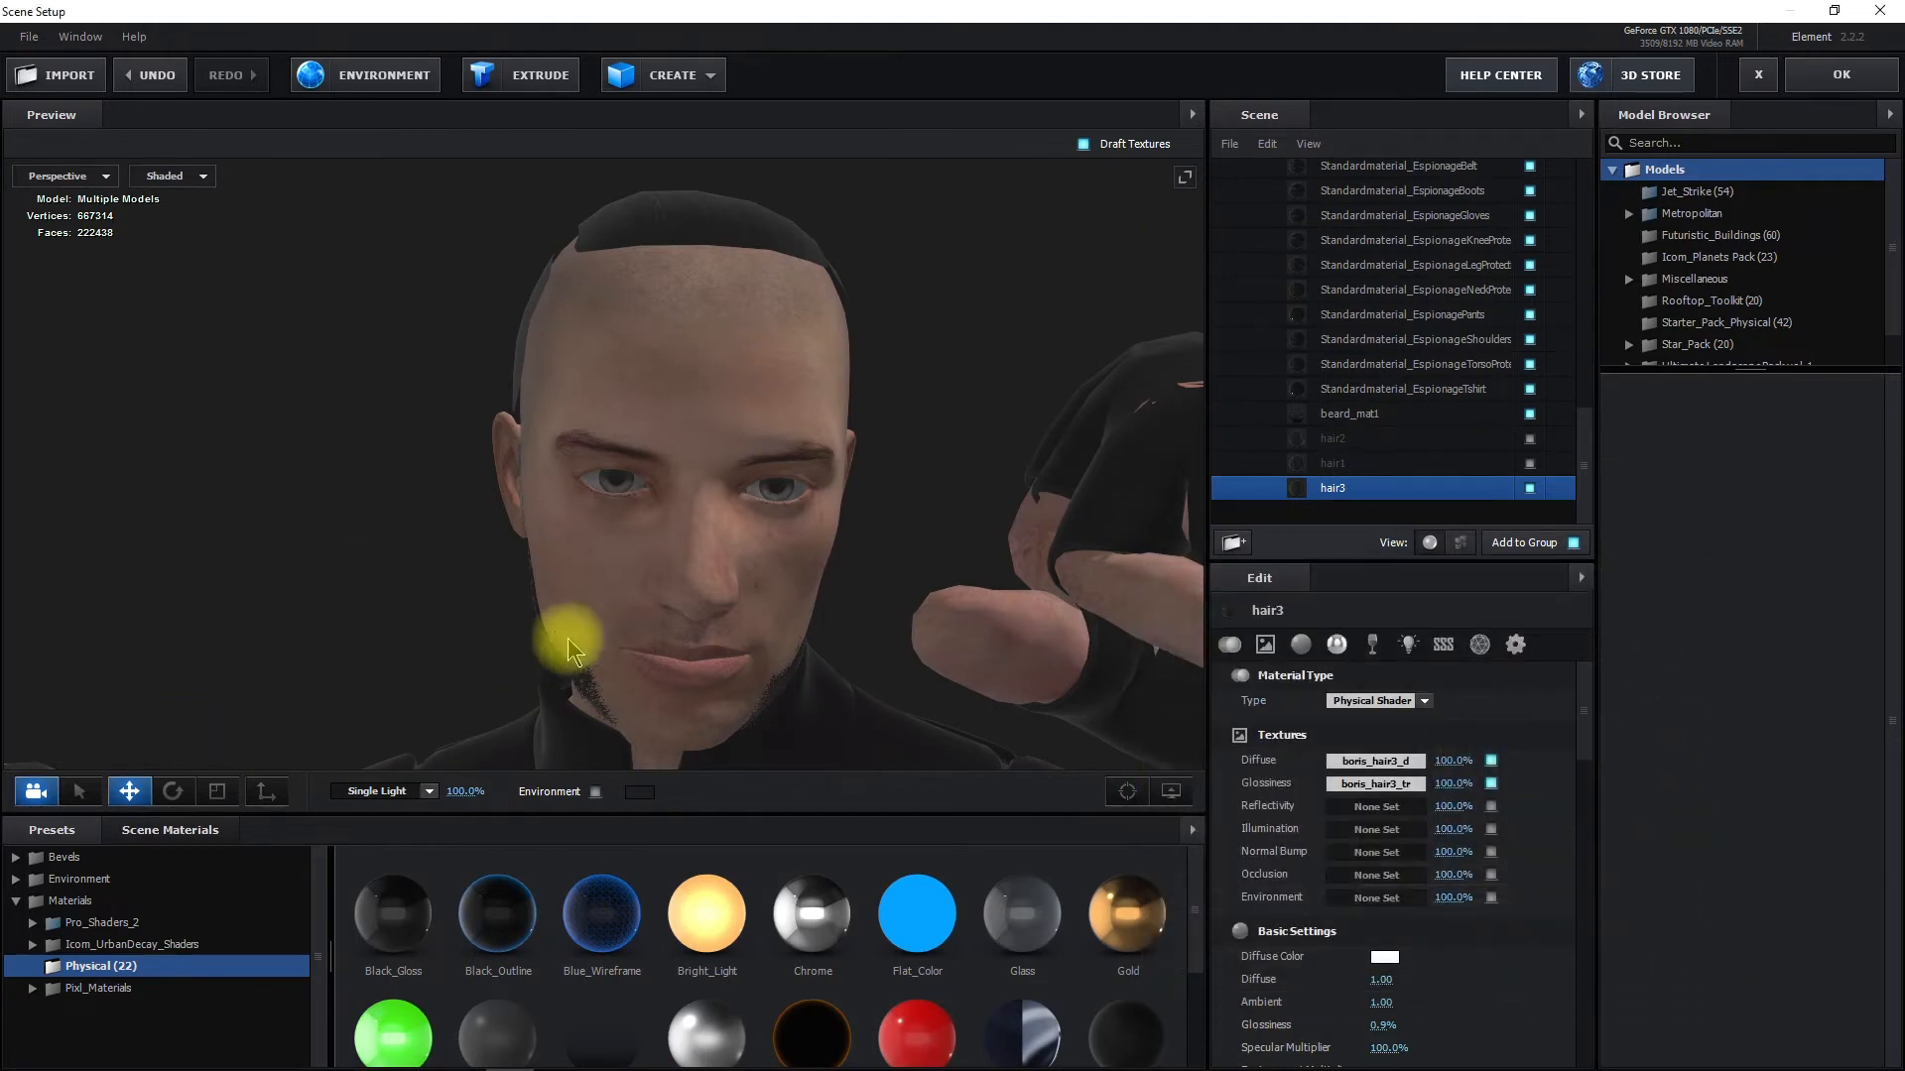
# Switch to Photoshop and create a new 512 x 512 pixel document with transparent background contents
pyautogui.moveTo(511, 1067)
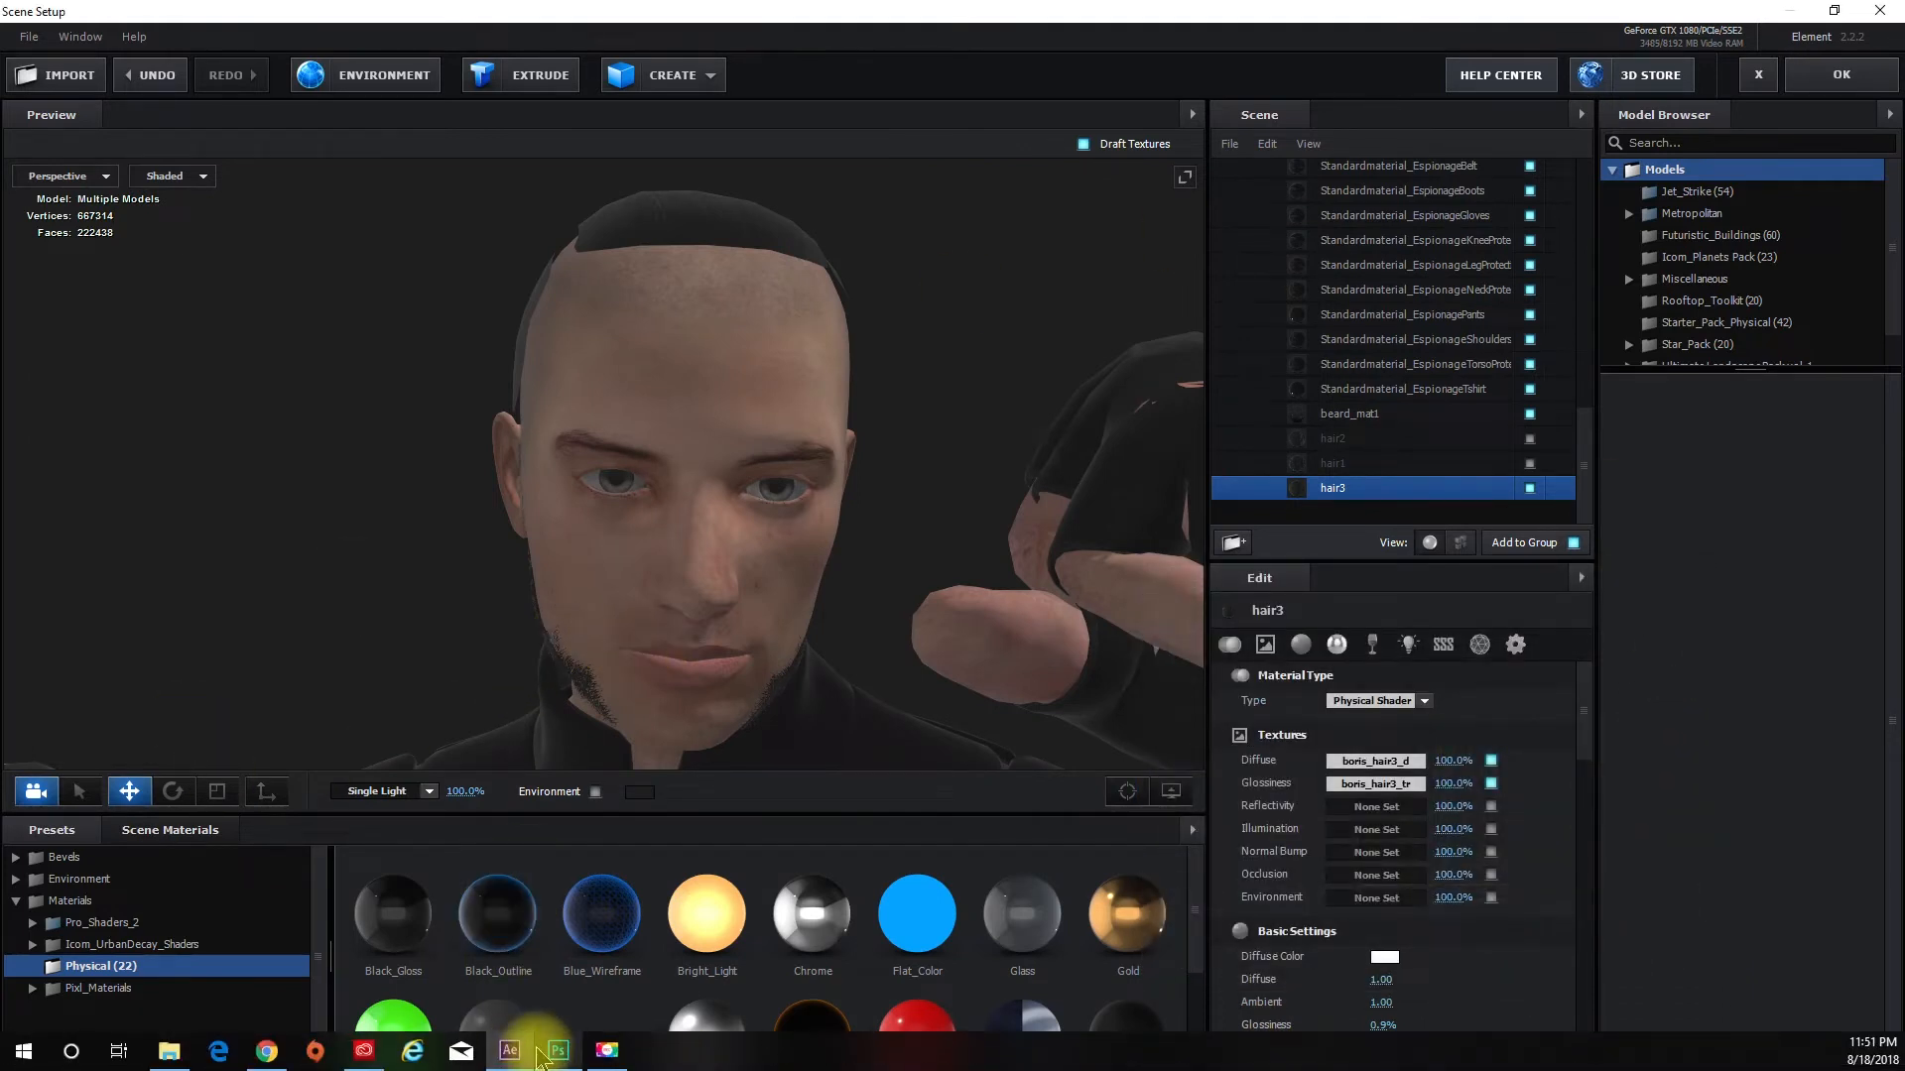
pyautogui.click(557, 1051)
pyautogui.press('space')
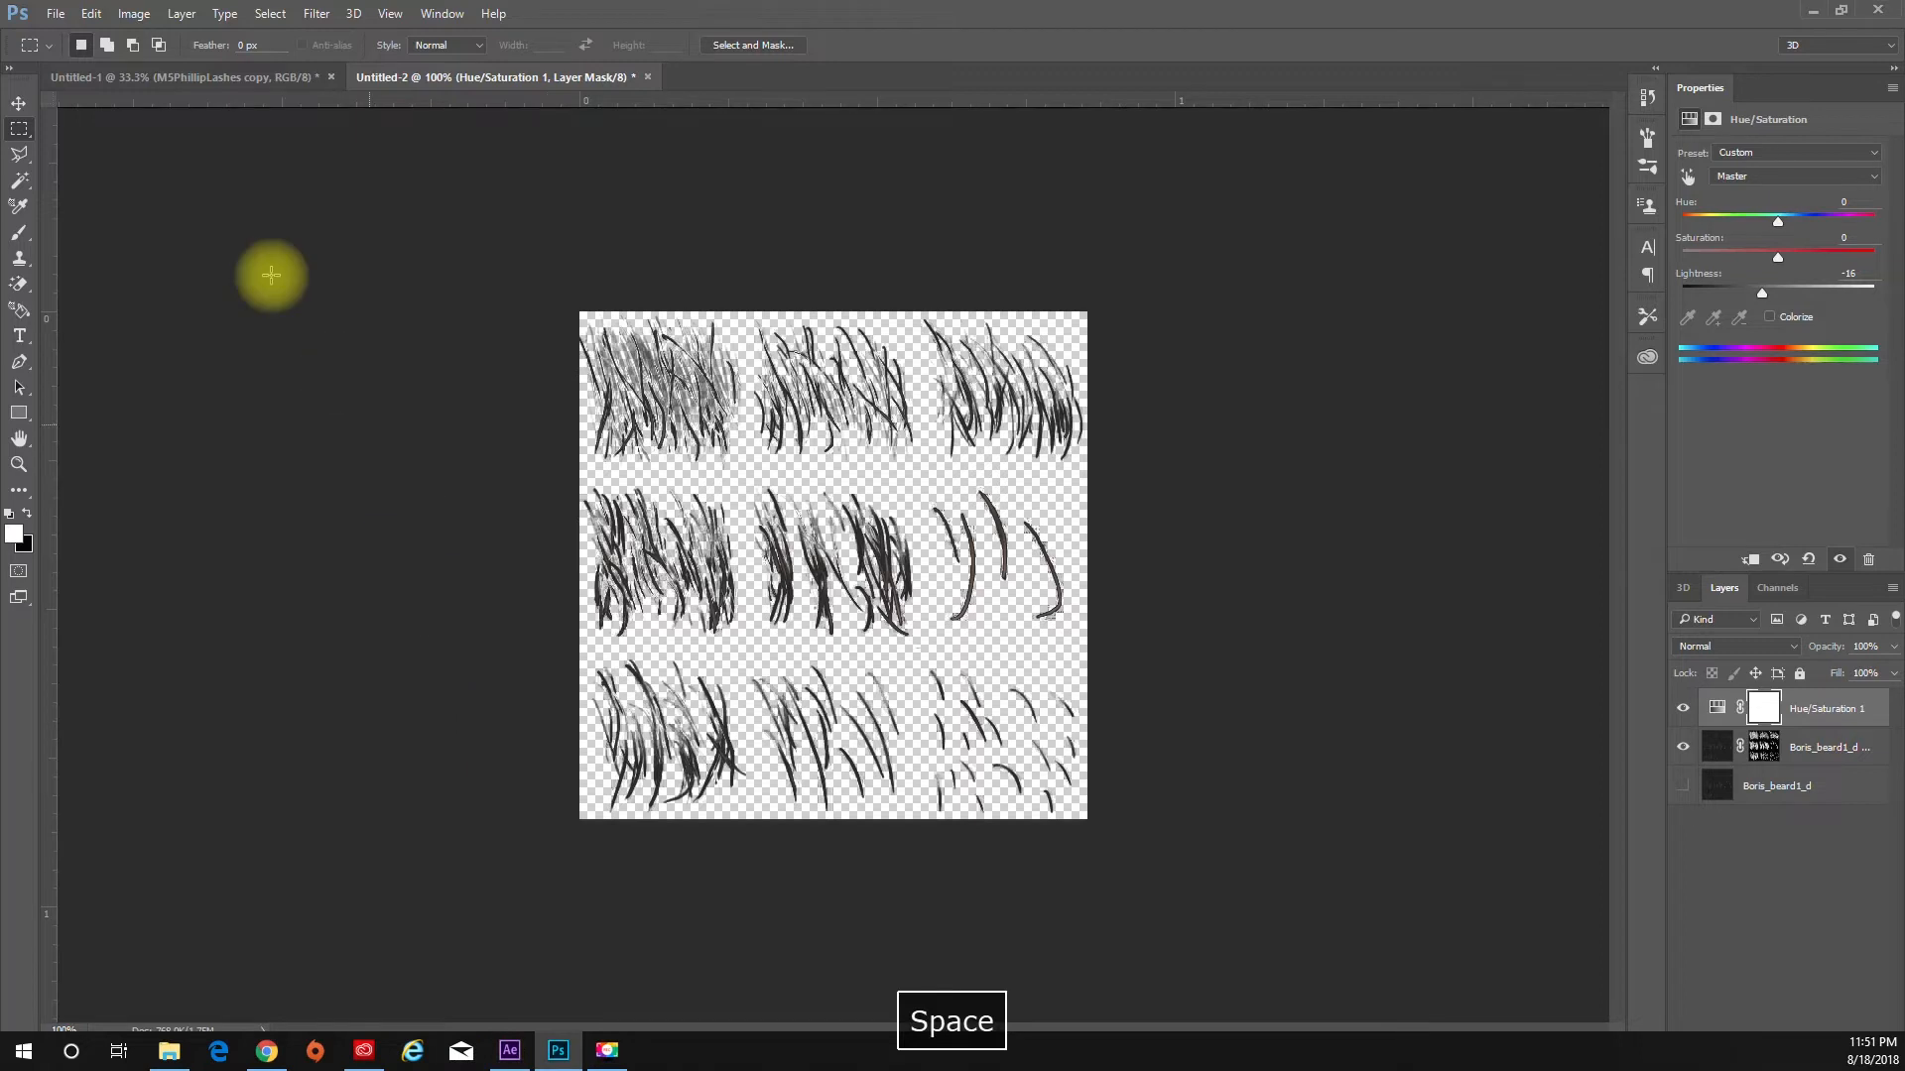
pyautogui.click(56, 13)
pyautogui.click(72, 36)
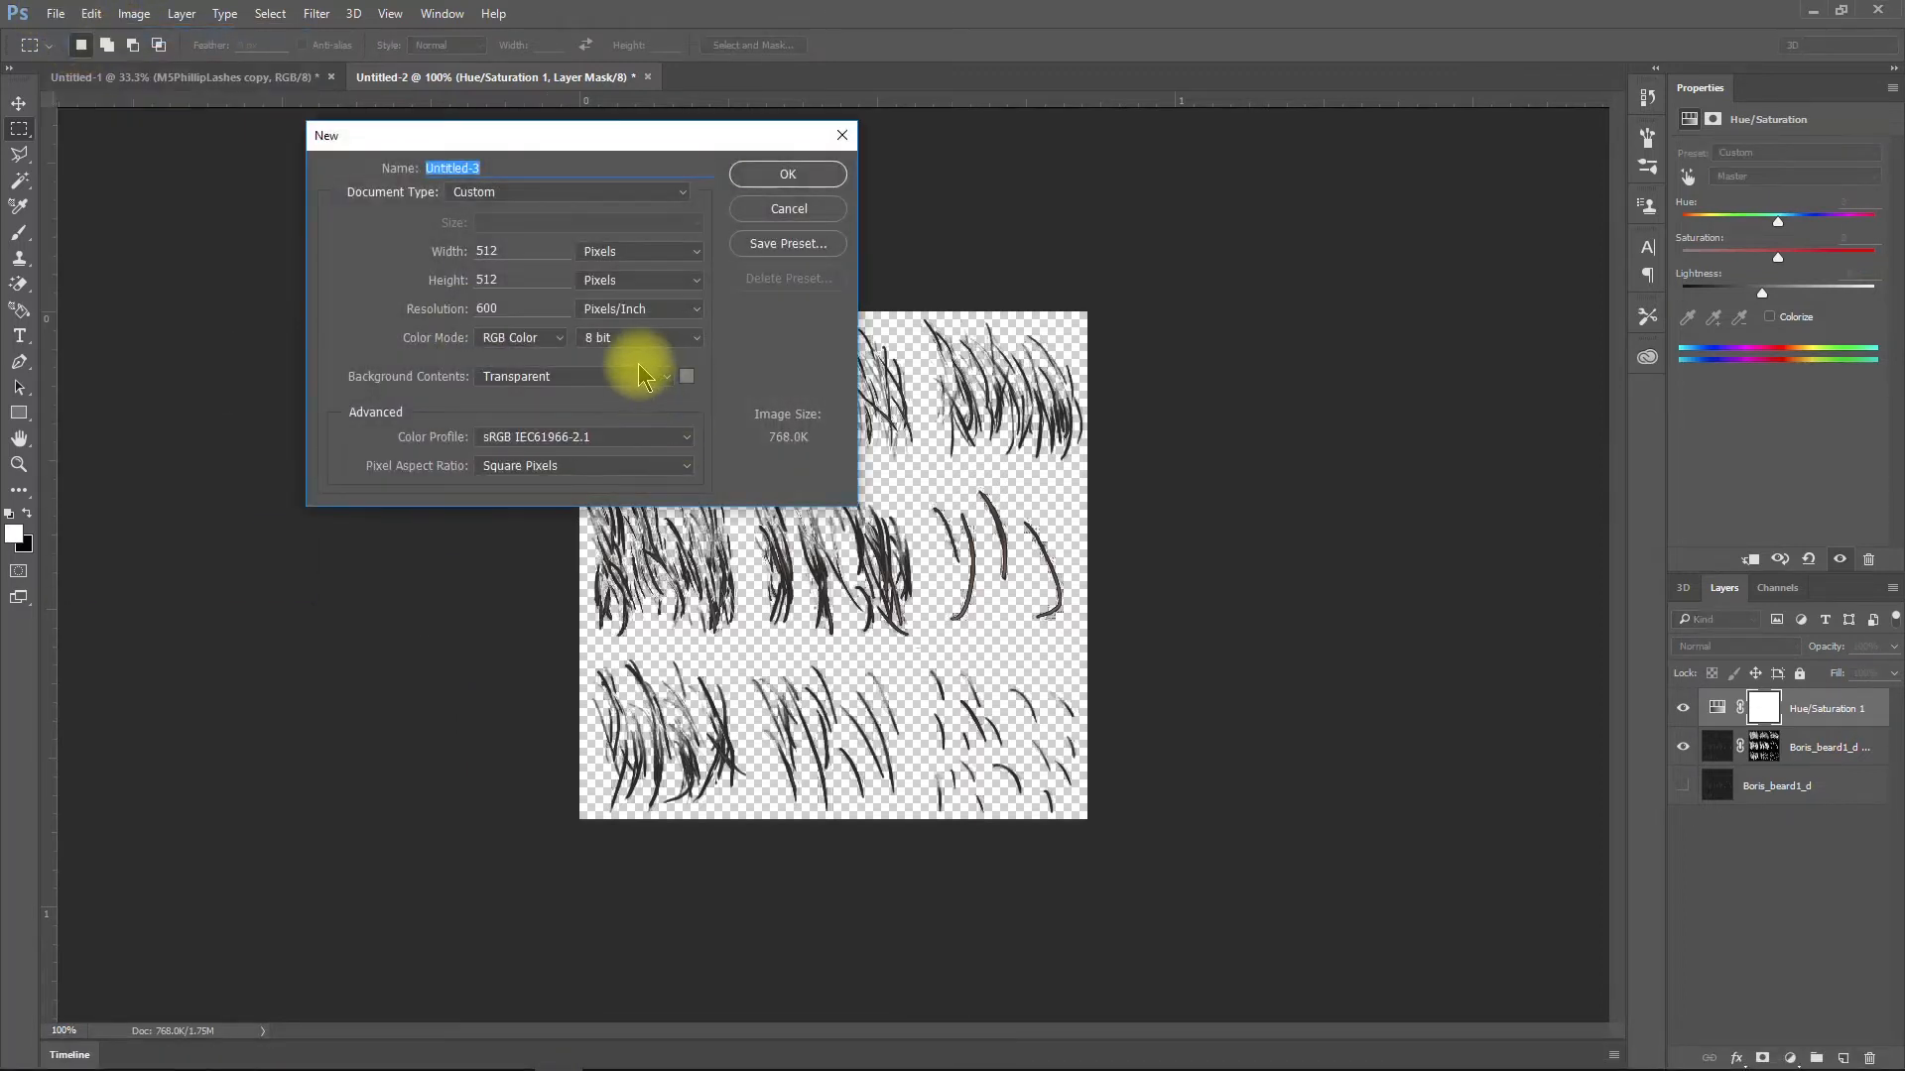
pyautogui.click(816, 182)
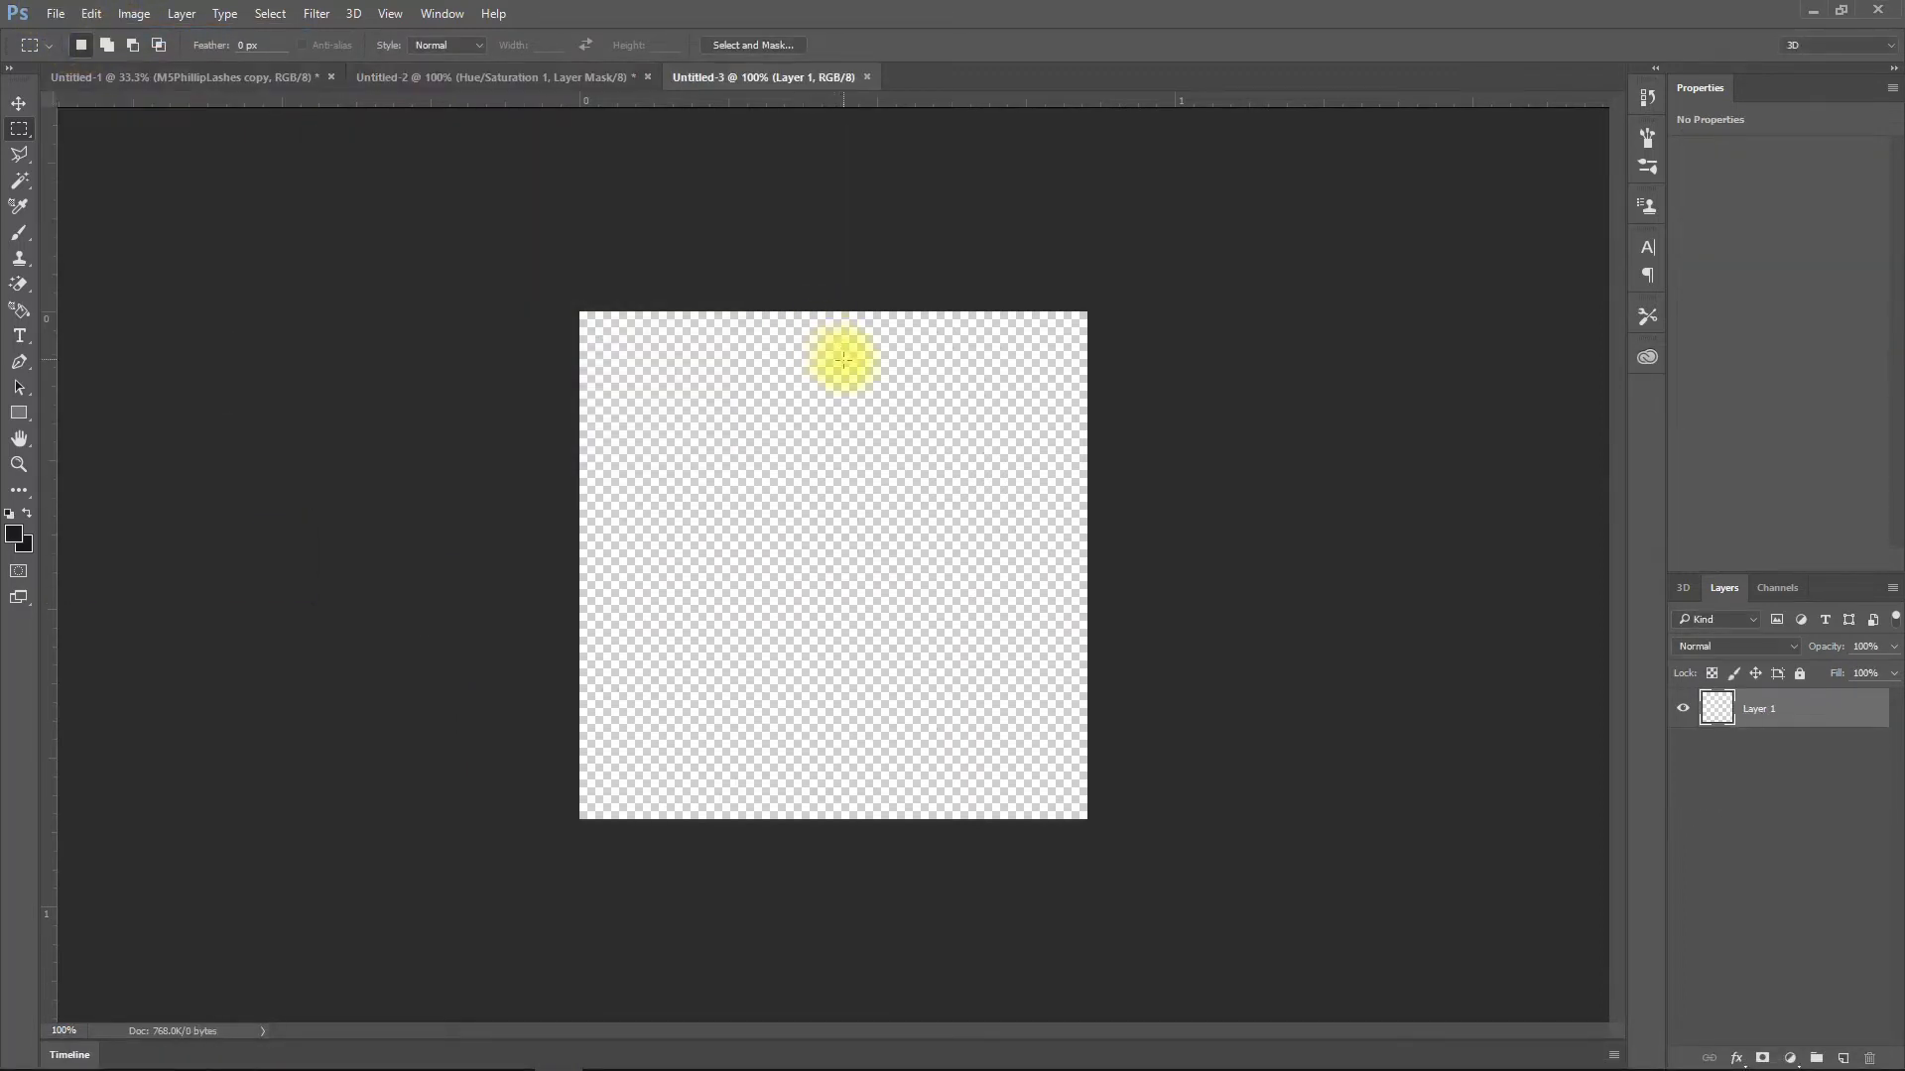
# Place the Boris_hair3_d image from the Hair Tutorial folder into the new document
pyautogui.moveTo(711, 1057)
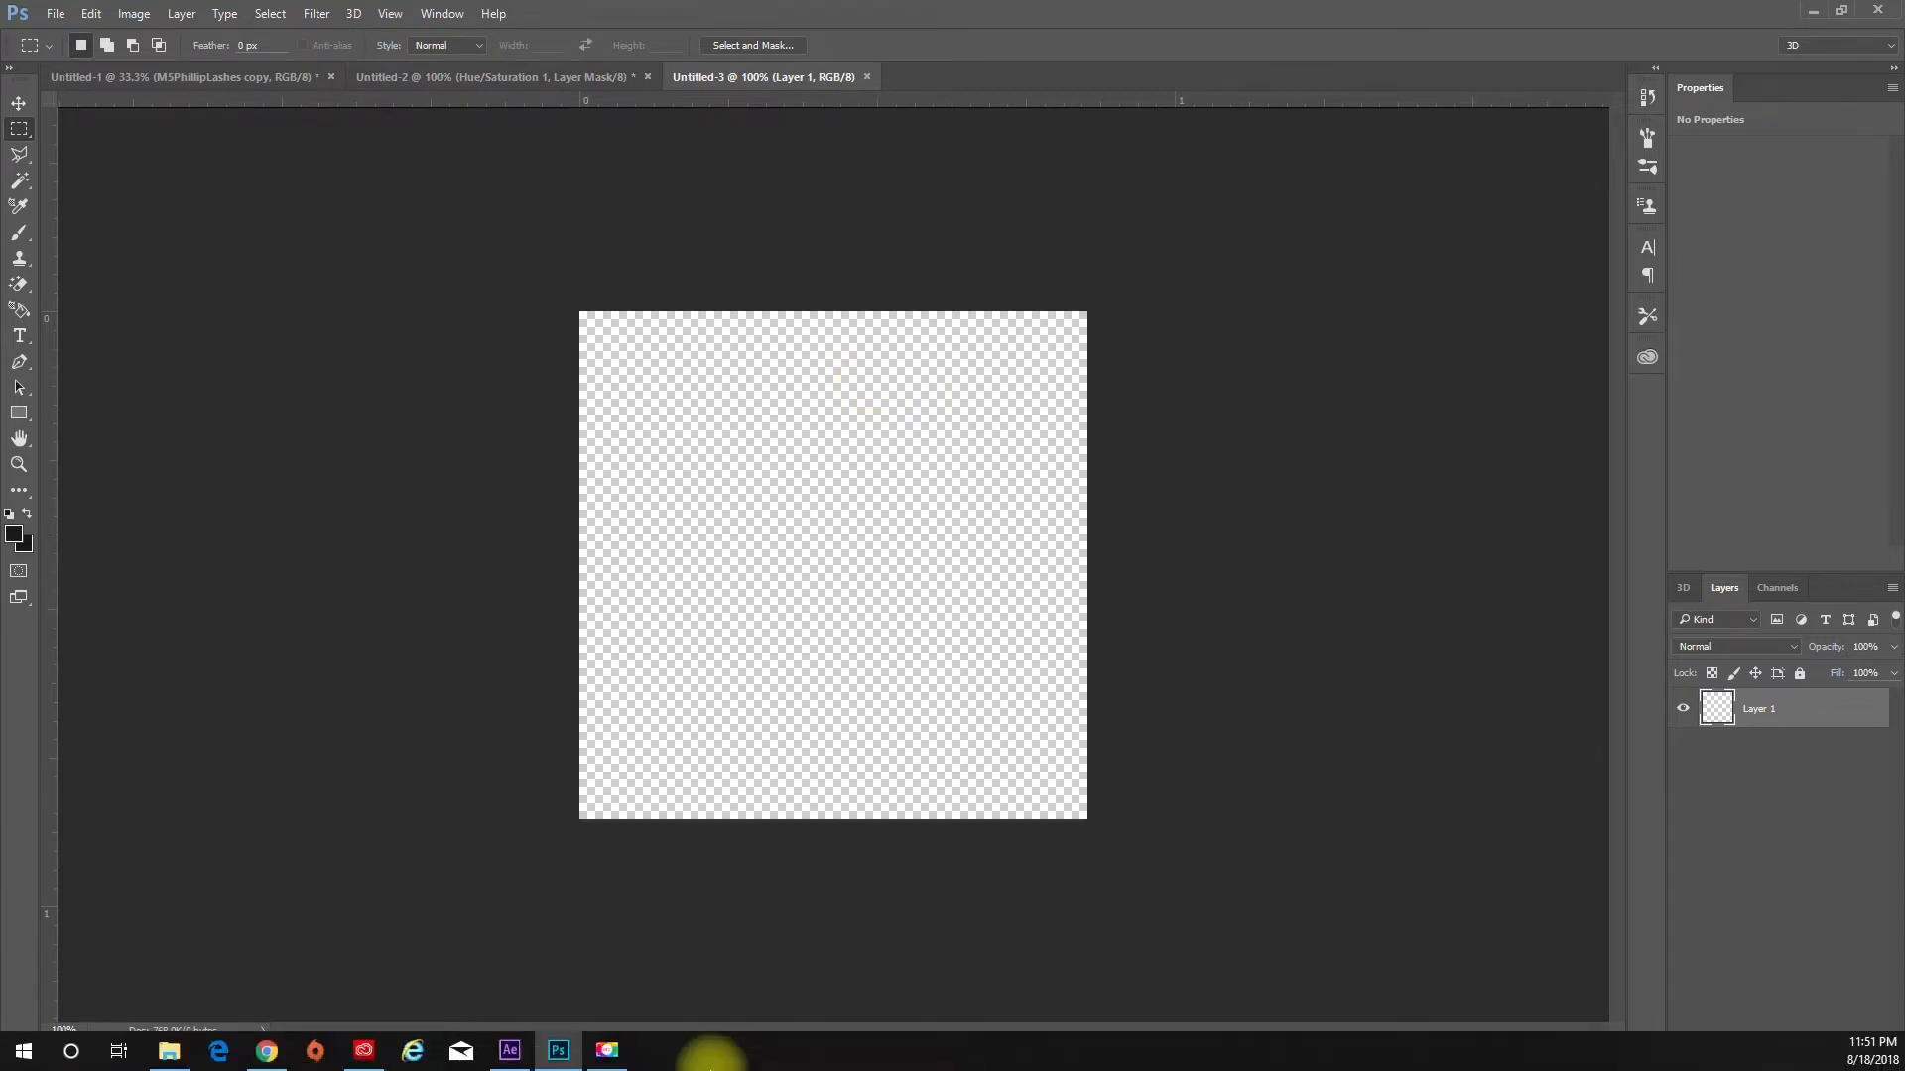
pyautogui.click(168, 1054)
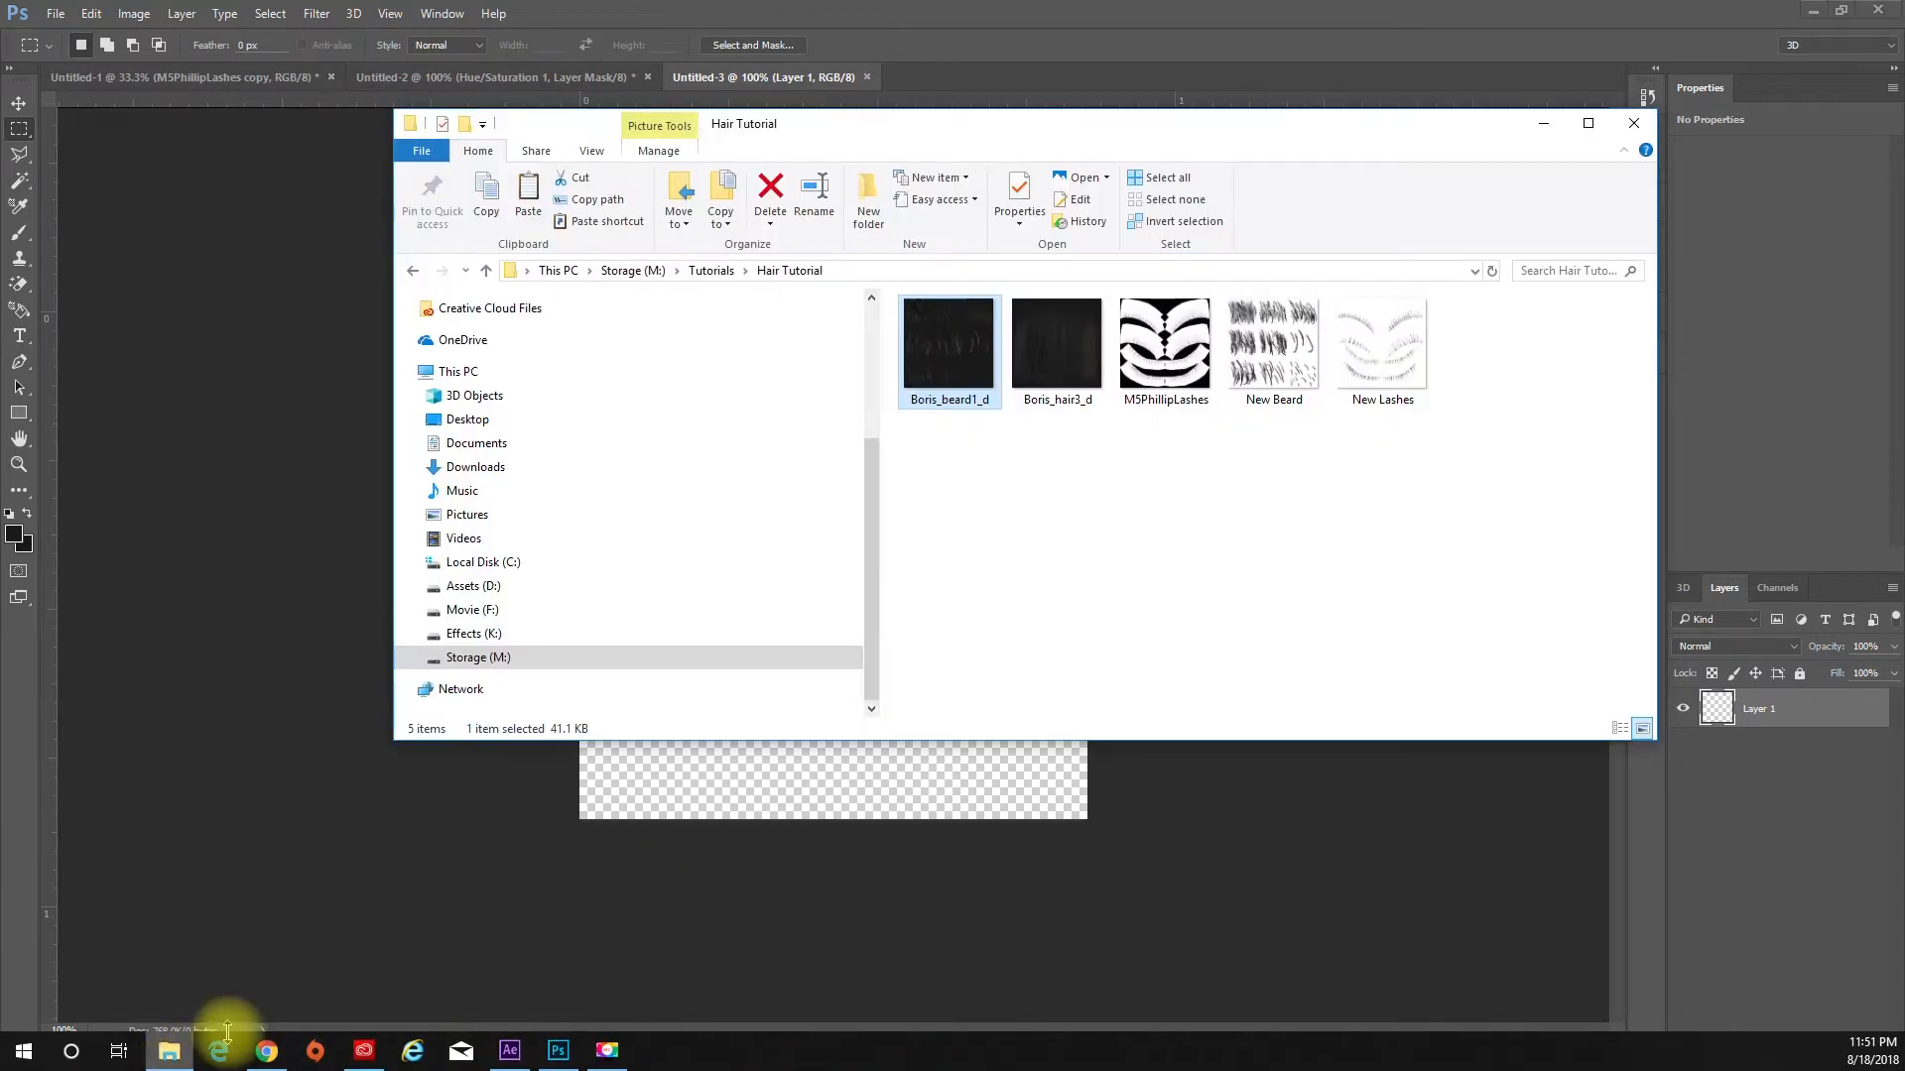
pyautogui.click(1073, 355)
pyautogui.moveTo(1073, 356); pyautogui.dragTo(956, 766)
pyautogui.press('space')
pyautogui.press('Return')
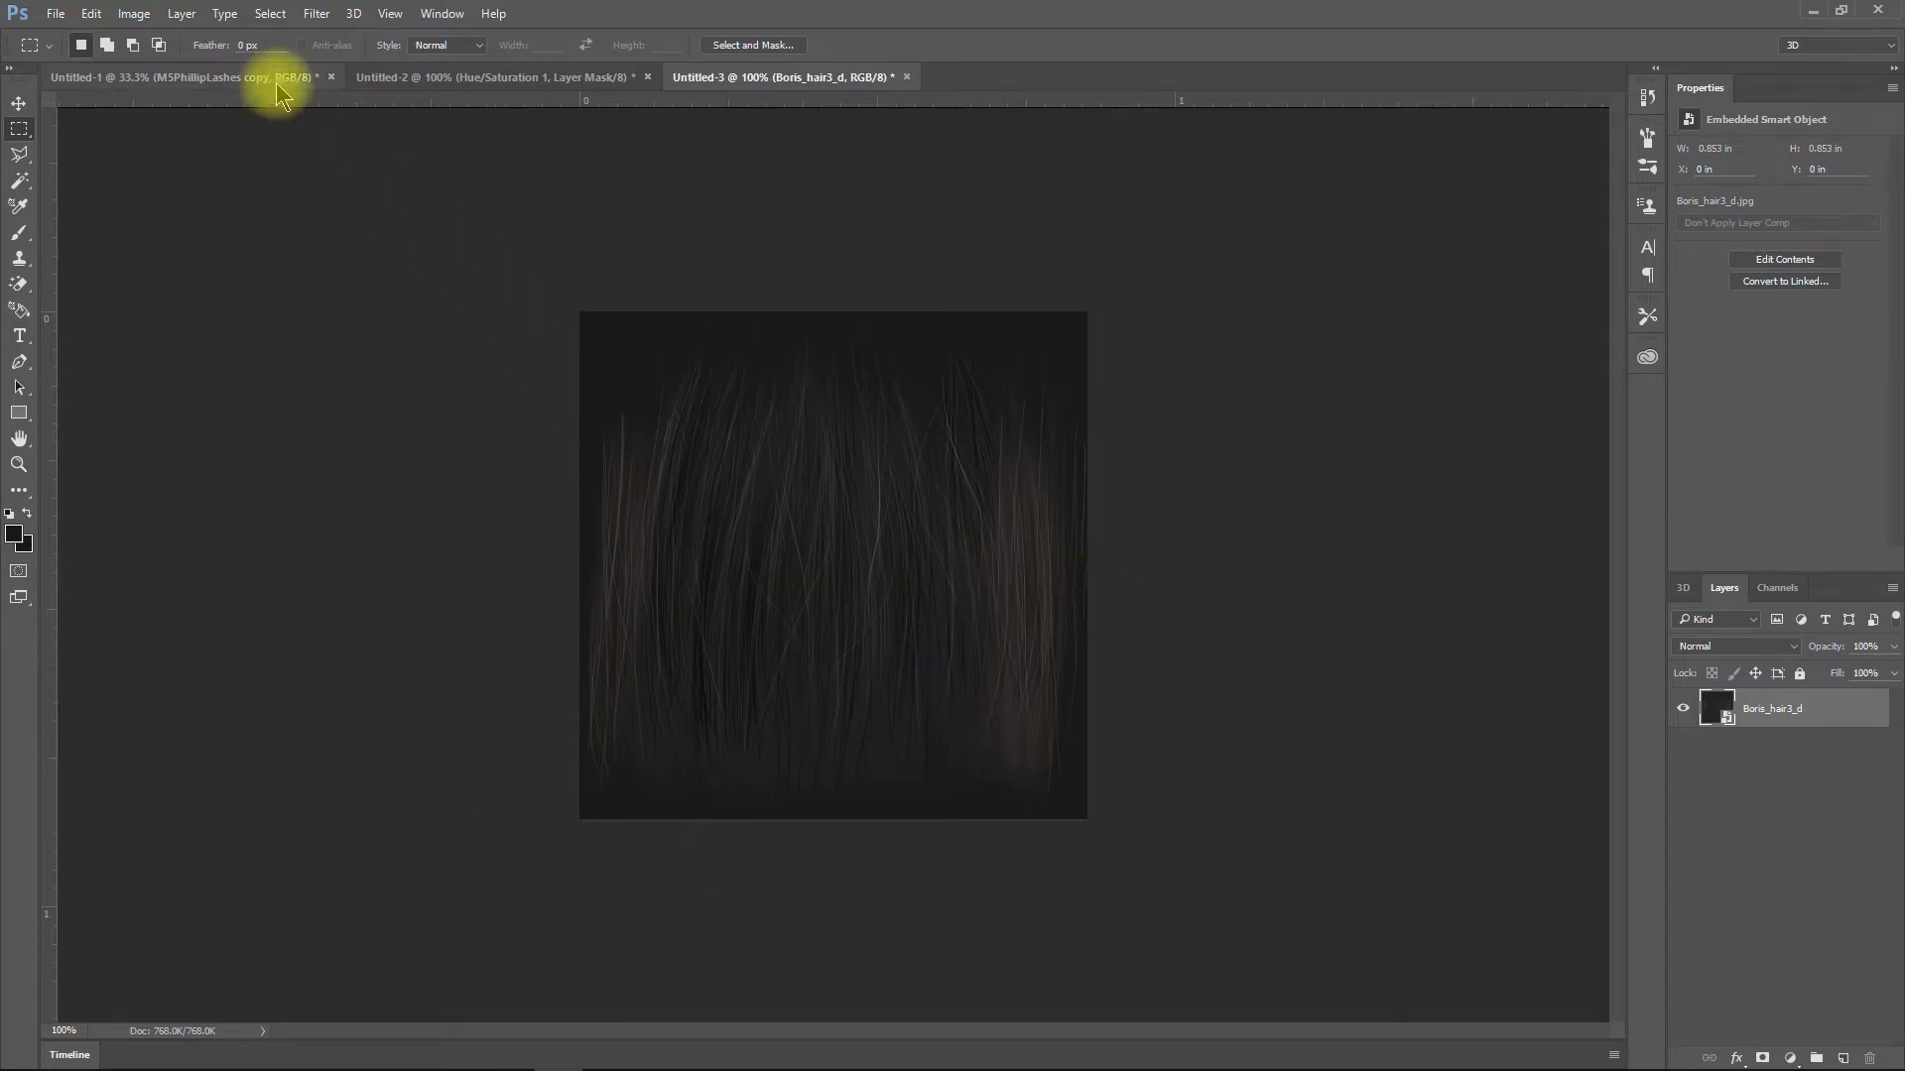
# Select the dark background around the hair strands with Color Range, using a White Matte preview and a fuzziness of 42
pyautogui.click(269, 15)
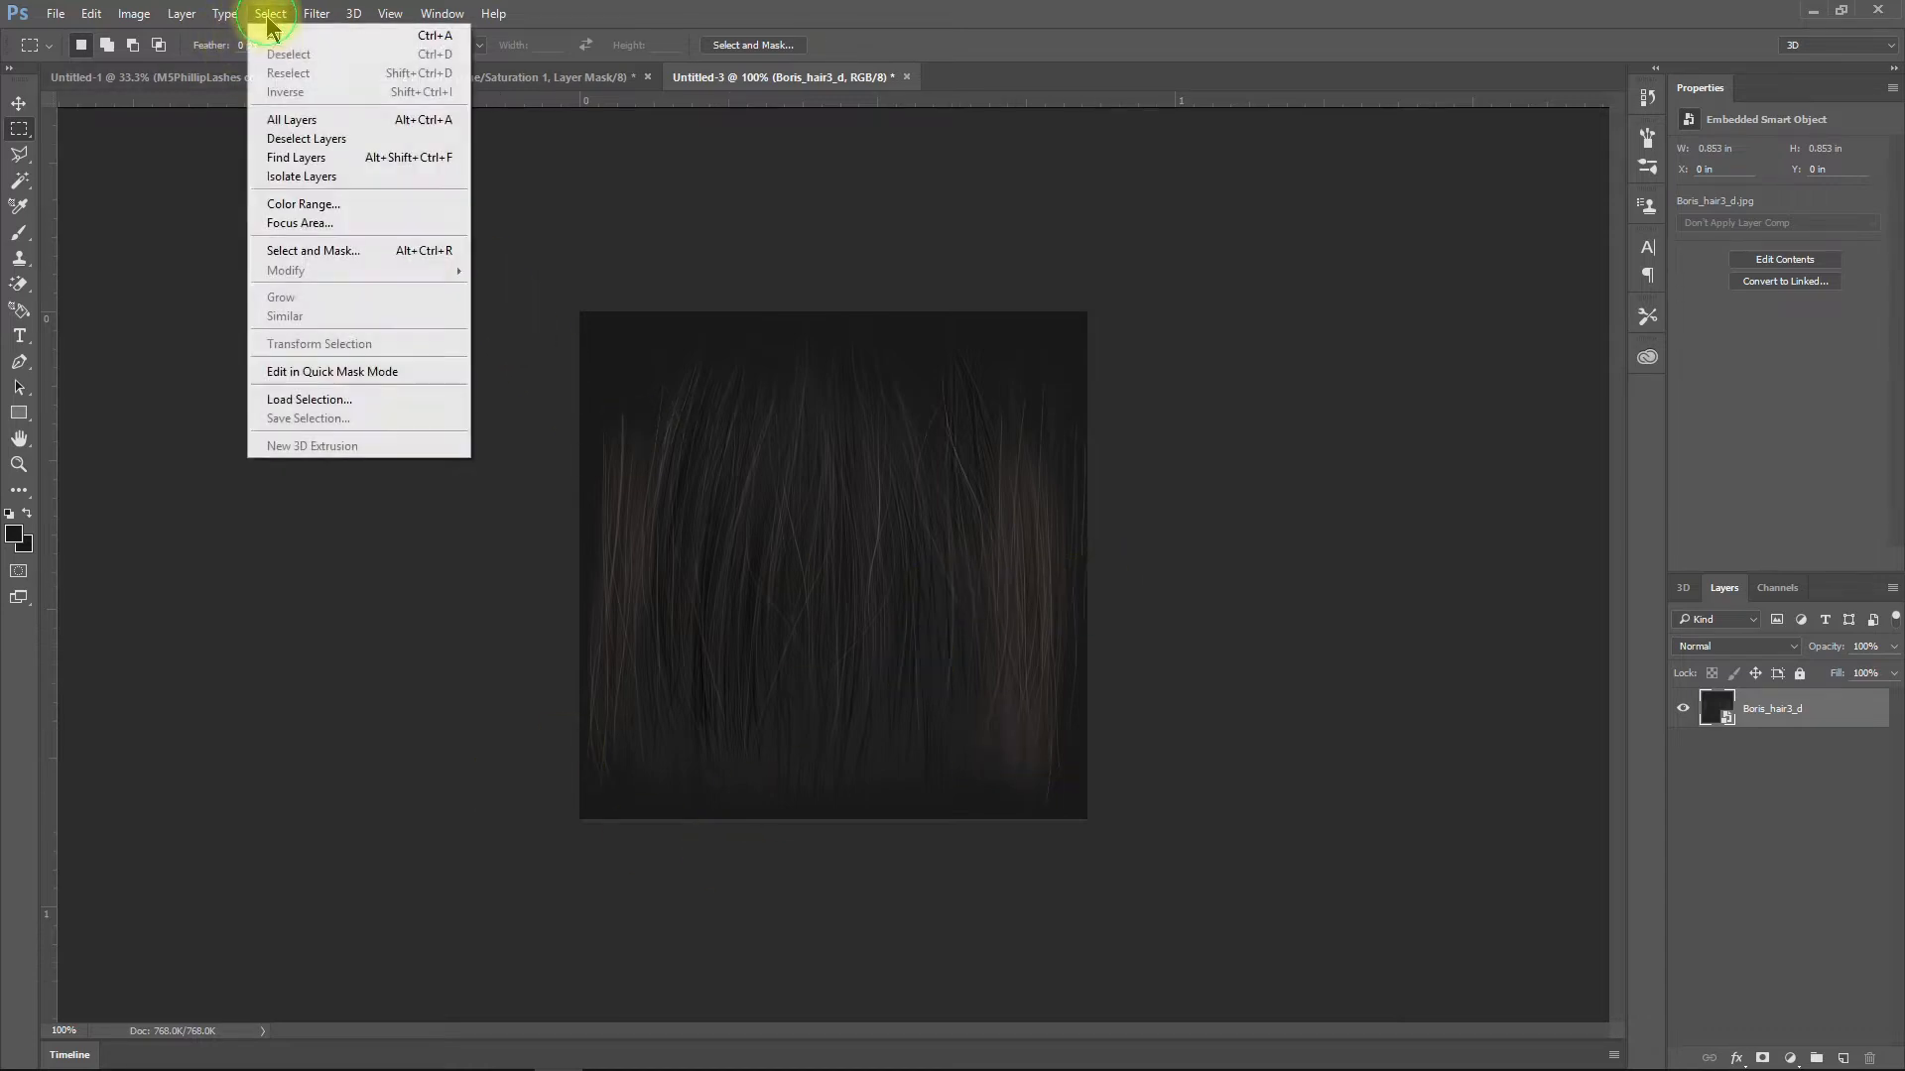
pyautogui.click(323, 205)
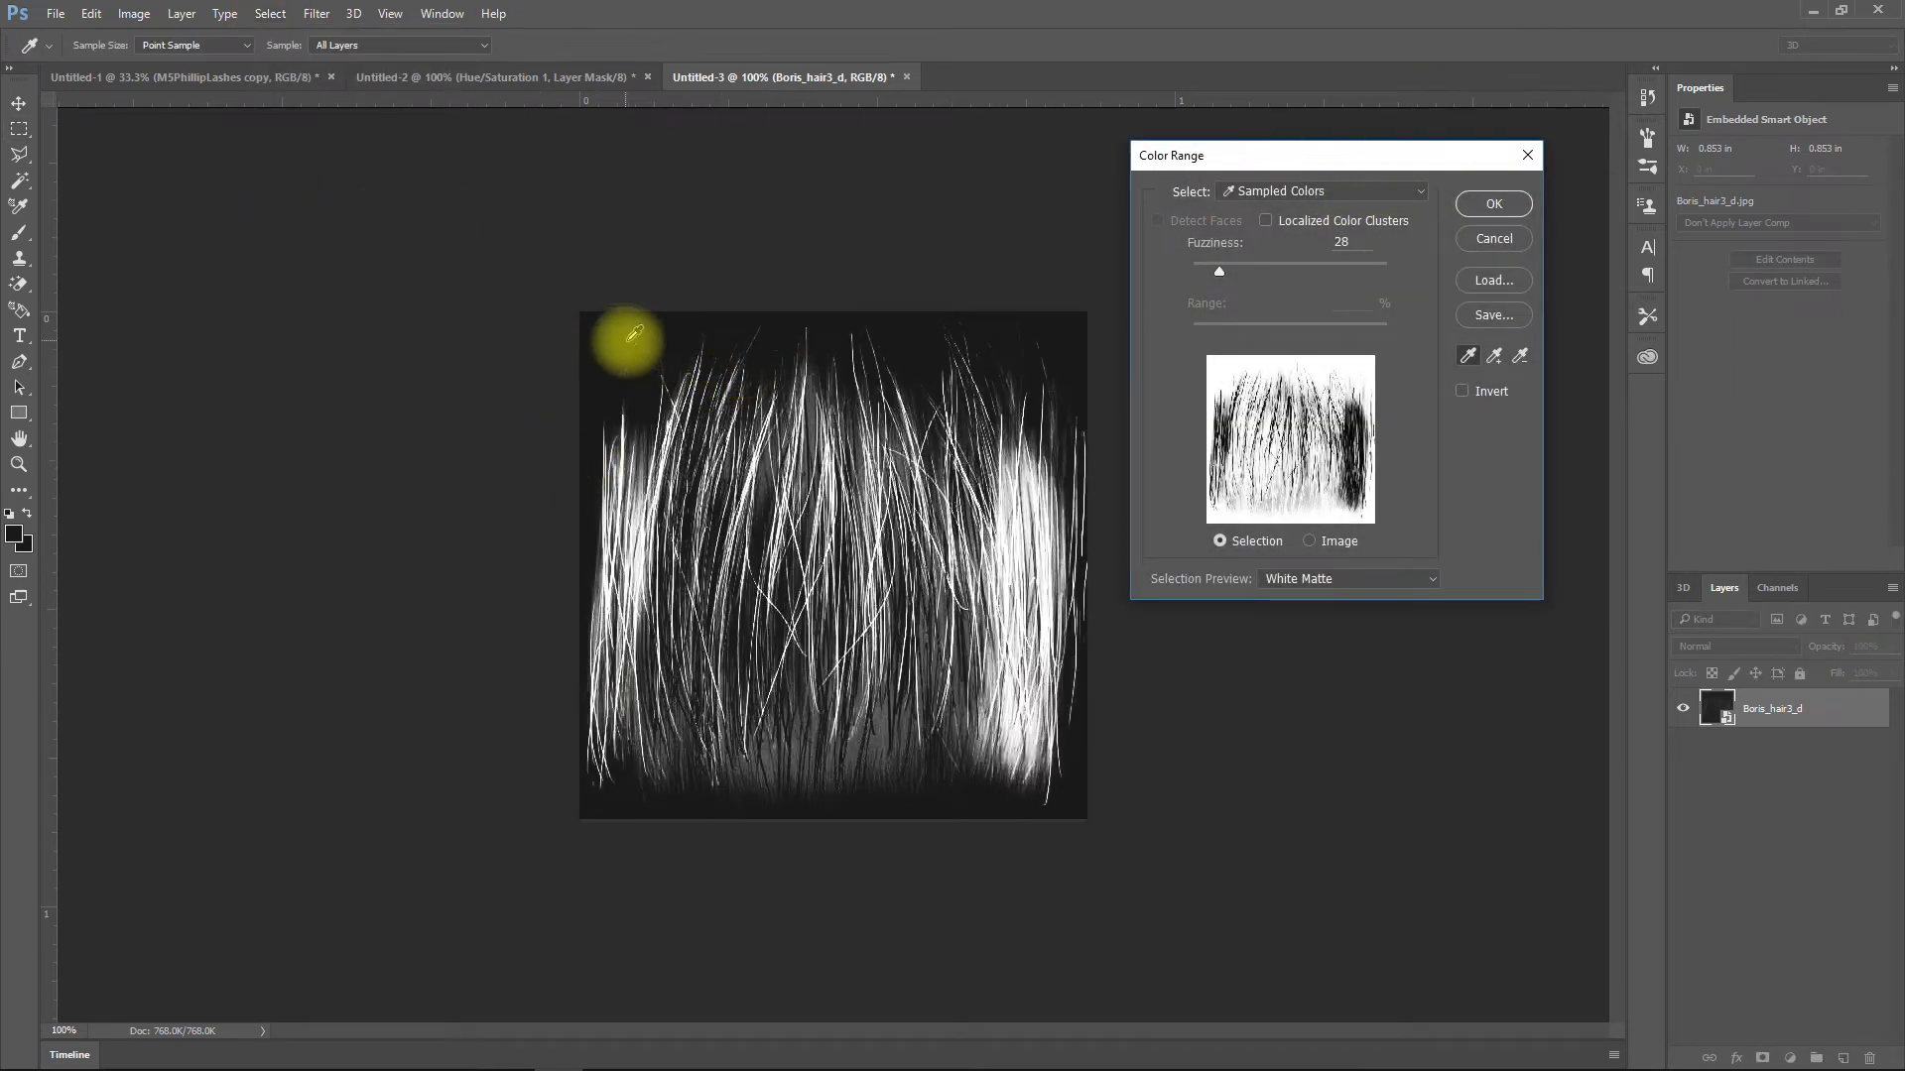
pyautogui.click(1323, 585)
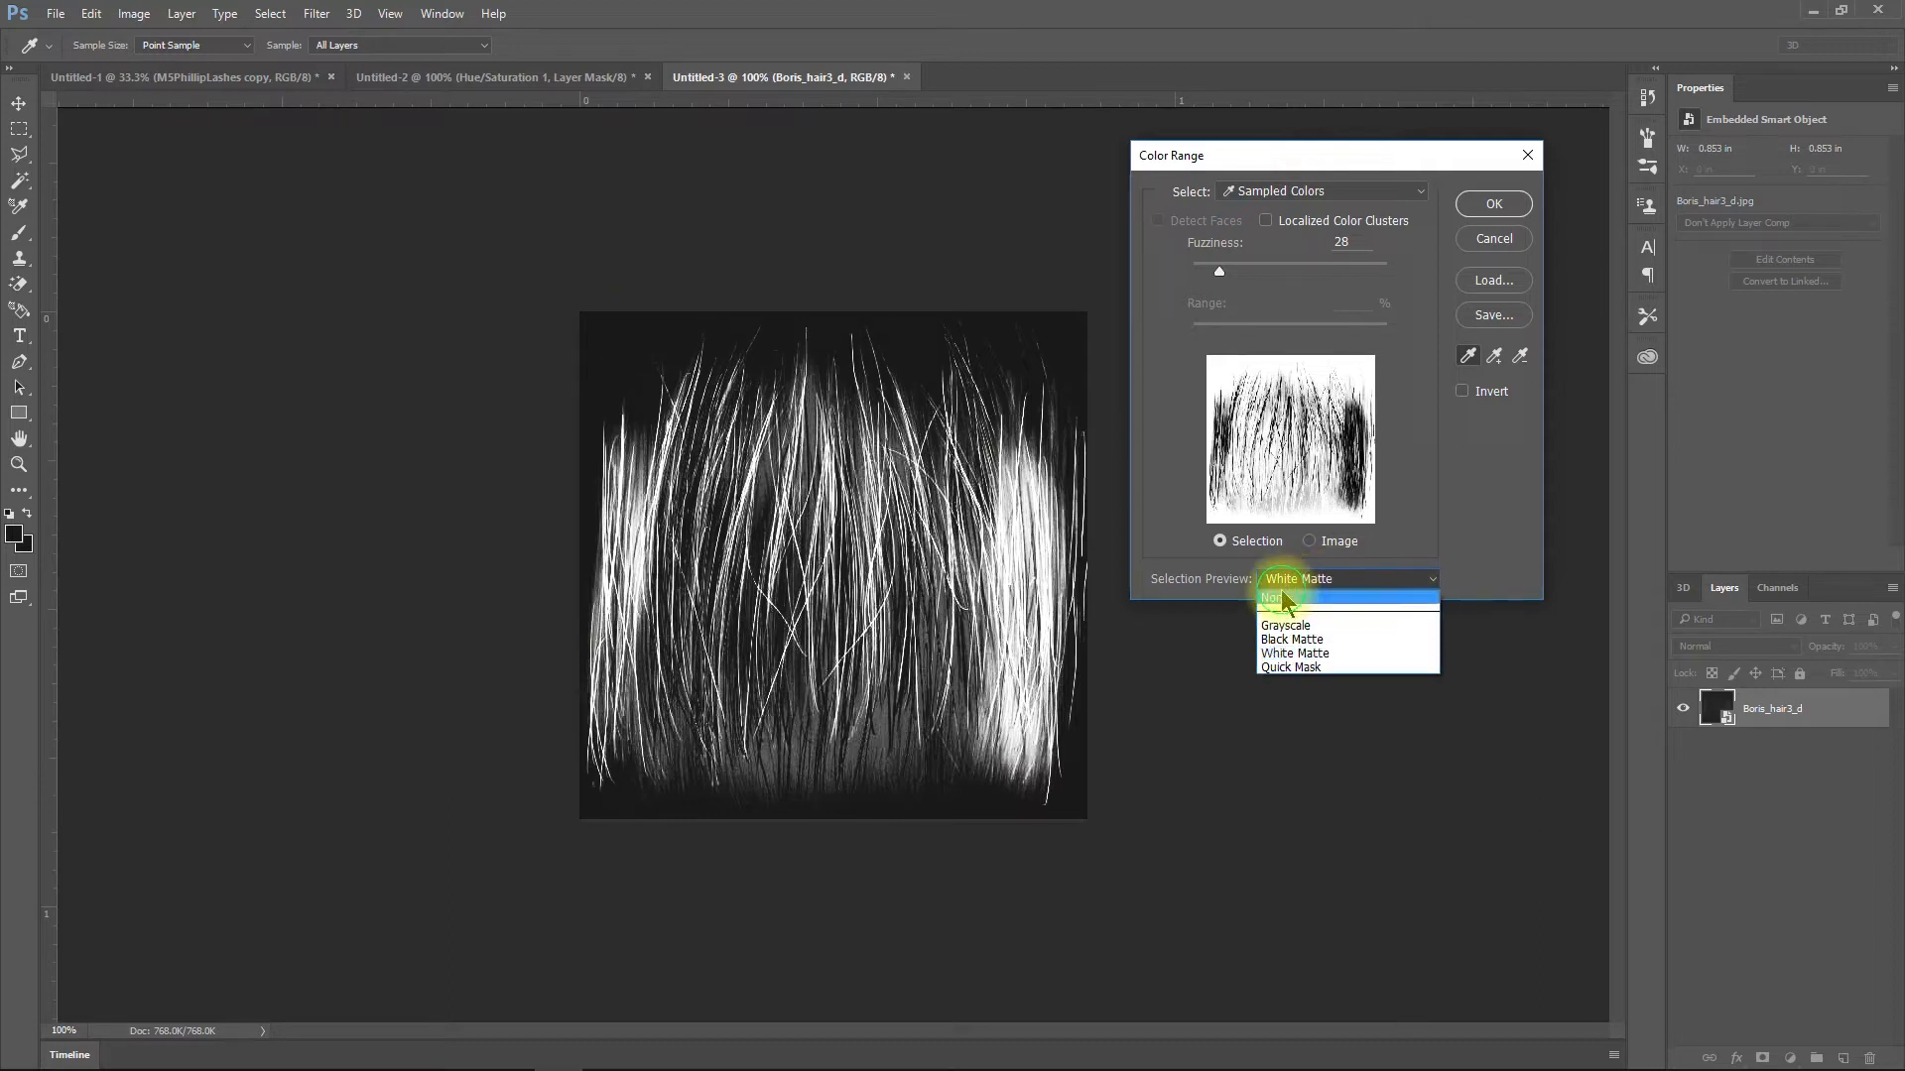
pyautogui.click(1279, 599)
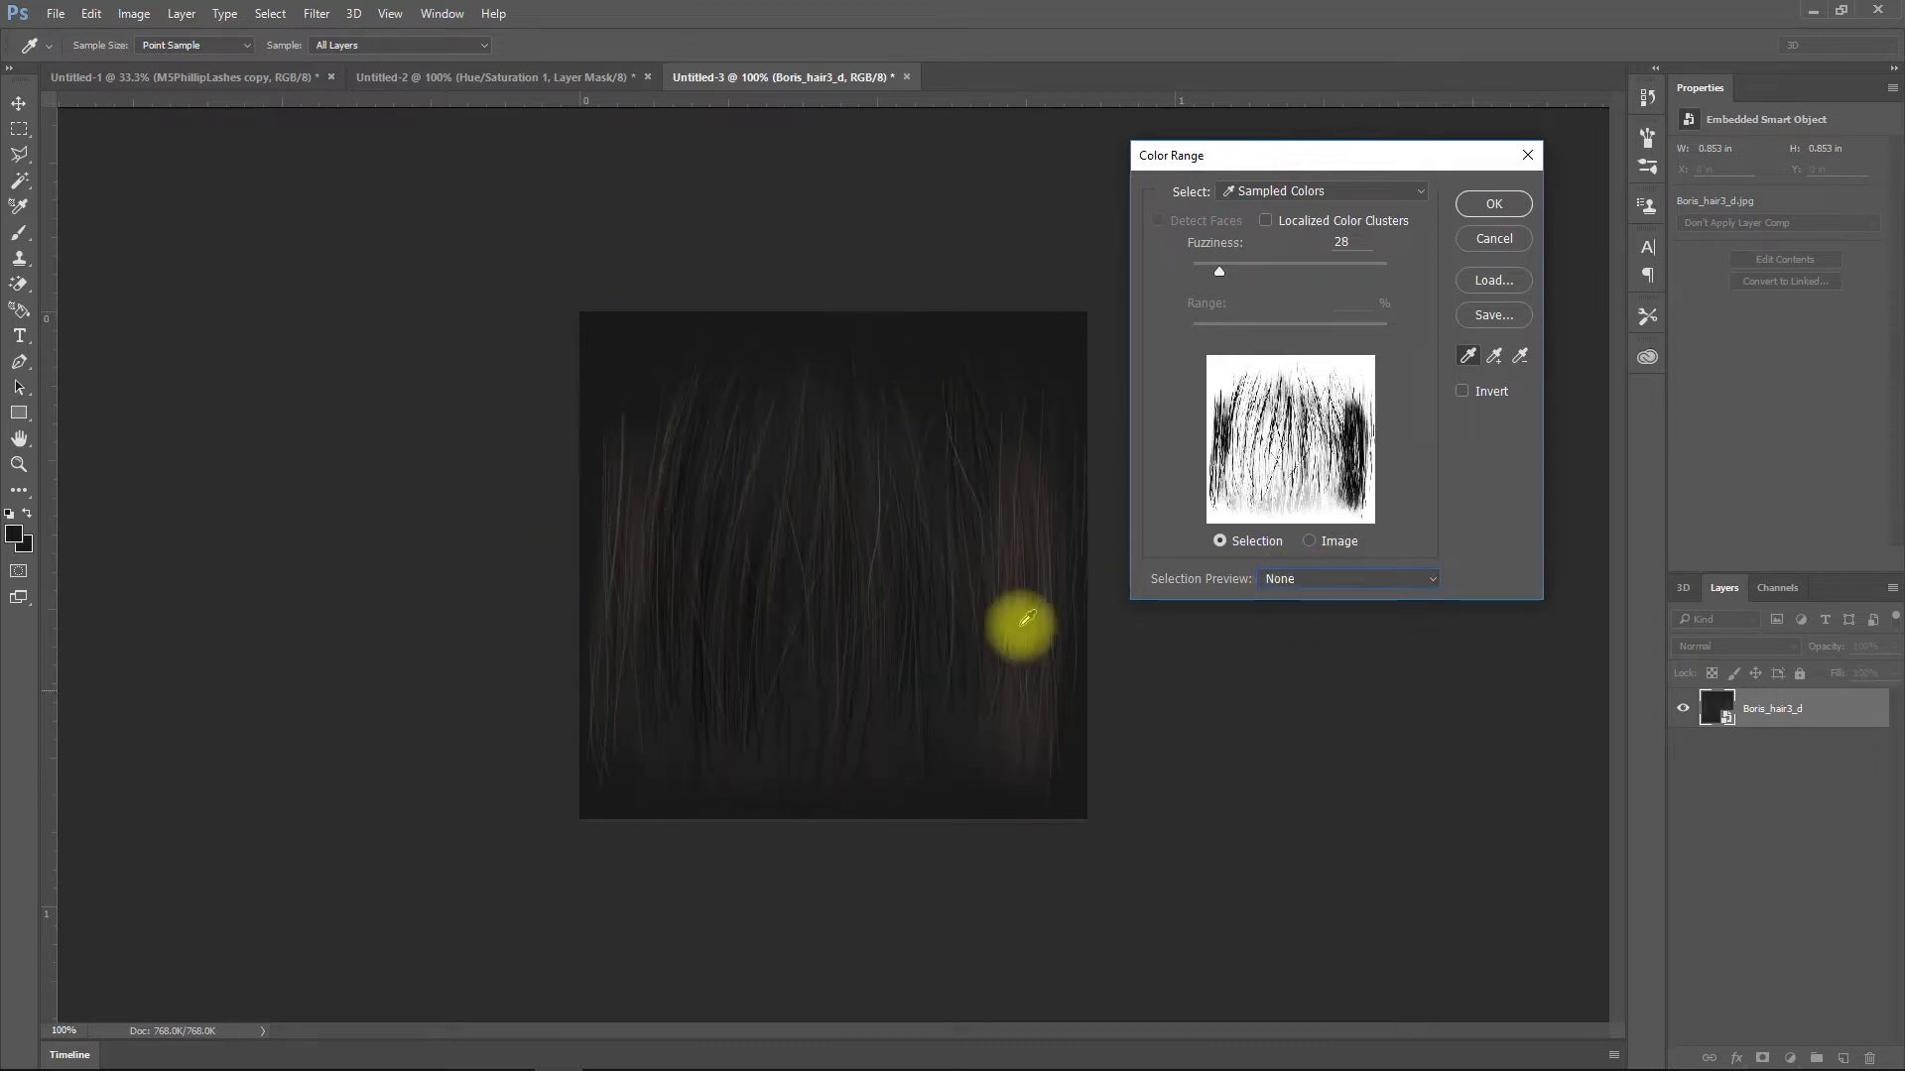
pyautogui.click(1297, 584)
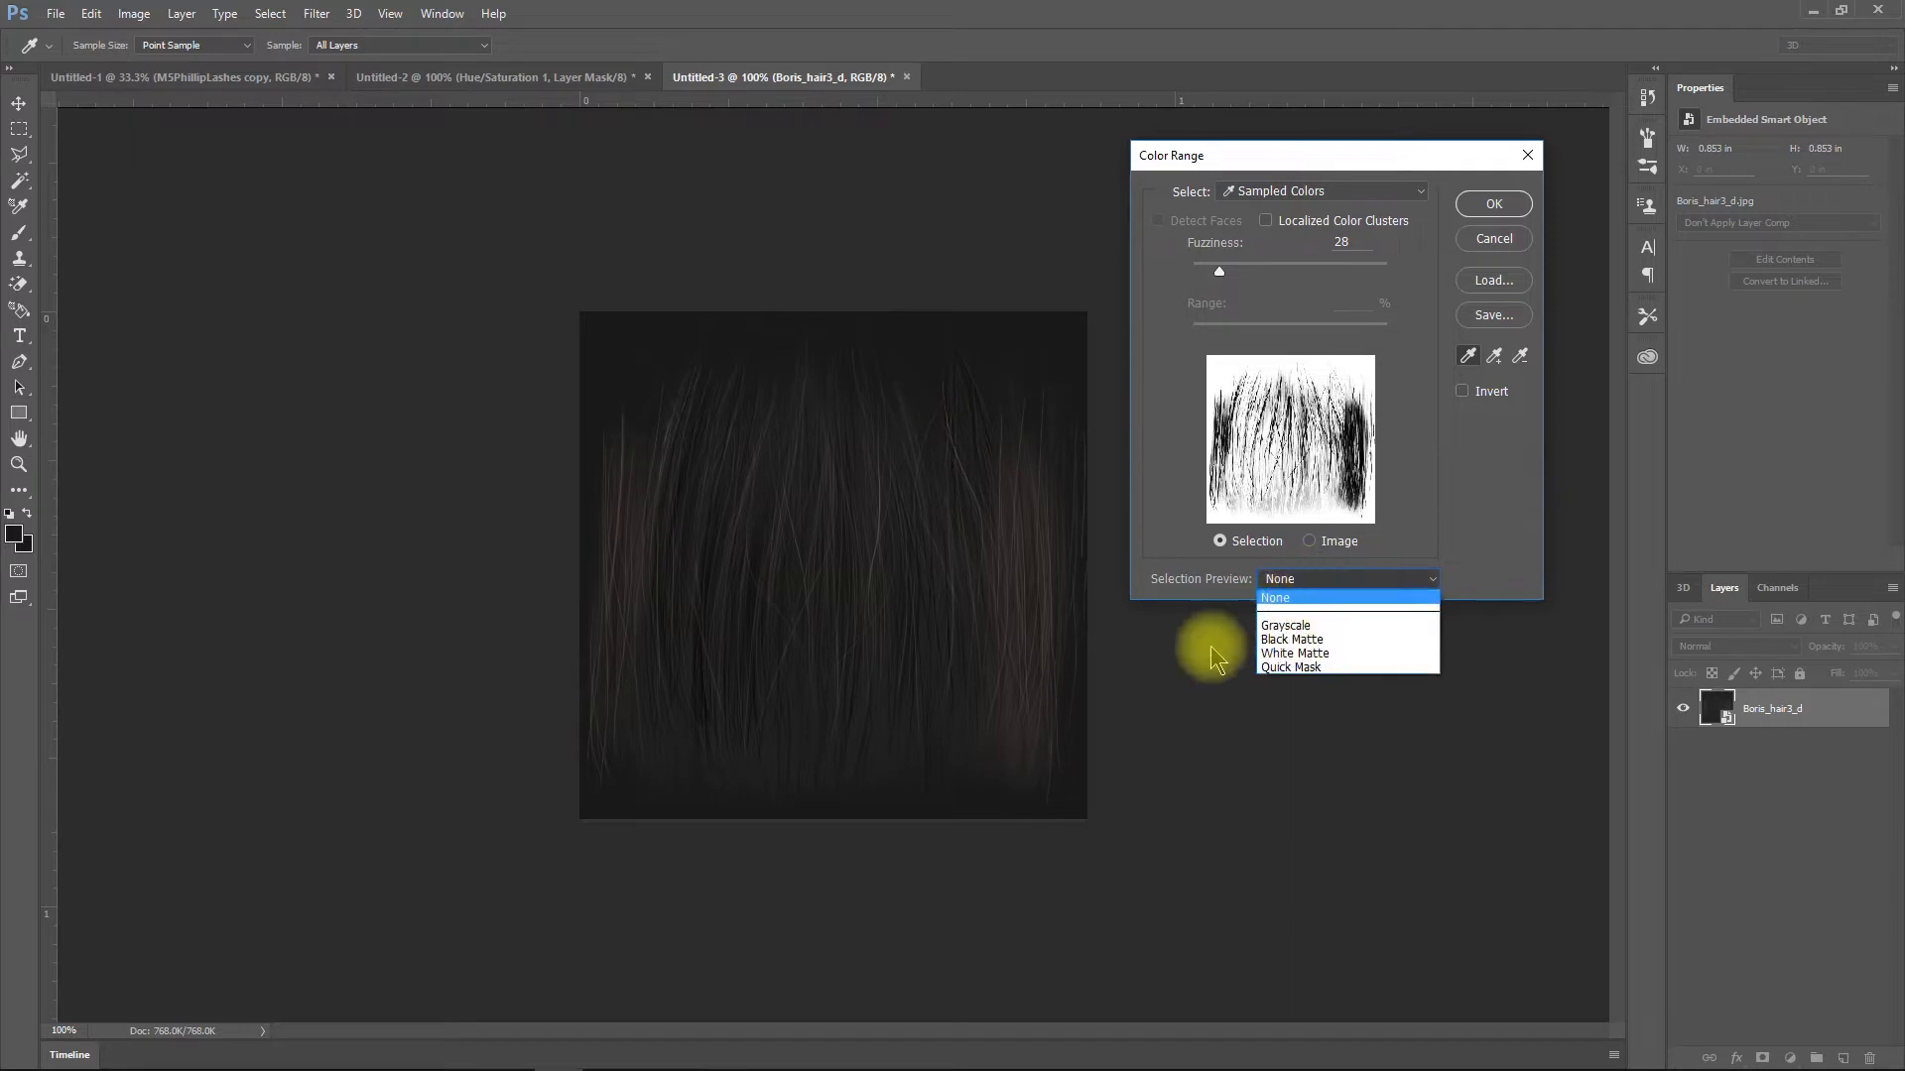
pyautogui.click(1265, 655)
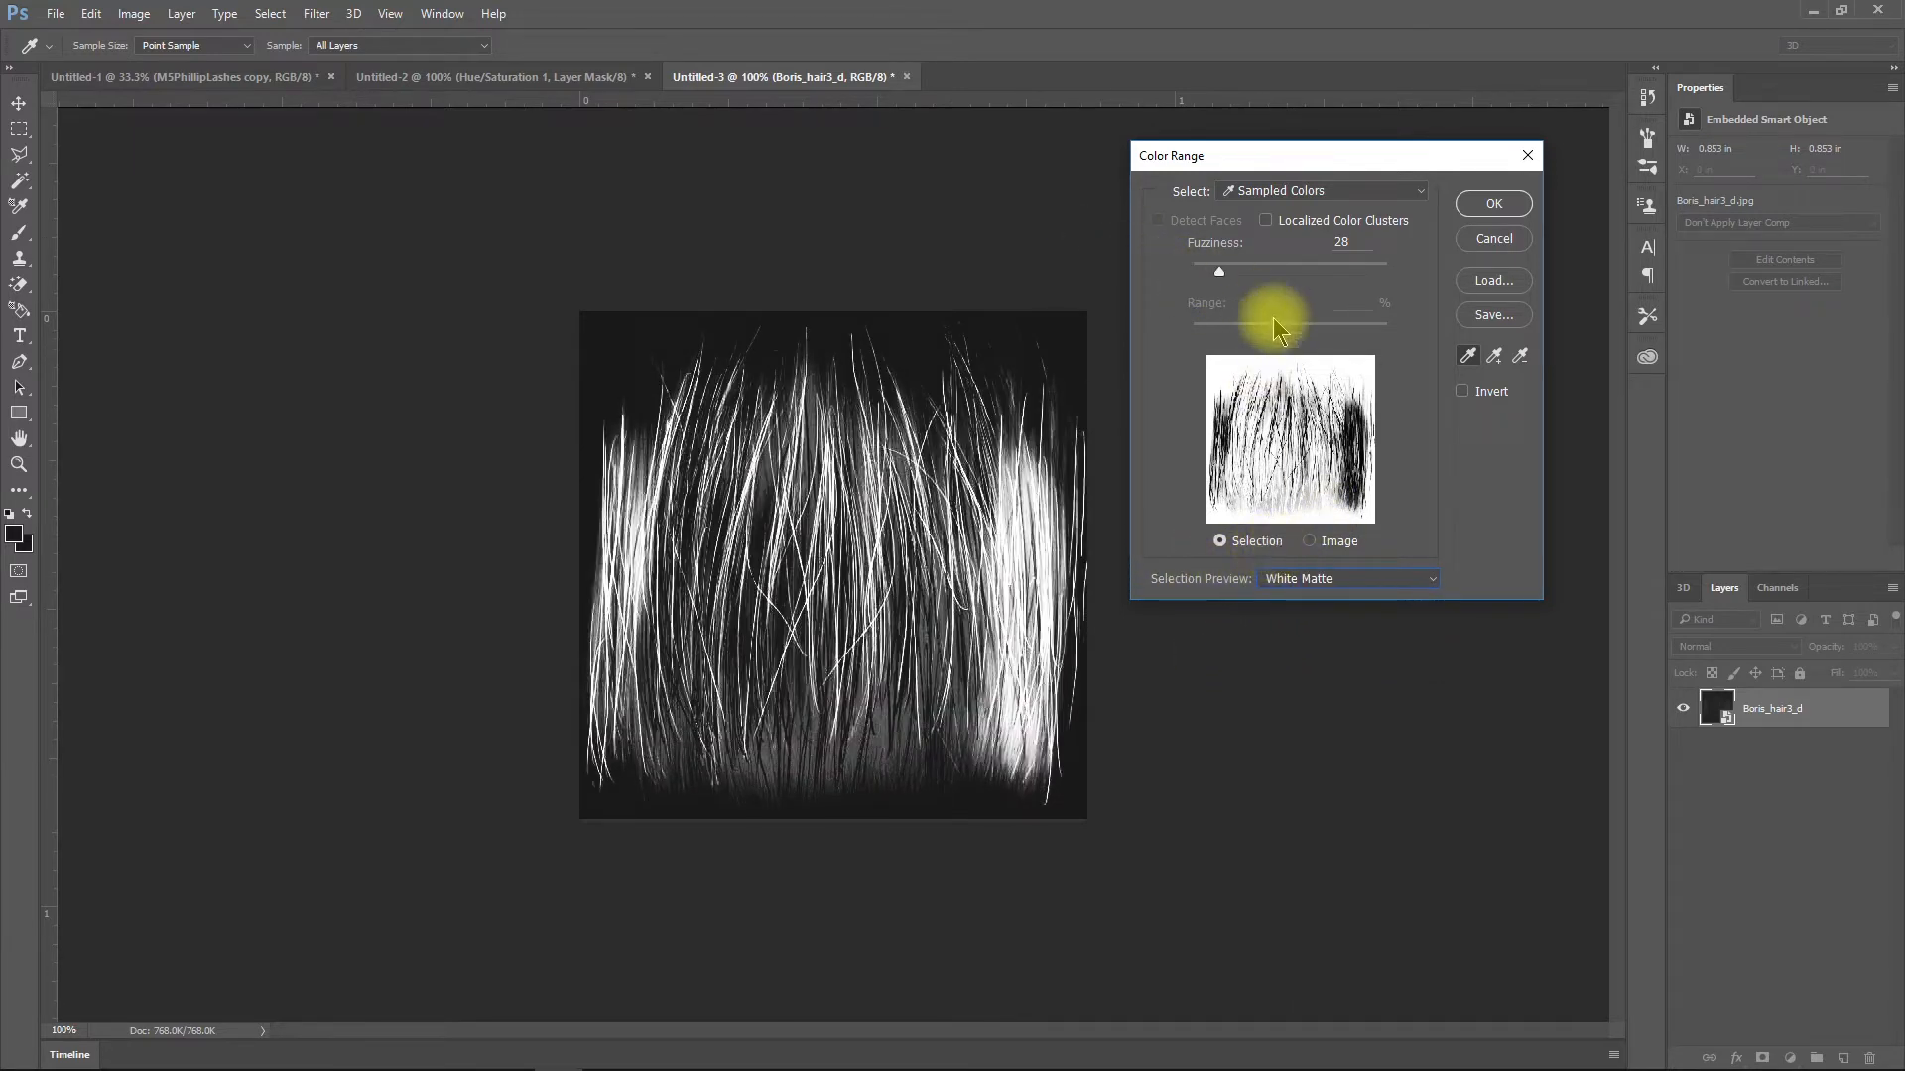
pyautogui.moveTo(1225, 270); pyautogui.dragTo(1234, 343)
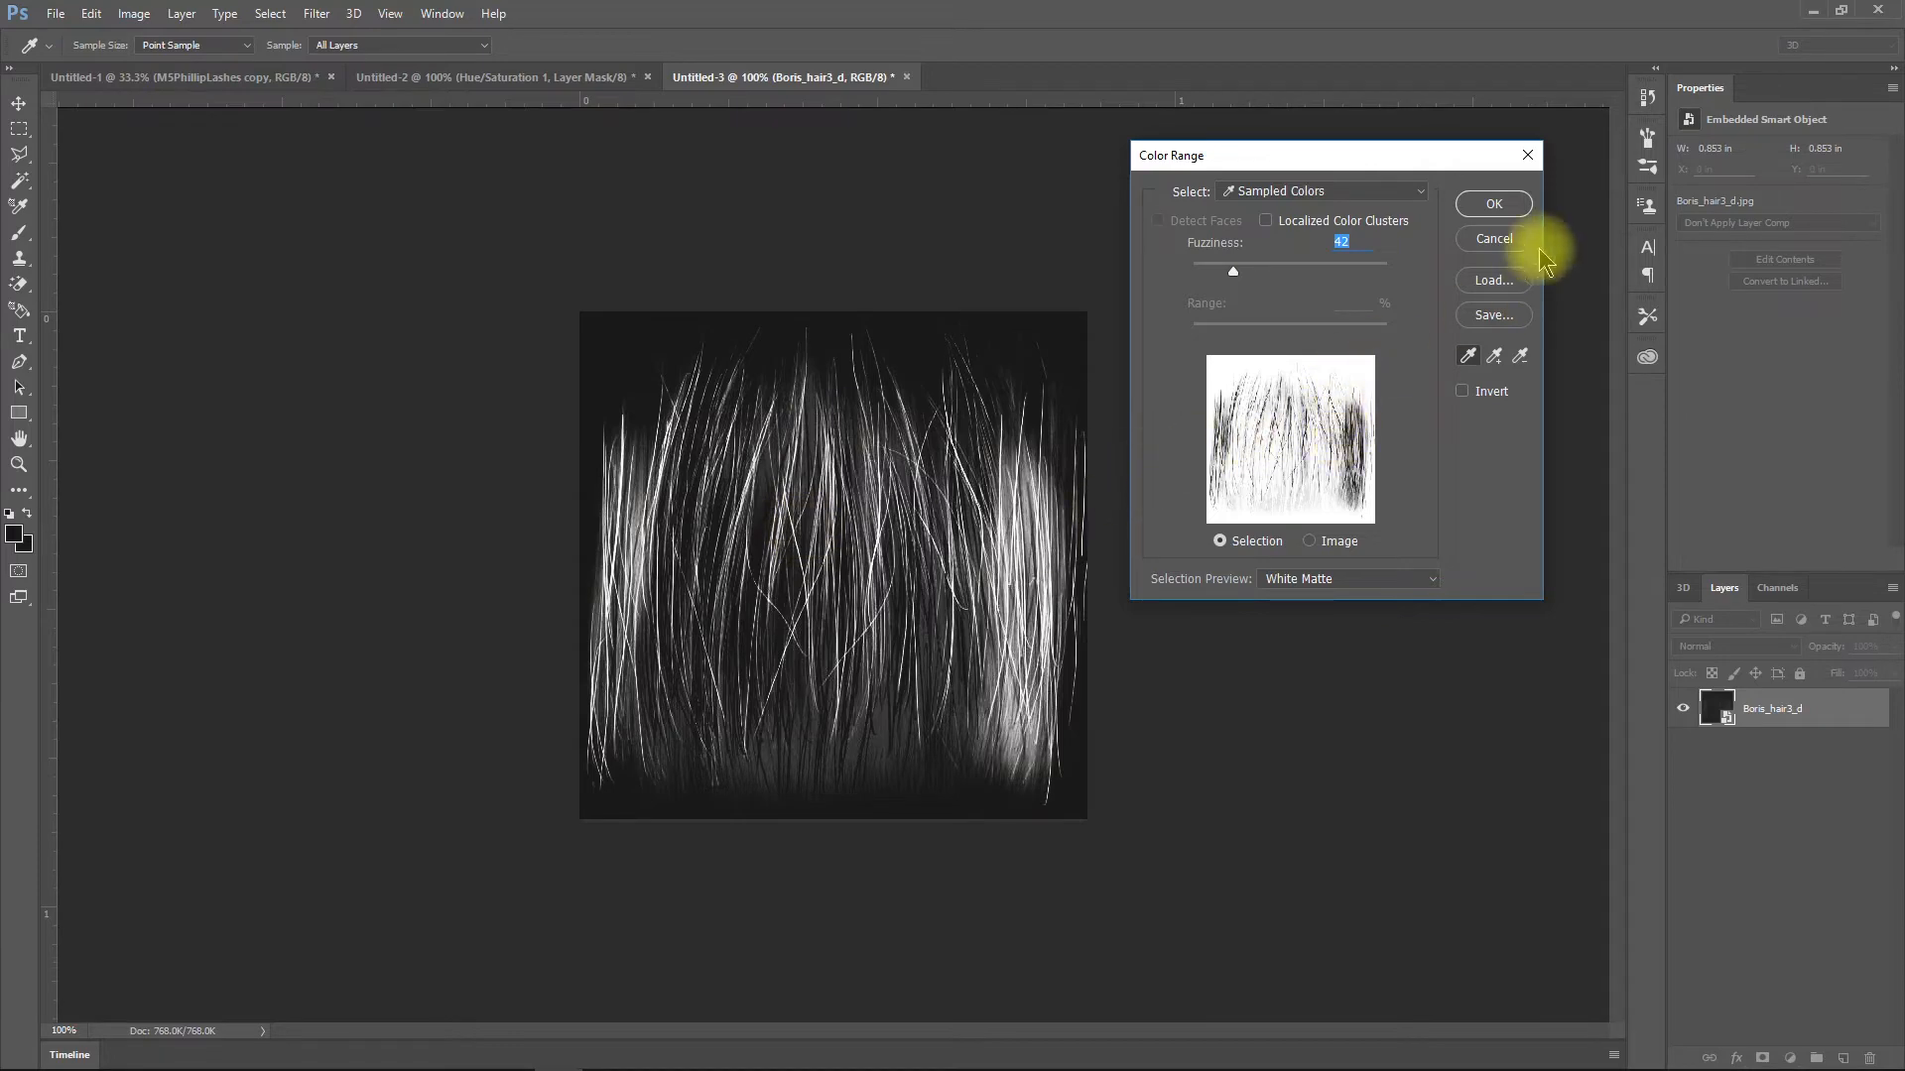
pyautogui.click(1492, 206)
pyautogui.press('m')
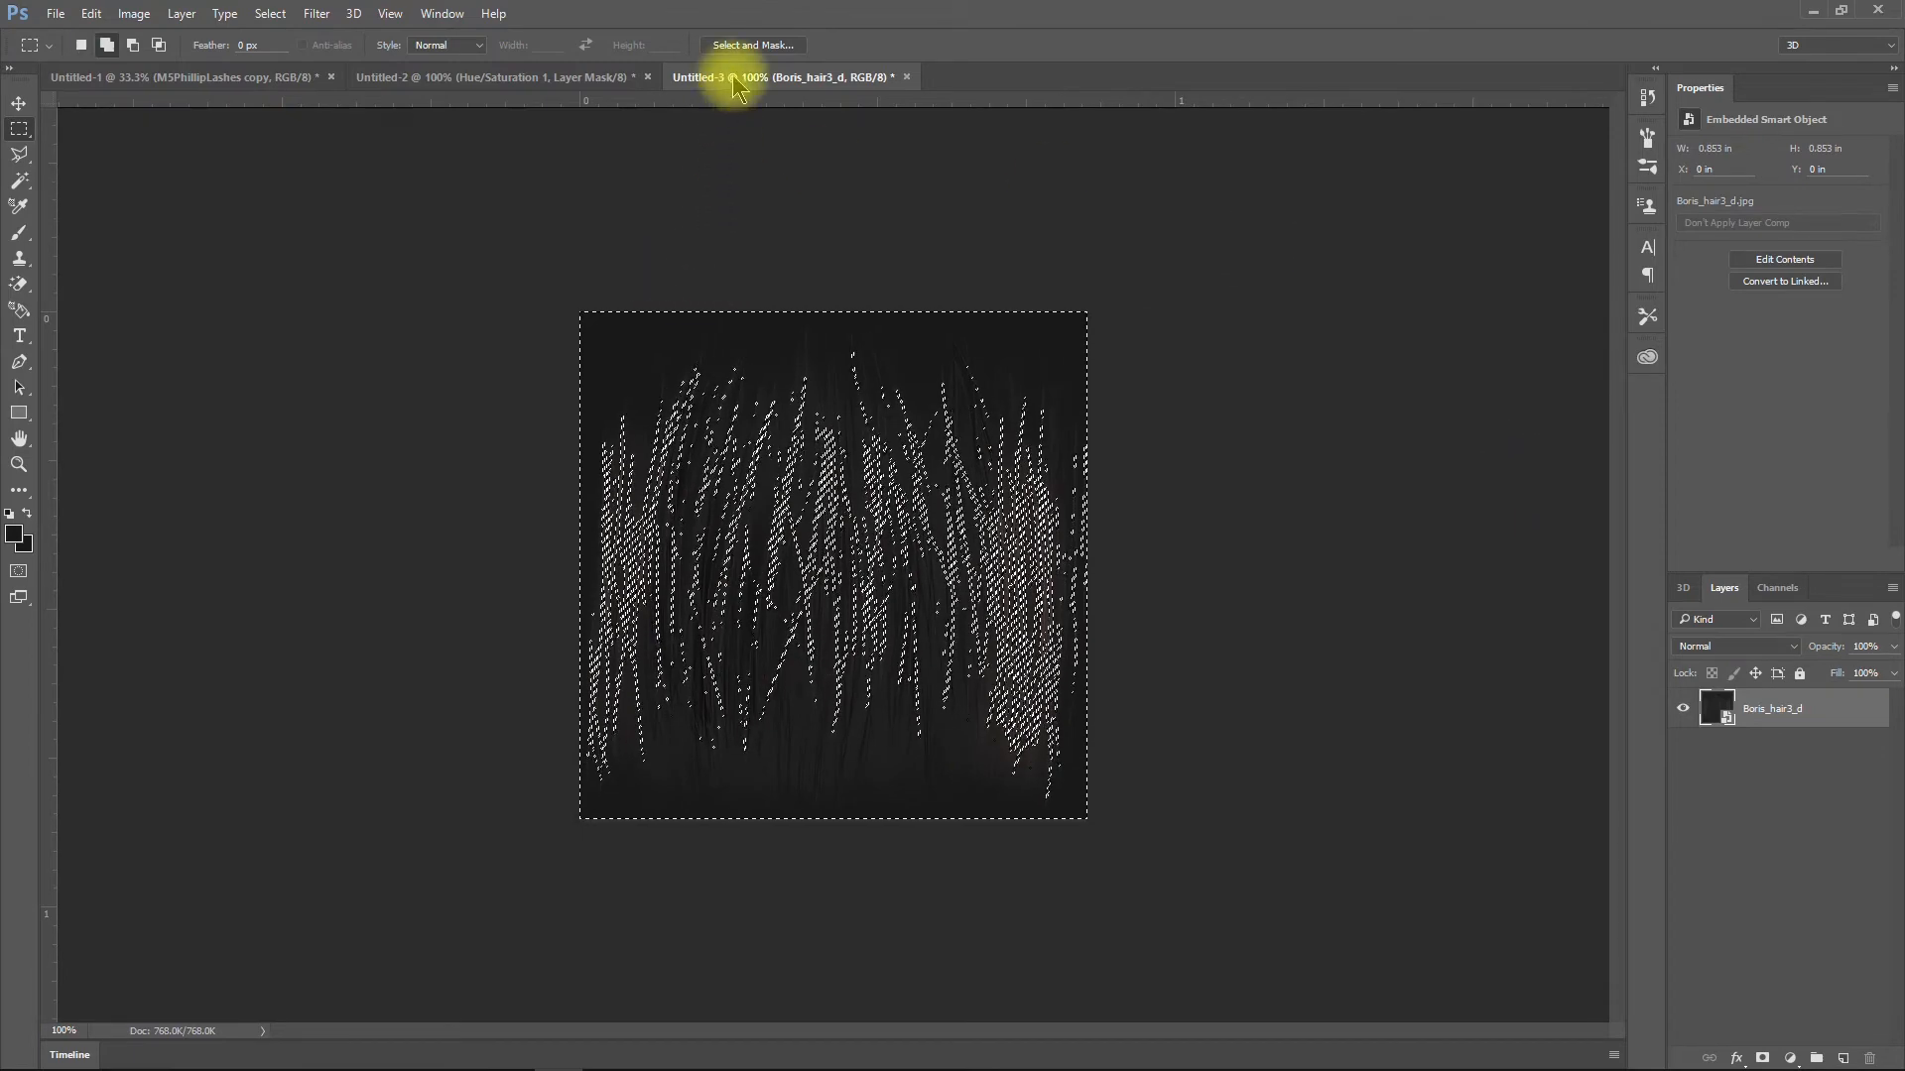
# Invert the selection in Select and Mask, shift its edge to +95%, and output it as a New Layer with Layer Mask
pyautogui.keyDown('shift'); pyautogui.click(751, 44); pyautogui.keyUp('shift')
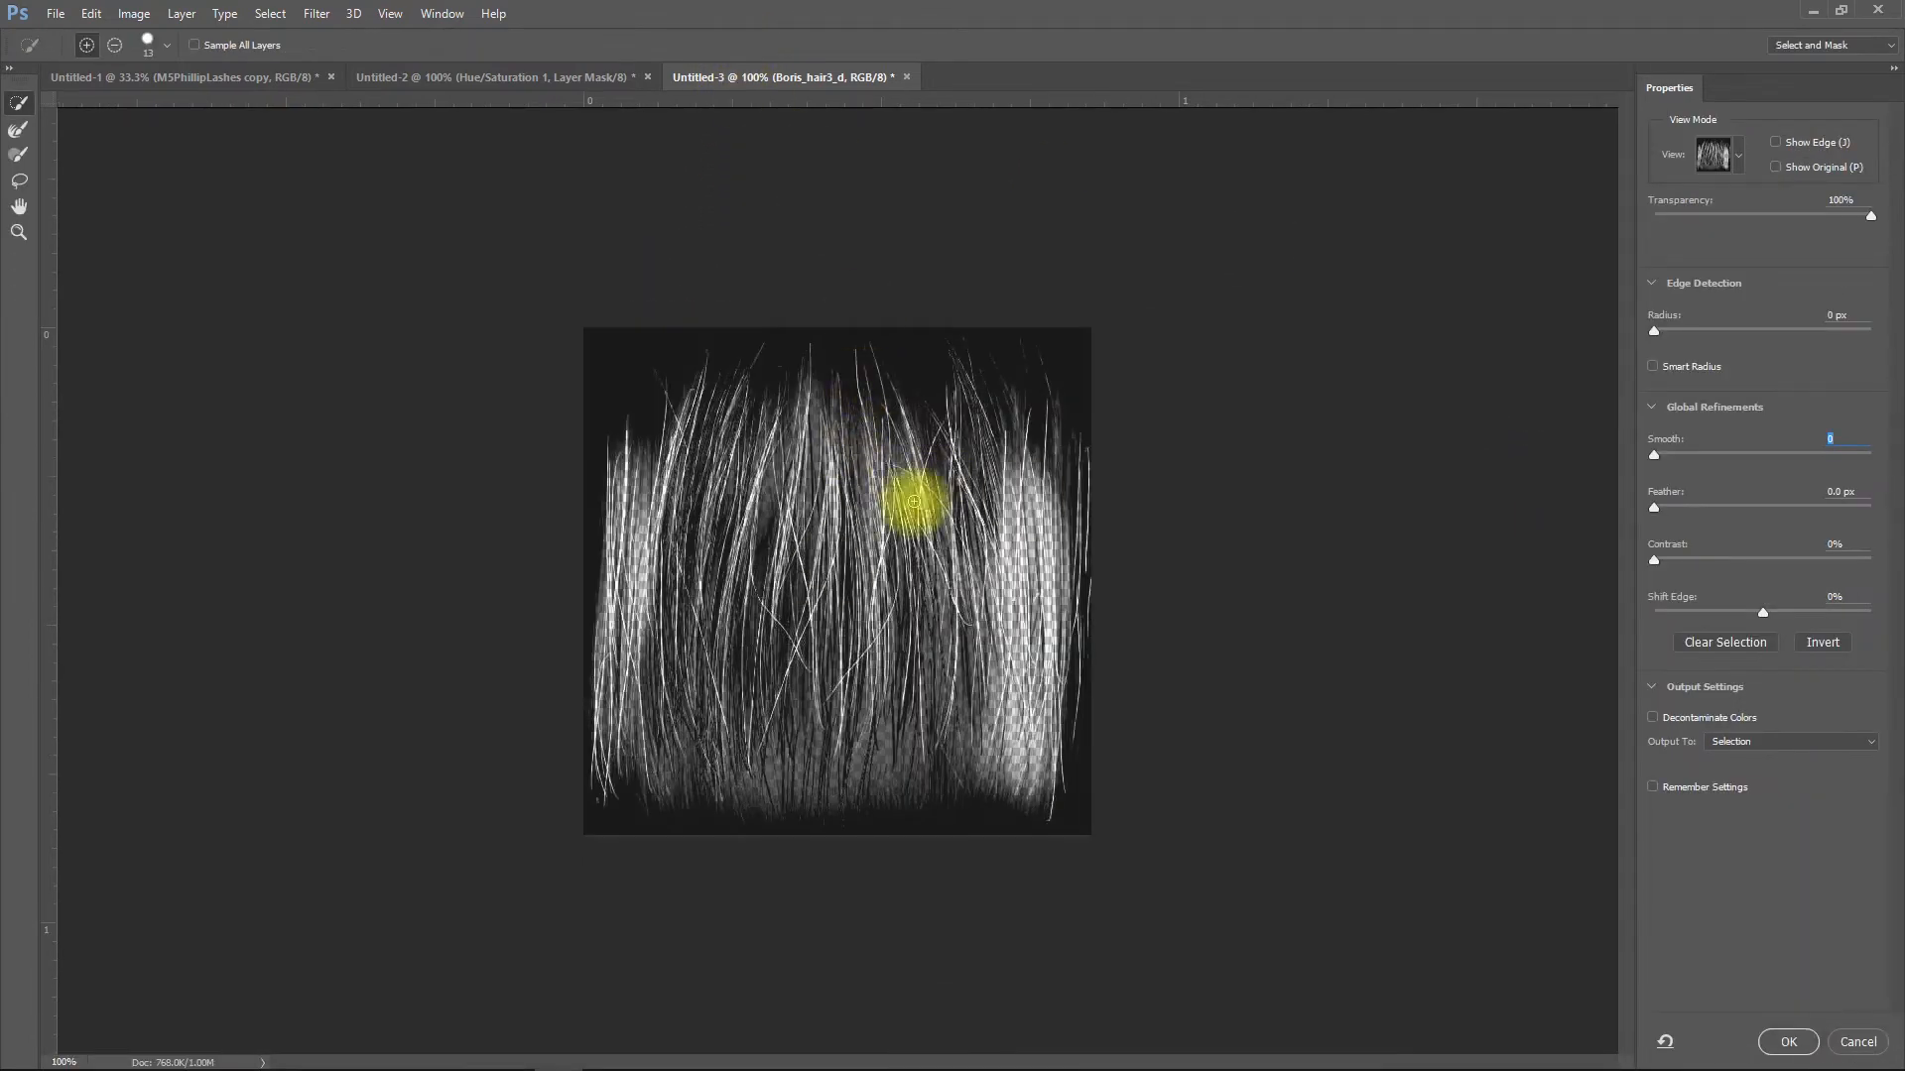
pyautogui.click(1823, 643)
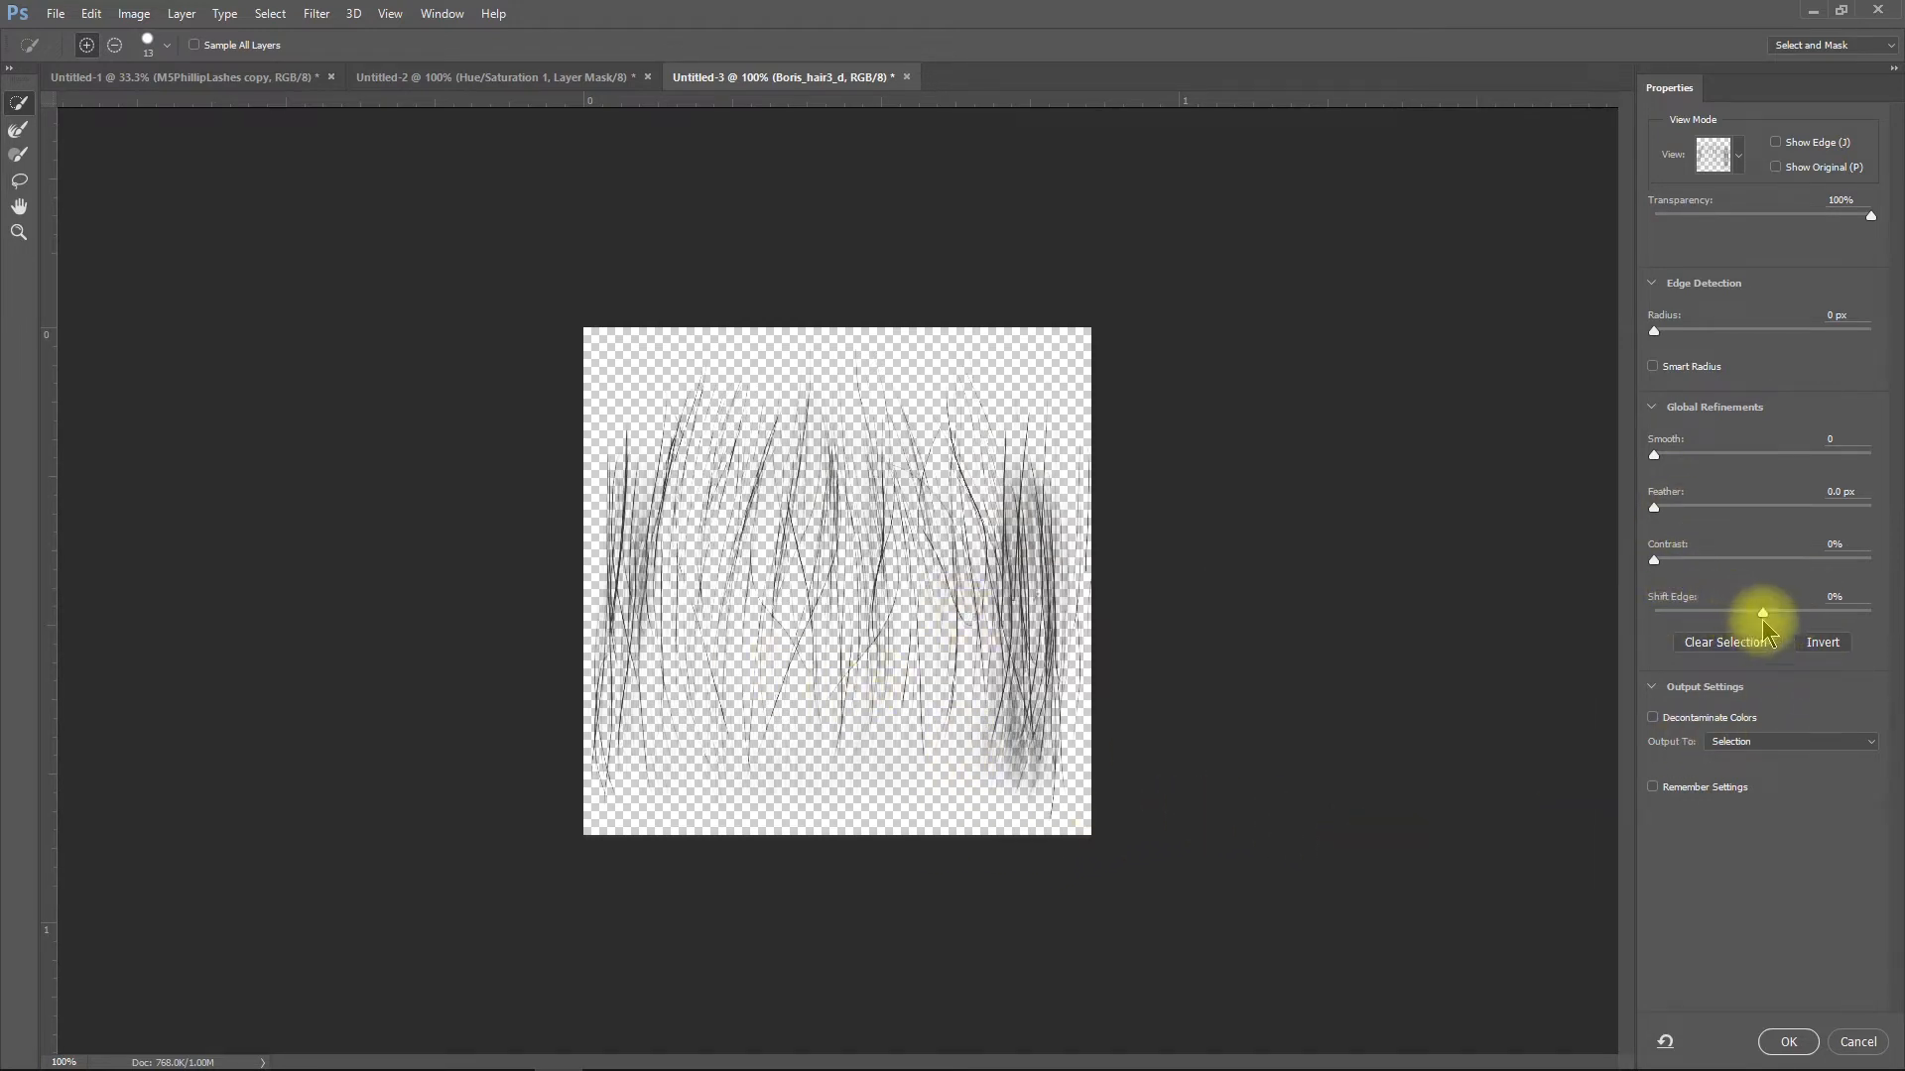
pyautogui.moveTo(1762, 613); pyautogui.dragTo(1880, 699)
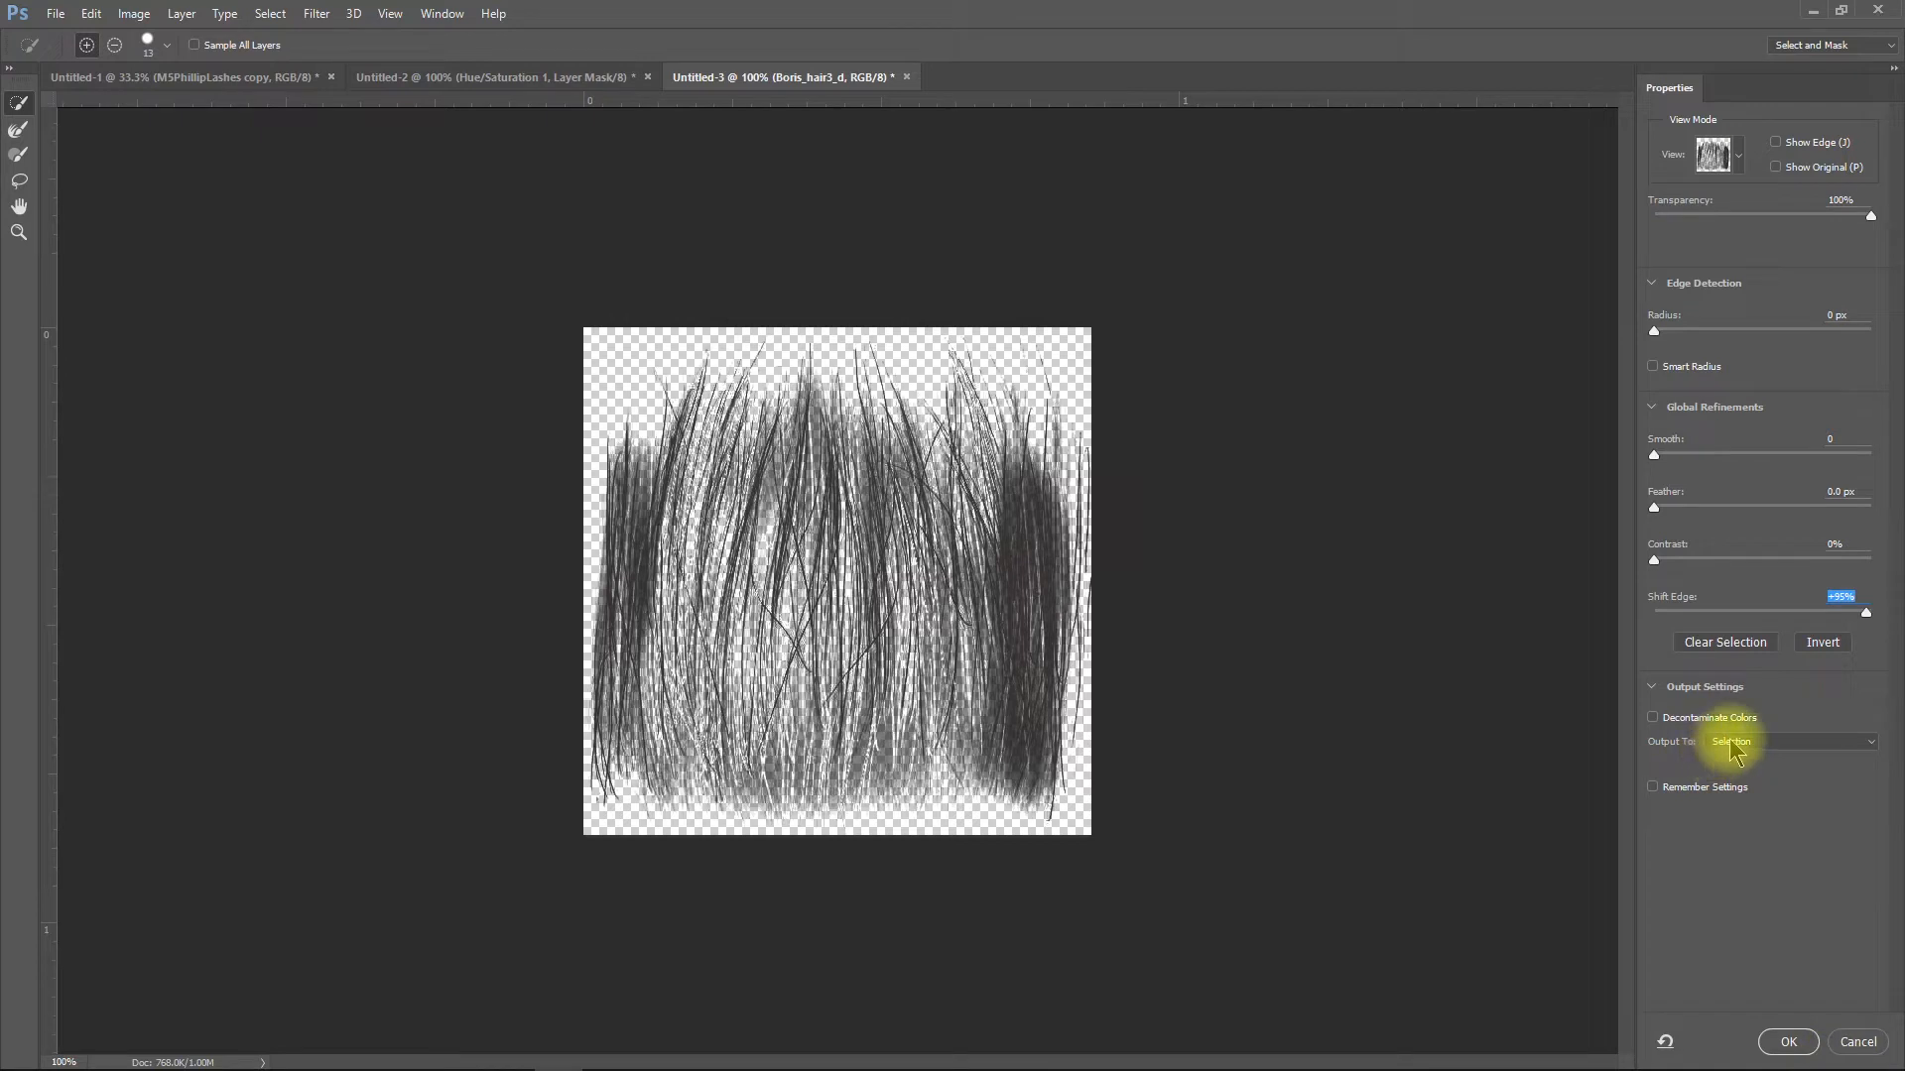
pyautogui.click(1851, 742)
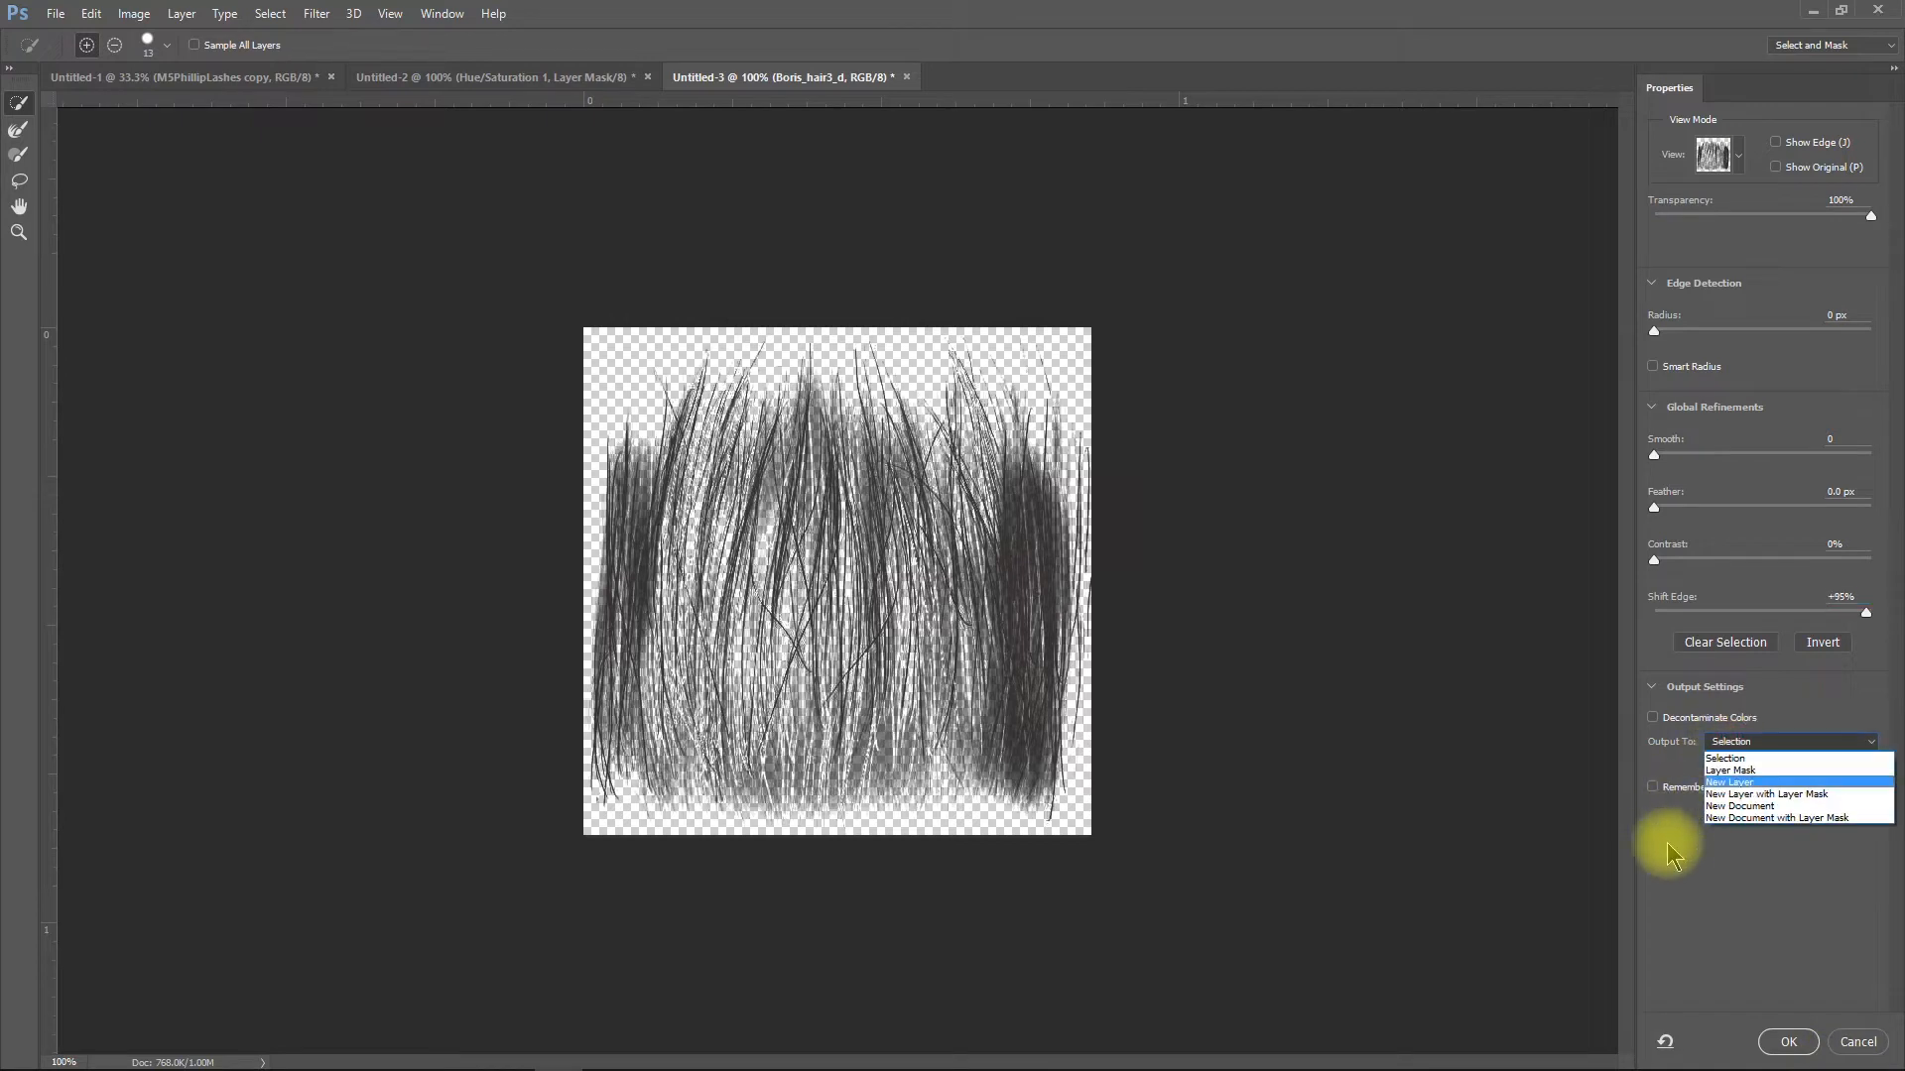
pyautogui.click(1748, 795)
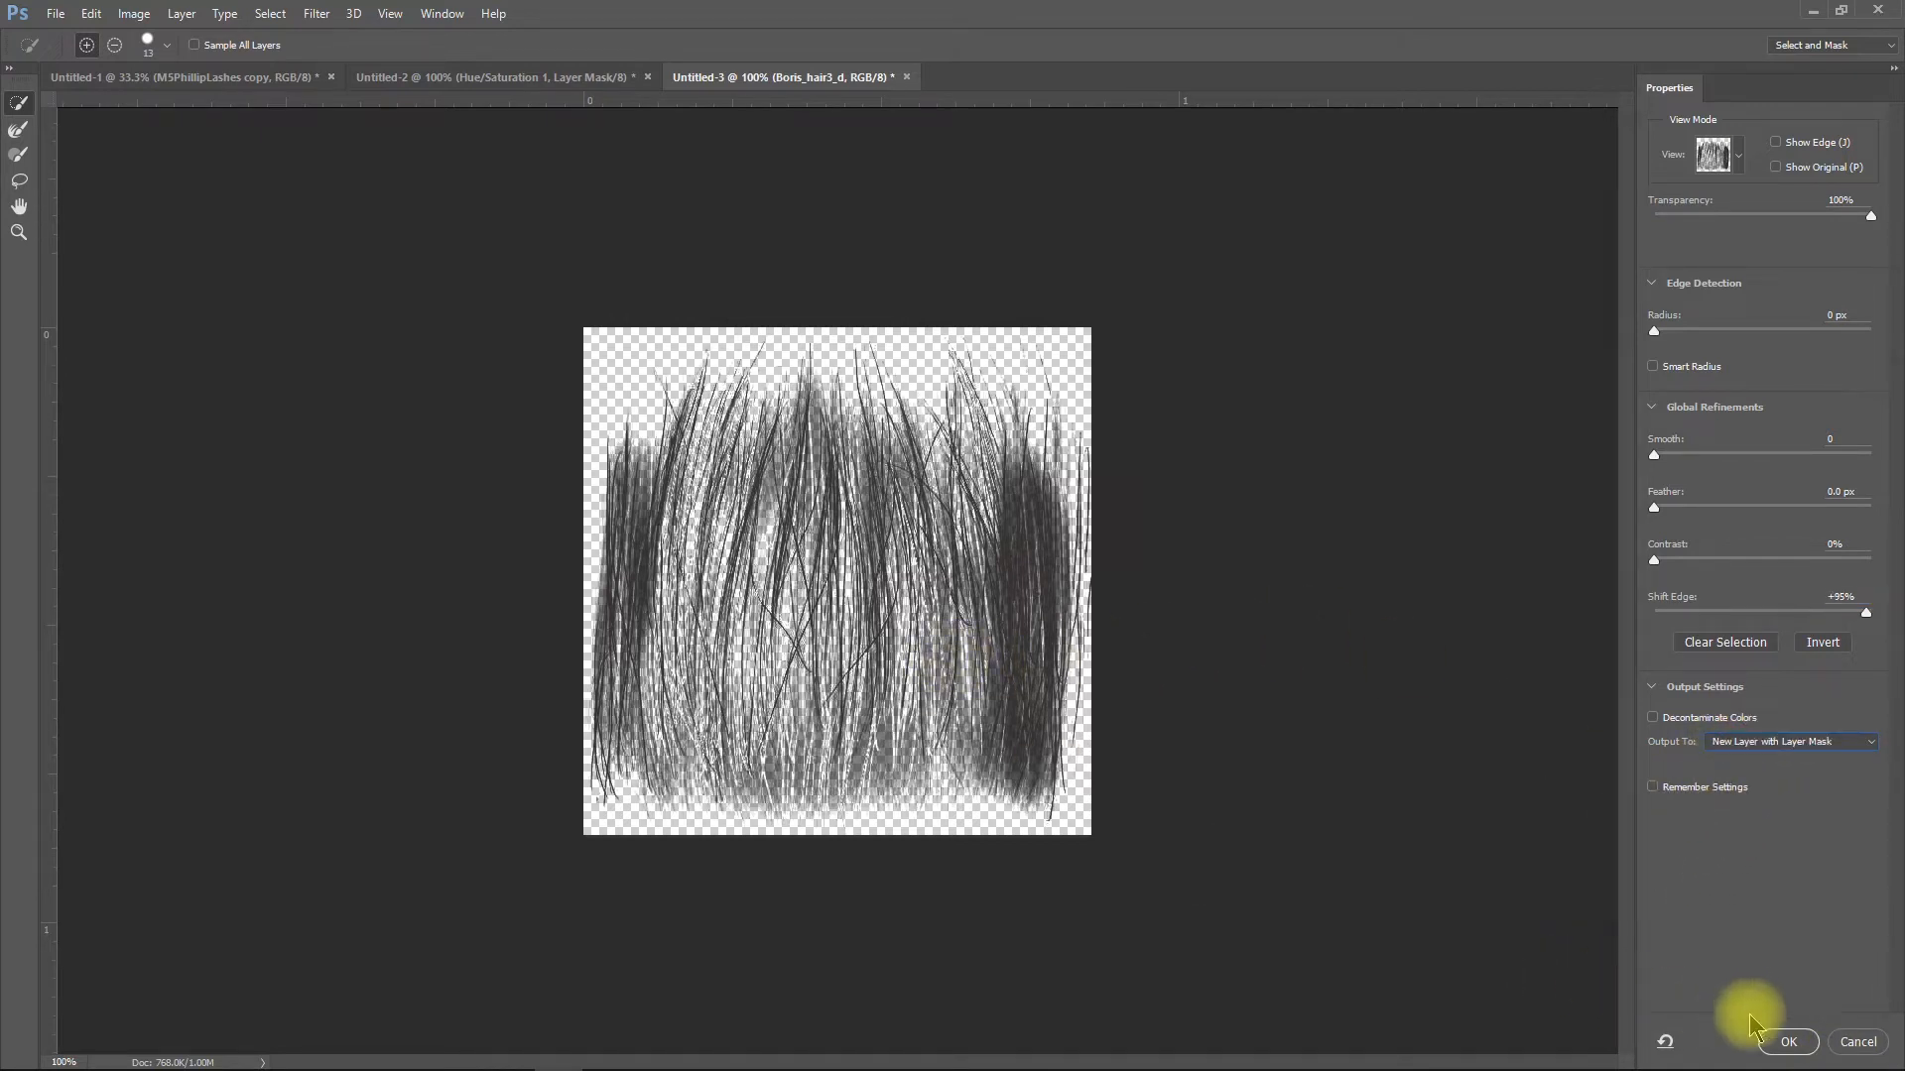
pyautogui.click(1790, 1044)
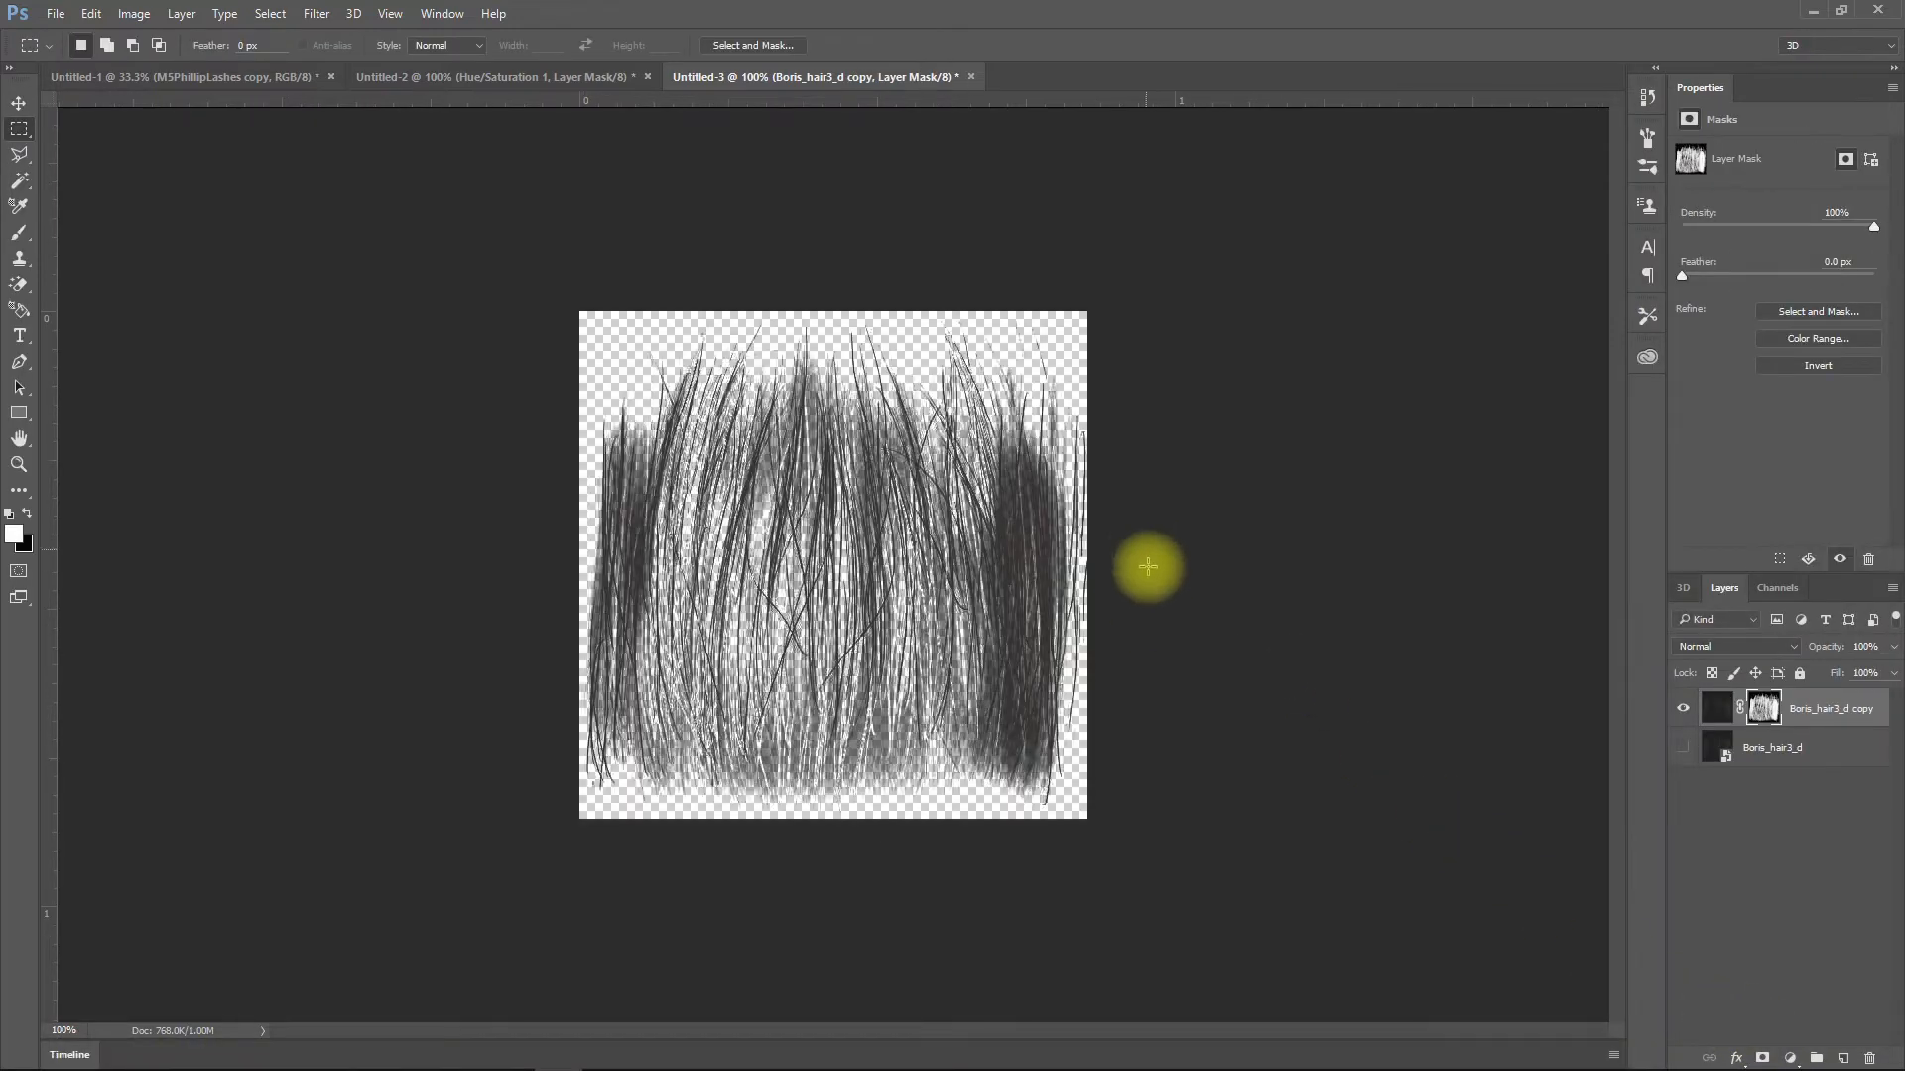
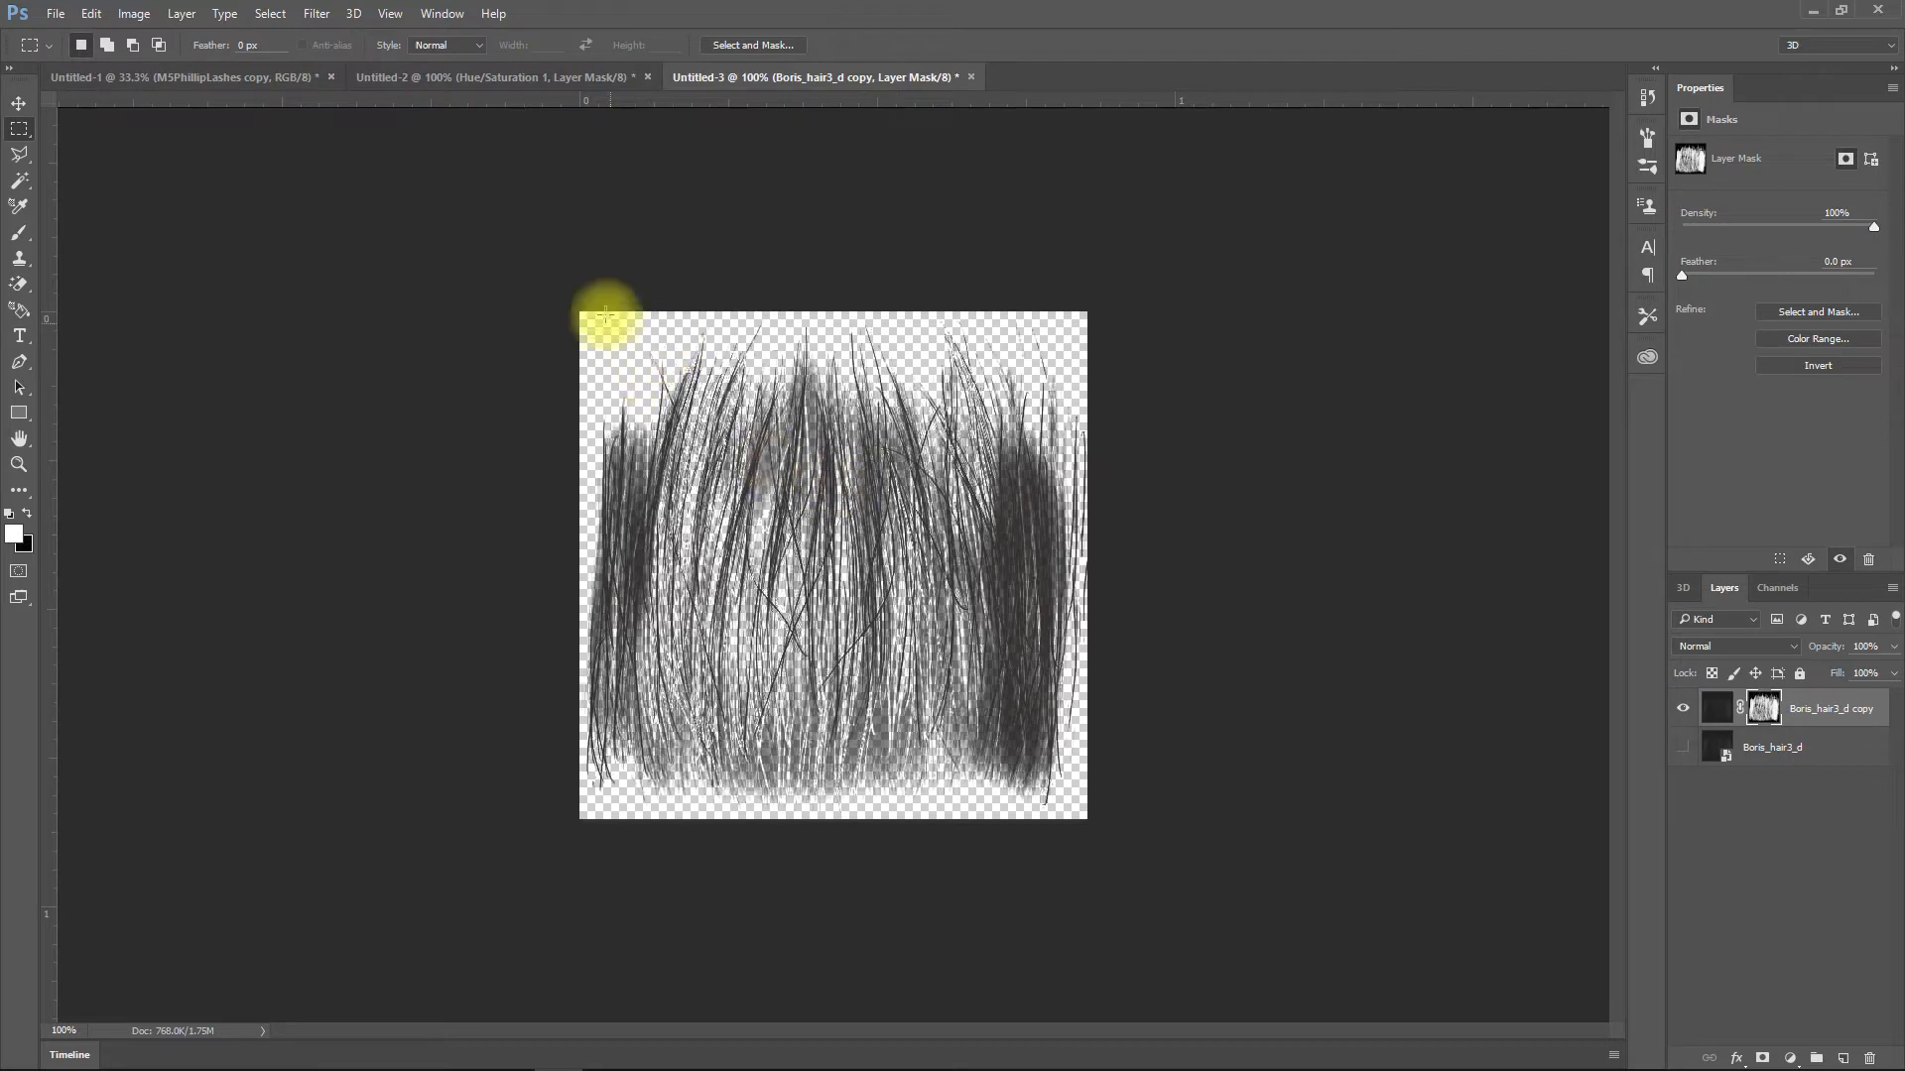
# Export the masked hair image as a transparent PNG named New Hair D3 in the Hair Tutorial folder
pyautogui.click(57, 15)
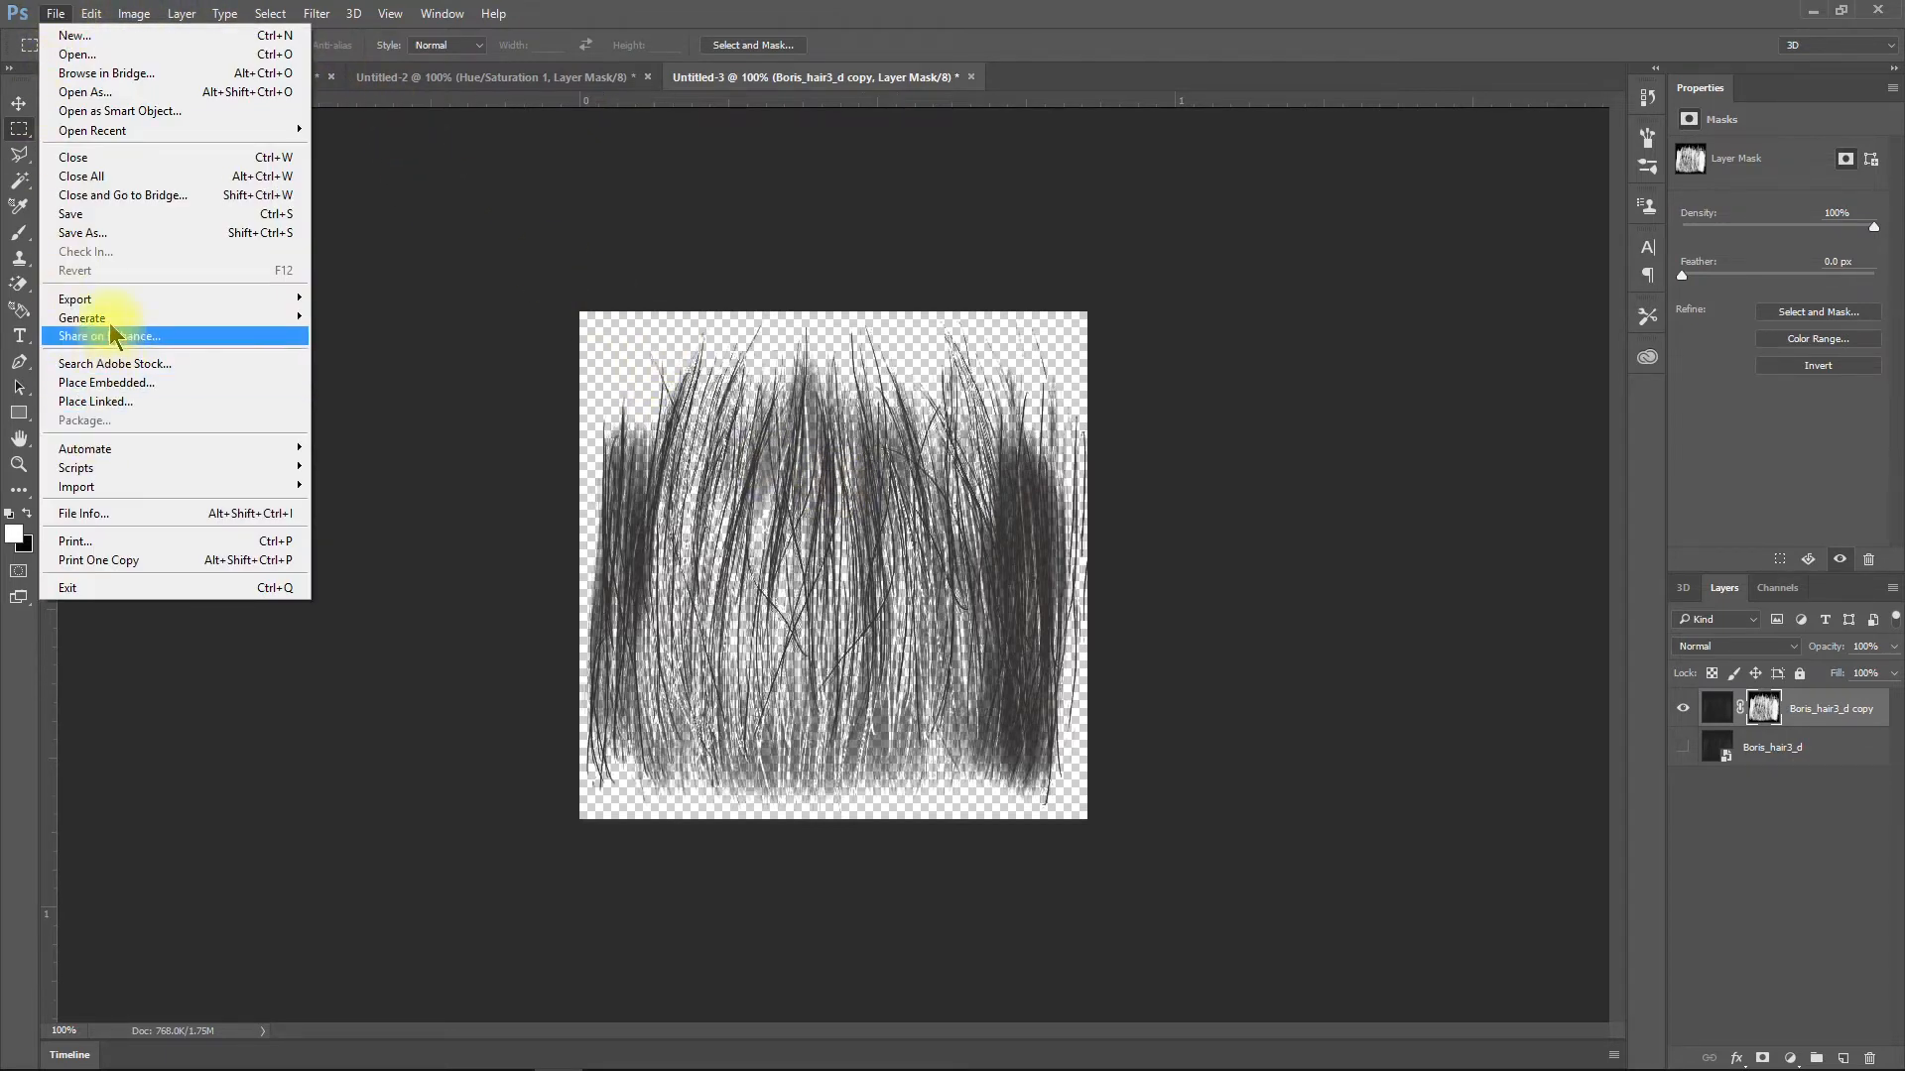
pyautogui.moveTo(108, 307)
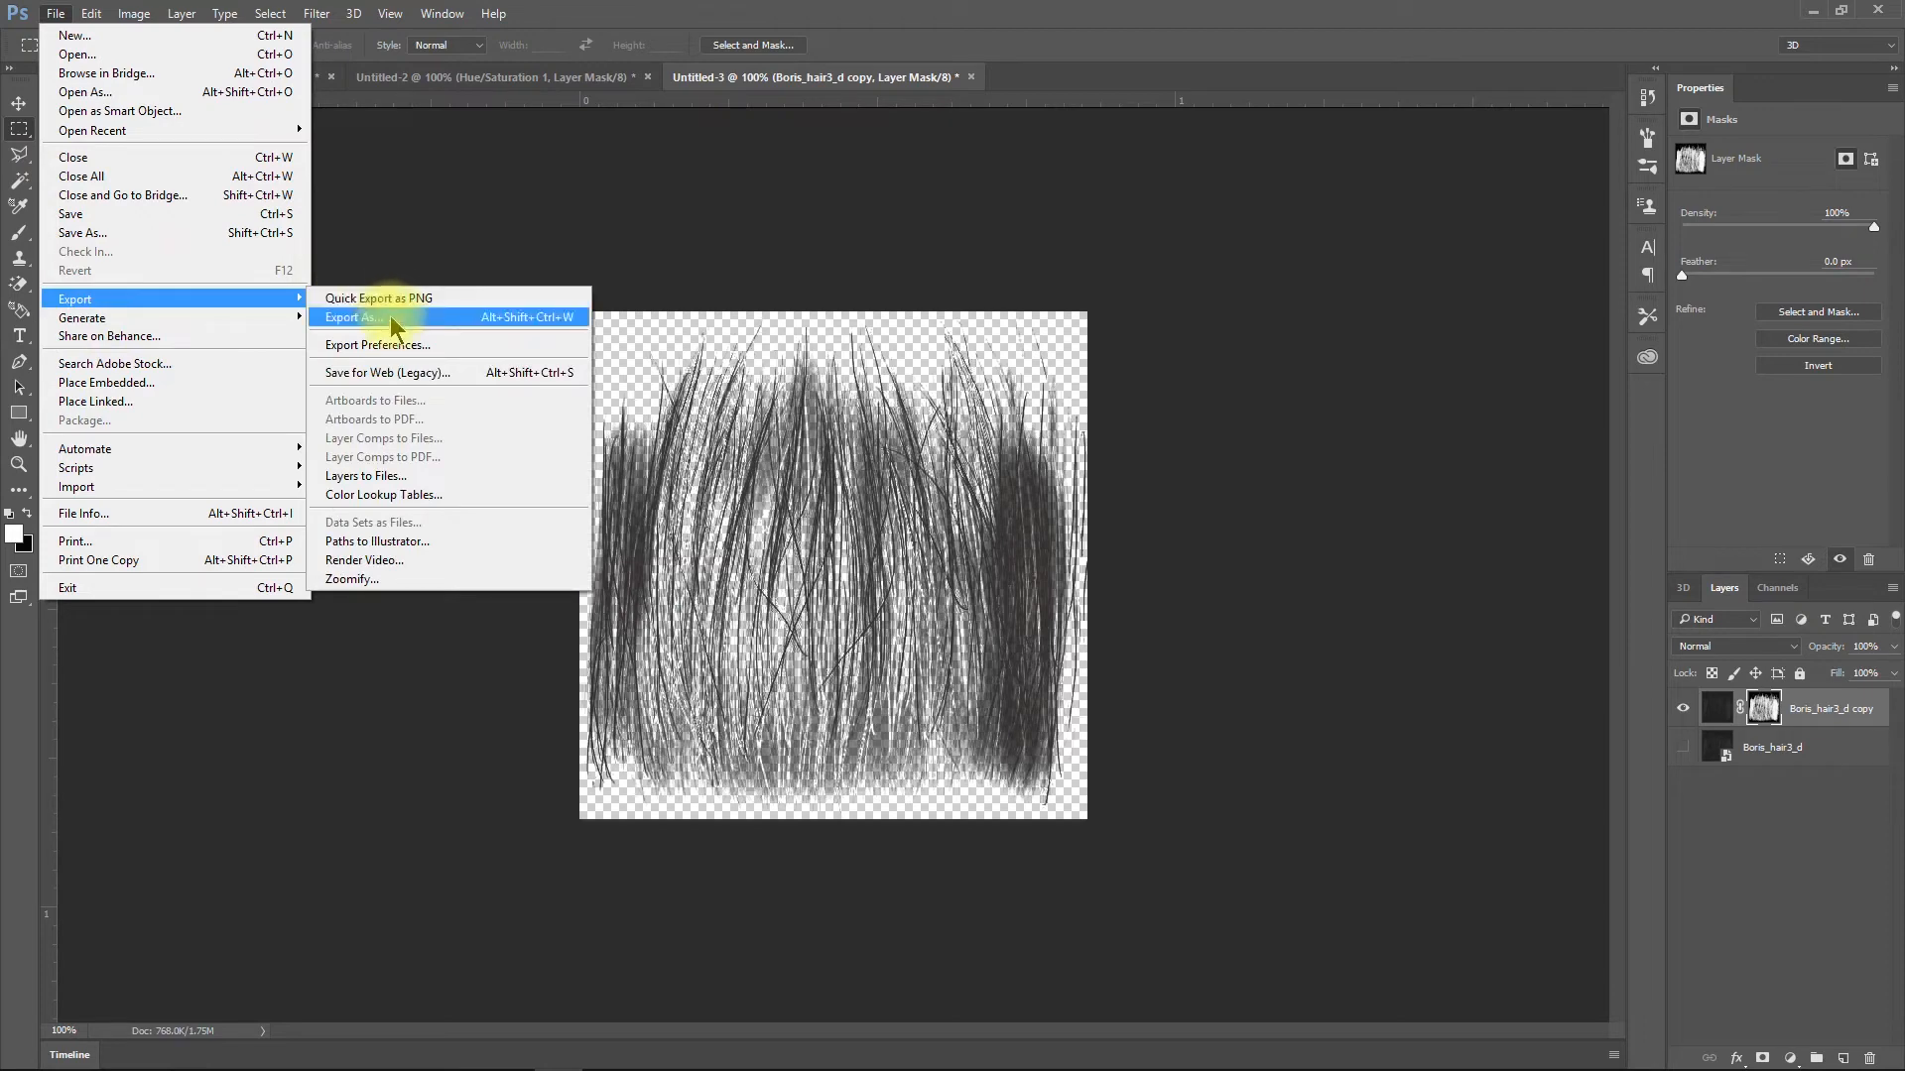
pyautogui.click(395, 317)
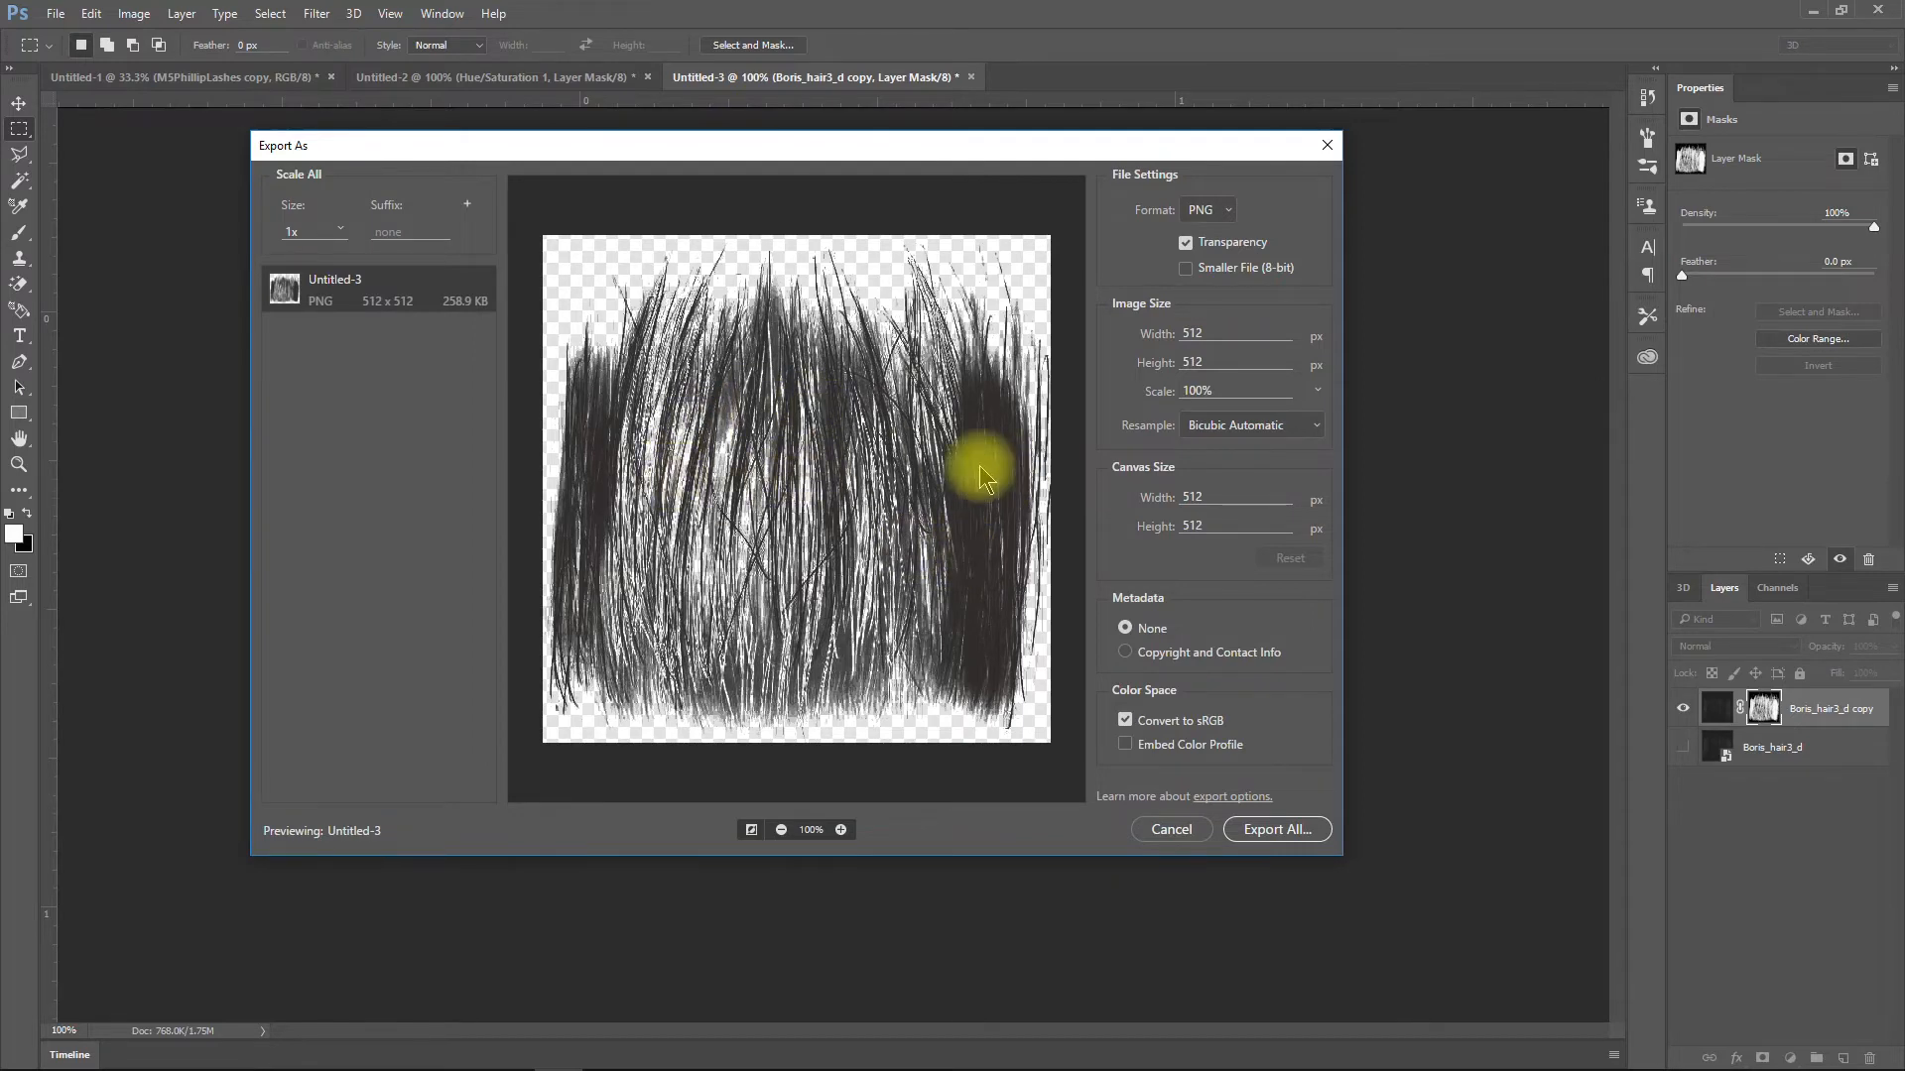
pyautogui.click(1288, 839)
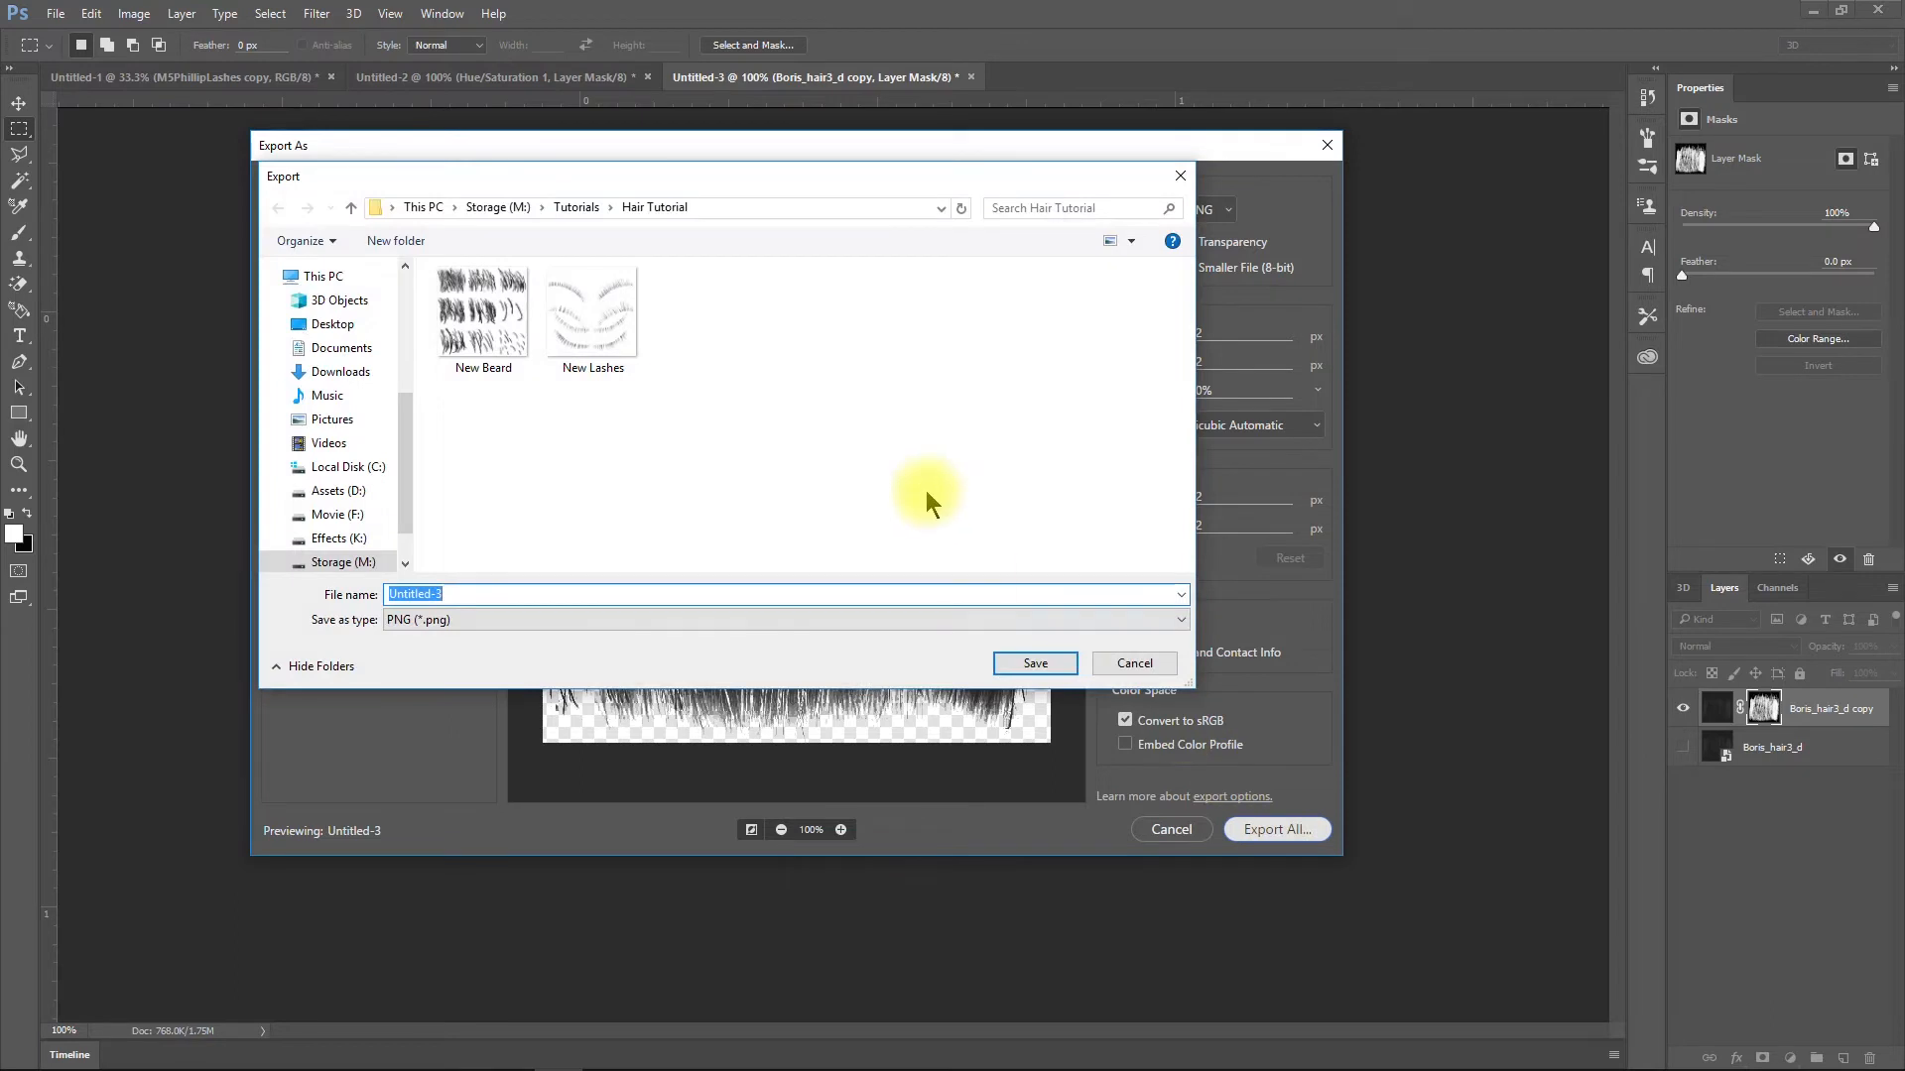
pyautogui.write('New Hair')
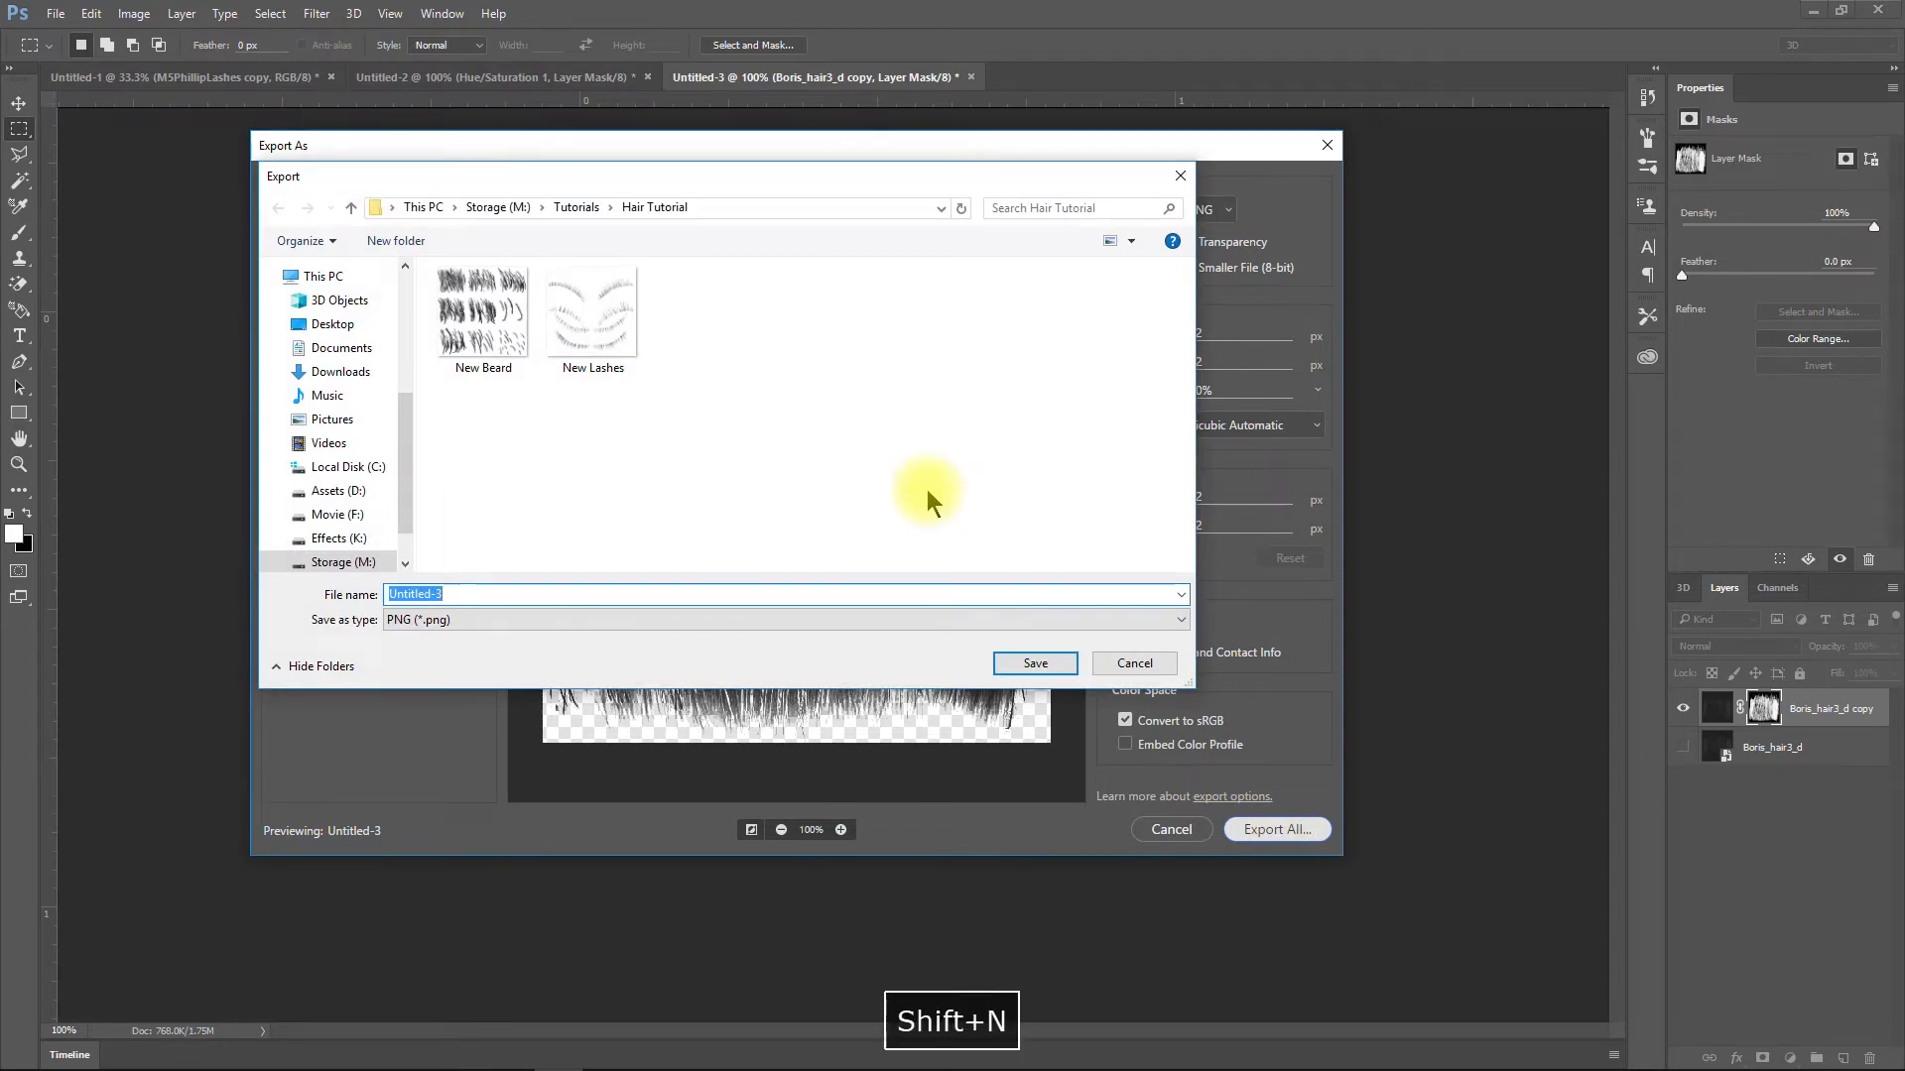
pyautogui.write(' D3')
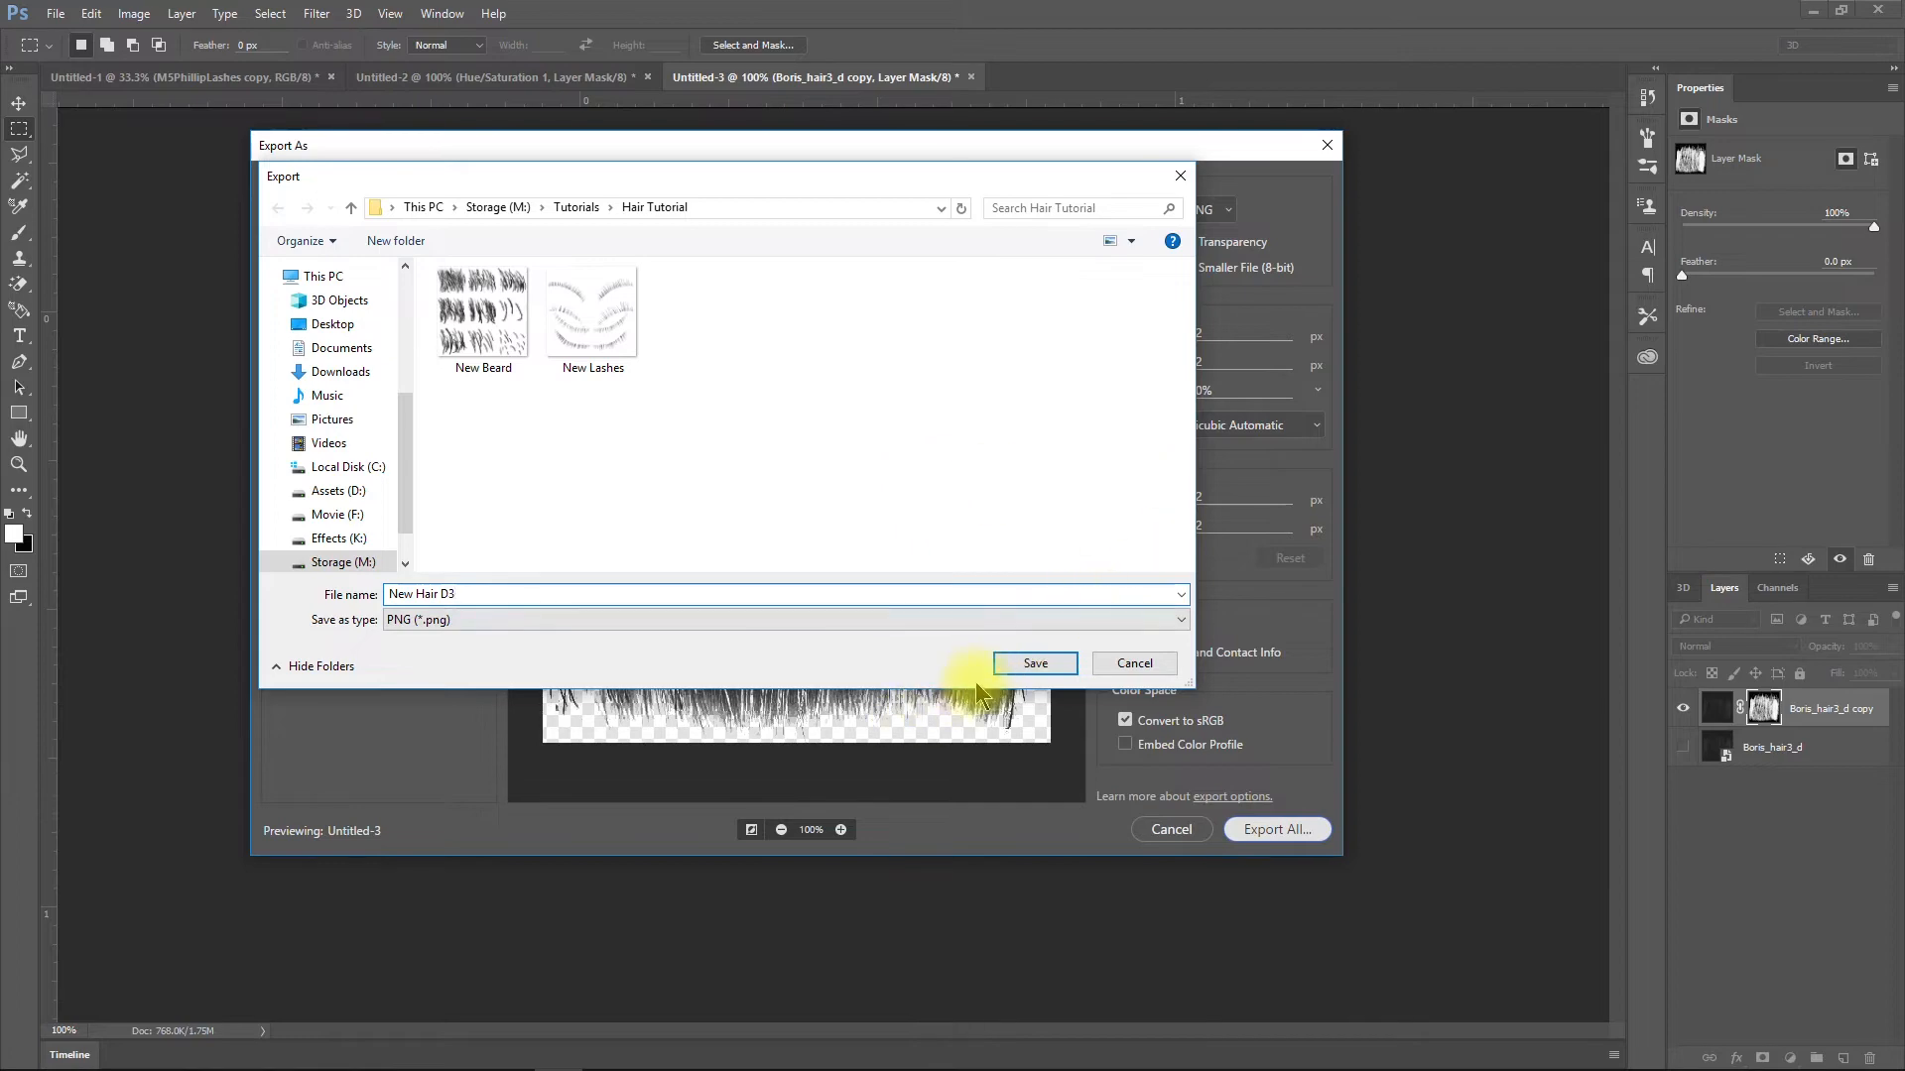
pyautogui.click(1031, 665)
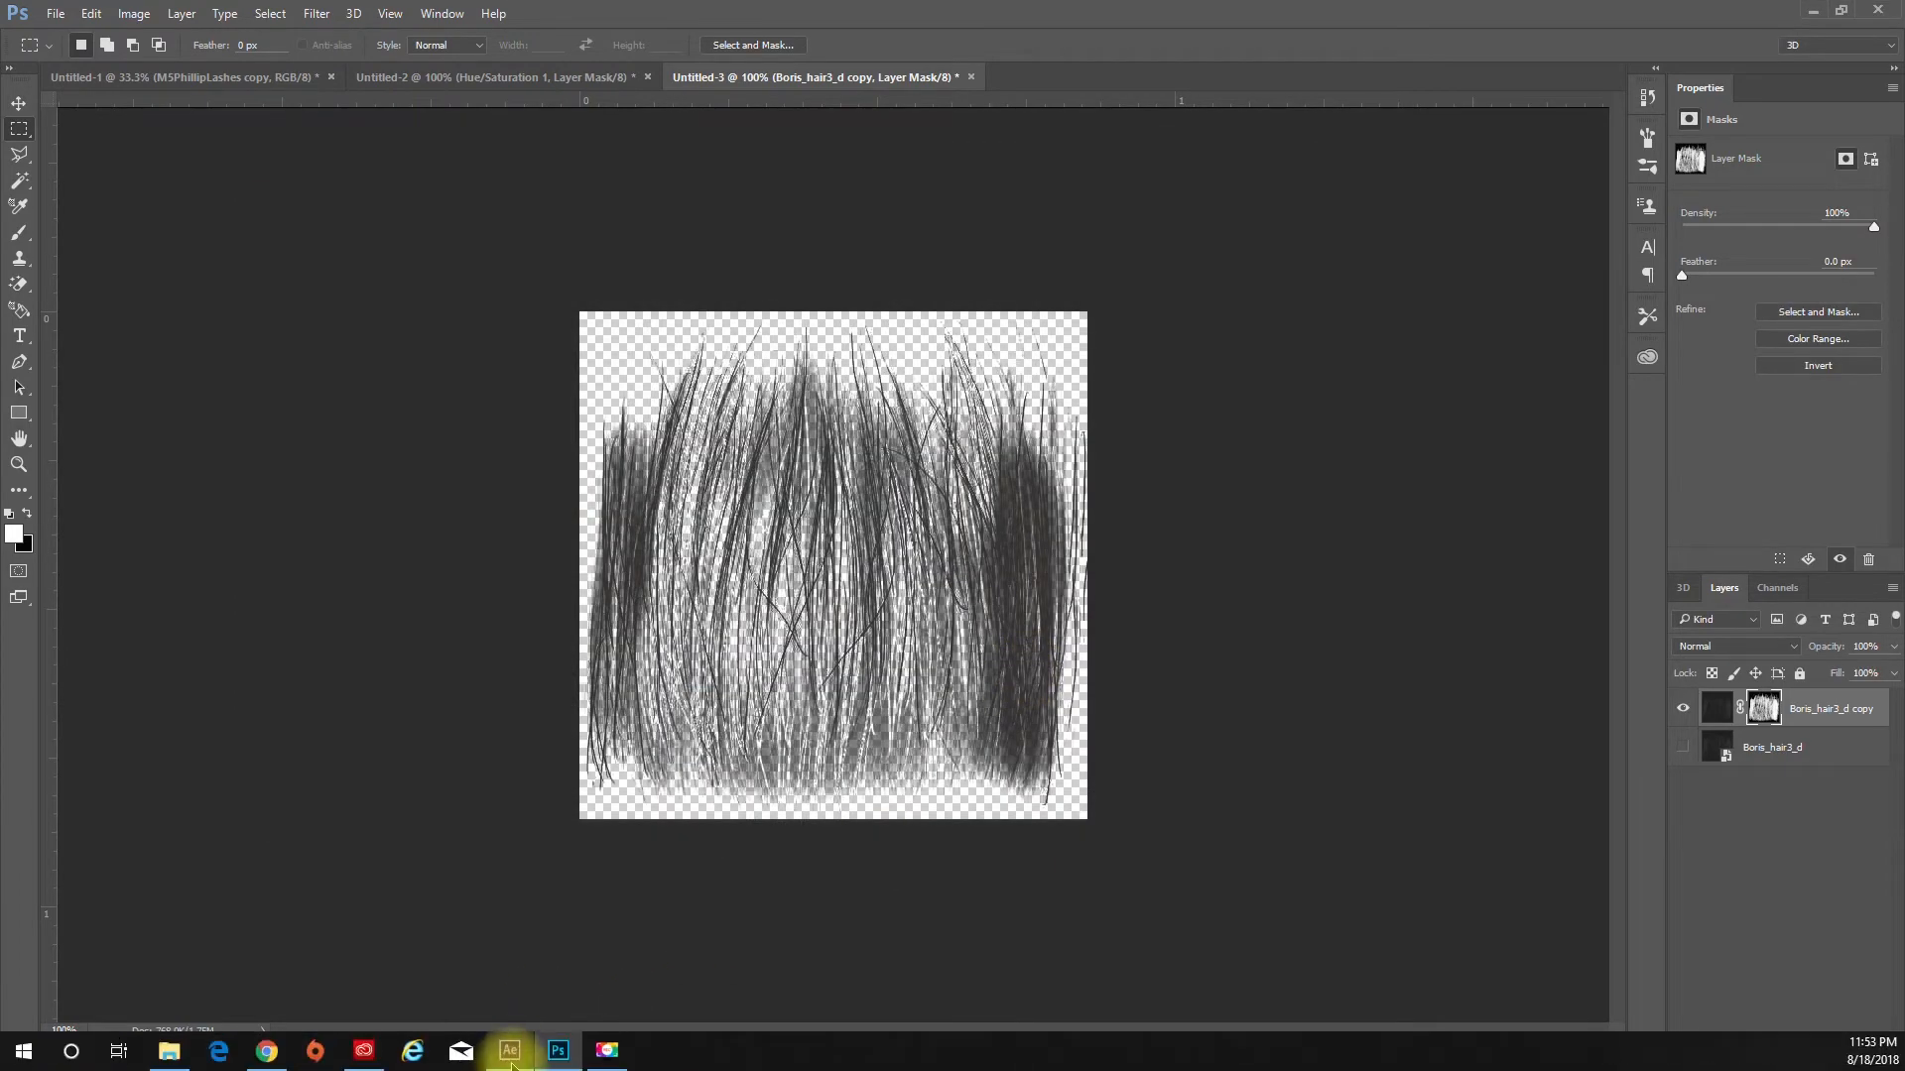
# Switch to Element 3D in After Effects and replace hair3's diffuse texture with New Hair D3 from the Hair Tutorial folder
pyautogui.click(511, 1052)
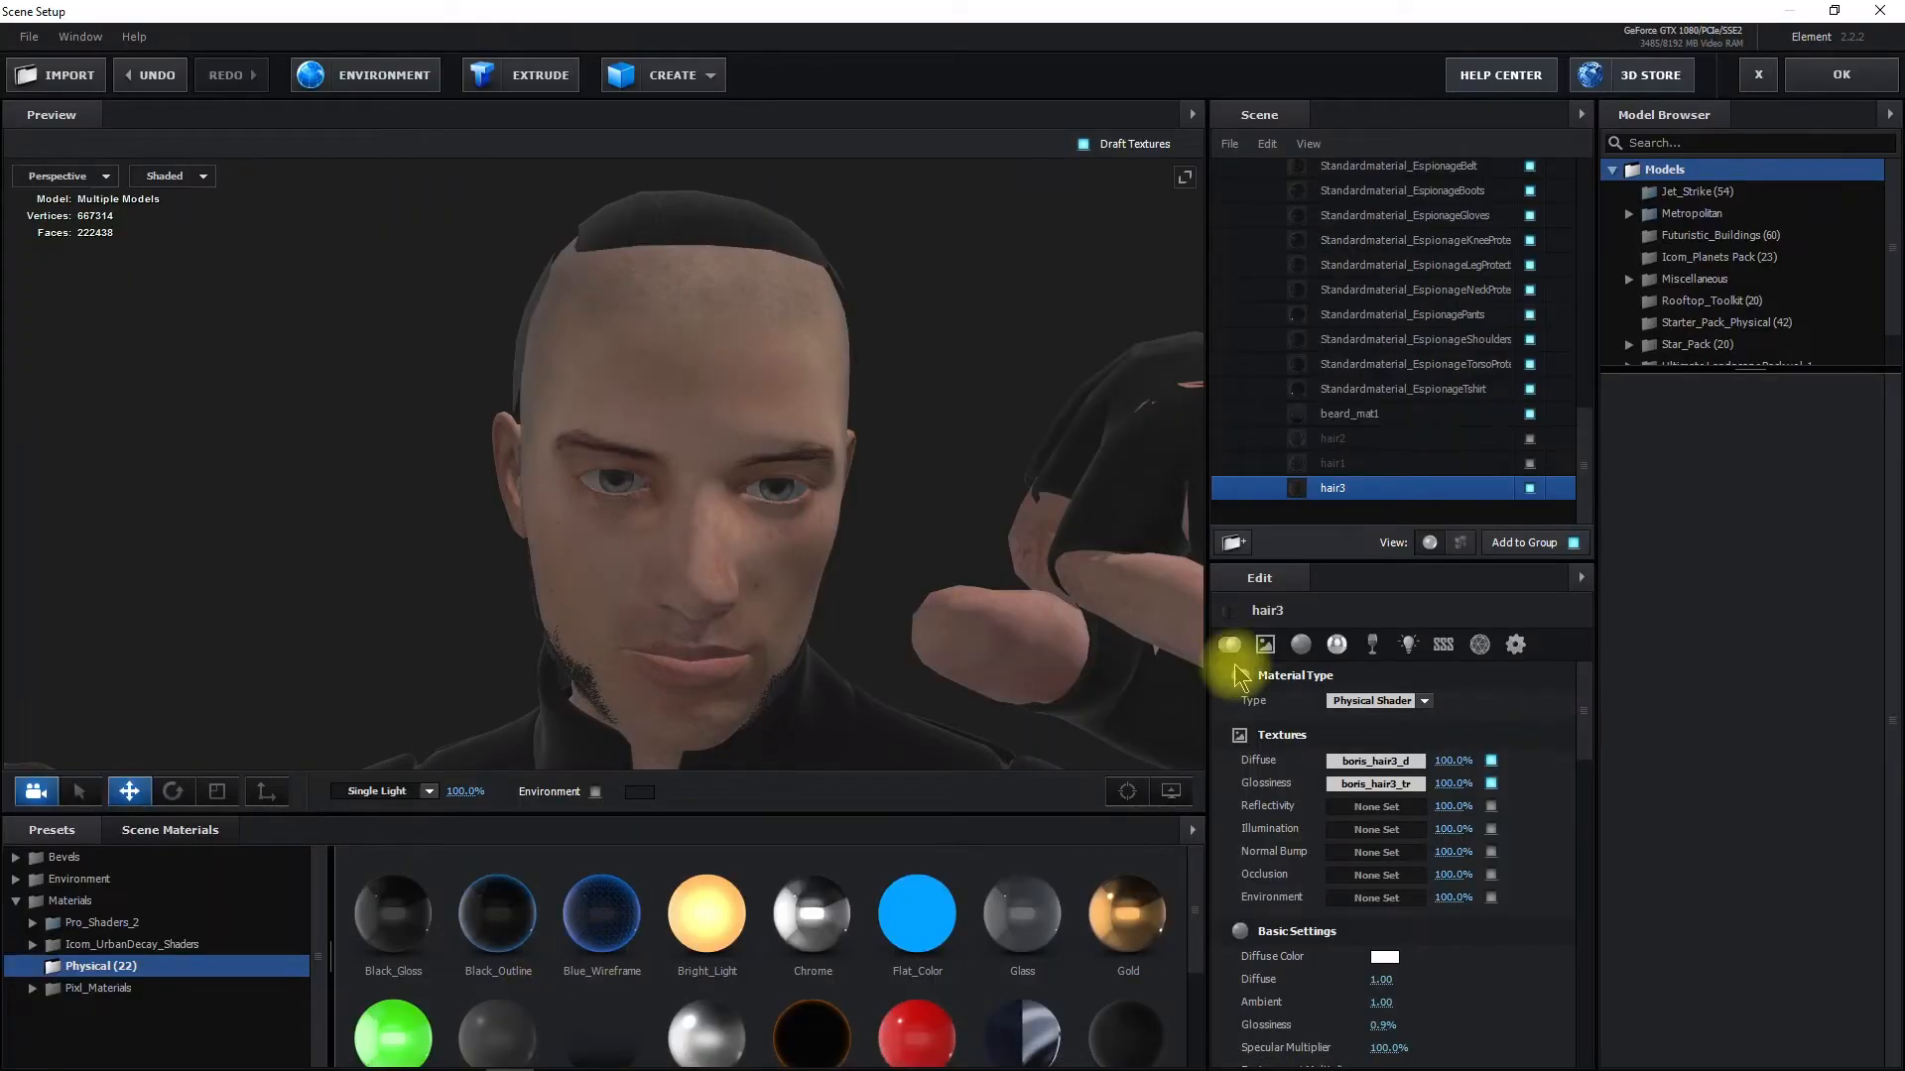
pyautogui.click(1367, 762)
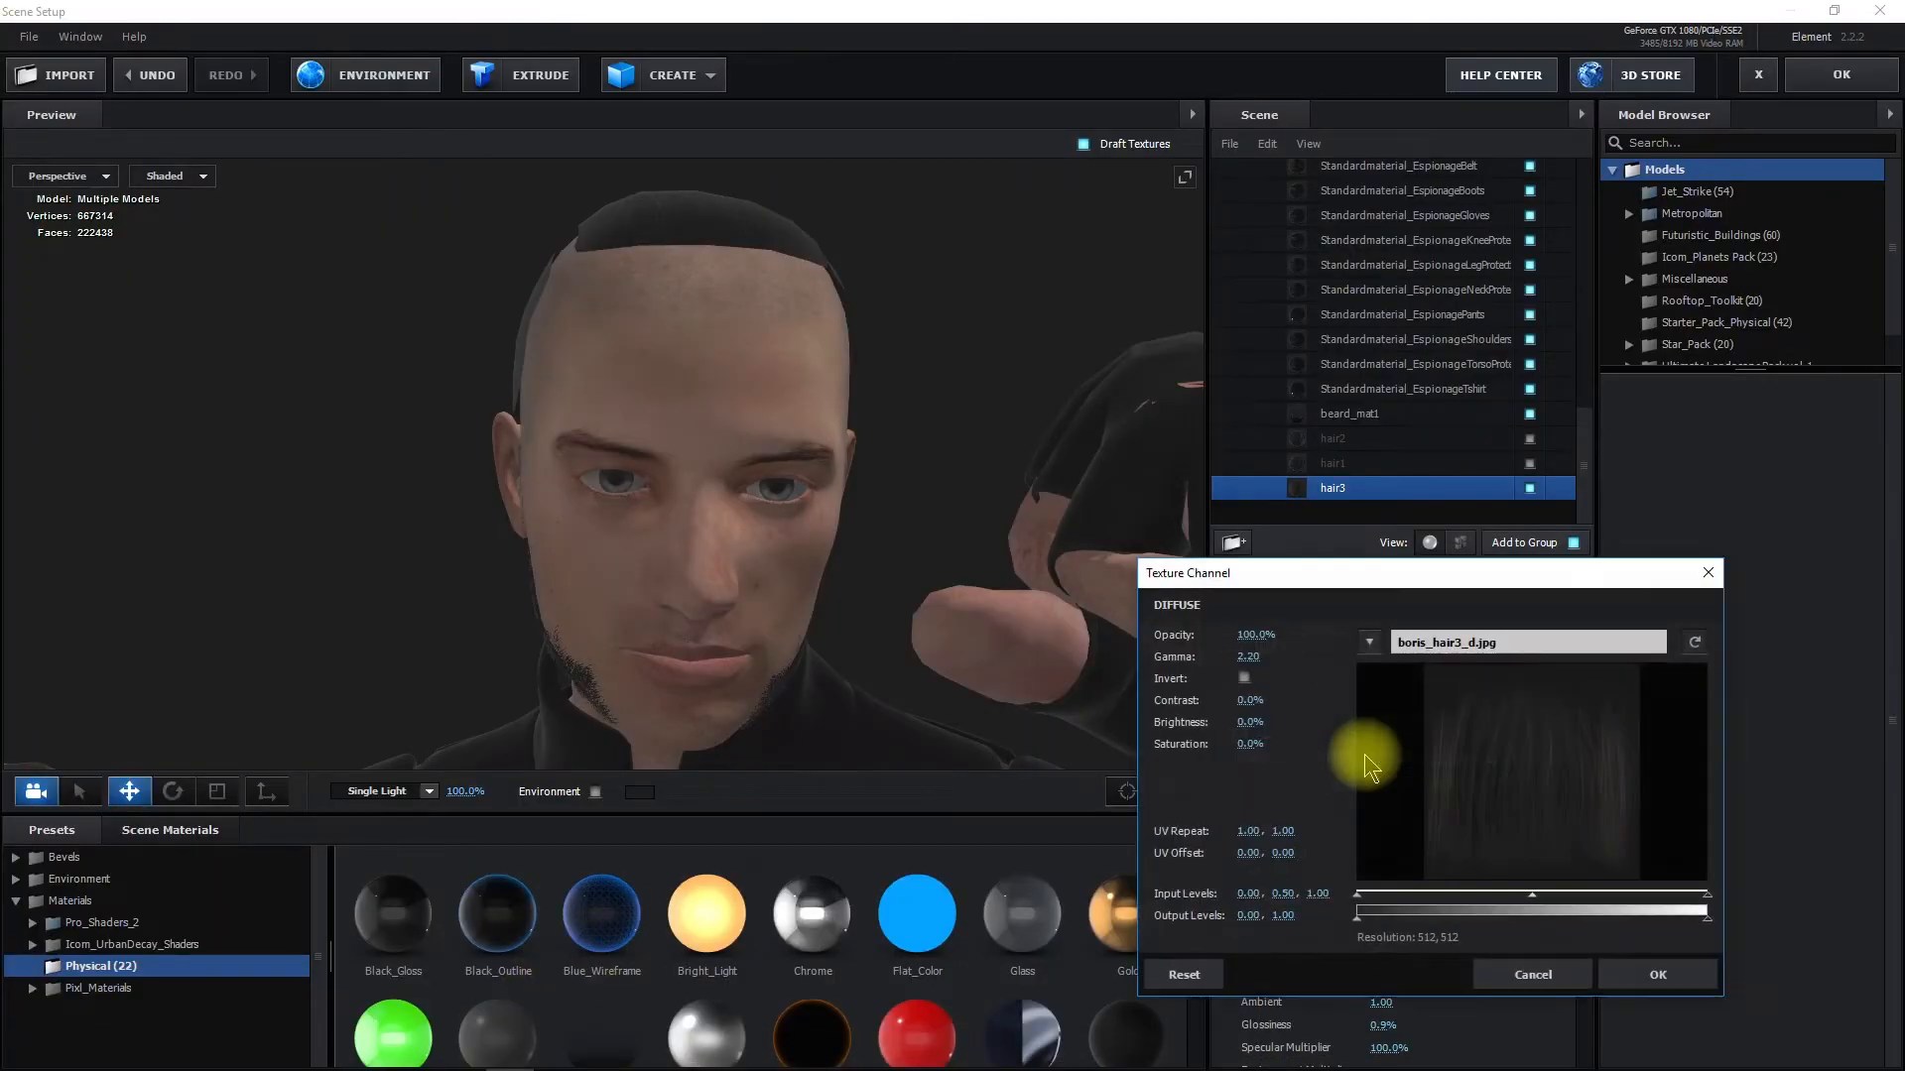
pyautogui.click(1432, 647)
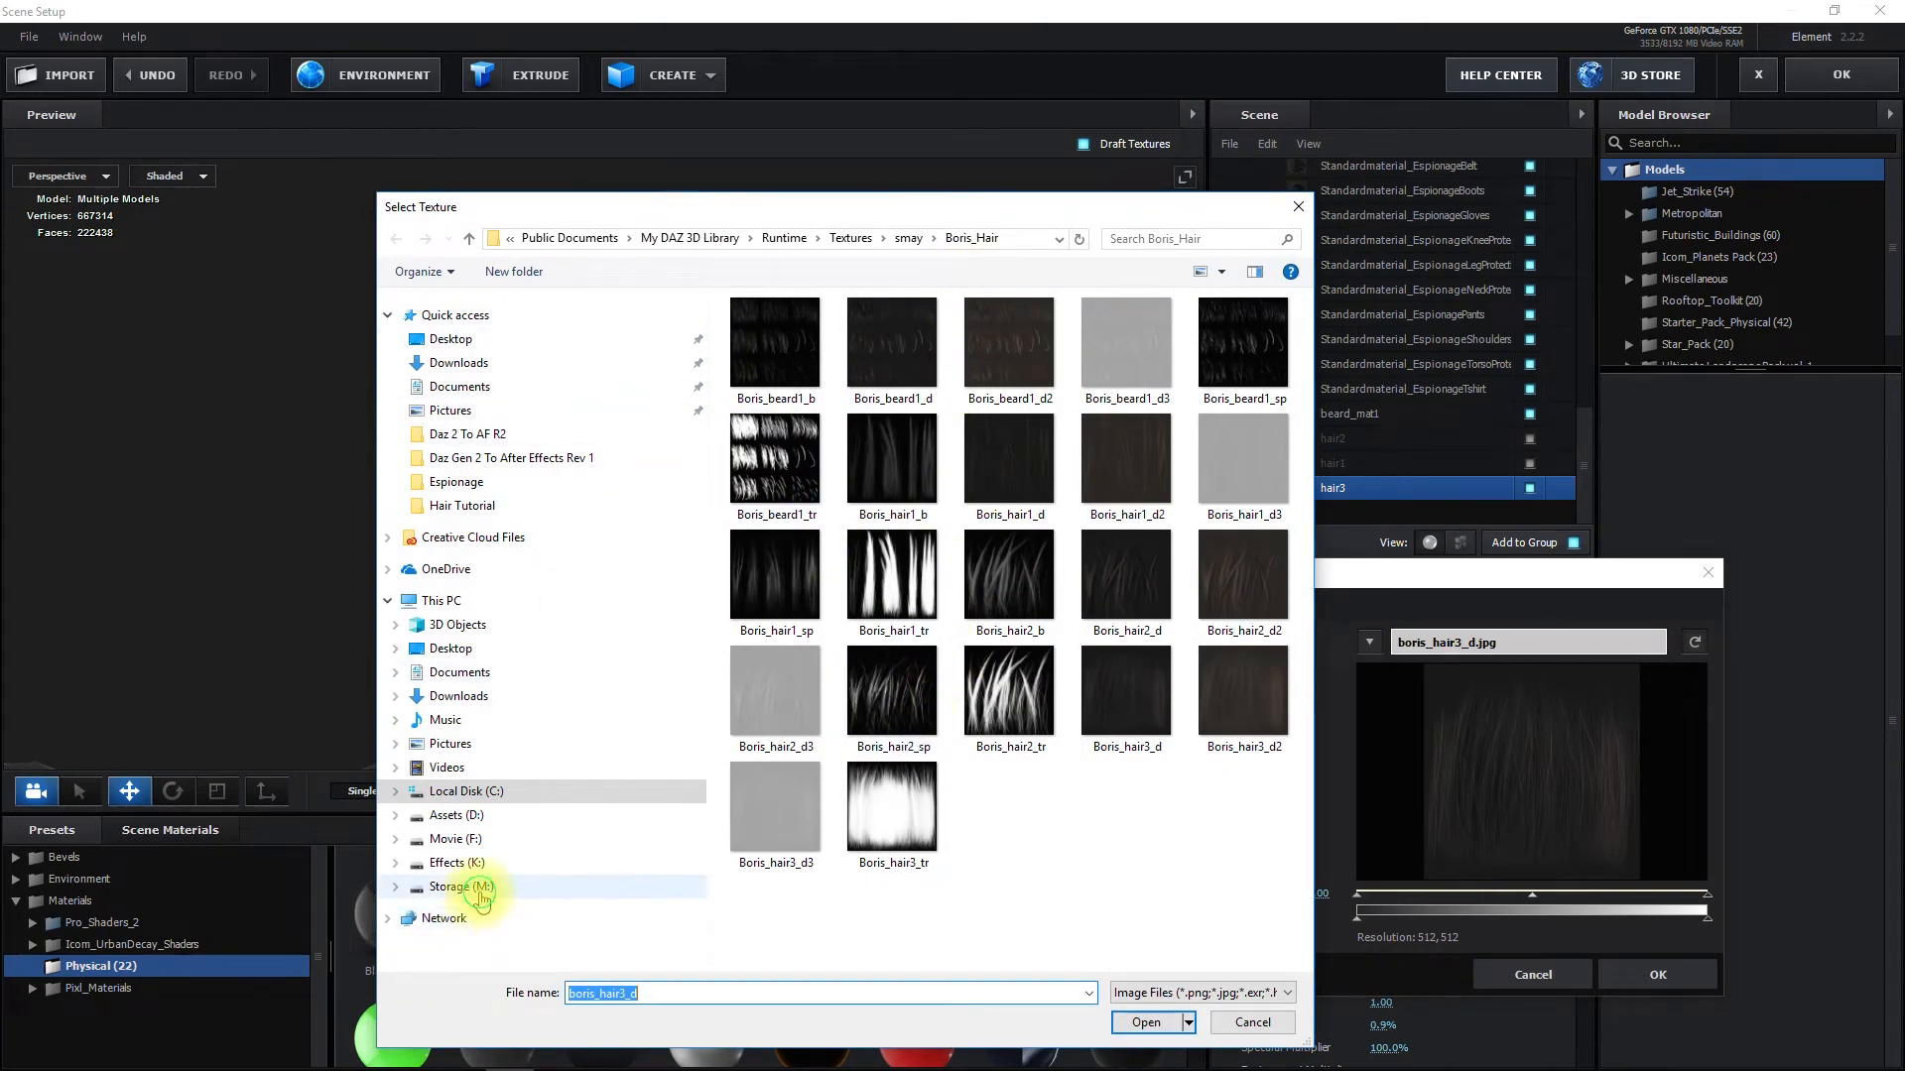
pyautogui.click(481, 891)
pyautogui.scroll(-5, 851, 630)
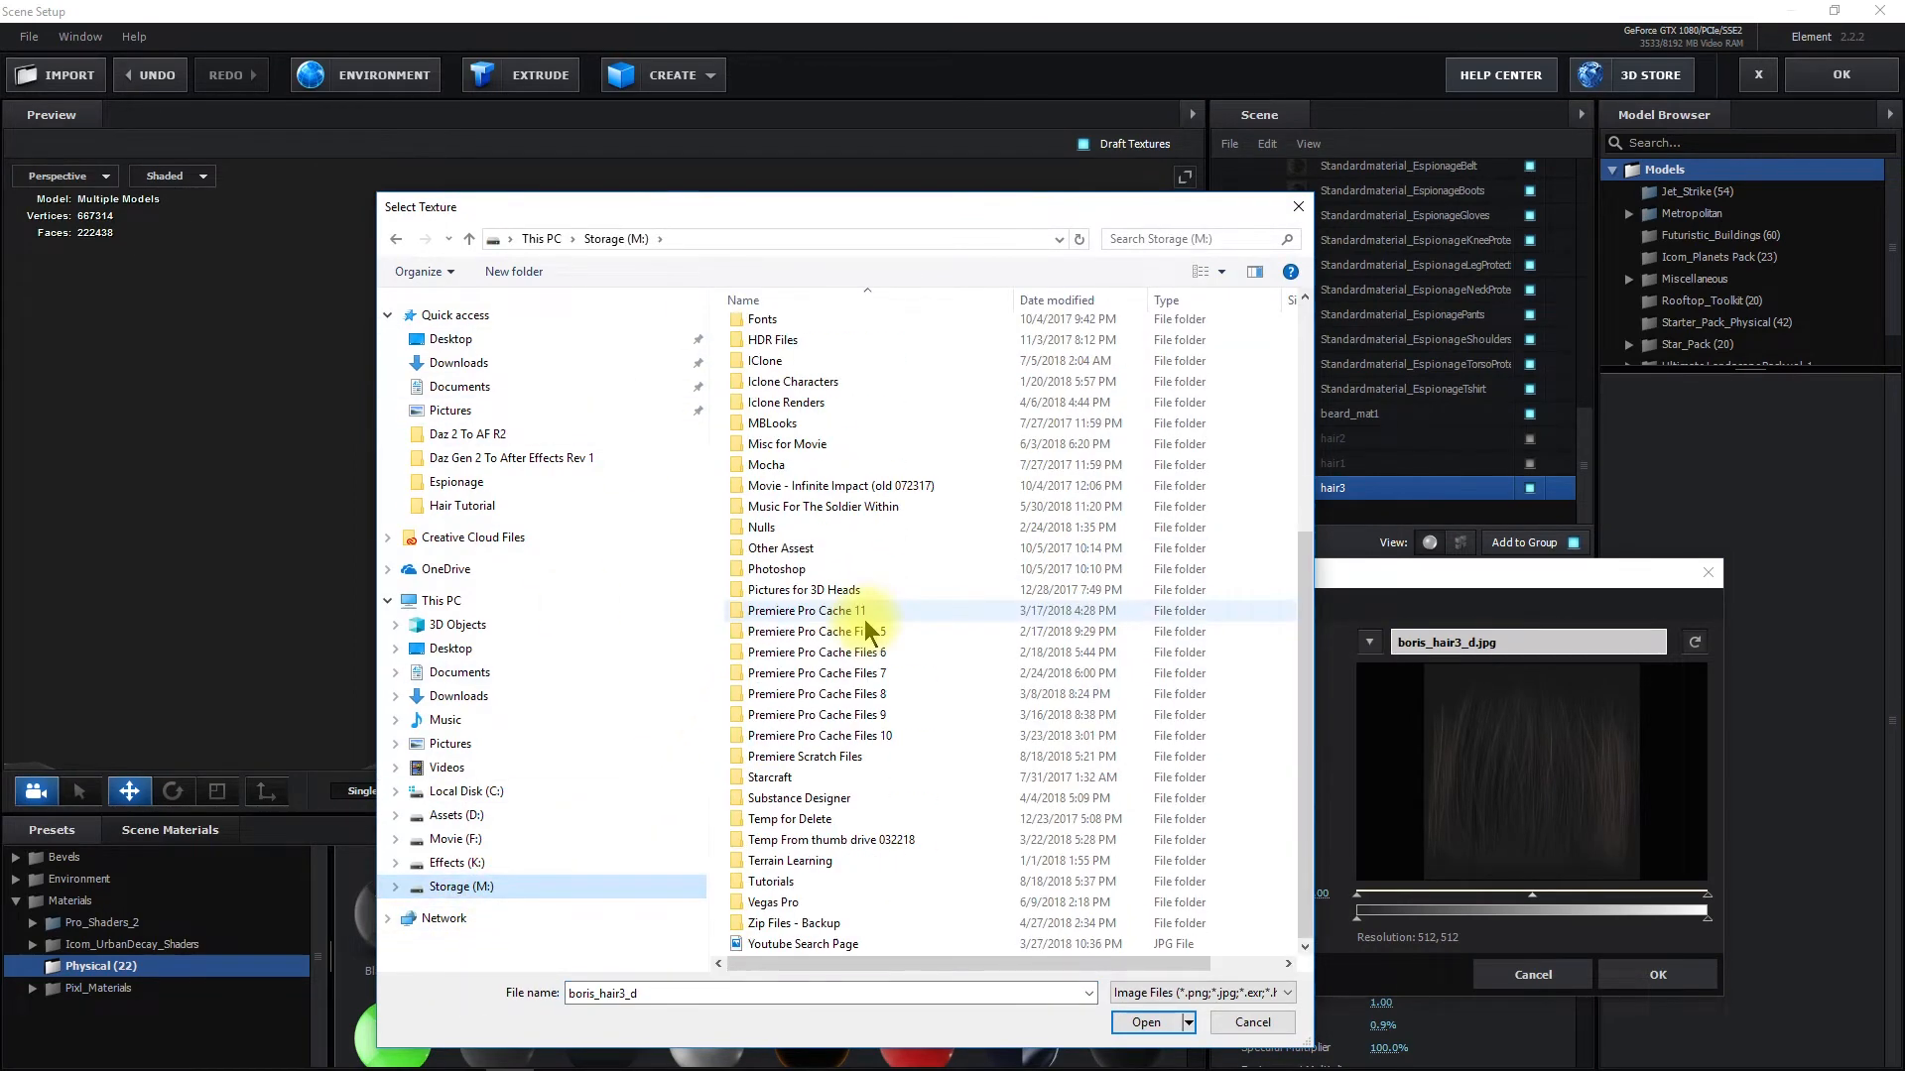
pyautogui.doubleClick(776, 881)
pyautogui.doubleClick(1222, 369)
pyautogui.click(1233, 373)
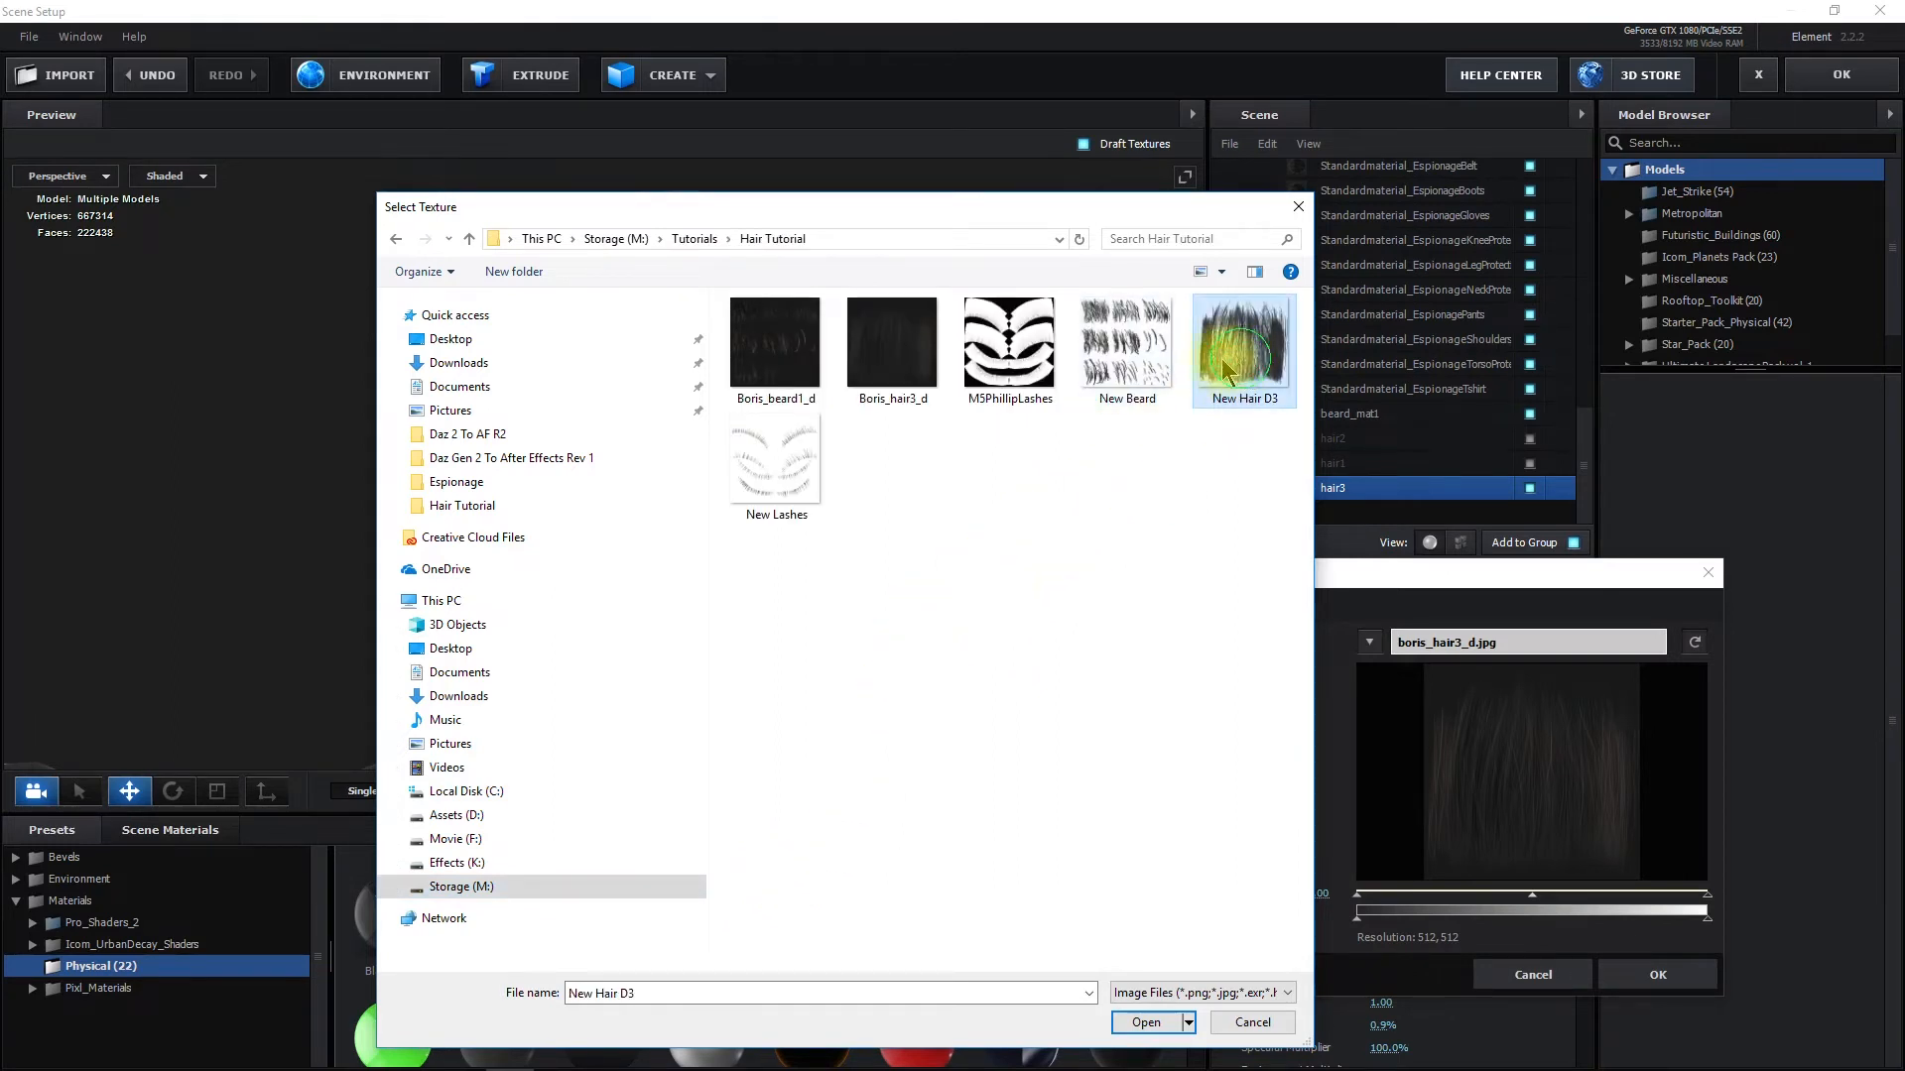
pyautogui.click(1151, 1023)
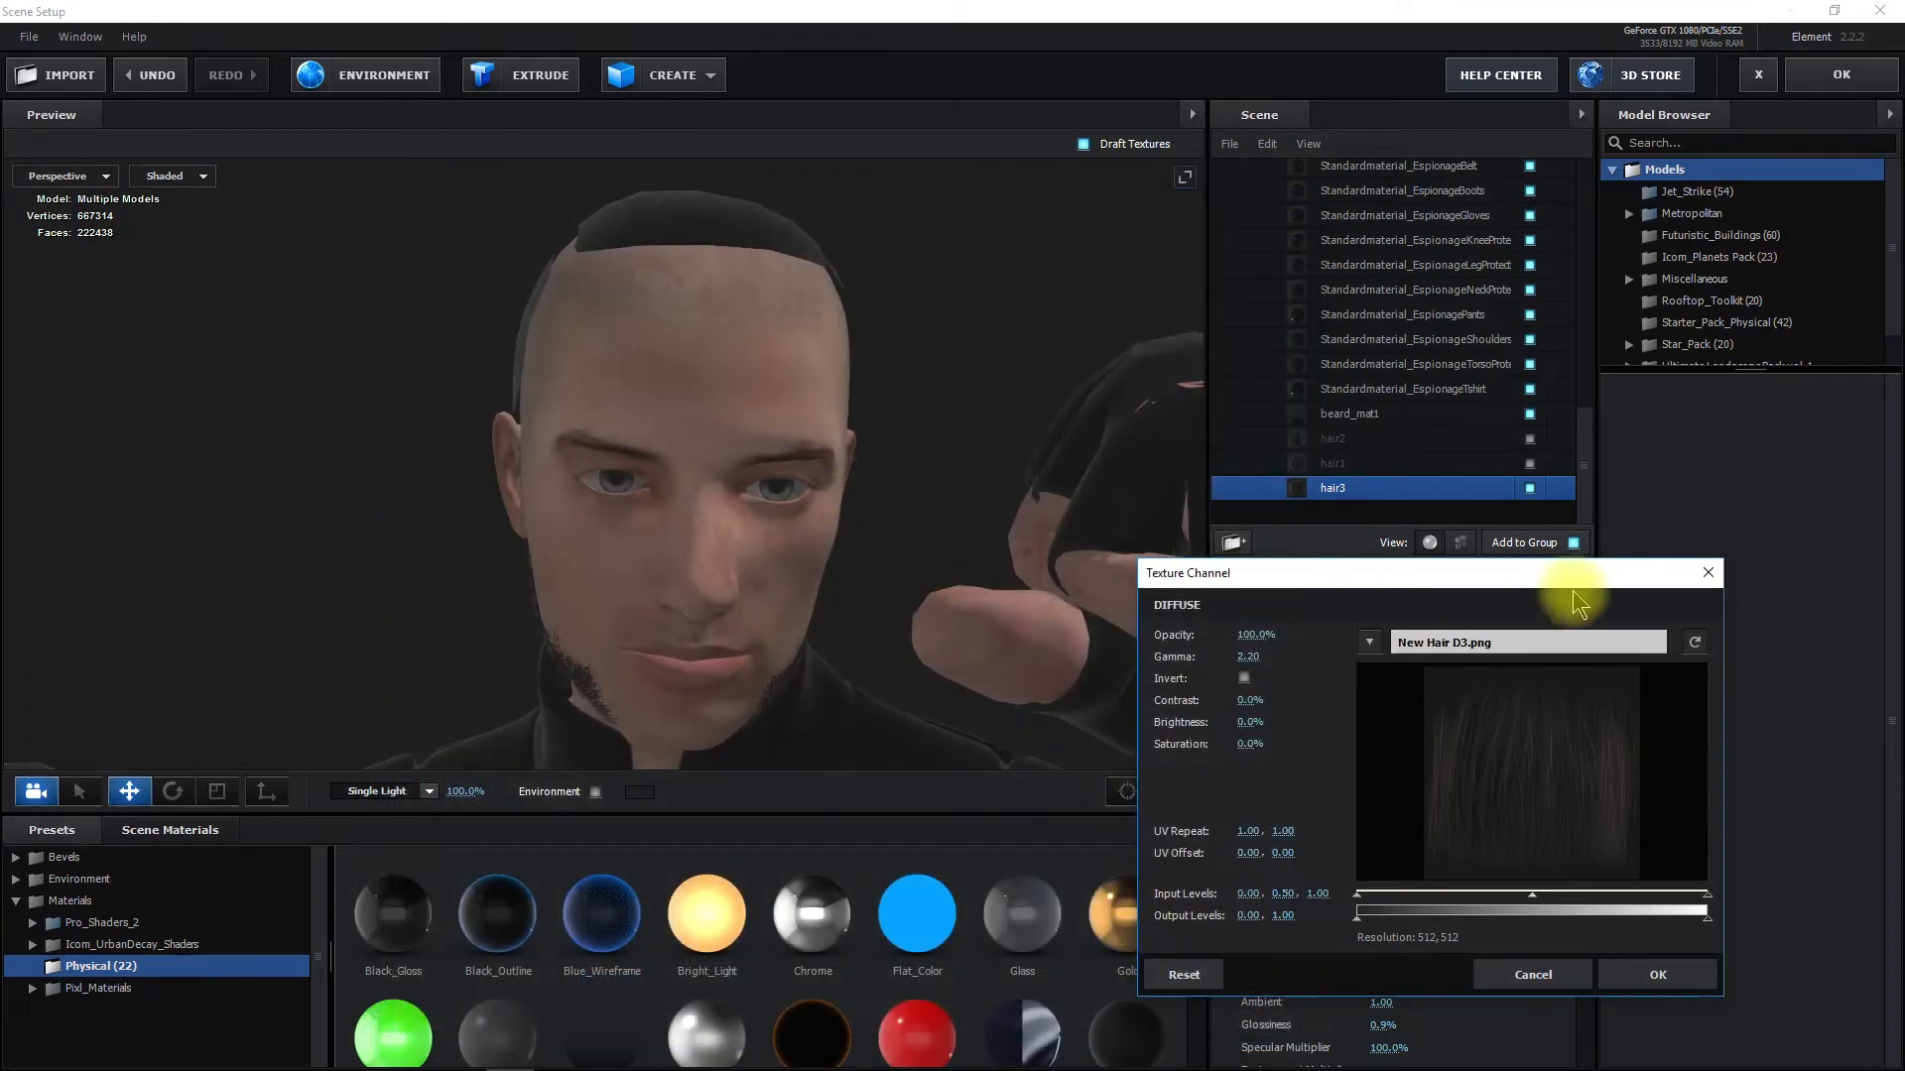
pyautogui.click(1657, 975)
# Raise the hair3 material's Alpha Threshold to 0.23 and check the strands on the head from above and in front
pyautogui.moveTo(617, 362); pyautogui.dragTo(694, 459)
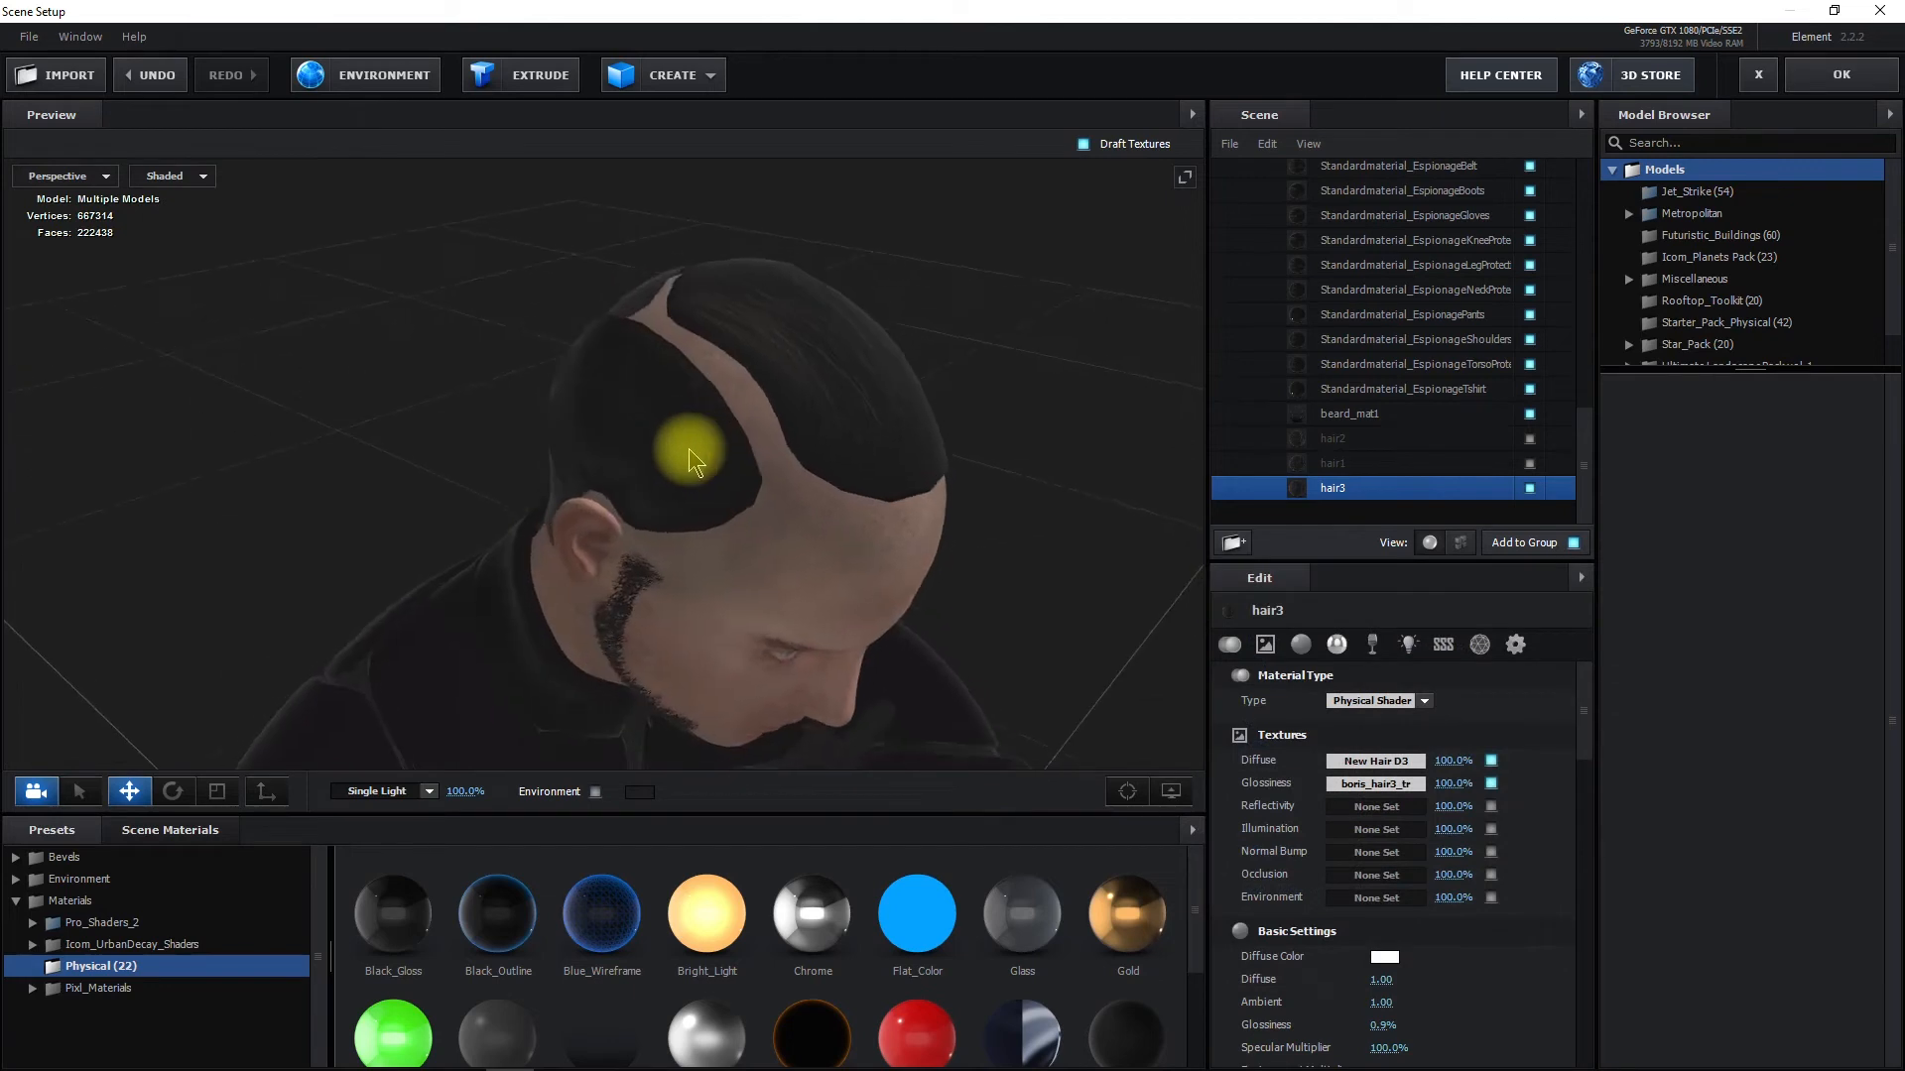
pyautogui.click(1517, 654)
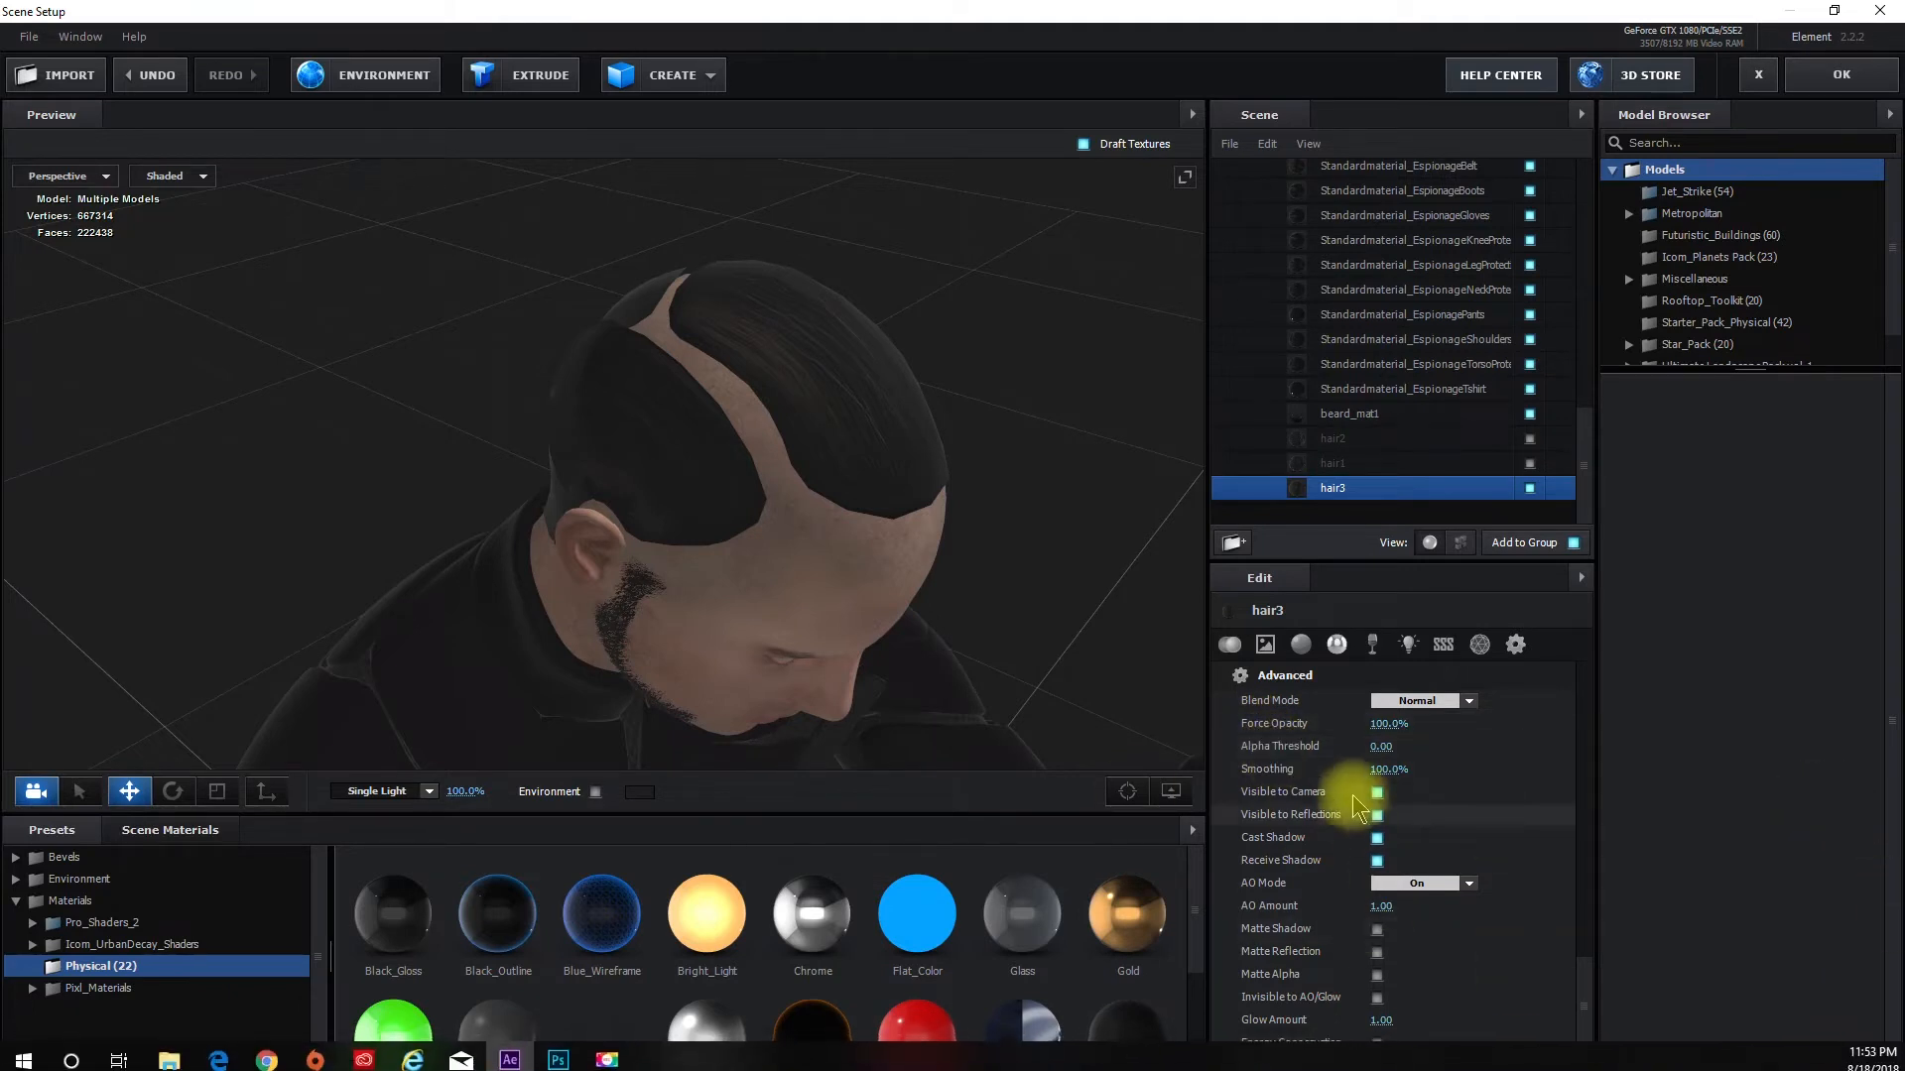
pyautogui.moveTo(1379, 748); pyautogui.dragTo(1435, 763)
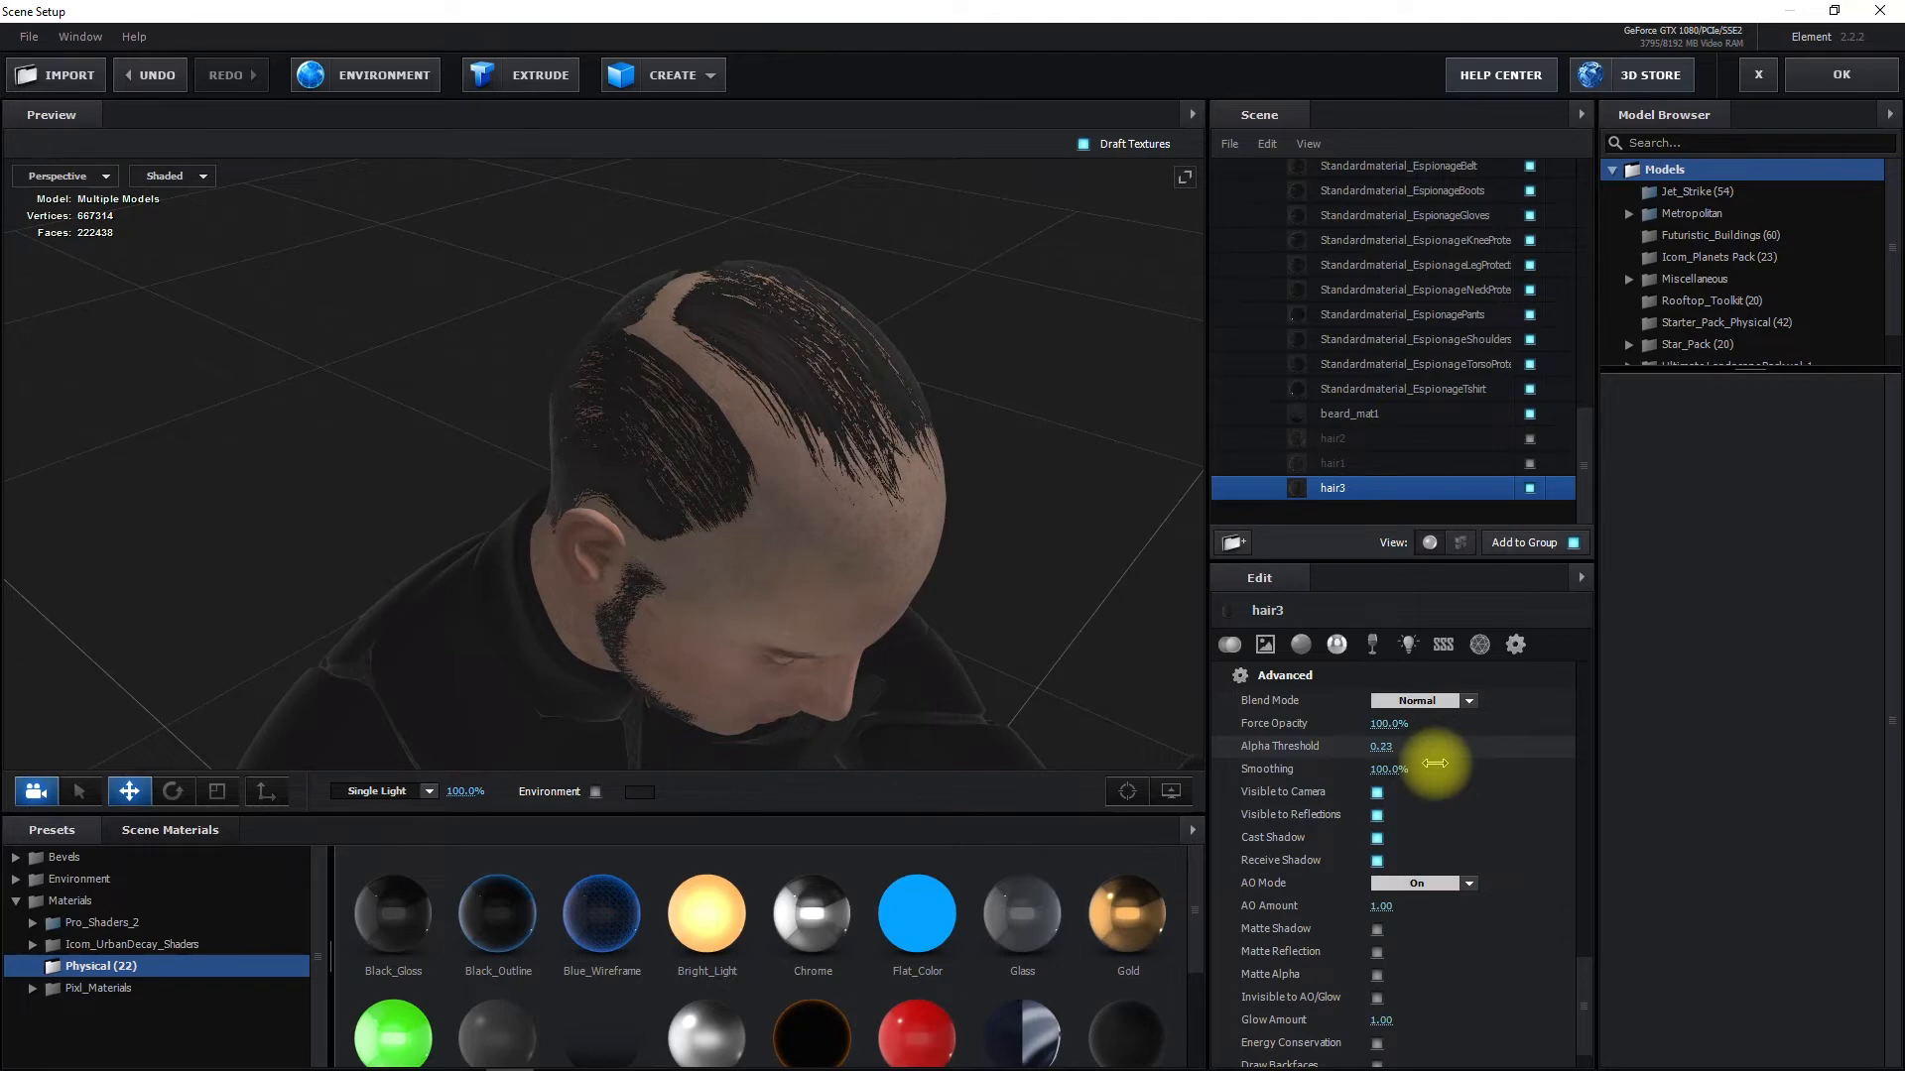
pyautogui.moveTo(787, 426); pyautogui.dragTo(694, 396)
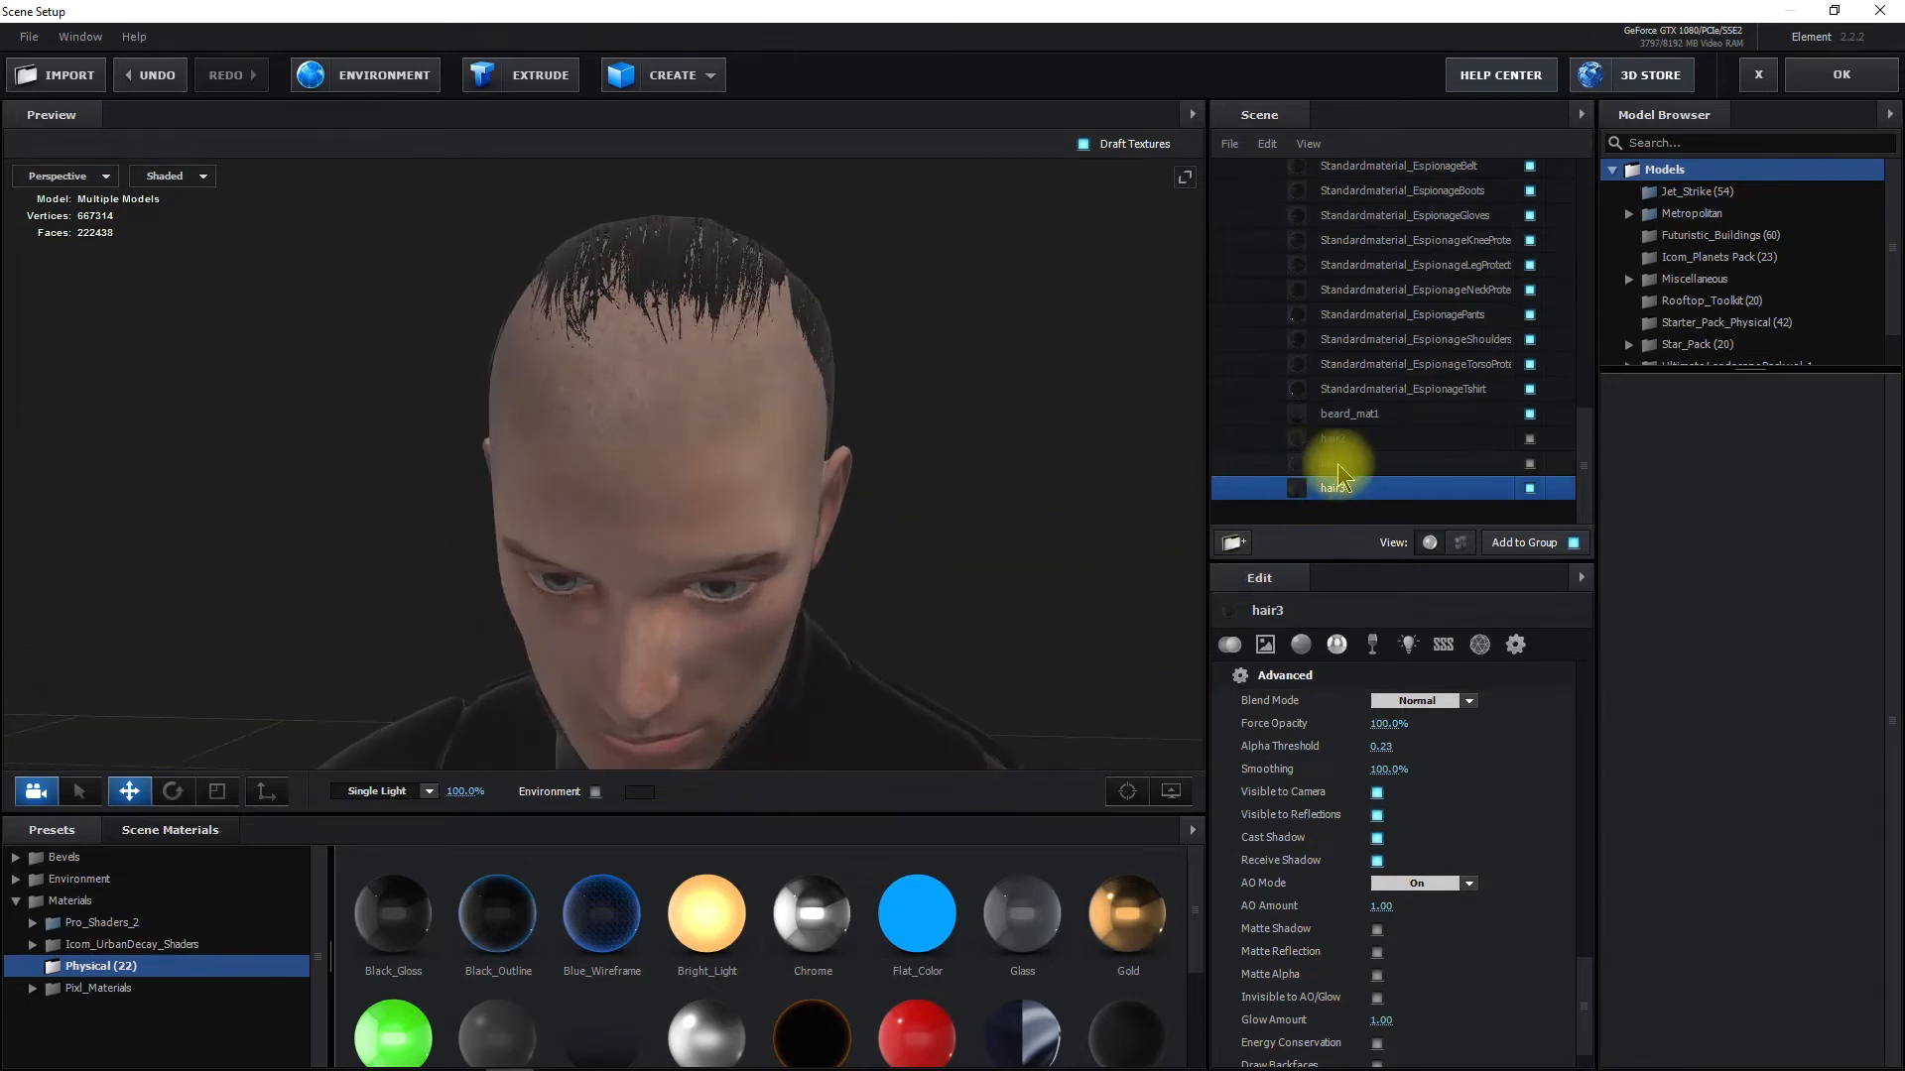
# Enable the hair2 material in the scene and select it, keeping hair1 turned off
pyautogui.click(1369, 437)
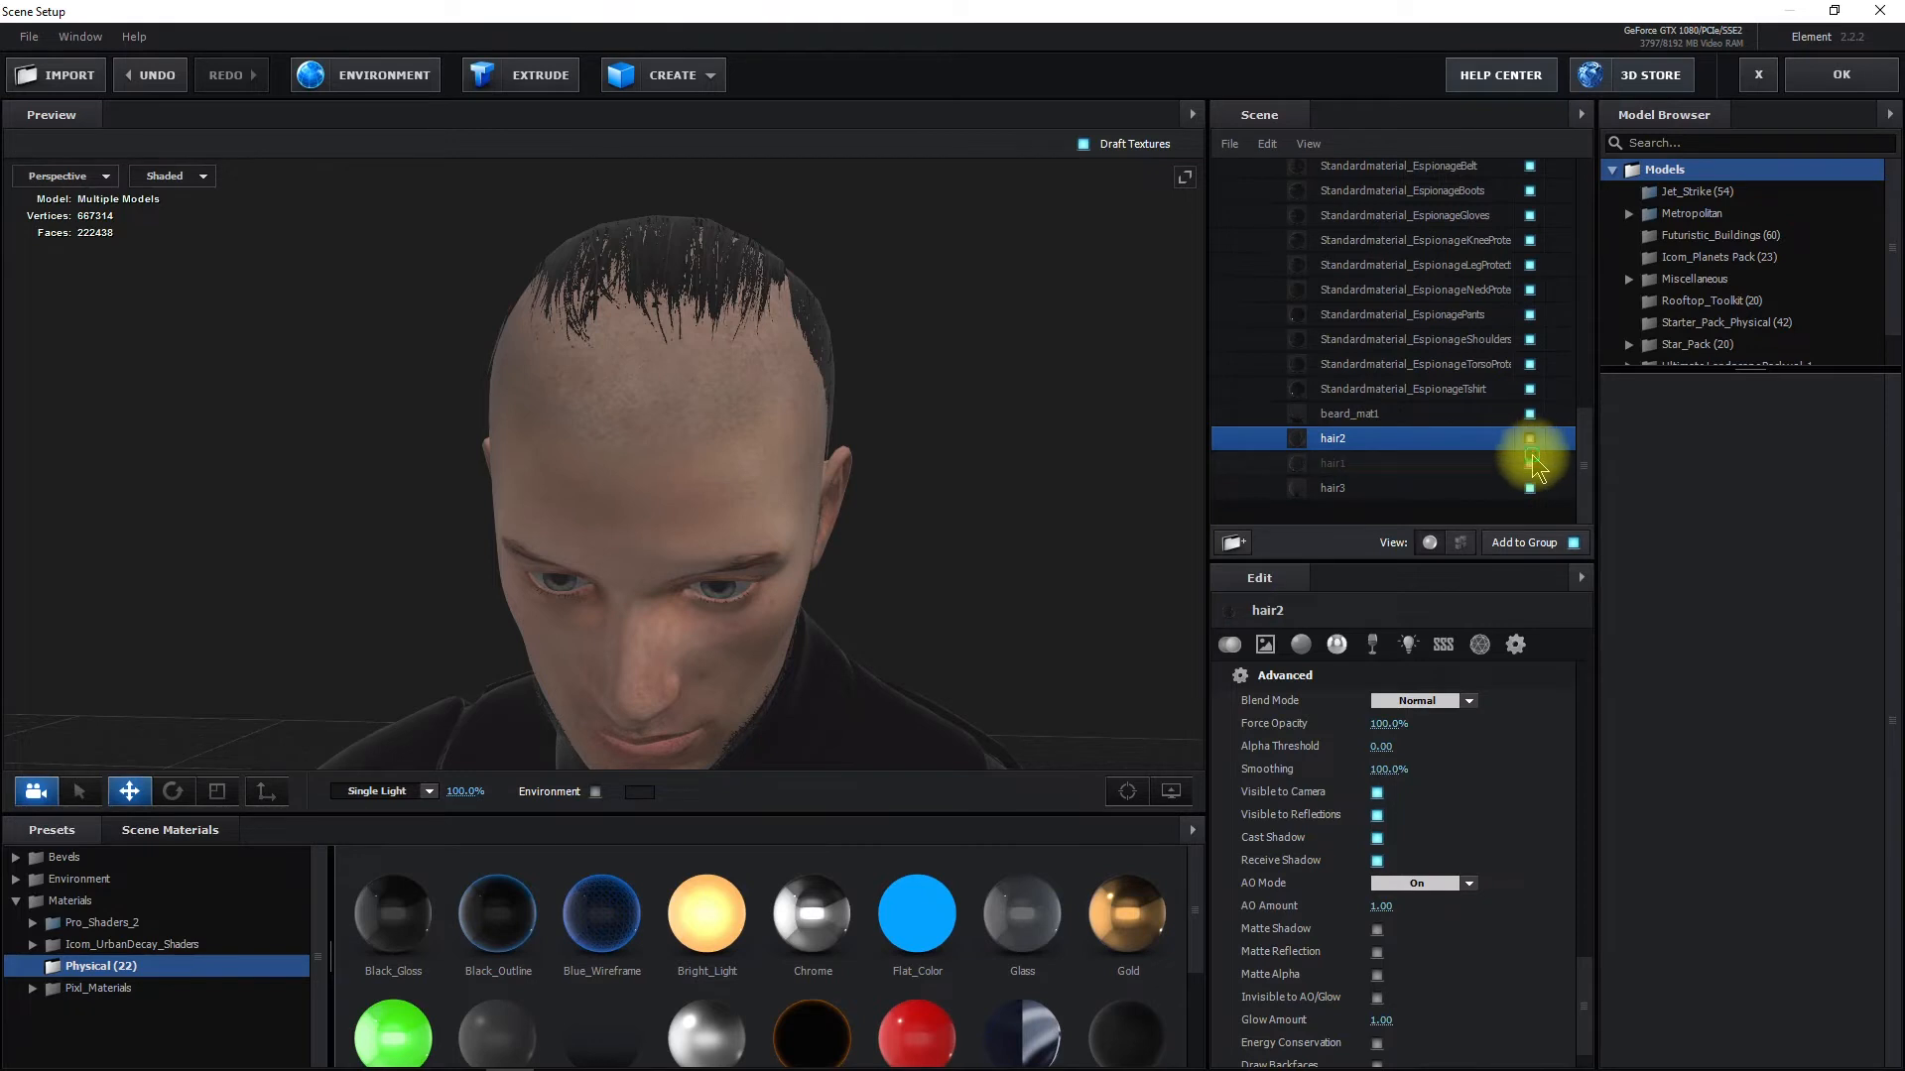
pyautogui.click(1528, 462)
pyautogui.click(1529, 439)
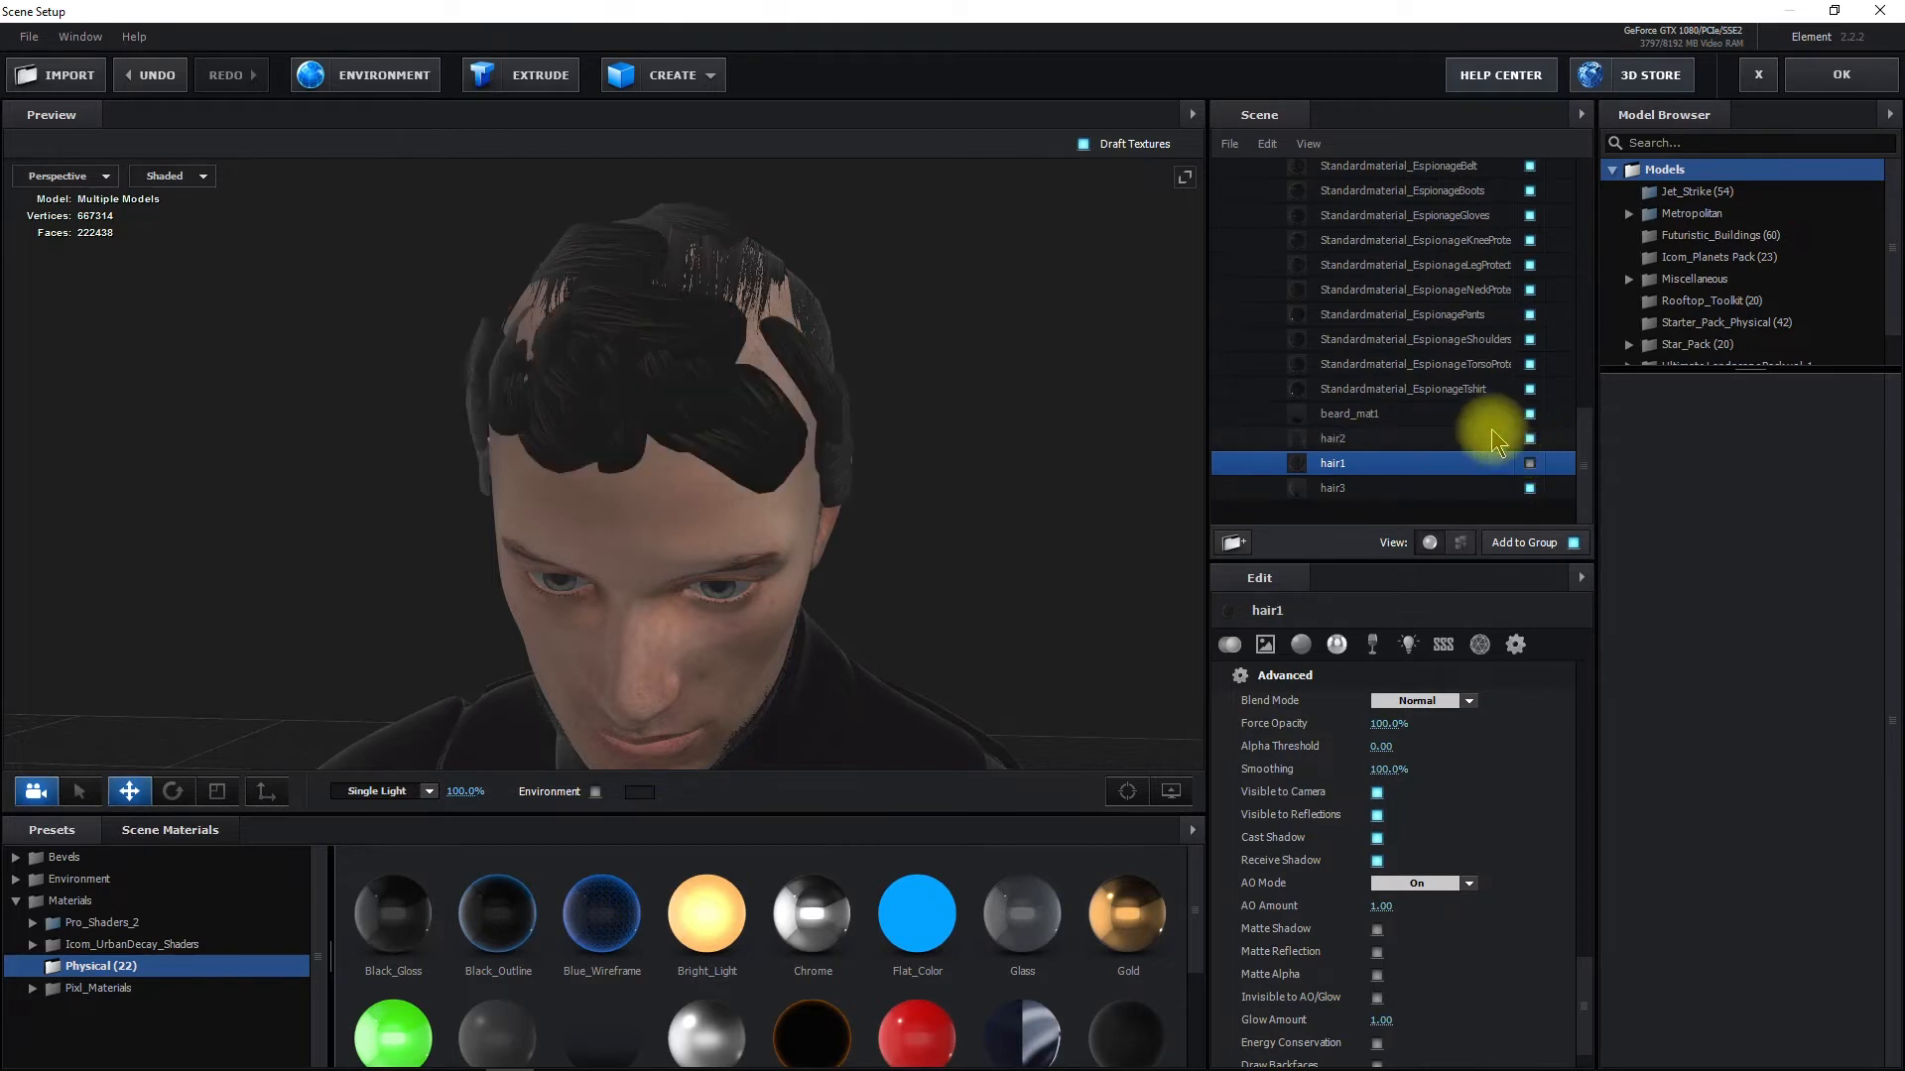
pyautogui.click(1427, 440)
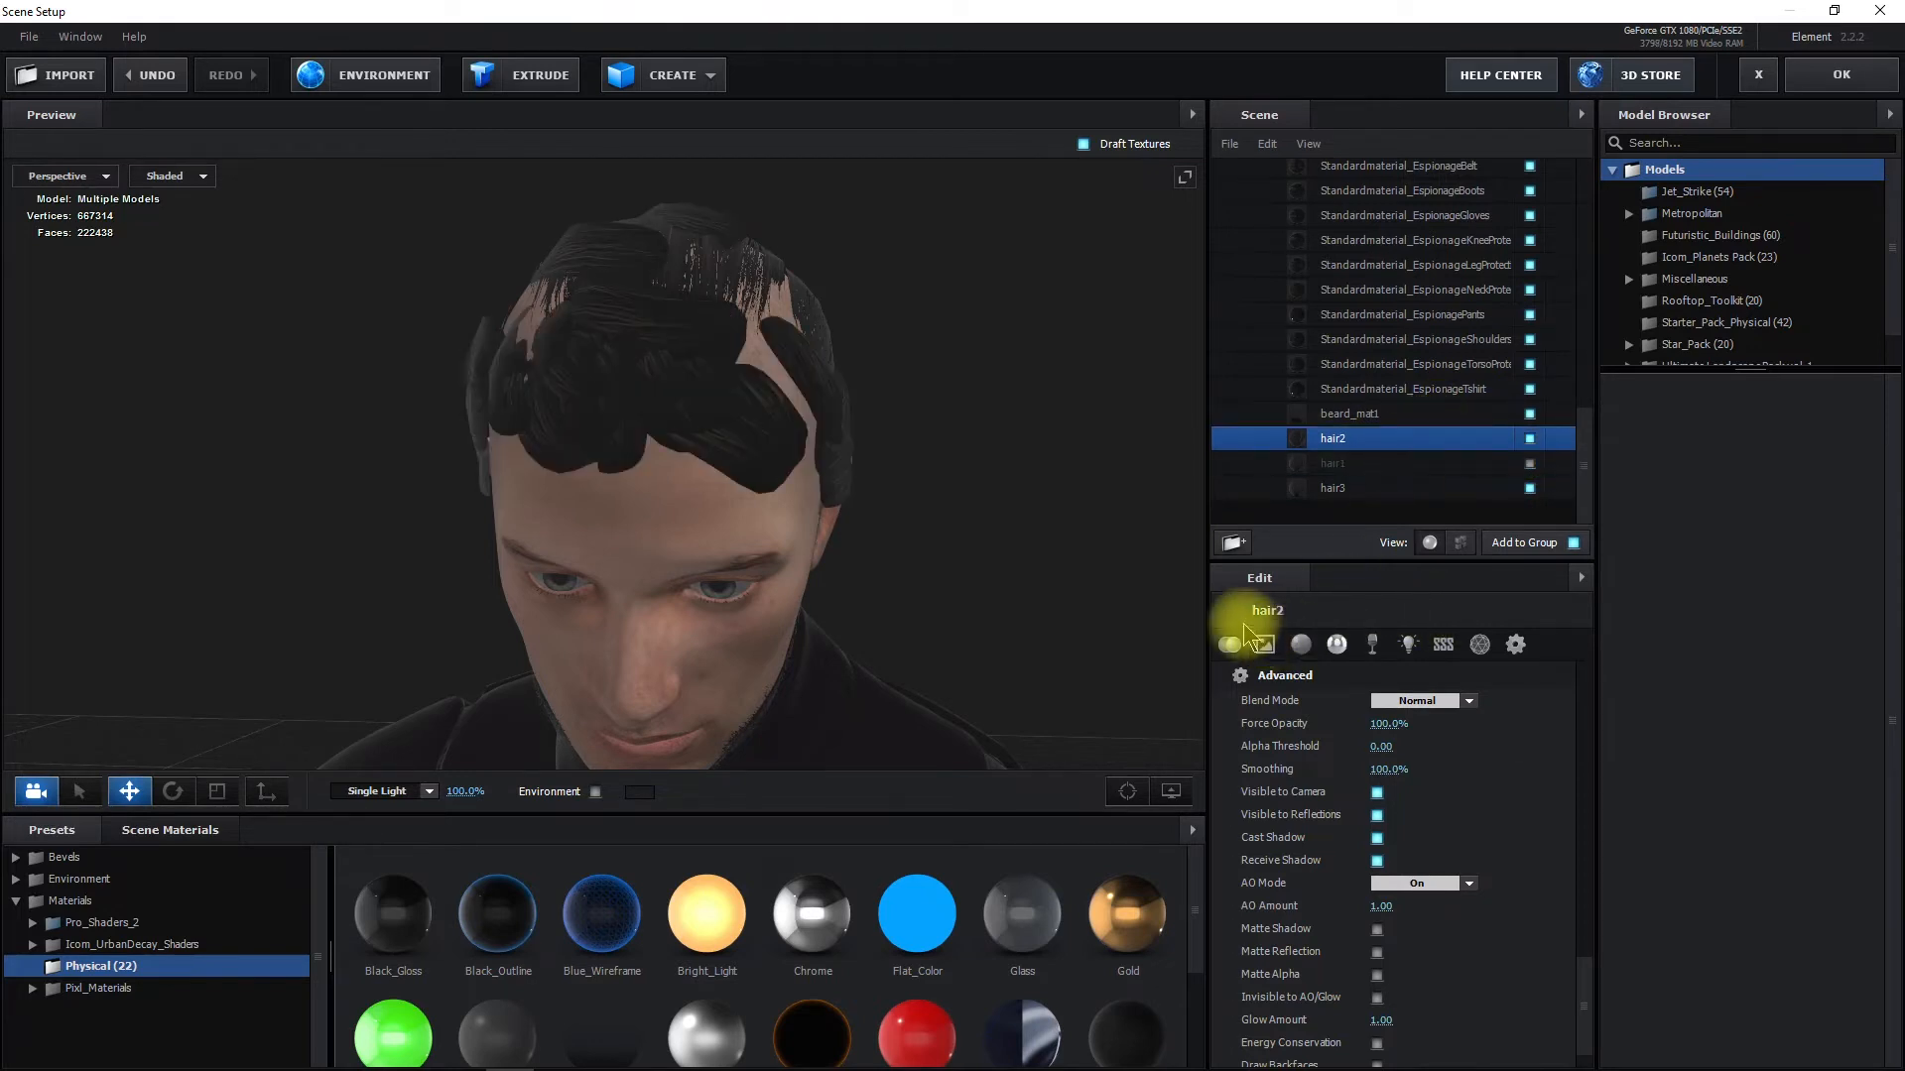
# Browse for hair2's diffuse texture and copy the Boris_hair2_d image file from the Boris_Hair folder
pyautogui.click(1268, 649)
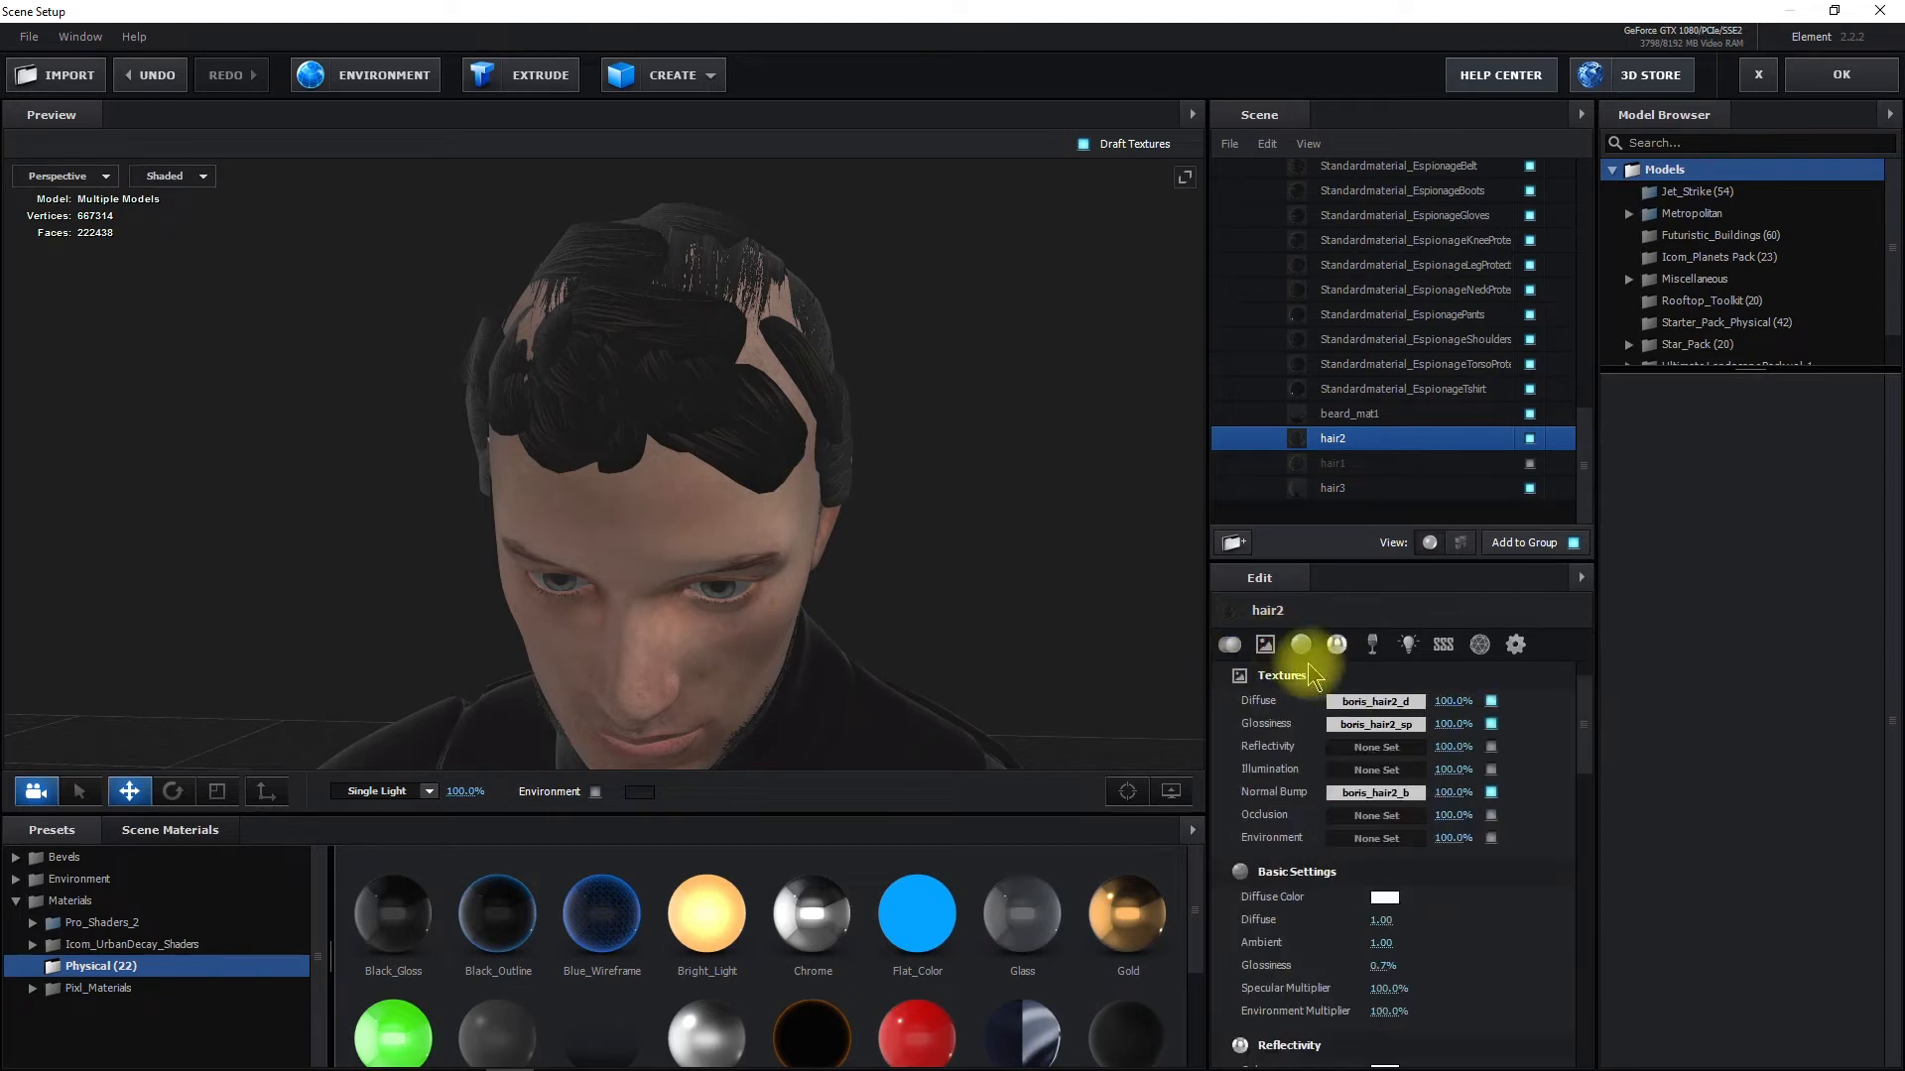
pyautogui.click(1375, 705)
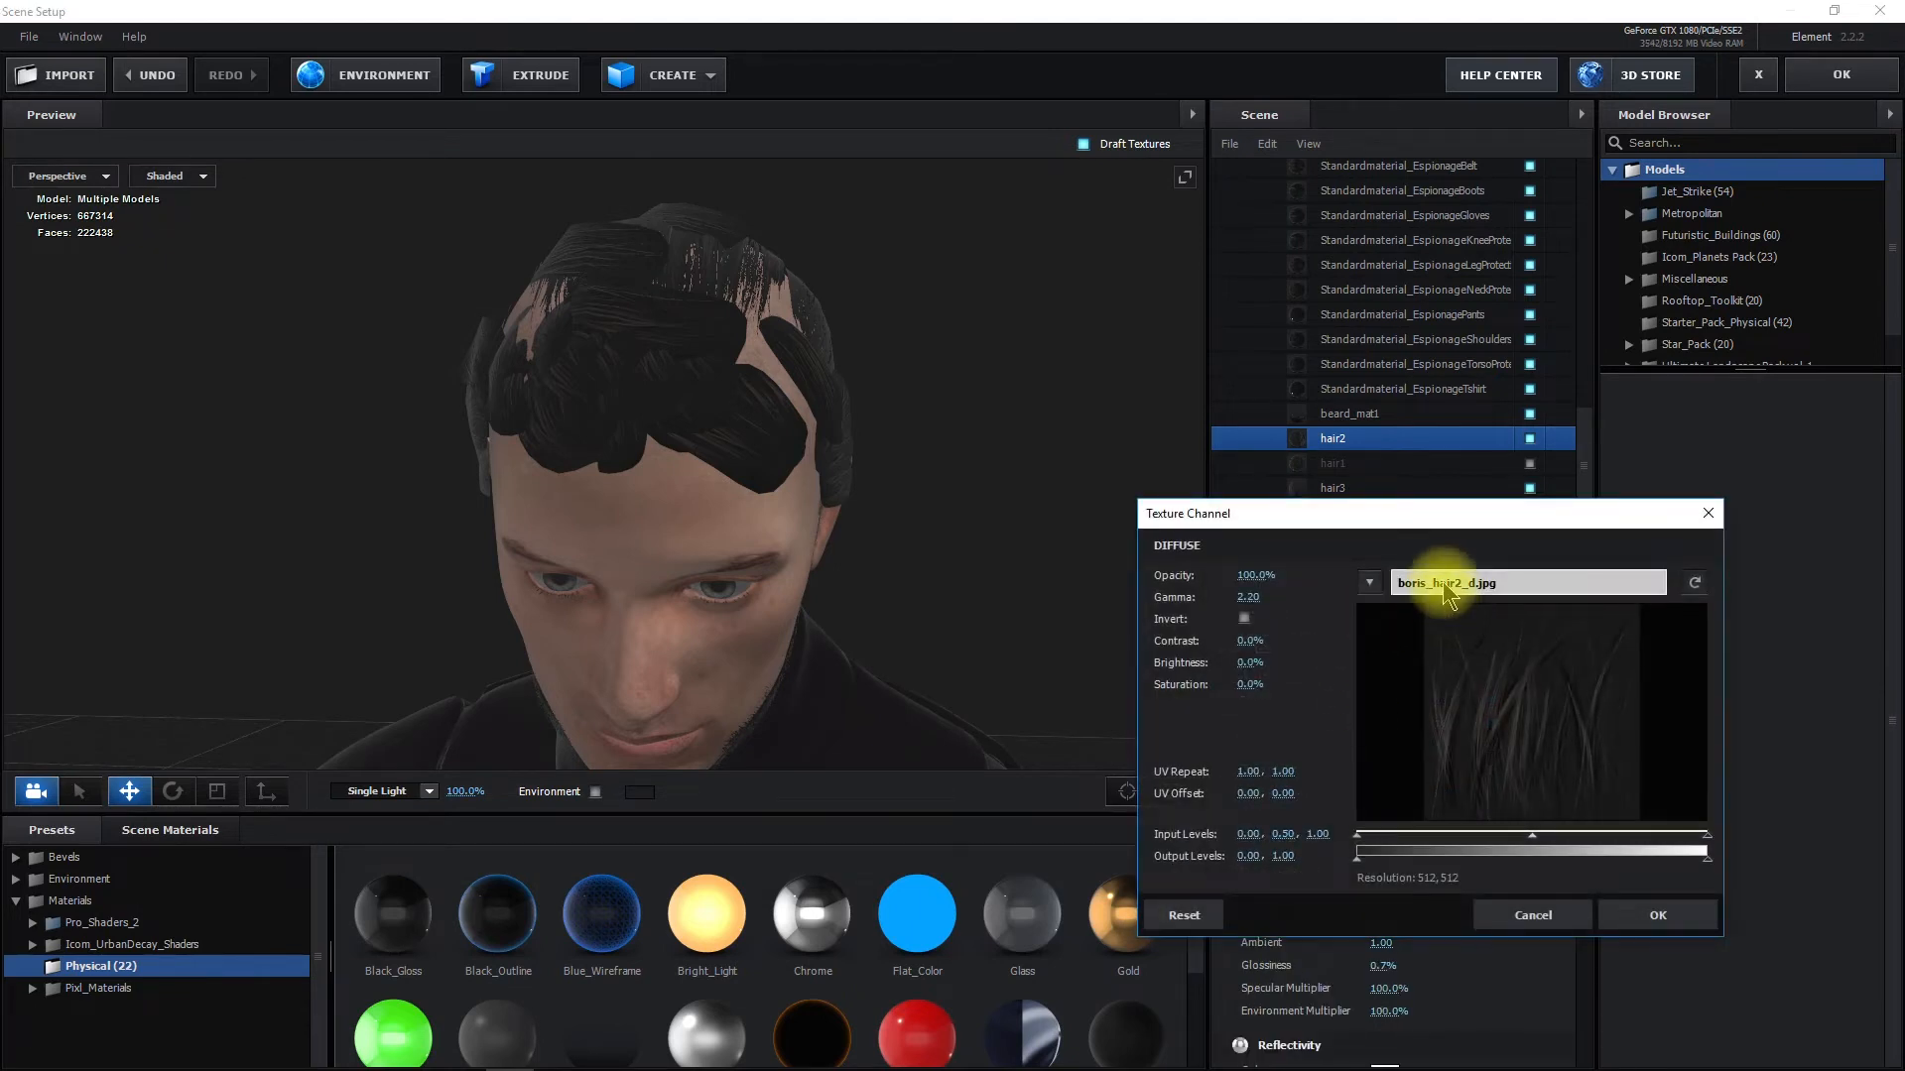
pyautogui.click(1443, 585)
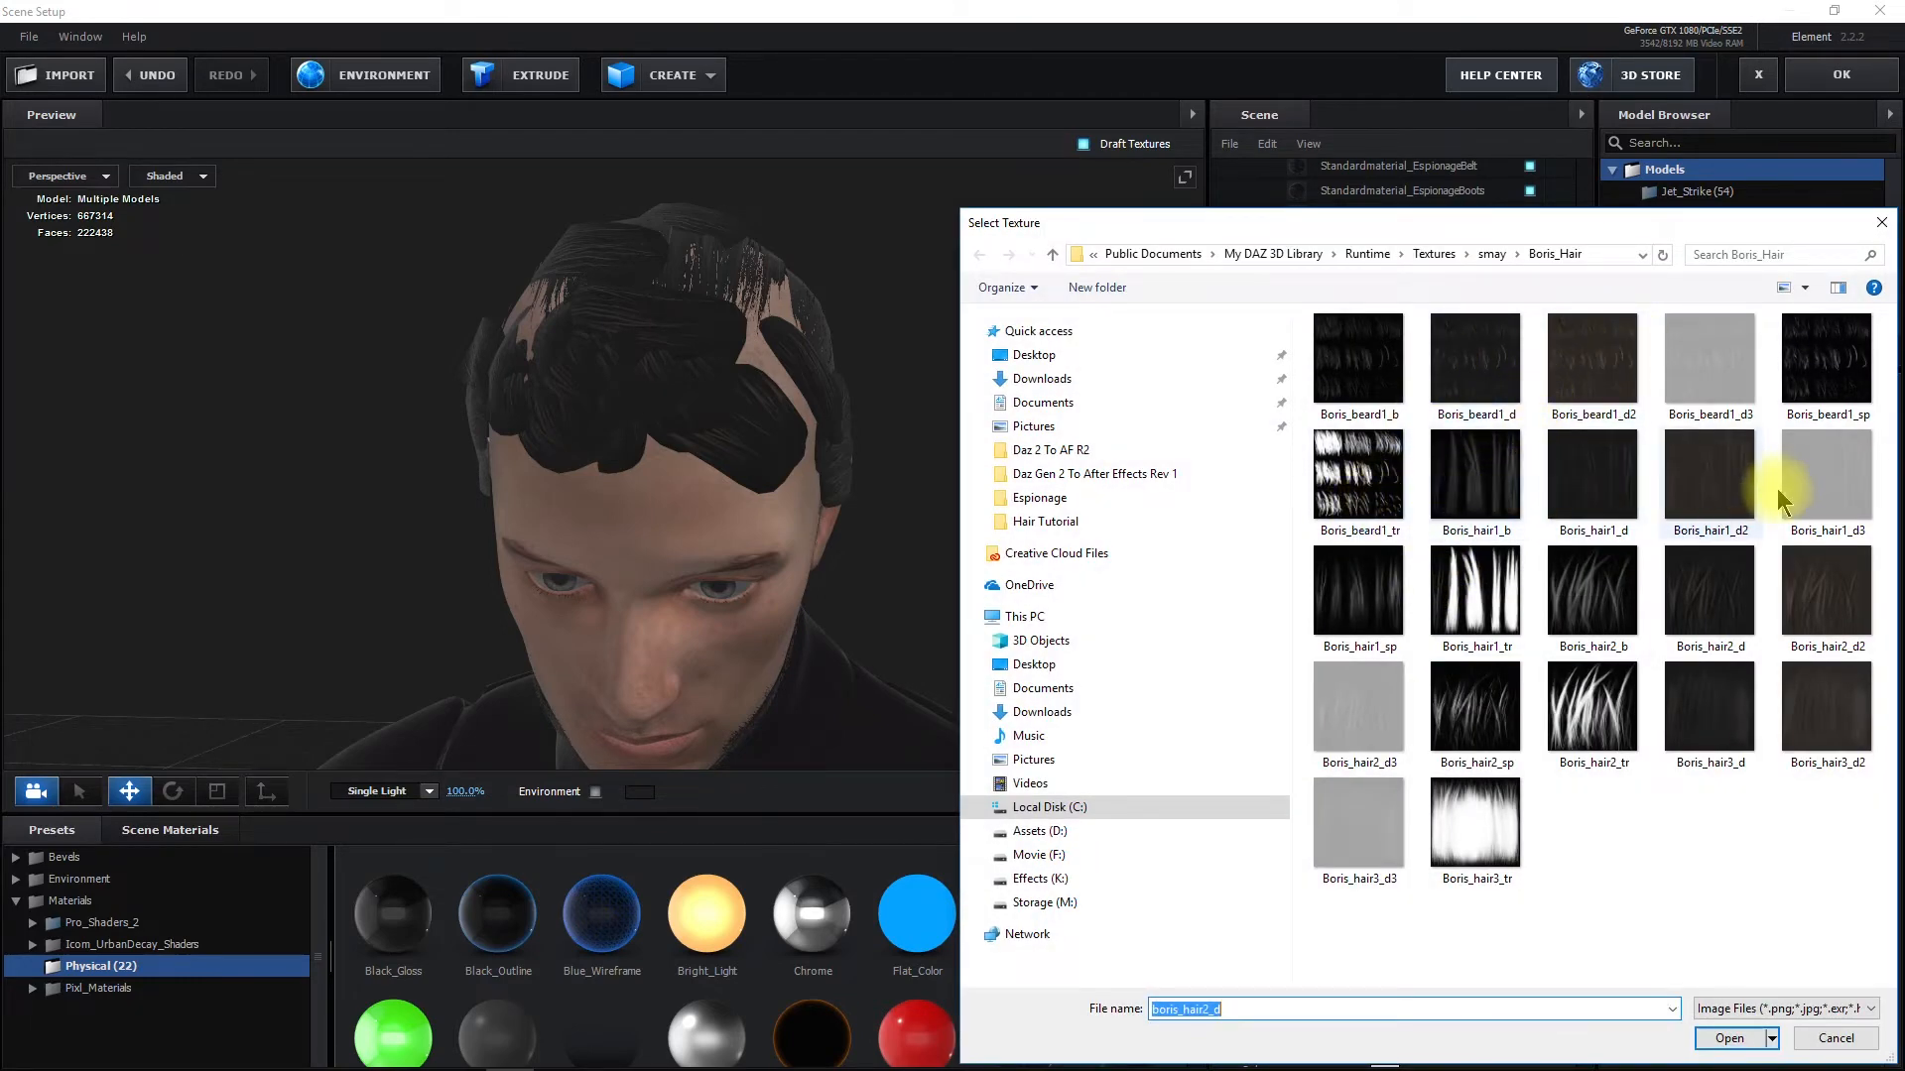
pyautogui.rightClick(1713, 576)
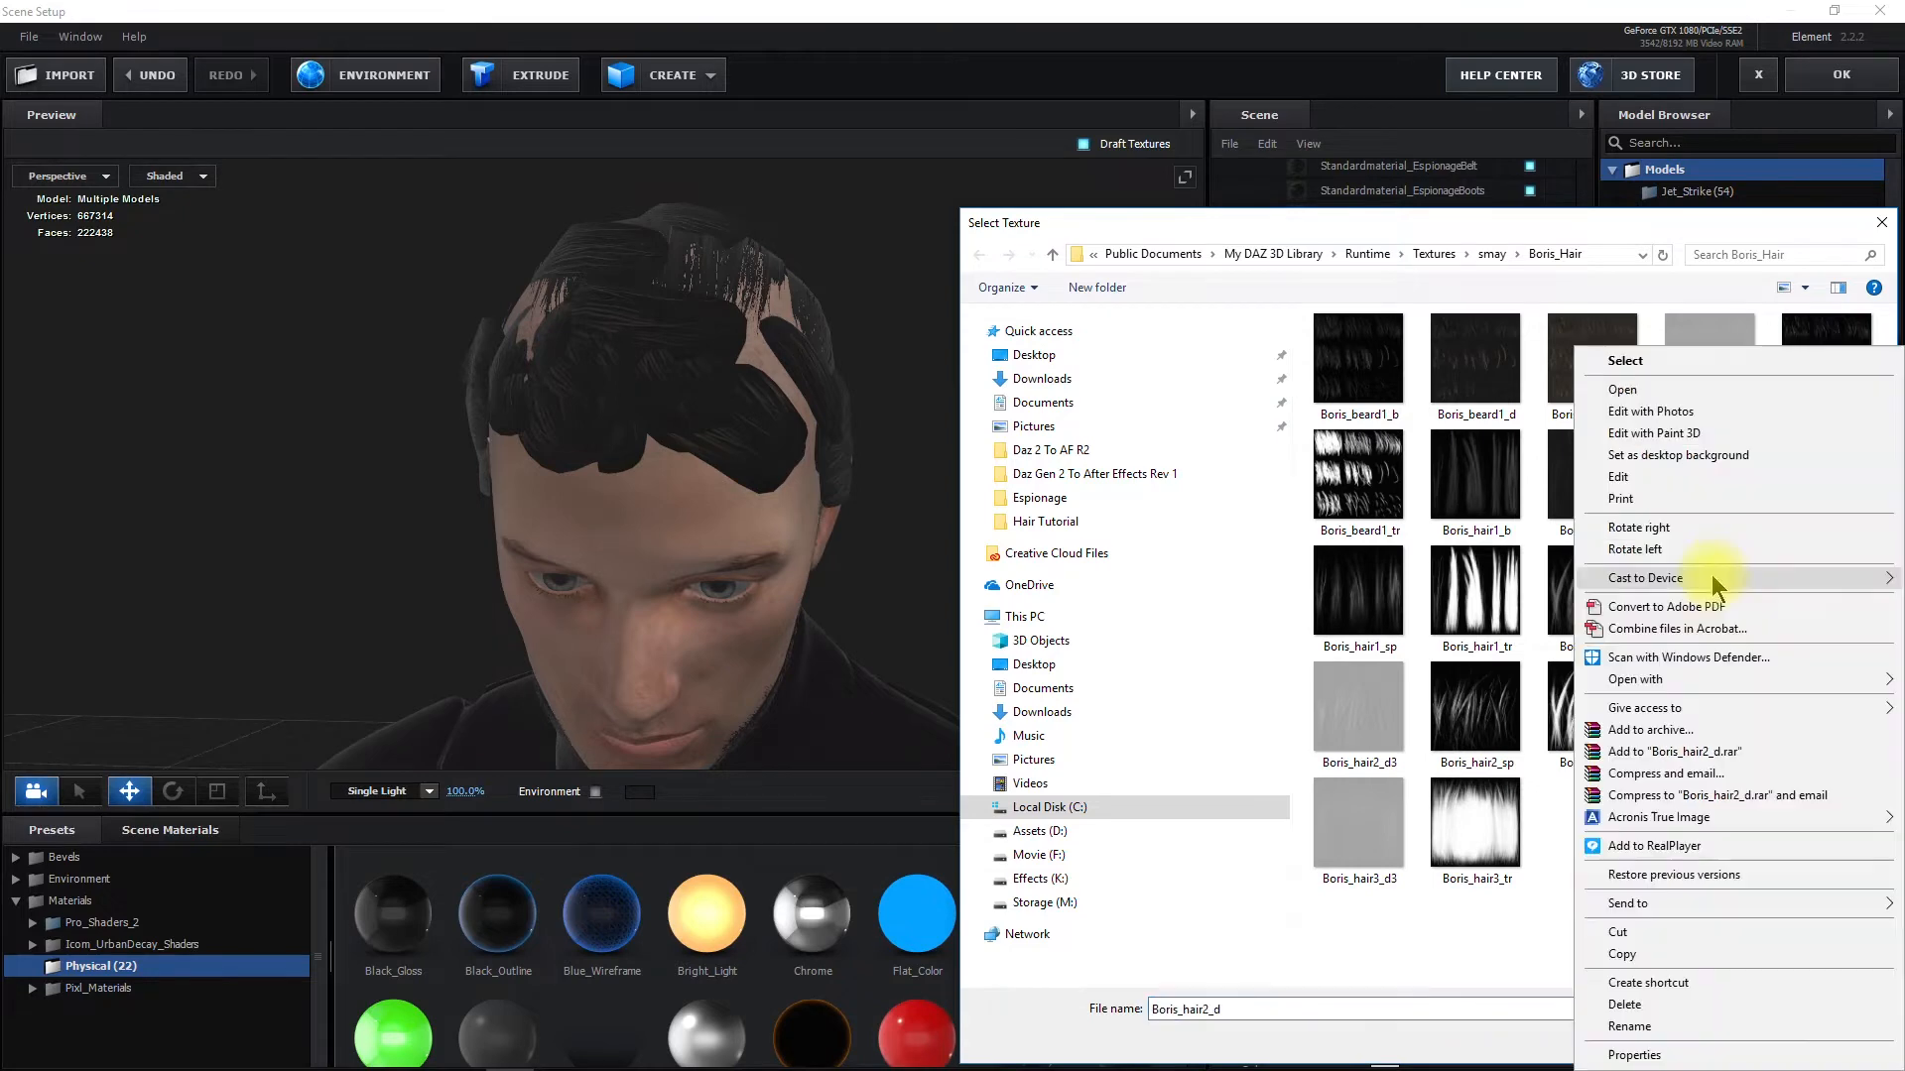
pyautogui.click(1634, 952)
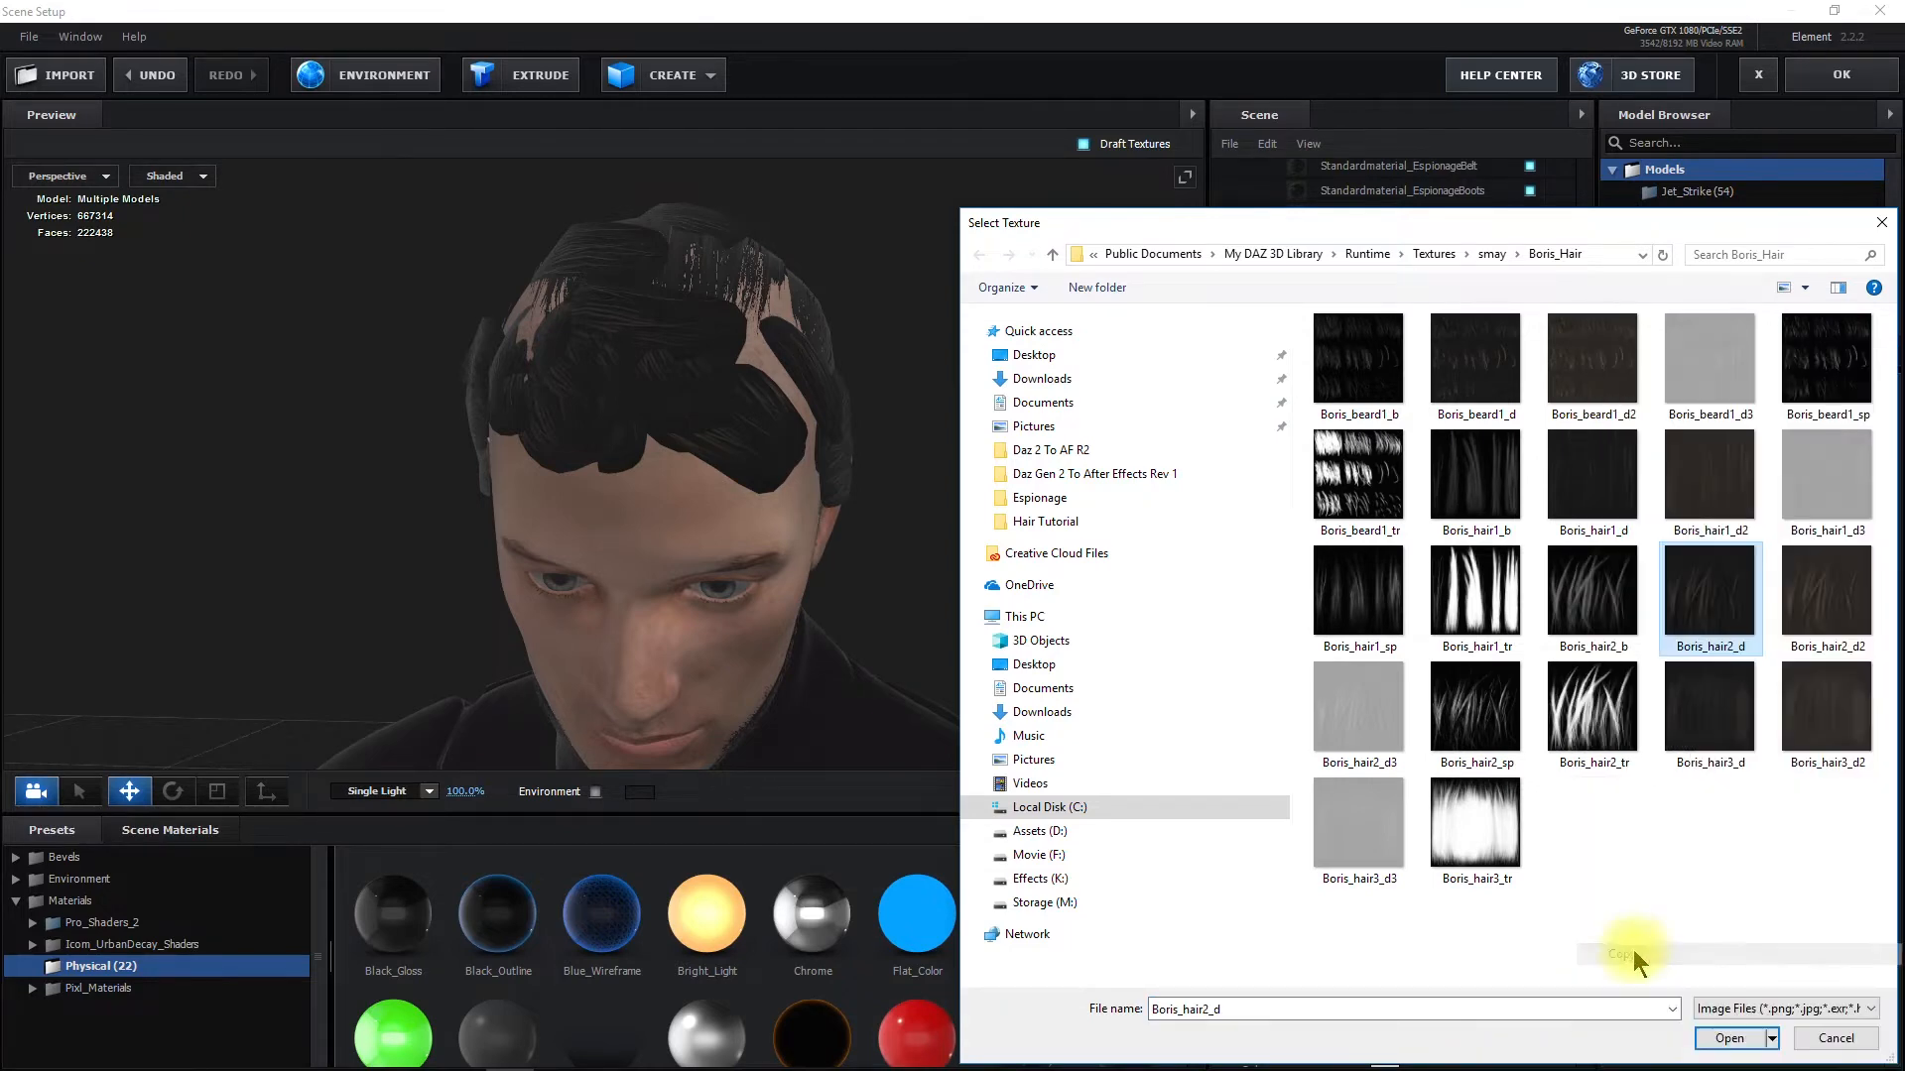
# Paste the copied image into the Hair Tutorial folder under Tutorials on Storage (M:), and cancel the texture change
pyautogui.click(1067, 905)
pyautogui.scroll(-5, 1439, 714)
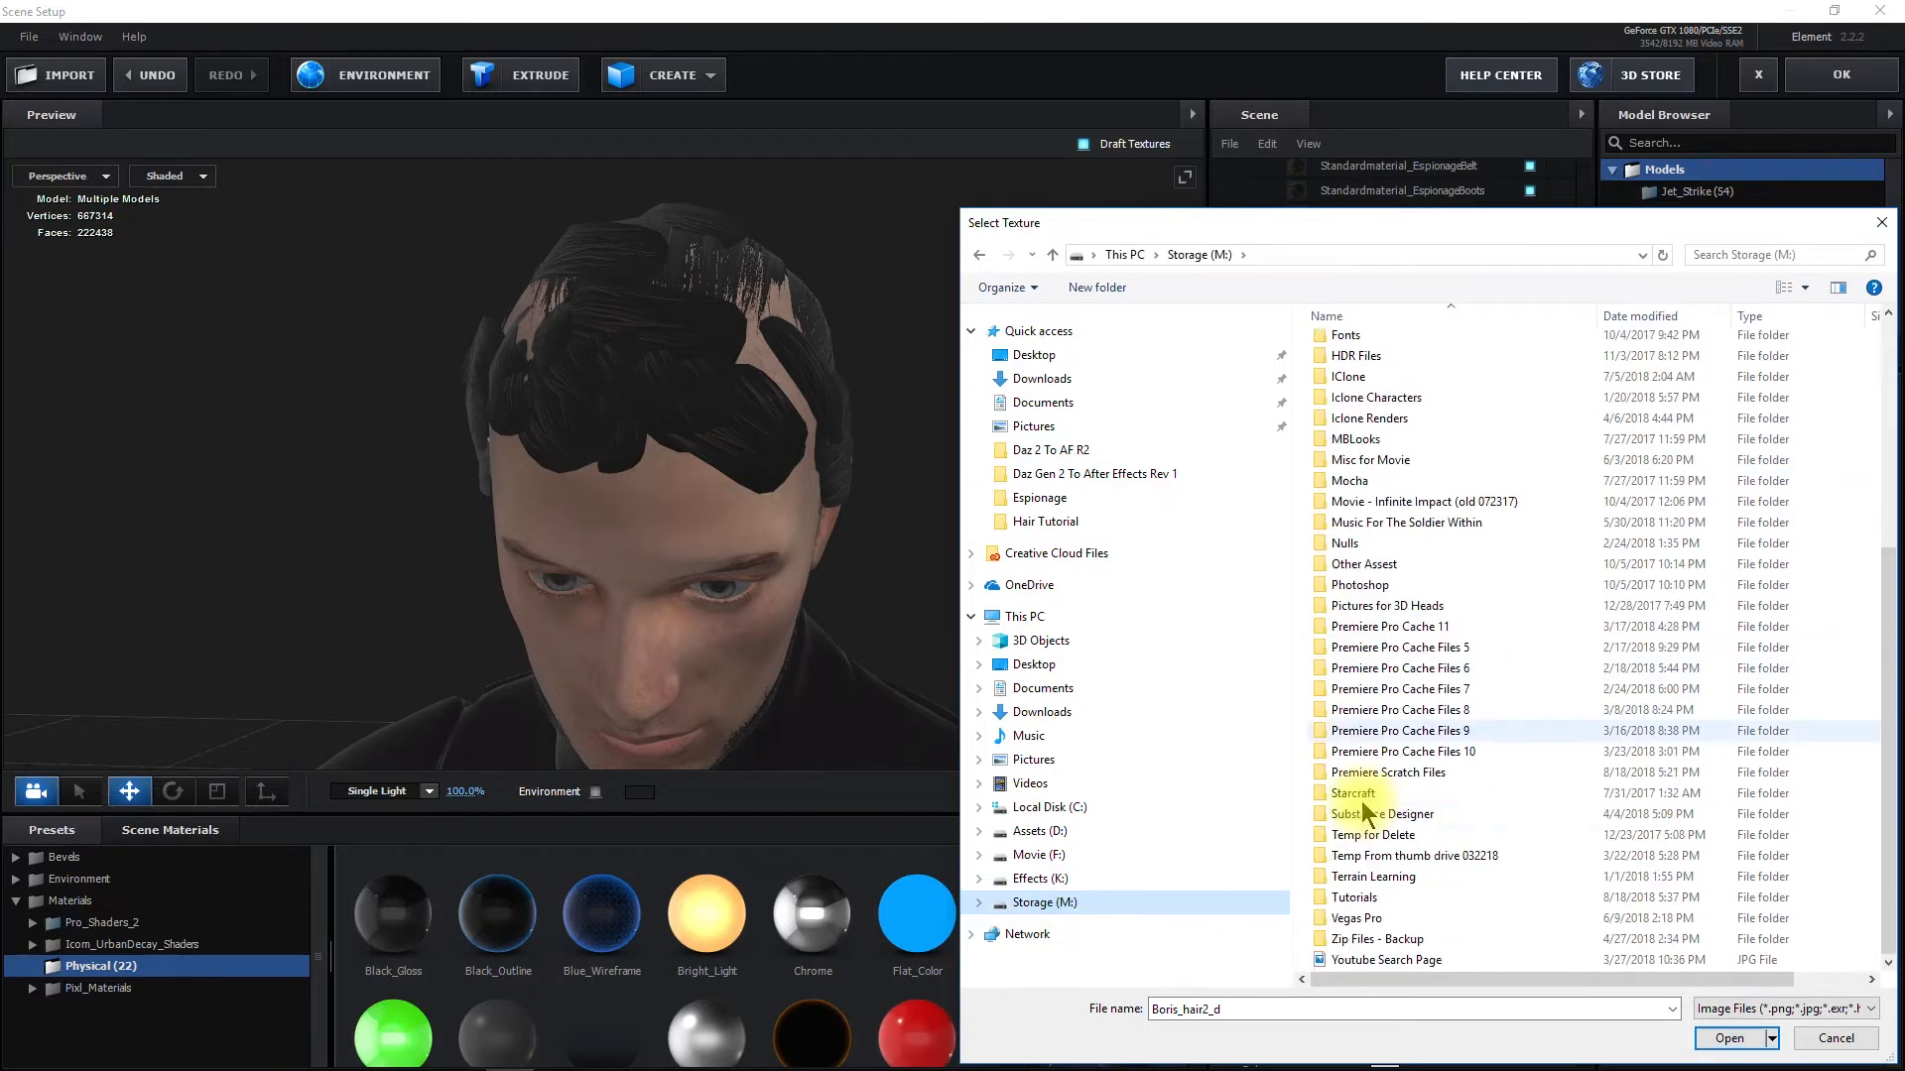
pyautogui.doubleClick(1369, 898)
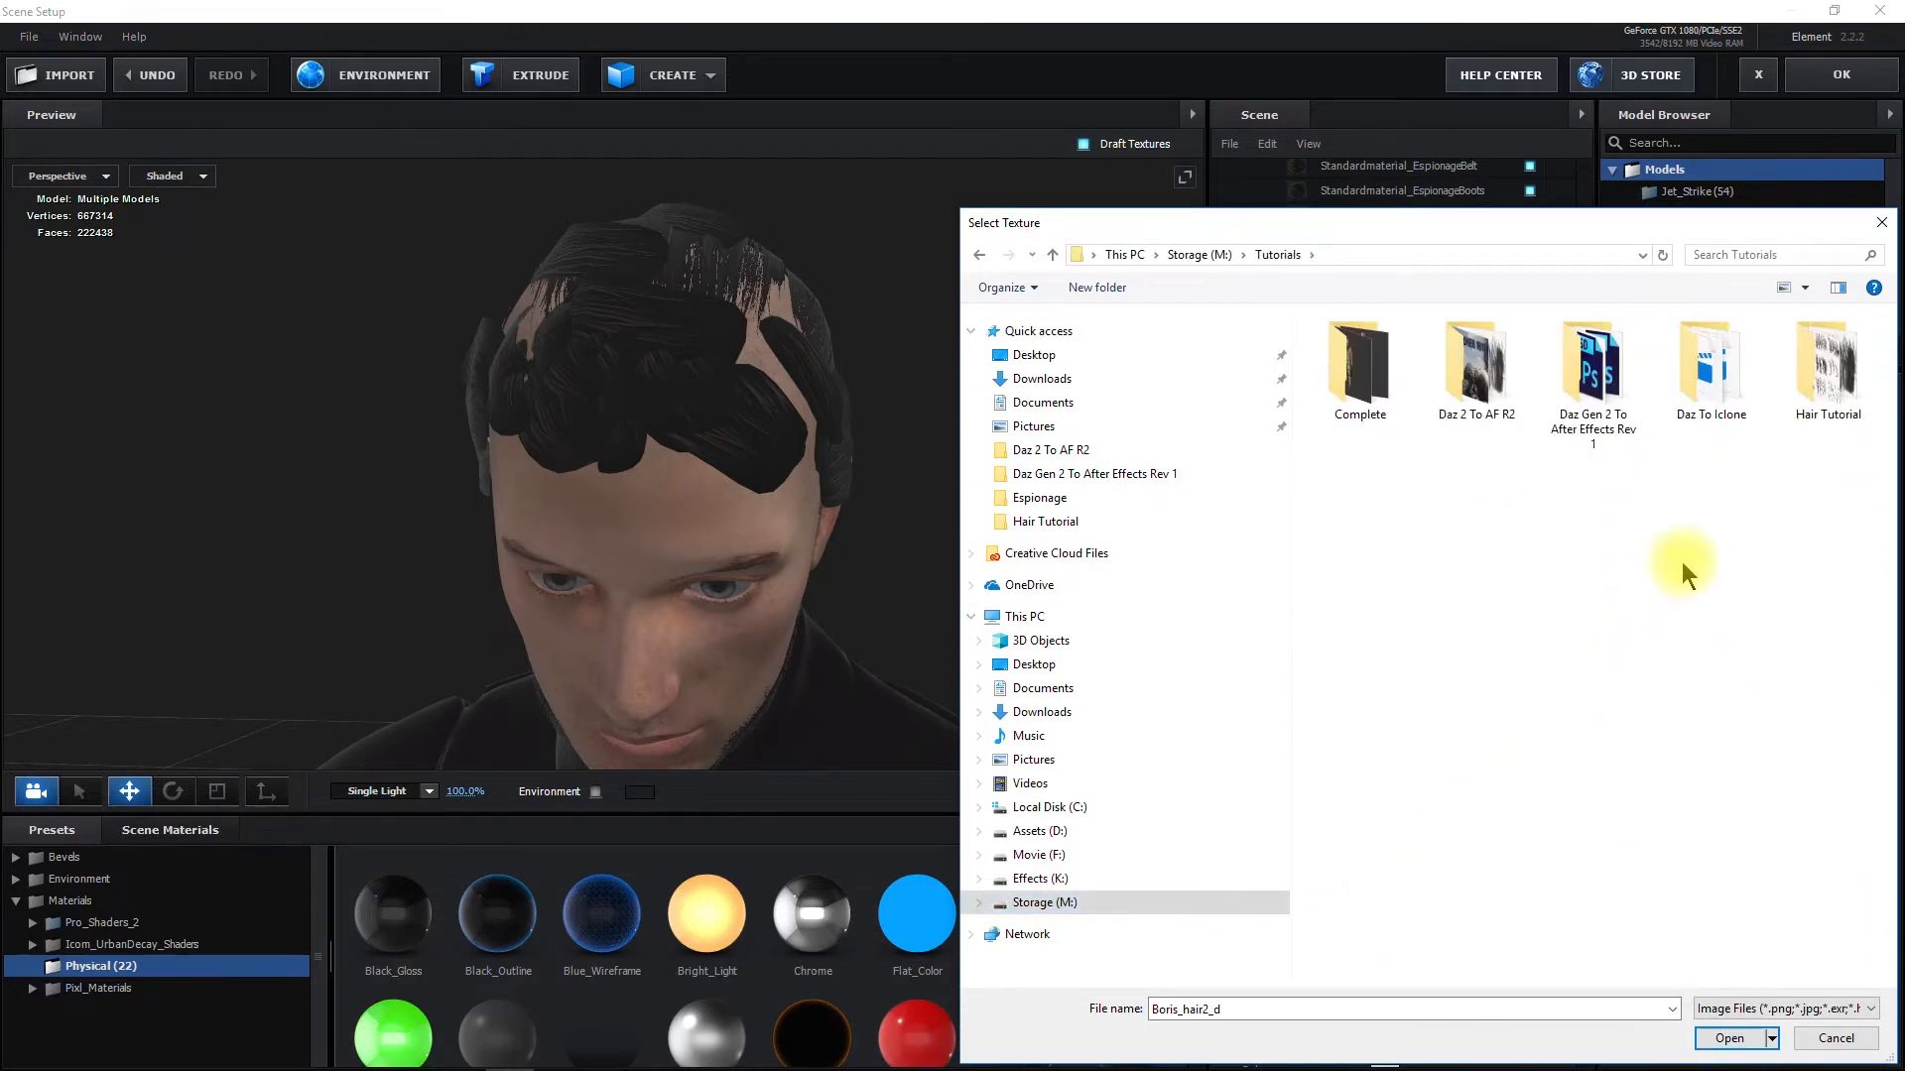
pyautogui.doubleClick(1814, 402)
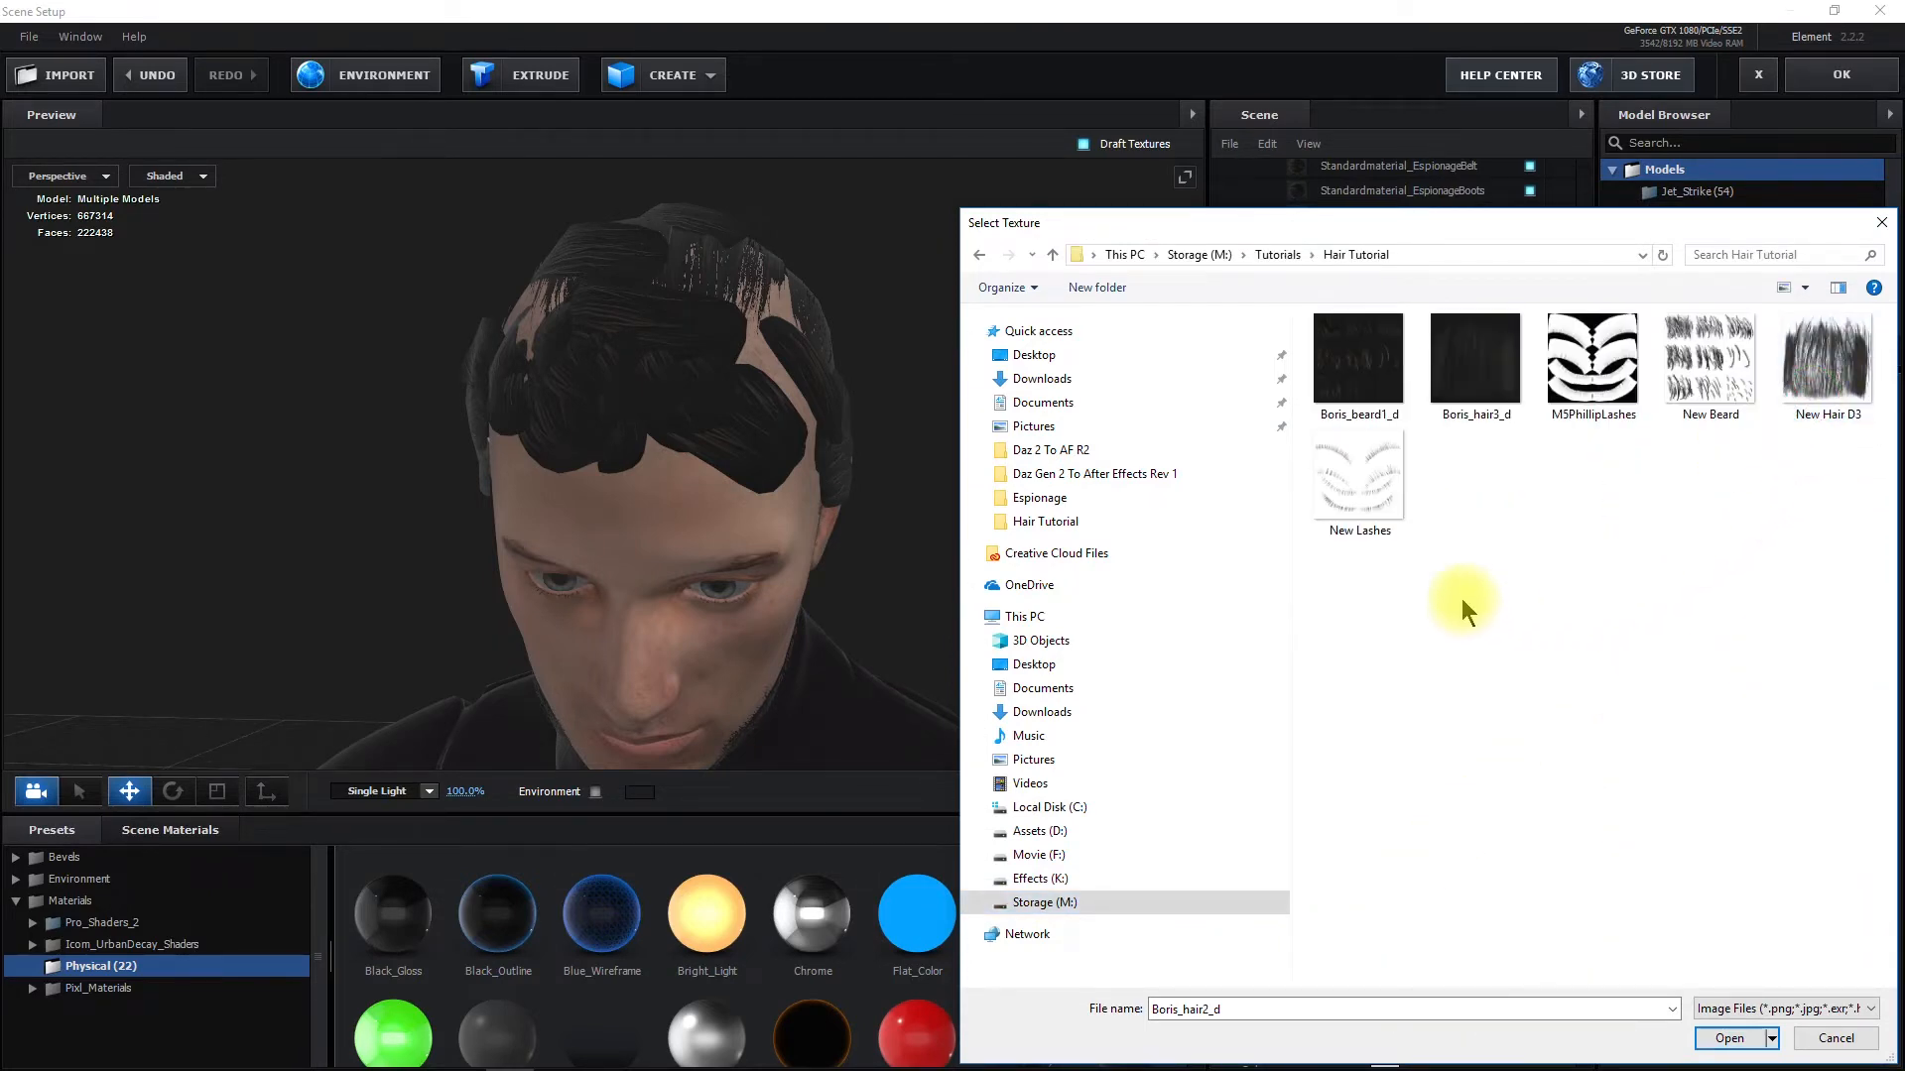
pyautogui.rightClick(1501, 548)
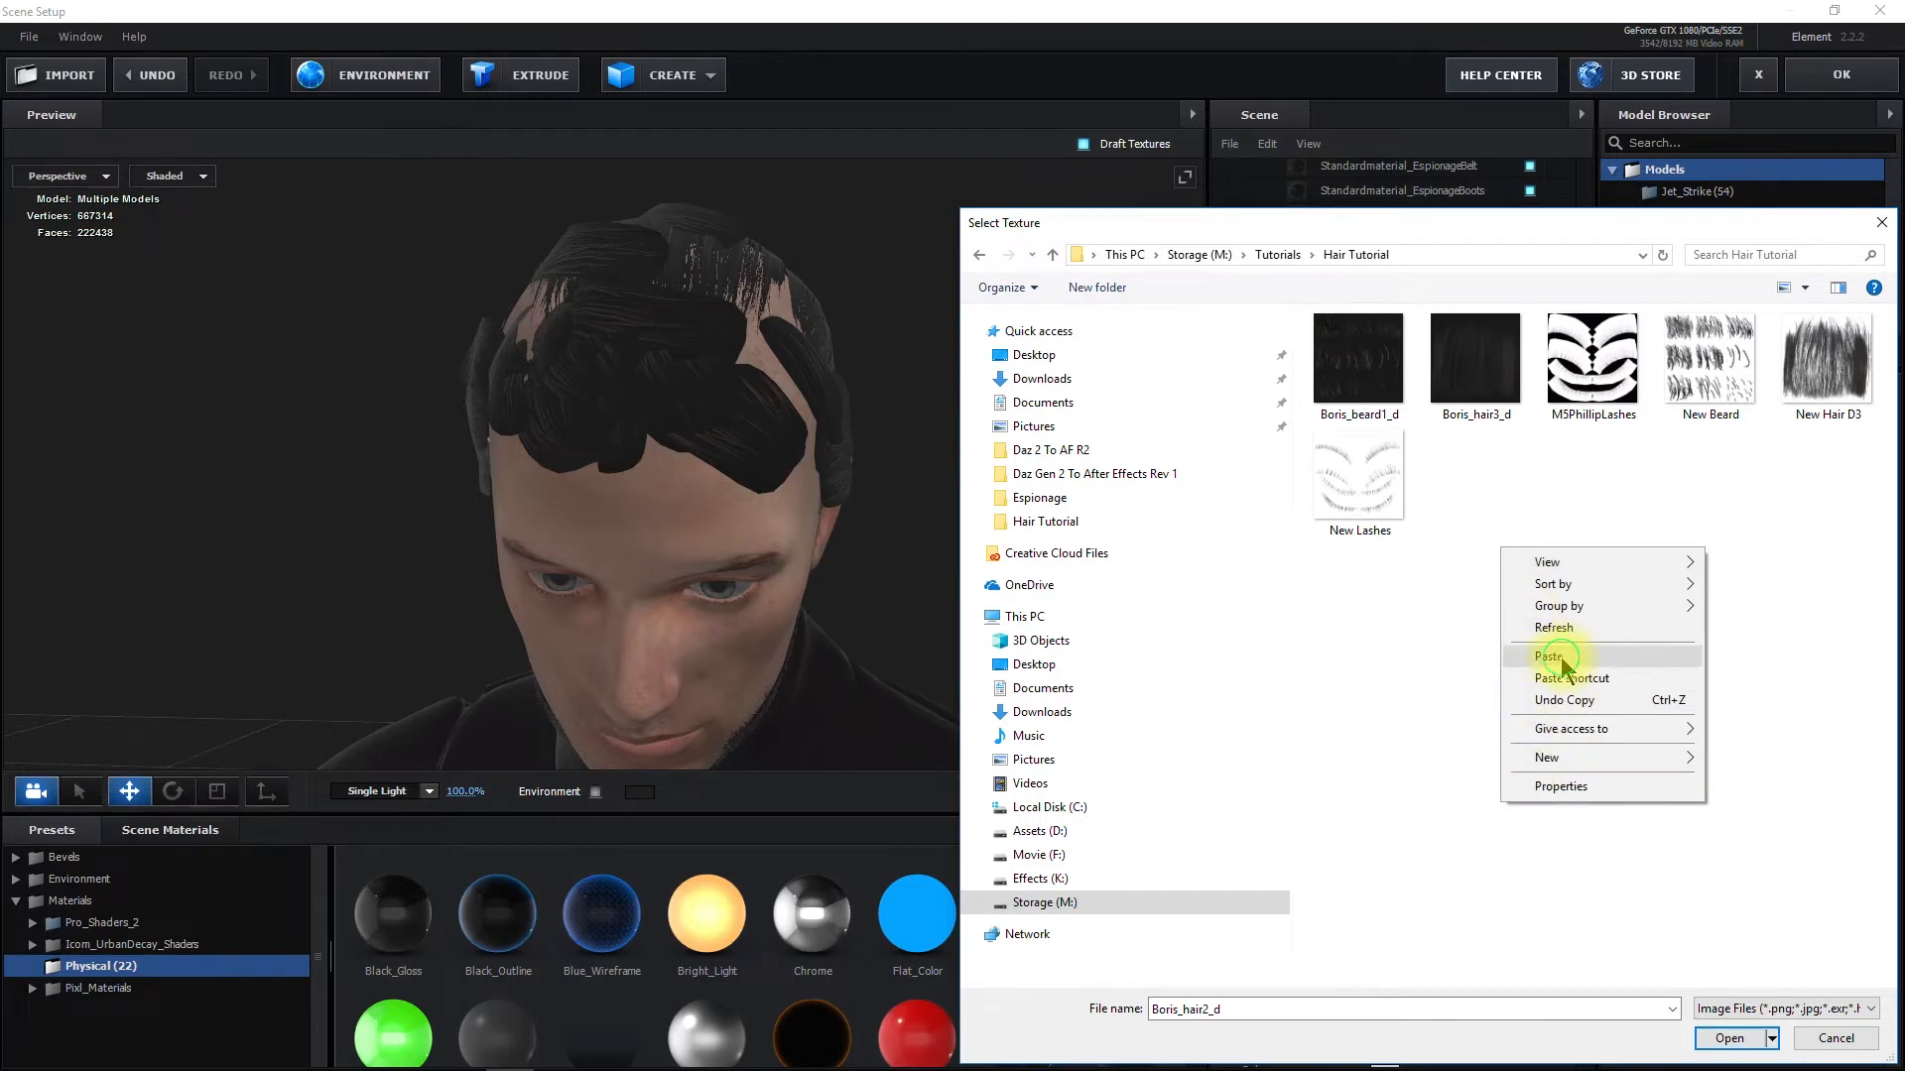
pyautogui.click(1560, 658)
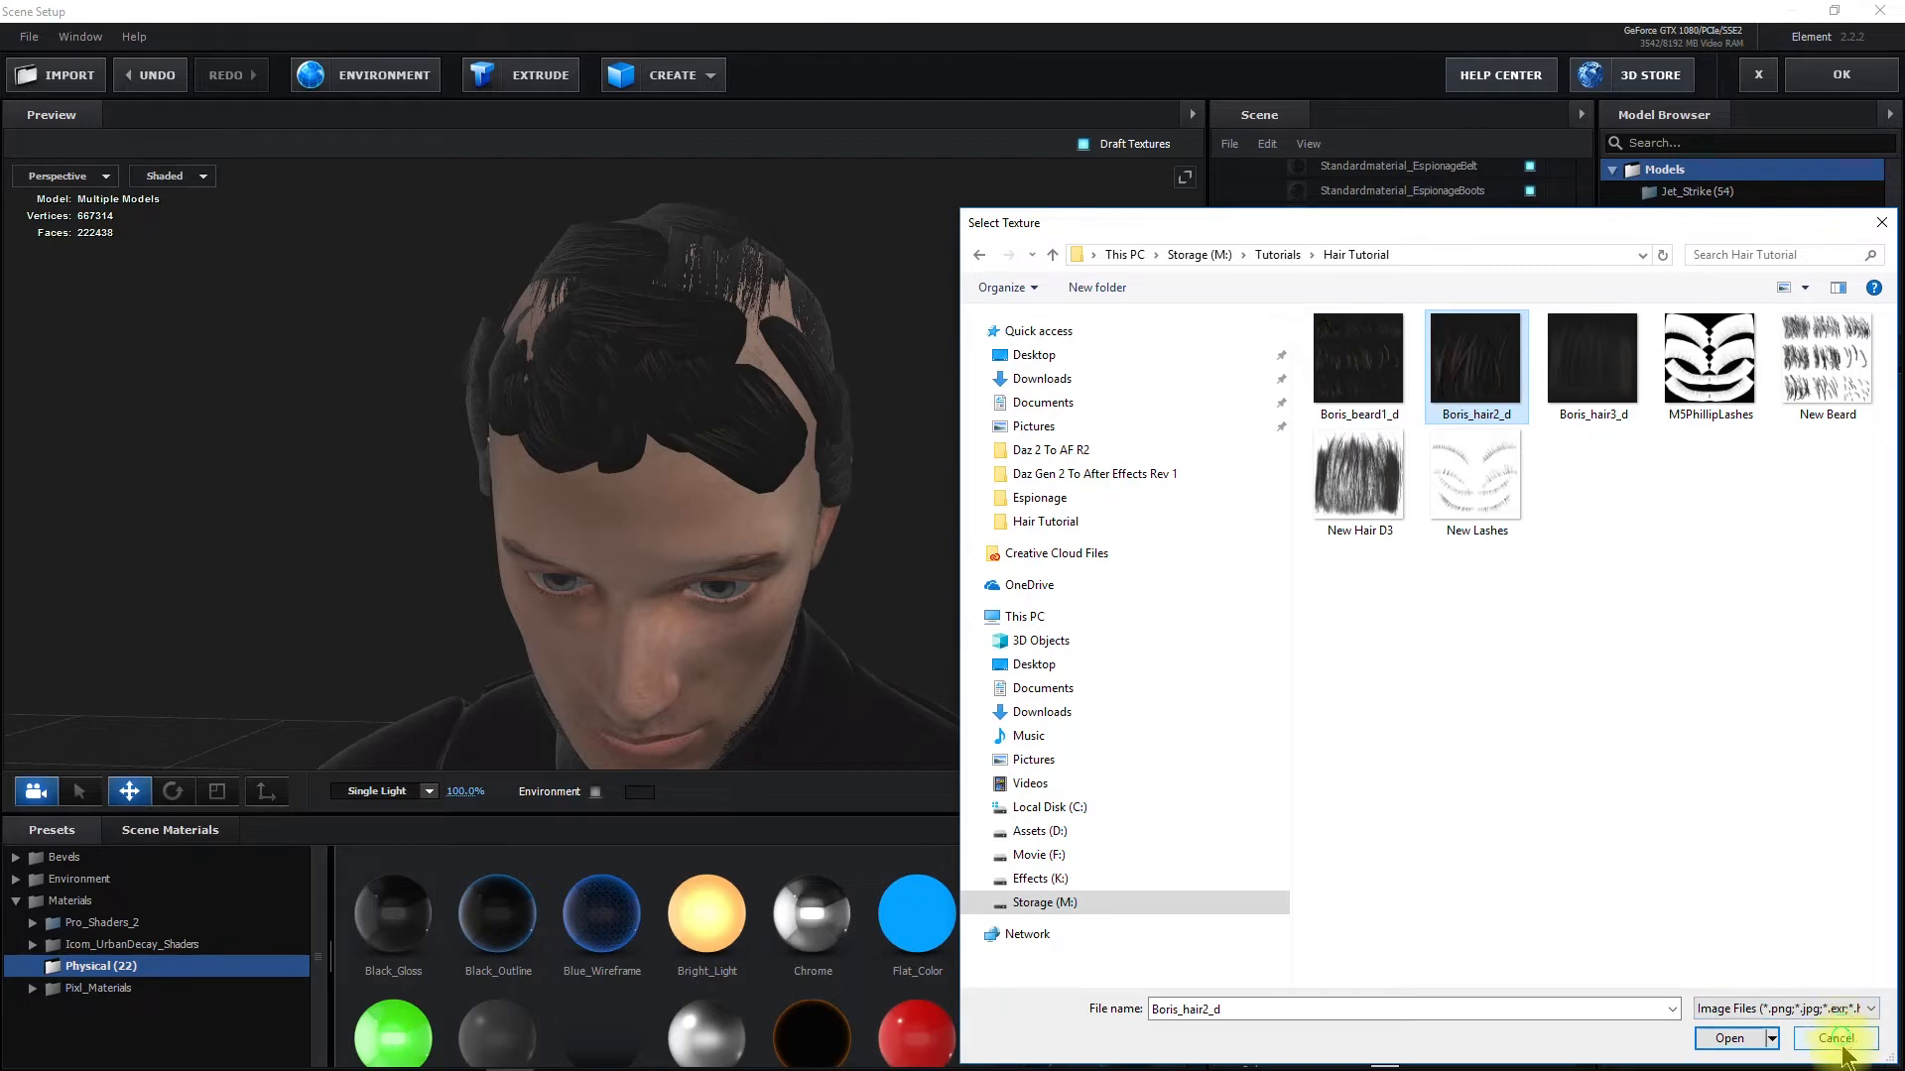
pyautogui.click(1838, 1038)
pyautogui.click(1533, 915)
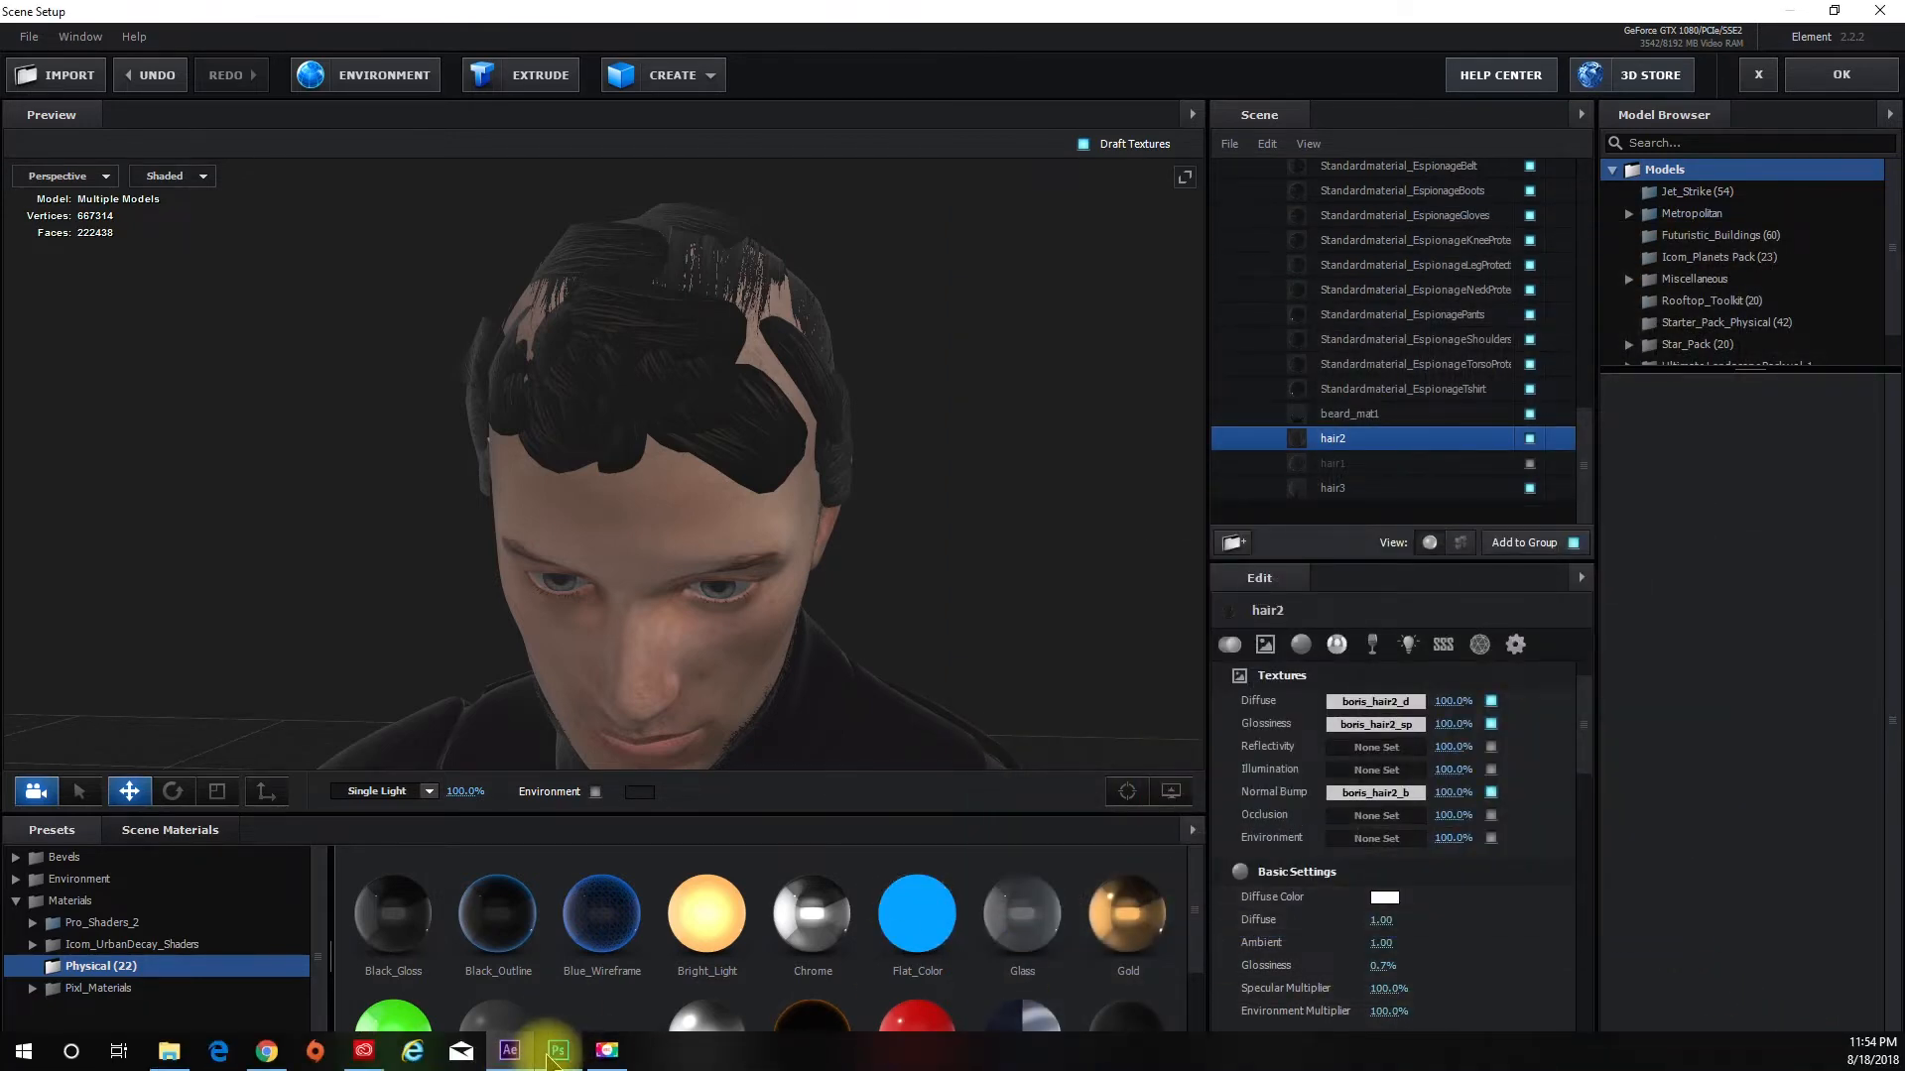
# Switch to Photoshop and create another 512 x 512 pixel document with transparent background contents at 600 pixels/inch
pyautogui.click(558, 1052)
pyautogui.press('space')
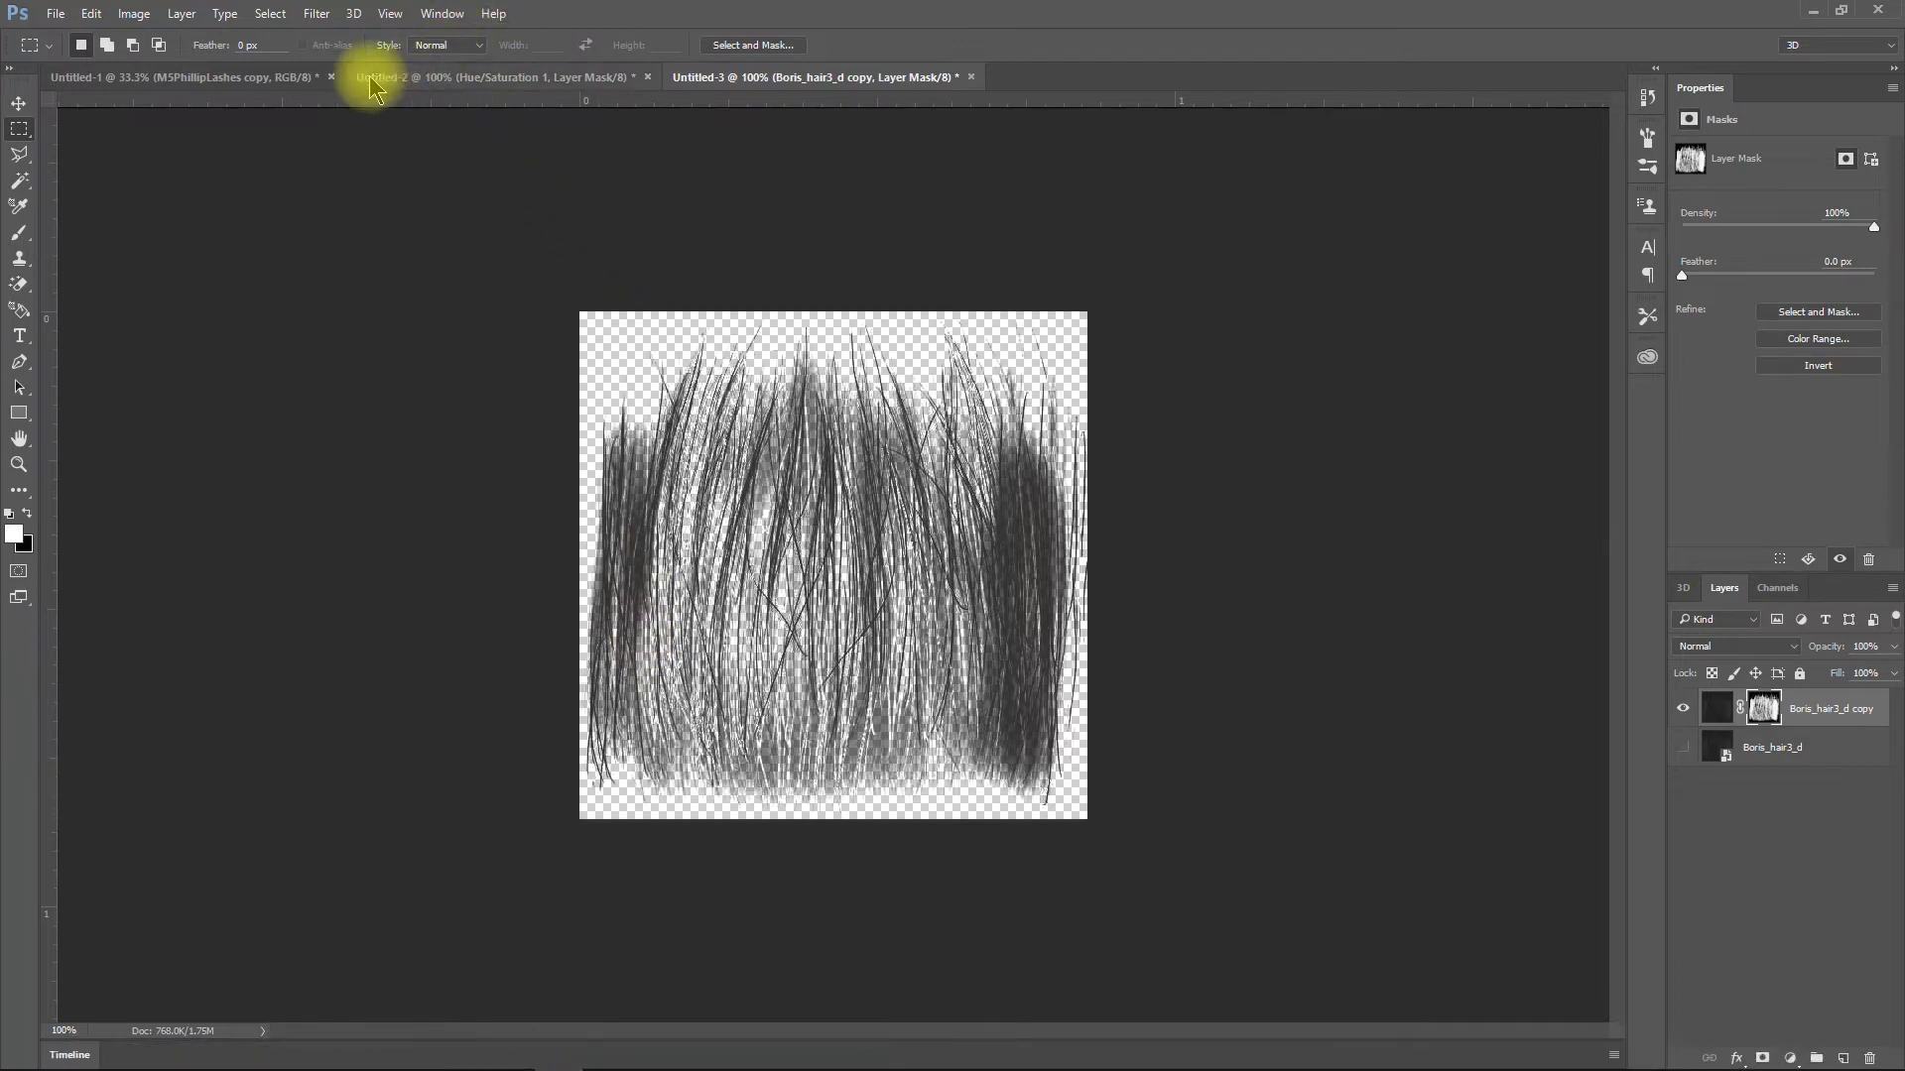
pyautogui.click(52, 14)
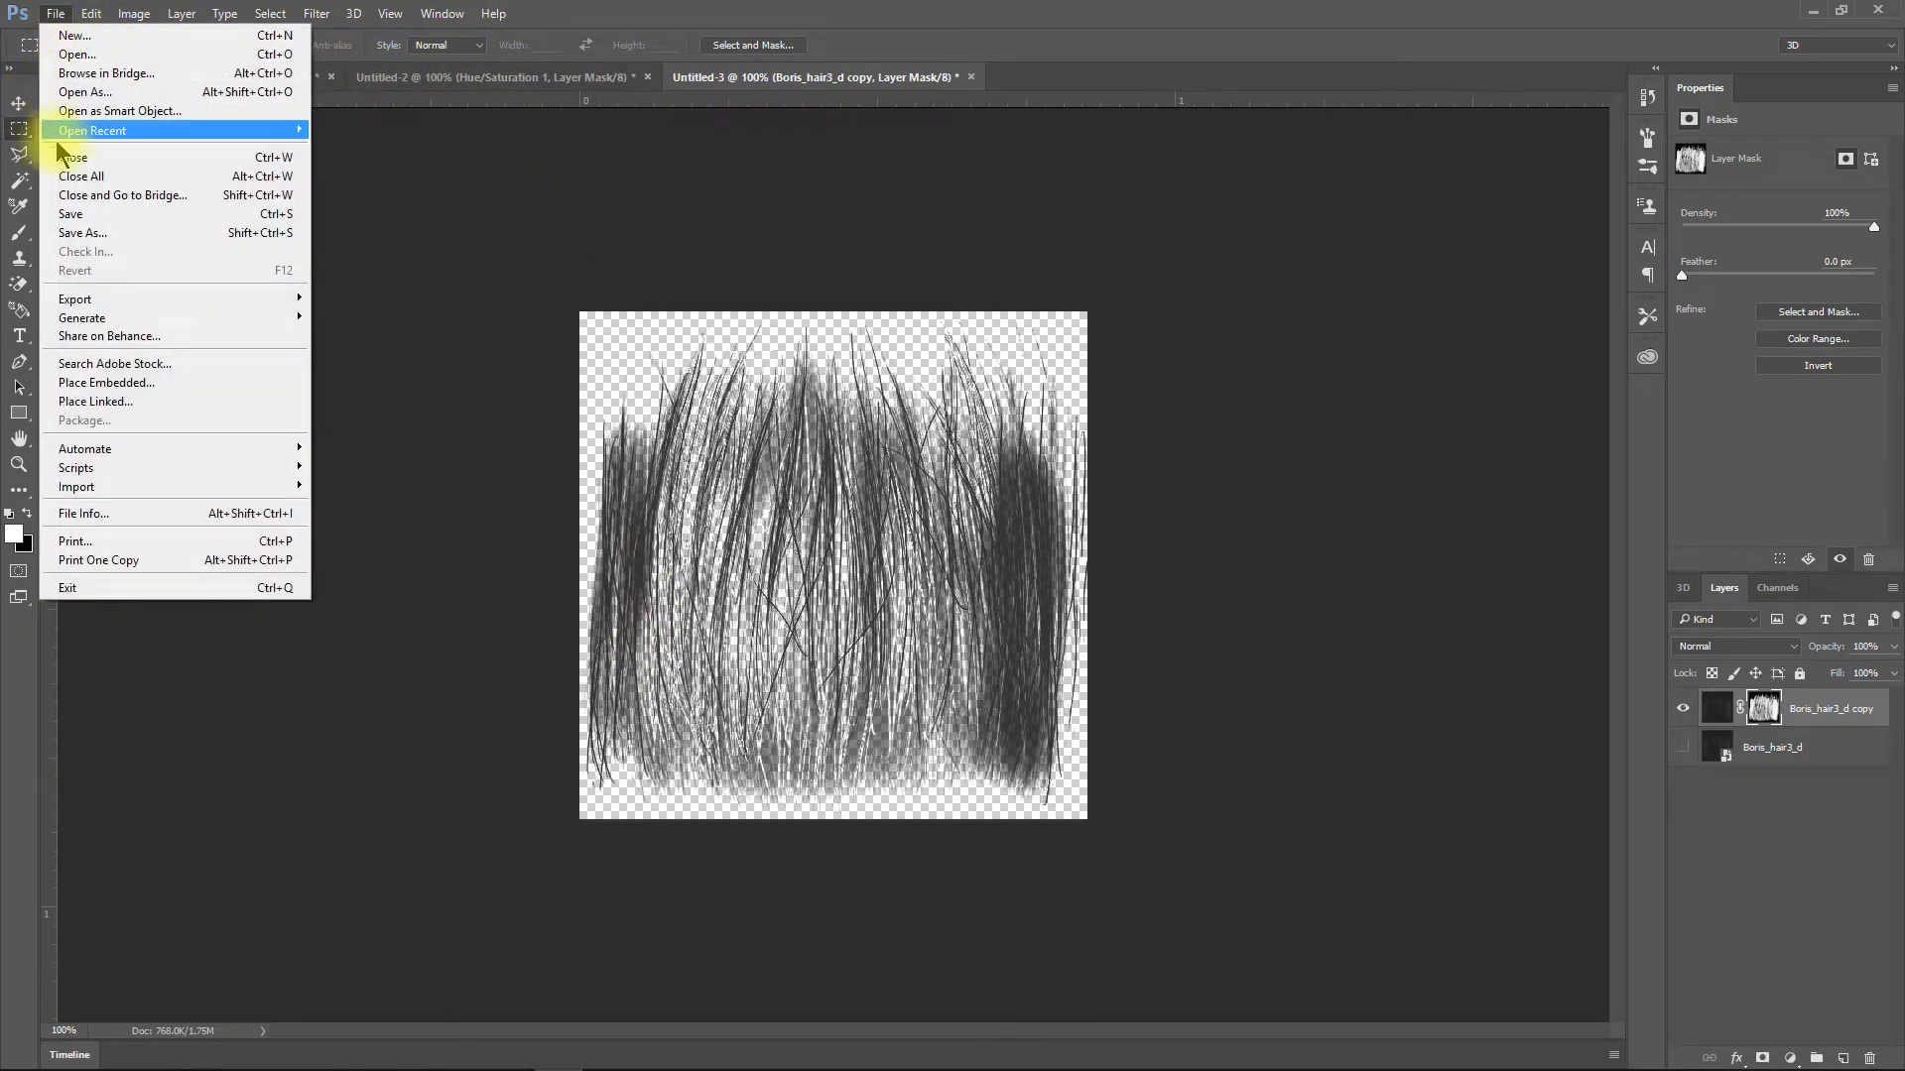
pyautogui.click(80, 36)
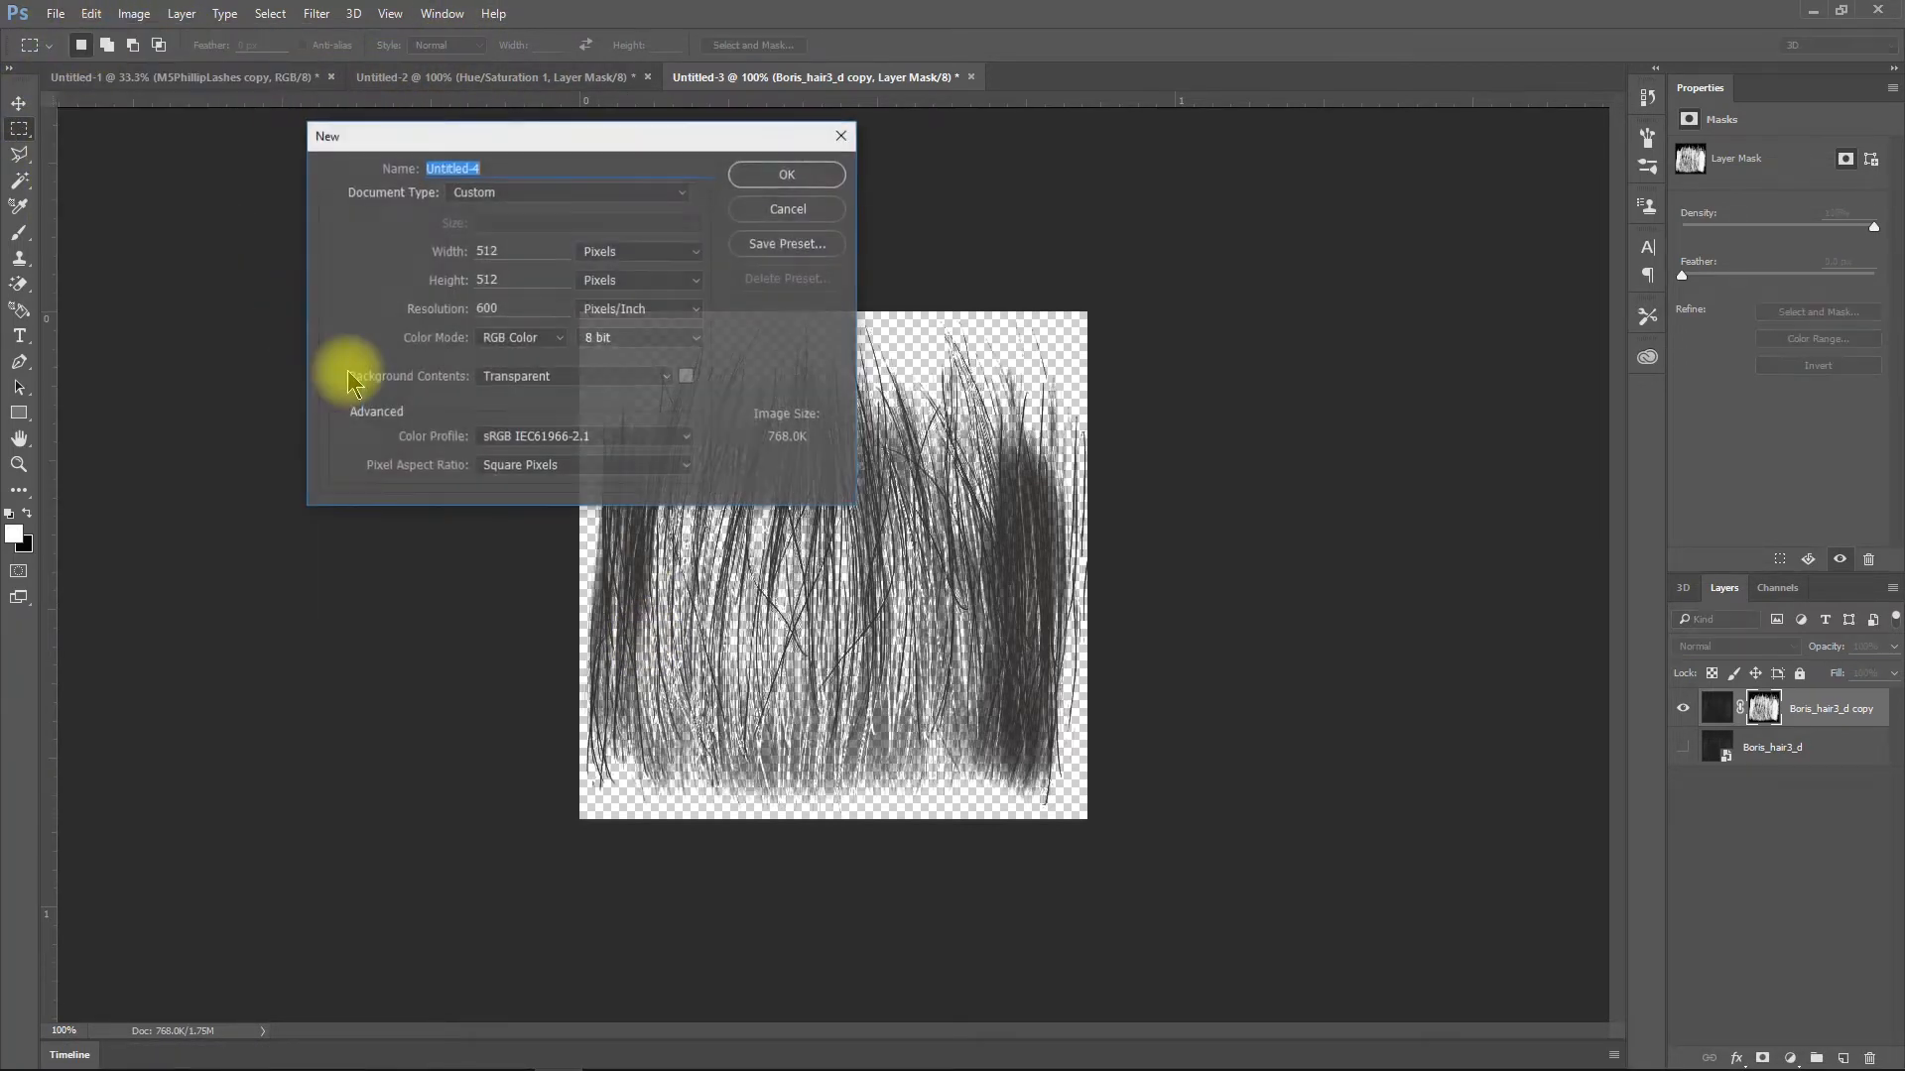
pyautogui.click(788, 176)
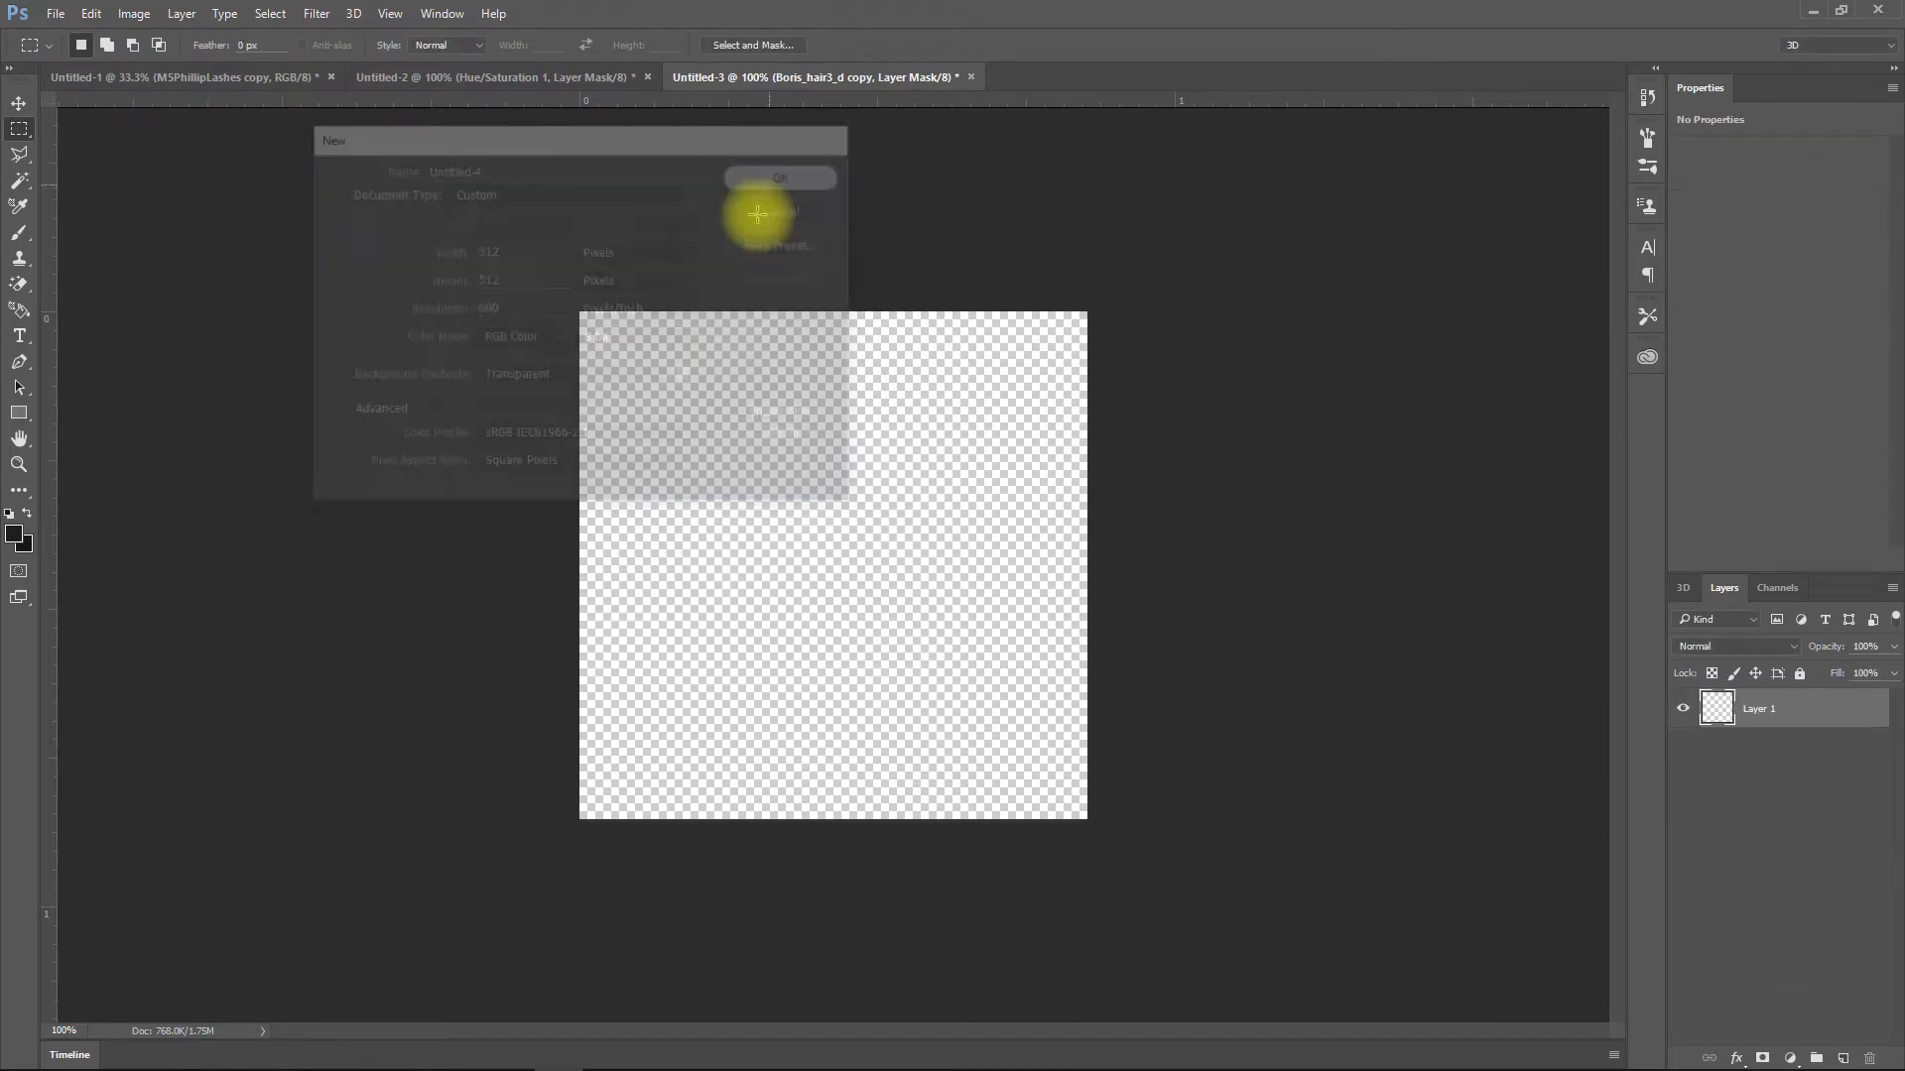
# Place the Boris_hair2_d image from the Hair Tutorial folder into the new blank document, filling the canvas
pyautogui.moveTo(159, 1062)
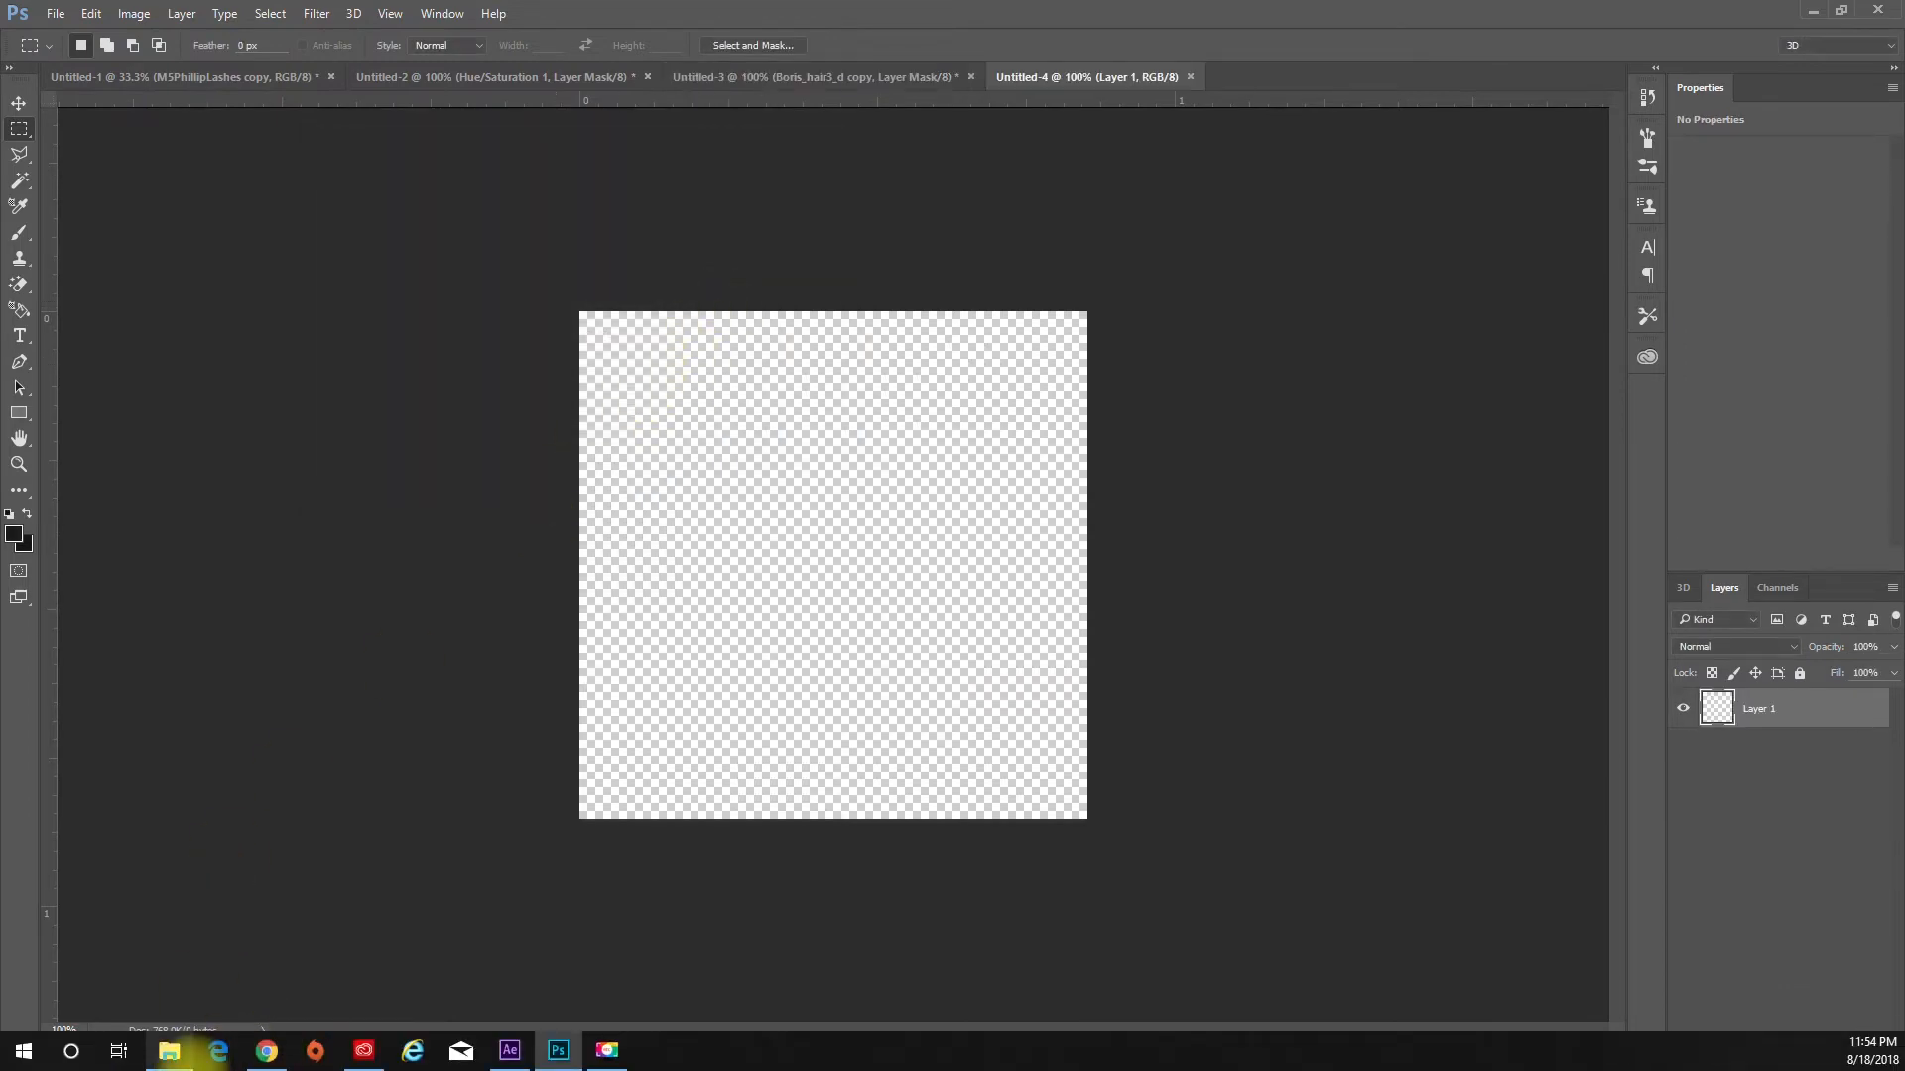
pyautogui.click(169, 1052)
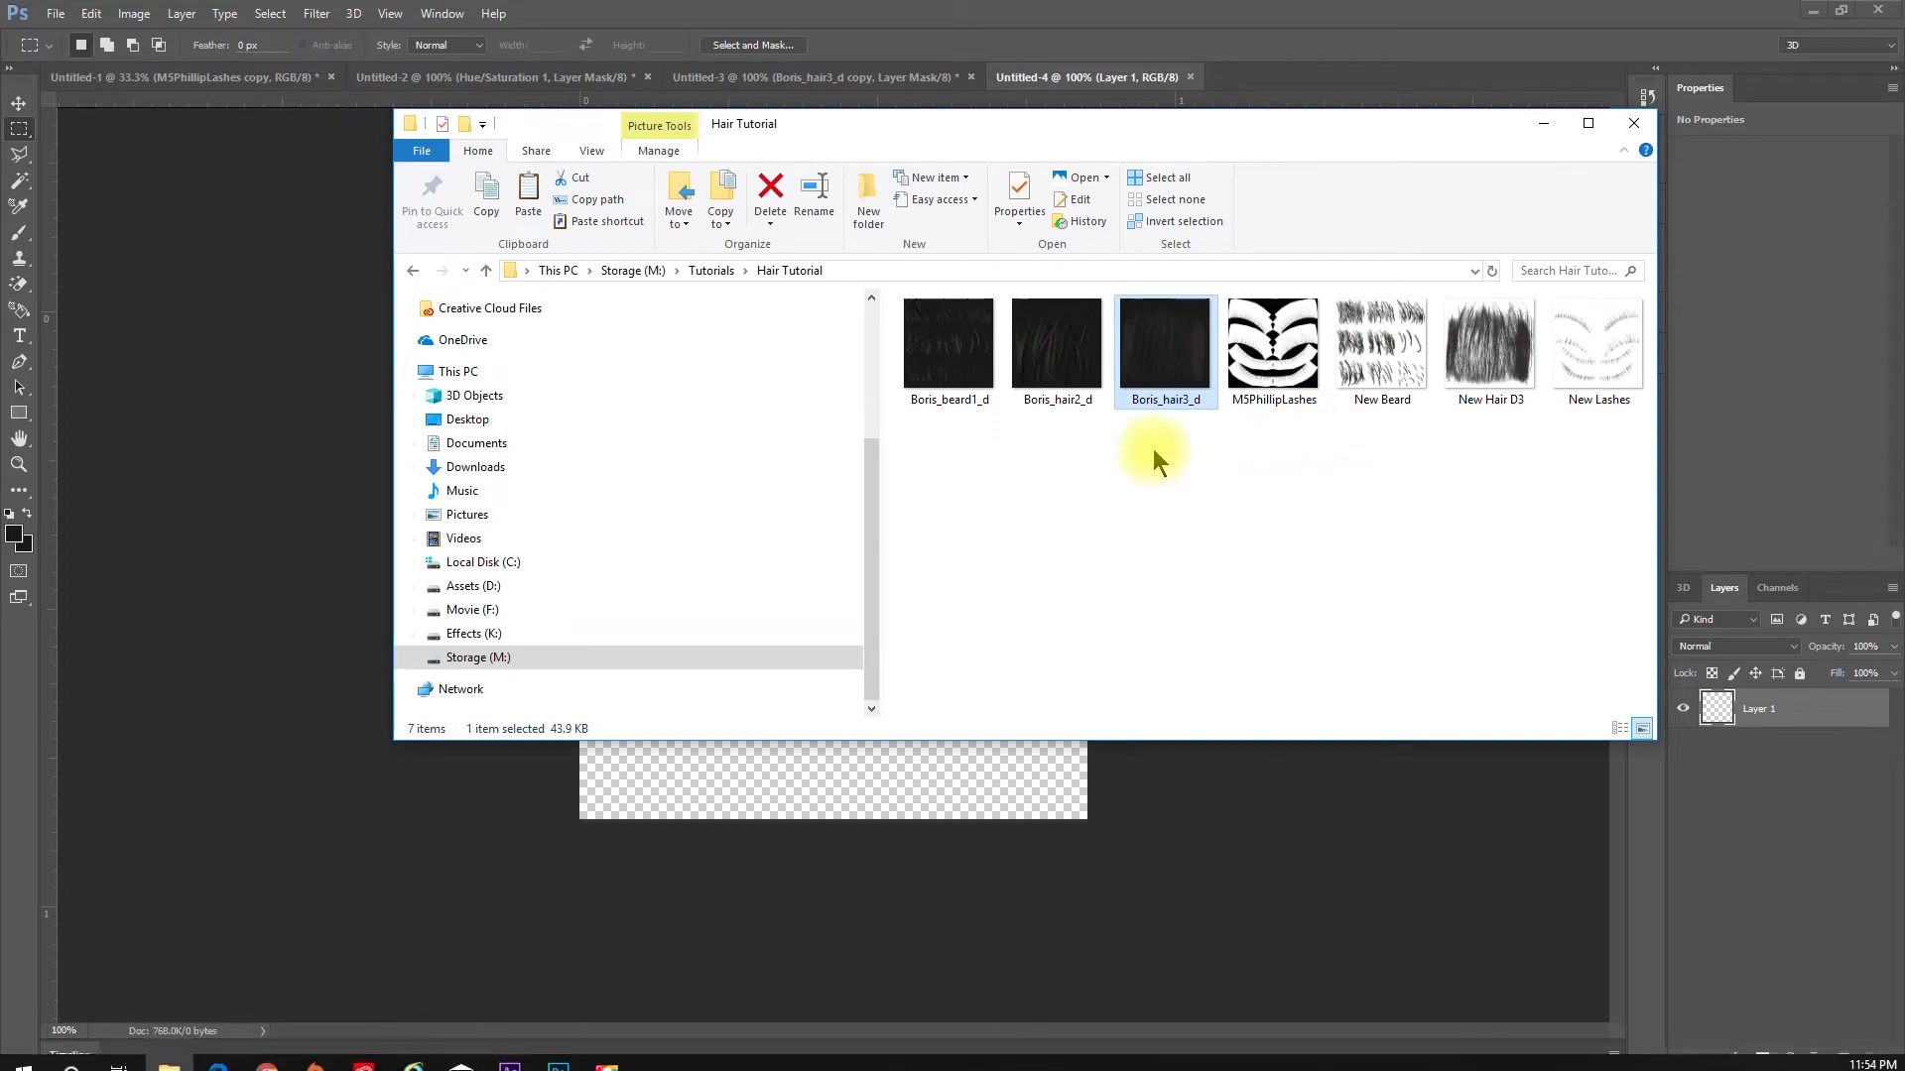
pyautogui.moveTo(1063, 367); pyautogui.dragTo(919, 775)
pyautogui.press('space')
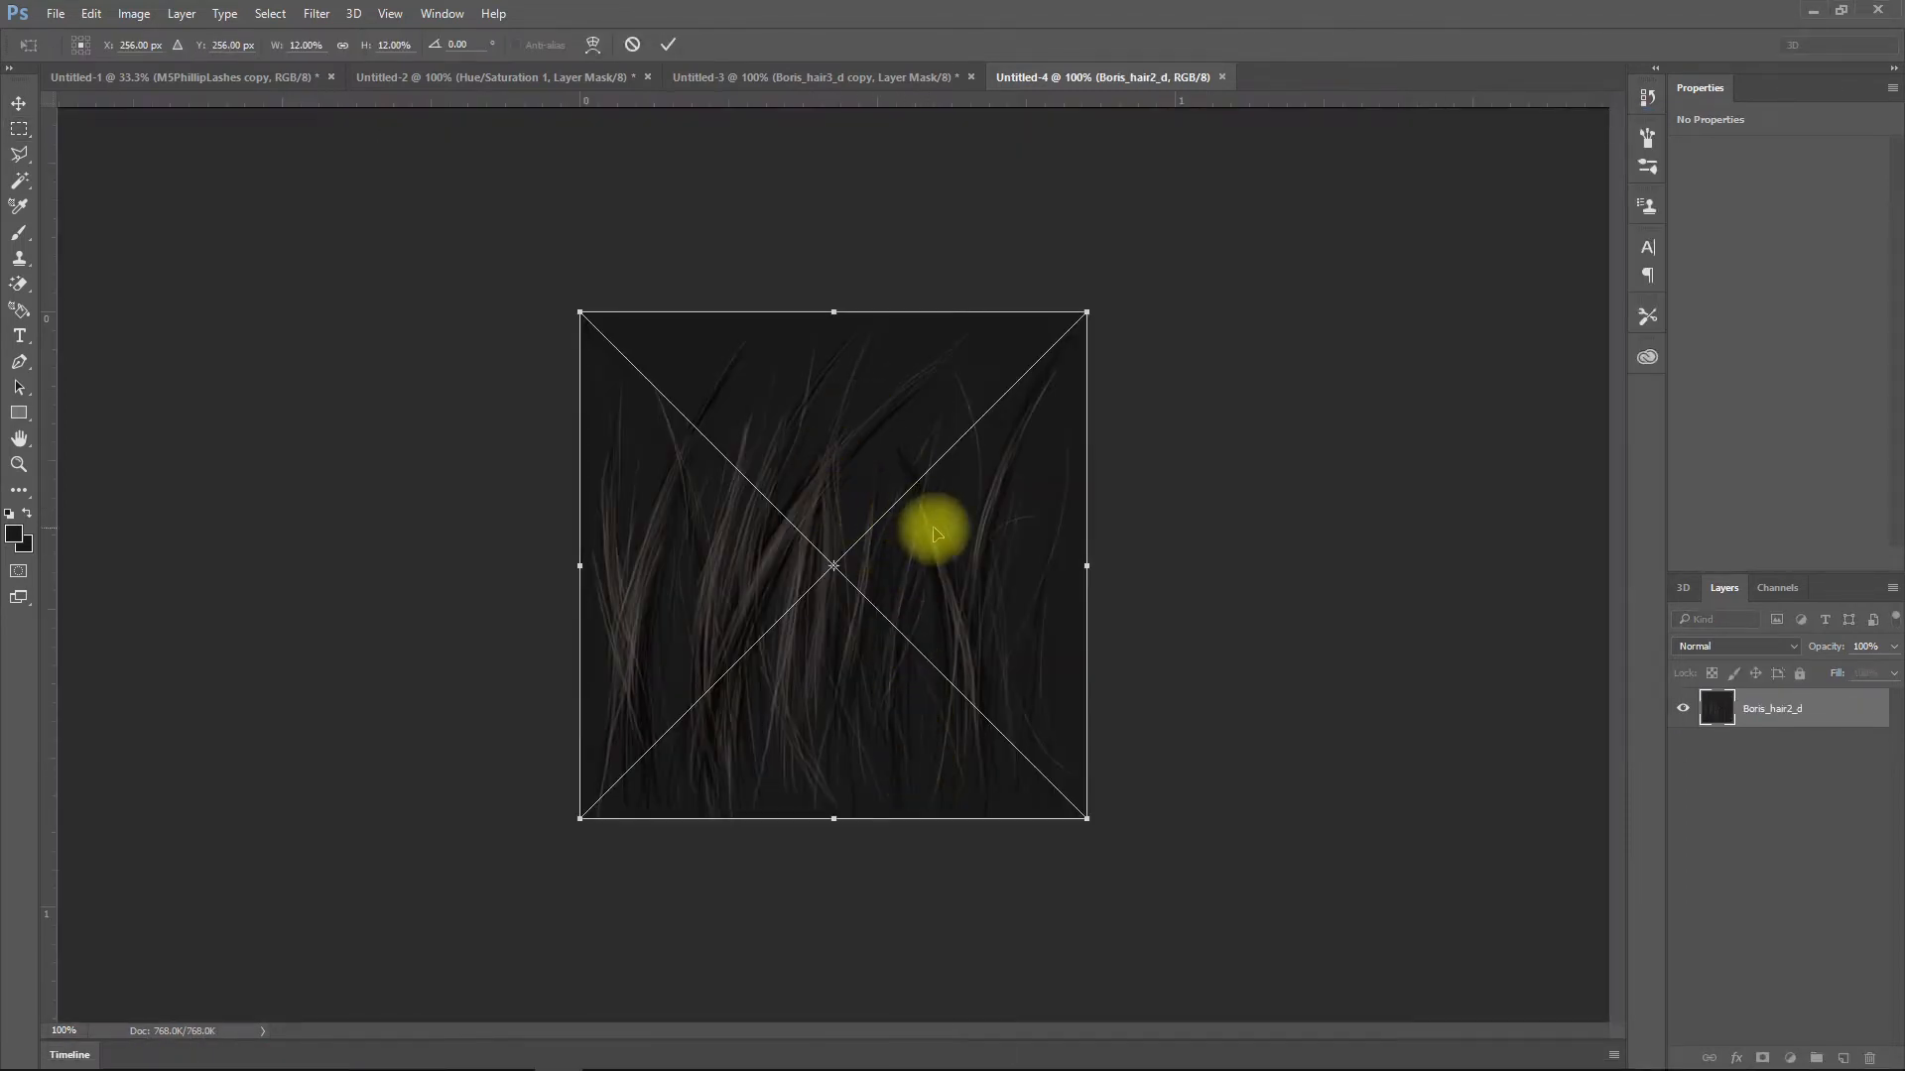
pyautogui.press('Return')
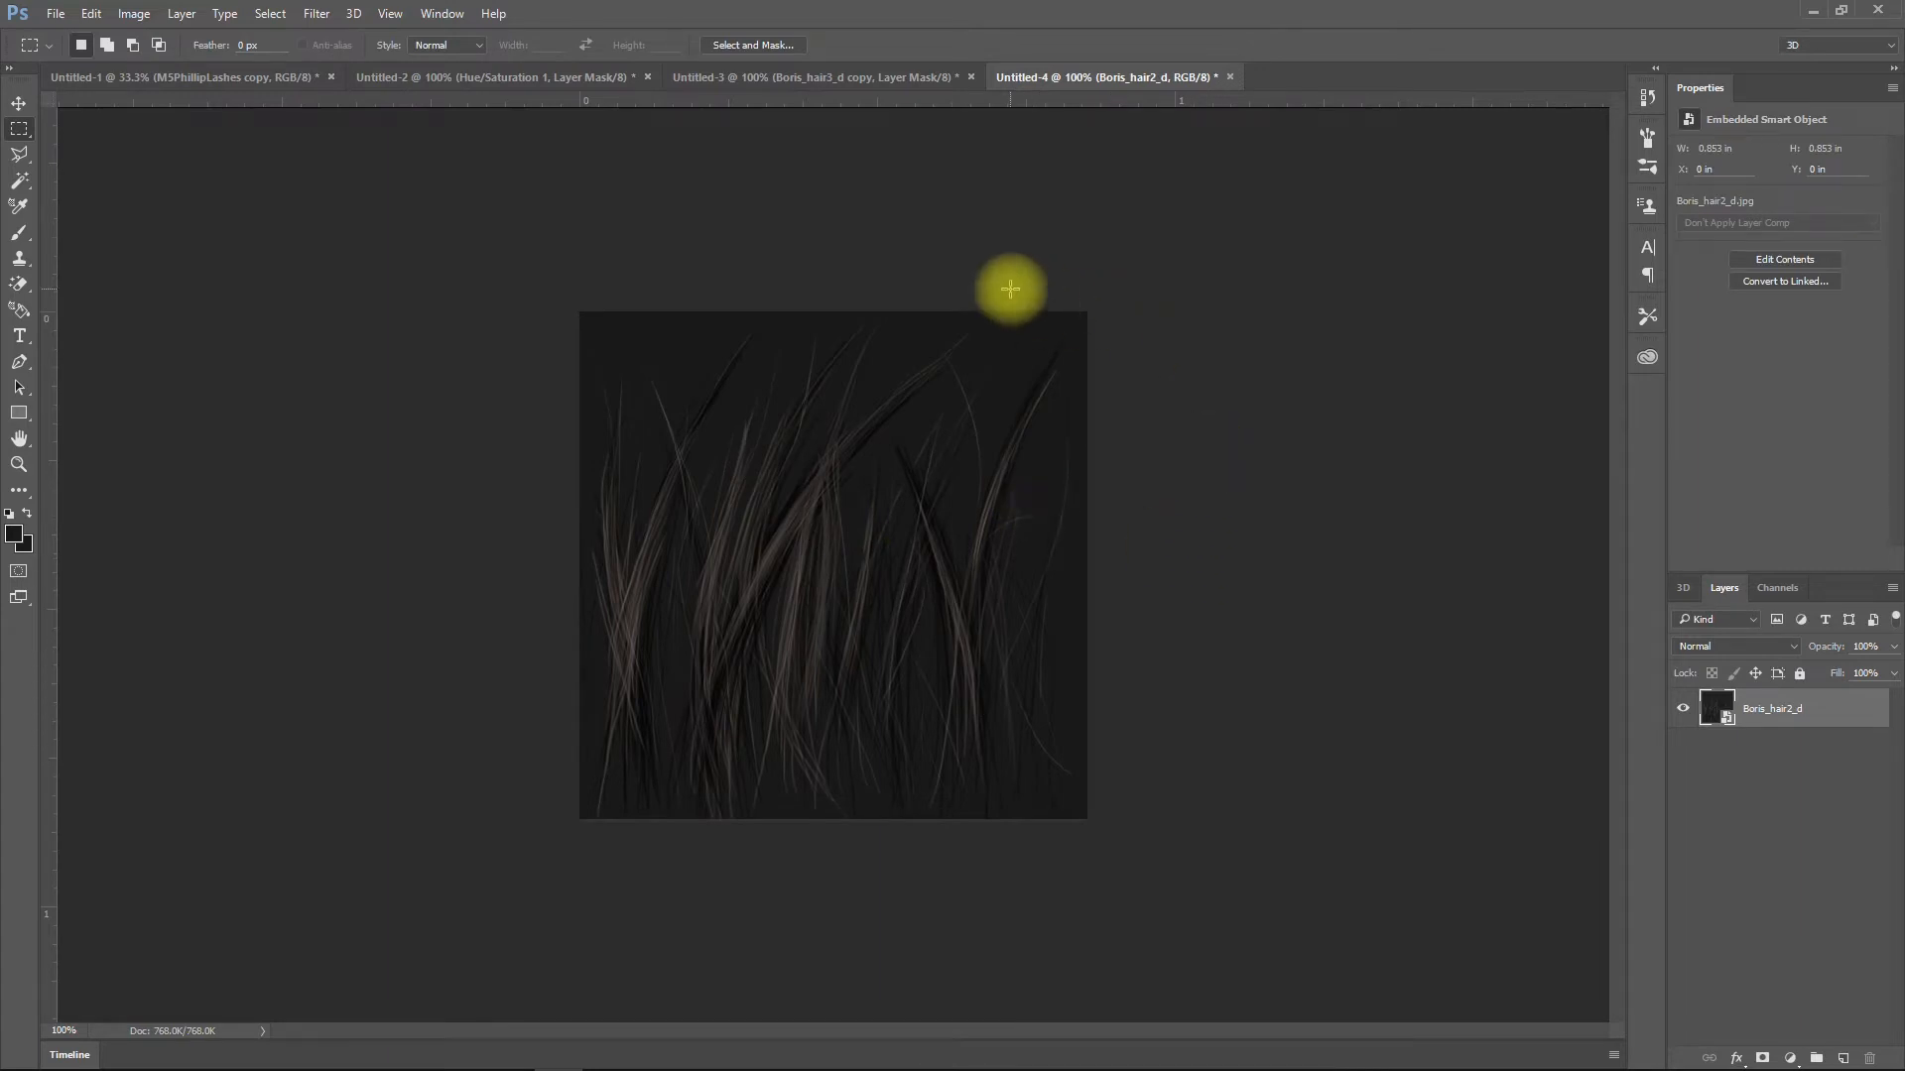
# Try a Sampled Colors Color Range selection on the Boris_hair2_d layer with Fuzziness 48, and deselect it
pyautogui.click(268, 14)
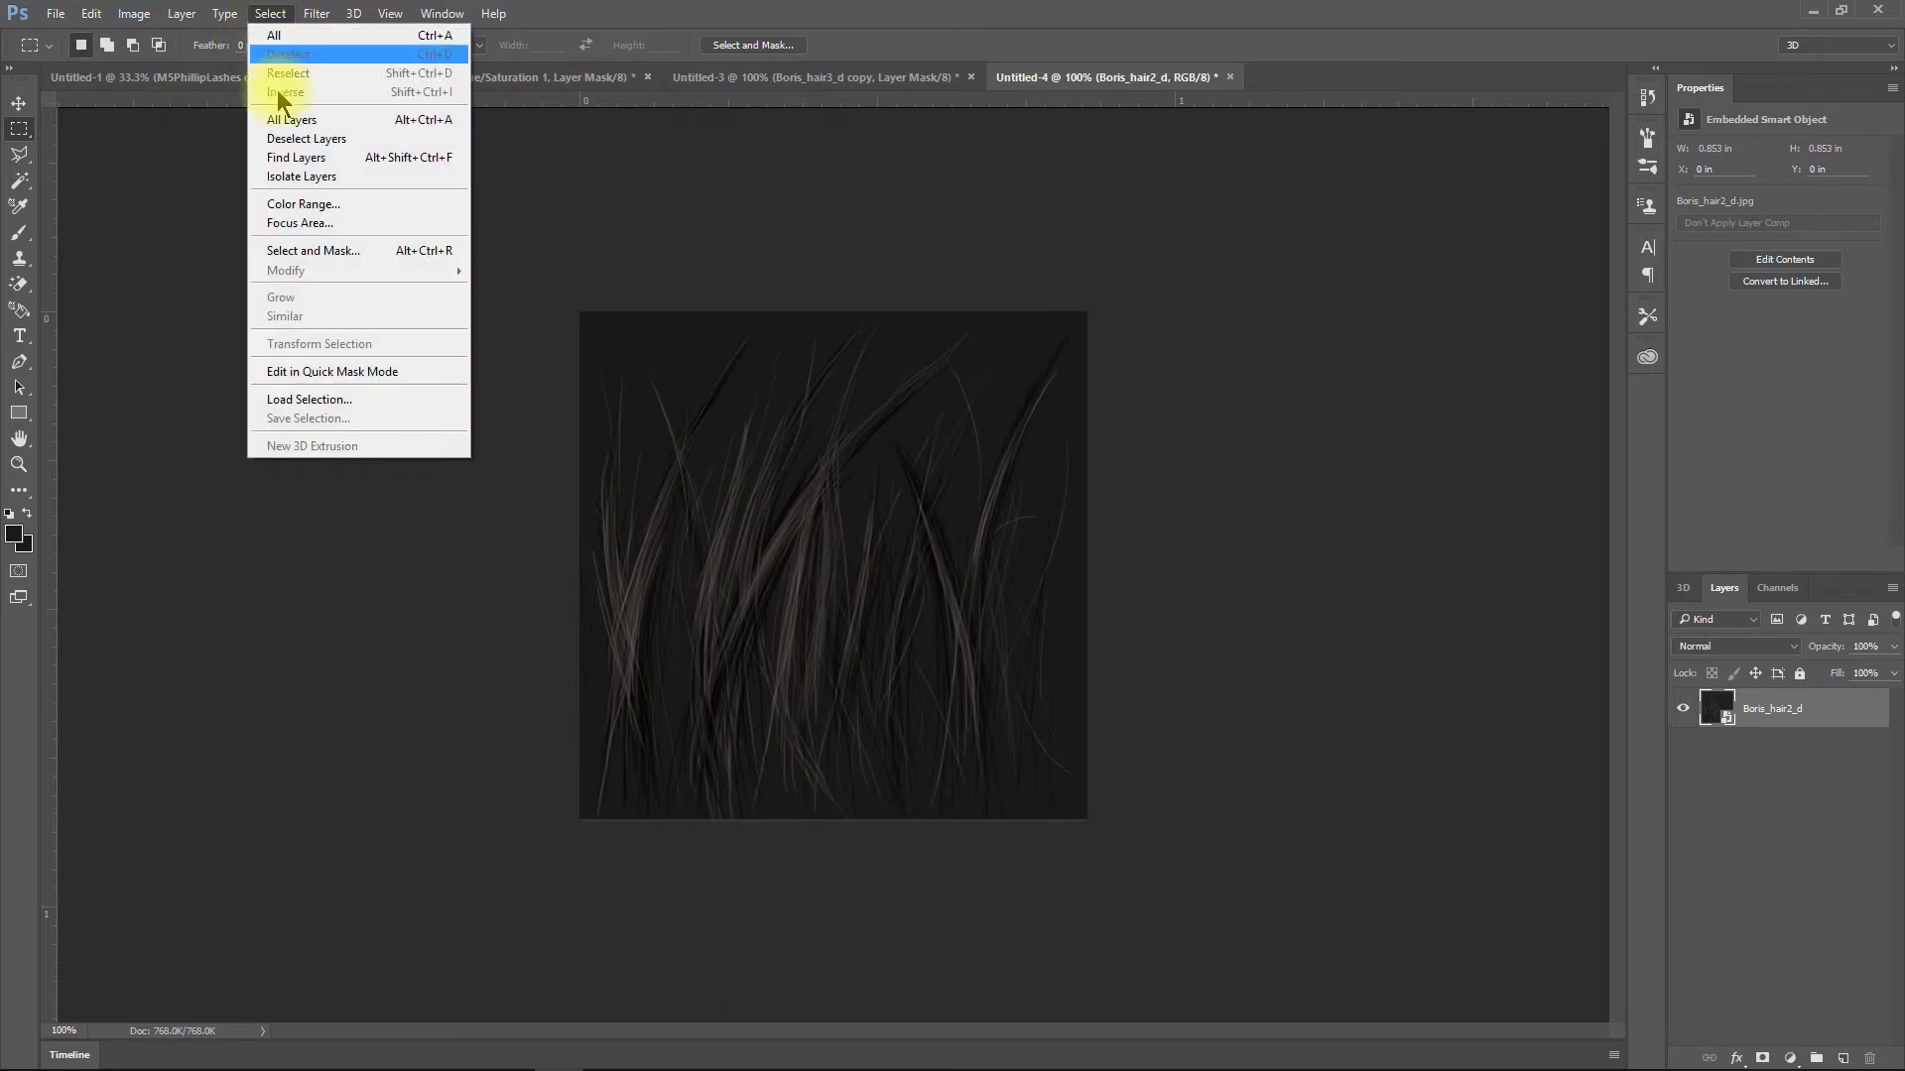
pyautogui.click(302, 205)
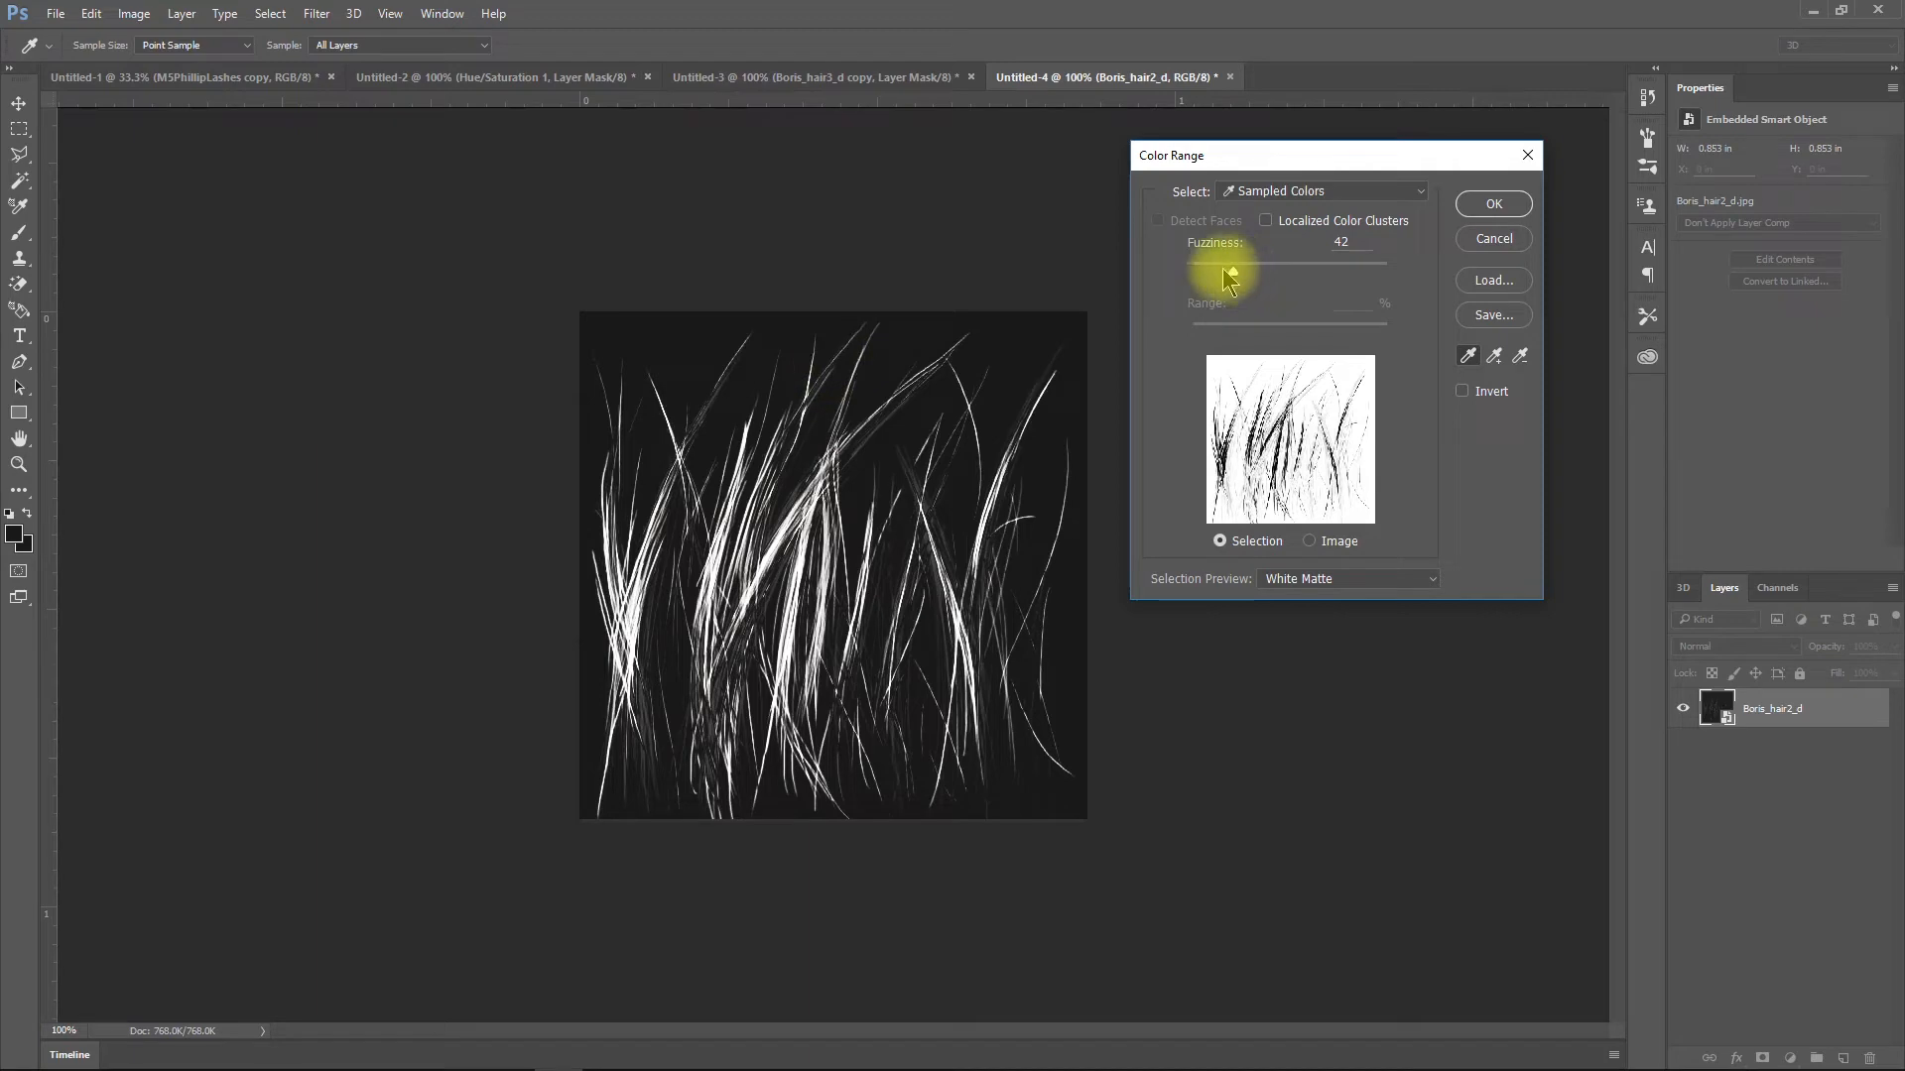
pyautogui.moveTo(1235, 272); pyautogui.dragTo(1242, 310)
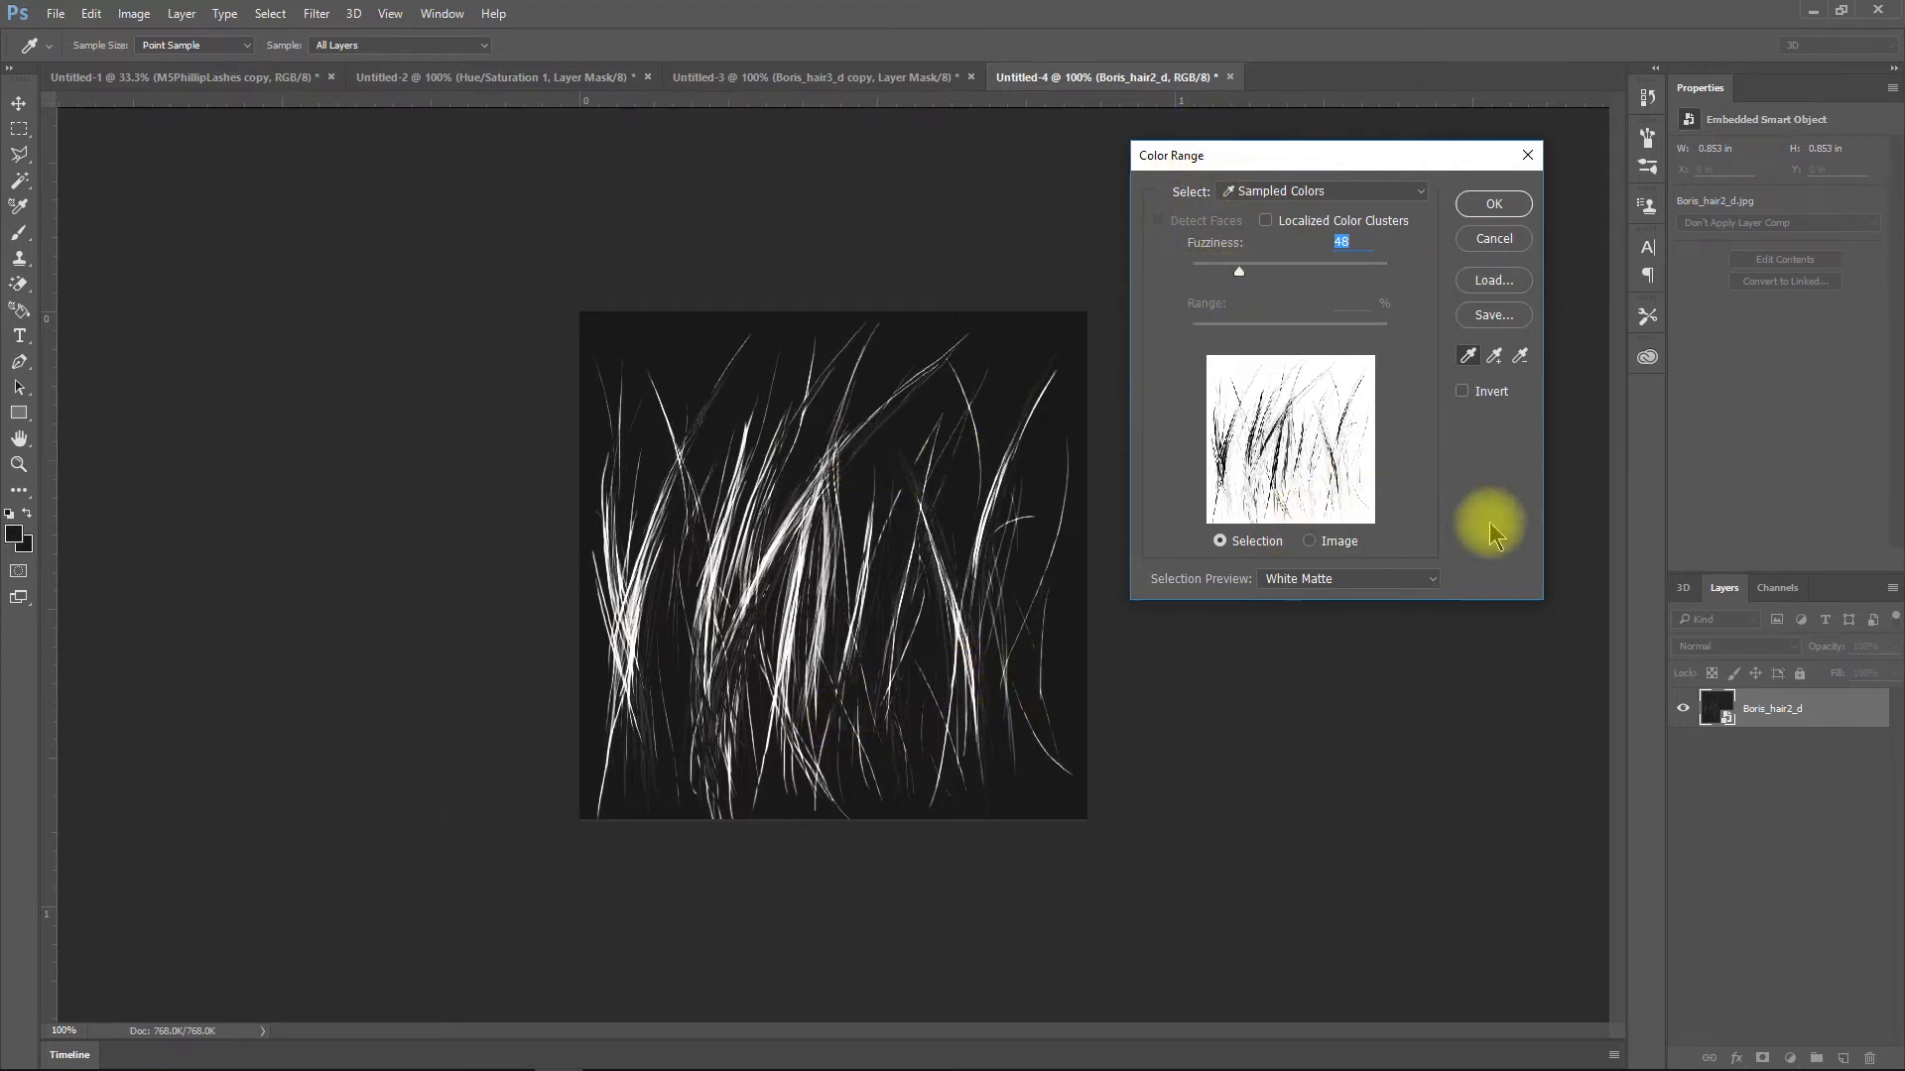
pyautogui.click(1494, 206)
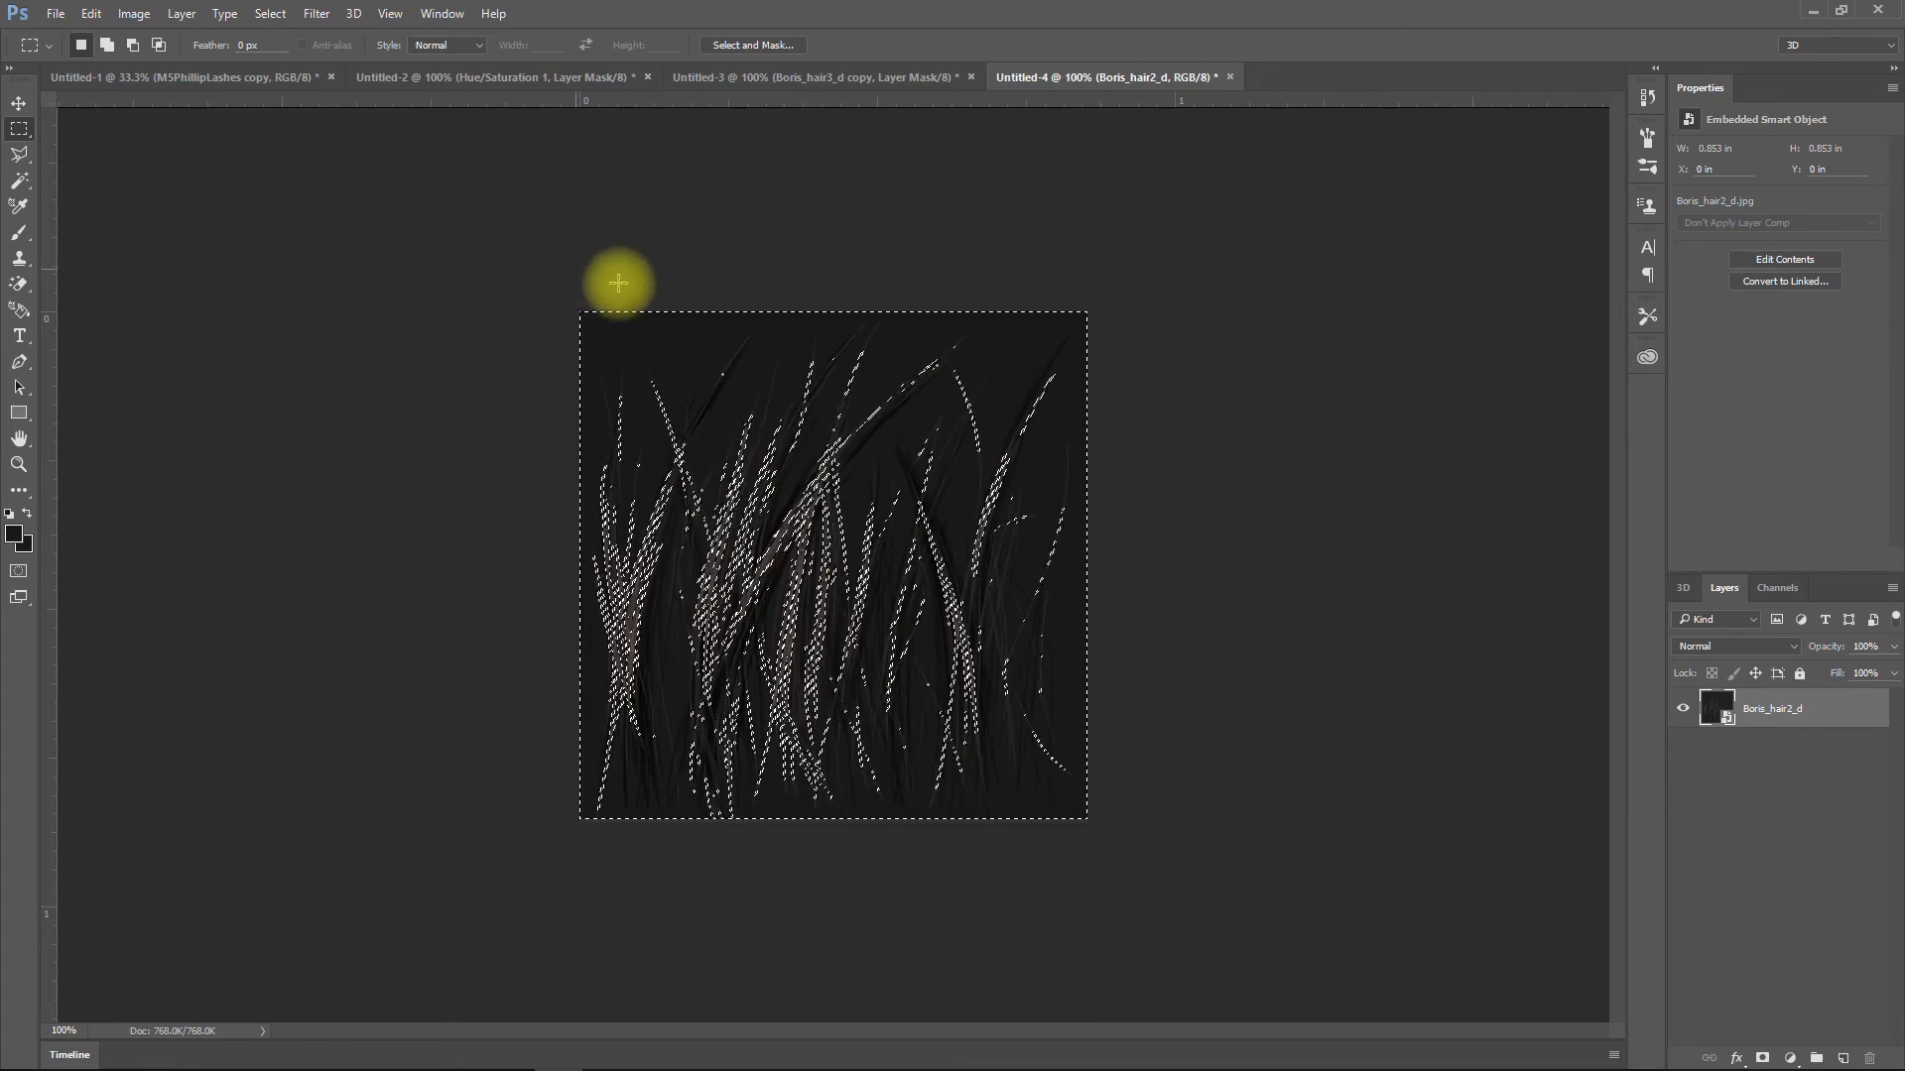
pyautogui.hotkey('ctrl', 'd')
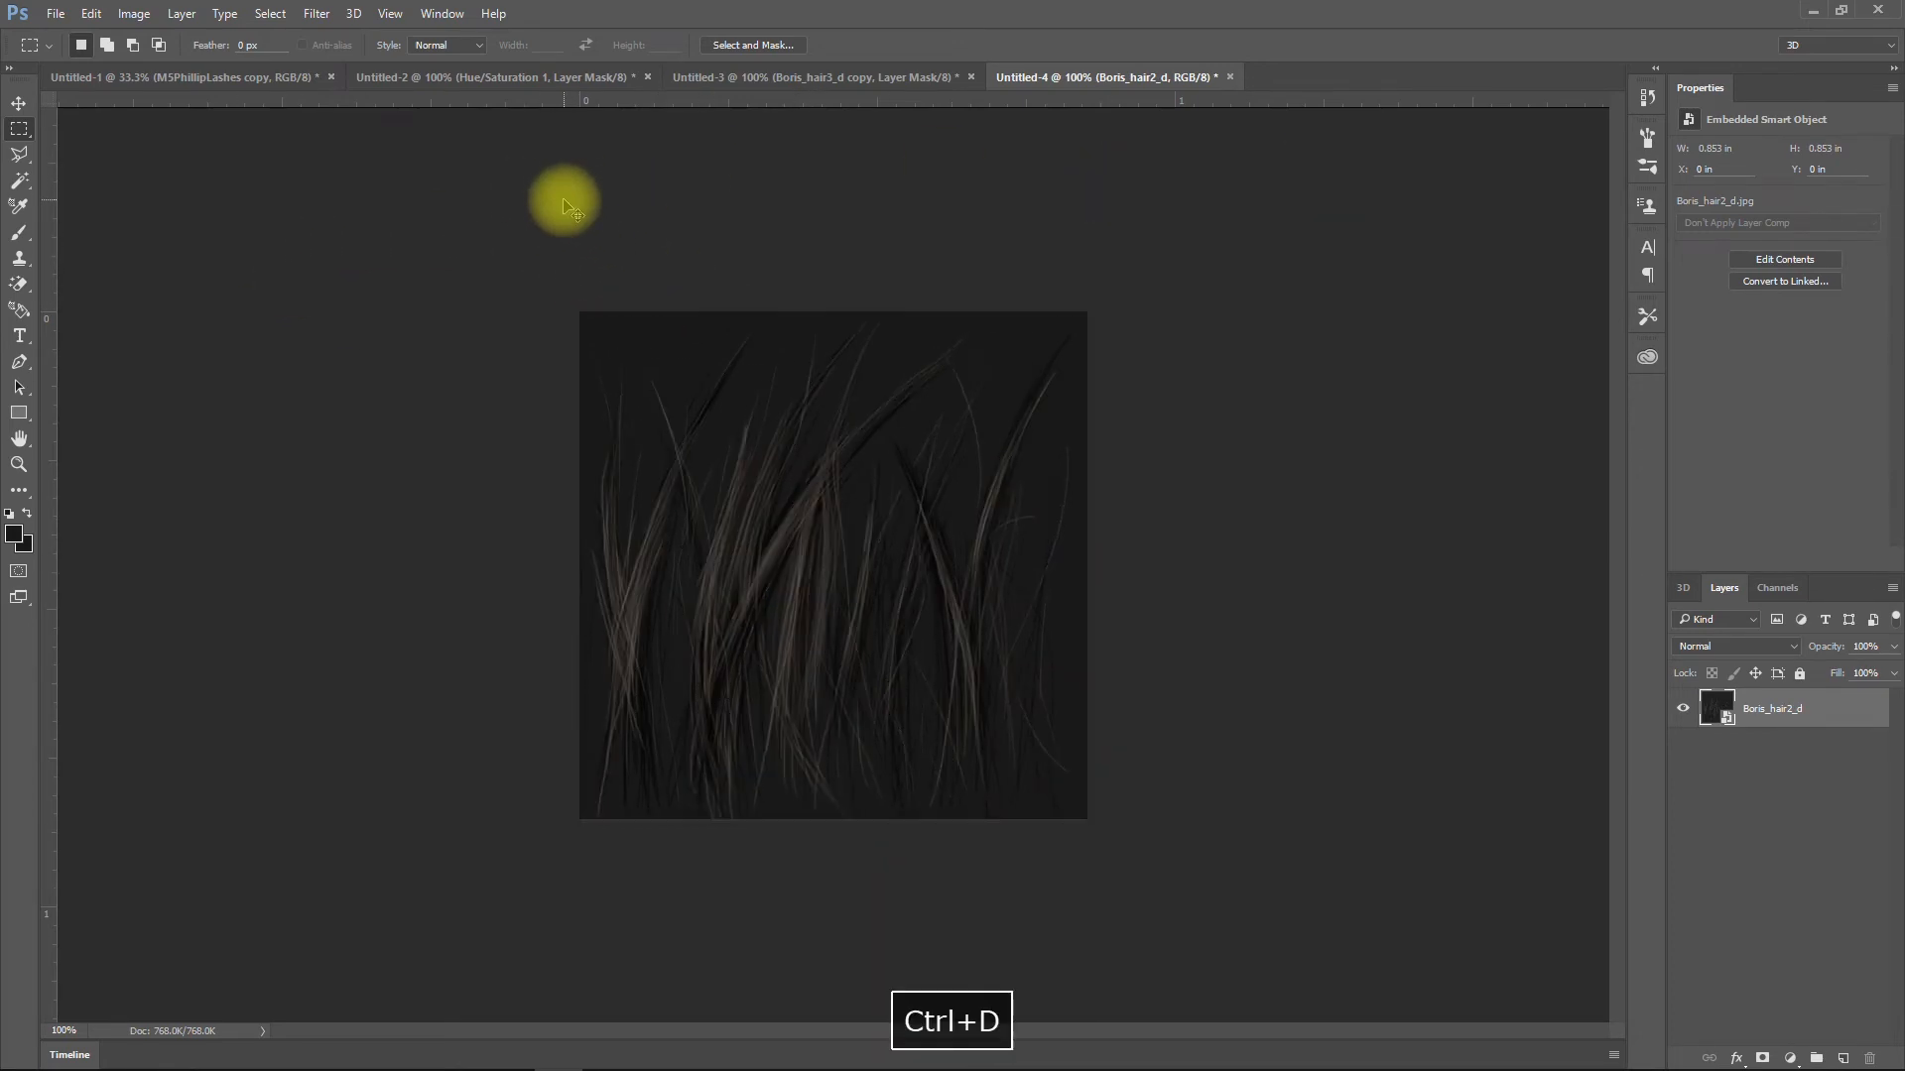
# Select the dark background of the Boris_hair2_d layer by Color Range with Sampled Colors and Fuzziness 19
pyautogui.click(281, 19)
pyautogui.click(312, 200)
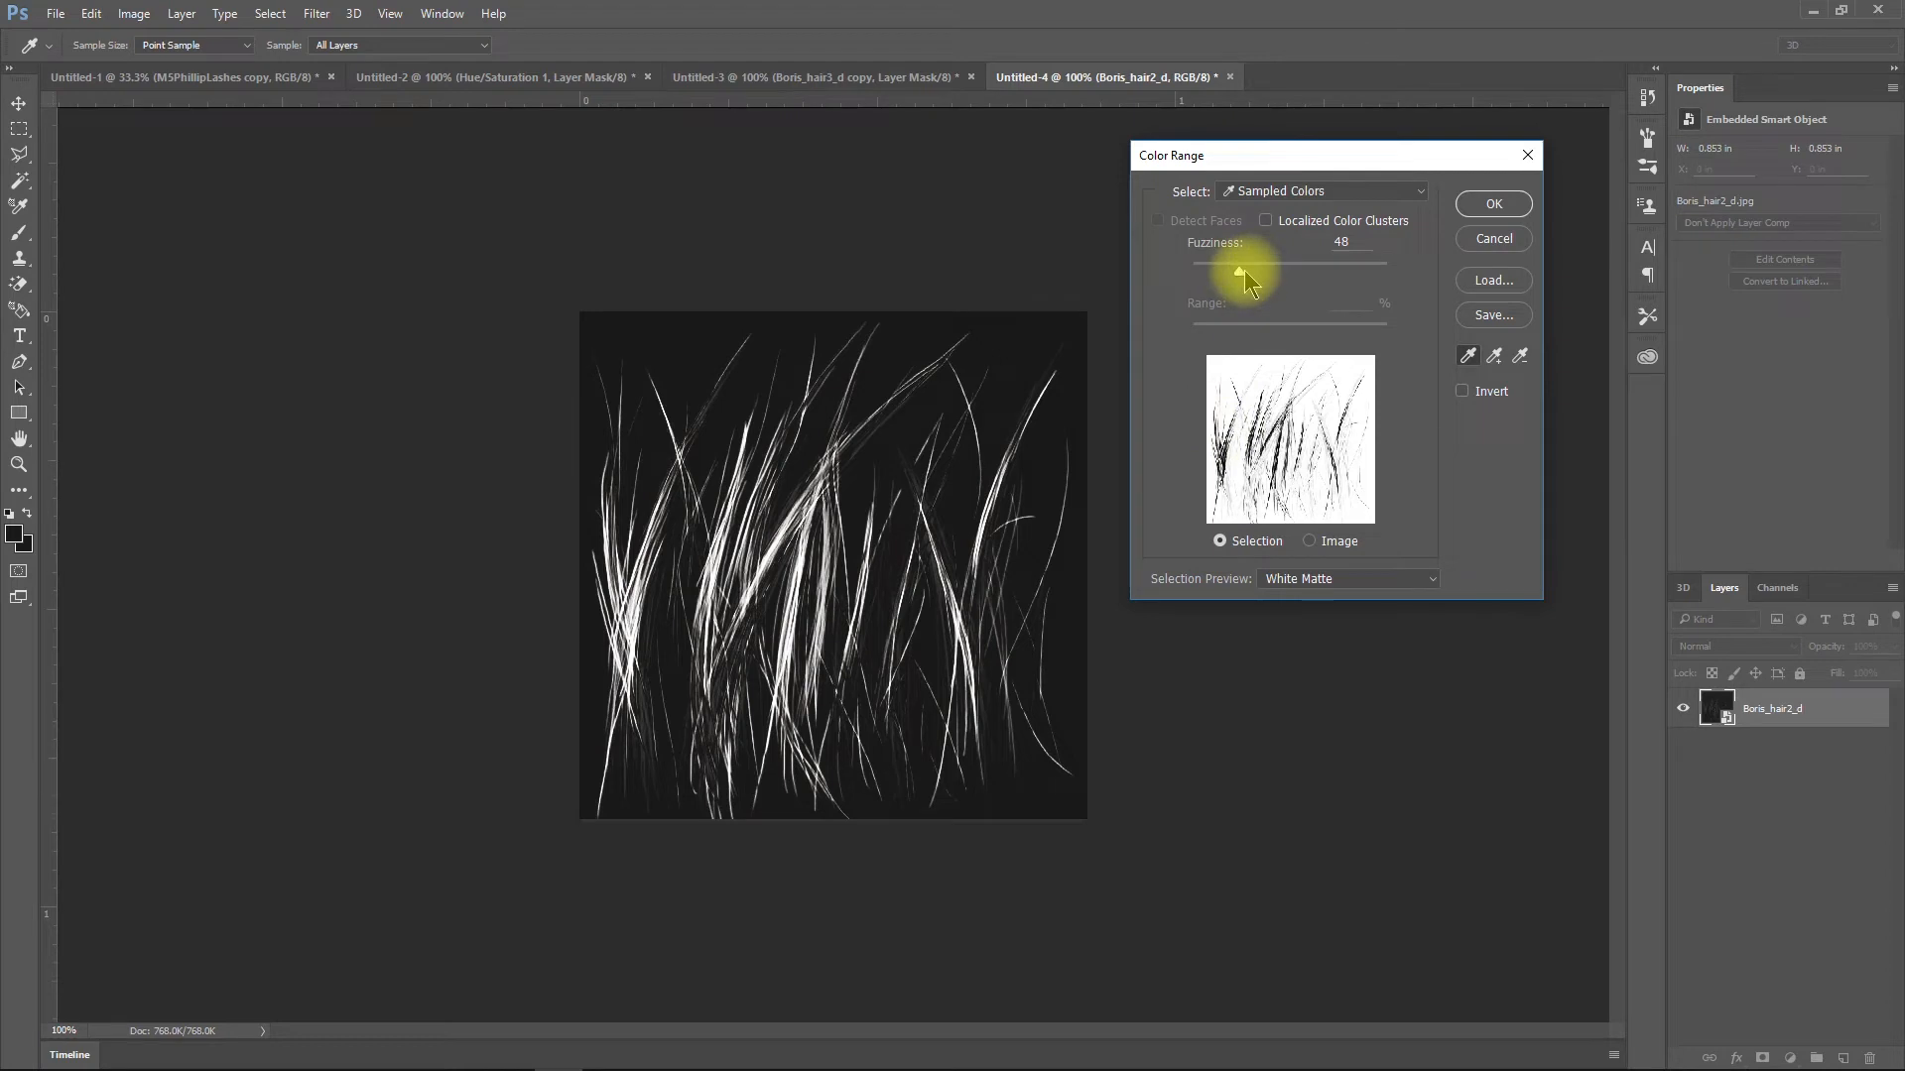
pyautogui.moveTo(1238, 279); pyautogui.dragTo(1212, 290)
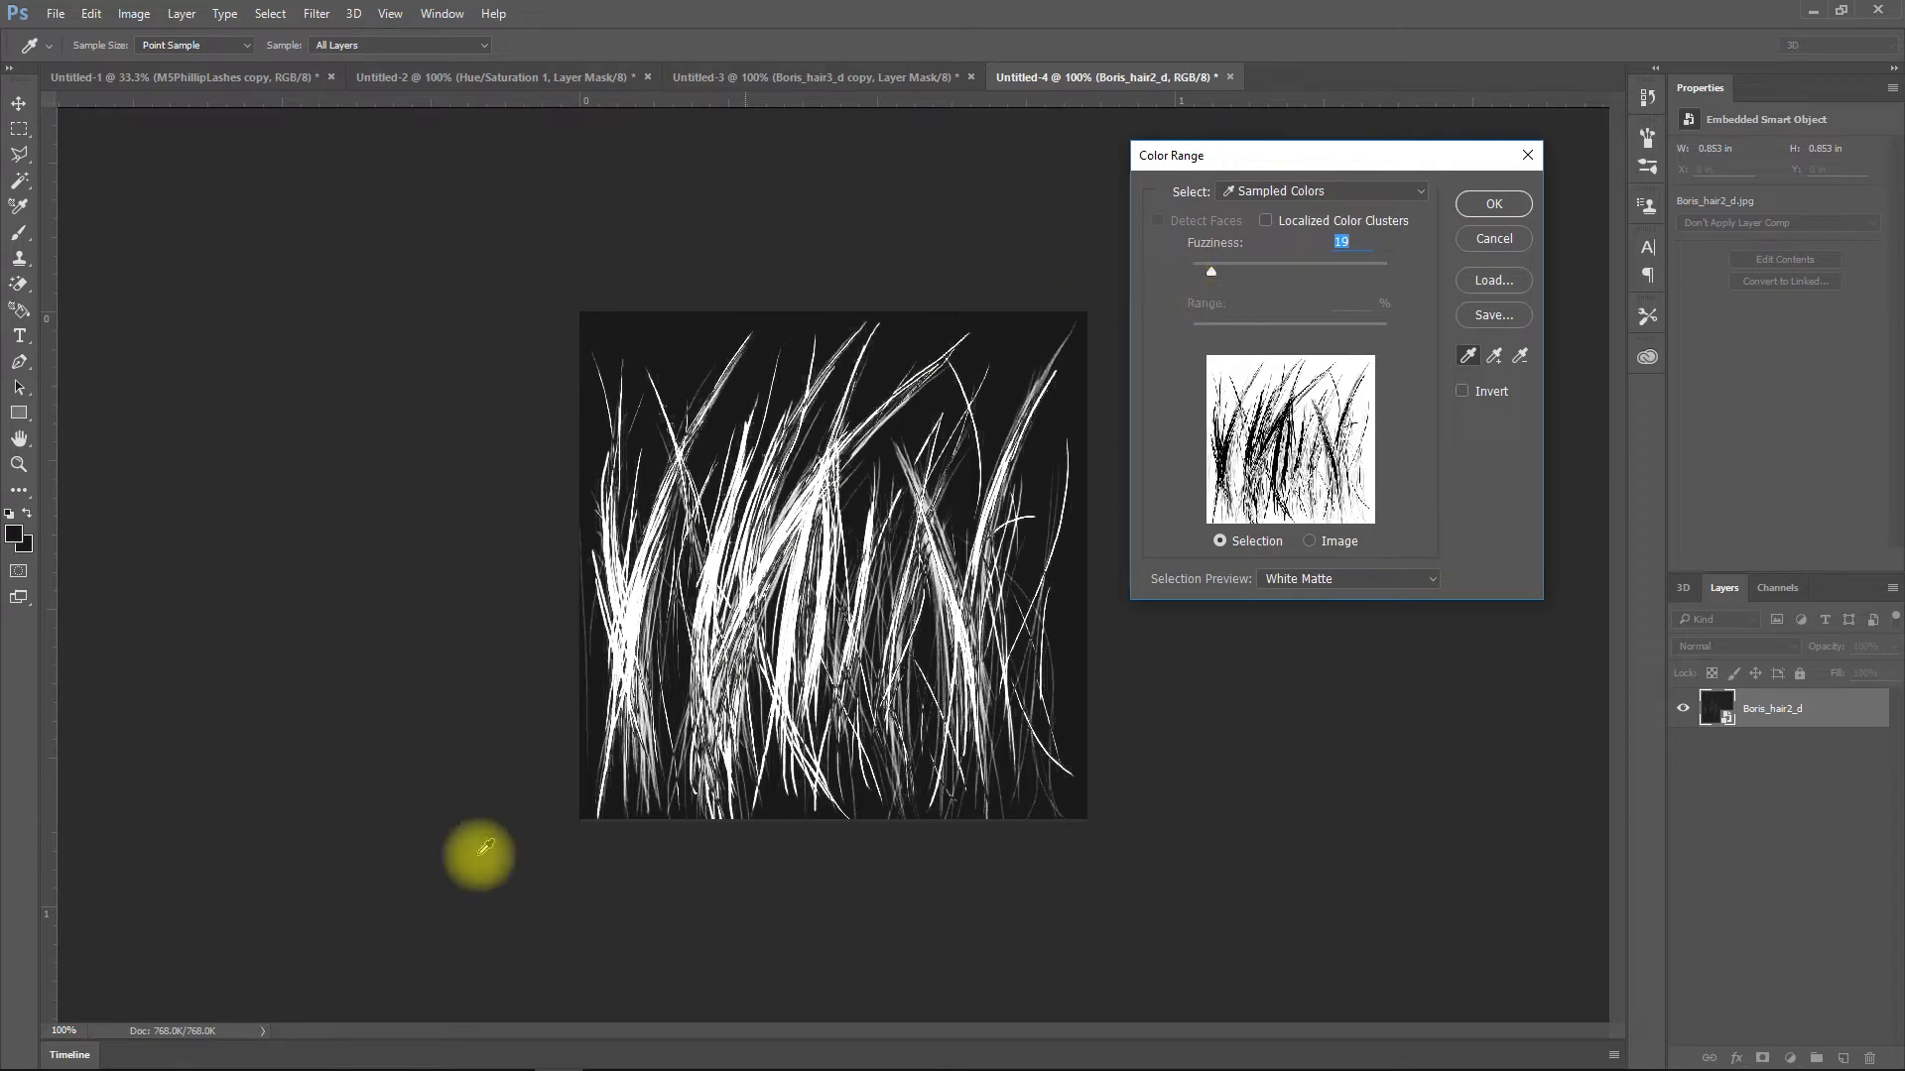
pyautogui.click(1485, 212)
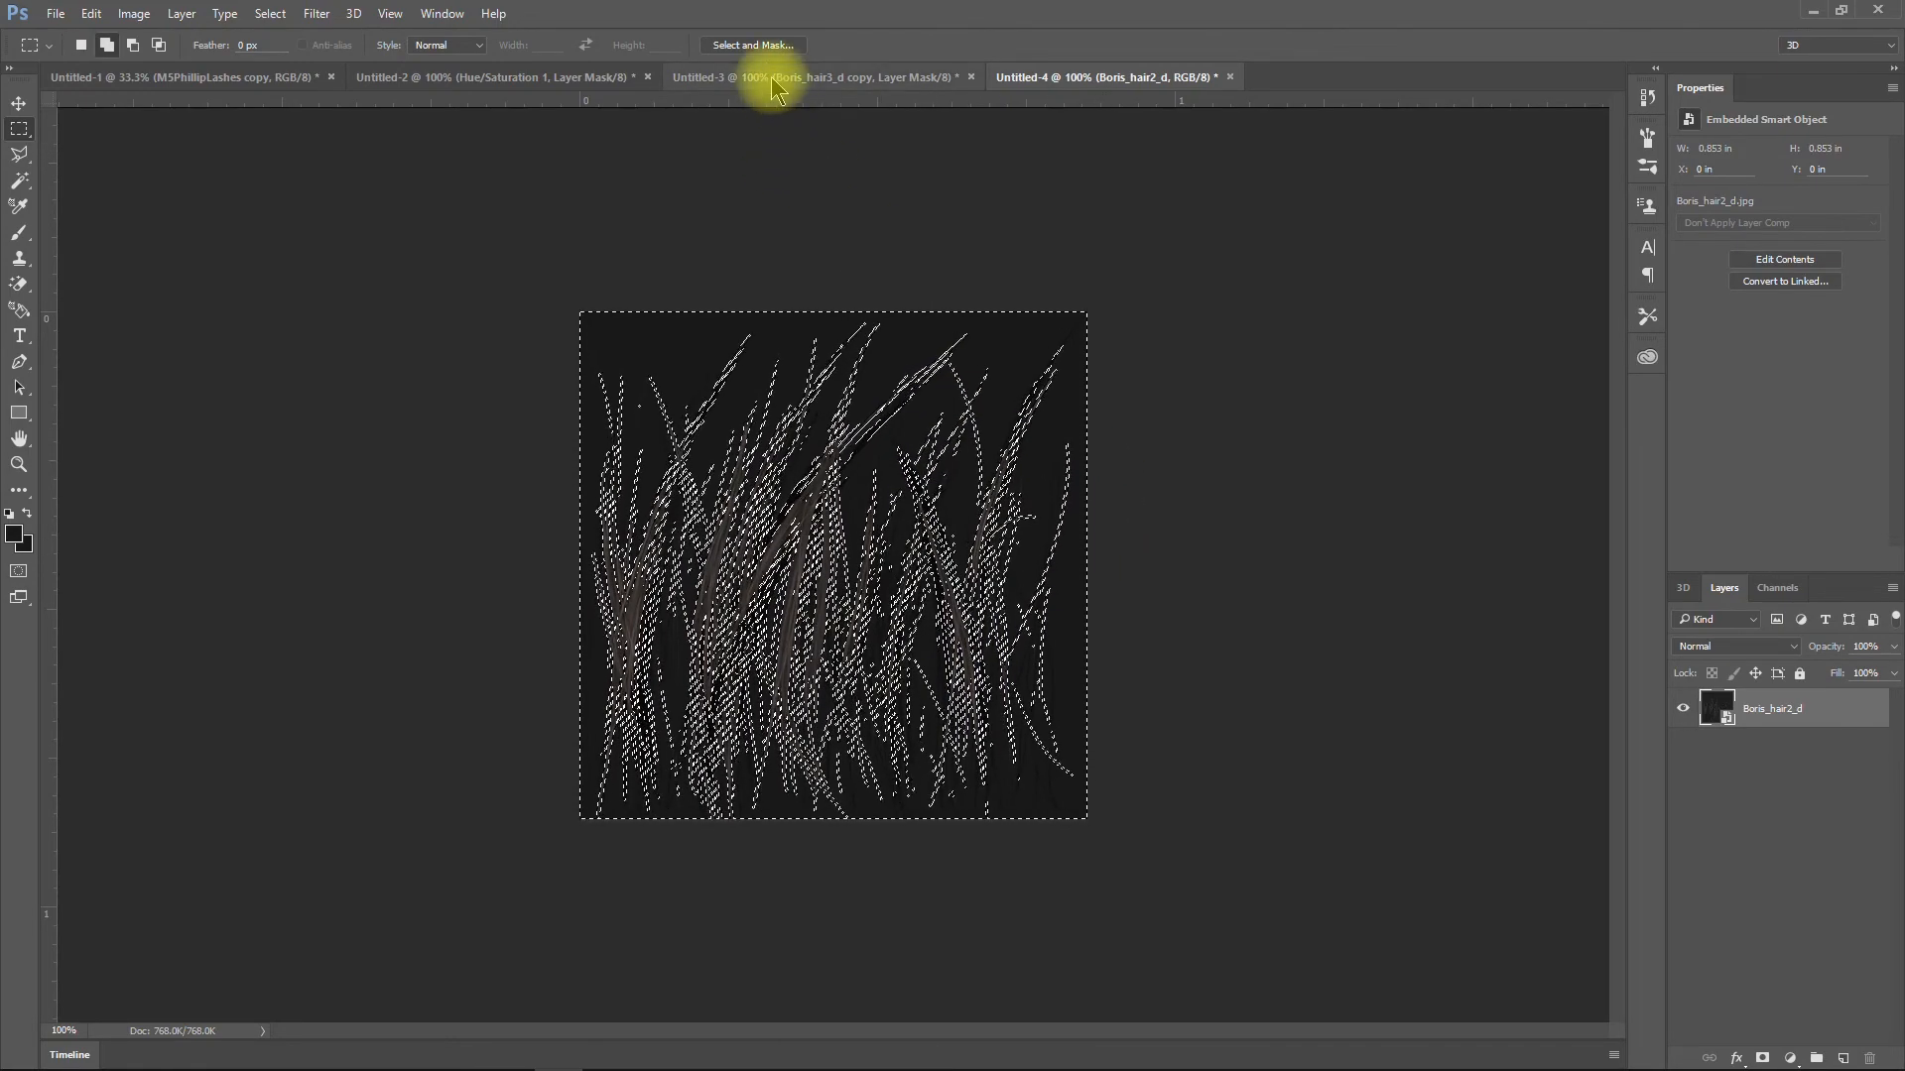
# Refine the selection in Select and Mask by inverting it and setting Shift Edge to +57%
pyautogui.keyDown('shift'); pyautogui.click(754, 45); pyautogui.keyUp('shift')
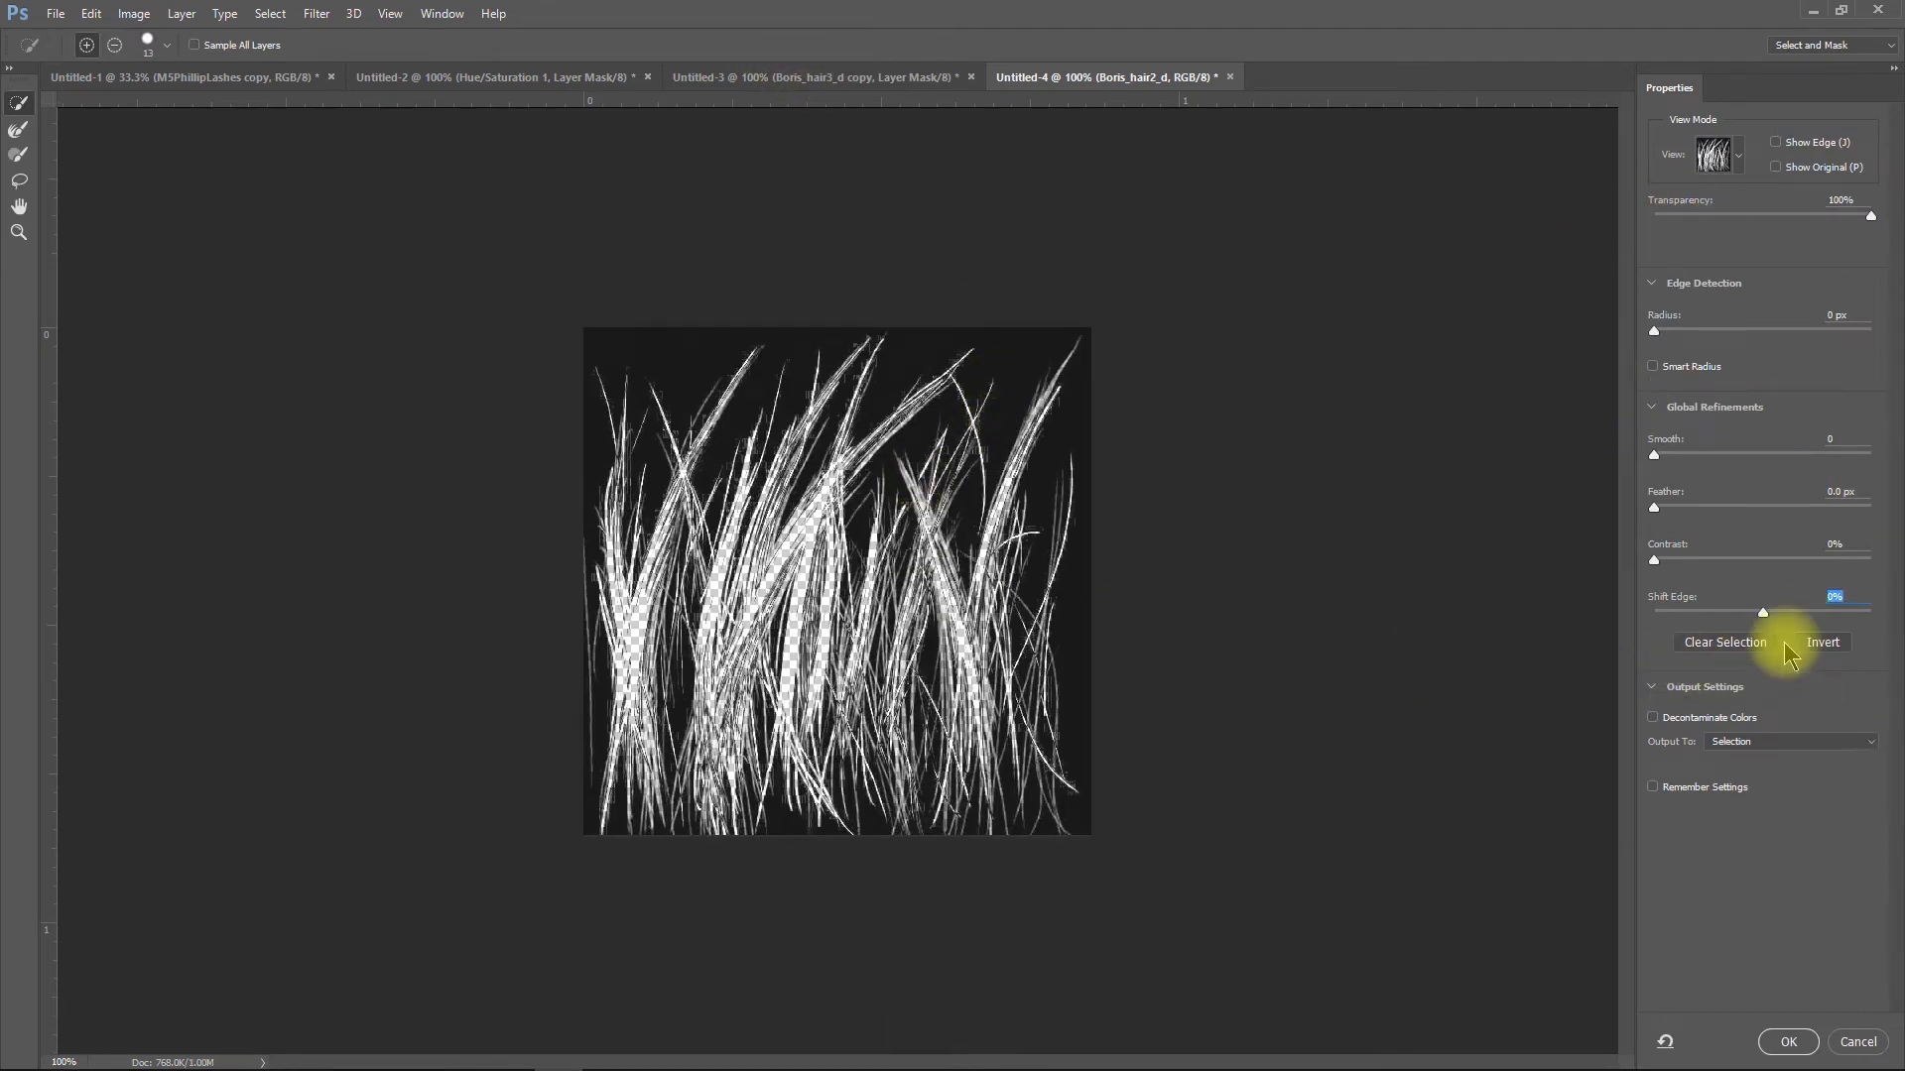
pyautogui.click(1824, 645)
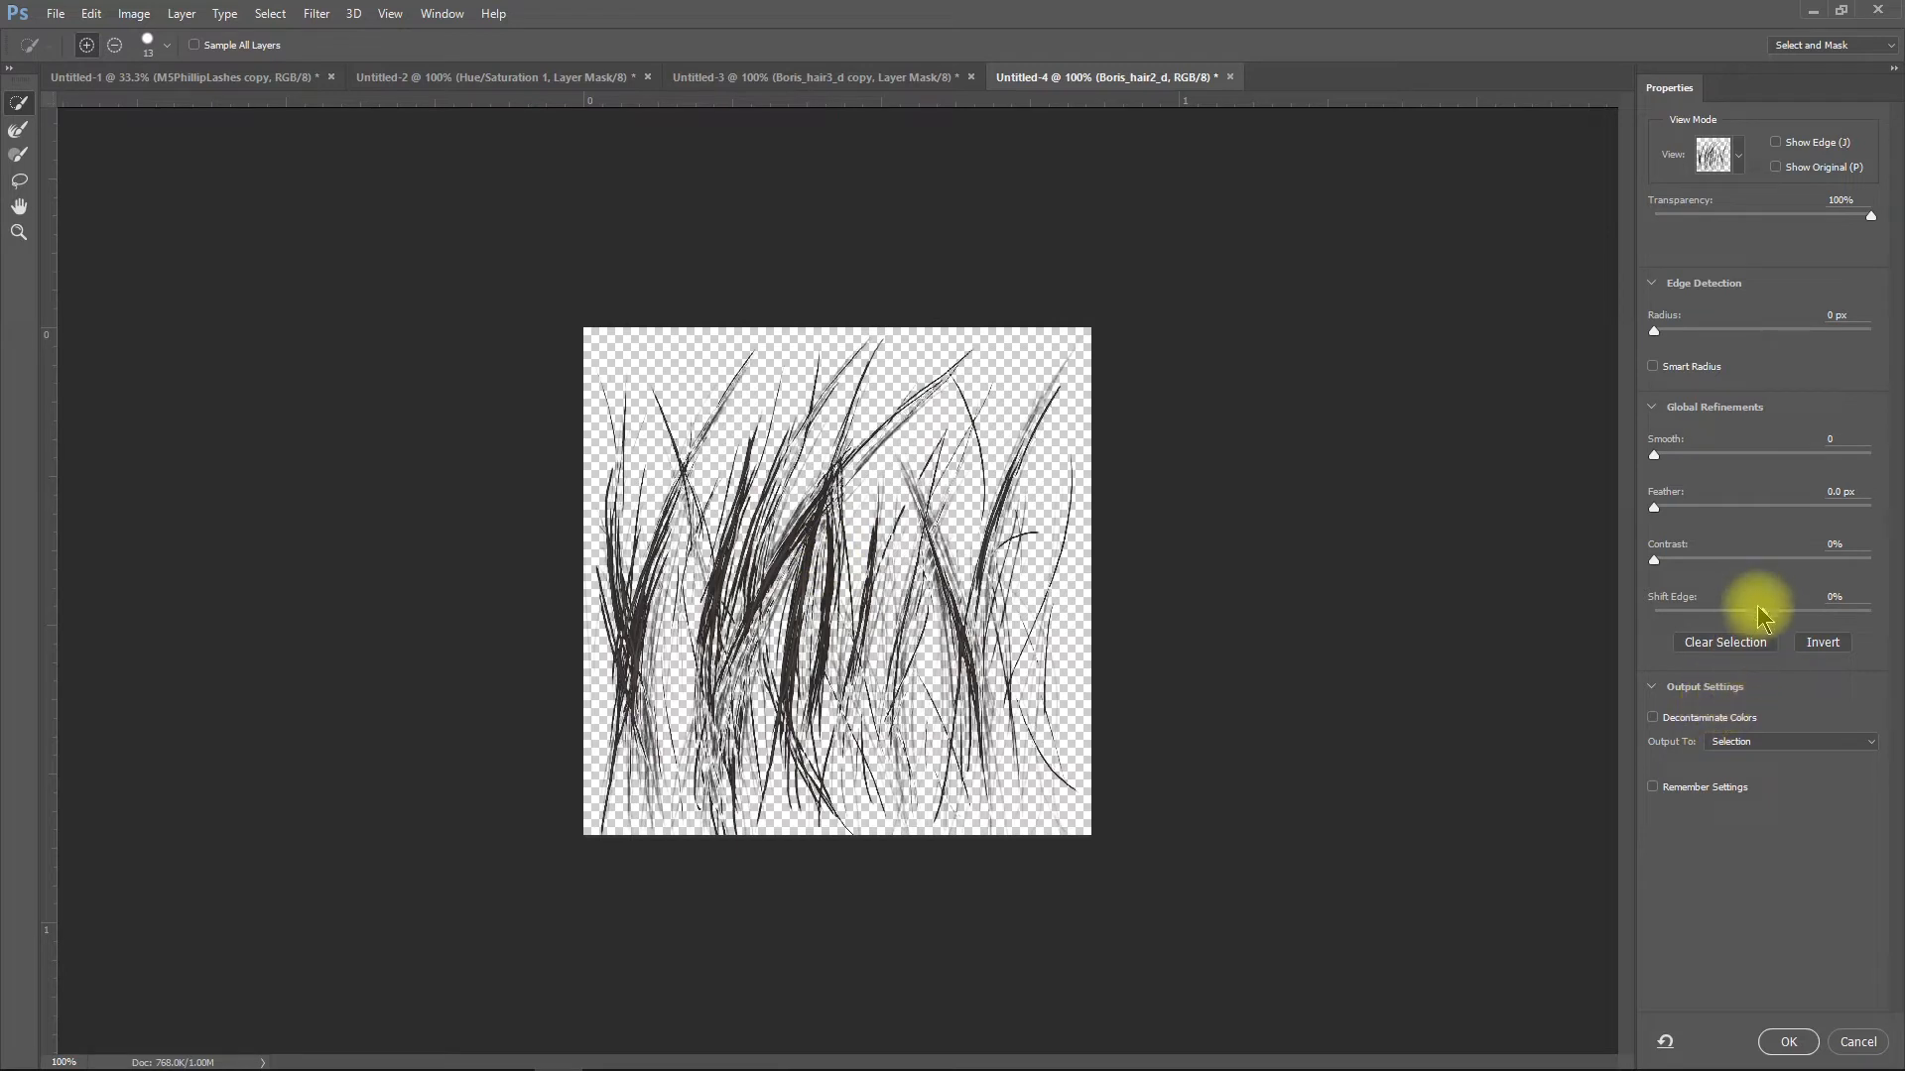
pyautogui.moveTo(1769, 621); pyautogui.dragTo(1825, 655)
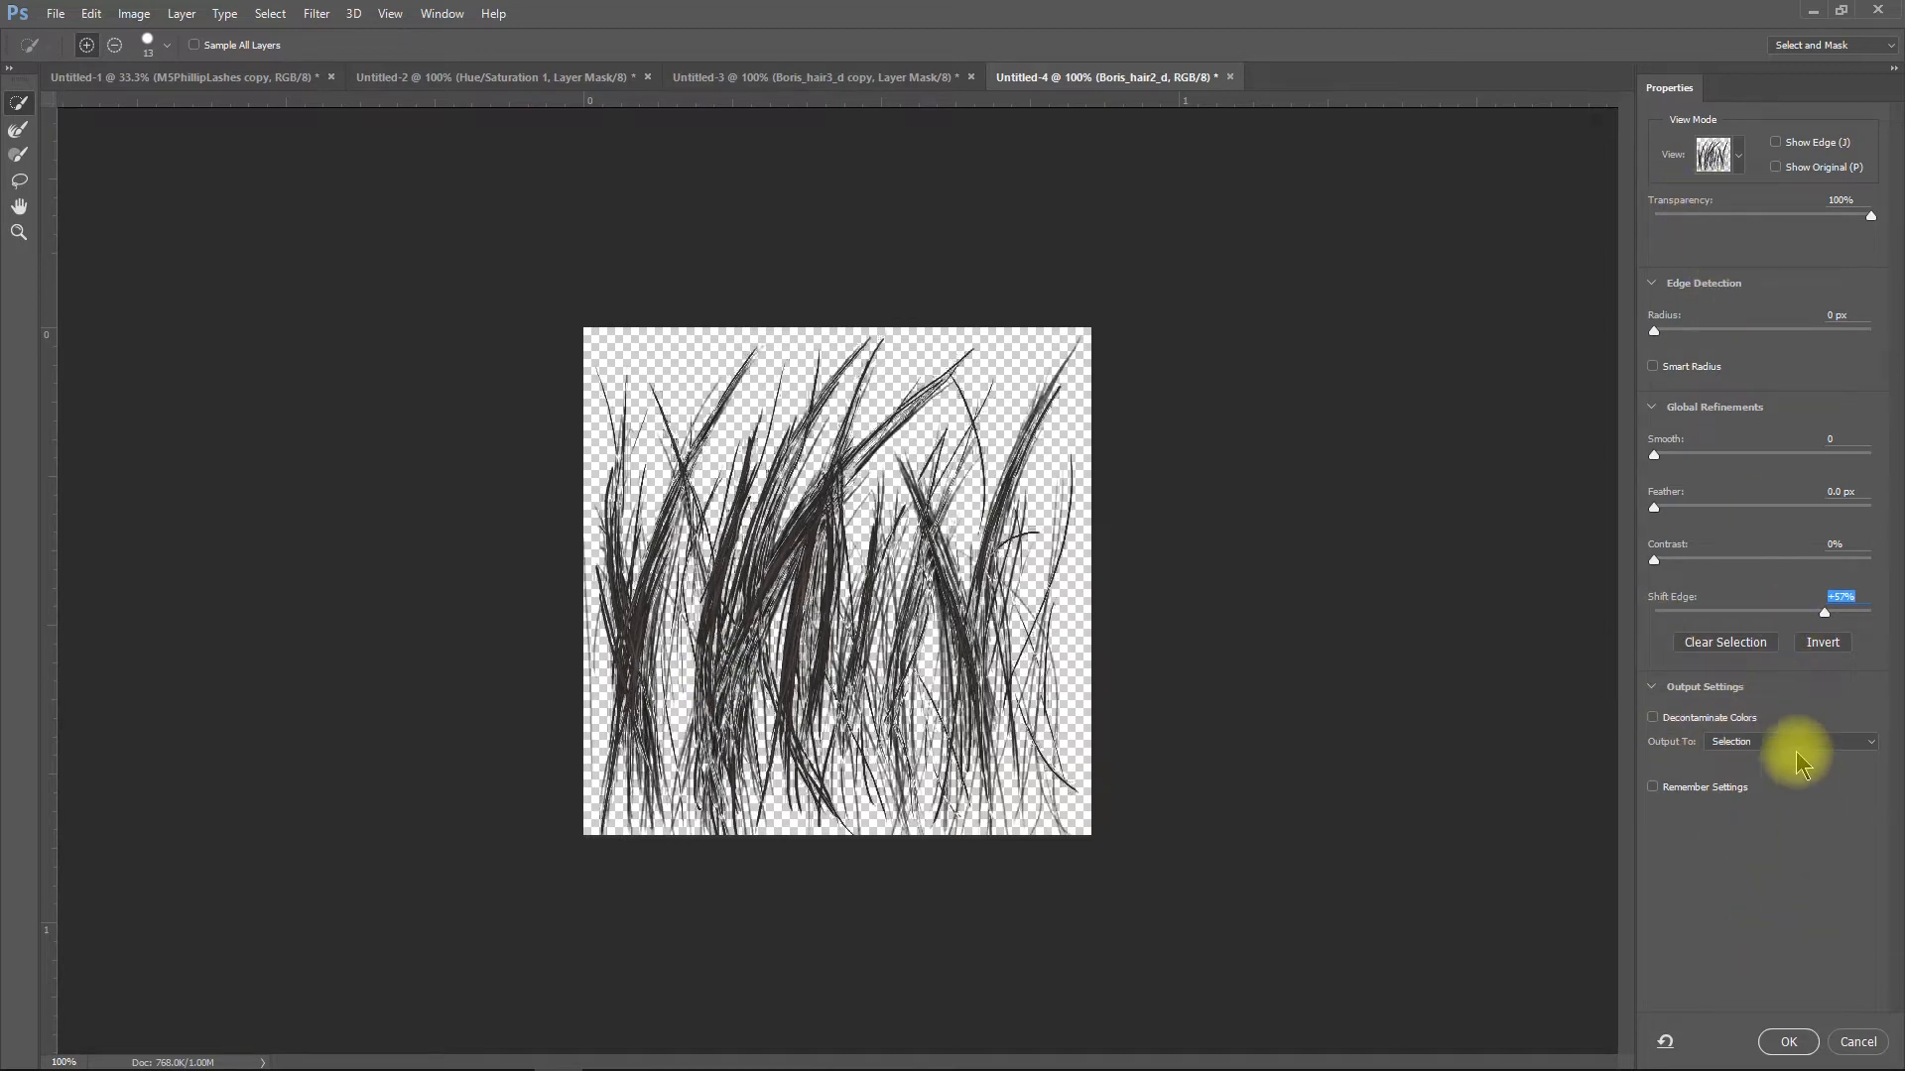
# Output the refined hair selection as a New Layer with Layer Mask
pyautogui.click(1760, 756)
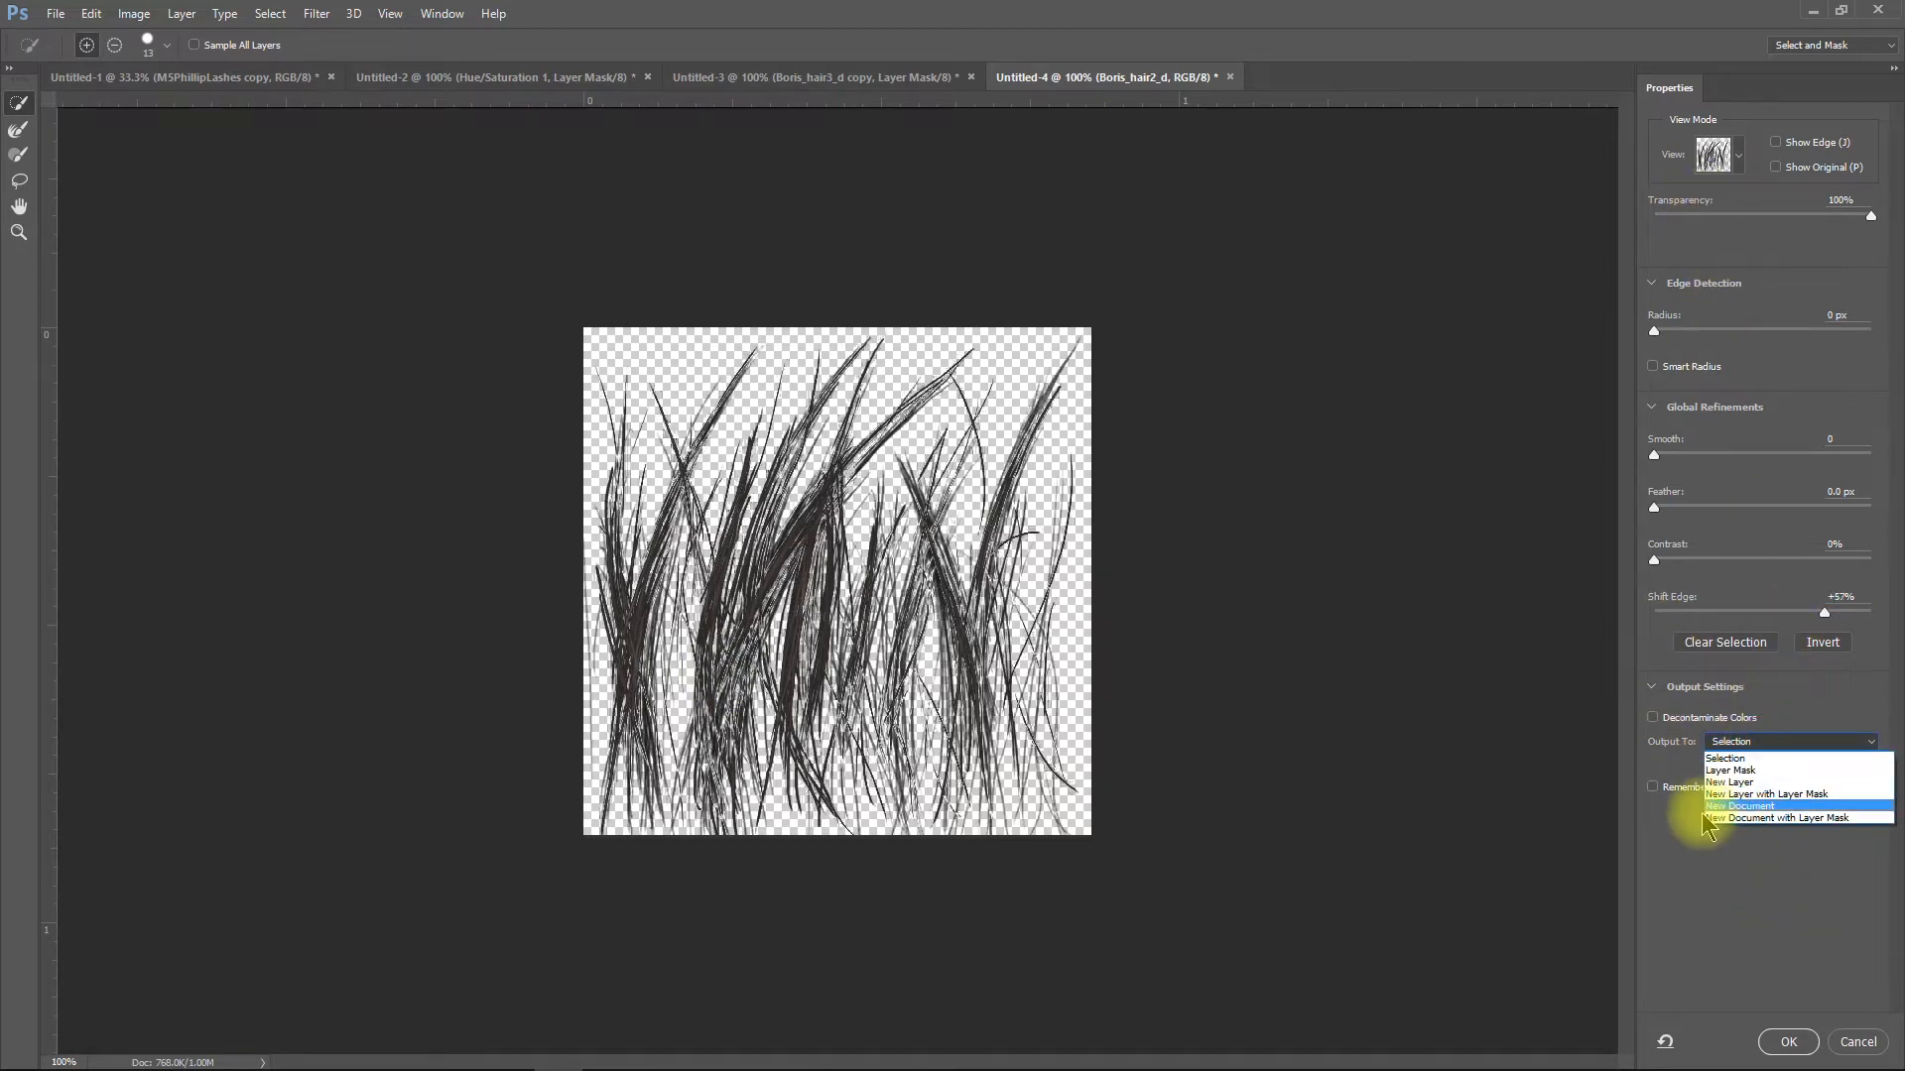
pyautogui.click(1749, 787)
pyautogui.click(1756, 746)
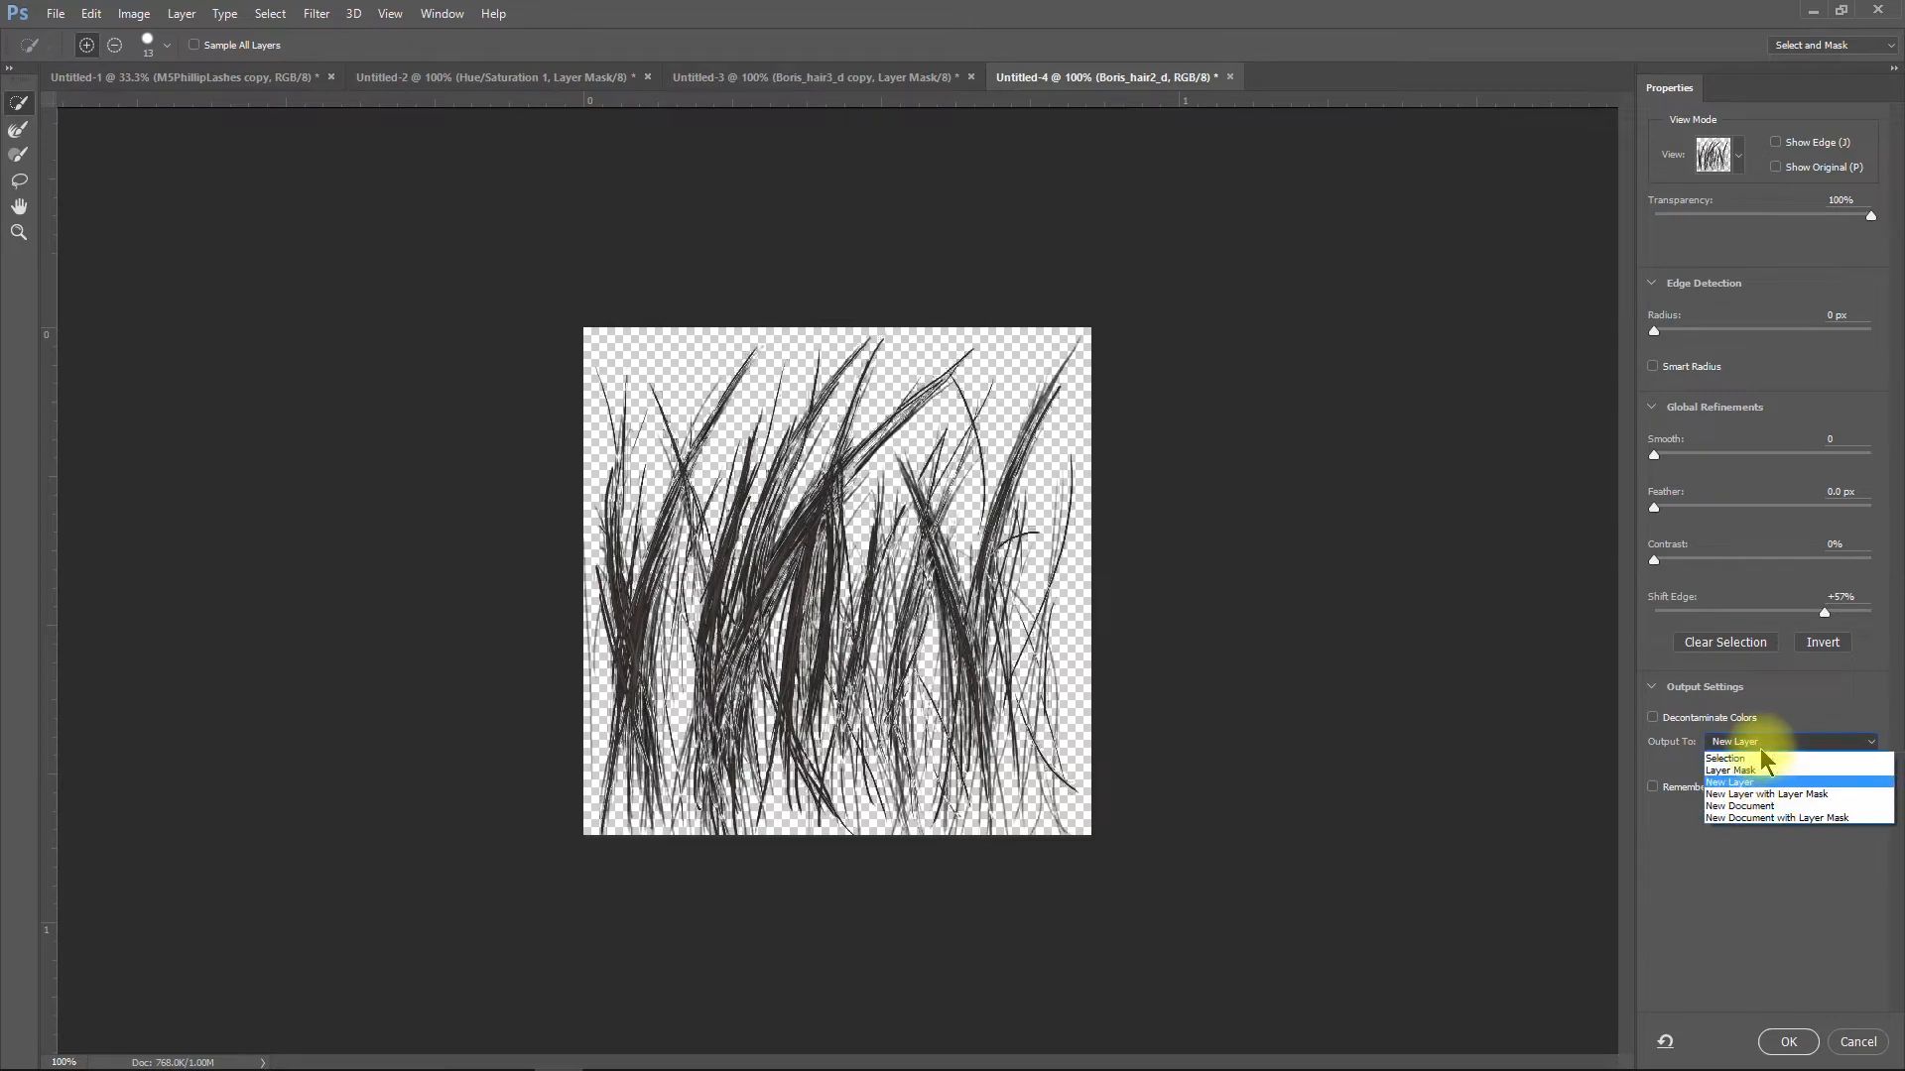
pyautogui.click(1748, 794)
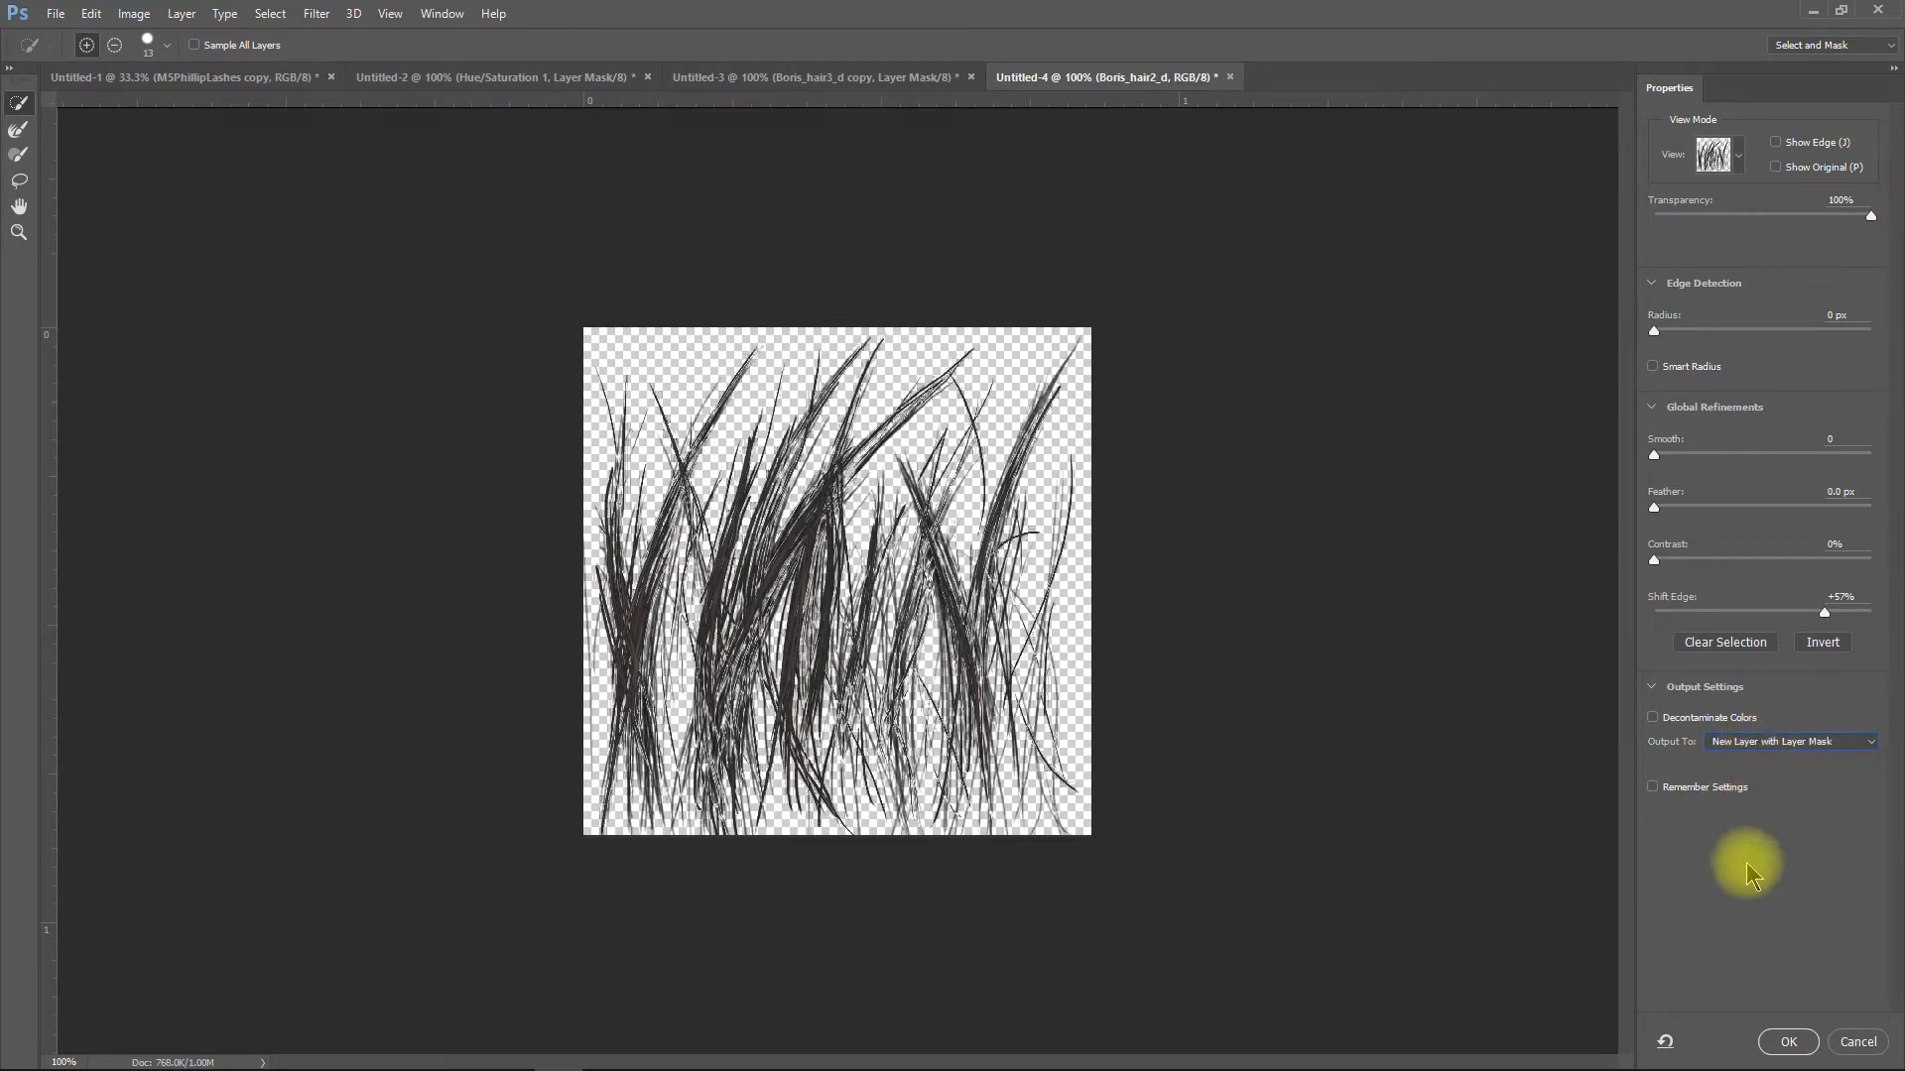
pyautogui.click(1787, 1041)
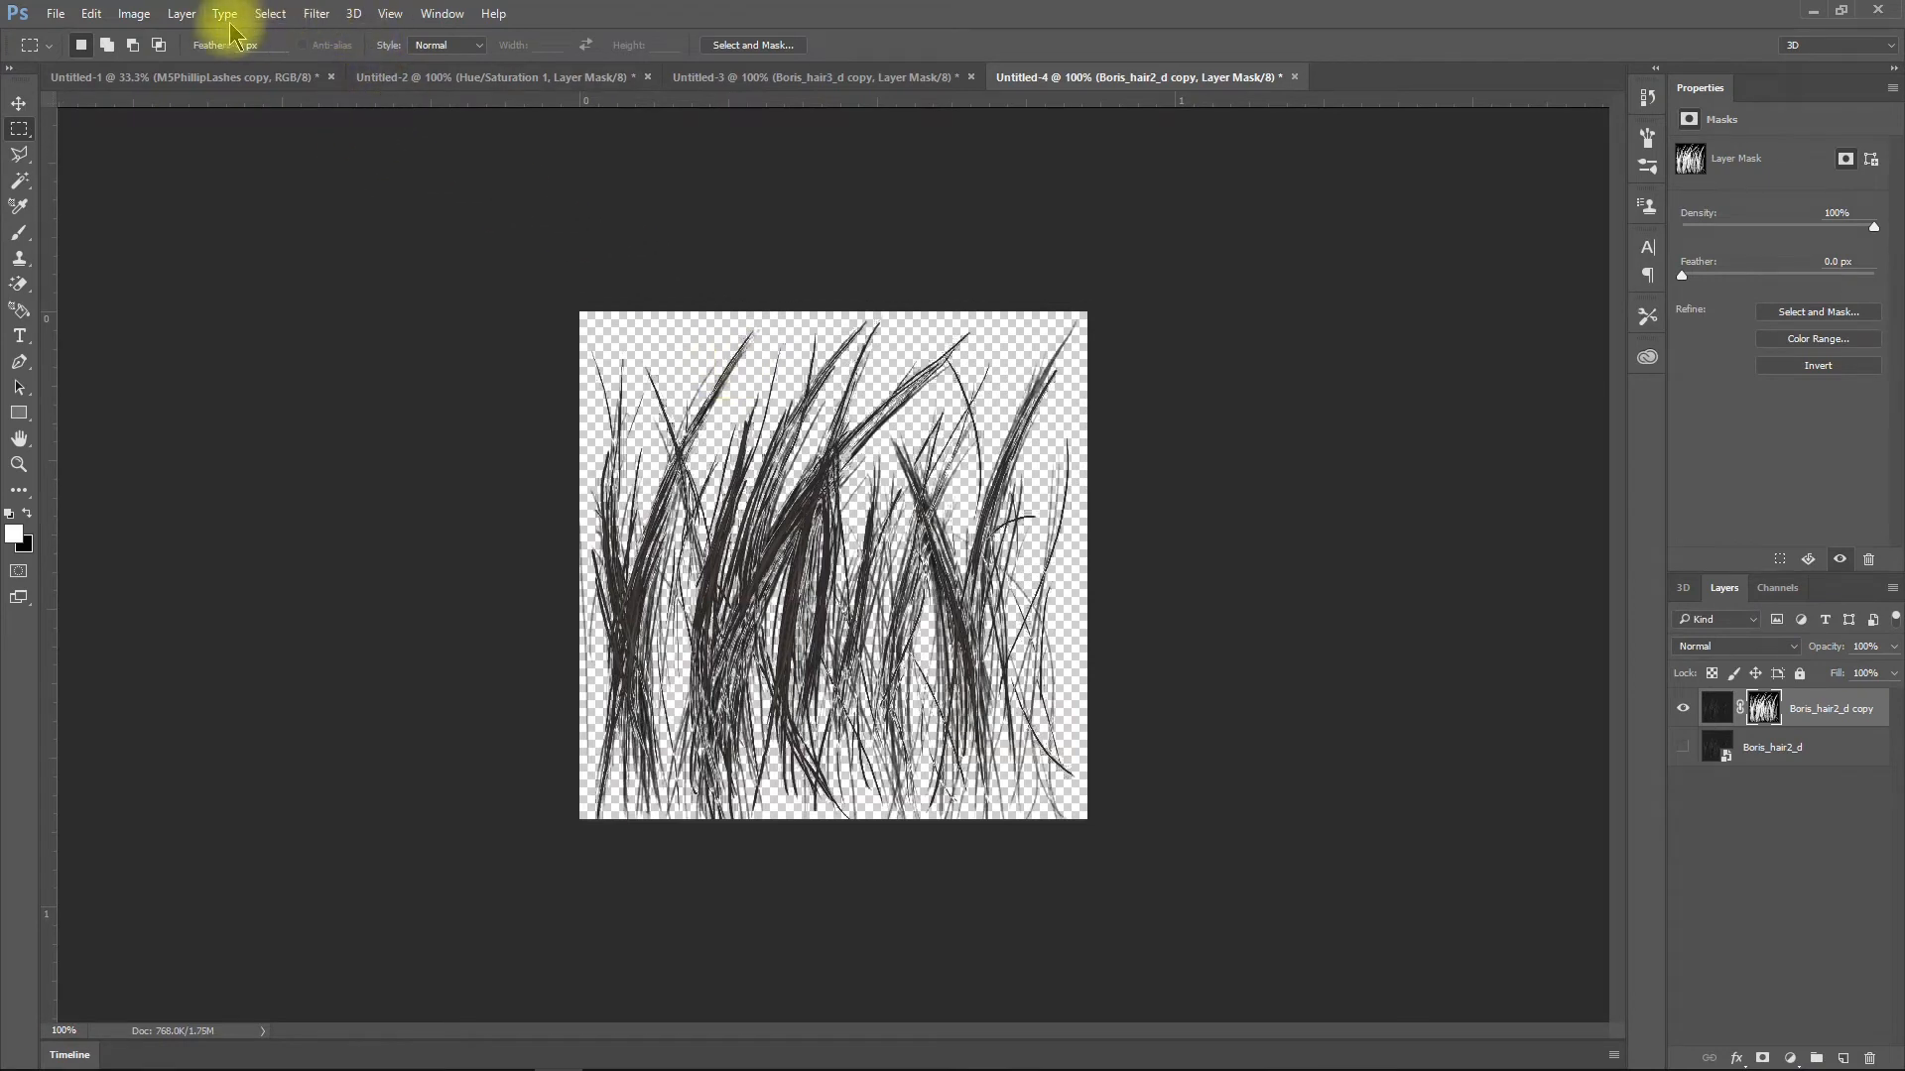
# Open the layer commands for the masked Boris_hair2_d copy layer
pyautogui.click(181, 14)
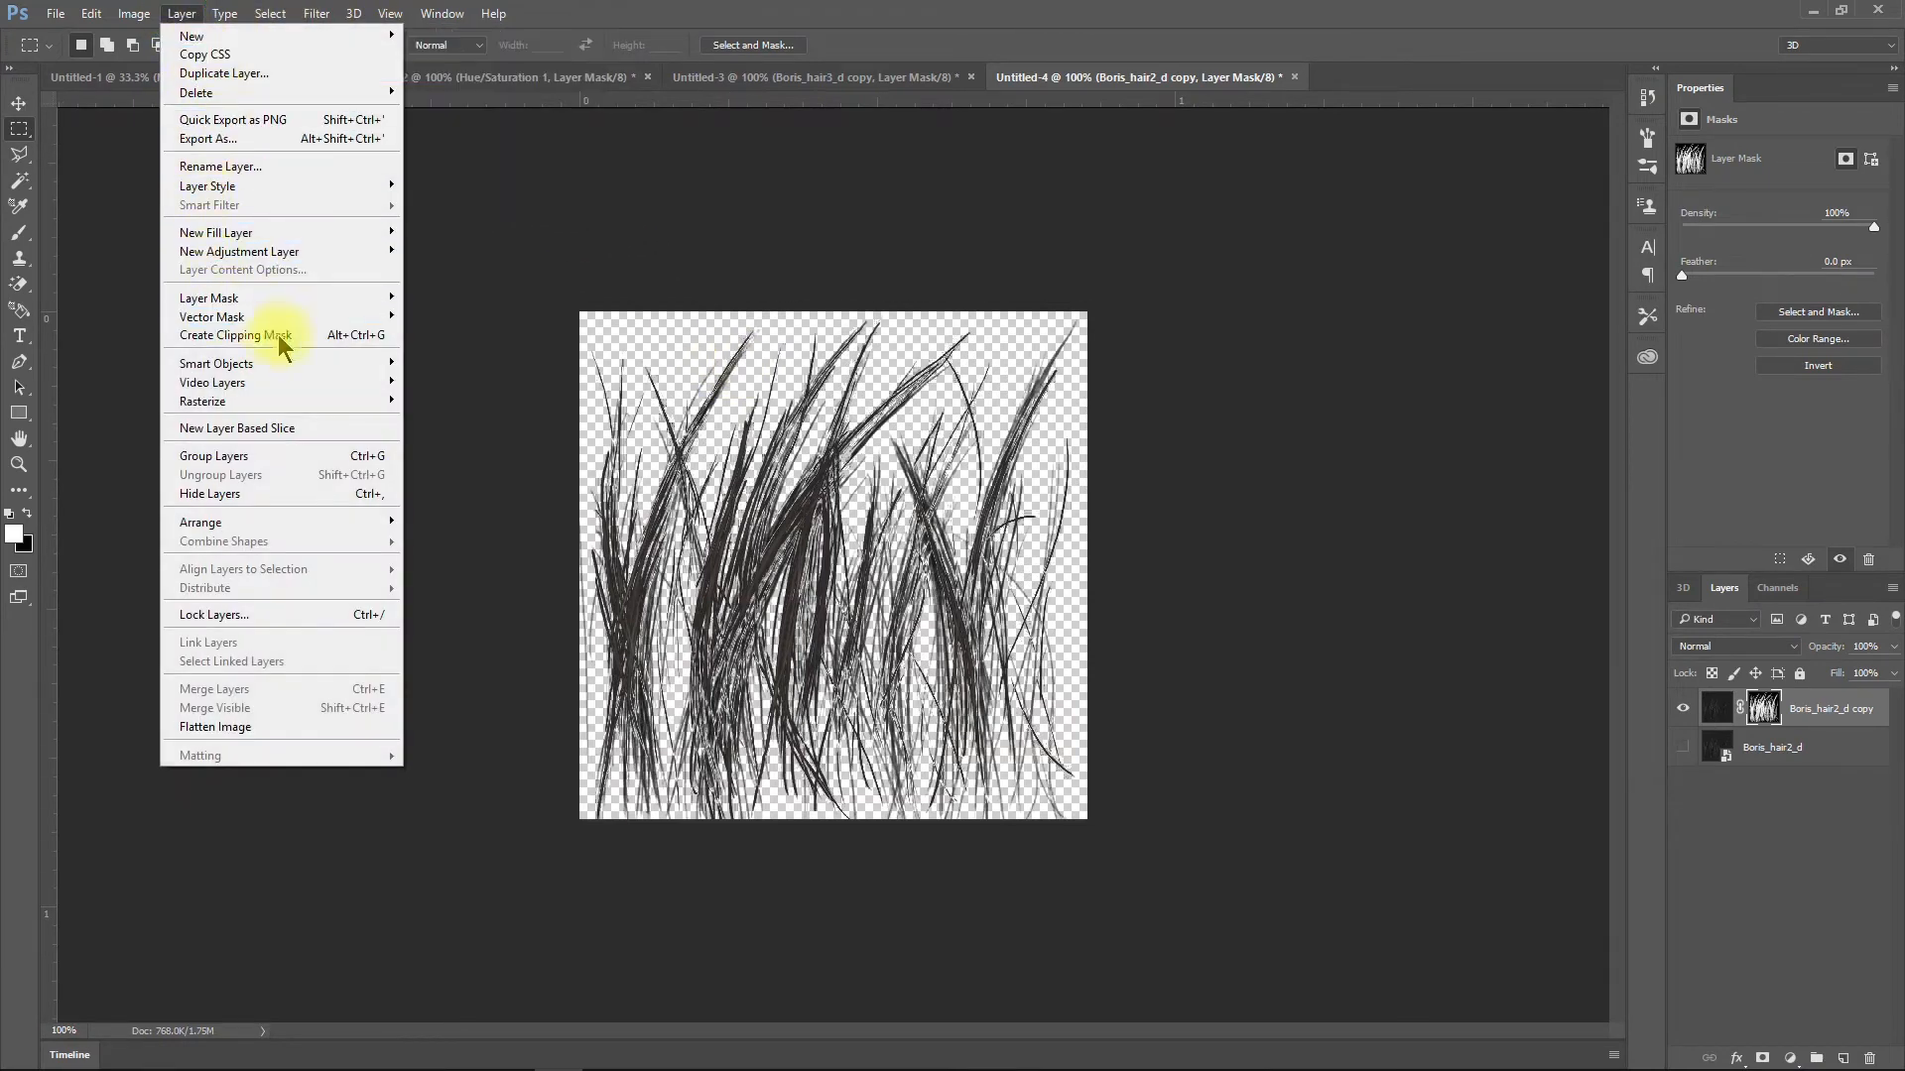
# Add a Hue/Saturation adjustment layer above the masked Boris_hair2_d copy and set its lightness to -11
pyautogui.moveTo(367, 253)
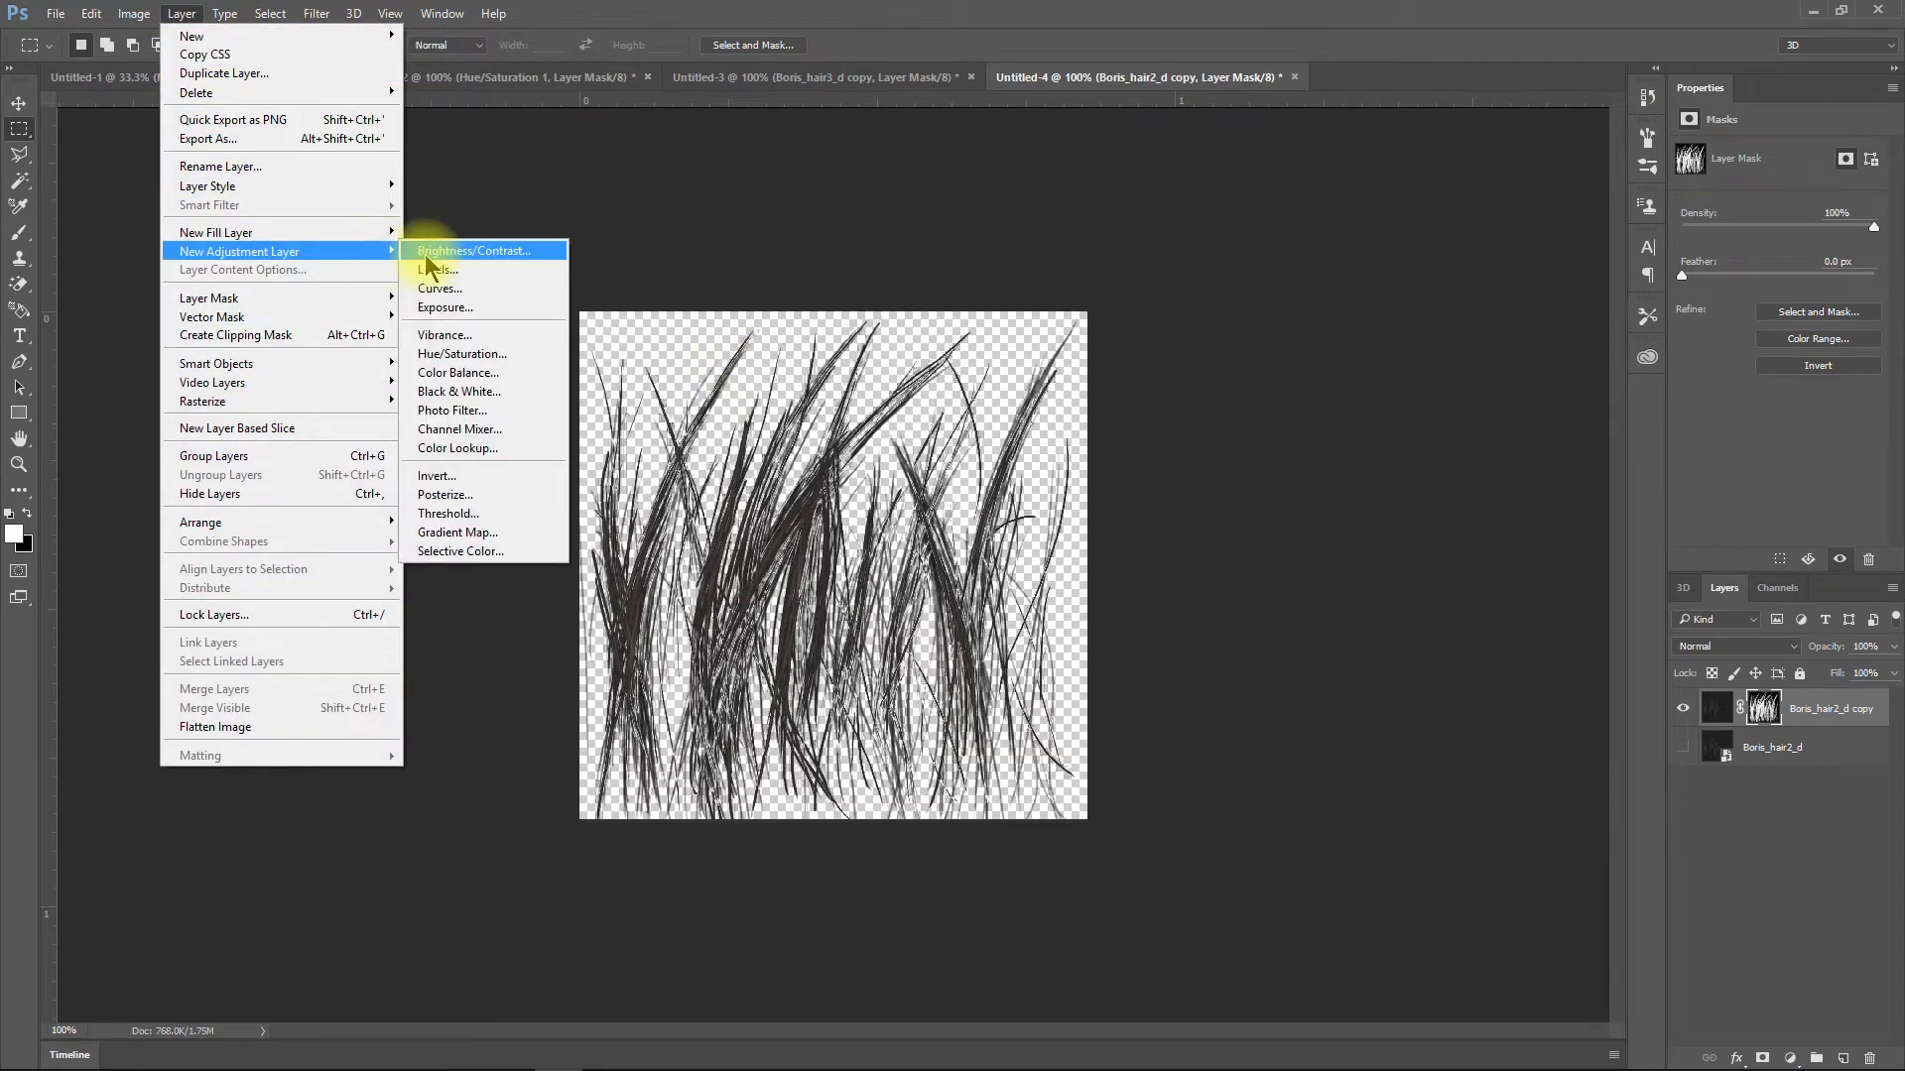
pyautogui.click(468, 355)
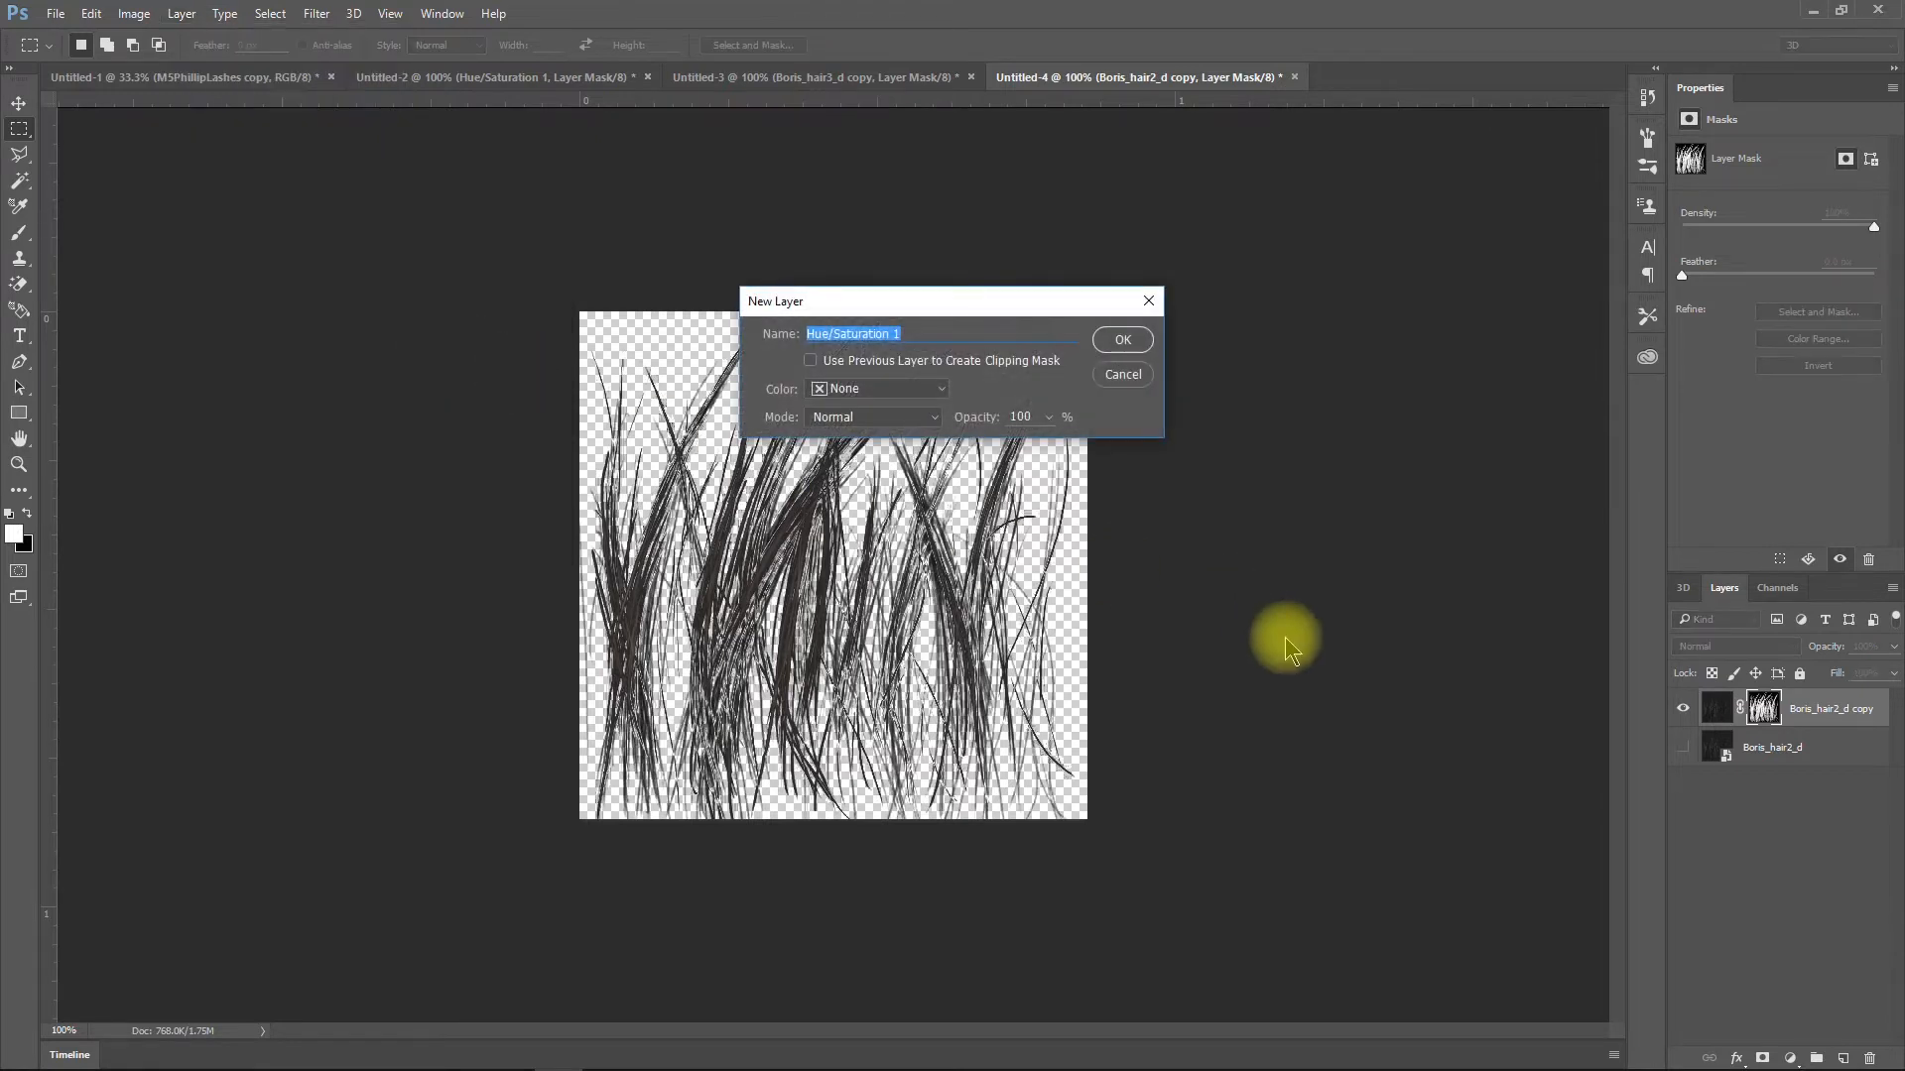
pyautogui.click(1123, 340)
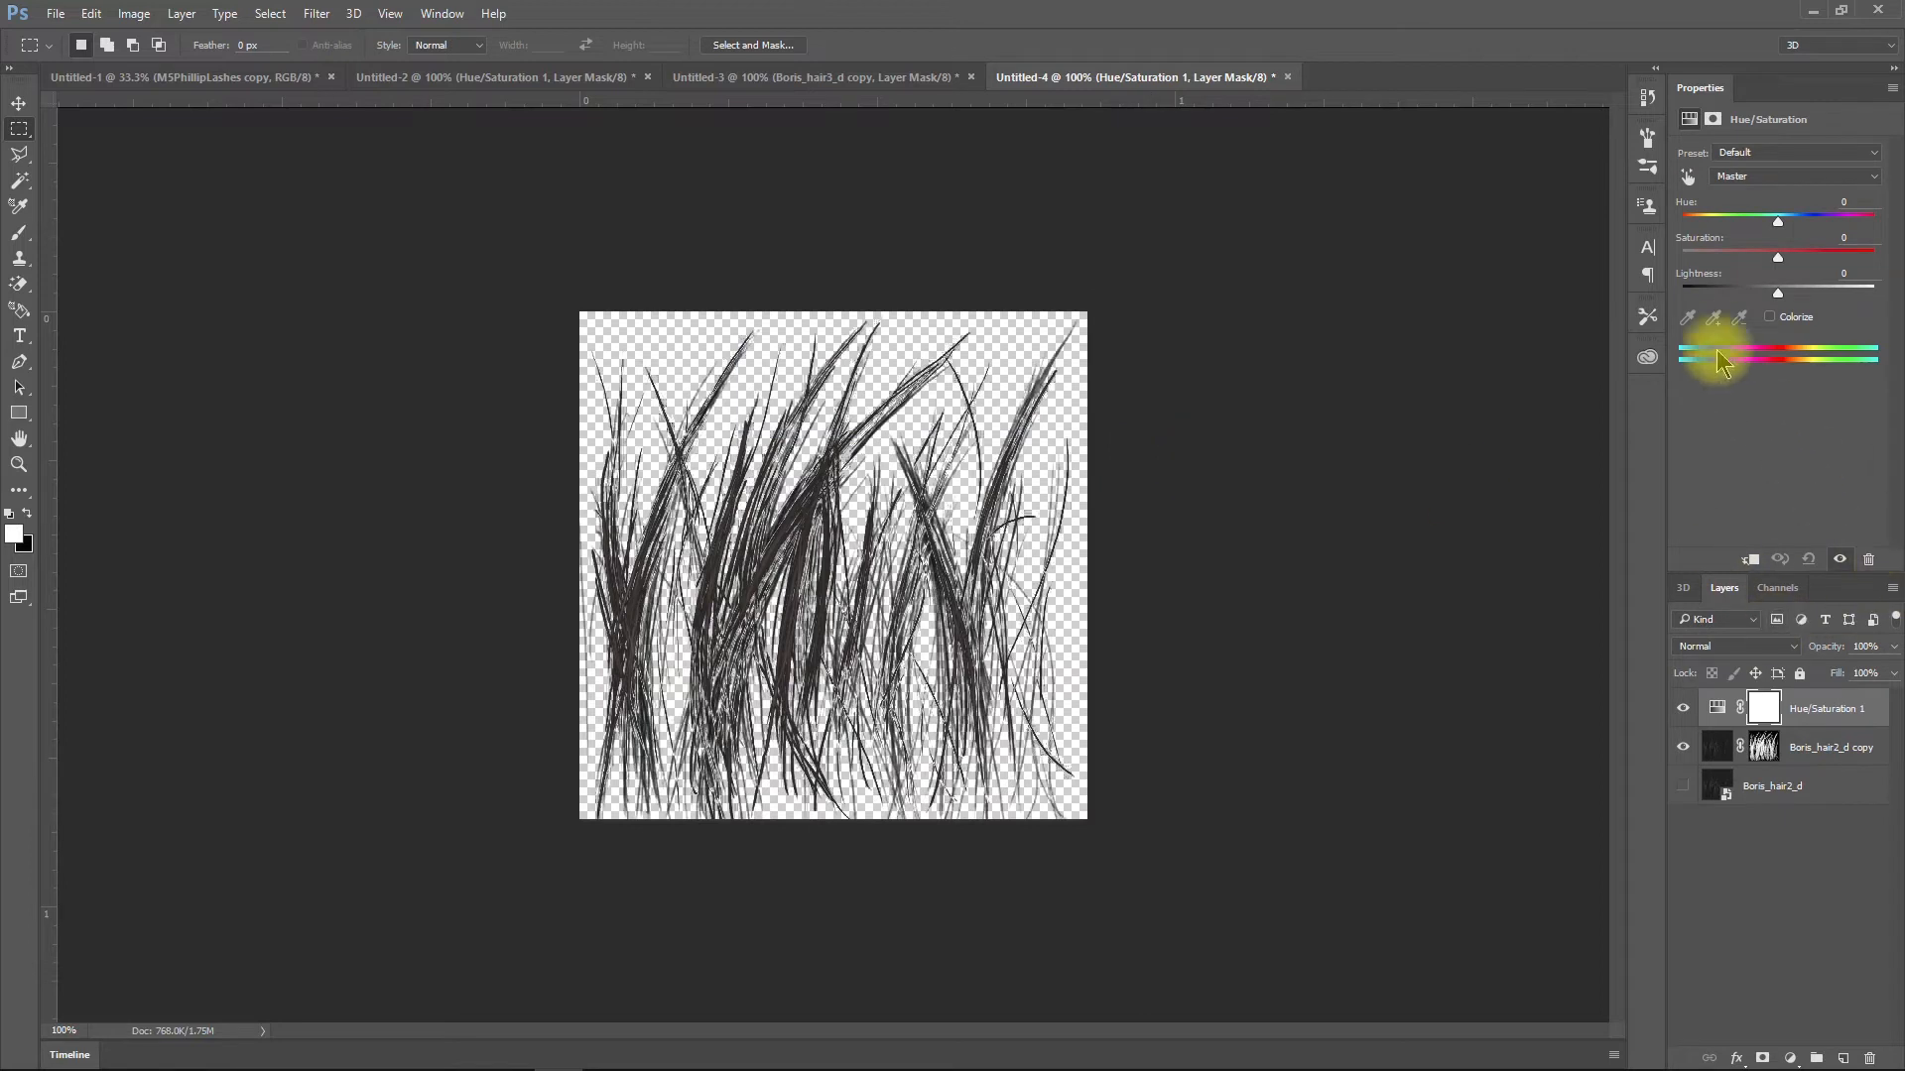
pyautogui.moveTo(1778, 293); pyautogui.dragTo(1717, 329)
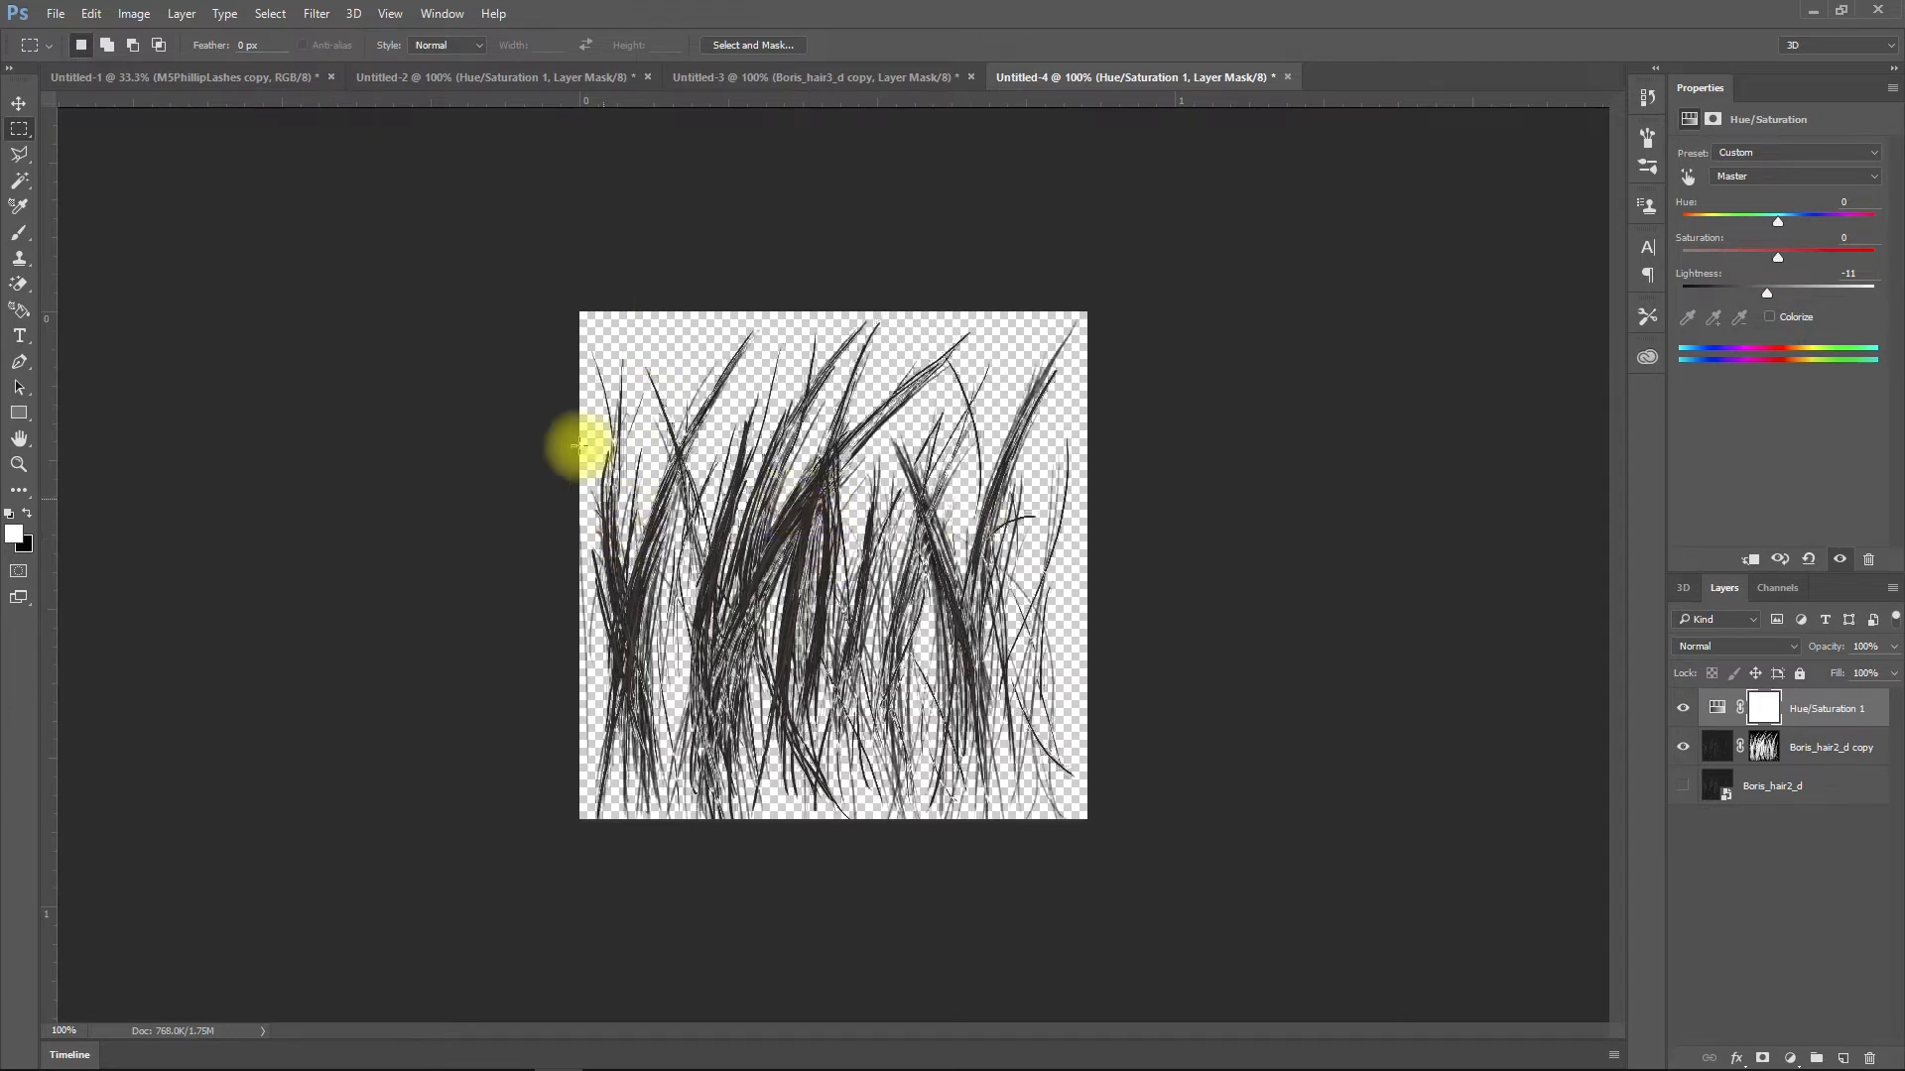
# Export the hair image as a transparent PNG named New Hair D2 in the Hair Tutorial folder
pyautogui.click(55, 14)
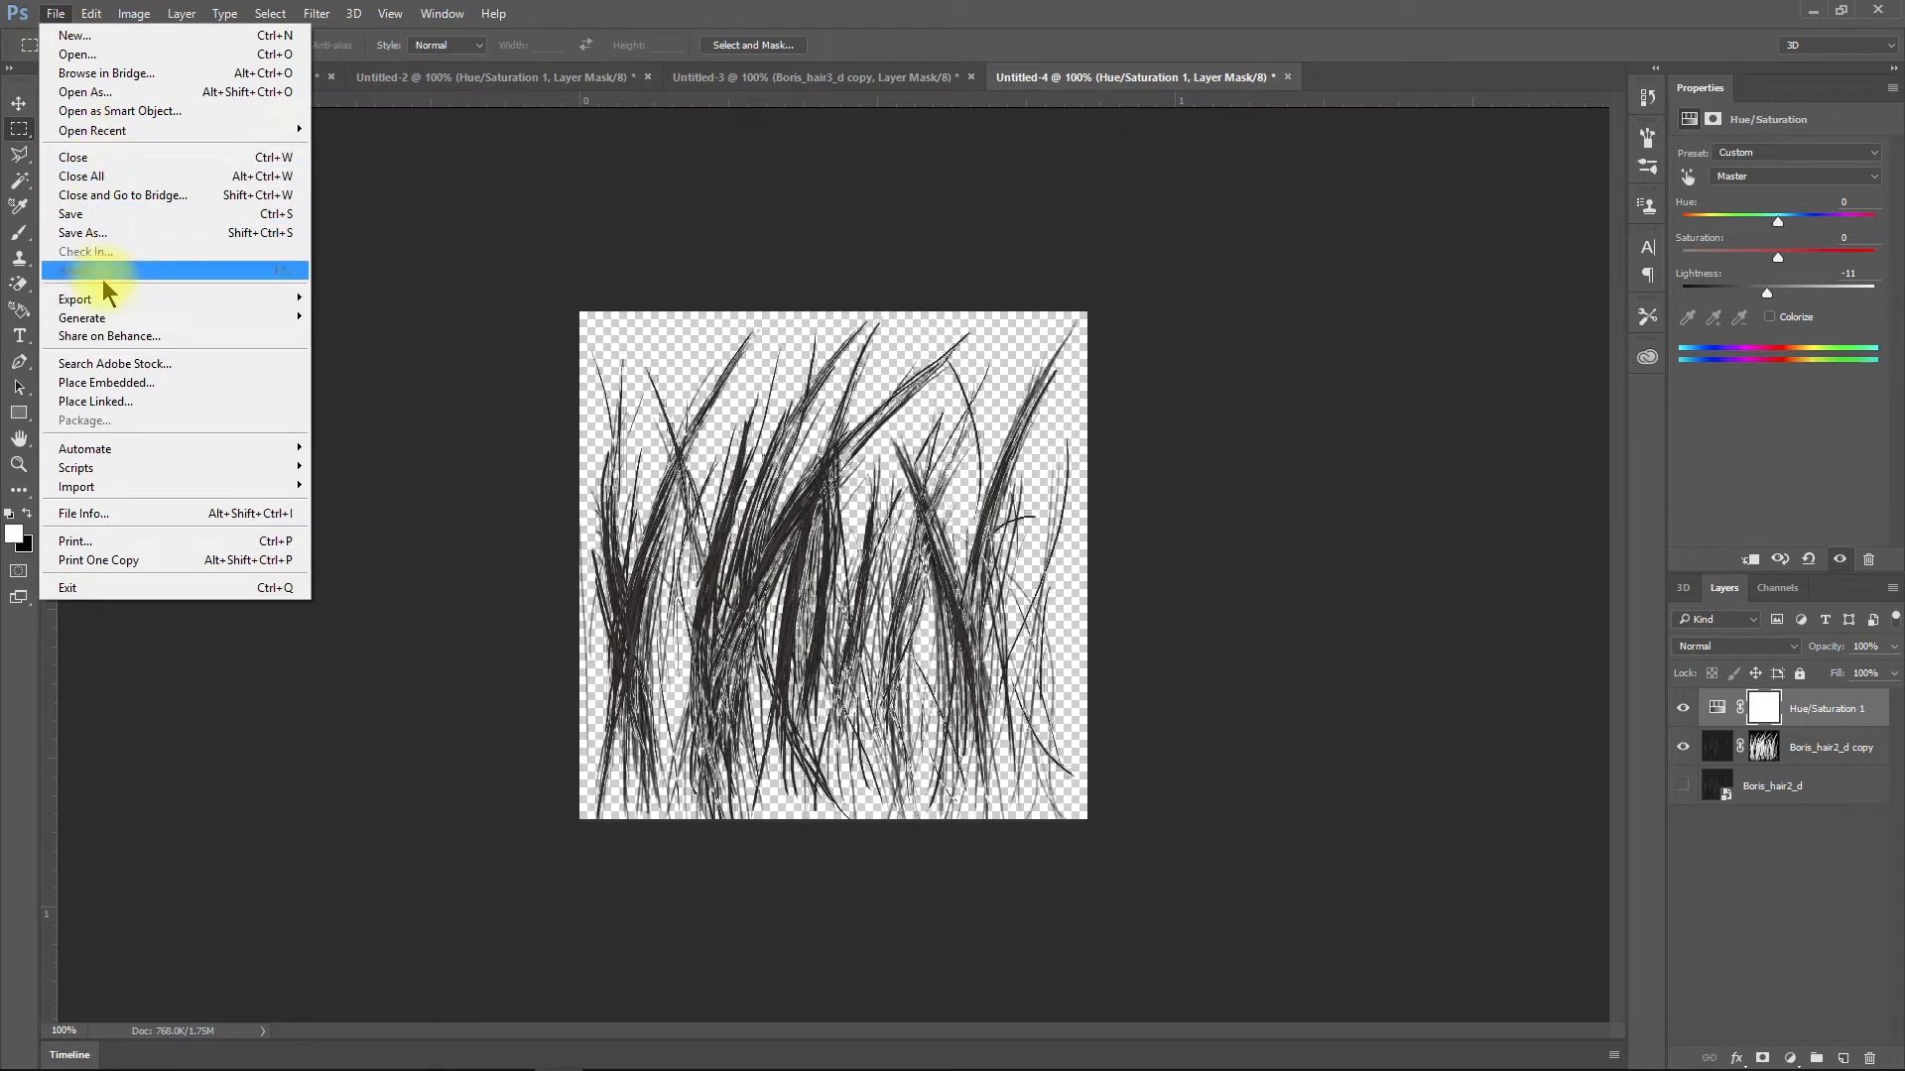
pyautogui.moveTo(144, 308)
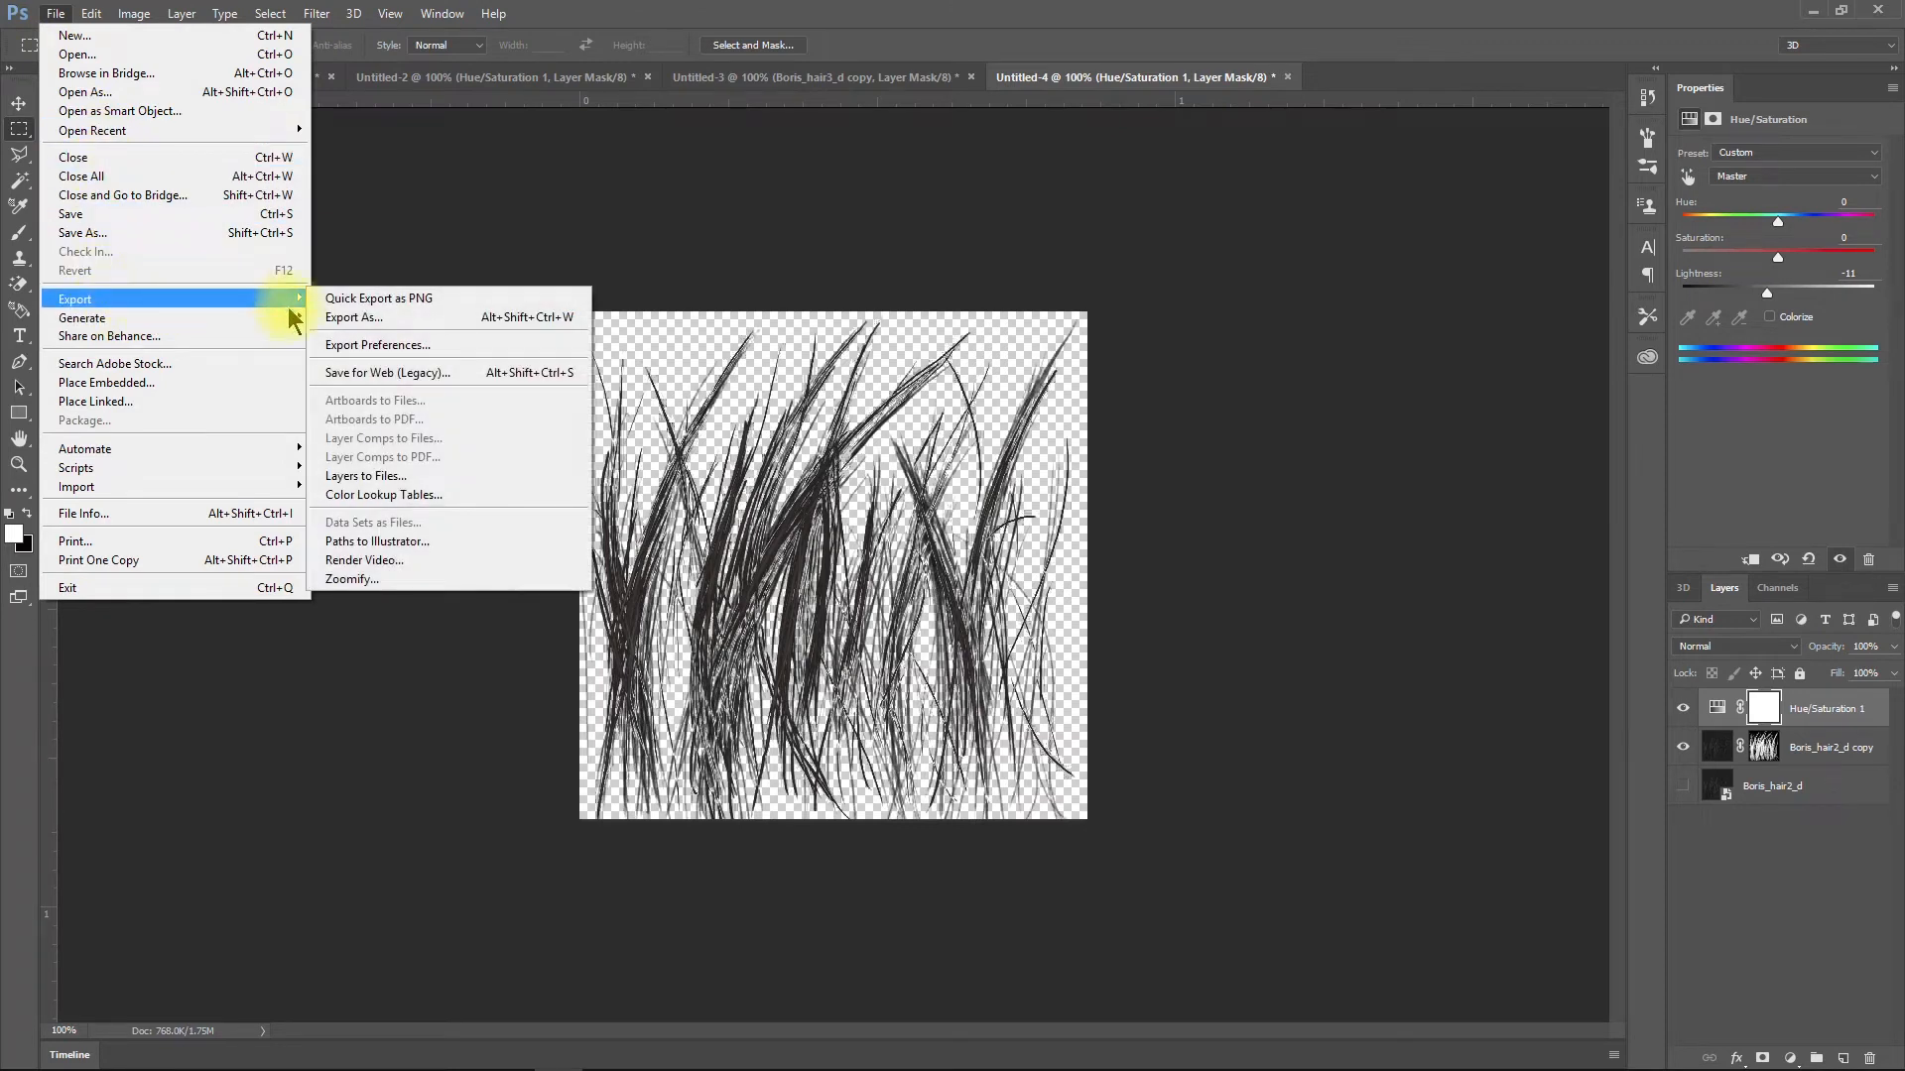
pyautogui.click(347, 320)
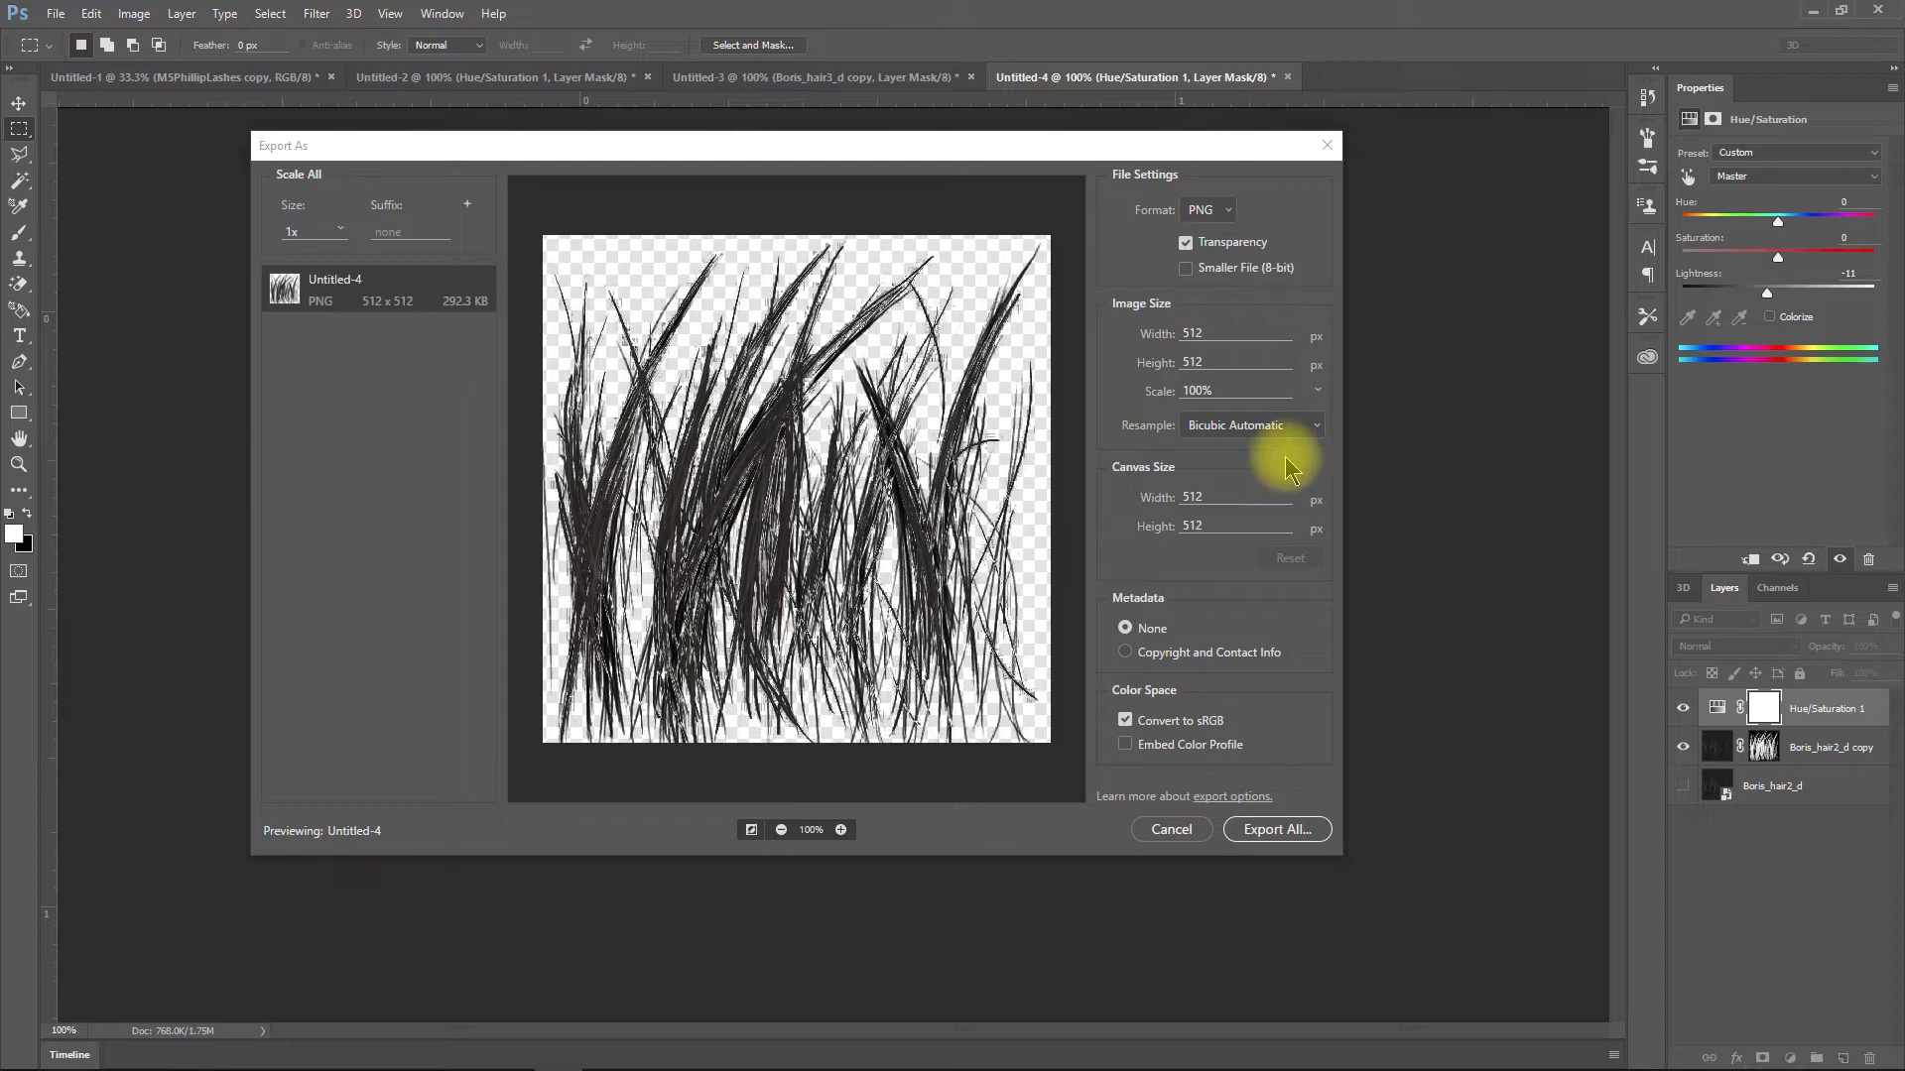
pyautogui.click(1271, 831)
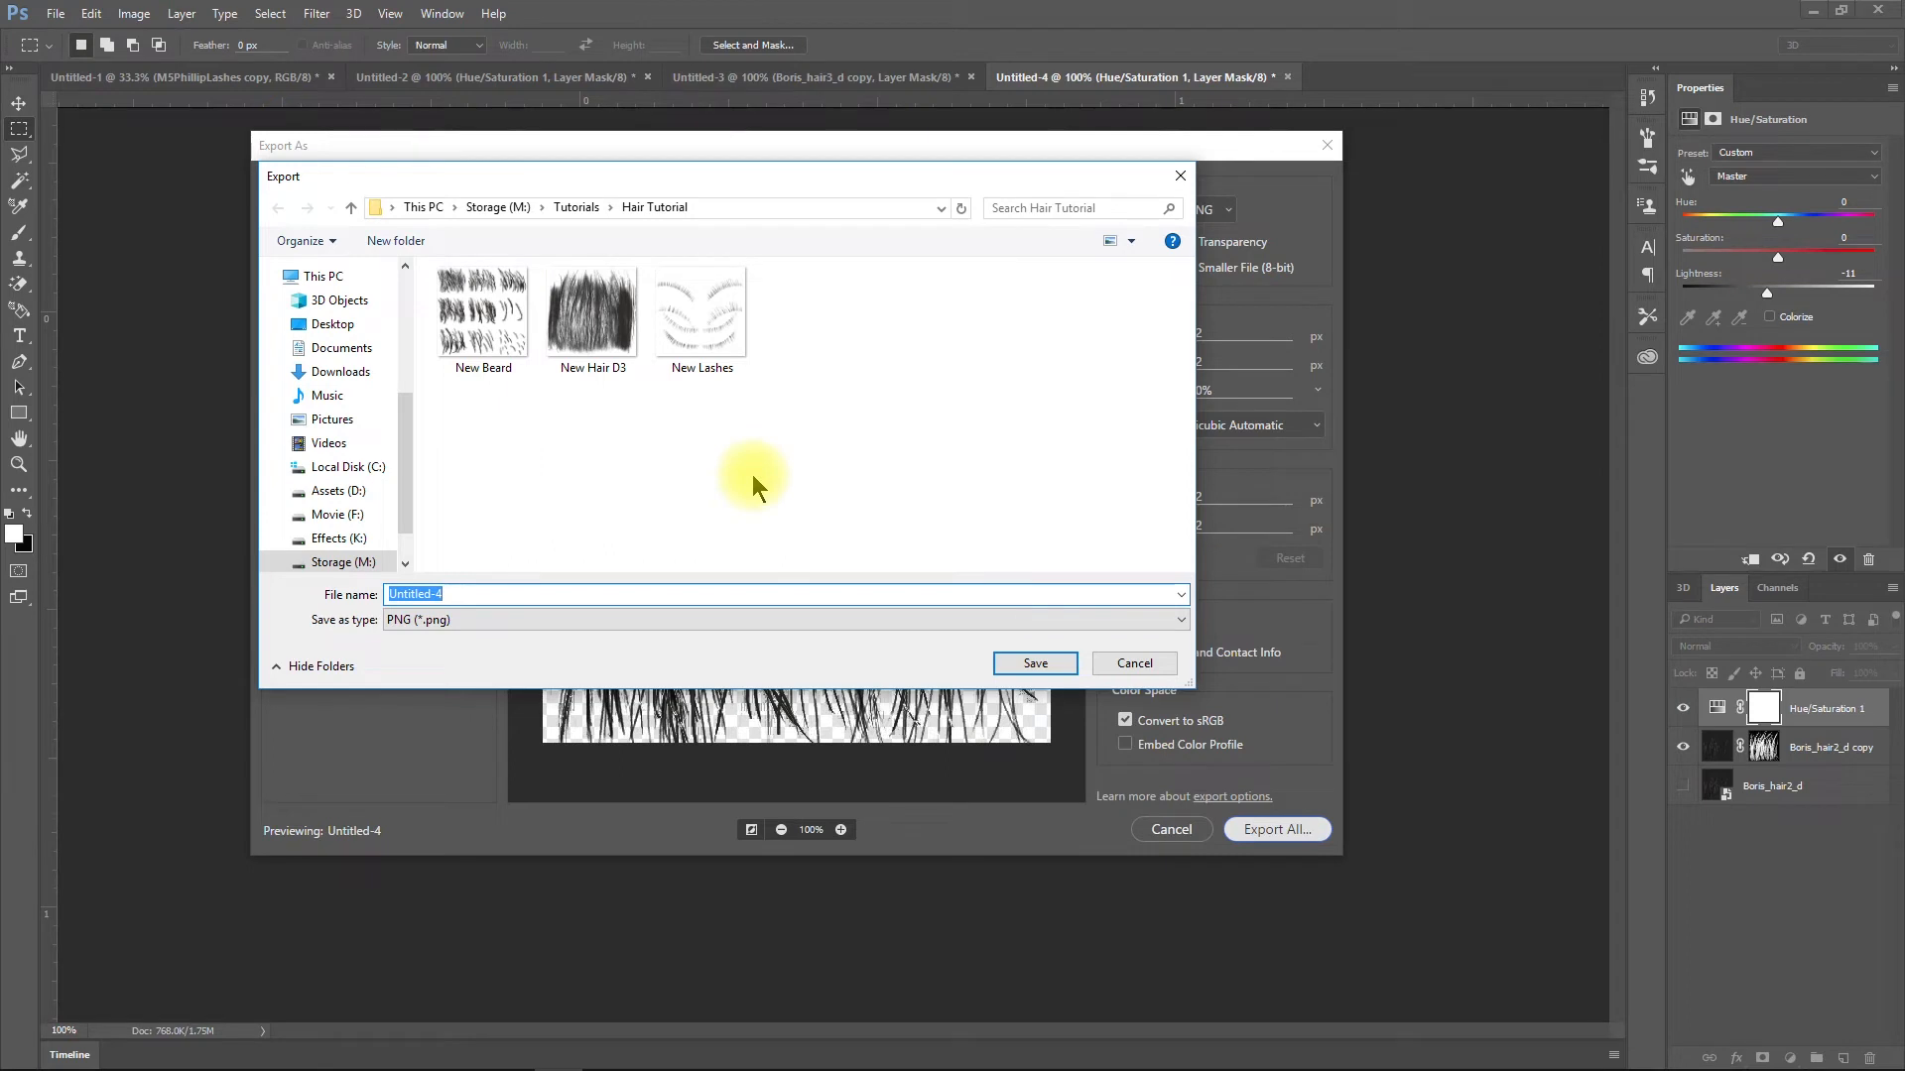
pyautogui.write('New Hai')
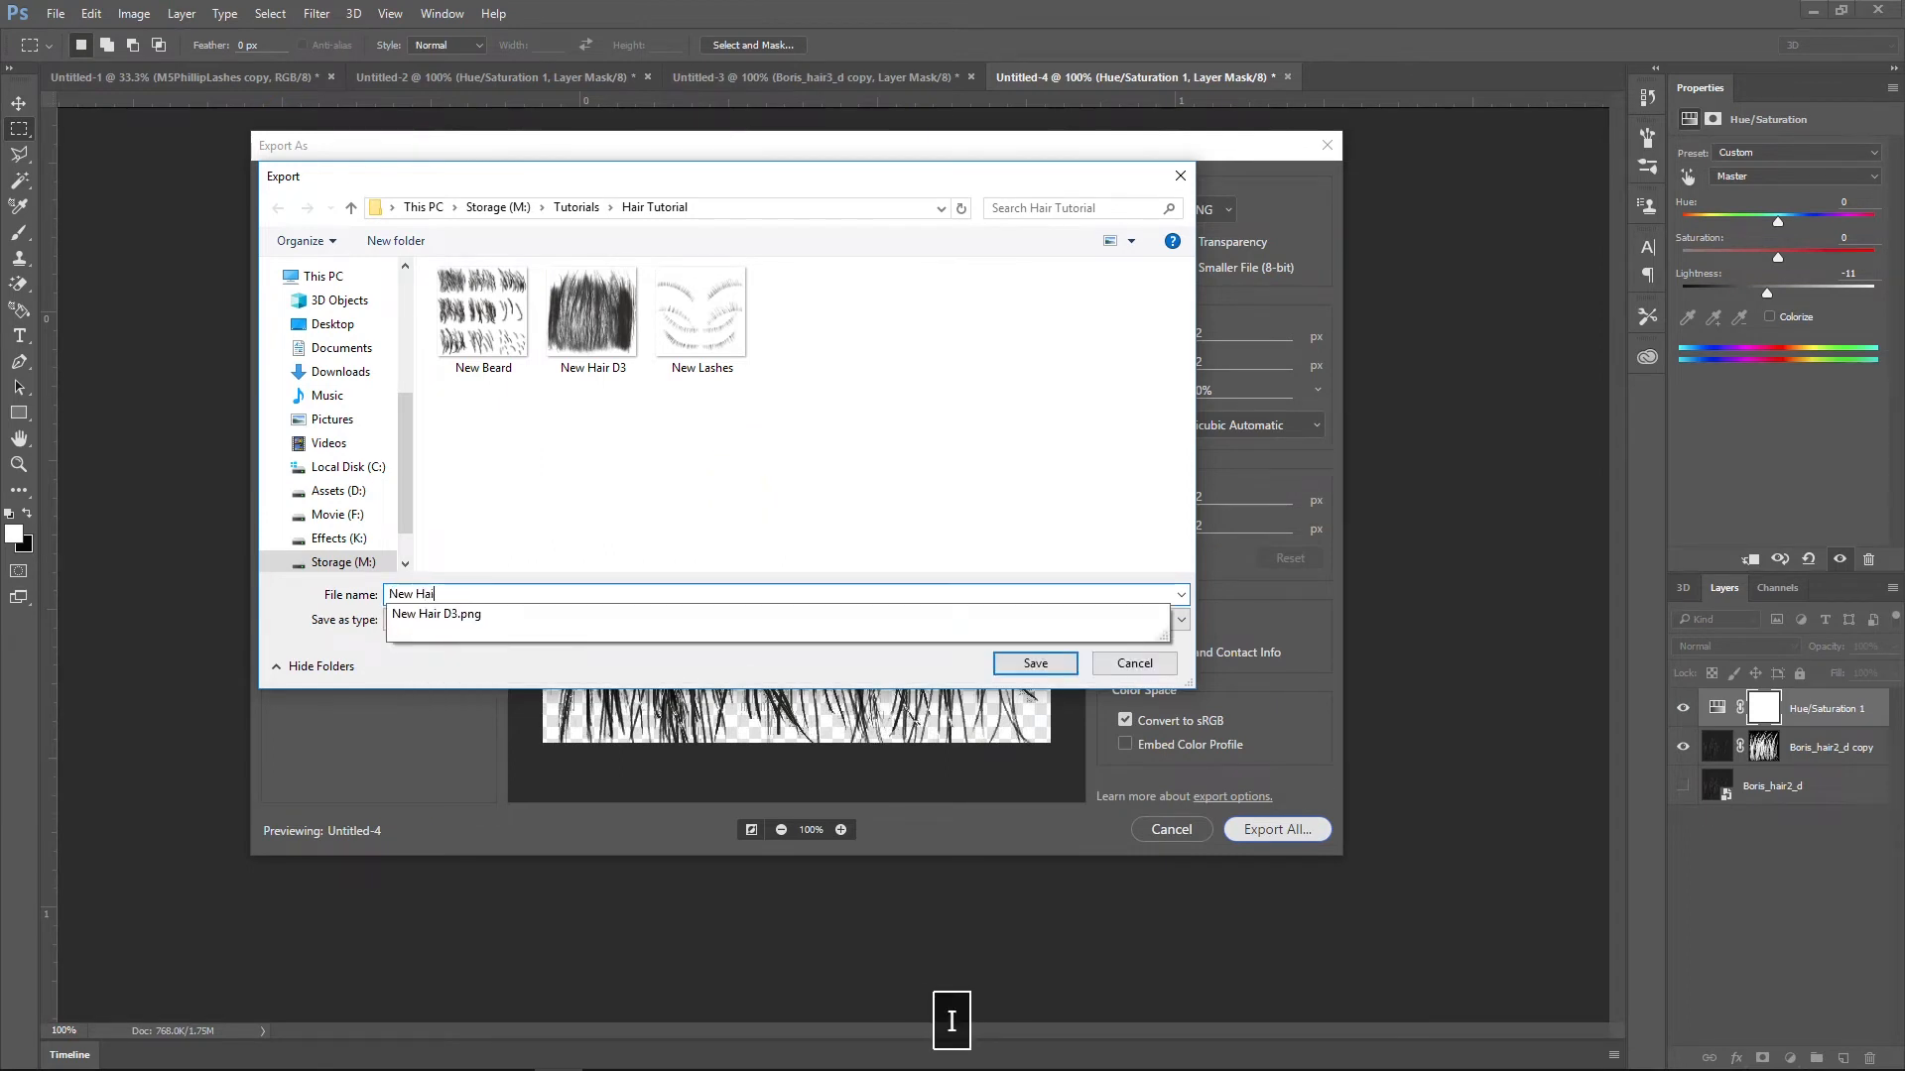
pyautogui.write('r D2')
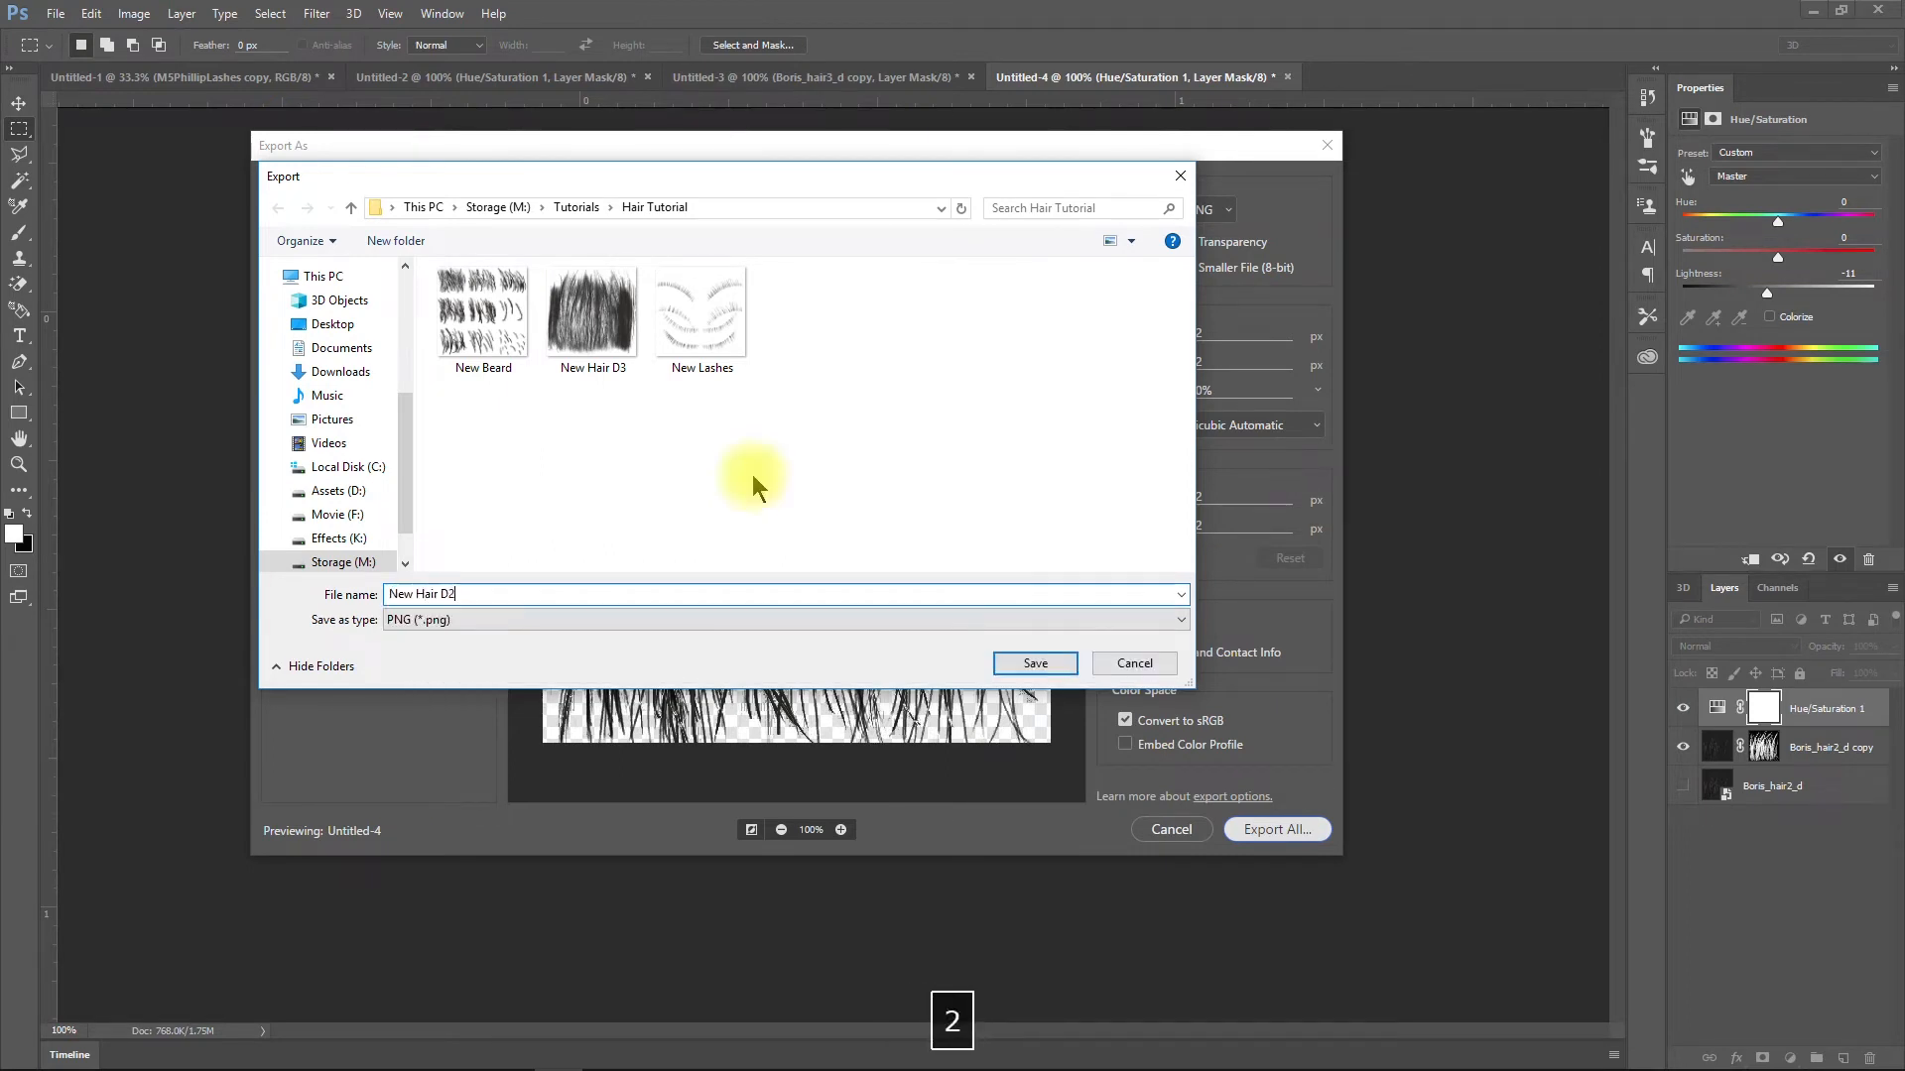
pyautogui.click(1032, 665)
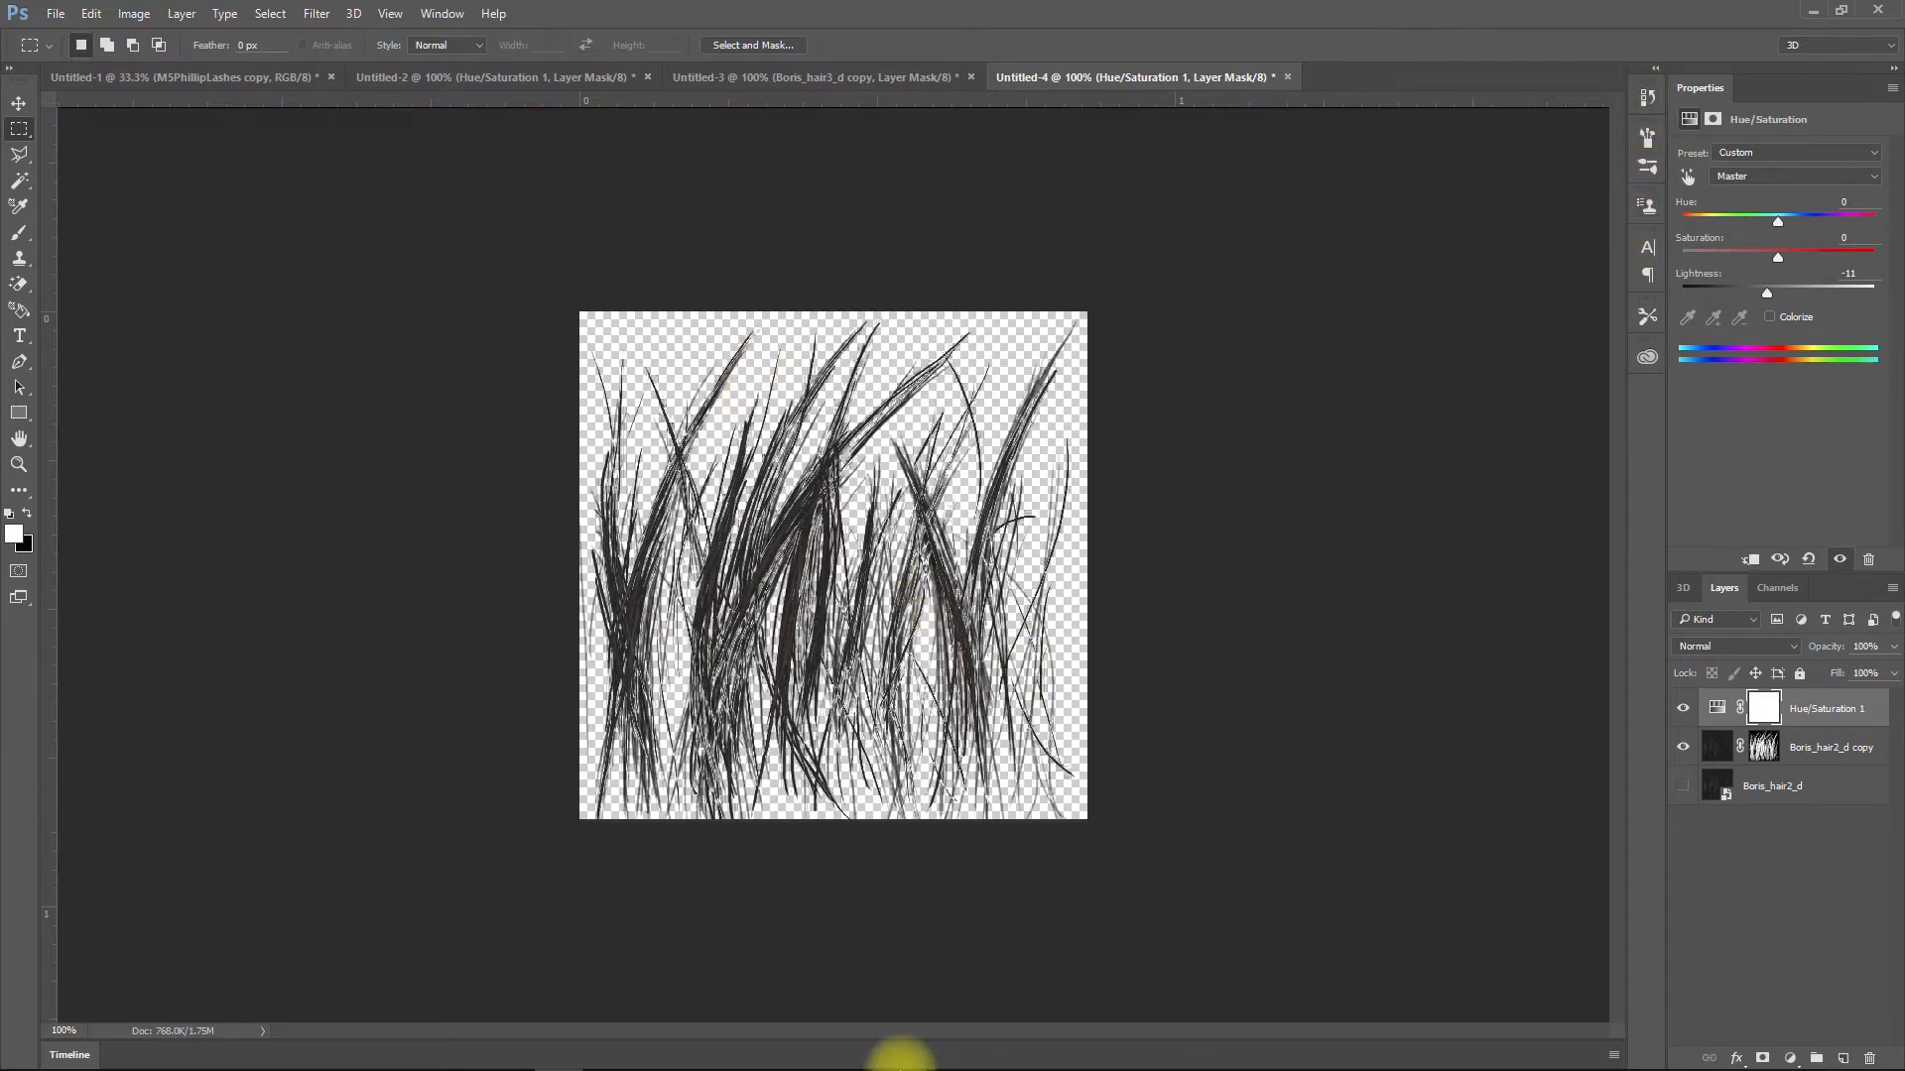
# Switch to Element's Scene Setup and replace the hair2 material's diffuse texture with New Hair D2.png from Storage (M:) > Tutorials > Hair Tutorial
pyautogui.moveTo(778, 1055)
pyautogui.click(509, 1052)
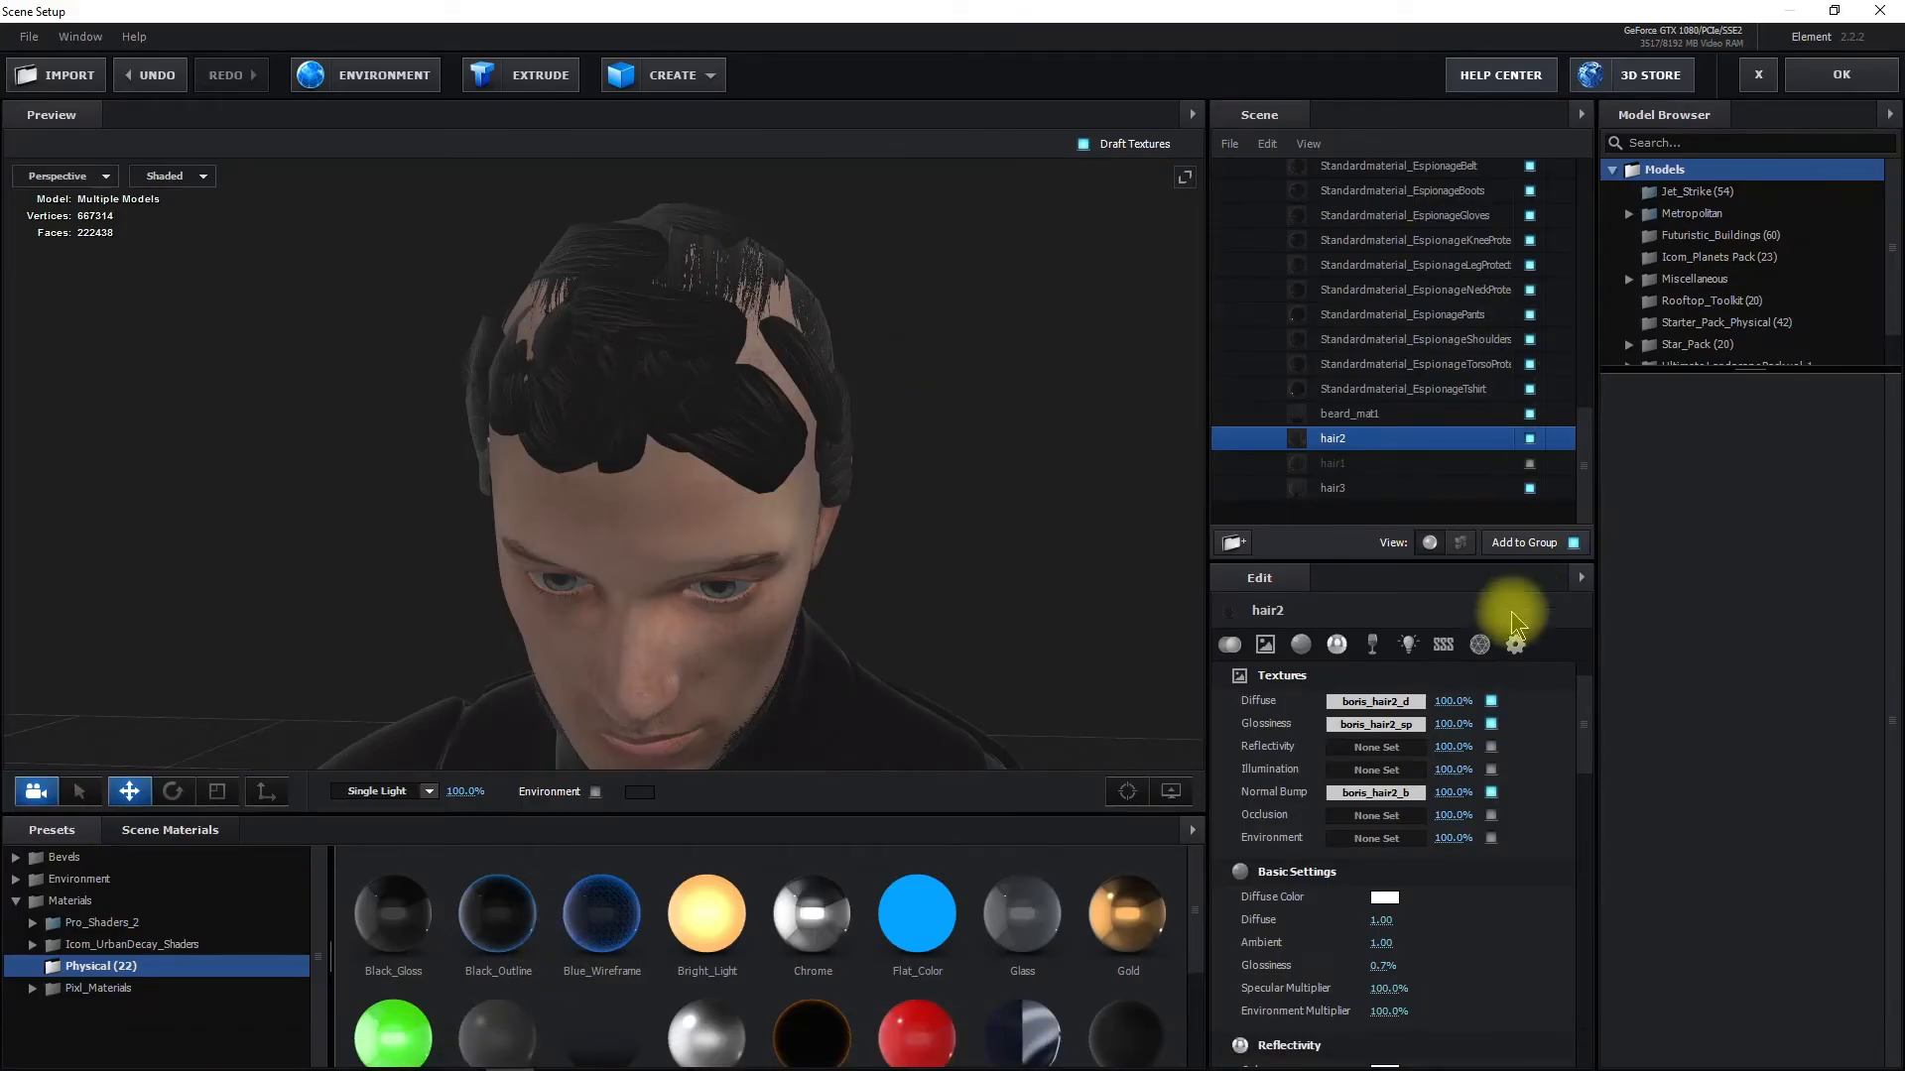
pyautogui.click(1392, 707)
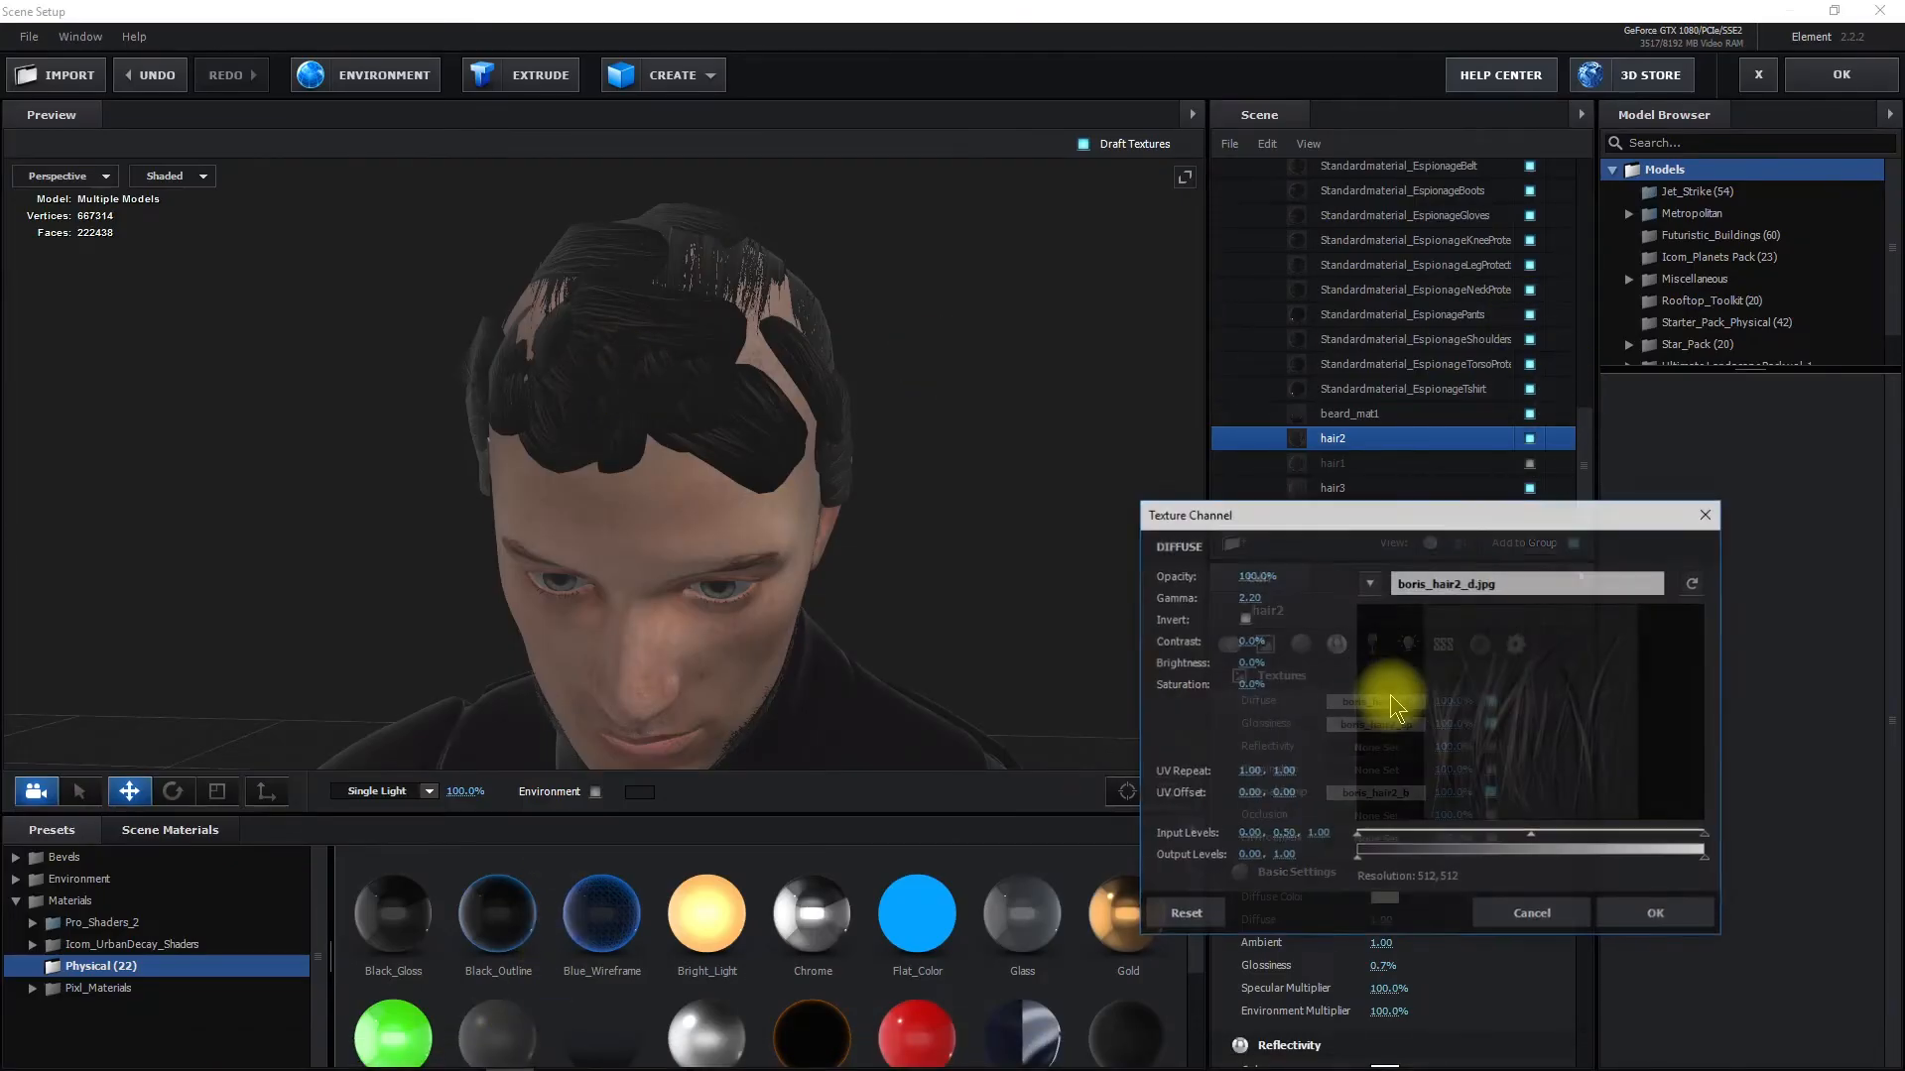
pyautogui.click(1442, 587)
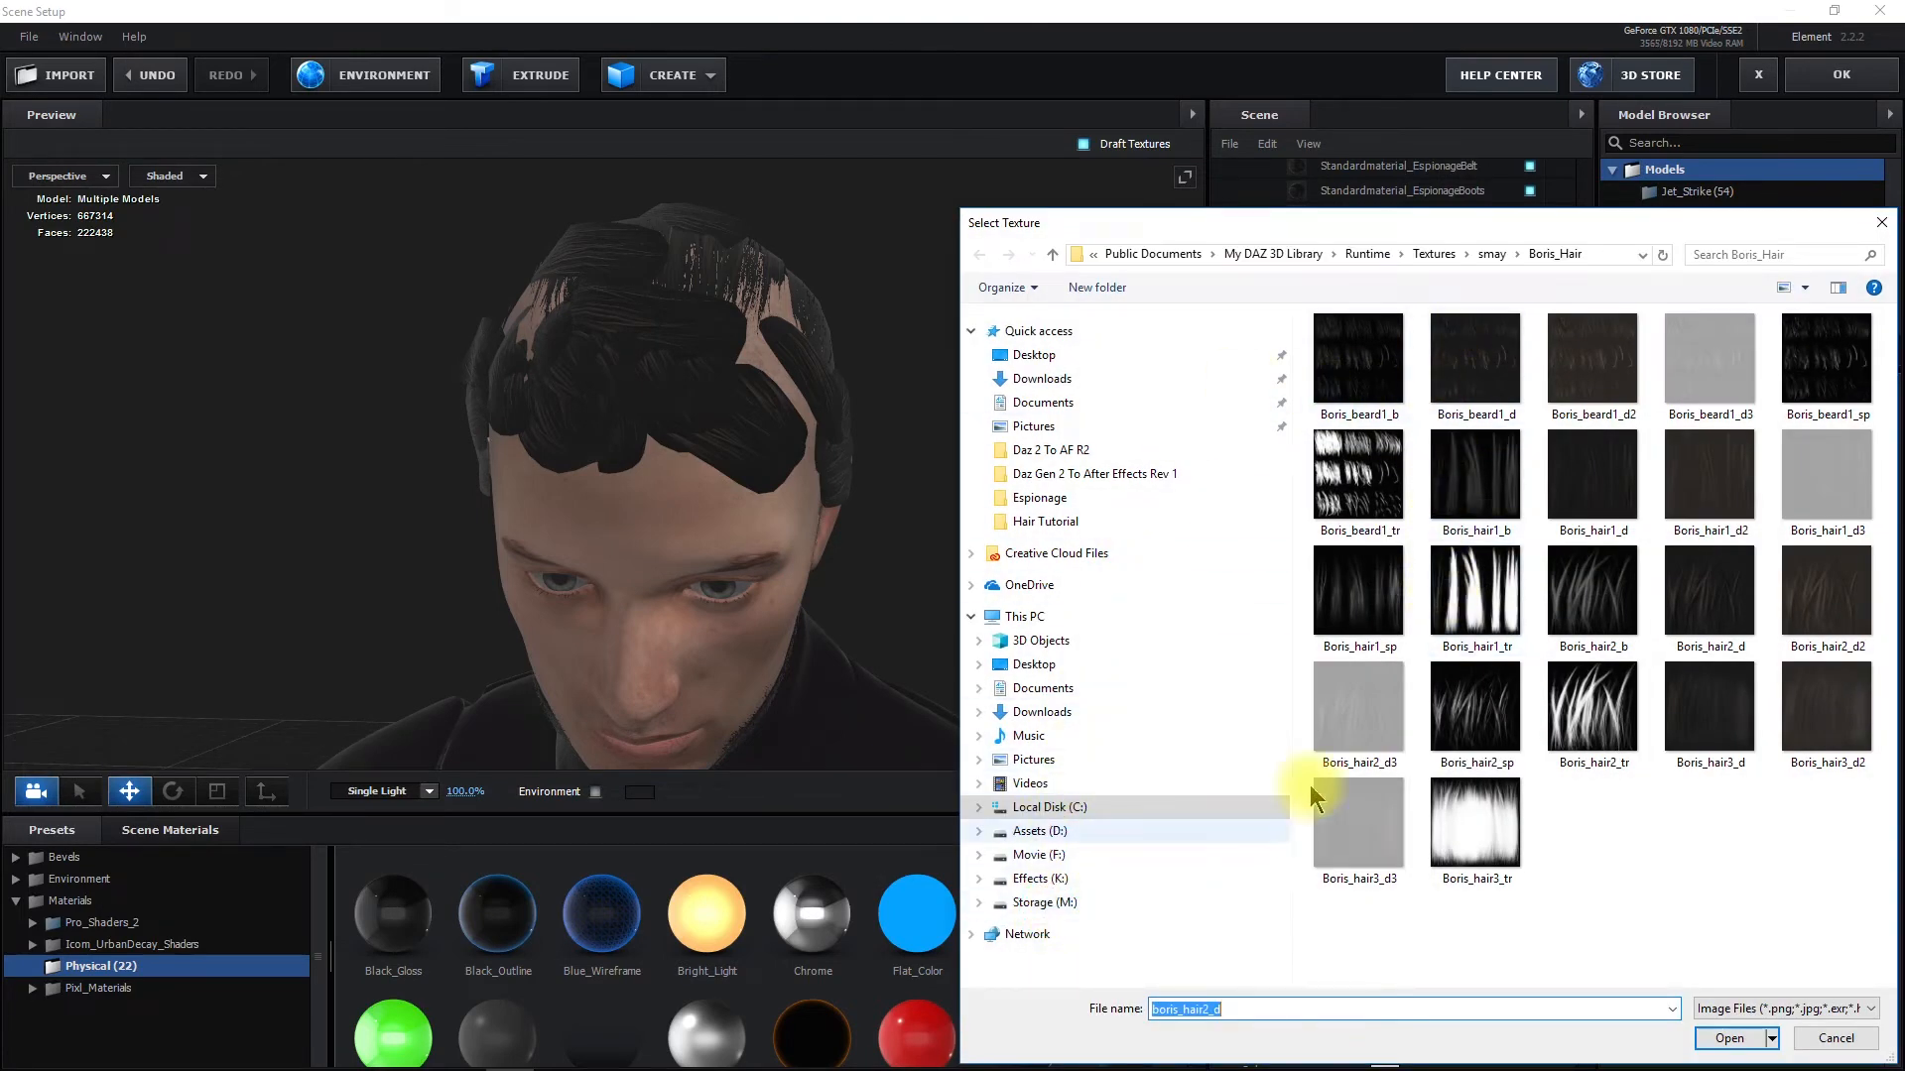
pyautogui.click(1040, 904)
pyautogui.scroll(-6, 1403, 772)
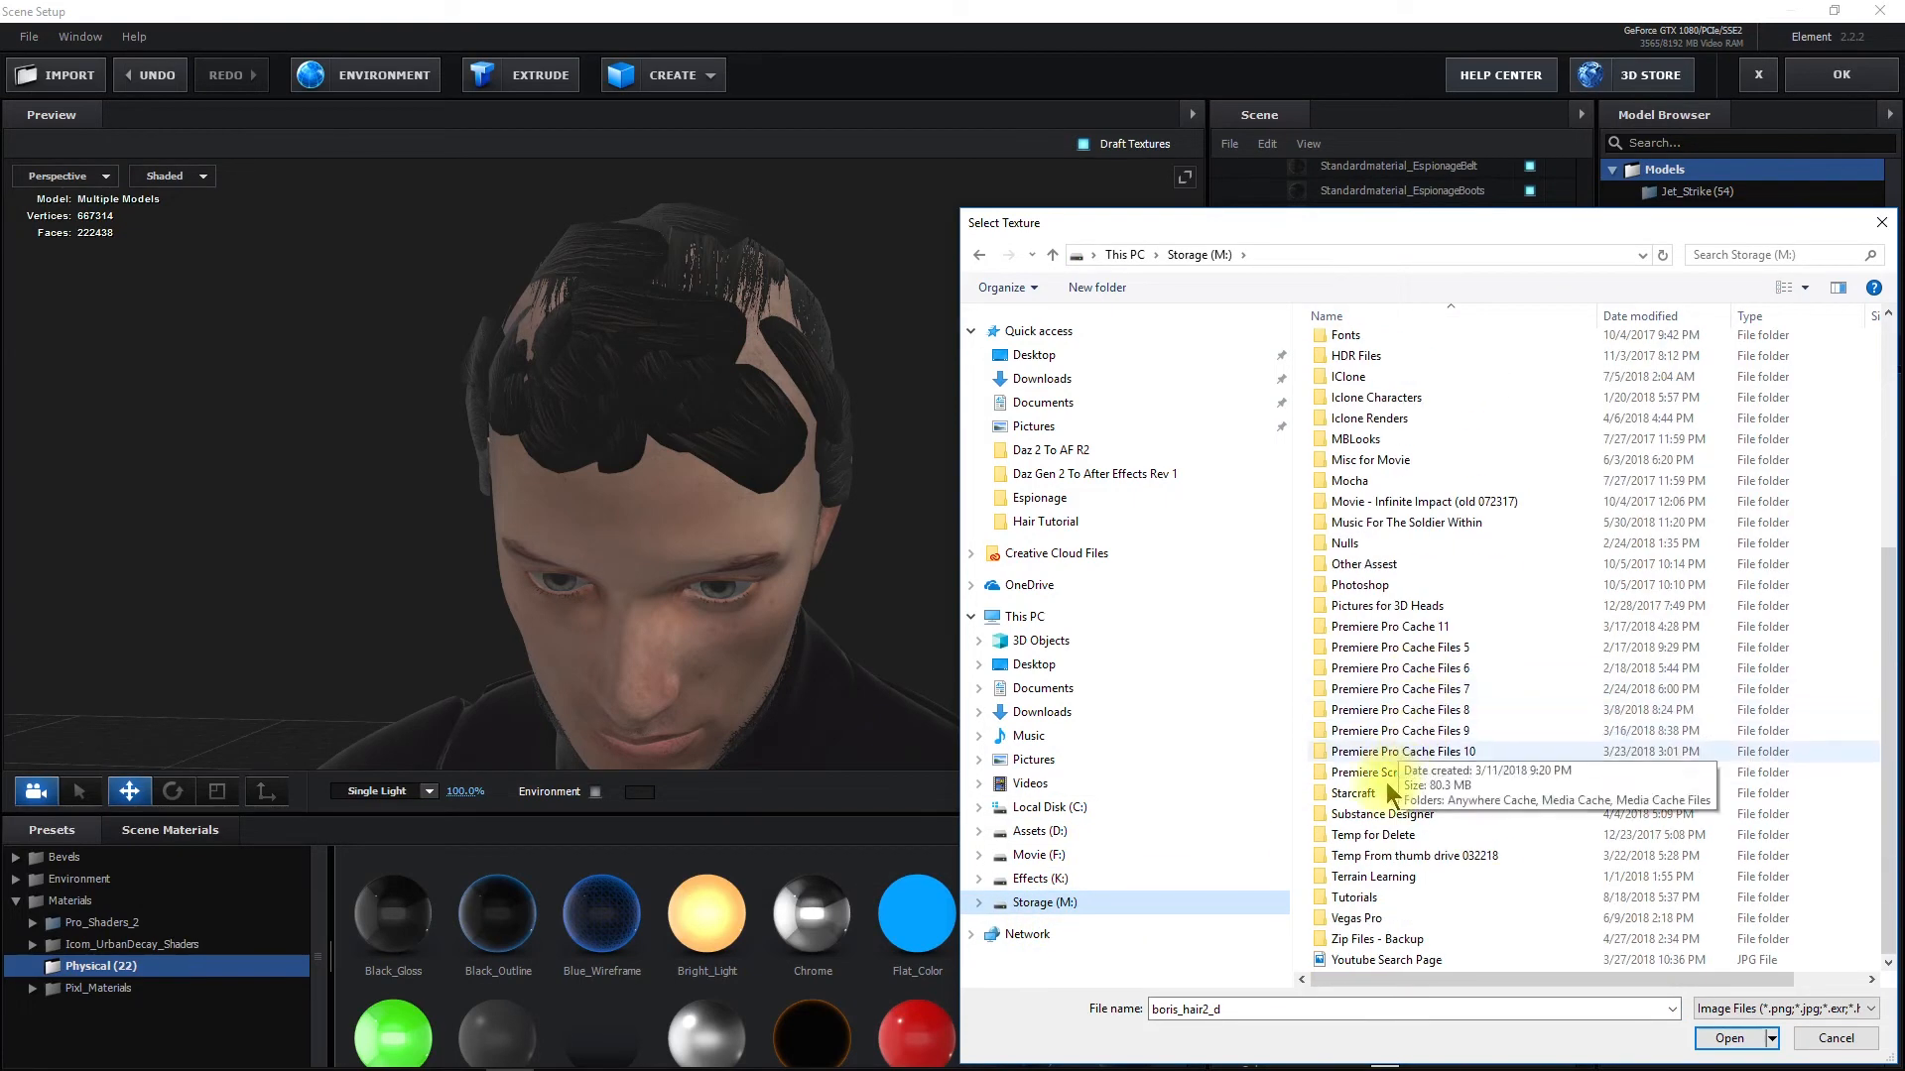
pyautogui.doubleClick(1355, 899)
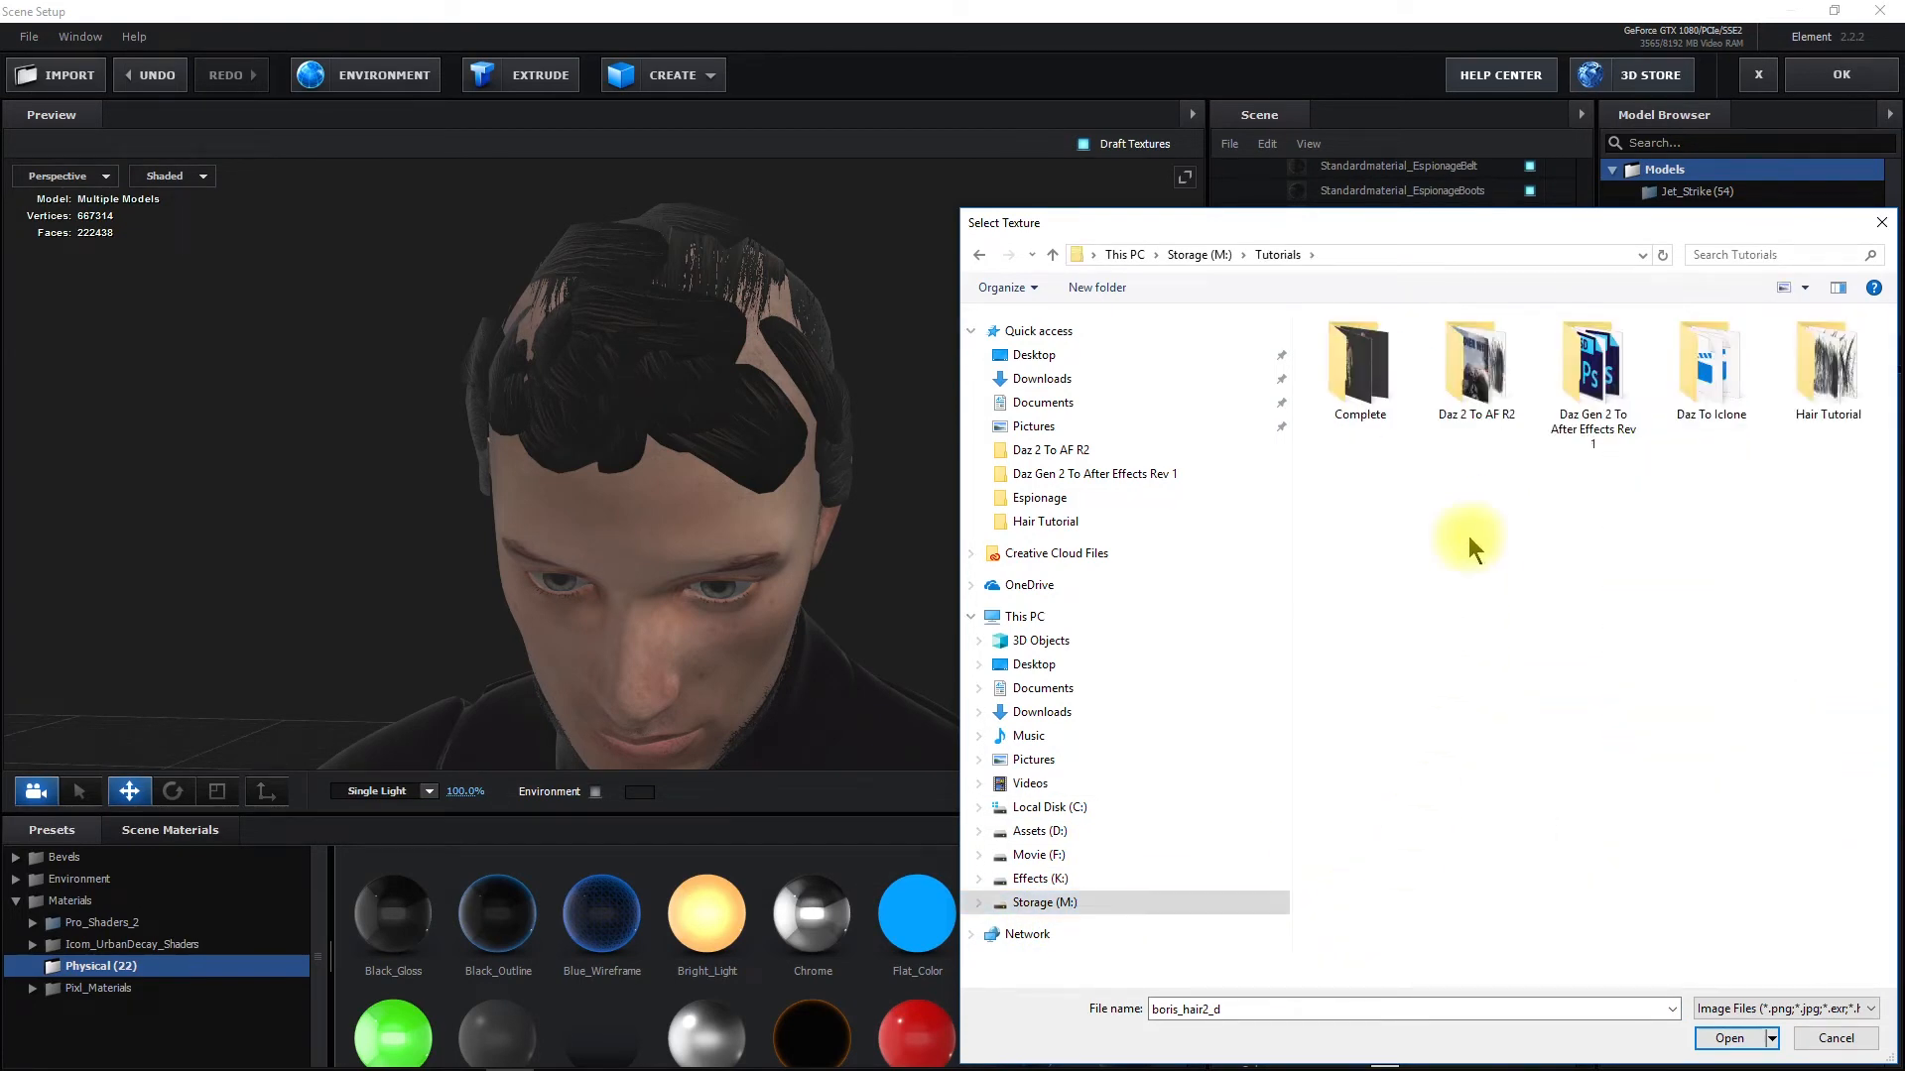
pyautogui.doubleClick(1808, 394)
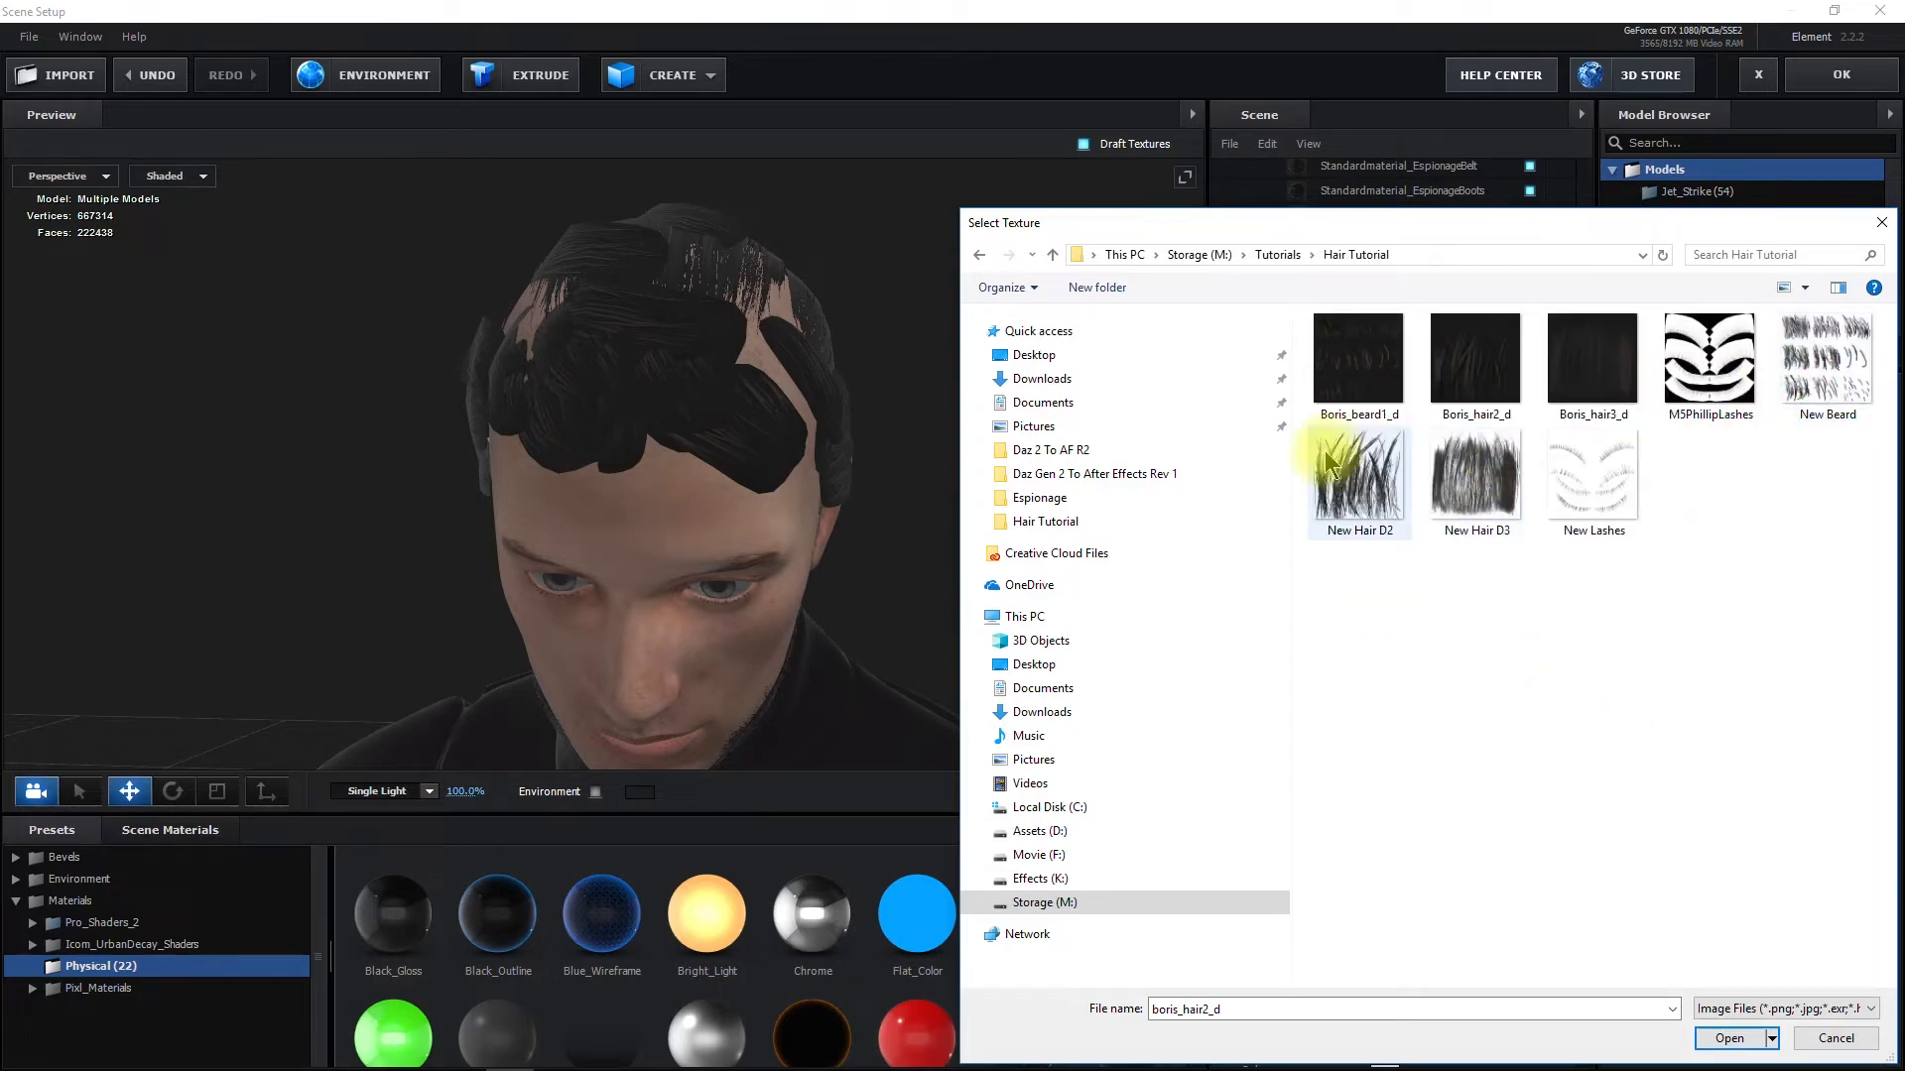
pyautogui.click(1729, 1038)
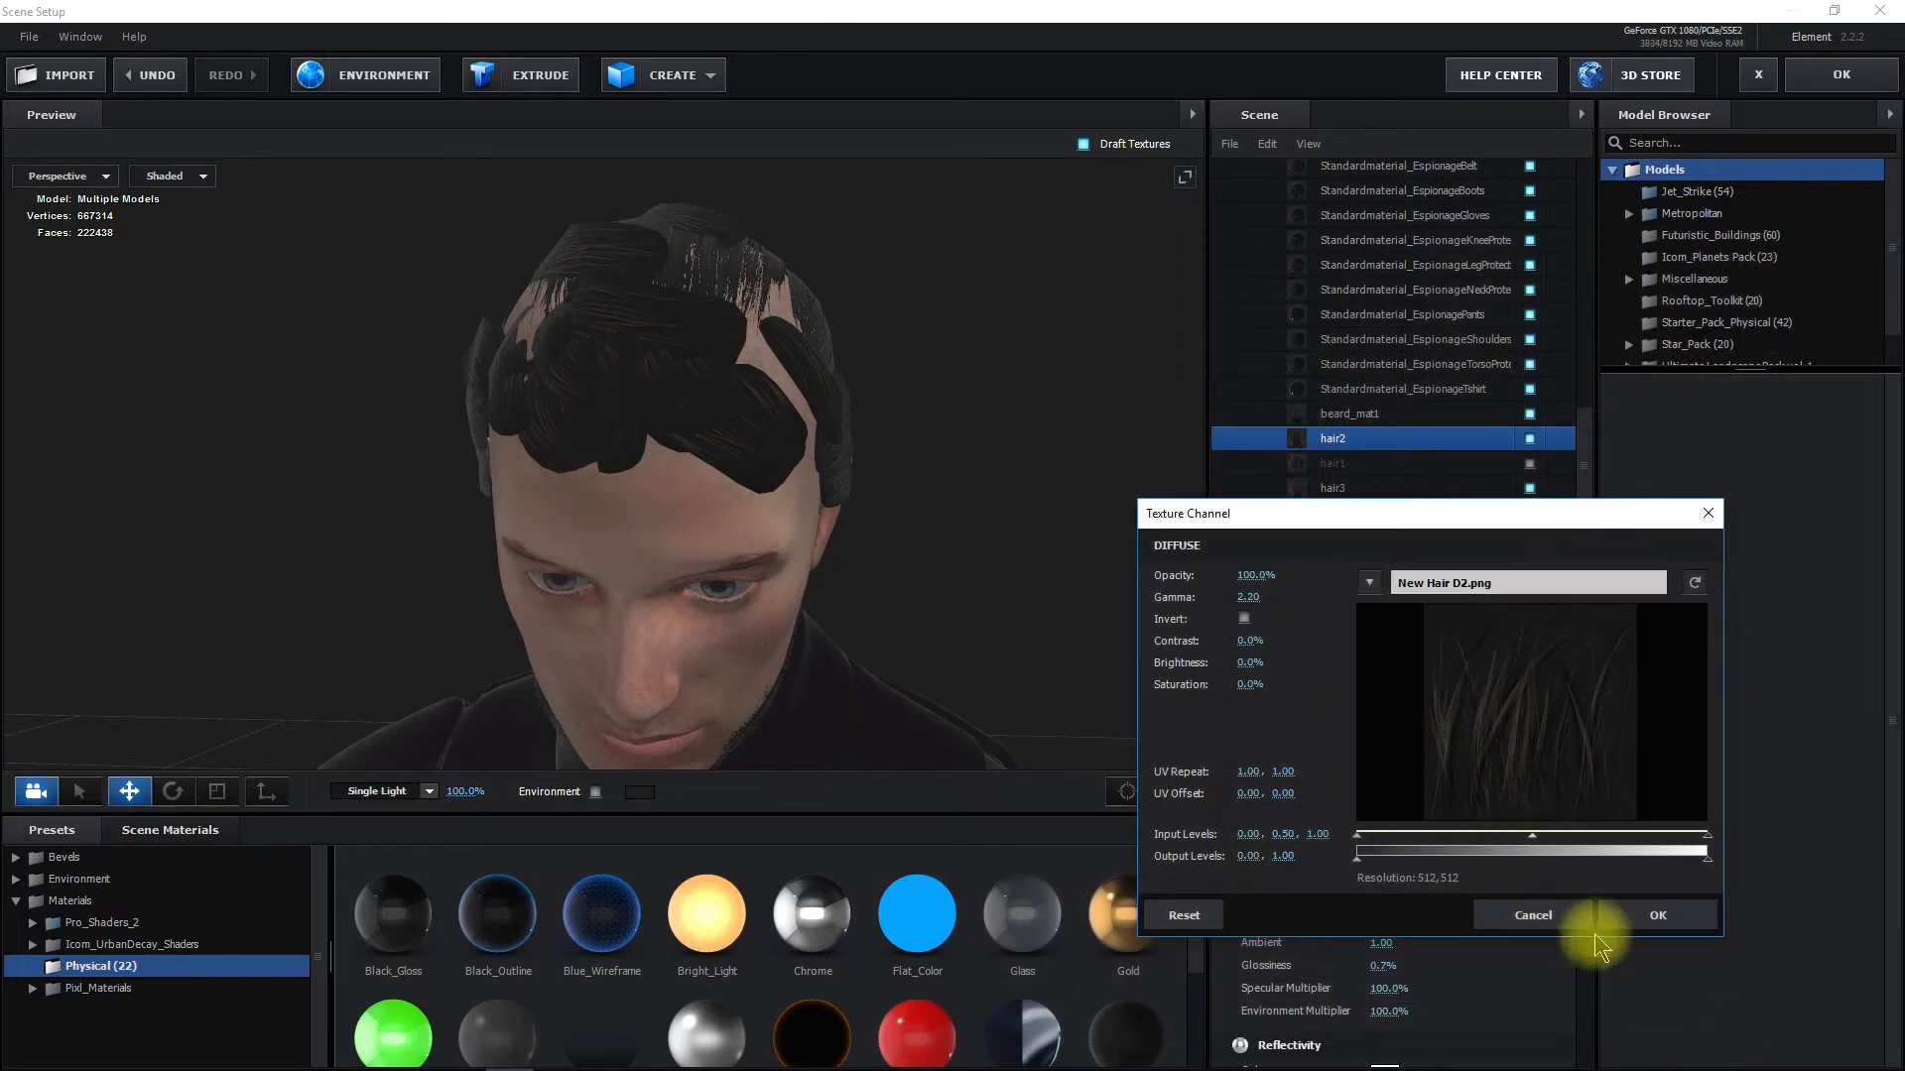
pyautogui.click(1650, 926)
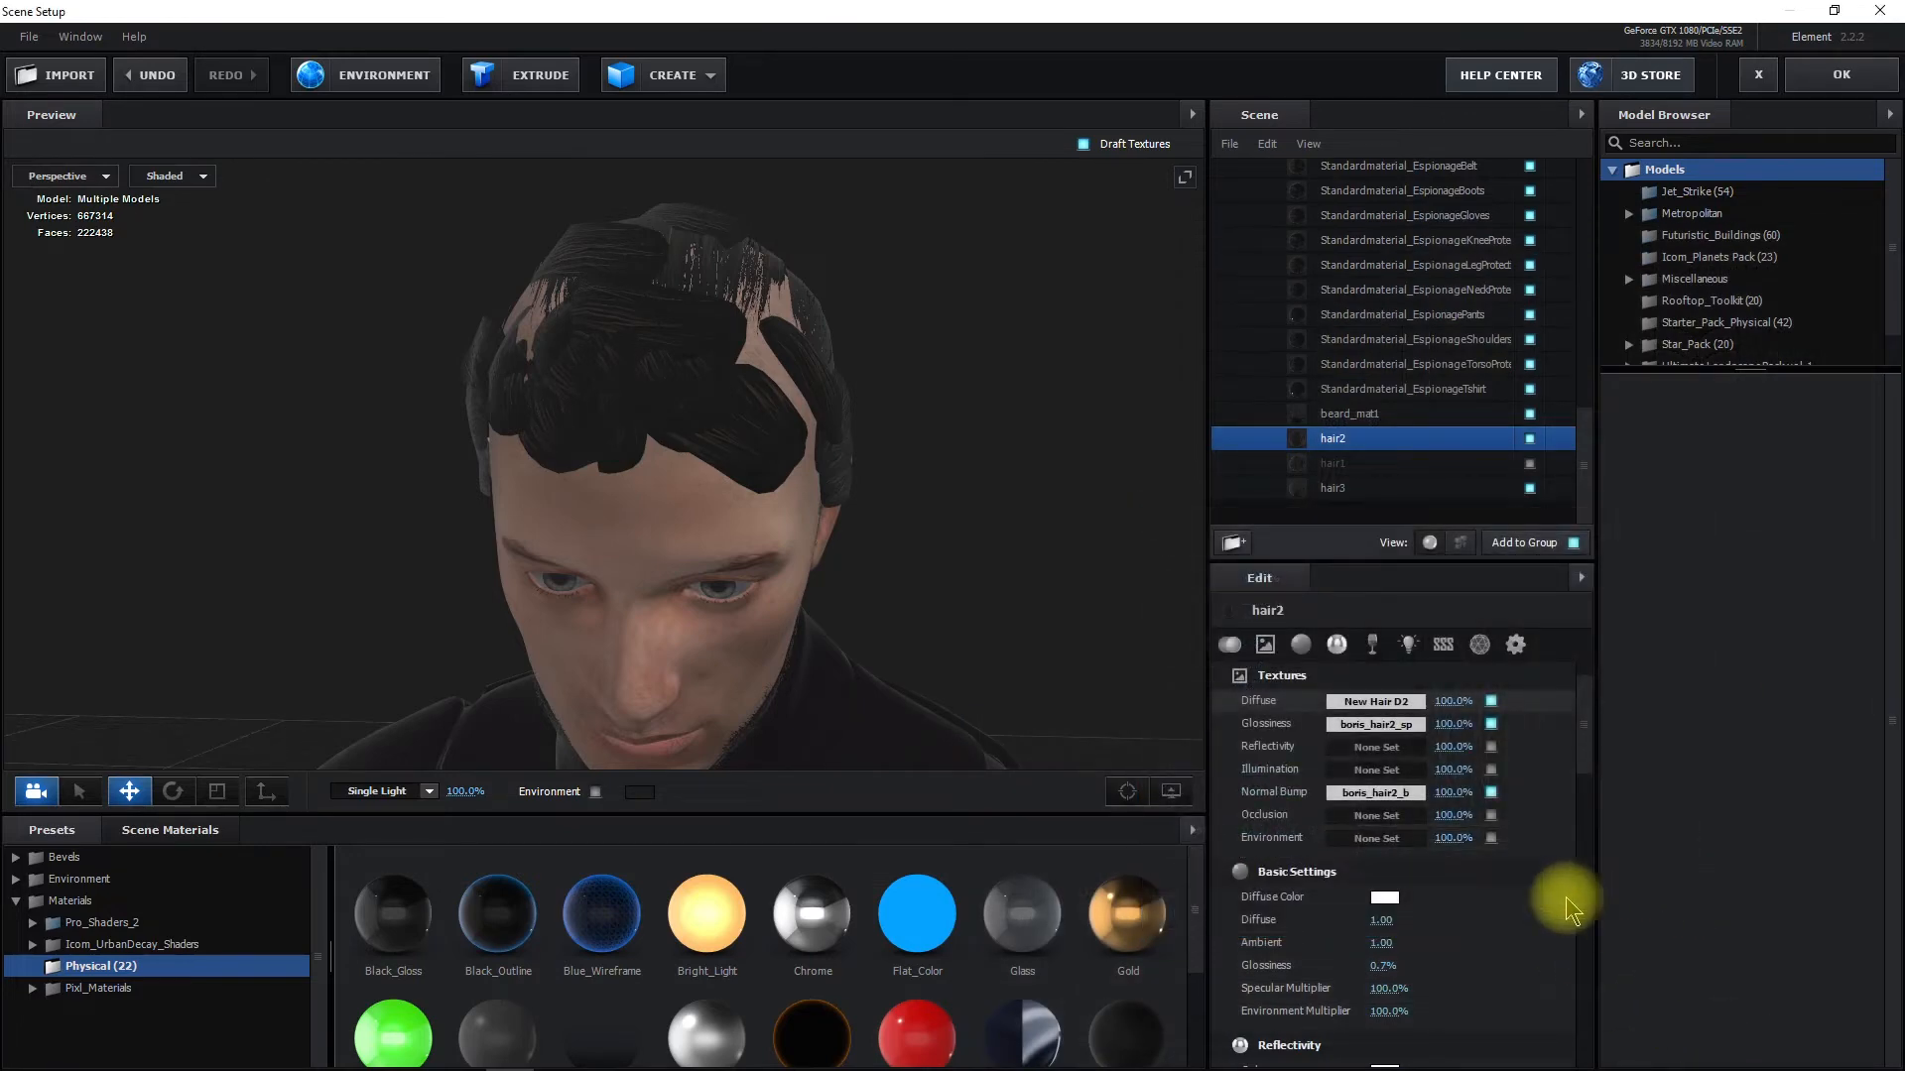
# Adjust the hair2 material's Alpha Threshold to 0.31, checking the strands from the side and front of the head
pyautogui.moveTo(575, 502); pyautogui.dragTo(650, 523)
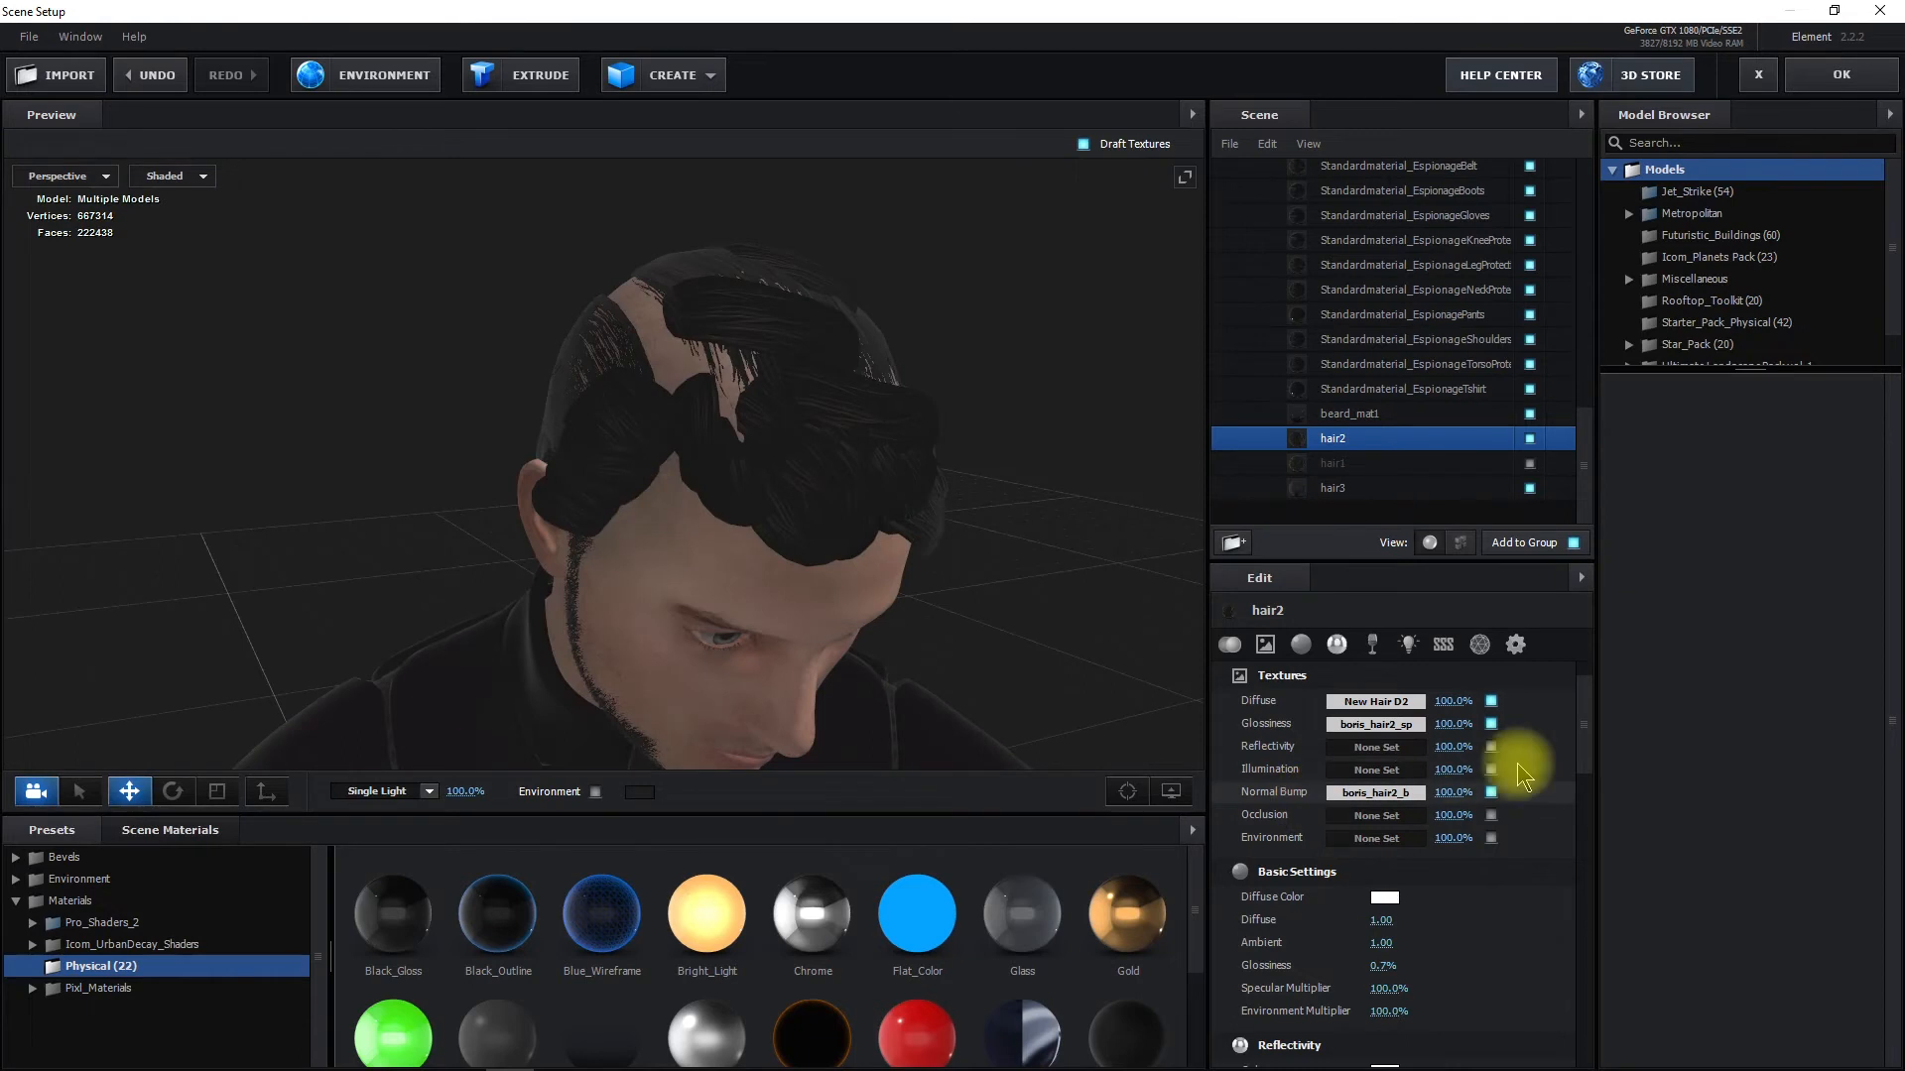
pyautogui.click(1517, 647)
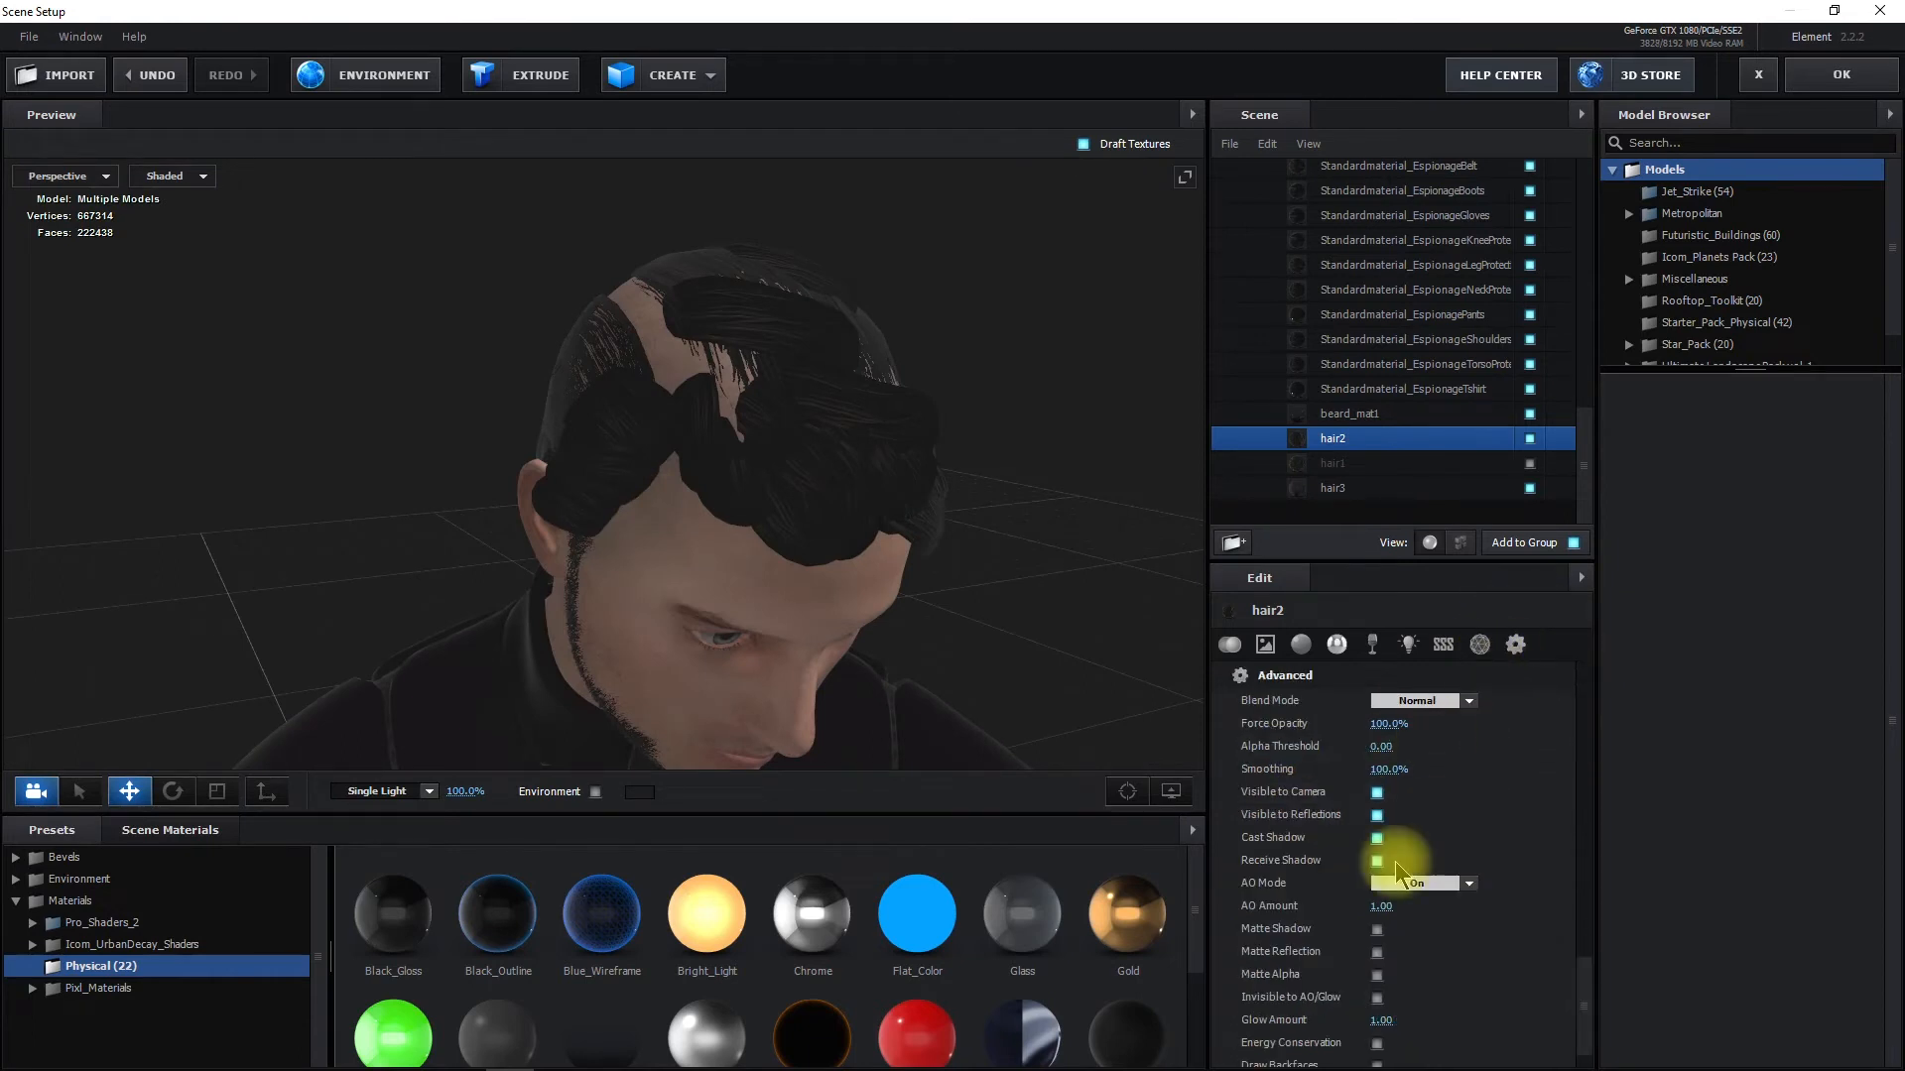
pyautogui.moveTo(1381, 746); pyautogui.dragTo(1423, 759)
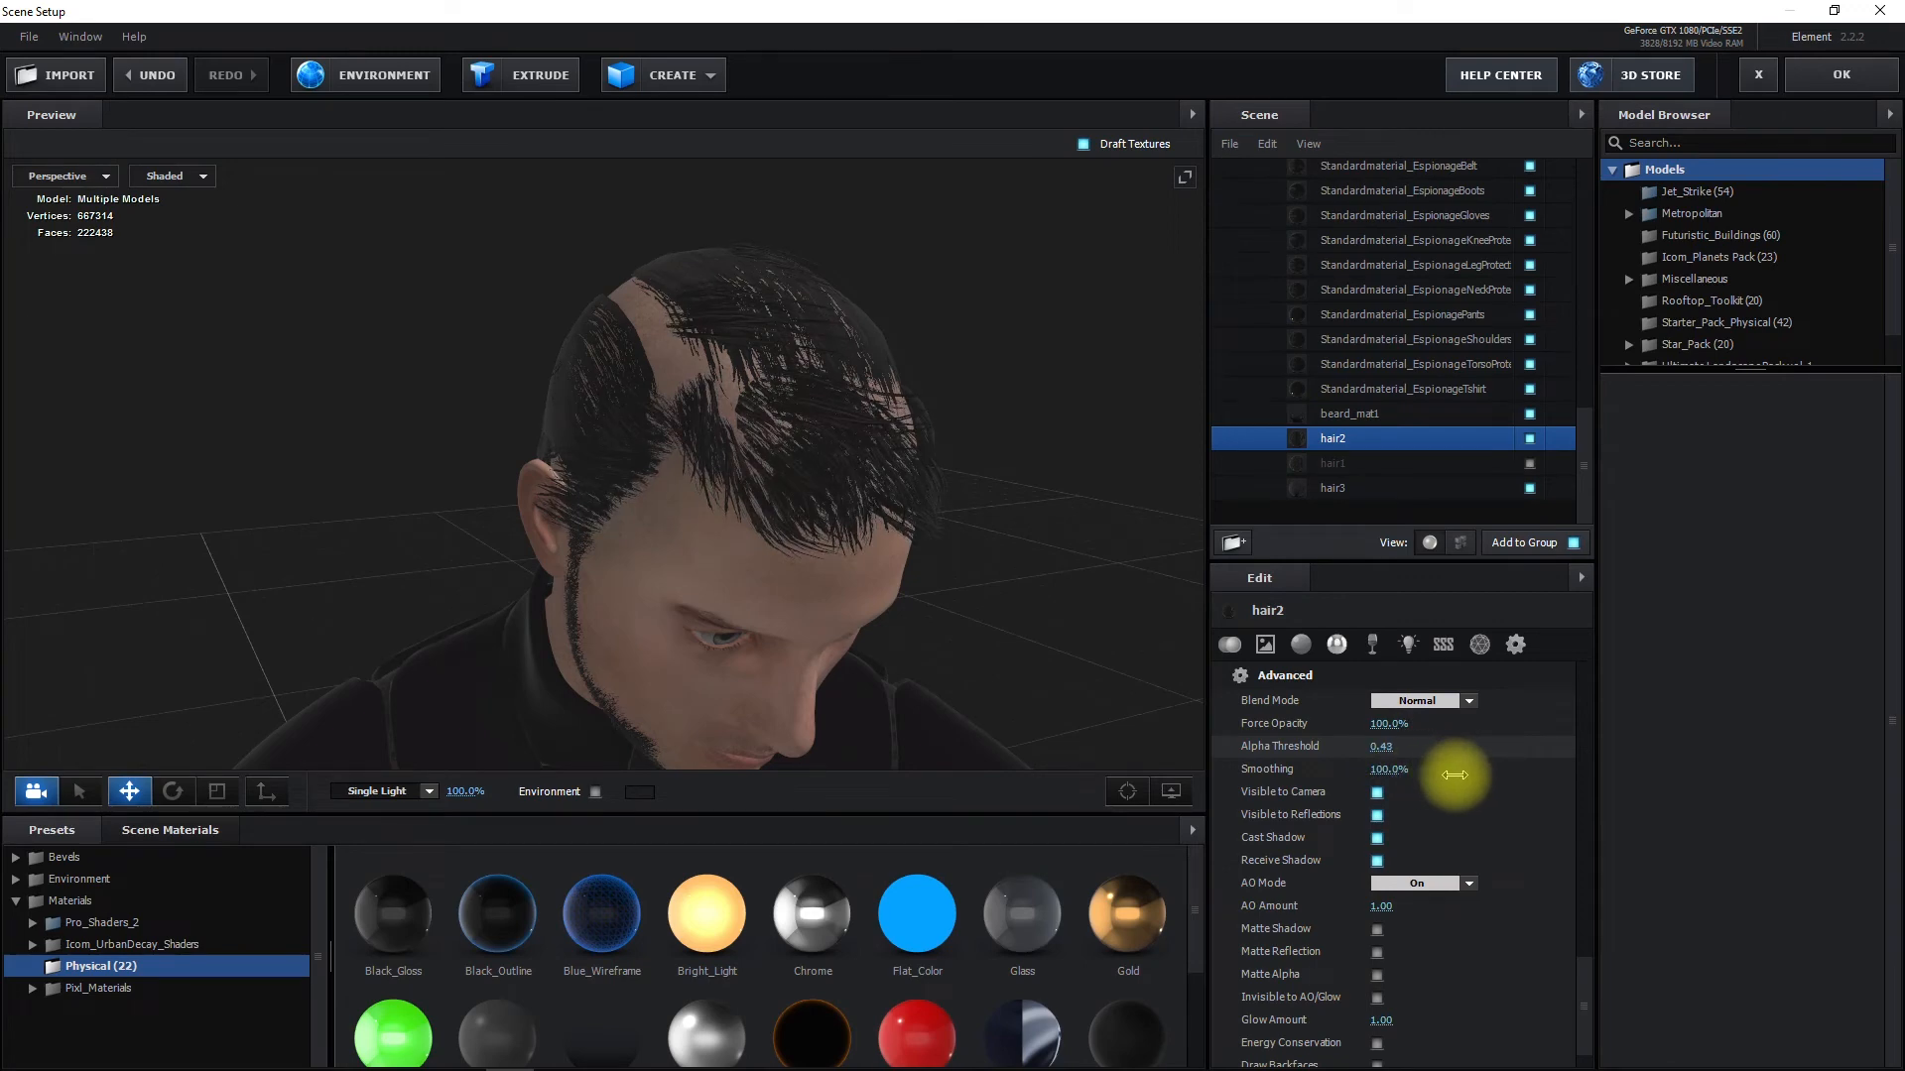
pyautogui.moveTo(838, 595); pyautogui.dragTo(645, 588)
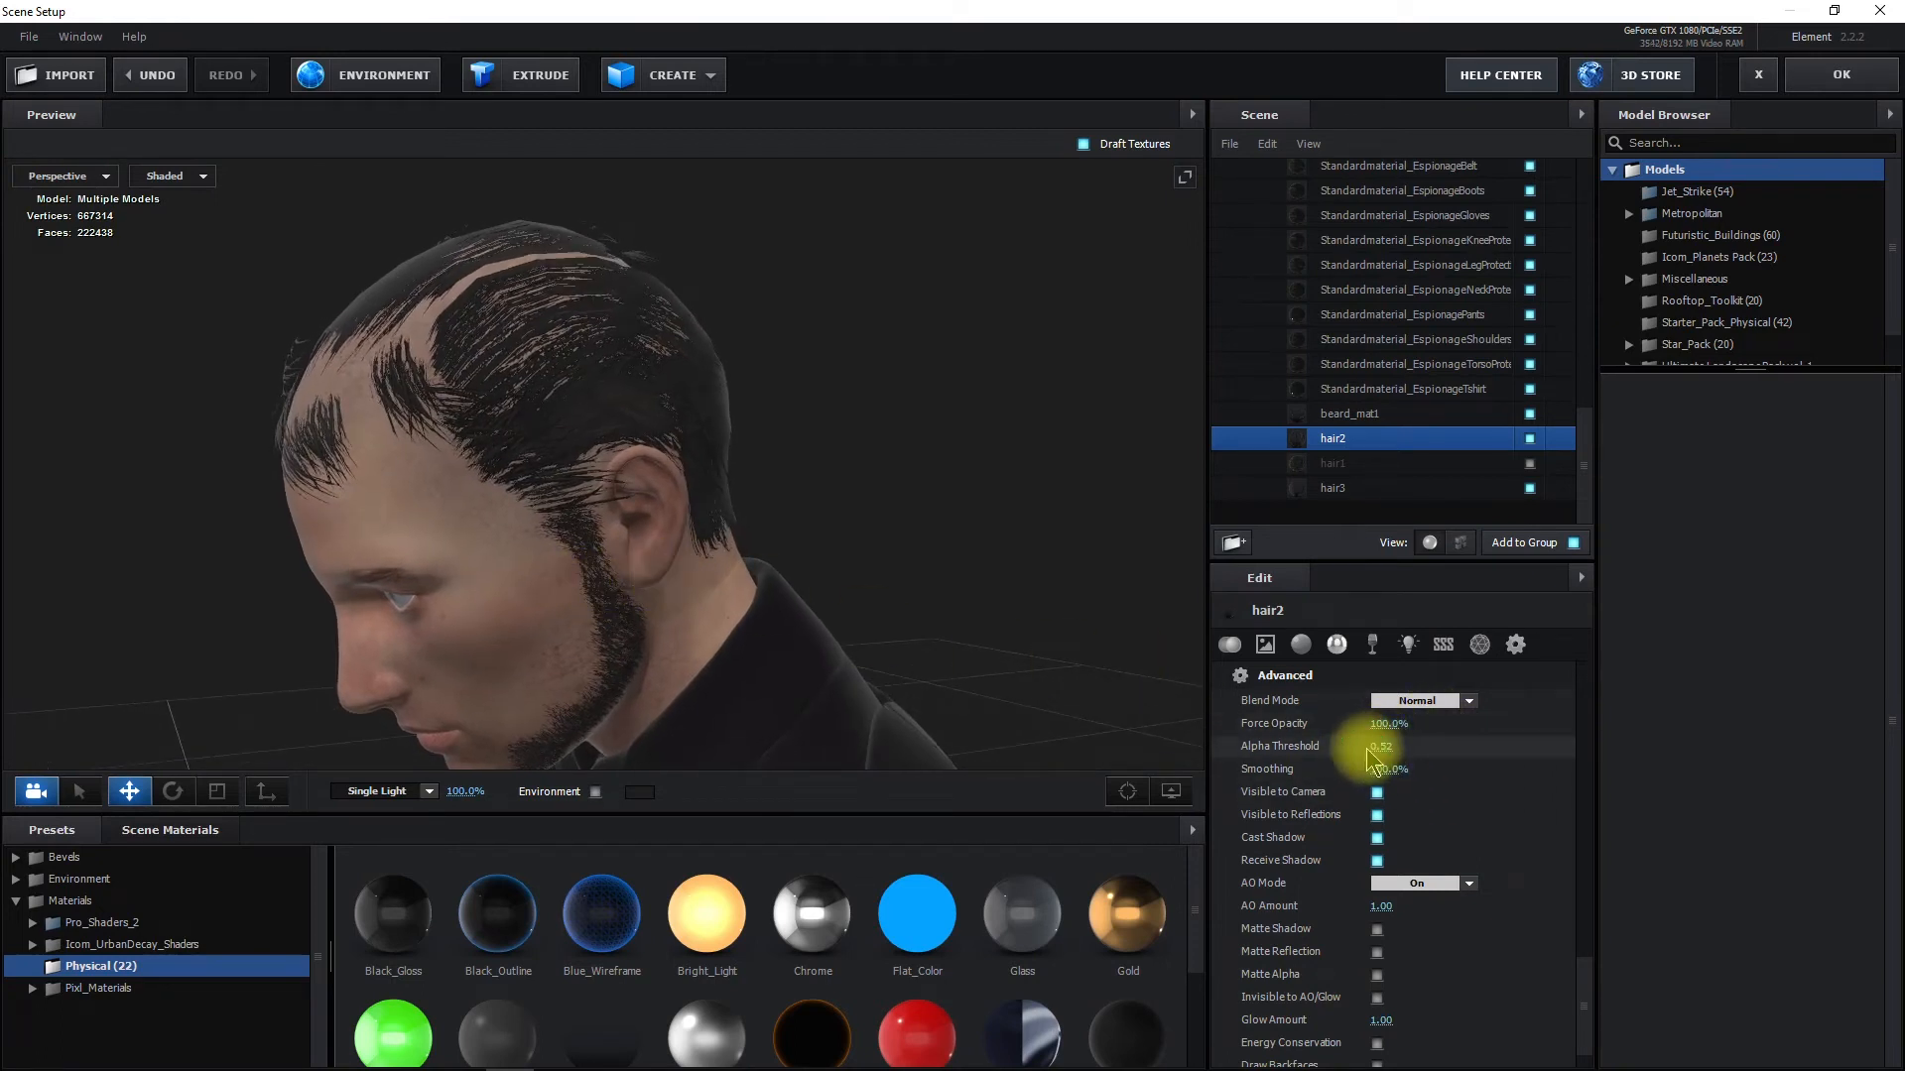
pyautogui.moveTo(1381, 745); pyautogui.dragTo(1398, 785)
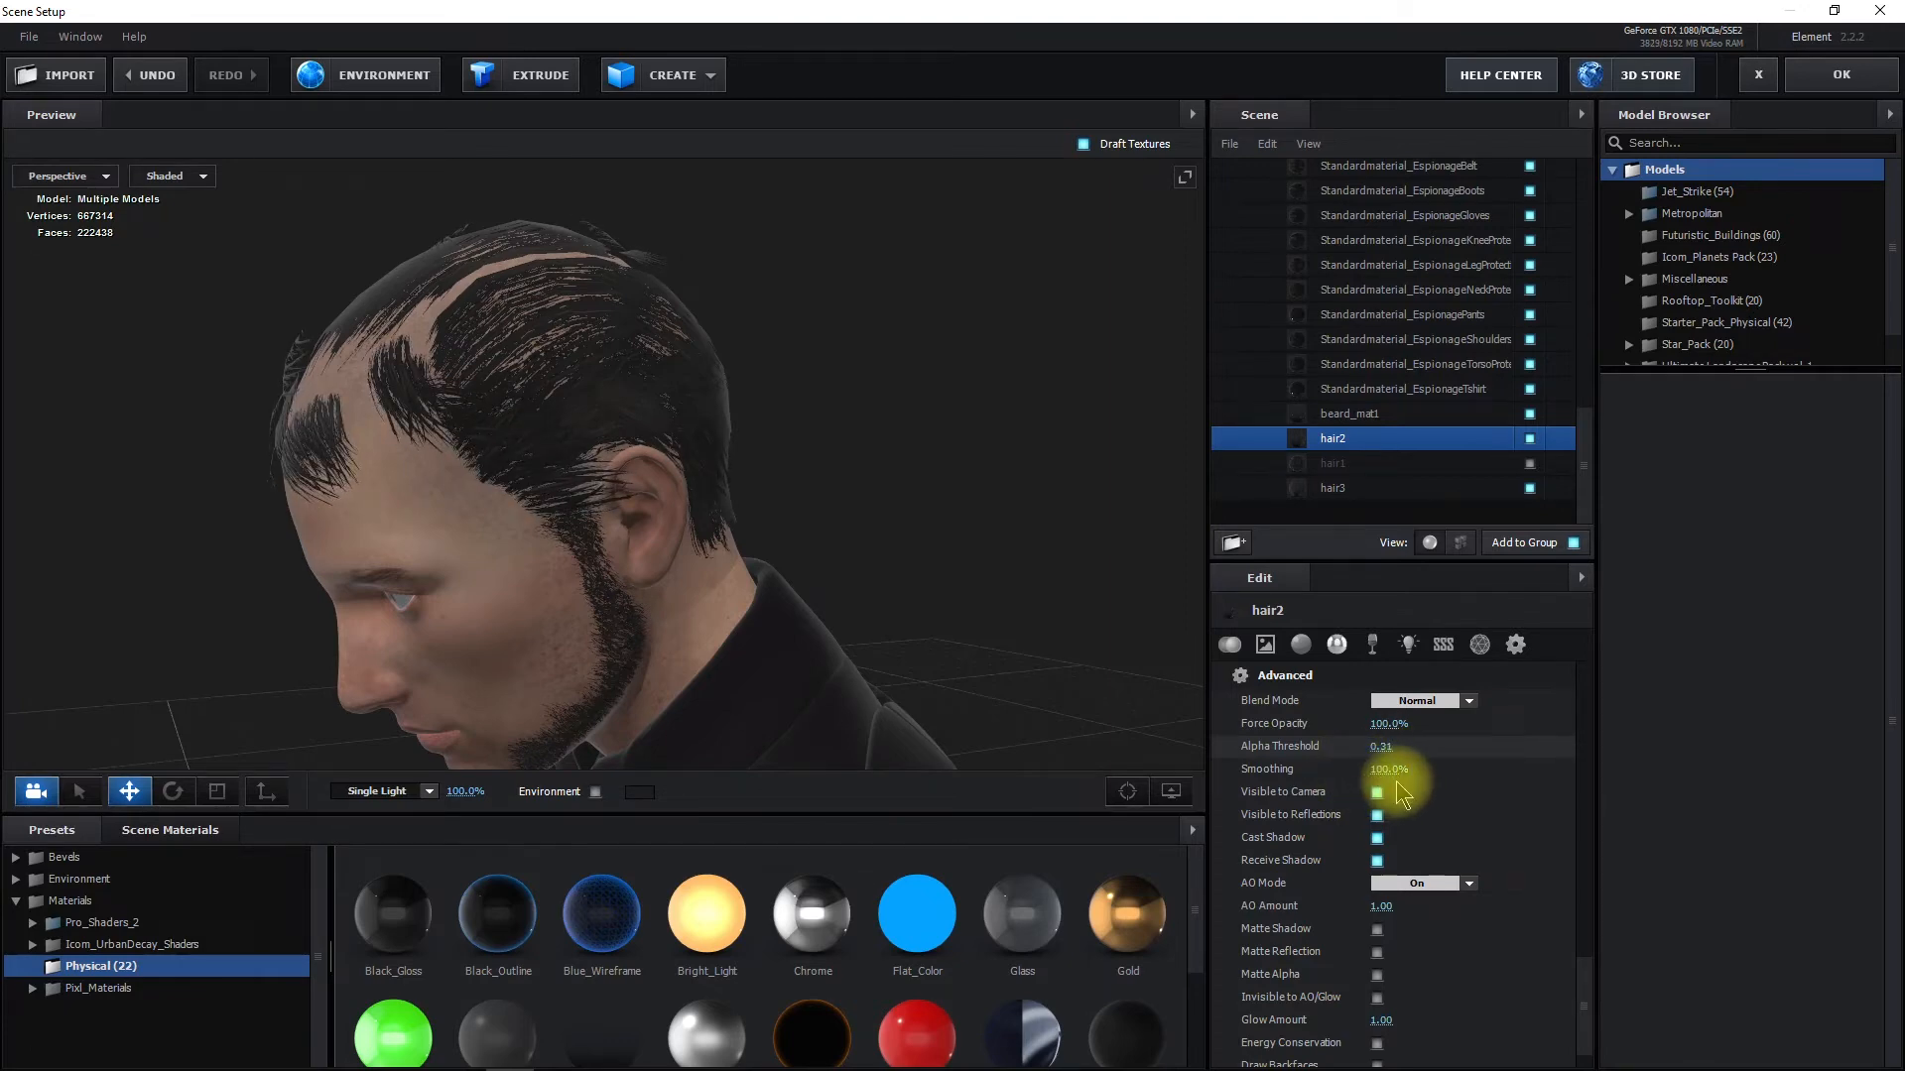
pyautogui.moveTo(530, 522); pyautogui.dragTo(777, 555)
pyautogui.moveTo(772, 558); pyautogui.dragTo(662, 504)
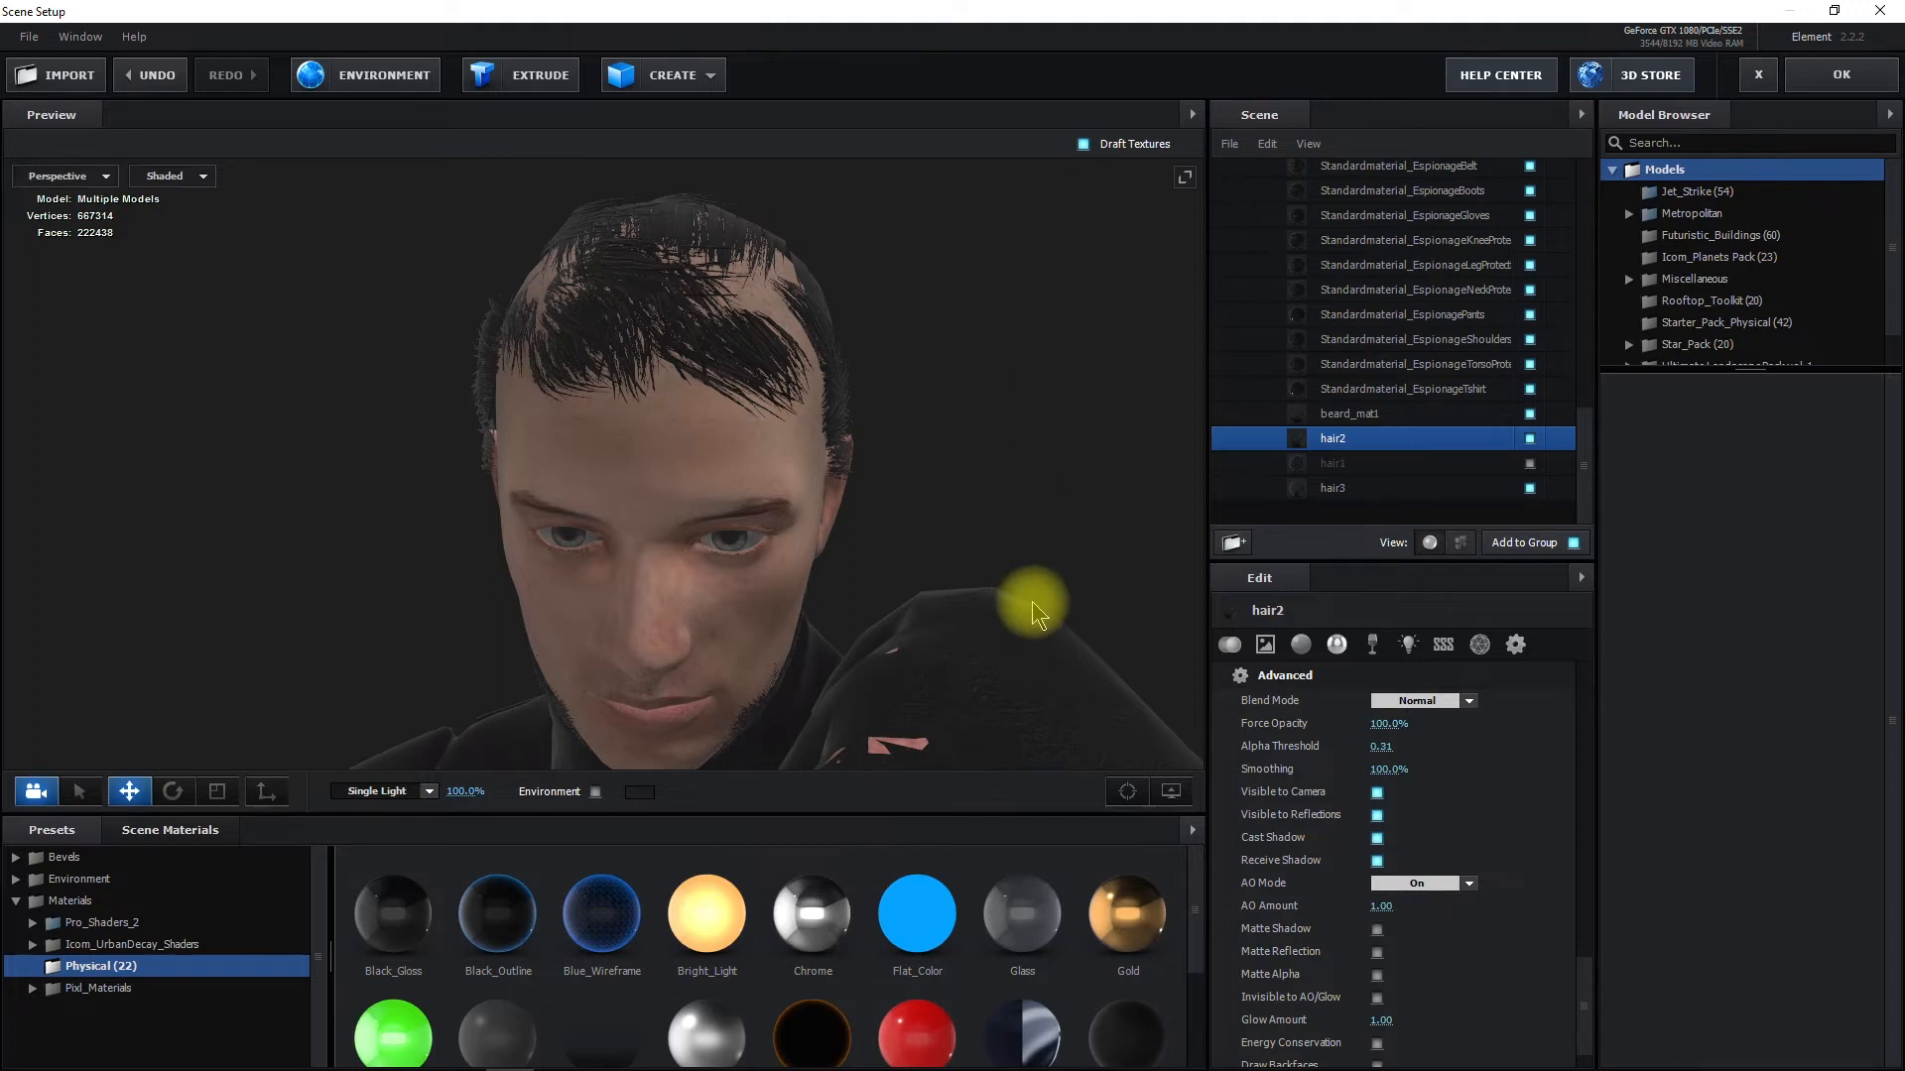
# Enable the hidden hair1 material and inspect its hair from the side of the head
pyautogui.click(1417, 464)
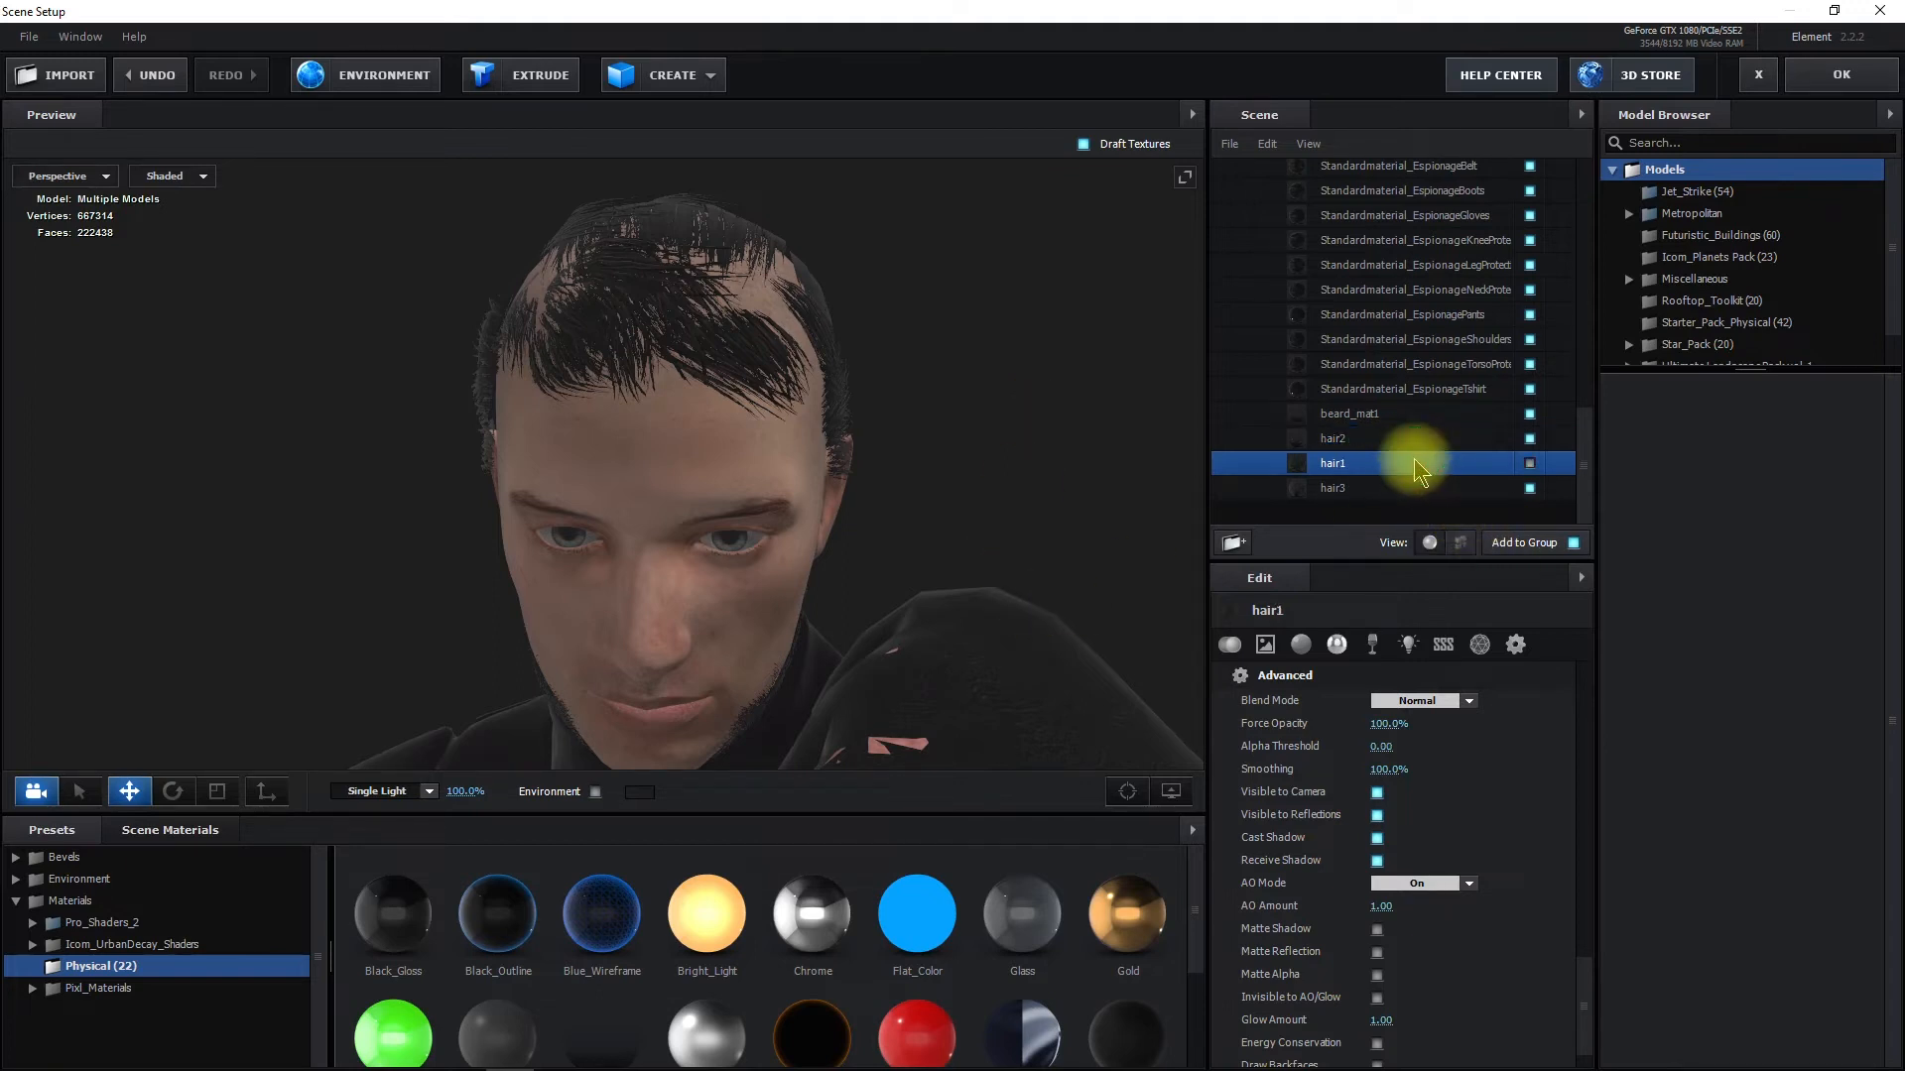
pyautogui.click(1529, 463)
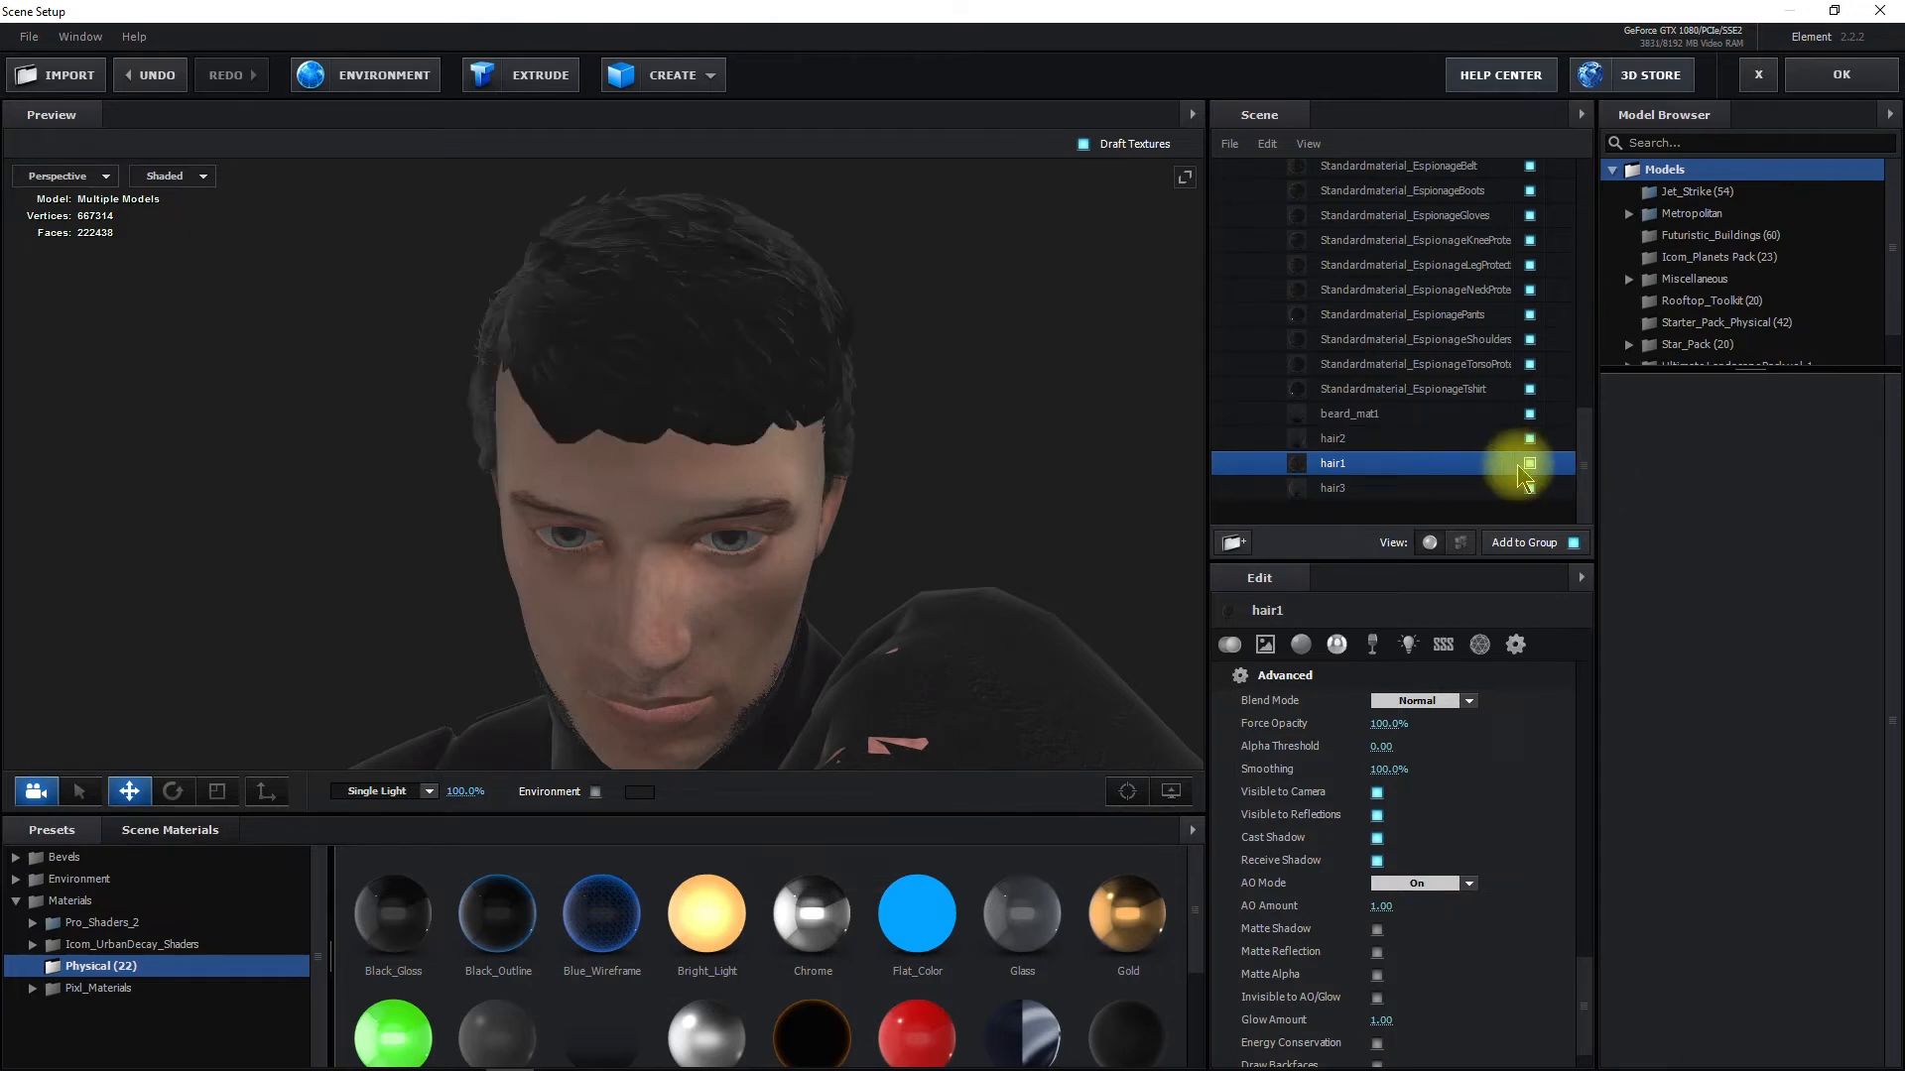
pyautogui.moveTo(707, 372); pyautogui.dragTo(795, 407)
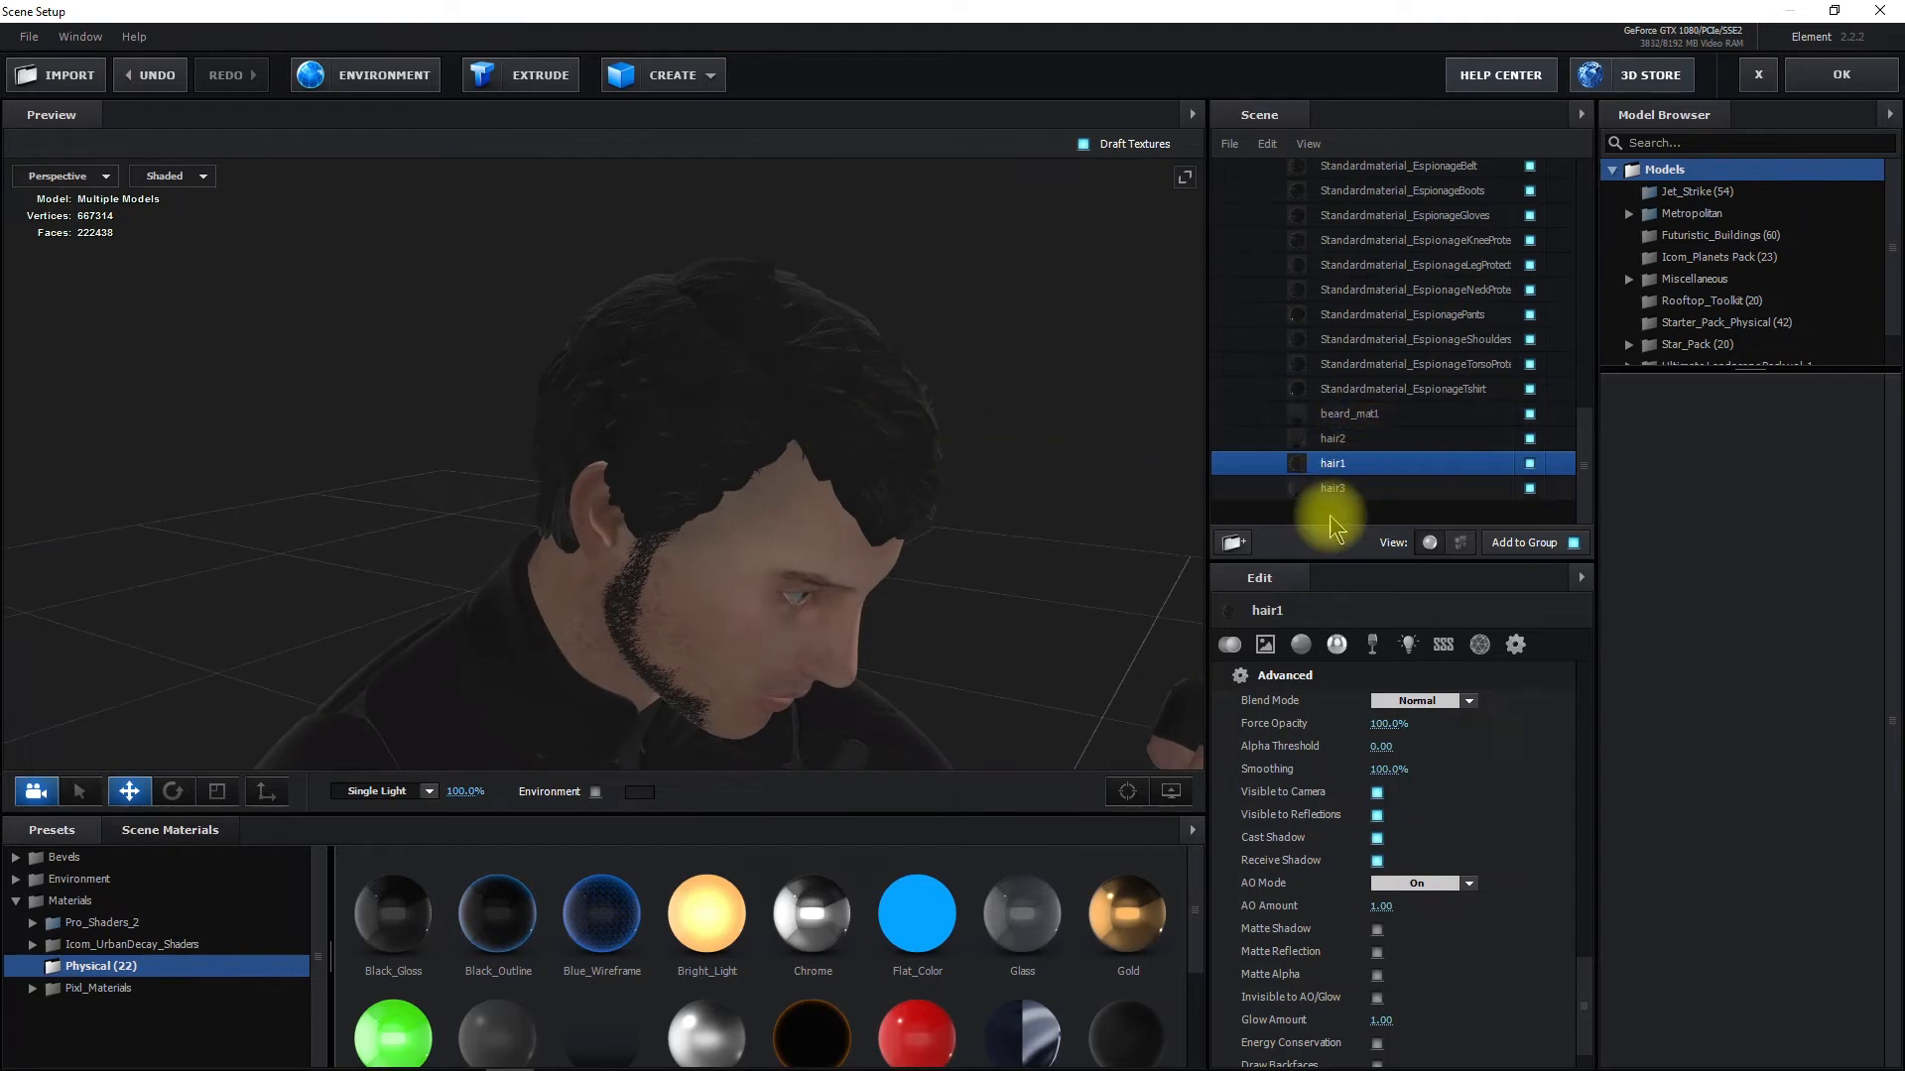
# Open the file chooser for hair1's diffuse texture and copy the Boris_hair1_d image file
pyautogui.click(1265, 647)
pyautogui.click(1359, 706)
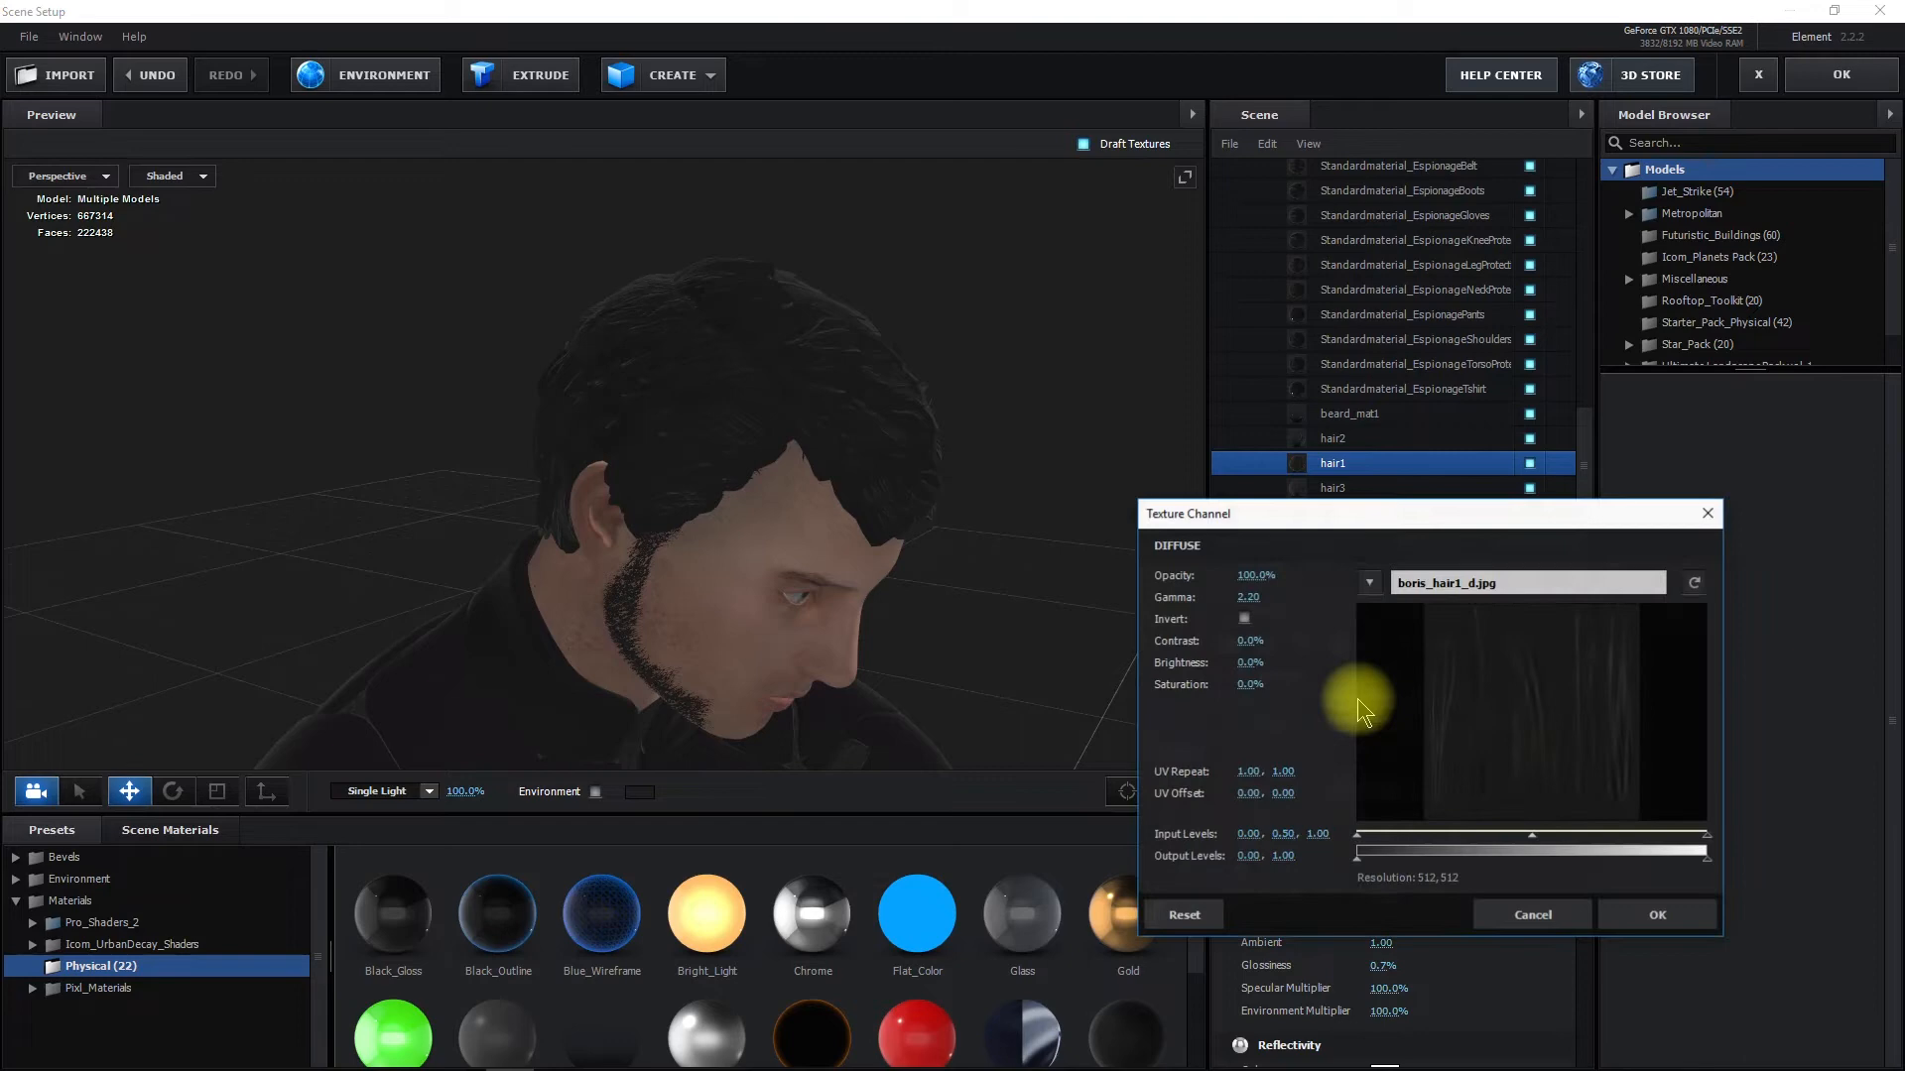
pyautogui.click(1415, 588)
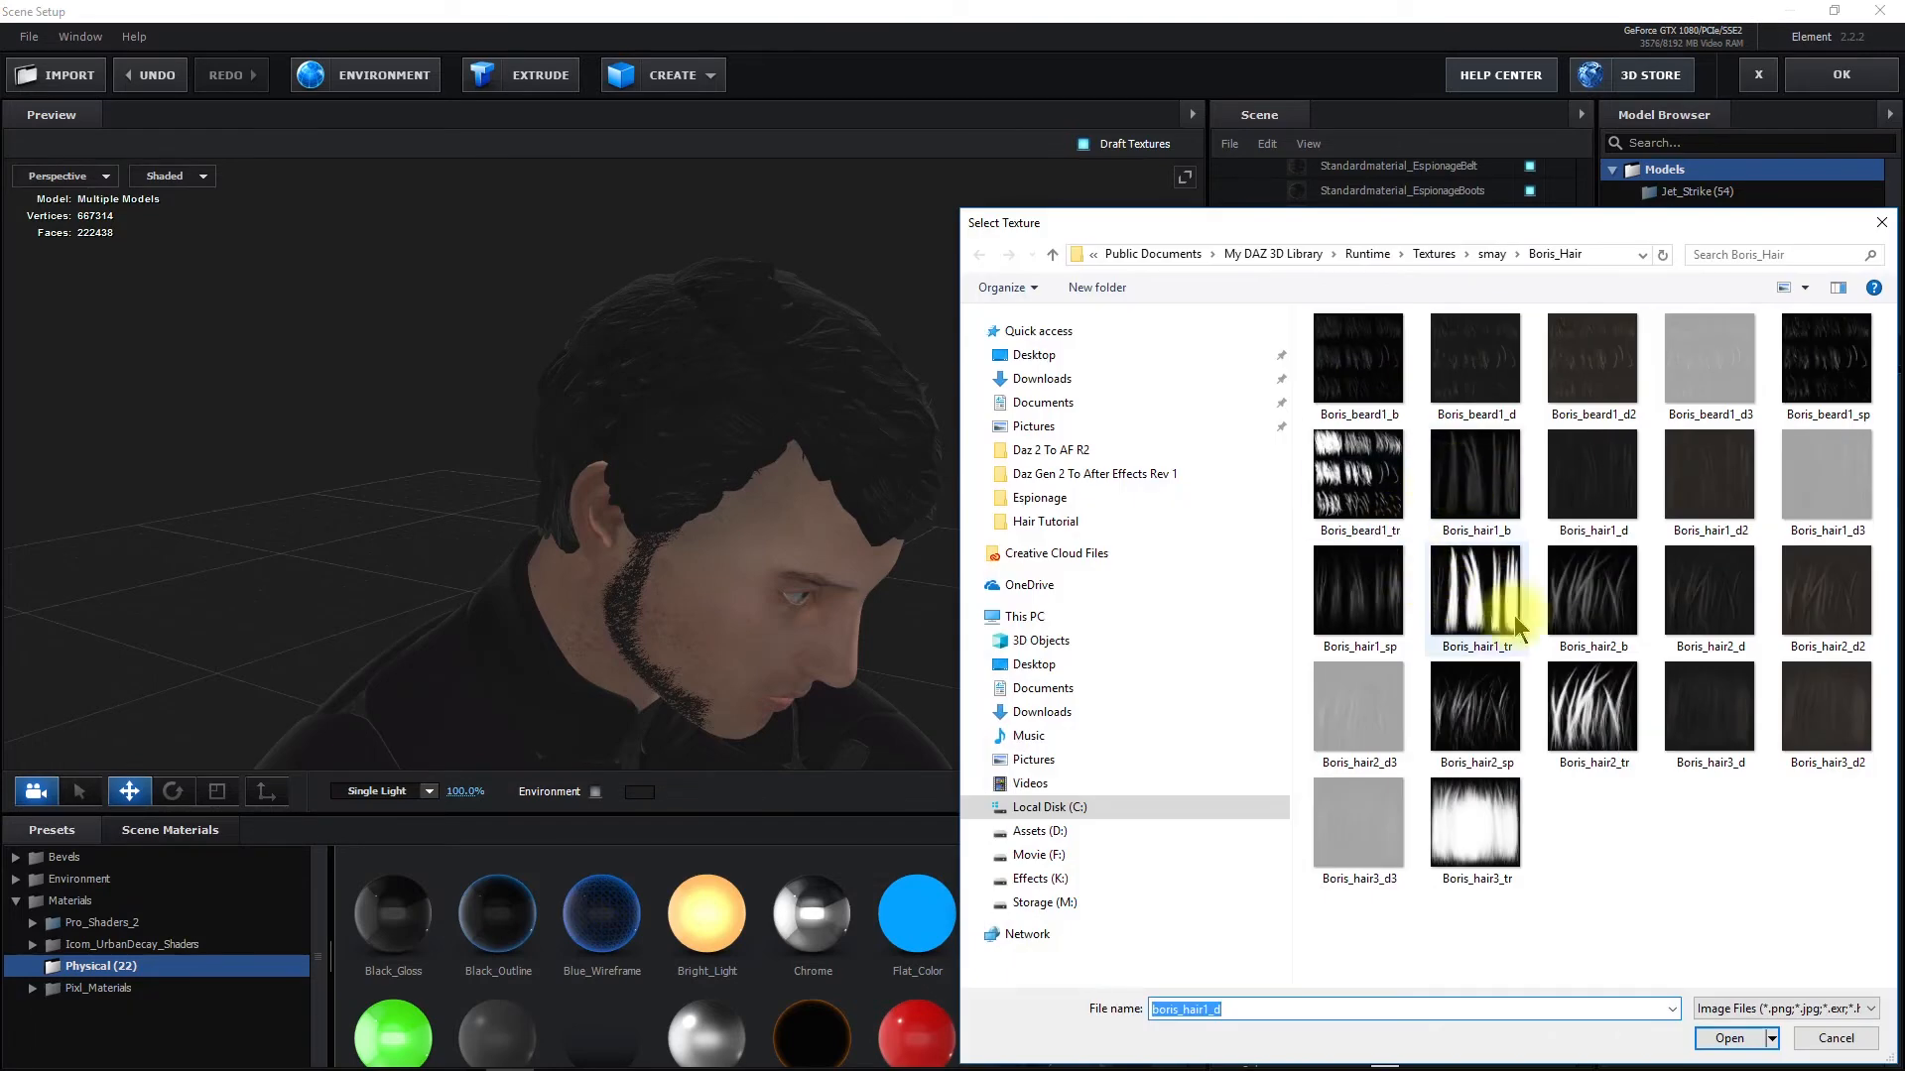
pyautogui.rightClick(1603, 460)
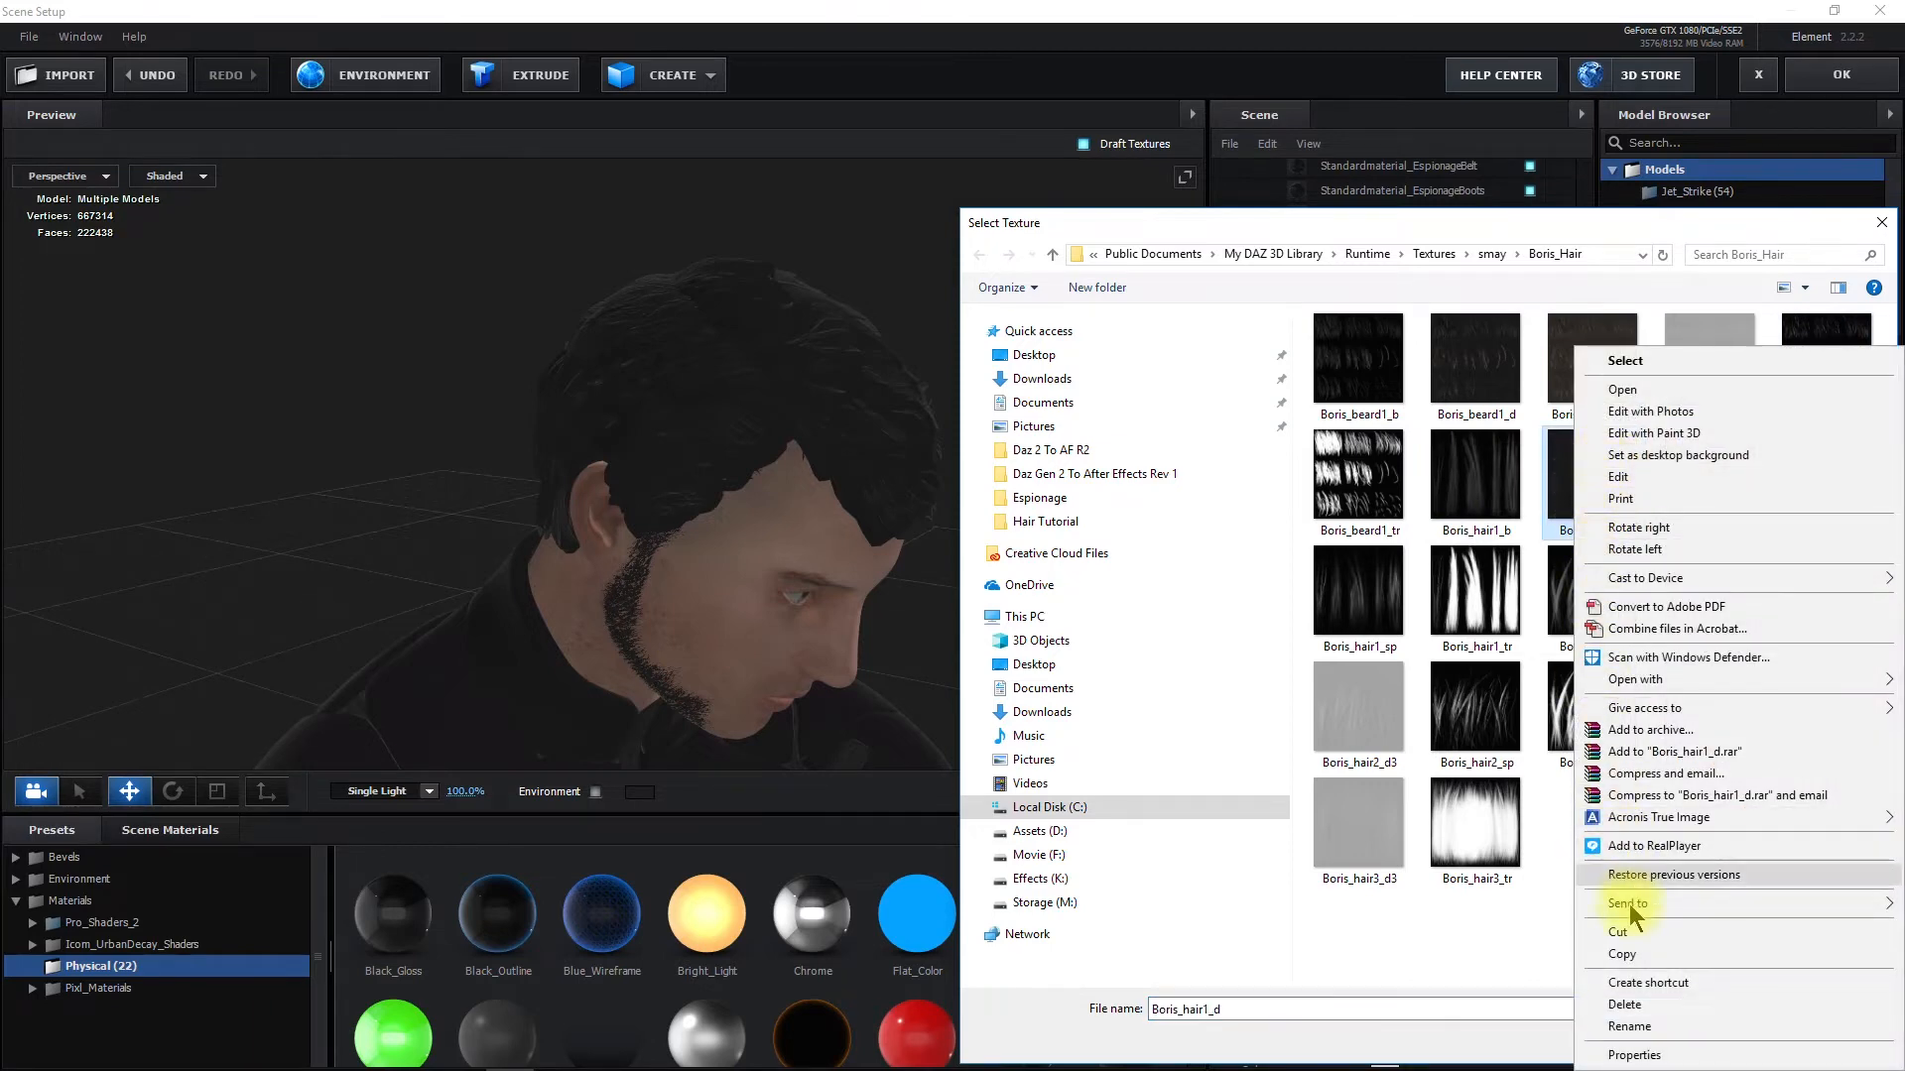
pyautogui.click(1629, 957)
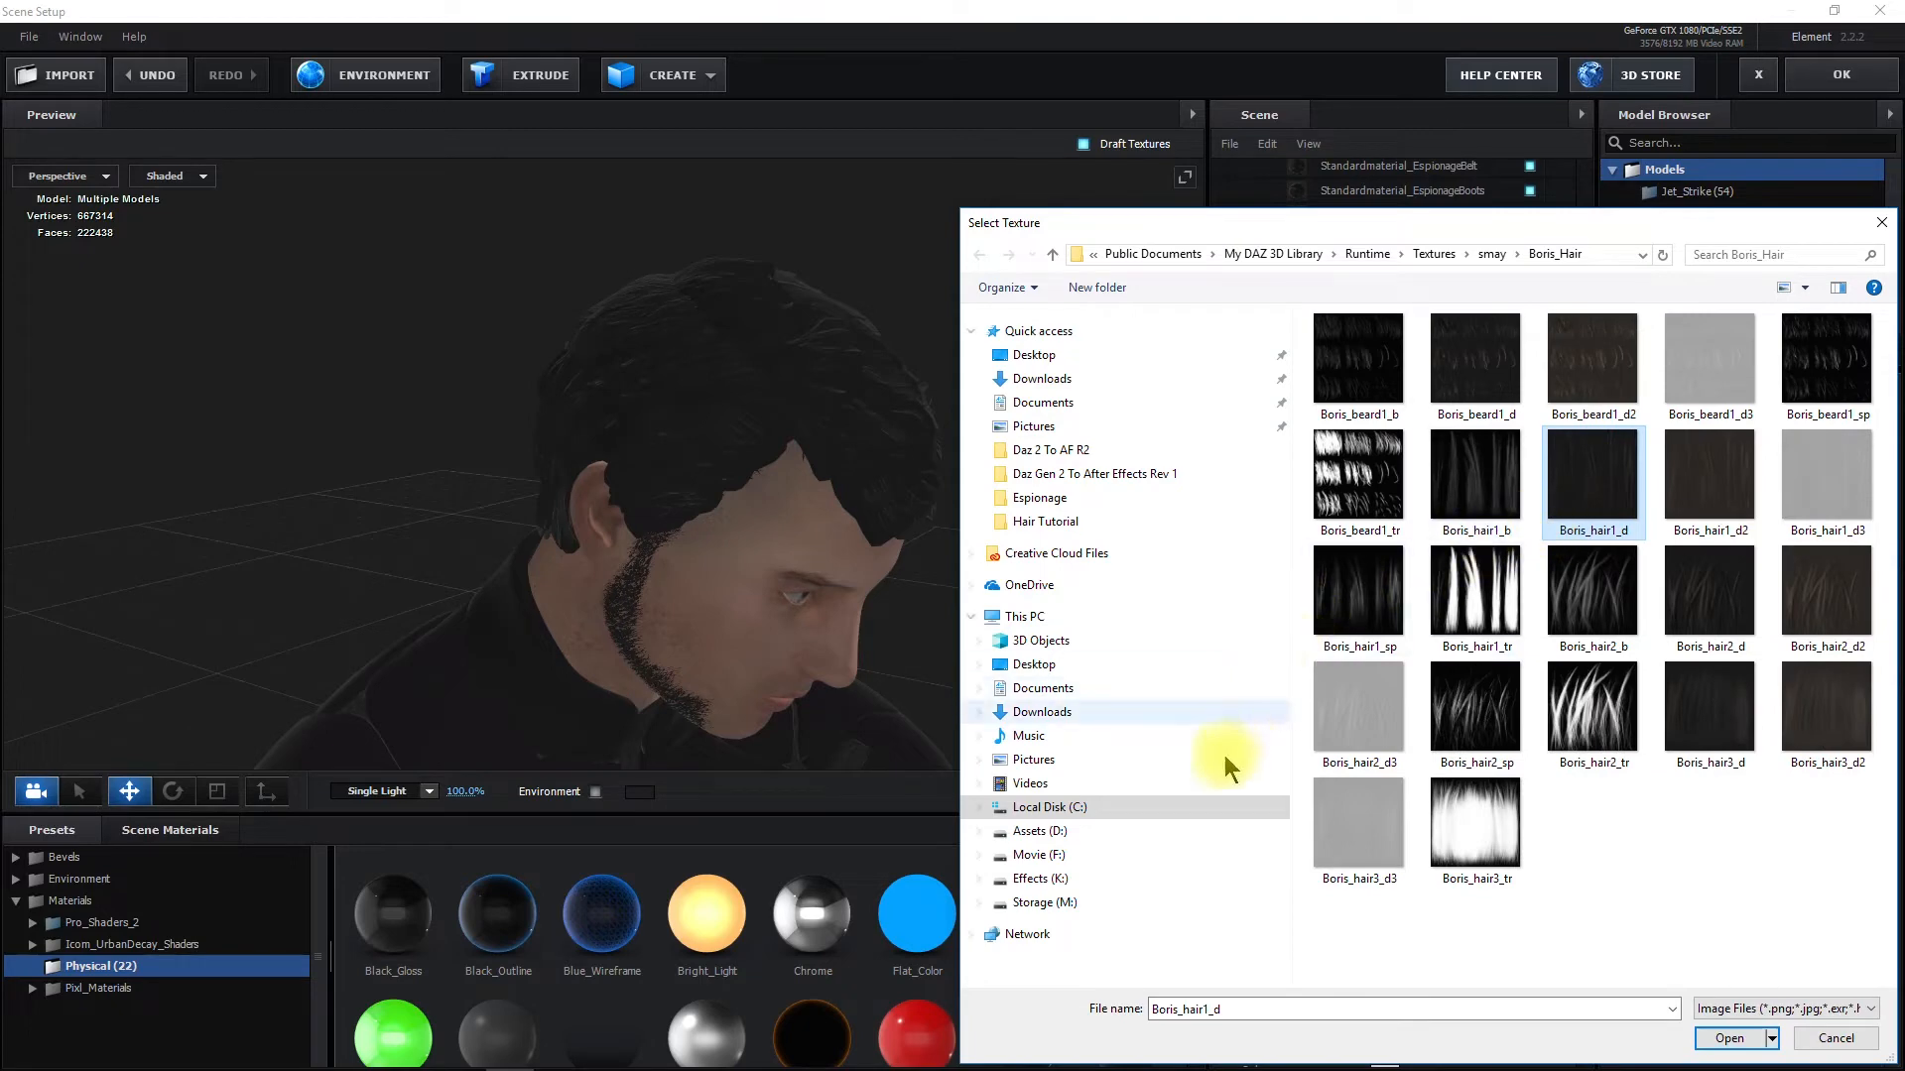
# Paste the copied Boris_hair1_d image into Storage (M:) > Tutorials > Hair Tutorial and close the texture chooser without selecting a texture
pyautogui.click(1058, 903)
pyautogui.scroll(-6, 1534, 729)
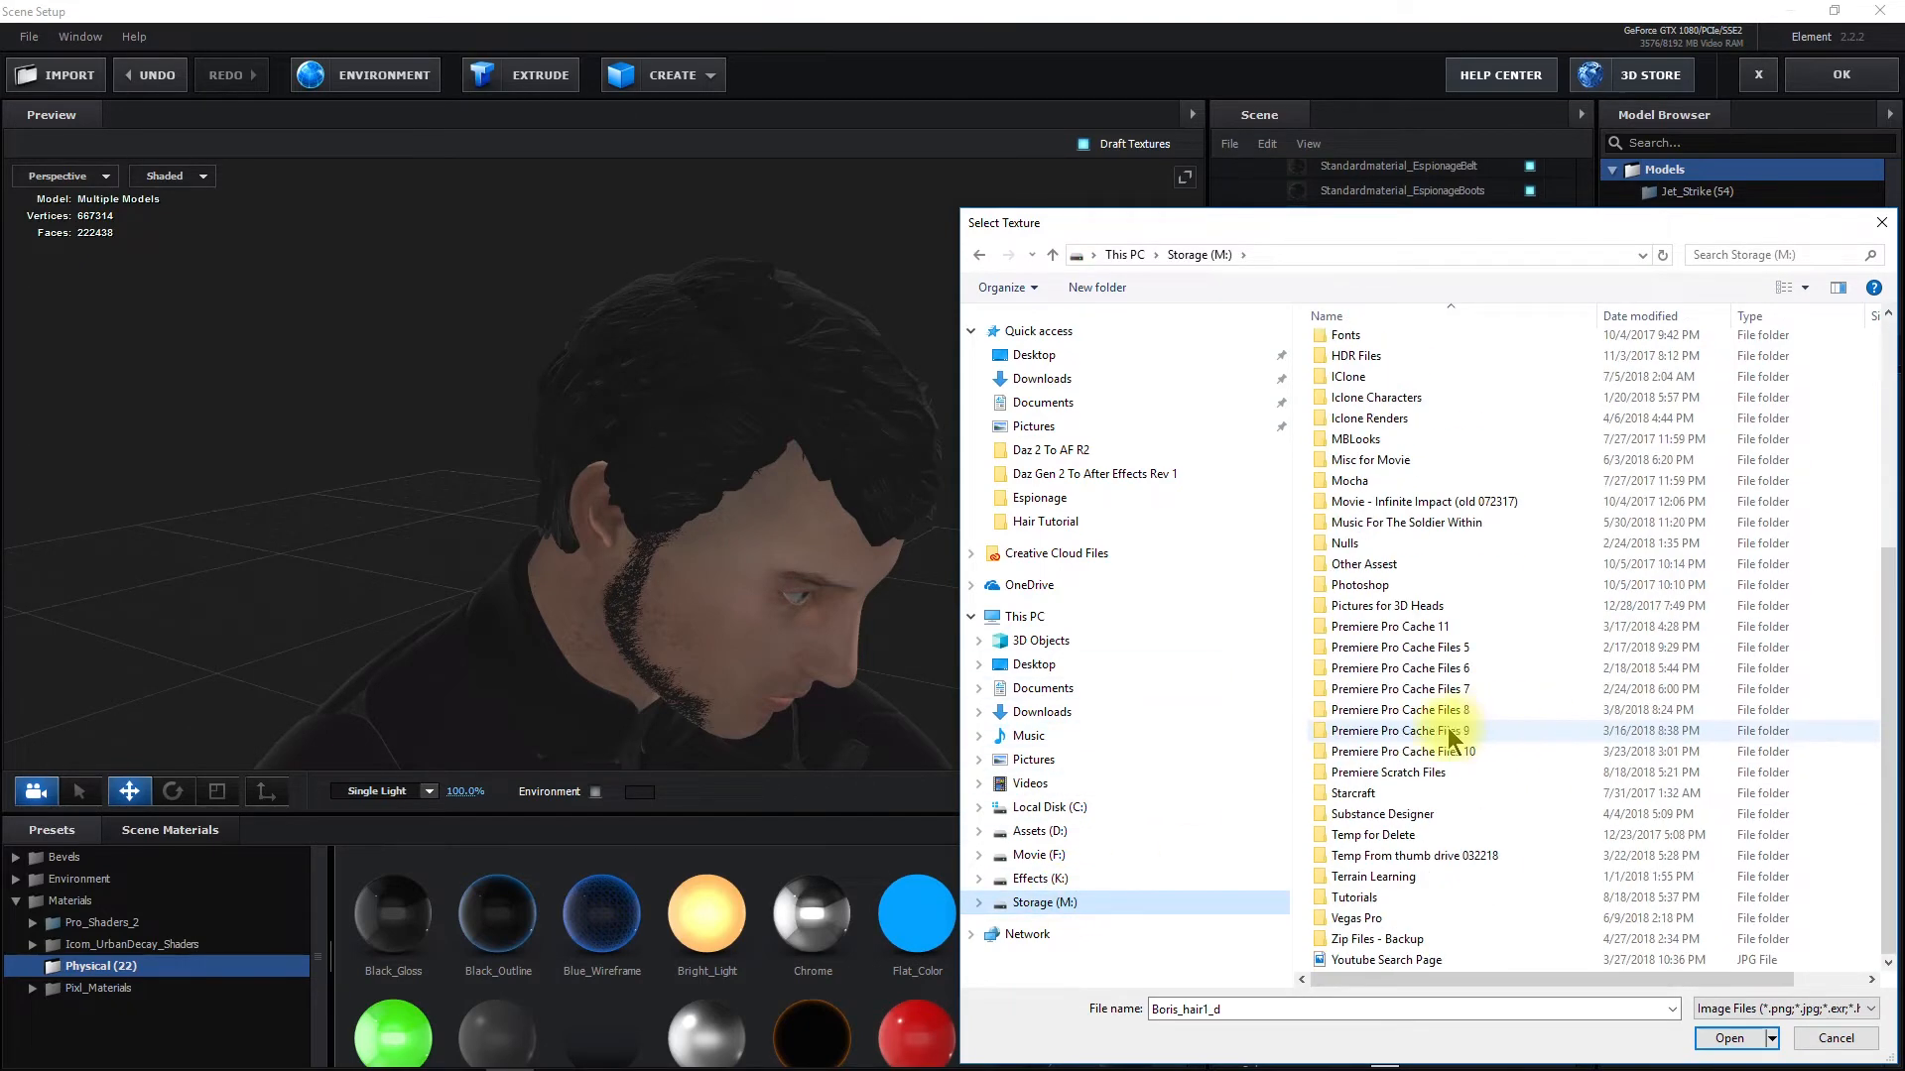
pyautogui.doubleClick(1361, 898)
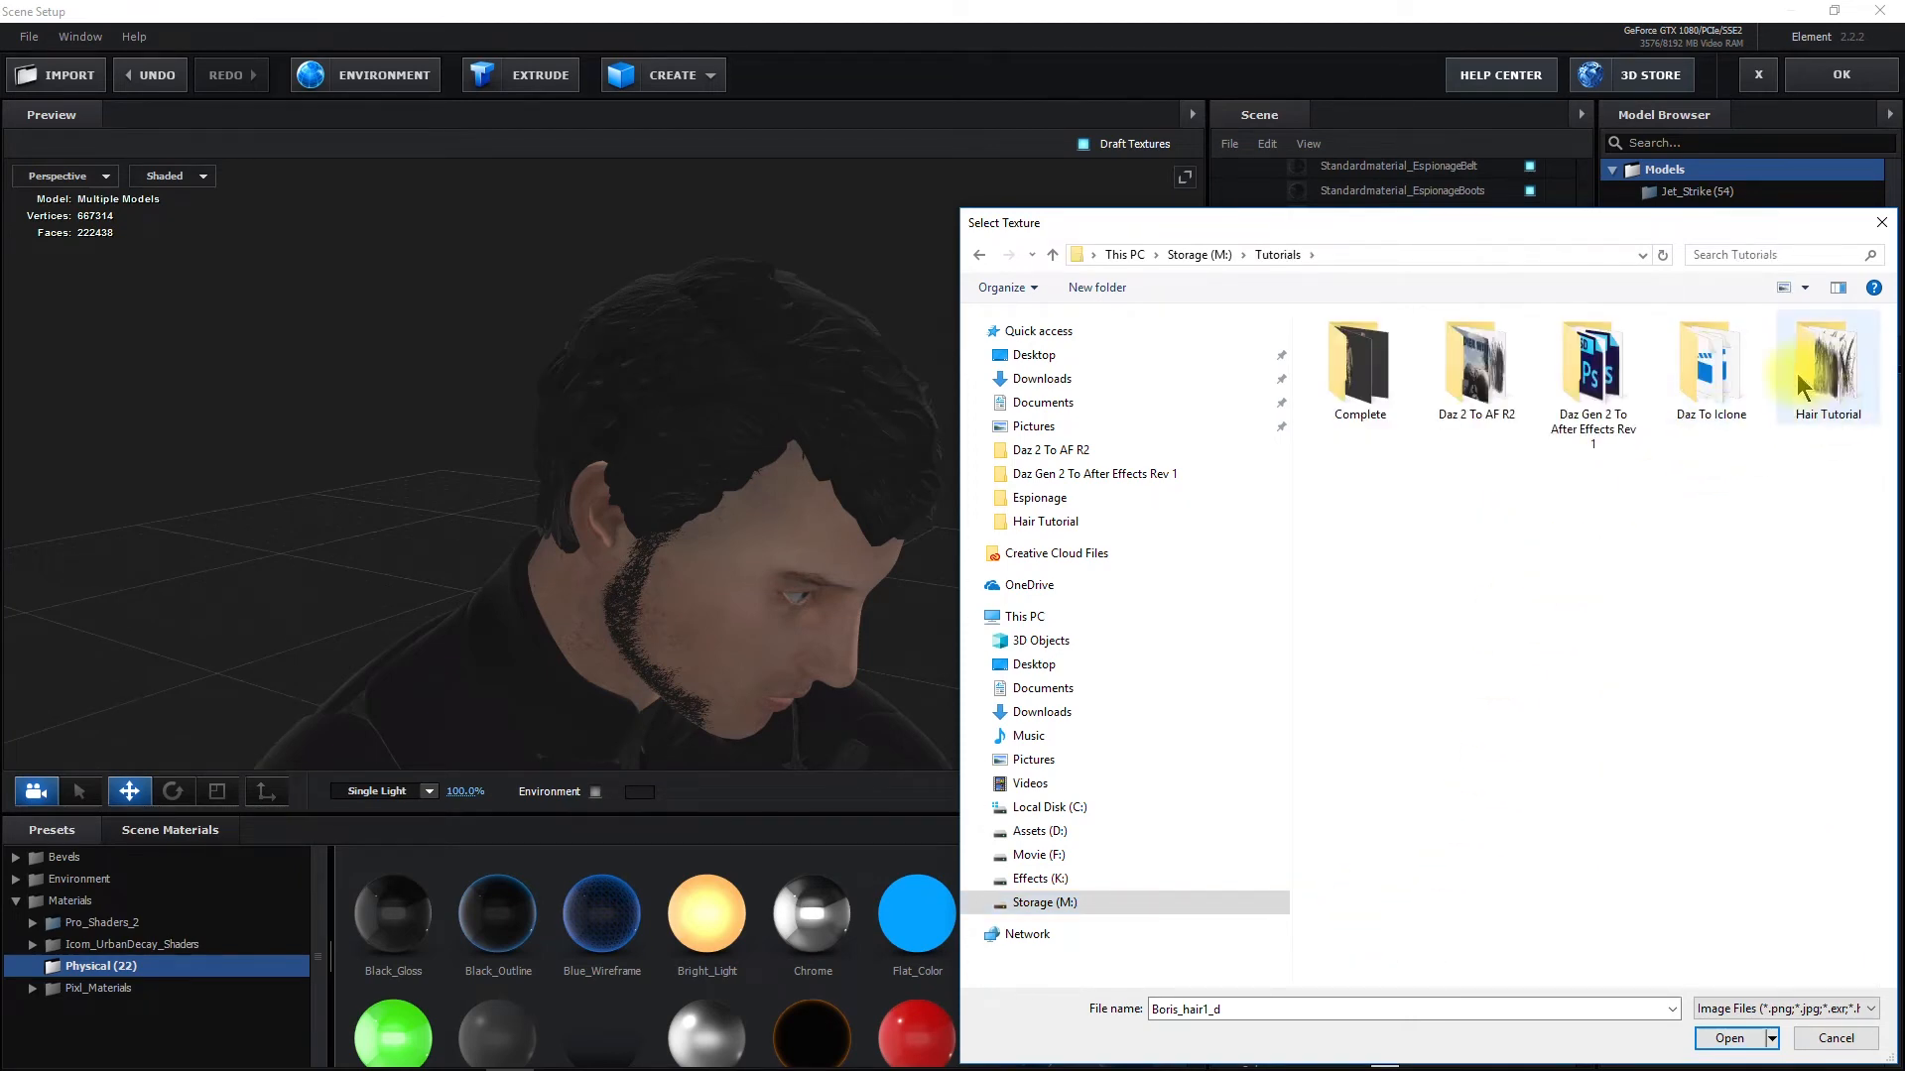
pyautogui.doubleClick(1823, 375)
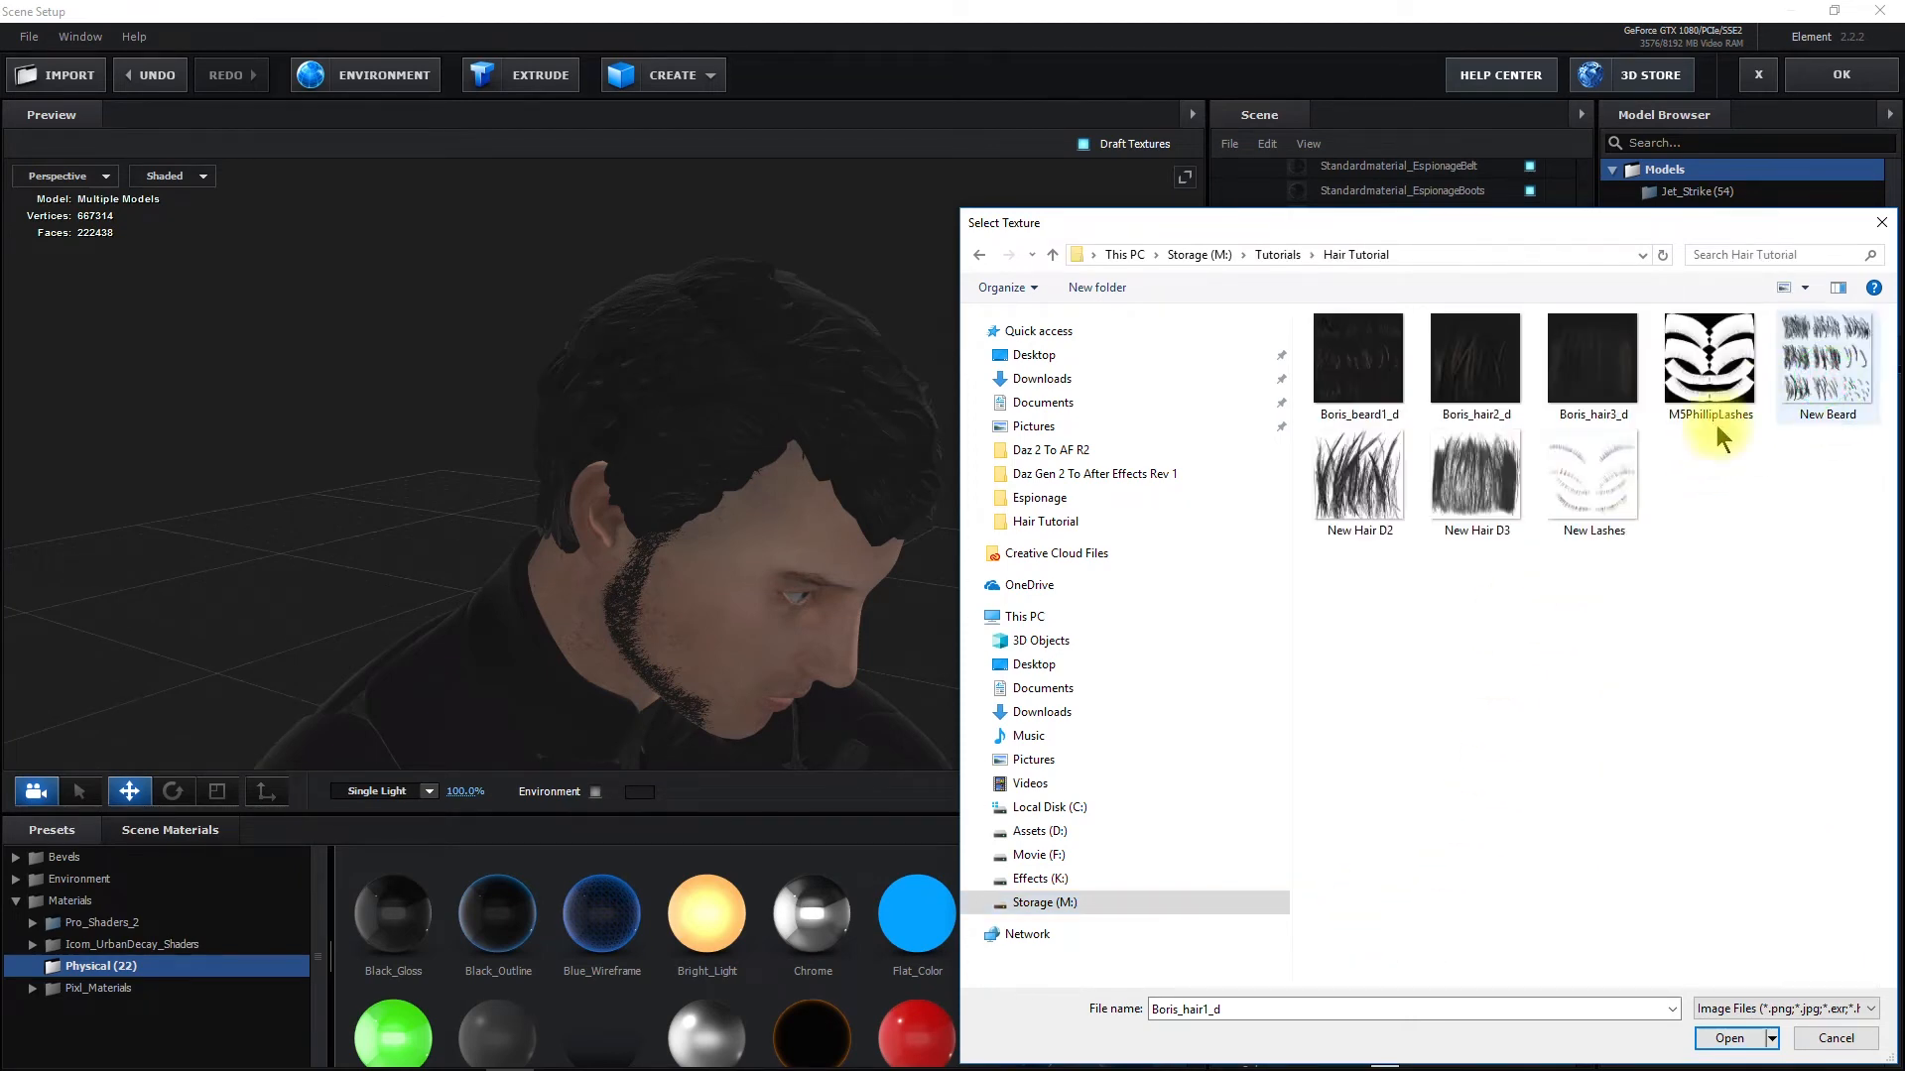
pyautogui.rightClick(1476, 678)
pyautogui.click(1561, 787)
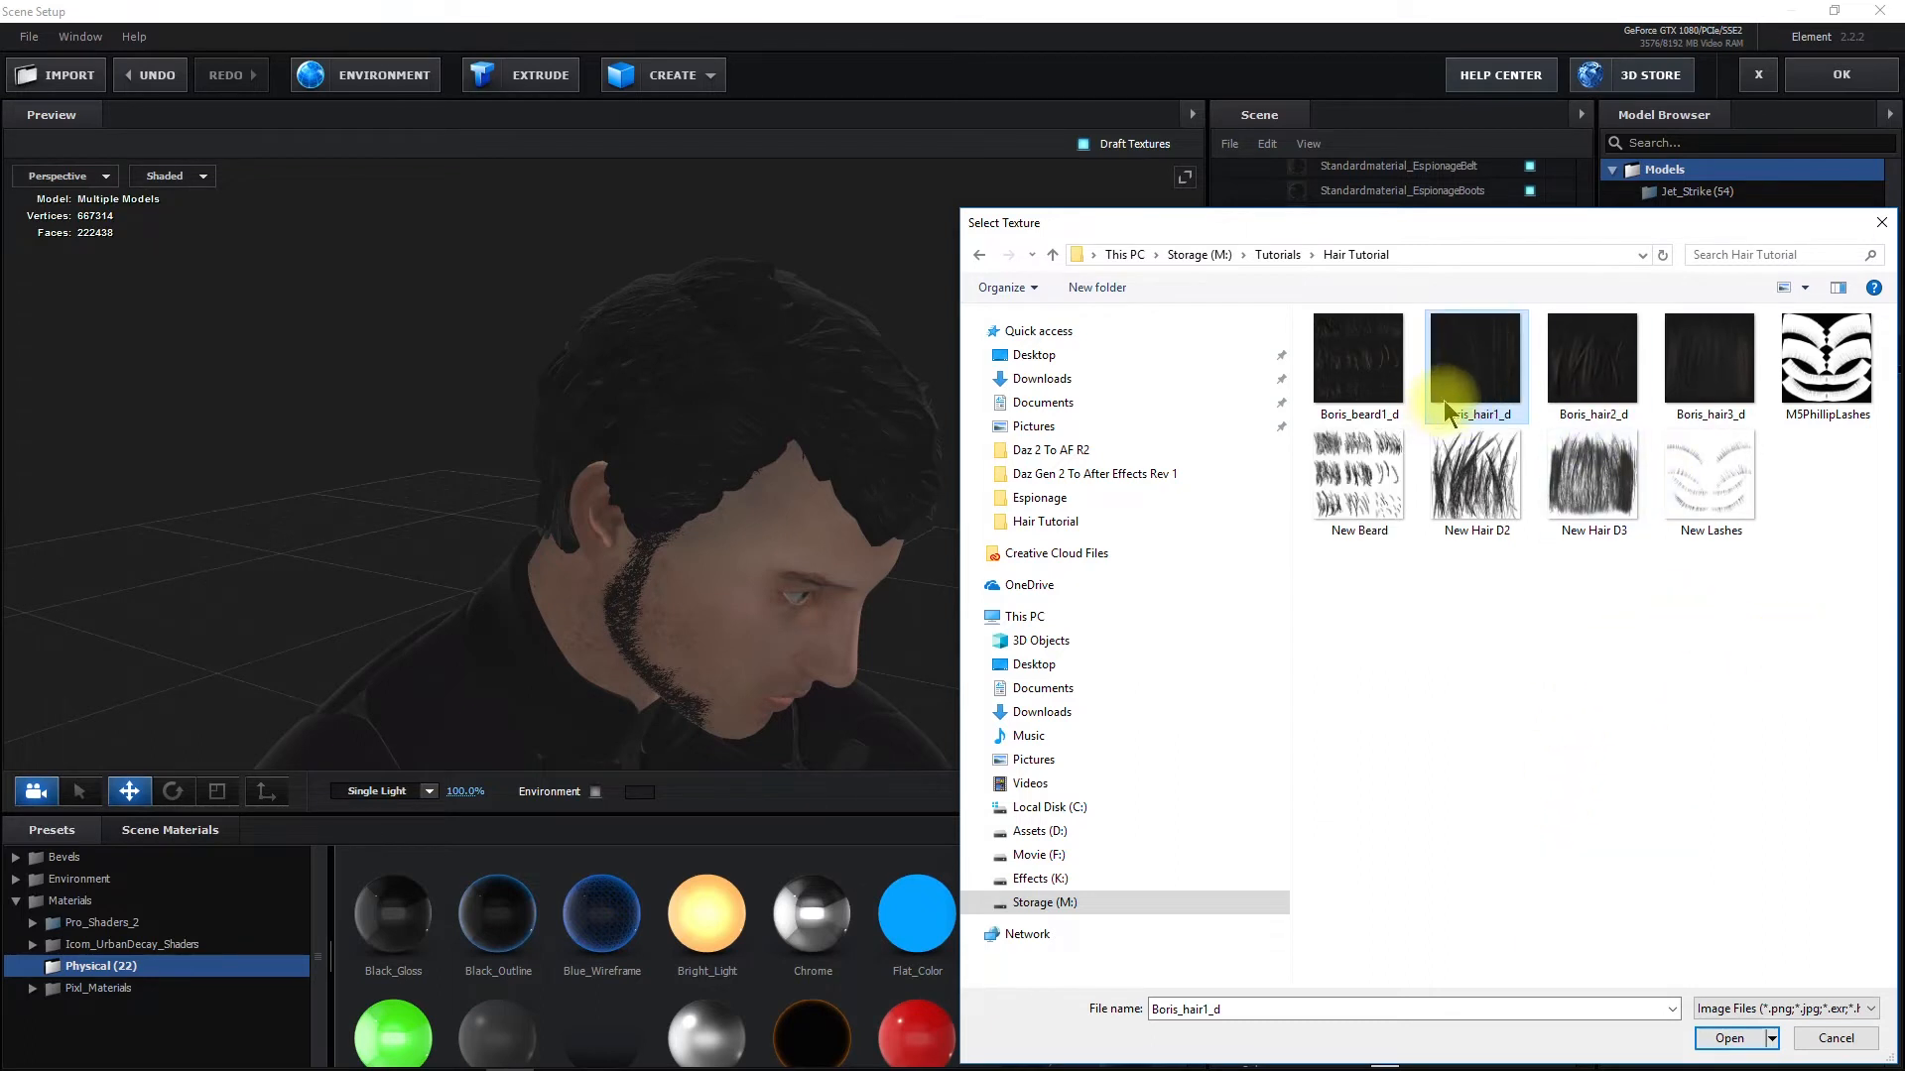
pyautogui.moveTo(1825, 1053)
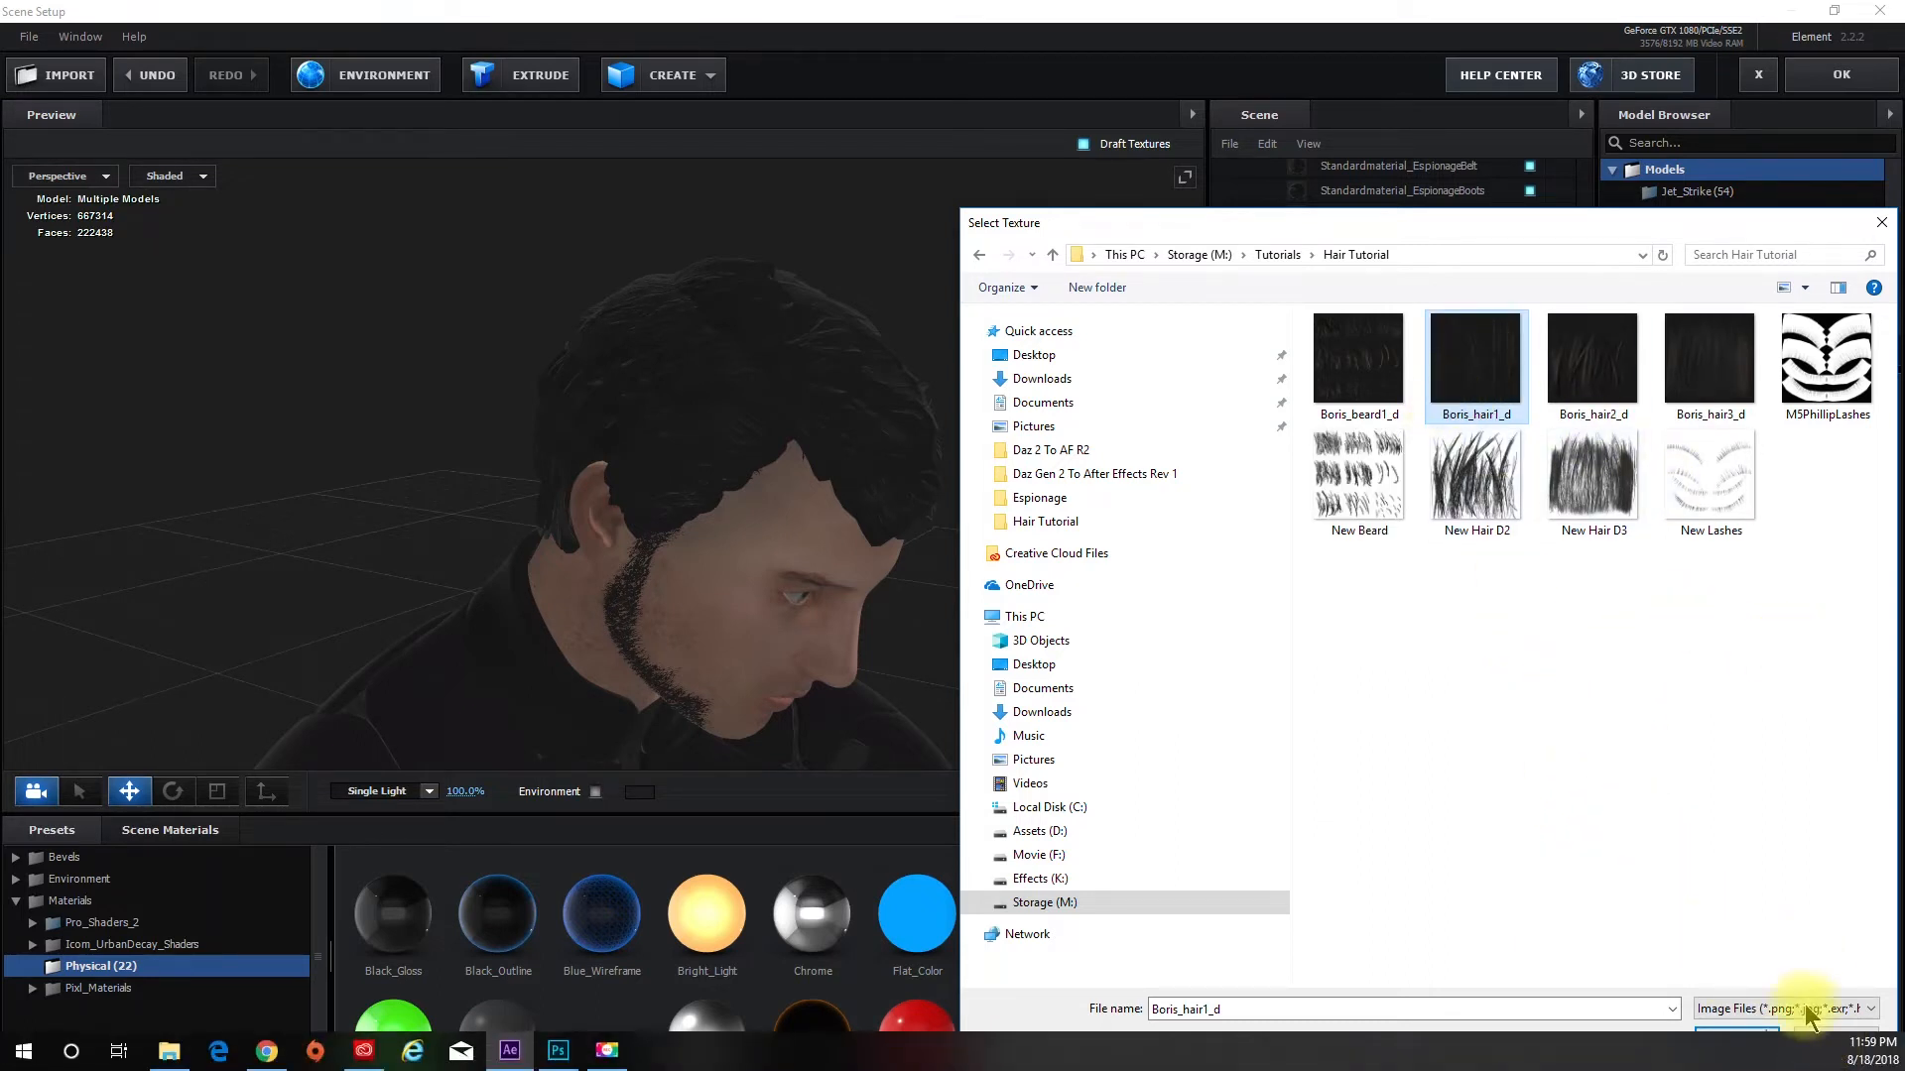
pyautogui.click(1837, 1039)
pyautogui.click(1515, 907)
# Switch to Photoshop and create a new 512 x 512 pixel RGB document at 600 pixels/inch with transparent background contents
pyautogui.moveTo(656, 1066)
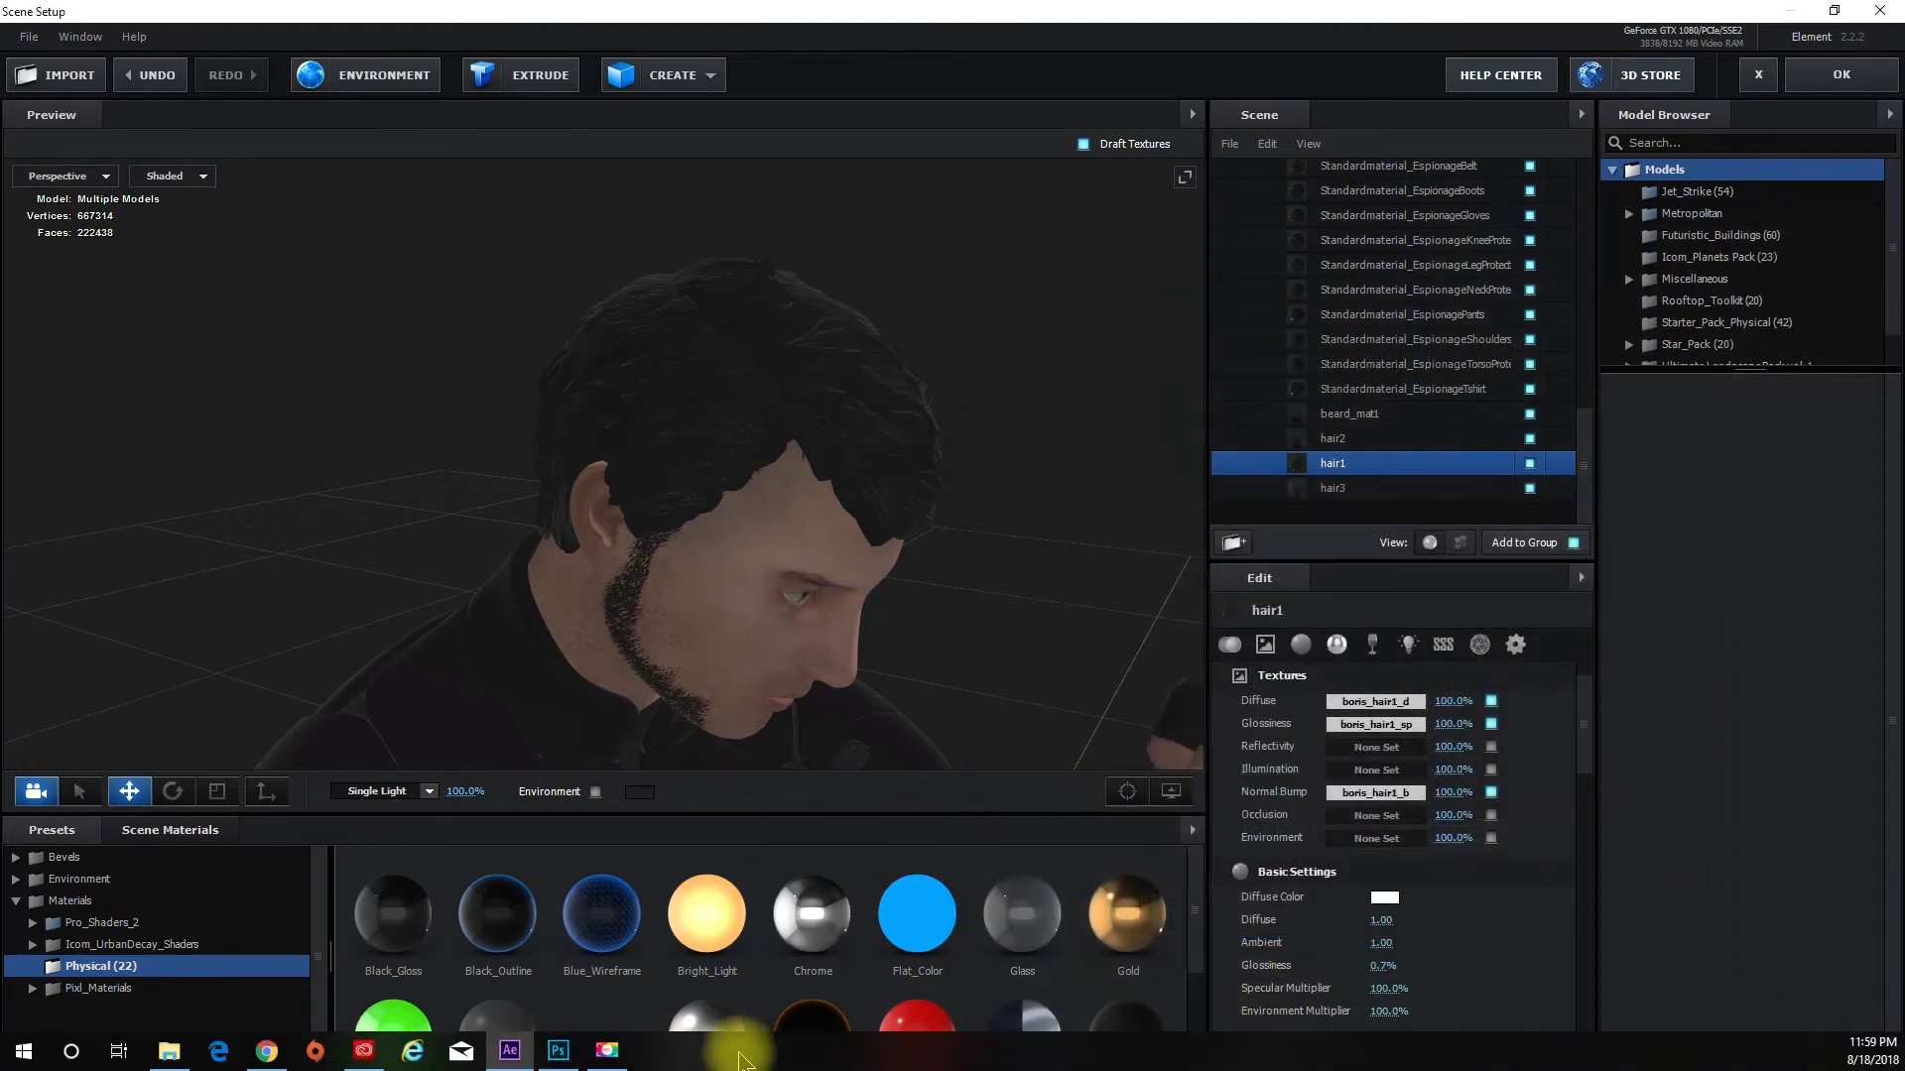
pyautogui.click(557, 1052)
pyautogui.press('space')
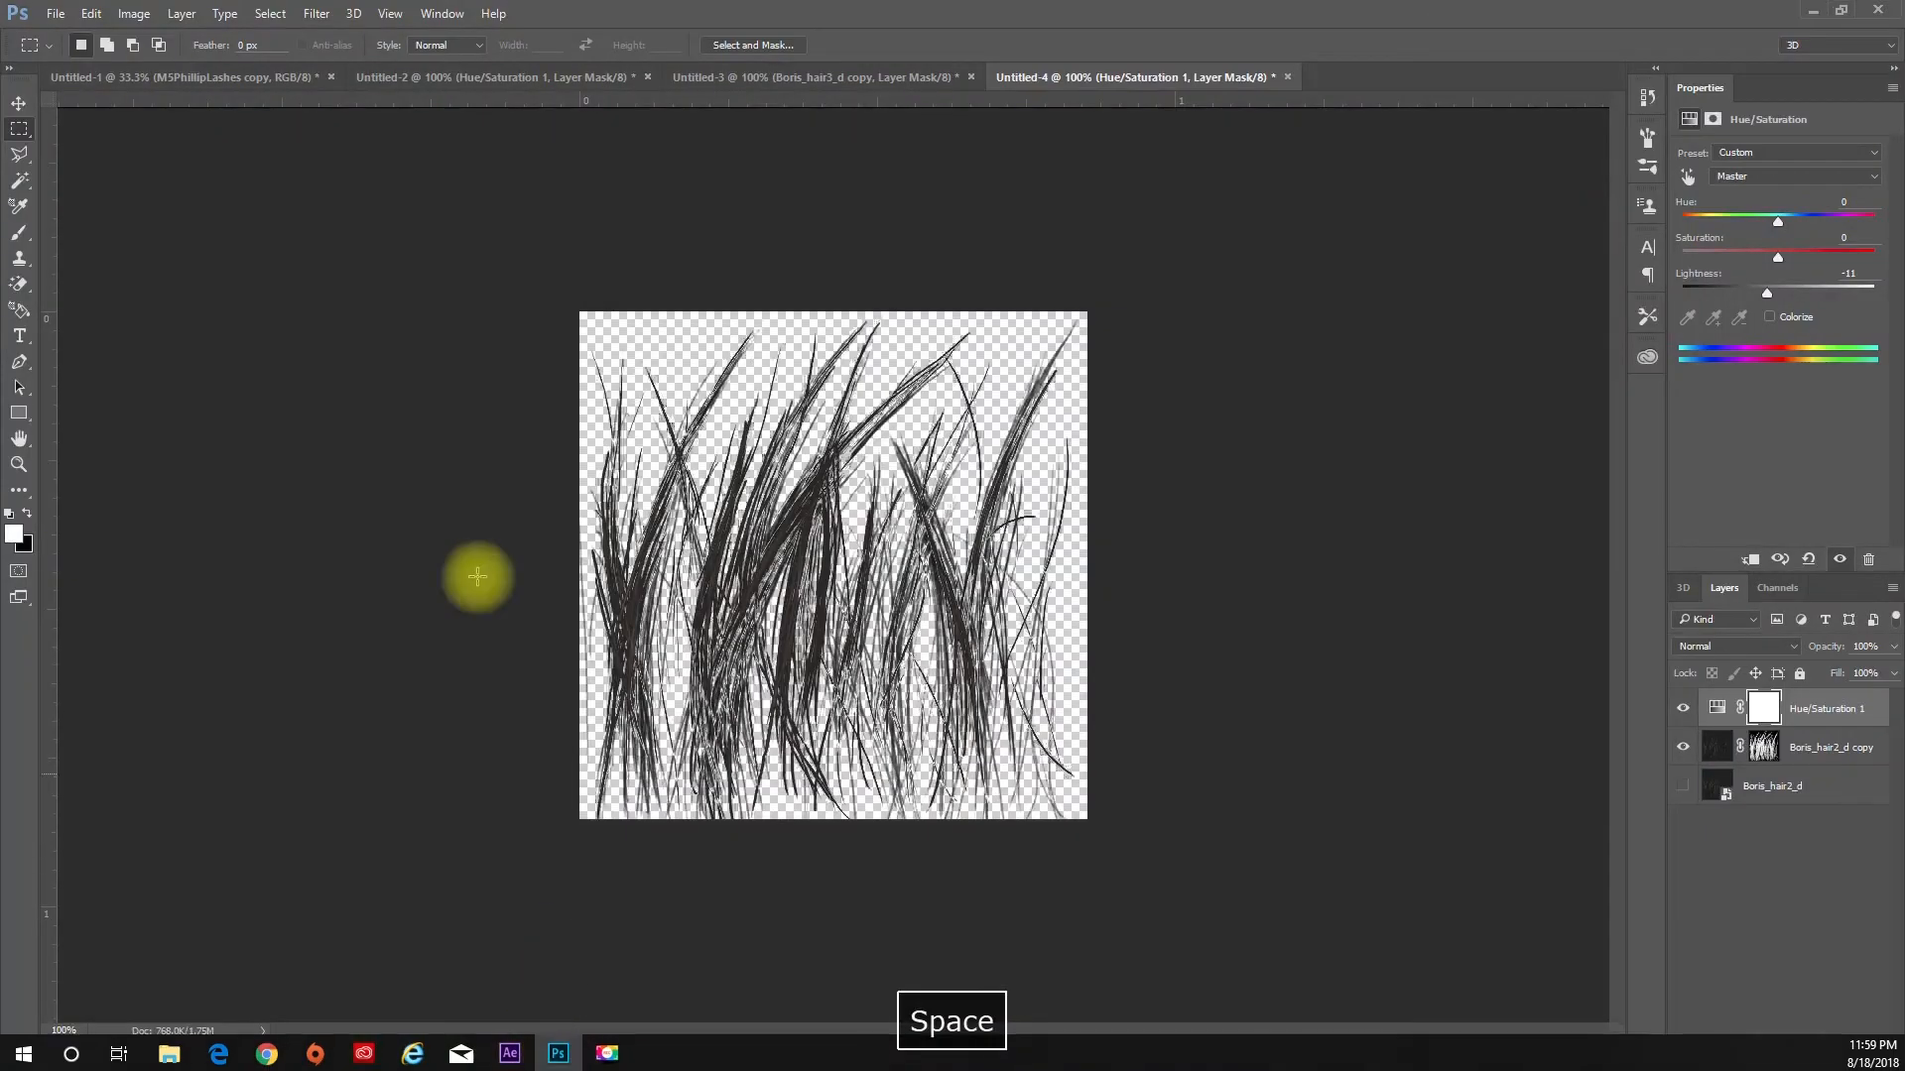
pyautogui.click(55, 14)
pyautogui.click(75, 35)
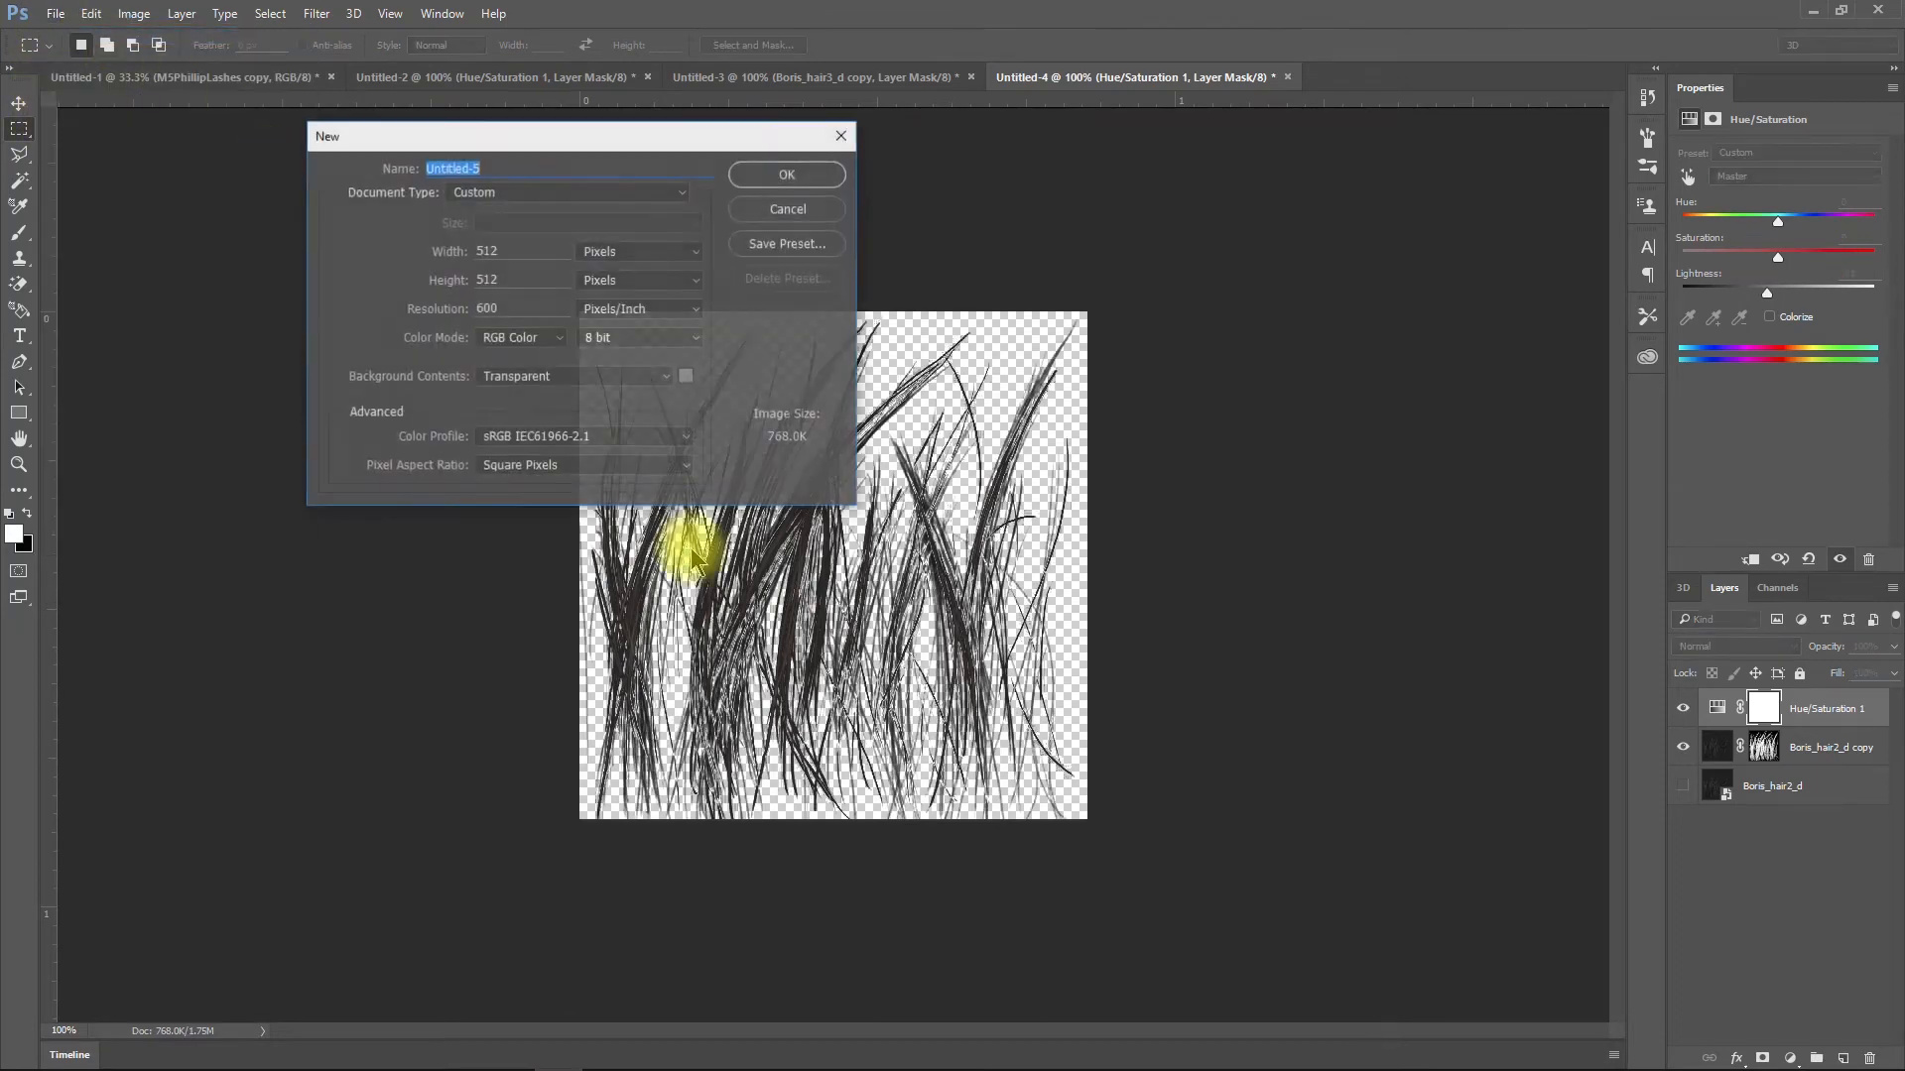
pyautogui.click(782, 174)
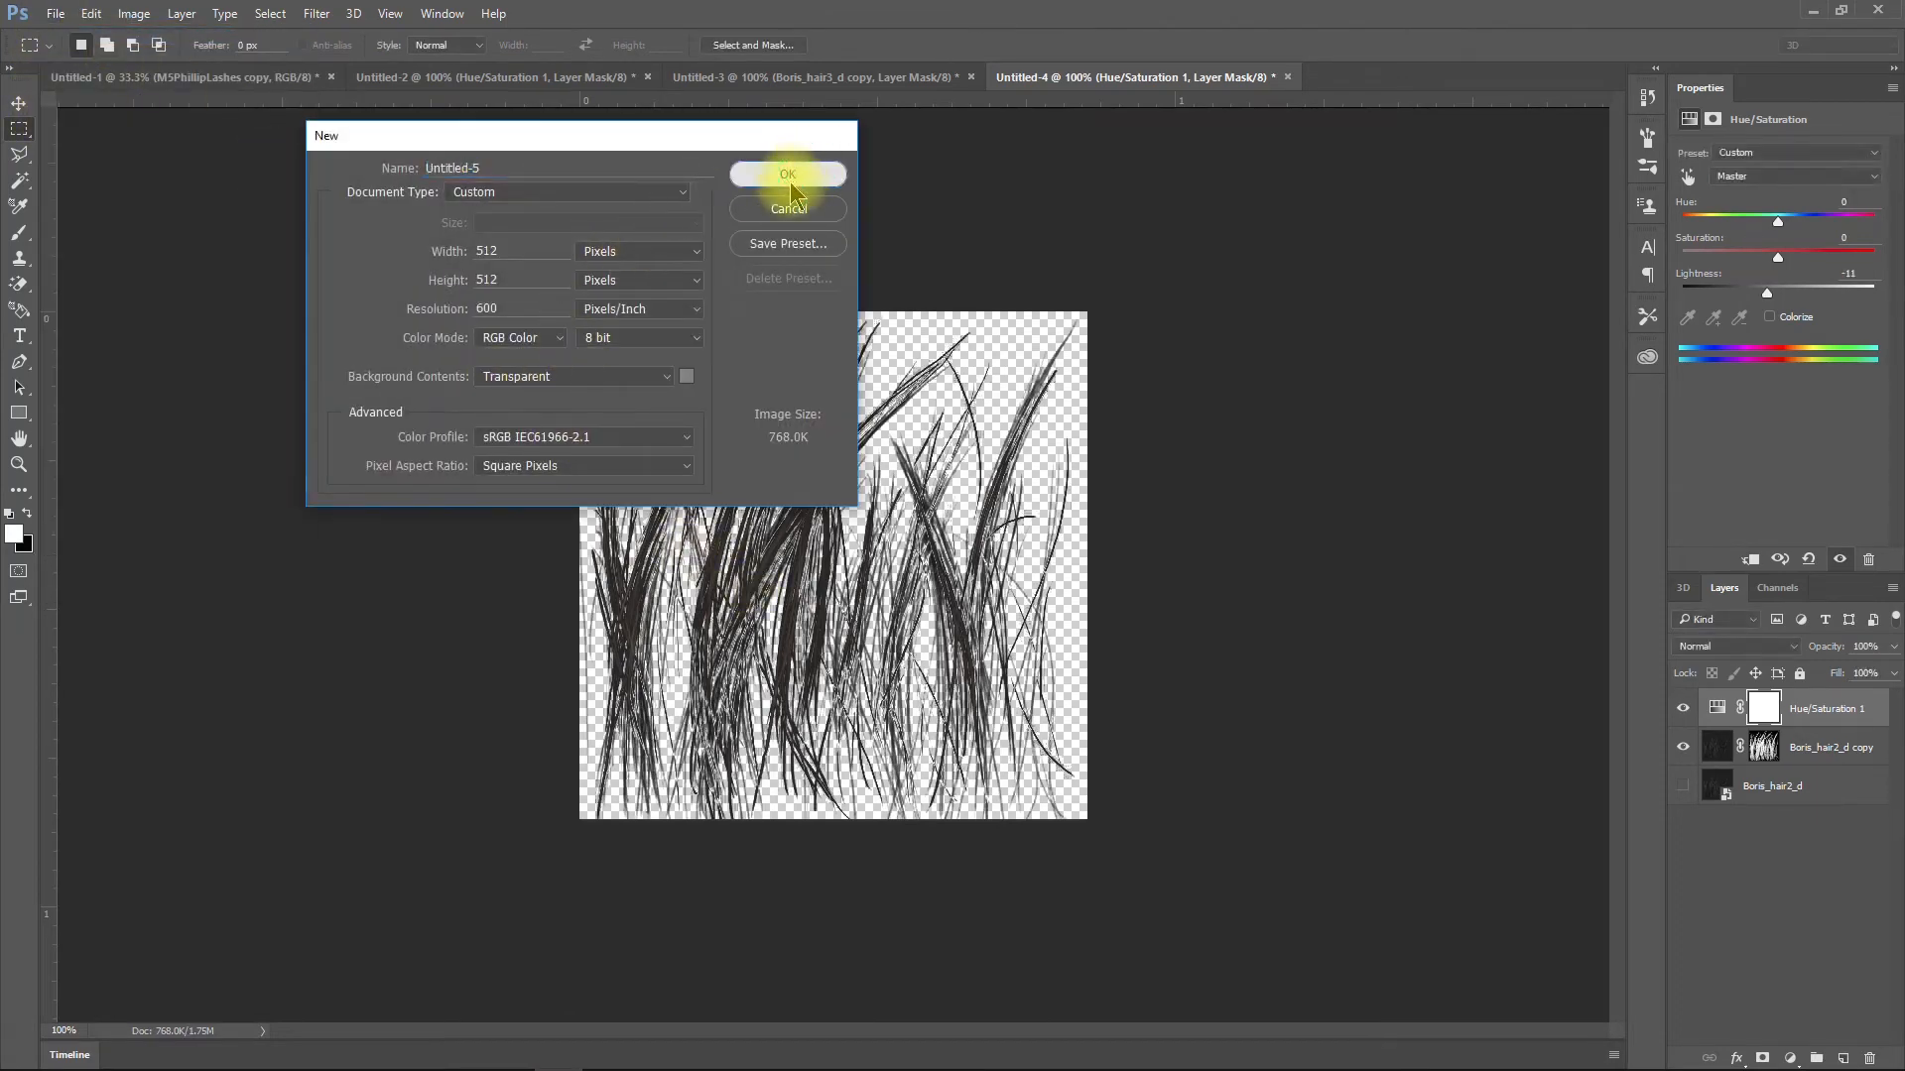
# Place Boris_hair1_d from the Hair Tutorial folder into the new blank document
pyautogui.moveTo(332, 1049)
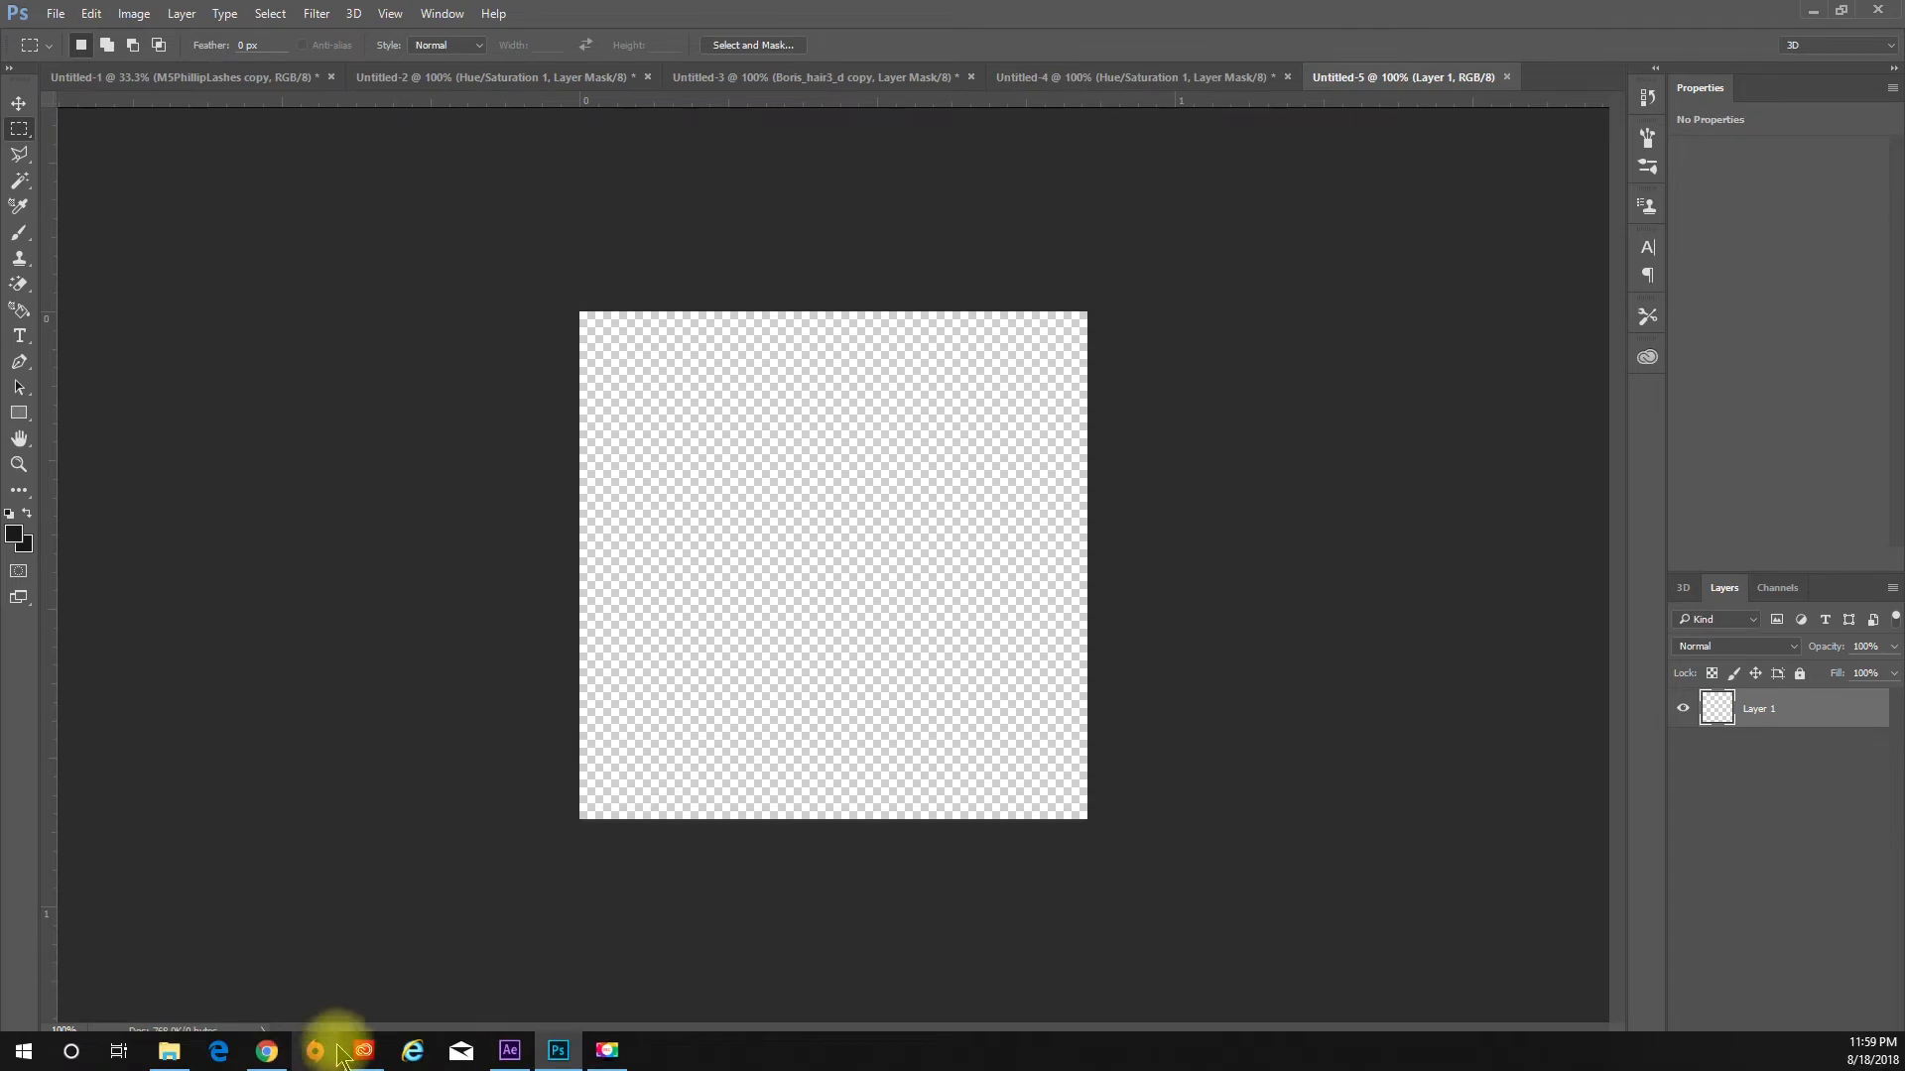
pyautogui.click(173, 1052)
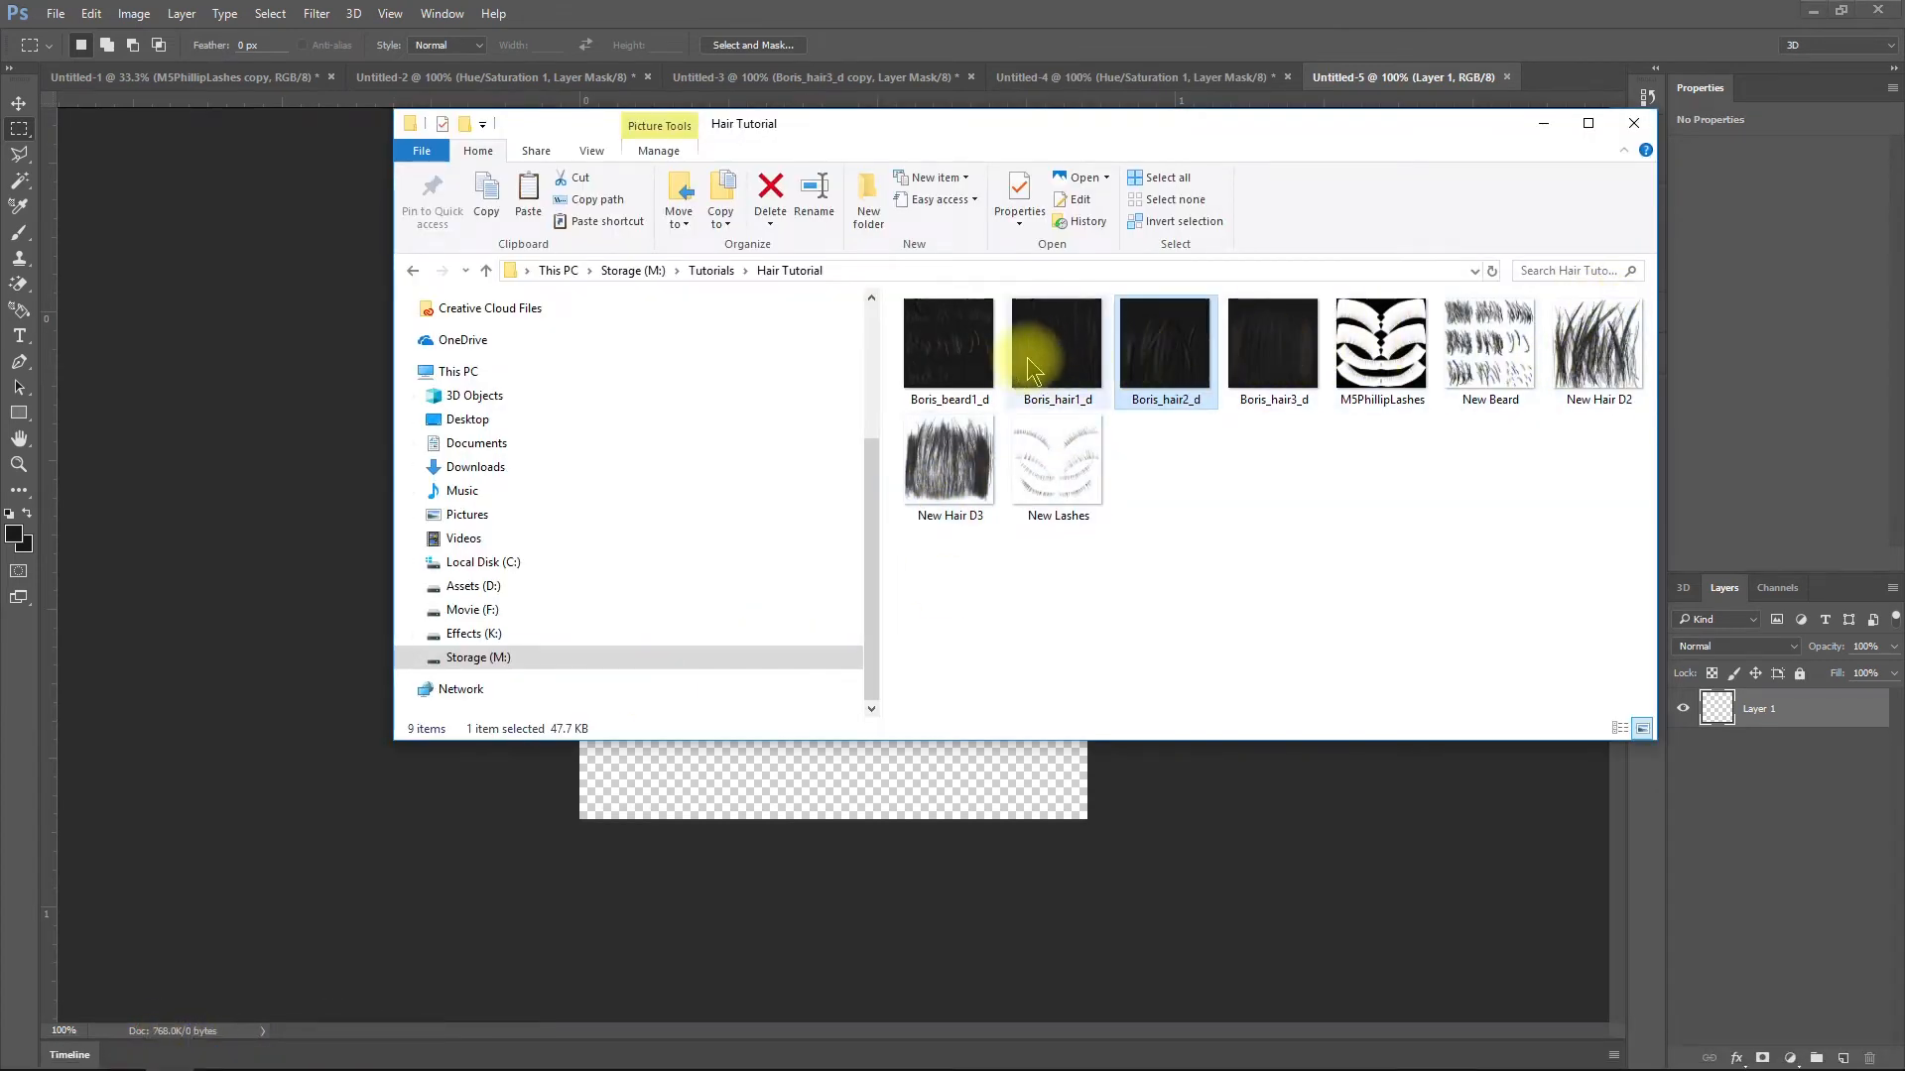
pyautogui.moveTo(1055, 357); pyautogui.dragTo(952, 851)
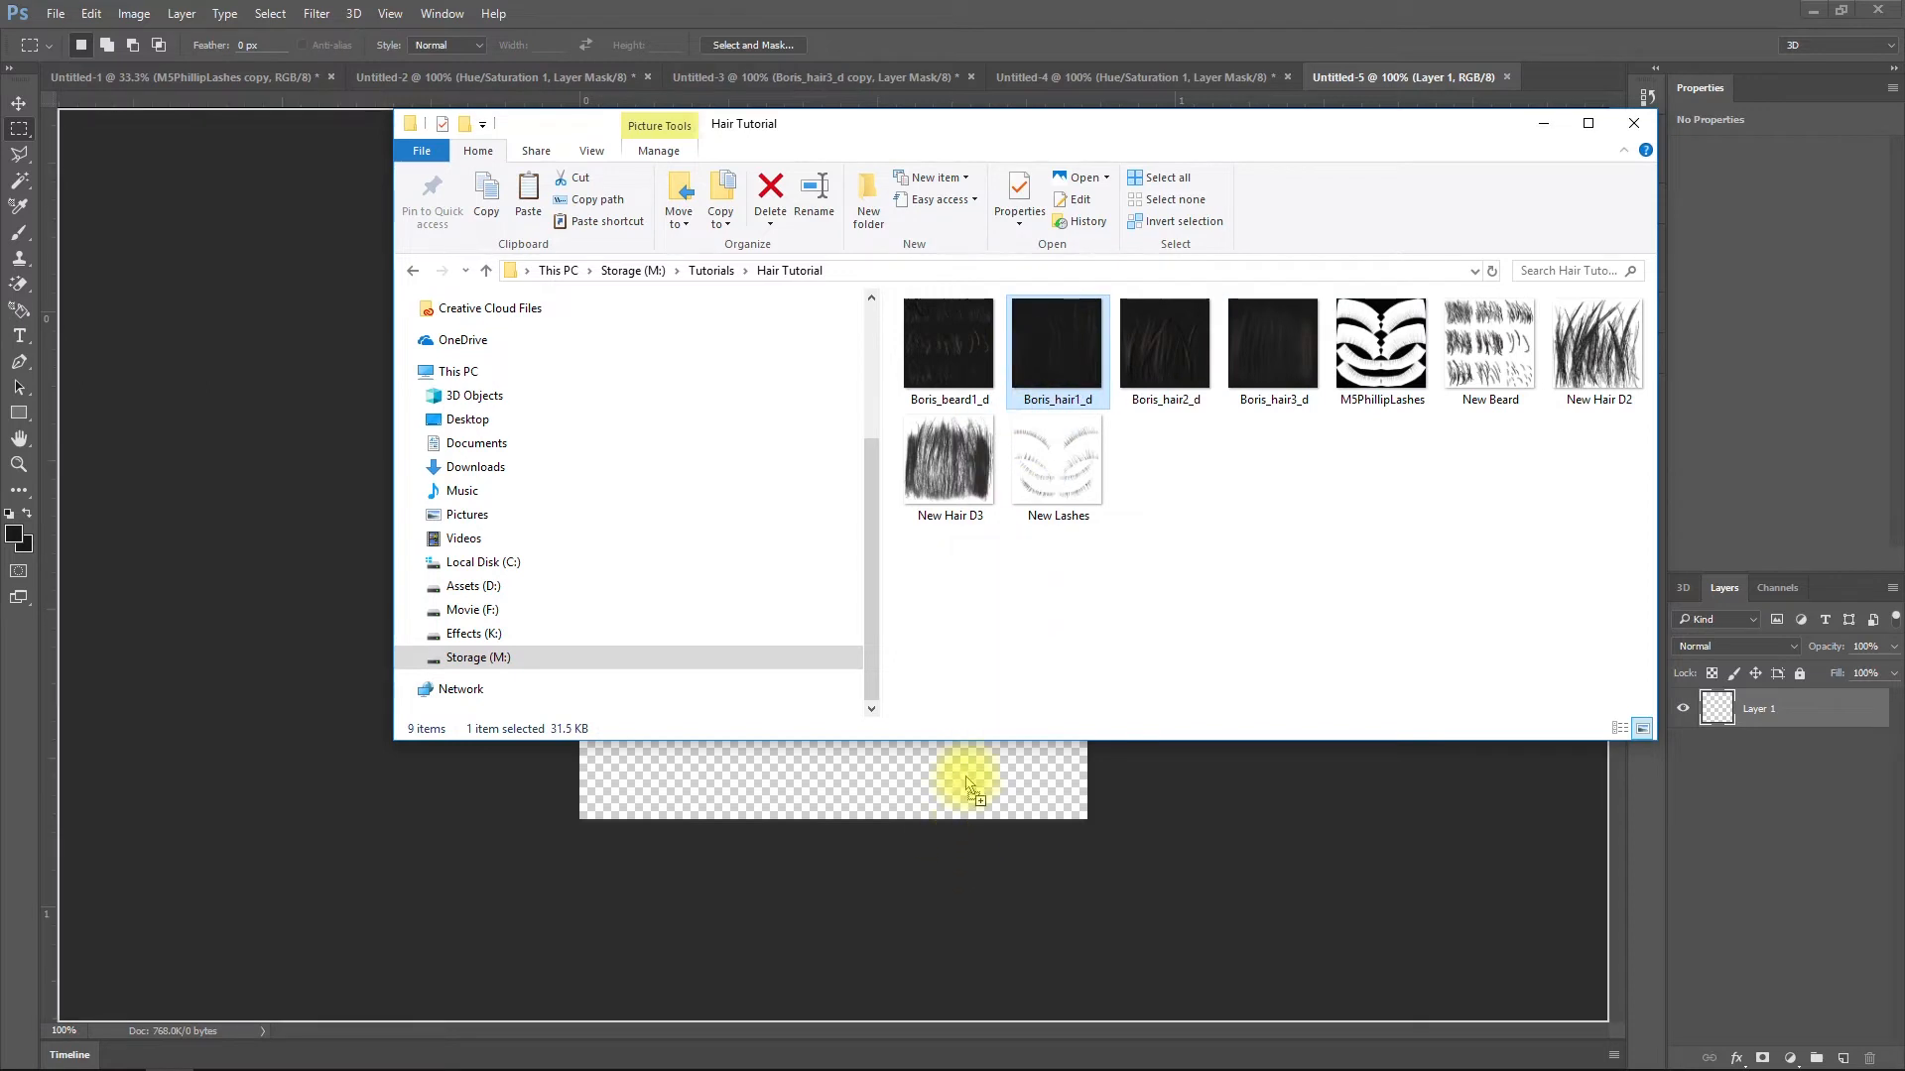
pyautogui.moveTo(967, 784); pyautogui.dragTo(969, 786)
pyautogui.press('space')
pyautogui.press('Return')
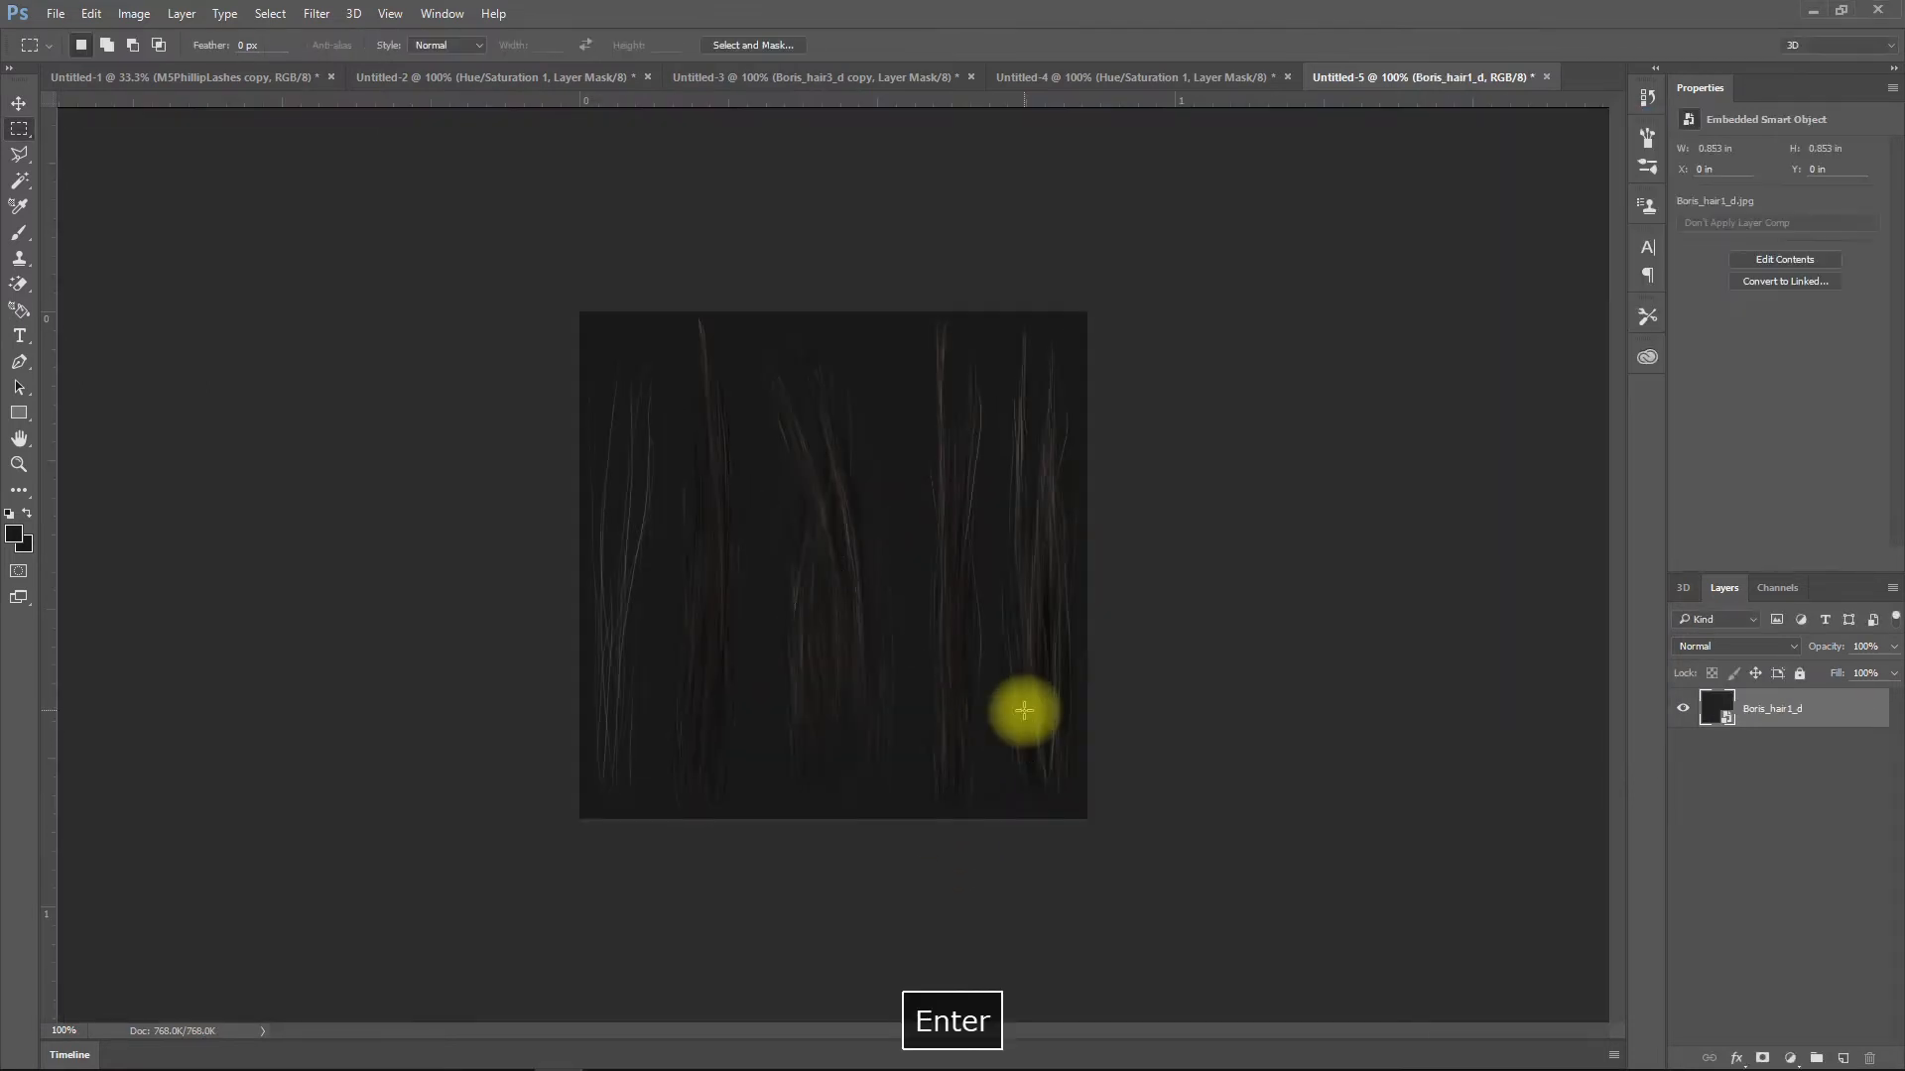
# Select the dark background around the hair strands using Color Range with sampled colors and a Fuzziness of 15
pyautogui.hotkey('ctrl', '+')
pyautogui.press('b')
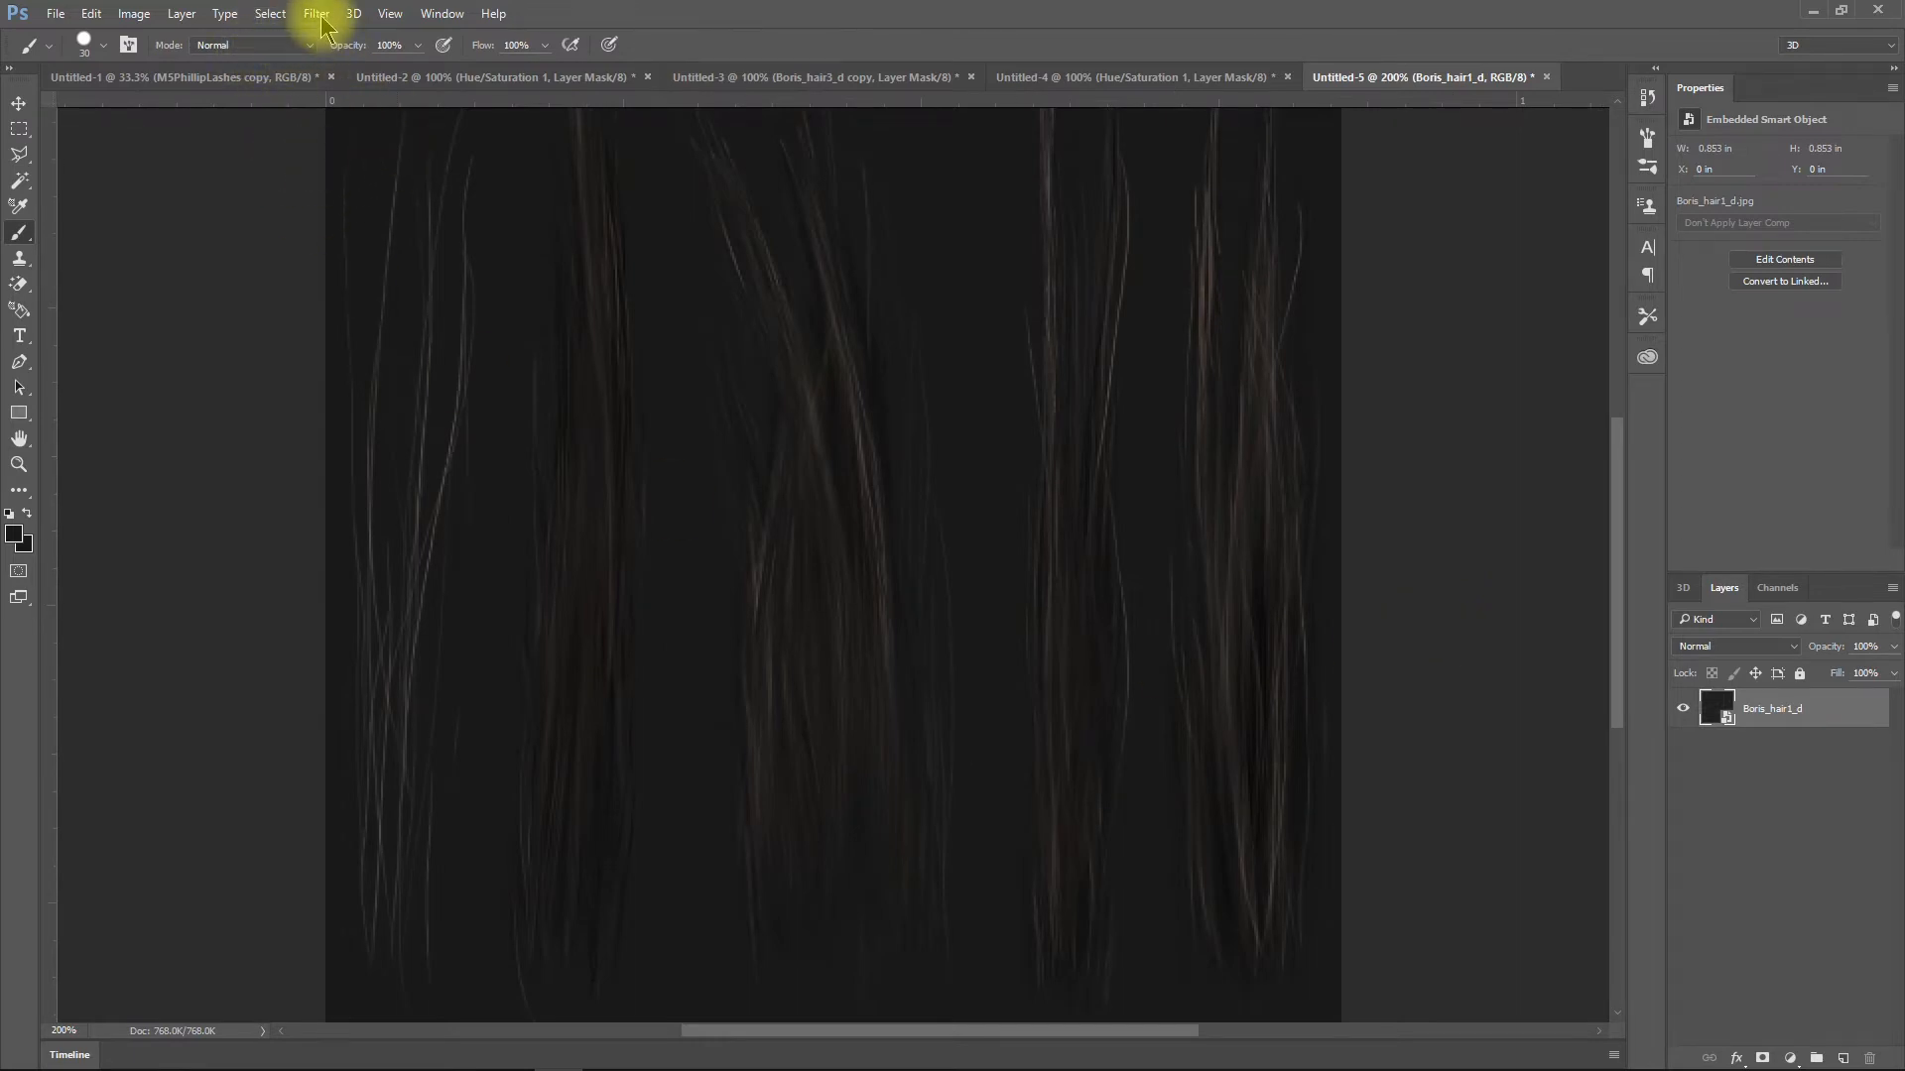
pyautogui.click(269, 18)
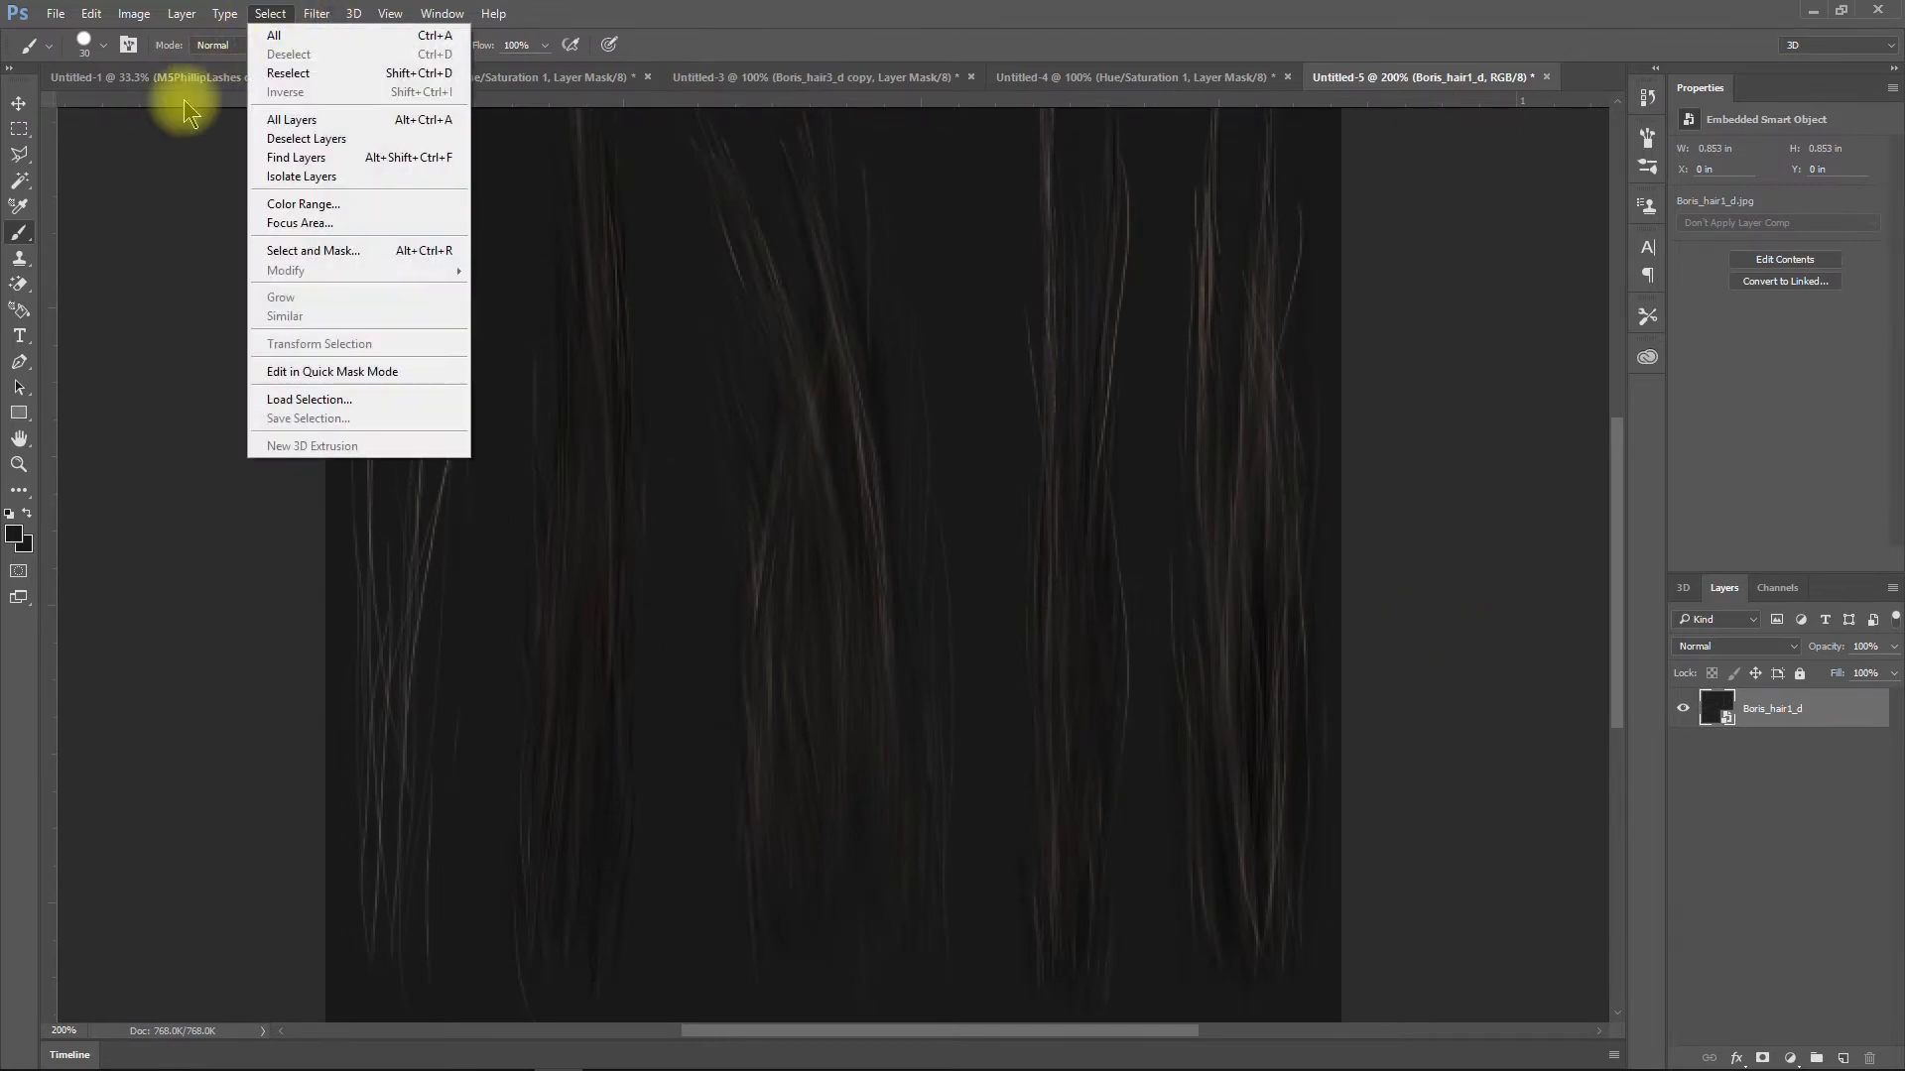
pyautogui.click(325, 199)
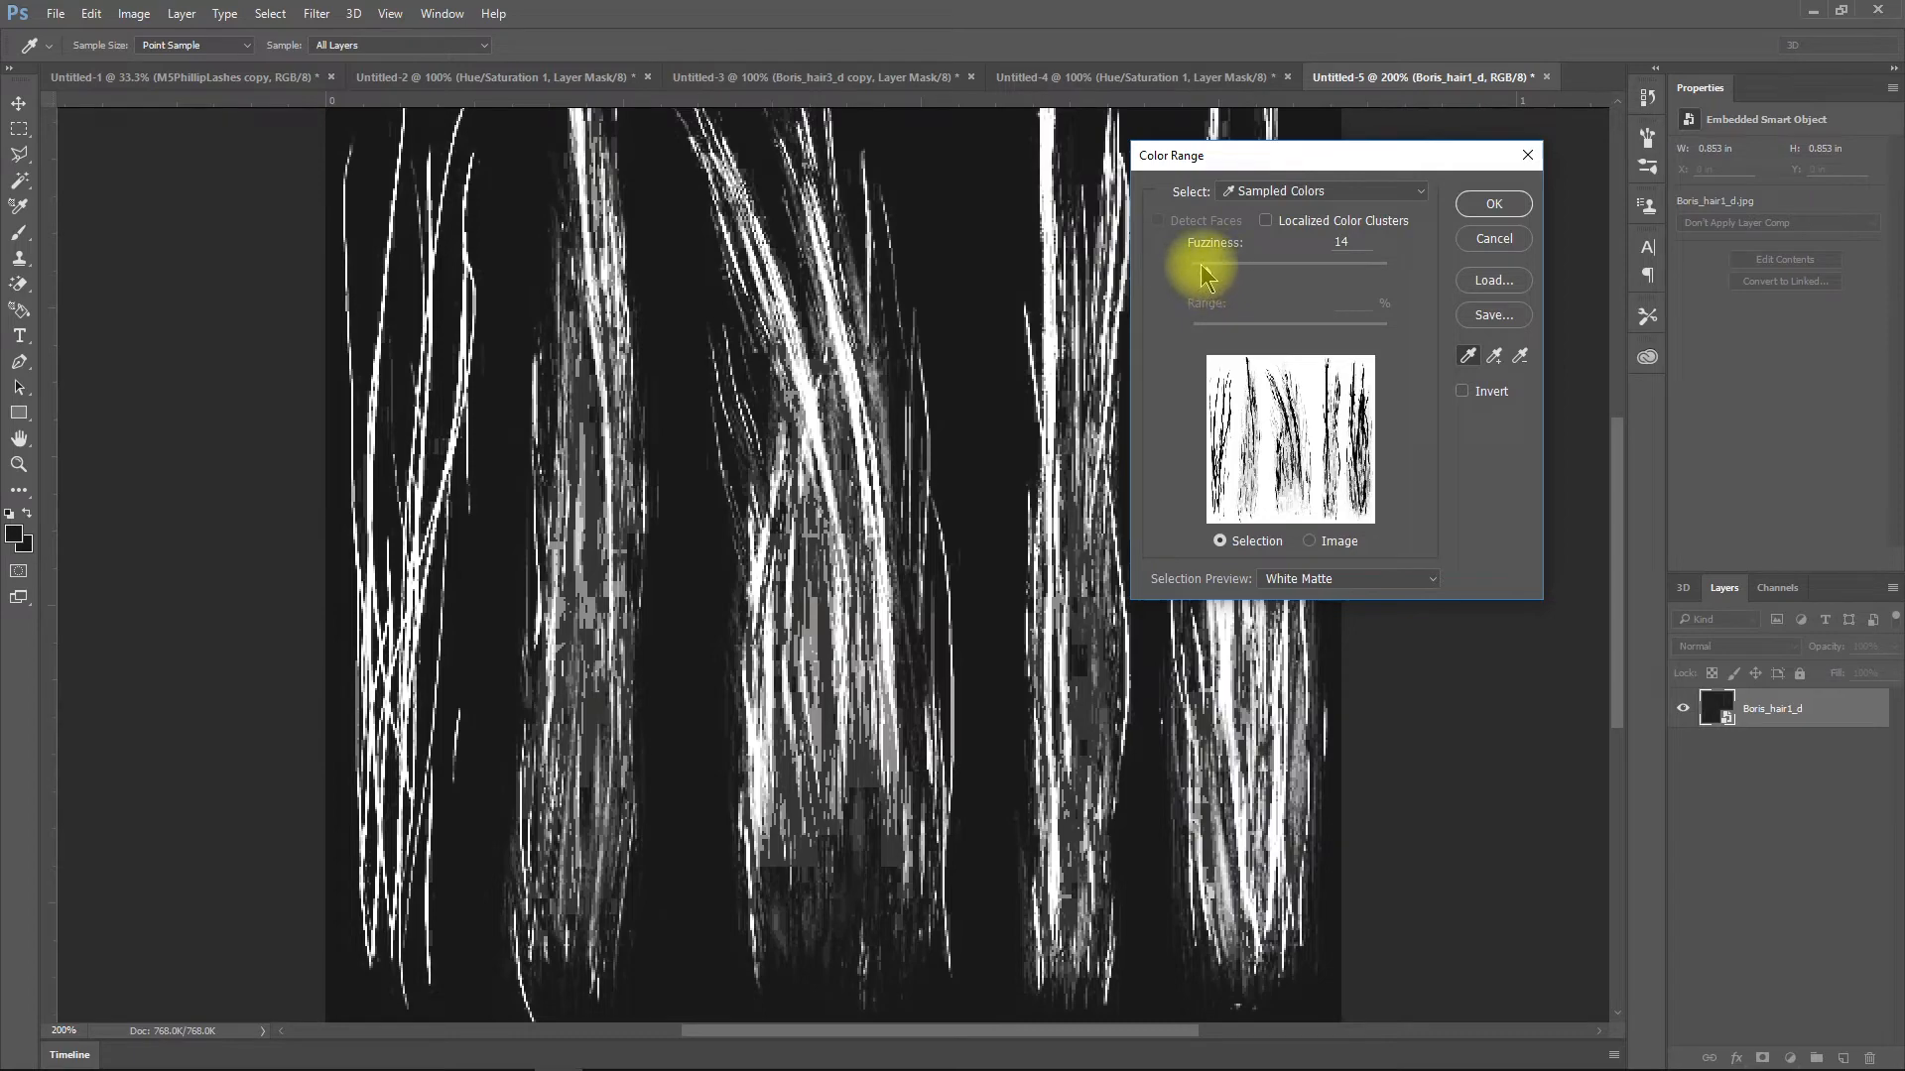
pyautogui.moveTo(1211, 270); pyautogui.dragTo(1204, 311)
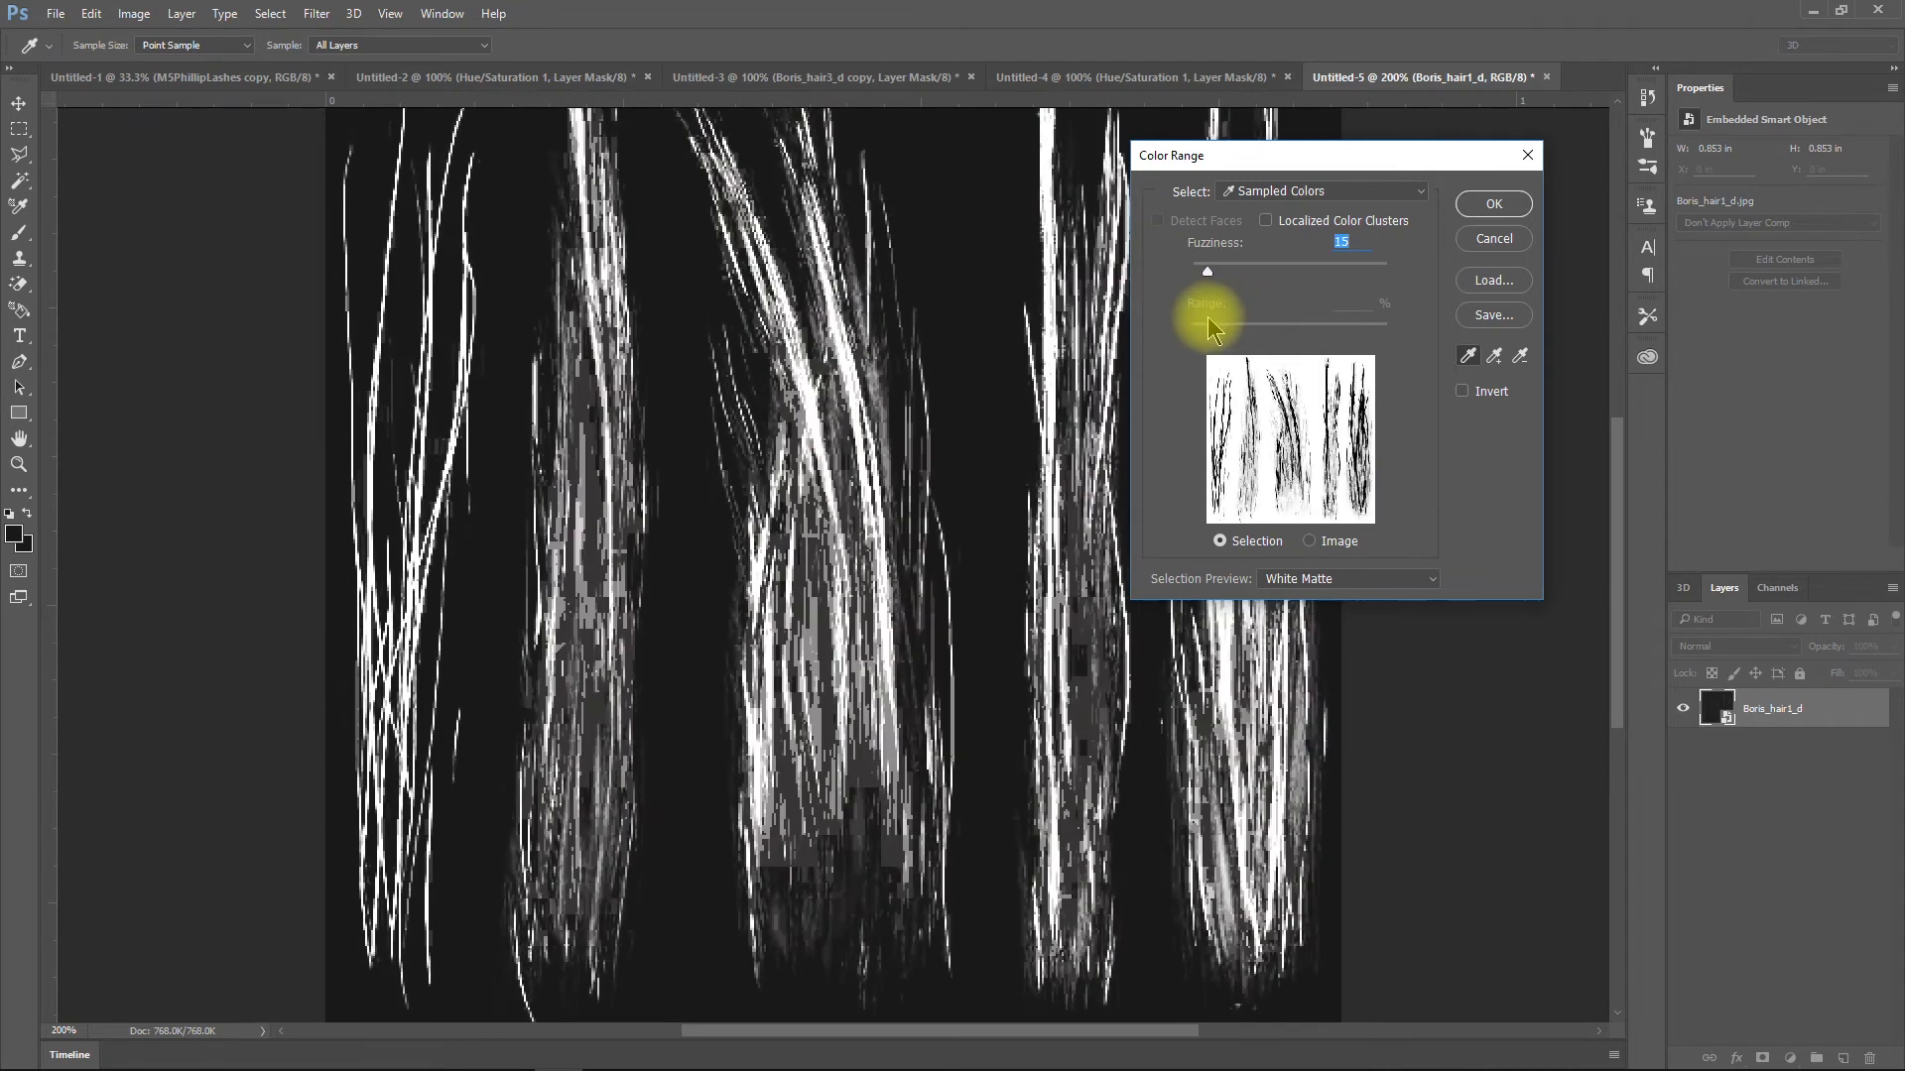
pyautogui.moveTo(1210, 281); pyautogui.dragTo(1207, 289)
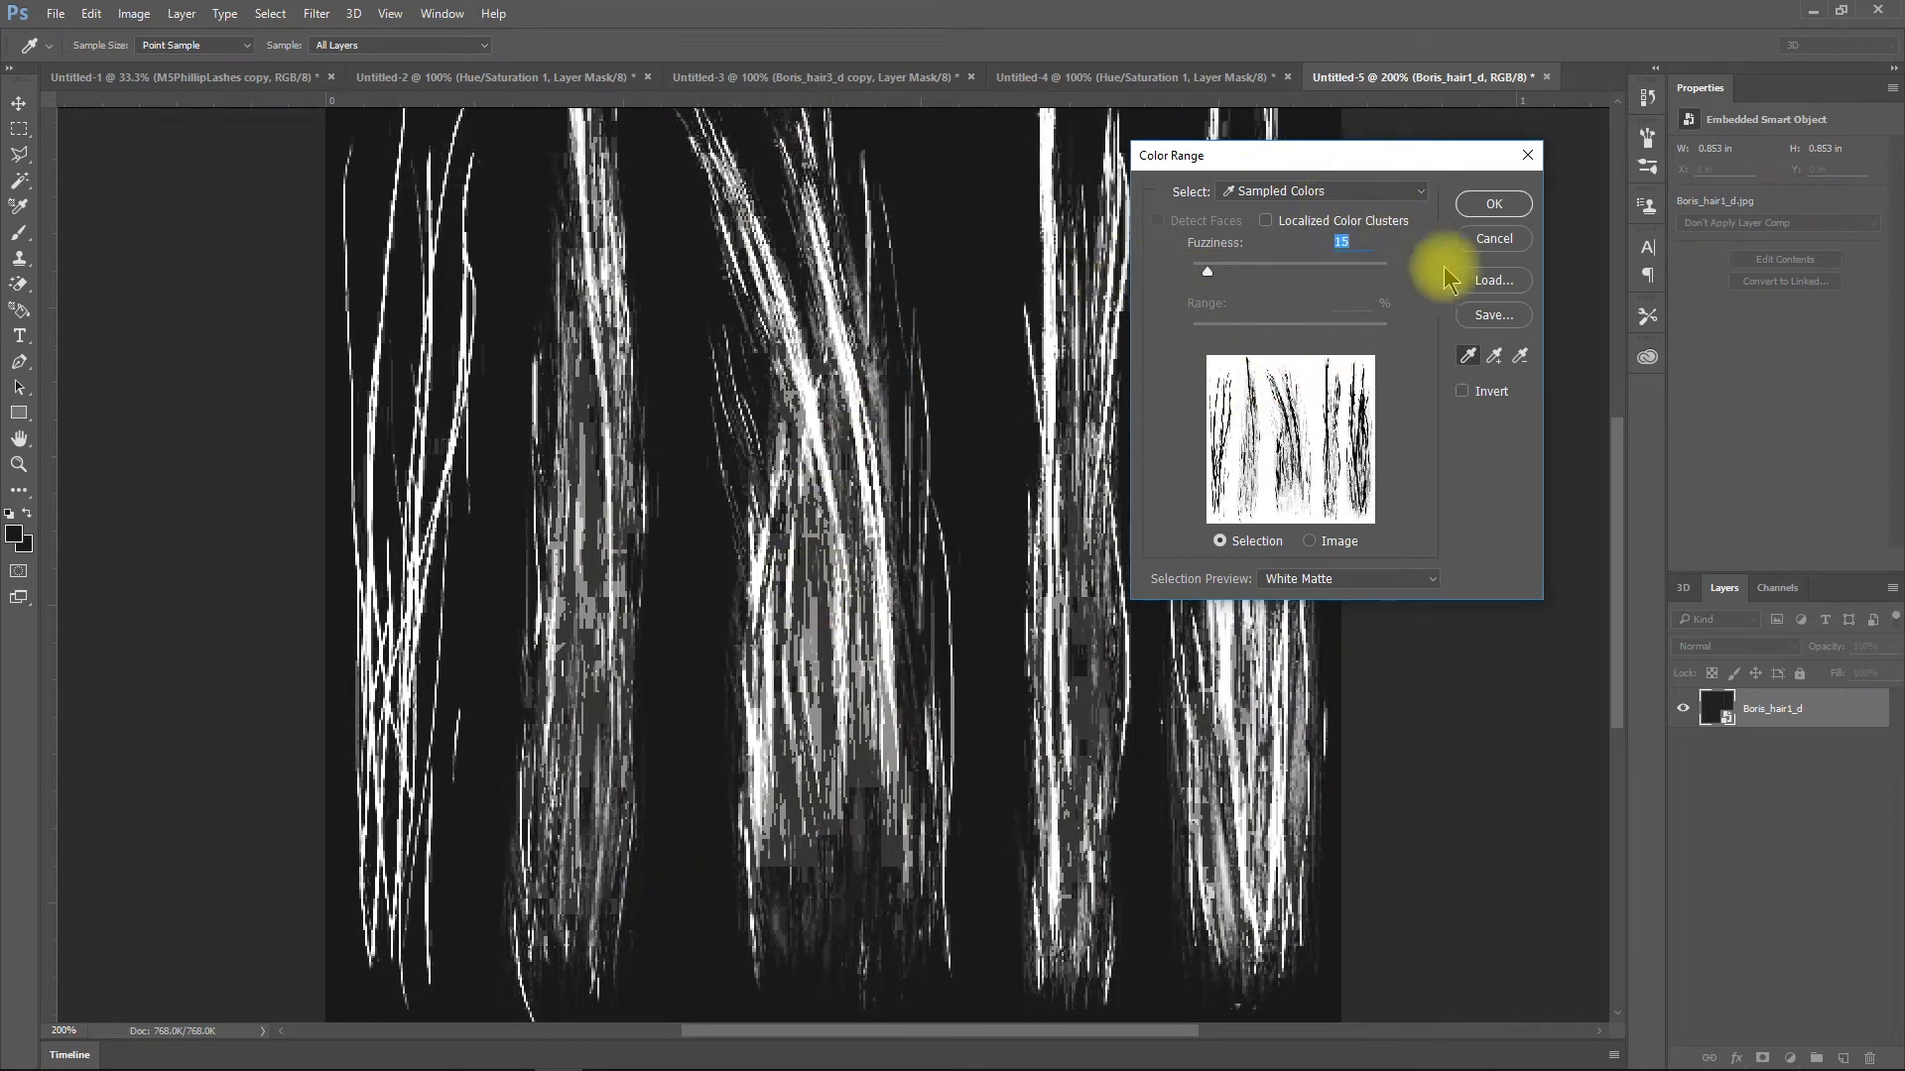
pyautogui.click(1500, 212)
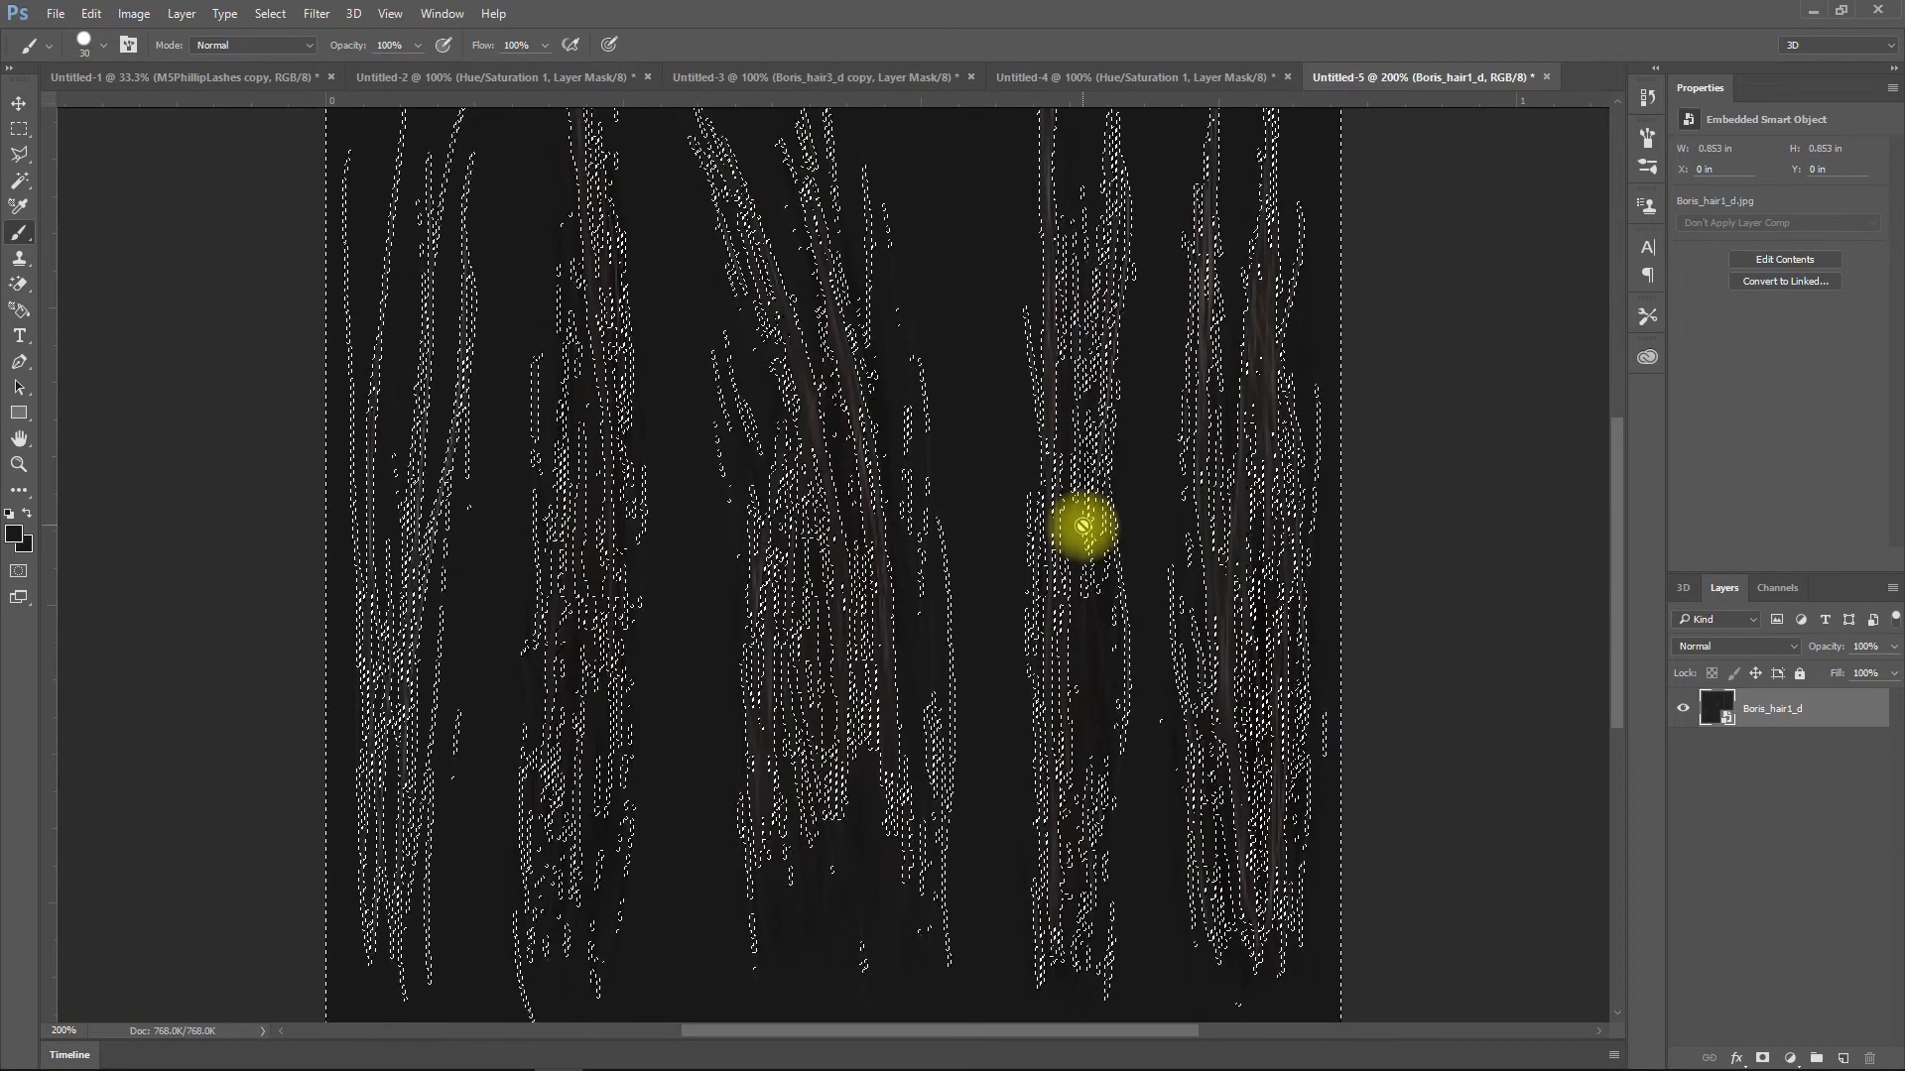
# Bring the background selection into Select and Mask and invert it to isolate the hair strands
pyautogui.hotkey('ctrl', '-')
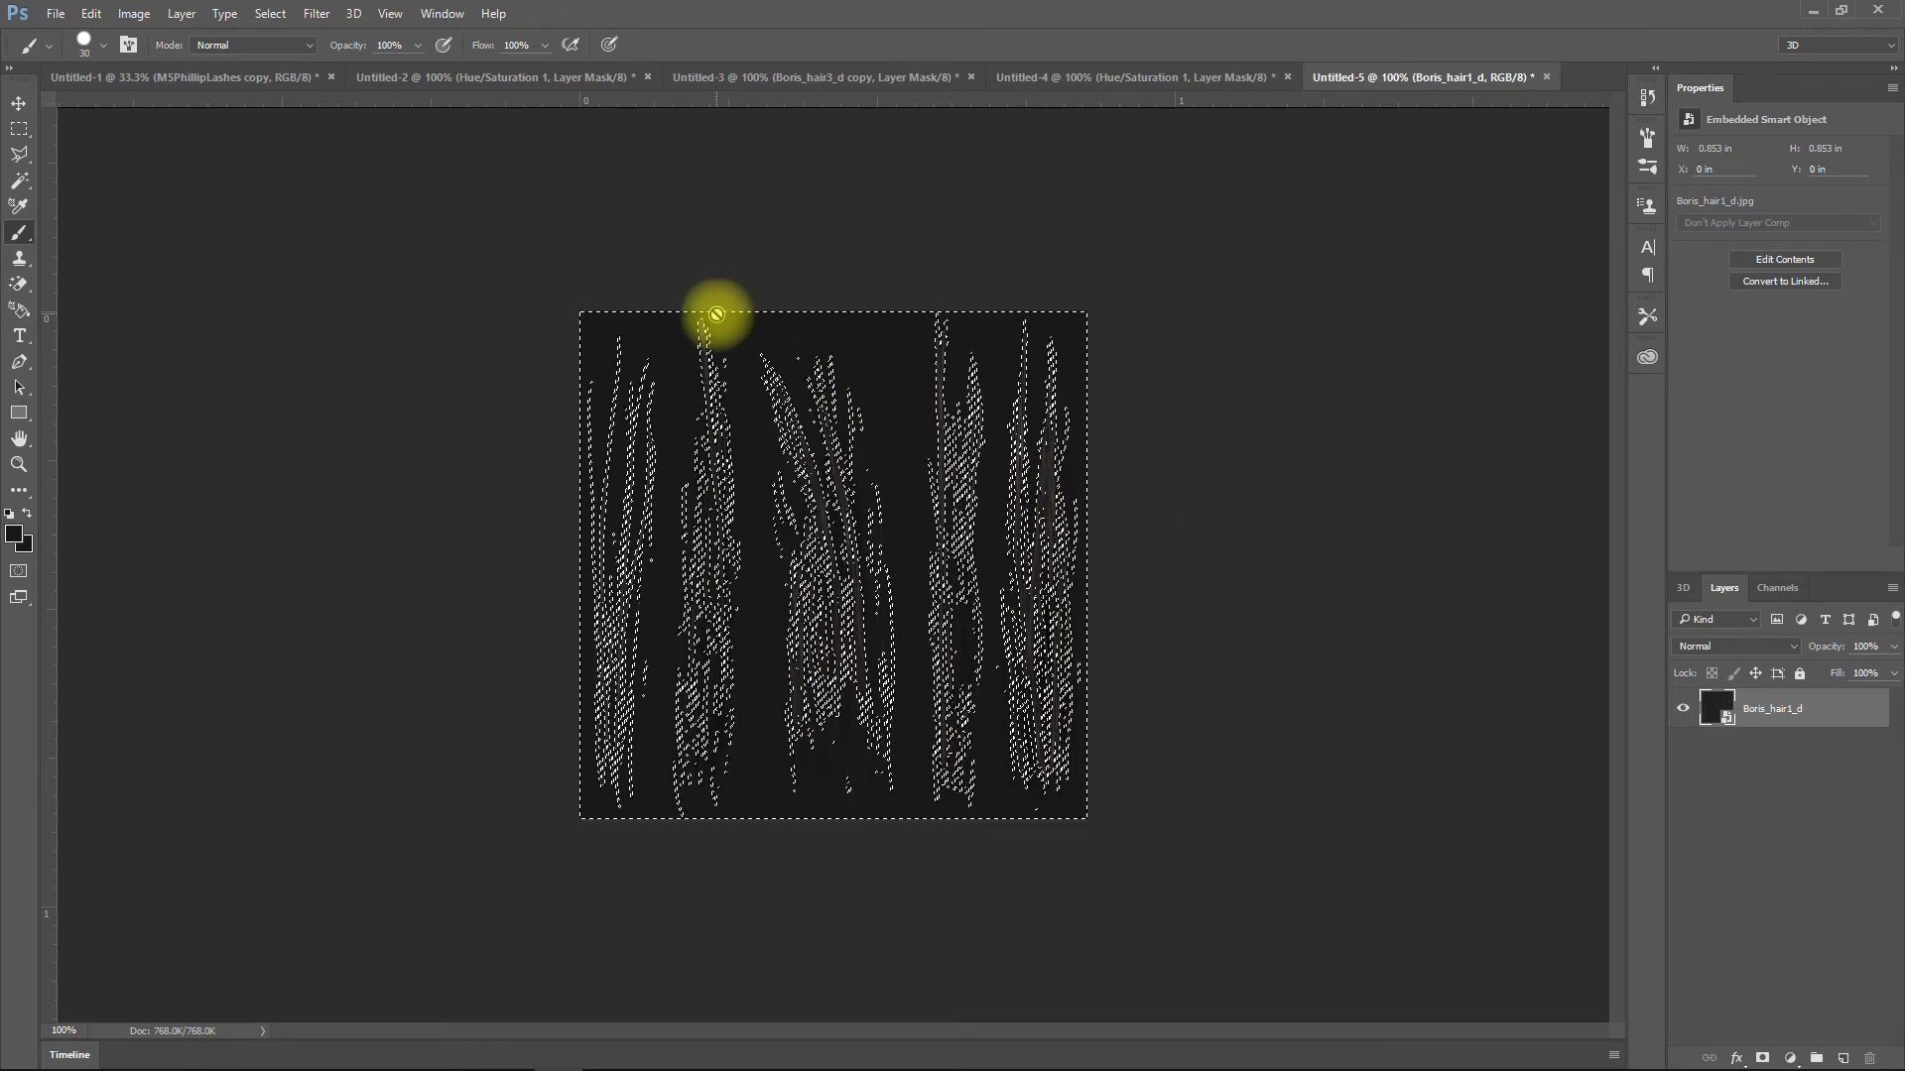
pyautogui.click(20, 129)
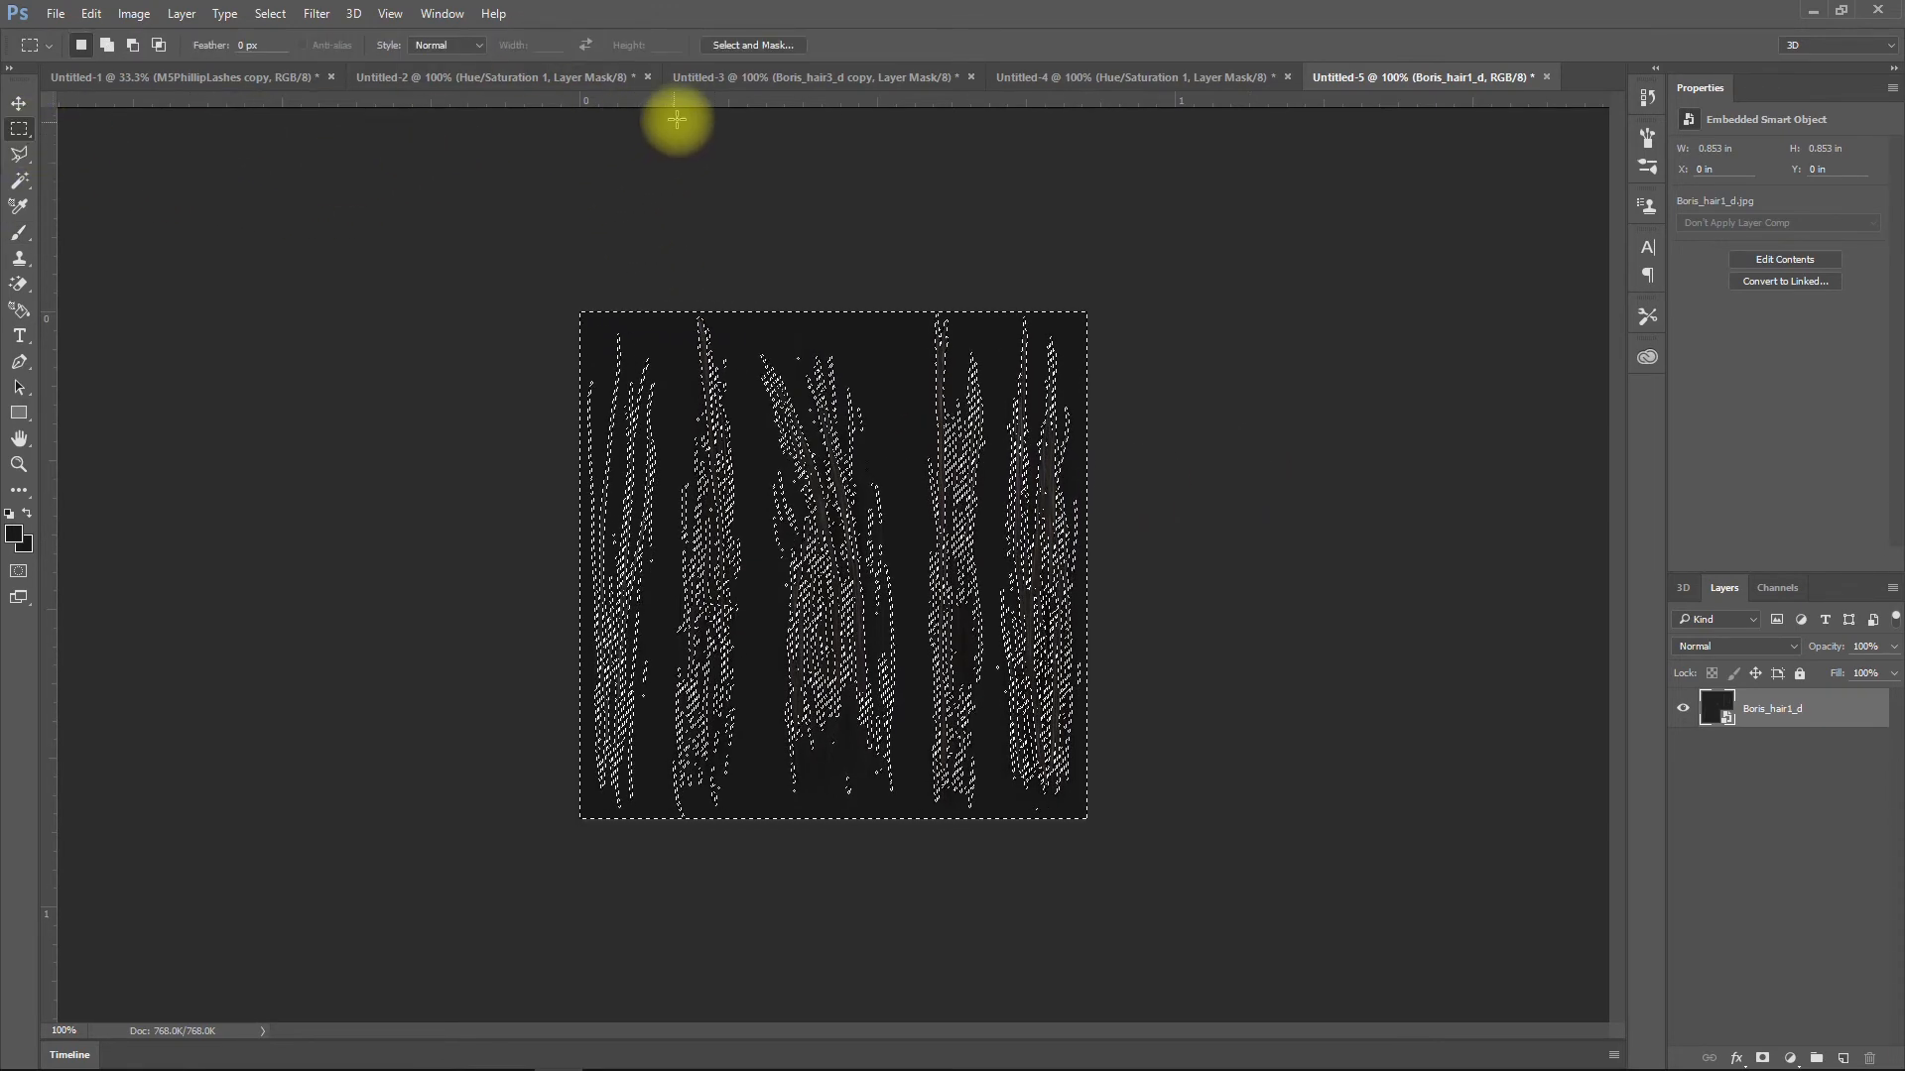
pyautogui.keyDown('shift'); pyautogui.click(751, 44); pyautogui.keyUp('shift')
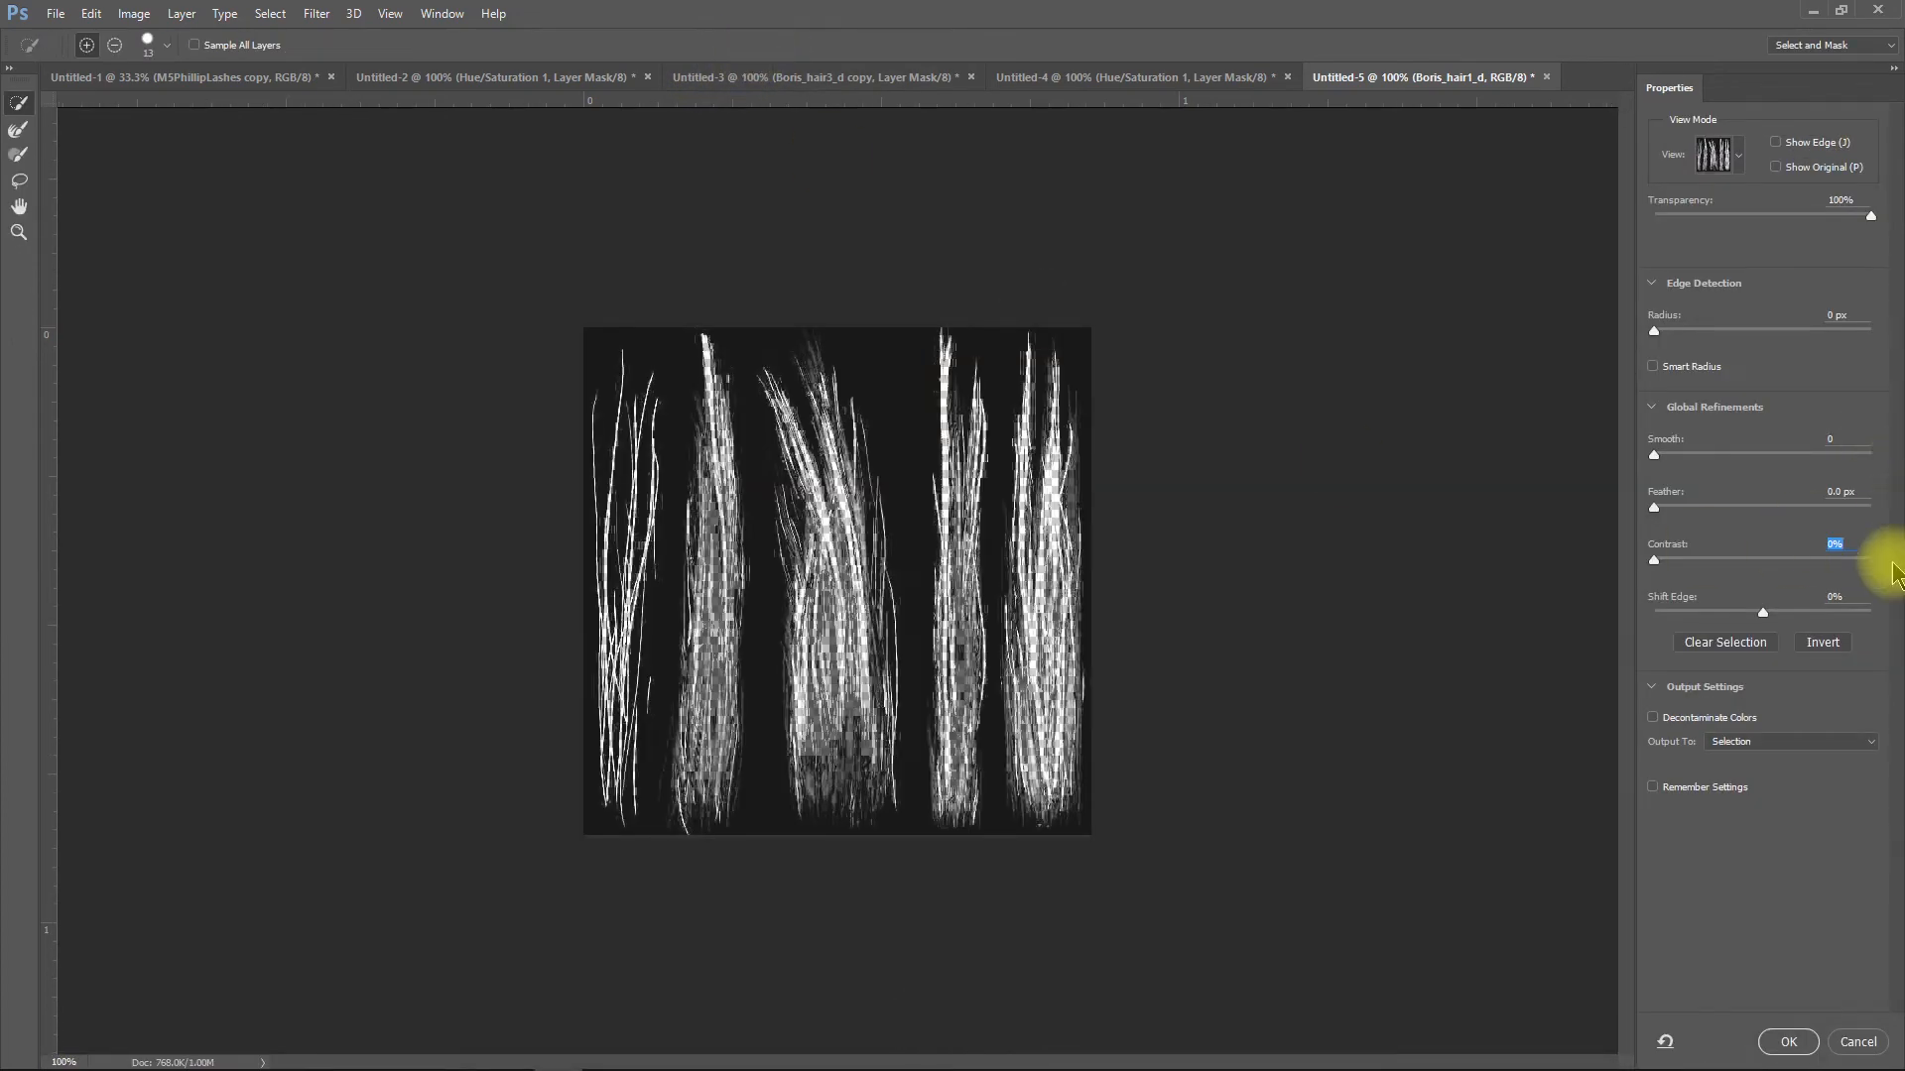
pyautogui.click(1826, 647)
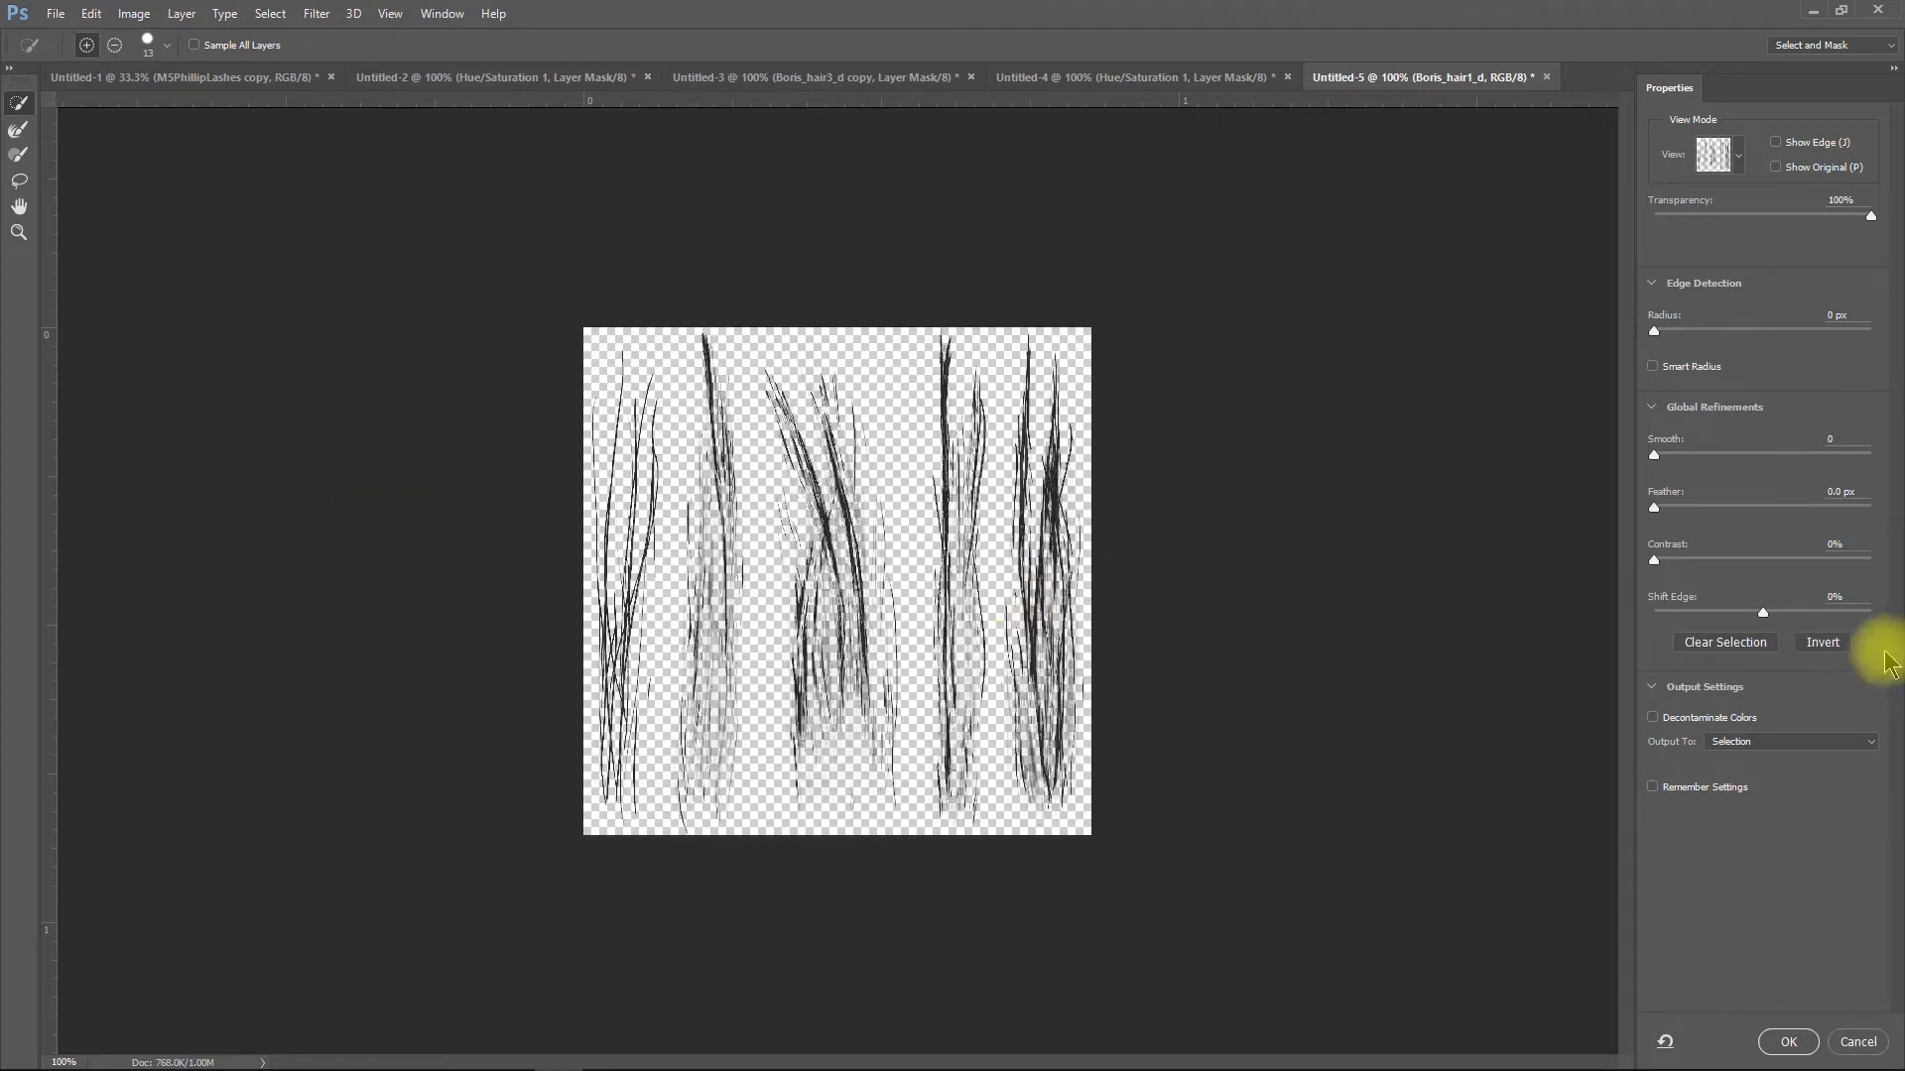
# Refine the strands with Shift Edge +92% and Contrast 13%, and output them to a new layer with layer mask
pyautogui.moveTo(1762, 617); pyautogui.dragTo(1863, 643)
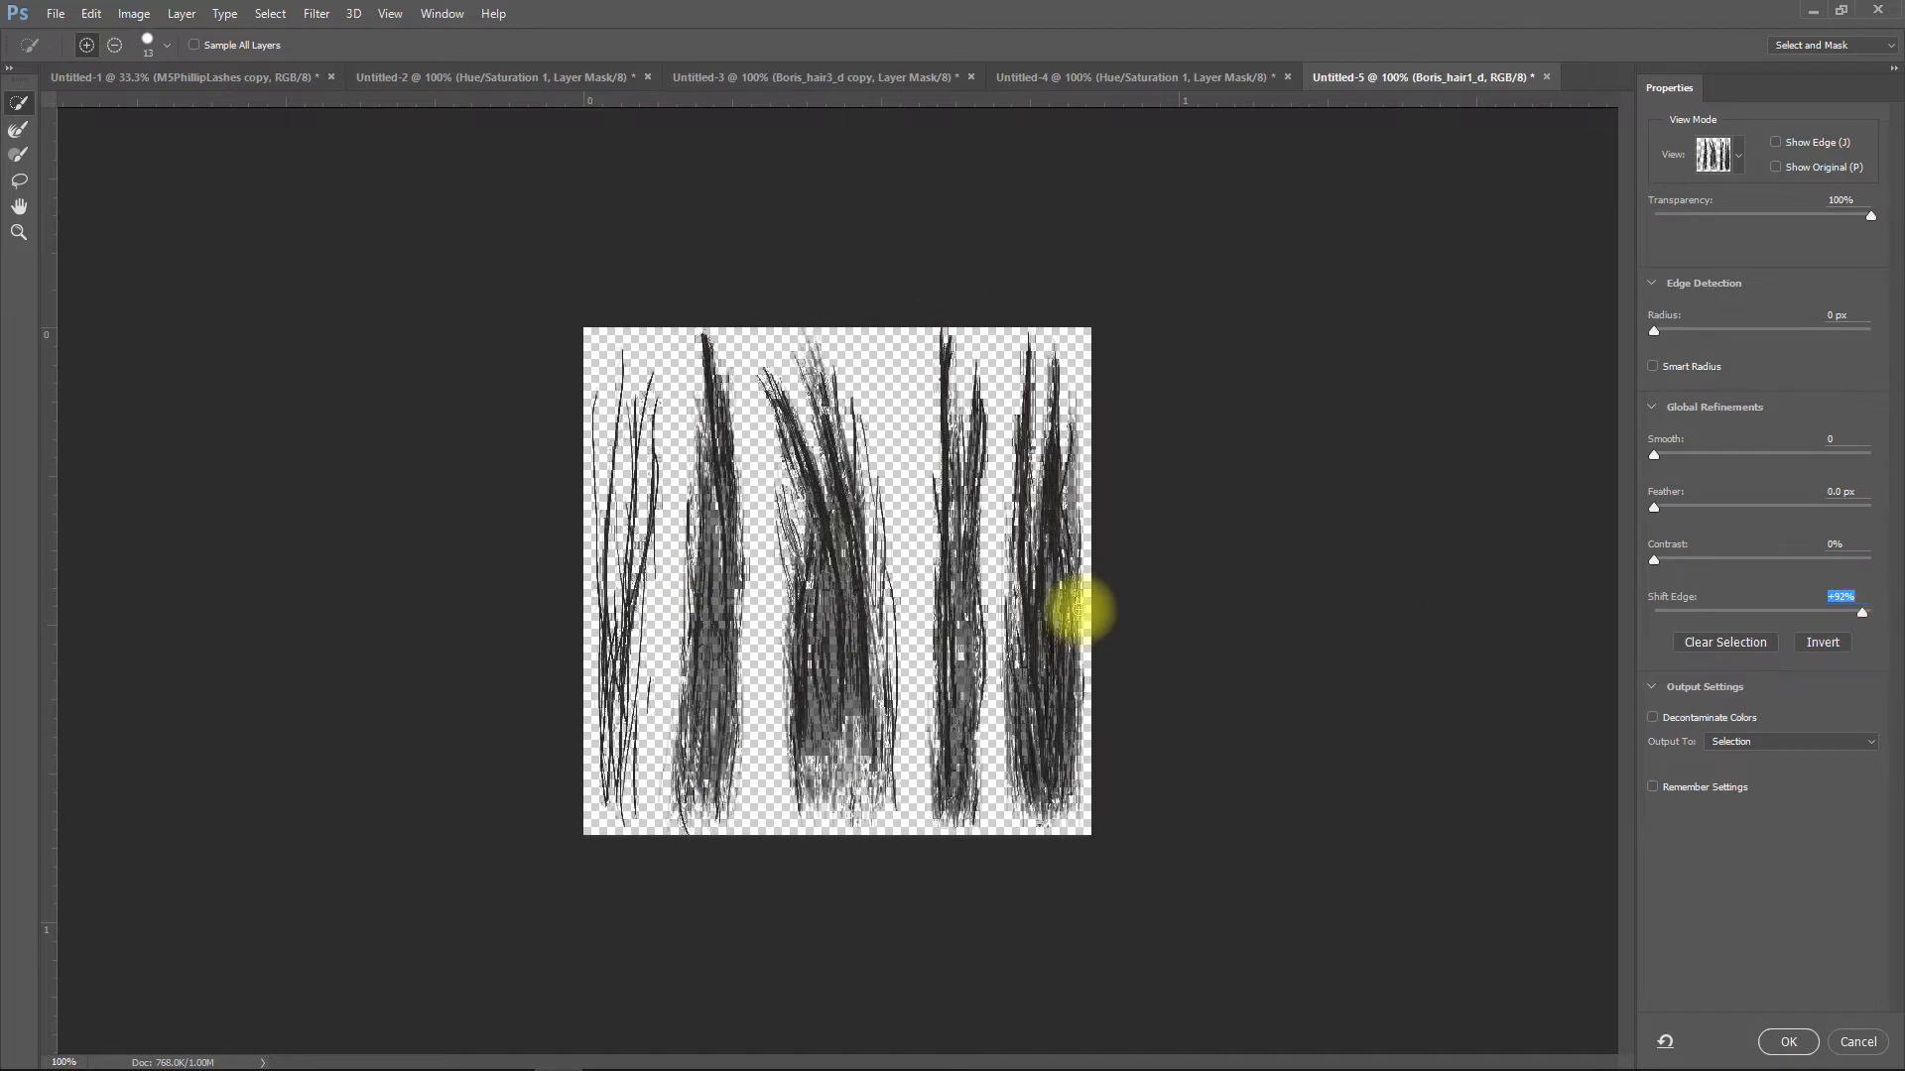
pyautogui.moveTo(1655, 561)
pyautogui.mouseDown()
pyautogui.moveTo(1698, 563)
pyautogui.moveTo(1679, 571)
pyautogui.mouseUp()
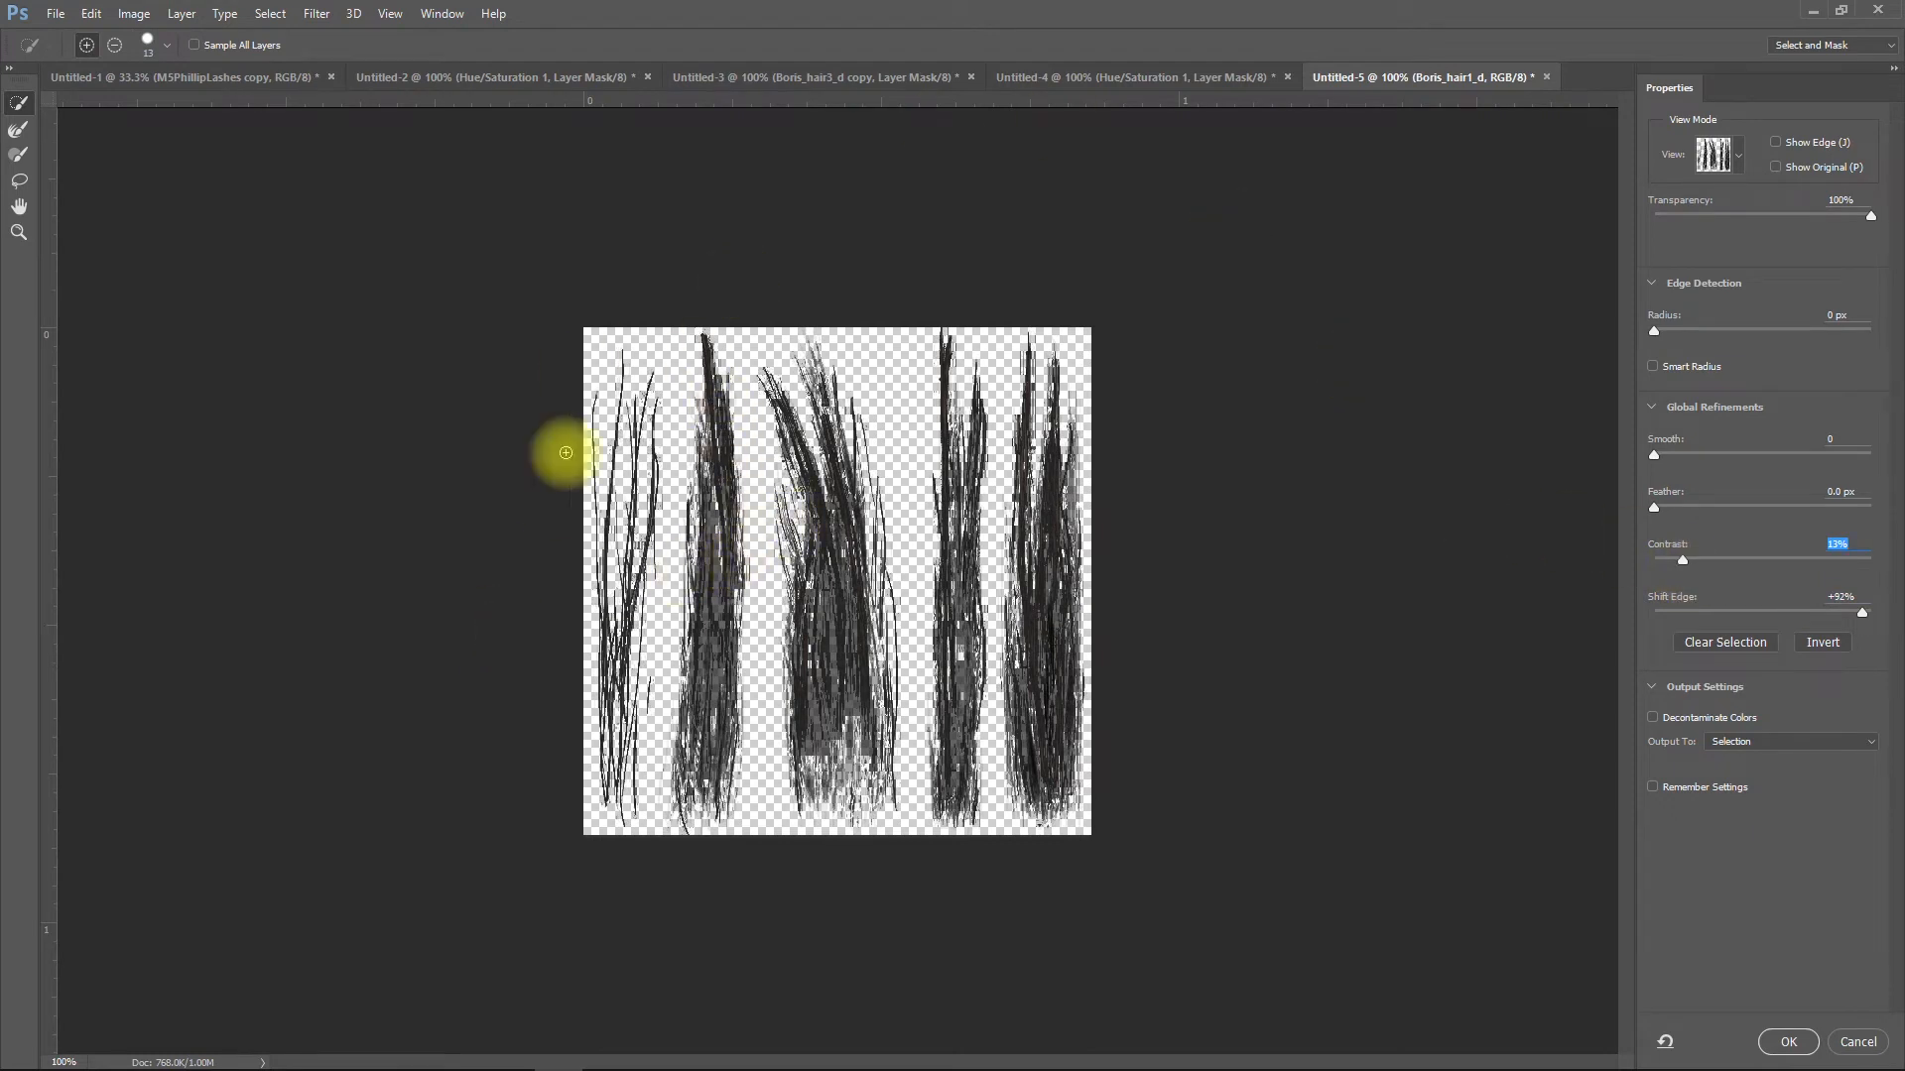
pyautogui.click(1791, 744)
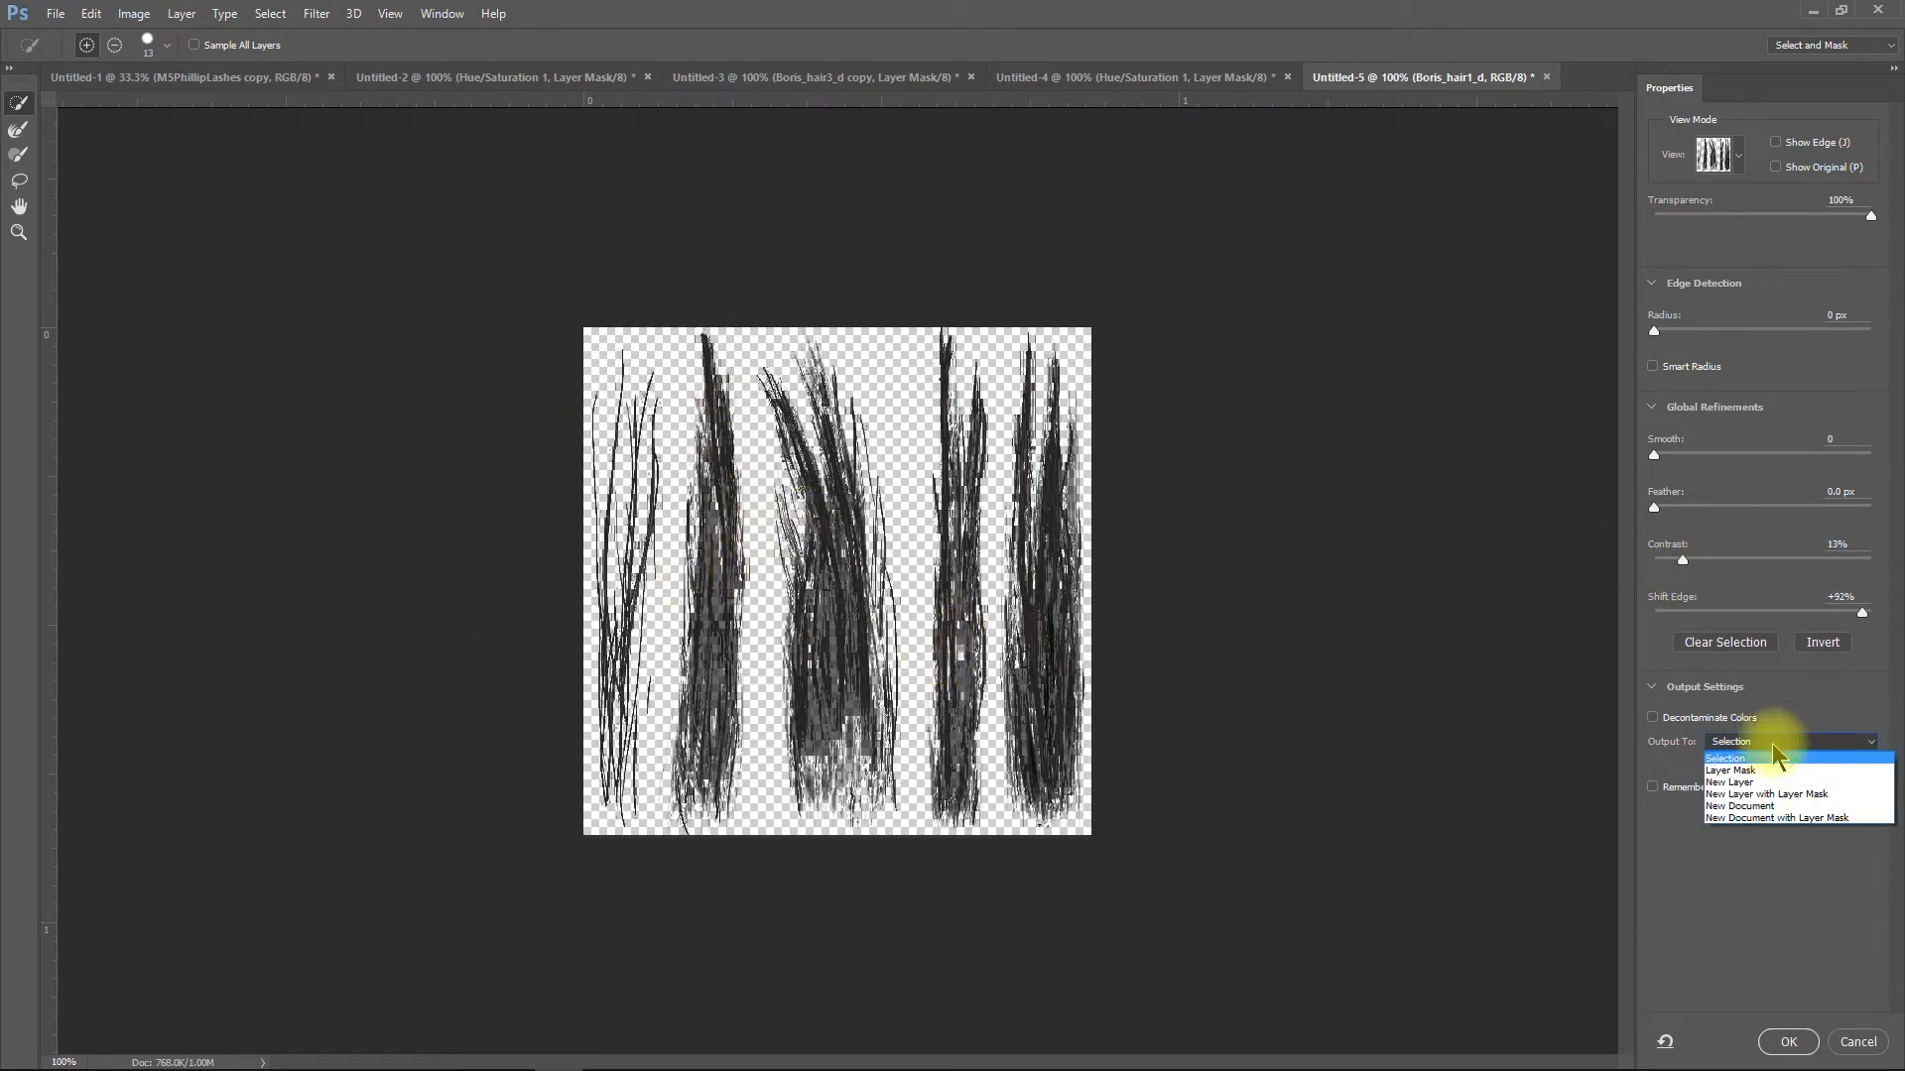
pyautogui.click(1821, 796)
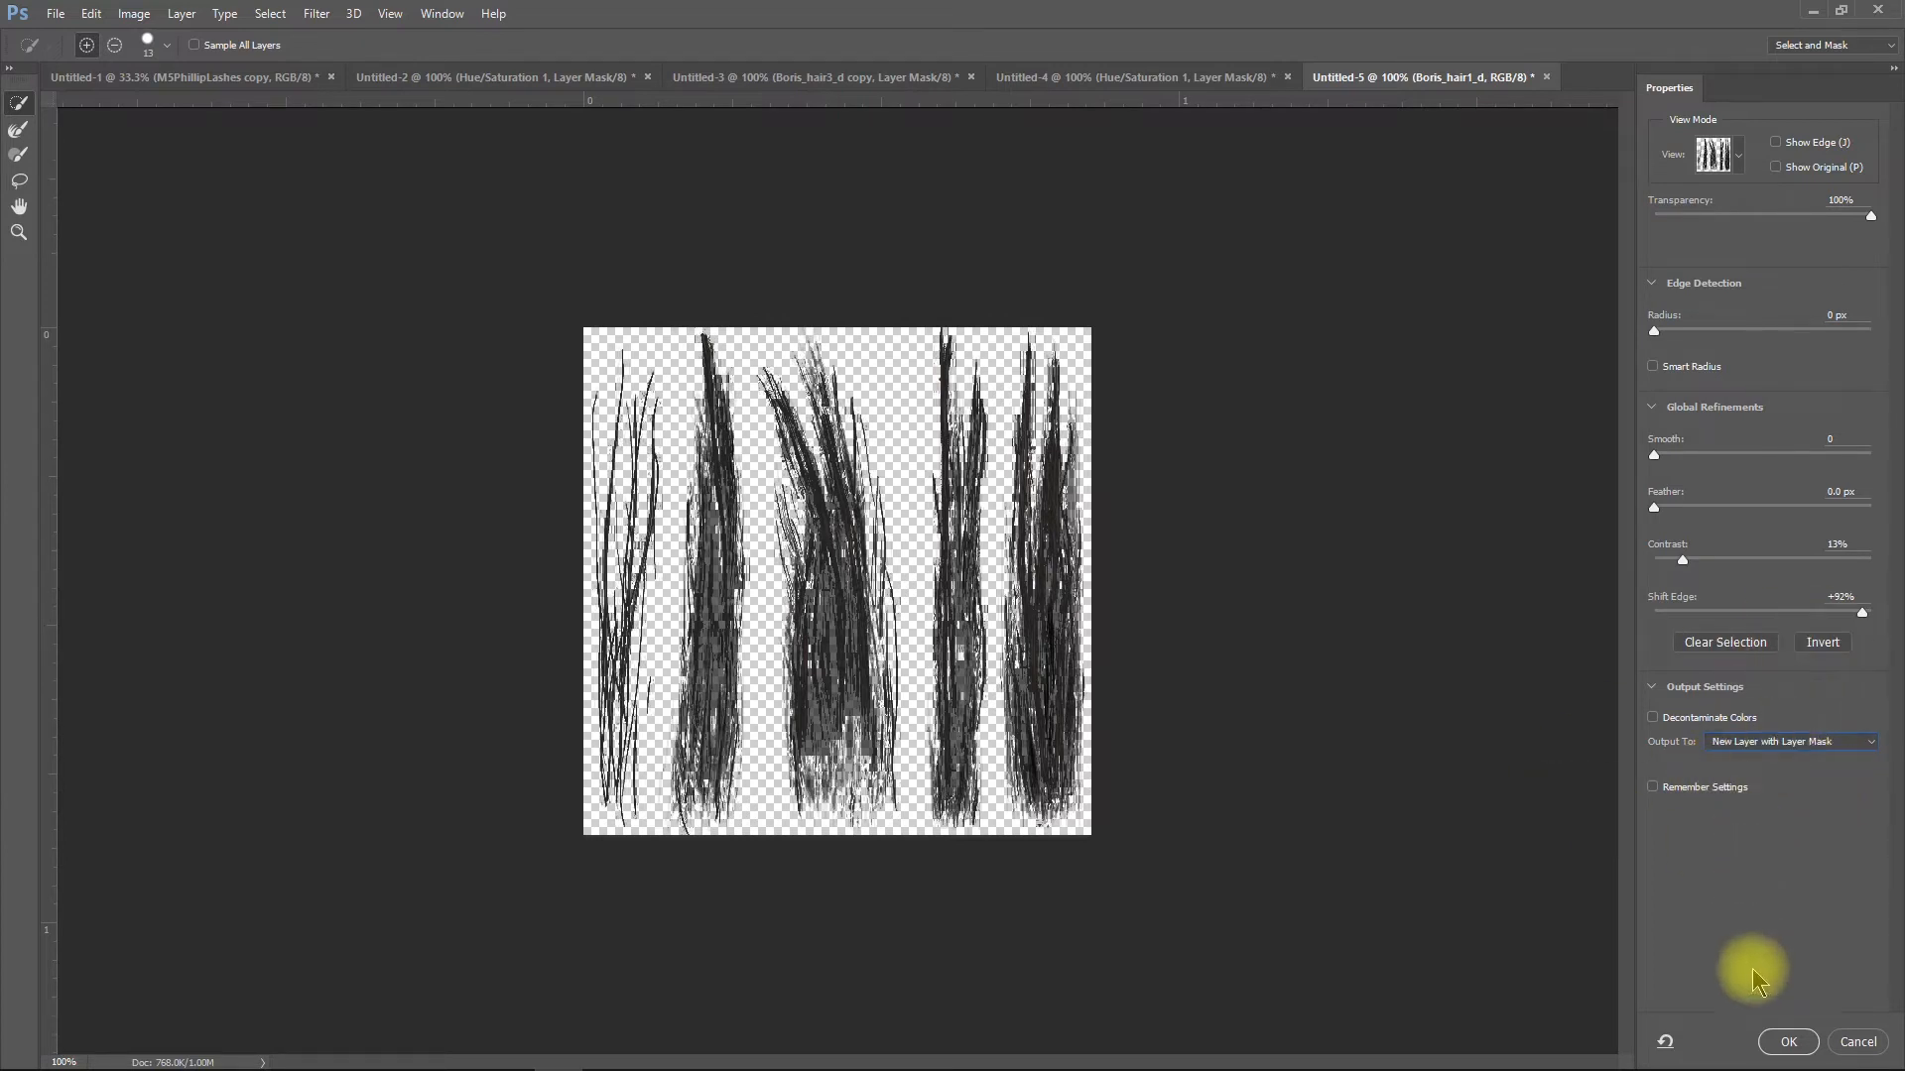
pyautogui.click(1786, 1042)
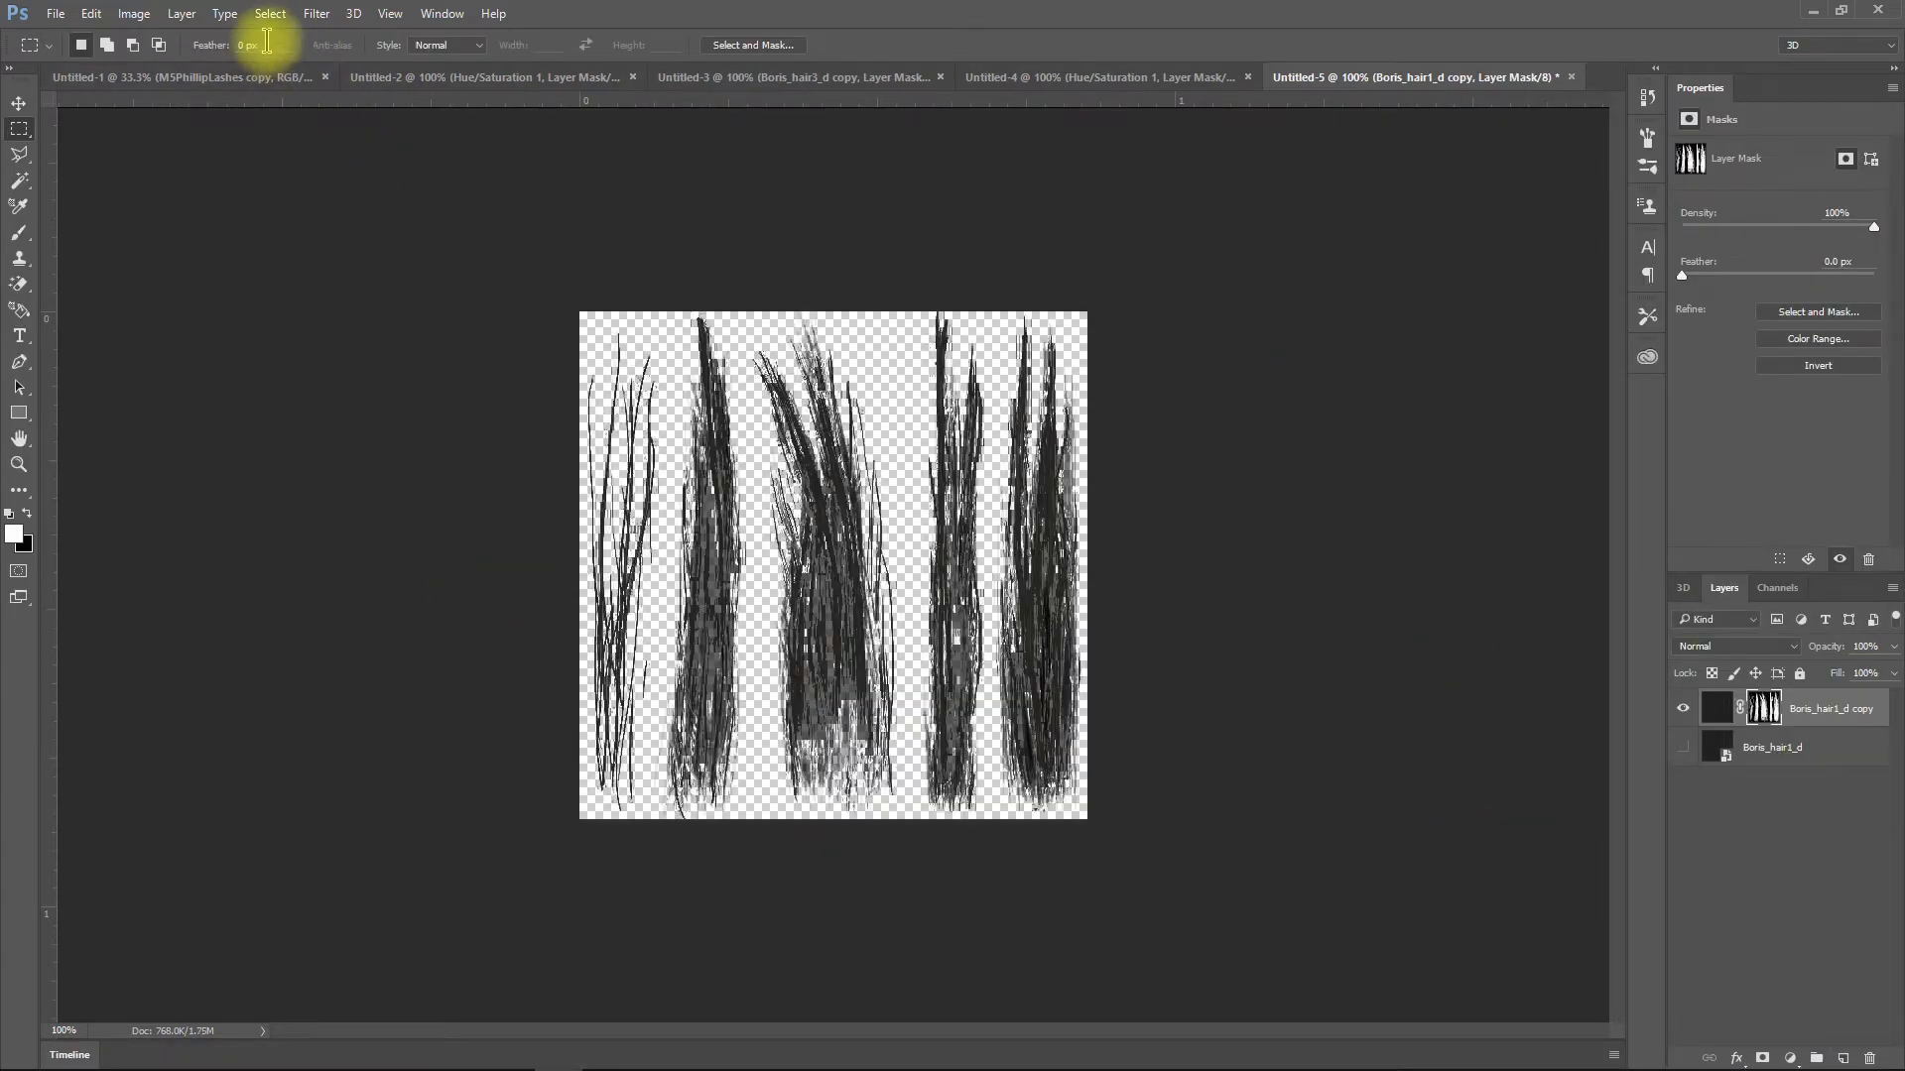
# Add a Hue/Saturation adjustment layer above the masked hair with Lightness -15 and Saturation -18
pyautogui.click(194, 14)
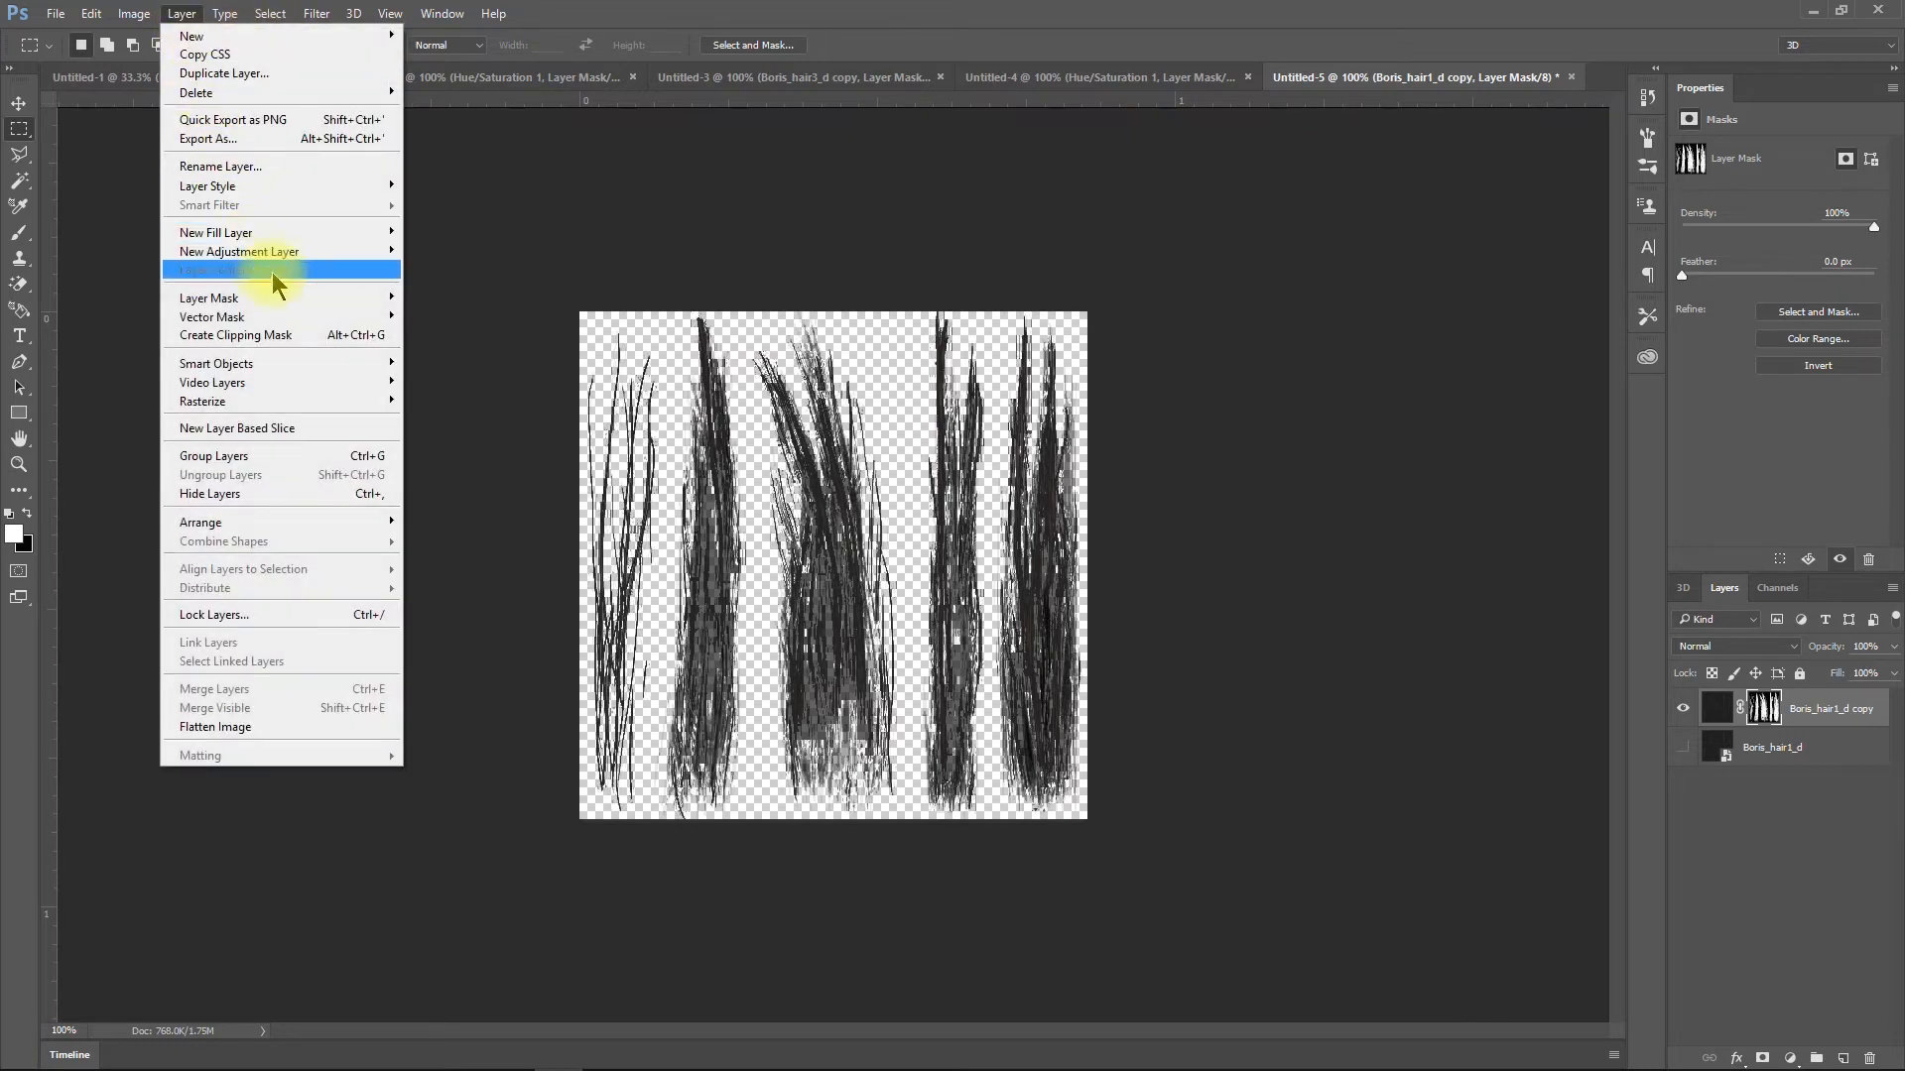
pyautogui.moveTo(387, 252)
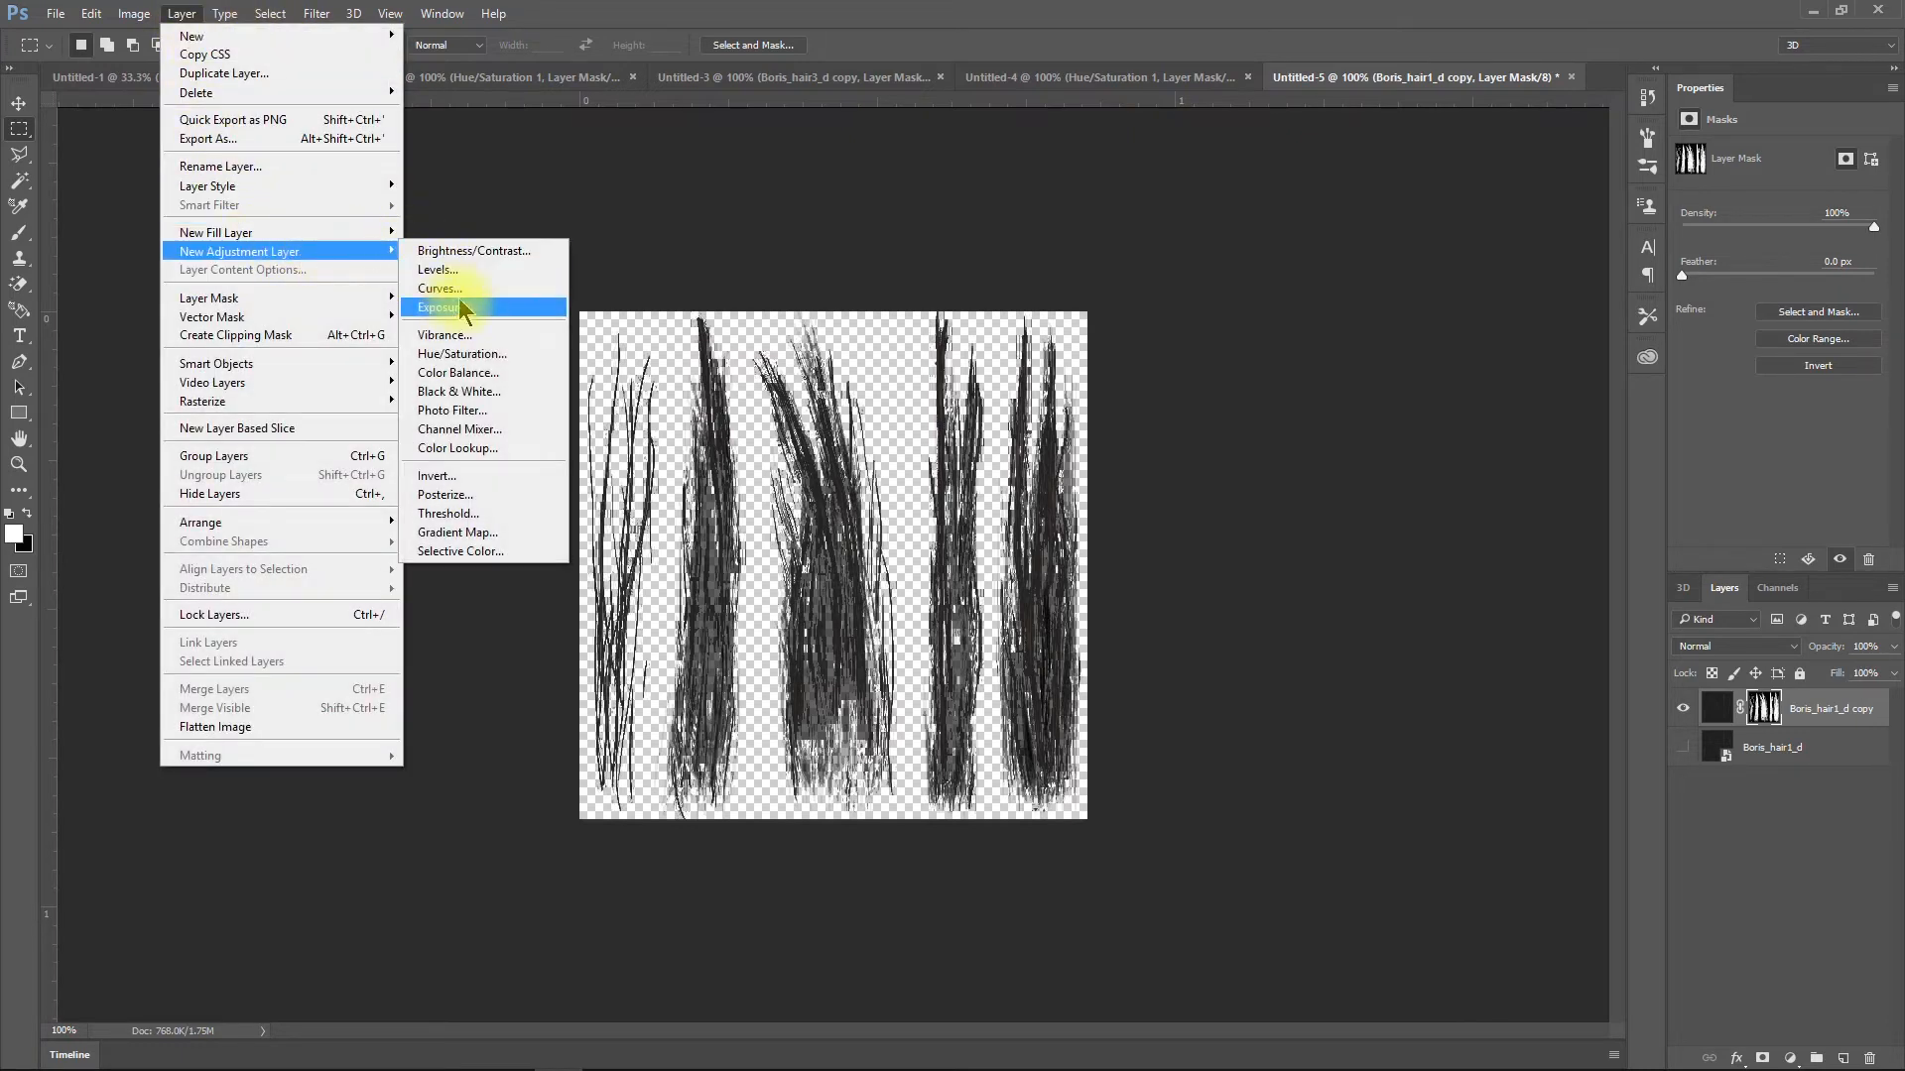
pyautogui.click(462, 355)
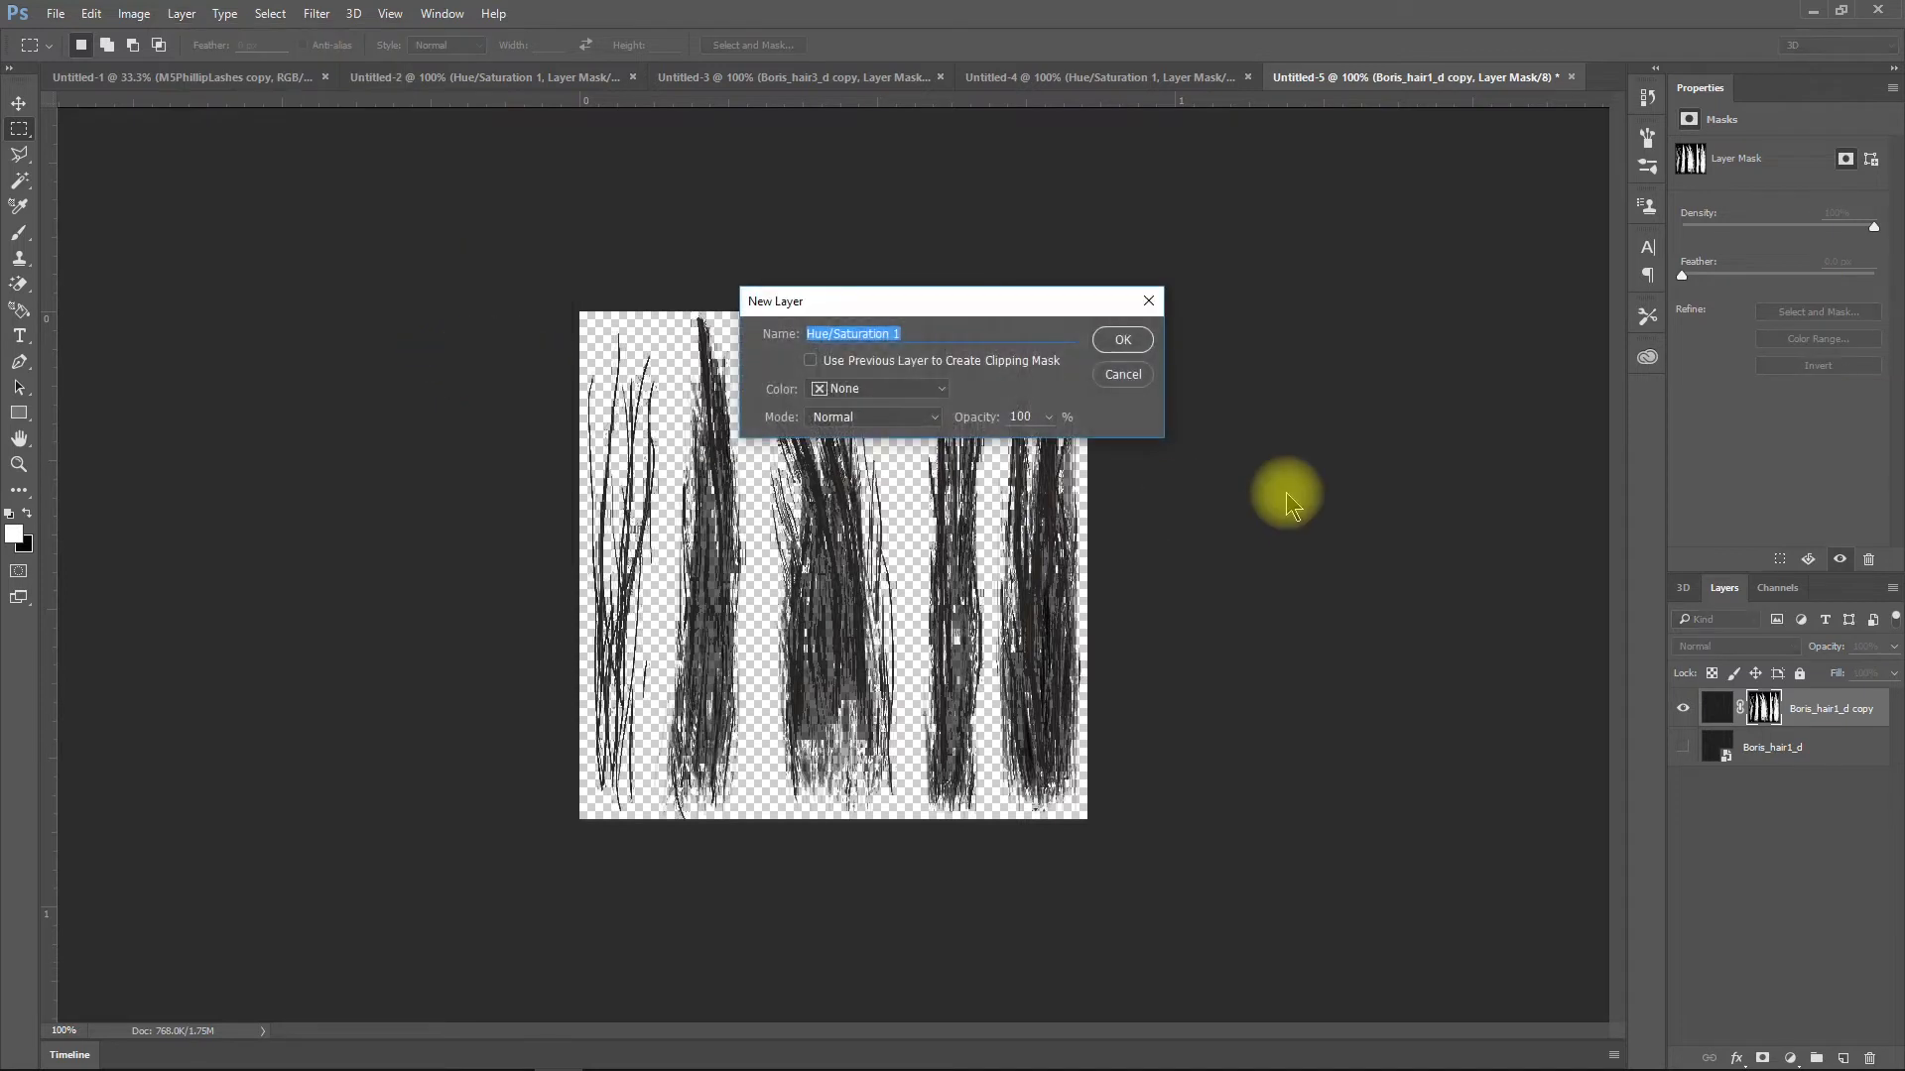
pyautogui.click(1128, 342)
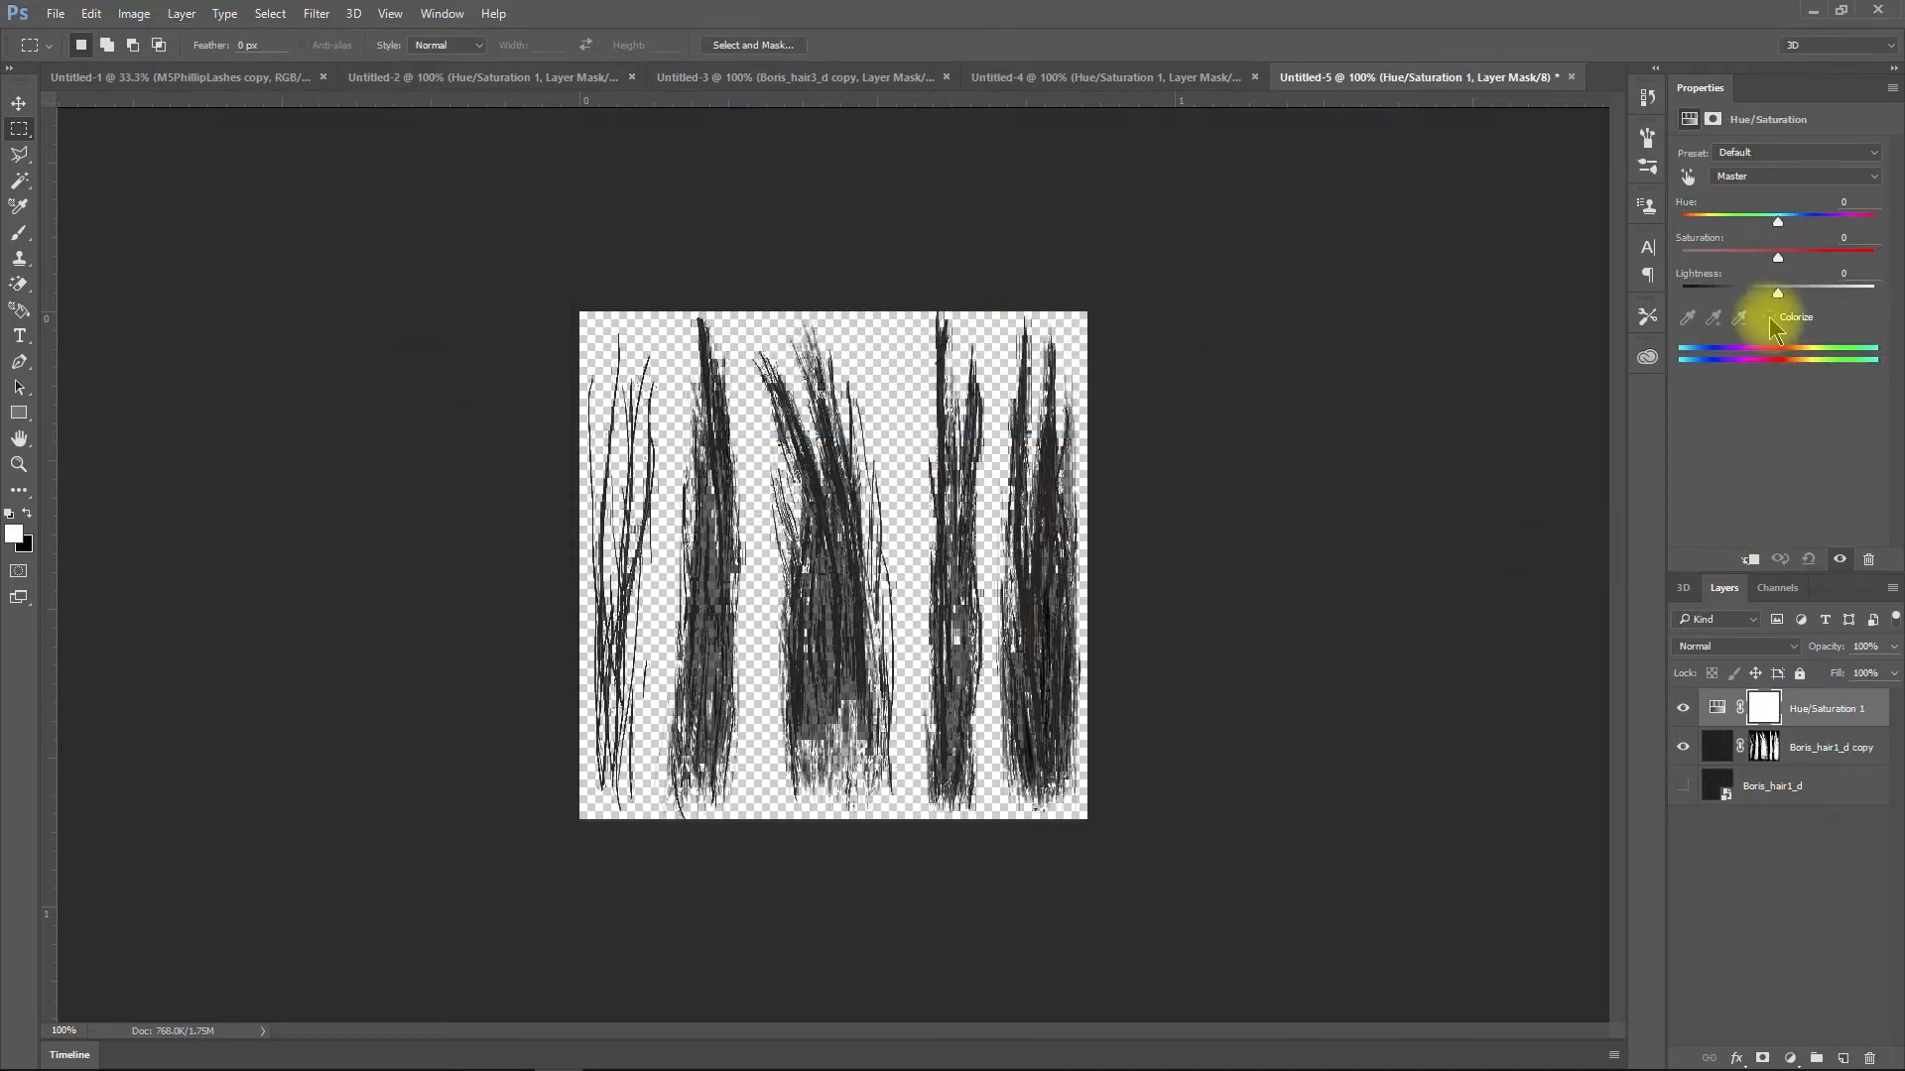
pyautogui.moveTo(1777, 292); pyautogui.dragTo(1772, 334)
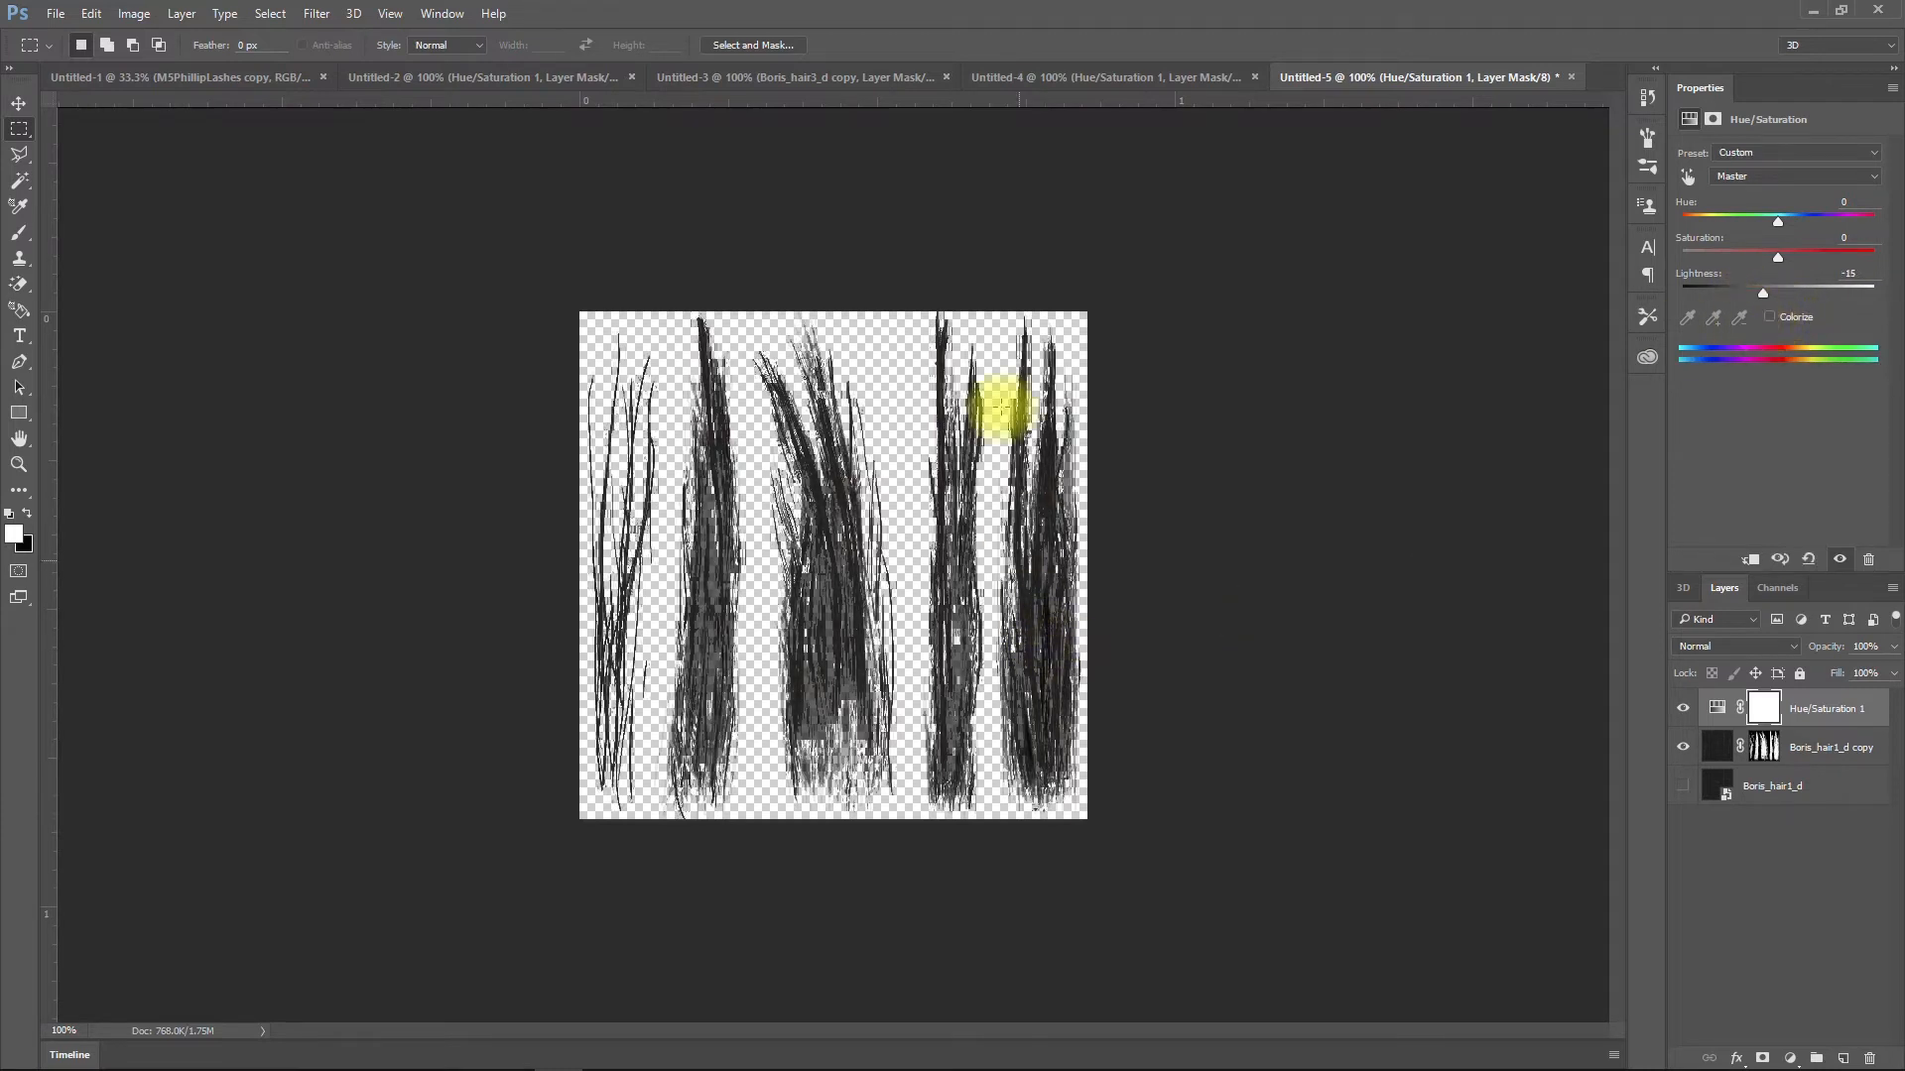
pyautogui.moveTo(1777, 256)
pyautogui.mouseDown()
pyautogui.moveTo(1700, 260)
pyautogui.moveTo(1755, 257)
pyautogui.mouseUp()
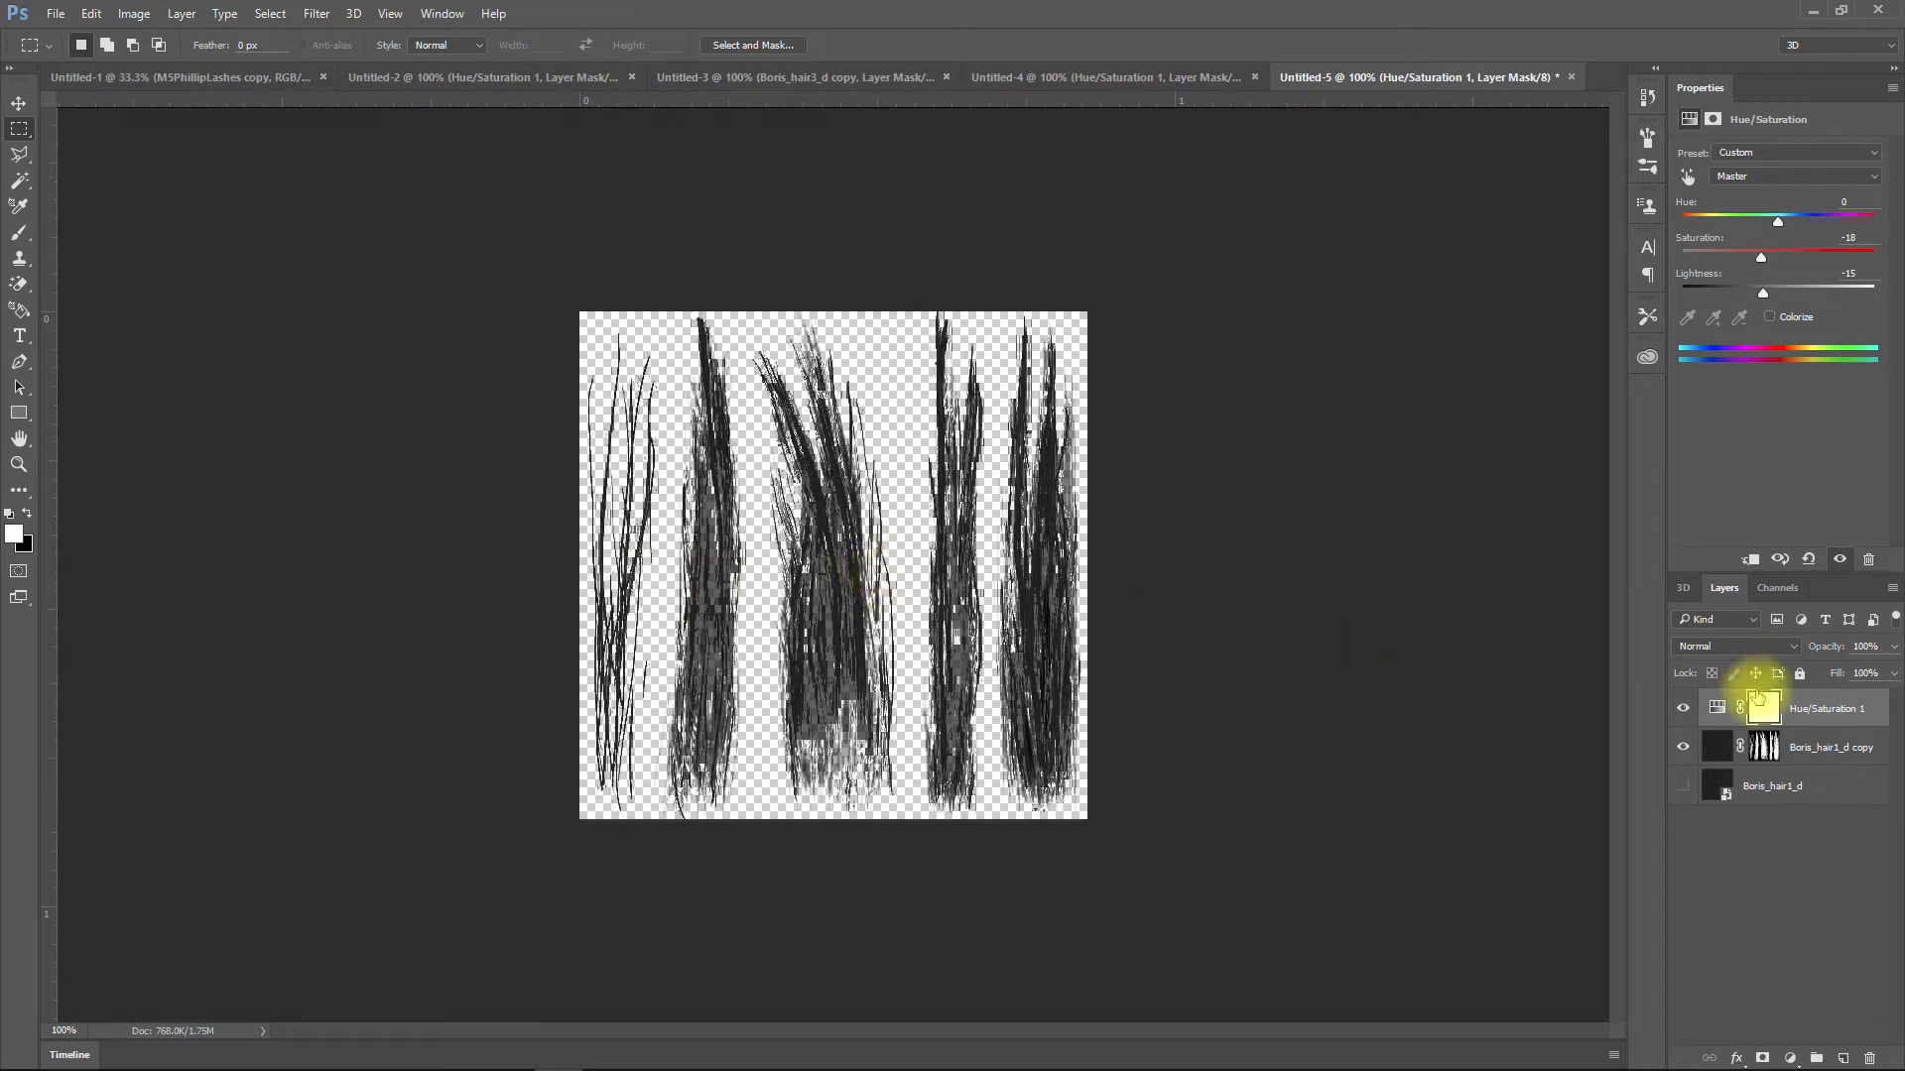
# Export the masked hair image as a transparent PNG named New Hair D1 in the Hair Tutorial folder
pyautogui.click(55, 14)
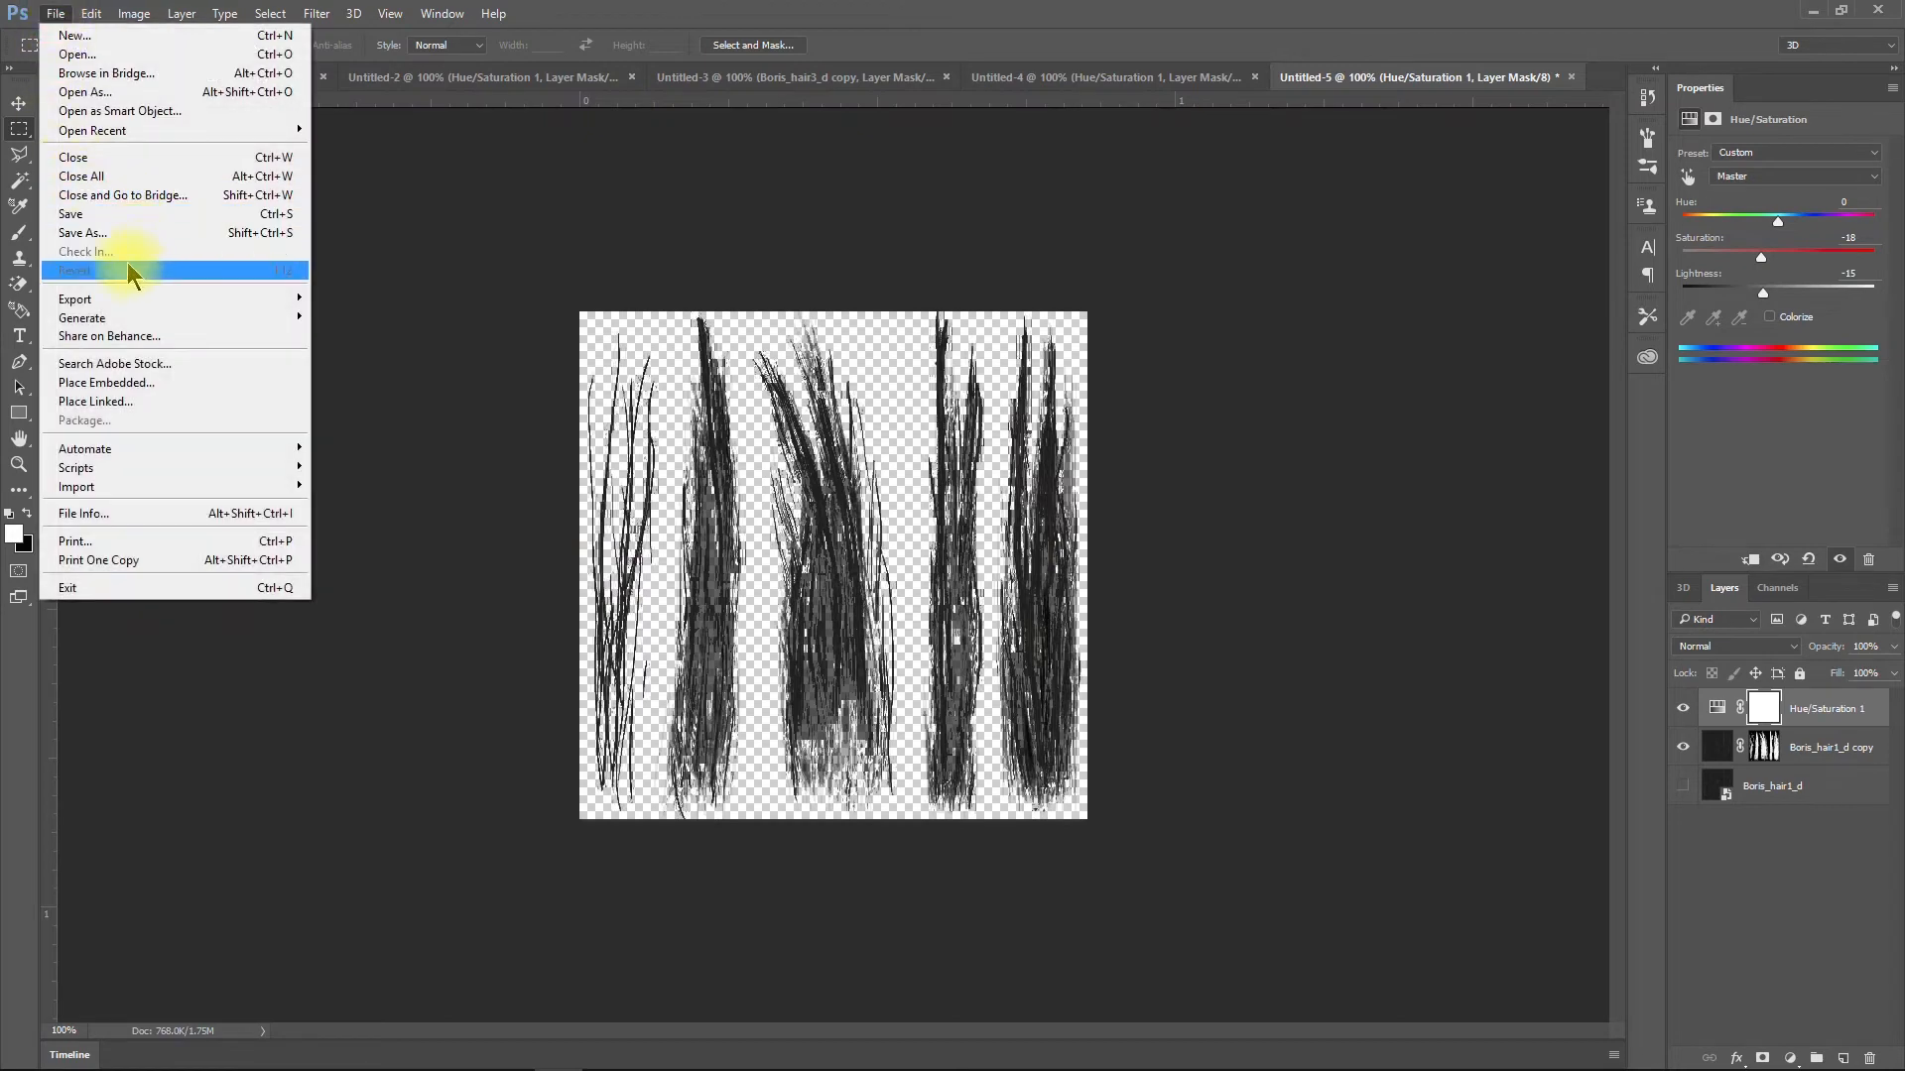
pyautogui.moveTo(139, 300)
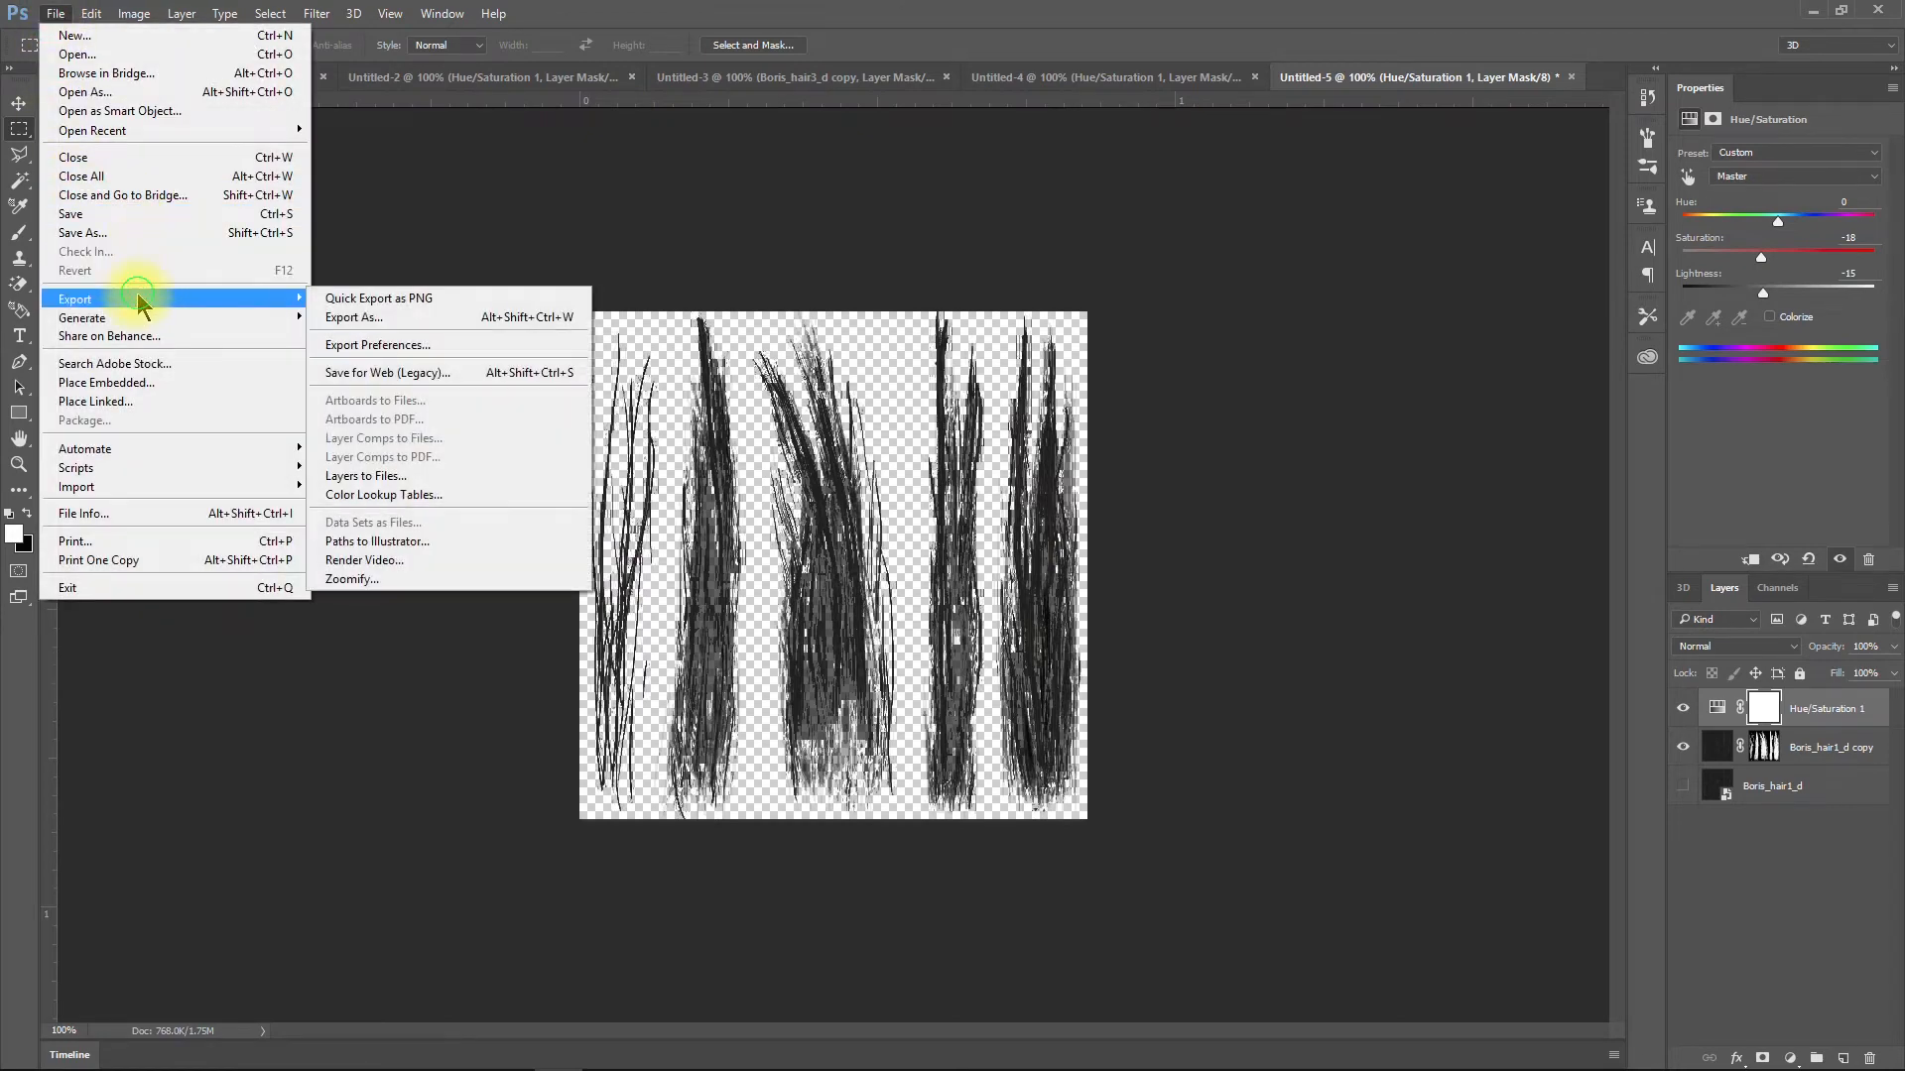
pyautogui.click(348, 318)
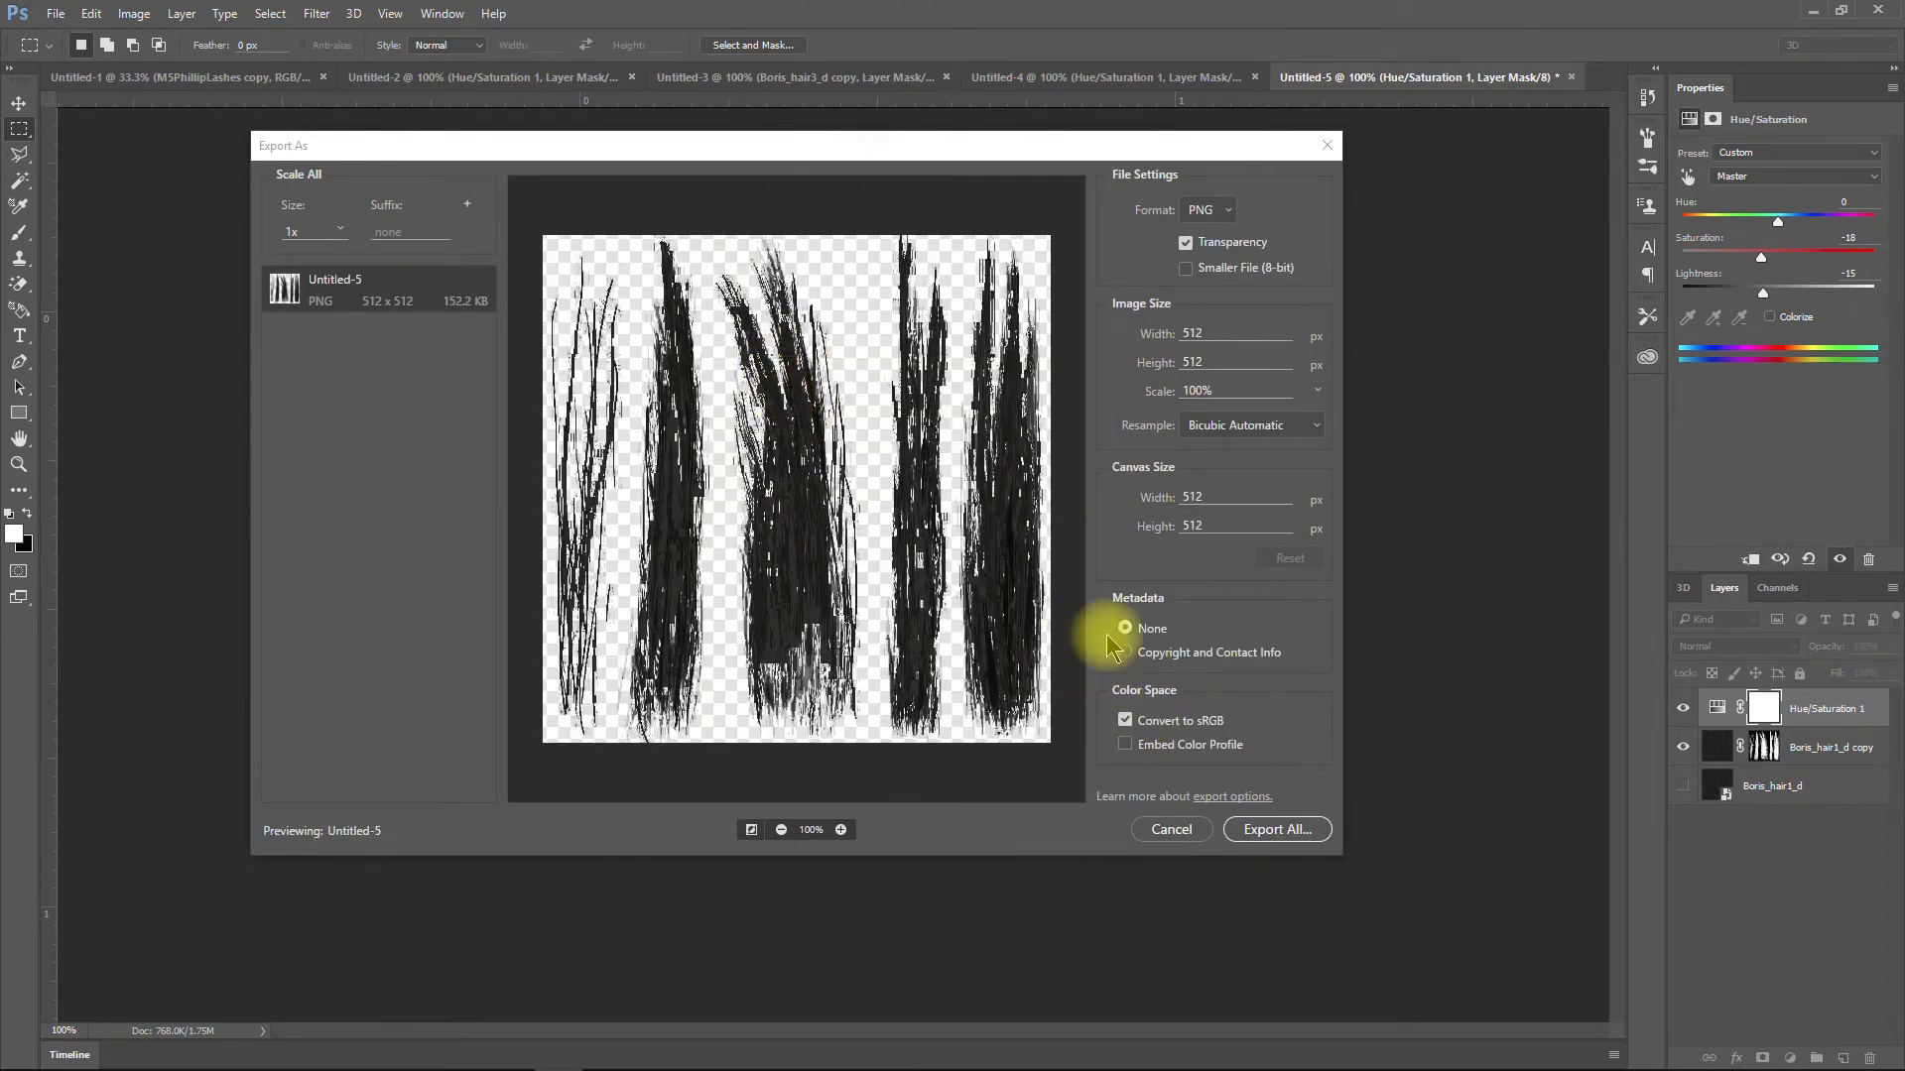
pyautogui.click(1281, 832)
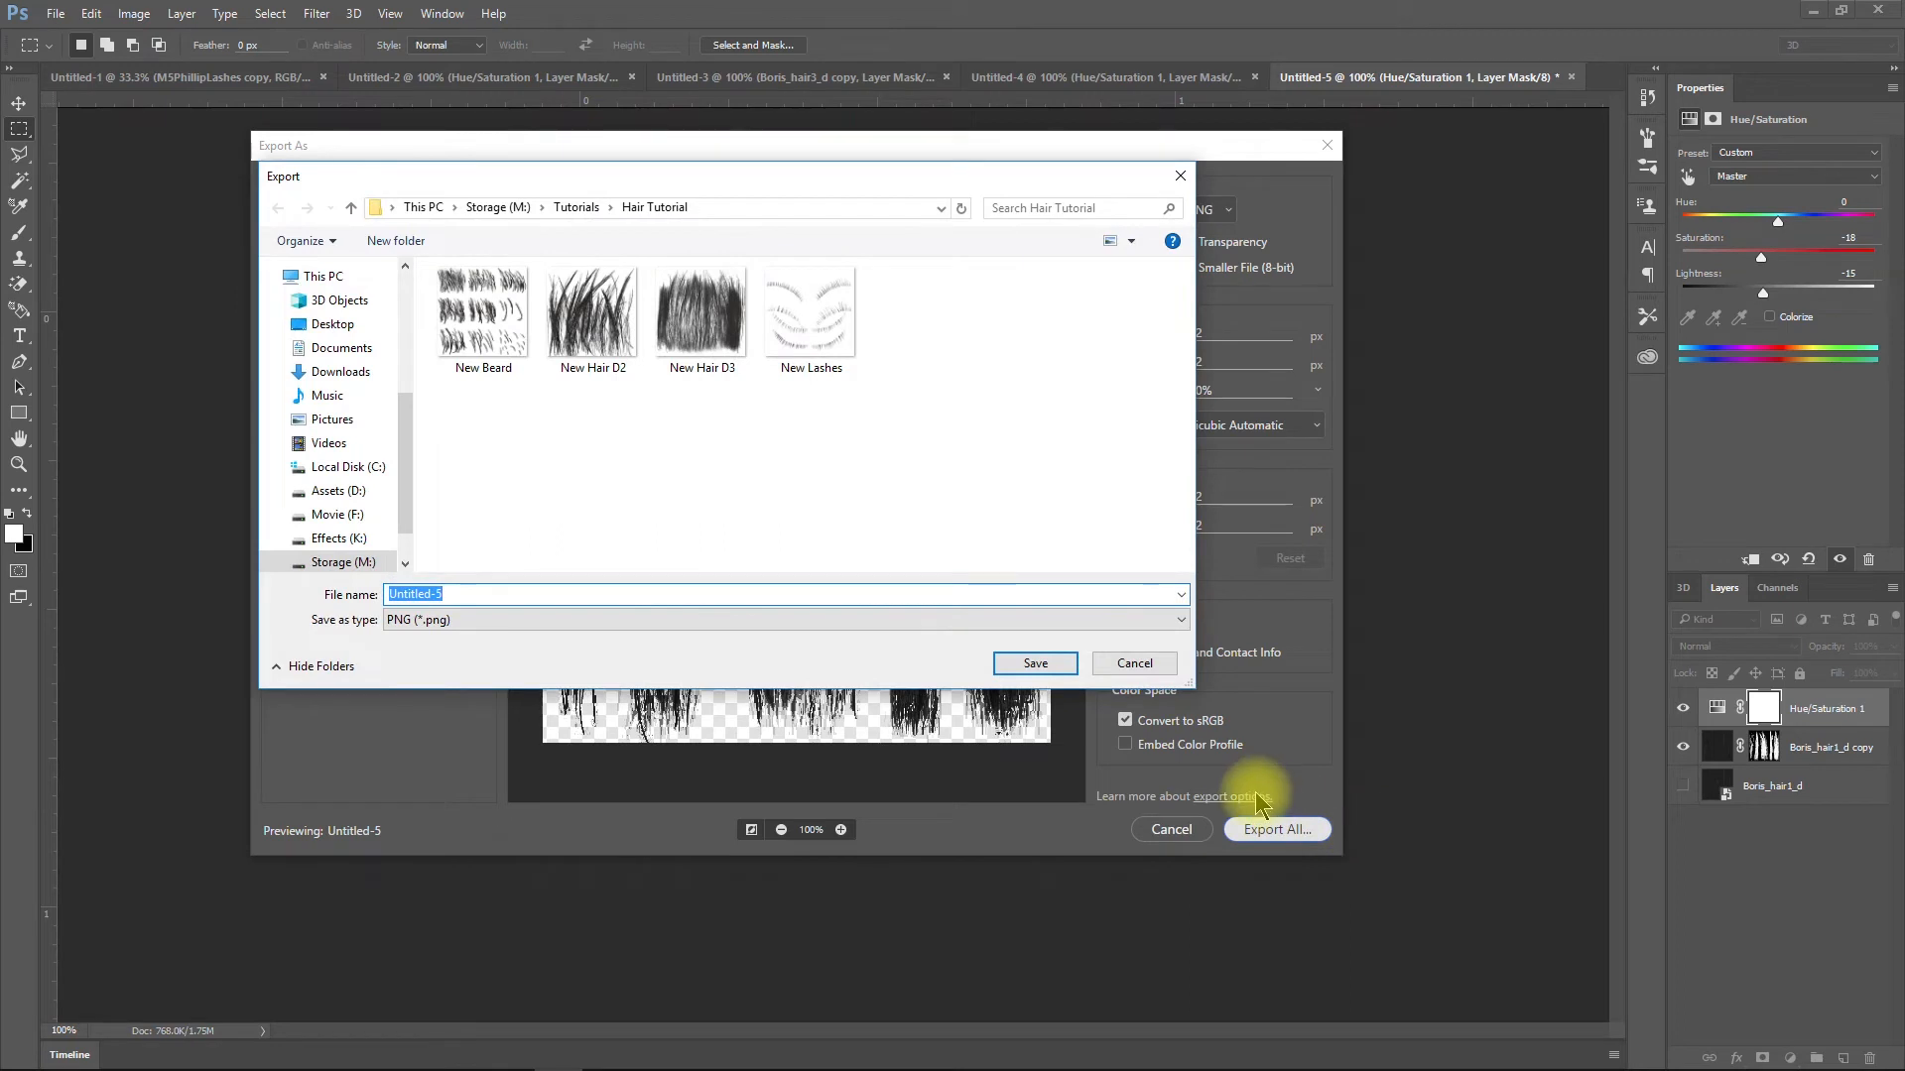
pyautogui.write('New ')
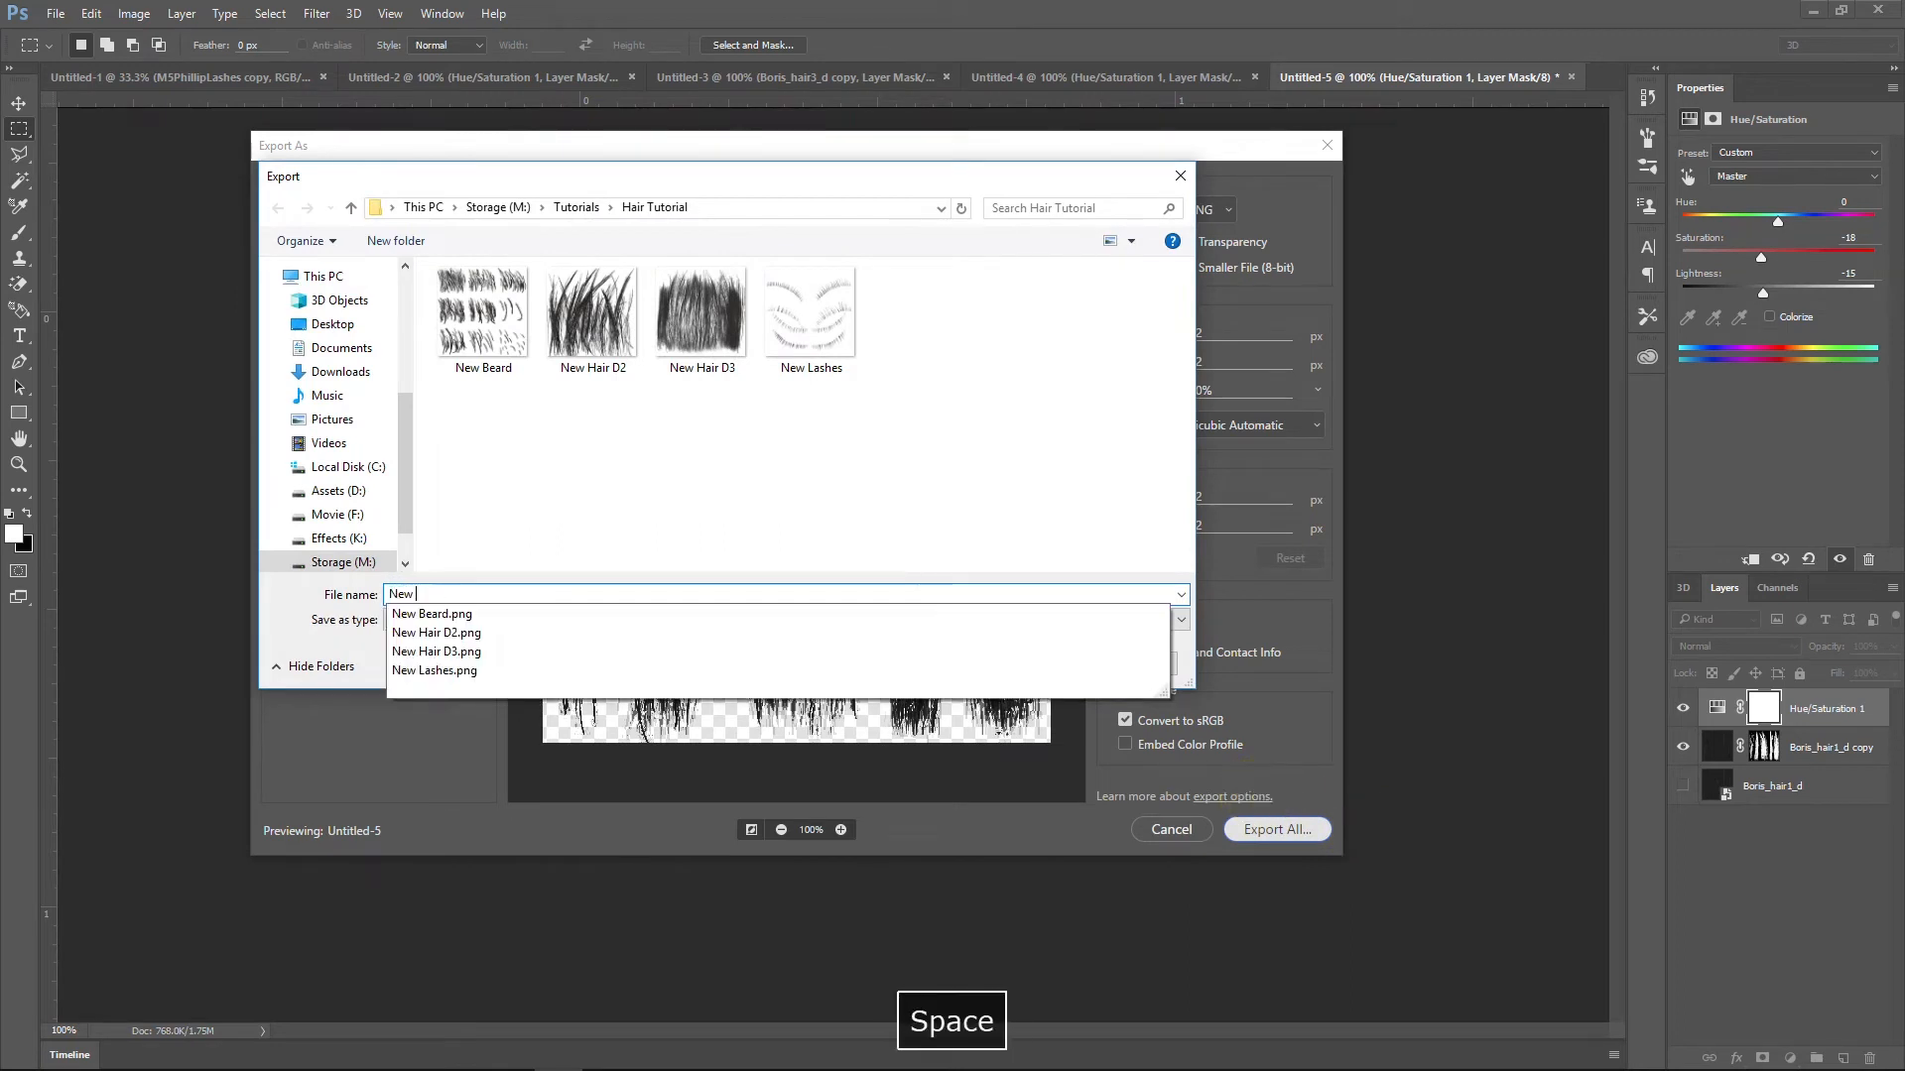
pyautogui.write('Hair D')
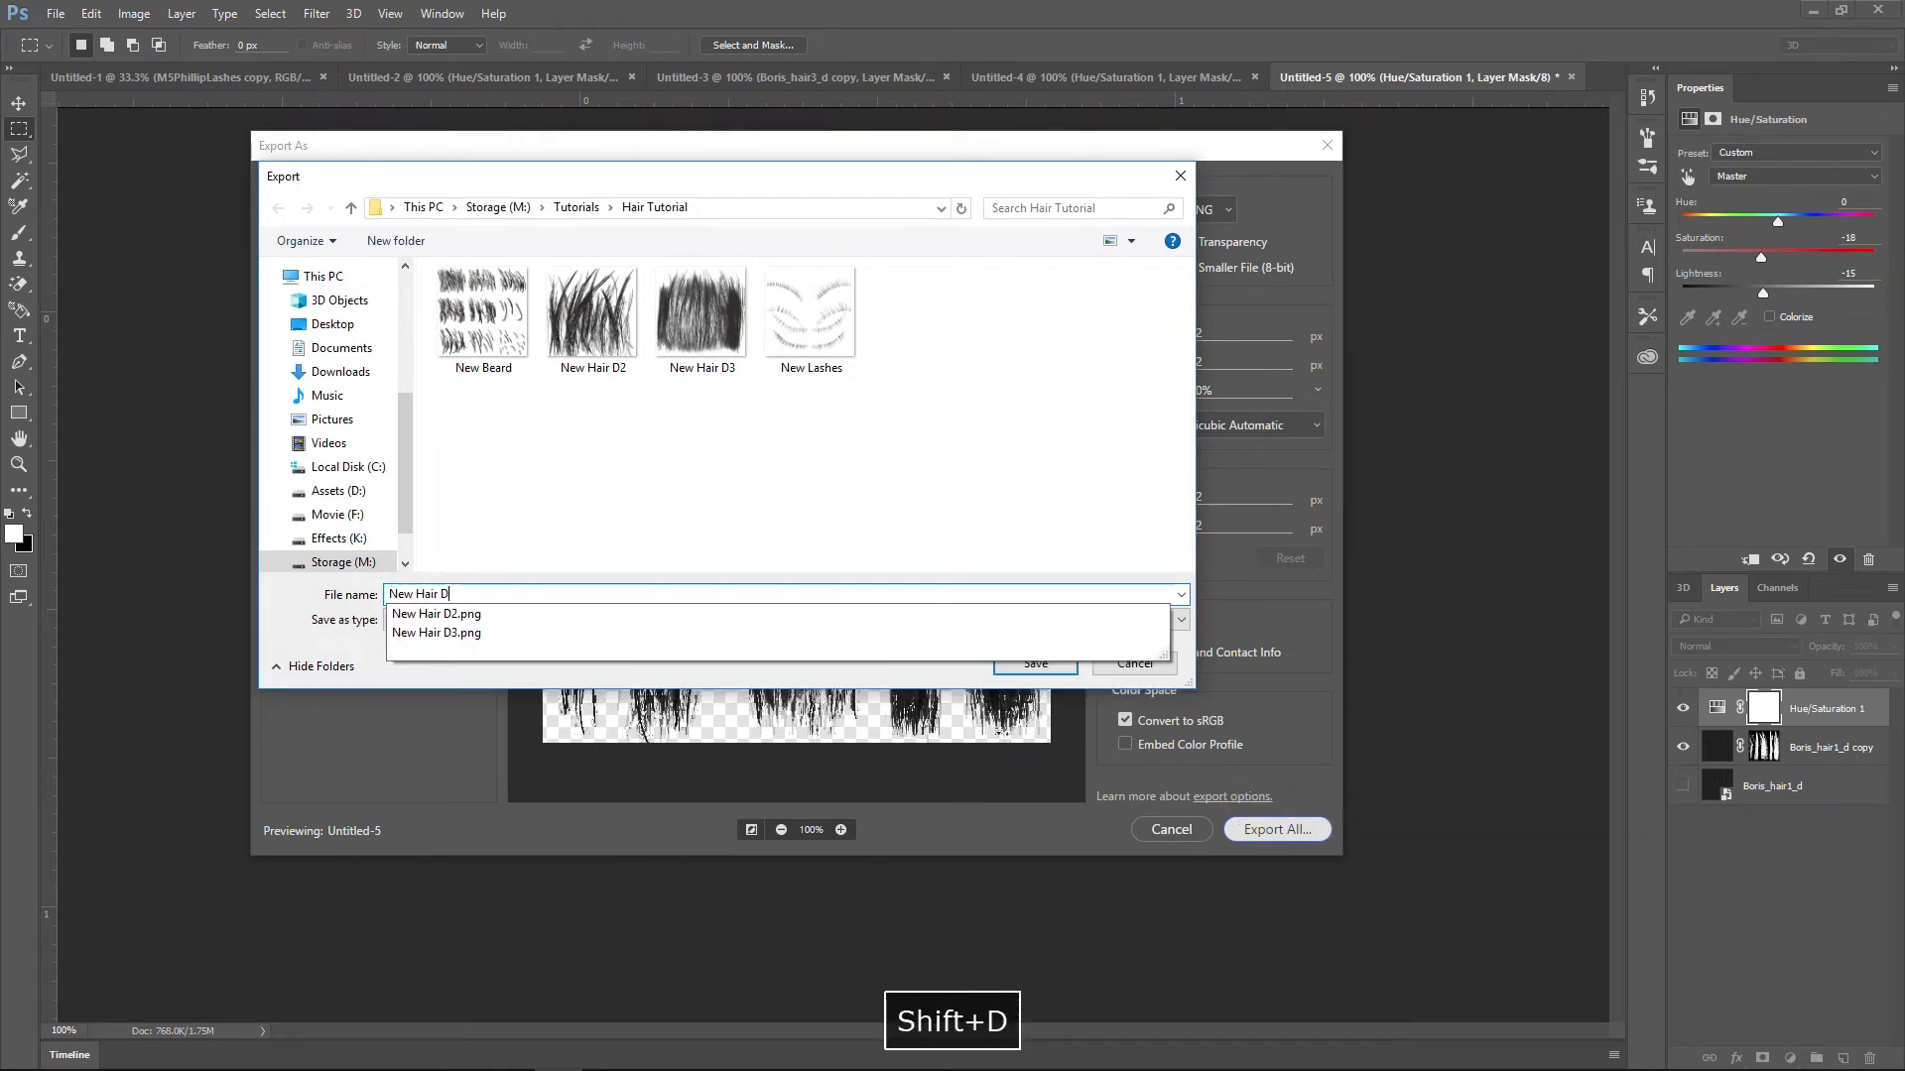
pyautogui.write('1')
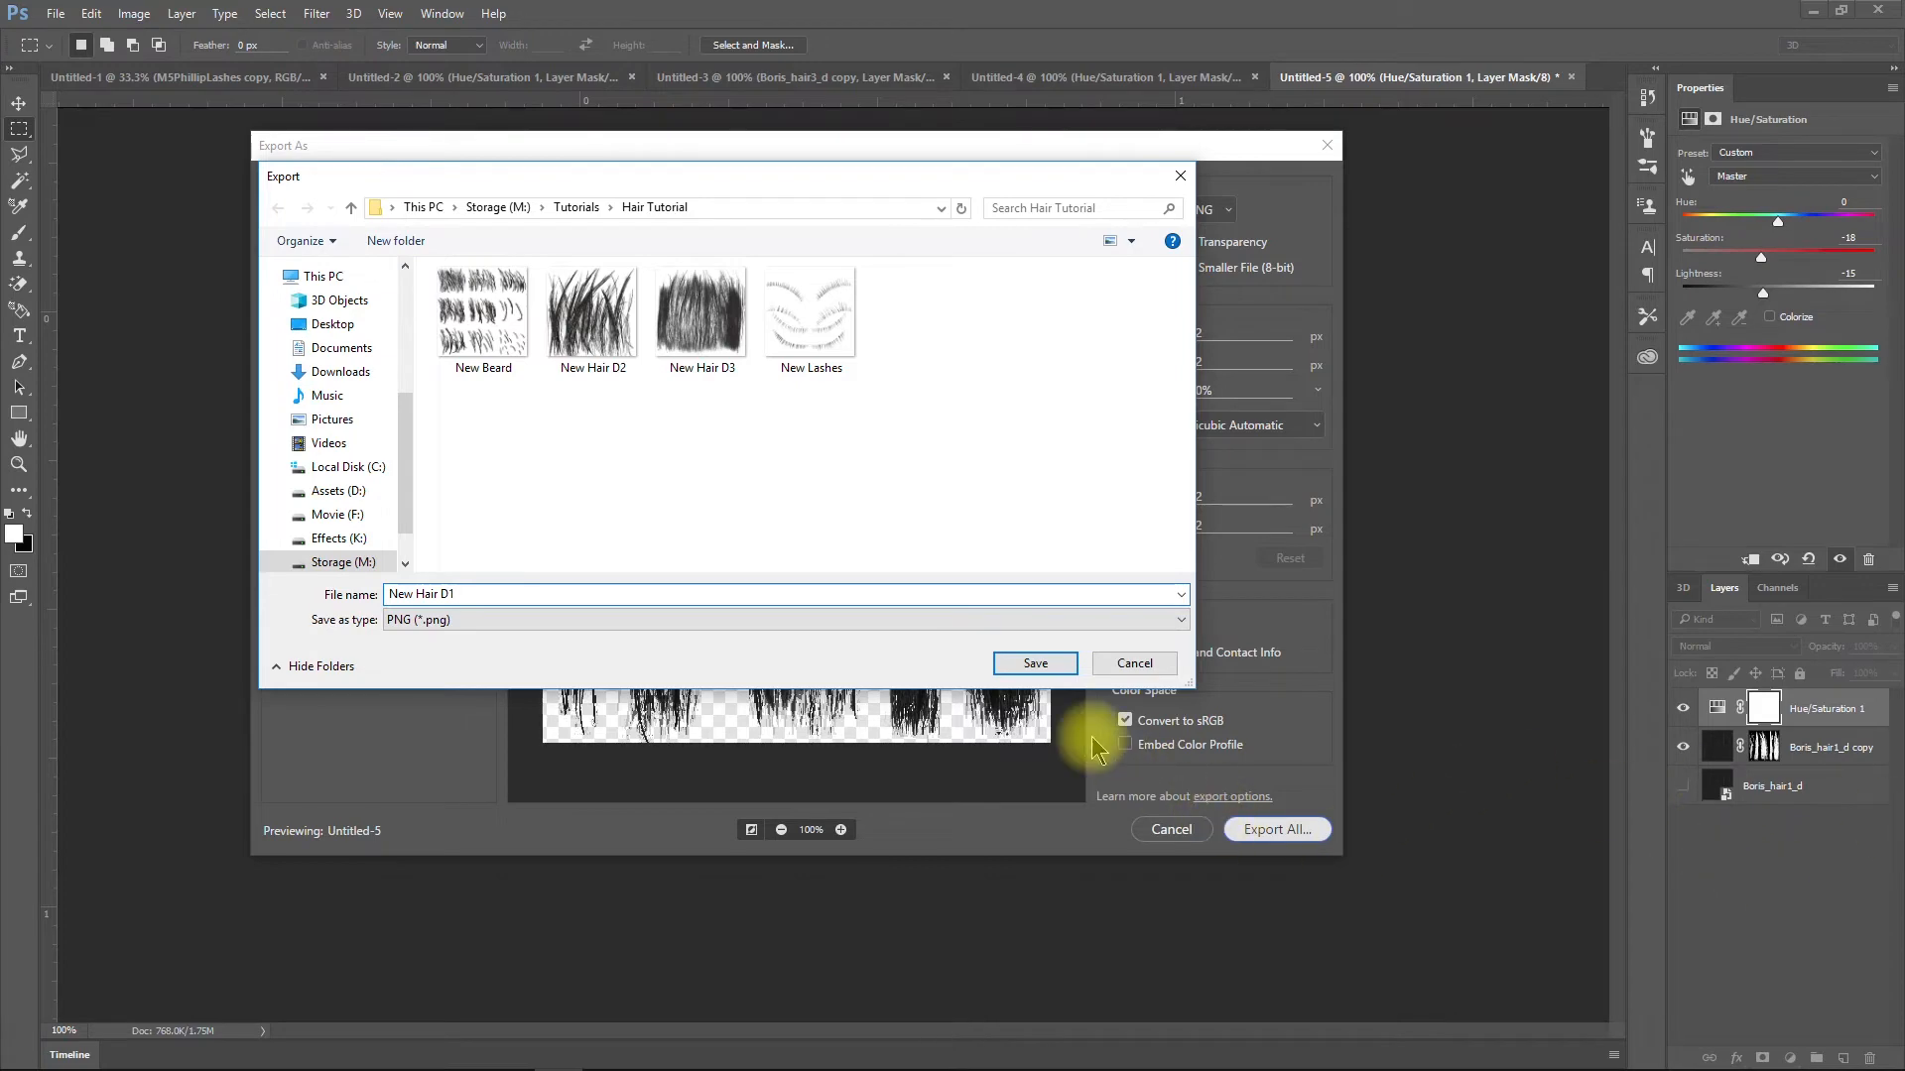
pyautogui.click(1027, 669)
pyautogui.press('space')
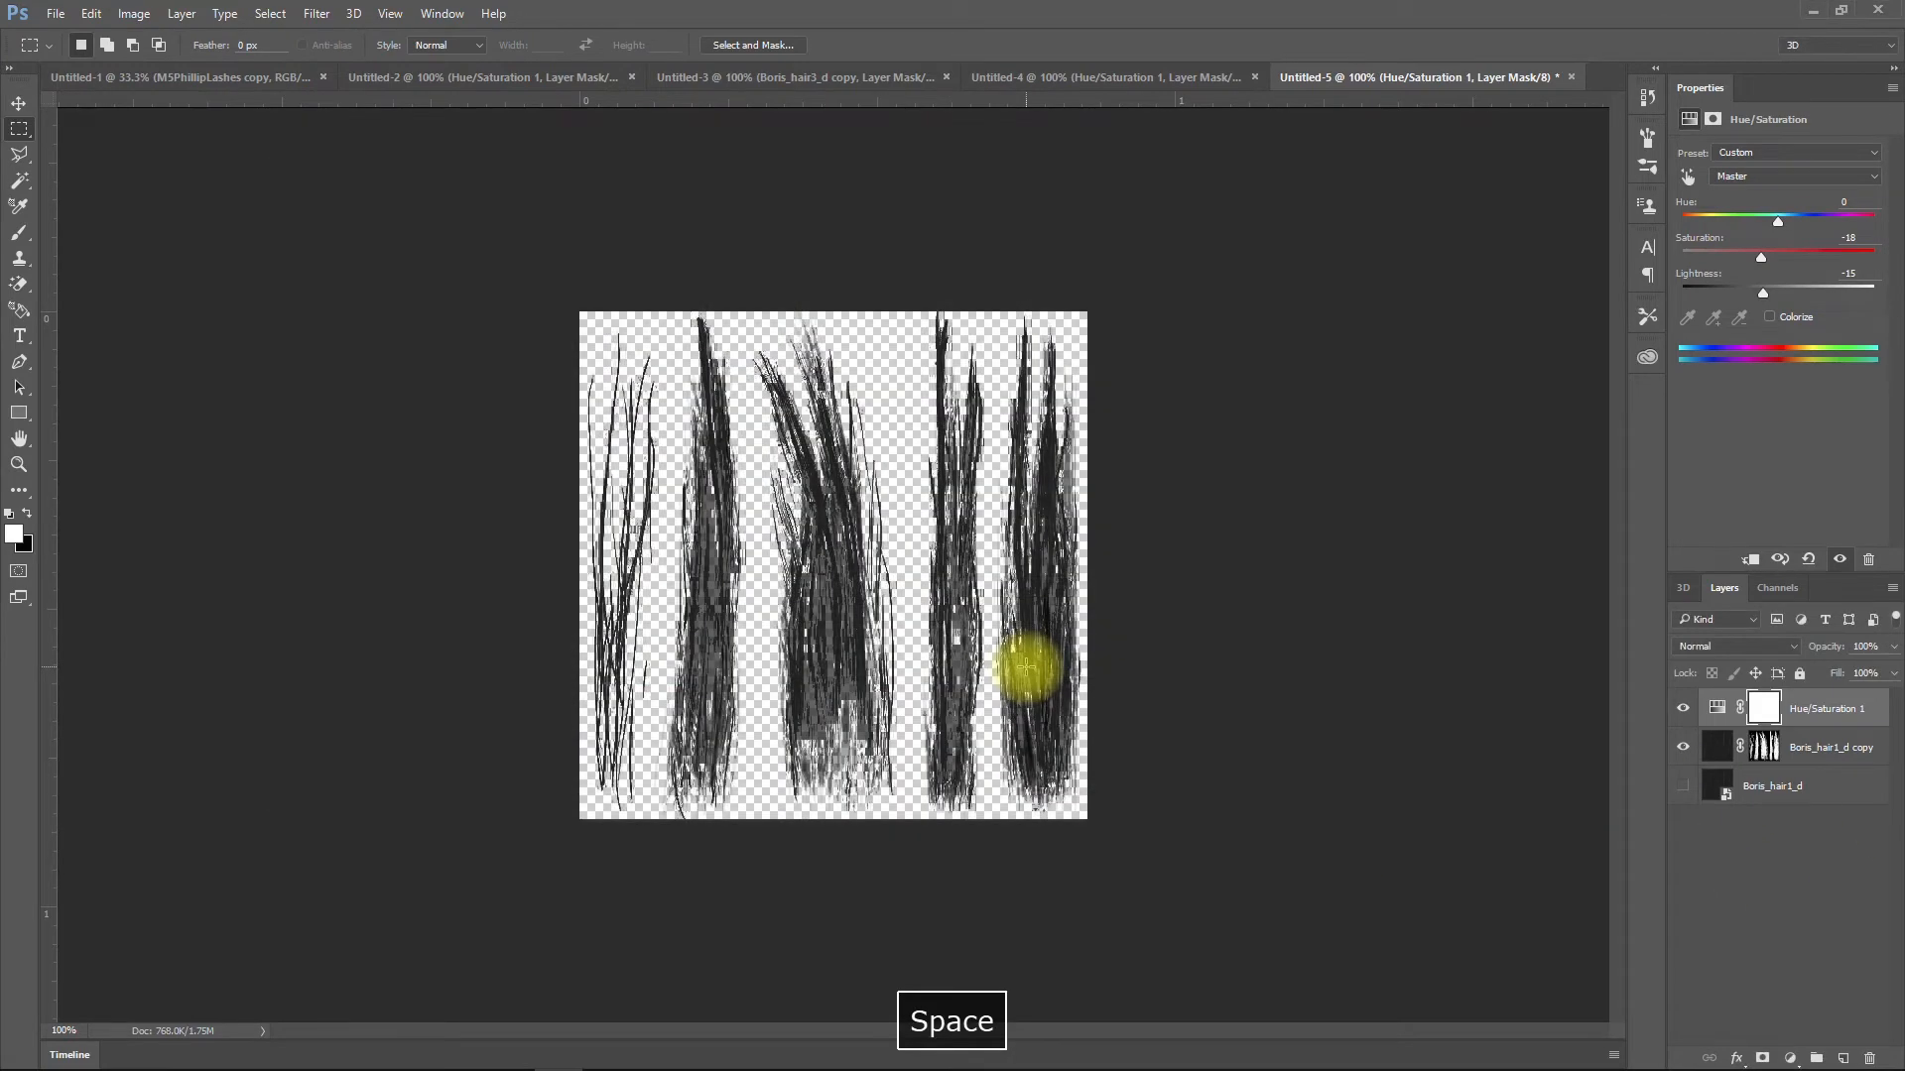
# Switch to Element 3D's Scene Setup in After Effects and load New Hair D1 as hair1's Diffuse texture
pyautogui.moveTo(415, 1058)
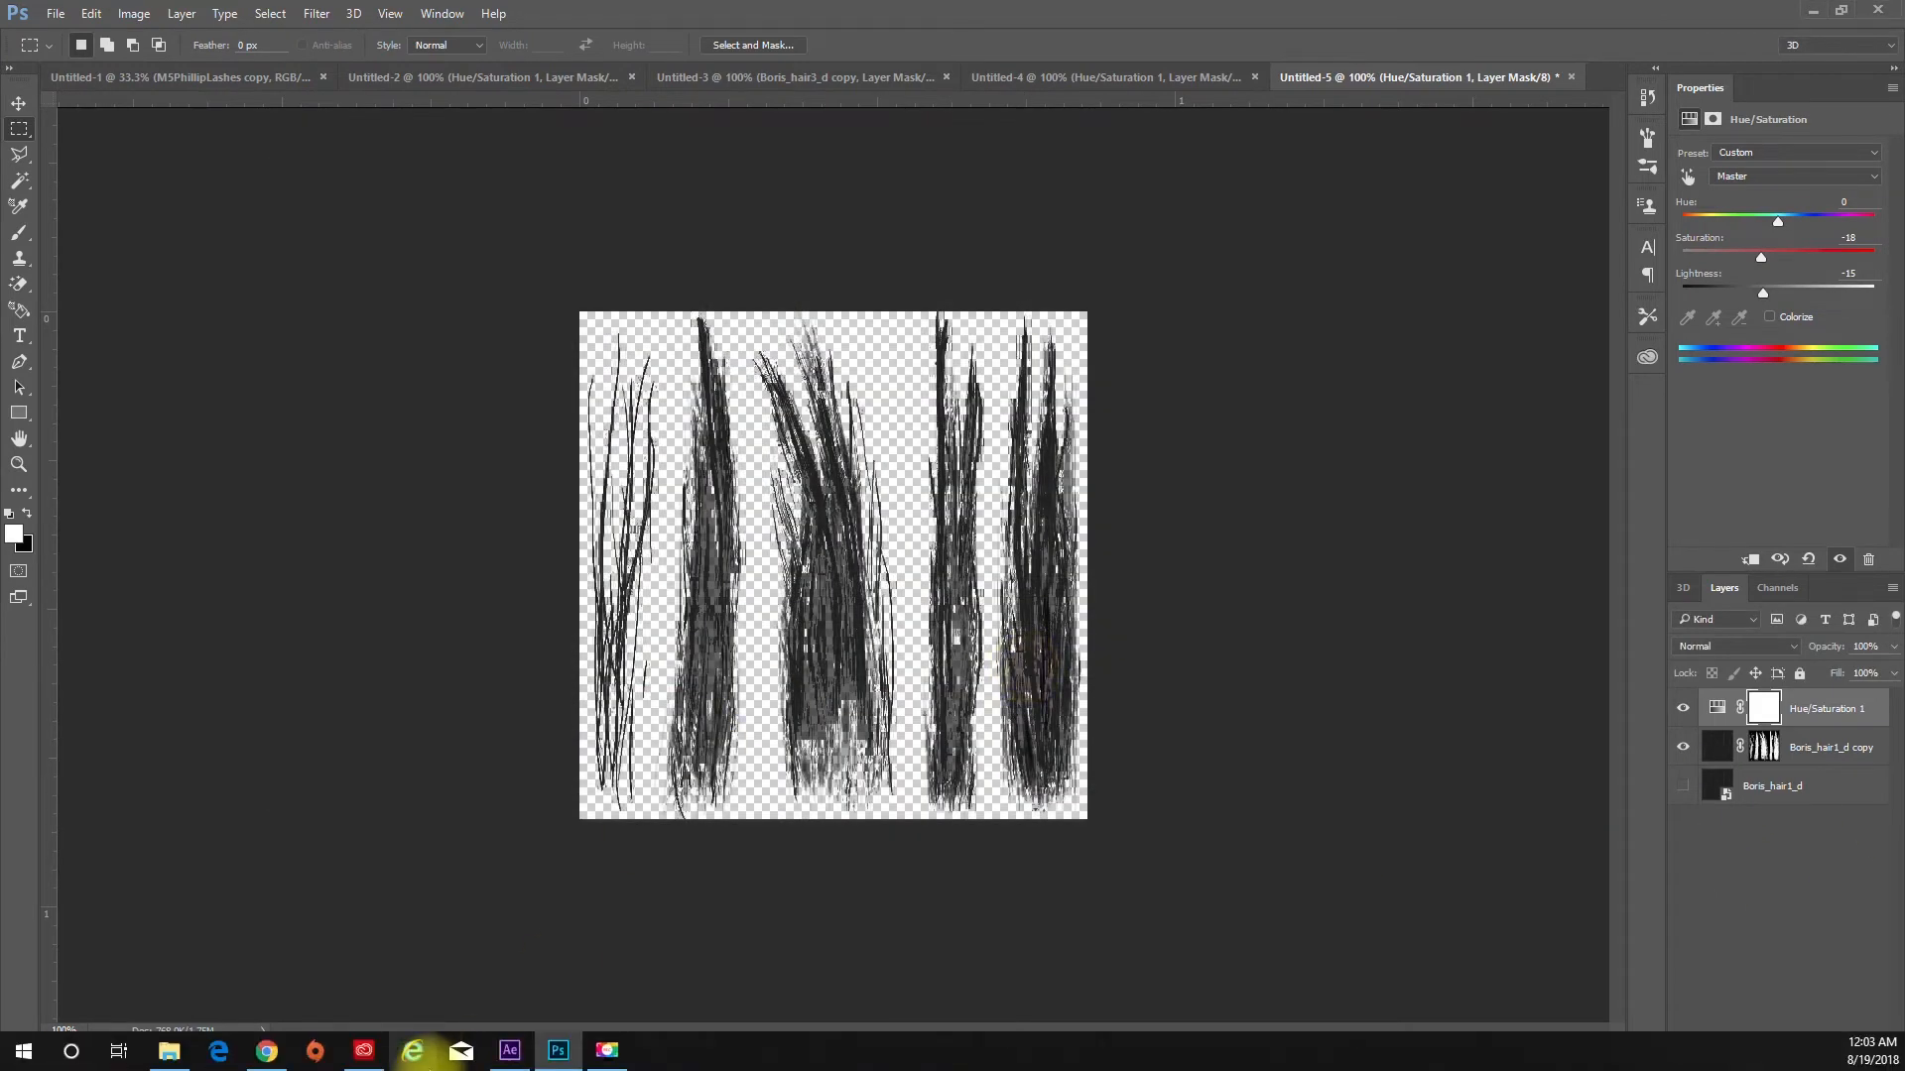
pyautogui.click(509, 1054)
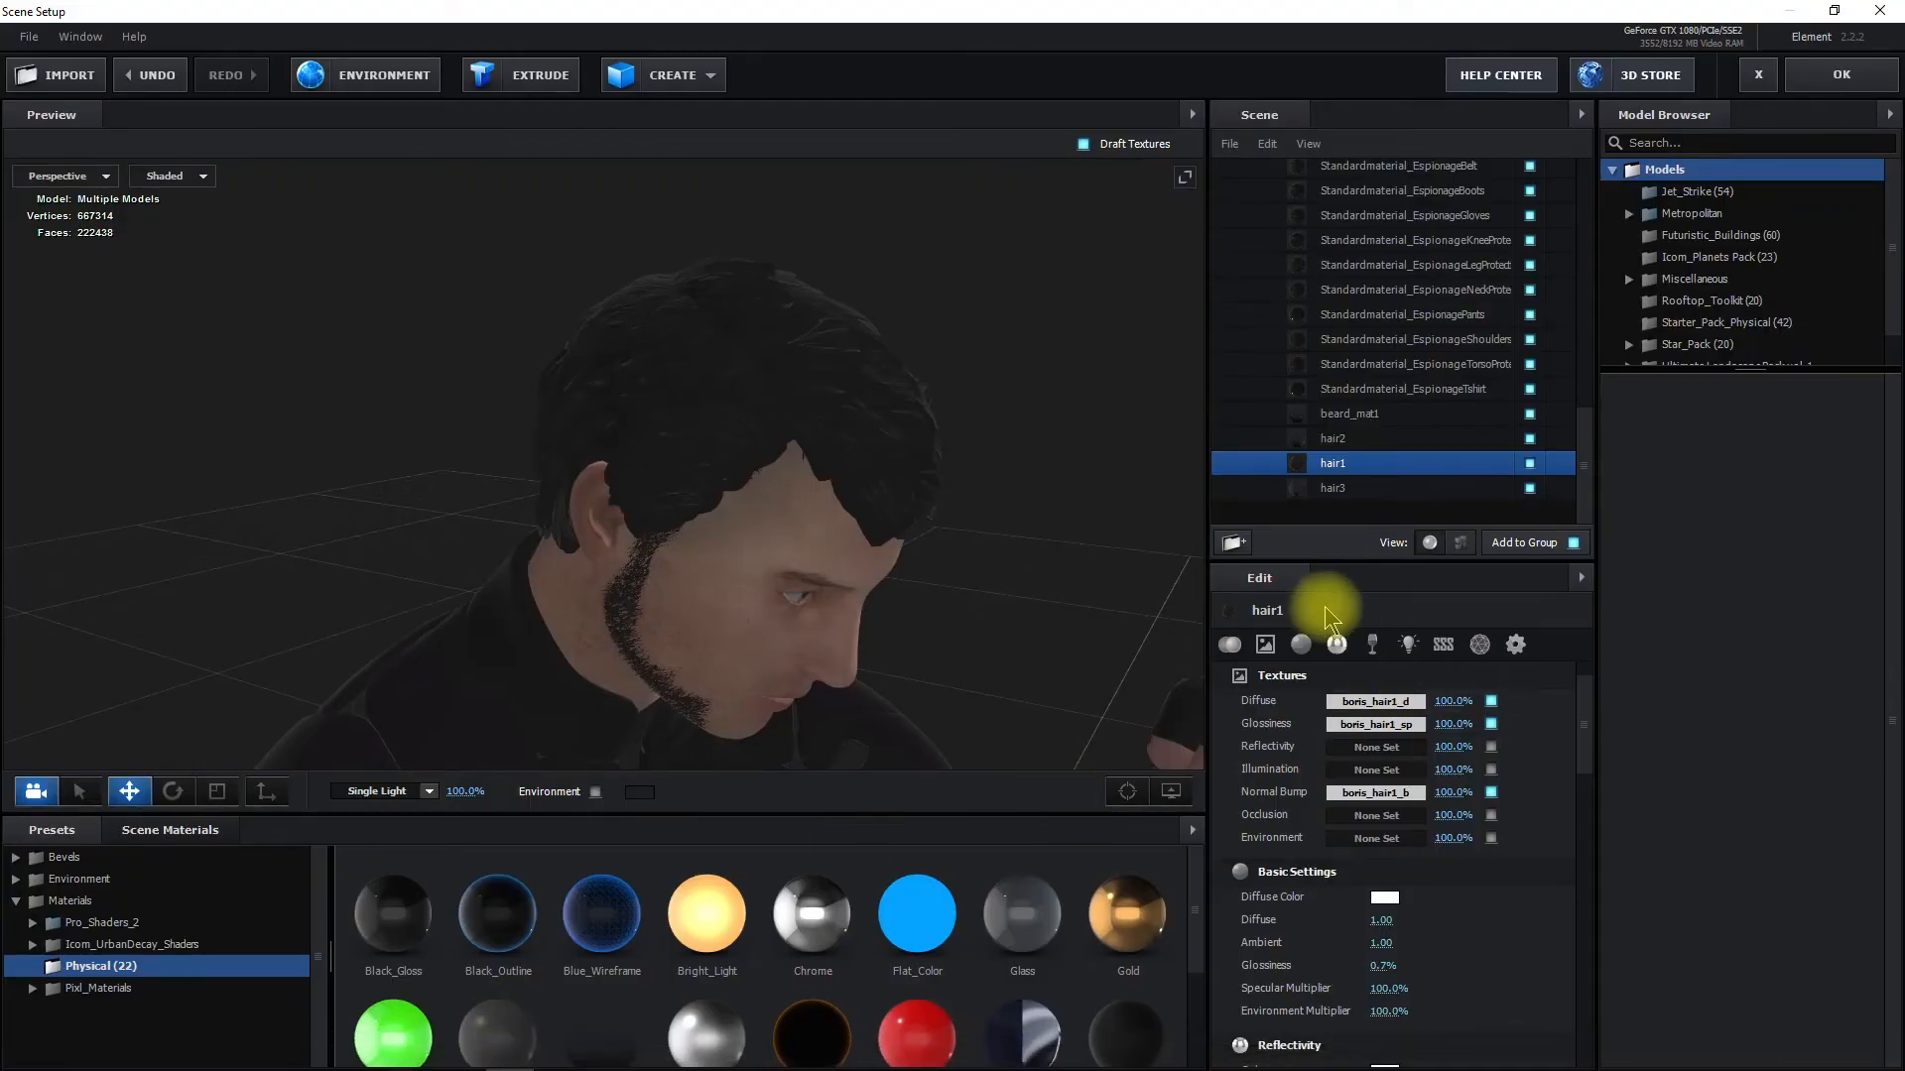
pyautogui.click(1364, 706)
pyautogui.click(1478, 587)
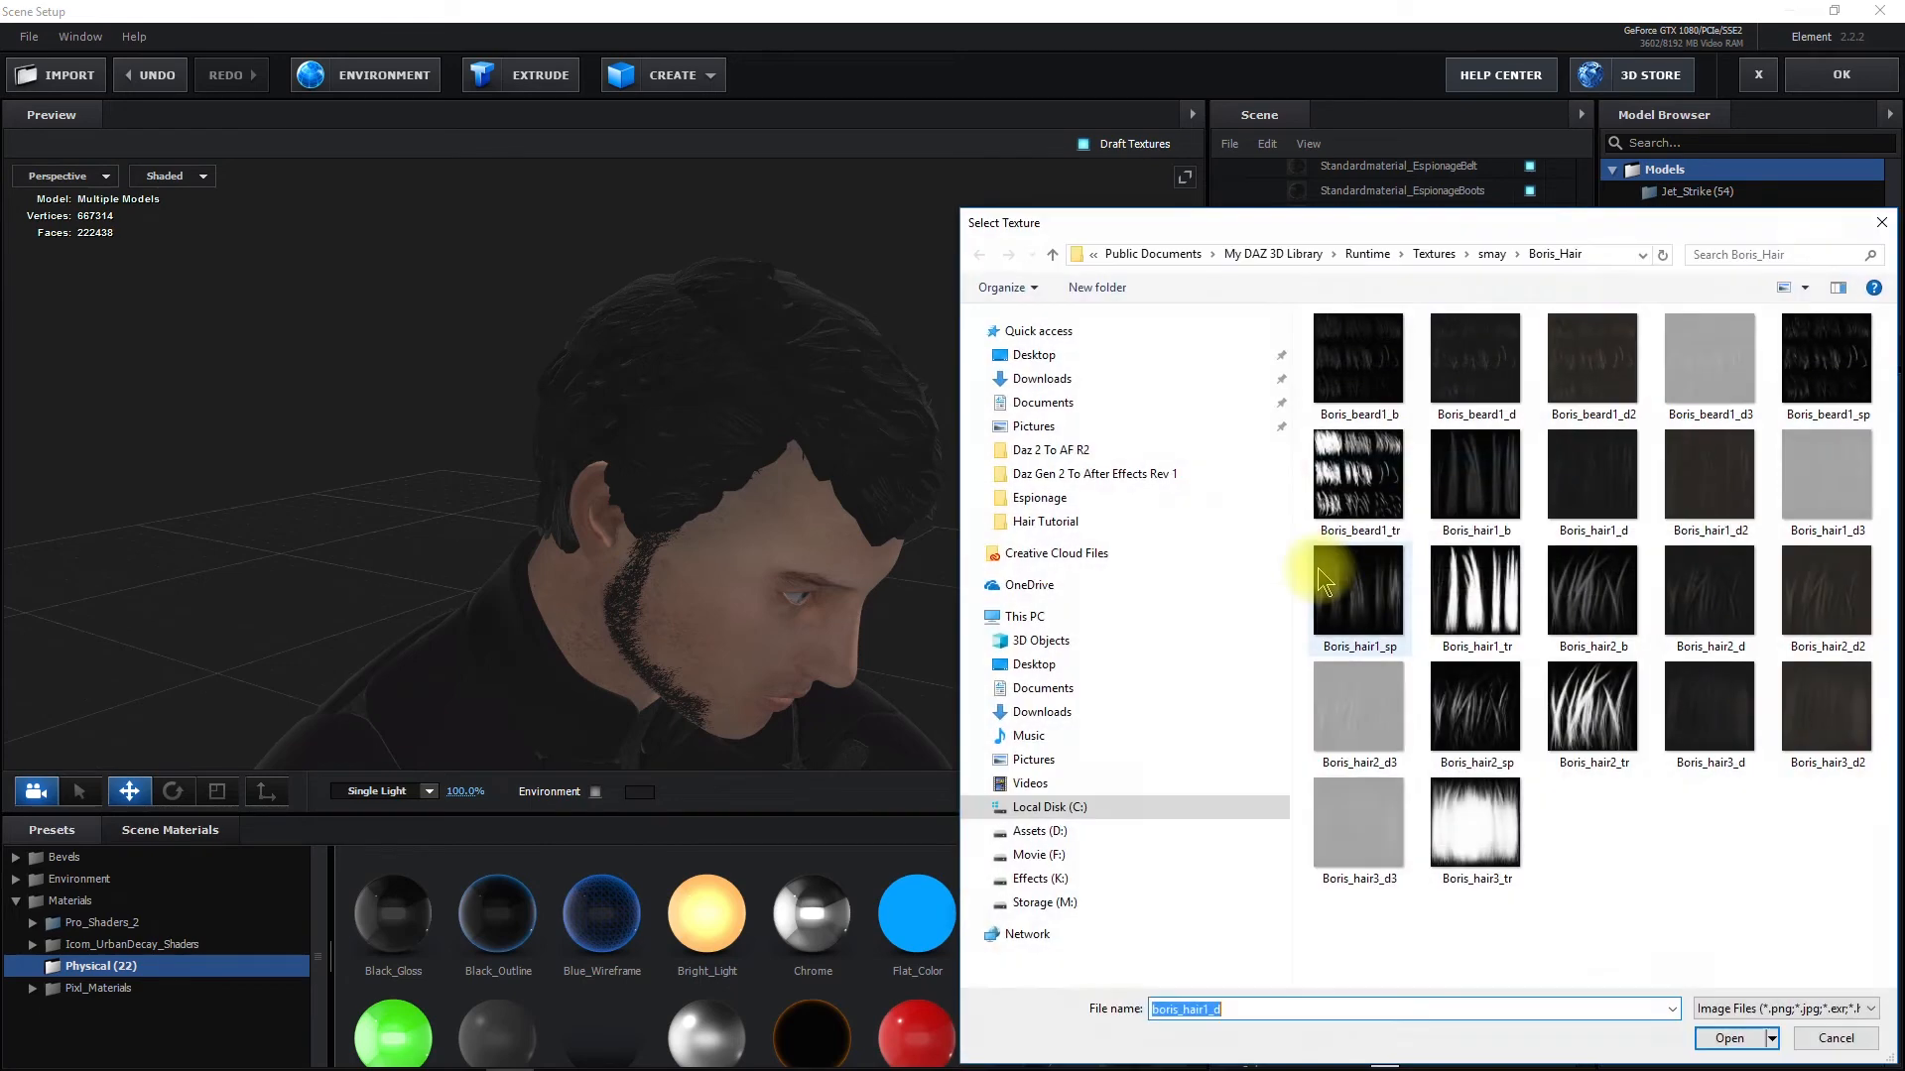
pyautogui.click(1060, 910)
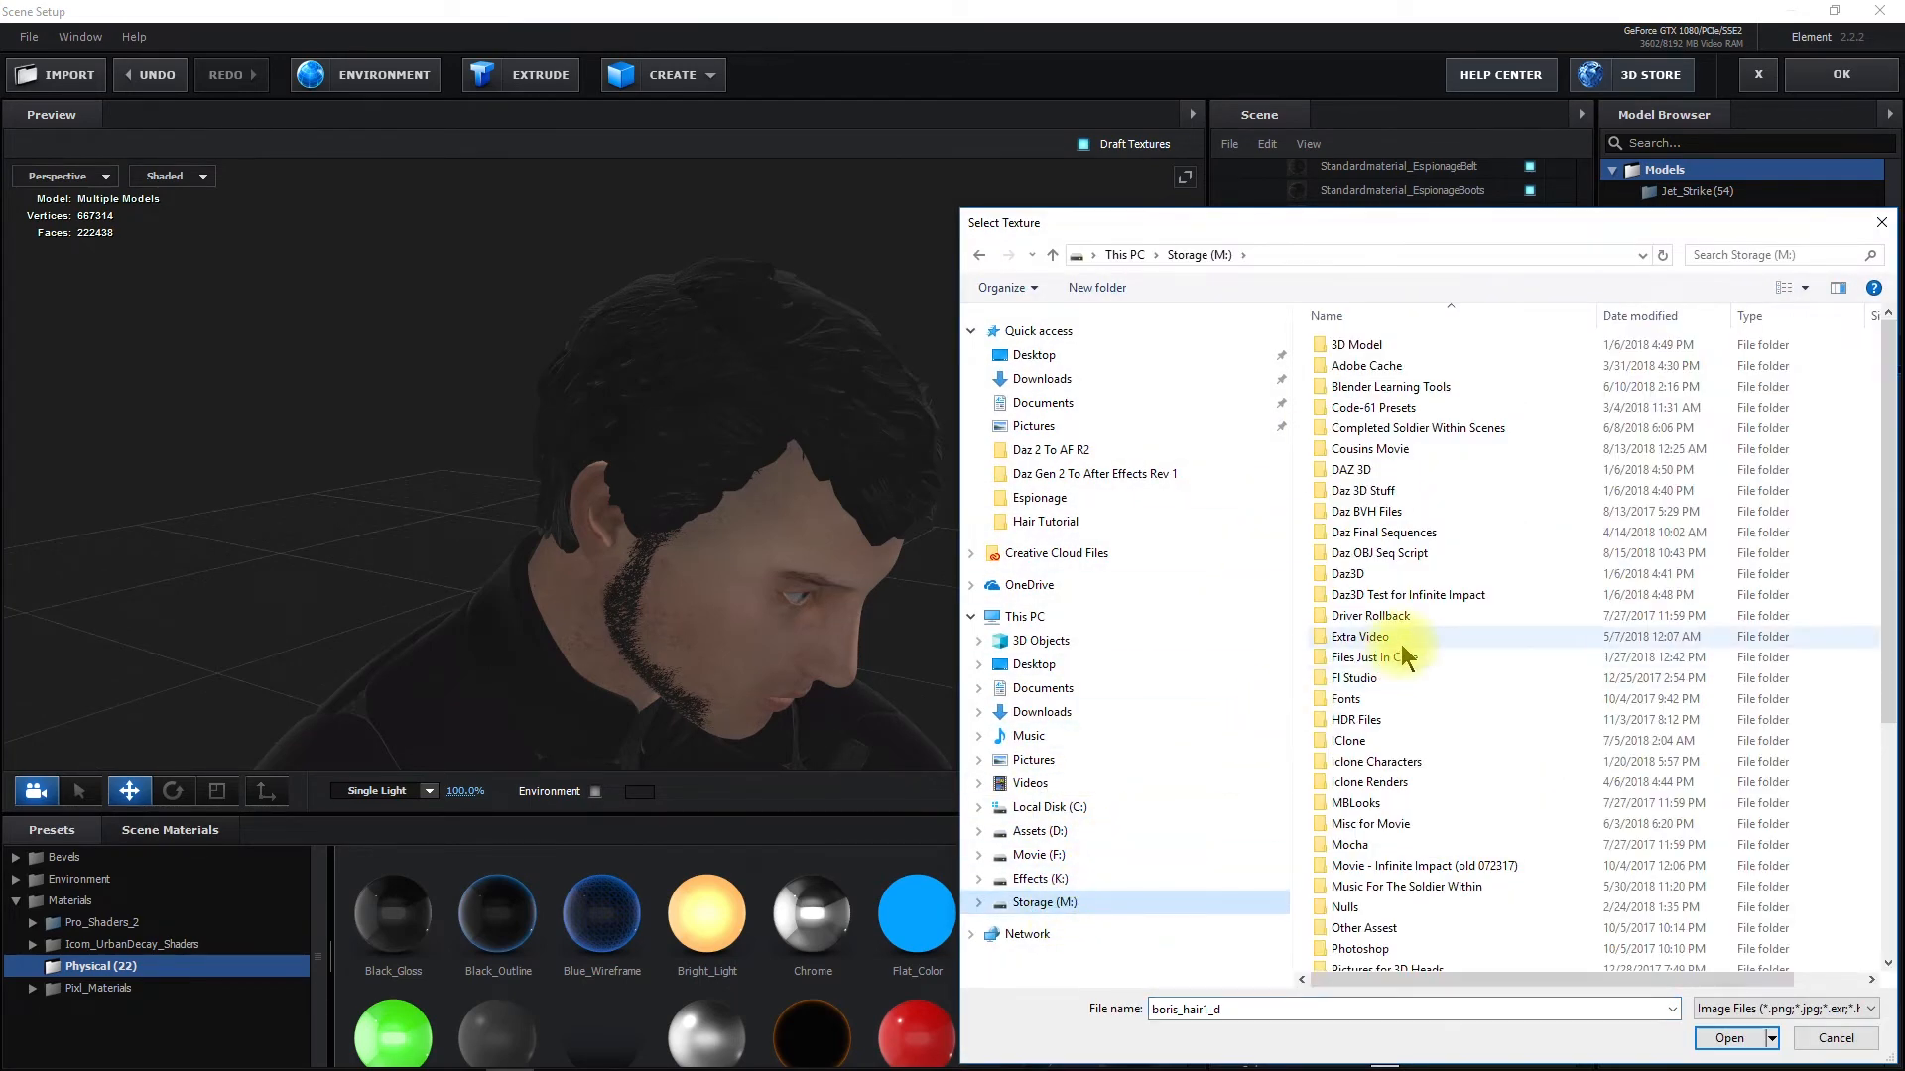
pyautogui.scroll(-5, 1400, 645)
pyautogui.doubleClick(1352, 897)
pyautogui.doubleClick(1828, 367)
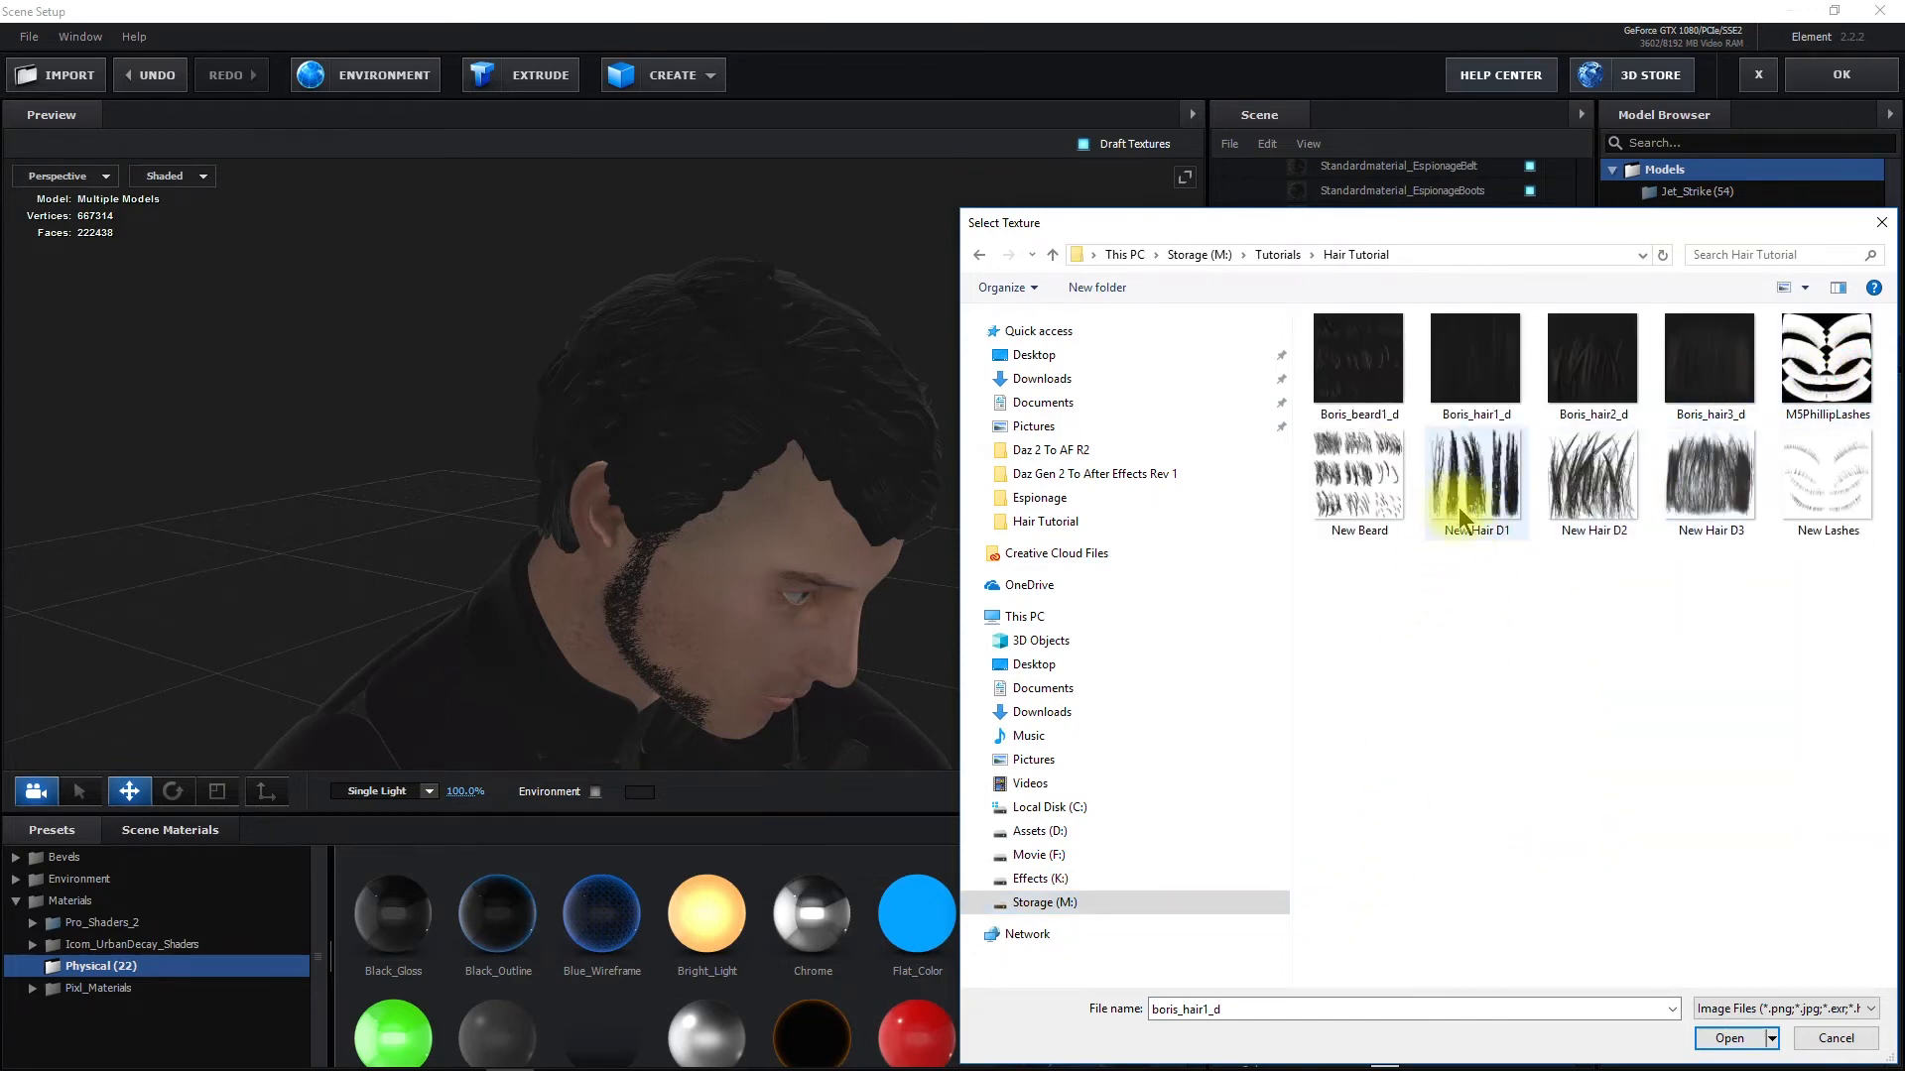
pyautogui.click(1510, 493)
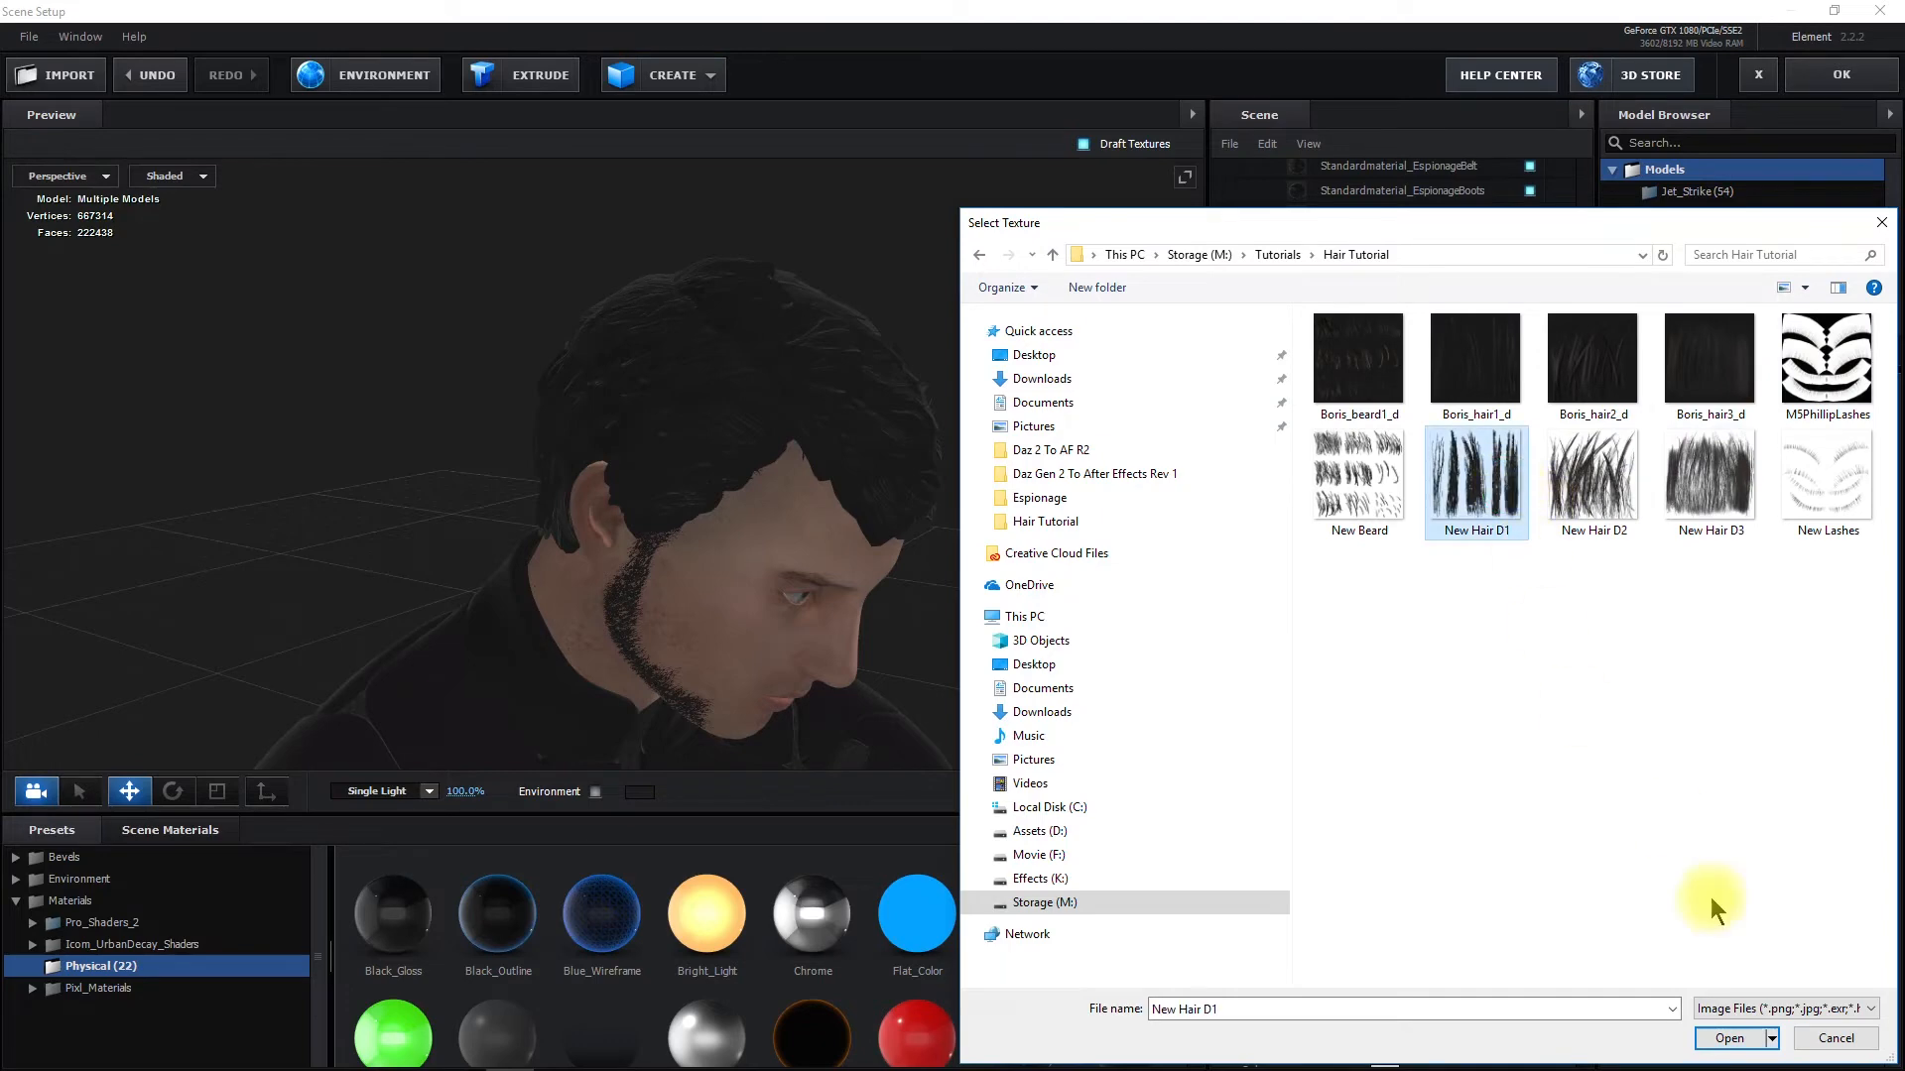
pyautogui.click(1731, 1038)
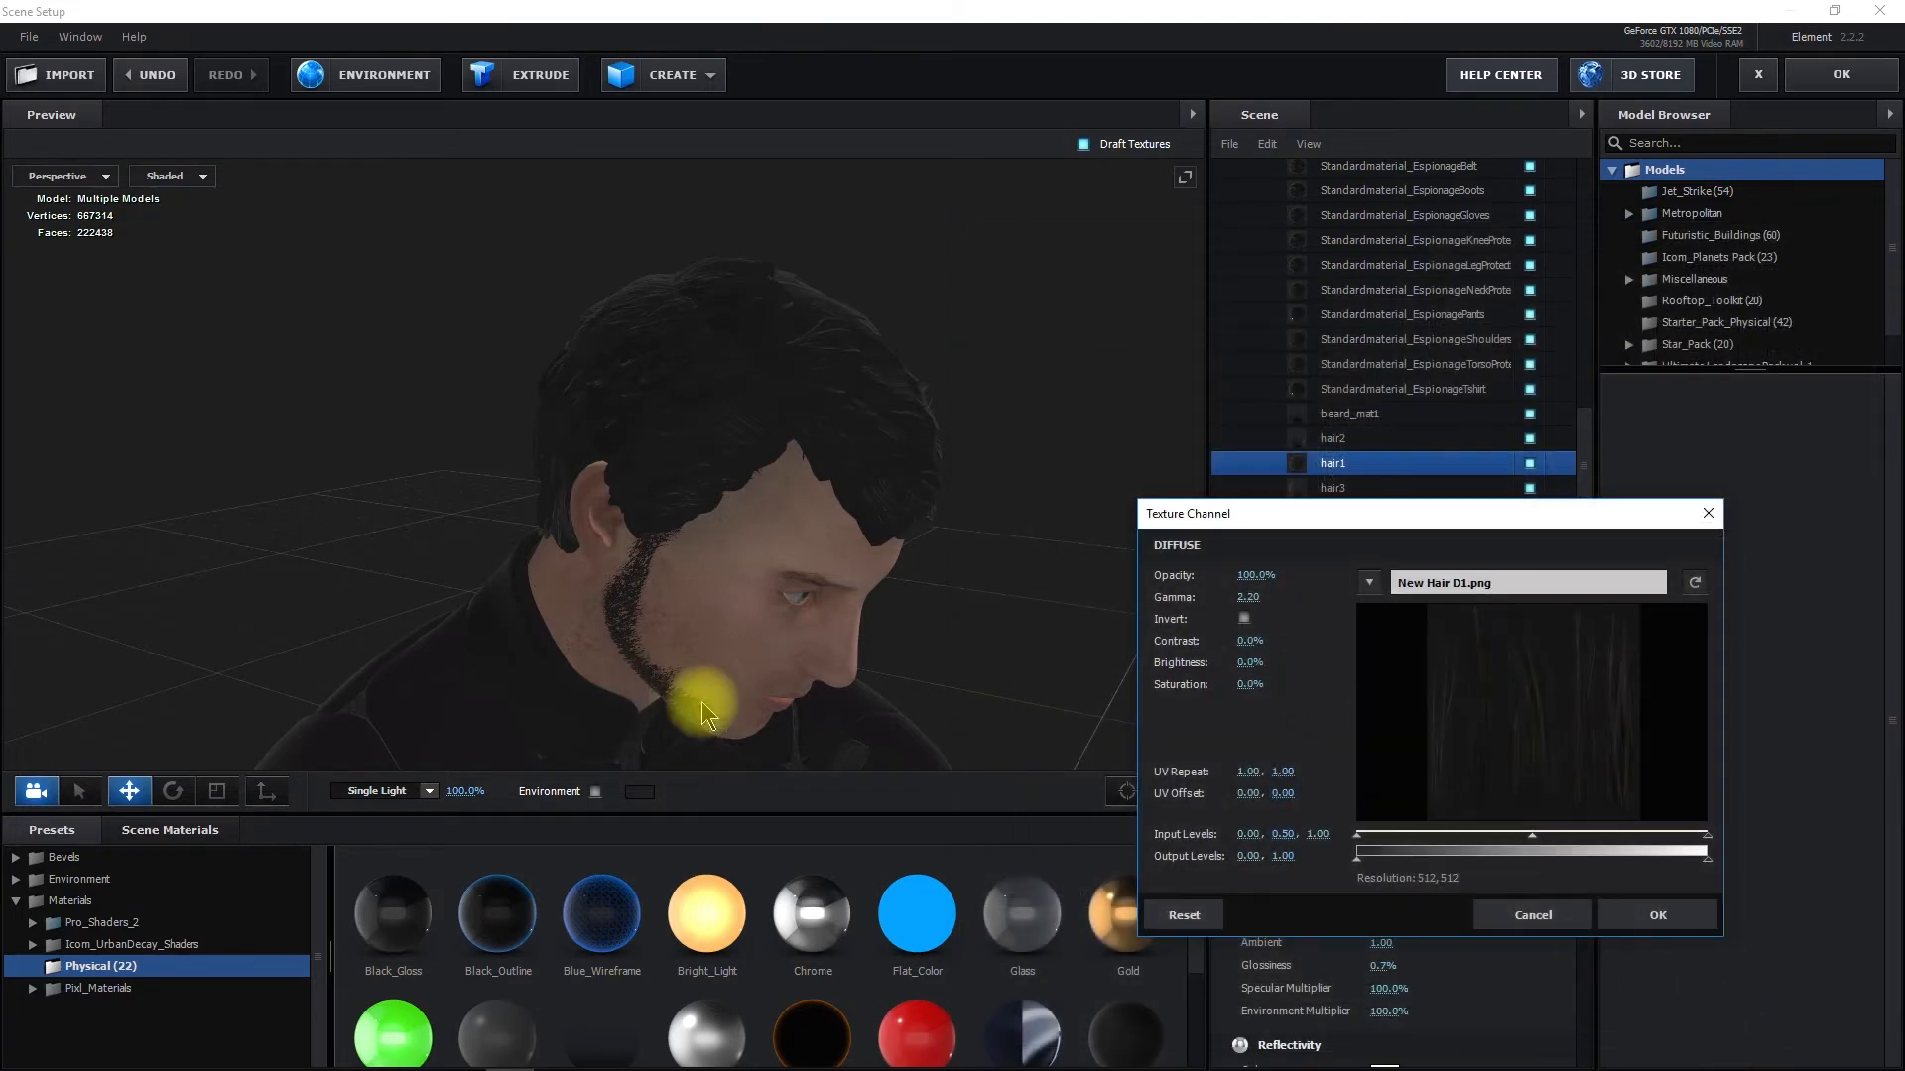
pyautogui.click(1659, 915)
# Set the Alpha Threshold of the hair1 material to 0.39
pyautogui.moveTo(640, 342); pyautogui.dragTo(740, 466)
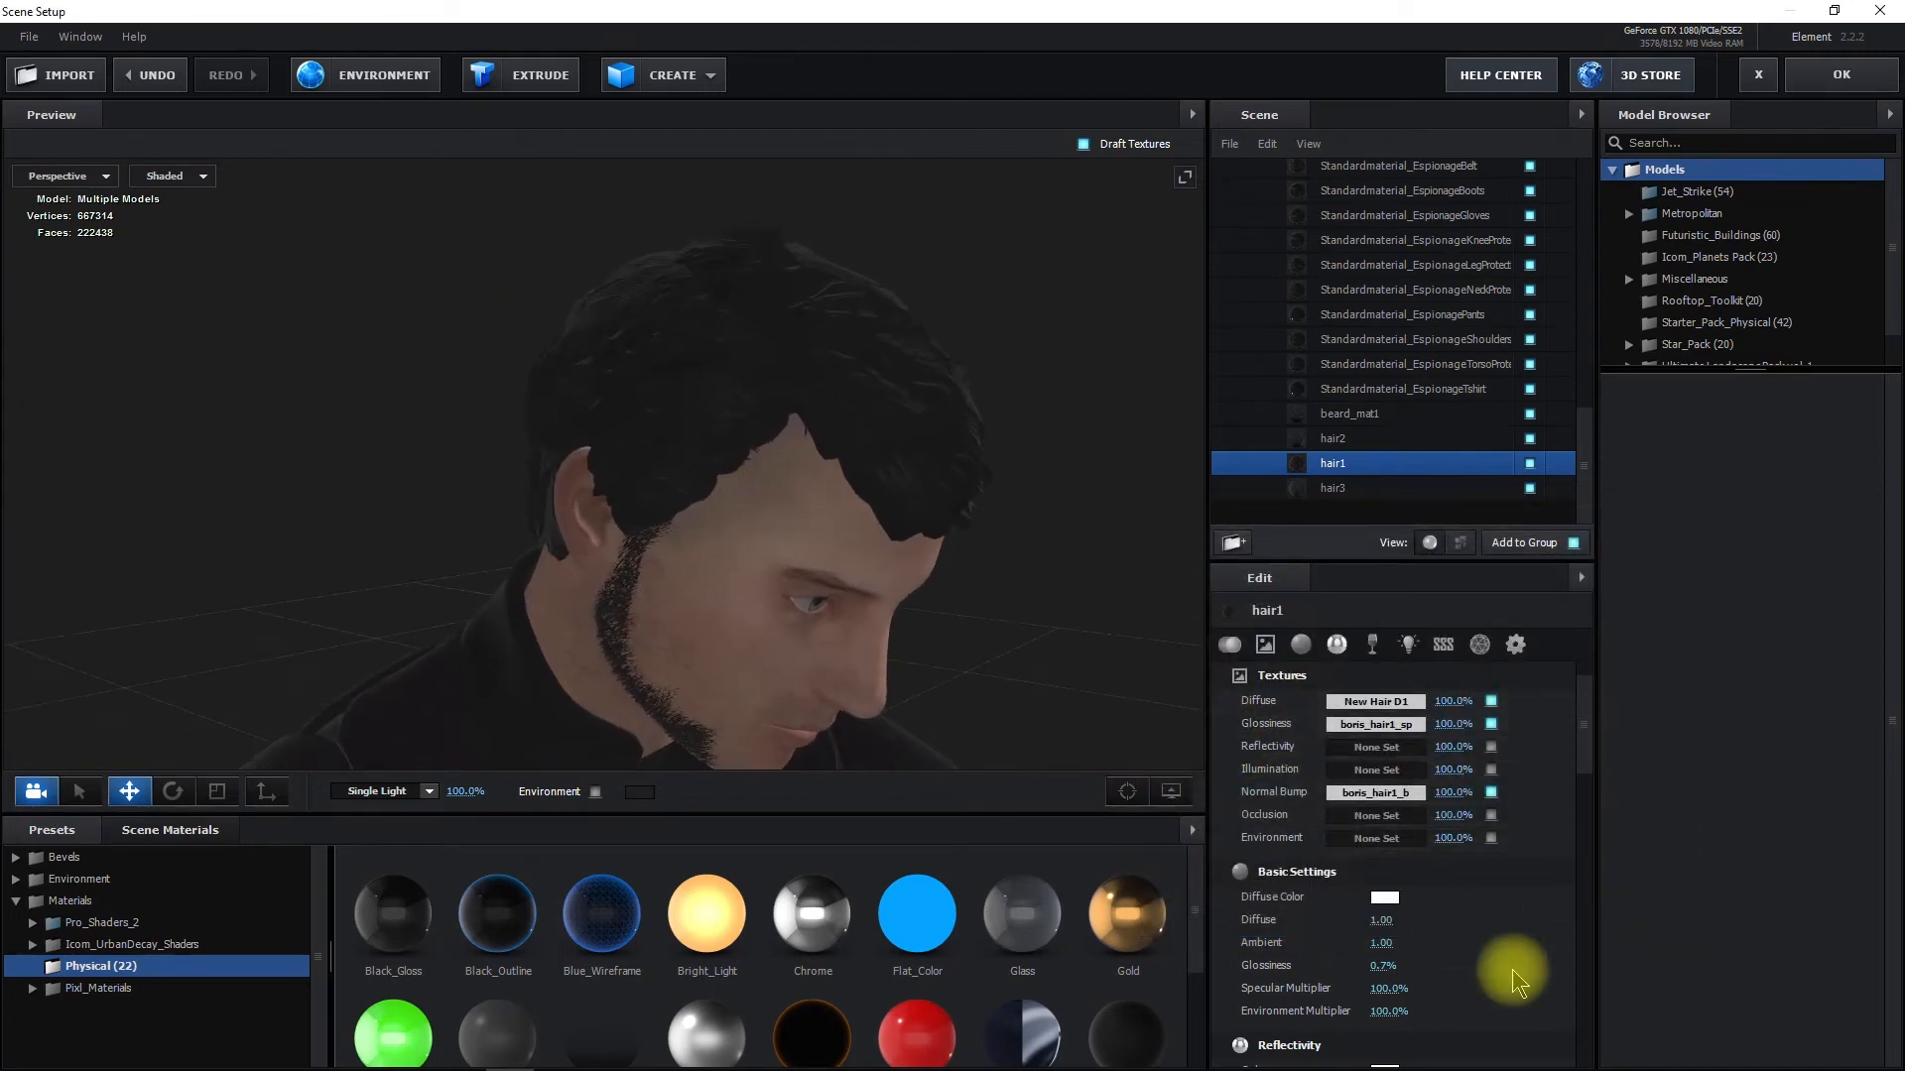
pyautogui.scroll(-10, 1512, 969)
pyautogui.scroll(-10, 1528, 943)
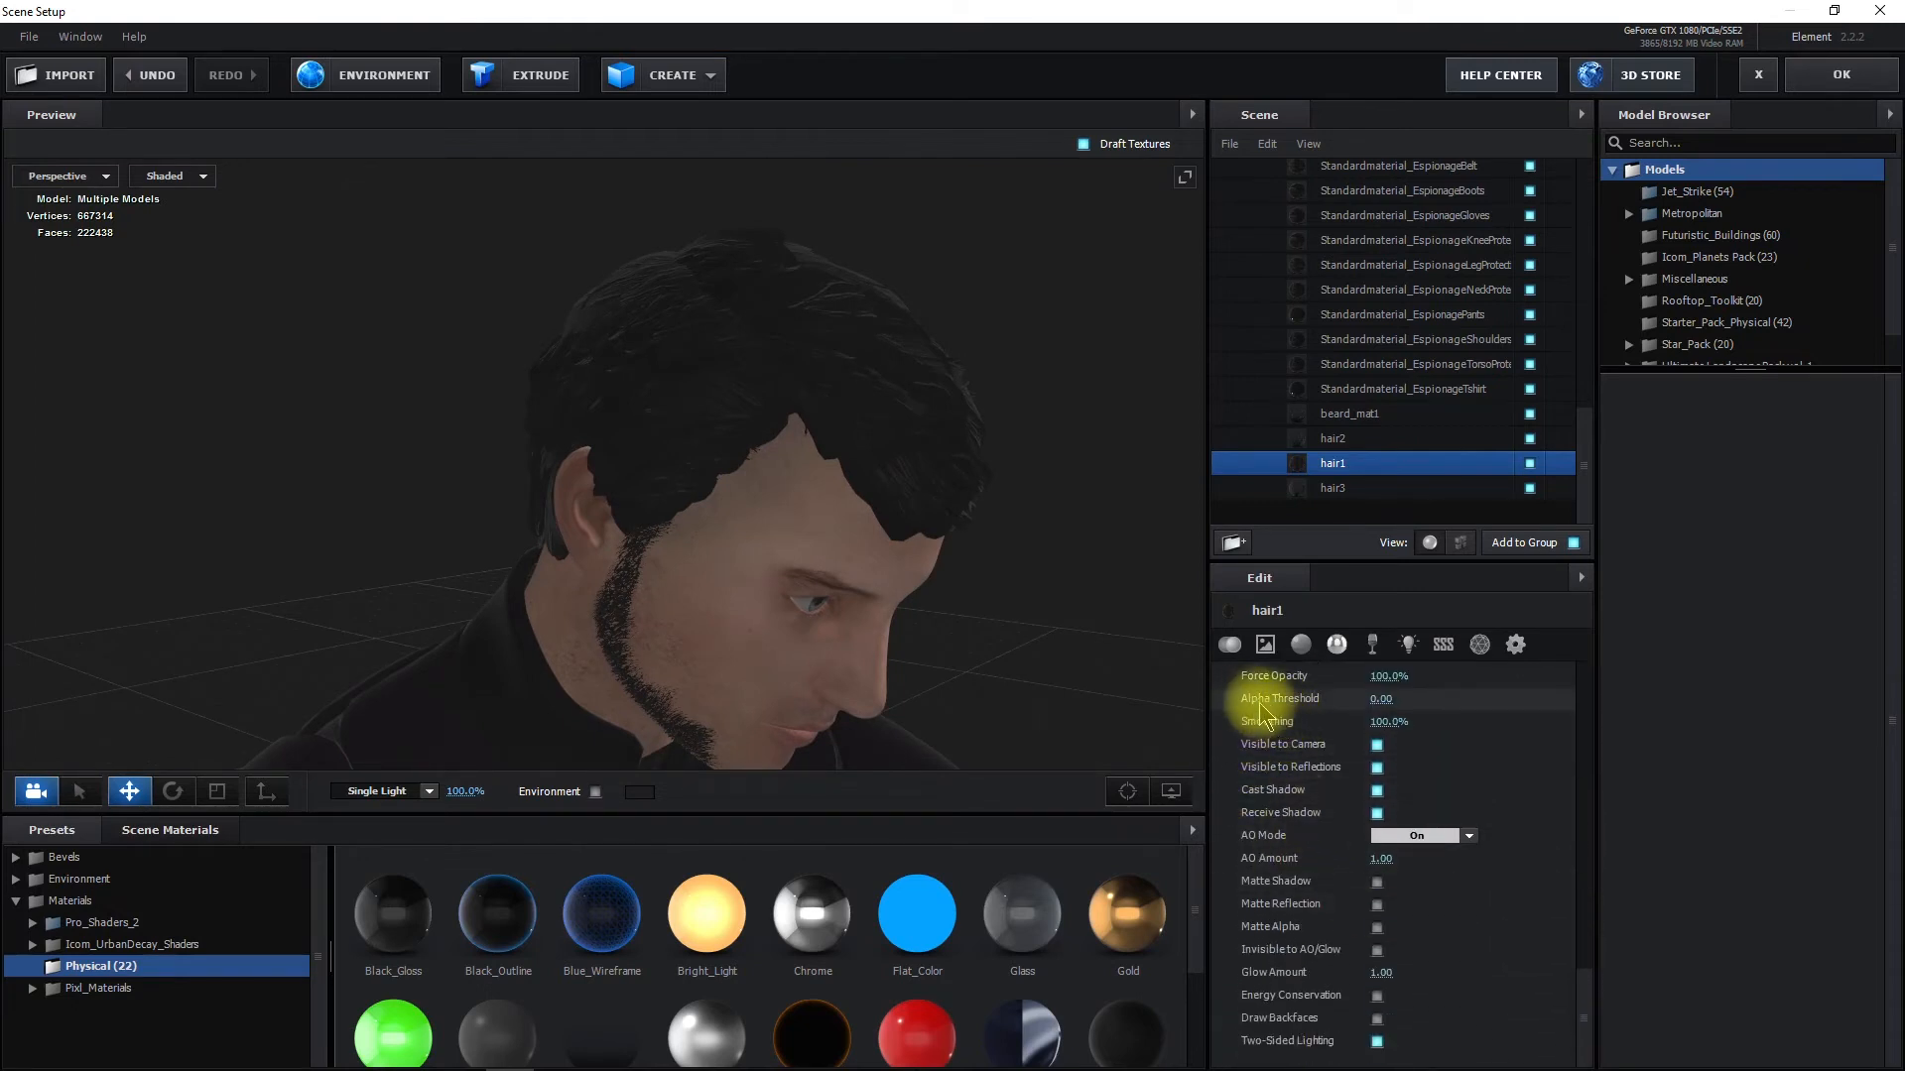
pyautogui.moveTo(1377, 698); pyautogui.dragTo(1429, 708)
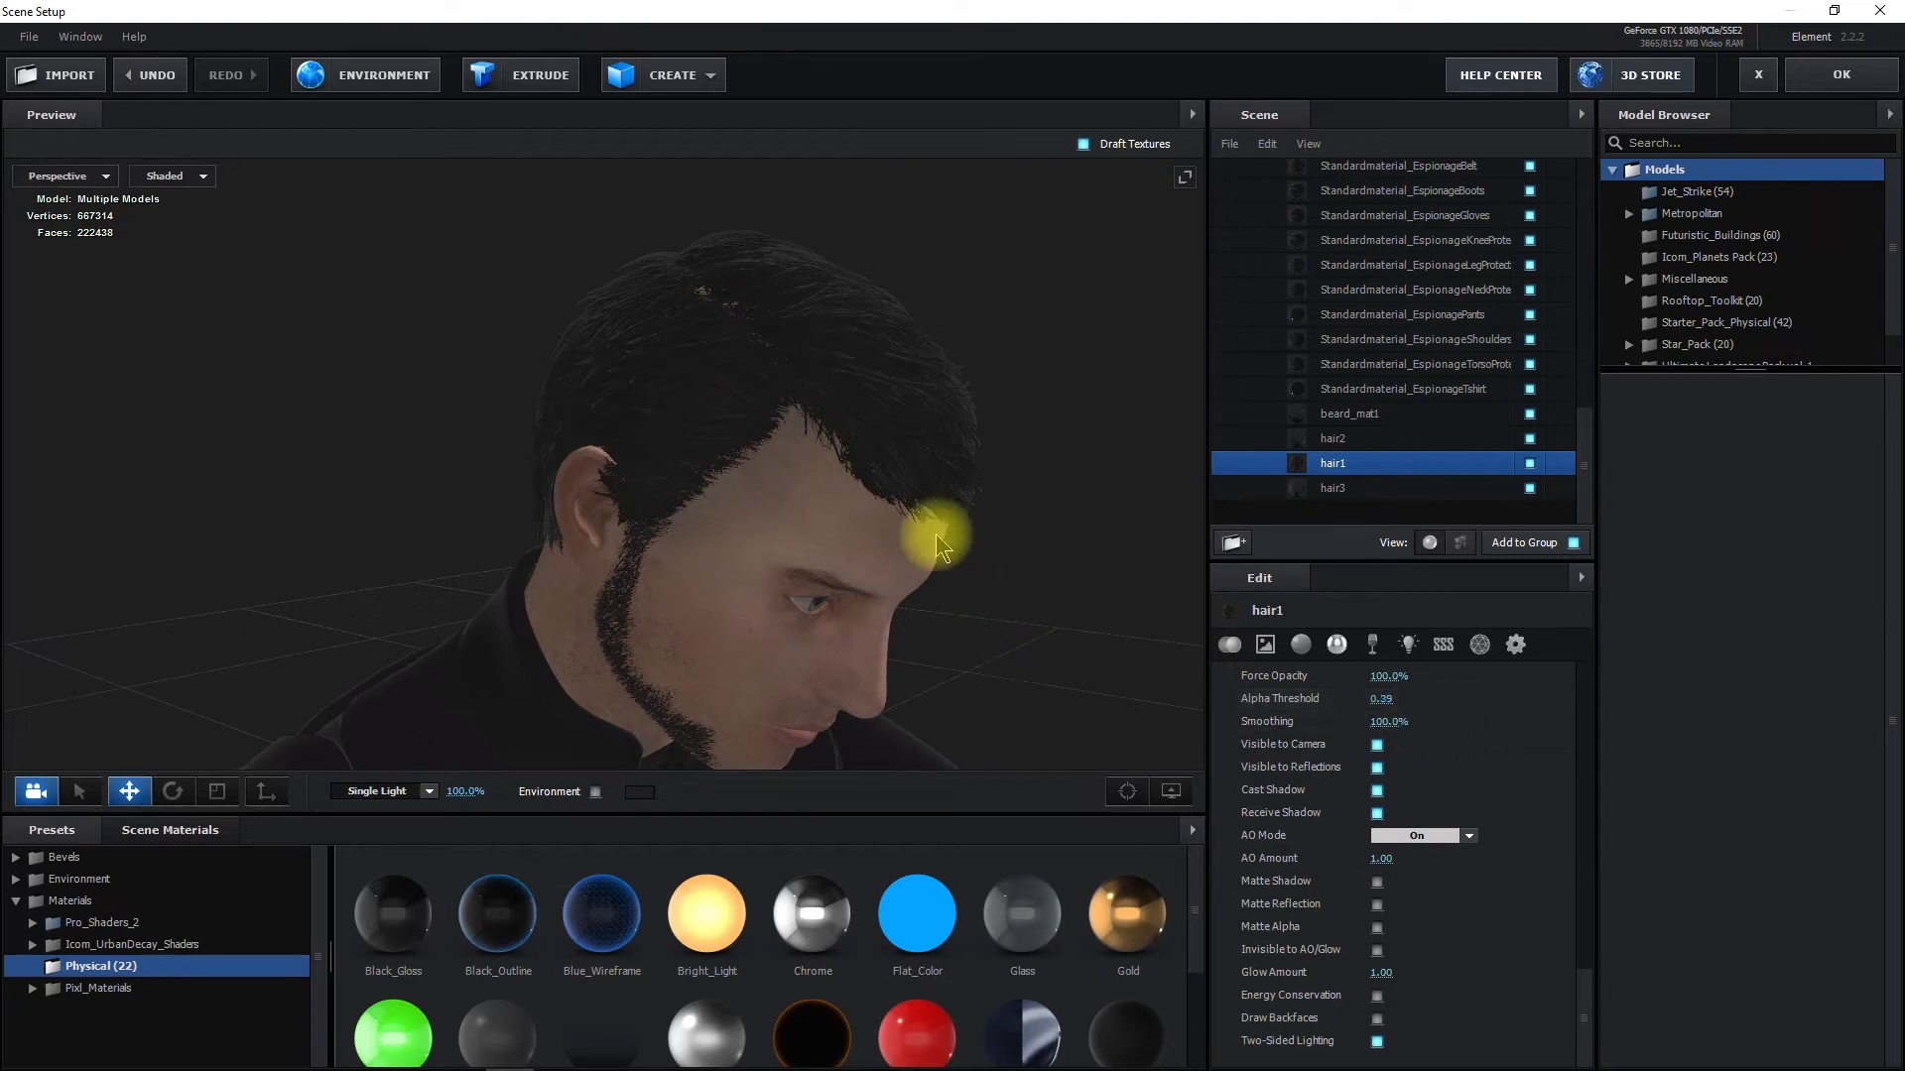
pyautogui.moveTo(1005, 462); pyautogui.dragTo(1115, 508)
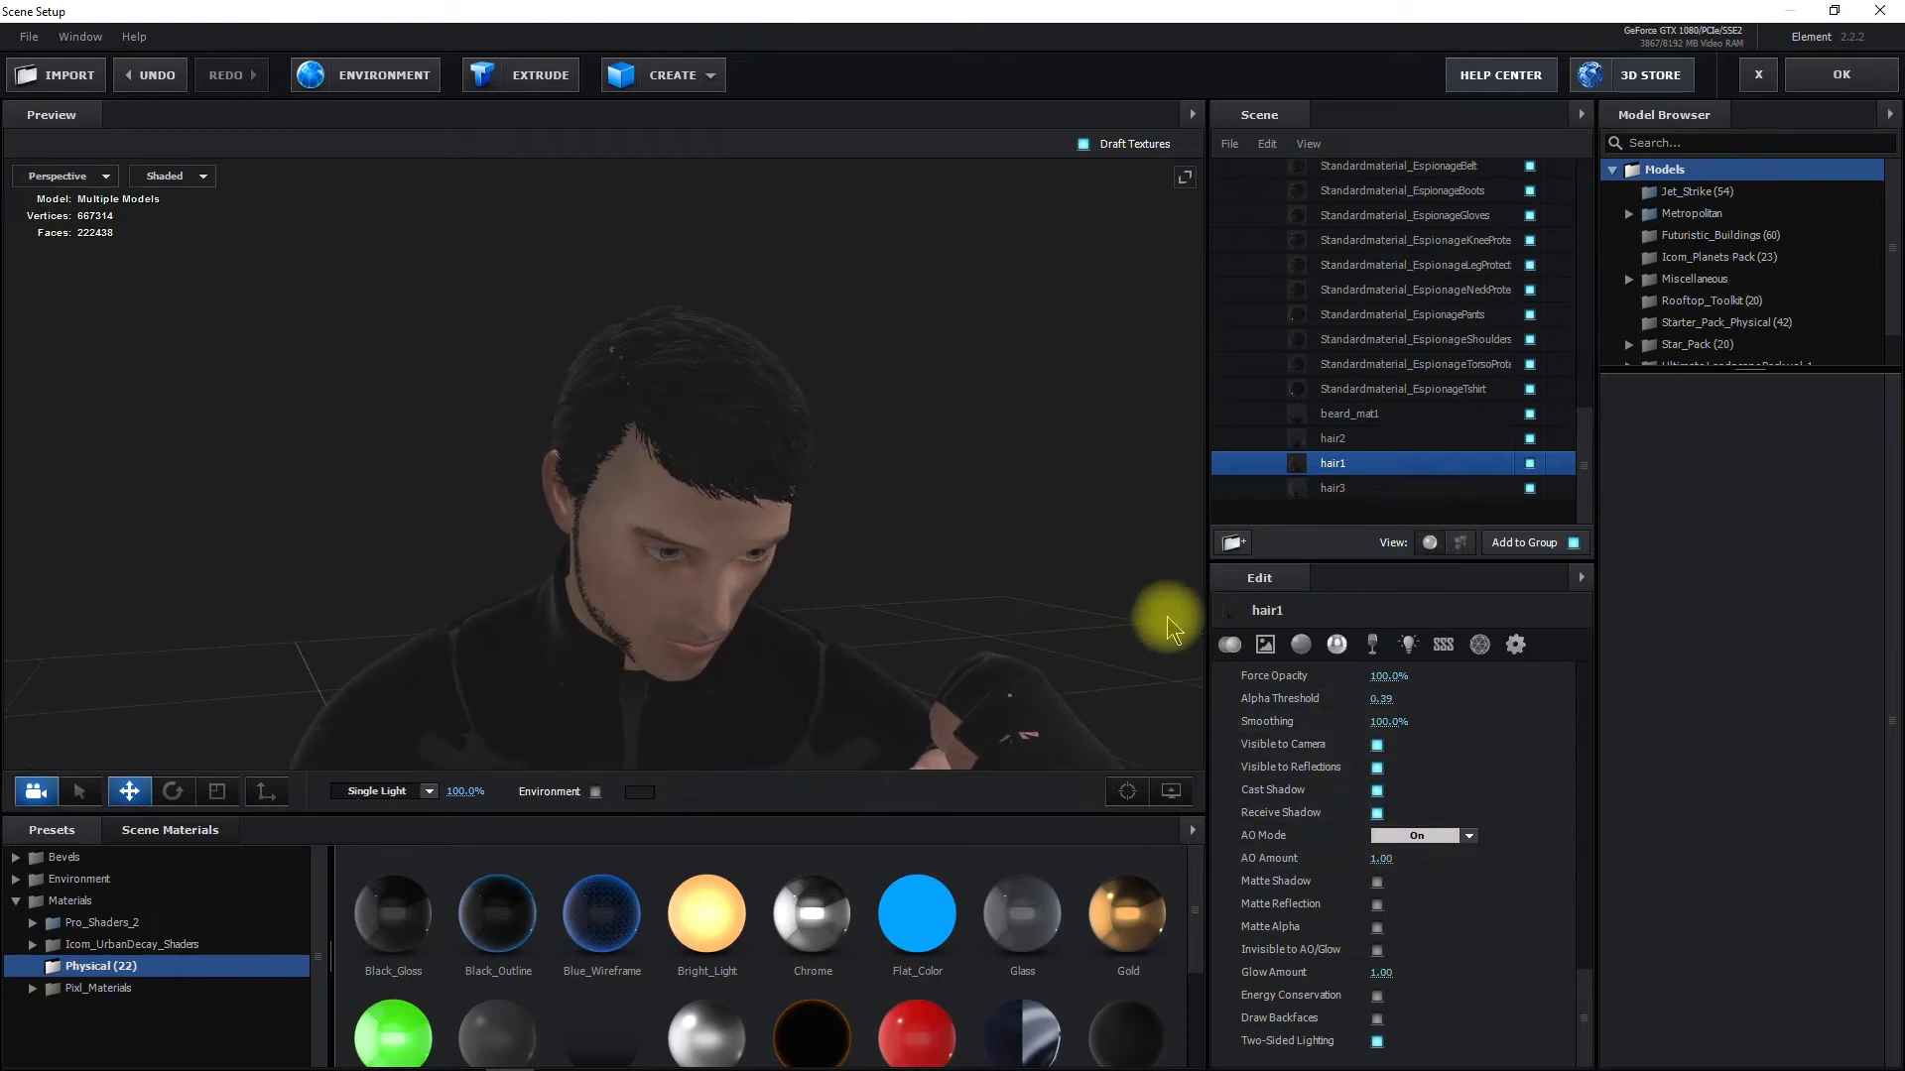
pyautogui.click(1303, 651)
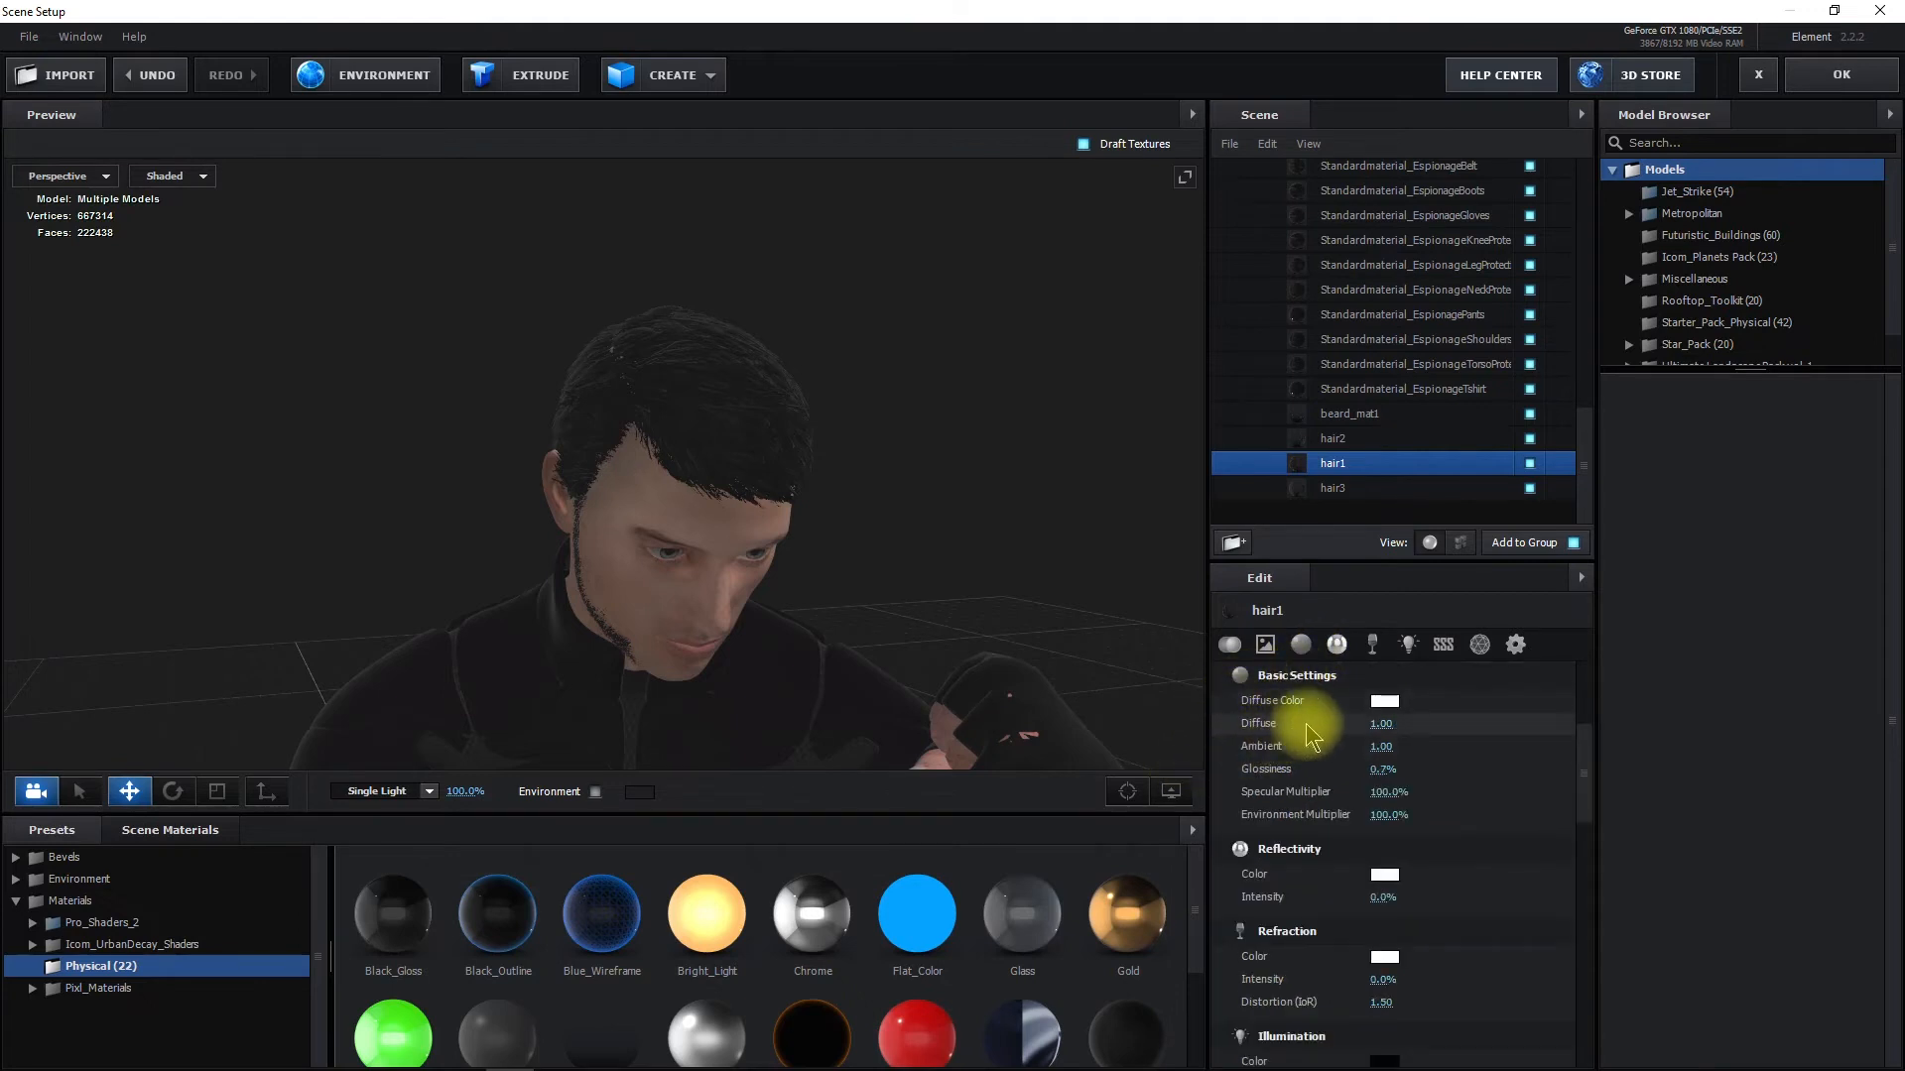
pyautogui.scroll(5, 830, 472)
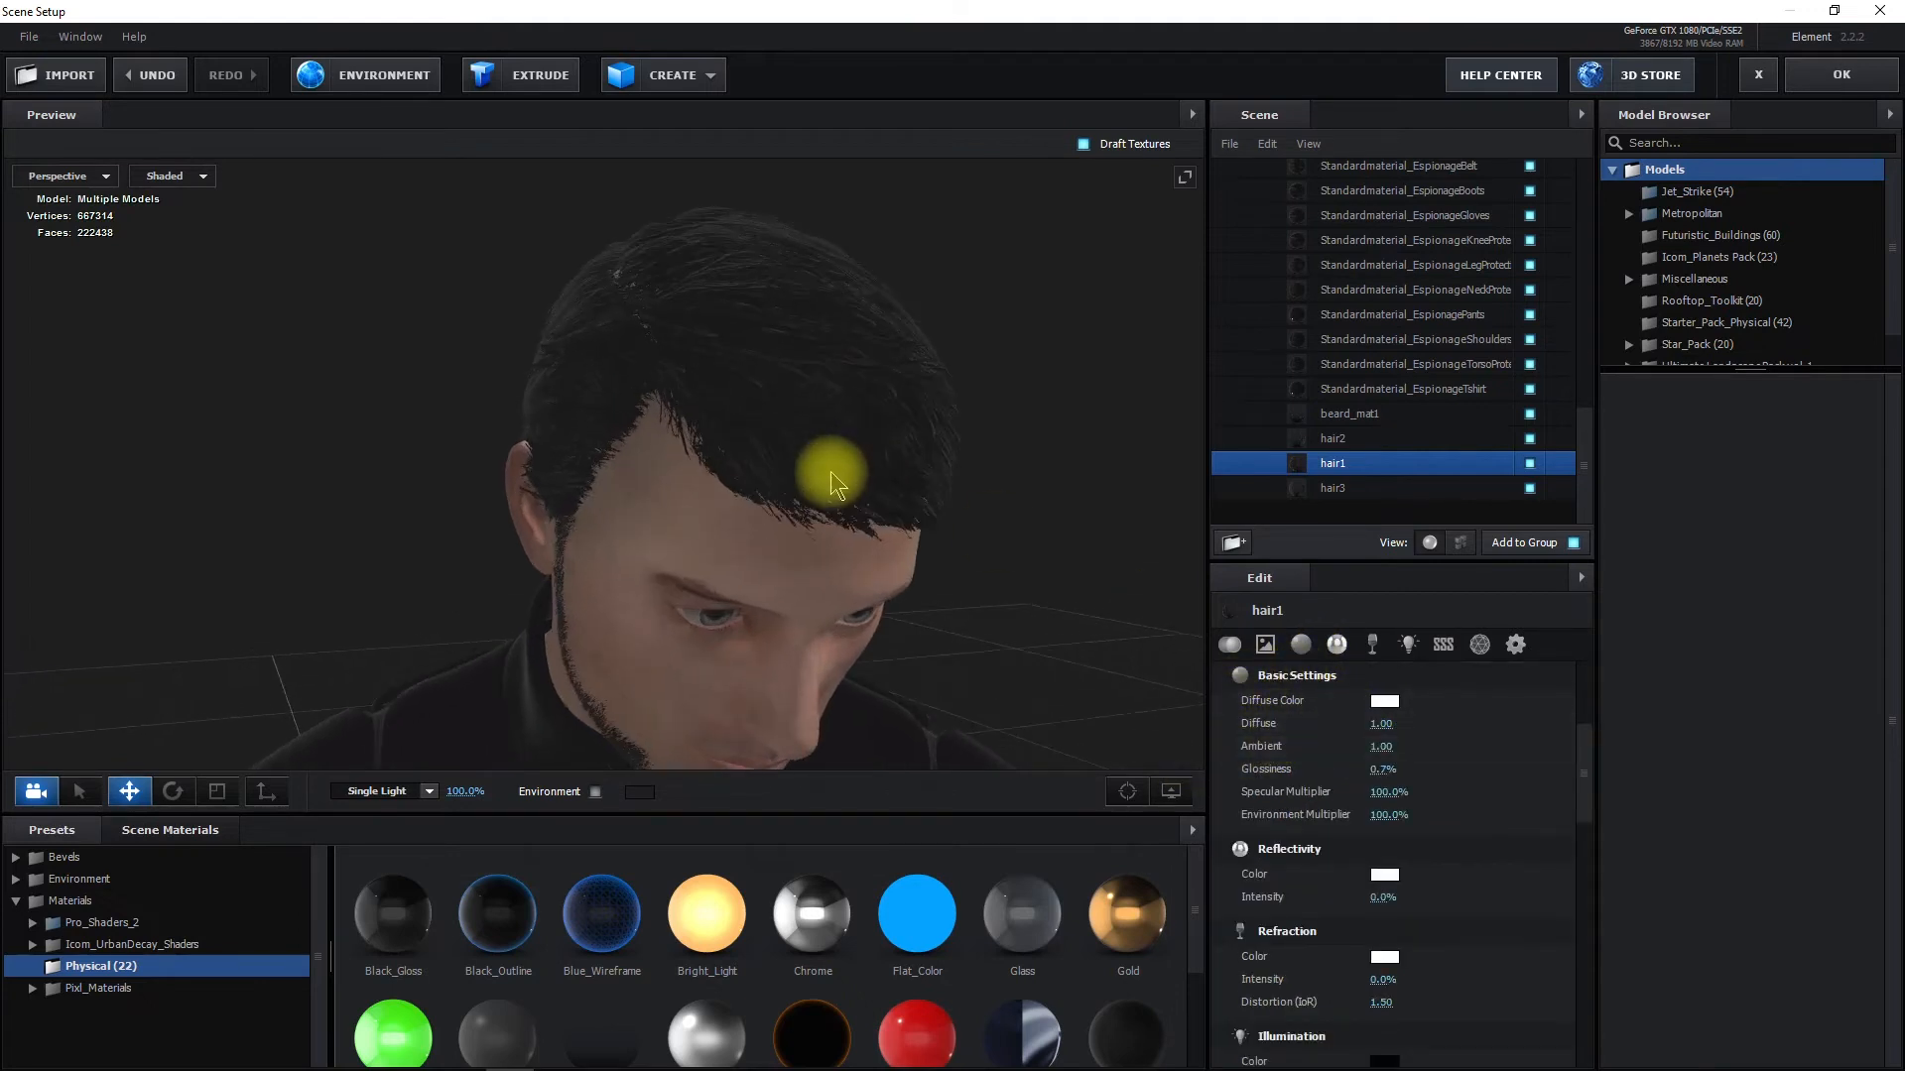
pyautogui.scroll(1, 778, 526)
pyautogui.moveTo(718, 526); pyautogui.dragTo(738, 526)
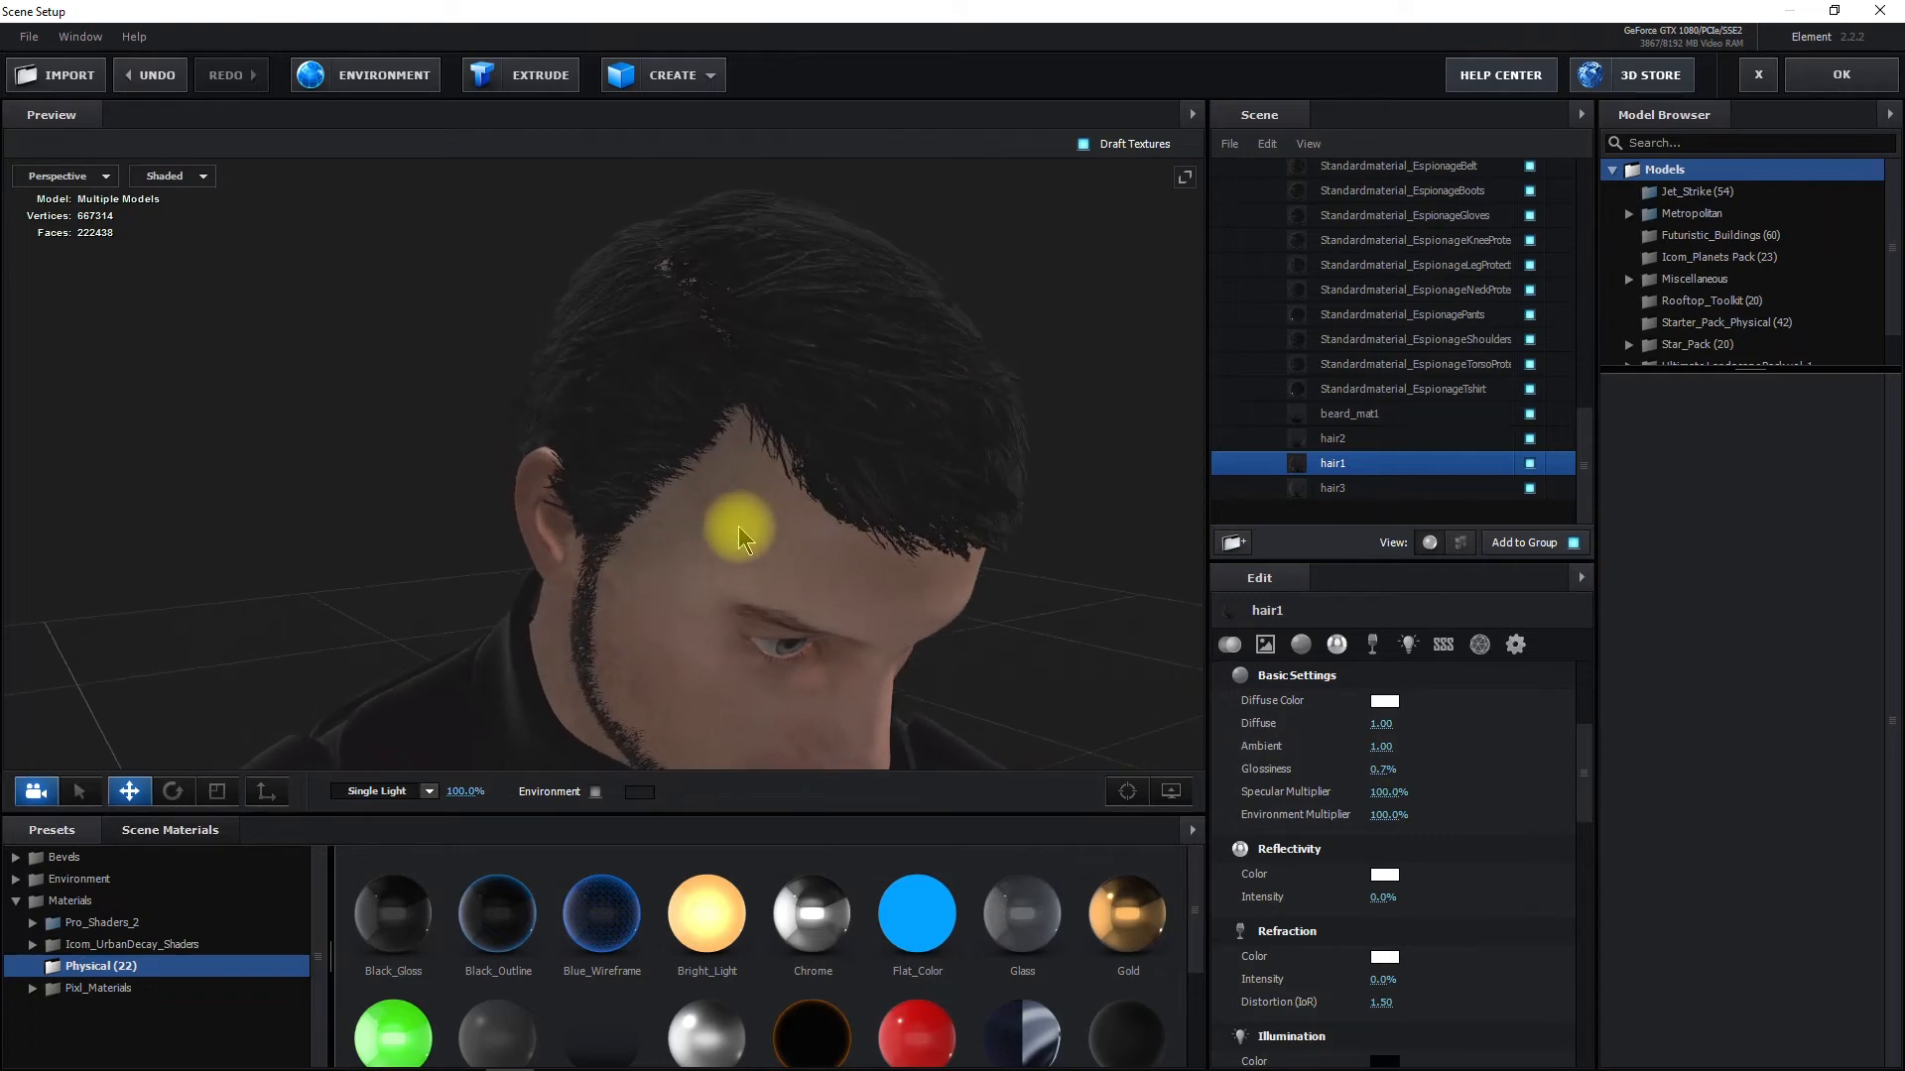
# Try the Town, Underpass, Studio_warm, Default and Garden environment presets from V1_Environment on the character
pyautogui.click(71, 881)
pyautogui.click(109, 922)
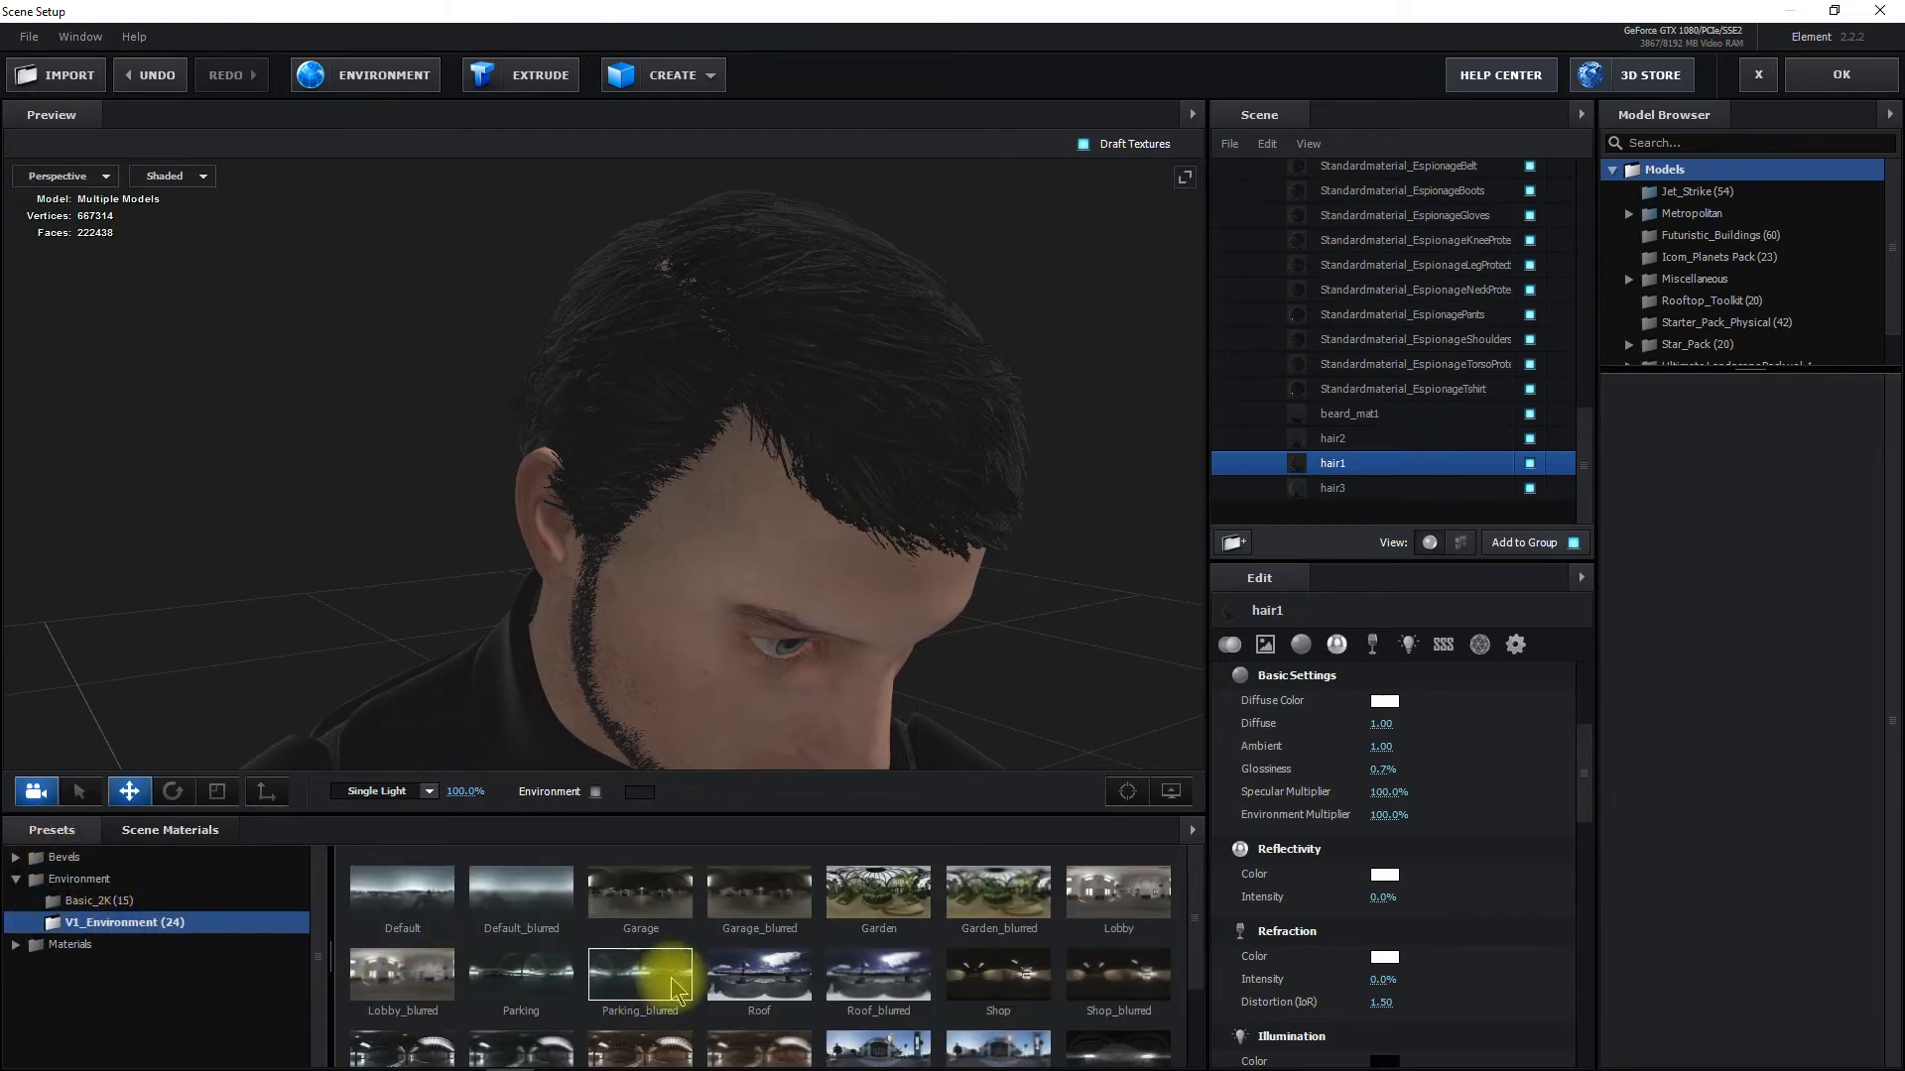
pyautogui.scroll(-2, 675, 989)
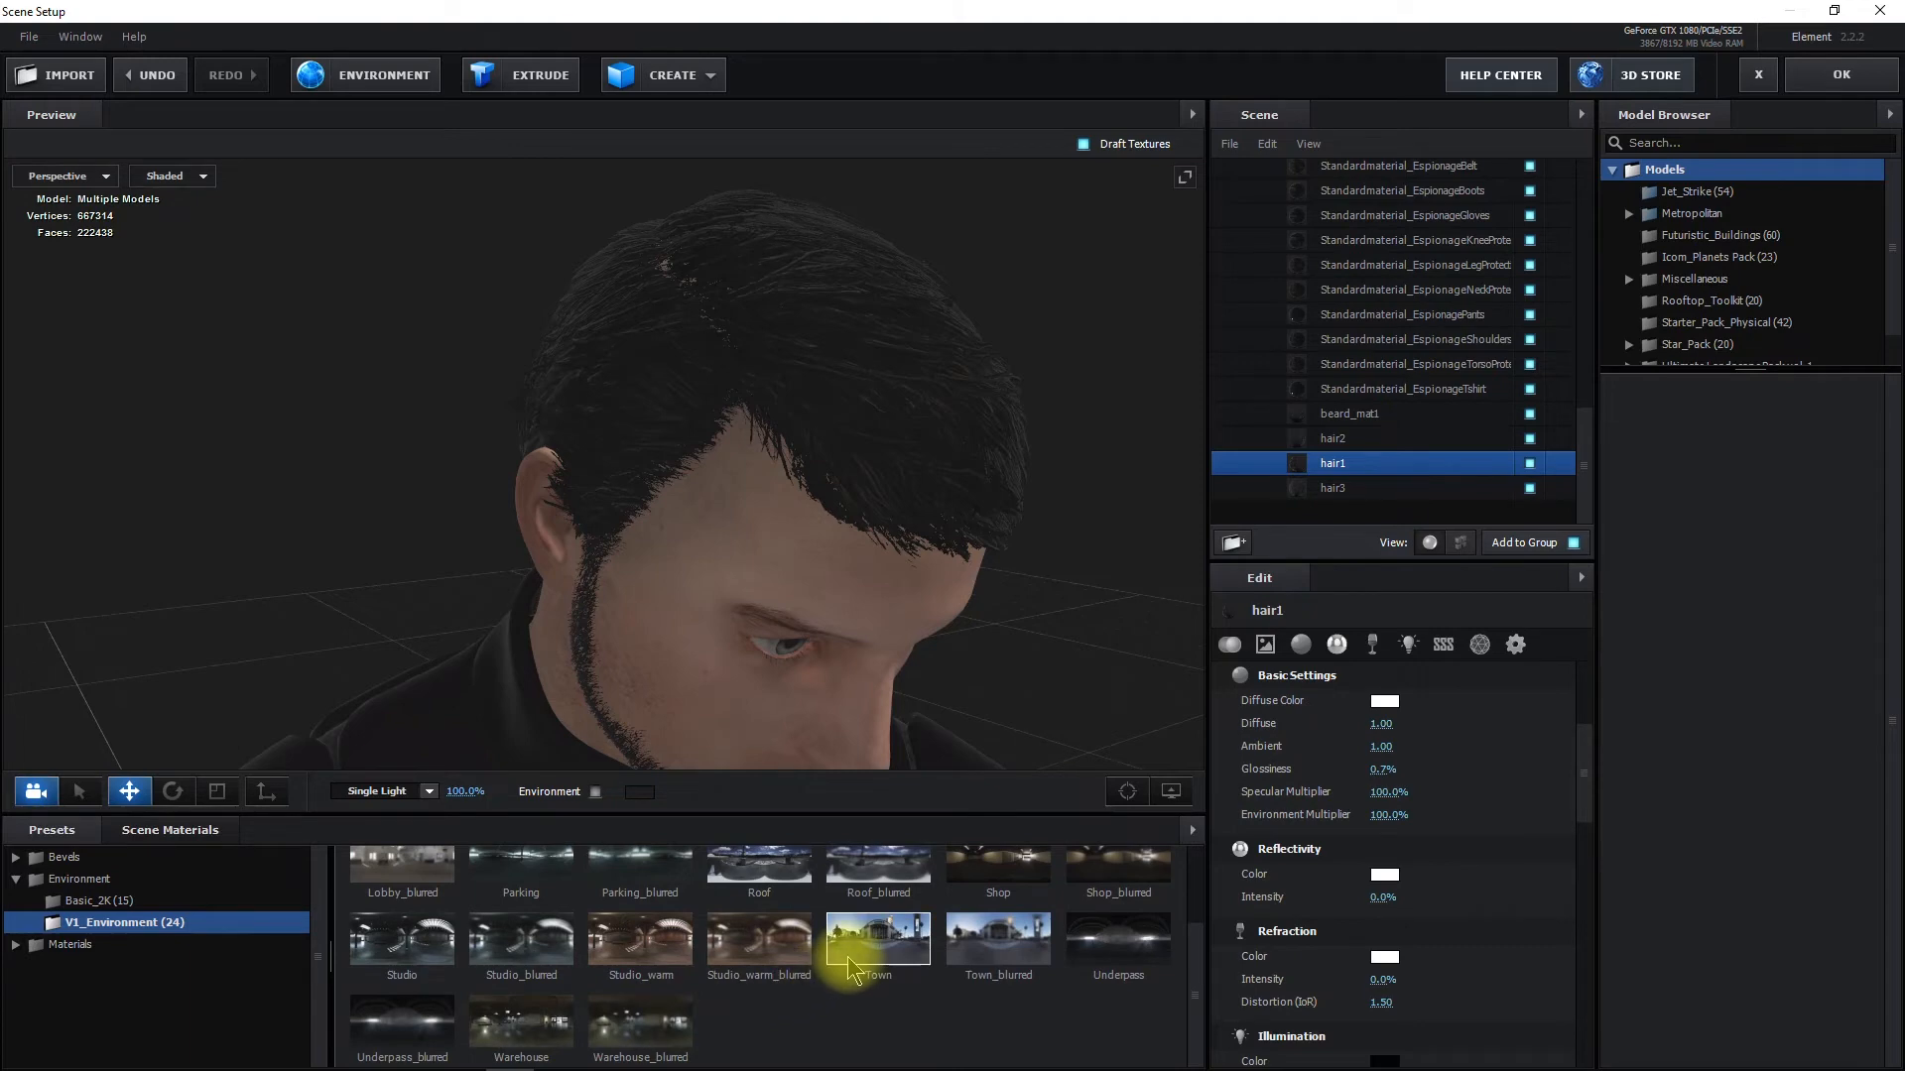
pyautogui.click(848, 967)
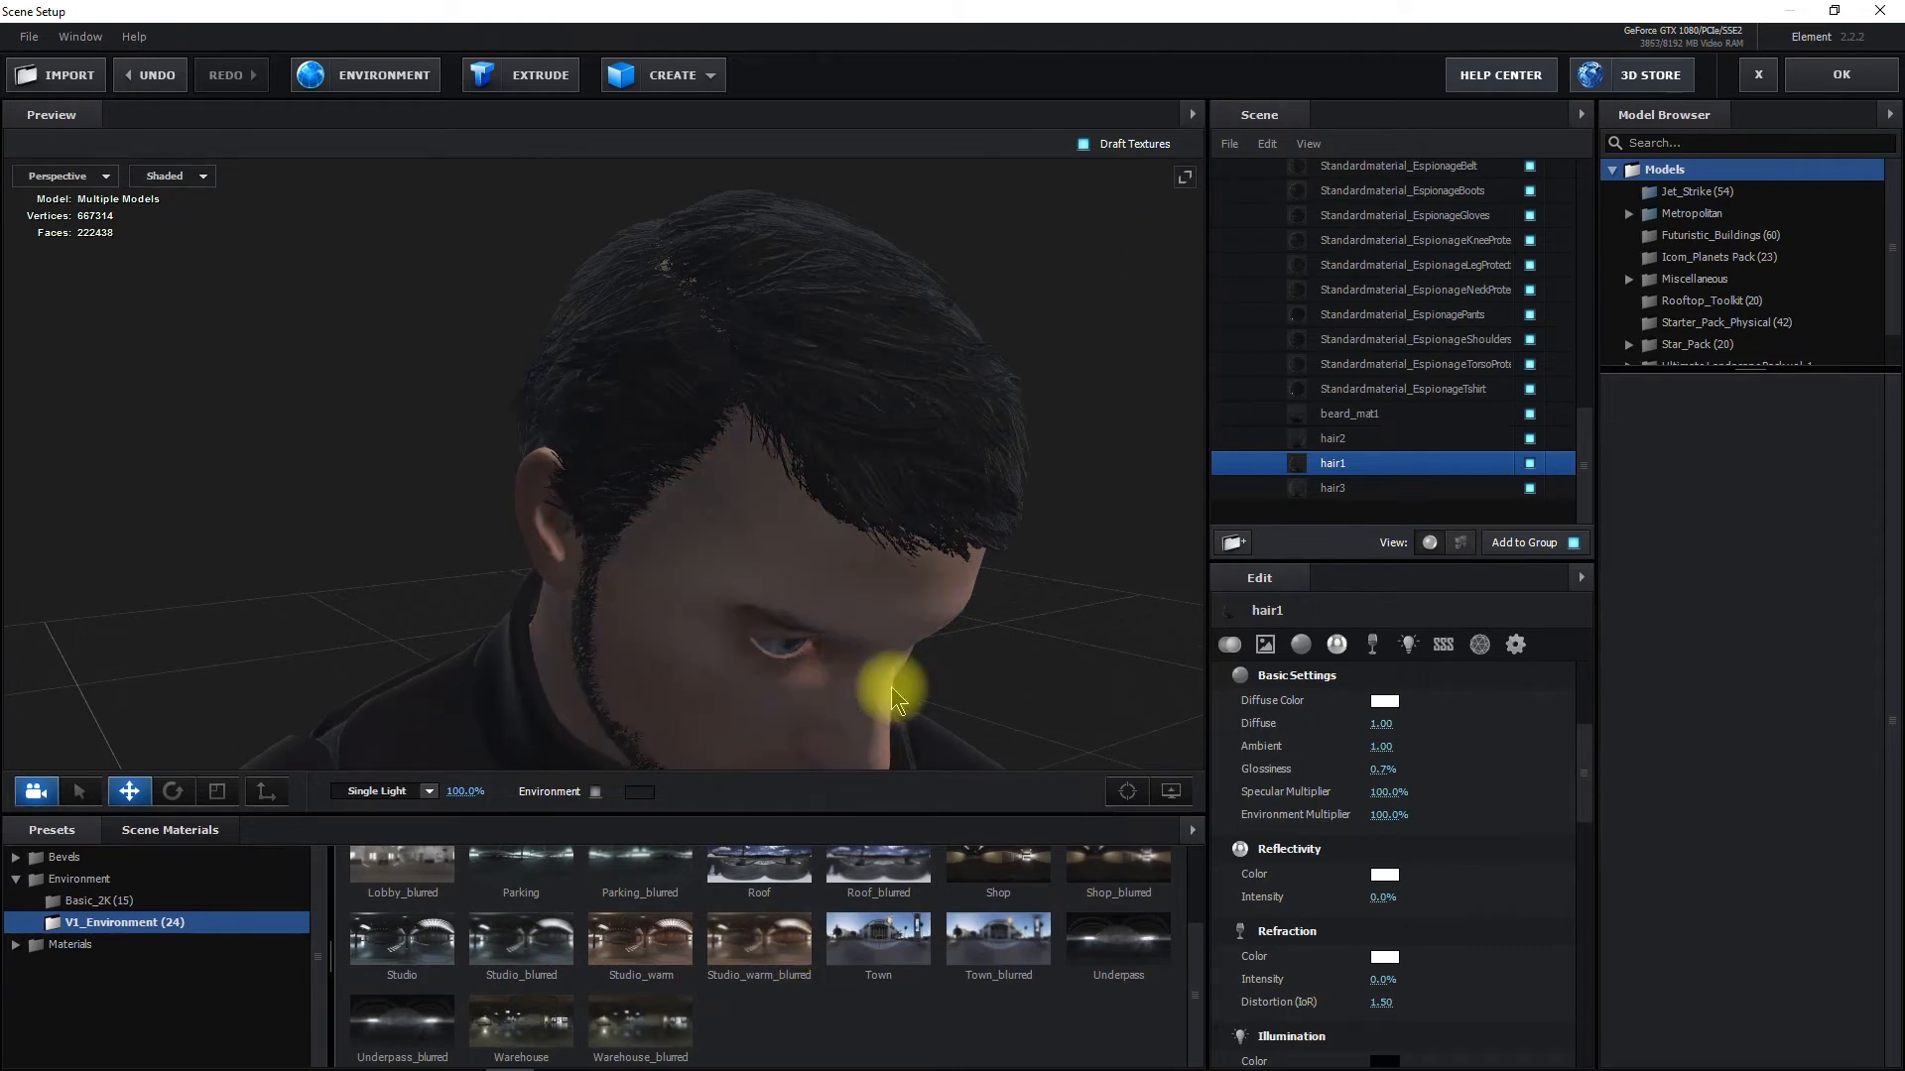
pyautogui.click(1139, 945)
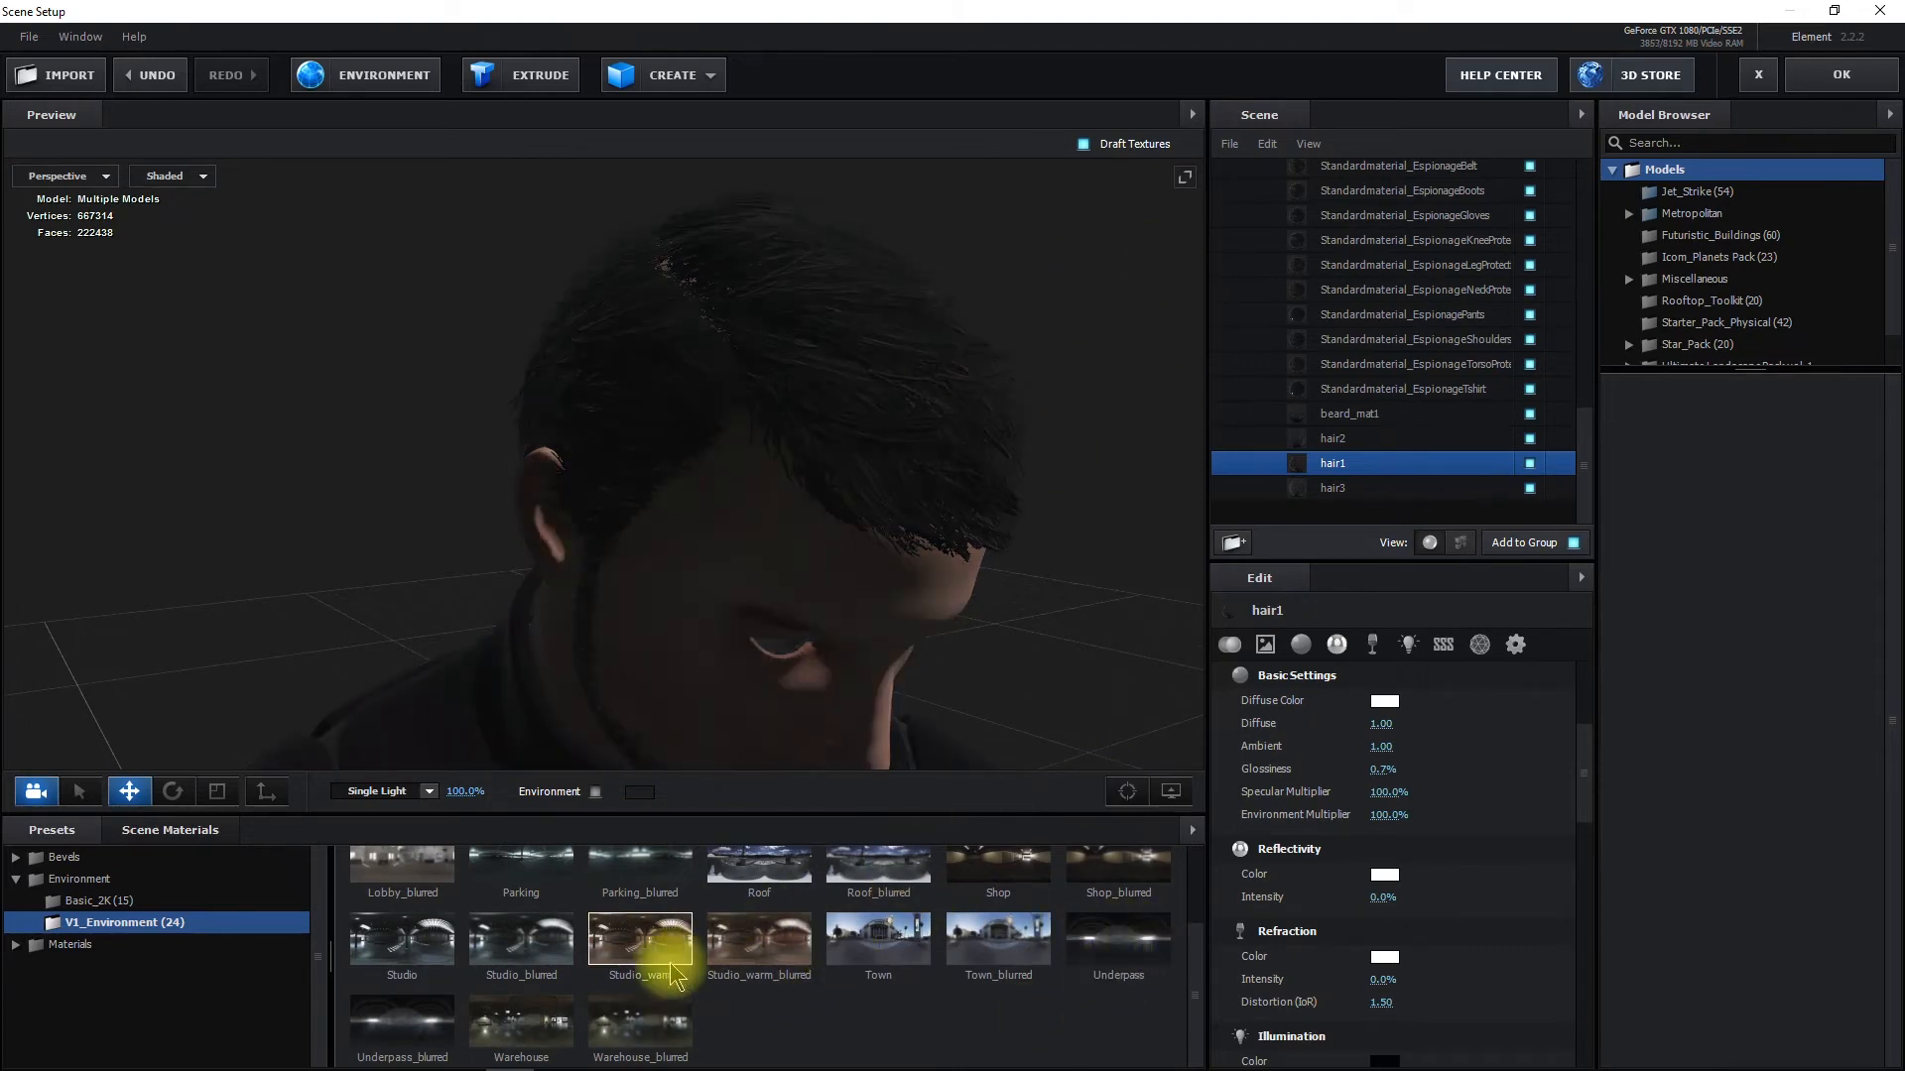
pyautogui.click(641, 950)
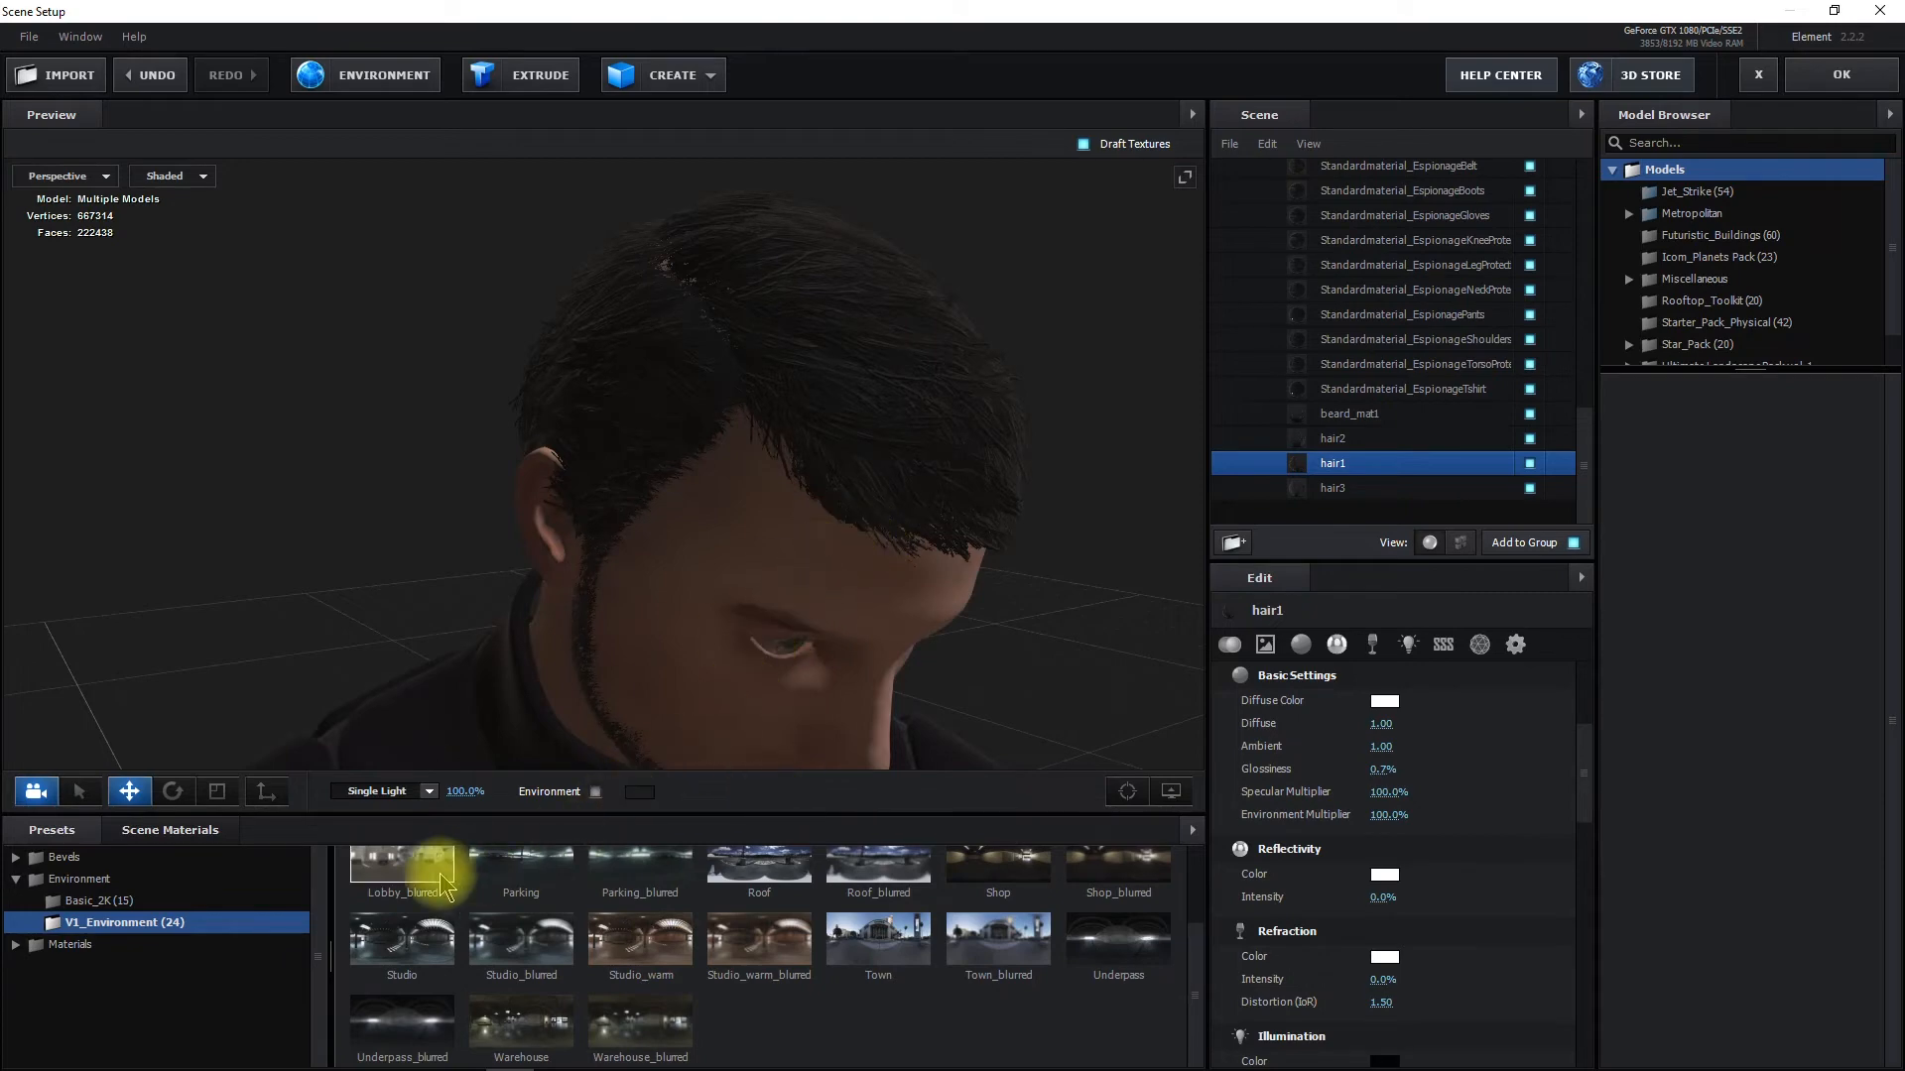
pyautogui.scroll(2, 433, 888)
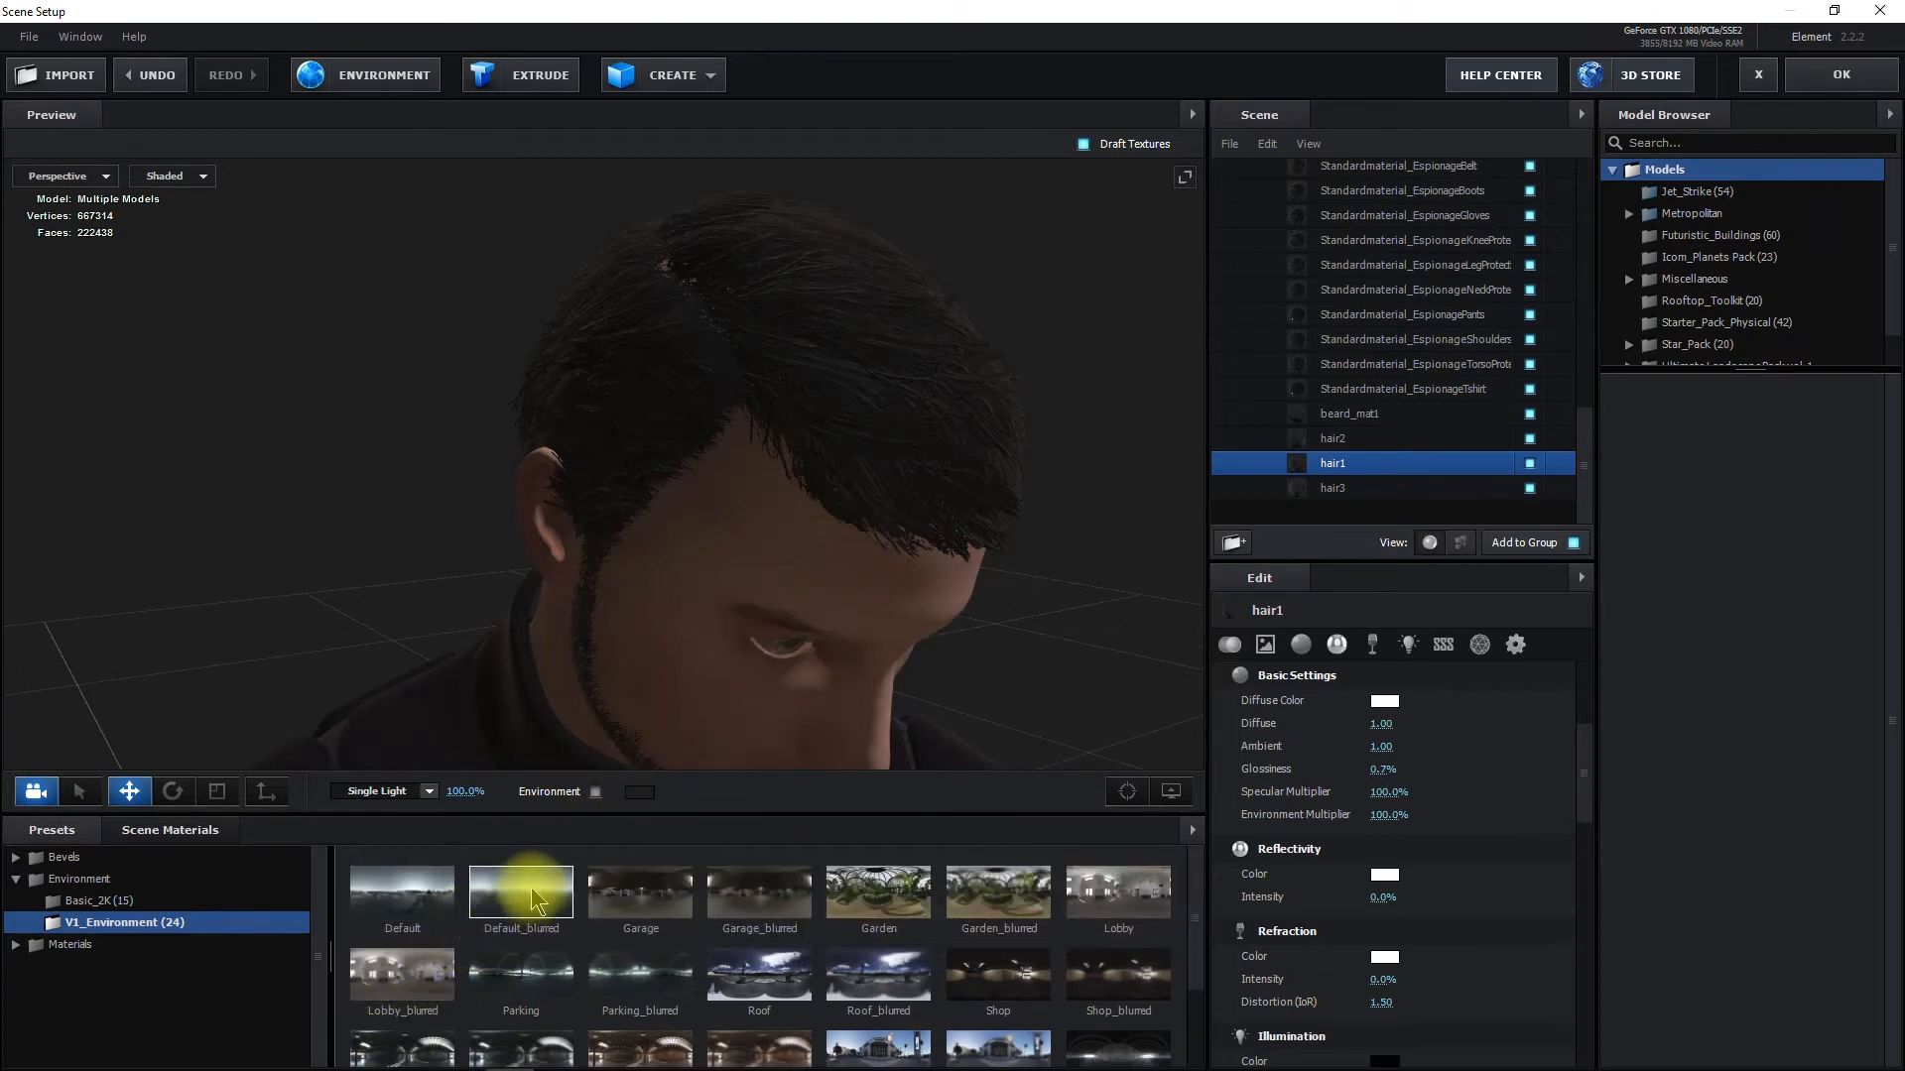
pyautogui.click(419, 913)
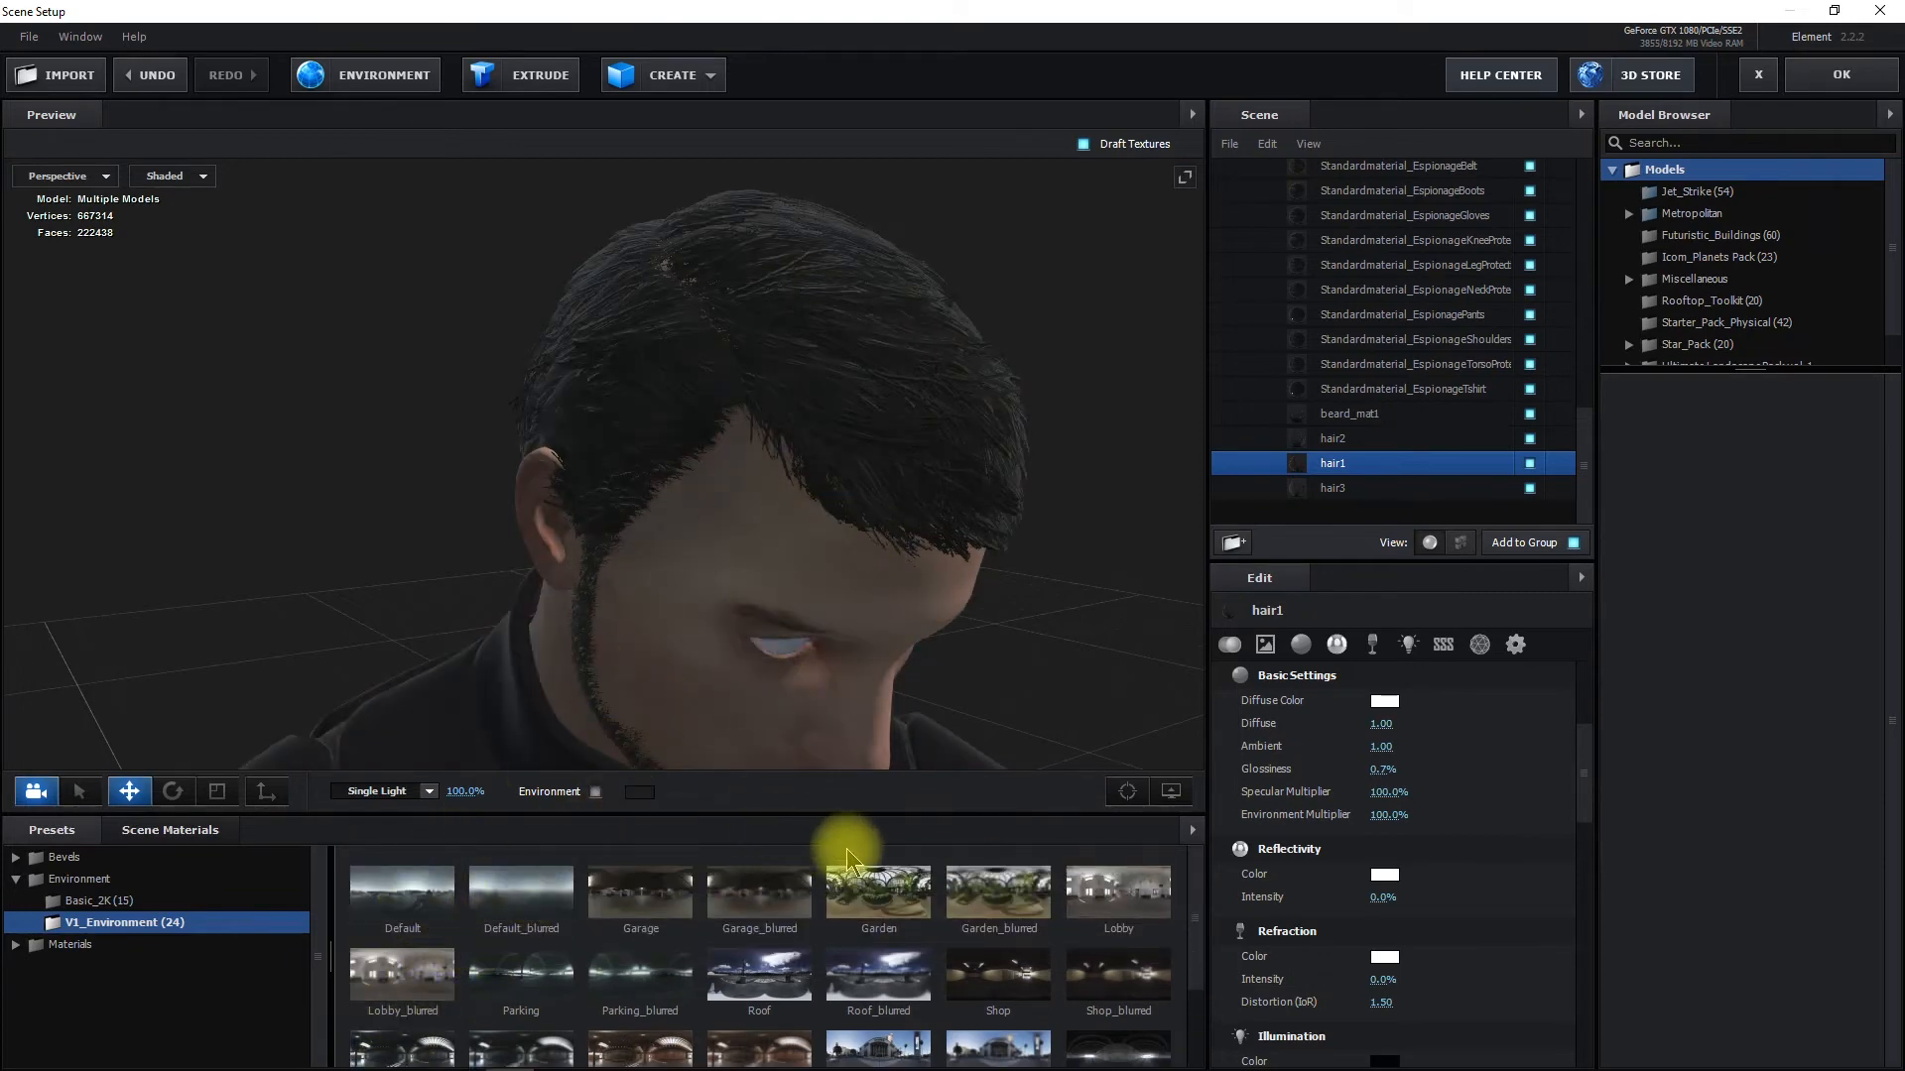
pyautogui.click(876, 893)
pyautogui.moveTo(783, 596); pyautogui.dragTo(716, 754)
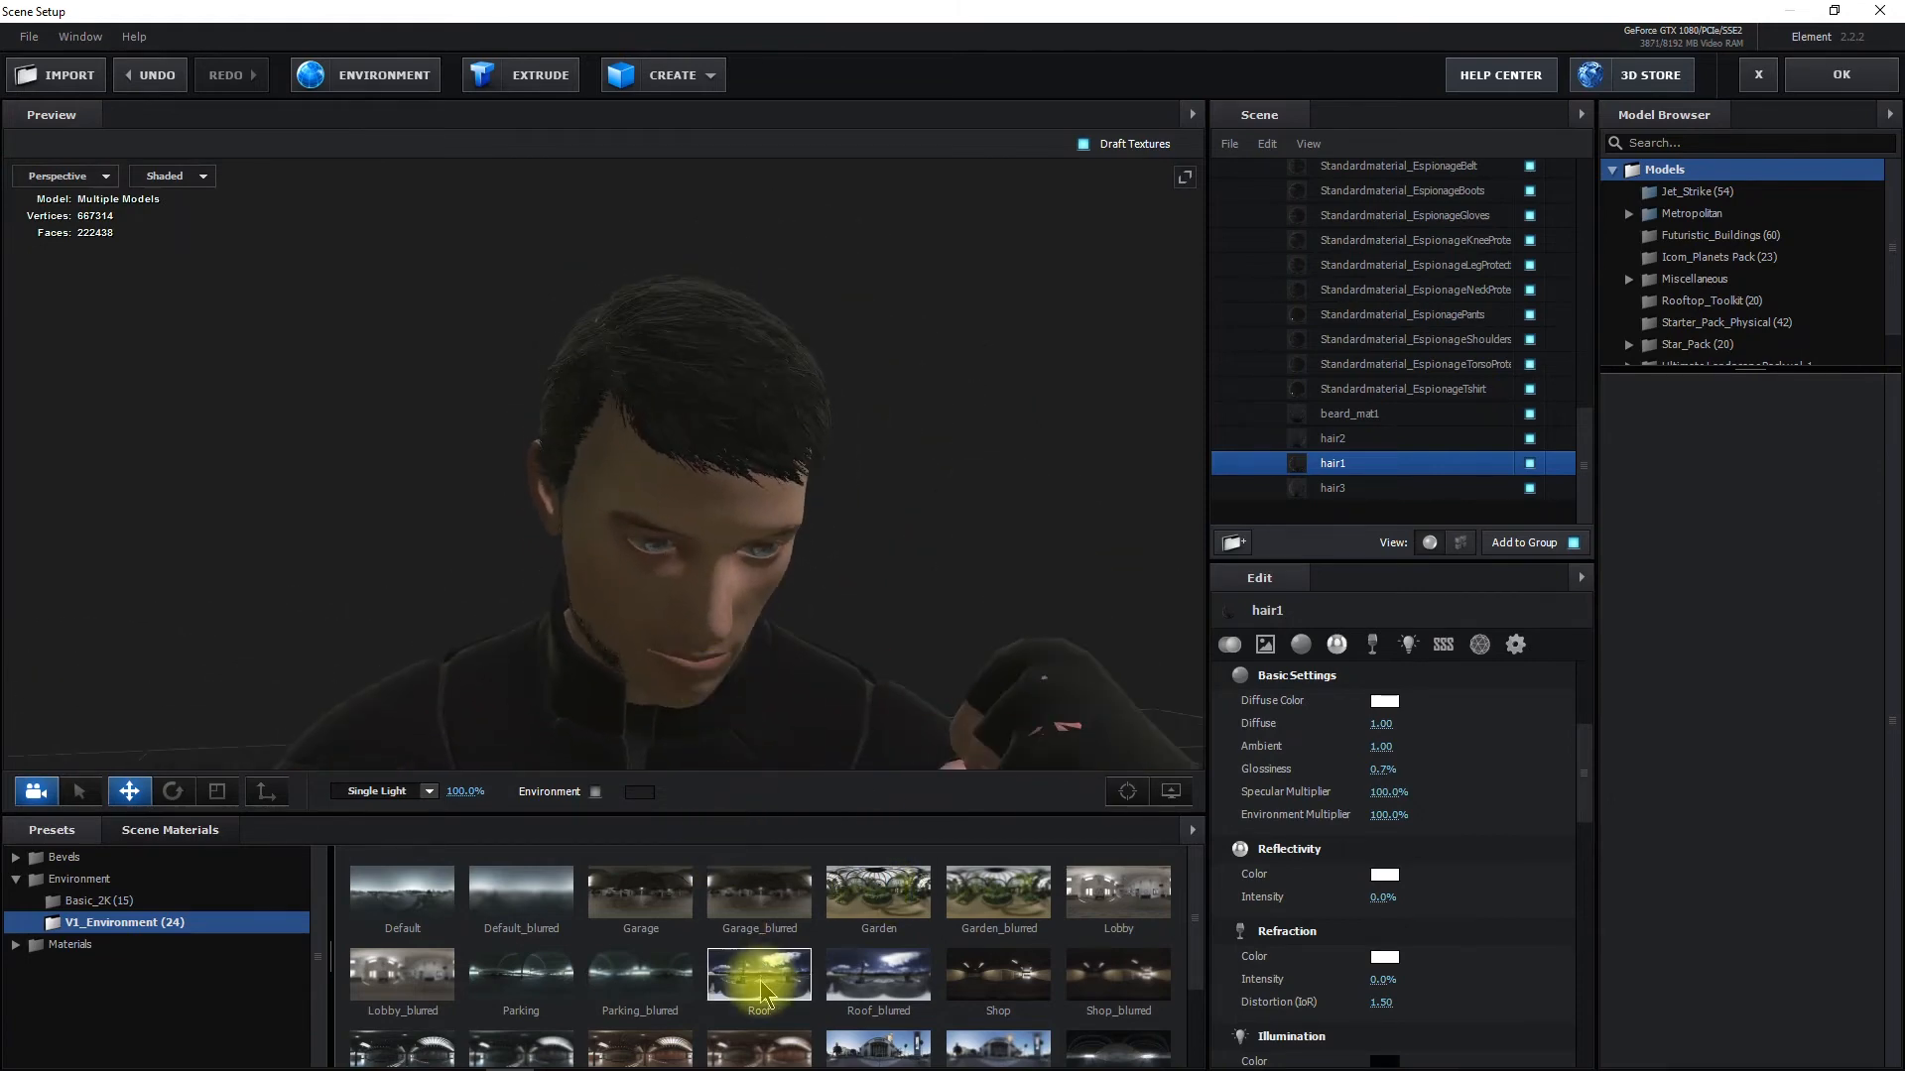
# Apply the Town environment preset and briefly show its background in the preview, hiding it again
pyautogui.scroll(-2, 765, 977)
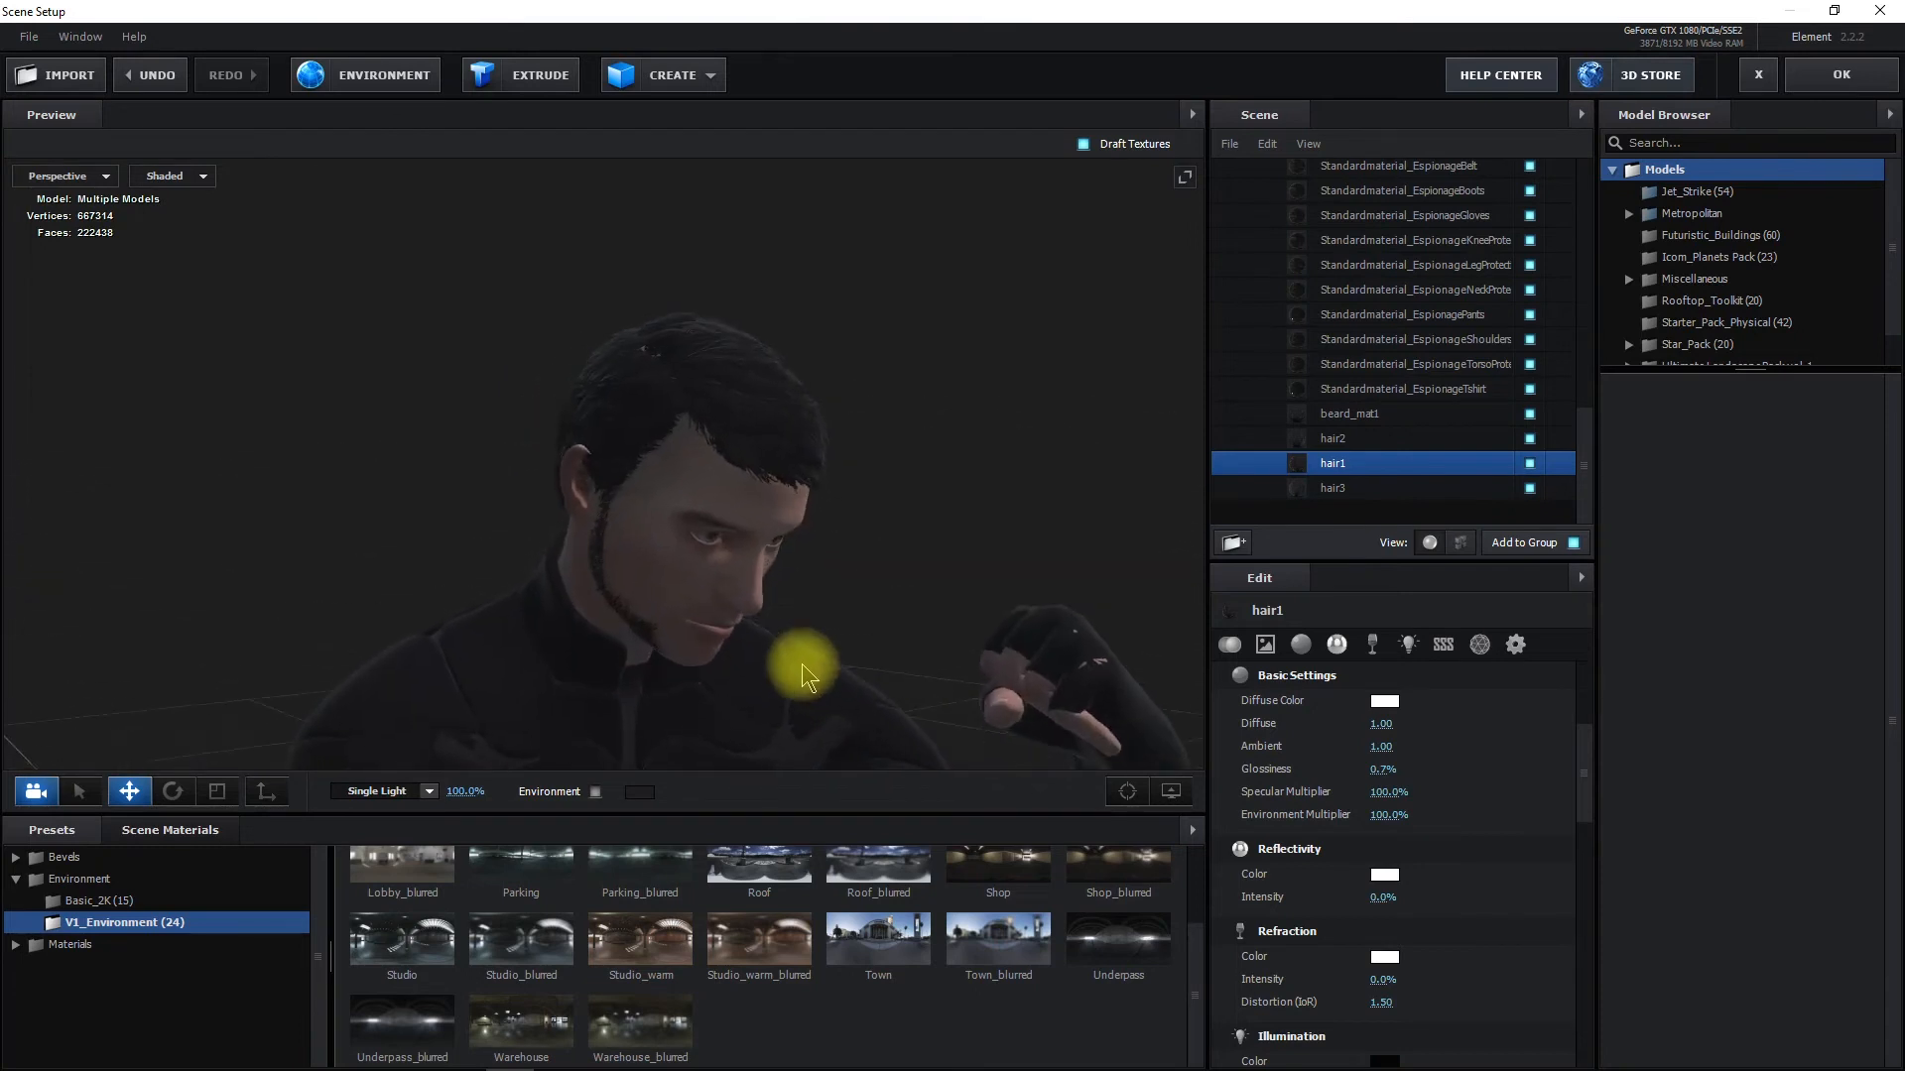
pyautogui.scroll(3, 804, 665)
pyautogui.moveTo(818, 609); pyautogui.dragTo(710, 703)
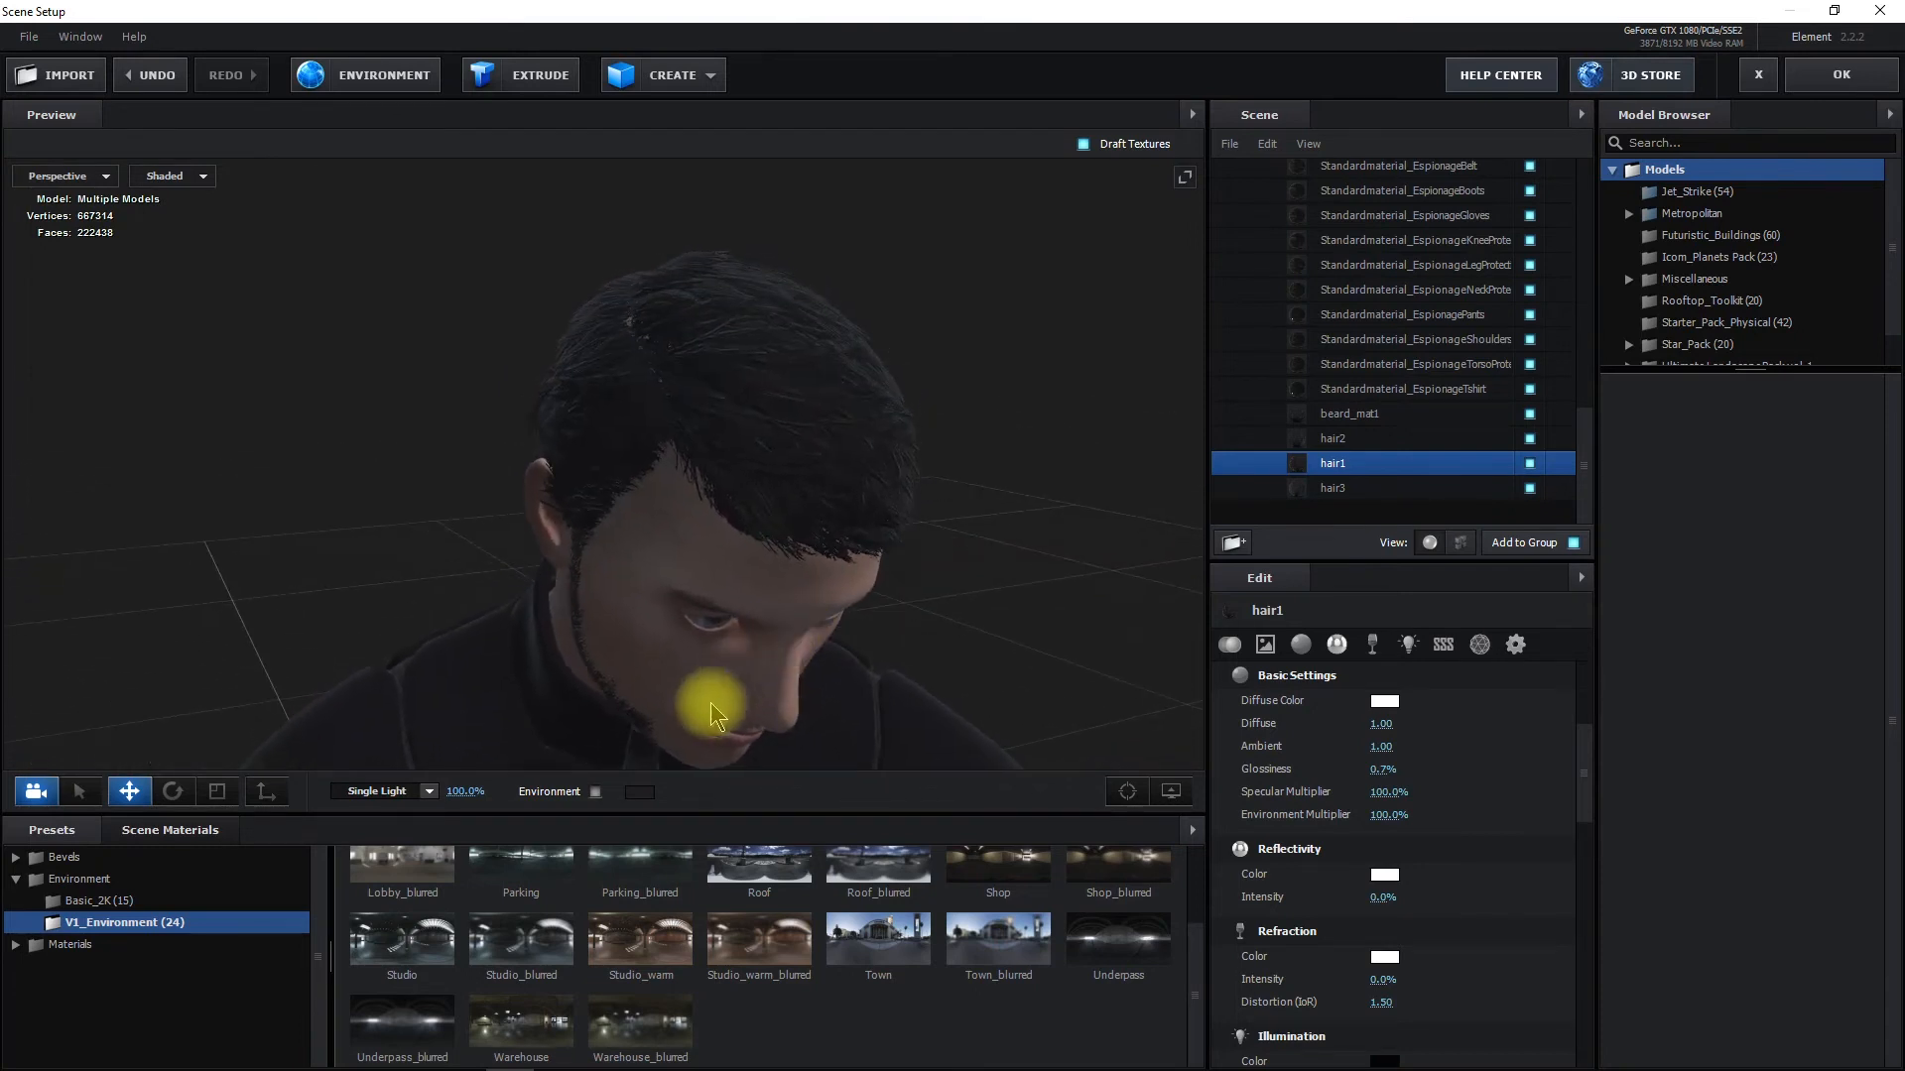
pyautogui.click(595, 791)
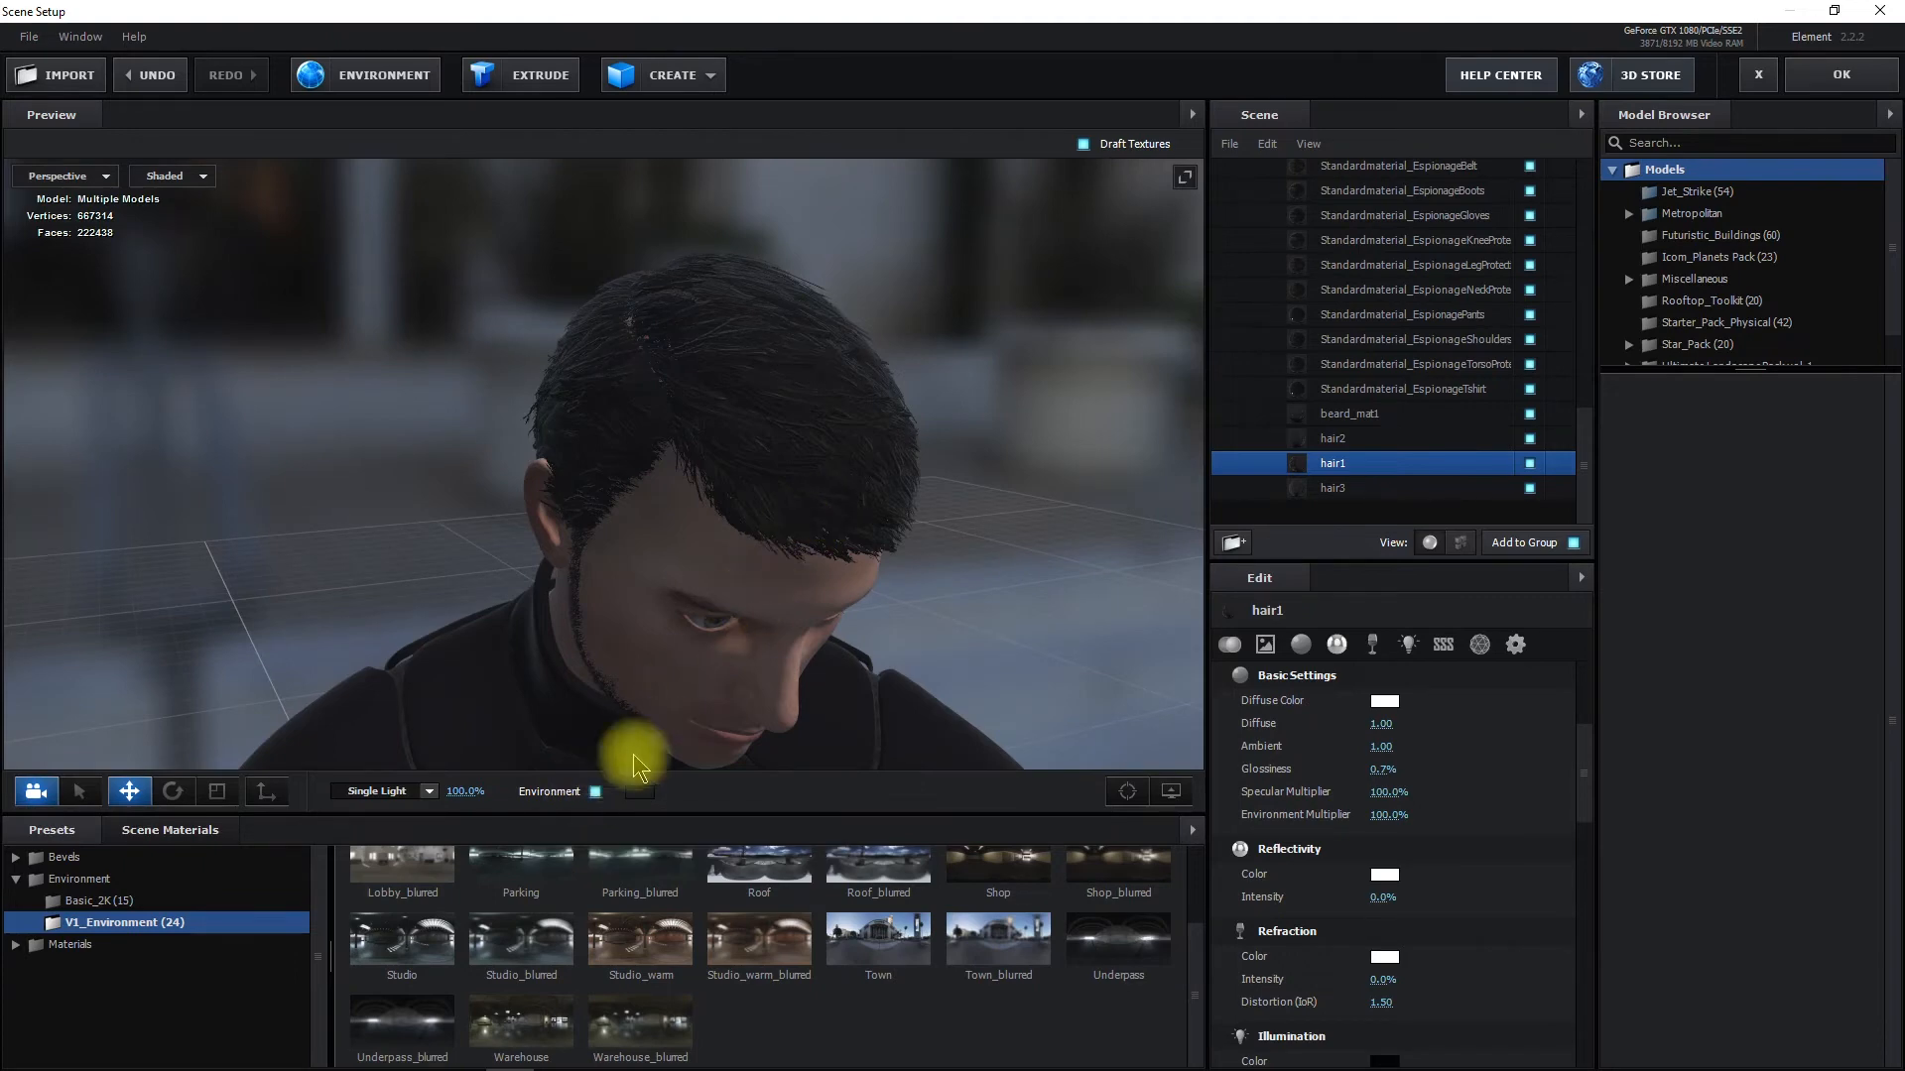
pyautogui.click(595, 792)
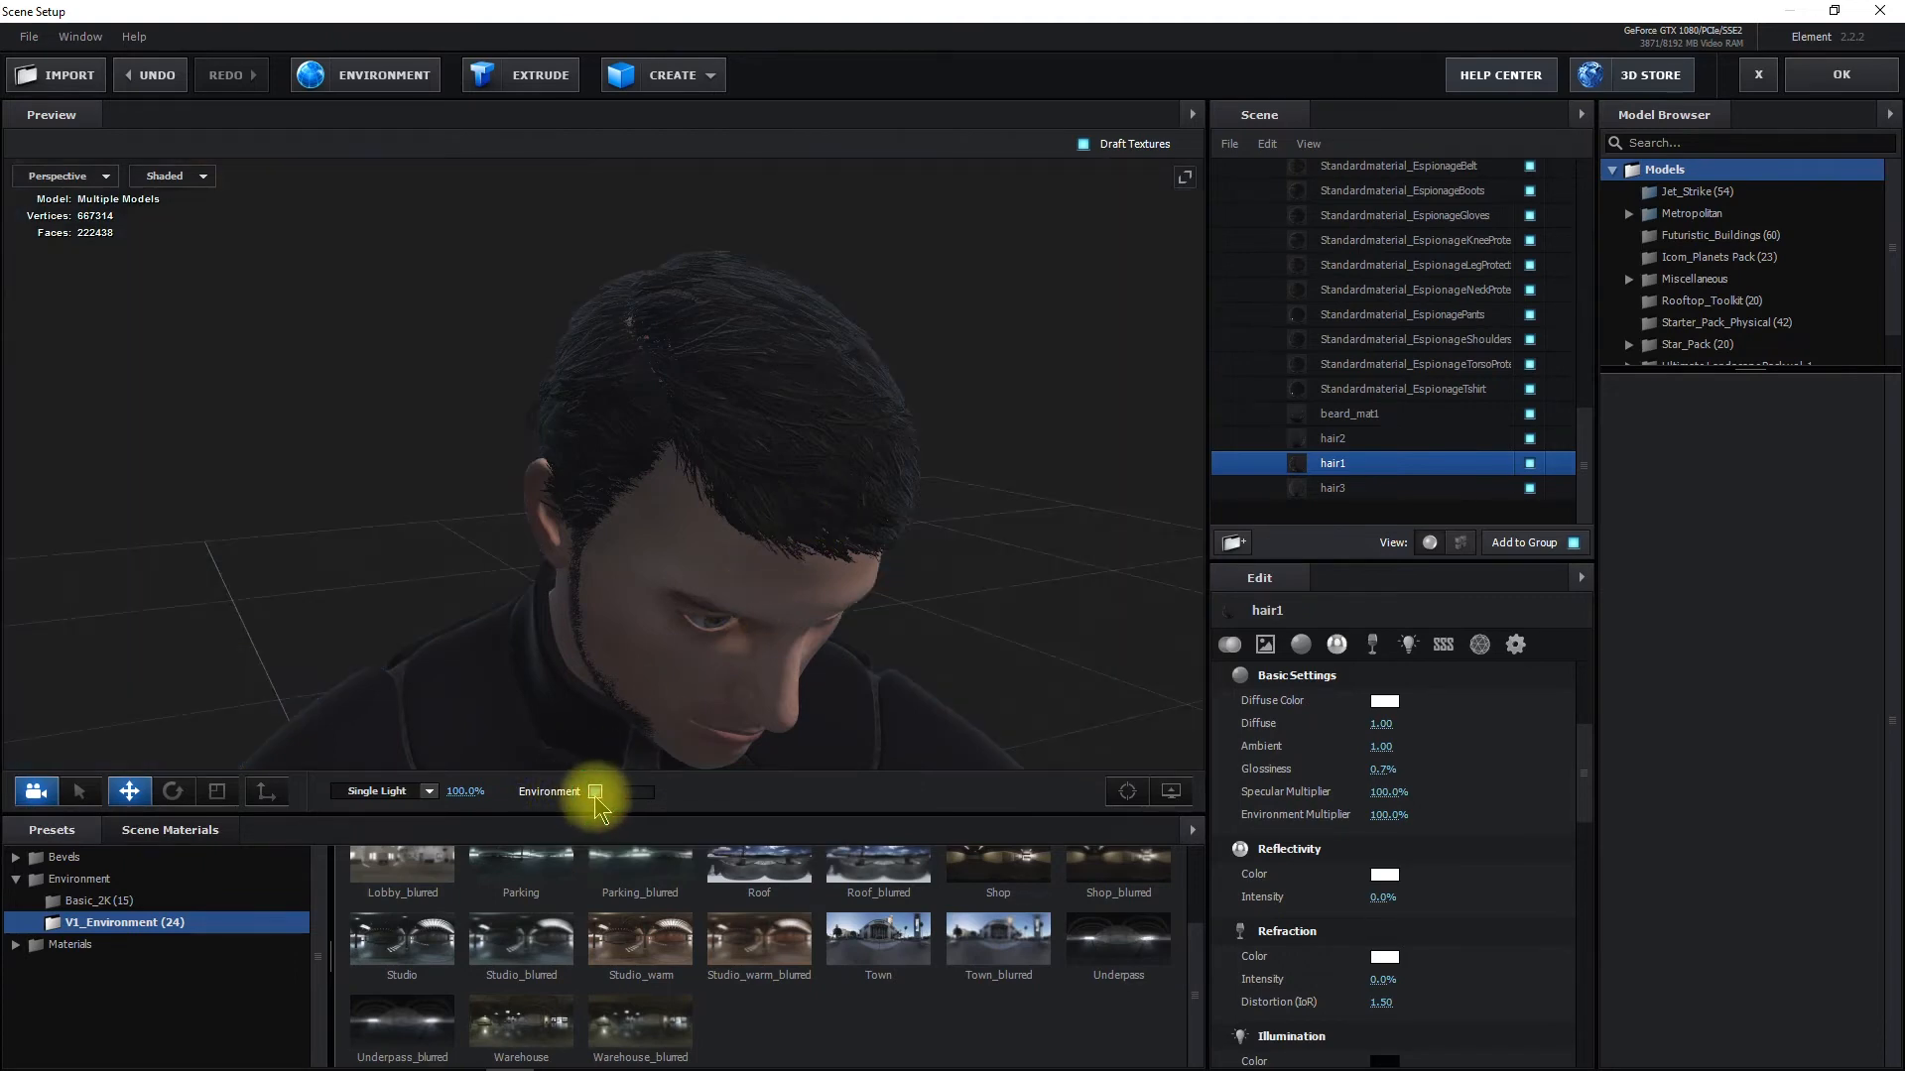
# Raise the Town environment texture's brightness to 11%, try contrast and saturation adjustments, and return both to 0%
pyautogui.click(394, 92)
pyautogui.moveTo(1010, 344); pyautogui.dragTo(1277, 200)
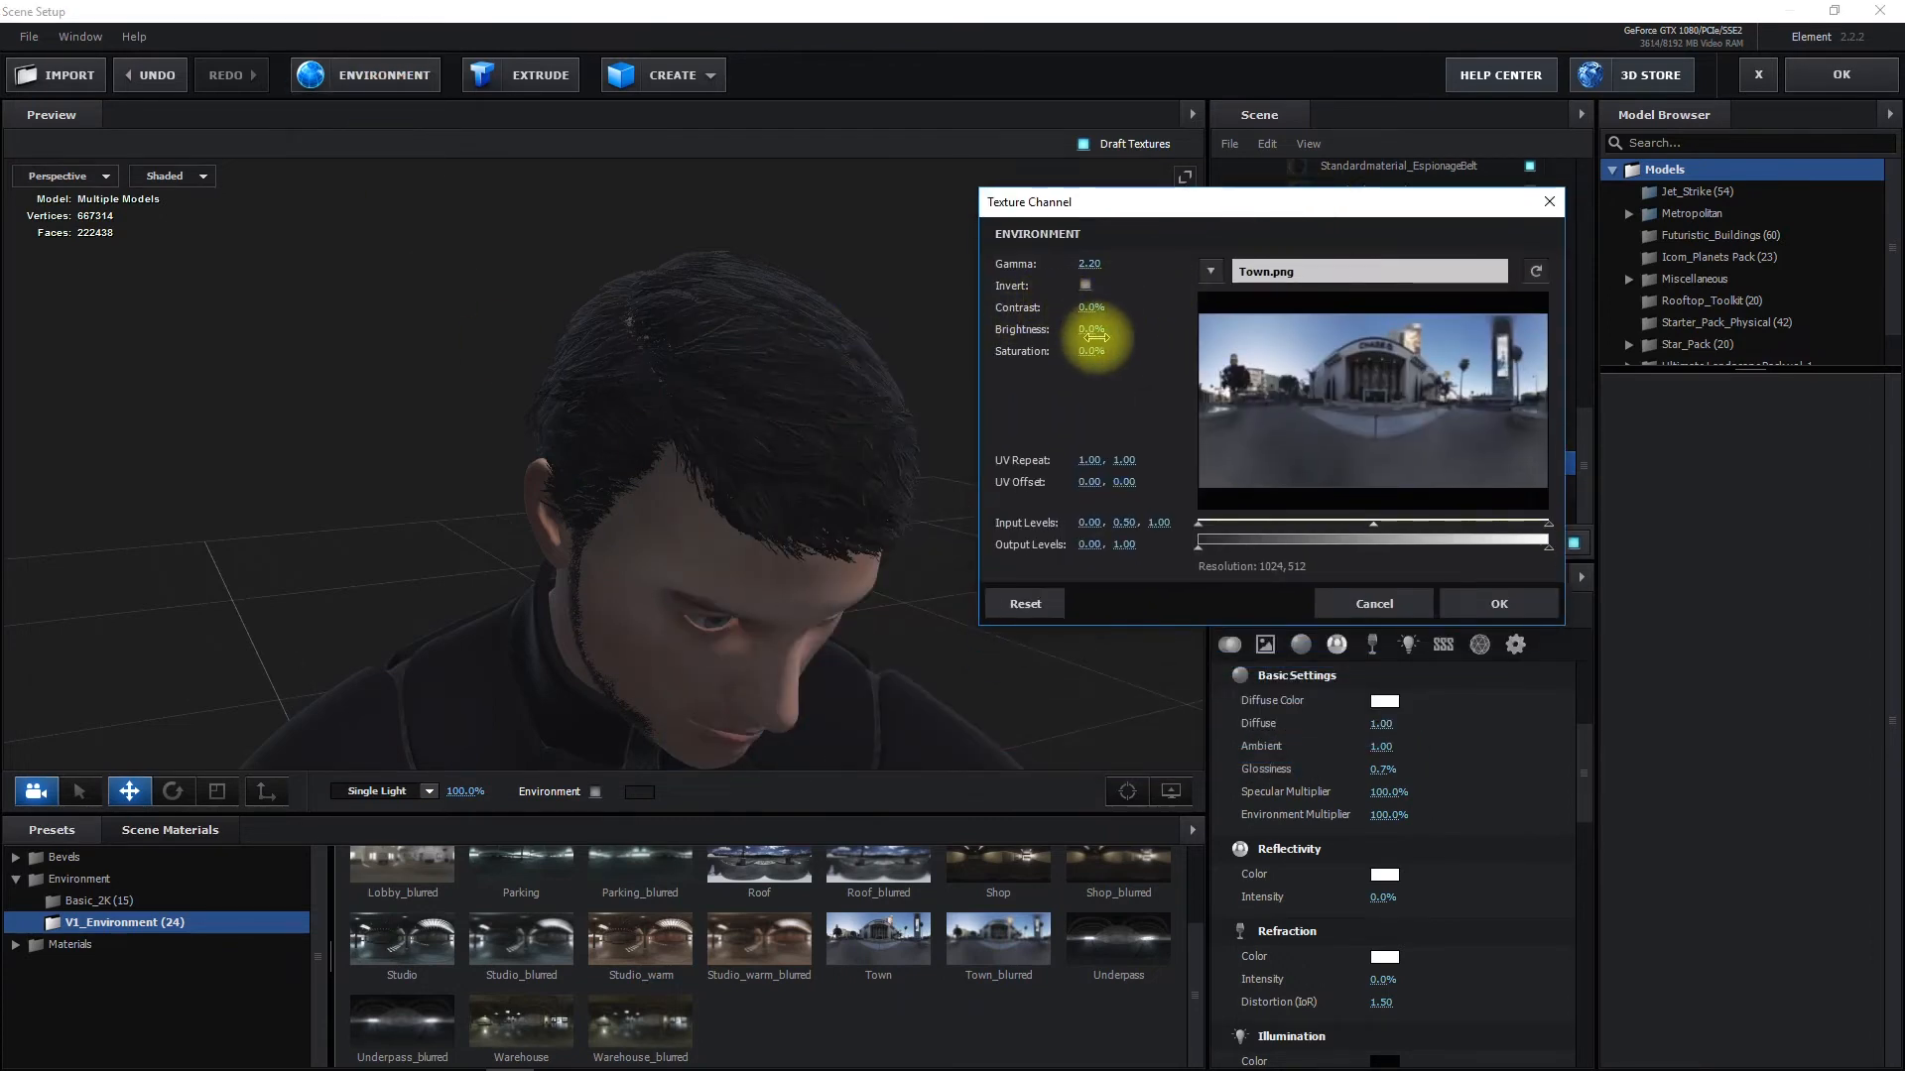
pyautogui.moveTo(1095, 332); pyautogui.dragTo(1127, 357)
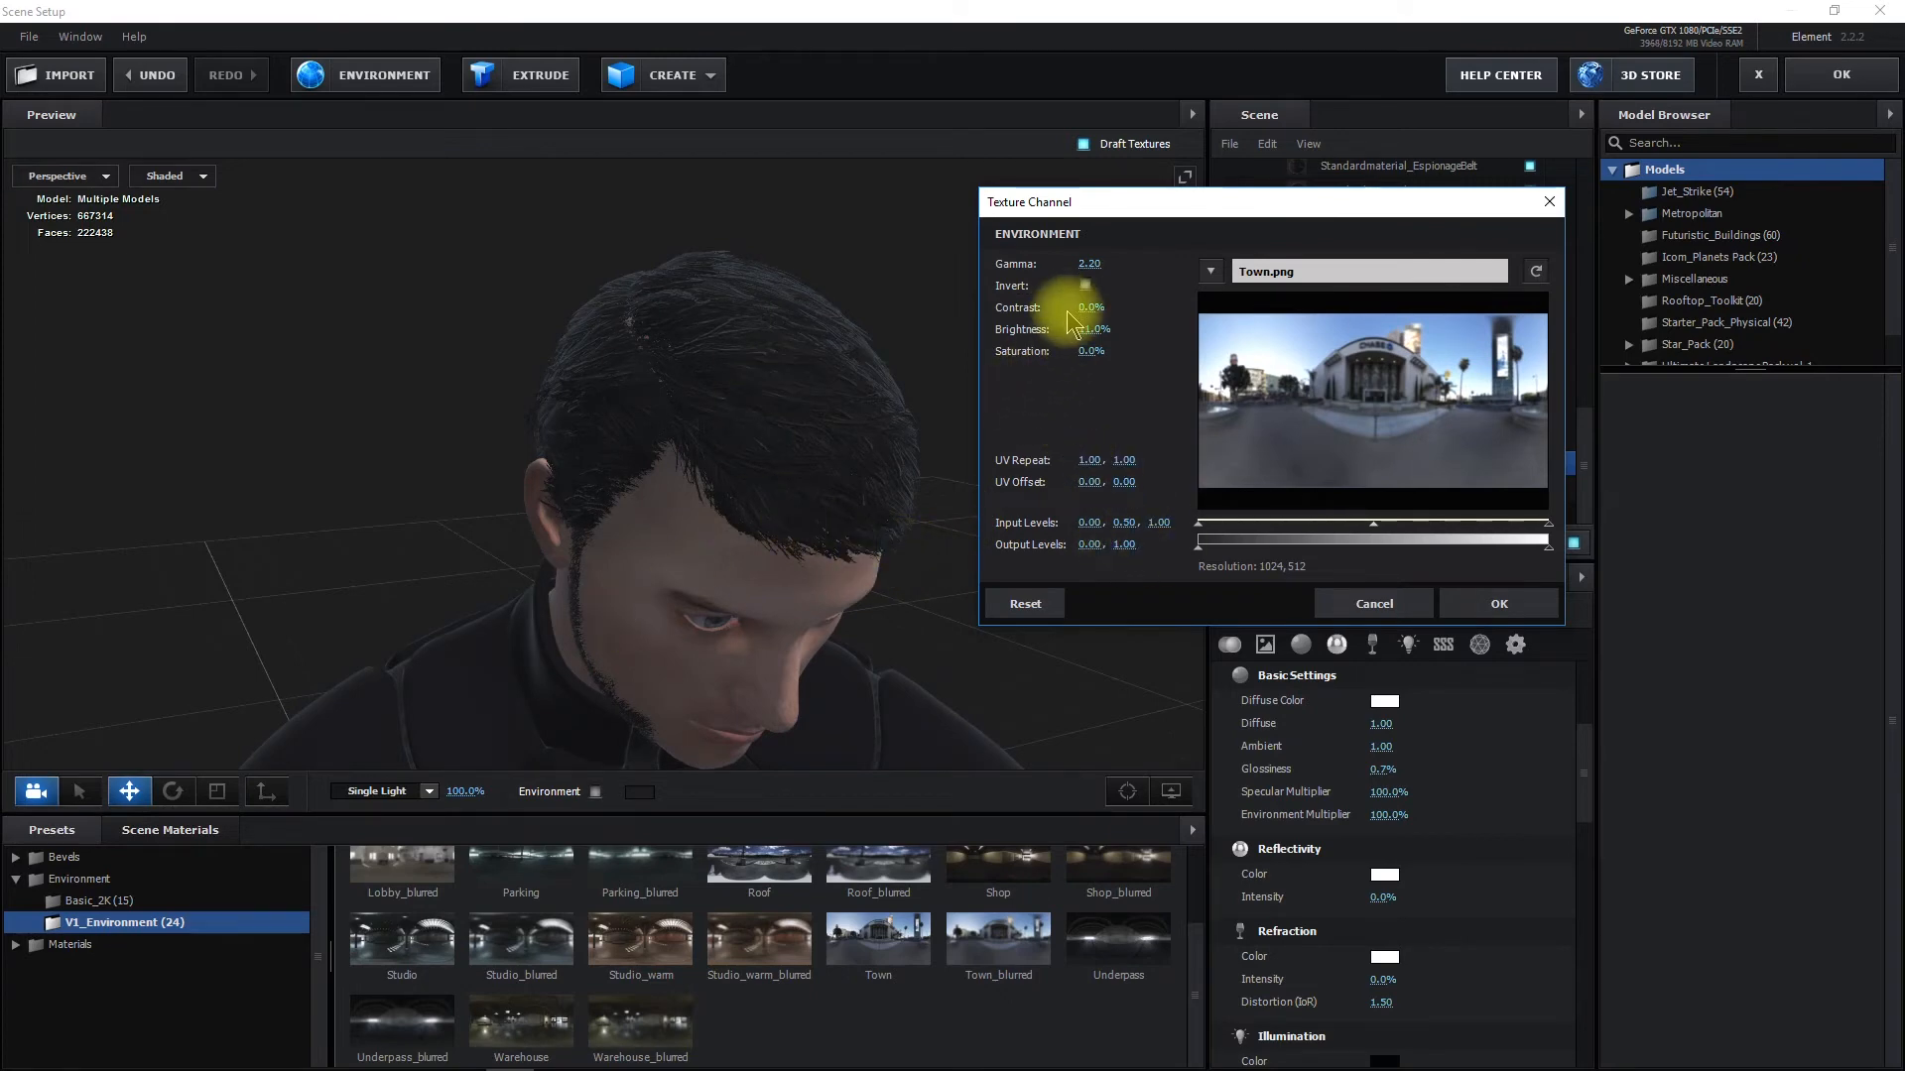
pyautogui.moveTo(1089, 308); pyautogui.dragTo(1114, 340)
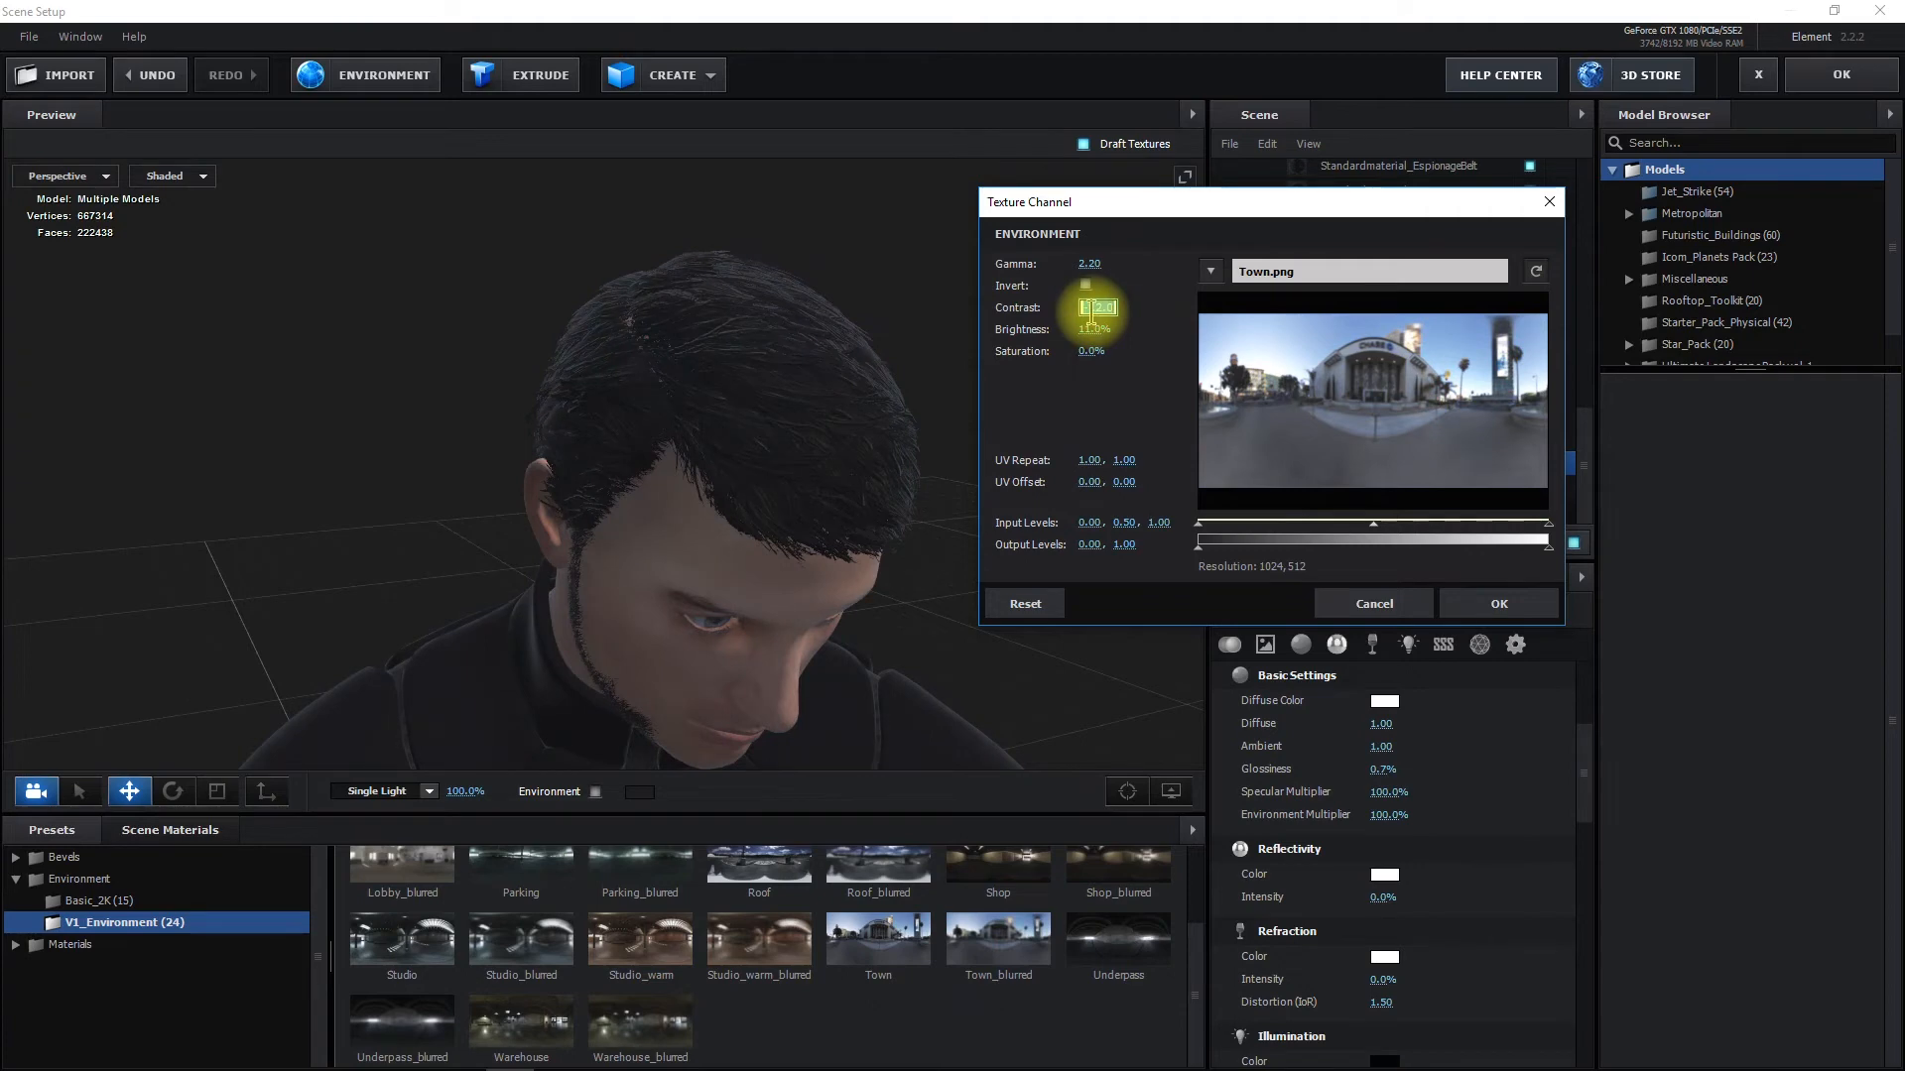
pyautogui.write('0')
pyautogui.press('Return')
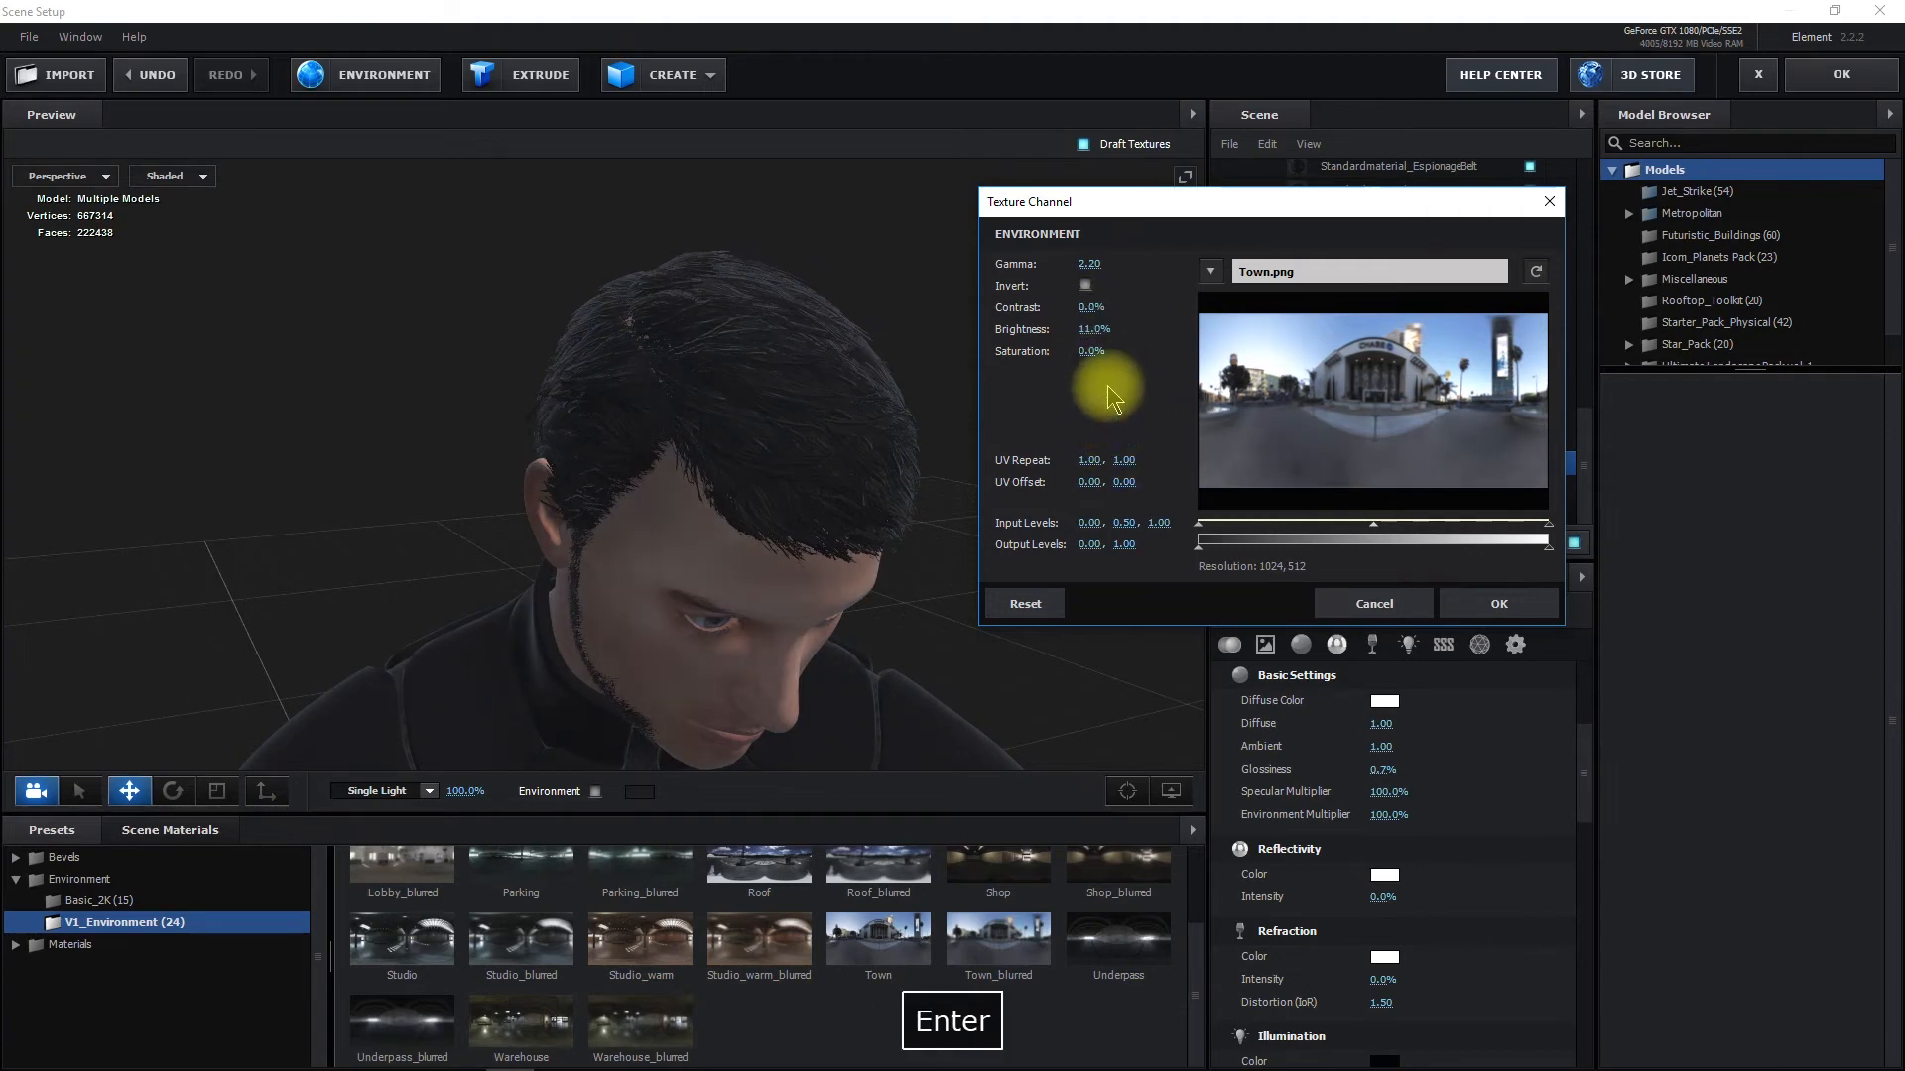
pyautogui.moveTo(1095, 348); pyautogui.dragTo(1061, 383)
pyautogui.write('0')
pyautogui.press('Return')
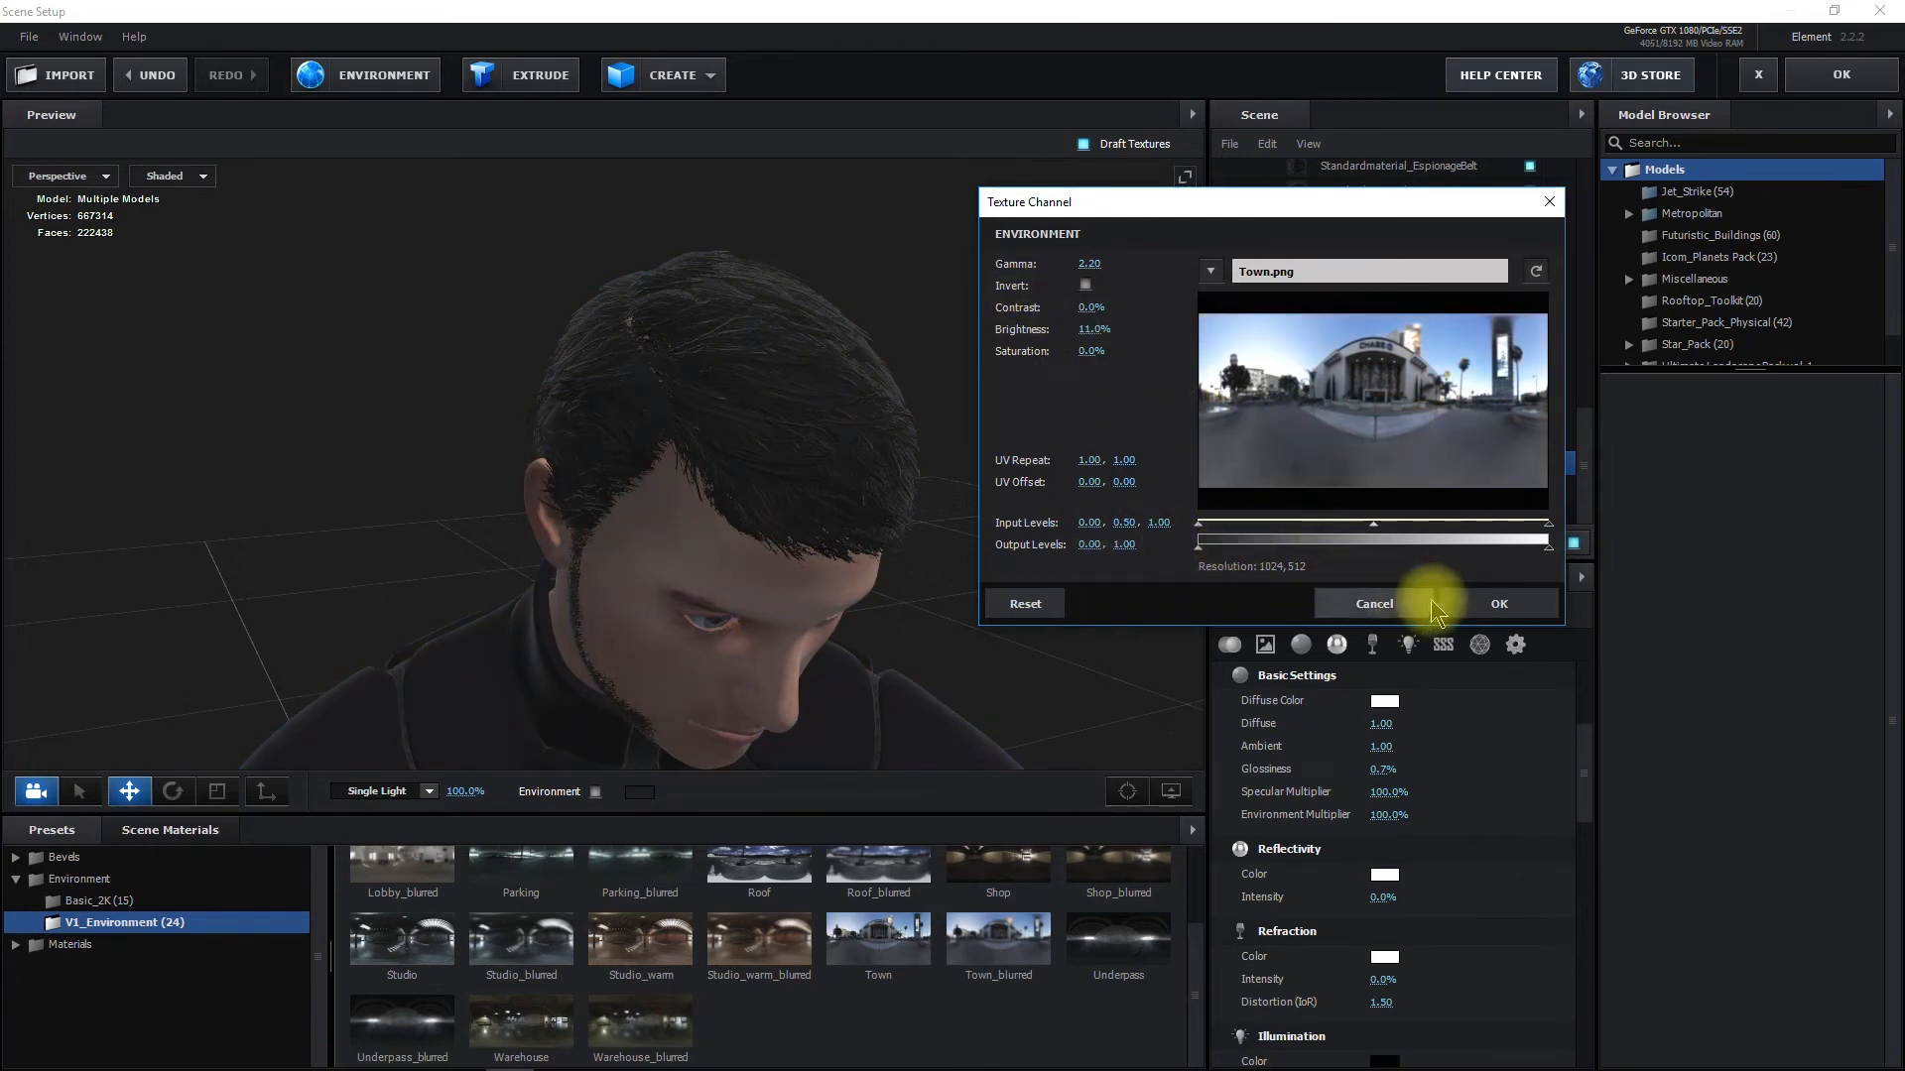
pyautogui.click(1496, 606)
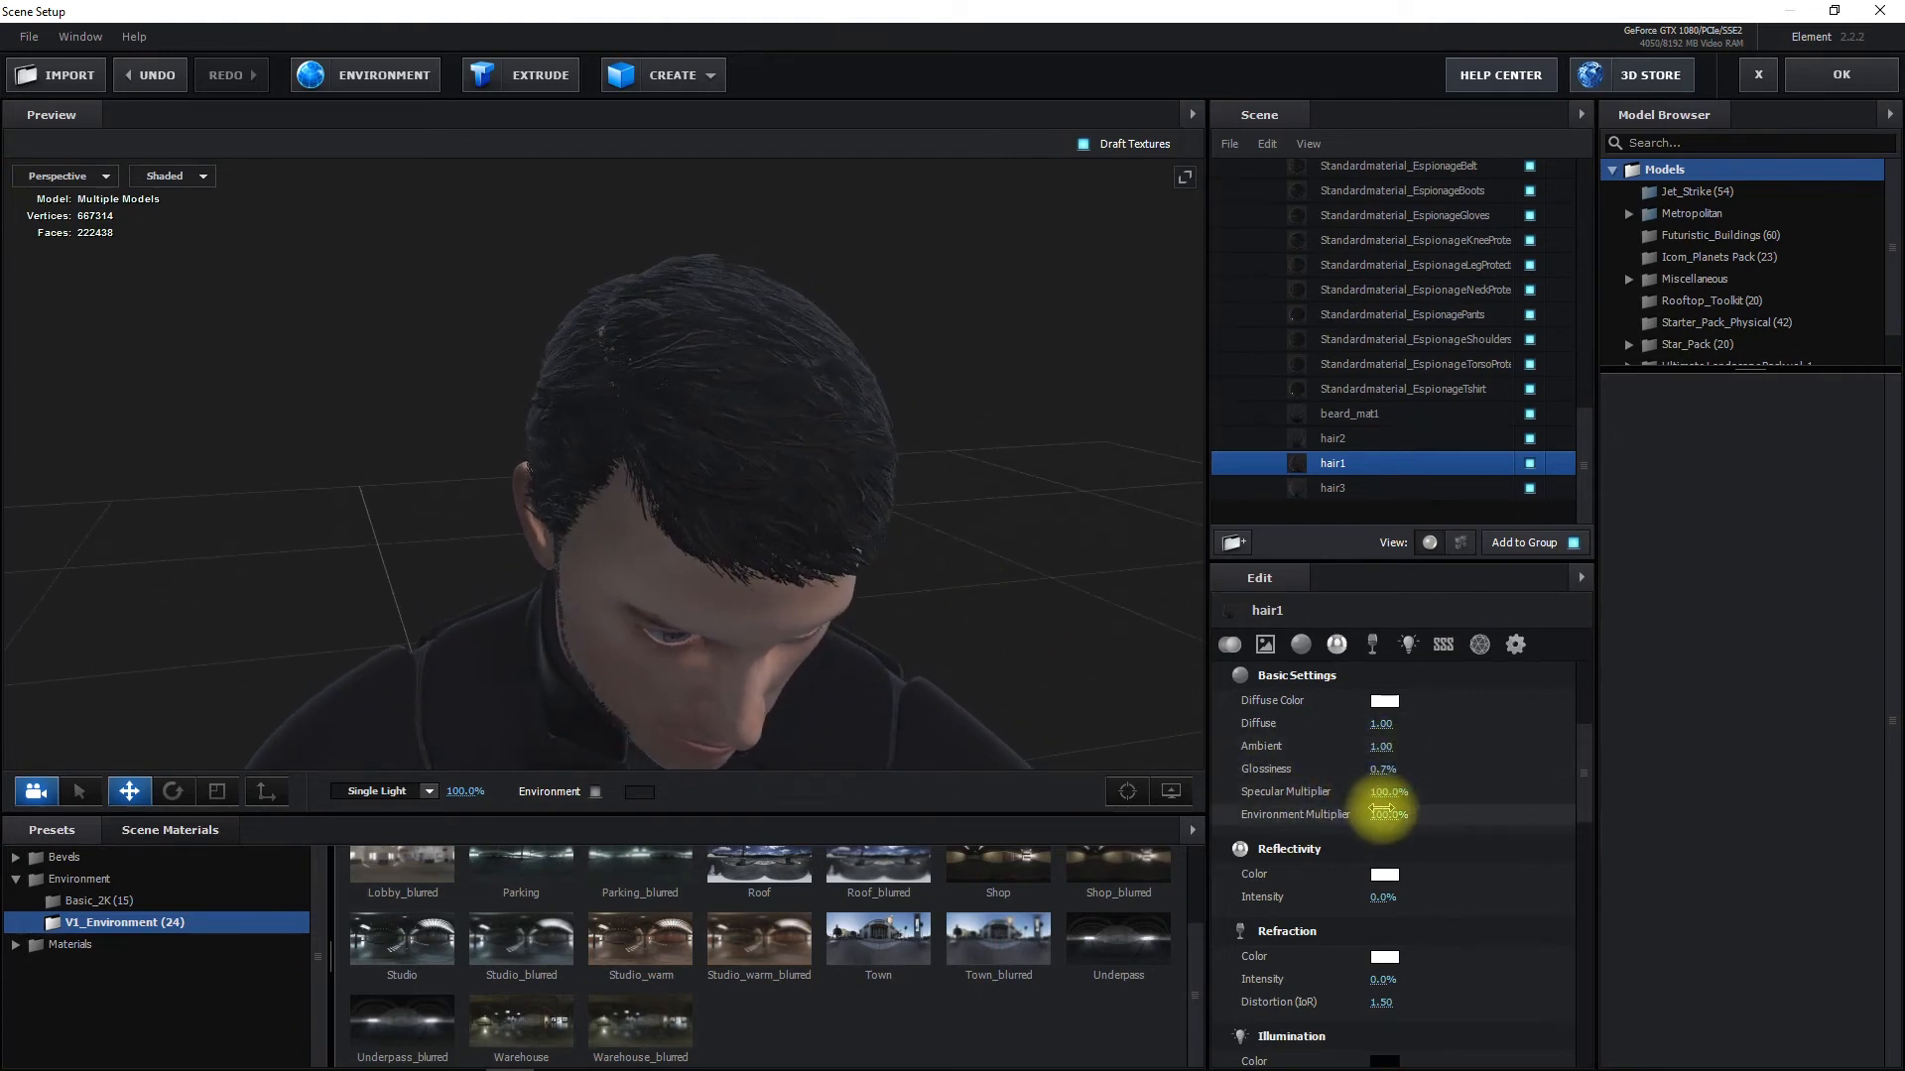
# Reduce the hair1 material's Specular Multiplier to 9% and its Environment Multiplier to 12%
pyautogui.moveTo(1360, 791); pyautogui.dragTo(1290, 855)
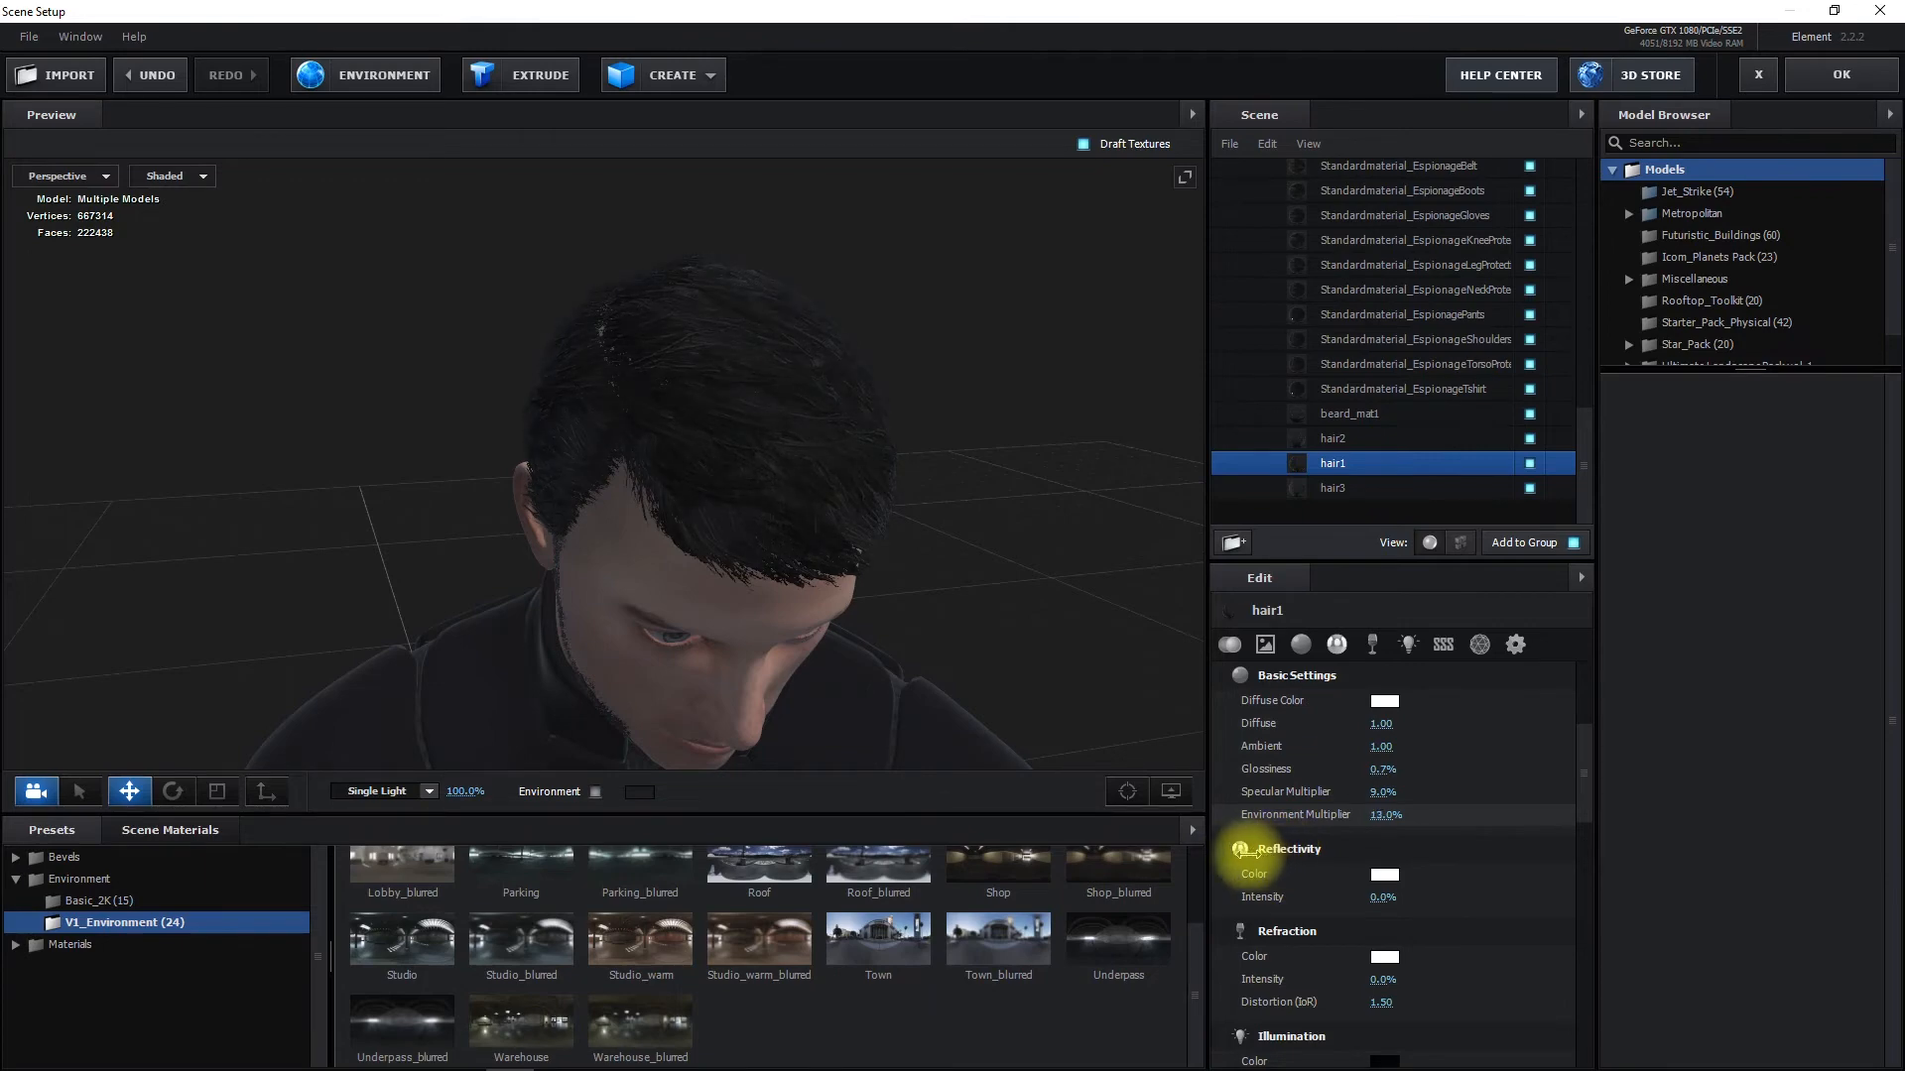
pyautogui.moveTo(885, 484); pyautogui.dragTo(1048, 546)
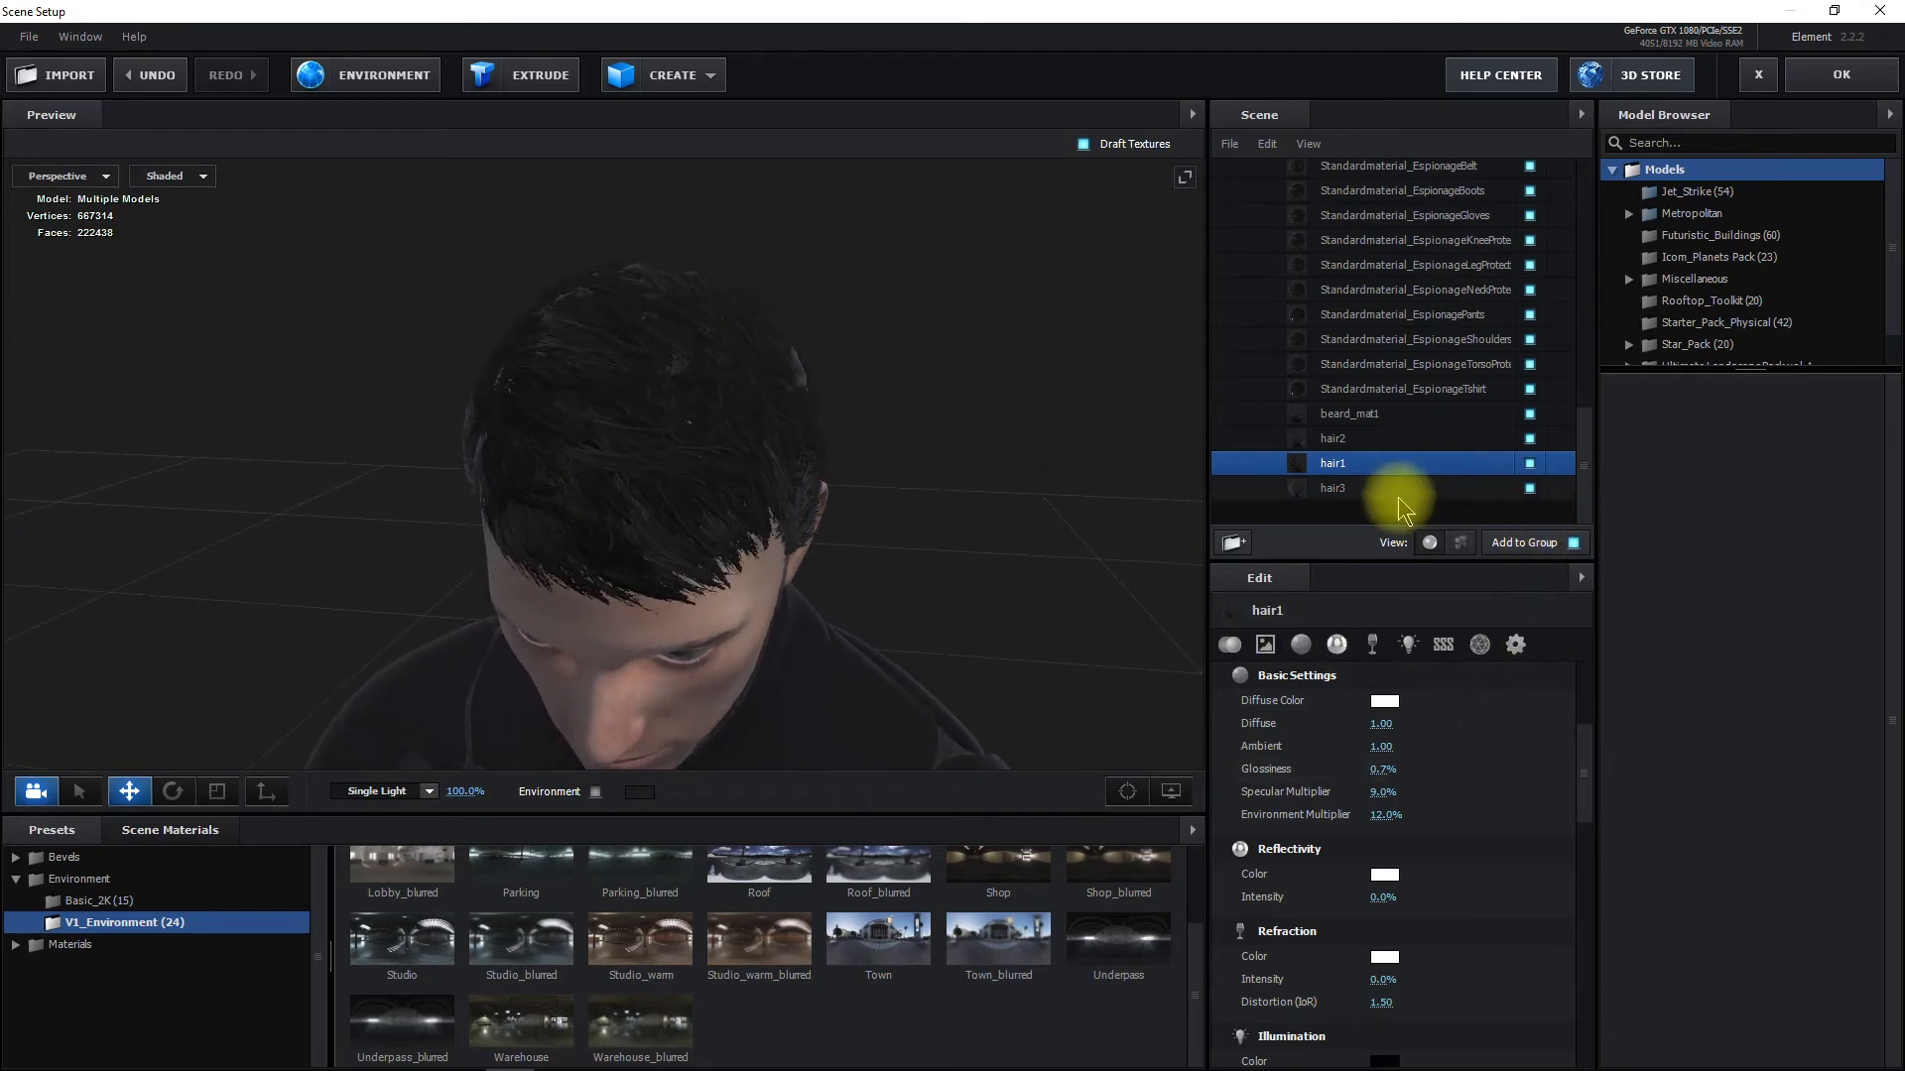
# Reduce the hair2 material's Specular Multiplier to 11% and its Environment Multiplier to 12%
pyautogui.click(1401, 439)
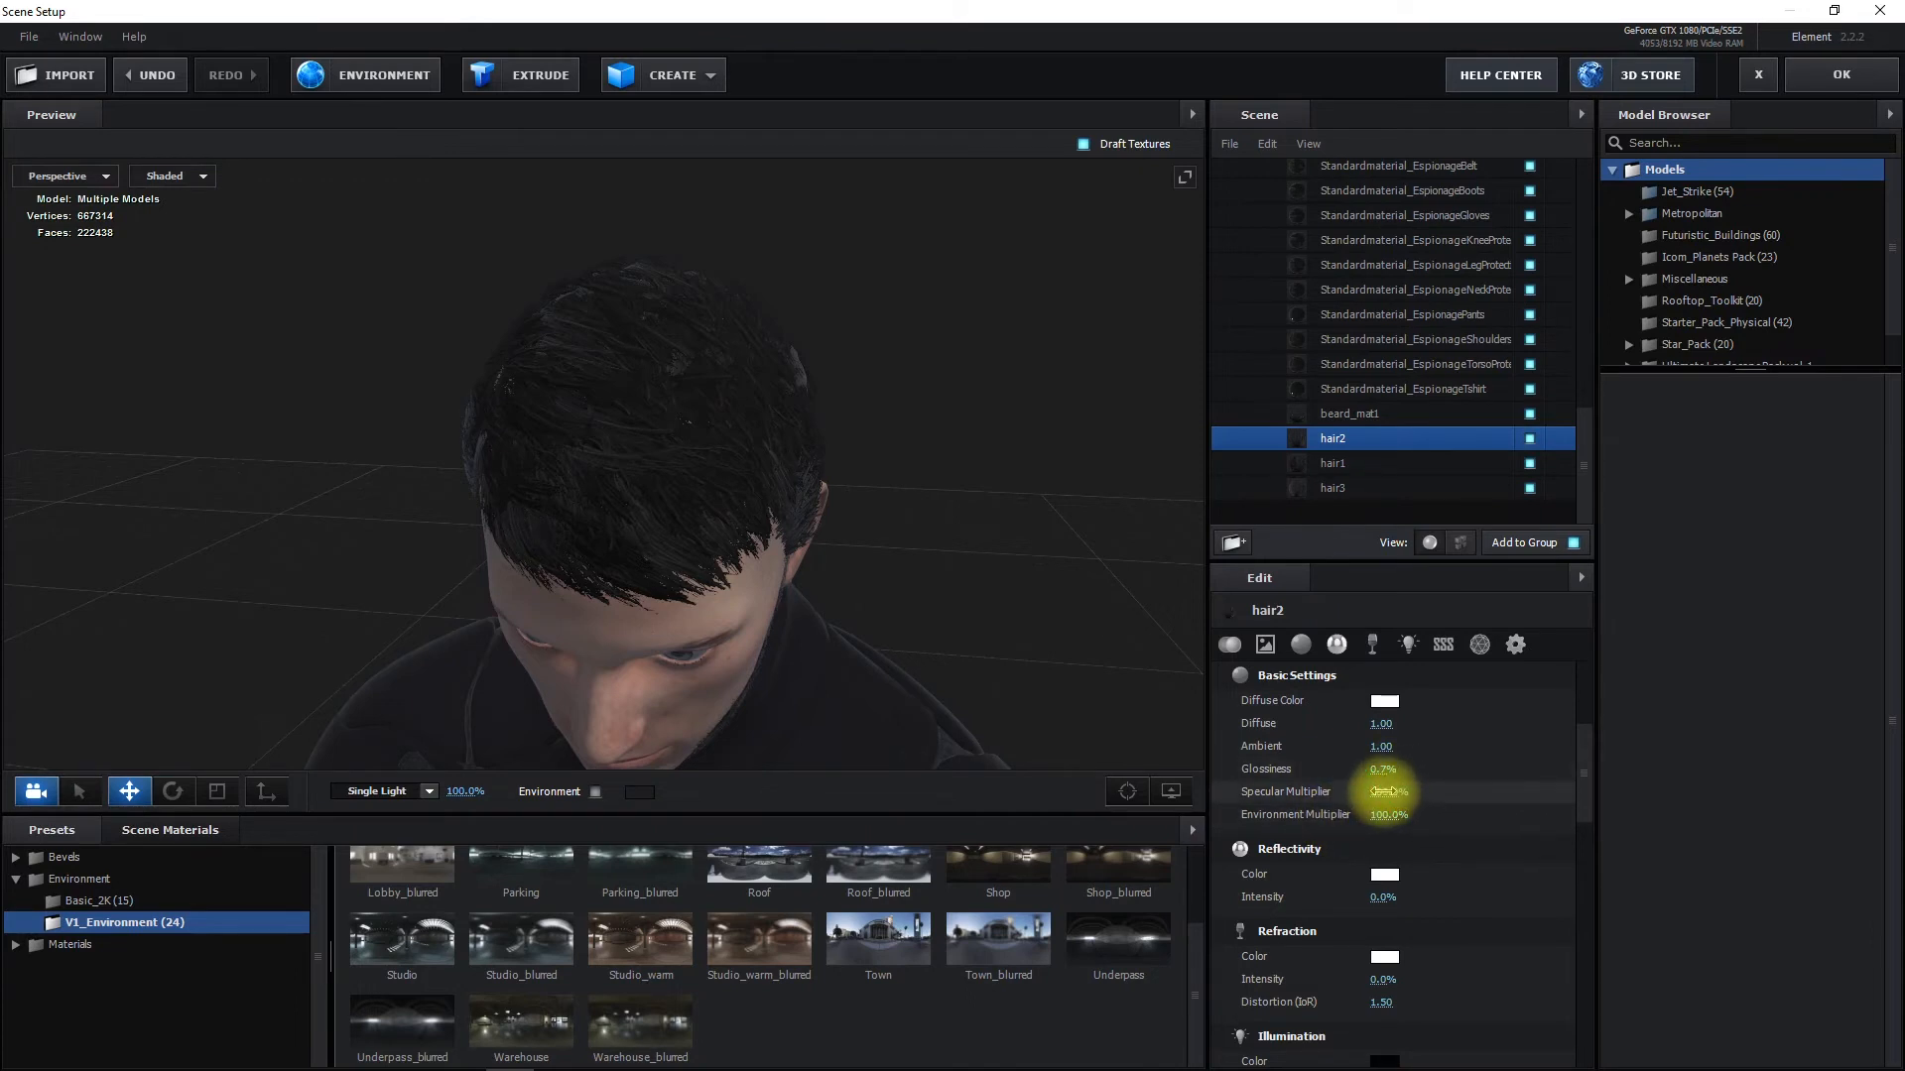
pyautogui.moveTo(1384, 791); pyautogui.dragTo(1304, 819)
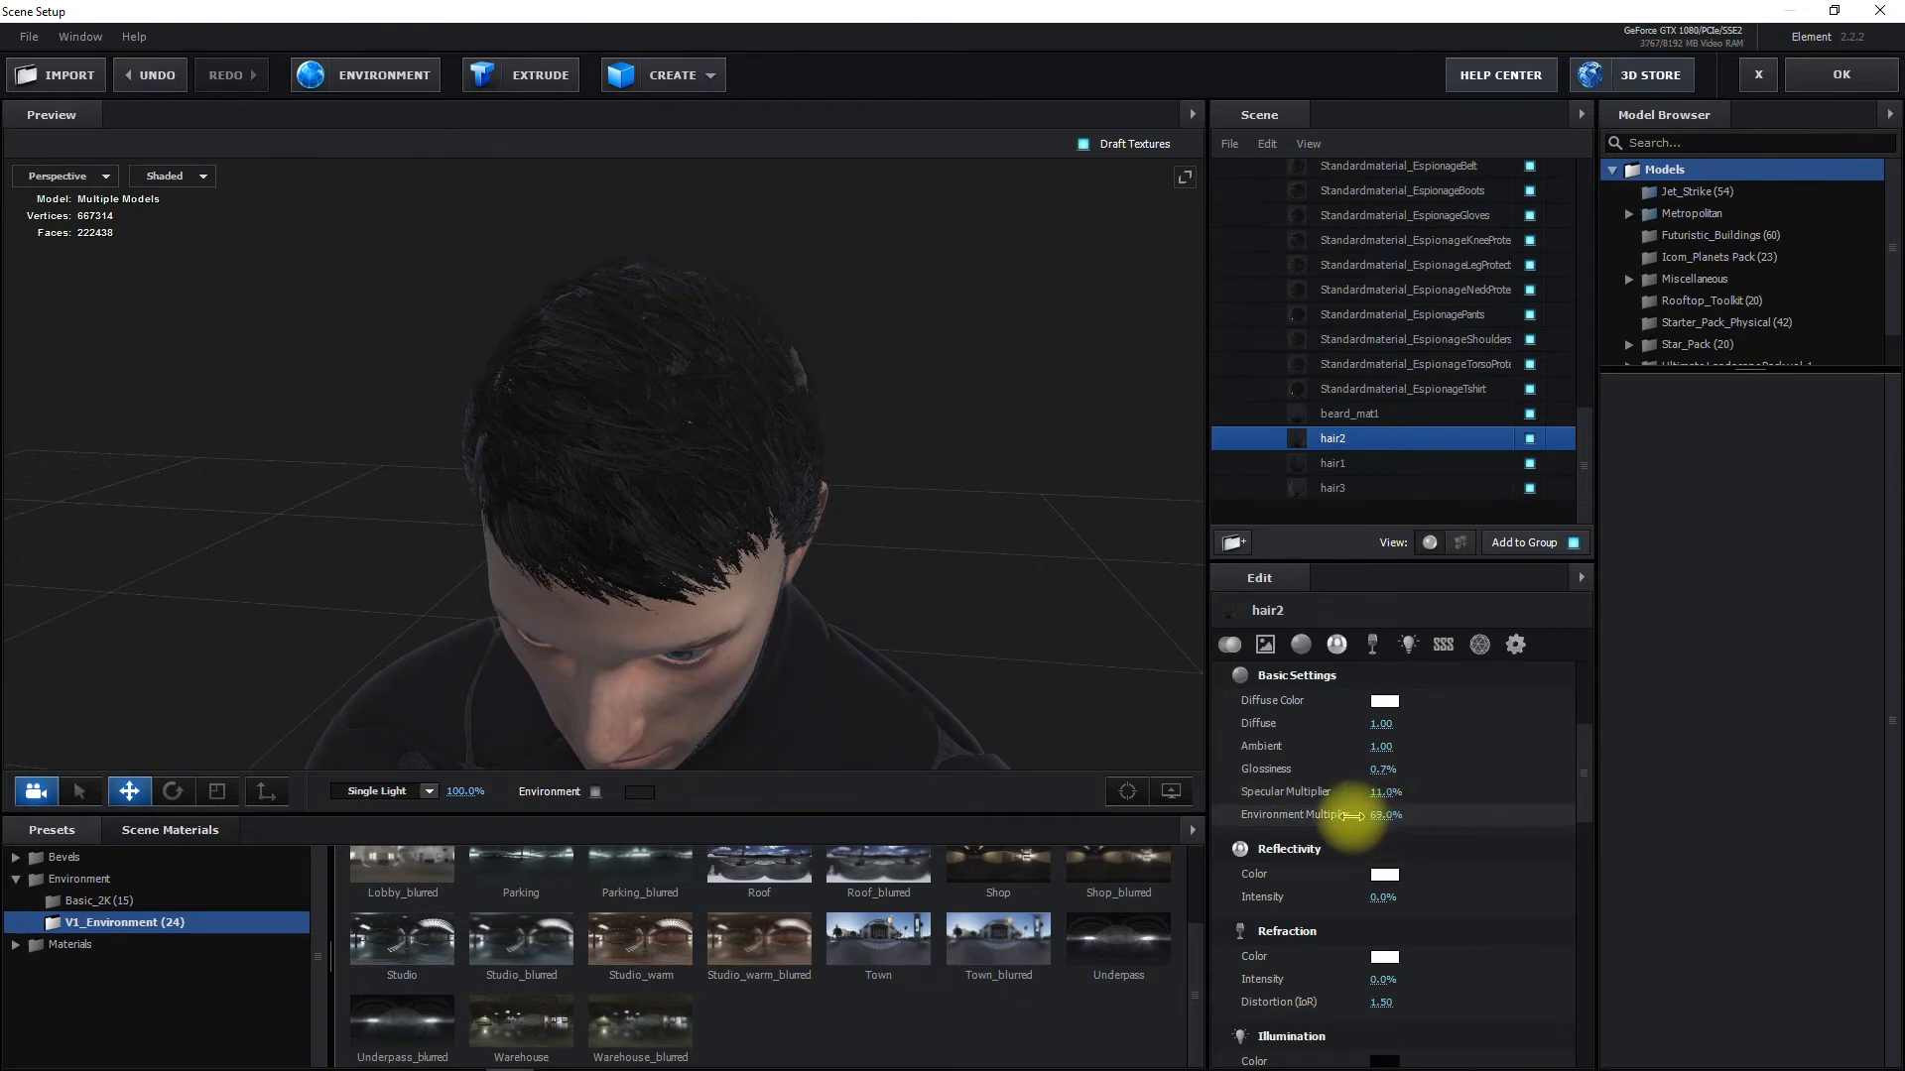
pyautogui.moveTo(1352, 815); pyautogui.dragTo(1275, 826)
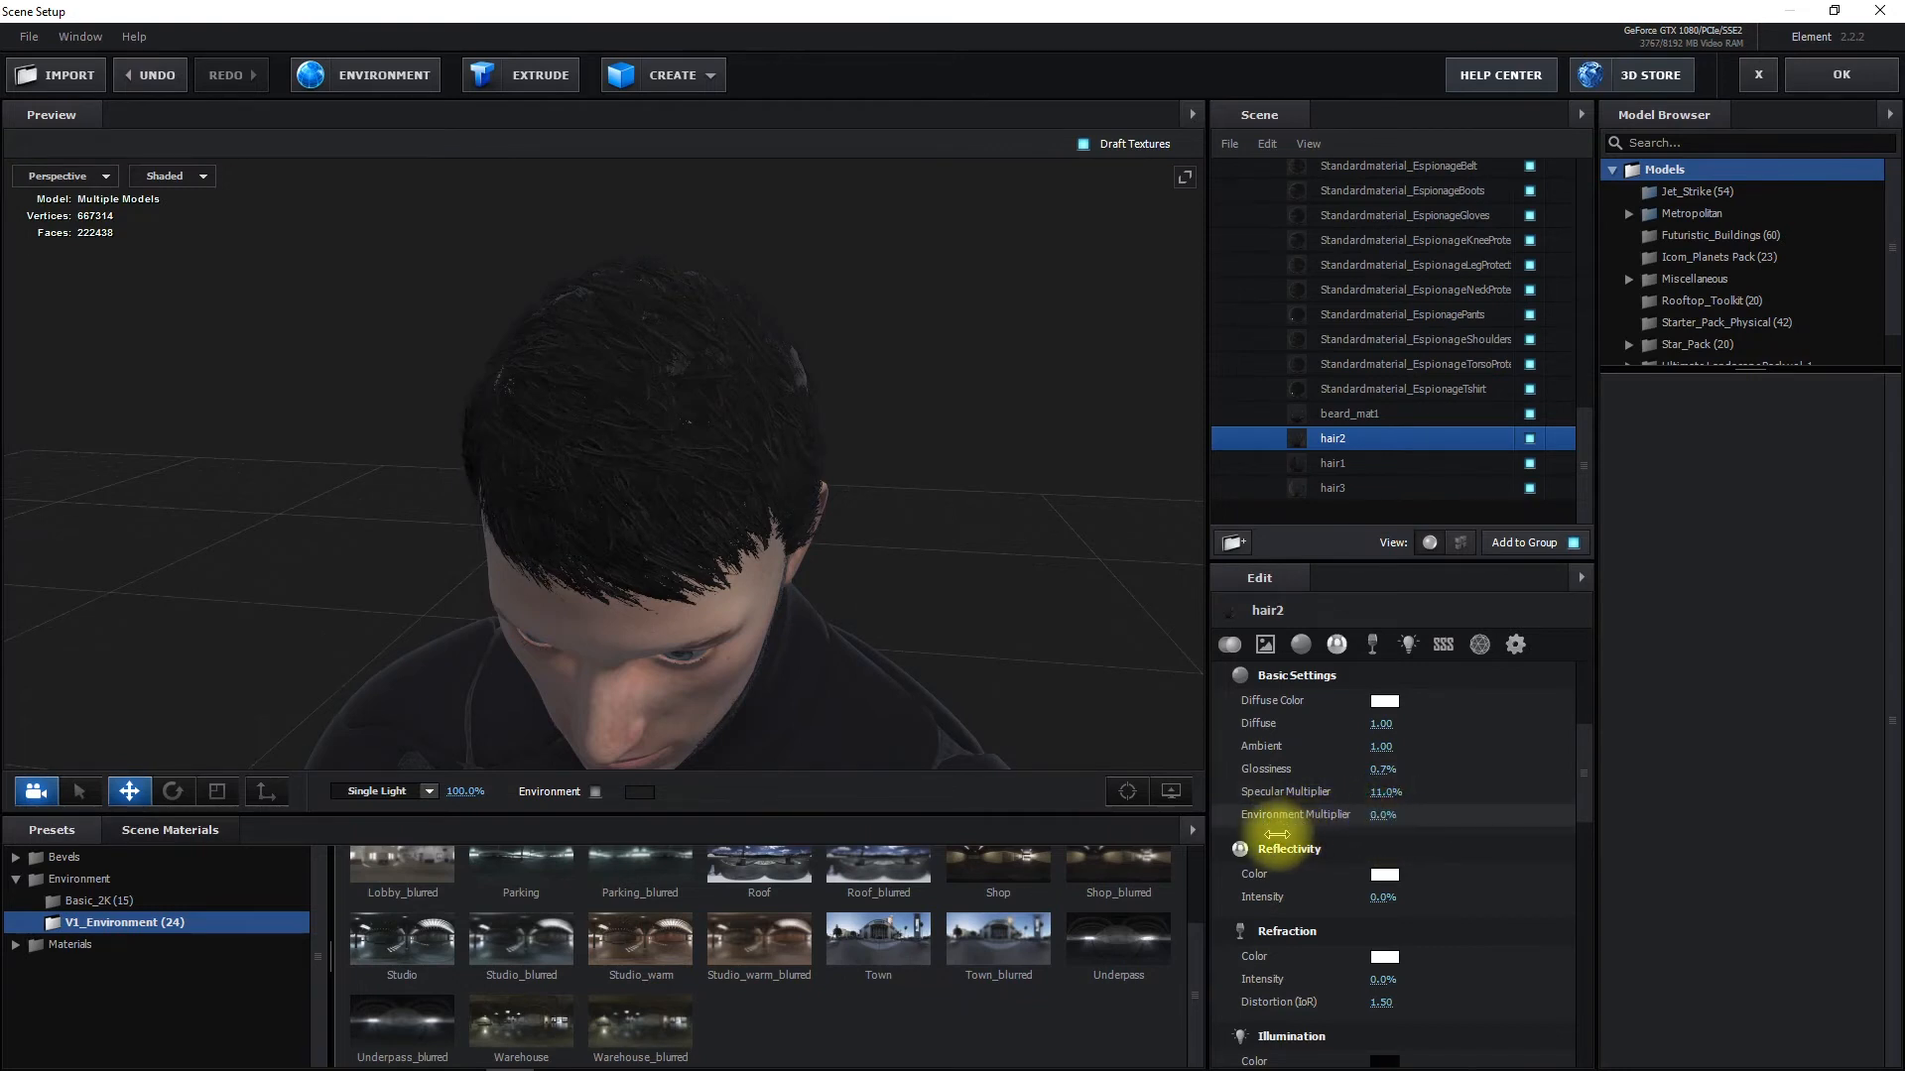
pyautogui.moveTo(945, 605); pyautogui.dragTo(793, 555)
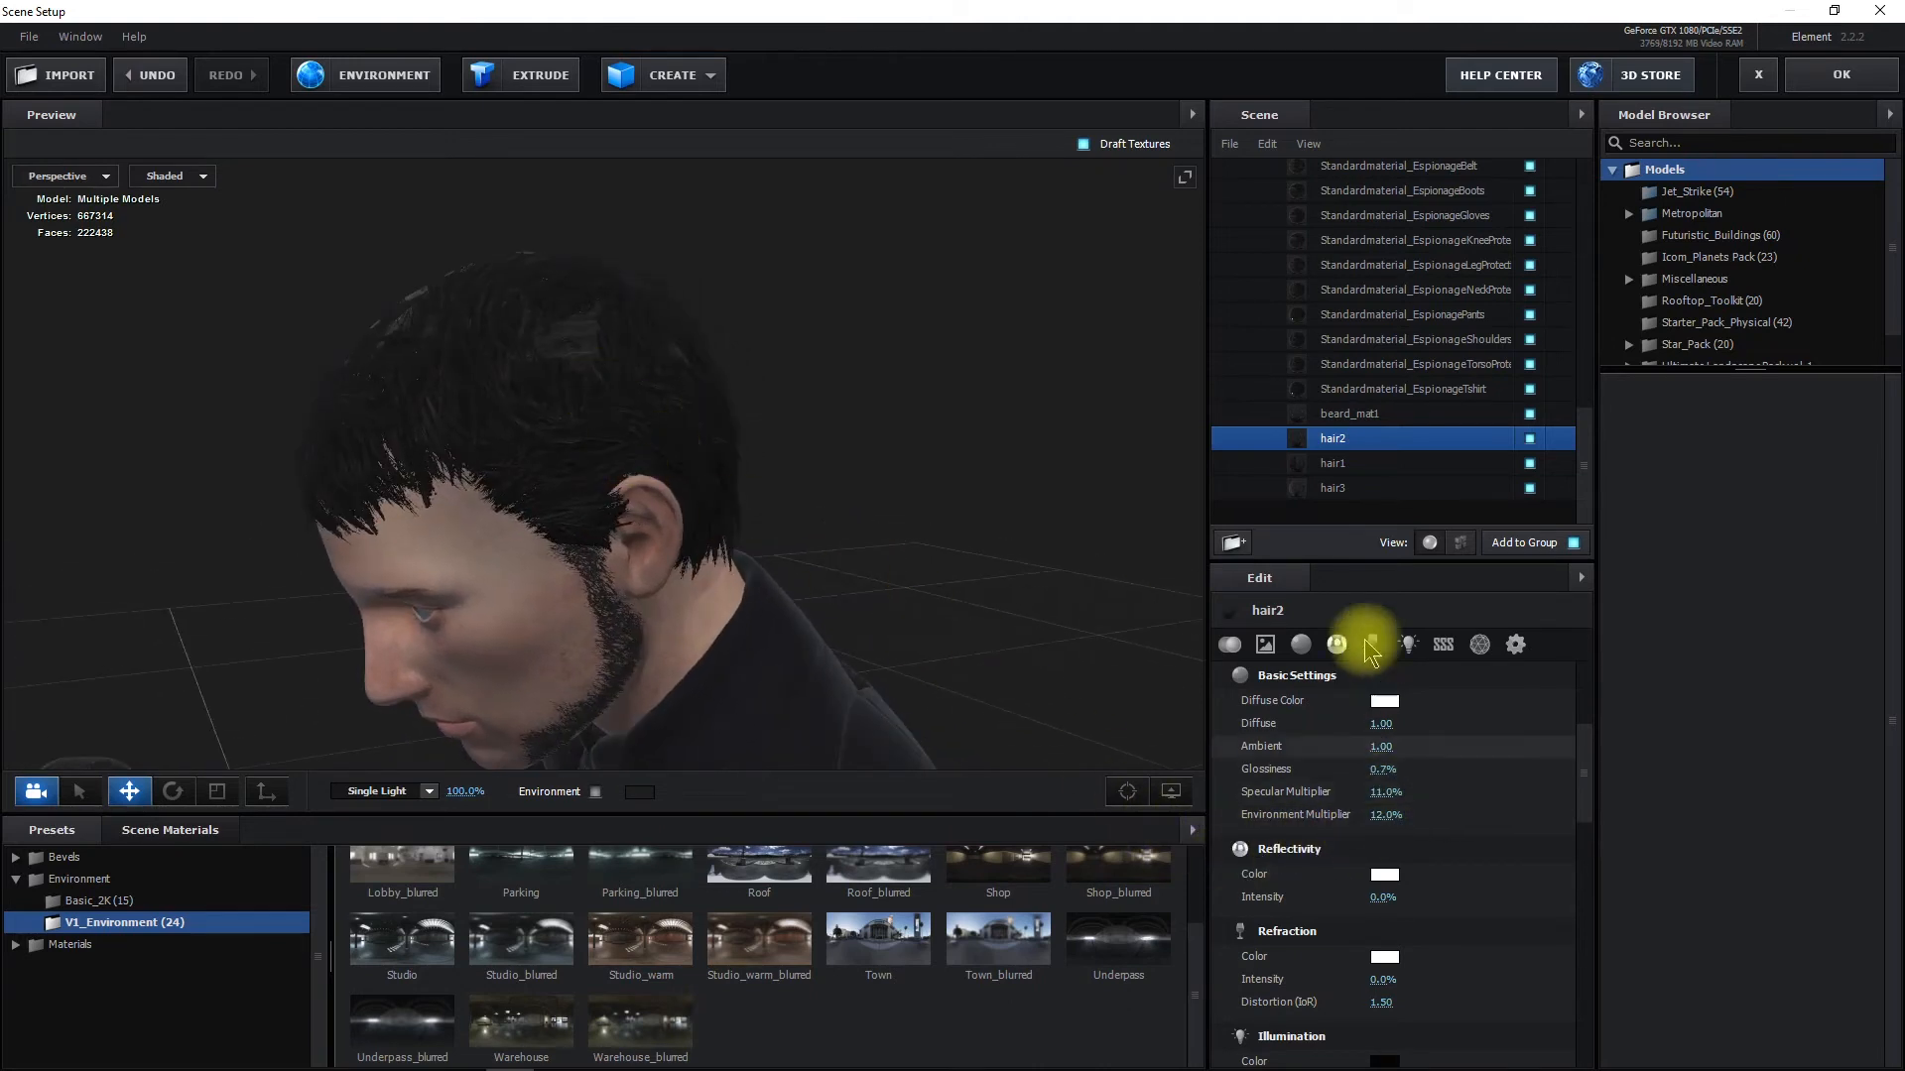
# Reduce the hair3 material's Specular Multiplier to 9% and its Environment Multiplier to 0%
pyautogui.click(1339, 489)
pyautogui.moveTo(756, 476)
pyautogui.mouseDown()
pyautogui.moveTo(816, 515)
pyautogui.moveTo(973, 493)
pyautogui.moveTo(754, 502)
pyautogui.mouseUp()
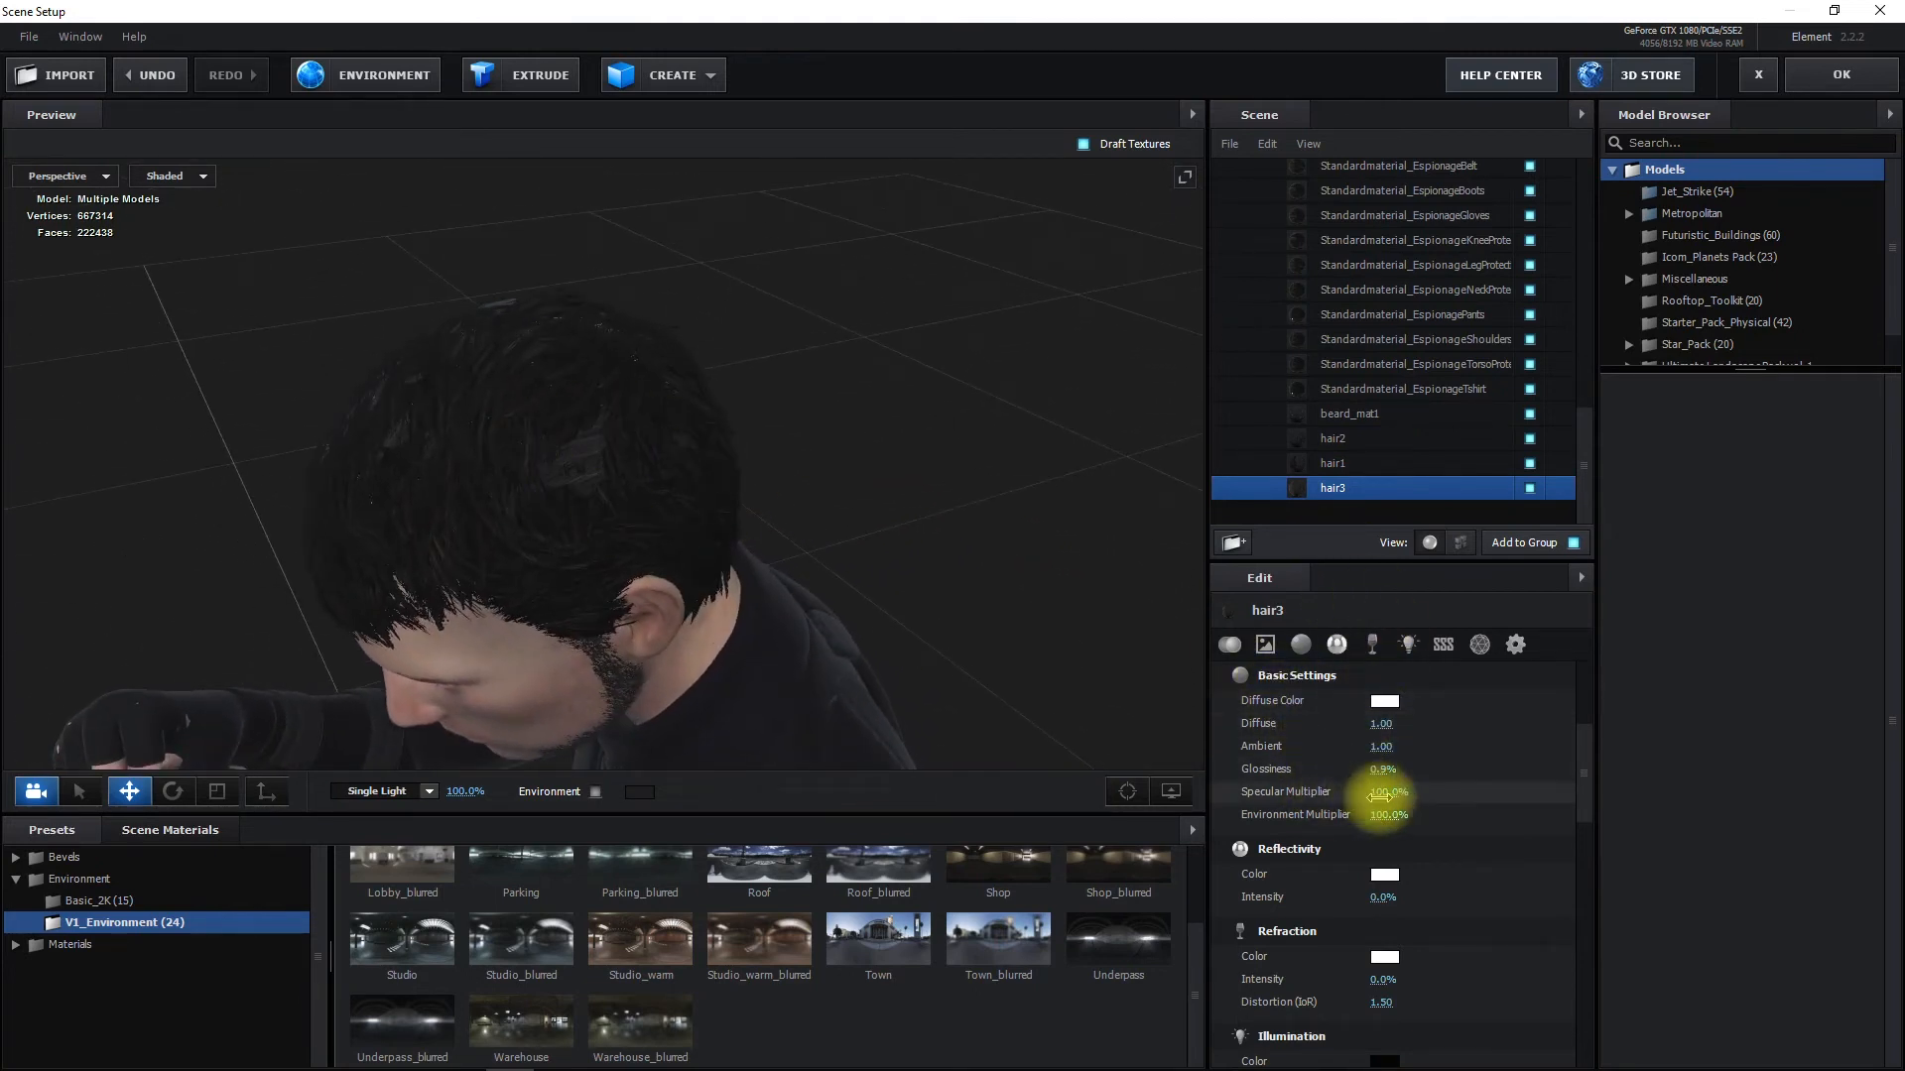
pyautogui.moveTo(1376, 792); pyautogui.dragTo(1306, 832)
pyautogui.moveTo(791, 510); pyautogui.dragTo(865, 582)
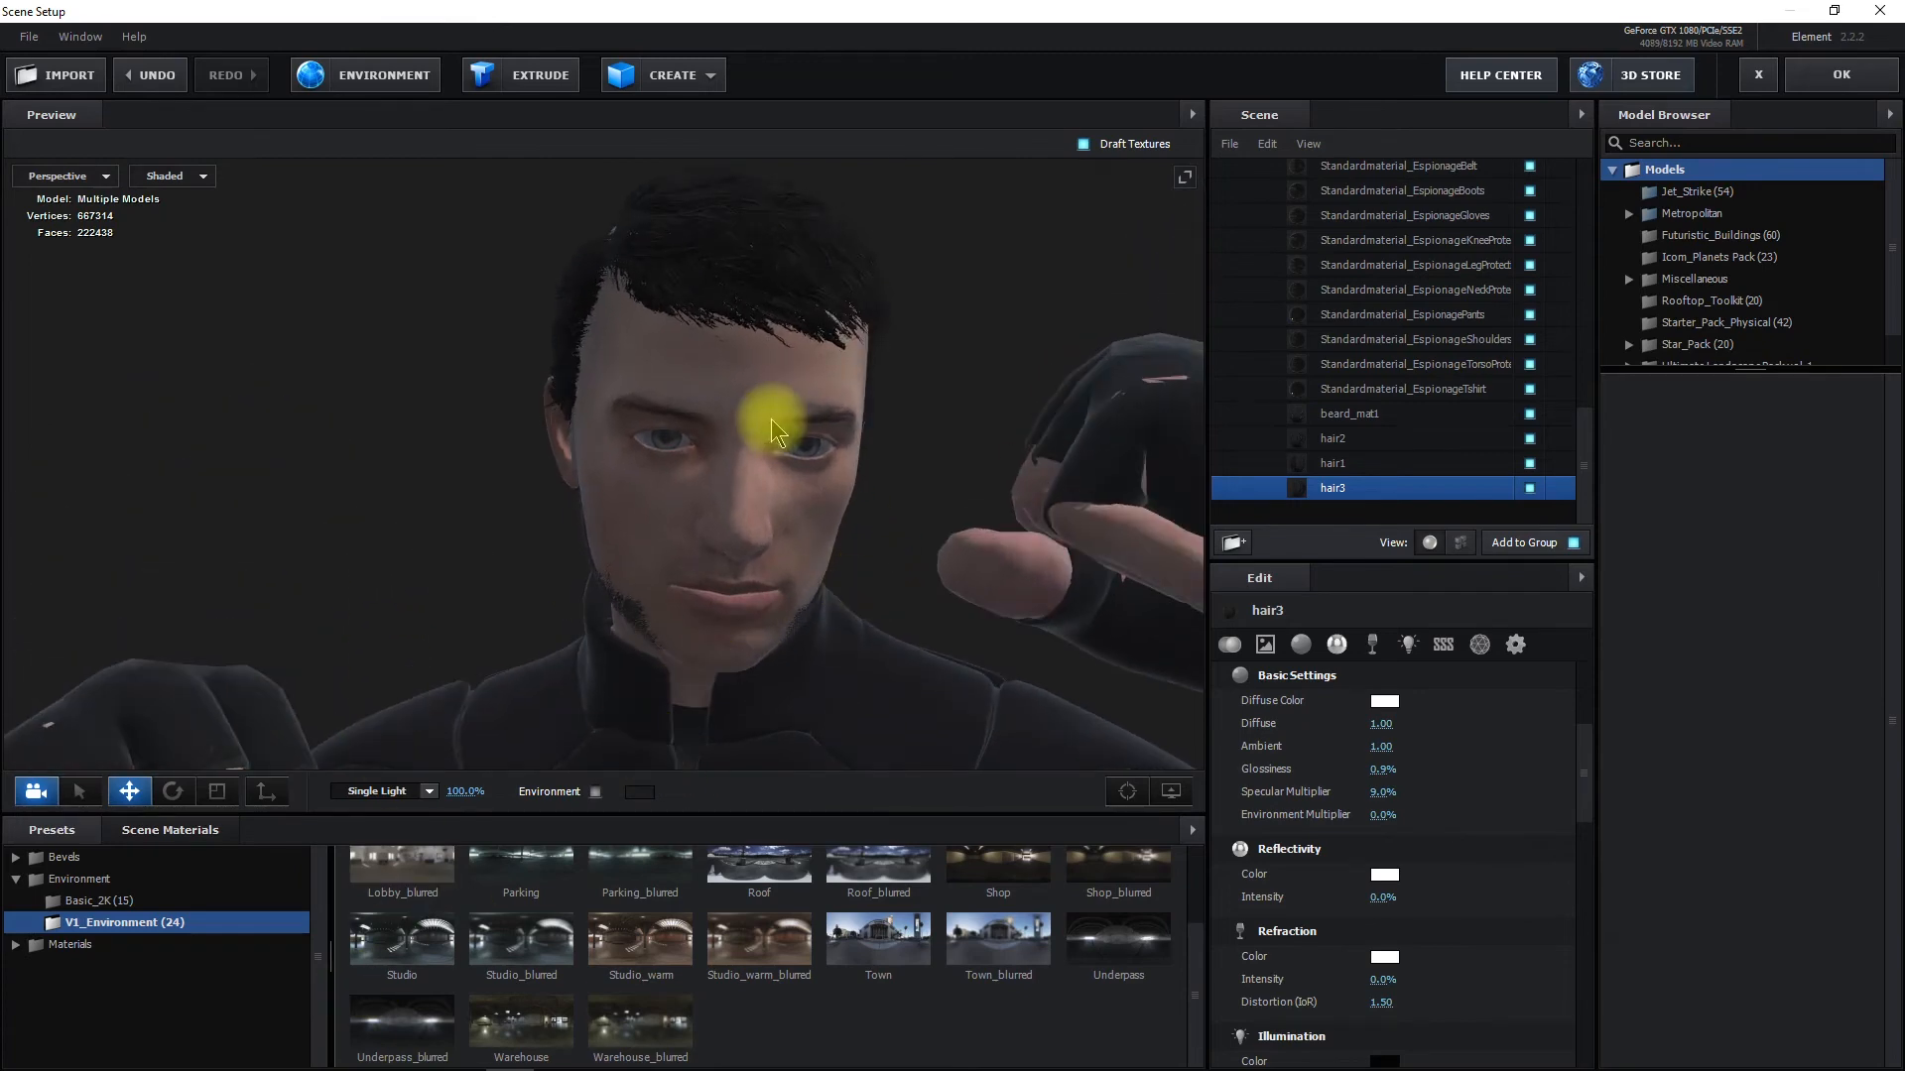
# Set the Alpha Threshold of the Eyelashes material to 0.15
pyautogui.scroll(6, 754, 449)
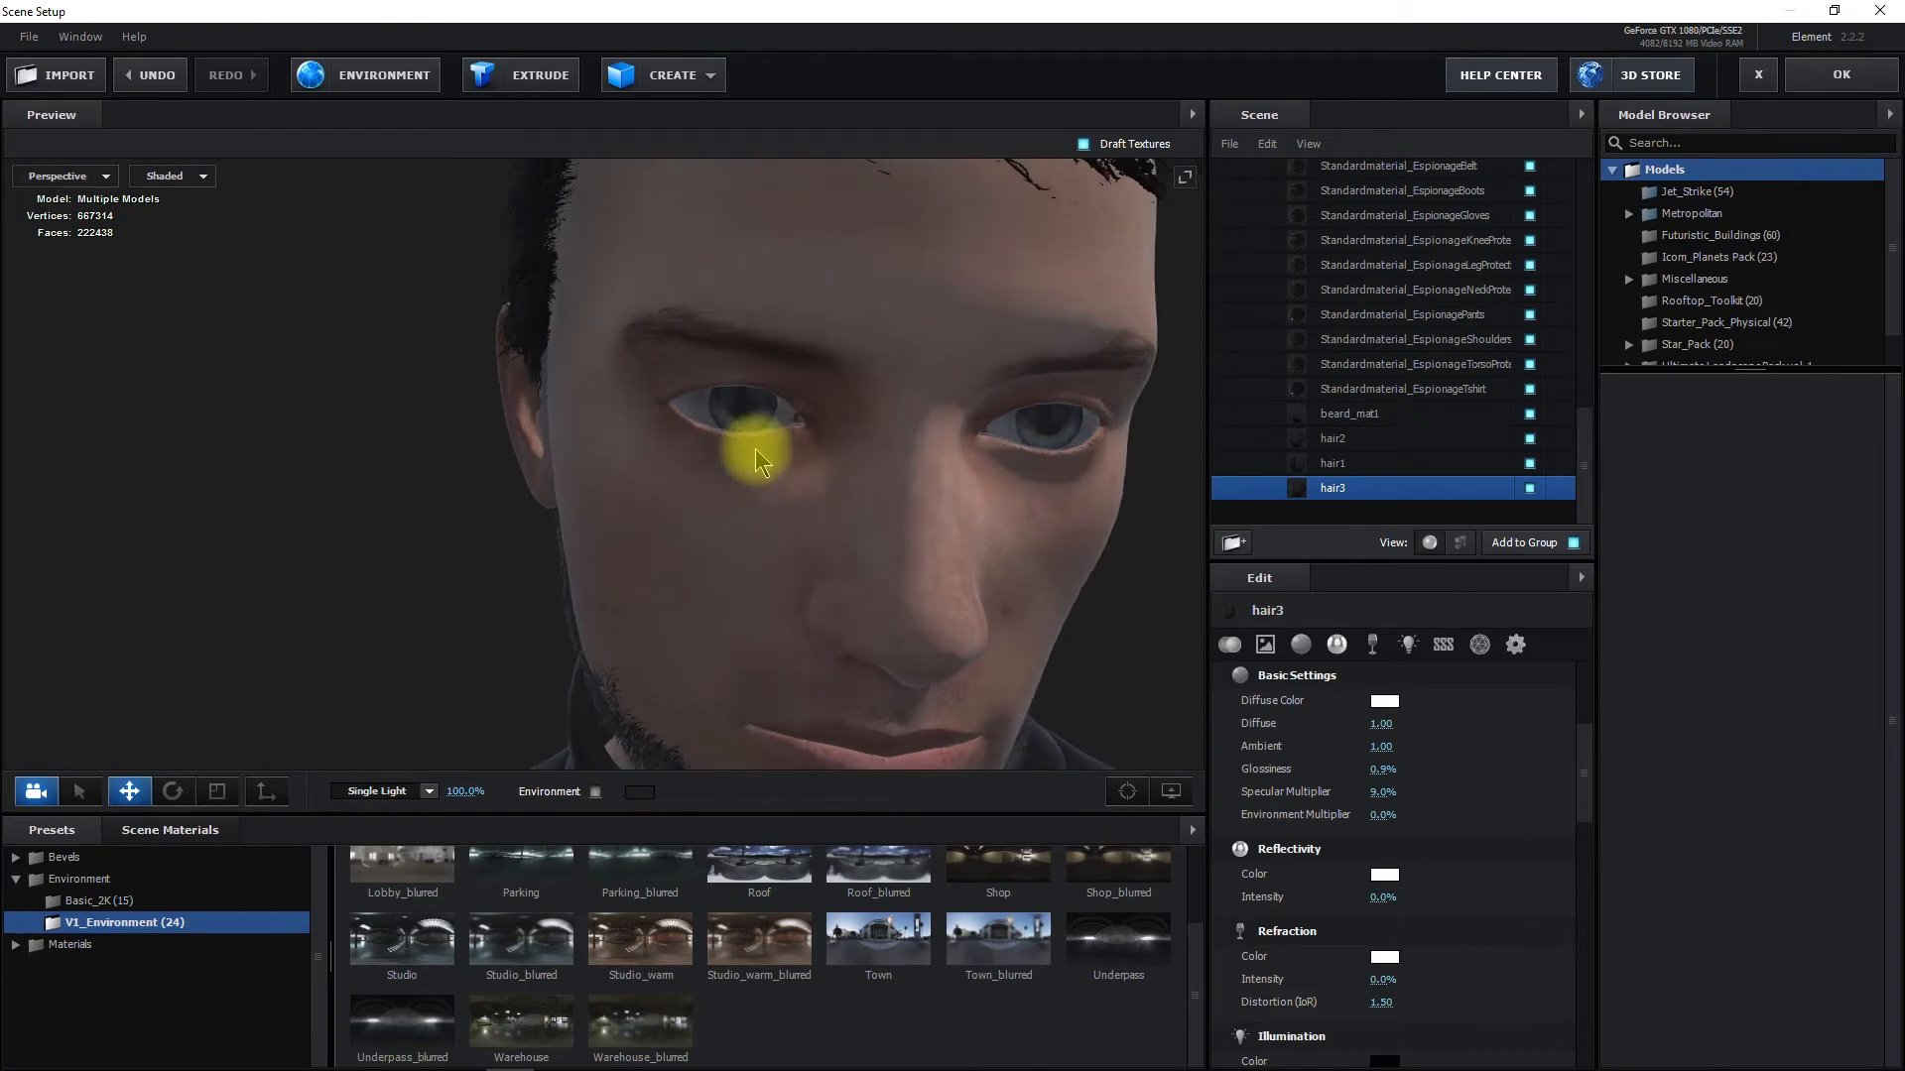
pyautogui.moveTo(732, 514); pyautogui.dragTo(675, 504)
pyautogui.moveTo(670, 532); pyautogui.dragTo(734, 494)
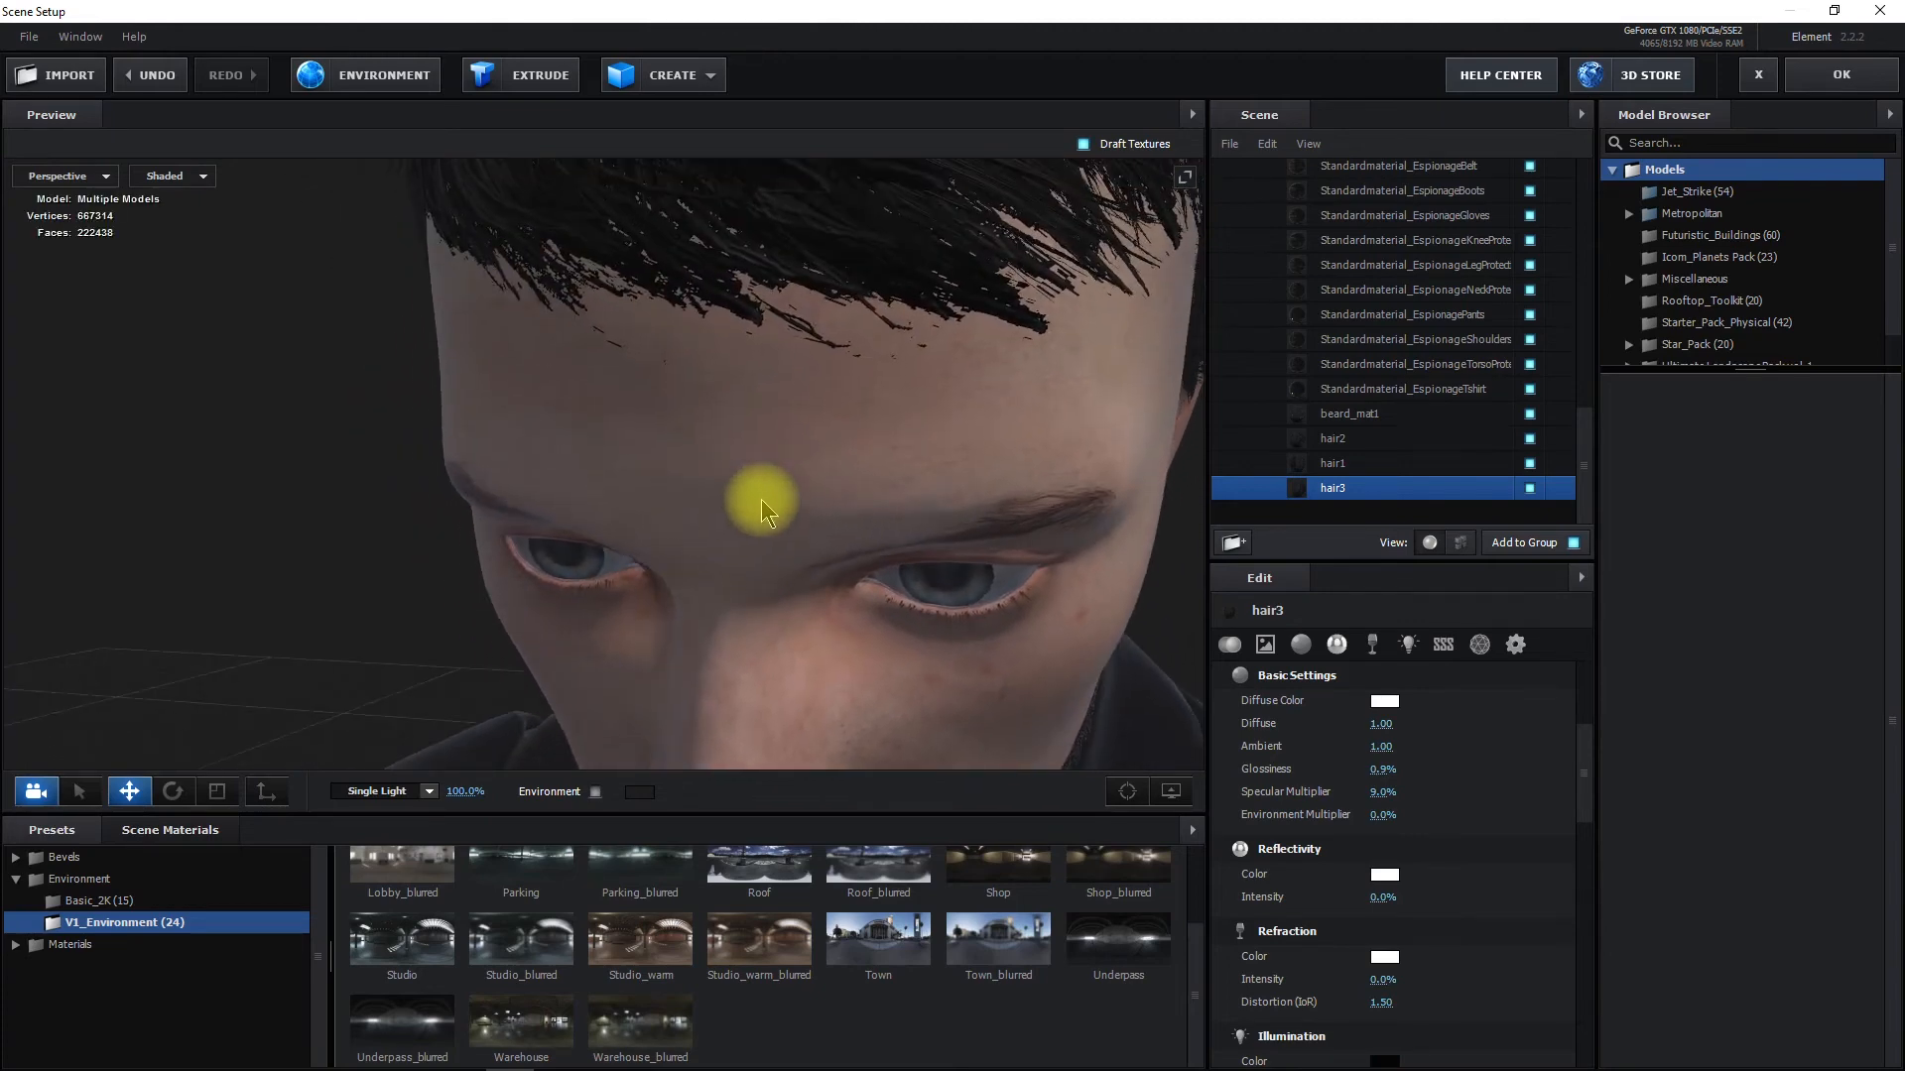
pyautogui.moveTo(855, 633); pyautogui.dragTo(828, 670)
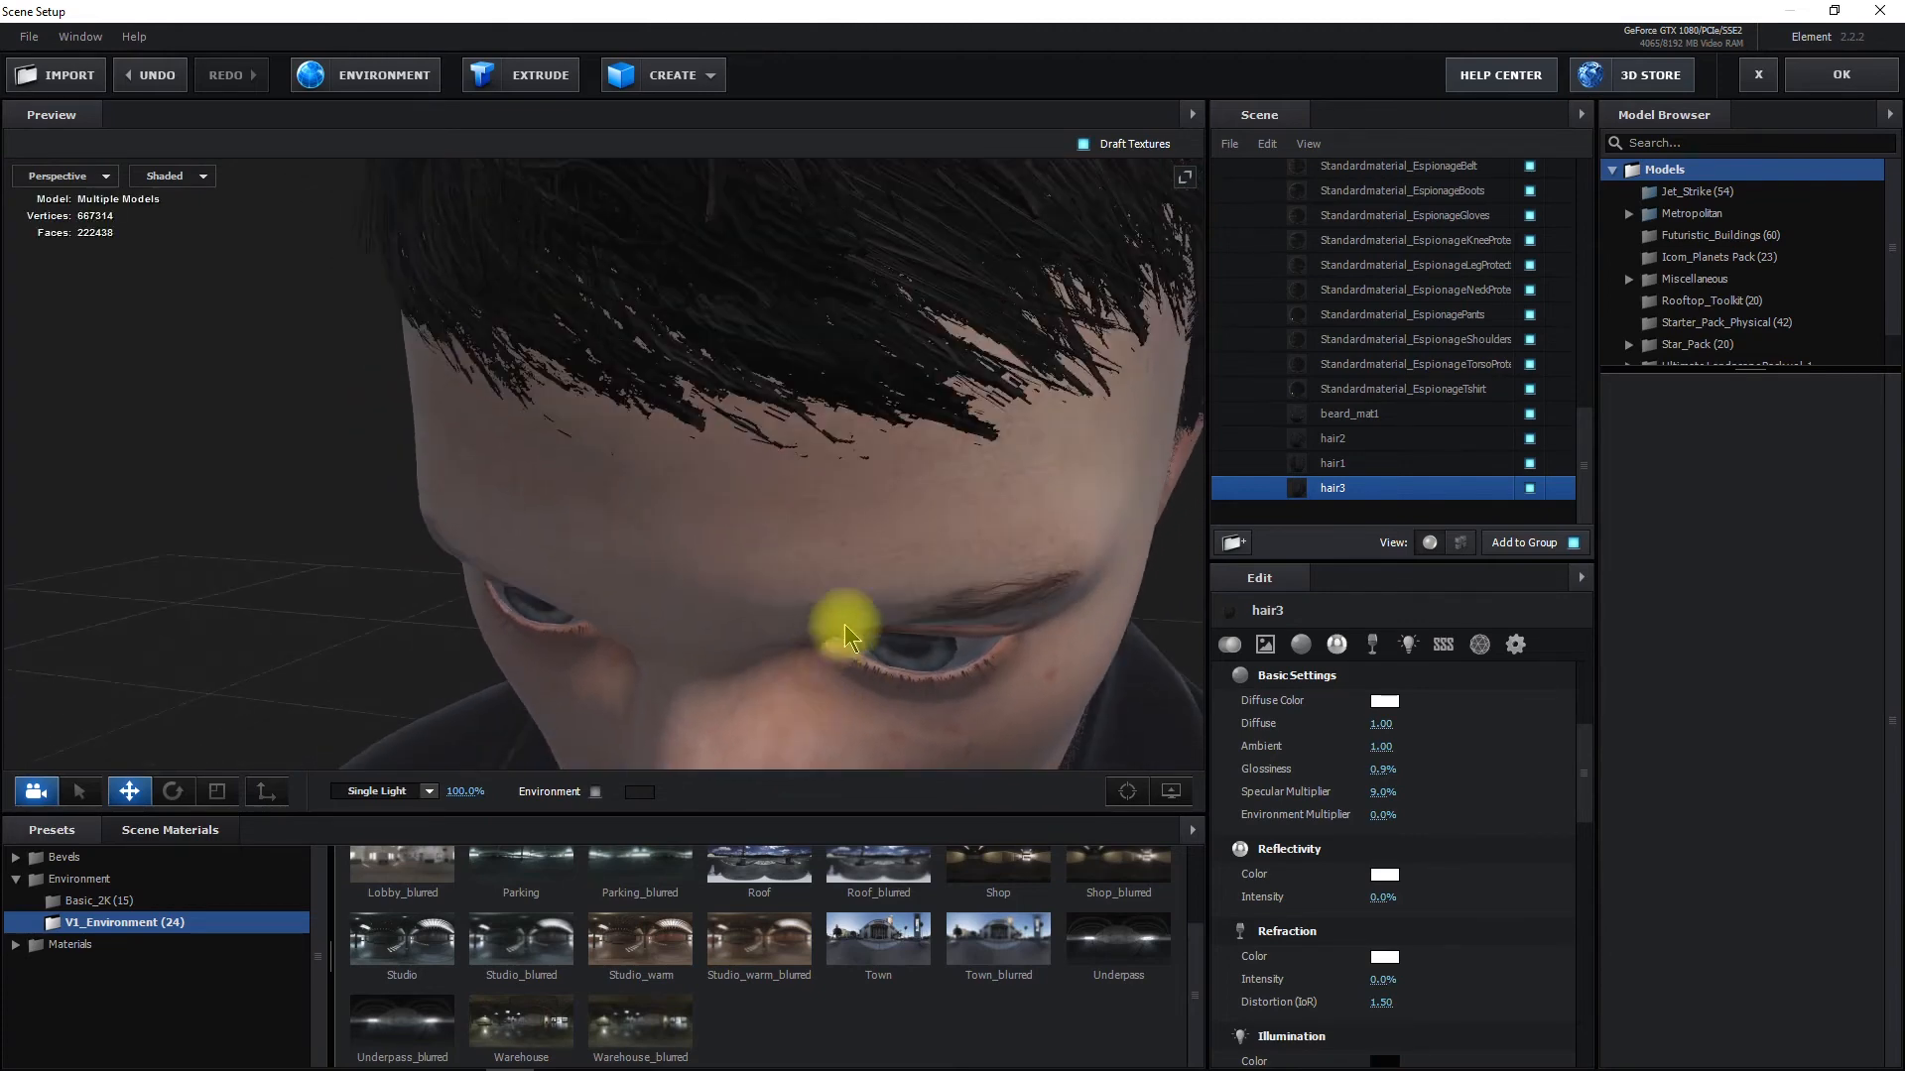
pyautogui.scroll(5, 1325, 383)
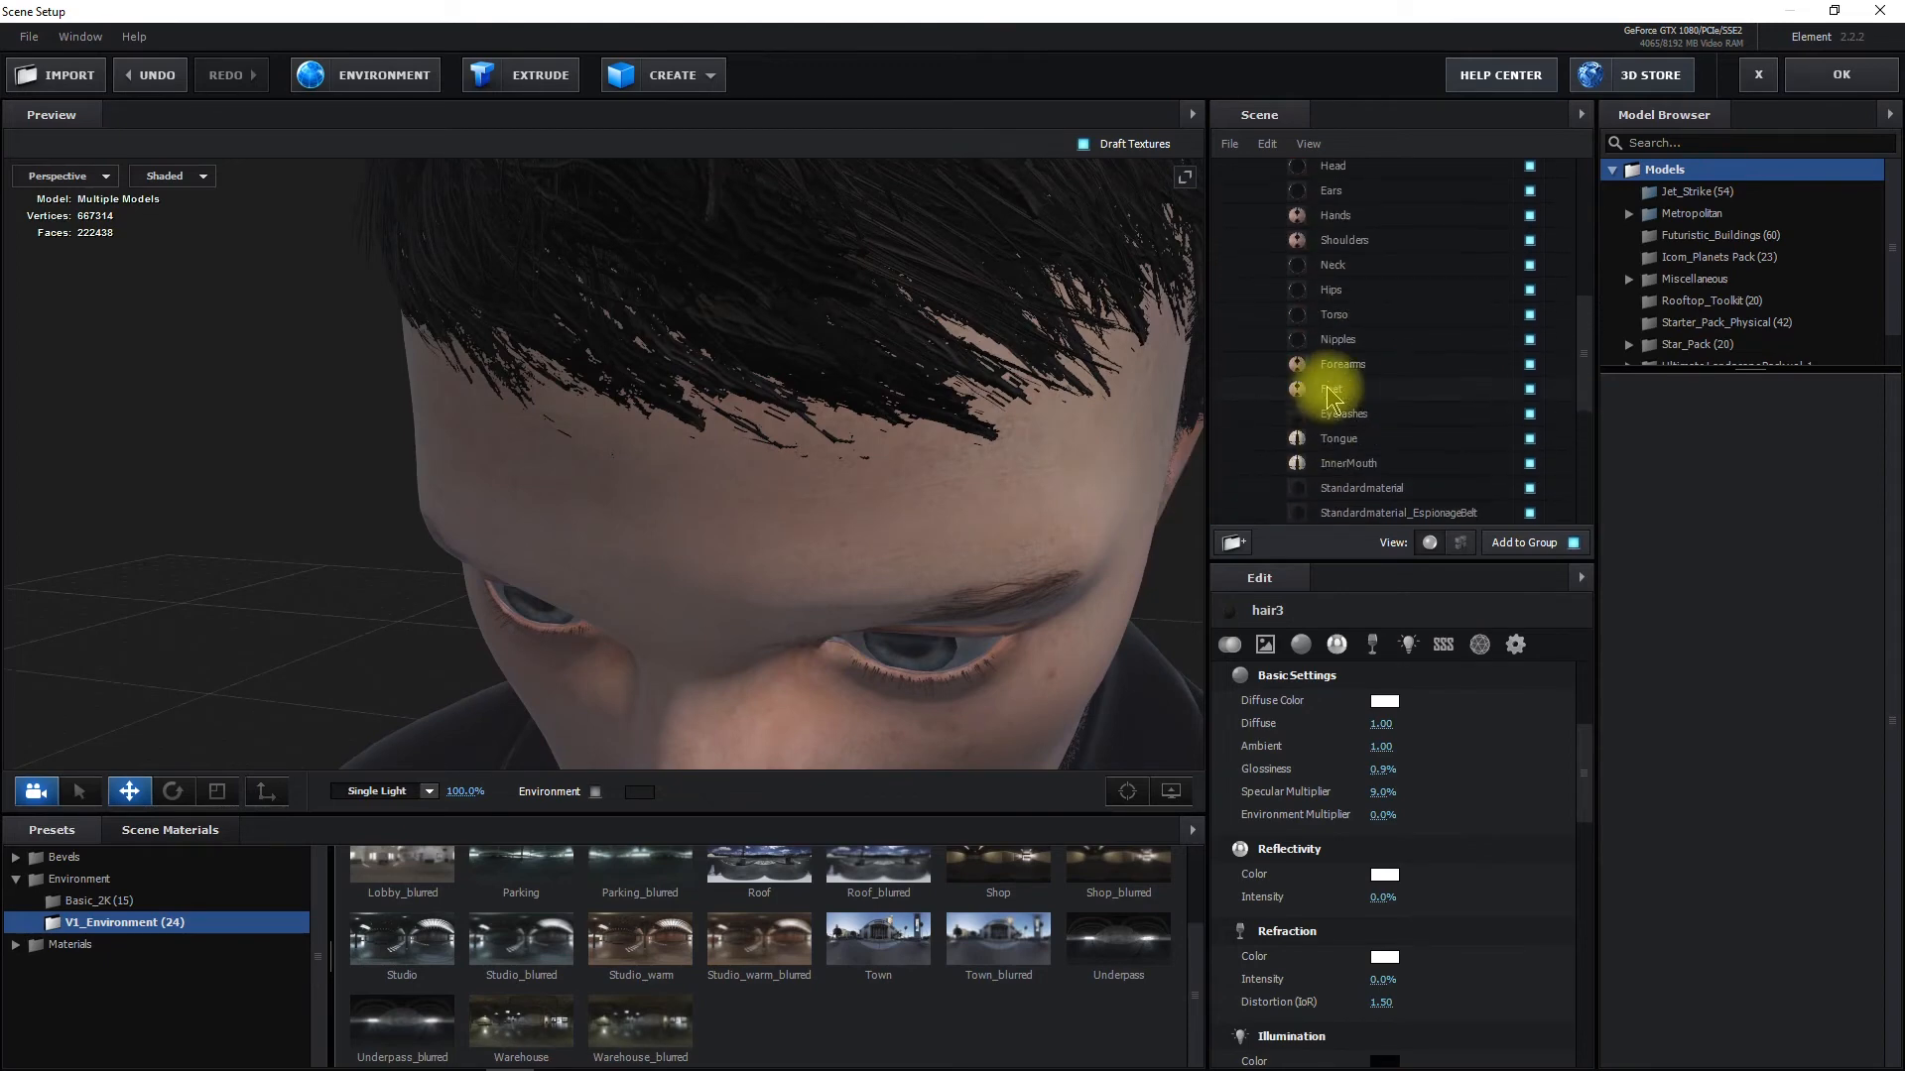
pyautogui.click(1333, 416)
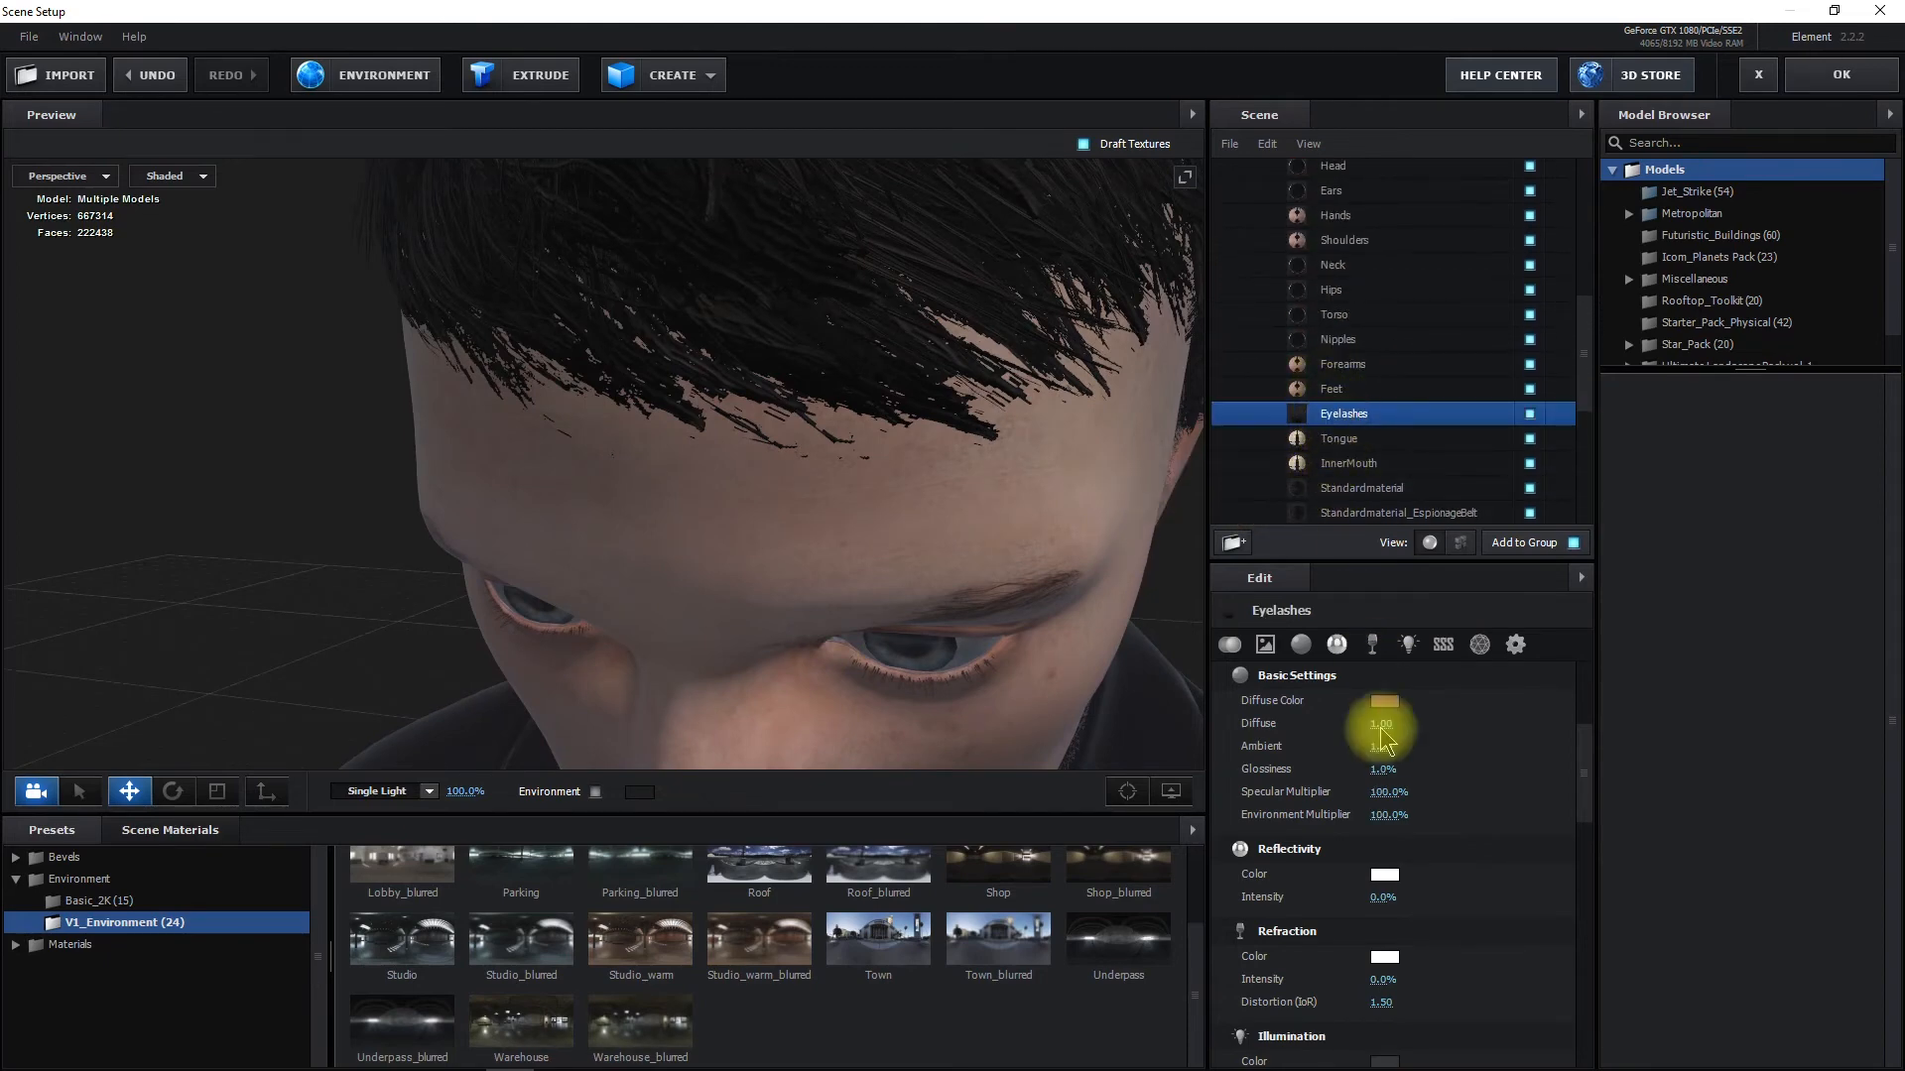
pyautogui.scroll(-10, 1438, 908)
pyautogui.scroll(-10, 1425, 896)
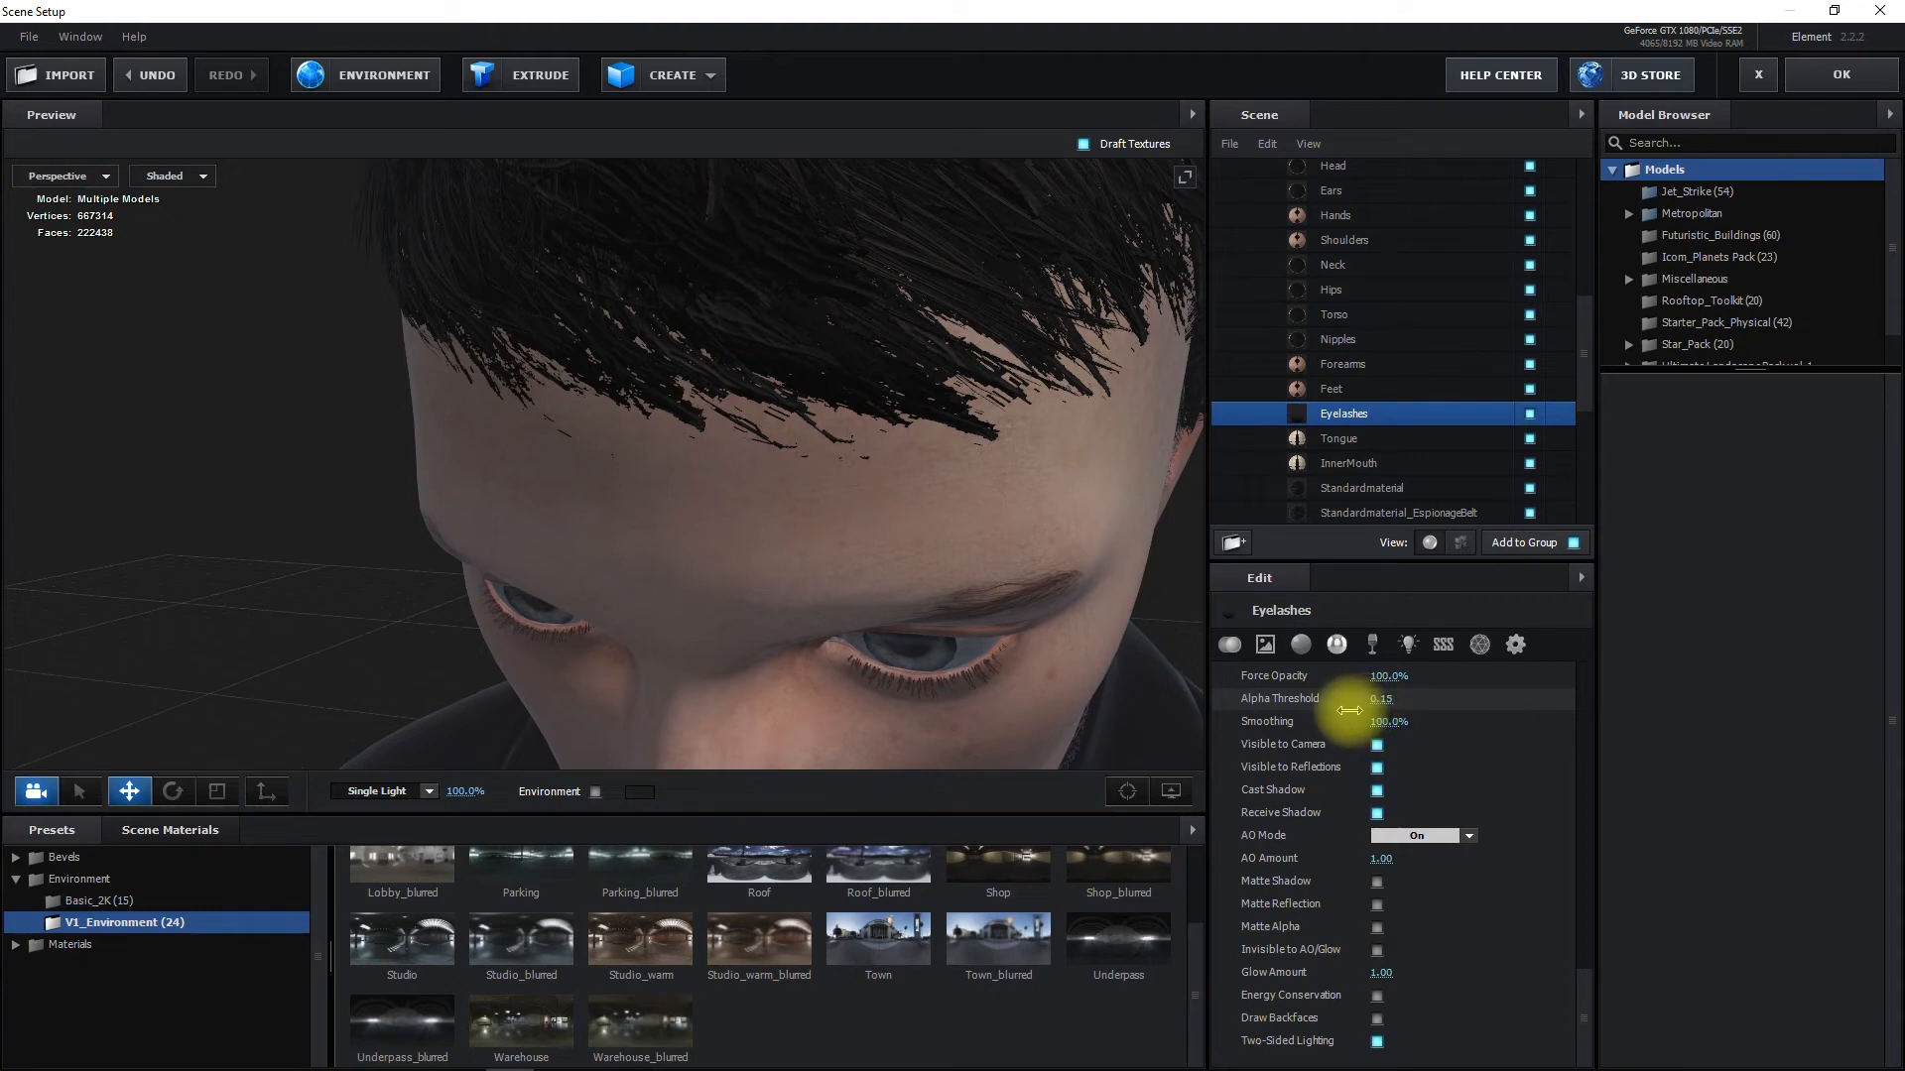
pyautogui.moveTo(926, 680); pyautogui.dragTo(809, 605)
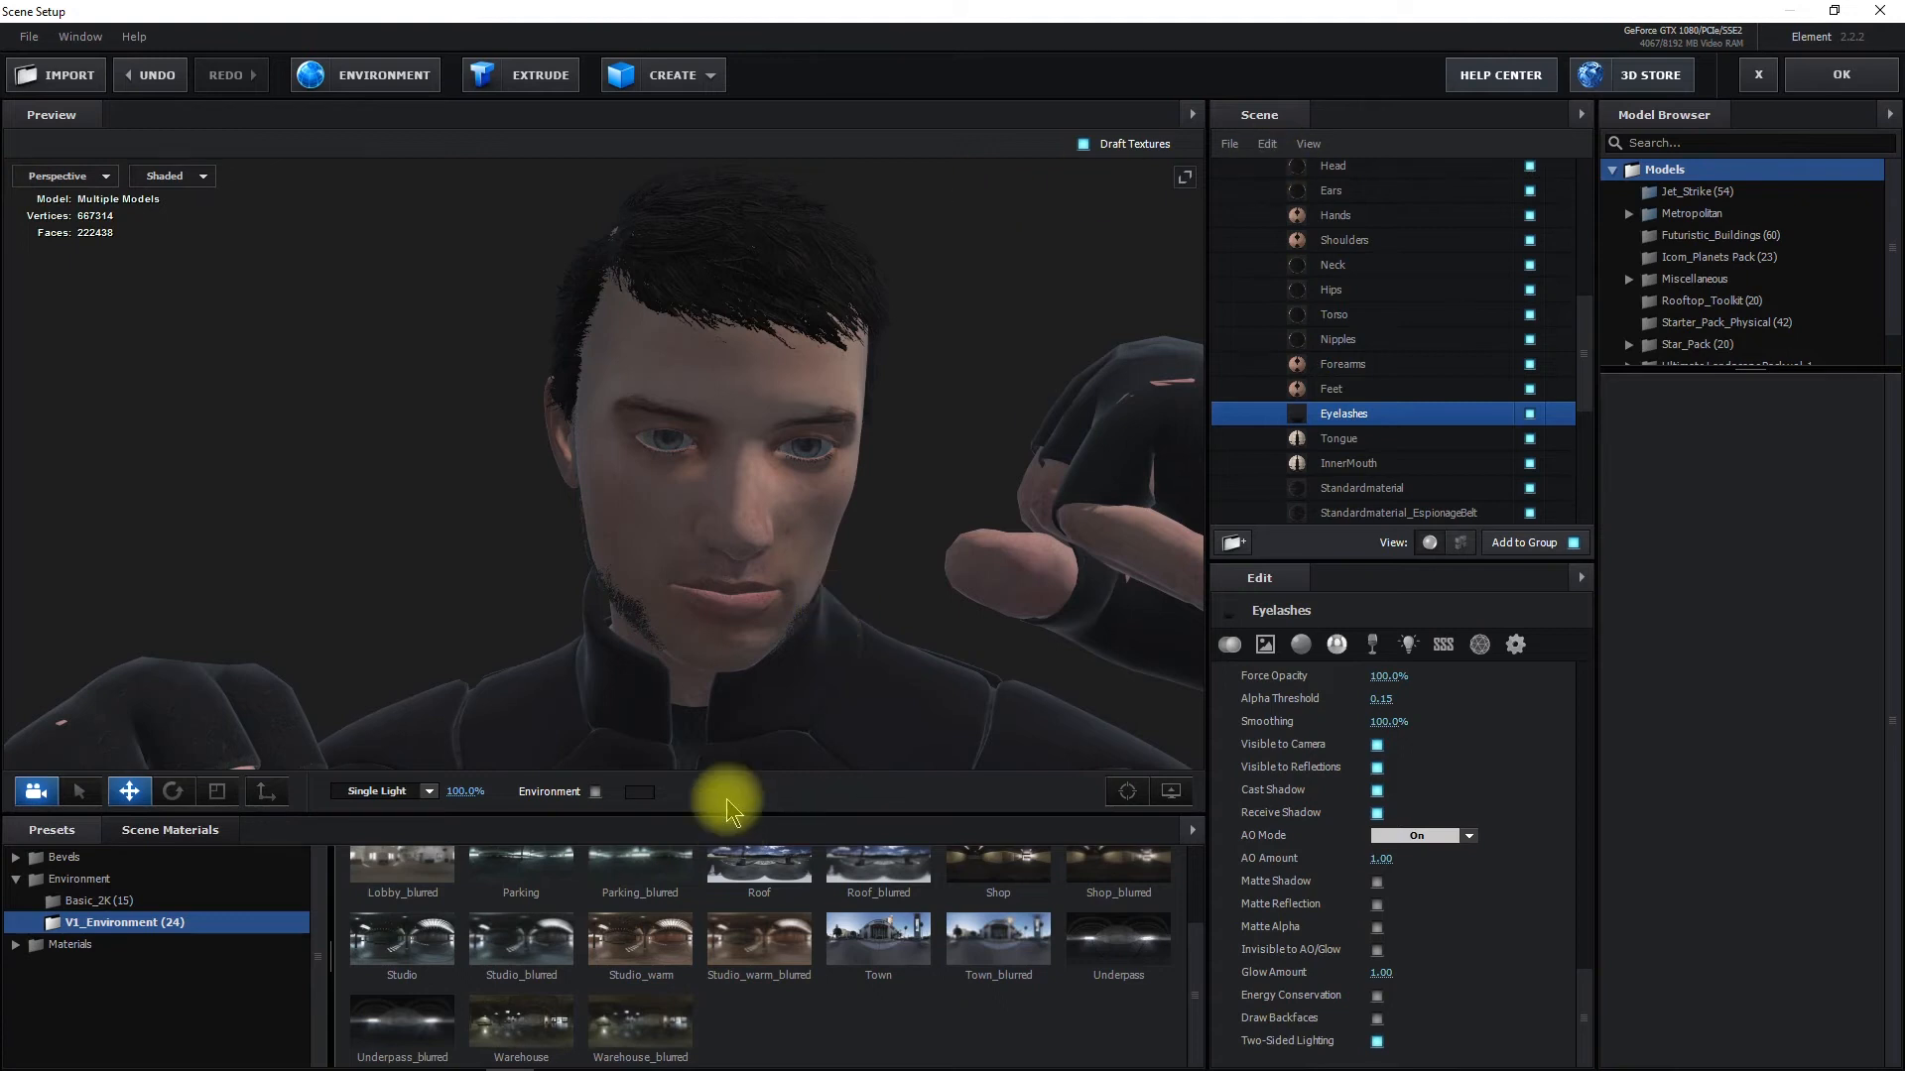
# Open the Physical material presets and bring the SSS Real preset into view
pyautogui.moveTo(705, 633); pyautogui.dragTo(705, 629)
pyautogui.scroll(-3, 705, 629)
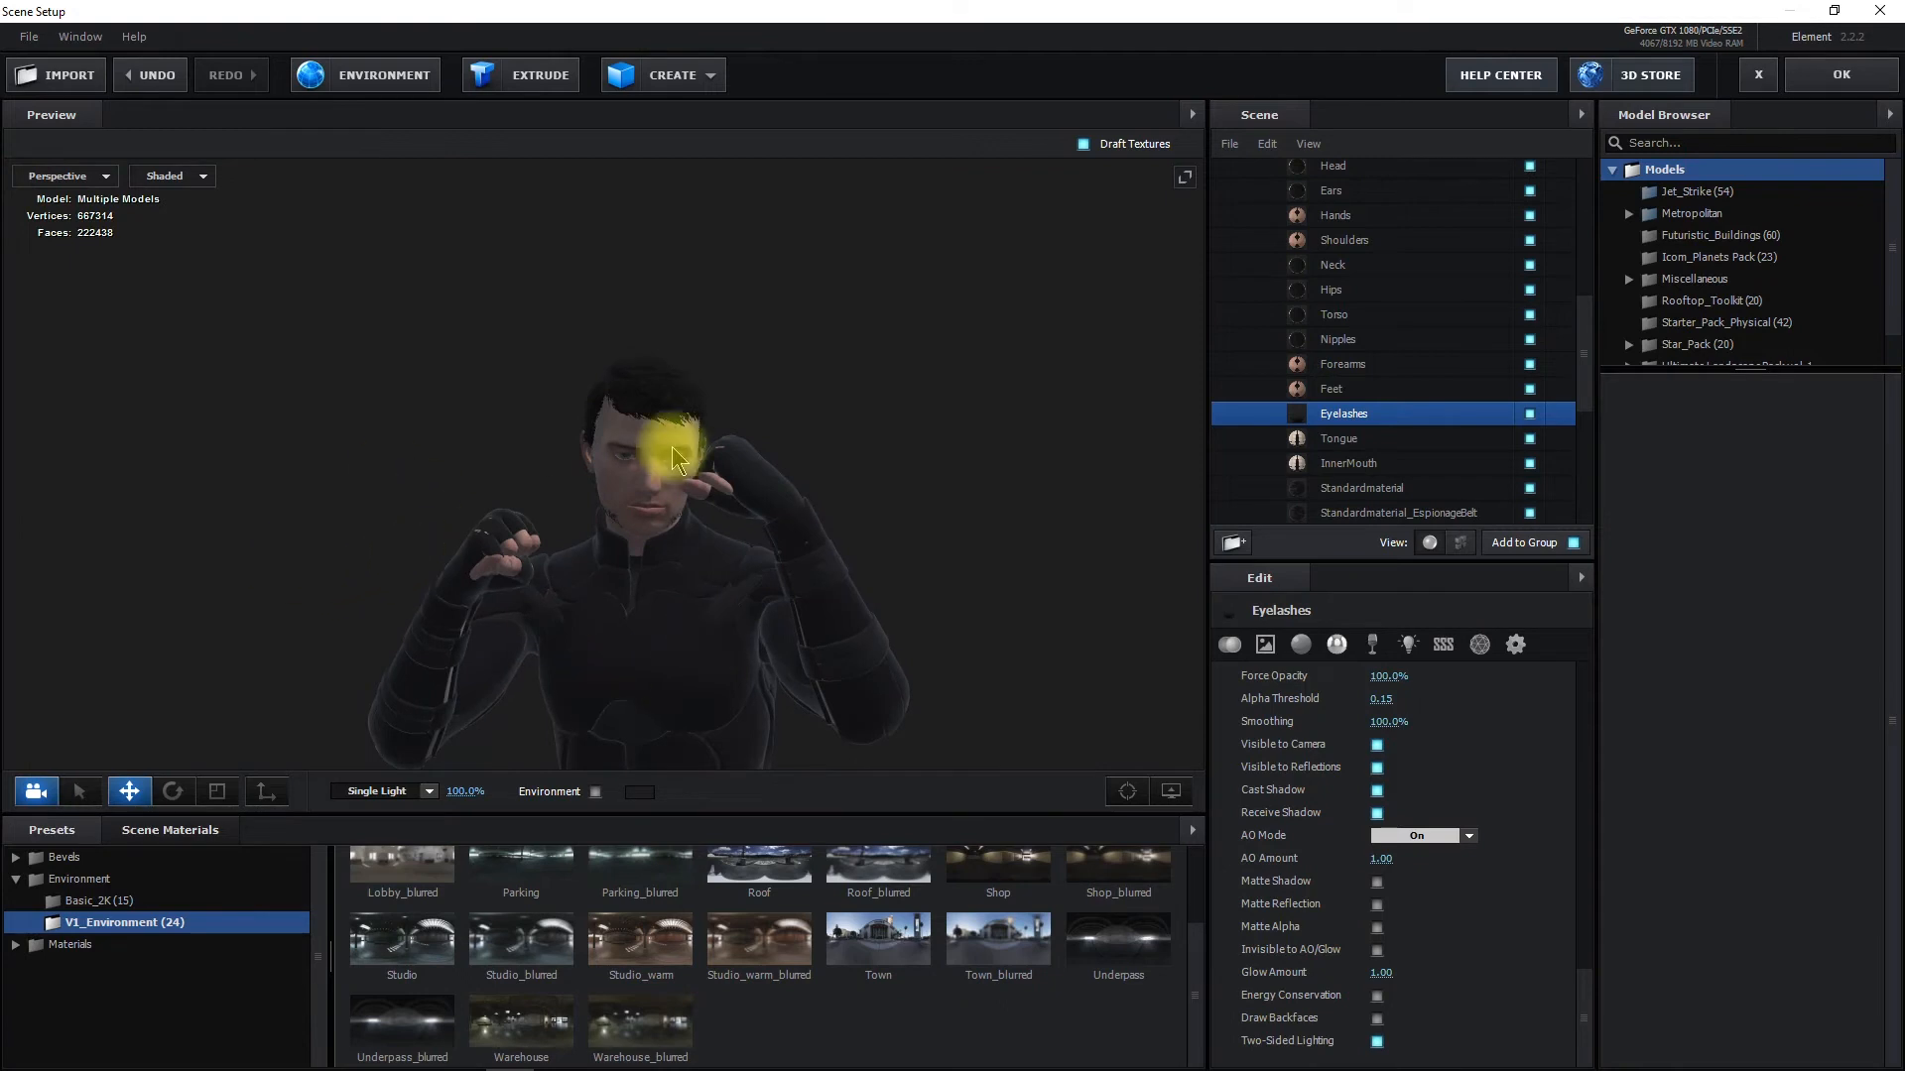
pyautogui.scroll(5, 736, 579)
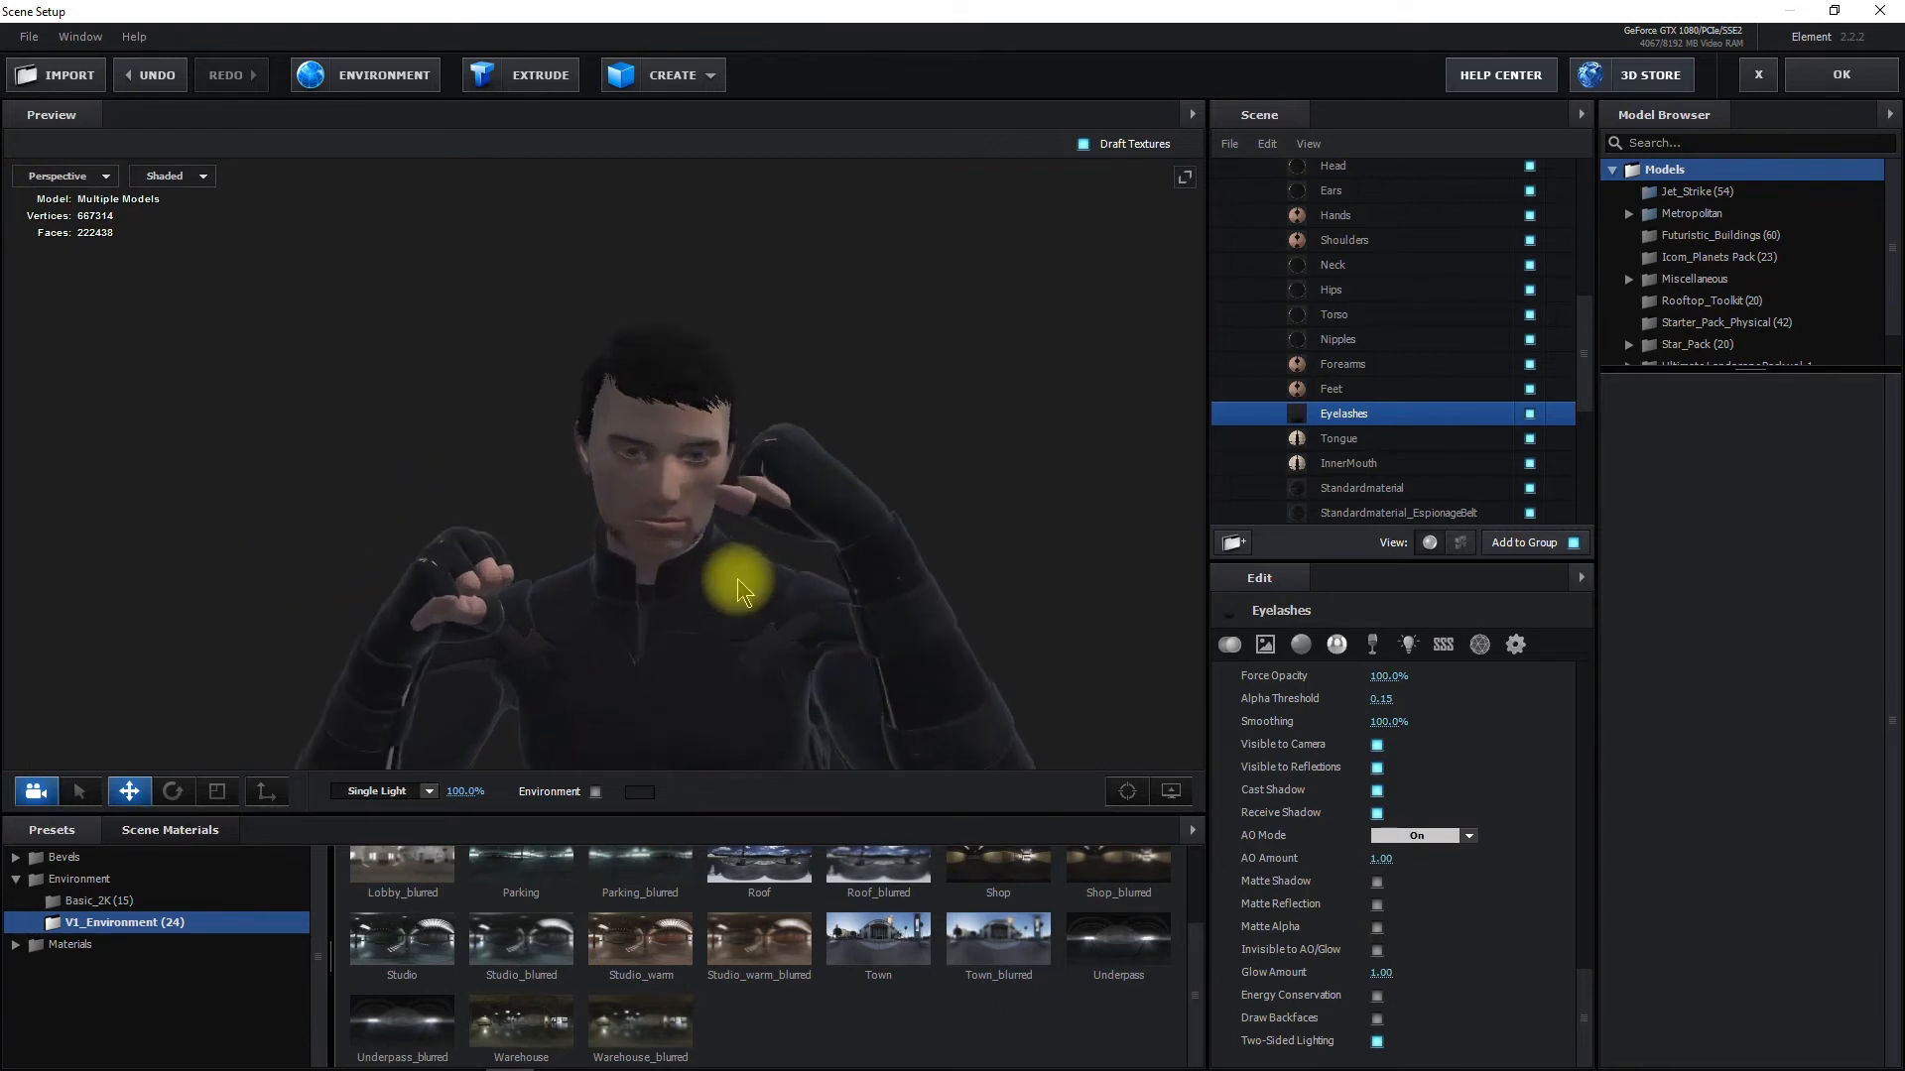
pyautogui.moveTo(657, 688); pyautogui.dragTo(765, 537, button='middle')
pyautogui.moveTo(762, 560); pyautogui.dragTo(824, 545)
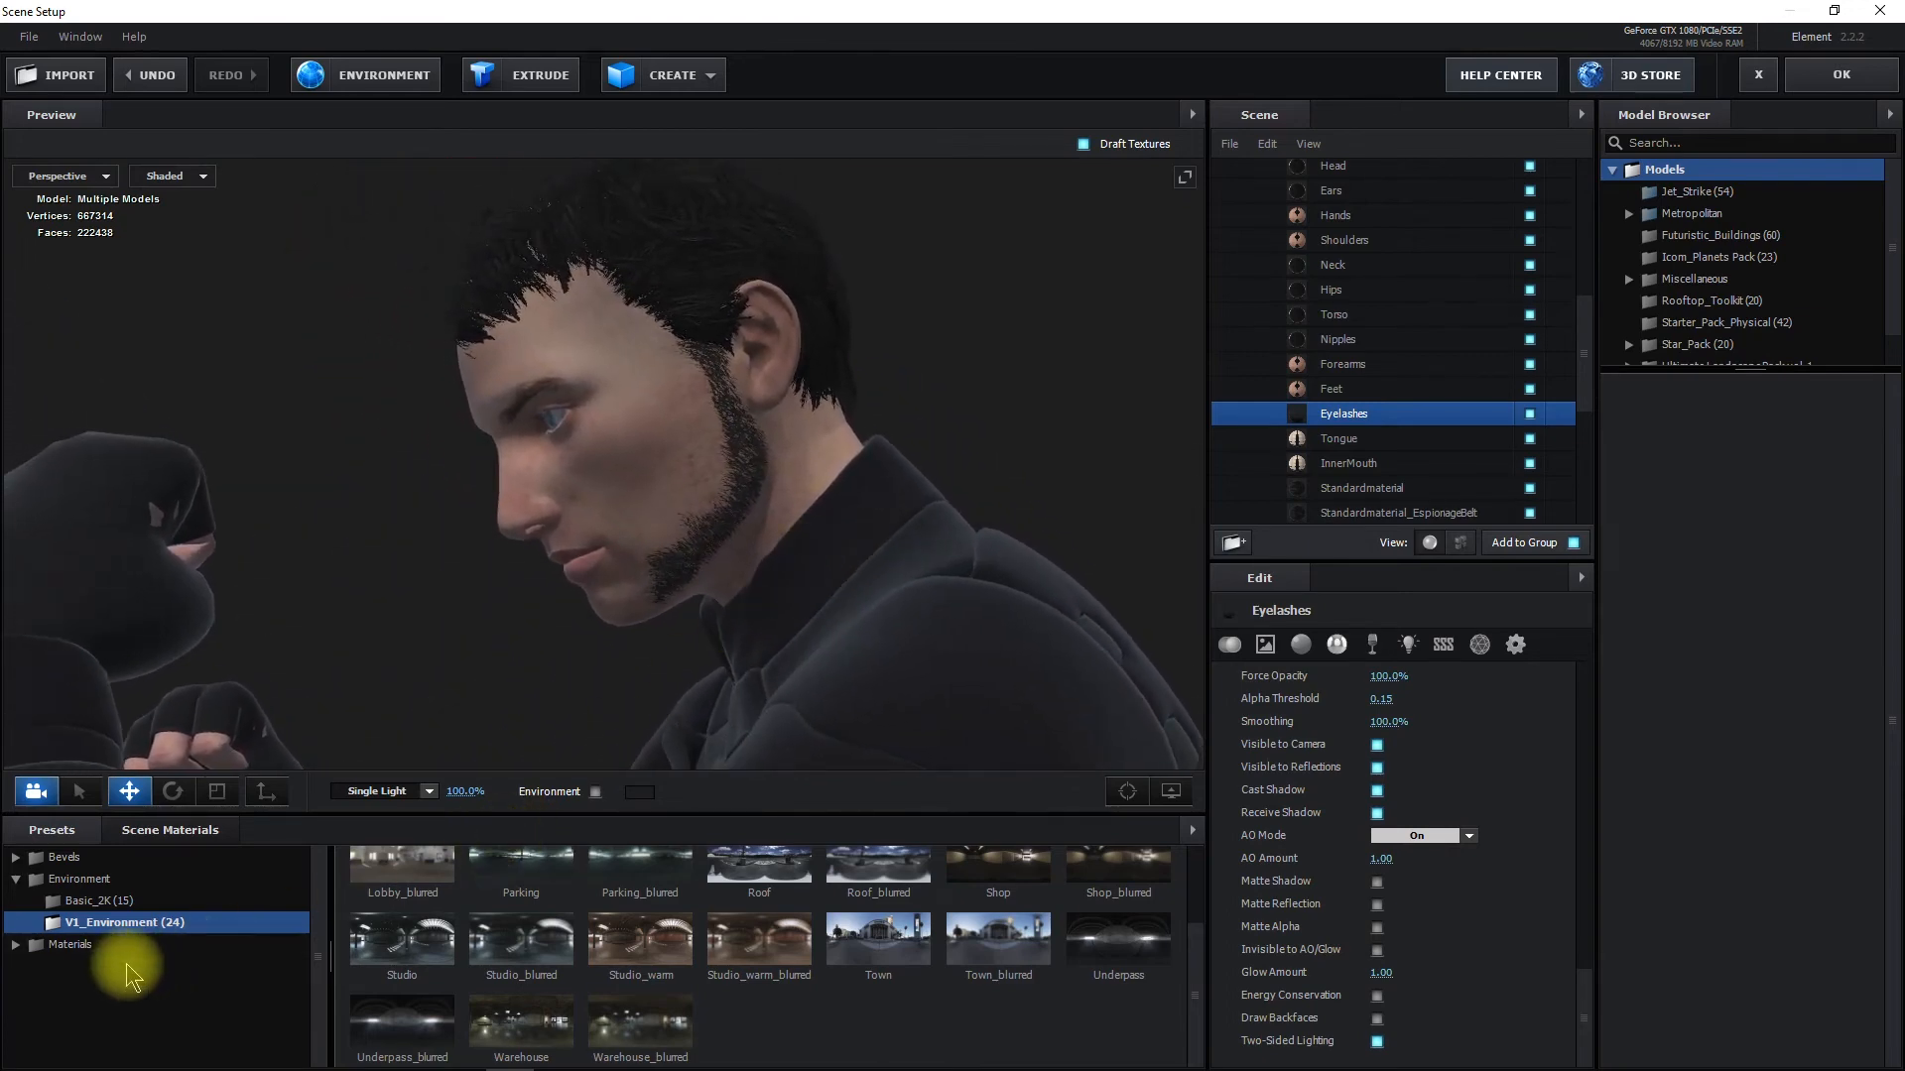
pyautogui.click(67, 947)
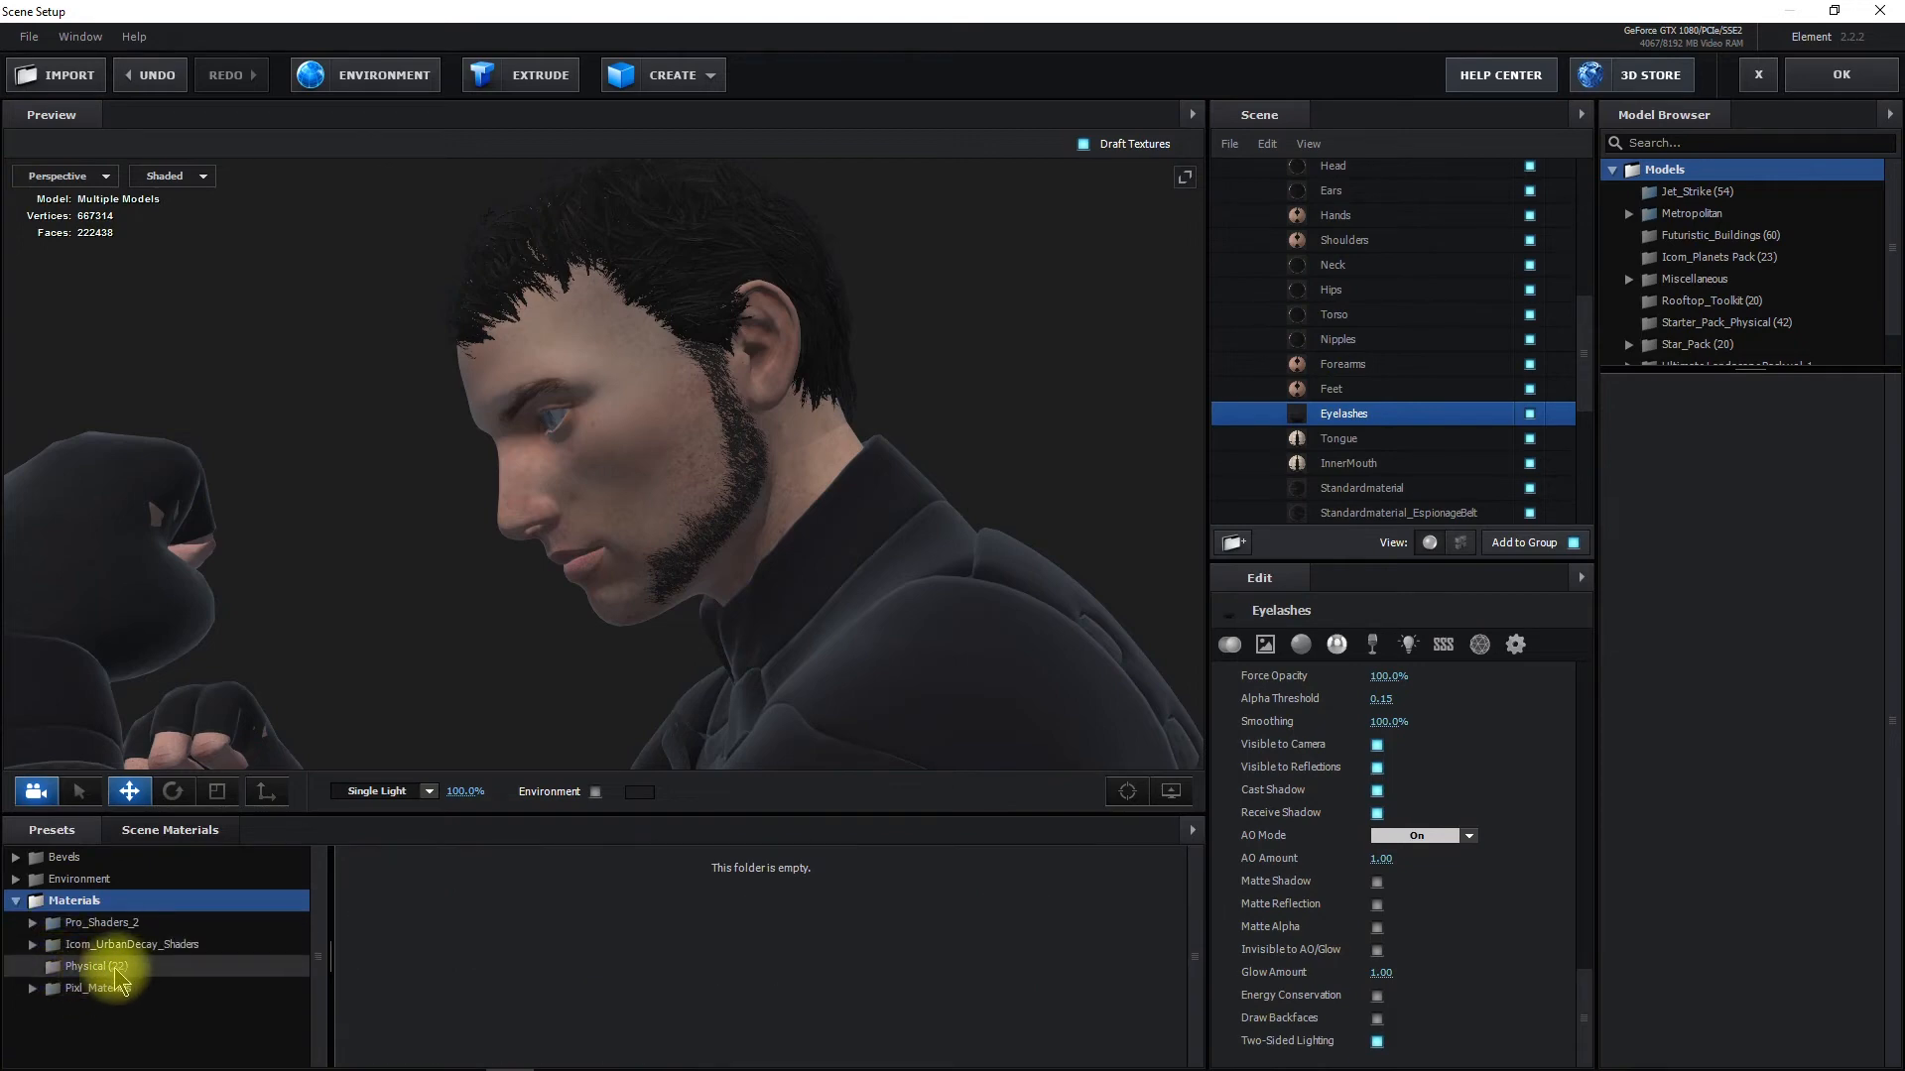
pyautogui.click(116, 970)
pyautogui.scroll(-3, 807, 871)
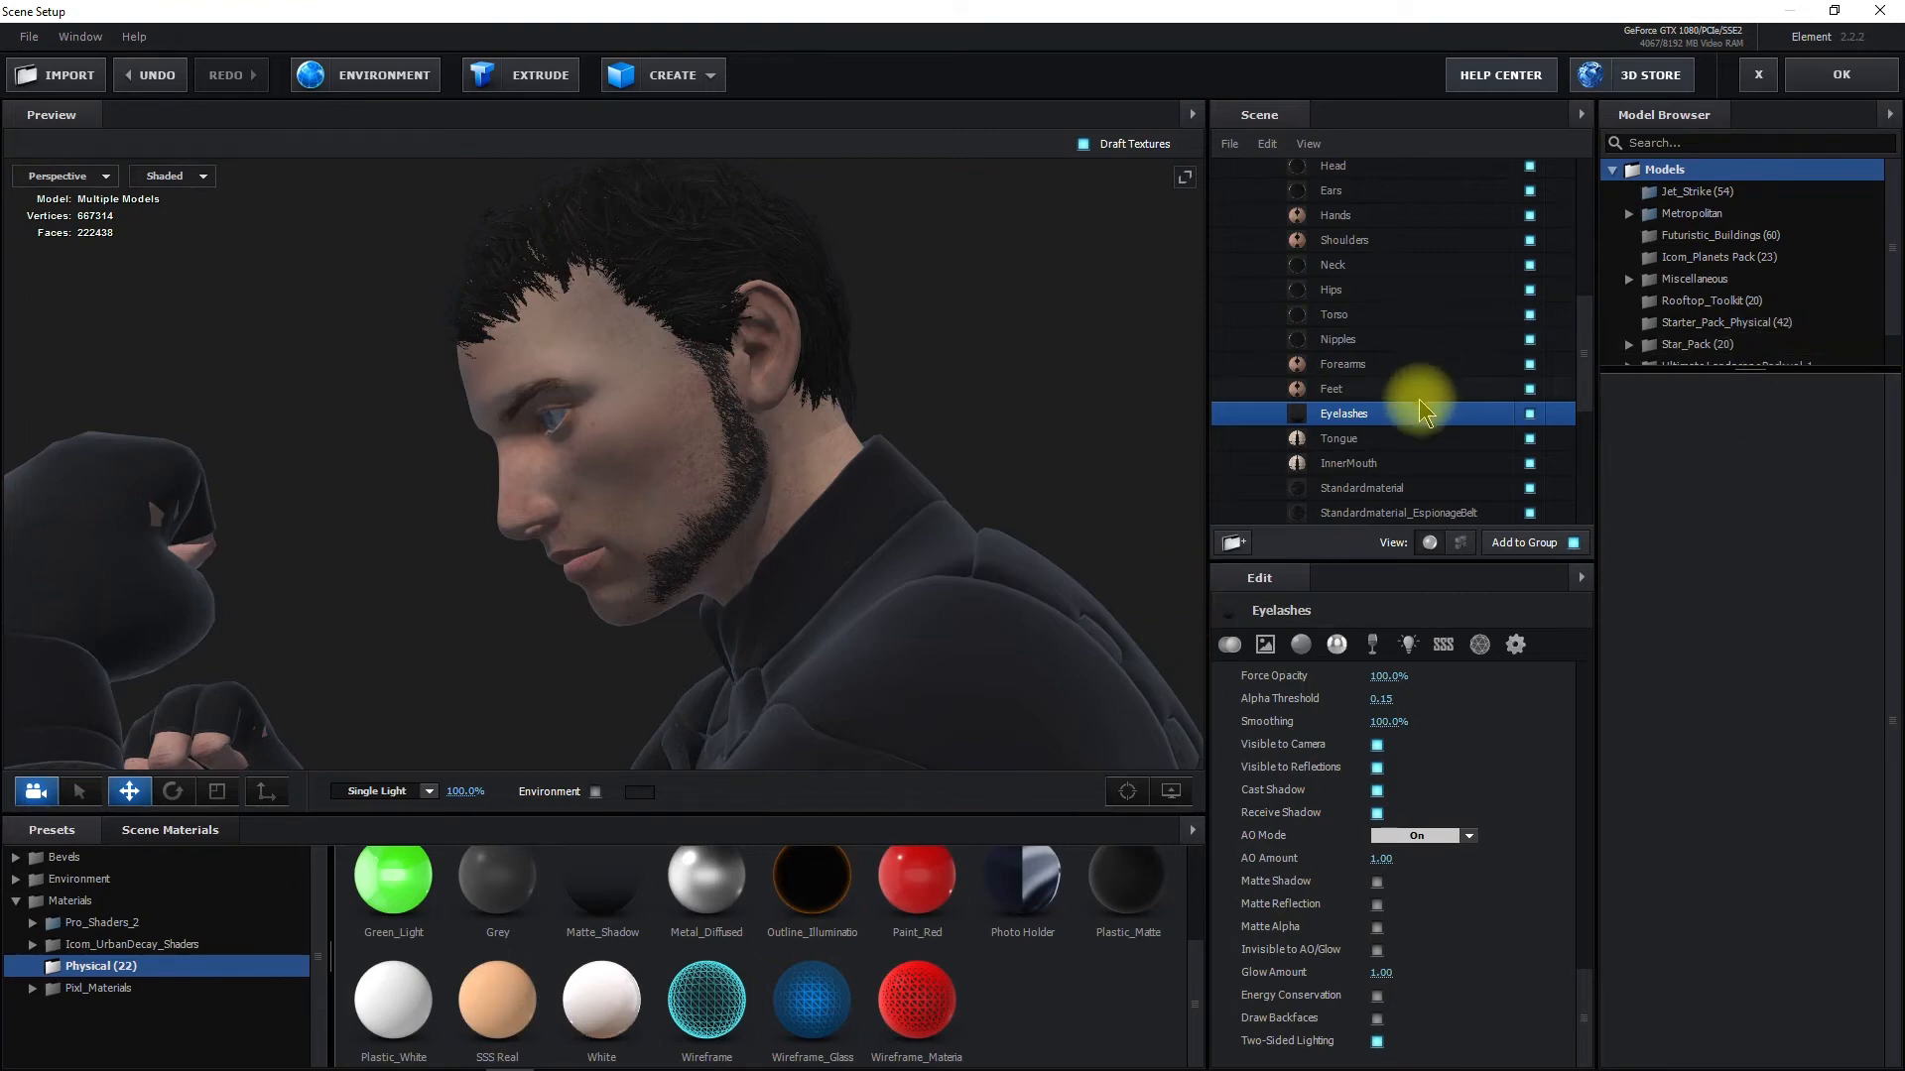
# Copy the Diffuse texture of the Face material
pyautogui.scroll(4, 1426, 411)
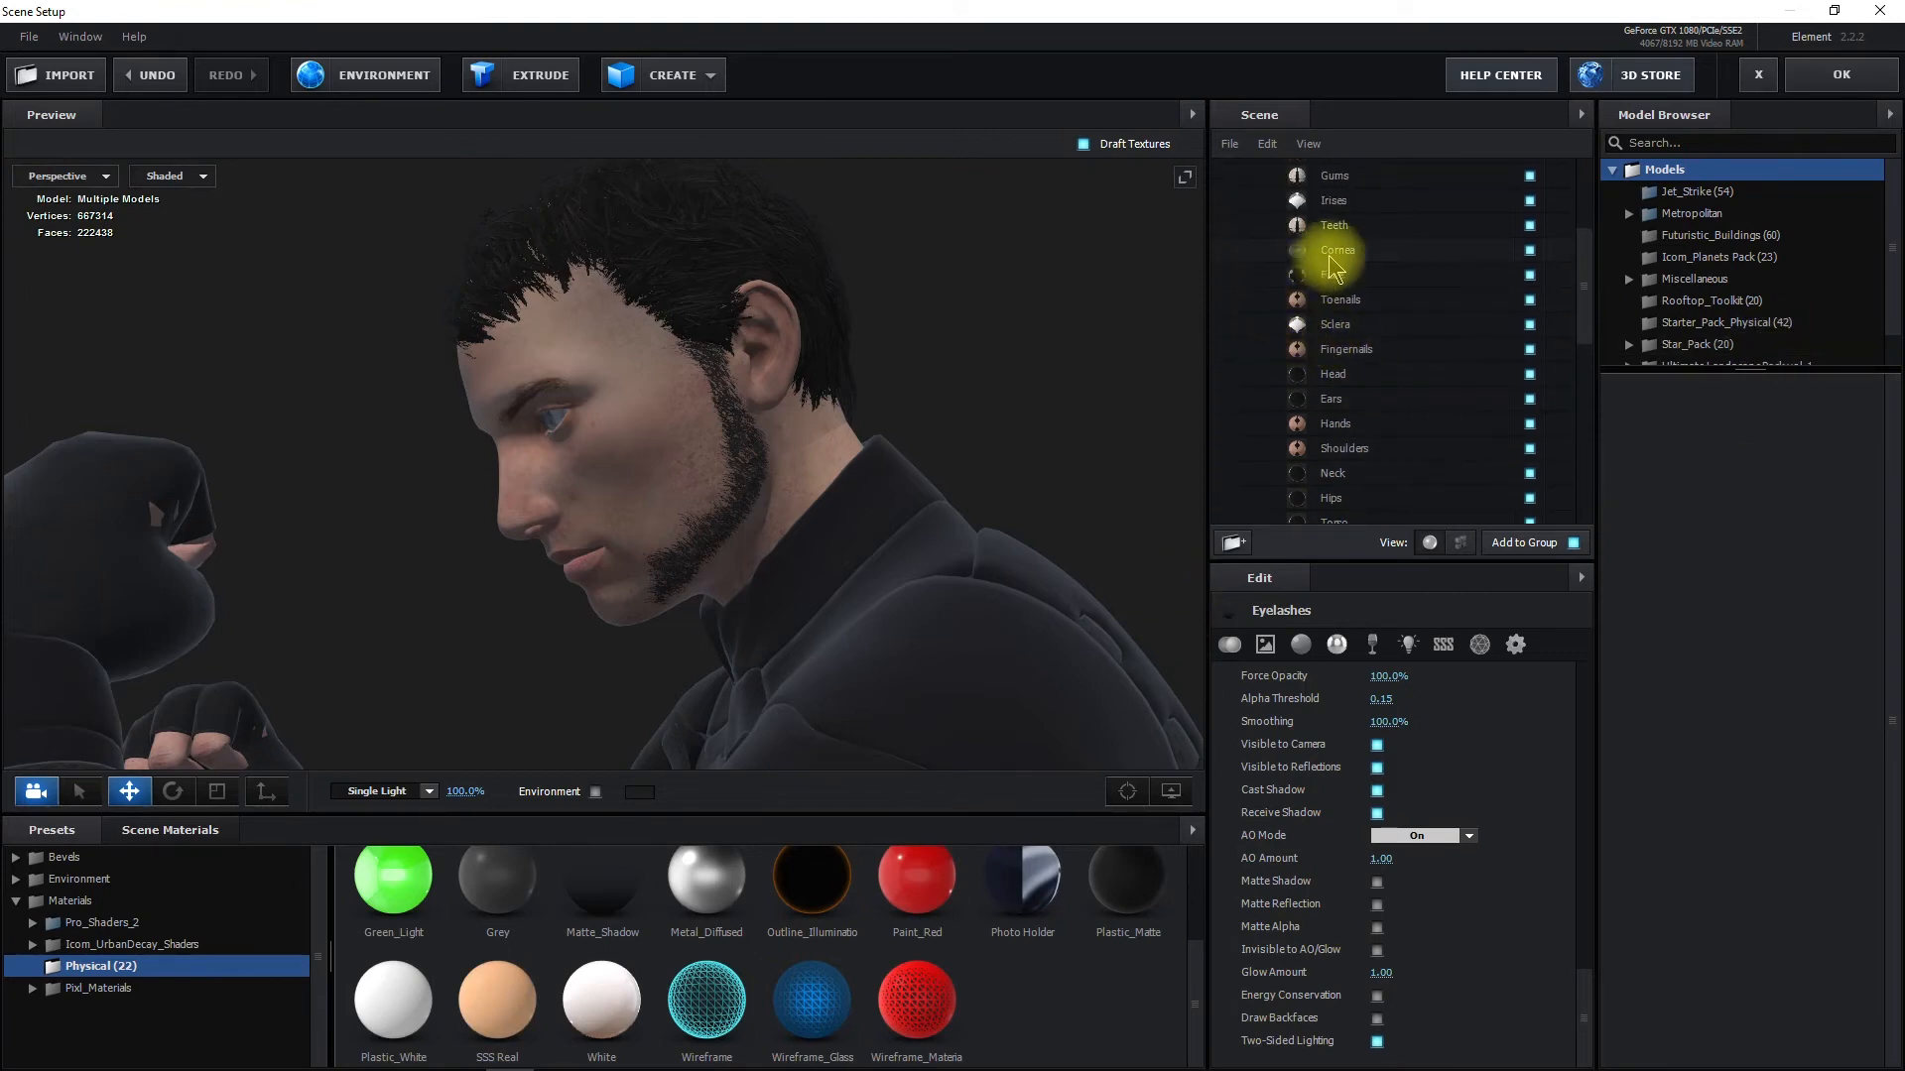
pyautogui.click(1370, 277)
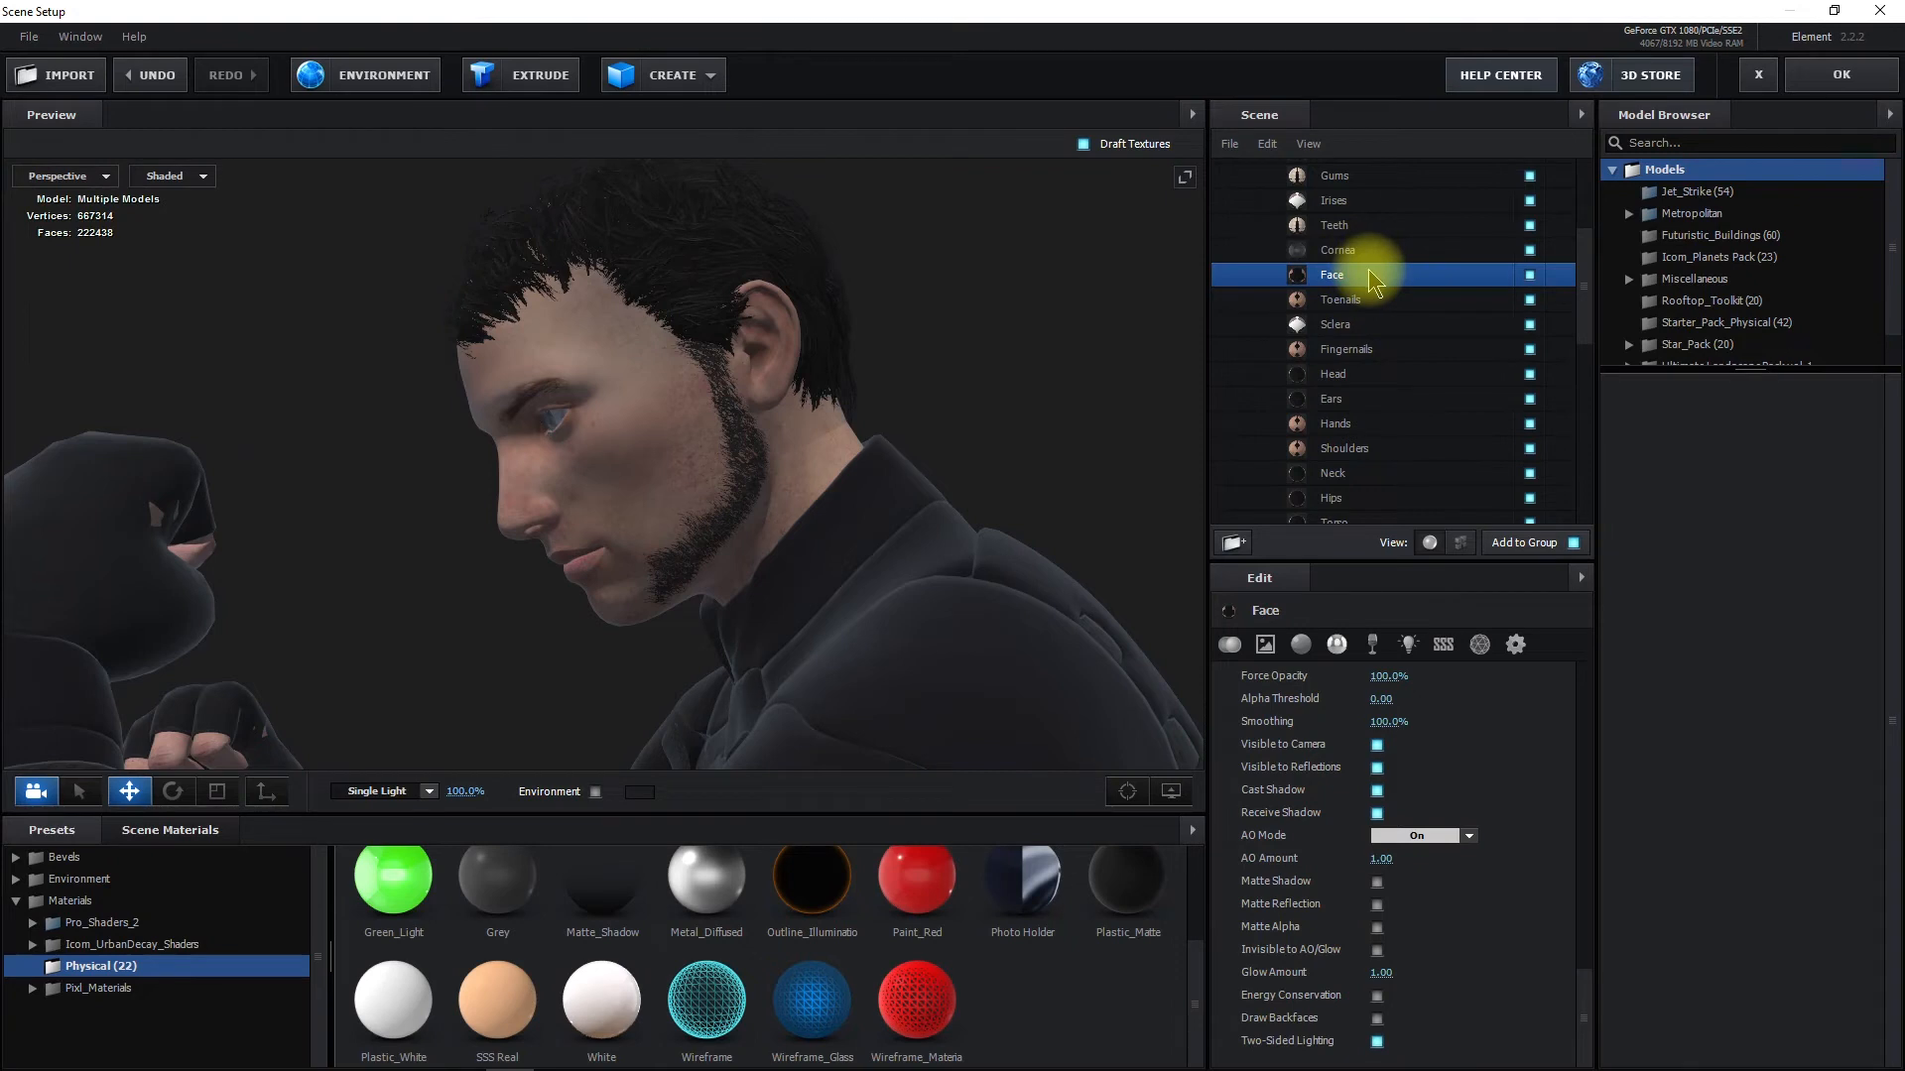
pyautogui.click(1267, 645)
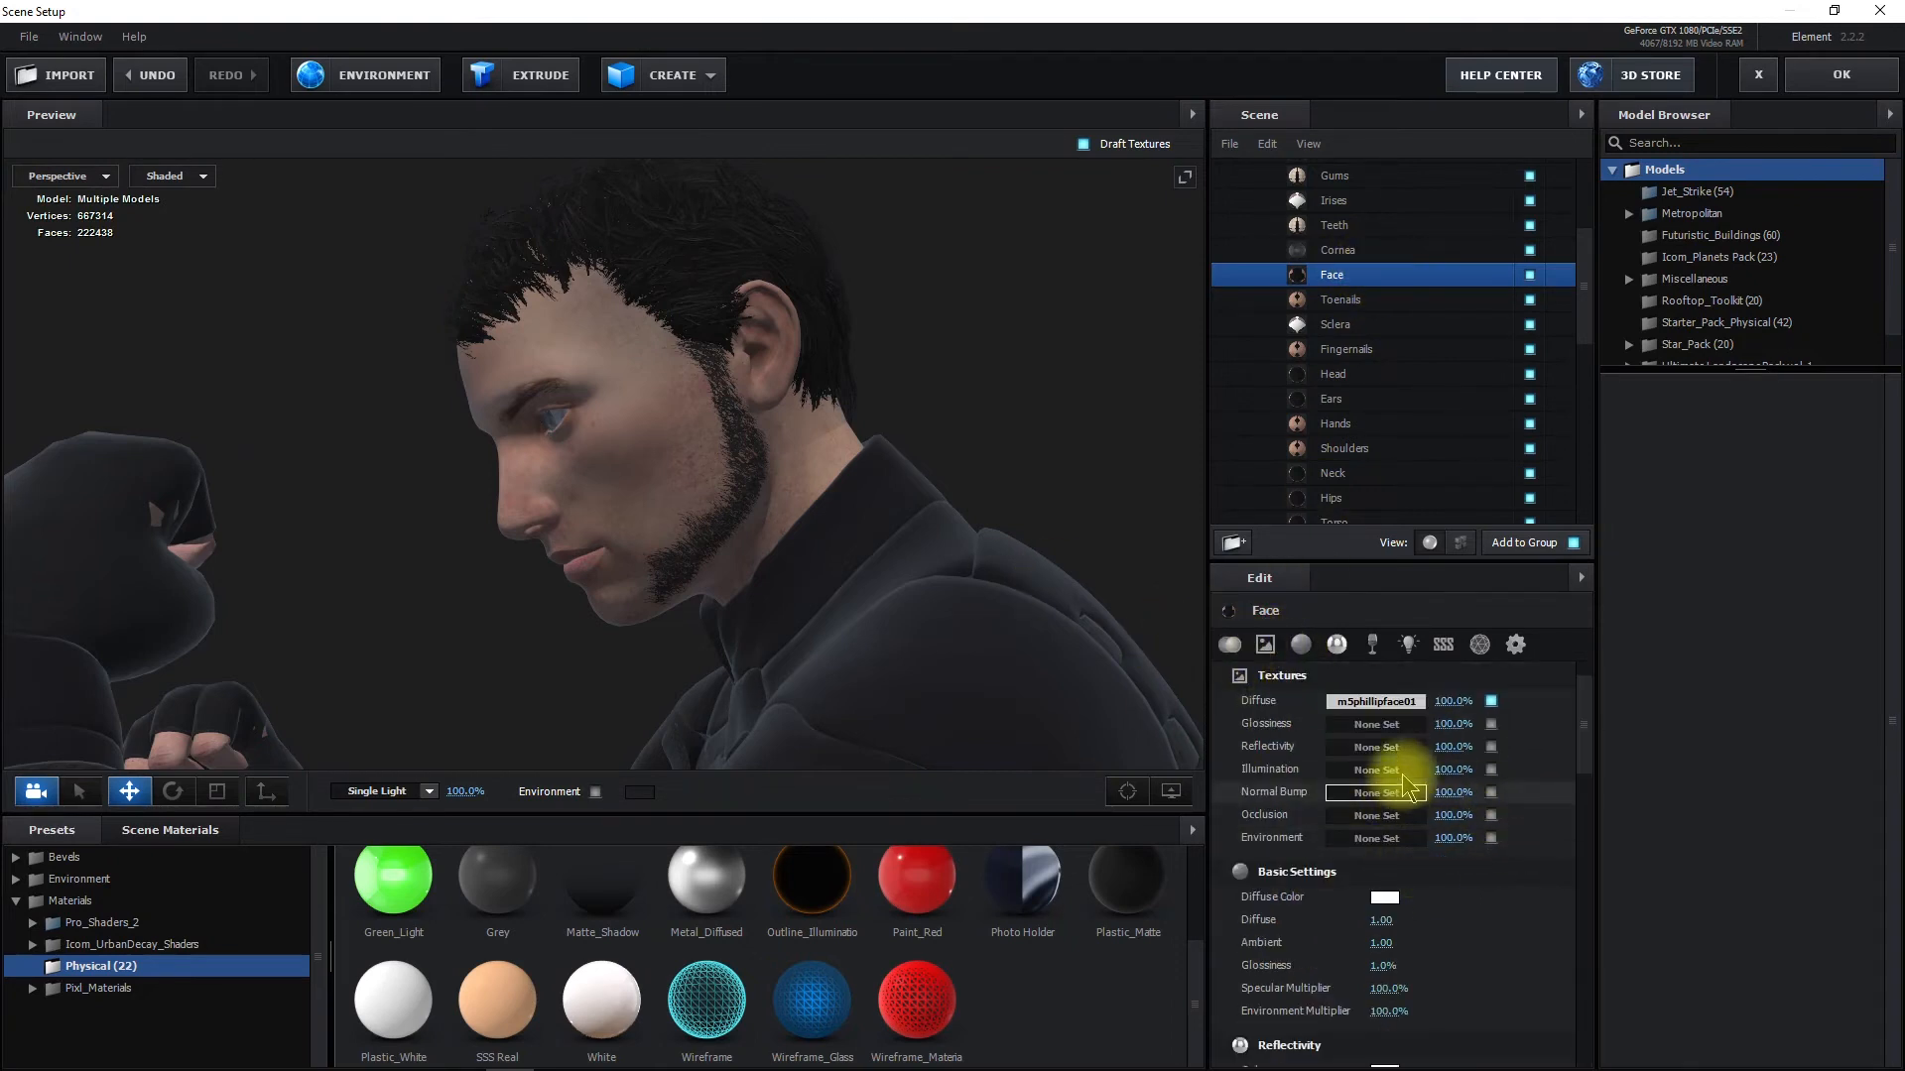
pyautogui.rightClick(1383, 703)
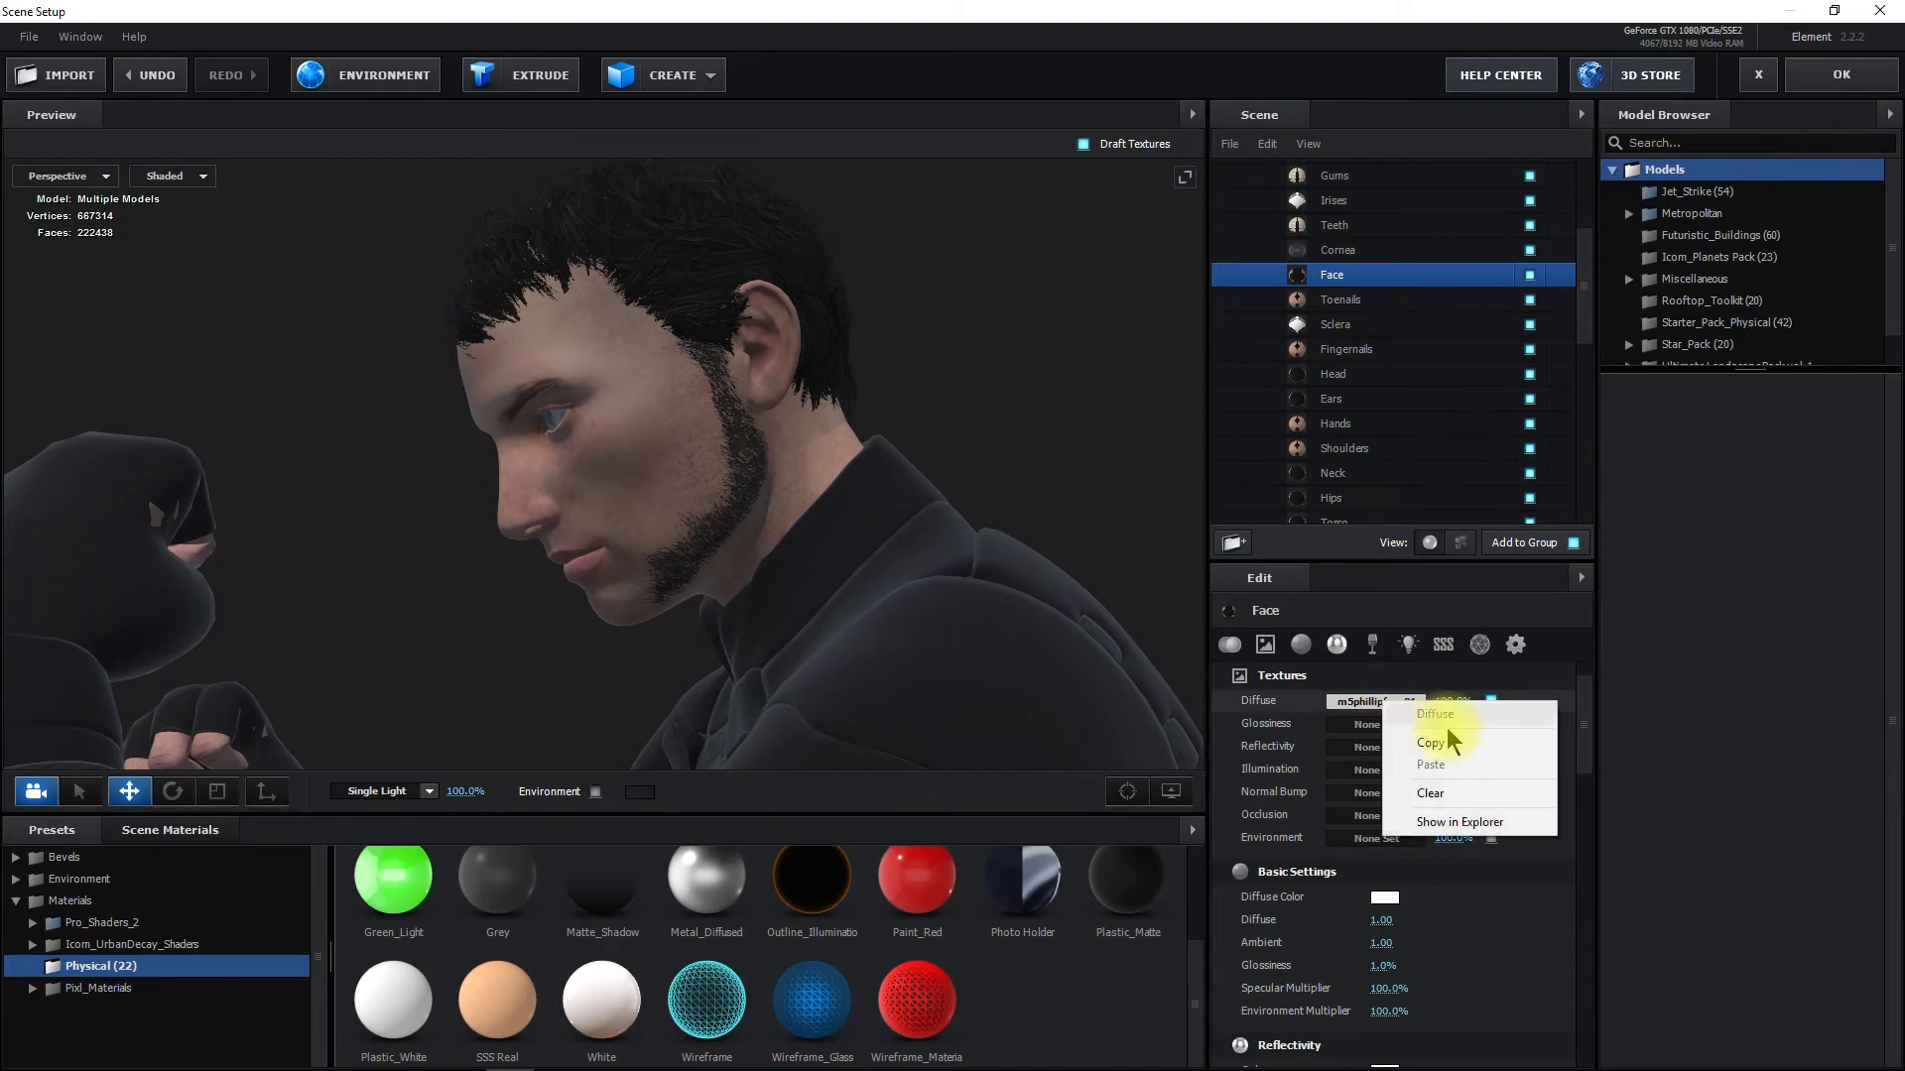
pyautogui.click(1438, 742)
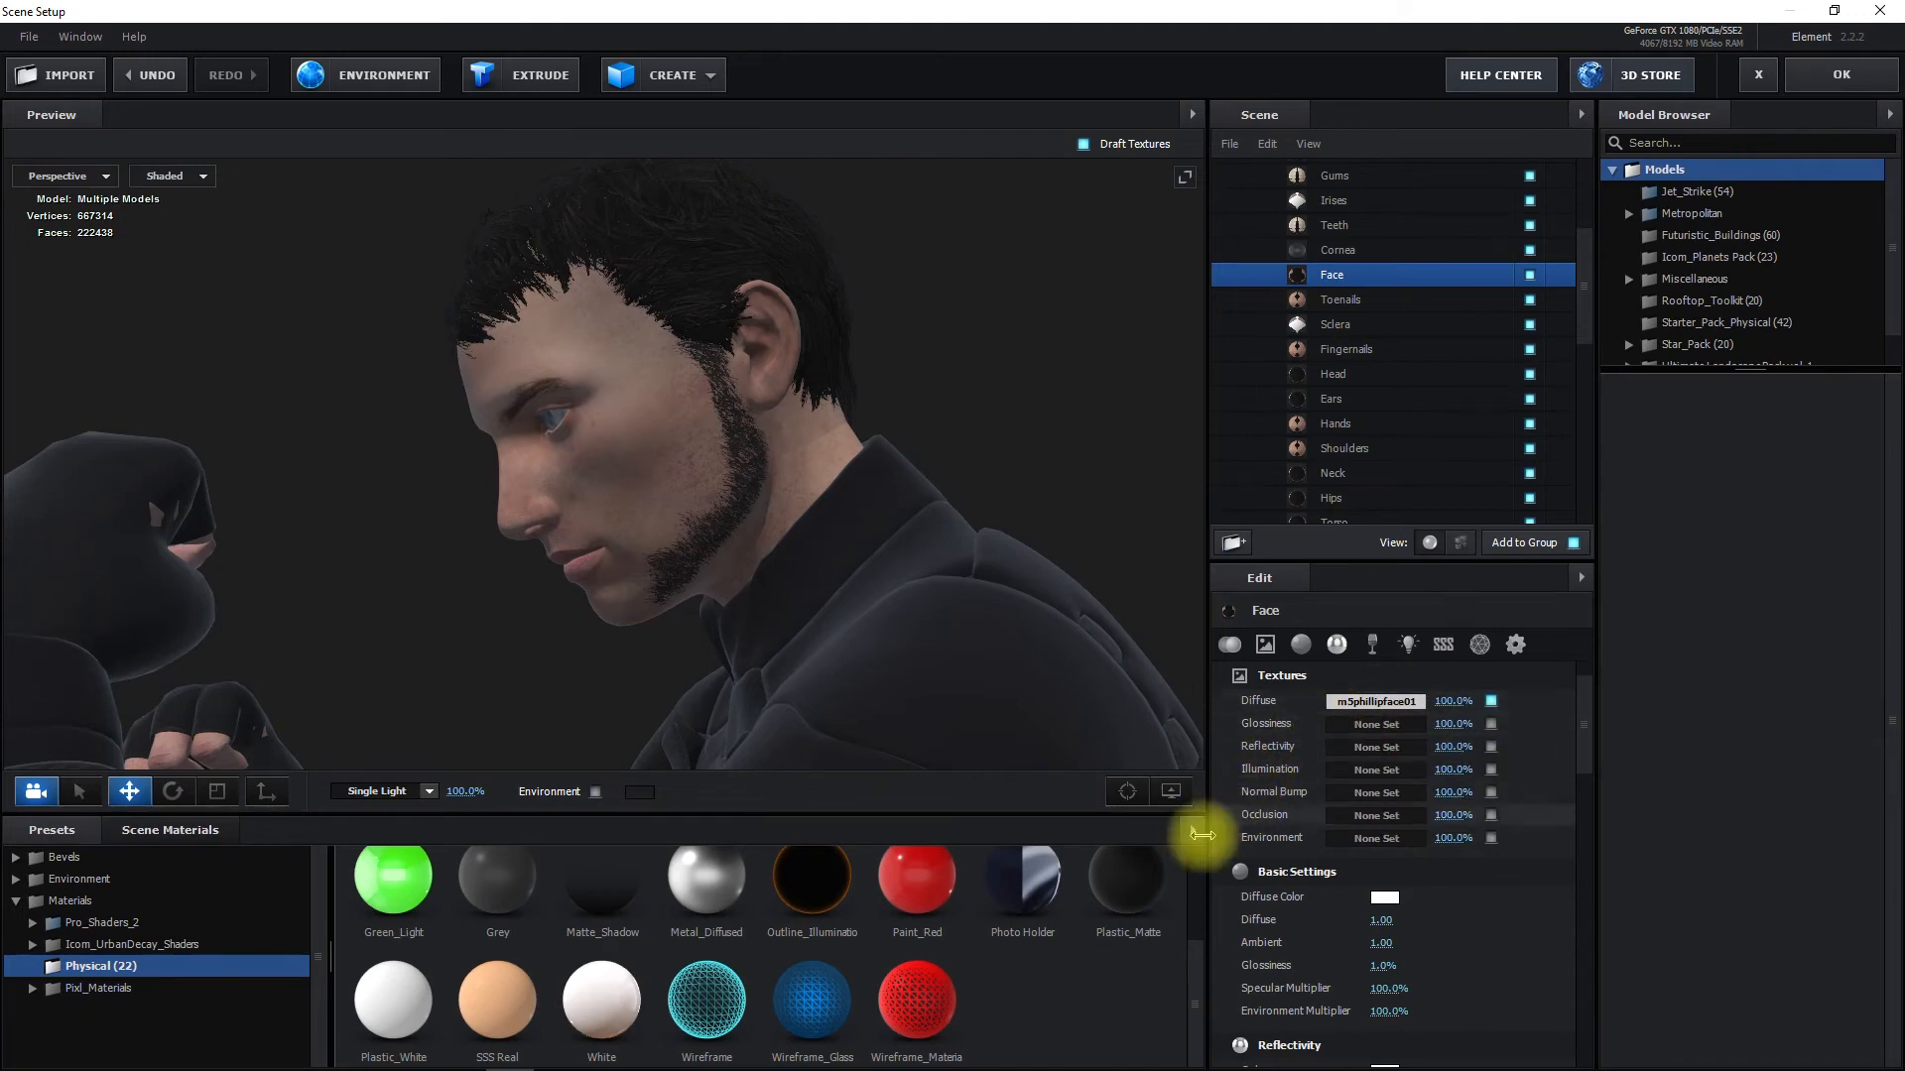
# Apply the SSS Real material preset to the character's face
pyautogui.moveTo(502, 1008); pyautogui.dragTo(689, 788)
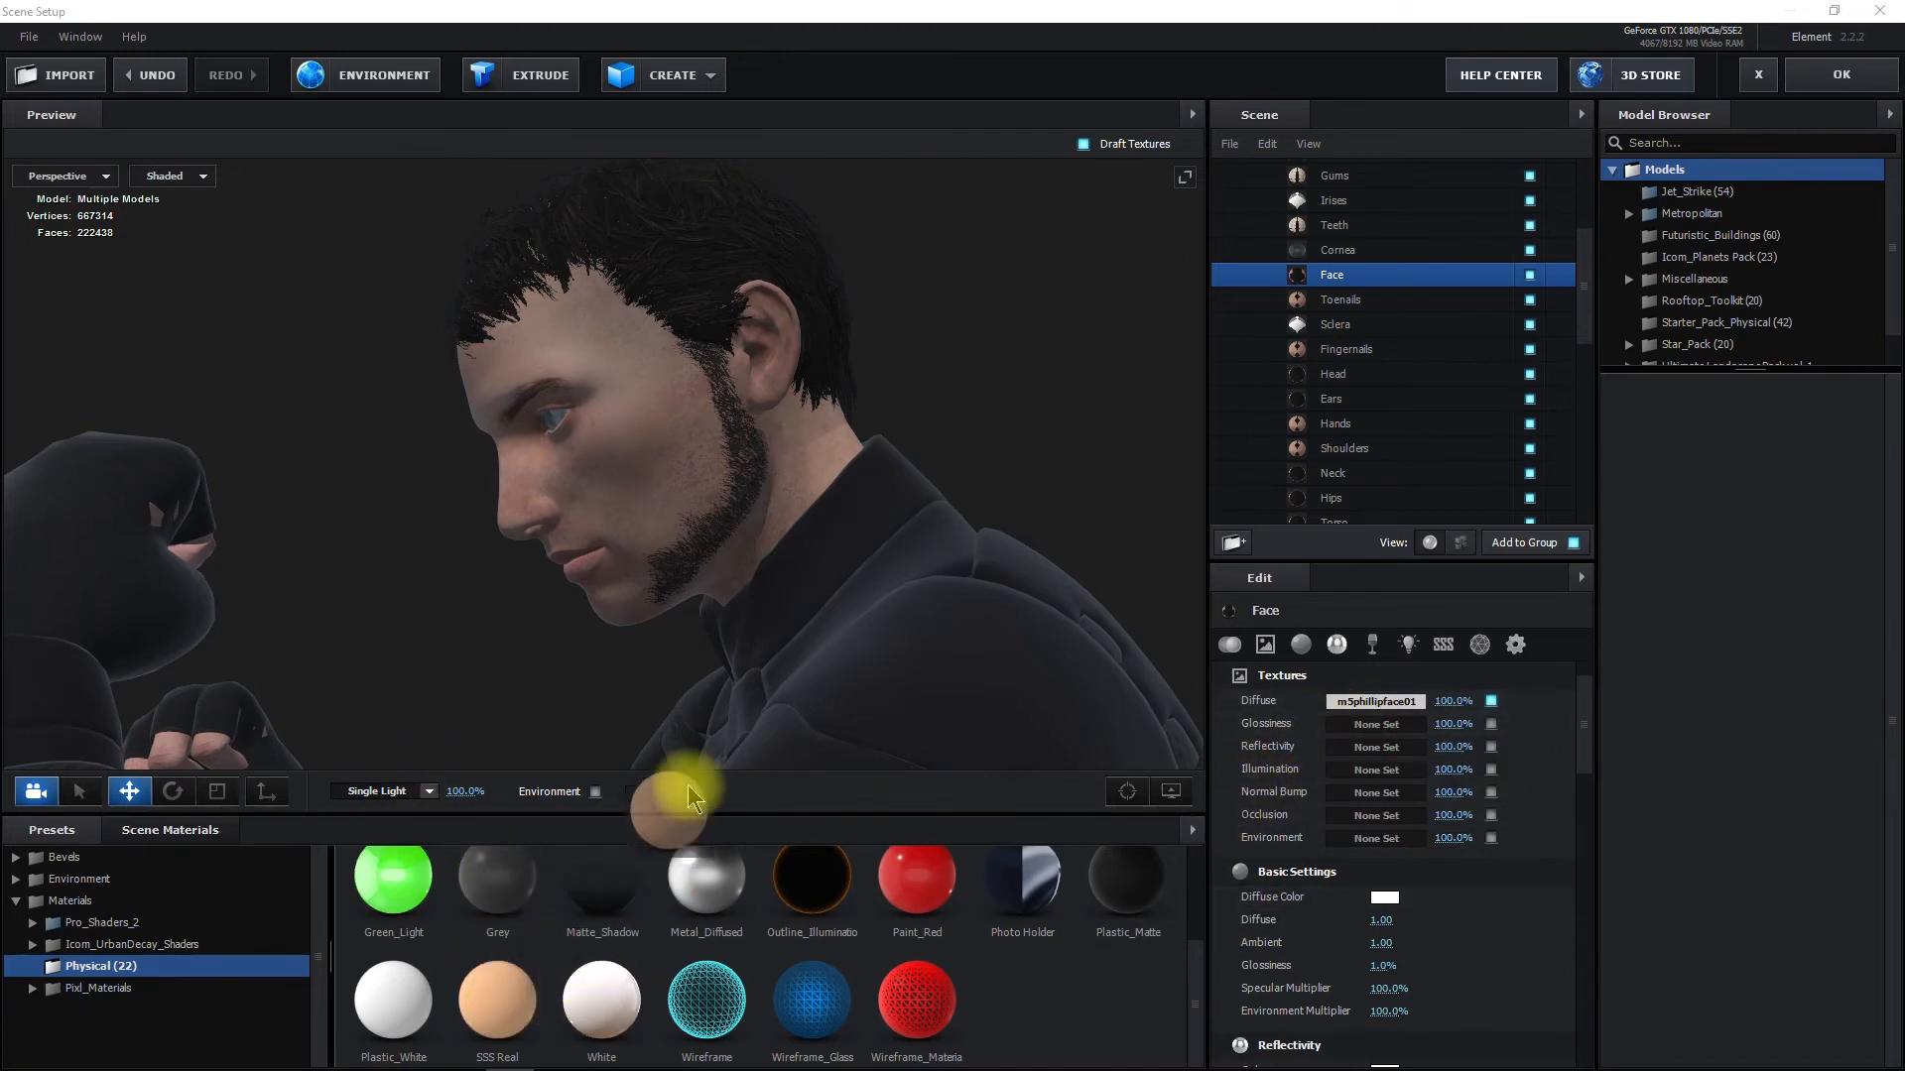
pyautogui.moveTo(659, 502); pyautogui.dragTo(659, 502)
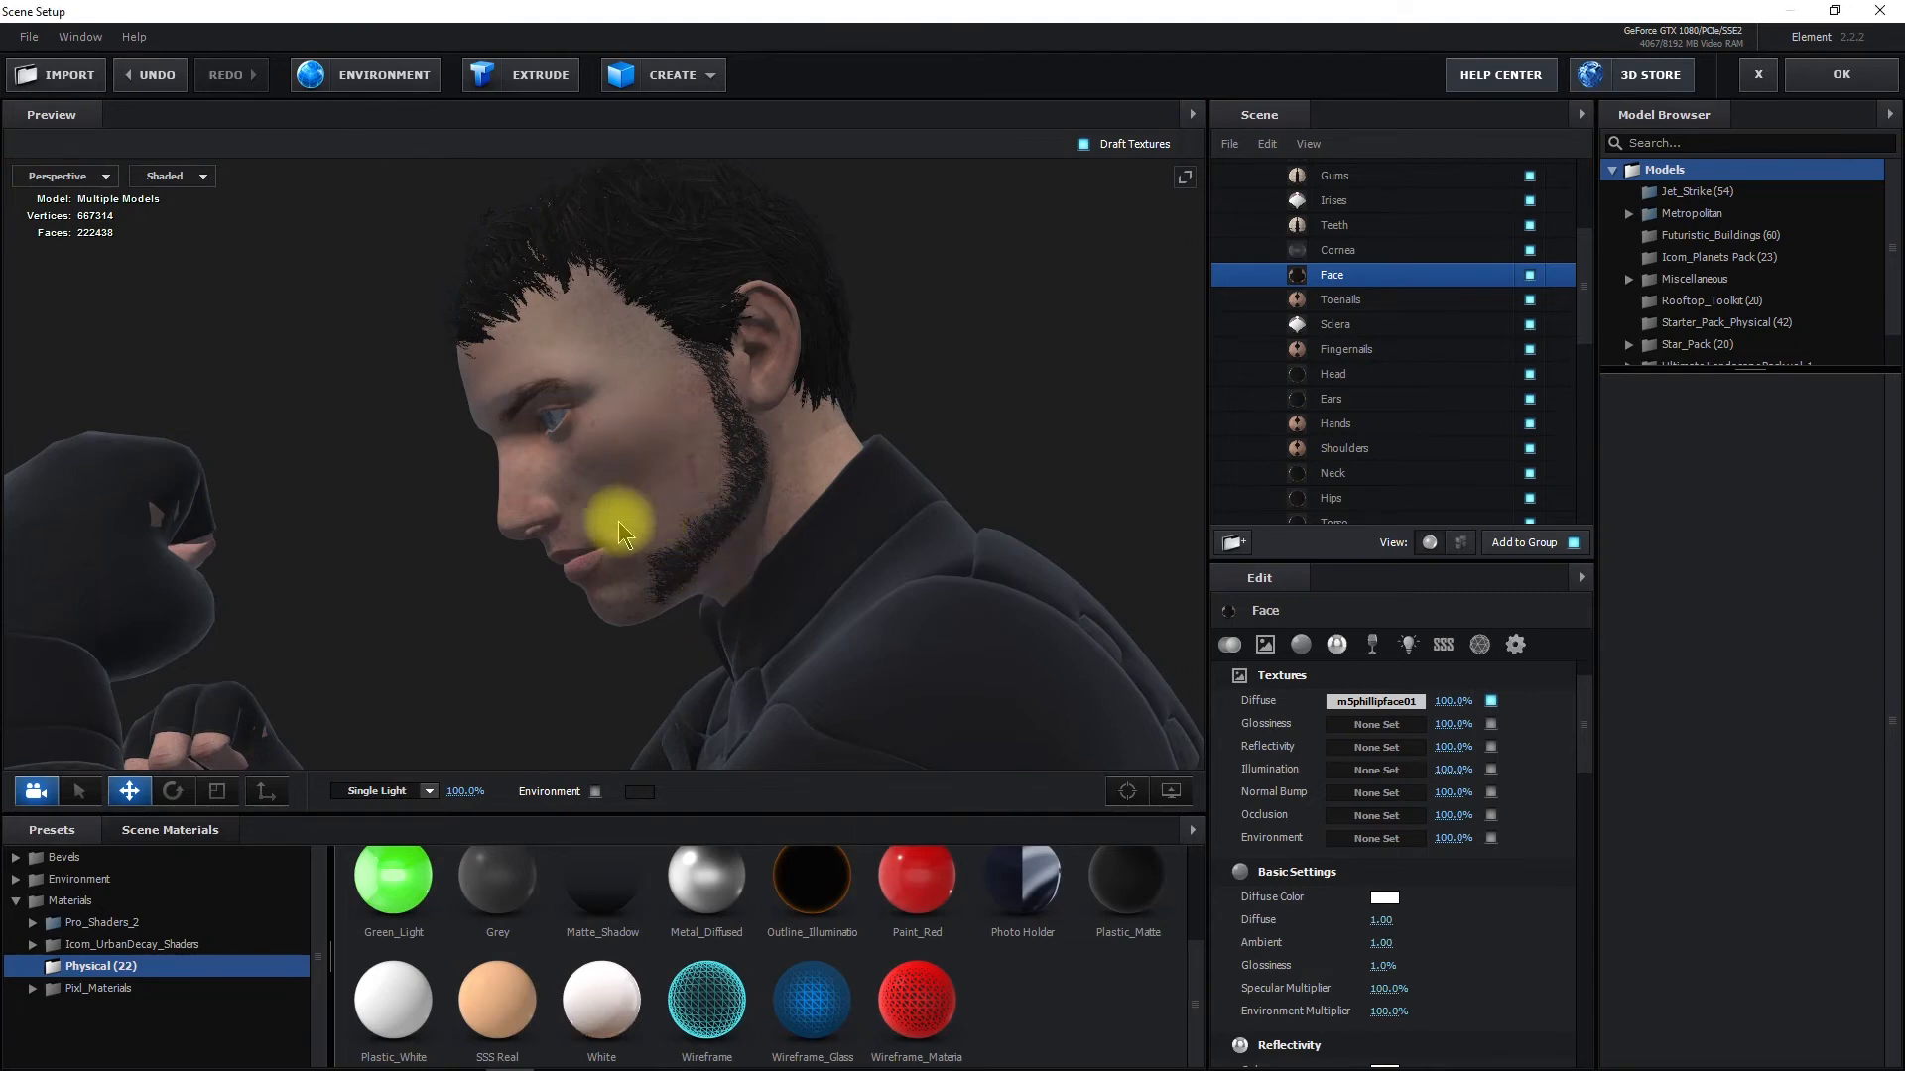
pyautogui.moveTo(659, 638); pyautogui.dragTo(677, 706)
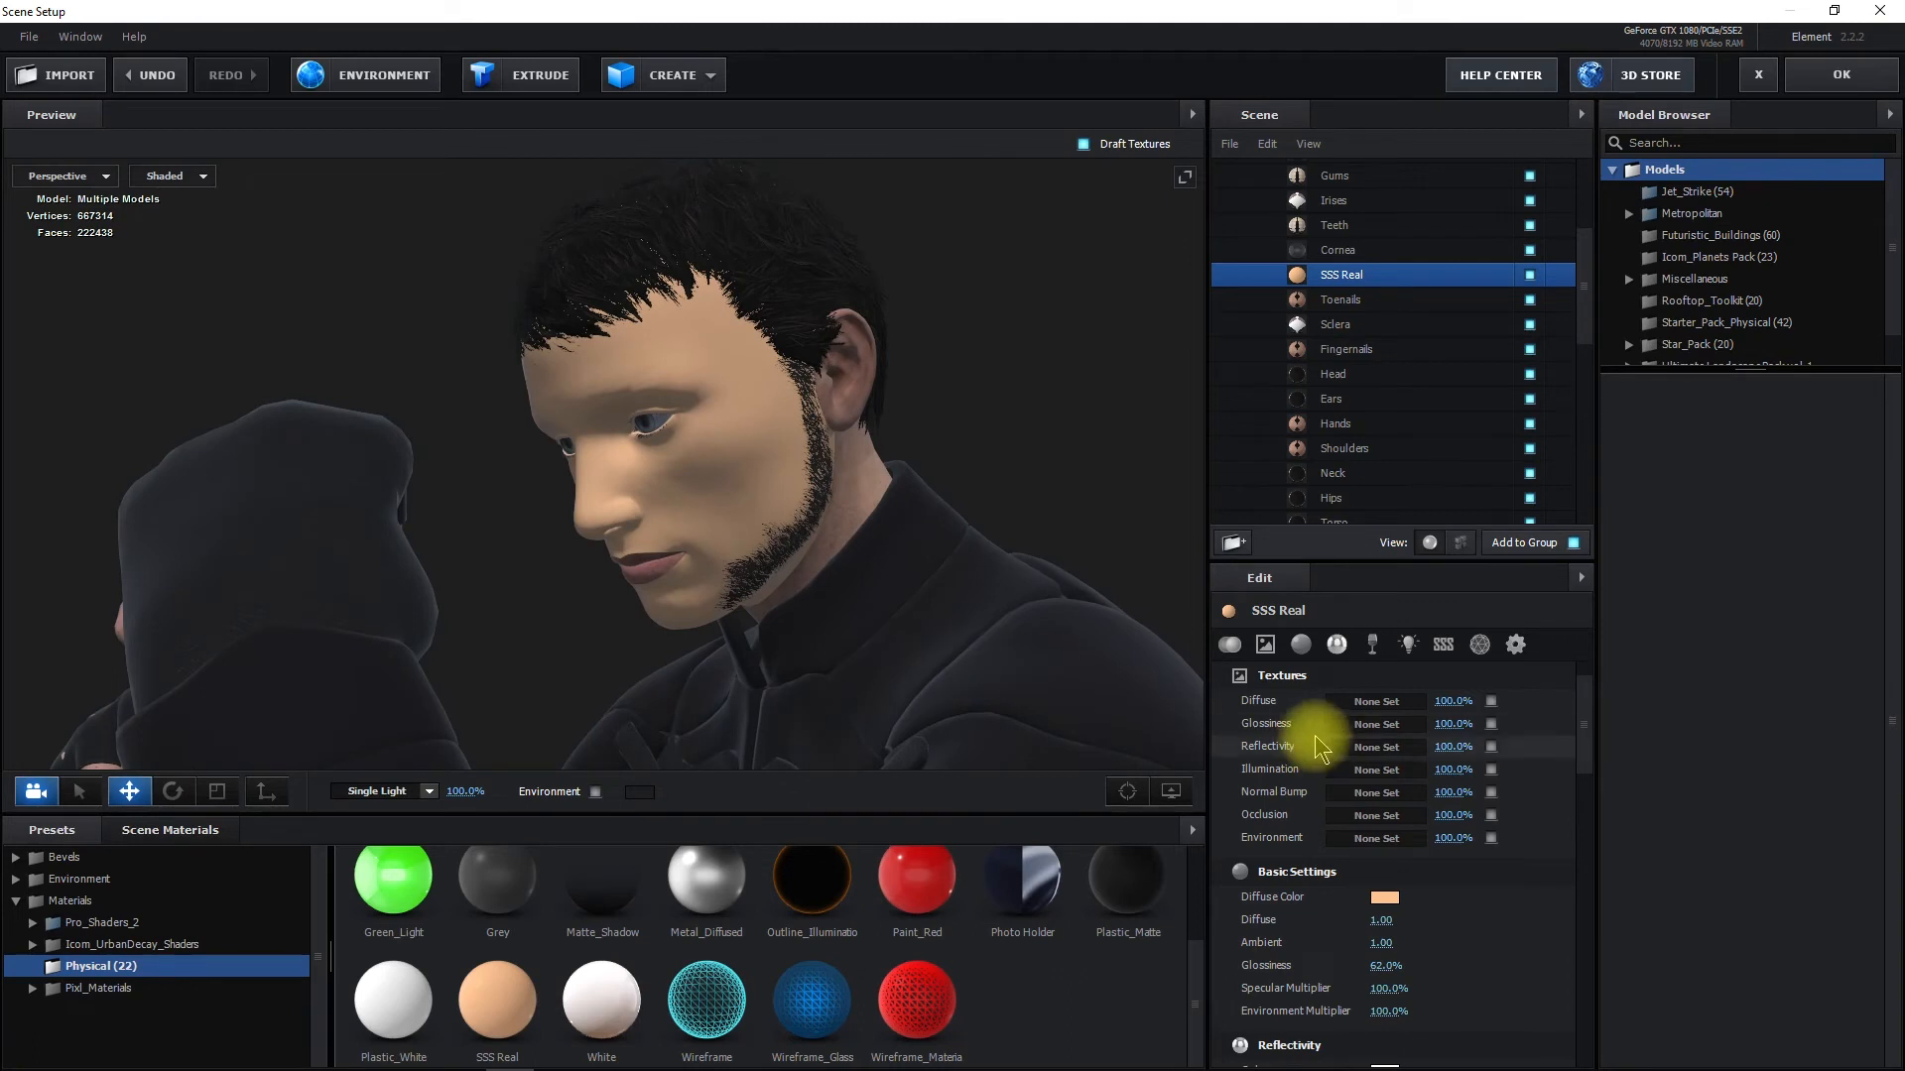
# Paste the copied face texture into the Diffuse slot of the face's SSS Real material and set its Diffuse Color to white (FFFFFF)
pyautogui.rightClick(1373, 706)
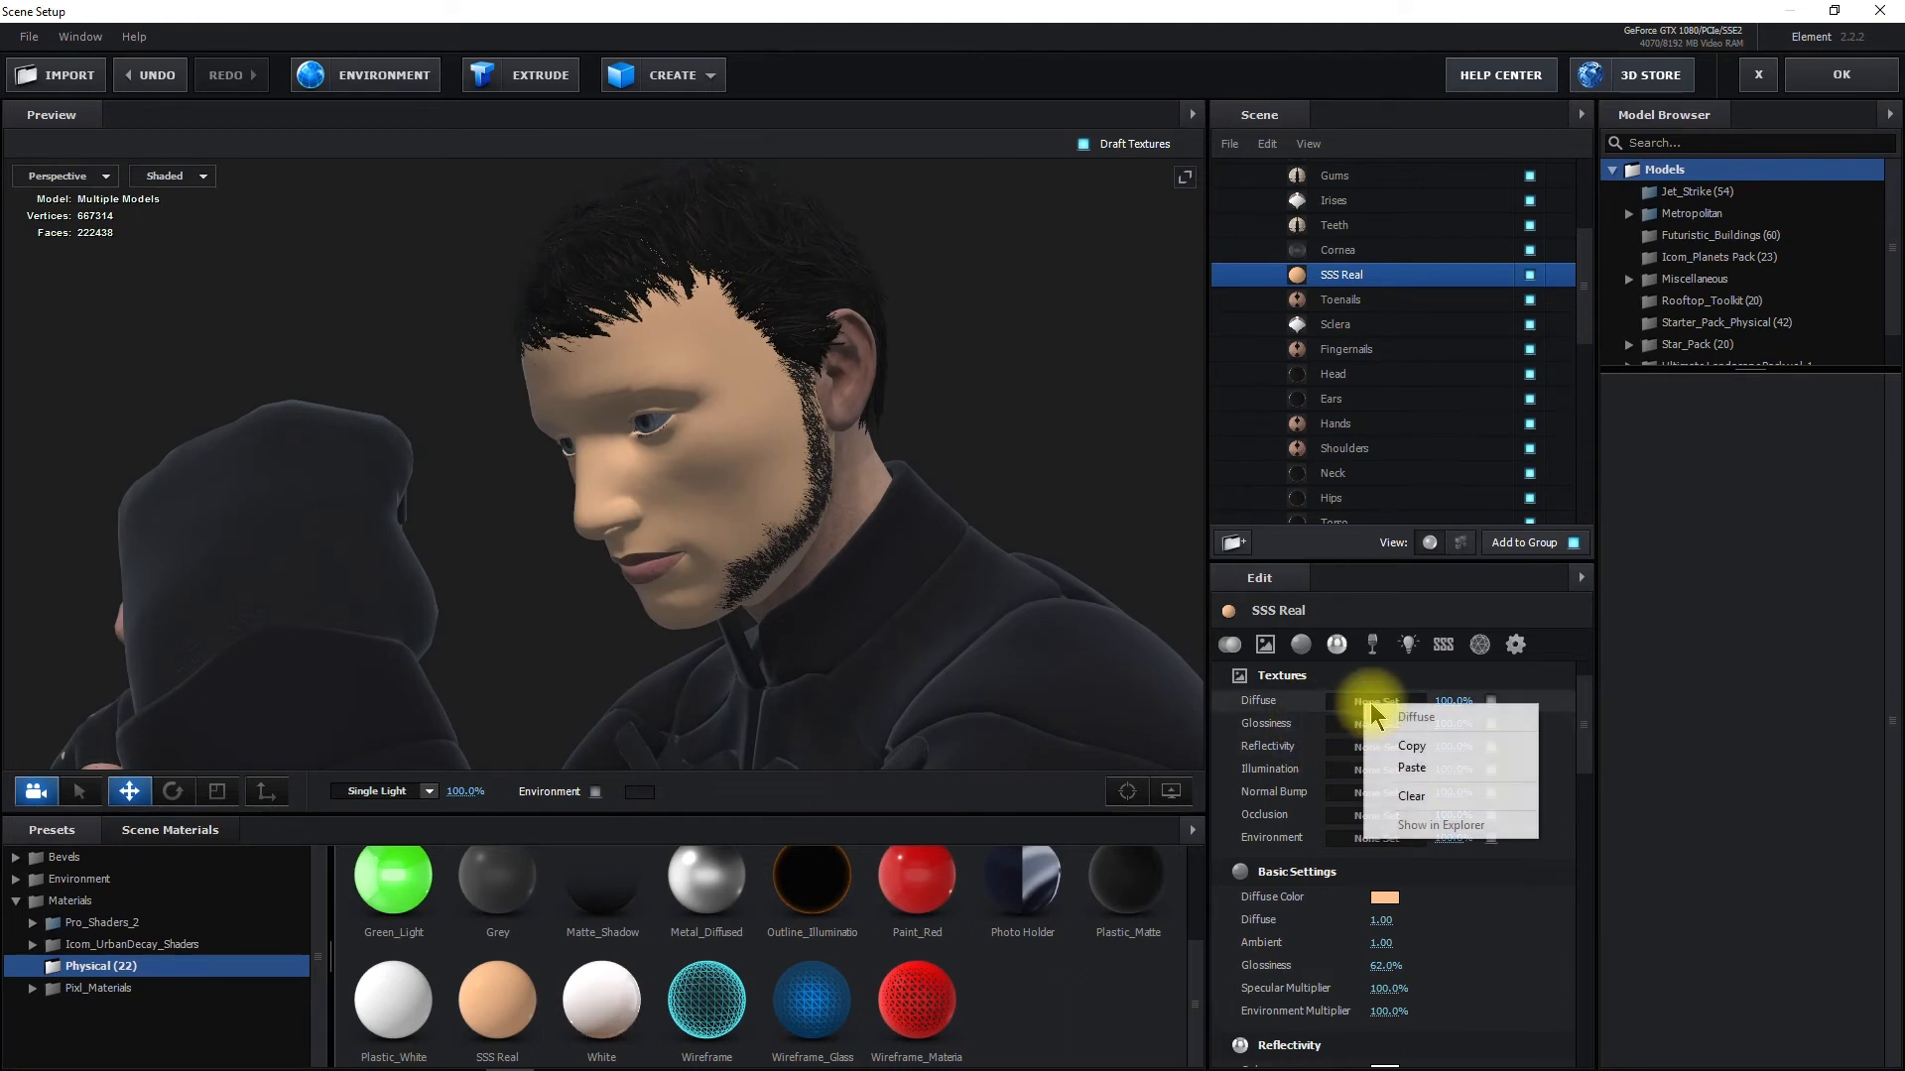
pyautogui.click(1399, 770)
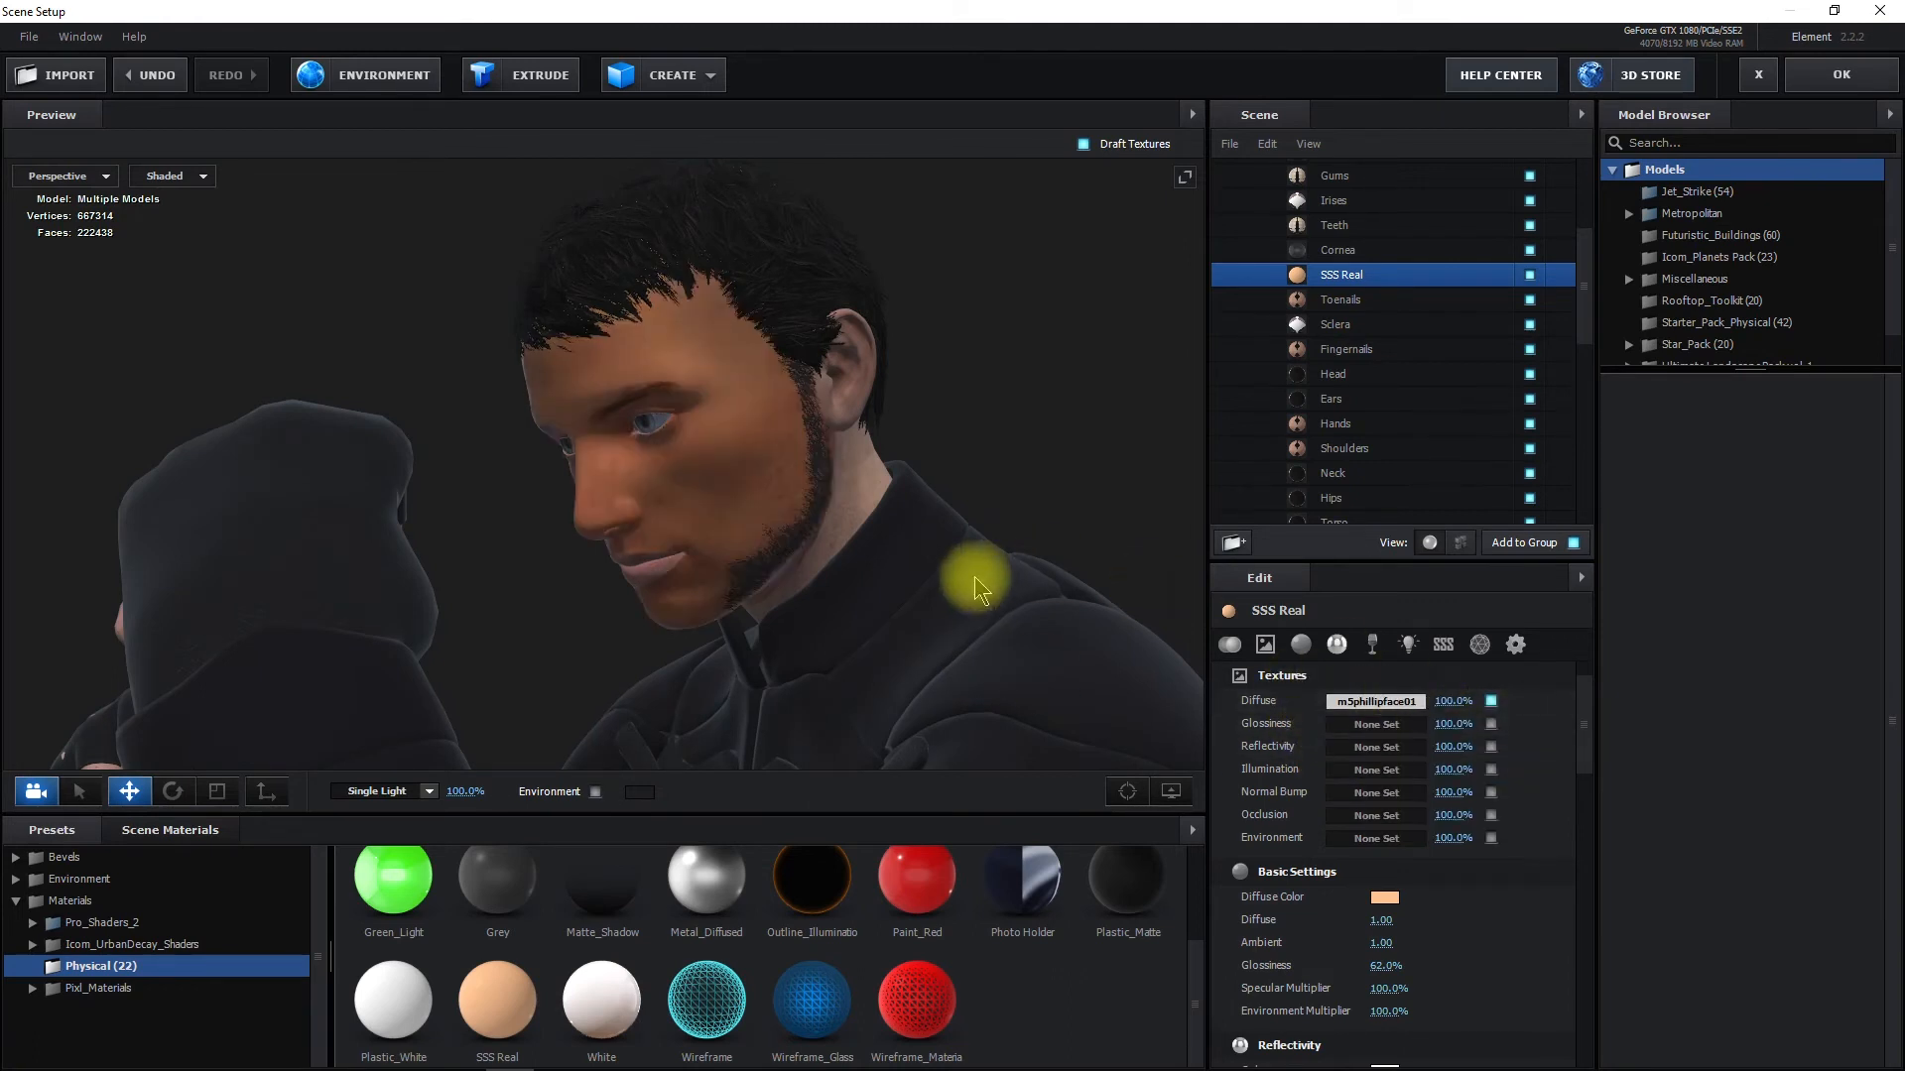
pyautogui.moveTo(887, 654)
pyautogui.mouseDown()
pyautogui.moveTo(1009, 661)
pyautogui.moveTo(917, 651)
pyautogui.mouseUp()
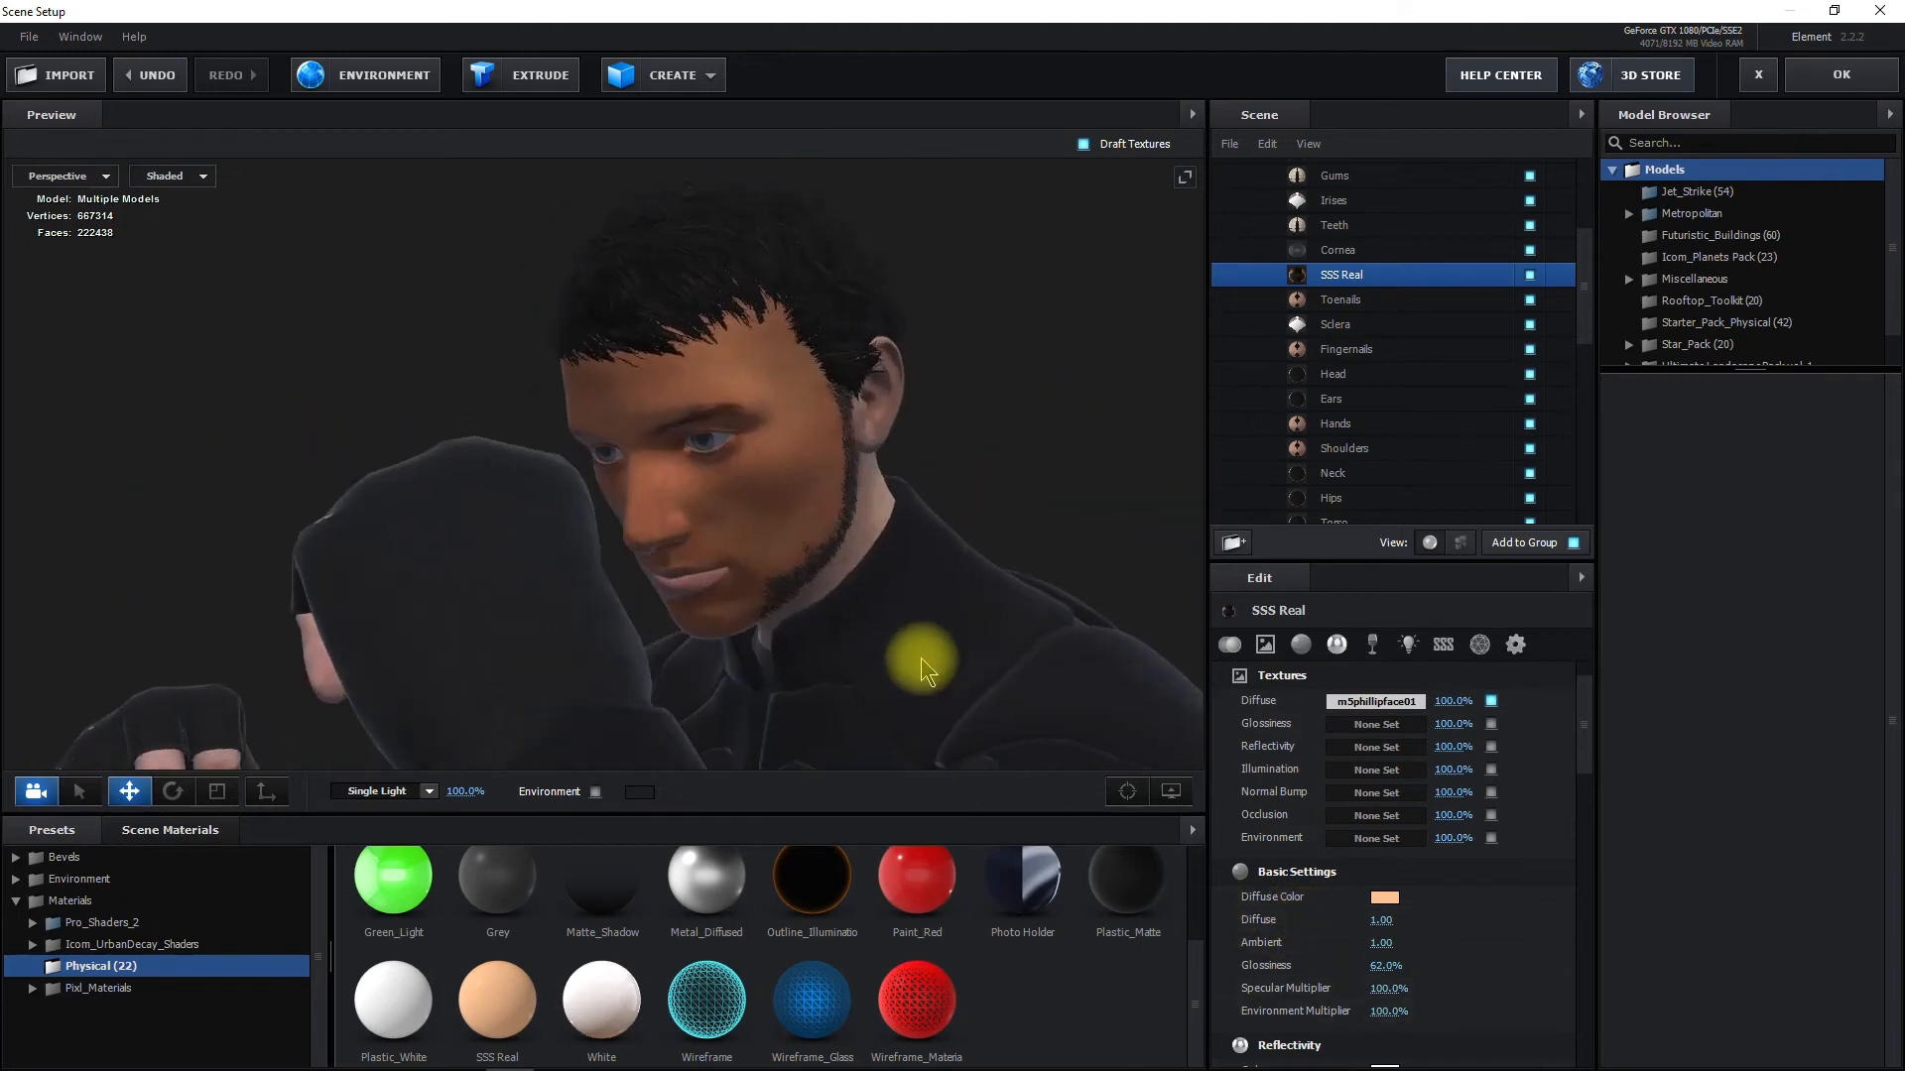
pyautogui.click(1386, 898)
pyautogui.moveTo(1230, 827); pyautogui.dragTo(1151, 766)
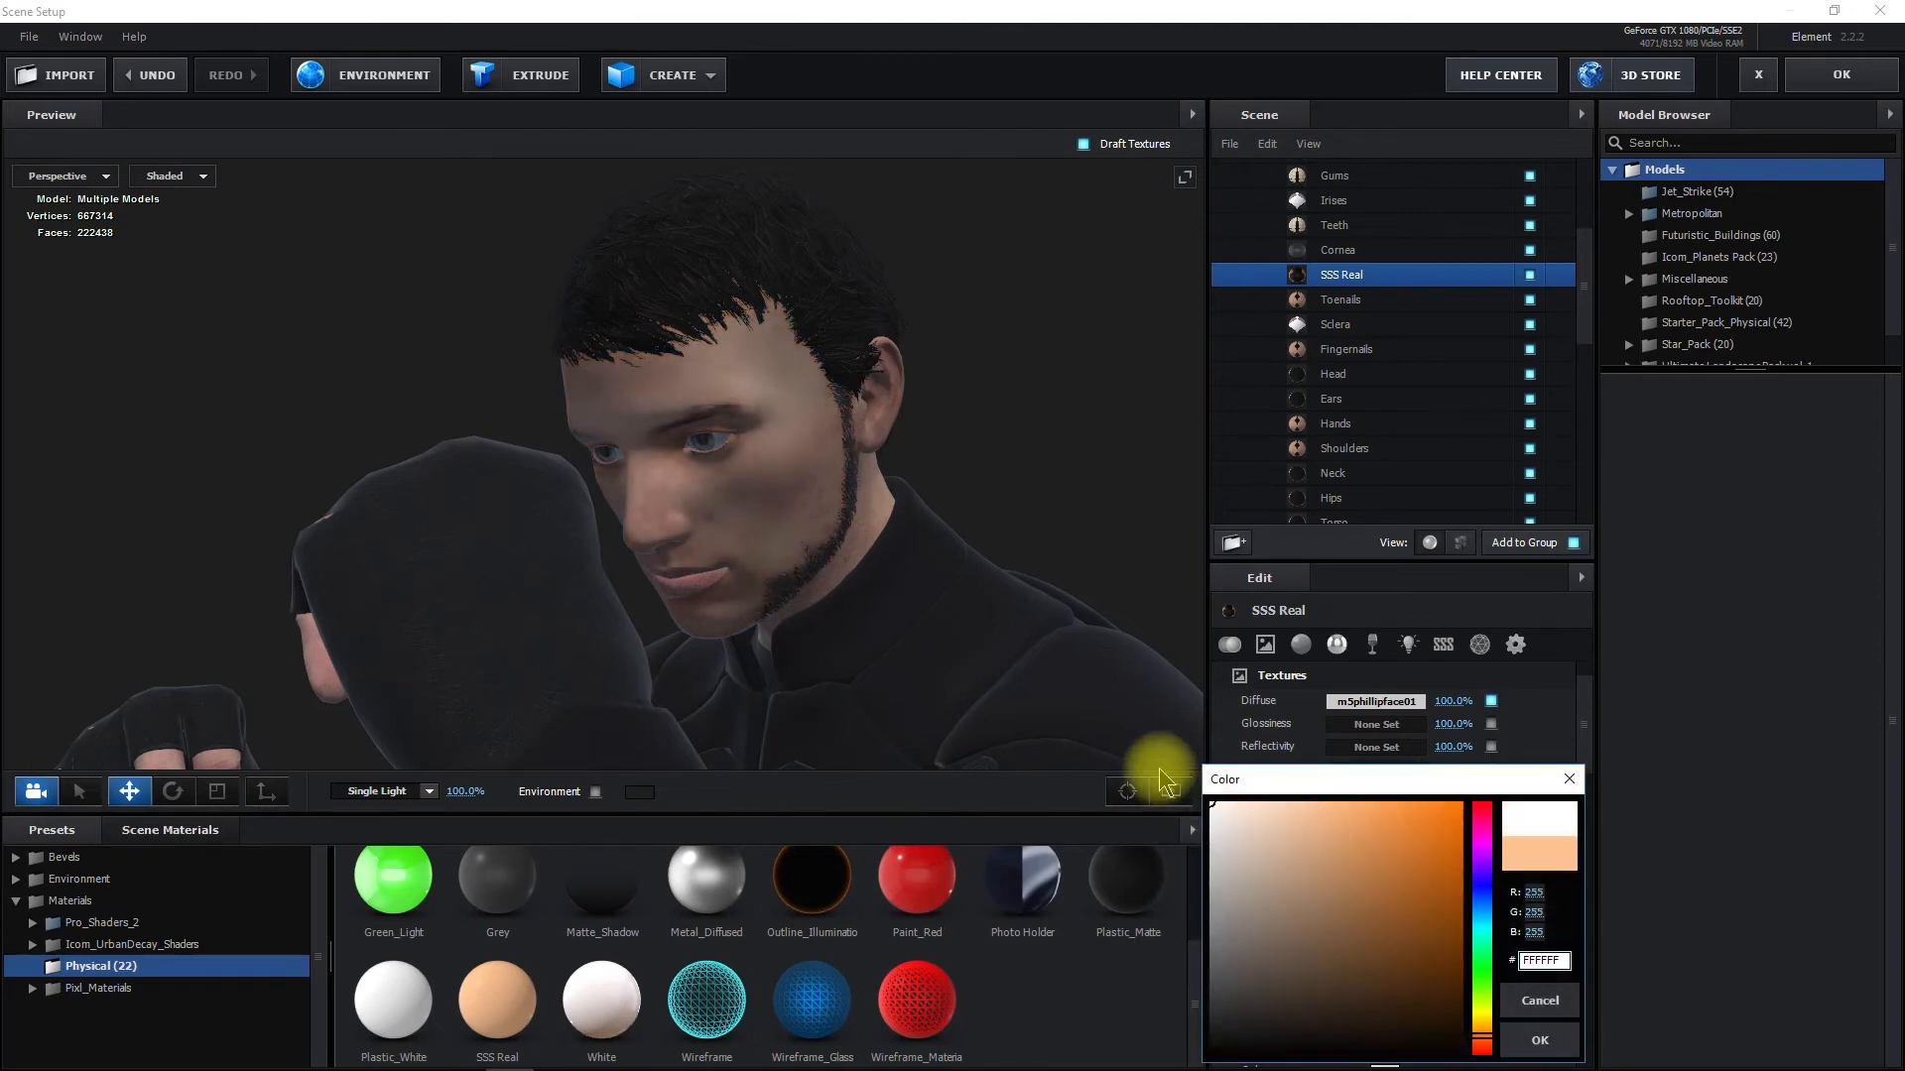
pyautogui.click(1553, 1038)
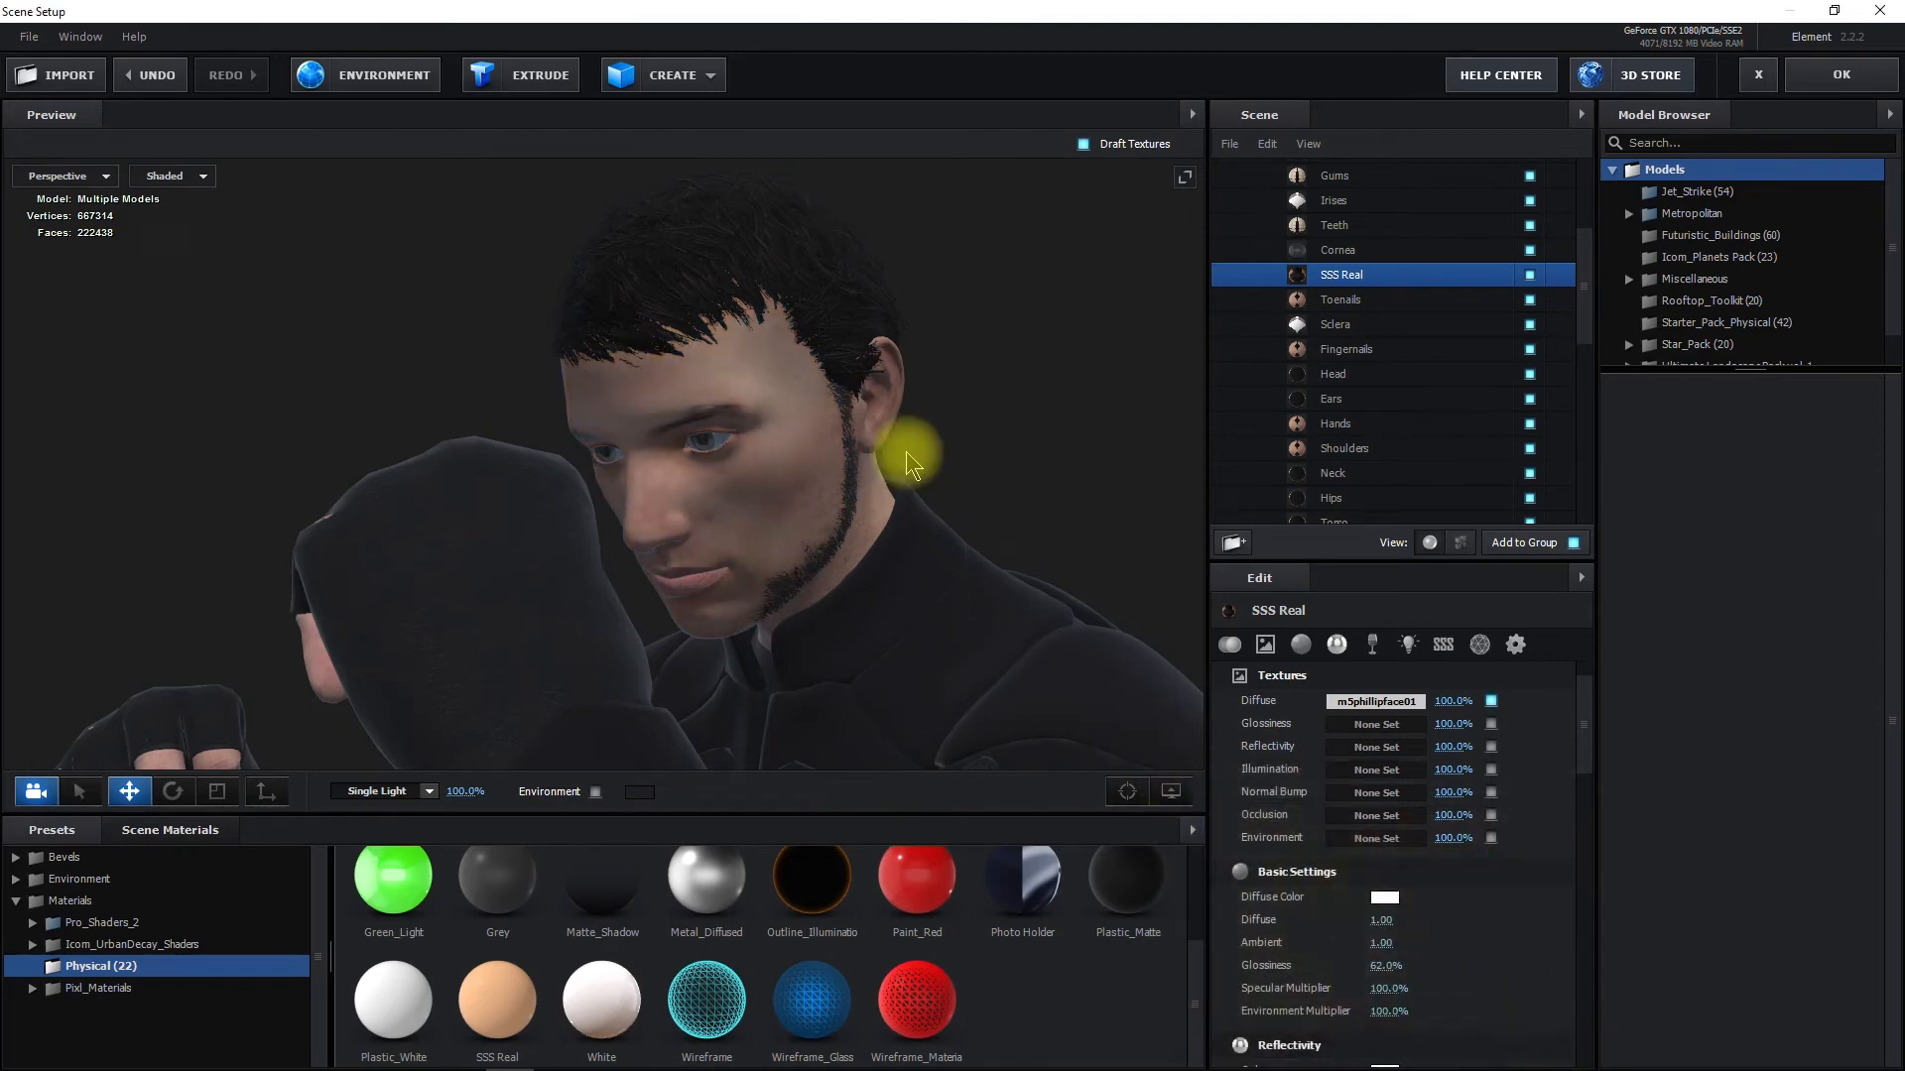
# Set the face material's Glossiness to 16%, Specular Multiplier to 84% and Environment Multiplier to 44%
pyautogui.moveTo(671, 408); pyautogui.dragTo(851, 428, button='right')
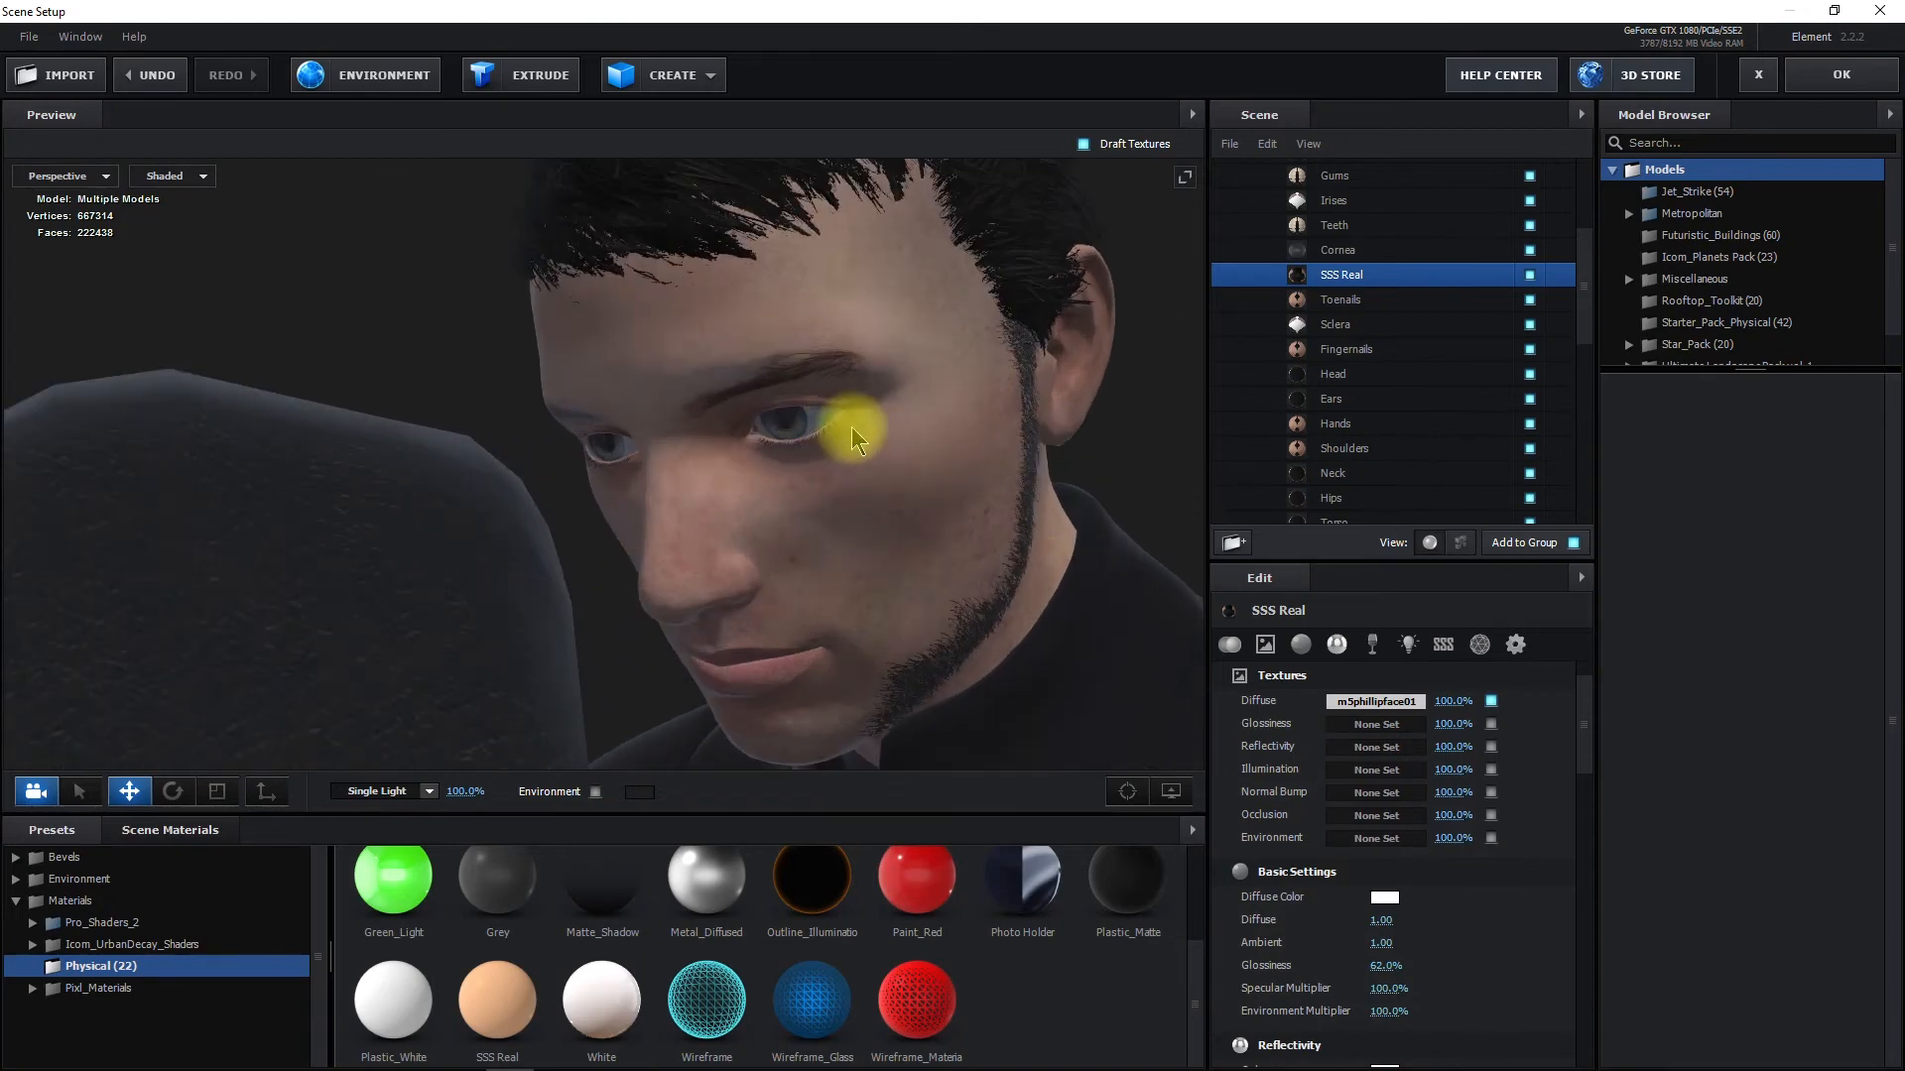
pyautogui.moveTo(851, 427); pyautogui.dragTo(1033, 625)
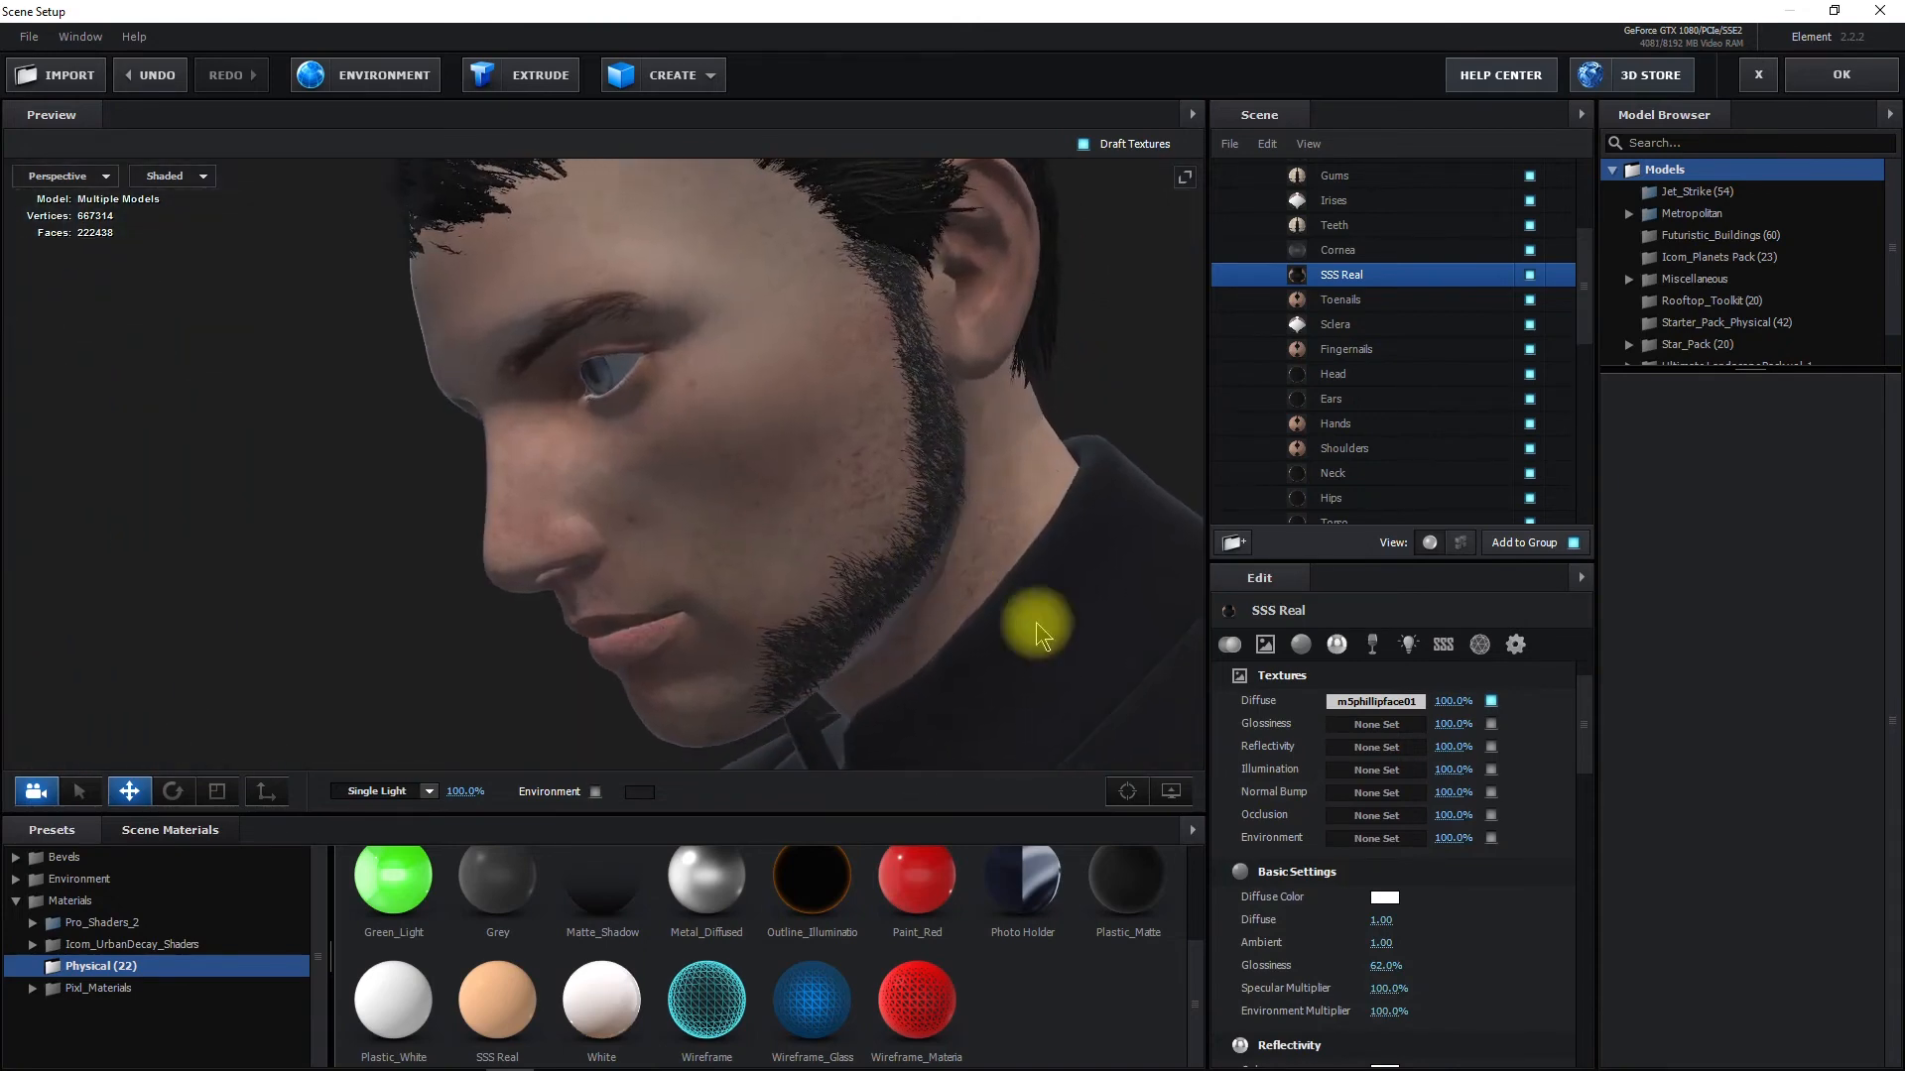
pyautogui.scroll(-2, 1352, 942)
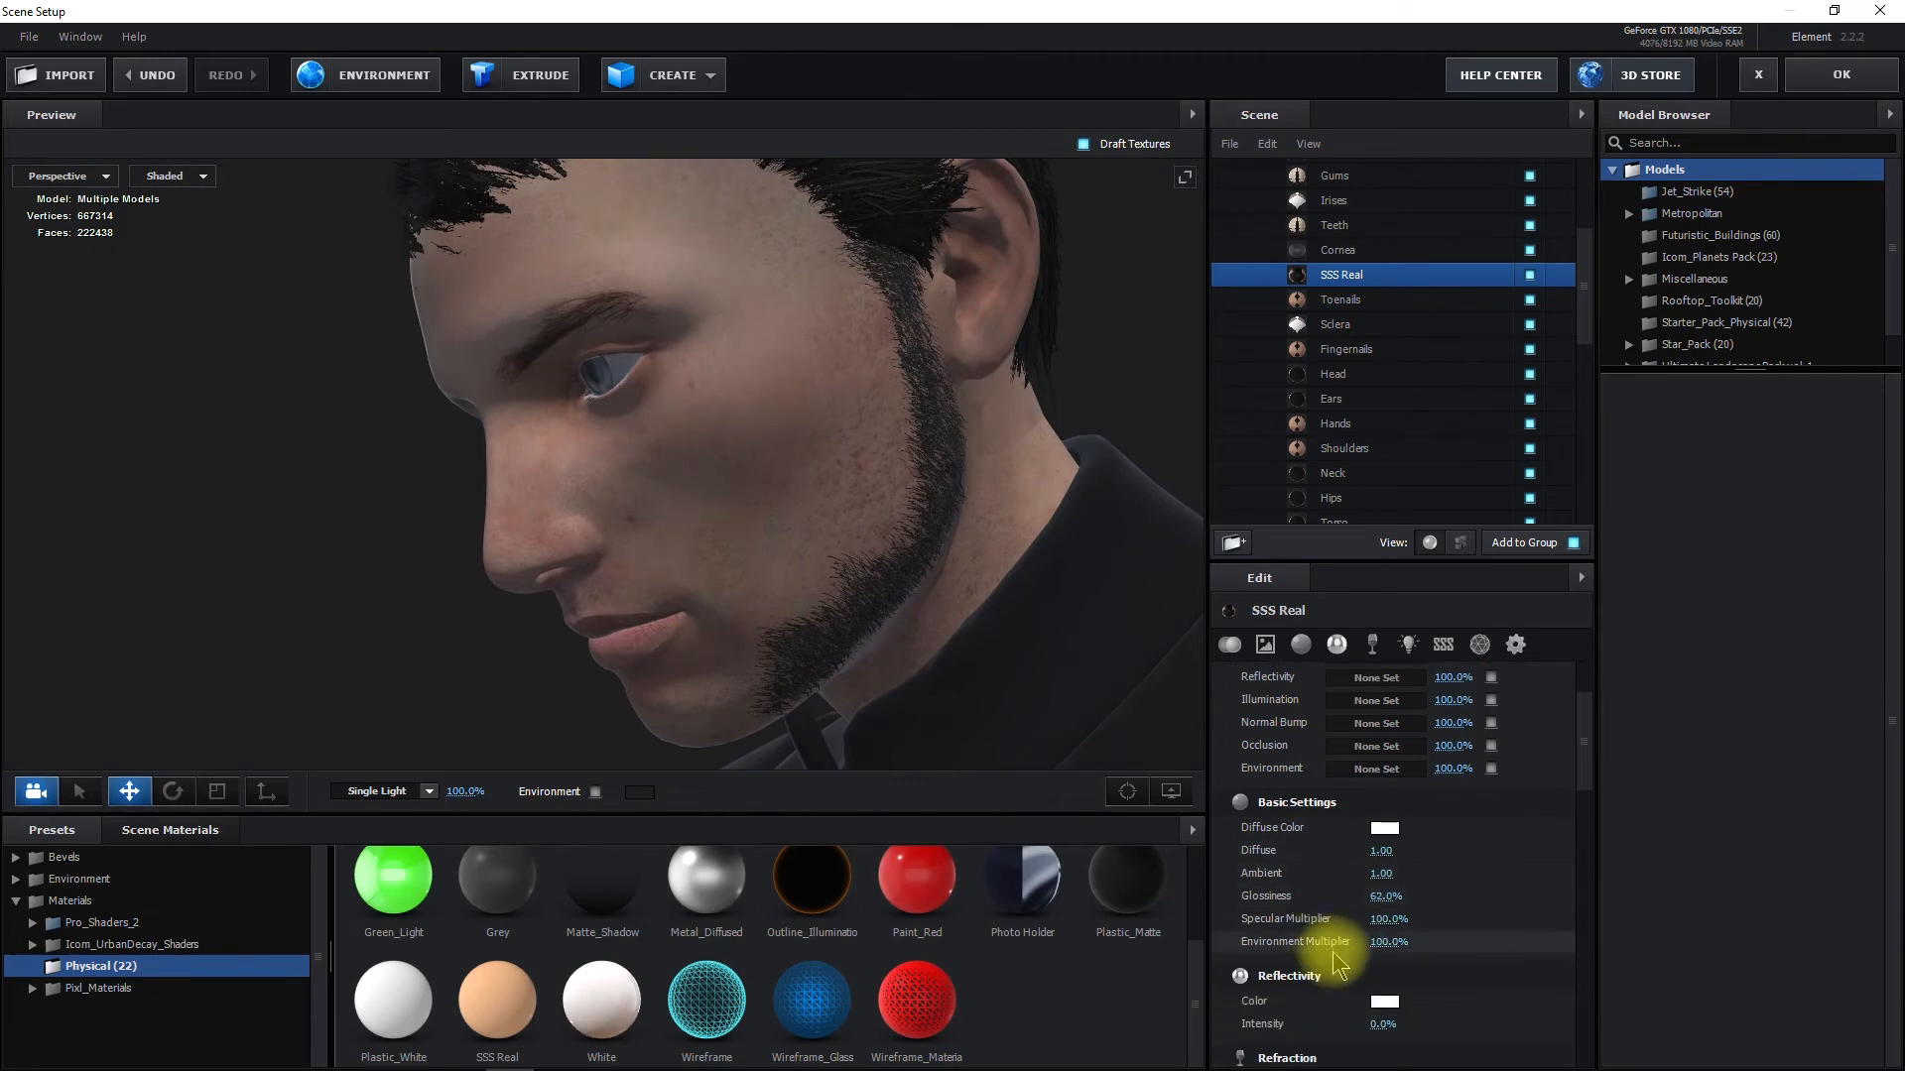
pyautogui.moveTo(1386, 893)
pyautogui.mouseDown()
pyautogui.moveTo(1522, 919)
pyautogui.moveTo(1402, 925)
pyautogui.mouseUp()
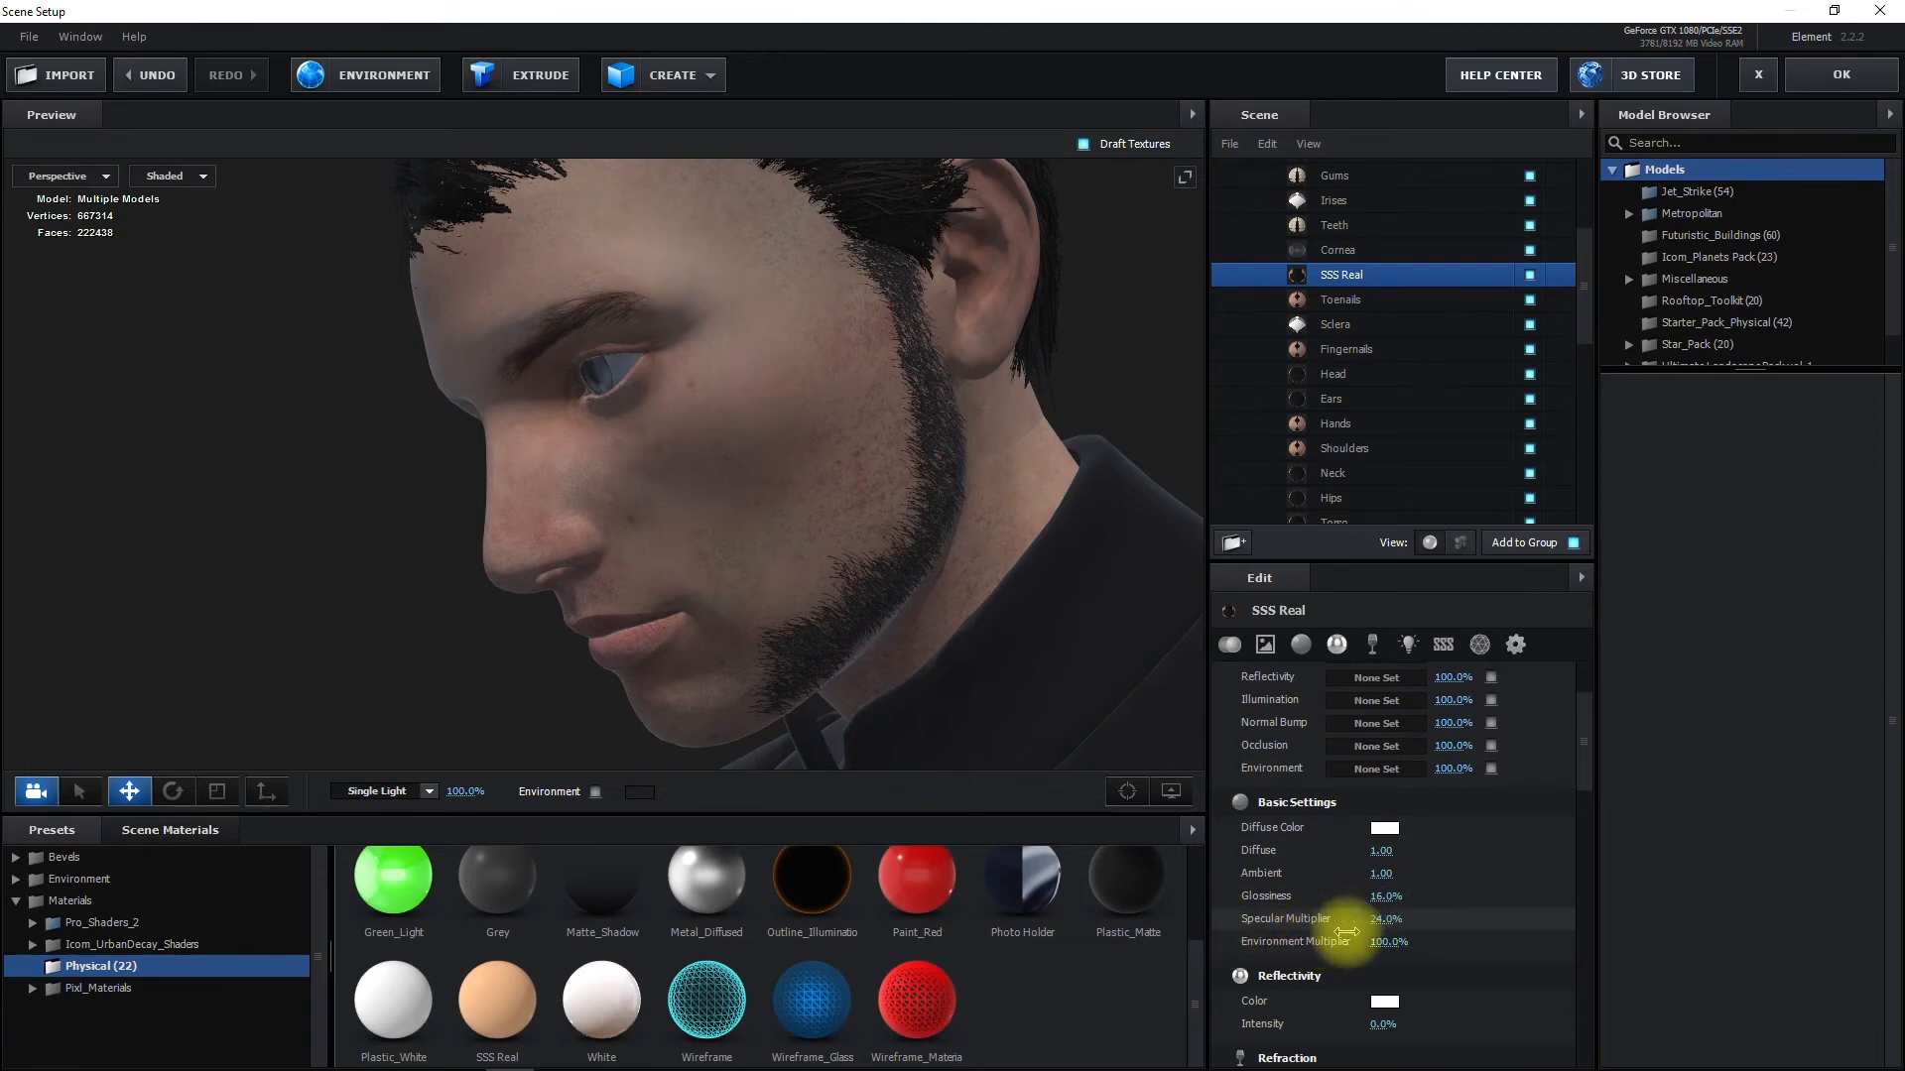
pyautogui.moveTo(1379, 945); pyautogui.dragTo(1377, 940)
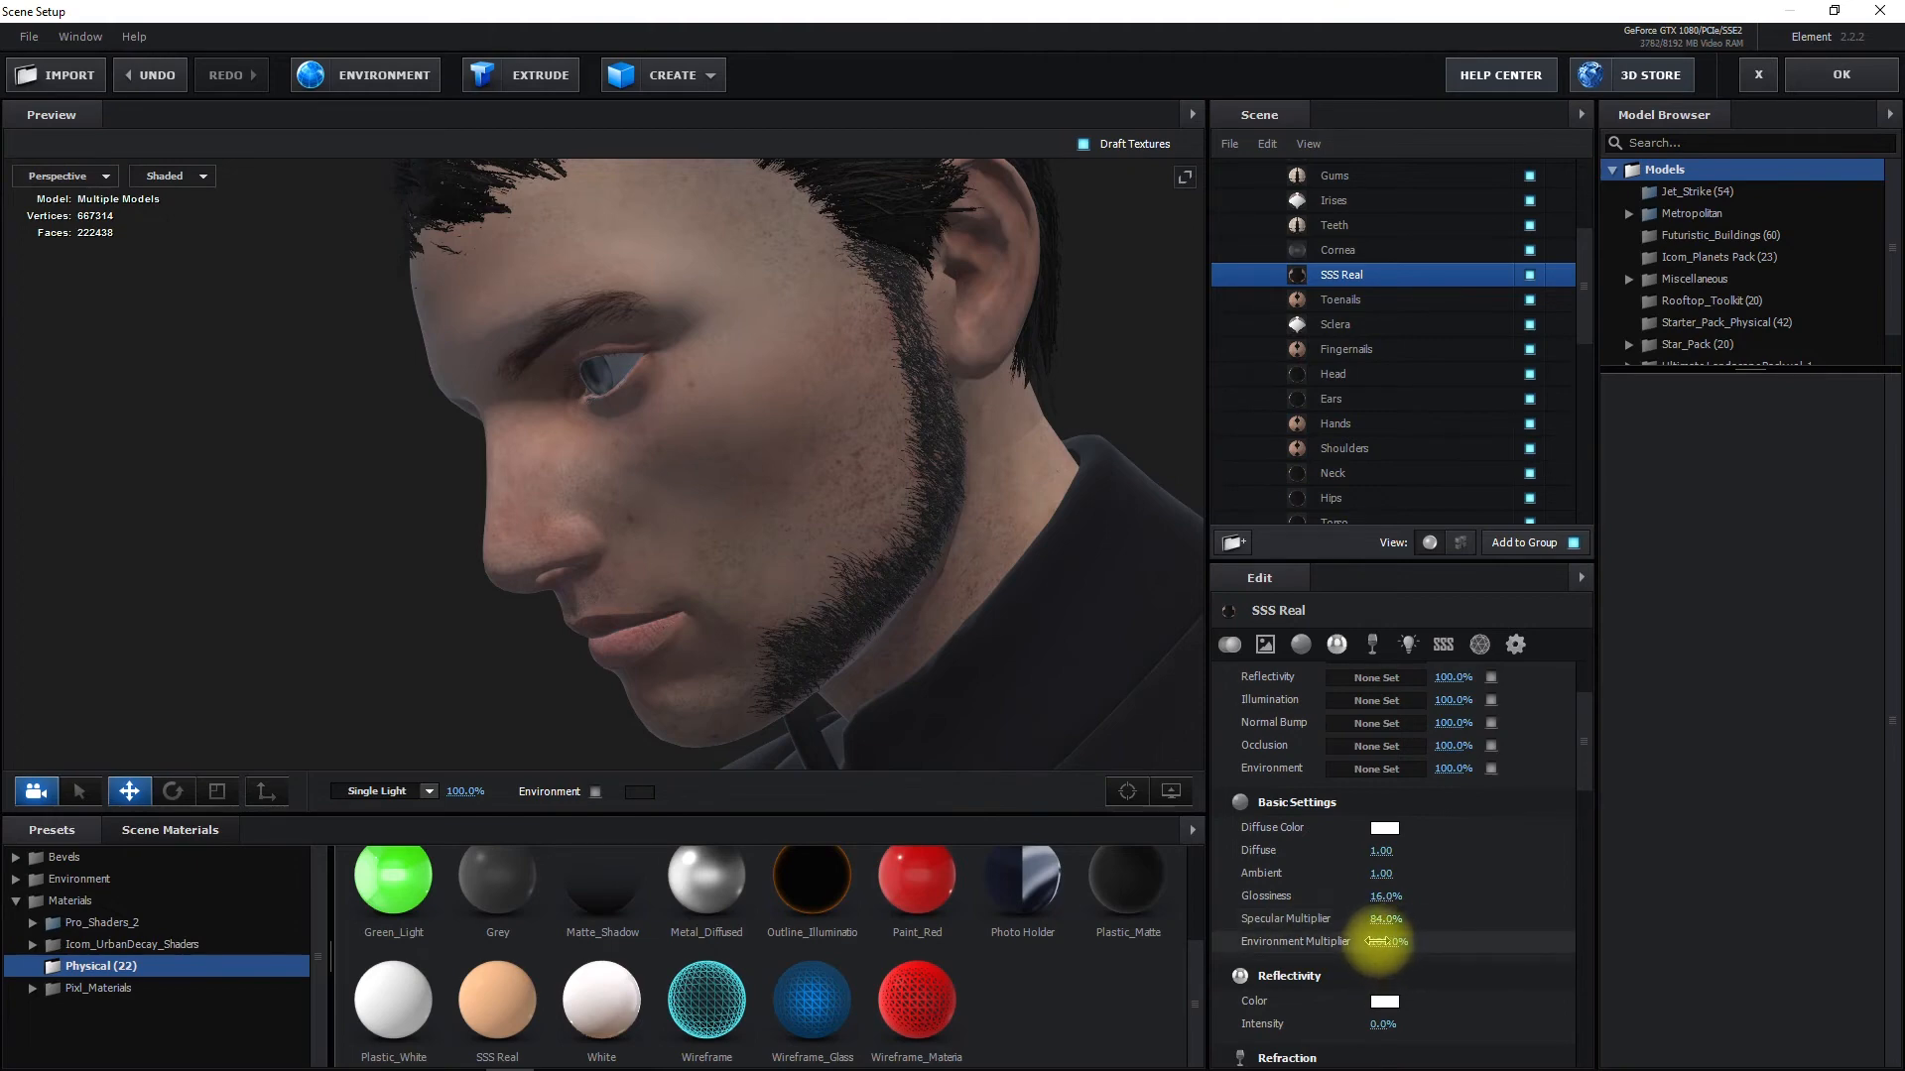
pyautogui.moveTo(1386, 940)
pyautogui.mouseDown()
pyautogui.moveTo(1326, 951)
pyautogui.moveTo(1365, 945)
pyautogui.moveTo(1349, 951)
pyautogui.mouseUp()
pyautogui.moveTo(965, 687); pyautogui.dragTo(1133, 551)
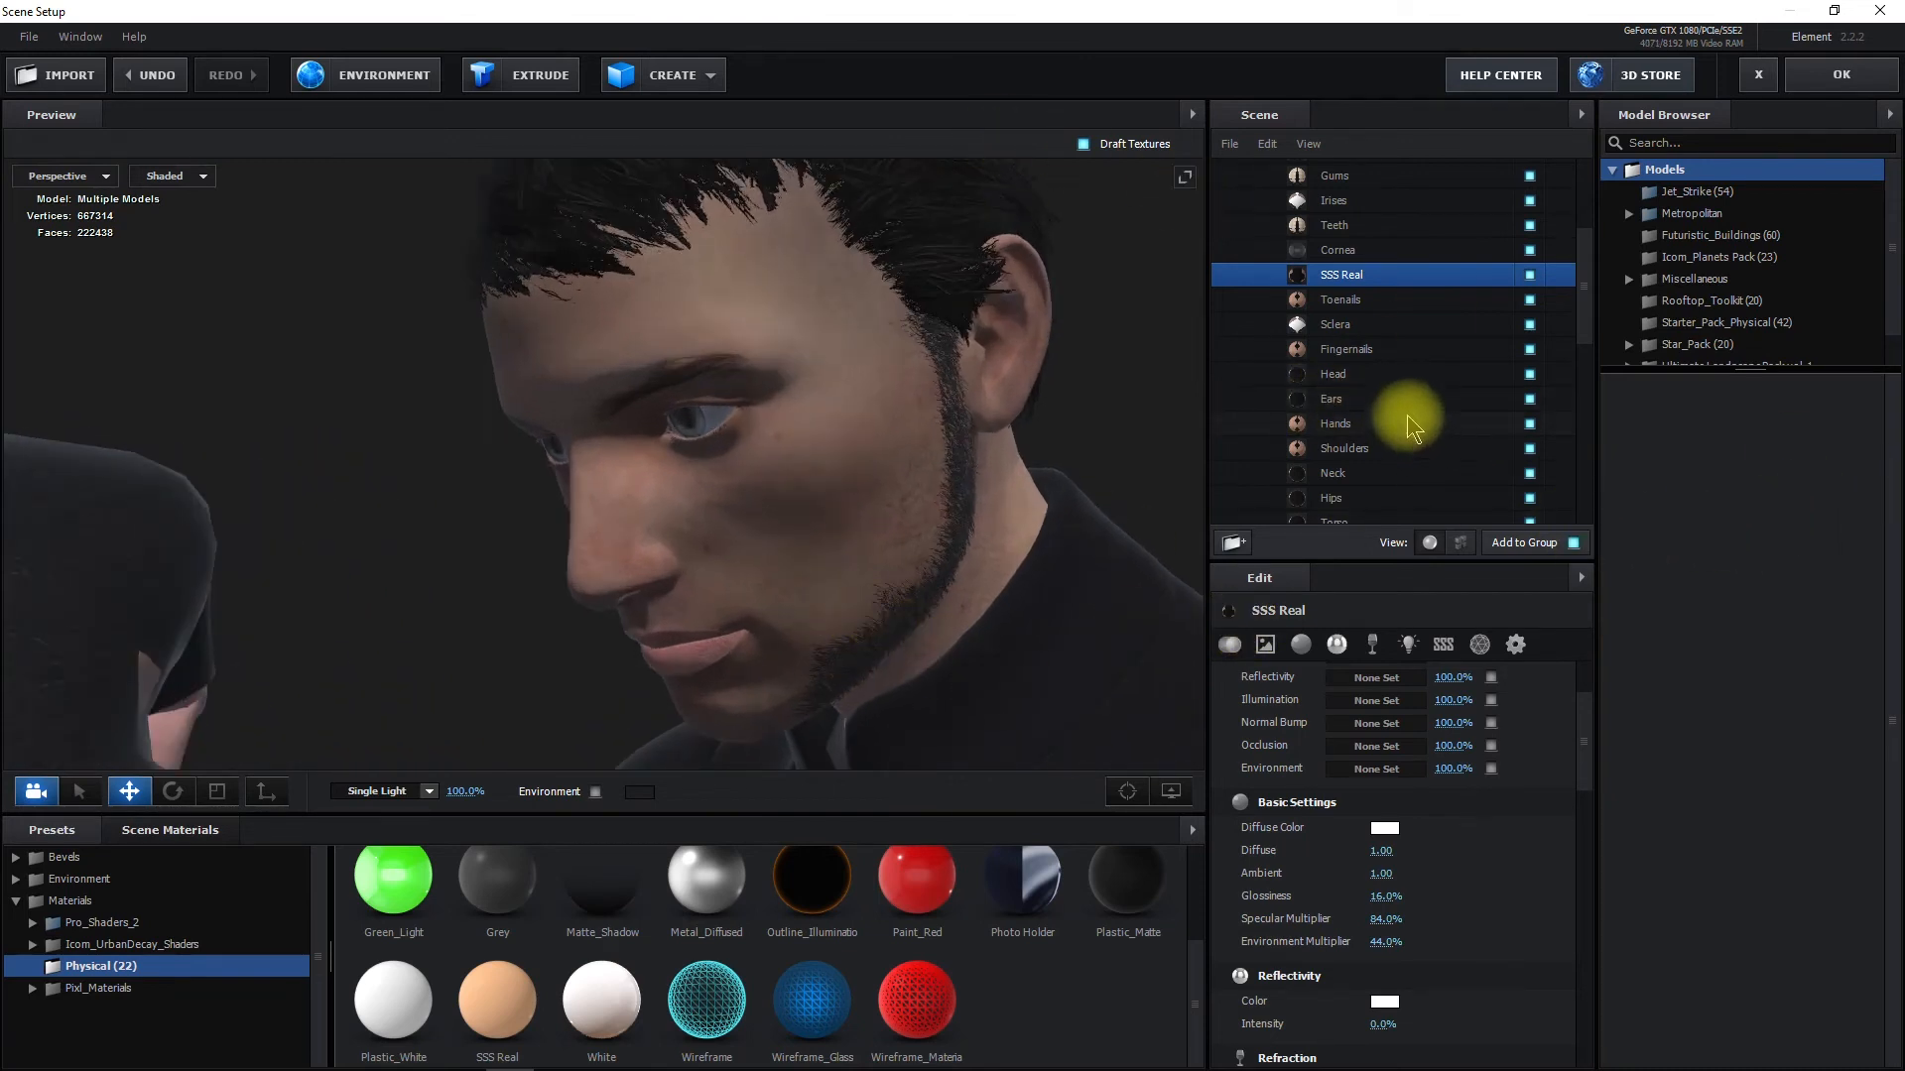
# Copy the Diffuse texture of the Head material and apply the SSS Real preset to Head
pyautogui.click(1392, 383)
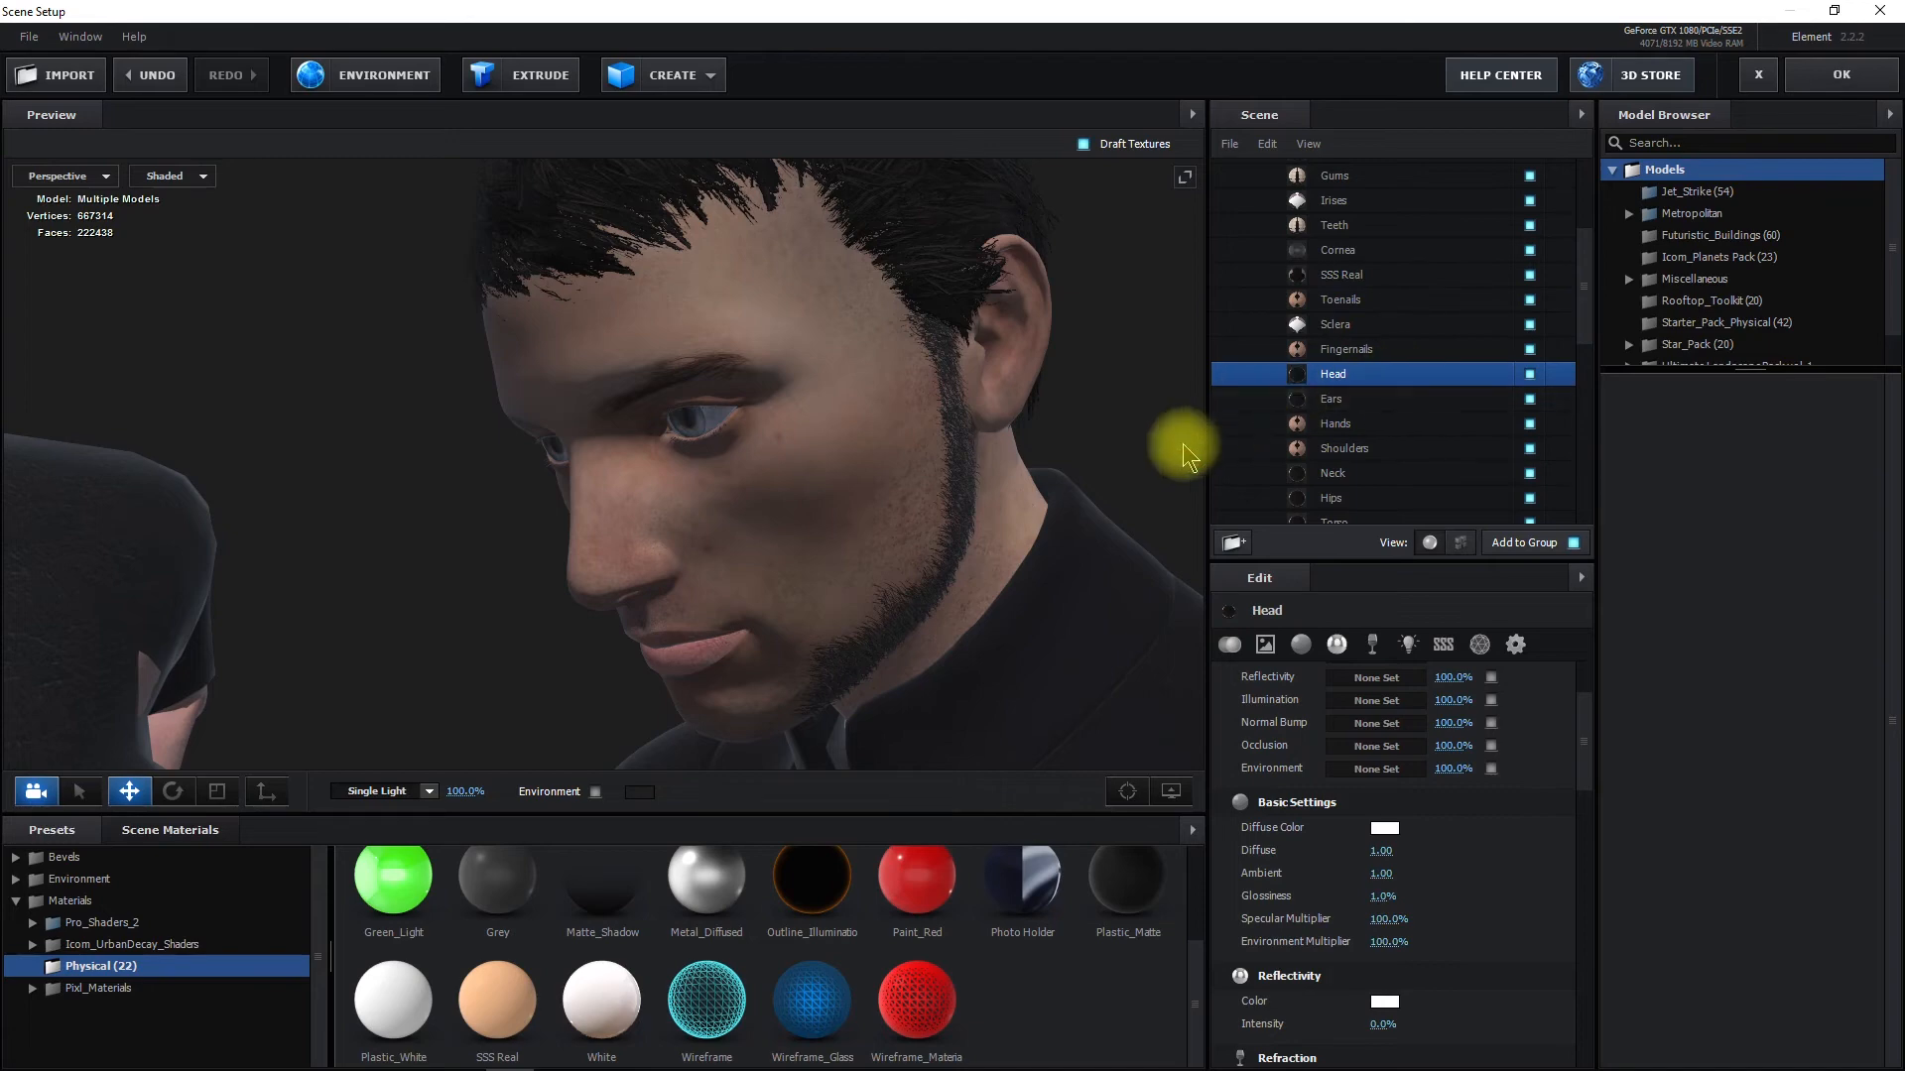
pyautogui.moveTo(501, 1007); pyautogui.dragTo(511, 1064)
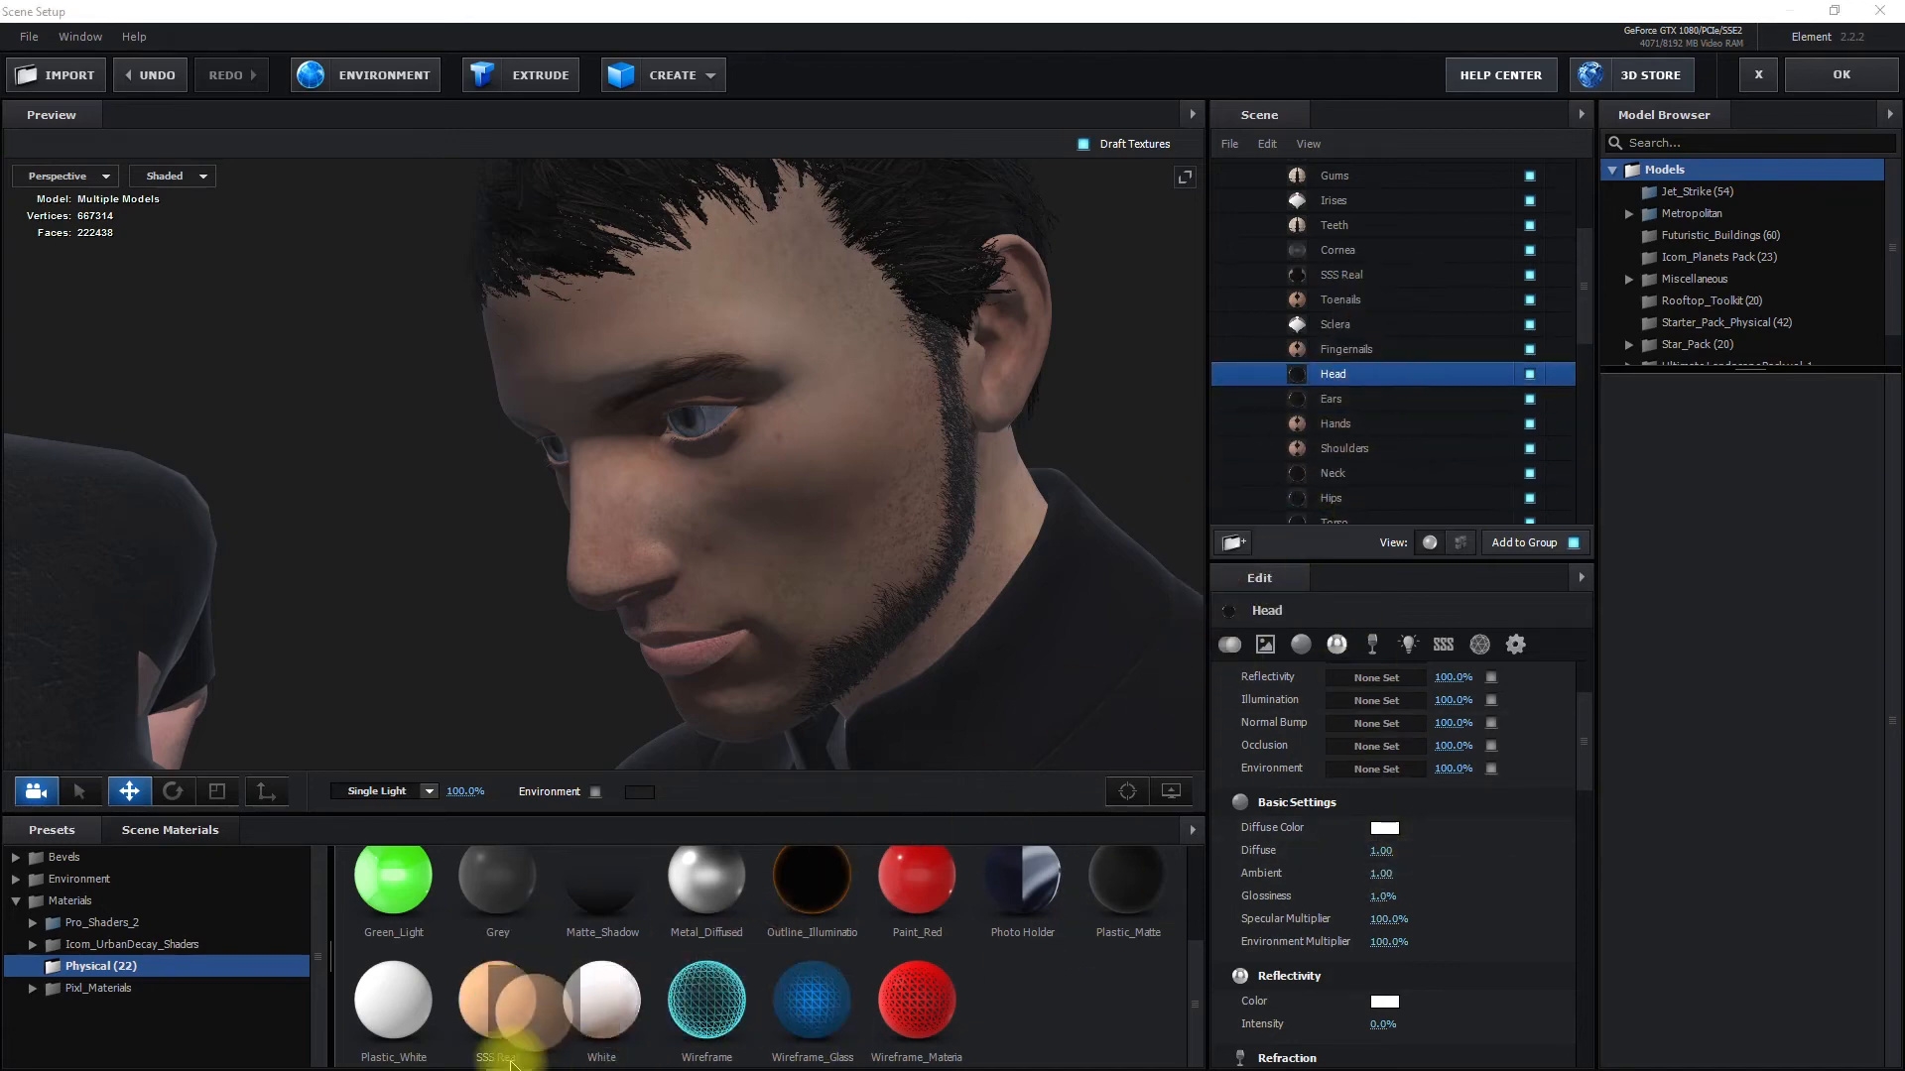
pyautogui.scroll(3, 1368, 739)
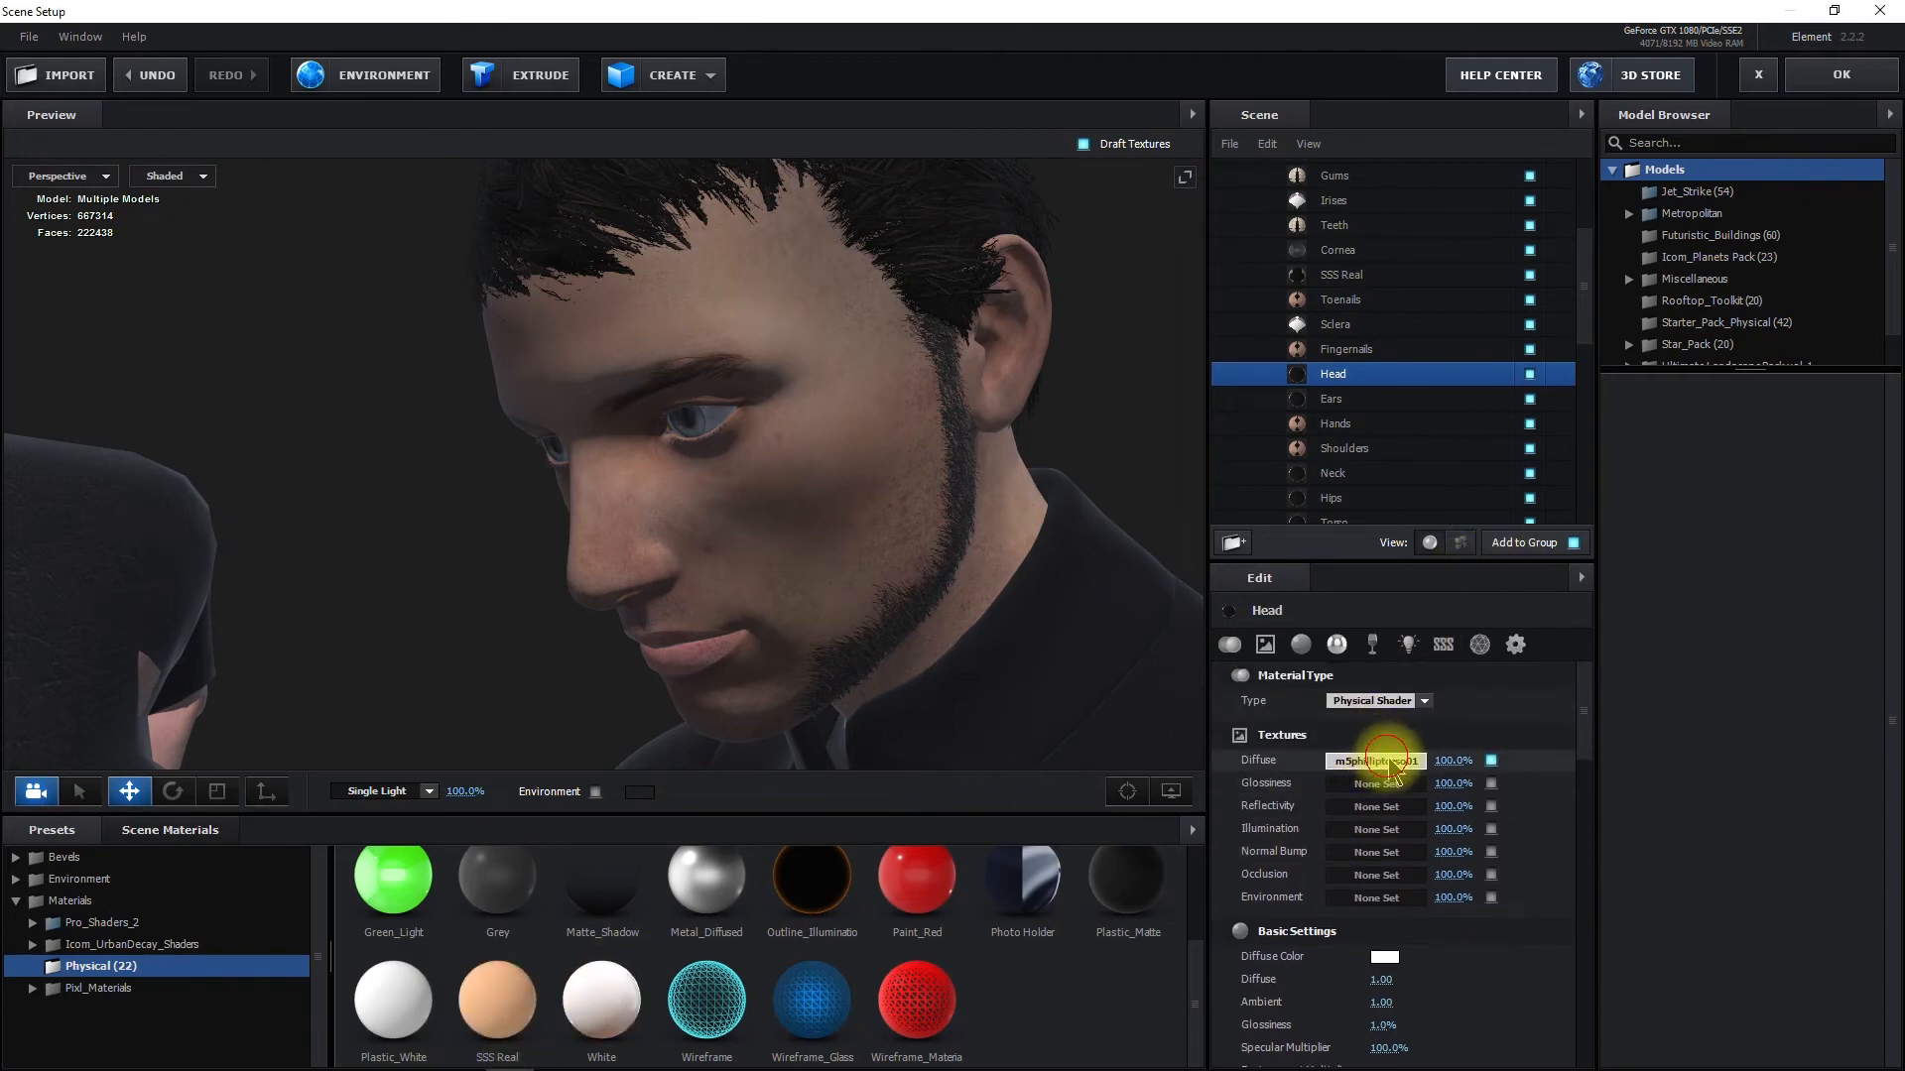
pyautogui.rightClick(1392, 761)
pyautogui.click(1422, 792)
pyautogui.moveTo(496, 997); pyautogui.dragTo(1352, 375)
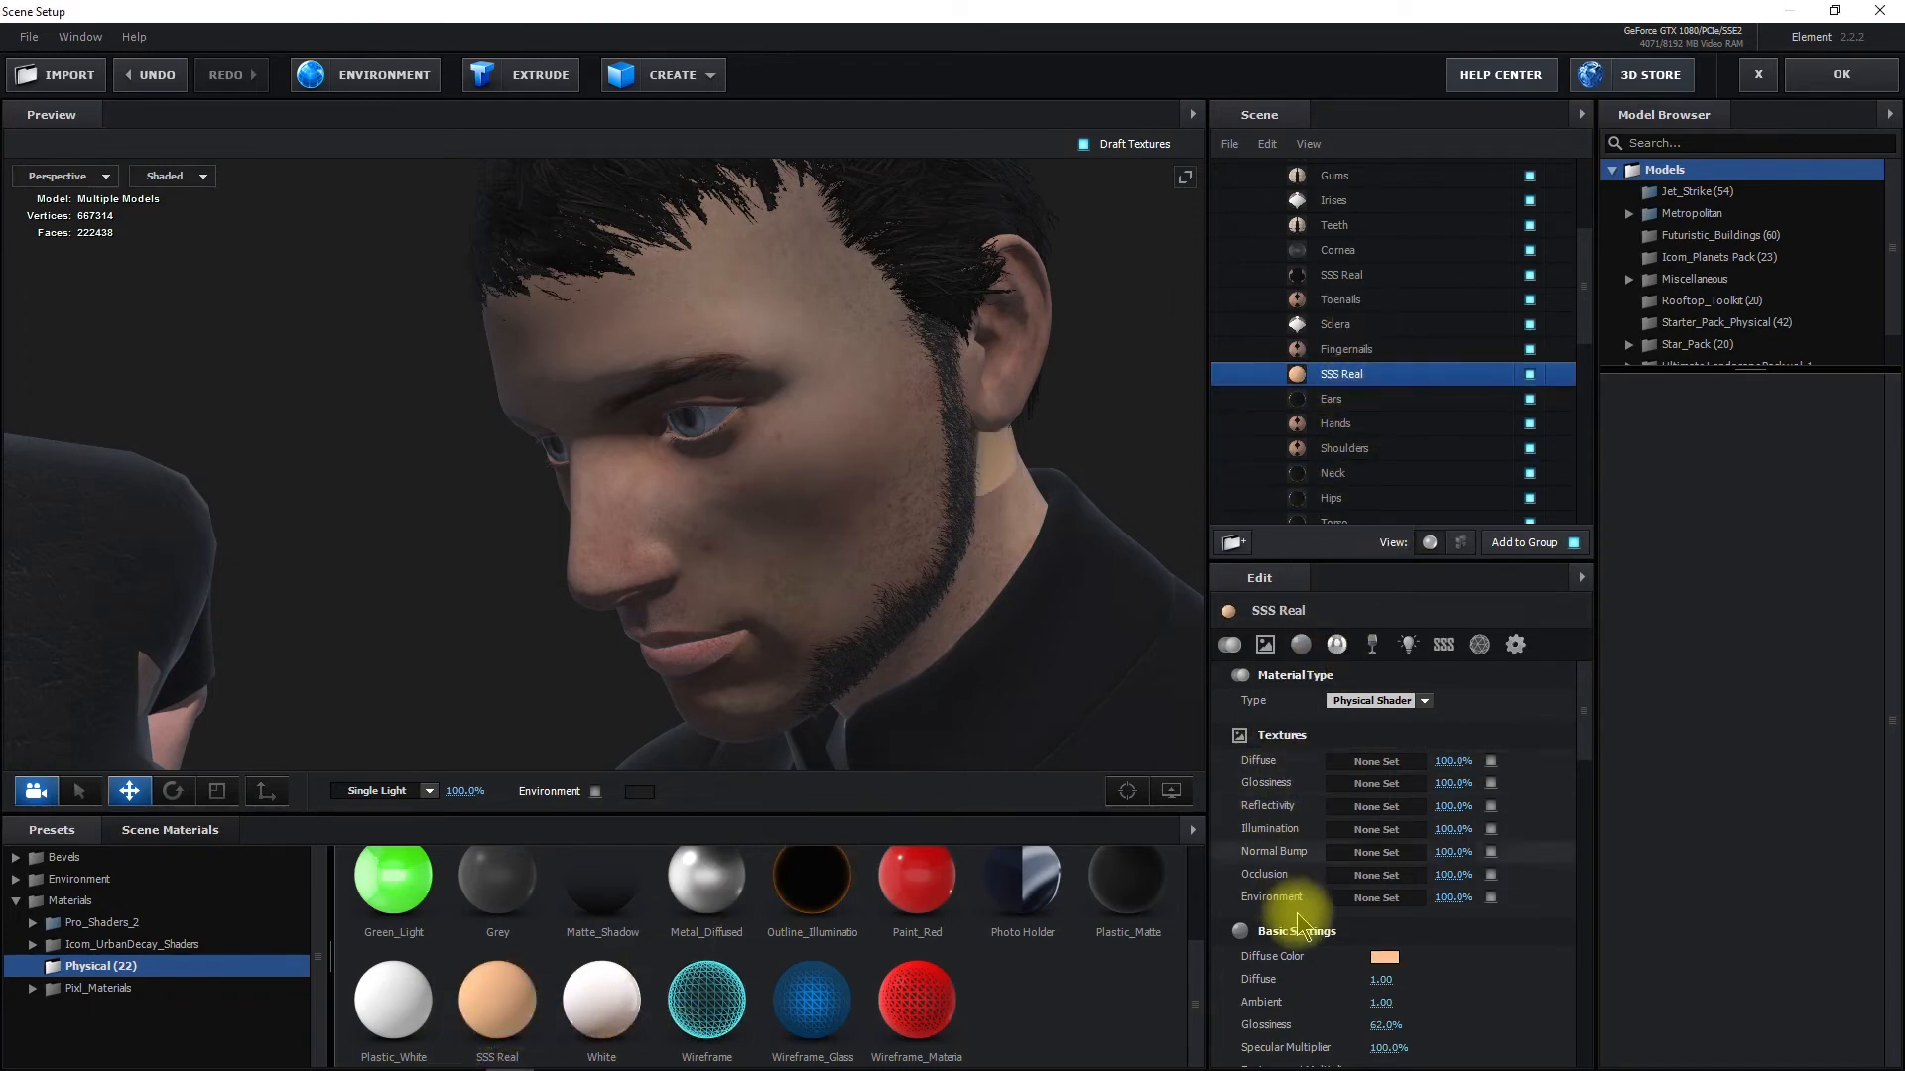
# Paste the copied texture into the Diffuse slot of the head's SSS Real material and set its Diffuse Color to white
pyautogui.rightClick(1379, 768)
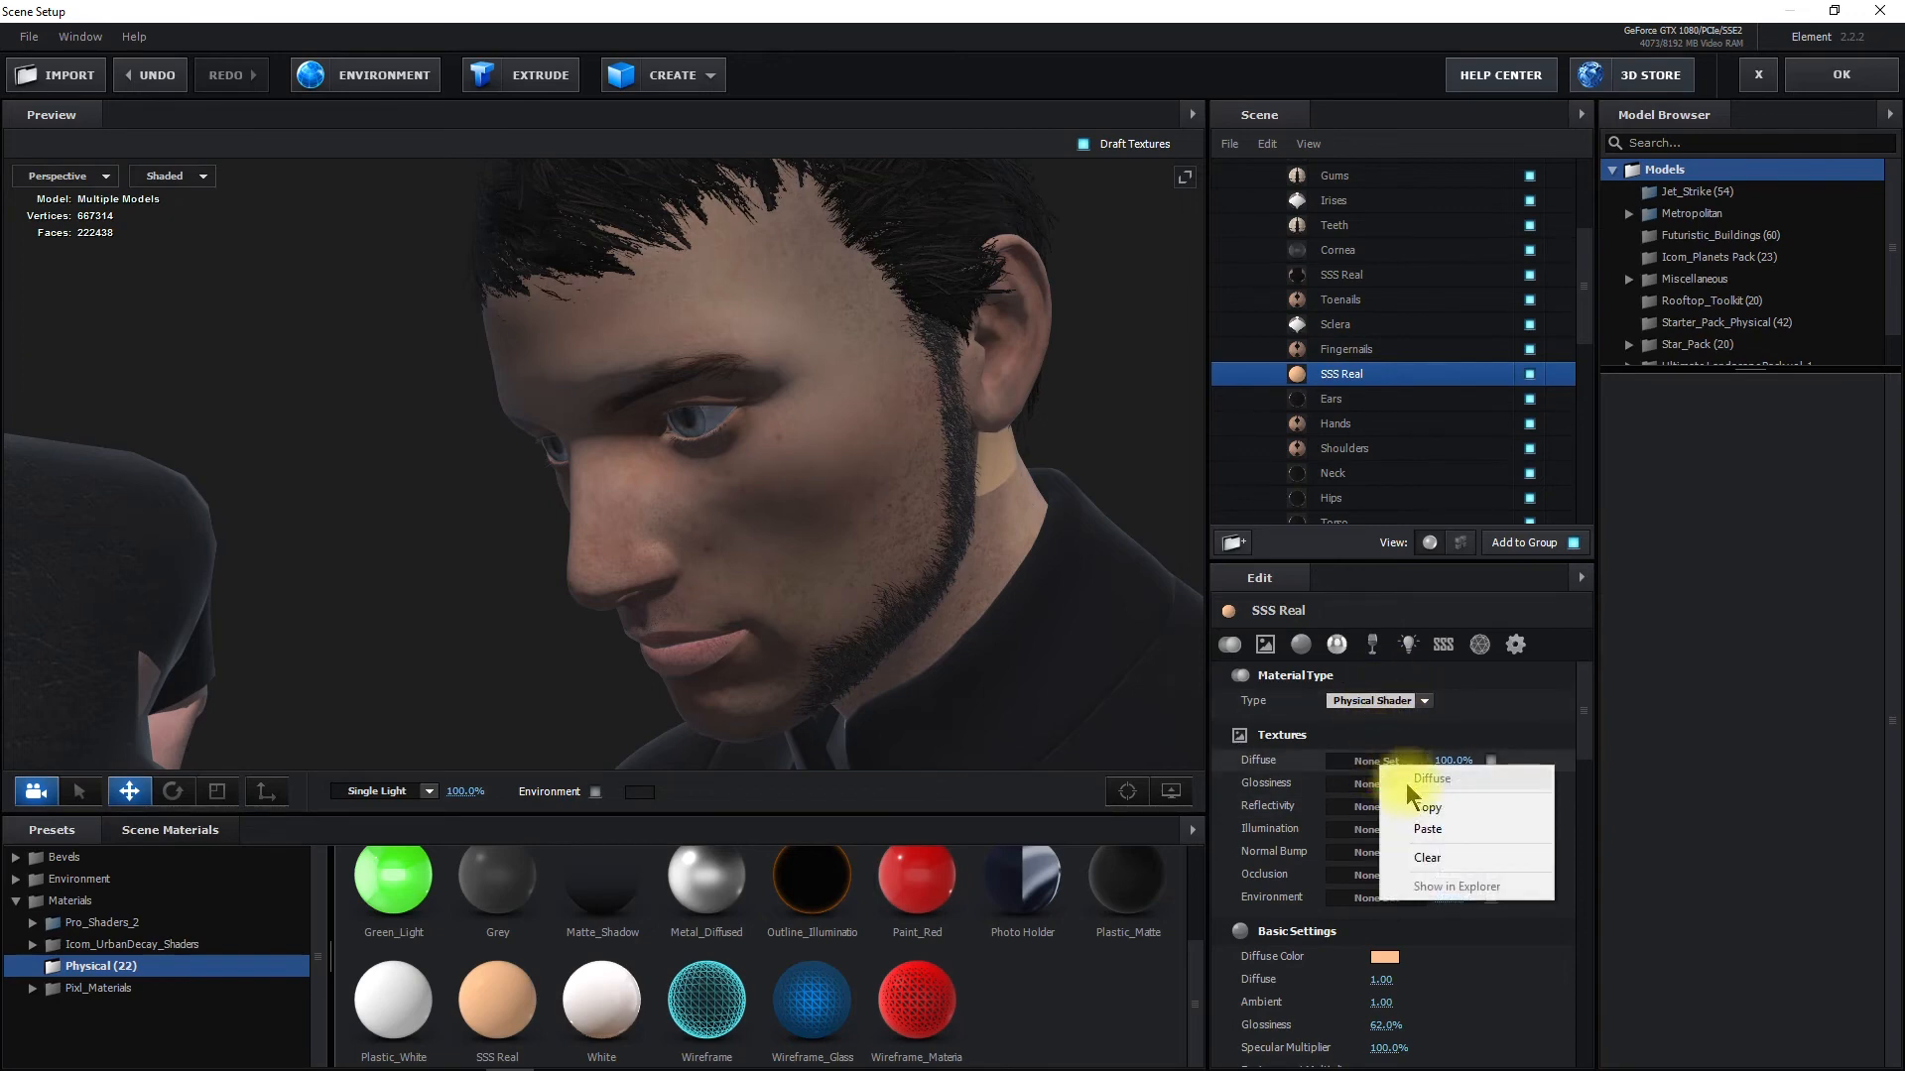
pyautogui.click(1433, 833)
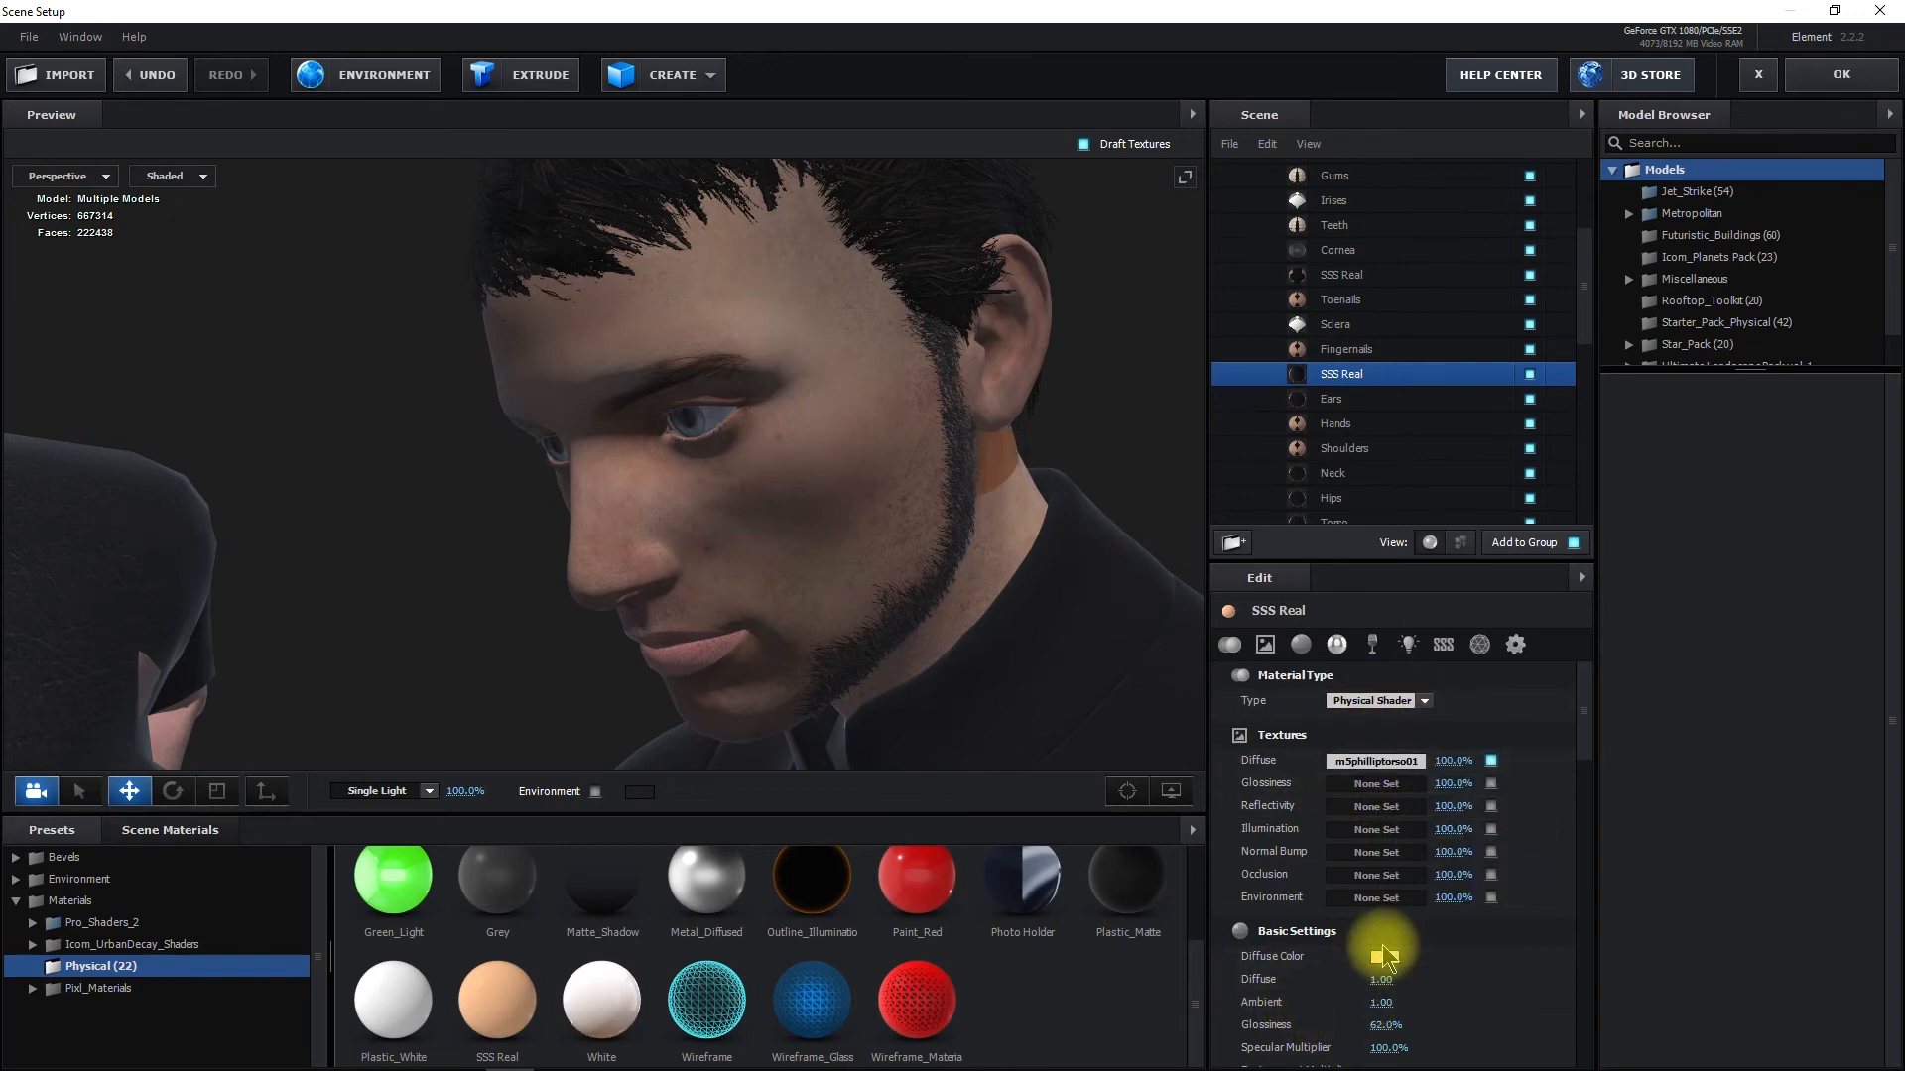
pyautogui.click(1385, 962)
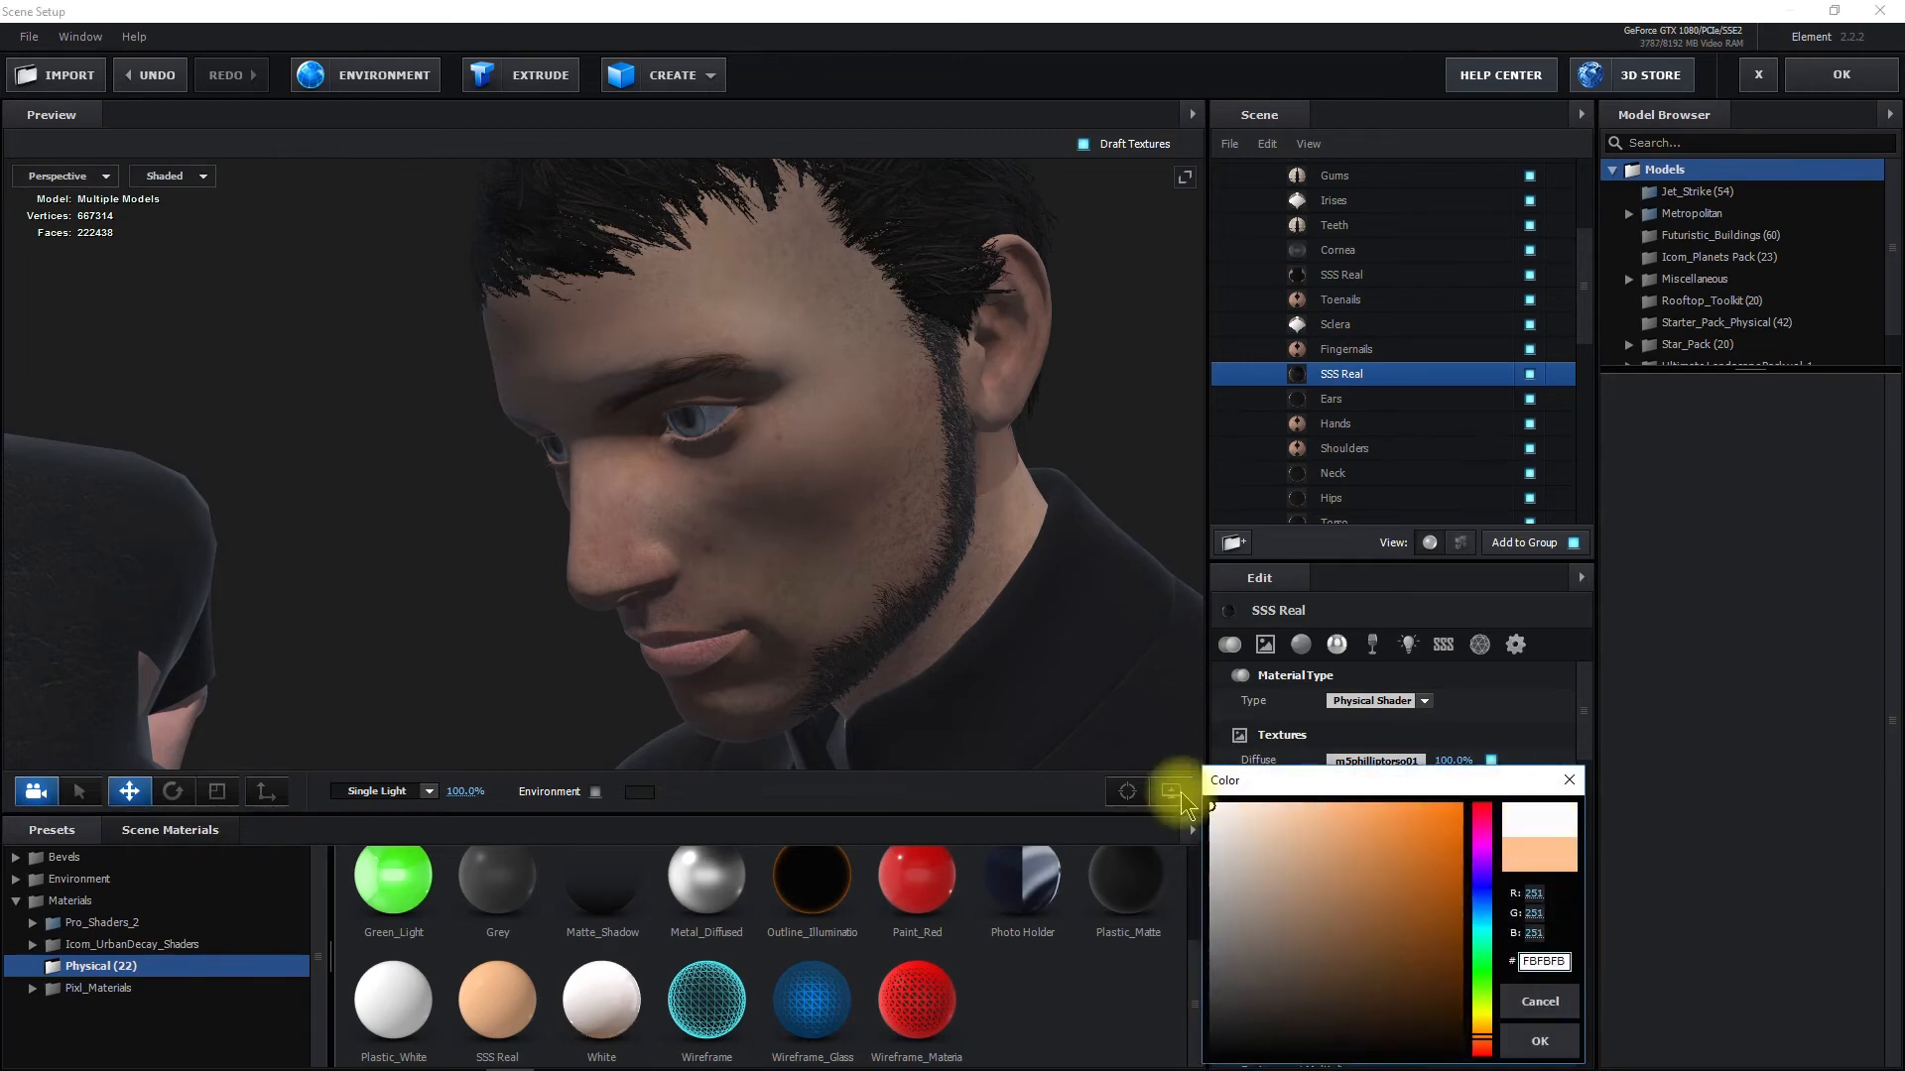
pyautogui.click(1538, 1047)
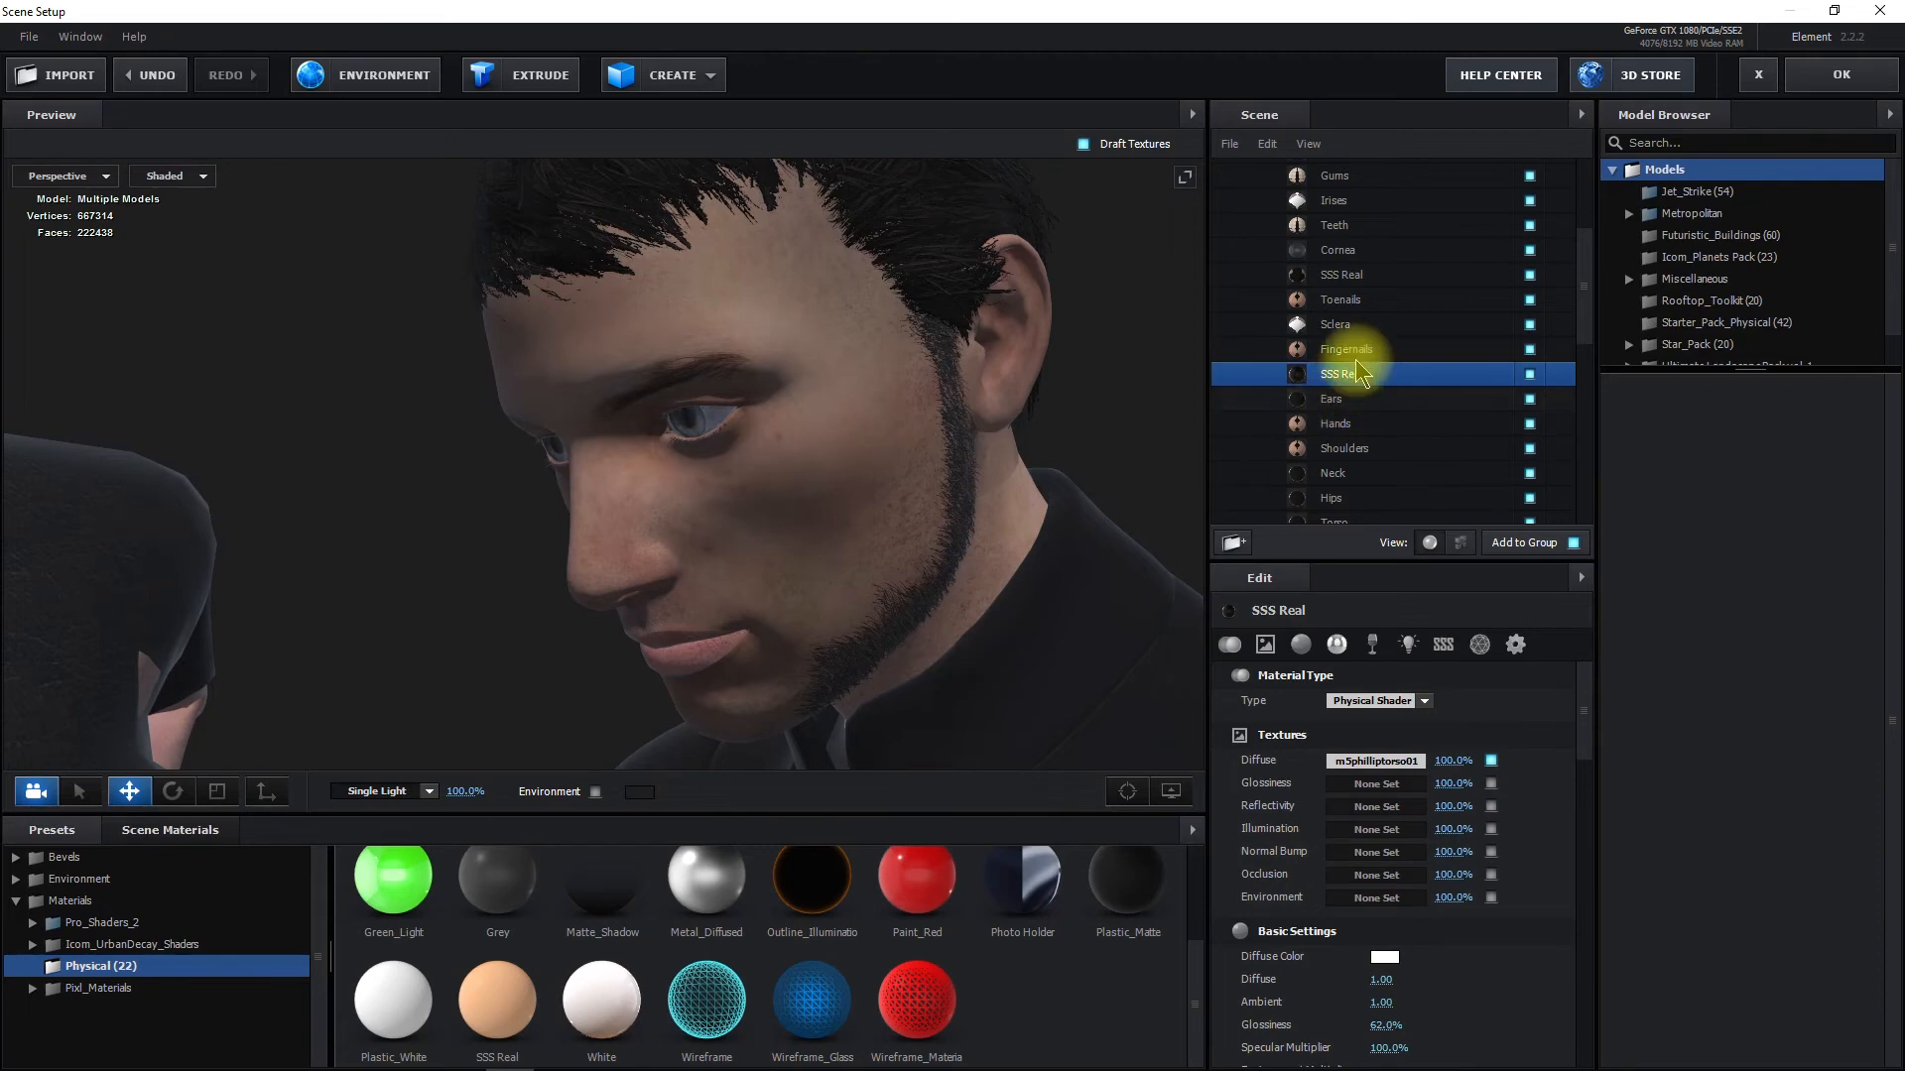
# Rename the SSS Real material that carries the face texture to Face
pyautogui.click(1367, 278)
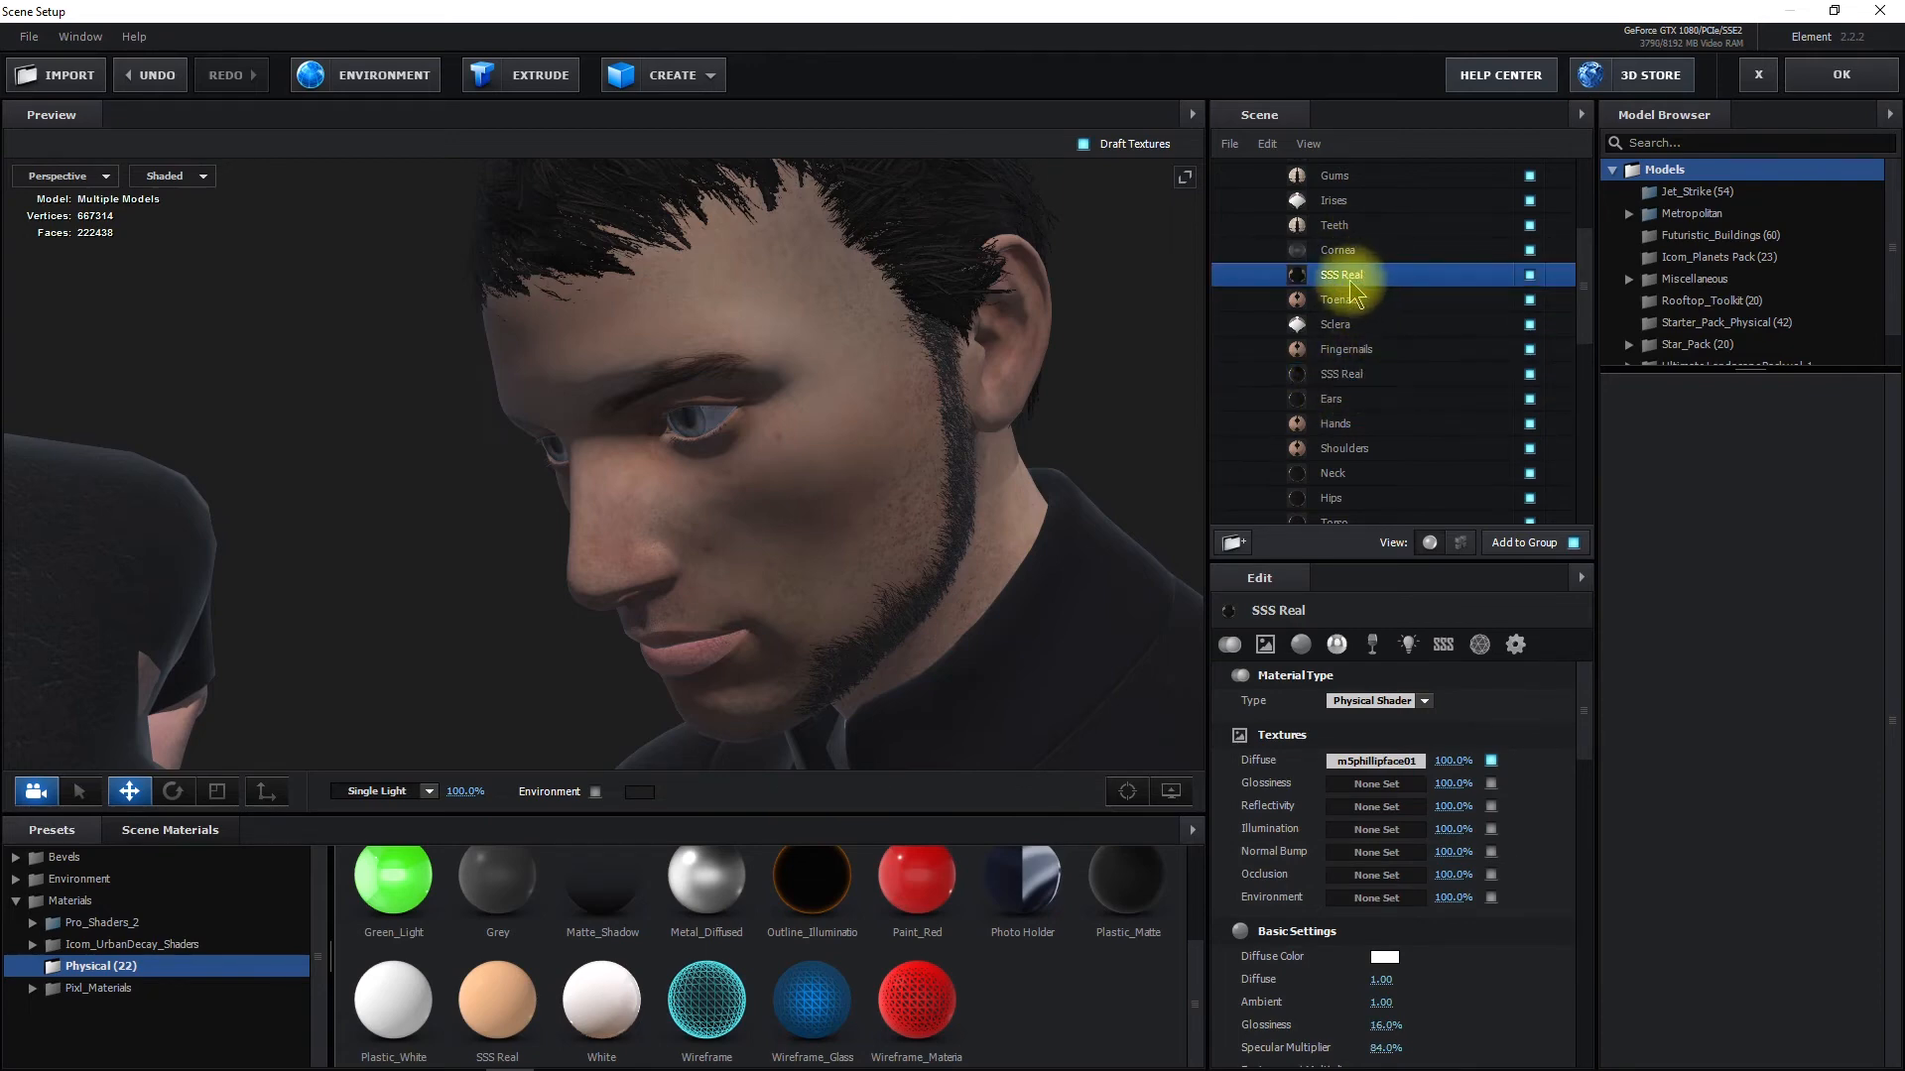
pyautogui.doubleClick(1350, 283)
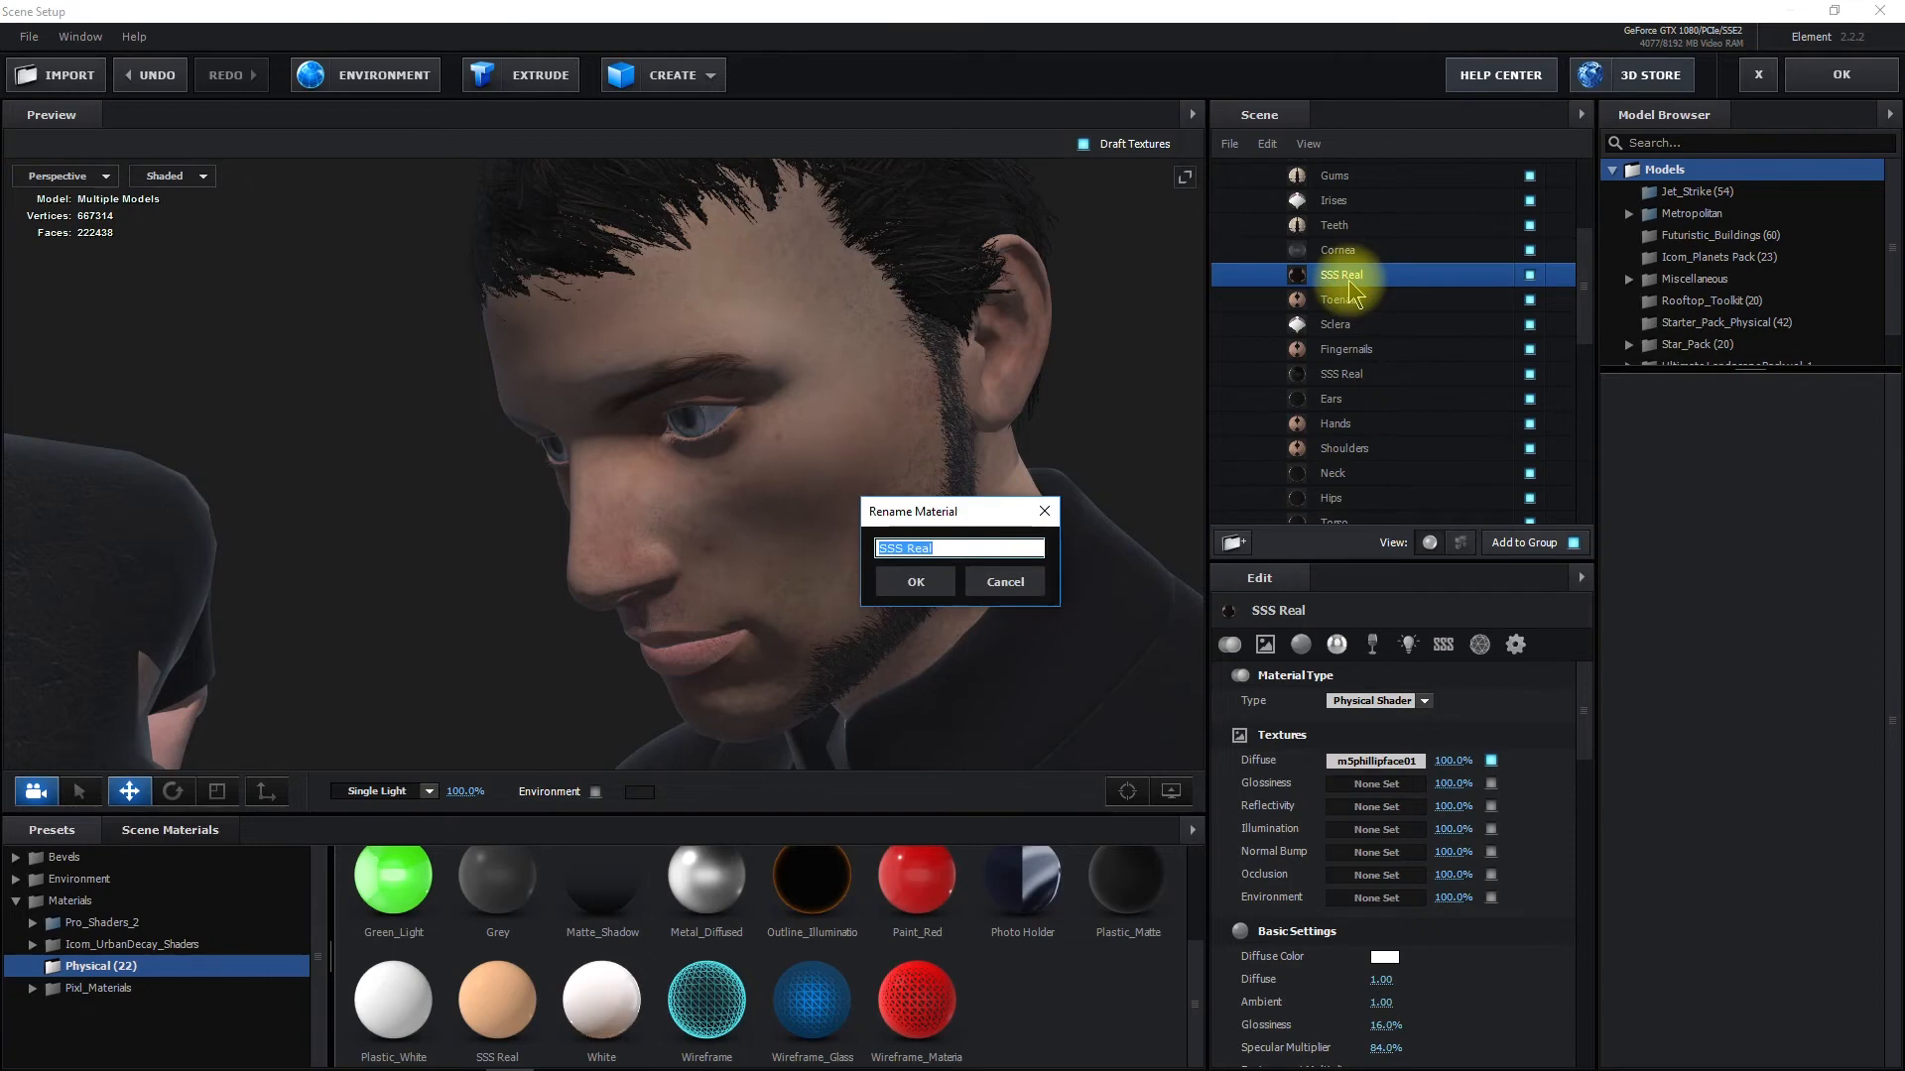
pyautogui.write('A')
pyautogui.press('Return')
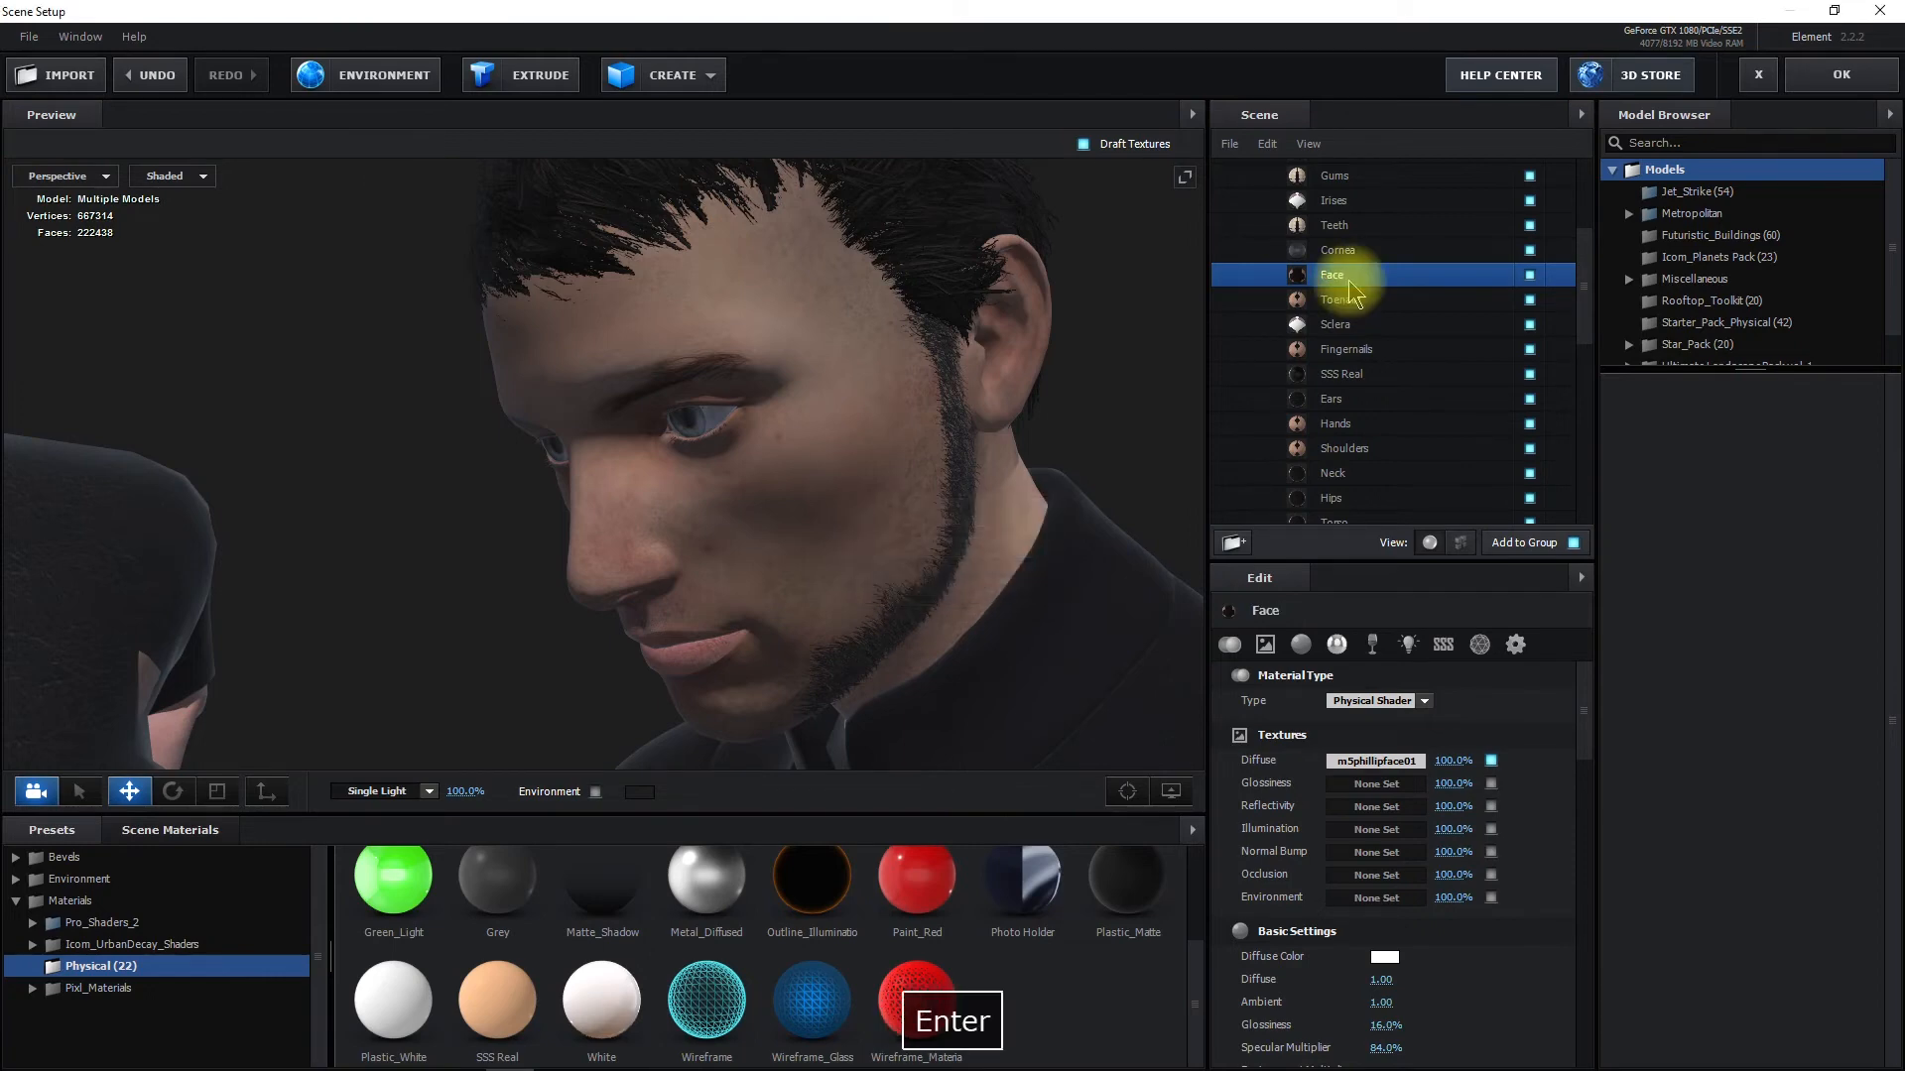
# Rename the remaining SSS Real material, which carries the torso texture, to Head
pyautogui.click(1330, 382)
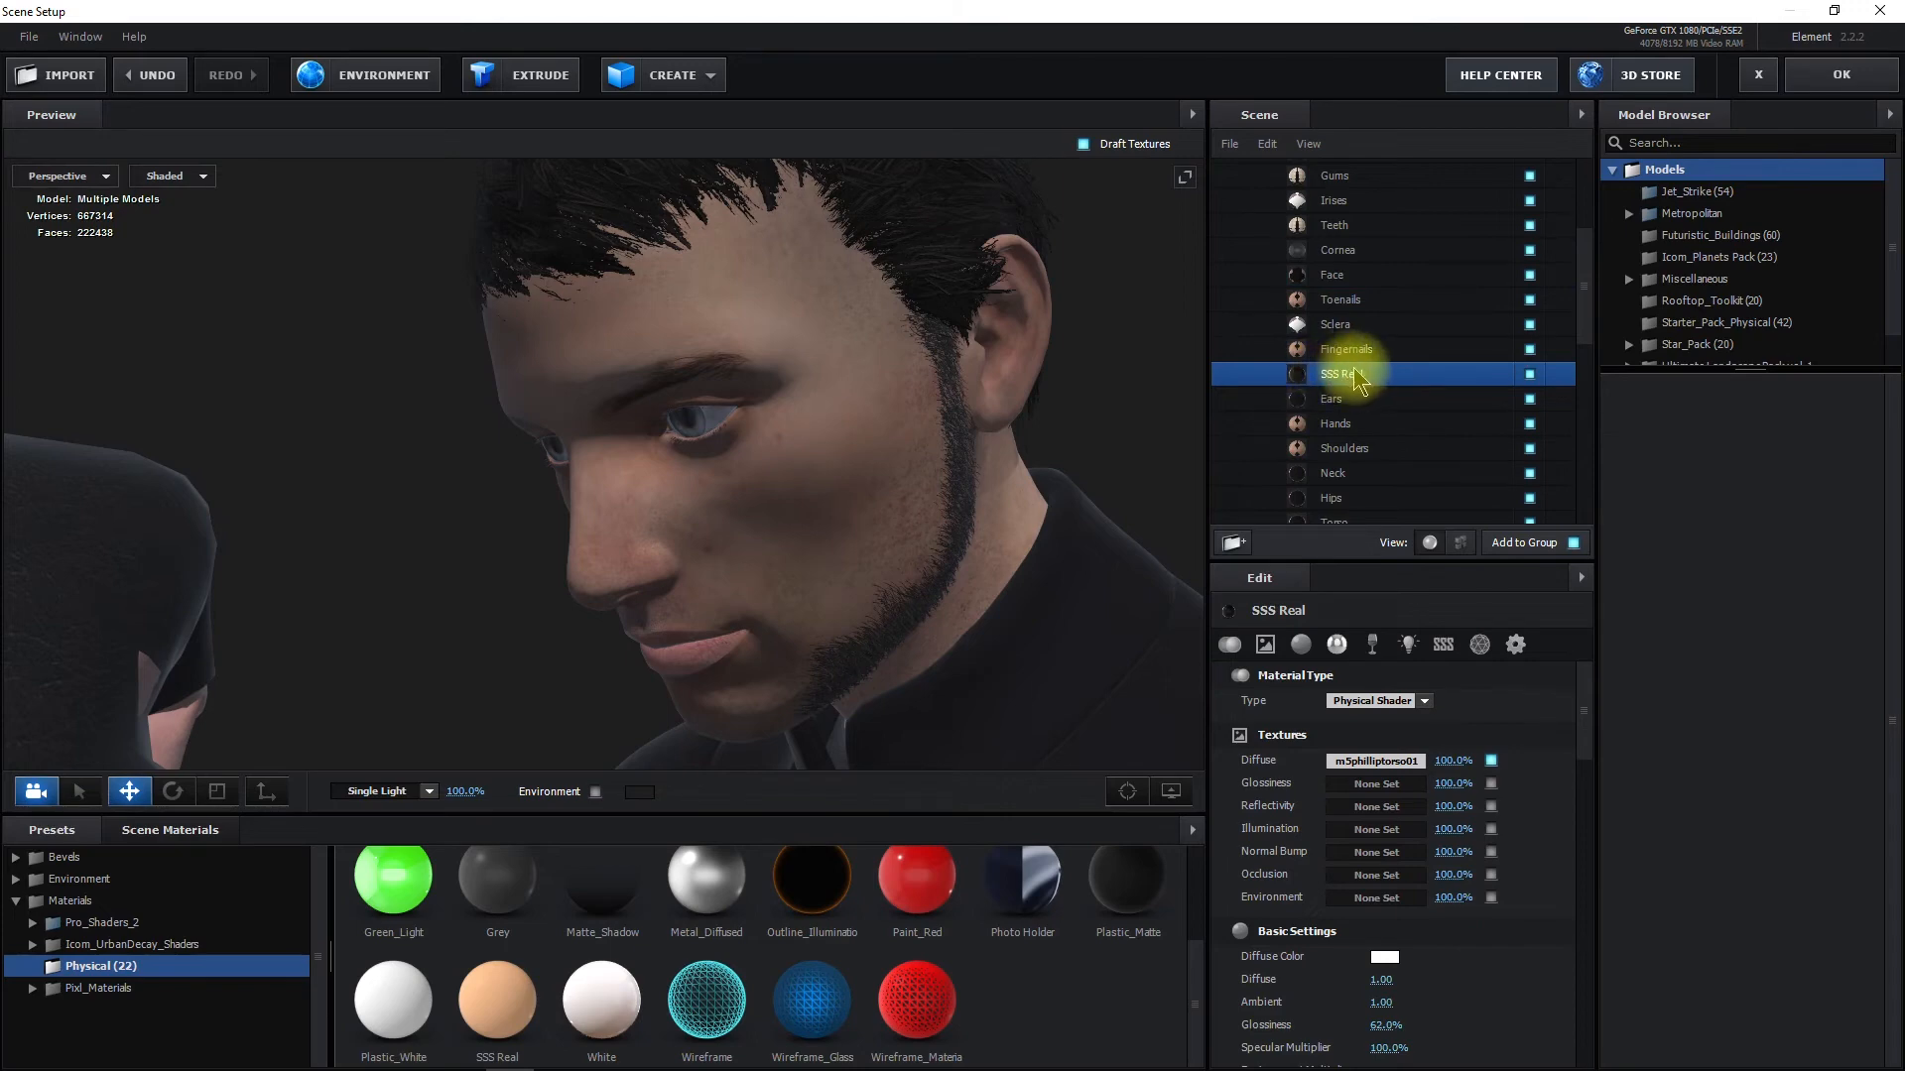
pyautogui.doubleClick(1357, 377)
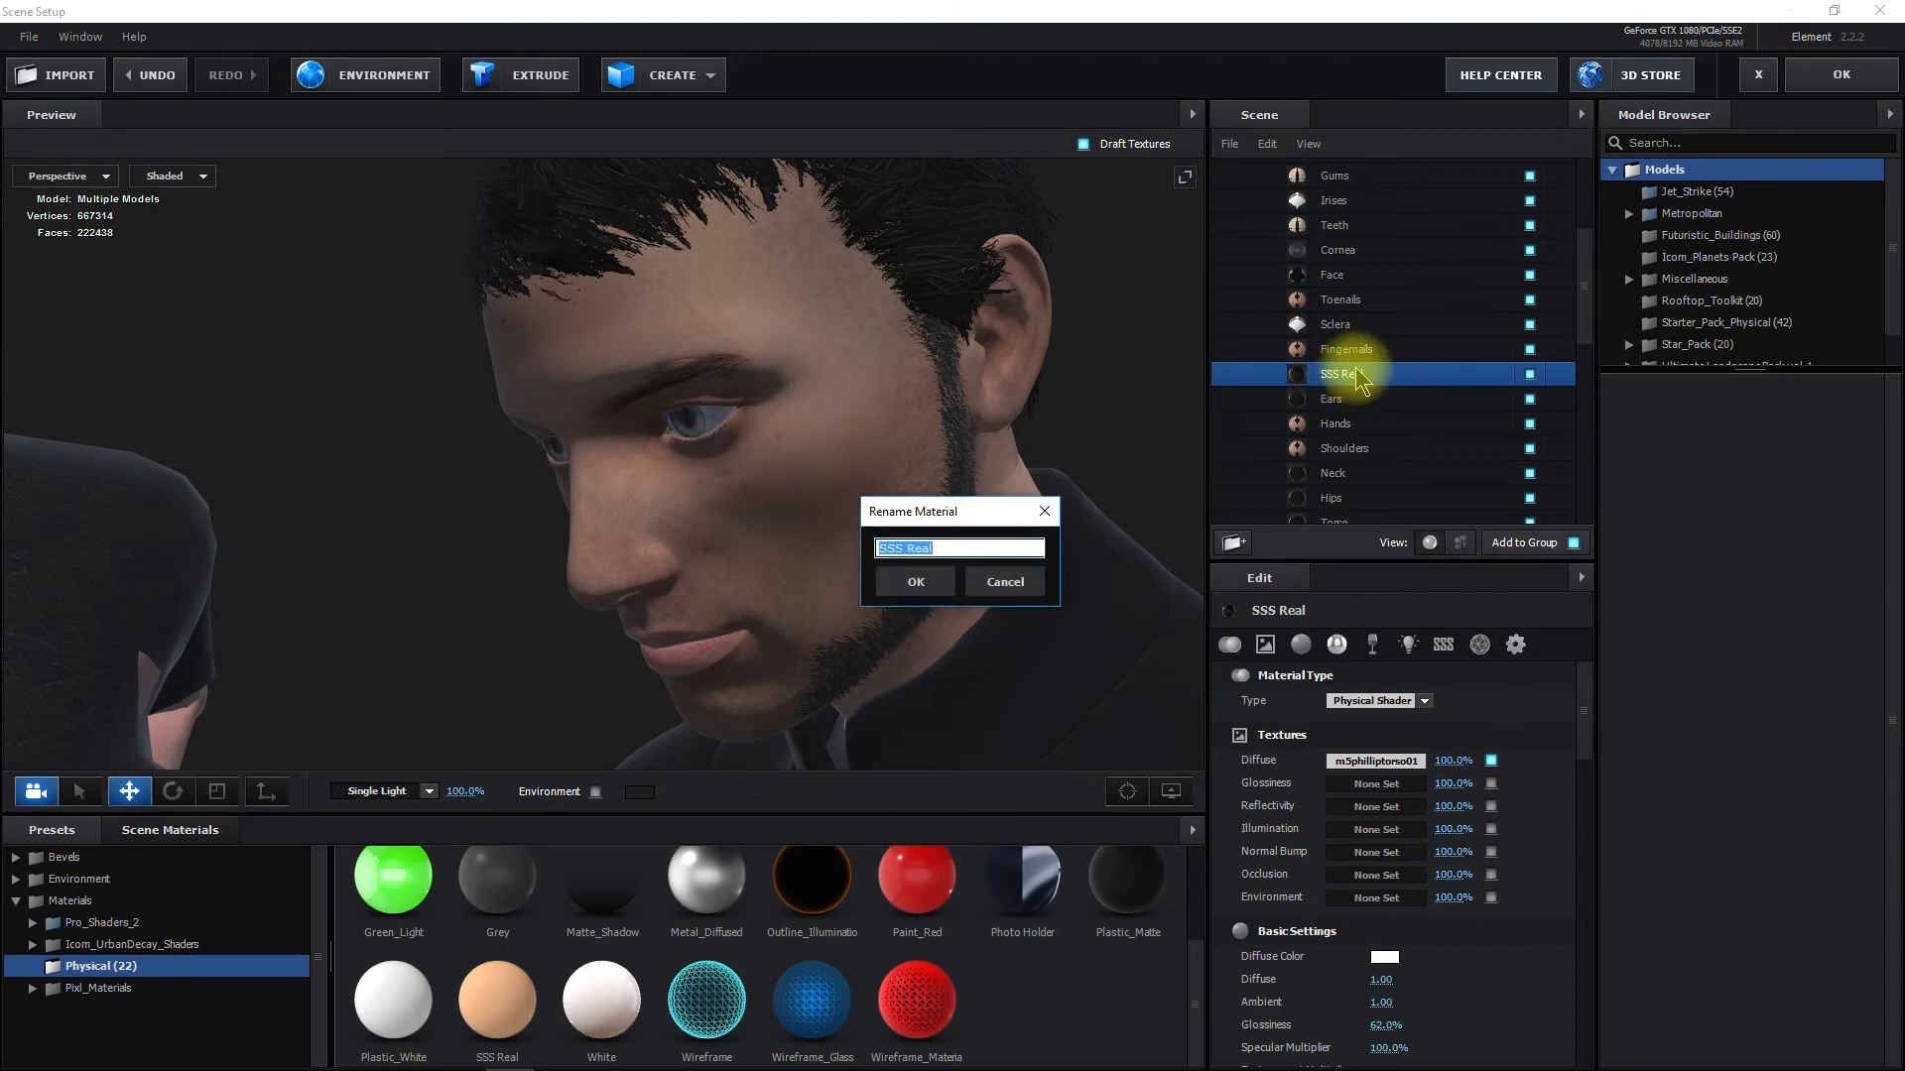
pyautogui.write('Head')
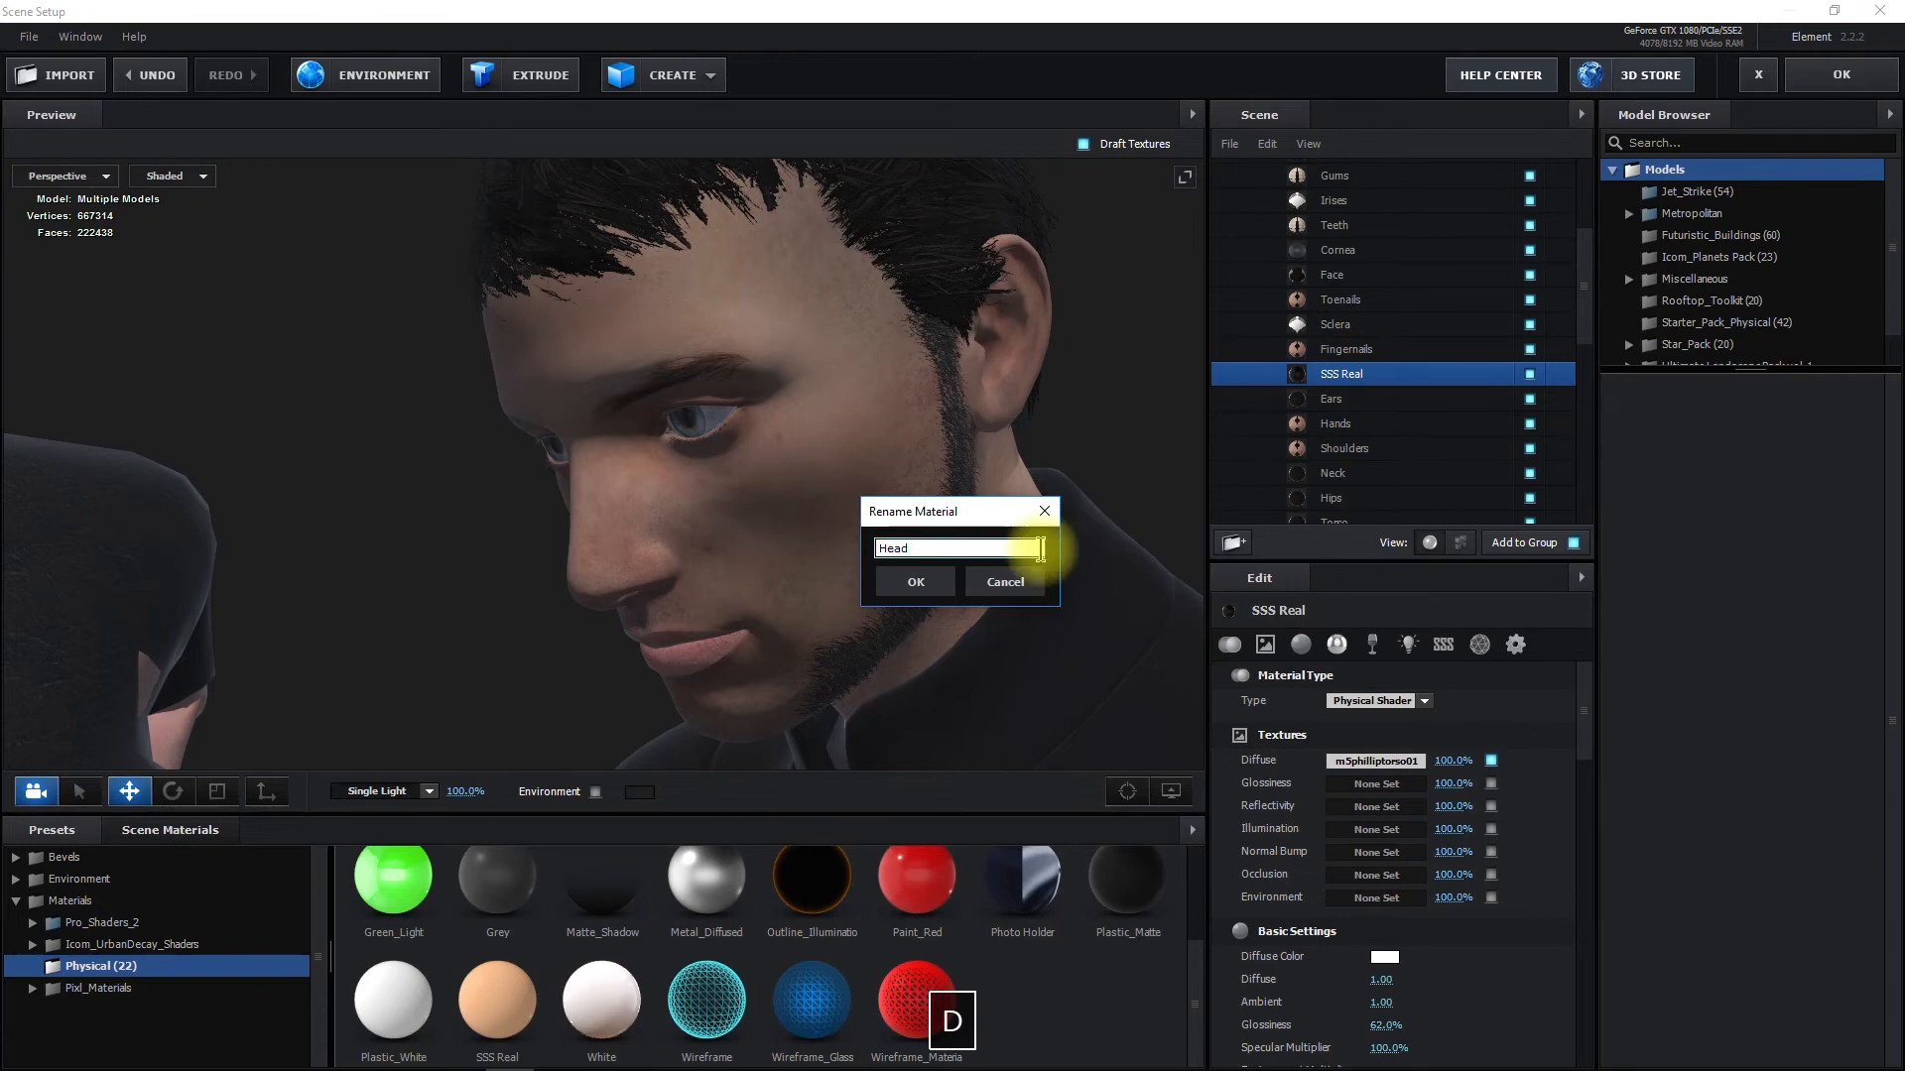
pyautogui.click(929, 585)
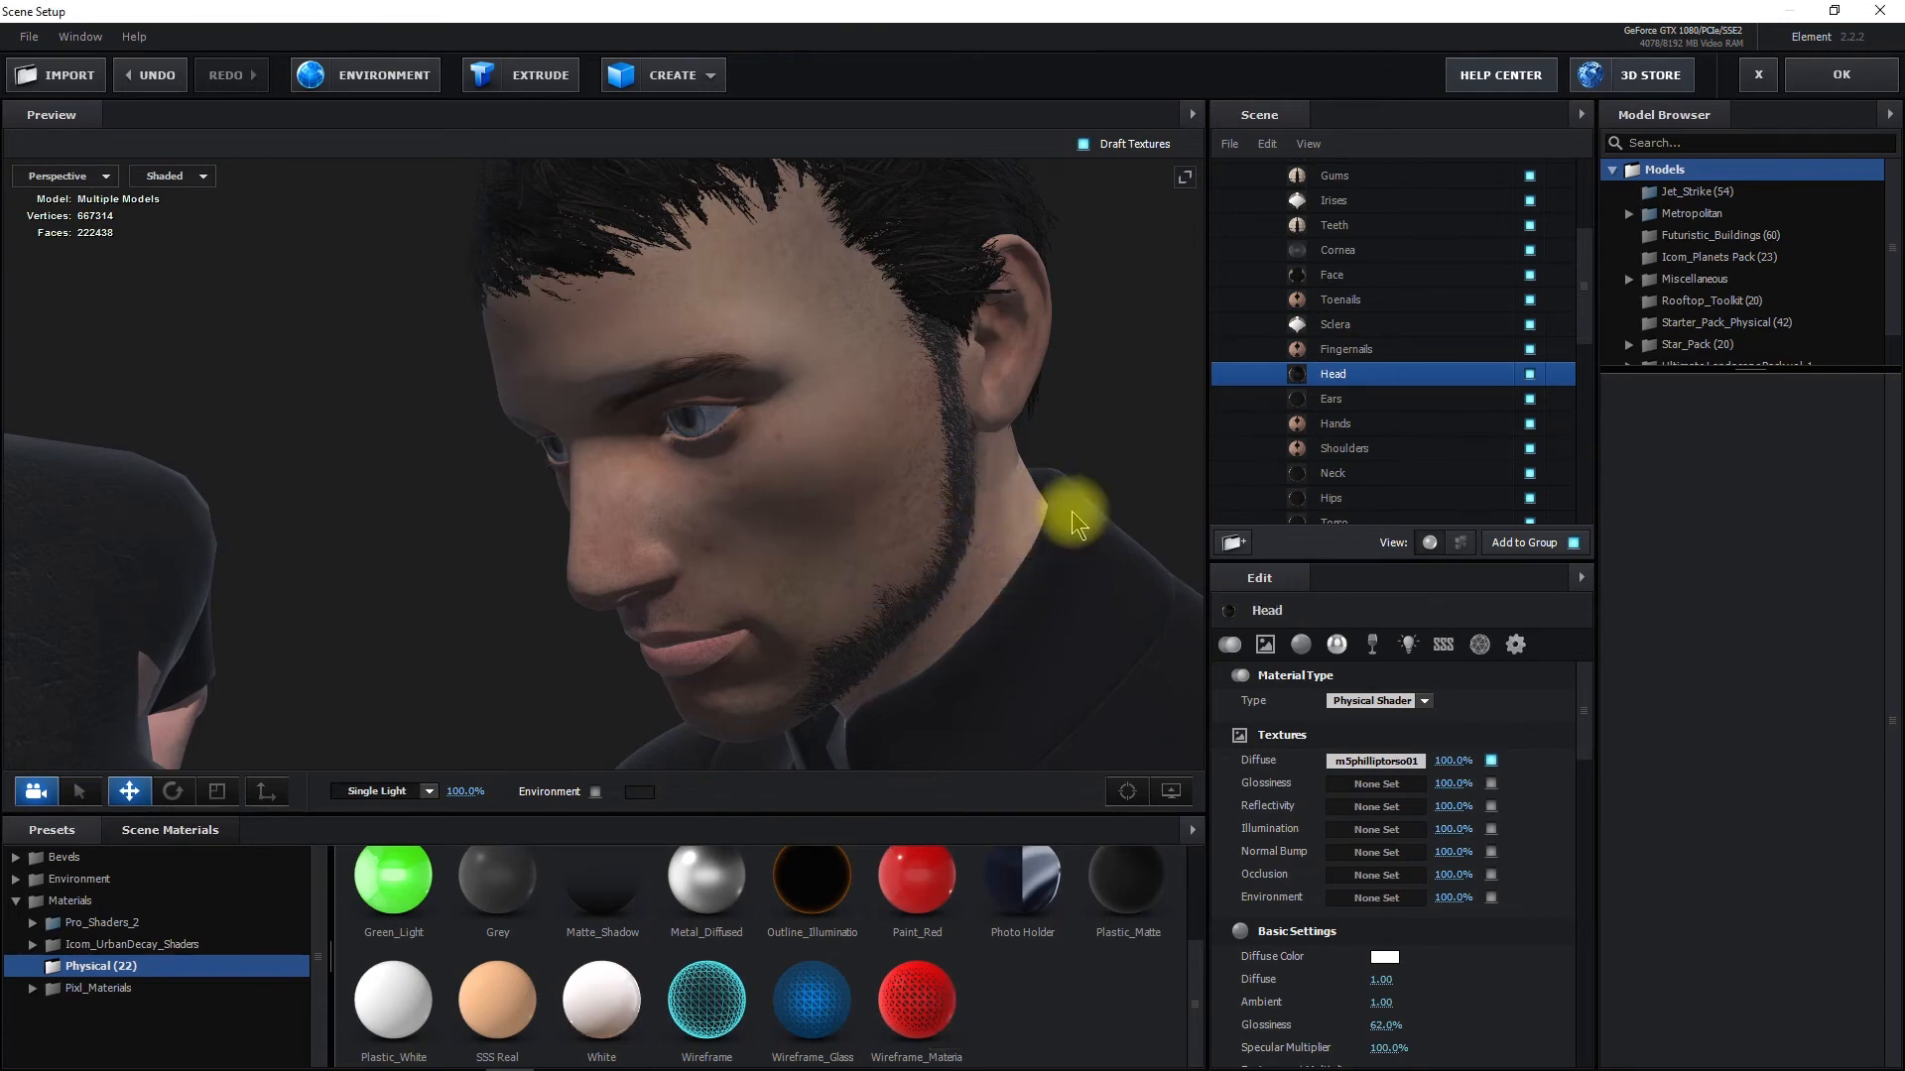
# Set the Head material's Glossiness to 16% and its Specular Multiplier to 64%
pyautogui.click(1340, 278)
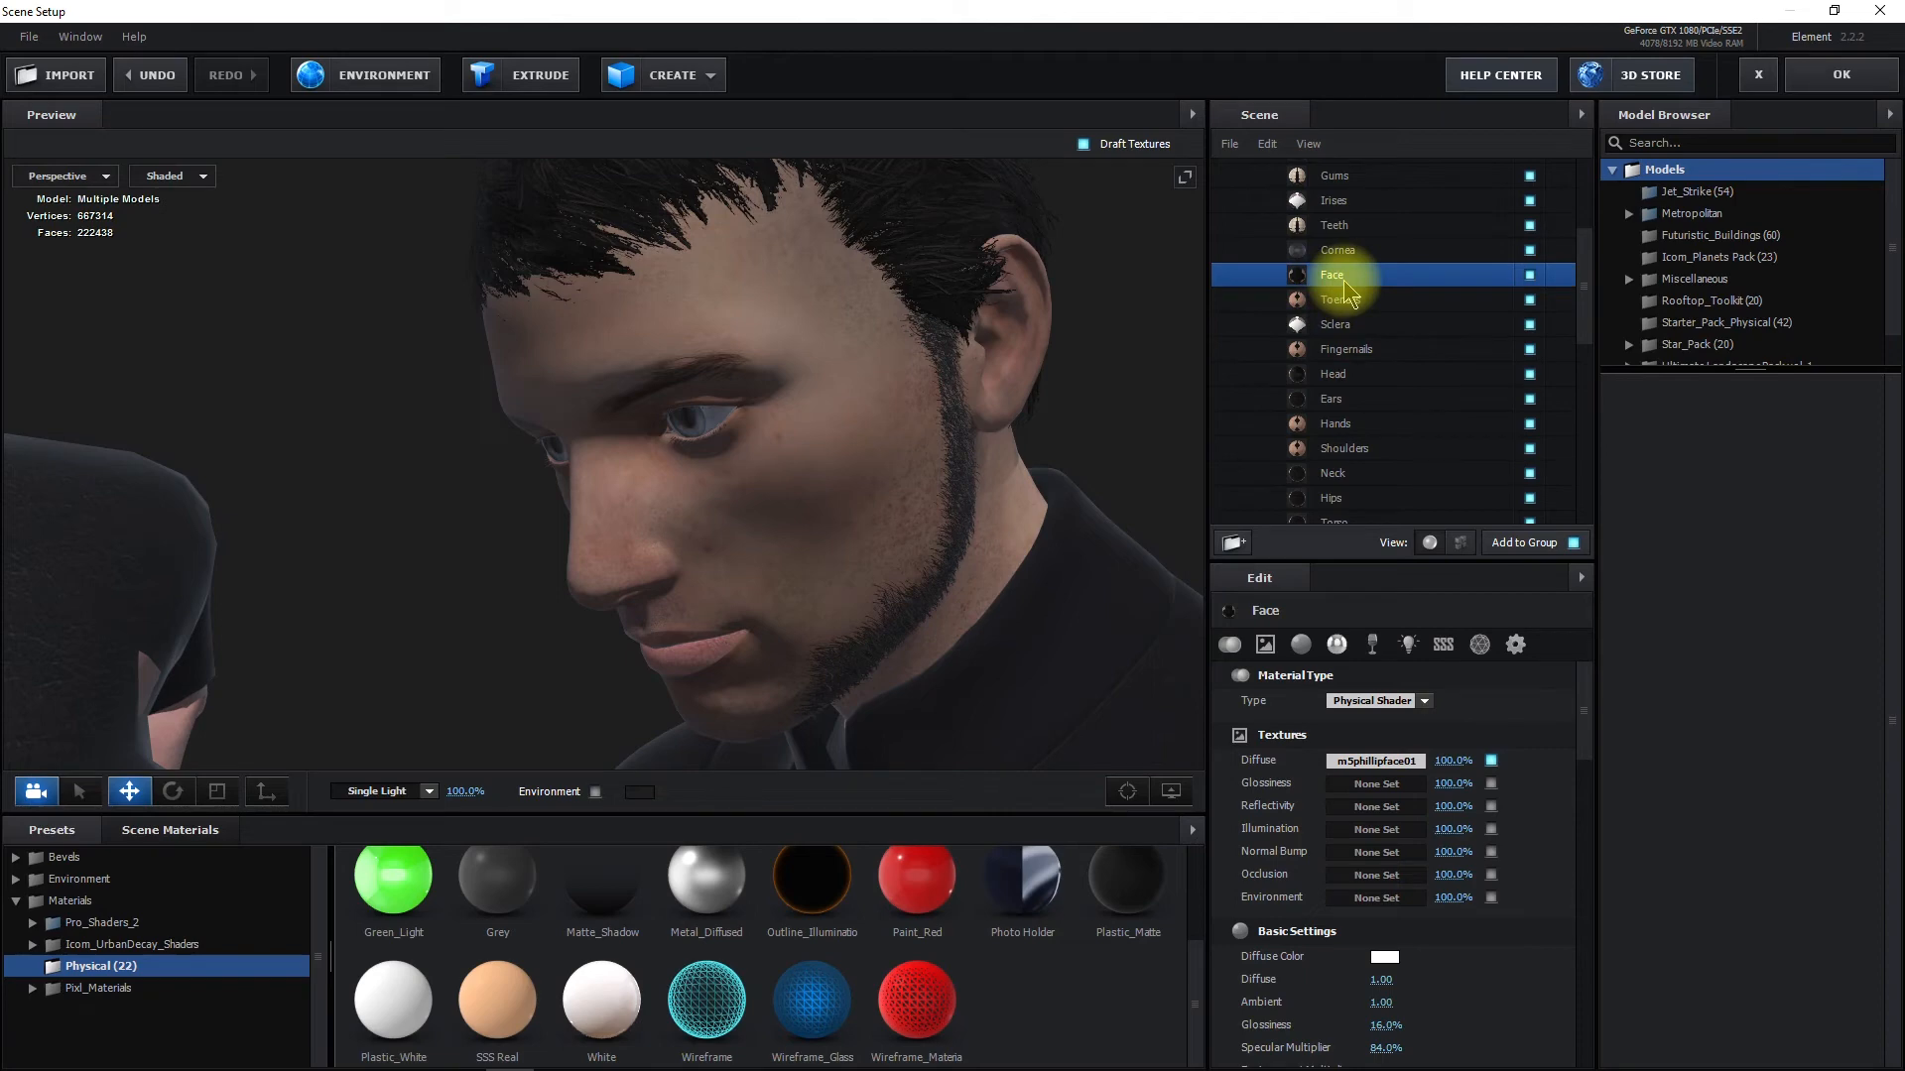
pyautogui.click(1332, 375)
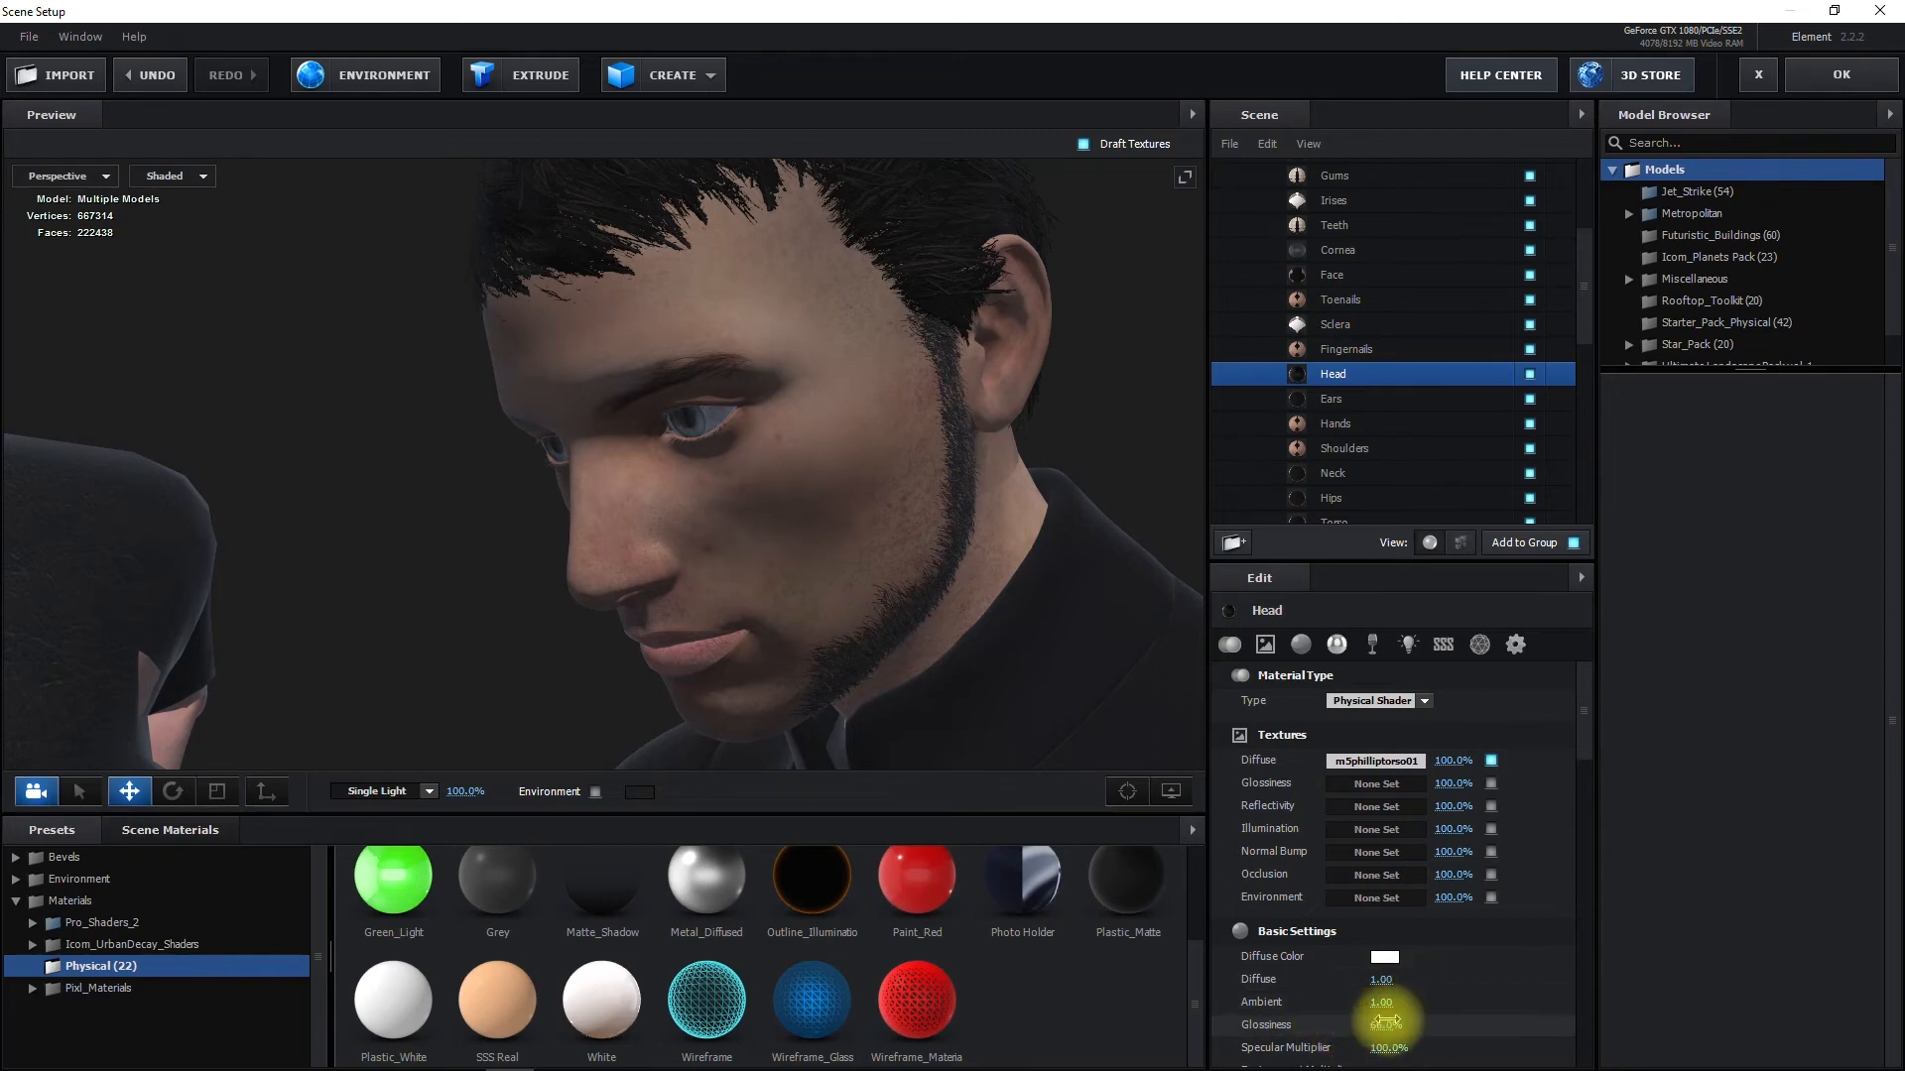
pyautogui.click(1377, 1022)
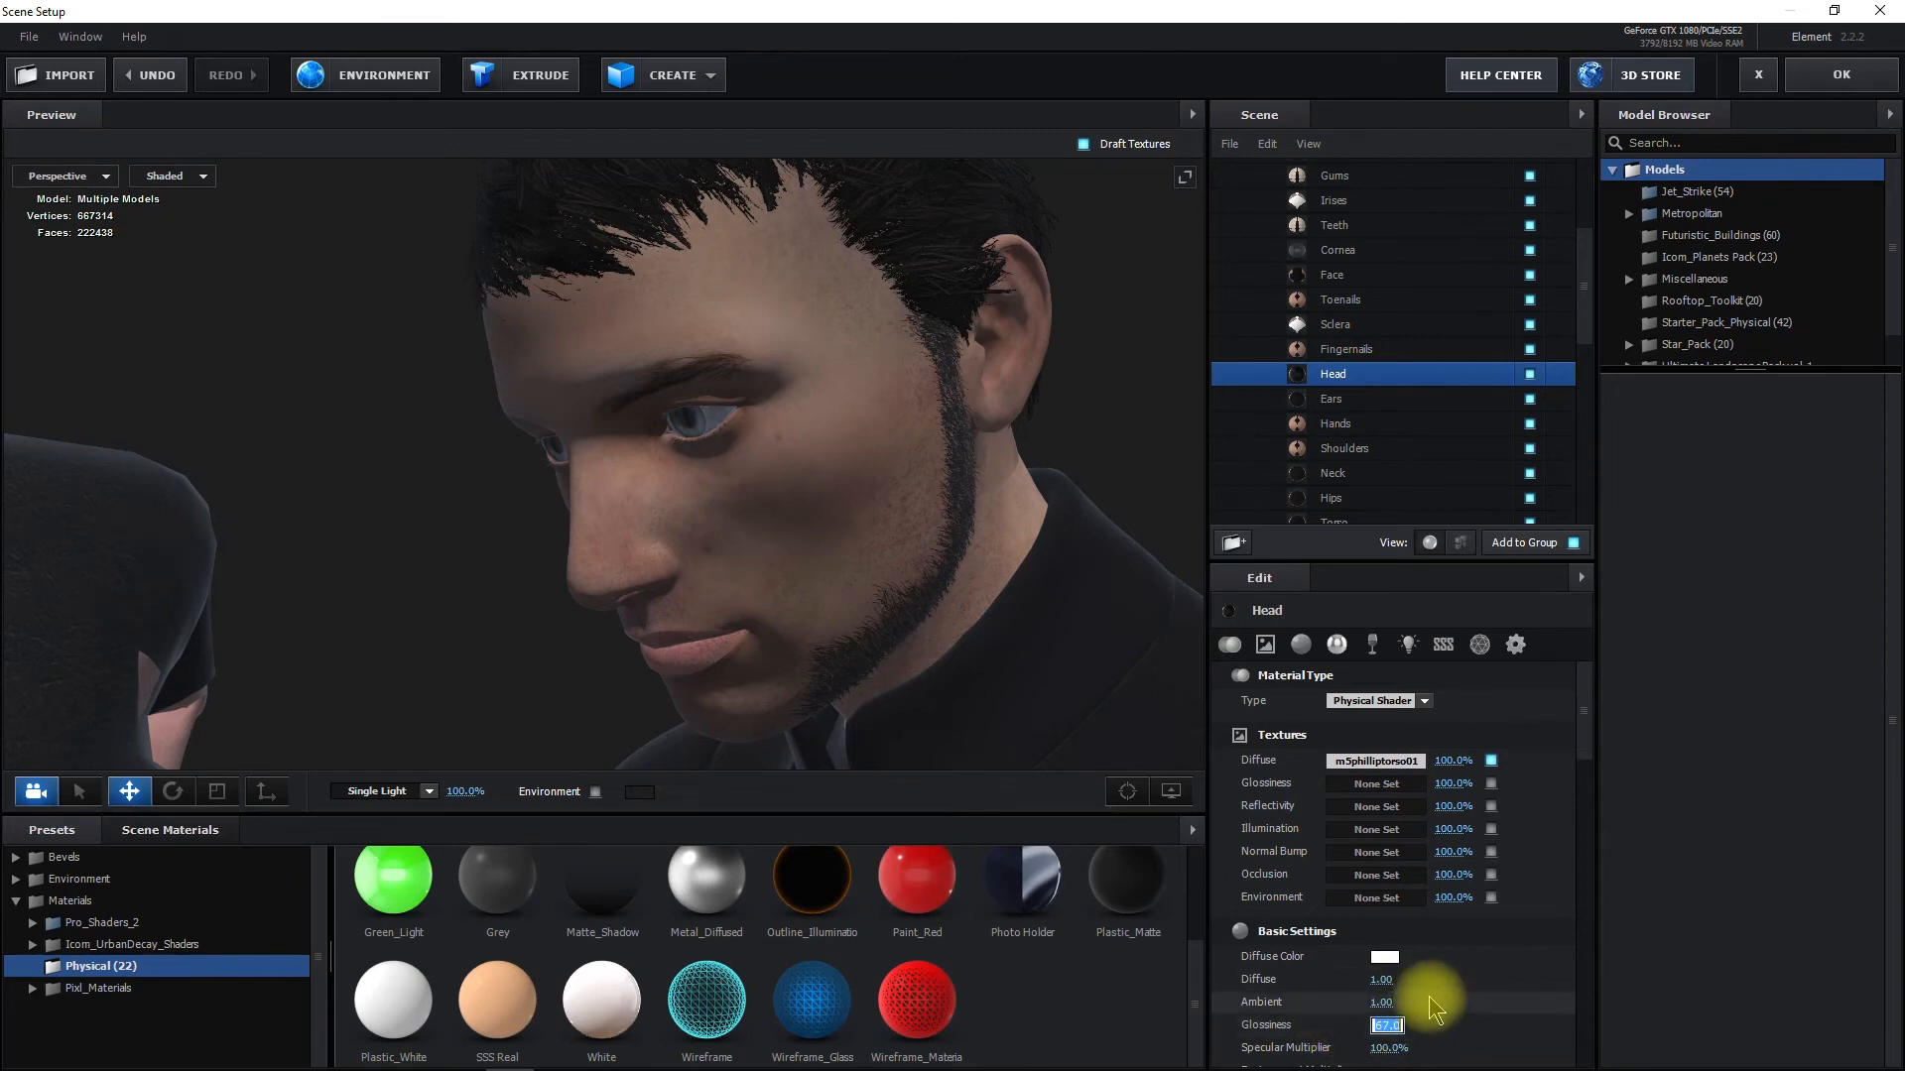
pyautogui.write('16')
pyautogui.press('Return')
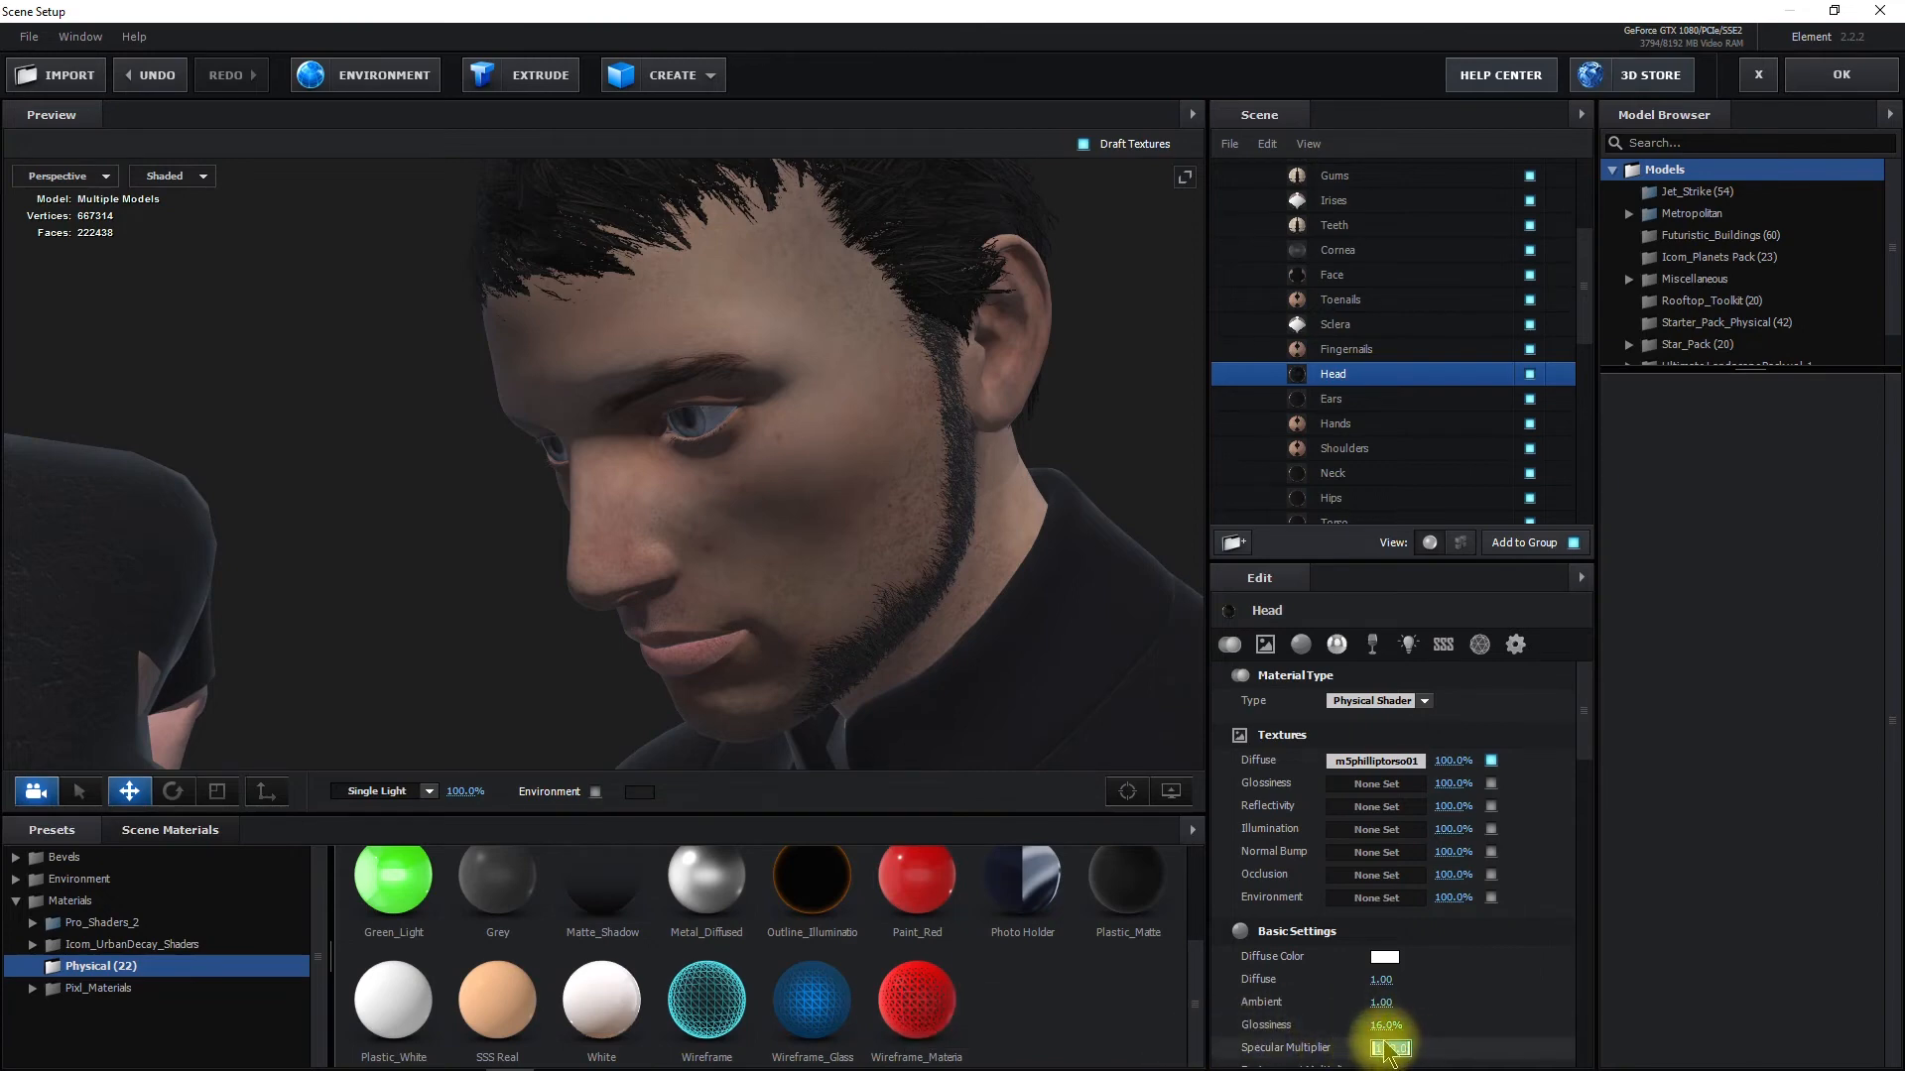
pyautogui.write('64')
pyautogui.press('Return')
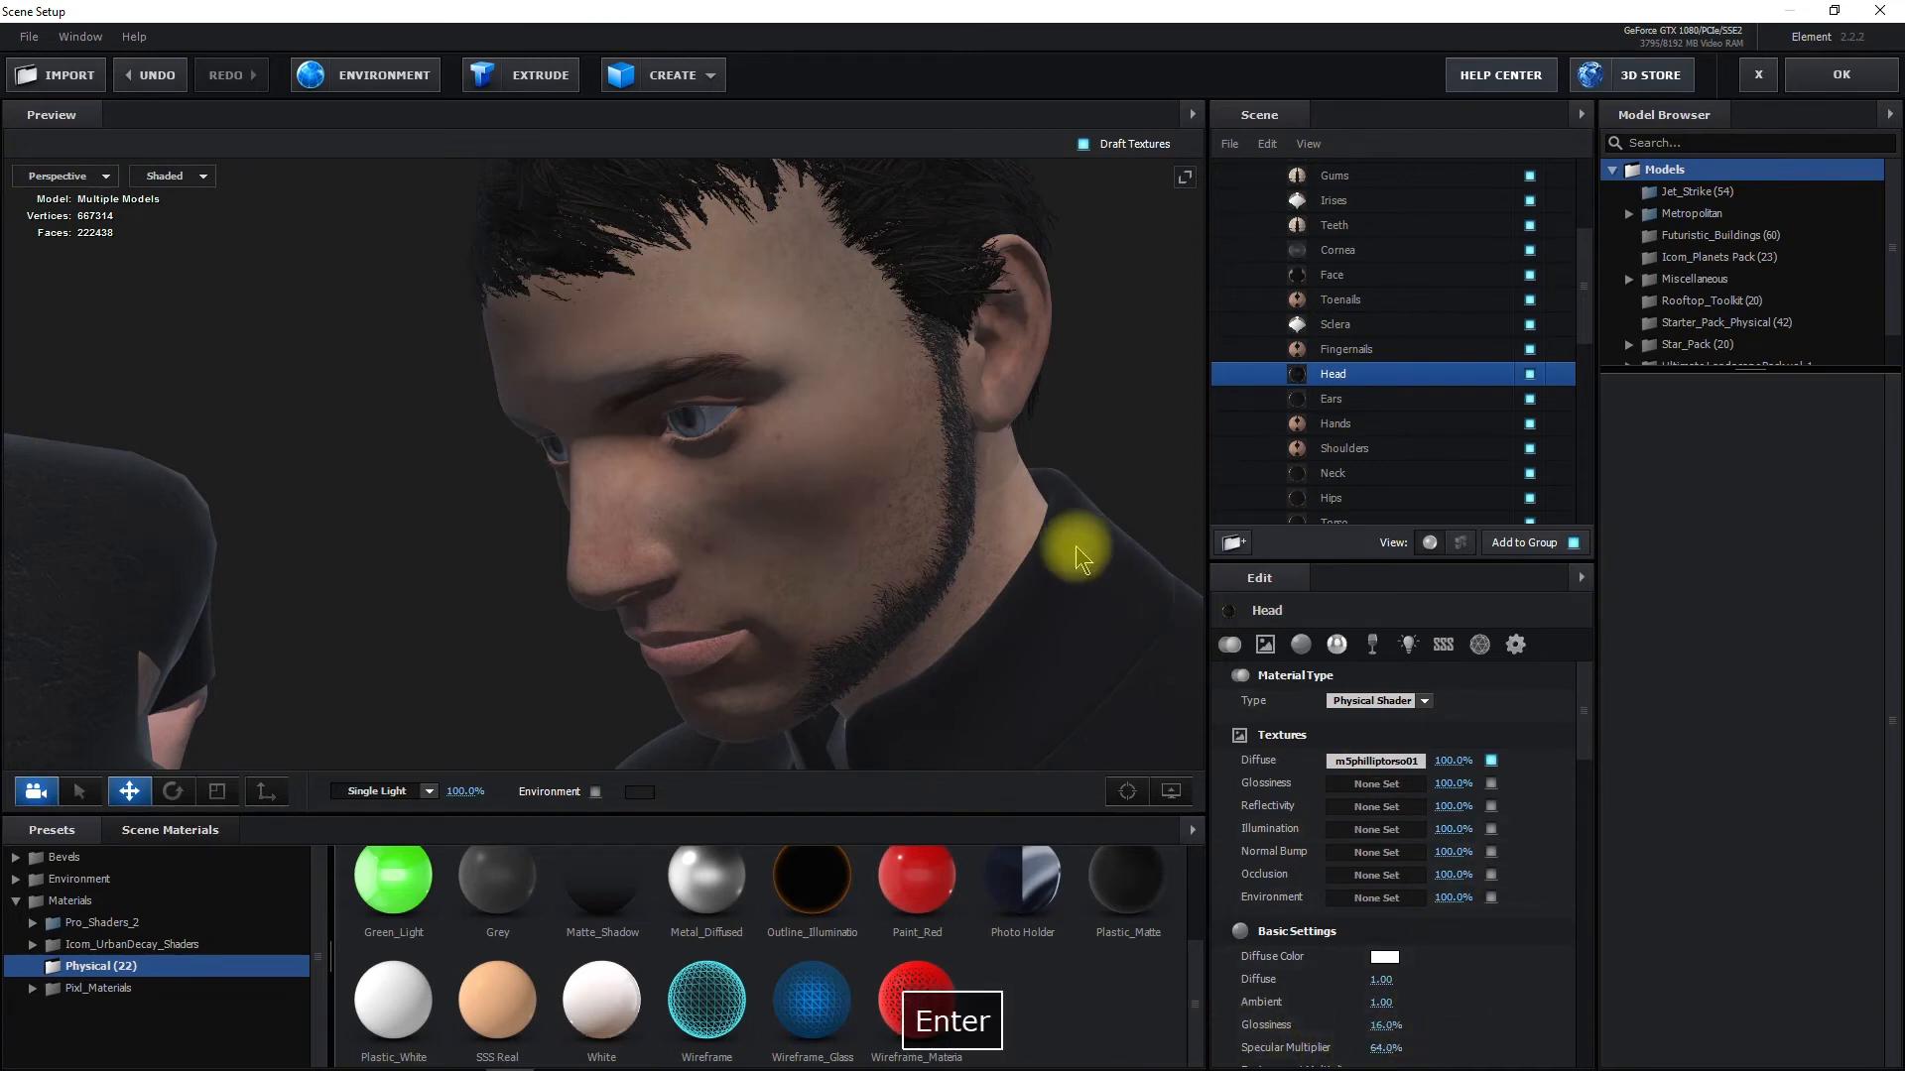
# Set the Environment Multiplier of the Face material to 91%
pyautogui.moveTo(1046, 527); pyautogui.dragTo(948, 629)
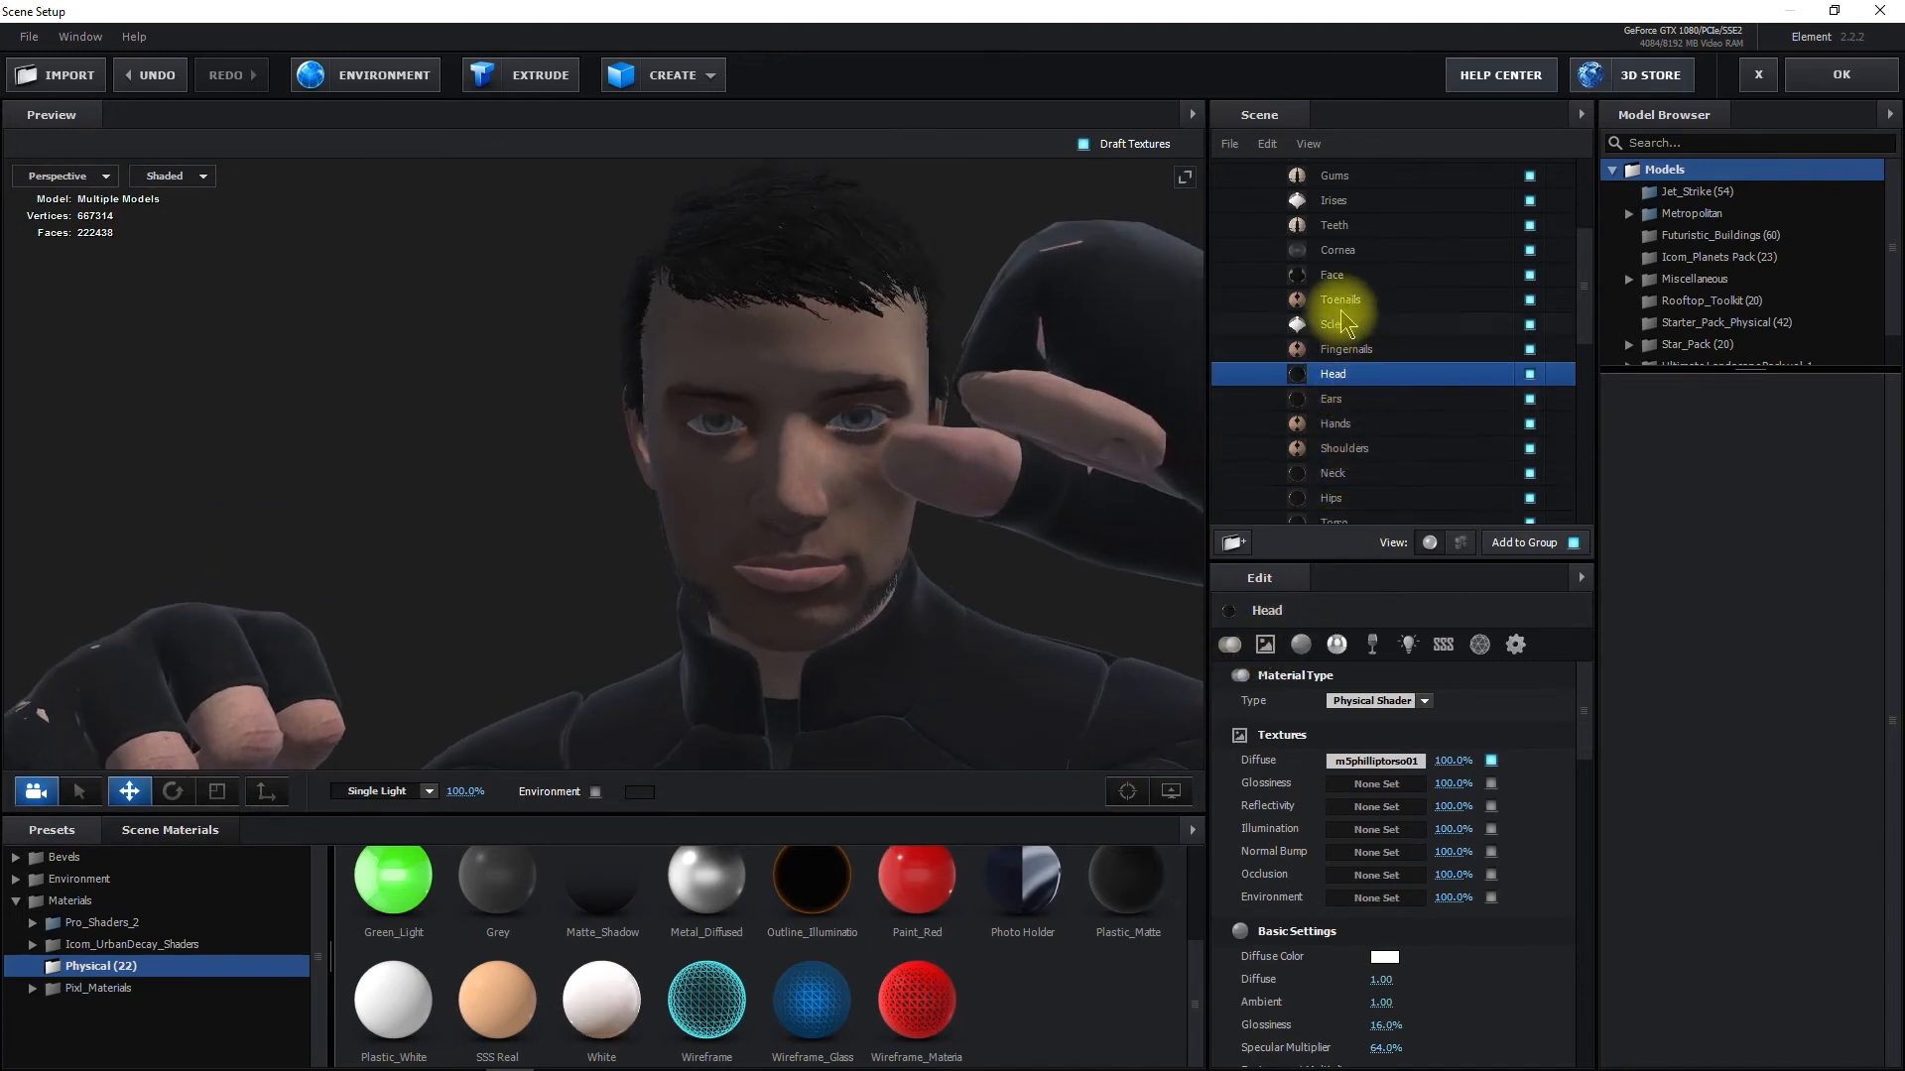
pyautogui.click(1334, 277)
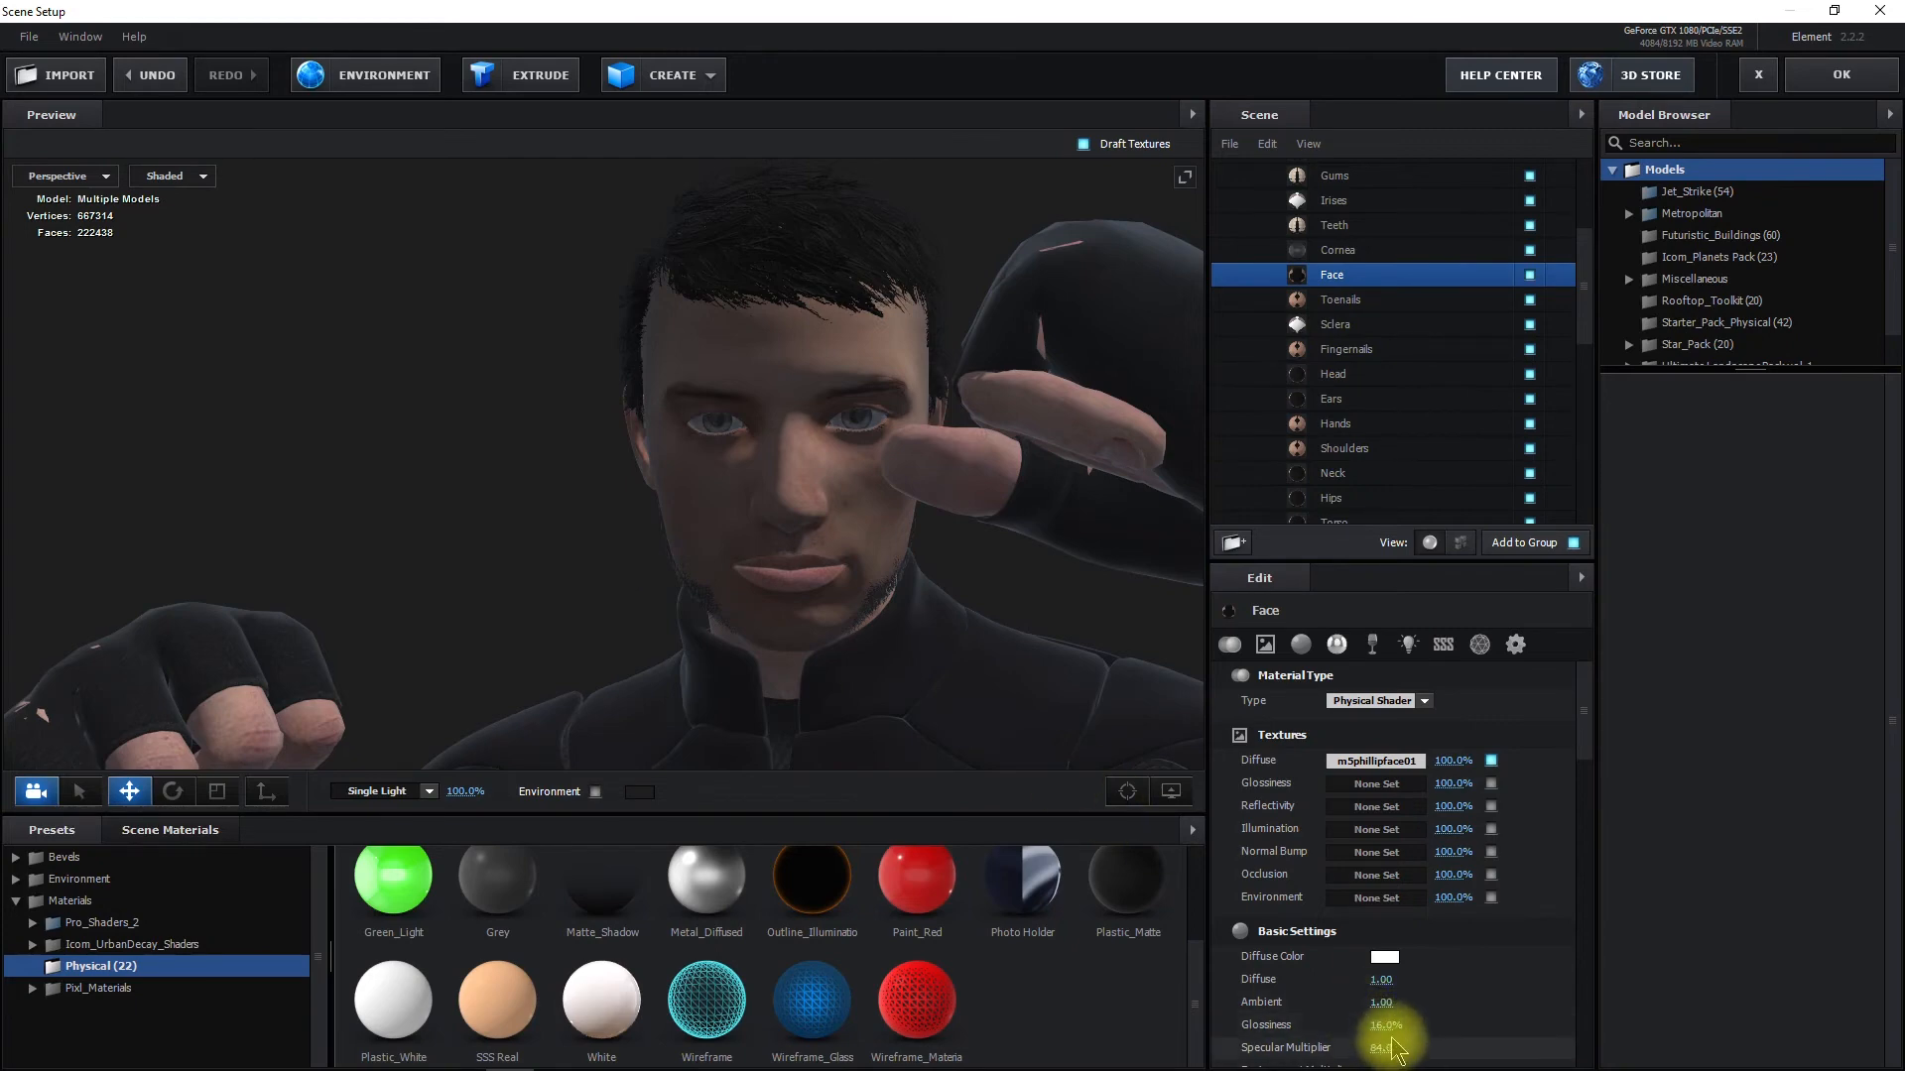
pyautogui.scroll(-3, 1369, 1031)
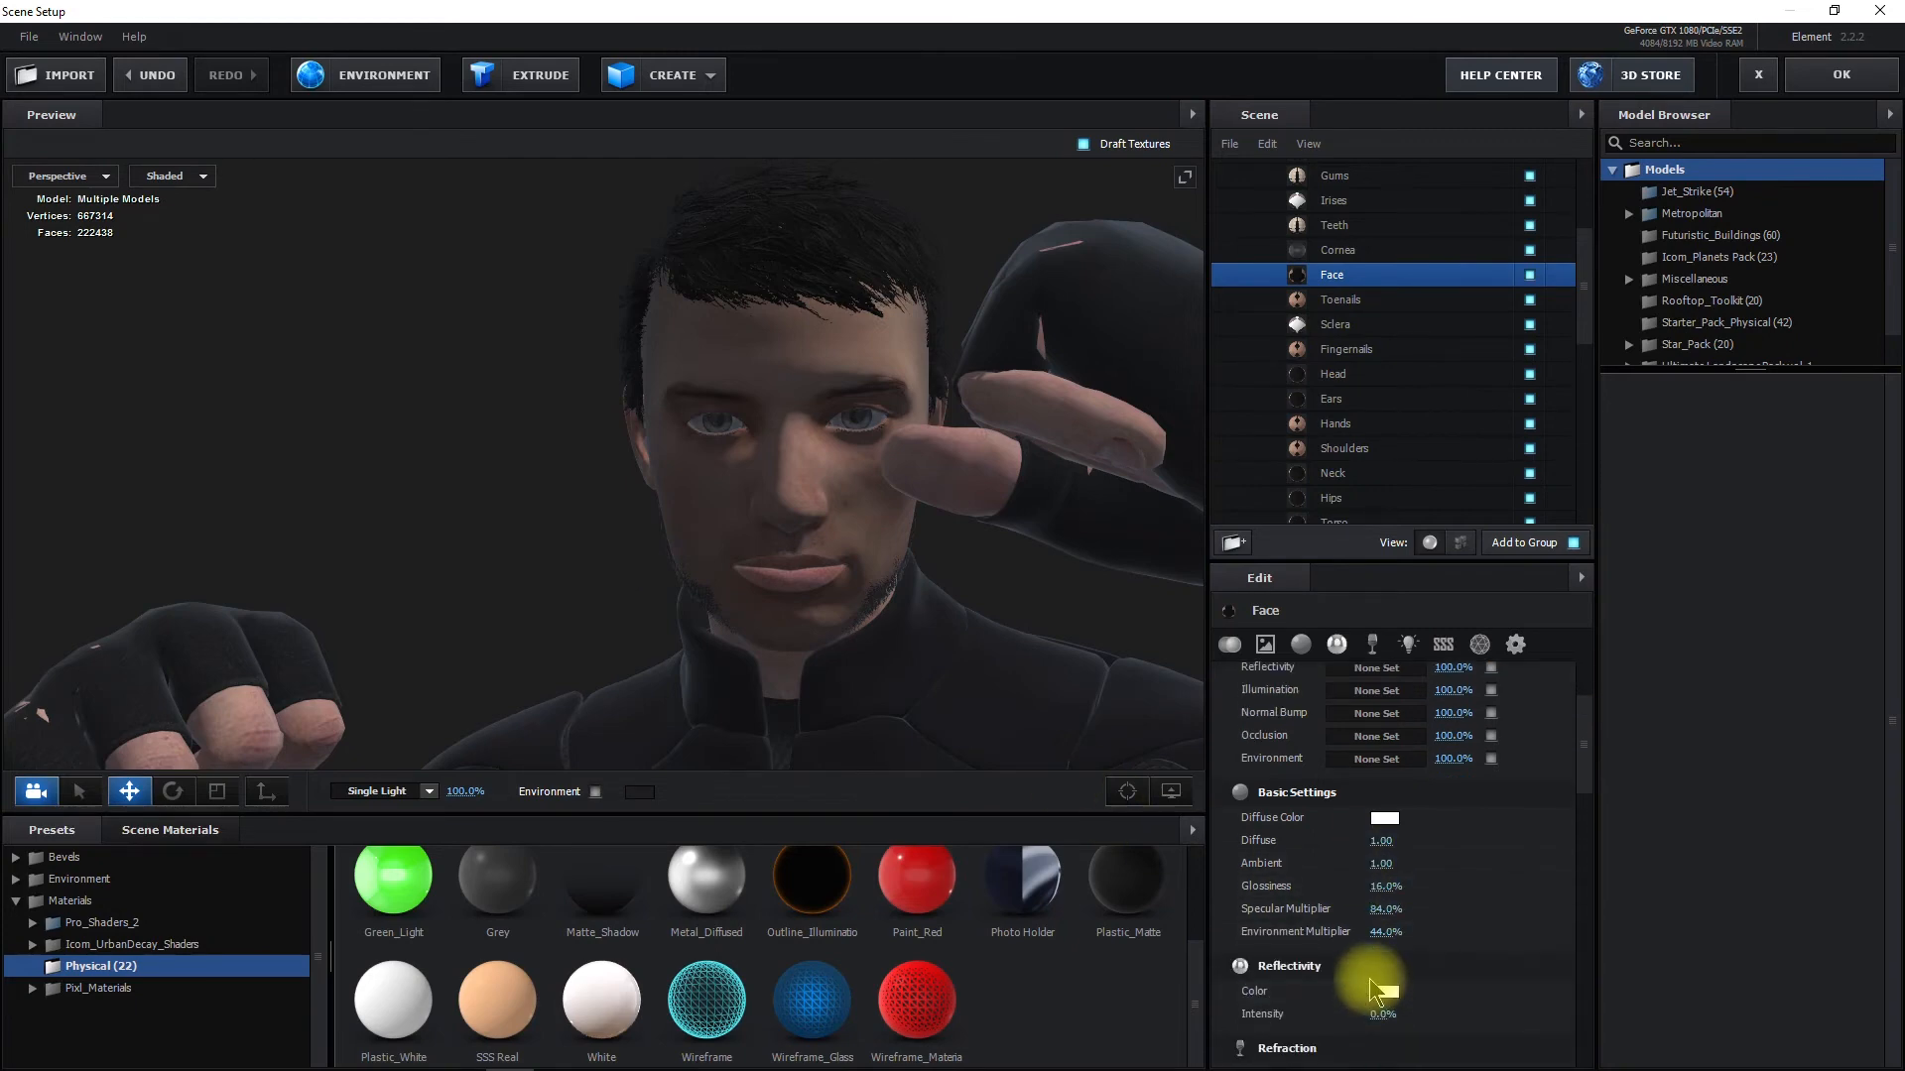
pyautogui.moveTo(1386, 929); pyautogui.dragTo(1457, 928)
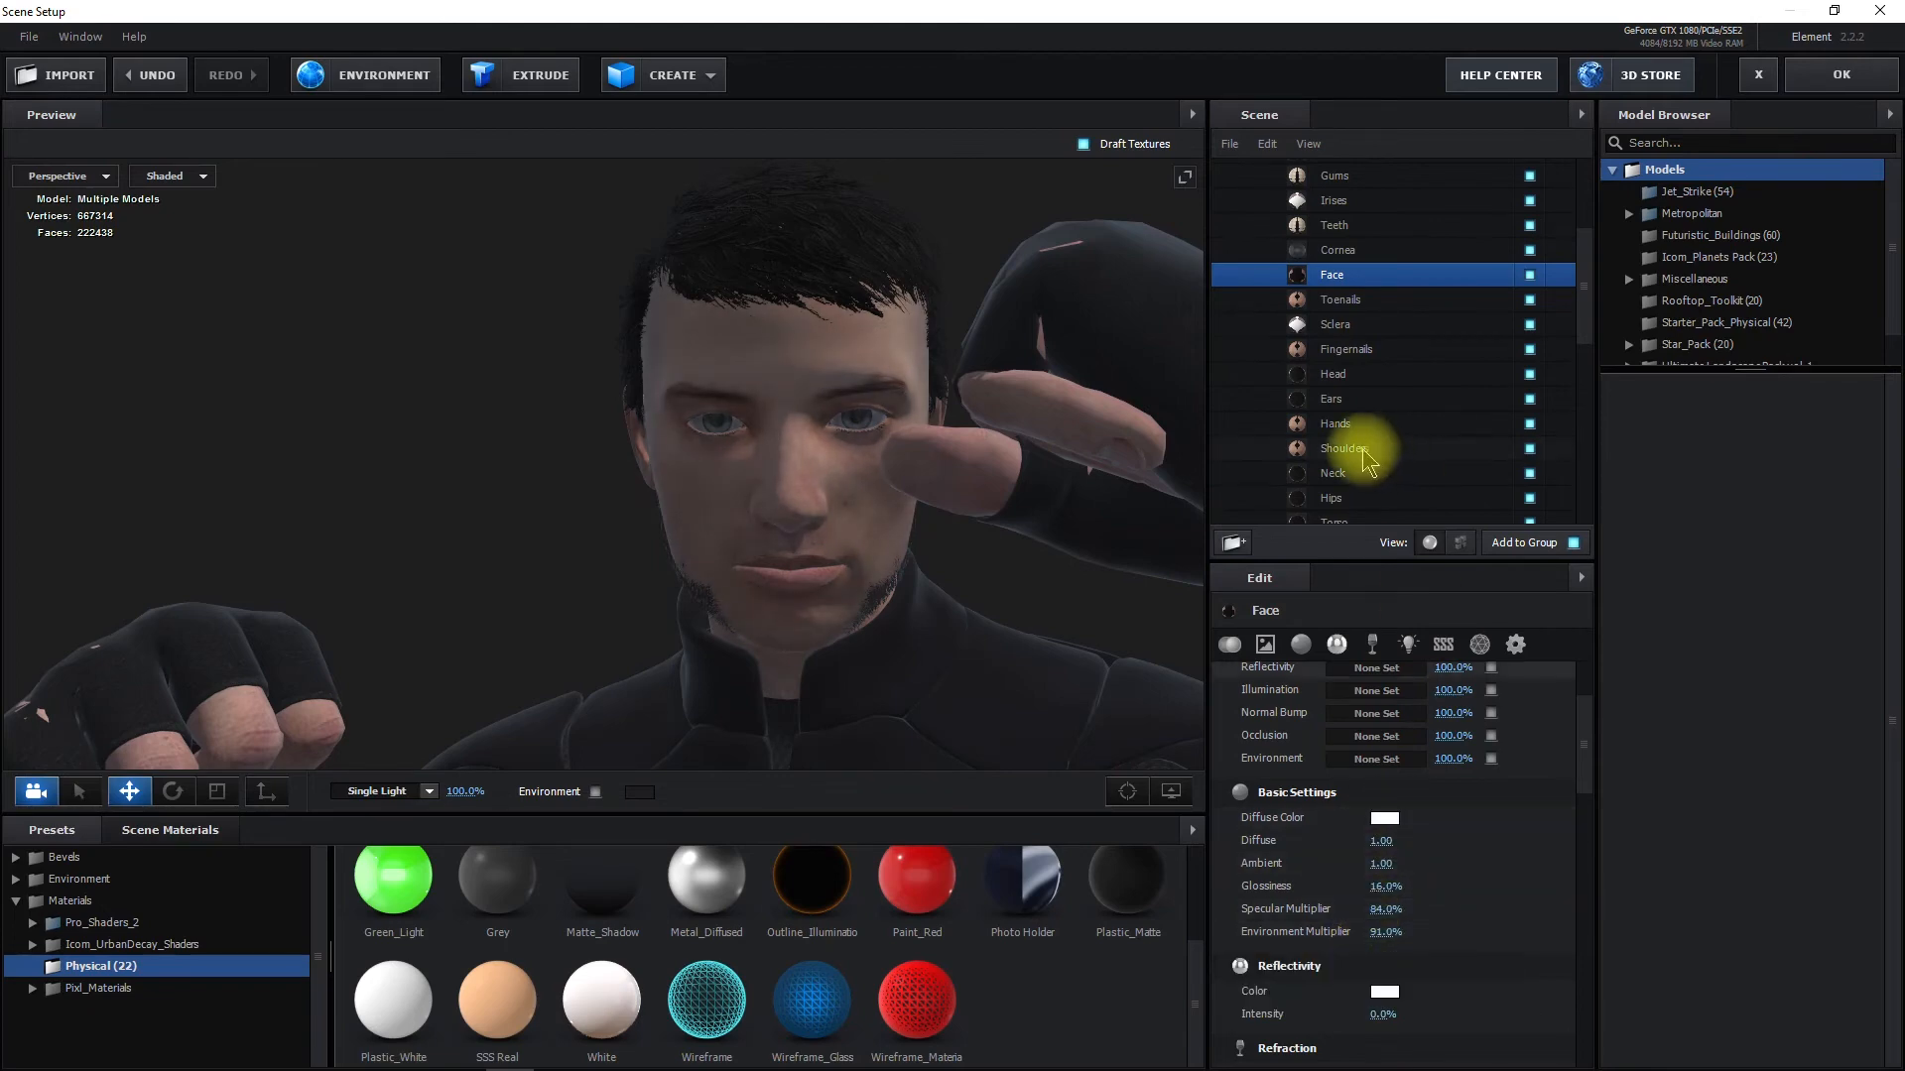
# Set the Head material's Environment Multiplier to 95% and its Specular Multiplier to 86%, using the Face material as reference
pyautogui.click(1354, 371)
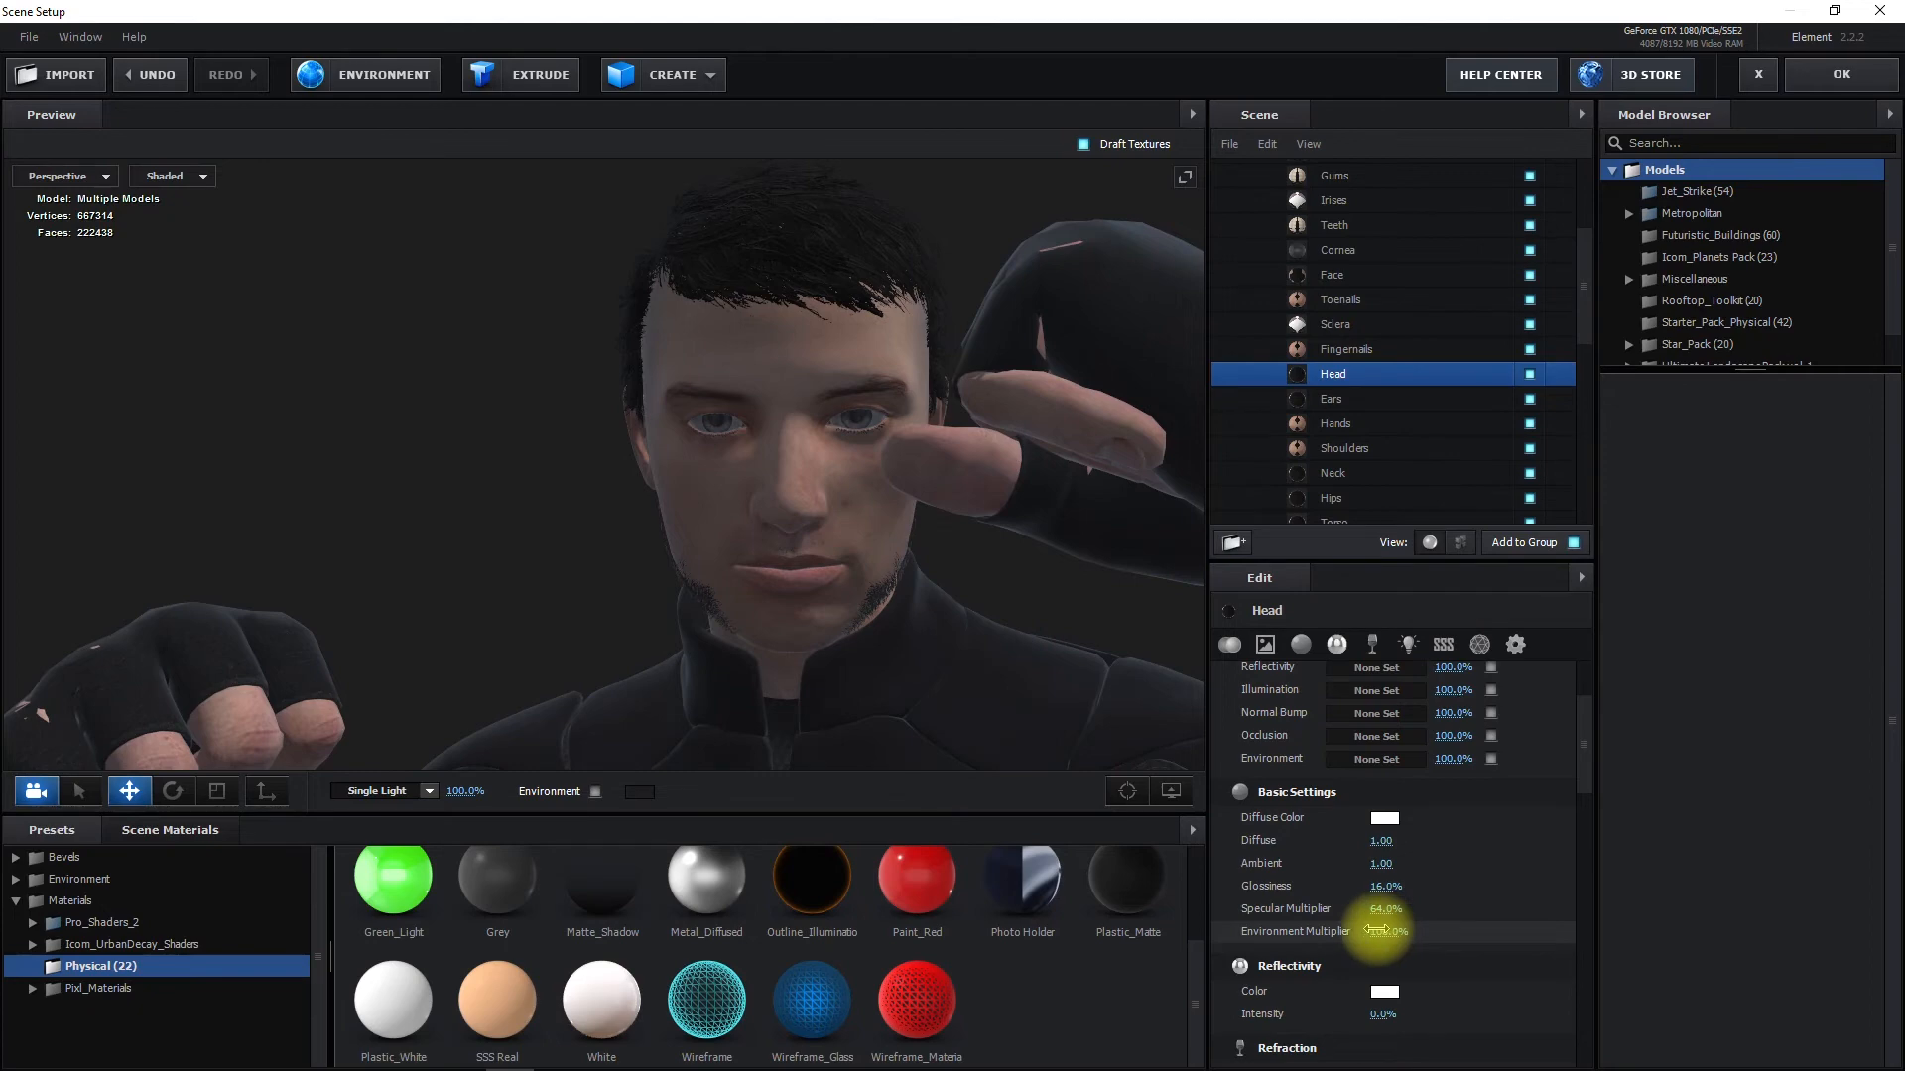
pyautogui.moveTo(1377, 930)
pyautogui.mouseDown()
pyautogui.moveTo(1433, 919)
pyautogui.moveTo(1360, 951)
pyautogui.mouseUp()
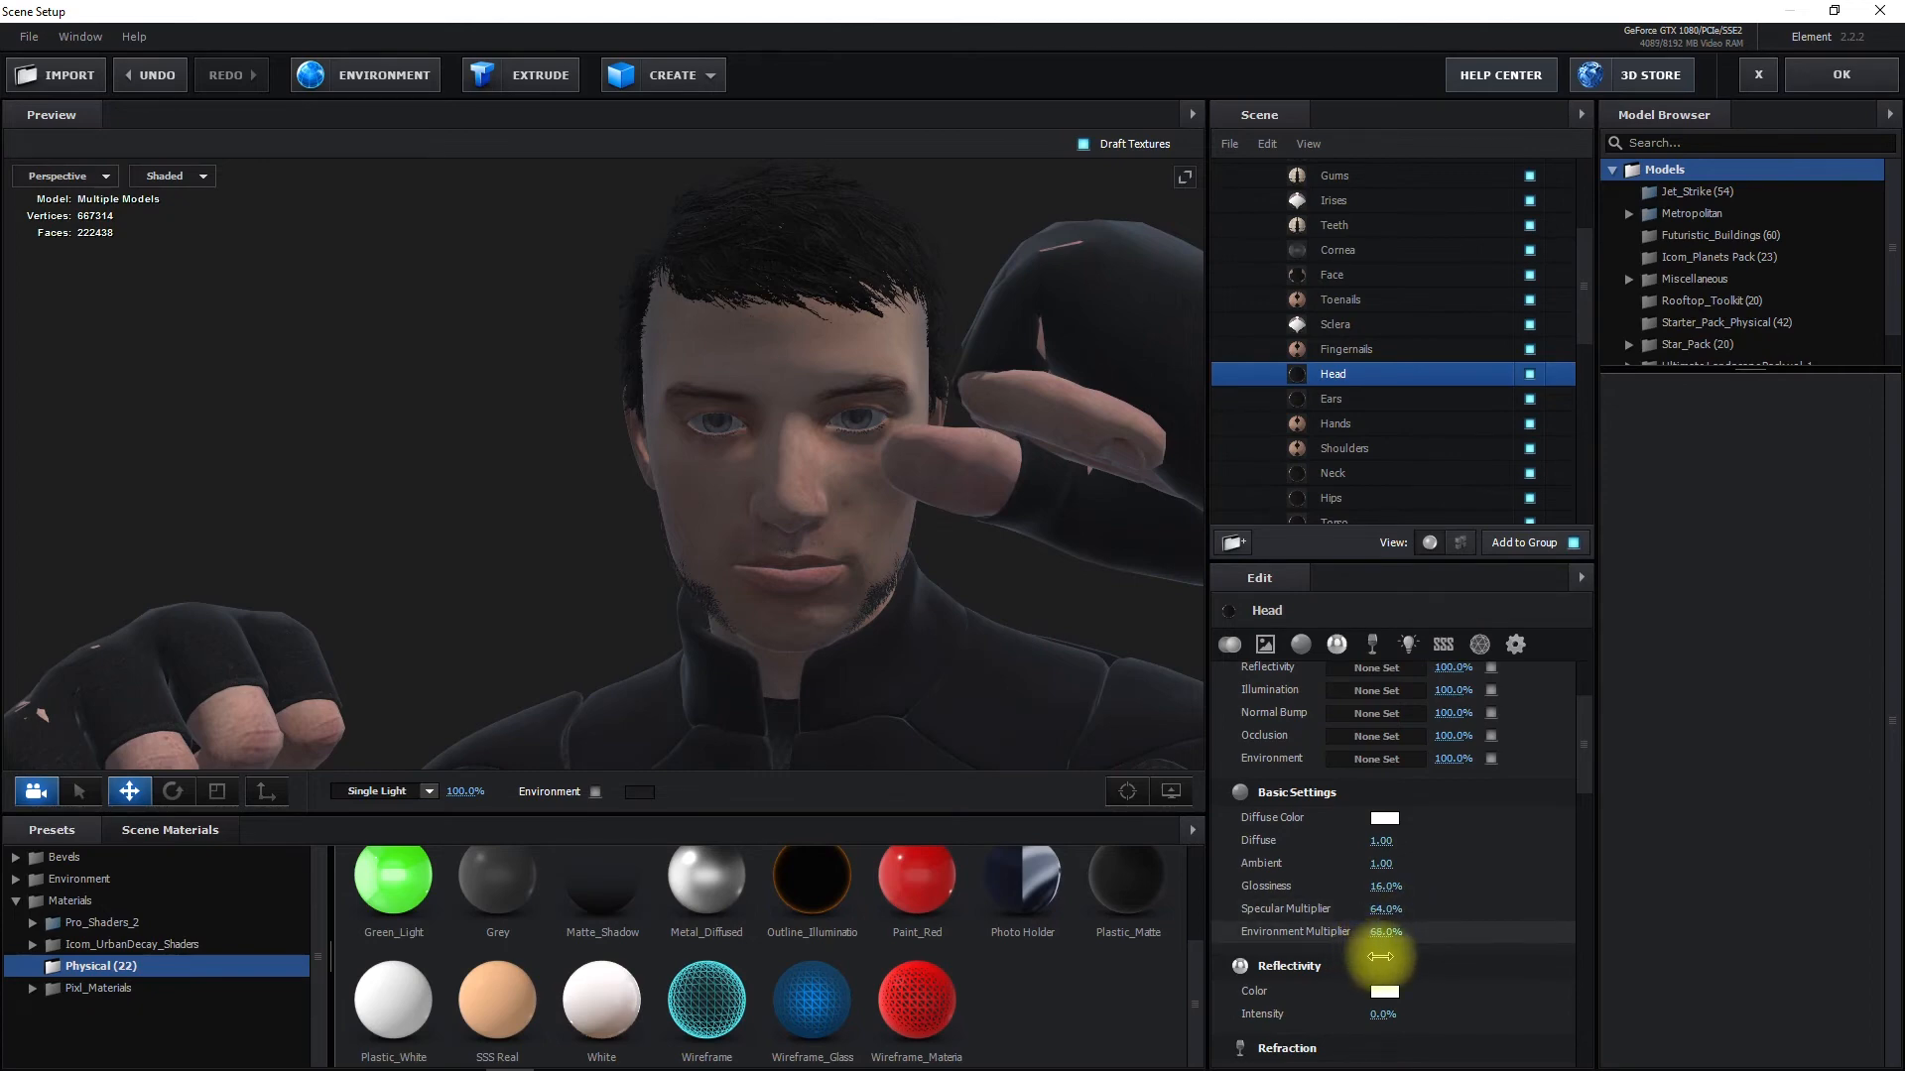
pyautogui.moveTo(1402, 958); pyautogui.dragTo(1395, 943)
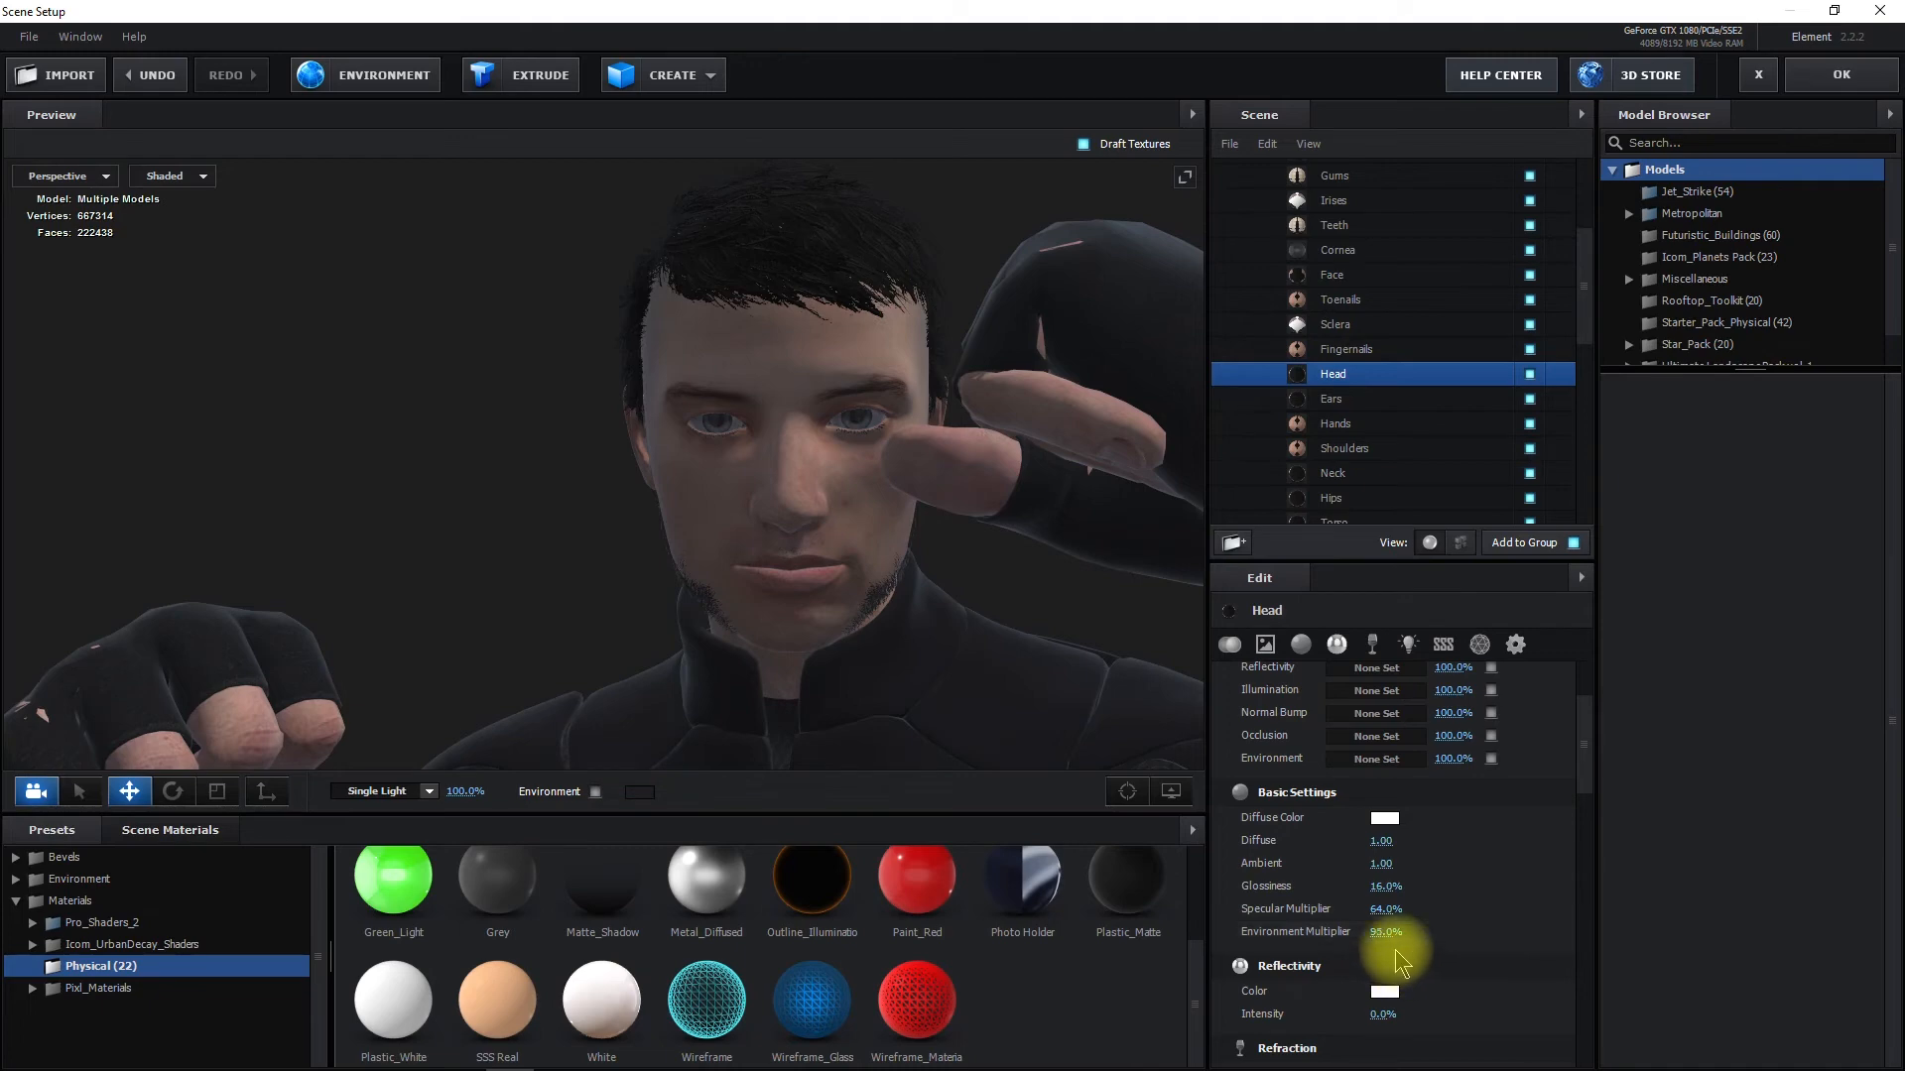
pyautogui.click(1331, 278)
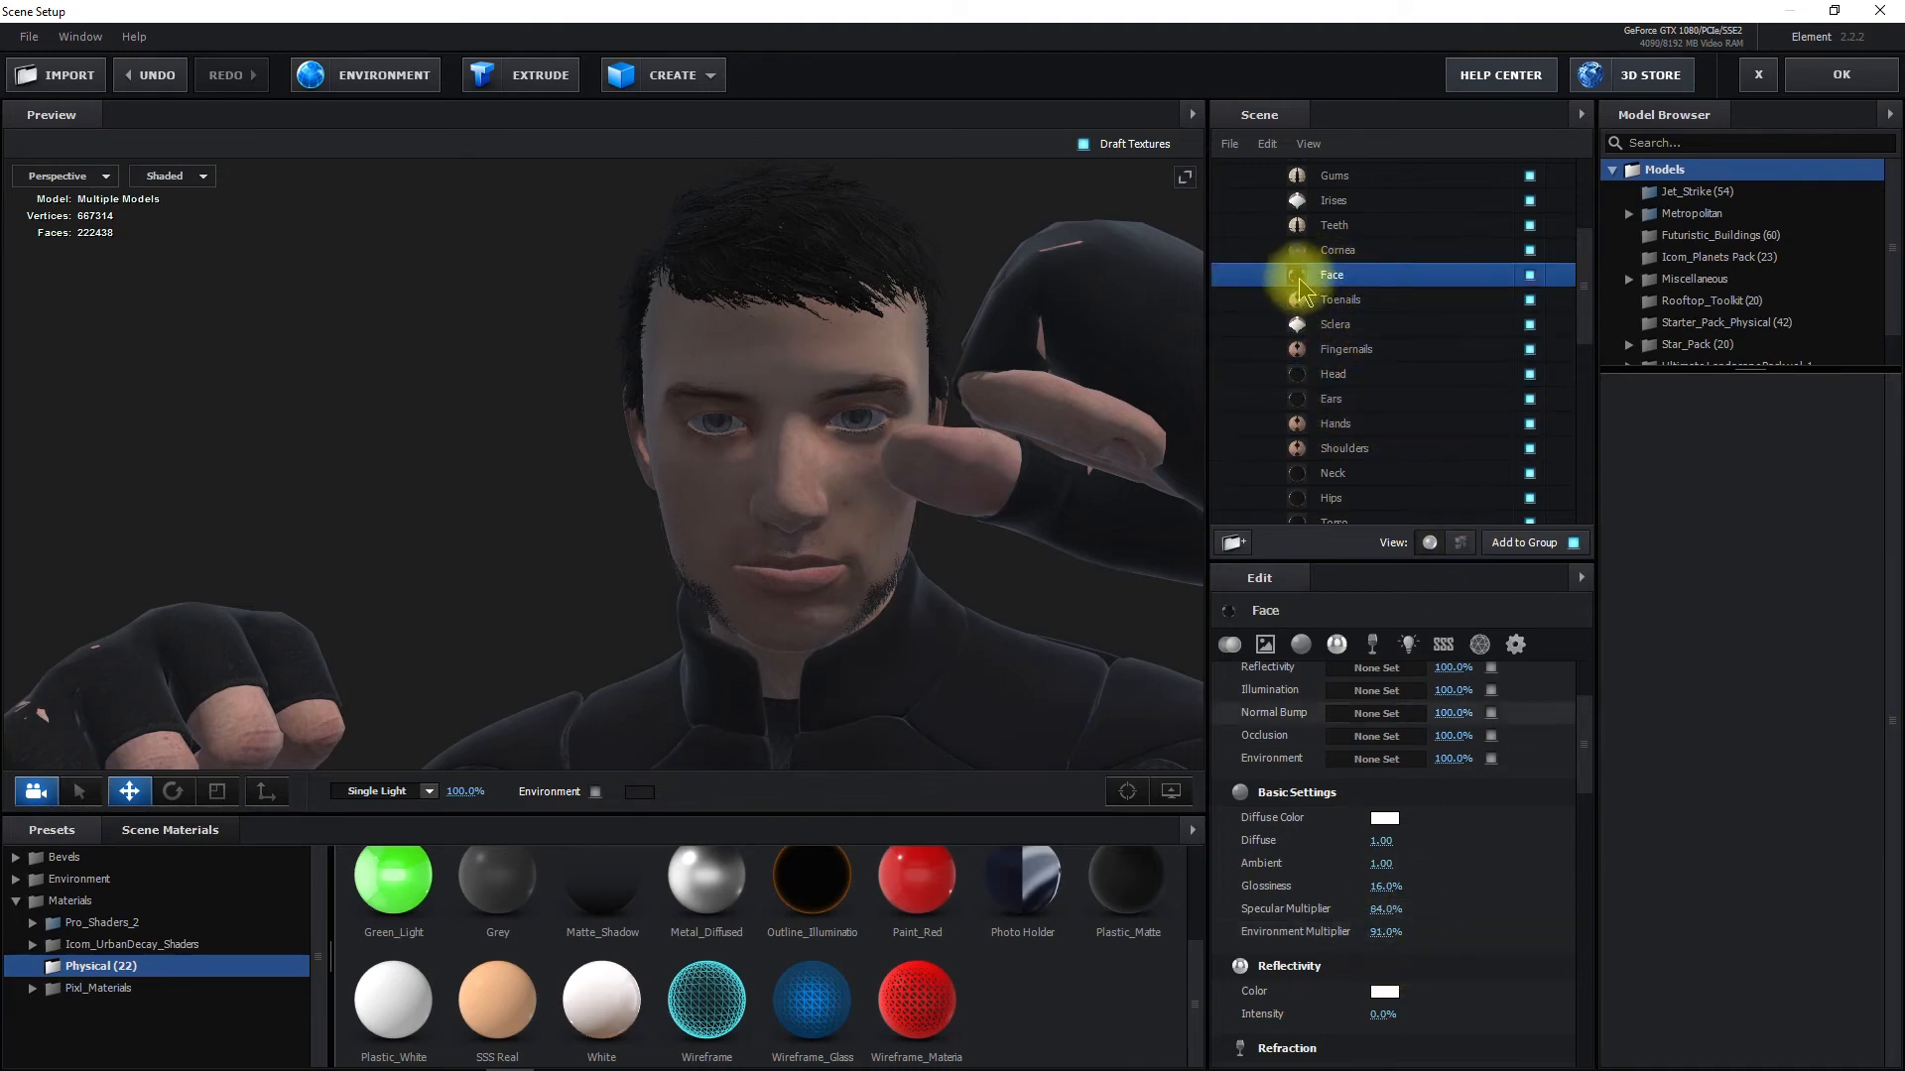
pyautogui.click(1311, 378)
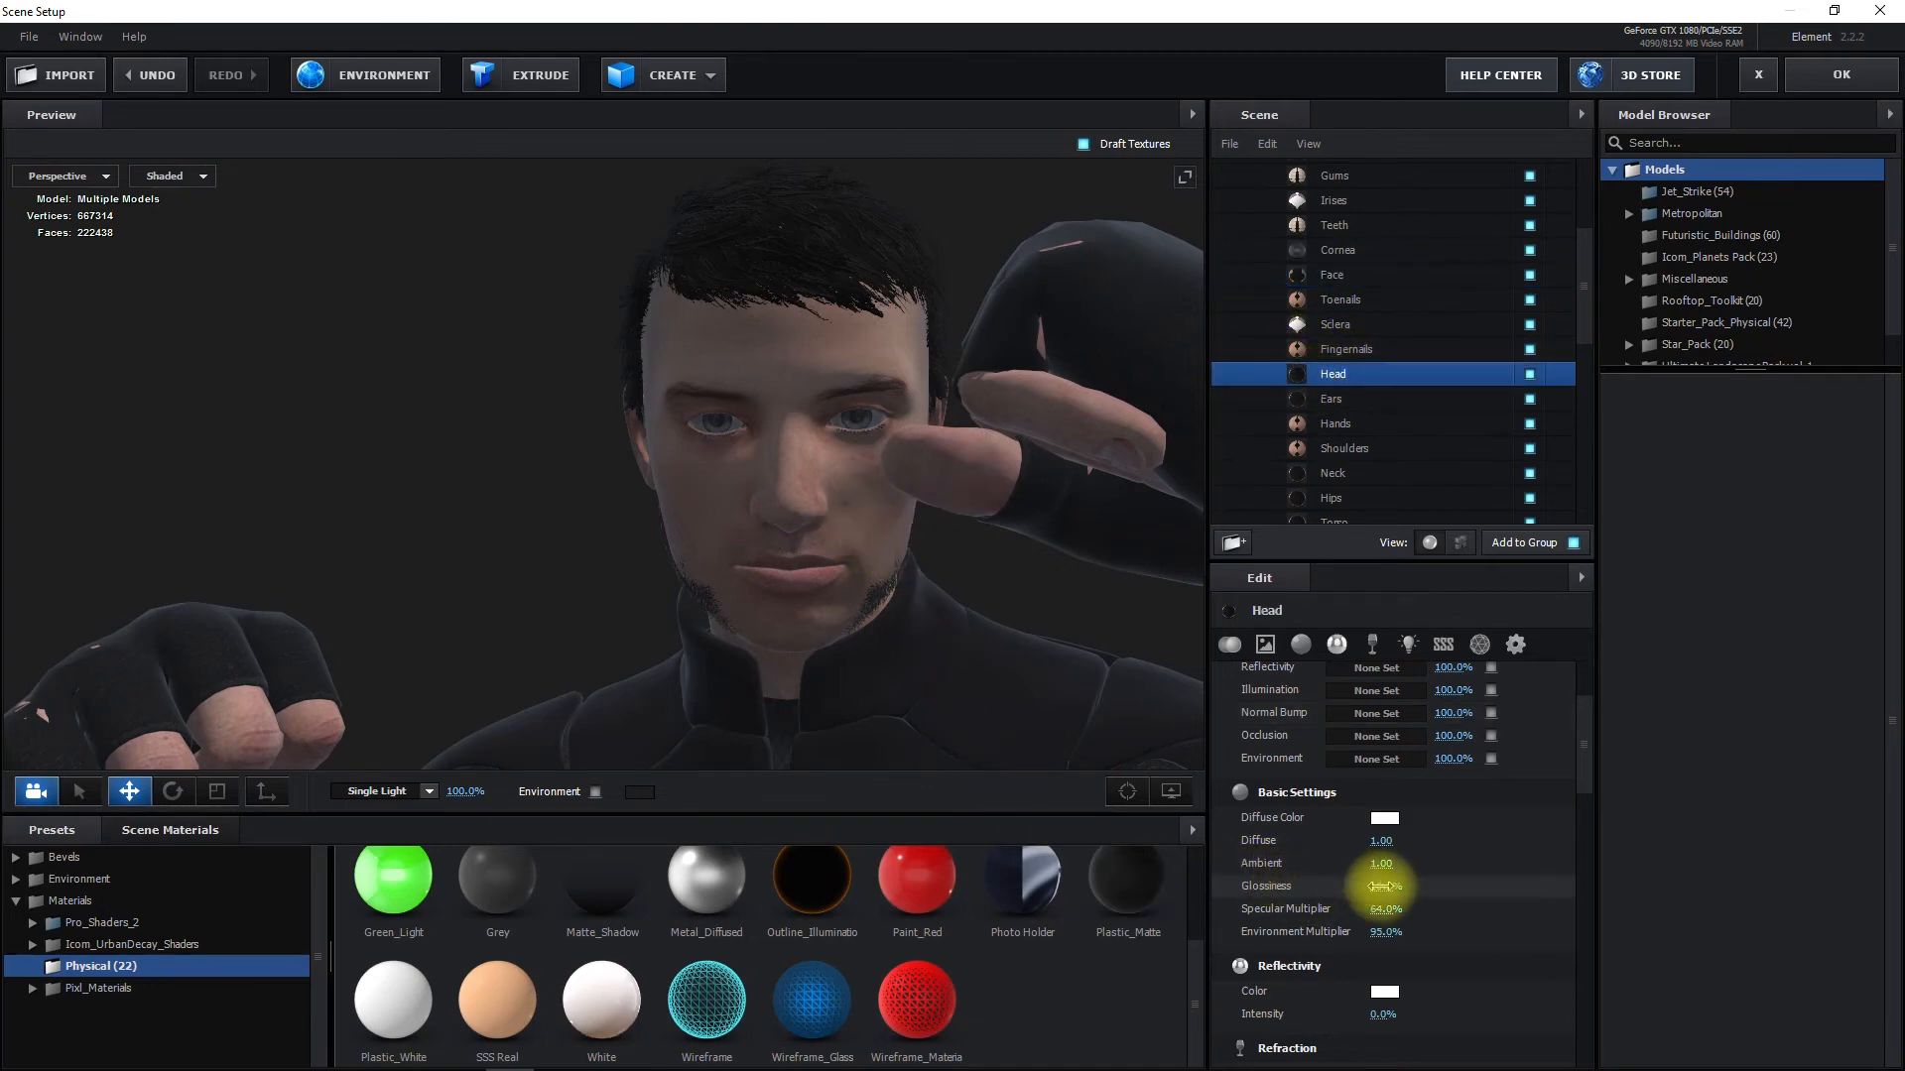
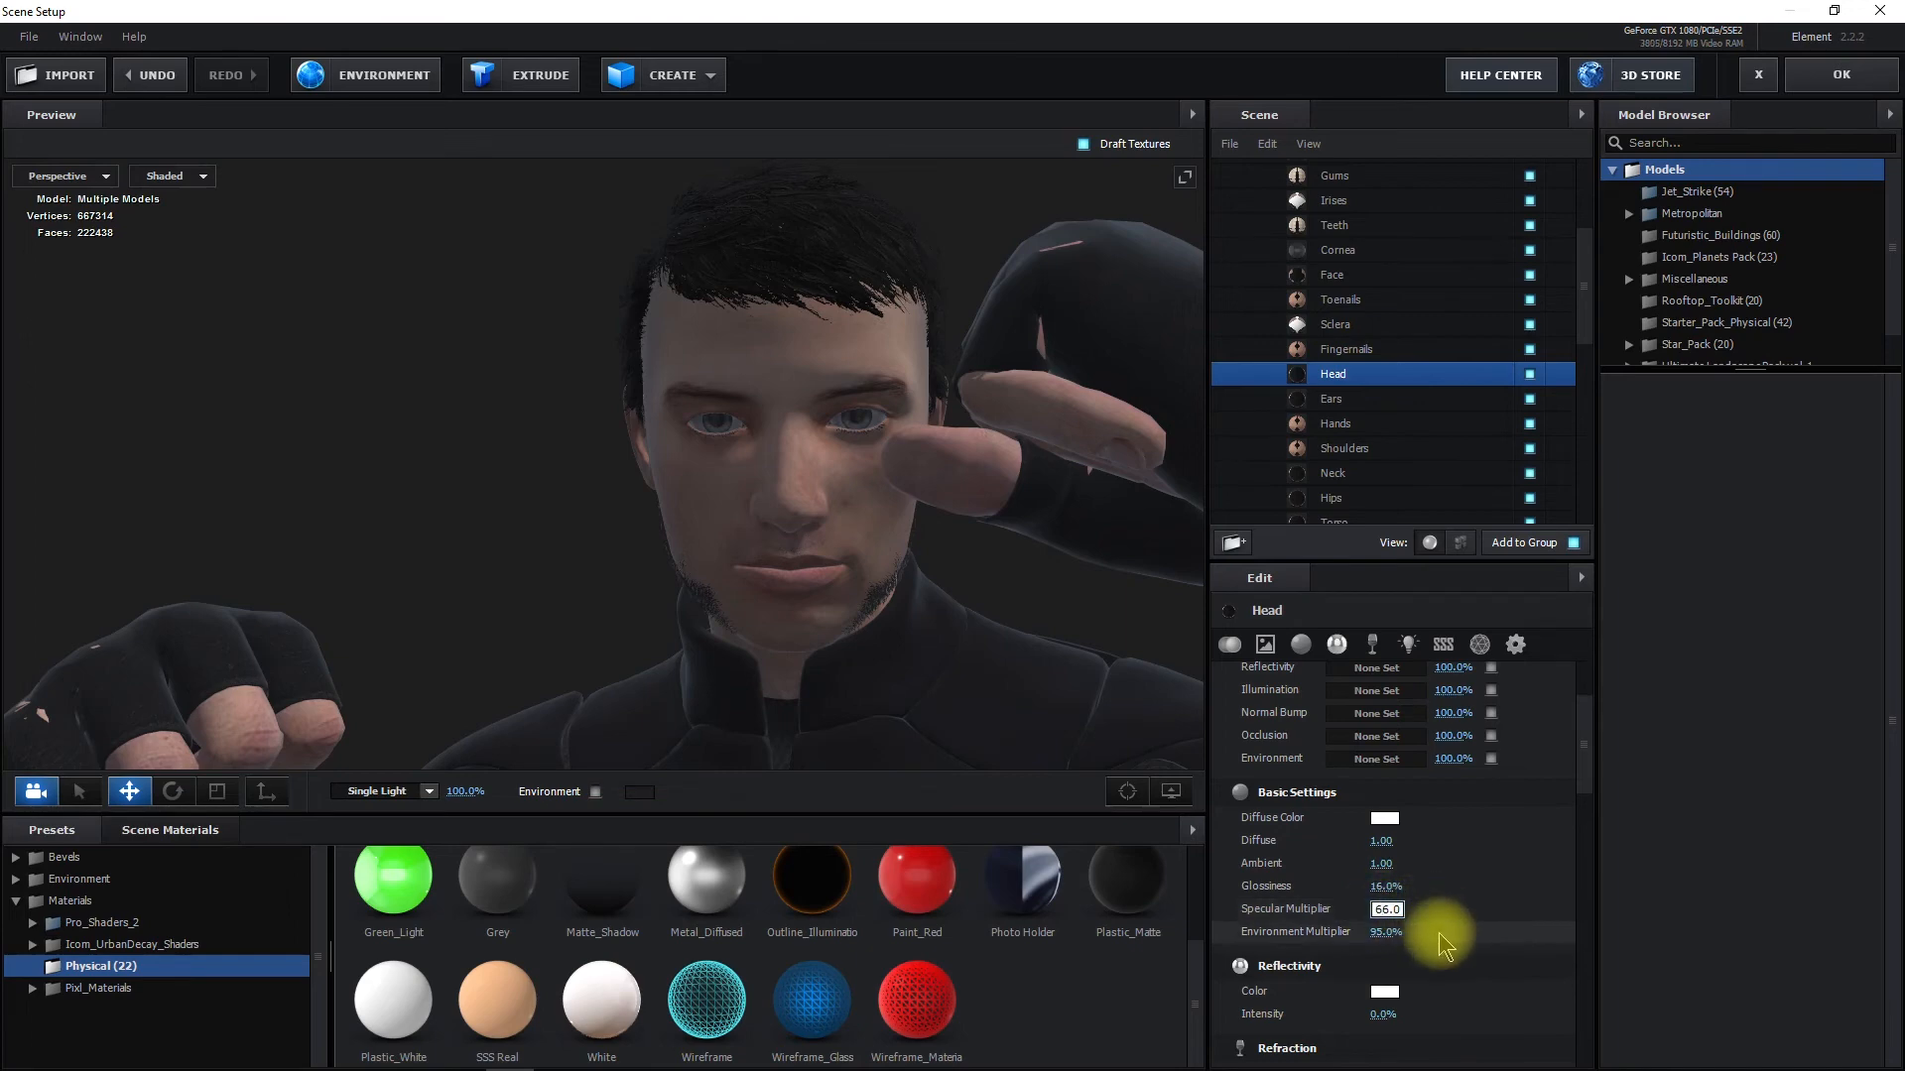
pyautogui.press('BackSpace')
pyautogui.write('8')
pyautogui.press('Return')
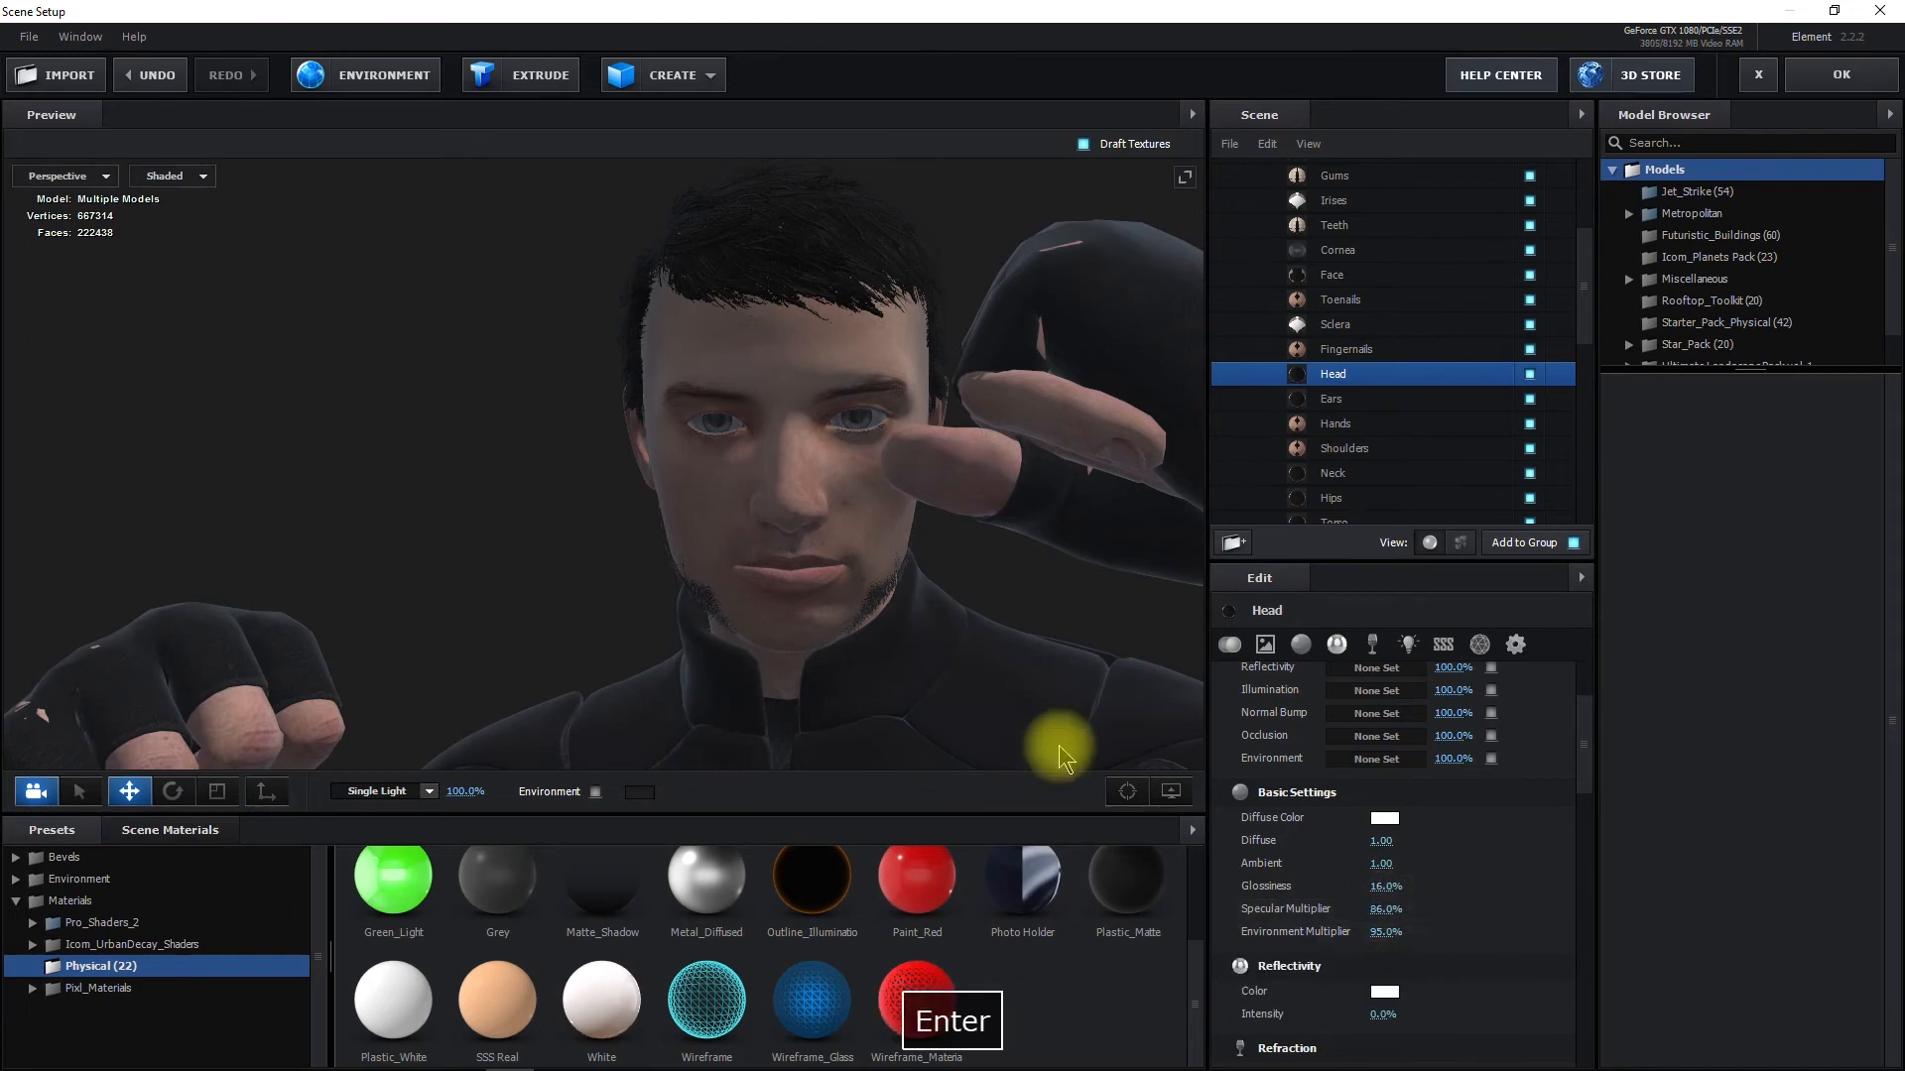
# Copy the diffuse torso texture of the Neck material while it still has its original shading
pyautogui.scroll(-3, 652, 605)
pyautogui.moveTo(749, 644); pyautogui.dragTo(603, 681)
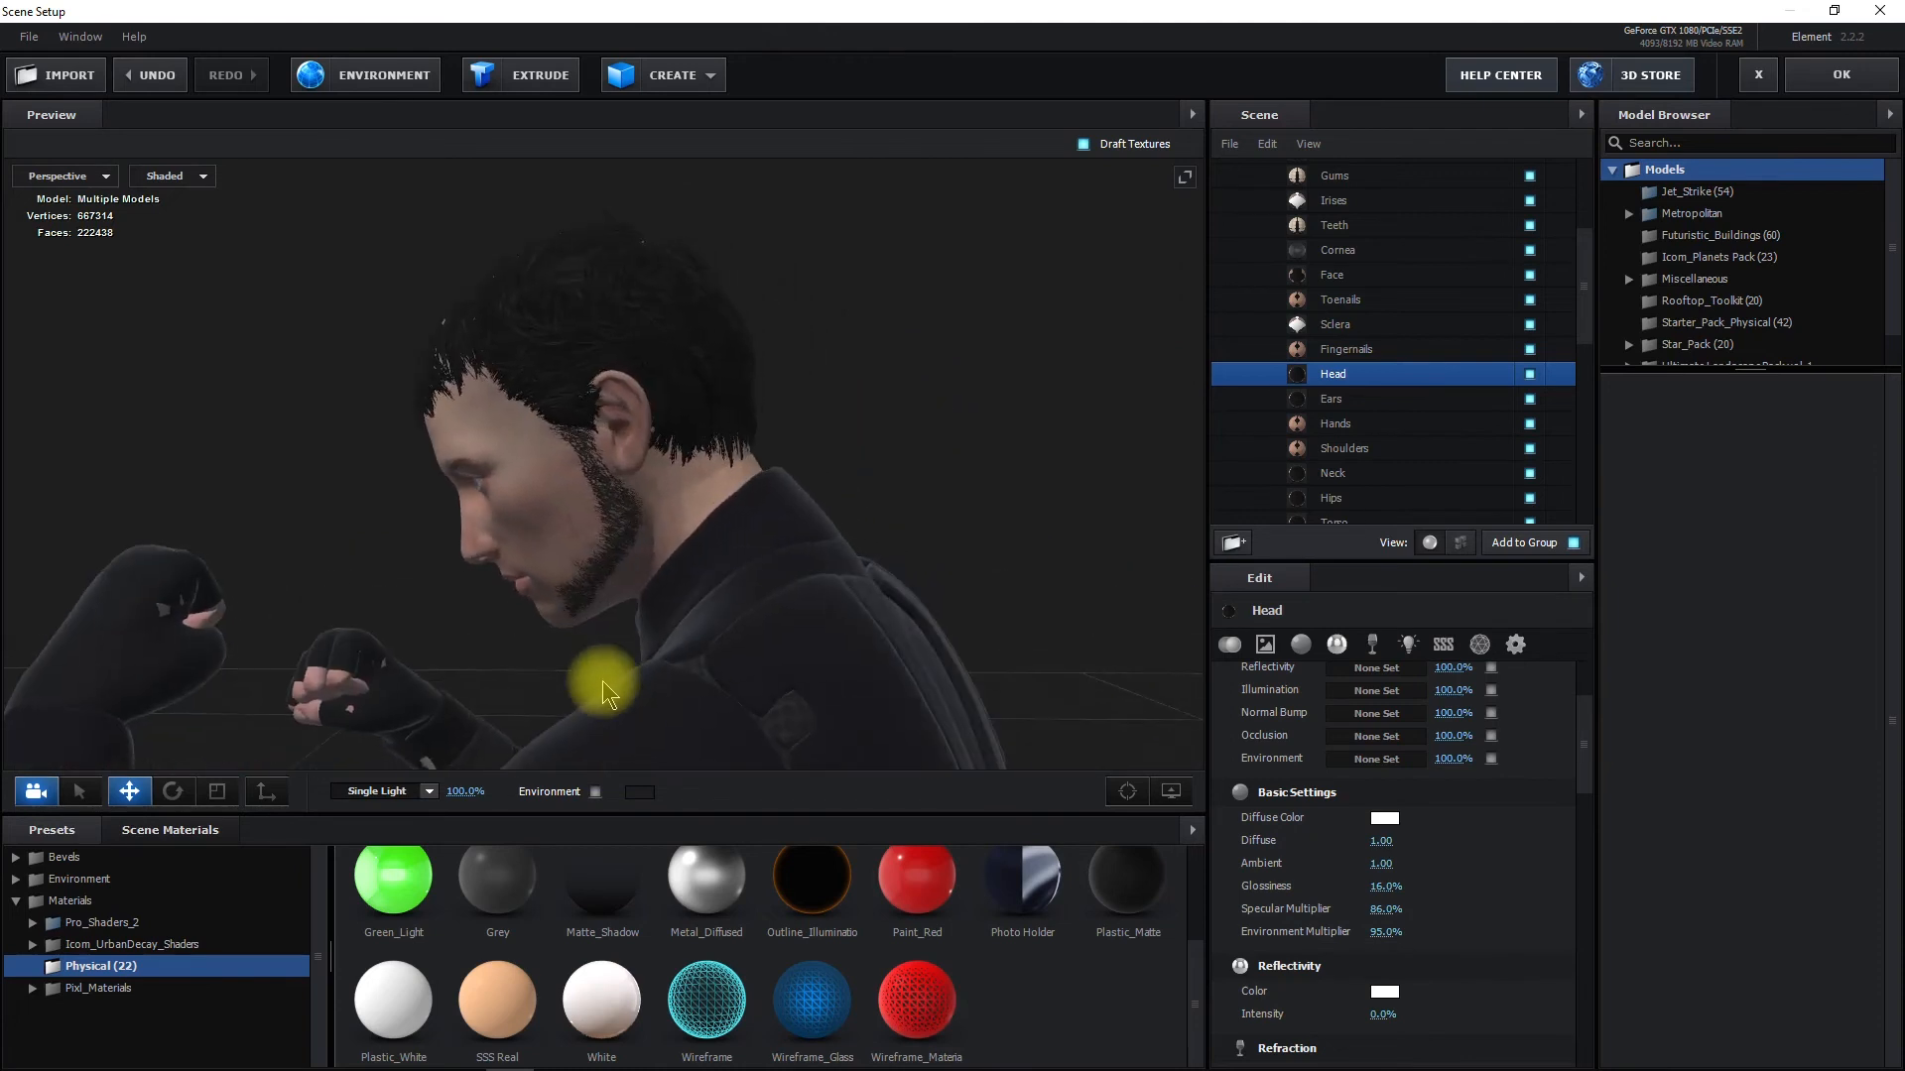
pyautogui.click(1388, 476)
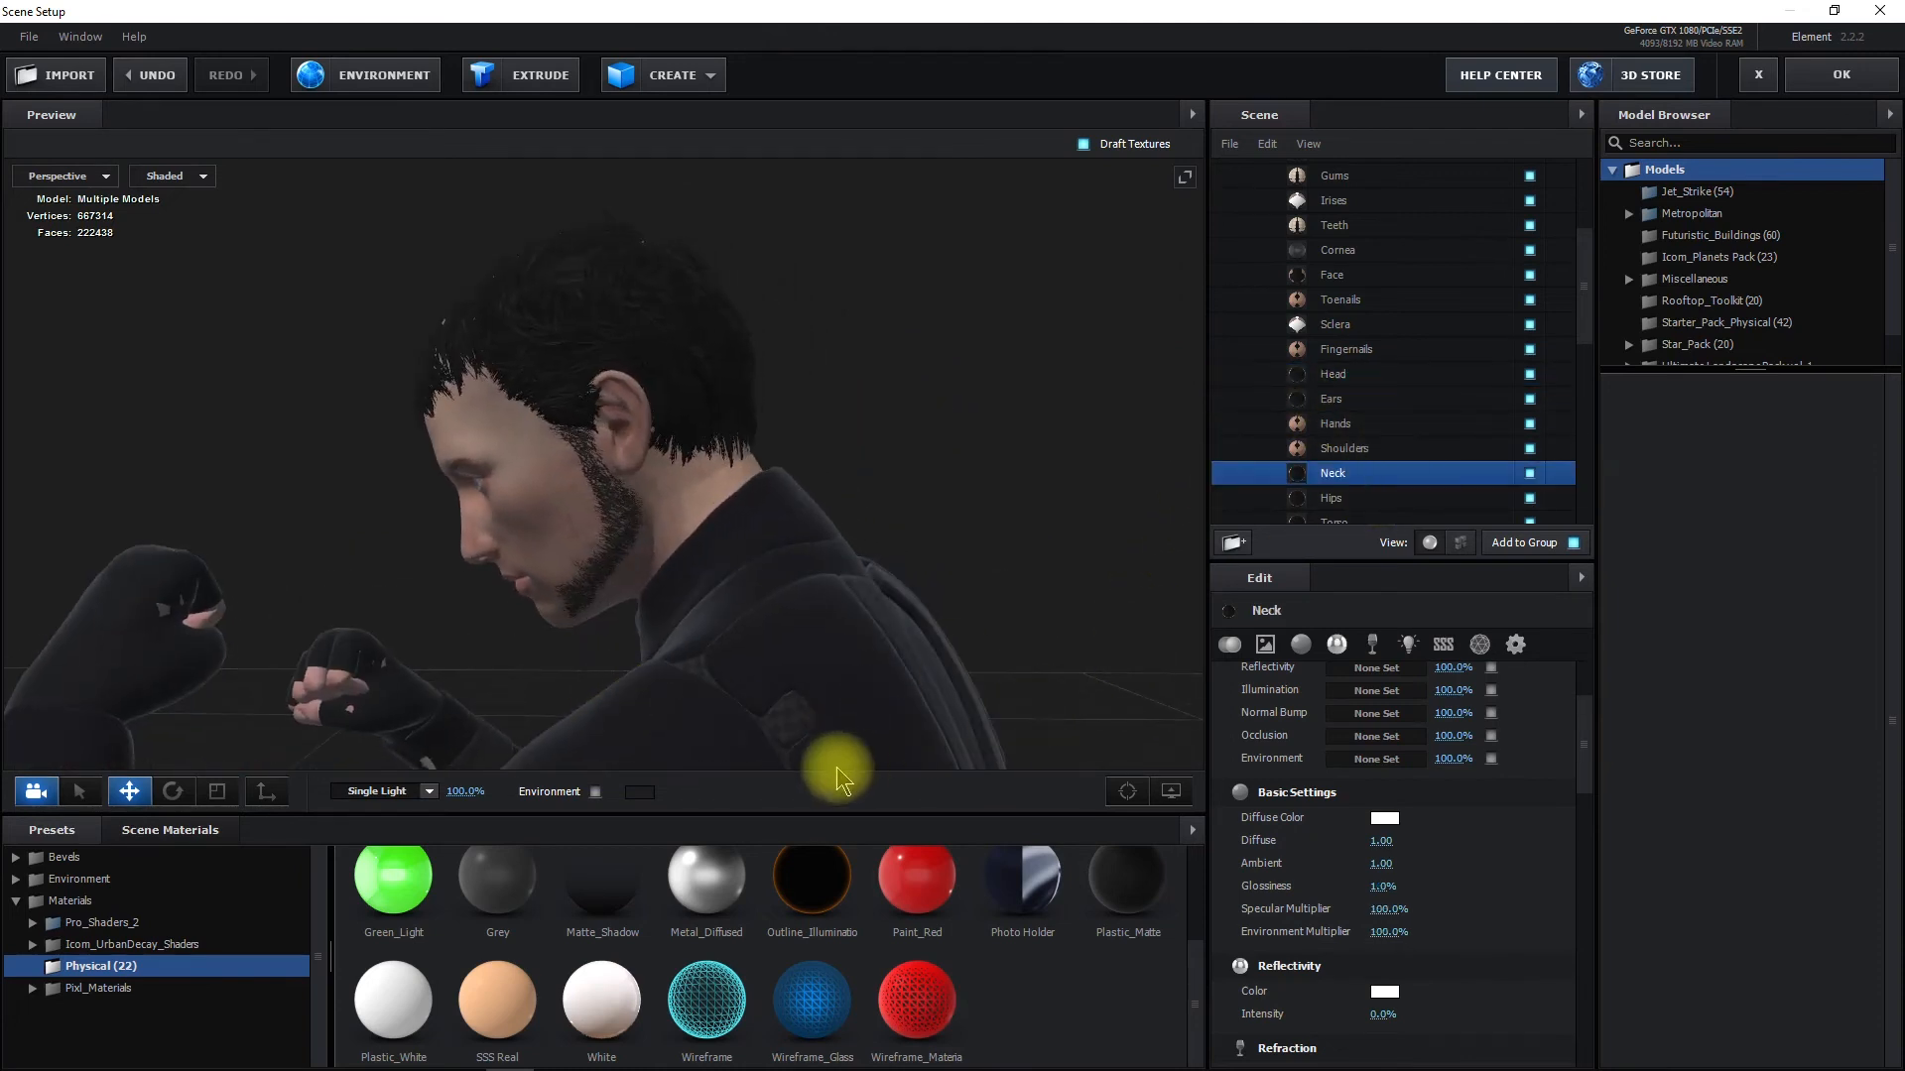
pyautogui.moveTo(506, 1000); pyautogui.dragTo(1352, 477)
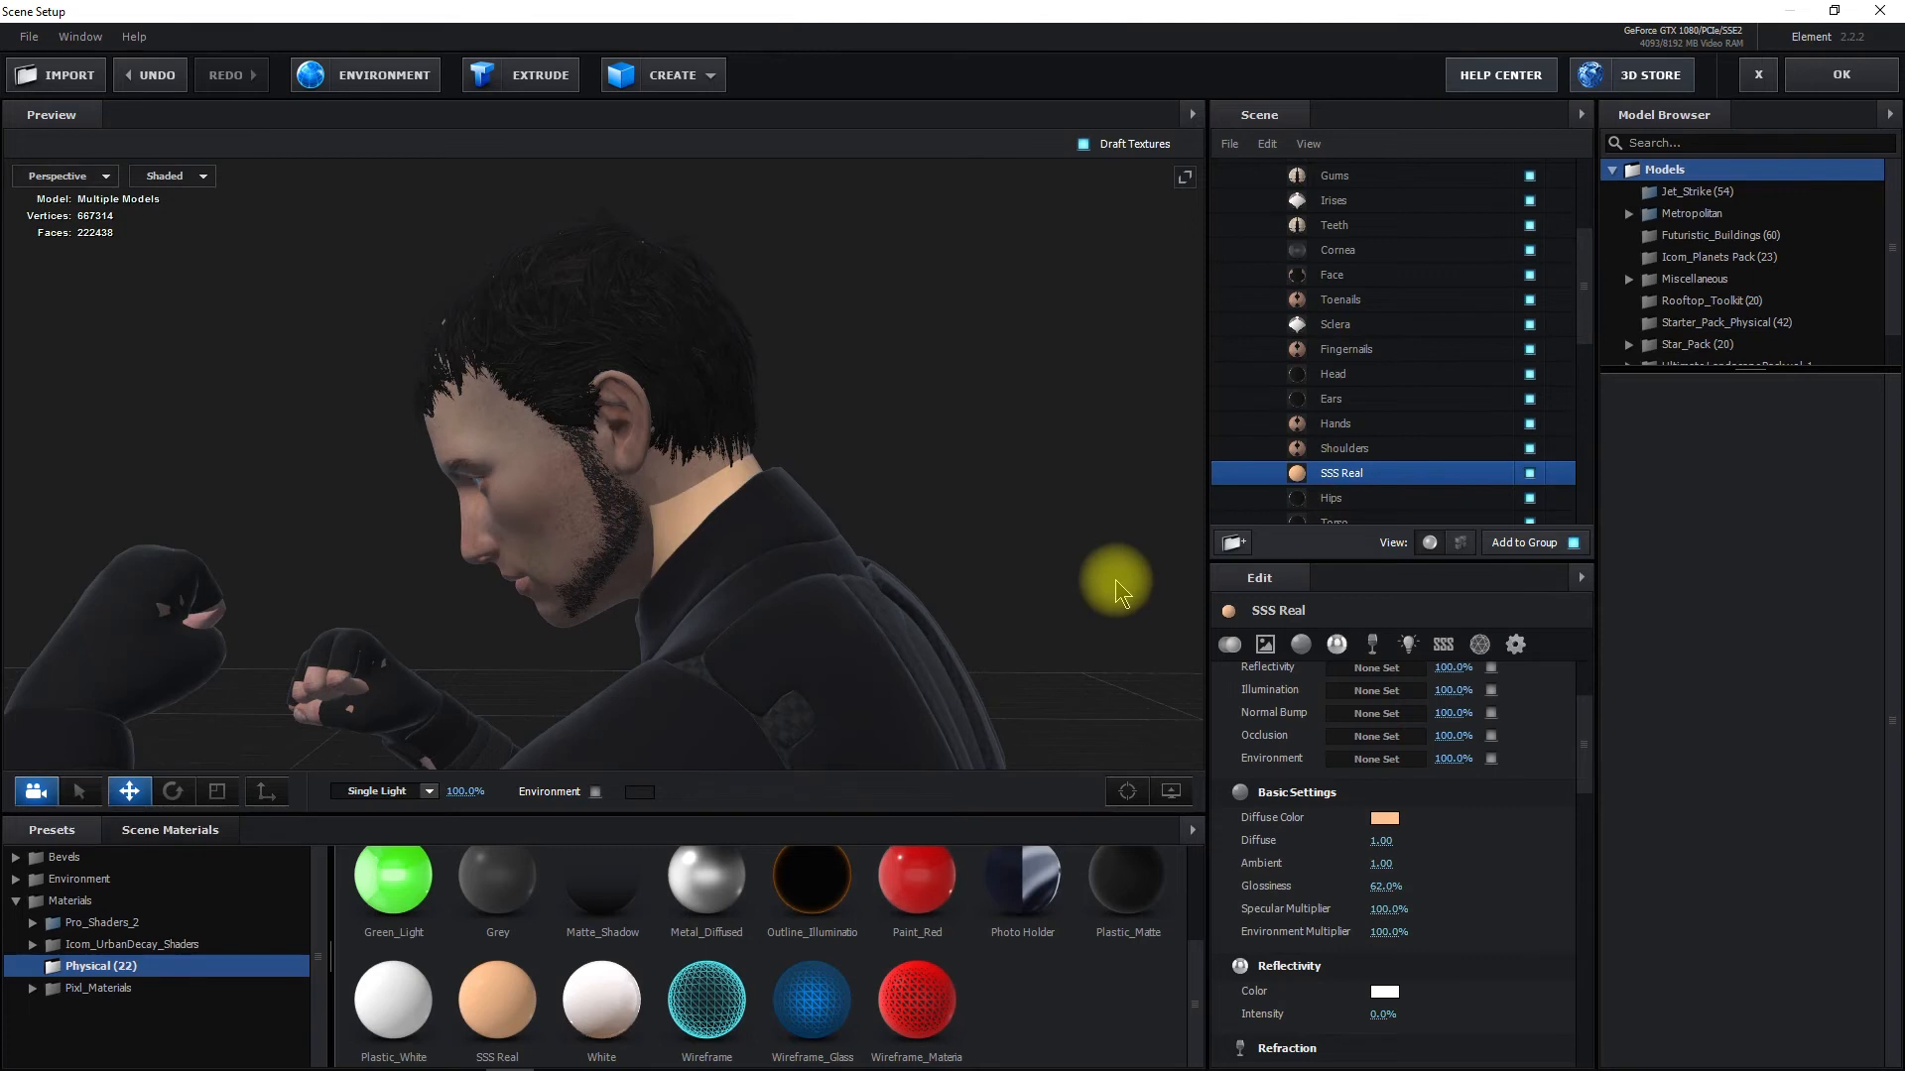
pyautogui.hotkey('ctrl', 'z')
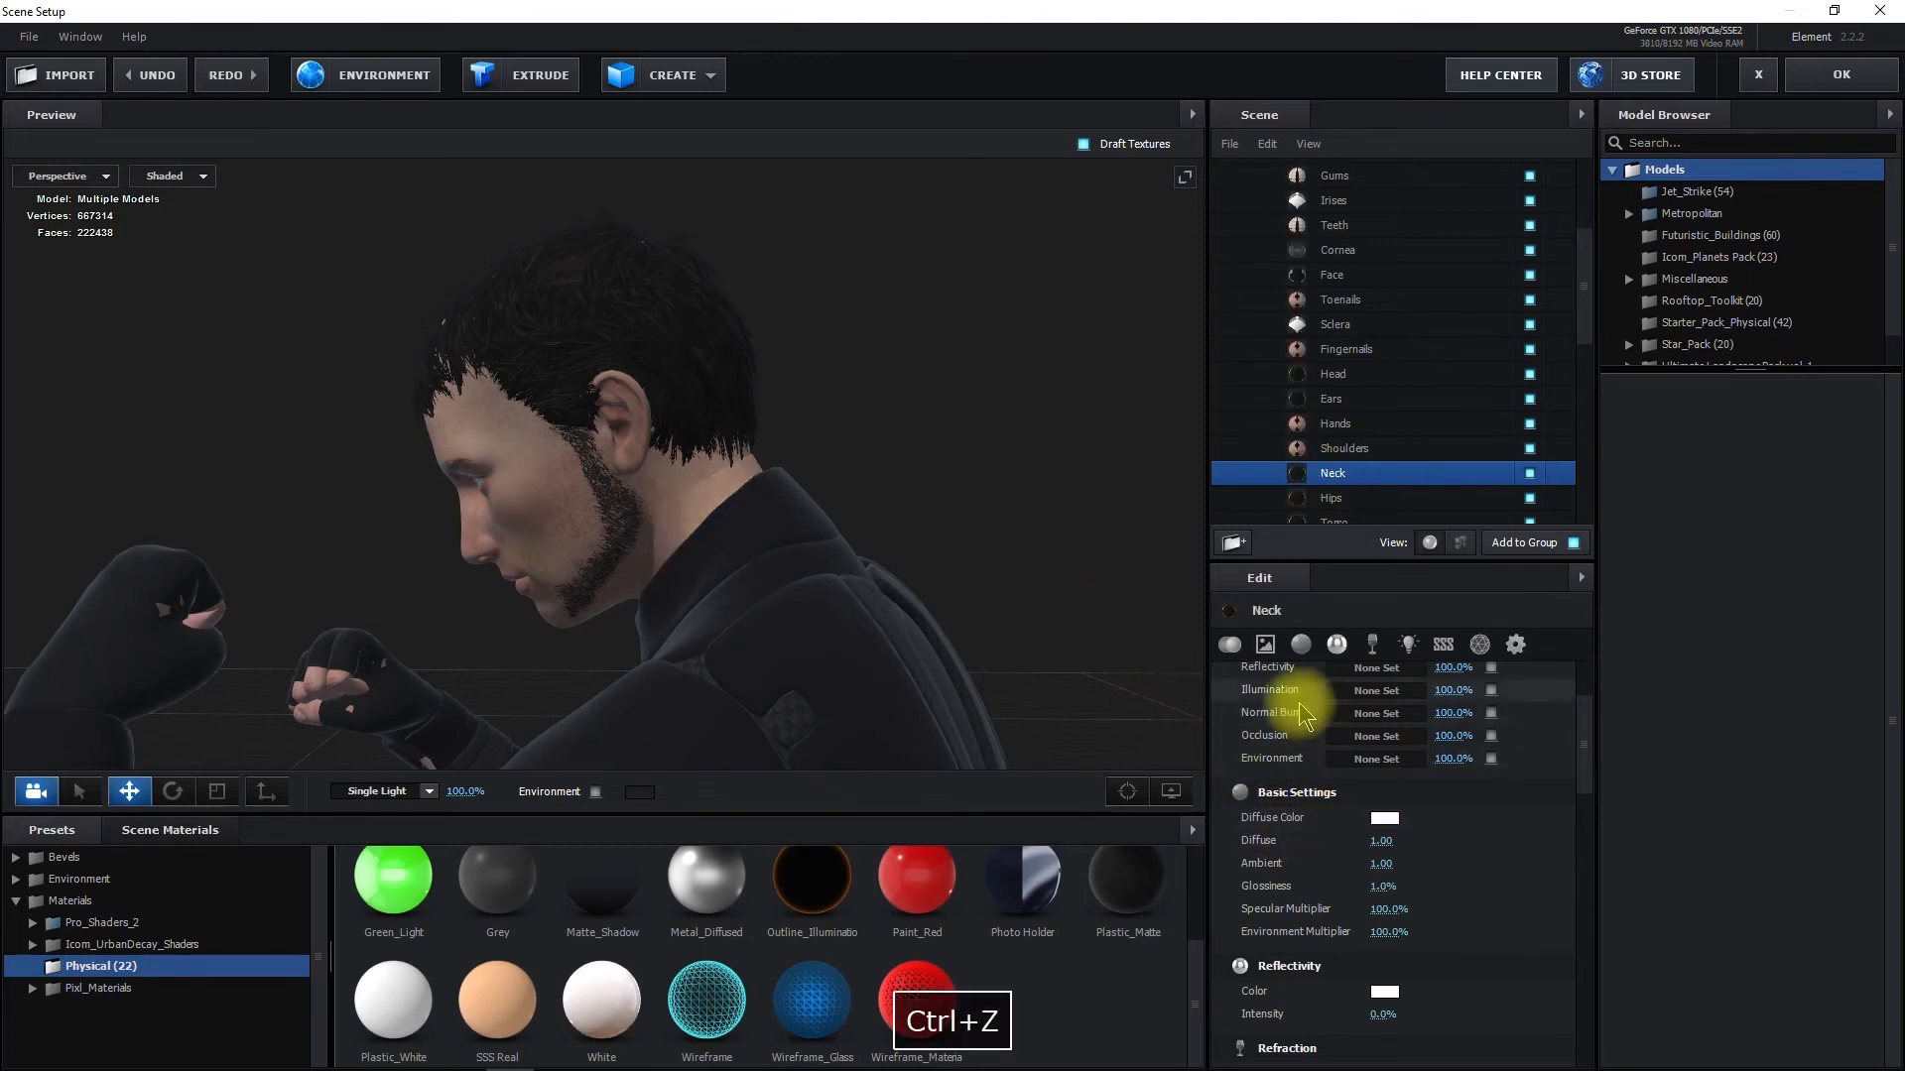
pyautogui.rightClick(1351, 764)
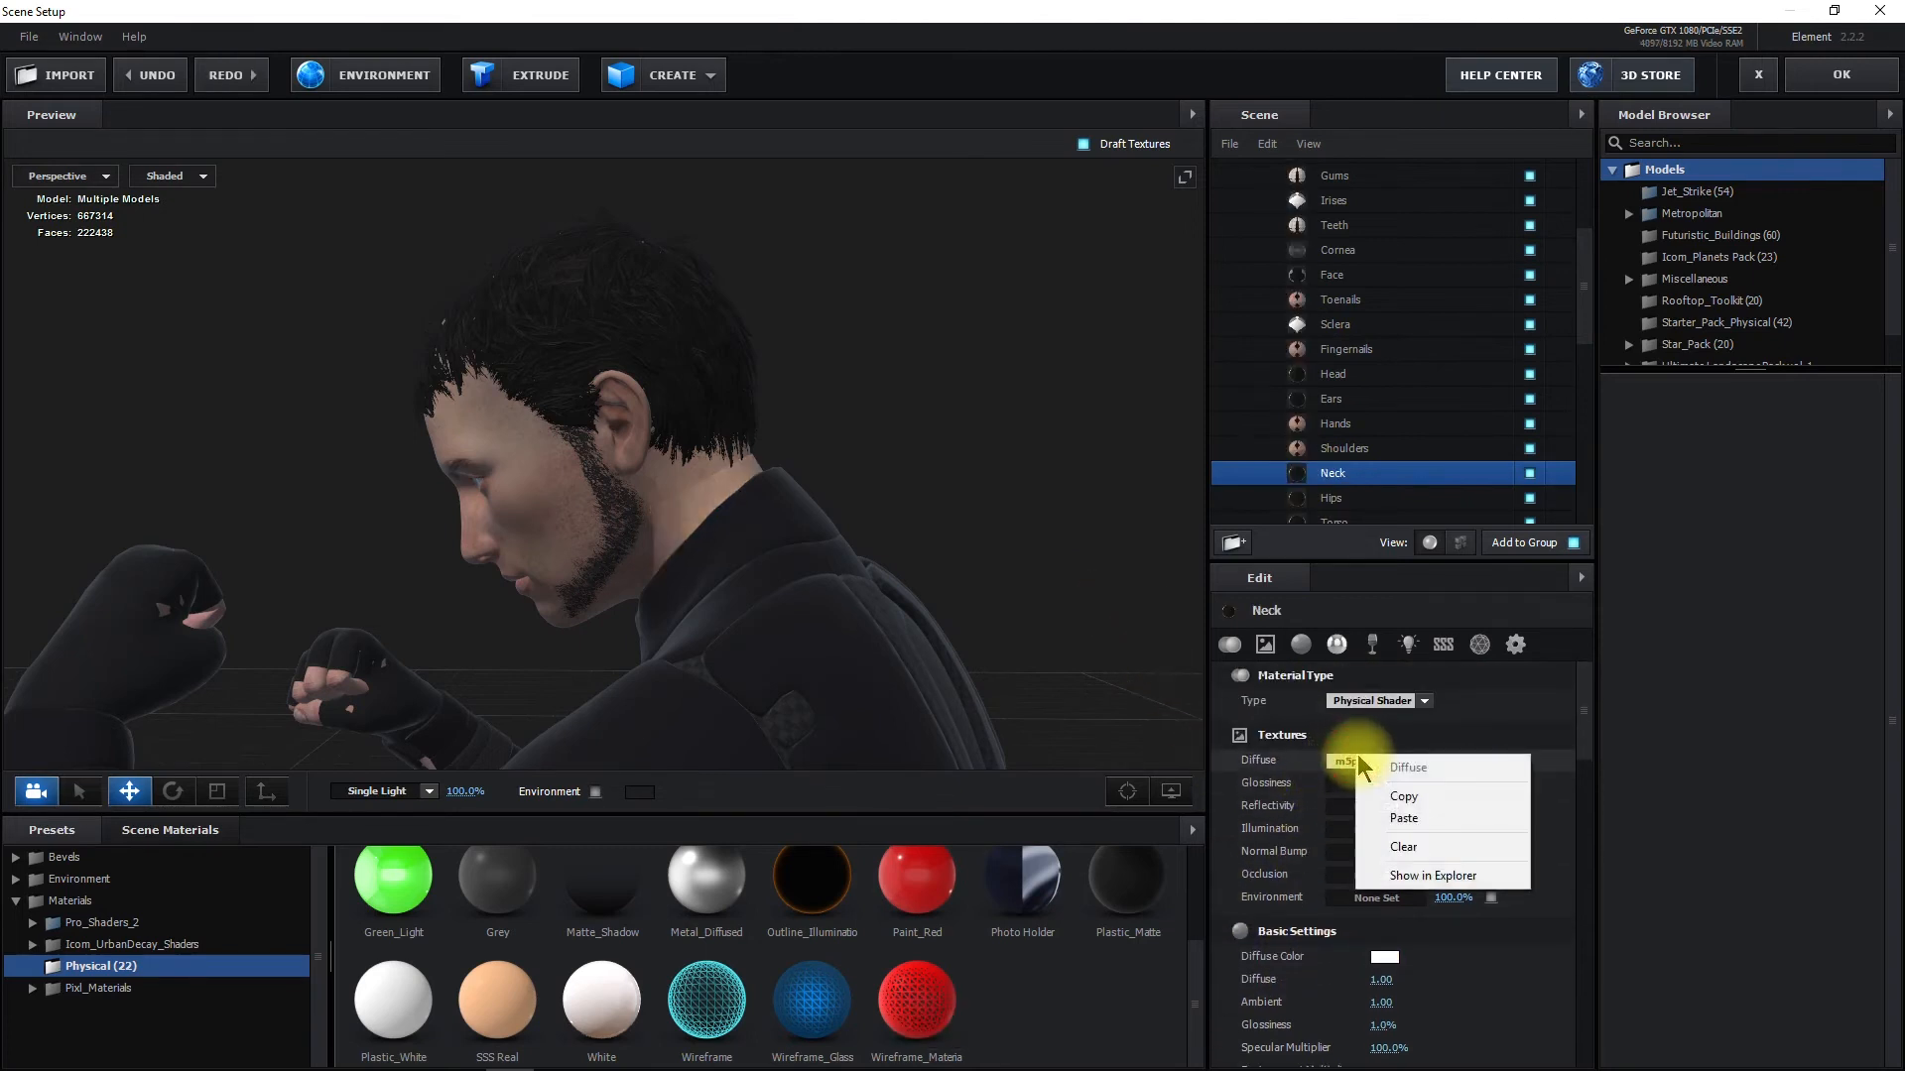
pyautogui.click(1402, 797)
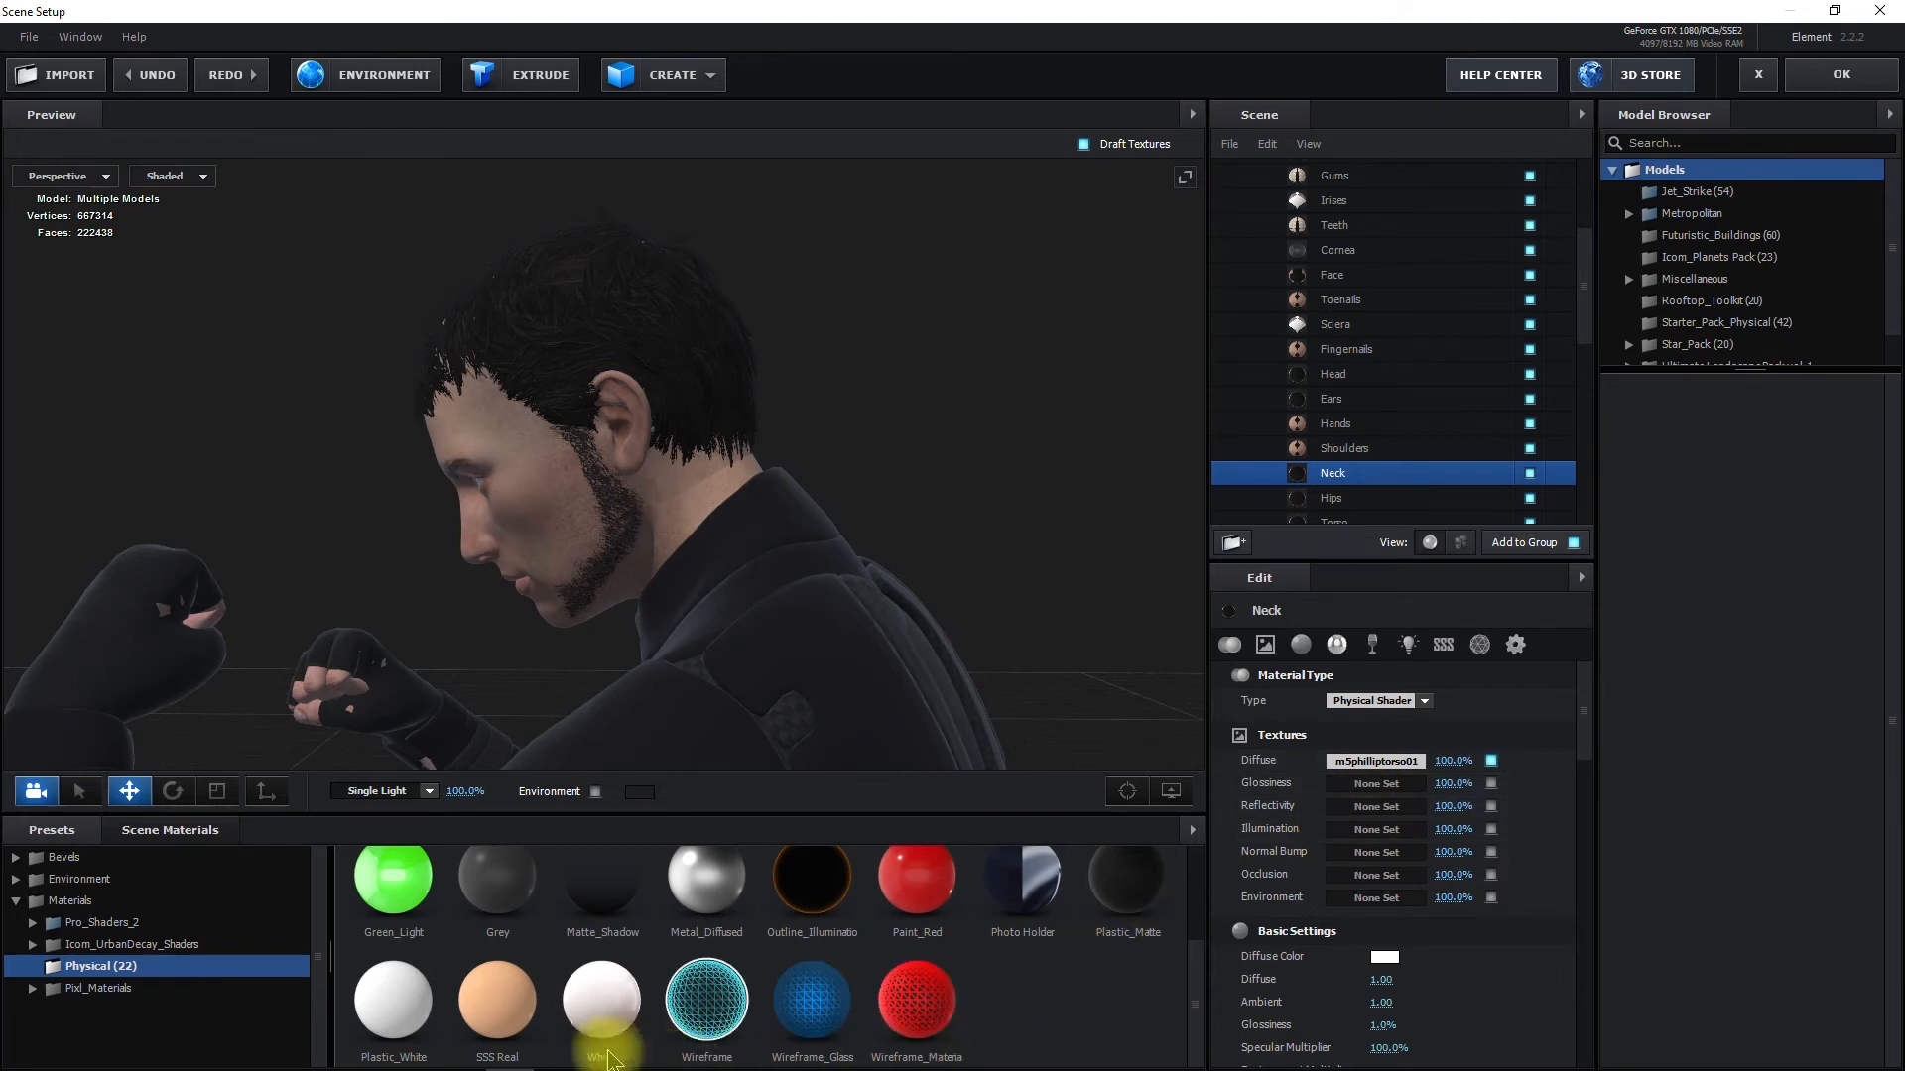
# Replace the Neck material with the SSS Real preset and rename the replaced material to Neck
pyautogui.moveTo(502, 992); pyautogui.dragTo(1337, 498)
pyautogui.hotkey('ctrl', 'z')
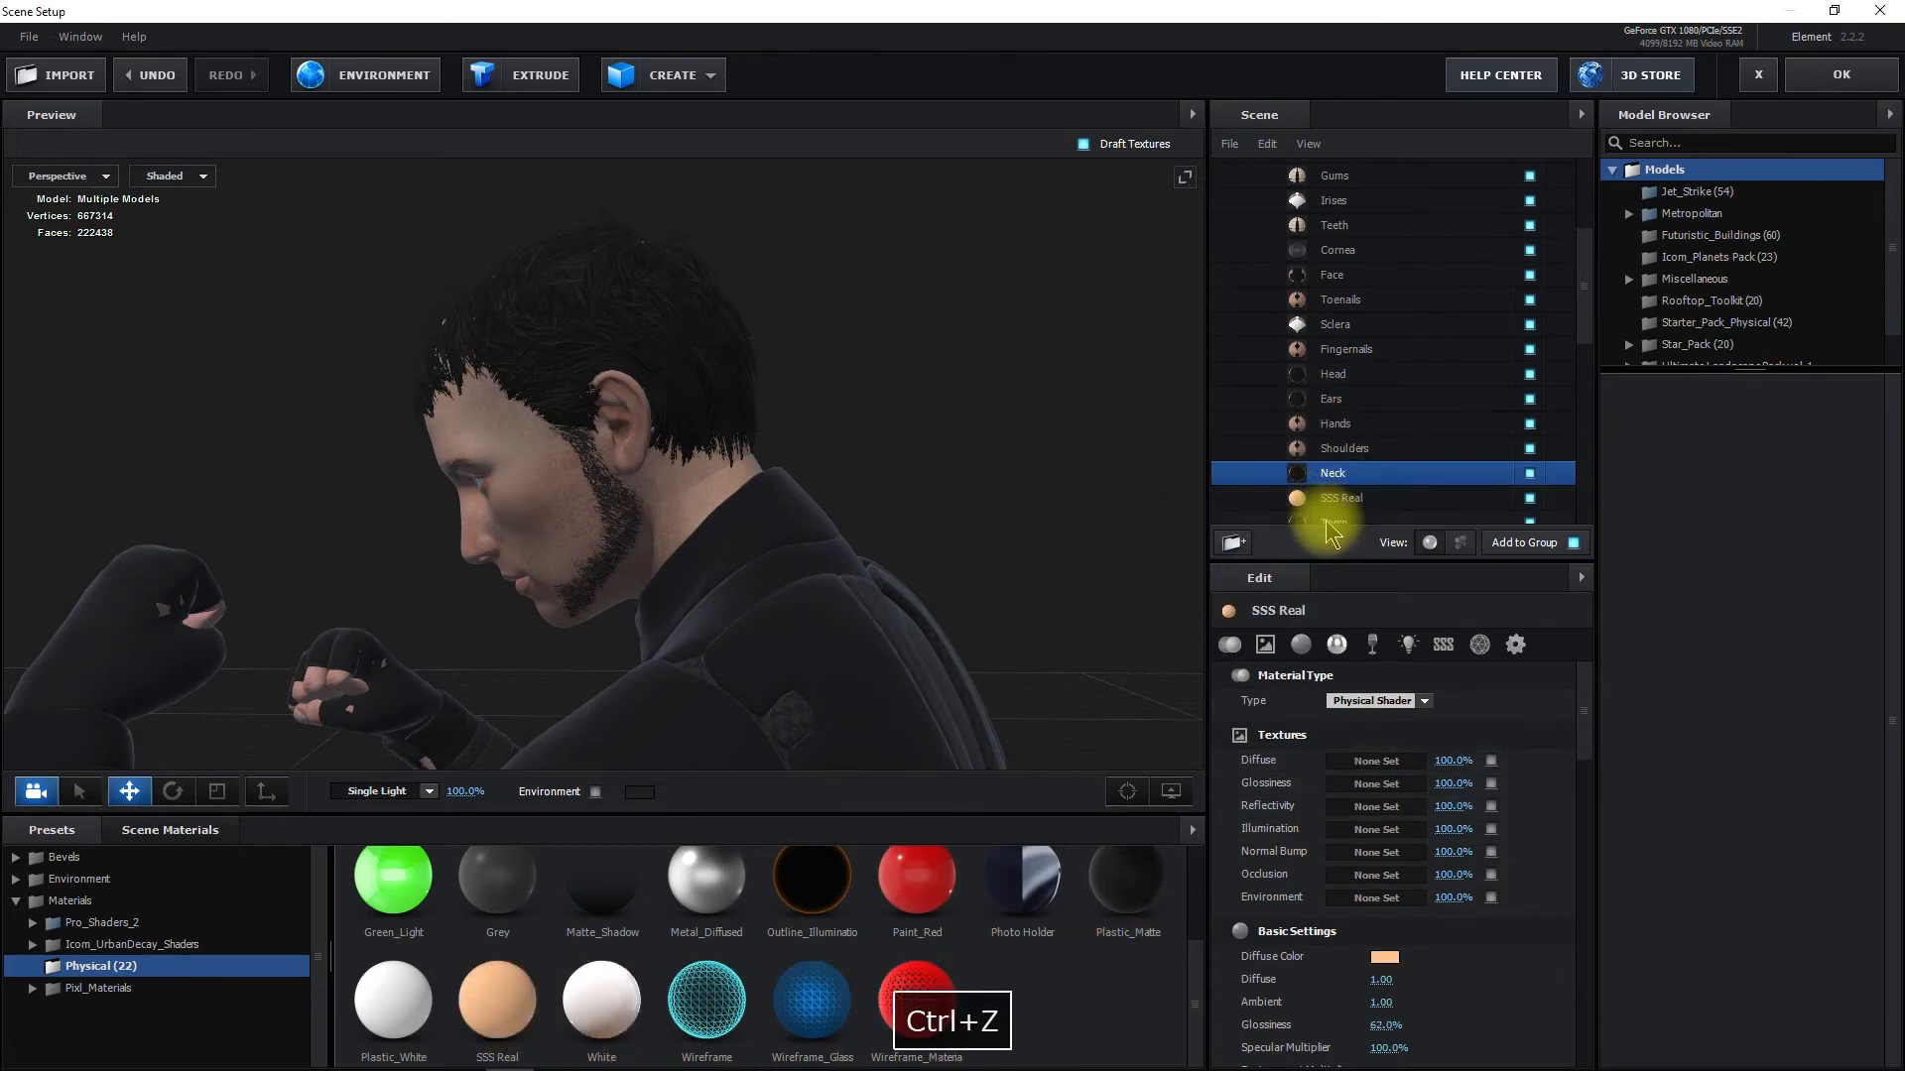
pyautogui.moveTo(579, 979); pyautogui.dragTo(1338, 489)
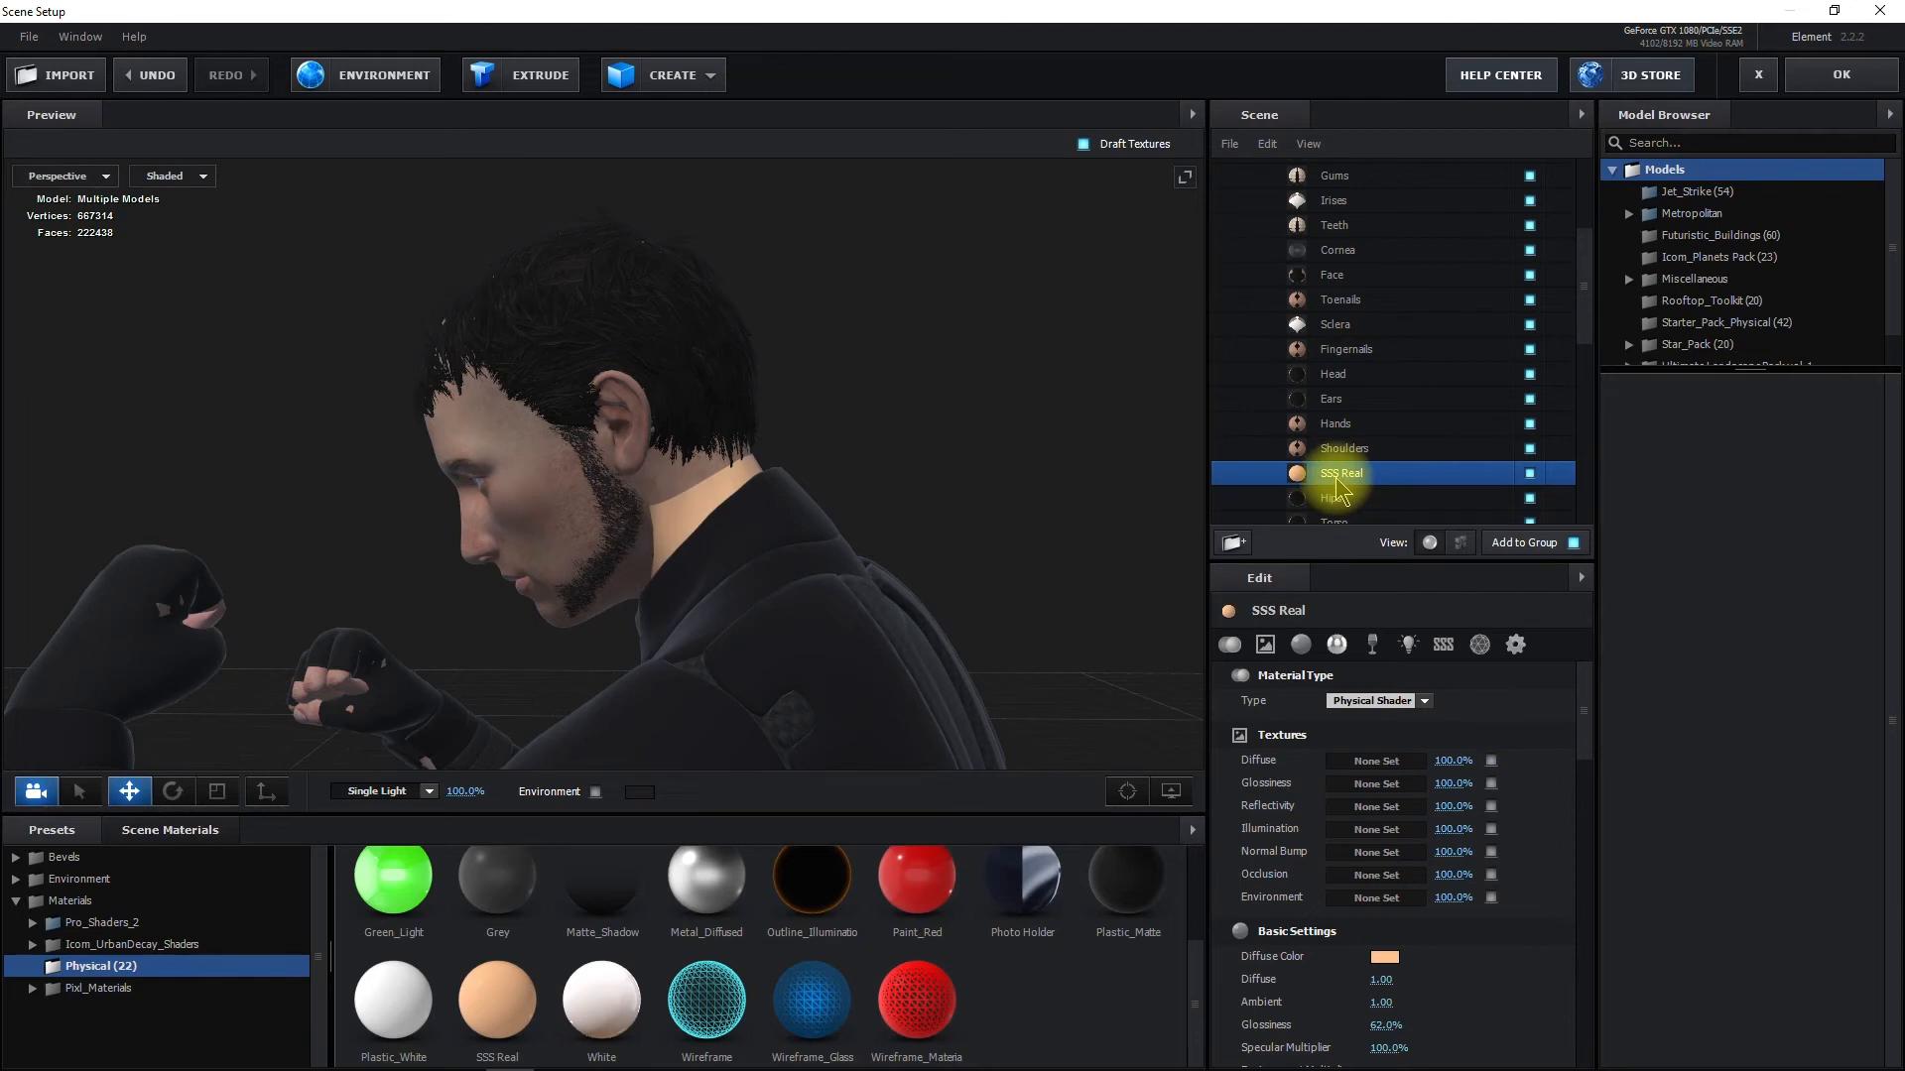
pyautogui.doubleClick(1339, 478)
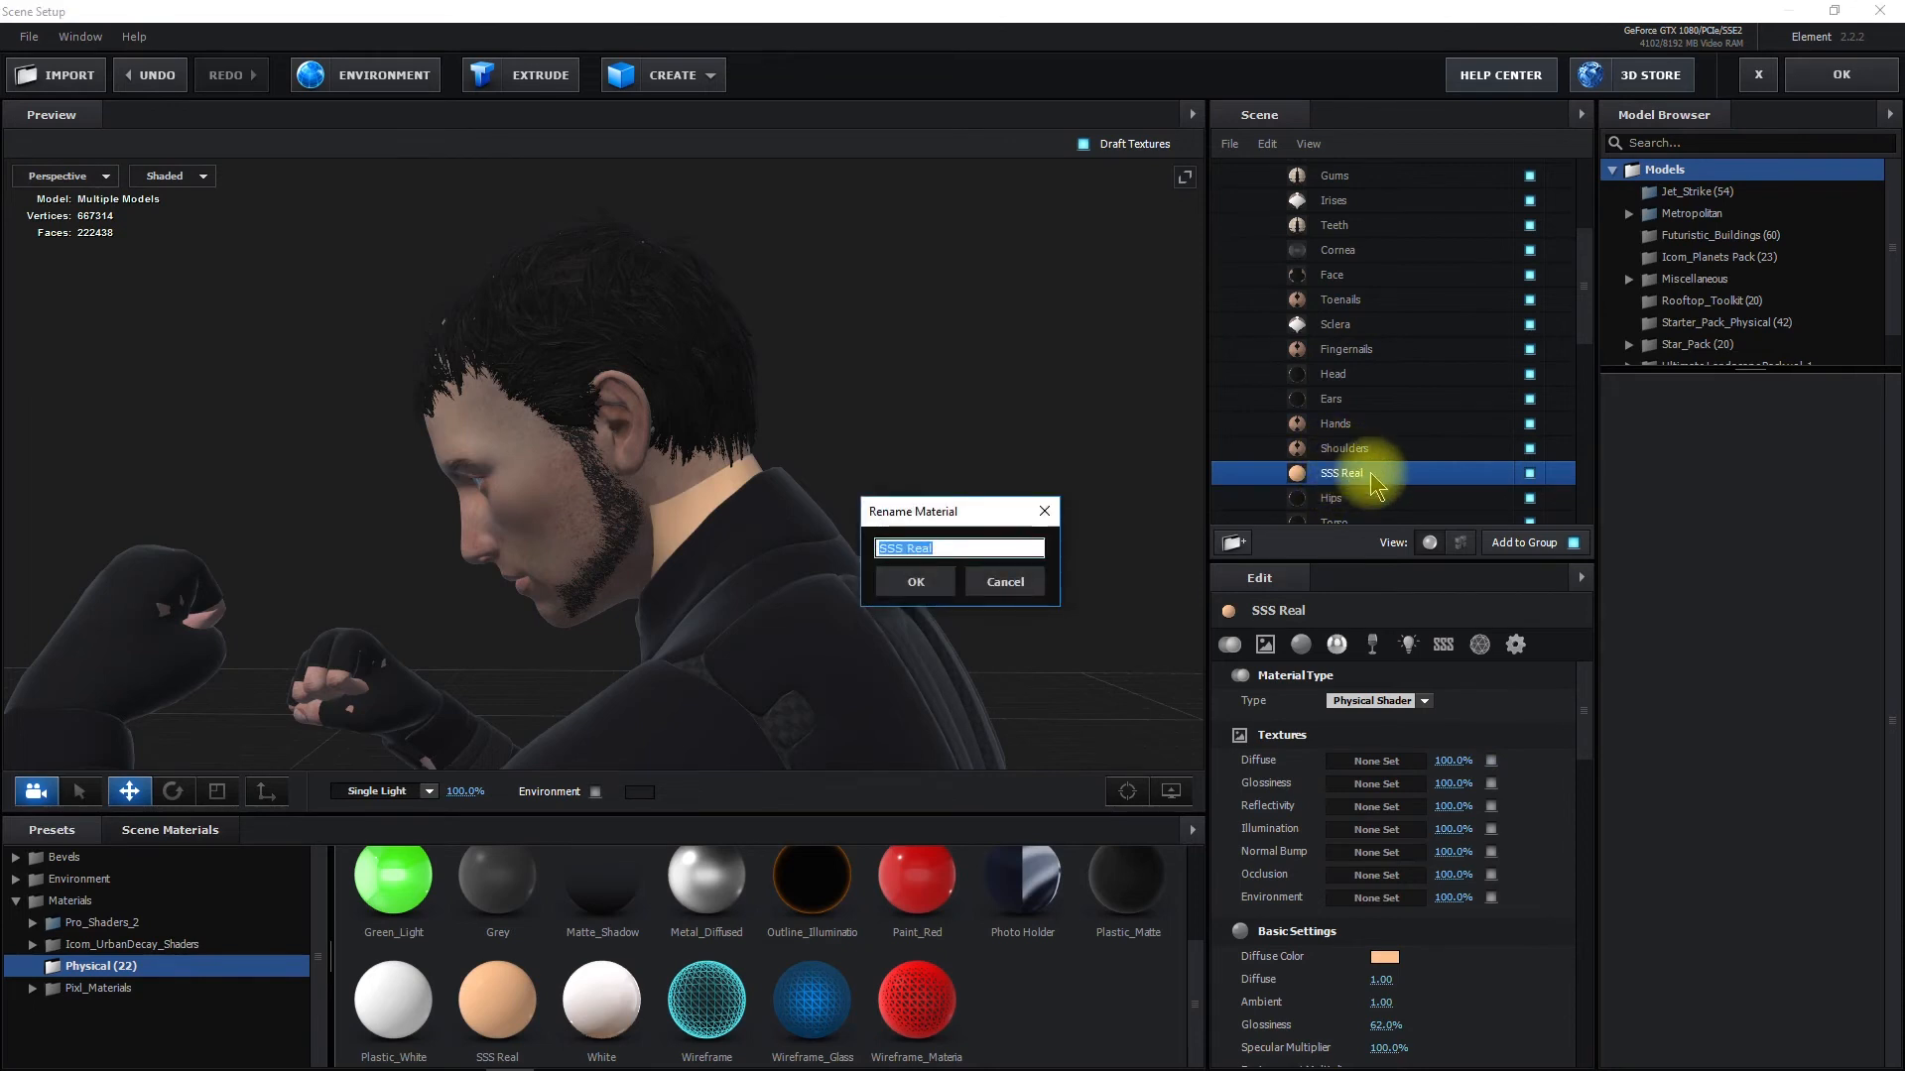
pyautogui.write('Neck')
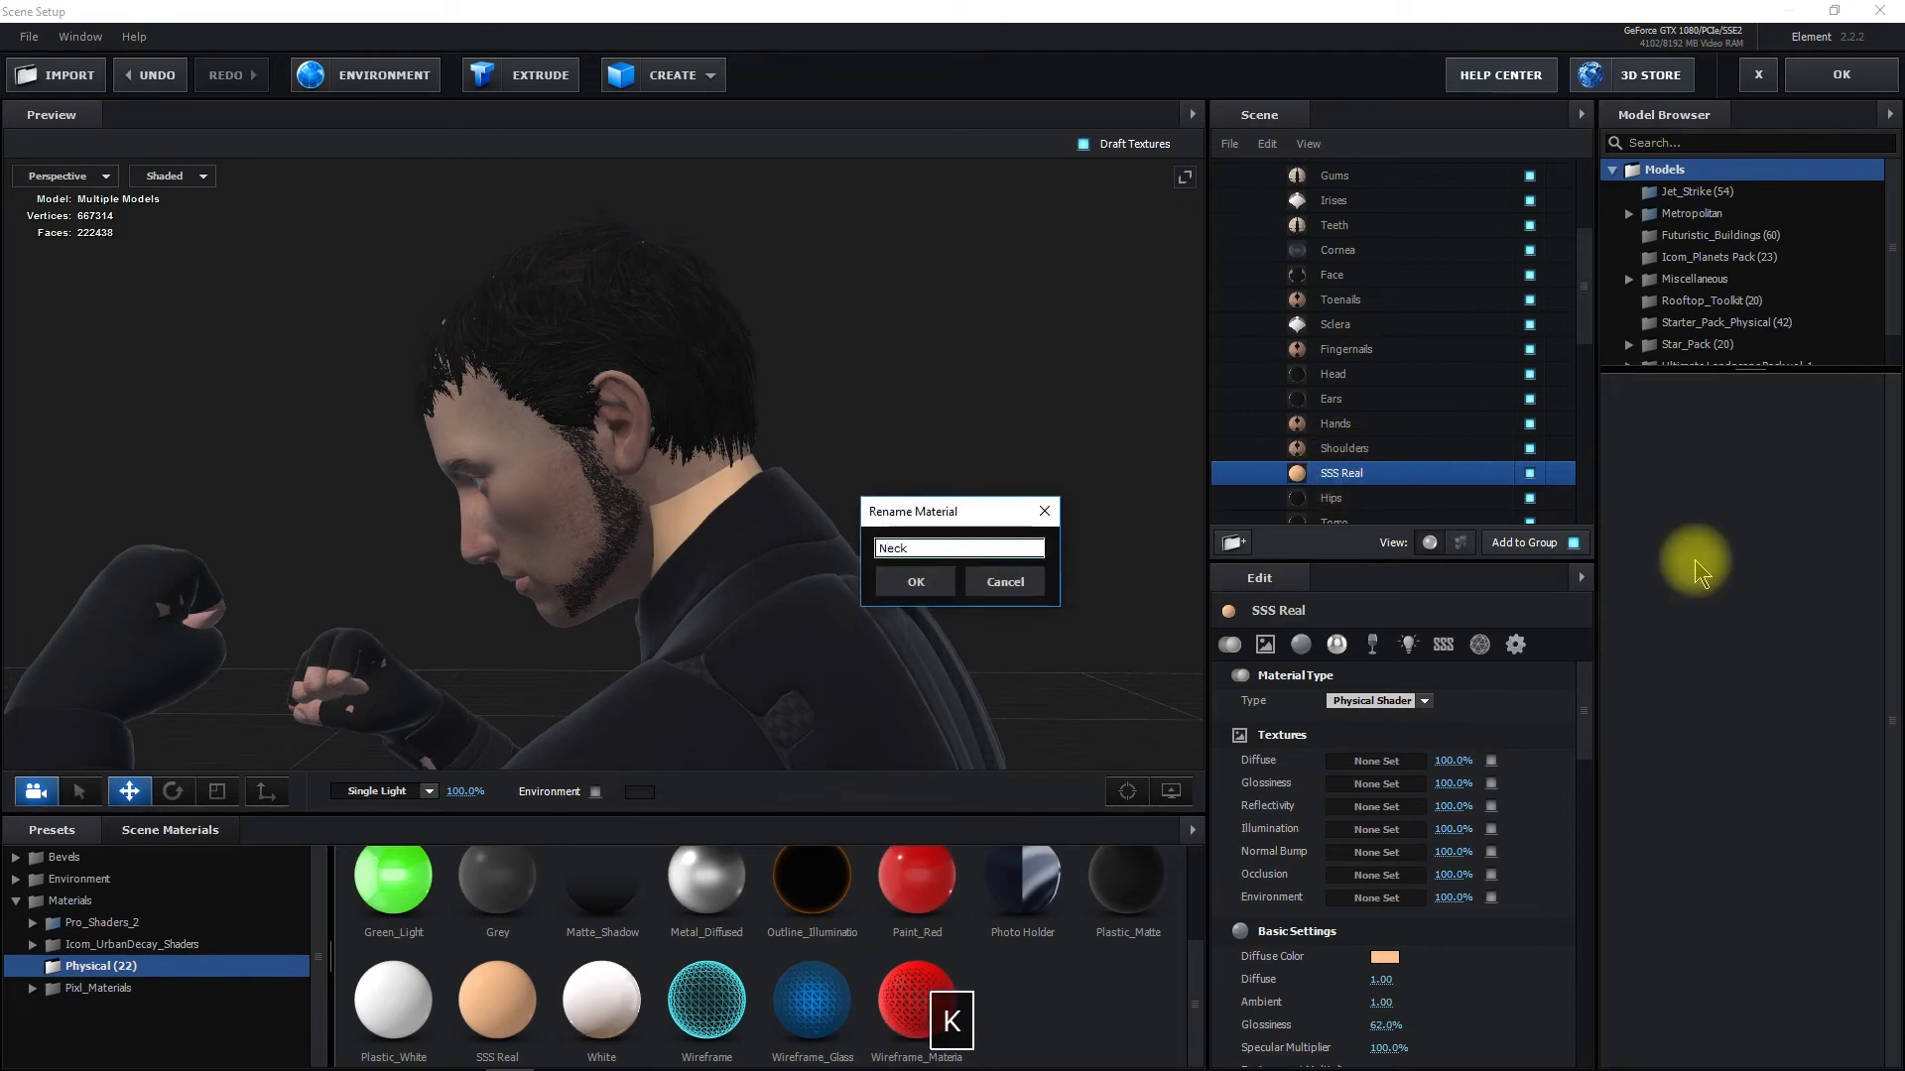
pyautogui.press('Return')
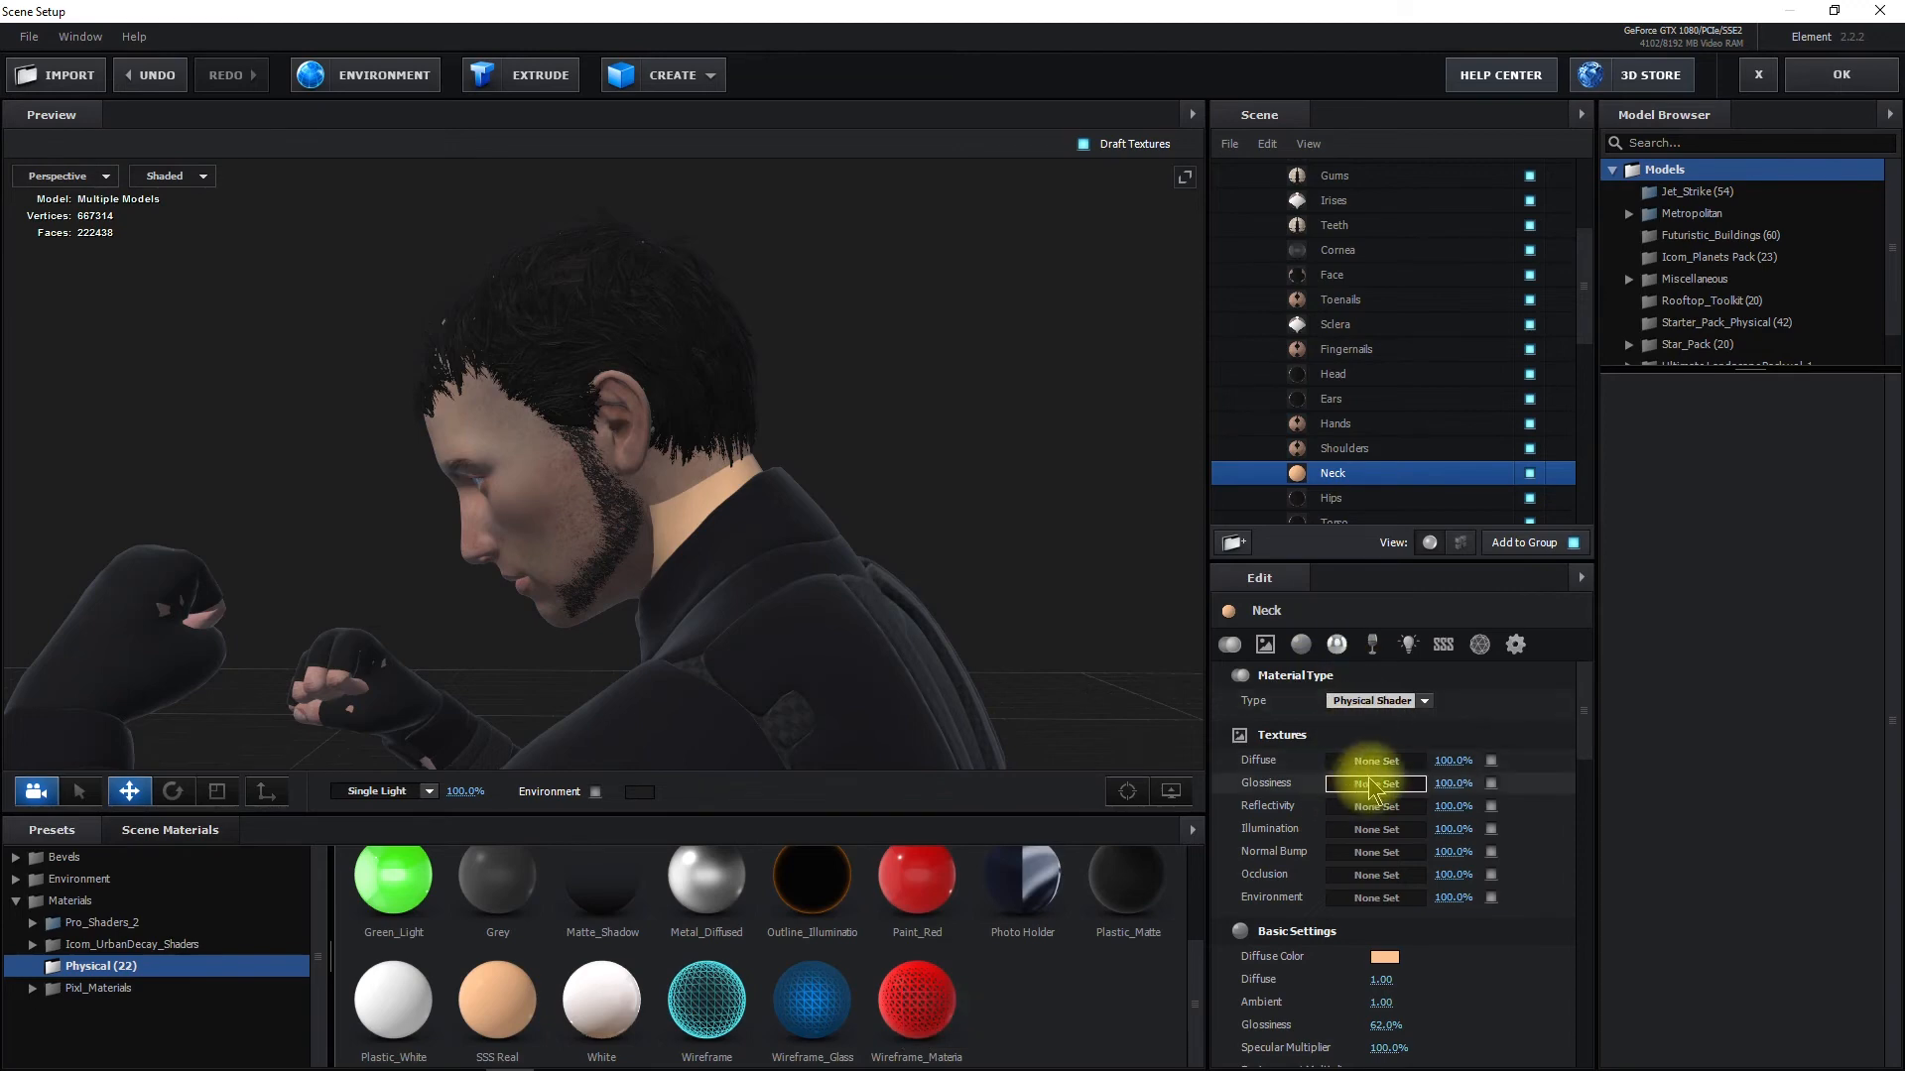
# Paste the copied torso texture into the Neck material's Diffuse channel and set its Diffuse Color to white (FFFFFF)
pyautogui.rightClick(1362, 761)
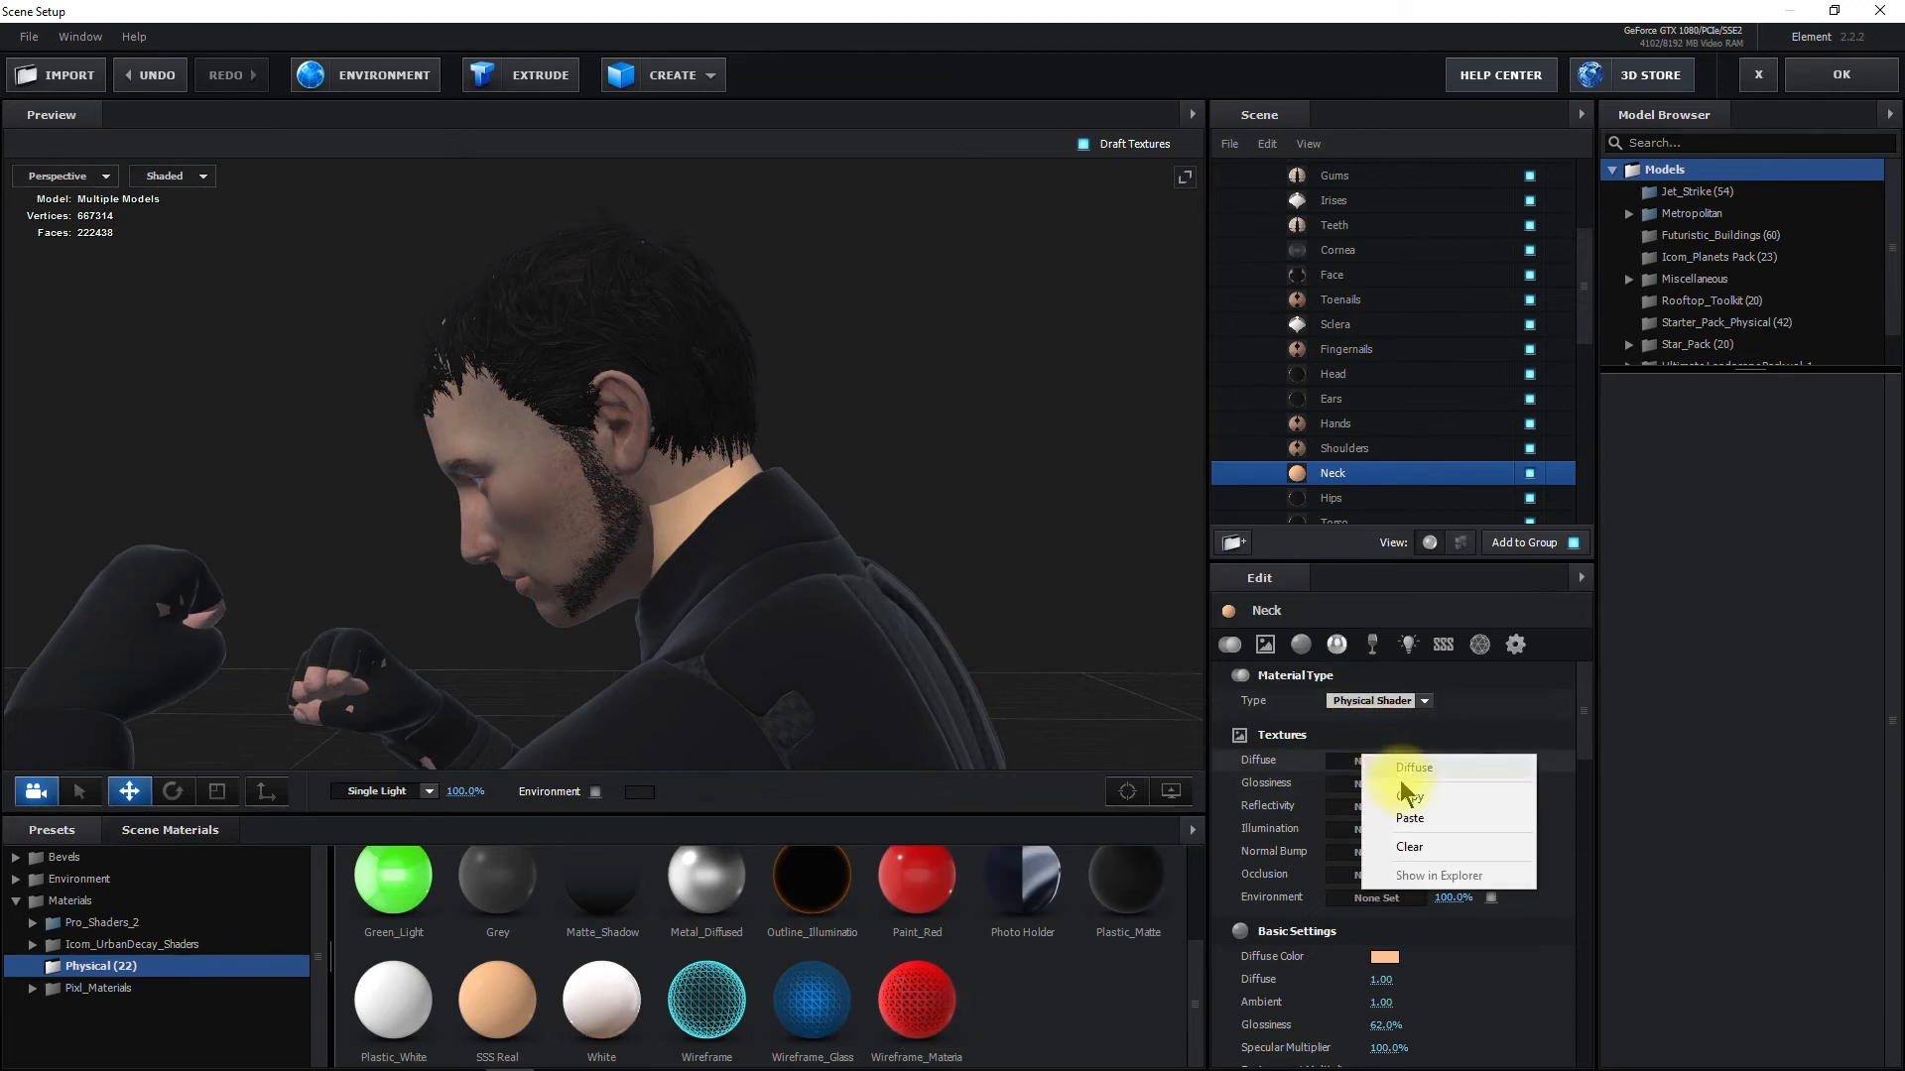
pyautogui.click(1412, 818)
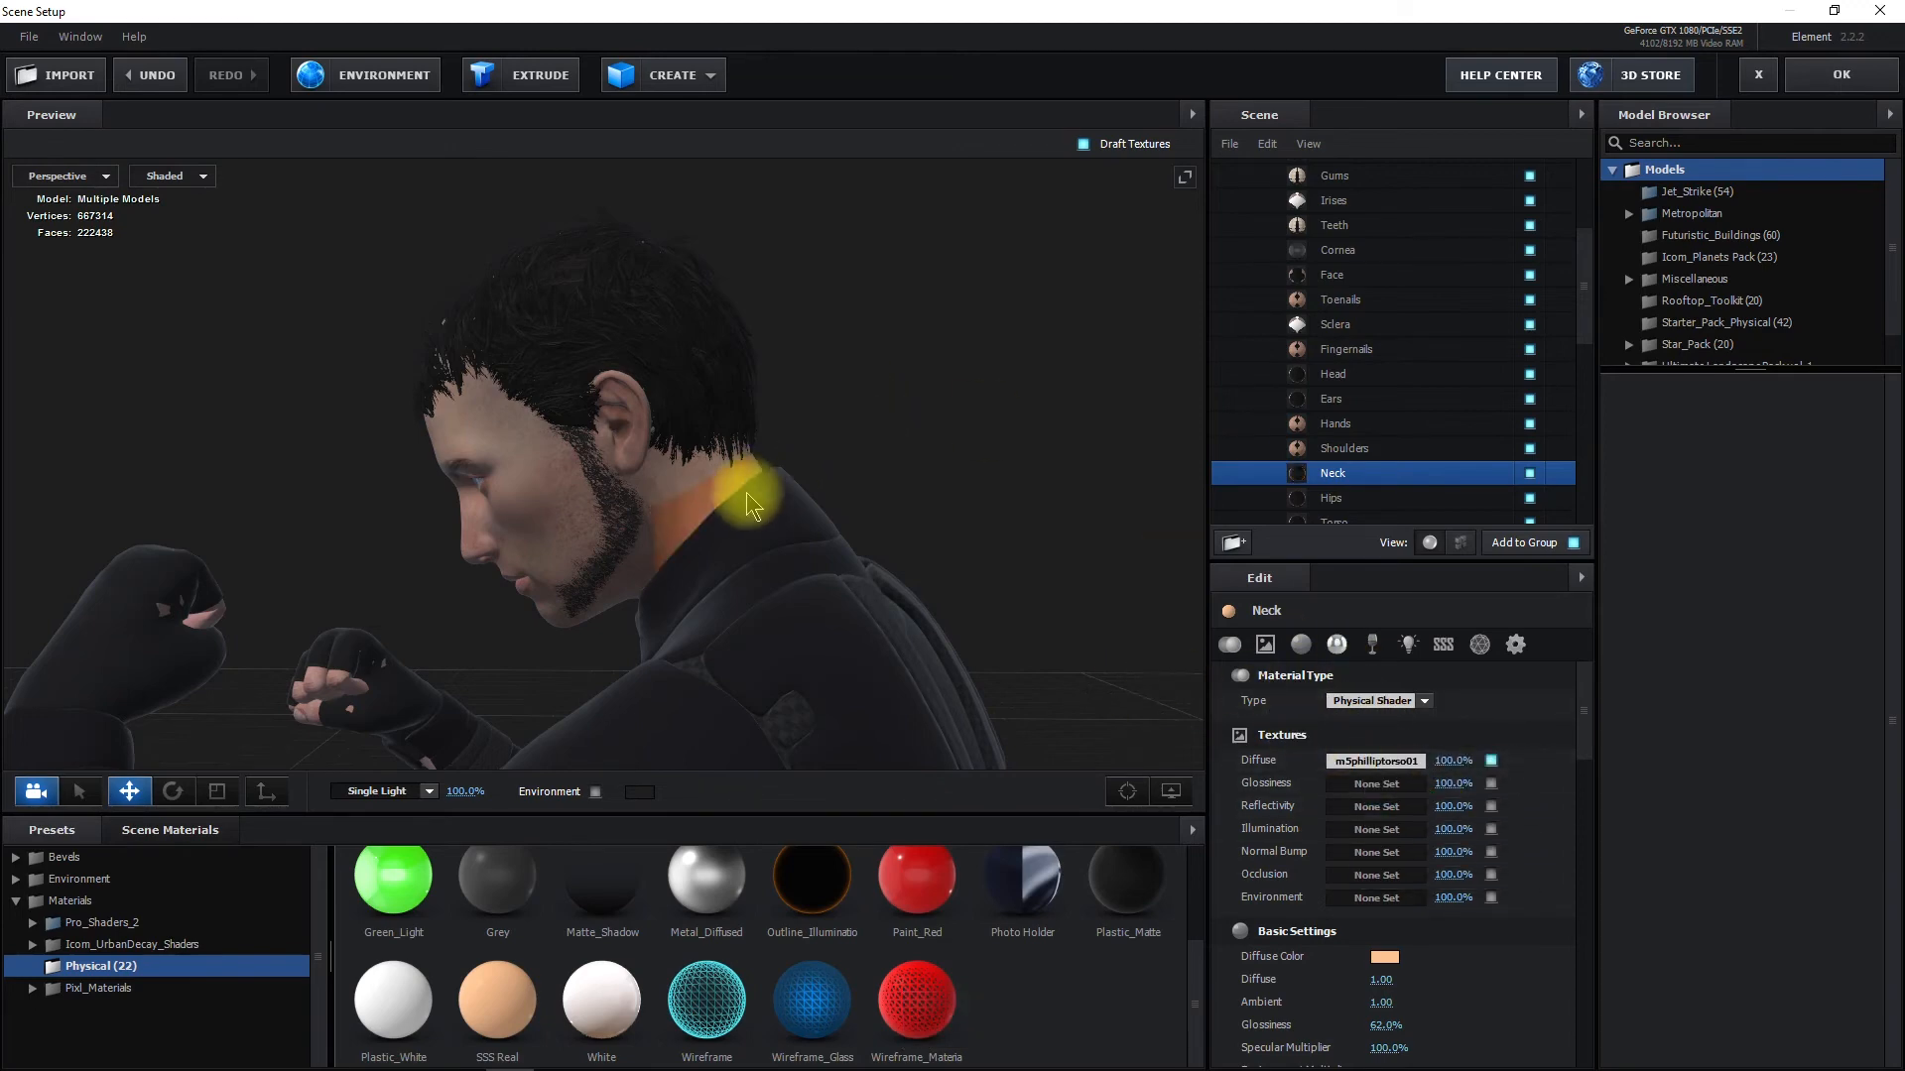
pyautogui.click(1385, 958)
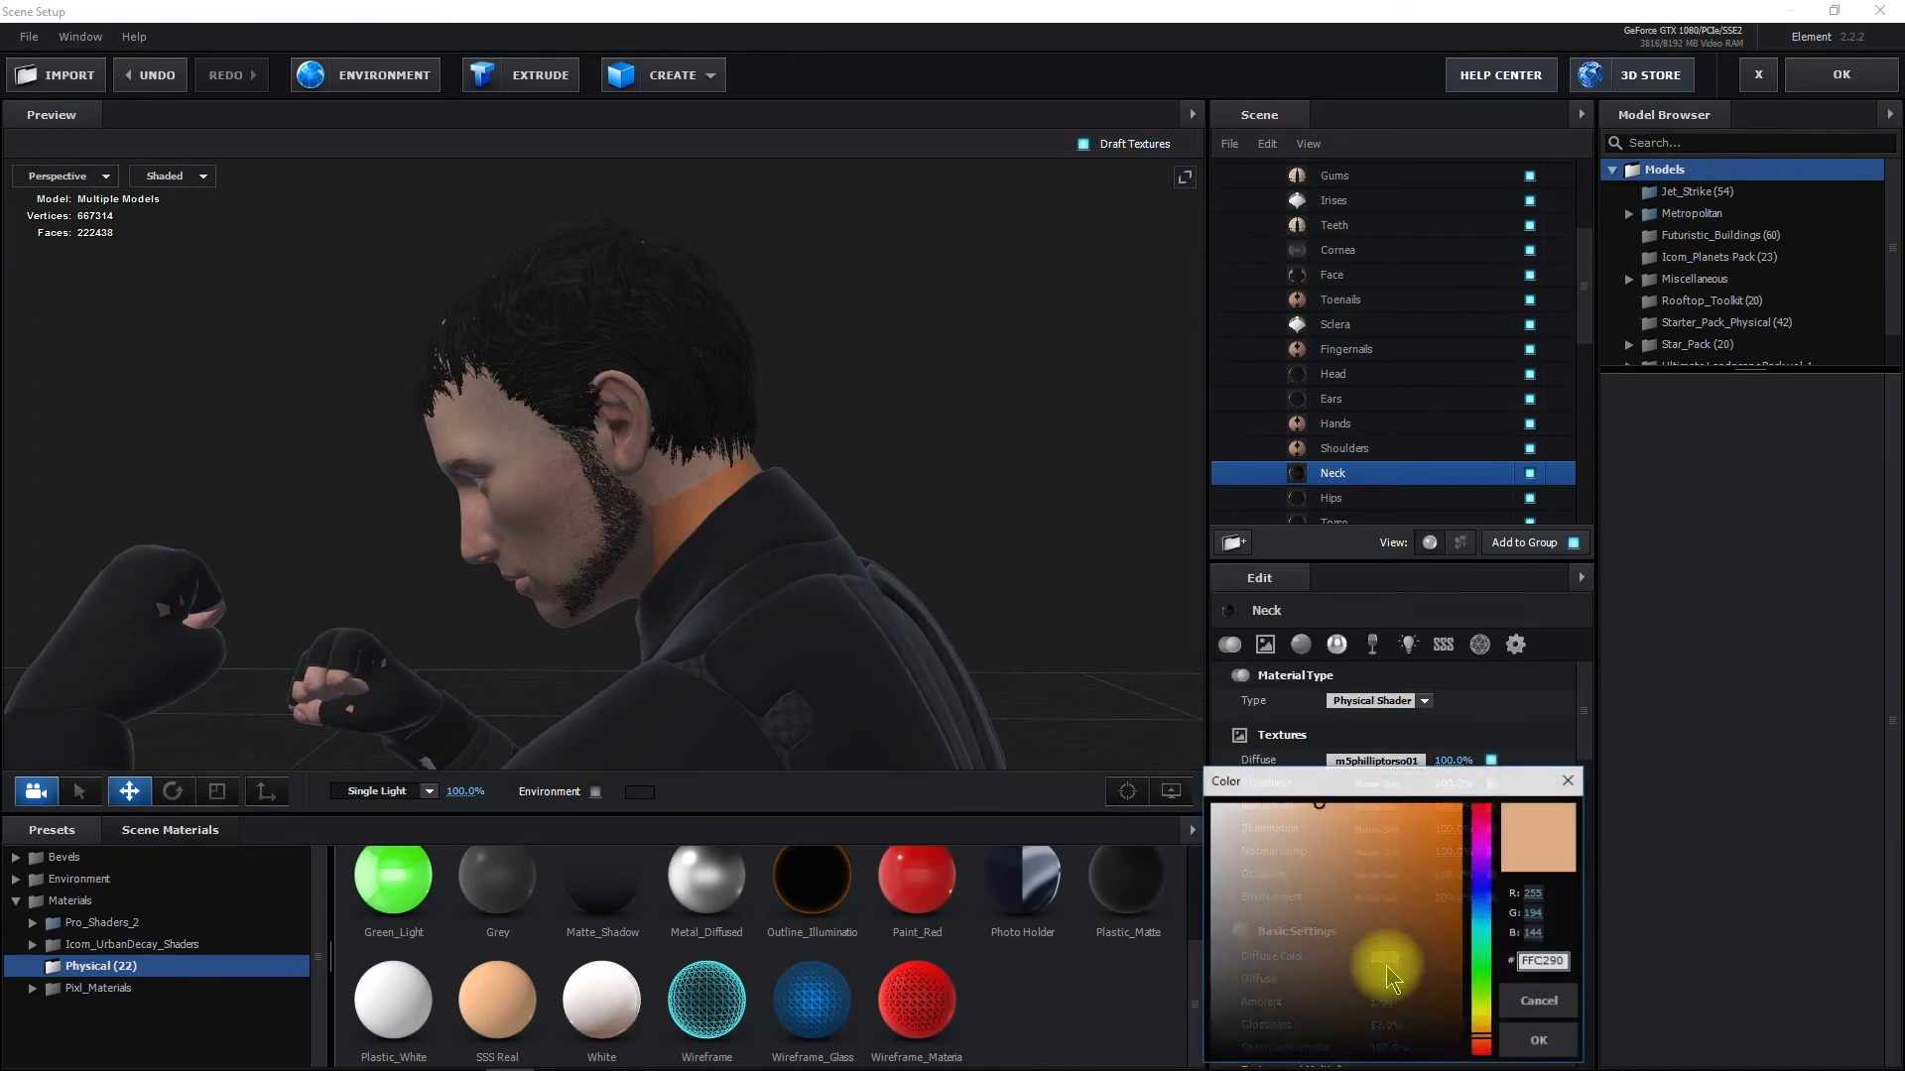
pyautogui.moveTo(1356, 899); pyautogui.dragTo(890, 642)
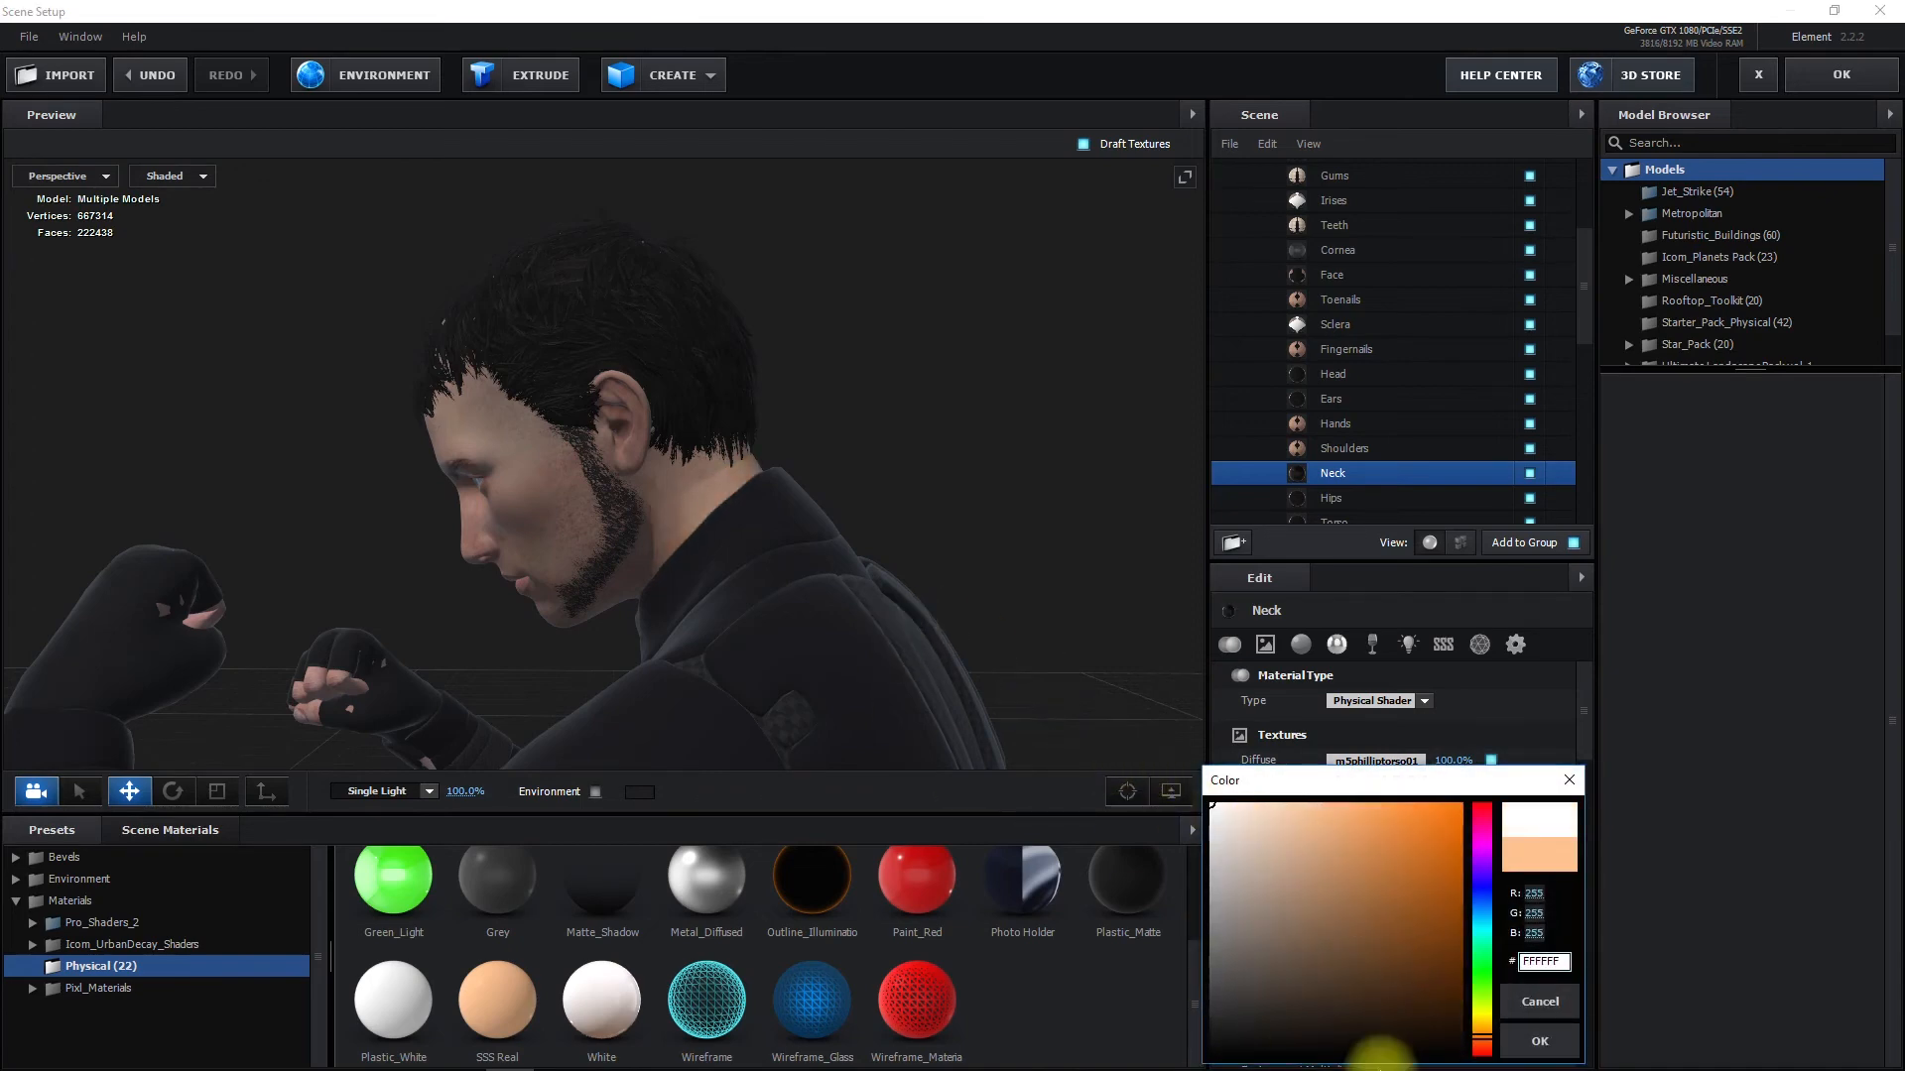
pyautogui.click(1539, 1043)
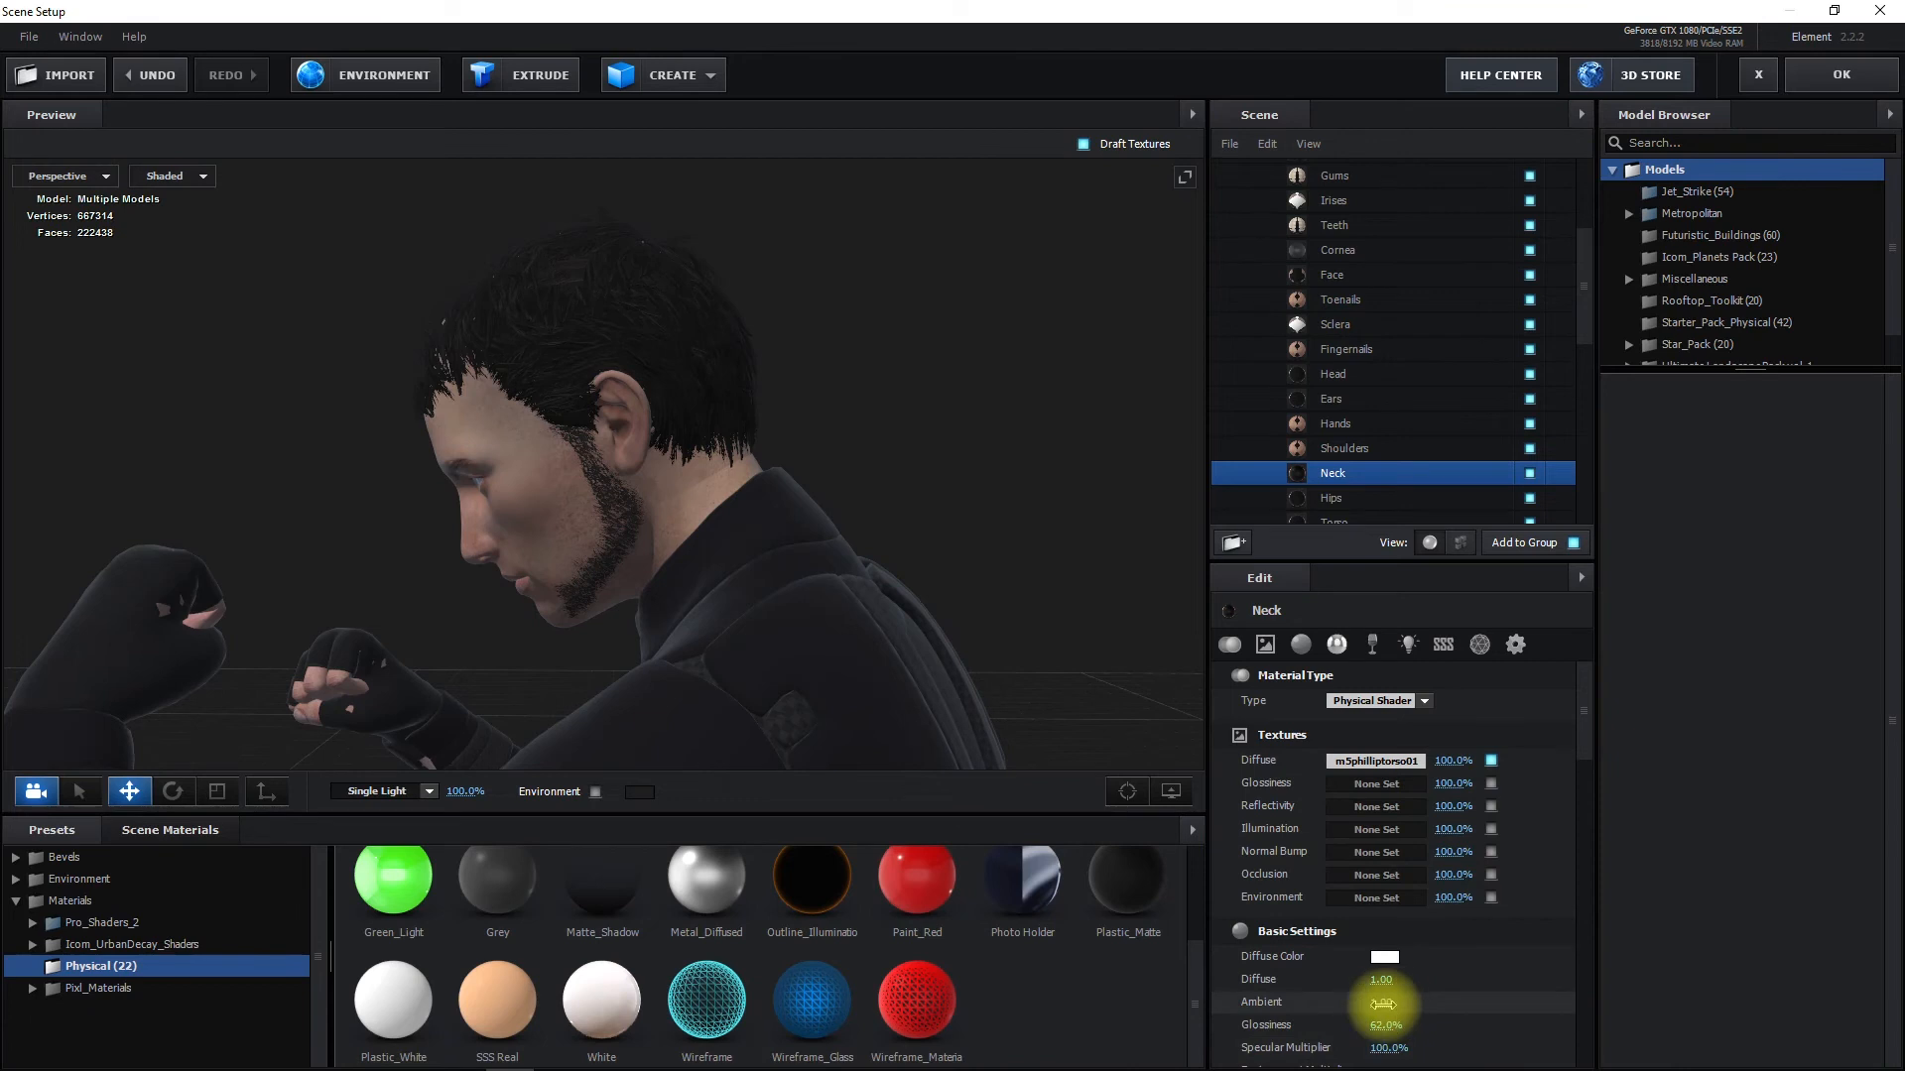
# Set the Neck material's Environment Multiplier to 90%, Specular Multiplier to 63% and Glossiness to 15%
pyautogui.scroll(-3, 1396, 997)
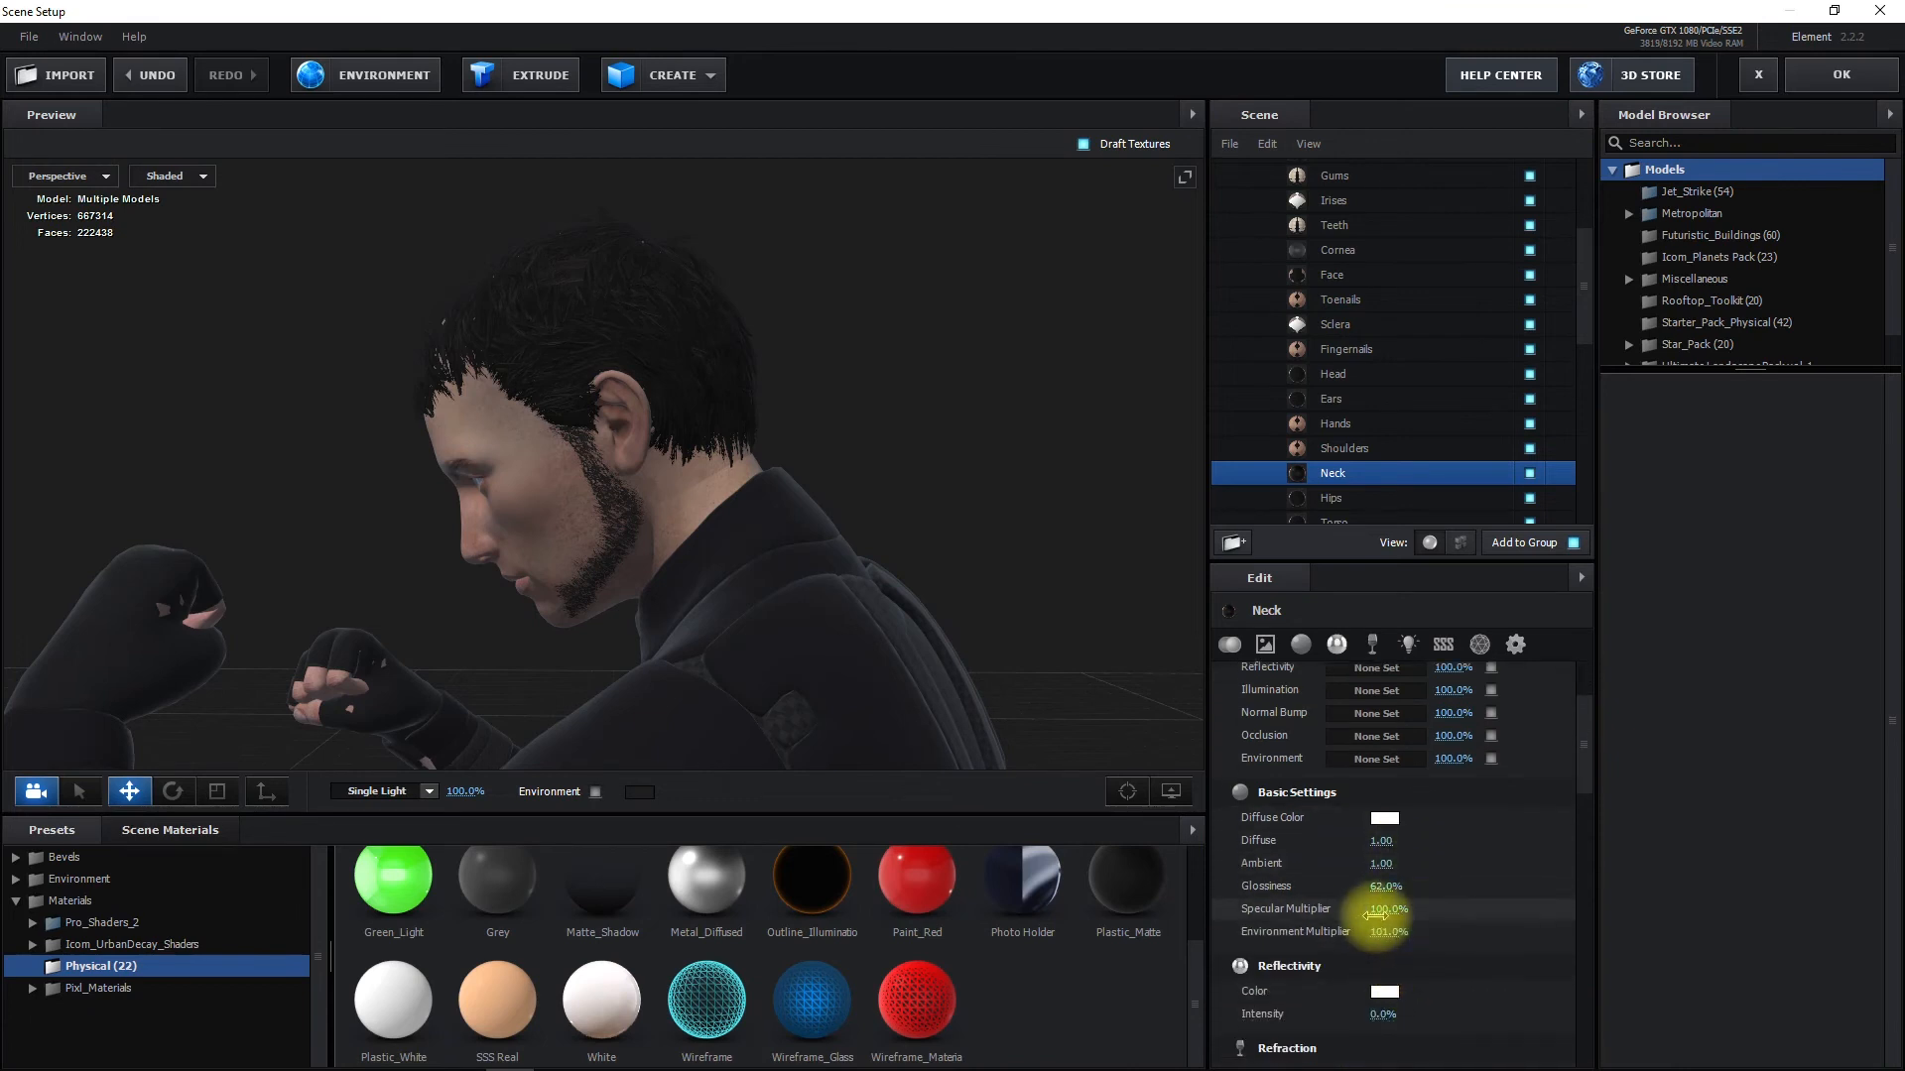
pyautogui.moveTo(1377, 931); pyautogui.dragTo(1379, 988)
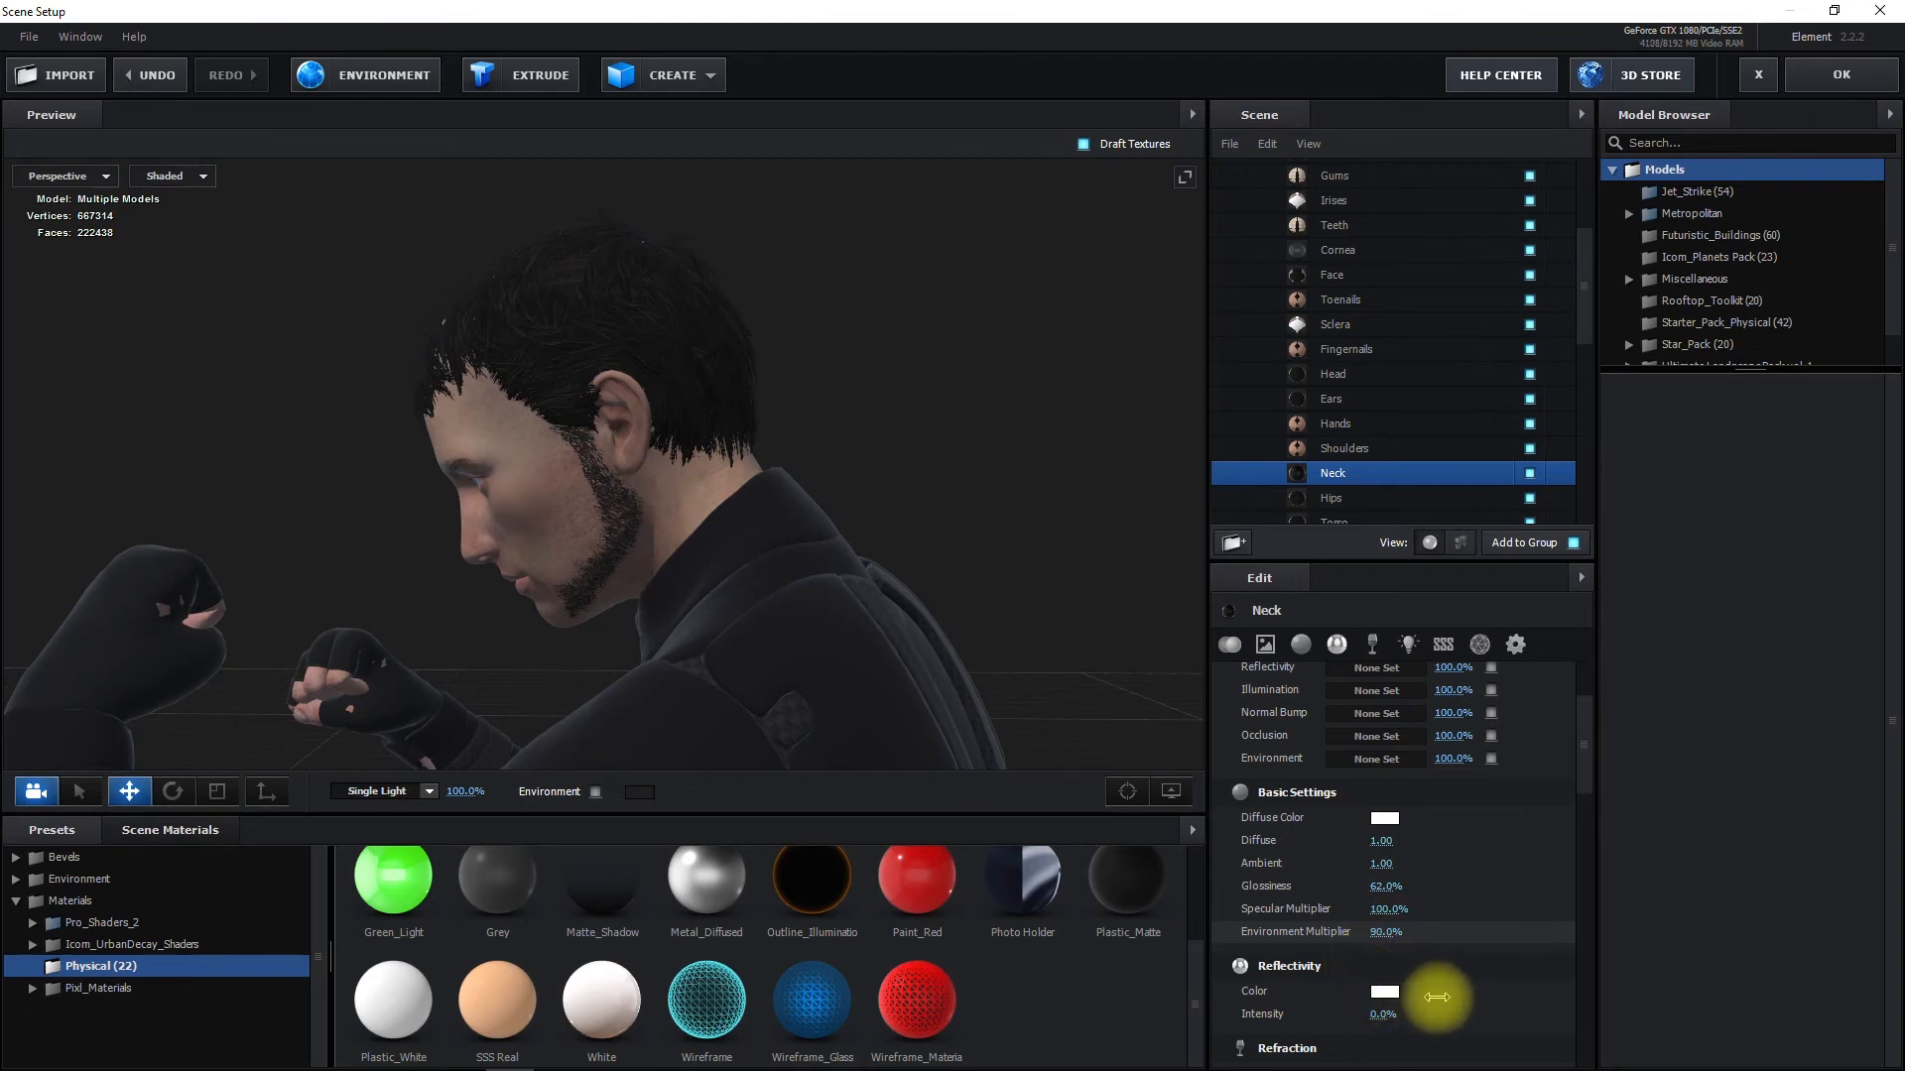
pyautogui.moveTo(1378, 911)
pyautogui.mouseDown()
pyautogui.moveTo(1352, 934)
pyautogui.moveTo(1376, 891)
pyautogui.mouseUp()
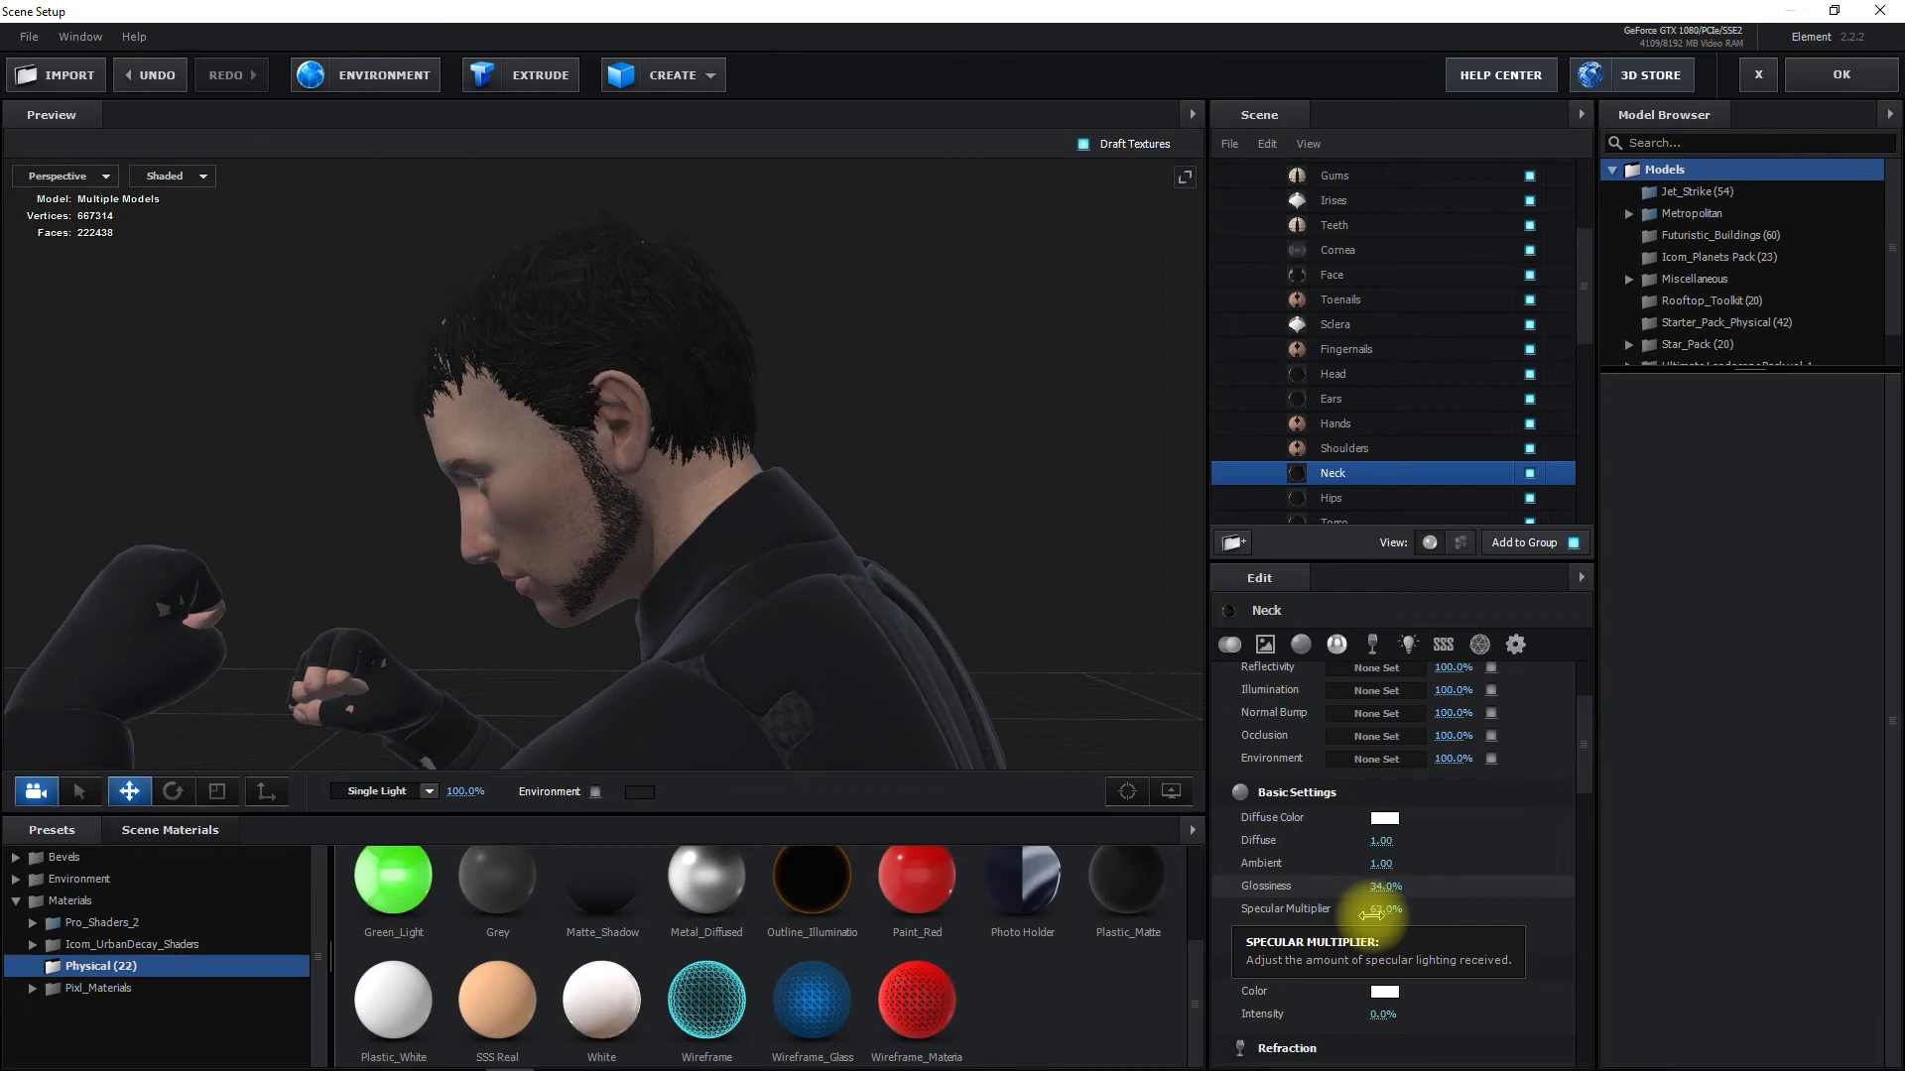
pyautogui.moveTo(831, 562); pyautogui.dragTo(794, 551)
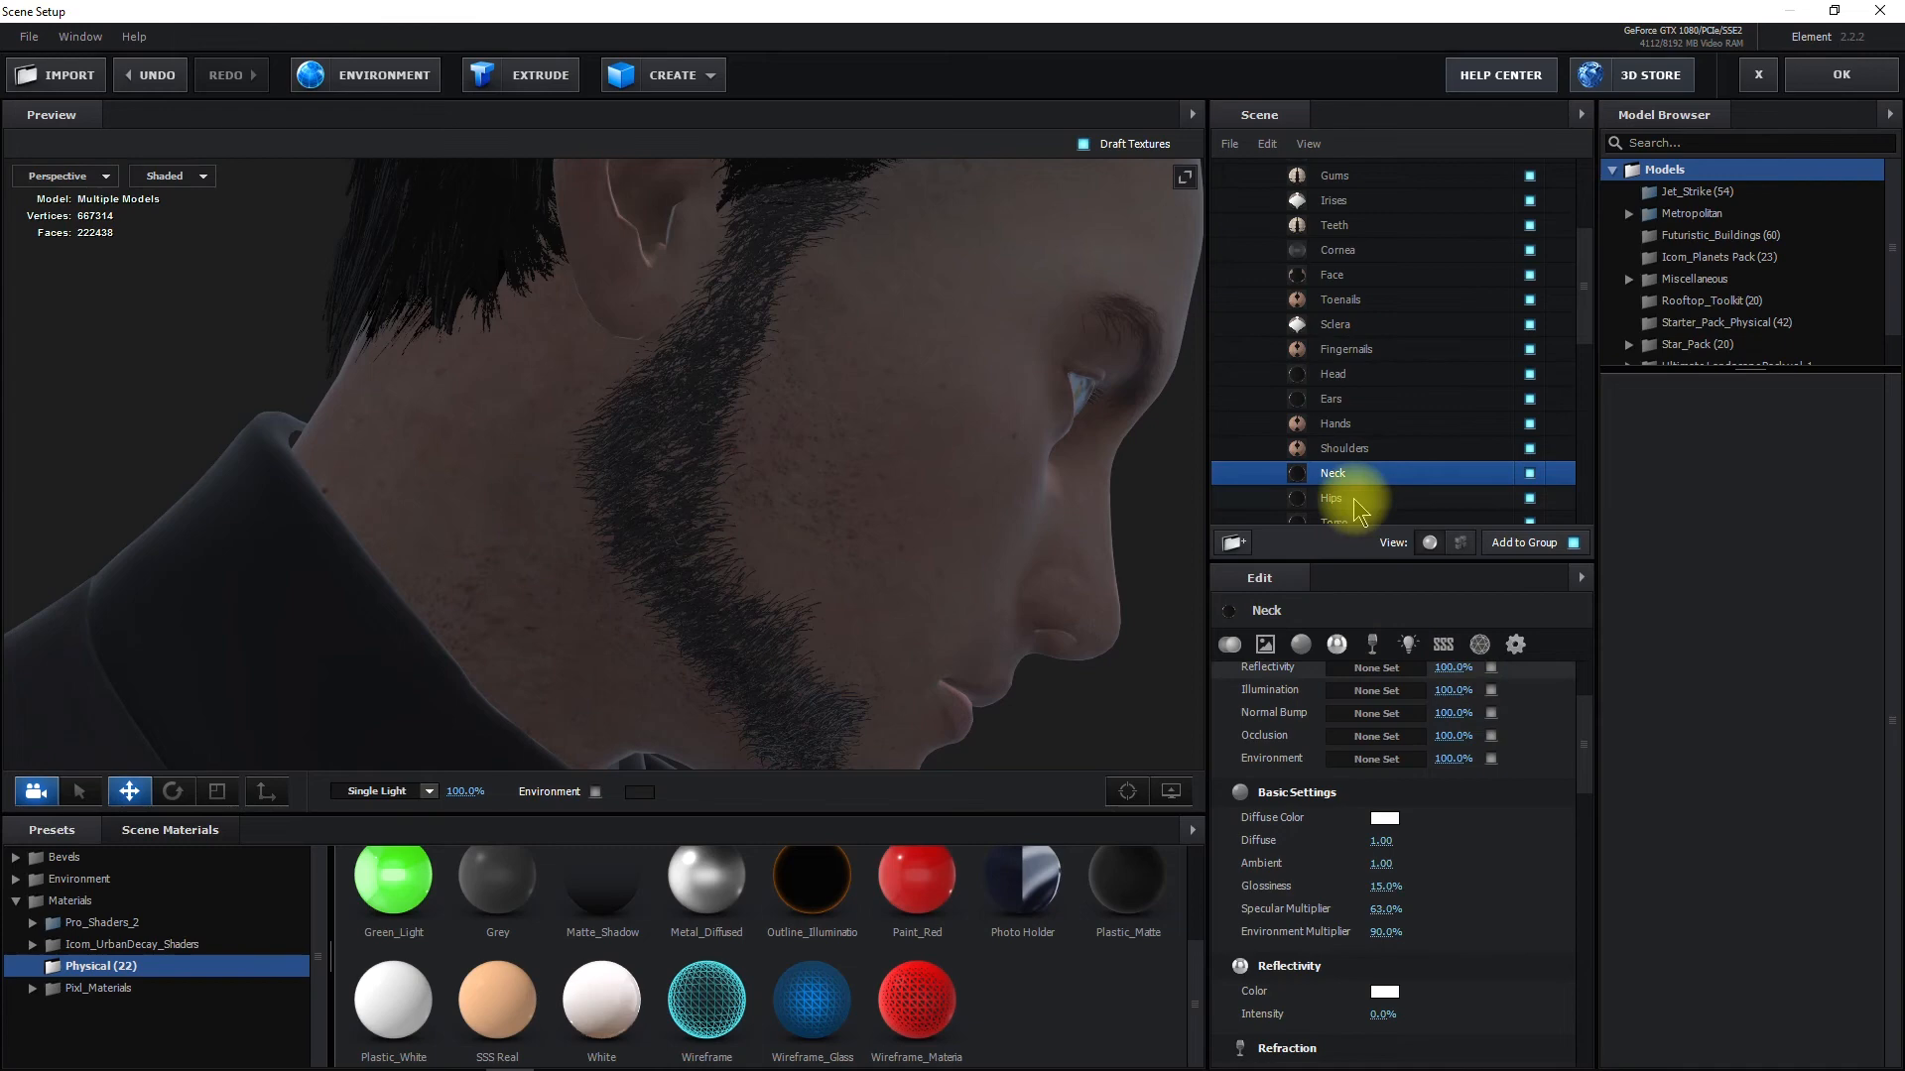
# Raise the Contrast of the New Beard.png diffuse texture in the beard_mat1 material to 35%
pyautogui.scroll(-8, 1354, 496)
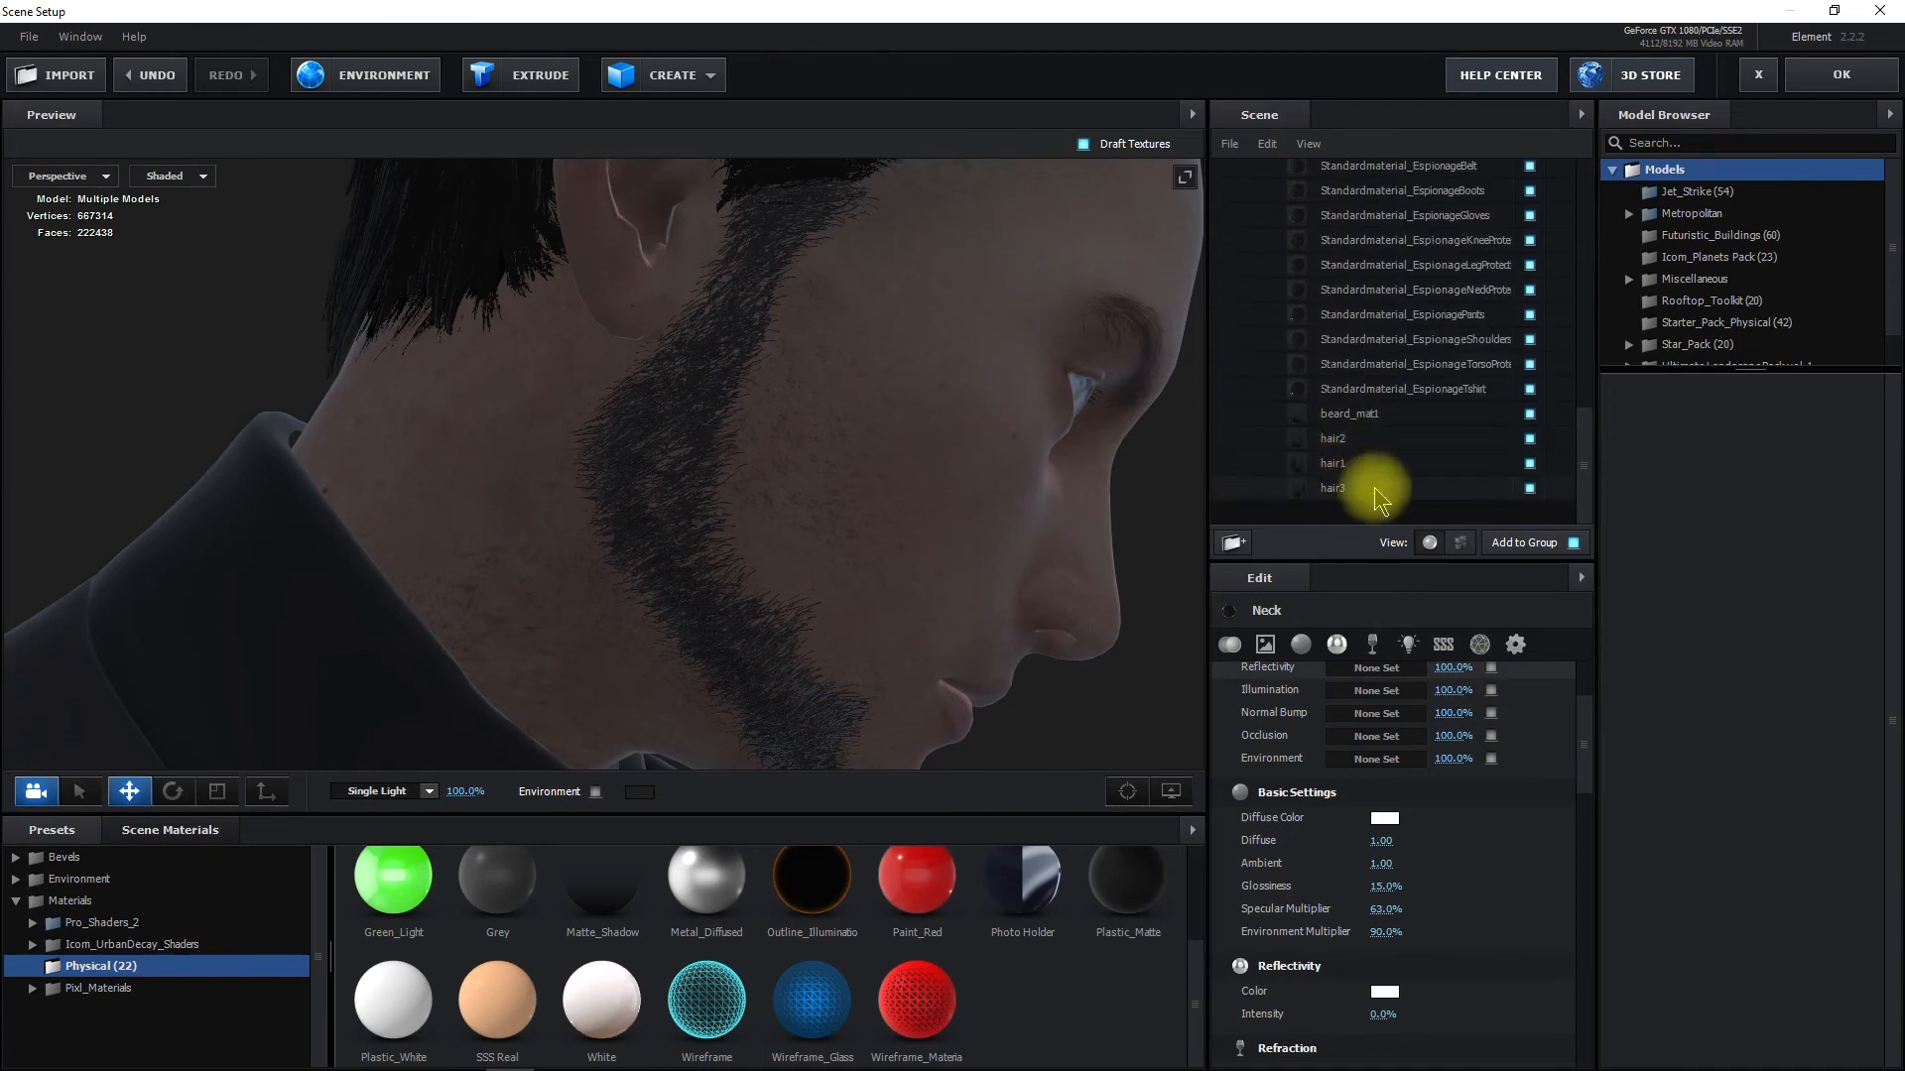
pyautogui.click(1344, 414)
pyautogui.scroll(3, 1384, 772)
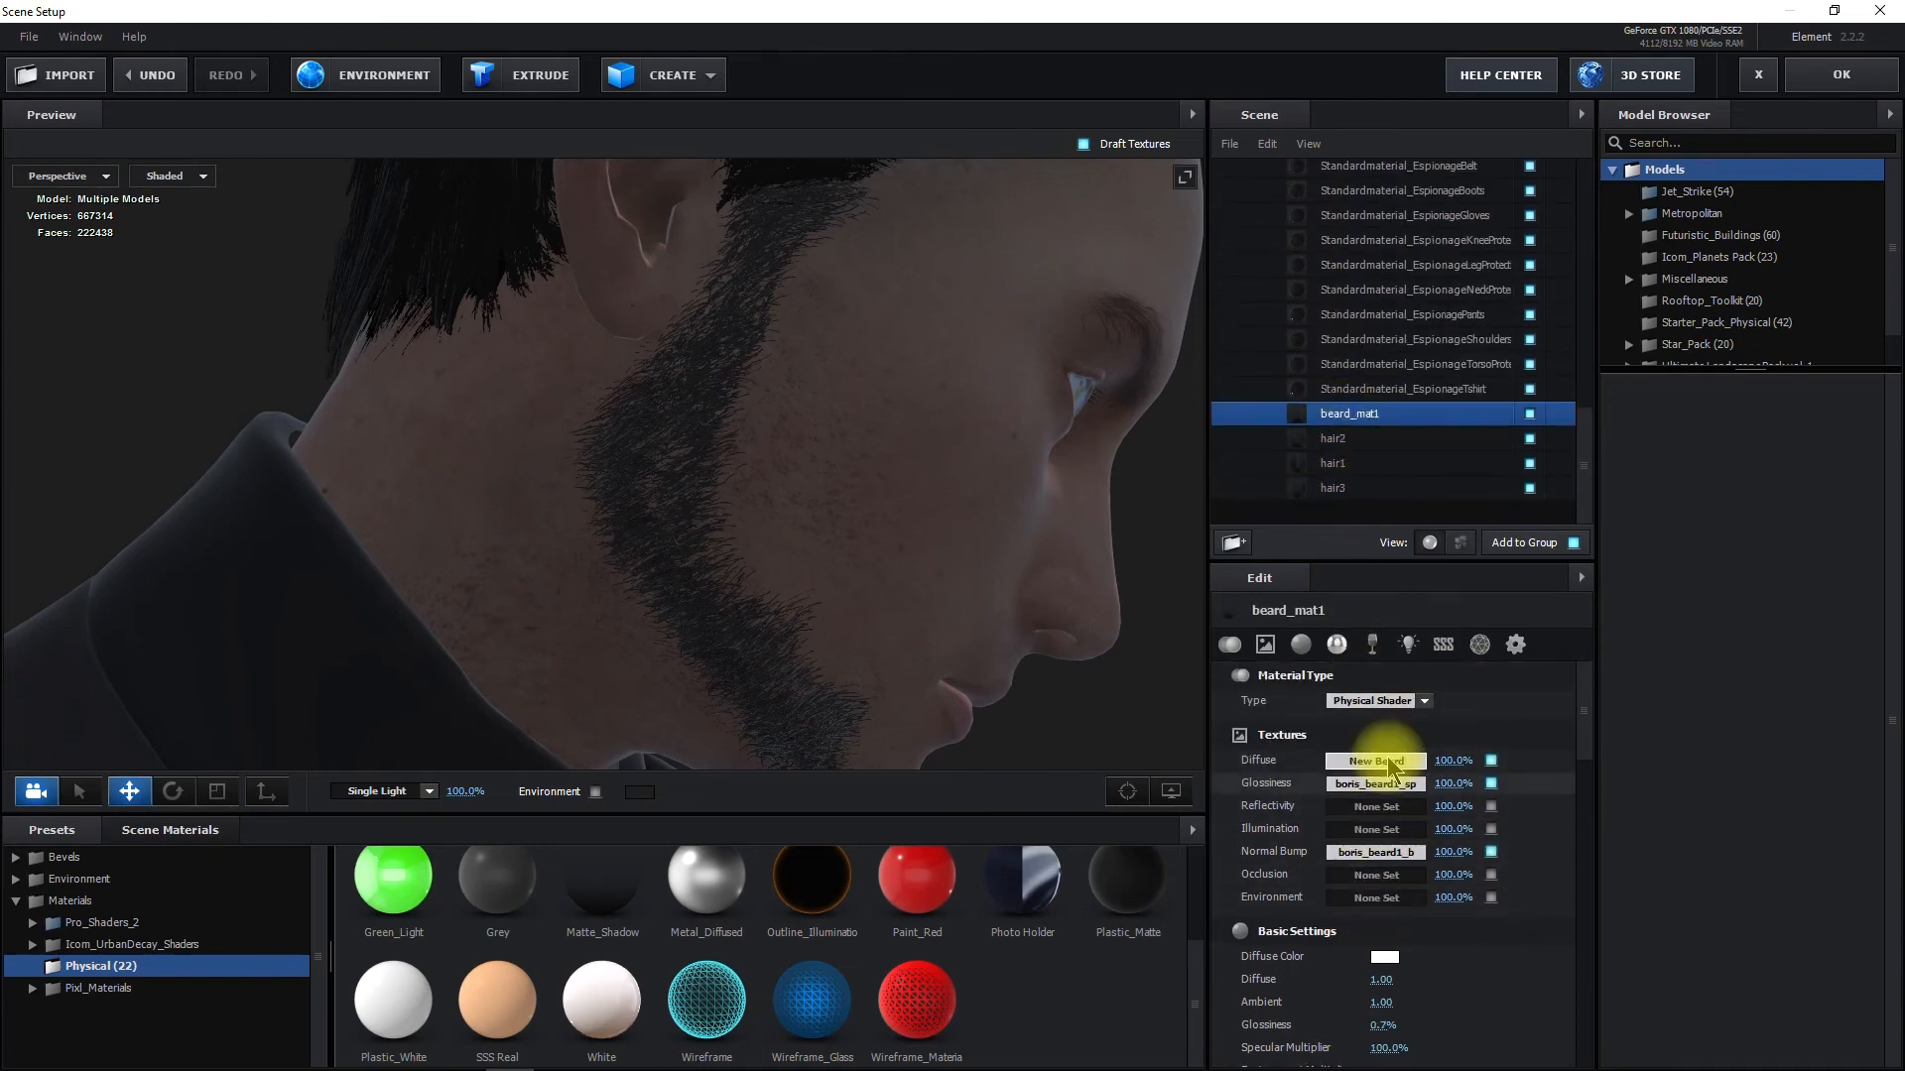
pyautogui.click(1385, 762)
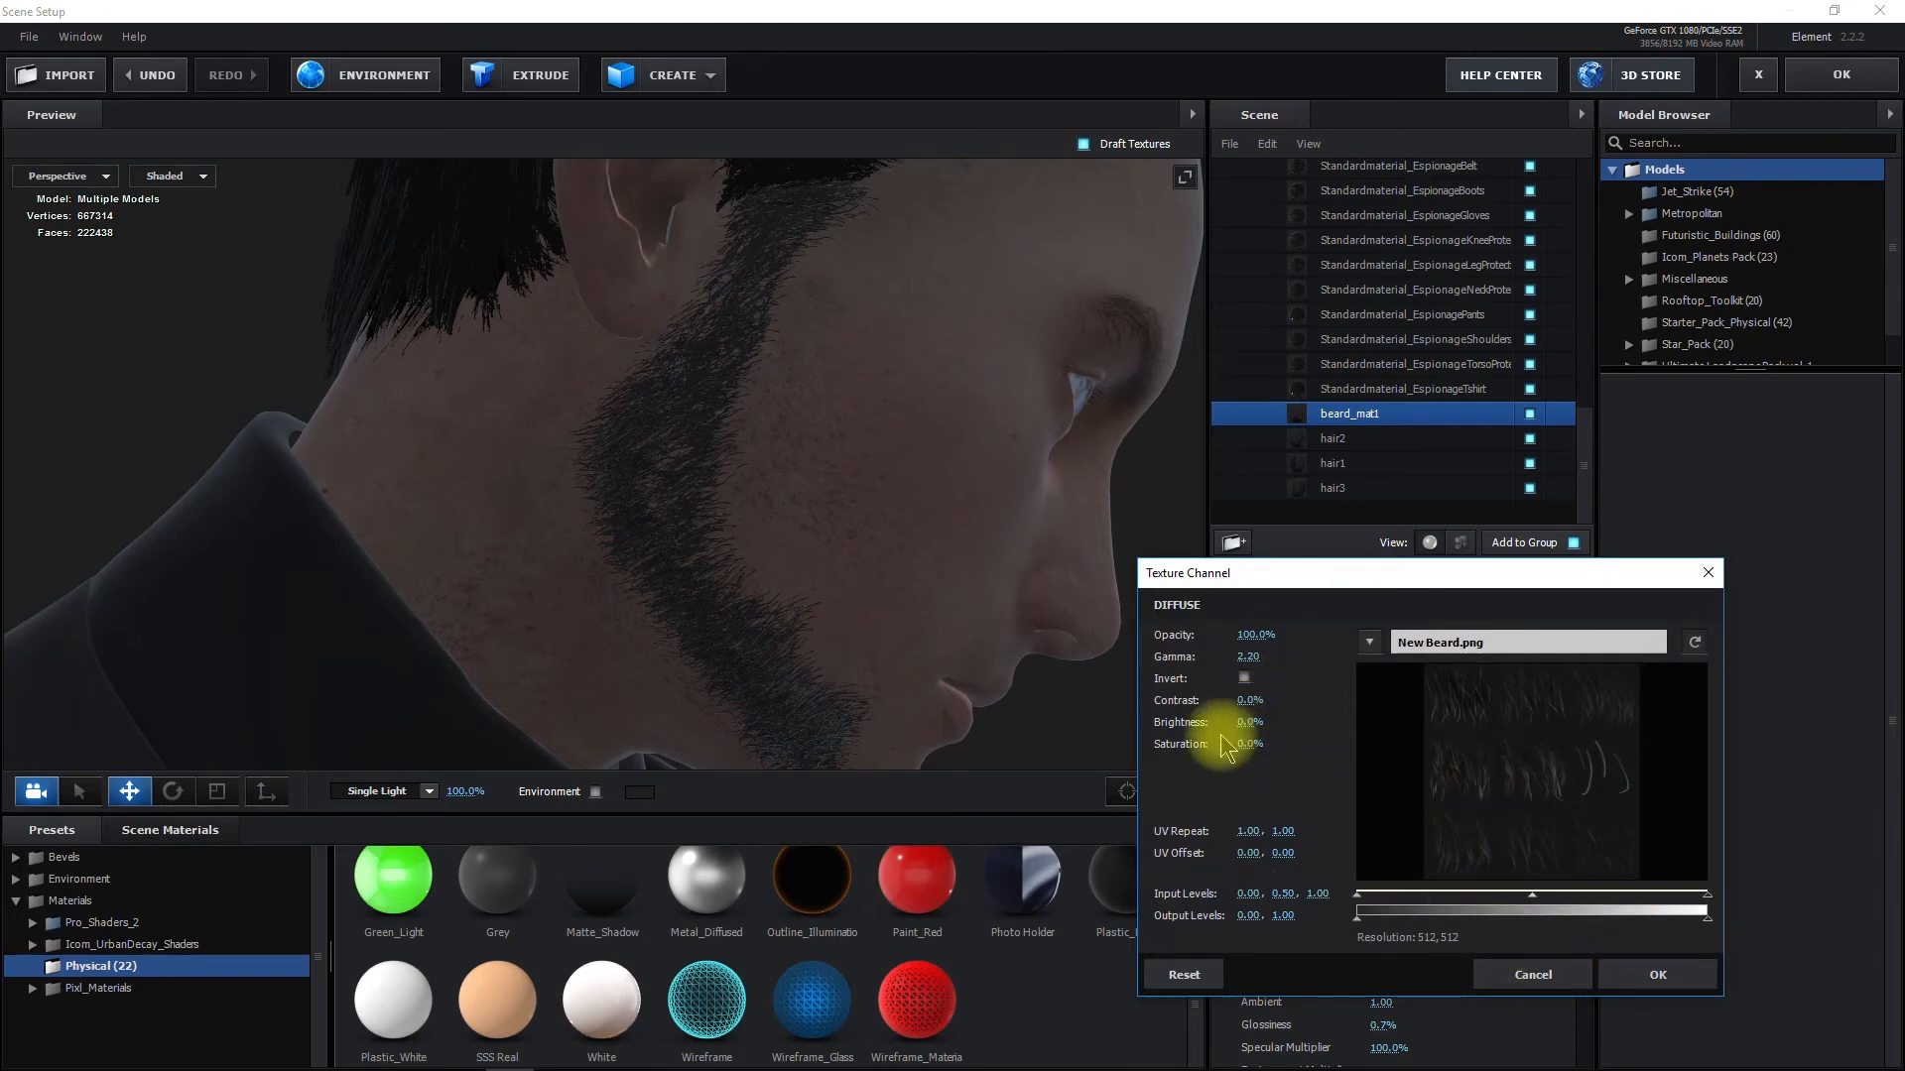
pyautogui.moveTo(1249, 698); pyautogui.dragTo(1462, 812)
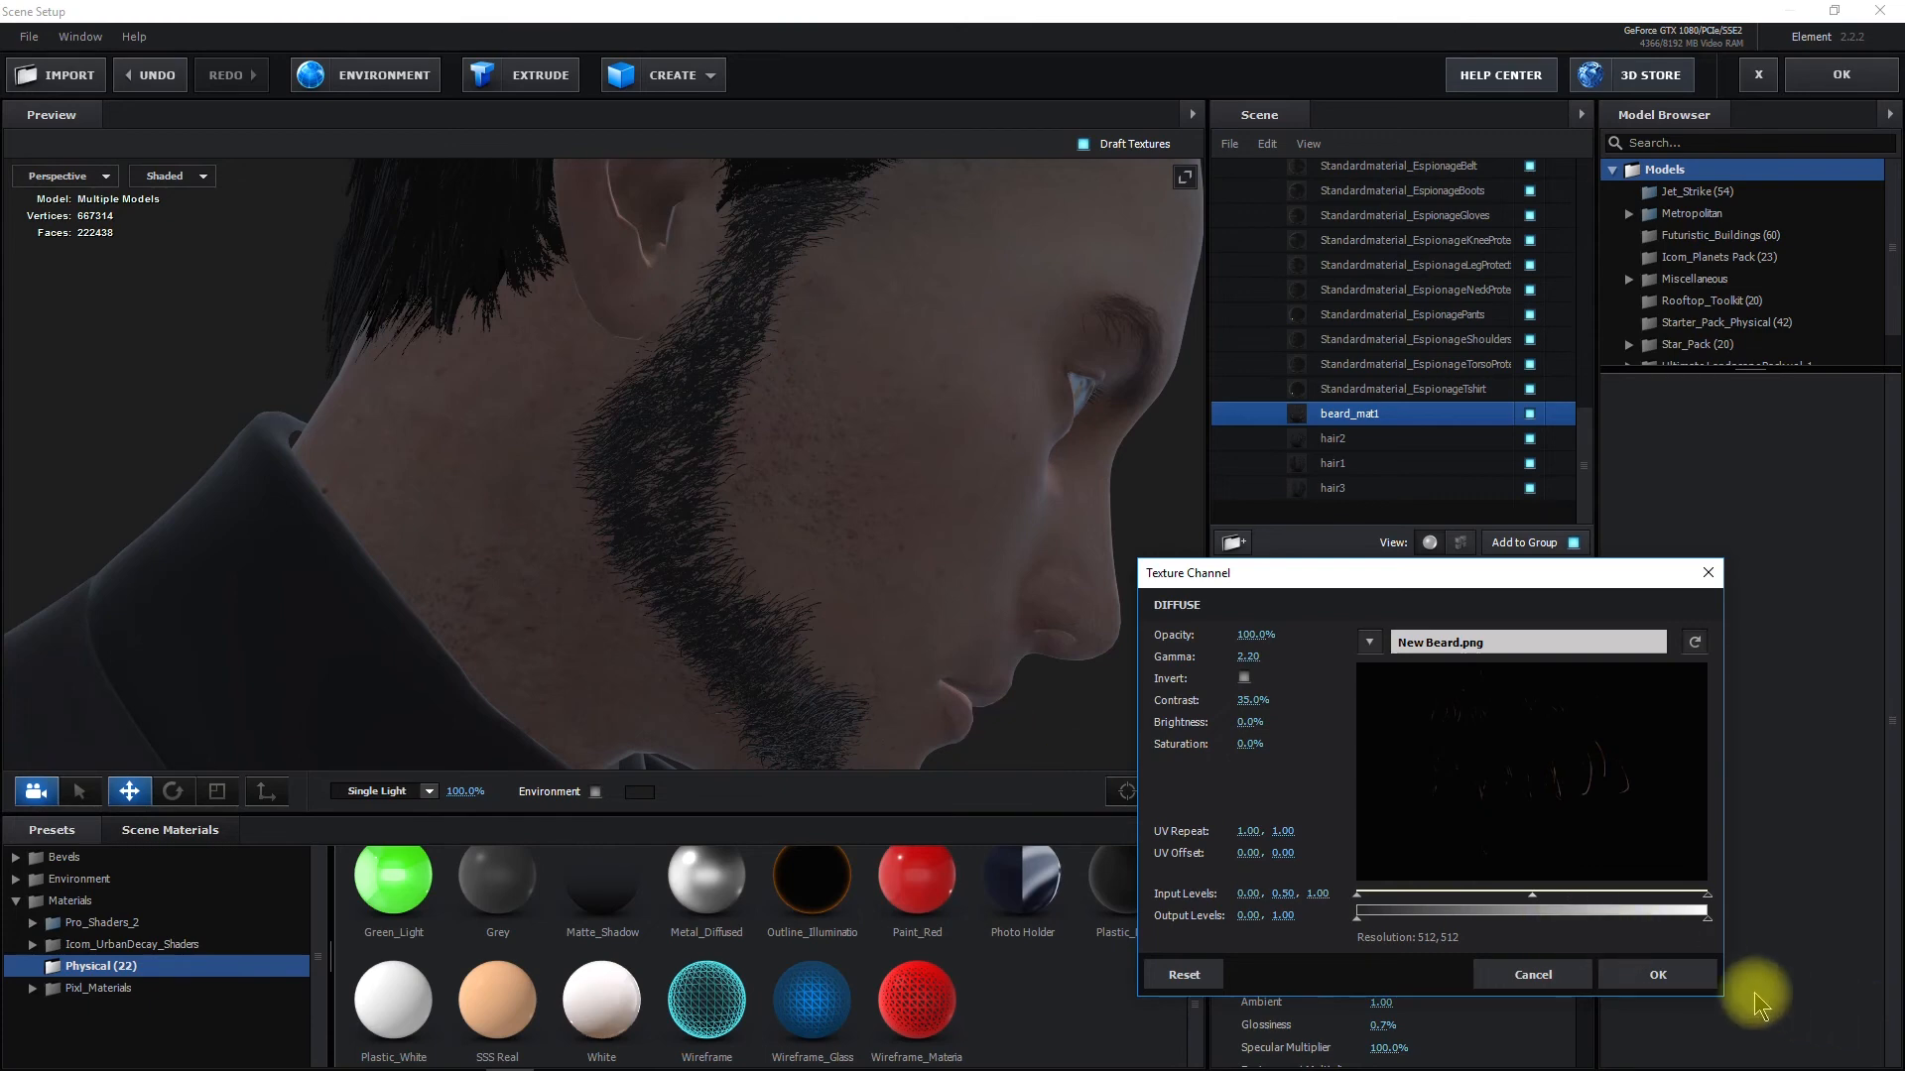
pyautogui.click(1666, 982)
# Select the Standardmaterial_EspionageTshirt material and hide the Espionage torso protector material to expose the shirt on the torso
pyautogui.moveTo(848, 464); pyautogui.dragTo(711, 527)
pyautogui.moveTo(634, 623); pyautogui.dragTo(631, 563)
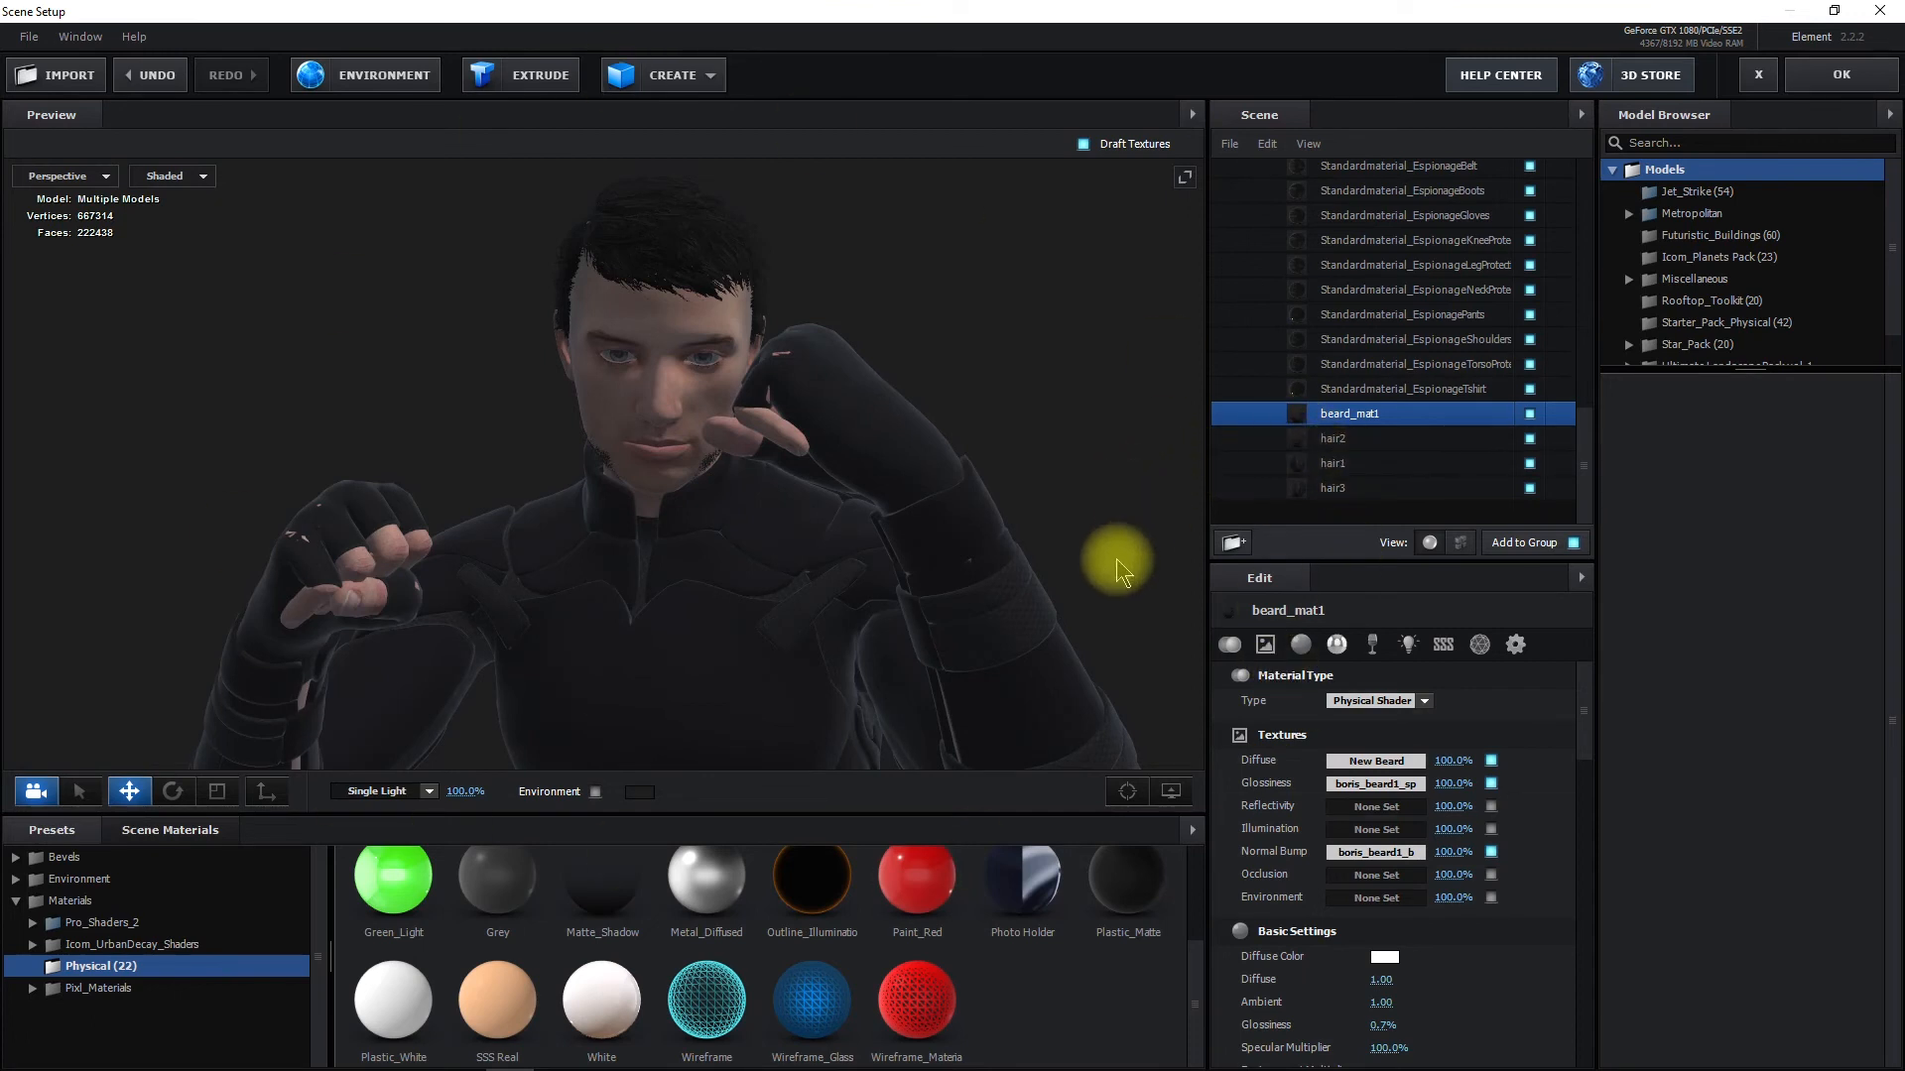
pyautogui.moveTo(627, 596); pyautogui.dragTo(693, 600)
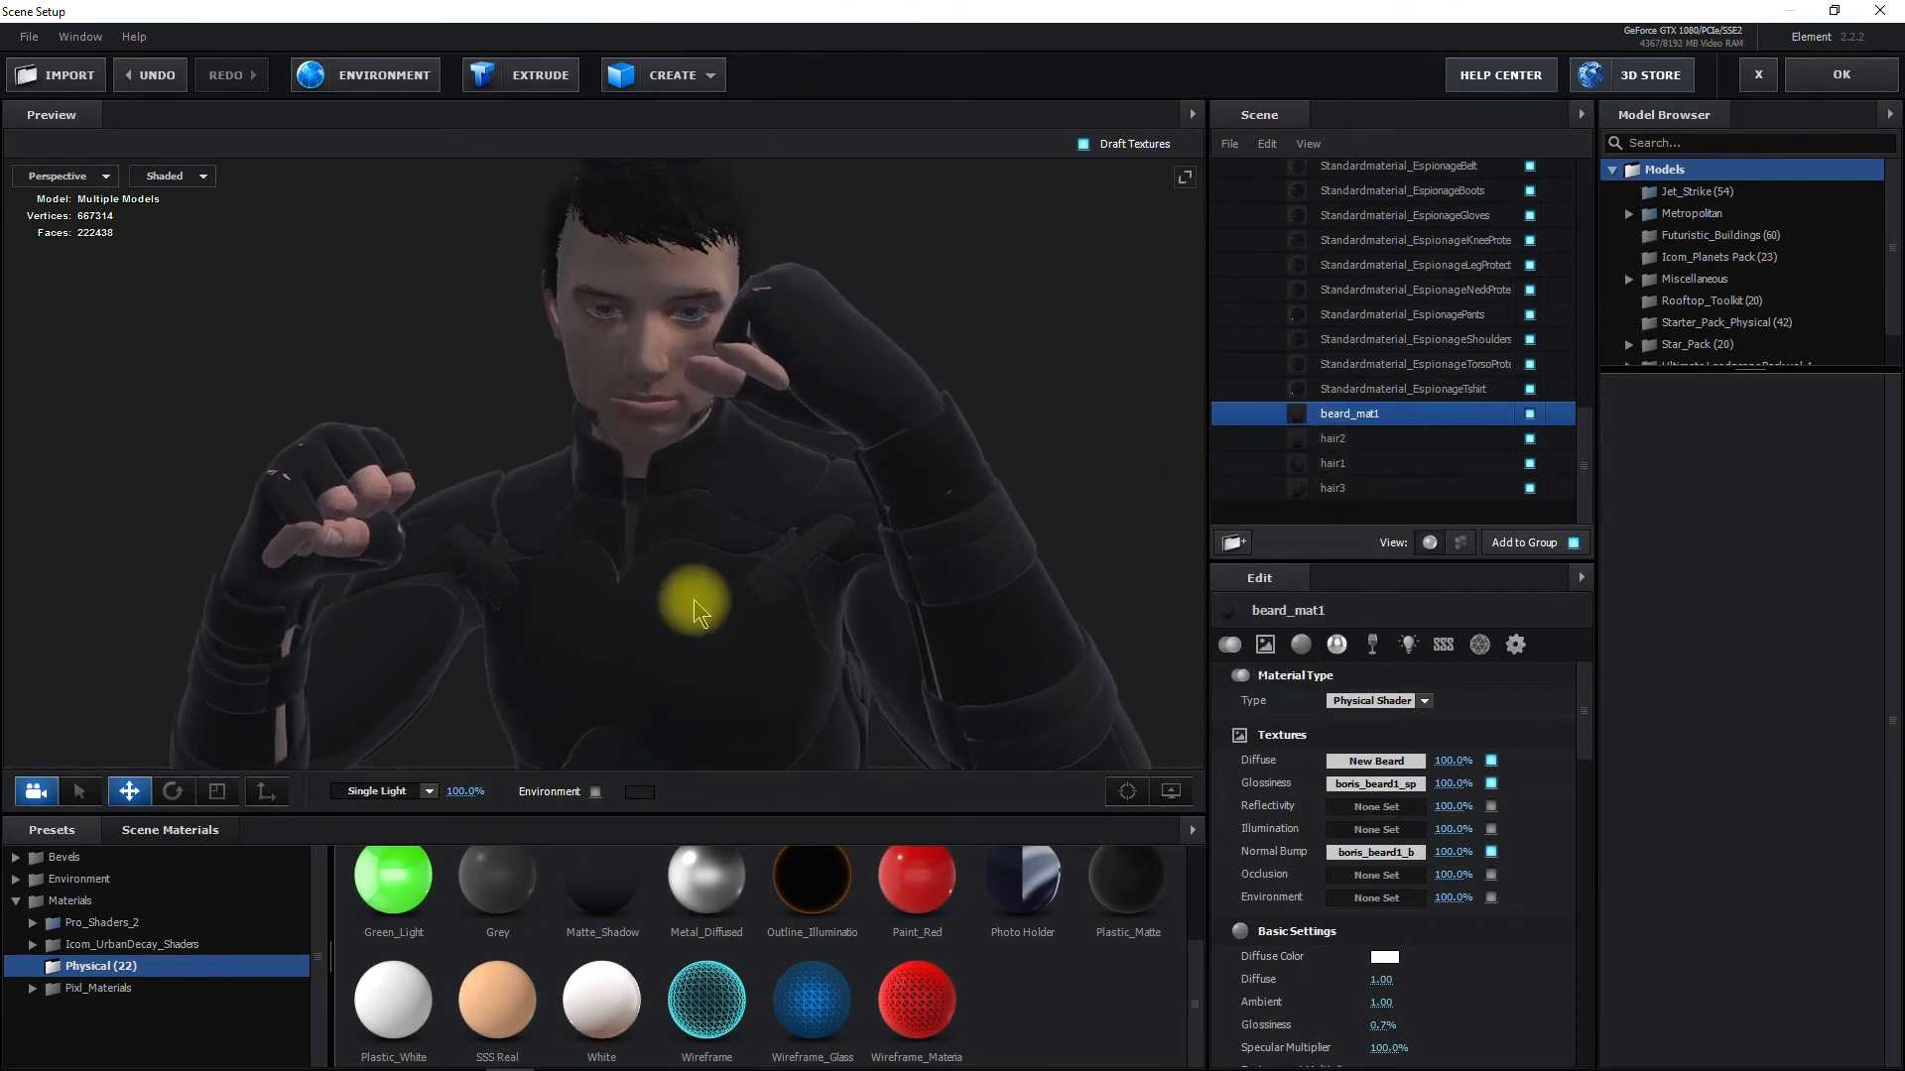
pyautogui.click(1372, 392)
pyautogui.moveTo(668, 691); pyautogui.dragTo(984, 349)
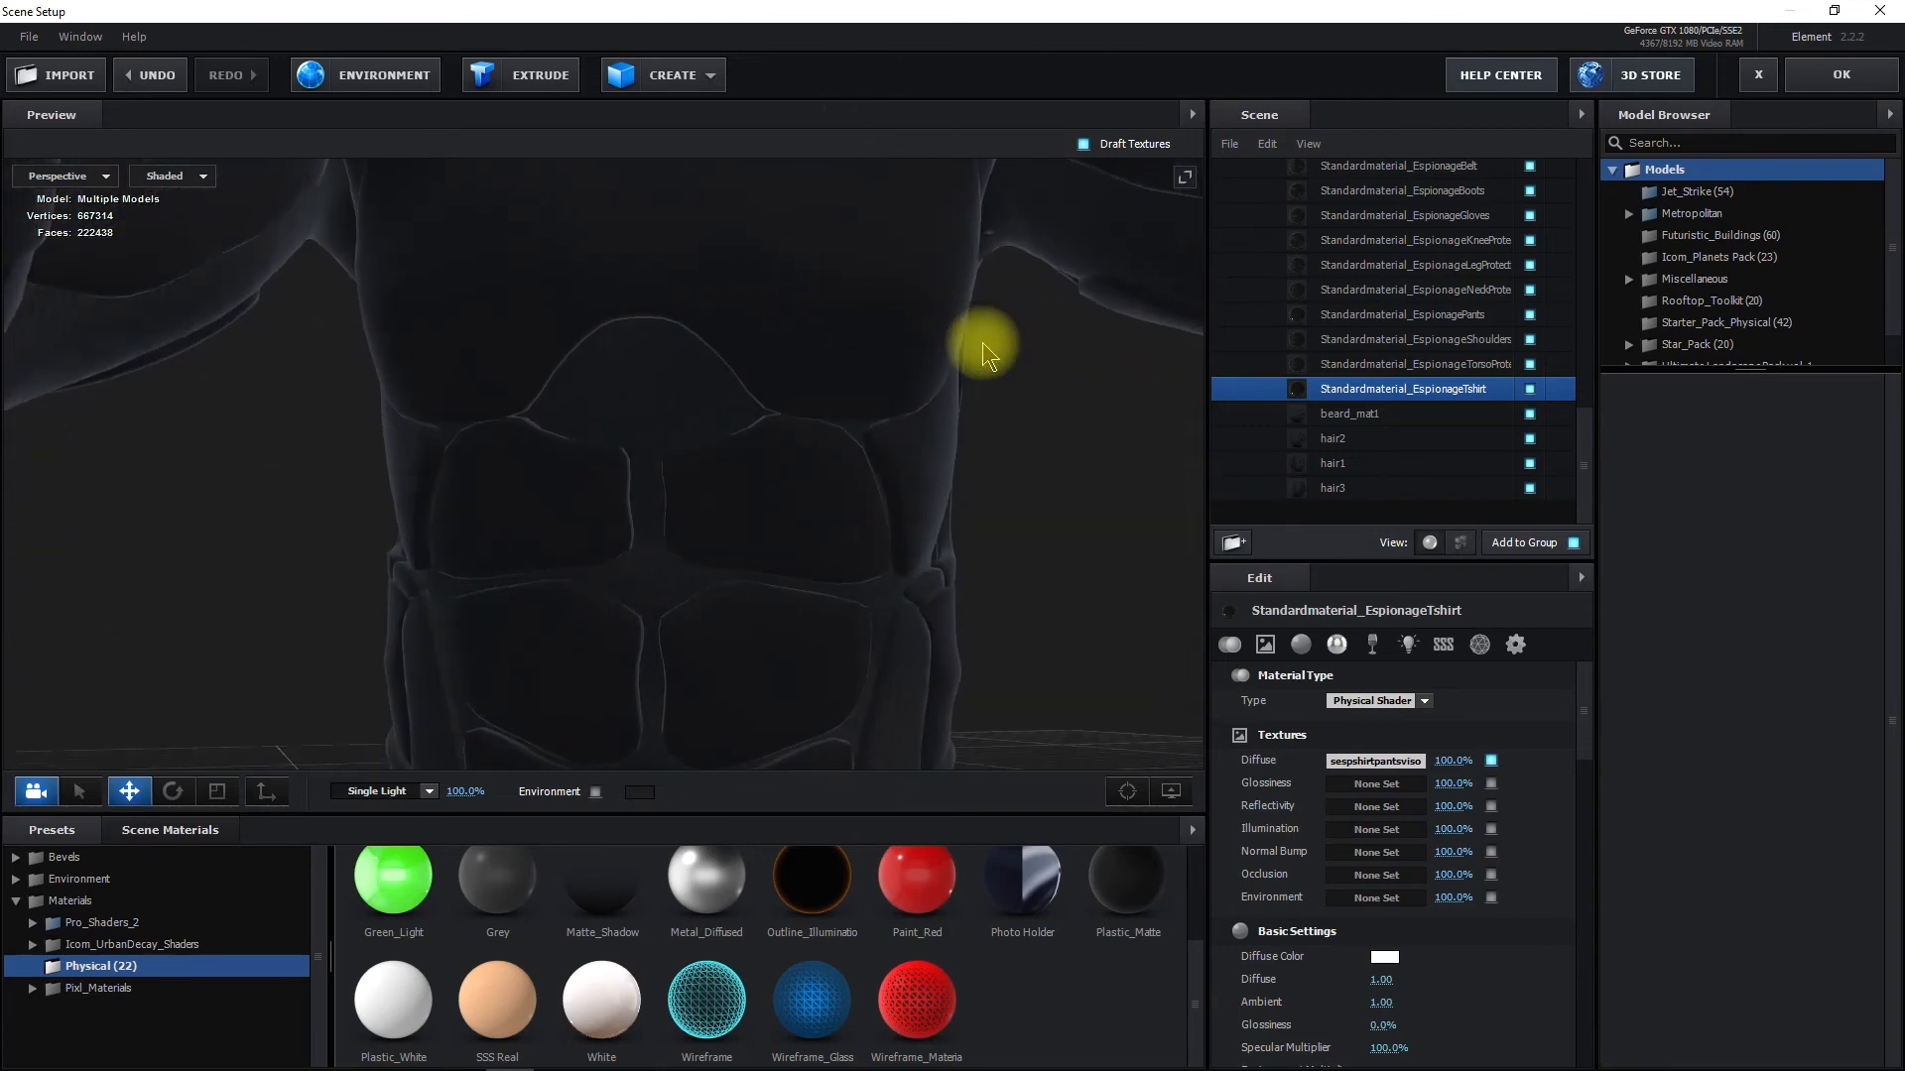
pyautogui.click(1530, 364)
pyautogui.moveTo(710, 312); pyautogui.dragTo(866, 330)
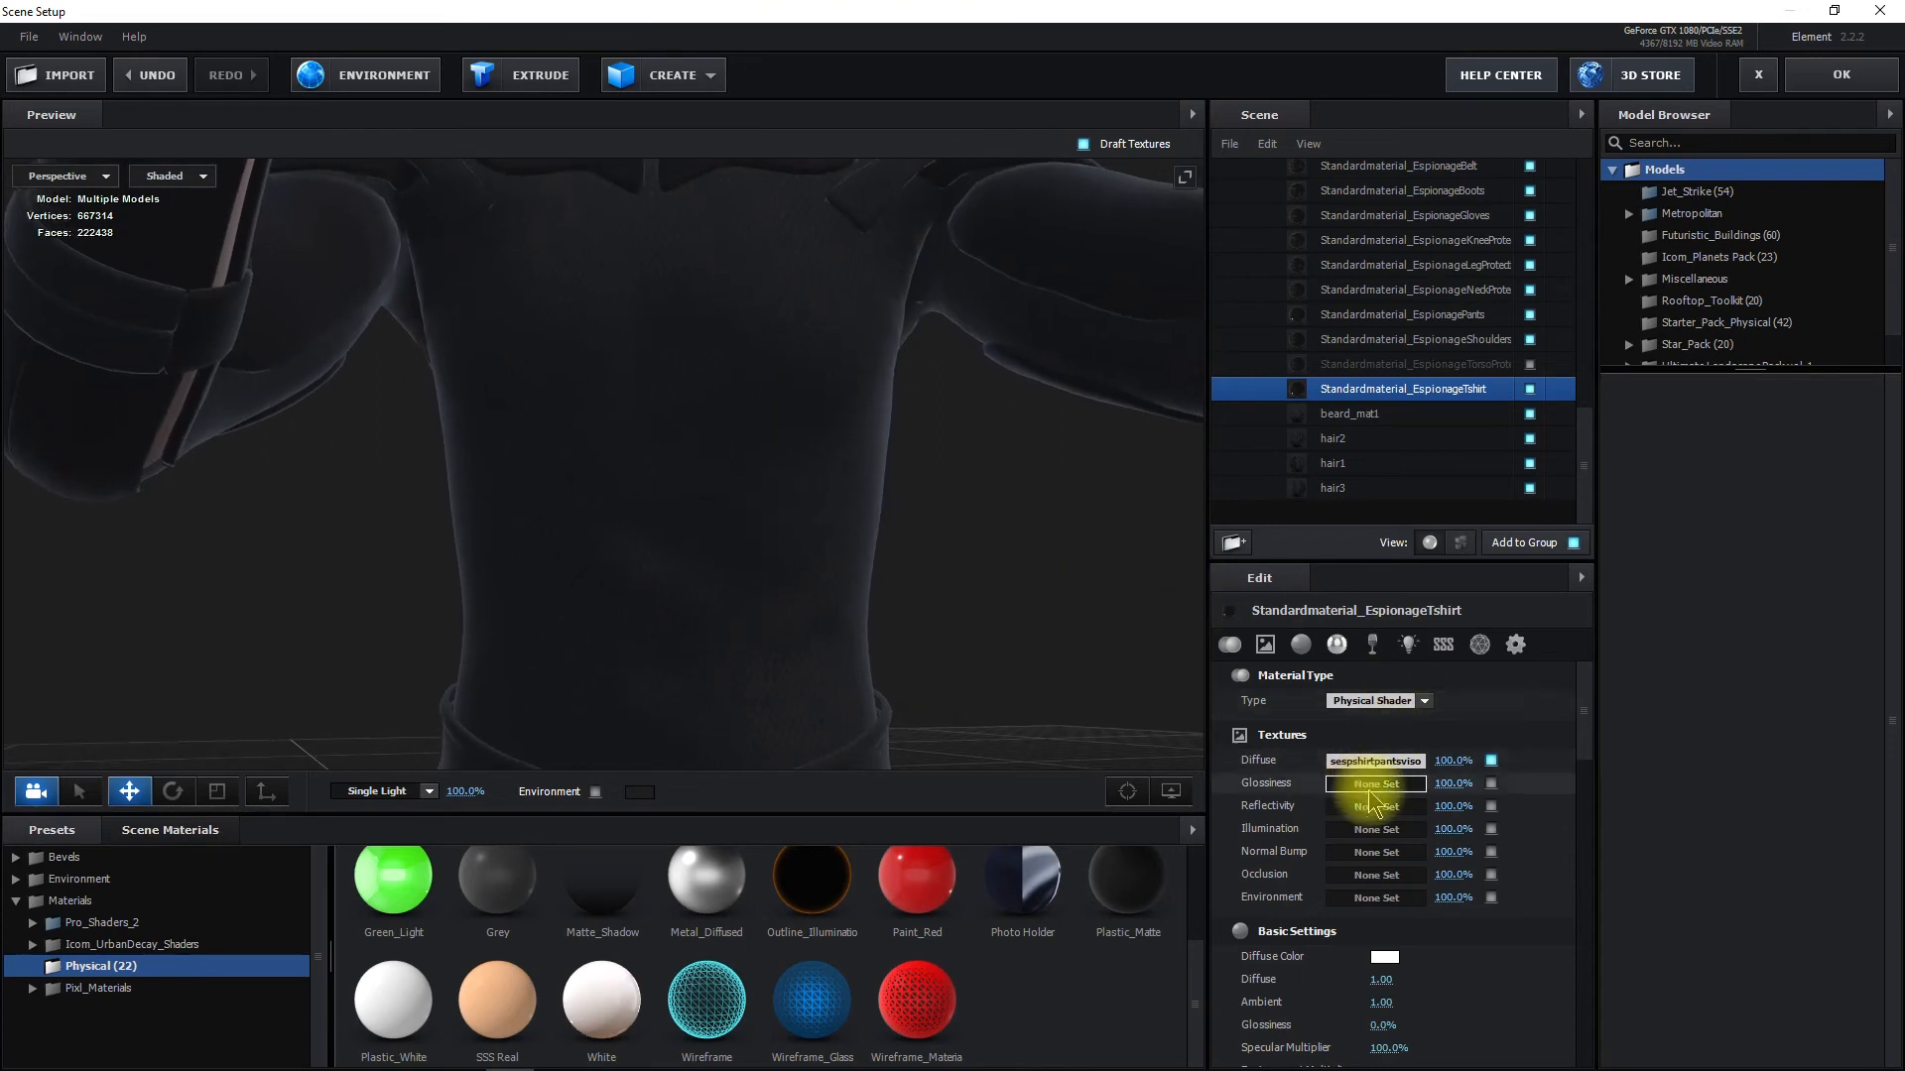
pyautogui.click(1349, 859)
pyautogui.click(1463, 703)
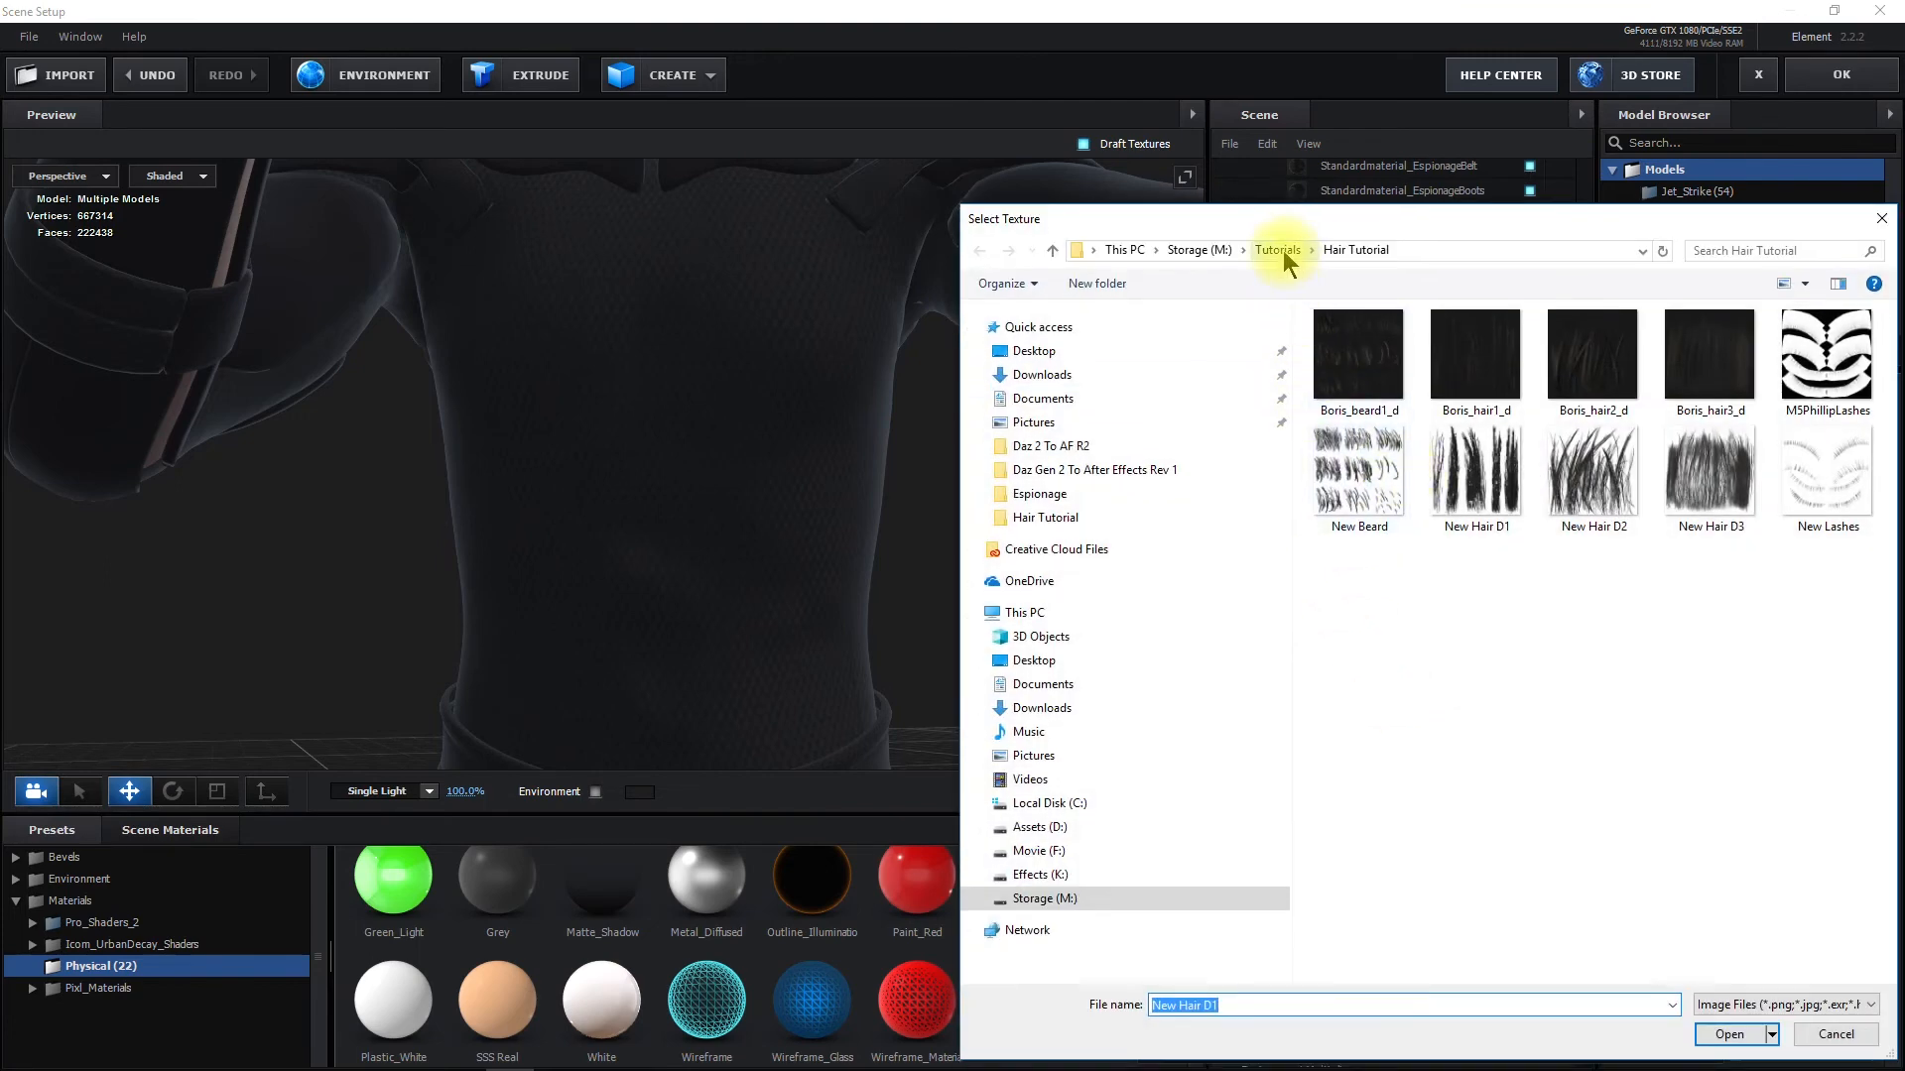
pyautogui.click(1882, 218)
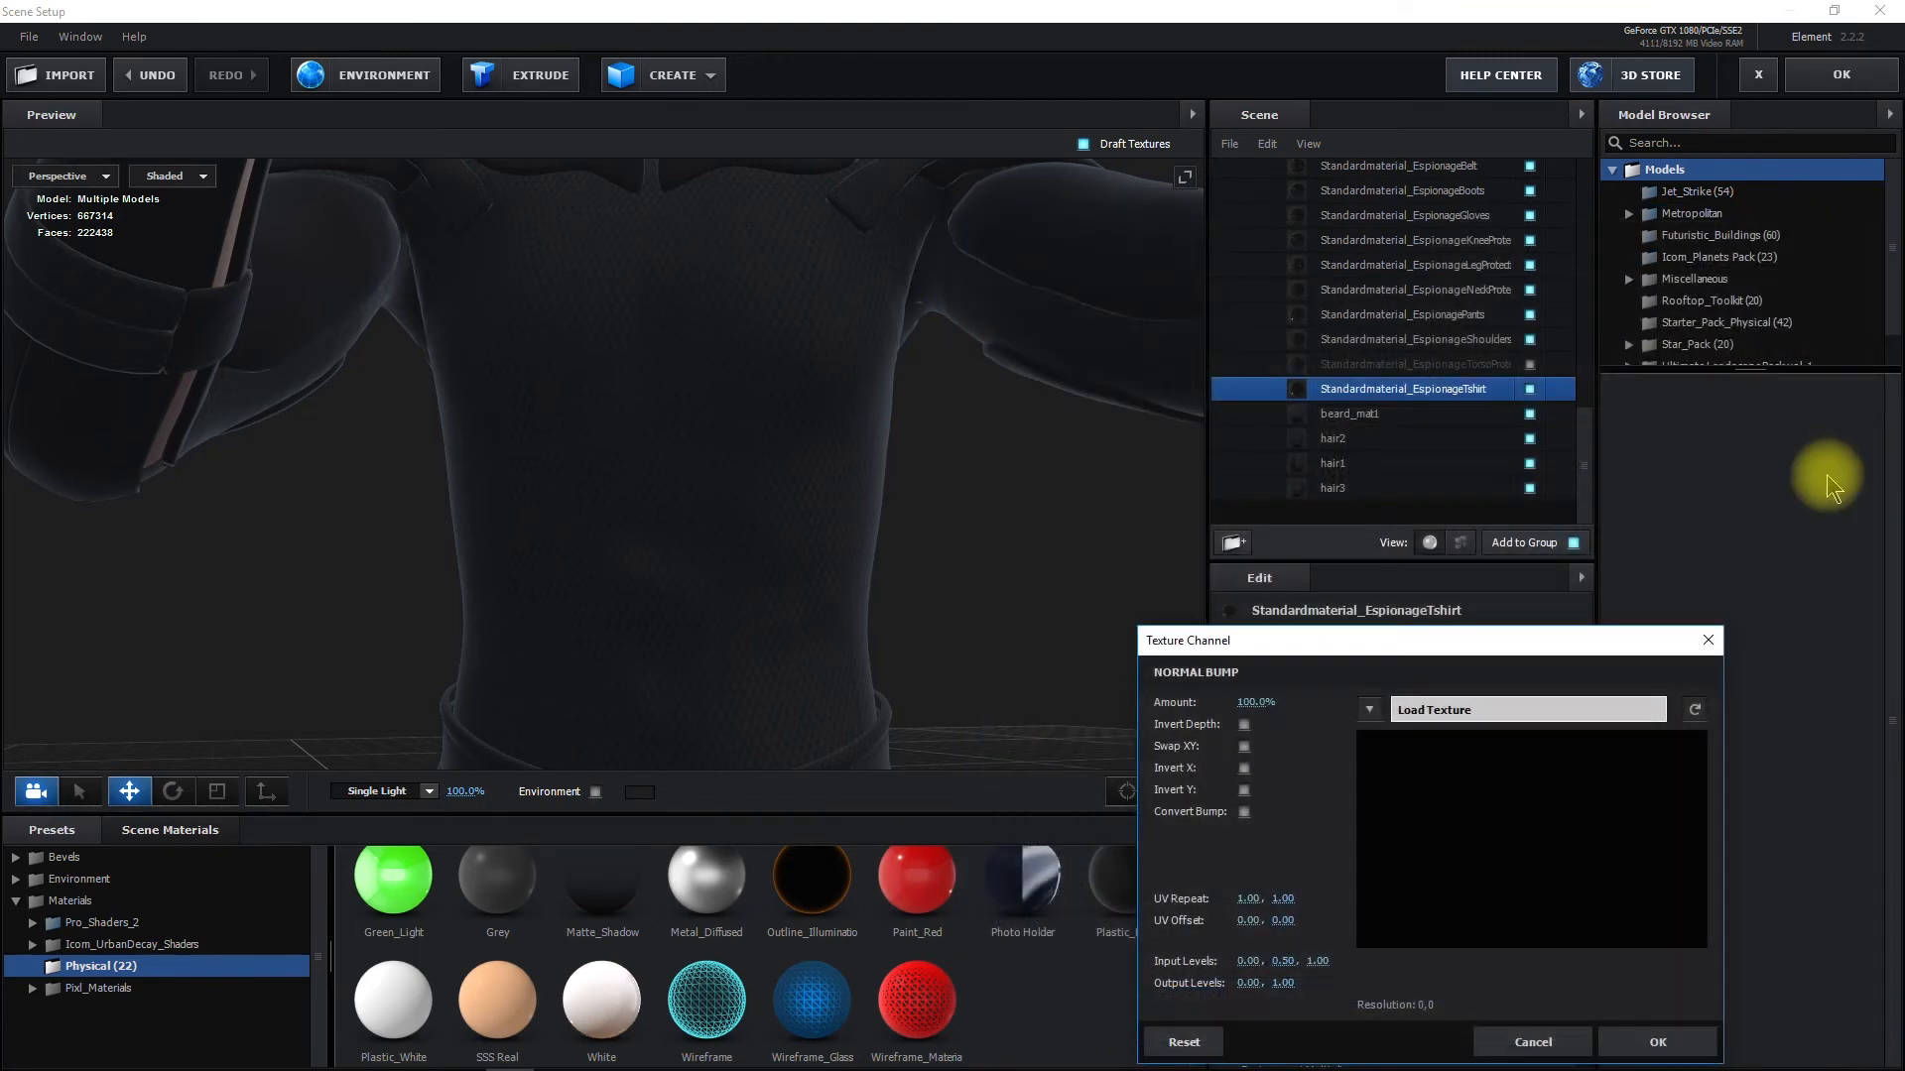
pyautogui.click(1708, 640)
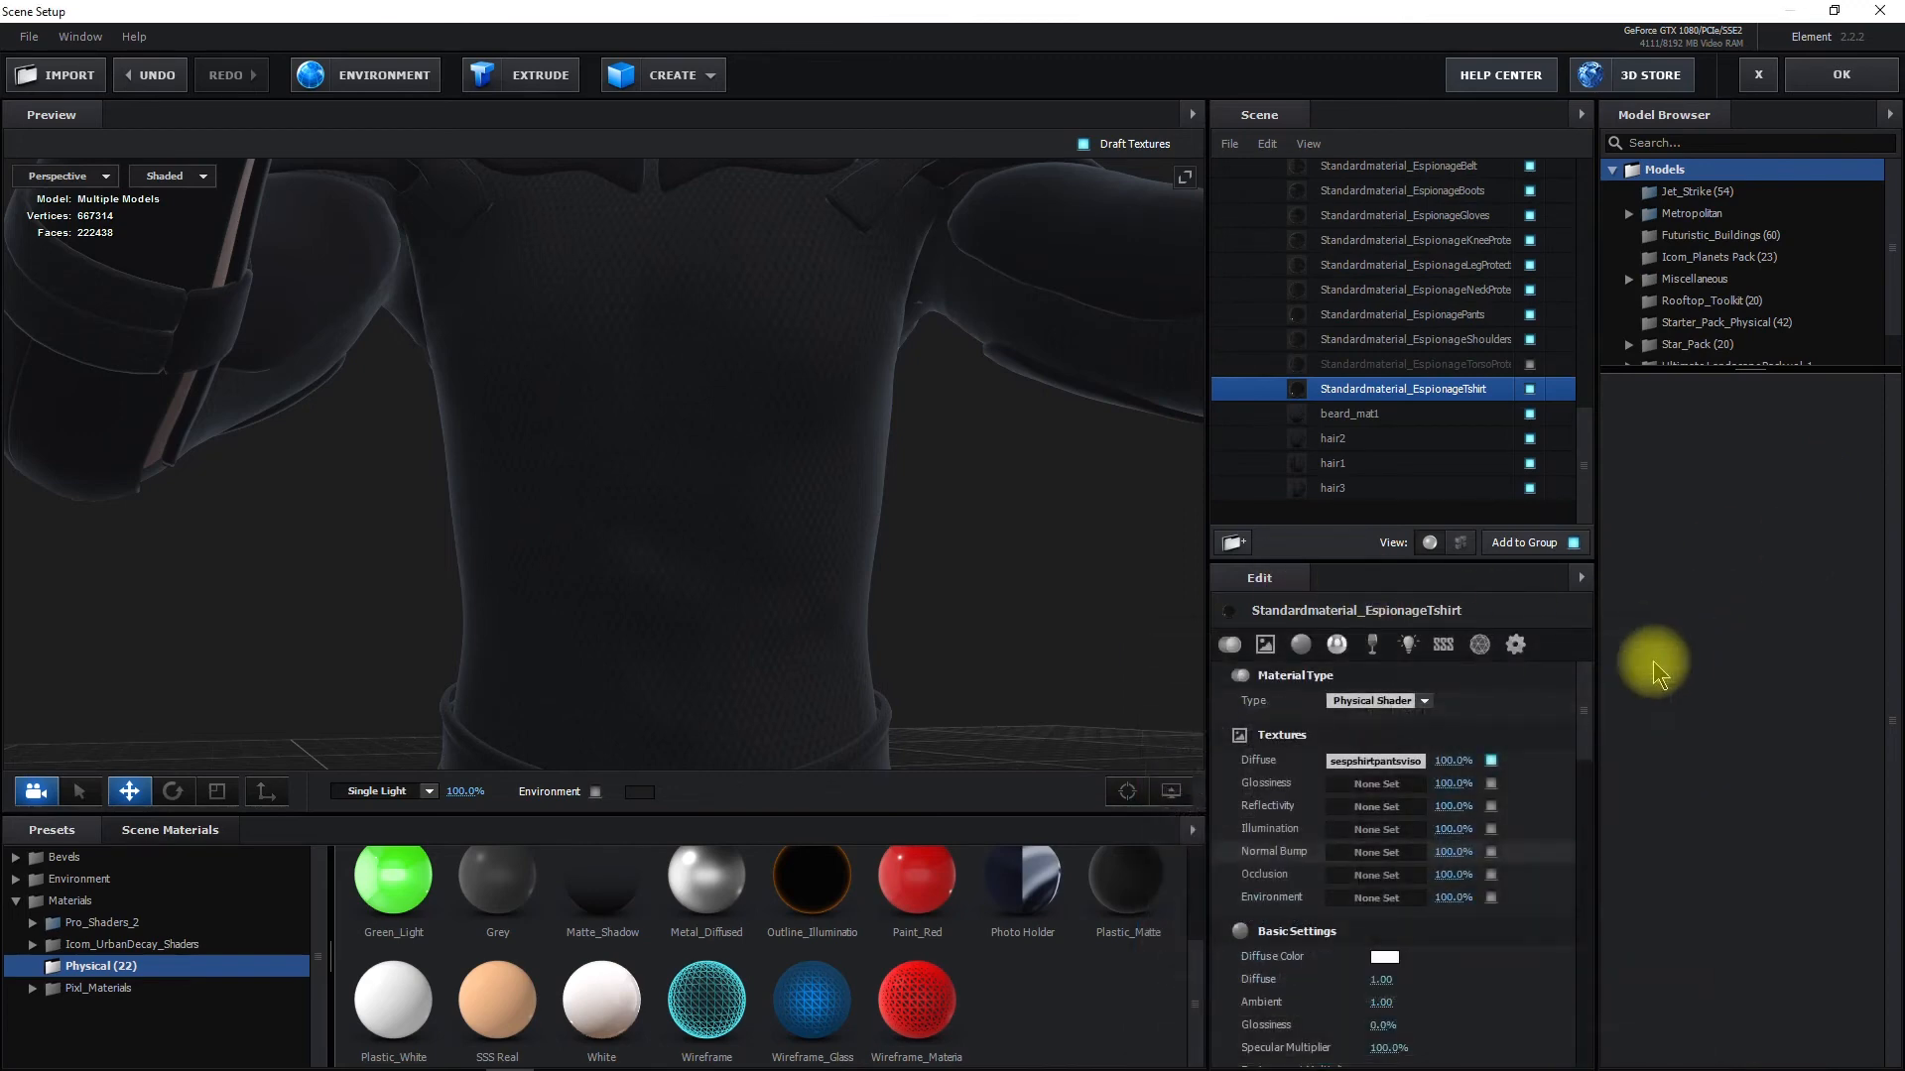
# Copy the Espionage texture folder path from the file browser of the T-shirt material's Diffuse texture, leaving that texture as it is
pyautogui.rightClick(1370, 767)
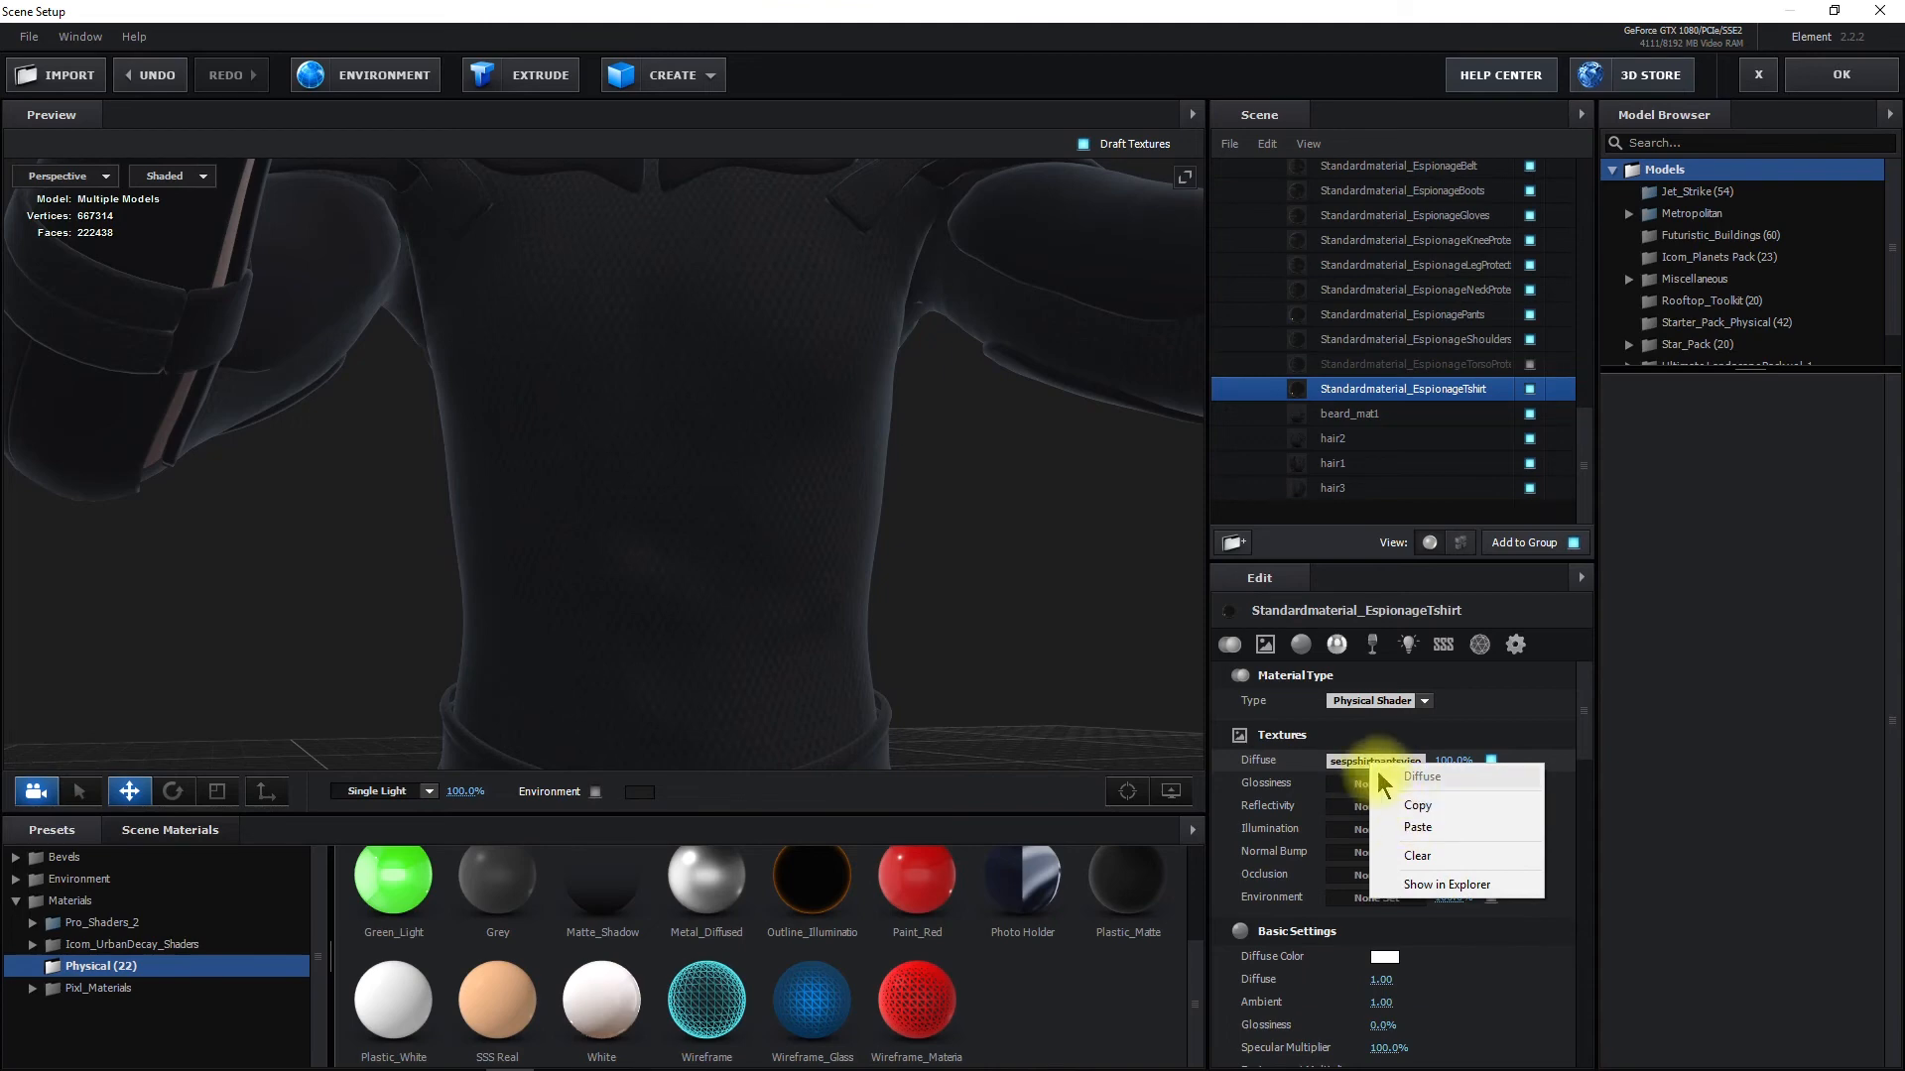
pyautogui.click(1358, 764)
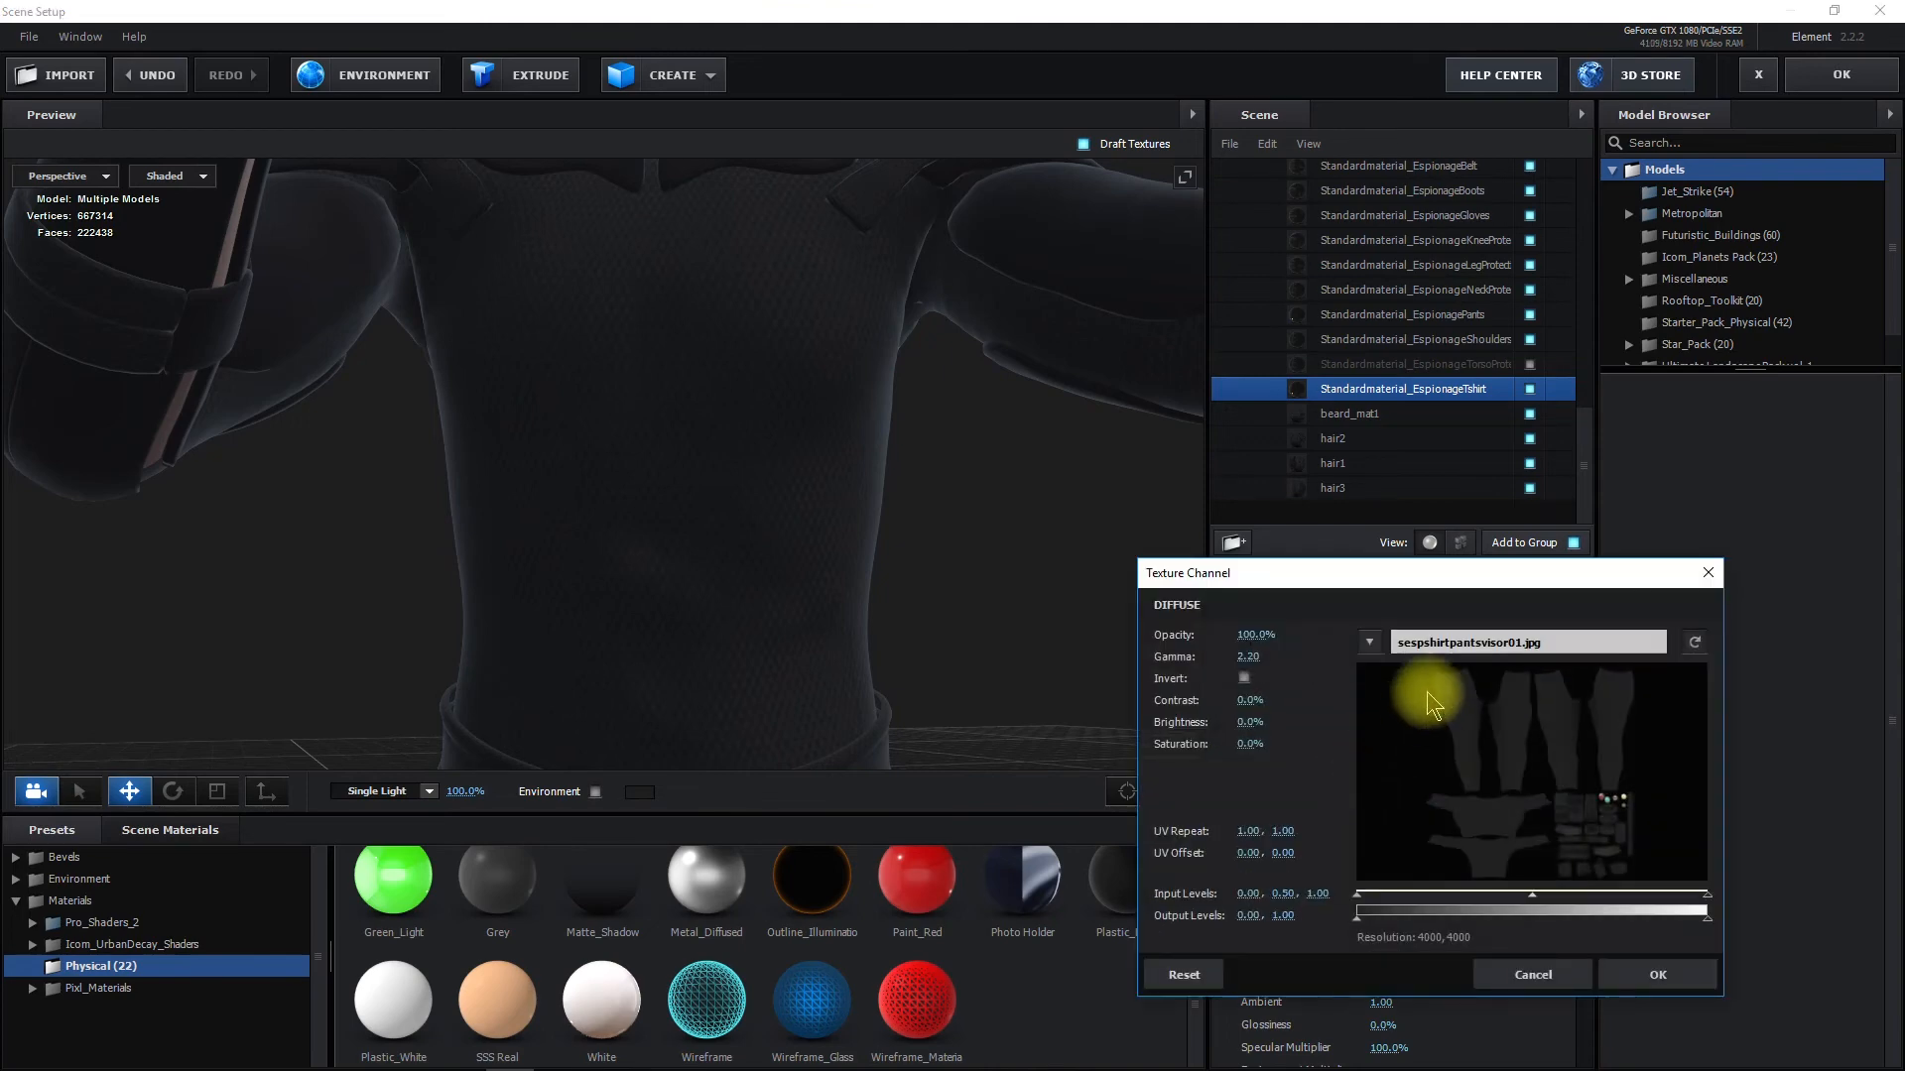
pyautogui.click(1437, 645)
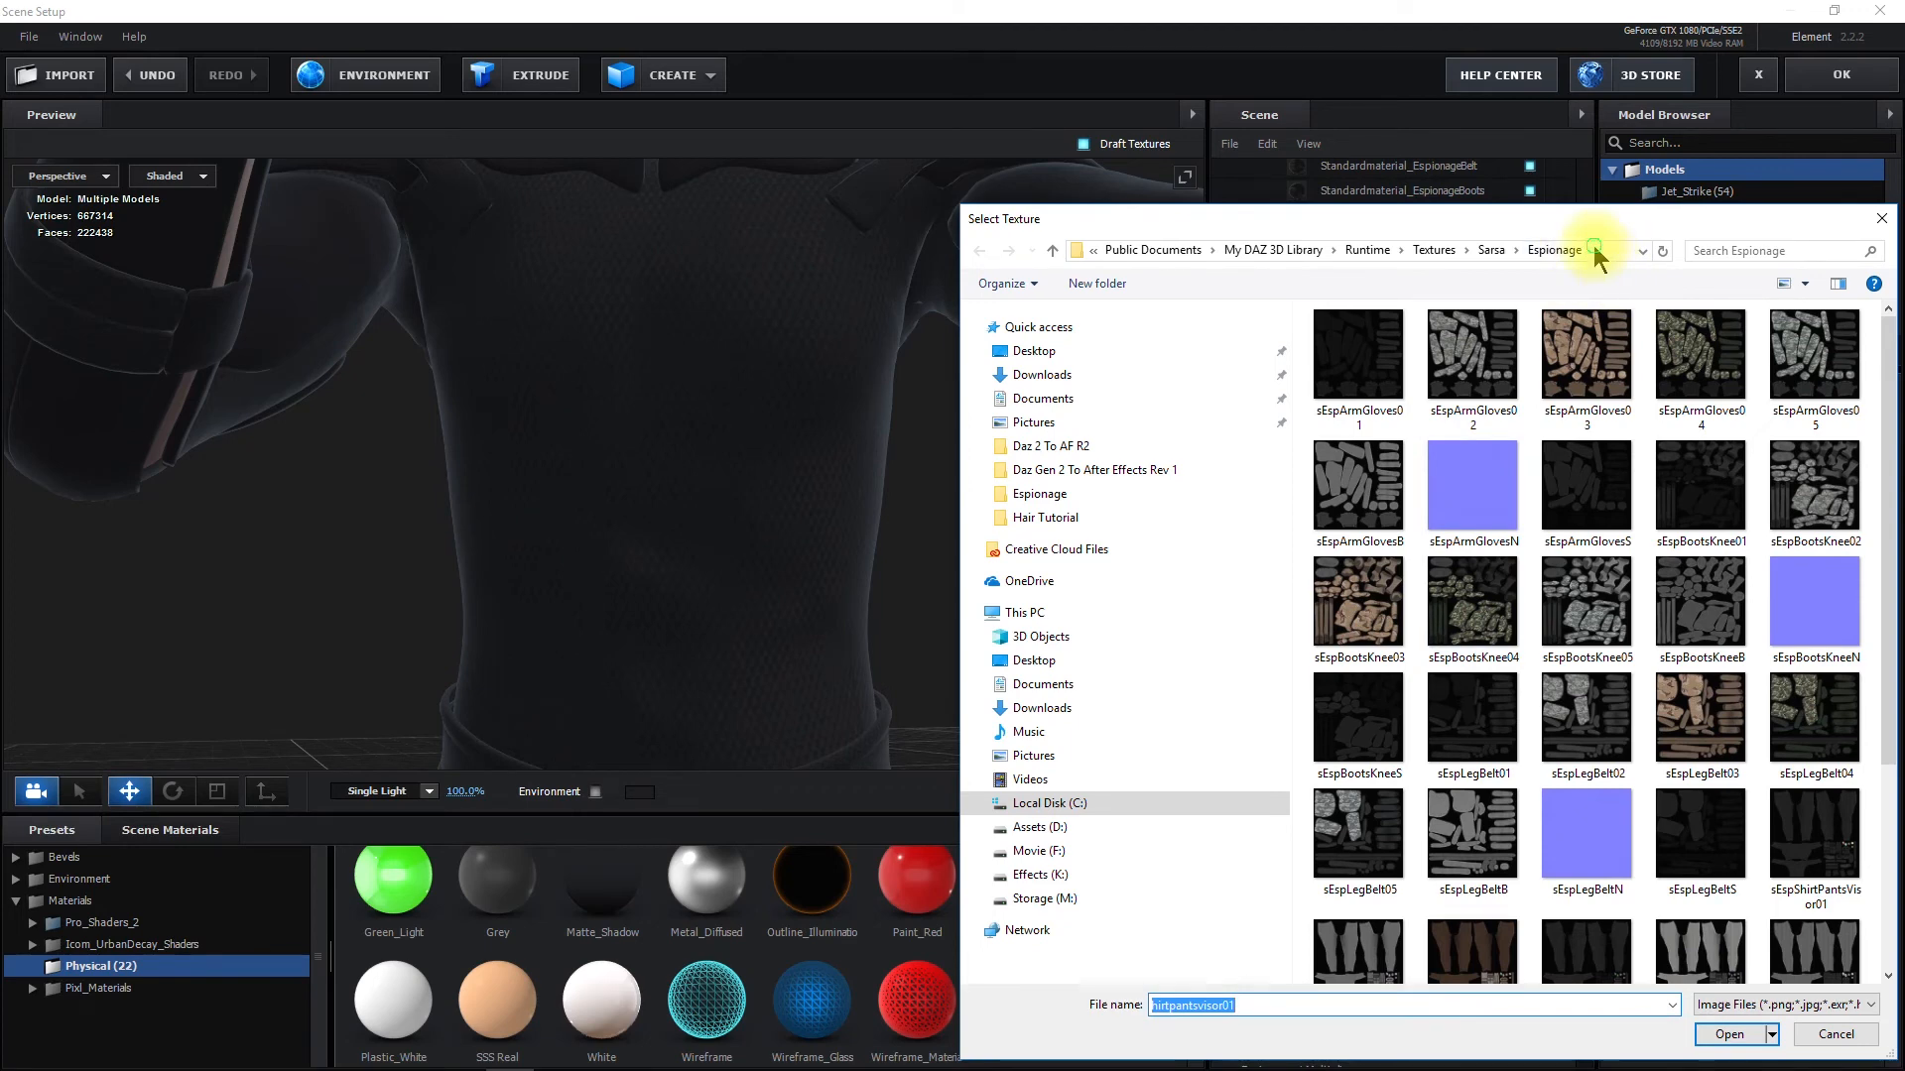
pyautogui.click(1593, 251)
pyautogui.hotkey('ctrl', 'c')
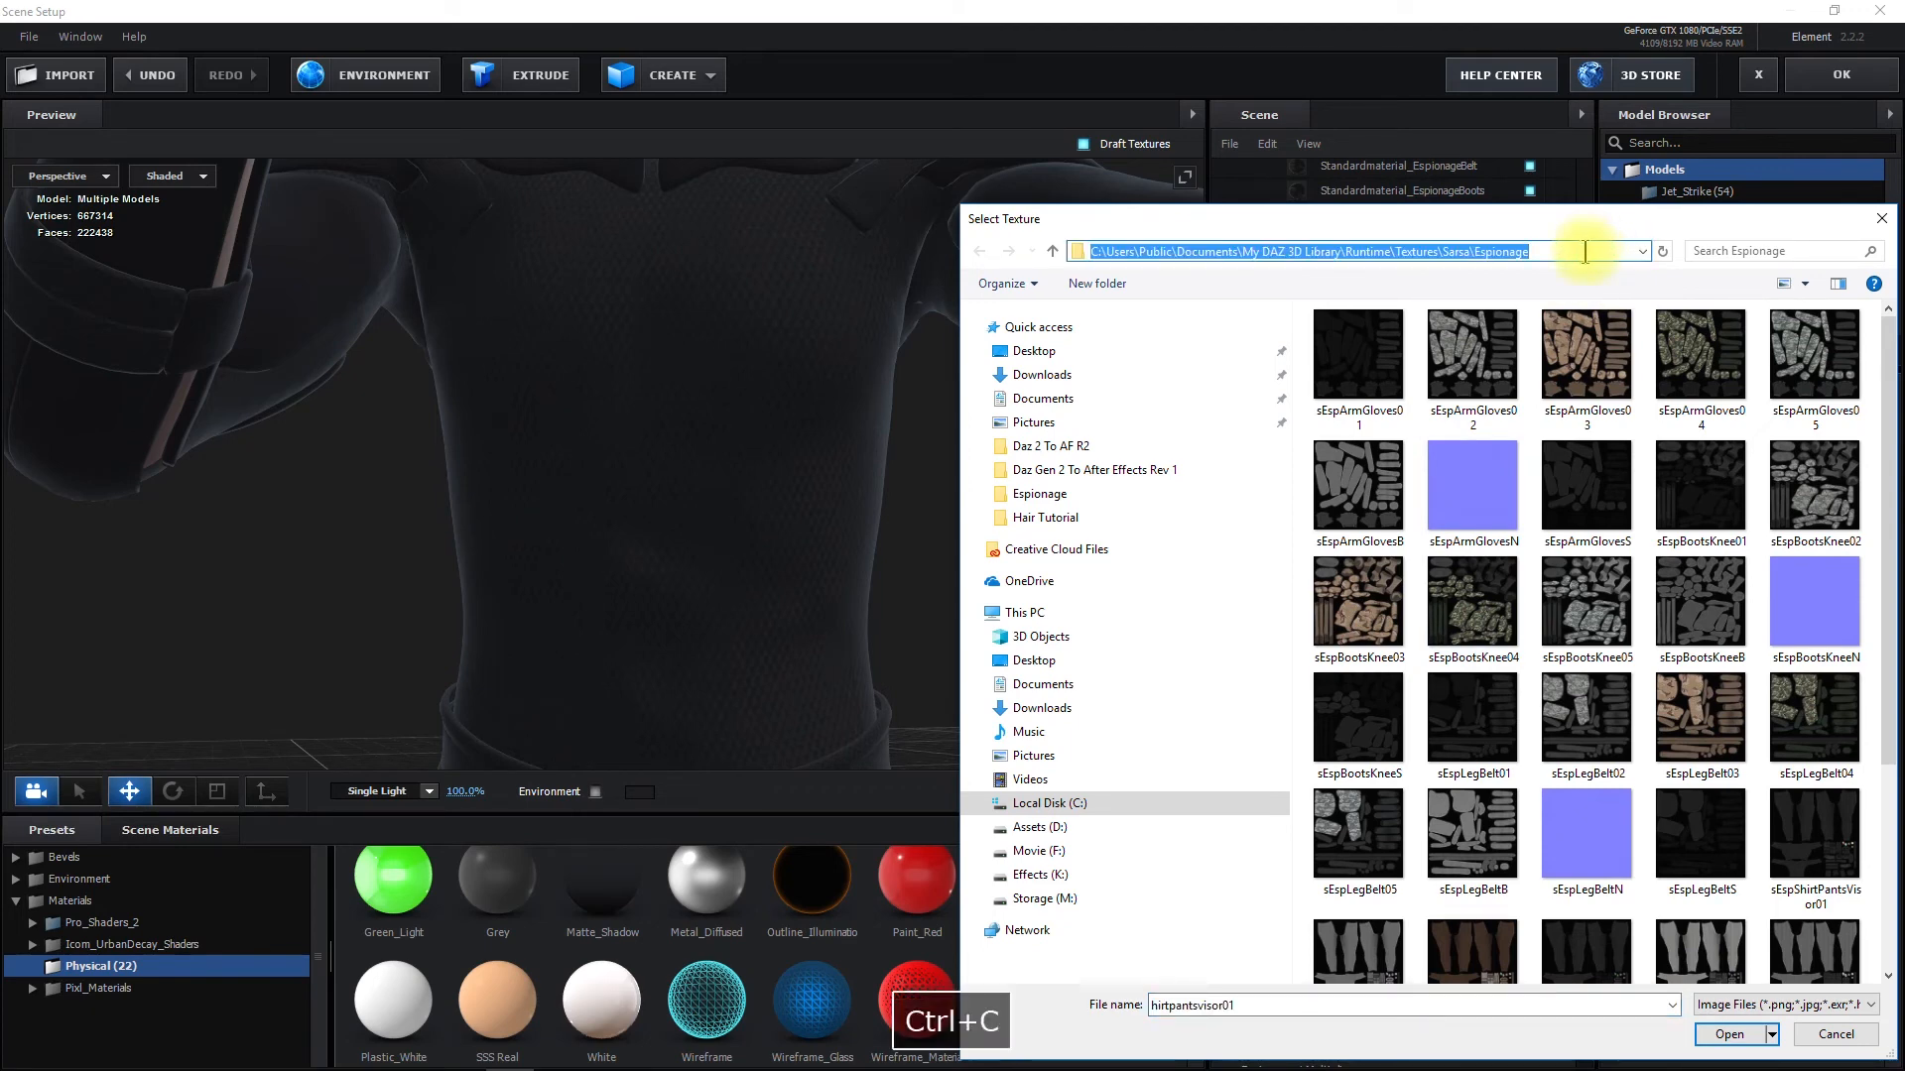
pyautogui.click(1883, 221)
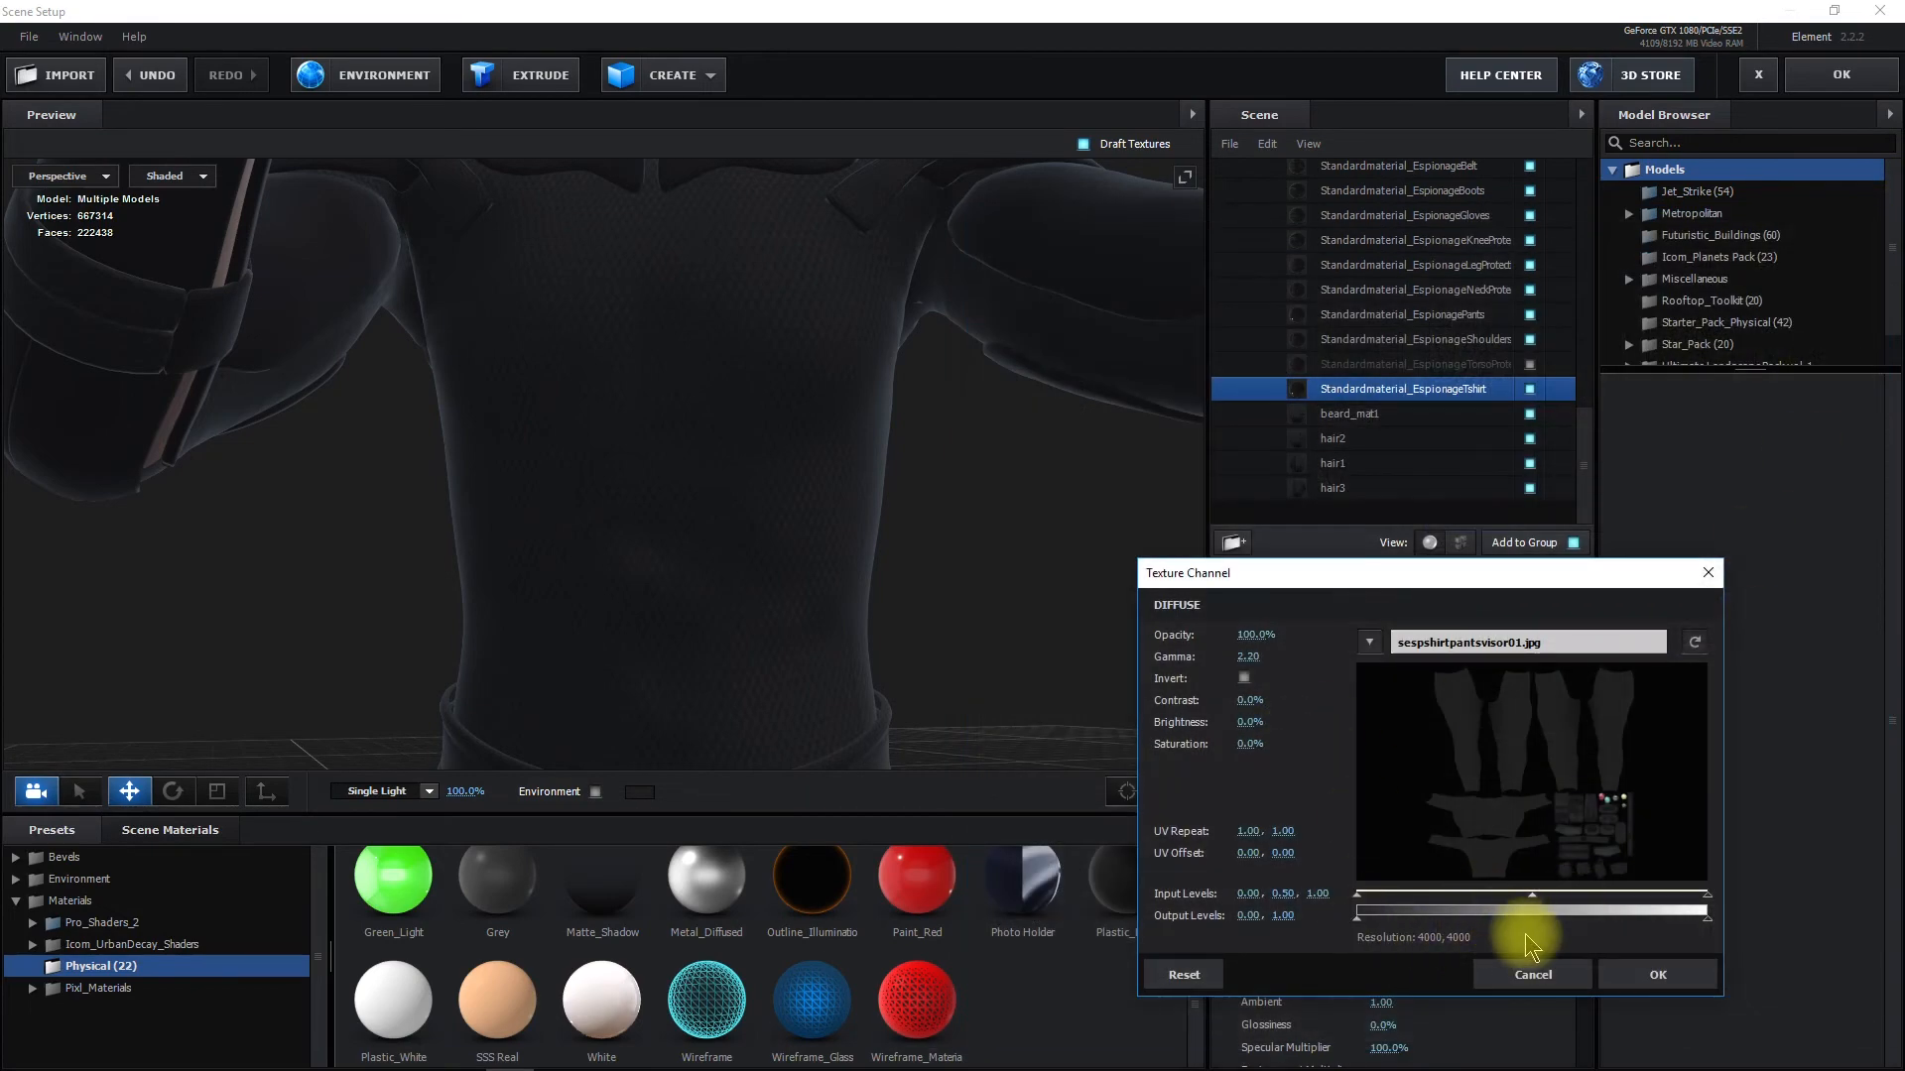
pyautogui.click(1543, 977)
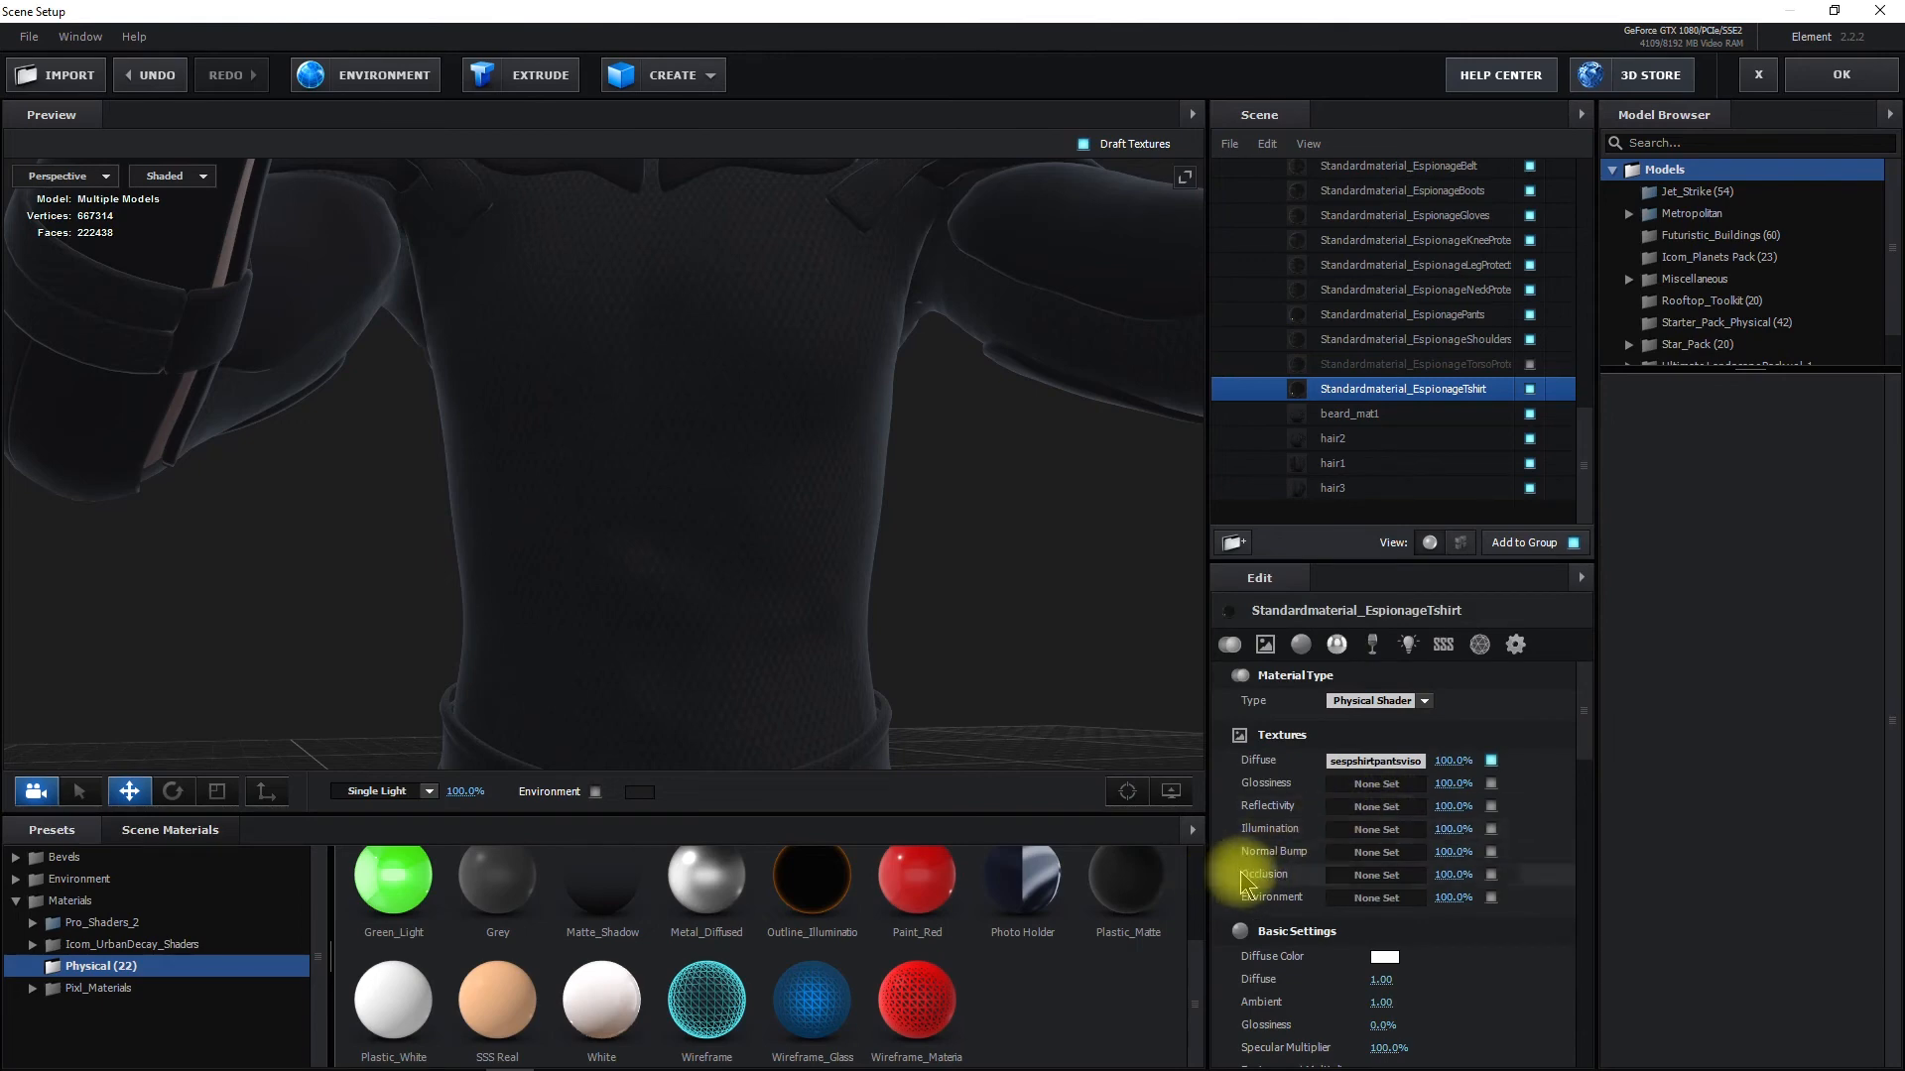
# Load sEspShirtPantsVisorB from the copied Espionage folder path into the Normal Bump channel of the Standardmaterial_EspionageTshirt material
pyautogui.click(1369, 855)
pyautogui.click(1444, 707)
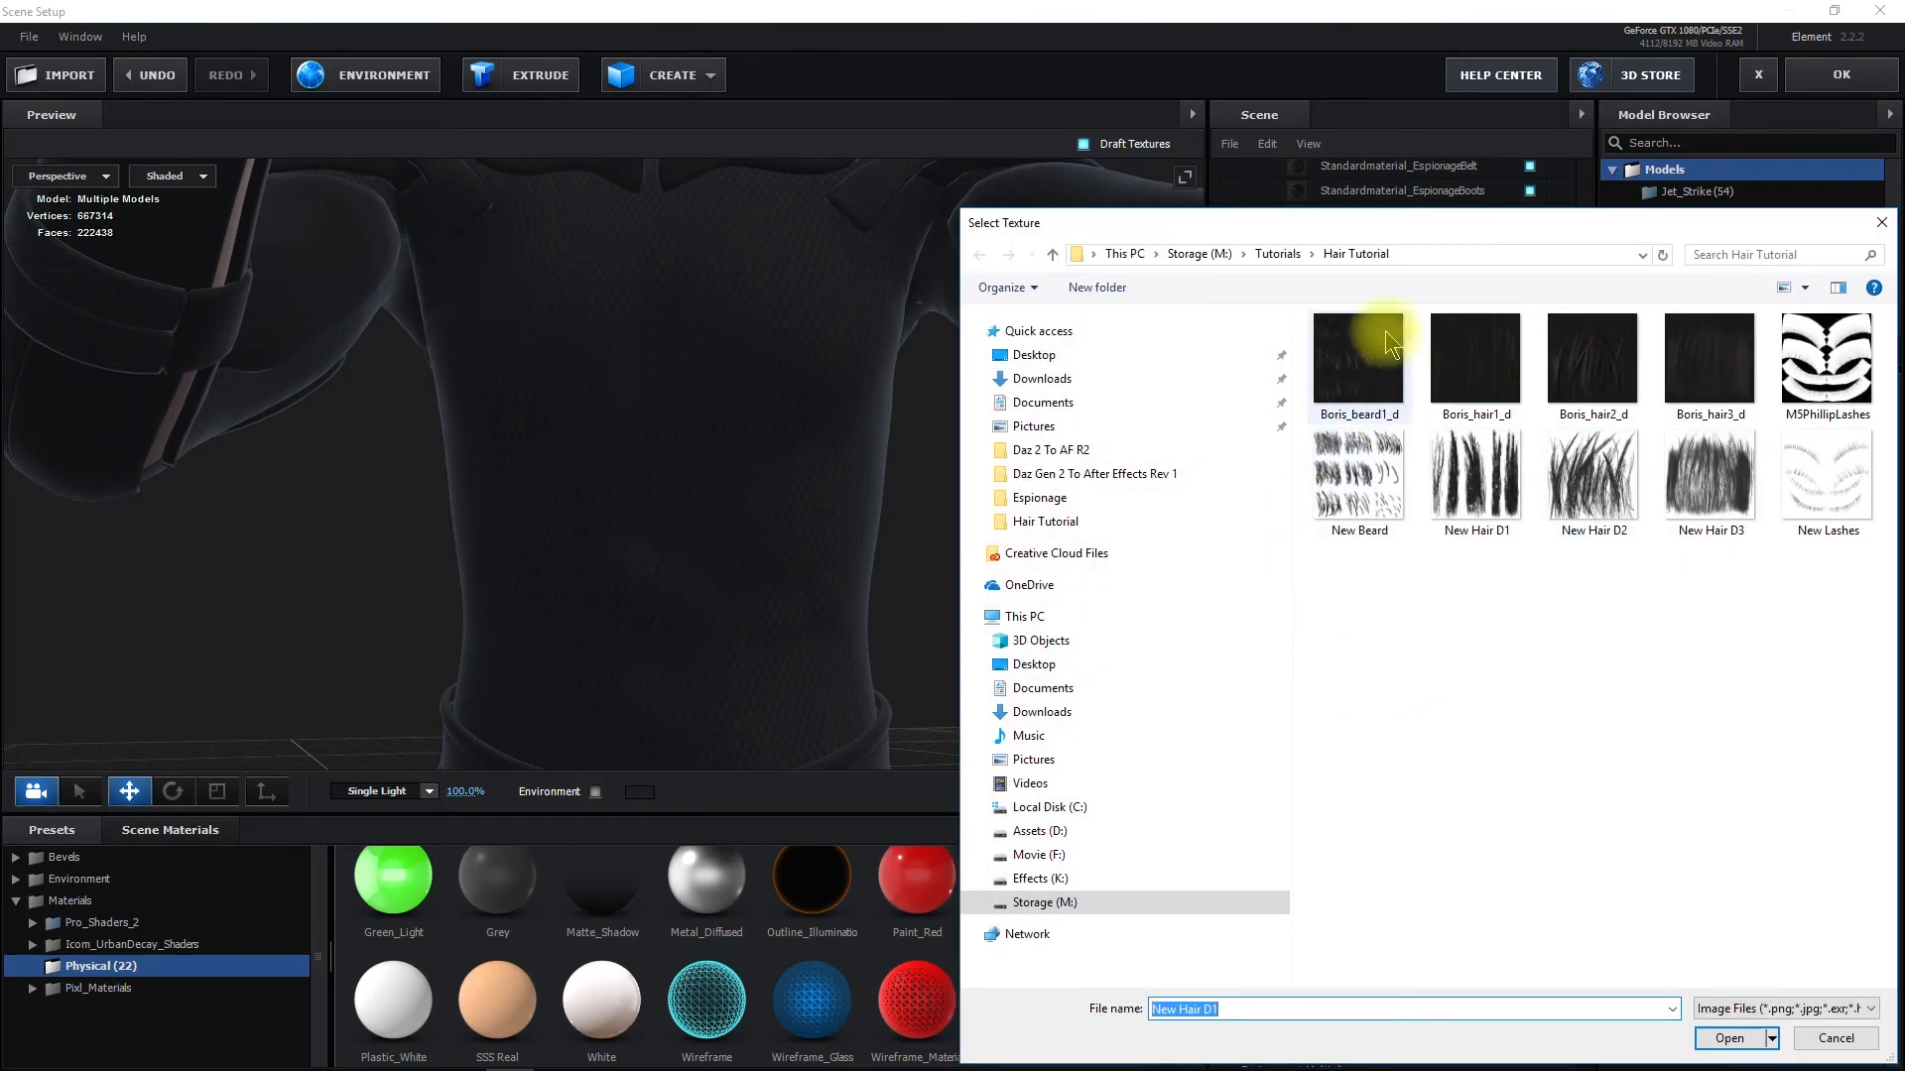
pyautogui.click(1419, 248)
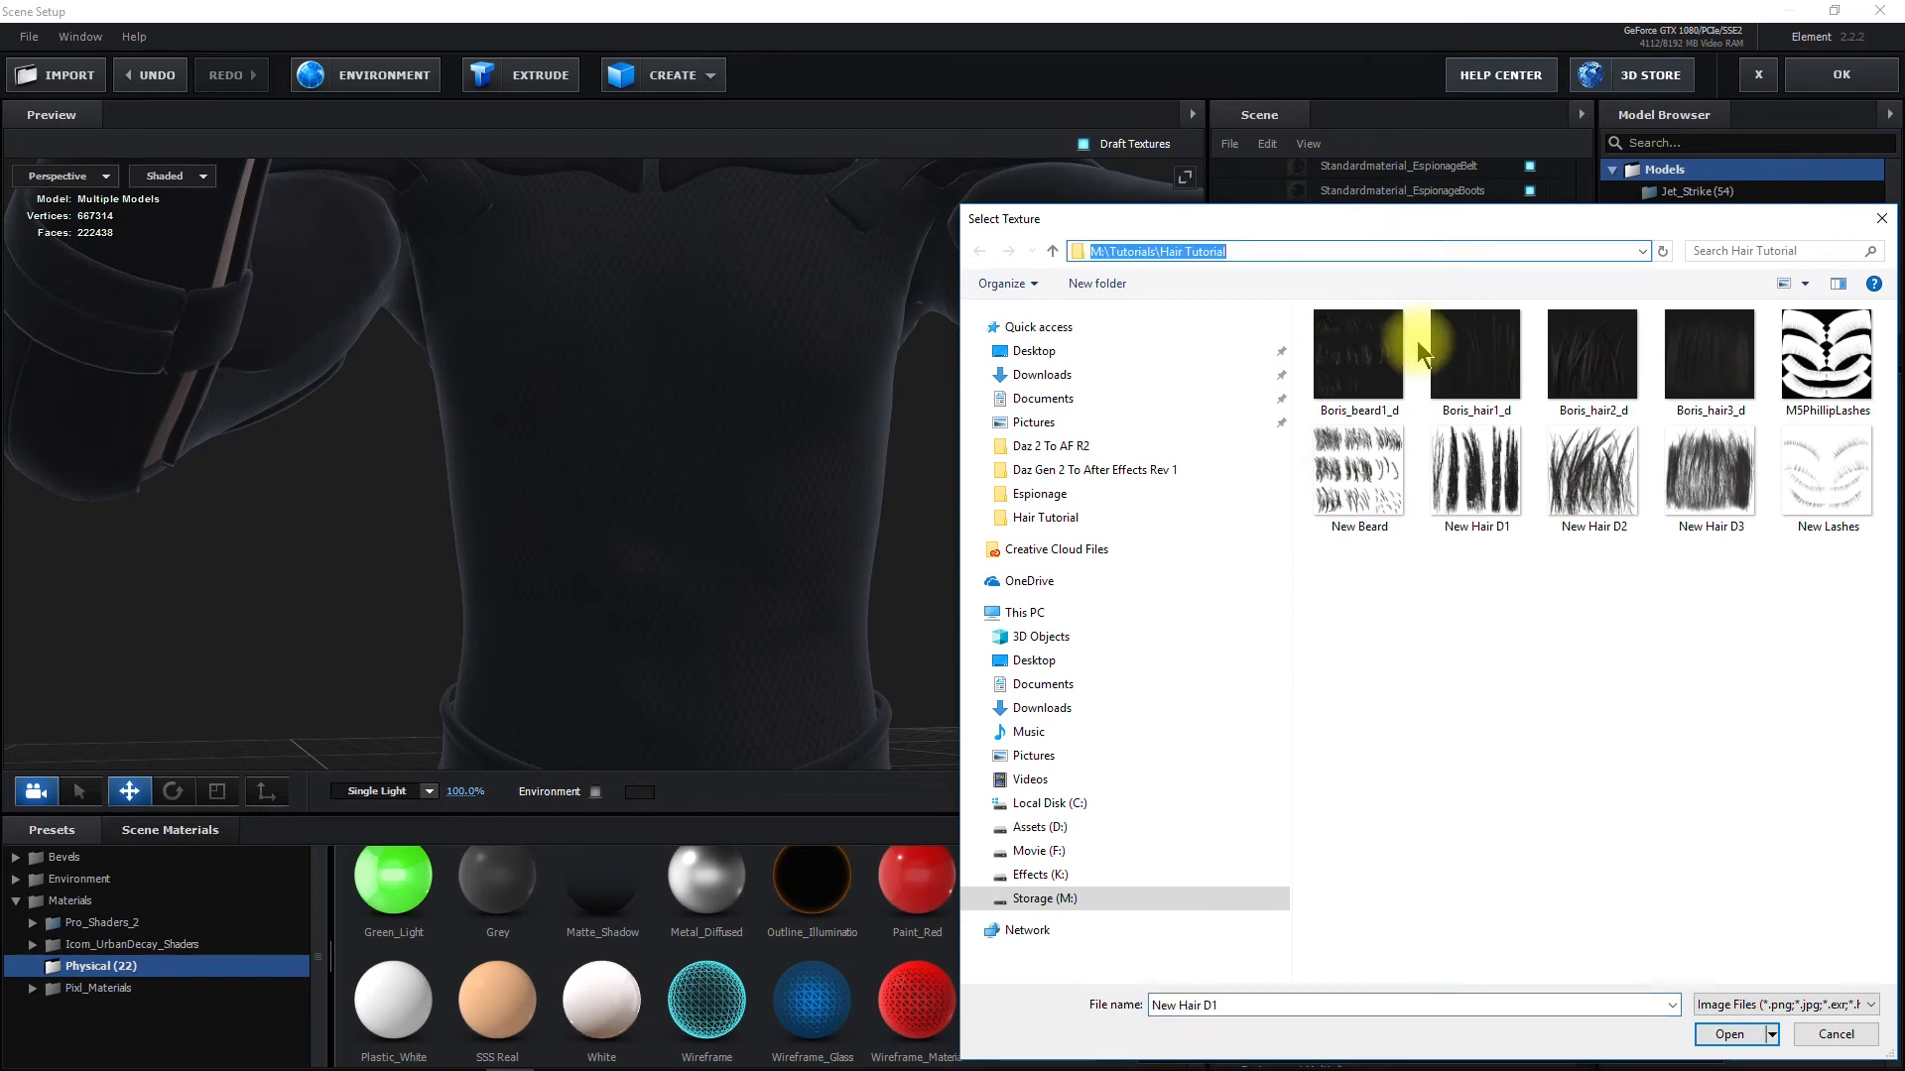
pyautogui.press('BackSpace')
pyautogui.hotkey('ctrl', 'v')
pyautogui.press('Return')
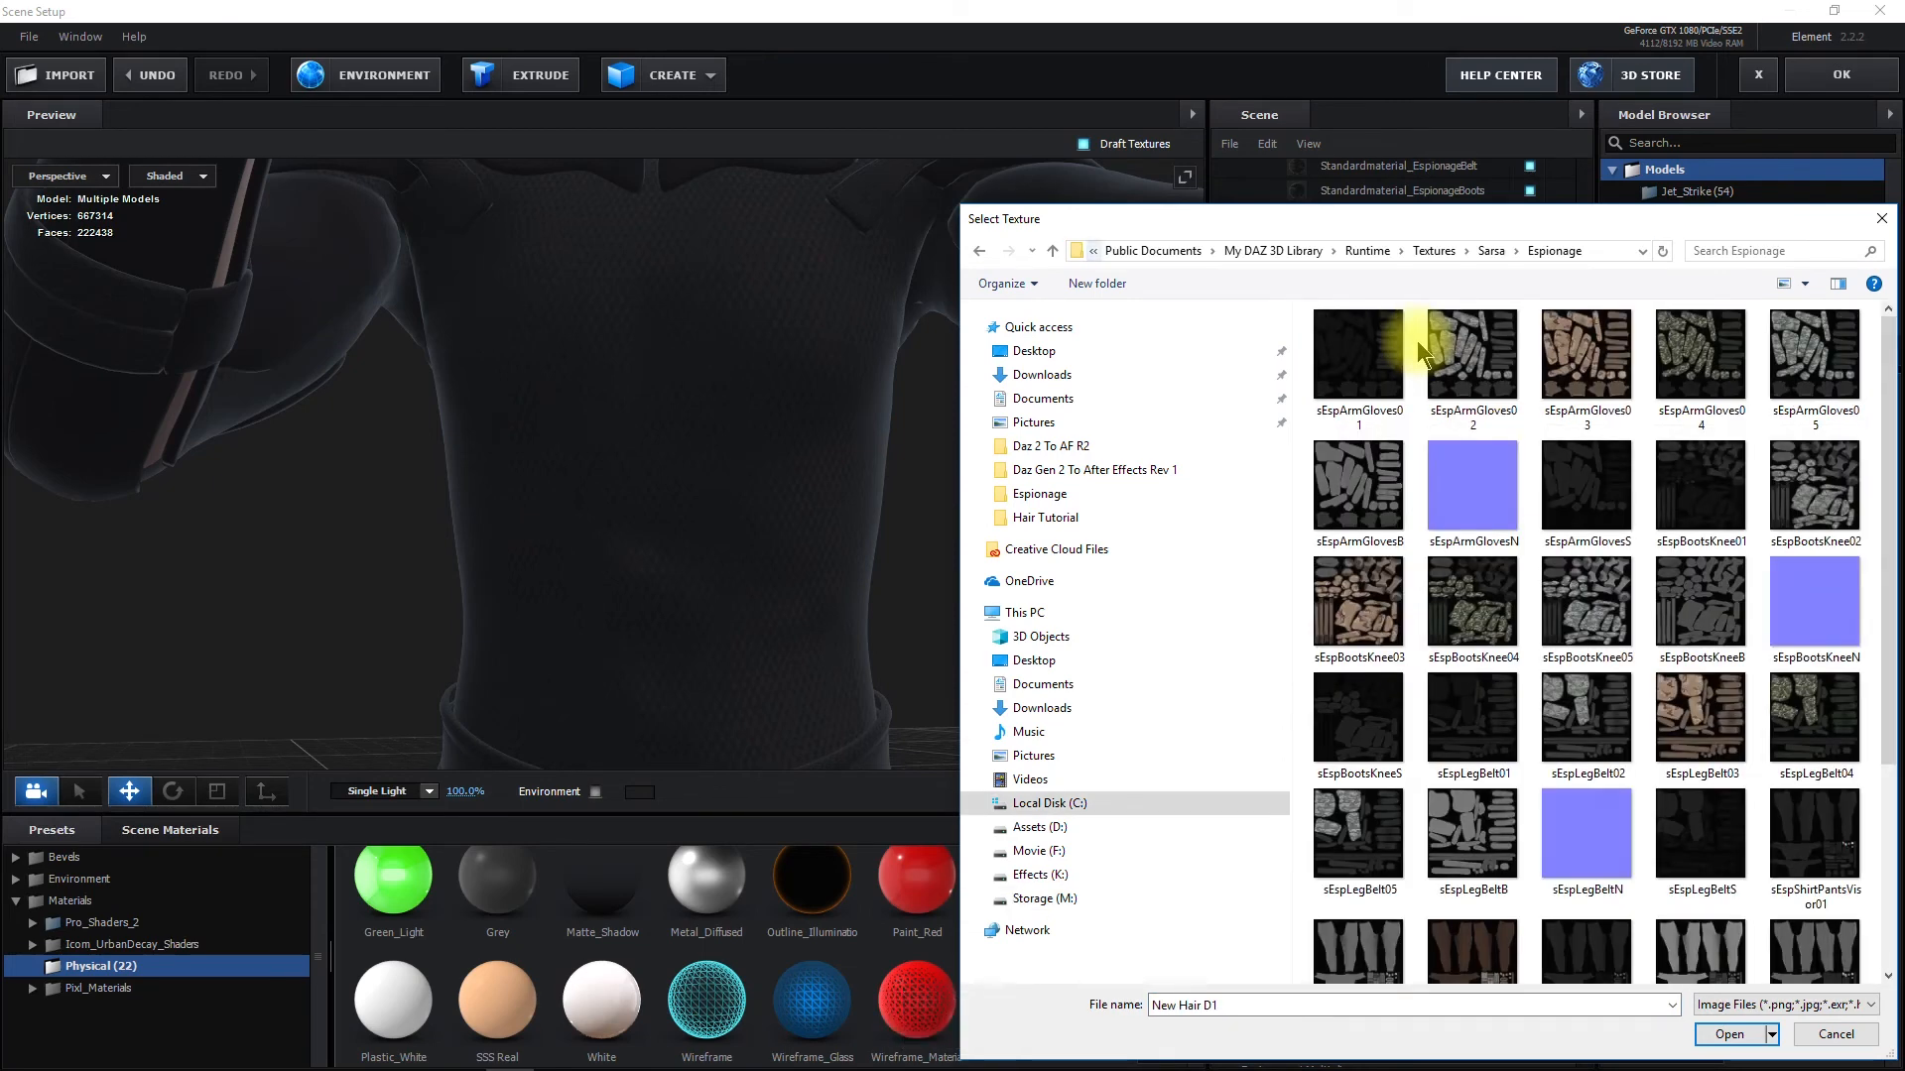
pyautogui.scroll(-3, 1405, 812)
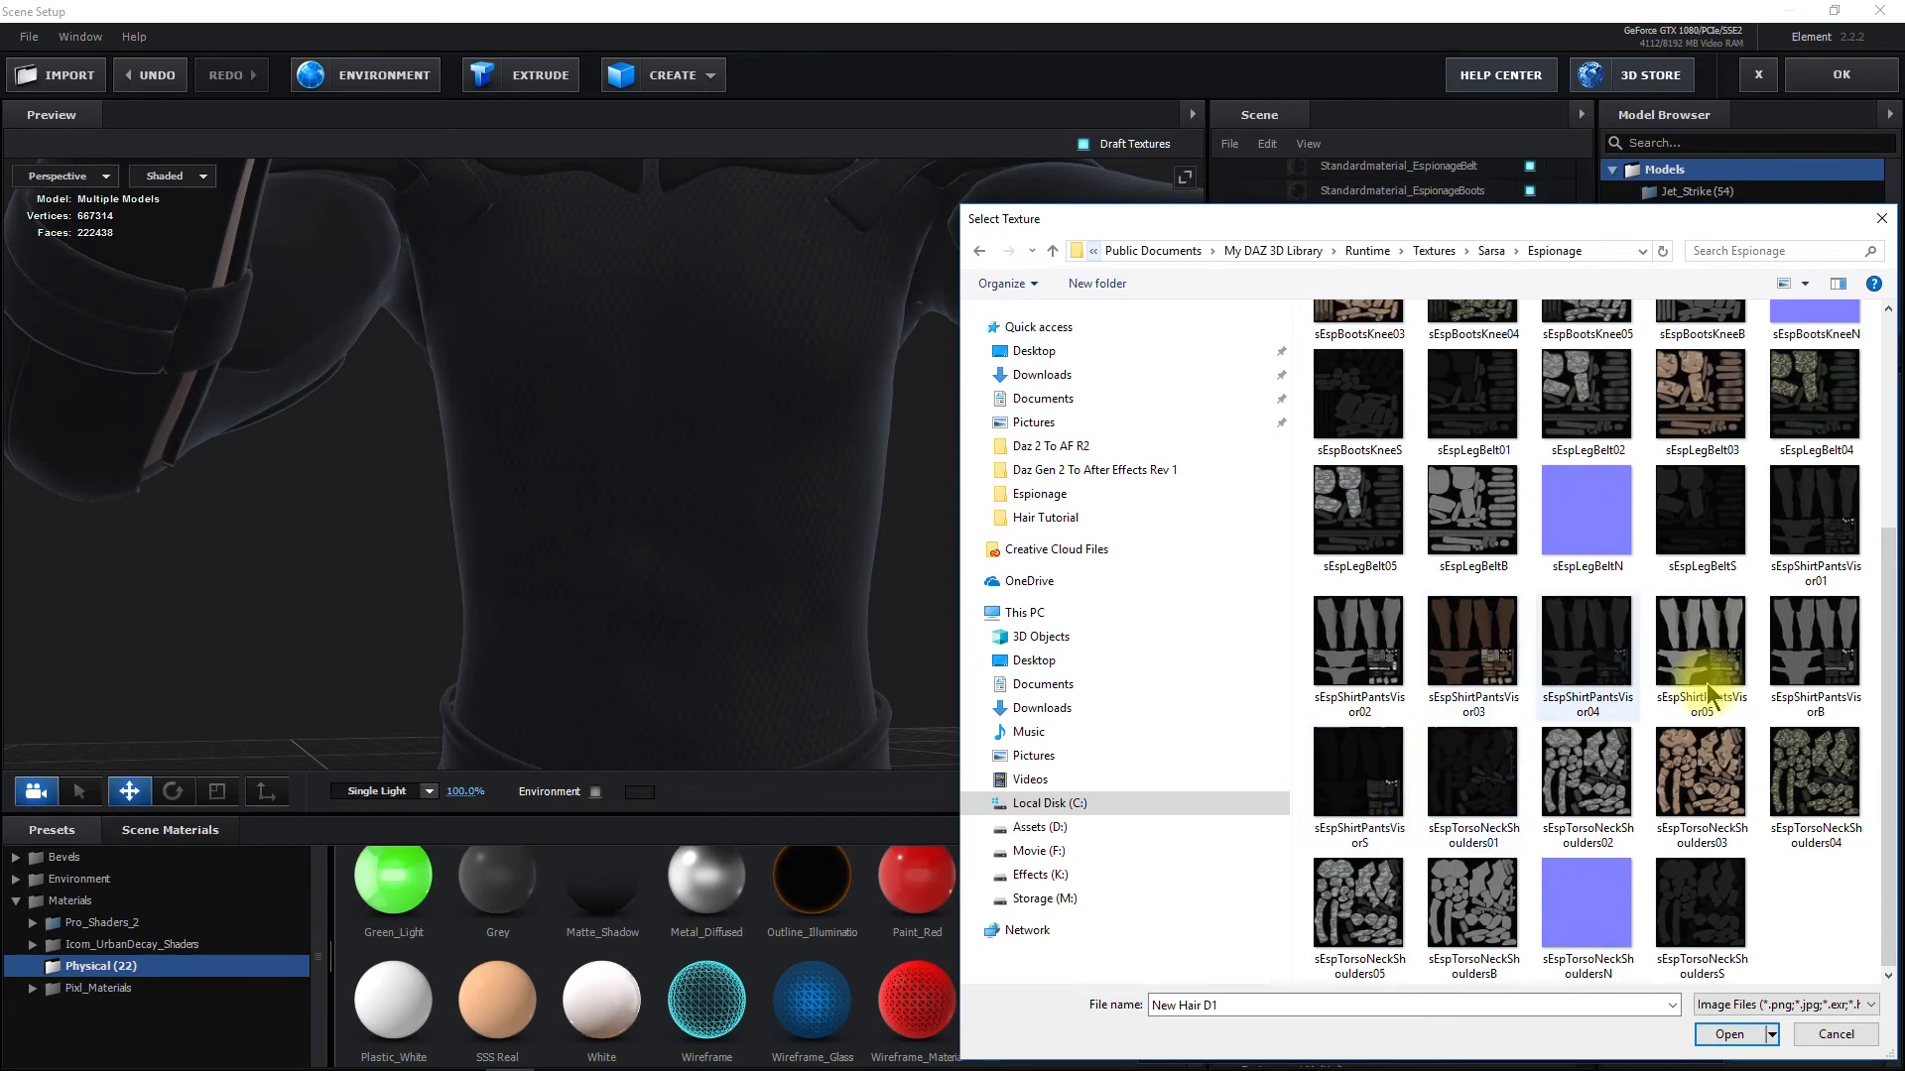
pyautogui.click(1786, 669)
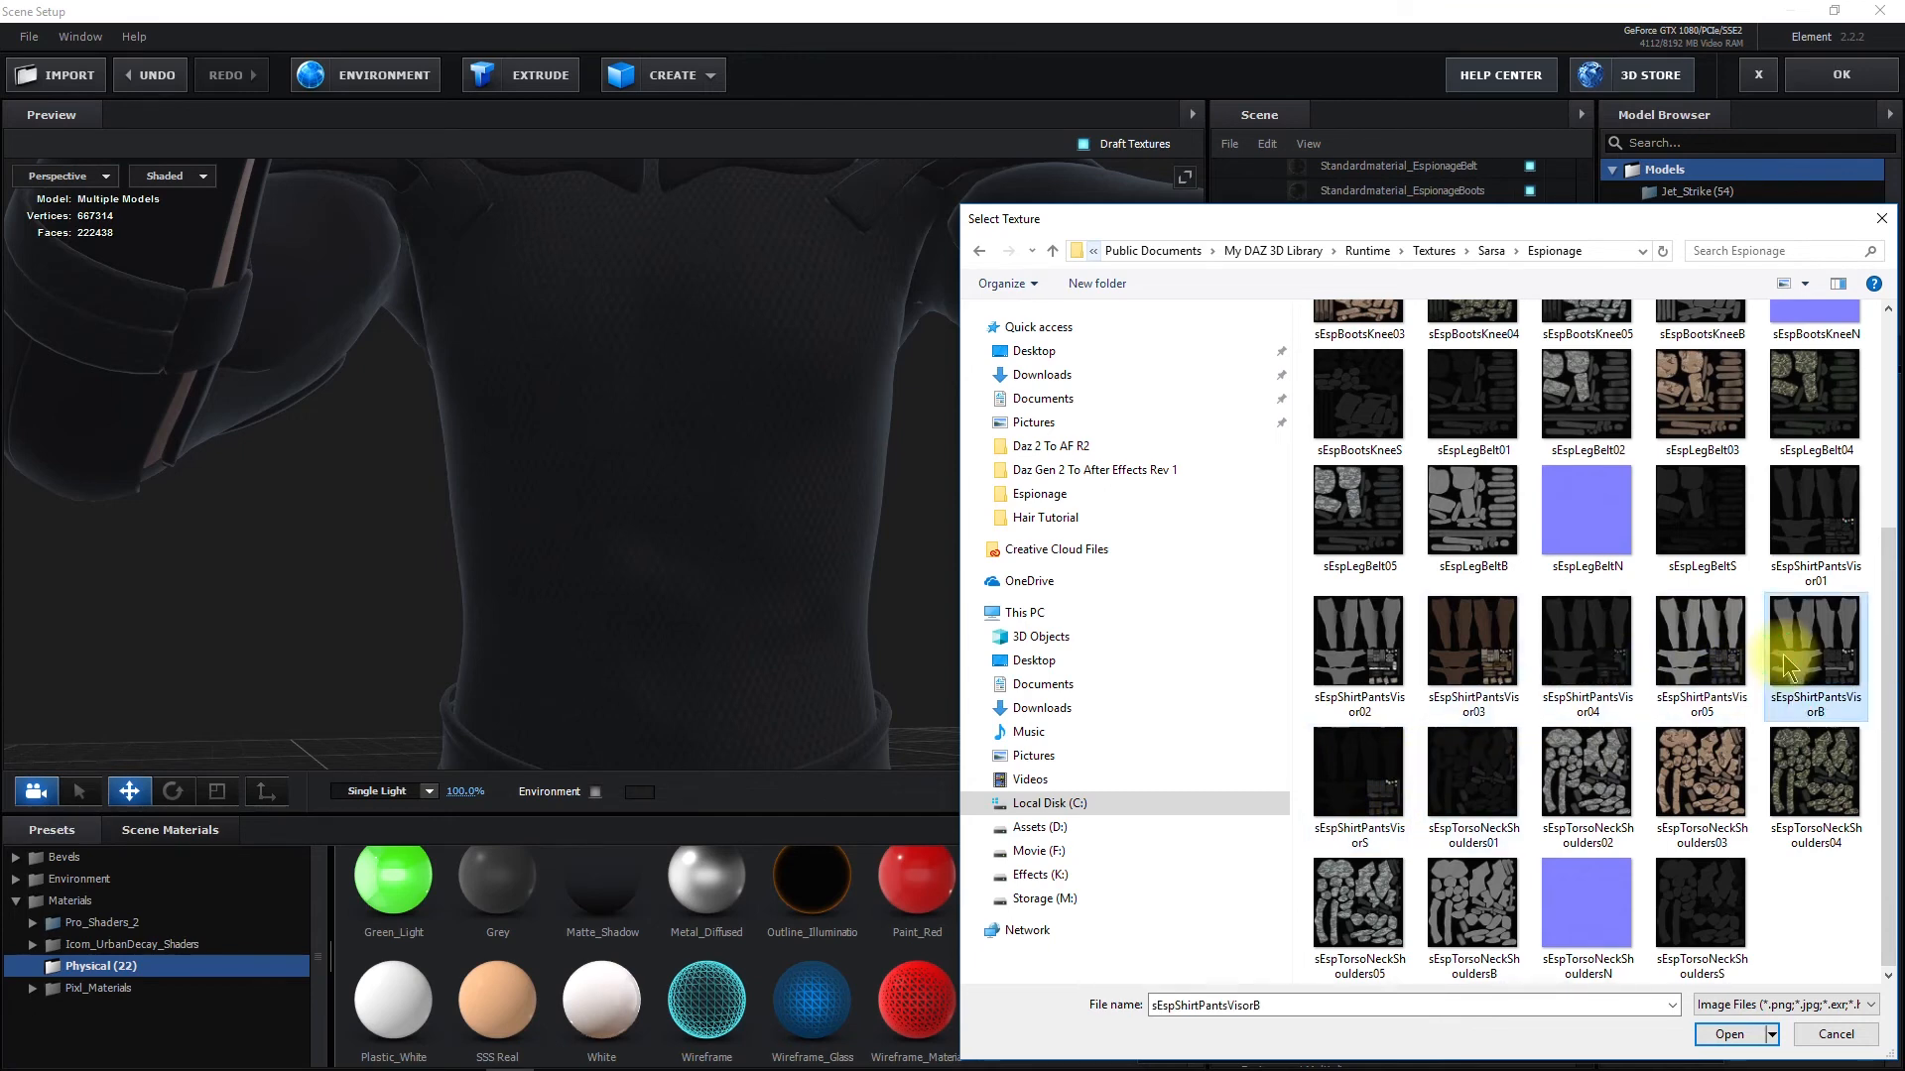
pyautogui.click(1729, 1039)
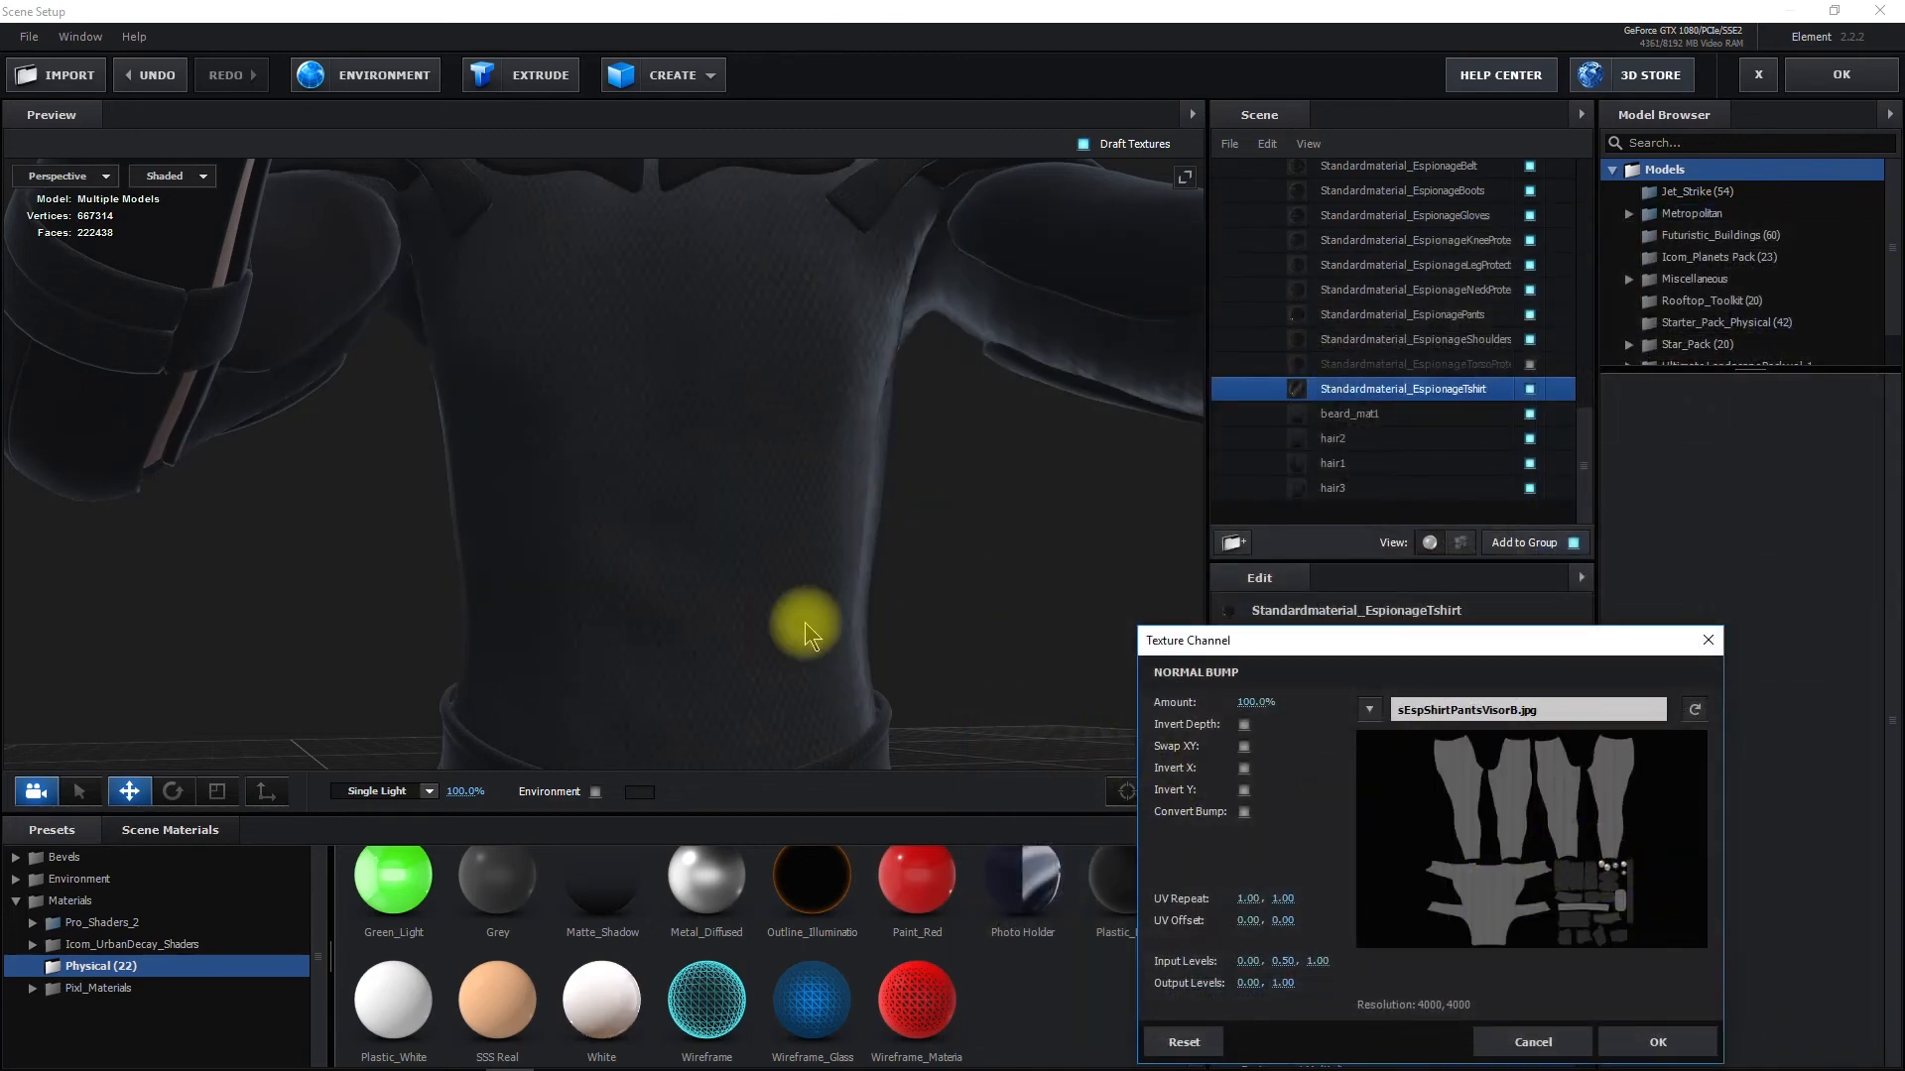
# Enable Convert Bump for the T-shirt's Normal Bump texture and set its Amount to 71%
pyautogui.click(1244, 812)
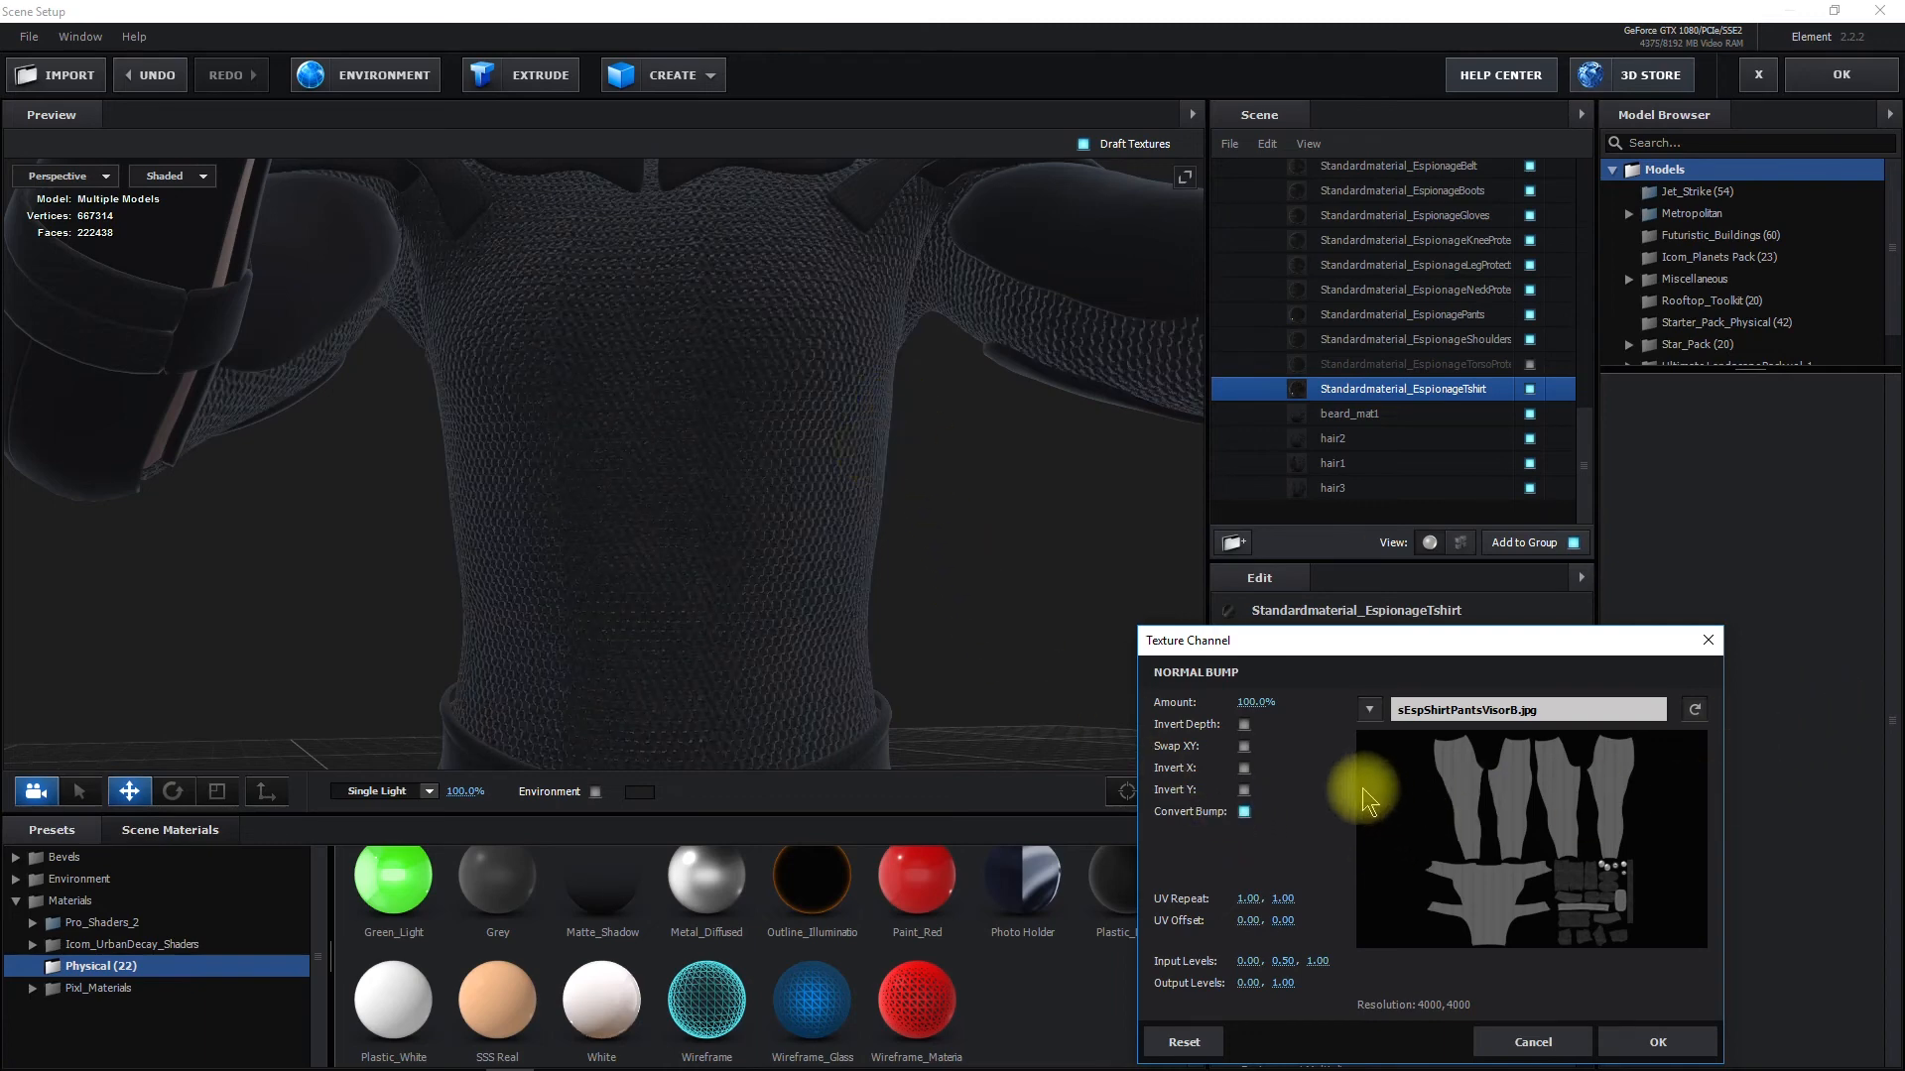
pyautogui.moveTo(1240, 702); pyautogui.dragTo(1204, 701)
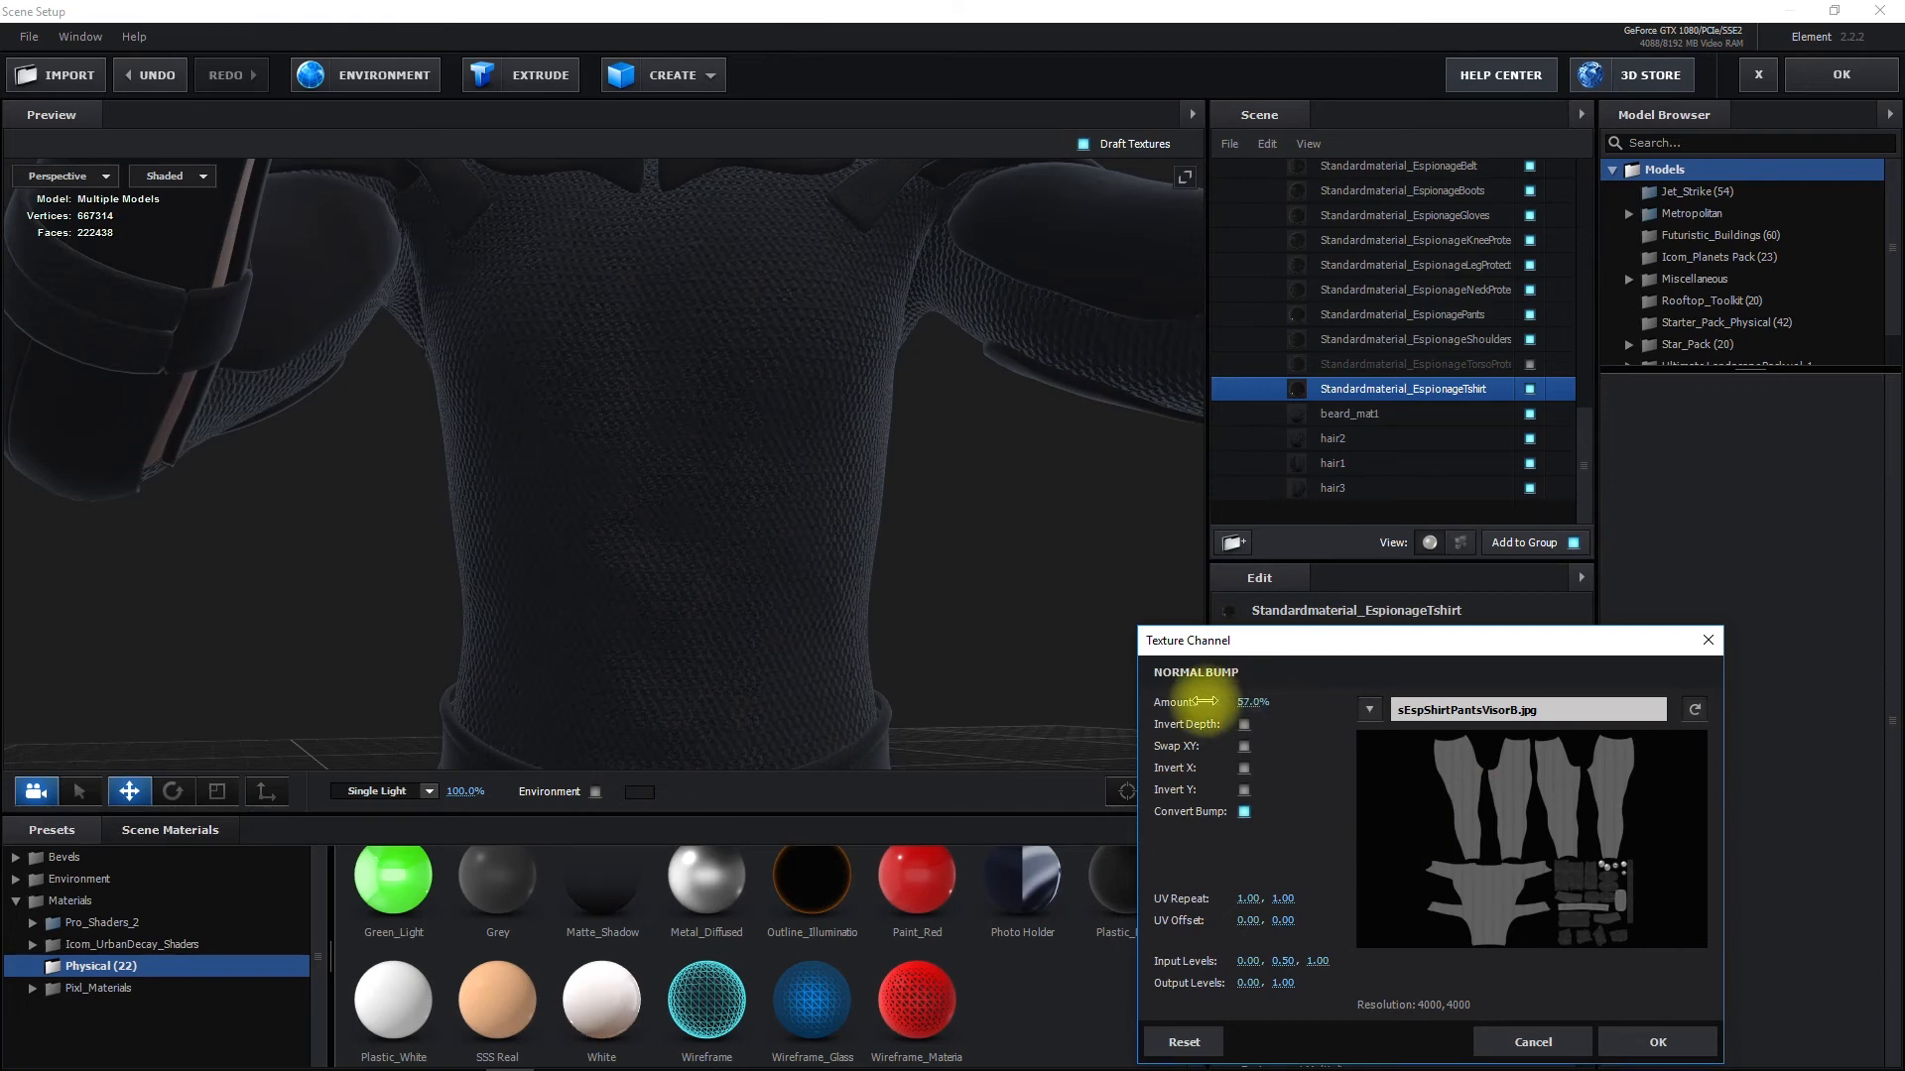
pyautogui.moveTo(1230, 708)
pyautogui.mouseDown()
pyautogui.moveTo(1268, 707)
pyautogui.moveTo(1195, 734)
pyautogui.moveTo(1289, 738)
pyautogui.moveTo(1258, 732)
pyautogui.mouseUp()
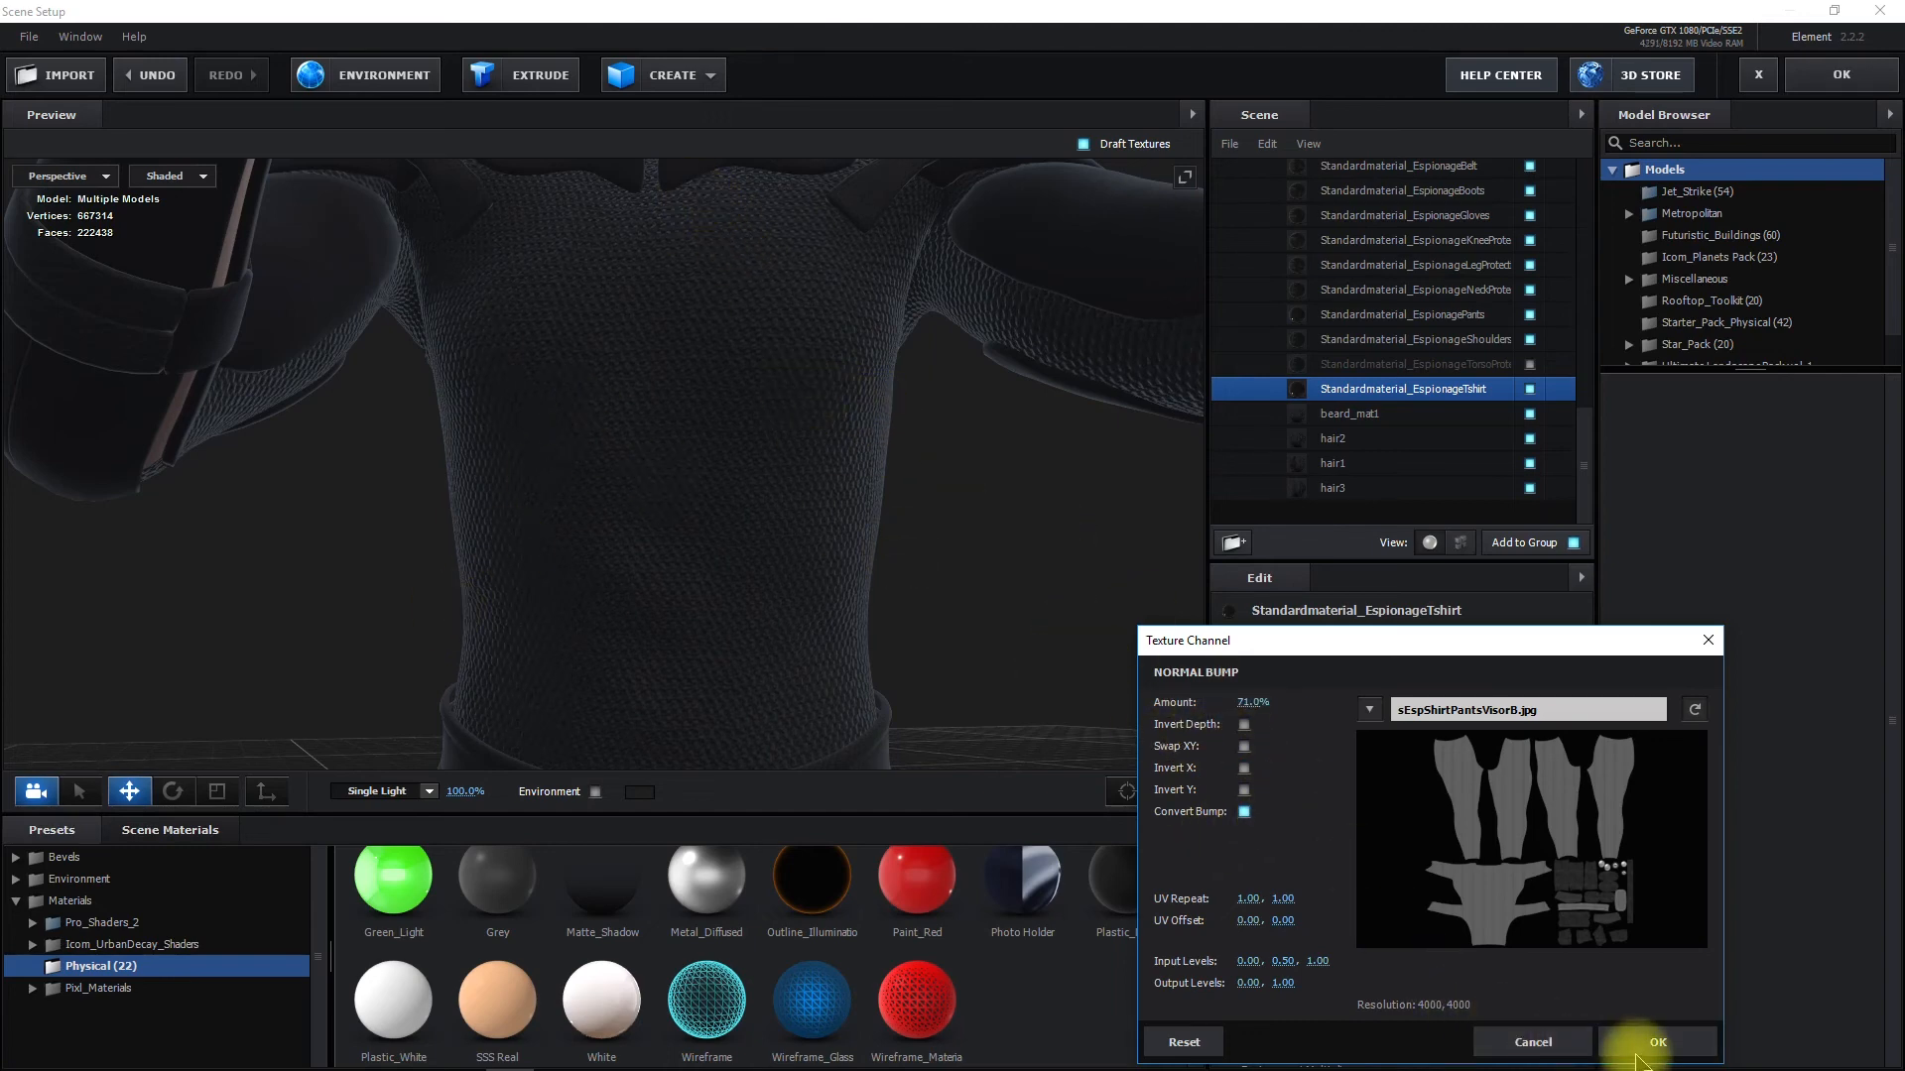
pyautogui.click(1635, 1037)
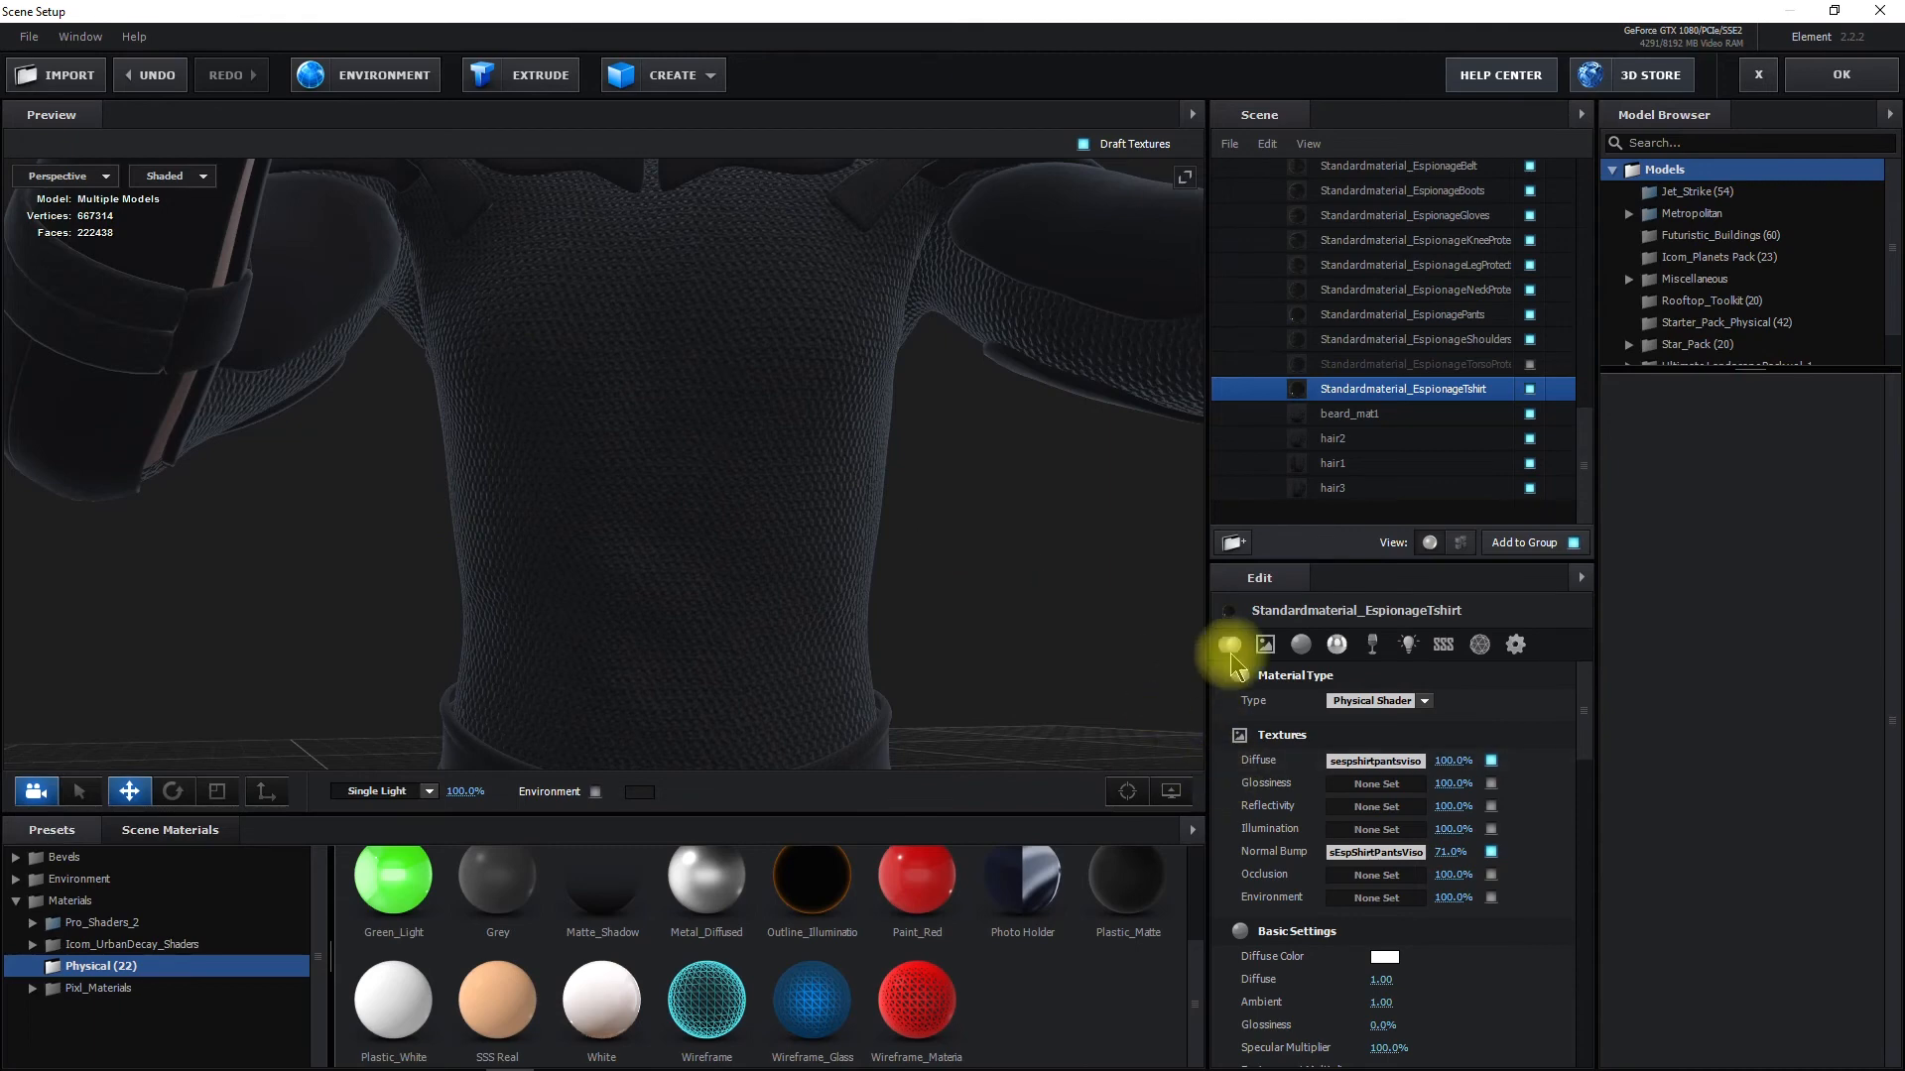
# Show the Standardmaterial_EspionageTorsoProtection material again and load sEspTorsoNeckShouldersB into its Normal Bump channel
pyautogui.click(1423, 365)
pyautogui.click(1531, 365)
pyautogui.click(1529, 365)
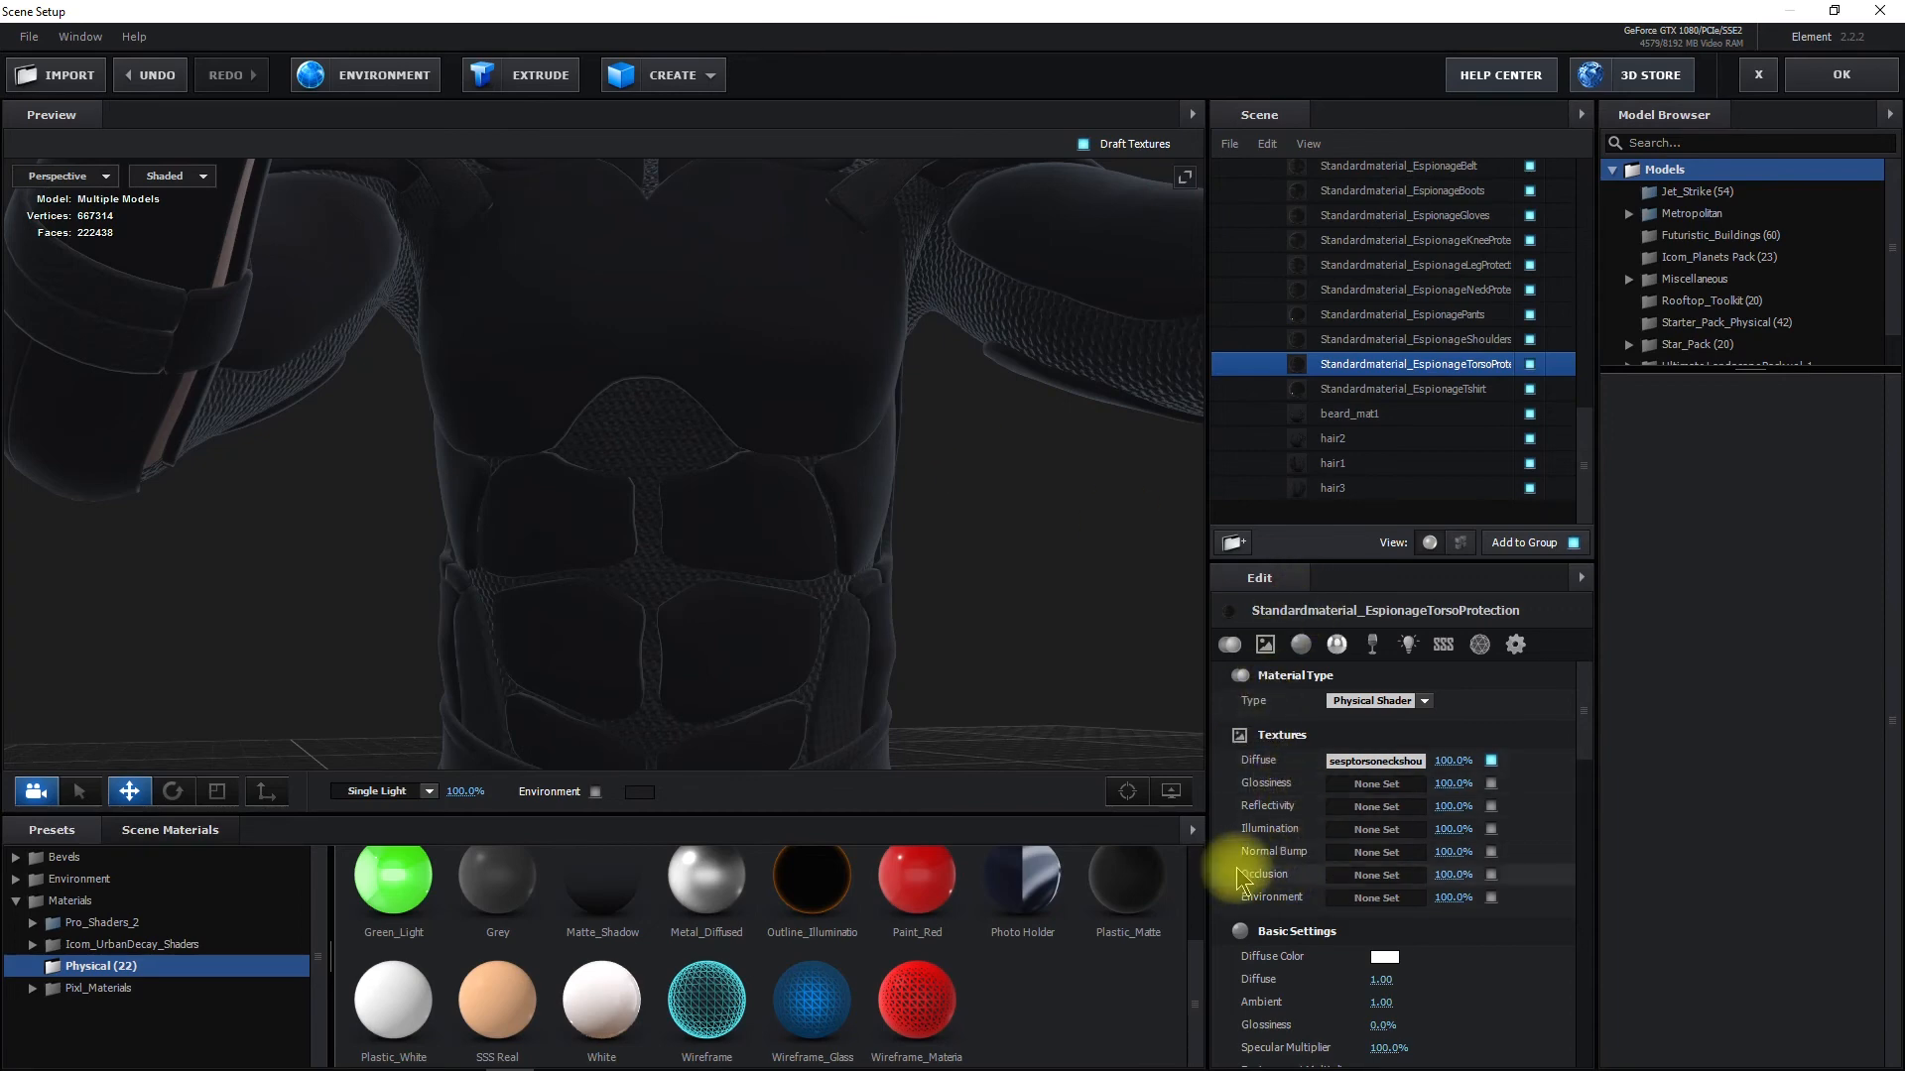
pyautogui.click(1346, 869)
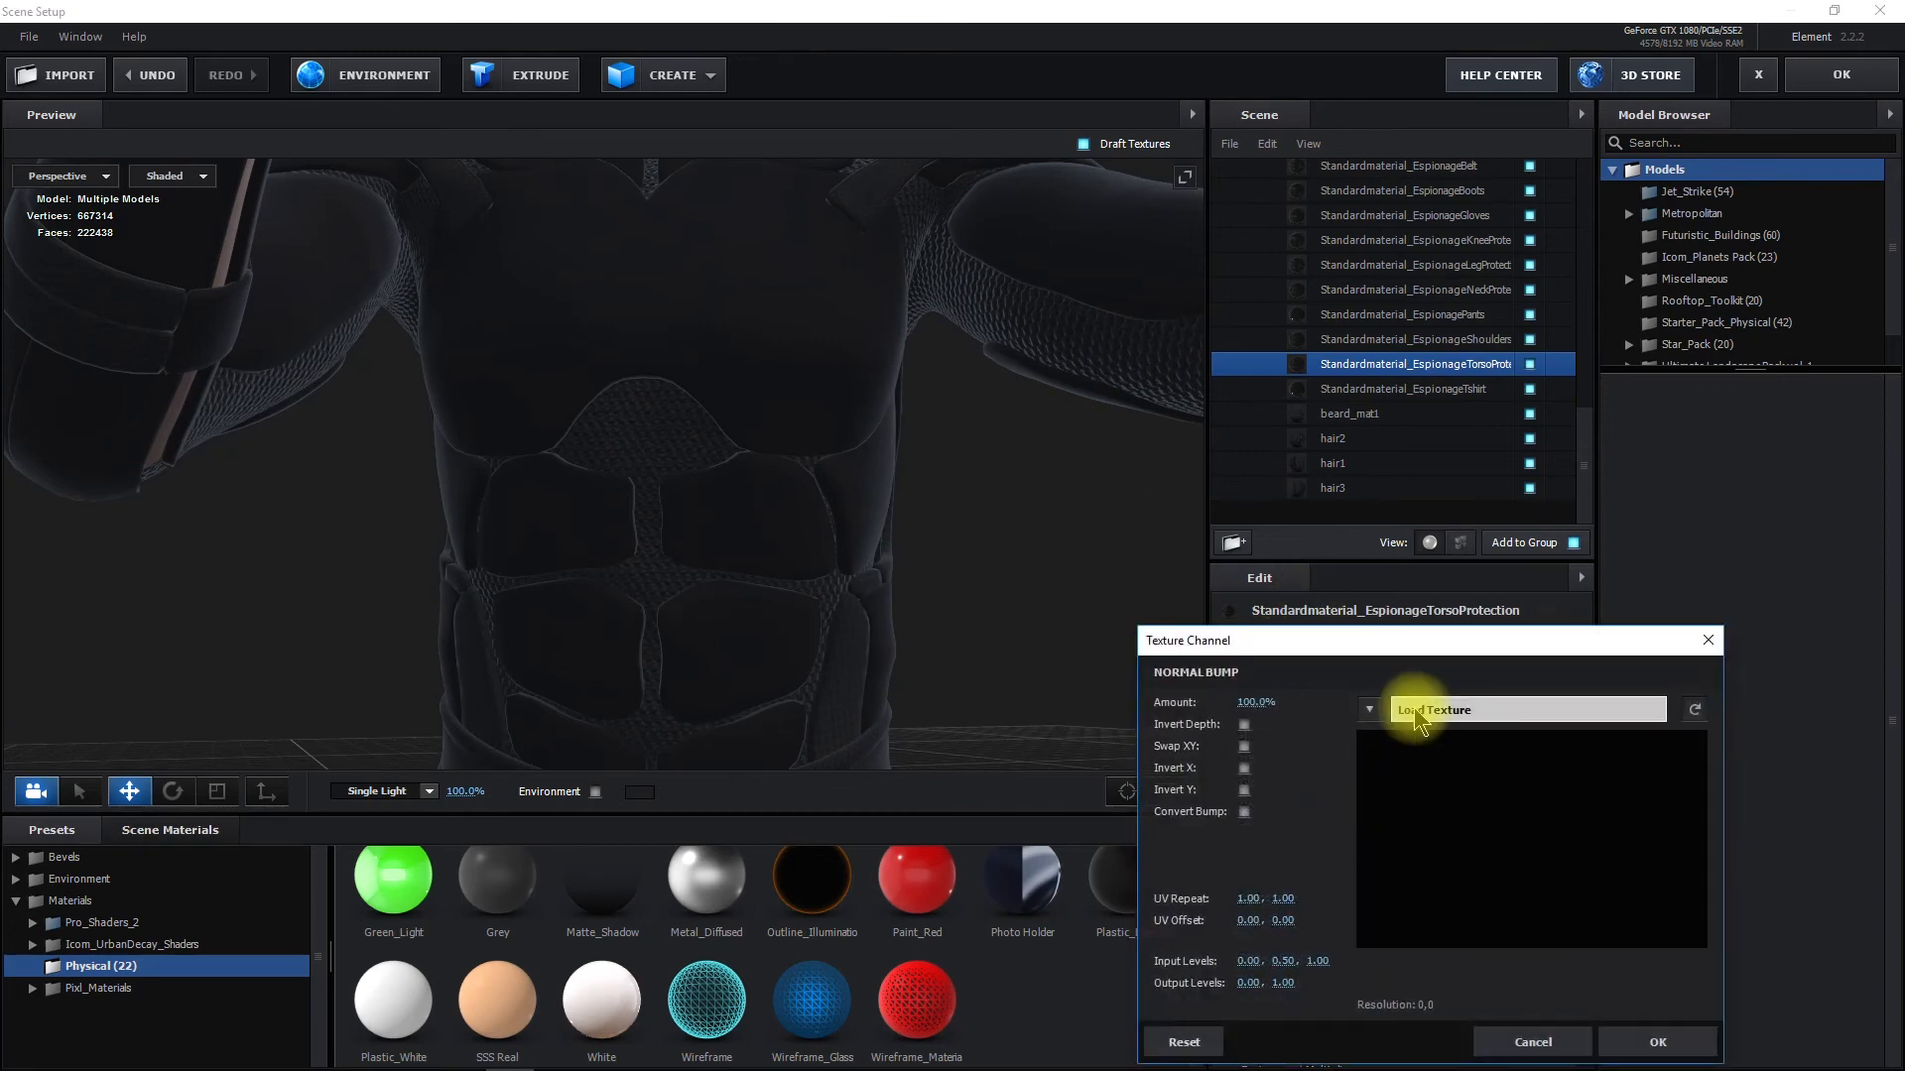
pyautogui.click(1429, 714)
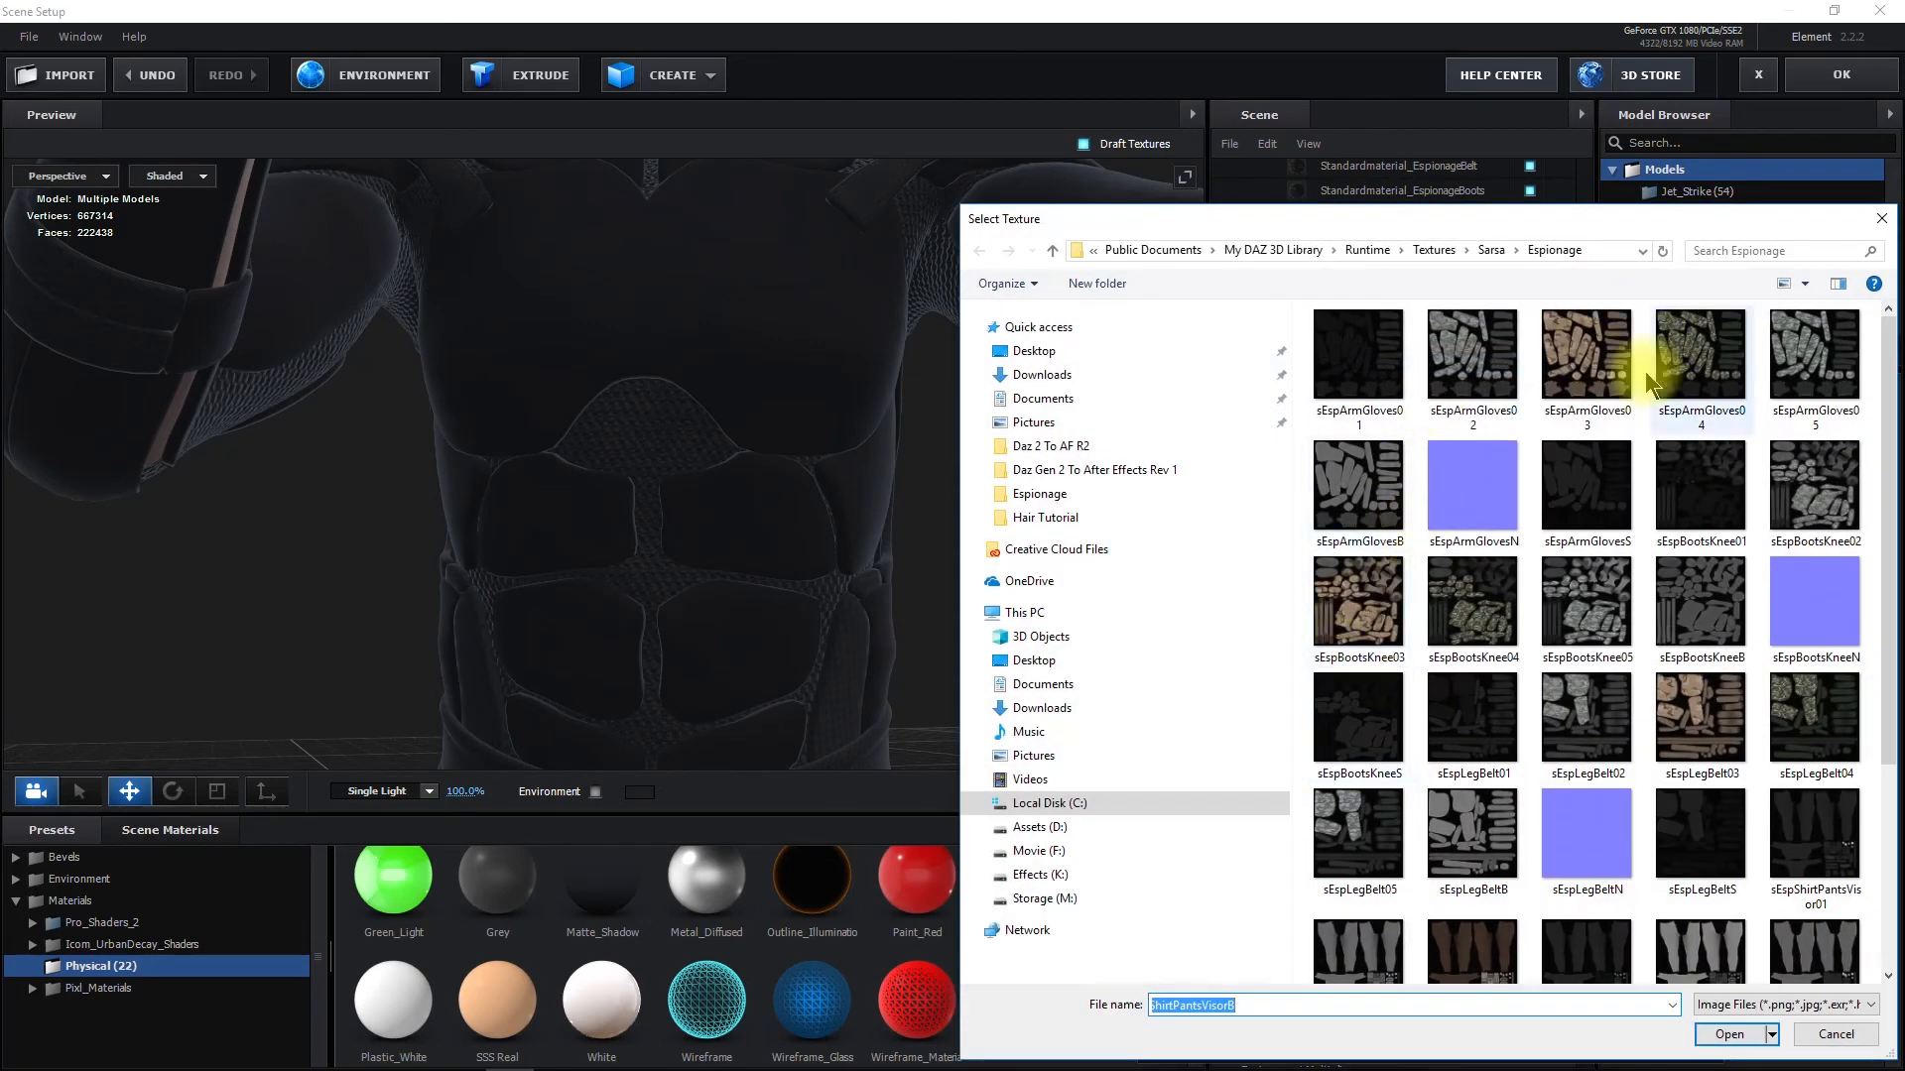
pyautogui.scroll(-3, 1625, 516)
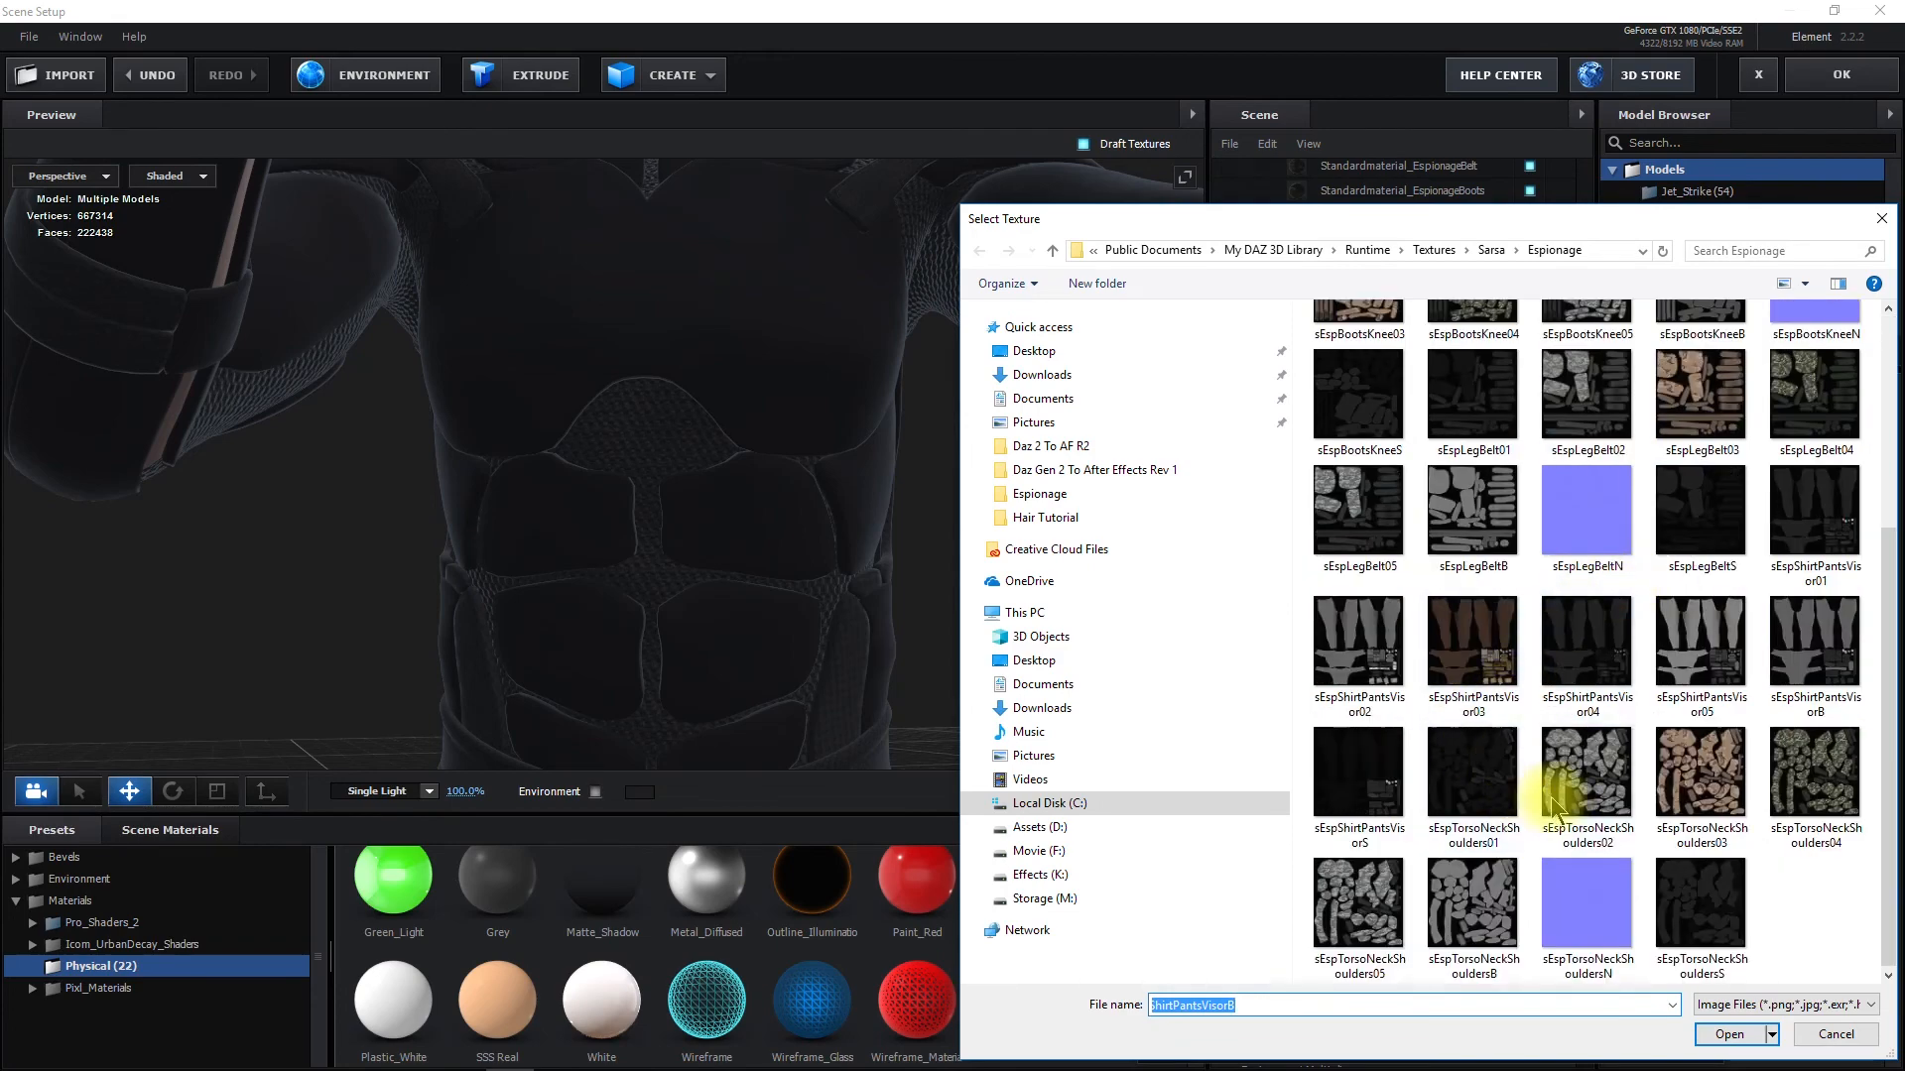
pyautogui.doubleClick(1471, 938)
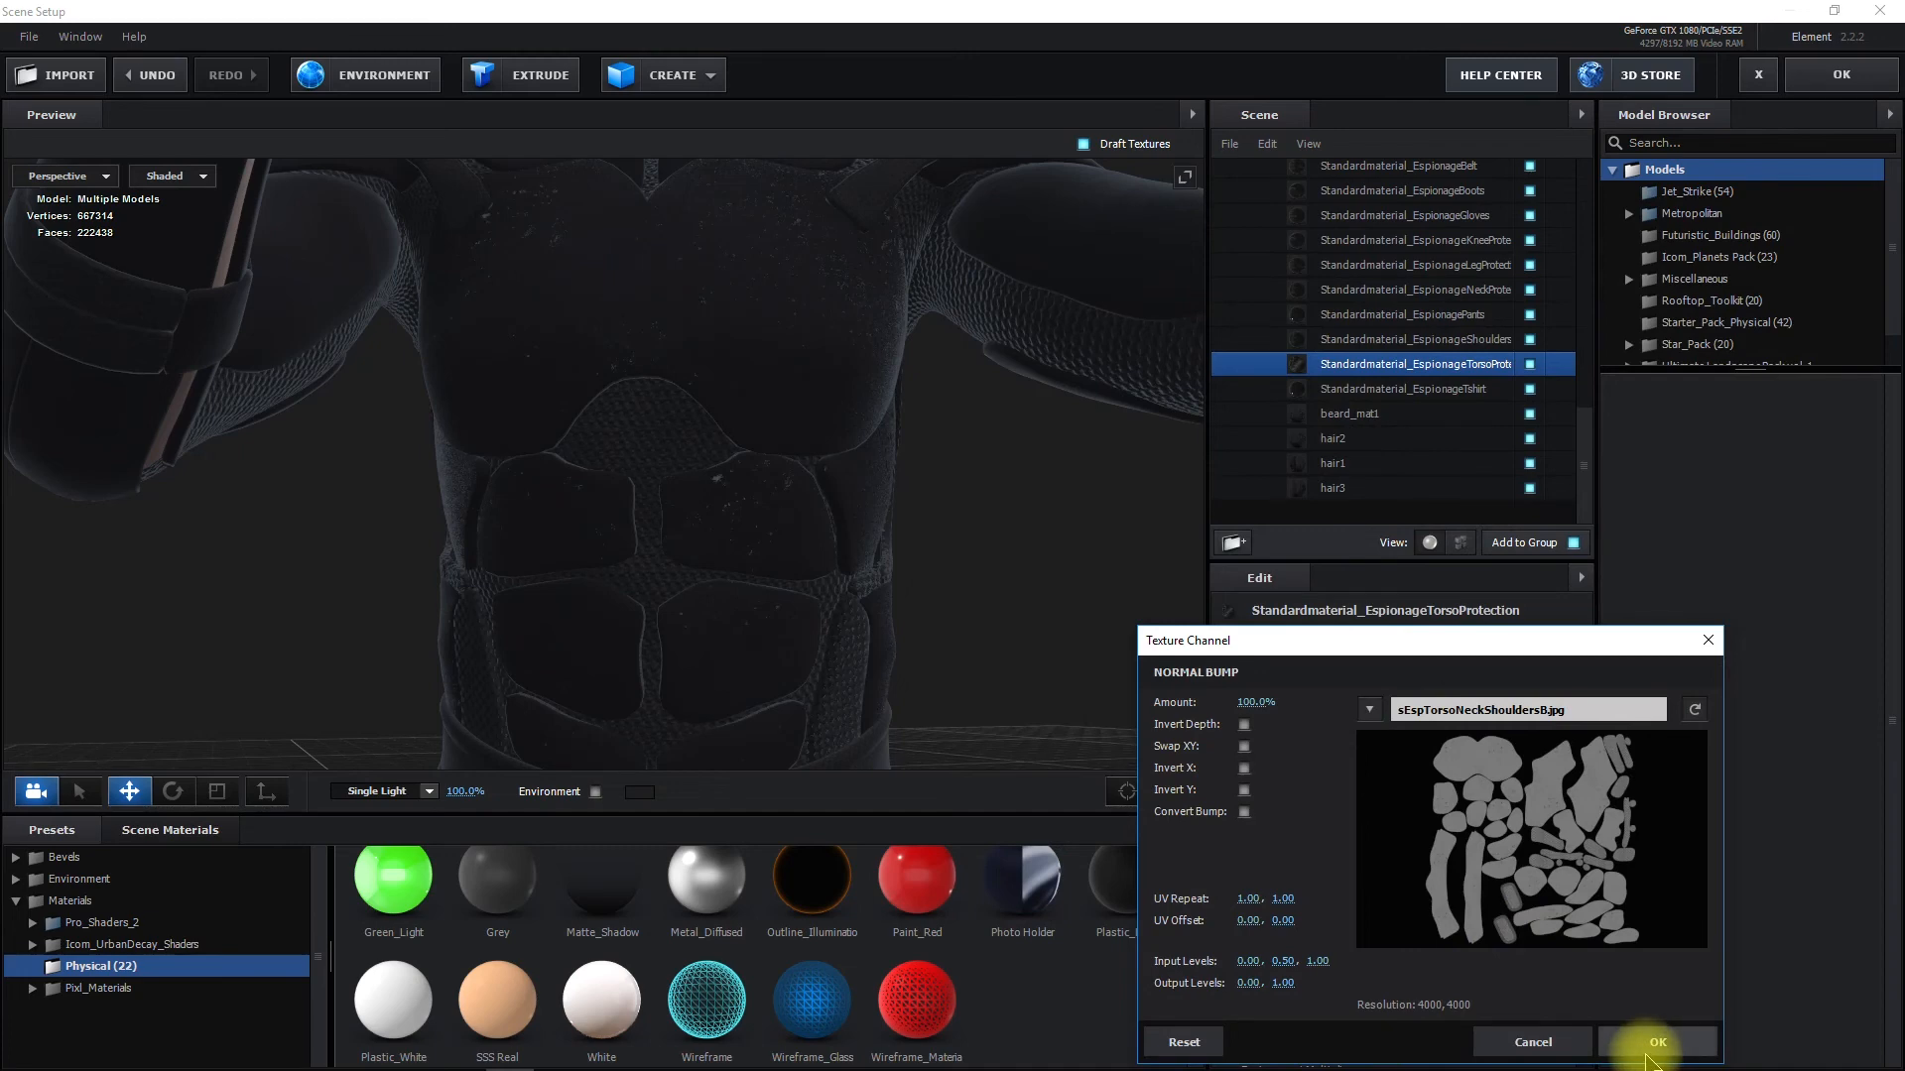
# Enable Convert Bump for the torso protection's Normal Bump texture and set its Amount to 91%
pyautogui.click(1244, 813)
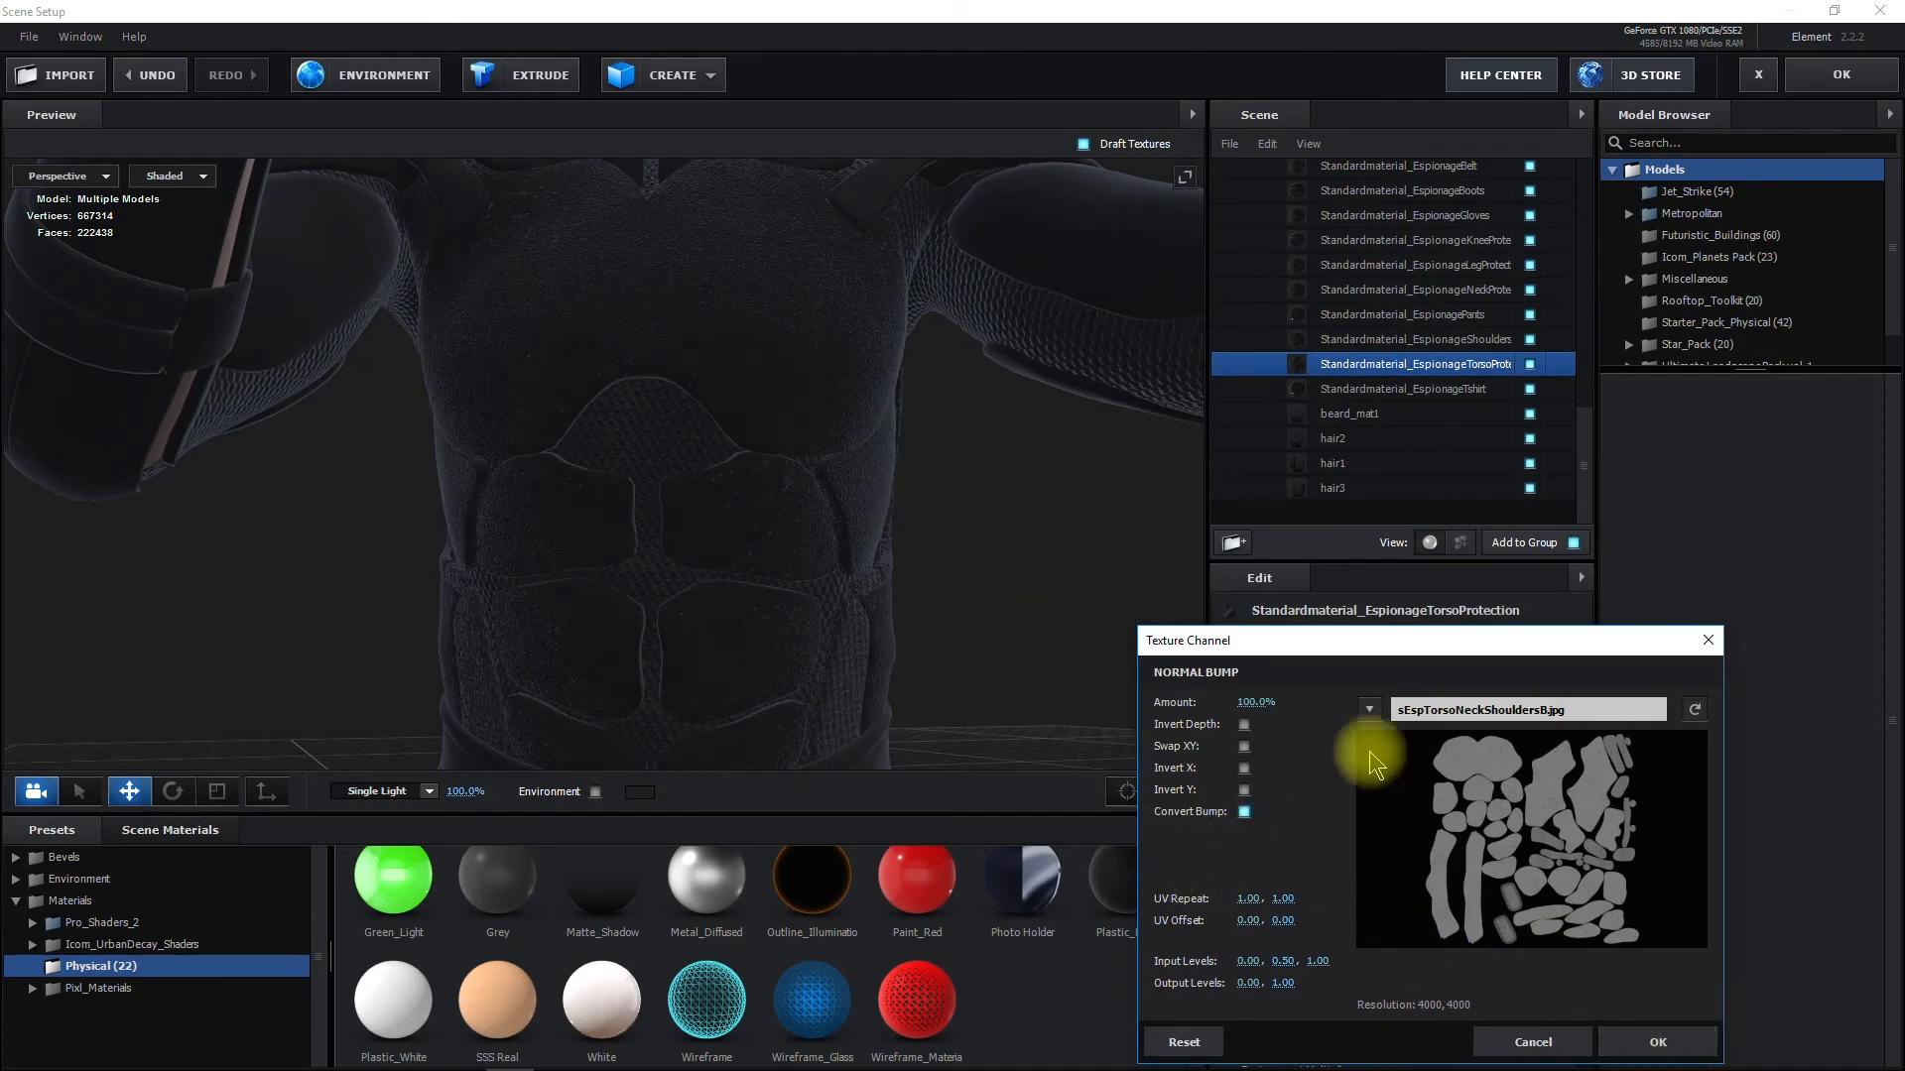
pyautogui.moveTo(1256, 701); pyautogui.dragTo(1290, 506)
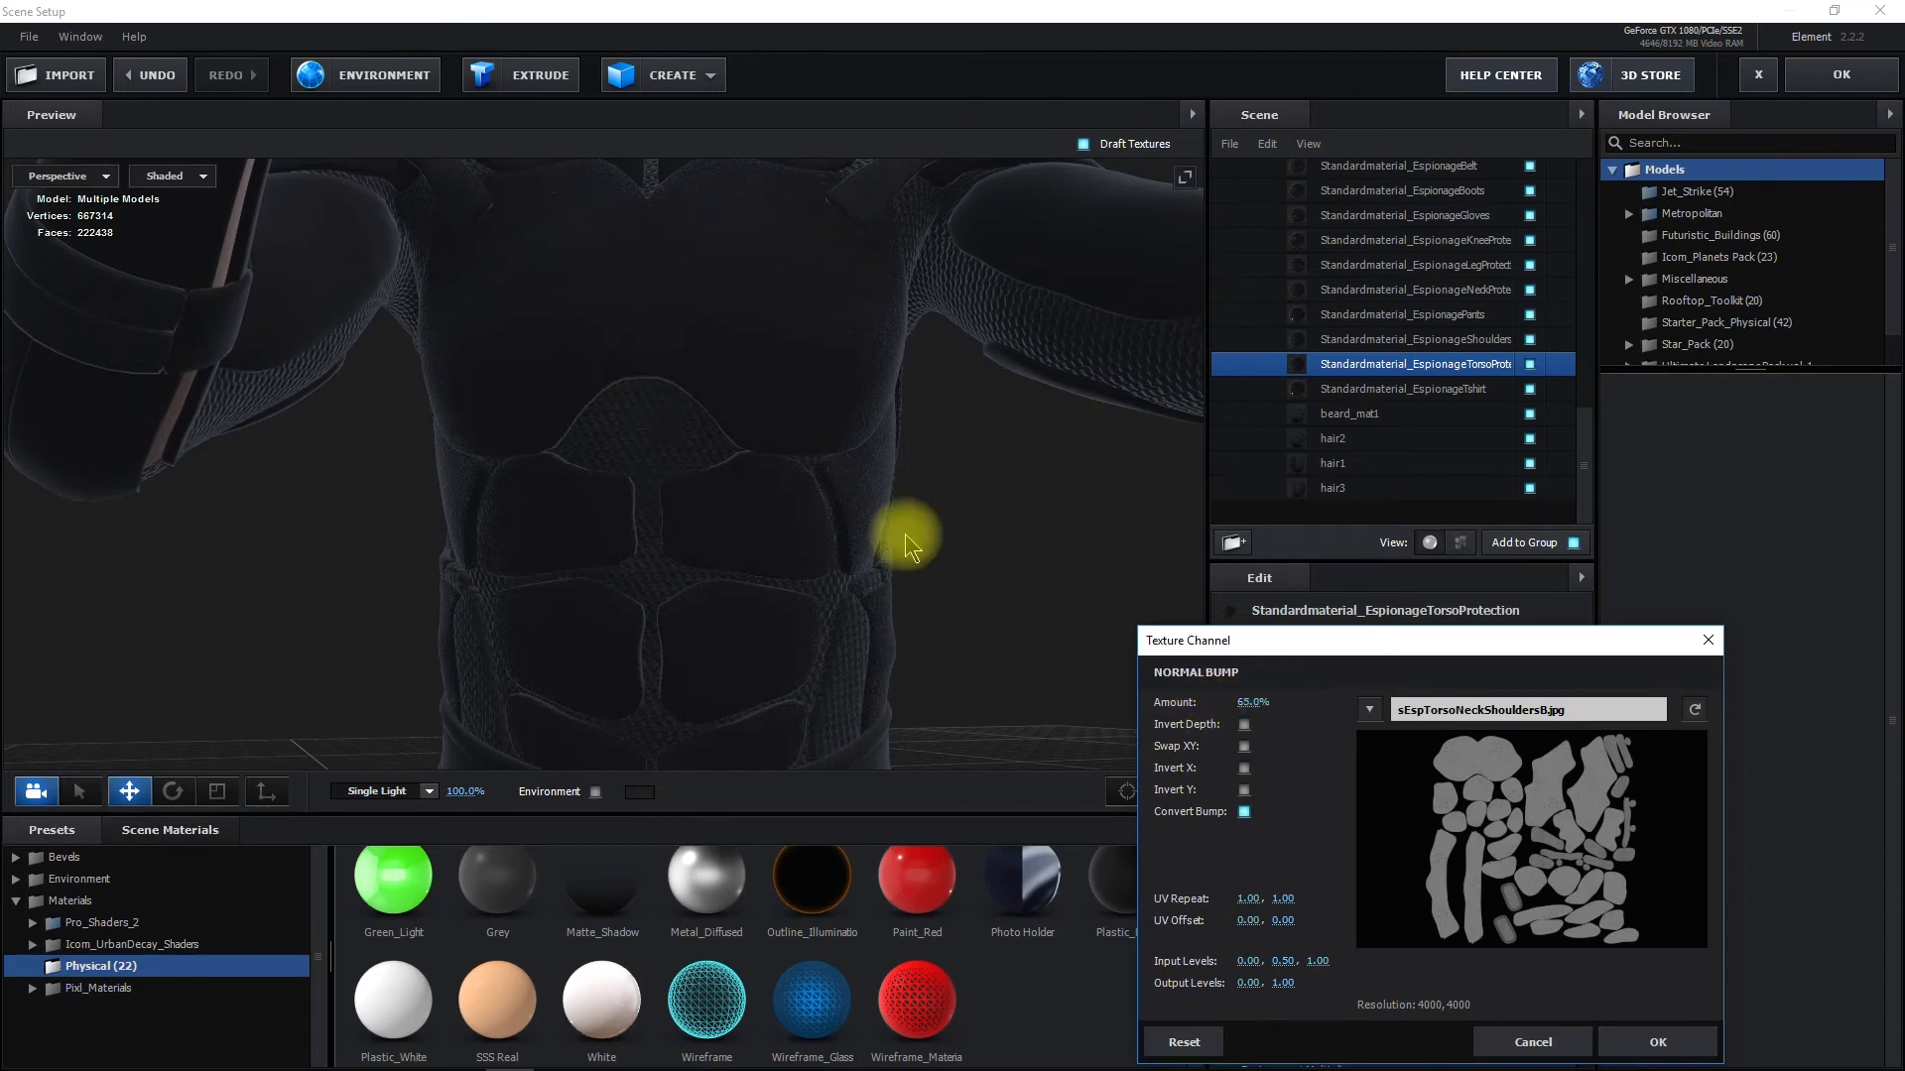
pyautogui.moveTo(1246, 702); pyautogui.dragTo(1290, 724)
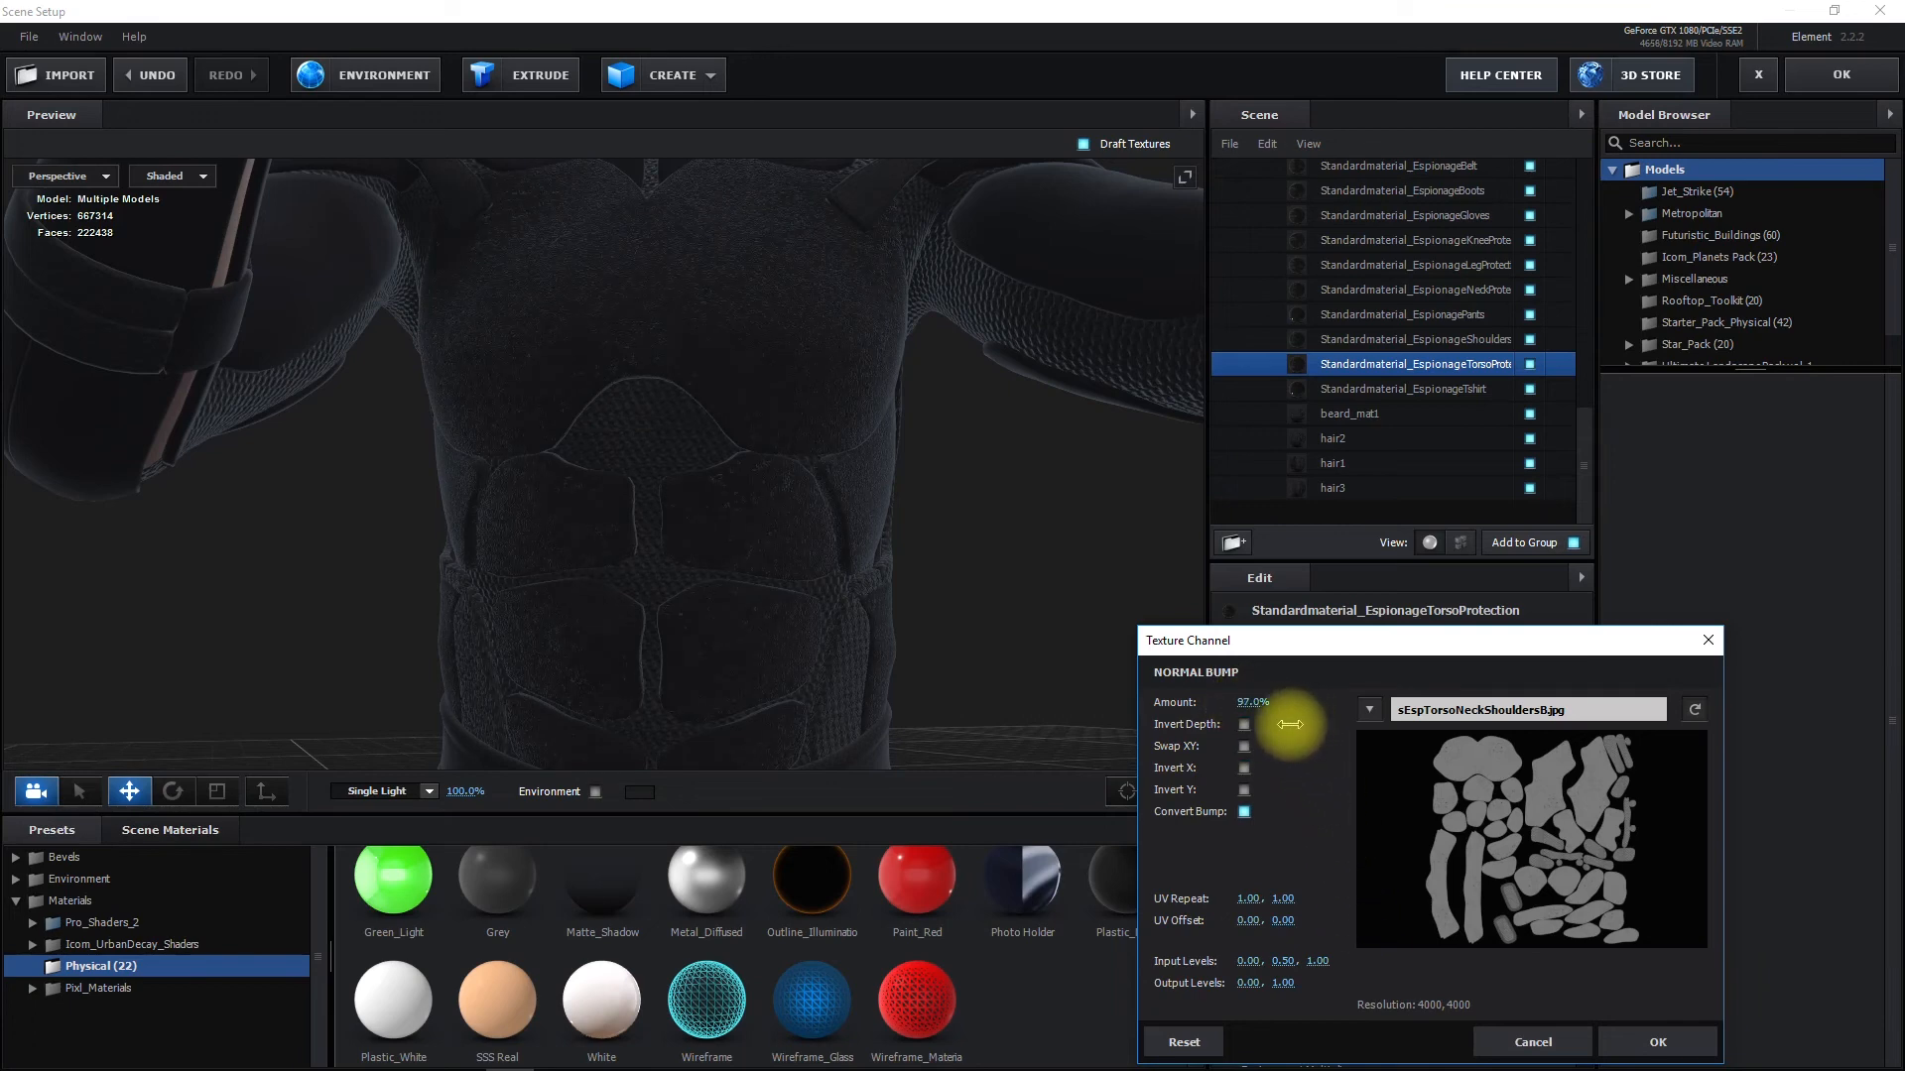
pyautogui.click(1623, 1049)
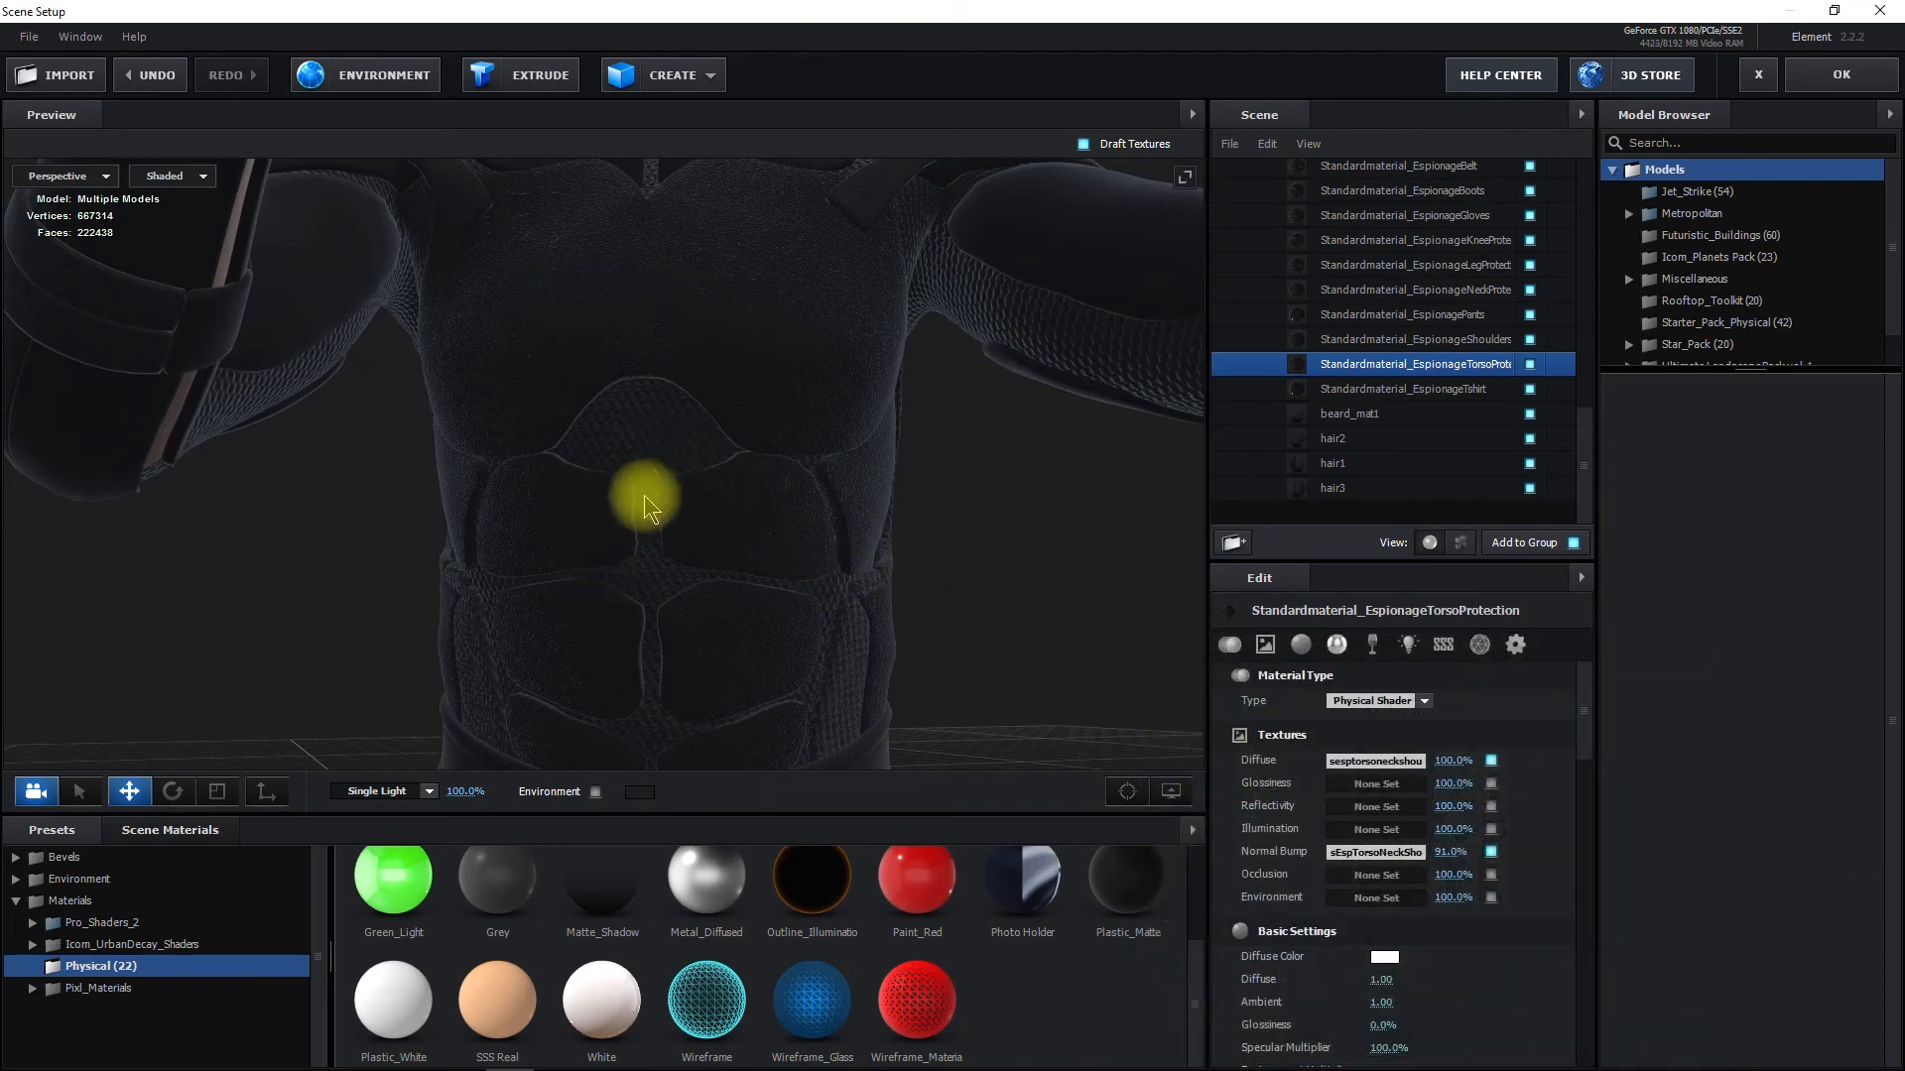
# Load sEspTorsoNeckShouldersB into the Normal Bump channel of the Standardmaterial_EspionageShouldersProtection material and reduce its amount to 36%
pyautogui.click(1426, 340)
pyautogui.moveTo(984, 254); pyautogui.dragTo(941, 502, button='middle')
pyautogui.moveTo(938, 504); pyautogui.dragTo(869, 470)
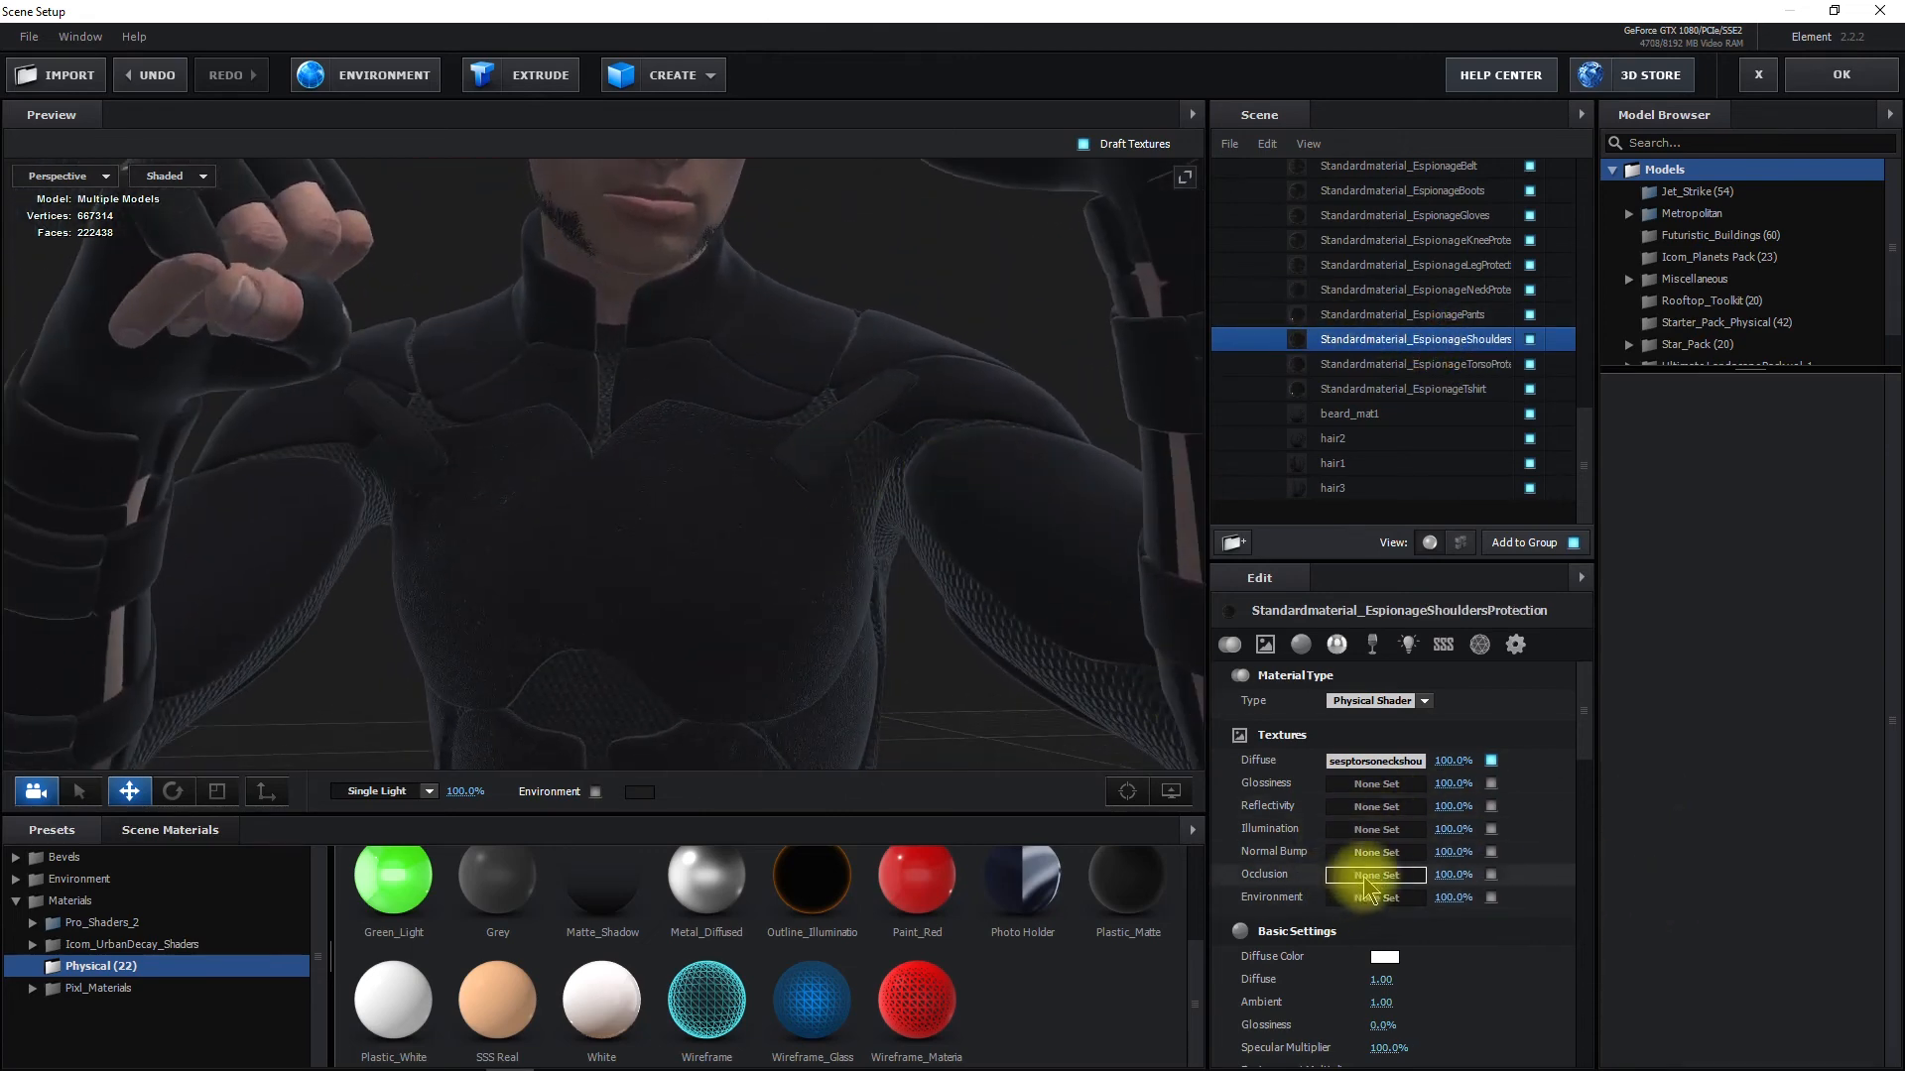
pyautogui.click(1376, 853)
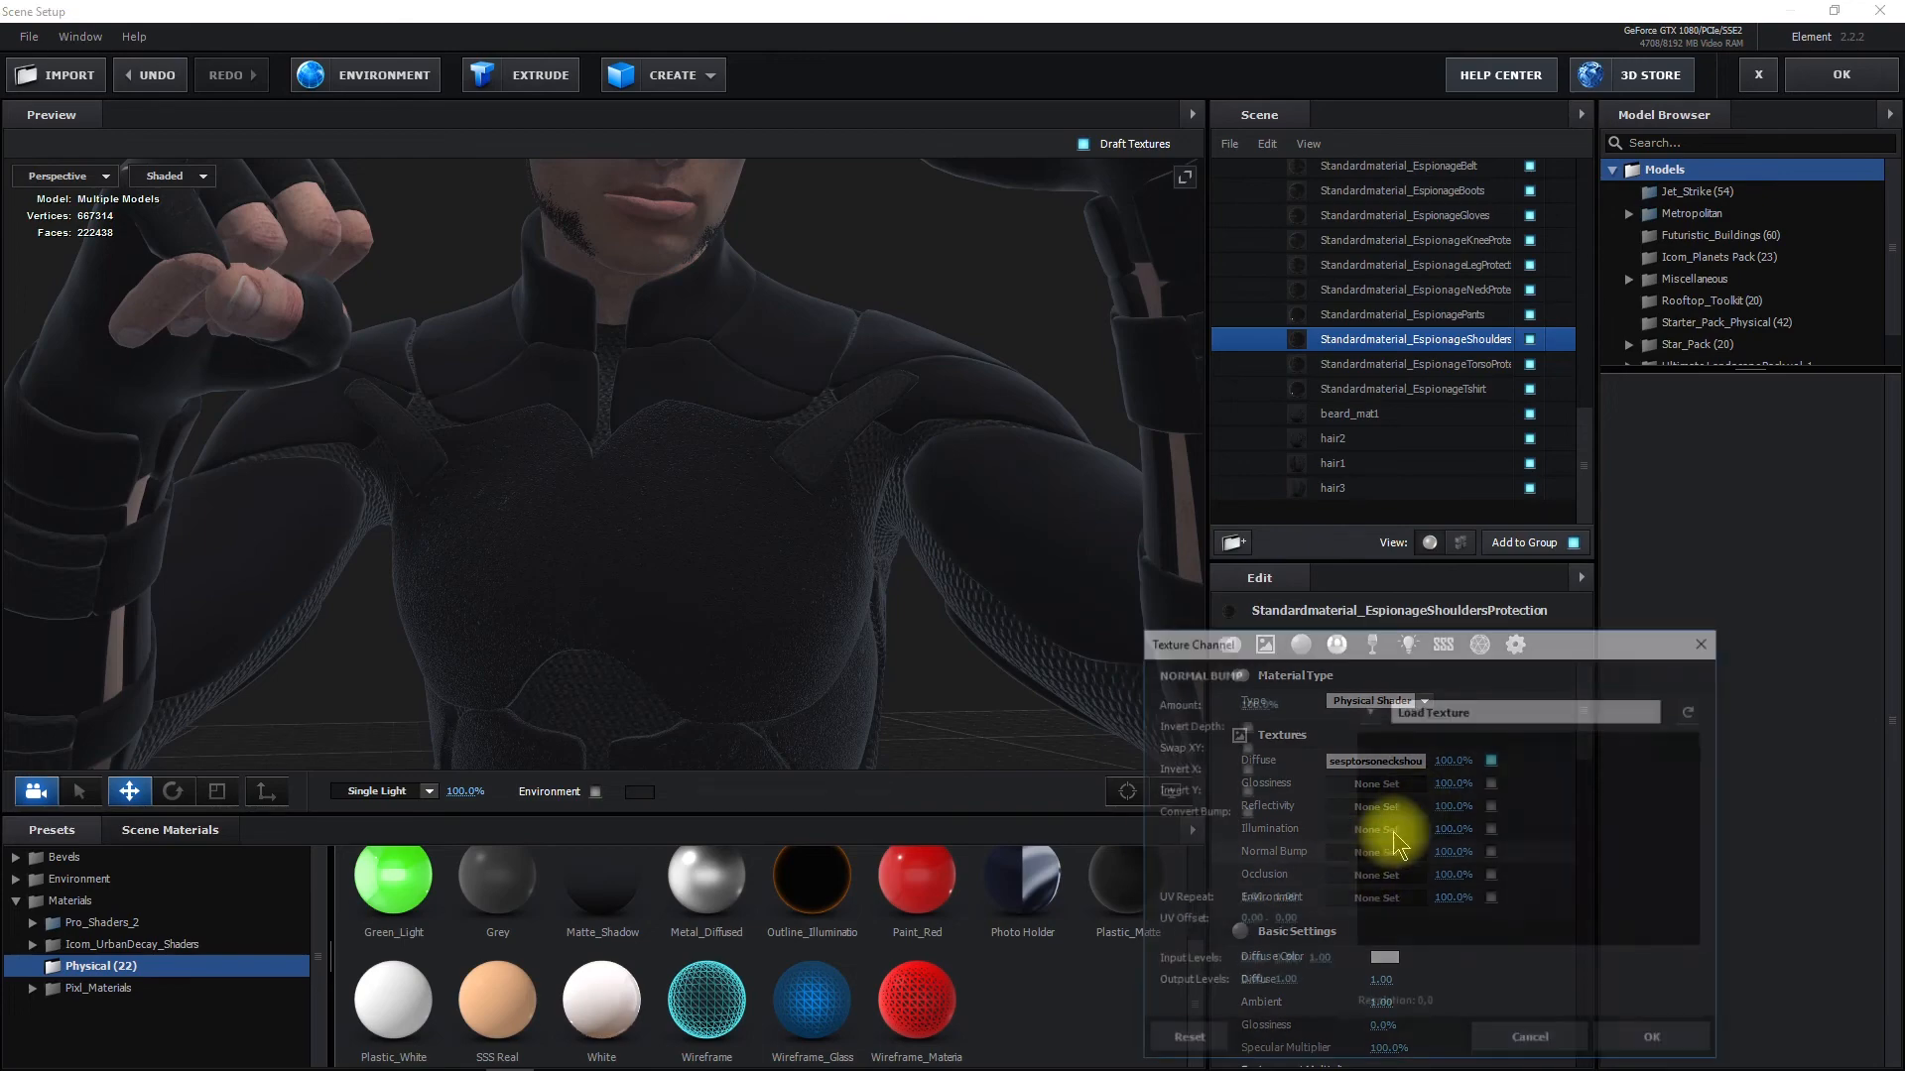
pyautogui.click(1432, 711)
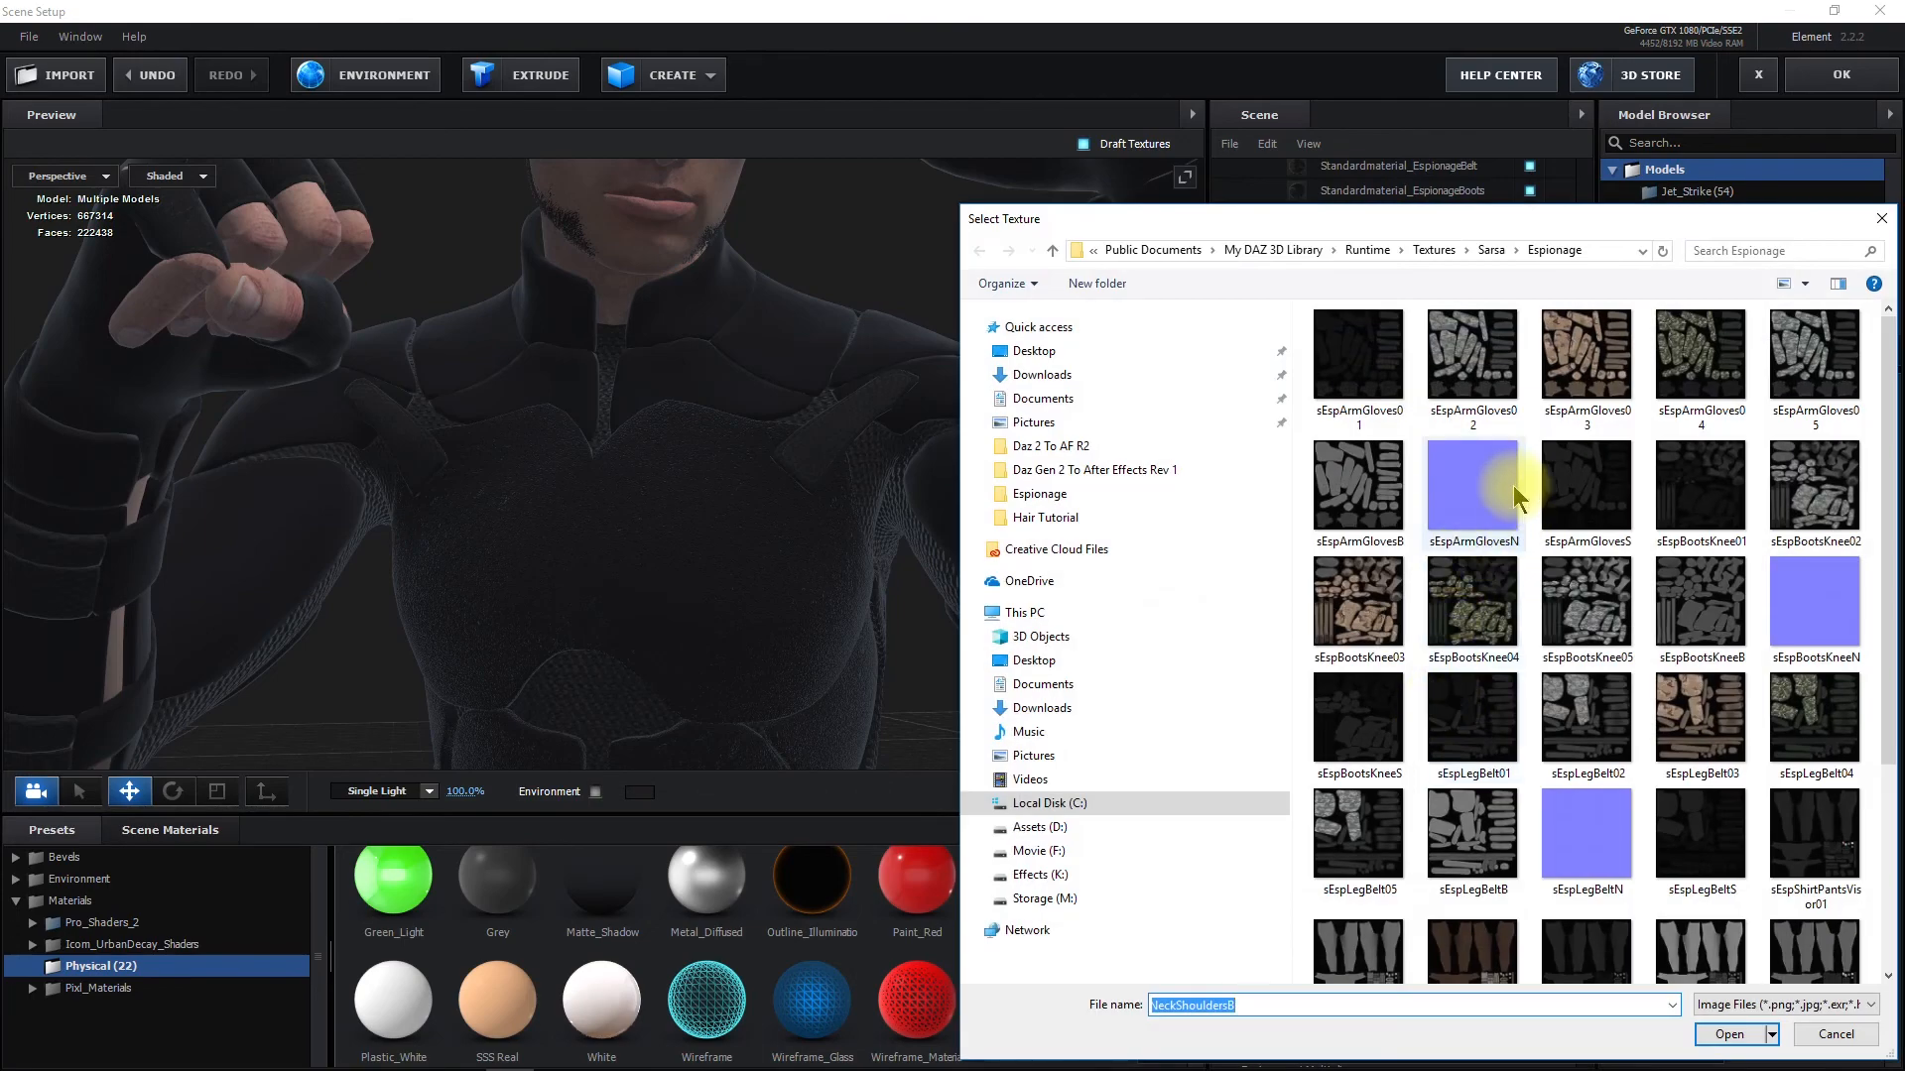
pyautogui.scroll(-3, 1500, 753)
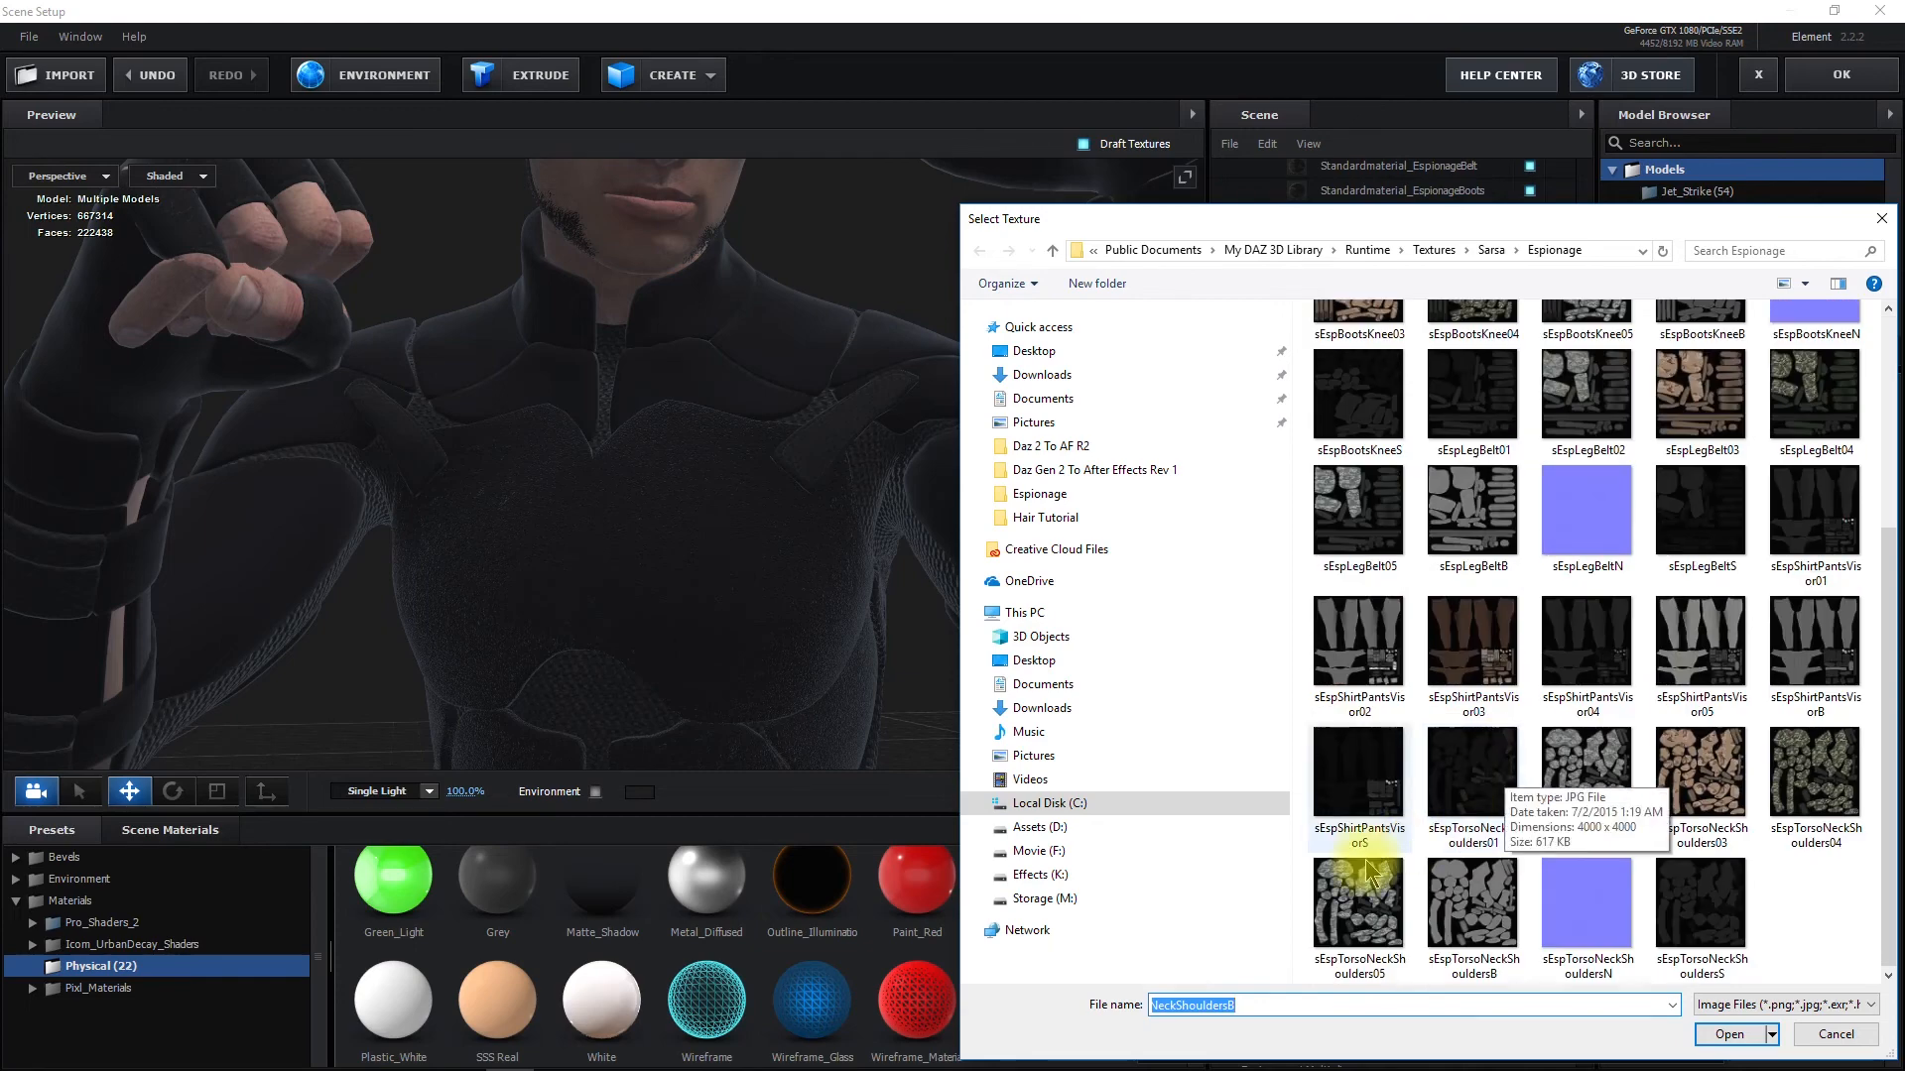
pyautogui.click(1508, 903)
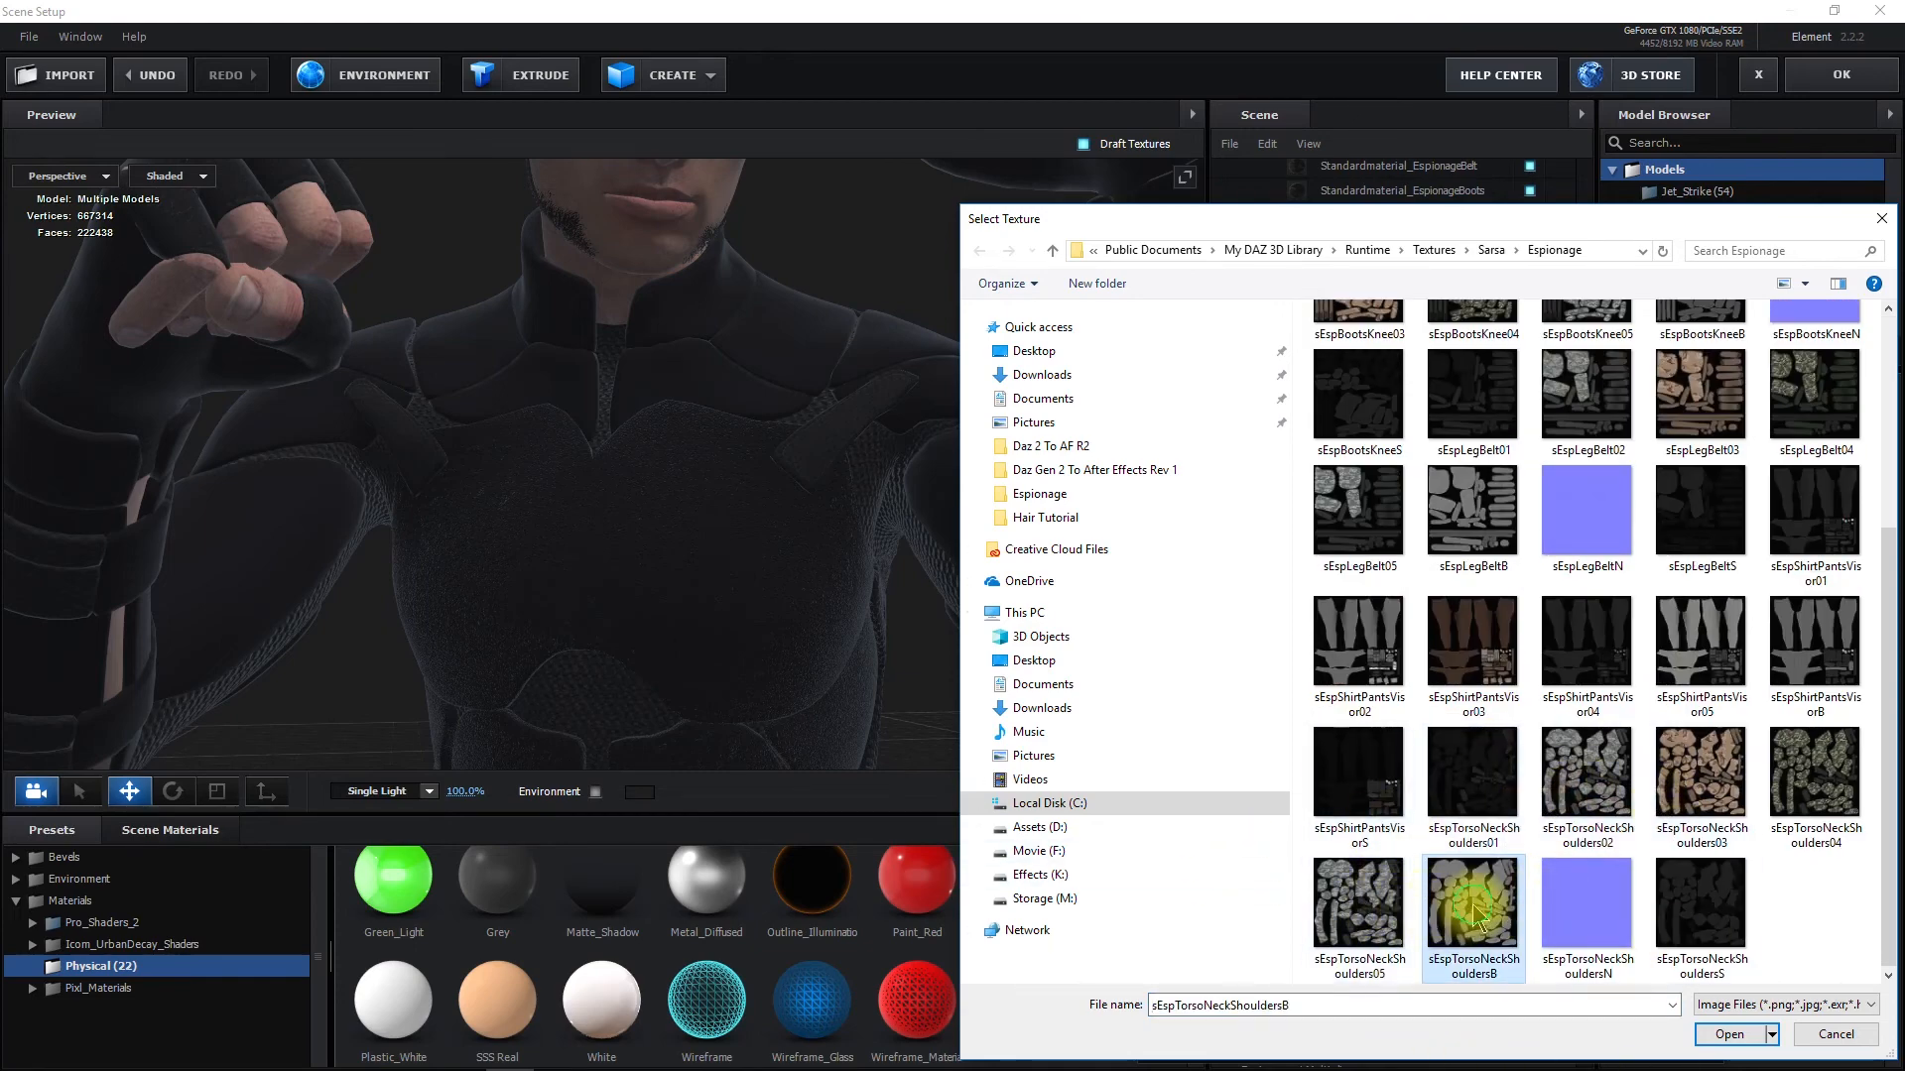
pyautogui.doubleClick(1471, 911)
pyautogui.click(1658, 1043)
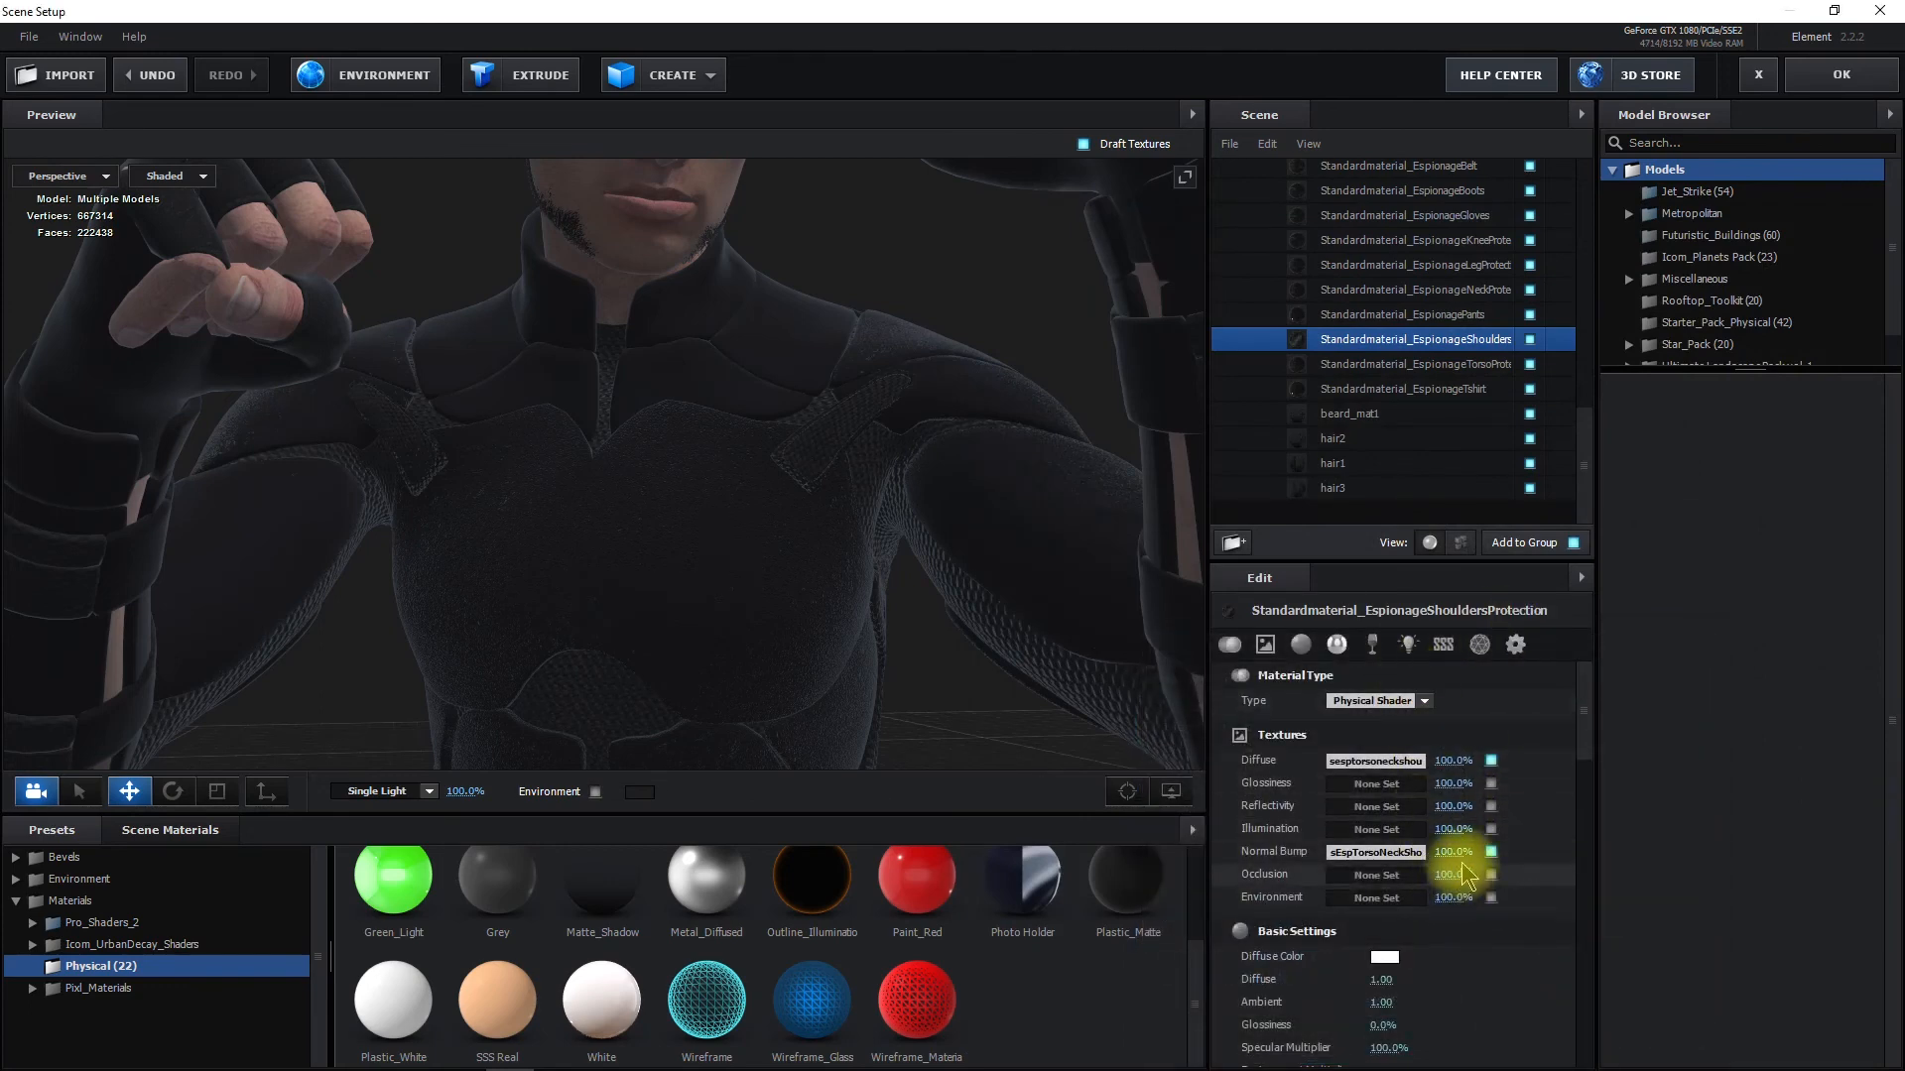
pyautogui.moveTo(1439, 850); pyautogui.dragTo(1483, 907)
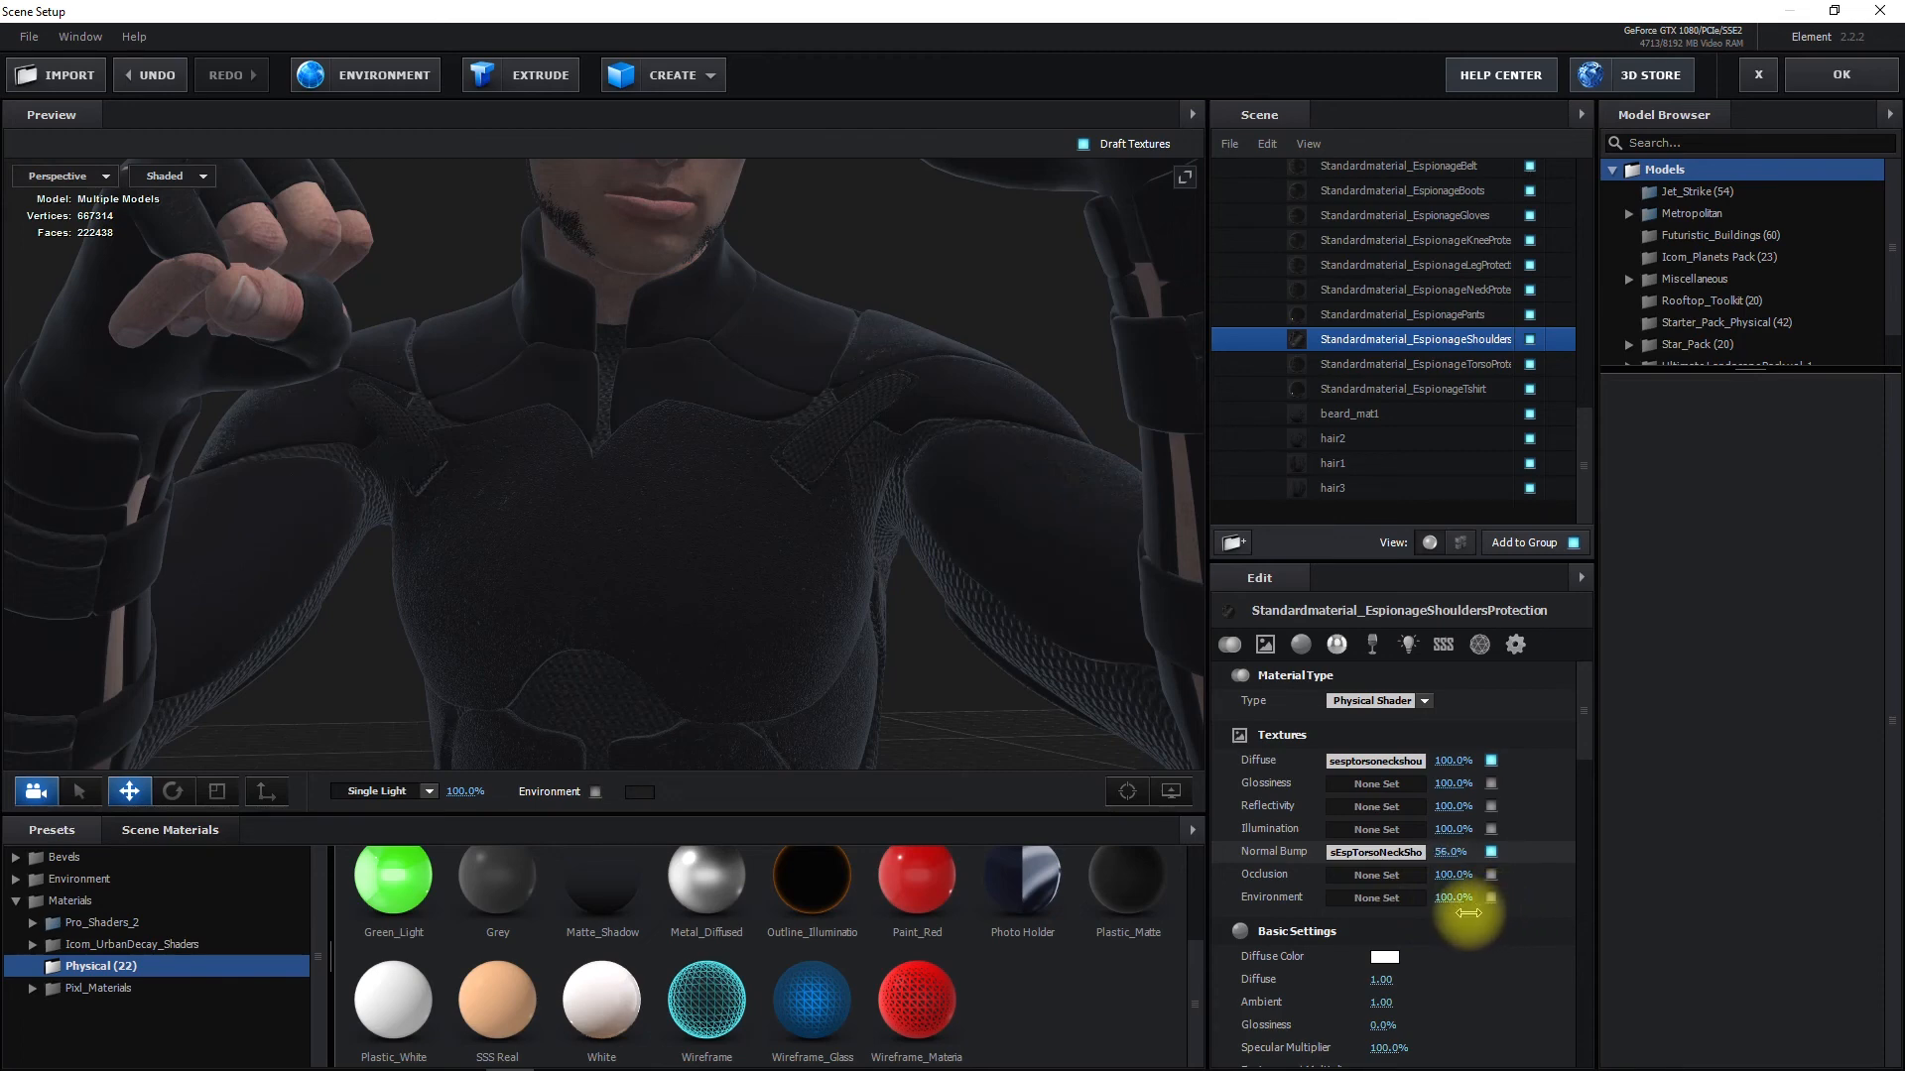
# Raise the shoulders protection material's Normal Bump amount to 52%
pyautogui.moveTo(919, 395)
pyautogui.mouseDown()
pyautogui.moveTo(910, 419)
pyautogui.moveTo(923, 409)
pyautogui.mouseUp()
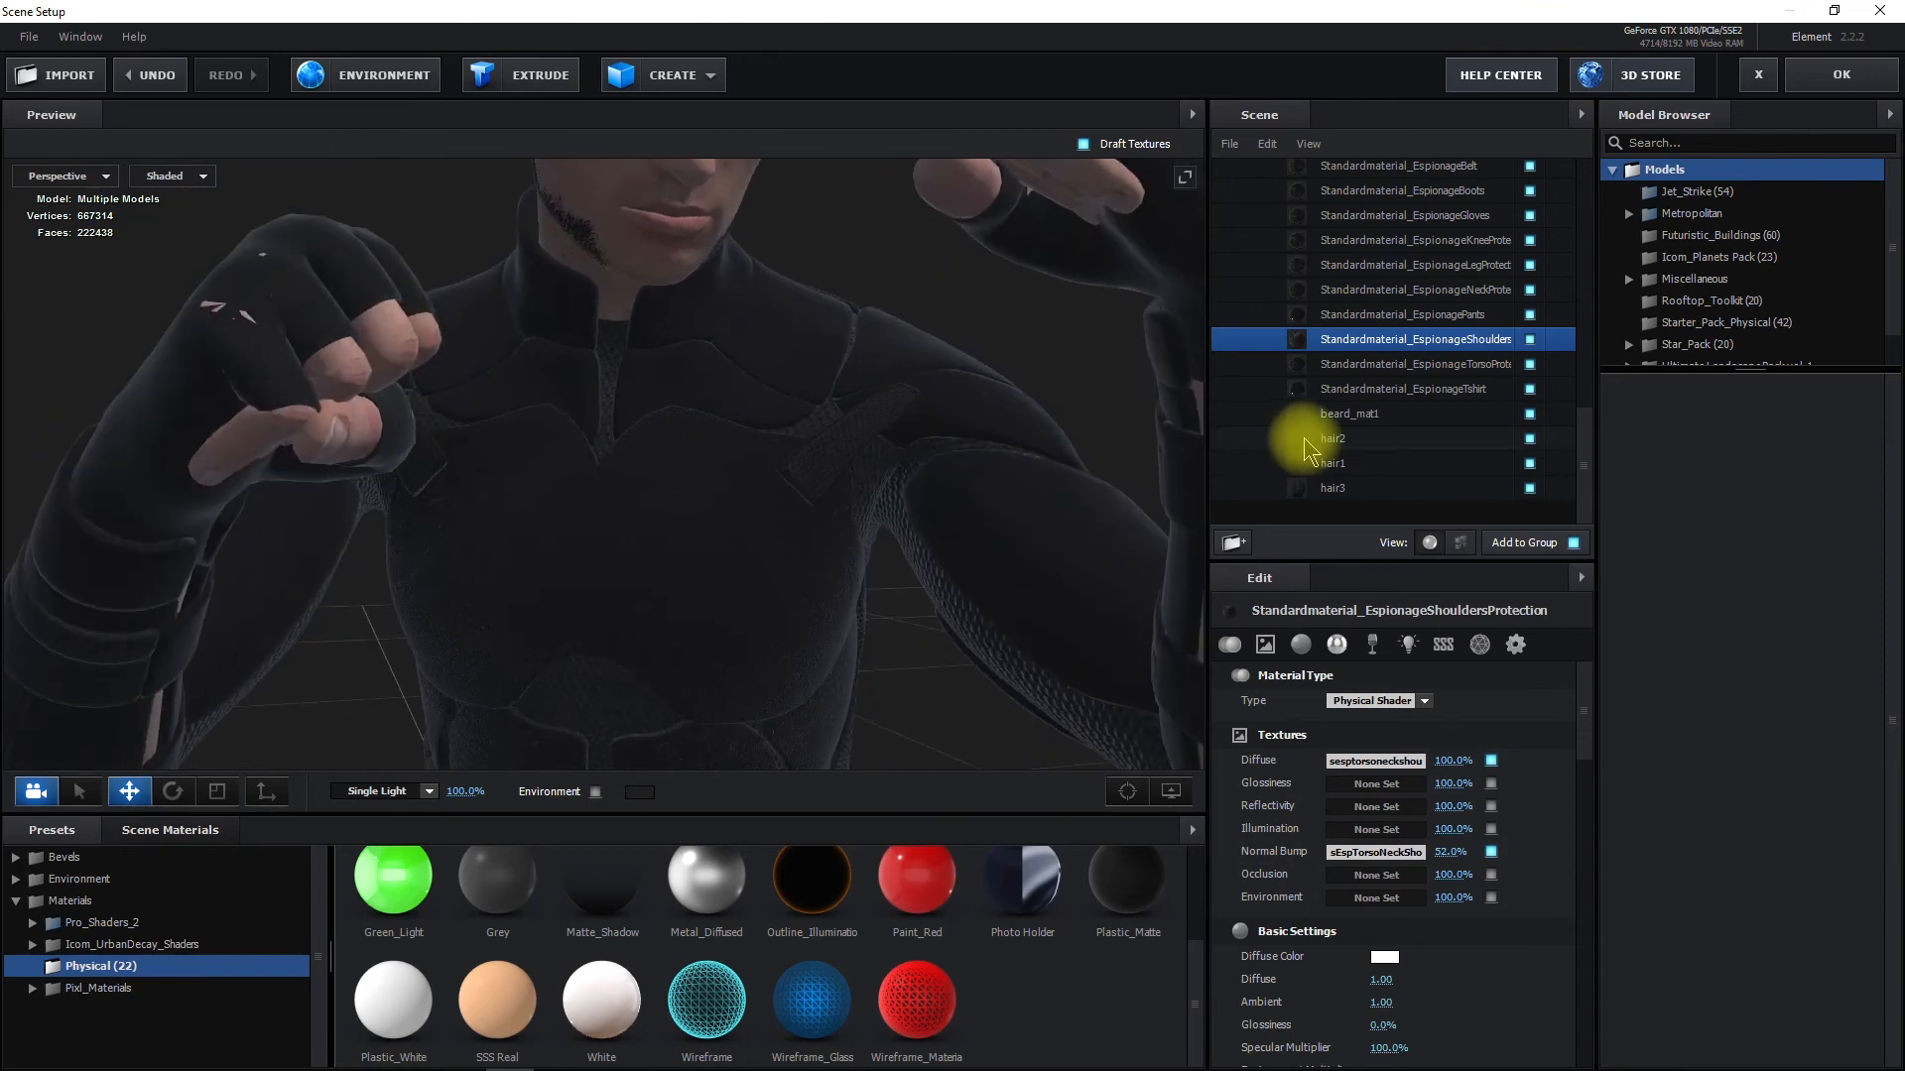
# Load the sEspShirtPantsVisorB texture into the Normal Bump channel of the Standardmaterial_EspionagePants material
pyautogui.click(1398, 315)
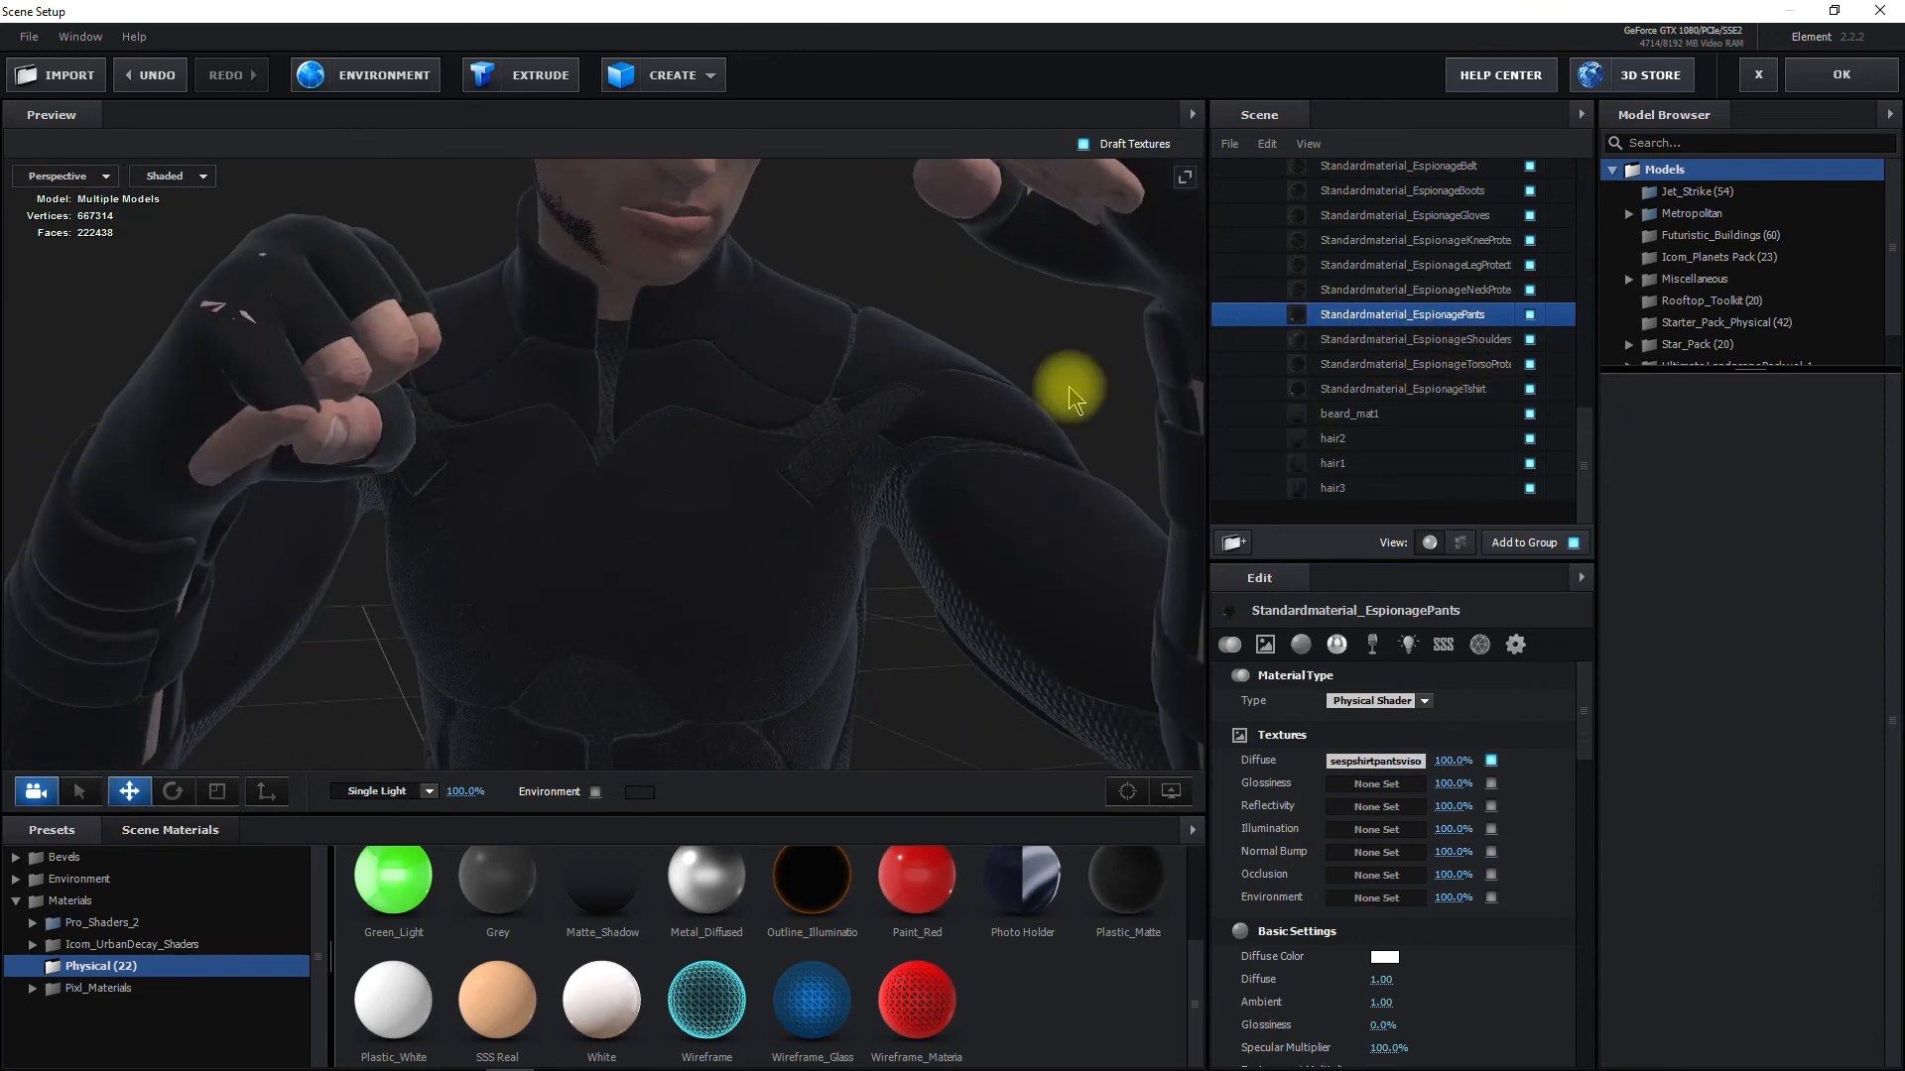
pyautogui.moveTo(663, 680); pyautogui.dragTo(751, 75, button='middle')
pyautogui.moveTo(657, 637); pyautogui.dragTo(742, 462, button='middle')
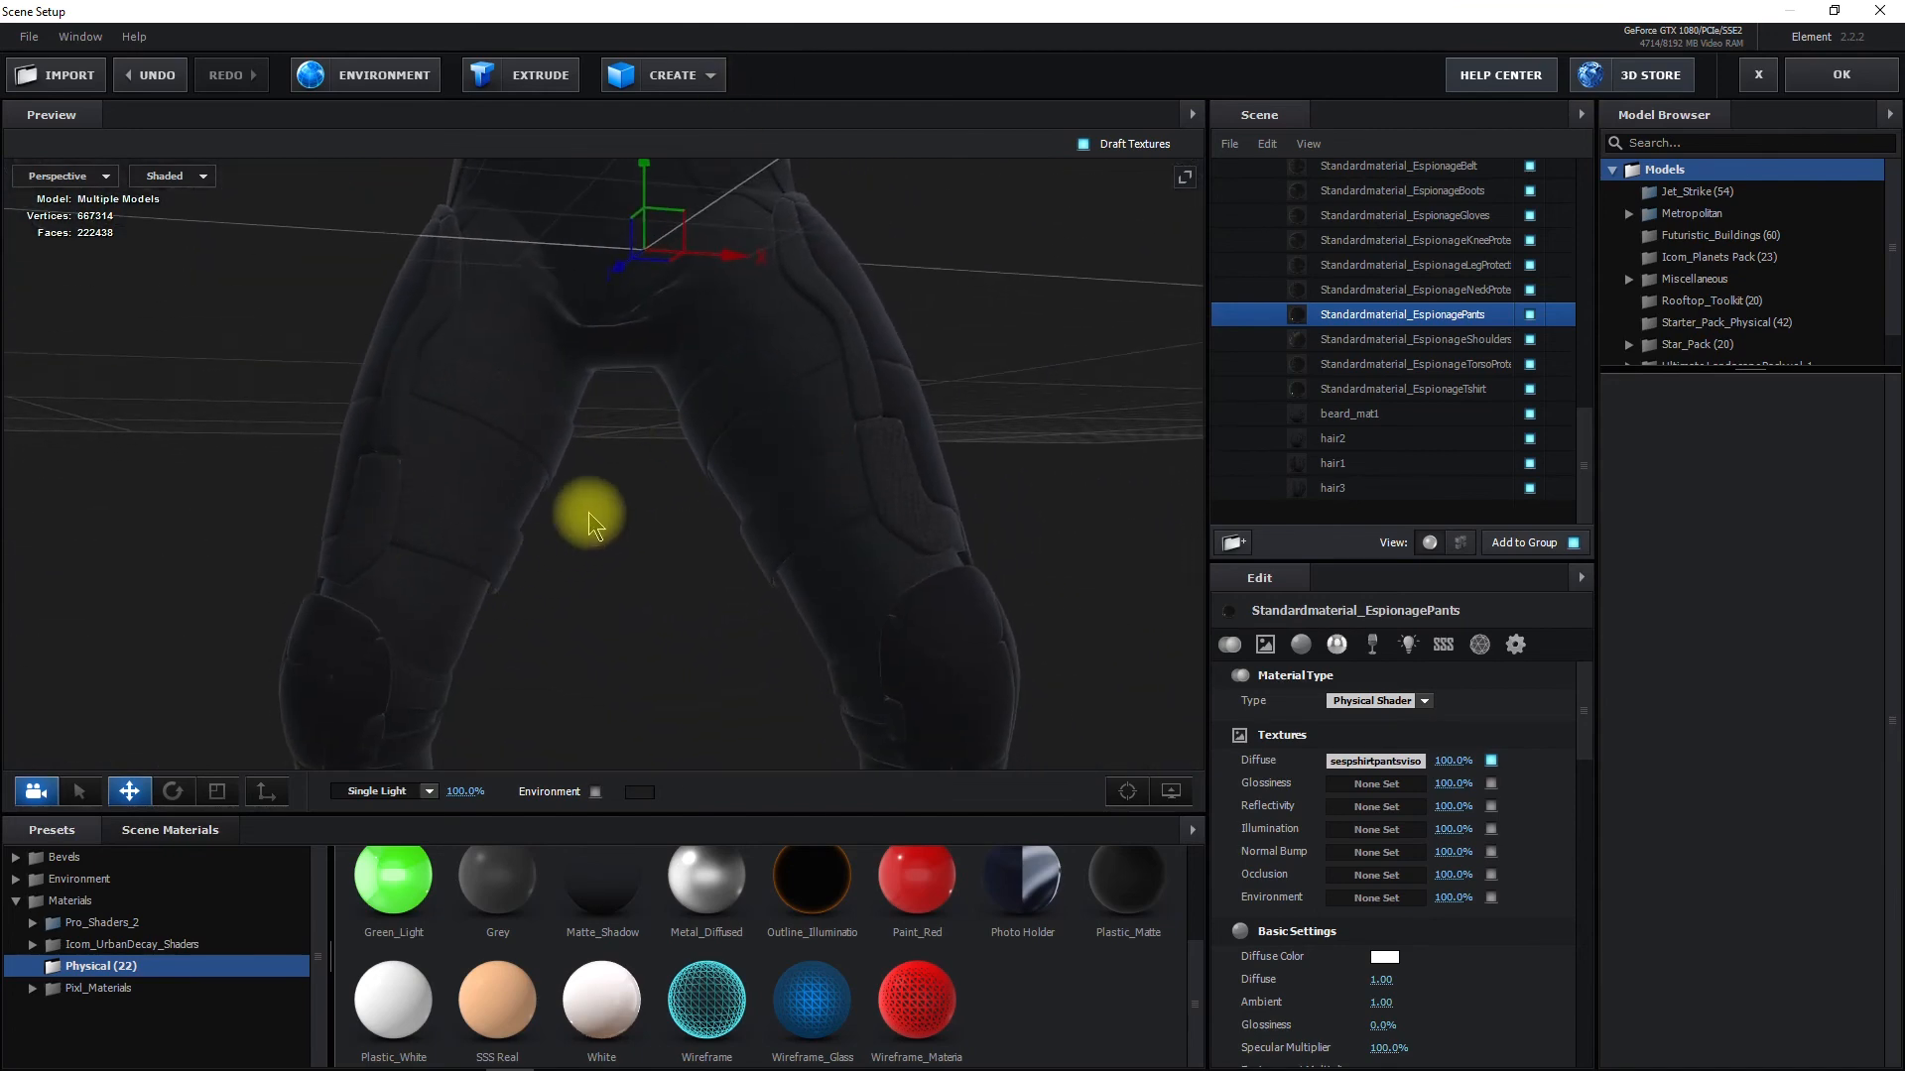
pyautogui.click(1359, 853)
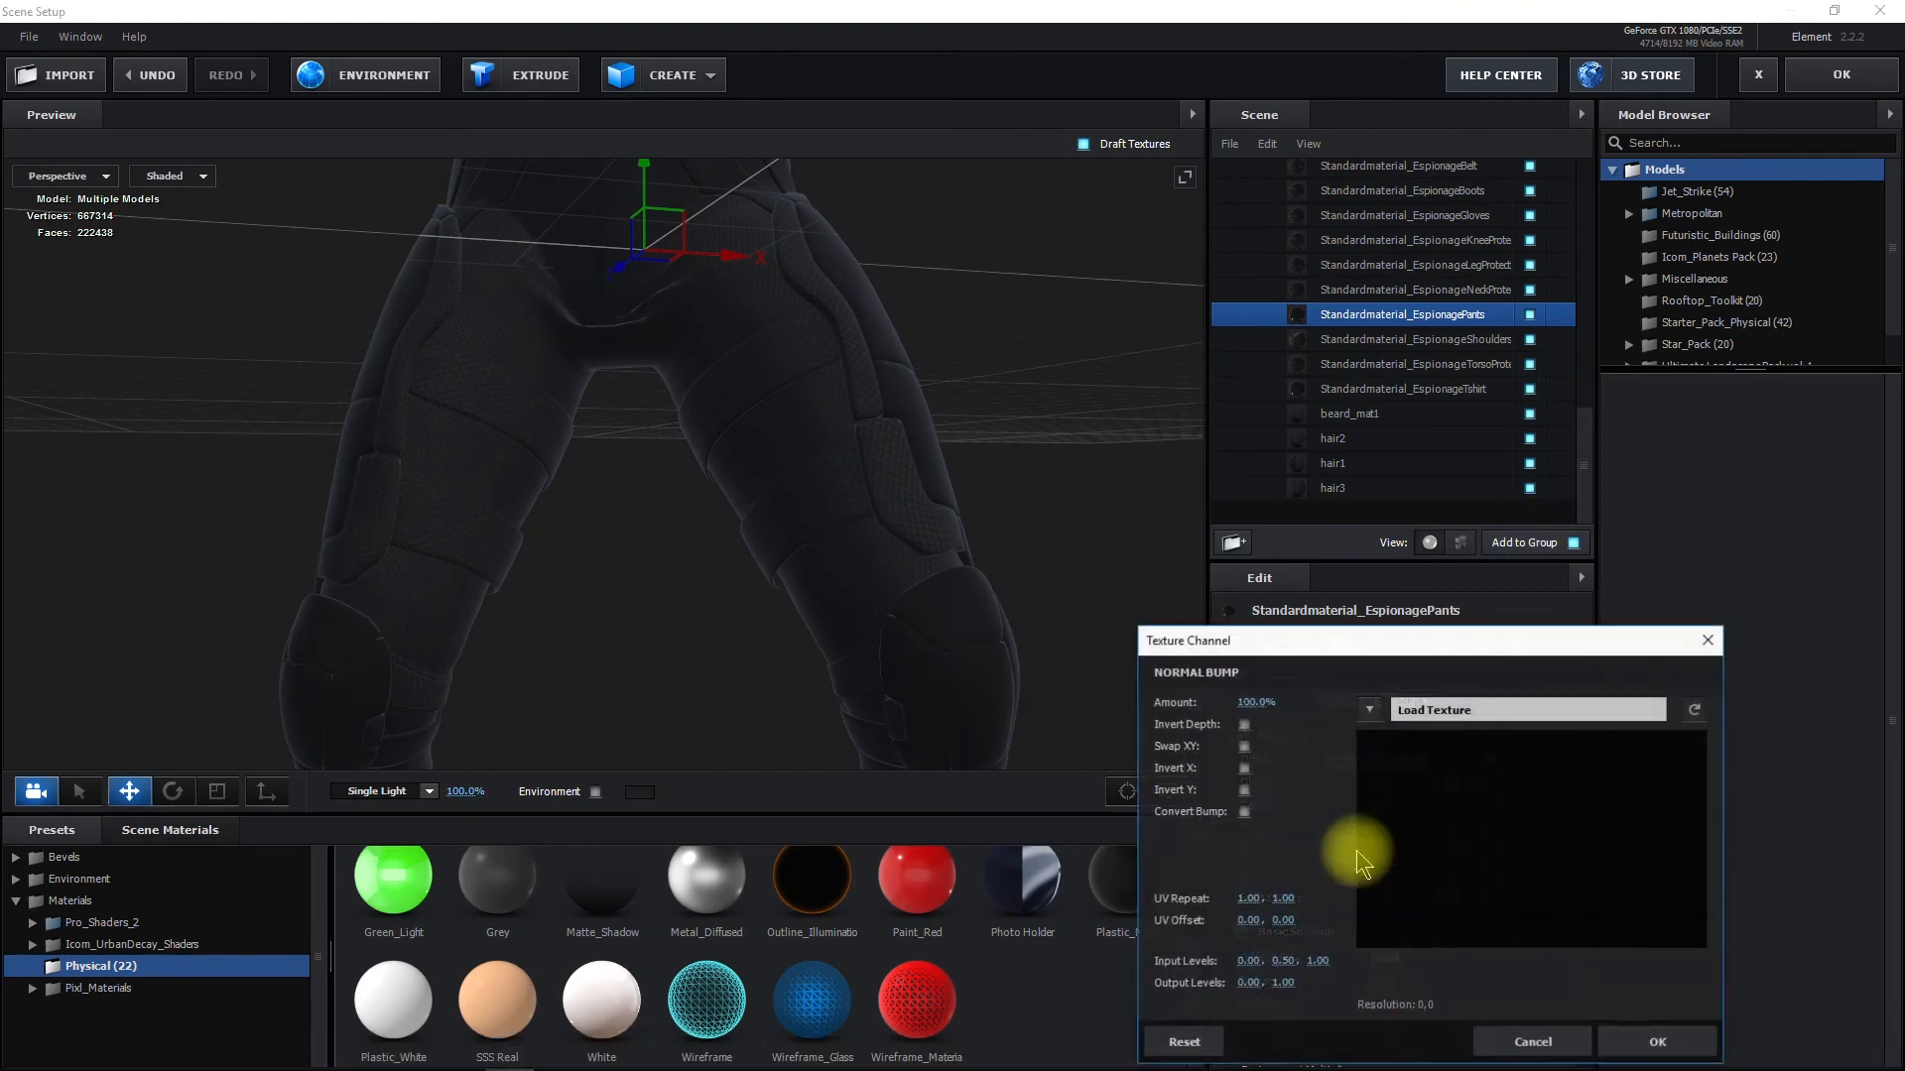
pyautogui.click(1431, 708)
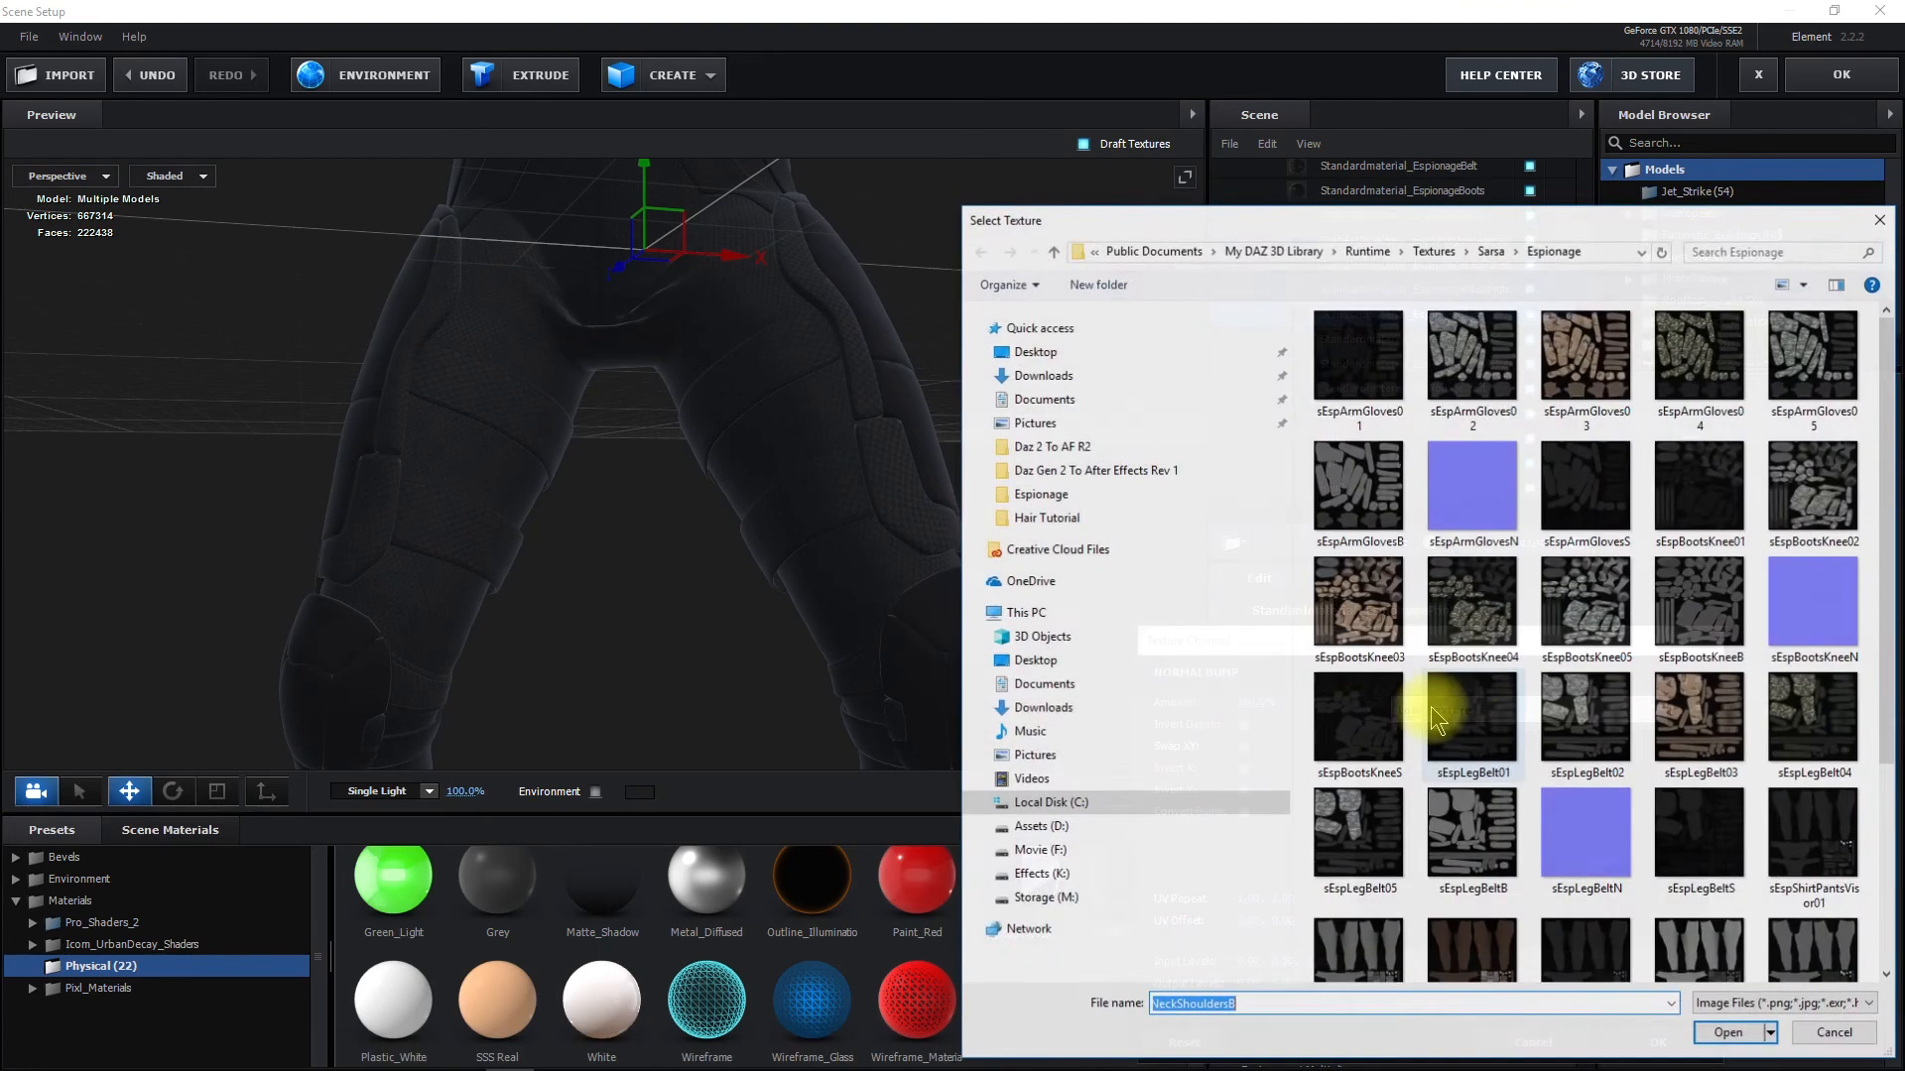
pyautogui.scroll(-3, 1508, 748)
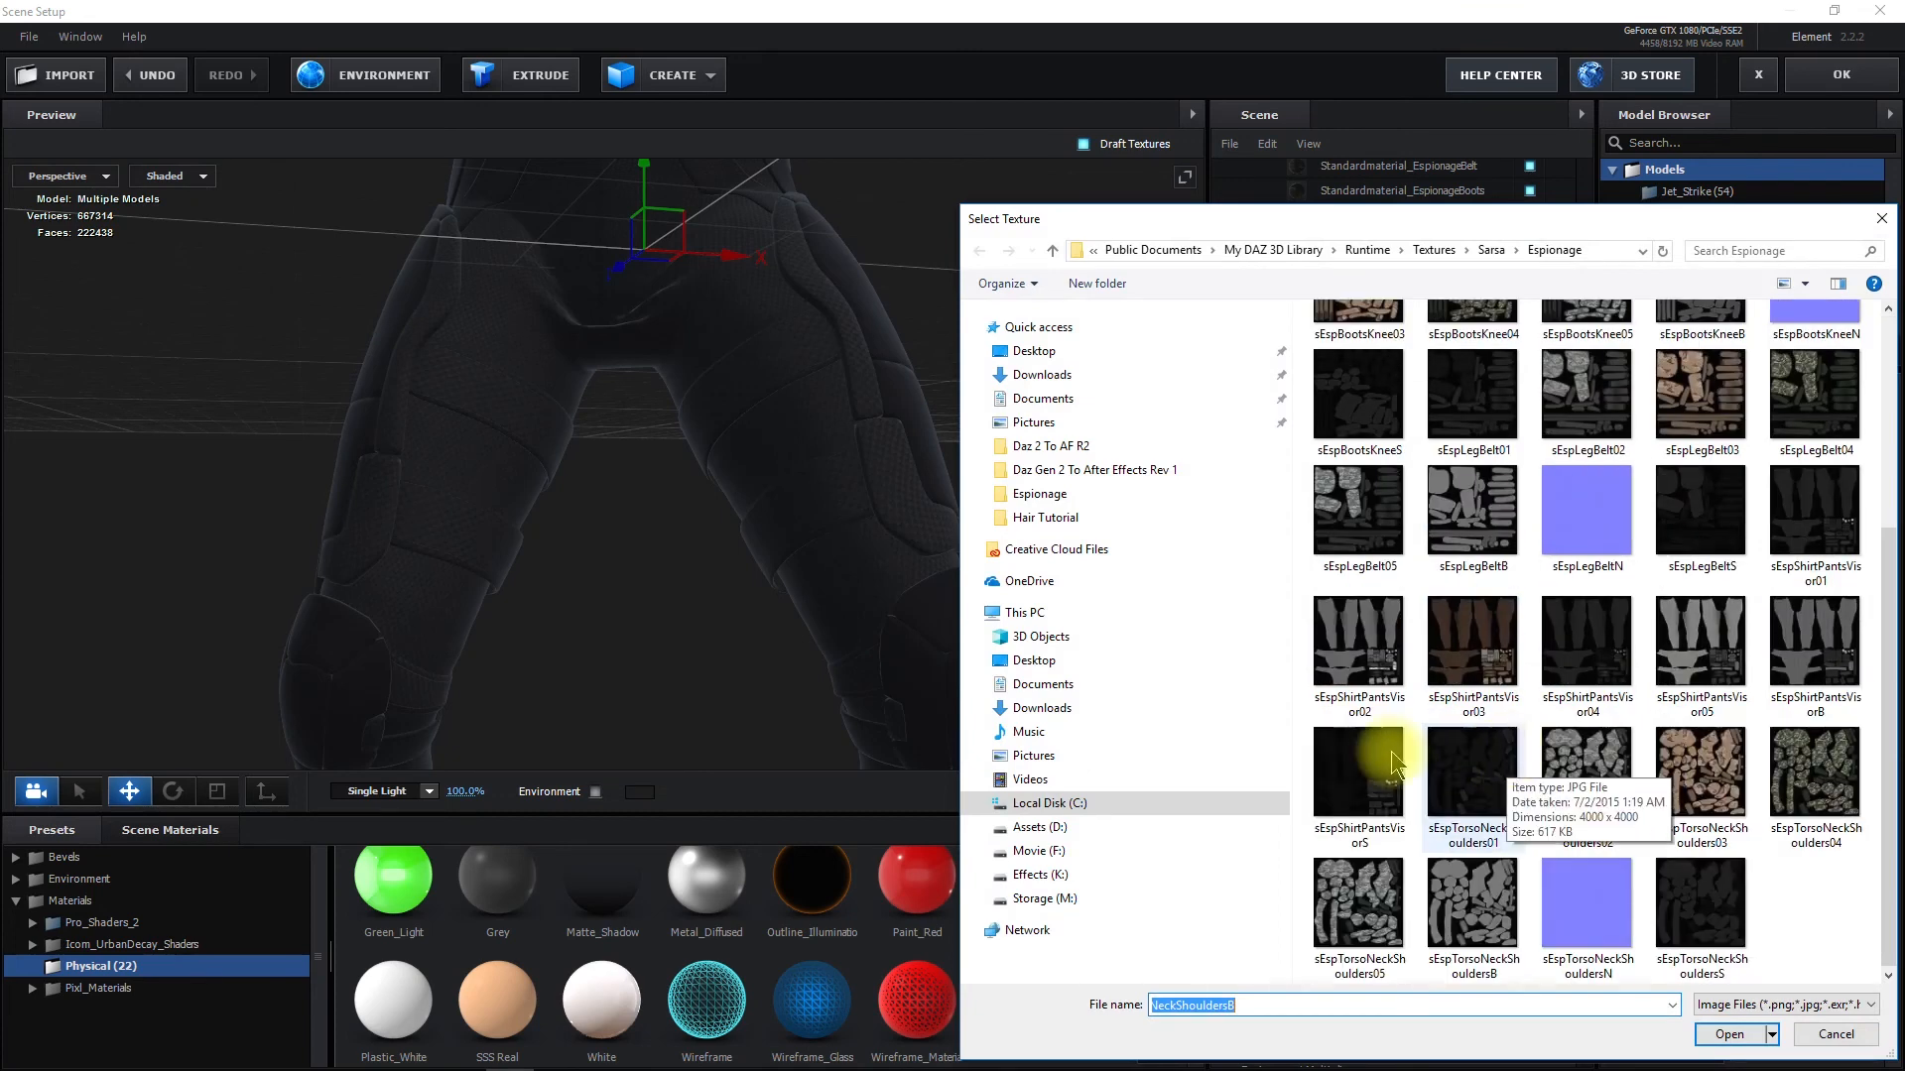
pyautogui.doubleClick(1784, 659)
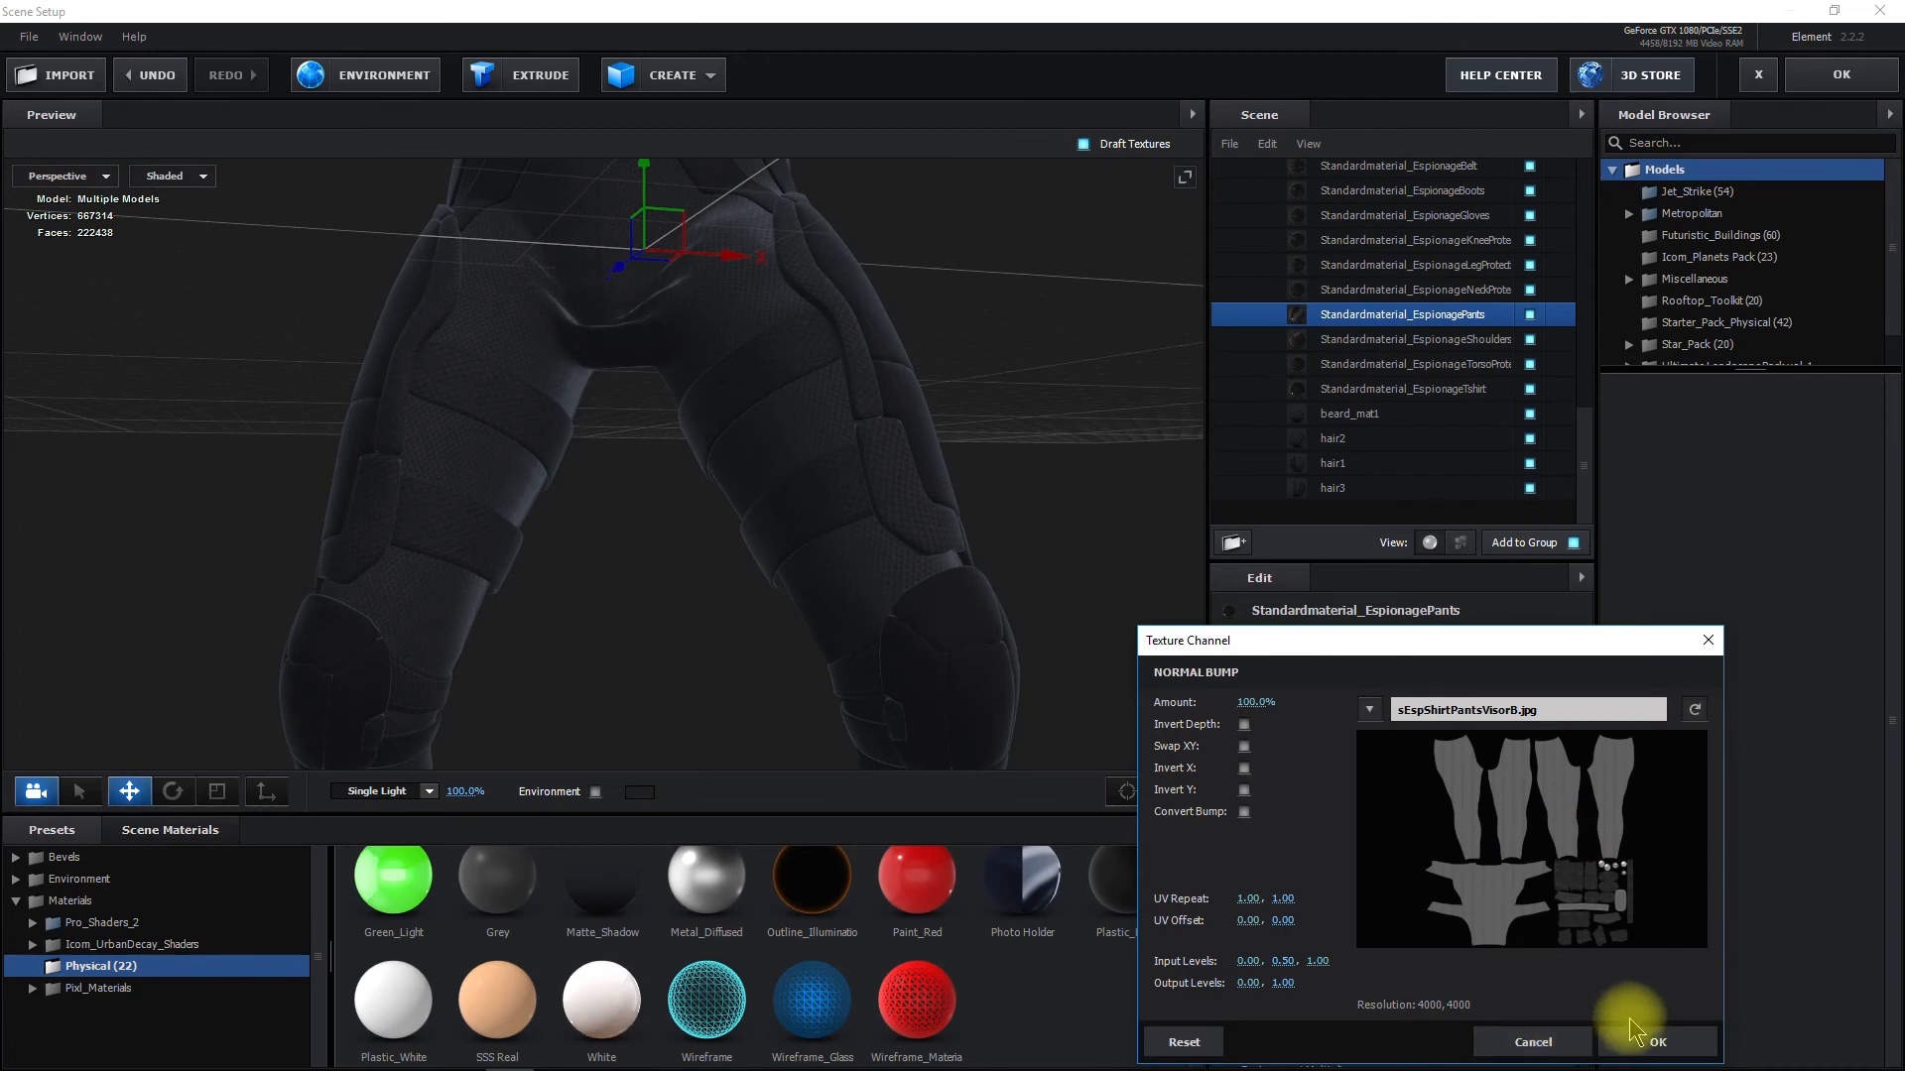
# Enable Convert Bump for the pants' Normal Bump texture and set its Amount to 72%
pyautogui.click(1244, 812)
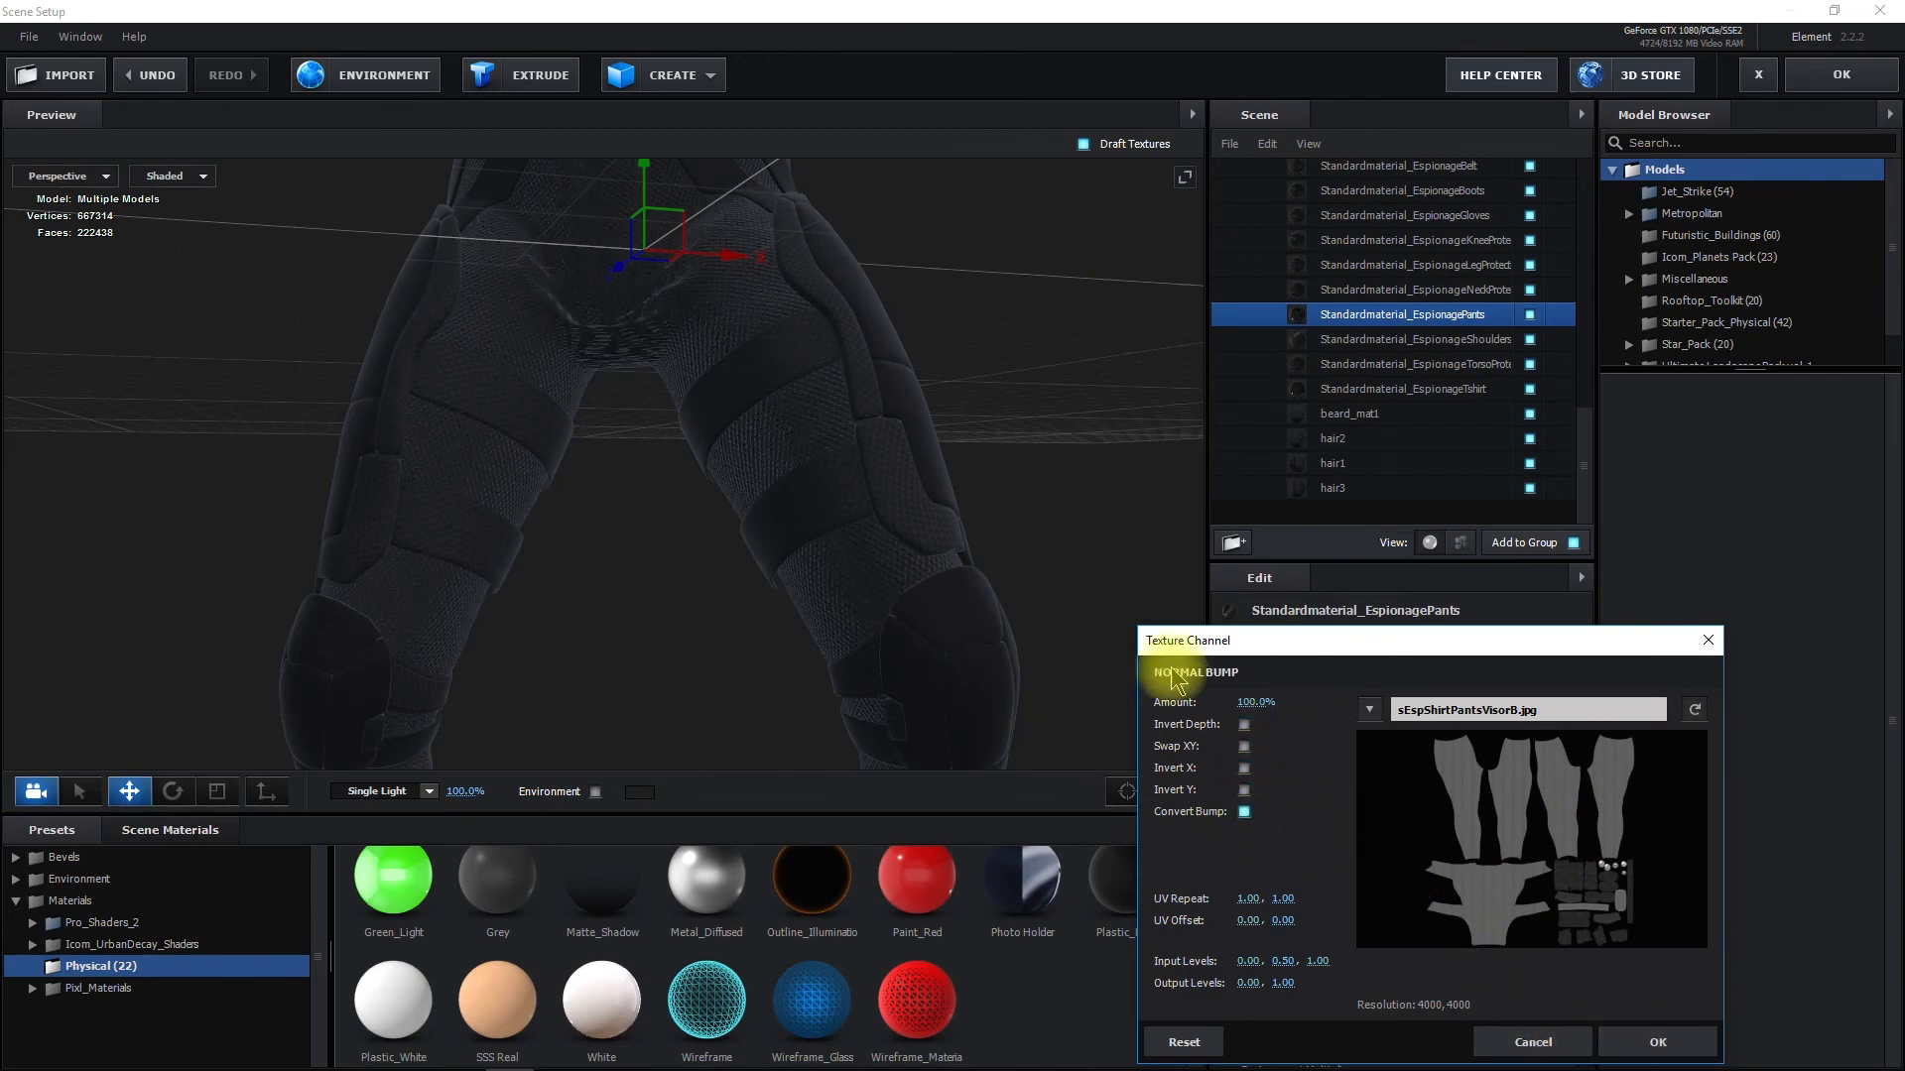
pyautogui.moveTo(1244, 704)
pyautogui.mouseDown()
pyautogui.moveTo(1200, 710)
pyautogui.moveTo(1222, 723)
pyautogui.mouseUp()
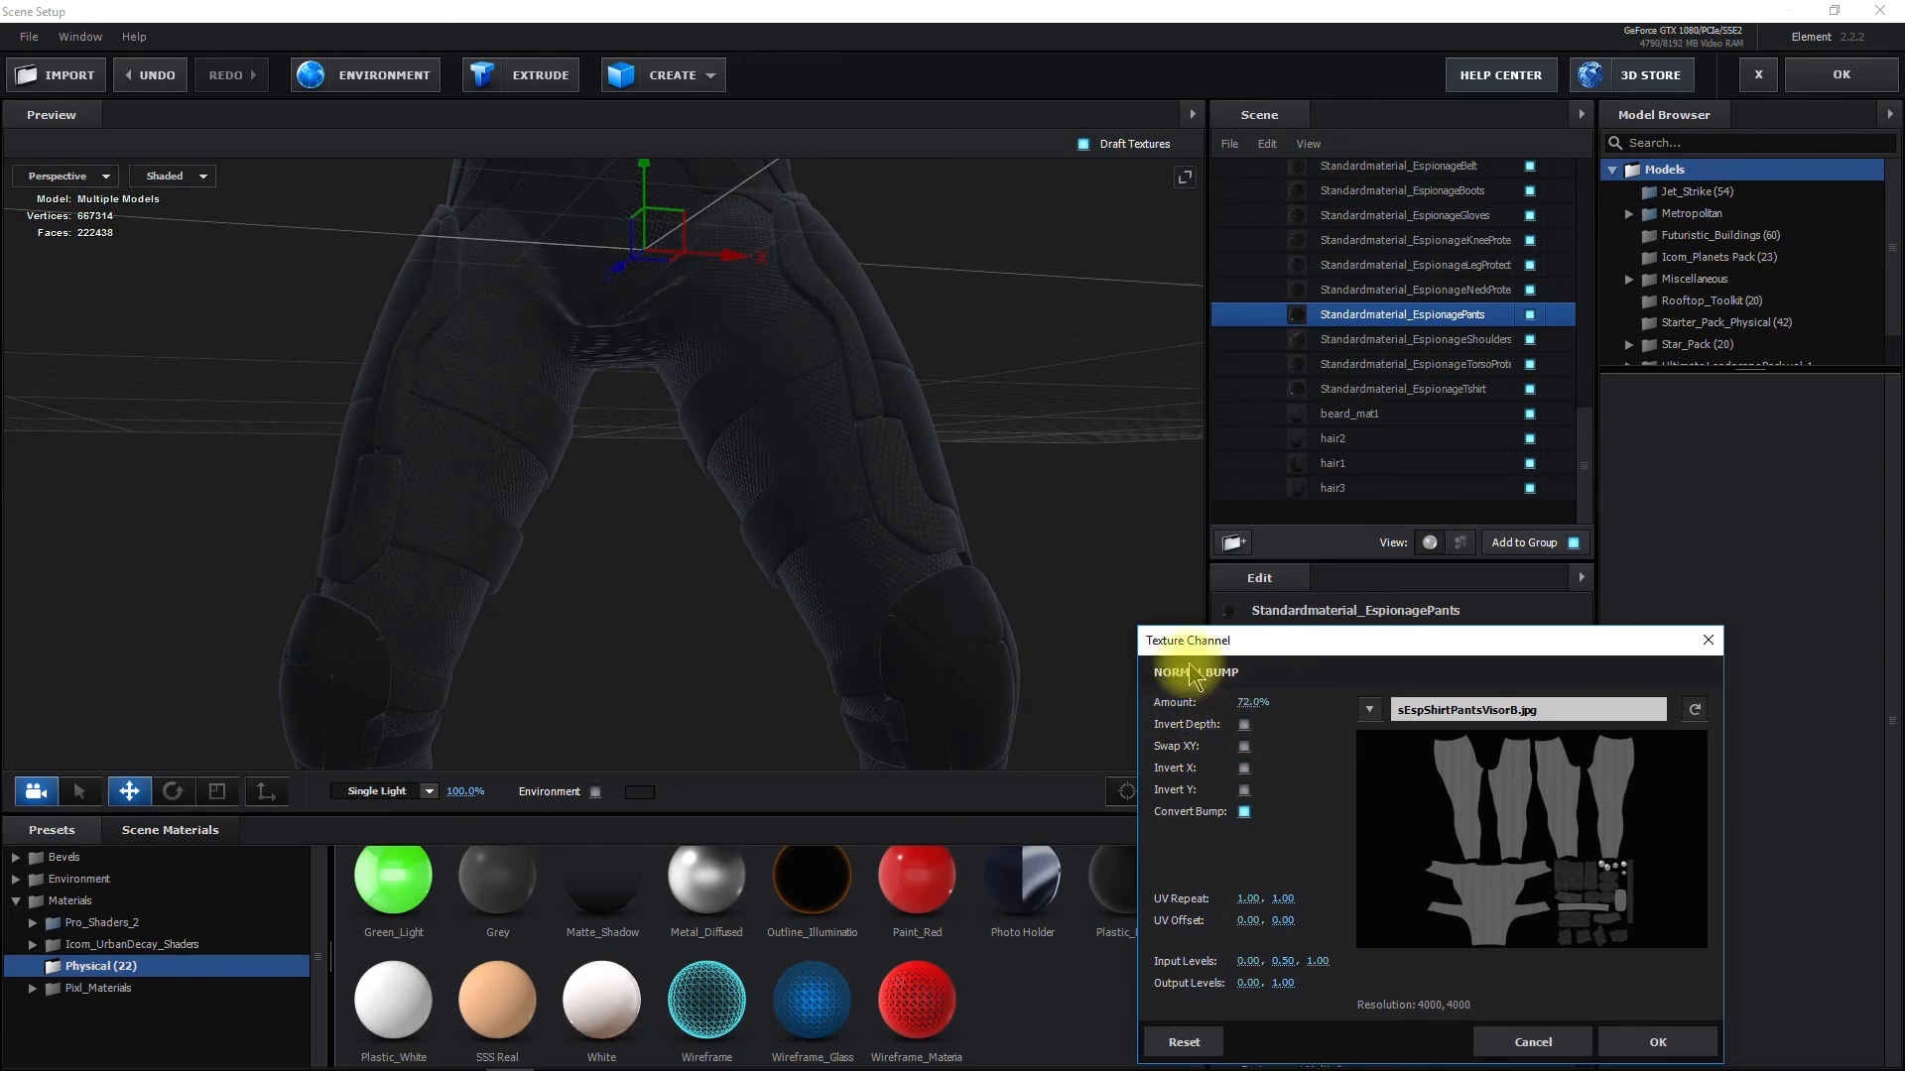
pyautogui.click(1651, 1040)
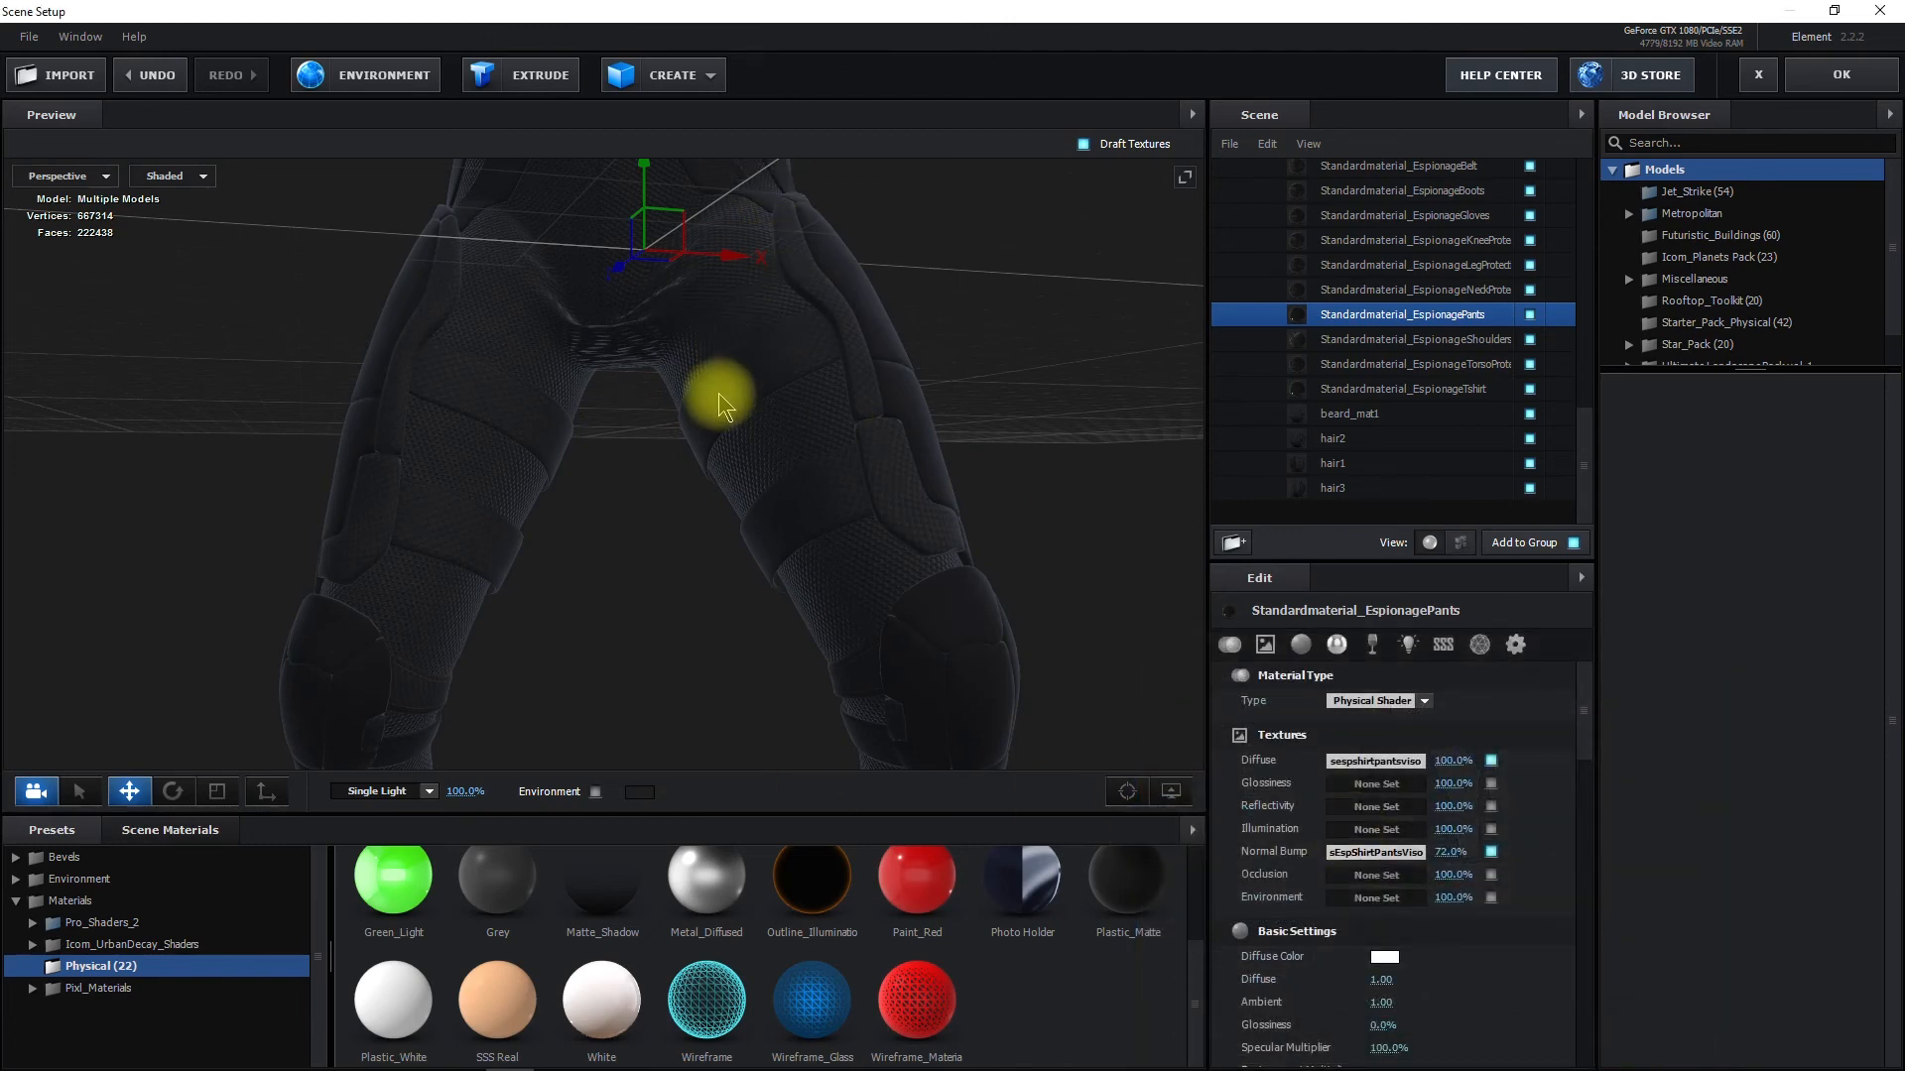
# Load the sEspTorsoNeckShouldersB texture into the Normal Bump channel of the Standardmaterial_EspionageNeckProtection material
pyautogui.click(1458, 295)
pyautogui.moveTo(863, 320); pyautogui.dragTo(724, 998, button='middle')
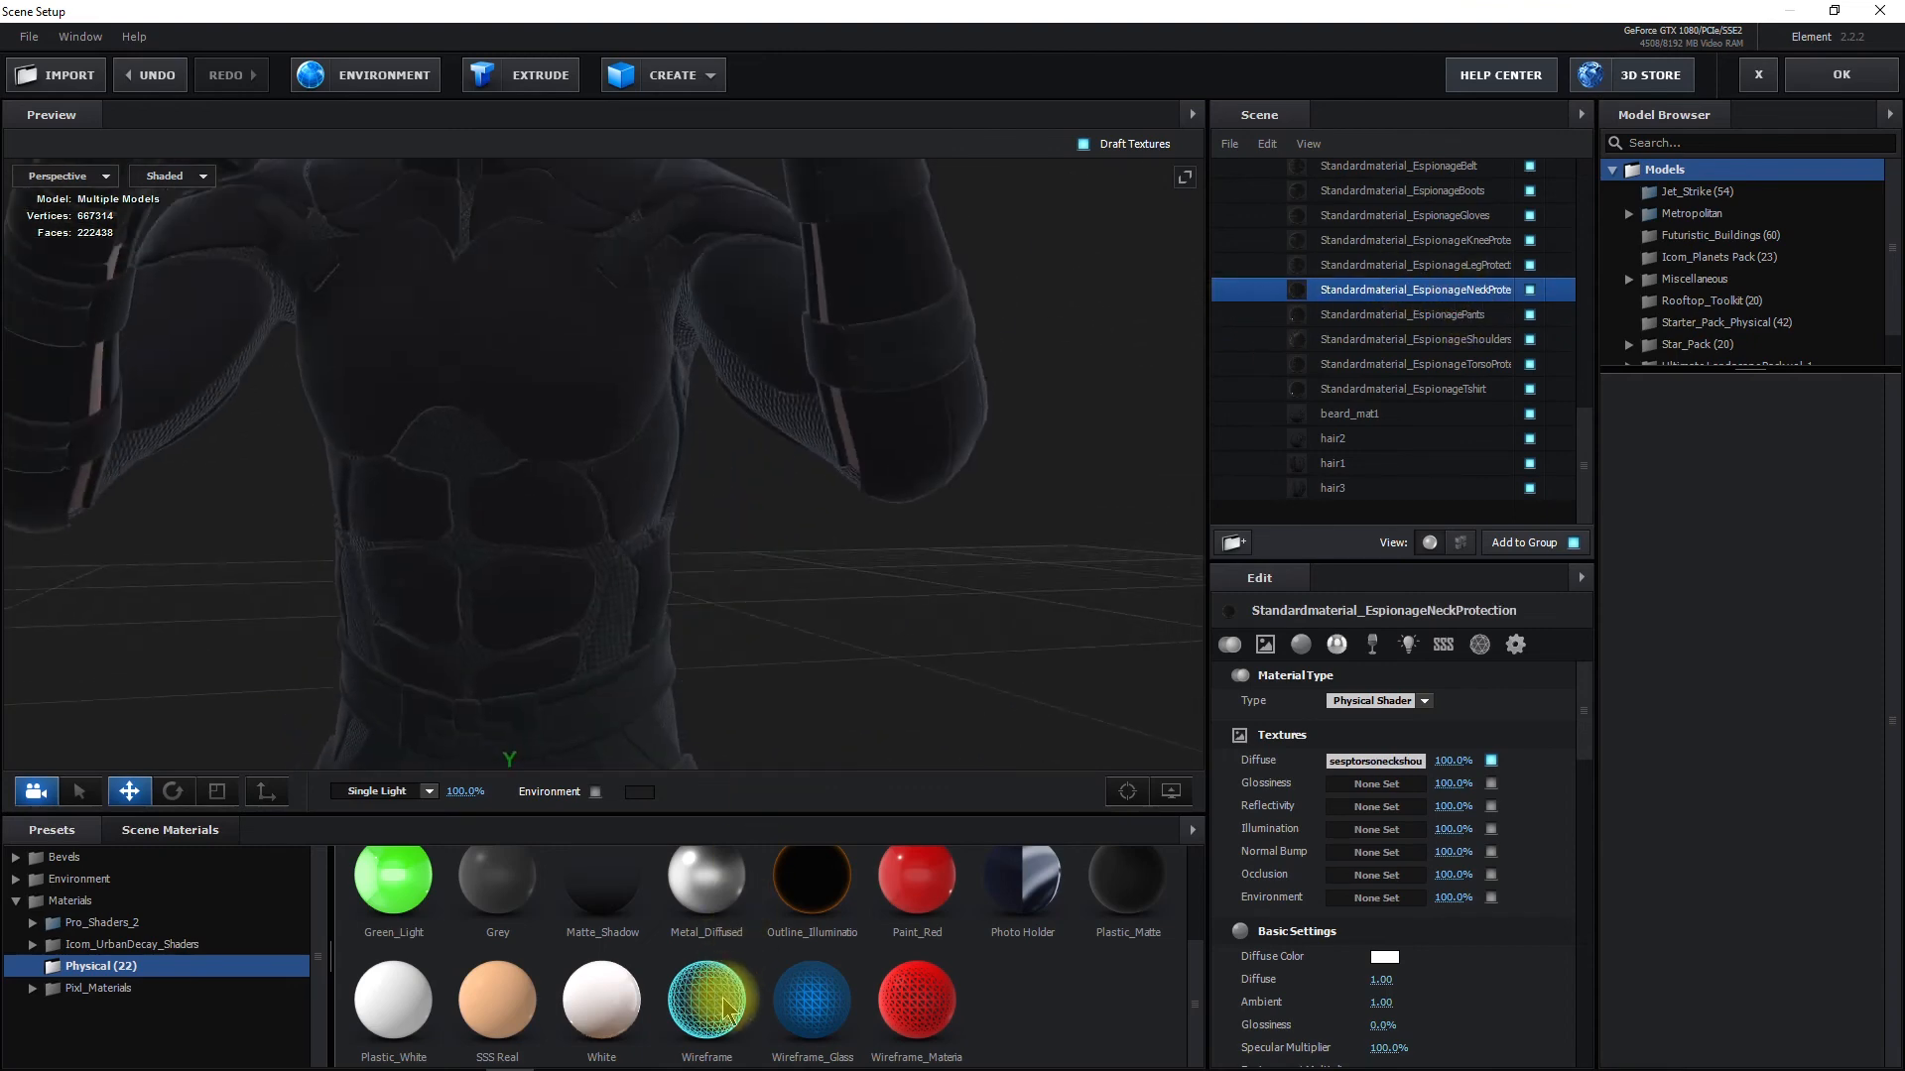
pyautogui.moveTo(330, 370); pyautogui.dragTo(282, 413, button='middle')
pyautogui.moveTo(474, 344); pyautogui.dragTo(590, 508, button='middle')
pyautogui.moveTo(589, 508); pyautogui.dragTo(728, 509)
pyautogui.scroll(3, 555, 482)
pyautogui.scroll(2, 728, 510)
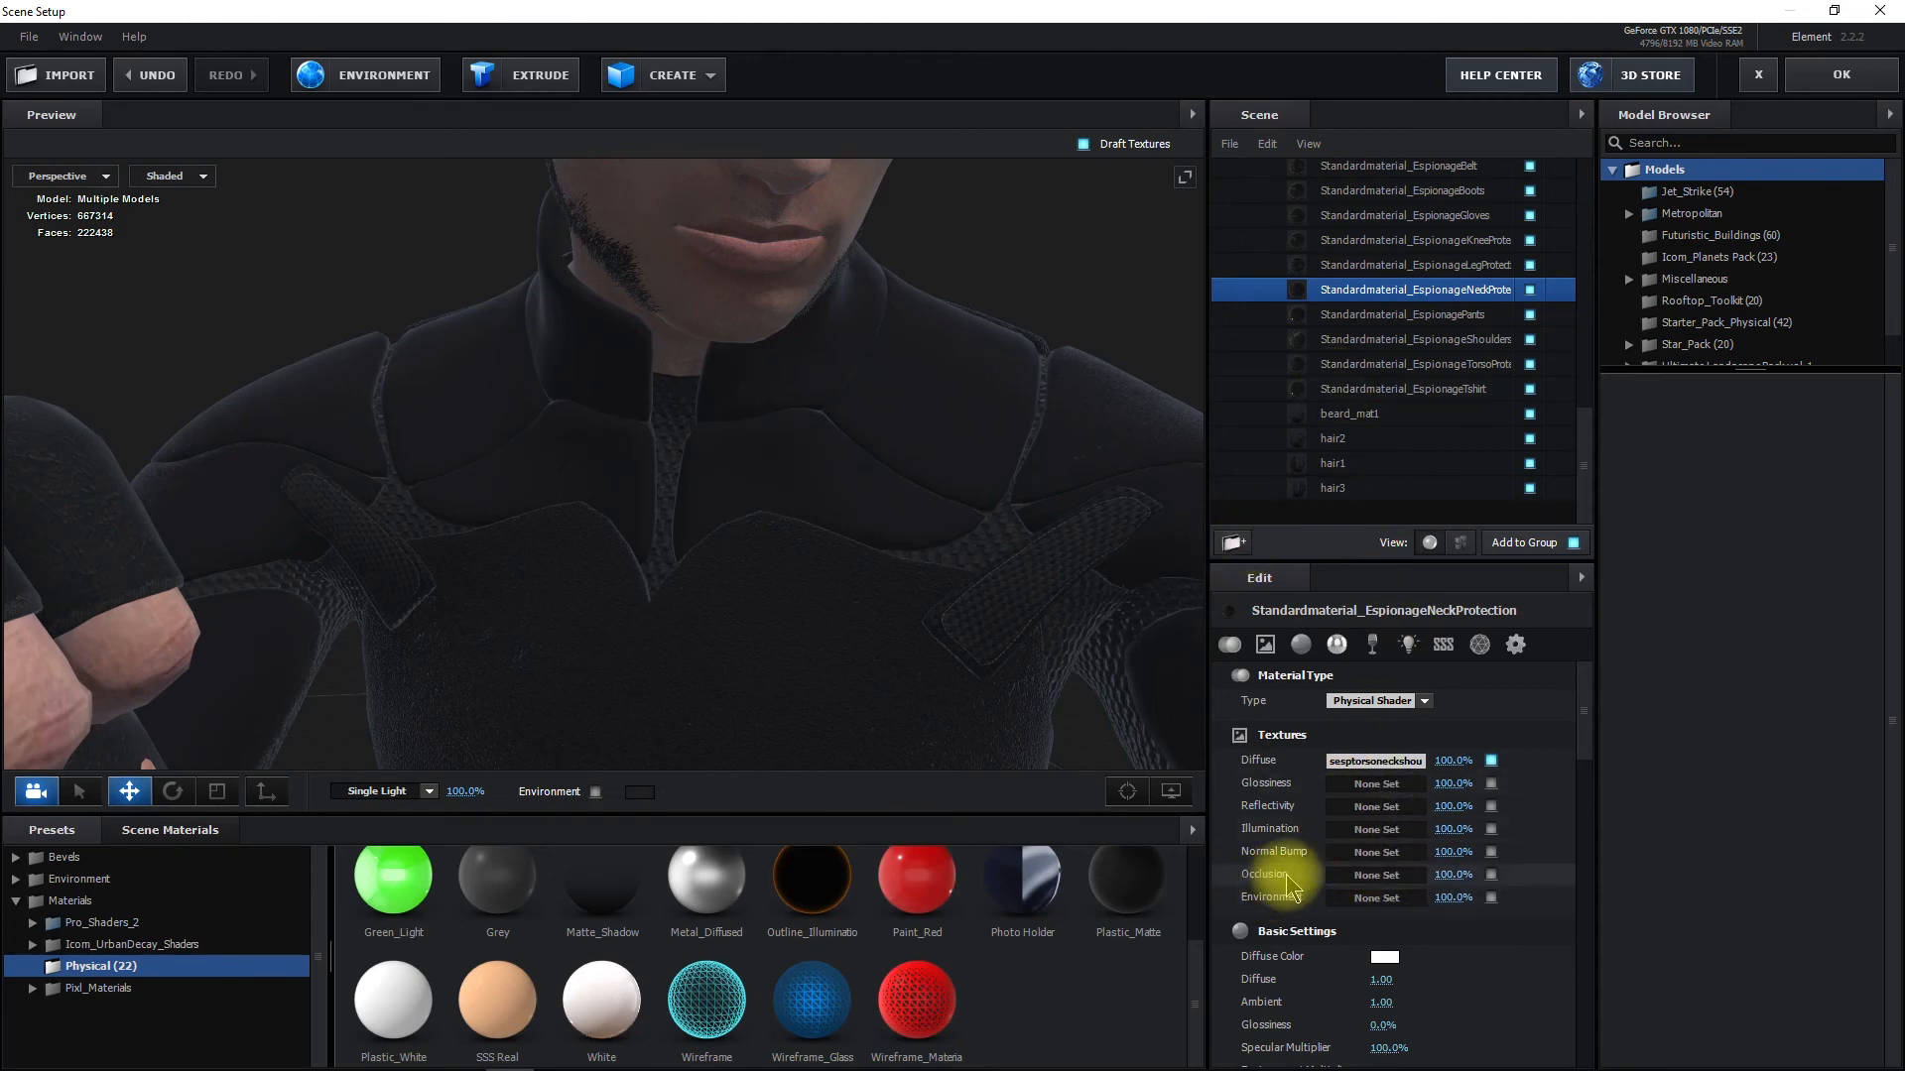
pyautogui.click(1376, 859)
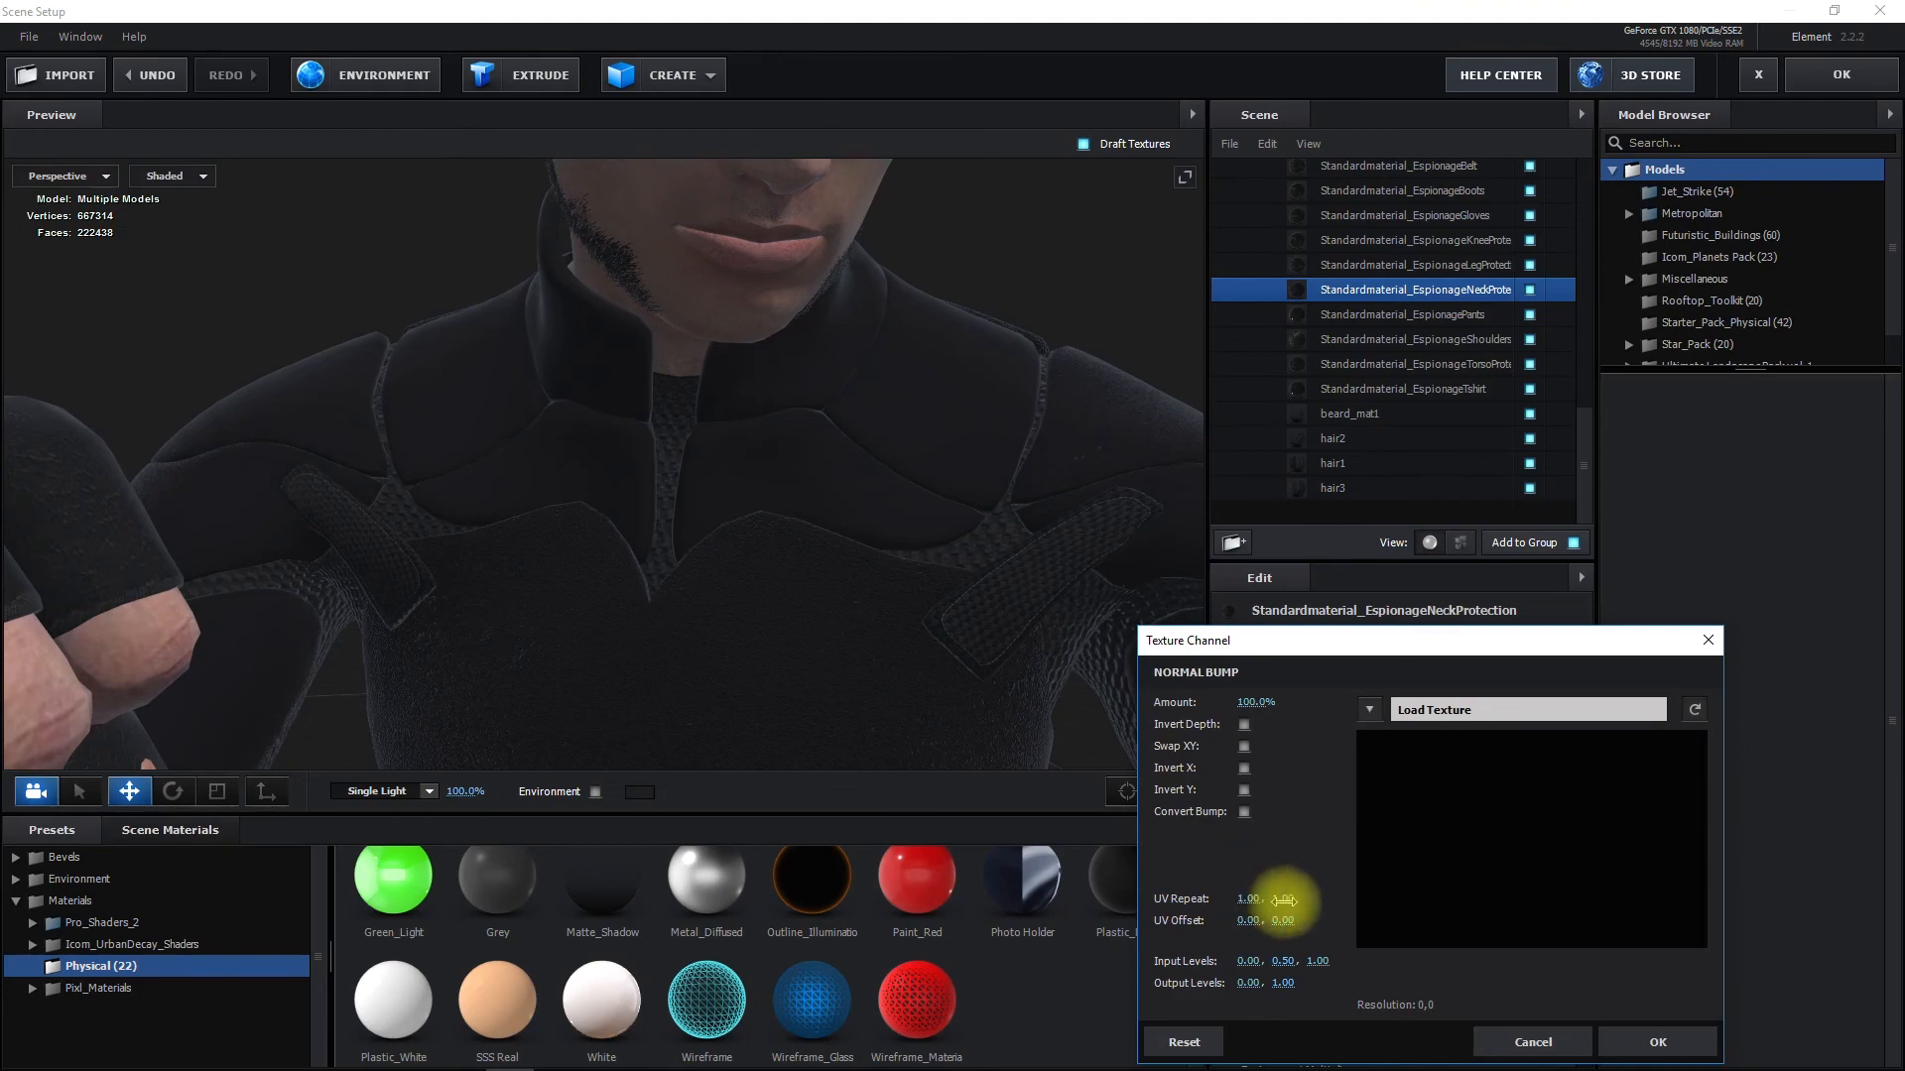
pyautogui.click(1468, 711)
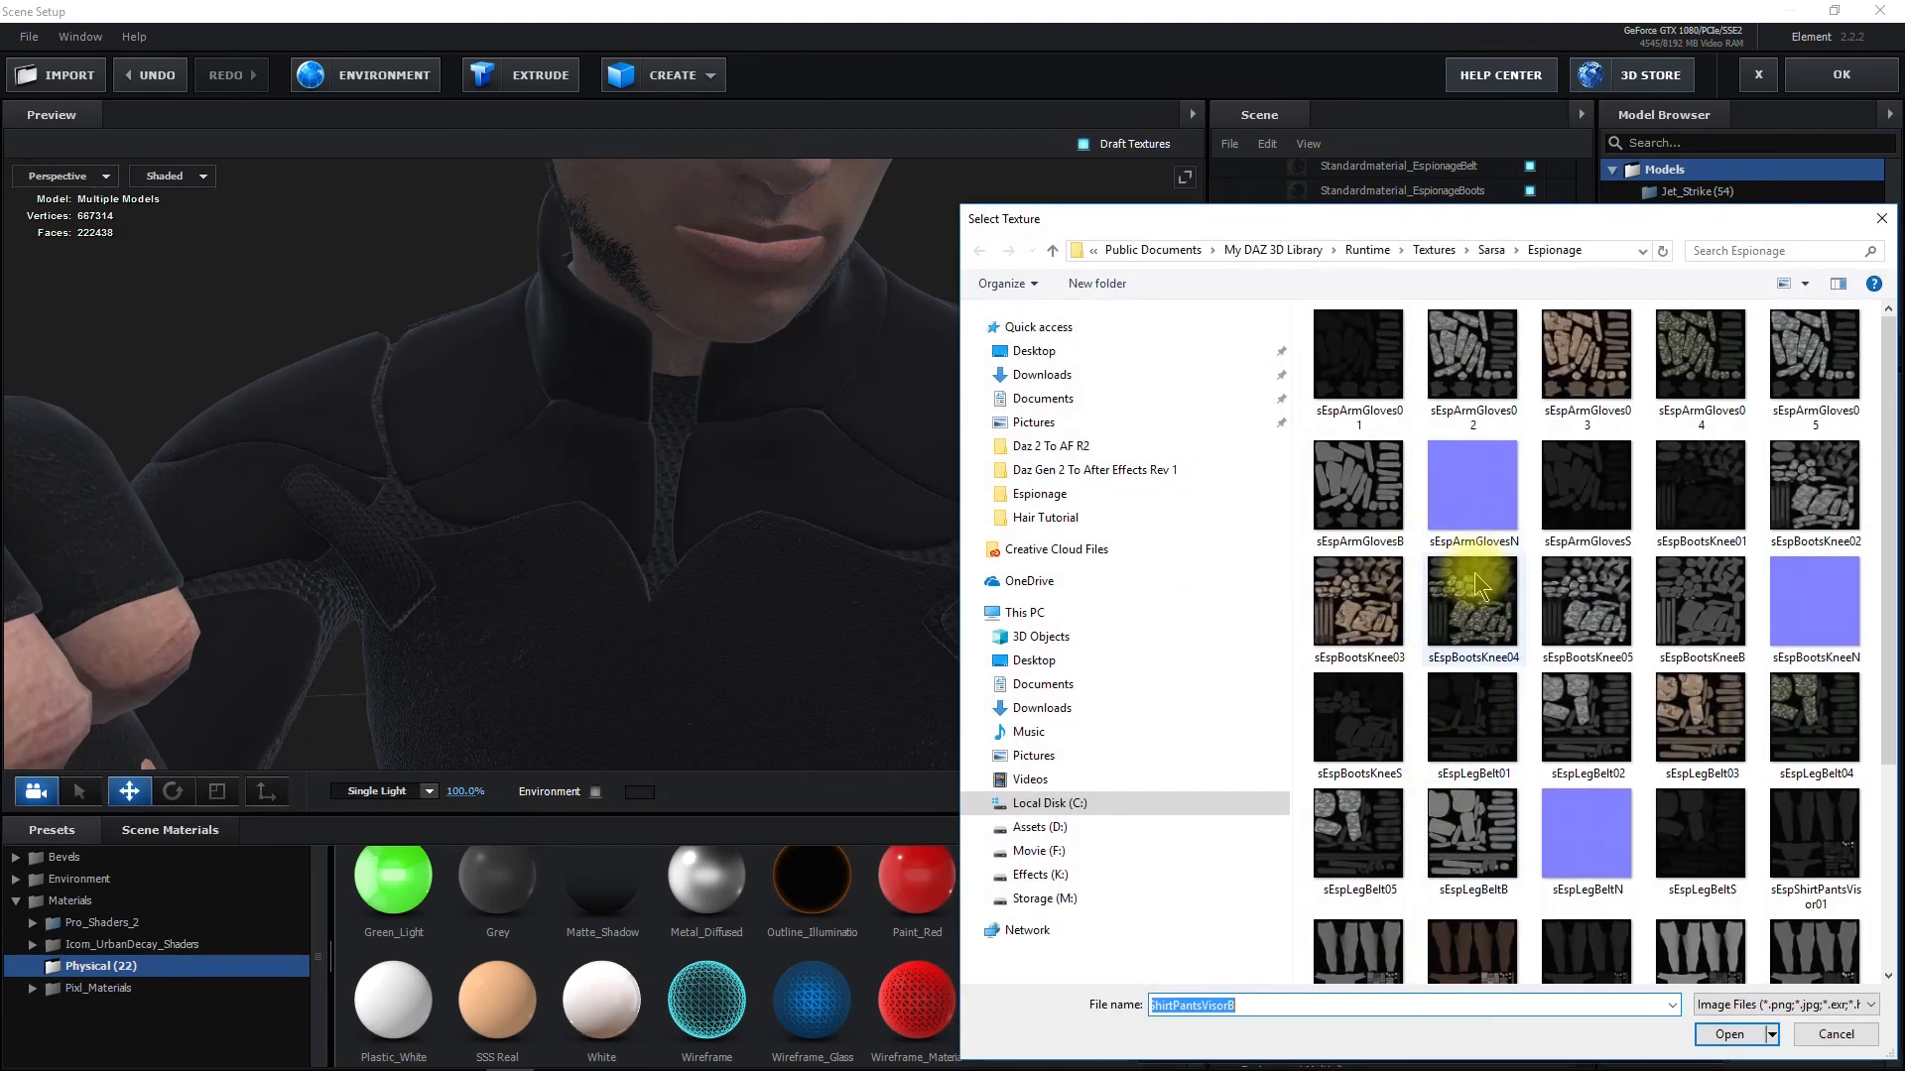
pyautogui.scroll(-3, 1538, 665)
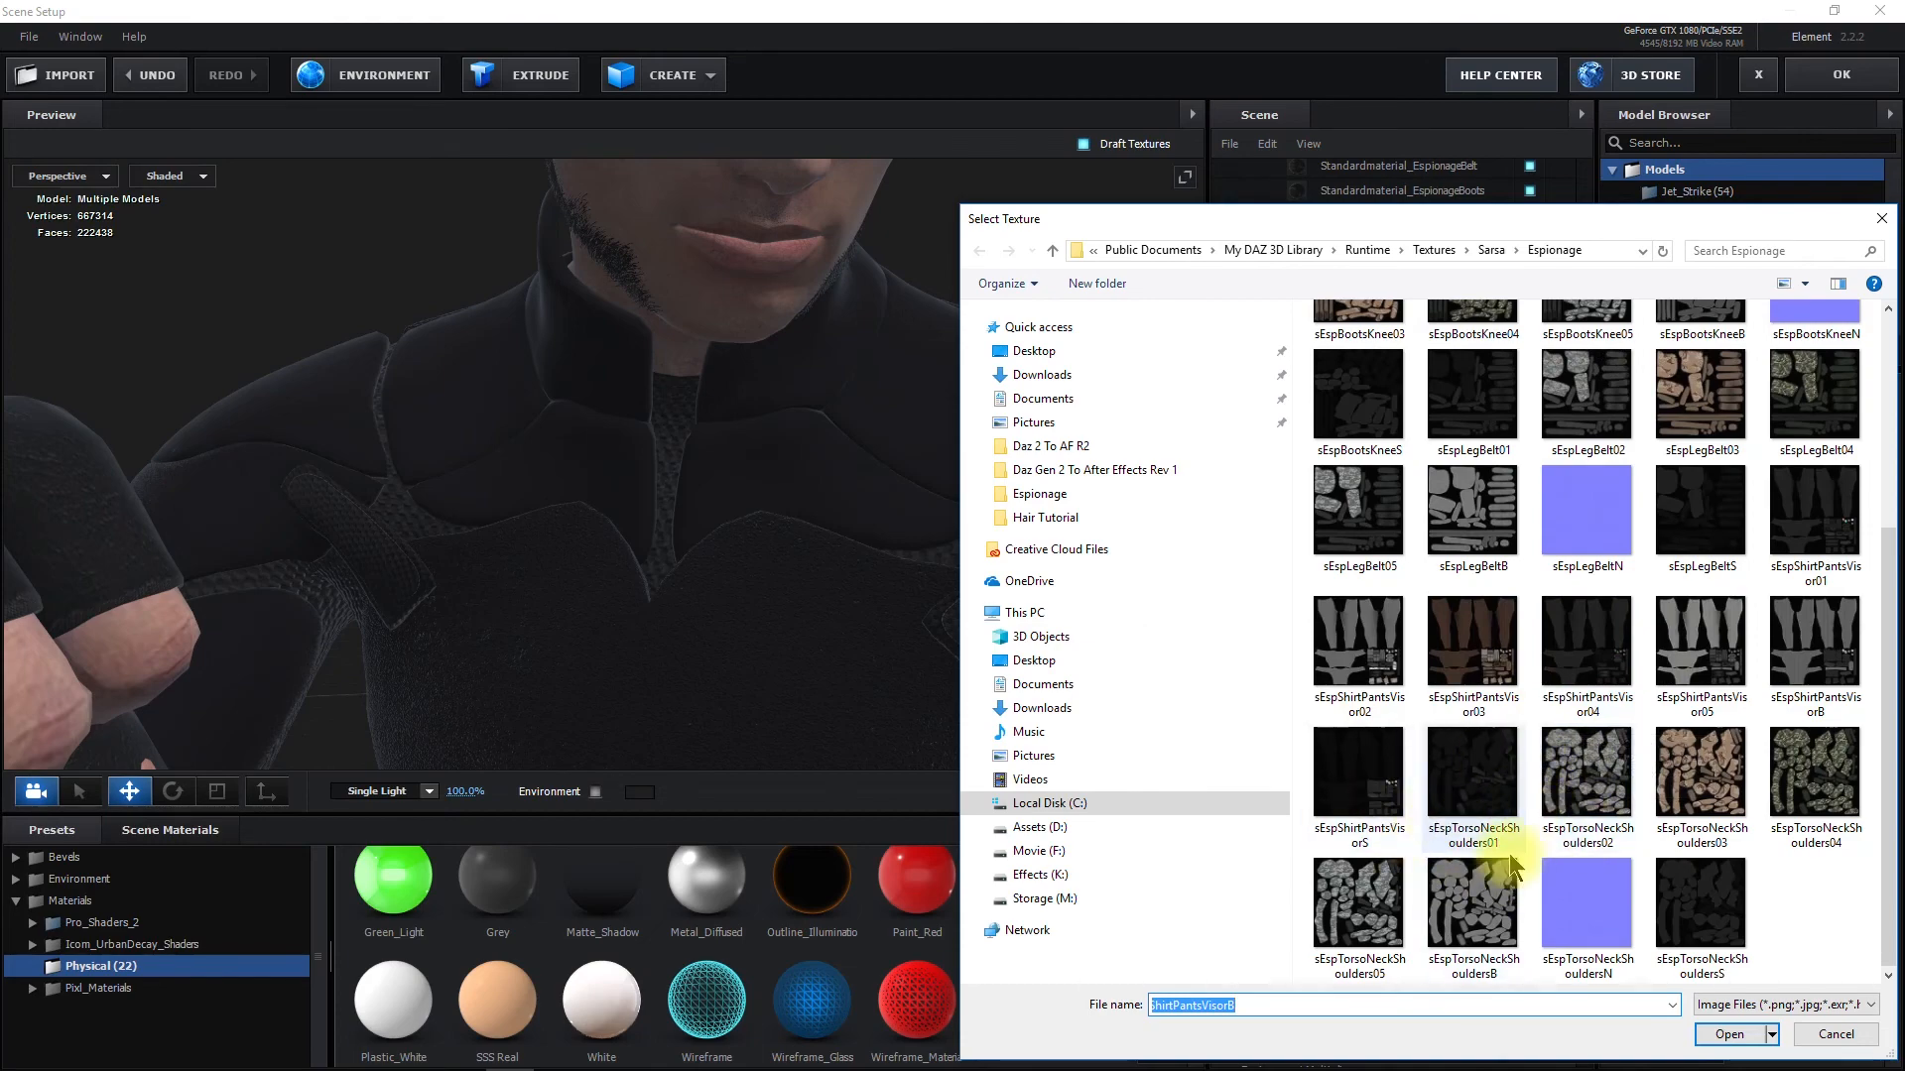
pyautogui.doubleClick(1485, 935)
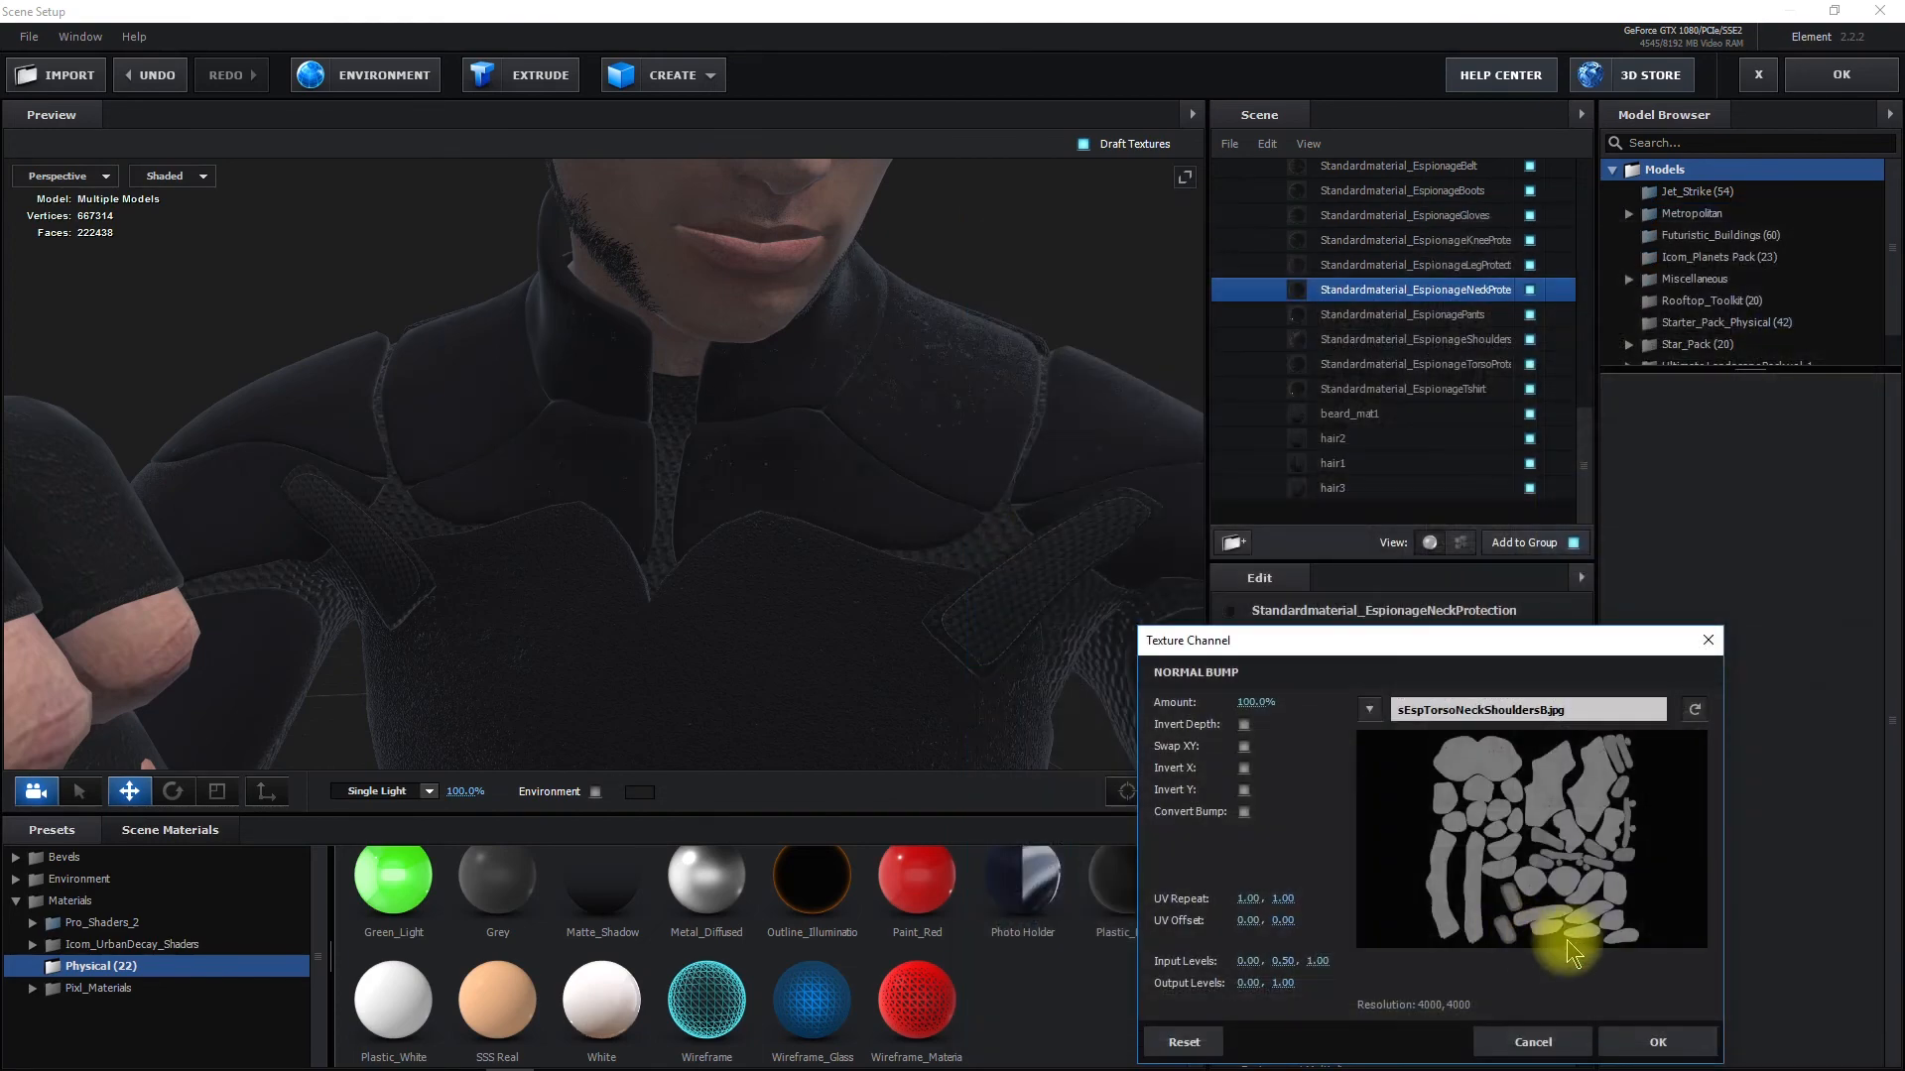
# Enable Convert Bump for the neck protection's Normal Bump texture and set its Amount to 65%
pyautogui.click(1244, 811)
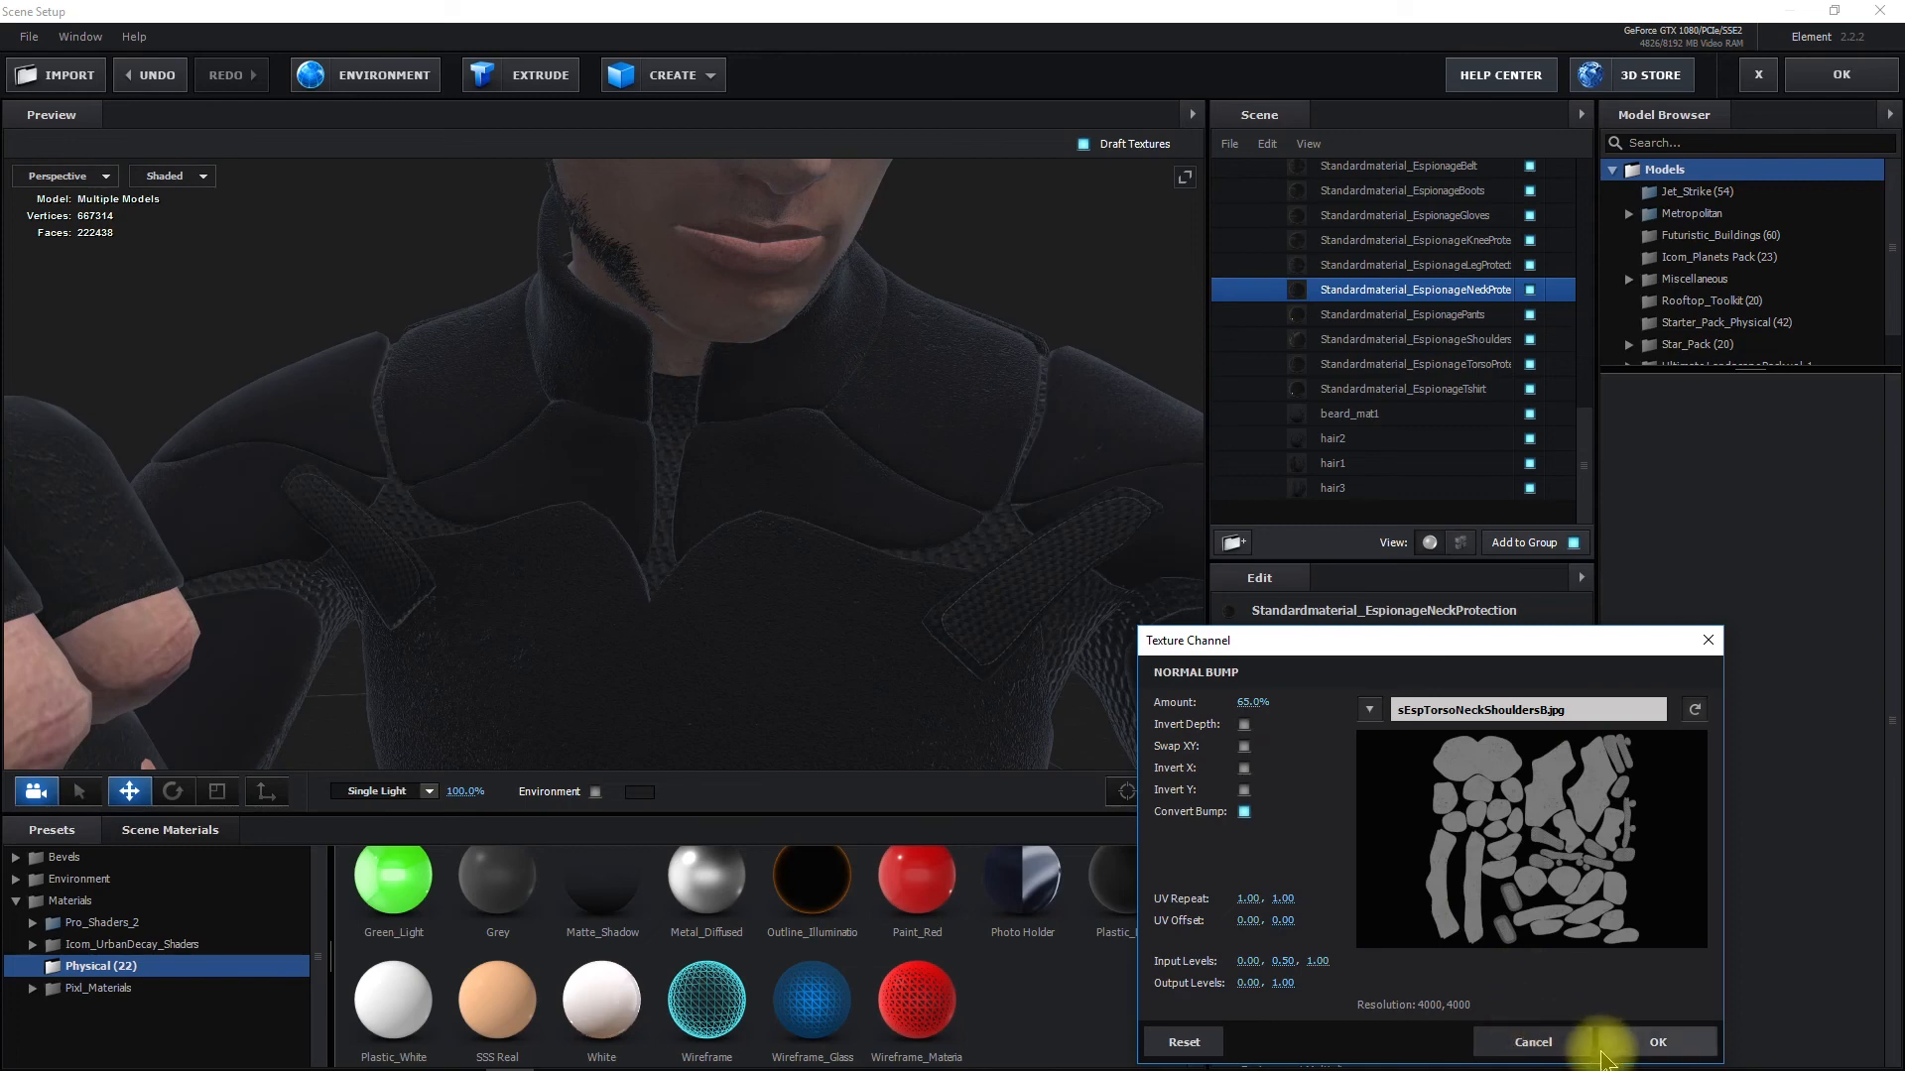
pyautogui.click(1622, 1044)
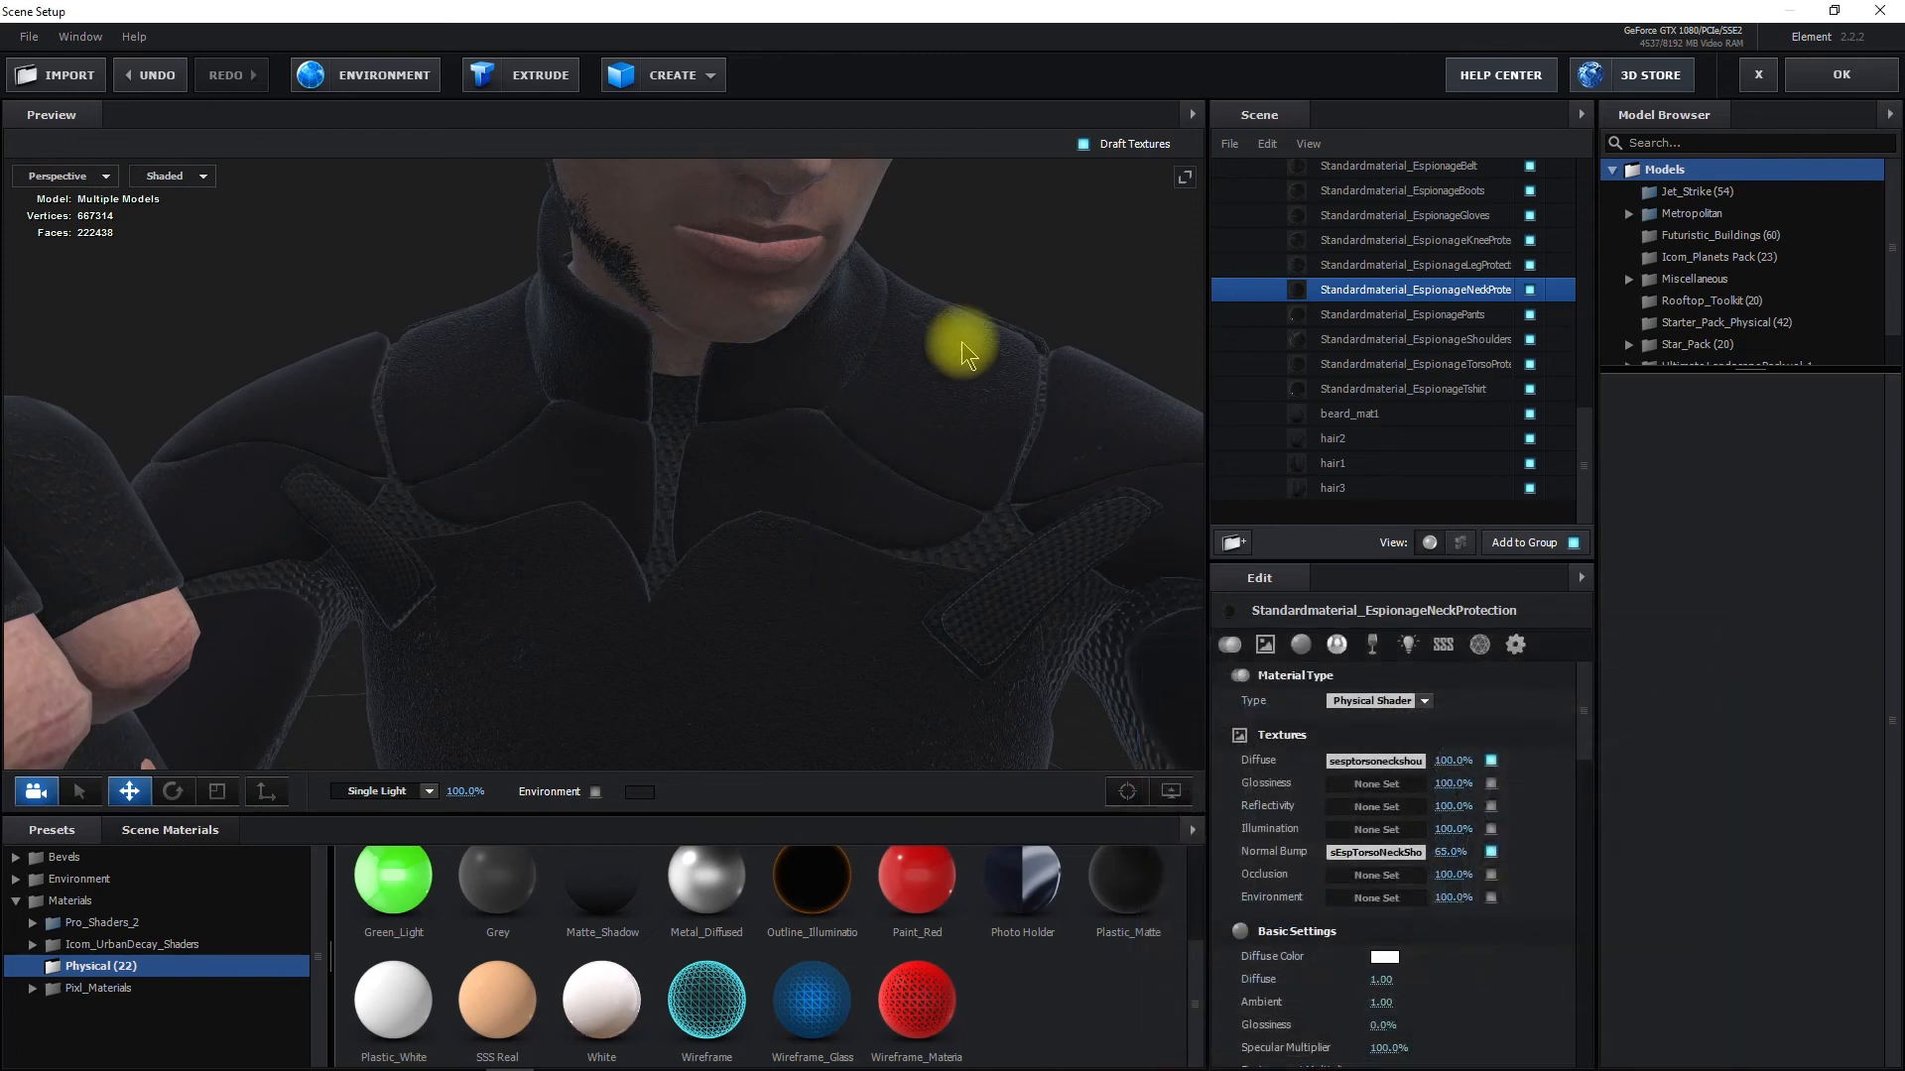
# Load the sEspLegBeltB texture into the Normal Bump channel of the Standardmaterial_EspionageLegProtection material
pyautogui.click(1448, 261)
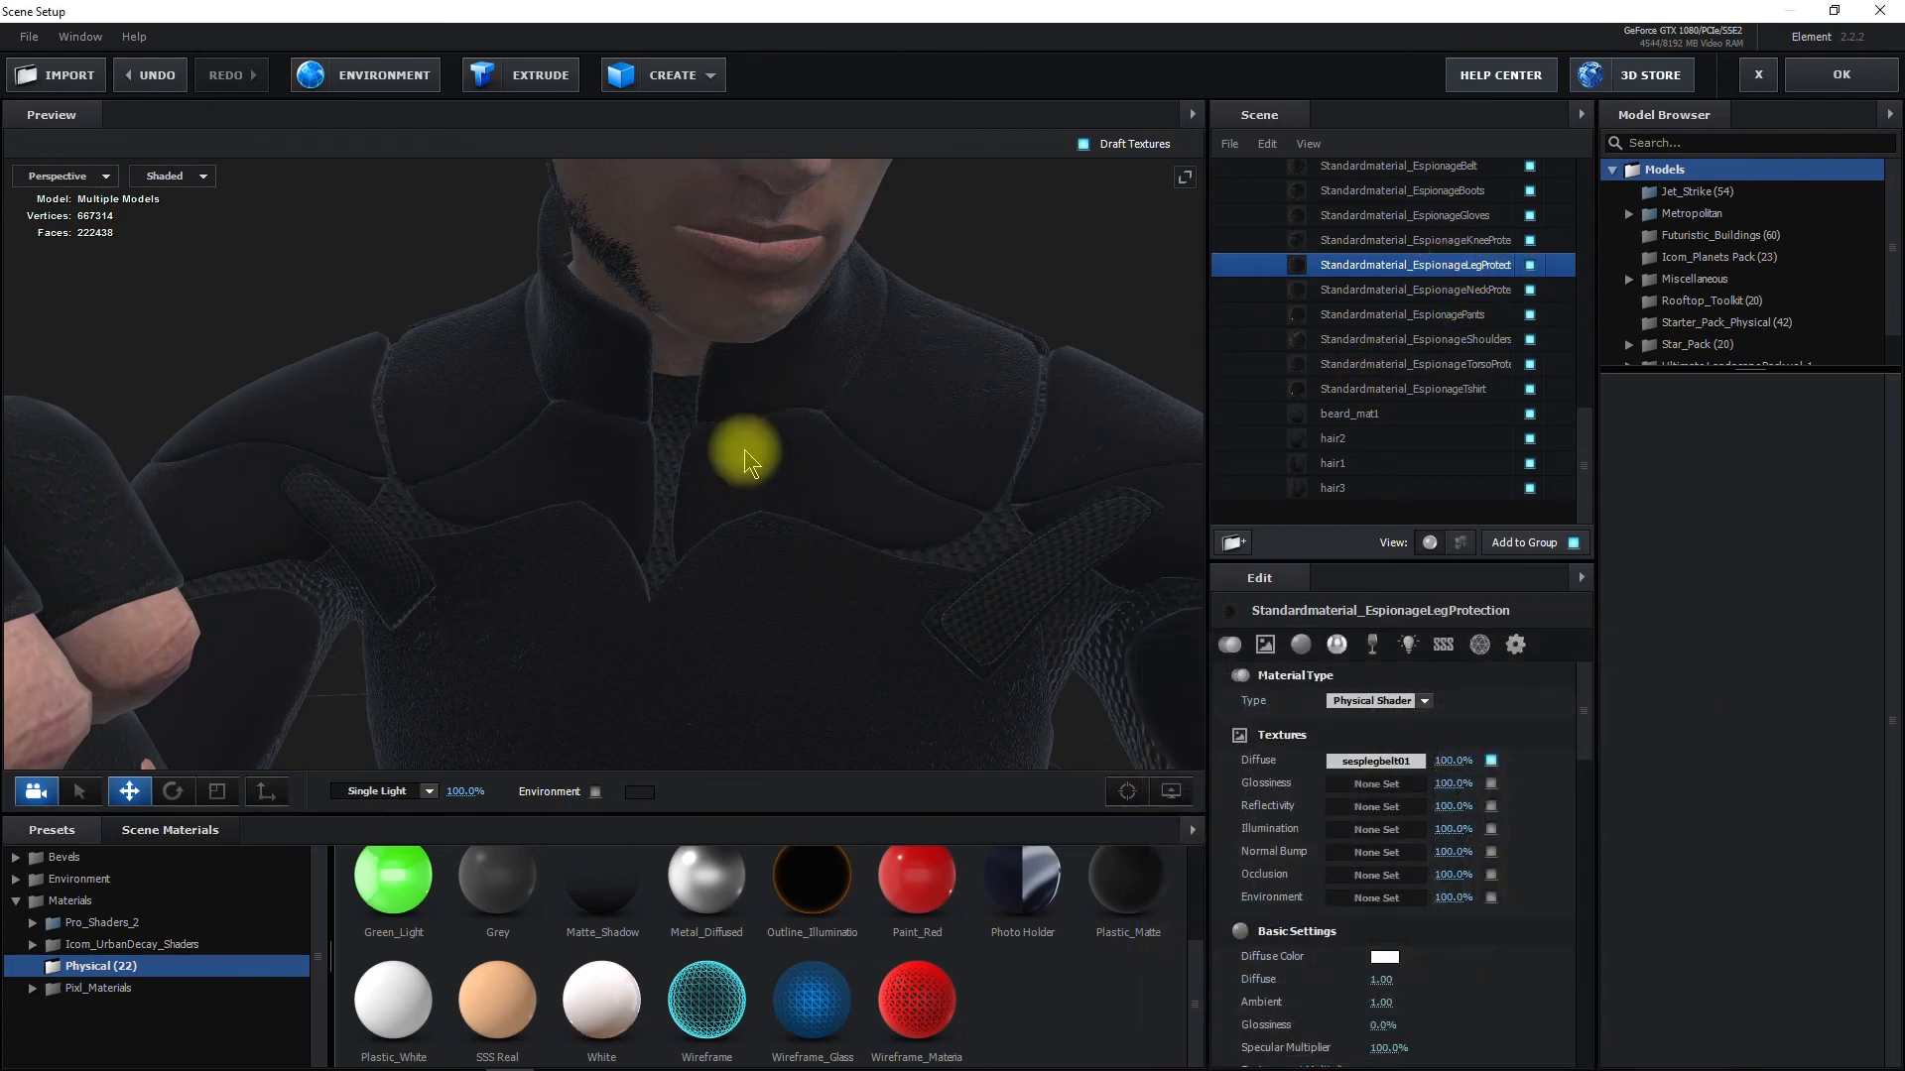
pyautogui.scroll(-5, 673, 508)
pyautogui.moveTo(673, 508); pyautogui.dragTo(759, 312, button='middle')
pyautogui.moveTo(684, 740); pyautogui.dragTo(796, 100, button='middle')
pyautogui.moveTo(1017, 703); pyautogui.dragTo(1019, 631, button='middle')
pyautogui.moveTo(1075, 512); pyautogui.dragTo(884, 369)
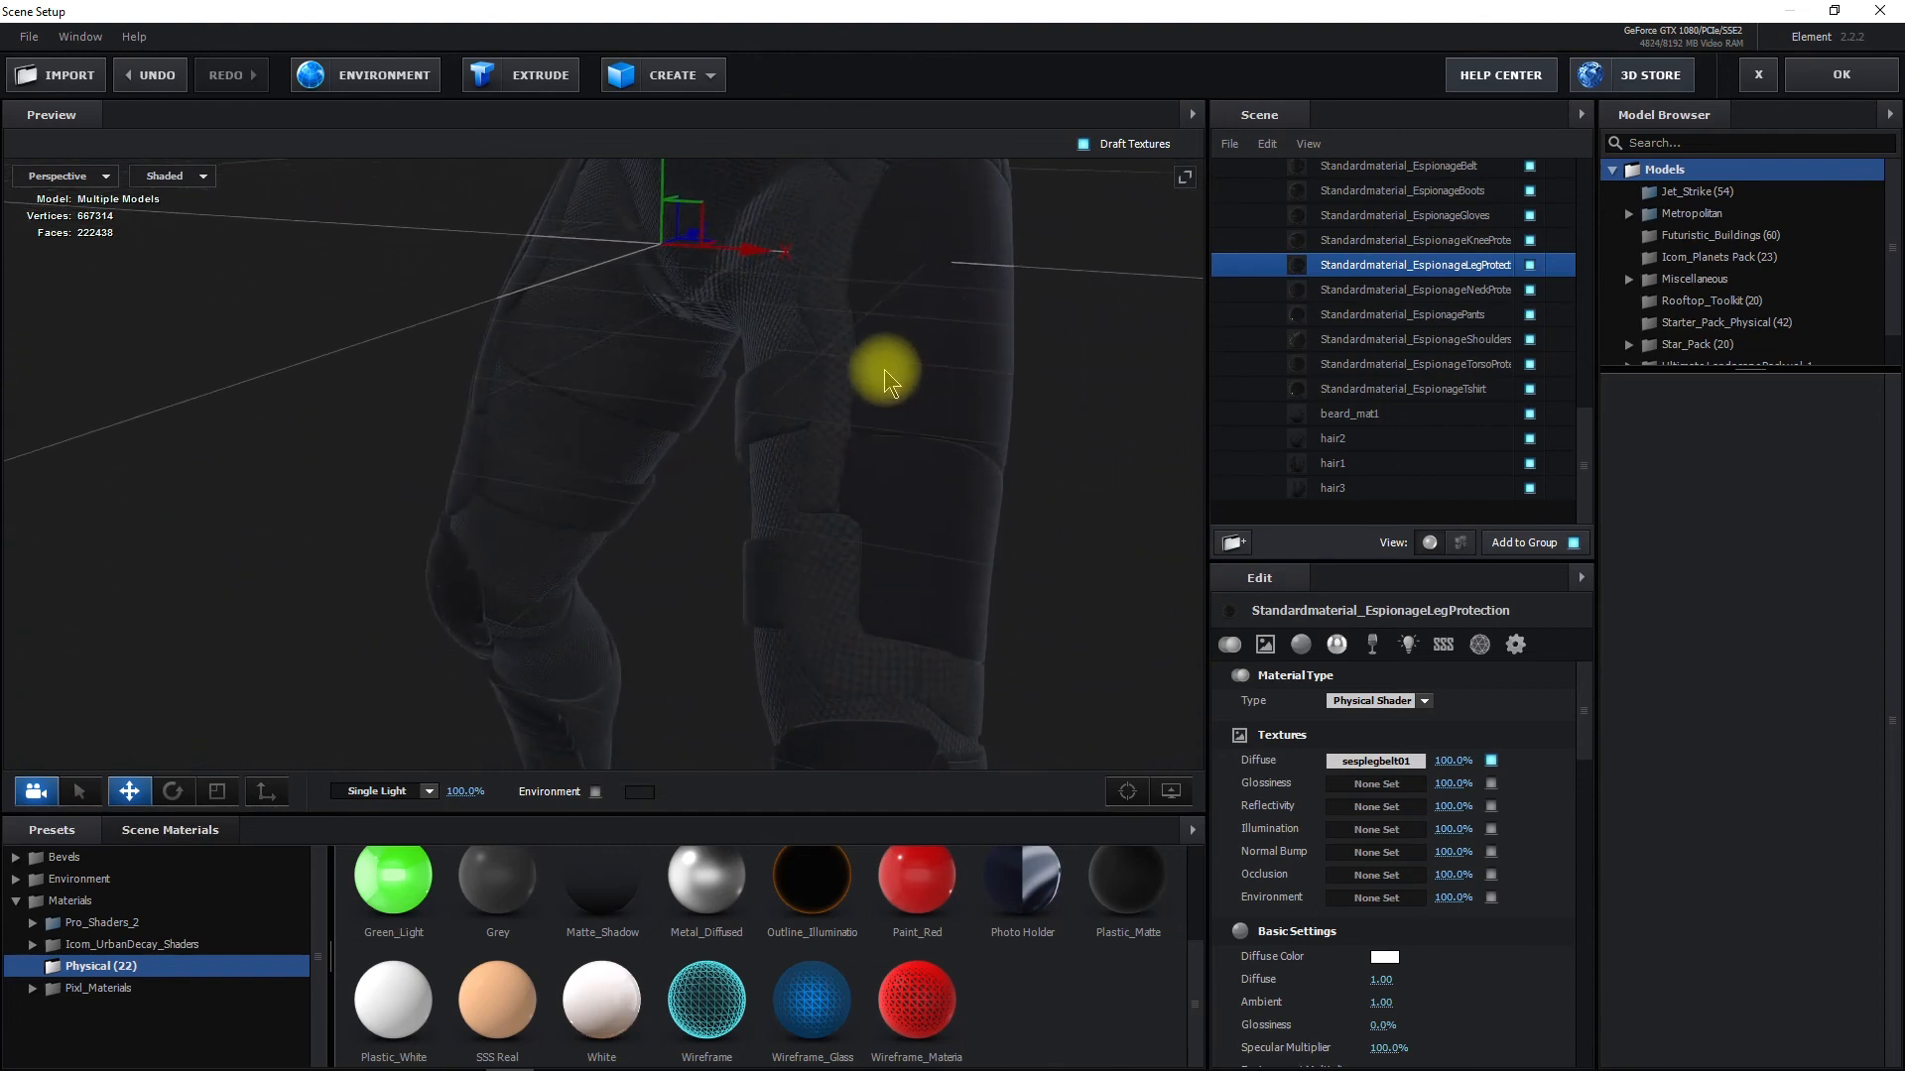
pyautogui.click(1374, 855)
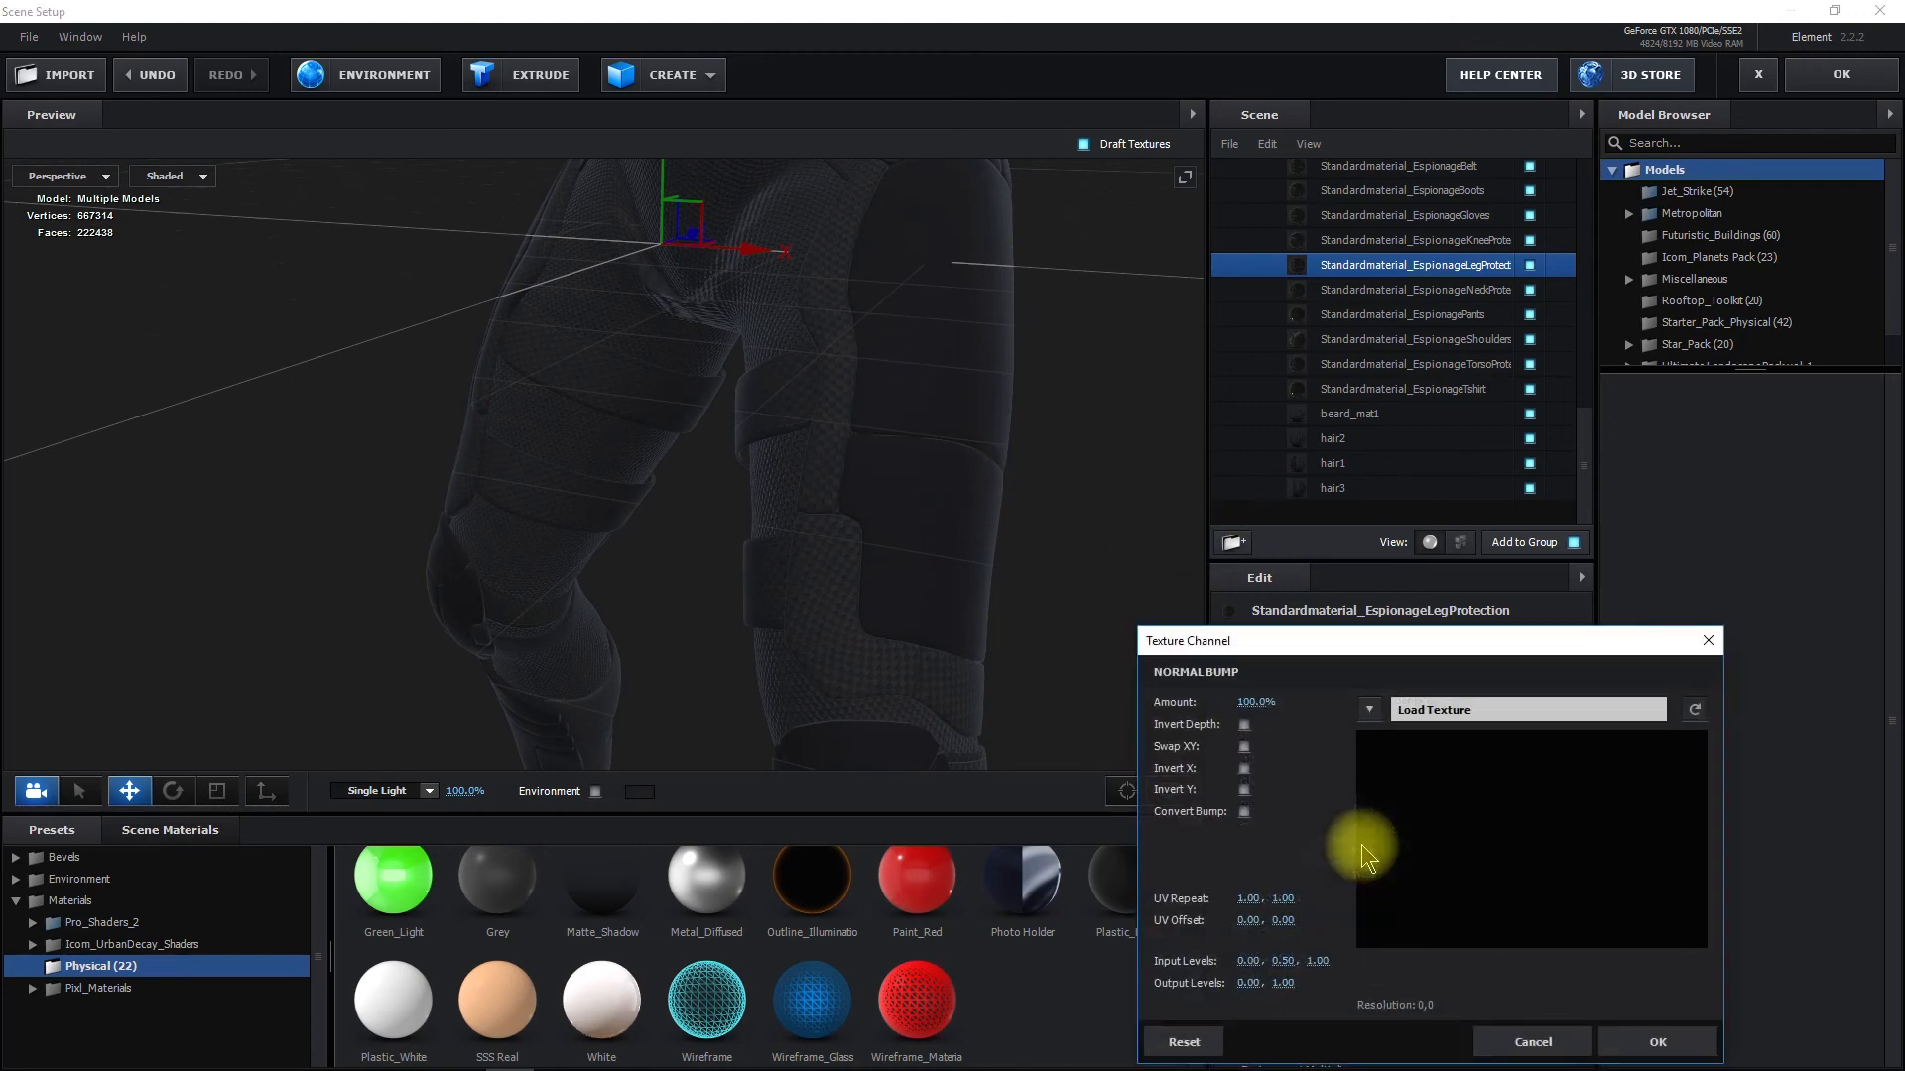
pyautogui.click(1441, 712)
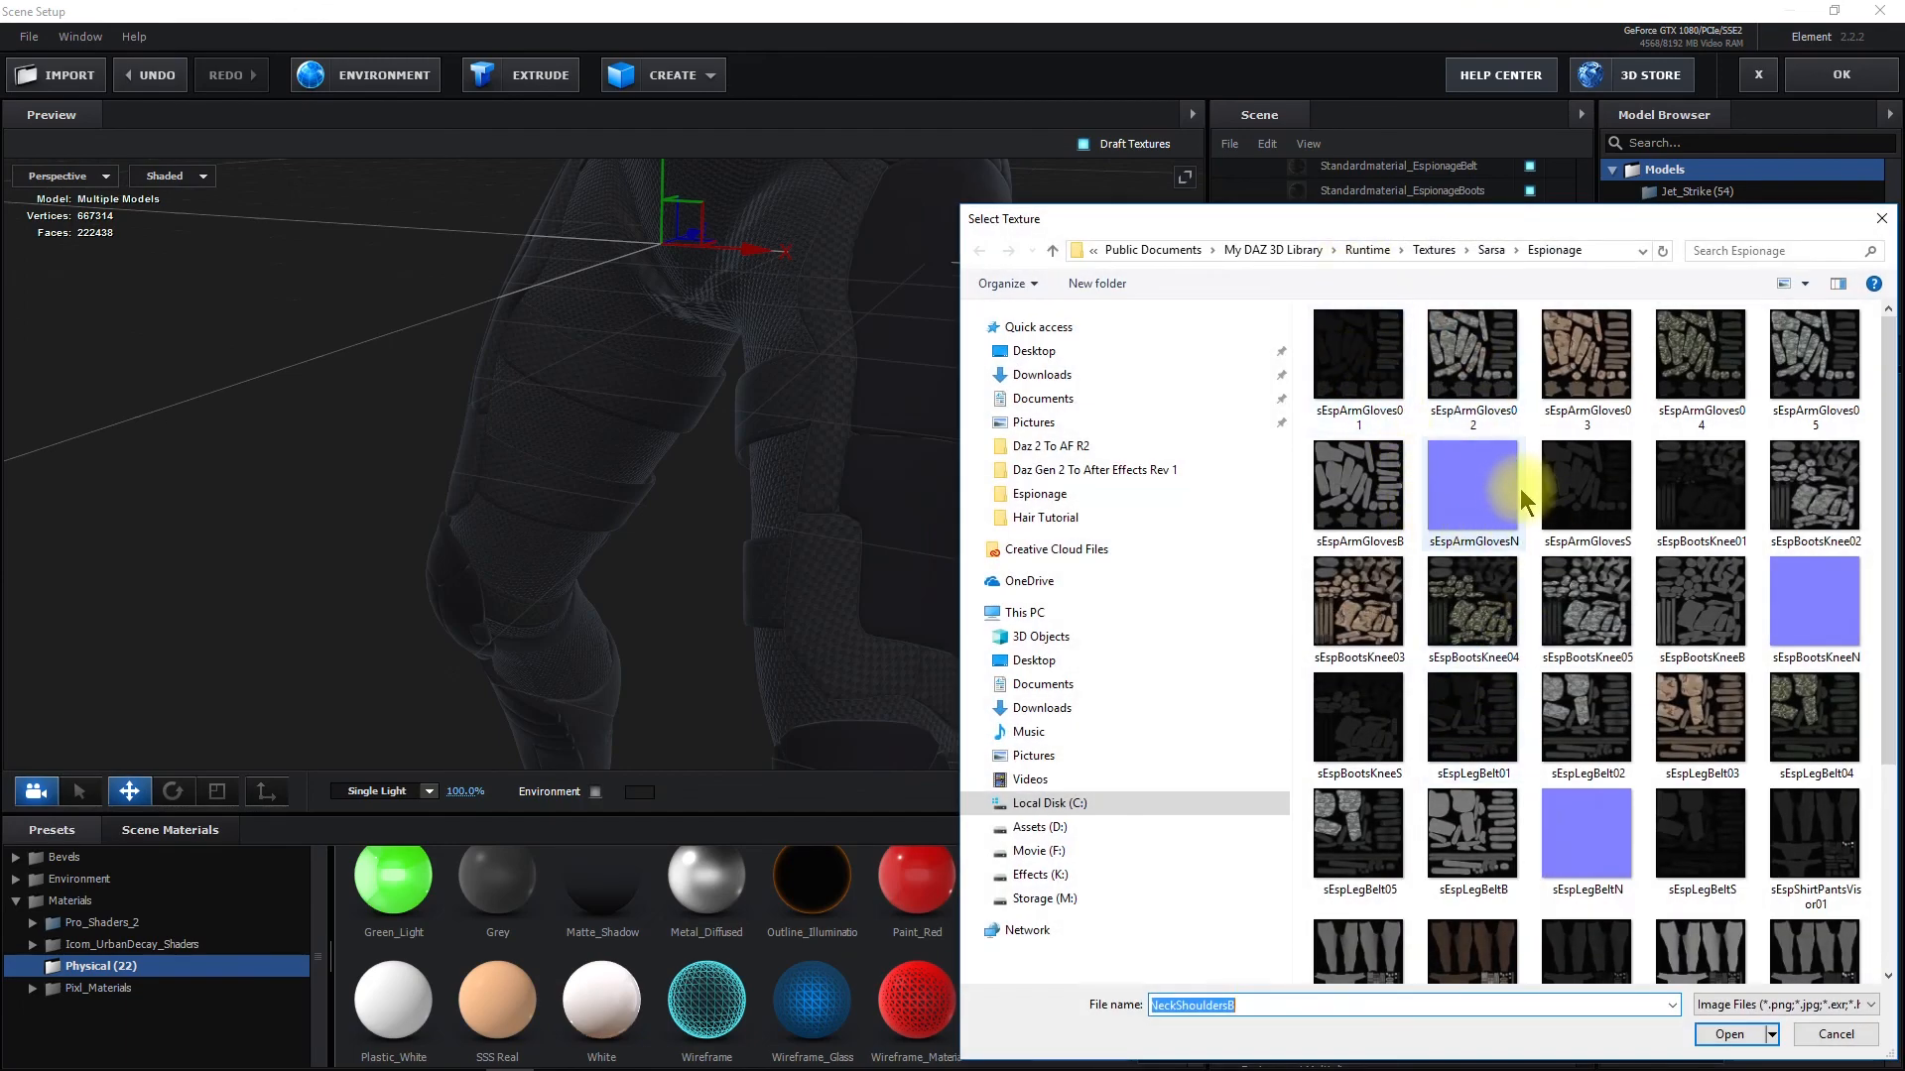
pyautogui.scroll(-3, 1548, 491)
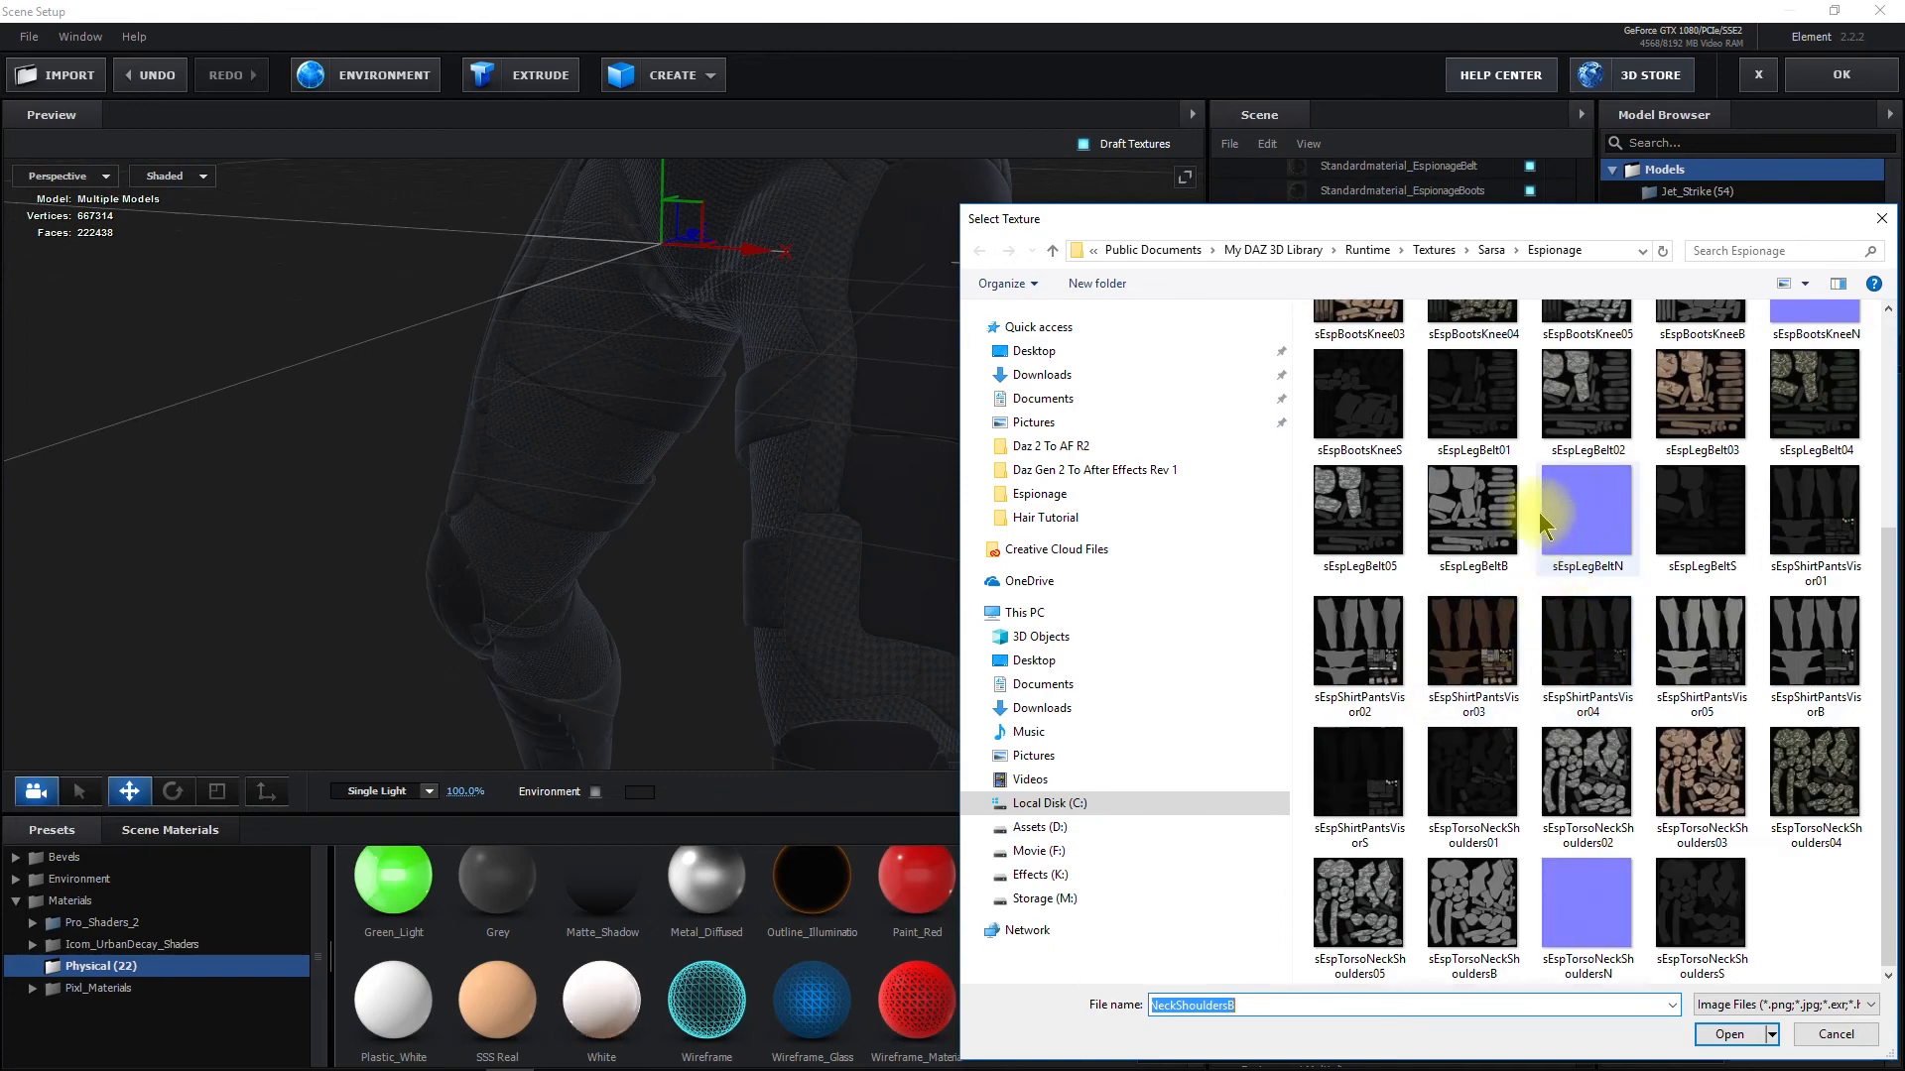
pyautogui.doubleClick(1476, 541)
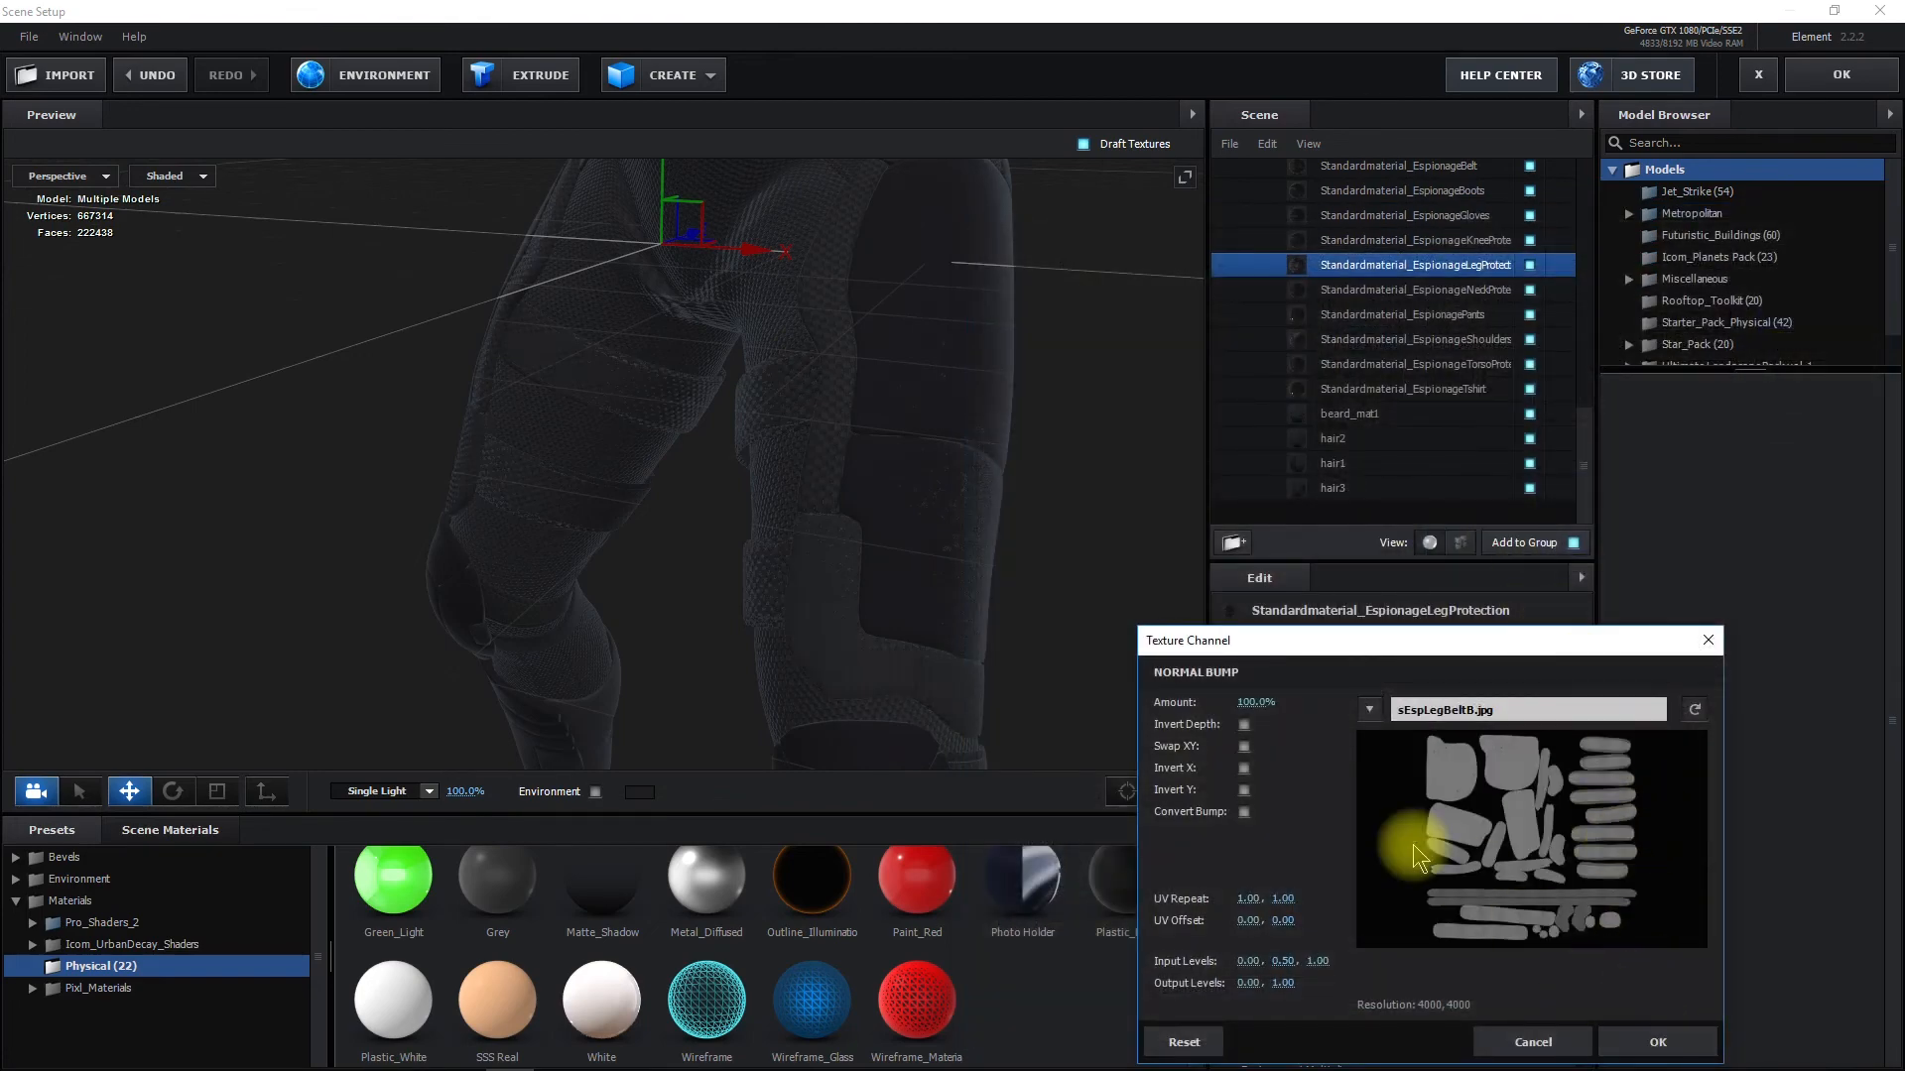
# Enable Convert Bump for the leg protection's Normal Bump texture and set its Amount to 52%
pyautogui.click(1244, 812)
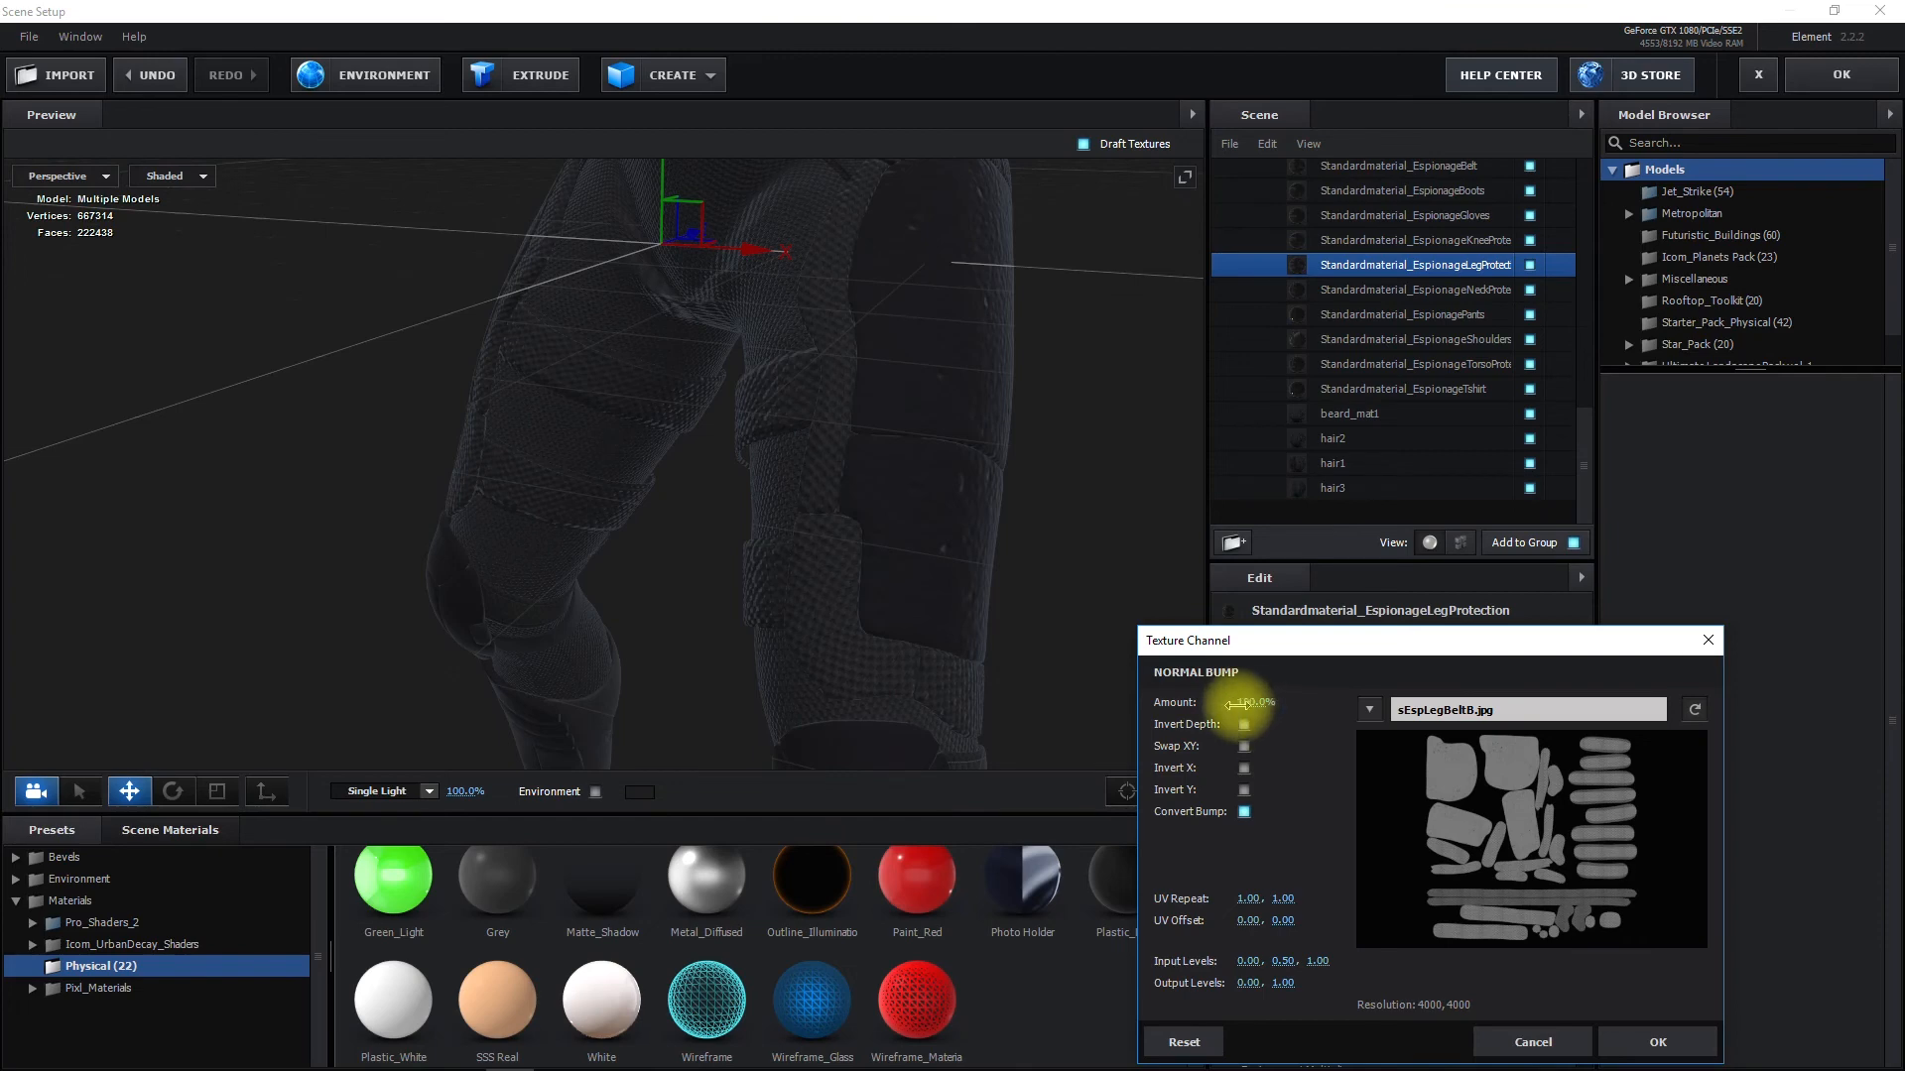
pyautogui.moveTo(1223, 699)
pyautogui.mouseDown()
pyautogui.moveTo(1288, 723)
pyautogui.moveTo(1223, 727)
pyautogui.mouseUp()
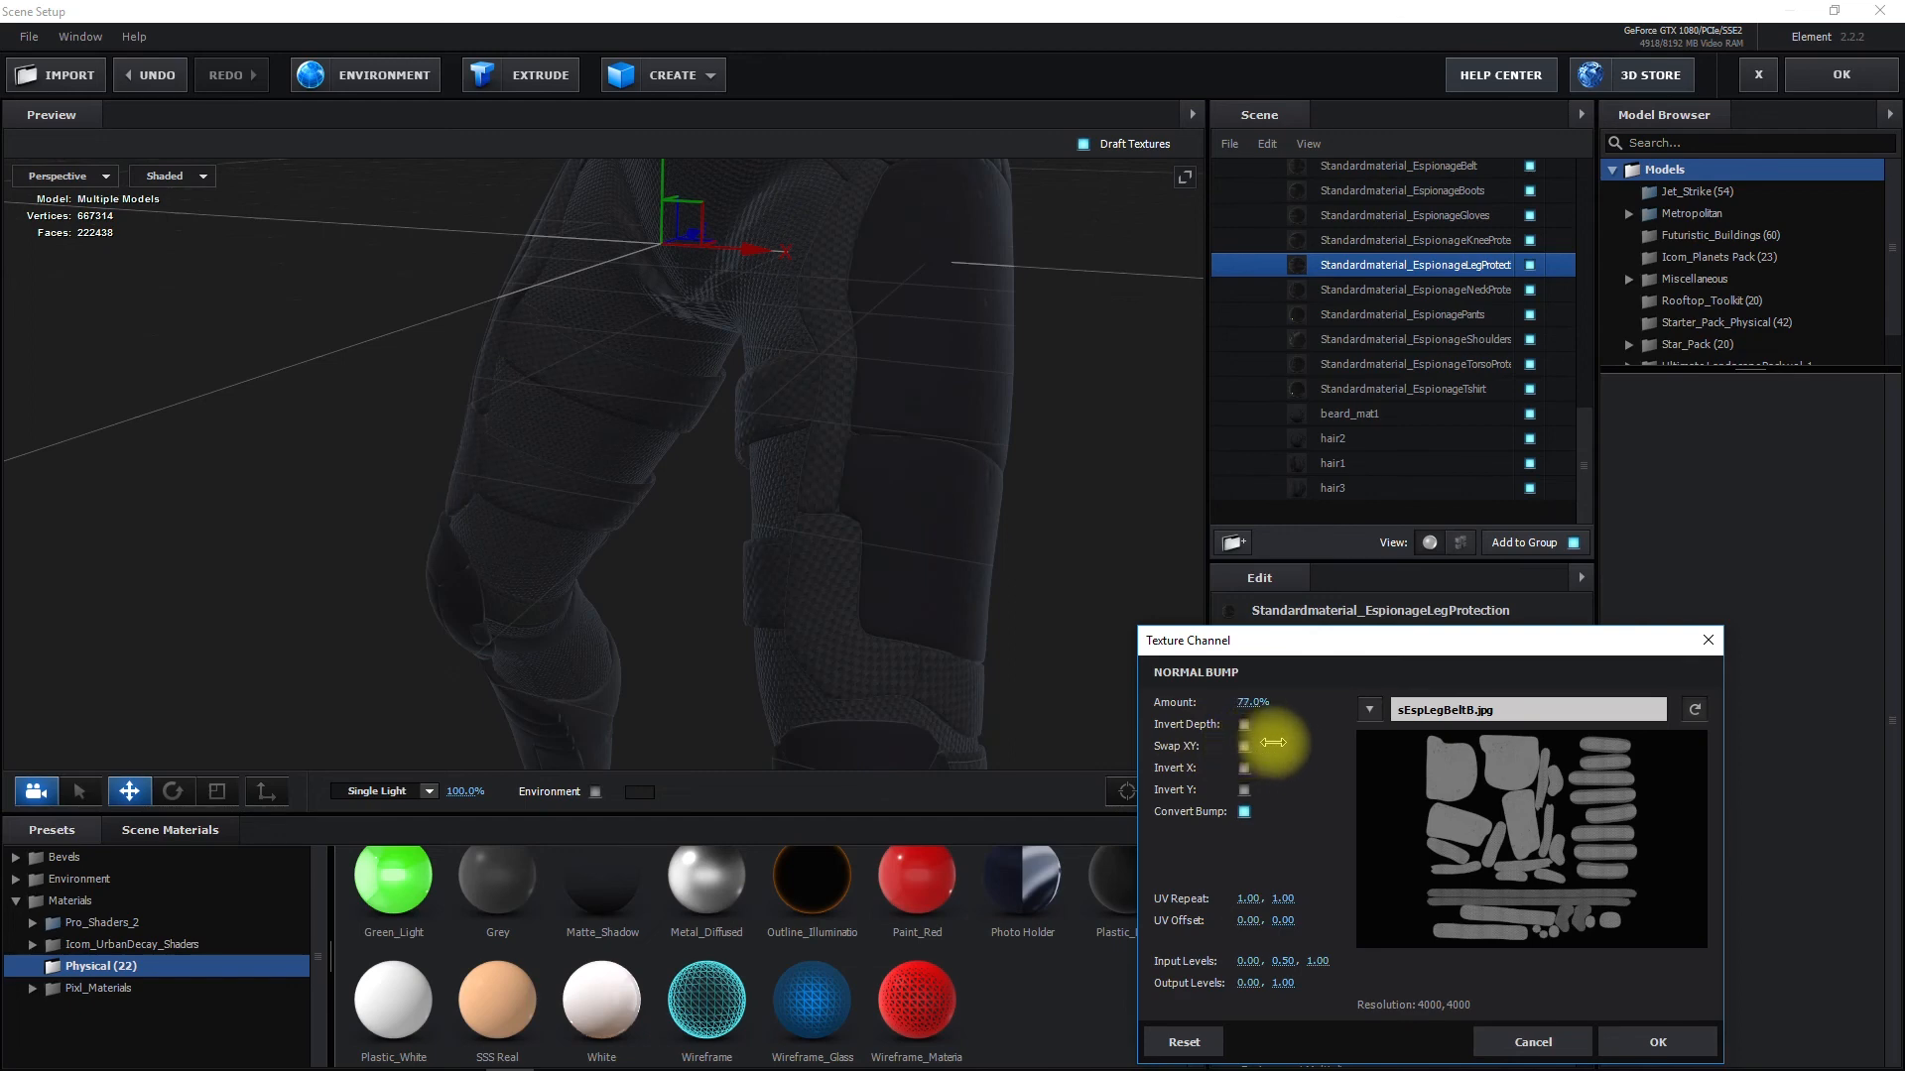
pyautogui.moveTo(1294, 754); pyautogui.dragTo(1271, 751)
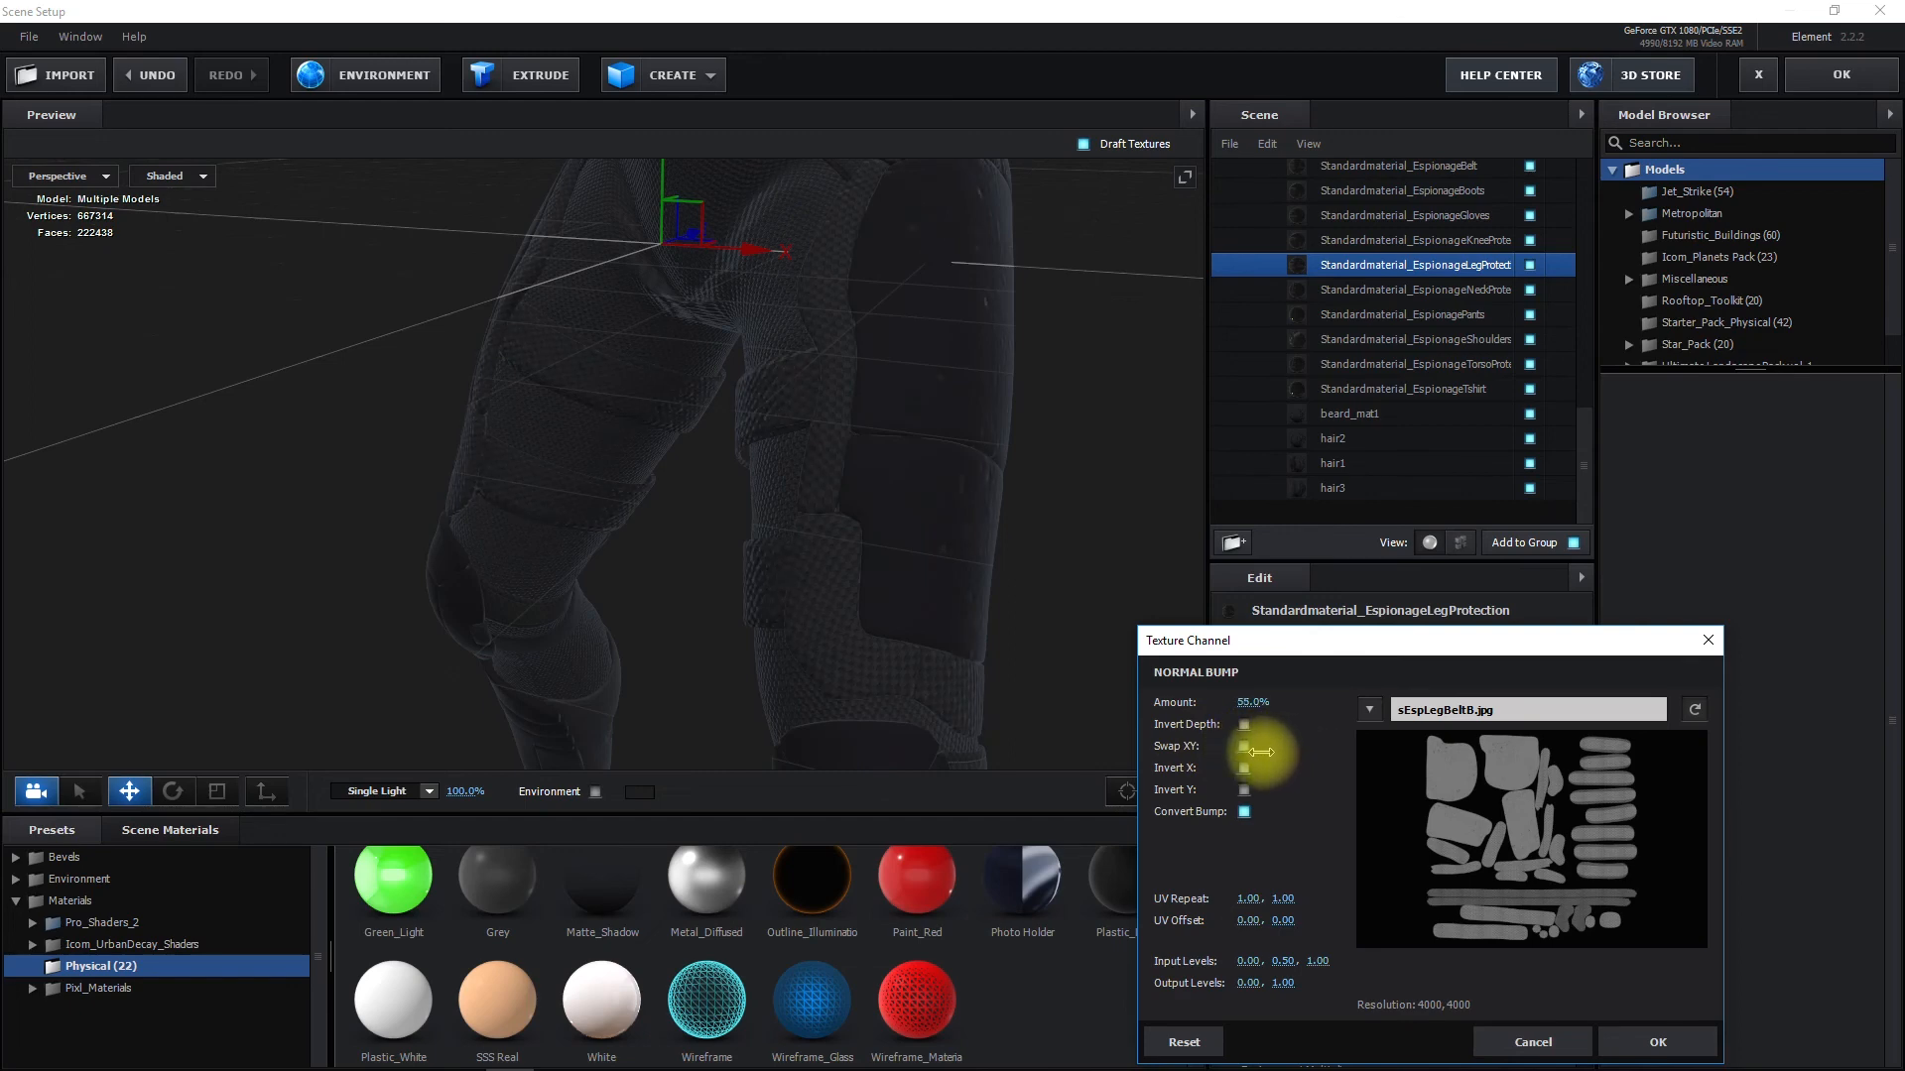
pyautogui.moveTo(1256, 752); pyautogui.dragTo(1260, 751)
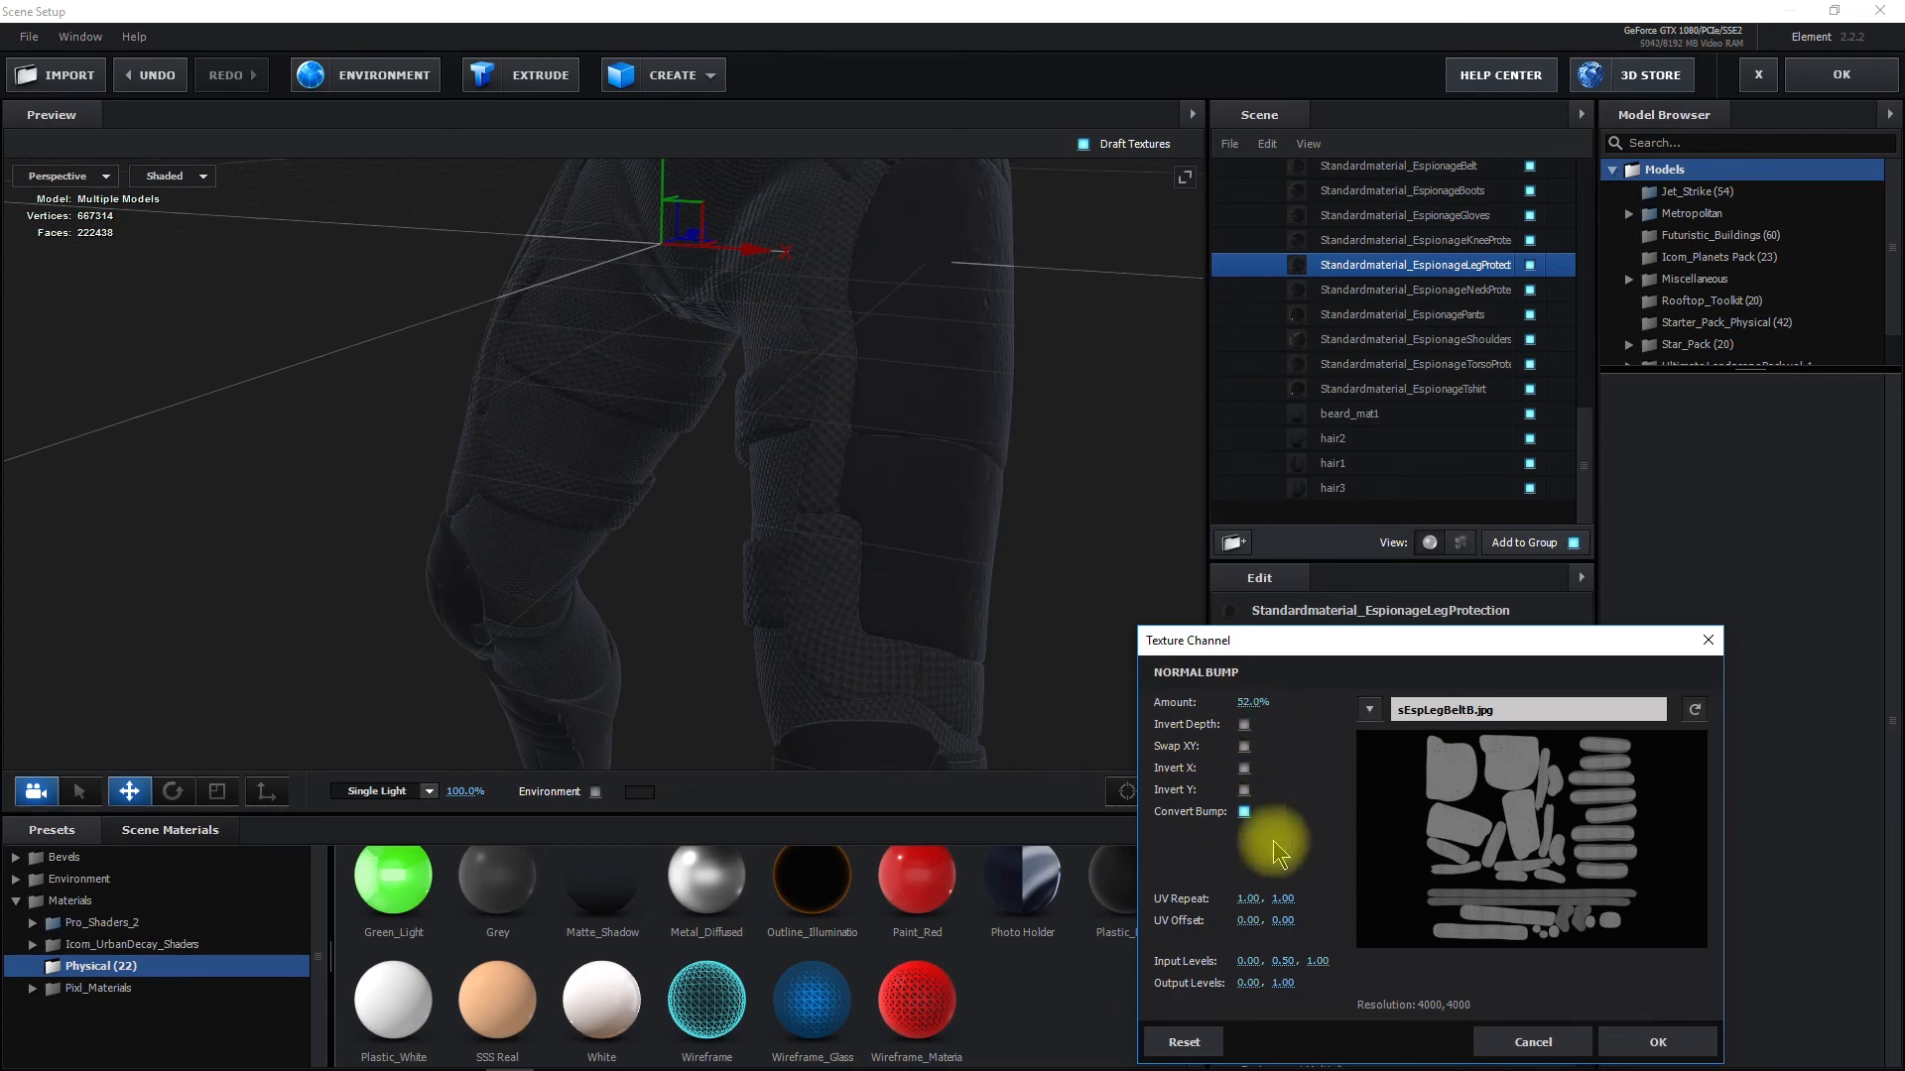
pyautogui.click(1627, 1044)
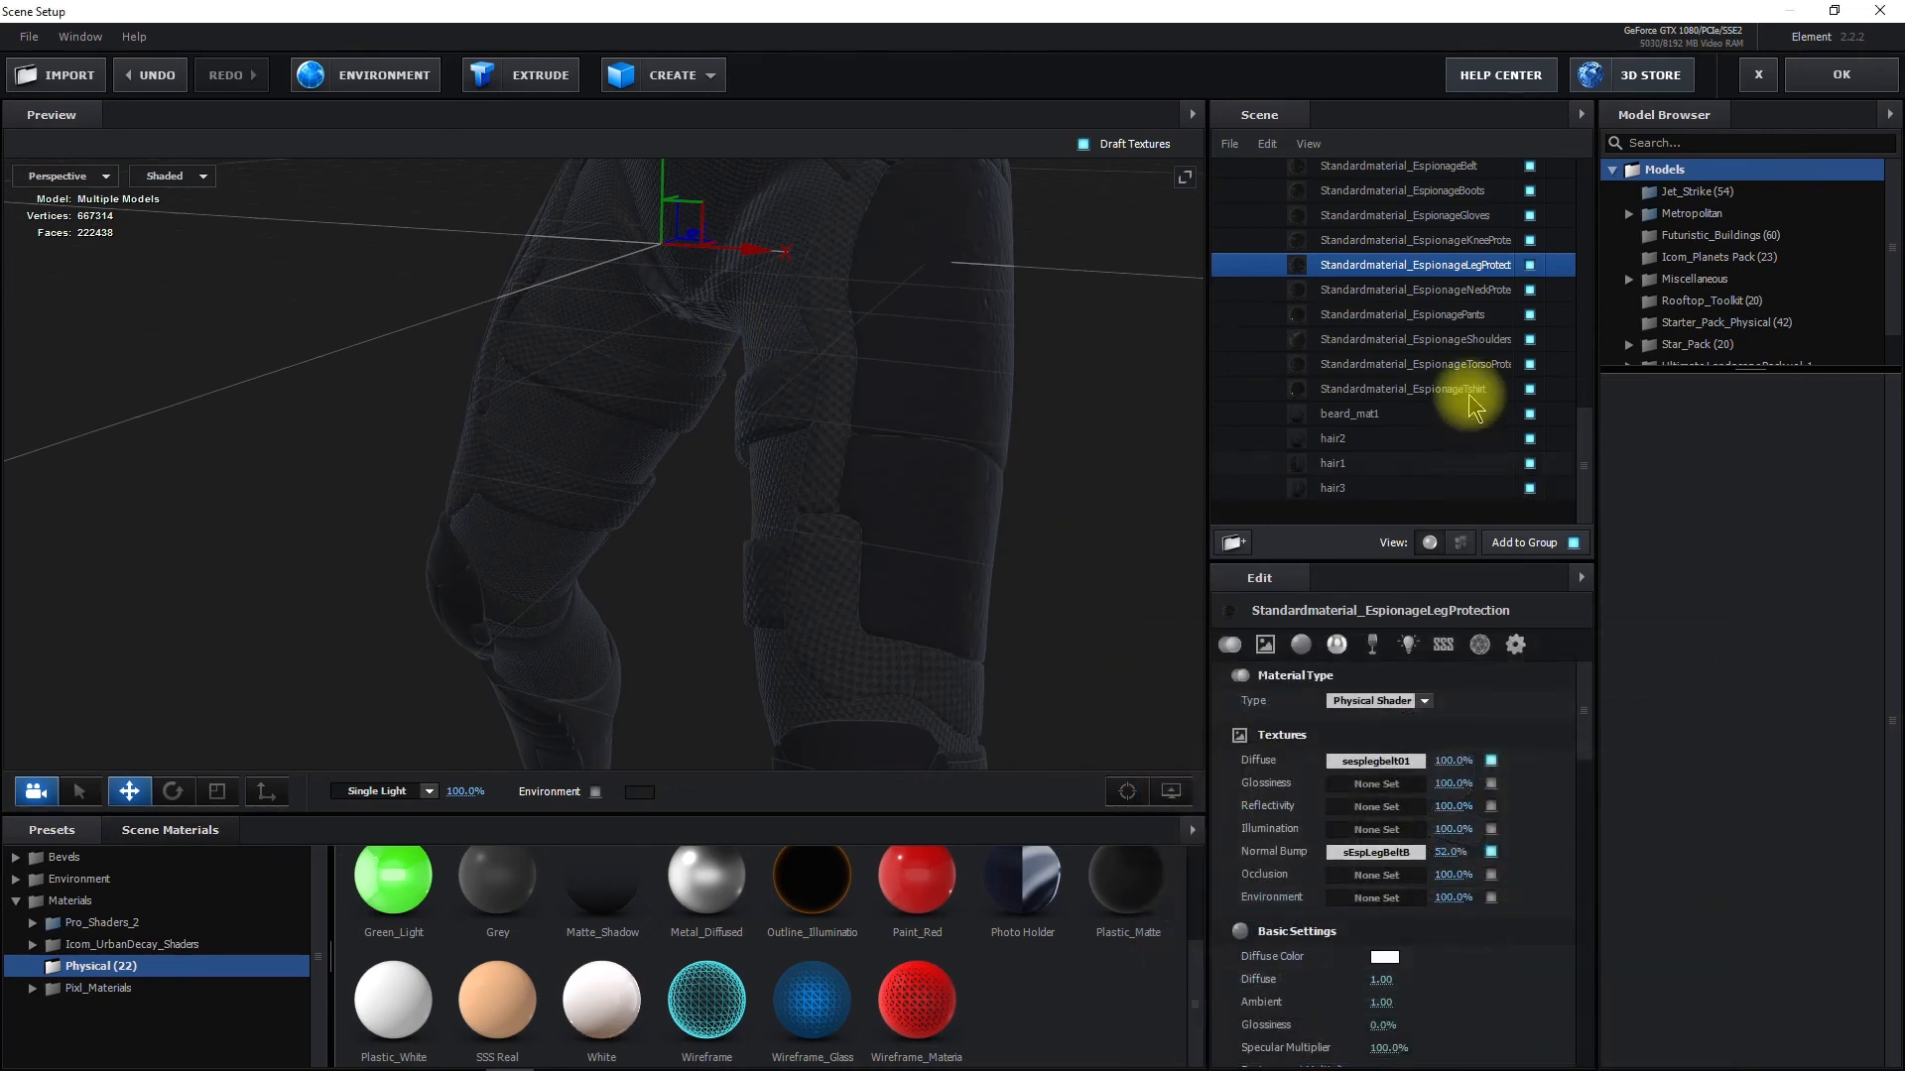
# Load the sEspBootsKneeB texture into the Normal Bump channel of the Standardmaterial_EspionageKneeProtection material
pyautogui.click(1424, 244)
pyautogui.moveTo(1062, 569); pyautogui.dragTo(1113, 302, button='middle')
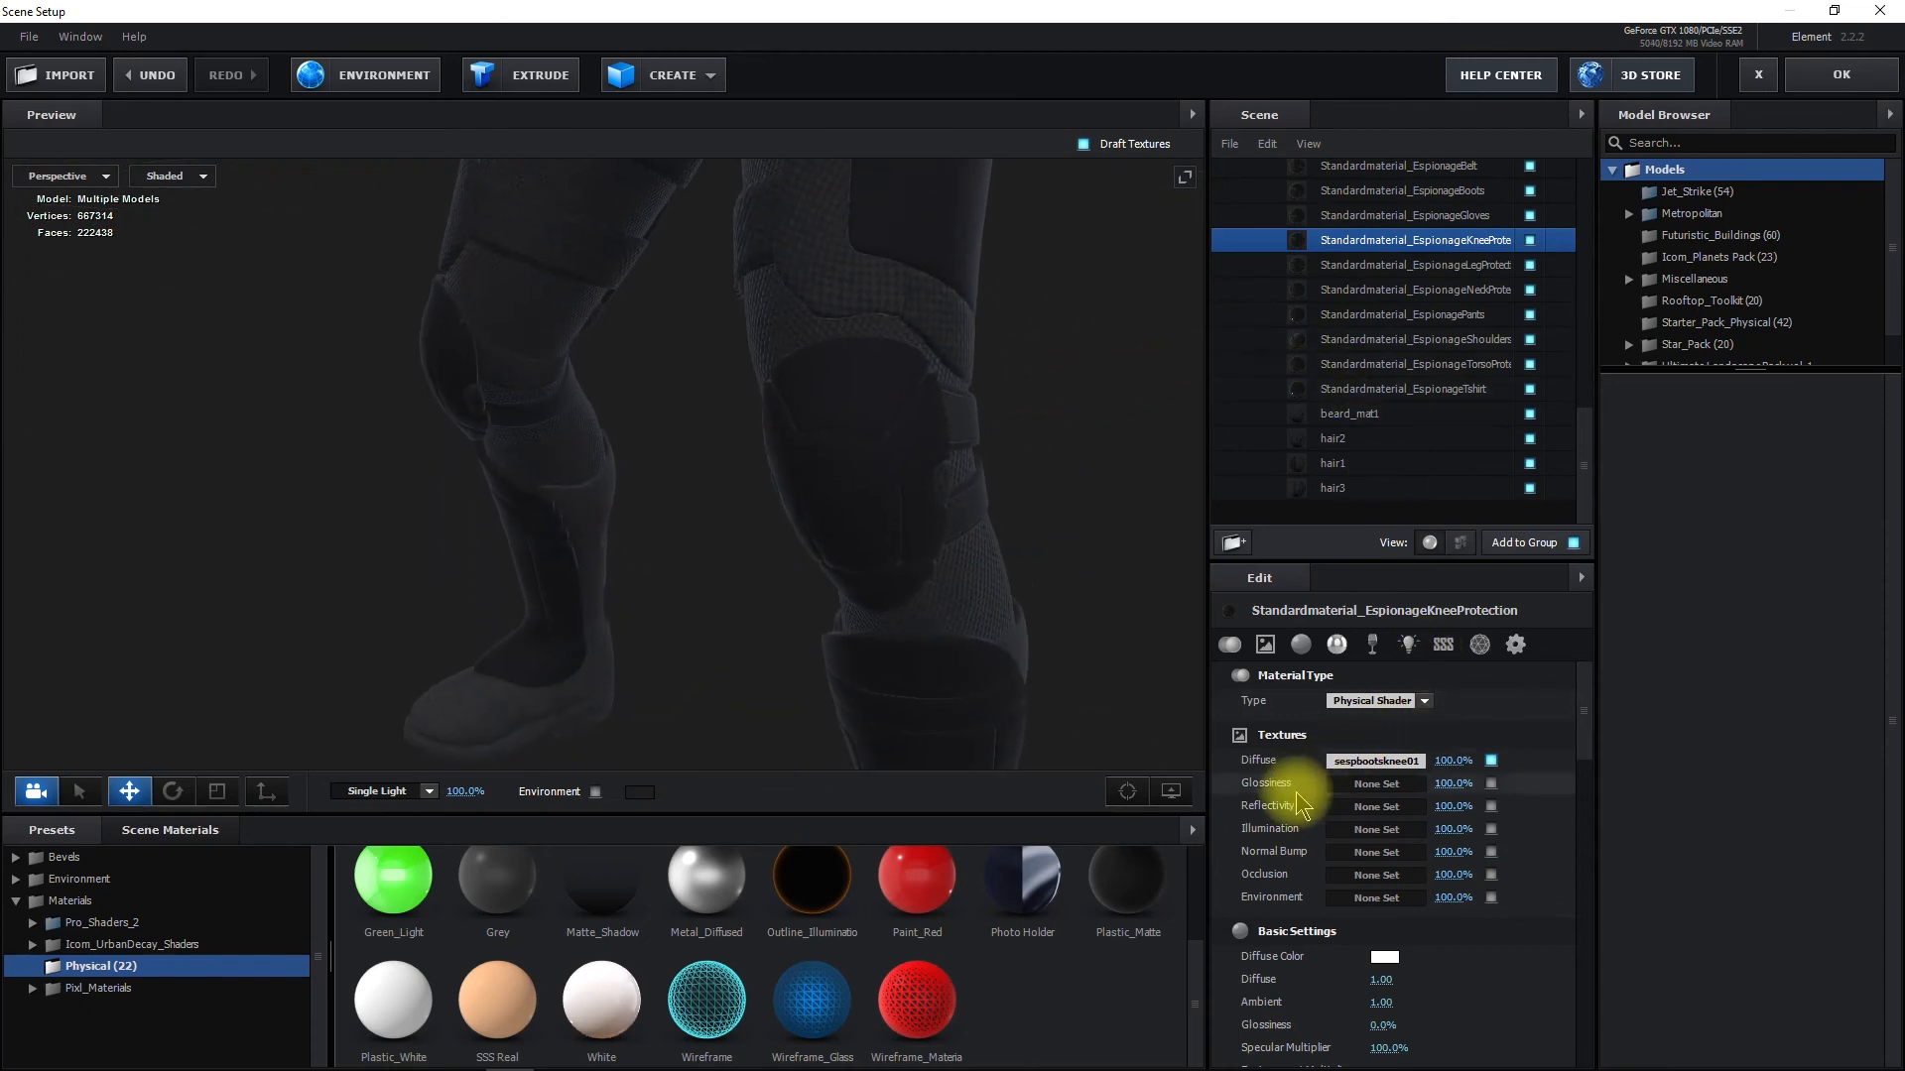
pyautogui.click(1376, 852)
pyautogui.click(1429, 710)
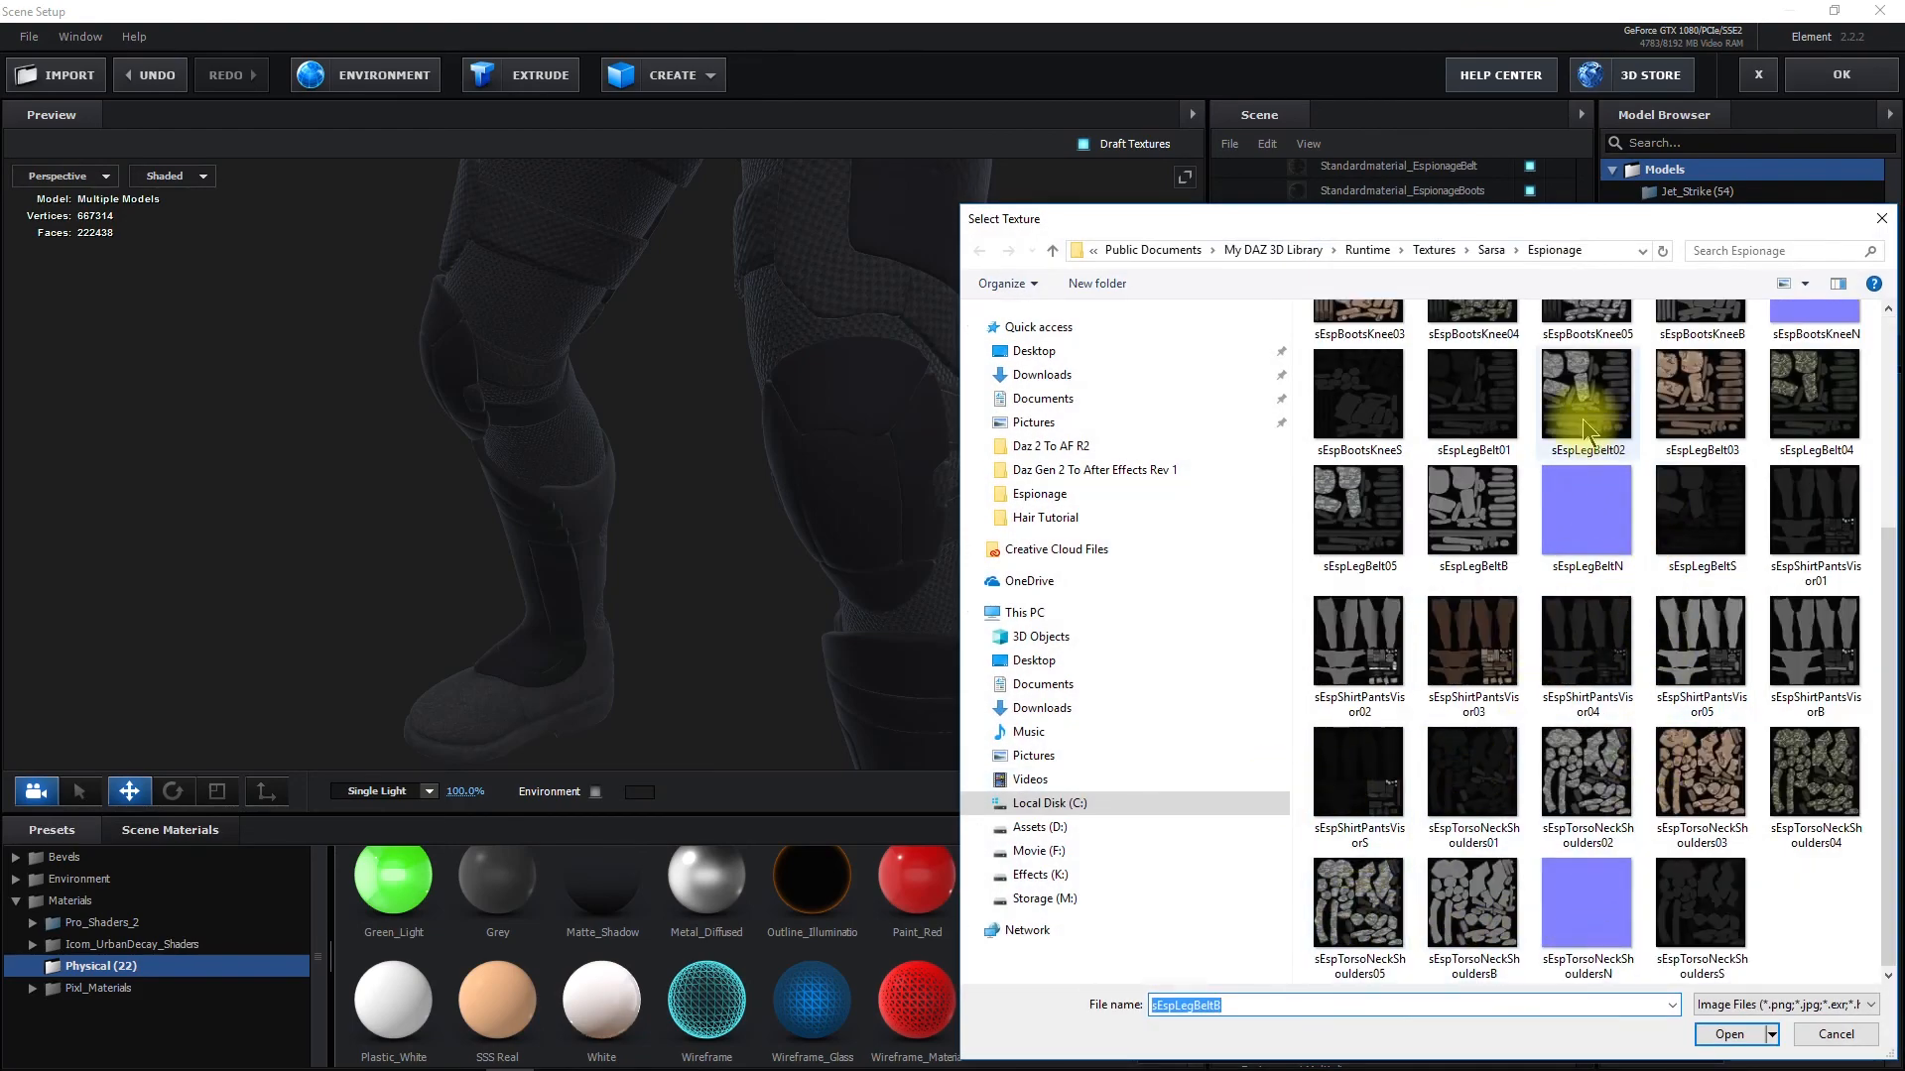
pyautogui.scroll(3, 1558, 402)
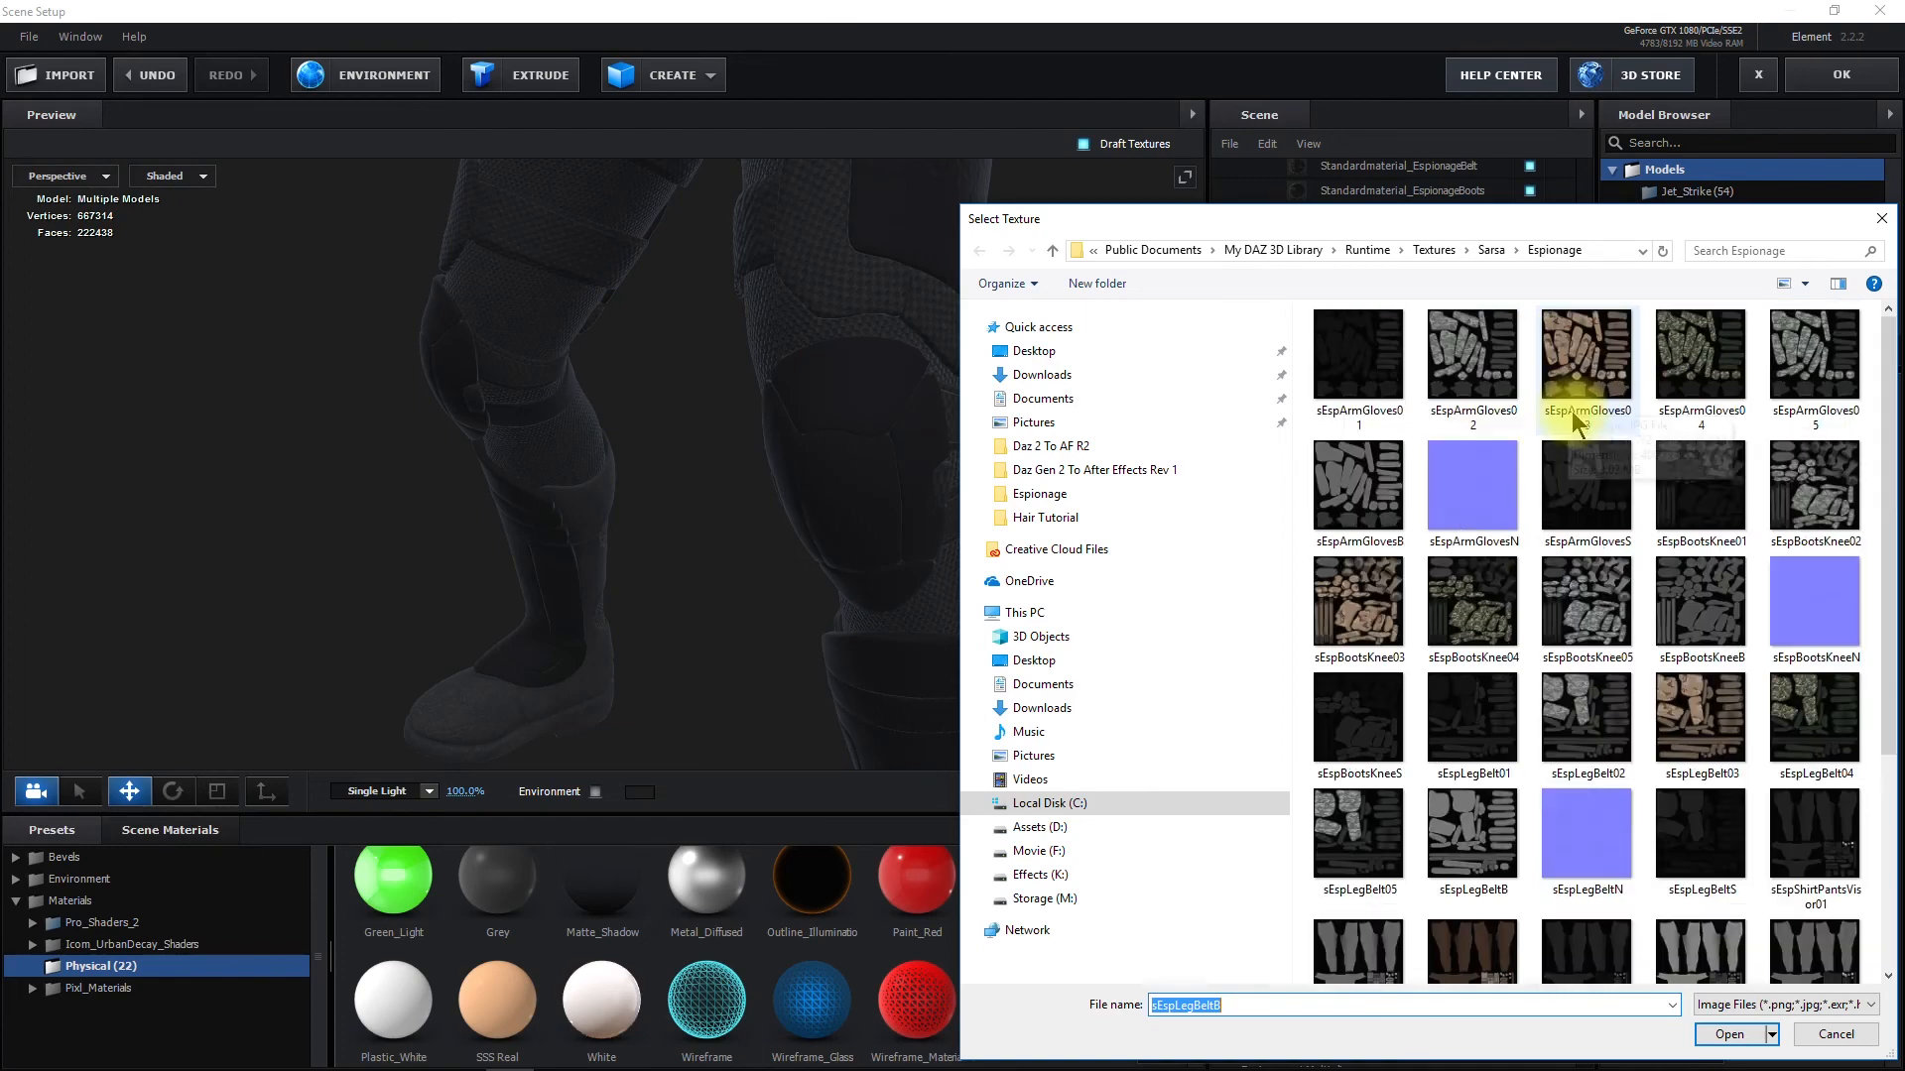
pyautogui.doubleClick(1699, 630)
# Enable Convert Bump for the knee protection's Normal Bump texture and lower its Amount
pyautogui.click(1244, 811)
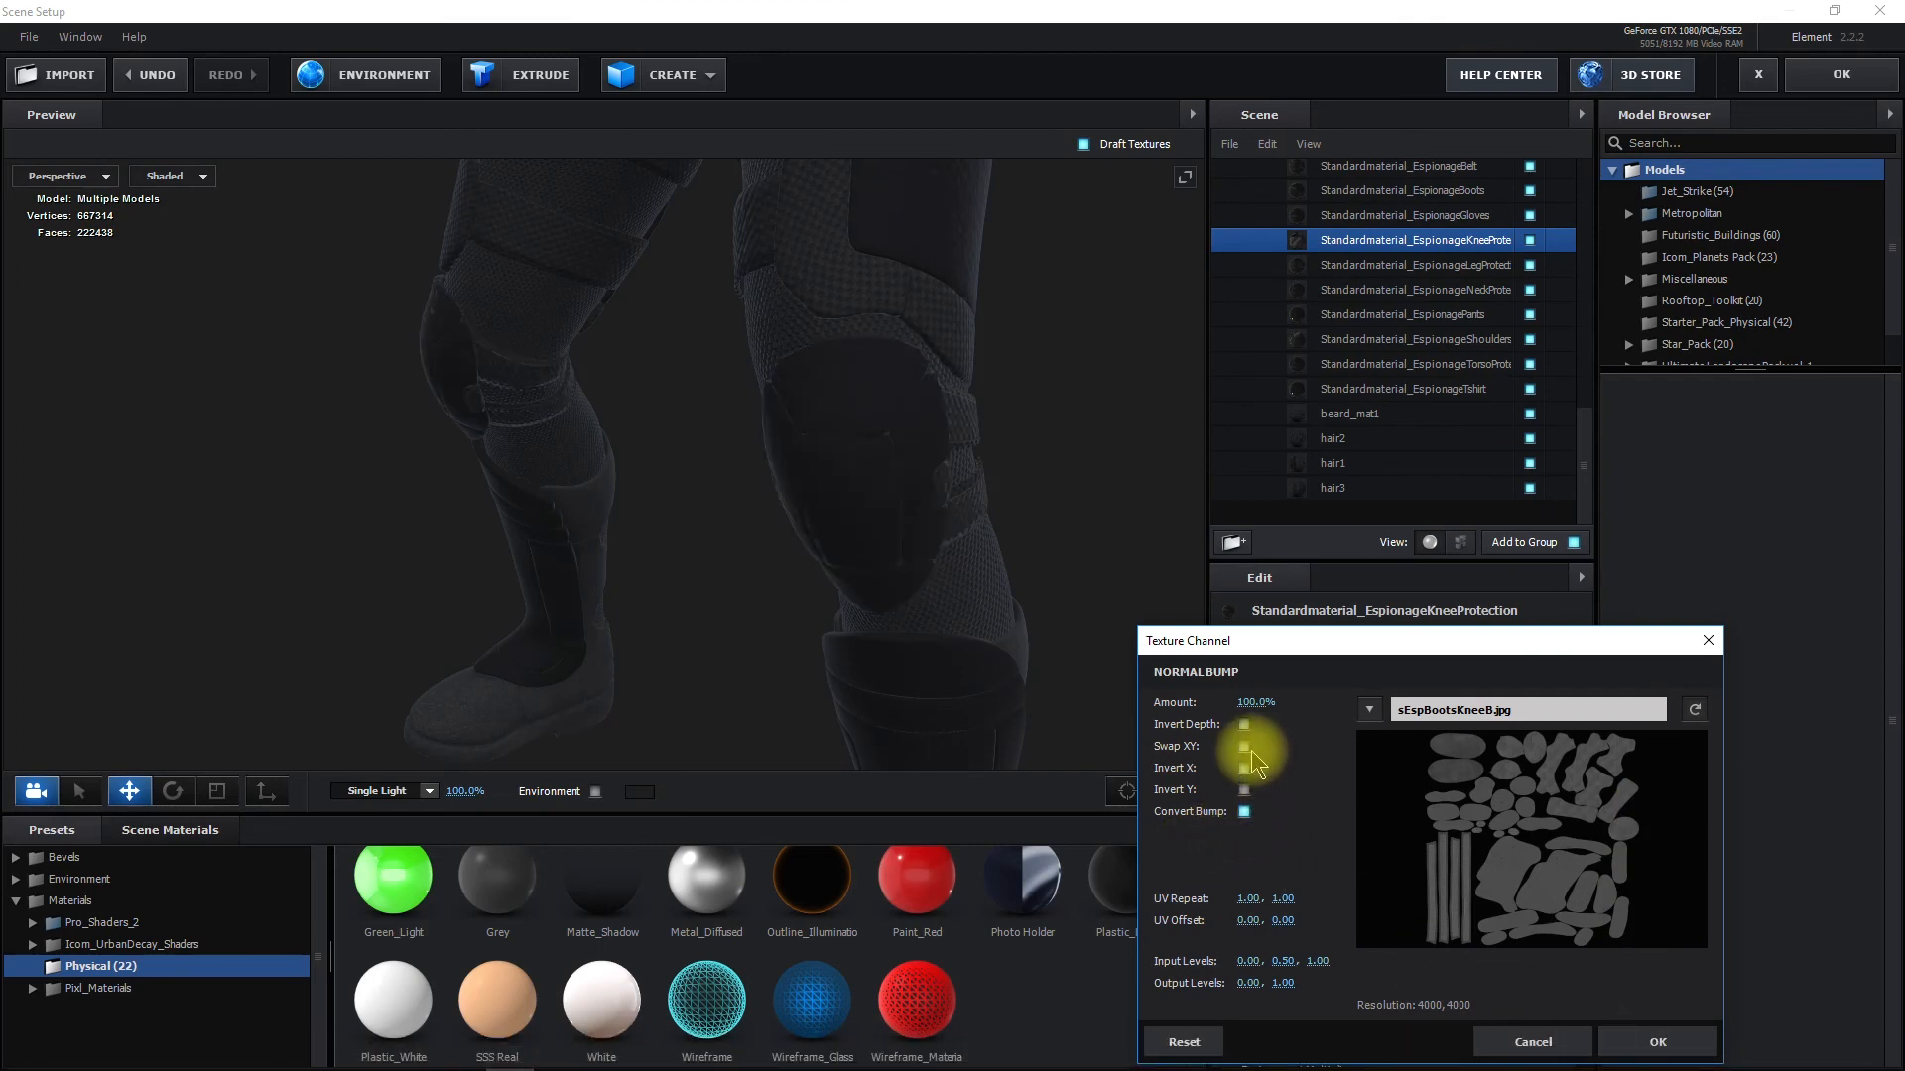
pyautogui.moveTo(1217, 704); pyautogui.dragTo(1284, 716)
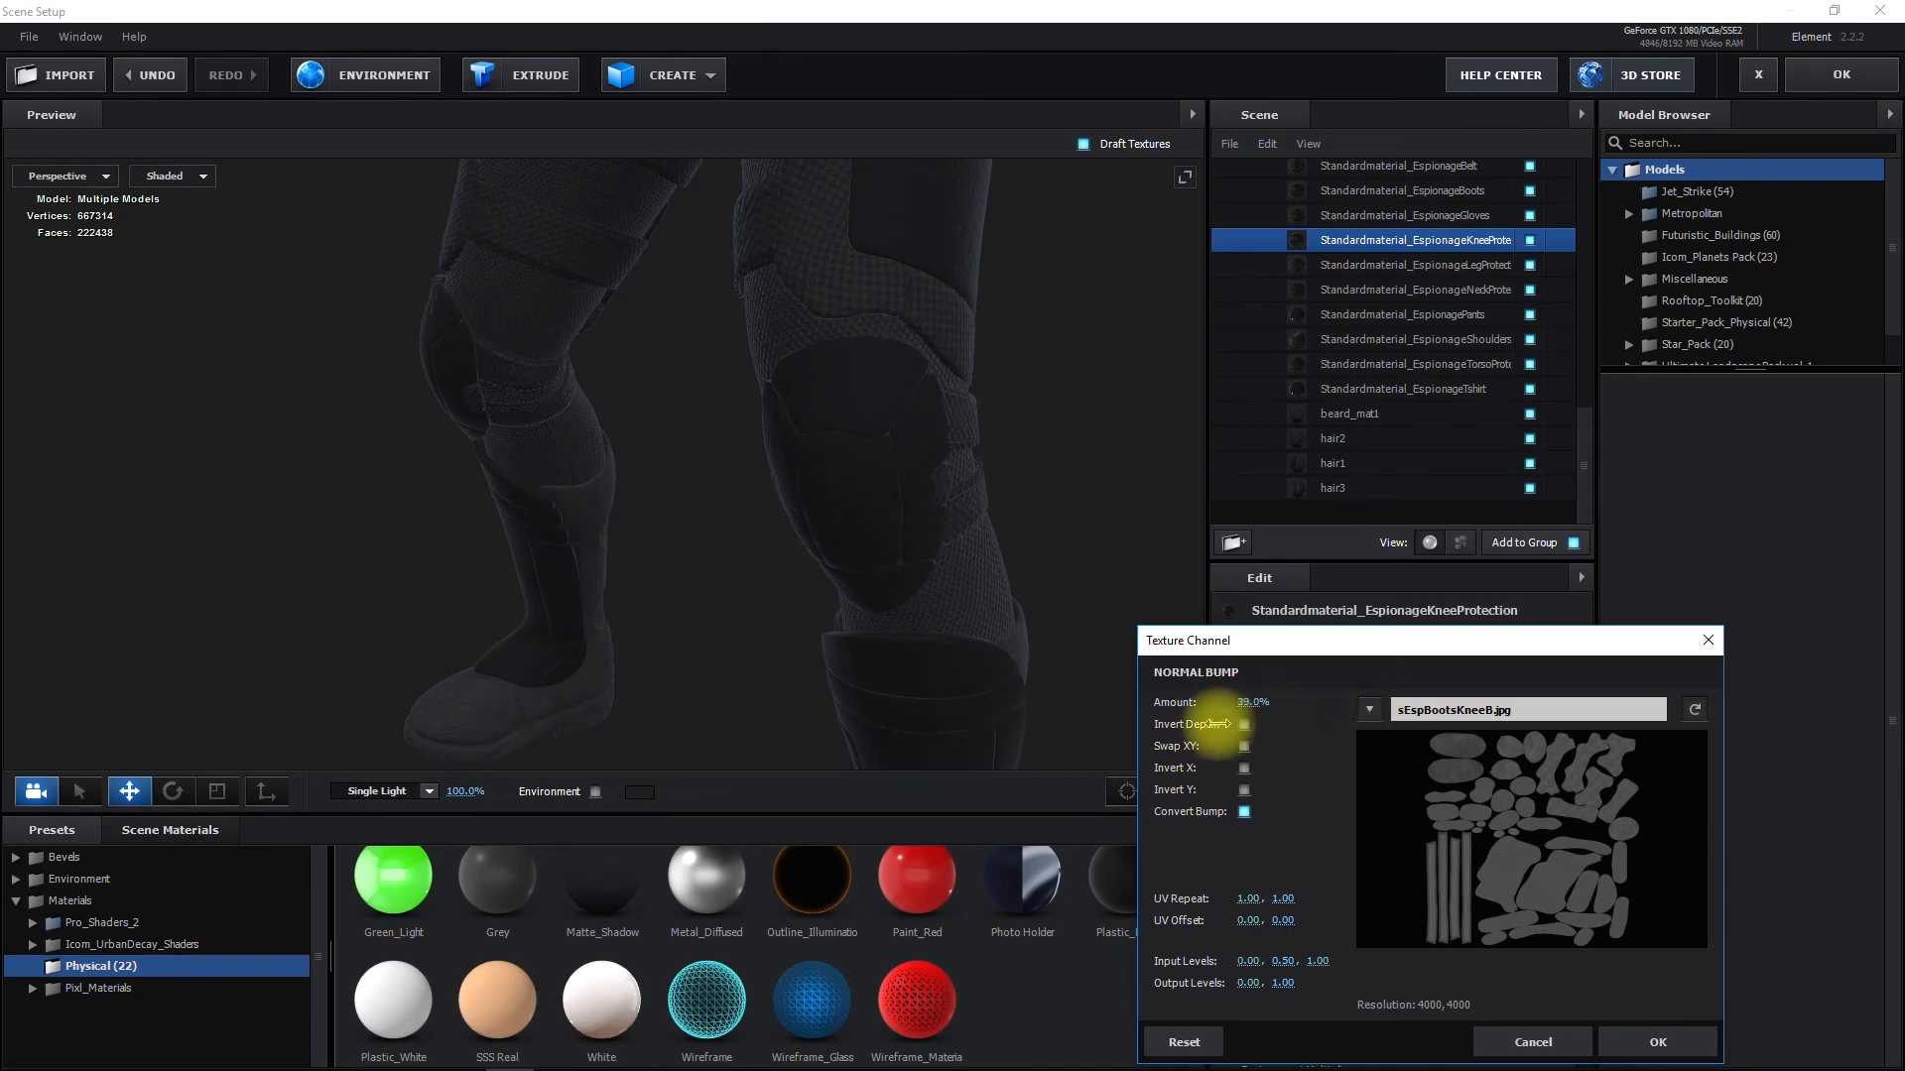
pyautogui.moveTo(1224, 731)
pyautogui.mouseDown()
pyautogui.moveTo(1199, 731)
pyautogui.moveTo(1252, 738)
pyautogui.mouseUp()
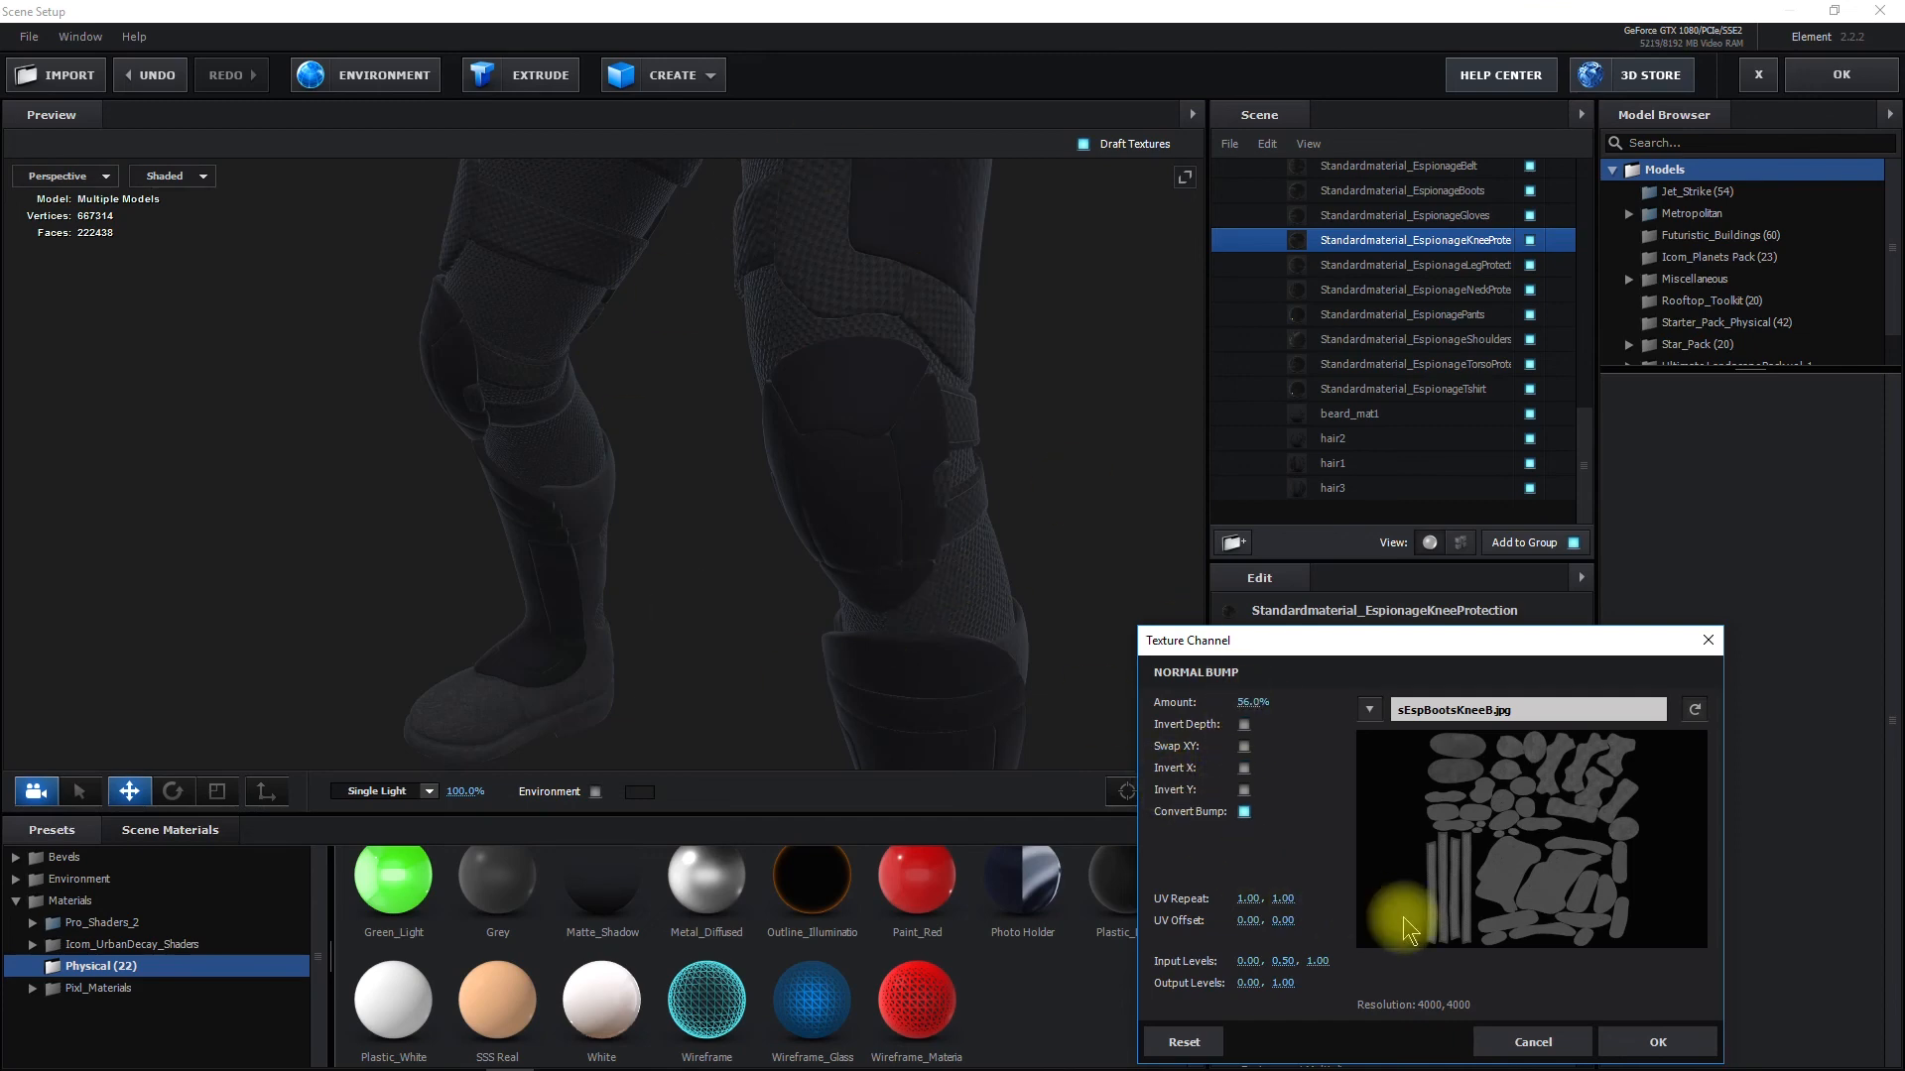
pyautogui.click(1652, 1040)
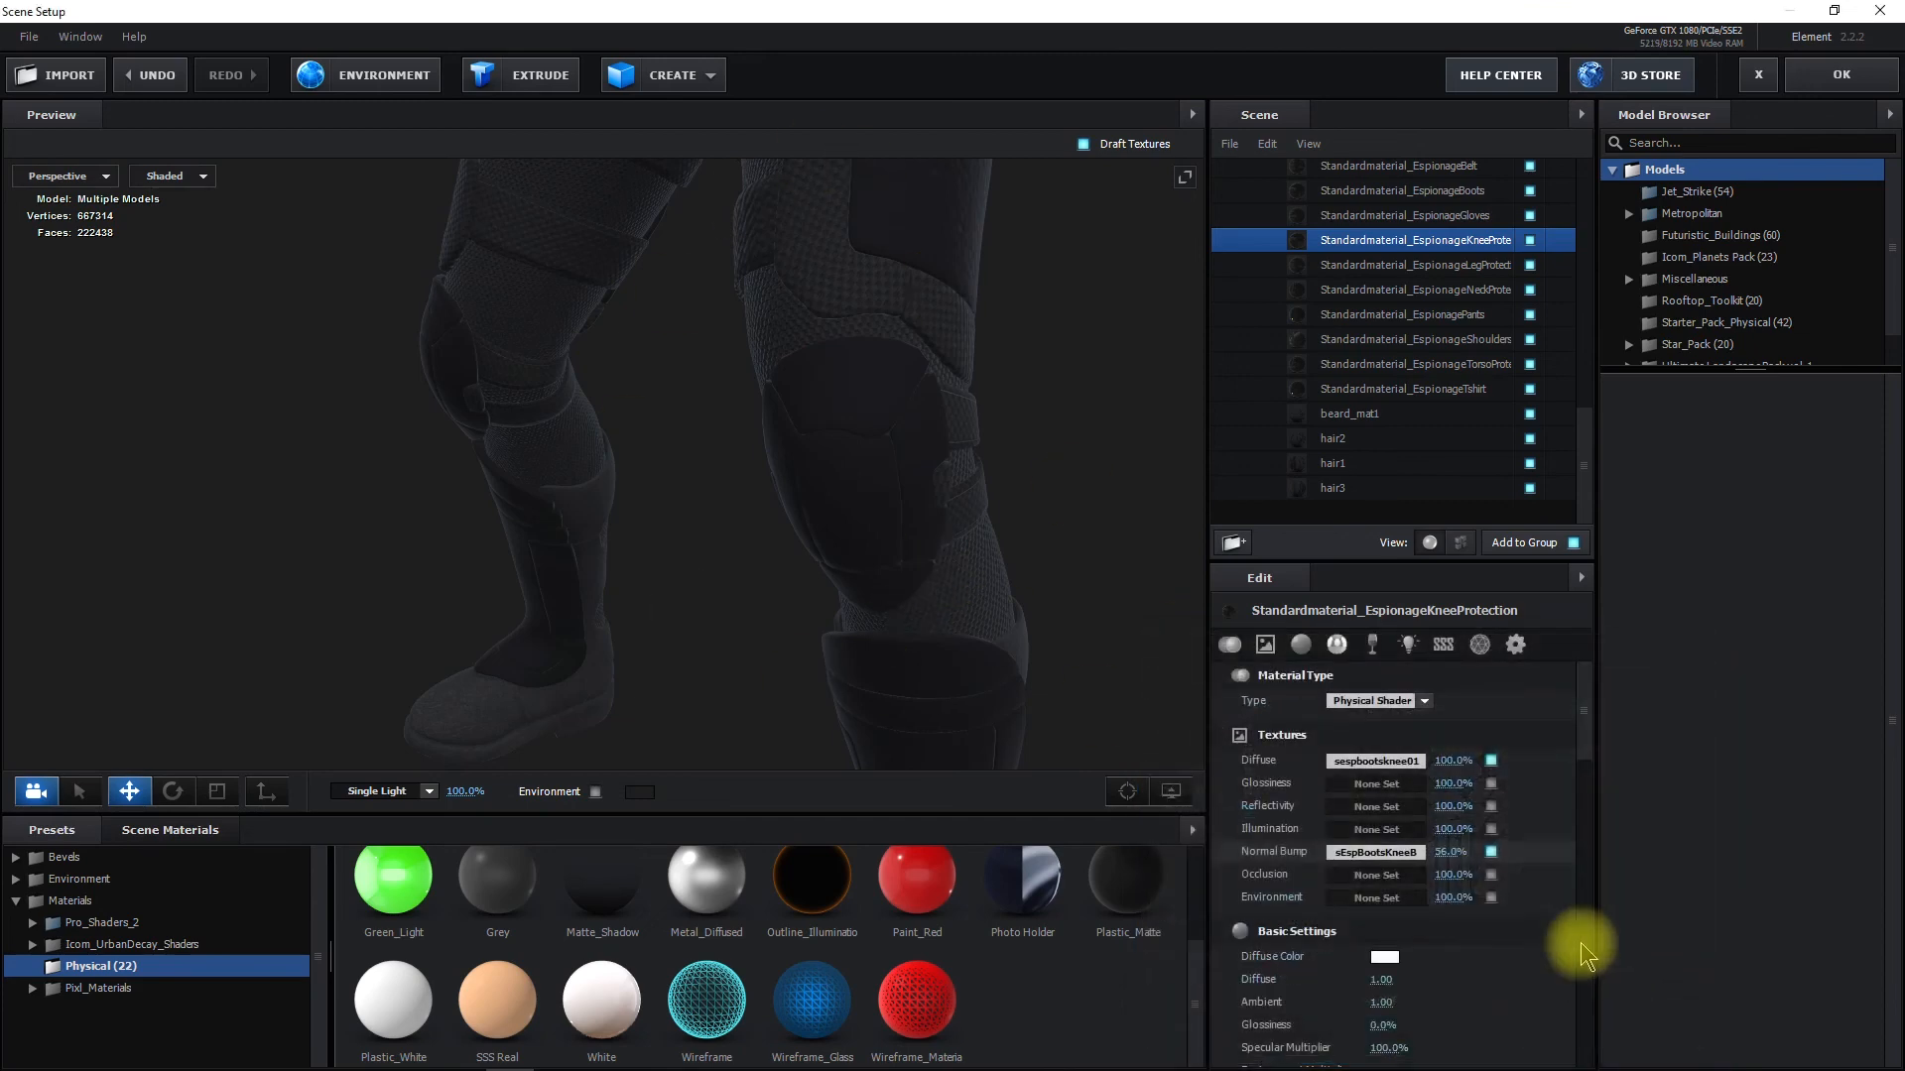
# Load sEspArmGlovesB into the Normal Bump channel of Standardmaterial_EspionageGloves with Convert Bump enabled and the Amount at 48%
pyautogui.doubleClick(1358, 215)
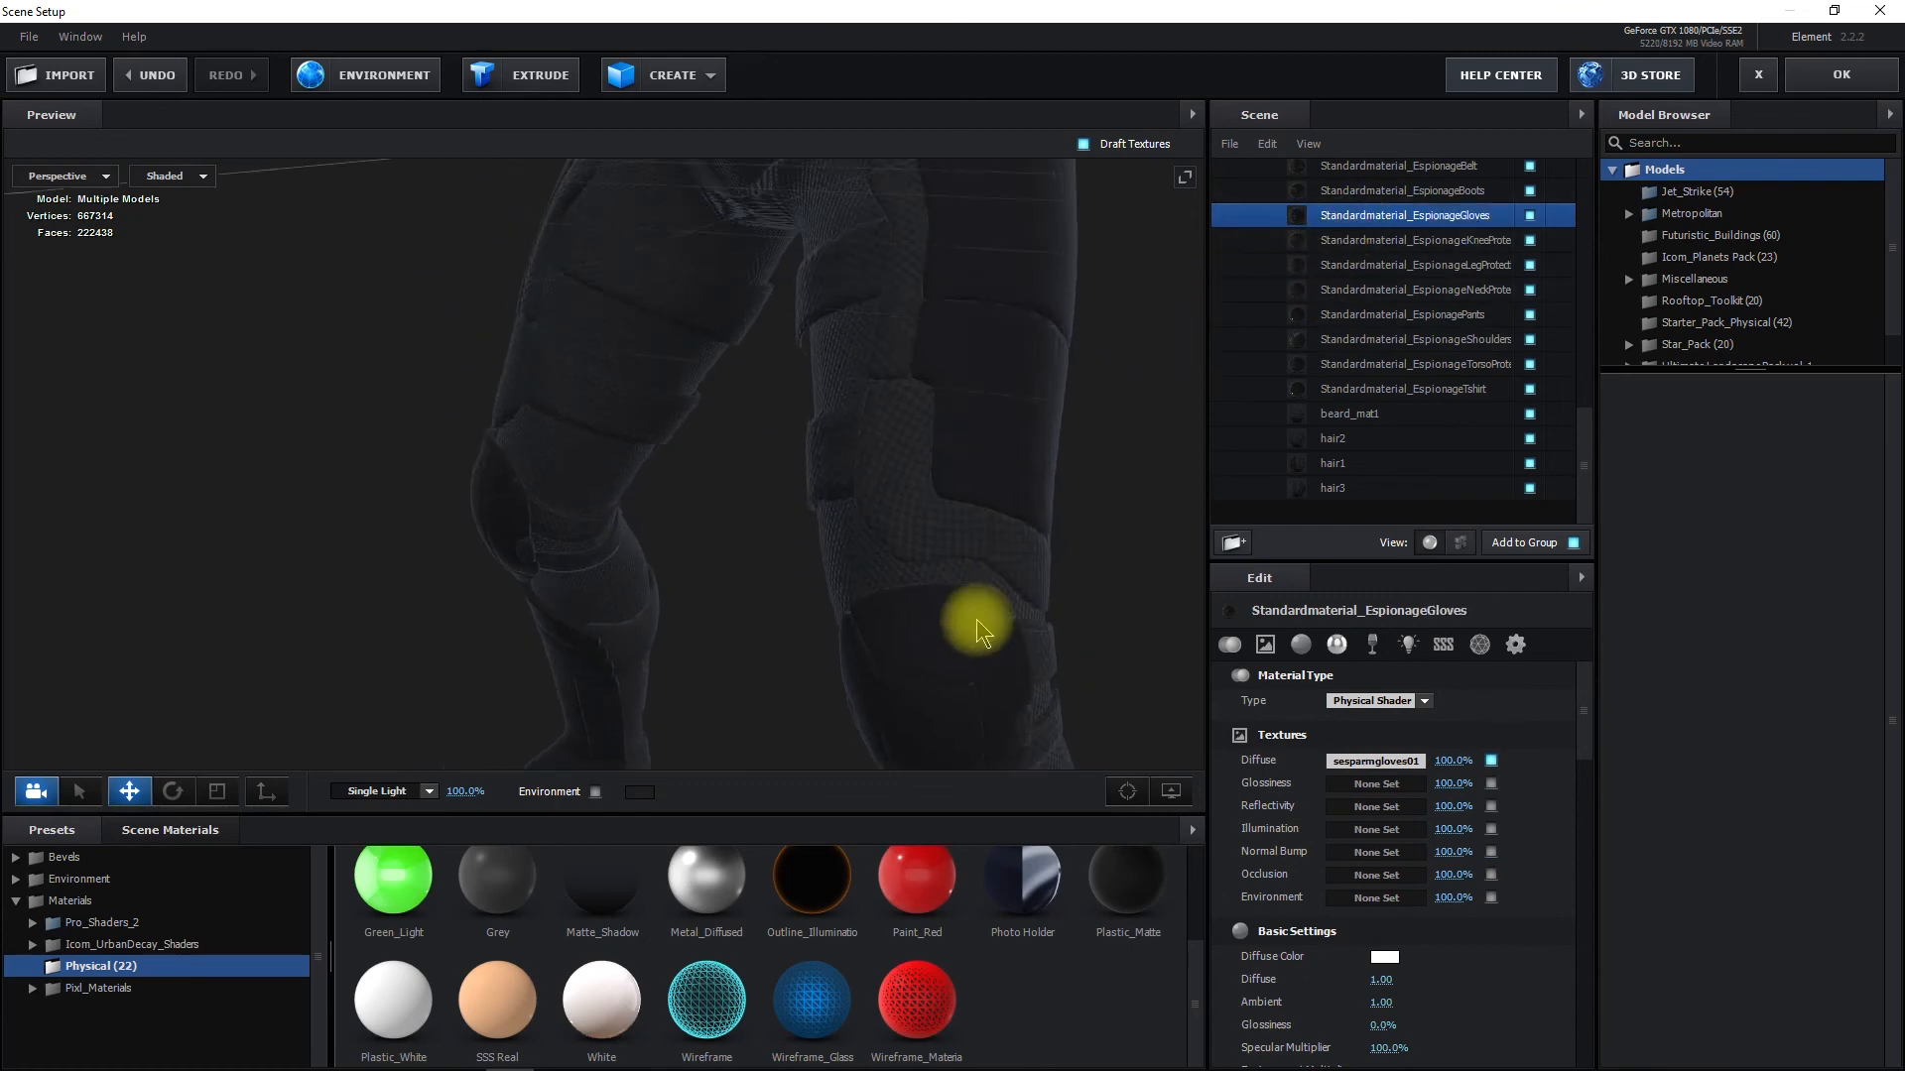
pyautogui.moveTo(758, 491); pyautogui.dragTo(846, 512)
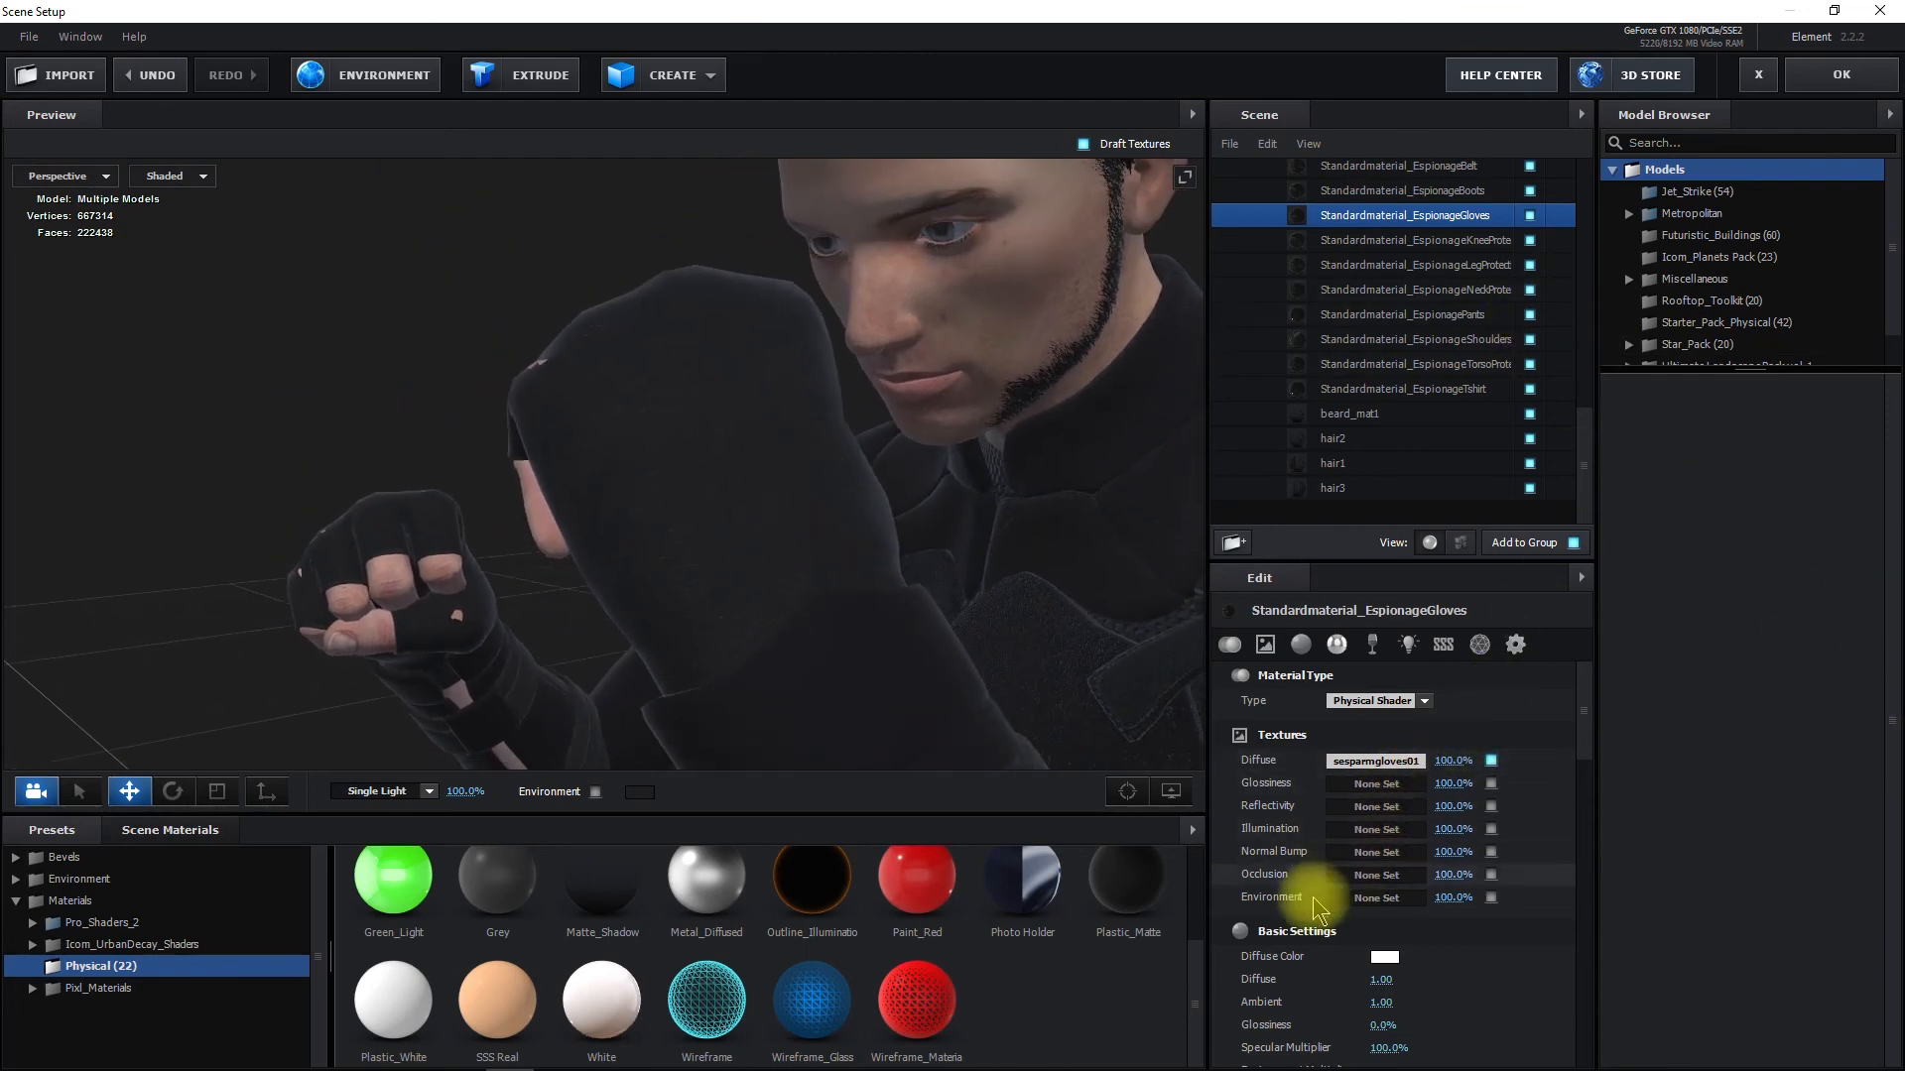
pyautogui.click(1368, 855)
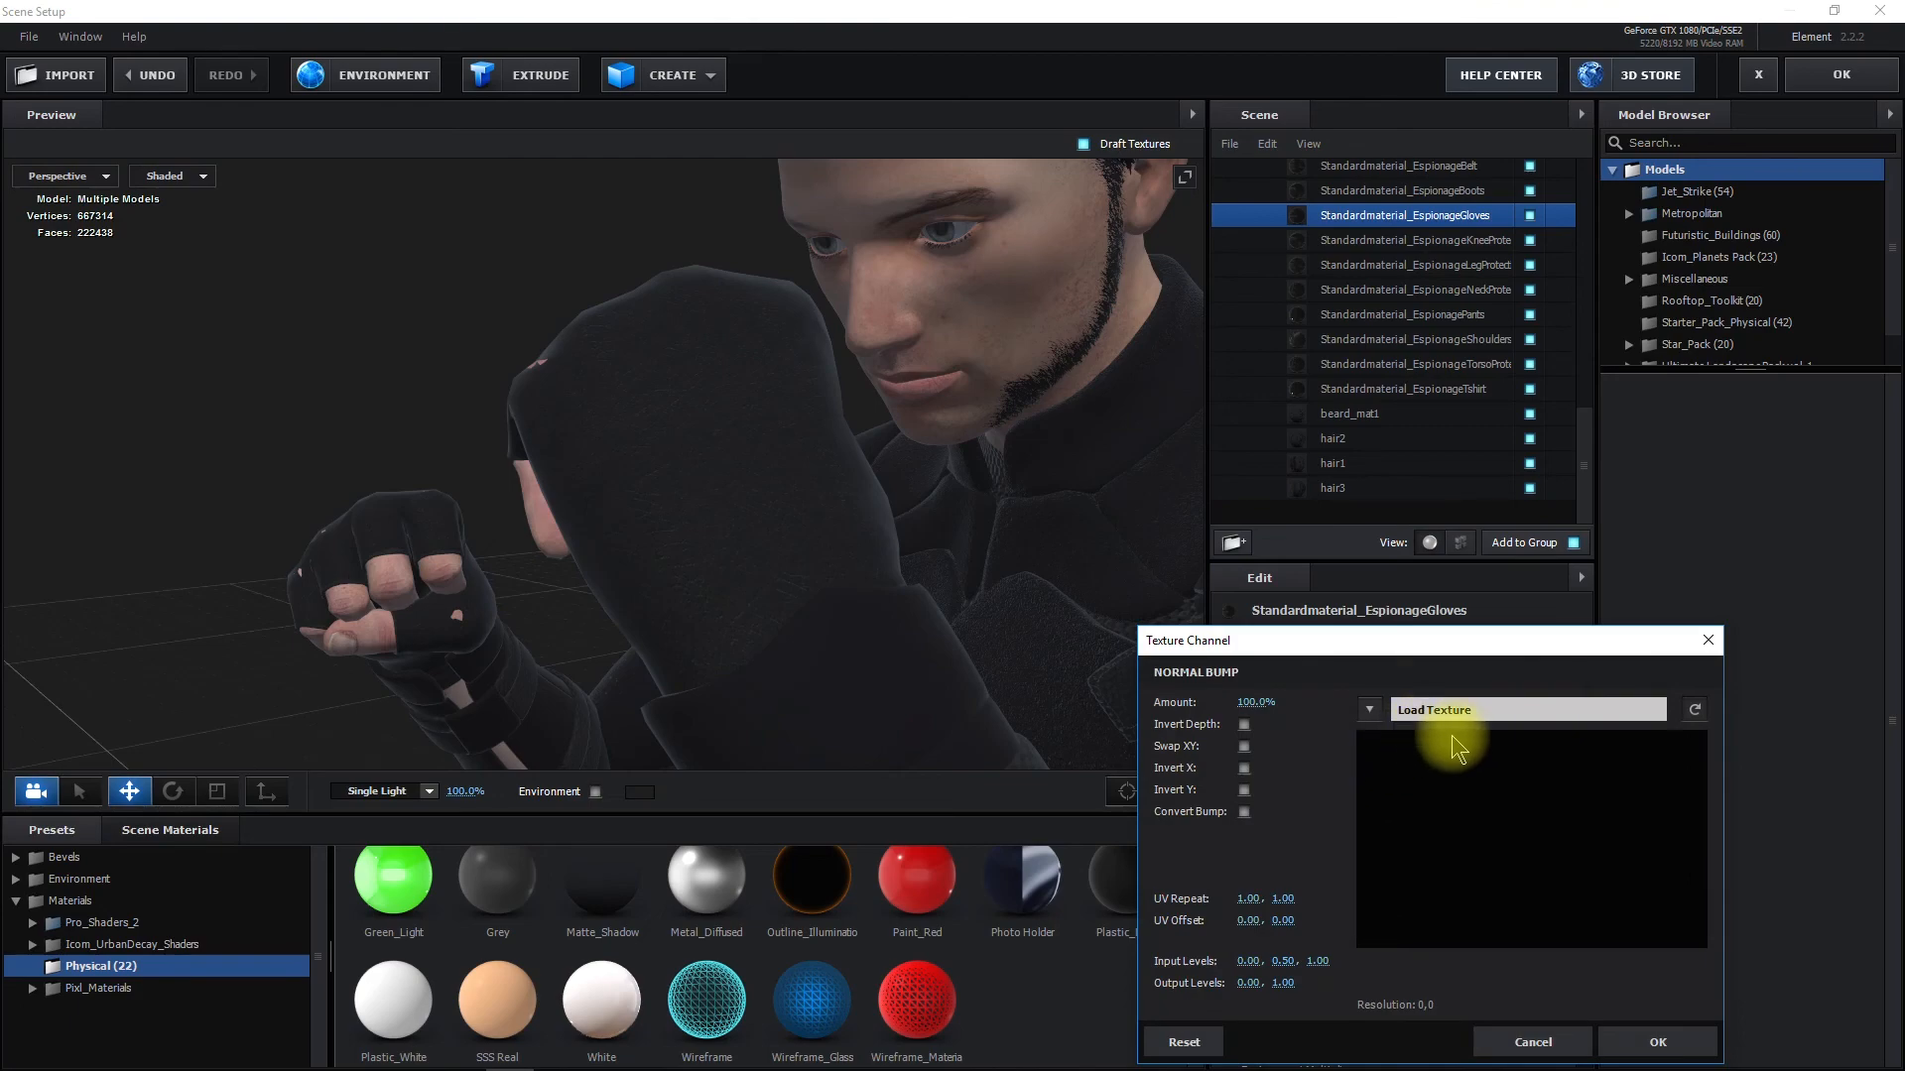
pyautogui.click(1466, 726)
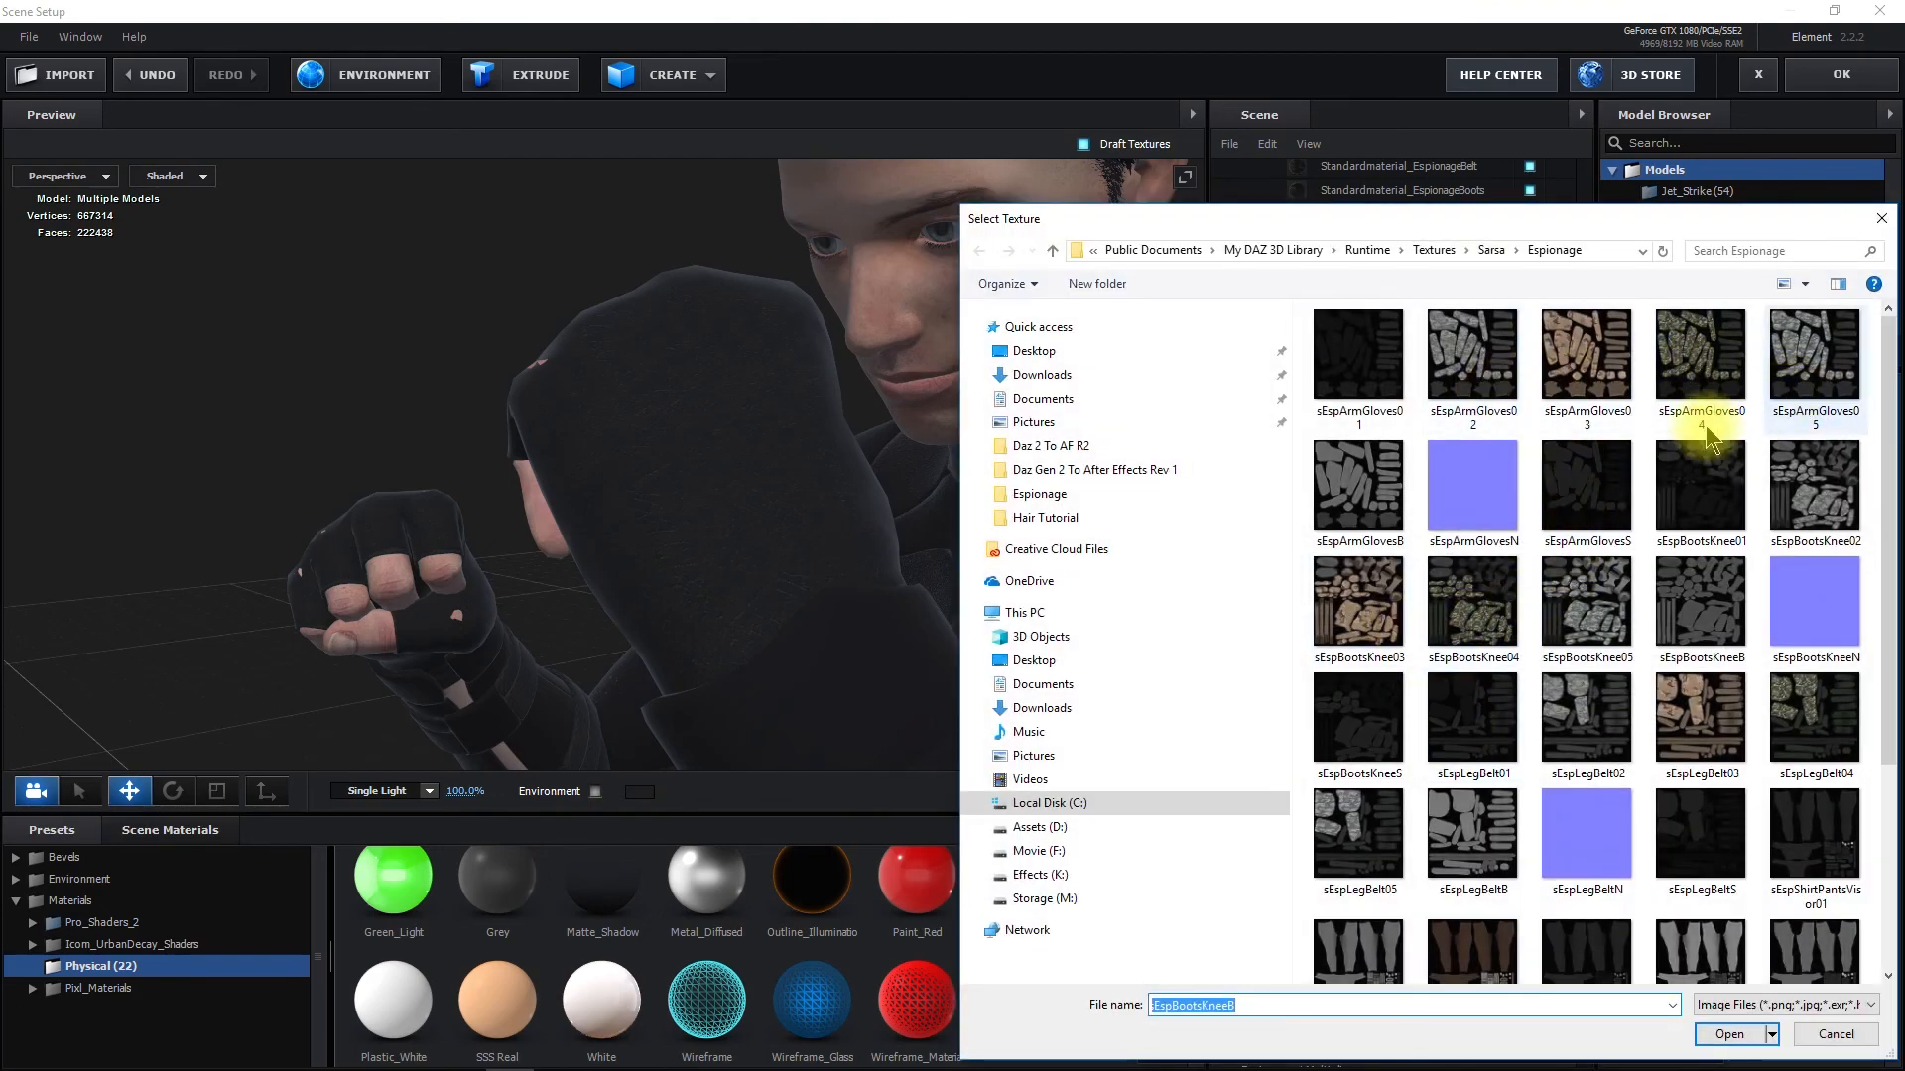
pyautogui.doubleClick(1347, 496)
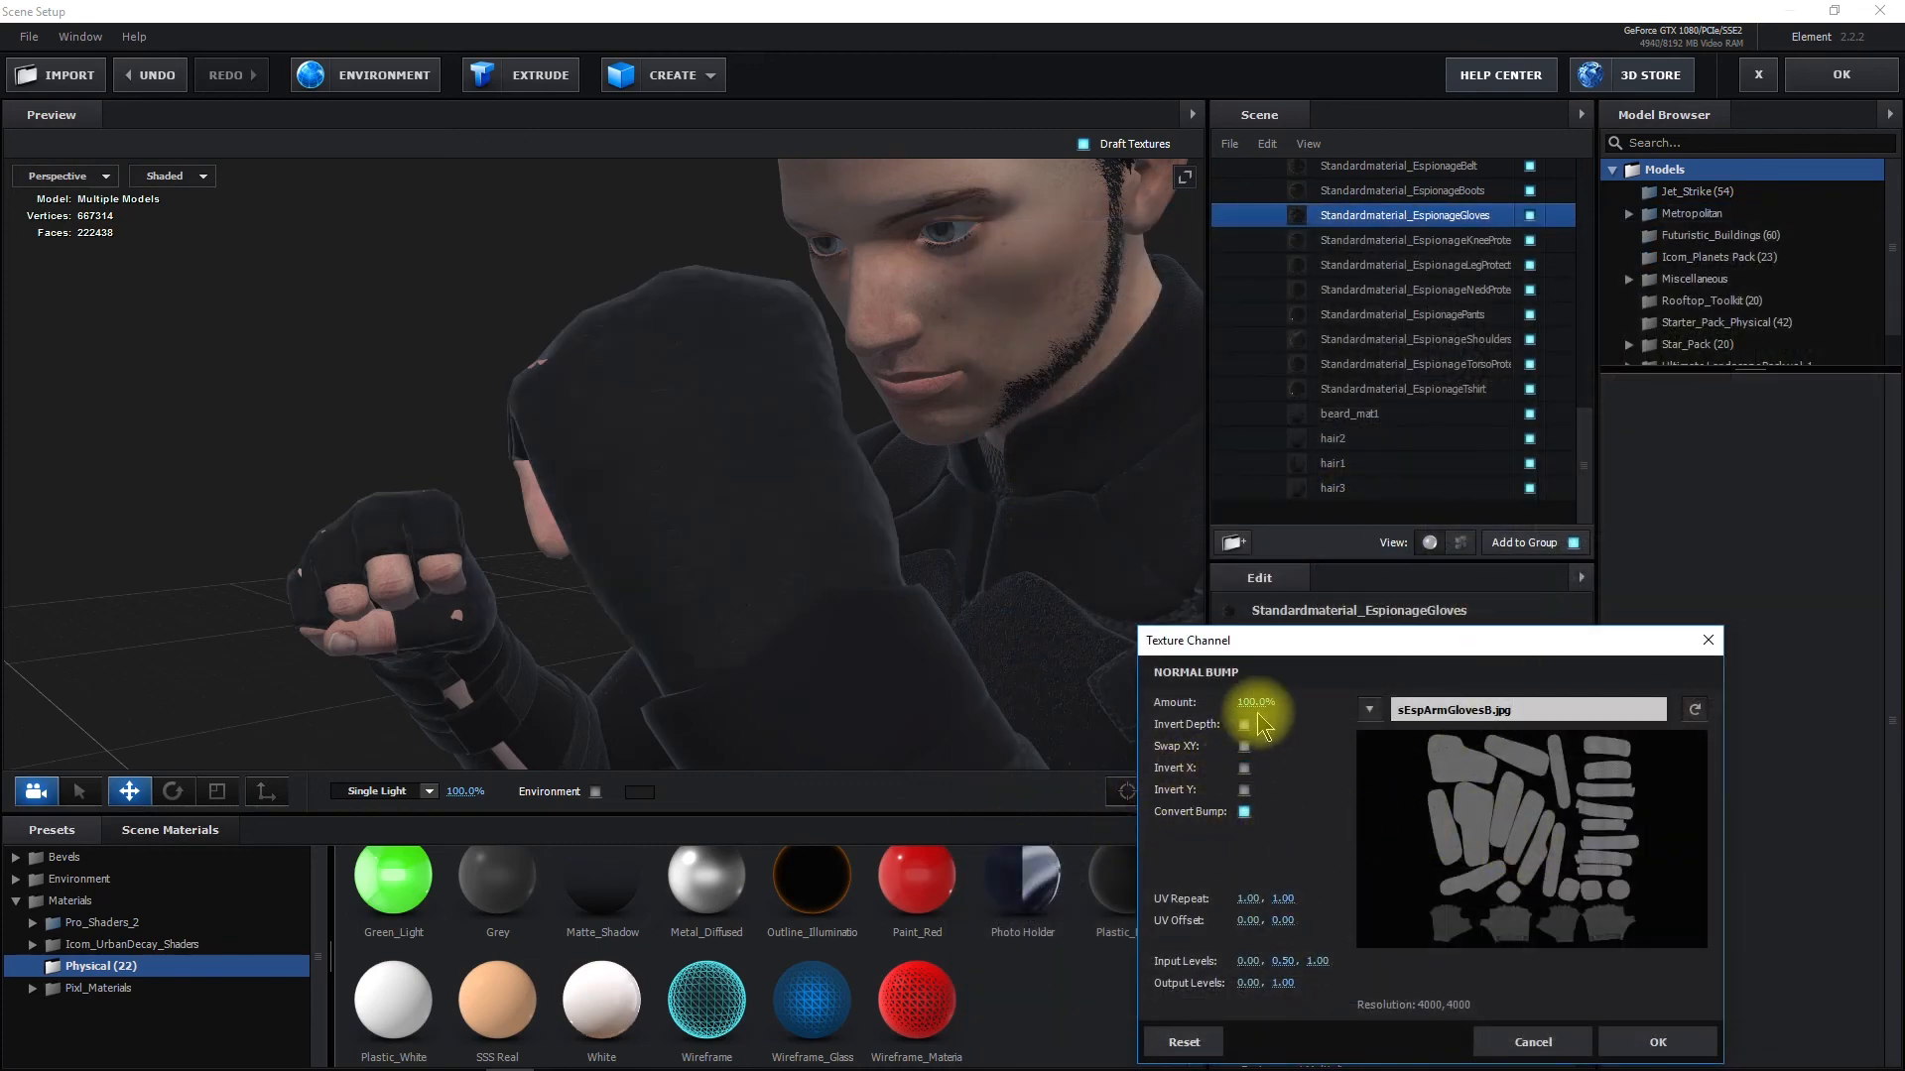
pyautogui.moveTo(1253, 705); pyautogui.dragTo(1274, 781)
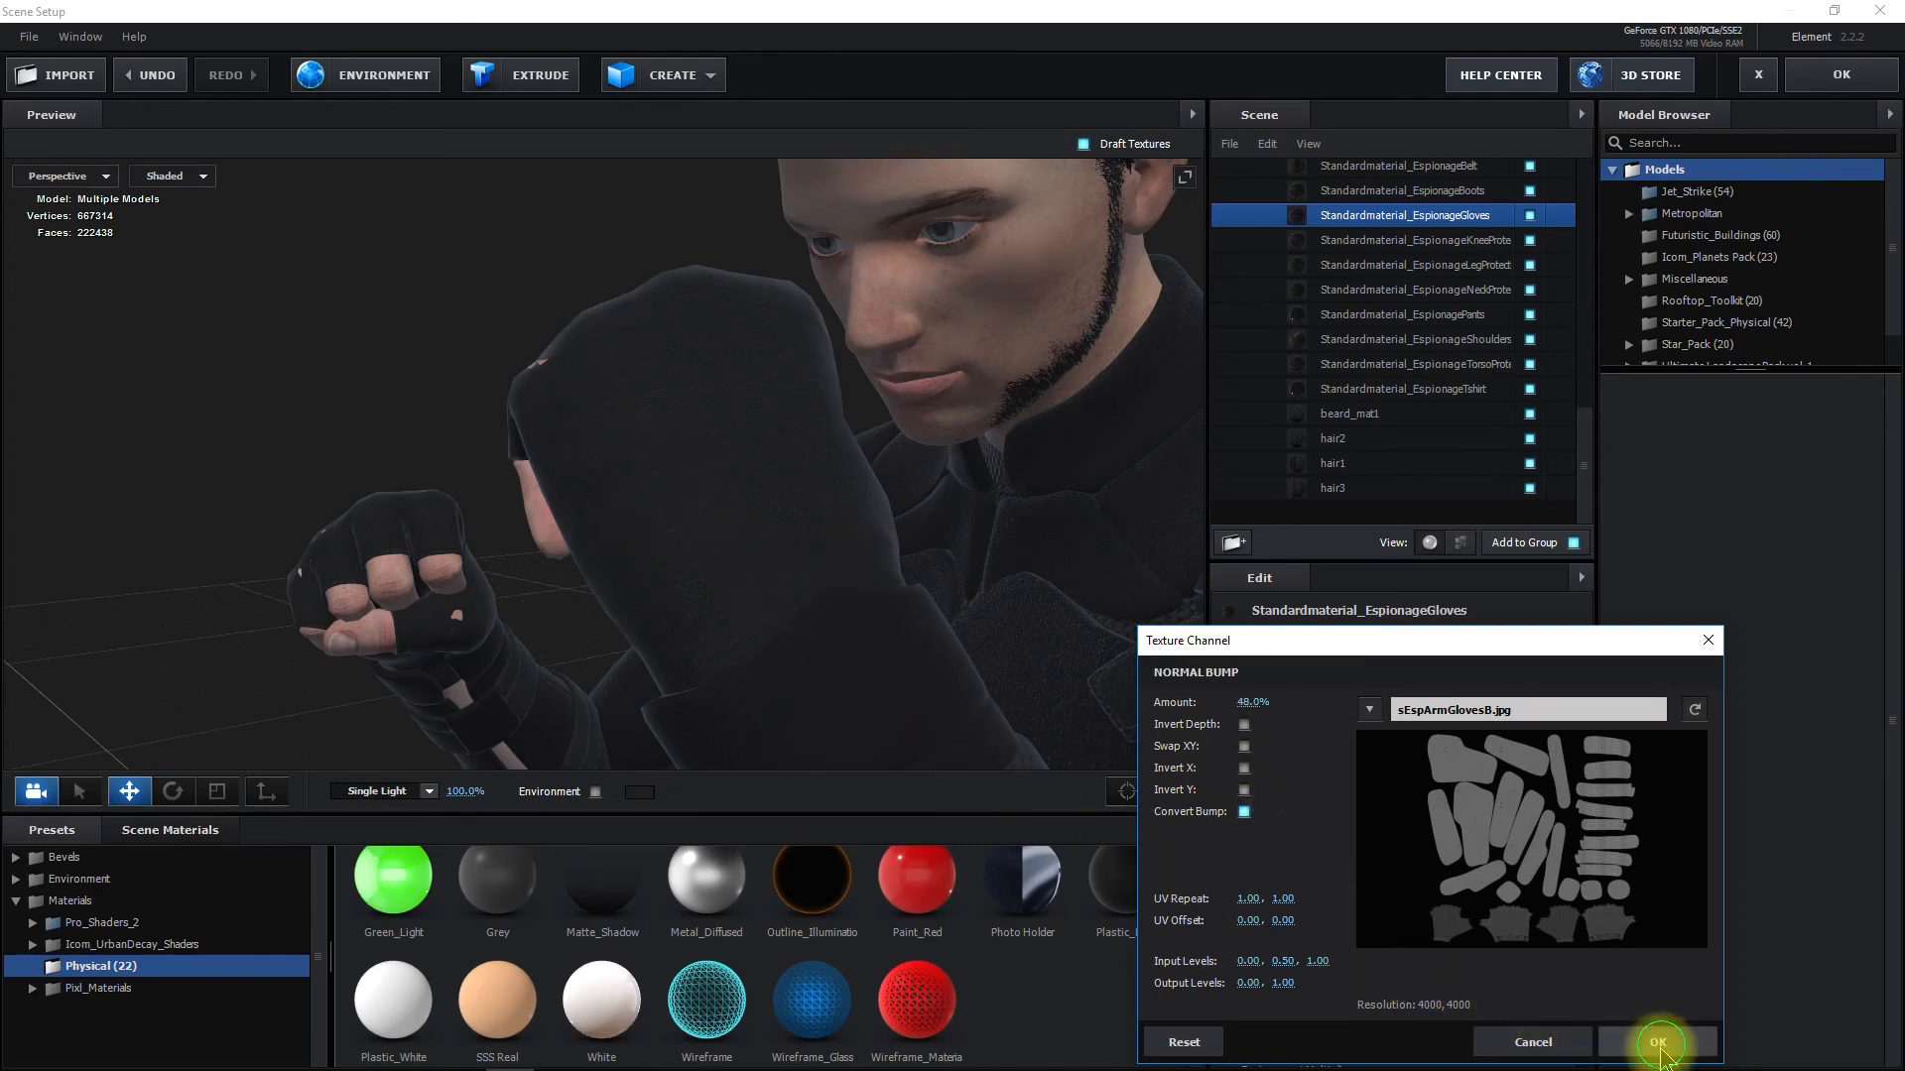
pyautogui.click(1654, 1040)
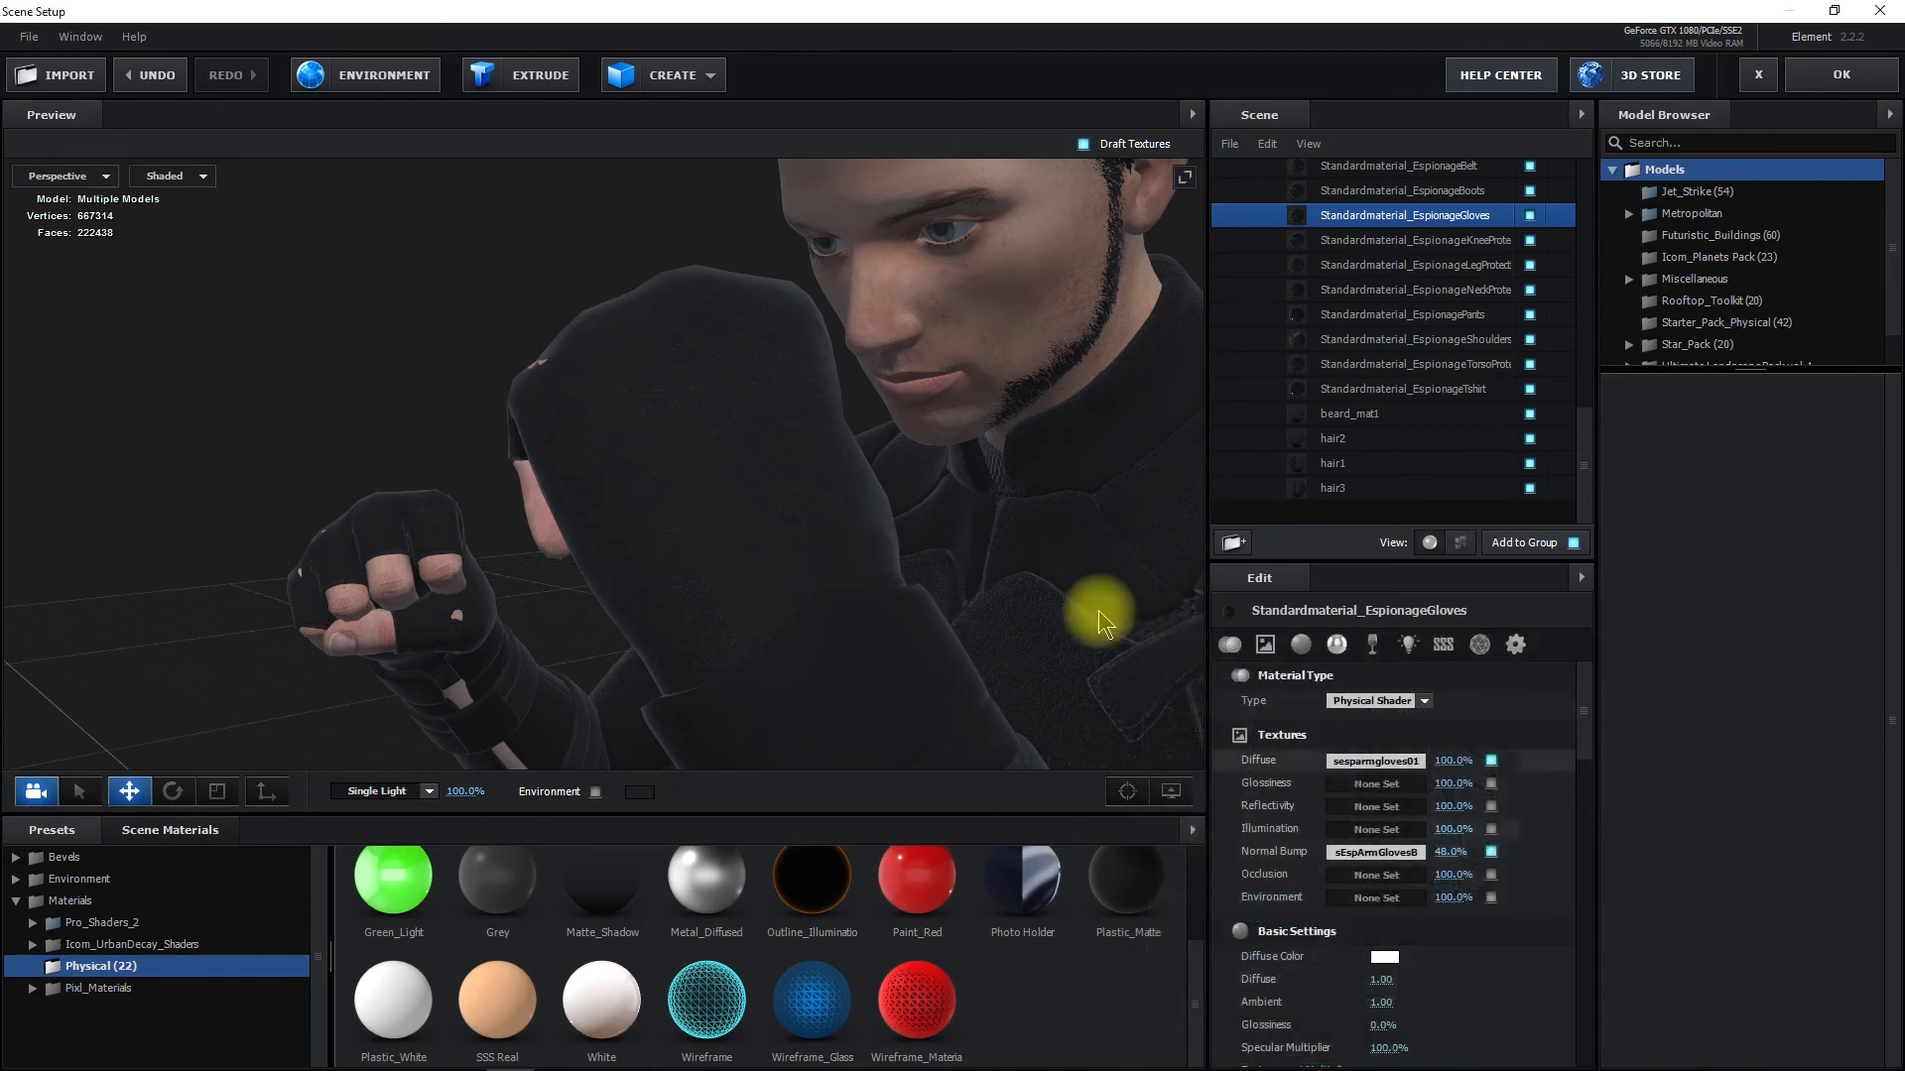
# Load the sEspBootsKneeB texture into the Normal Bump channel of the Standardmaterial_EspionageBoots material
pyautogui.click(1410, 191)
pyautogui.scroll(-5, 1028, 413)
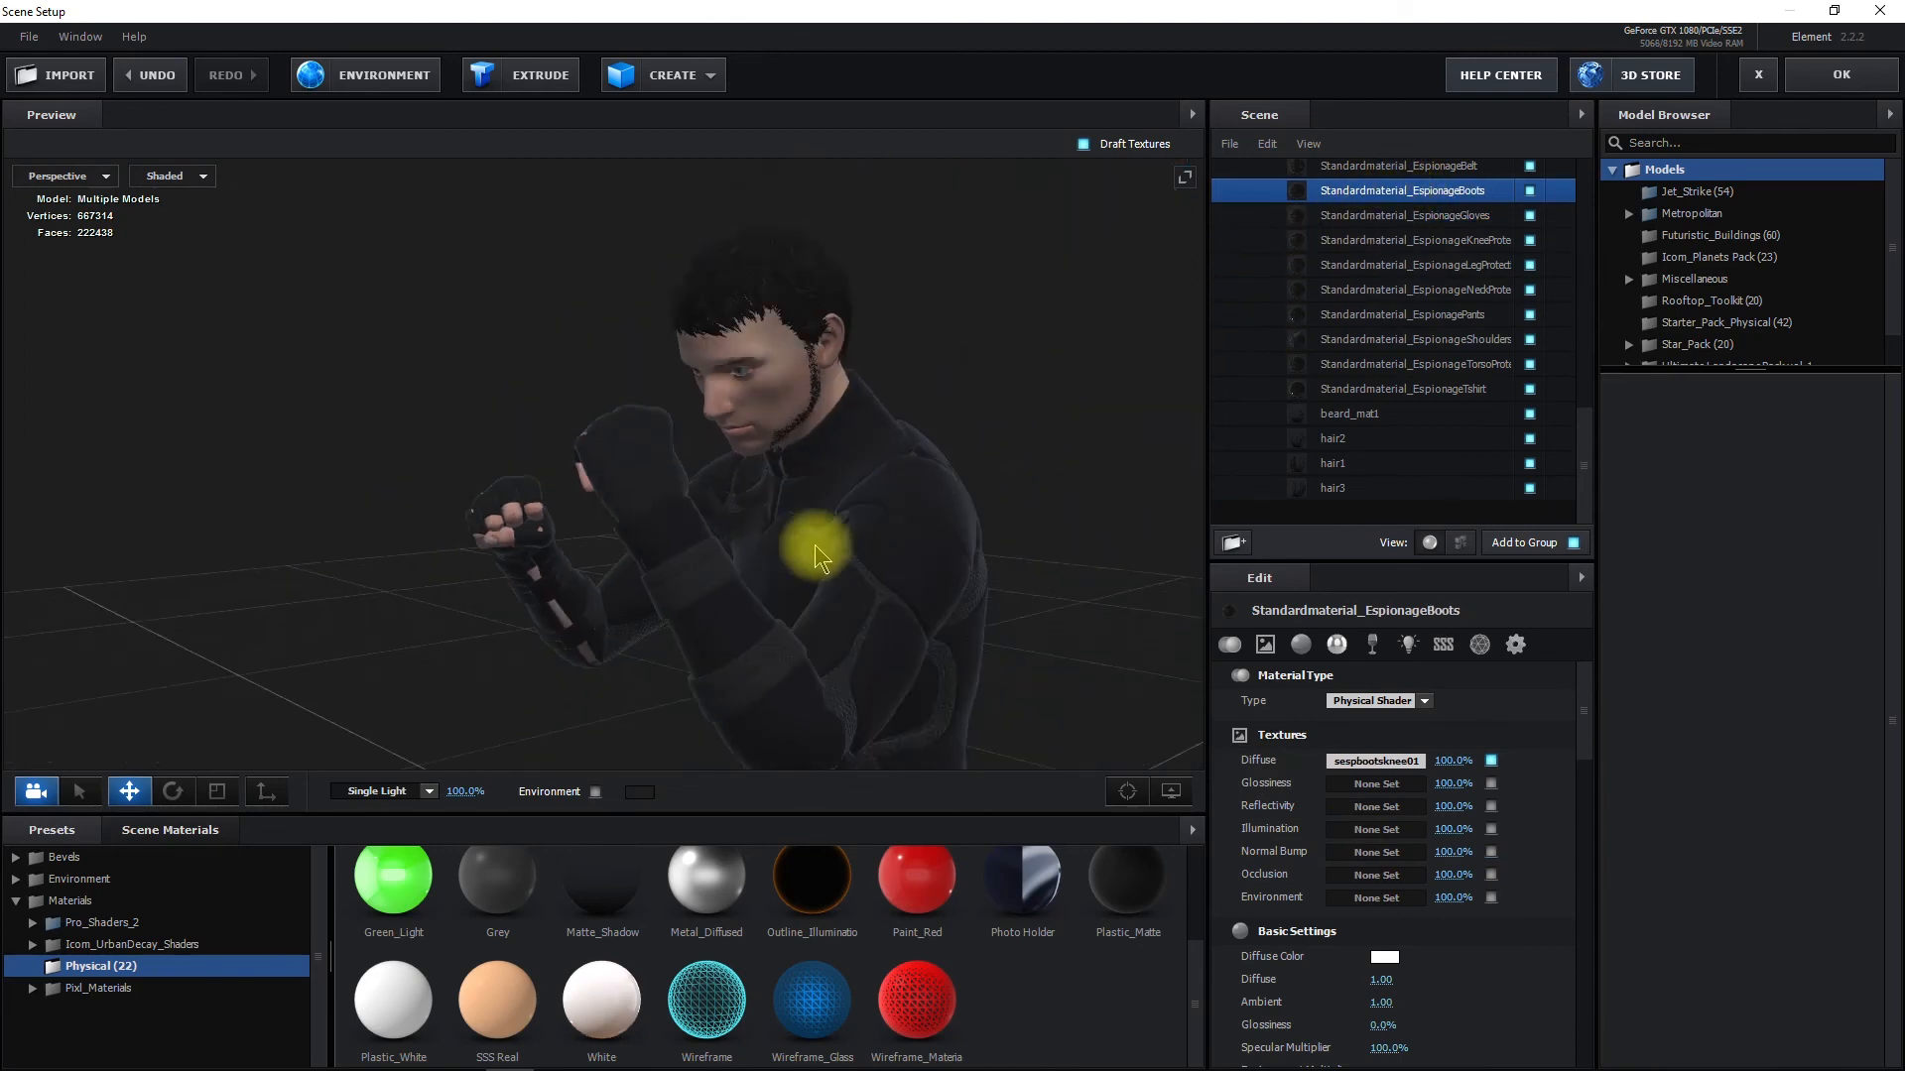
pyautogui.moveTo(836, 664); pyautogui.dragTo(889, 153)
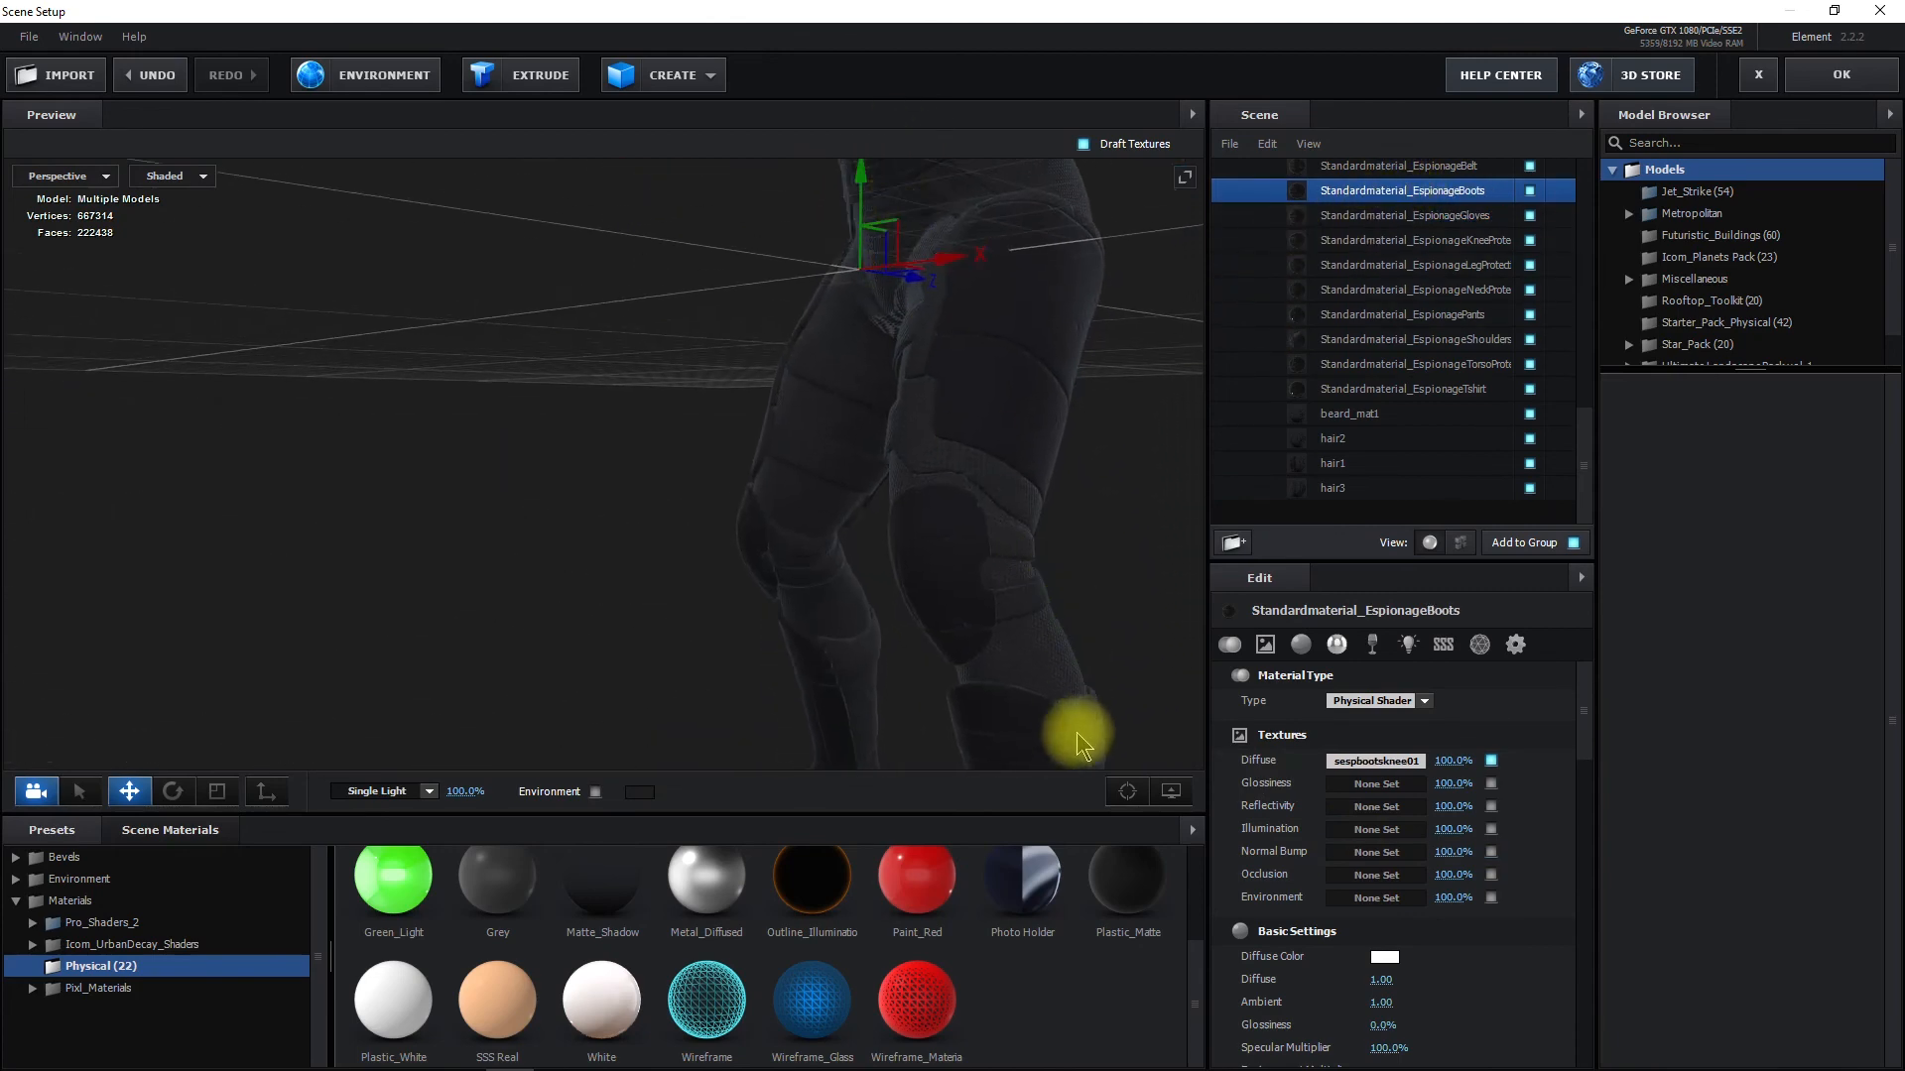
pyautogui.moveTo(1058, 750); pyautogui.dragTo(982, 503)
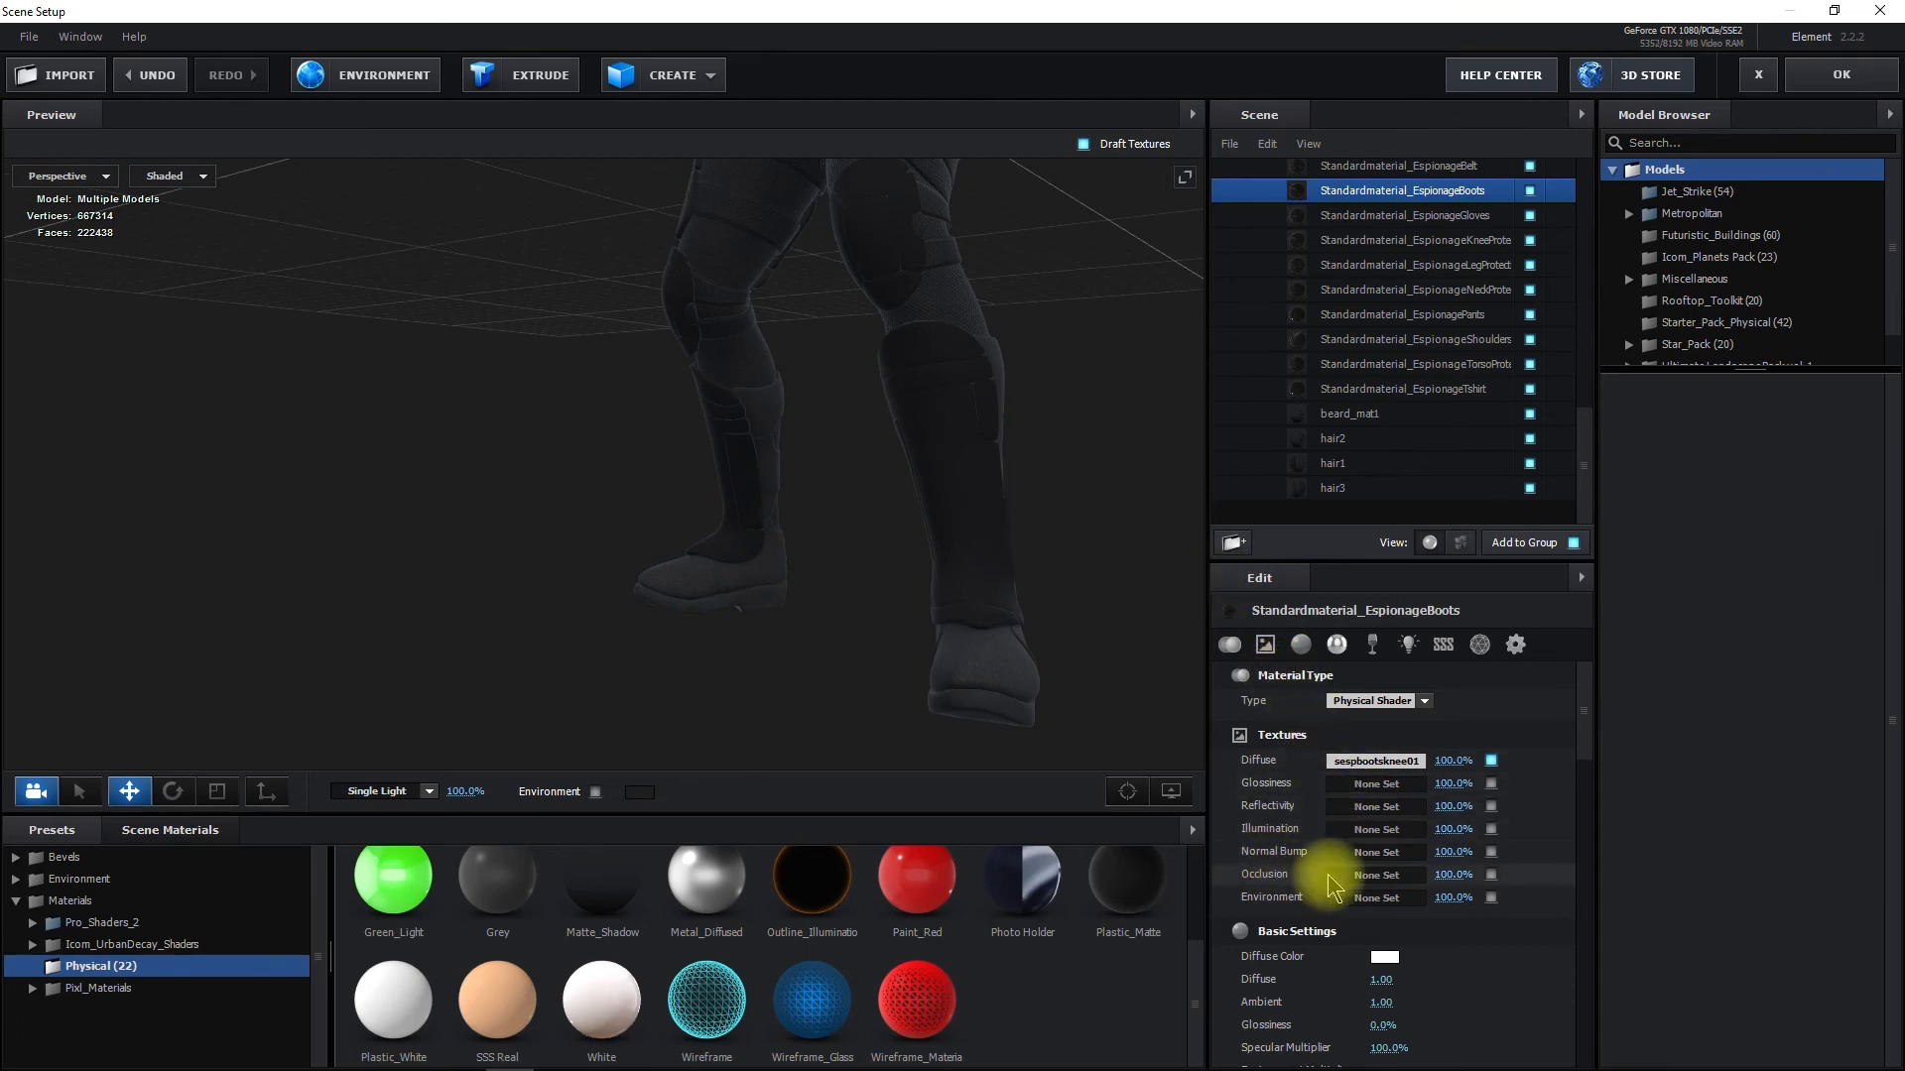
pyautogui.click(1369, 856)
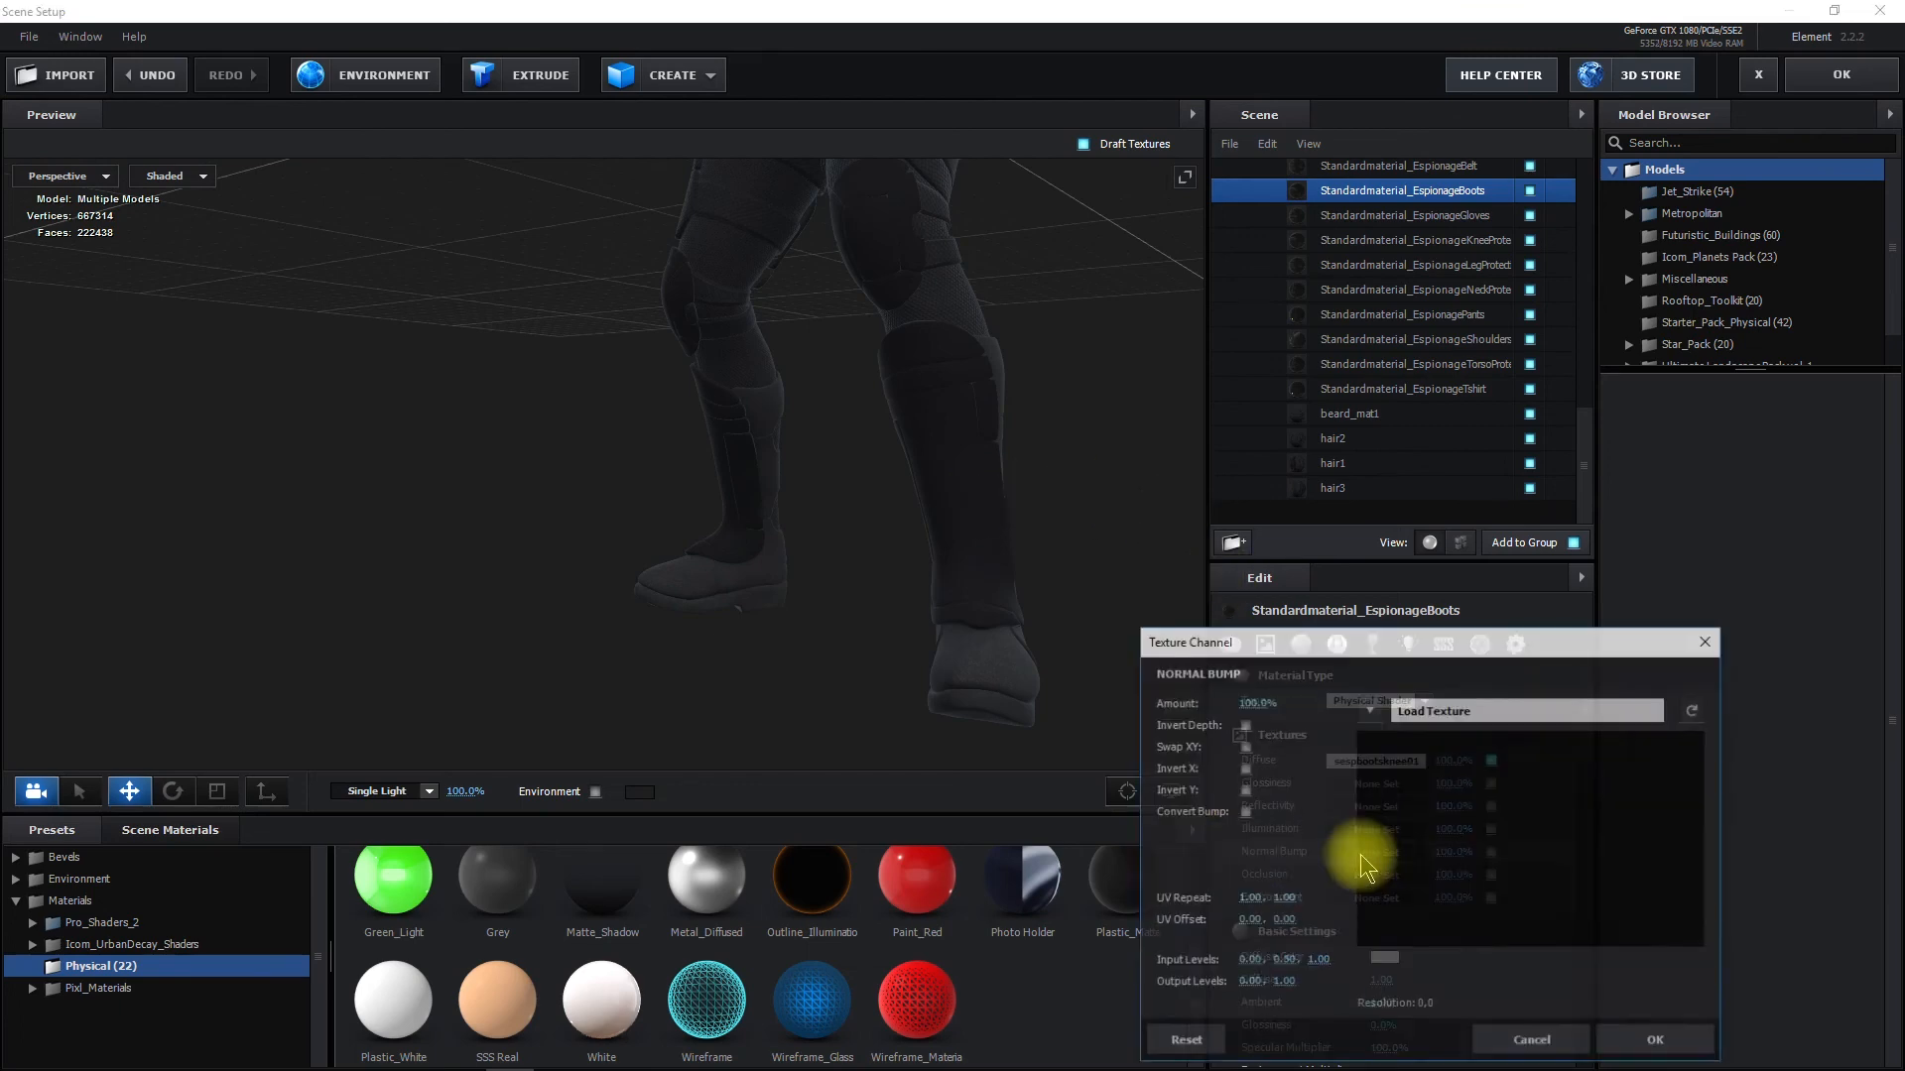
pyautogui.click(1502, 708)
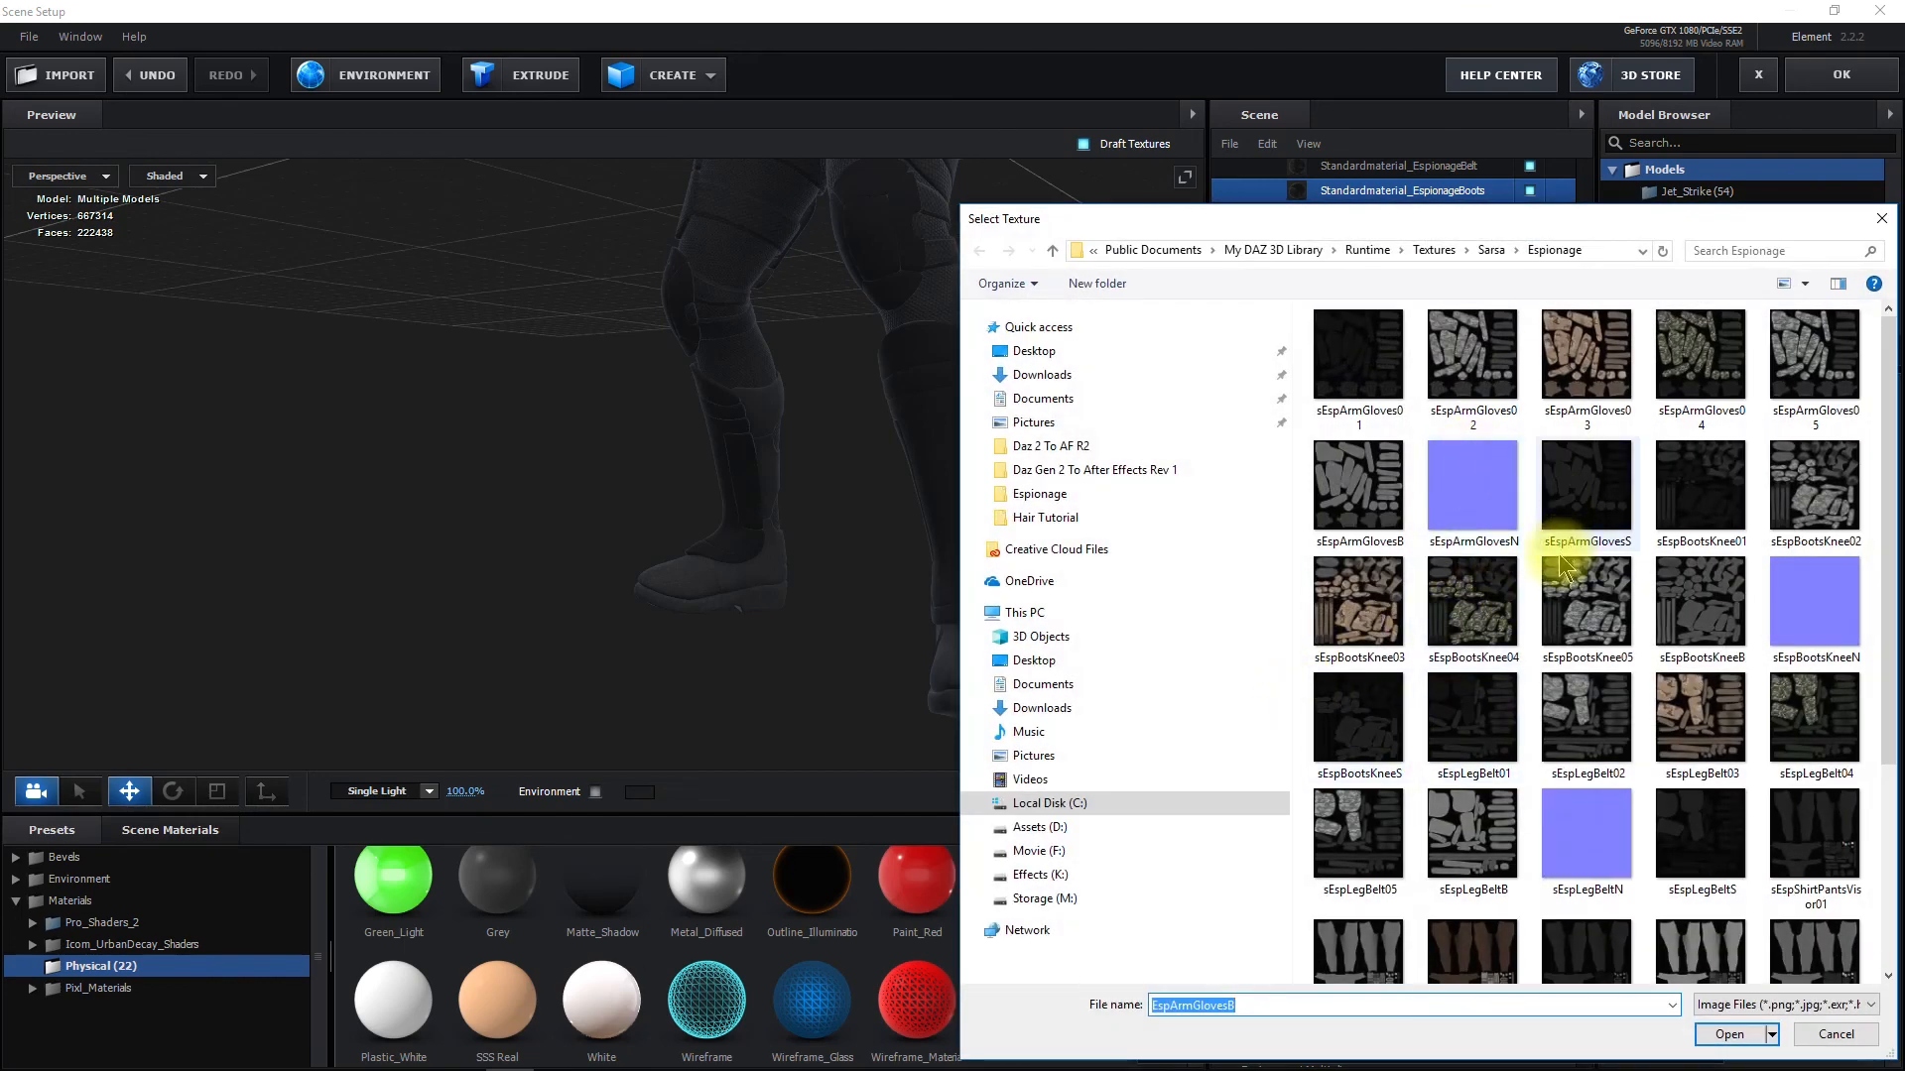
pyautogui.scroll(-3, 1570, 806)
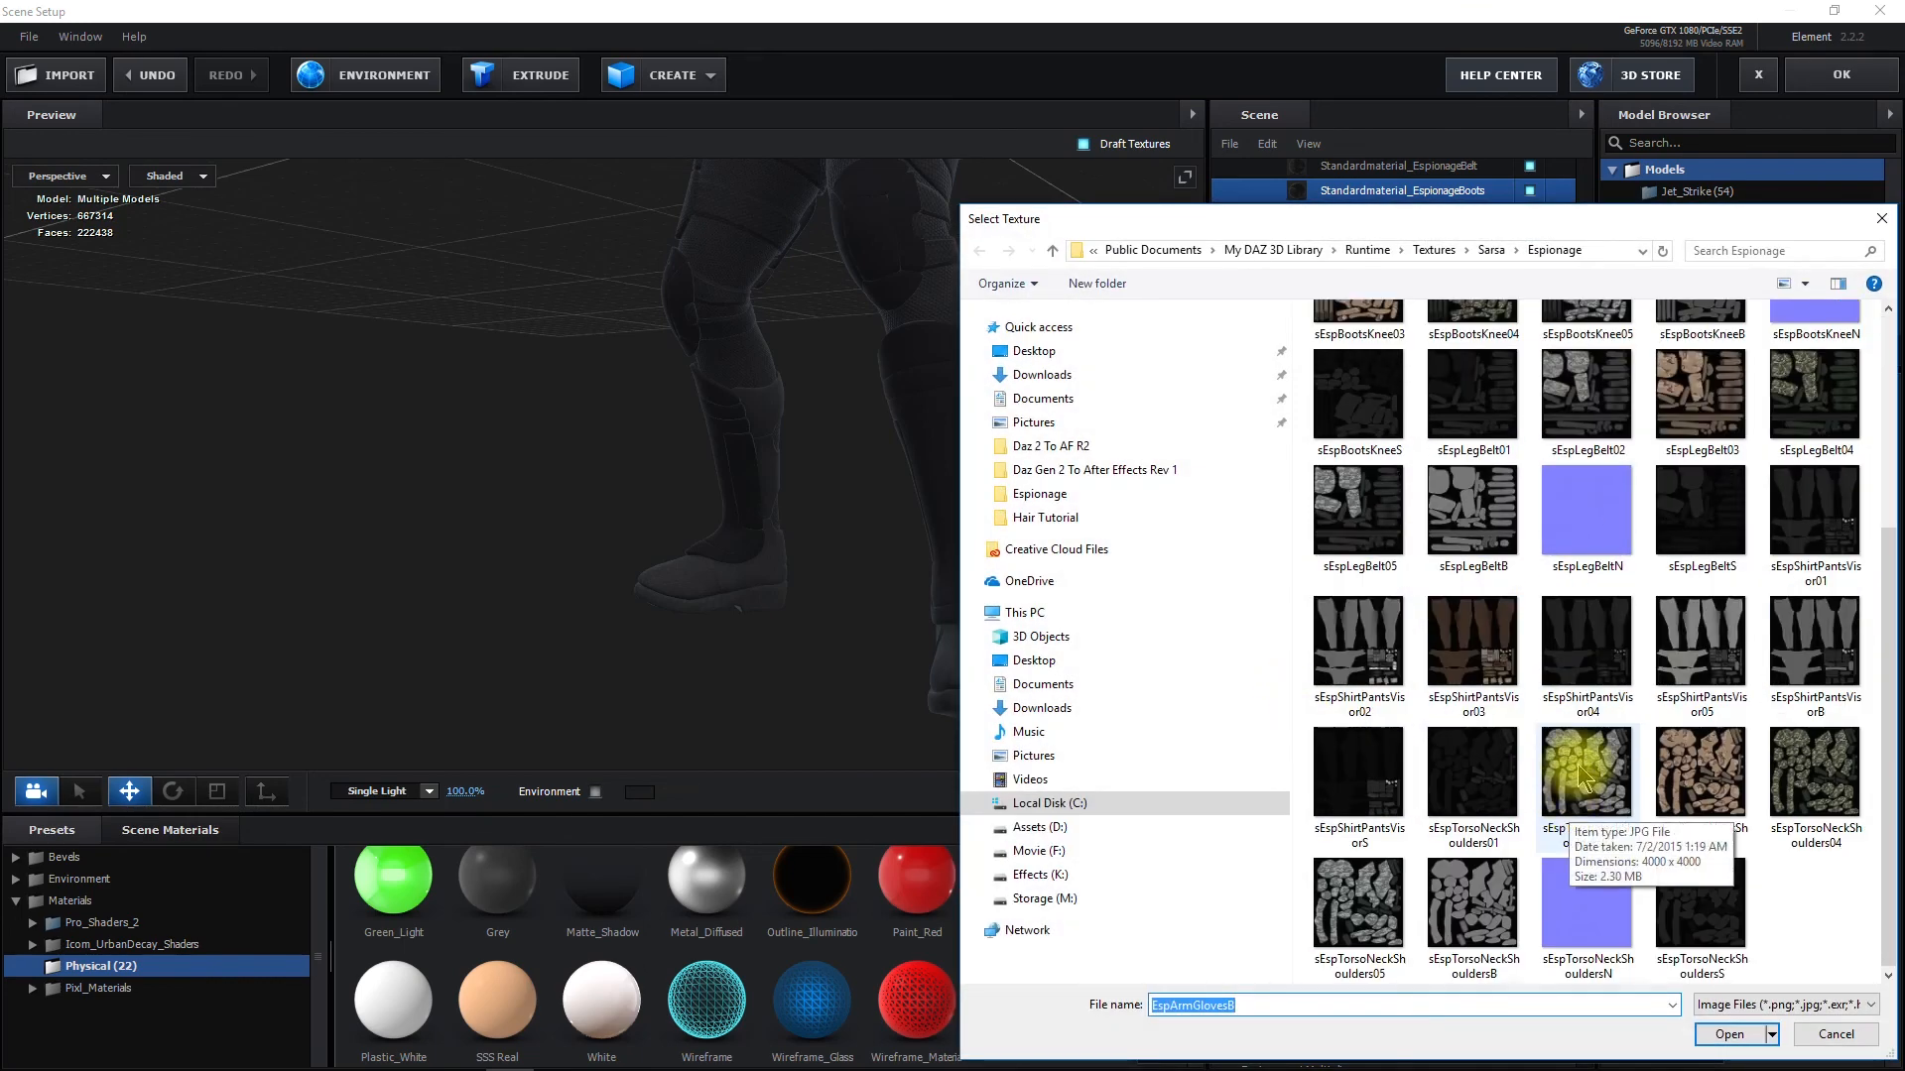
pyautogui.scroll(3, 1594, 458)
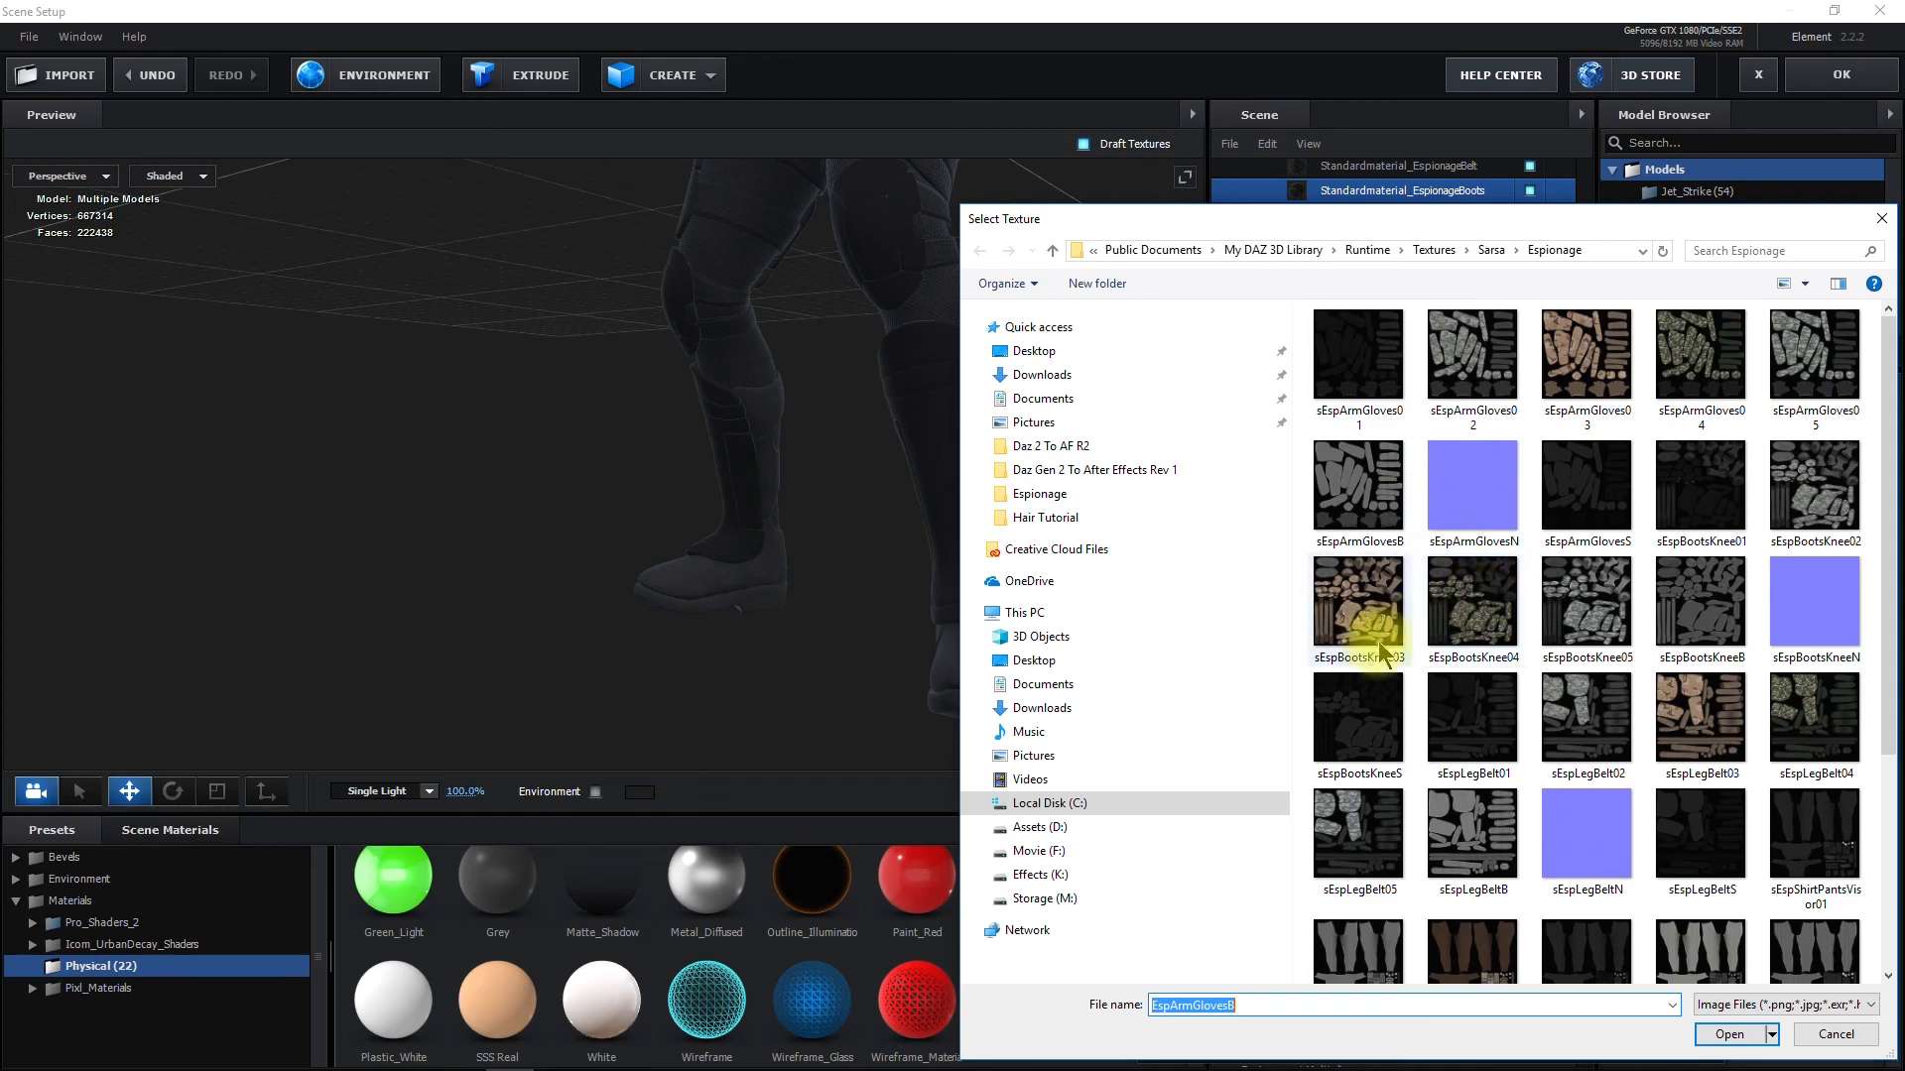
pyautogui.doubleClick(1696, 635)
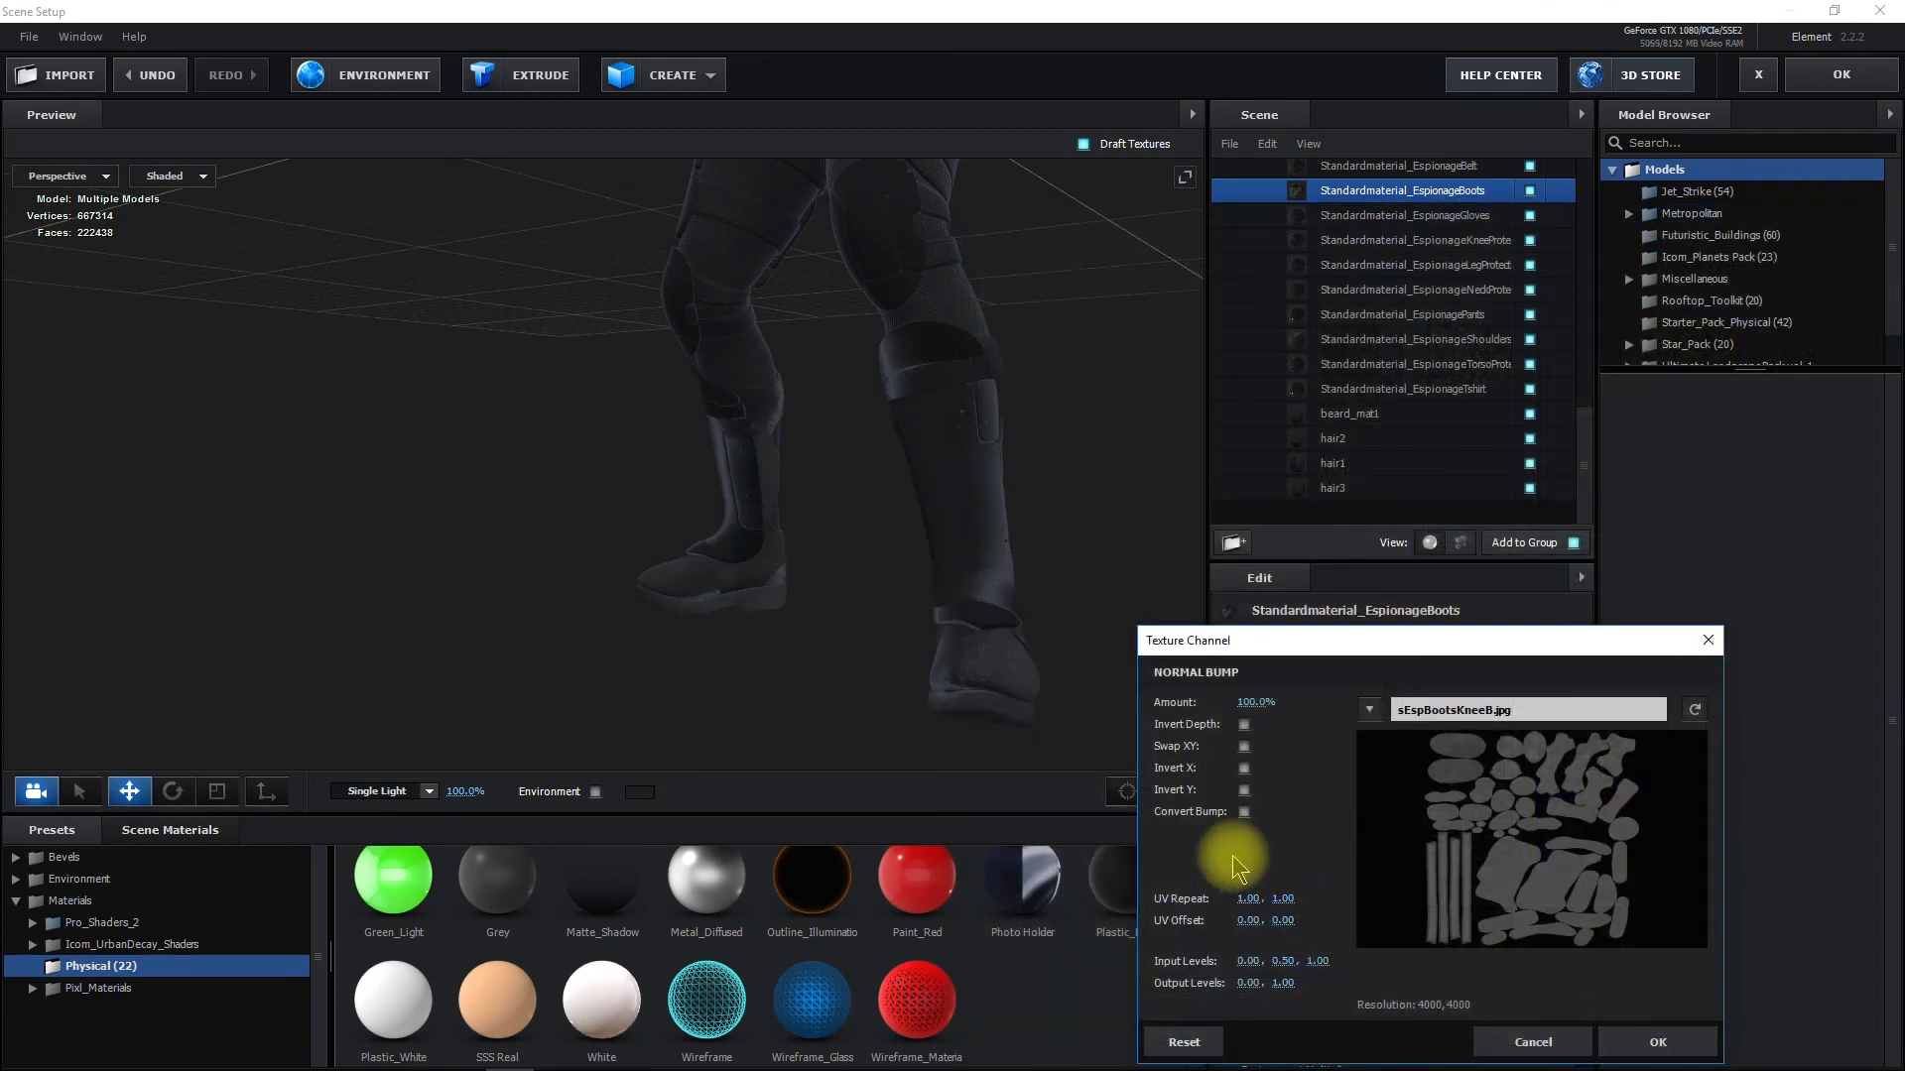
# Enable Convert Bump for the boots' Normal Bump texture and set its Amount to 87%
pyautogui.click(1244, 812)
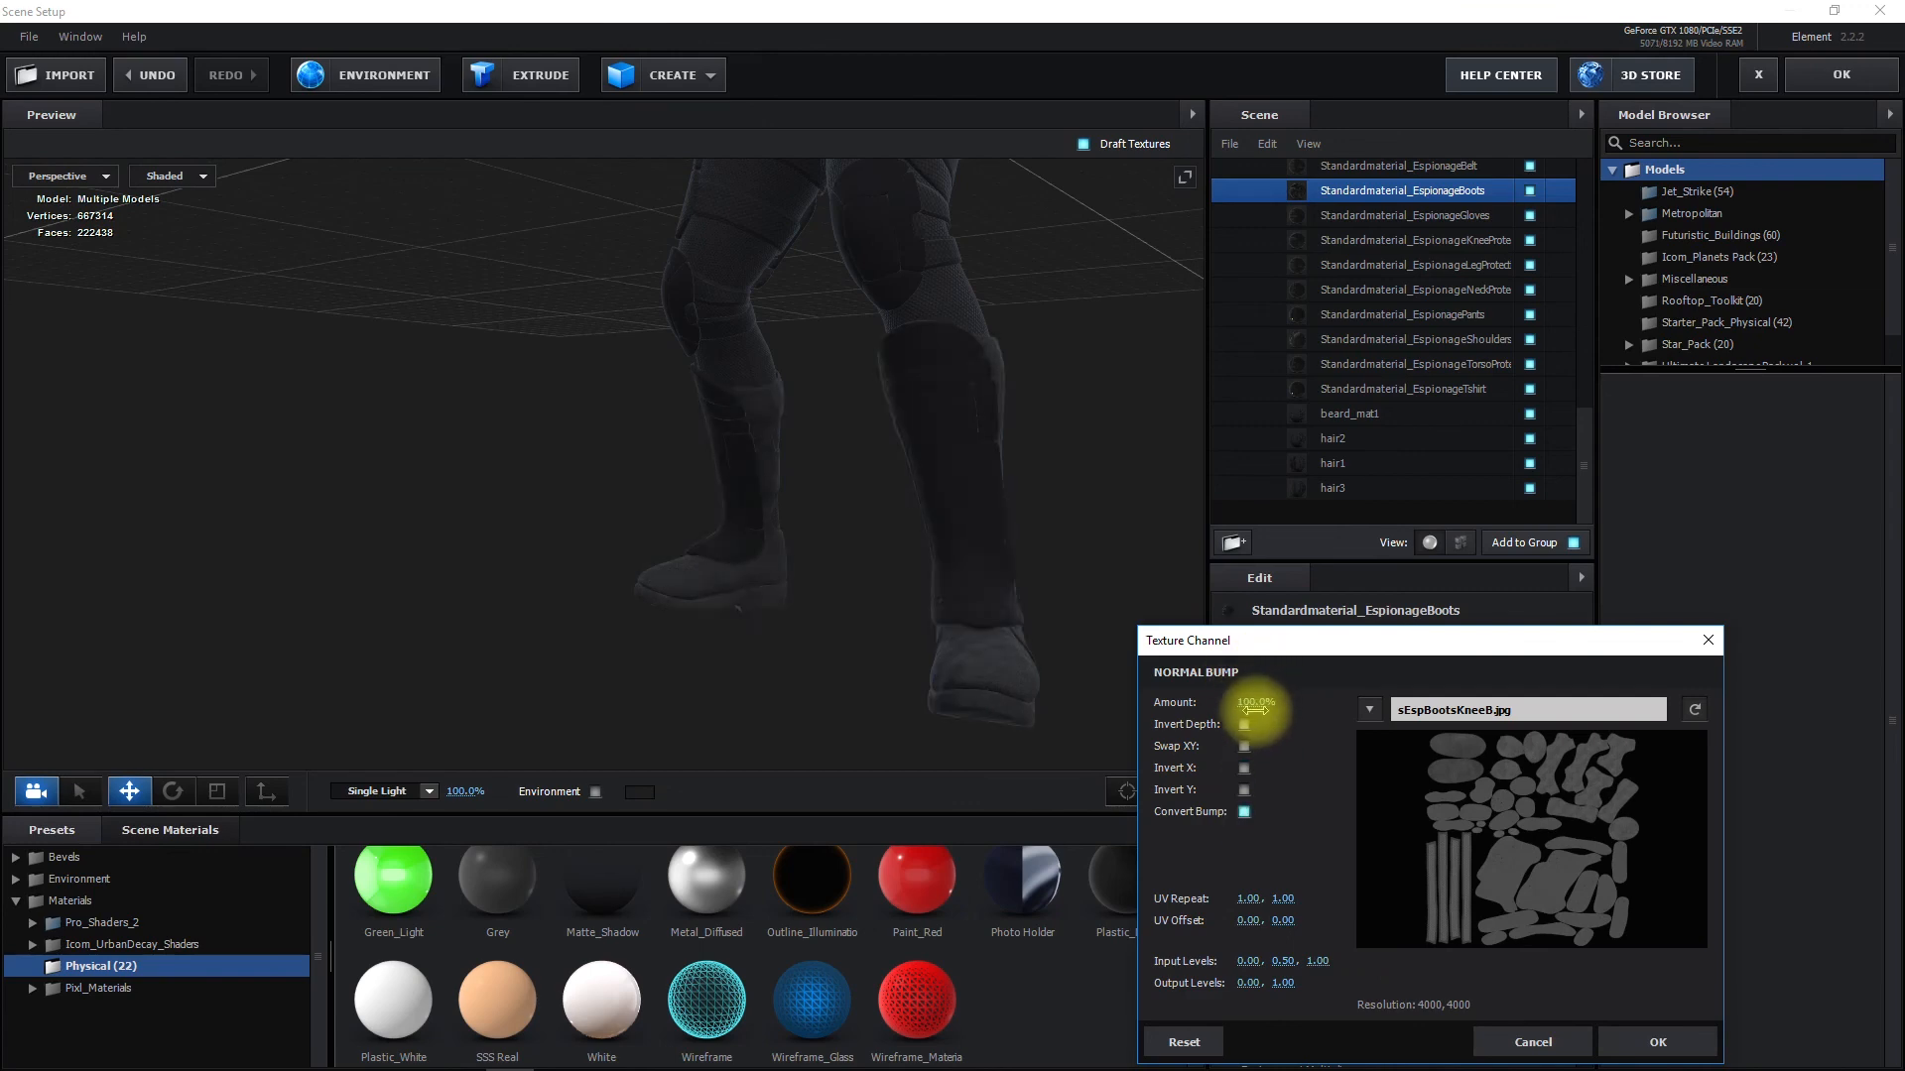
pyautogui.moveTo(1253, 705)
pyautogui.mouseDown()
pyautogui.moveTo(1161, 710)
pyautogui.moveTo(1369, 711)
pyautogui.moveTo(1265, 706)
pyautogui.mouseUp()
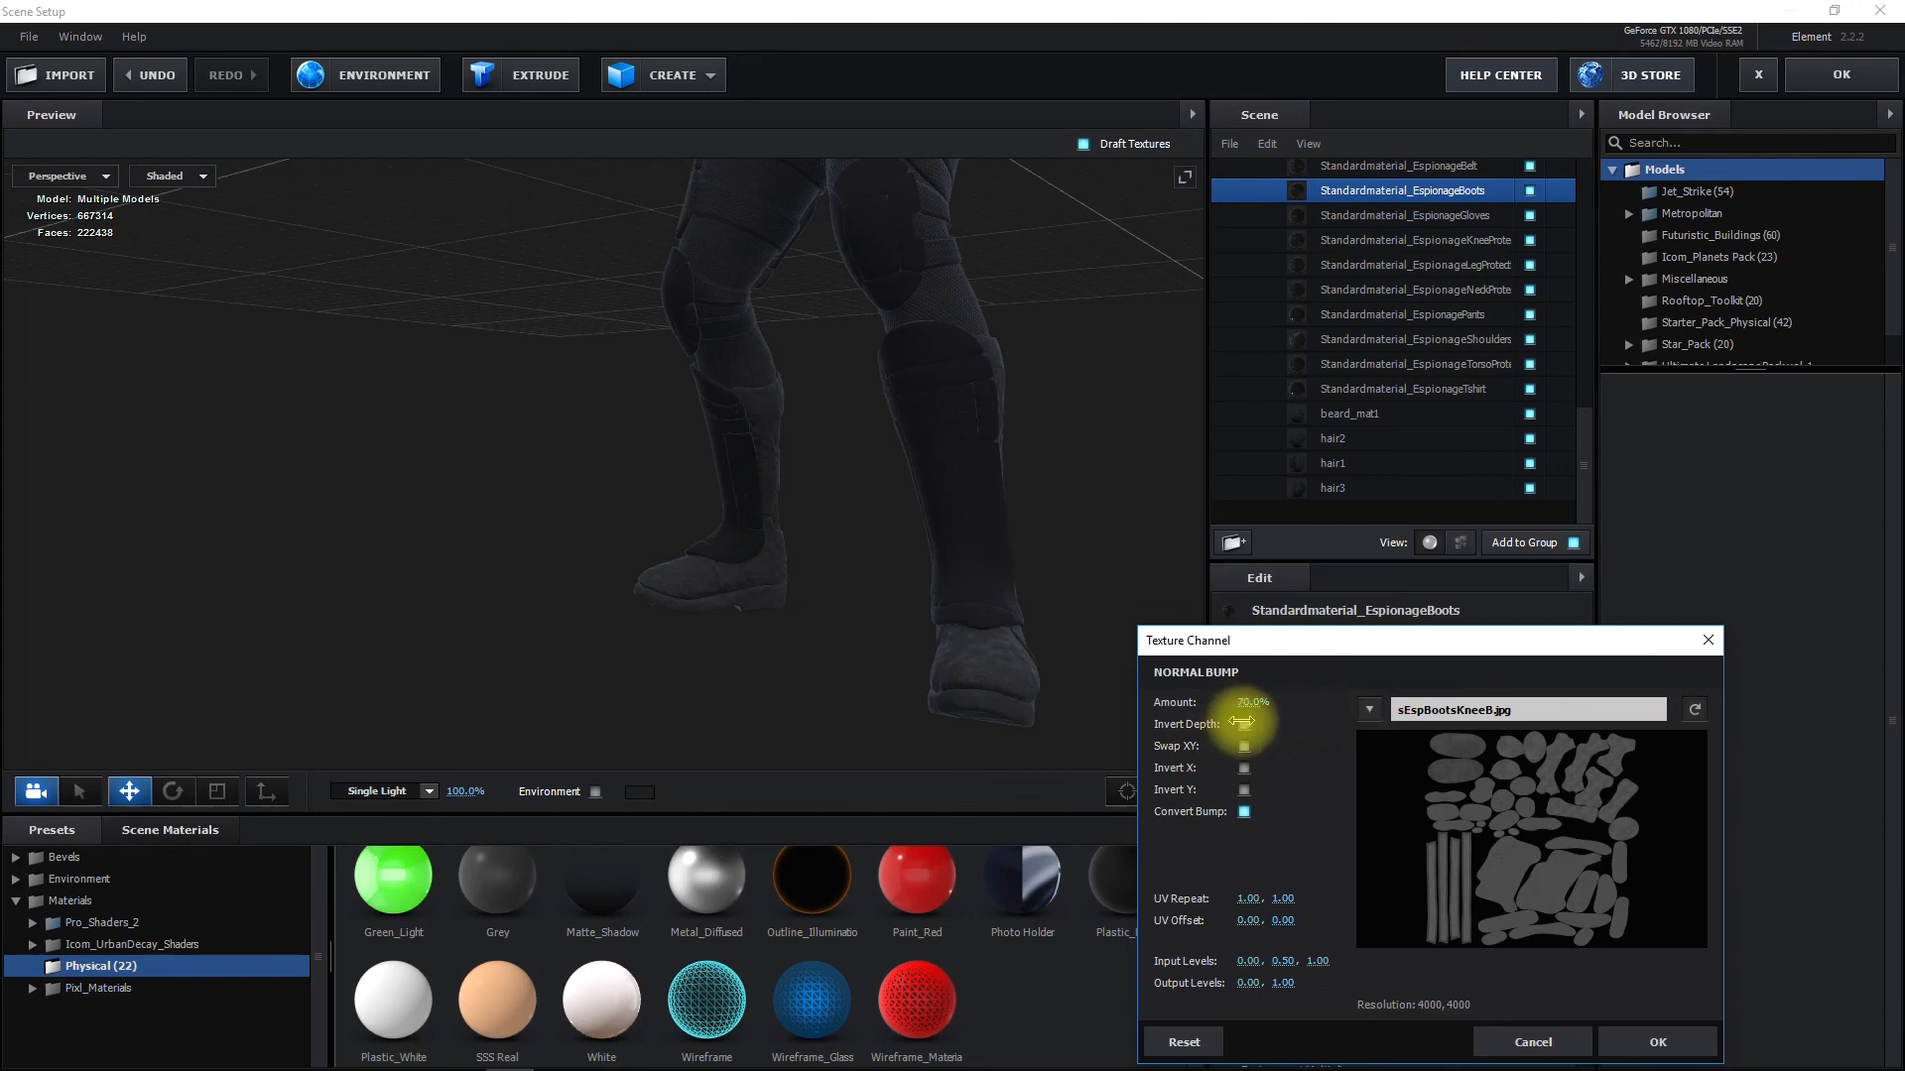
pyautogui.moveTo(1245, 723); pyautogui.dragTo(1255, 702)
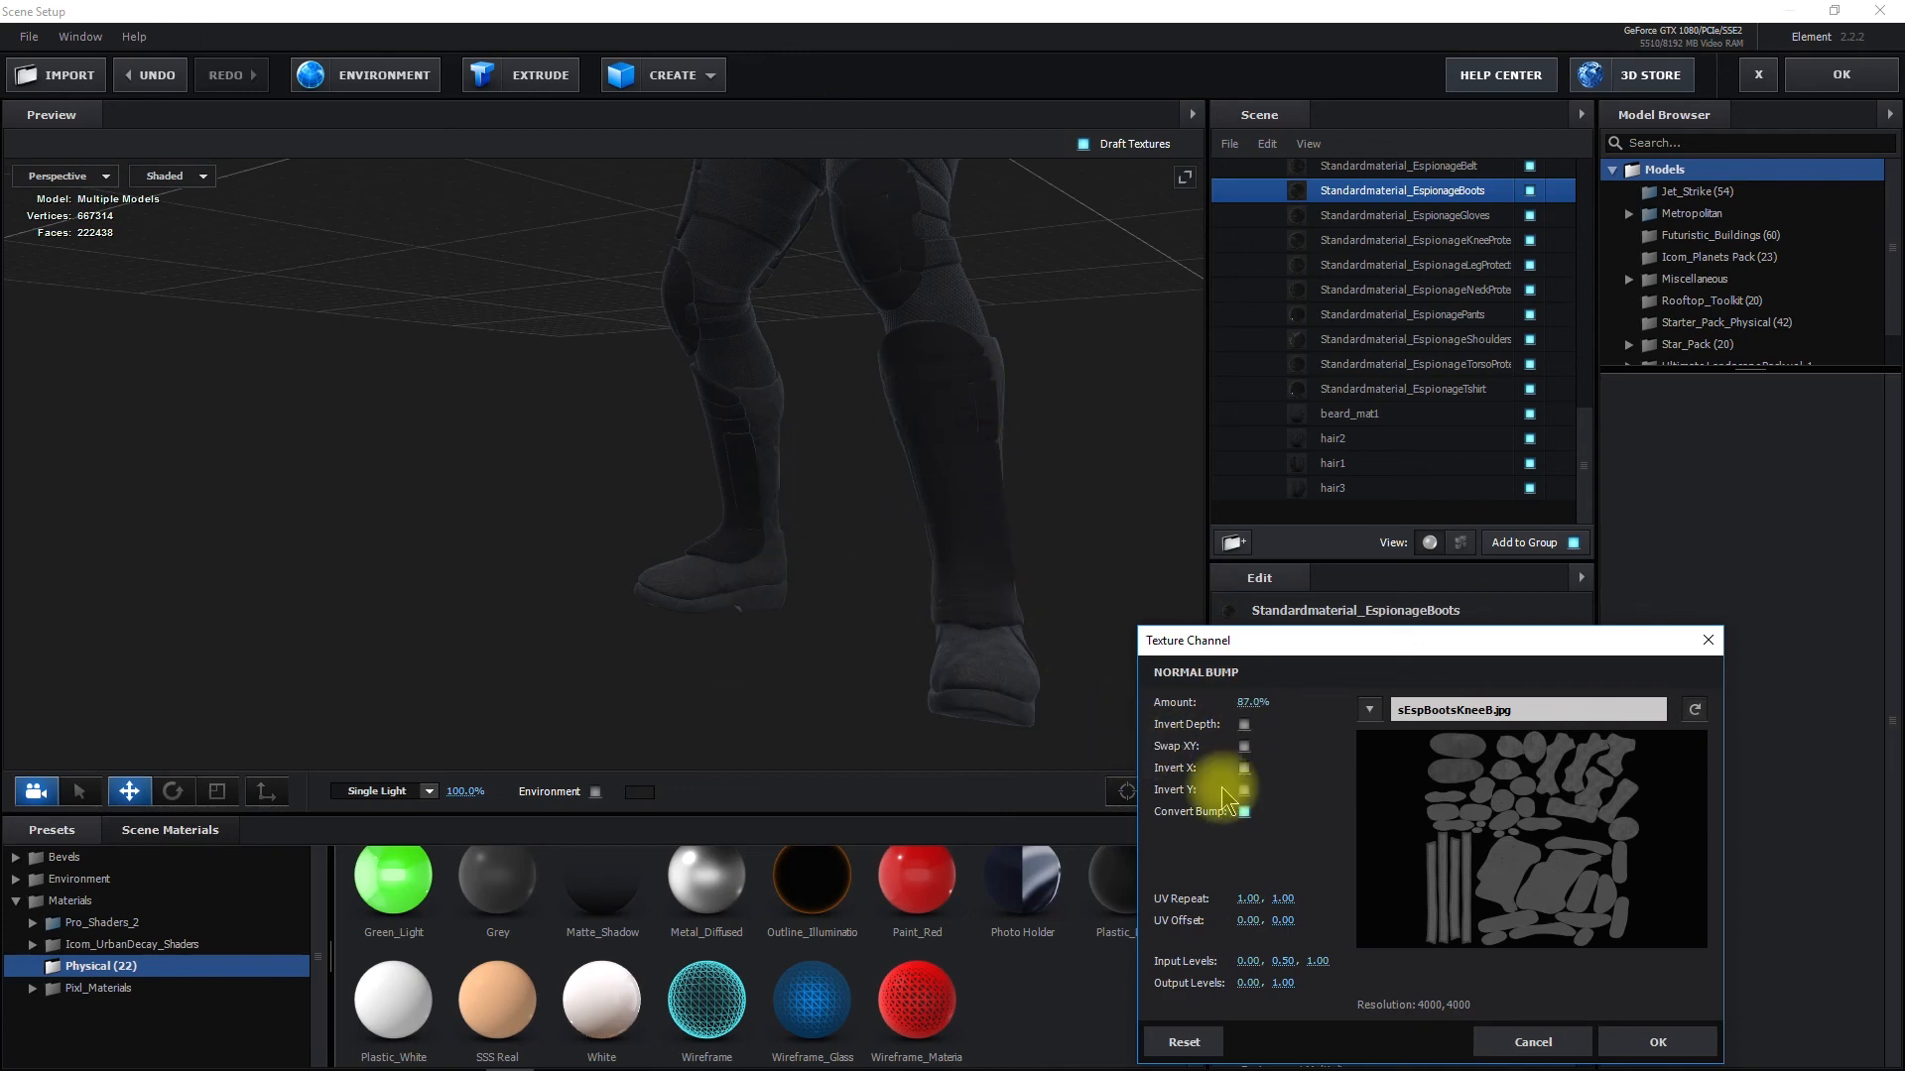
pyautogui.click(1647, 1051)
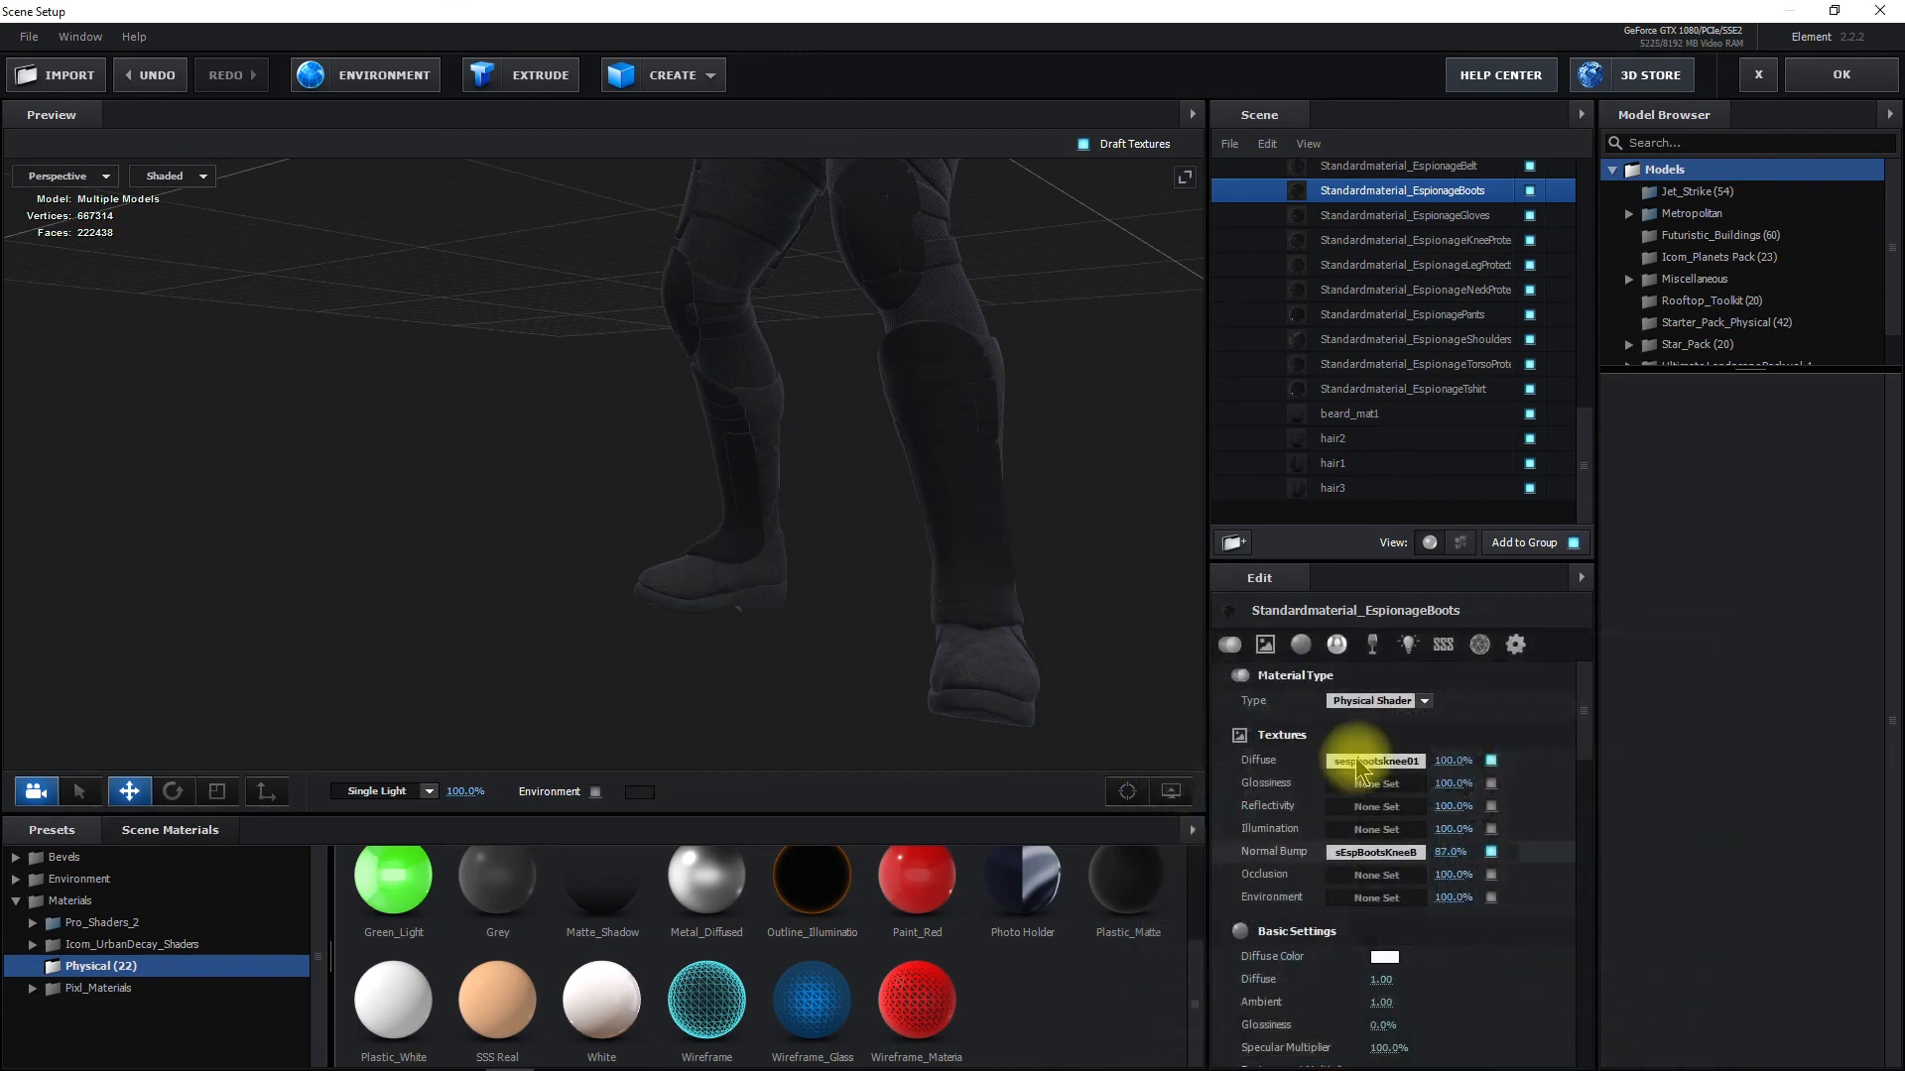
# Load sEspLegBeltB into the Normal Bump channel of Standardmaterial_EspionageBelt with Convert Bump enabled and the Amount at 40%
pyautogui.scroll(1, 1404, 279)
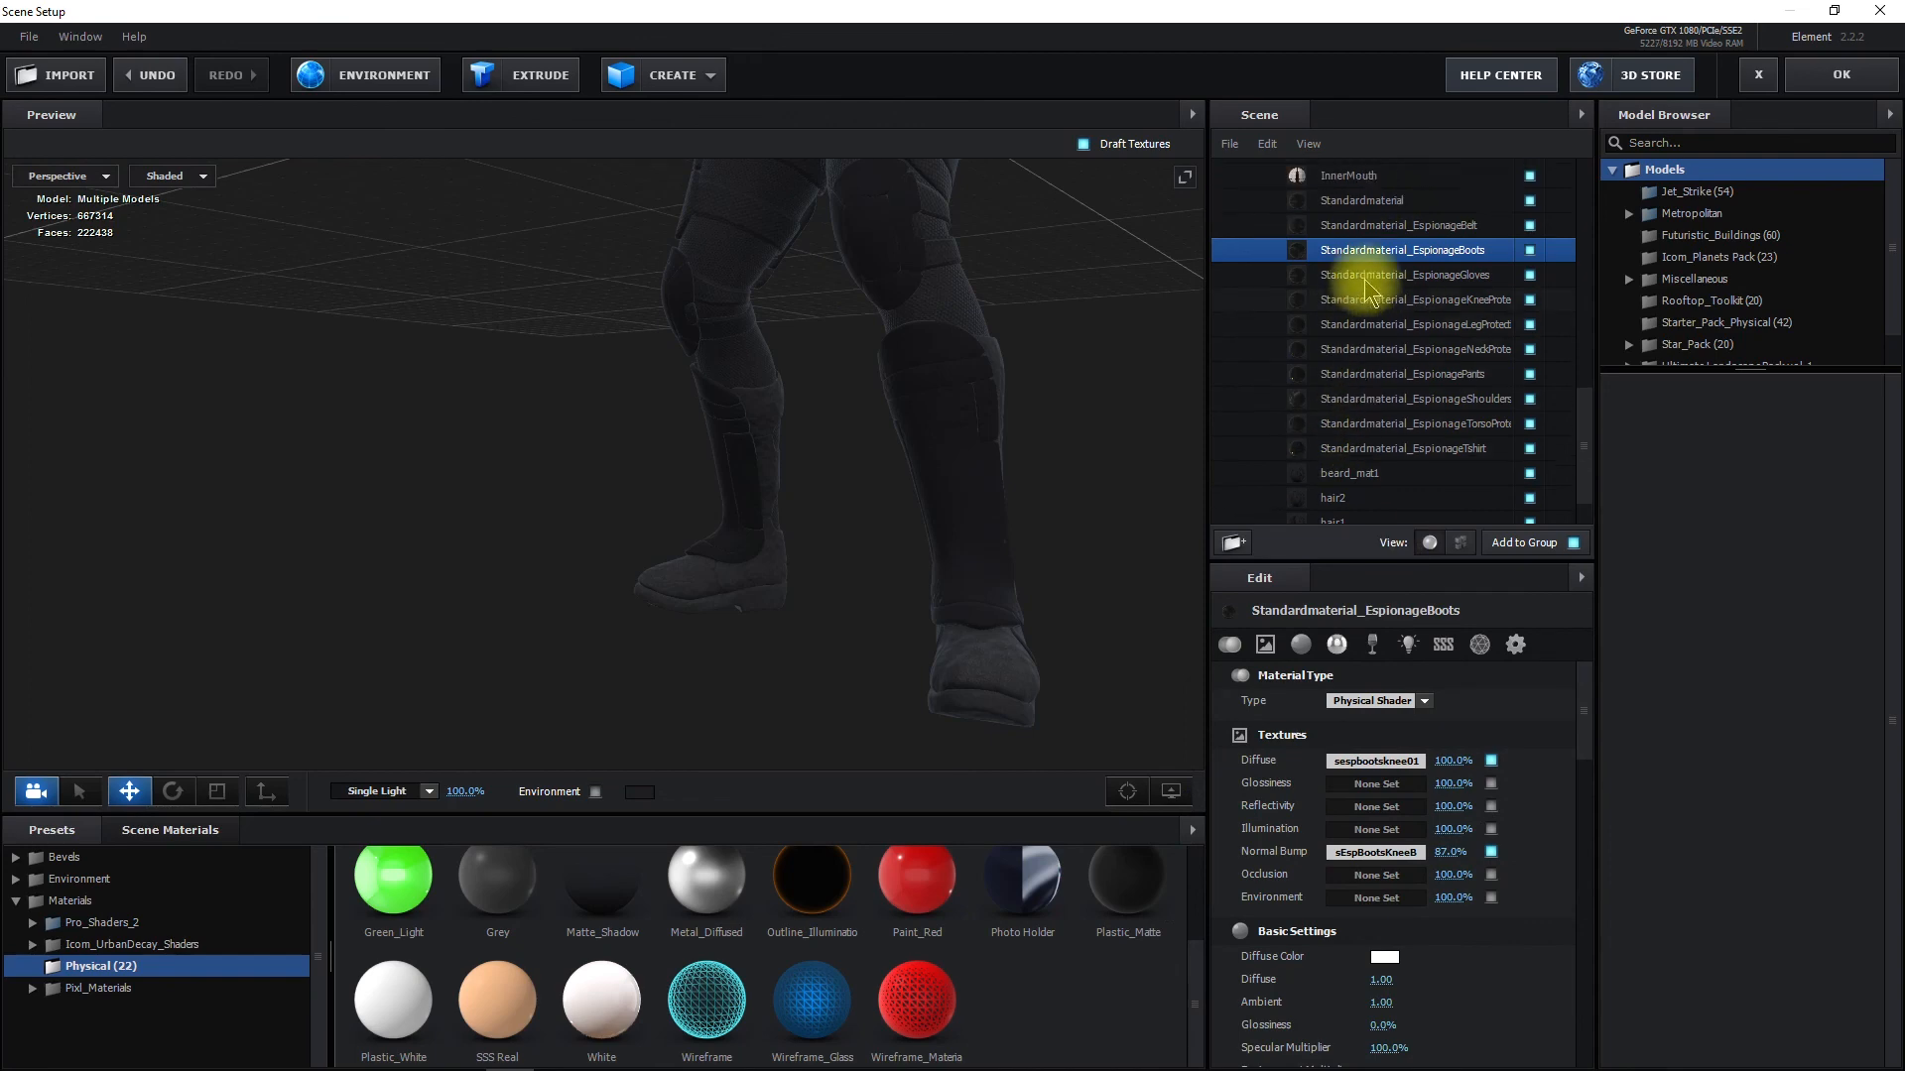
pyautogui.click(1404, 226)
pyautogui.moveTo(959, 255); pyautogui.dragTo(897, 784, button='middle')
pyautogui.moveTo(867, 709); pyautogui.dragTo(1091, 575)
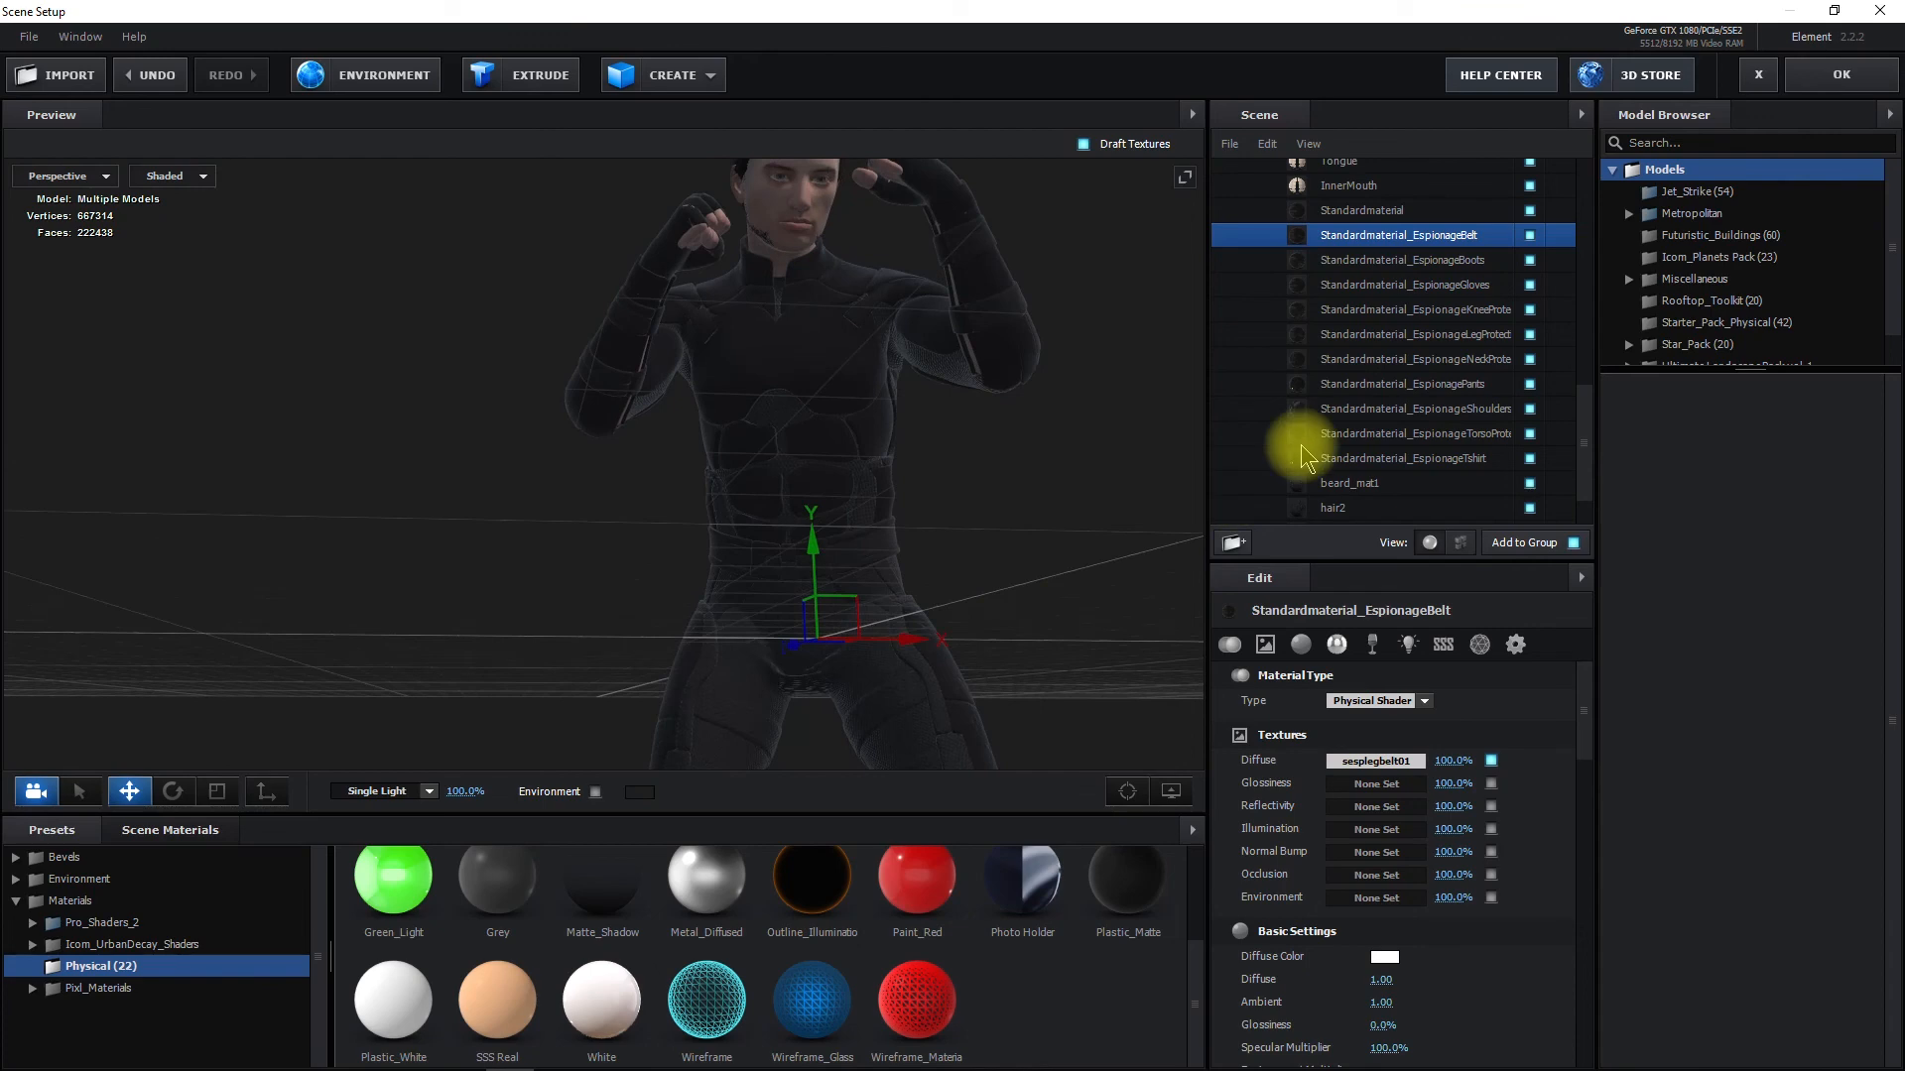
pyautogui.click(1356, 859)
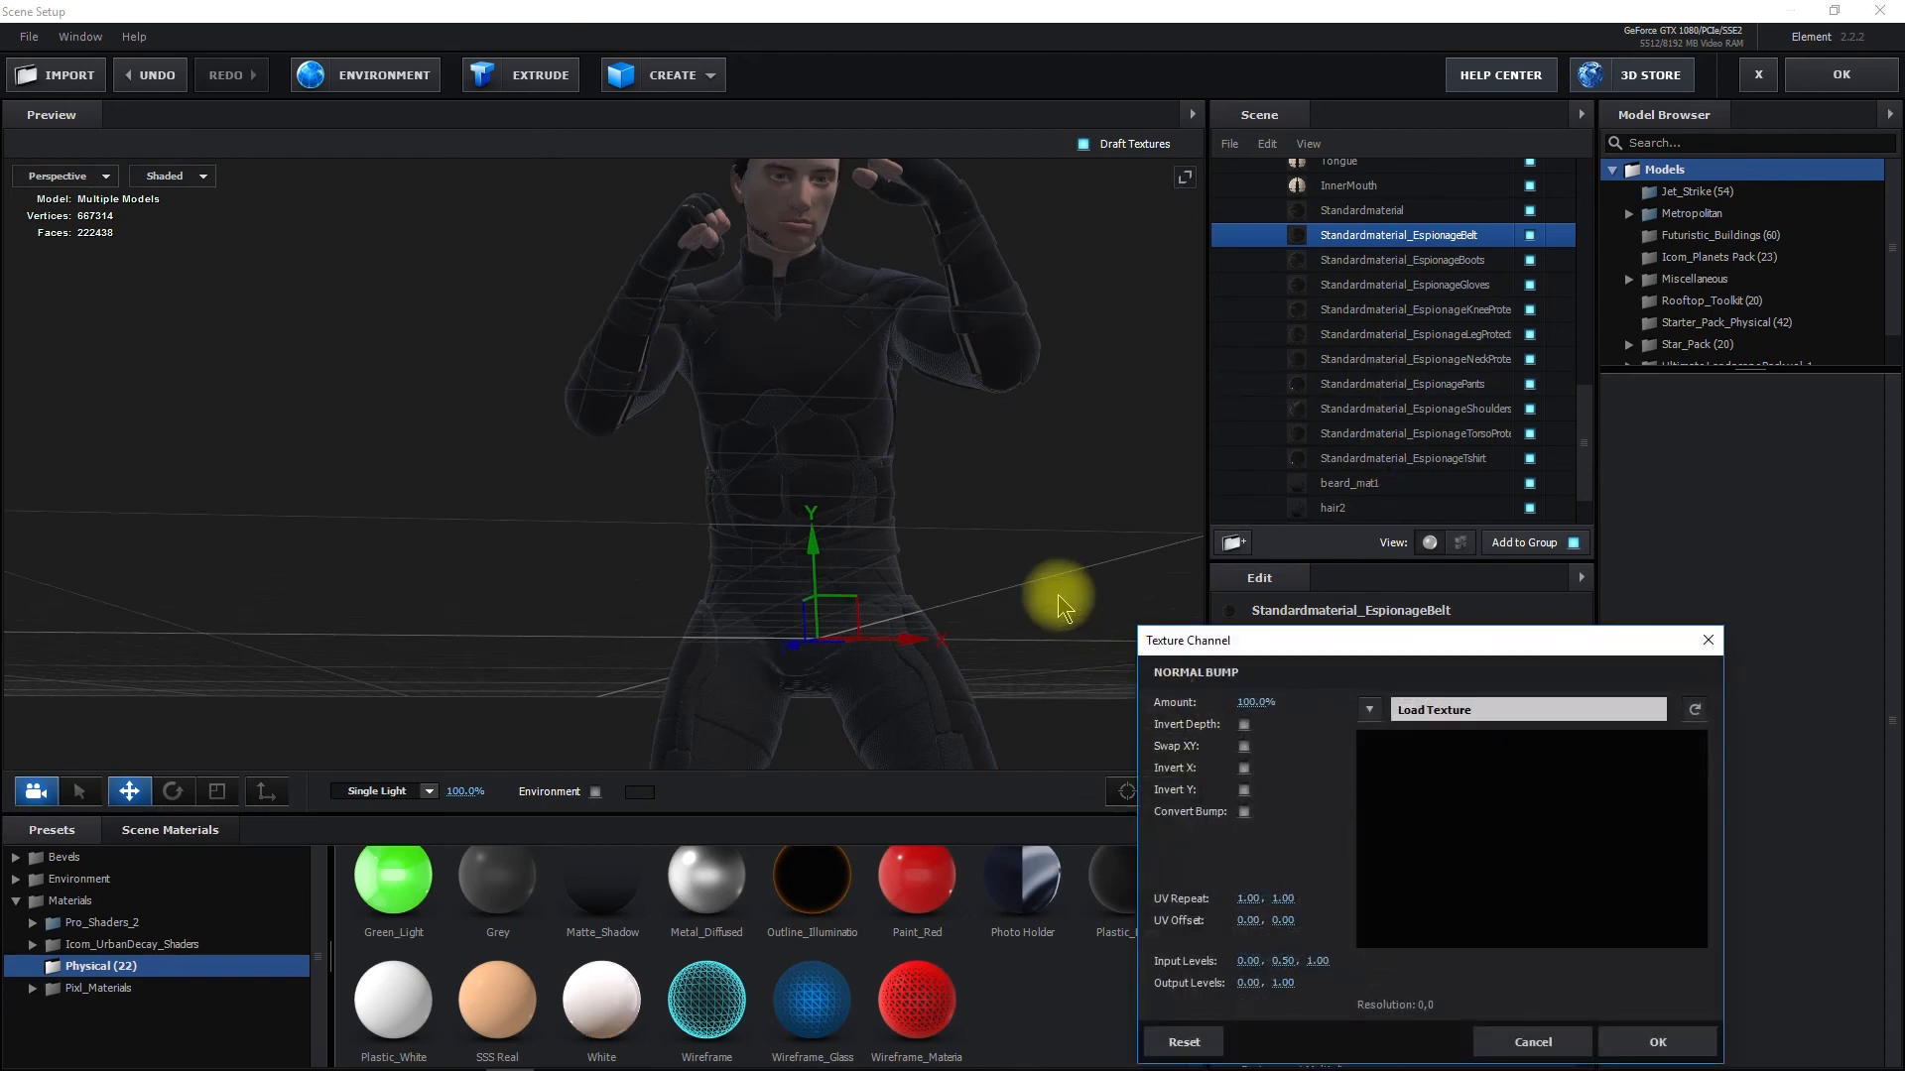
pyautogui.click(1409, 710)
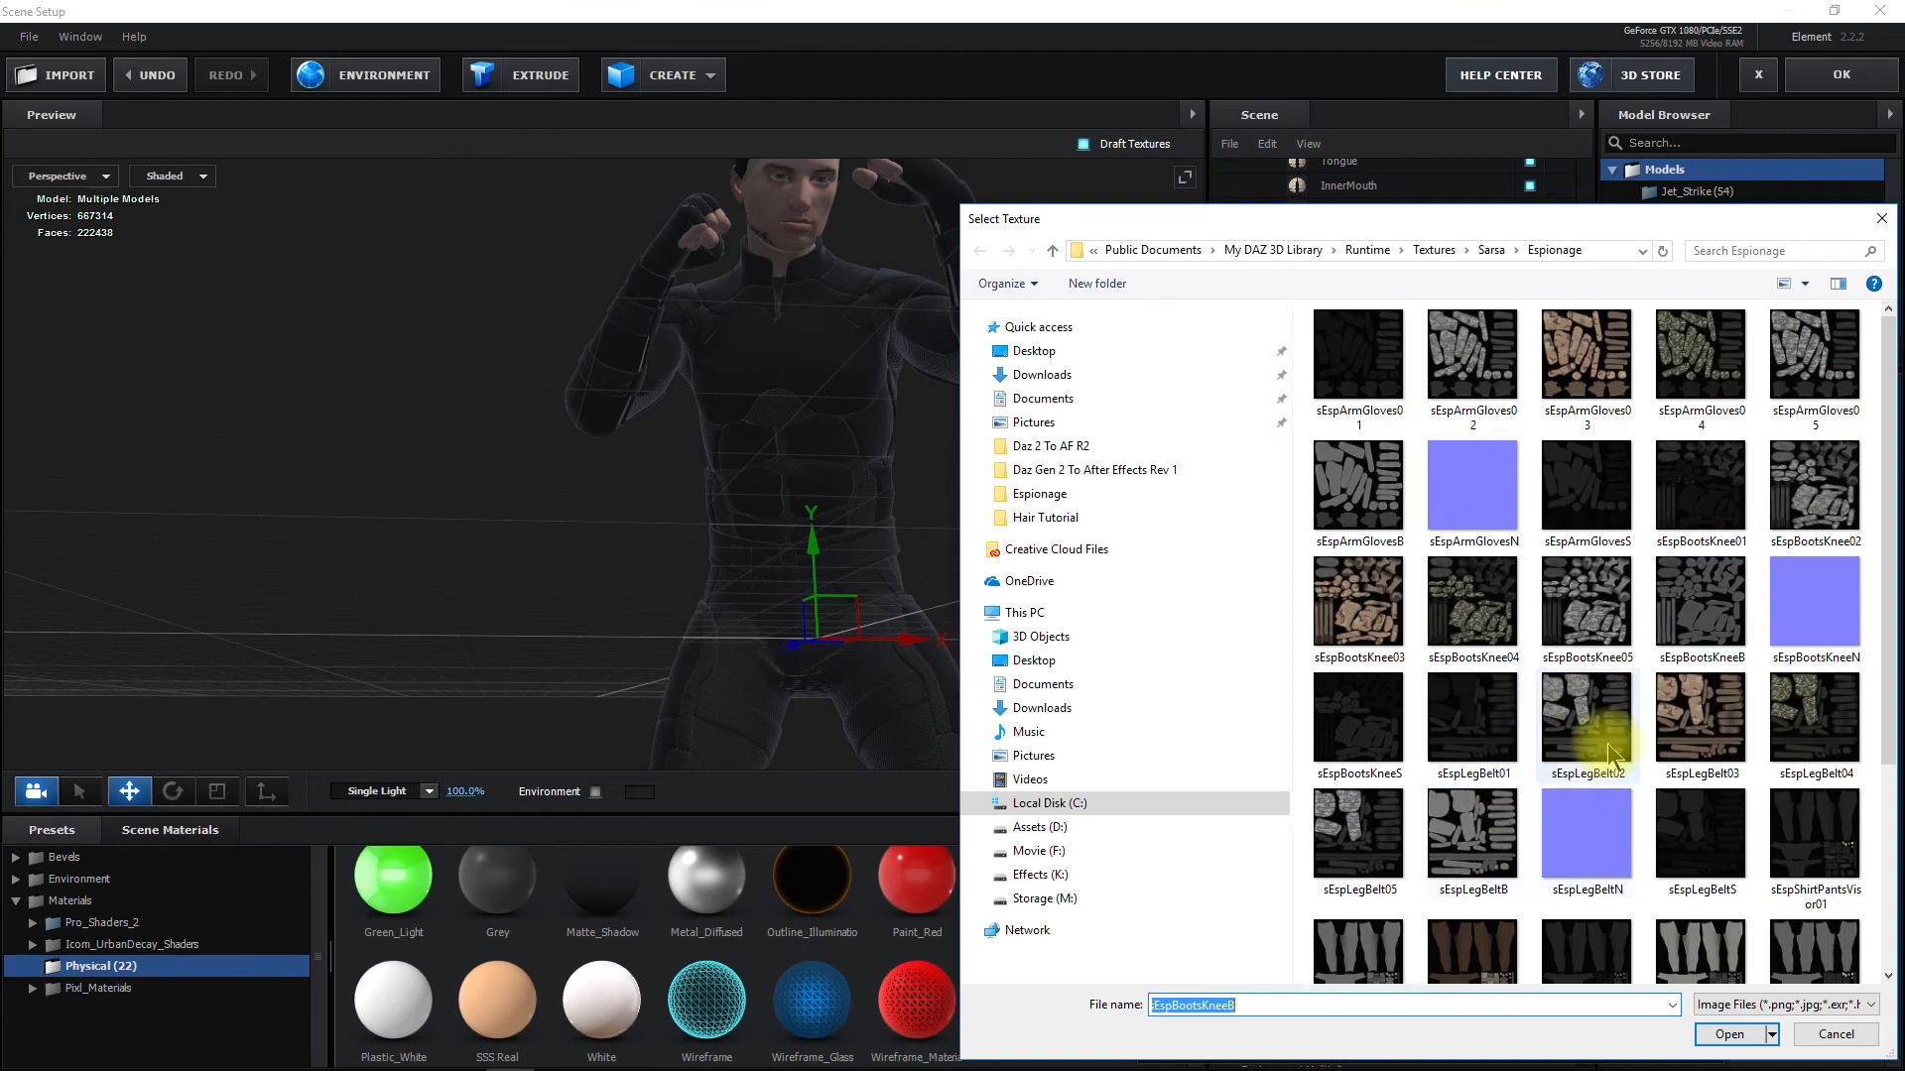
pyautogui.doubleClick(1491, 865)
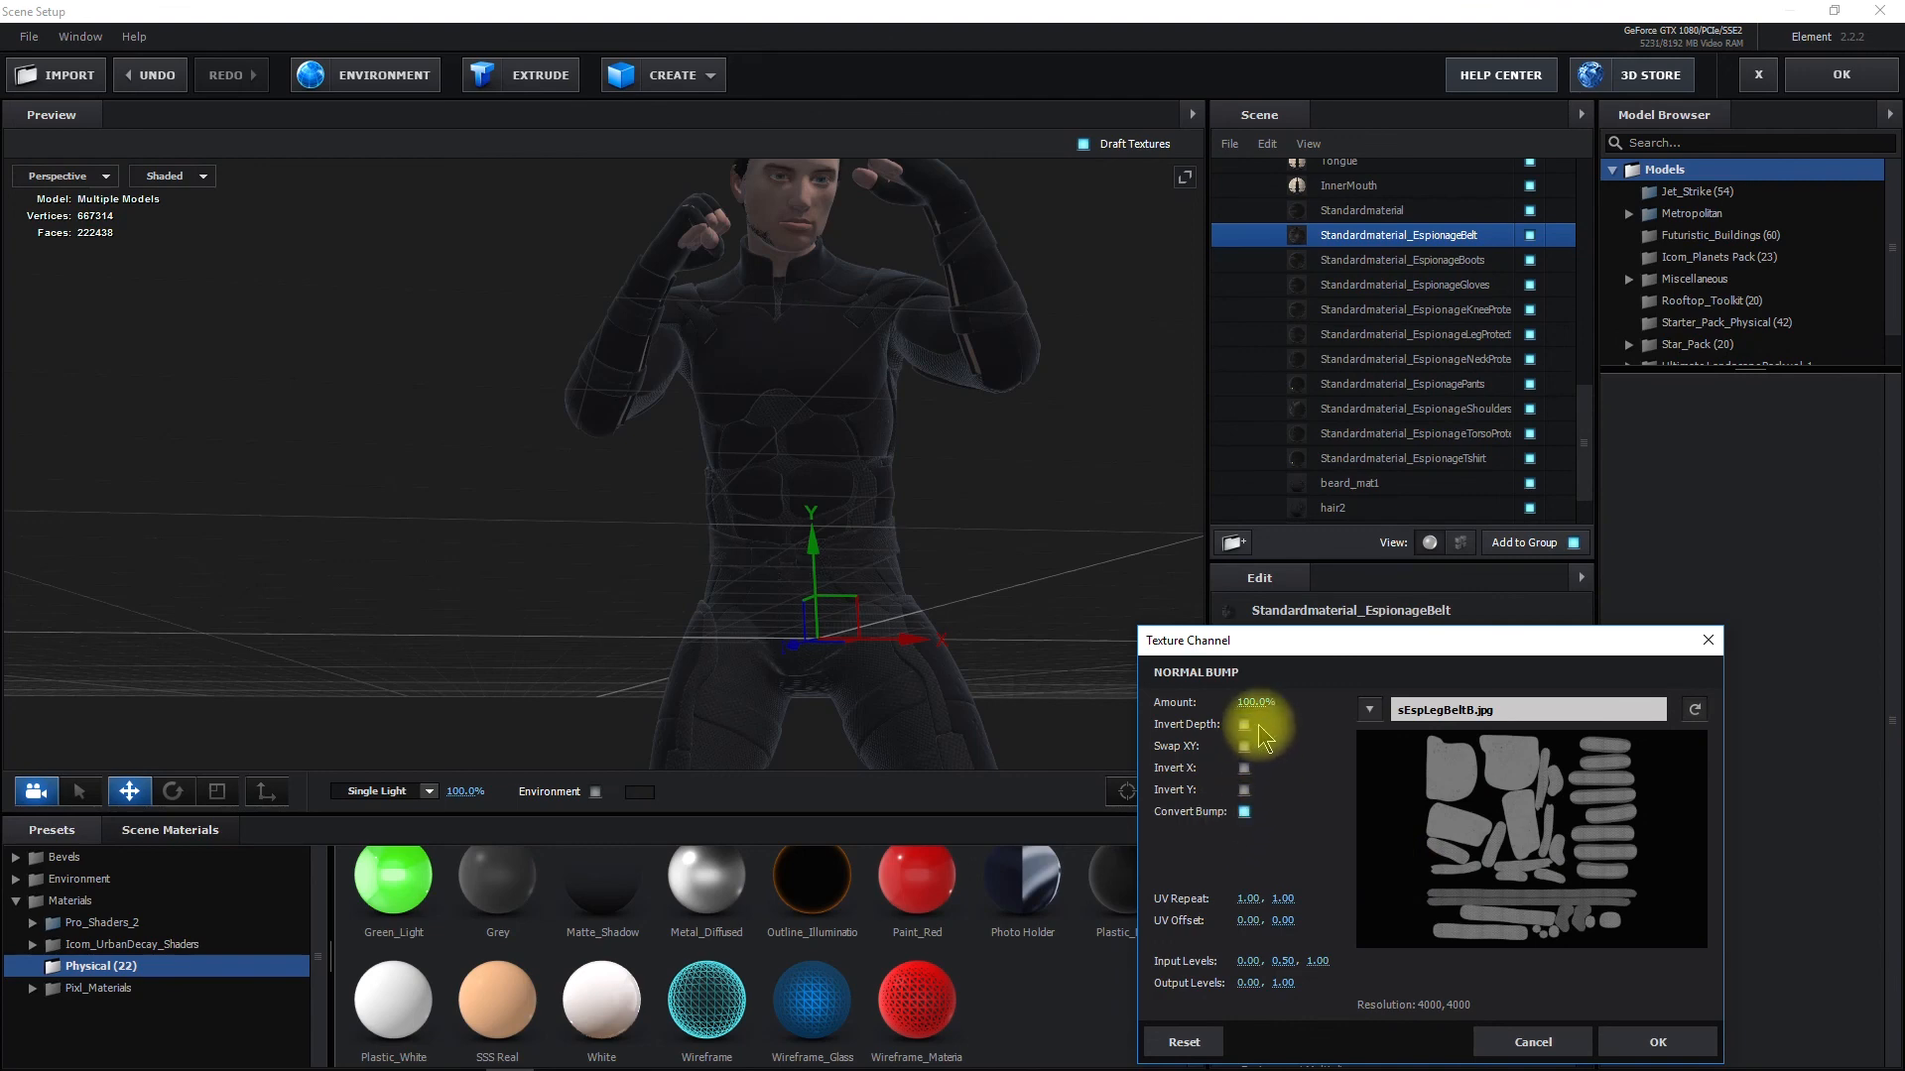
pyautogui.moveTo(1208, 701)
pyautogui.mouseDown()
pyautogui.moveTo(1173, 702)
pyautogui.moveTo(1295, 706)
pyautogui.moveTo(1206, 712)
pyautogui.mouseUp()
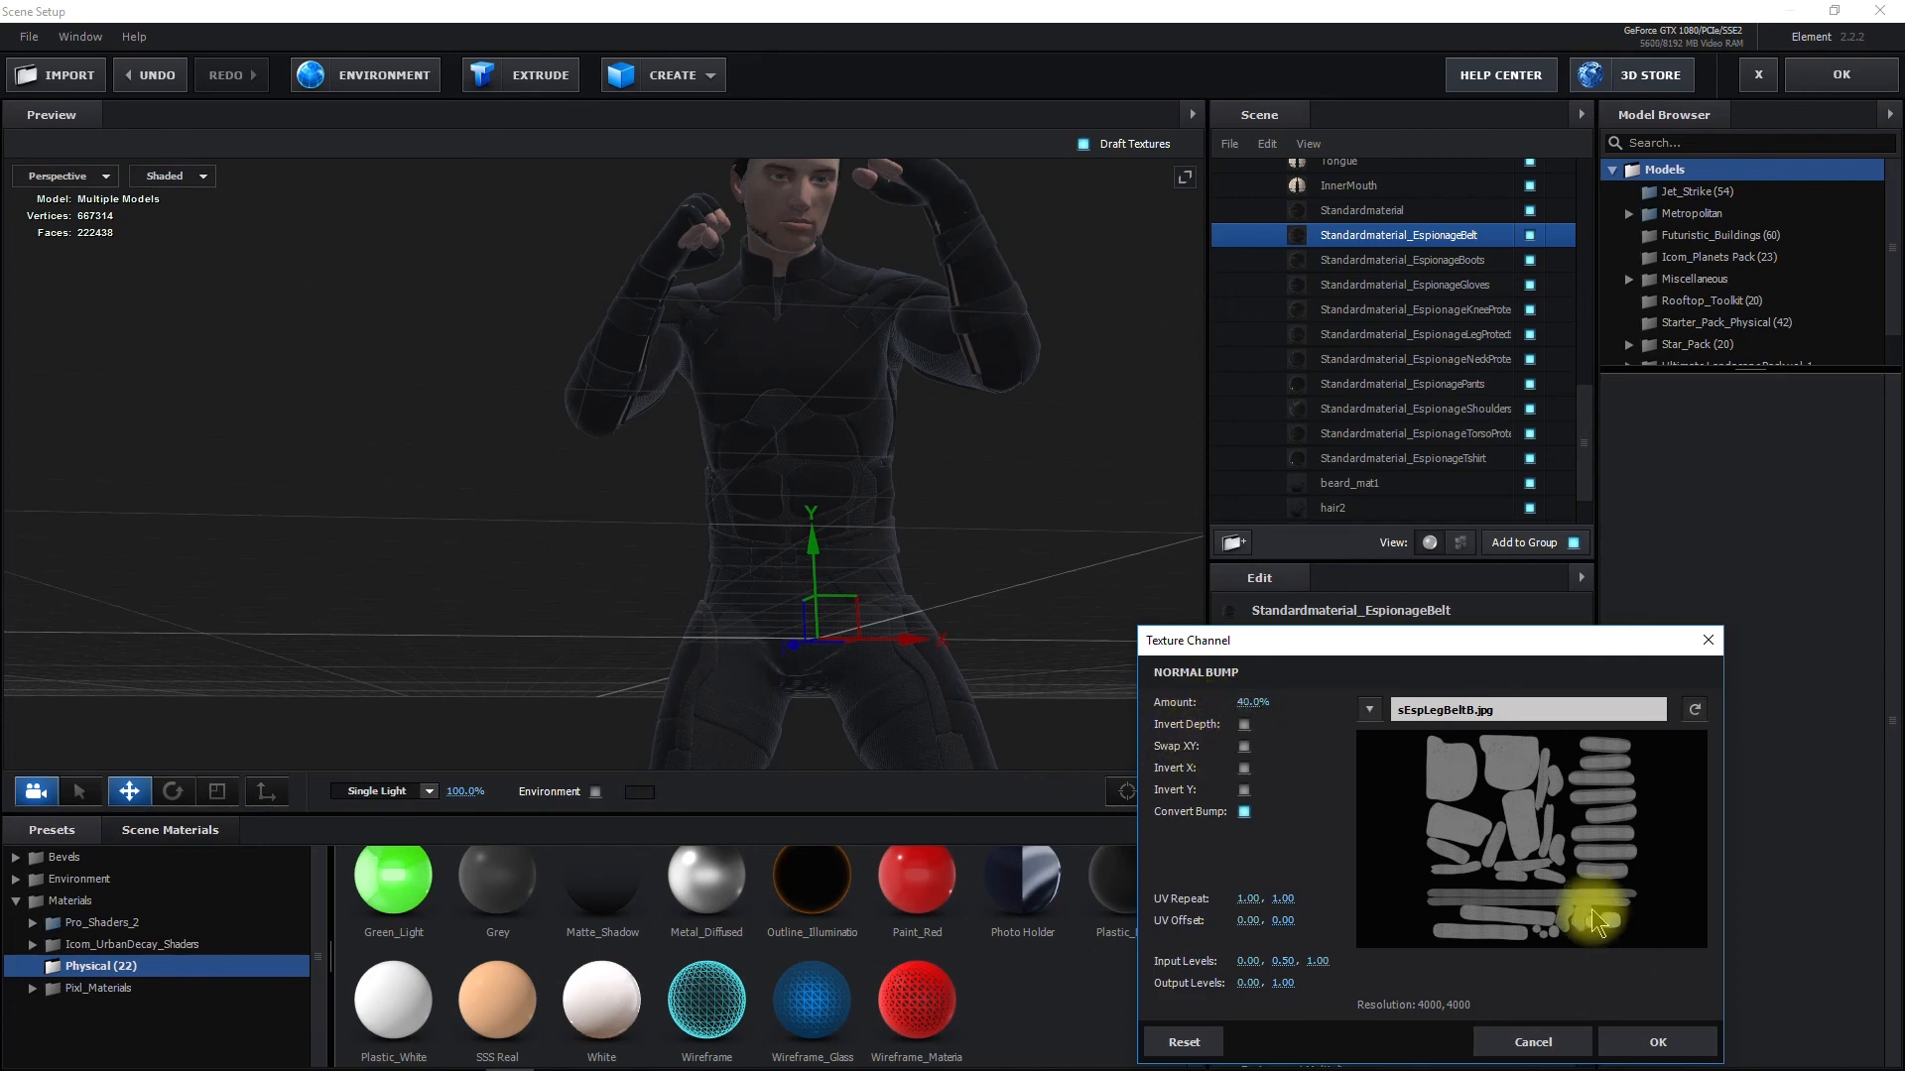
pyautogui.click(1648, 1041)
# Load the sEspArmGlovesB texture into the Normal Bump channel of the plain Standardmaterial used on the arms
pyautogui.moveTo(982, 298); pyautogui.dragTo(1014, 486, button='middle')
pyautogui.moveTo(1014, 484); pyautogui.dragTo(978, 391)
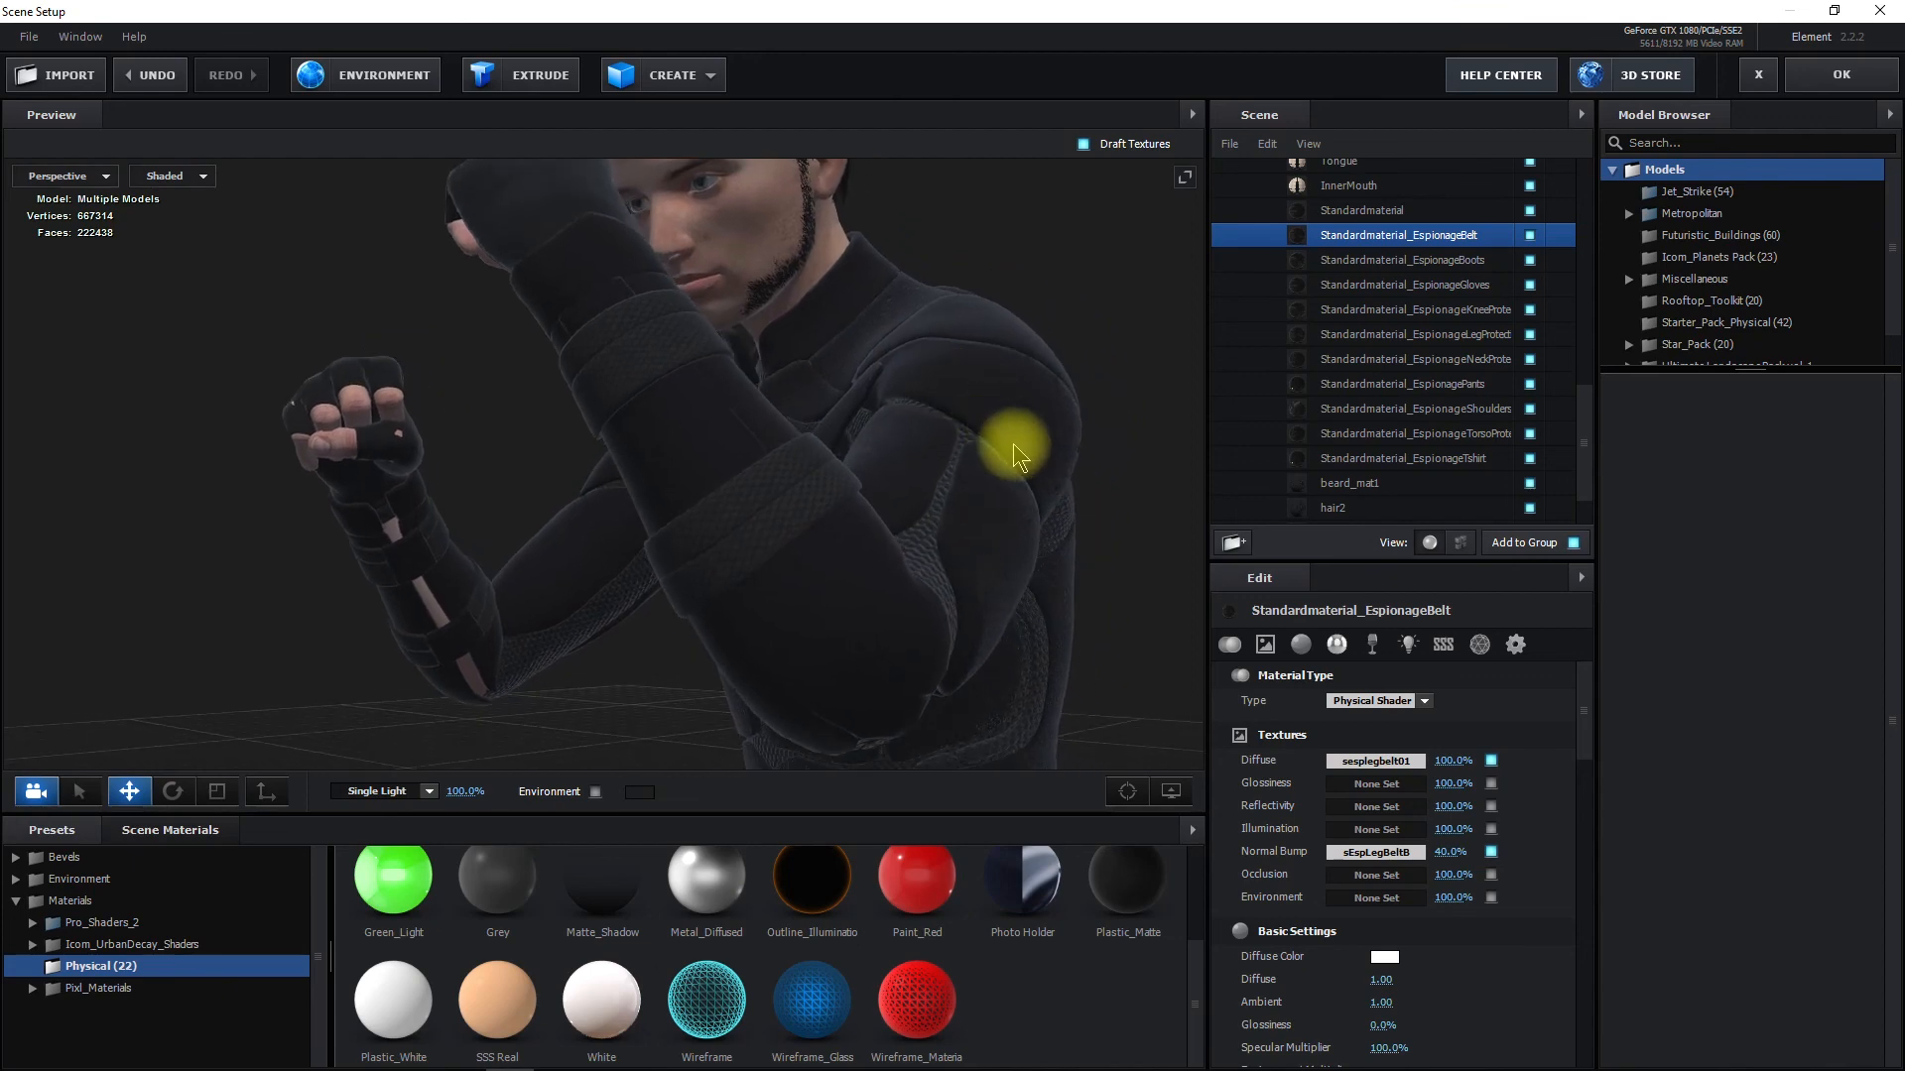
pyautogui.click(1367, 209)
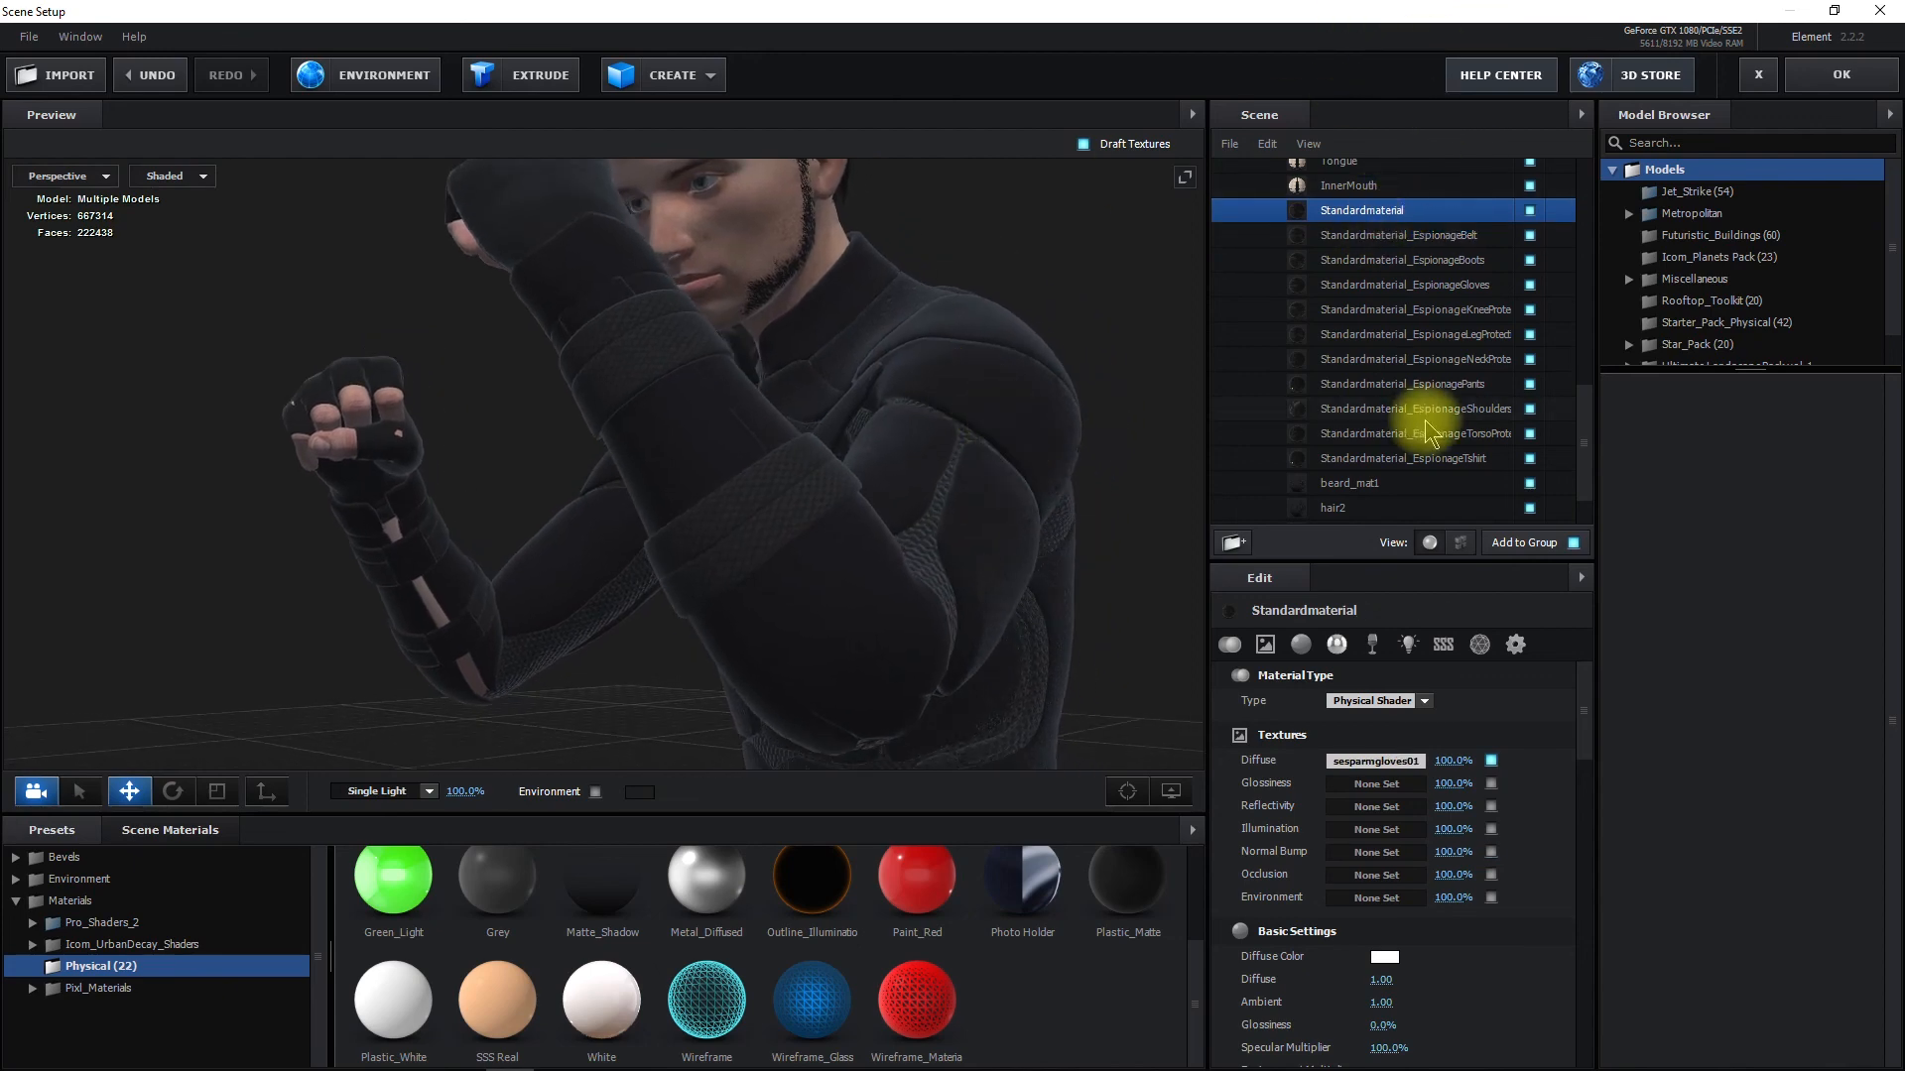
pyautogui.click(1369, 859)
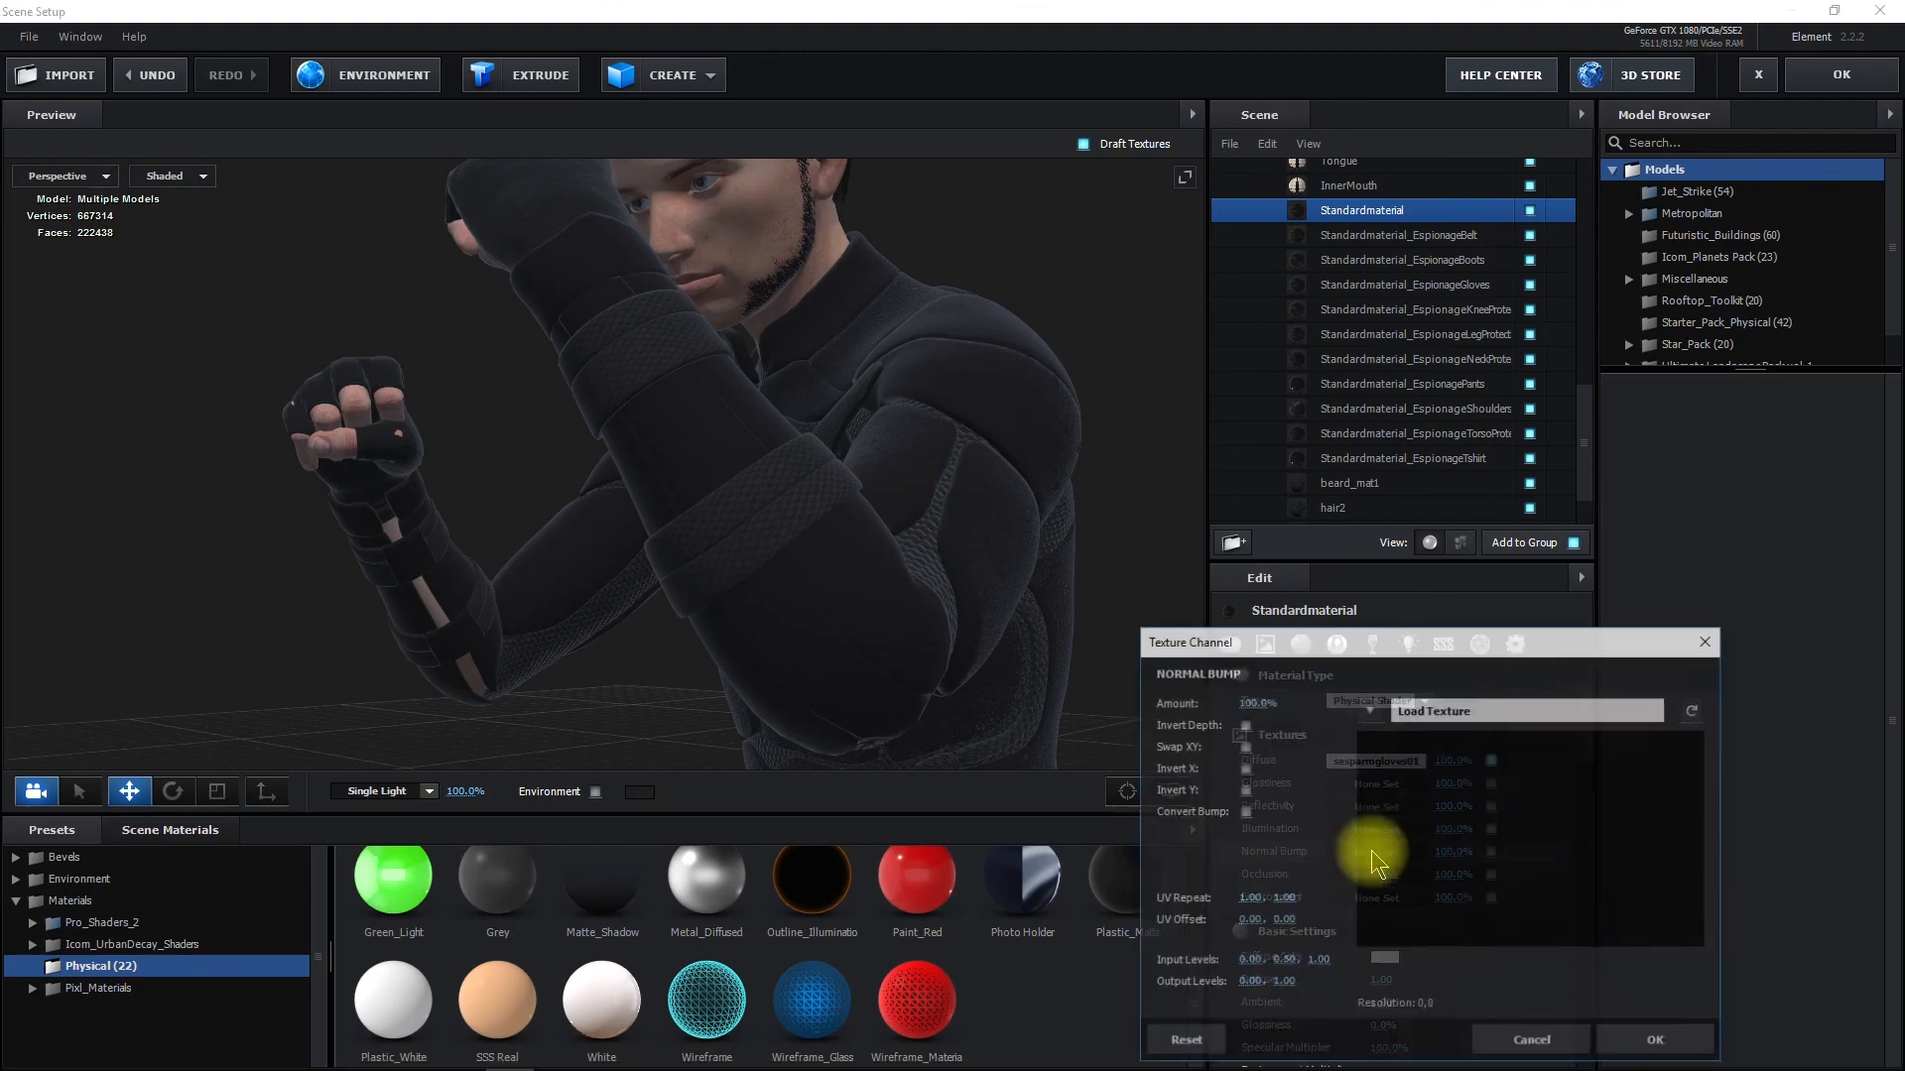
pyautogui.click(1440, 715)
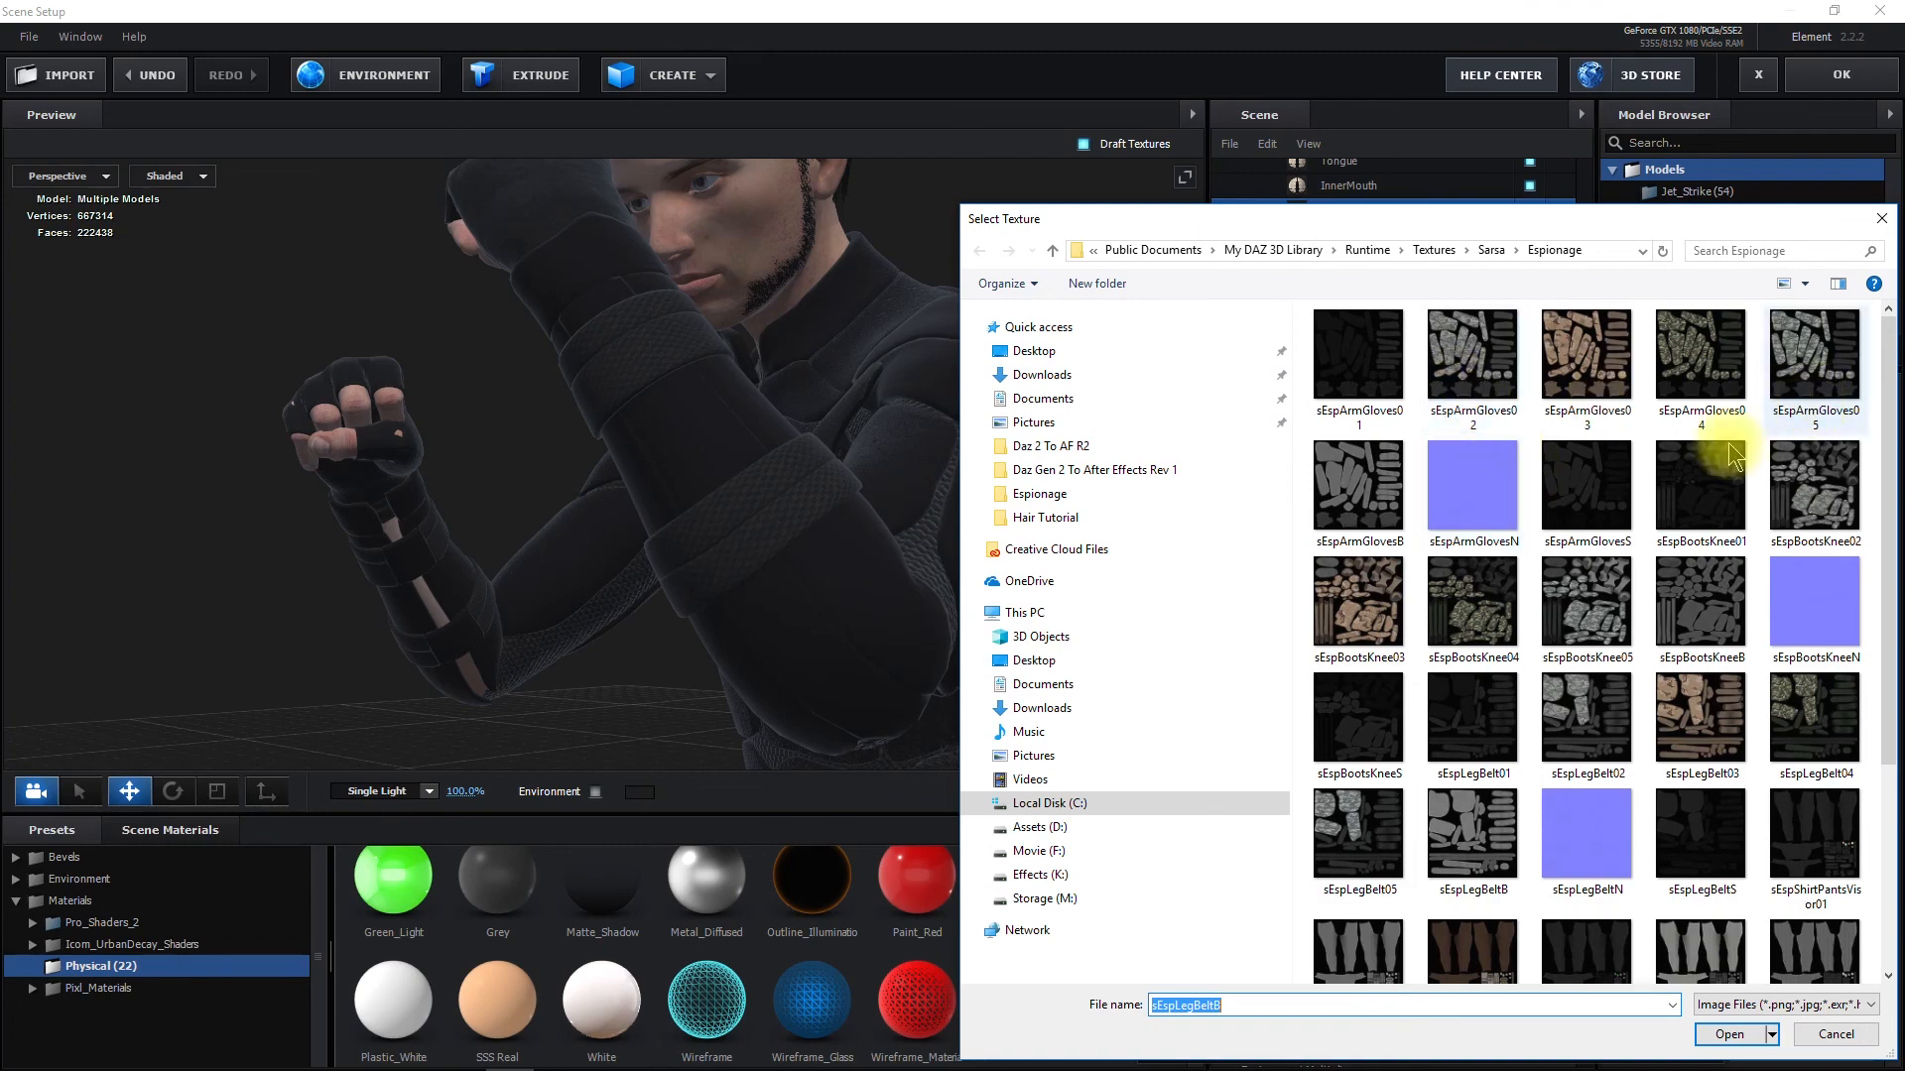
pyautogui.click(1354, 499)
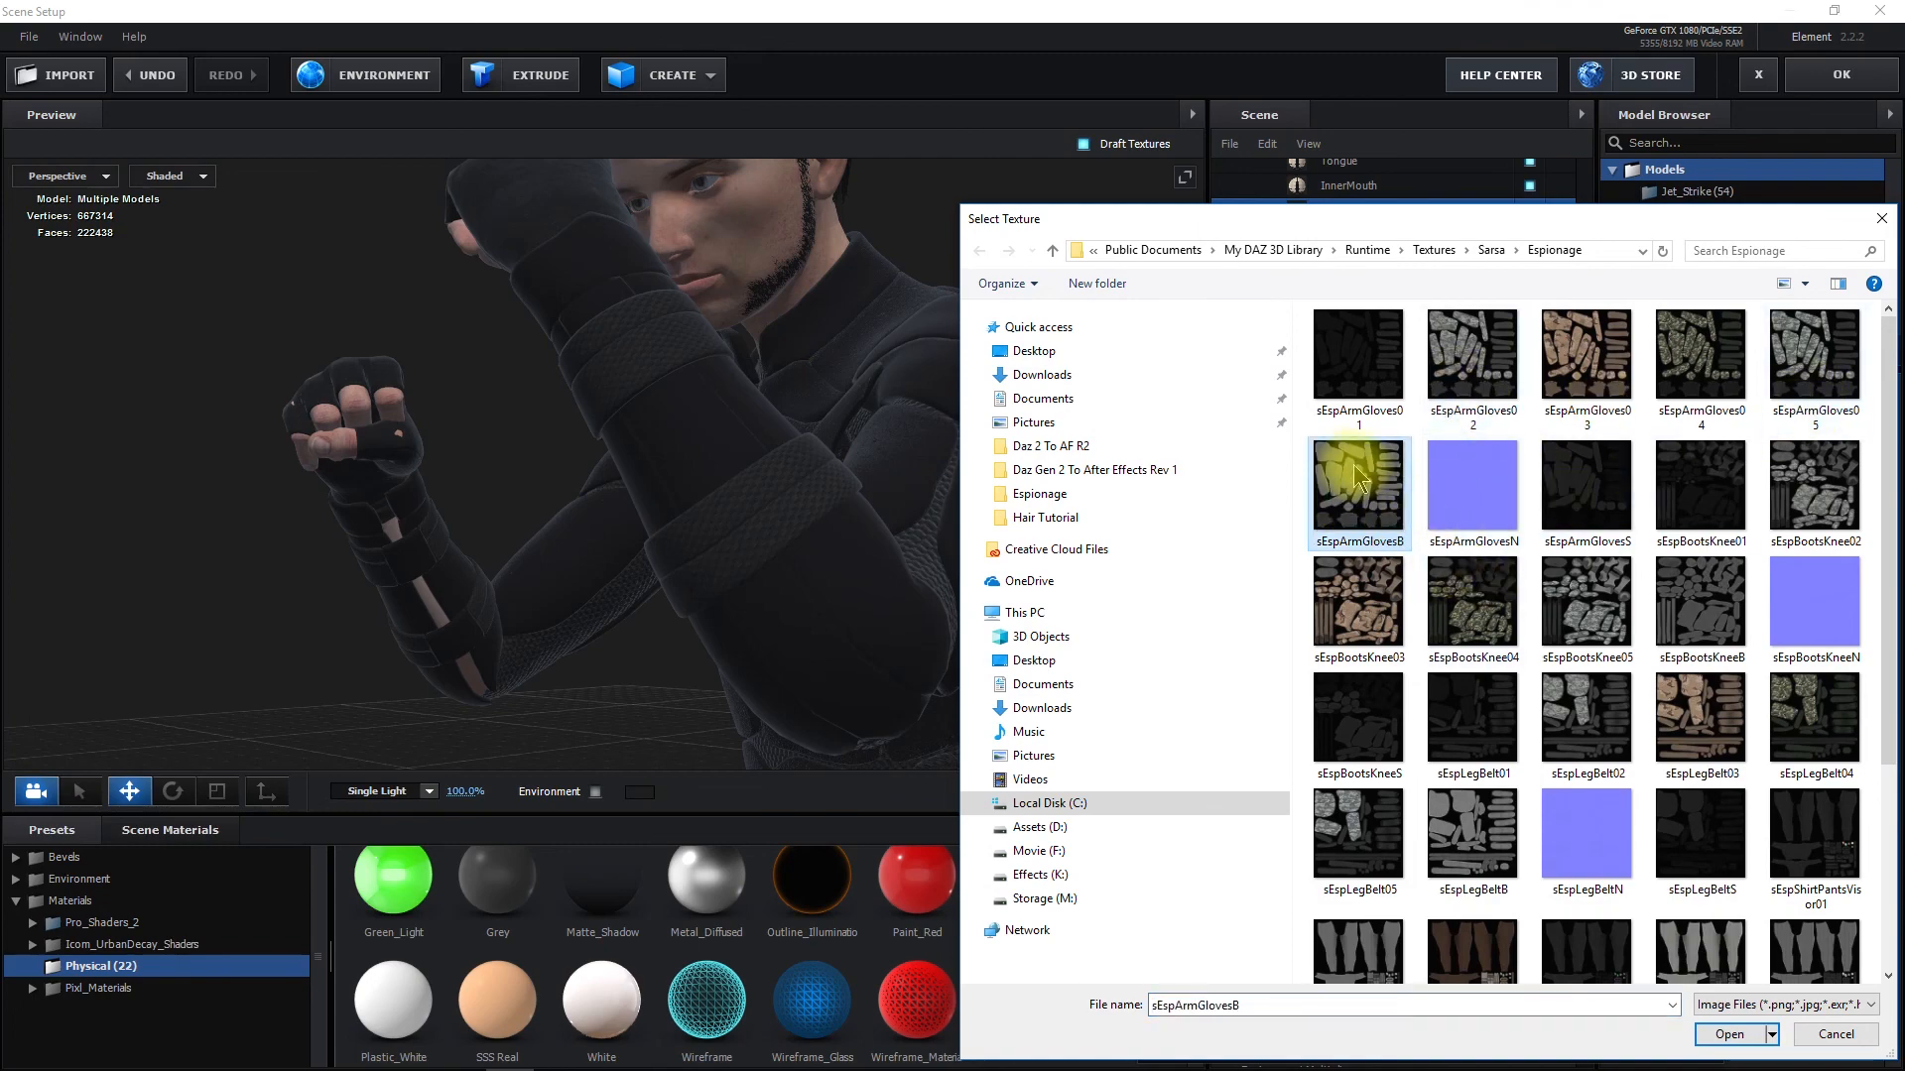
pyautogui.doubleClick(1350, 472)
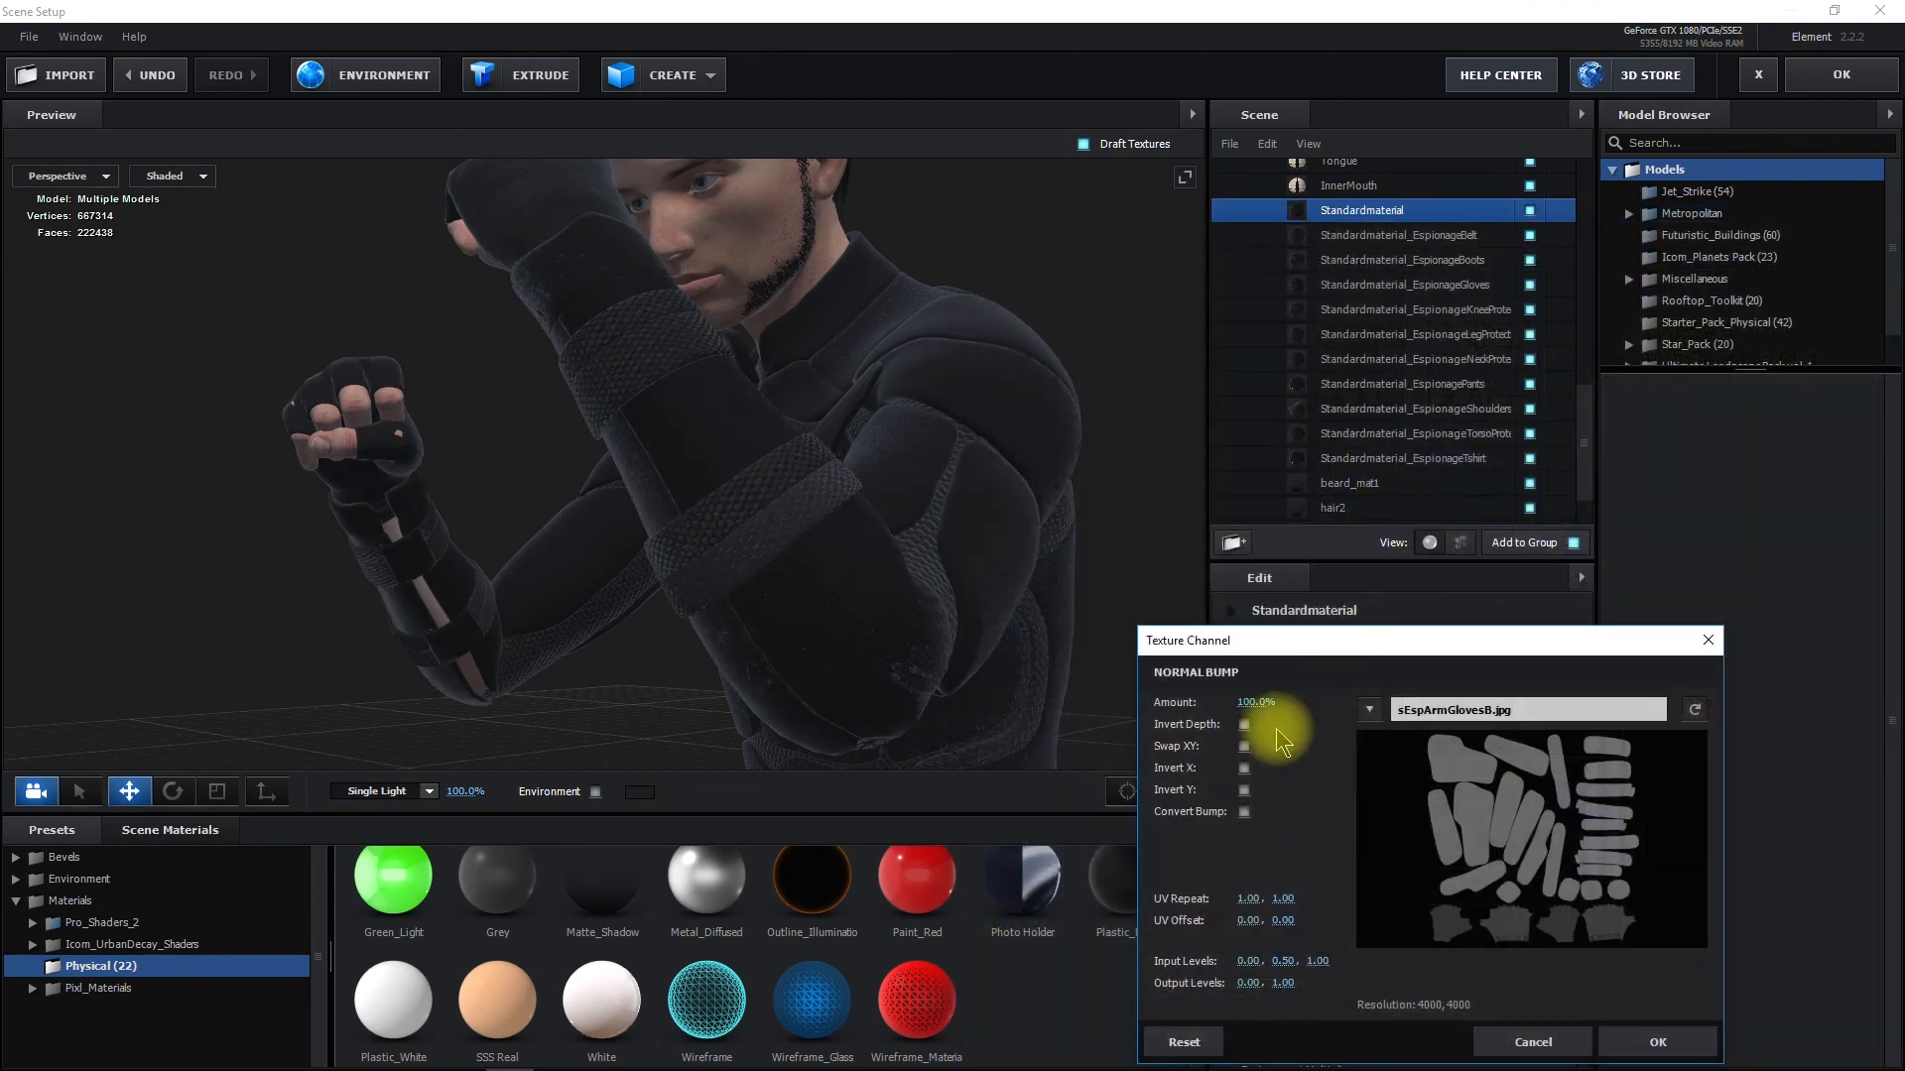
# Enable Convert Bump for the sEspArmGlovesB Normal Bump texture and set its Amount to 37%
pyautogui.click(1235, 803)
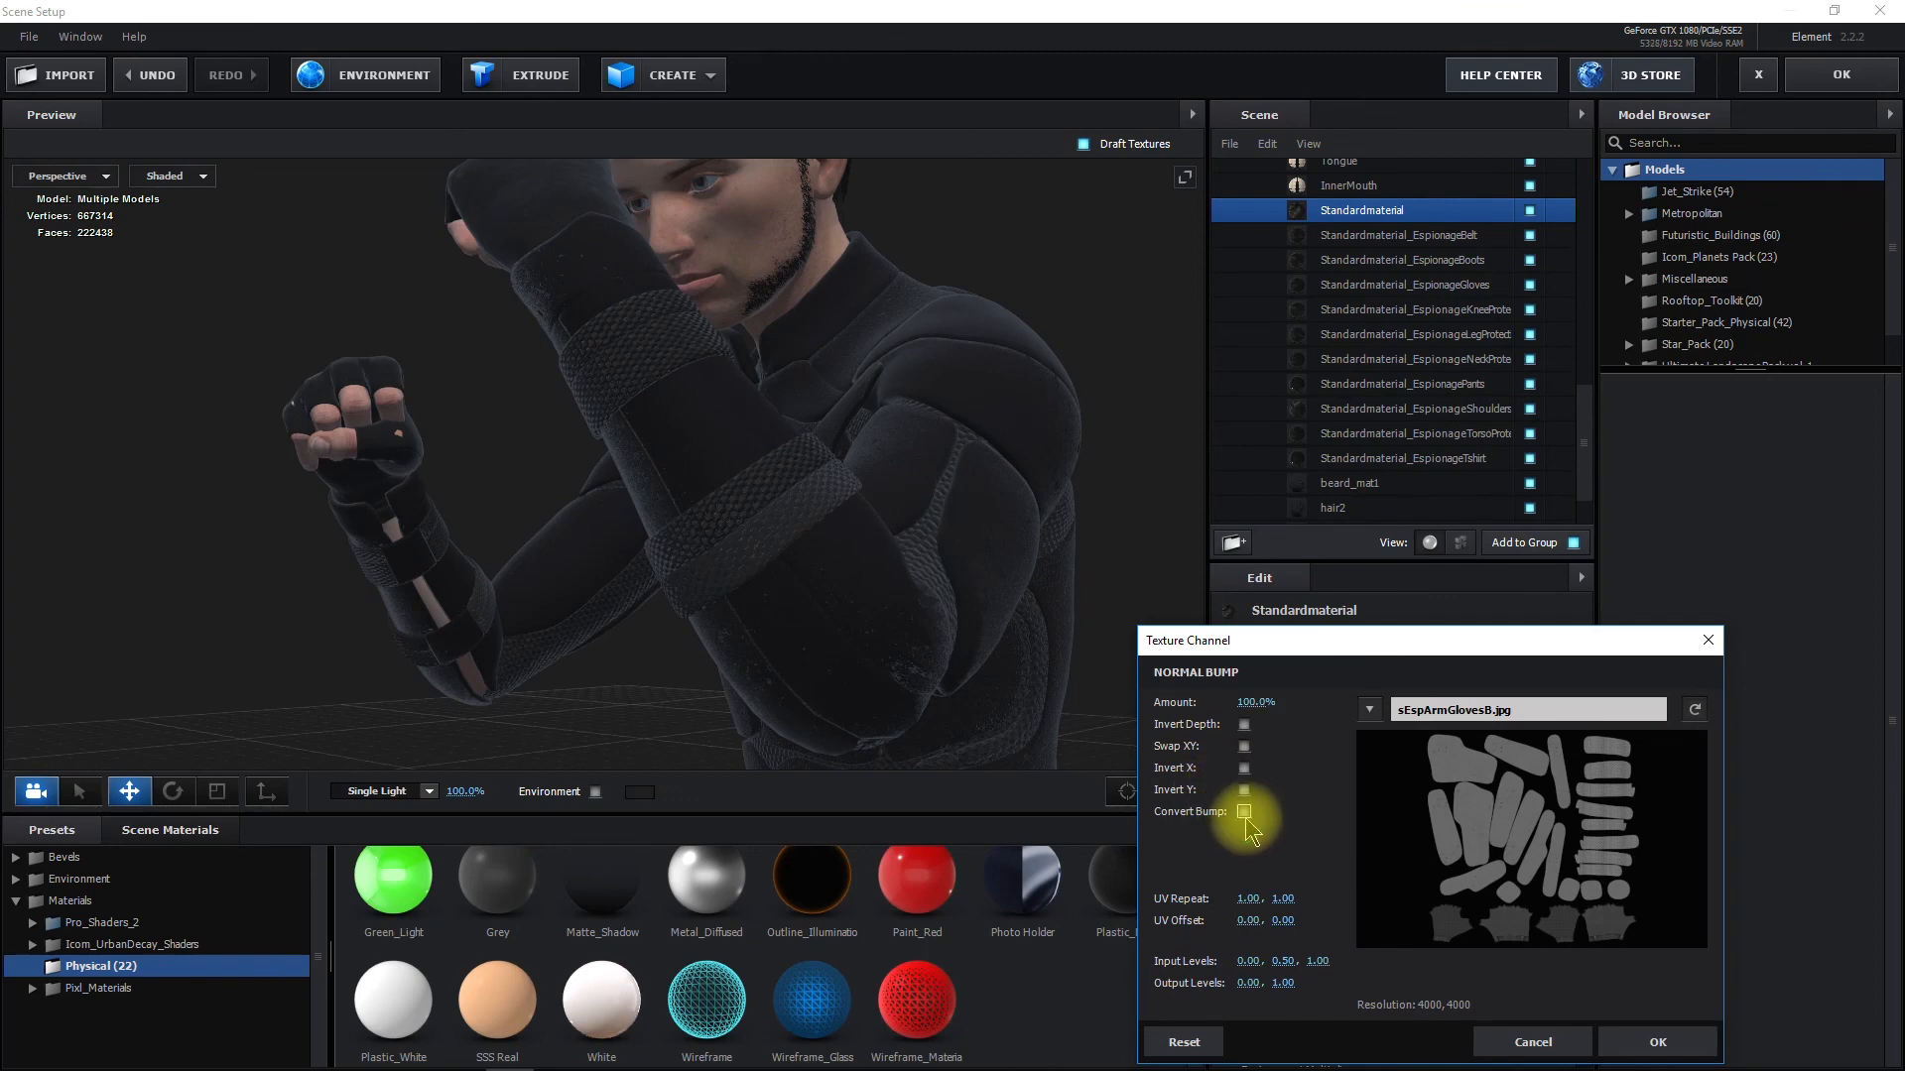
pyautogui.moveTo(1248, 703); pyautogui.dragTo(1230, 746)
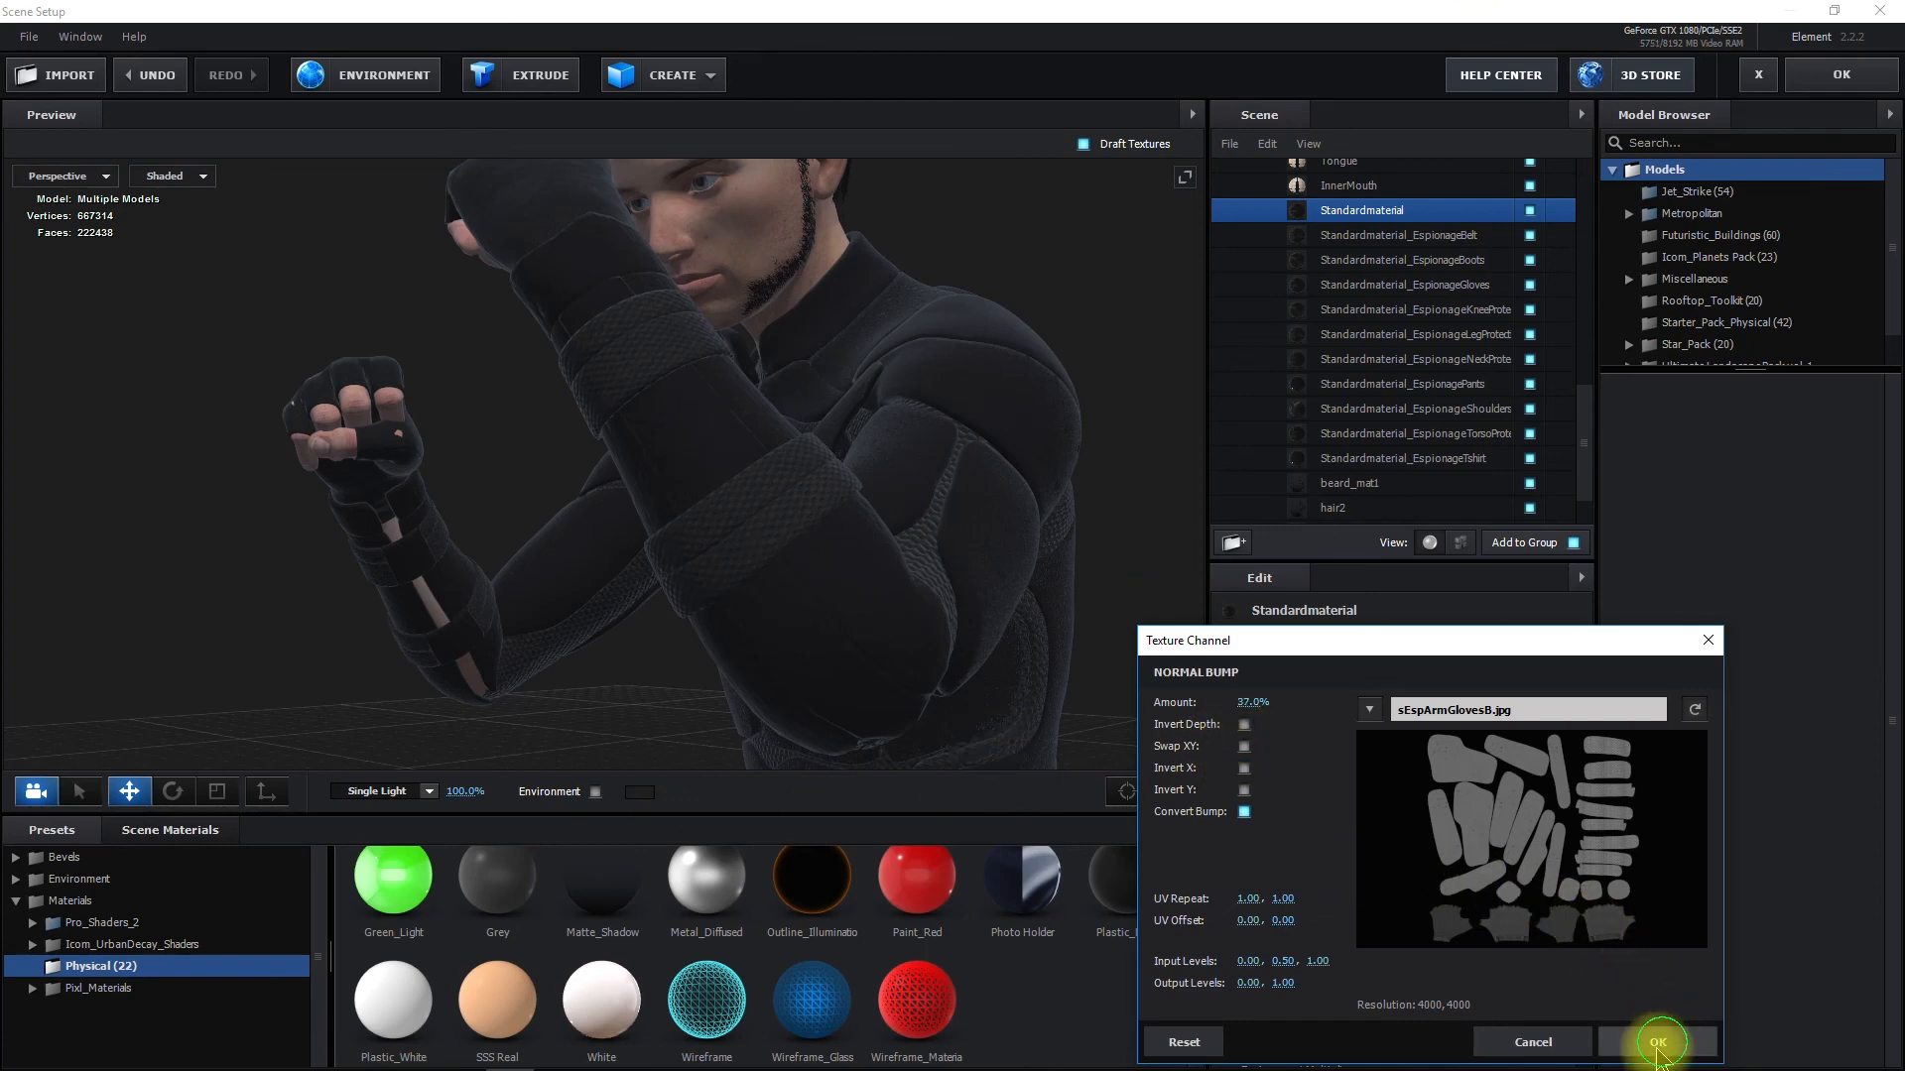
pyautogui.click(1664, 1040)
# Turn off the grid in the preview's view options
pyautogui.scroll(-5, 1044, 449)
pyautogui.moveTo(799, 514)
pyautogui.mouseDown()
pyautogui.moveTo(850, 526)
pyautogui.moveTo(868, 506)
pyautogui.moveTo(893, 571)
pyautogui.moveTo(795, 476)
pyautogui.mouseUp()
pyautogui.scroll(-5, 865, 501)
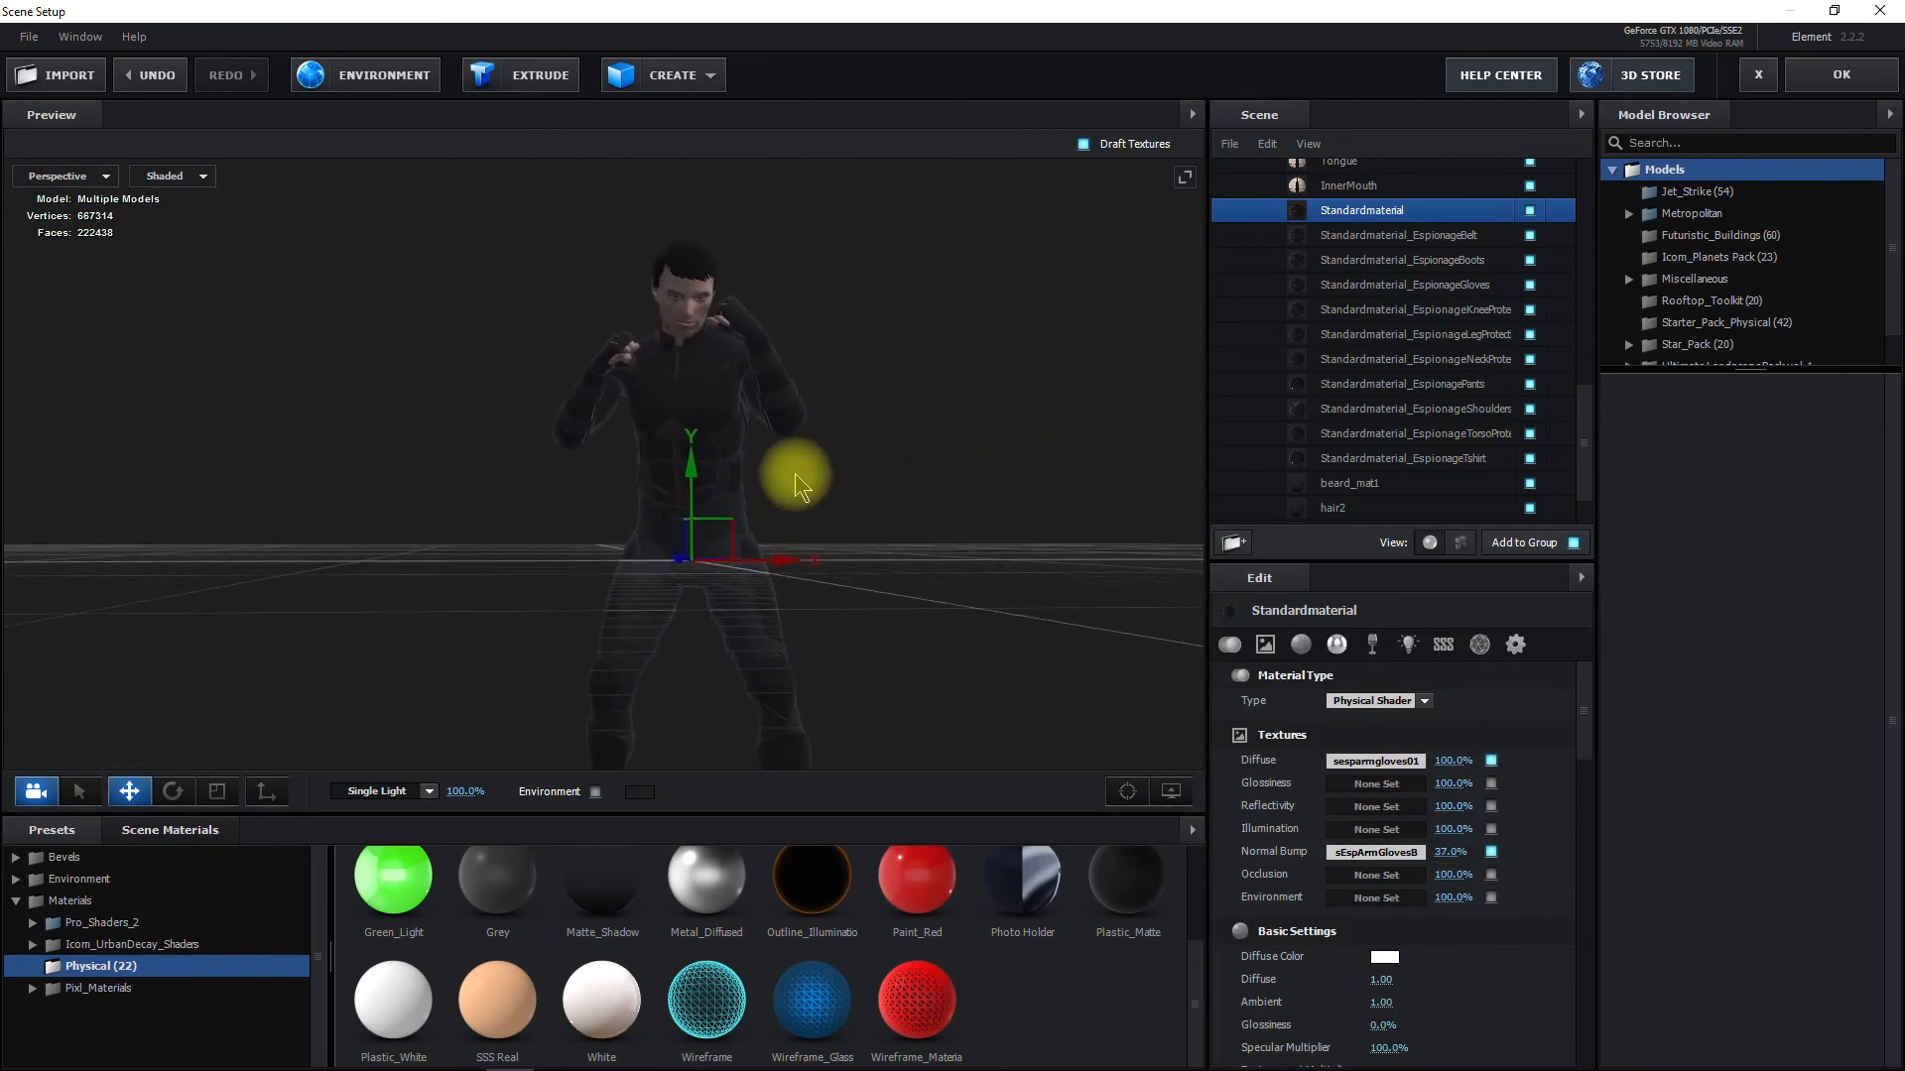
pyautogui.click(1170, 791)
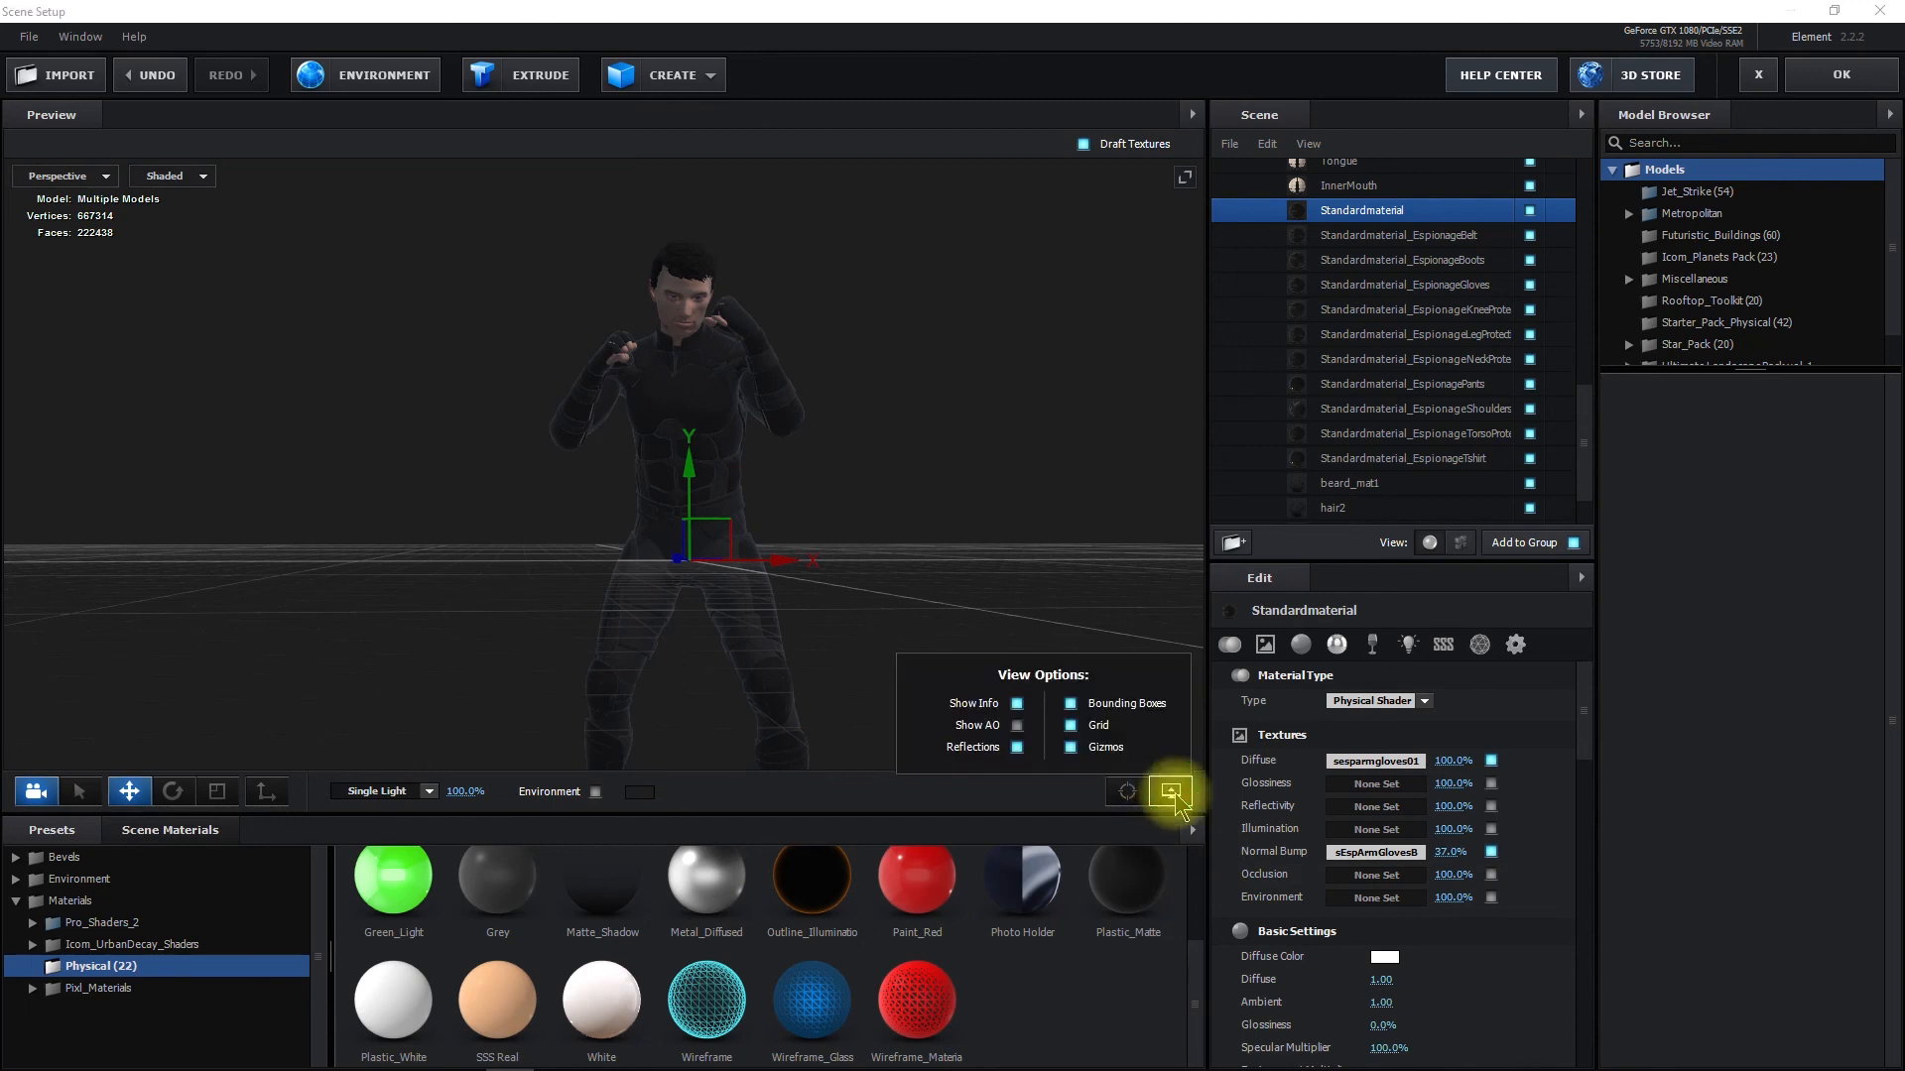
pyautogui.click(1070, 727)
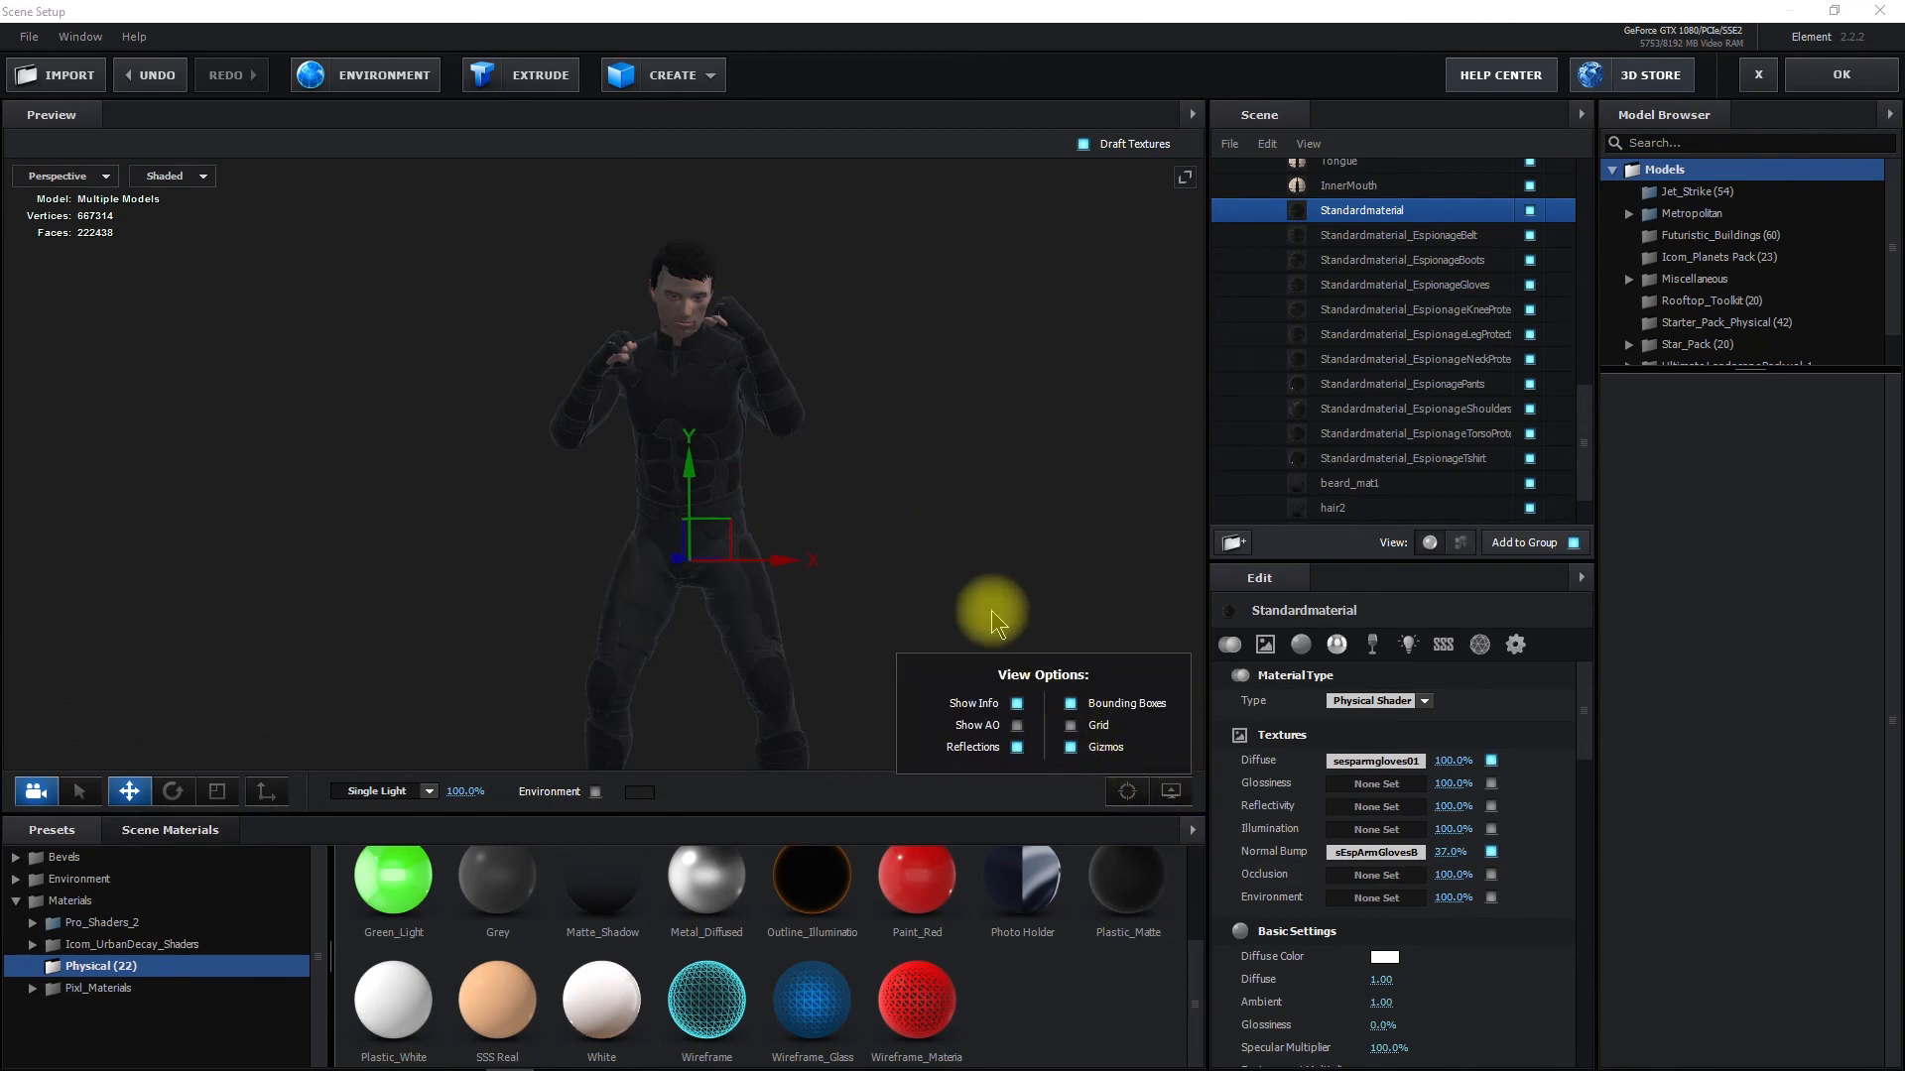
pyautogui.scroll(6, 953, 466)
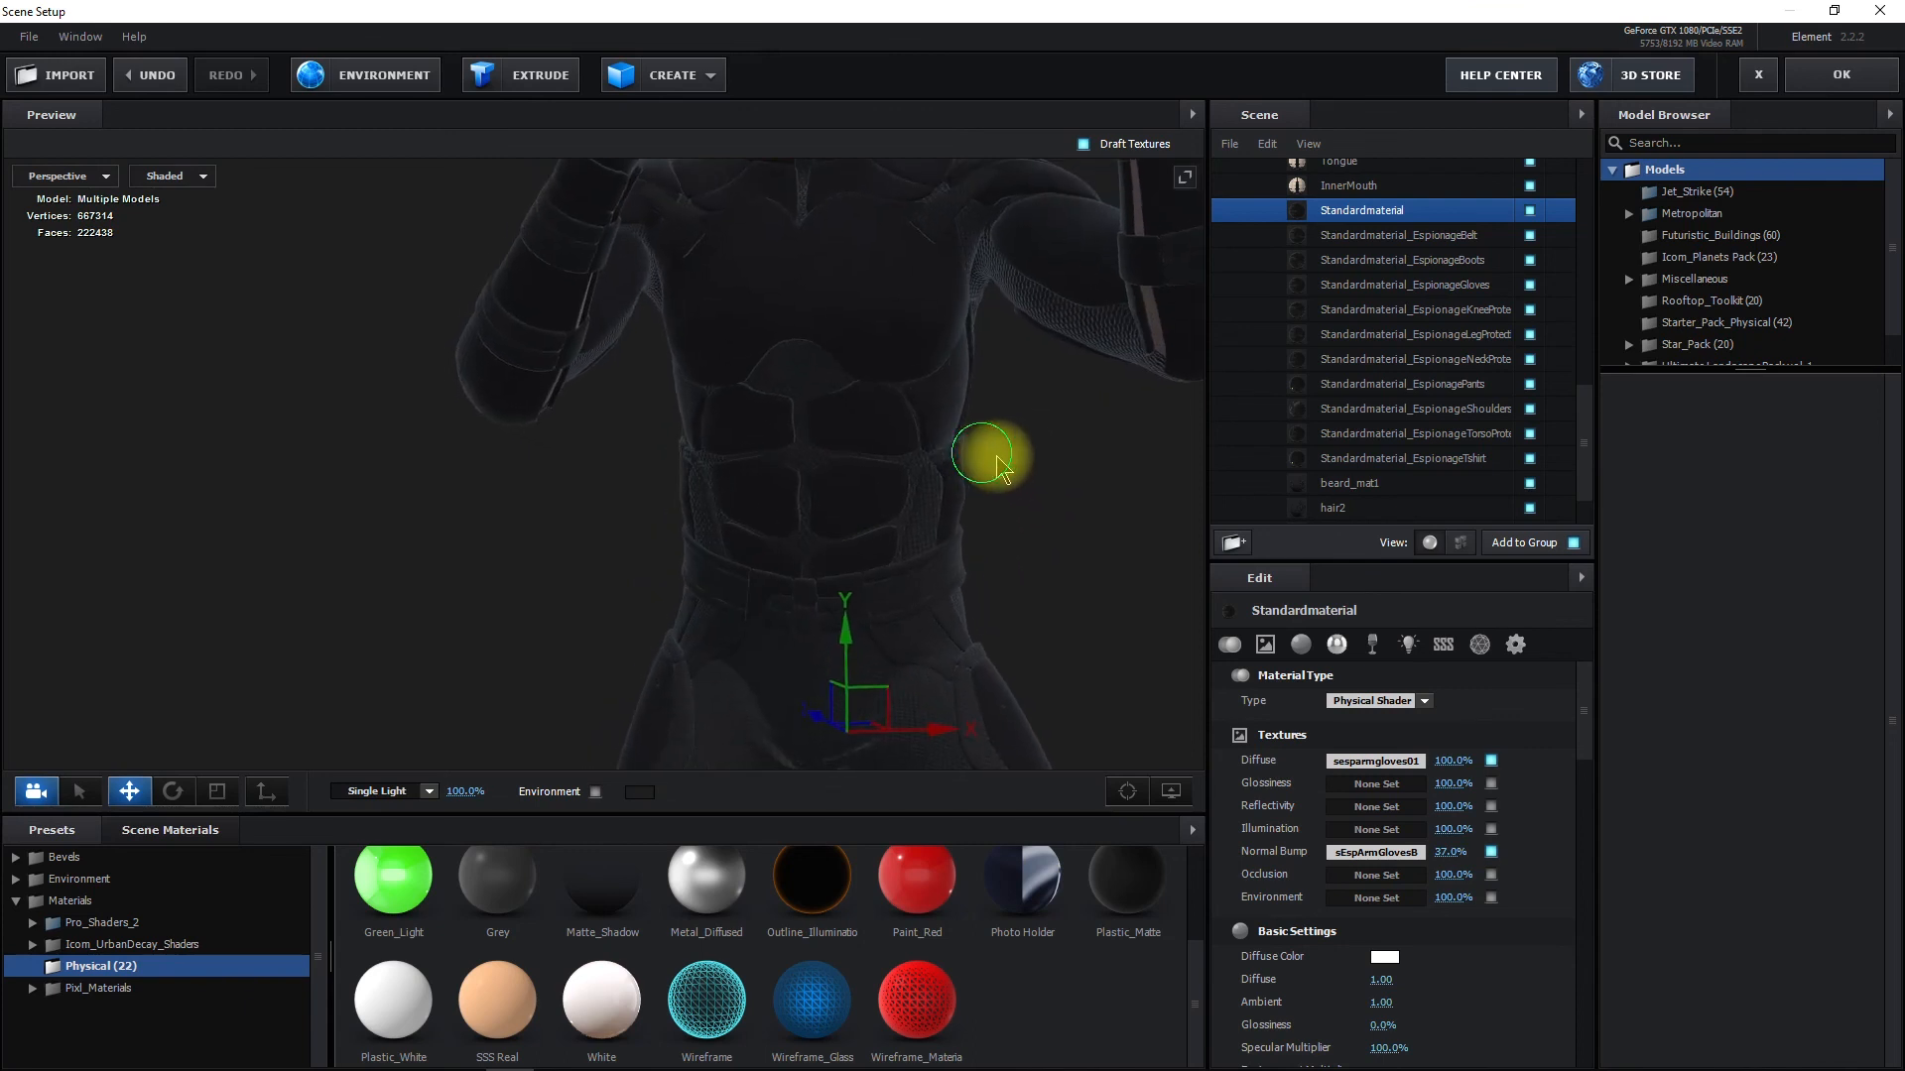
pyautogui.moveTo(997, 467); pyautogui.dragTo(956, 458)
pyautogui.scroll(-5, 955, 452)
pyautogui.moveTo(843, 478); pyautogui.dragTo(894, 463)
pyautogui.scroll(-3, 899, 472)
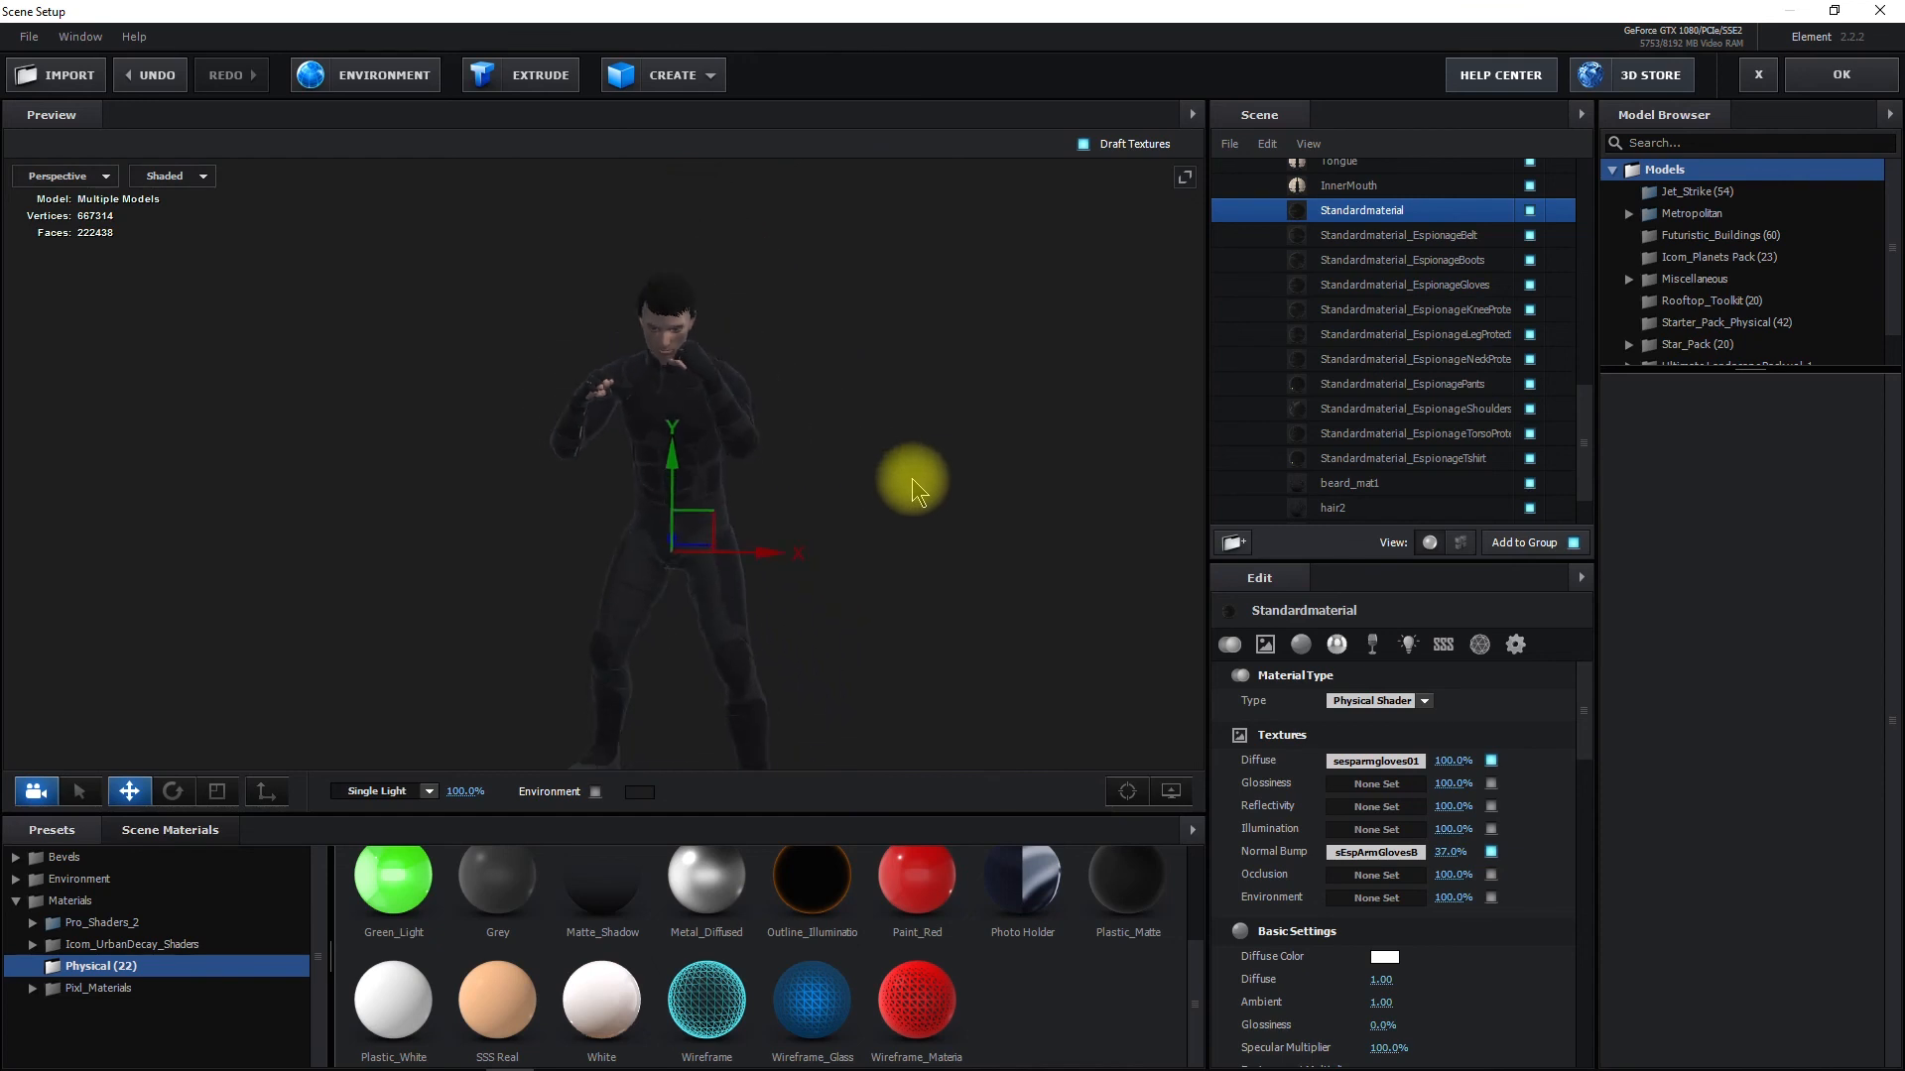
# Disable the Legs and Toenails materials of the frame0 model, which are covered by the outfit
pyautogui.scroll(10, 1503, 411)
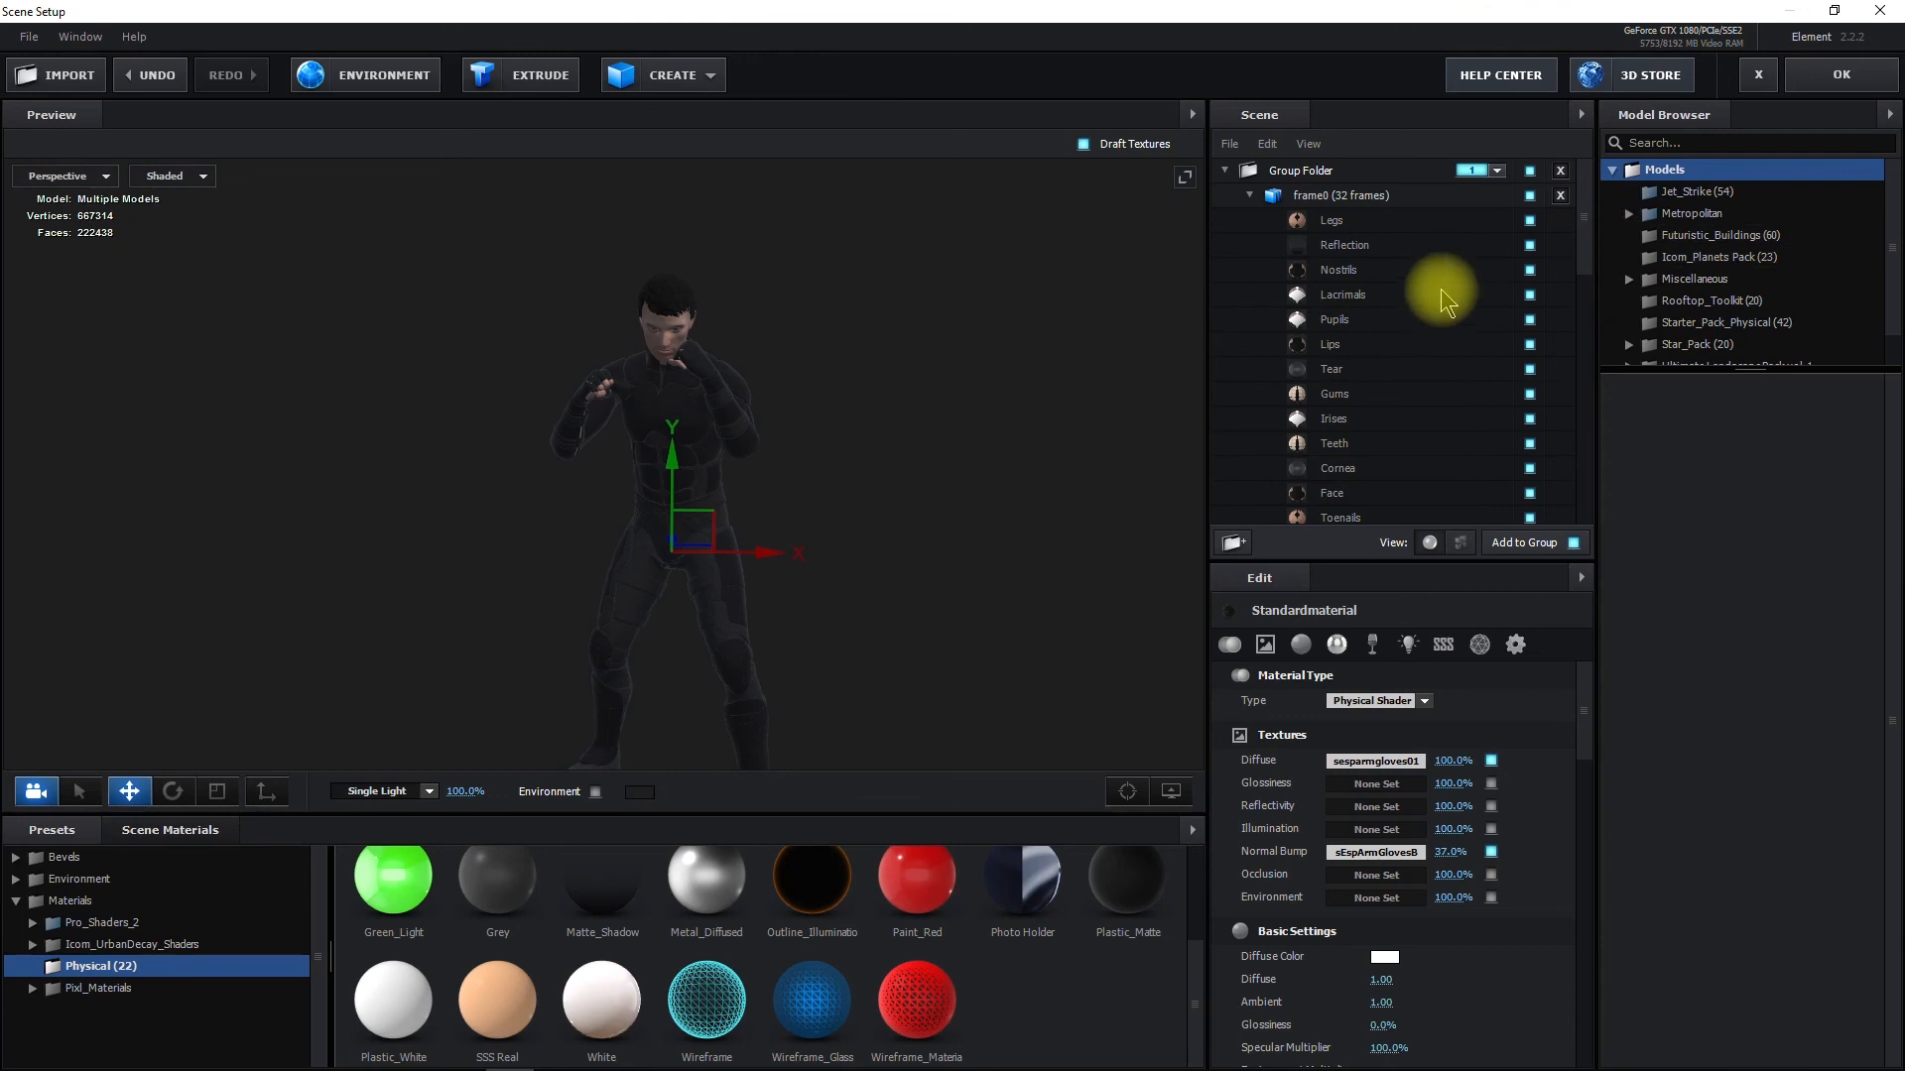
pyautogui.click(1530, 223)
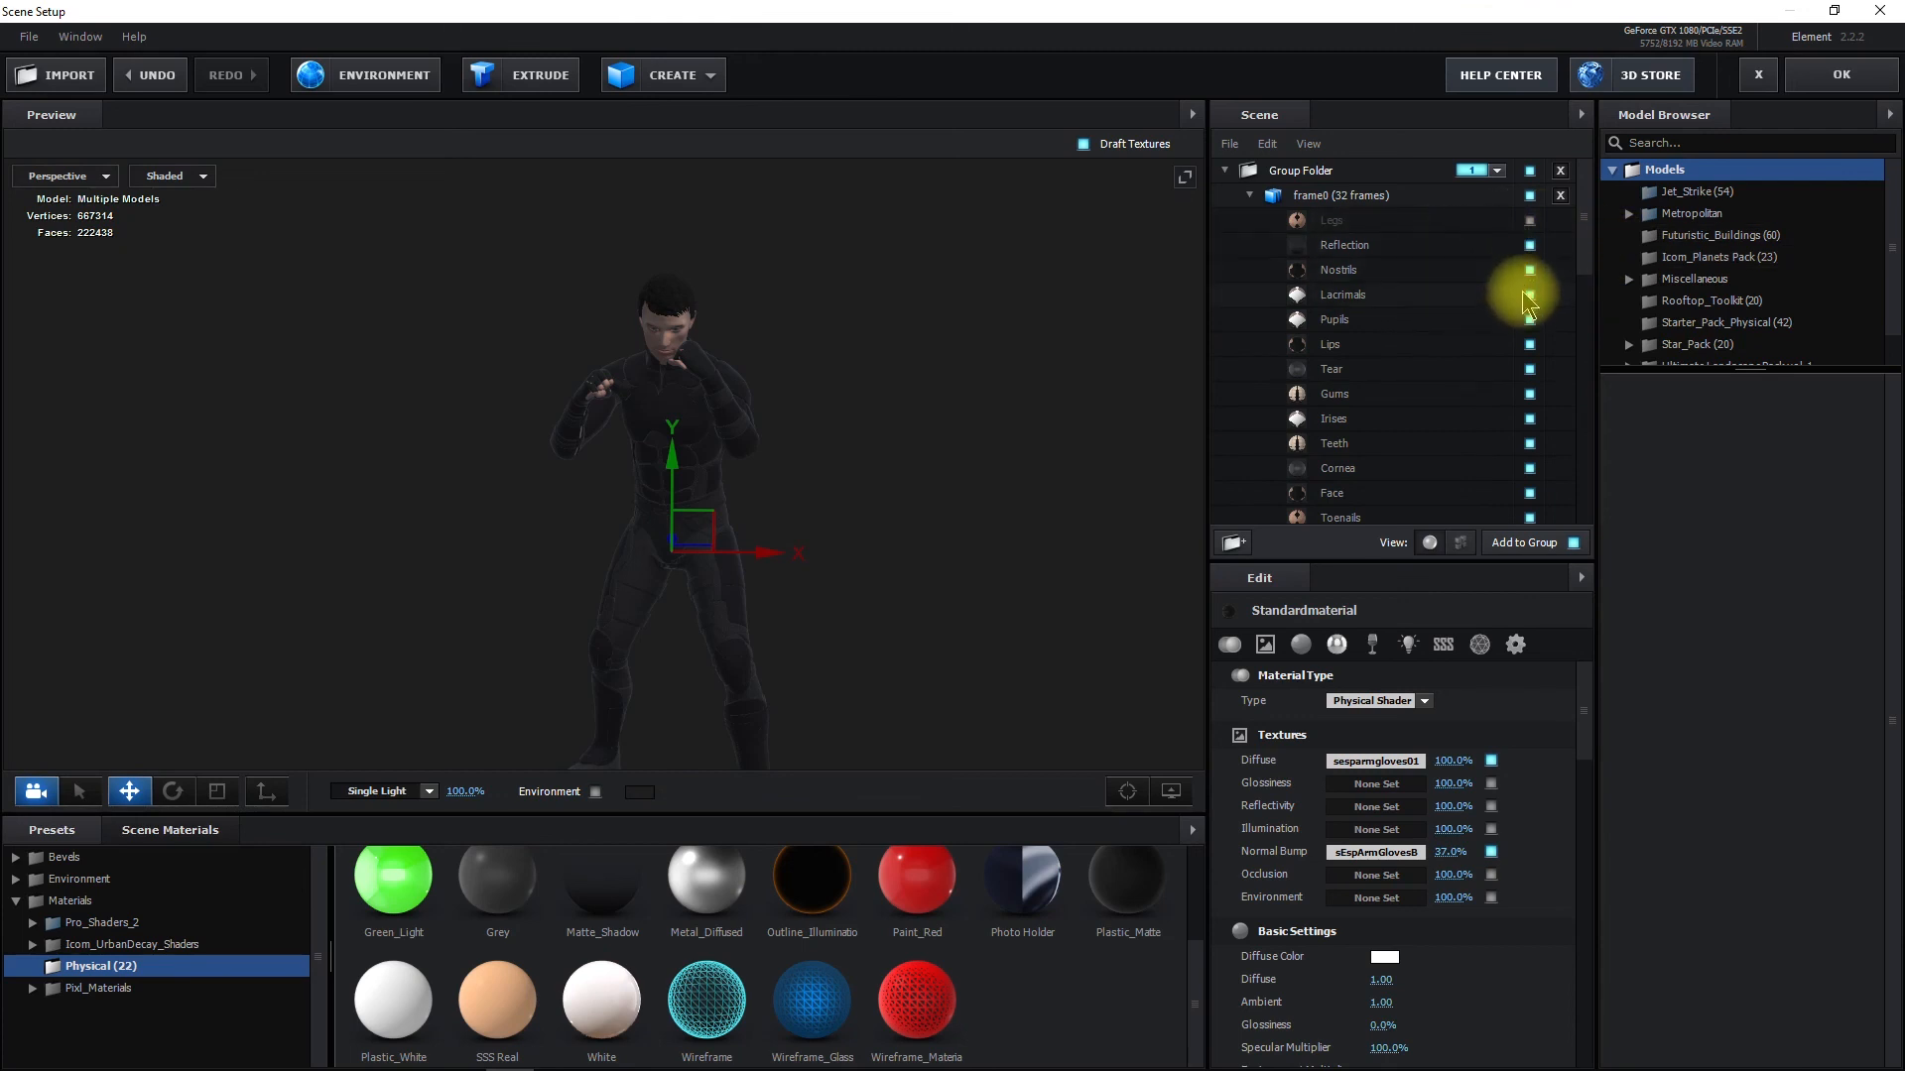
pyautogui.scroll(-3, 1467, 362)
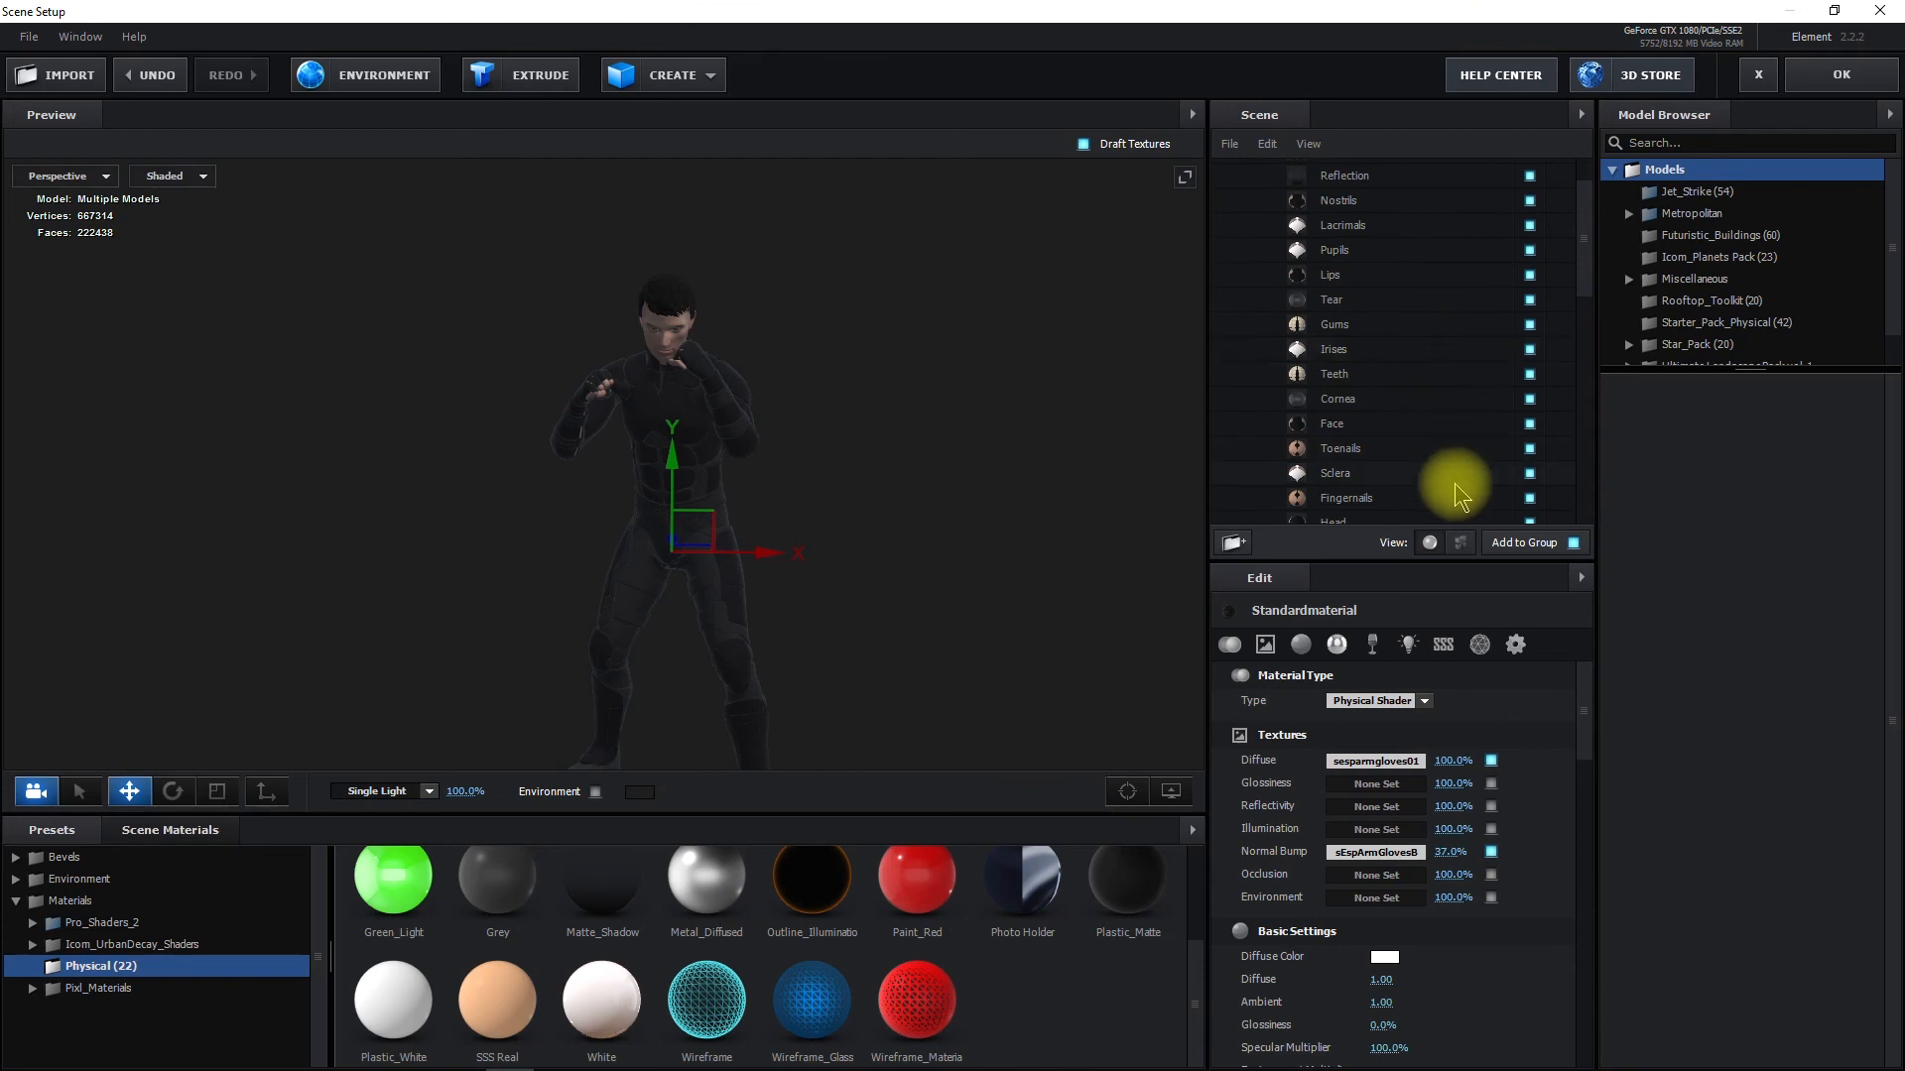
pyautogui.scroll(-3, 1434, 374)
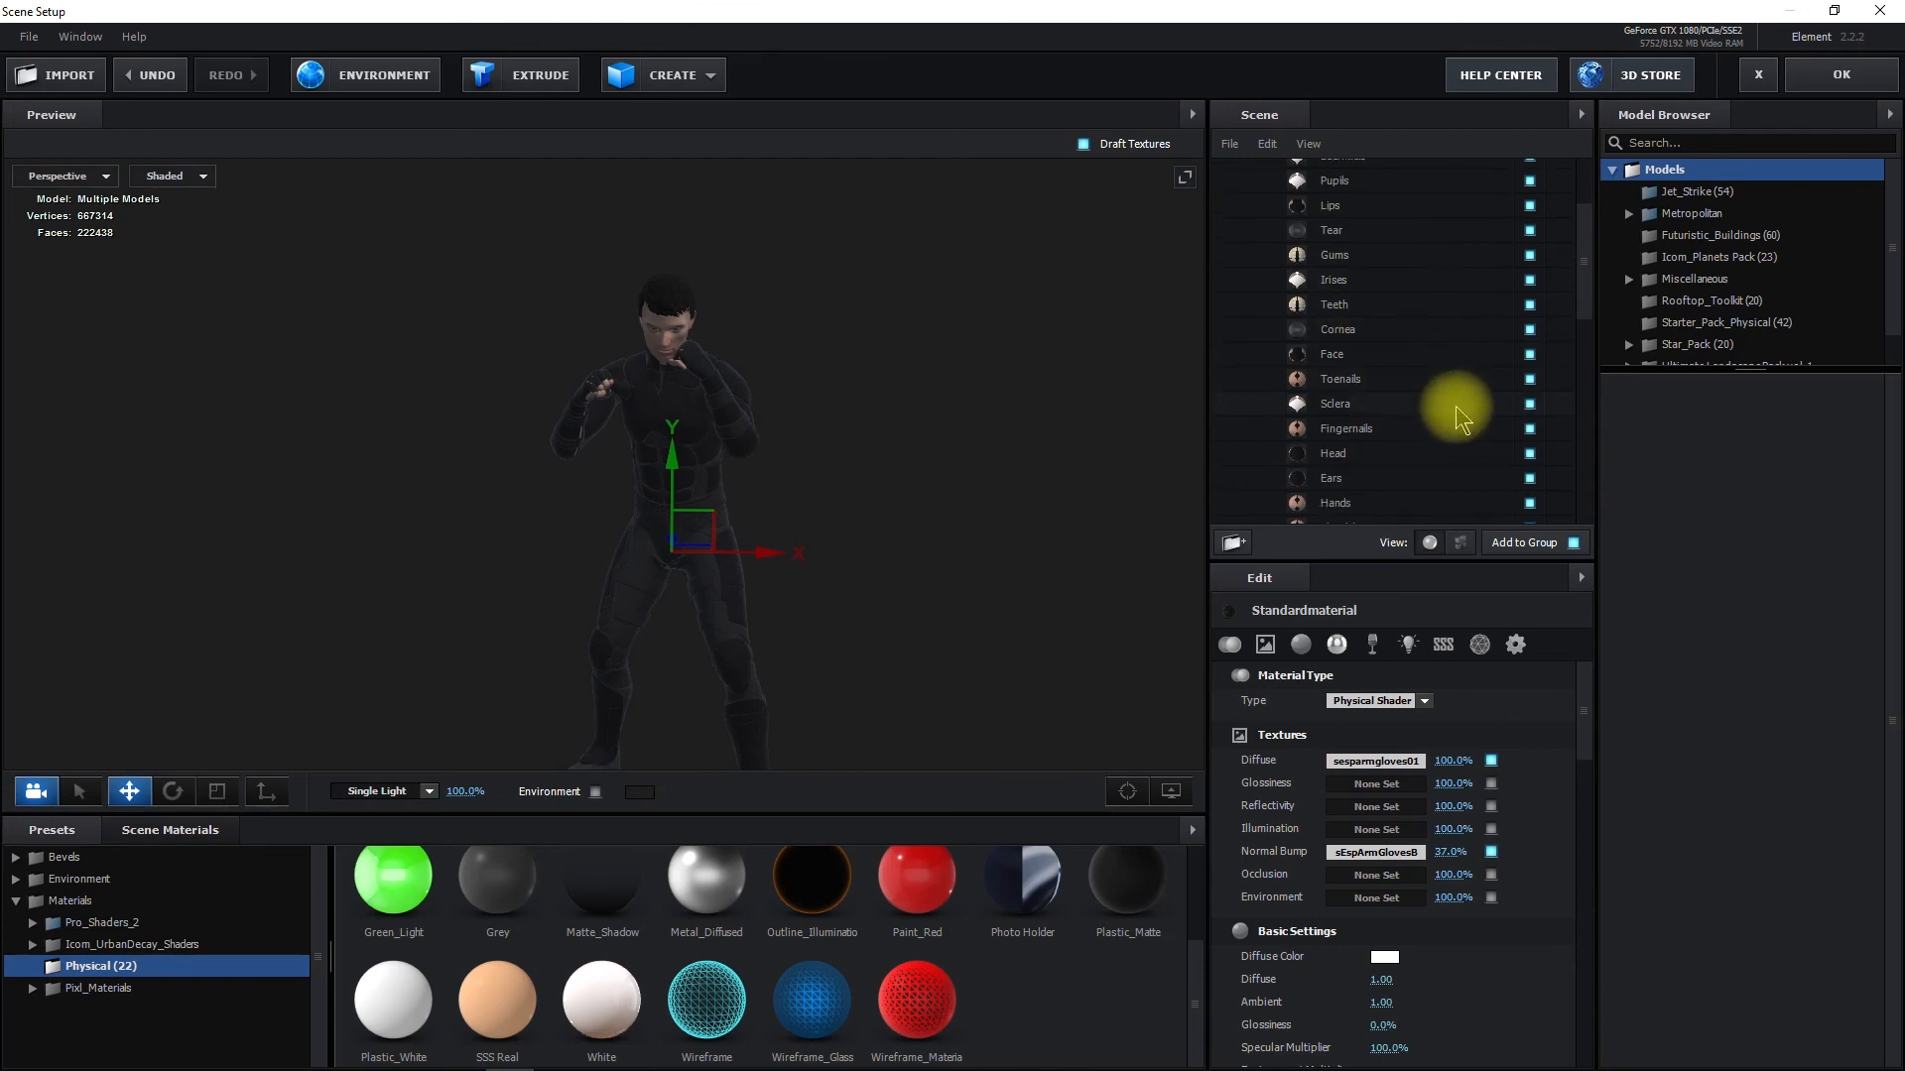
pyautogui.scroll(-3, 1389, 337)
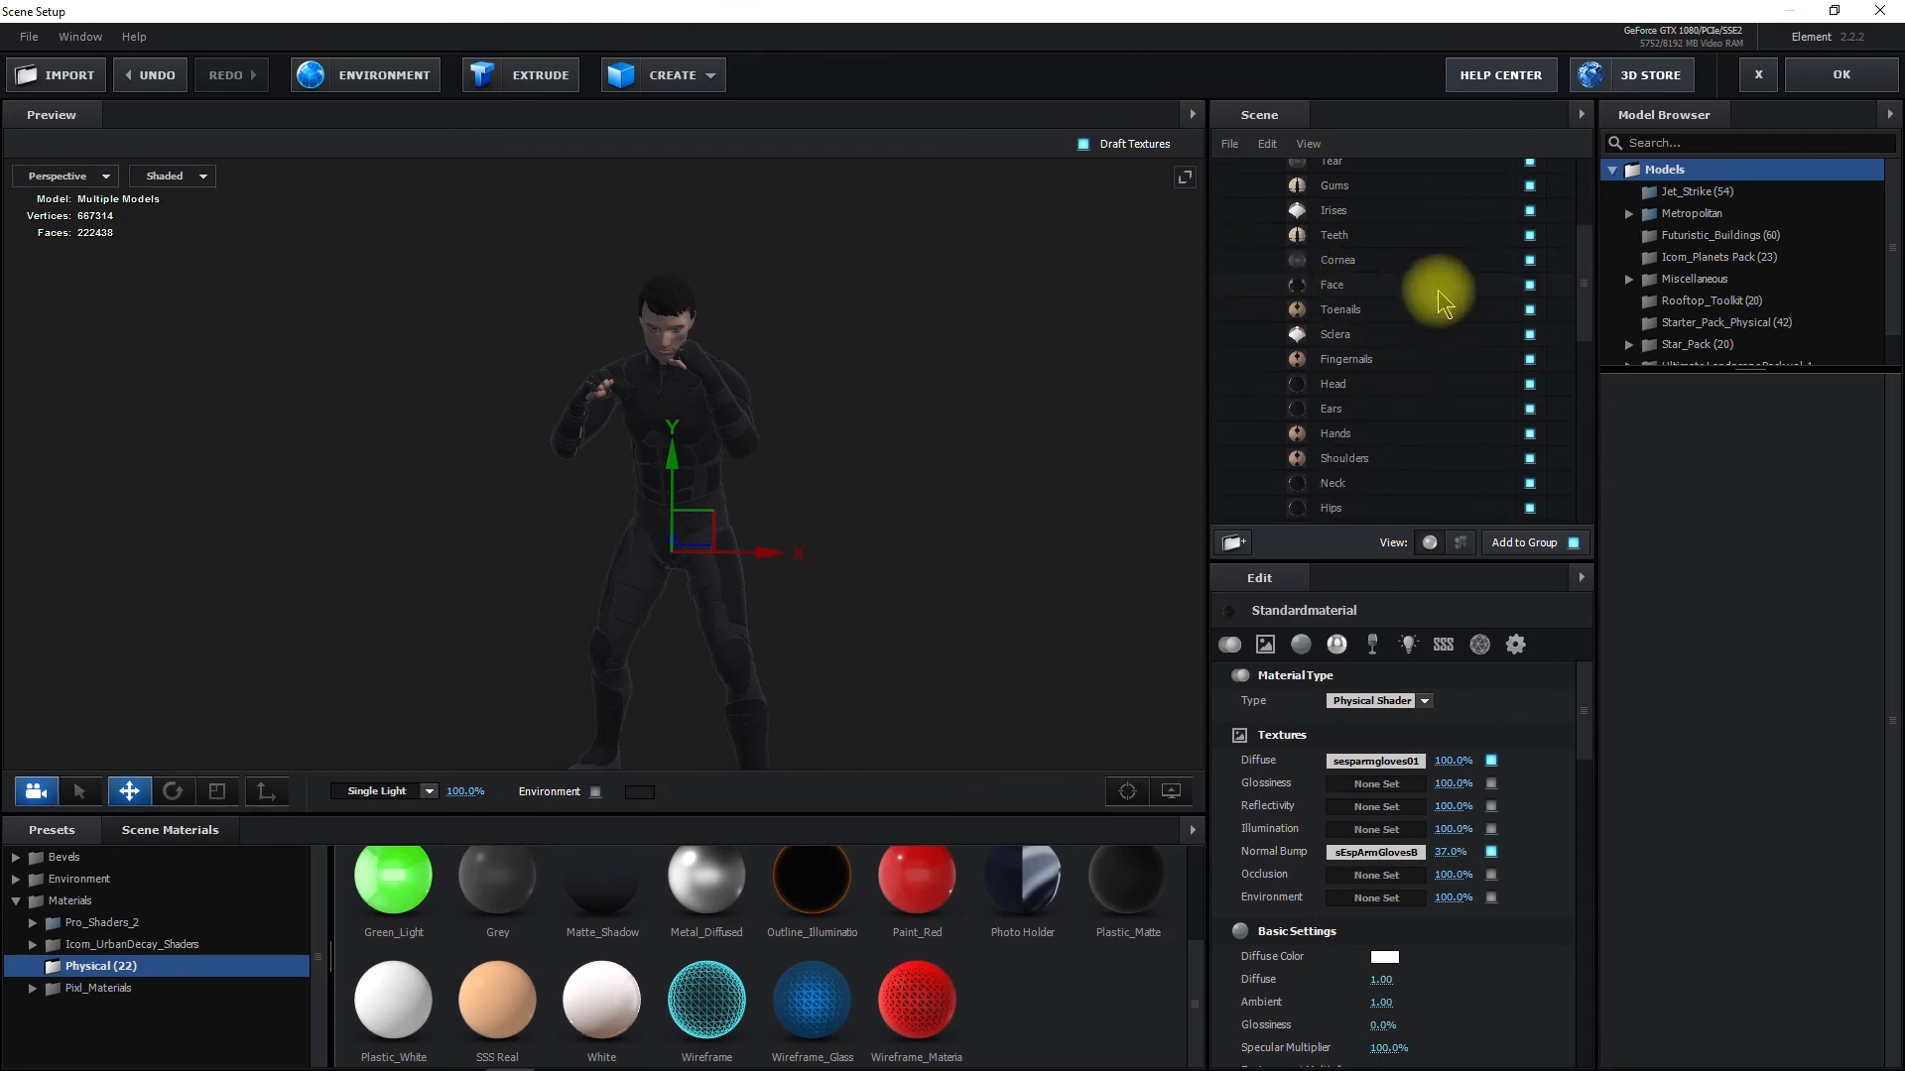
pyautogui.click(1529, 309)
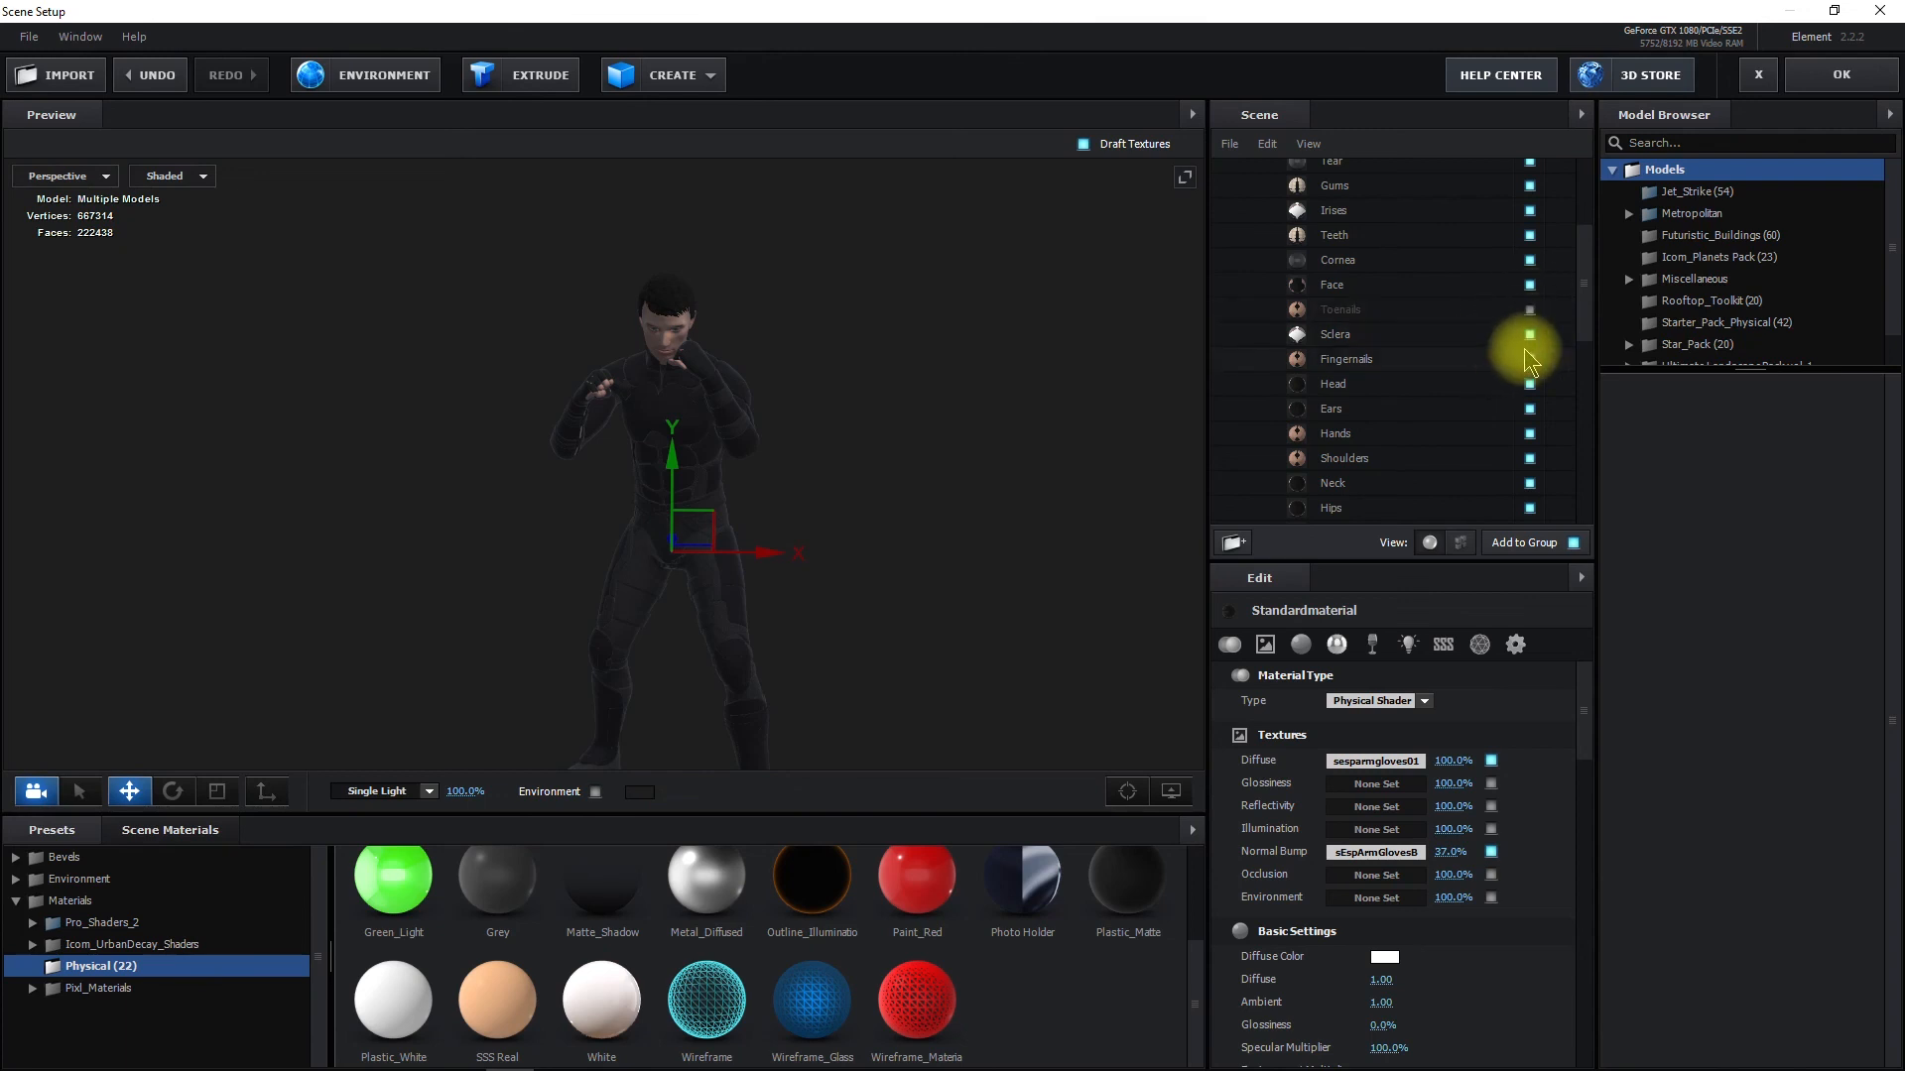
# Disable the Shoulders, Hips, Torso, Nipples and Feet materials of the frame0 model
pyautogui.scroll(-3, 1489, 395)
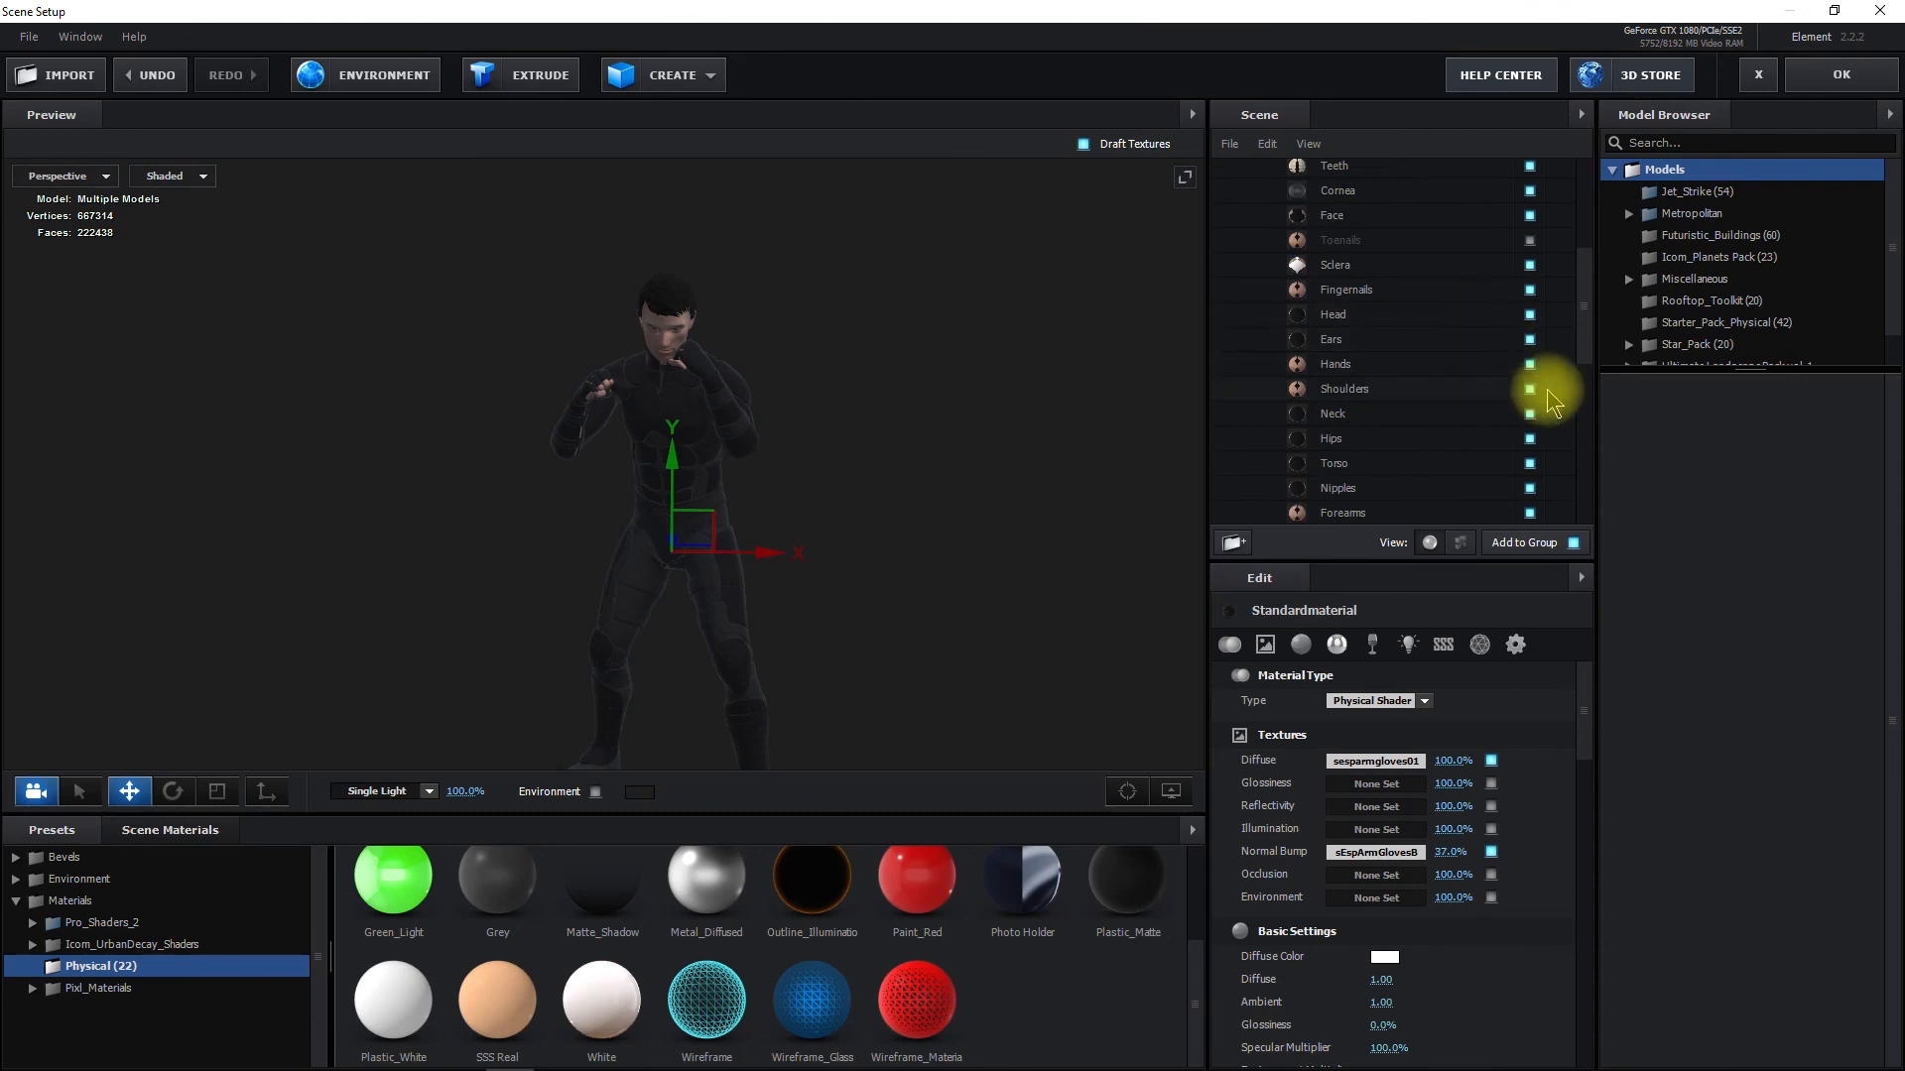
pyautogui.click(1533, 443)
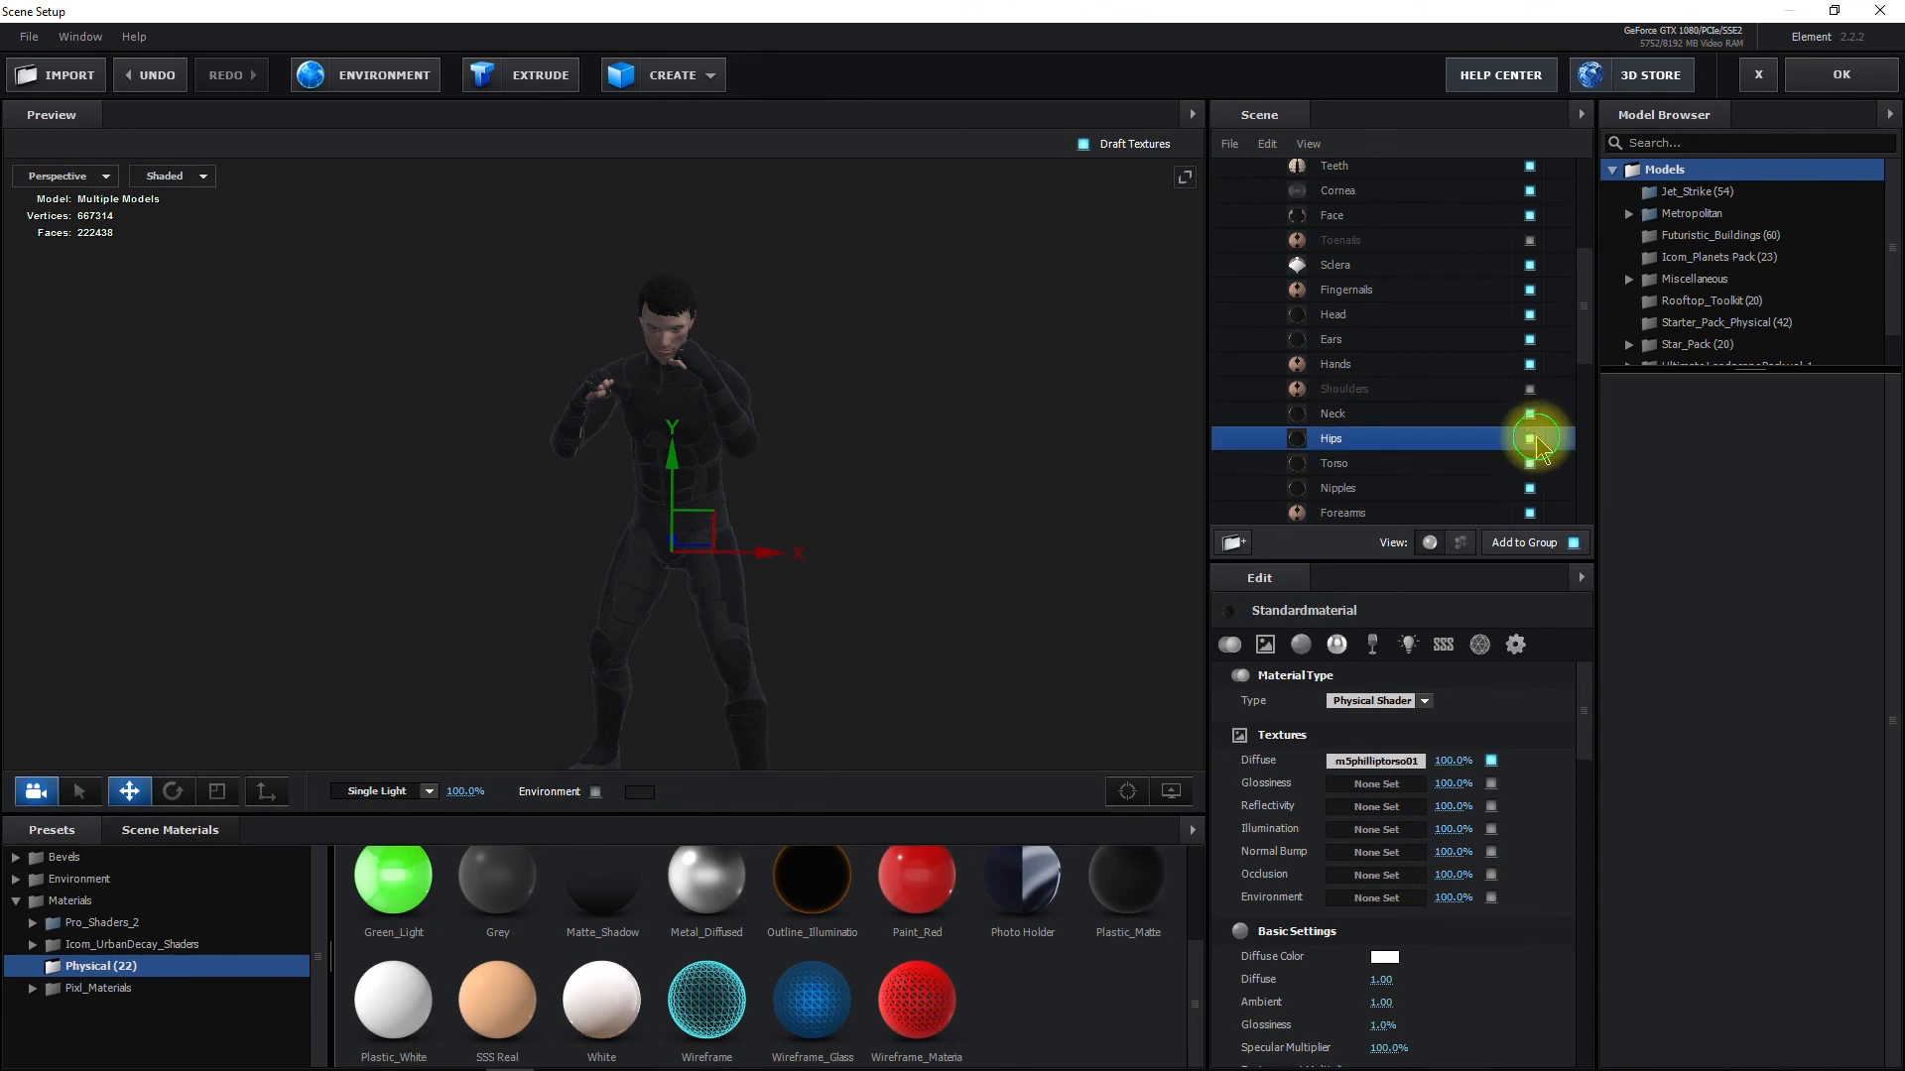
pyautogui.scroll(-1, 1458, 417)
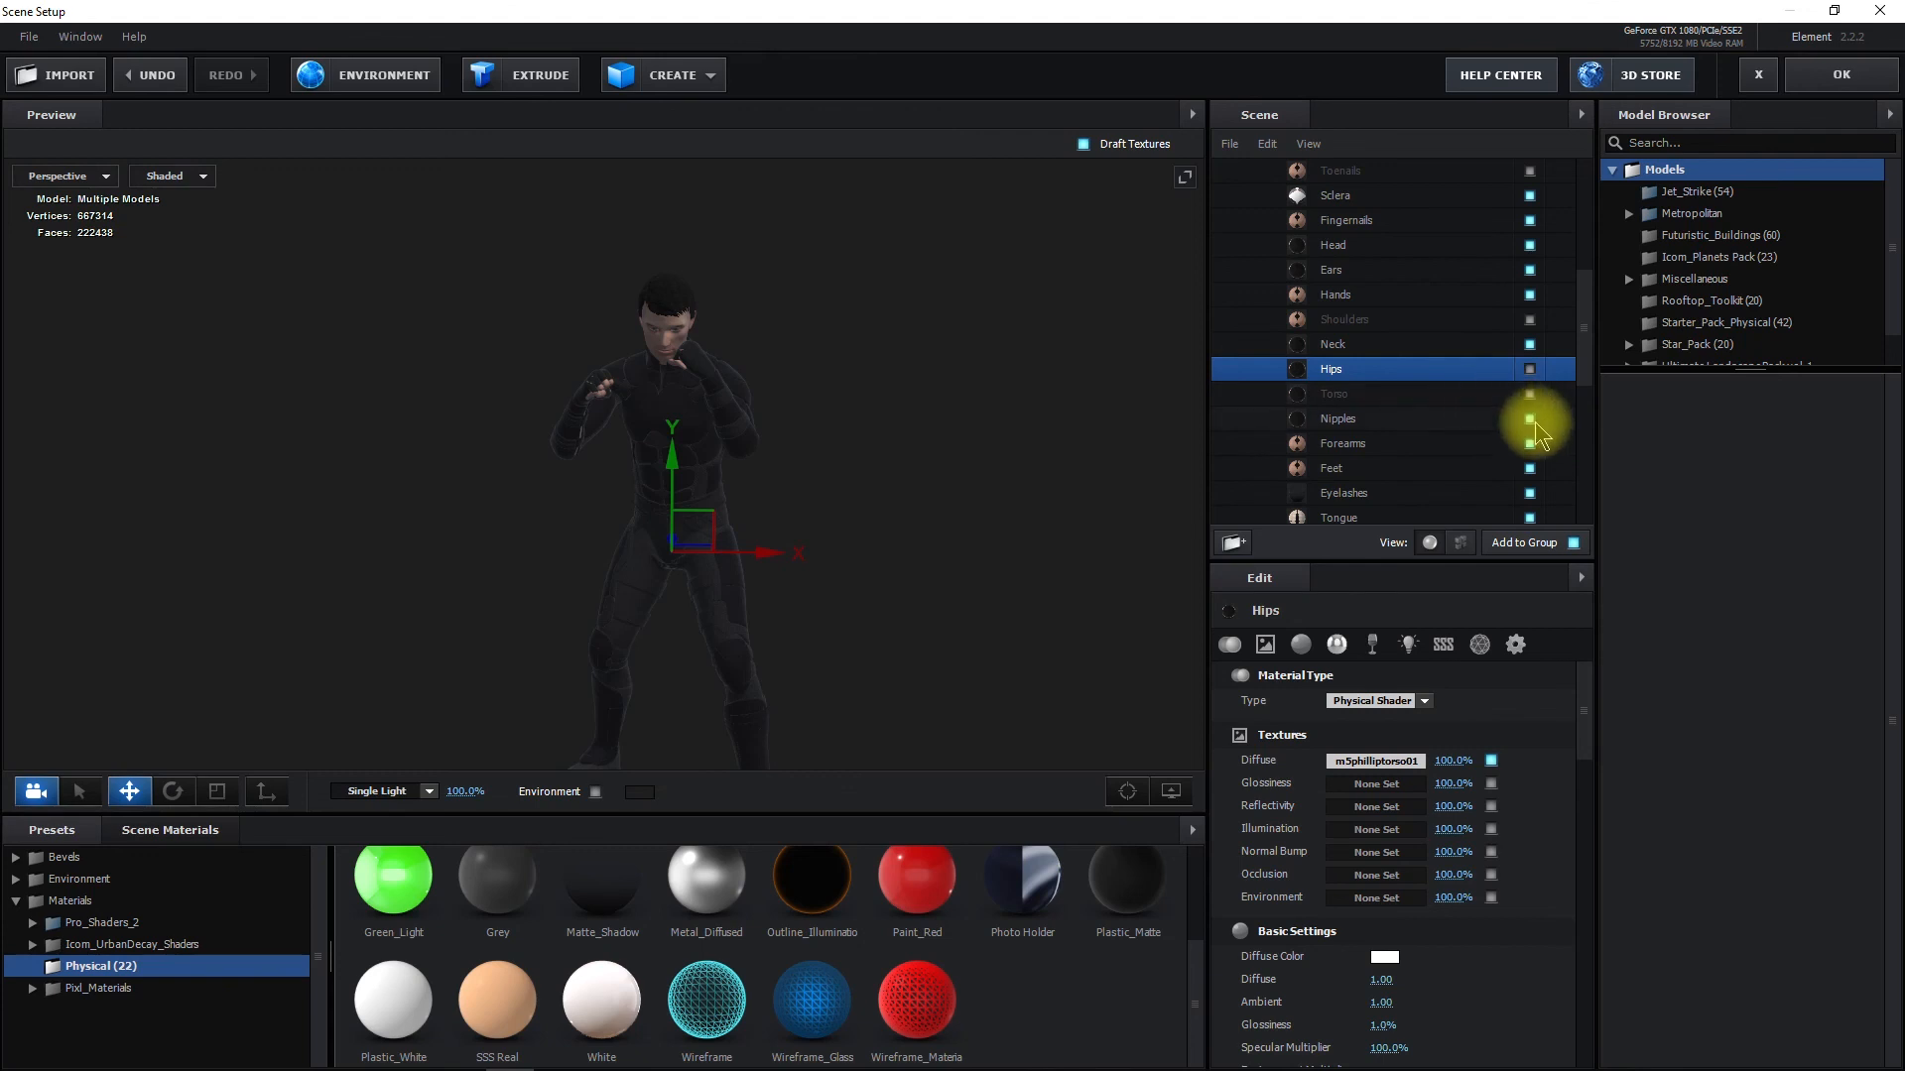
pyautogui.click(1536, 425)
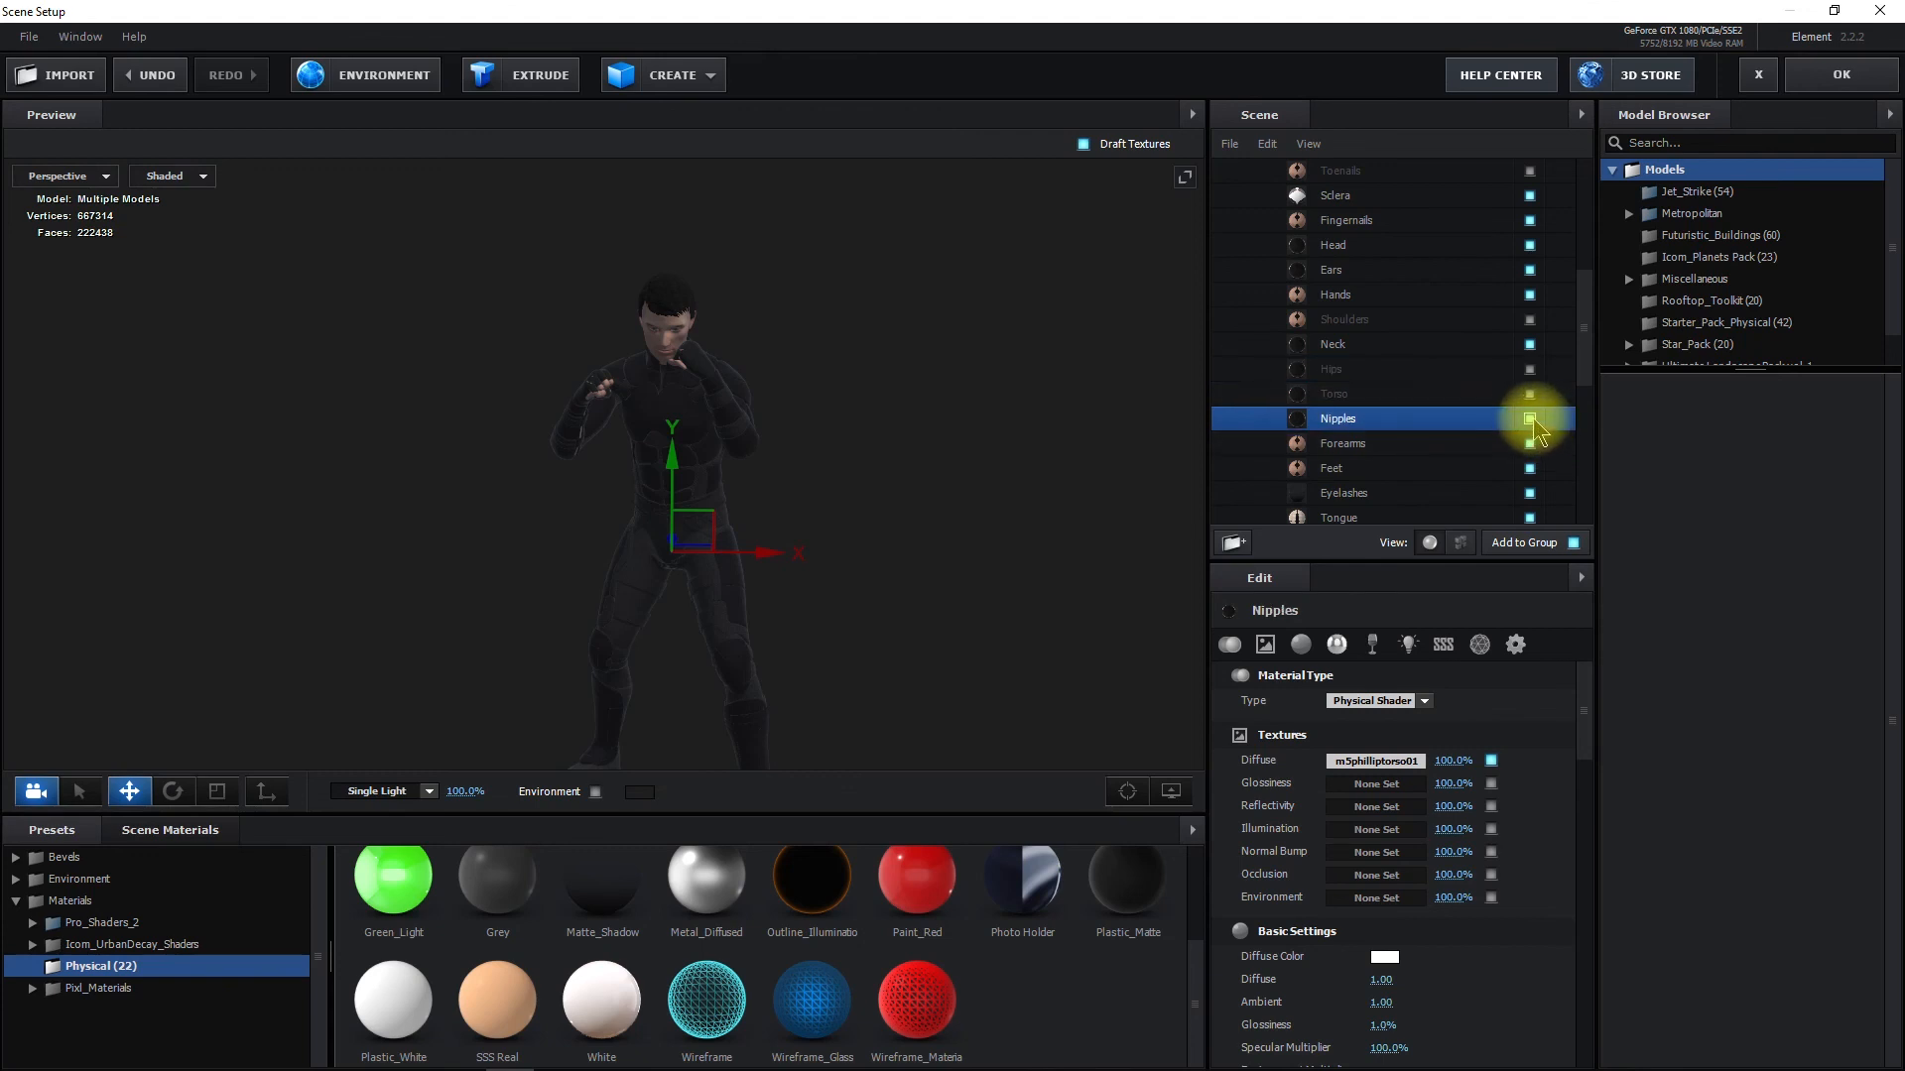
pyautogui.scroll(-1, 1517, 421)
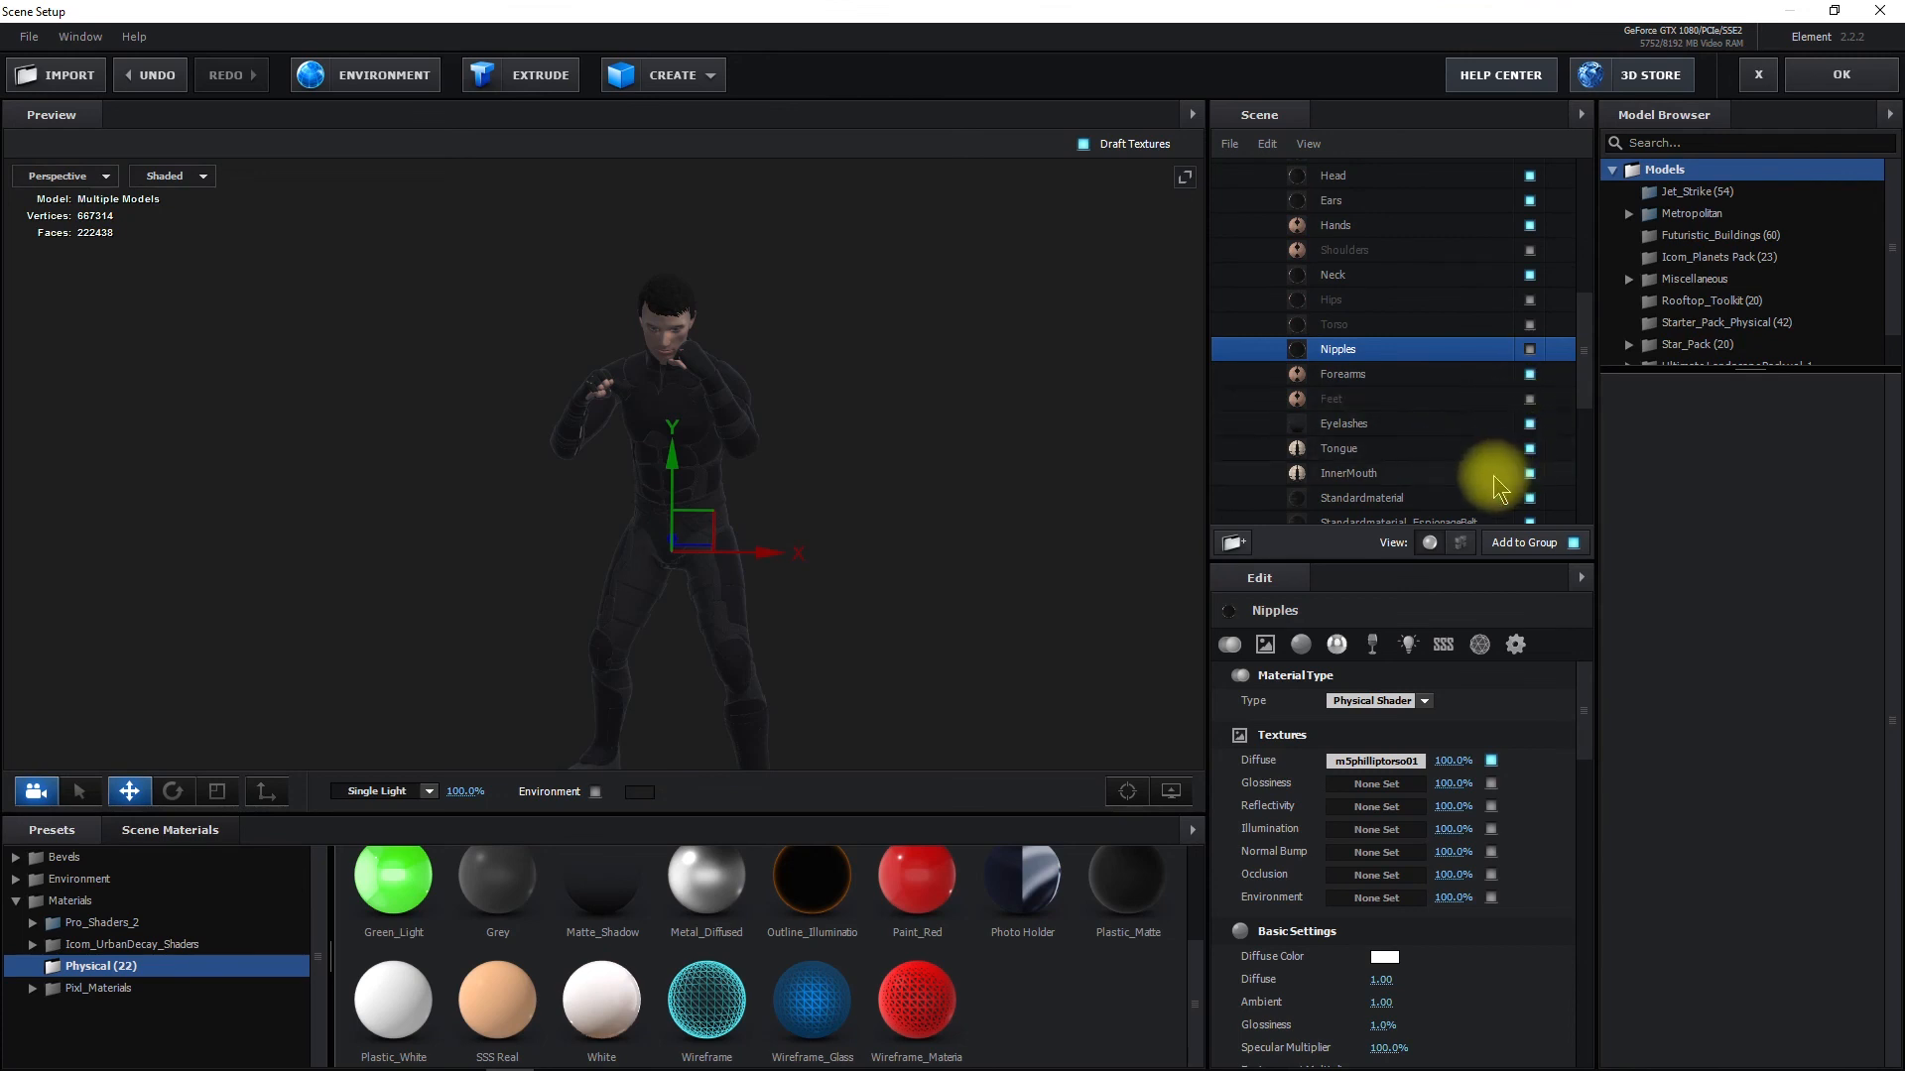
# Set the Specular Multiplier to 63% and the Environment Multiplier to 74% for Standardmaterial_EspionageTshirt
pyautogui.scroll(-4, 1499, 484)
pyautogui.moveTo(1047, 449); pyautogui.dragTo(836, 541)
pyautogui.scroll(5, 839, 540)
pyautogui.moveTo(1083, 517); pyautogui.dragTo(908, 593, button='middle')
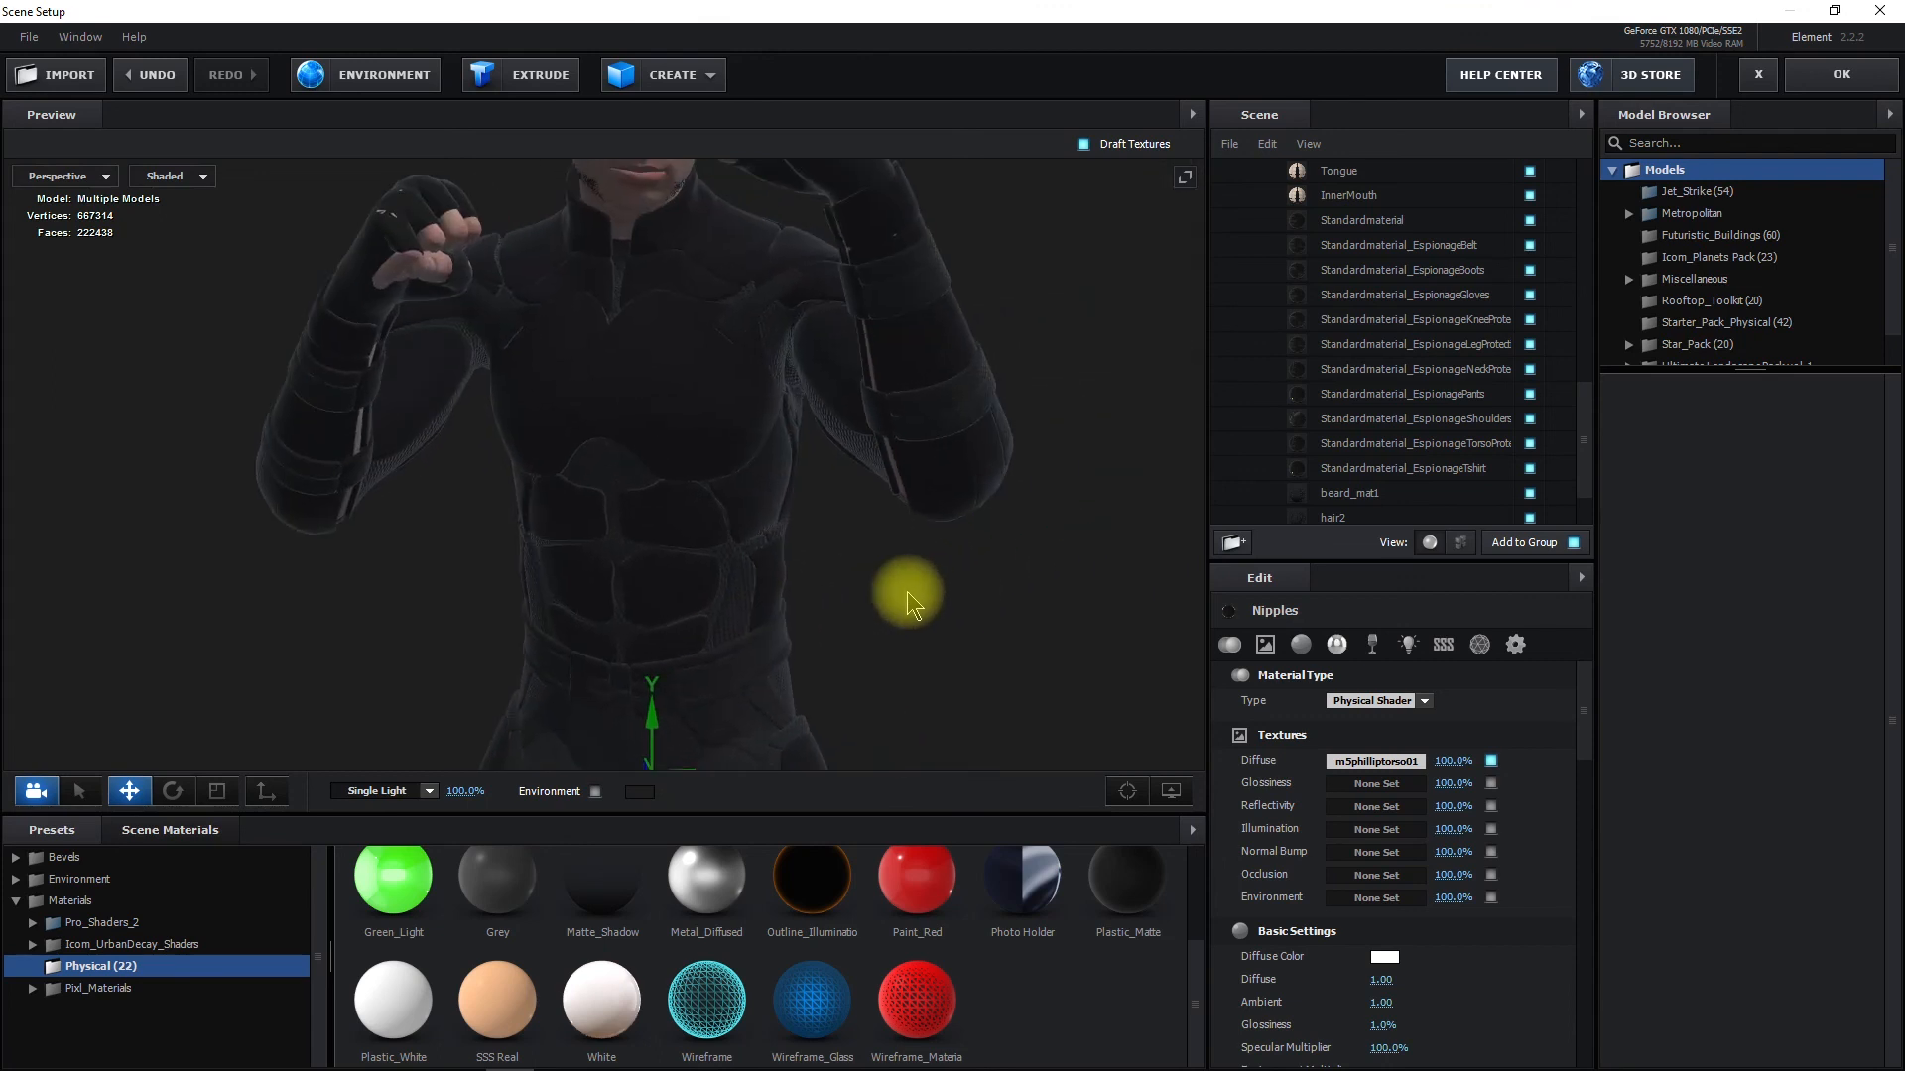
pyautogui.scroll(-1, 1345, 404)
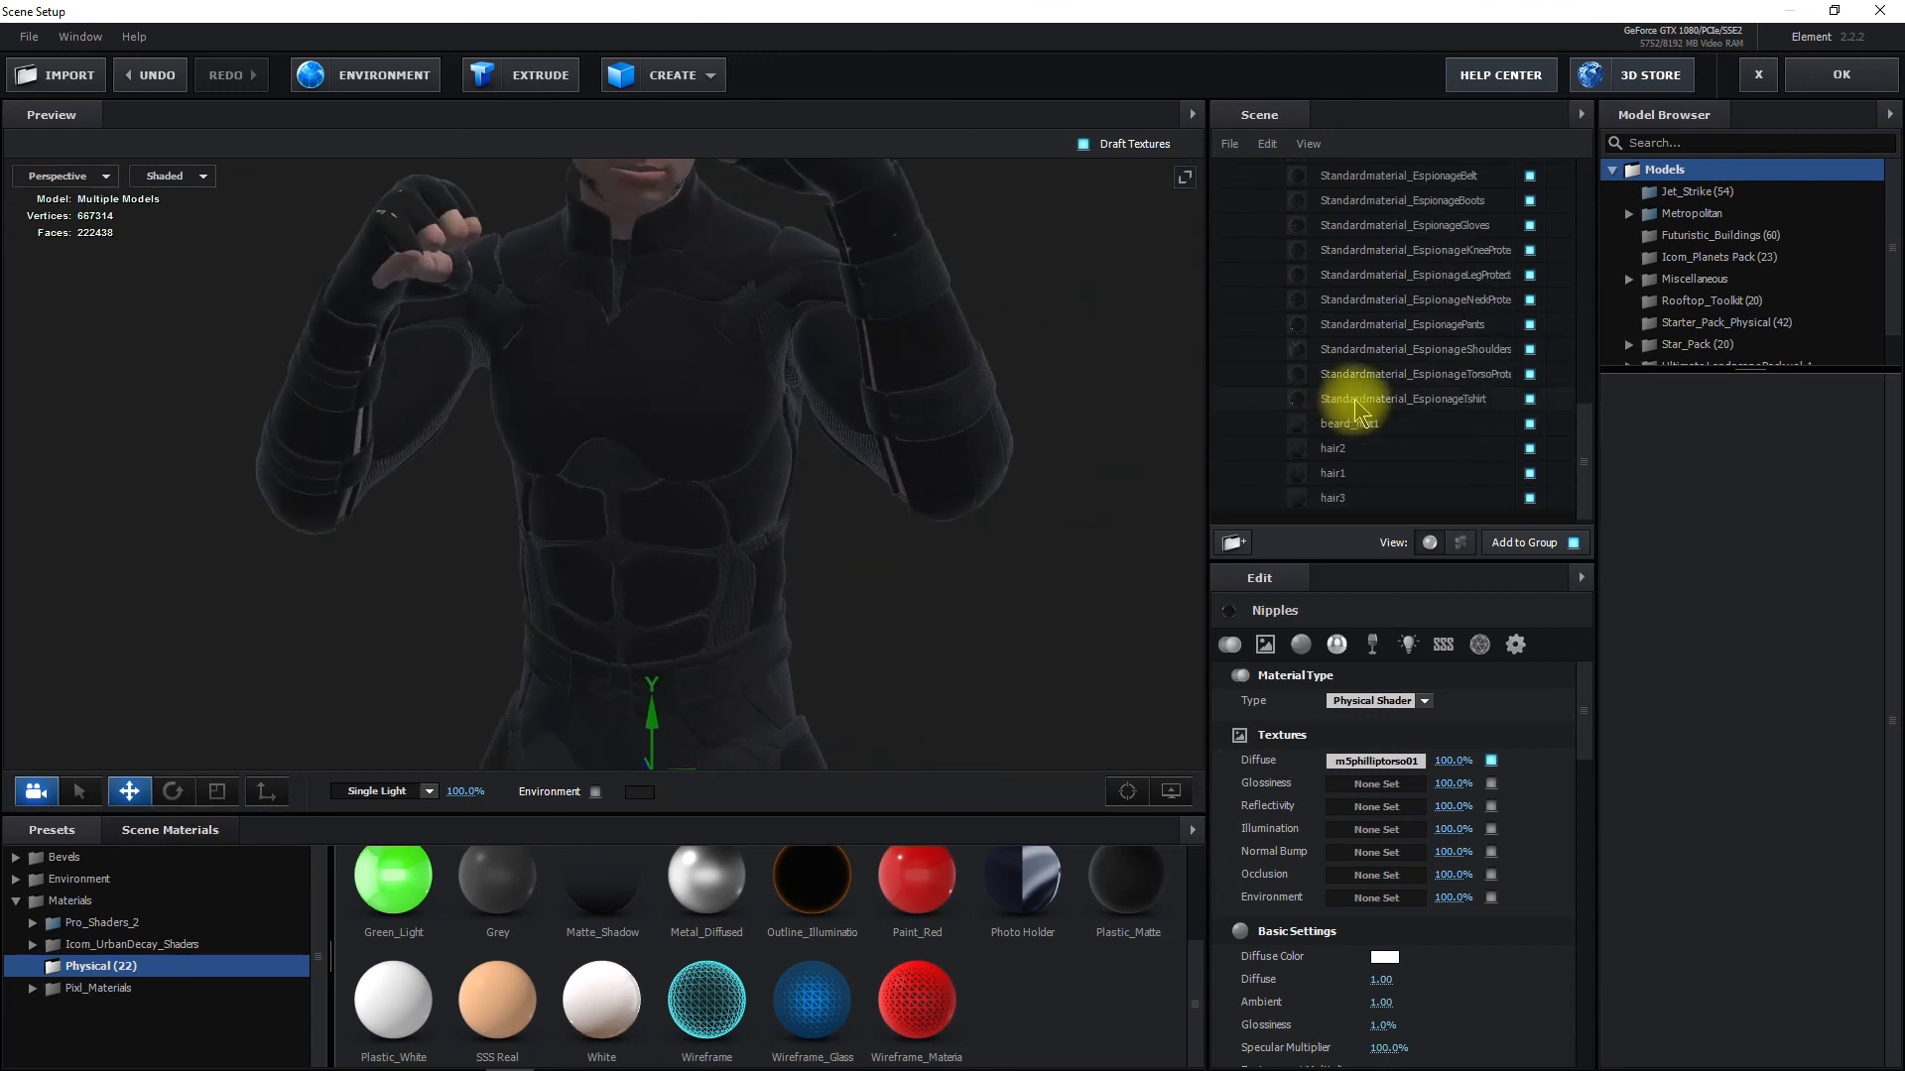
pyautogui.click(1386, 400)
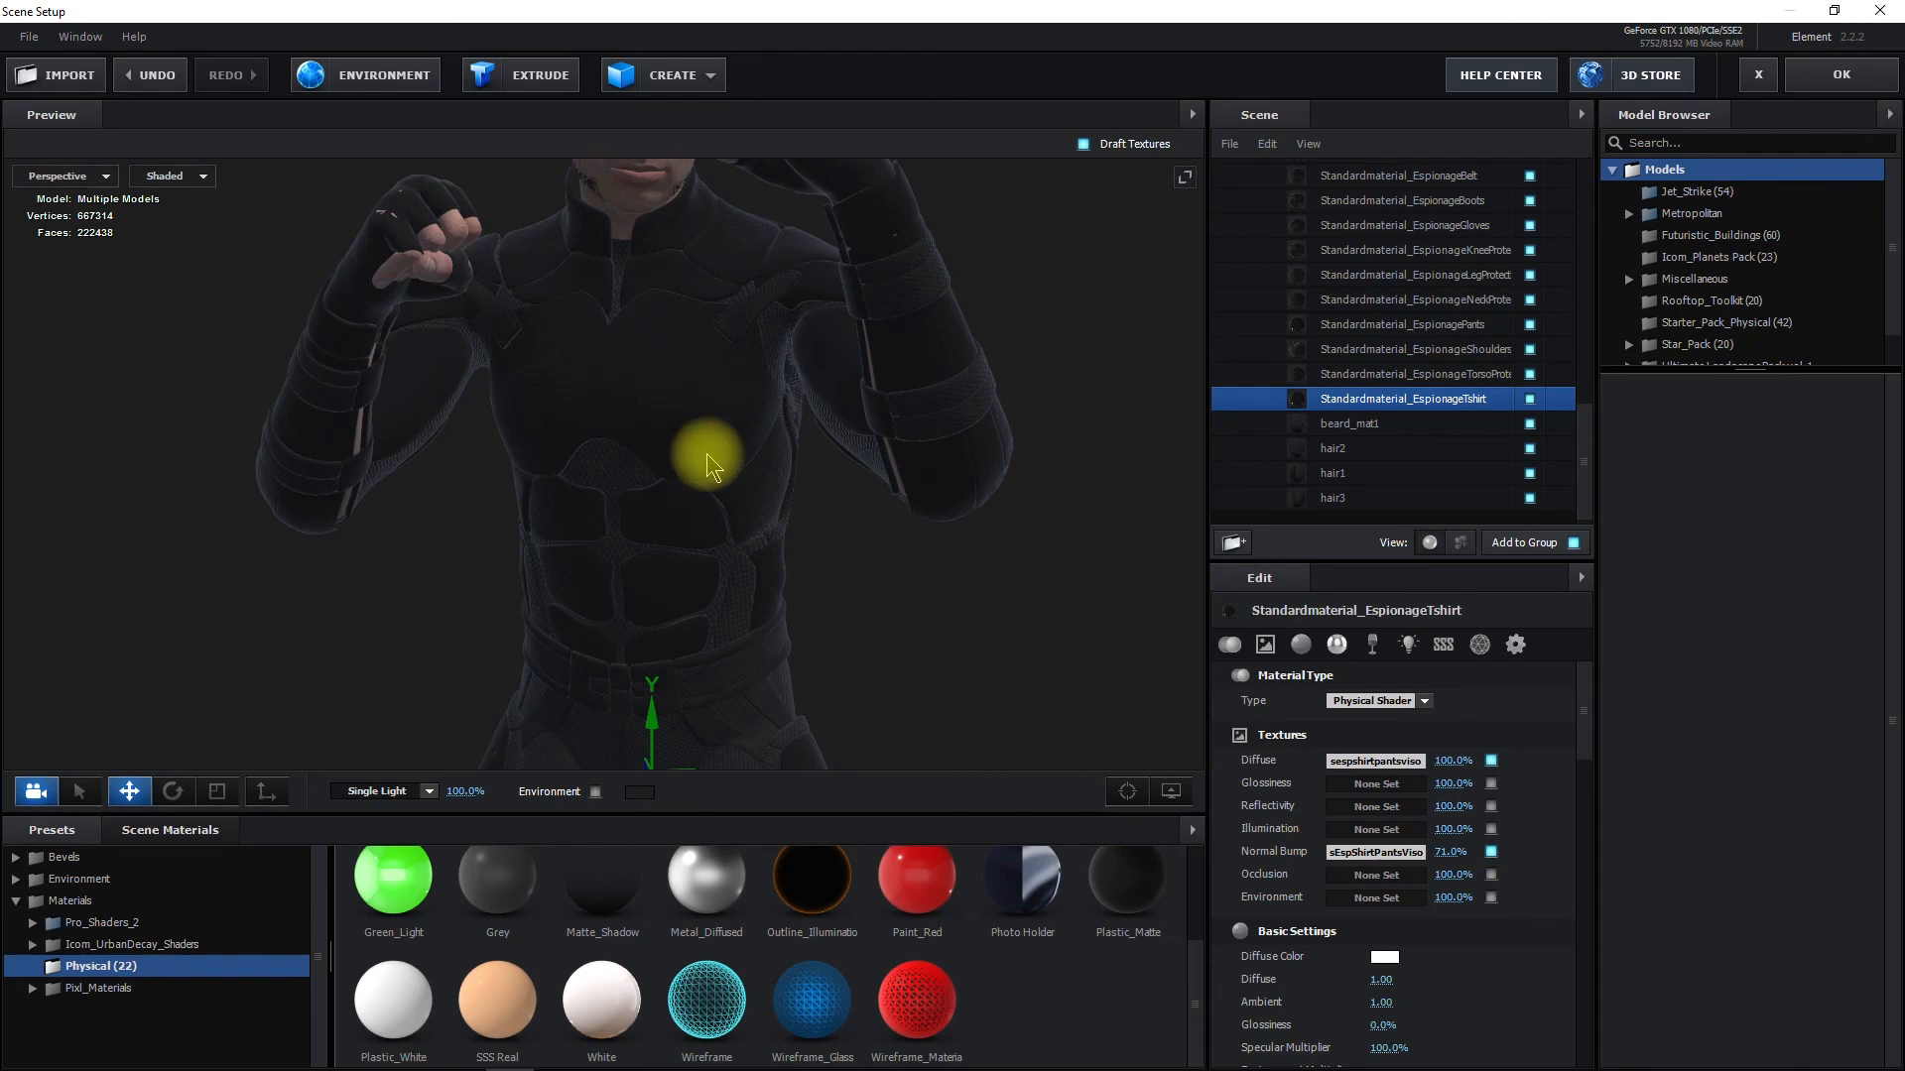
pyautogui.scroll(-3, 1240, 912)
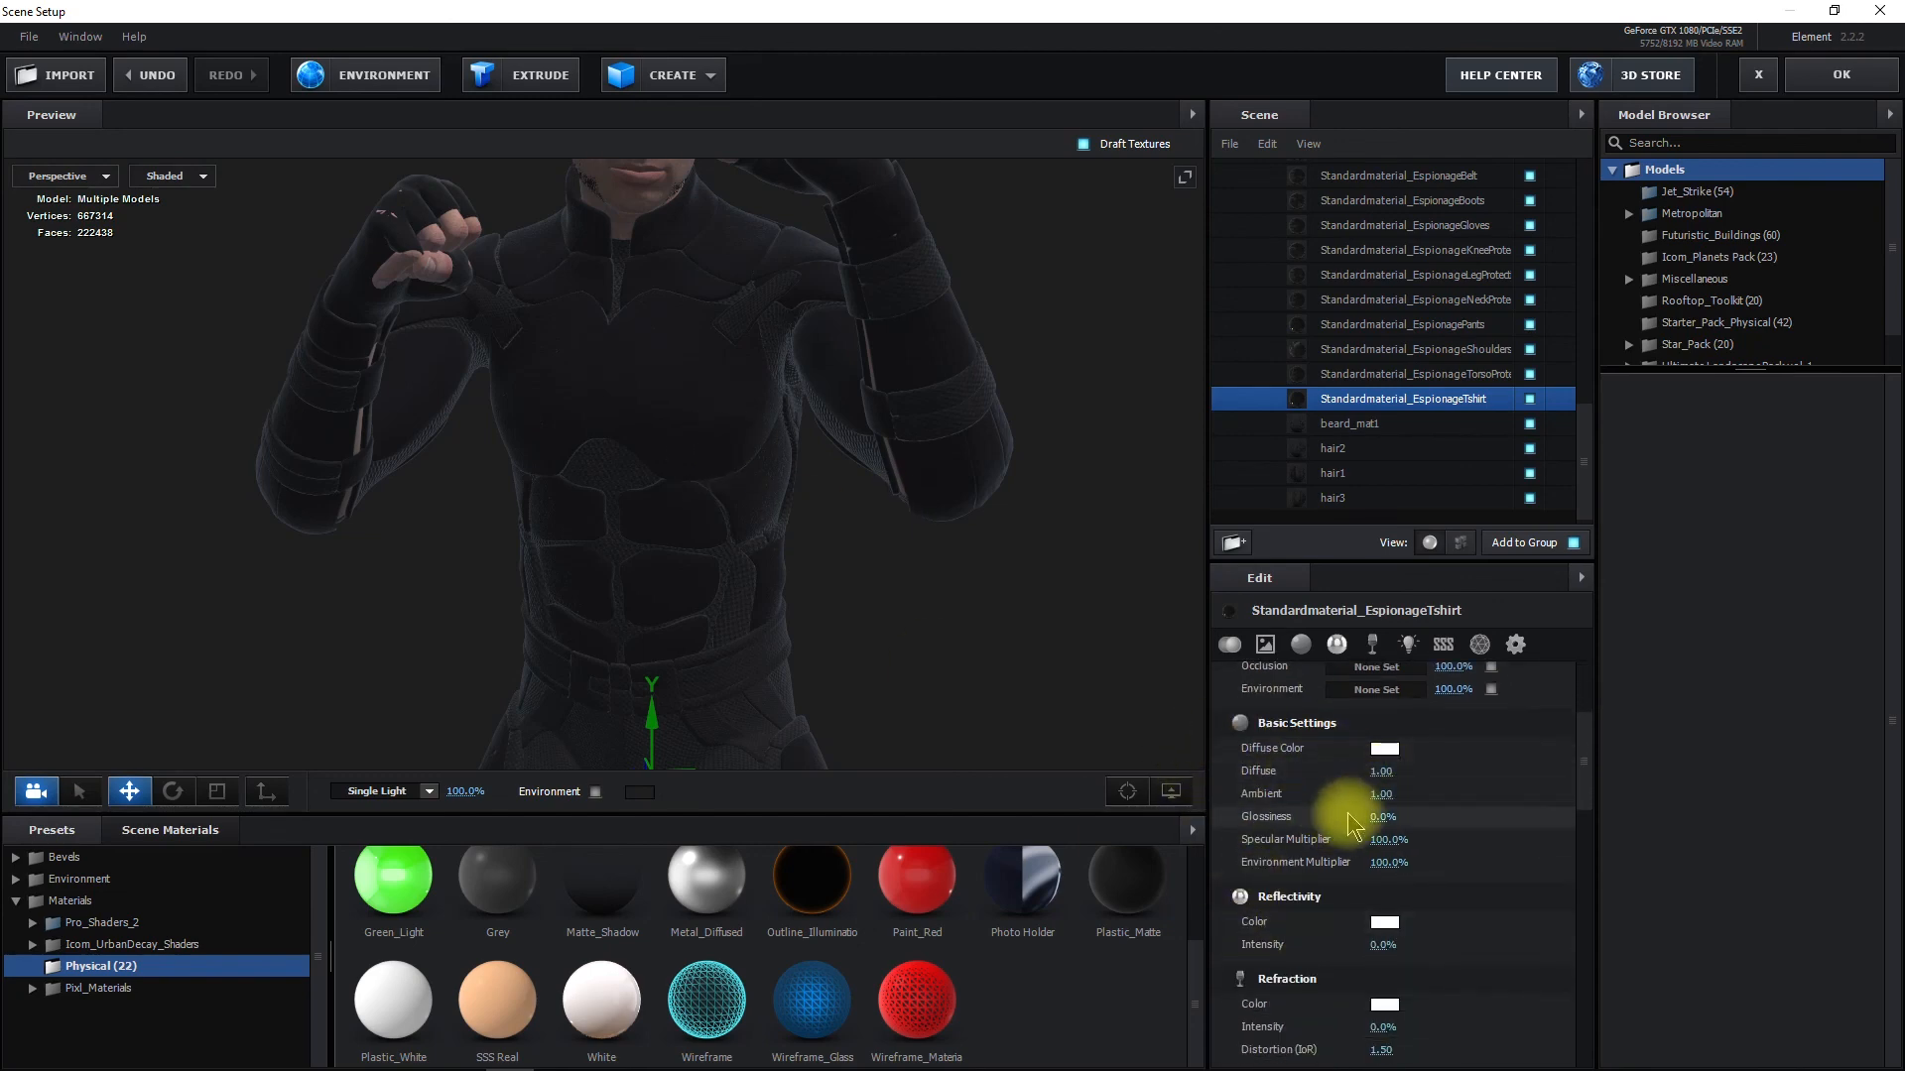
pyautogui.moveTo(1379, 794); pyautogui.dragTo(1334, 809)
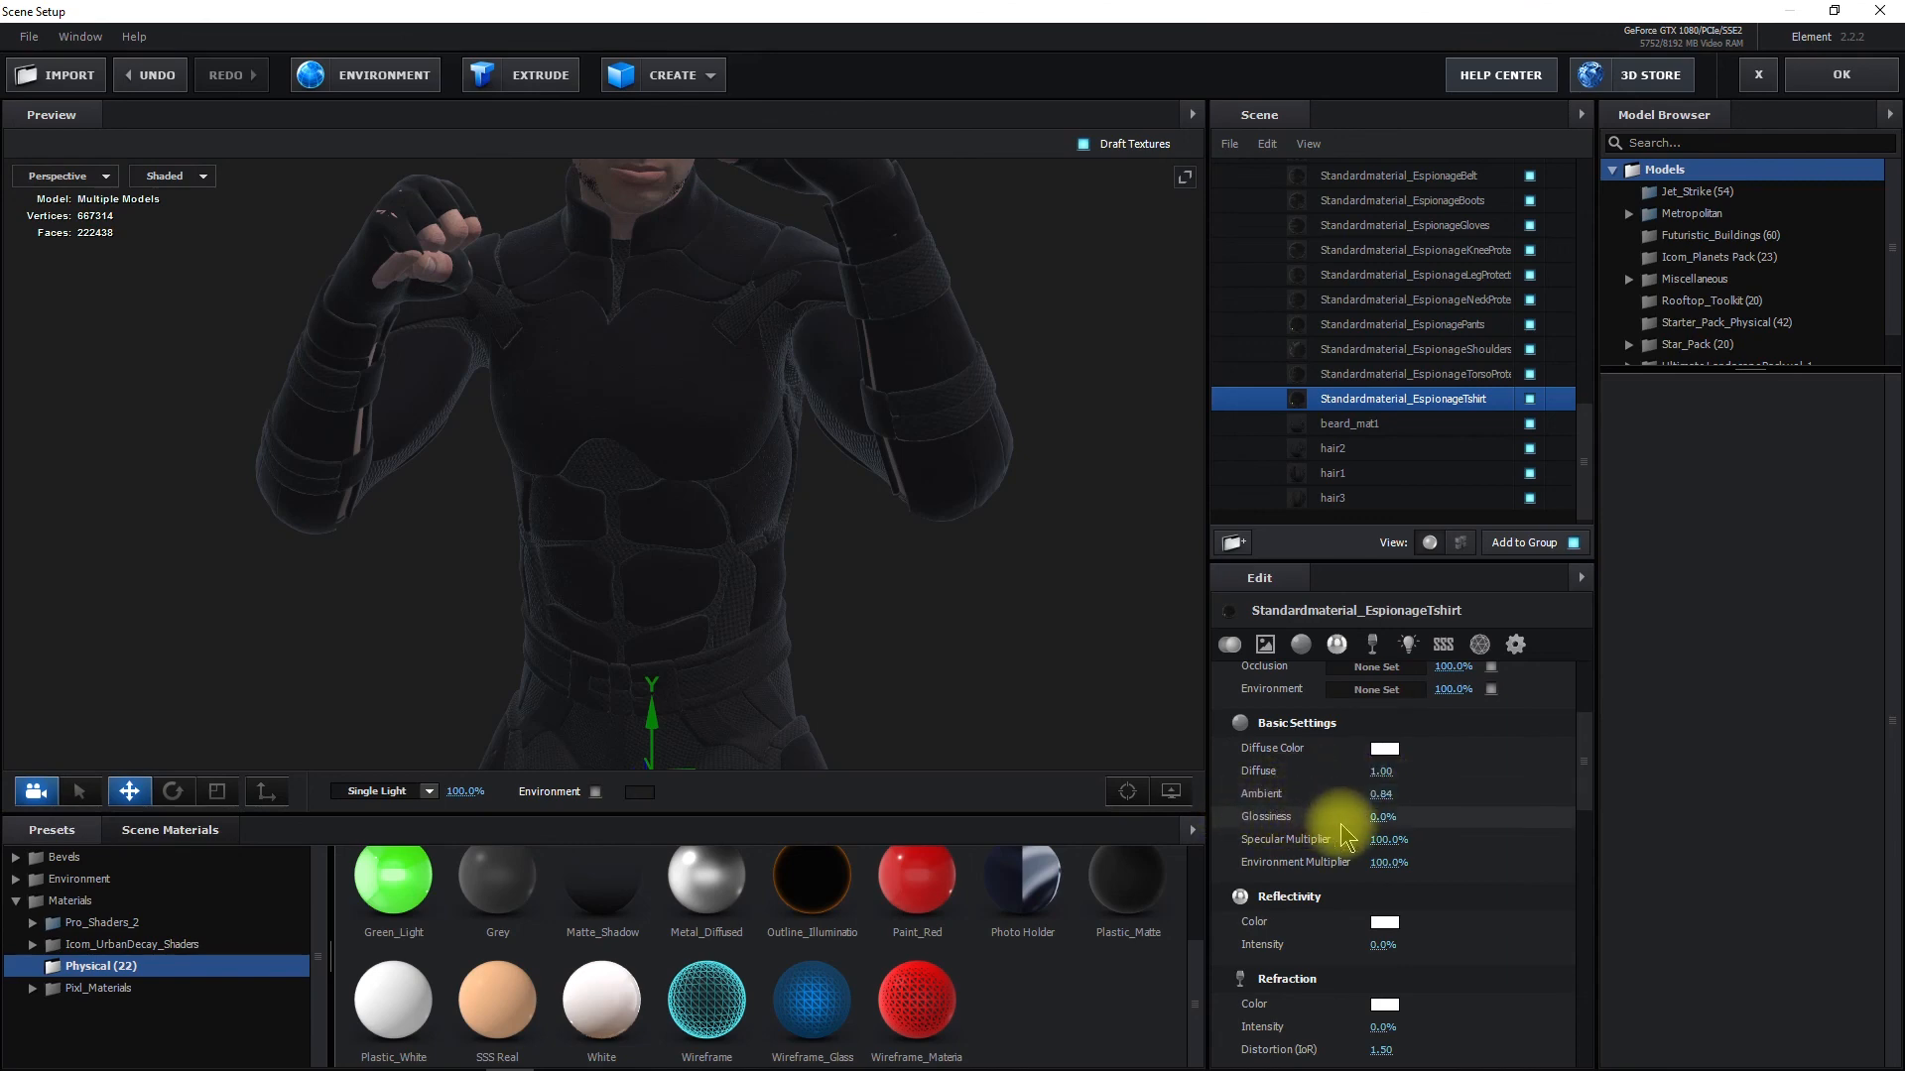
pyautogui.hotkey('ctrl', 'z')
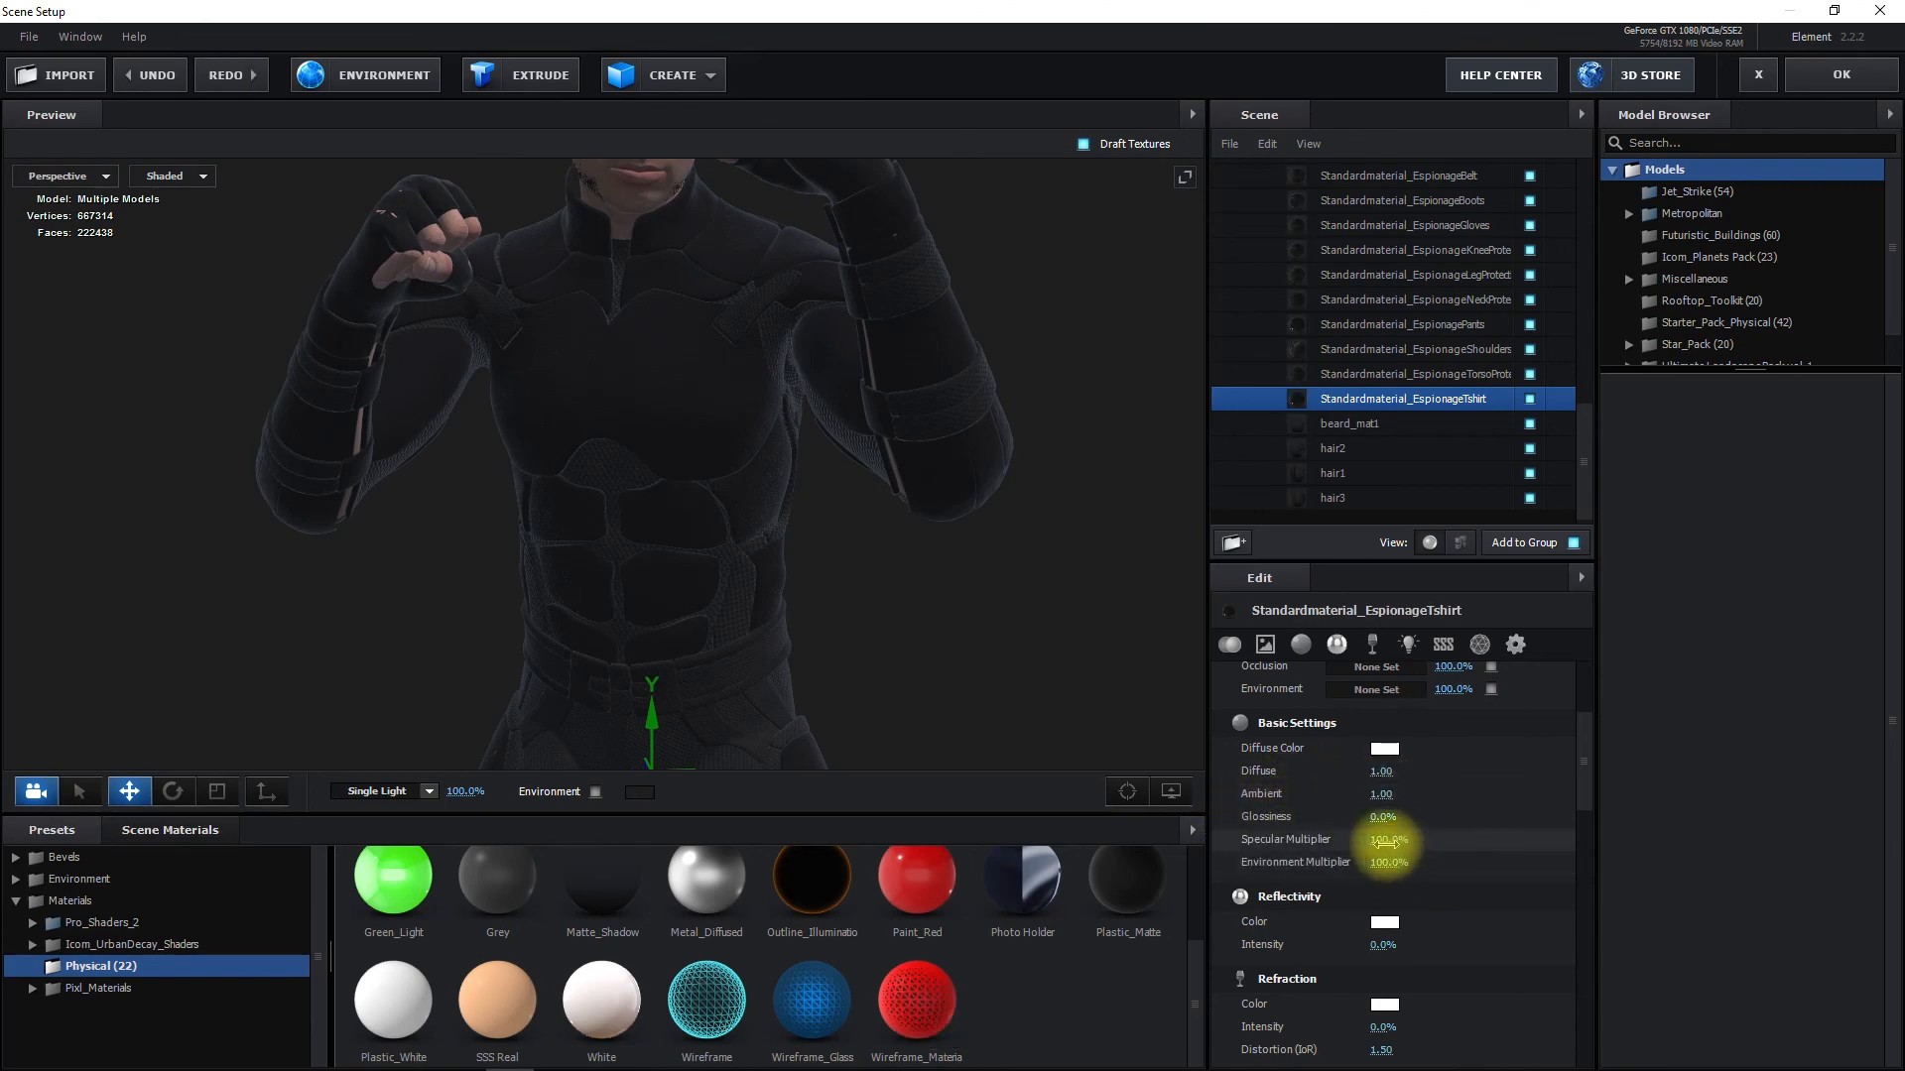
pyautogui.moveTo(1385, 839); pyautogui.dragTo(1233, 901)
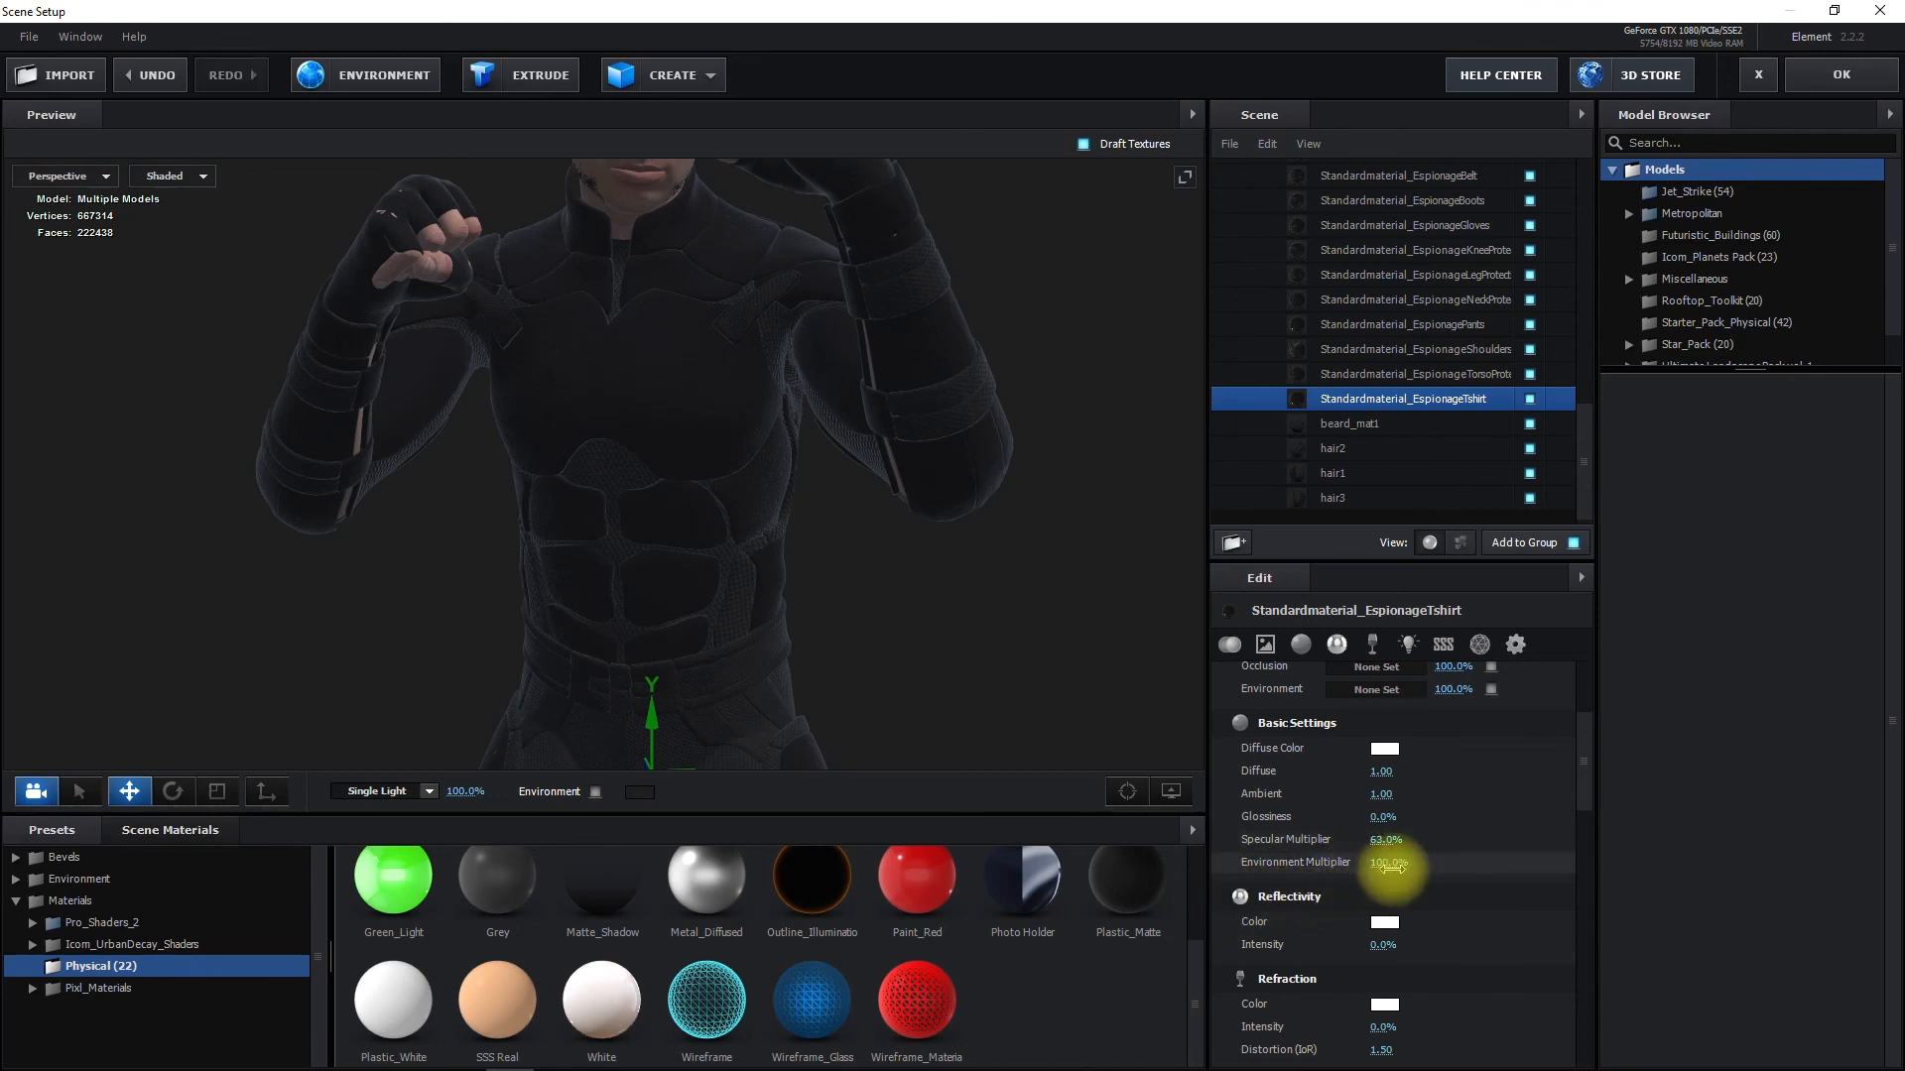
pyautogui.moveTo(1359, 866); pyautogui.dragTo(1334, 889)
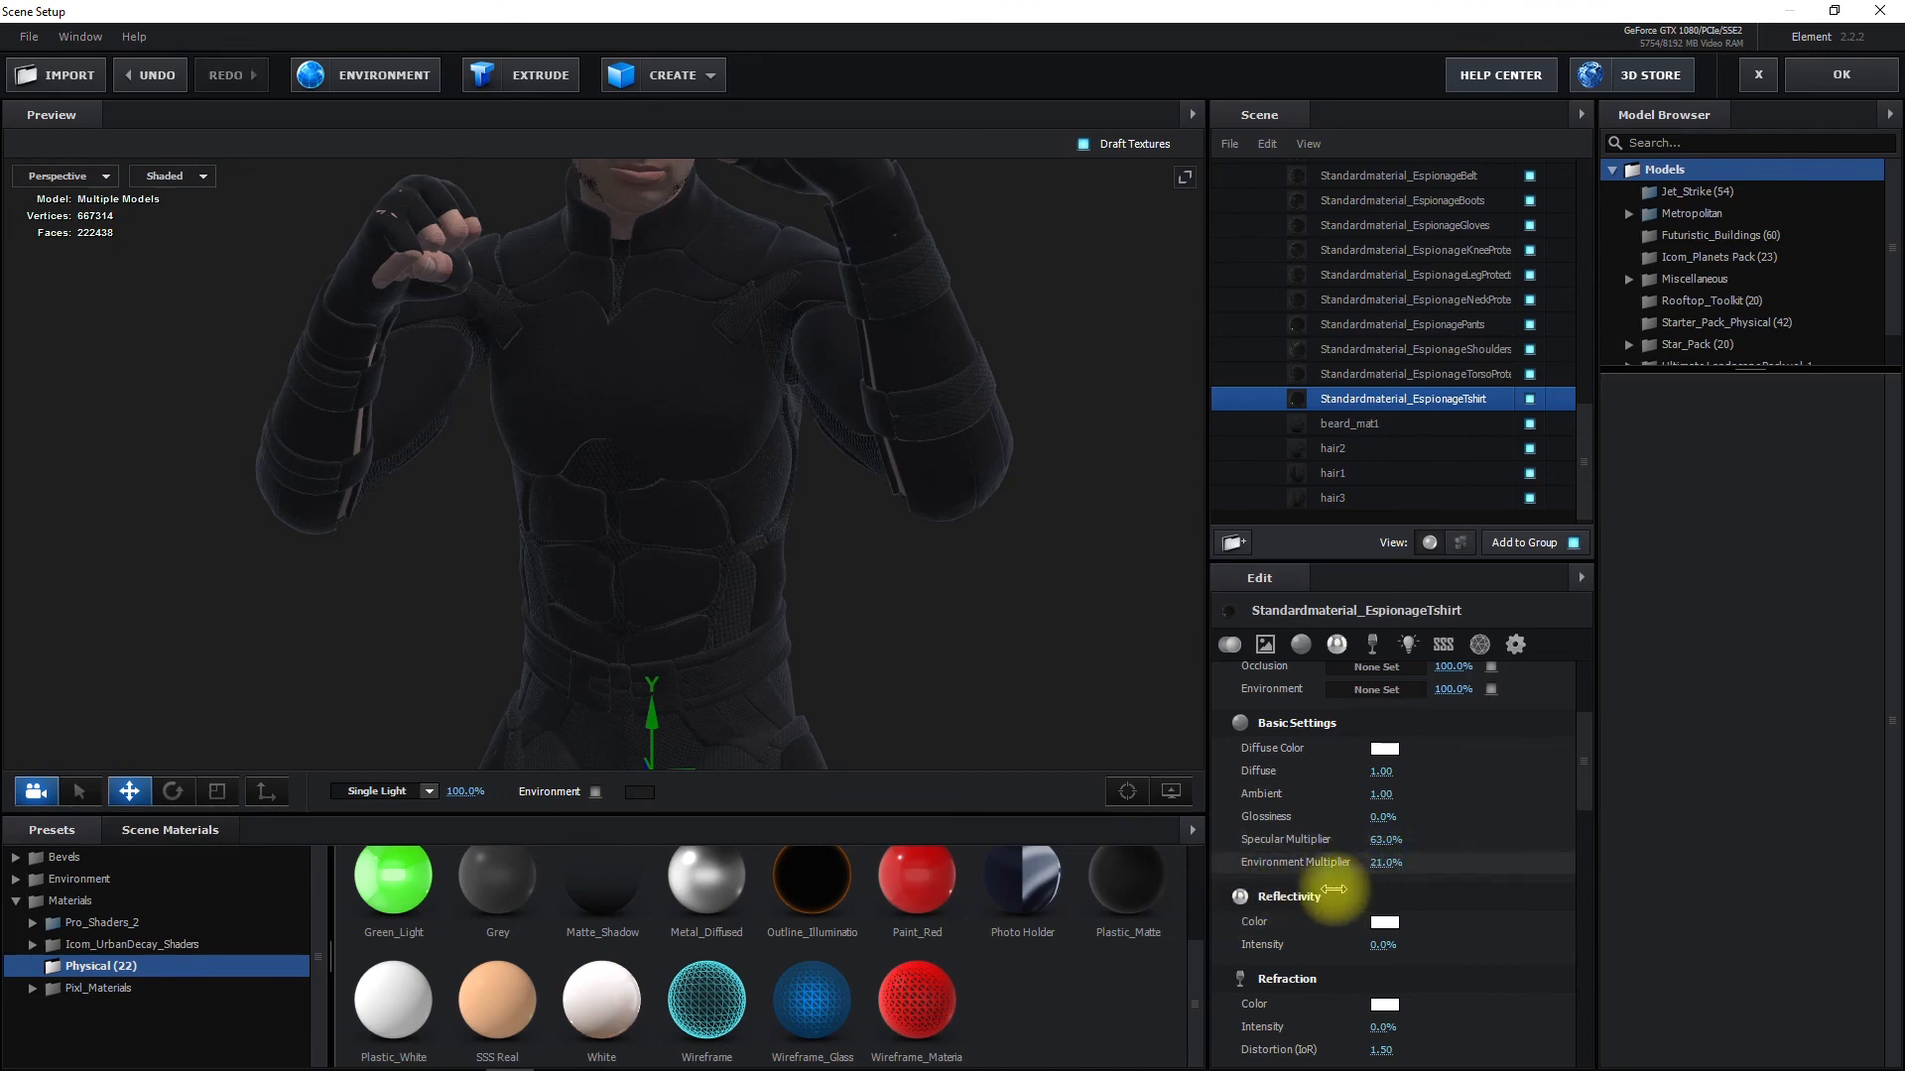
pyautogui.moveTo(1359, 892); pyautogui.dragTo(1392, 891)
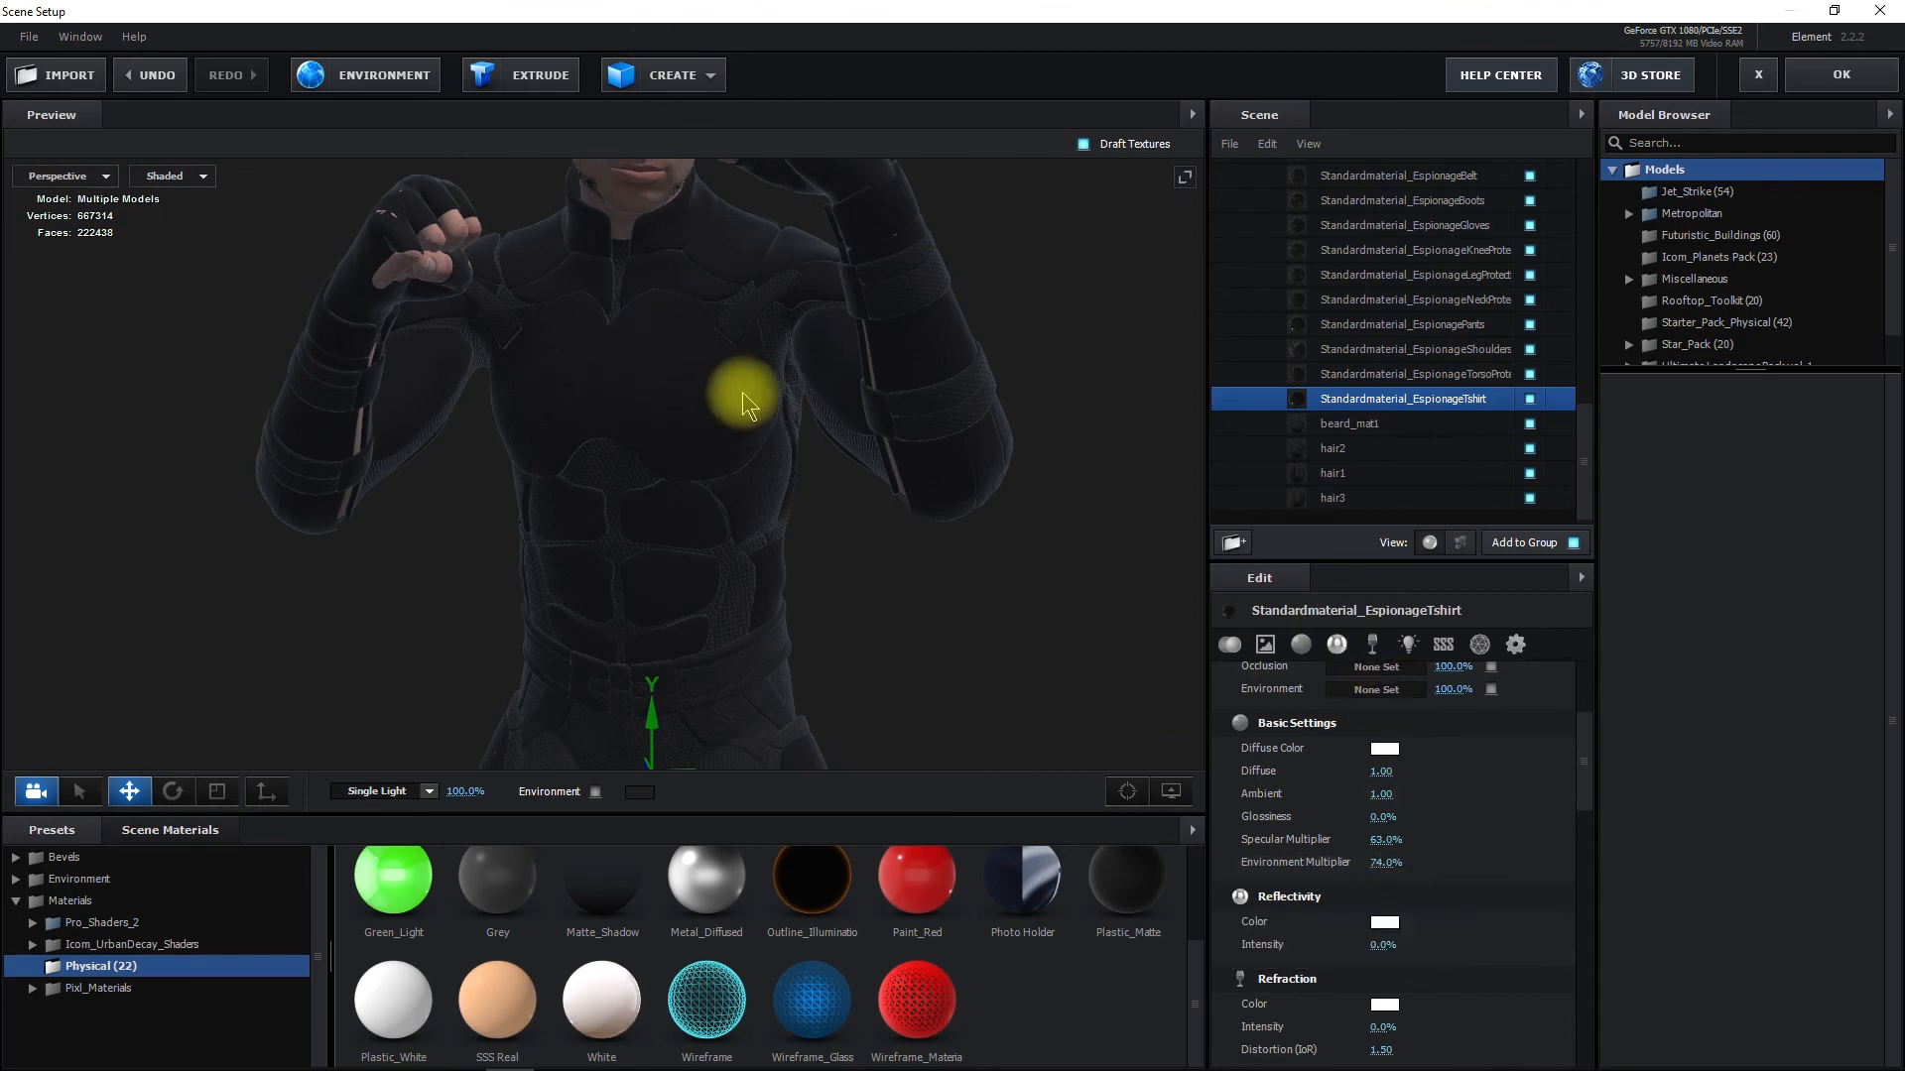
# Accept the scene setup and return to the Daz 2 composition in After Effects
pyautogui.scroll(-3, 1469, 868)
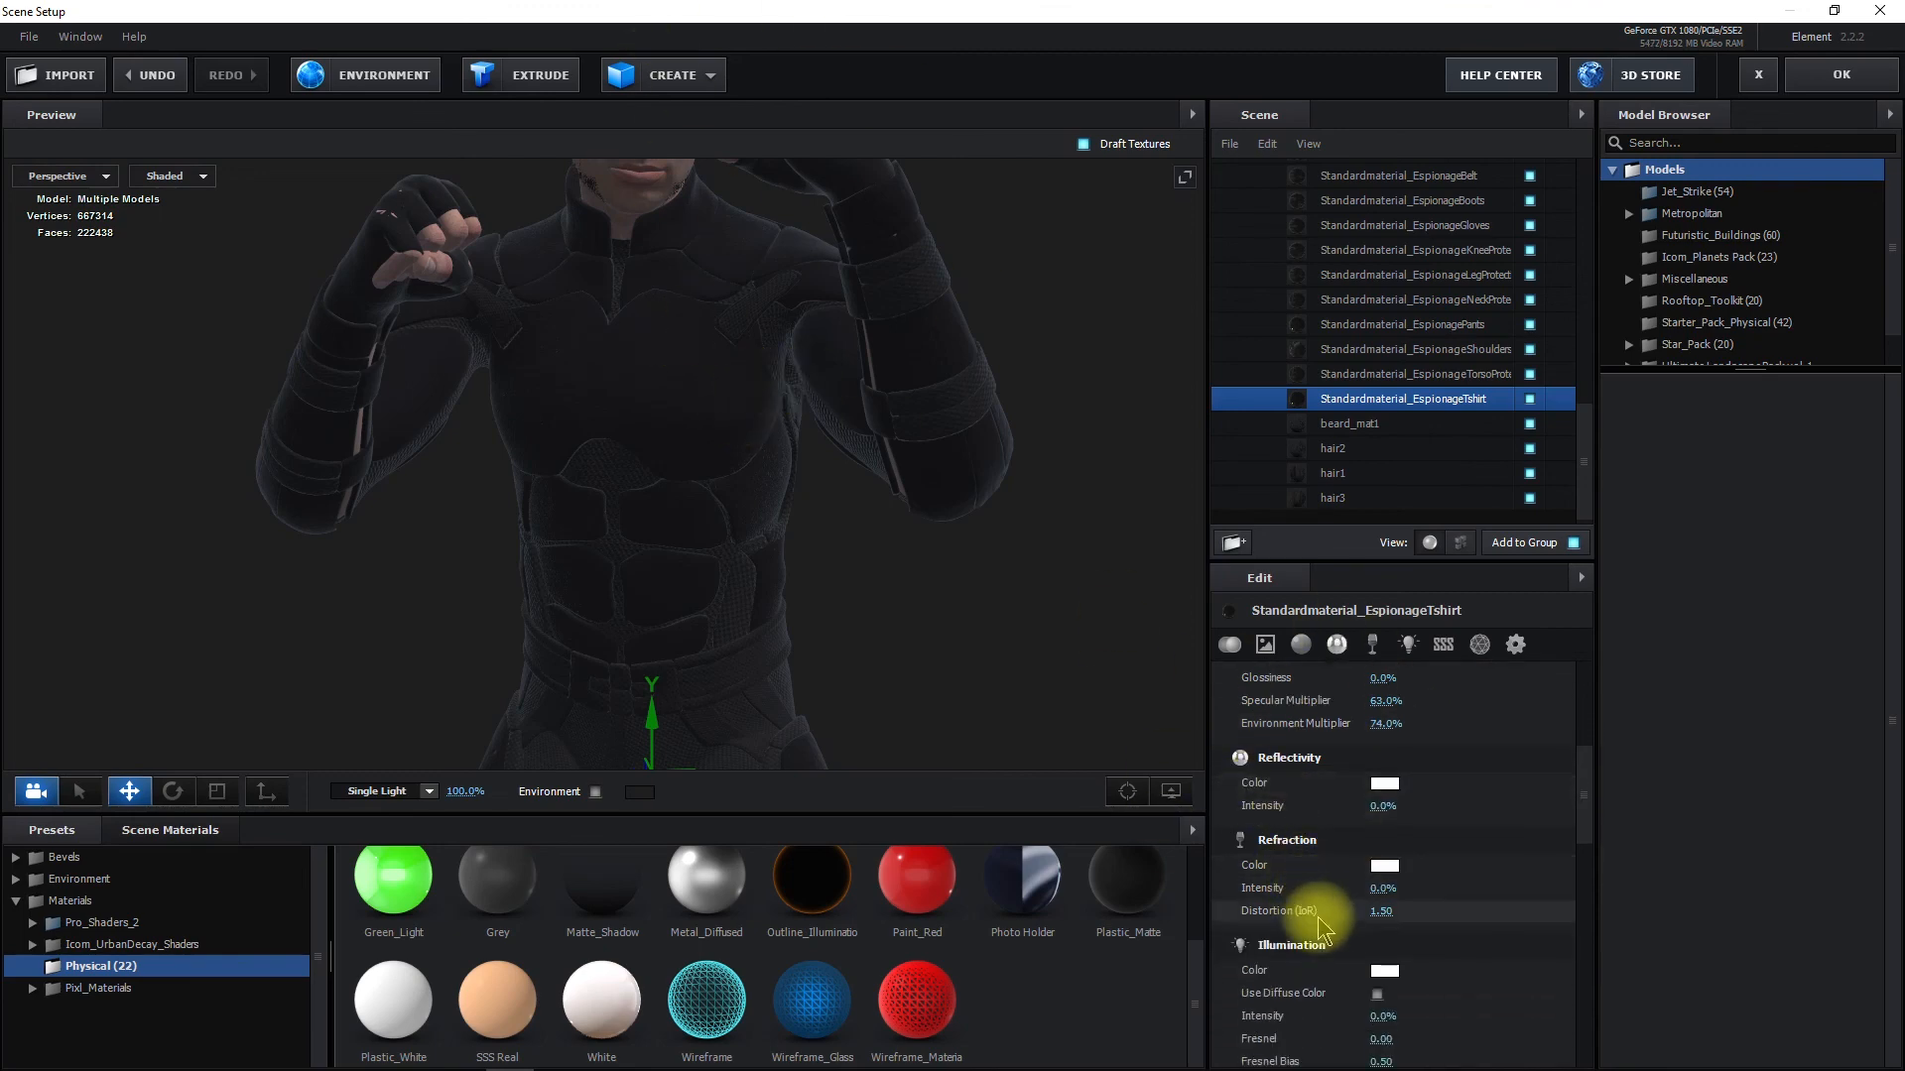
pyautogui.scroll(-5, 1361, 997)
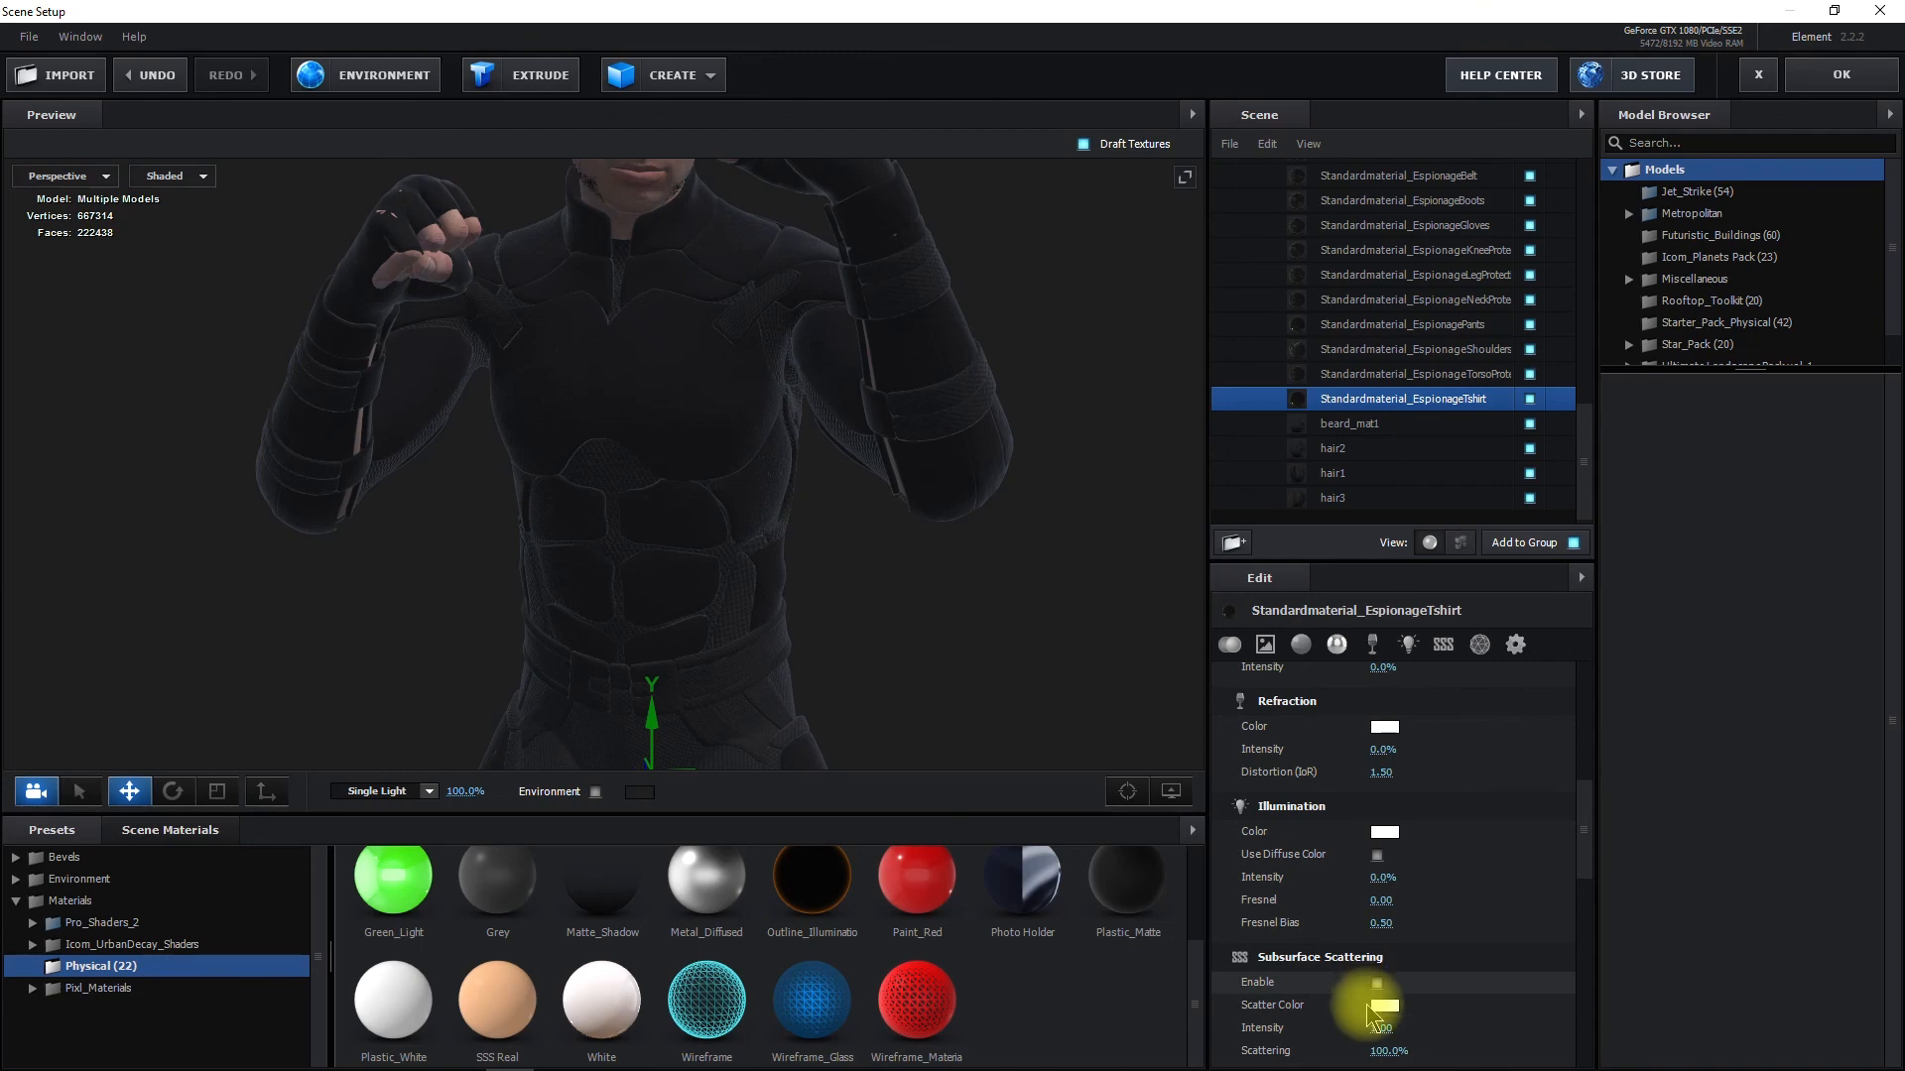
pyautogui.scroll(-4, 1374, 1002)
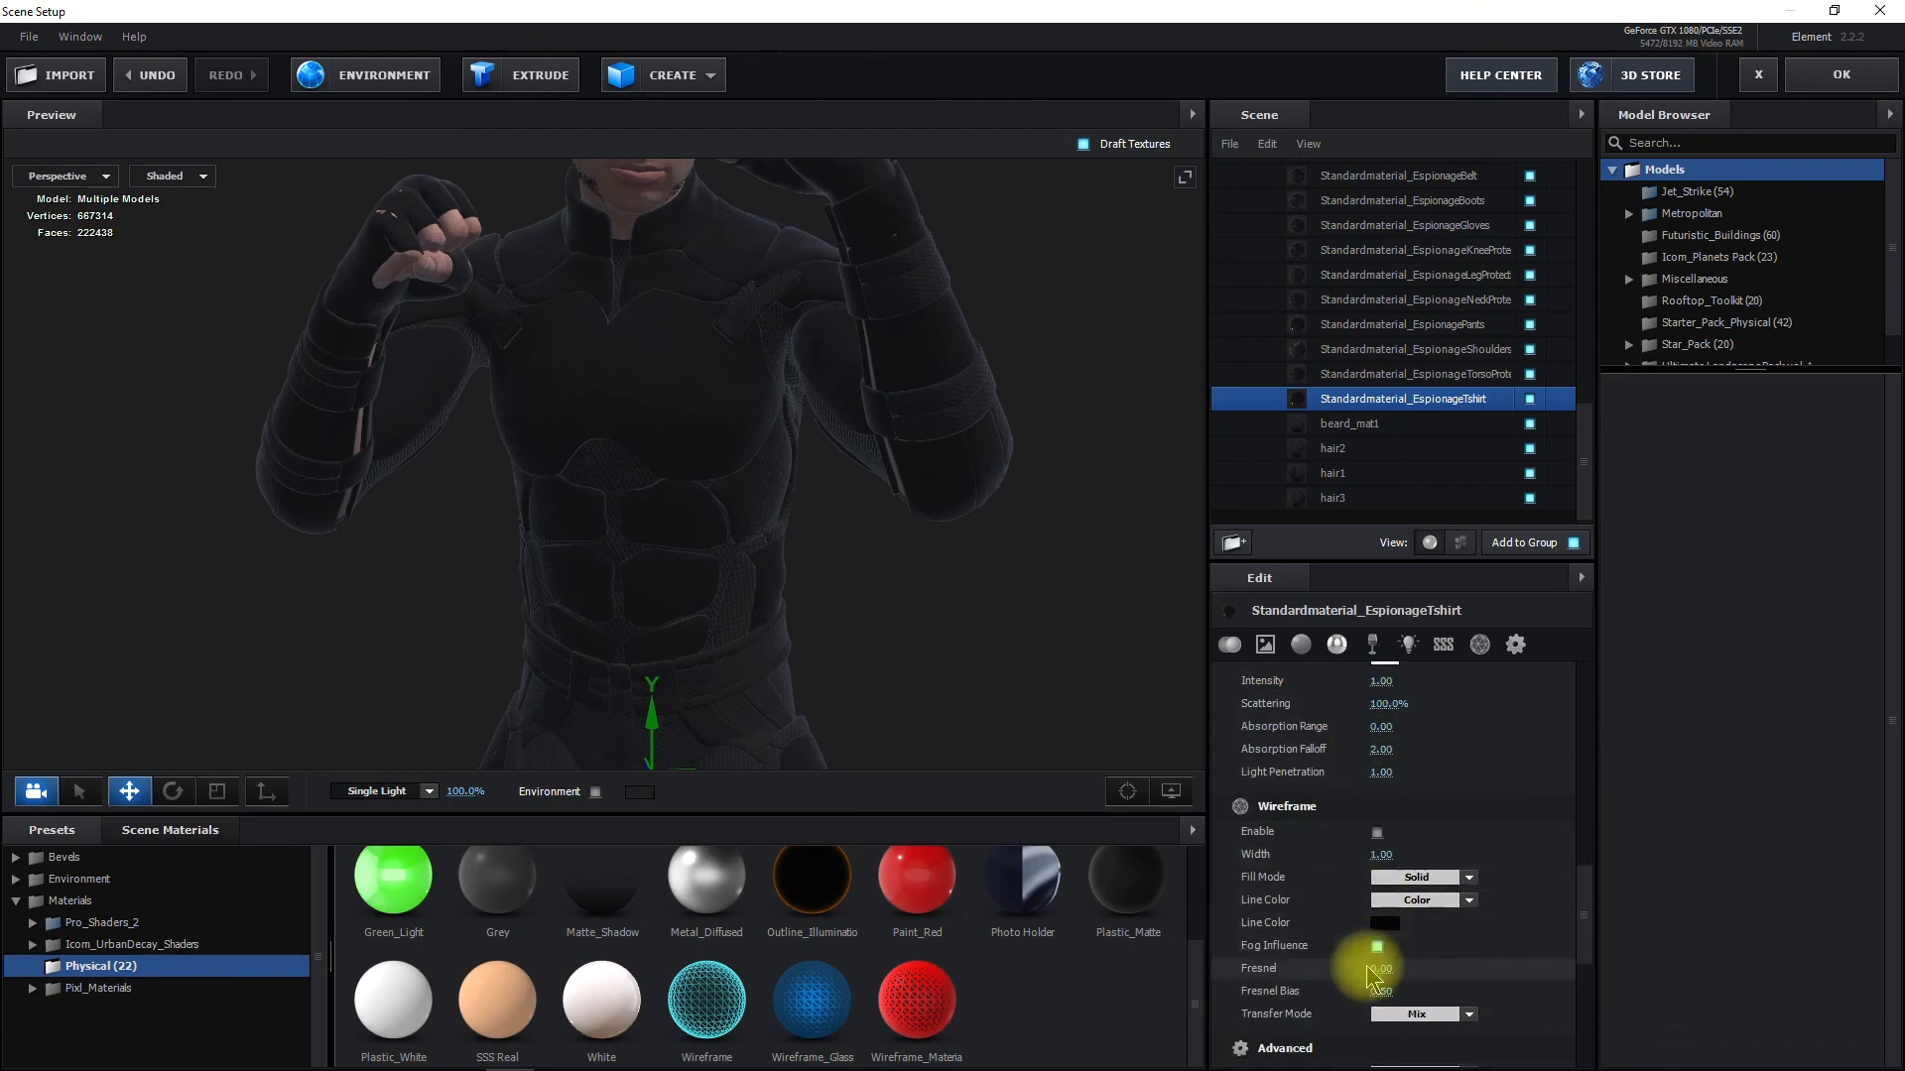
pyautogui.scroll(-3, 1371, 967)
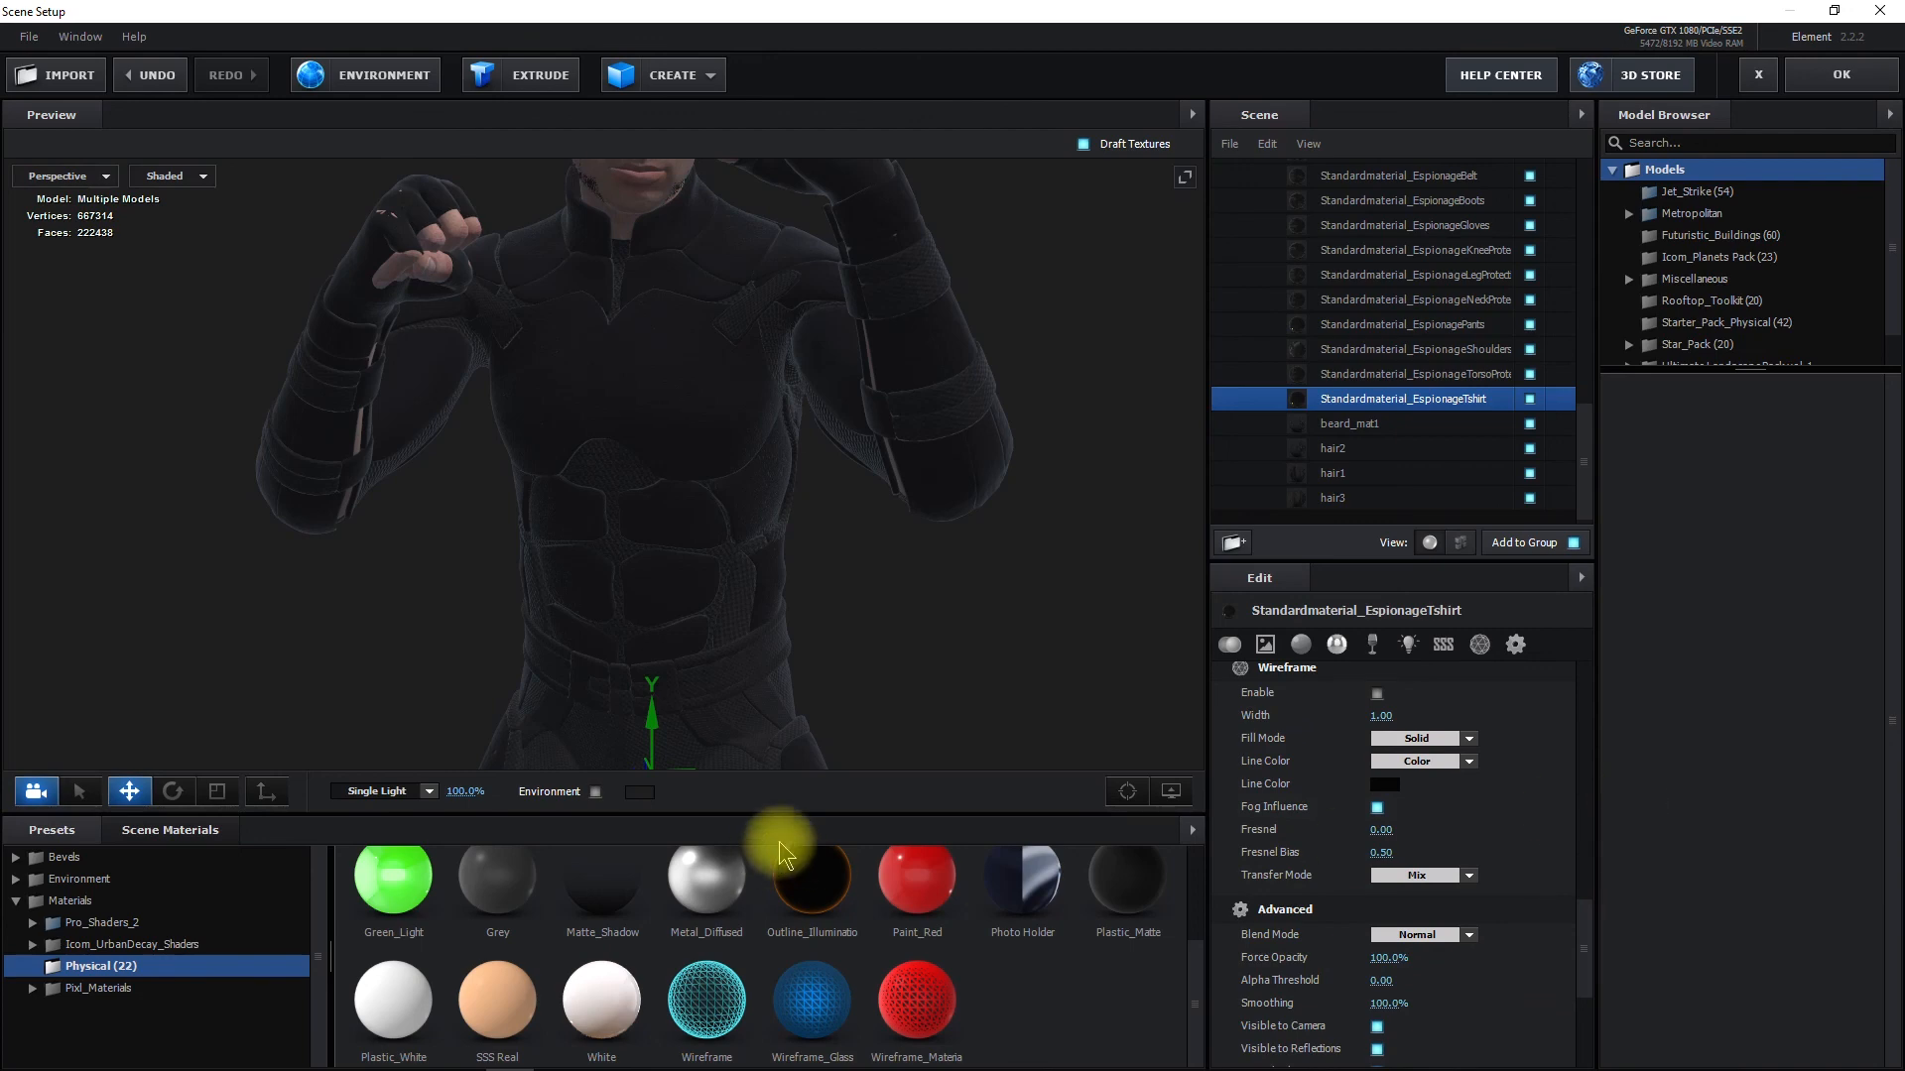
pyautogui.scroll(-1, 1013, 486)
pyautogui.scroll(-8, 1013, 485)
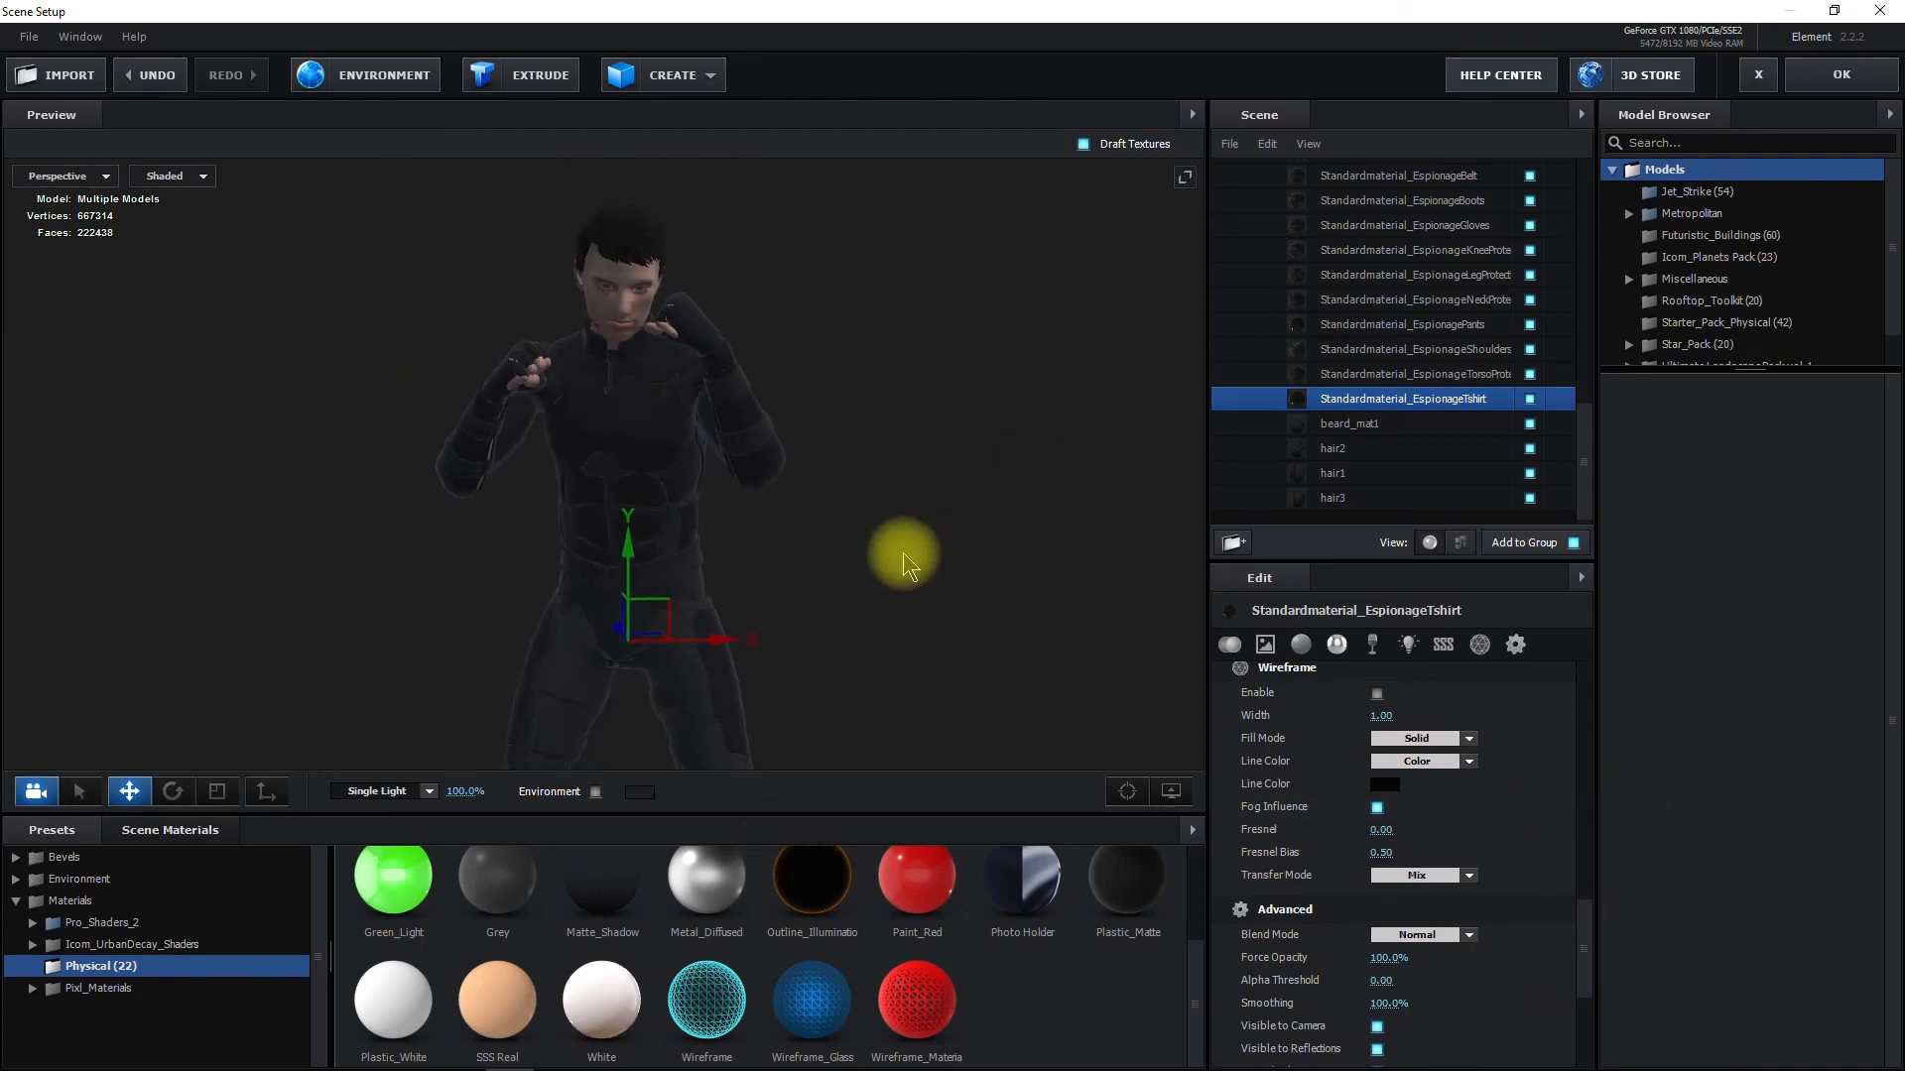
pyautogui.moveTo(840, 641); pyautogui.dragTo(846, 495, button='middle')
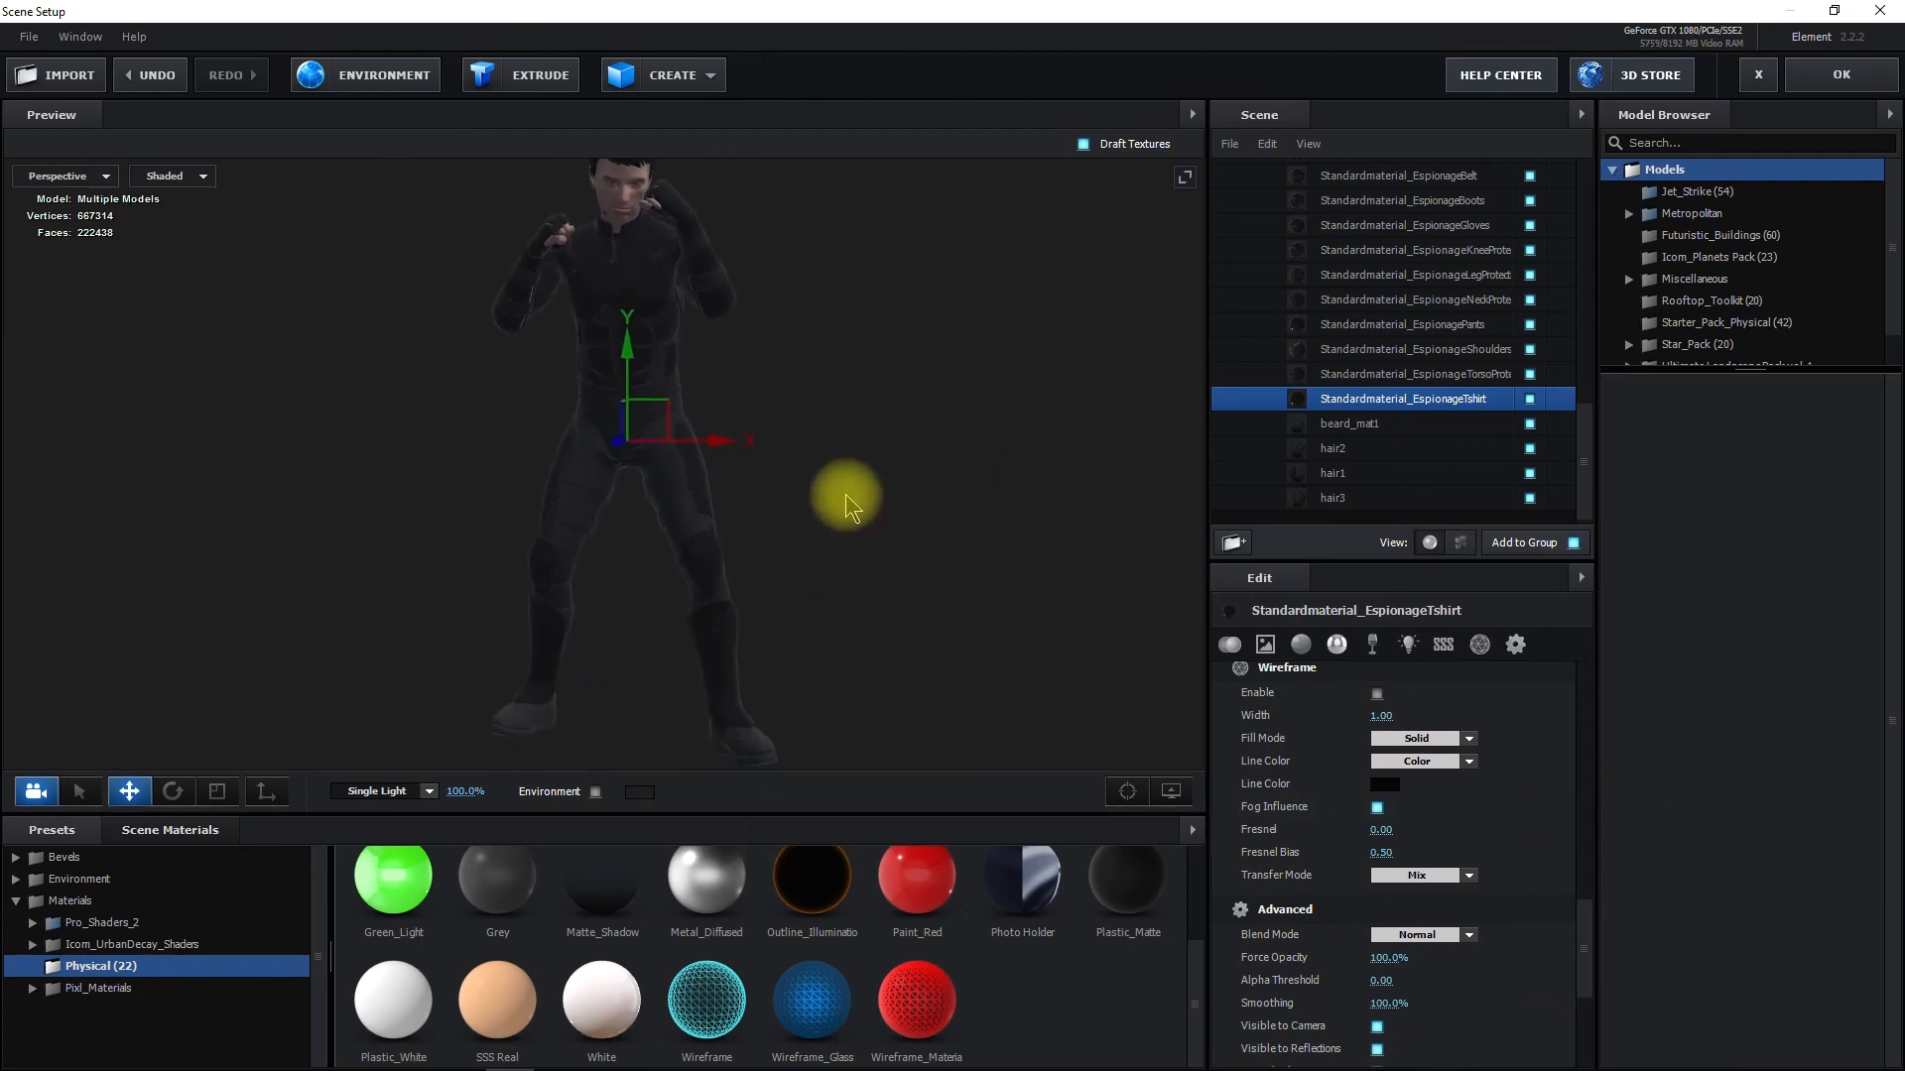
pyautogui.scroll(-1, 849, 482)
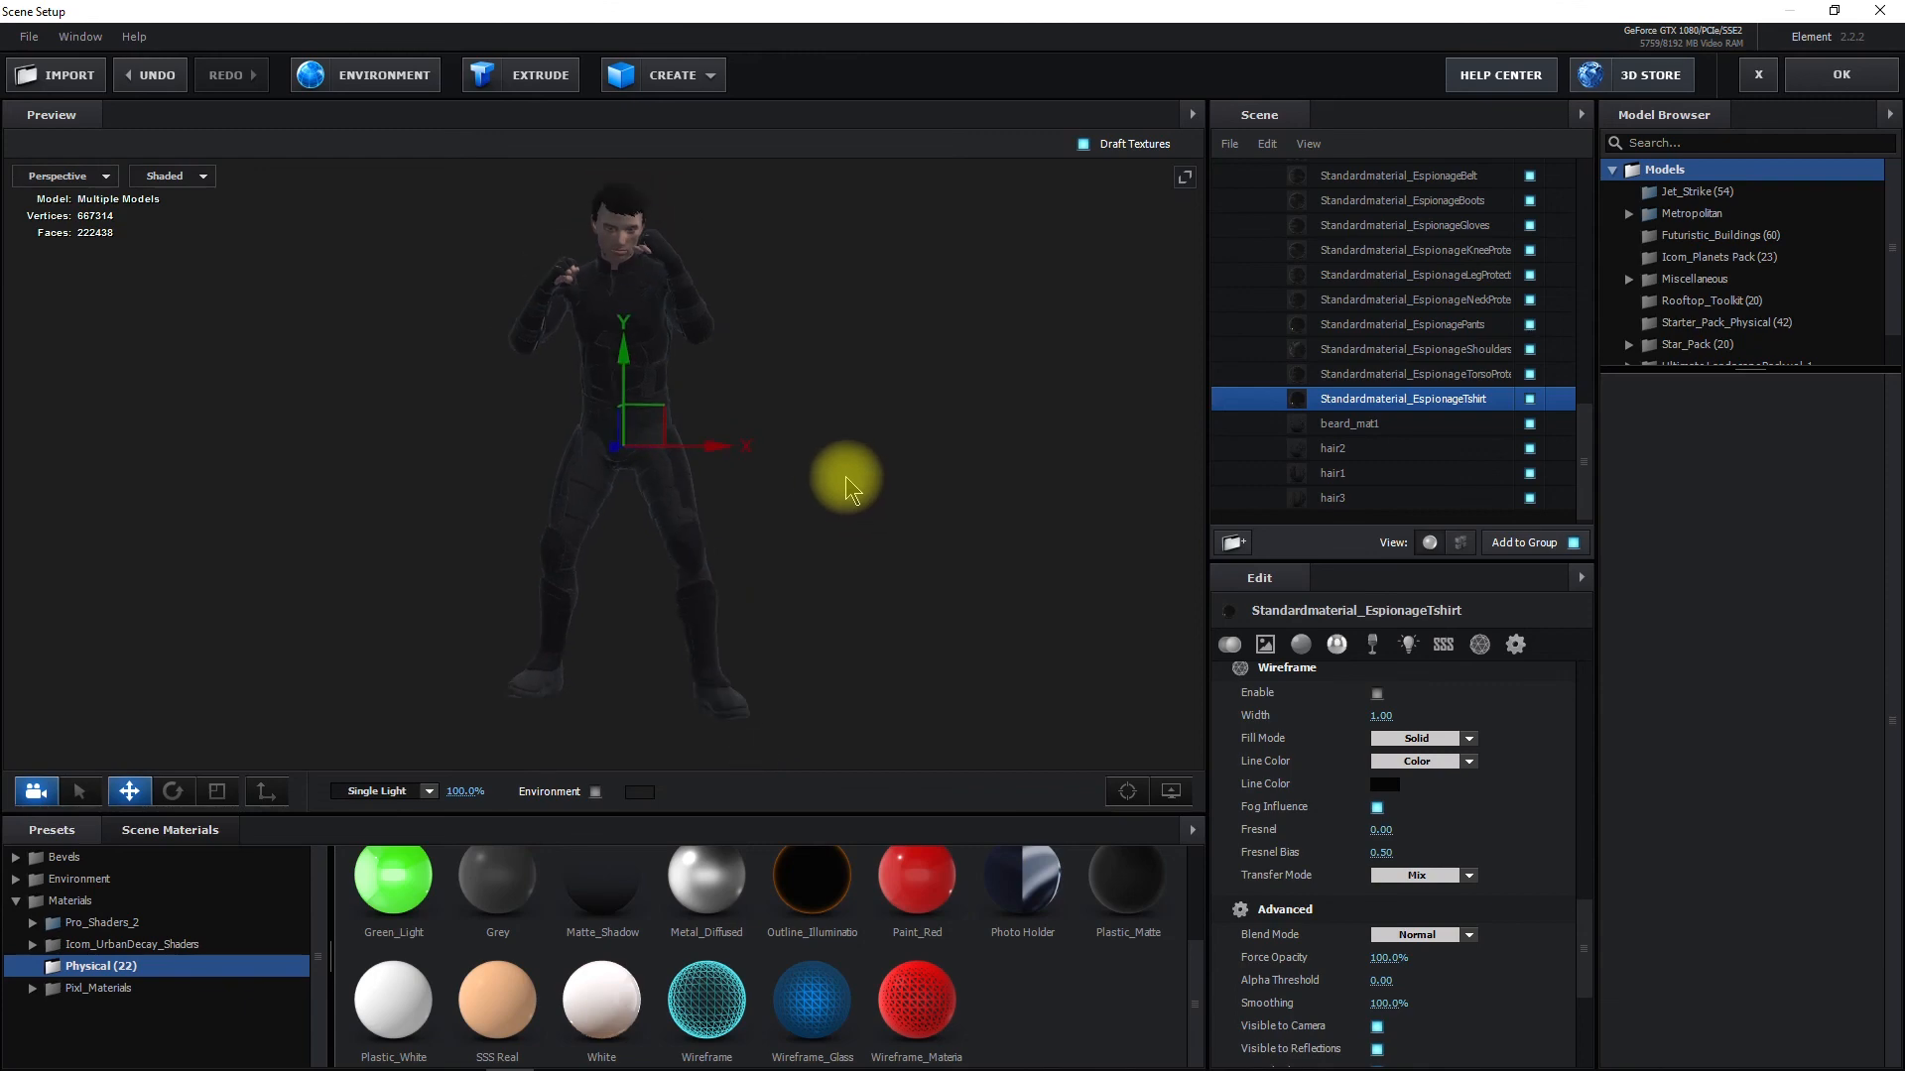
pyautogui.click(1841, 77)
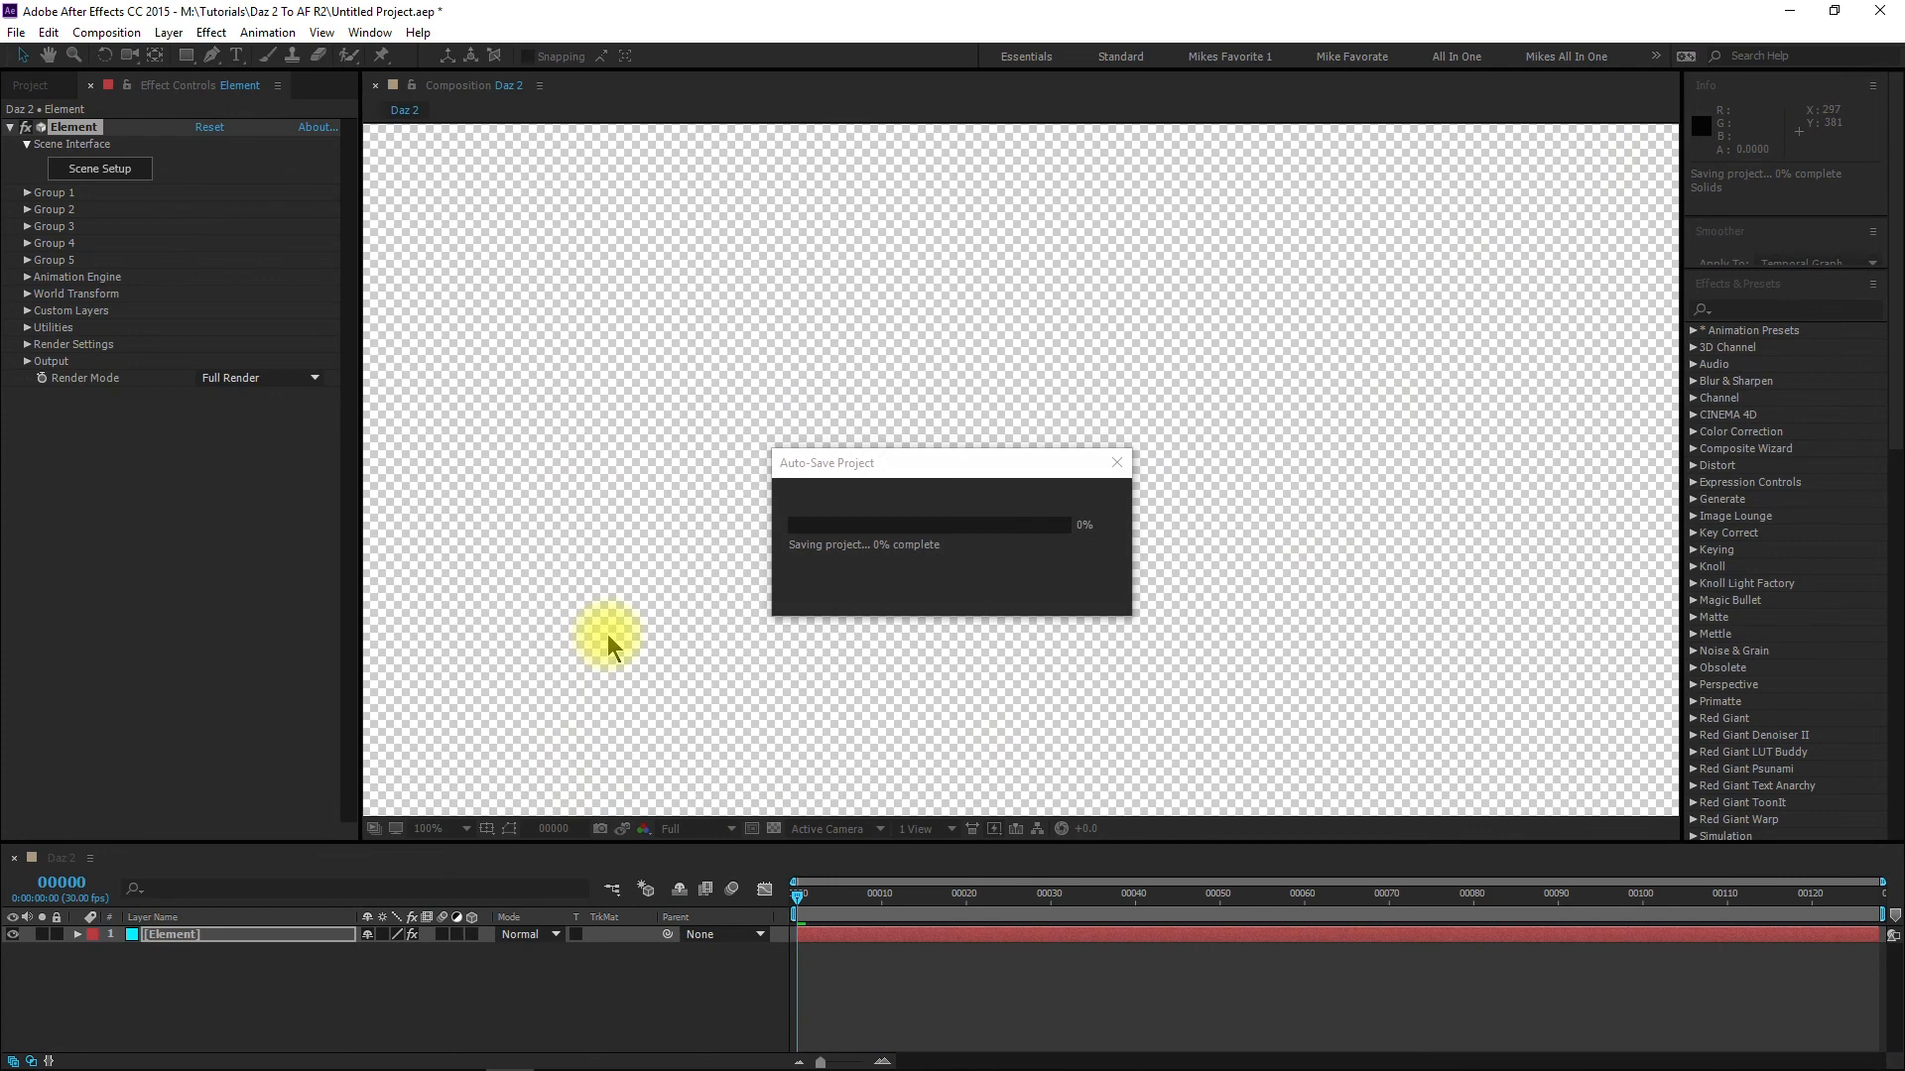